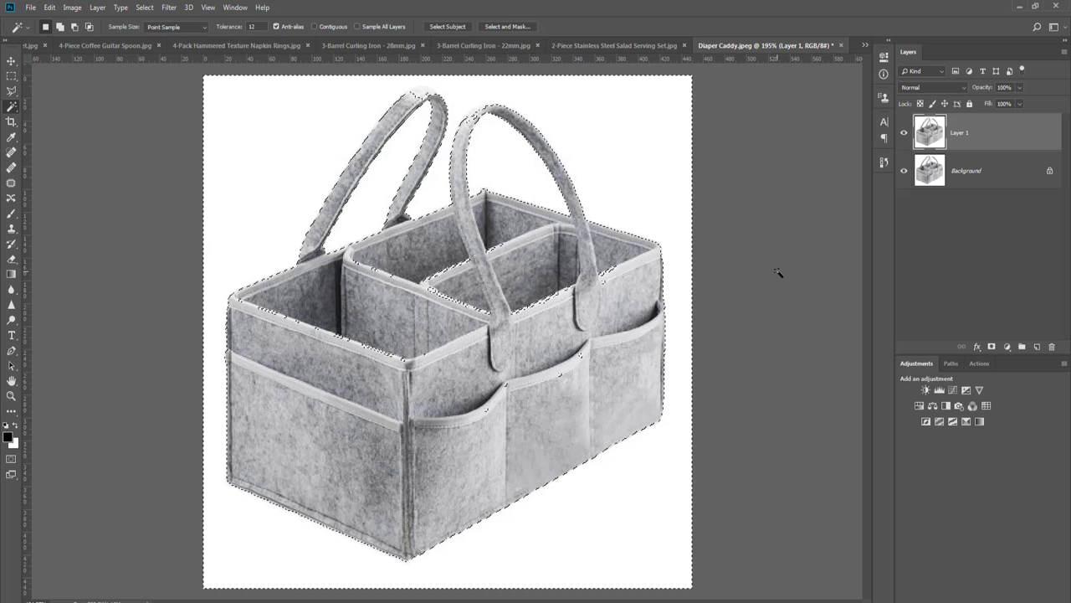
- Discard the current selection and reselect the white background, including the handle openings, using the Magic Wand with Contiguous enabled
{"action": "key", "text": "m"}
{"action": "key", "text": "w"}
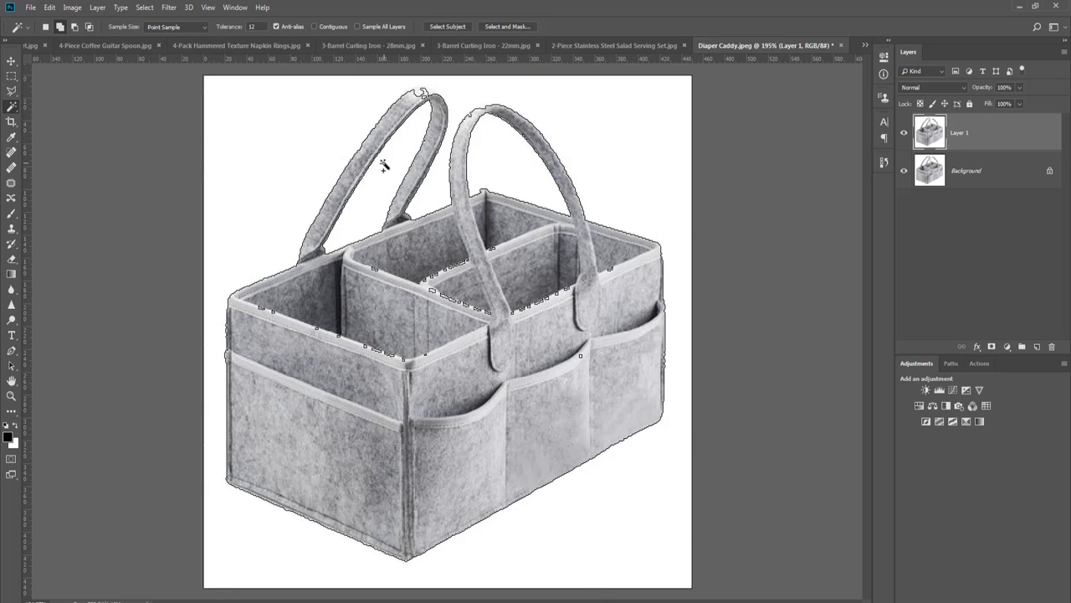
{"action": "key", "text": "m"}
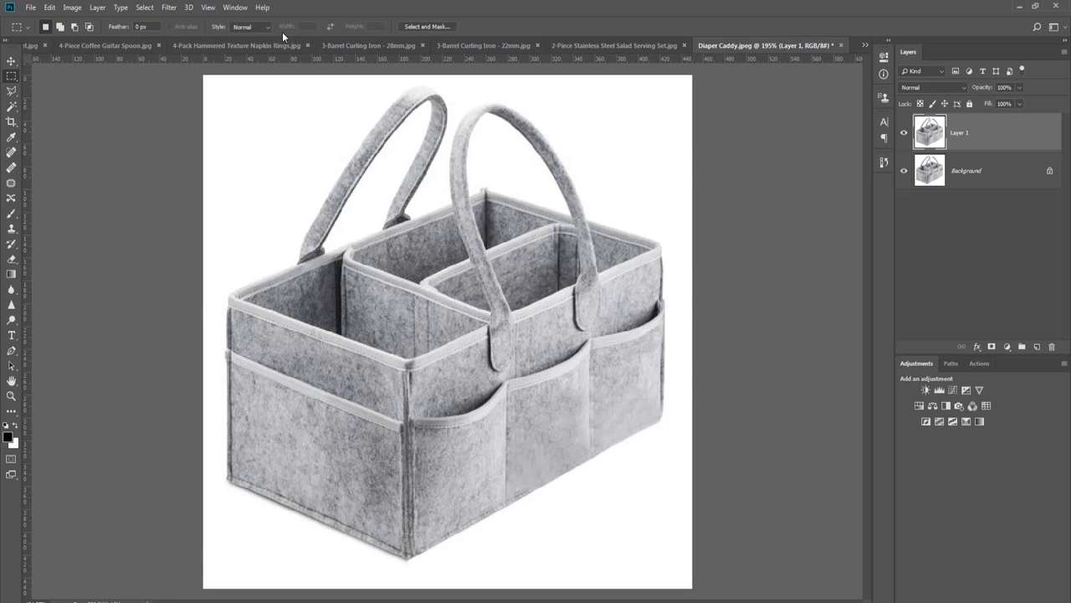
{"action": "key", "text": "w"}
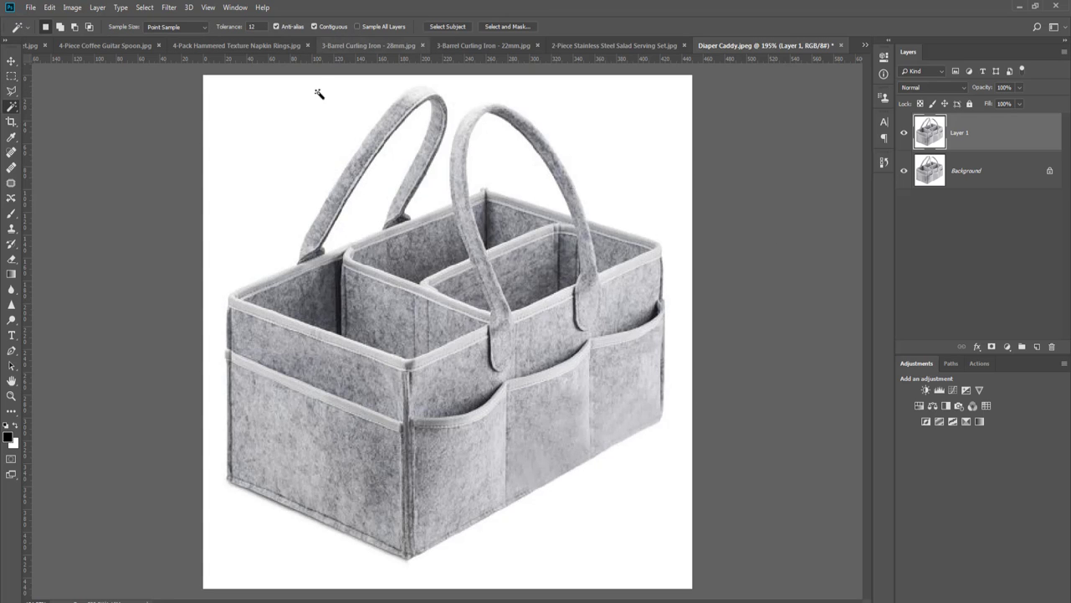
{"action": "left_click", "coordinate": [299, 148]}
{"action": "key", "text": "shift"}
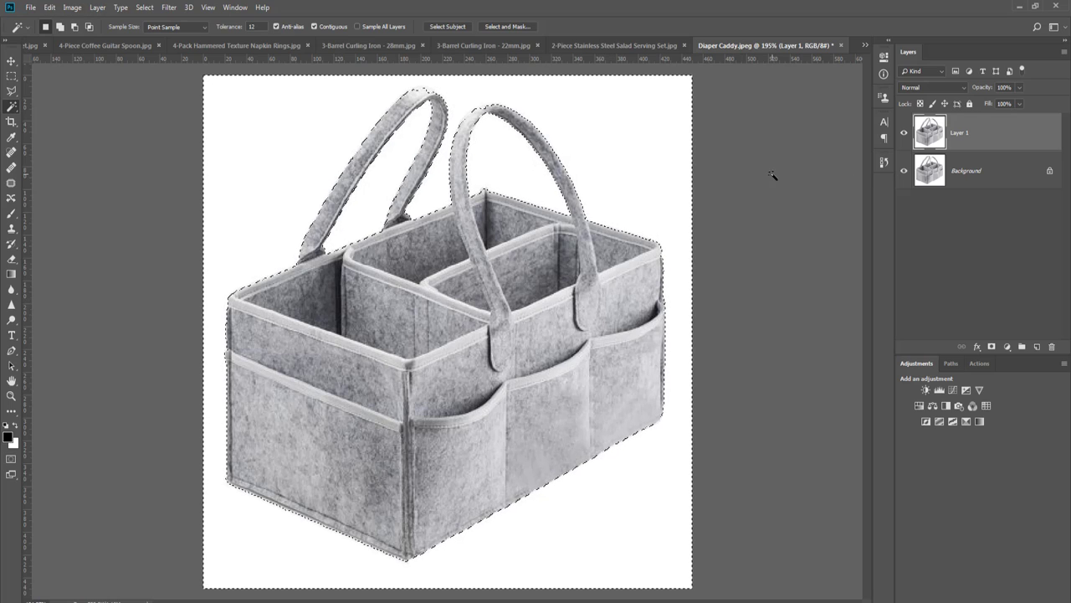
{"action": "scroll", "coordinate": [499, 122], "scroll_direction": "up", "scroll_amount": 5}
{"action": "scroll", "coordinate": [499, 122], "scroll_direction": "up", "scroll_amount": 1}
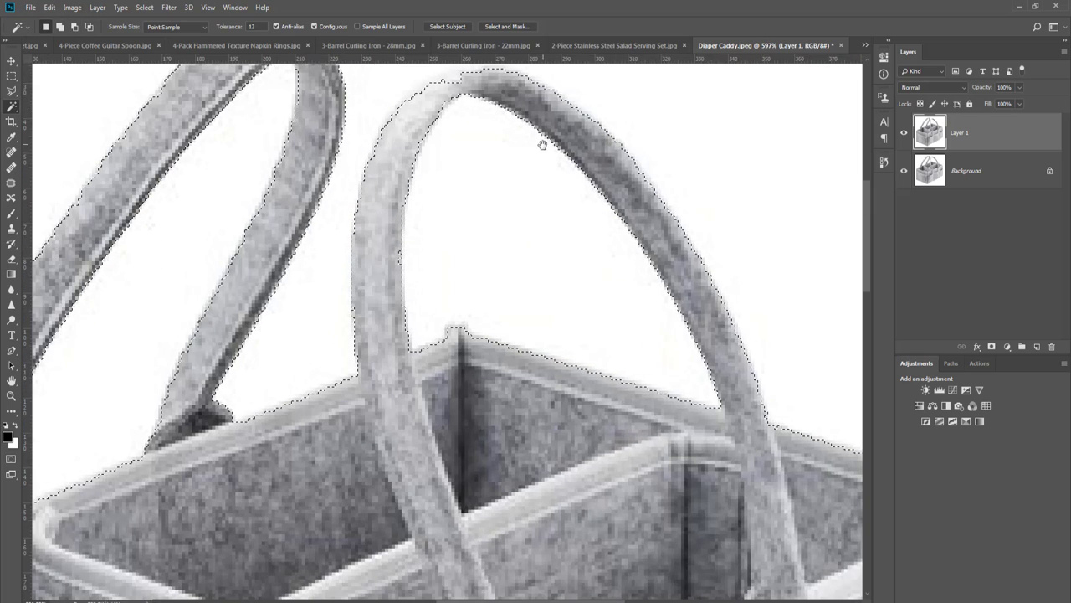
{"action": "key", "text": "l"}
{"action": "left_click", "coordinate": [695, 422], "text": "alt"}
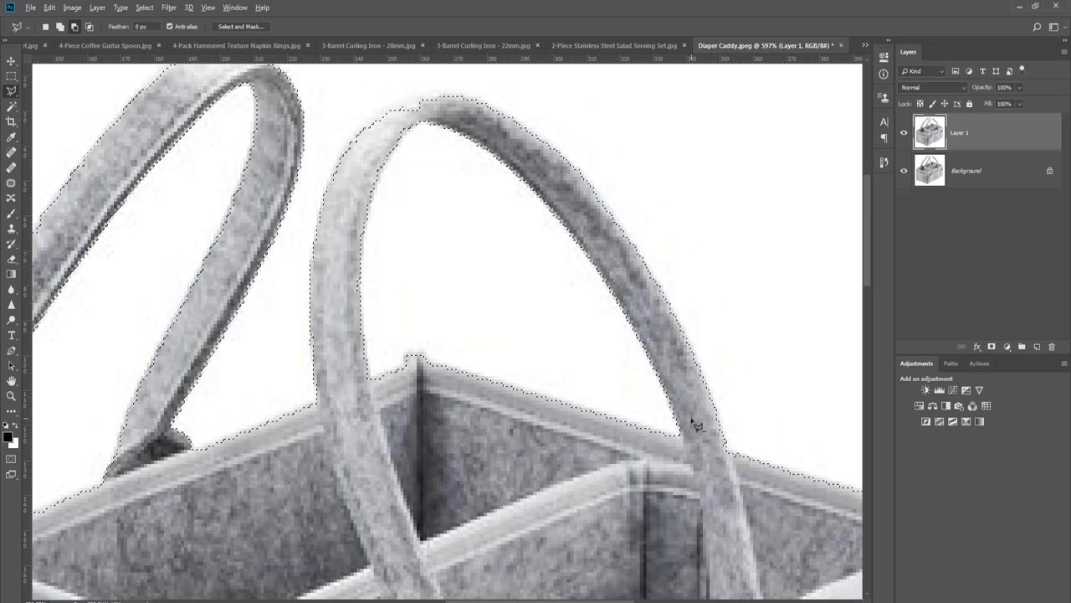
{"action": "left_click", "coordinate": [732, 506]}
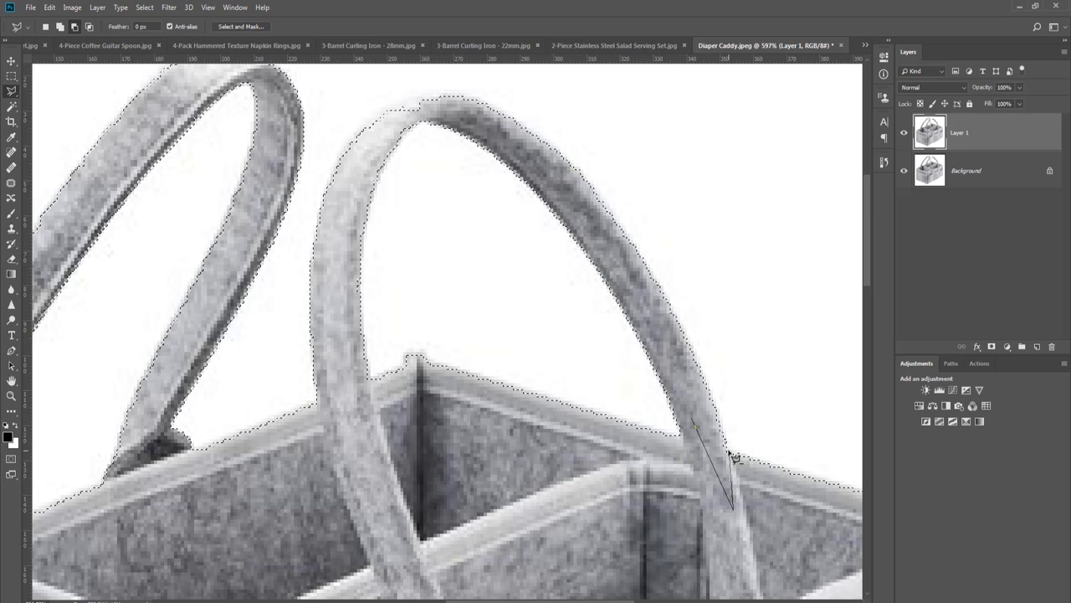
{"action": "key", "text": "ctrl+d"}
- Set the Magic Wand tolerance to 8 and select the white background together with both handle openings
{"action": "key", "text": "w"}
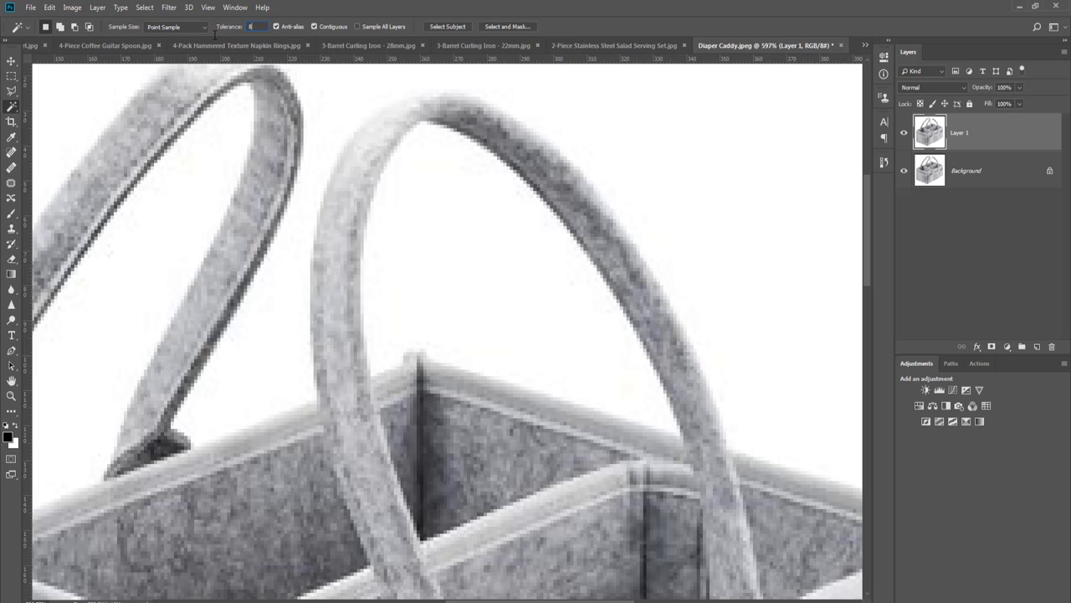
{"action": "left_click", "coordinate": [272, 292]}
{"action": "left_click", "coordinate": [432, 256], "text": "shift"}
{"action": "left_click", "coordinate": [172, 236], "text": "shift"}
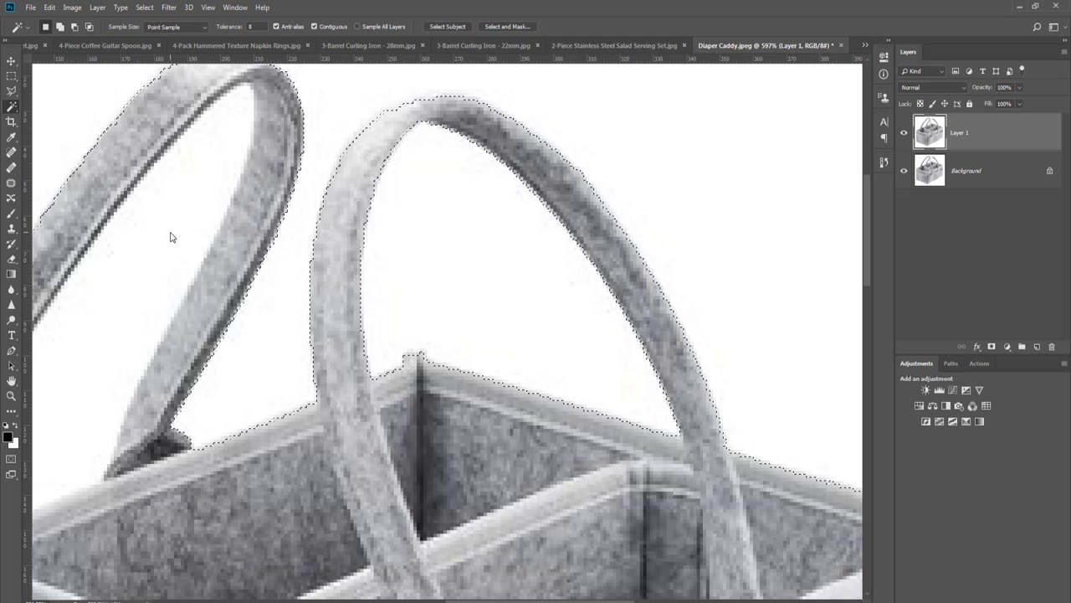
- Subtract the front handle from the background selection by tracing its outer edge with the Polygonal Lasso
{"action": "key", "text": "l"}
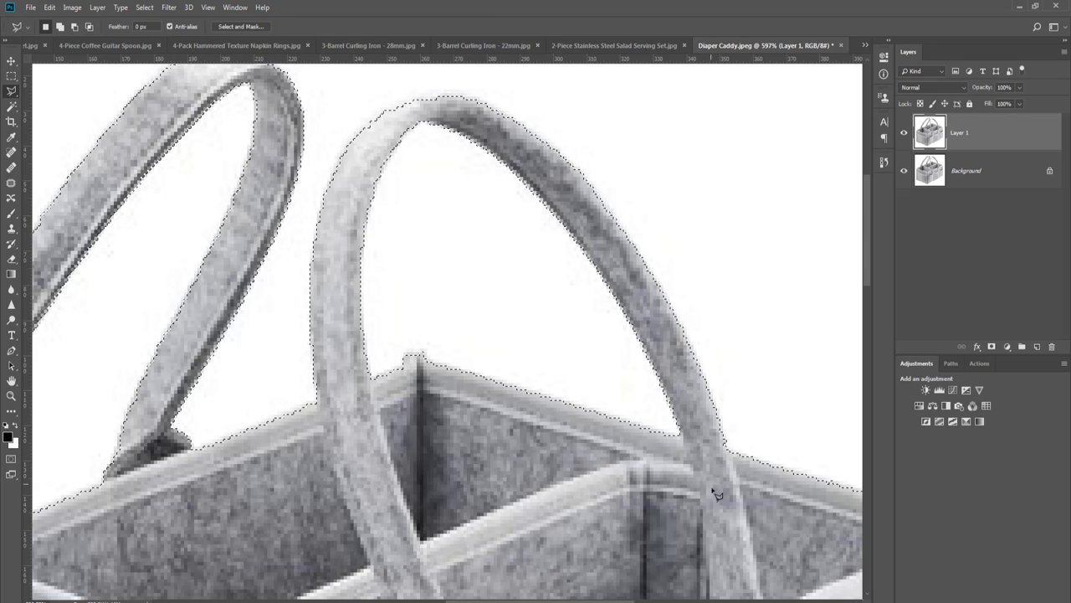
{"action": "left_click", "coordinate": [721, 518], "text": "alt"}
{"action": "left_click", "coordinate": [727, 452], "text": "alt"}
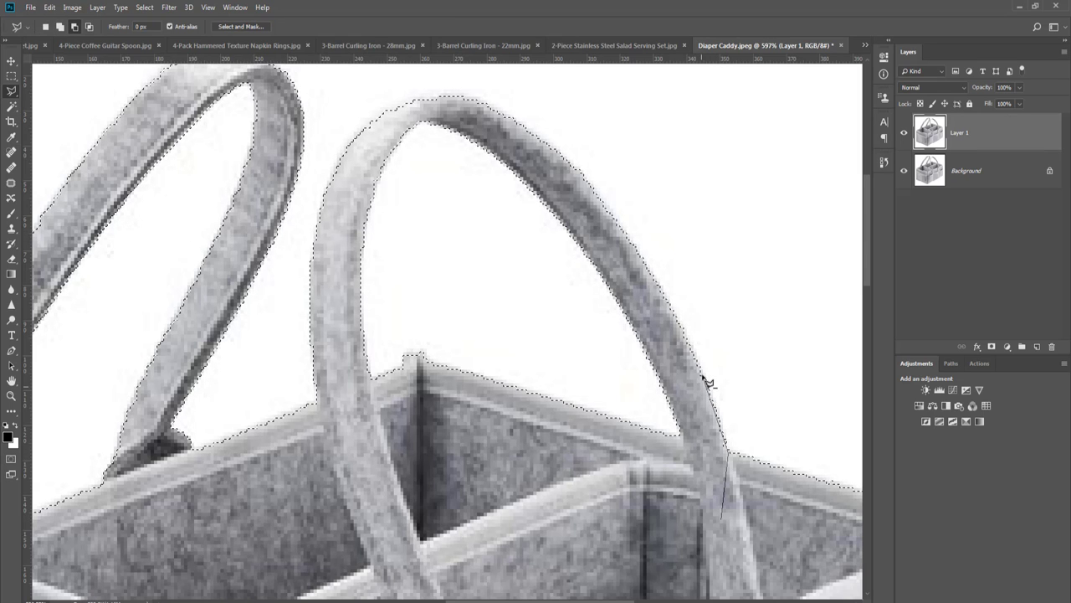
{"action": "left_click", "coordinate": [702, 374]}
{"action": "left_click", "coordinate": [668, 294]}
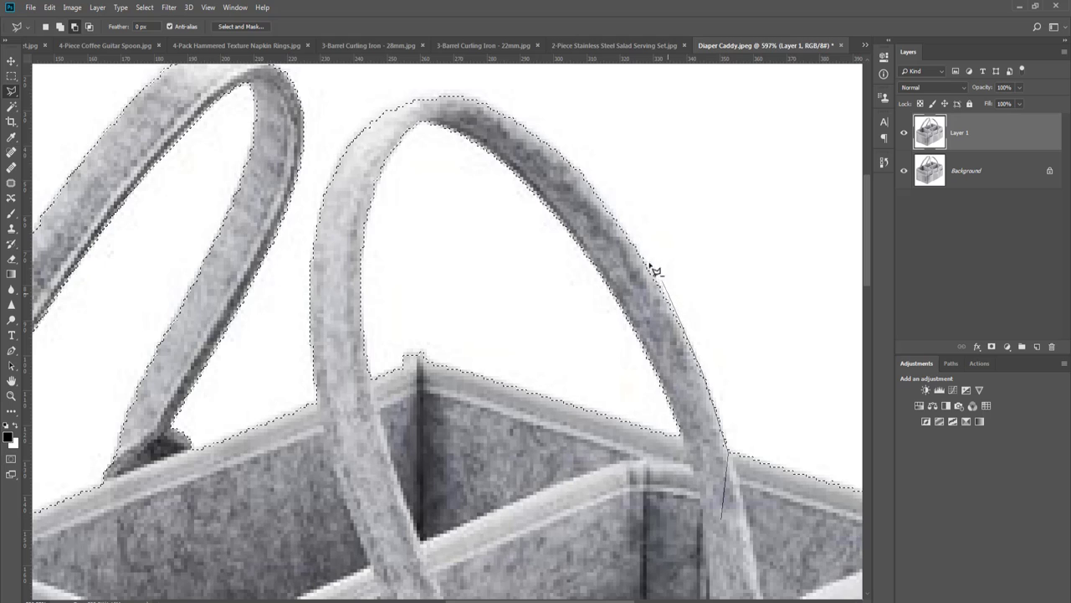
{"action": "left_click", "coordinate": [620, 226]}
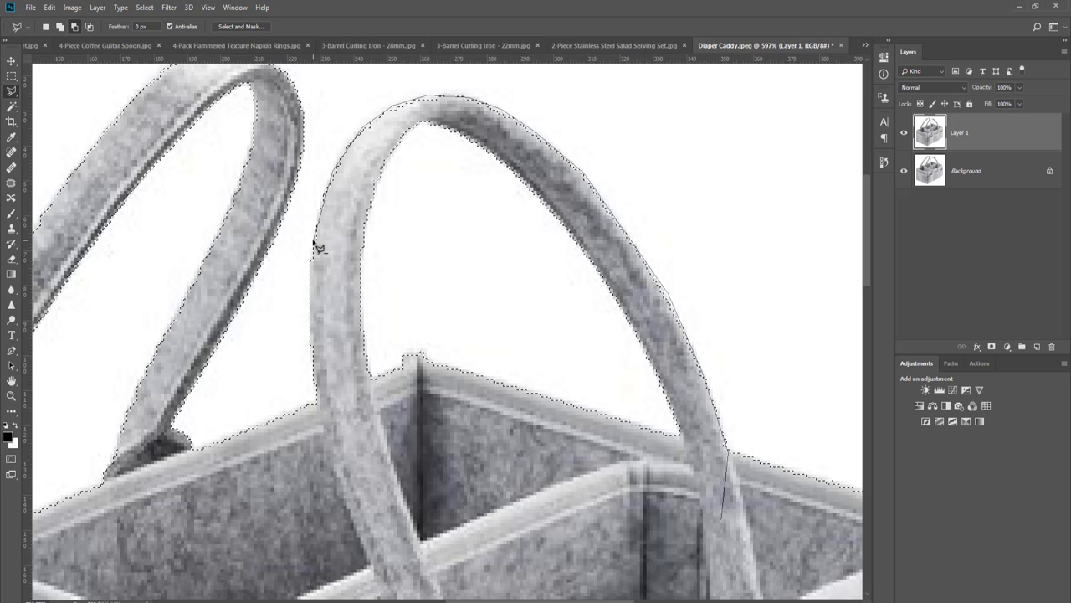
{"action": "left_click", "coordinate": [315, 243]}
{"action": "left_click", "coordinate": [324, 373]}
{"action": "left_click", "coordinate": [353, 434]}
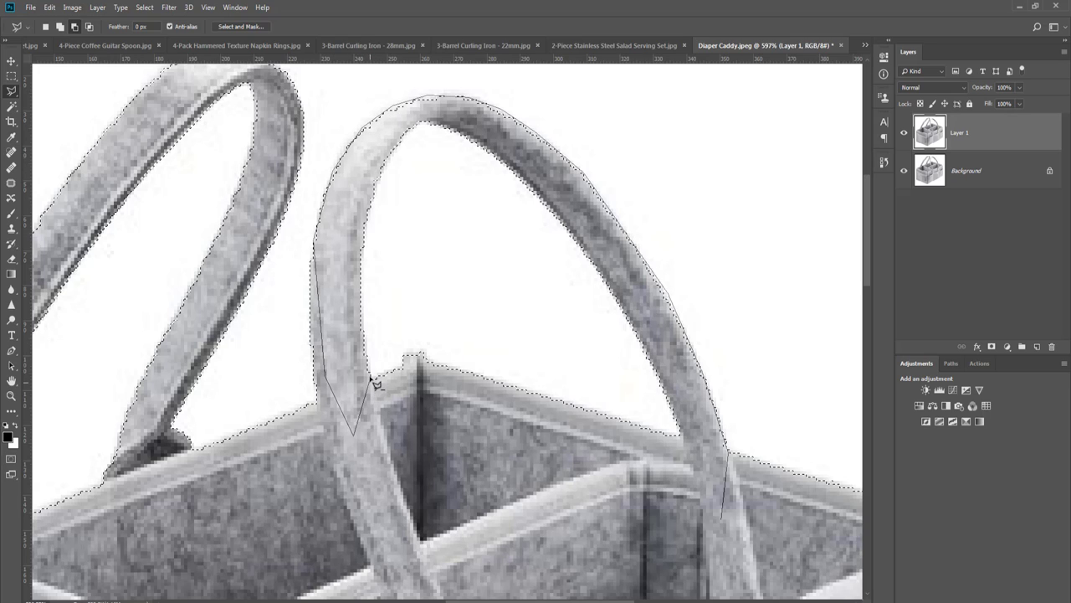
{"action": "left_click", "coordinate": [370, 375]}
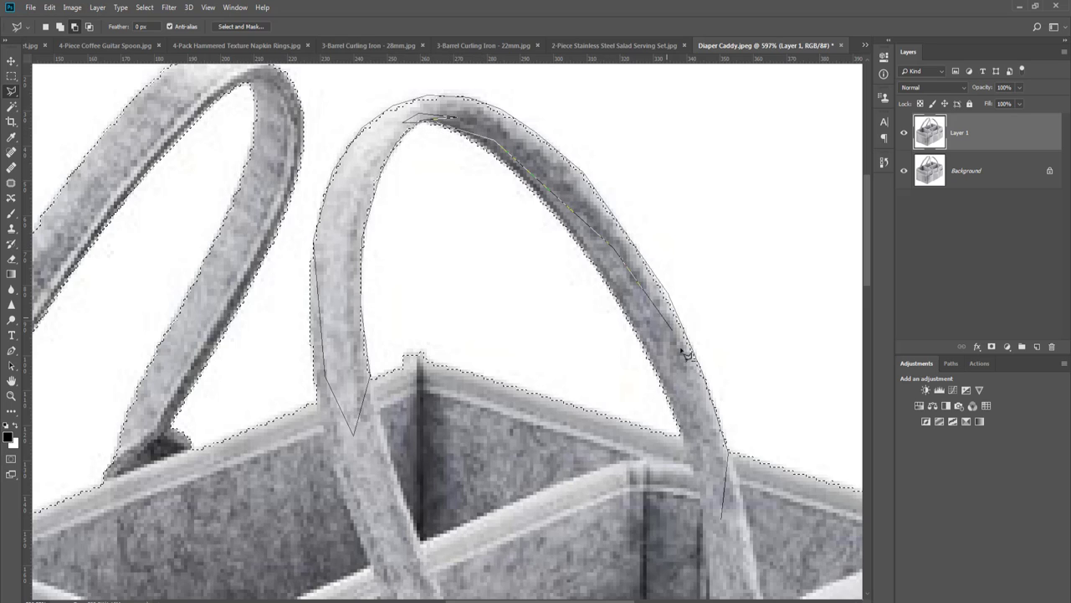
{"action": "double_click", "coordinate": [700, 394]}
- Subtract the remaining pale edge at the top of the front handle's arch from the selection
{"action": "left_click_drag", "start_coordinate": [438, 232], "coordinate": [713, 315]}
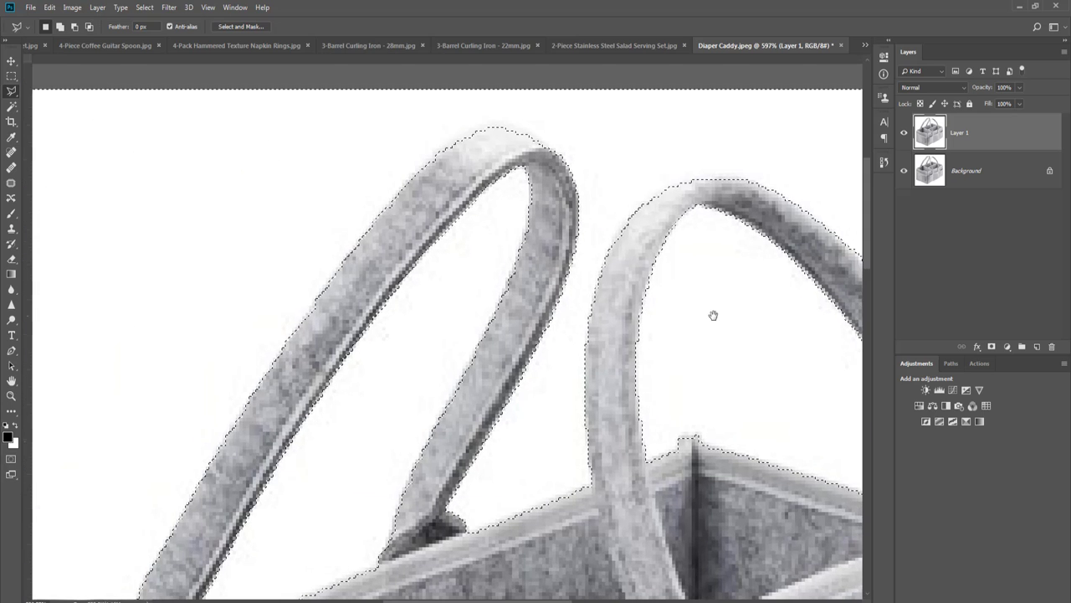
{"action": "scroll", "coordinate": [574, 311], "scroll_direction": "up", "scroll_amount": 3}
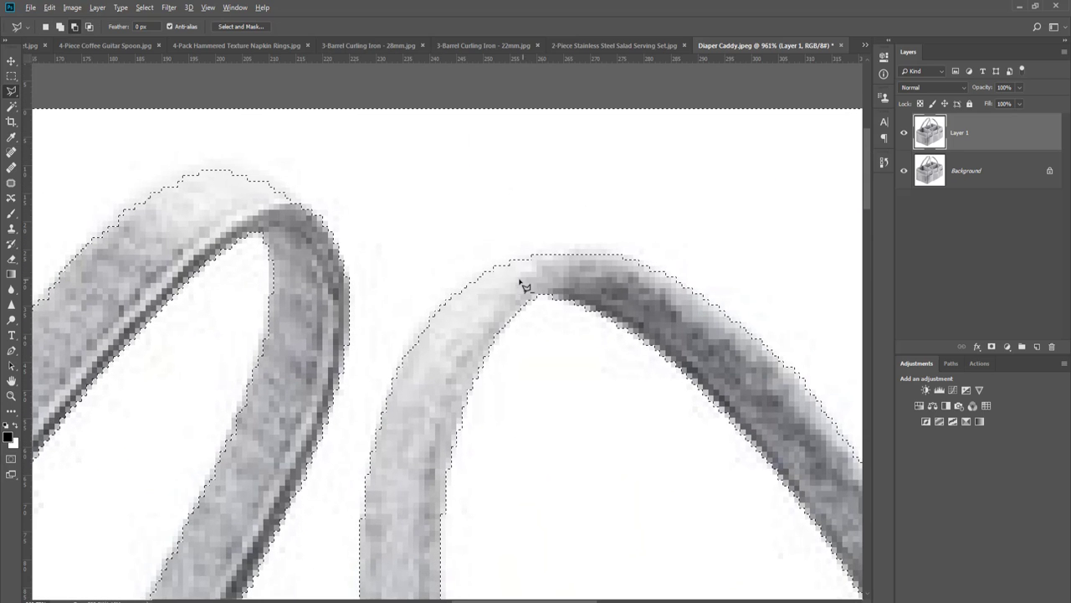
{"action": "left_click", "coordinate": [518, 278]}
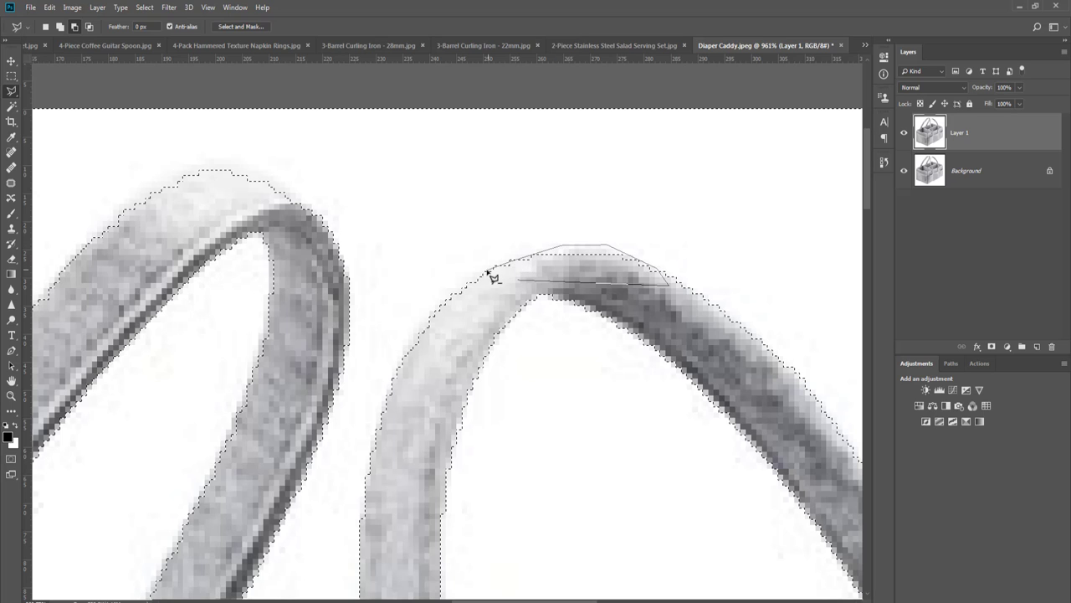
{"action": "double_click", "coordinate": [460, 314]}
- Subtract the rear handle's outer edge and pale top from the selection with the Polygonal Lasso
{"action": "left_click_drag", "start_coordinate": [438, 321], "coordinate": [689, 320]}
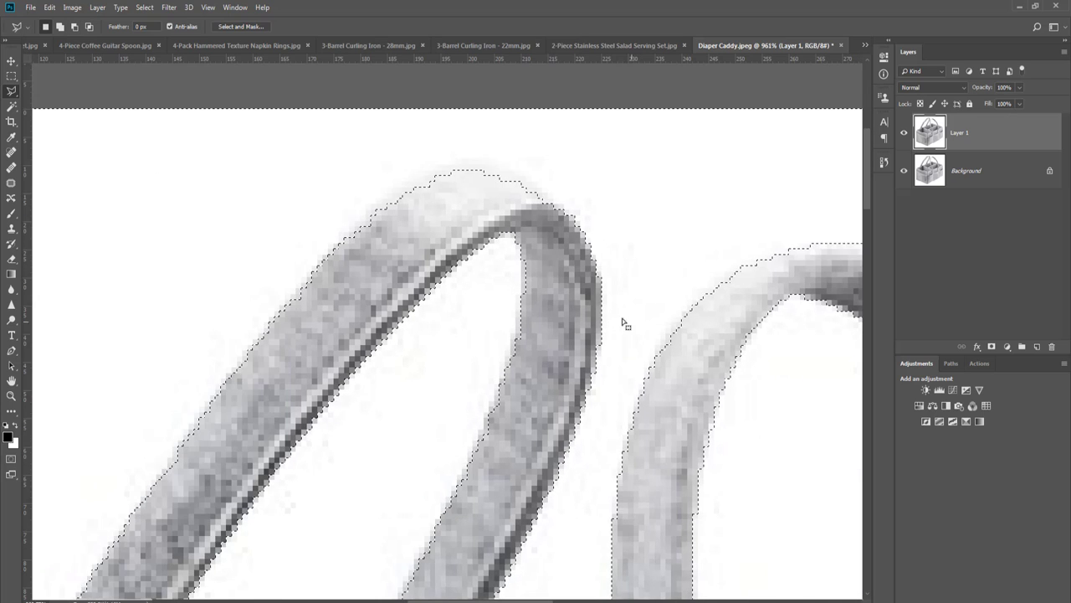
{"action": "scroll", "coordinate": [578, 291], "scroll_direction": "down", "scroll_amount": 2}
{"action": "left_click", "coordinate": [216, 498]}
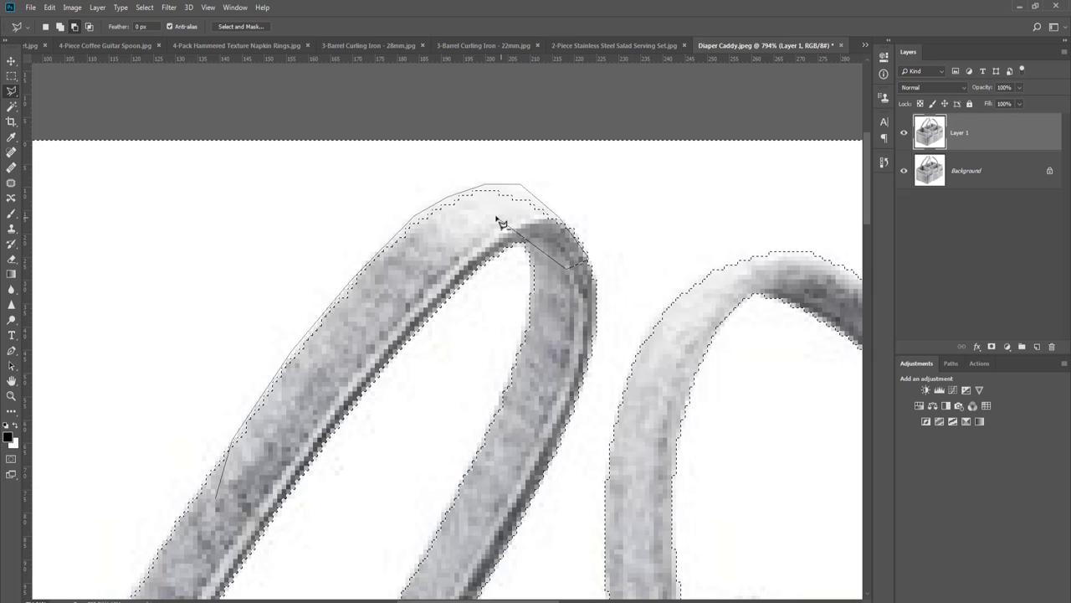
{"action": "double_click", "coordinate": [500, 221]}
- Subtract the caddy's rear rim from the selection, tracing a straight edge from the back corner past both rear handle bases
{"action": "left_click_drag", "start_coordinate": [536, 417], "coordinate": [560, 325]}
{"action": "left_click_drag", "start_coordinate": [553, 372], "coordinate": [602, 251]}
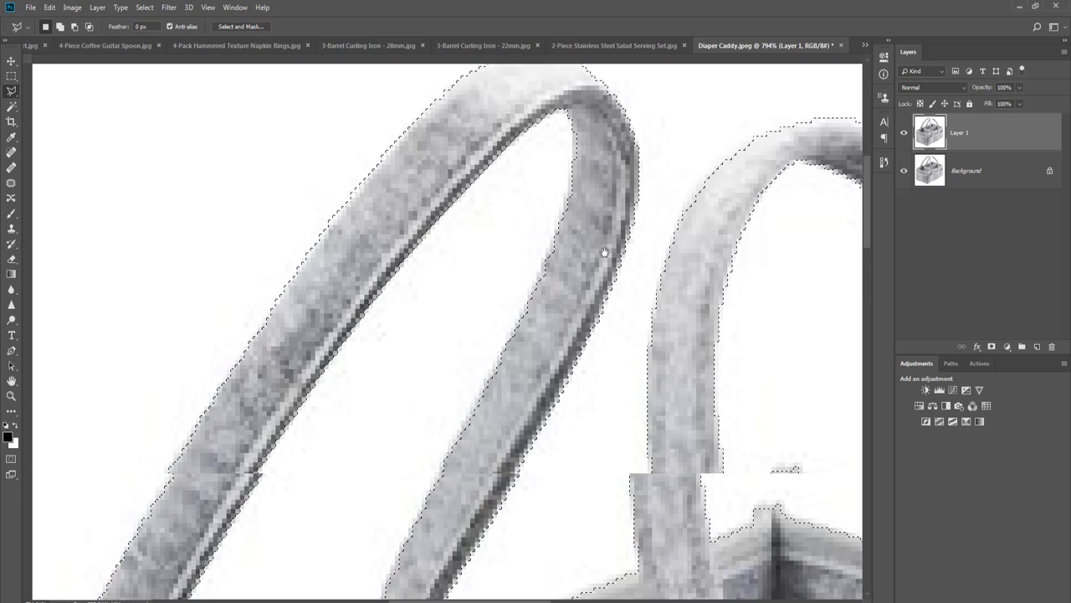
{"action": "scroll", "coordinate": [602, 258], "scroll_direction": "down", "scroll_amount": 2}
{"action": "left_click_drag", "start_coordinate": [510, 378], "coordinate": [569, 276]}
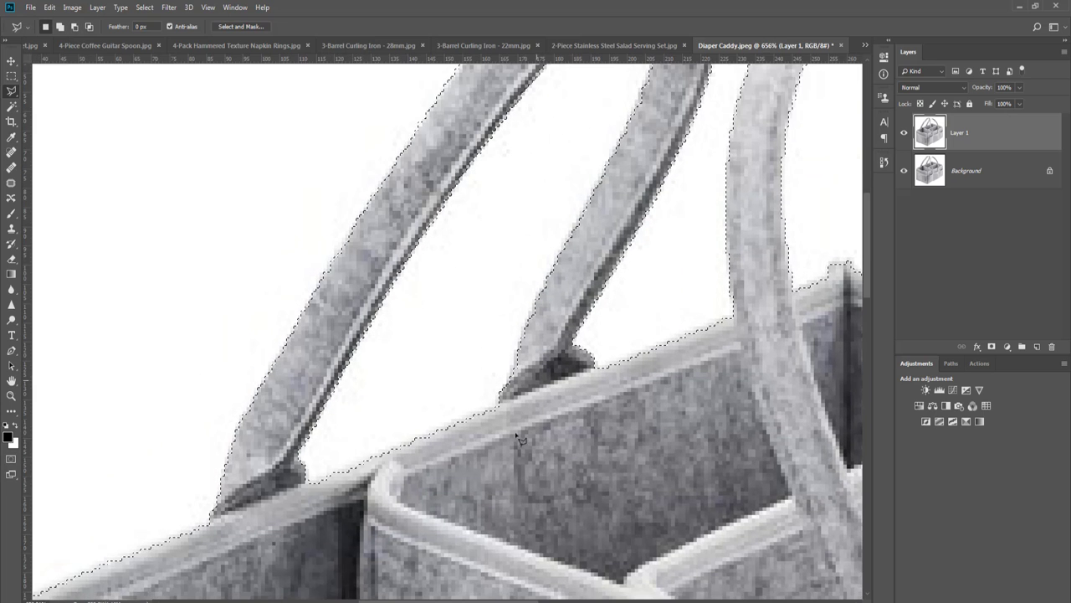
{"action": "left_click", "coordinate": [479, 534]}
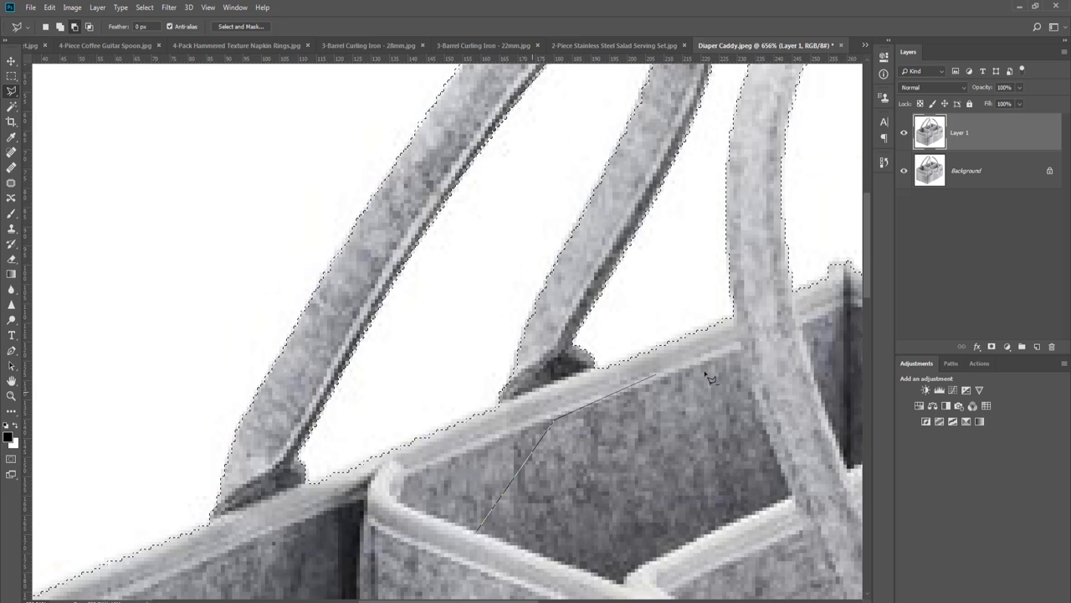
{"action": "left_click", "coordinate": [835, 278]}
{"action": "left_click", "coordinate": [177, 537]}
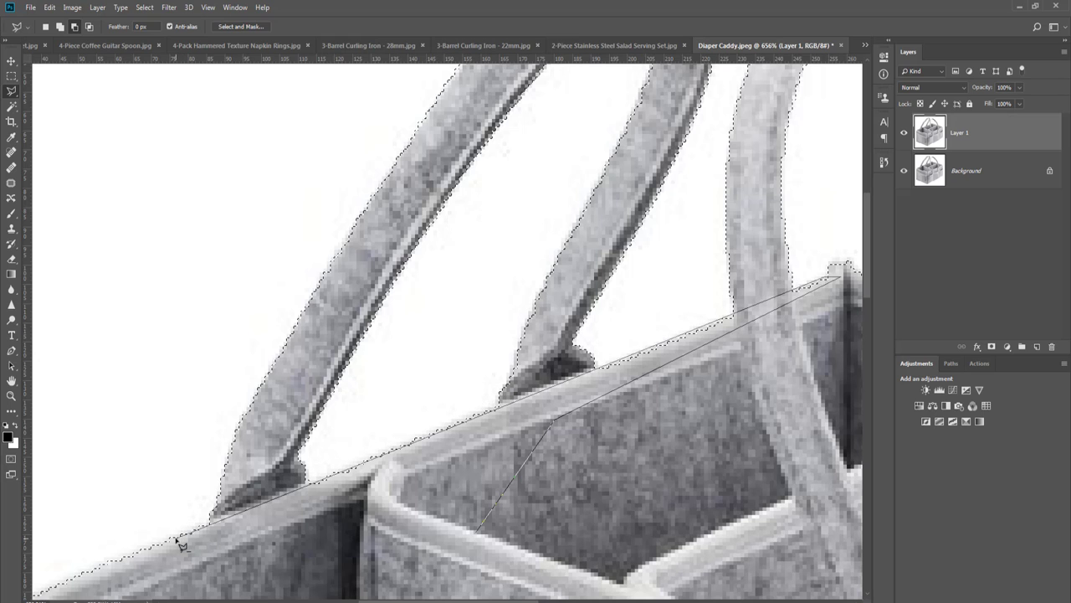
{"action": "double_click", "coordinate": [325, 553]}
- Clean up the rear rim between the two rear handle bases by subtracting another lasso area from the selection
{"action": "left_click_drag", "start_coordinate": [339, 538], "coordinate": [402, 507]}
{"action": "left_click", "coordinate": [441, 540], "text": "alt"}
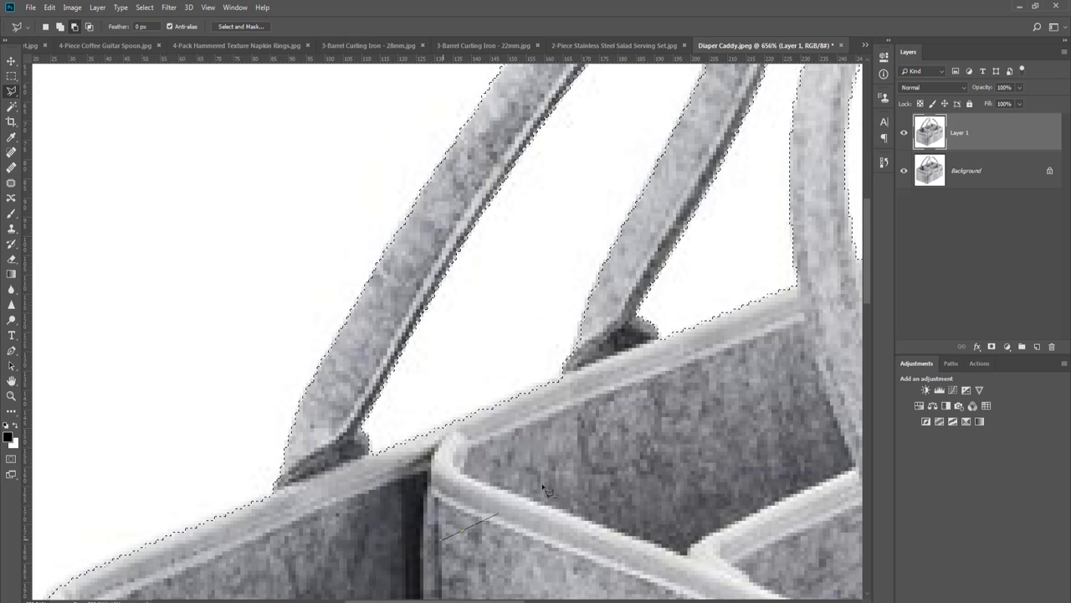
{"action": "left_click", "coordinate": [690, 328]}
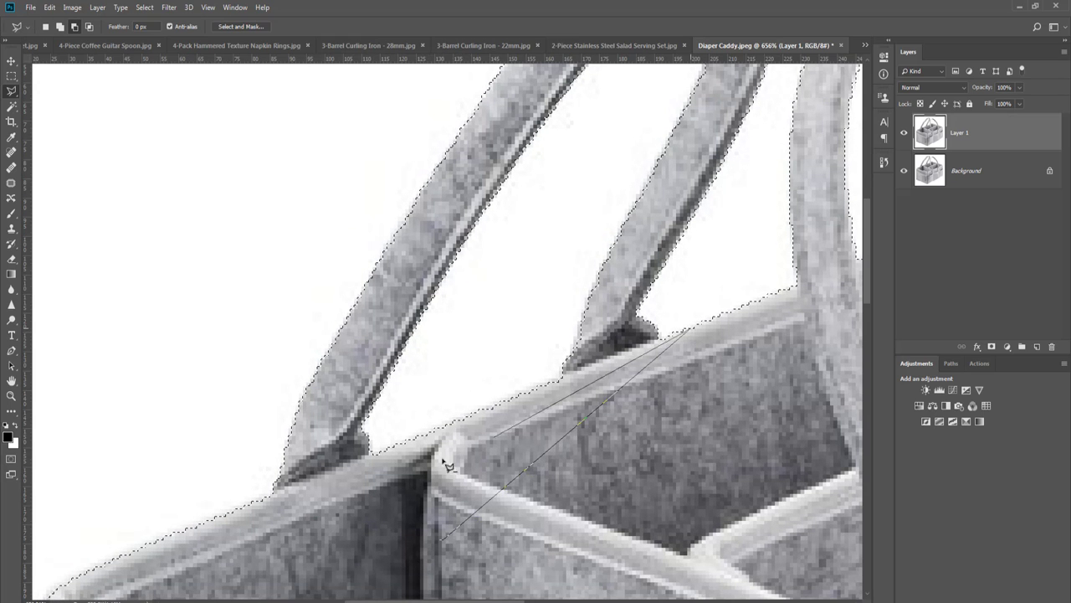
{"action": "double_click", "coordinate": [323, 490]}
- Subtract the rim from the rear handle base to the caddy's left corner from the selection, following the rounded corner
{"action": "scroll", "coordinate": [327, 493], "scroll_direction": "down", "scroll_amount": 3, "text": "alt"}
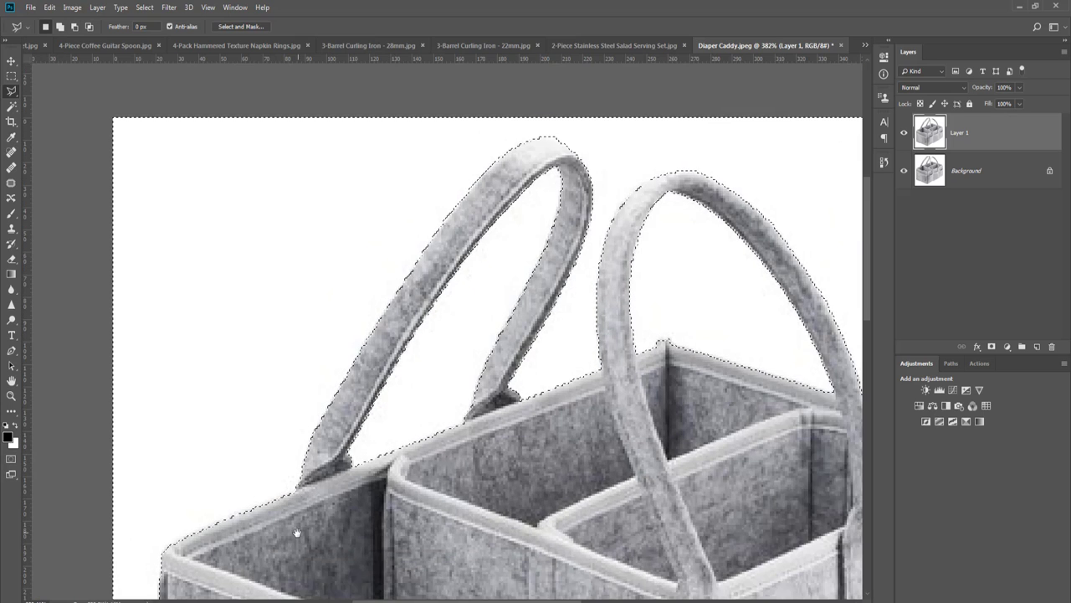
{"action": "scroll", "coordinate": [297, 533], "scroll_direction": "up", "scroll_amount": 3}
{"action": "left_click", "coordinate": [380, 500], "text": "shift"}
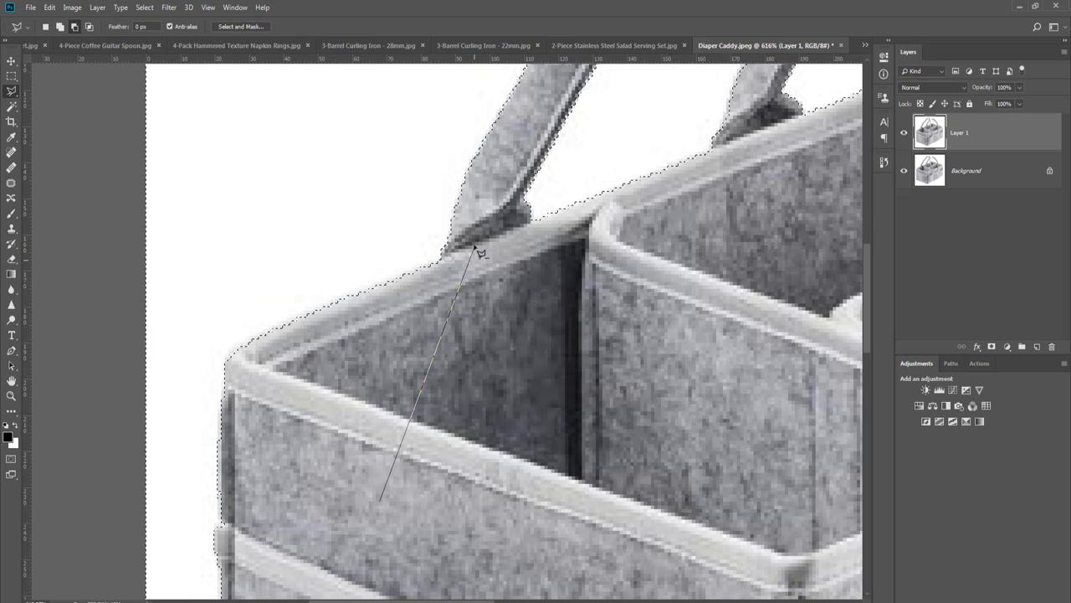
{"action": "left_click", "coordinate": [475, 248]}
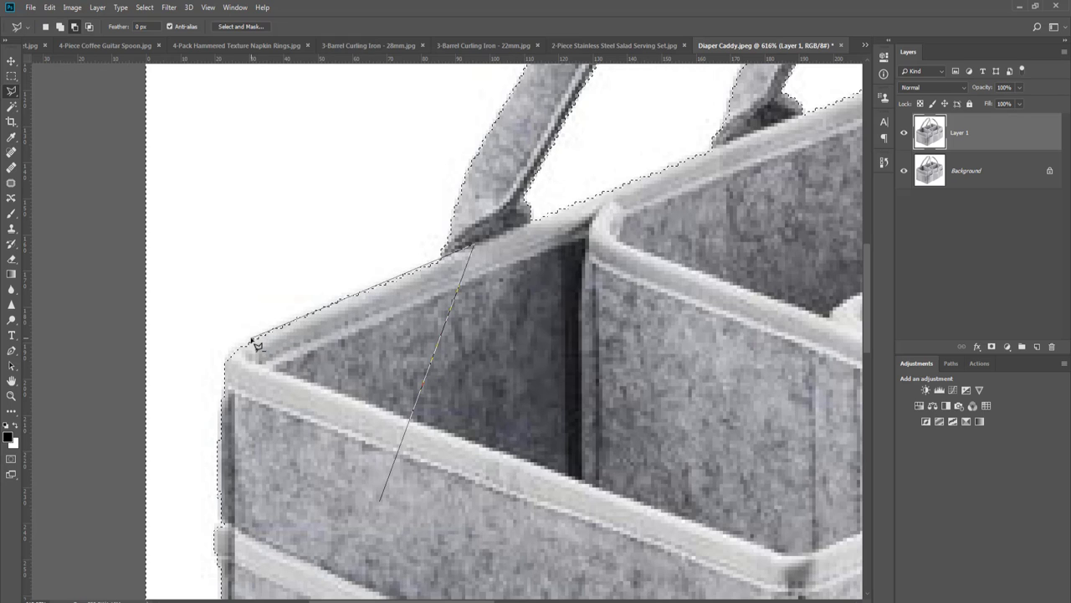
{"action": "left_click", "coordinate": [224, 377]}
{"action": "double_click", "coordinate": [265, 442]}
- Add a layer mask to Layer 1 that hides the selected white background and keeps the caddy
{"action": "scroll", "coordinate": [356, 444], "scroll_direction": "down", "scroll_amount": 3}
{"action": "left_click_drag", "start_coordinate": [396, 535], "coordinate": [381, 332]}
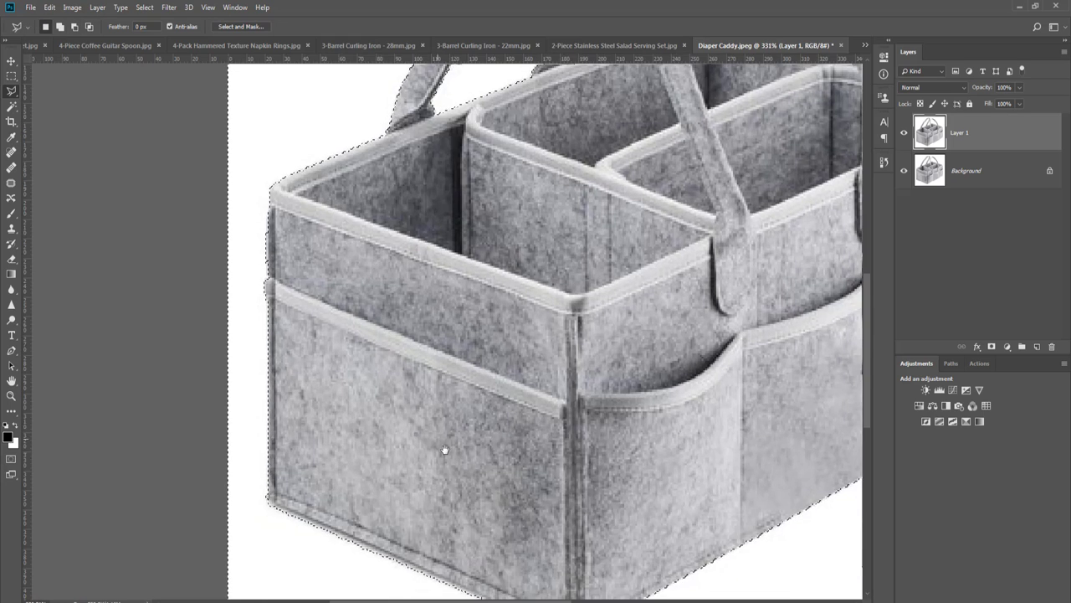
{"action": "left_click_drag", "start_coordinate": [449, 458], "coordinate": [346, 309]}
{"action": "scroll", "coordinate": [450, 347], "scroll_direction": "down", "scroll_amount": 4}
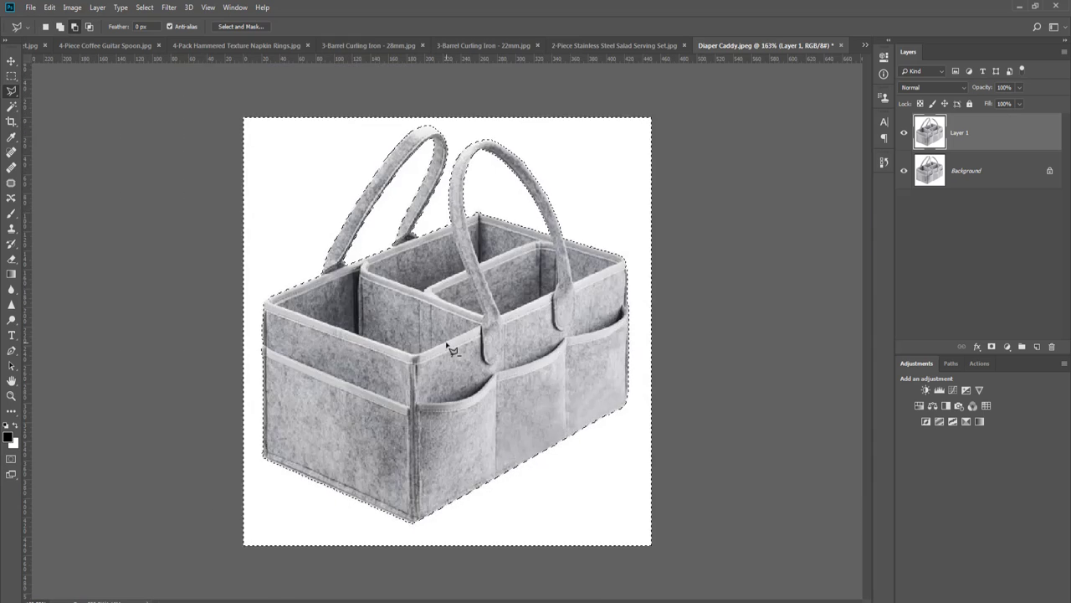
{"action": "left_click", "coordinate": [992, 347]}
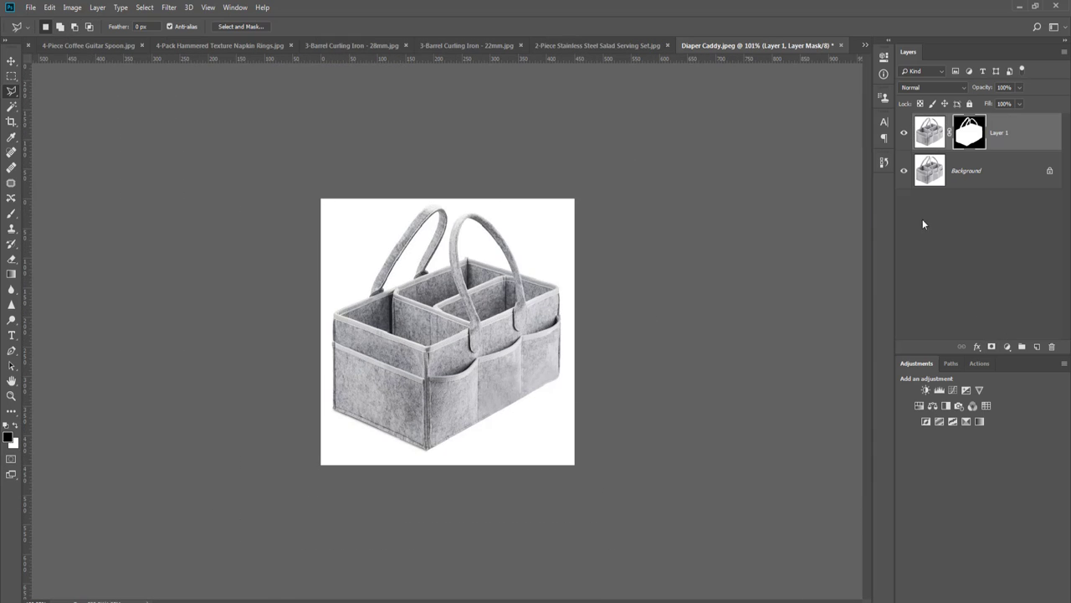
- Unlock the Background layer and delete it, leaving only the masked caddy layer, and switch to the Move tool
{"action": "left_click", "coordinate": [903, 173]}
{"action": "left_click", "coordinate": [1049, 173]}
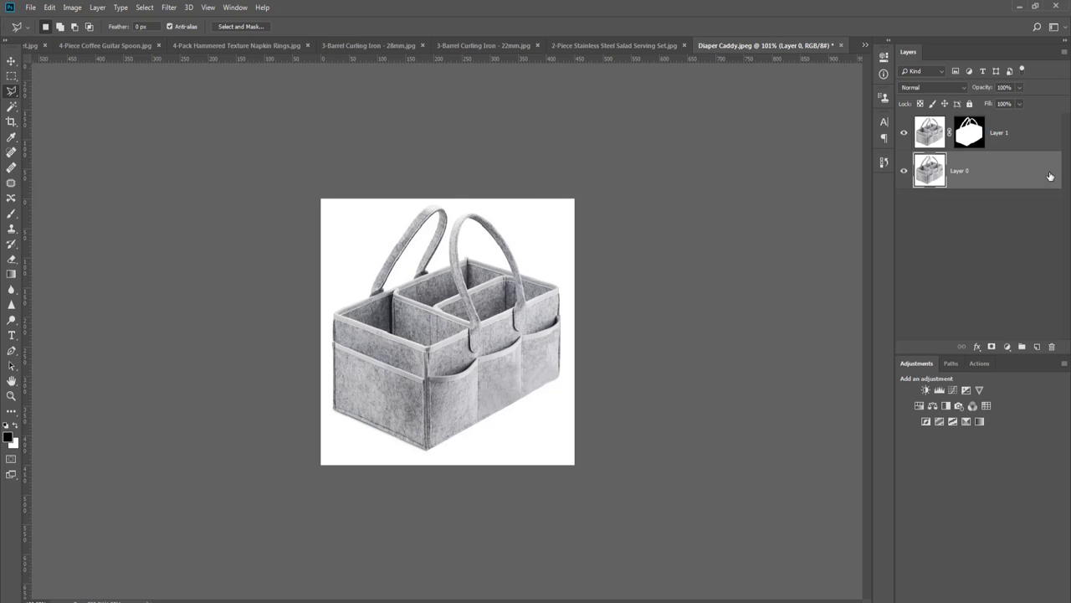
{"action": "key", "text": "Delete"}
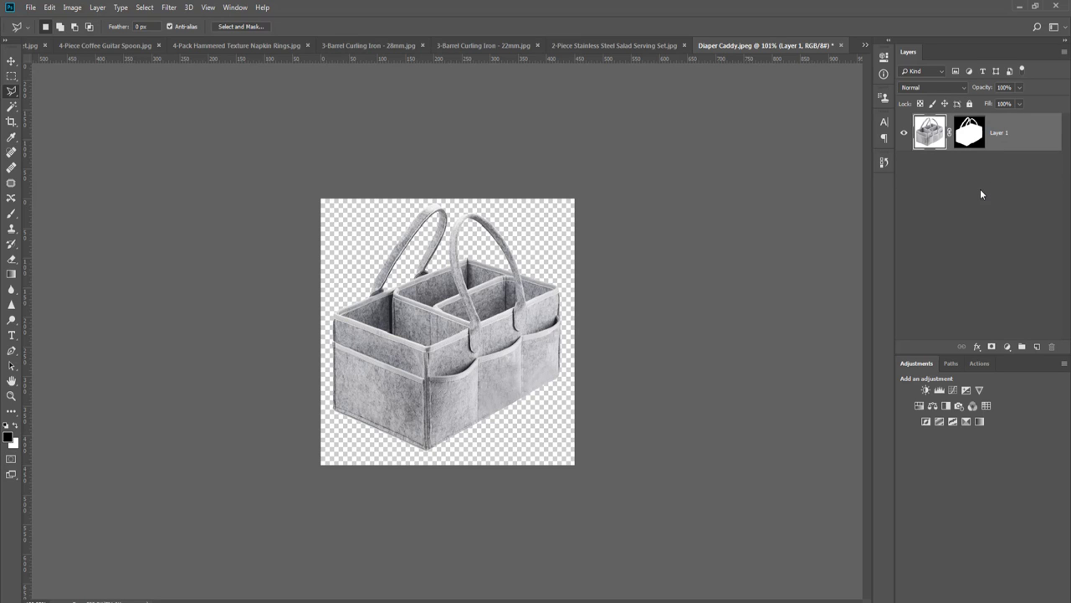
{"action": "key", "text": "v"}
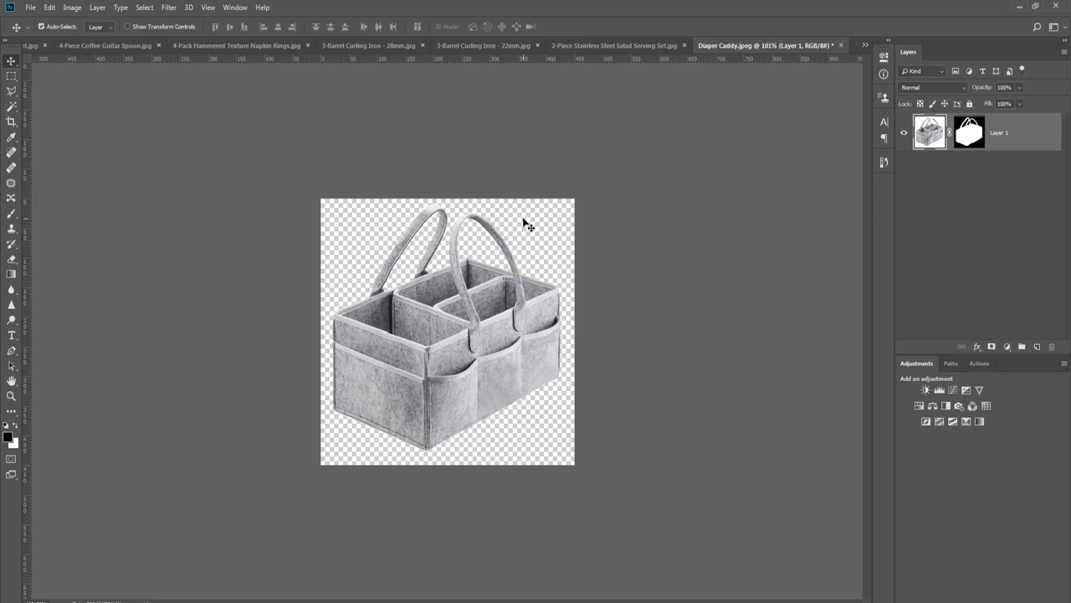
- Crop the caddy image using the 750 x 750 px 300 ppi preset, then return to the Move tool
{"action": "scroll", "coordinate": [488, 238], "scroll_direction": "up", "scroll_amount": 3}
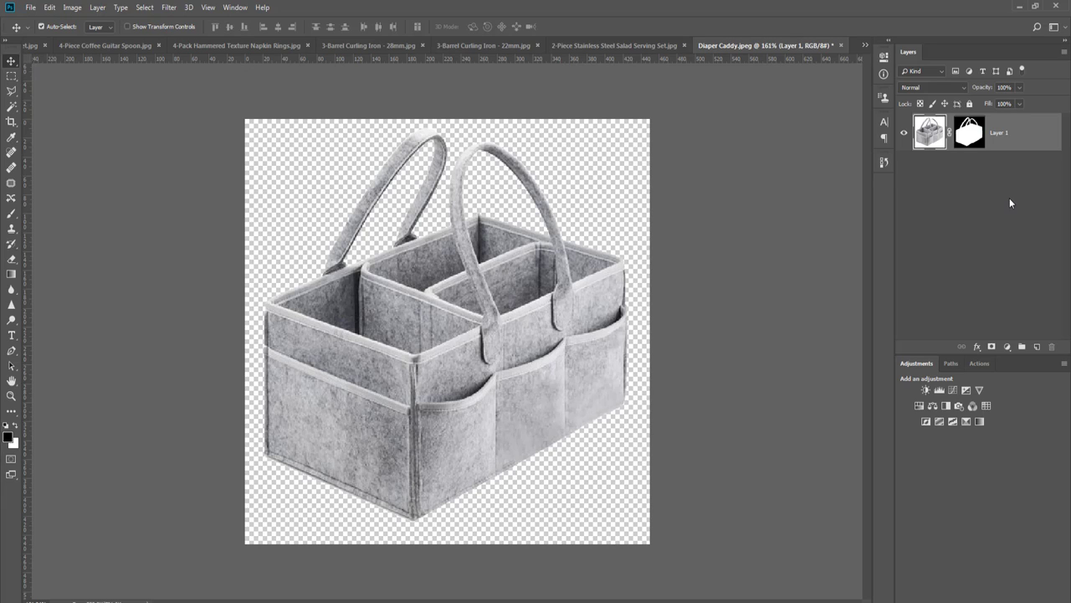
{"action": "key", "text": "c"}
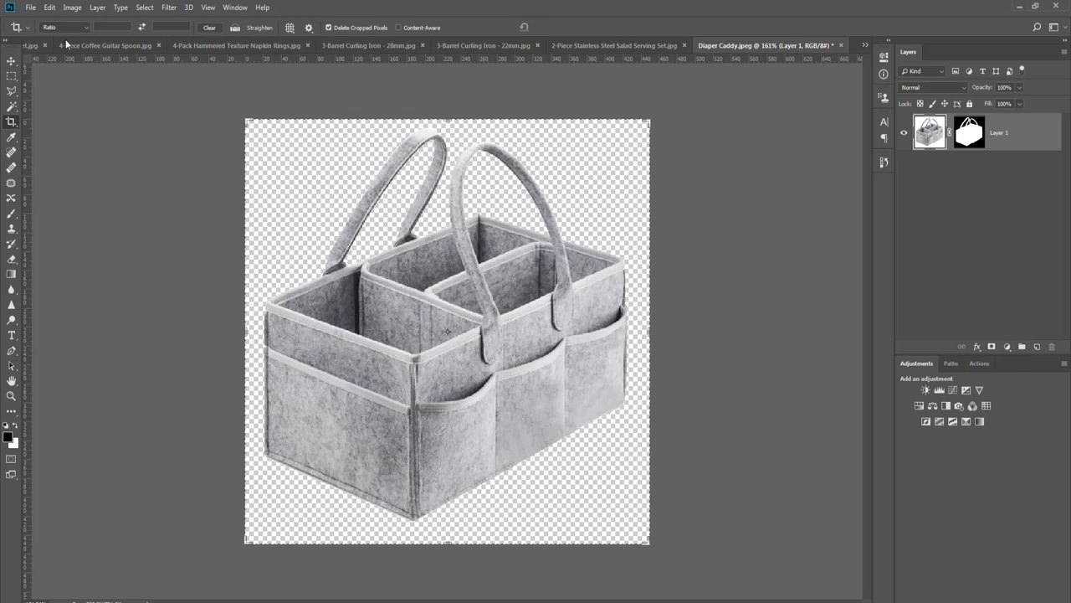
{"action": "left_click", "coordinate": [72, 33]}
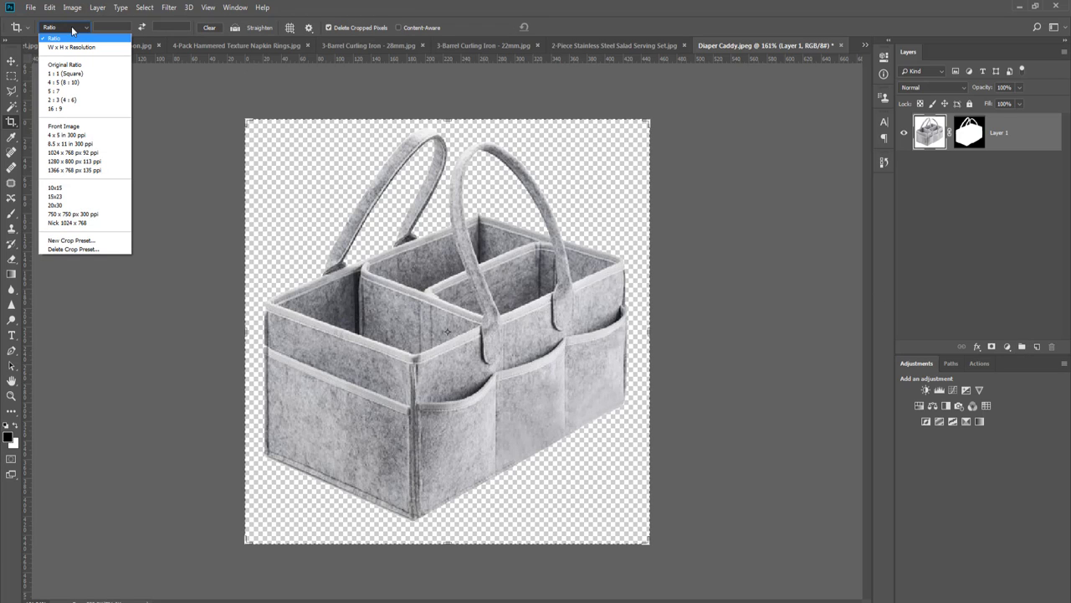
{"action": "left_click", "coordinate": [73, 213]}
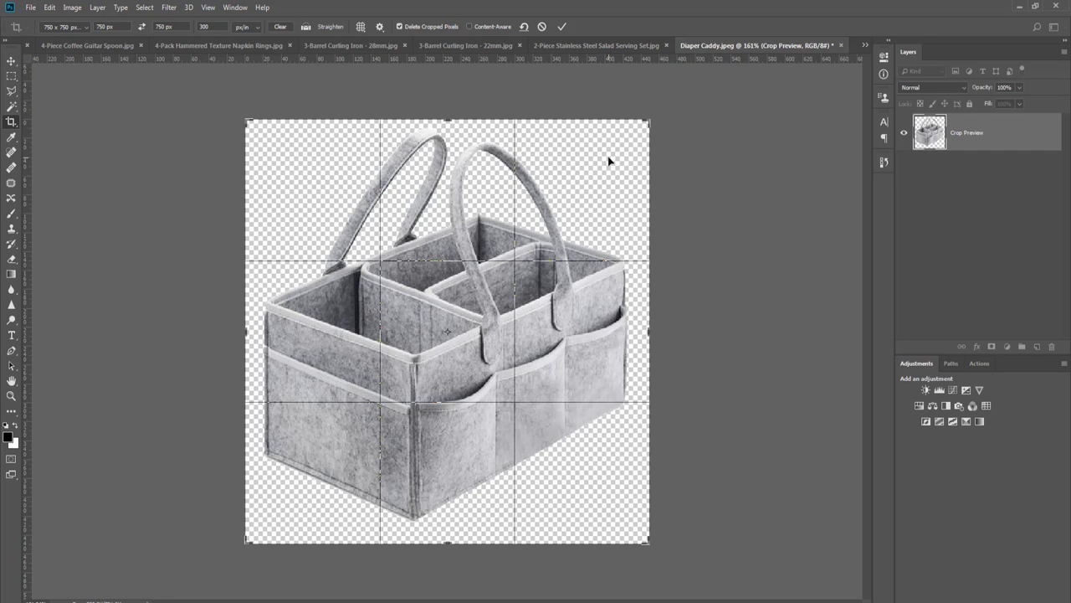
{"action": "key", "text": "Return"}
{"action": "key", "text": "ctrl+0"}
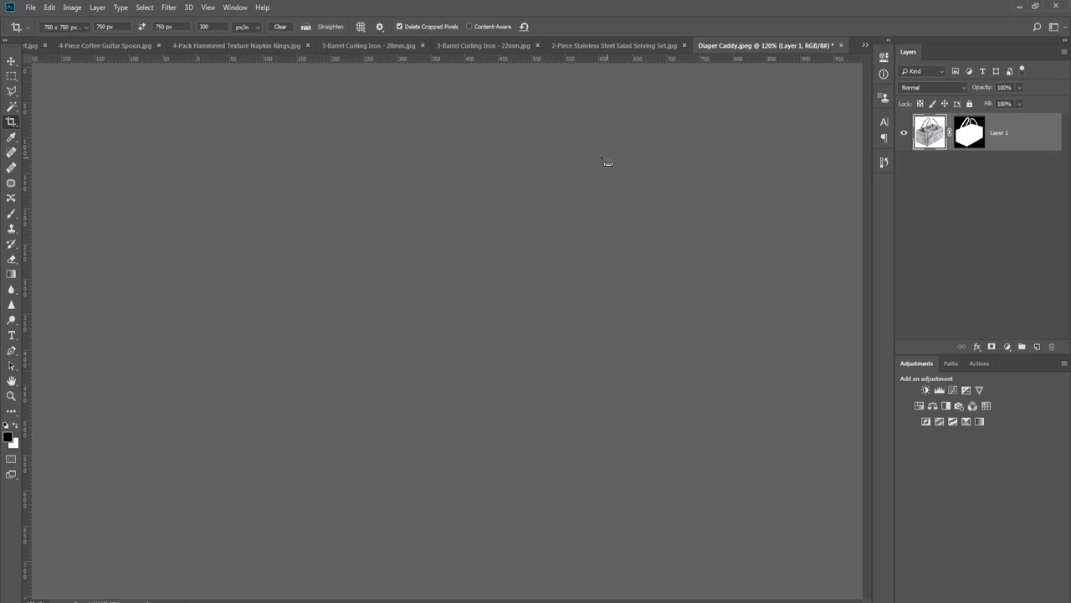
{"action": "key", "text": "v"}
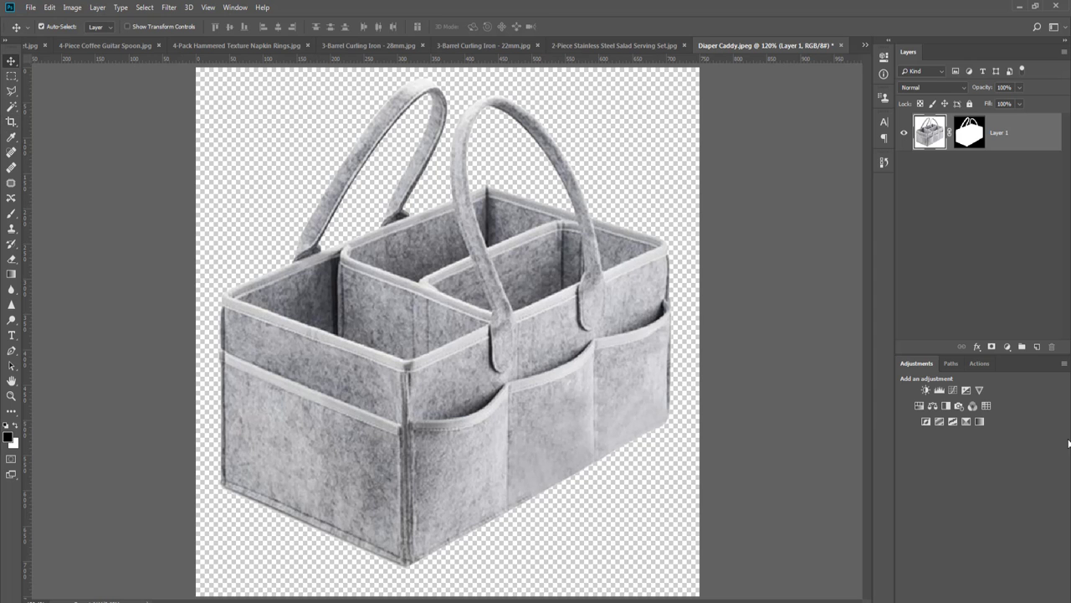
- Run the 750*750 grid-line action from the Real Estate set to add guides to the canvas
{"action": "left_click", "coordinate": [953, 364]}
{"action": "left_click", "coordinate": [980, 364]}
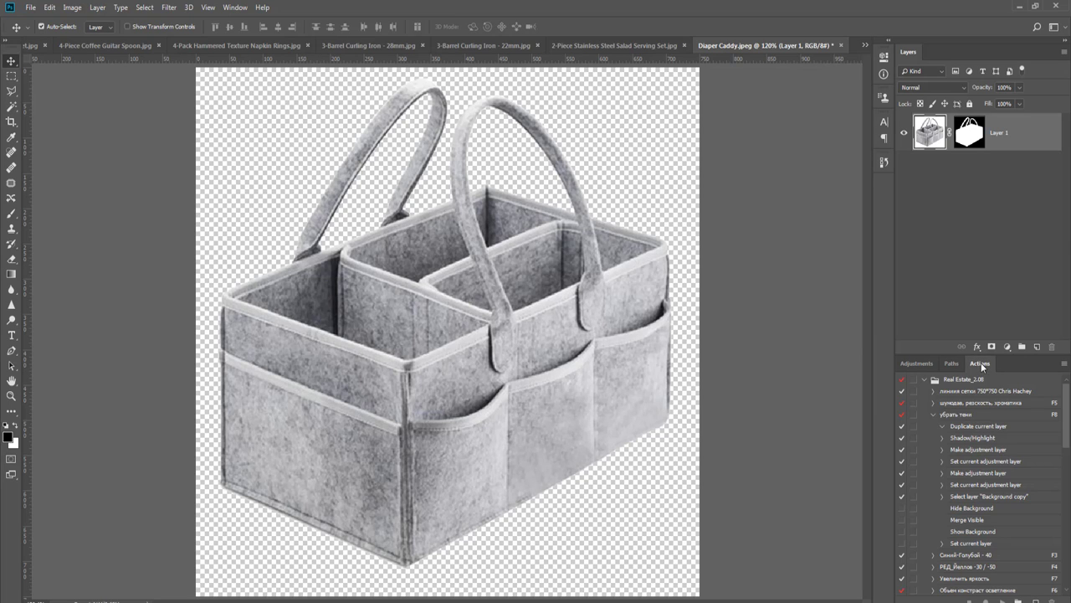
{"action": "left_click", "coordinate": [933, 415]}
{"action": "left_click", "coordinate": [962, 393]}
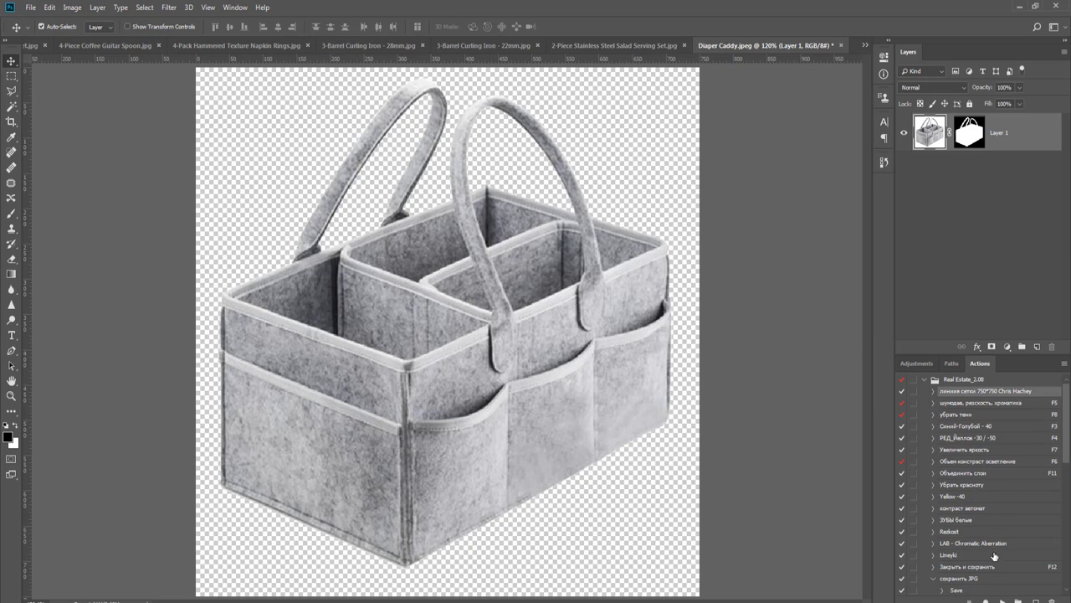
{"action": "left_click", "coordinate": [1002, 599]}
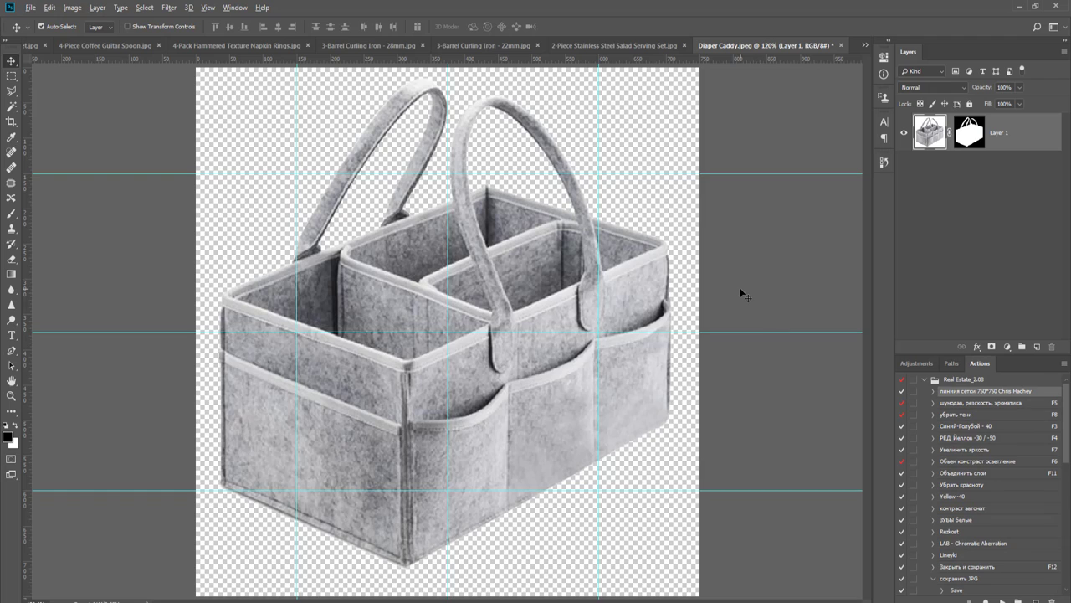
- Scale the caddy down proportionally around its centre so it fits between the outer guides
{"action": "scroll", "coordinate": [741, 293], "scroll_direction": "down", "scroll_amount": 5}
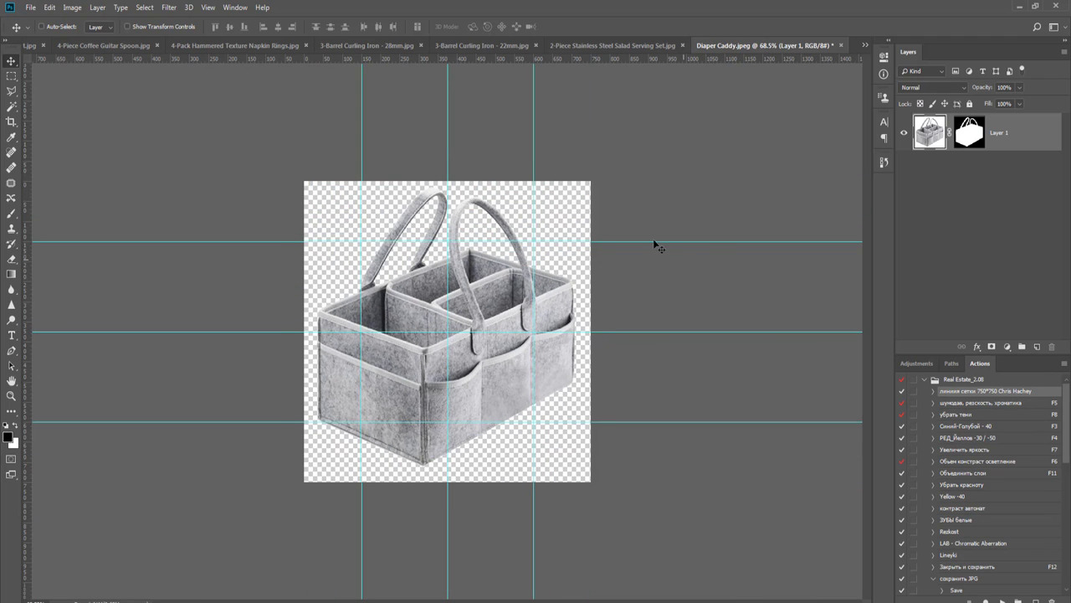
{"action": "key", "text": "ctrl+t"}
{"action": "left_click_drag", "start_coordinate": [592, 180], "coordinate": [560, 242]}
{"action": "key", "text": "Return"}
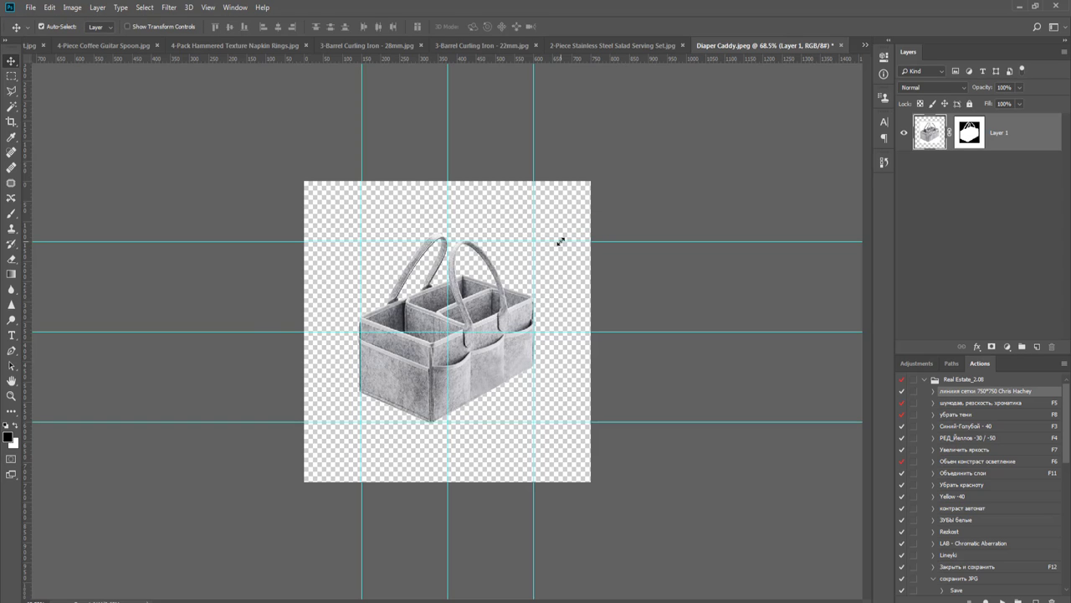
- Transform the caddy to 98.63% width and 96.09% height so it fits within the outer guides at actual size
{"action": "key", "text": "ctrl+1"}
{"action": "key", "text": "ctrl+t"}
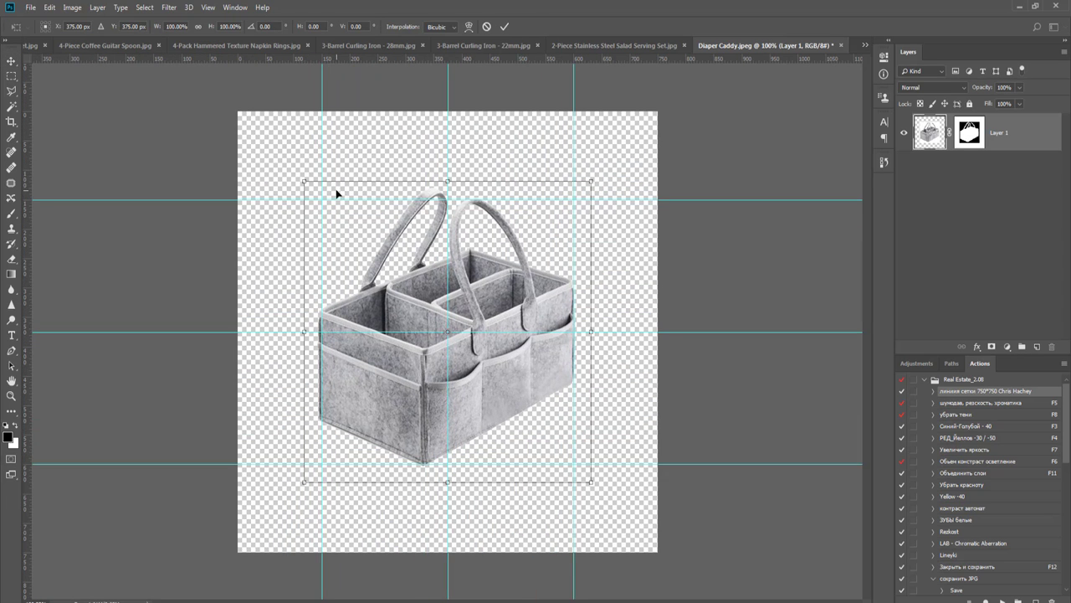
{"action": "left_click_drag", "start_coordinate": [301, 179], "coordinate": [314, 187]}
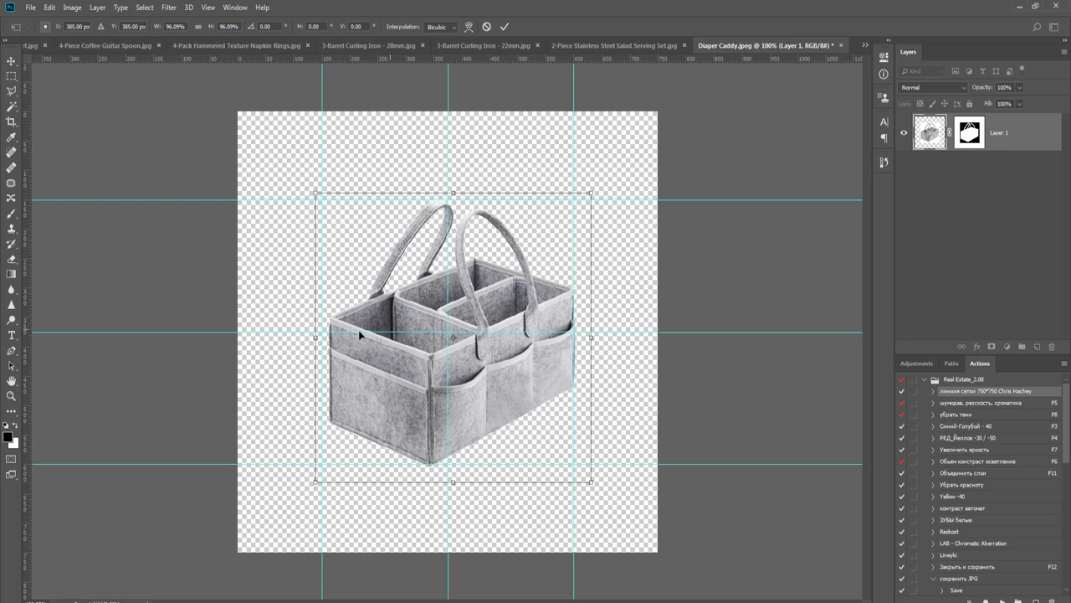
{"action": "left_click_drag", "start_coordinate": [318, 336], "coordinate": [310, 338]}
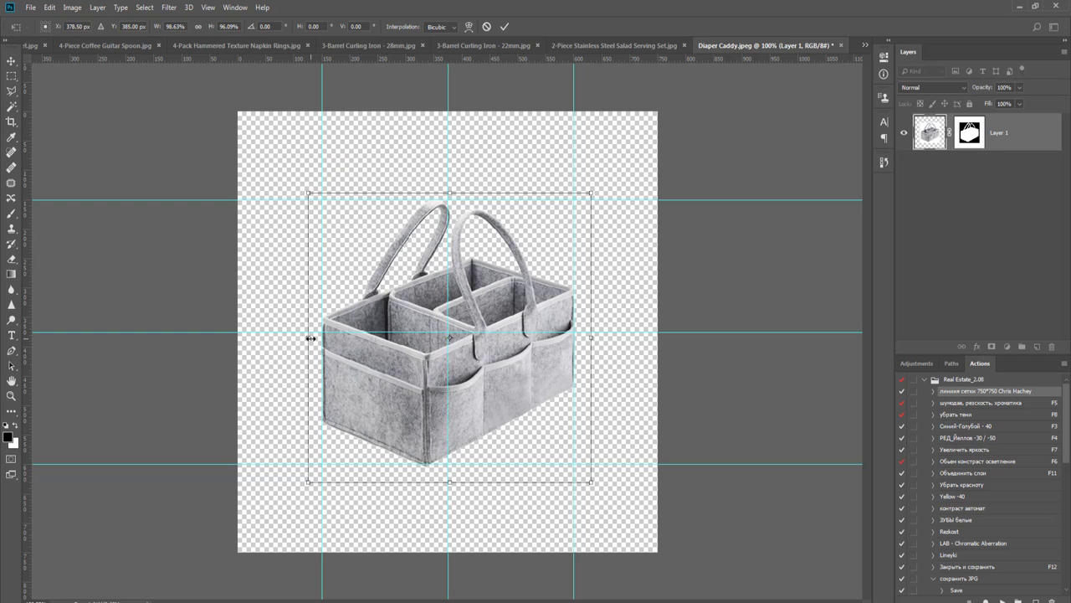
{"action": "key", "text": "Return"}
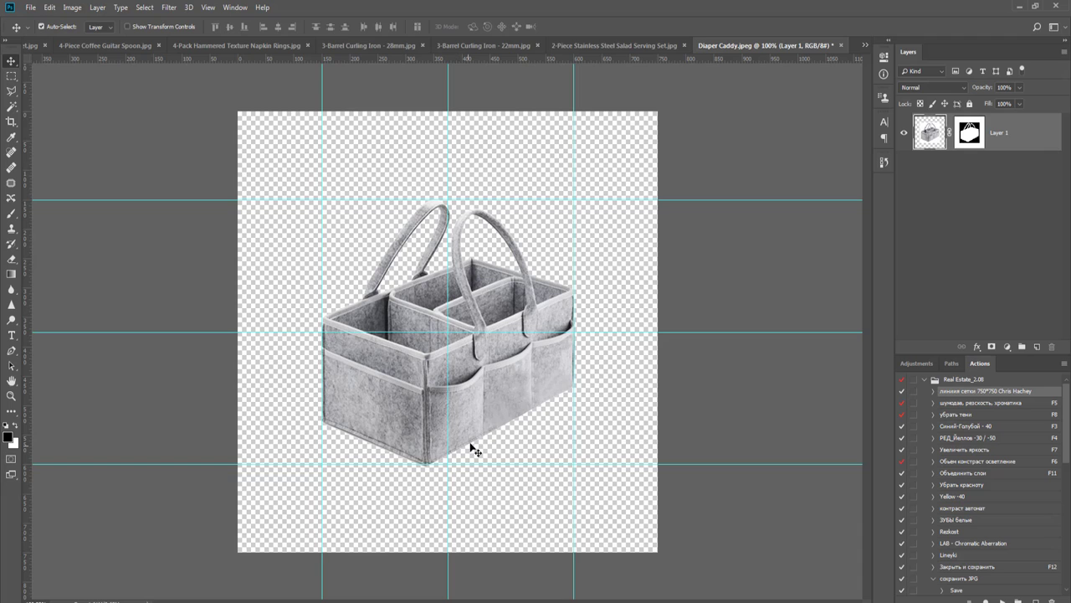
- Reduce the caddy's height slightly from below so its base sits on the lower guide
{"action": "scroll", "coordinate": [473, 450], "scroll_direction": "up", "scroll_amount": 2}
{"action": "key", "text": "ctrl+t"}
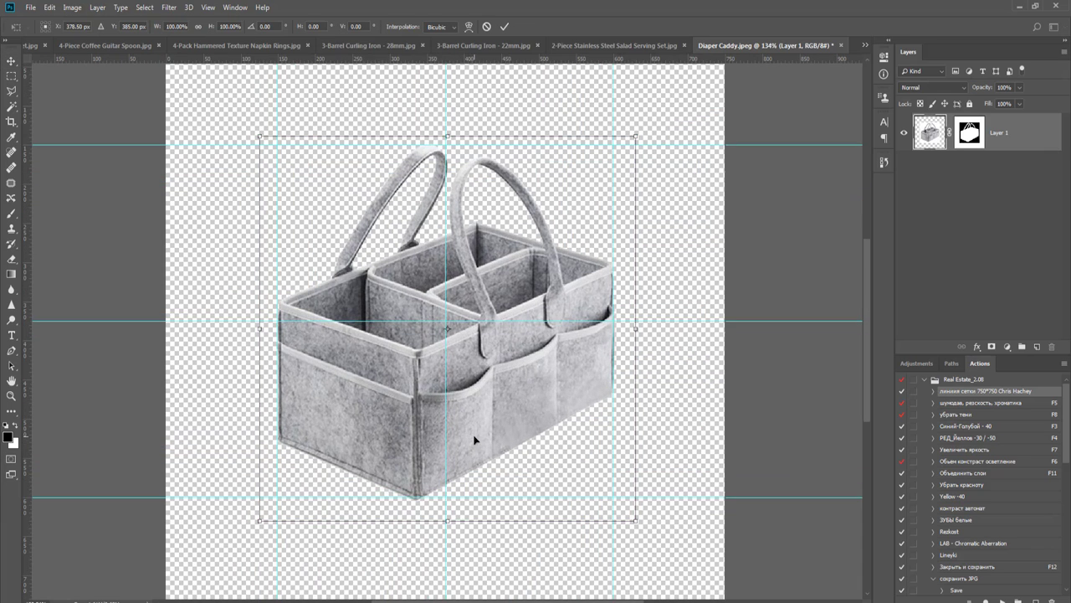
{"action": "mouse_move", "coordinate": [449, 523]}
{"action": "left_mouse_down"}
{"action": "mouse_move", "coordinate": [447, 508]}
{"action": "mouse_move", "coordinate": [449, 521]}
{"action": "left_mouse_up"}
{"action": "key", "text": "Return"}
{"action": "scroll", "coordinate": [448, 520], "scroll_direction": "down", "scroll_amount": 3}
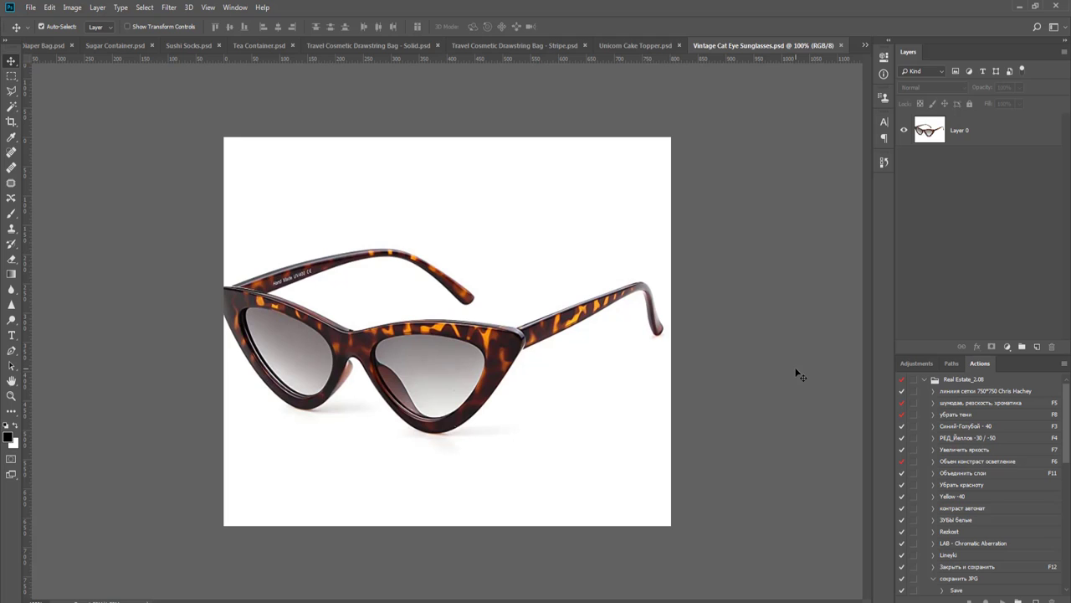
- Select Layer 0 in the Vintage Cat Eye Sunglasses document
{"action": "left_click", "coordinate": [979, 129]}
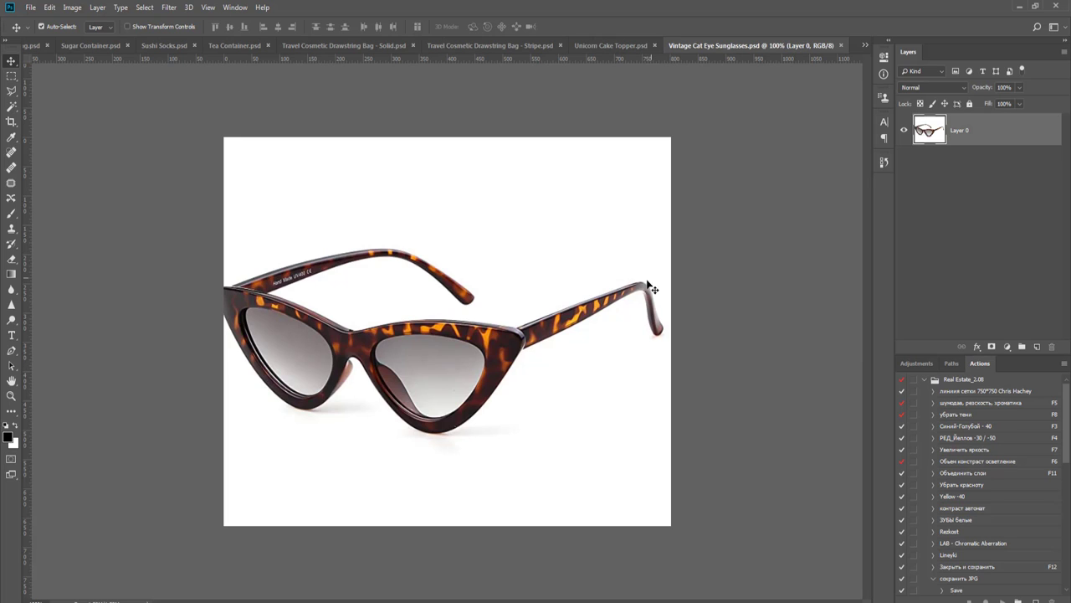
{"action": "key", "text": "w"}
{"action": "scroll", "coordinate": [334, 252], "scroll_direction": "up", "scroll_amount": 2}
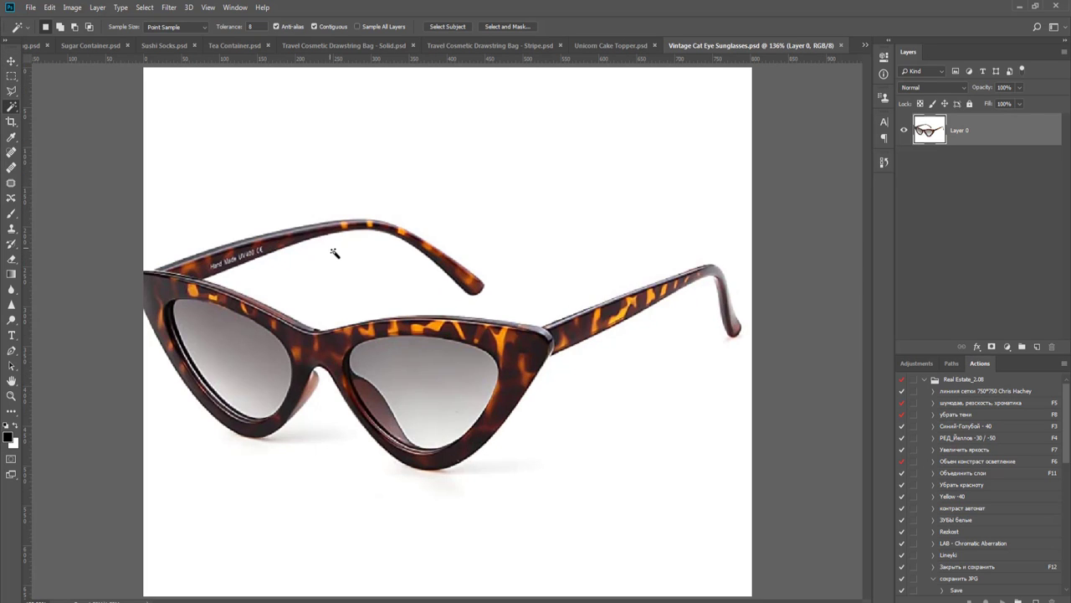
{"action": "left_click", "coordinate": [356, 180]}
{"action": "key", "text": "m"}
{"action": "key", "text": "ctrl+d"}
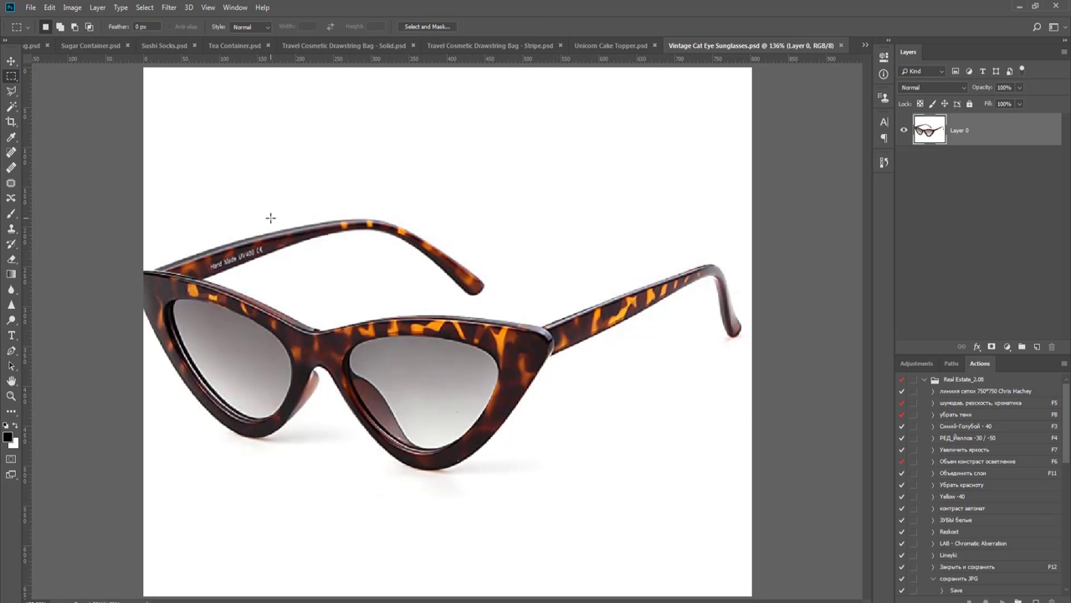
- Remove the "Hand Made UV400 CE" lettering from the inside of the sunglasses' temple with the Clone Stamp tool
{"action": "key", "text": "s"}
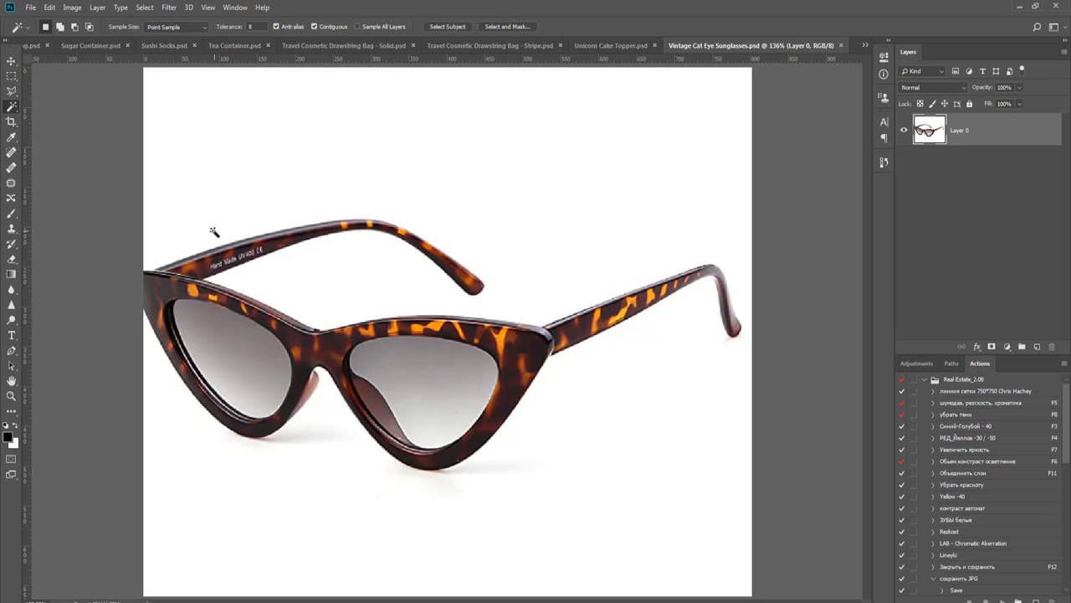
{"action": "scroll", "coordinate": [210, 240], "scroll_direction": "up", "scroll_amount": 5}
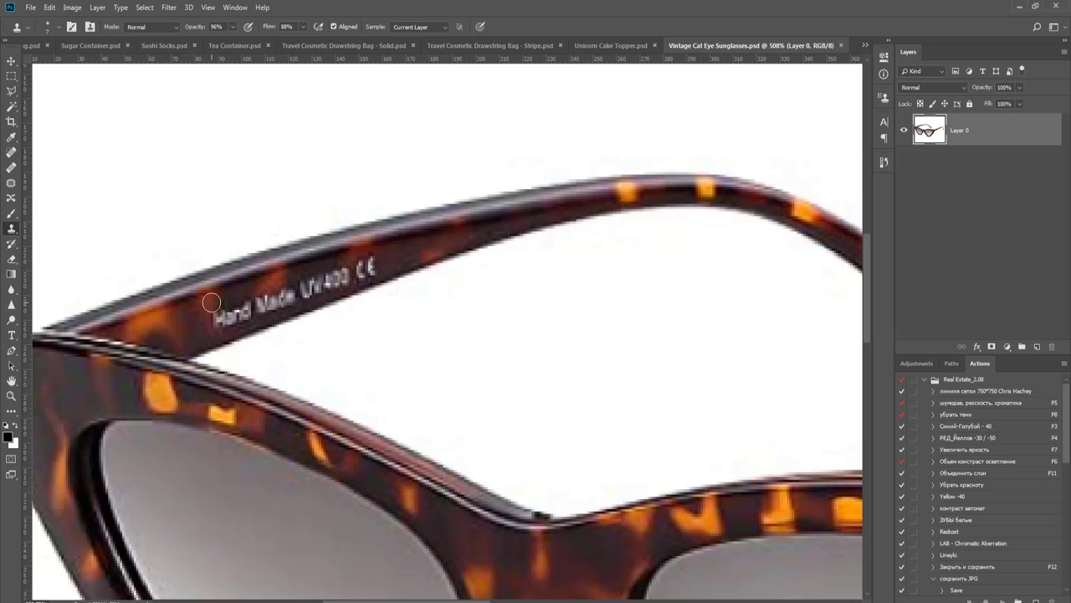
{"action": "scroll", "coordinate": [211, 303], "scroll_direction": "up", "scroll_amount": 2}
{"action": "mouse_move", "coordinate": [220, 315]}
{"action": "left_mouse_down"}
{"action": "mouse_move", "coordinate": [327, 283]}
{"action": "mouse_move", "coordinate": [200, 336]}
{"action": "mouse_move", "coordinate": [280, 310]}
{"action": "mouse_move", "coordinate": [226, 337]}
{"action": "mouse_move", "coordinate": [329, 291]}
{"action": "left_mouse_up"}
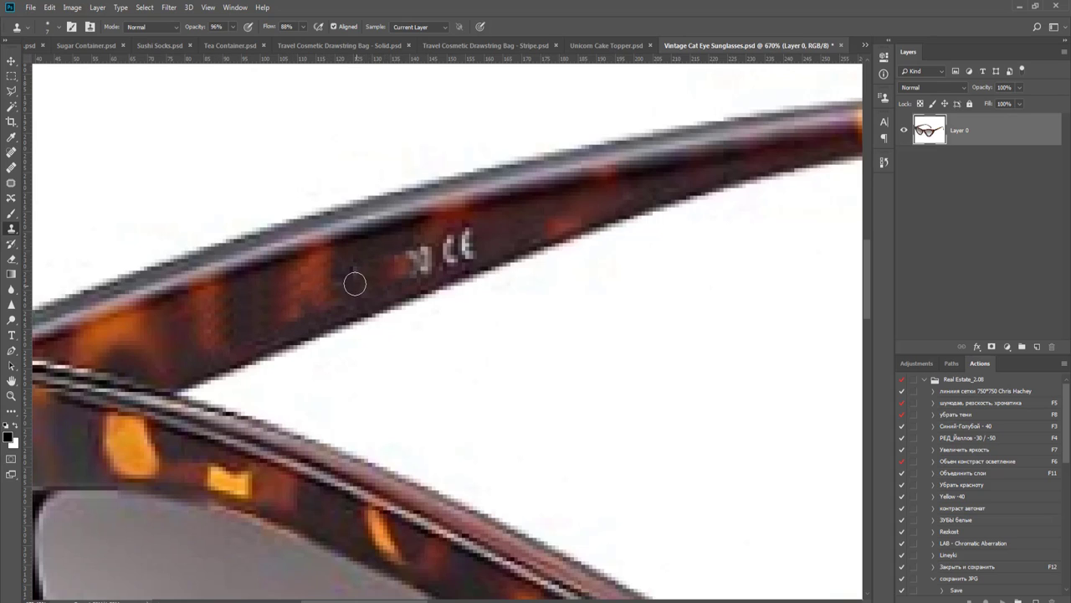
{"action": "left_click_drag", "start_coordinate": [405, 266], "coordinate": [450, 243]}
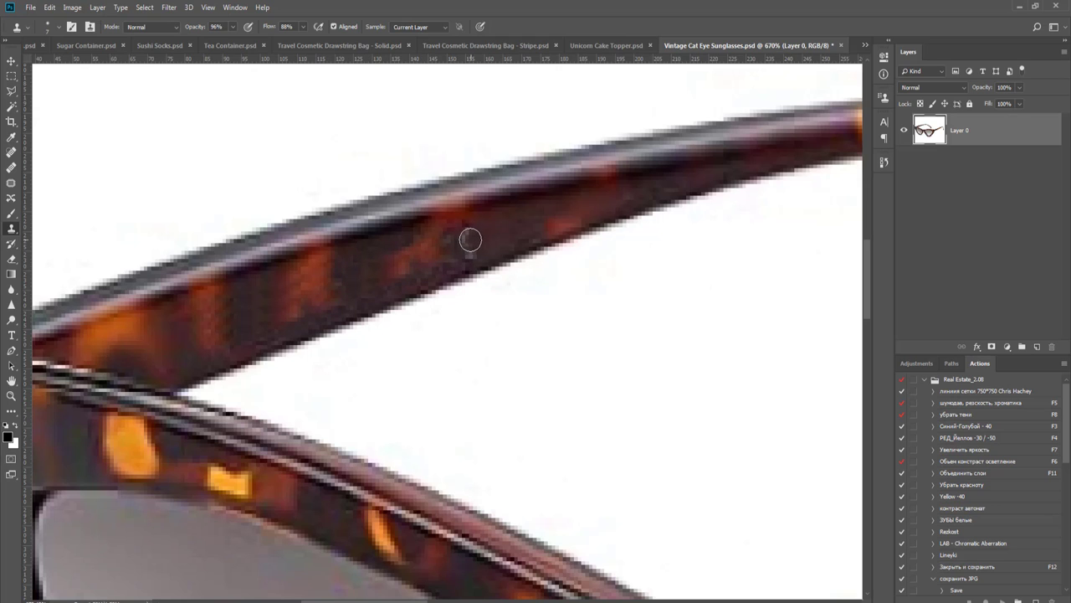
- Select the white background around the sunglasses with the Magic Wand at tolerance 8
{"action": "scroll", "coordinate": [465, 239], "scroll_direction": "down", "scroll_amount": 8}
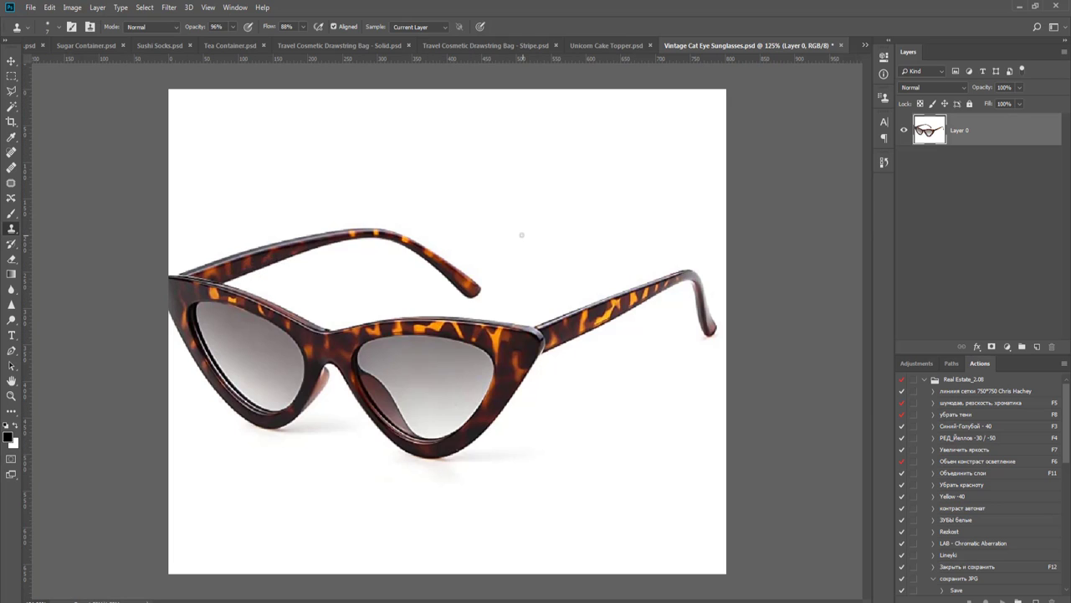
{"action": "key", "text": "w"}
{"action": "left_click", "coordinate": [373, 156]}
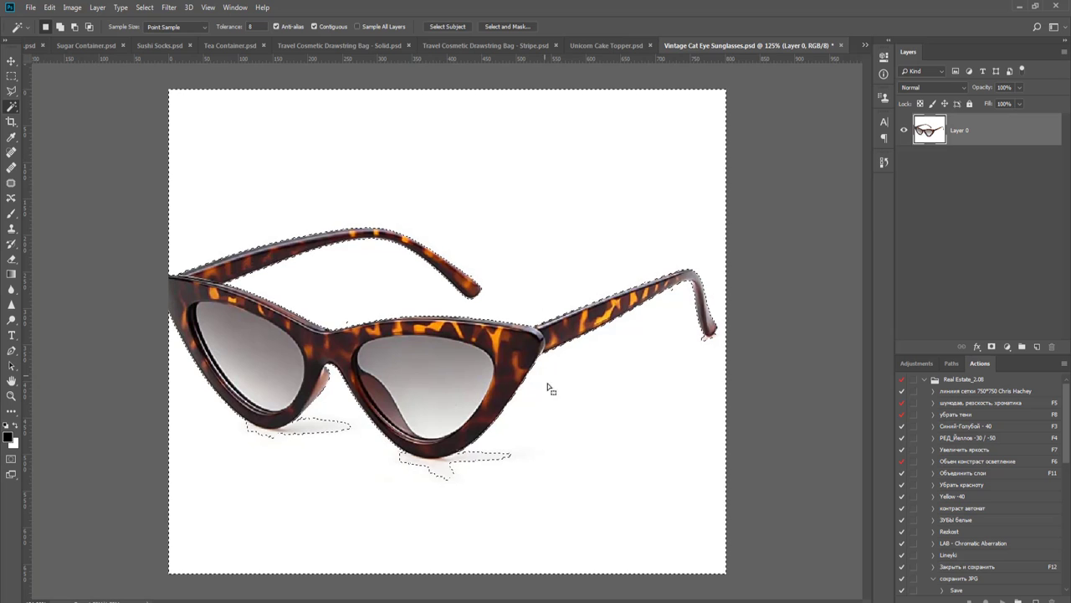
- Add the faint shadow beneath the right temple's tip to the background selection with the Polygonal Lasso
{"action": "scroll", "coordinate": [708, 368], "scroll_direction": "up", "scroll_amount": 6}
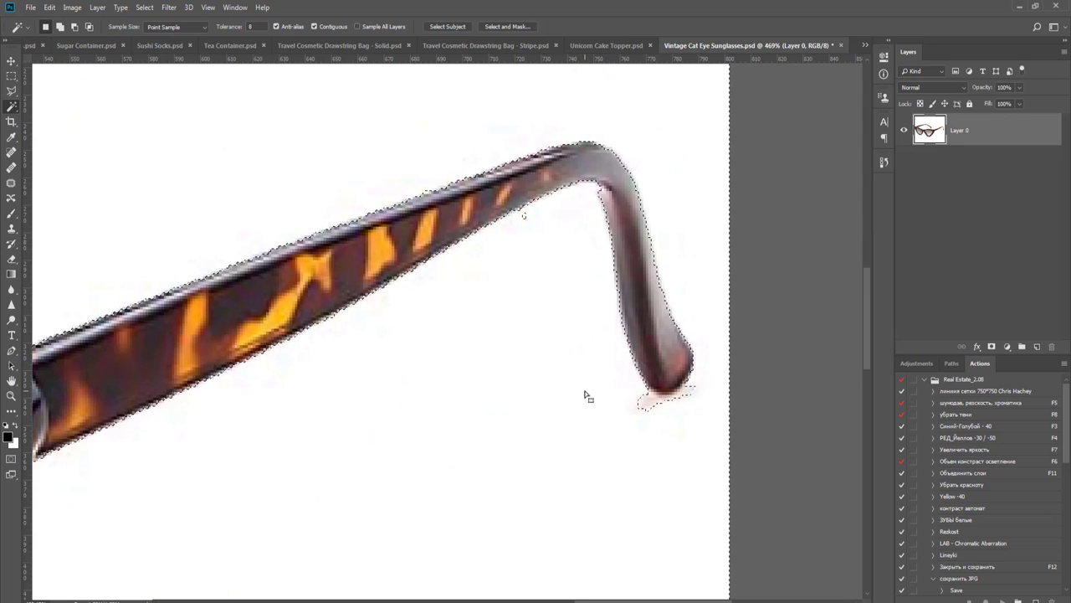
{"action": "key", "text": "l"}
{"action": "left_click", "coordinate": [509, 442], "text": "shift"}
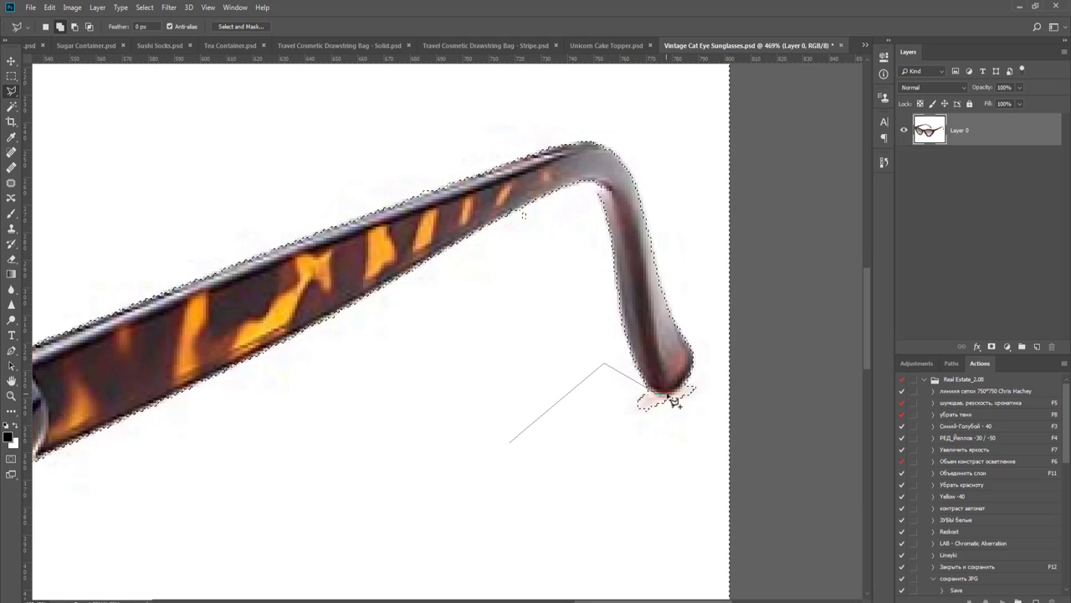
{"action": "double_click", "coordinate": [585, 500]}
{"action": "scroll", "coordinate": [586, 306], "scroll_direction": "left", "scroll_amount": 3}
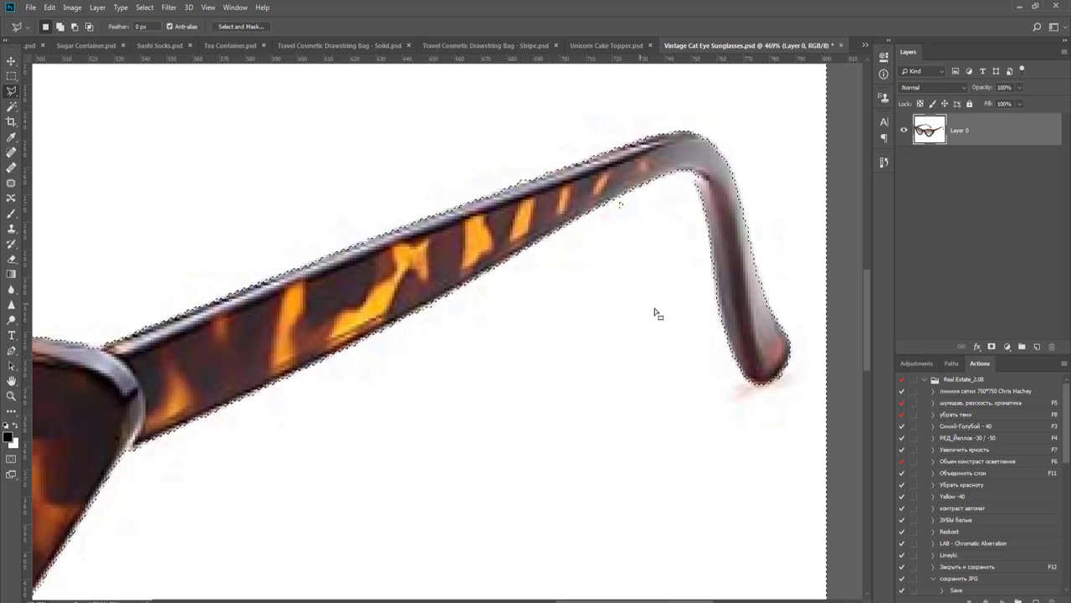
{"action": "left_click", "coordinate": [741, 245], "text": "alt"}
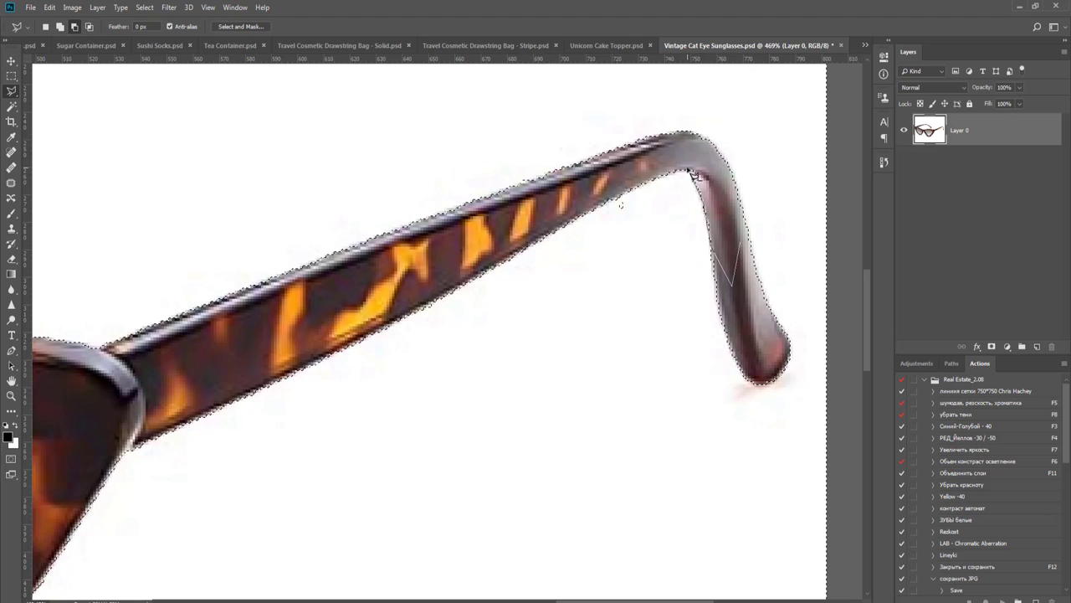
{"action": "key", "text": "Escape"}
- Add the strip along the right temple's underside to the background selection with the Polygonal Lasso, straightening the edge
{"action": "left_click", "coordinate": [454, 445]}
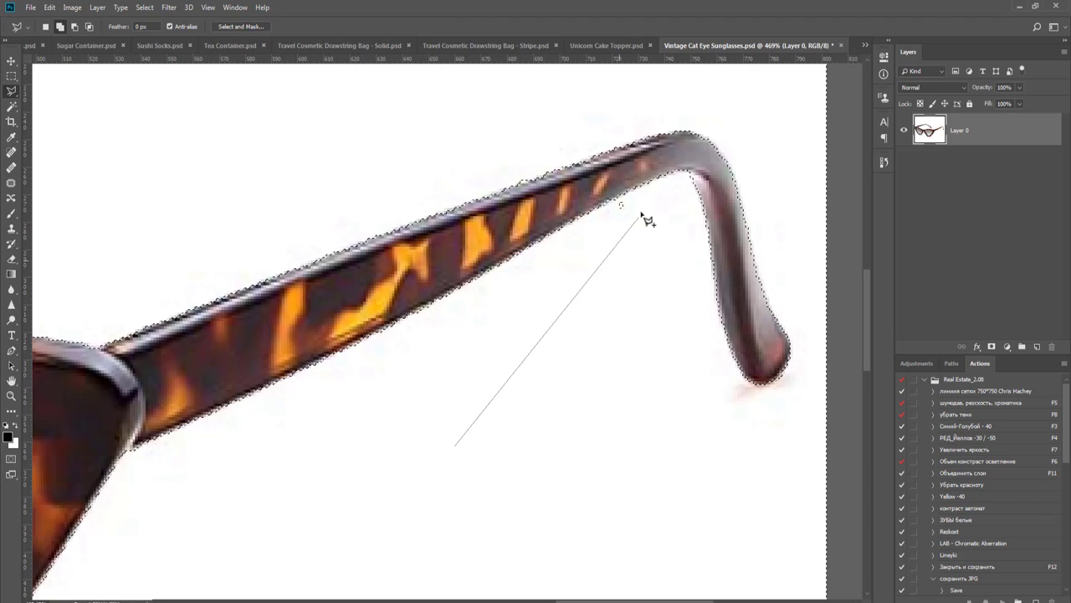
{"action": "left_click", "coordinate": [655, 181]}
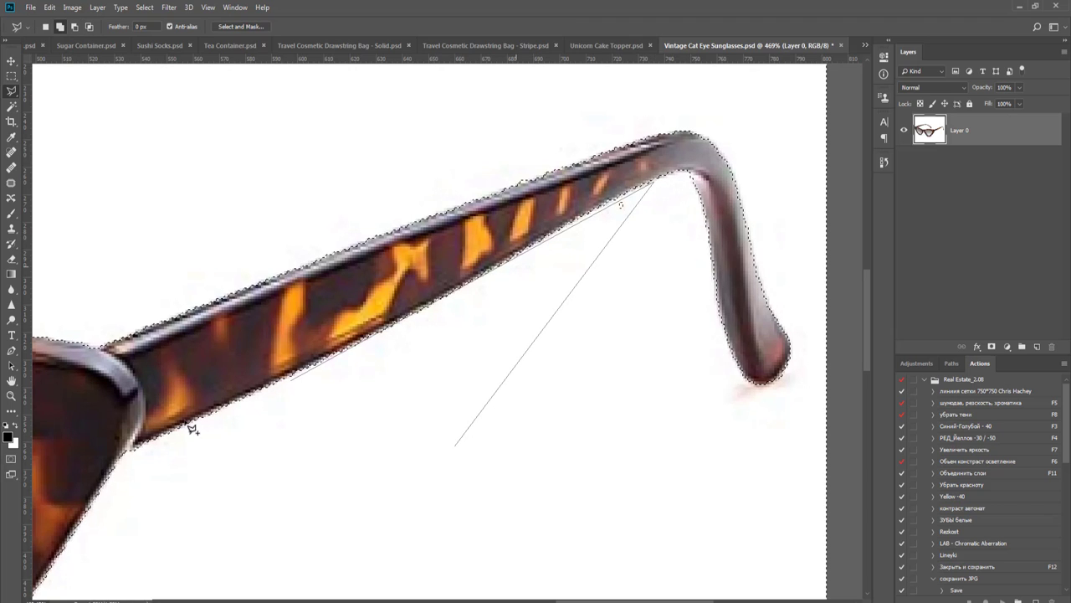
{"action": "left_click", "coordinate": [134, 456]}
{"action": "double_click", "coordinate": [237, 480]}
- Add the front part of the shadow beneath the left lens to the background selection with the Polygonal Lasso, following the rim's lower edge
{"action": "mouse_move", "coordinate": [306, 404]}
{"action": "left_mouse_down"}
{"action": "mouse_move", "coordinate": [440, 387]}
{"action": "mouse_move", "coordinate": [431, 406]}
{"action": "mouse_move", "coordinate": [662, 377]}
{"action": "left_mouse_up"}
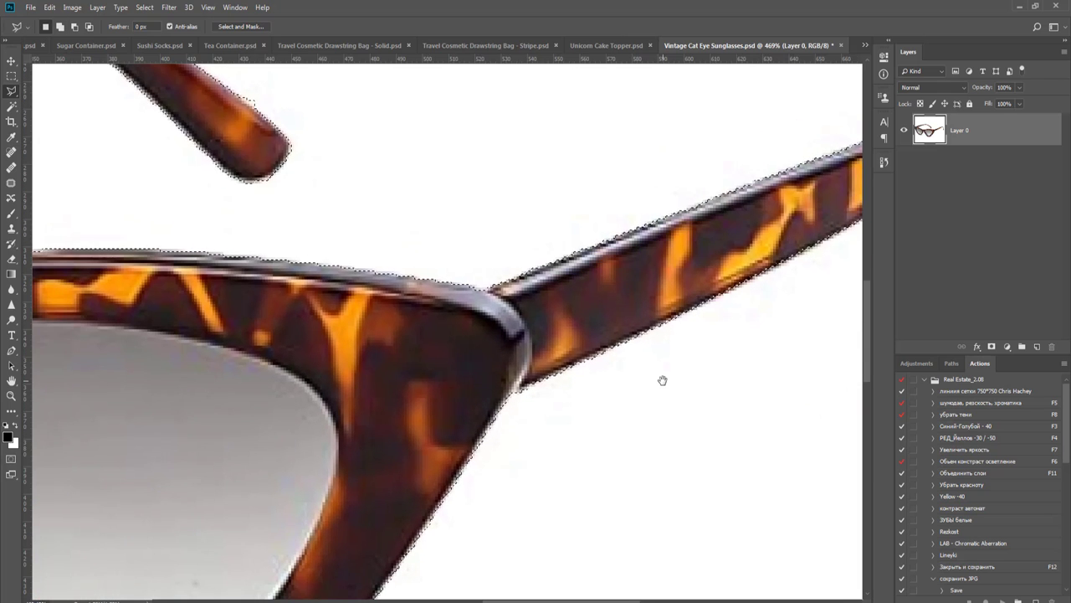
{"action": "left_click_drag", "start_coordinate": [479, 407], "coordinate": [801, 455]}
{"action": "left_click_drag", "start_coordinate": [341, 280], "coordinate": [725, 382]}
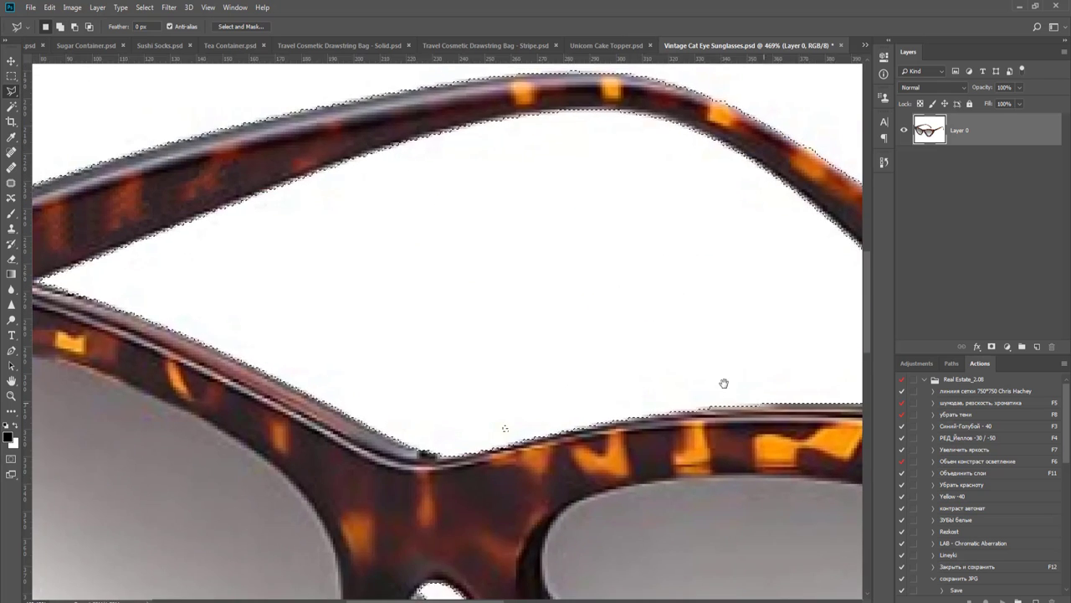
{"action": "left_click_drag", "start_coordinate": [471, 465], "coordinate": [732, 420]}
{"action": "left_click_drag", "start_coordinate": [390, 465], "coordinate": [676, 332]}
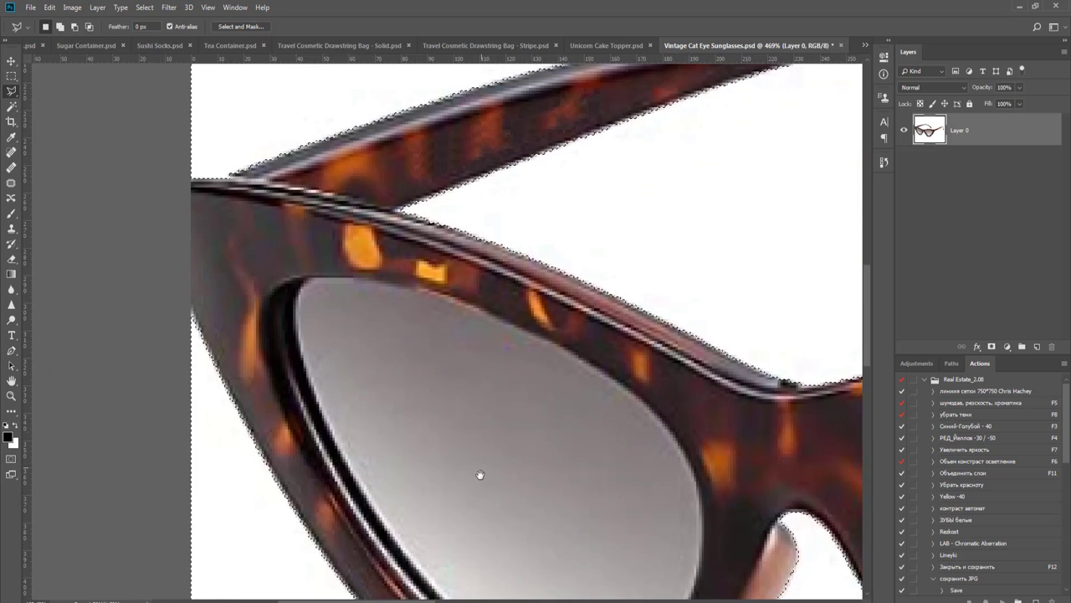
{"action": "mouse_move", "coordinate": [483, 539]}
{"action": "left_mouse_down"}
{"action": "mouse_move", "coordinate": [468, 337]}
{"action": "mouse_move", "coordinate": [417, 176]}
{"action": "left_mouse_up"}
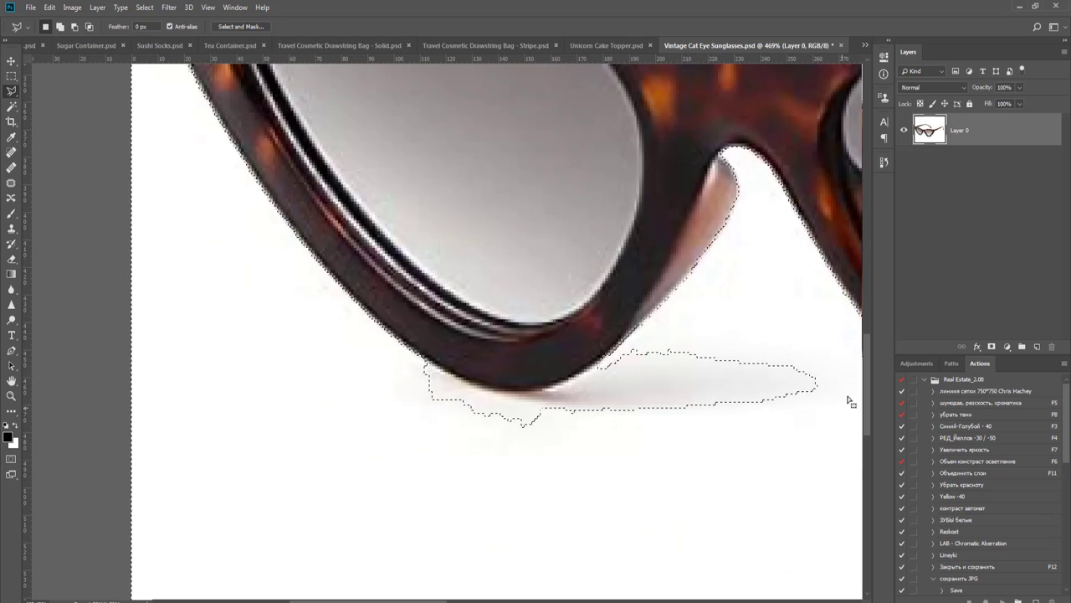
{"action": "left_click", "coordinate": [833, 341]}
{"action": "left_click", "coordinate": [809, 497]}
{"action": "left_click", "coordinate": [439, 502]}
{"action": "left_click", "coordinate": [276, 438]}
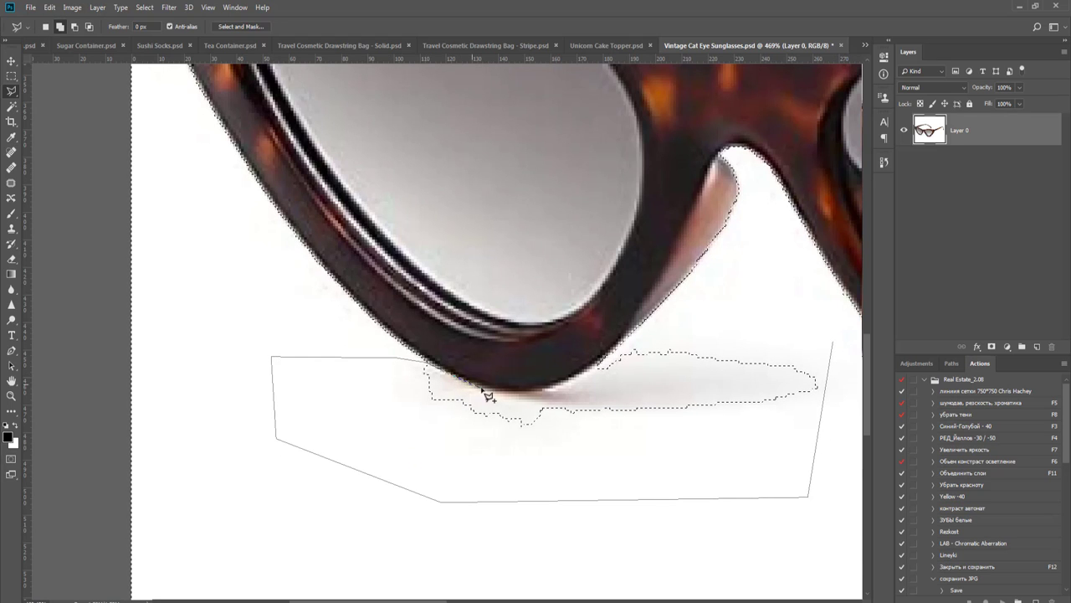
{"action": "double_click", "coordinate": [680, 444]}
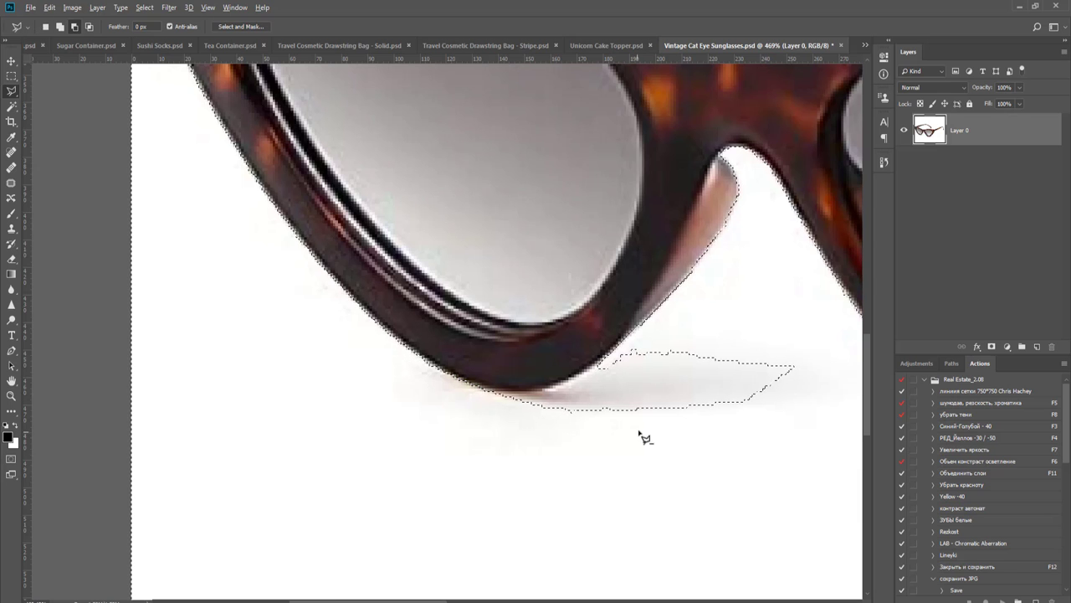
- Add the grey shadow extending from the left lens toward the bridge to the background selection with the Magic Wand
{"action": "scroll", "coordinate": [636, 434], "scroll_direction": "up", "scroll_amount": 4}
{"action": "key", "text": "w"}
{"action": "left_click", "coordinate": [762, 354]}
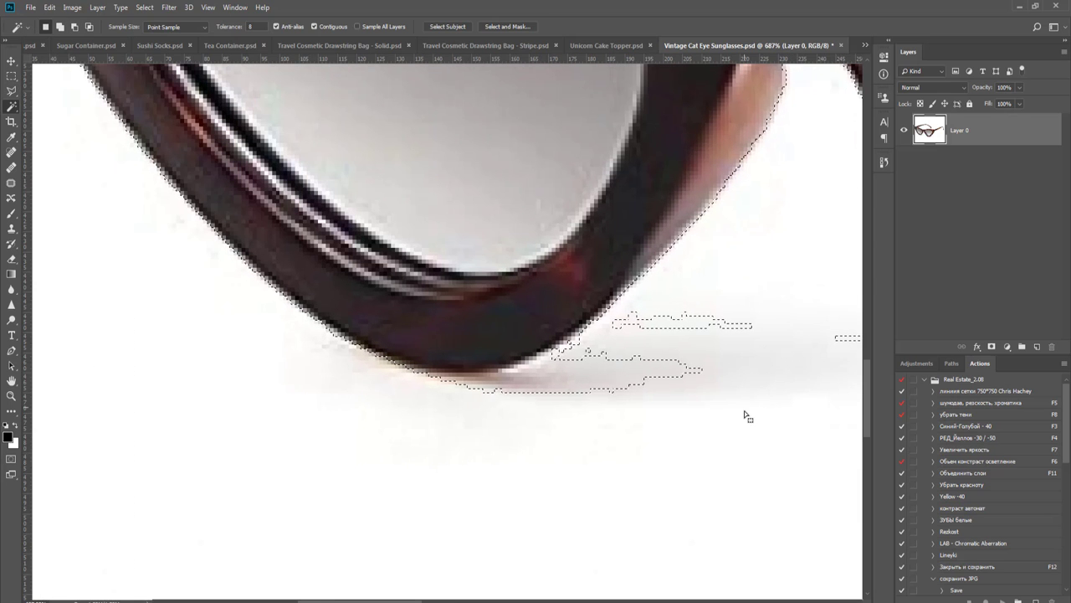
- Add the remaining shadow patches below the left lens to the background selection with the Polygonal Lasso, tracing the rim's curve
{"action": "key", "text": "l"}
{"action": "left_click_drag", "start_coordinate": [641, 461], "coordinate": [439, 477]}
{"action": "left_click", "coordinate": [599, 520], "text": "shift"}
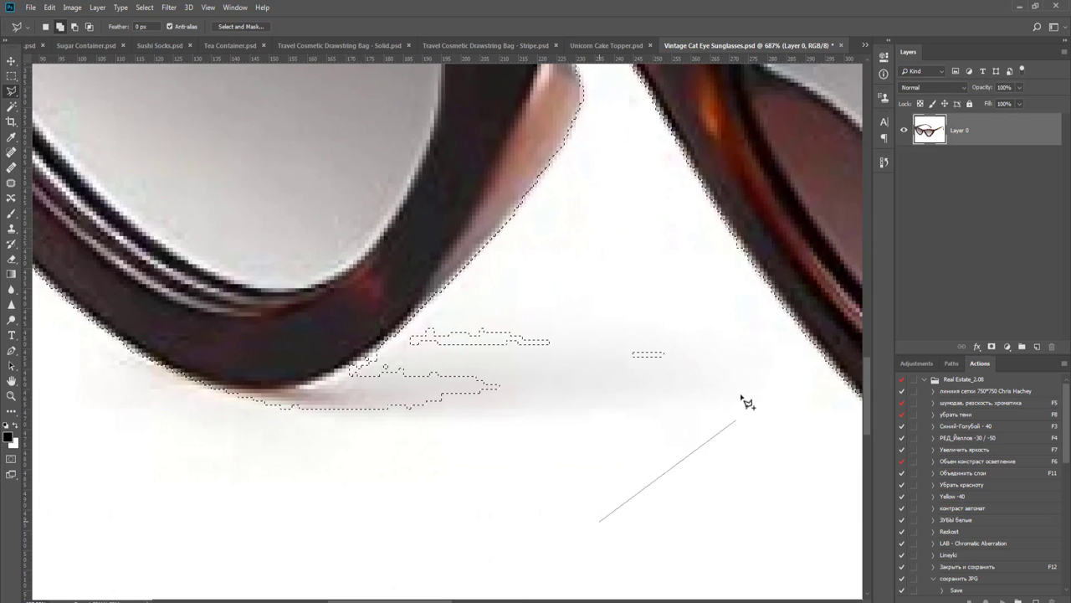
{"action": "left_click", "coordinate": [741, 379], "text": "shift"}
{"action": "left_click", "coordinate": [681, 316], "text": "shift"}
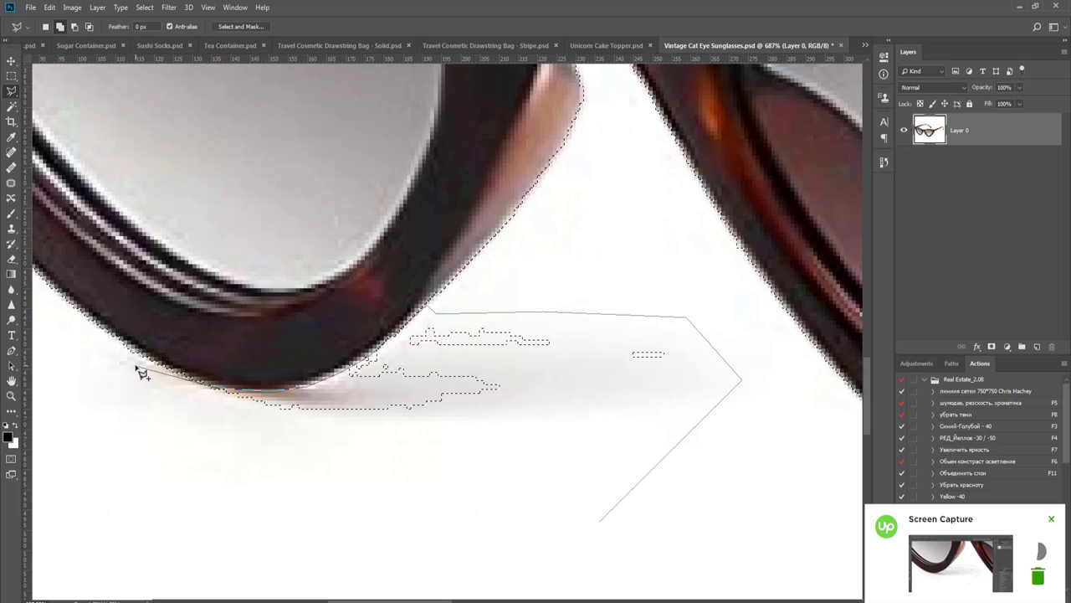
{"action": "double_click", "coordinate": [170, 471]}
- Subtract the uneven outer edge of the nose pad from the background selection with the Polygonal Lasso
{"action": "left_click_drag", "start_coordinate": [494, 441], "coordinate": [436, 587]}
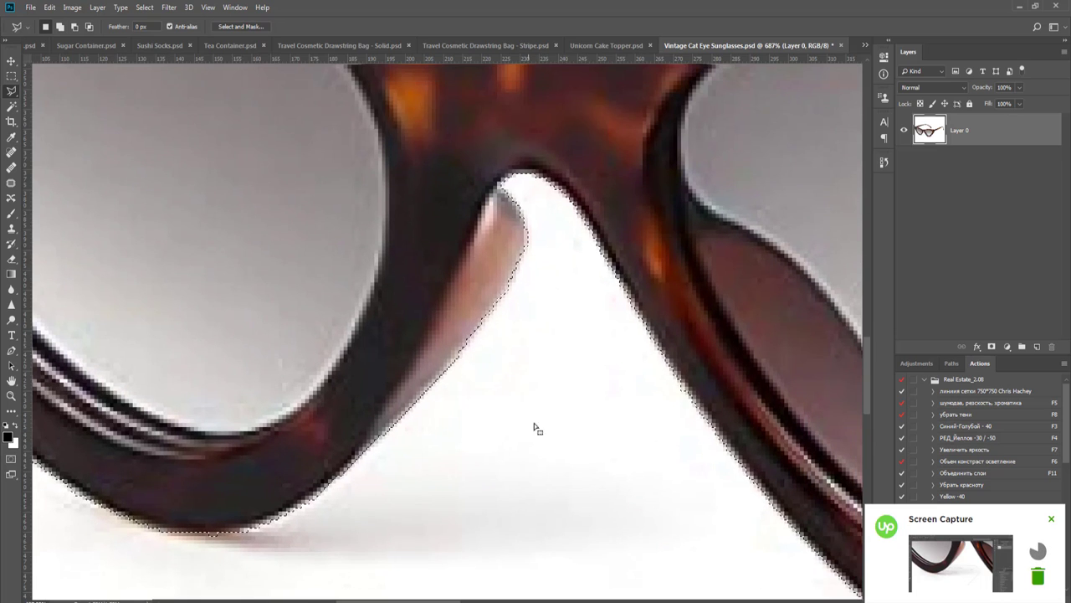
{"action": "left_click", "coordinate": [391, 337], "text": "alt"}
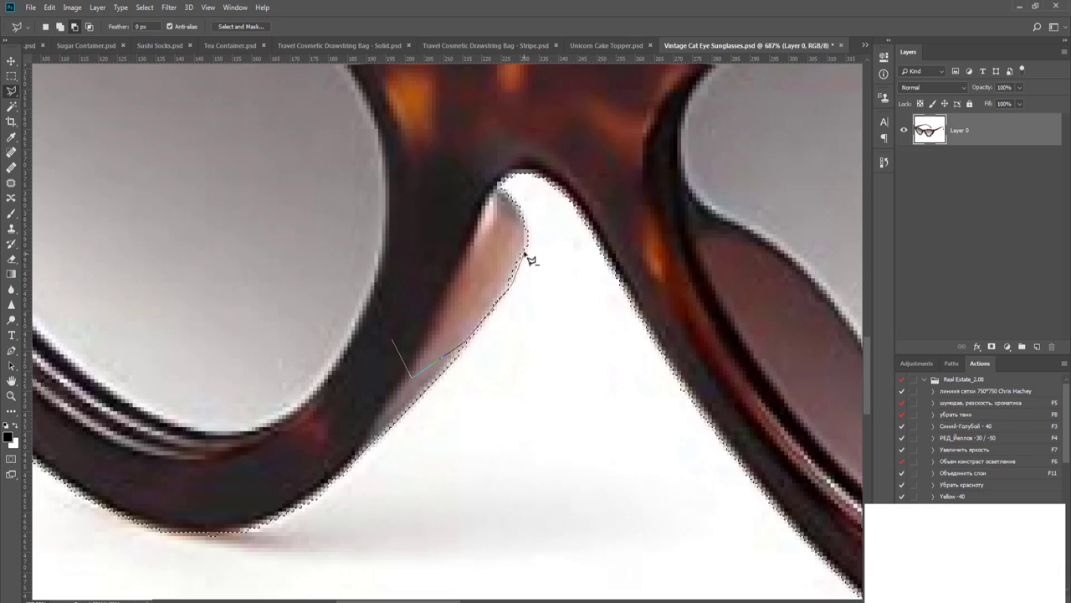
{"action": "double_click", "coordinate": [452, 241]}
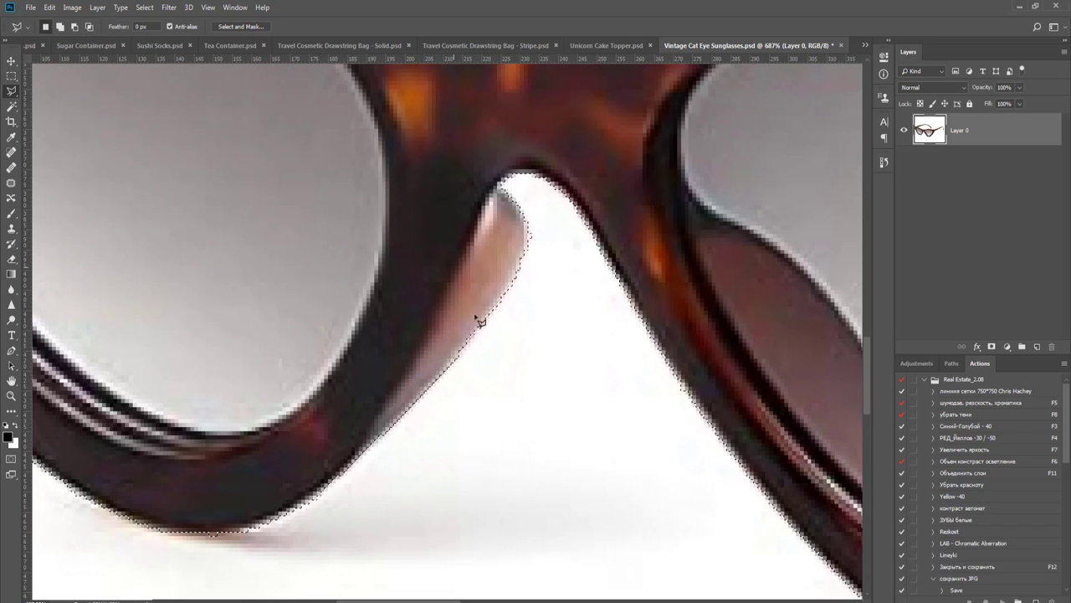
- Add the faint shadow around the right lens's lower rim to the background selection with the Magic Wand
{"action": "scroll", "coordinate": [530, 359], "scroll_direction": "down", "scroll_amount": 5}
{"action": "scroll", "coordinate": [546, 418], "scroll_direction": "up", "scroll_amount": 3}
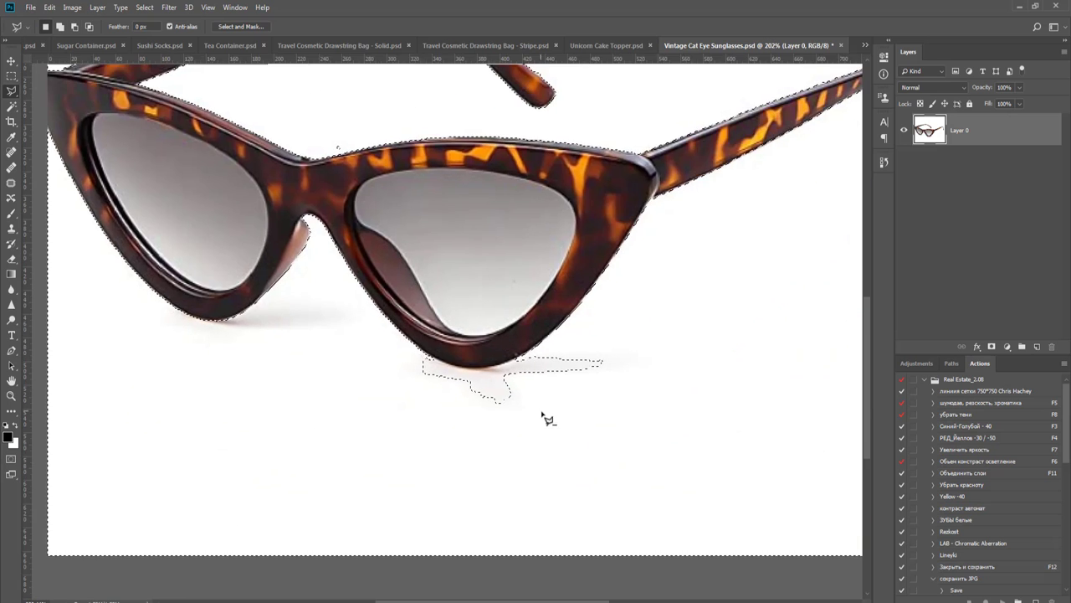
{"action": "key", "text": "w"}
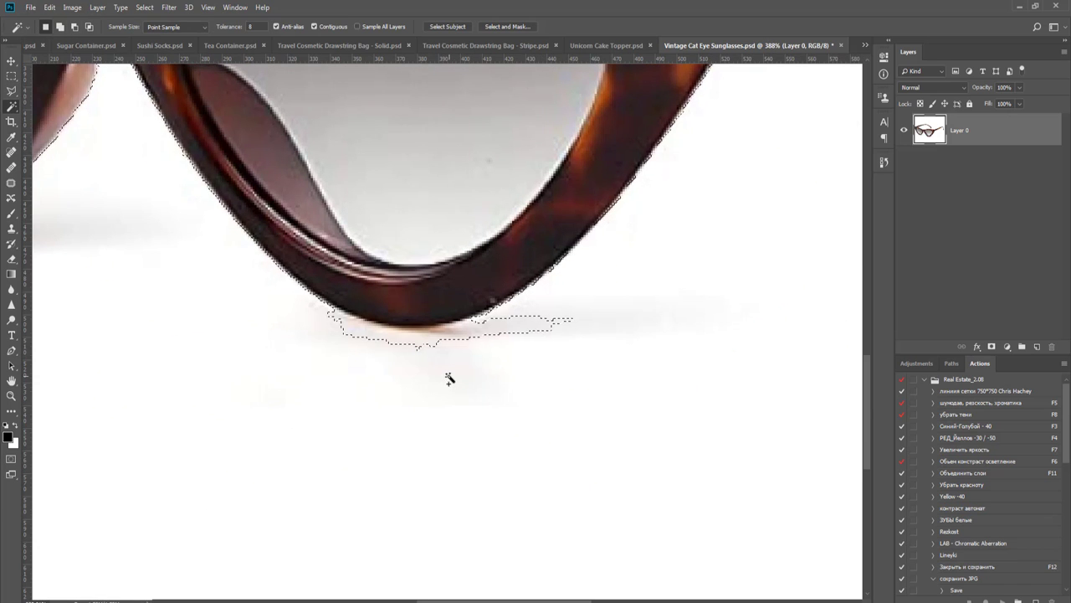
{"action": "left_click", "coordinate": [545, 327], "text": "alt"}
- Add the leftover shadow directly beneath the right lens to the background selection with the Polygonal Lasso, following the rim's curve
{"action": "key", "text": "l"}
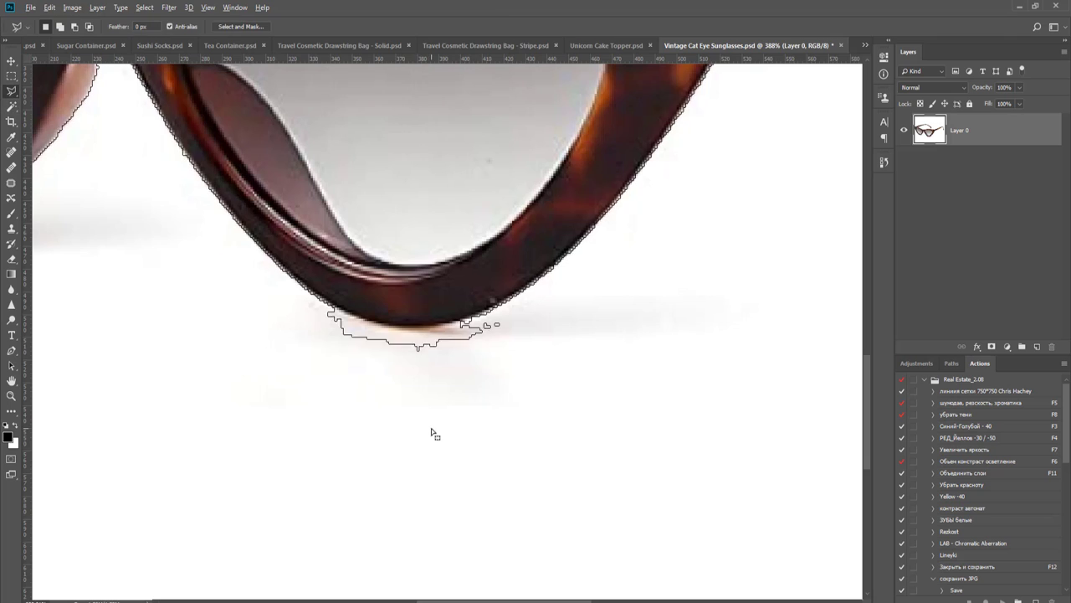
{"action": "scroll", "coordinate": [390, 433], "scroll_direction": "up", "scroll_amount": 2}
{"action": "left_click", "coordinate": [327, 427]}
{"action": "left_click", "coordinate": [589, 423]}
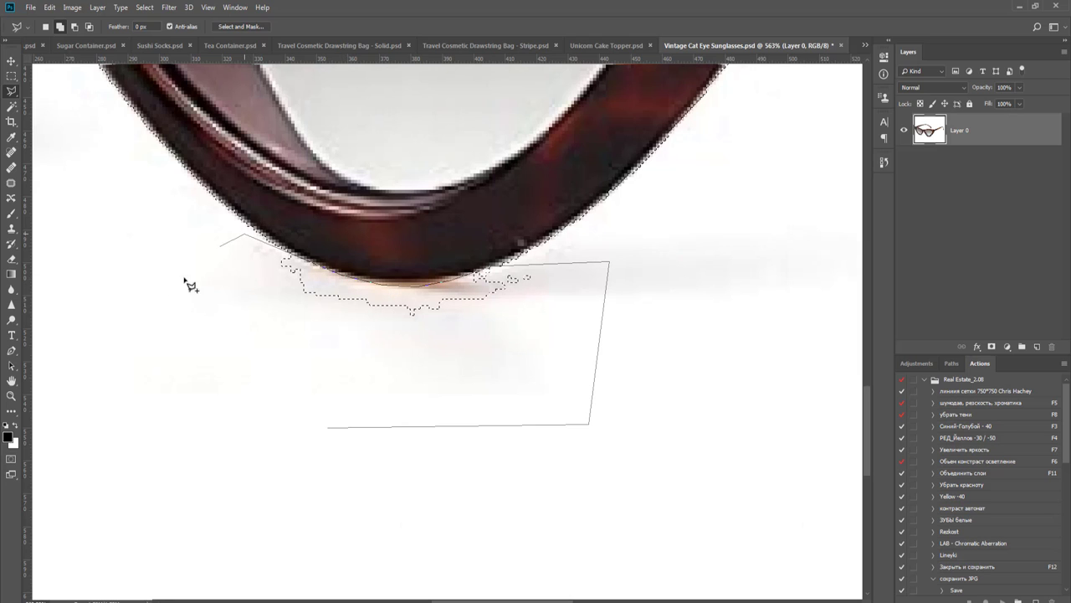
{"action": "double_click", "coordinate": [142, 333]}
- Subtract the outer edge of the right lens's rim from the background selection with the Polygonal Lasso
{"action": "scroll", "coordinate": [311, 431], "scroll_direction": "down", "scroll_amount": 4}
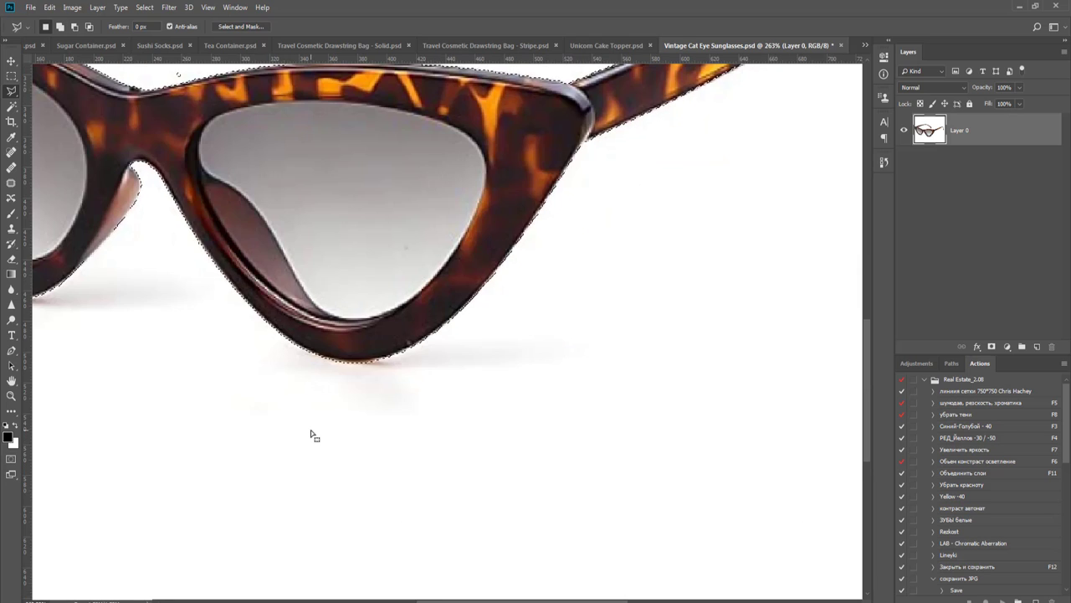
{"action": "scroll", "coordinate": [492, 276], "scroll_direction": "up", "scroll_amount": 3}
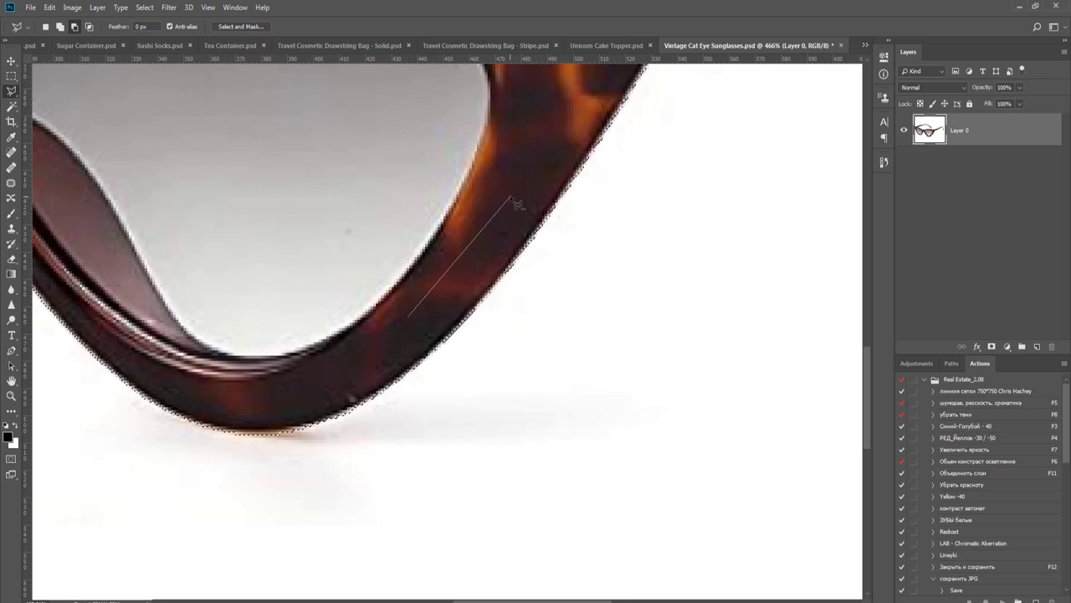
{"action": "scroll", "coordinate": [574, 335], "scroll_direction": "down", "scroll_amount": 5}
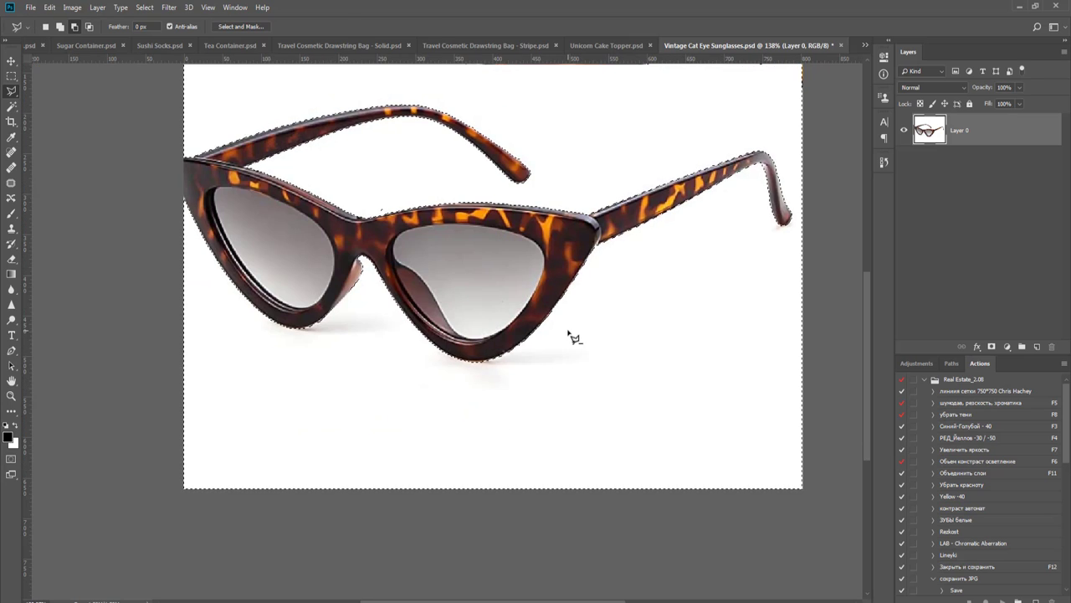
- Add a layer mask to the sunglasses layer that hides the selected background and keeps only the glasses
{"action": "scroll", "coordinate": [574, 335], "scroll_direction": "down", "scroll_amount": 1}
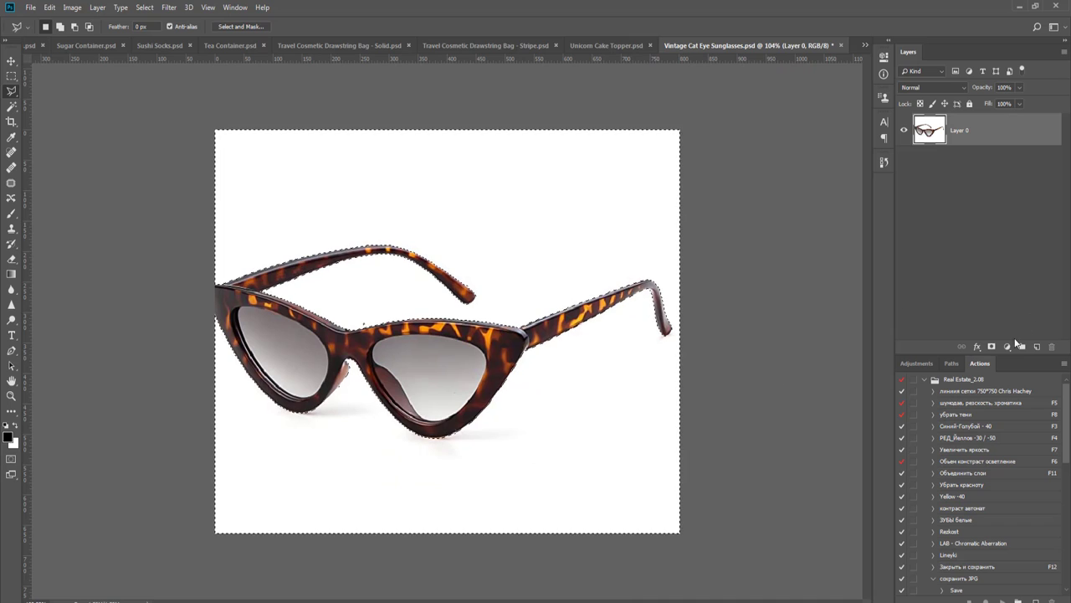
{"action": "left_click", "coordinate": [992, 345]}
{"action": "key", "text": "ctrl+z"}
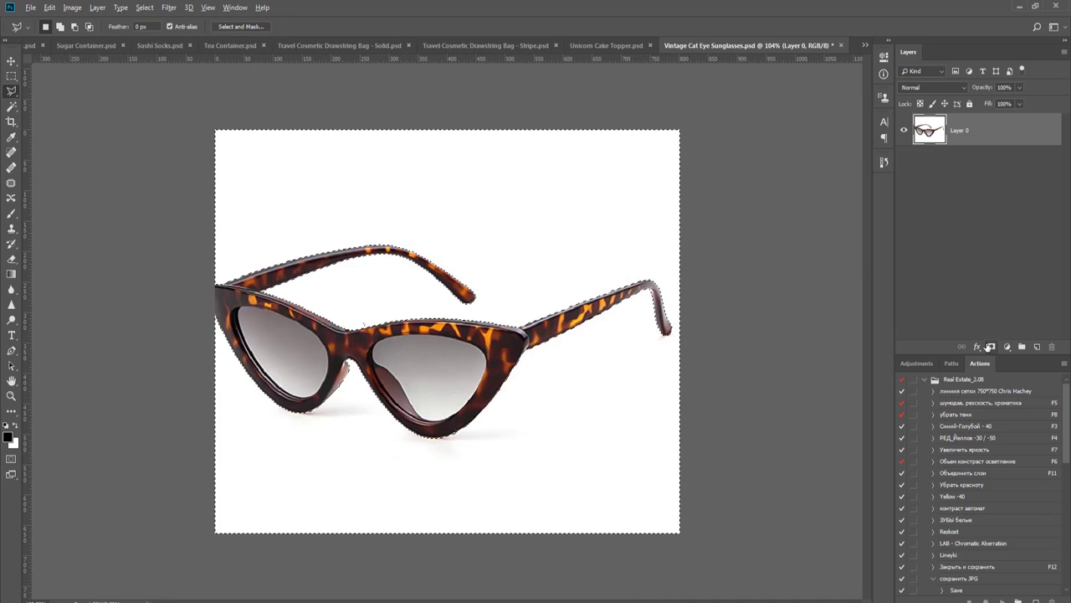
{"action": "left_click", "coordinate": [992, 345], "text": "alt"}
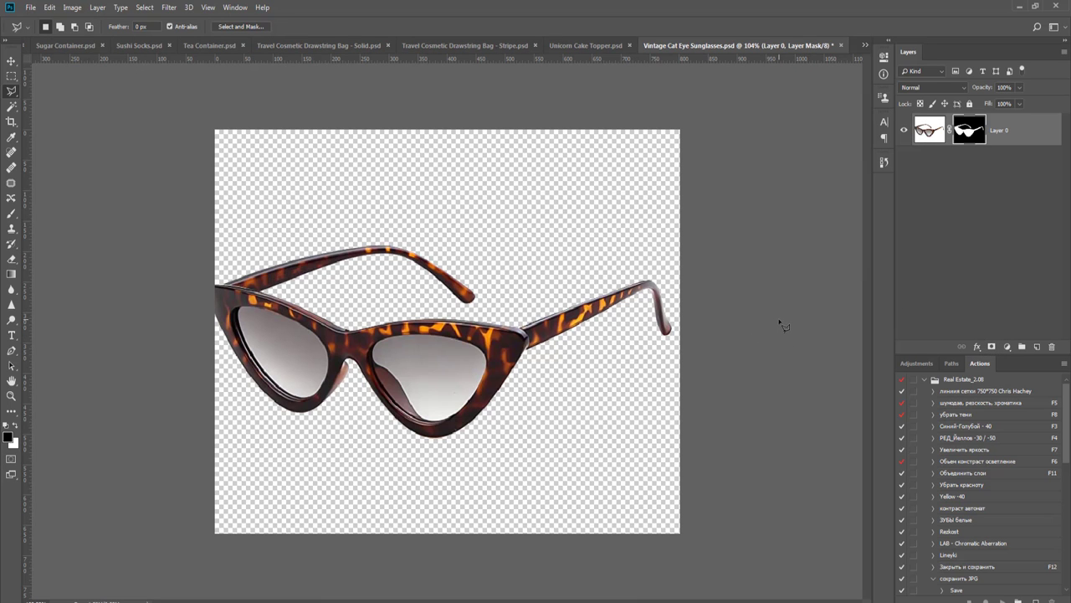
- Change the colour of the workspace area surrounding the canvas to white
{"action": "key", "text": "v"}
{"action": "right_click", "coordinate": [783, 325]}
{"action": "left_click", "coordinate": [808, 376]}
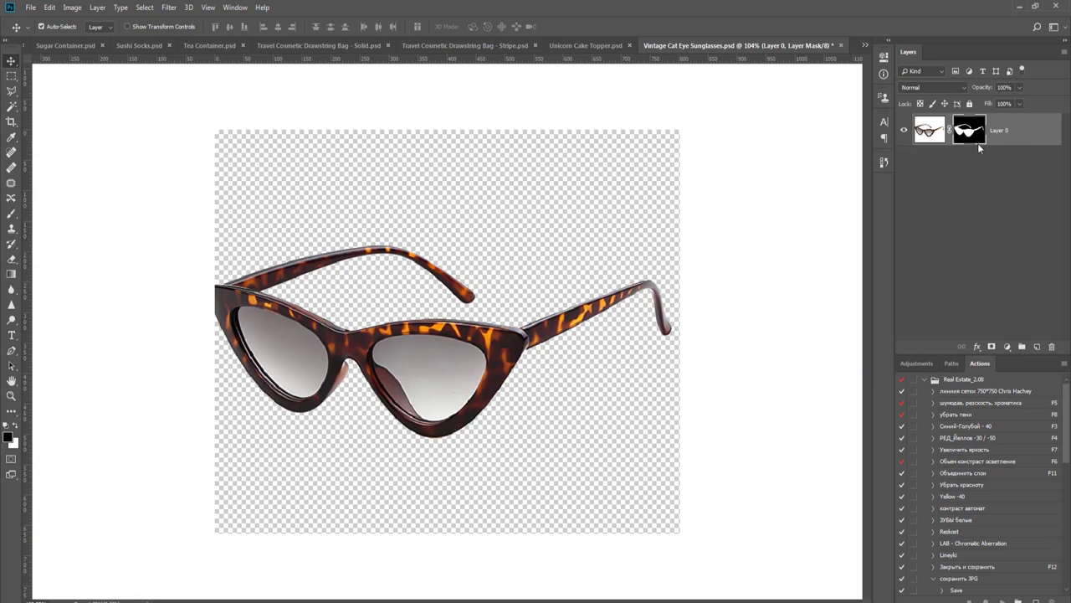
- Crop the document to a 750 x 750 px square, enlarging the frame symmetrically so the whole pair of sunglasses fits inside
{"action": "key", "text": "c"}
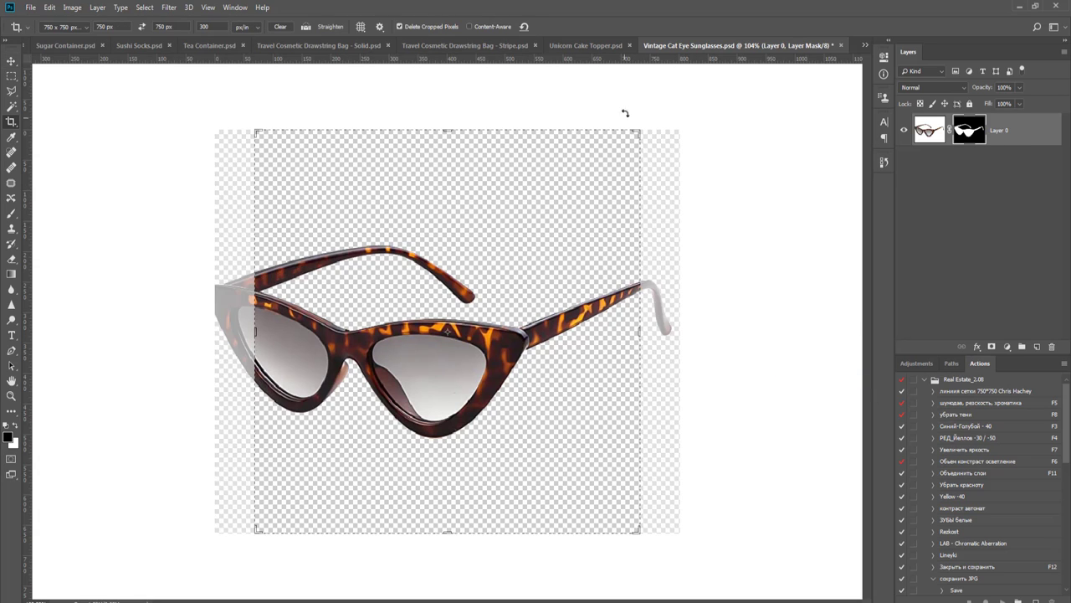
{"action": "left_click_drag", "start_coordinate": [639, 130], "coordinate": [702, 91]}
{"action": "key", "text": "Return"}
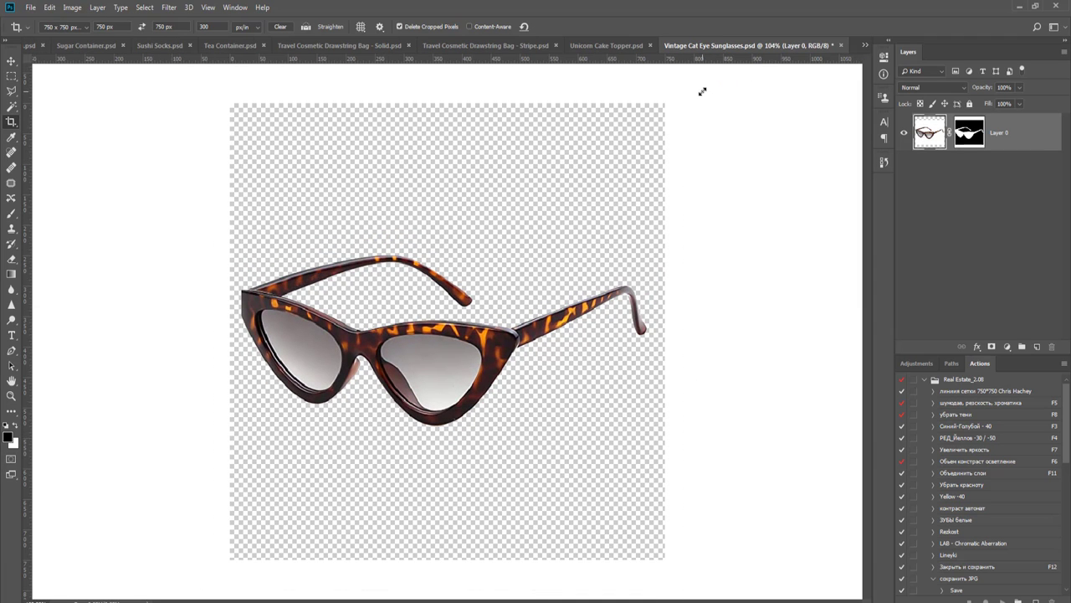
- Run the saved 750*750 grid lines action to add the layout guides to the sunglasses document
{"action": "key", "text": "v"}
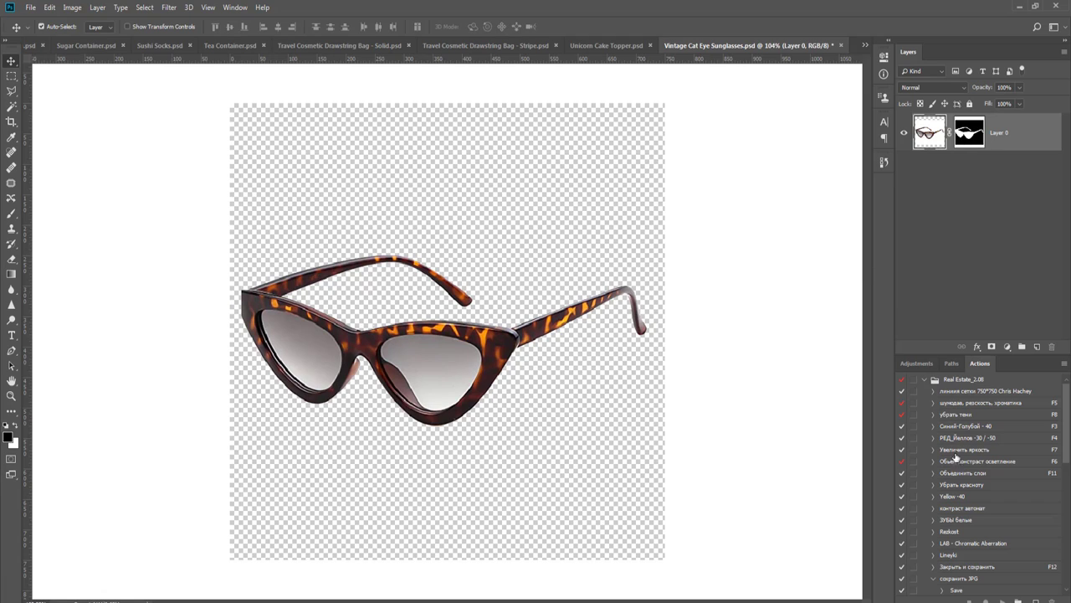
{"action": "left_click", "coordinate": [989, 391]}
{"action": "left_click", "coordinate": [1001, 600]}
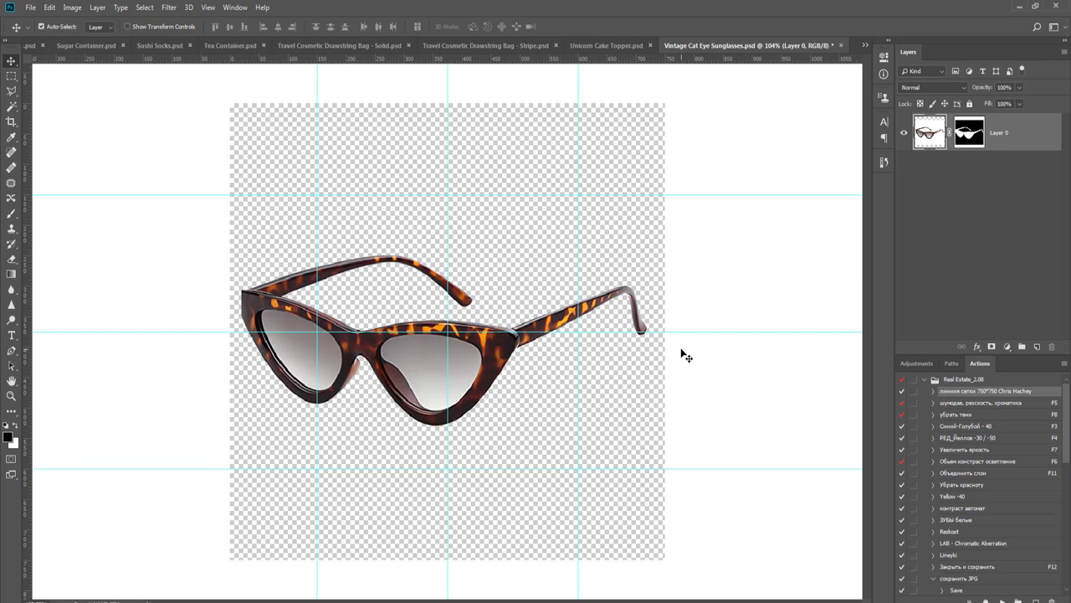
- Scale the sunglasses down proportionally about their centre to roughly the width between the outer vertical guides
{"action": "key", "text": "ctrl+t"}
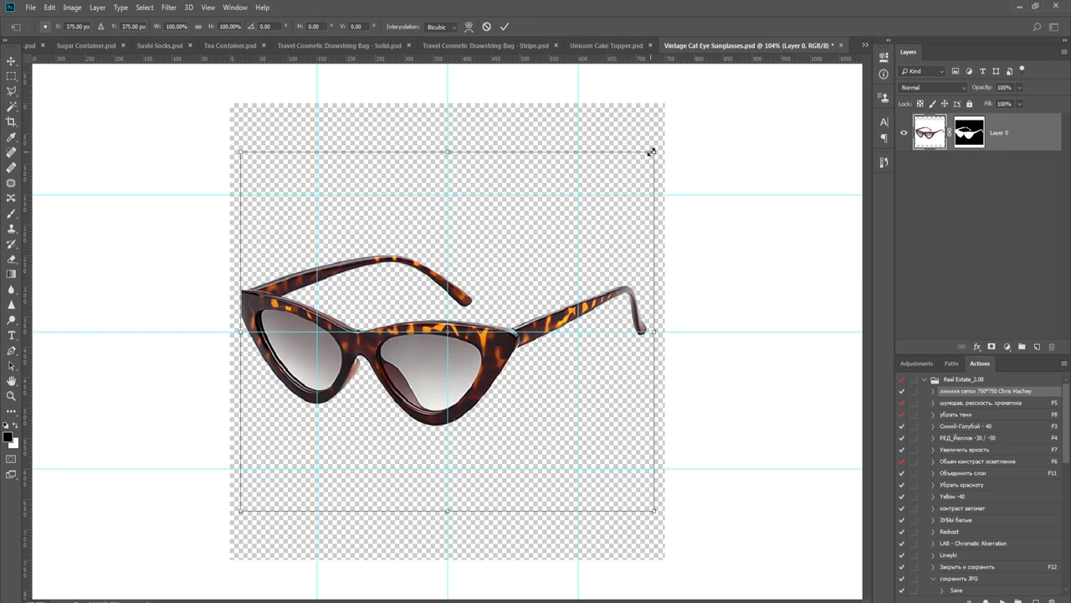
{"action": "left_click_drag", "start_coordinate": [652, 151], "coordinate": [587, 220]}
{"action": "key", "text": "Return"}
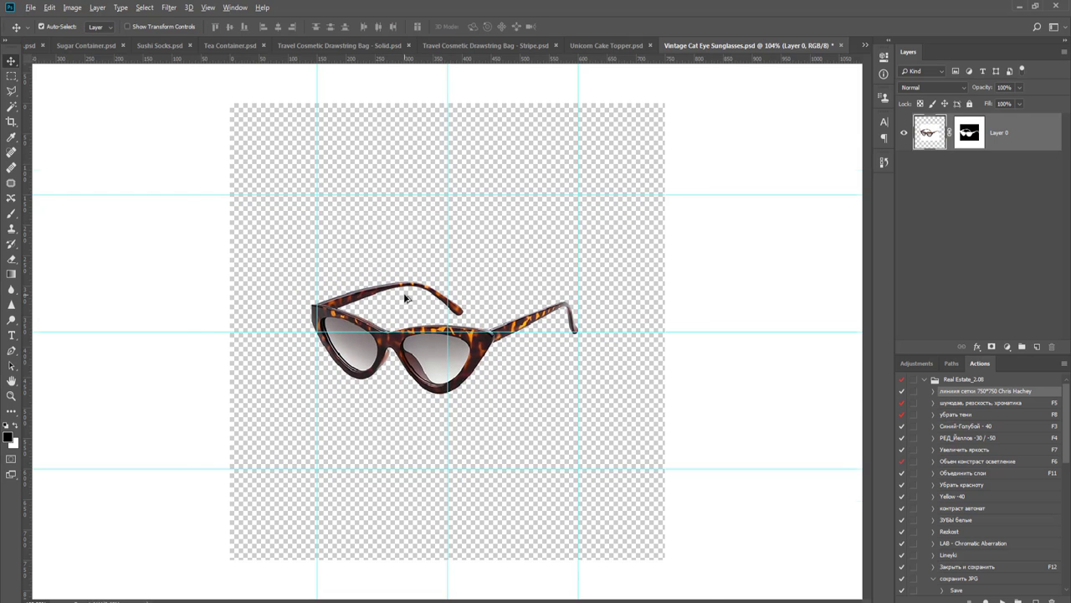
- Scale the sunglasses to about 97.7% so the frame's left edge meets the left vertical guide
{"action": "scroll", "coordinate": [405, 298], "scroll_direction": "up", "scroll_amount": 3}
{"action": "key", "text": "ctrl+t"}
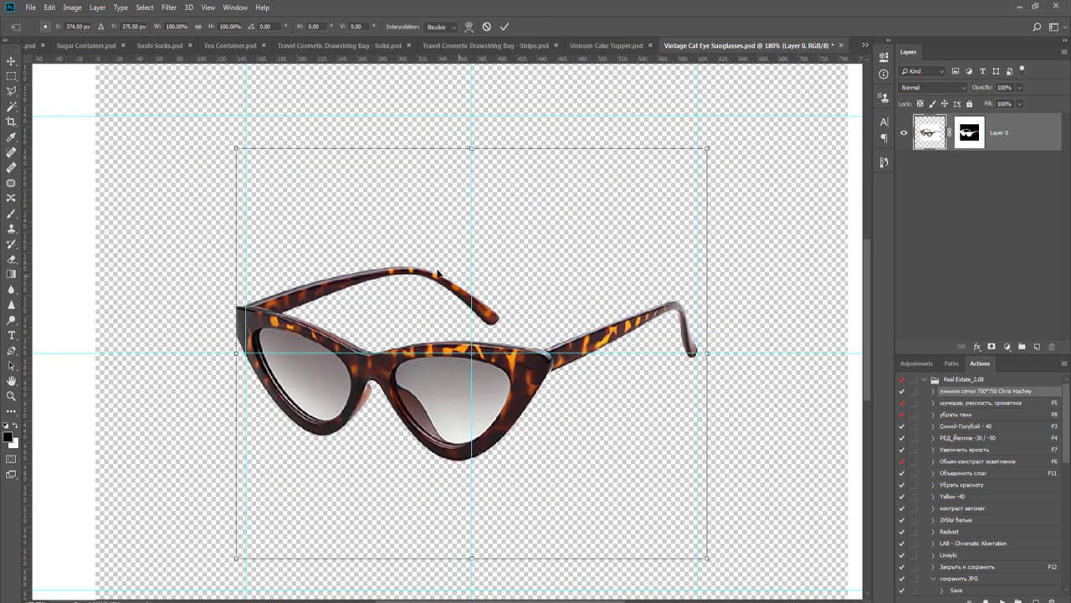
{"action": "left_click_drag", "start_coordinate": [235, 151], "coordinate": [249, 156]}
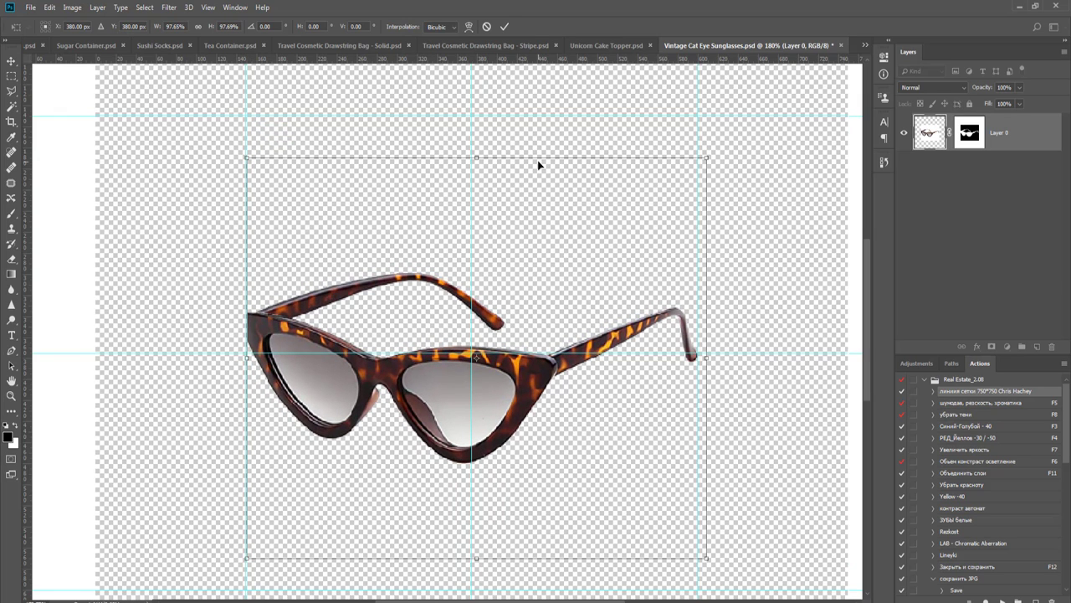
{"action": "key", "text": "Return"}
- Nudge the sunglasses upward until they are vertically centred on the horizontal middle guide
{"action": "key", "text": "Up"}
{"action": "key", "text": "Up"}
{"action": "key", "text": "Up"}
{"action": "key", "text": "Up"}
{"action": "key", "text": "Up"}
{"action": "key", "text": "Up"}
{"action": "key", "text": "Up"}
{"action": "key", "text": "Up"}
{"action": "key", "text": "Up"}
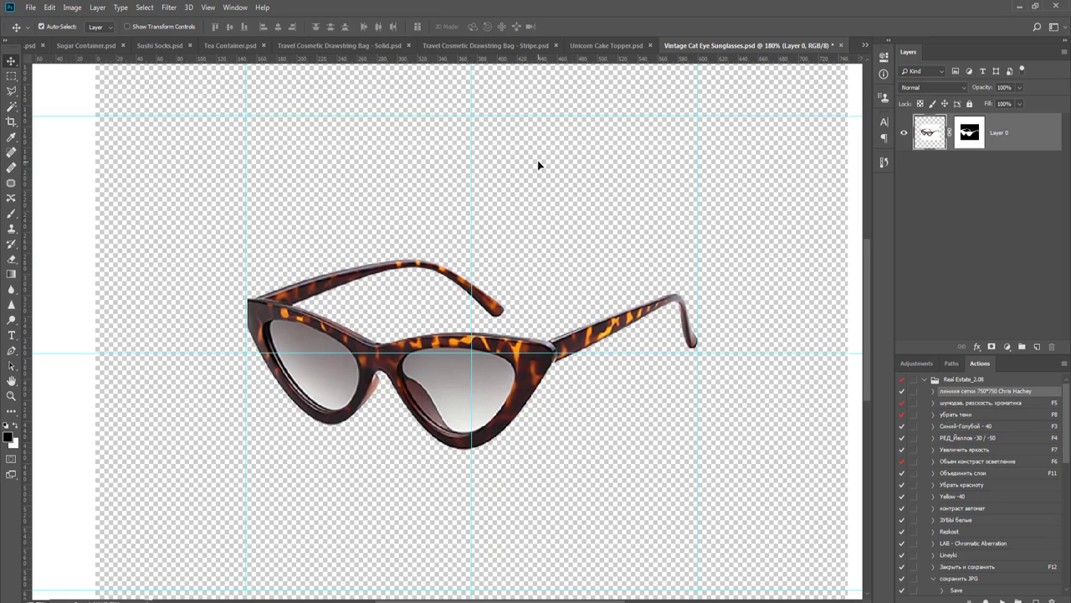
- Fit the whole canvas in view, and close the sunglasses document without saving its changes
{"action": "key", "text": "ctrl+0"}
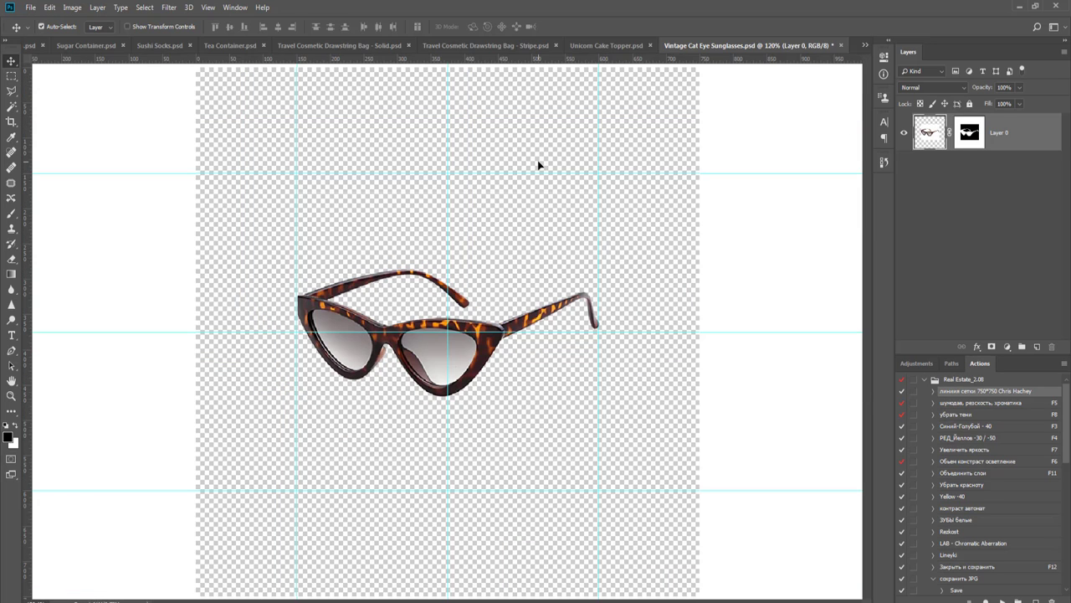
{"action": "key", "text": "ctrl+w"}
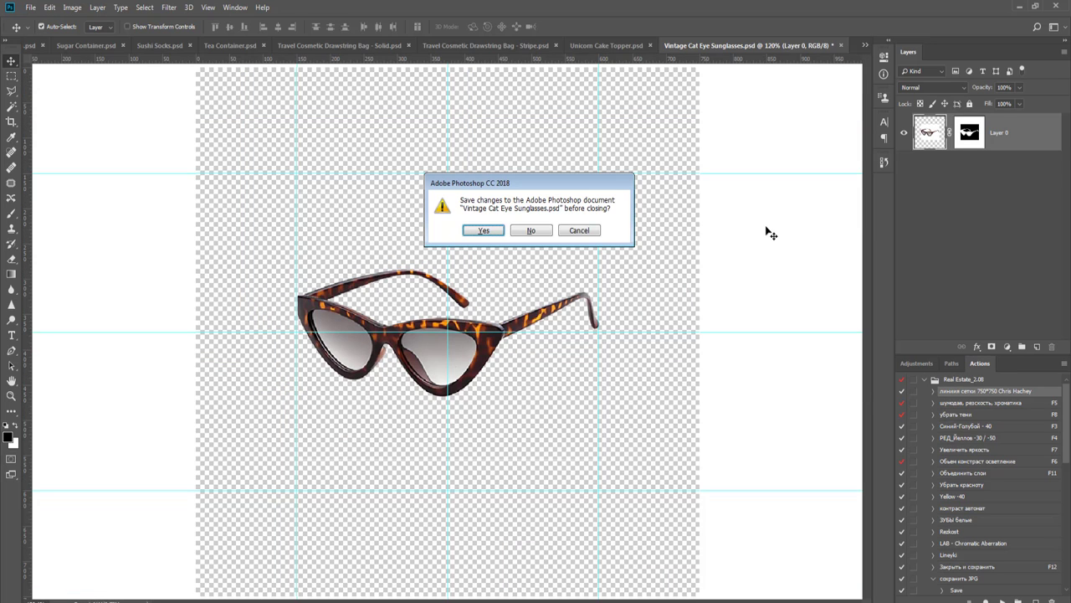
{"action": "key", "text": "n"}
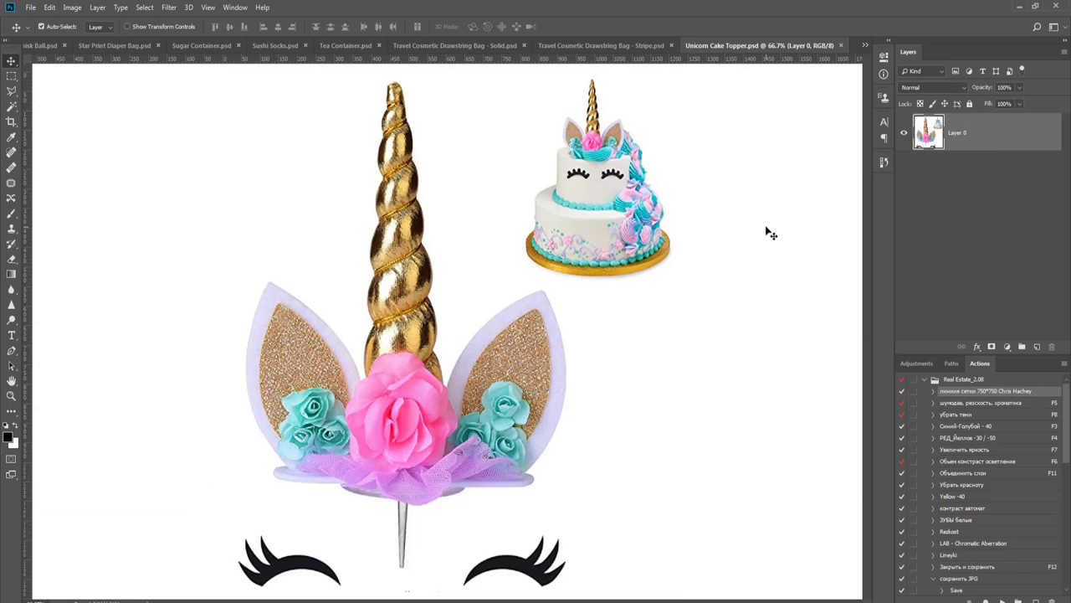
- Change the colour of the area surrounding the canvas to light gray so the document edges stand out
{"action": "key", "text": "ctrl+minus"}
{"action": "right_click", "coordinate": [759, 201]}
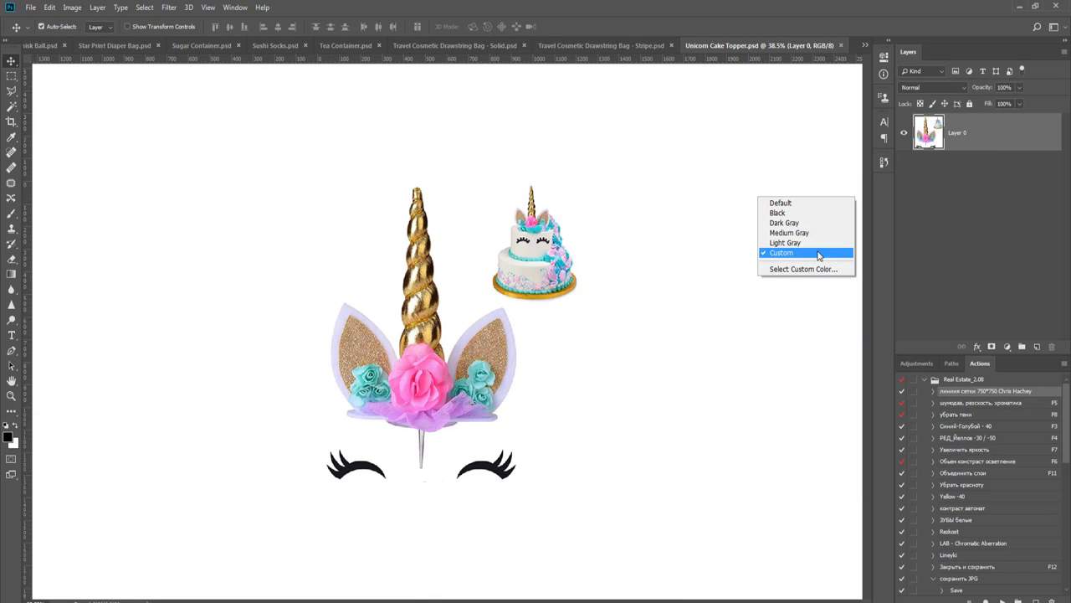
{"action": "left_click", "coordinate": [825, 253]}
{"action": "right_click", "coordinate": [817, 206]}
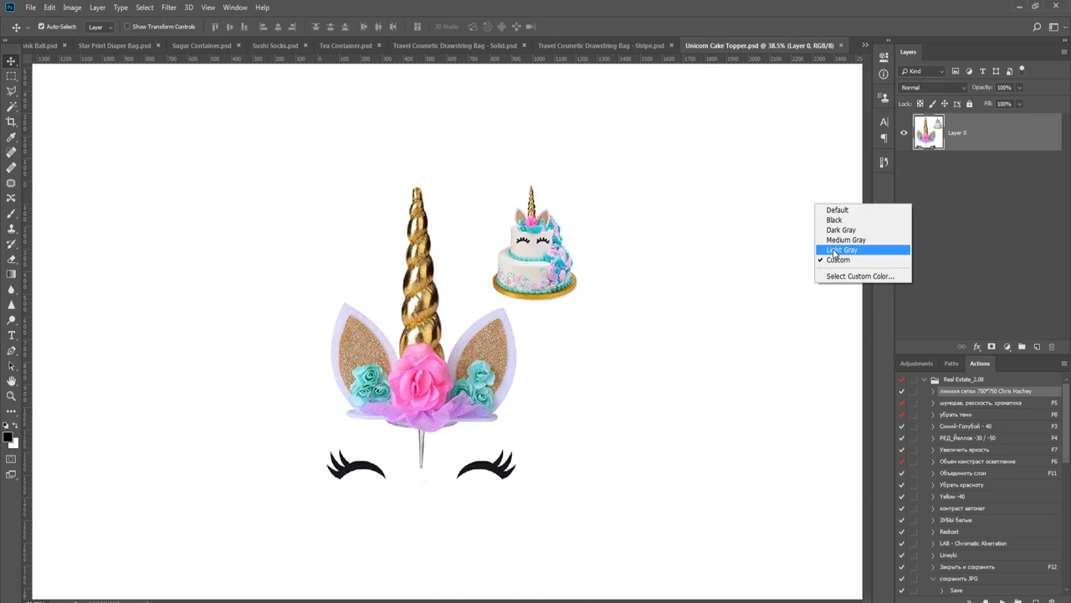
{"action": "left_click", "coordinate": [845, 239]}
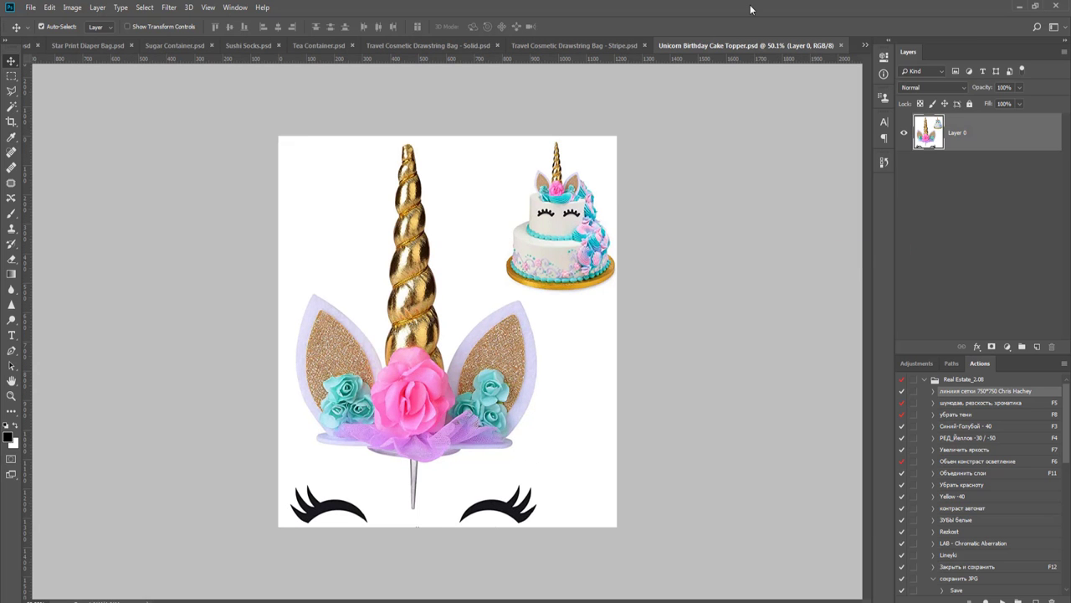
- Select the white background around the unicorn topper and cake with the Magic Wand at tolerance 8
{"action": "key", "text": "w"}
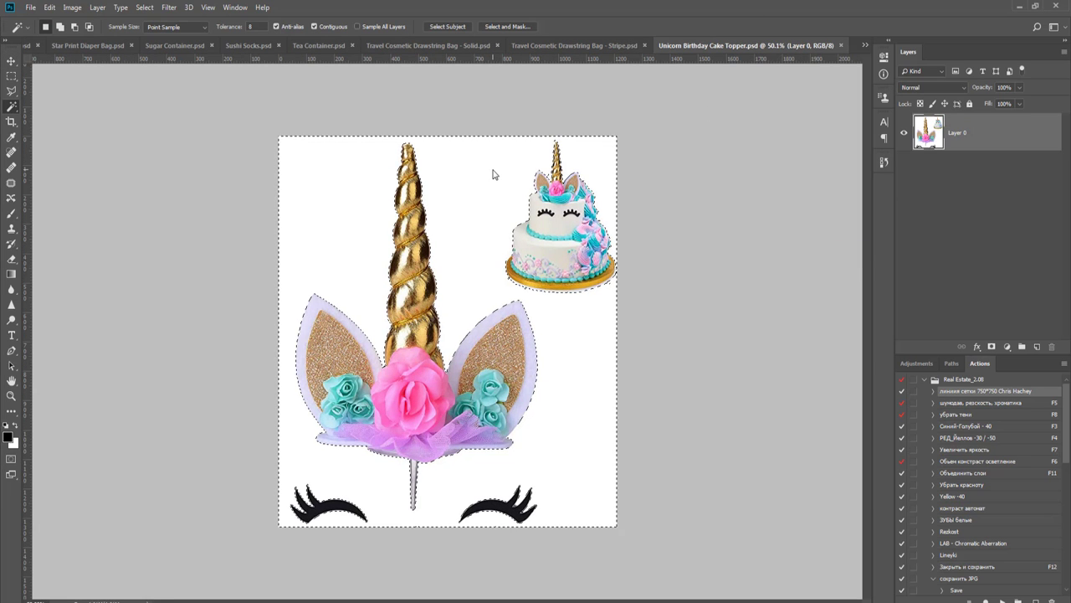
{"action": "left_click", "coordinate": [495, 171]}
{"action": "scroll", "coordinate": [595, 210], "scroll_direction": "up", "scroll_amount": 8}
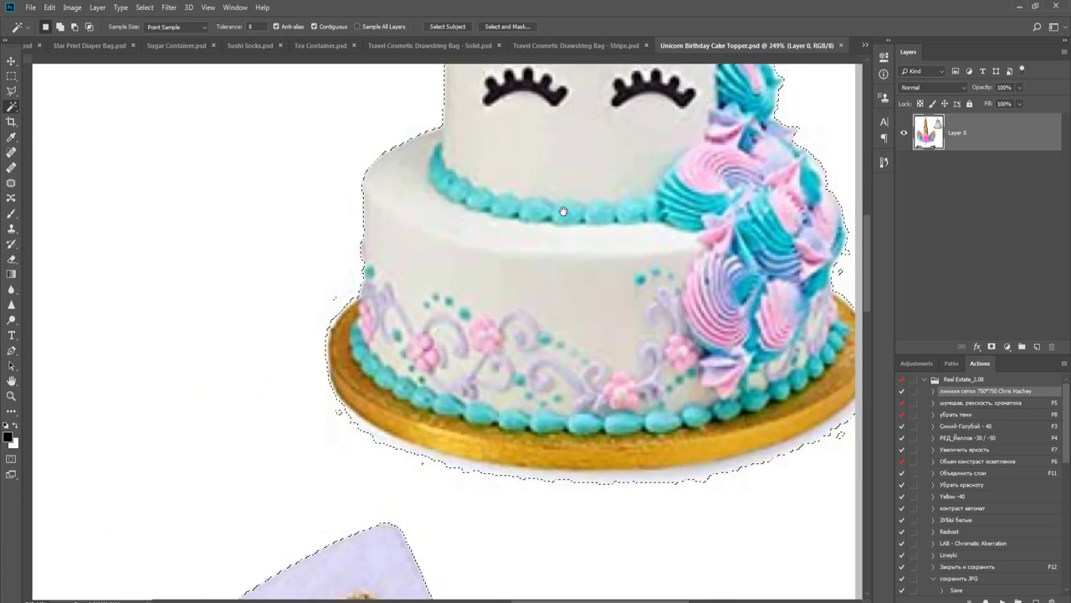
- Examine how closely the selection follows the cake board, the golden horn, the ears and the pink flower
{"action": "left_click_drag", "start_coordinate": [564, 210], "coordinate": [483, 178]}
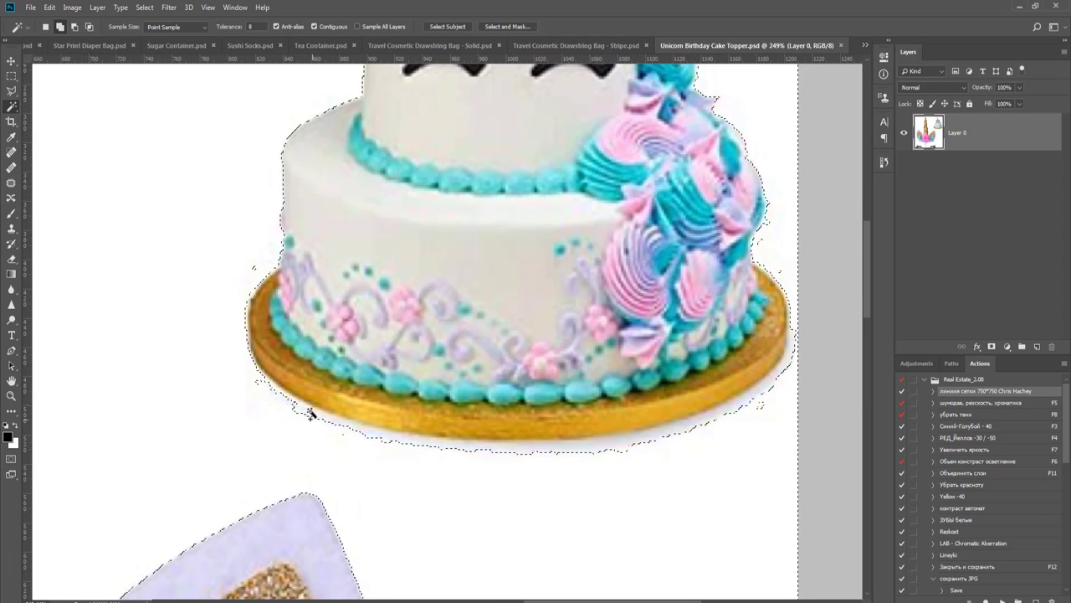
{"action": "left_click_drag", "start_coordinate": [251, 268], "coordinate": [505, 85]}
{"action": "left_click_drag", "start_coordinate": [450, 427], "coordinate": [618, 159]}
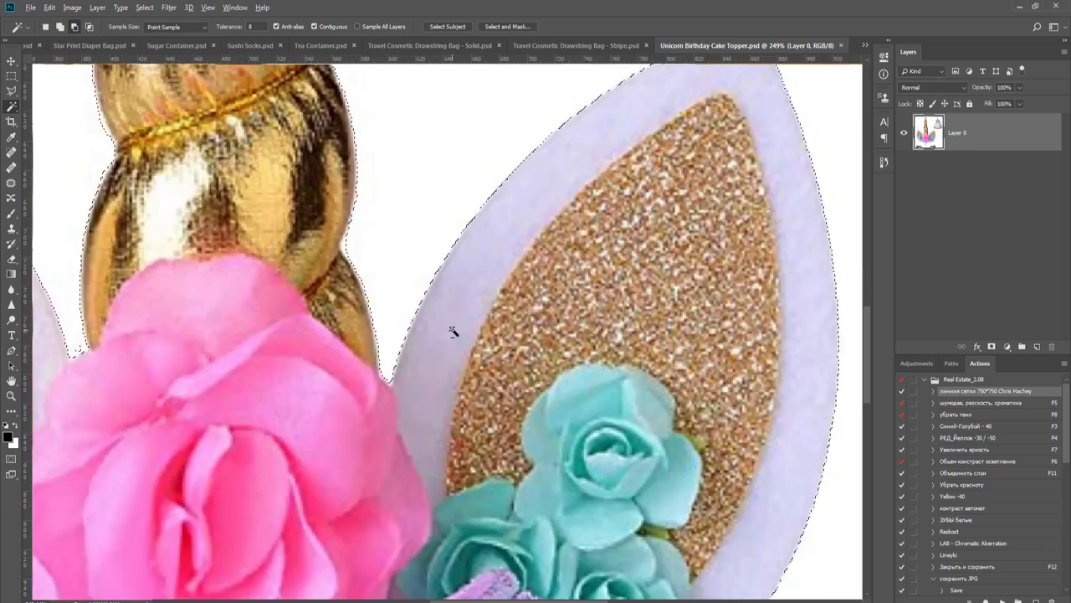
{"action": "scroll", "coordinate": [447, 328], "scroll_direction": "down", "scroll_amount": 2}
{"action": "left_click_drag", "start_coordinate": [239, 339], "coordinate": [421, 411]}
{"action": "scroll", "coordinate": [399, 414], "scroll_direction": "up", "scroll_amount": 4}
{"action": "scroll", "coordinate": [360, 417], "scroll_direction": "up", "scroll_amount": 2}
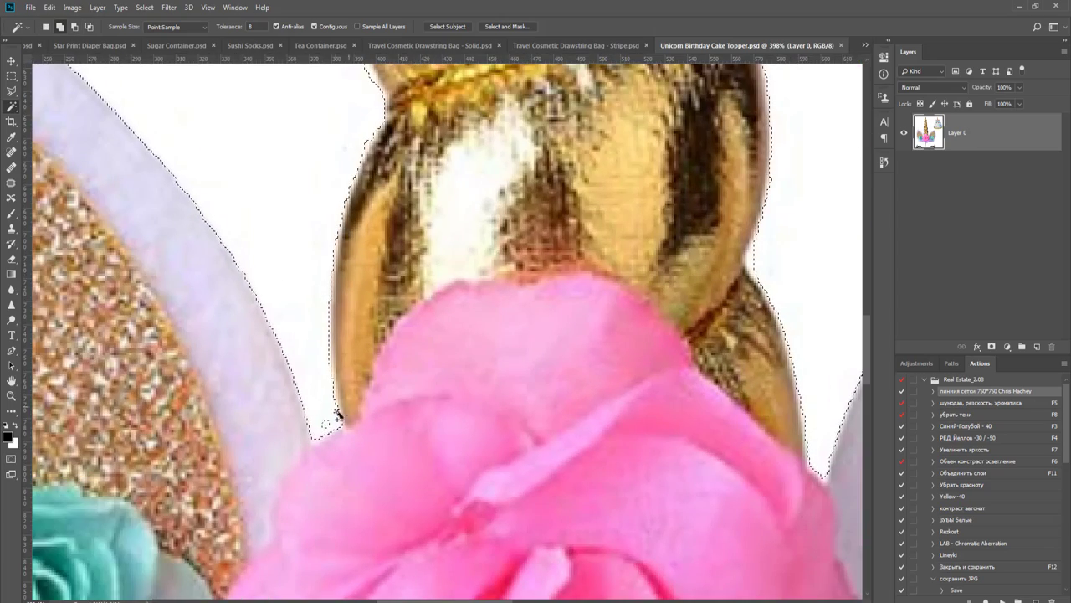
{"action": "scroll", "coordinate": [352, 412], "scroll_direction": "down", "scroll_amount": 3}
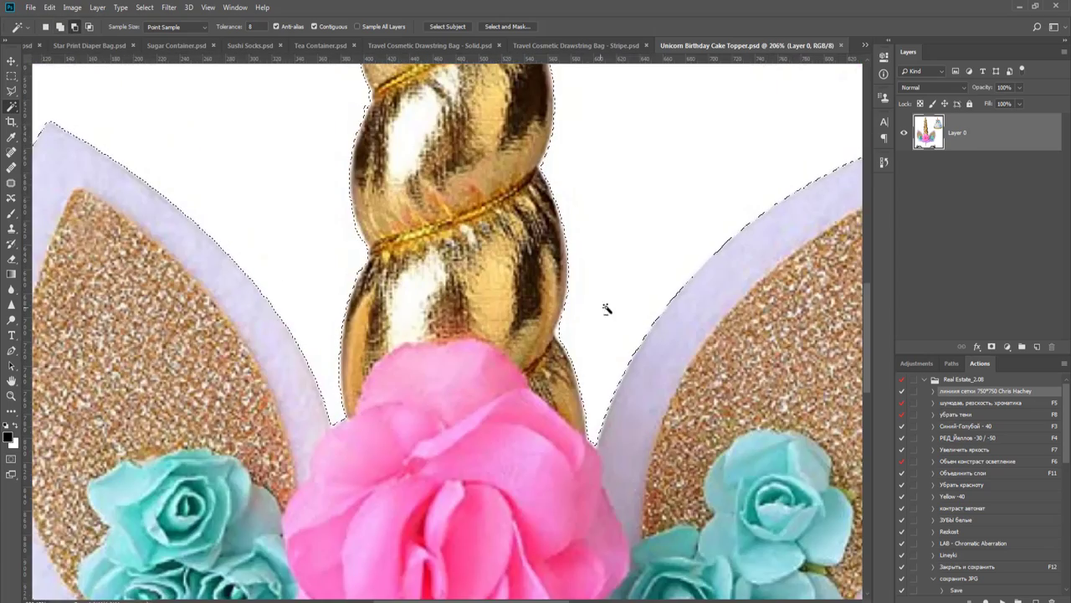
{"action": "scroll", "coordinate": [581, 321], "scroll_direction": "up", "scroll_amount": 4}
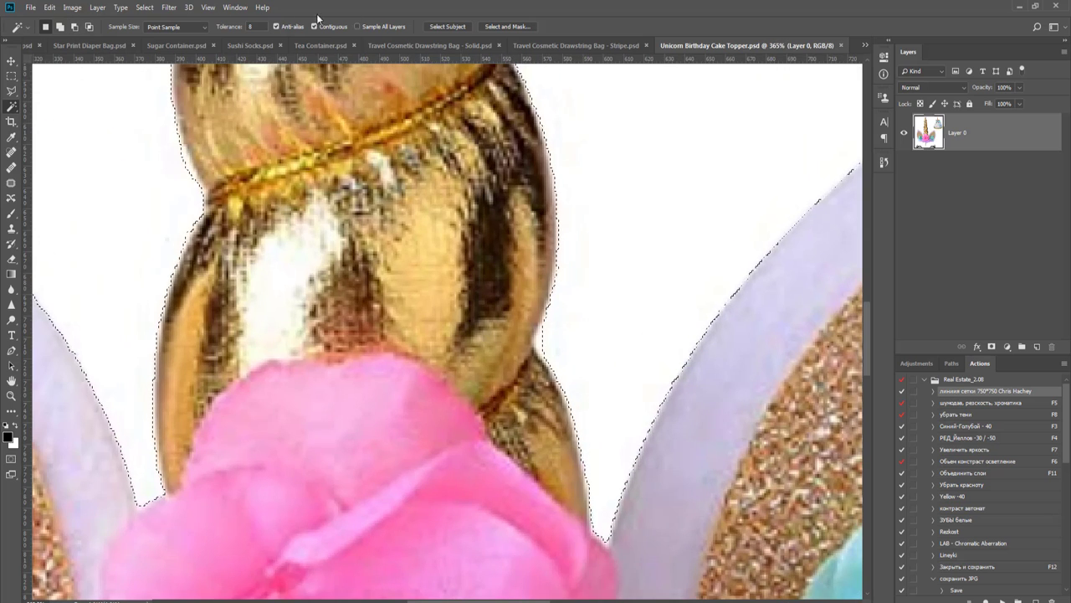
- Set the Magic Wand tolerance to 14 and reselect the white background beside the horn
{"action": "left_click", "coordinate": [219, 26]}
{"action": "type", "text": "14"}
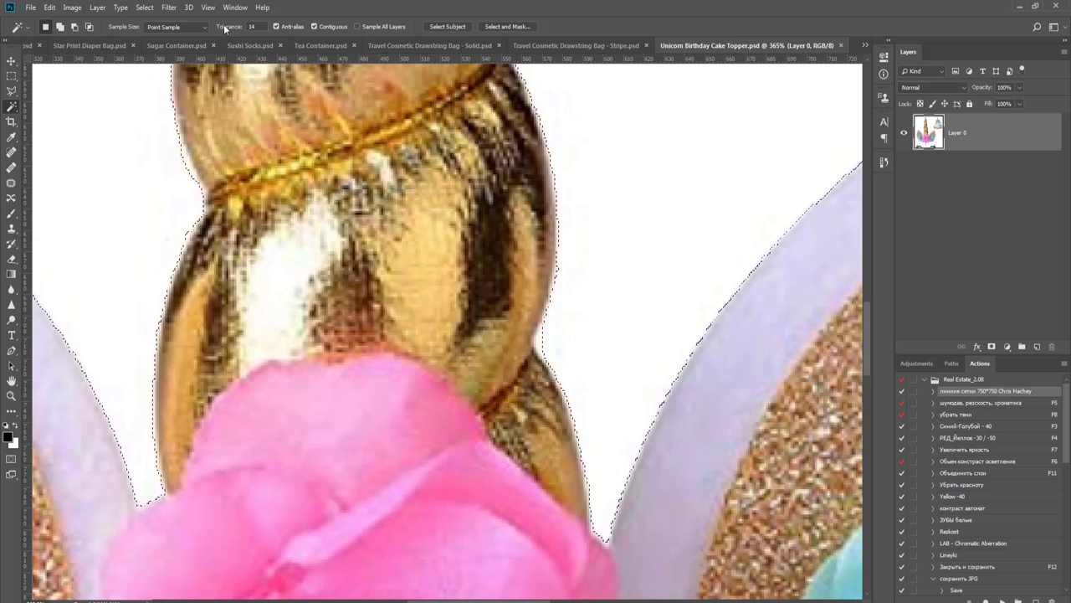
{"action": "left_click", "coordinate": [583, 341]}
- Examine the new selection's edges along the horn, ears, tulle base, stick, eyelashes and up to the cake
{"action": "scroll", "coordinate": [584, 341], "scroll_direction": "down", "scroll_amount": 6}
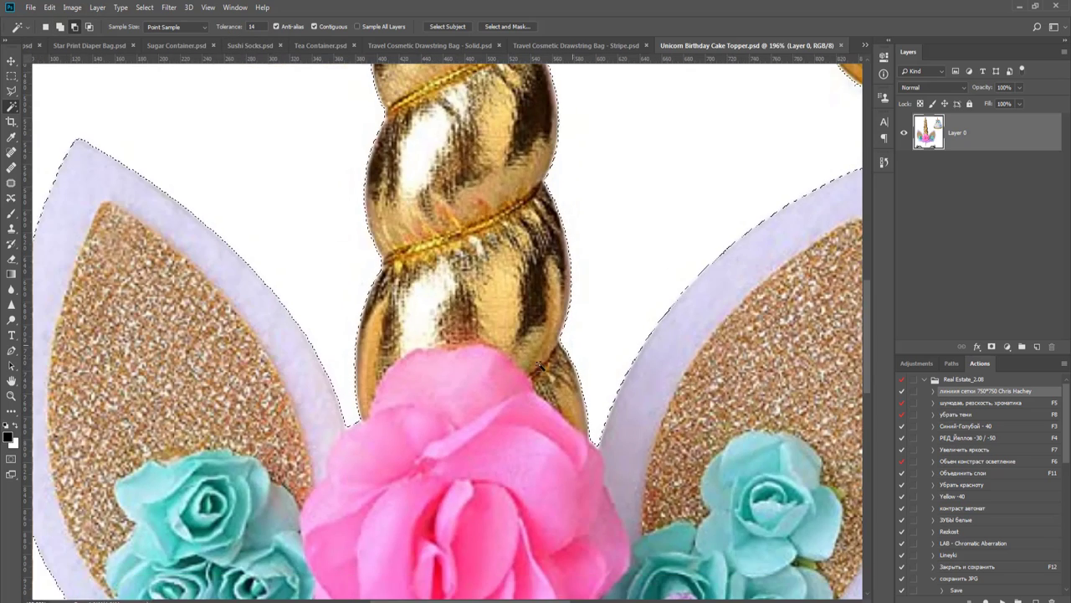
{"action": "left_click_drag", "start_coordinate": [519, 277], "coordinate": [737, 67]}
{"action": "left_click_drag", "start_coordinate": [647, 514], "coordinate": [587, 409]}
{"action": "scroll", "coordinate": [588, 409], "scroll_direction": "down", "scroll_amount": 3}
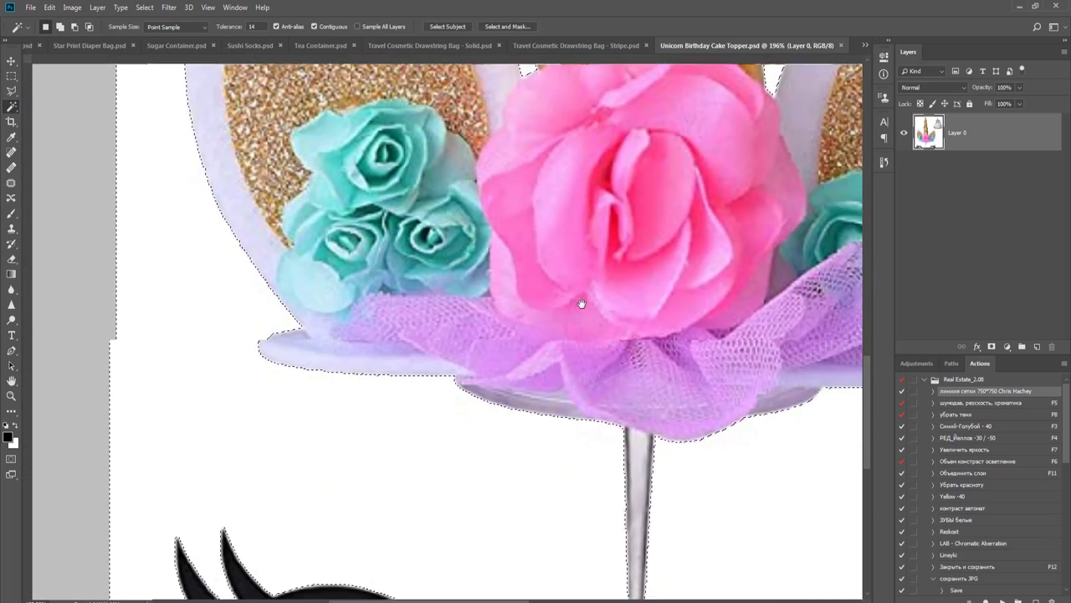
{"action": "scroll", "coordinate": [645, 405], "scroll_direction": "up", "scroll_amount": 3}
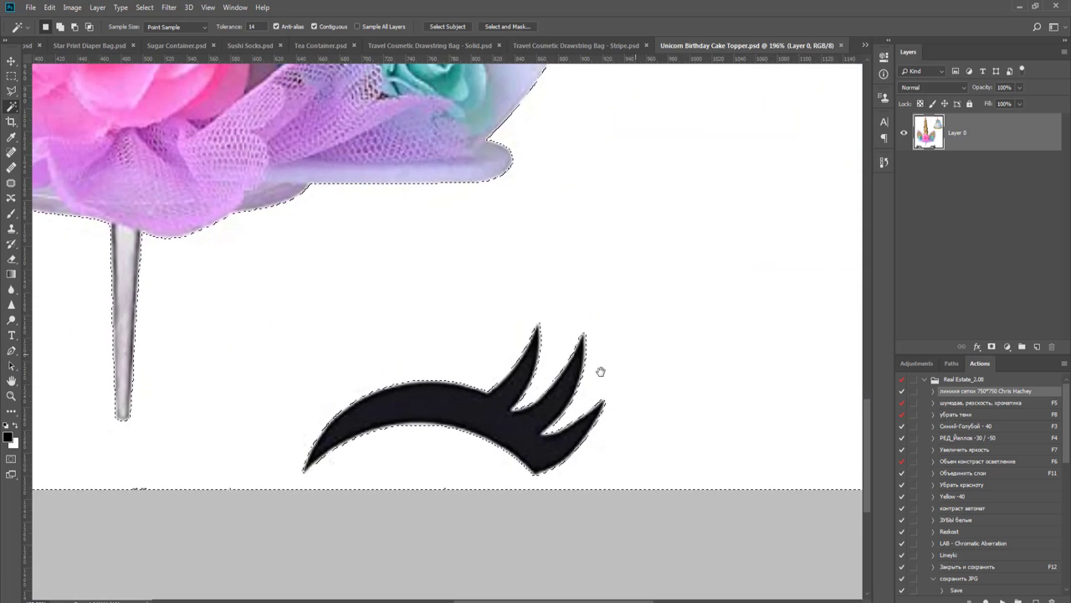
{"action": "left_click_drag", "start_coordinate": [598, 370], "coordinate": [486, 432]}
{"action": "left_click_drag", "start_coordinate": [591, 313], "coordinate": [466, 389]}
{"action": "left_click_drag", "start_coordinate": [440, 256], "coordinate": [528, 442]}
{"action": "left_click_drag", "start_coordinate": [552, 217], "coordinate": [494, 402]}
- Add the faint shadow beneath and beside the golden cake board to the background selection
{"action": "scroll", "coordinate": [538, 407], "scroll_direction": "up", "scroll_amount": 5}
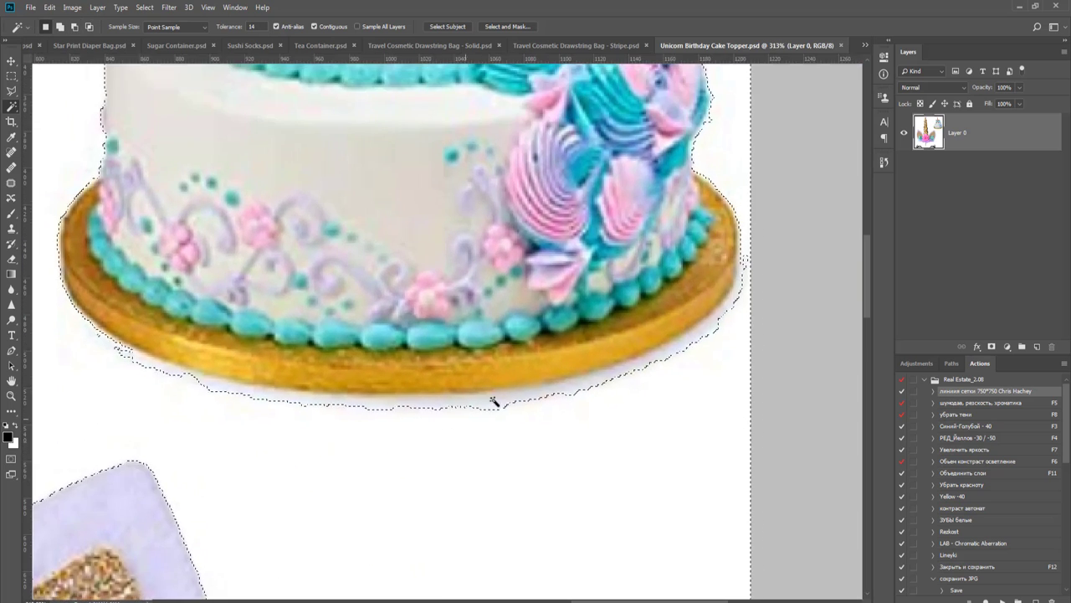
{"action": "left_click", "coordinate": [739, 290], "text": "shift"}
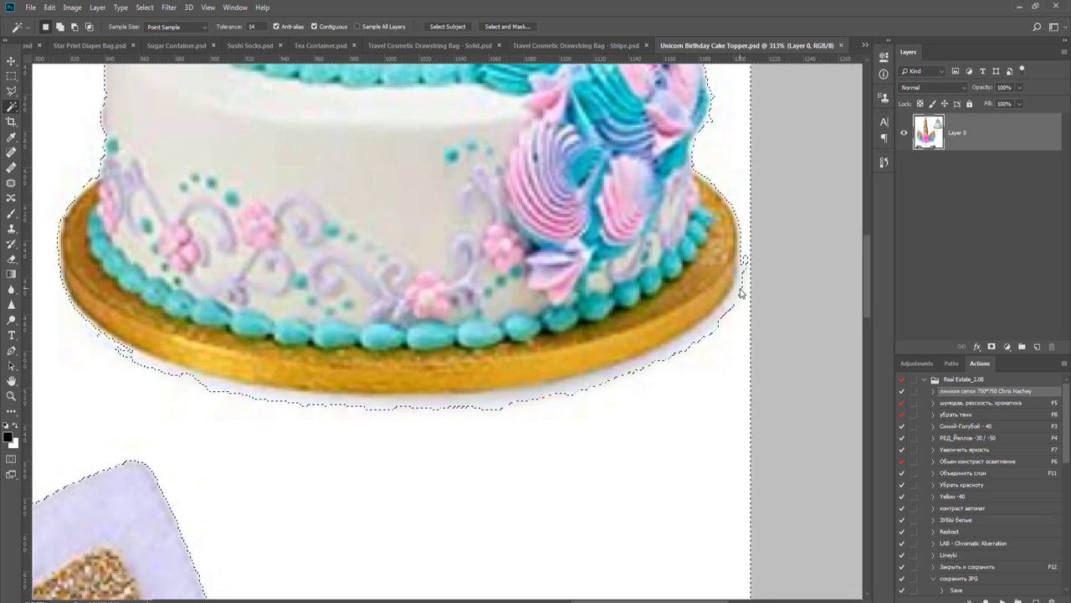
{"action": "left_click", "coordinate": [575, 392], "text": "shift"}
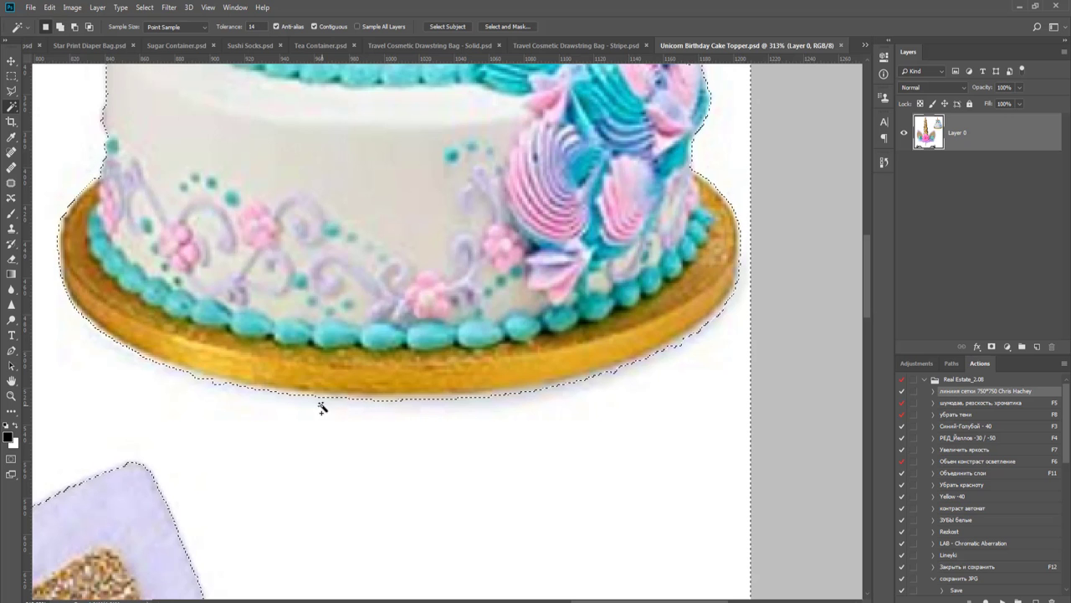
- Hide the selected white background with a layer mask, keeping the topper, eyelashes and cake
{"action": "scroll", "coordinate": [323, 400], "scroll_direction": "down", "scroll_amount": 3}
{"action": "left_click_drag", "start_coordinate": [303, 412], "coordinate": [524, 497]}
{"action": "left_click_drag", "start_coordinate": [529, 291], "coordinate": [423, 480]}
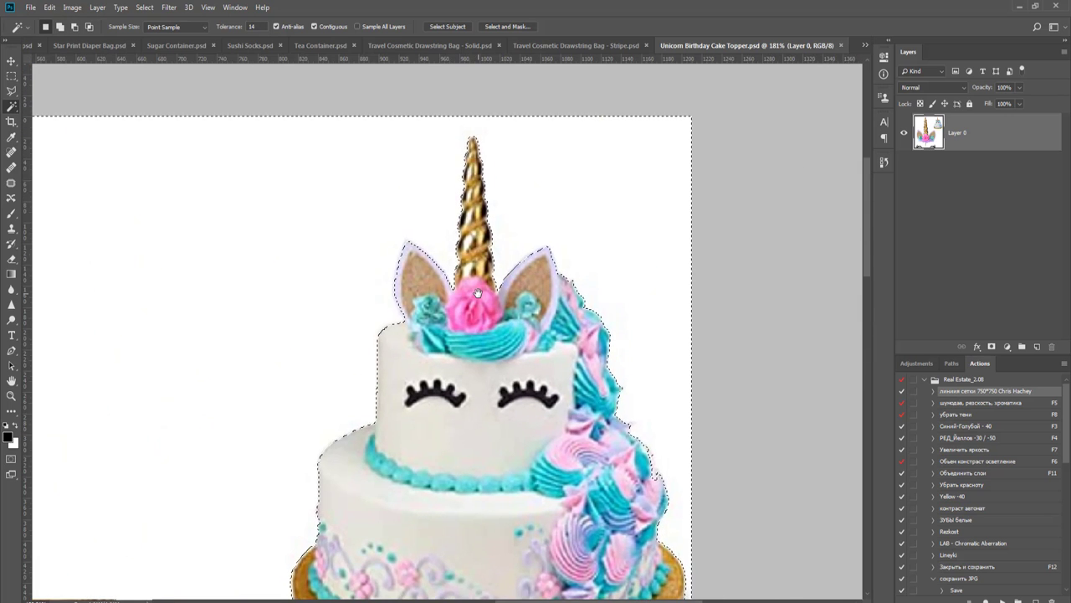
{"action": "scroll", "coordinate": [477, 293], "scroll_direction": "down", "scroll_amount": 5}
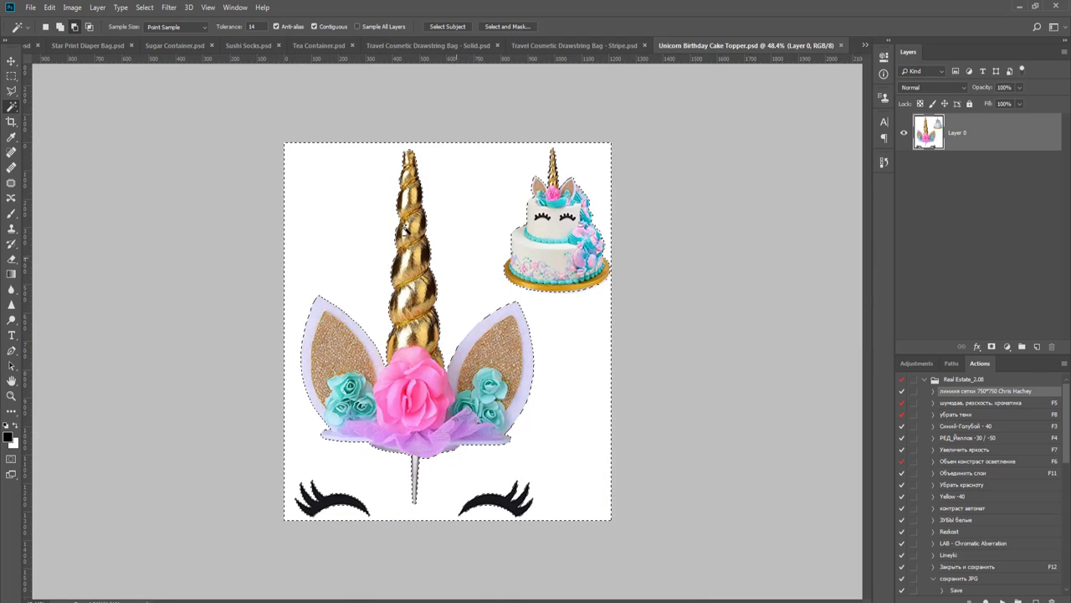
{"action": "scroll", "coordinate": [396, 230], "scroll_direction": "up", "scroll_amount": 3}
{"action": "scroll", "coordinate": [385, 213], "scroll_direction": "down", "scroll_amount": 3}
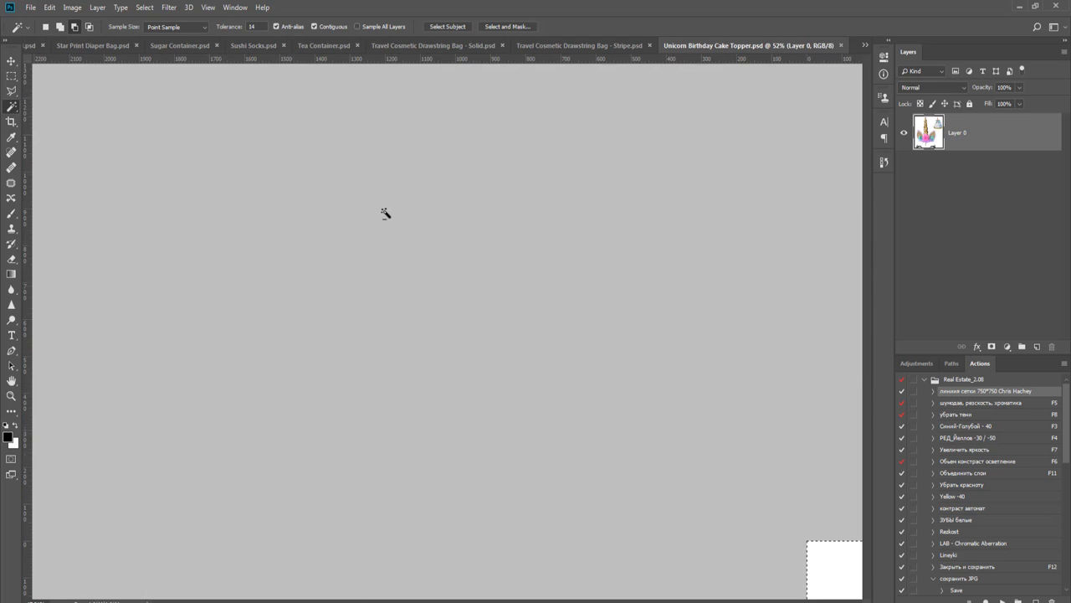
{"action": "scroll", "coordinate": [384, 213], "scroll_direction": "down", "scroll_amount": 1}
{"action": "left_click", "coordinate": [991, 345]}
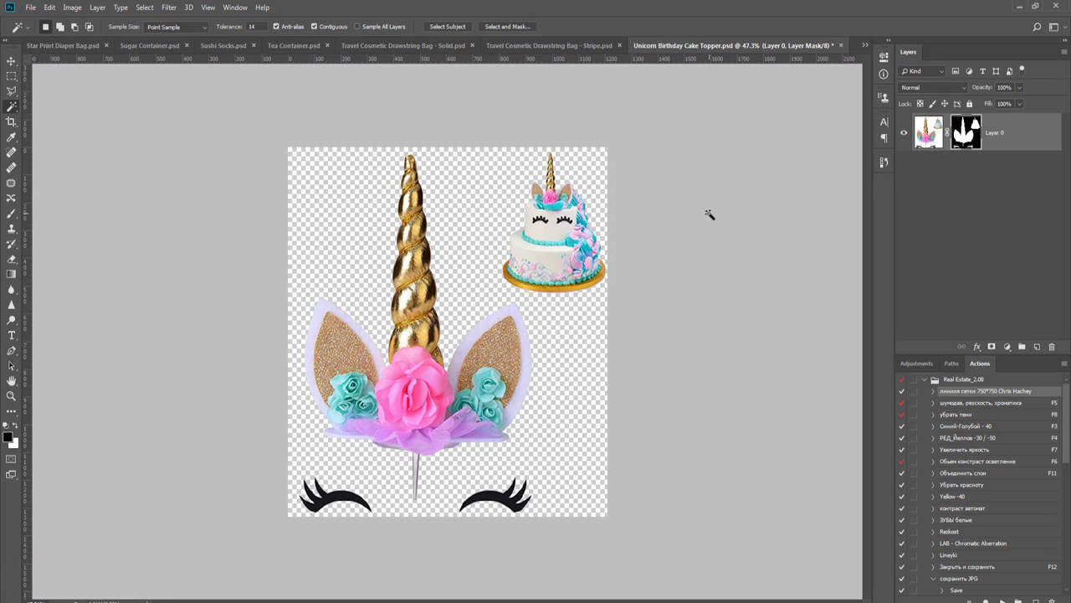
- Crop to a 750 x 750 px square enclosing the full picture height, and run the 750*750 grid action to add the guides
{"action": "key", "text": "c"}
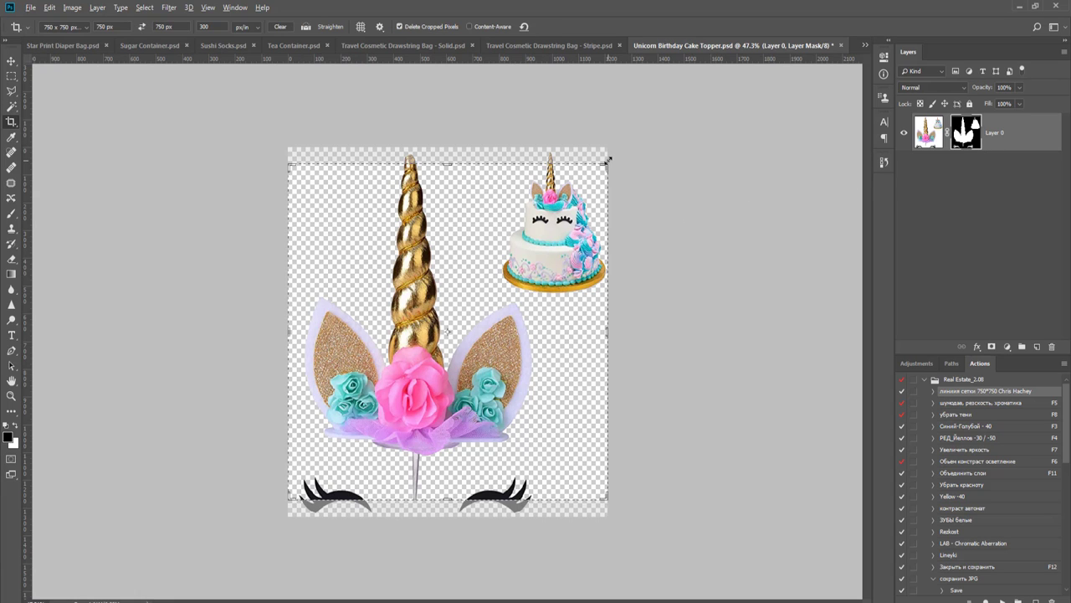
{"action": "left_click_drag", "start_coordinate": [609, 160], "coordinate": [626, 139]}
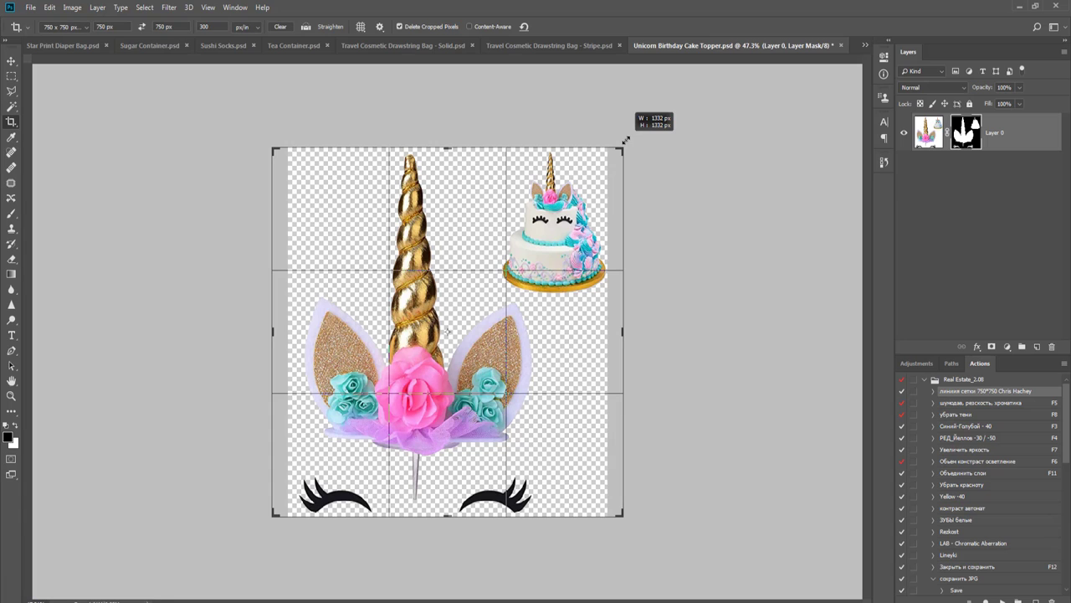
{"action": "key", "text": "Return"}
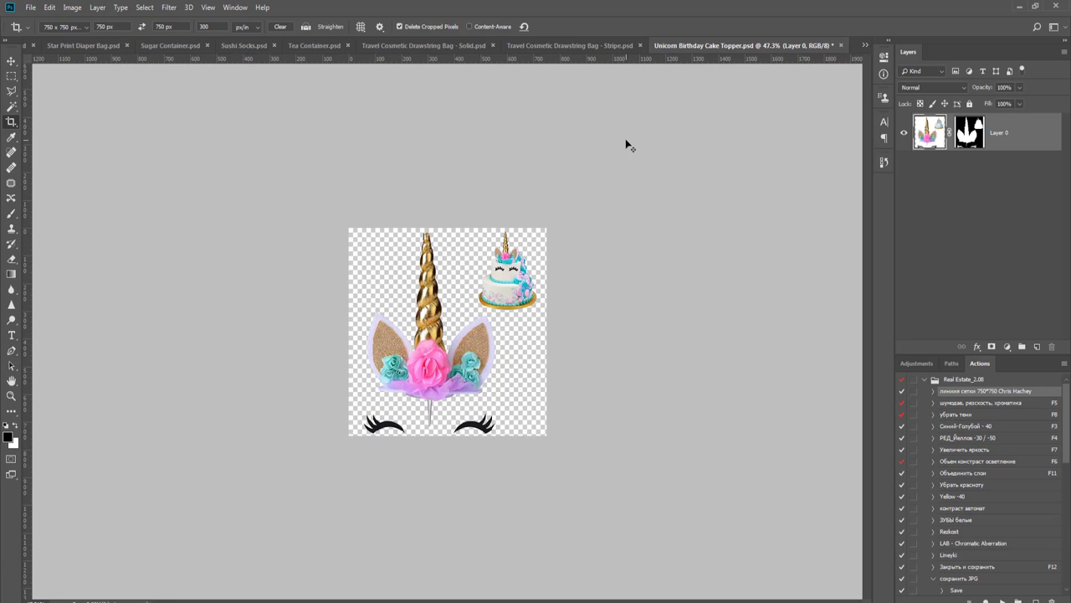
{"action": "key", "text": "v"}
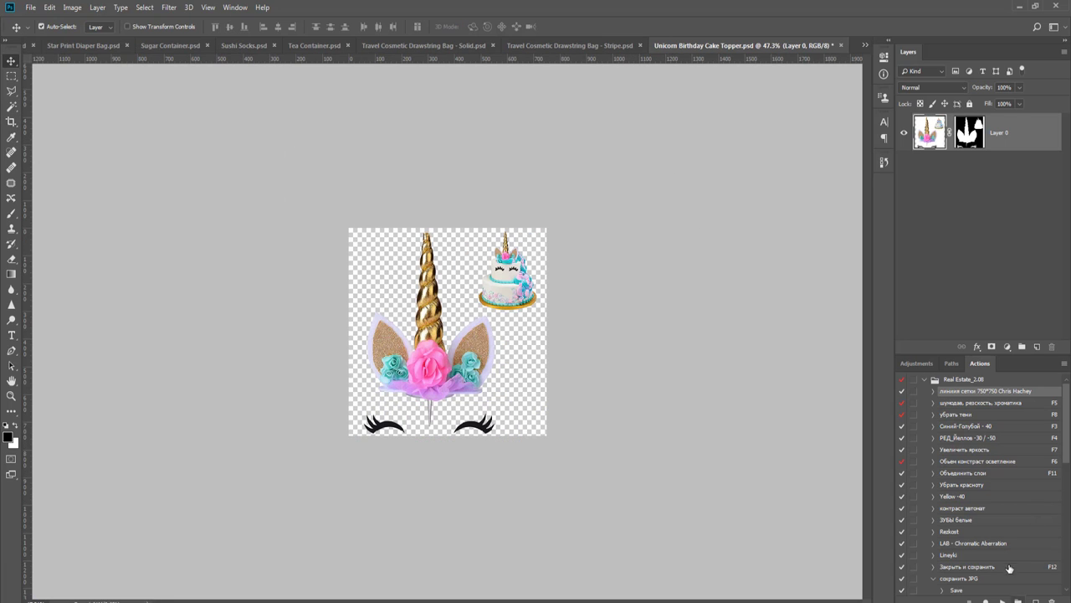
{"action": "left_click", "coordinate": [1002, 600]}
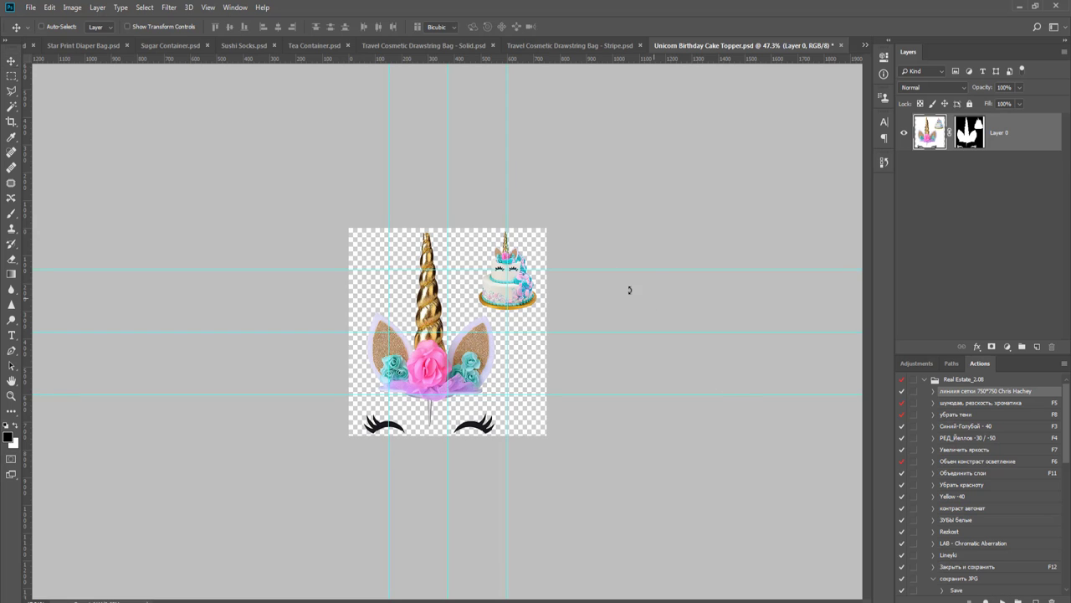
- Scale the masked artwork down proportionally about its centre so it sits inside the canvas margins
{"action": "key", "text": "ctrl+t"}
{"action": "left_click_drag", "start_coordinate": [538, 226], "coordinate": [522, 254]}
{"action": "key", "text": "Return"}
{"action": "scroll", "coordinate": [422, 342], "scroll_direction": "up", "scroll_amount": 4}
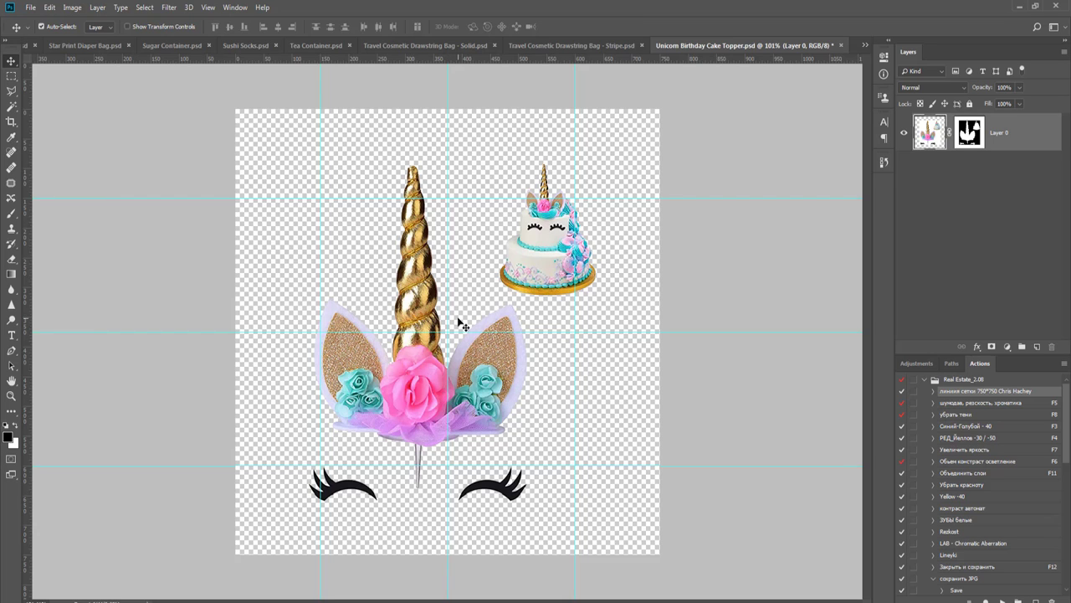
- Scale the artwork to about 89% from its lower-left corner so its lower edge meets the bottom horizontal guide
{"action": "key", "text": "ctrl+t"}
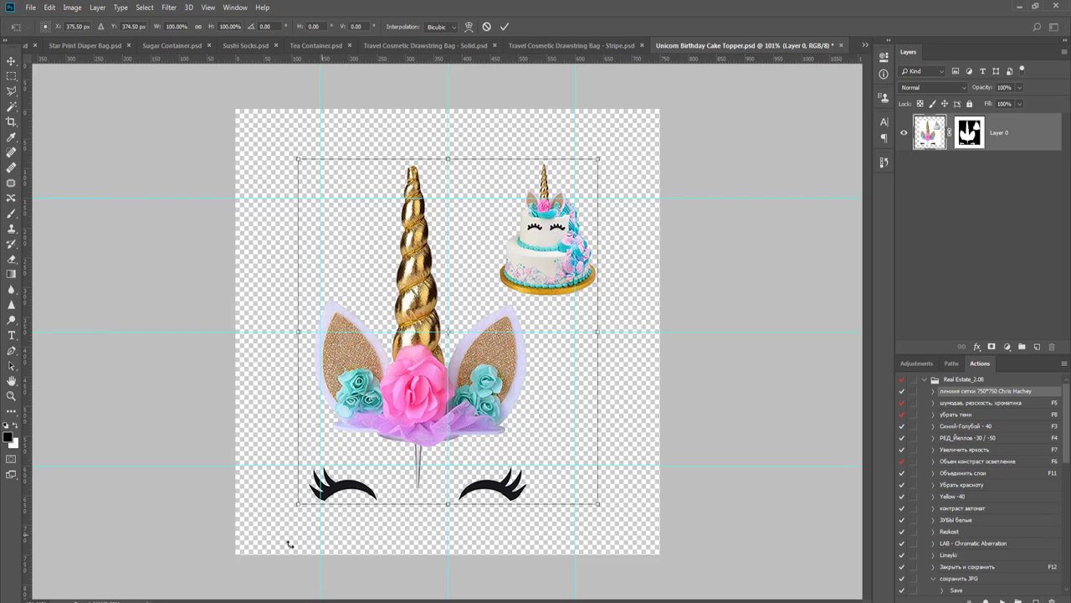
{"action": "left_click_drag", "start_coordinate": [316, 487], "coordinate": [335, 472]}
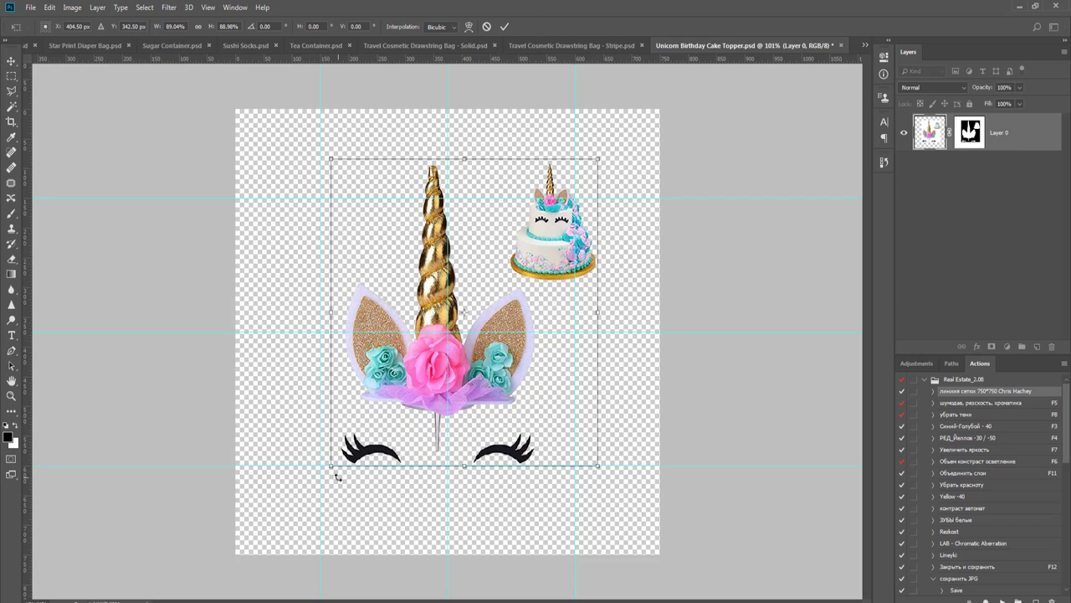
{"action": "key", "text": "Return"}
{"action": "scroll", "coordinate": [427, 360], "scroll_direction": "up", "scroll_amount": 2}
{"action": "scroll", "coordinate": [433, 359], "scroll_direction": "down", "scroll_amount": 2}
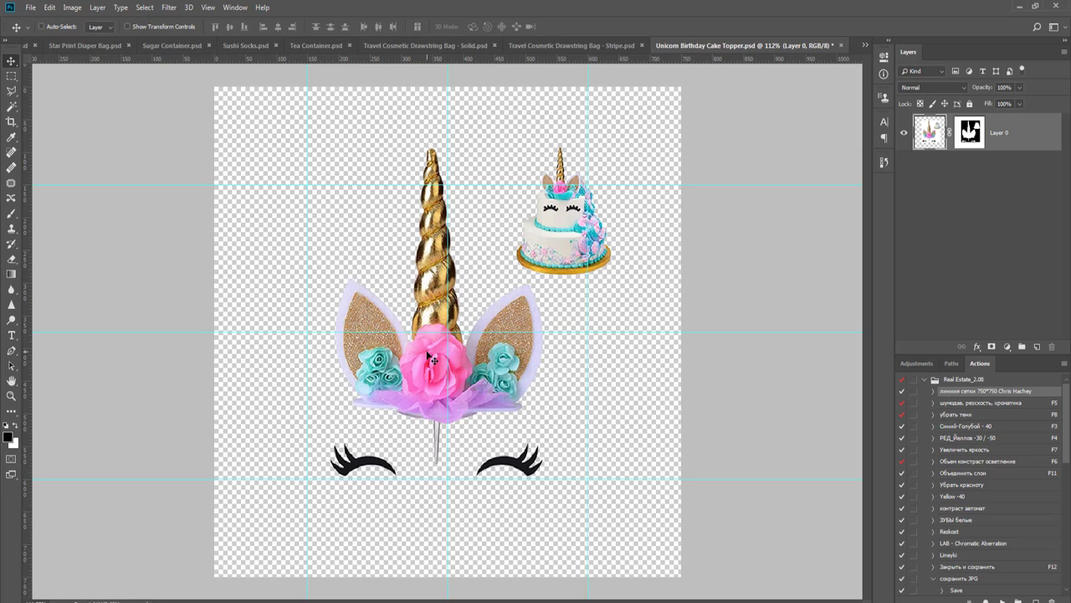
- Scale the artwork to about 89% from its upper-left corner so the horn's tip meets the top horizontal guide
{"action": "key", "text": "ctrl+t"}
{"action": "left_click_drag", "start_coordinate": [326, 150], "coordinate": [360, 175]}
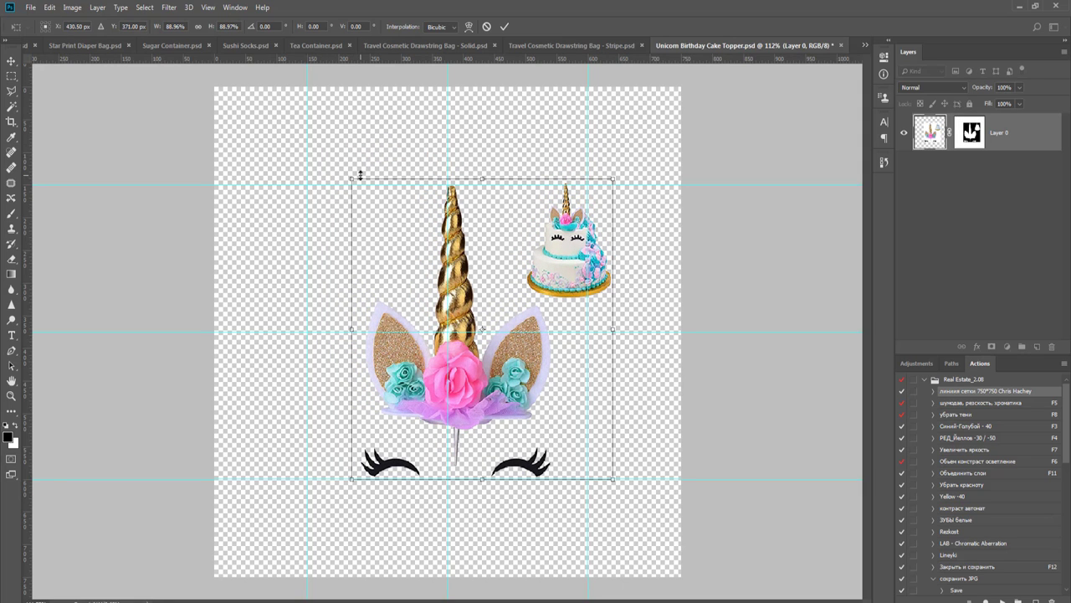
{"action": "key", "text": "Return"}
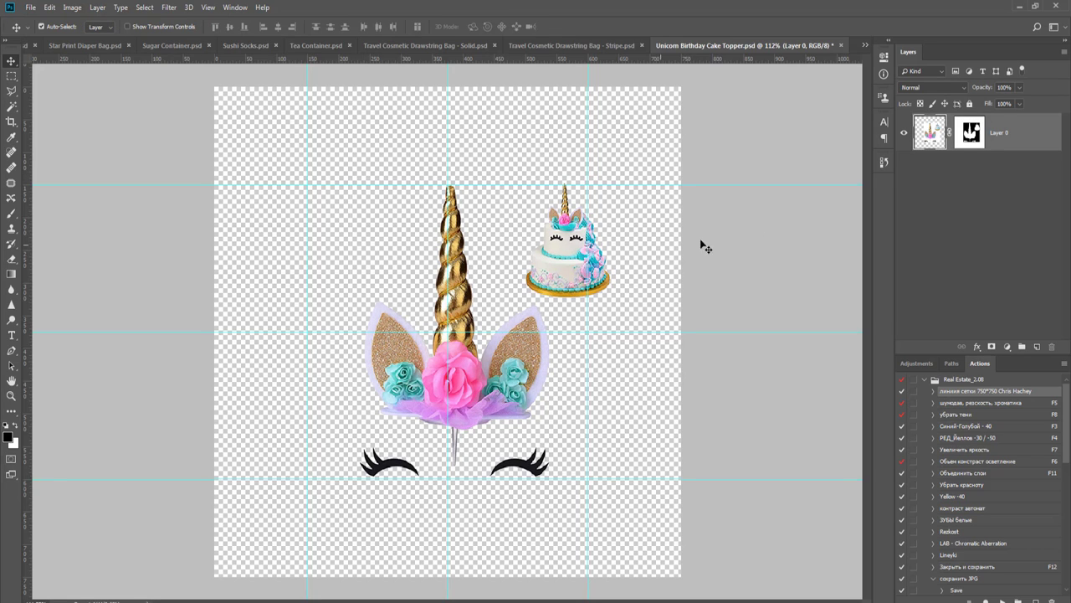
- Try to separate the small cake by restoring the last selection and lassoing around the unicorn topper, clearing the selection at the end
{"action": "key", "text": "ctrl+shift+d"}
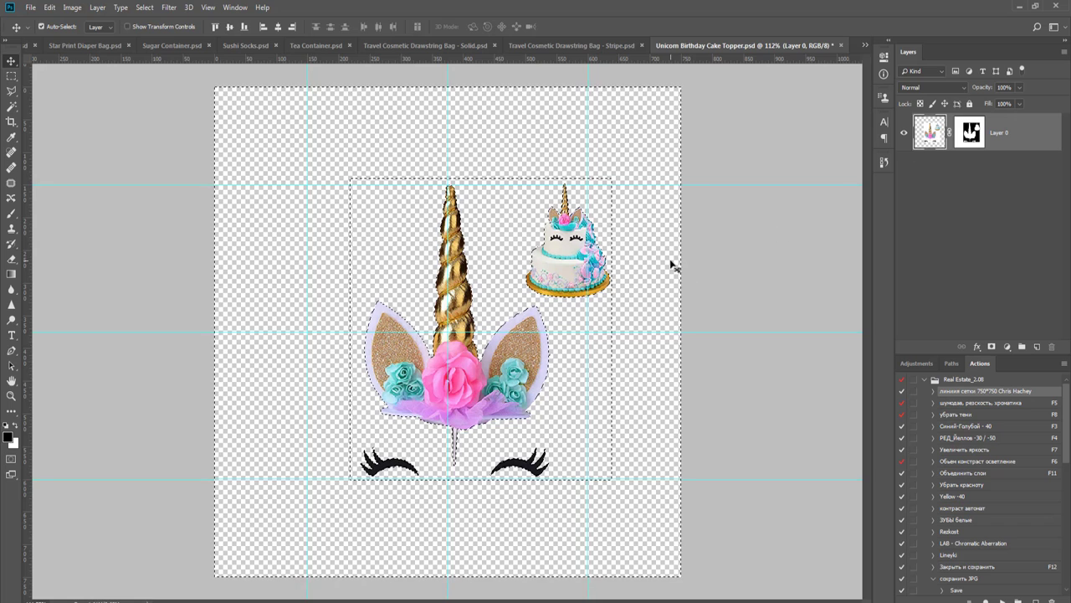
{"action": "key", "text": "ctrl+shift+i"}
{"action": "key", "text": "l"}
{"action": "left_click", "coordinate": [271, 153]}
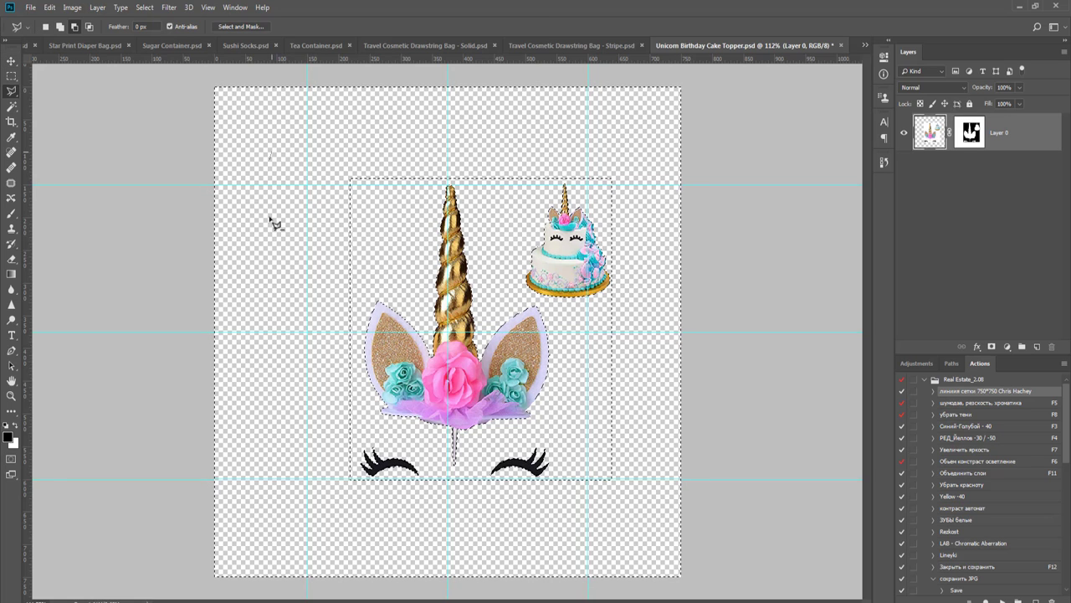
{"action": "left_click", "coordinate": [271, 533]}
{"action": "left_click", "coordinate": [676, 539]}
{"action": "left_click", "coordinate": [559, 299]}
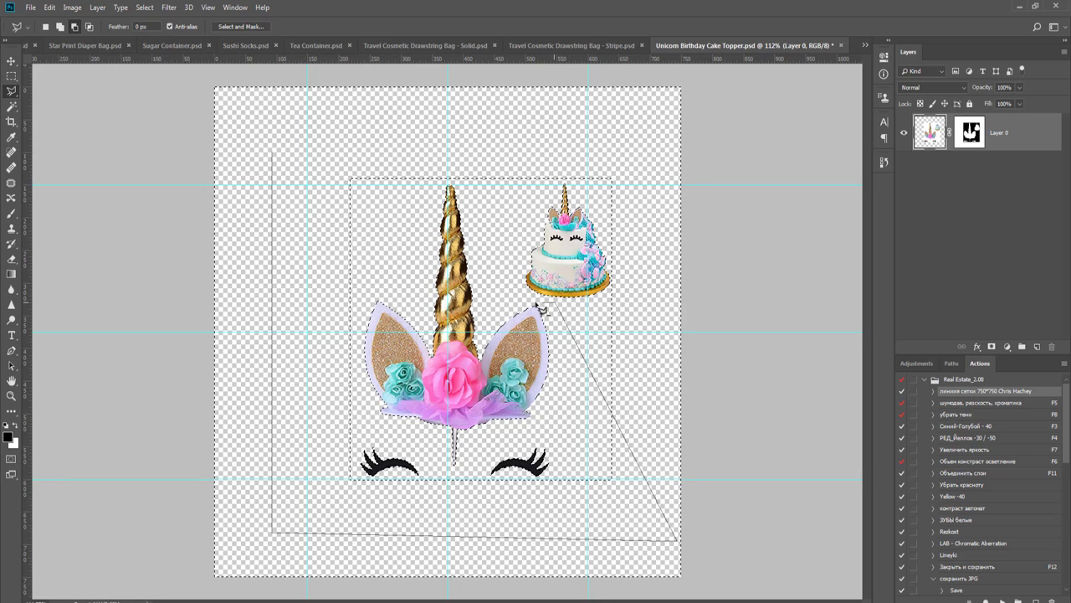
{"action": "left_click", "coordinate": [510, 301]}
{"action": "left_click", "coordinate": [499, 179]}
{"action": "double_click", "coordinate": [505, 131]}
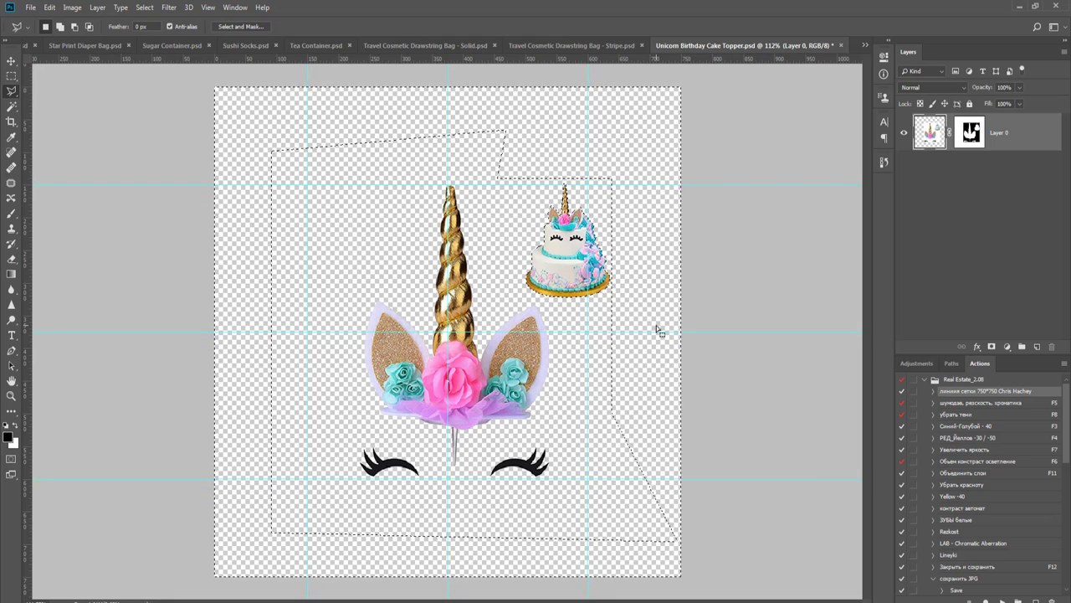
{"action": "key", "text": "m"}
{"action": "key", "text": "ctrl+d"}
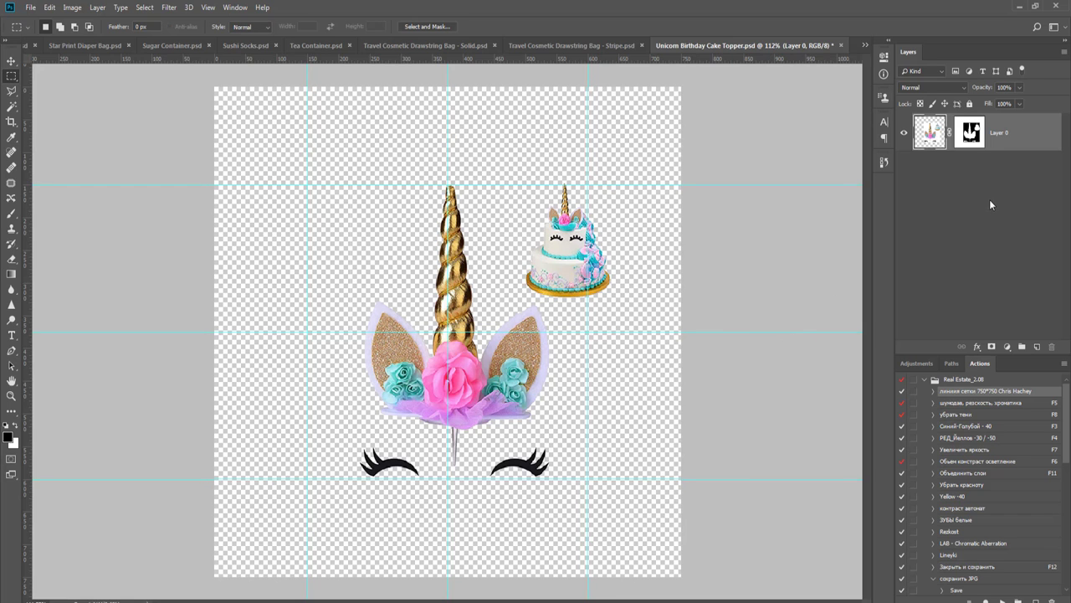
- Load the layer mask as a selection and add a polygonal lasso area covering the horn, ears and eyelashes
{"action": "left_click", "coordinate": [972, 138], "text": "ctrl"}
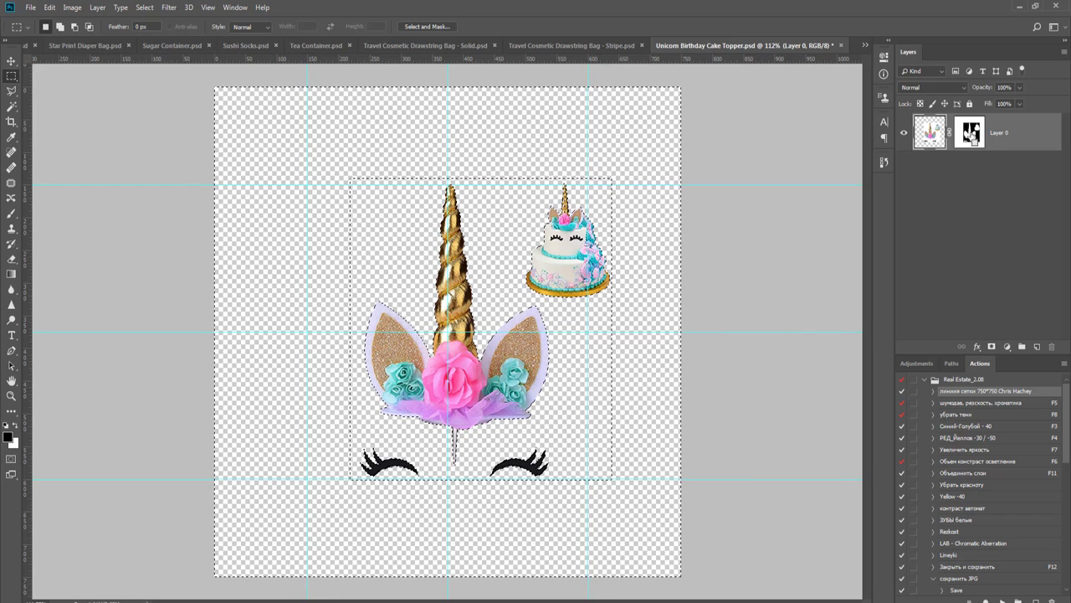
{"action": "key", "text": "l"}
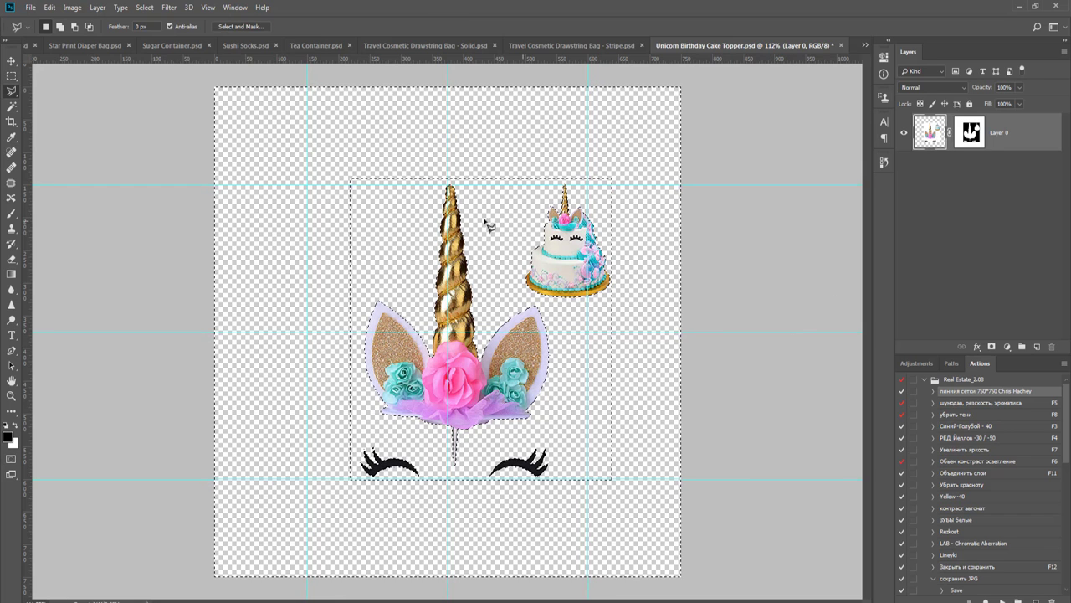
{"action": "left_click", "coordinate": [334, 162]}
{"action": "left_click", "coordinate": [325, 530]}
{"action": "left_click", "coordinate": [725, 526]}
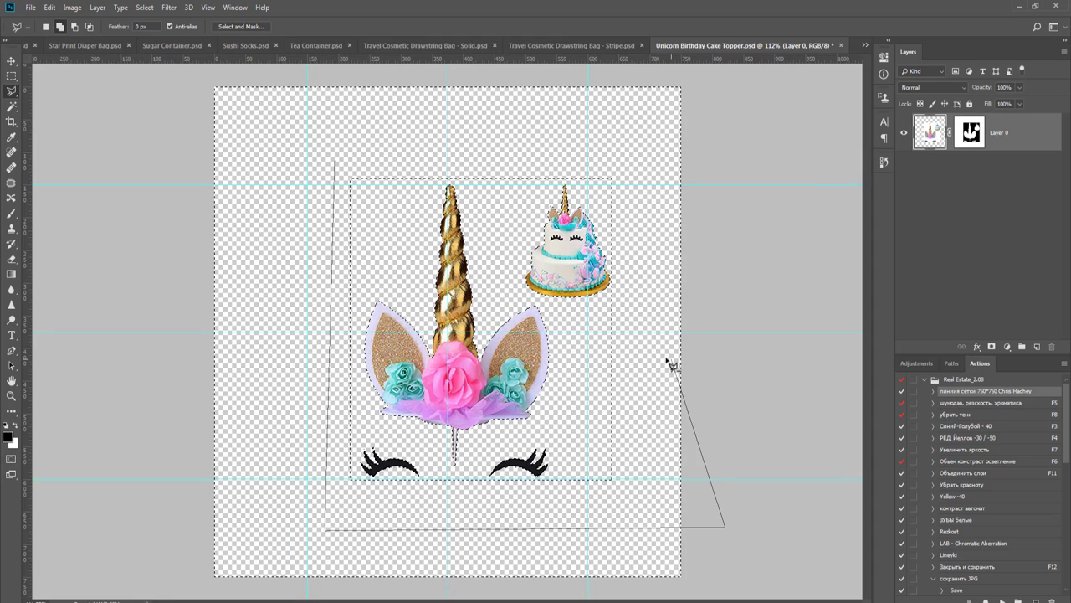
{"action": "left_click", "coordinate": [673, 359]}
{"action": "left_click", "coordinate": [503, 332]}
{"action": "double_click", "coordinate": [494, 160]}
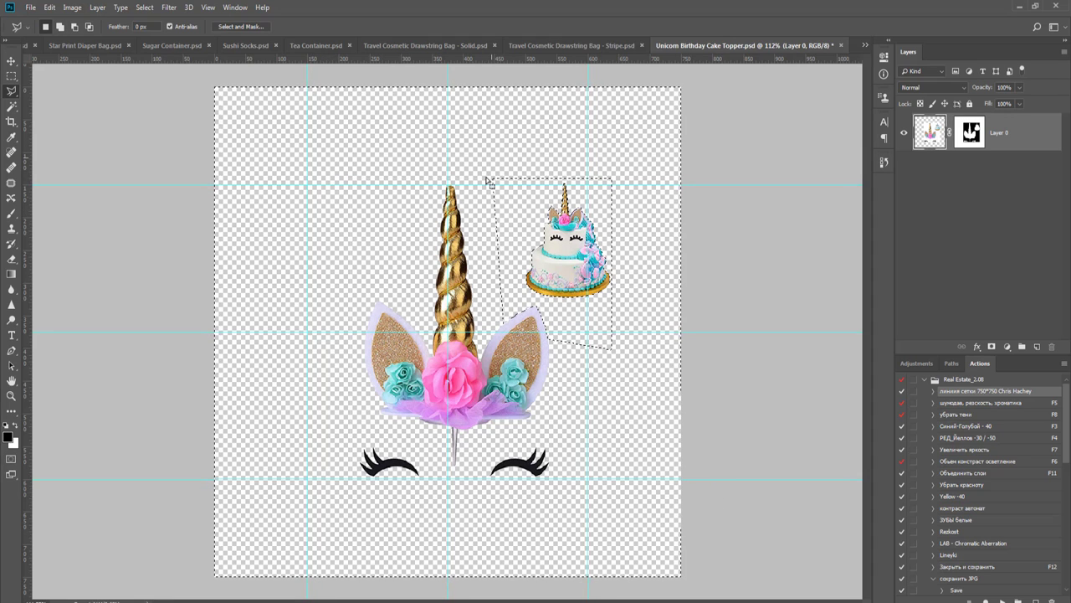
- Extend the selection with a polygonal lasso area over the right ear and up close around the small cake
{"action": "scroll", "coordinate": [541, 341], "scroll_direction": "up", "scroll_amount": 2}
{"action": "left_click_drag", "start_coordinate": [511, 337], "coordinate": [462, 424]}
{"action": "left_click", "coordinate": [373, 490], "text": "shift"}
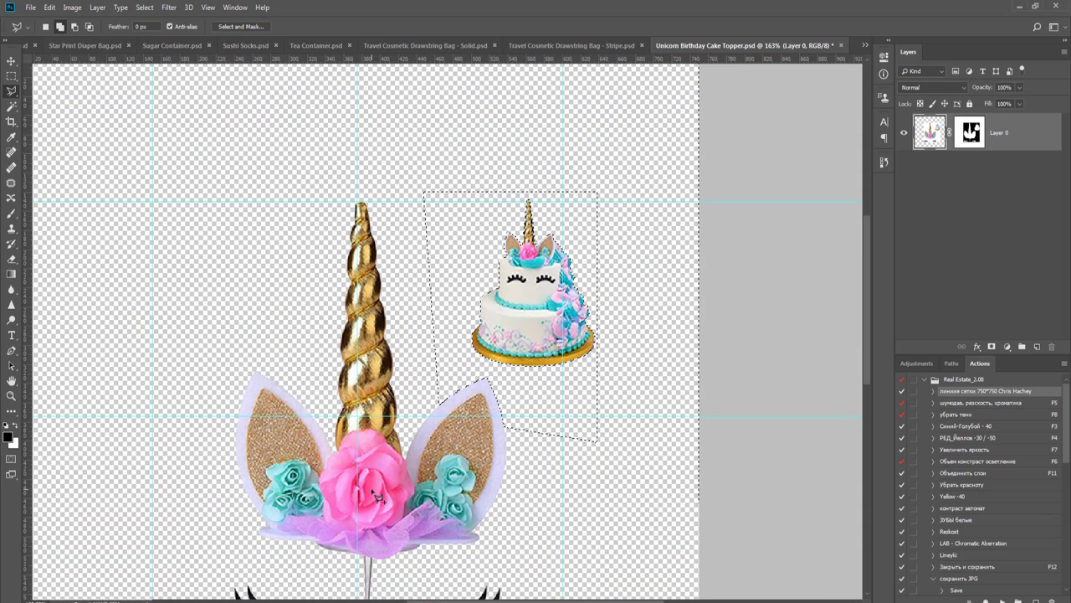
{"action": "left_click", "coordinate": [641, 516]}
{"action": "left_click", "coordinate": [641, 390]}
{"action": "left_click", "coordinate": [613, 379]}
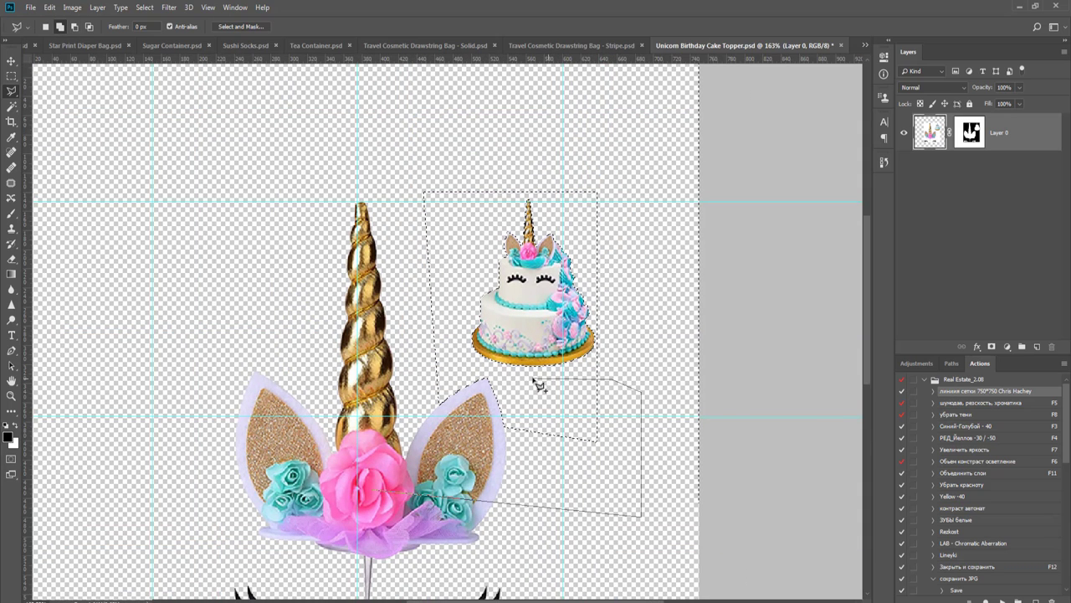
{"action": "left_click", "coordinate": [462, 354]}
{"action": "left_click", "coordinate": [463, 320]}
{"action": "left_click", "coordinate": [470, 276]}
{"action": "double_click", "coordinate": [351, 143]}
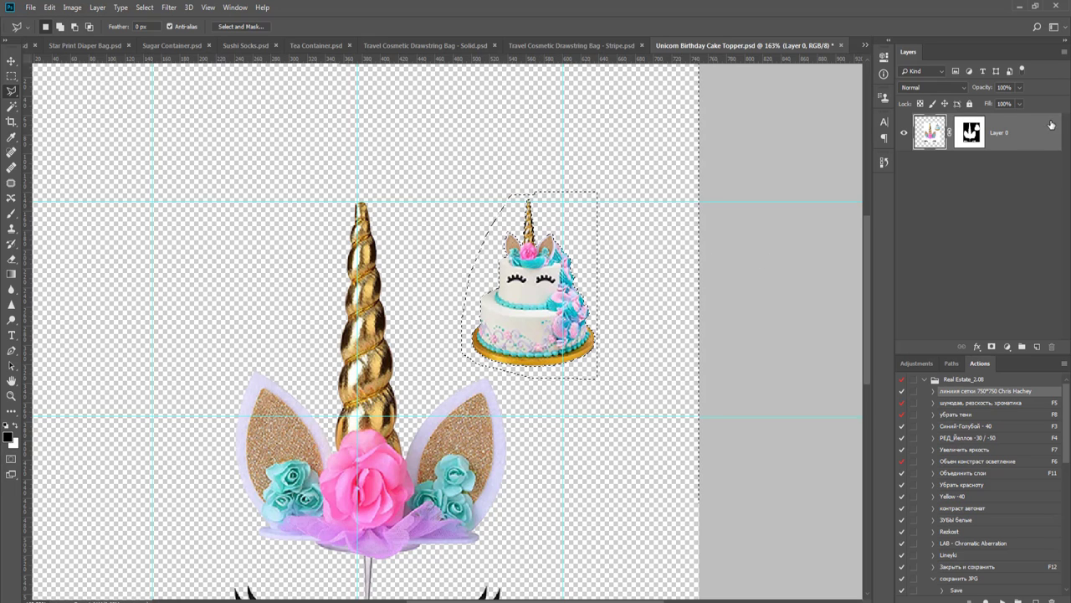
- Try copying the selected area and its inverse to a new layer, undo both copies and clear the selection
{"action": "key", "text": "ctrl+j"}
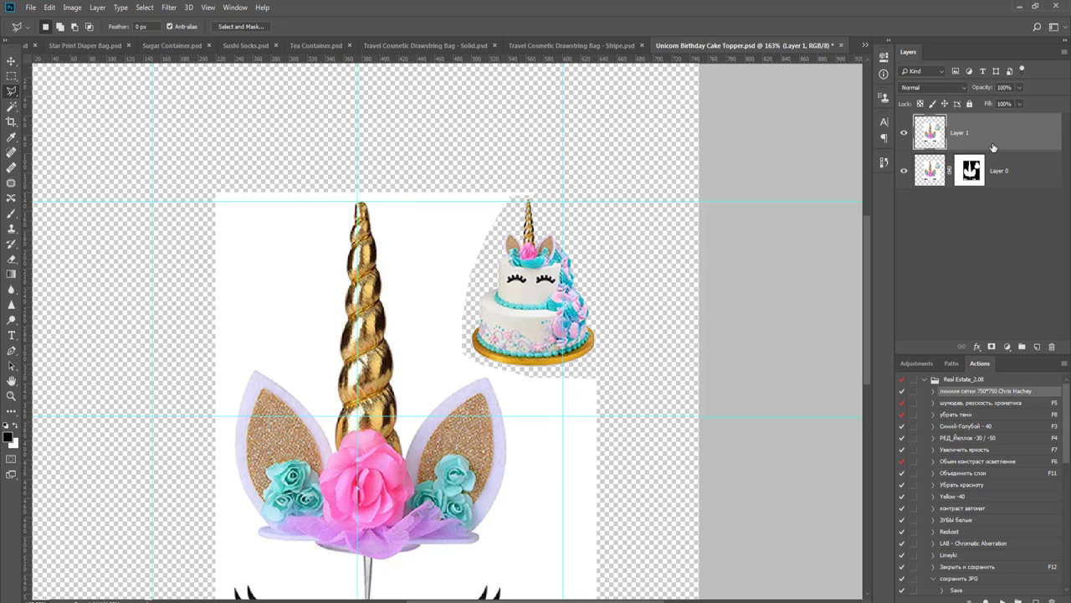
{"action": "key", "text": "ctrl+z"}
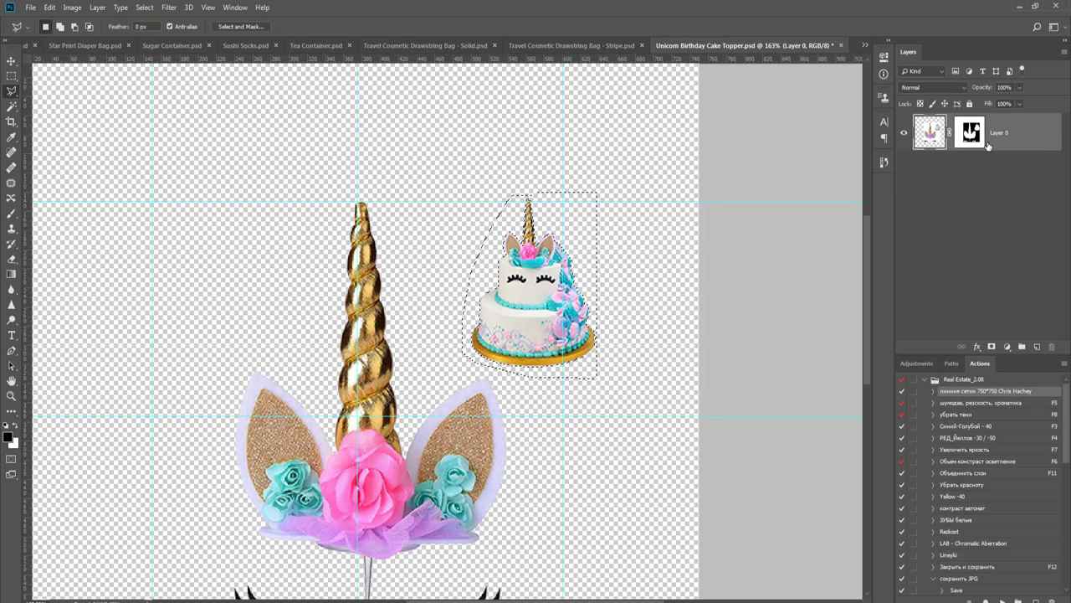
{"action": "key", "text": "ctrl+j"}
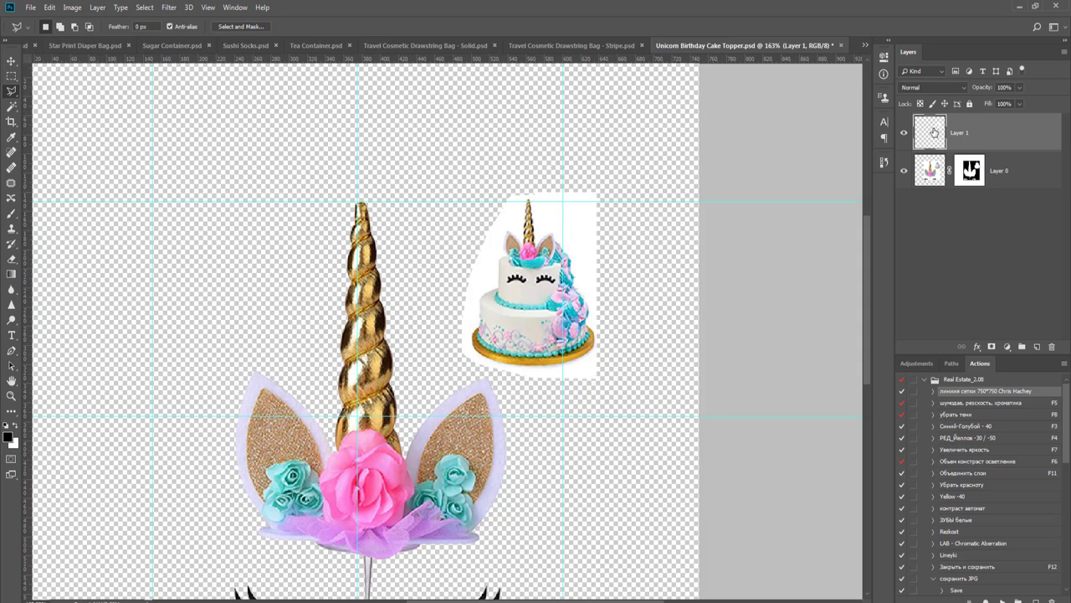
{"action": "key", "text": "ctrl+z"}
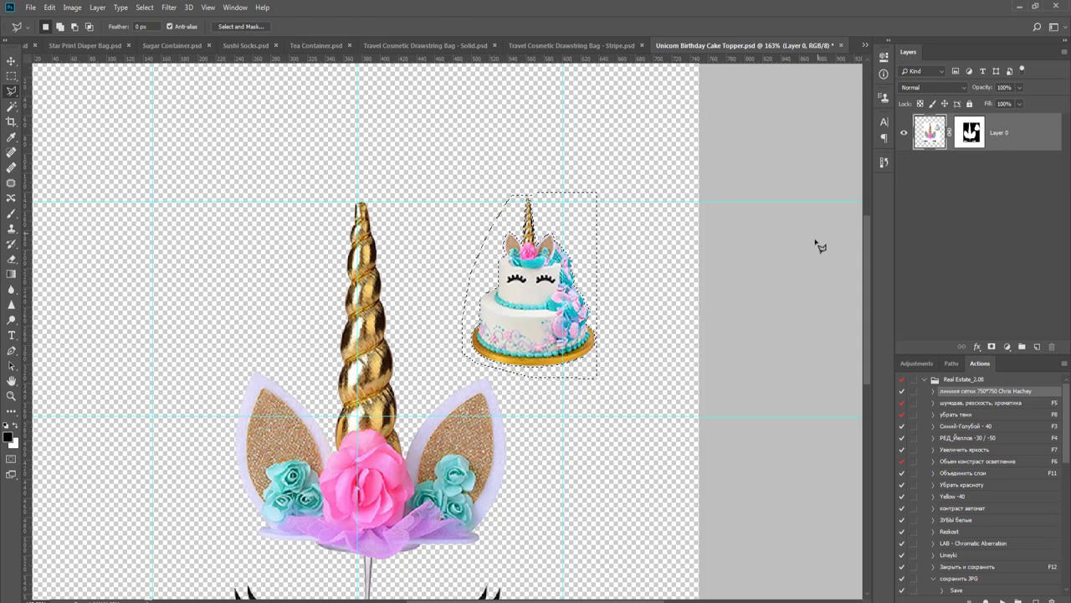
{"action": "key", "text": "m"}
{"action": "key", "text": "ctrl+d"}
{"action": "key", "text": "v"}
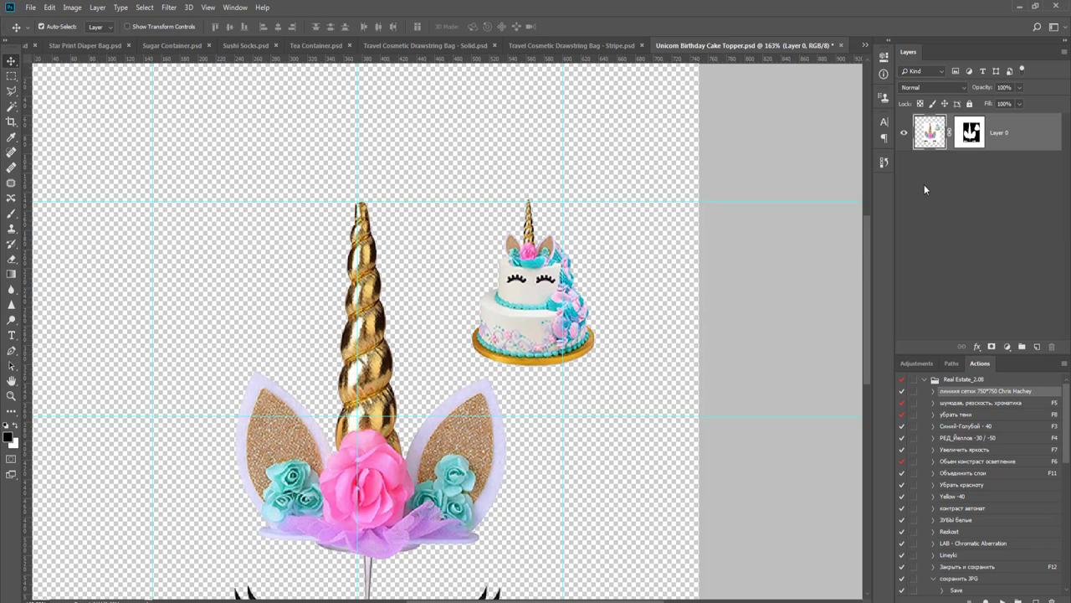
- Copy the cut-out artwork to a new layer using the mask's selection, and hide the original masked layer
{"action": "left_click", "coordinate": [968, 138], "text": "ctrl"}
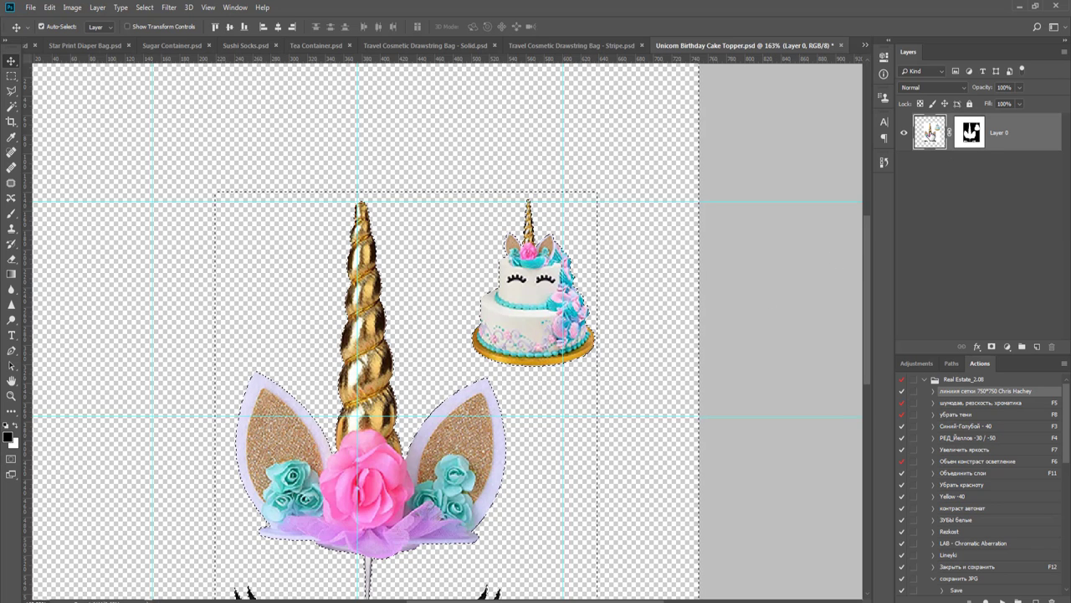
{"action": "key", "text": "ctrl+j"}
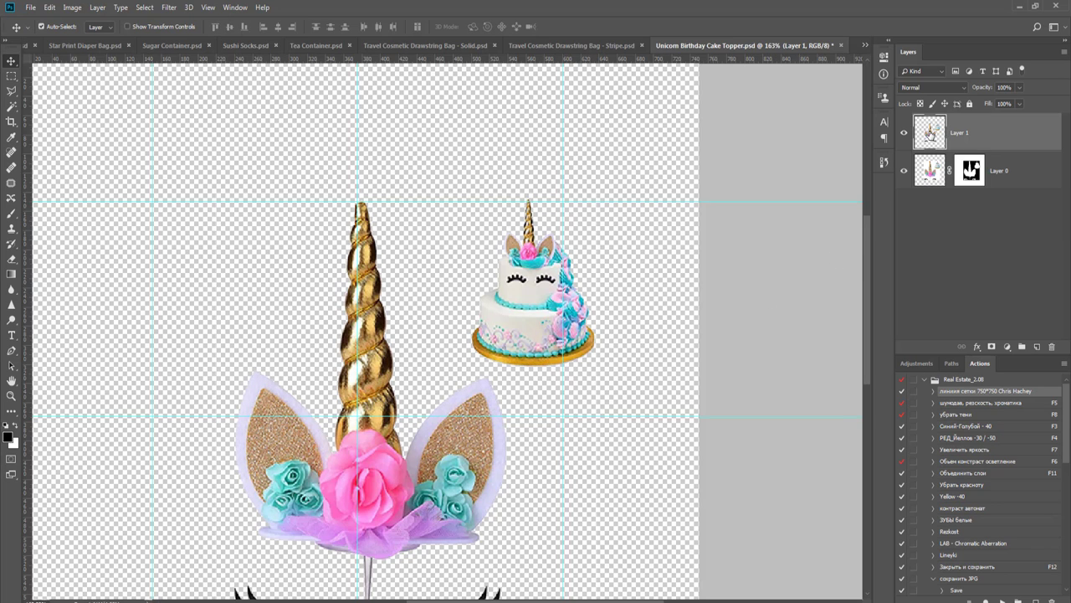
{"action": "left_click", "coordinate": [1008, 172]}
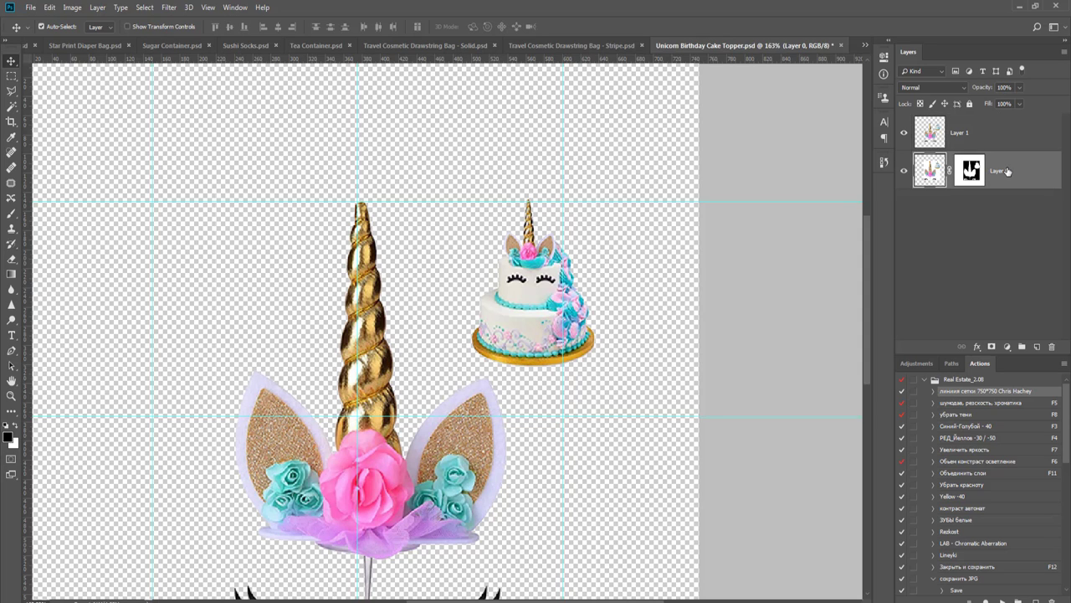
{"action": "left_click", "coordinate": [905, 171]}
{"action": "left_click", "coordinate": [933, 134]}
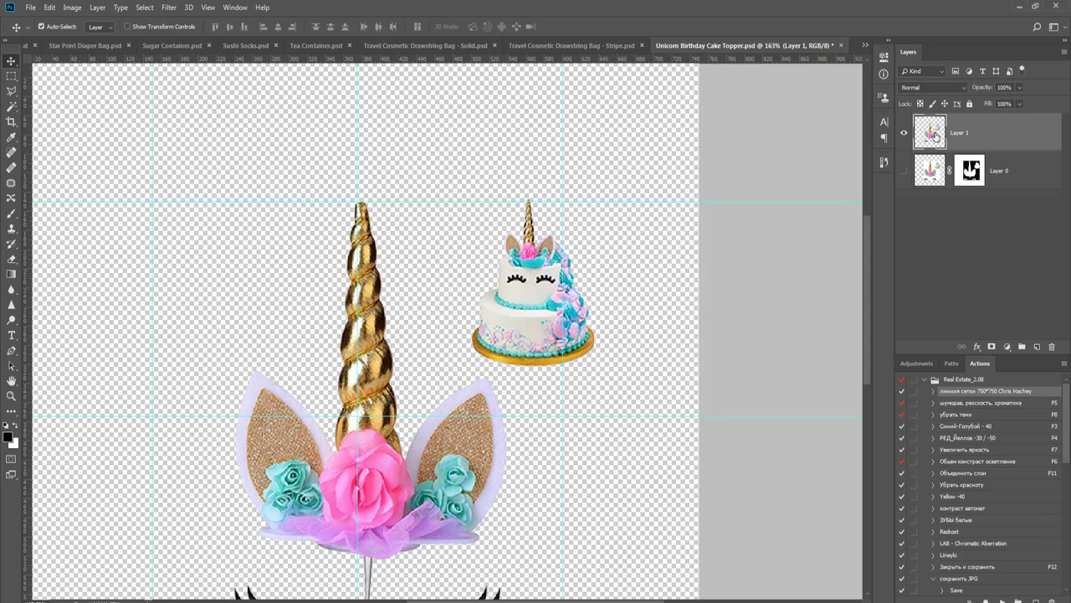
{"action": "key", "text": "l"}
{"action": "left_click", "coordinate": [648, 164]}
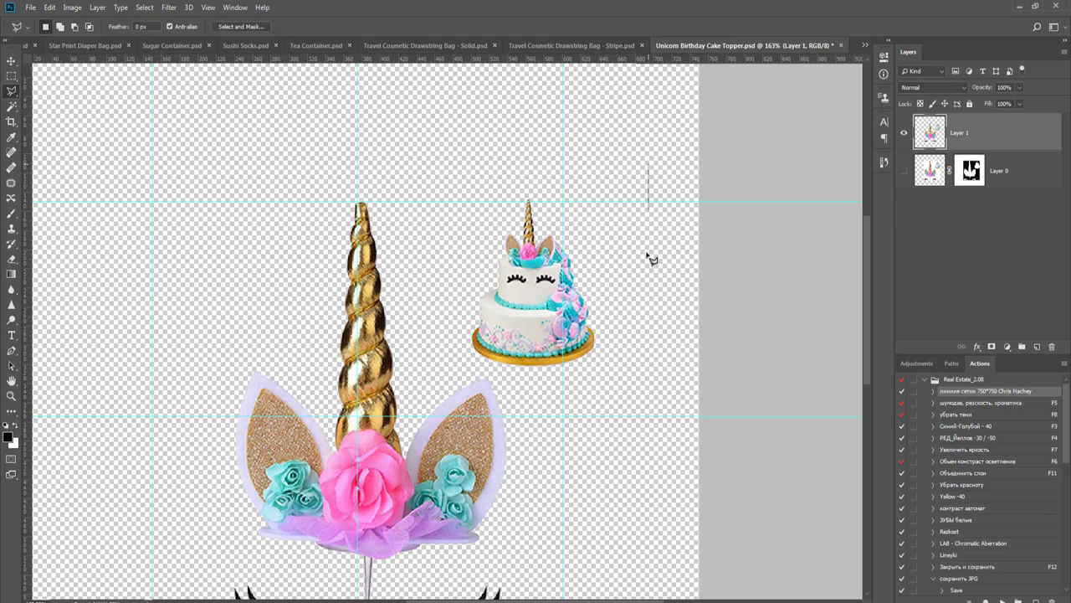
{"action": "left_click", "coordinate": [640, 394]}
{"action": "key", "text": "Escape"}
- Outline the small cake on Layer 1 with the Polygonal Lasso and copy it to its own layer
{"action": "left_click", "coordinate": [629, 172]}
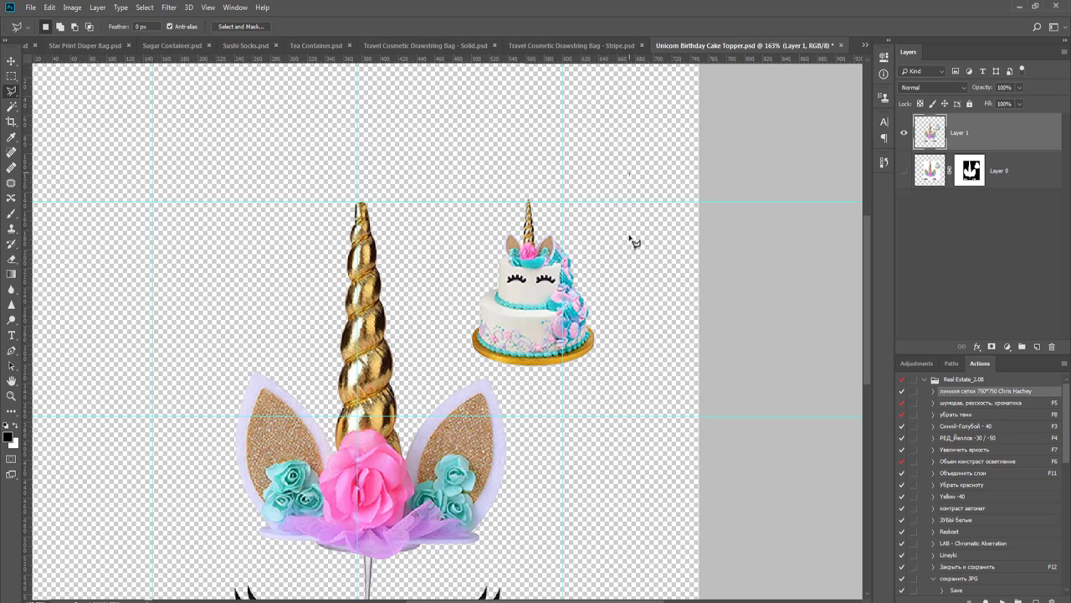
{"action": "left_click", "coordinate": [626, 385]}
{"action": "left_click", "coordinate": [536, 384]}
{"action": "left_click", "coordinate": [468, 364]}
{"action": "left_click", "coordinate": [444, 323]}
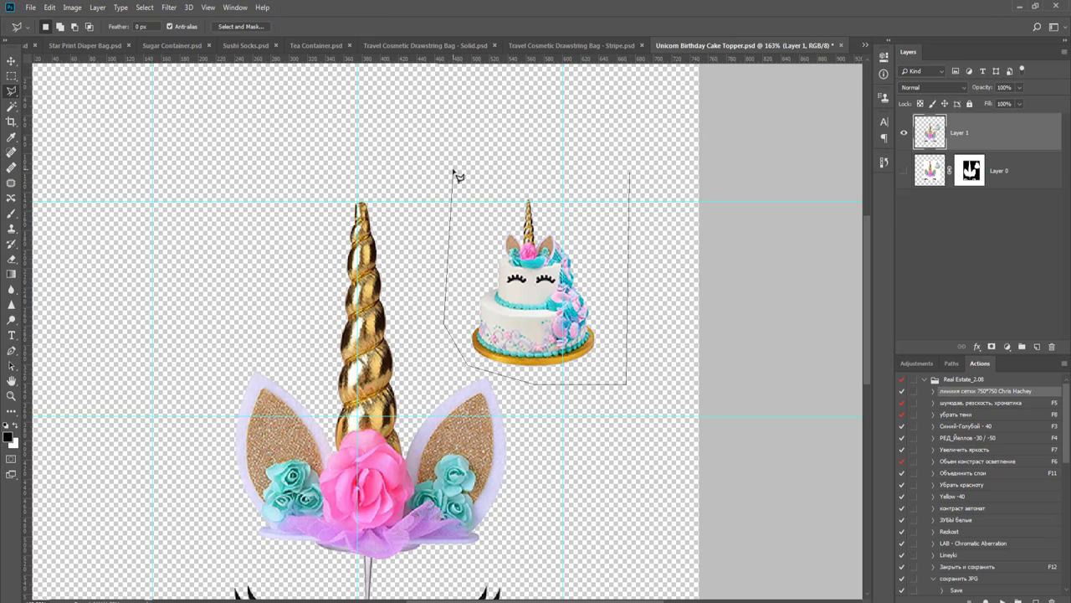
{"action": "double_click", "coordinate": [454, 170]}
{"action": "key", "text": "ctrl+j"}
{"action": "key", "text": "v"}
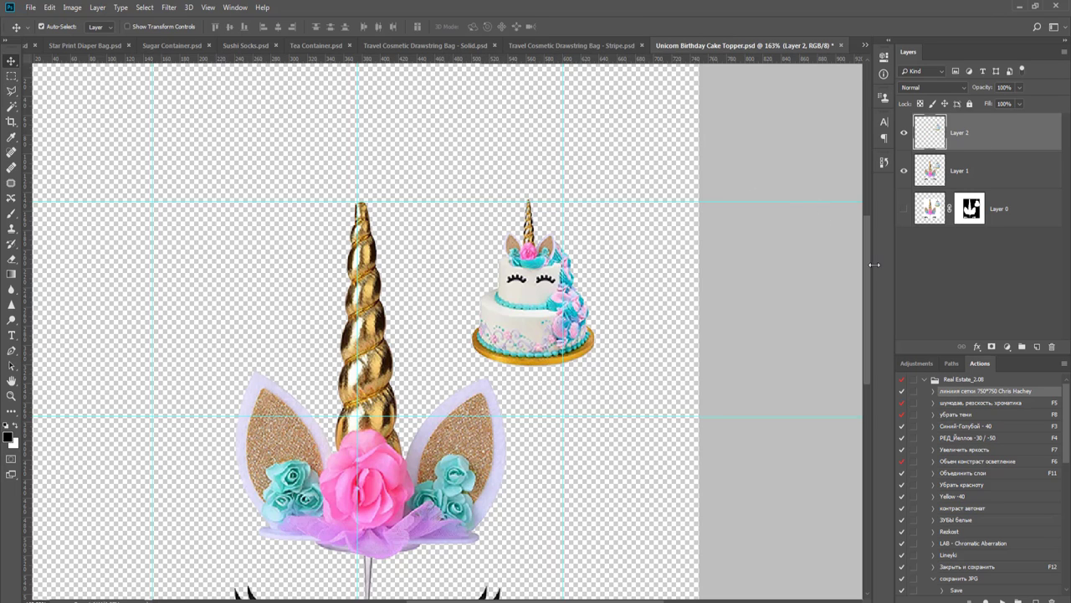
- Hide the cake's copied layer and erase the small cake from Layer 1 with a 60 px Eraser
{"action": "left_click", "coordinate": [927, 181]}
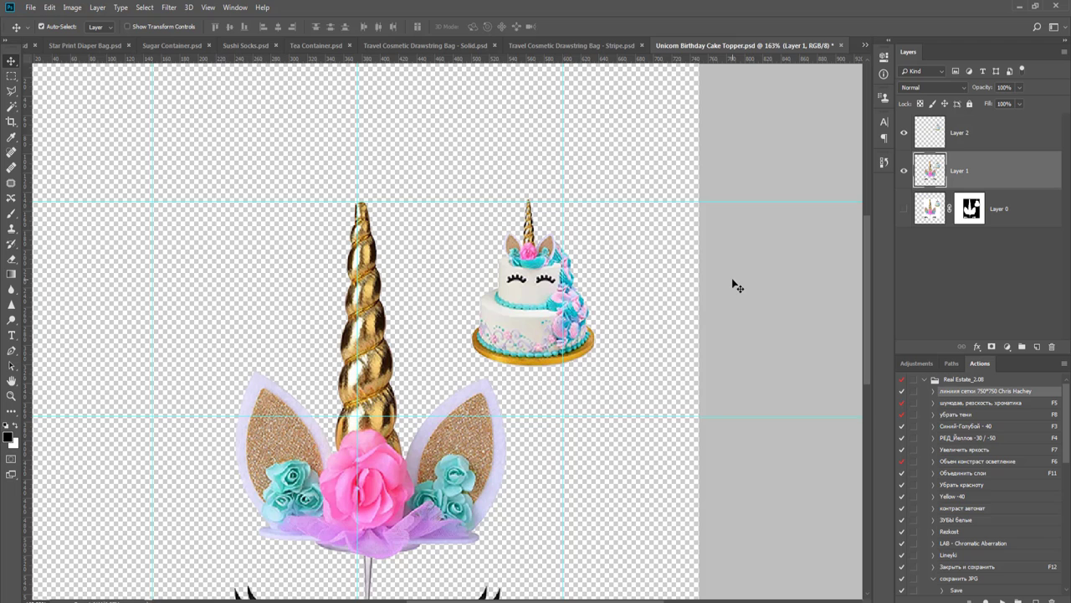
{"action": "key", "text": "e"}
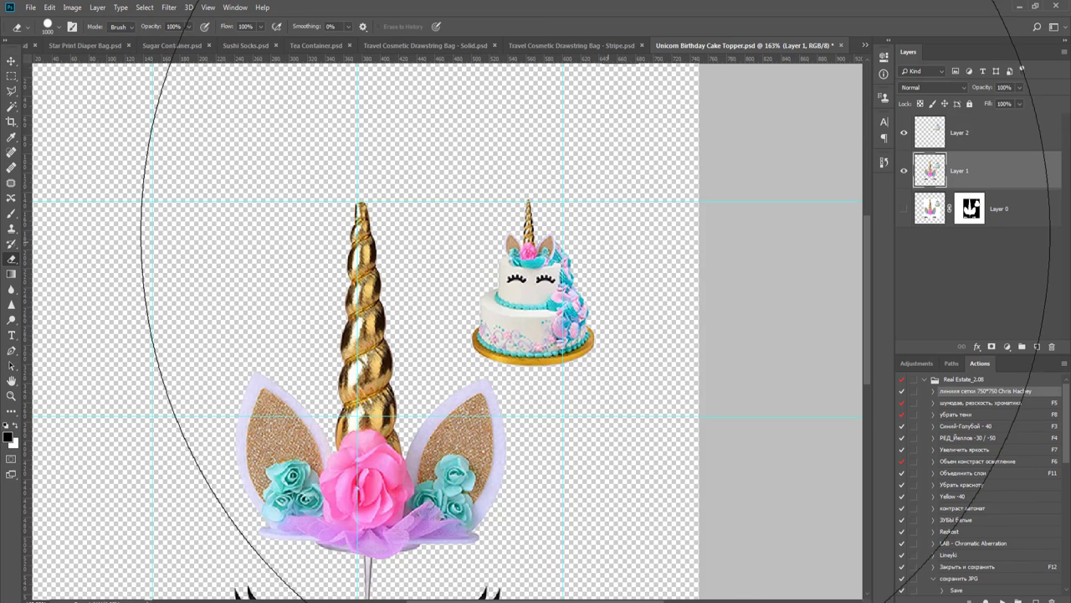
{"action": "key", "text": "bracketleft"}
{"action": "key", "text": "bracketleft"}
{"action": "key", "text": "bracketleft"}
{"action": "key", "text": "bracketleft"}
{"action": "key", "text": "bracketleft"}
{"action": "key", "text": "bracketleft"}
{"action": "key", "text": "bracketleft"}
{"action": "key", "text": "bracketleft"}
{"action": "key", "text": "bracketleft"}
{"action": "key", "text": "bracketleft"}
{"action": "key", "text": "bracketleft"}
{"action": "key", "text": "bracketleft"}
{"action": "key", "text": "bracketleft"}
{"action": "key", "text": "bracketleft"}
{"action": "key", "text": "bracketleft"}
{"action": "key", "text": "bracketleft"}
{"action": "key", "text": "bracketleft"}
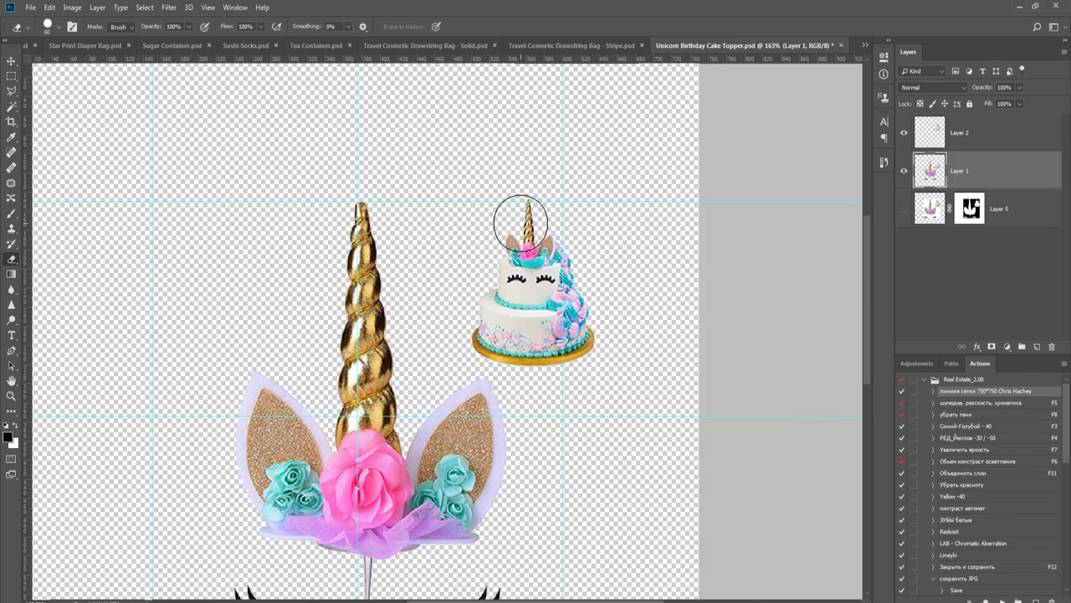
{"action": "left_click", "coordinate": [902, 133]}
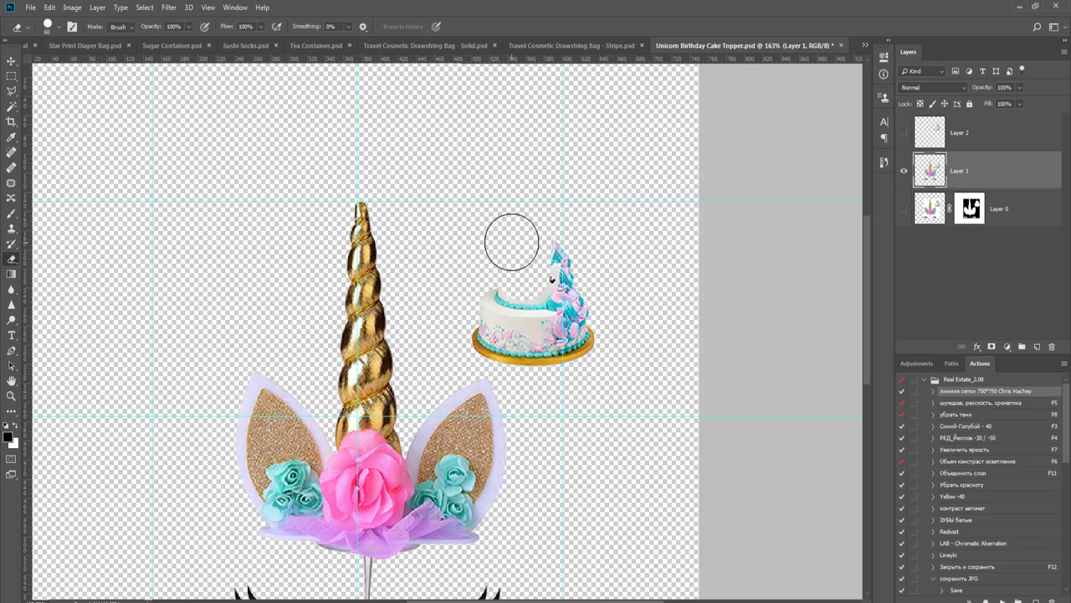
{"action": "mouse_move", "coordinate": [505, 276]}
{"action": "left_mouse_down"}
{"action": "mouse_move", "coordinate": [484, 326]}
{"action": "mouse_move", "coordinate": [550, 353]}
{"action": "mouse_move", "coordinate": [600, 342]}
{"action": "mouse_move", "coordinate": [547, 337]}
{"action": "mouse_move", "coordinate": [574, 215]}
{"action": "mouse_move", "coordinate": [583, 272]}
{"action": "left_mouse_up"}
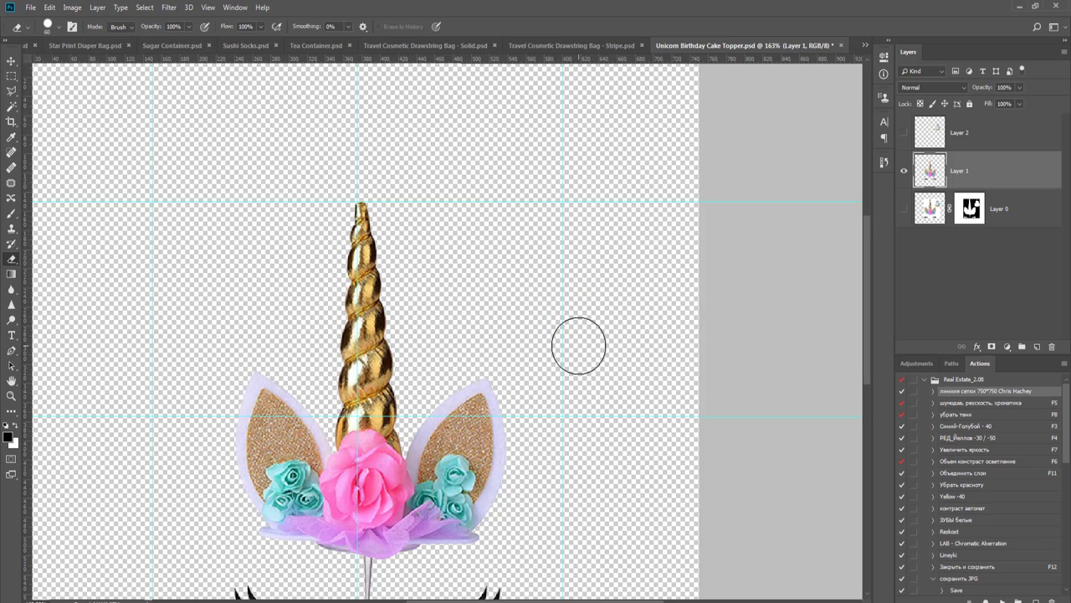
{"action": "scroll", "coordinate": [578, 343], "scroll_direction": "down", "scroll_amount": 2}
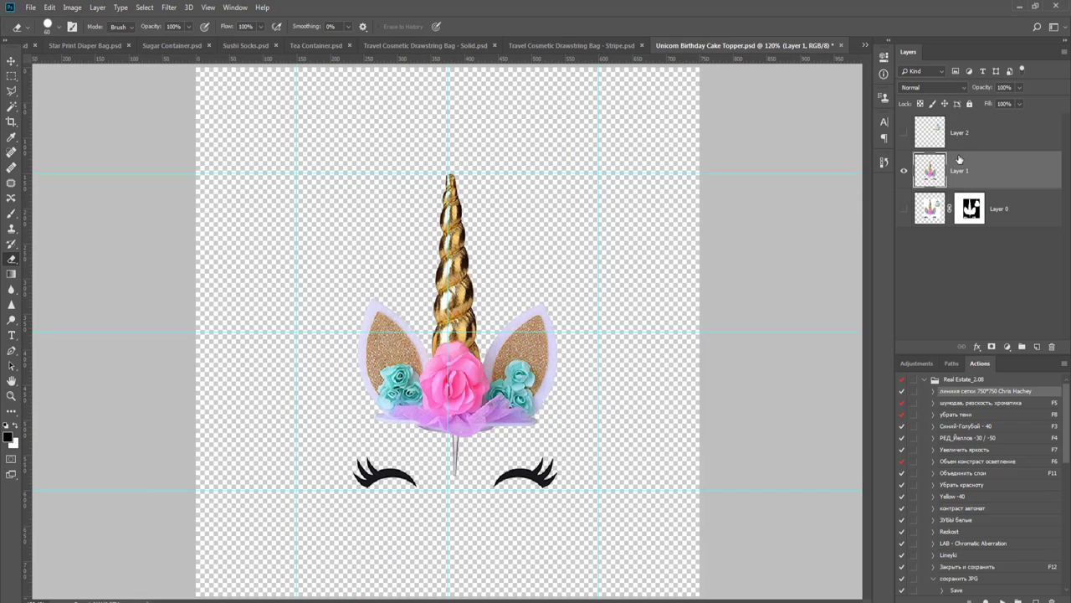
- Show Layer 2 and move its cake closer to the large horn, nudging it down slightly to just under the upper horizontal guide
{"action": "left_click", "coordinate": [903, 132]}
{"action": "key", "text": "v"}
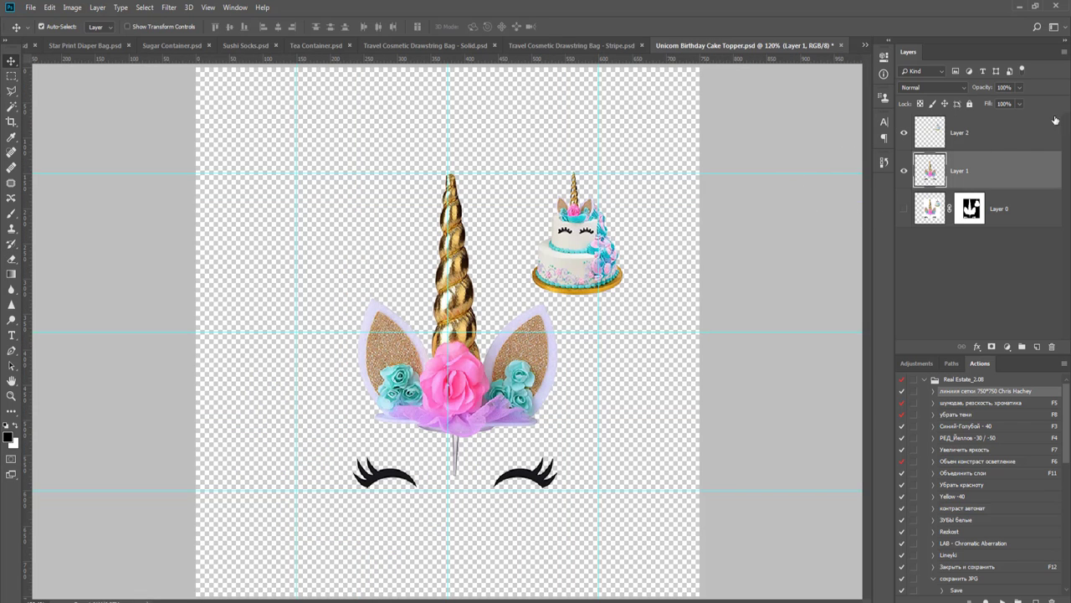
{"action": "left_click", "coordinate": [1006, 136]}
{"action": "key", "text": "ctrl+t"}
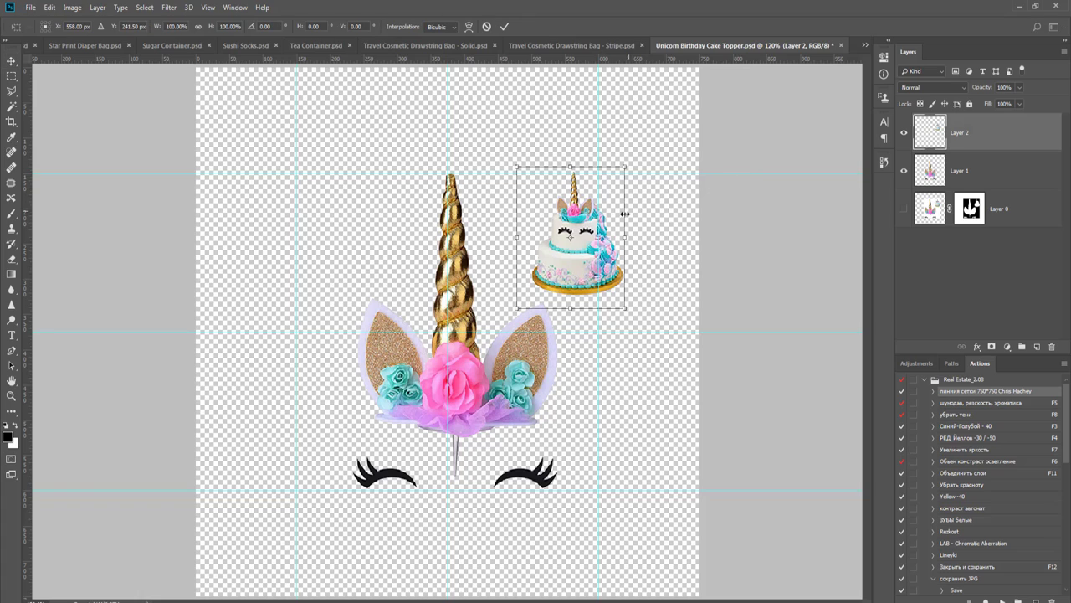
{"action": "left_click_drag", "start_coordinate": [579, 226], "coordinate": [548, 227]}
{"action": "key", "text": "Return"}
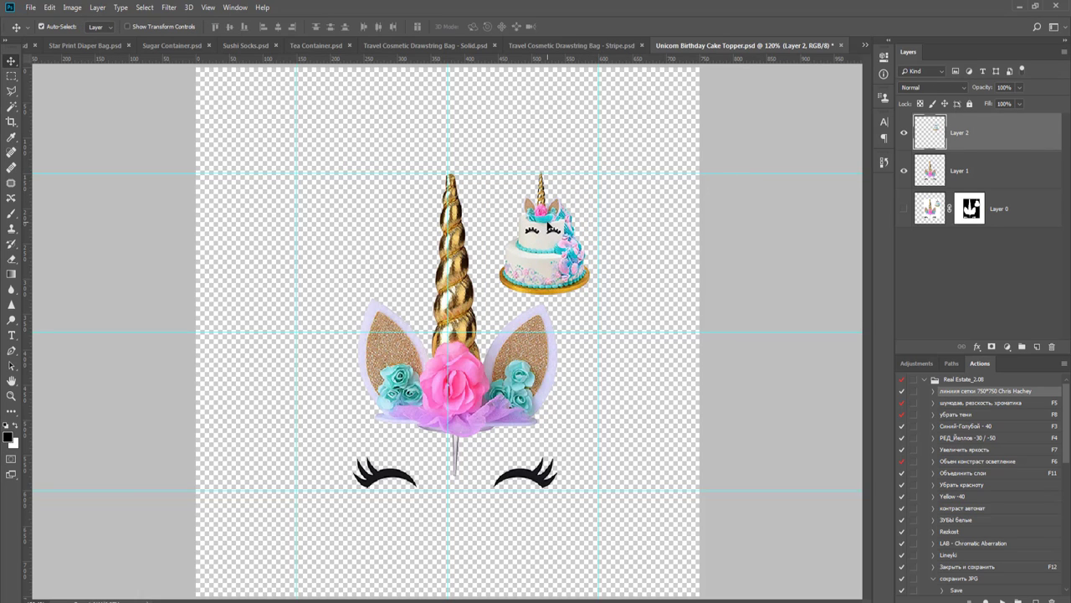
{"action": "key", "text": "Down"}
{"action": "key", "text": "Down"}
{"action": "key", "text": "Down"}
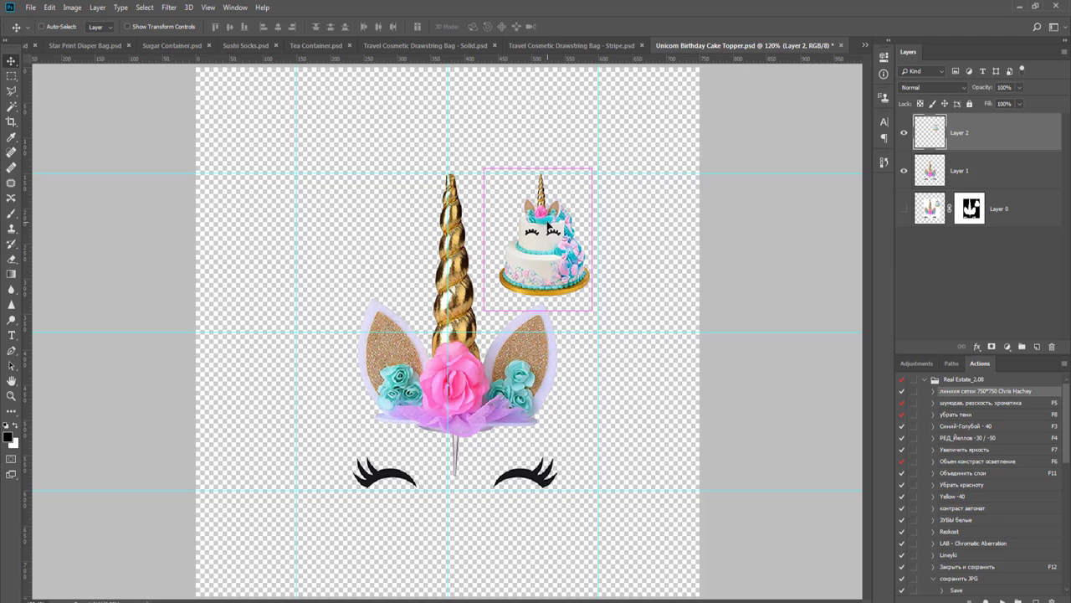
{"action": "key", "text": "ctrl+t"}
{"action": "key", "text": "Return"}
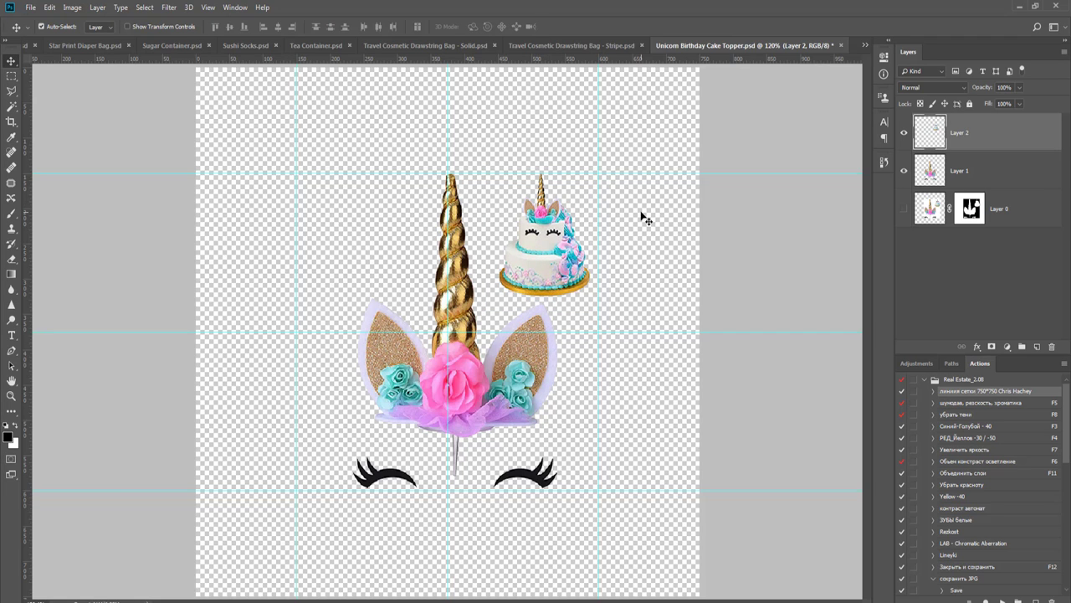
{"action": "key", "text": "ctrl+minus"}
{"action": "key", "text": "ctrl+plus"}
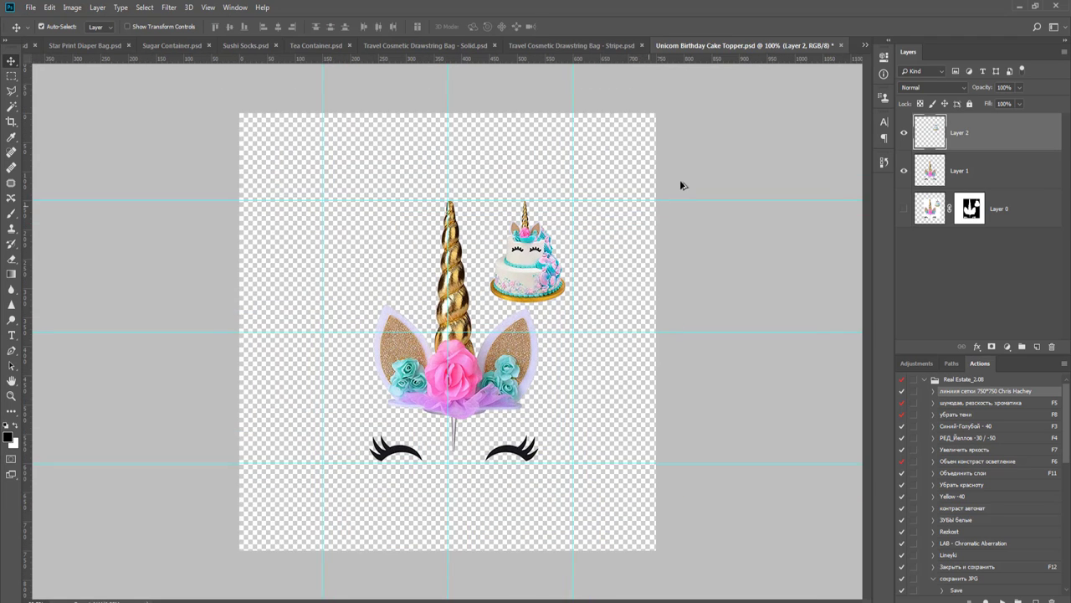
{"action": "left_click", "coordinate": [723, 168]}
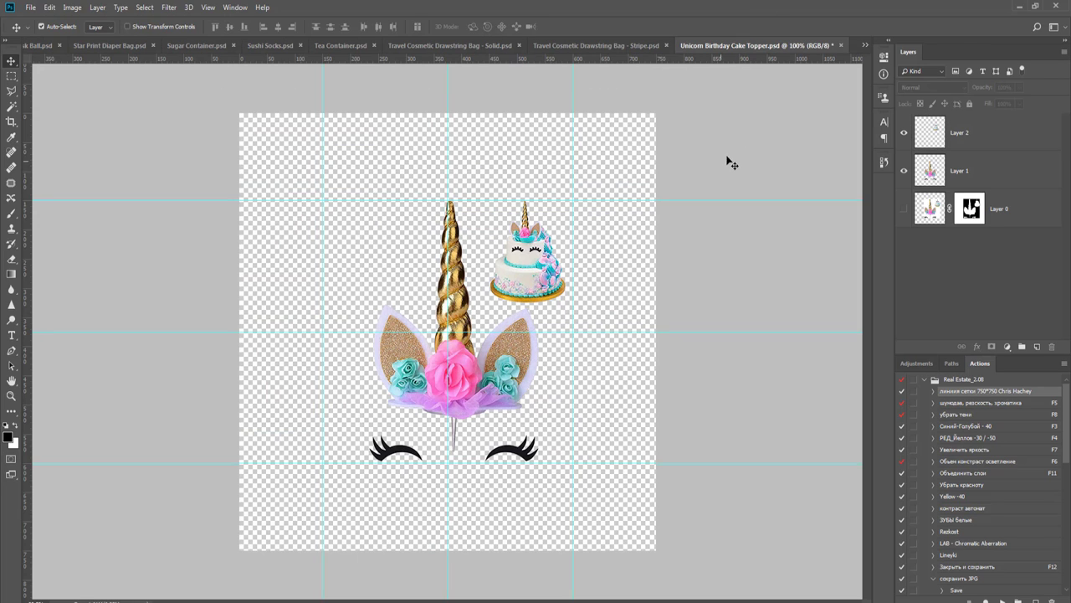
{"action": "left_click", "coordinate": [967, 134]}
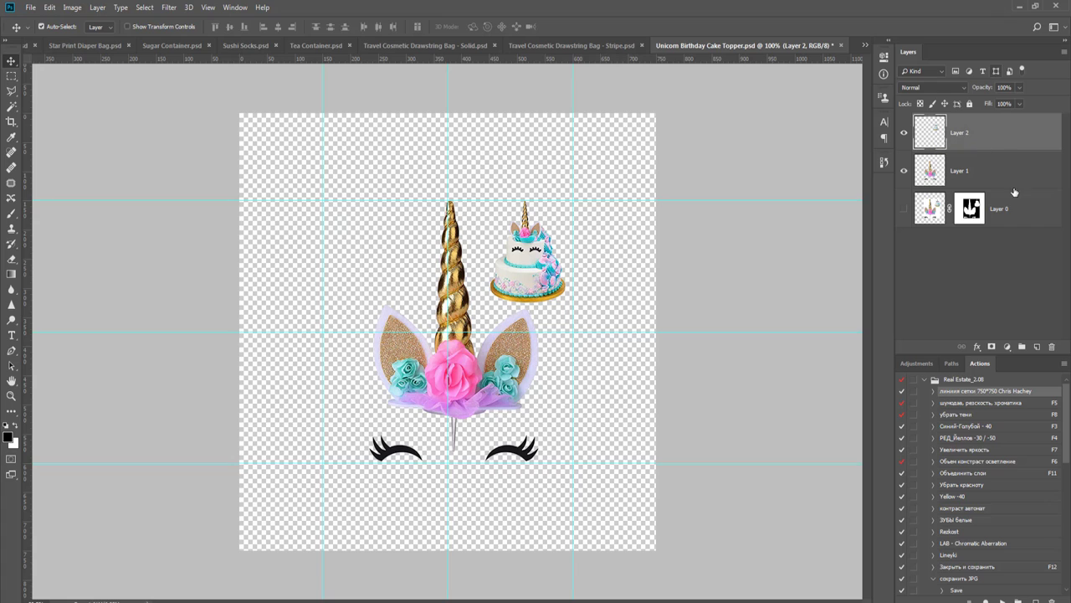
- Inspect the cut-out edges against a temporary black-filled layer beneath Layer 1, and delete that layer
{"action": "left_click", "coordinate": [1023, 221]}
{"action": "key", "text": "ctrl+shift+n"}
{"action": "key", "text": "Return"}
{"action": "key", "text": "g"}
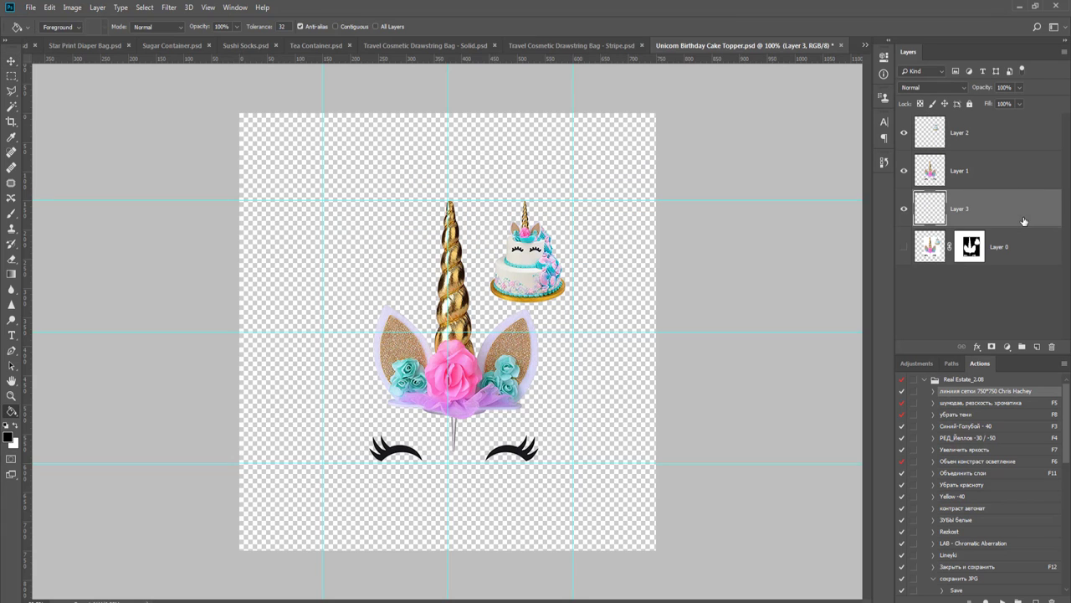
{"action": "left_click", "coordinate": [608, 174]}
{"action": "key", "text": "v"}
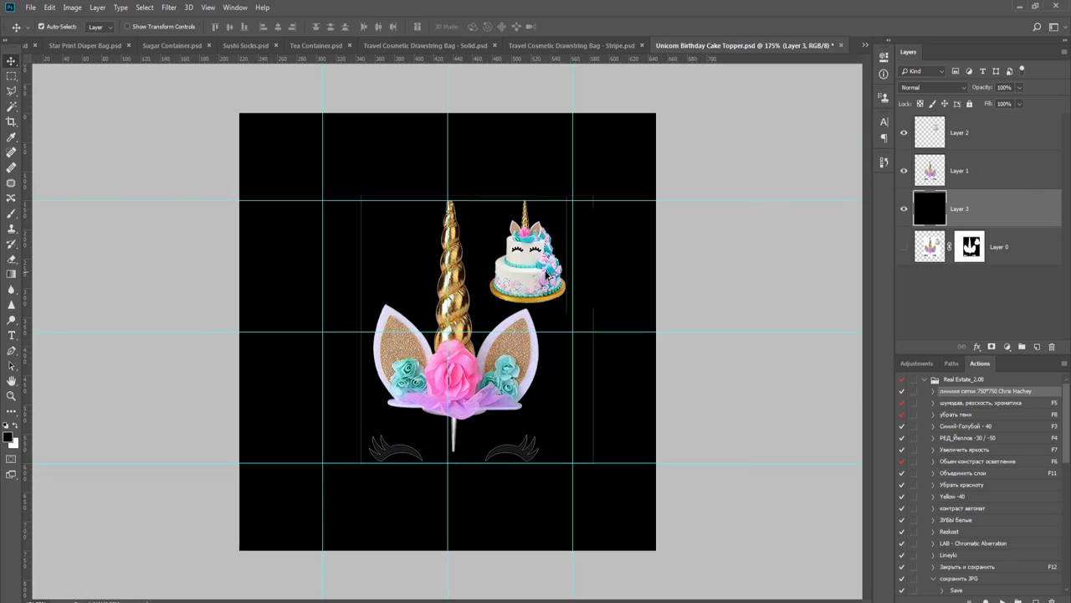
{"action": "scroll", "coordinate": [546, 273], "scroll_direction": "up", "scroll_amount": 3}
{"action": "key", "text": "ctrl+0"}
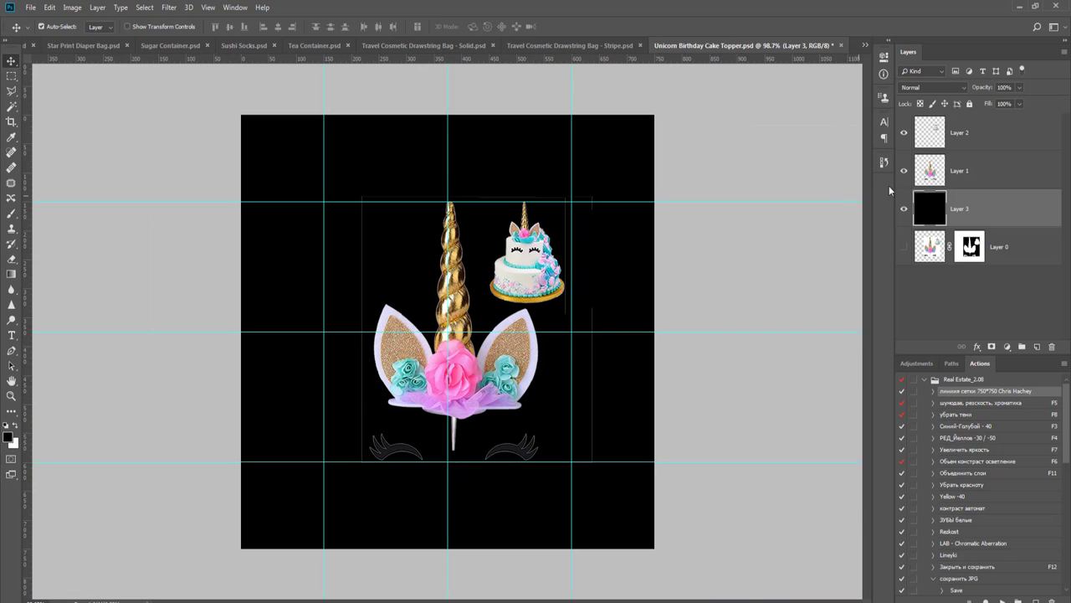
{"action": "key", "text": "Delete"}
{"action": "left_click", "coordinate": [975, 137]}
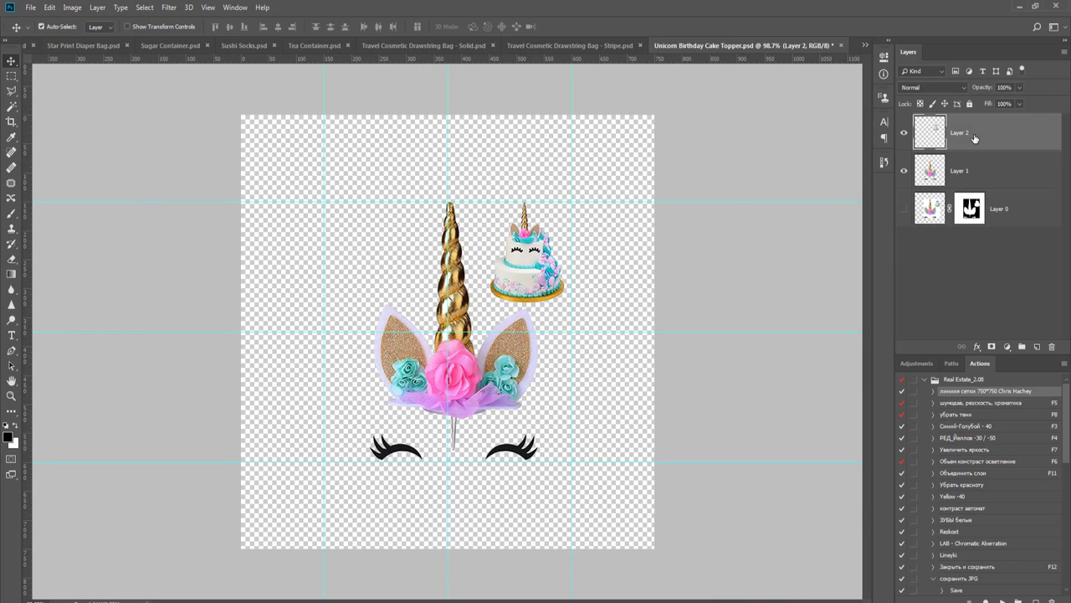
- Close the Unicorn Birthday Cake Topper document to bring up the striped Travel Cosmetic Drawstring Bag
{"action": "key", "text": "ctrl+w"}
{"action": "key", "text": "n"}
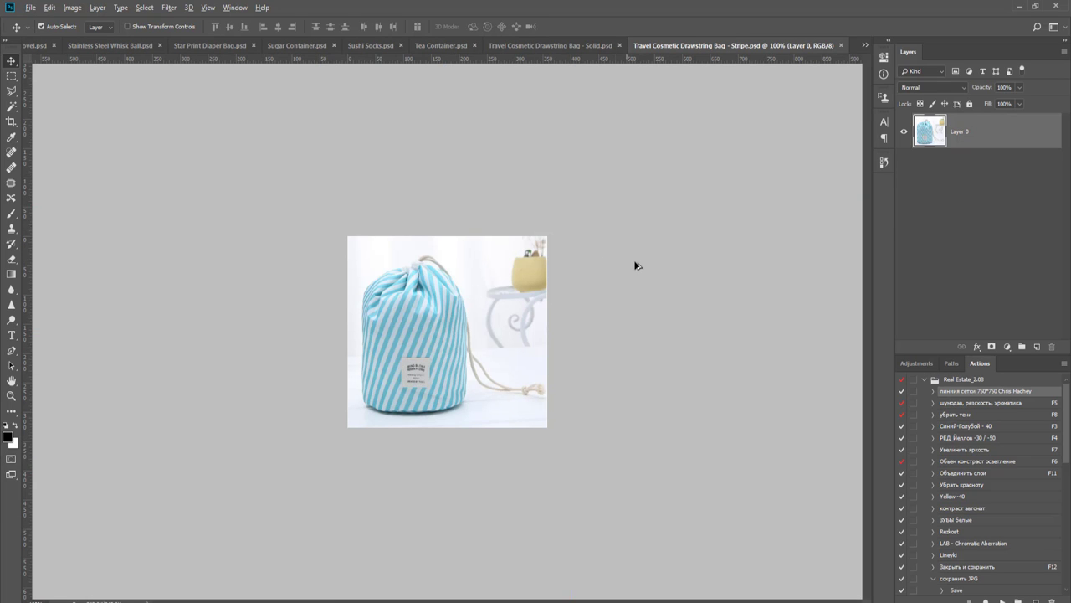
{"action": "key", "text": "ctrl+plus"}
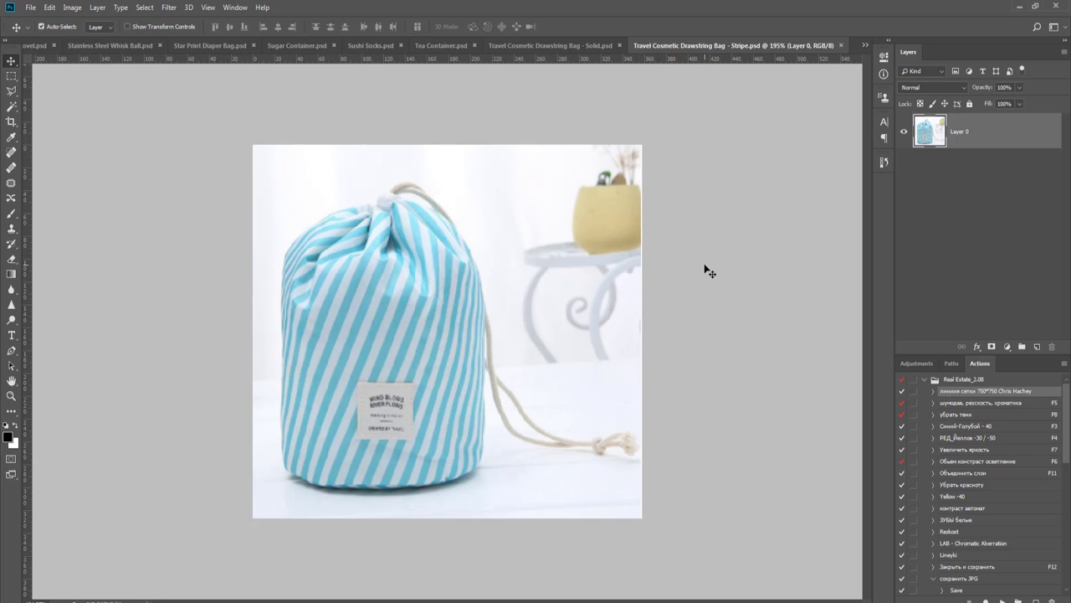
- Start a Pen path on the striped bag, tracing down its left edge and around its lower-left corner
{"action": "key", "text": "p"}
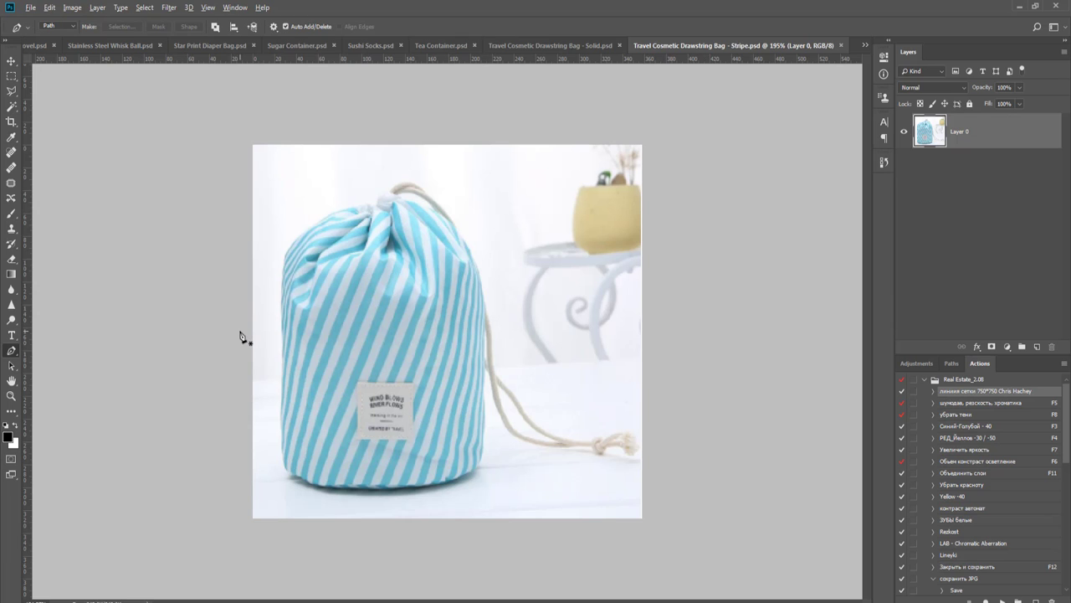
{"action": "scroll", "coordinate": [242, 335], "scroll_direction": "up", "scroll_amount": 4}
{"action": "scroll", "coordinate": [488, 341], "scroll_direction": "up", "scroll_amount": 2}
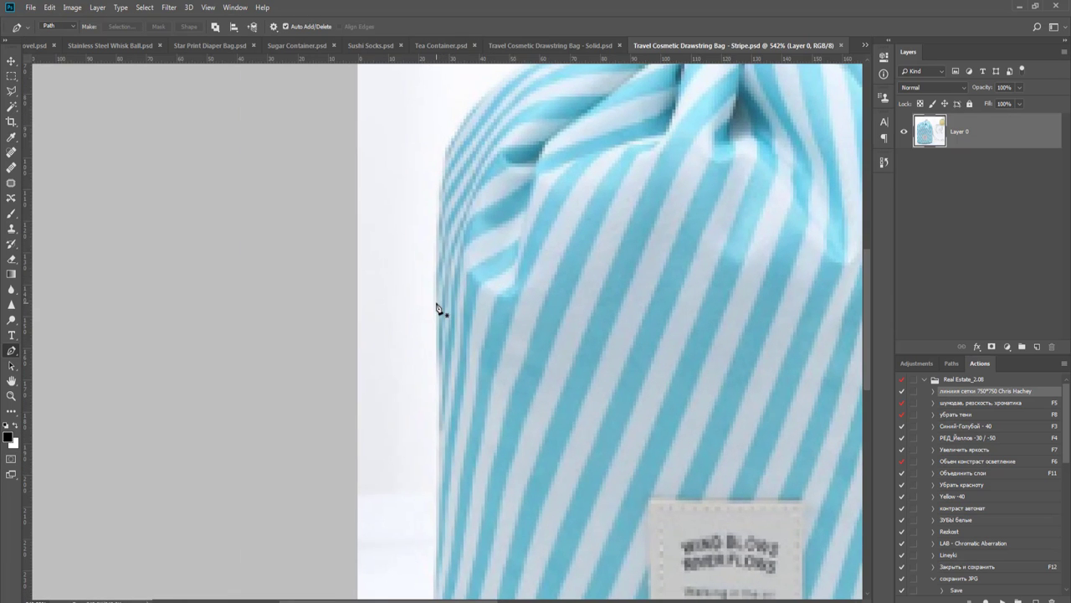
{"action": "left_click_drag", "start_coordinate": [437, 308], "coordinate": [442, 370]}
{"action": "scroll", "coordinate": [442, 371], "scroll_direction": "down", "scroll_amount": 5}
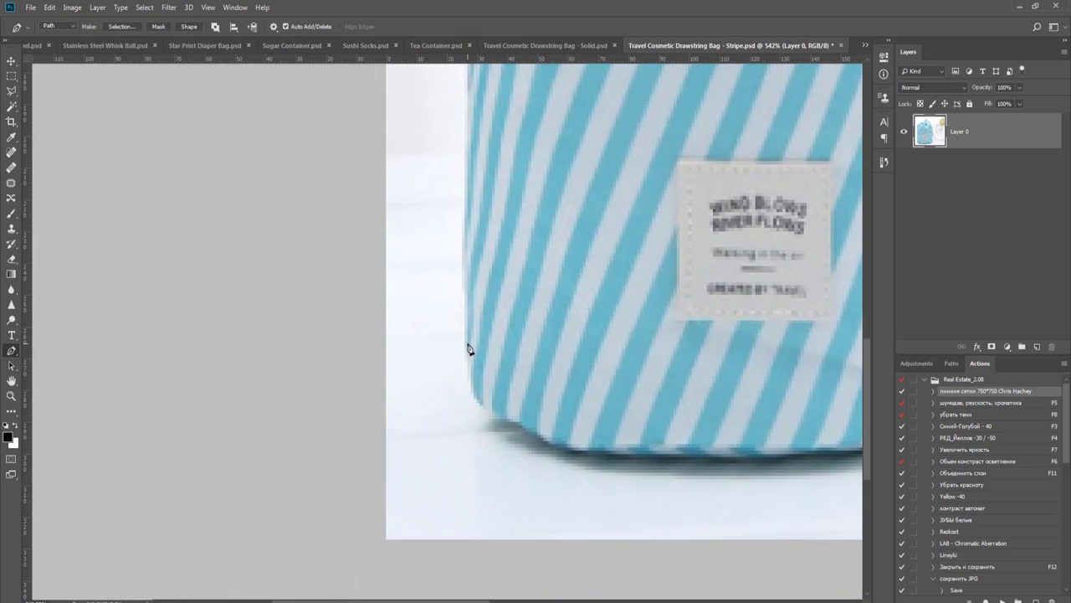
{"action": "left_click_drag", "start_coordinate": [465, 335], "coordinate": [466, 357]}
{"action": "scroll", "coordinate": [483, 410], "scroll_direction": "up", "scroll_amount": 3}
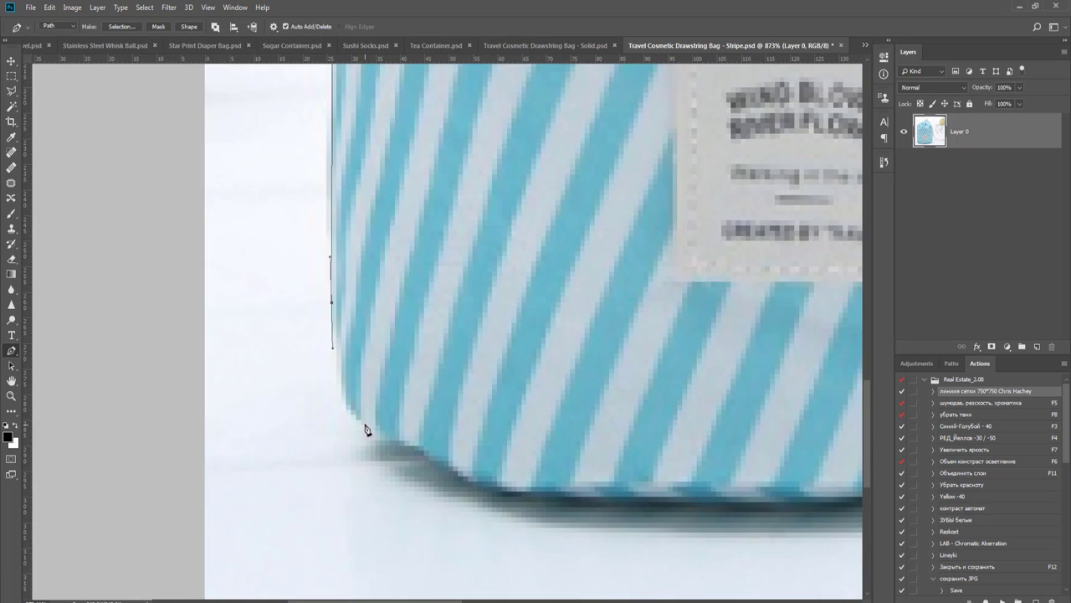
{"action": "left_click_drag", "start_coordinate": [366, 428], "coordinate": [398, 441]}
{"action": "left_click_drag", "start_coordinate": [467, 418], "coordinate": [428, 437]}
{"action": "scroll", "coordinate": [474, 438], "scroll_direction": "right", "scroll_amount": 3}
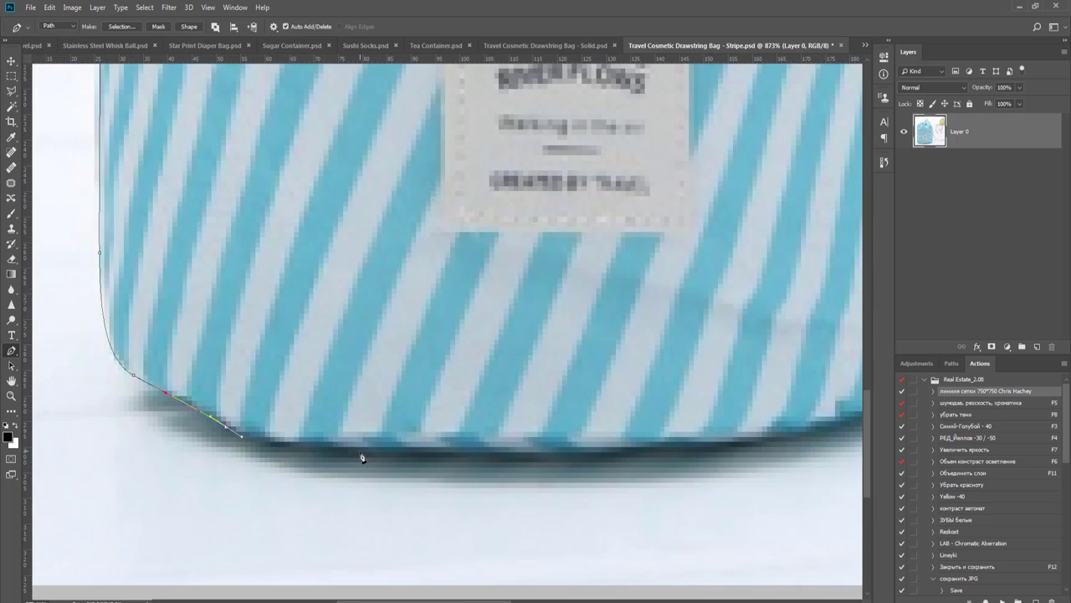
- Continue the path along the bag's bottom edge, above the shadow, towards the lower-right corner
{"action": "left_click_drag", "start_coordinate": [361, 453], "coordinate": [403, 449]}
{"action": "left_click_drag", "start_coordinate": [470, 454], "coordinate": [250, 455]}
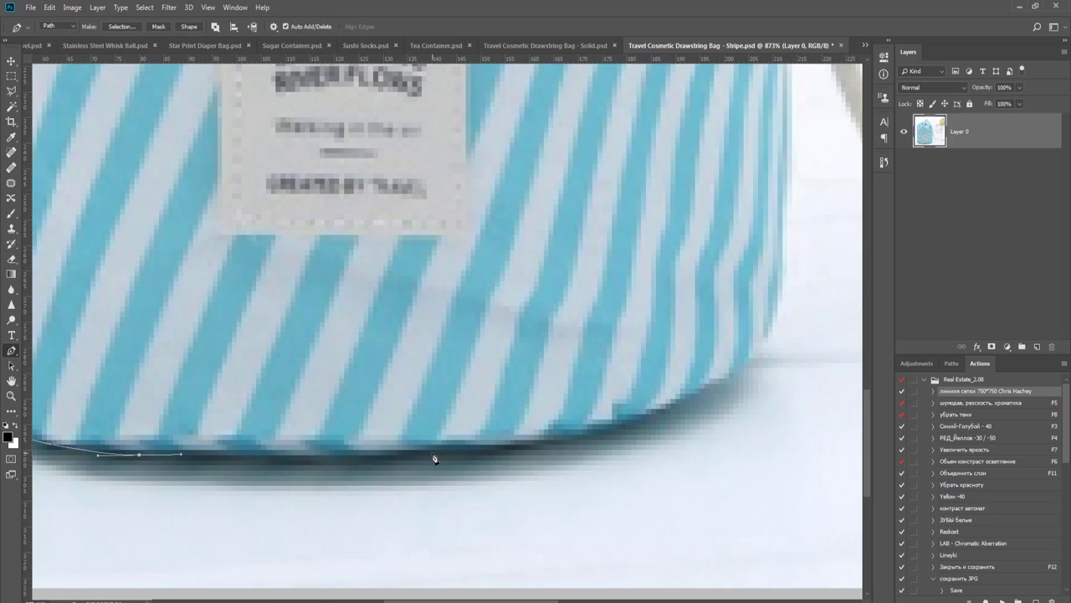
{"action": "left_click_drag", "start_coordinate": [428, 456], "coordinate": [465, 453]}
{"action": "scroll", "coordinate": [502, 449], "scroll_direction": "right", "scroll_amount": 1}
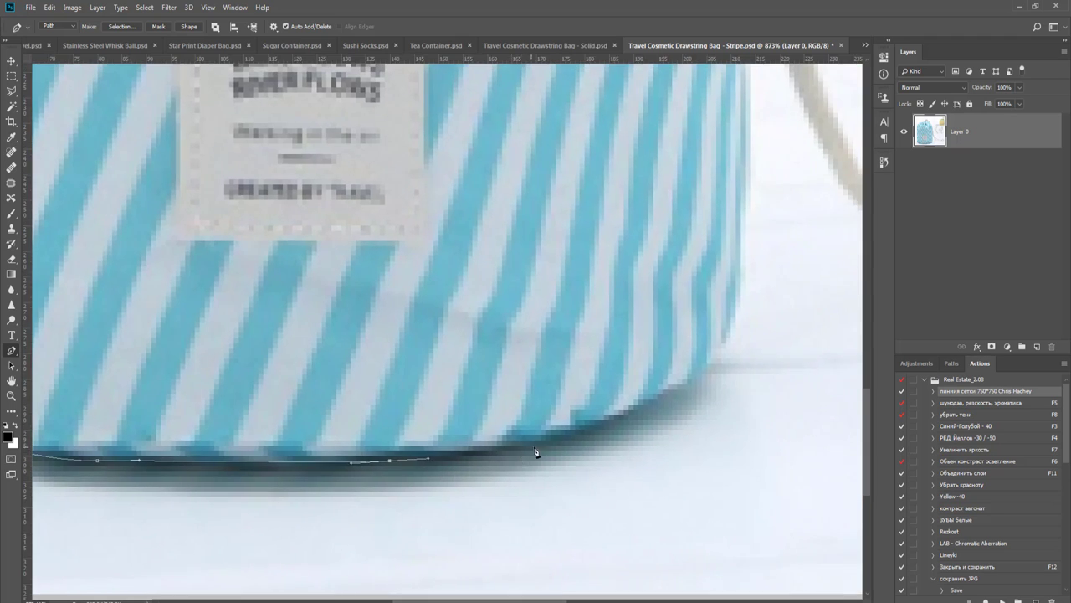
{"action": "mouse_move", "coordinate": [584, 430]}
{"action": "left_mouse_down"}
{"action": "mouse_move", "coordinate": [643, 412]}
{"action": "mouse_move", "coordinate": [571, 446]}
{"action": "left_mouse_up"}
{"action": "scroll", "coordinate": [571, 446], "scroll_direction": "up", "scroll_amount": 2}
{"action": "mouse_move", "coordinate": [602, 406]}
{"action": "left_mouse_down"}
{"action": "mouse_move", "coordinate": [627, 385]}
{"action": "mouse_move", "coordinate": [617, 393]}
{"action": "left_mouse_up"}
- Round the bag's lower-right corner with the path and carry it up the right side to the cord
{"action": "scroll", "coordinate": [642, 359], "scroll_direction": "down", "scroll_amount": 2}
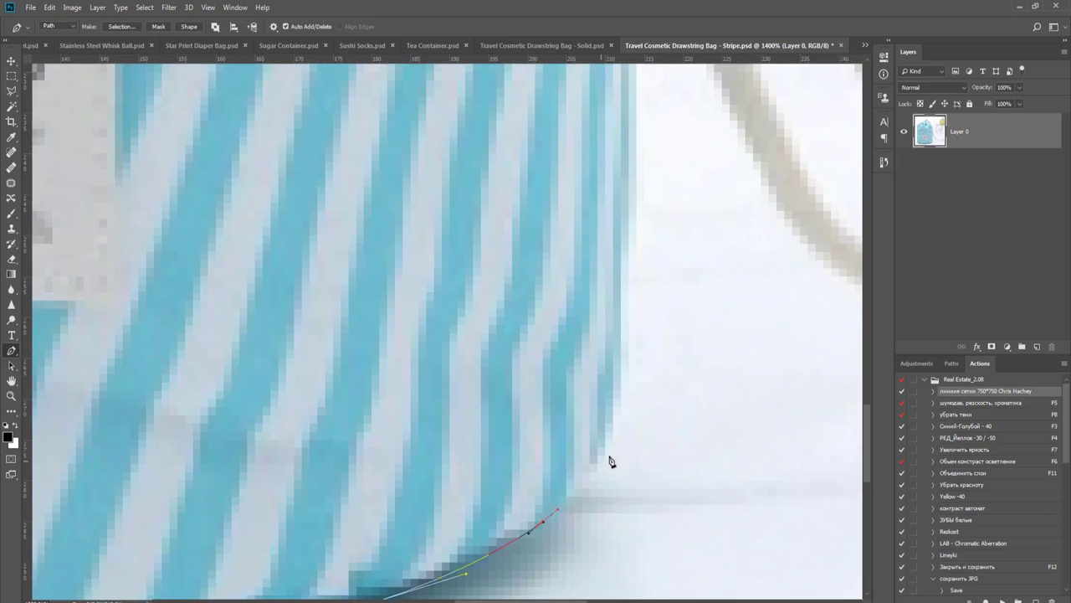
{"action": "scroll", "coordinate": [624, 413], "scroll_direction": "up", "scroll_amount": 1}
{"action": "left_click_drag", "start_coordinate": [616, 365], "coordinate": [626, 297]}
{"action": "left_click_drag", "start_coordinate": [587, 474], "coordinate": [601, 487]}
{"action": "scroll", "coordinate": [672, 419], "scroll_direction": "up", "scroll_amount": 3}
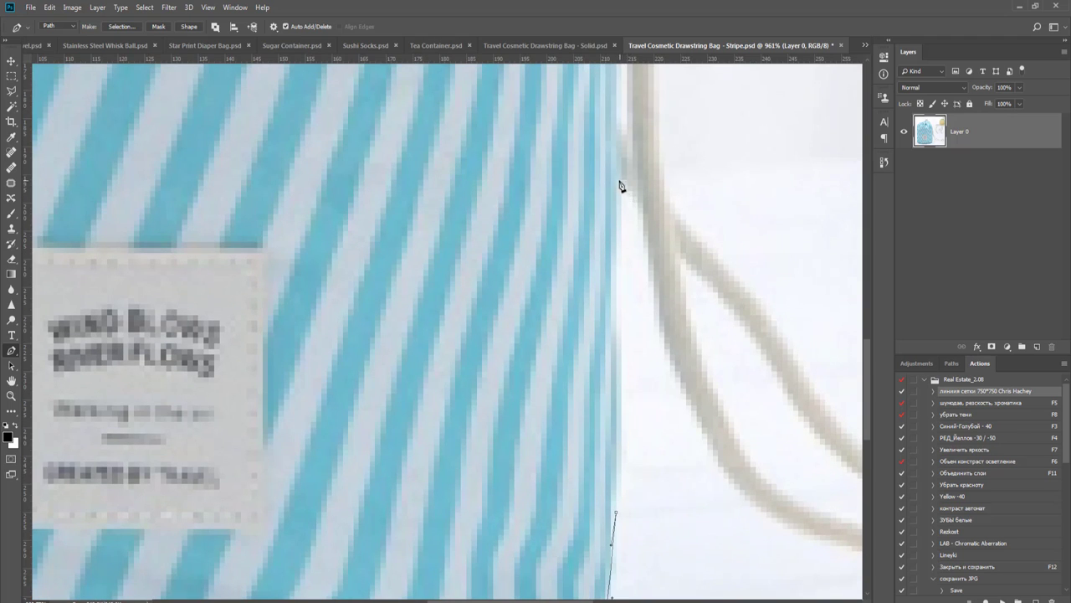
{"action": "left_click_drag", "start_coordinate": [617, 180], "coordinate": [620, 116]}
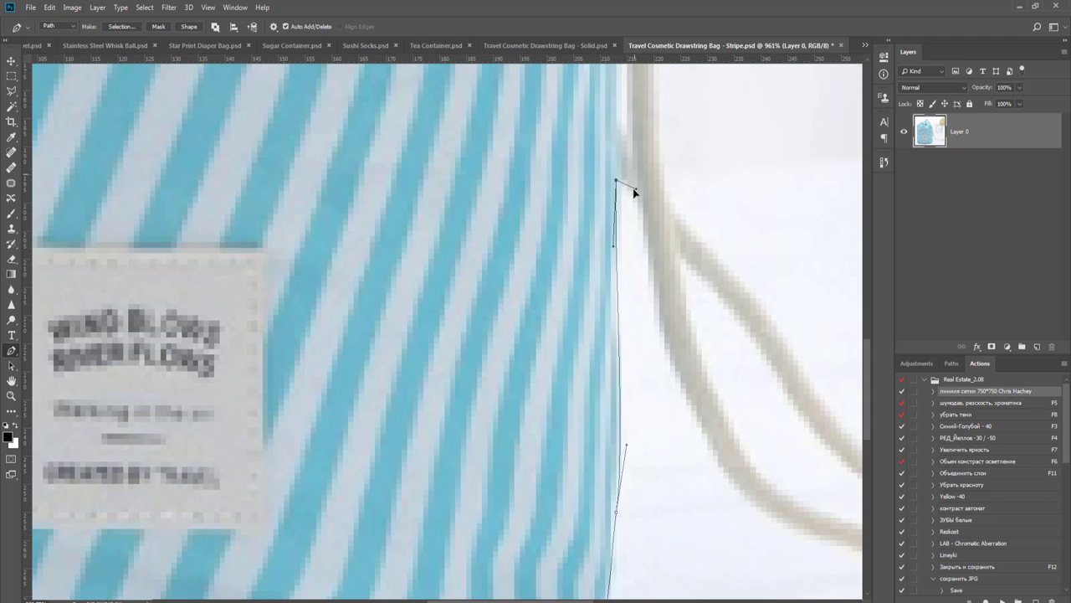
- Trace from the bag's right edge down the lower cord, add an anchor point on the curve, and roll back its last drag
{"action": "left_click_drag", "start_coordinate": [648, 247], "coordinate": [507, 243]}
{"action": "left_click_drag", "start_coordinate": [487, 384], "coordinate": [469, 513]}
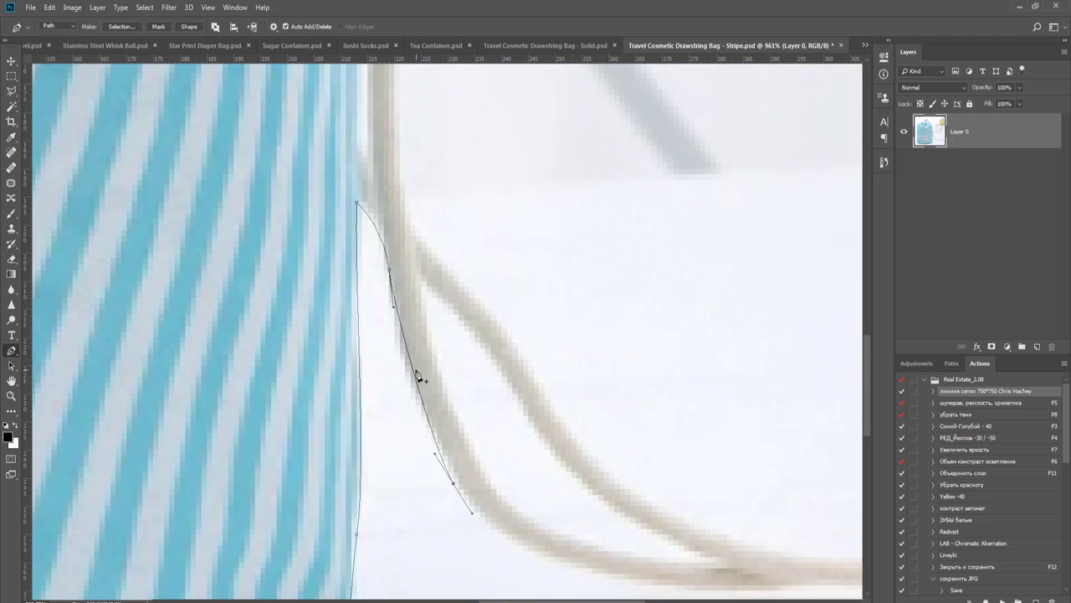
{"action": "left_click_drag", "start_coordinate": [412, 365], "coordinate": [405, 367]}
{"action": "left_click_drag", "start_coordinate": [461, 428], "coordinate": [401, 365]}
{"action": "left_click", "coordinate": [393, 423]}
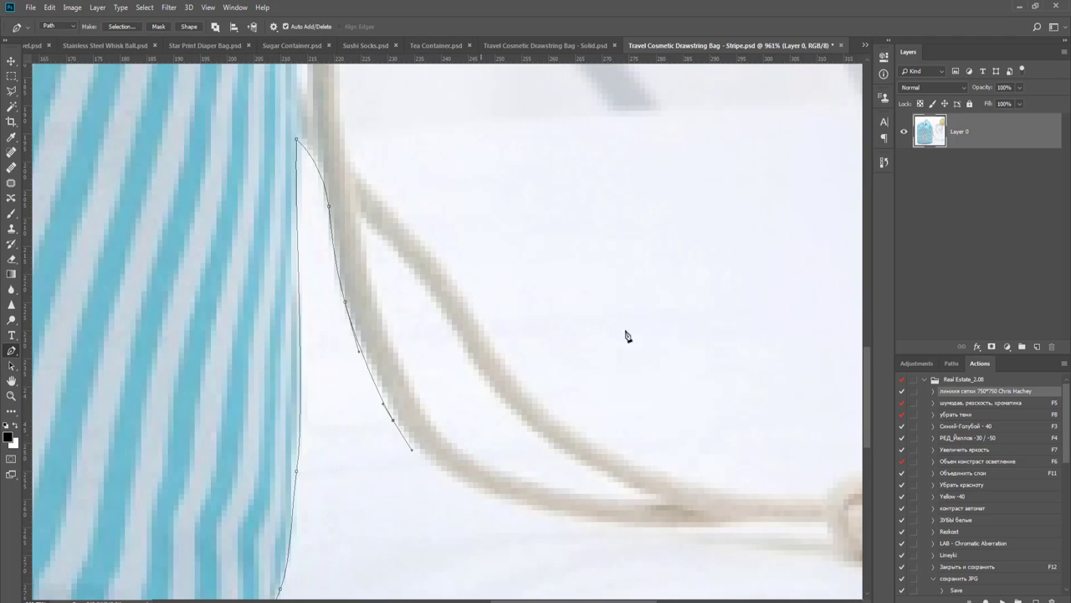
{"action": "left_click", "coordinate": [881, 163]}
{"action": "left_click", "coordinate": [822, 401]}
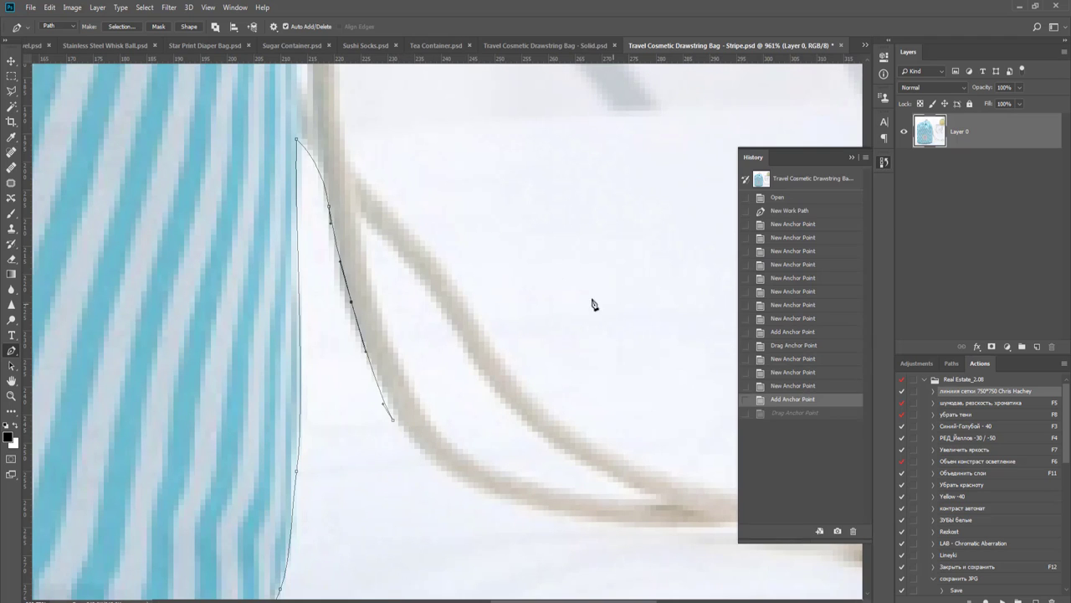
- Extend the path along the lower cord's underside to the knot and around the bottom of the knot
{"action": "left_click_drag", "start_coordinate": [483, 475], "coordinate": [425, 492]}
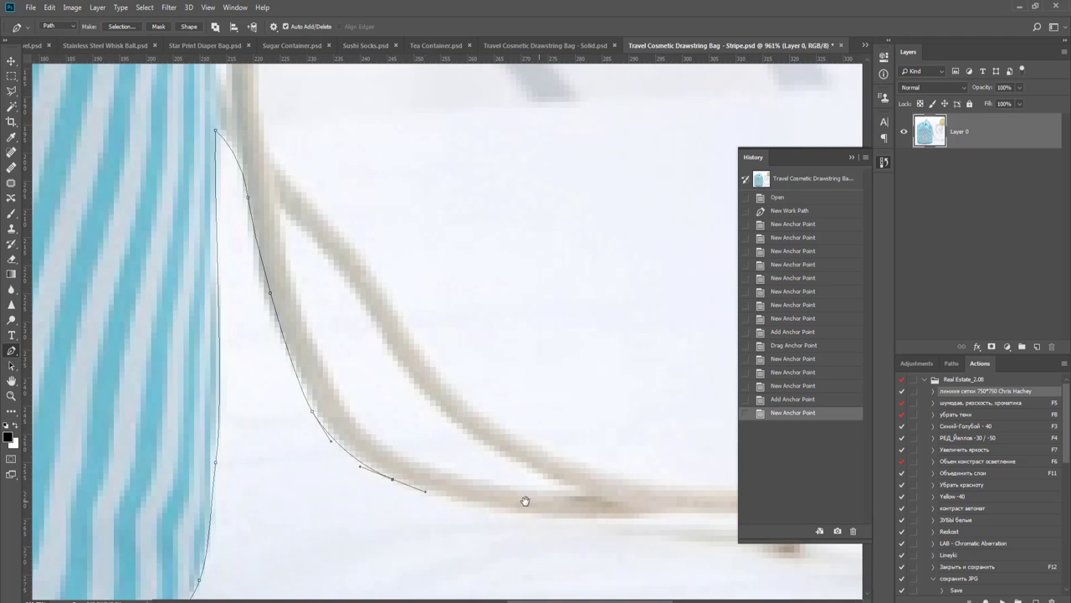
{"action": "left_click_drag", "start_coordinate": [526, 502], "coordinate": [441, 463]}
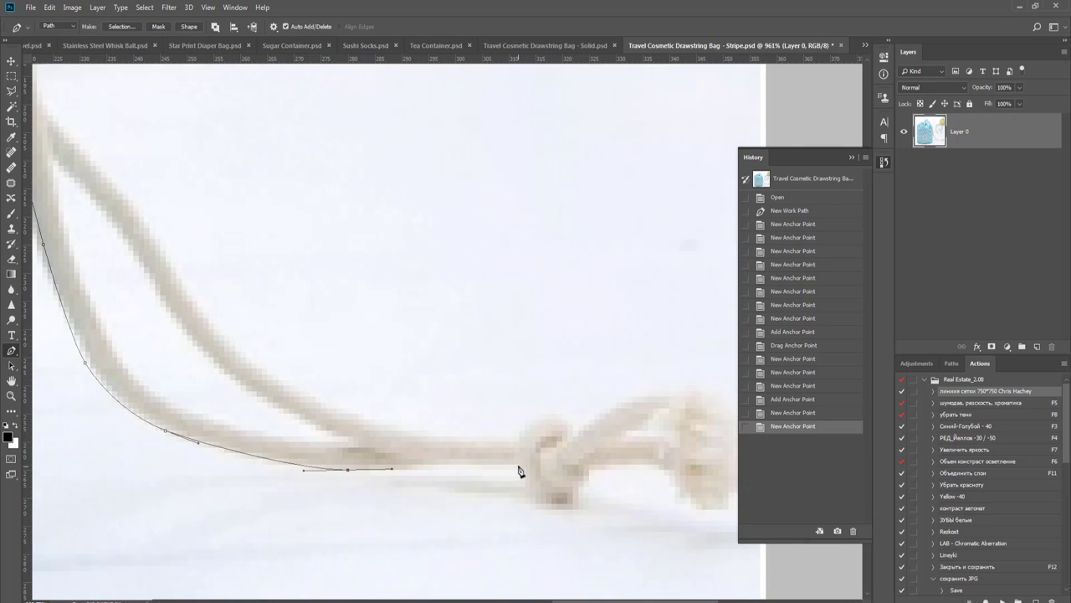
{"action": "left_click_drag", "start_coordinate": [519, 464], "coordinate": [575, 463]}
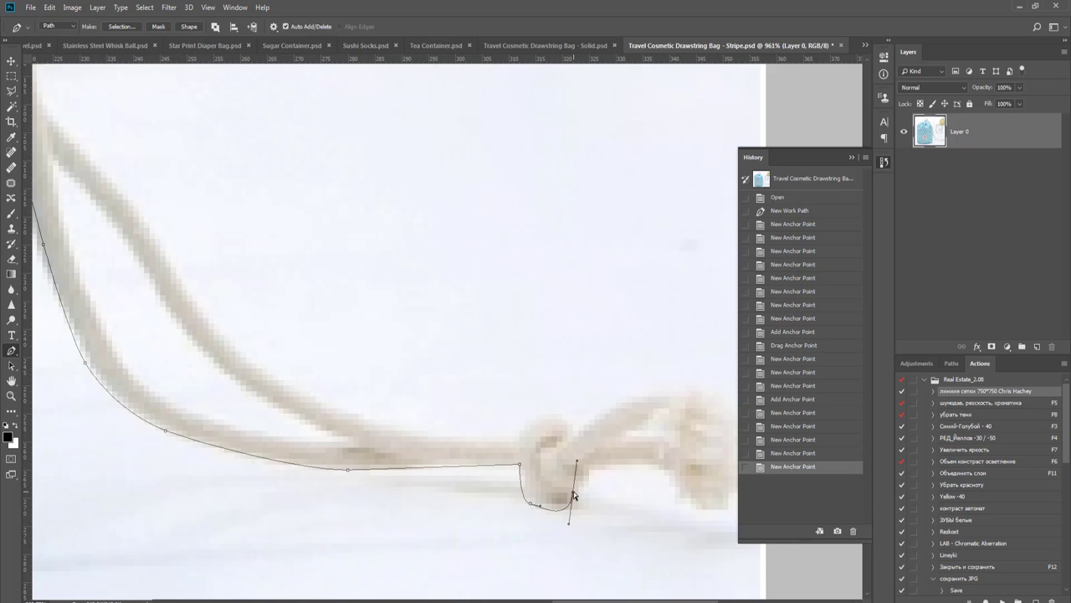
{"action": "left_click_drag", "start_coordinate": [574, 494], "coordinate": [579, 492]}
- Shift the added anchor point on the cord slightly outward so the path follows the cord's edge
{"action": "left_click_drag", "start_coordinate": [99, 279], "coordinate": [394, 352]}
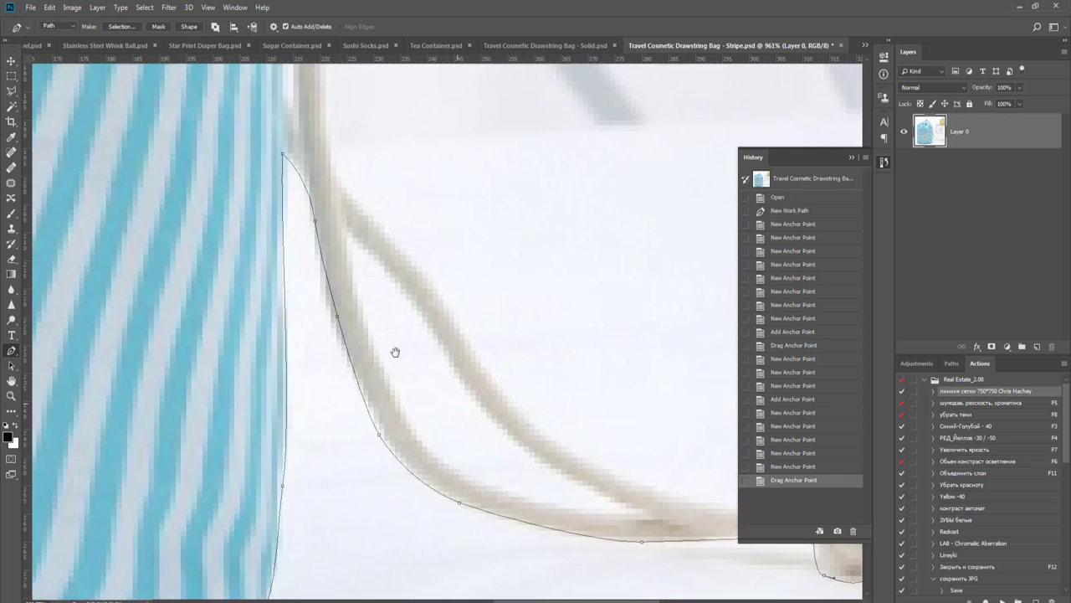
{"action": "key", "text": "ctrl+r"}
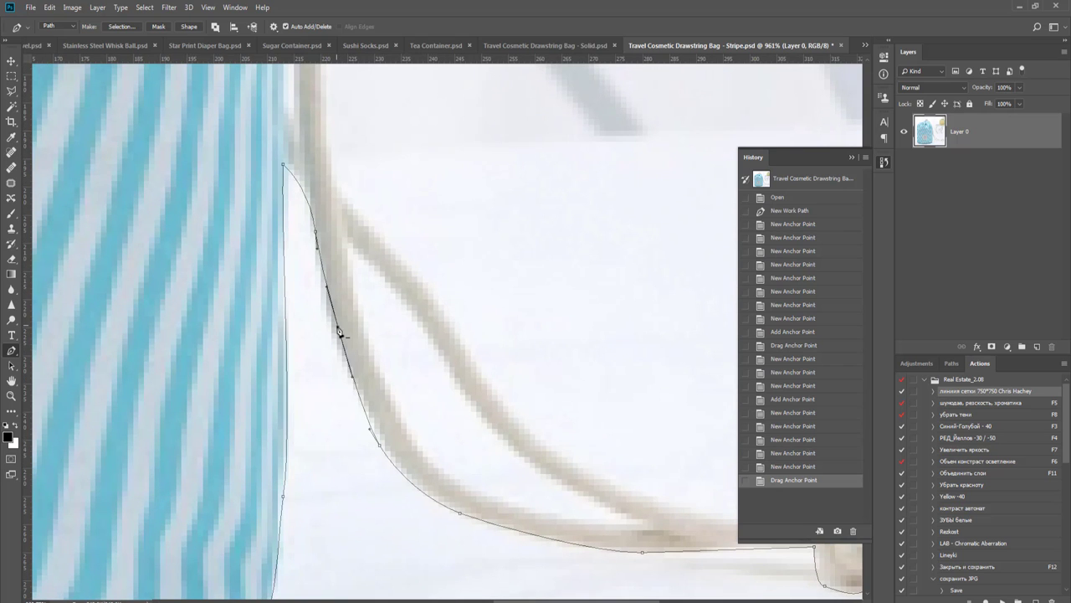
{"action": "left_click_drag", "start_coordinate": [339, 333], "coordinate": [334, 328]}
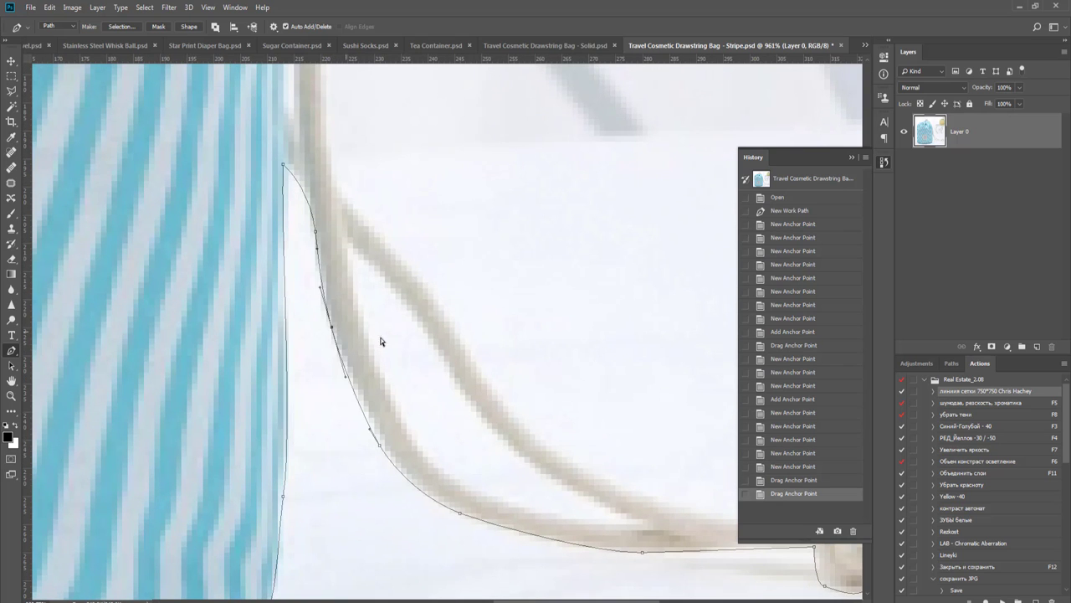
{"action": "left_click_drag", "start_coordinate": [440, 386], "coordinate": [114, 287]}
{"action": "left_click_drag", "start_coordinate": [500, 389], "coordinate": [428, 411]}
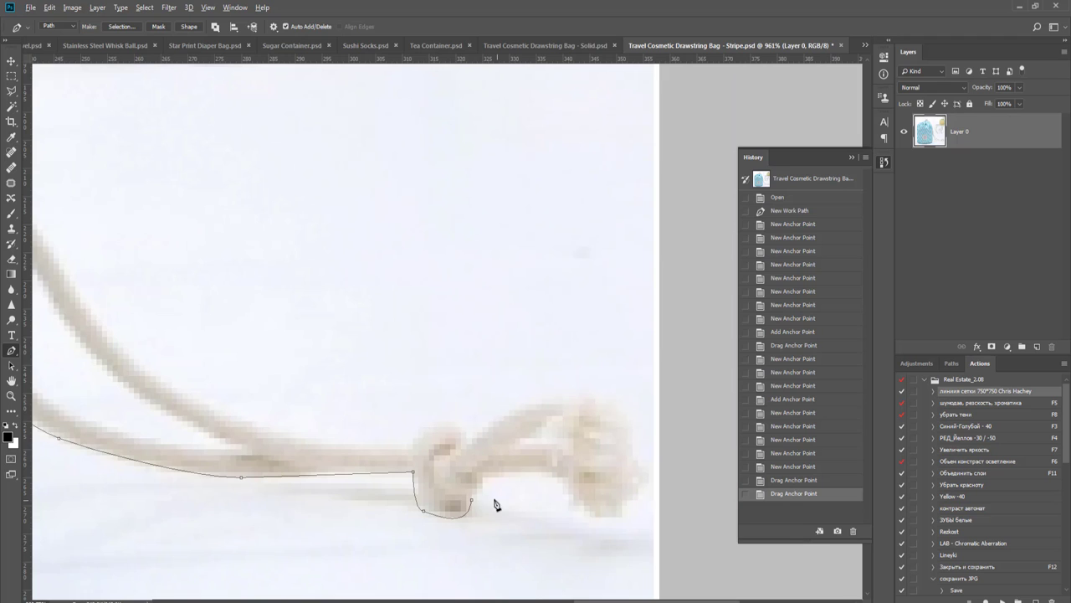
- Add an anchor point where the knot meets the frayed end and adjust the curve handle beside the knot
{"action": "scroll", "coordinate": [494, 505], "scroll_direction": "up", "scroll_amount": 2}
{"action": "left_click_drag", "start_coordinate": [479, 473], "coordinate": [478, 465]}
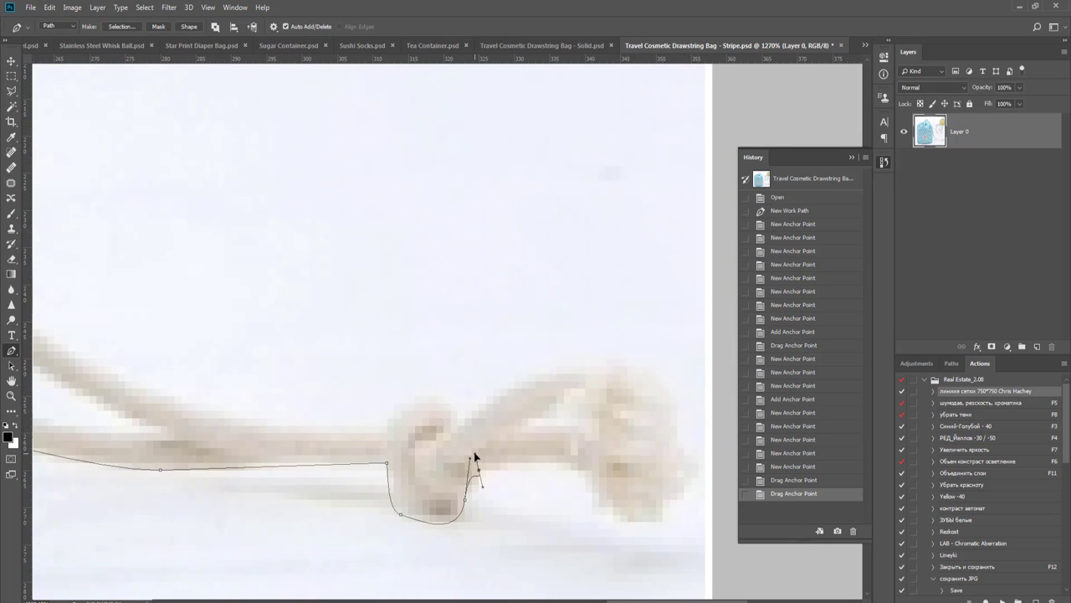
{"action": "left_click", "coordinate": [473, 460]}
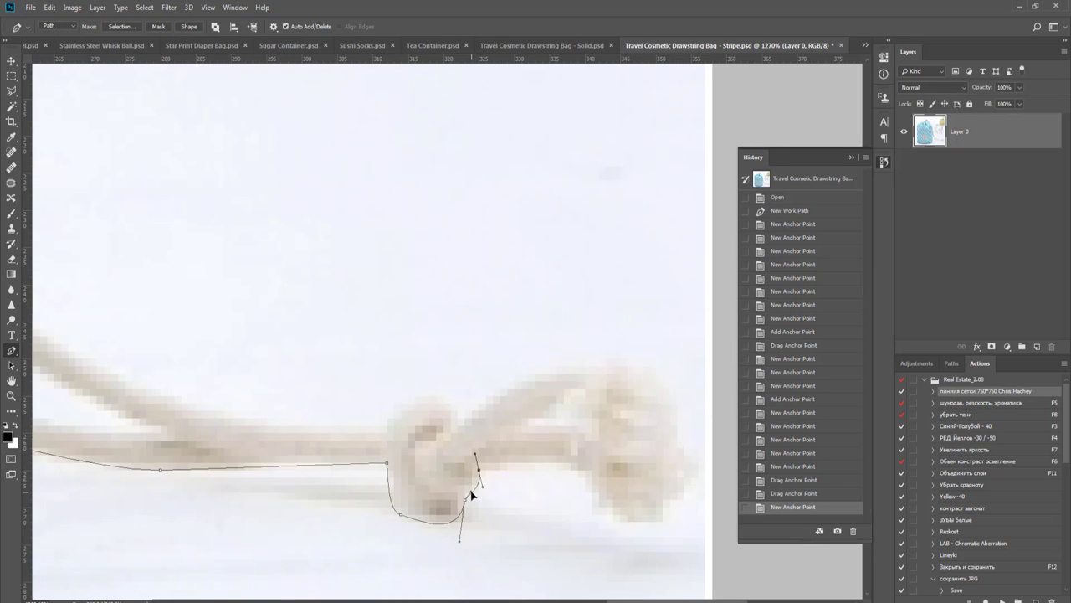
{"action": "left_click_drag", "start_coordinate": [471, 495], "coordinate": [471, 492]}
- Trace the path around the frayed cord end and back over its upper side
{"action": "left_click_drag", "start_coordinate": [523, 480], "coordinate": [480, 523]}
{"action": "left_click_drag", "start_coordinate": [541, 489], "coordinate": [550, 440]}
{"action": "left_click_drag", "start_coordinate": [521, 368], "coordinate": [478, 332]}
{"action": "left_click_drag", "start_coordinate": [386, 368], "coordinate": [362, 391]}
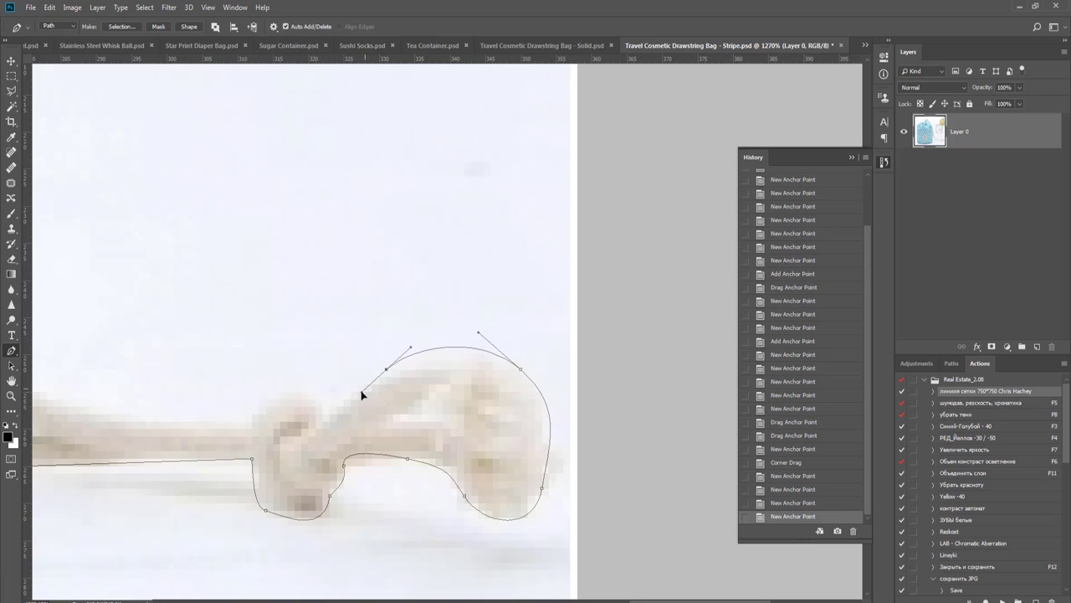
- Trace the path over the top of the knot and onto the outer edge of the upper cord
{"action": "left_click_drag", "start_coordinate": [414, 426], "coordinate": [506, 455]}
{"action": "left_click_drag", "start_coordinate": [567, 497], "coordinate": [718, 535]}
{"action": "left_click_drag", "start_coordinate": [478, 463], "coordinate": [540, 523]}
{"action": "scroll", "coordinate": [540, 522], "scroll_direction": "down", "scroll_amount": 1}
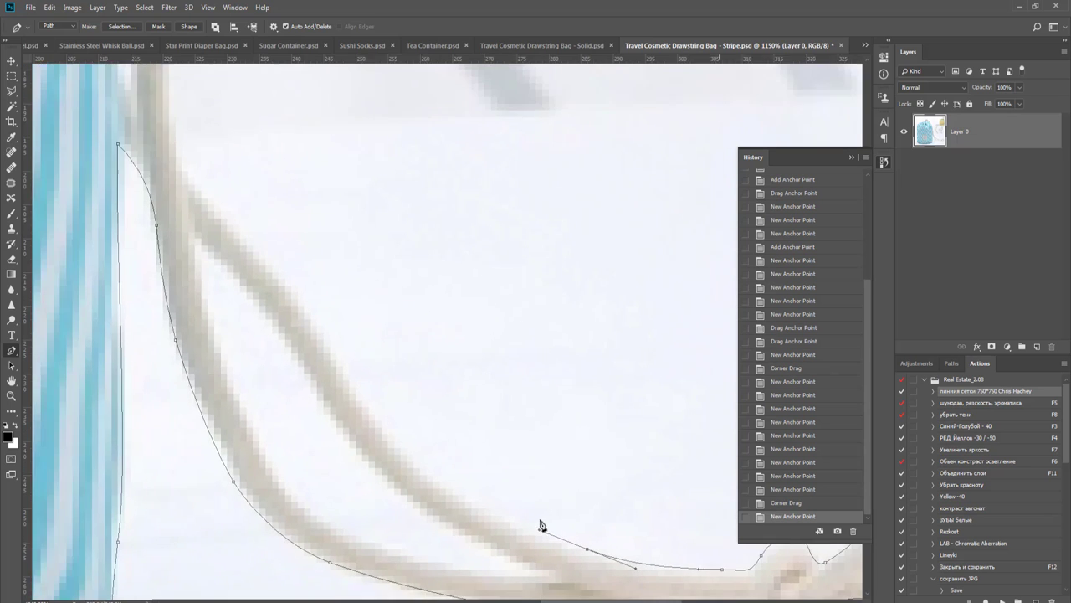
- Extend the path up the upper cord's outer edge and pull an added anchor point inward to follow the cord's curve
{"action": "scroll", "coordinate": [528, 519], "scroll_direction": "down", "scroll_amount": 1}
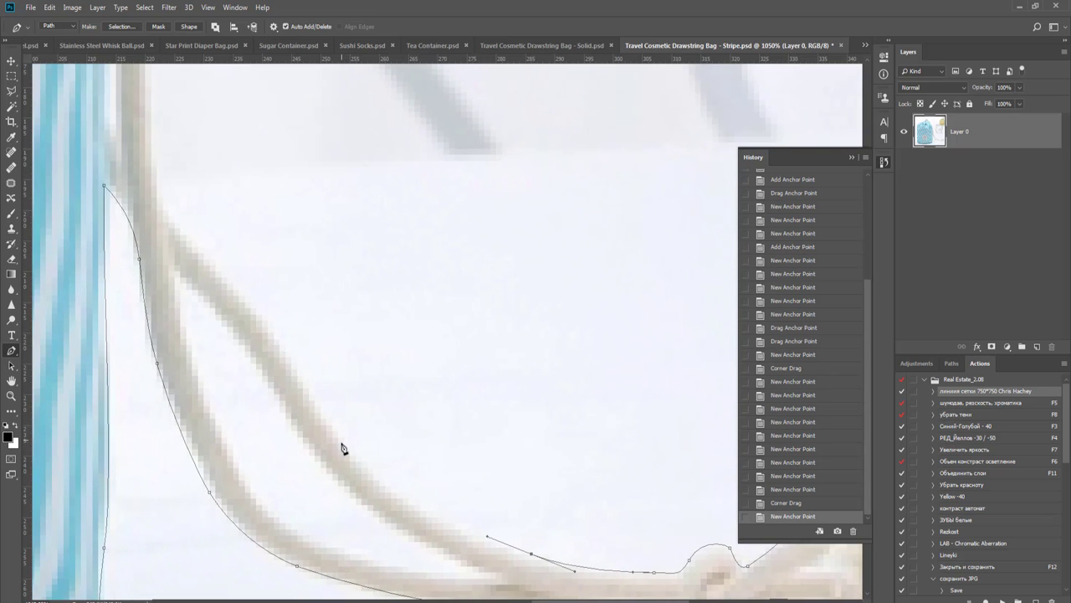
{"action": "left_click_drag", "start_coordinate": [310, 394], "coordinate": [286, 355]}
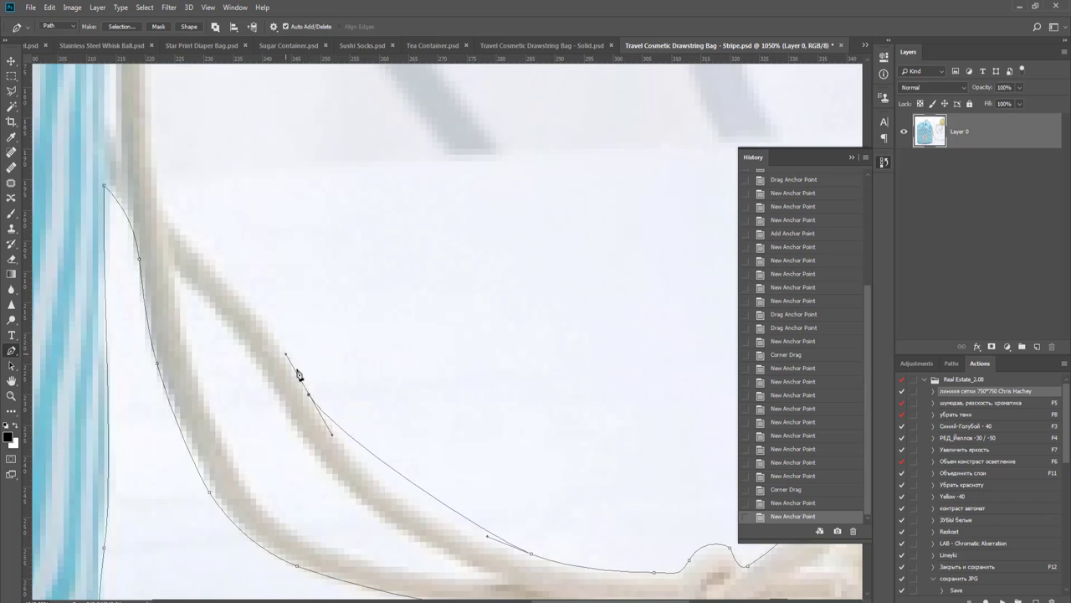
{"action": "left_click_drag", "start_coordinate": [433, 500], "coordinate": [426, 510]}
{"action": "left_click_drag", "start_coordinate": [410, 452], "coordinate": [588, 553]}
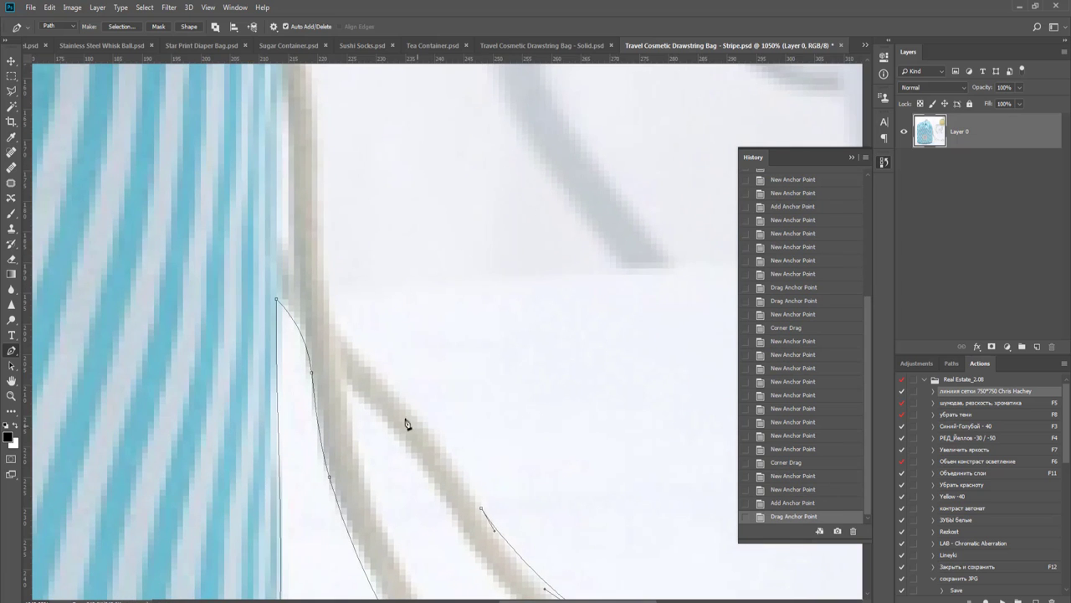
- Continue the path through the point where the two cords meet and up the outer side of the joined cord
{"action": "left_click_drag", "start_coordinate": [407, 426], "coordinate": [407, 450]}
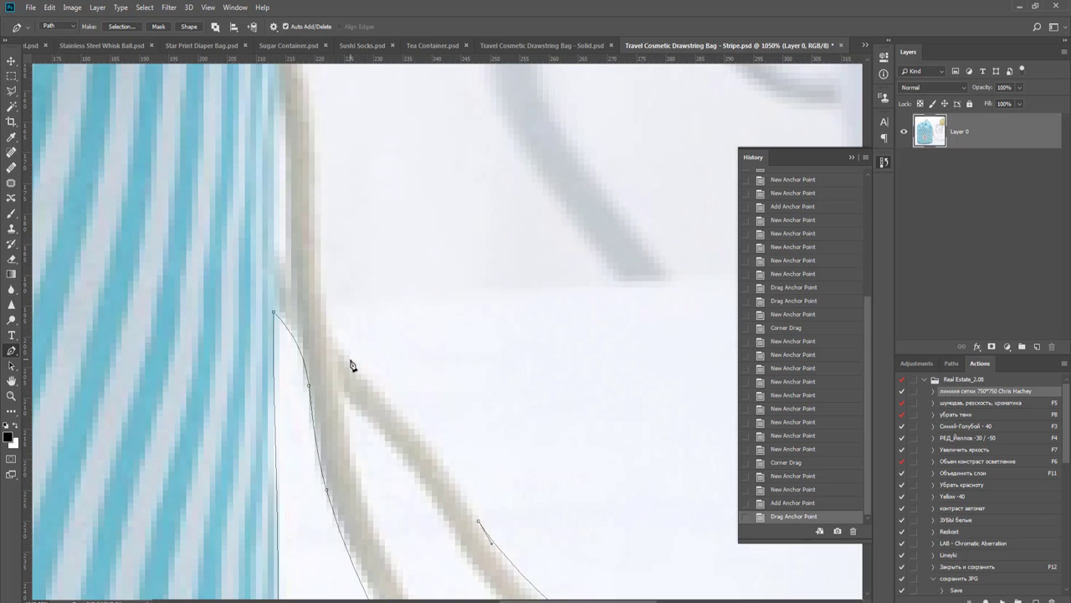
{"action": "mouse_move", "coordinate": [354, 361]}
{"action": "left_mouse_down"}
{"action": "mouse_move", "coordinate": [292, 298]}
{"action": "mouse_move", "coordinate": [343, 345]}
{"action": "left_mouse_up"}
{"action": "left_click_drag", "start_coordinate": [324, 287], "coordinate": [321, 220]}
{"action": "left_click_drag", "start_coordinate": [416, 345], "coordinate": [480, 598]}
{"action": "scroll", "coordinate": [450, 491], "scroll_direction": "down", "scroll_amount": 2}
- Trace the path from the joined cord along the bag's right edge up to the start of the top cord loop
{"action": "left_click_drag", "start_coordinate": [447, 426], "coordinate": [491, 489]}
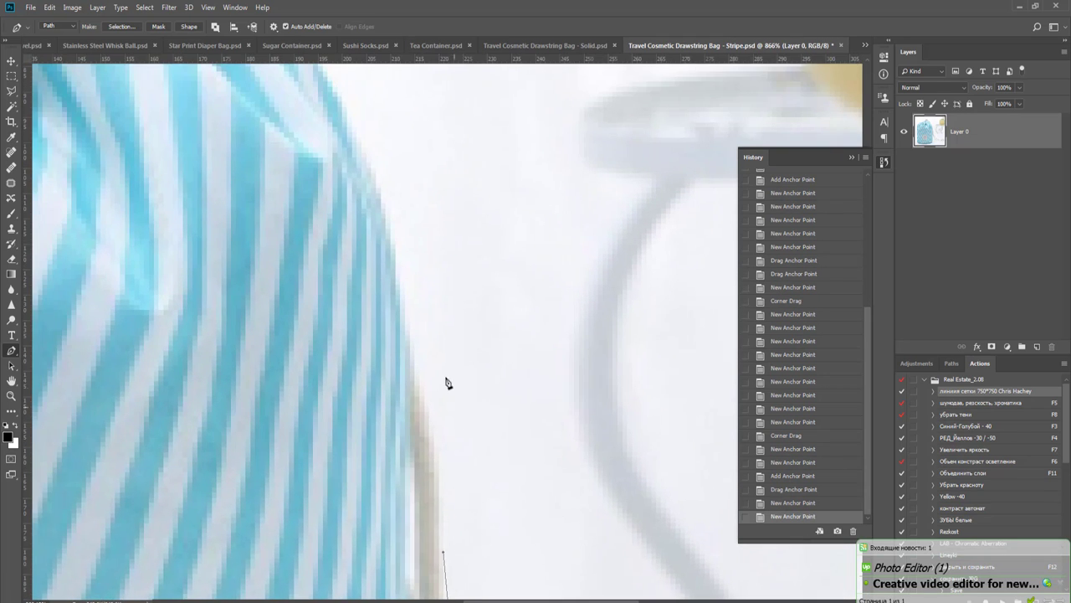
{"action": "left_click_drag", "start_coordinate": [420, 386], "coordinate": [395, 310]}
{"action": "left_click_drag", "start_coordinate": [497, 393], "coordinate": [455, 382]}
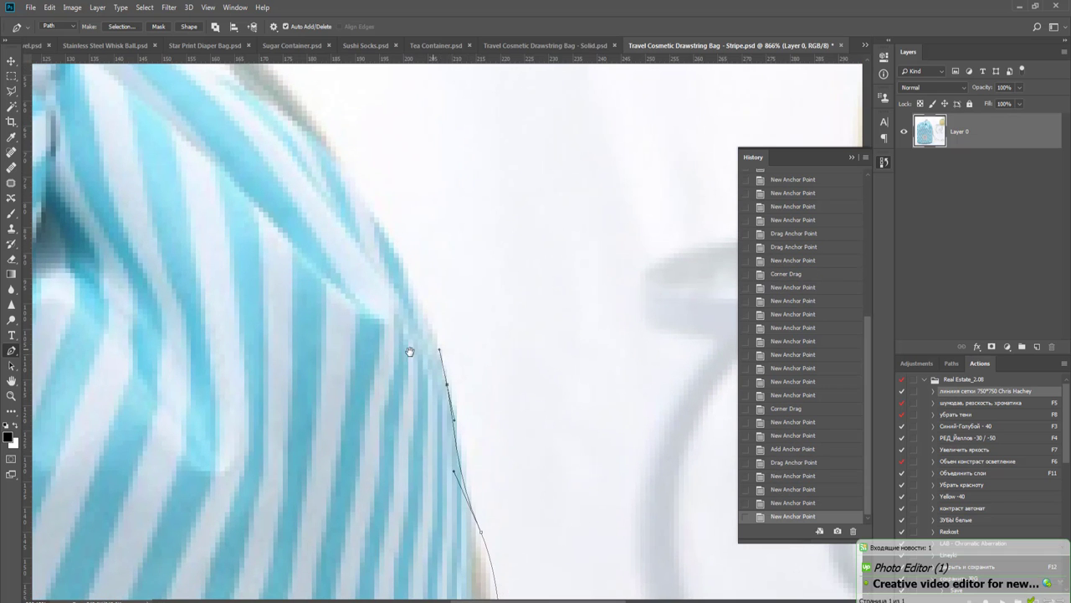
{"action": "left_click_drag", "start_coordinate": [411, 351], "coordinate": [444, 513]}
{"action": "scroll", "coordinate": [444, 513], "scroll_direction": "down", "scroll_amount": 2}
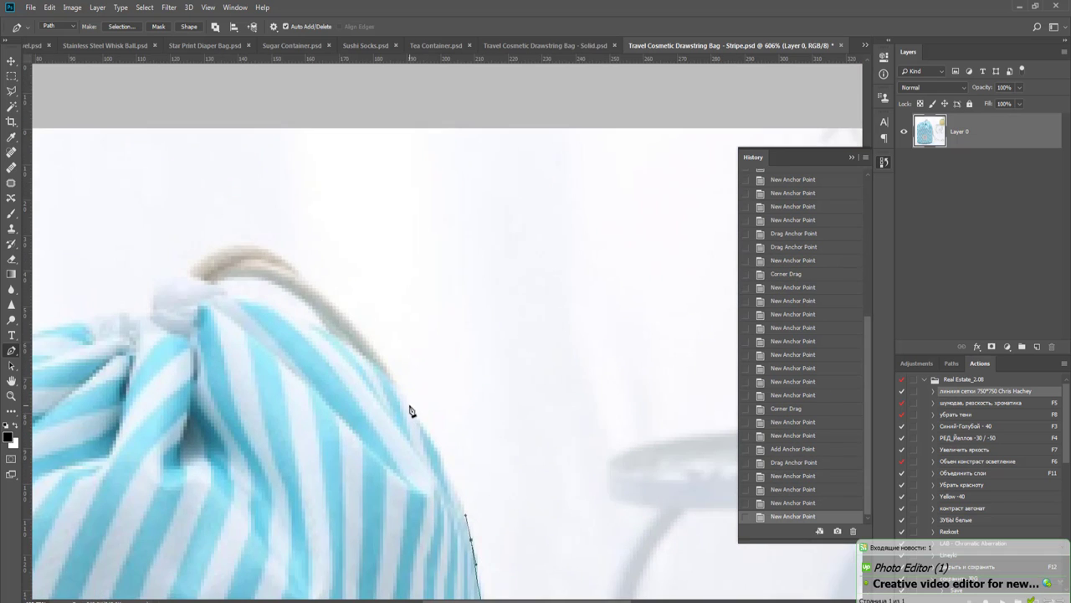
{"action": "left_click_drag", "start_coordinate": [410, 410], "coordinate": [447, 416]}
{"action": "scroll", "coordinate": [413, 384], "scroll_direction": "up", "scroll_amount": 2}
{"action": "left_click_drag", "start_coordinate": [378, 401], "coordinate": [403, 416]}
{"action": "left_click", "coordinate": [389, 382]}
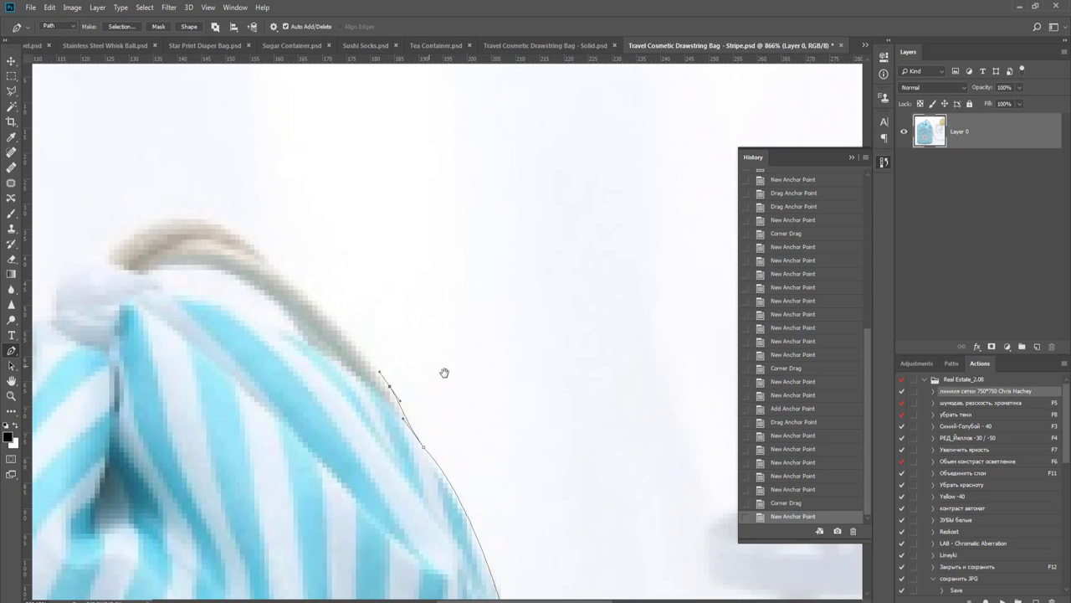
- Trace the path over the outer edge of the cord loop at the top of the bag
{"action": "left_click_drag", "start_coordinate": [444, 373], "coordinate": [622, 516]}
{"action": "left_click_drag", "start_coordinate": [469, 412], "coordinate": [449, 390]}
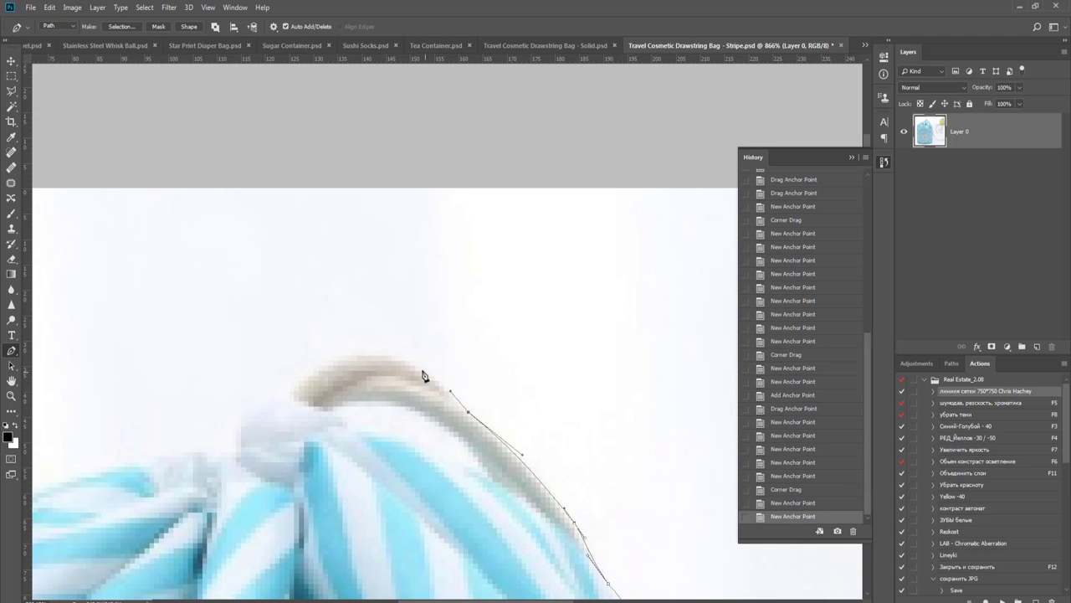
{"action": "left_click_drag", "start_coordinate": [395, 355], "coordinate": [371, 352]}
{"action": "mouse_move", "coordinate": [290, 391]}
{"action": "left_mouse_down"}
{"action": "mouse_move", "coordinate": [251, 443]}
{"action": "mouse_move", "coordinate": [279, 393]}
{"action": "left_mouse_up"}
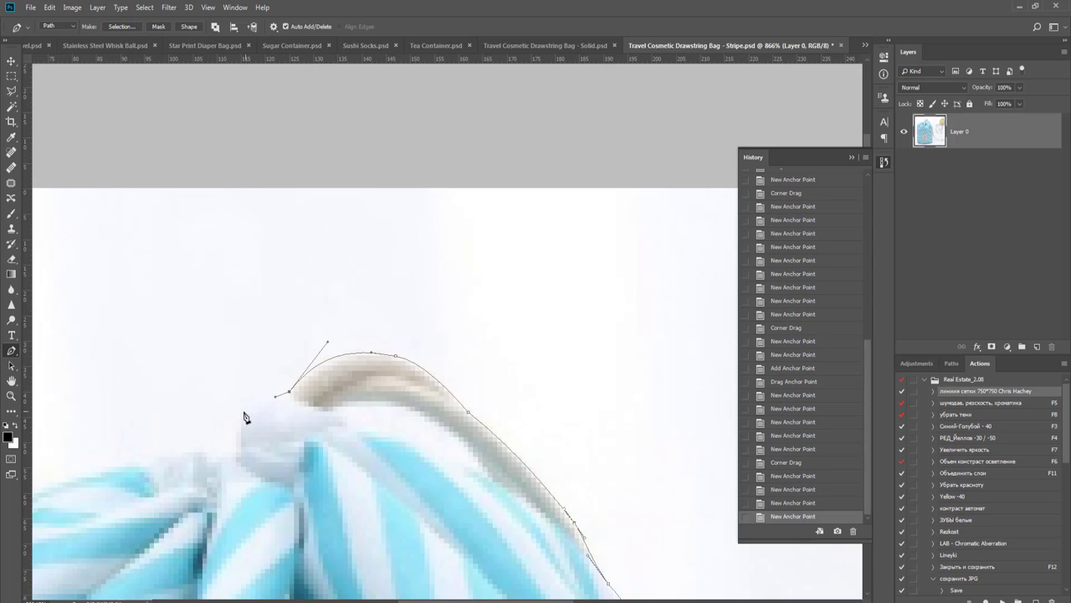
- Trace the path around the white gathered knot and across the folds at the bag's opening
{"action": "left_click_drag", "start_coordinate": [236, 435], "coordinate": [445, 448]}
{"action": "left_click", "coordinate": [445, 451]}
{"action": "left_click_drag", "start_coordinate": [412, 484], "coordinate": [608, 386]}
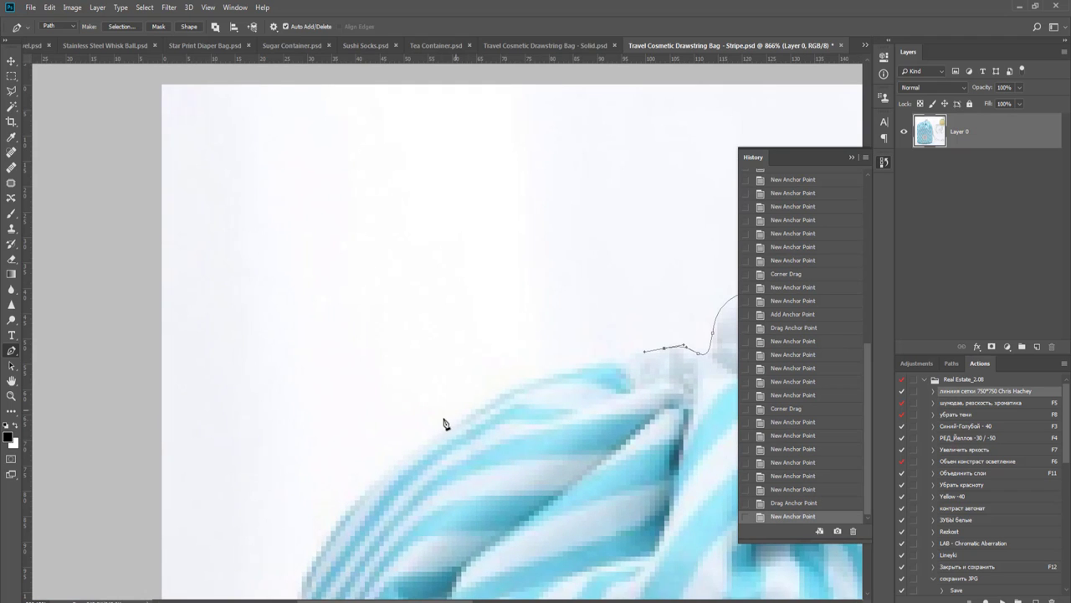
- Trace the bag's left shoulder down to the starting anchor point and close the path
{"action": "left_click_drag", "start_coordinate": [433, 434], "coordinate": [473, 258]}
{"action": "left_click_drag", "start_coordinate": [352, 295], "coordinate": [322, 350]}
{"action": "mouse_move", "coordinate": [342, 412]}
{"action": "left_mouse_down"}
{"action": "mouse_move", "coordinate": [349, 327]}
{"action": "mouse_move", "coordinate": [326, 410]}
{"action": "left_mouse_up"}
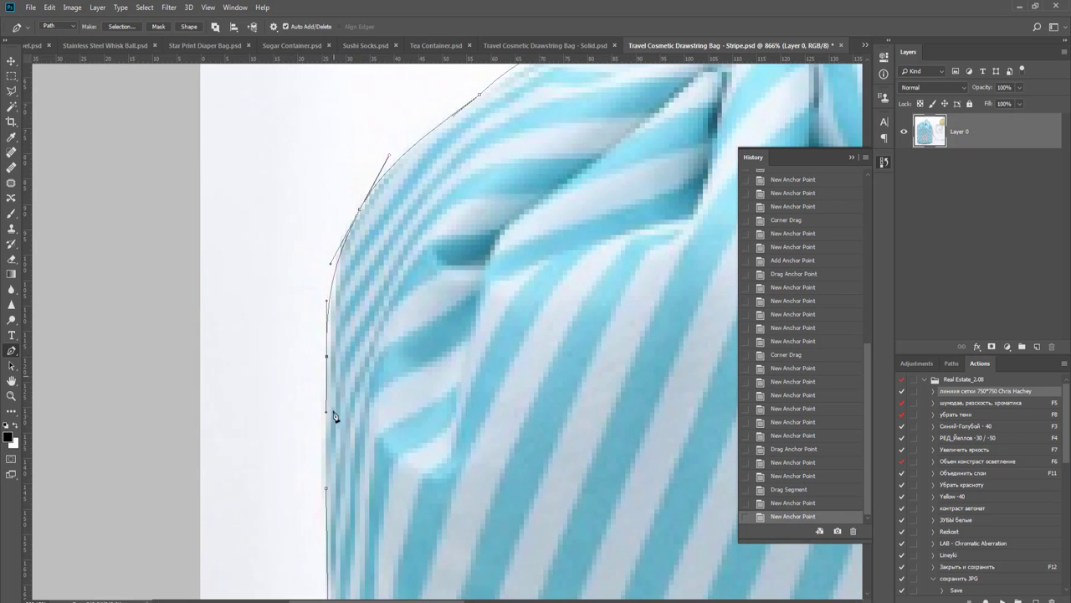
{"action": "scroll", "coordinate": [333, 416], "scroll_direction": "down", "scroll_amount": 2}
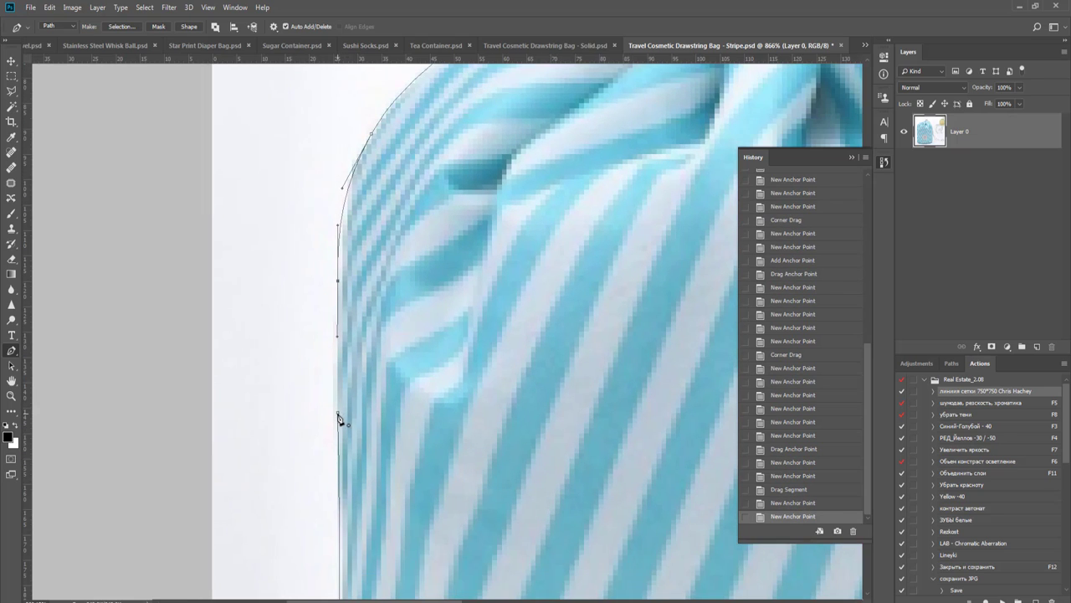
{"action": "left_click", "coordinate": [338, 413]}
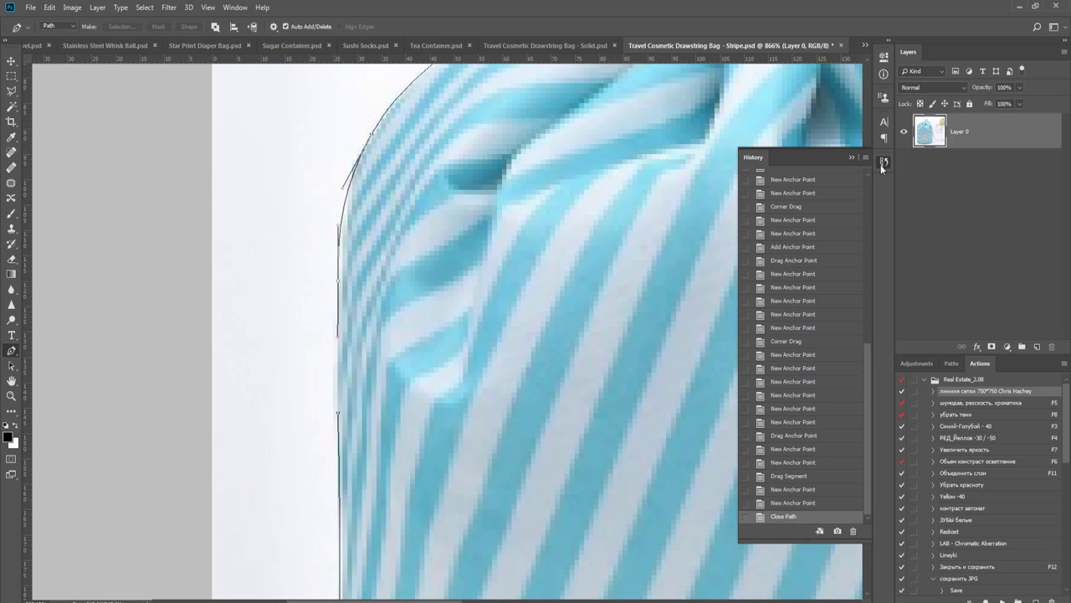
- Collapse the History panel and hide the outline of the closed path to inspect the bag and cord
{"action": "left_click", "coordinate": [880, 165]}
{"action": "key", "text": "Return"}
{"action": "scroll", "coordinate": [784, 293], "scroll_direction": "down", "scroll_amount": 4}
{"action": "left_click_drag", "start_coordinate": [782, 298], "coordinate": [452, 258]}
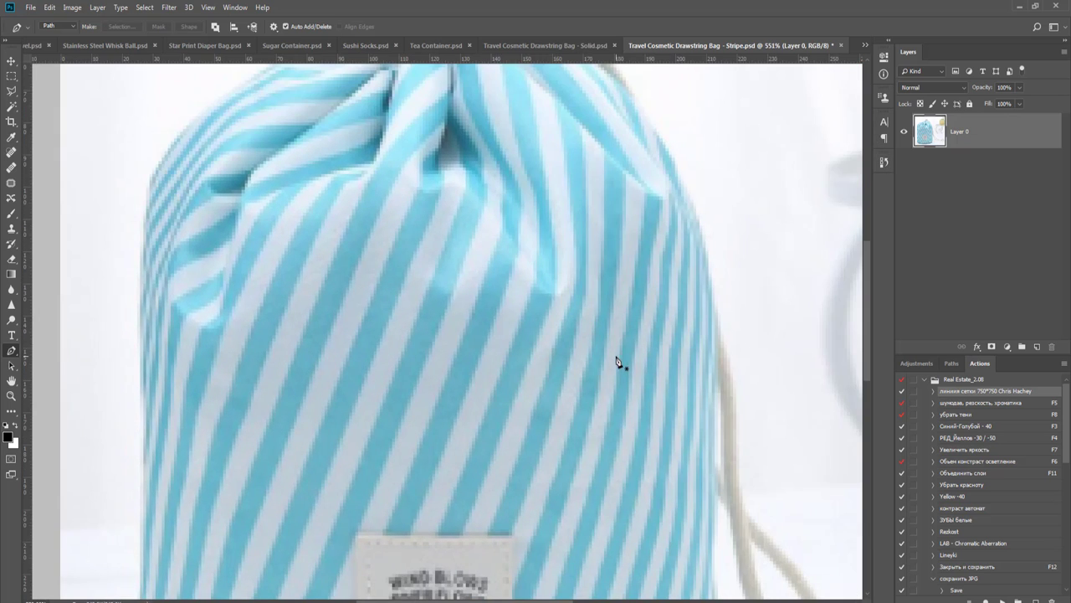
{"action": "left_click_drag", "start_coordinate": [616, 387], "coordinate": [473, 175]}
{"action": "scroll", "coordinate": [495, 293], "scroll_direction": "down", "scroll_amount": 2}
{"action": "left_click_drag", "start_coordinate": [551, 330], "coordinate": [463, 341]}
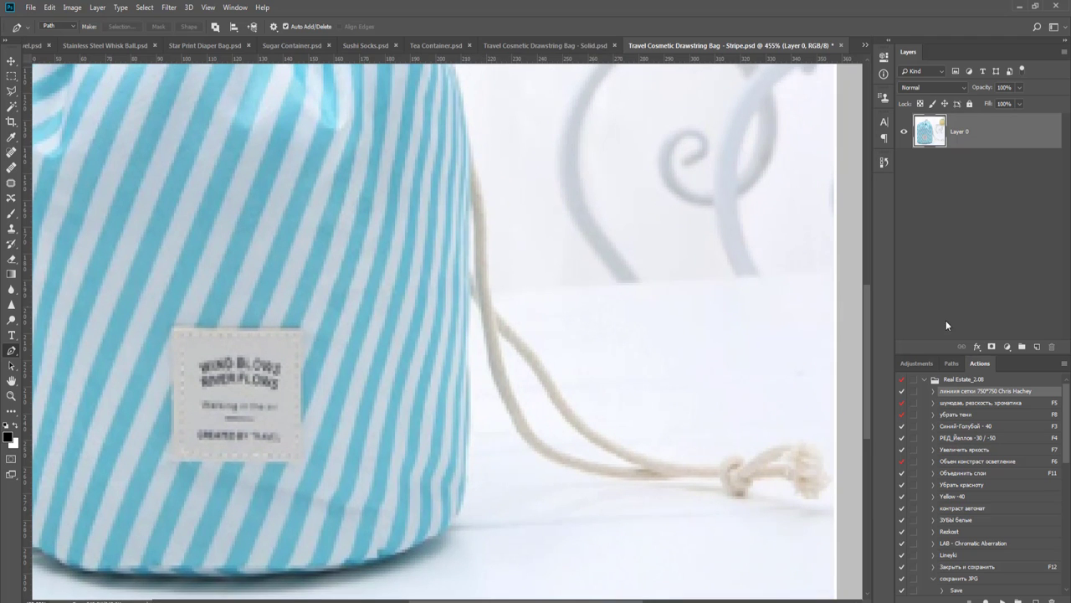
- Add a closed subpath to the Work Path around the narrow gap between the bag's right edge and the cord
{"action": "left_click", "coordinate": [951, 363]}
{"action": "left_click", "coordinate": [963, 384]}
{"action": "left_click_drag", "start_coordinate": [653, 268], "coordinate": [477, 428]}
{"action": "left_click_drag", "start_coordinate": [377, 259], "coordinate": [386, 321]}
{"action": "scroll", "coordinate": [388, 325], "scroll_direction": "up", "scroll_amount": 5}
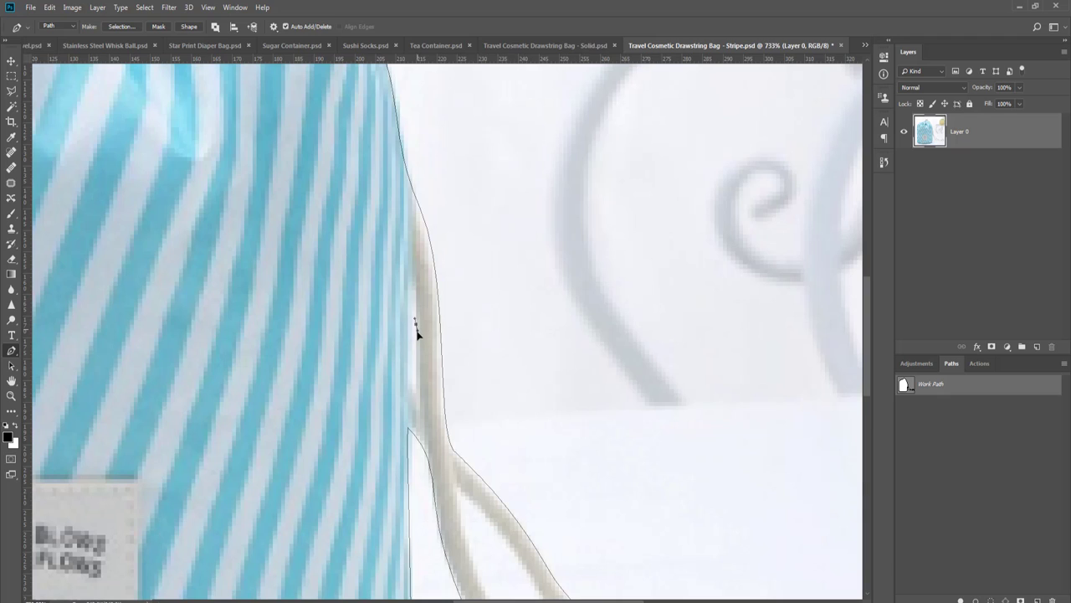
{"action": "mouse_move", "coordinate": [416, 393]}
{"action": "left_mouse_down"}
{"action": "mouse_move", "coordinate": [417, 421]}
{"action": "mouse_move", "coordinate": [415, 399]}
{"action": "left_mouse_up"}
{"action": "left_click_drag", "start_coordinate": [407, 320], "coordinate": [416, 262]}
{"action": "left_click", "coordinate": [416, 327]}
{"action": "key", "text": "Return"}
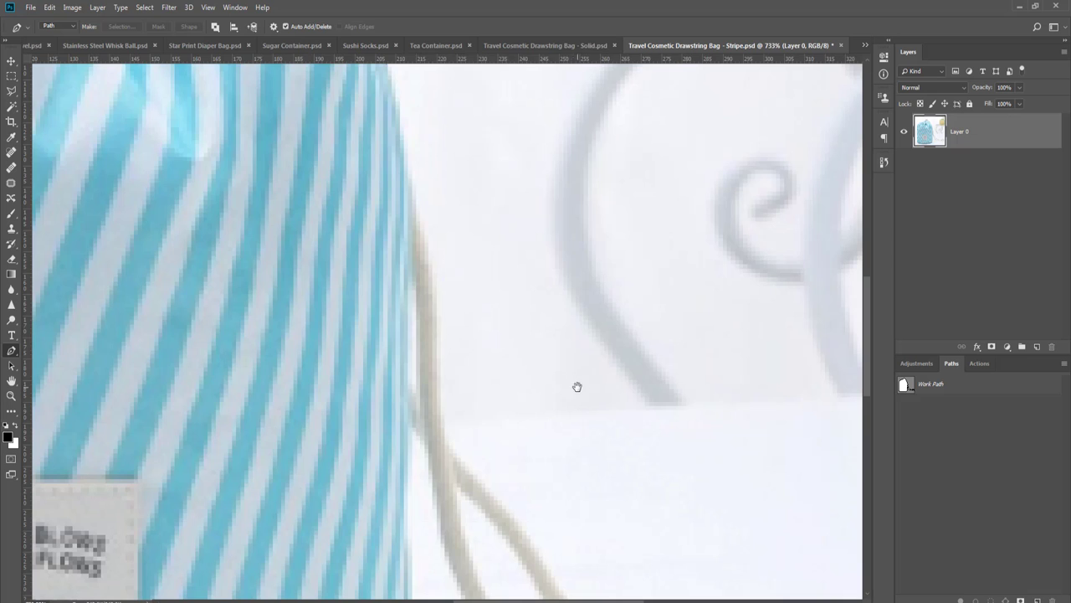
- Add another closed subpath to the Work Path around the gap between the two cord strands
{"action": "left_click_drag", "start_coordinate": [577, 386], "coordinate": [532, 304]}
{"action": "left_click", "coordinate": [908, 385]}
{"action": "scroll", "coordinate": [586, 305], "scroll_direction": "down", "scroll_amount": 3}
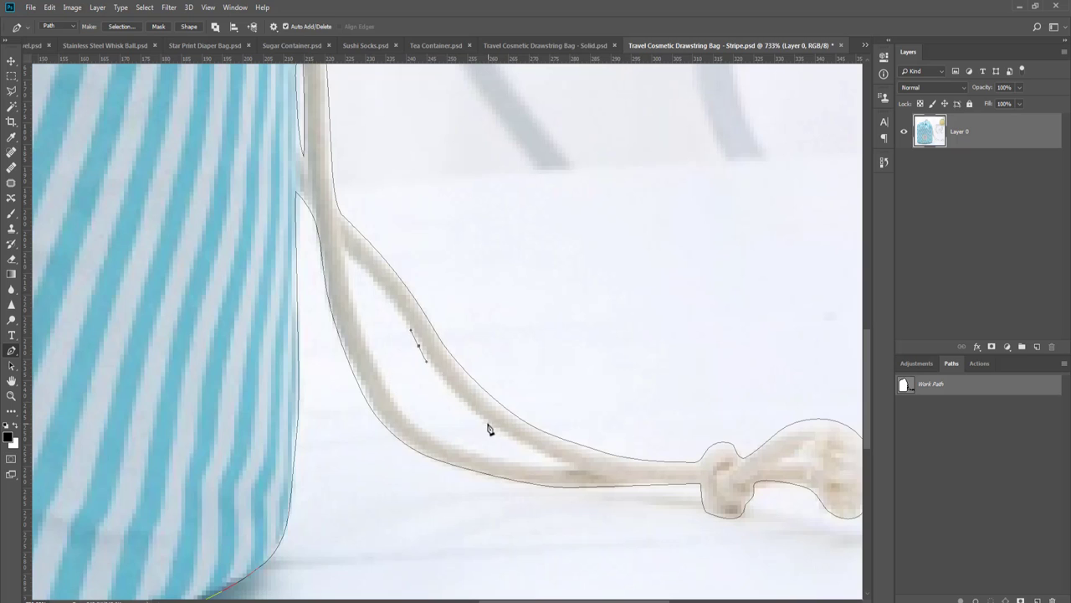
{"action": "left_click_drag", "start_coordinate": [488, 424], "coordinate": [512, 441]}
{"action": "mouse_move", "coordinate": [570, 465]}
{"action": "left_mouse_down"}
{"action": "mouse_move", "coordinate": [610, 478]}
{"action": "mouse_move", "coordinate": [562, 465]}
{"action": "left_mouse_up"}
{"action": "left_click_drag", "start_coordinate": [492, 458], "coordinate": [473, 451]}
{"action": "left_click_drag", "start_coordinate": [375, 364], "coordinate": [361, 329]}
{"action": "left_click_drag", "start_coordinate": [345, 255], "coordinate": [344, 216]}
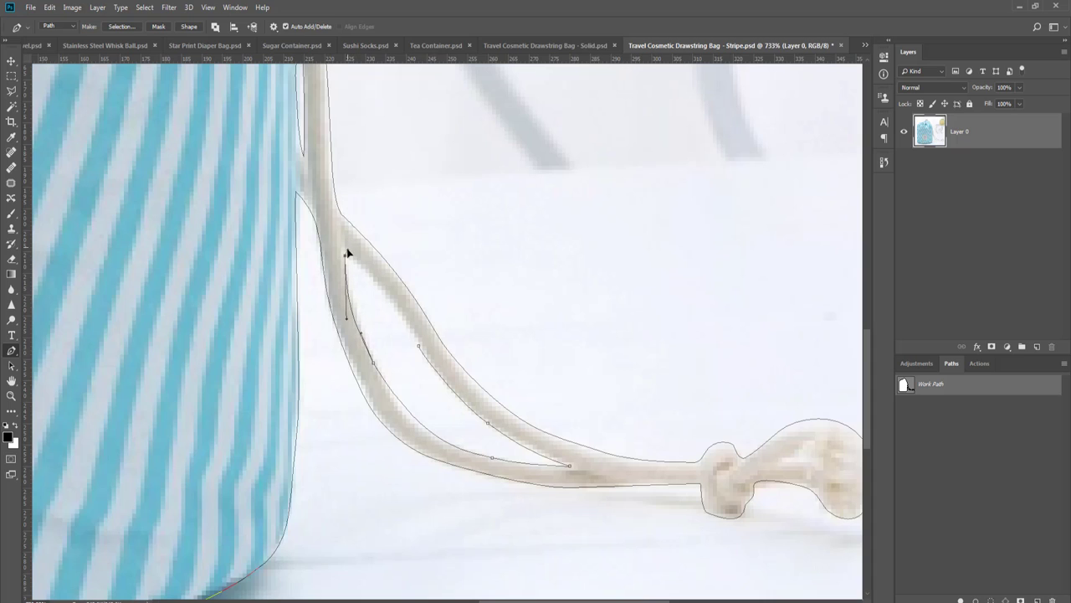
{"action": "left_click_drag", "start_coordinate": [377, 287], "coordinate": [398, 307]}
{"action": "key", "text": "Return"}
- Load the Work Path as a selection and turn it into a layer mask on Layer 0
{"action": "scroll", "coordinate": [430, 355], "scroll_direction": "down", "scroll_amount": 6}
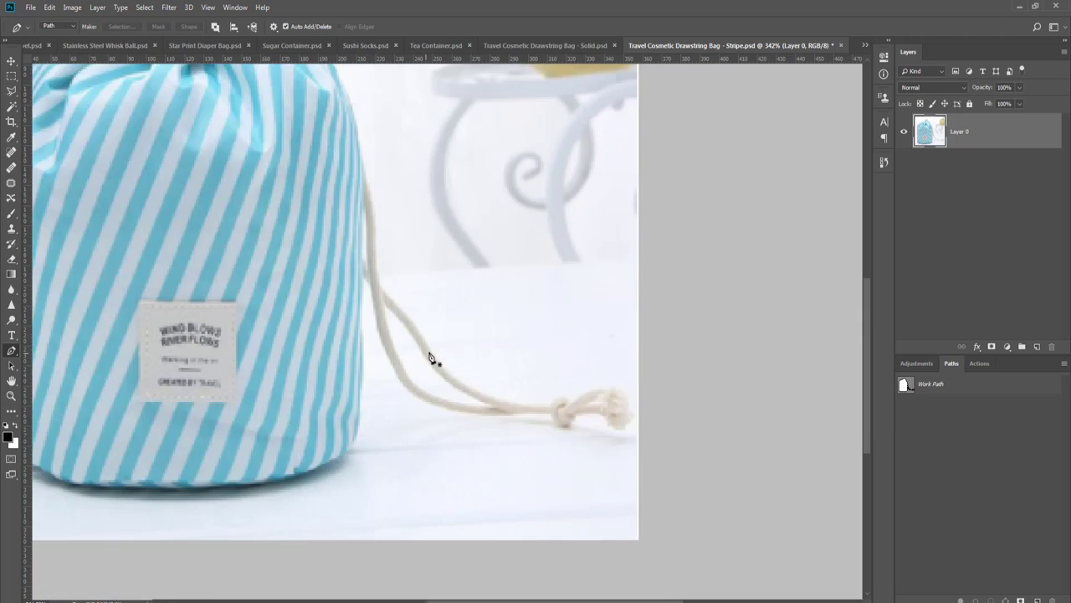
{"action": "left_click", "coordinate": [910, 395], "text": "ctrl"}
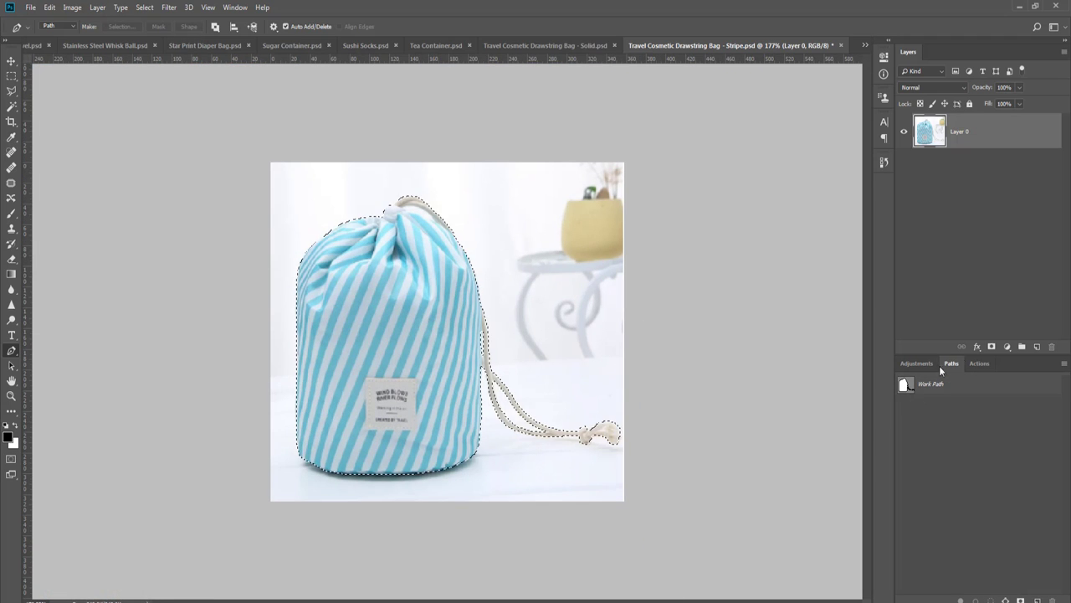
{"action": "left_click", "coordinate": [991, 346]}
{"action": "key", "text": "v"}
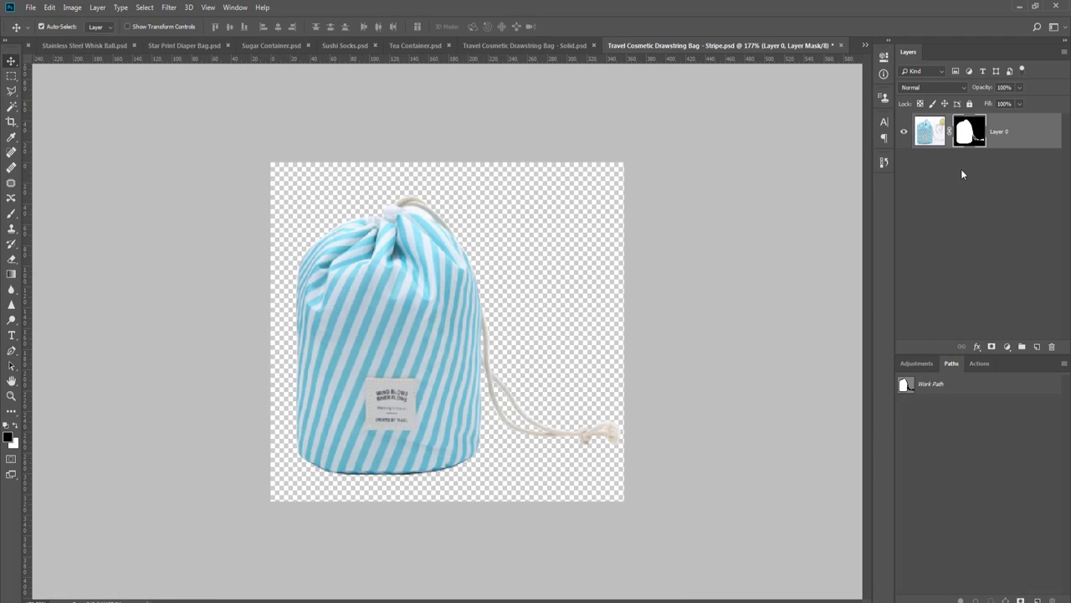
- Create a new layer, fill it with white and place it beneath the masked bag layer
{"action": "key", "text": "ctrl+shift+alt+n"}
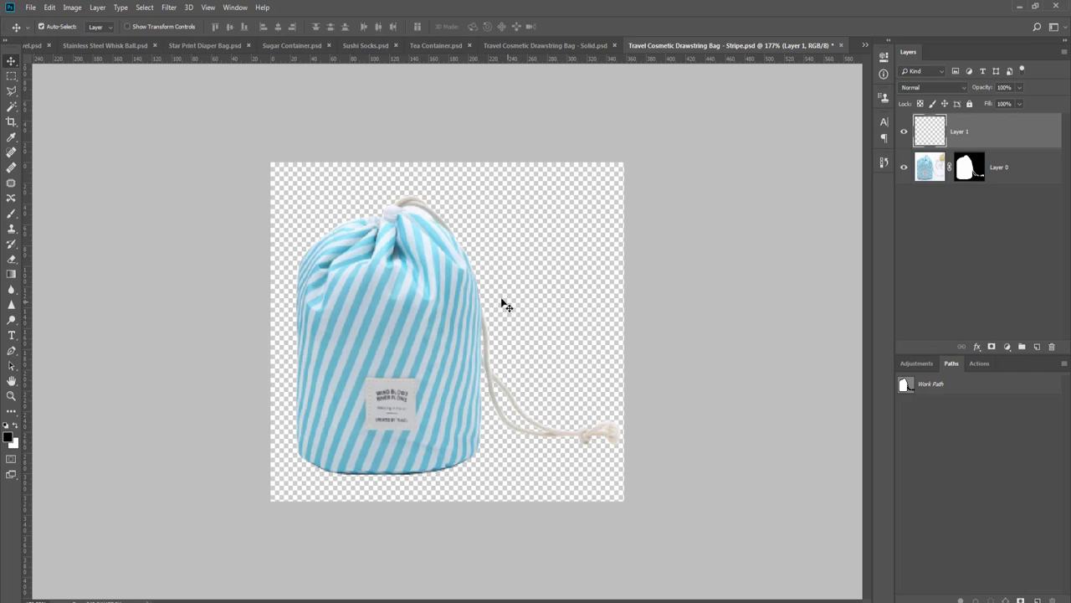
{"action": "key", "text": "g"}
{"action": "key", "text": "x"}
{"action": "left_click", "coordinate": [565, 260]}
{"action": "key", "text": "v"}
{"action": "left_click_drag", "start_coordinate": [971, 133], "coordinate": [996, 174]}
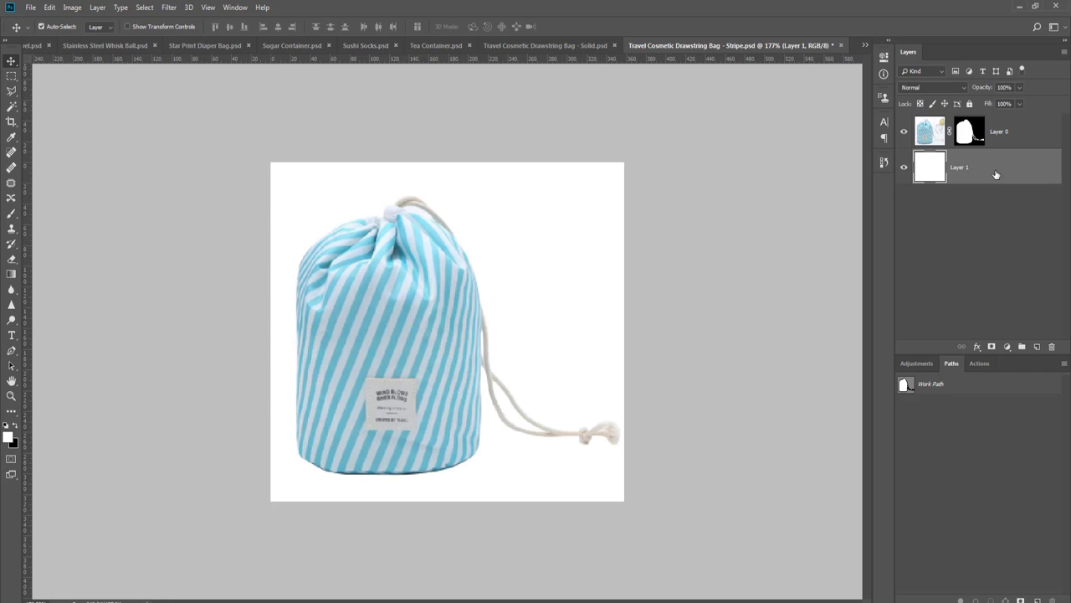
- Refill the background layer with black to check the cut-out's edges
{"action": "key", "text": "g"}
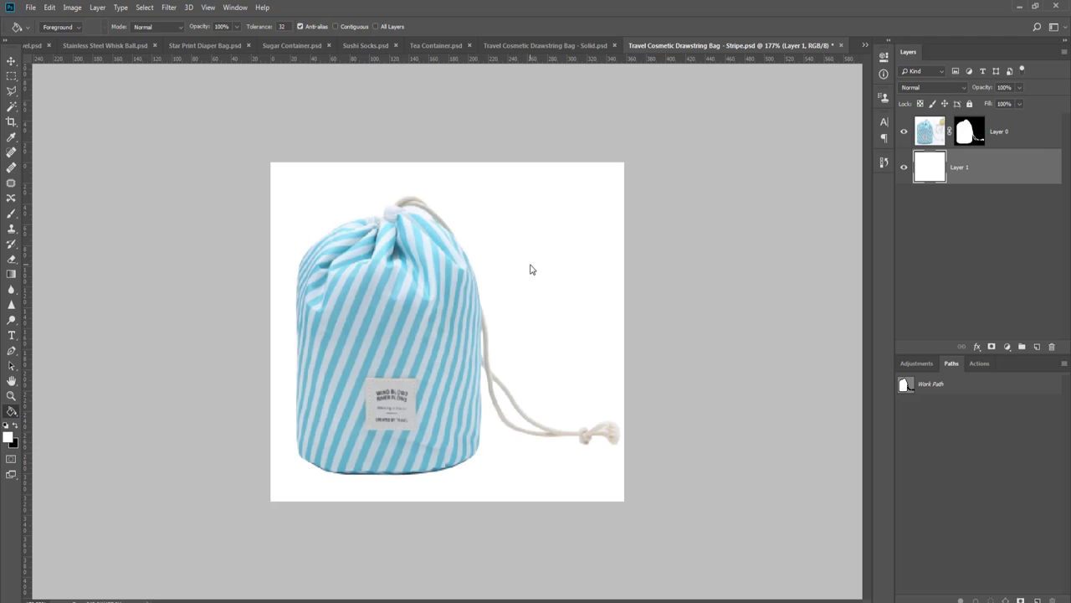
{"action": "key", "text": "x"}
{"action": "left_click", "coordinate": [531, 269]}
{"action": "key", "text": "v"}
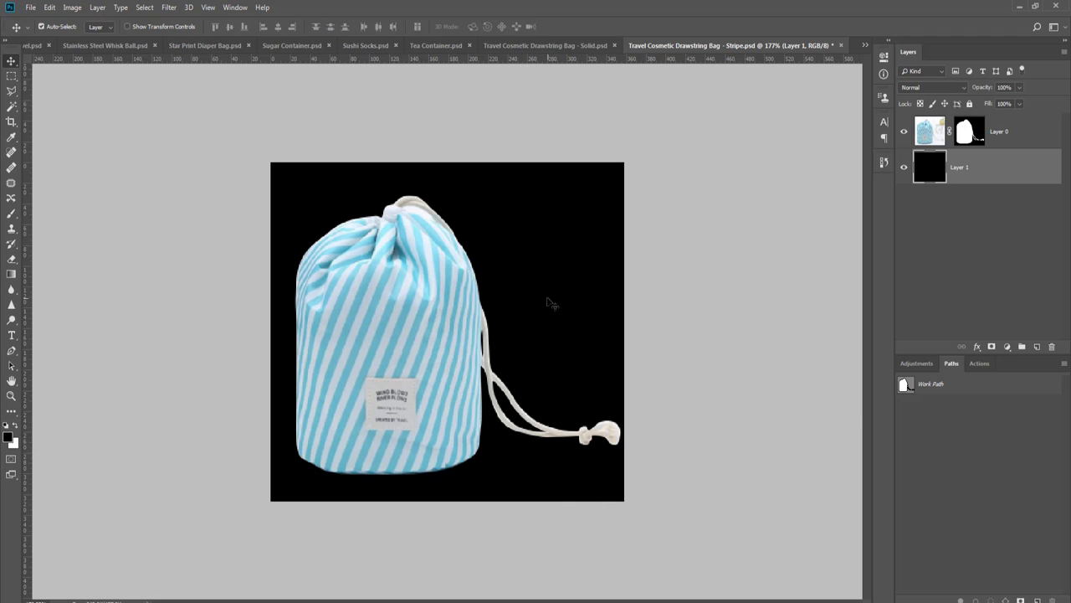
- Refine the bag's layer mask with Select and Mask, setting the edge detection radius to 0
{"action": "scroll", "coordinate": [565, 350], "scroll_direction": "up", "scroll_amount": 3}
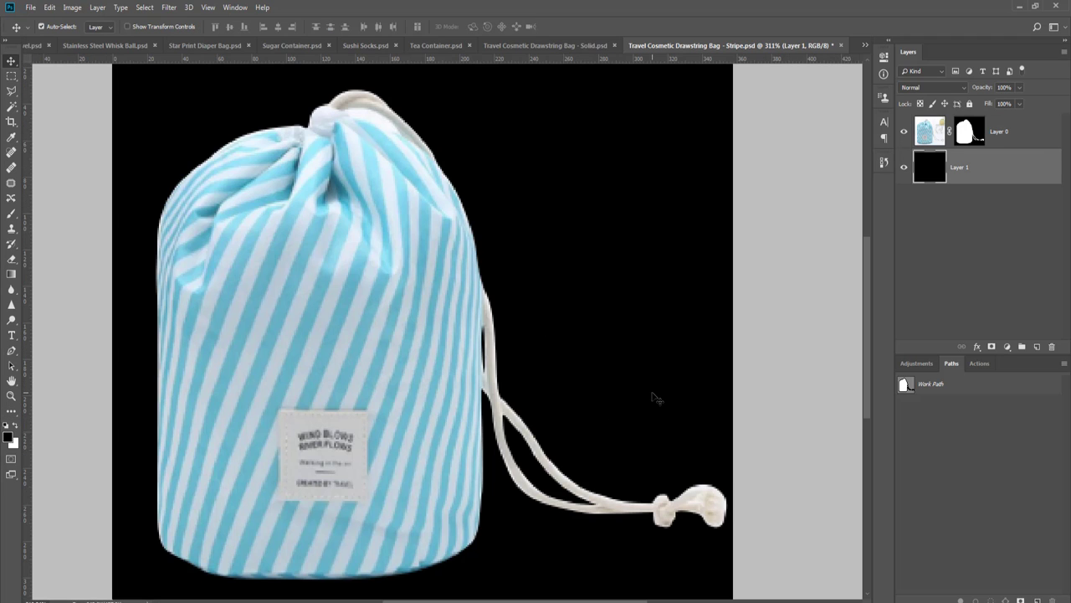
{"action": "right_click", "coordinate": [965, 133]}
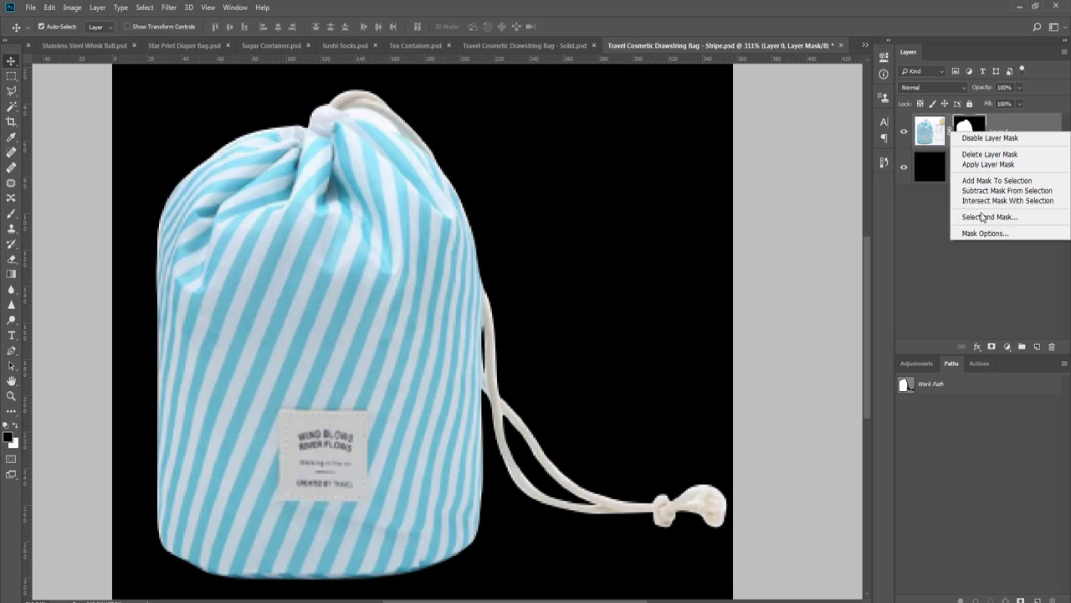
{"action": "left_click", "coordinate": [983, 218]}
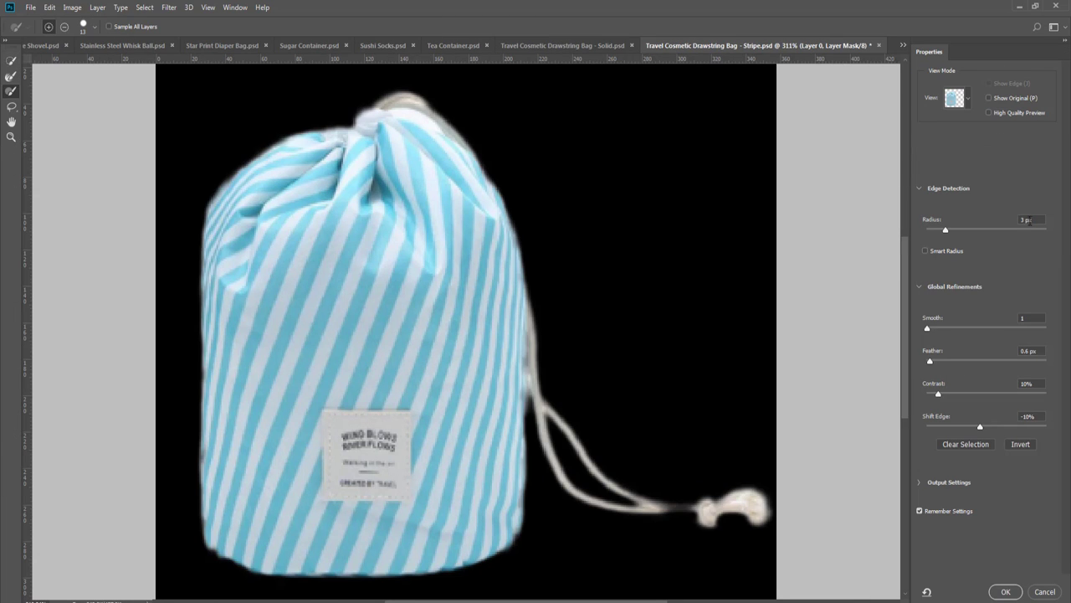
{"action": "type", "text": "0"}
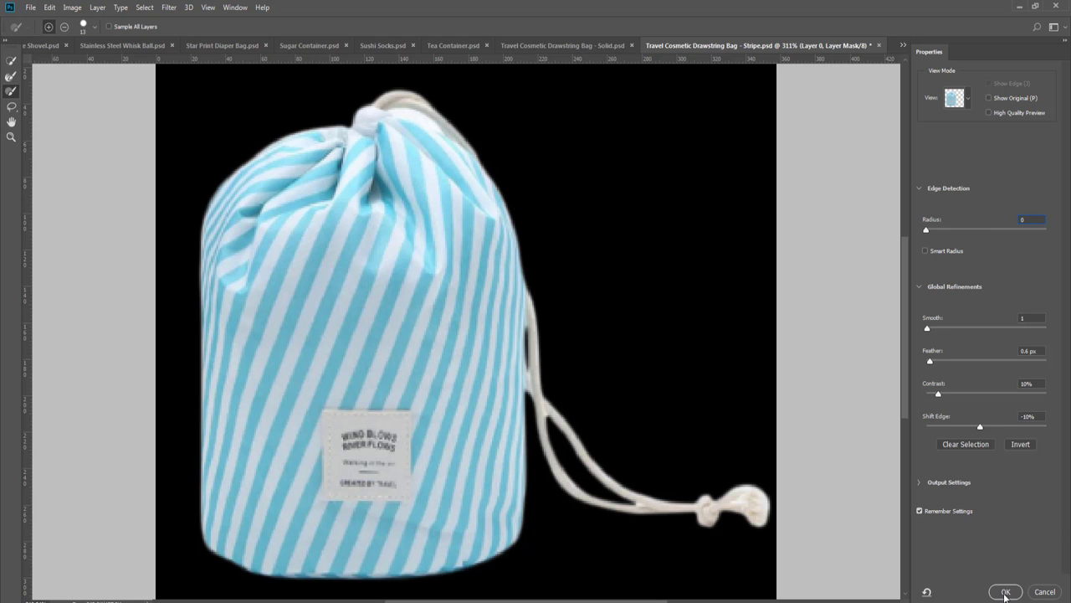
{"action": "left_click", "coordinate": [1005, 592]}
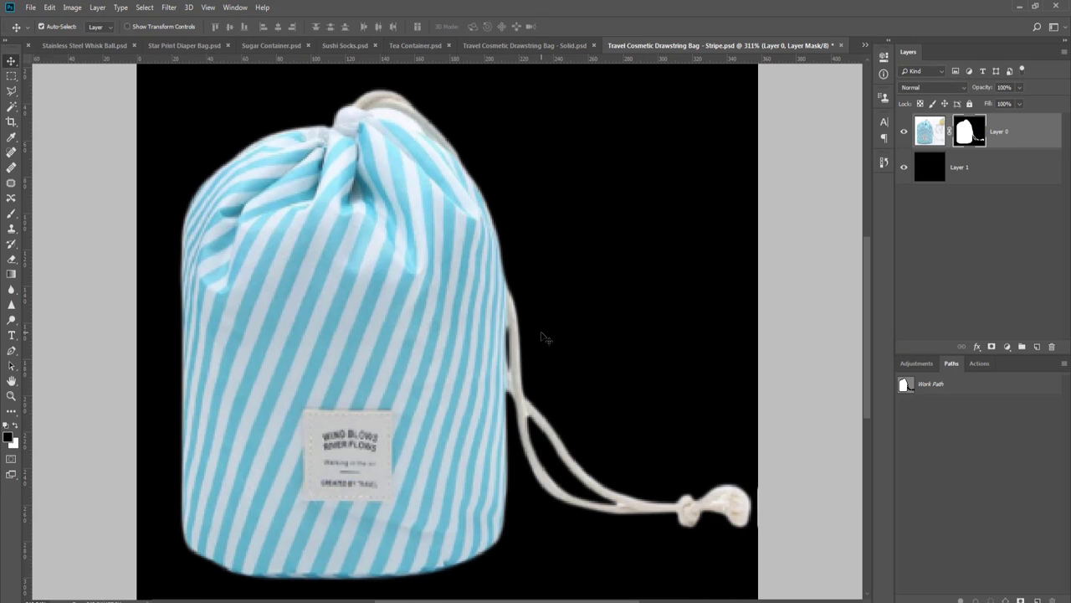
- Set up a 30 px brush with increased hardness and white as the foreground colour for painting on the bag's layer mask
{"action": "scroll", "coordinate": [541, 333], "scroll_direction": "down", "scroll_amount": 4}
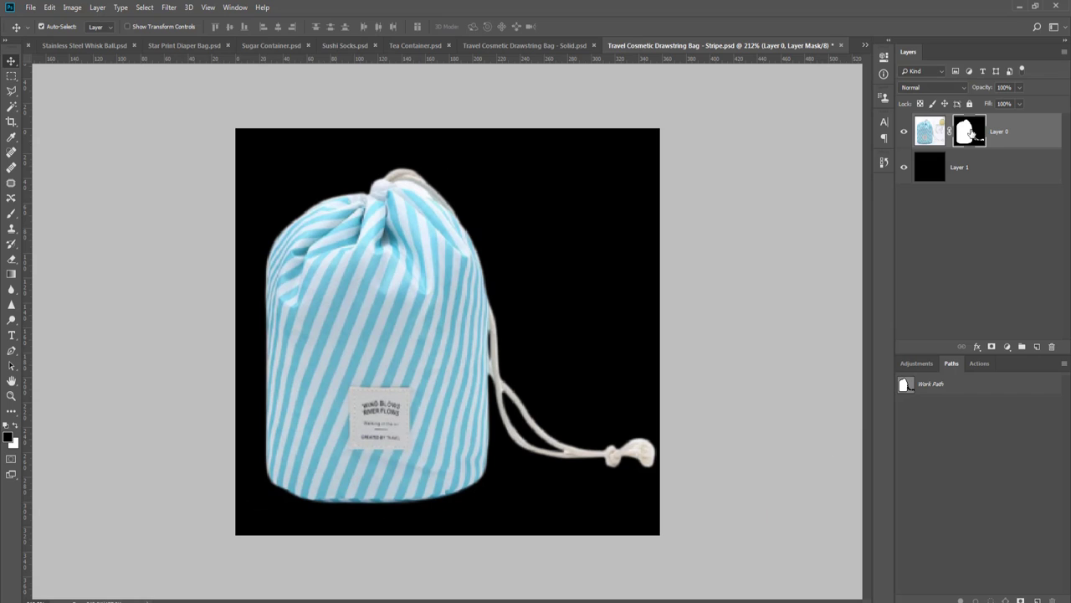
{"action": "scroll", "coordinate": [221, 515], "scroll_direction": "up", "scroll_amount": 2}
{"action": "key", "text": "b"}
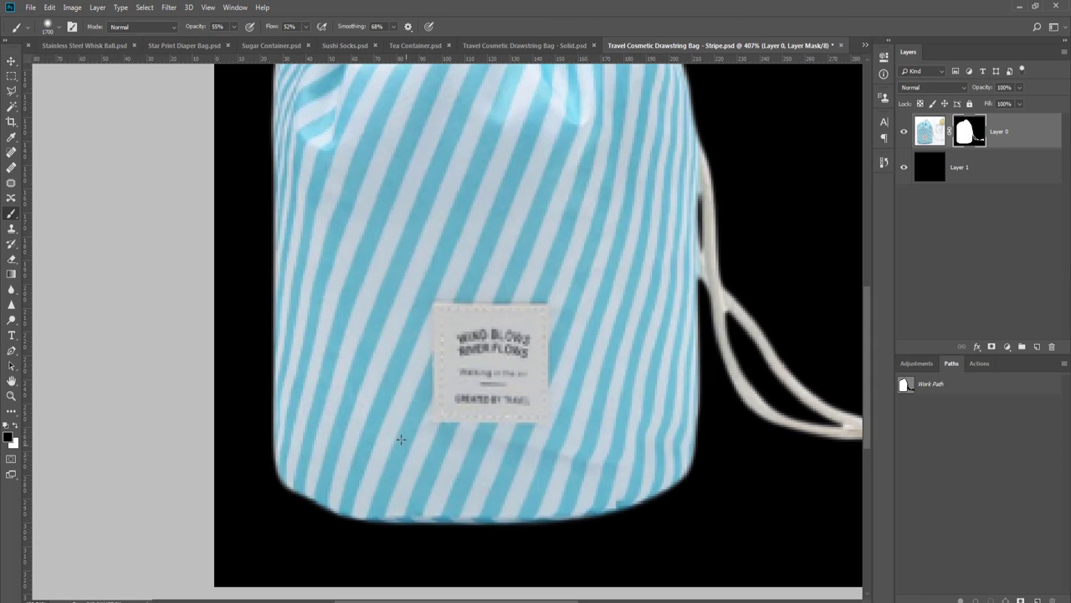
{"action": "key", "text": "bracketleft"}
{"action": "key", "text": "bracketleft"}
{"action": "key", "text": "bracketleft"}
{"action": "key", "text": "bracketleft"}
{"action": "key", "text": "bracketleft"}
{"action": "key", "text": "bracketleft"}
{"action": "key", "text": "bracketleft"}
{"action": "key", "text": "bracketleft"}
{"action": "key", "text": "bracketleft"}
{"action": "key", "text": "bracketleft"}
{"action": "key", "text": "bracketleft"}
{"action": "key", "text": "bracketleft"}
{"action": "key", "text": "bracketleft"}
{"action": "key", "text": "bracketleft"}
{"action": "key", "text": "bracketleft"}
{"action": "right_click", "coordinate": [332, 425]}
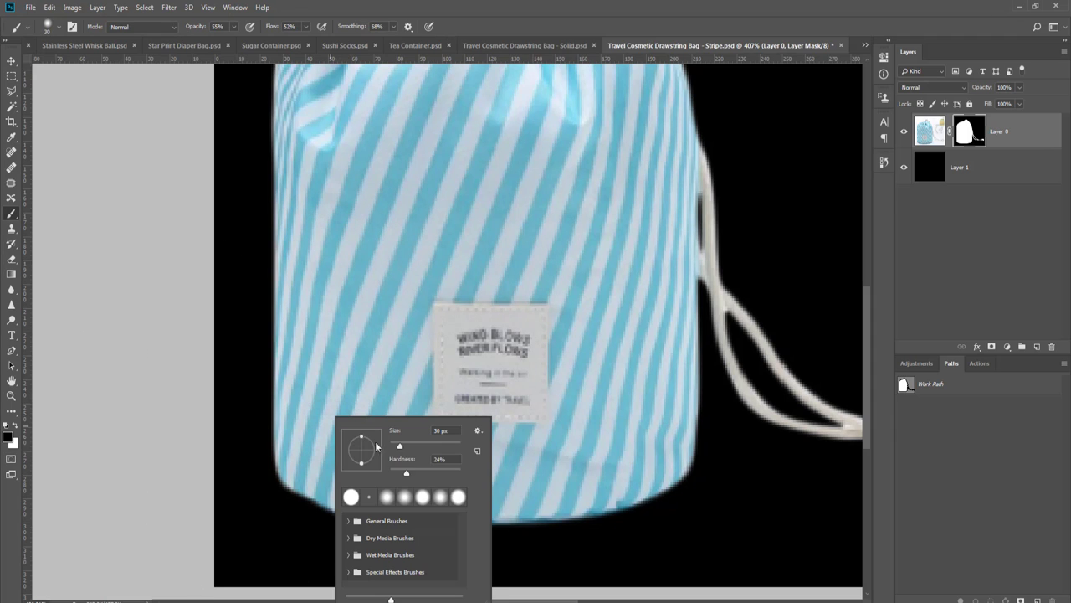
{"action": "left_click_drag", "start_coordinate": [431, 473], "coordinate": [447, 472]}
{"action": "left_click", "coordinate": [608, 4]}
{"action": "key", "text": "x"}
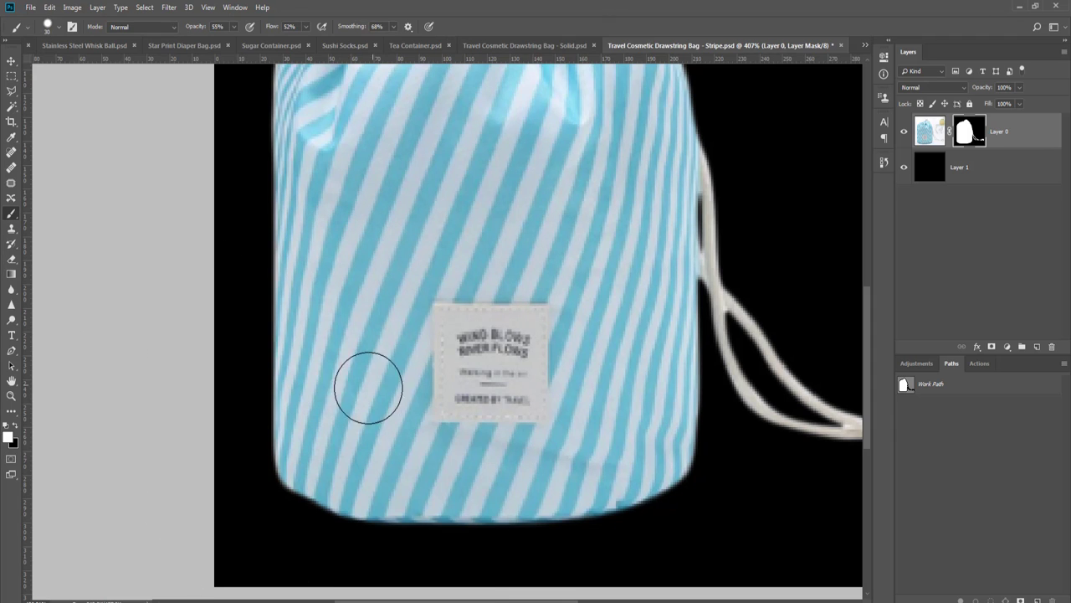
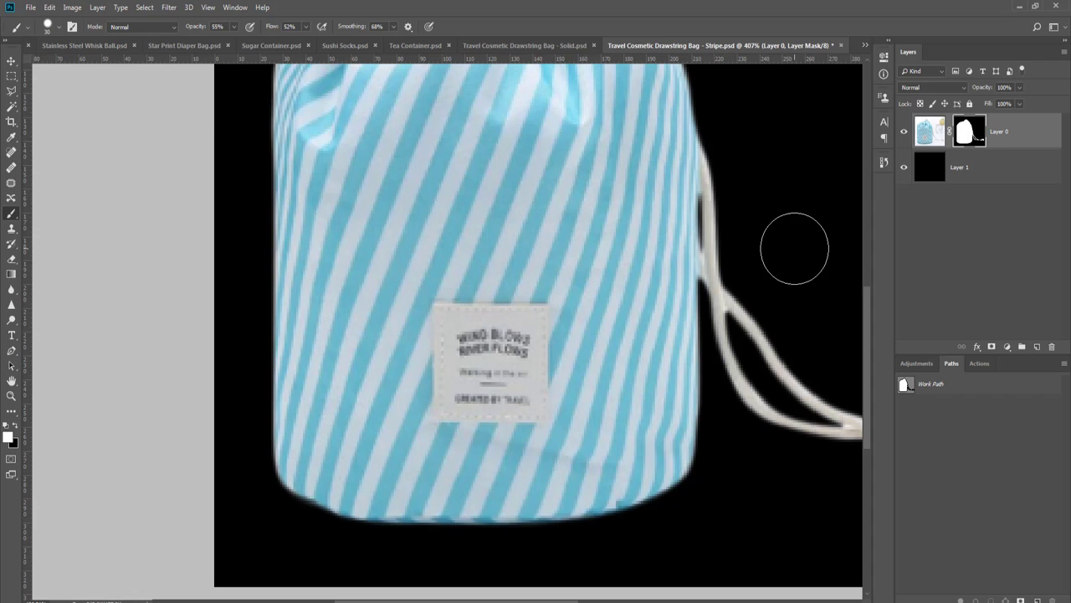
- Try painting white on the layer mask at the bag's lower-left corner, and undo the last dab
{"action": "key", "text": "m"}
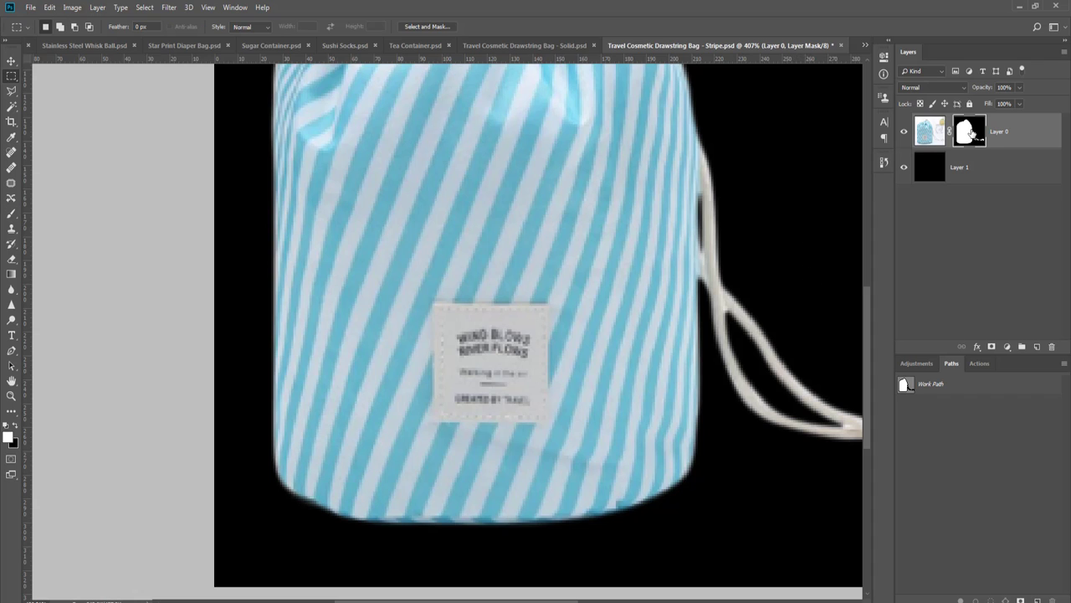
{"action": "left_click", "coordinate": [904, 169]}
{"action": "left_click", "coordinate": [904, 169]}
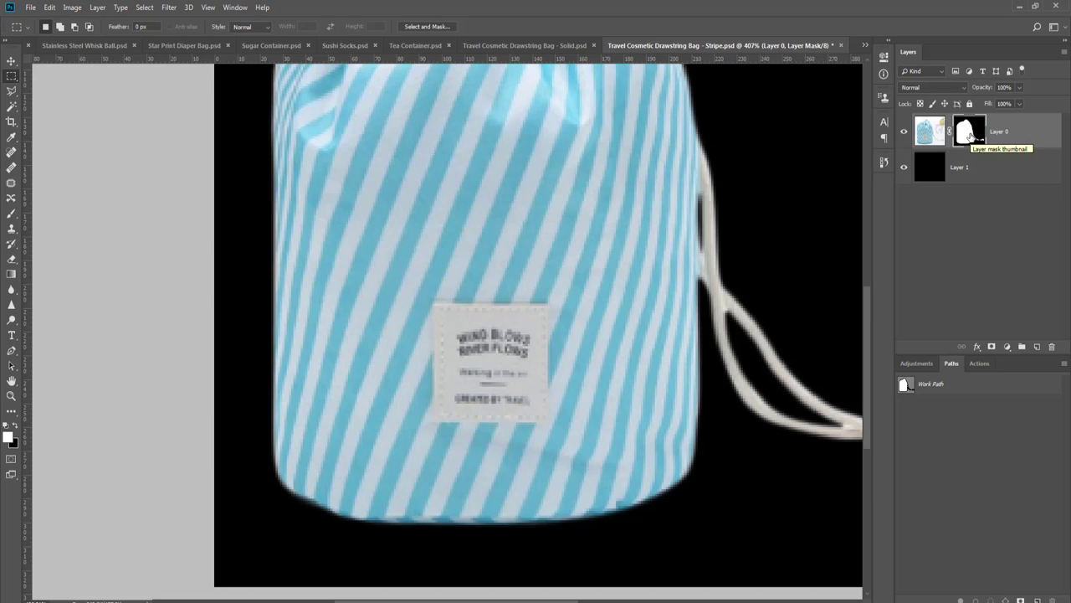
{"action": "key", "text": "b"}
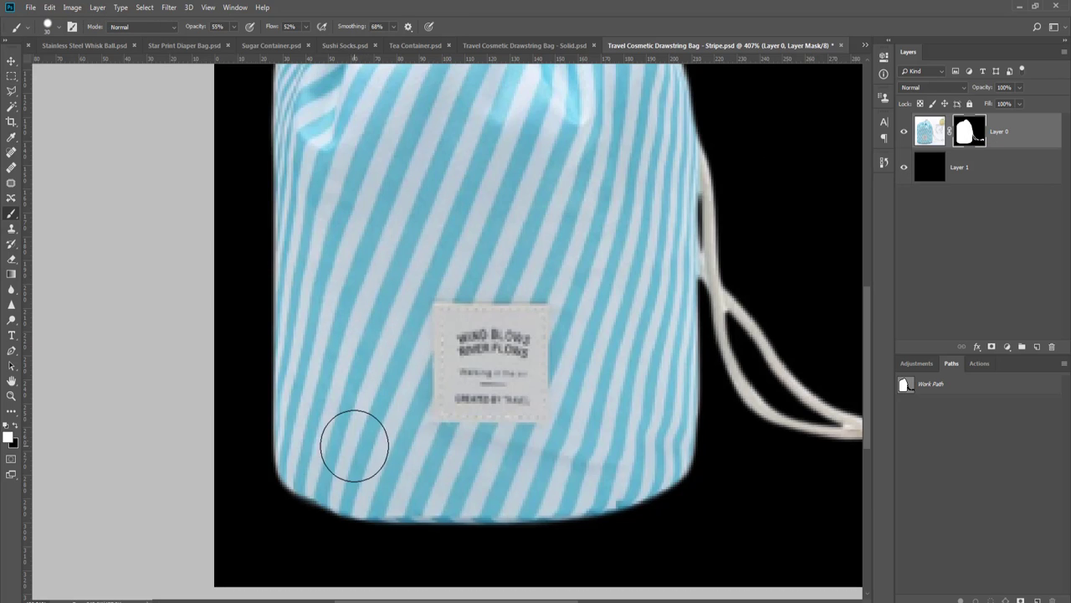
{"action": "left_click", "coordinate": [322, 484]}
{"action": "left_click", "coordinate": [315, 508]}
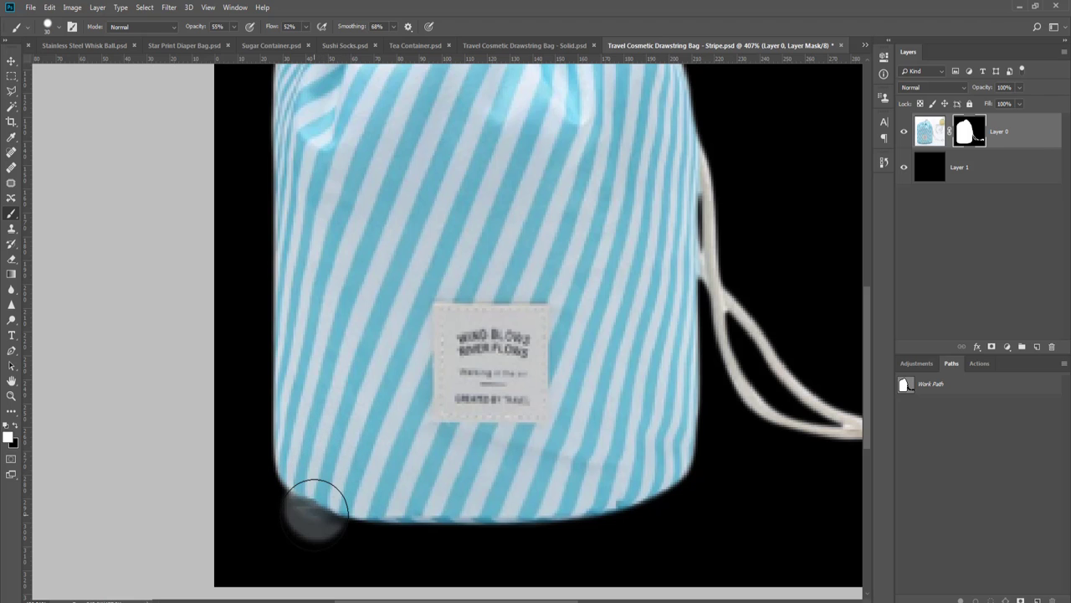
{"action": "key", "text": "ctrl+z"}
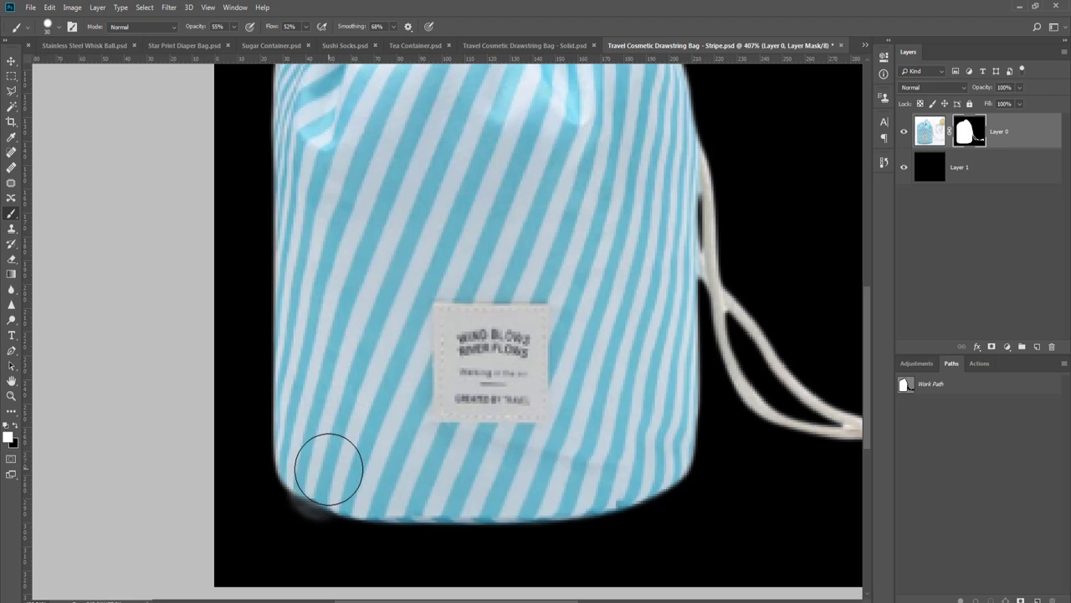
- Mask out the faint smudge outside the bag's lower-left corner with a black 20 px brush at 90% opacity and 92% flow
{"action": "scroll", "coordinate": [327, 466], "scroll_direction": "up", "scroll_amount": 2}
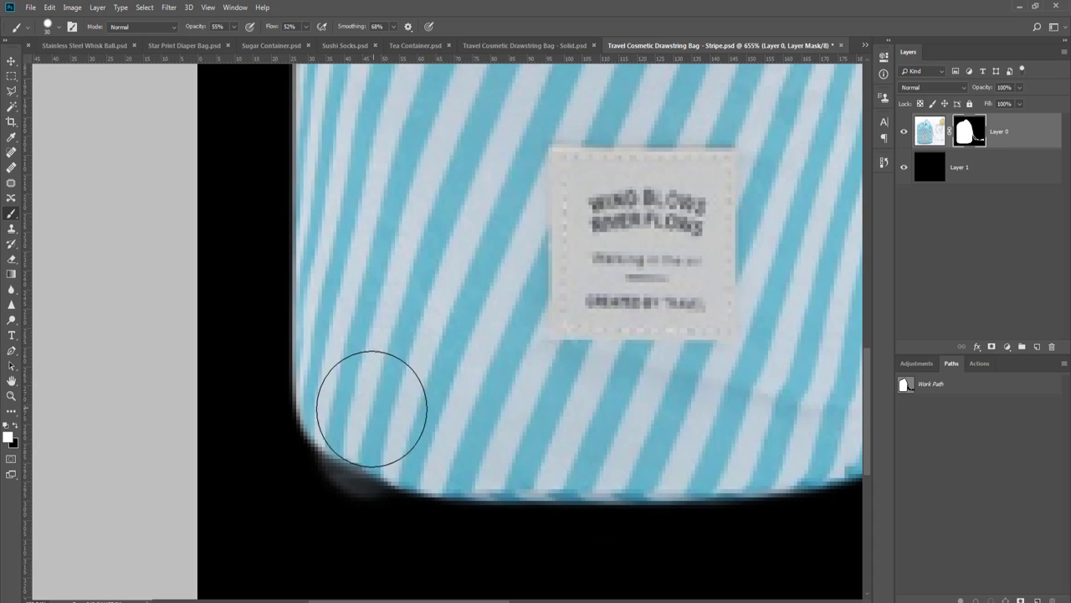
{"action": "key", "text": "bracketleft"}
{"action": "key", "text": "bracketleft"}
{"action": "right_click", "coordinate": [429, 331]}
{"action": "left_click", "coordinate": [652, 4]}
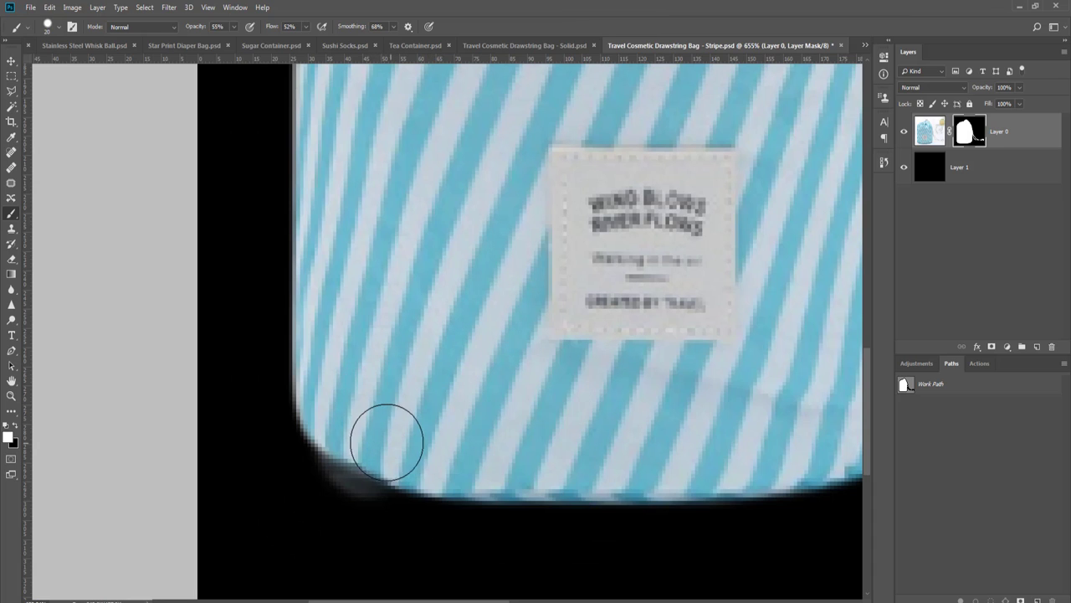
{"action": "left_click", "coordinate": [235, 28]}
{"action": "left_click", "coordinate": [252, 41]}
{"action": "left_click", "coordinate": [307, 27]}
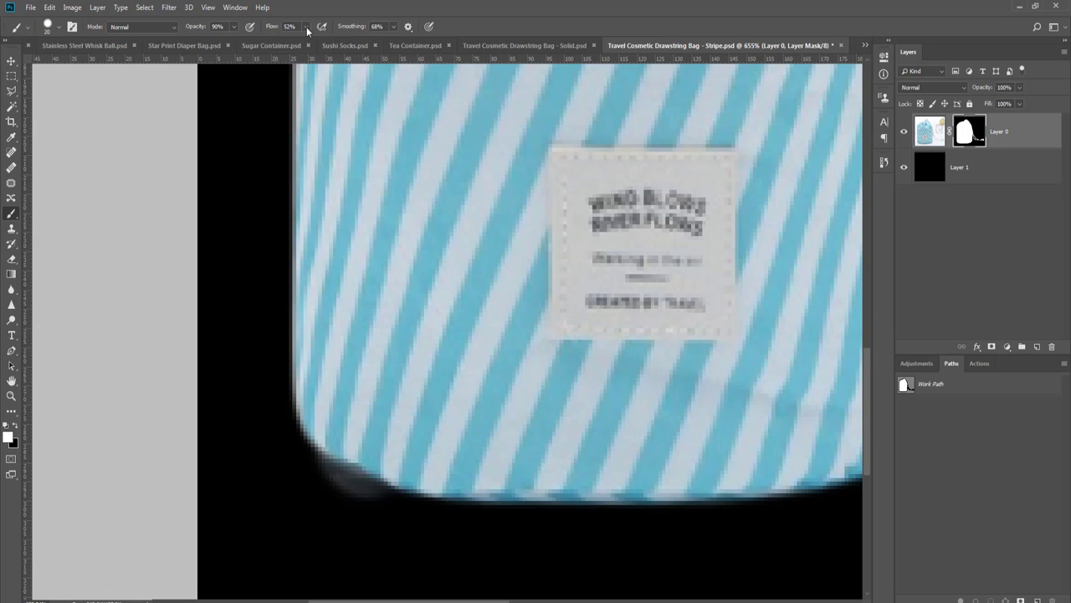
{"action": "left_click", "coordinate": [326, 41]}
{"action": "left_click", "coordinate": [403, 2]}
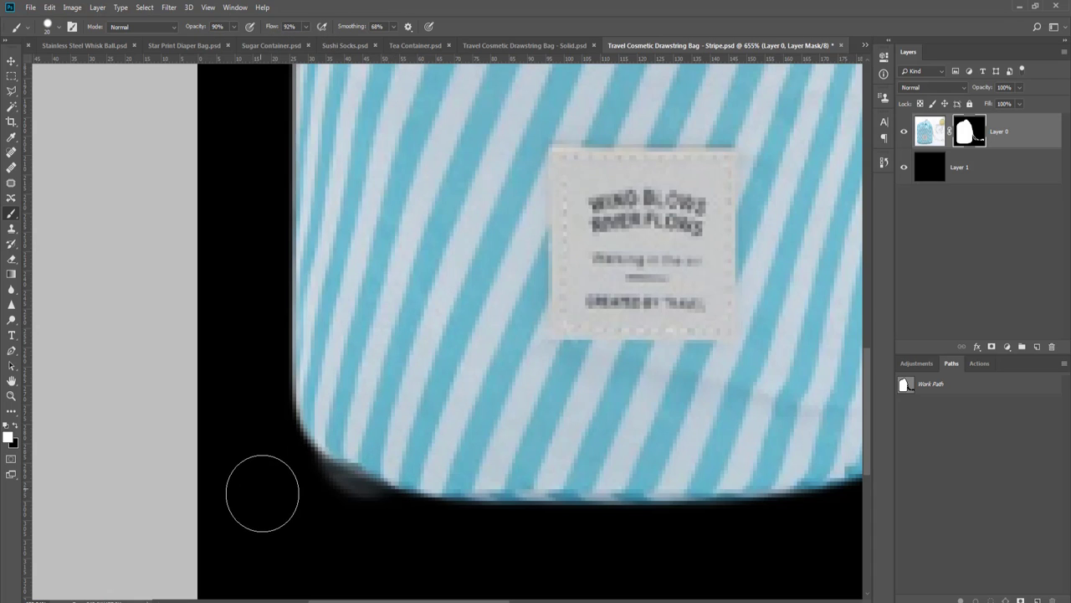
{"action": "key", "text": "x"}
{"action": "left_click_drag", "start_coordinate": [314, 500], "coordinate": [359, 521]}
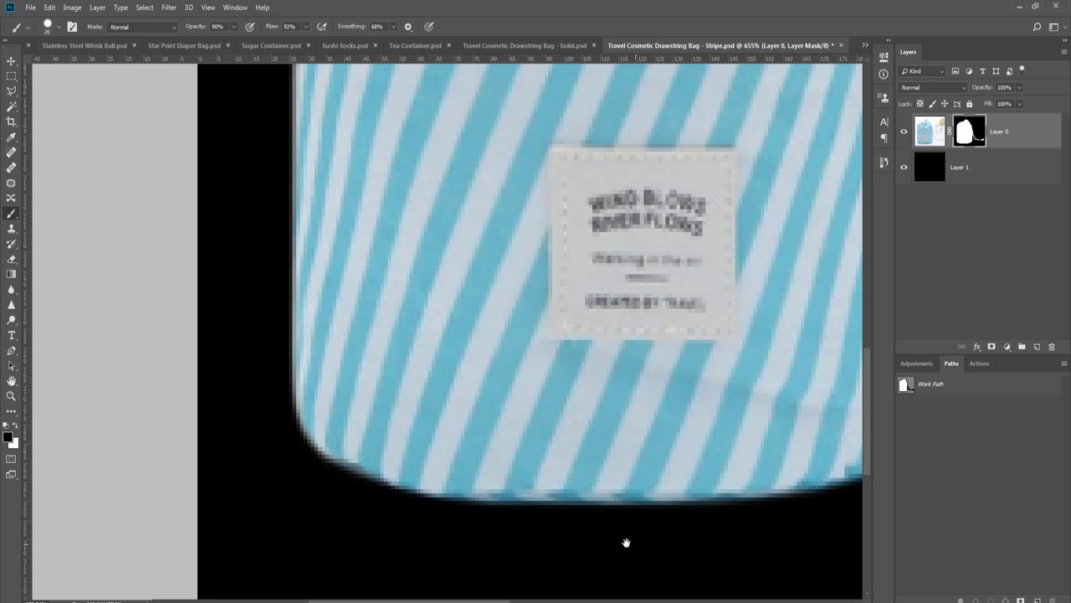
- Mask out the narrow gap between the bag's right side and the hanging cord with a 1 px black brush
{"action": "left_click_drag", "start_coordinate": [627, 543], "coordinate": [400, 526]}
{"action": "scroll", "coordinate": [656, 515], "scroll_direction": "down", "scroll_amount": 3}
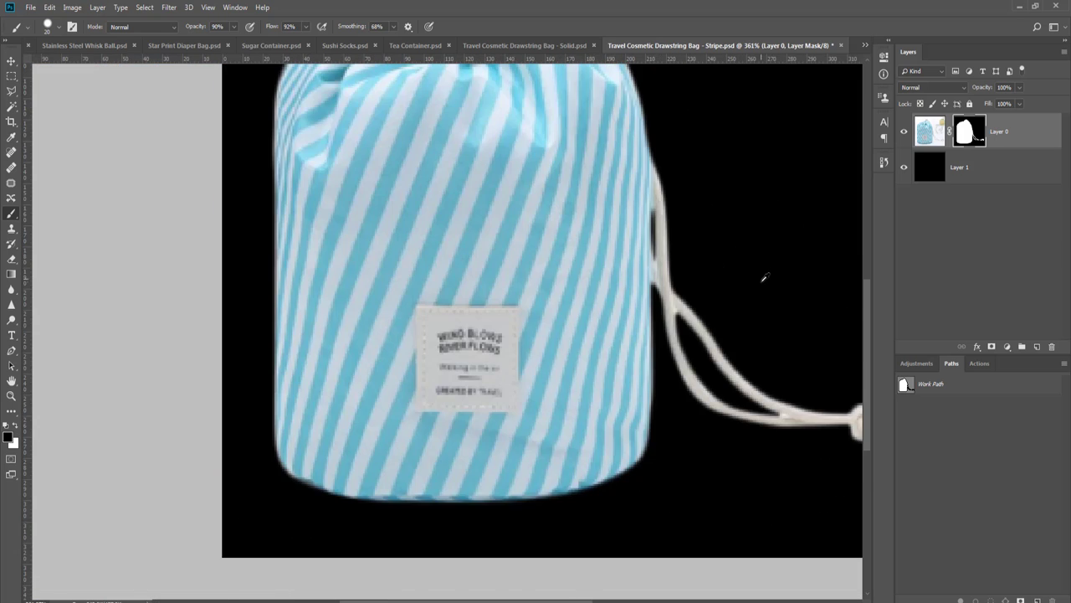
{"action": "scroll", "coordinate": [764, 277], "scroll_direction": "up", "scroll_amount": 4}
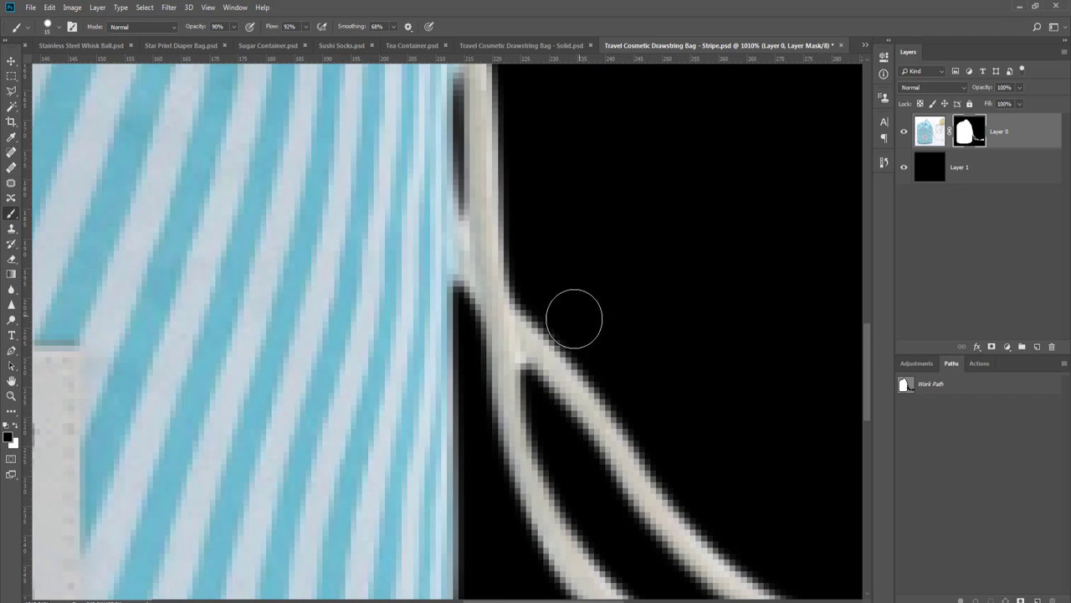
{"action": "key", "text": "bracketleft"}
{"action": "key", "text": "bracketleft"}
{"action": "key", "text": "bracketleft"}
{"action": "key", "text": "bracketright"}
{"action": "key", "text": "bracketright"}
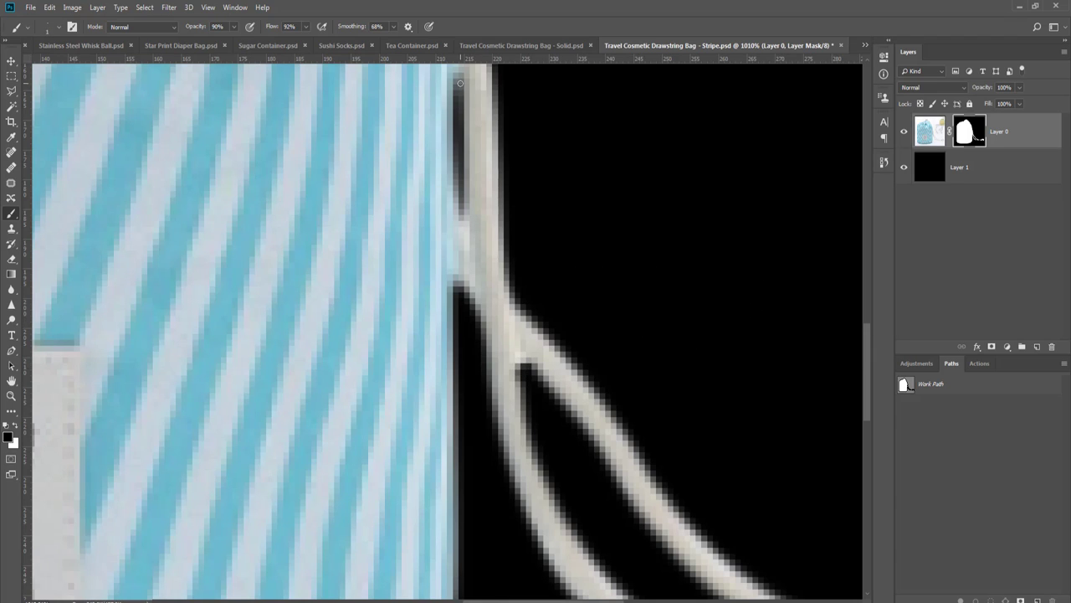
{"action": "left_click_drag", "start_coordinate": [466, 245], "coordinate": [467, 229]}
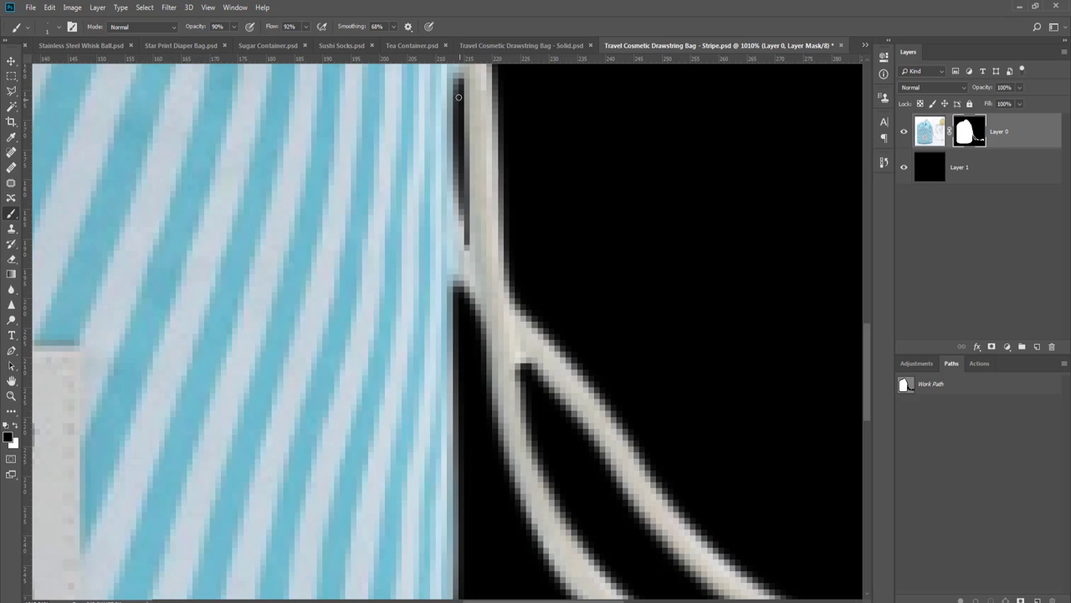
{"action": "left_click_drag", "start_coordinate": [458, 97], "coordinate": [457, 176]}
{"action": "left_click_drag", "start_coordinate": [458, 92], "coordinate": [462, 242]}
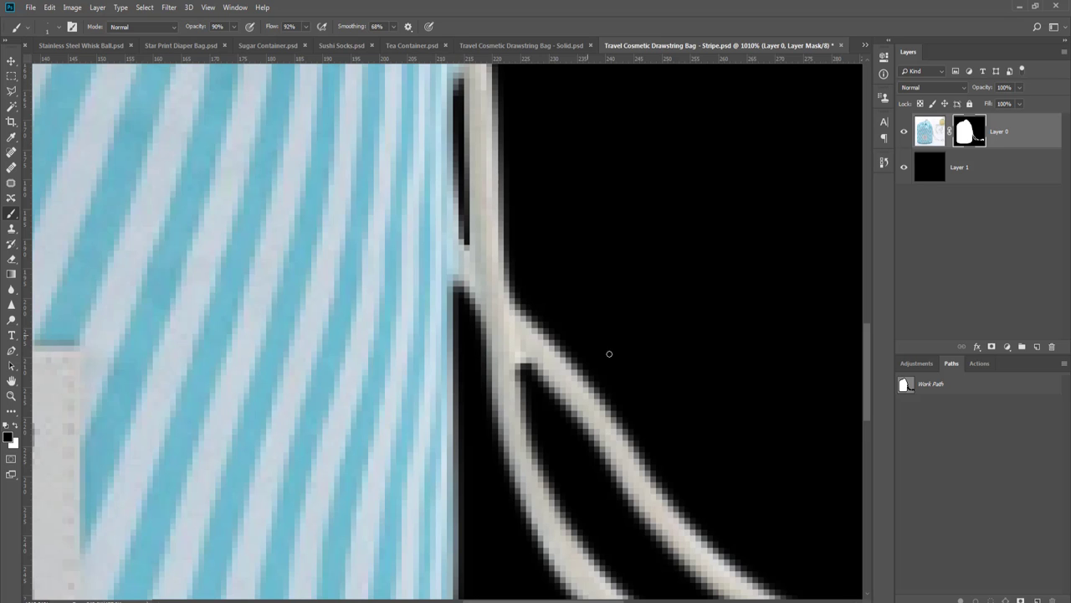
- Extend the masked opening between the two cord strands into its pointed end where the strands meet
{"action": "scroll", "coordinate": [655, 397], "scroll_direction": "down", "scroll_amount": 5}
{"action": "left_click_drag", "start_coordinate": [736, 448], "coordinate": [563, 374]}
{"action": "scroll", "coordinate": [562, 439], "scroll_direction": "up", "scroll_amount": 5}
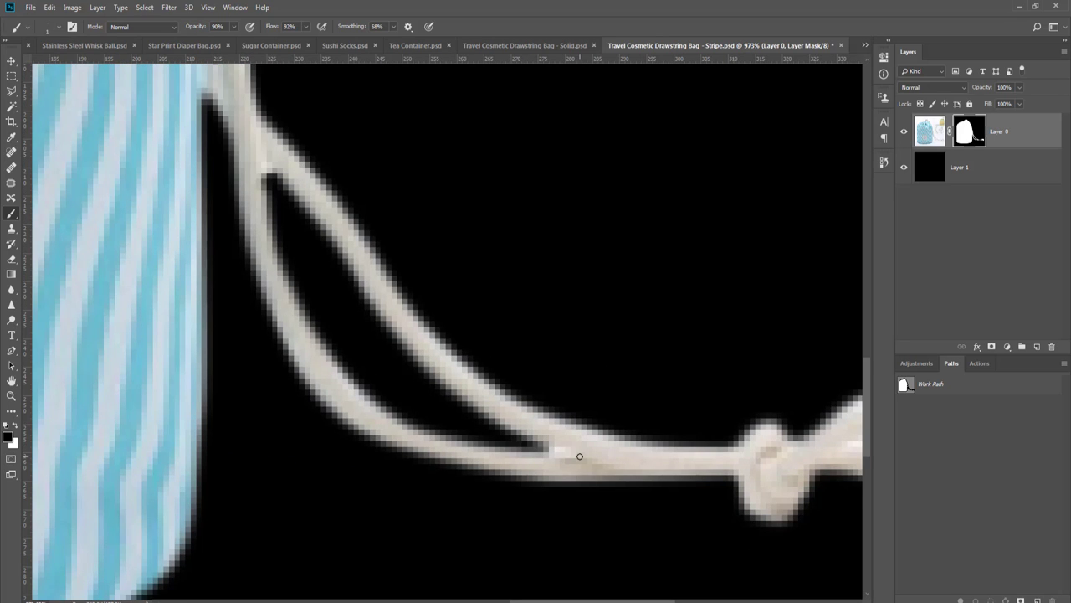
{"action": "mouse_move", "coordinate": [576, 456]}
{"action": "left_mouse_down"}
{"action": "mouse_move", "coordinate": [526, 450]}
{"action": "mouse_move", "coordinate": [569, 452]}
{"action": "left_mouse_up"}
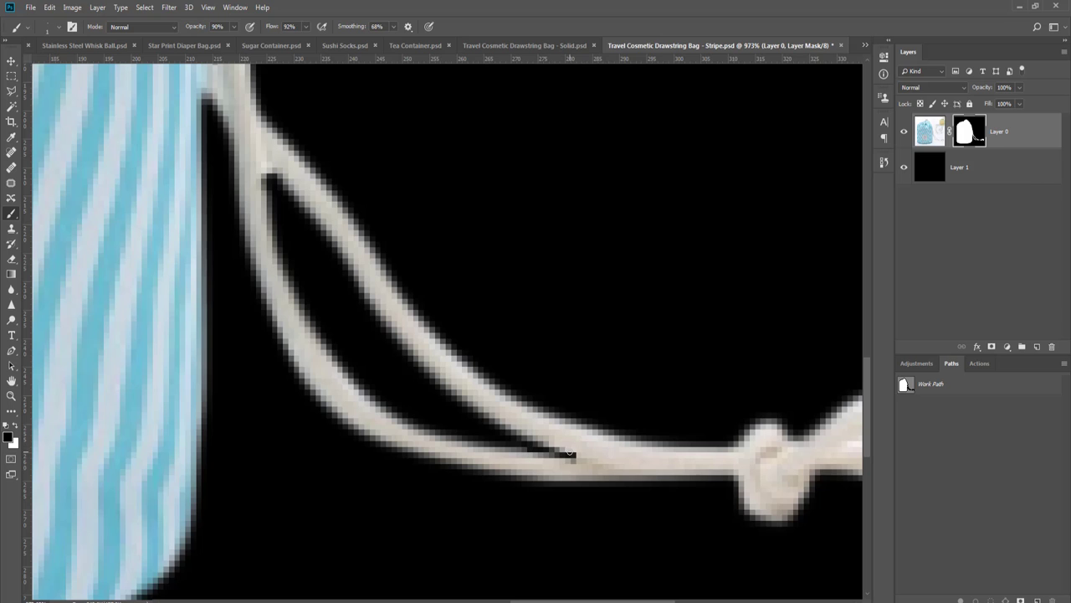
- Mask out the small opening inside the cord's looped end, and compare the bag with its mask off and on
{"action": "scroll", "coordinate": [726, 449], "scroll_direction": "down", "scroll_amount": 3}
{"action": "scroll", "coordinate": [544, 422], "scroll_direction": "up", "scroll_amount": 5}
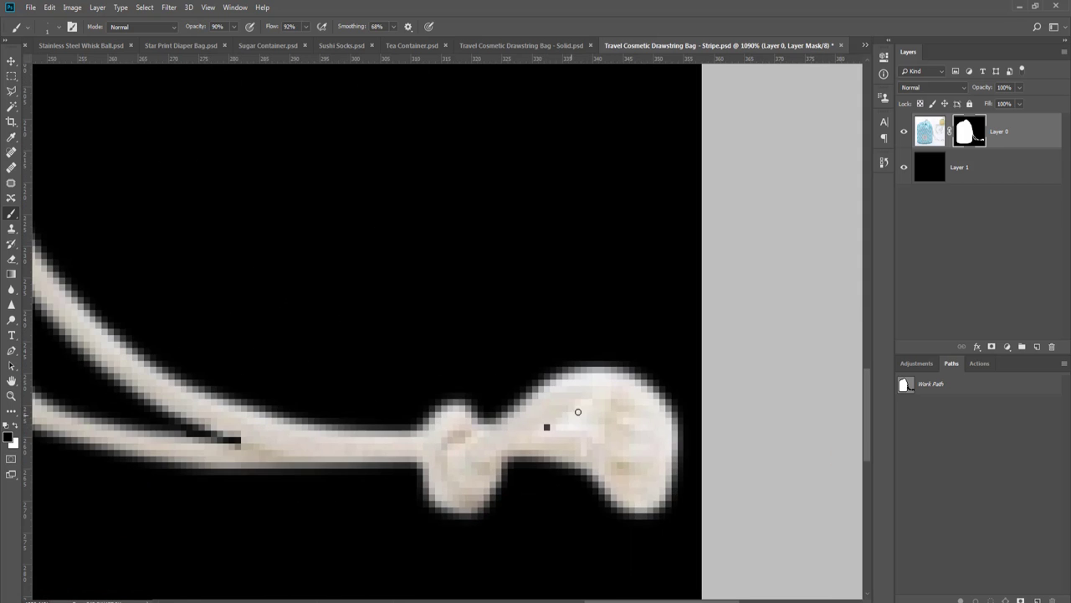
{"action": "mouse_move", "coordinate": [579, 412]}
{"action": "left_mouse_down"}
{"action": "mouse_move", "coordinate": [584, 422]}
{"action": "mouse_move", "coordinate": [570, 422]}
{"action": "left_mouse_up"}
{"action": "key", "text": "ctrl+0"}
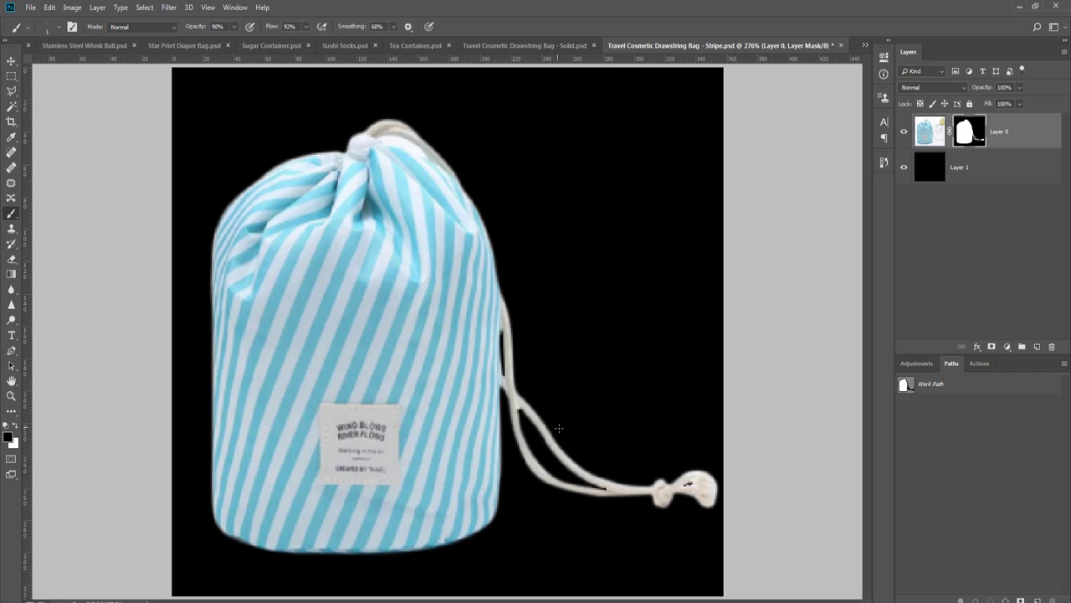
{"action": "key", "text": "v"}
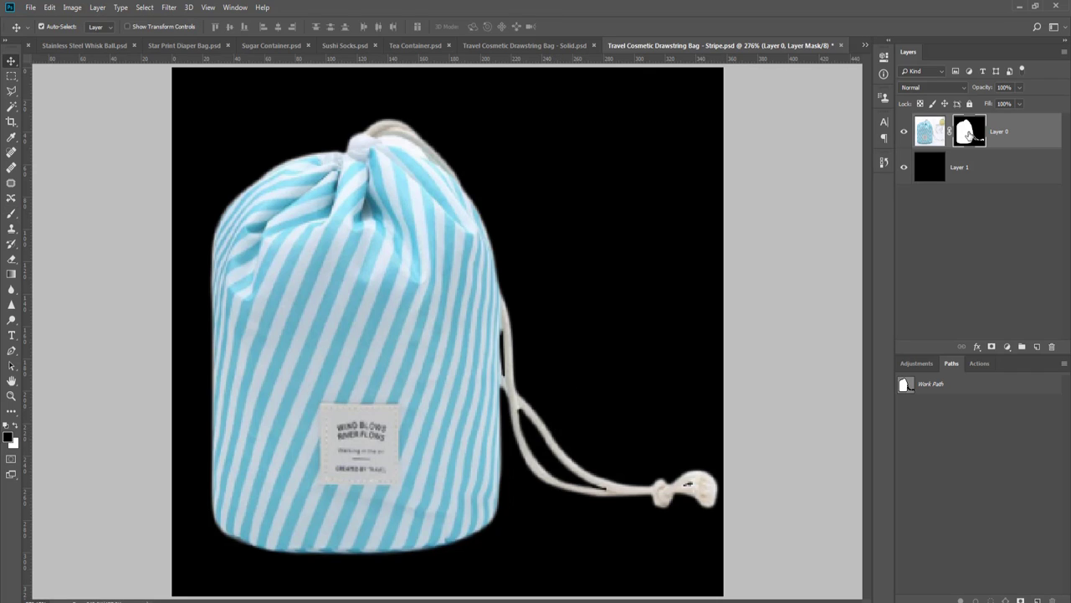
{"action": "left_click", "coordinate": [968, 133], "text": "shift"}
{"action": "left_click", "coordinate": [969, 133], "text": "shift"}
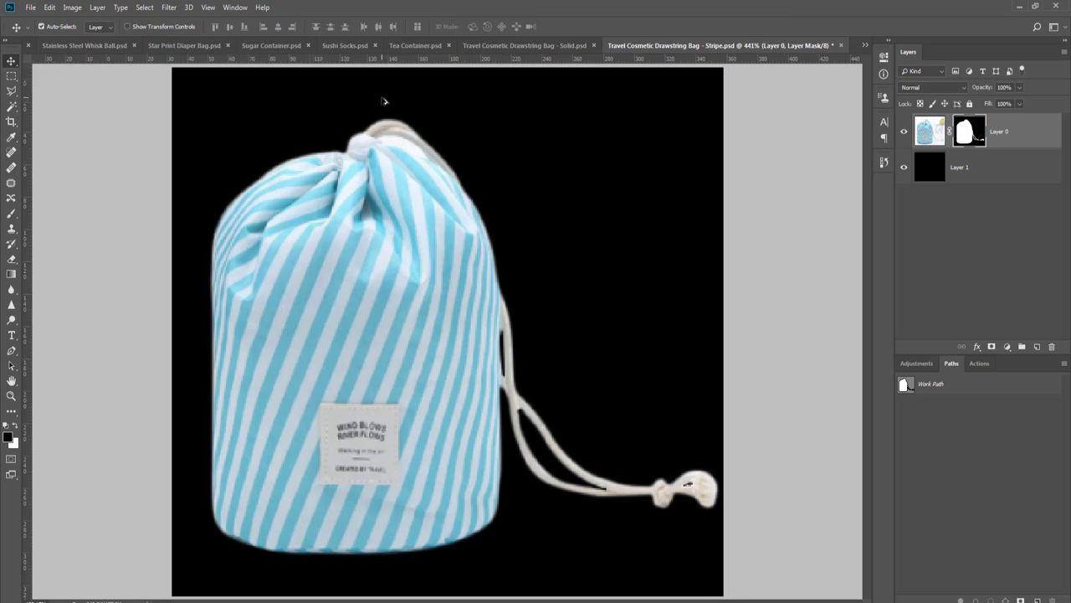
- Mask the upper edge of the gap beneath the cord at the bag's top with a 2 px black brush at 100% flow
{"action": "scroll", "coordinate": [382, 101], "scroll_direction": "up", "scroll_amount": 5}
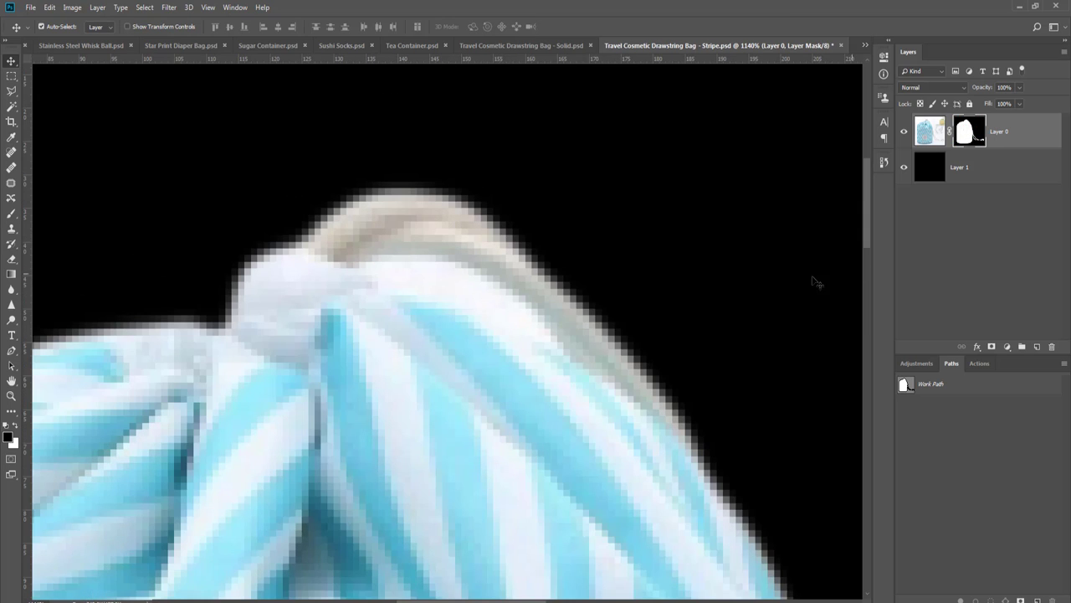
{"action": "key", "text": "b"}
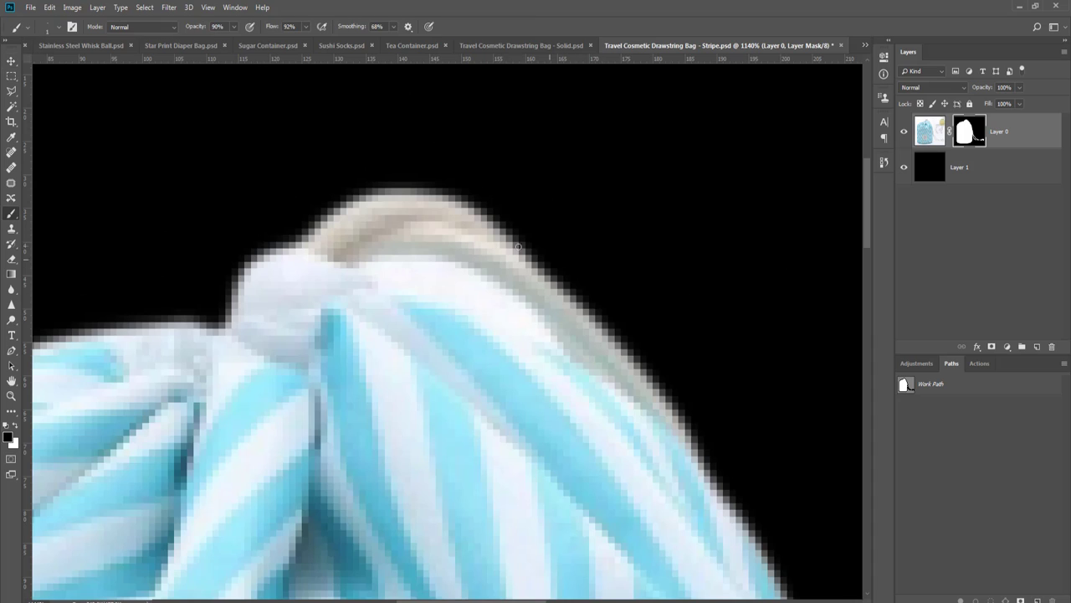
{"action": "left_click", "coordinate": [377, 268]}
{"action": "key", "text": "bracketright"}
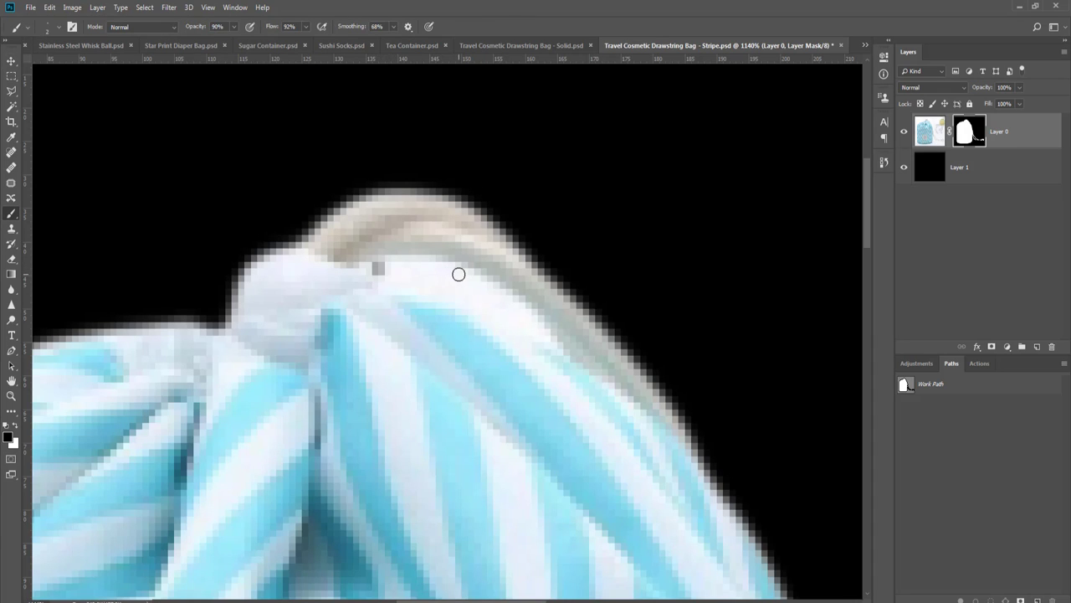
{"action": "left_click", "coordinate": [306, 26]}
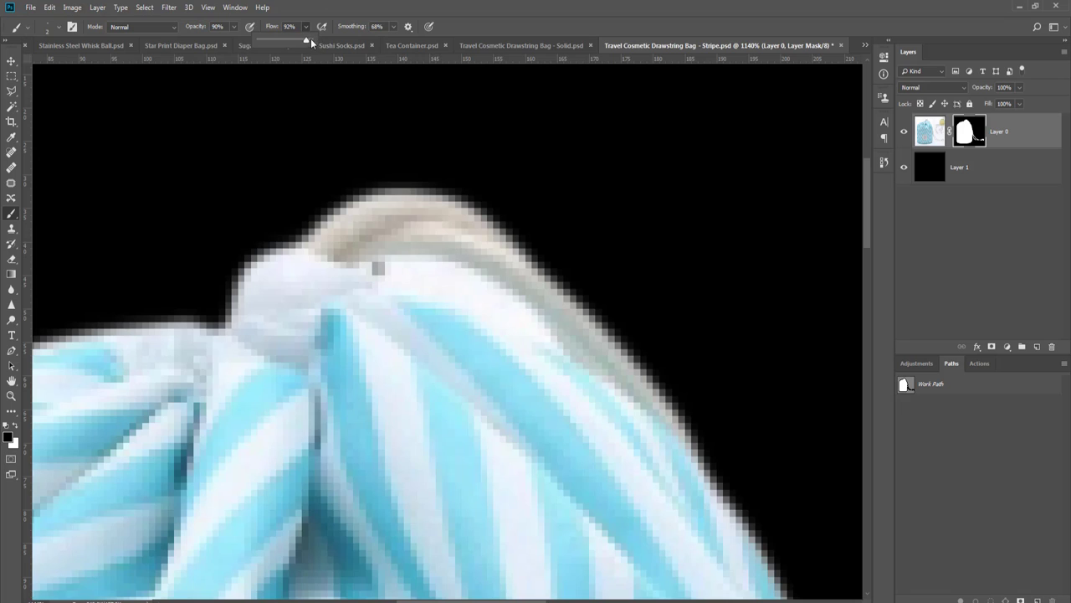
{"action": "left_click_drag", "start_coordinate": [312, 40], "coordinate": [325, 41]}
{"action": "left_click", "coordinate": [464, 275]}
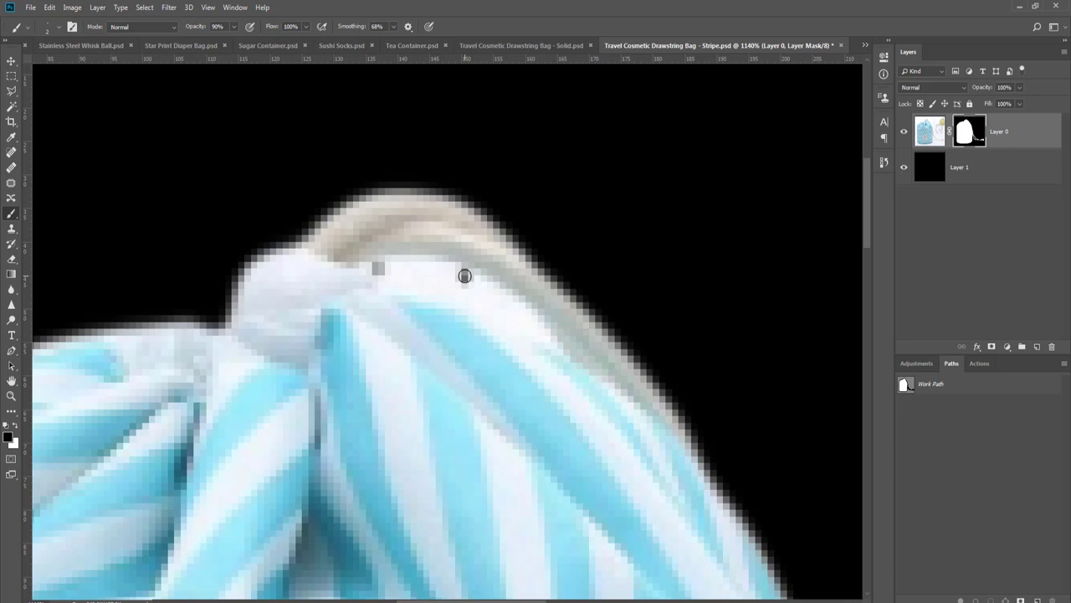
{"action": "left_click", "coordinate": [549, 343], "text": "shift"}
{"action": "left_click", "coordinate": [463, 274], "text": "shift"}
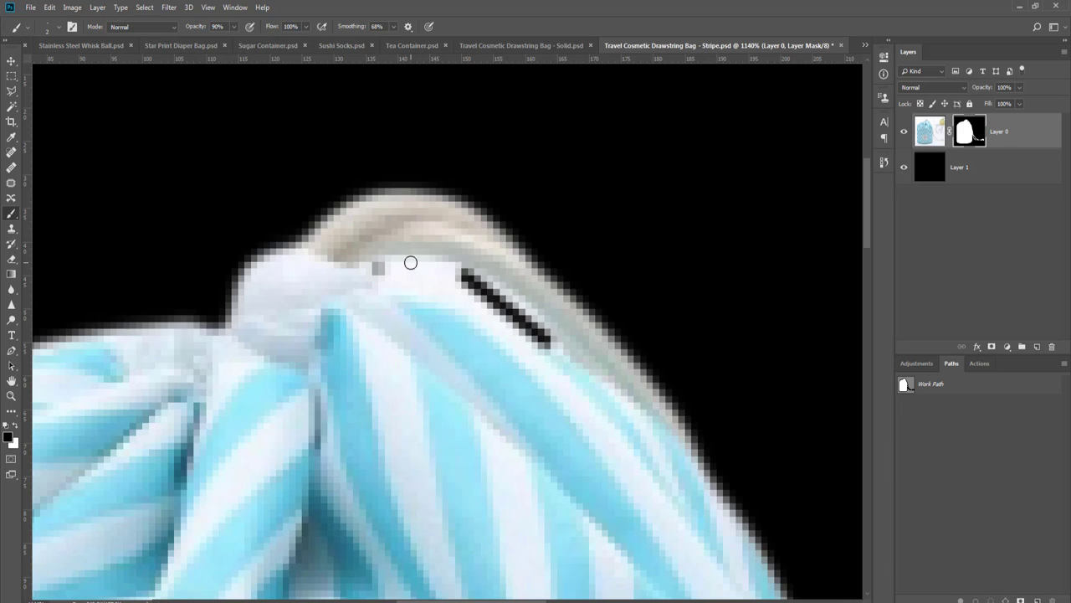
{"action": "left_click", "coordinate": [410, 263], "text": "shift"}
{"action": "left_click", "coordinate": [376, 268], "text": "shift"}
- Mask the gap's lower edge along the striped fabric and paint the area between both edges black
{"action": "left_click", "coordinate": [444, 289], "text": "shift"}
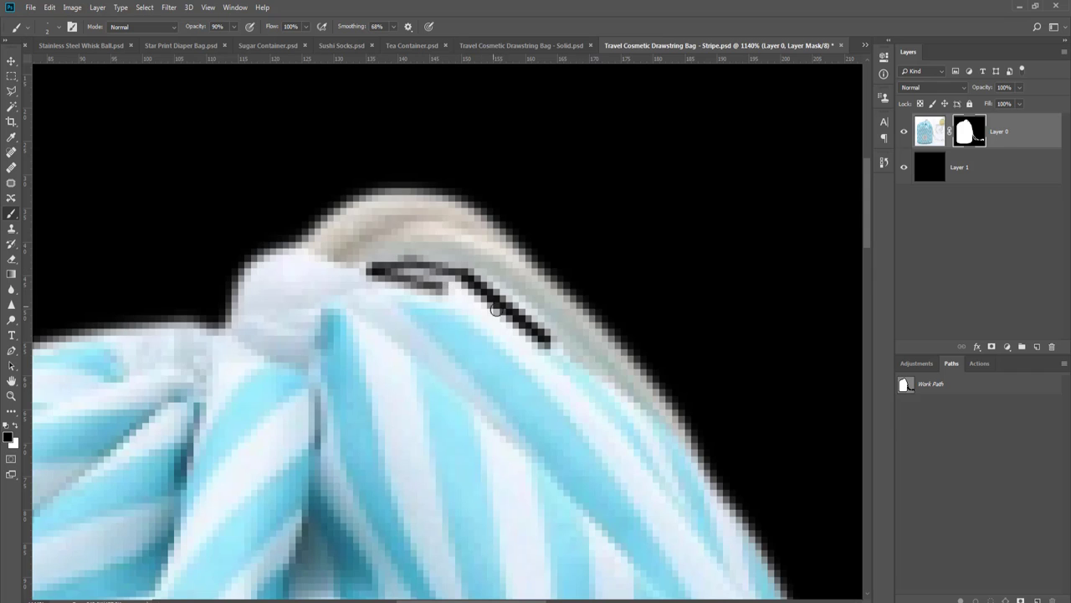
{"action": "left_click", "coordinate": [521, 328], "text": "shift"}
{"action": "left_click", "coordinate": [540, 343], "text": "shift"}
{"action": "left_click", "coordinate": [476, 294], "text": "shift"}
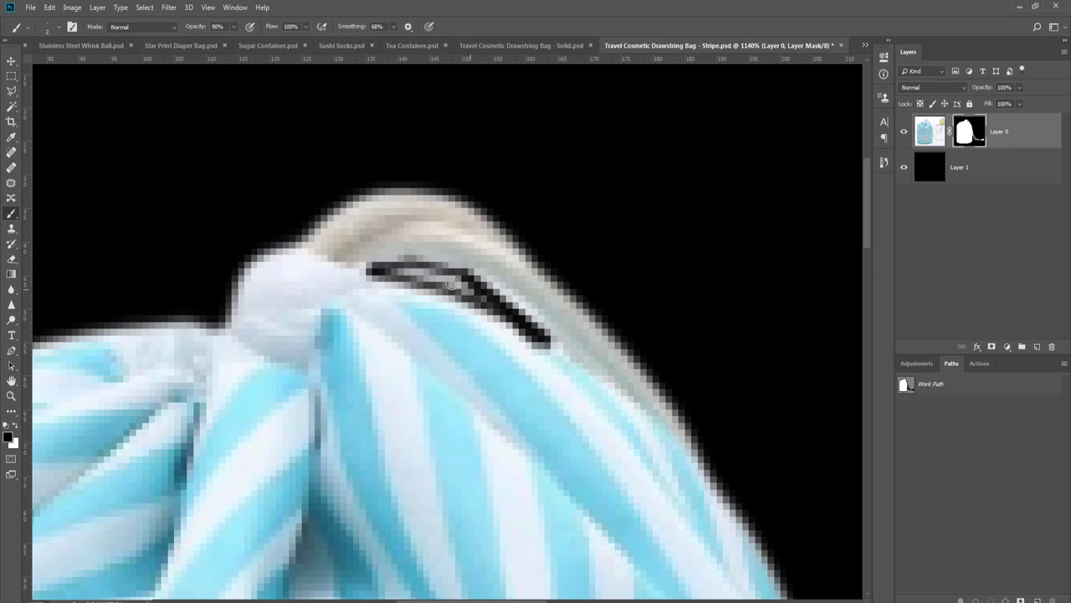
{"action": "left_click", "coordinate": [405, 268], "text": "shift"}
{"action": "left_click", "coordinate": [455, 276], "text": "shift"}
{"action": "left_click", "coordinate": [391, 269], "text": "shift"}
{"action": "mouse_move", "coordinate": [390, 269]}
{"action": "left_mouse_down"}
{"action": "mouse_move", "coordinate": [478, 297]}
{"action": "mouse_move", "coordinate": [461, 284]}
{"action": "mouse_move", "coordinate": [408, 272]}
{"action": "mouse_move", "coordinate": [508, 307]}
{"action": "mouse_move", "coordinate": [531, 328]}
{"action": "left_mouse_up"}
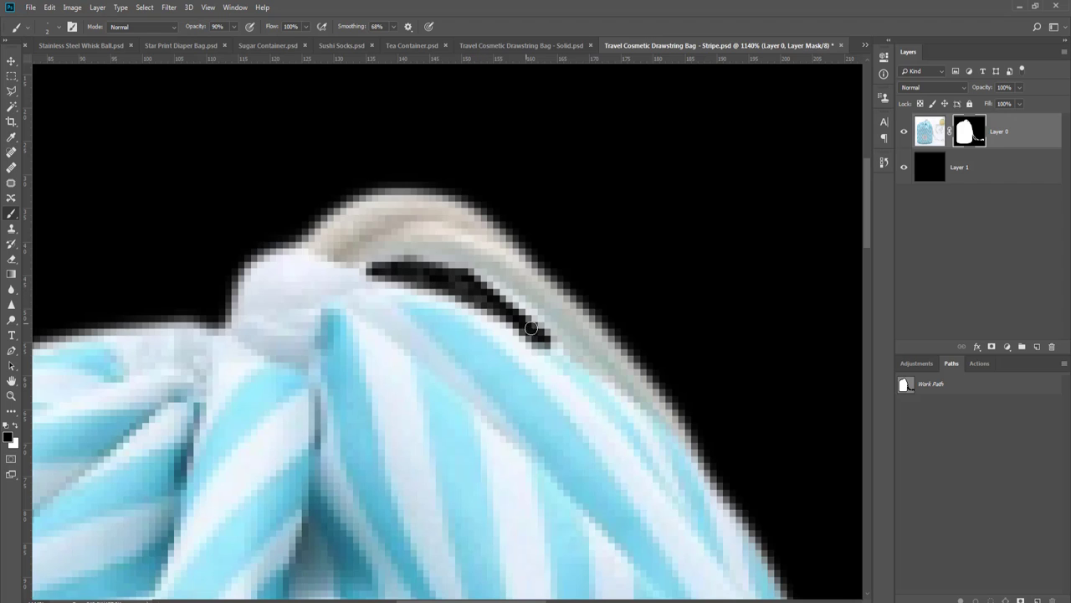
- Trim the upper edge of the masked gap along the underside of the cord at the bag's top with black
{"action": "key", "text": "ctrl+0"}
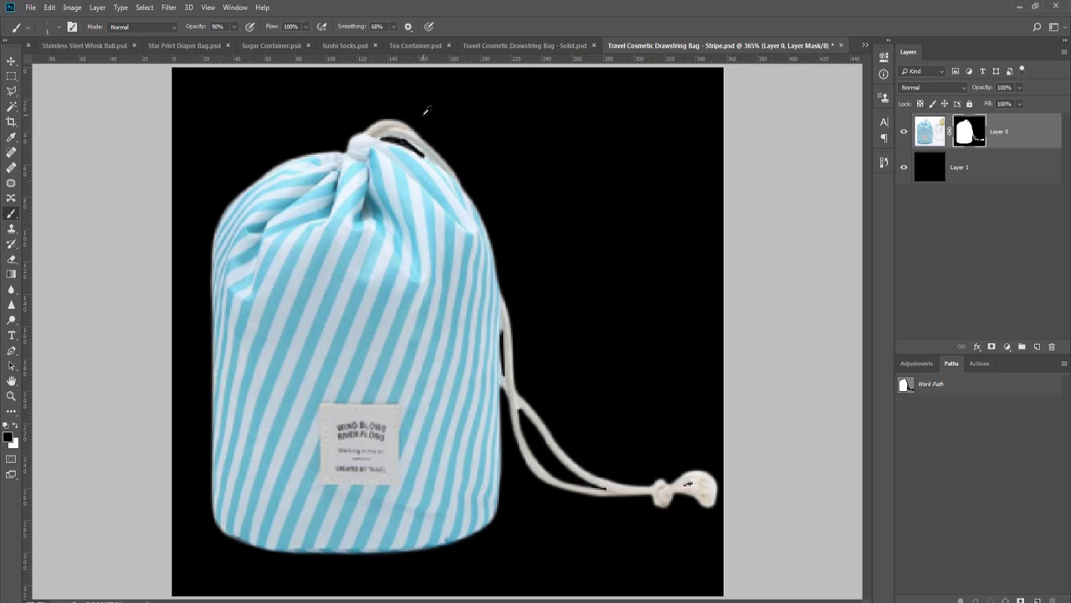
{"action": "scroll", "coordinate": [425, 112], "scroll_direction": "up", "scroll_amount": 4}
{"action": "scroll", "coordinate": [352, 242], "scroll_direction": "up", "scroll_amount": 1}
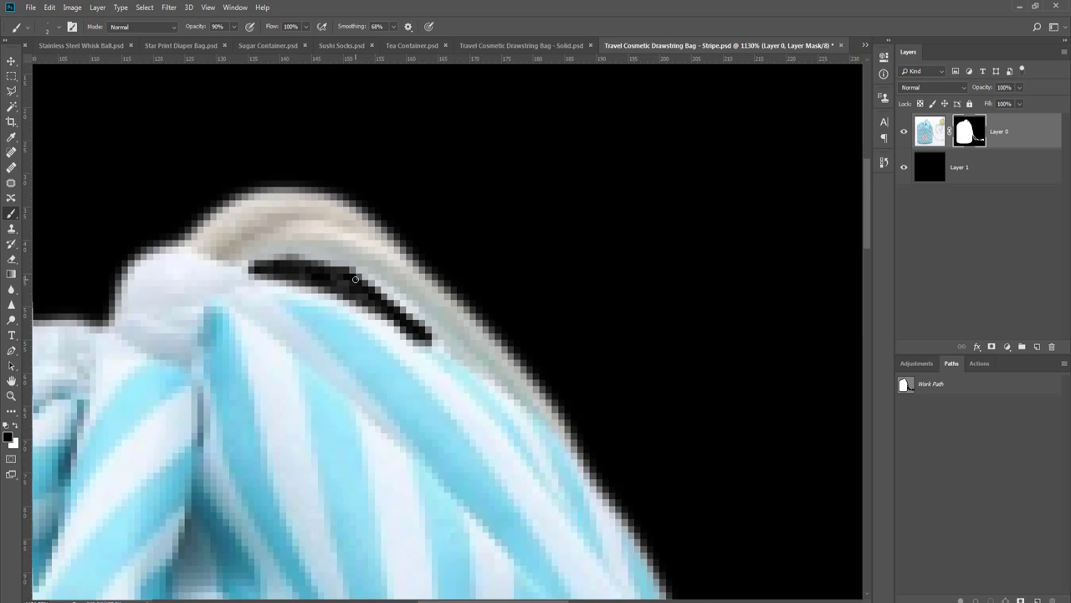
{"action": "mouse_move", "coordinate": [355, 279]}
{"action": "left_mouse_down"}
{"action": "mouse_move", "coordinate": [400, 303]}
{"action": "mouse_move", "coordinate": [427, 339]}
{"action": "mouse_move", "coordinate": [348, 278]}
{"action": "left_mouse_up"}
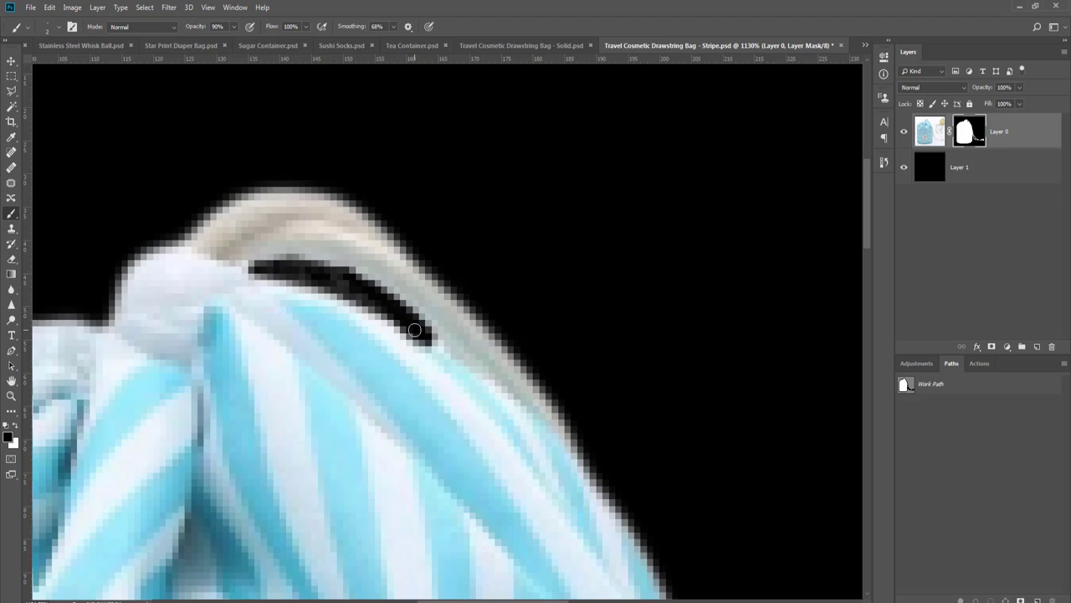
{"action": "key", "text": "ctrl+0"}
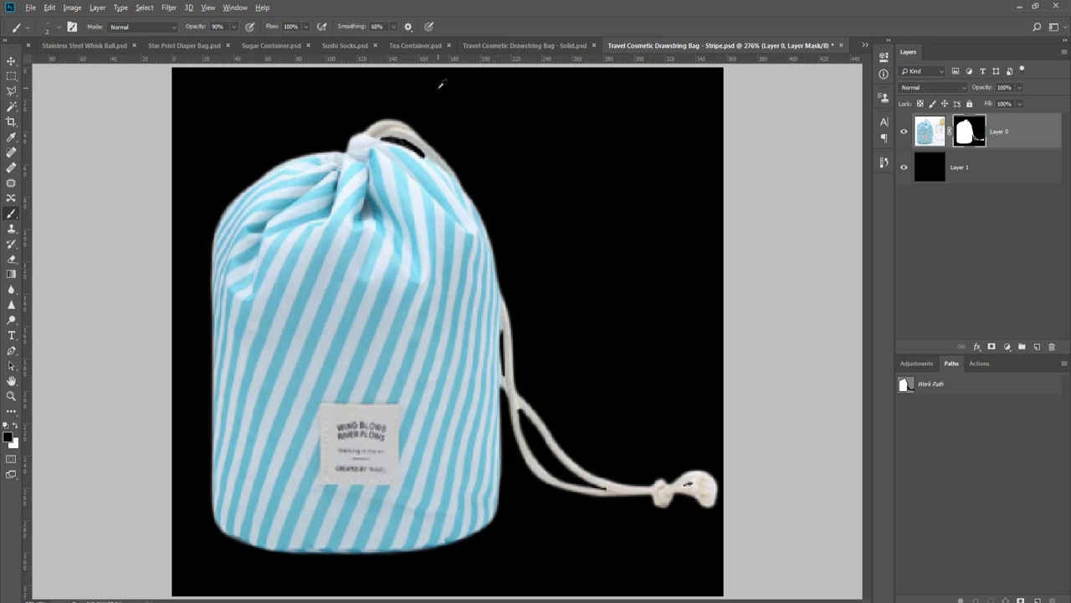
- Extend the masked gap's narrow end farther down between the cord and the striped fabric with a thin black stroke
{"action": "scroll", "coordinate": [443, 131], "scroll_direction": "up", "scroll_amount": 5}
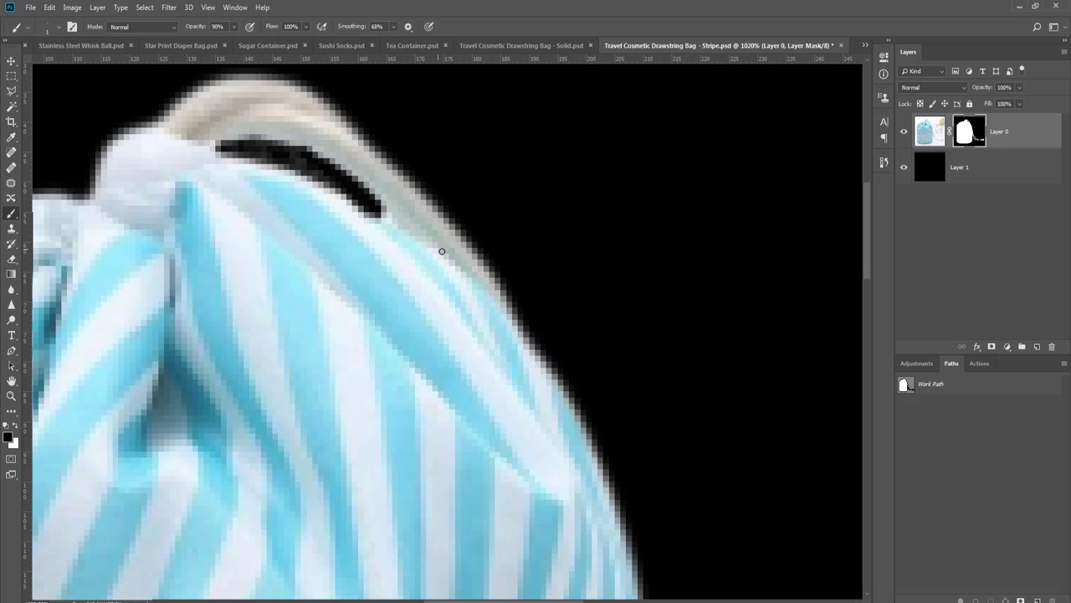
{"action": "left_click_drag", "start_coordinate": [443, 256], "coordinate": [378, 219]}
{"action": "scroll", "coordinate": [550, 220], "scroll_direction": "down", "scroll_amount": 5}
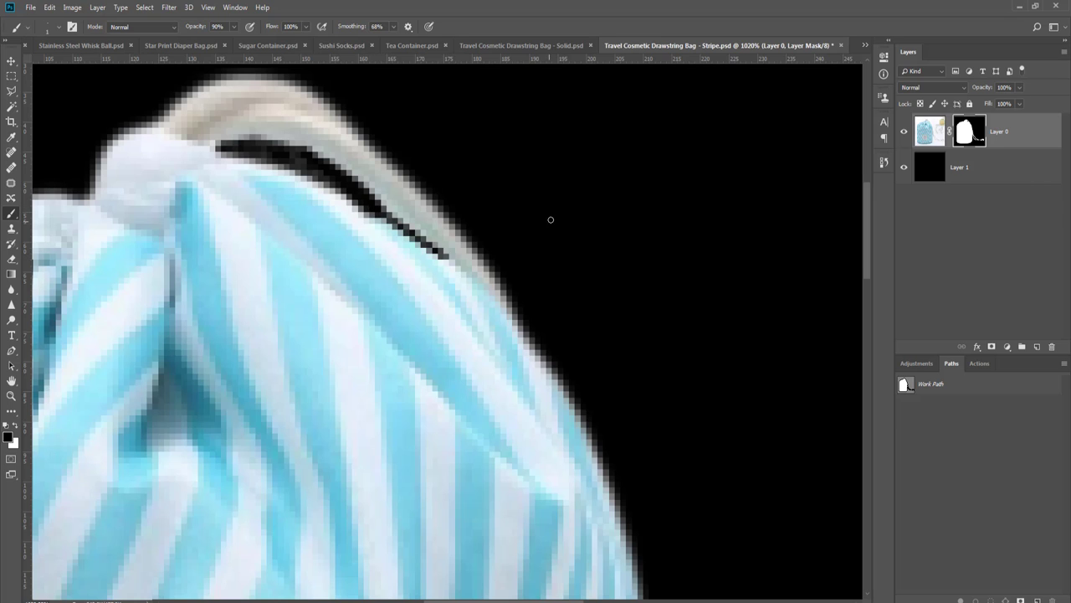
{"action": "key", "text": "v"}
{"action": "scroll", "coordinate": [548, 221], "scroll_direction": "down", "scroll_amount": 2}
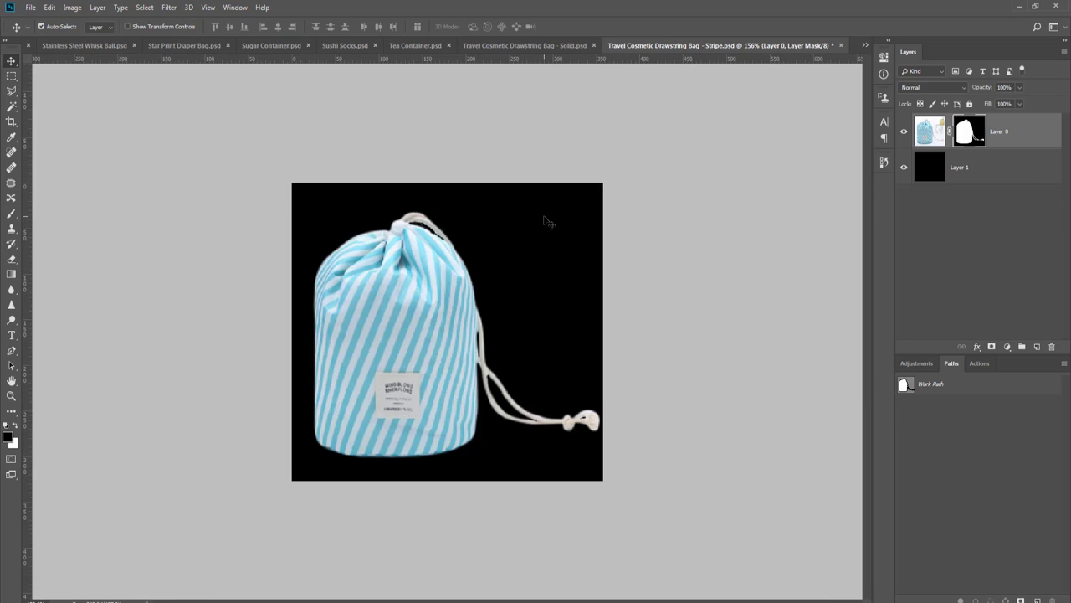
- Hide the black backing layer and crop the striped bag's image to 750 x 750 px at 300 px/in, with extra space above and below
{"action": "left_click", "coordinate": [904, 167]}
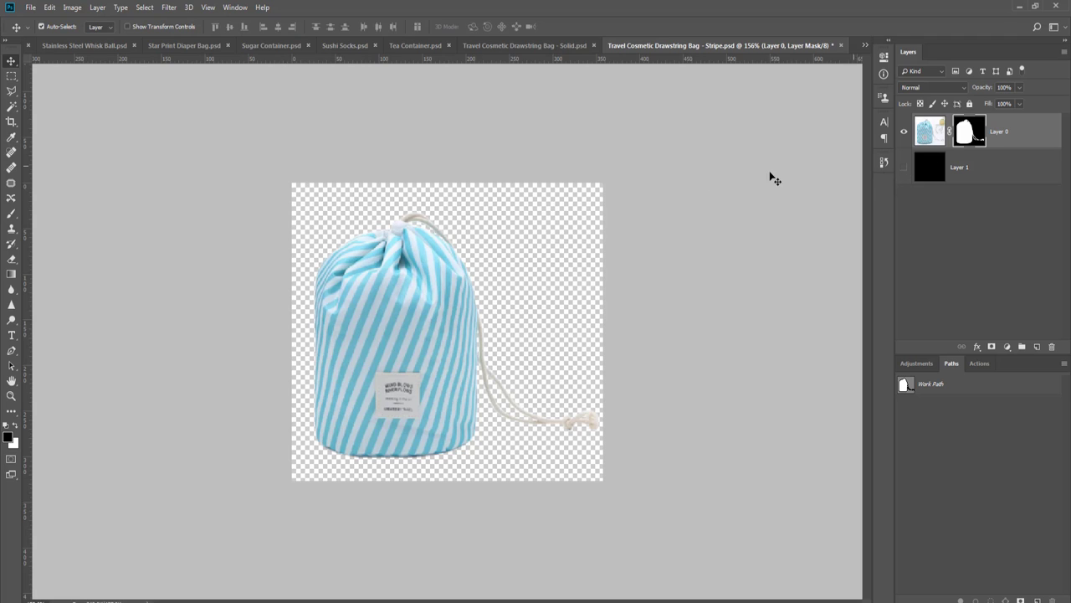
{"action": "key", "text": "c"}
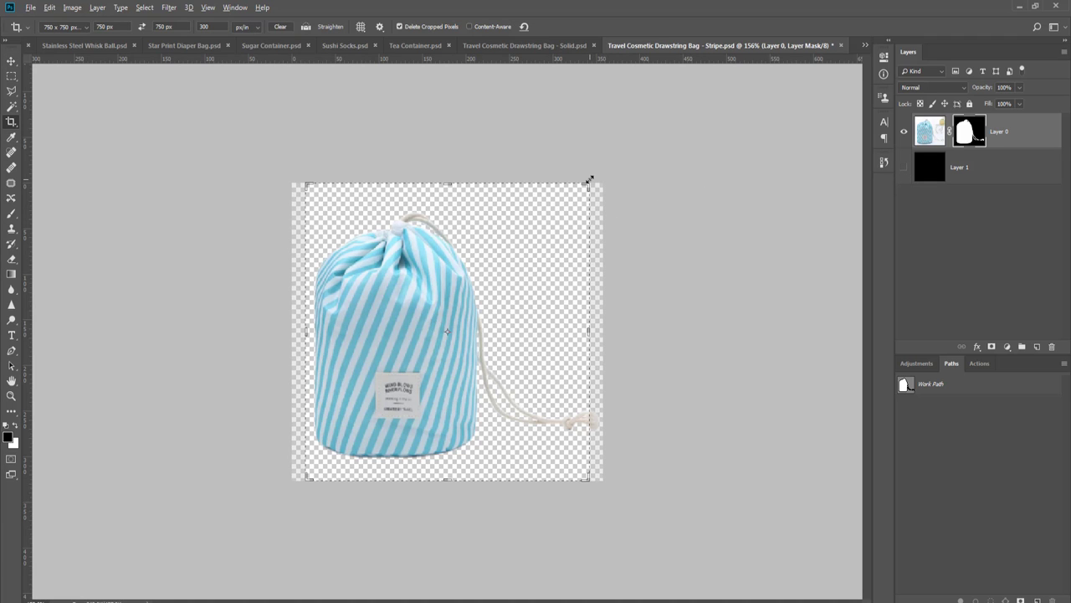
{"action": "left_click_drag", "start_coordinate": [591, 186], "coordinate": [601, 171]}
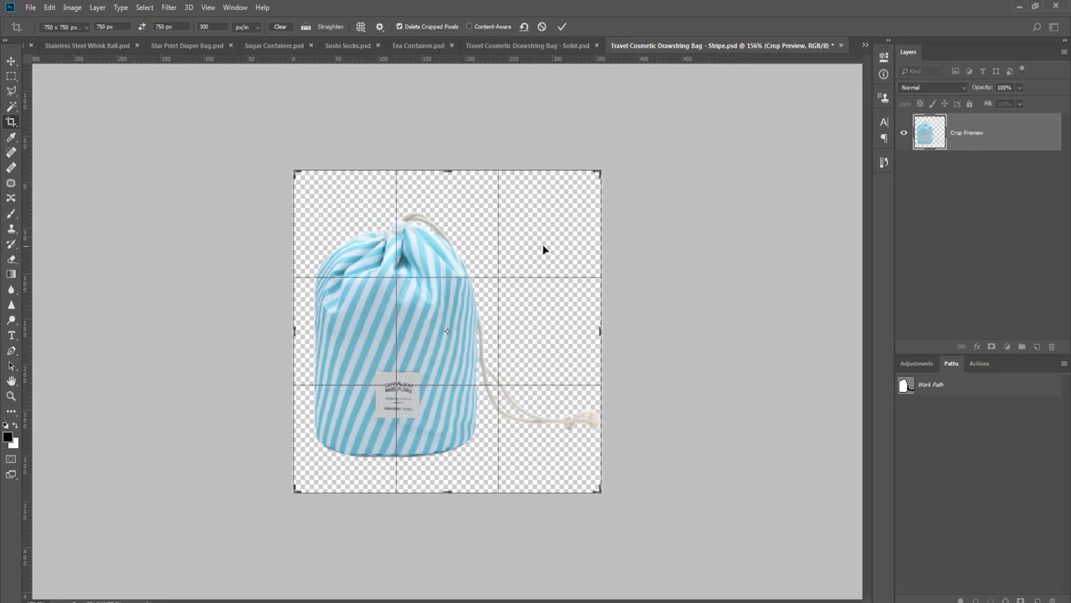
{"action": "key", "text": "Return"}
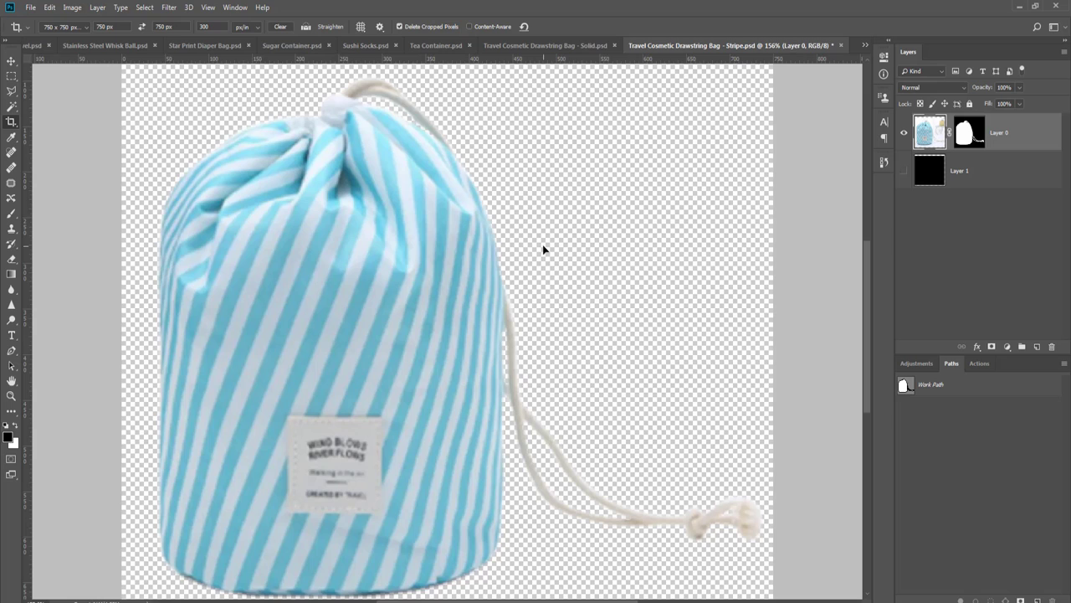
{"action": "key", "text": "ctrl+0"}
{"action": "key", "text": "v"}
{"action": "scroll", "coordinate": [544, 238], "scroll_direction": "down", "scroll_amount": 1}
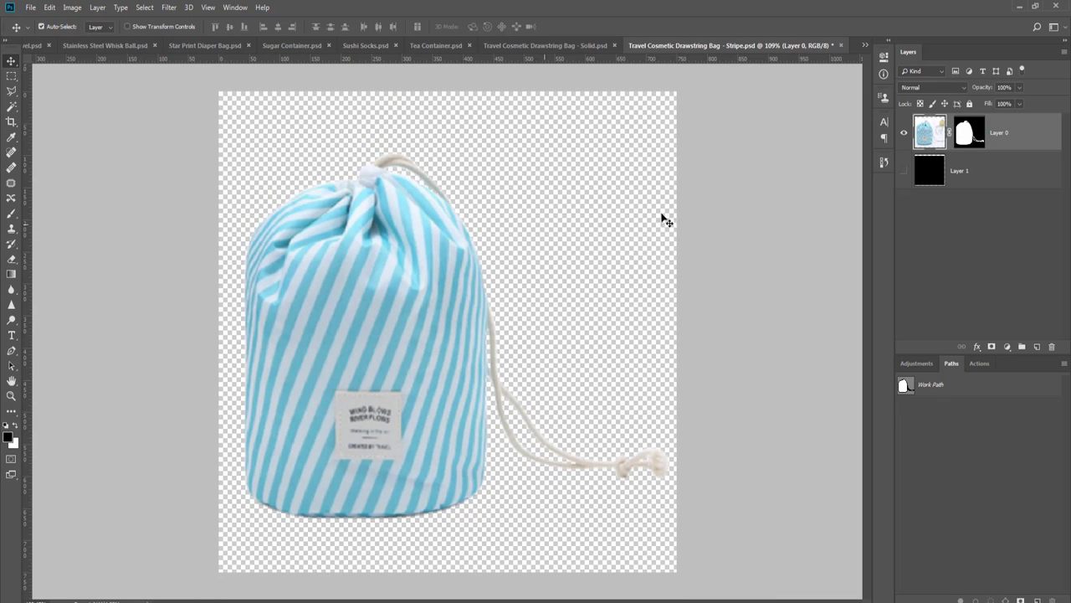
- Delete the black backing layer and add the placement guides with the recorded 750*750 grid-line action
{"action": "left_click", "coordinate": [968, 171]}
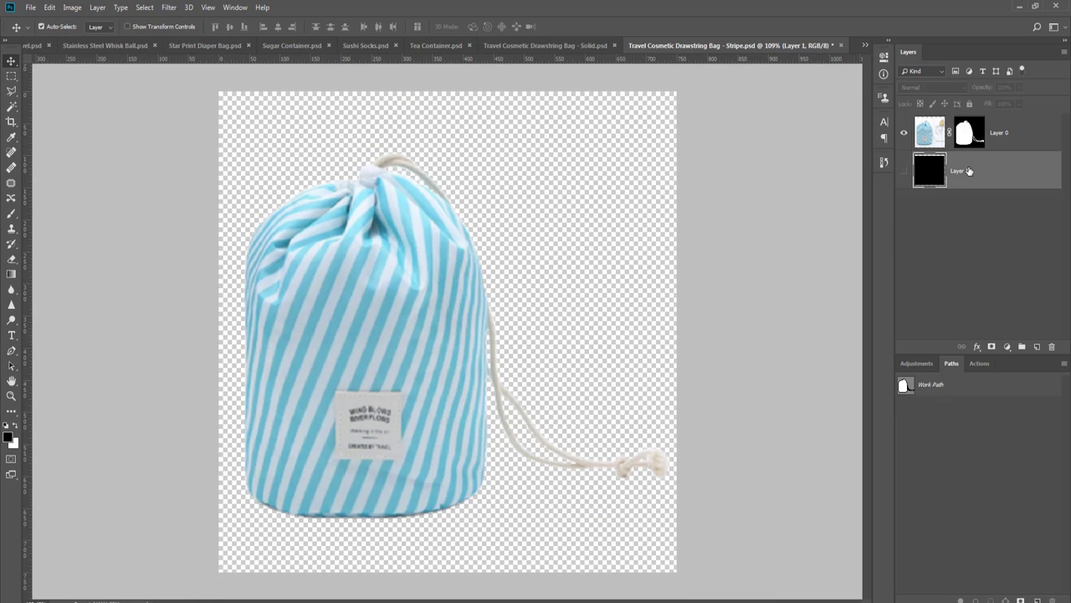
{"action": "key", "text": "Delete"}
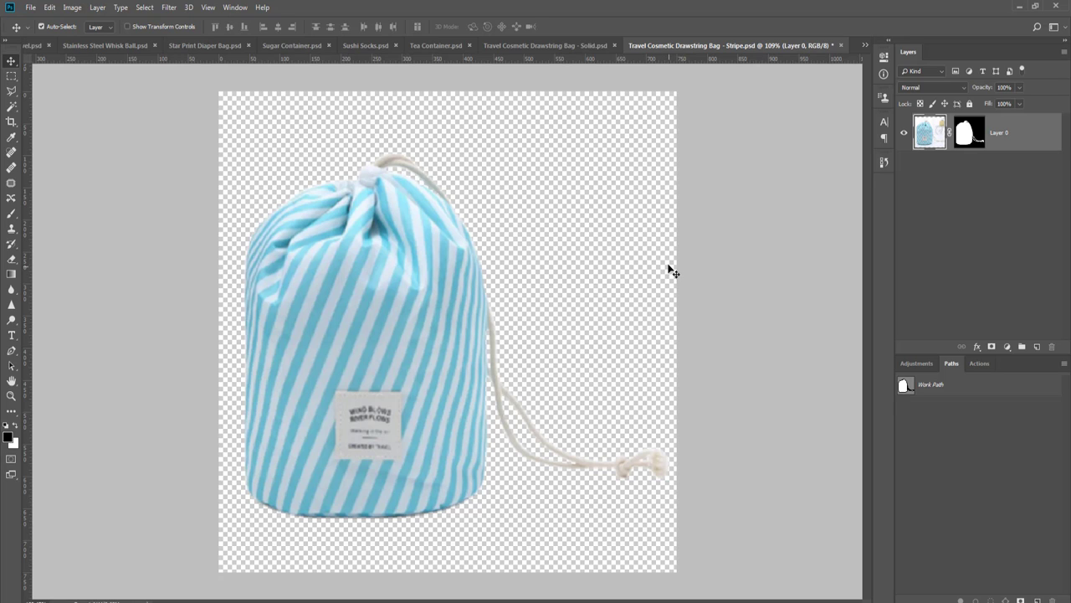
{"action": "scroll", "coordinate": [754, 377], "scroll_direction": "down", "scroll_amount": 2}
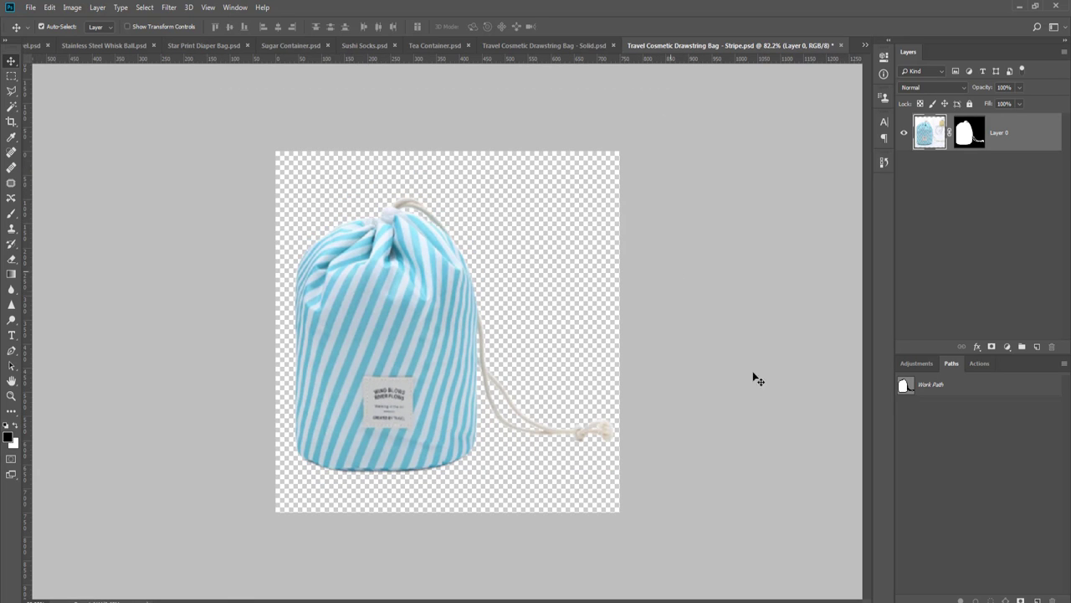
{"action": "left_click", "coordinate": [979, 364]}
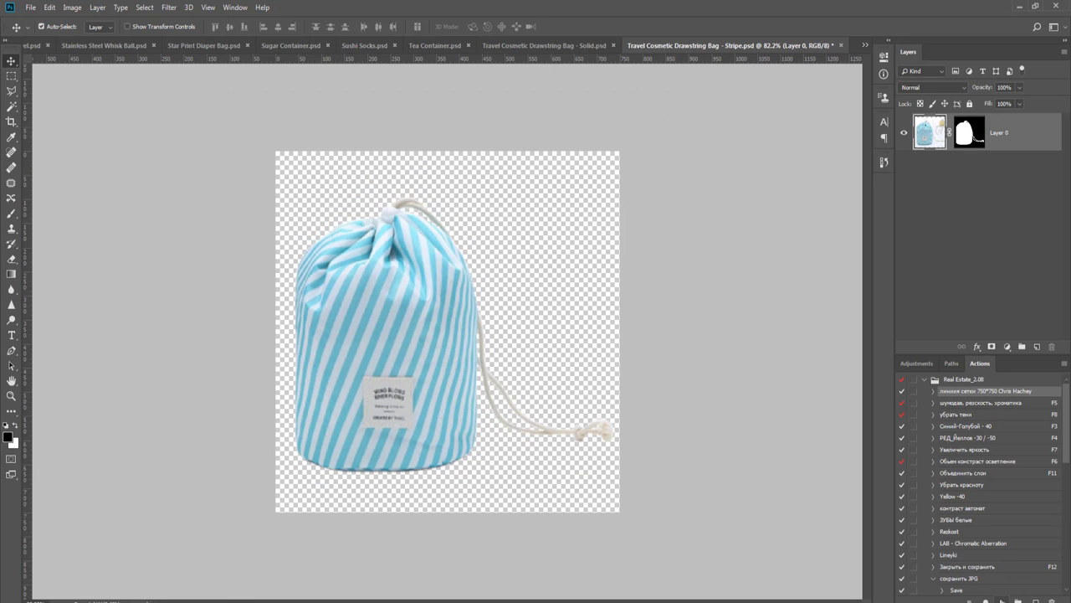
- Scale the striped bag to about 63% to fit inside the guides, and save and close its document
{"action": "key", "text": "ctrl+t"}
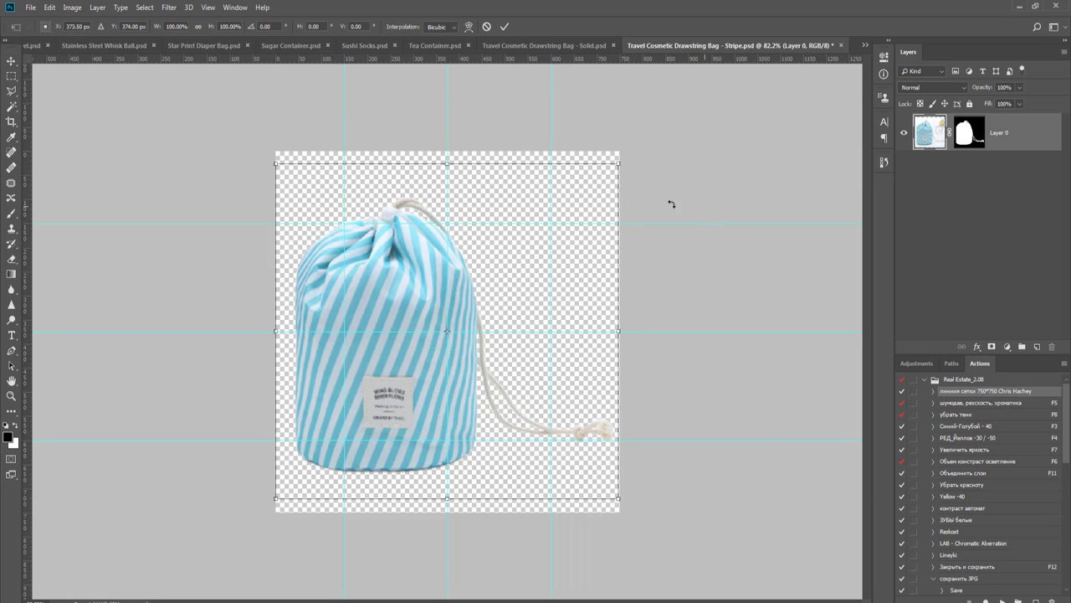
{"action": "left_click_drag", "start_coordinate": [619, 168], "coordinate": [551, 229]}
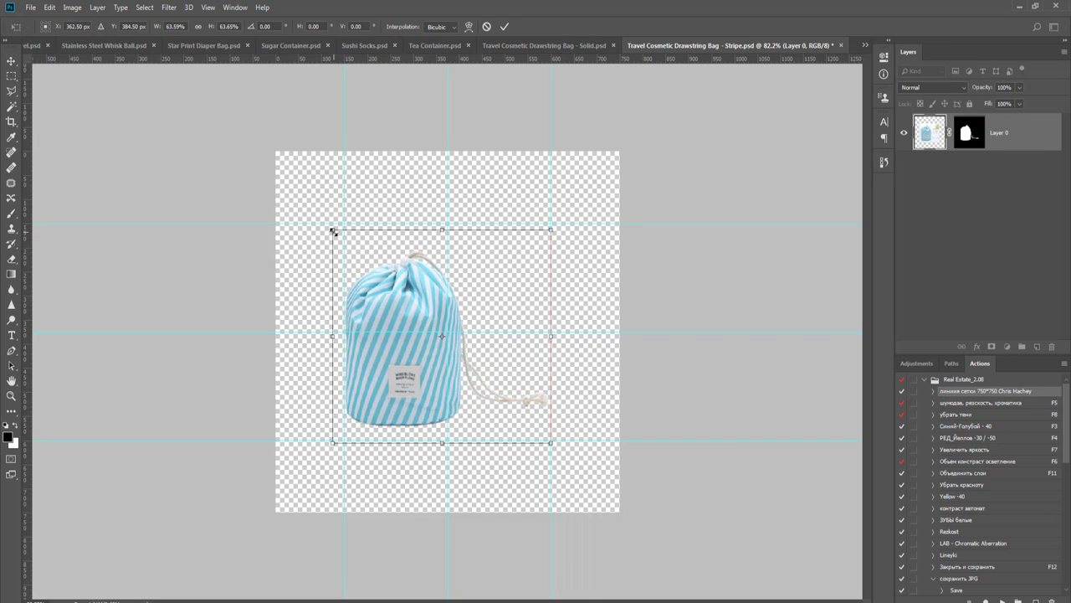
{"action": "left_click_drag", "start_coordinate": [333, 231], "coordinate": [335, 234]}
{"action": "key", "text": "Return"}
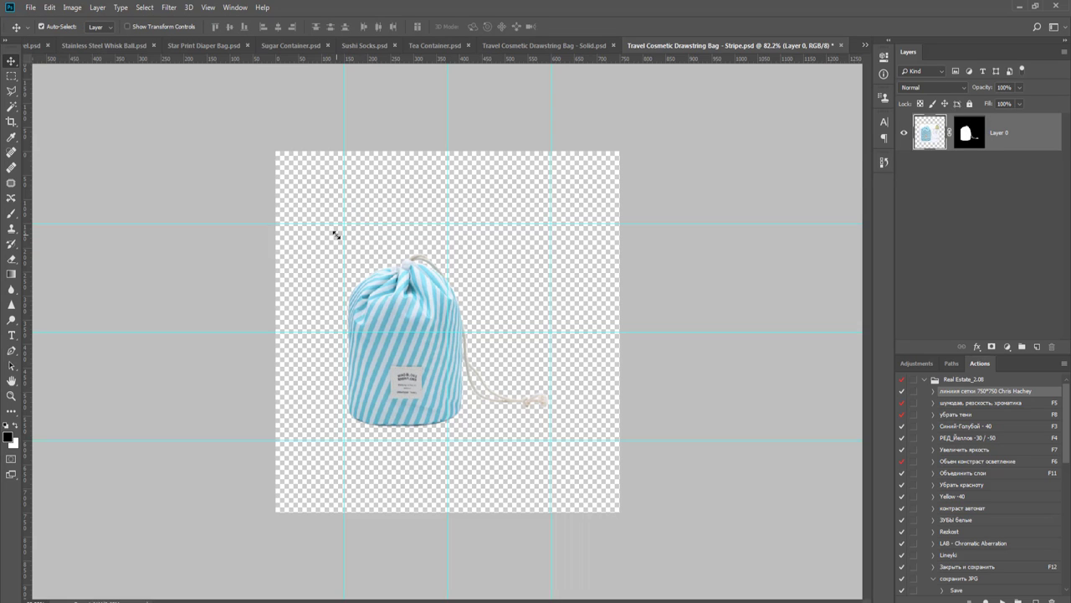
{"action": "key", "text": "ctrl+0"}
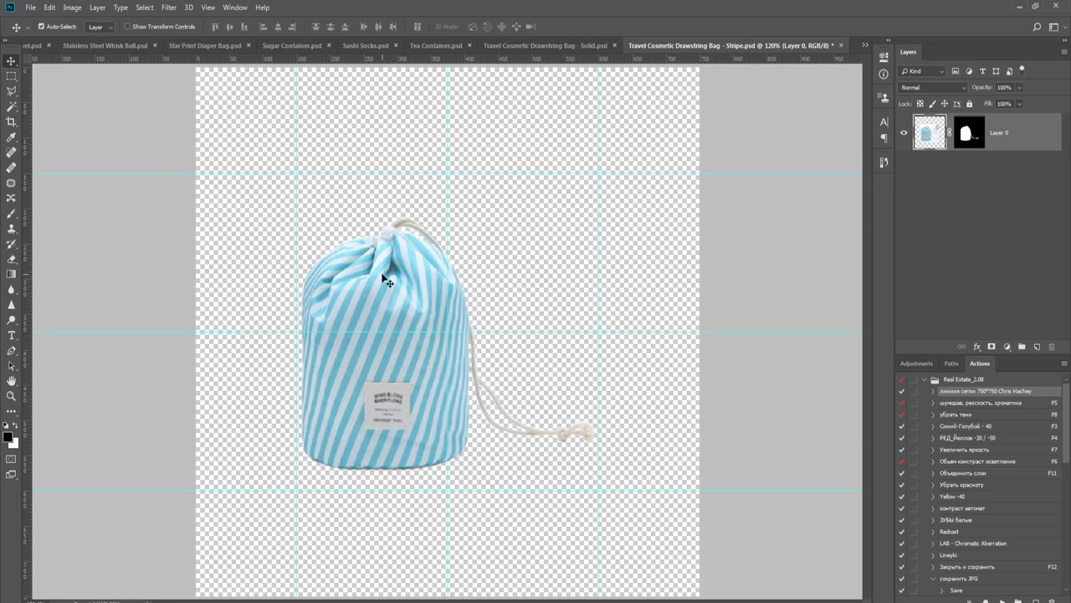
{"action": "key", "text": "ctrl+w"}
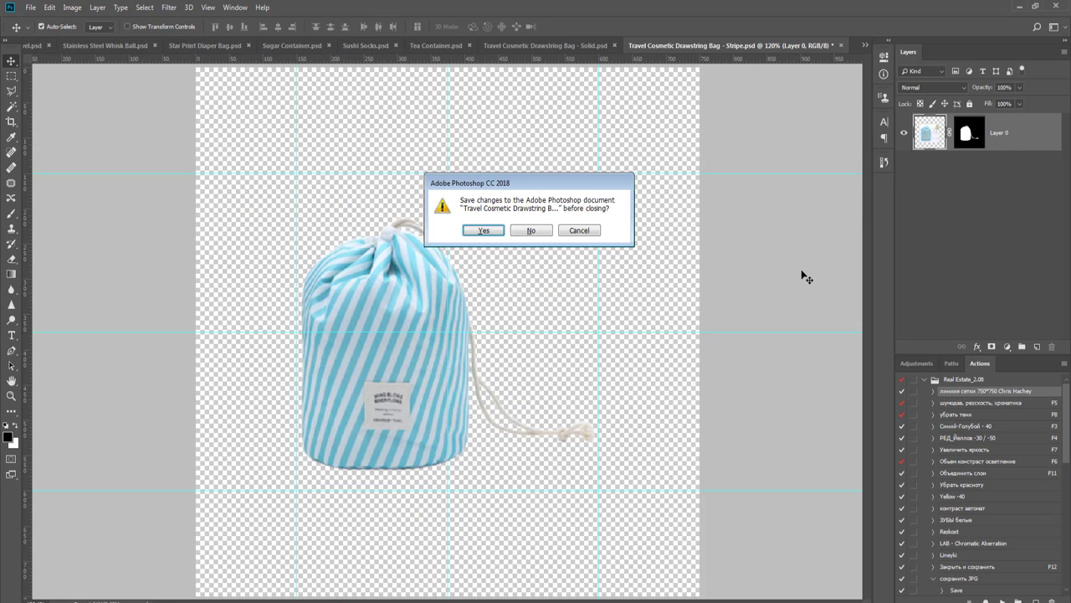
{"action": "key", "text": "Return"}
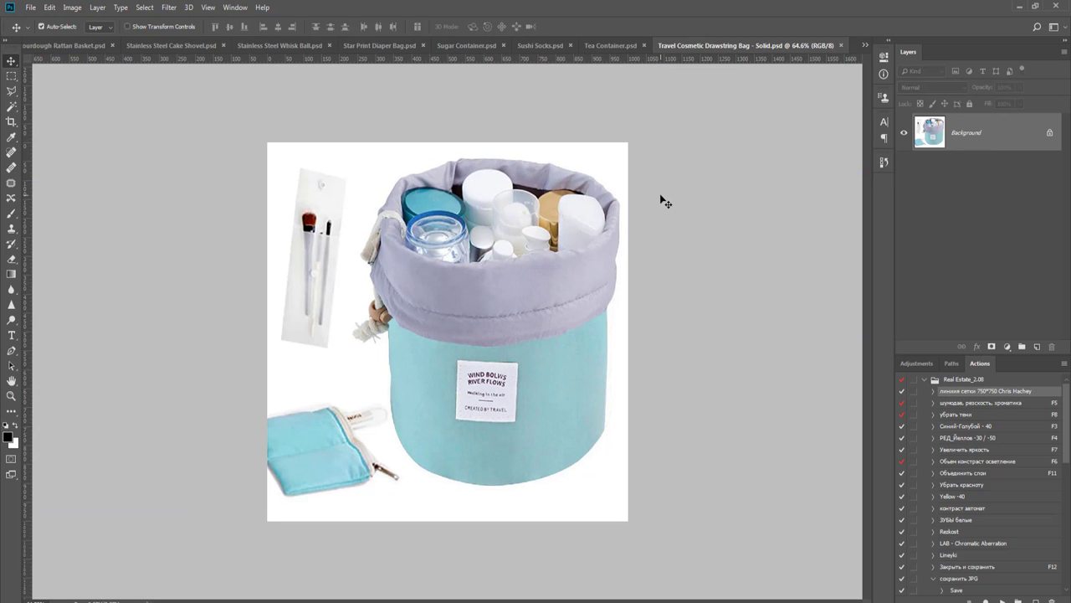
- Select the white background around the teal bag with the Magic Wand at tolerance 14
{"action": "key", "text": "w"}
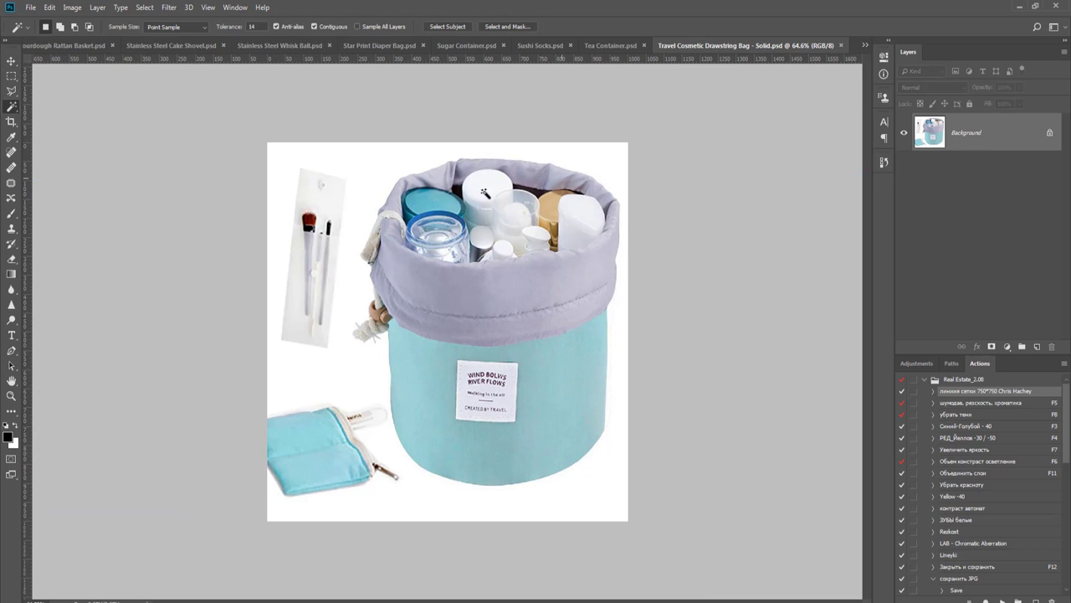
{"action": "left_click", "coordinate": [370, 192]}
{"action": "key", "text": "l"}
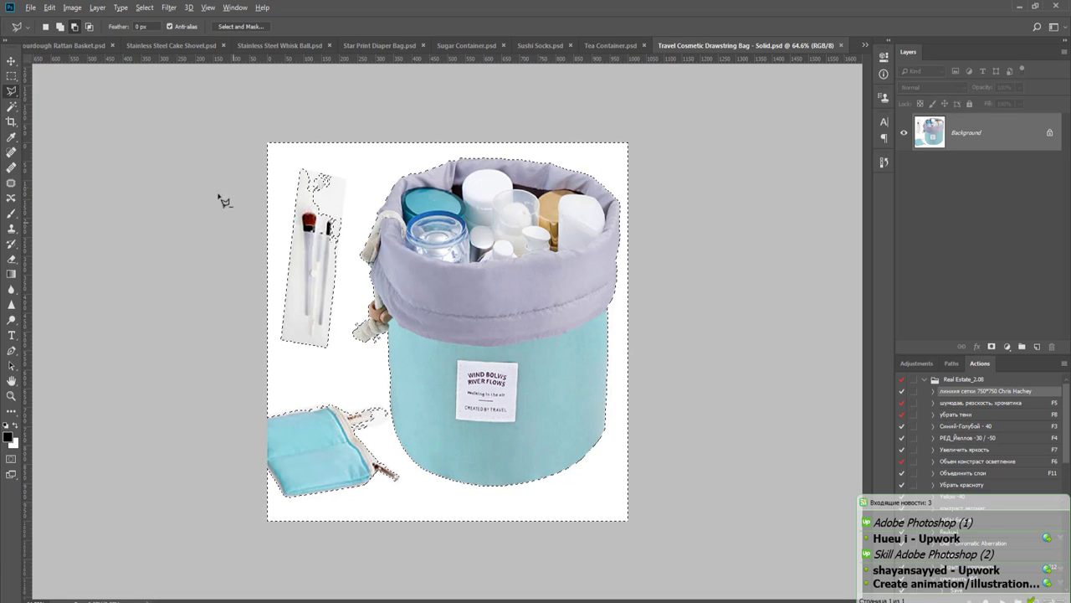
{"action": "left_click", "coordinate": [268, 163]}
{"action": "left_click", "coordinate": [206, 516]}
{"action": "left_click", "coordinate": [244, 561]}
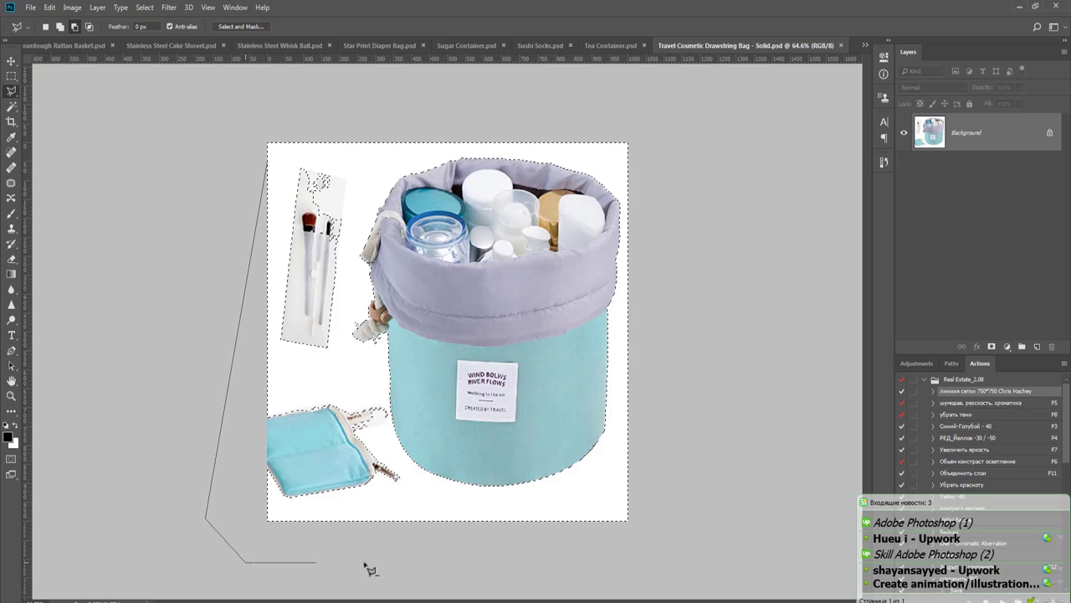
{"action": "left_click", "coordinate": [540, 553]}
{"action": "key", "text": "Escape"}
- Add the area containing the makeup brushes and small pouch to the background selection with the Polygonal Lasso
{"action": "left_click", "coordinate": [196, 545], "text": "shift"}
{"action": "left_click", "coordinate": [516, 548]}
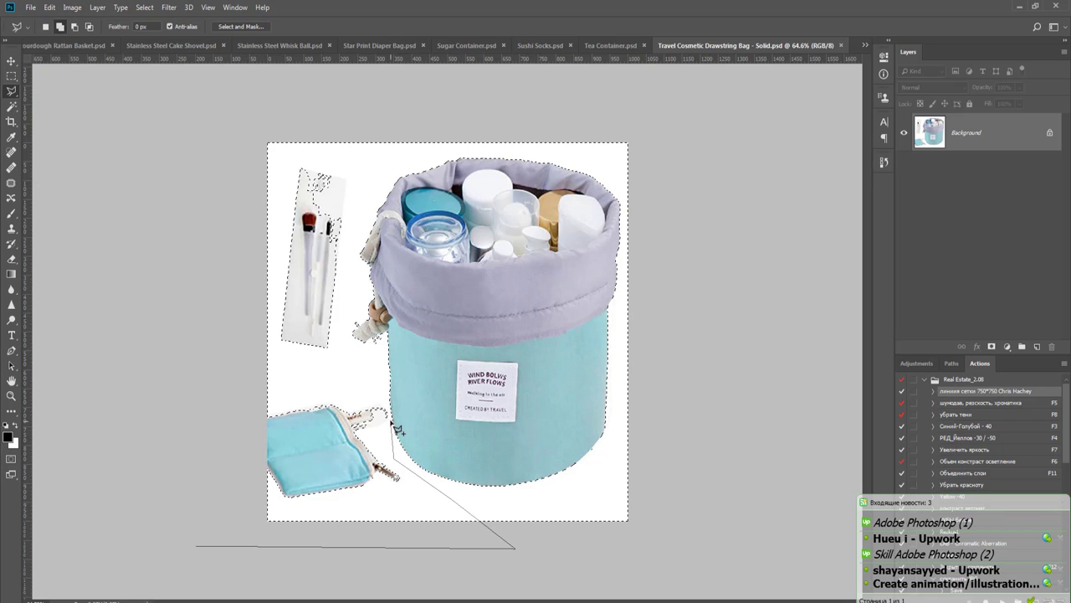
{"action": "left_click", "coordinate": [387, 389]}
{"action": "left_click", "coordinate": [342, 331]}
{"action": "left_click", "coordinate": [353, 174]}
{"action": "left_click", "coordinate": [388, 112]}
{"action": "left_click", "coordinate": [201, 104]}
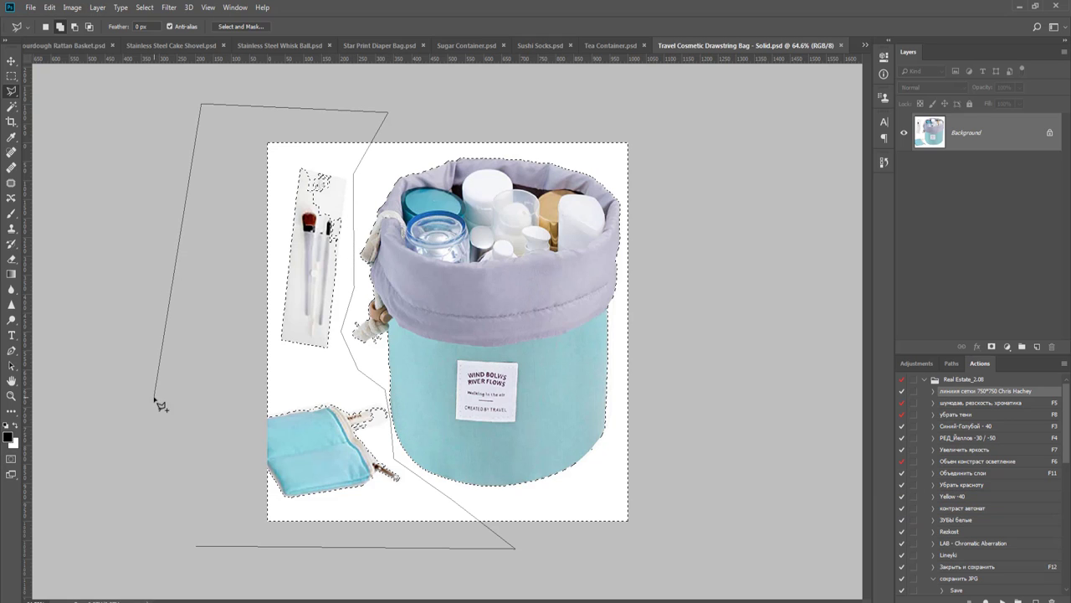
{"action": "double_click", "coordinate": [157, 402]}
- Add the strip above the teal bag, out past the canvas edge, to the background selection
{"action": "left_click", "coordinate": [201, 112]}
{"action": "left_click", "coordinate": [317, 159]}
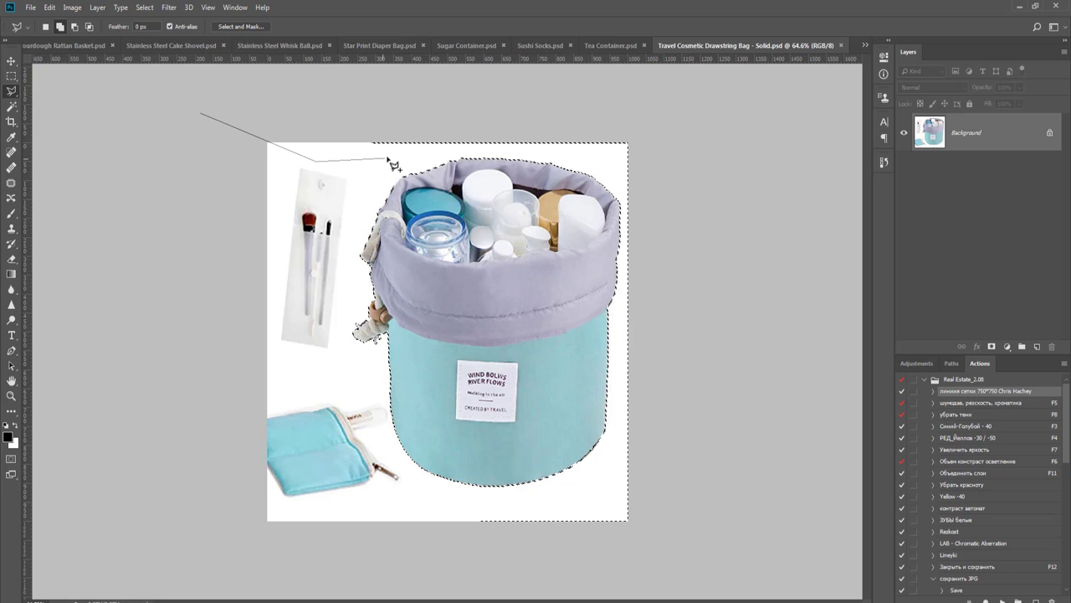
{"action": "left_click", "coordinate": [457, 148]}
{"action": "left_click", "coordinate": [646, 154]}
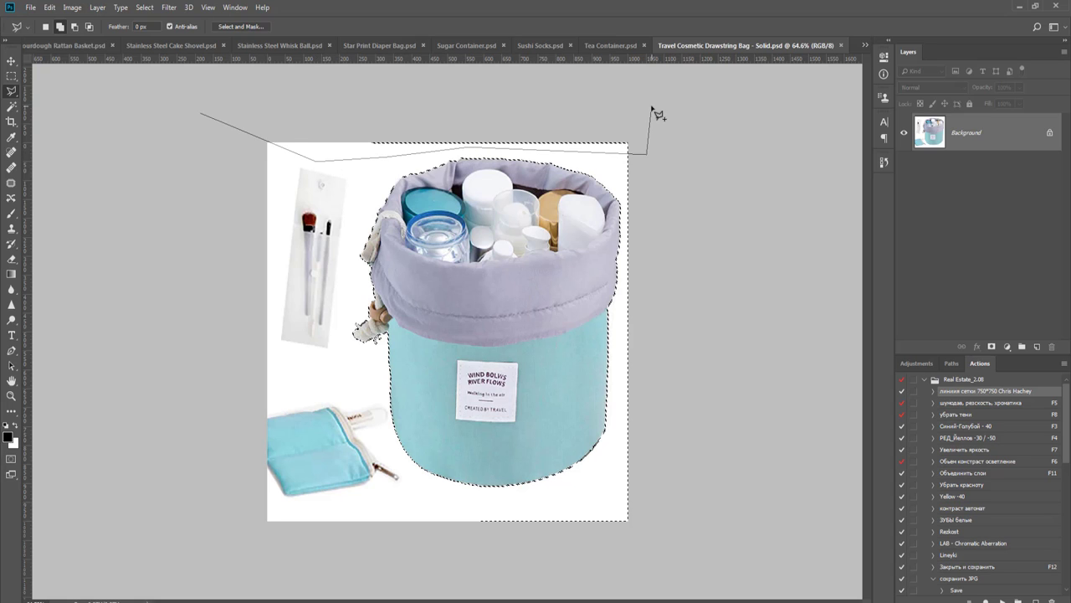
{"action": "double_click", "coordinate": [655, 111]}
- Add the background to the right of and below the teal bag to the selection, and invert it to select the bag
{"action": "left_click", "coordinate": [804, 130]}
{"action": "left_click", "coordinate": [601, 94]}
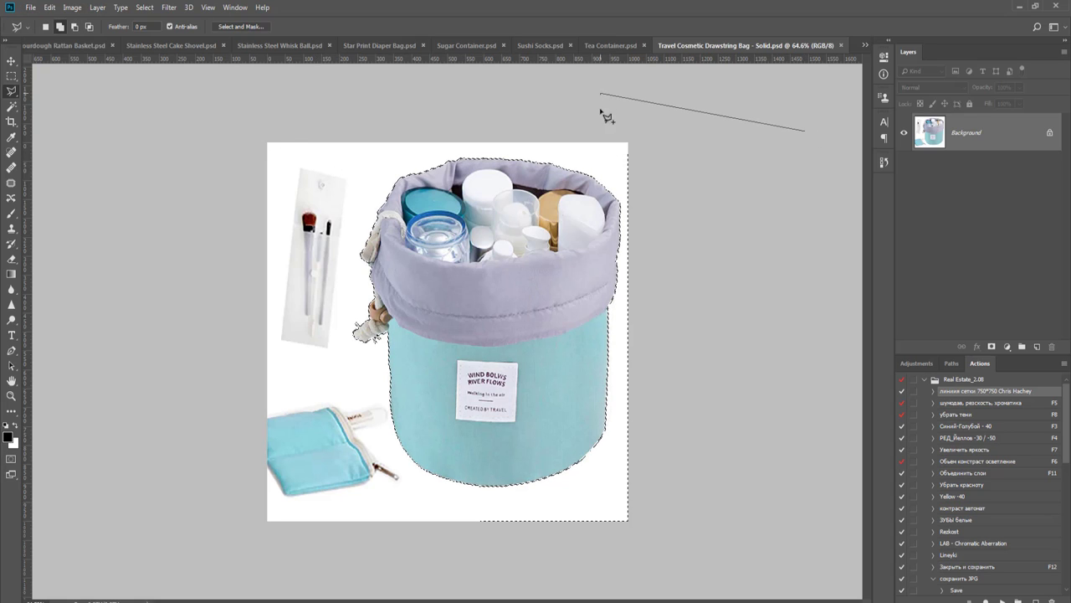
{"action": "left_click", "coordinate": [621, 186]}
{"action": "left_click", "coordinate": [628, 458]}
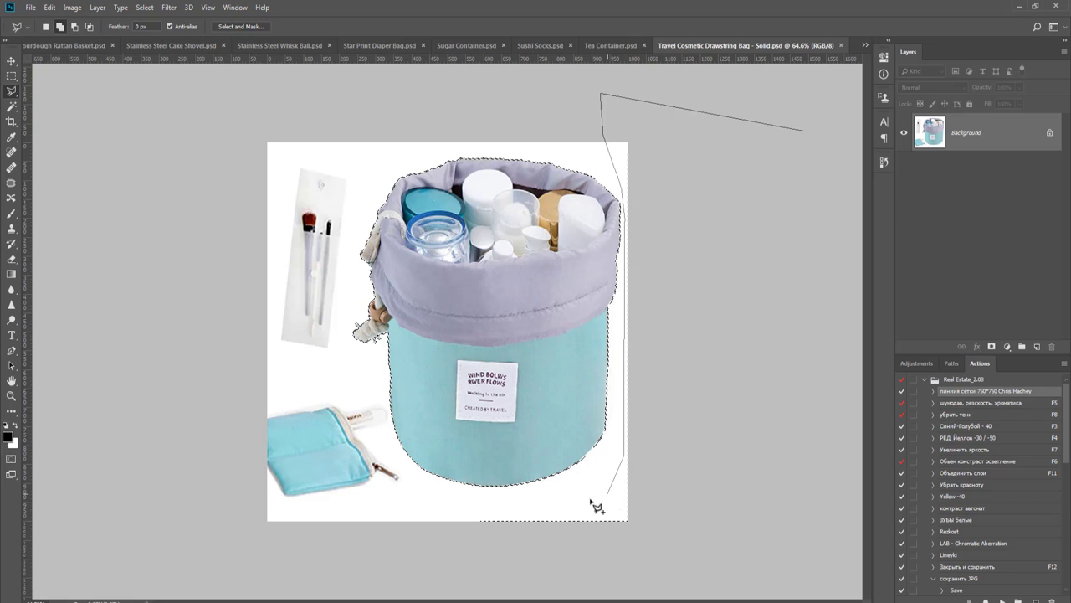
{"action": "left_click", "coordinate": [610, 492]}
{"action": "left_click", "coordinate": [425, 507]}
{"action": "left_click", "coordinate": [404, 543]}
{"action": "double_click", "coordinate": [694, 564]}
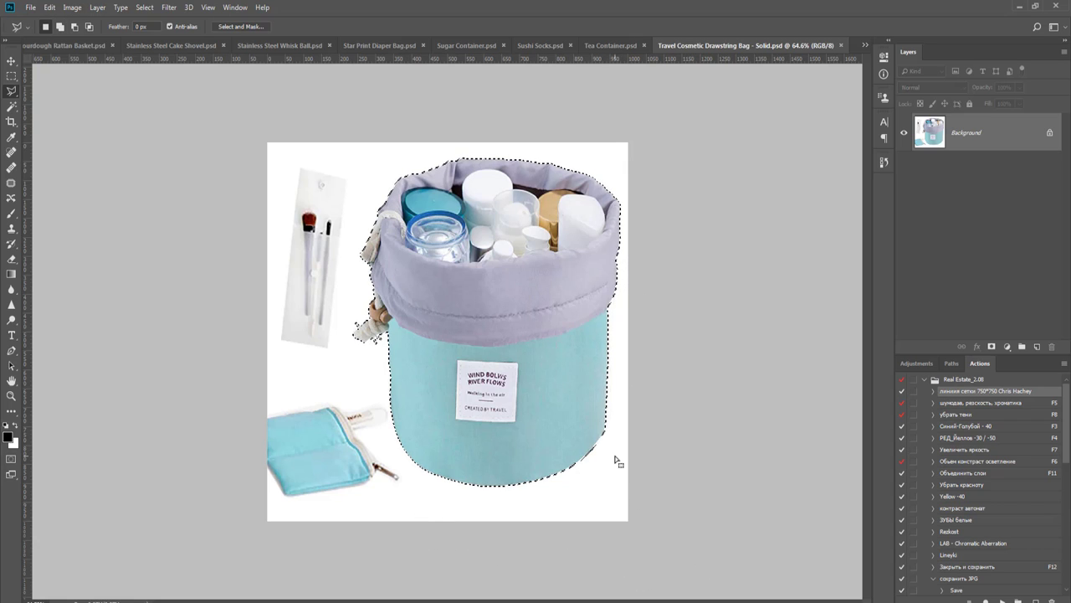
- Check the selection's outline up close and turn it into a layer mask that isolates the teal bag
{"action": "scroll", "coordinate": [675, 426], "scroll_direction": "up", "scroll_amount": 3}
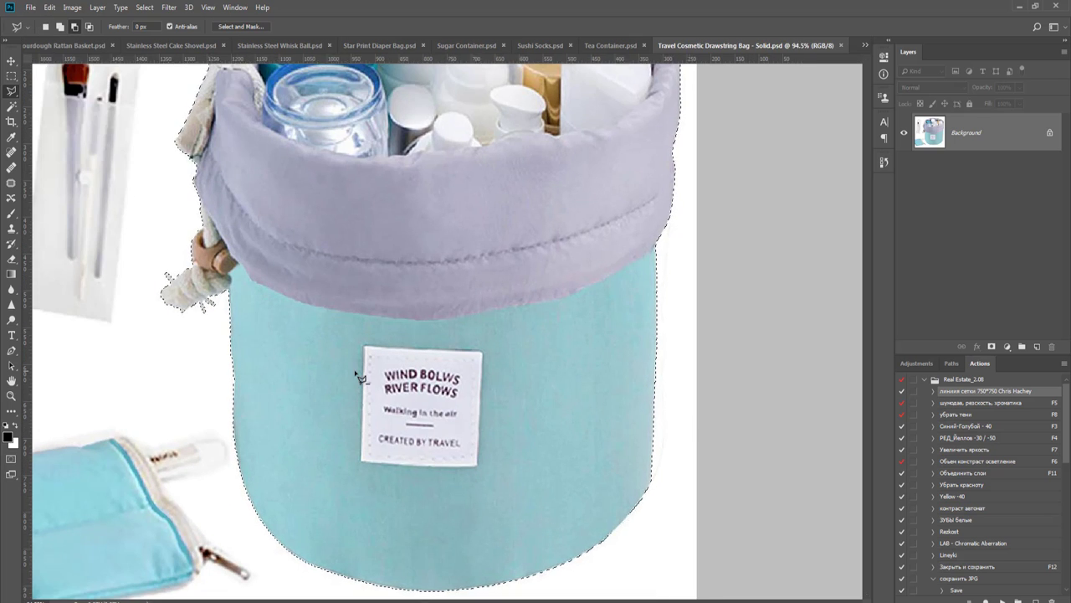
{"action": "key", "text": "ctrl+0"}
{"action": "left_click", "coordinate": [992, 346]}
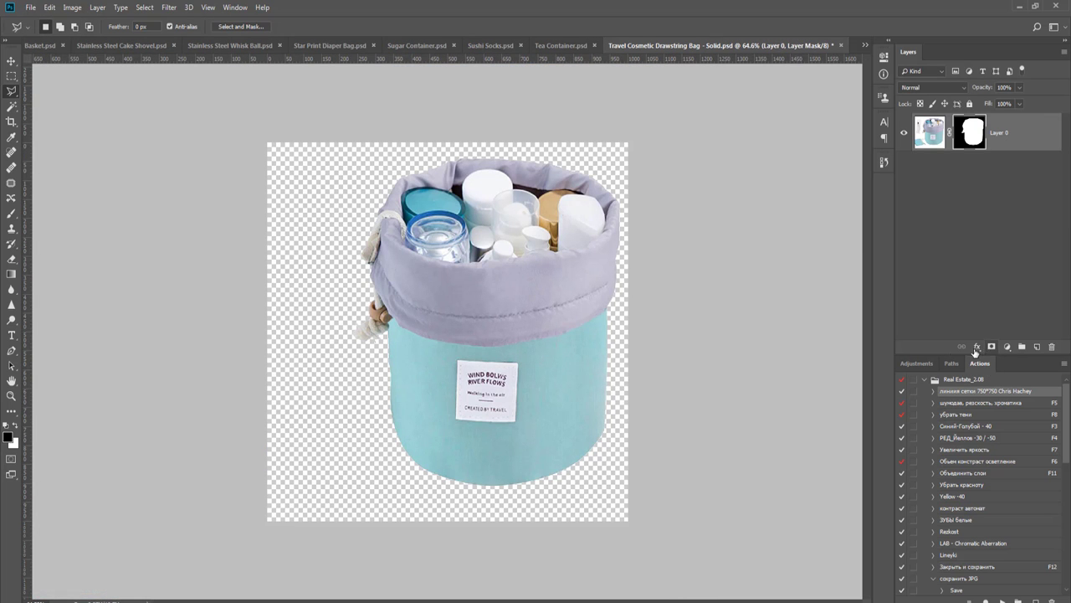
- Crop the teal bag image to 750 x 750 px and run the 750*750 grid-line action to add its guides
{"action": "left_click", "coordinate": [923, 364]}
{"action": "key", "text": "c"}
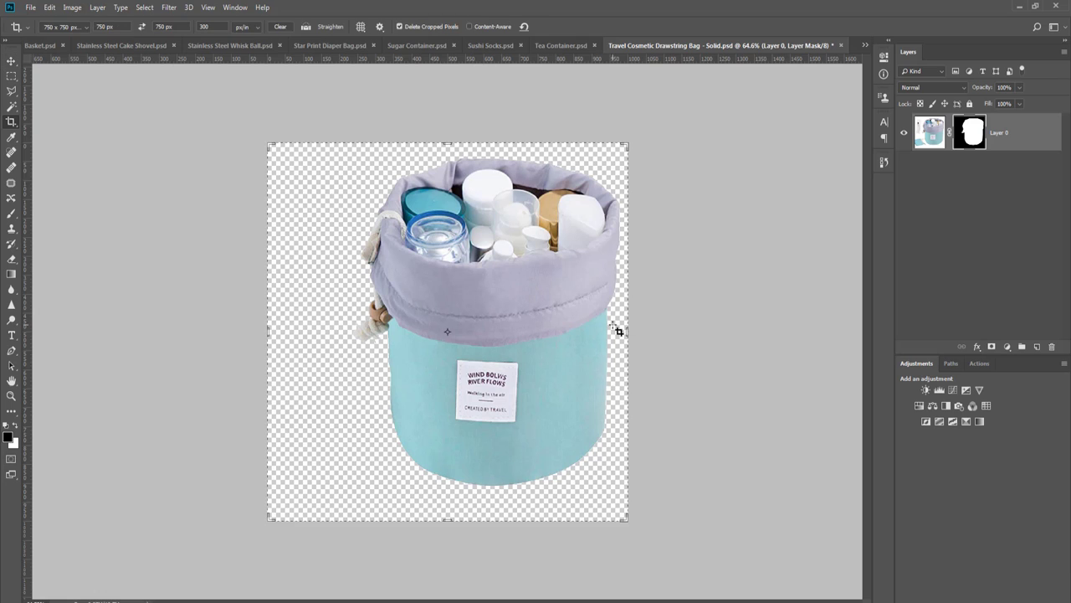
{"action": "key", "text": "Return"}
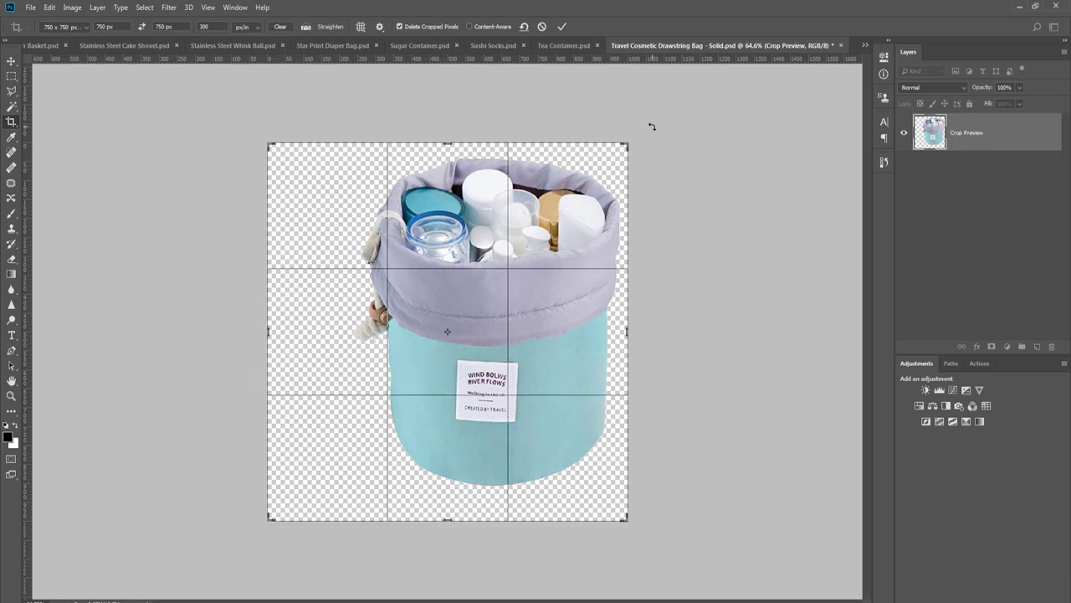
{"action": "key", "text": "v"}
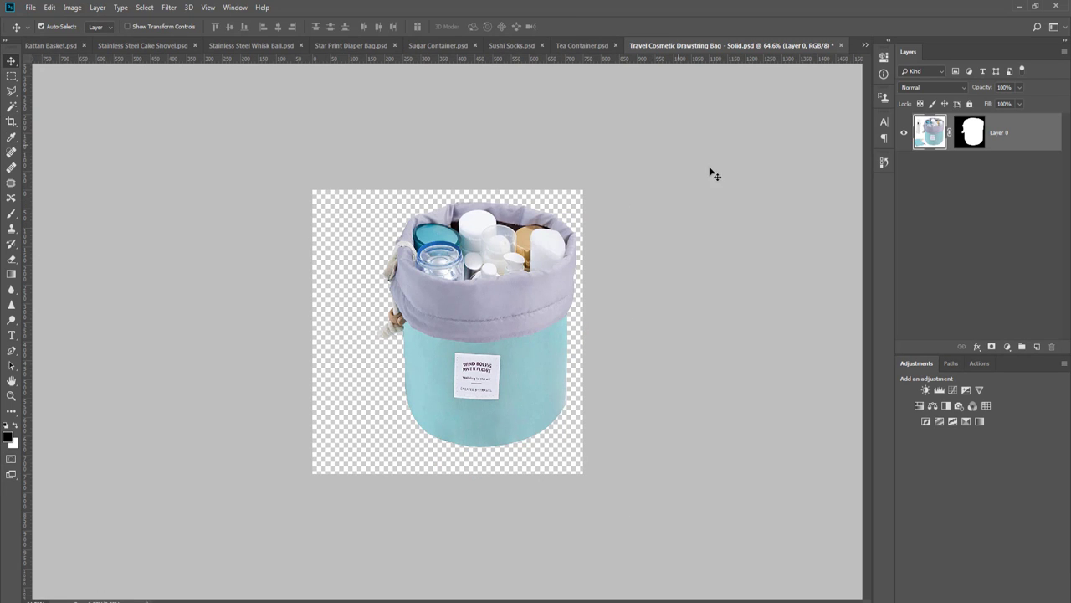
{"action": "left_click", "coordinate": [973, 365]}
{"action": "left_click", "coordinate": [1002, 599]}
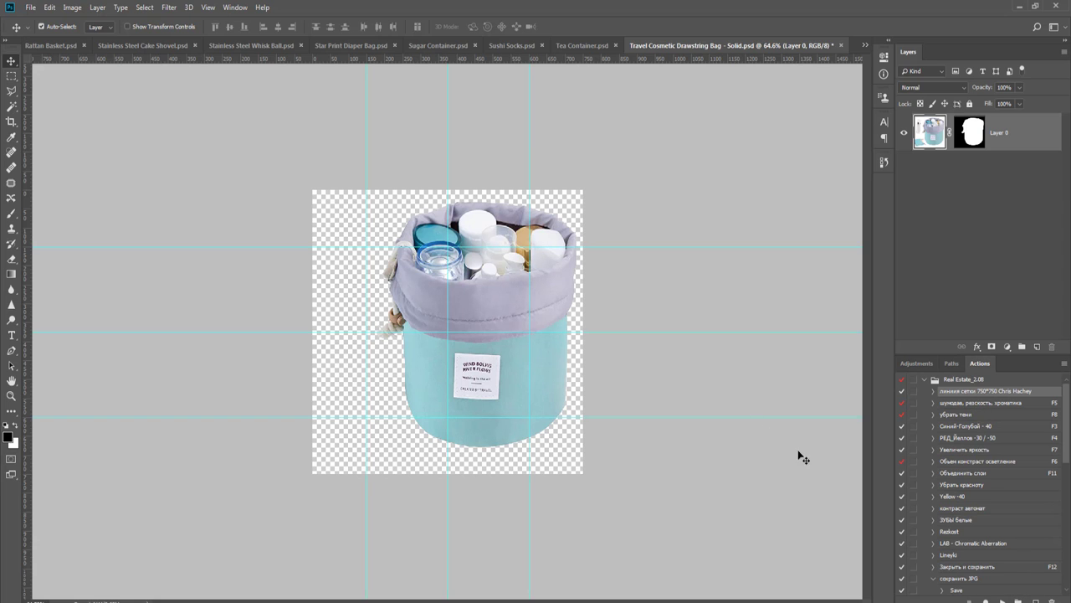
- Scale the teal bag down proportionally and move it so it fits between the upper and lower guides around the vertical centre guide
{"action": "key", "text": "ctrl+t"}
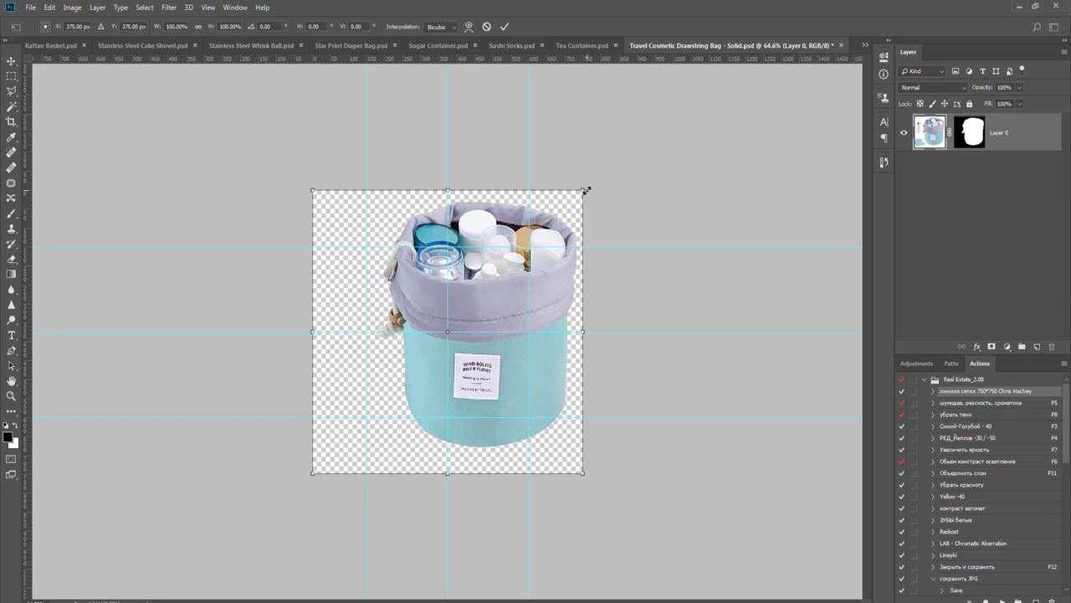
{"action": "left_click_drag", "start_coordinate": [586, 191], "coordinate": [550, 226]}
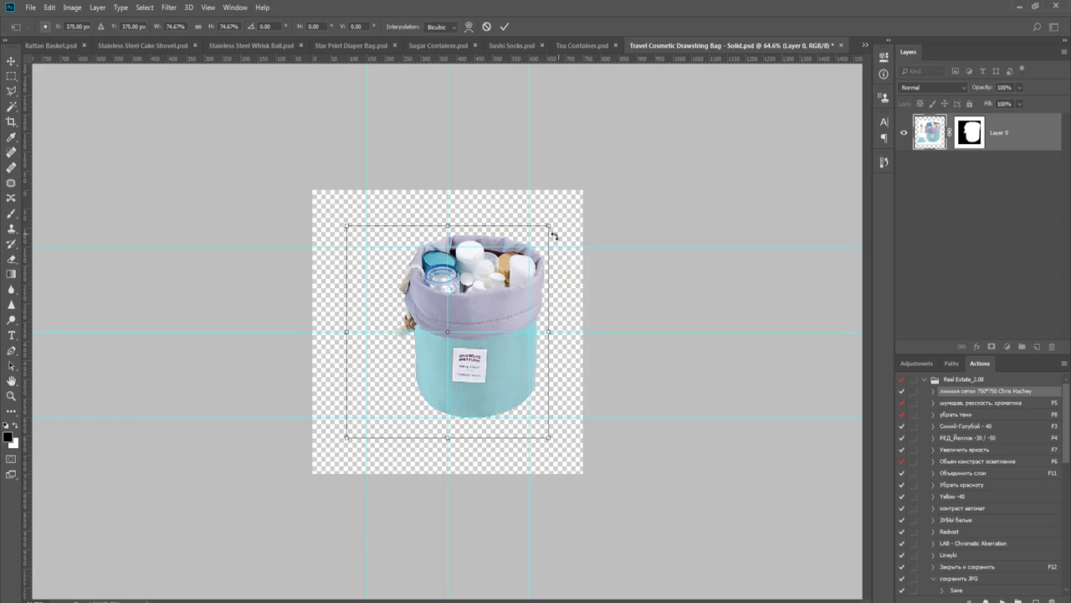
{"action": "left_click_drag", "start_coordinate": [518, 285], "coordinate": [493, 285]}
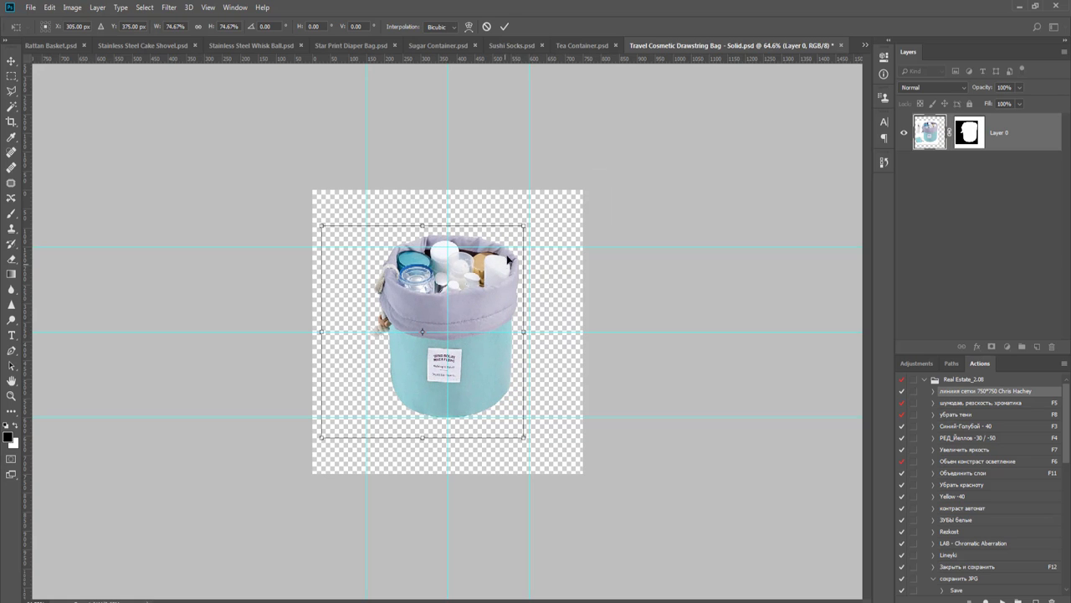
{"action": "left_click_drag", "start_coordinate": [321, 226], "coordinate": [335, 235]}
{"action": "key", "text": "Return"}
{"action": "key", "text": "ctrl+0"}
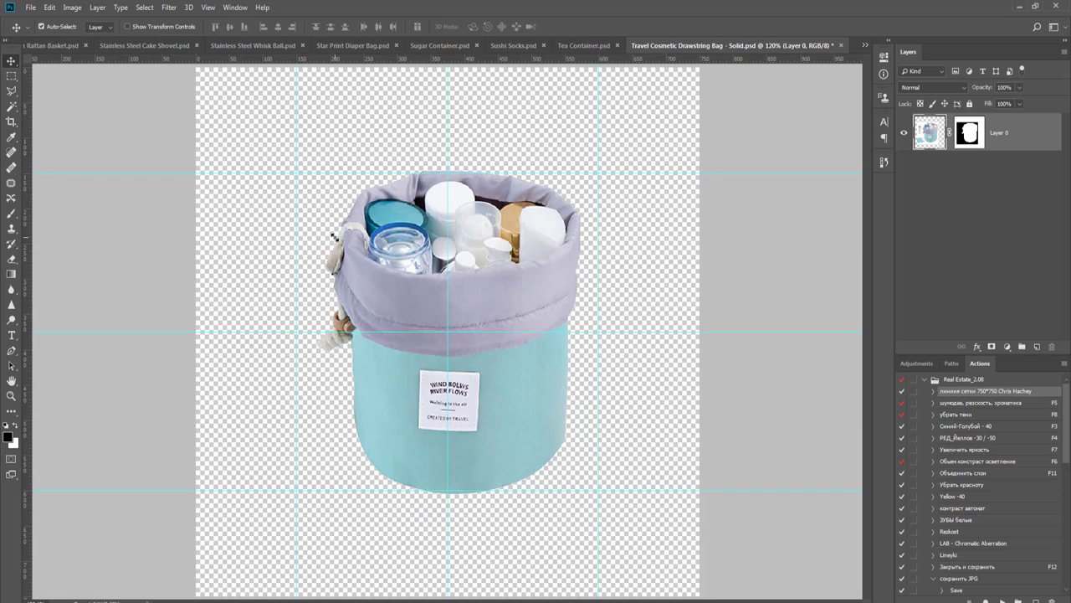
- Scale the teal bag to 98.49% and nudge it so it sits centred between the upper and lower guides
{"action": "key", "text": "ctrl+t"}
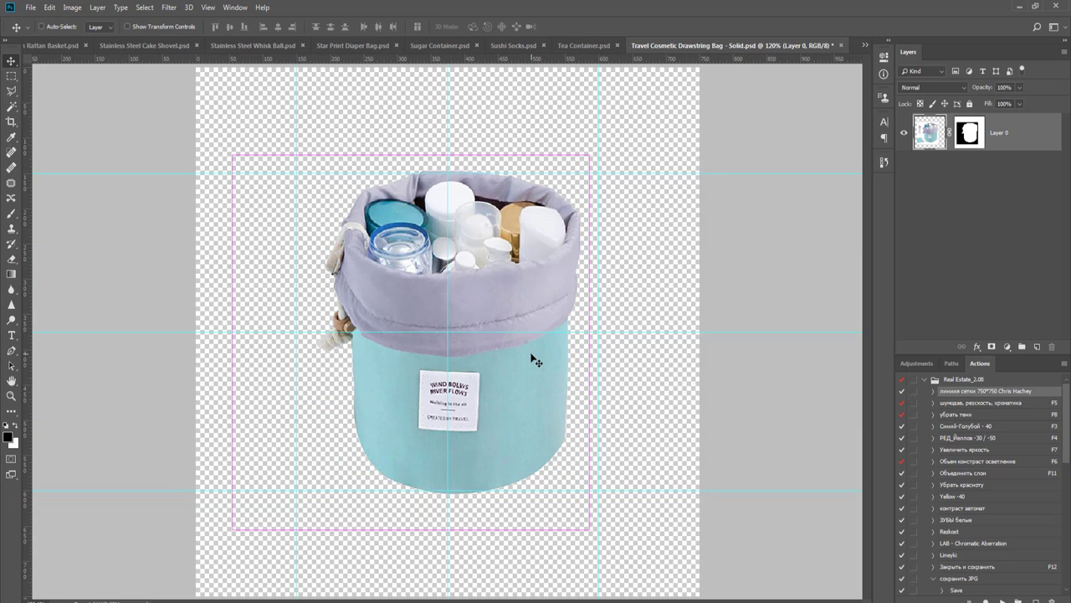
{"action": "left_click_drag", "start_coordinate": [588, 155], "coordinate": [587, 155]}
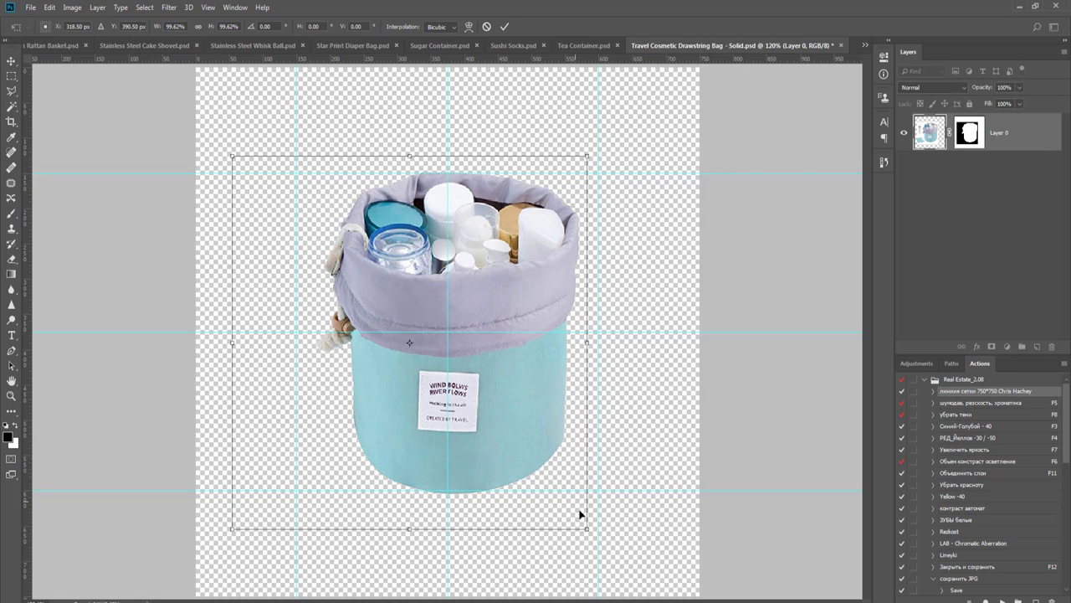
{"action": "left_click_drag", "start_coordinate": [589, 526], "coordinate": [586, 527]}
{"action": "left_click_drag", "start_coordinate": [583, 525], "coordinate": [583, 526]}
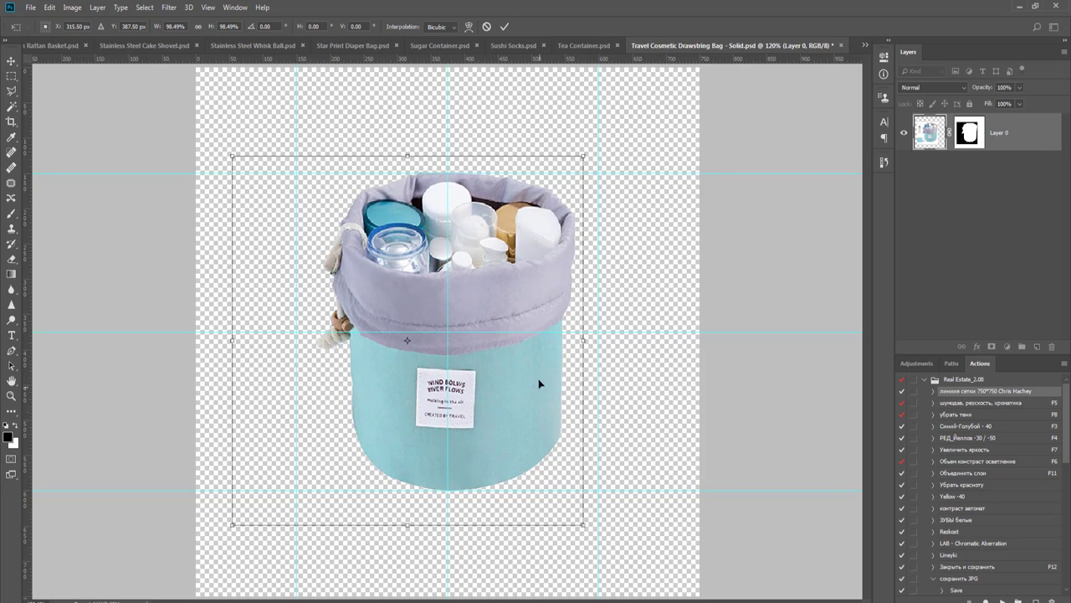
{"action": "mouse_move", "coordinate": [534, 367]}
{"action": "left_mouse_down"}
{"action": "mouse_move", "coordinate": [524, 369]}
{"action": "mouse_move", "coordinate": [533, 369]}
{"action": "left_mouse_up"}
{"action": "key", "text": "Right"}
{"action": "key", "text": "Right"}
{"action": "key", "text": "Right"}
{"action": "key", "text": "Right"}
{"action": "key", "text": "Down"}
{"action": "key", "text": "Down"}
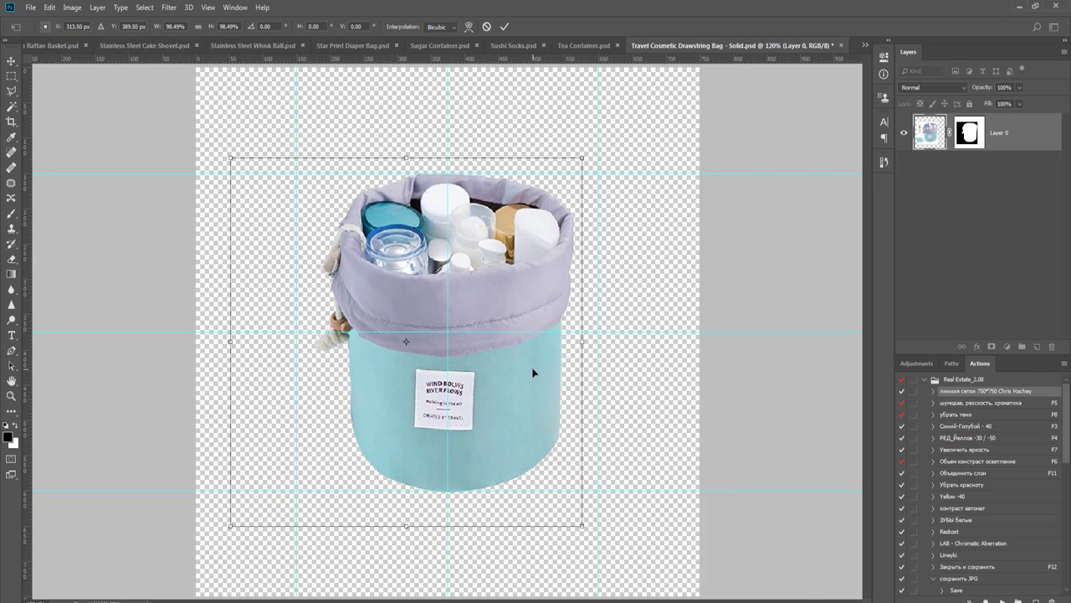
{"action": "key", "text": "Return"}
{"action": "key", "text": "Right"}
{"action": "key", "text": "Right"}
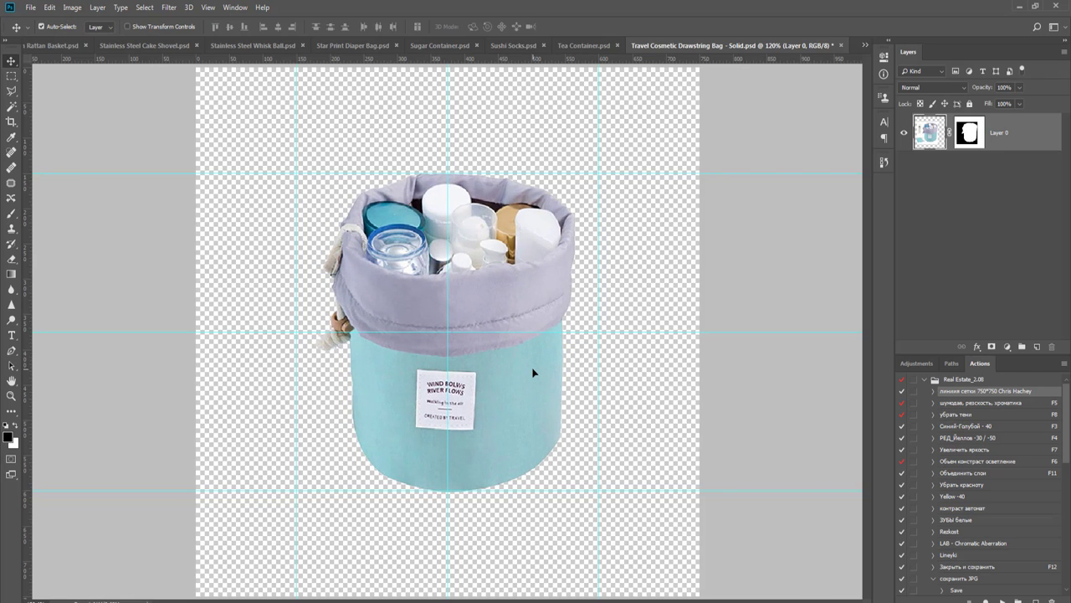
- Fill a new layer with black and place it beneath the teal bag to check the cut-out edges
{"action": "key", "text": "ctrl+minus"}
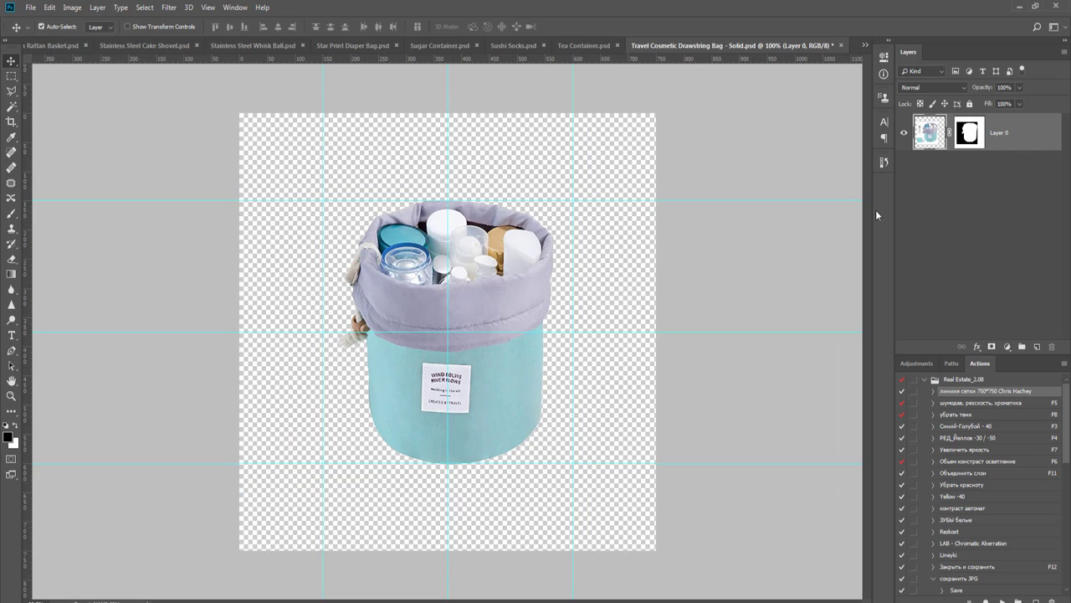
{"action": "key", "text": "ctrl+shift+alt+n"}
{"action": "key", "text": "g"}
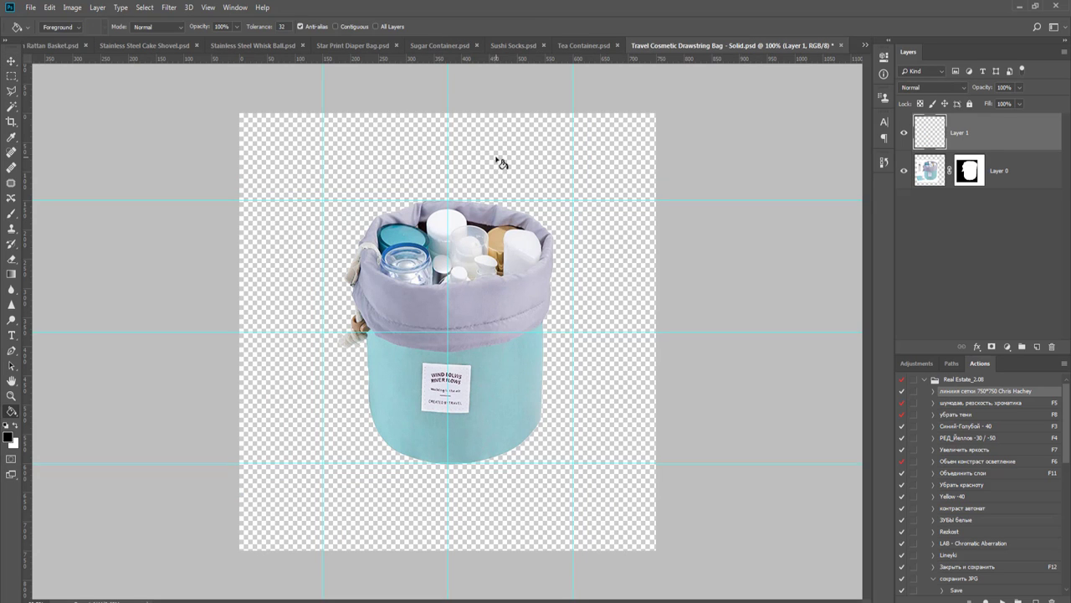
{"action": "left_click", "coordinate": [500, 162]}
{"action": "key", "text": "v"}
{"action": "key", "text": "ctrl+bracketleft"}
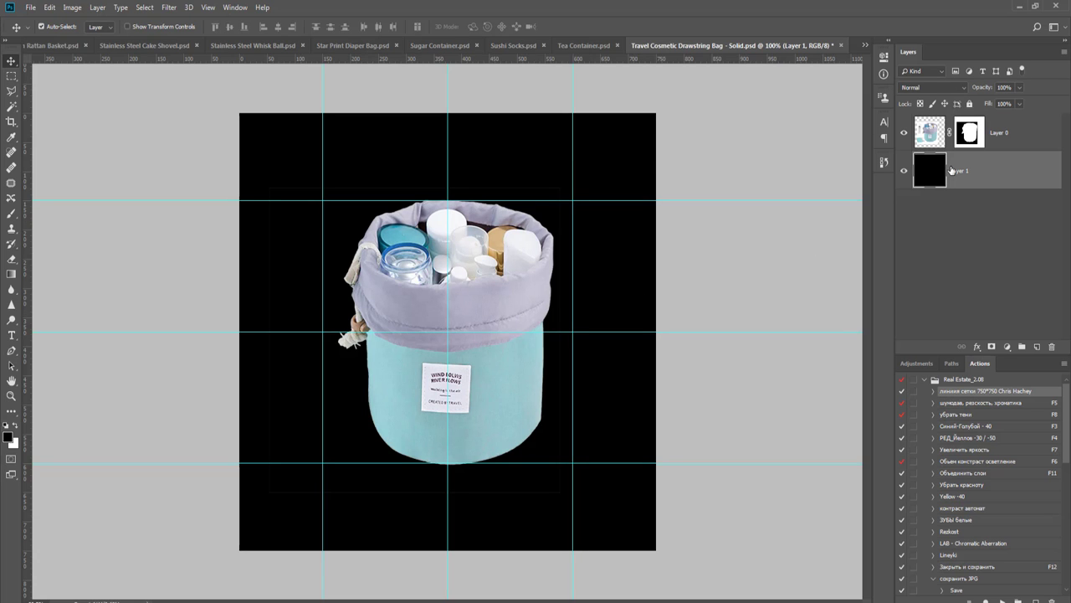
- Delete the black backdrop layer and close the teal bag document without saving
{"action": "key", "text": "Delete"}
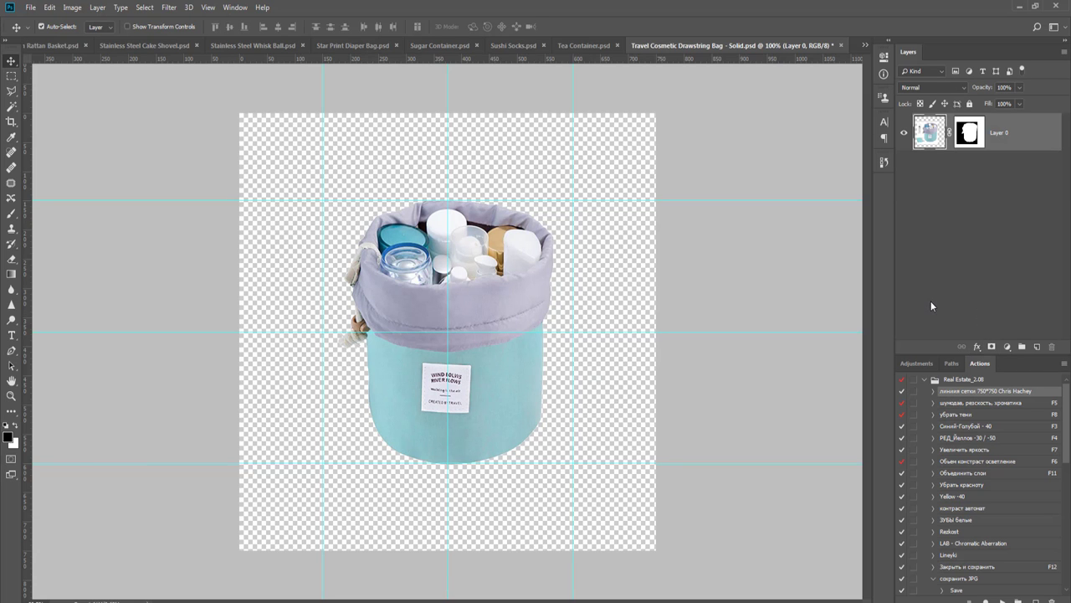
{"action": "key", "text": "ctrl+w"}
{"action": "key", "text": "n"}
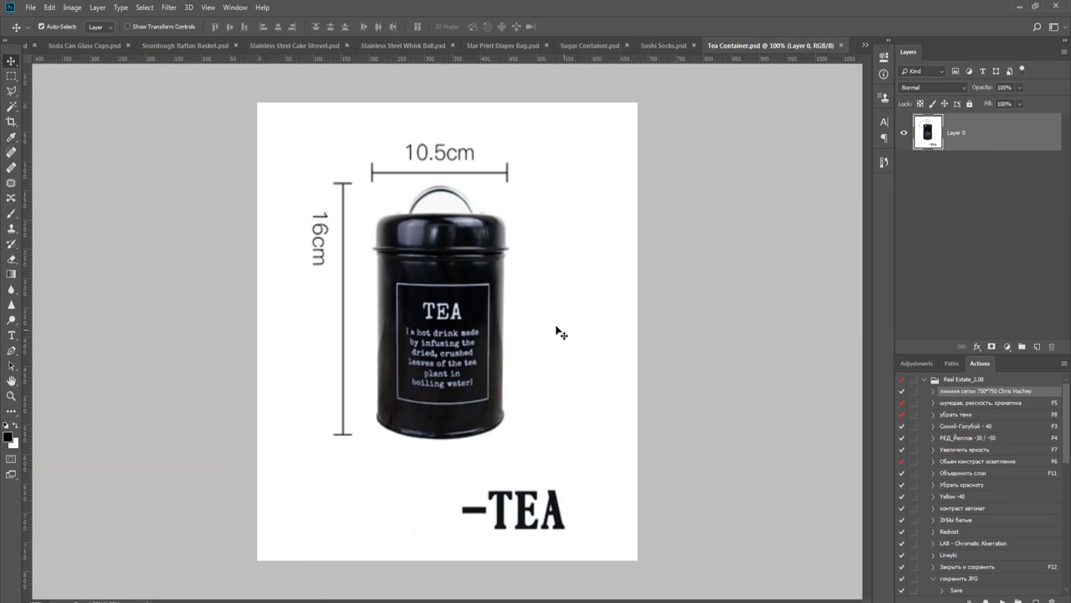
- Select the white background around the tea container with the Magic Wand and check the outline at the handle and lid
{"action": "key", "text": "w"}
{"action": "left_click", "coordinate": [533, 284]}
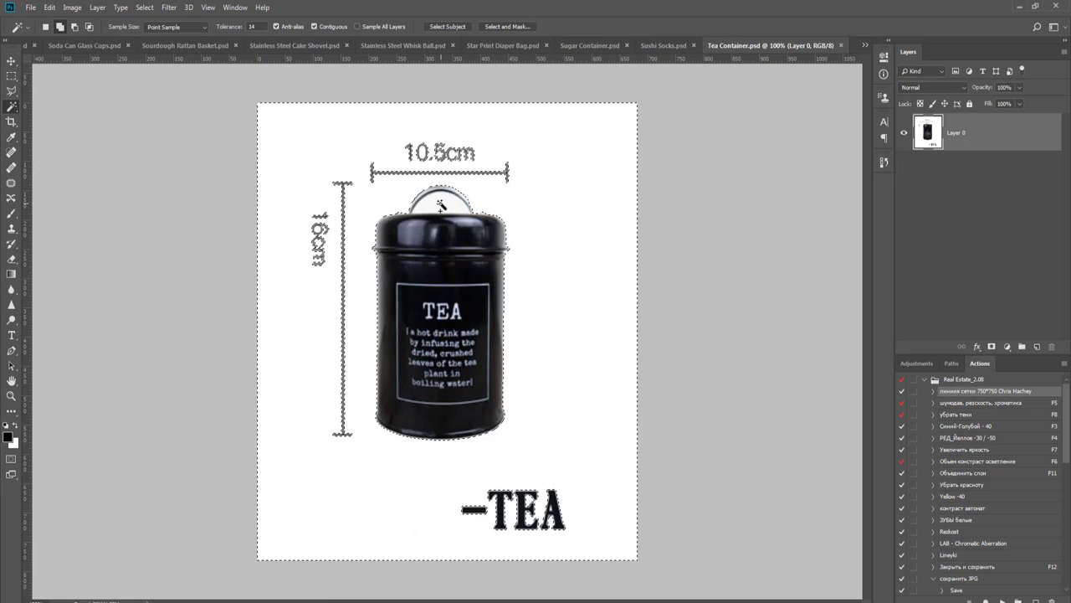
{"action": "scroll", "coordinate": [441, 310], "scroll_direction": "up", "scroll_amount": 3}
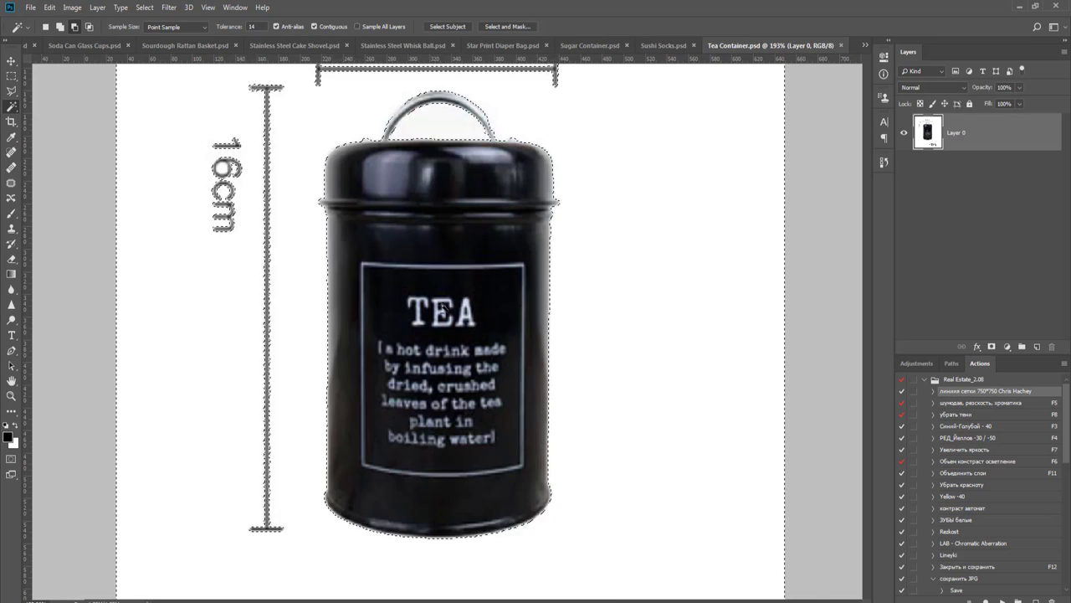
{"action": "scroll", "coordinate": [442, 309], "scroll_direction": "up", "scroll_amount": 2}
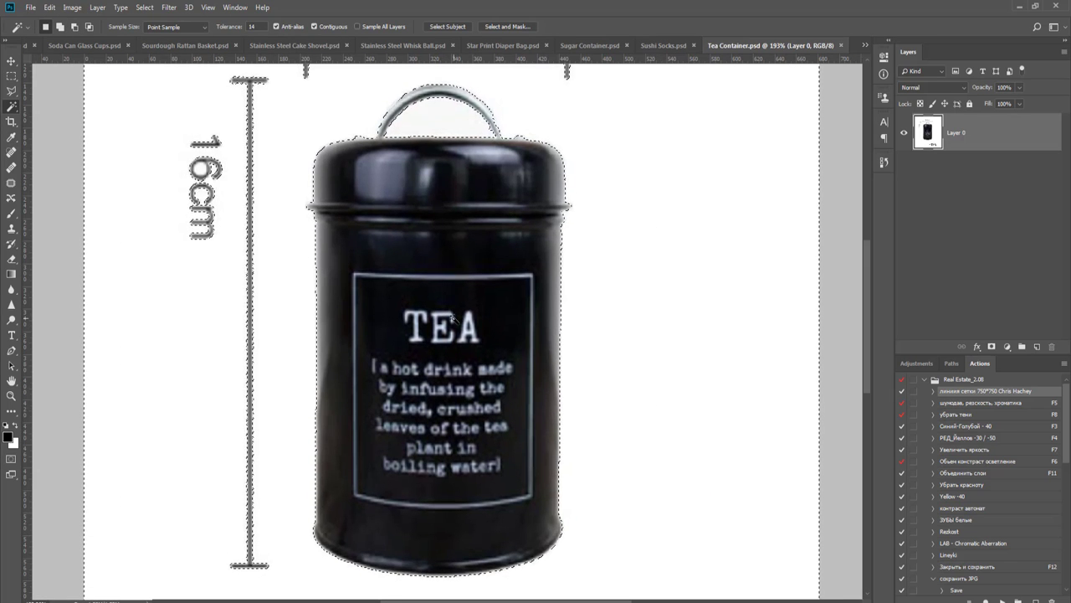
{"action": "scroll", "coordinate": [536, 305], "scroll_direction": "up", "scroll_amount": 3}
{"action": "scroll", "coordinate": [565, 303], "scroll_direction": "up", "scroll_amount": 2}
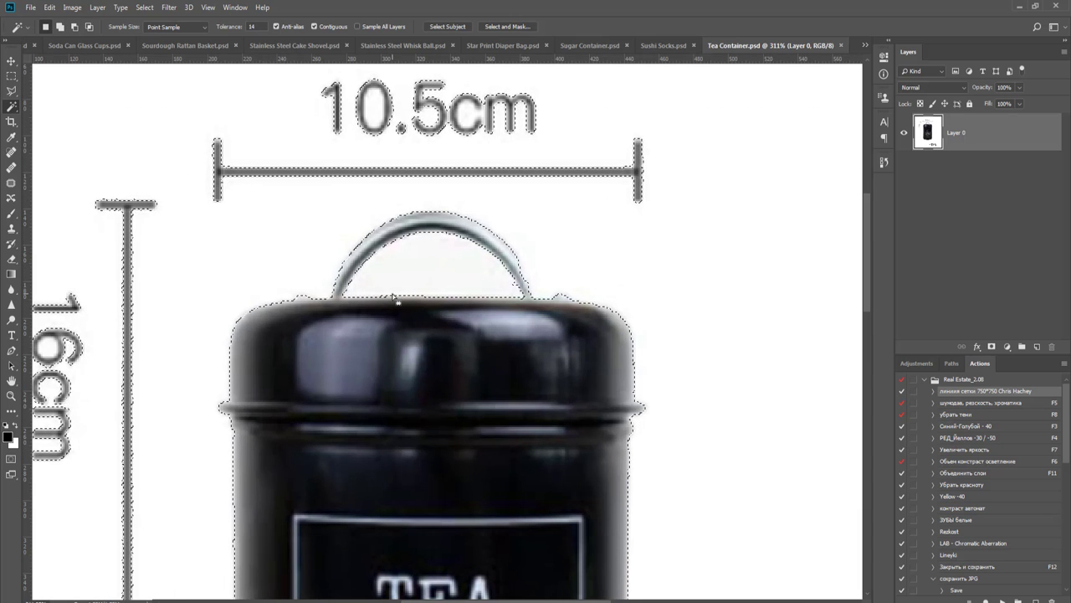
{"action": "scroll", "coordinate": [397, 301], "scroll_direction": "down", "scroll_amount": 5}
- Add the area below, right of and above the tea container, including the 10.5cm and -TEA markings, to the selection with the Polygonal Lasso
{"action": "key", "text": "l"}
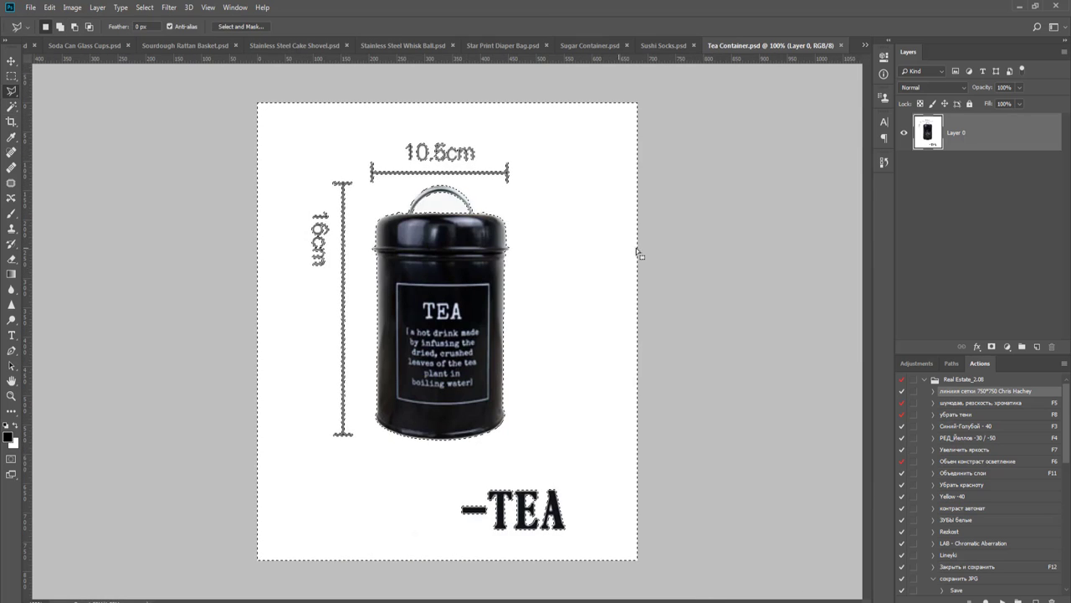
{"action": "left_click", "coordinate": [686, 271], "text": "shift"}
{"action": "left_click", "coordinate": [696, 575]}
{"action": "left_click", "coordinate": [230, 578]}
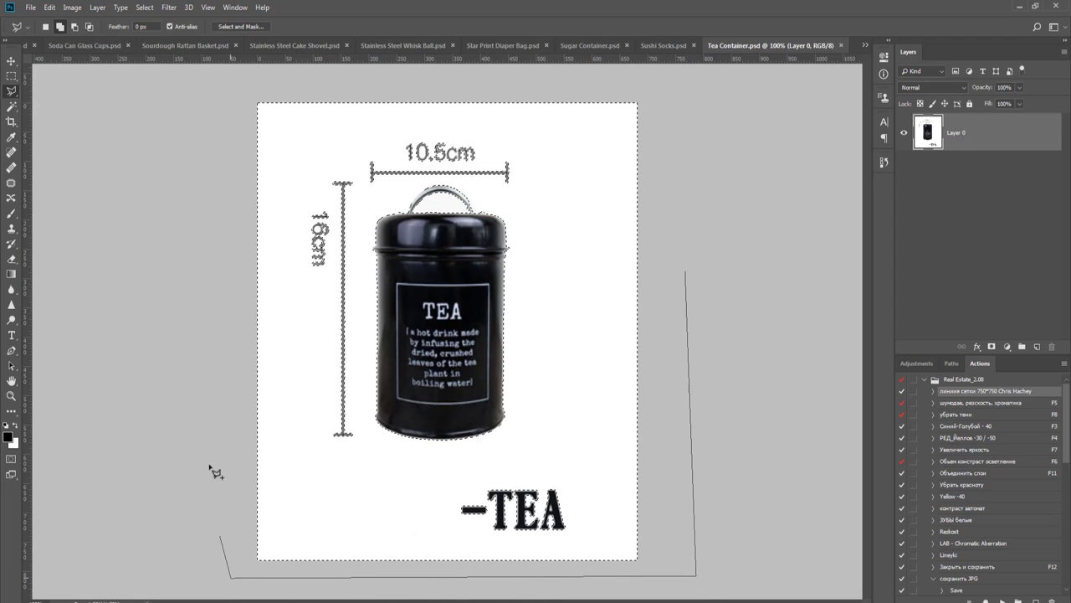
{"action": "left_click", "coordinate": [201, 324]}
{"action": "left_click", "coordinate": [343, 230]}
{"action": "left_click", "coordinate": [366, 435]}
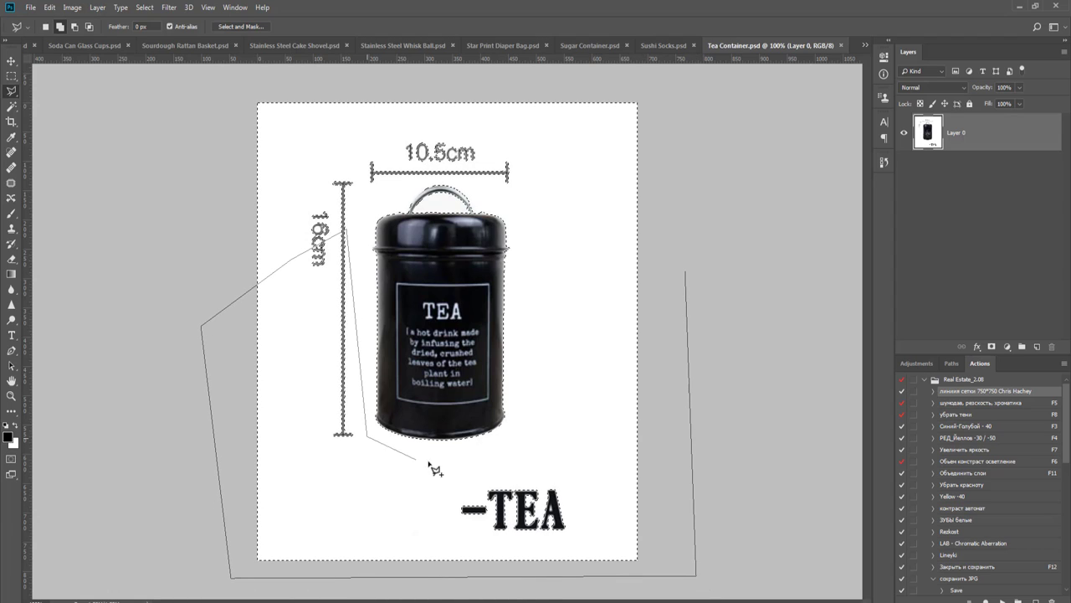
{"action": "left_click", "coordinate": [441, 460]}
{"action": "left_click", "coordinate": [528, 434]}
{"action": "left_click", "coordinate": [517, 200]}
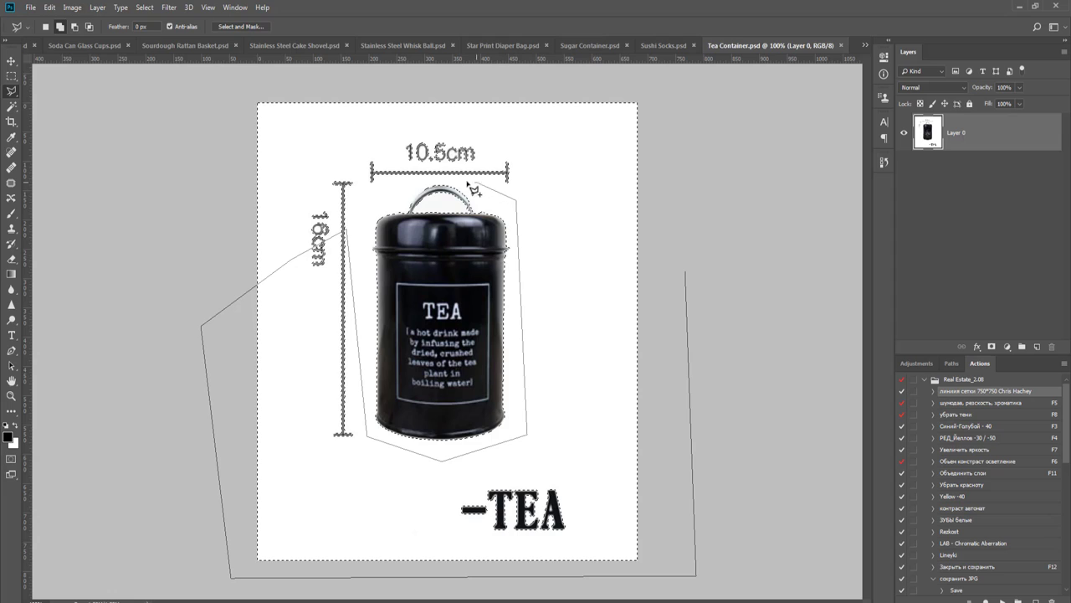
{"action": "left_click", "coordinate": [384, 182]}
{"action": "left_click", "coordinate": [356, 193]}
{"action": "left_click", "coordinate": [344, 77]}
{"action": "double_click", "coordinate": [726, 68]}
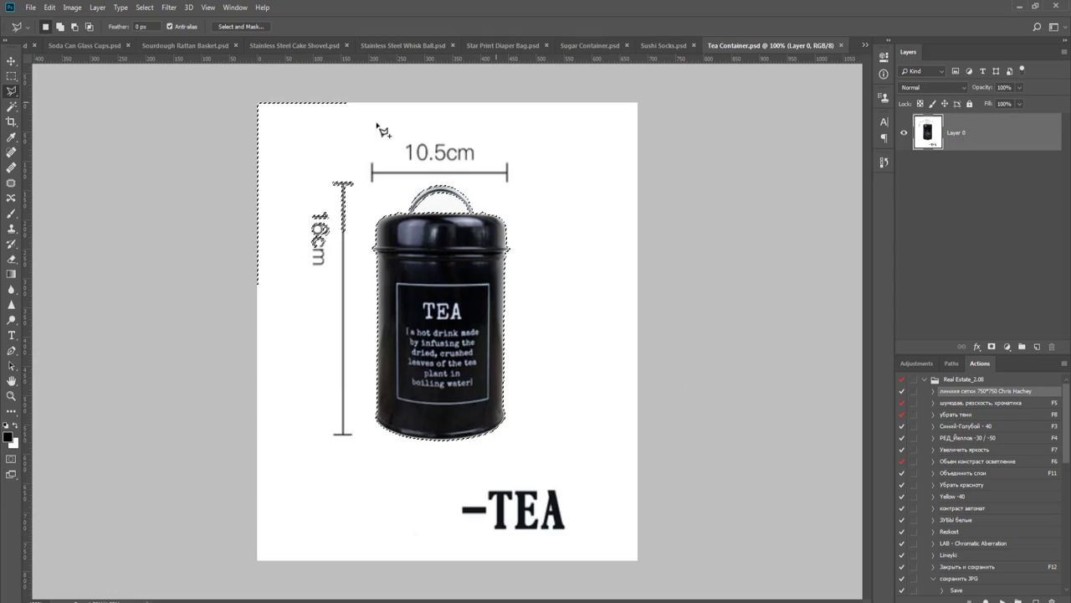
- Add the remaining area with the 16cm dimension to the selection, invert it, and turn it into a layer mask isolating the tea container
{"action": "left_click", "coordinate": [231, 96], "text": "shift"}
{"action": "left_click", "coordinate": [231, 485]}
{"action": "left_click", "coordinate": [332, 503]}
{"action": "left_click", "coordinate": [353, 462]}
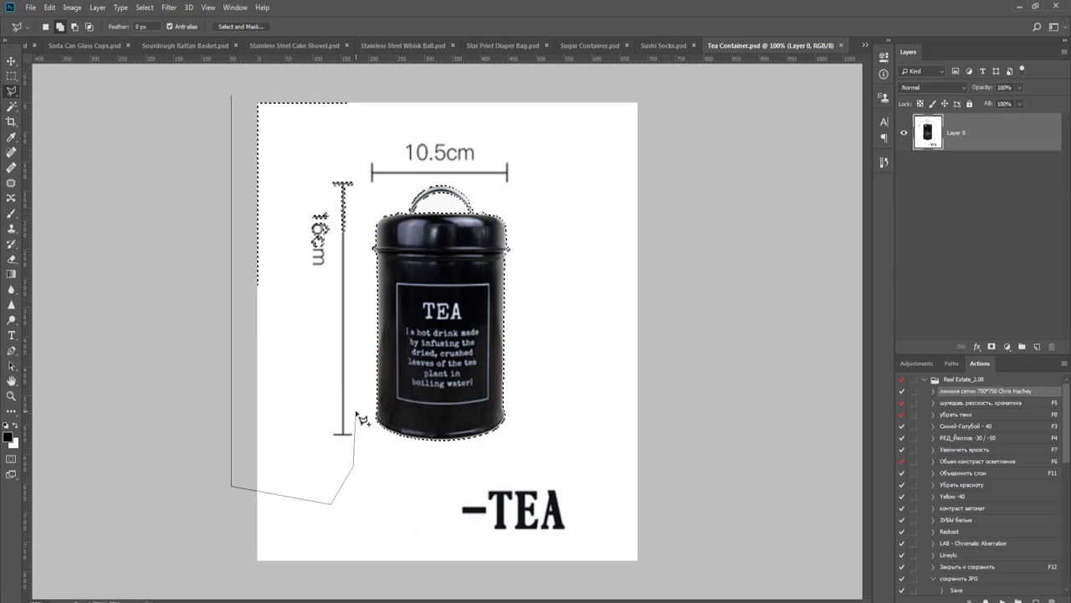
{"action": "left_click", "coordinate": [369, 167]}
{"action": "double_click", "coordinate": [426, 89]}
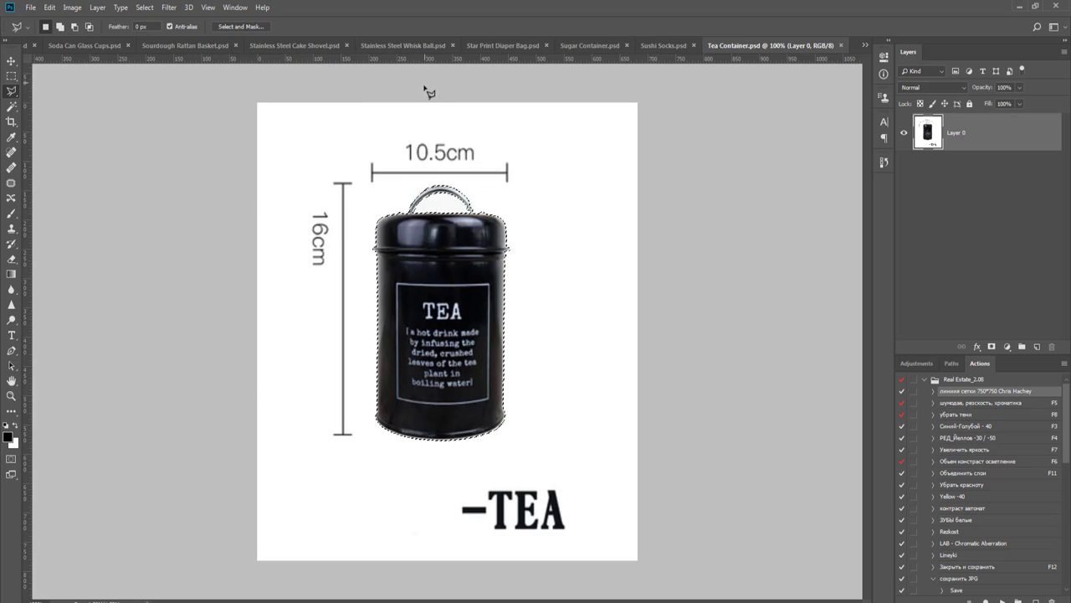
{"action": "left_click", "coordinate": [991, 346]}
- Crop the image more tightly around the tea container to 750 x 750 px and run the 750*750 grid-line action to add guides
{"action": "key", "text": "c"}
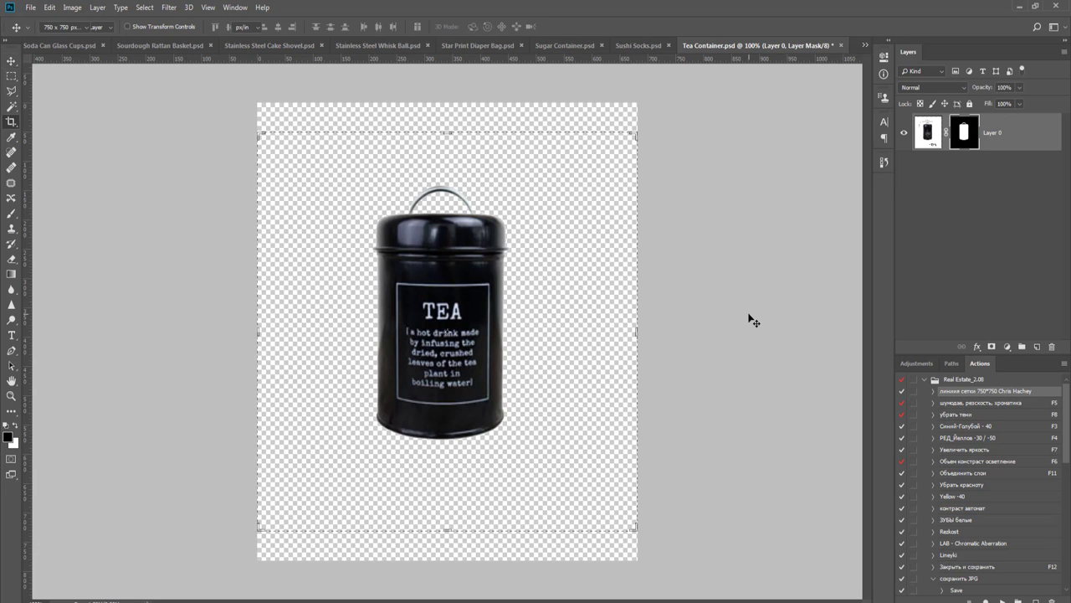
{"action": "left_click_drag", "start_coordinate": [633, 132], "coordinate": [620, 161]}
{"action": "key", "text": "Return"}
{"action": "key", "text": "v"}
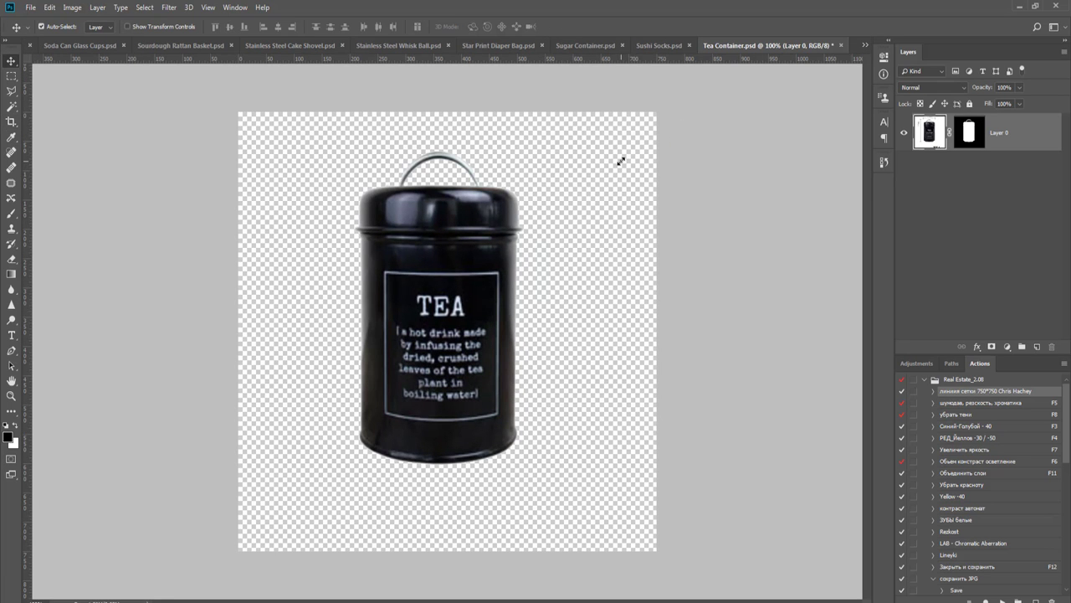
{"action": "left_click", "coordinate": [1002, 599]}
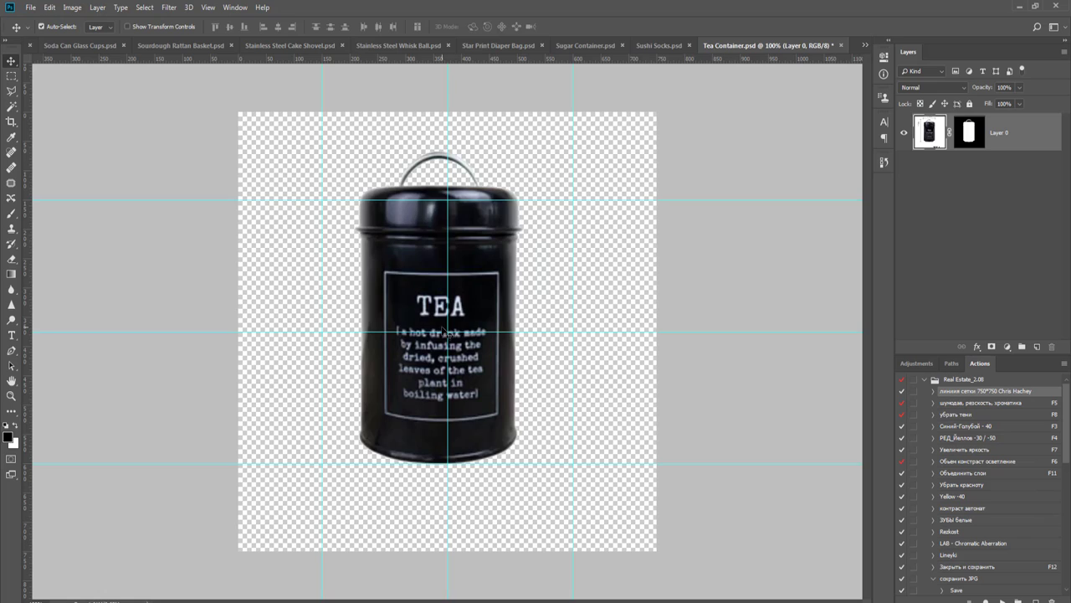
- Fill a new layer with white and place it beneath the tea container layer
{"action": "key", "text": "ctrl+shift+alt+n"}
{"action": "key", "text": "g"}
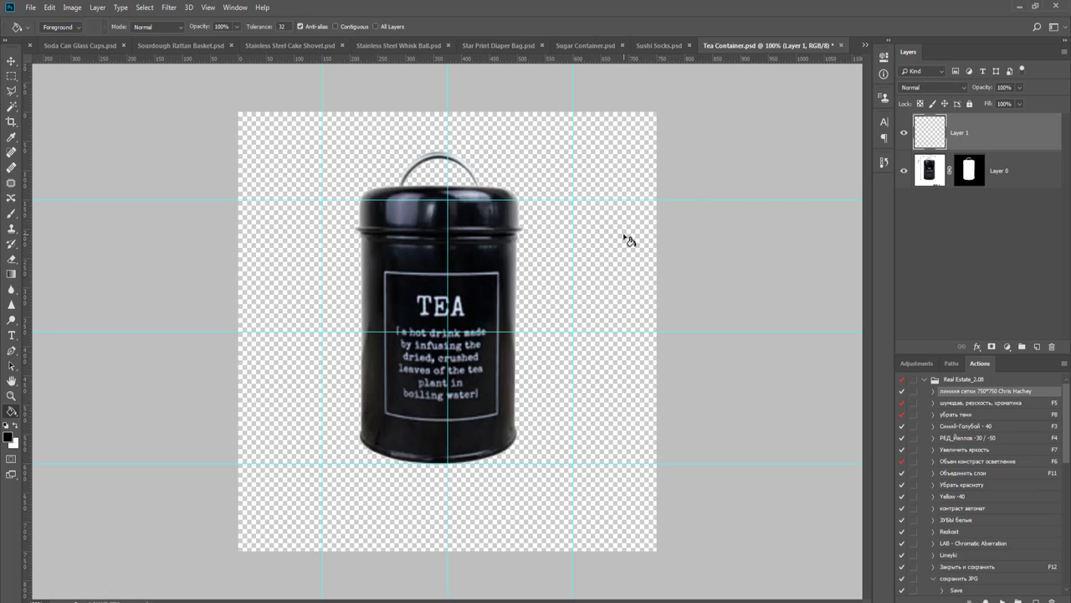
{"action": "key", "text": "x"}
{"action": "left_click", "coordinate": [623, 228]}
{"action": "key", "text": "v"}
{"action": "left_click_drag", "start_coordinate": [1039, 141], "coordinate": [1030, 179]}
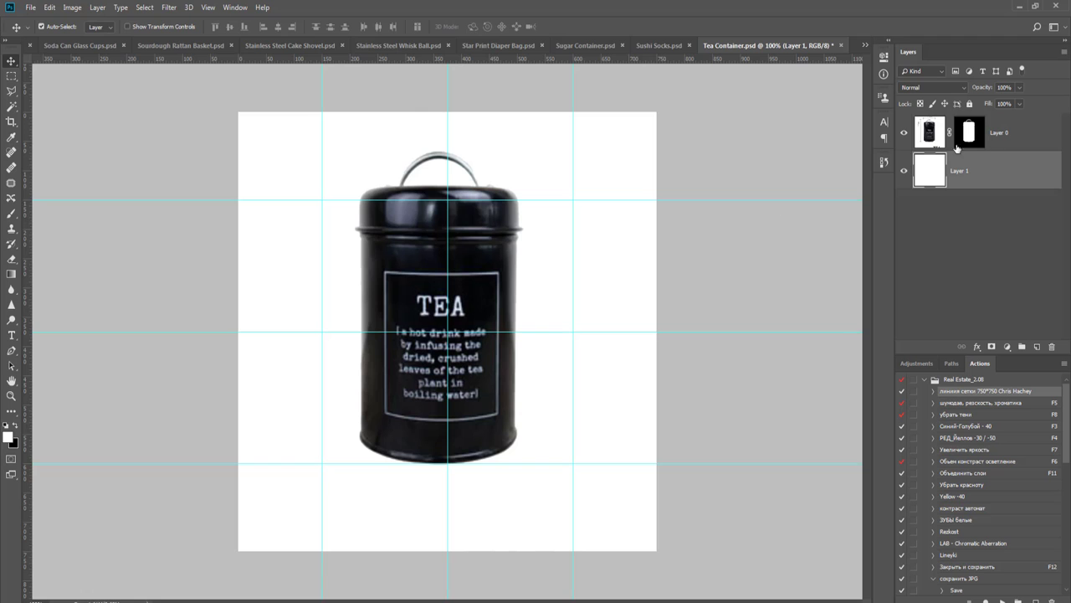
- Scale down the tea container layer and move it so the container fits between the upper and lower guides
{"action": "left_click", "coordinate": [1048, 132]}
{"action": "key", "text": "ctrl+t"}
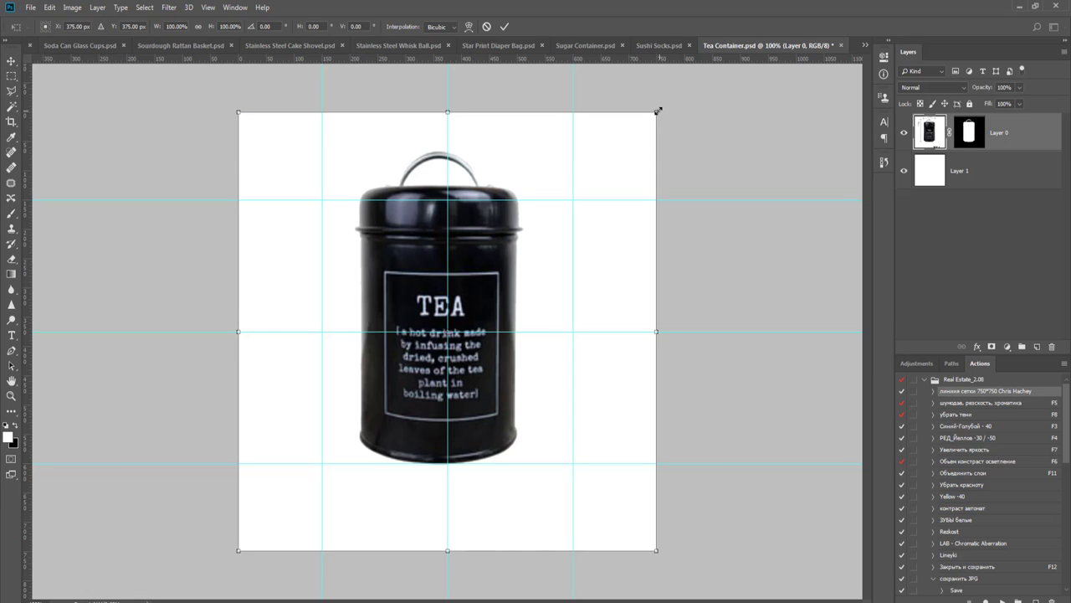
{"action": "left_click_drag", "start_coordinate": [658, 110], "coordinate": [616, 173]}
{"action": "left_click_drag", "start_coordinate": [608, 553], "coordinate": [593, 540]}
{"action": "left_click_drag", "start_coordinate": [490, 402], "coordinate": [527, 392]}
{"action": "key", "text": "Return"}
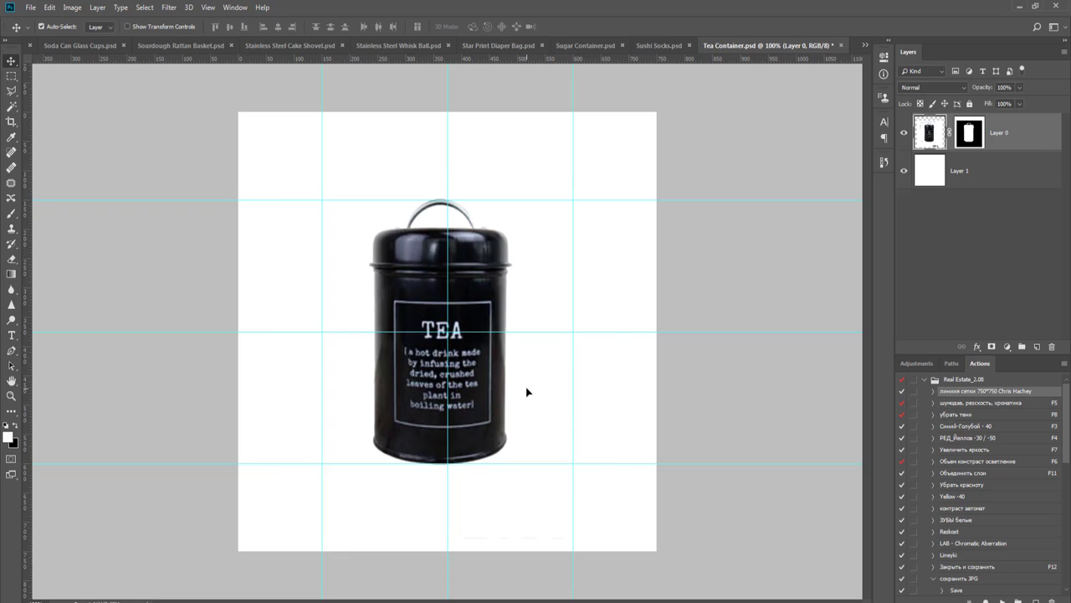
- Nudge the tea container to the right until it is centred on the middle vertical guide
{"action": "key", "text": "Right"}
{"action": "key", "text": "Right"}
{"action": "key", "text": "Right"}
{"action": "key", "text": "Right"}
{"action": "key", "text": "Right"}
{"action": "key", "text": "Right"}
{"action": "key", "text": "Right"}
{"action": "key", "text": "Right"}
{"action": "key", "text": "Right"}
{"action": "key", "text": "Right"}
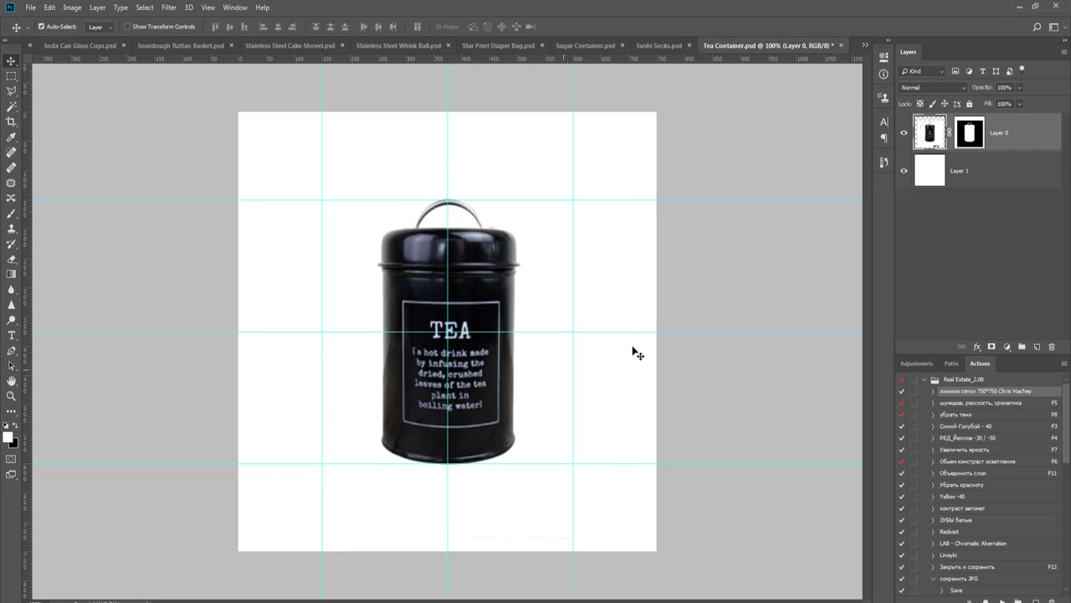
{"action": "left_click", "coordinate": [764, 262]}
- Fill the white background layer, Layer 1, with black using the Paint Bucket
{"action": "left_click", "coordinate": [985, 175]}
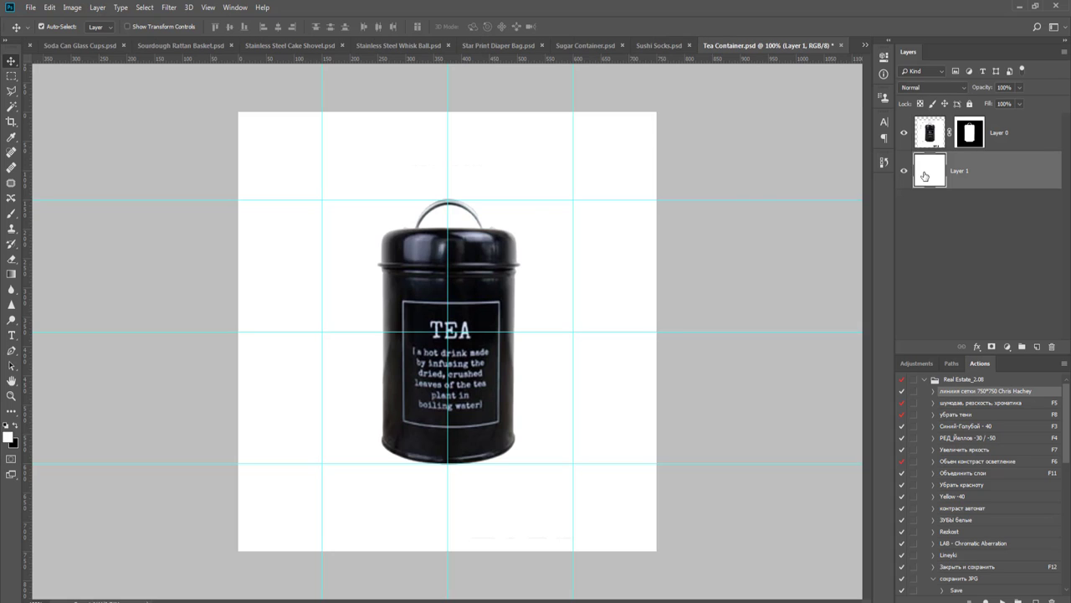
{"action": "key", "text": "g"}
{"action": "key", "text": "x"}
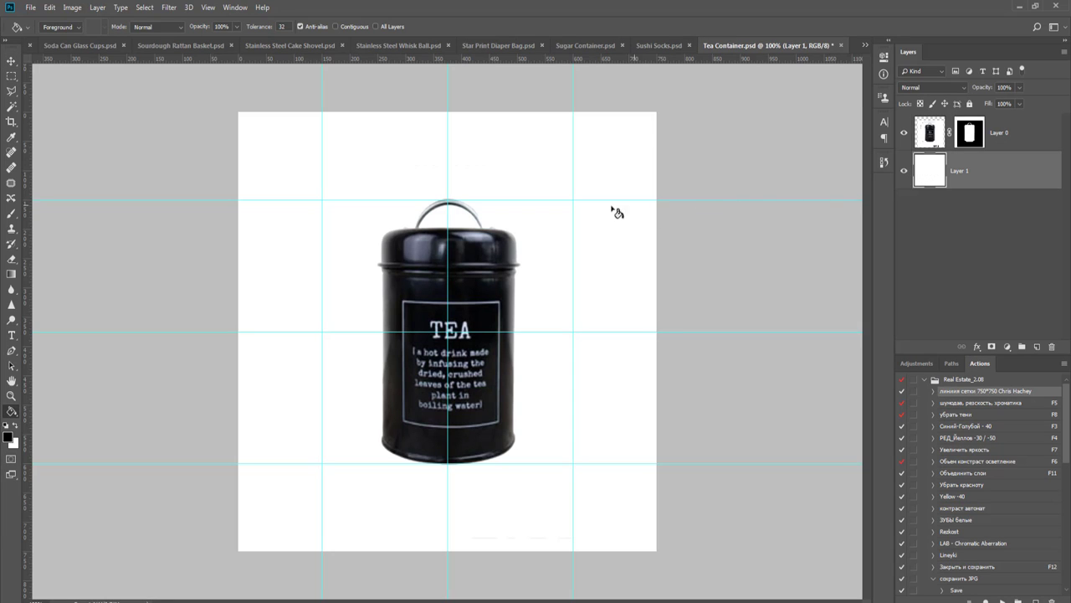
{"action": "left_click", "coordinate": [612, 212]}
{"action": "key", "text": "b"}
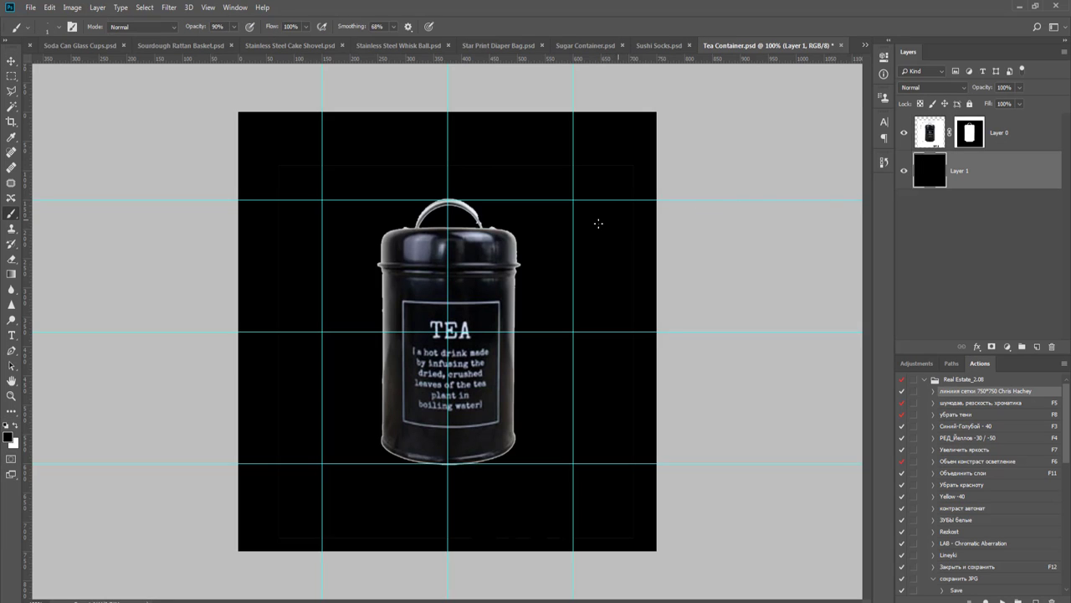
- Examine the container's cut-out edges against black, toggling the background layer's visibility and the layer mask
{"action": "scroll", "coordinate": [399, 238], "scroll_direction": "up", "scroll_amount": 2}
{"action": "key", "text": "v"}
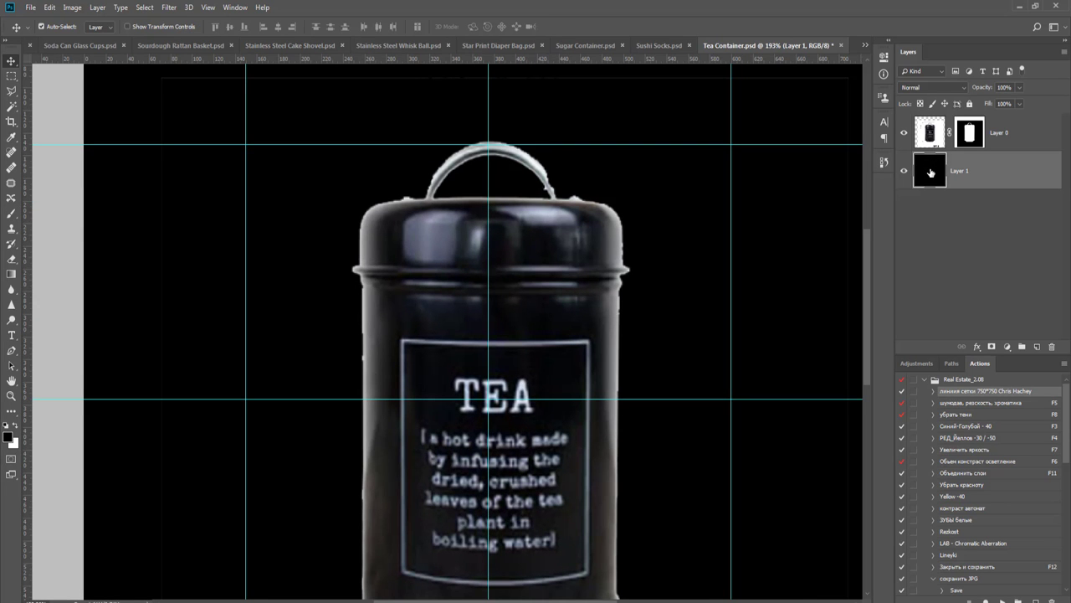
{"action": "left_click", "coordinate": [904, 170]}
{"action": "left_click", "coordinate": [904, 171]}
{"action": "left_click", "coordinate": [969, 132], "text": "shift"}
{"action": "left_click", "coordinate": [969, 132], "text": "shift"}
{"action": "scroll", "coordinate": [635, 181], "scroll_direction": "up", "scroll_amount": 3}
{"action": "scroll", "coordinate": [634, 181], "scroll_direction": "down", "scroll_amount": 4}
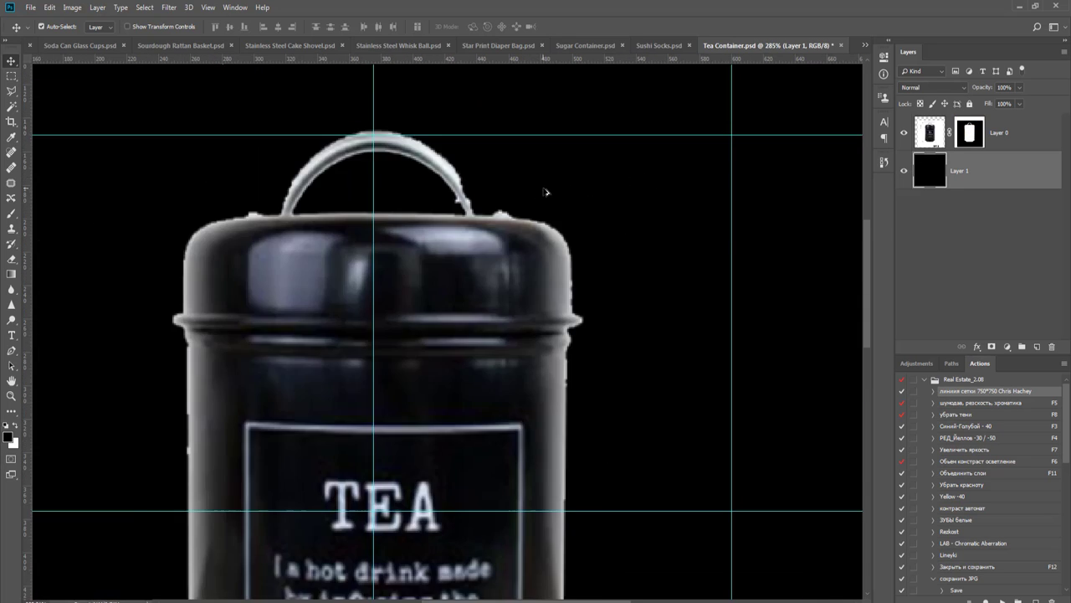
- Hide the guides and delete the layer mask from the tea container layer
{"action": "key", "text": "ctrl+semicolon"}
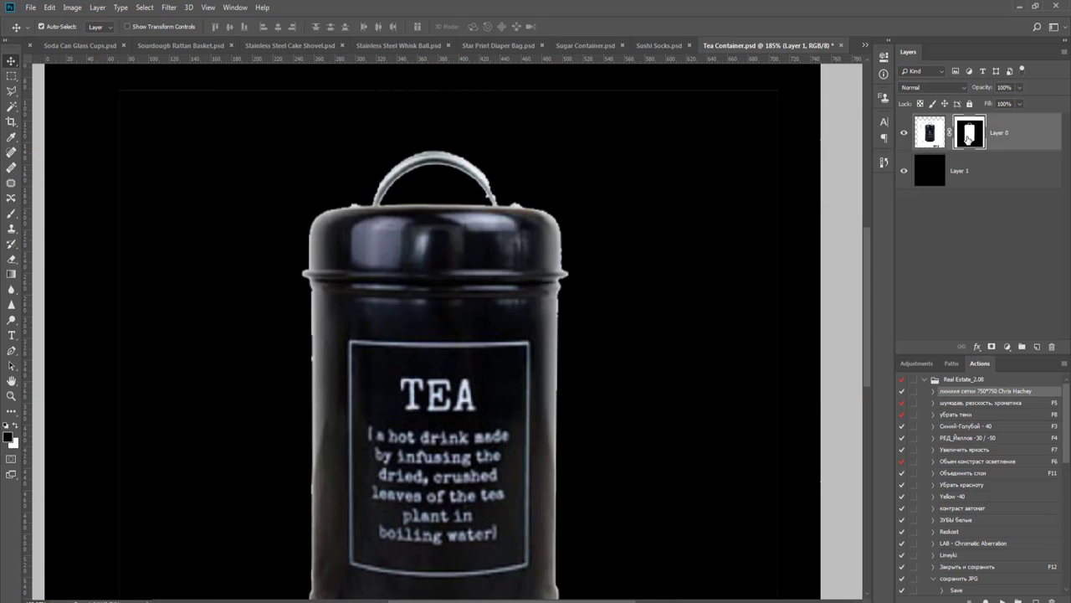
{"action": "right_click", "coordinate": [969, 137]}
{"action": "left_click", "coordinate": [987, 159]}
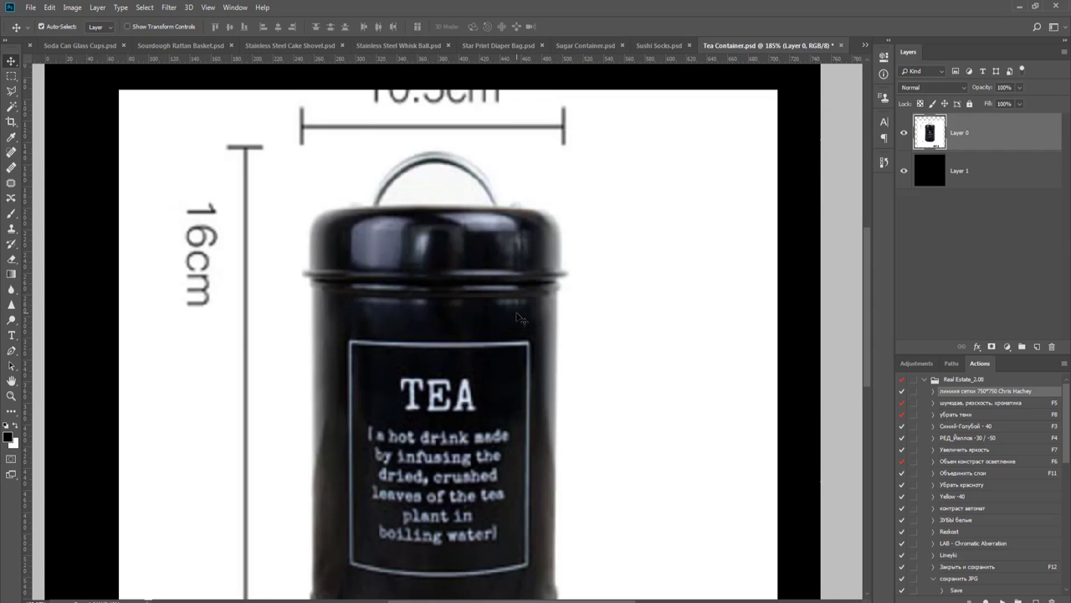
- Start a Pen path along the container's right side, down to and around its lower right corner
{"action": "key", "text": "p"}
{"action": "left_click_drag", "start_coordinate": [474, 452], "coordinate": [479, 239]}
{"action": "left_click_drag", "start_coordinate": [550, 191], "coordinate": [553, 327]}
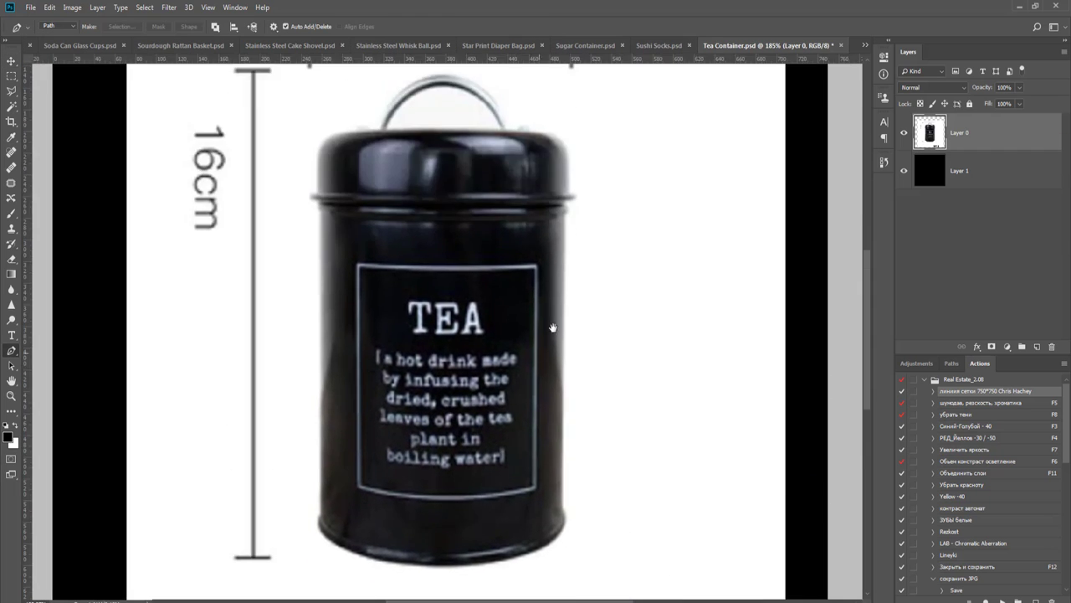
{"action": "scroll", "coordinate": [567, 311], "scroll_direction": "up", "scroll_amount": 2}
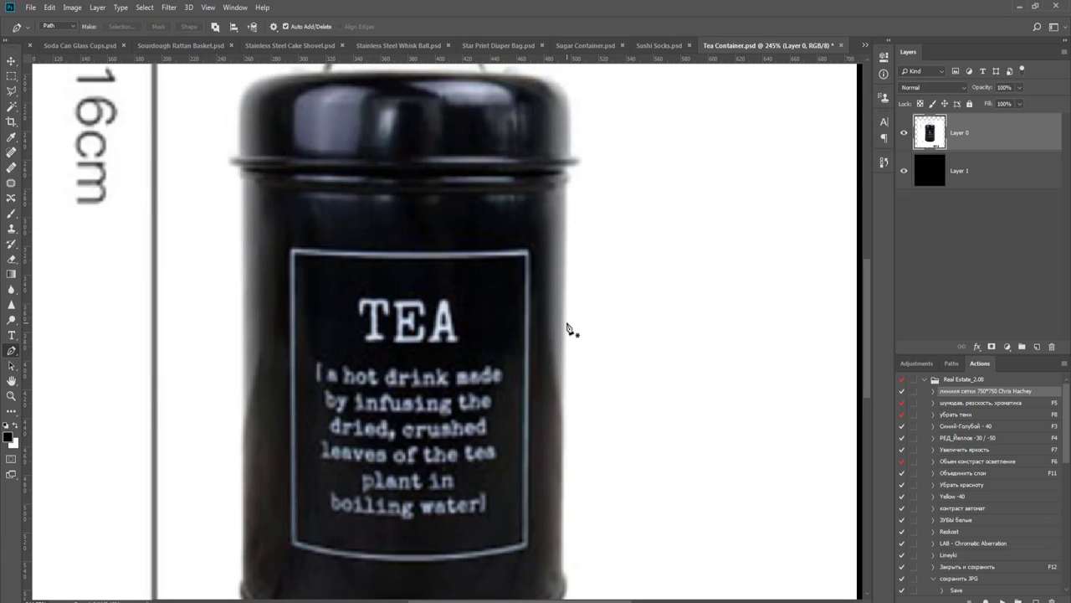
{"action": "left_click_drag", "start_coordinate": [565, 328], "coordinate": [570, 257]}
{"action": "scroll", "coordinate": [551, 410], "scroll_direction": "up", "scroll_amount": 1}
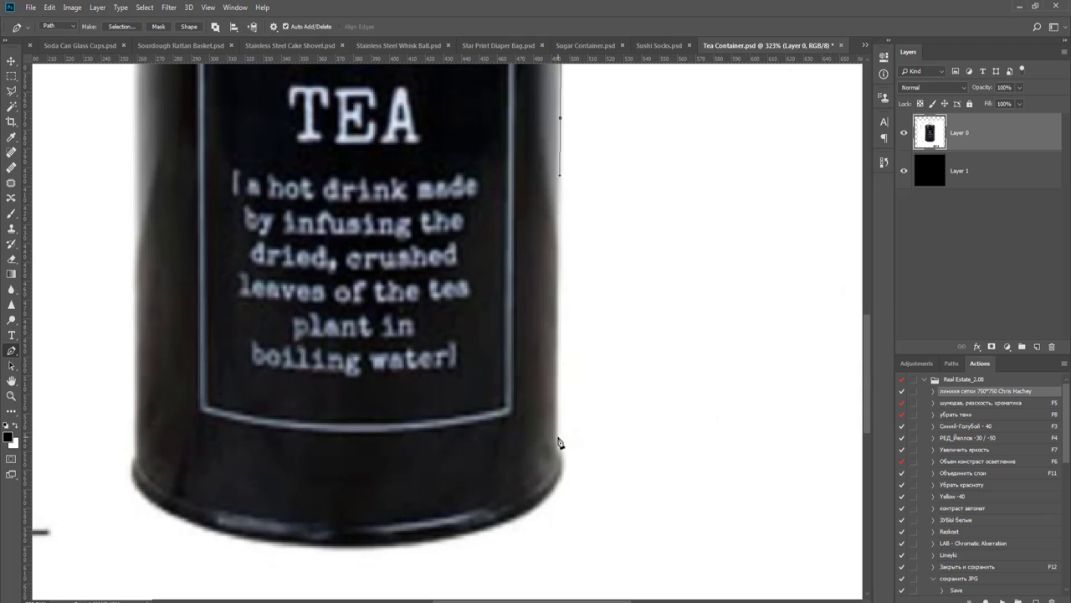
{"action": "left_click", "coordinate": [557, 433]}
{"action": "left_click_drag", "start_coordinate": [563, 451], "coordinate": [608, 425]}
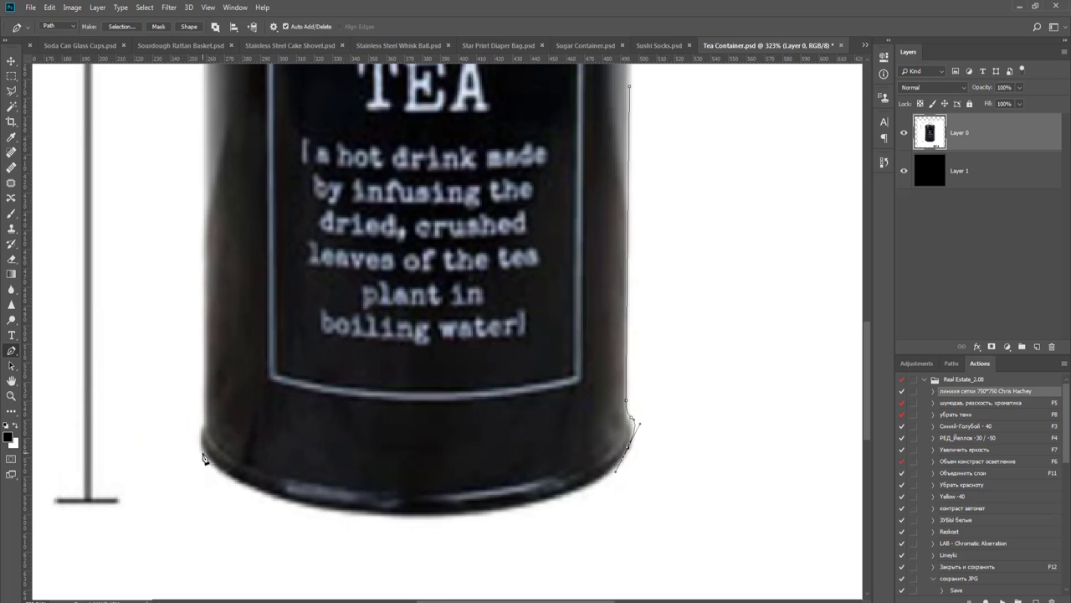
- Extend the path to the lower left corner and curve it along the container's bottom edge with an added middle anchor
{"action": "left_click_drag", "start_coordinate": [204, 454], "coordinate": [178, 405]}
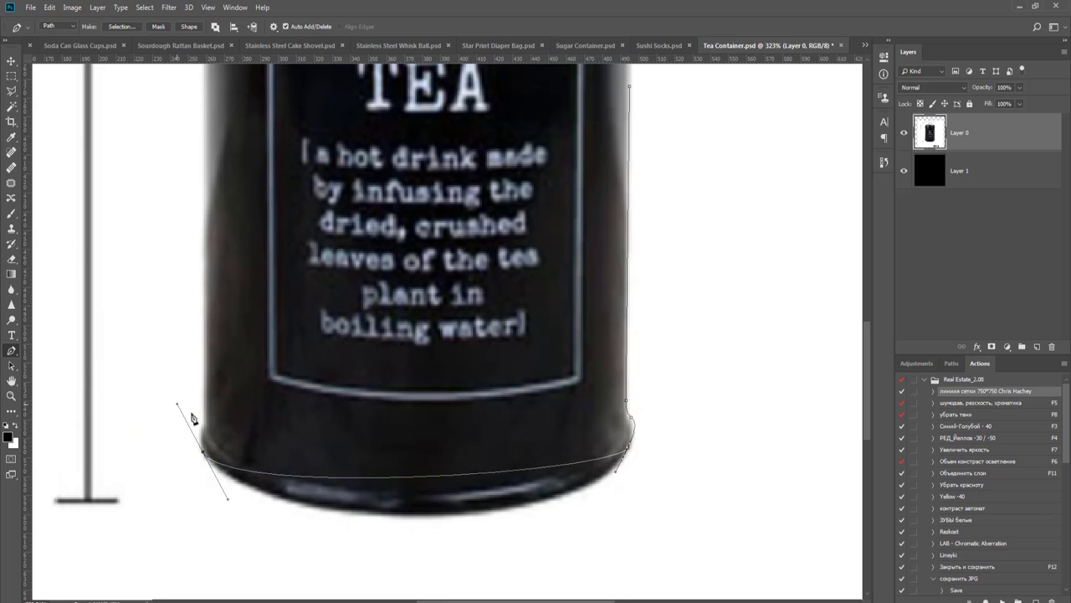
{"action": "left_click", "coordinate": [433, 483]}
{"action": "left_click_drag", "start_coordinate": [430, 479], "coordinate": [441, 521]}
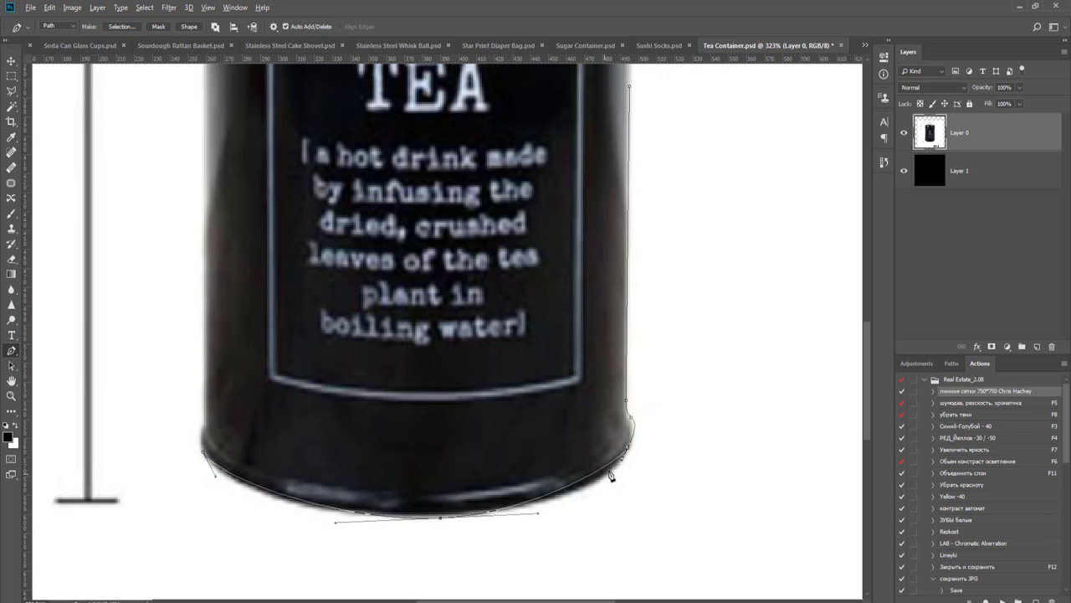
{"action": "left_click_drag", "start_coordinate": [622, 460], "coordinate": [624, 471]}
- Adjust the path's anchors and handles so the curve follows the lower right corner and the bottom edge closely
{"action": "scroll", "coordinate": [676, 444], "scroll_direction": "up", "scroll_amount": 3}
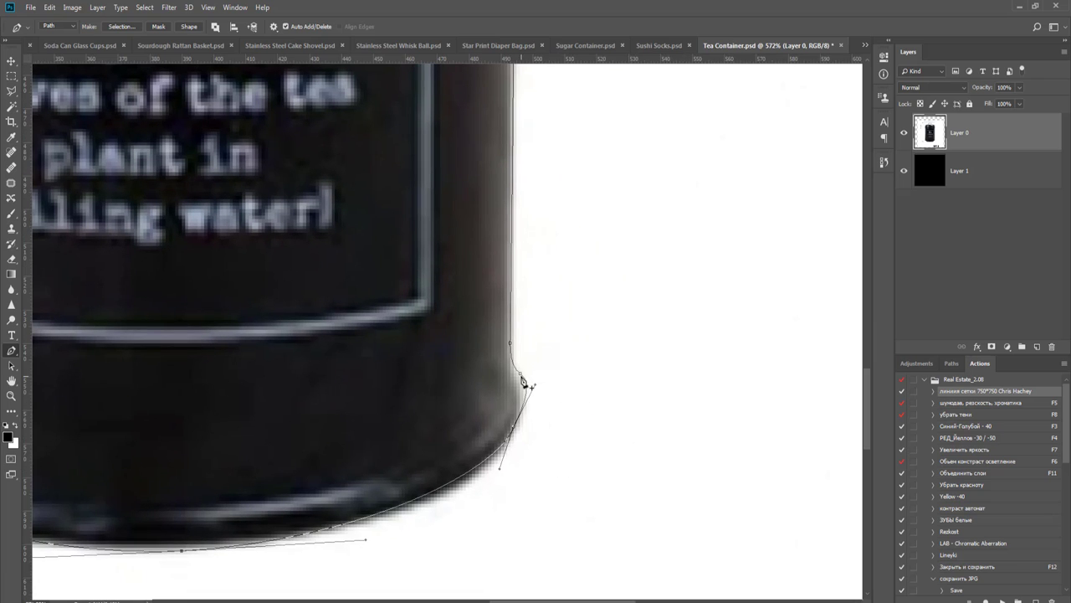
{"action": "left_click", "coordinate": [519, 373], "text": "ctrl"}
{"action": "left_click_drag", "start_coordinate": [536, 387], "coordinate": [517, 431]}
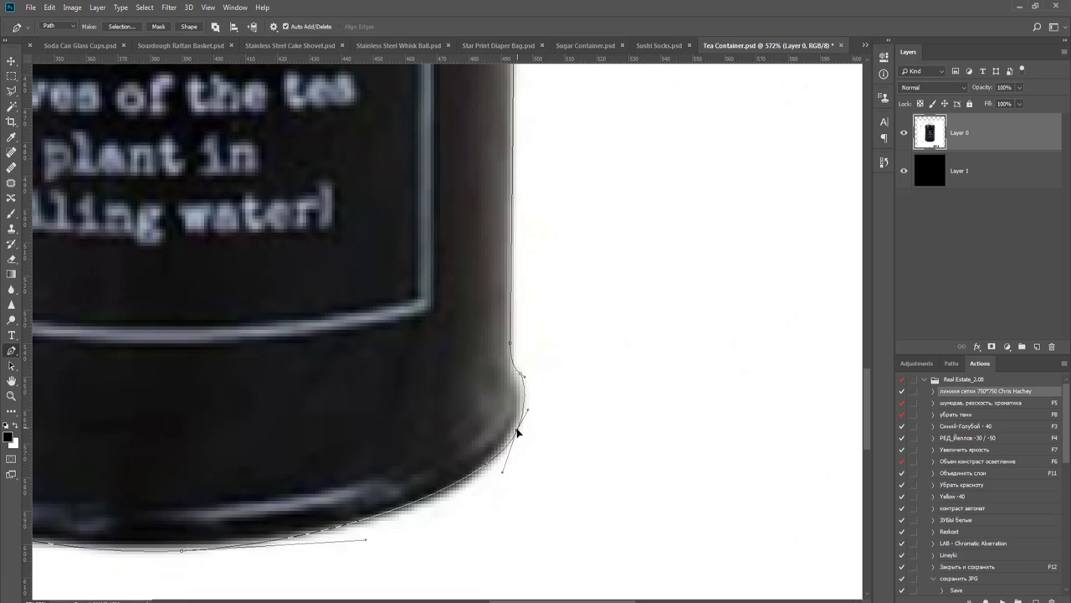
{"action": "left_click_drag", "start_coordinate": [365, 540], "coordinate": [377, 543]}
{"action": "scroll", "coordinate": [390, 519], "scroll_direction": "left", "scroll_amount": 10}
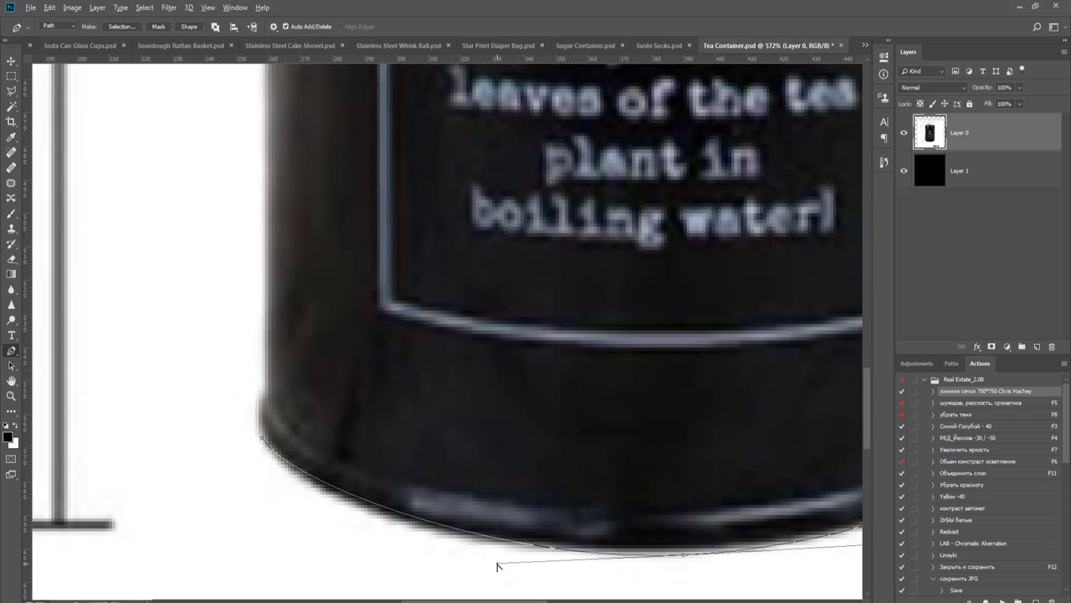
{"action": "left_click_drag", "start_coordinate": [497, 565], "coordinate": [448, 567]}
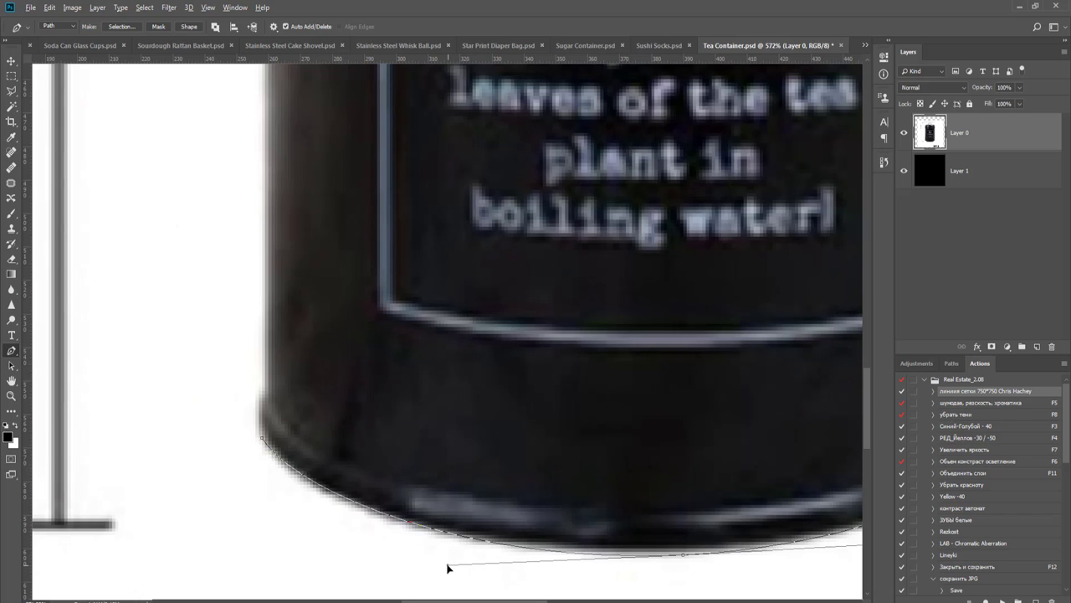
{"action": "scroll", "coordinate": [278, 444], "scroll_direction": "up", "scroll_amount": 1}
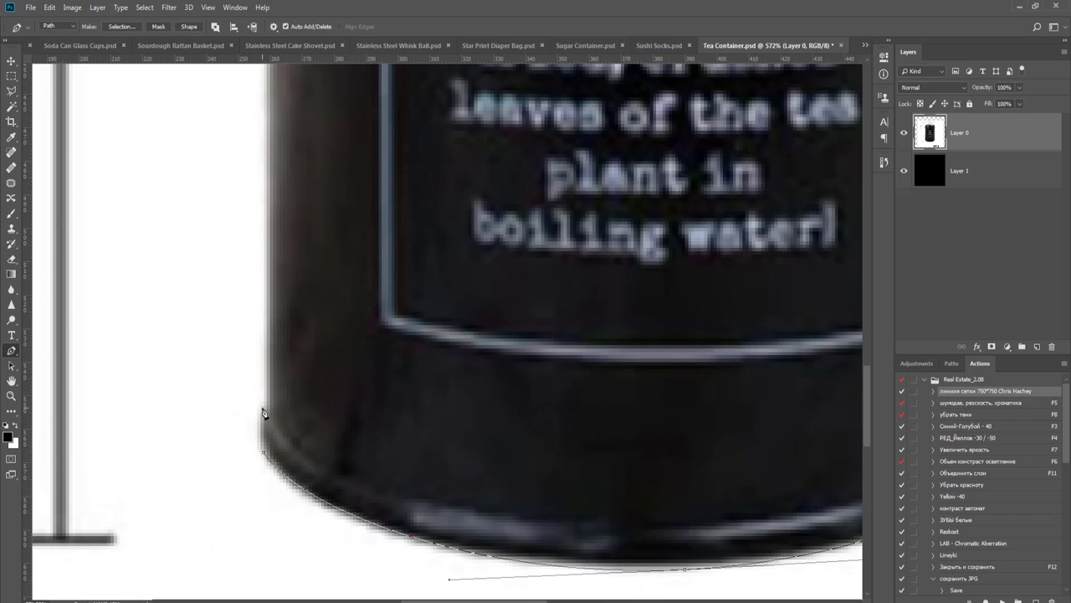
- Continue the path around the container's lower left rim and onto the start of its left side
{"action": "left_click_drag", "start_coordinate": [257, 412], "coordinate": [267, 404]}
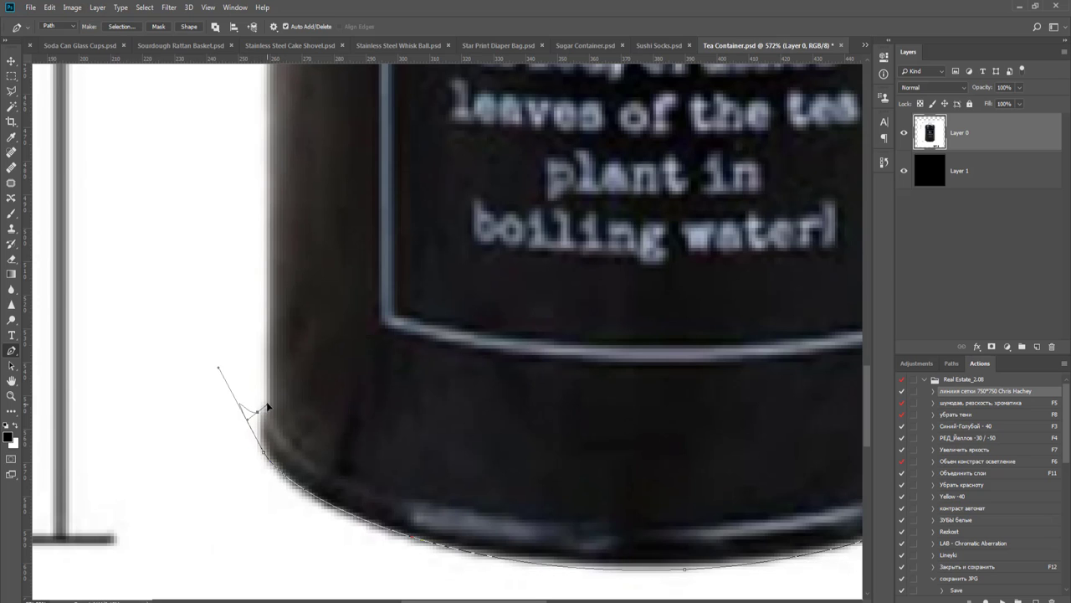
{"action": "left_click_drag", "start_coordinate": [217, 368], "coordinate": [260, 453]}
{"action": "left_click_drag", "start_coordinate": [267, 384], "coordinate": [267, 370]}
{"action": "scroll", "coordinate": [303, 325], "scroll_direction": "down", "scroll_amount": 2}
{"action": "left_click_drag", "start_coordinate": [321, 183], "coordinate": [330, 461]}
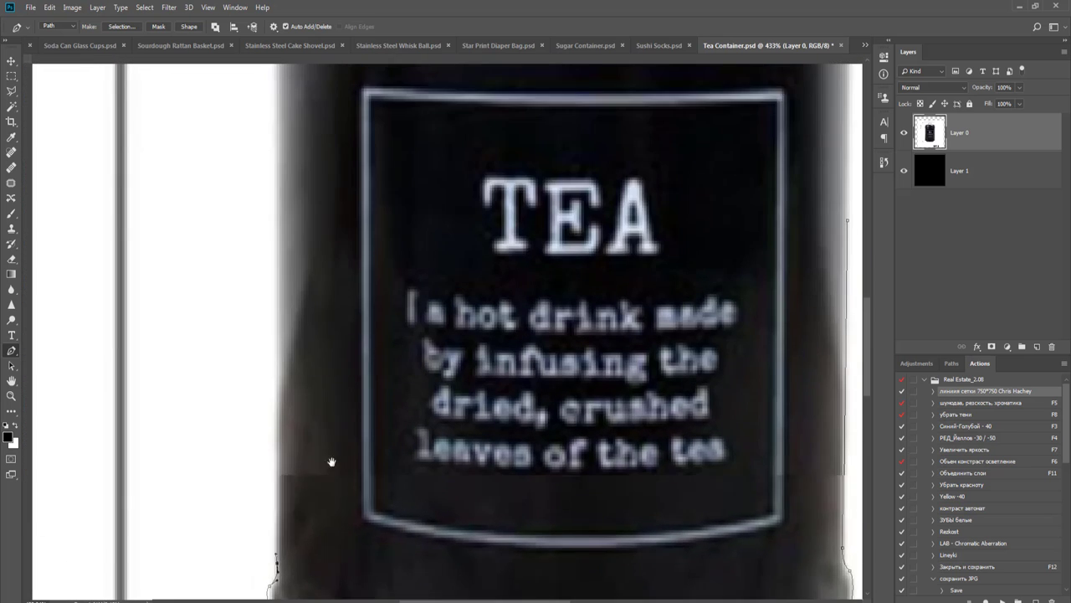
- Extend the pen path up the container's left side and around the left end of the lid's rim
{"action": "left_click_drag", "start_coordinate": [327, 341], "coordinate": [328, 500]}
{"action": "left_click_drag", "start_coordinate": [325, 201], "coordinate": [361, 430]}
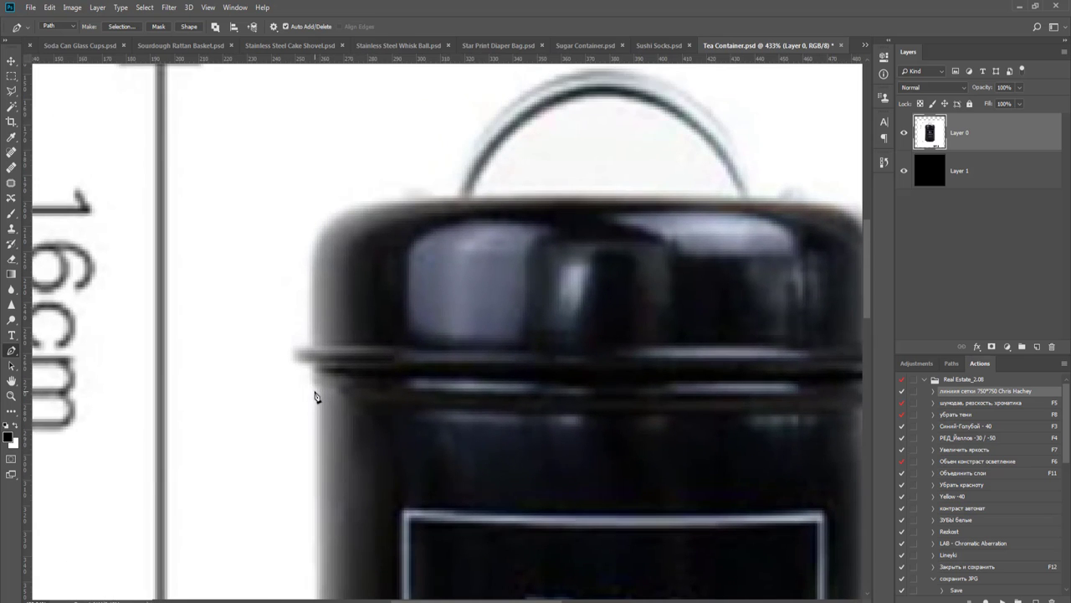
{"action": "left_click_drag", "start_coordinate": [317, 396], "coordinate": [314, 378]}
{"action": "left_click_drag", "start_coordinate": [297, 345], "coordinate": [316, 347]}
{"action": "scroll", "coordinate": [310, 346], "scroll_direction": "up", "scroll_amount": 3}
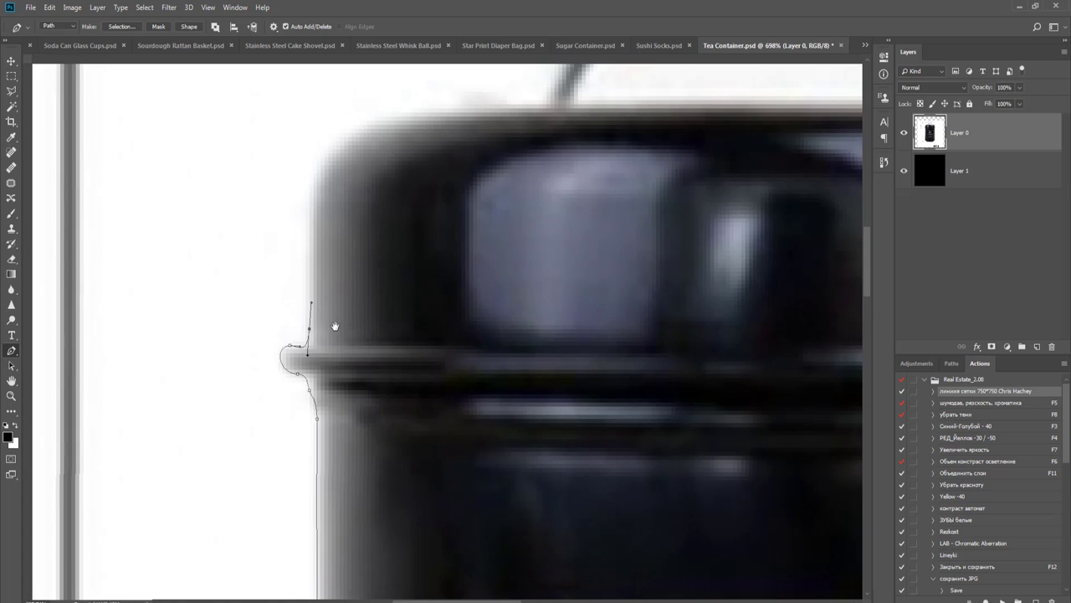
- Continue the path up the lid's left side and around its rounded upper-left corner
{"action": "scroll", "coordinate": [322, 348], "scroll_direction": "up", "scroll_amount": 3}
{"action": "left_click_drag", "start_coordinate": [317, 355], "coordinate": [317, 341]}
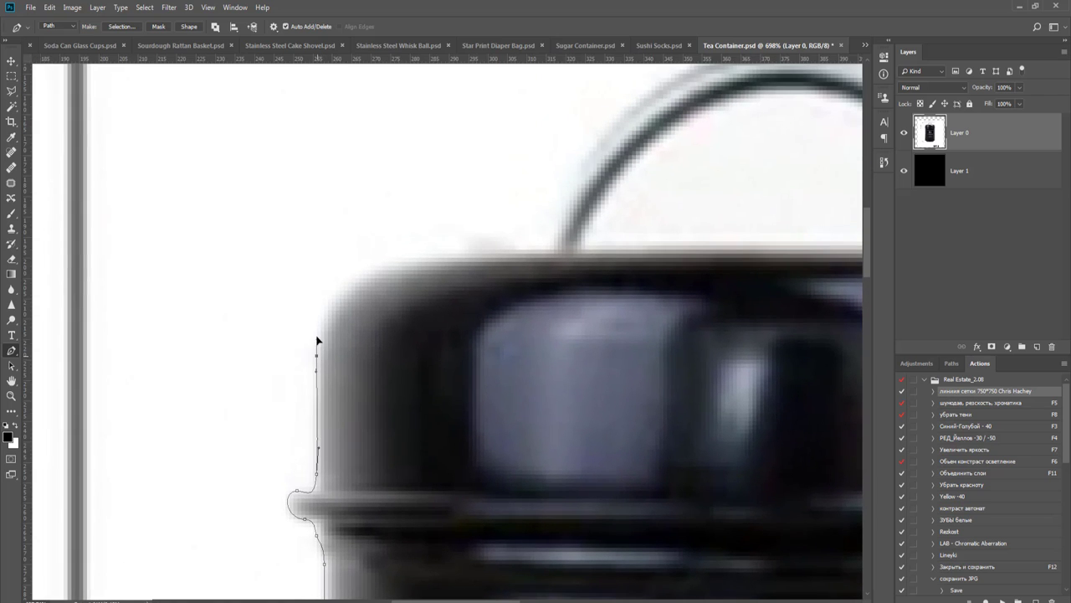
{"action": "left_click_drag", "start_coordinate": [382, 265], "coordinate": [448, 263]}
{"action": "scroll", "coordinate": [449, 263], "scroll_direction": "up", "scroll_amount": 3}
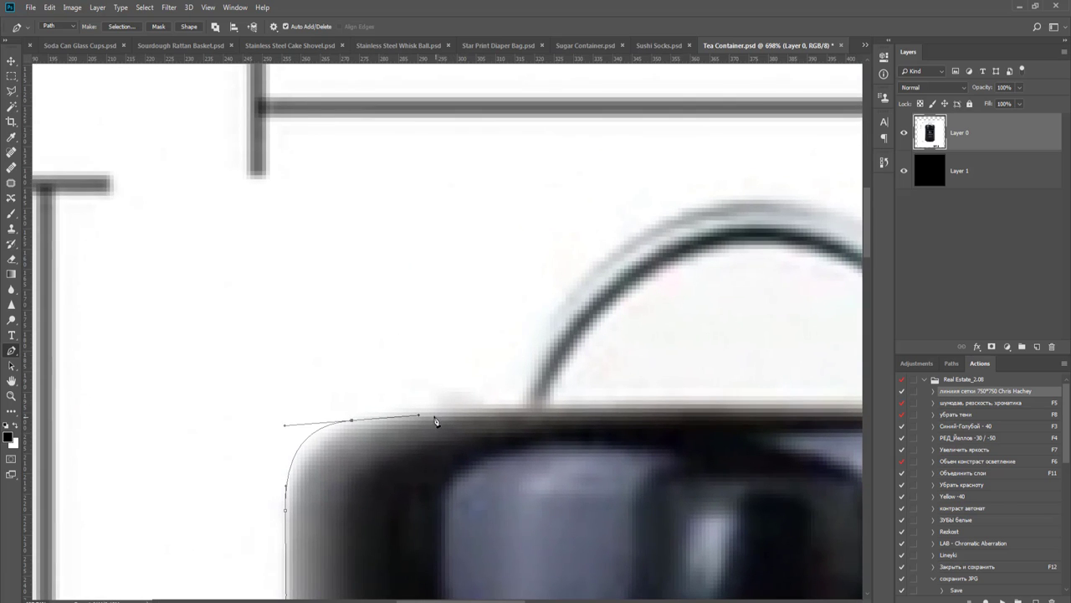
- Trace around the small knob left of the handle and continue the path to the handle's left base
{"action": "mouse_move", "coordinate": [480, 395]}
{"action": "left_mouse_down"}
{"action": "mouse_move", "coordinate": [492, 424]}
{"action": "mouse_move", "coordinate": [433, 401]}
{"action": "mouse_move", "coordinate": [432, 392]}
{"action": "mouse_move", "coordinate": [474, 387]}
{"action": "mouse_move", "coordinate": [483, 404]}
{"action": "mouse_move", "coordinate": [476, 386]}
{"action": "left_mouse_up"}
{"action": "left_click_drag", "start_coordinate": [519, 407], "coordinate": [526, 407]}
{"action": "left_click_drag", "start_coordinate": [573, 375], "coordinate": [500, 471]}
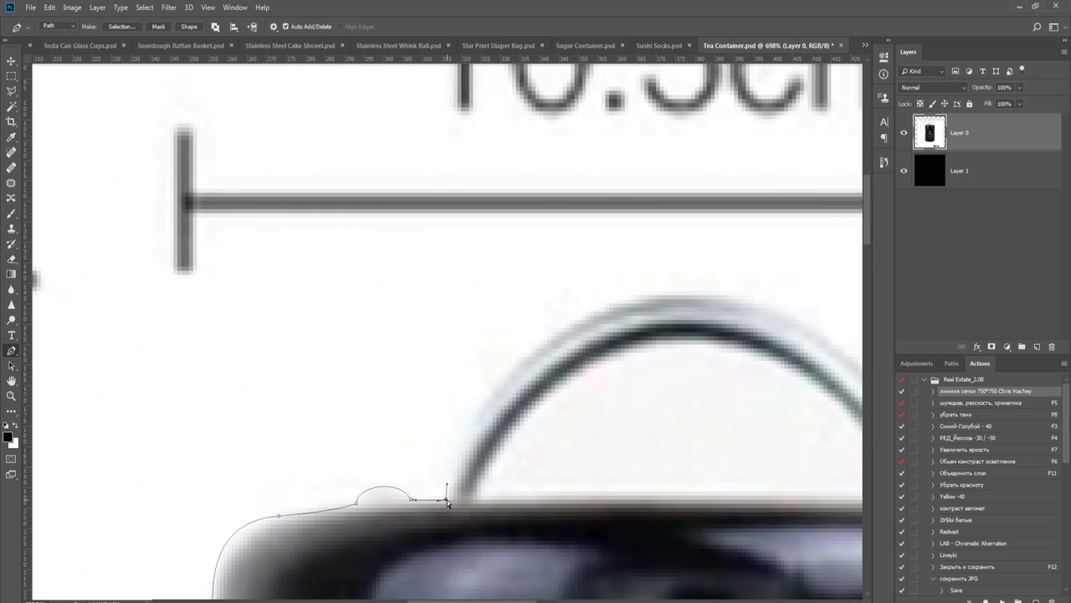
{"action": "left_click_drag", "start_coordinate": [447, 500], "coordinate": [443, 500]}
- Trace the handle's outer arch with one curved segment between its two bases, fitting the curve to the edge
{"action": "left_click_drag", "start_coordinate": [537, 351], "coordinate": [598, 306]}
{"action": "key", "text": "ctrl+z"}
{"action": "left_click_drag", "start_coordinate": [672, 402], "coordinate": [418, 339]}
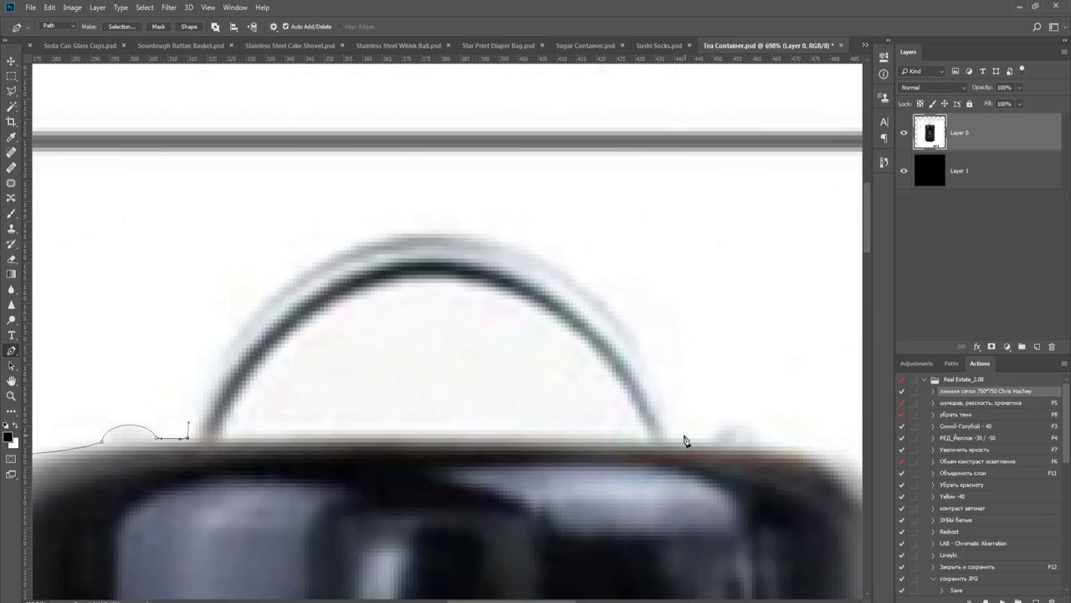
{"action": "left_click_drag", "start_coordinate": [685, 437], "coordinate": [704, 499]}
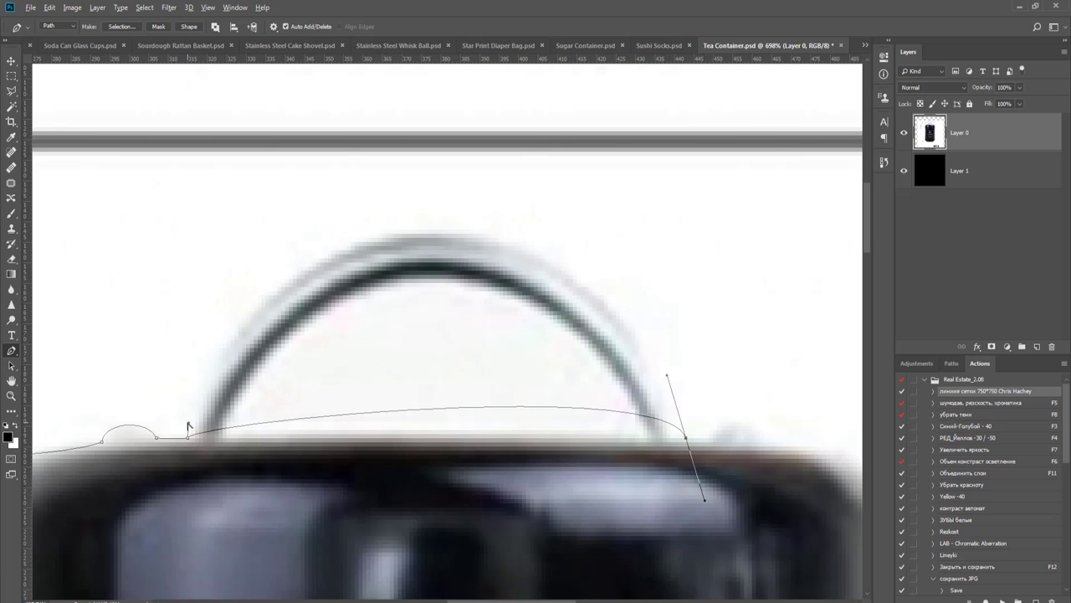
{"action": "left_click_drag", "start_coordinate": [187, 434], "coordinate": [204, 154]}
{"action": "scroll", "coordinate": [377, 270], "scroll_direction": "down", "scroll_amount": 2}
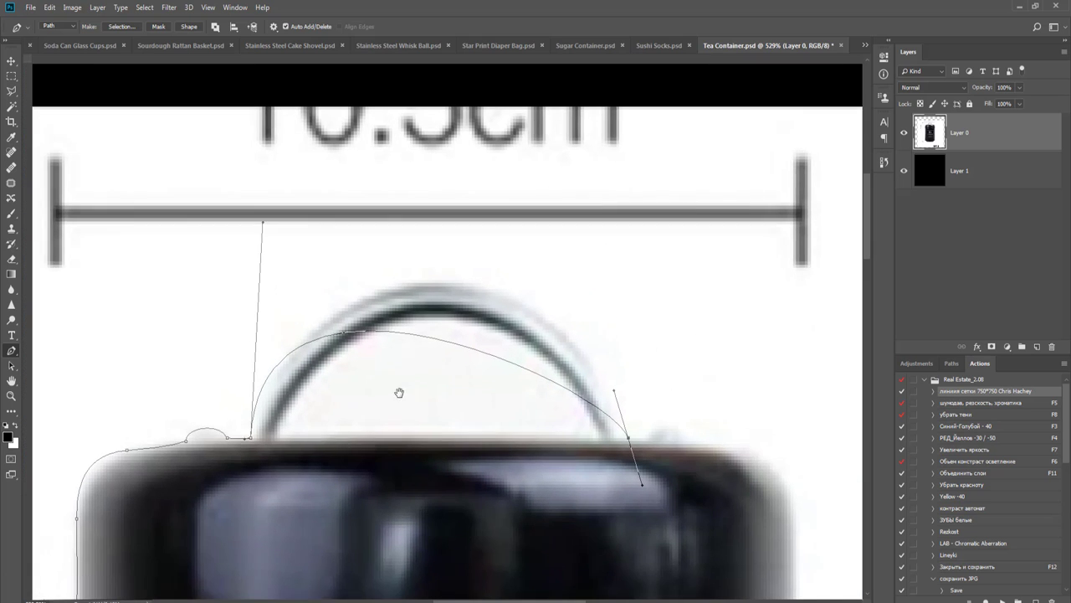
{"action": "key", "text": "ctrl+r"}
{"action": "left_click_drag", "start_coordinate": [623, 425], "coordinate": [584, 266]}
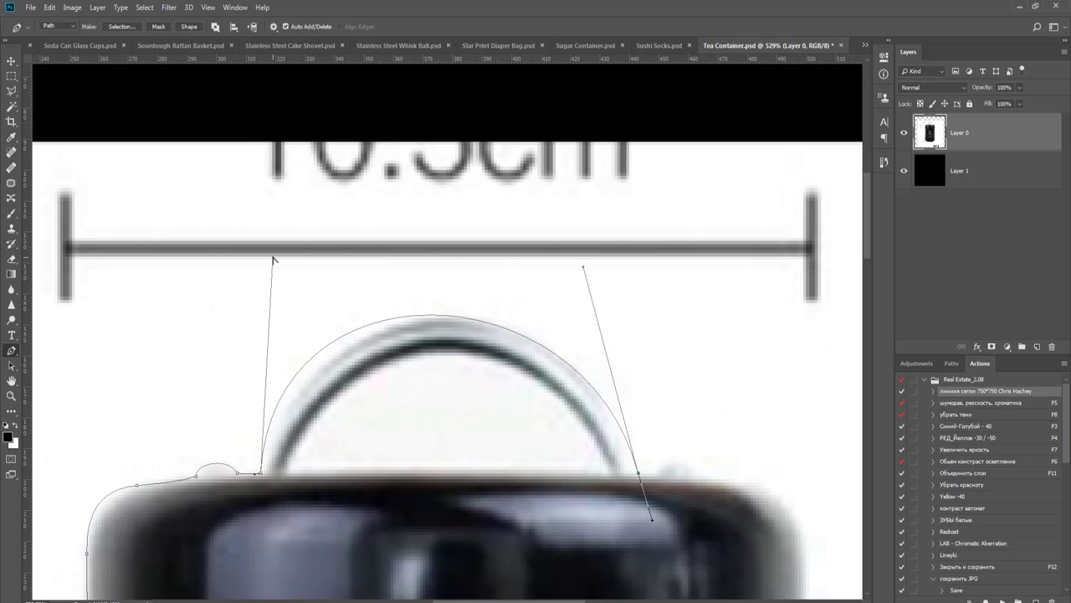
{"action": "left_click_drag", "start_coordinate": [273, 260], "coordinate": [308, 267]}
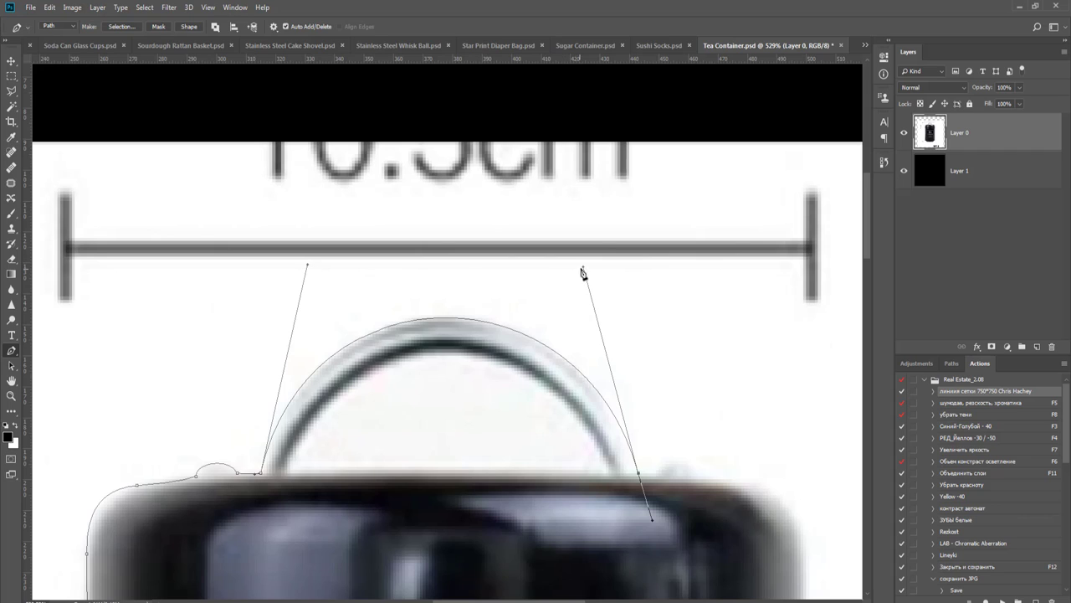
{"action": "left_click_drag", "start_coordinate": [582, 268], "coordinate": [579, 270]}
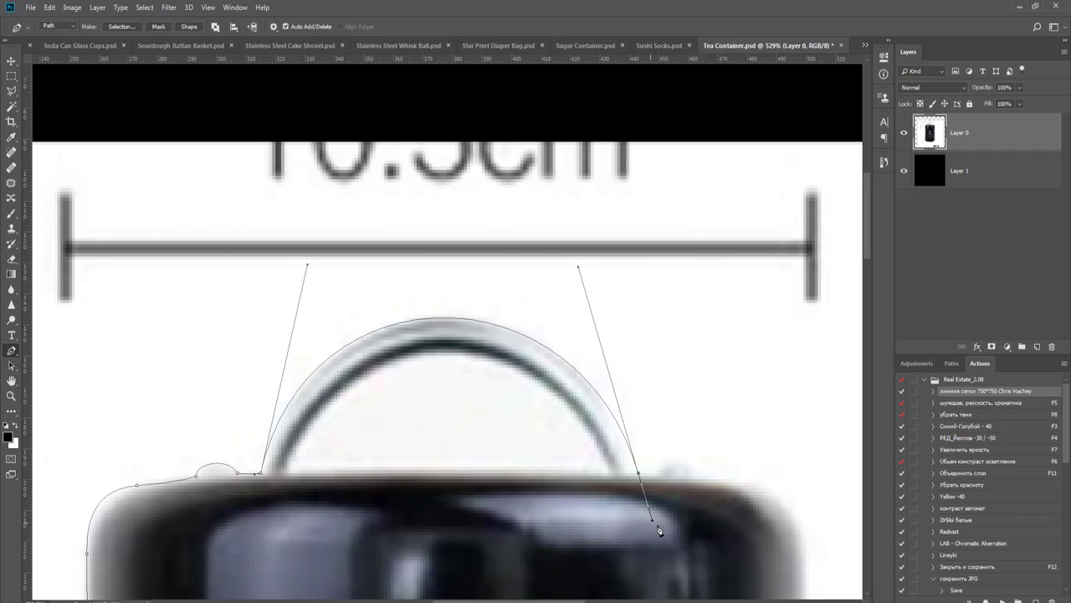
{"action": "left_click_drag", "start_coordinate": [654, 521], "coordinate": [646, 483]}
- Continue the path from the handle's right base around the small knob beside it
{"action": "left_click", "coordinate": [658, 477]}
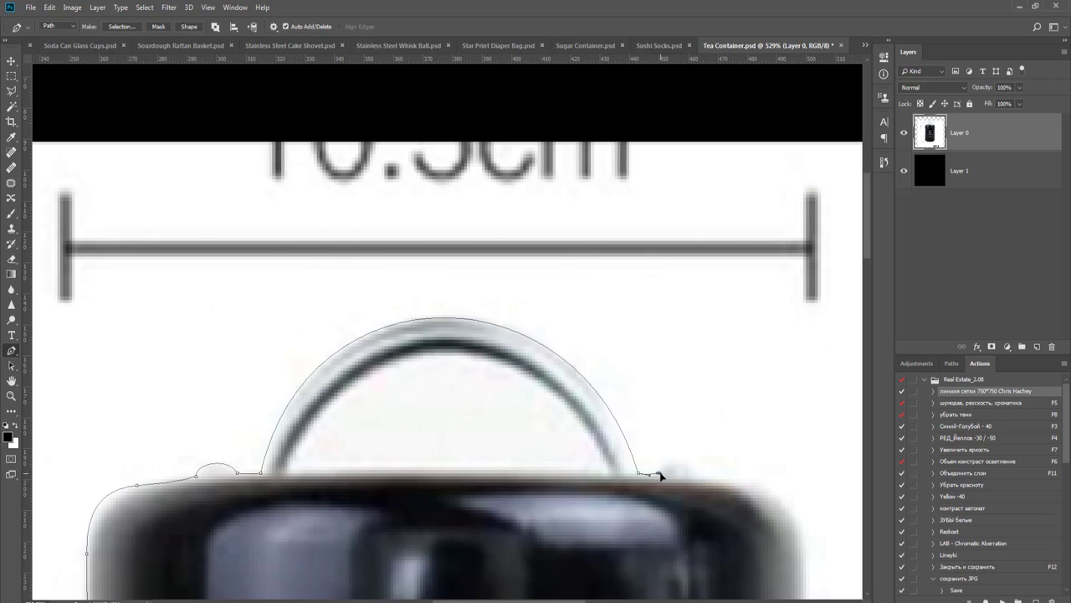
{"action": "scroll", "coordinate": [670, 485], "scroll_direction": "up", "scroll_amount": 3, "text": "alt"}
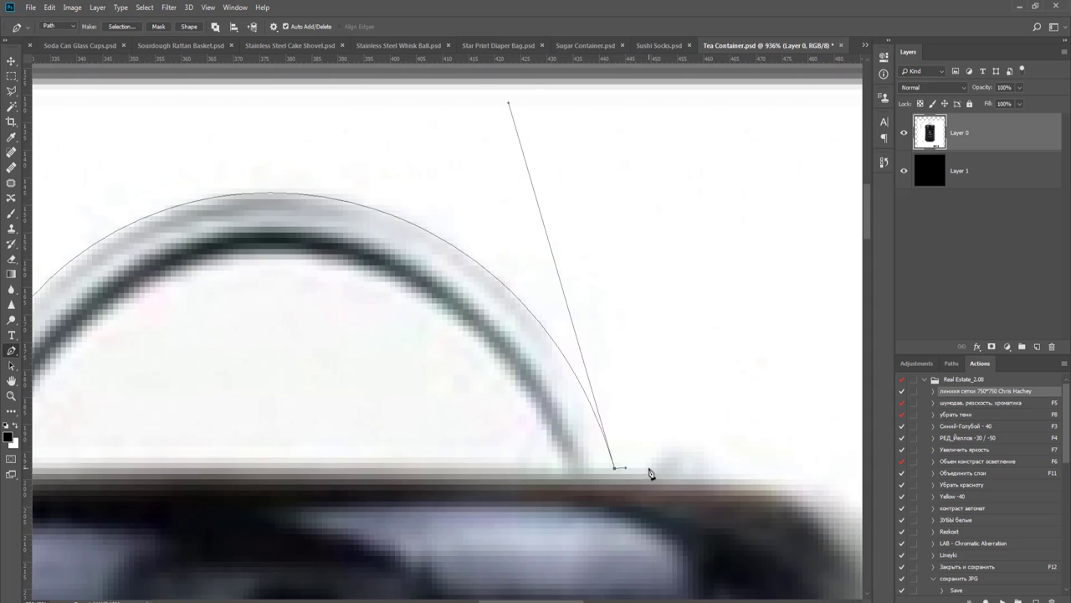
{"action": "left_click", "coordinate": [647, 468]}
{"action": "left_click_drag", "start_coordinate": [729, 473], "coordinate": [390, 474]}
{"action": "scroll", "coordinate": [430, 465], "scroll_direction": "down", "scroll_amount": 3}
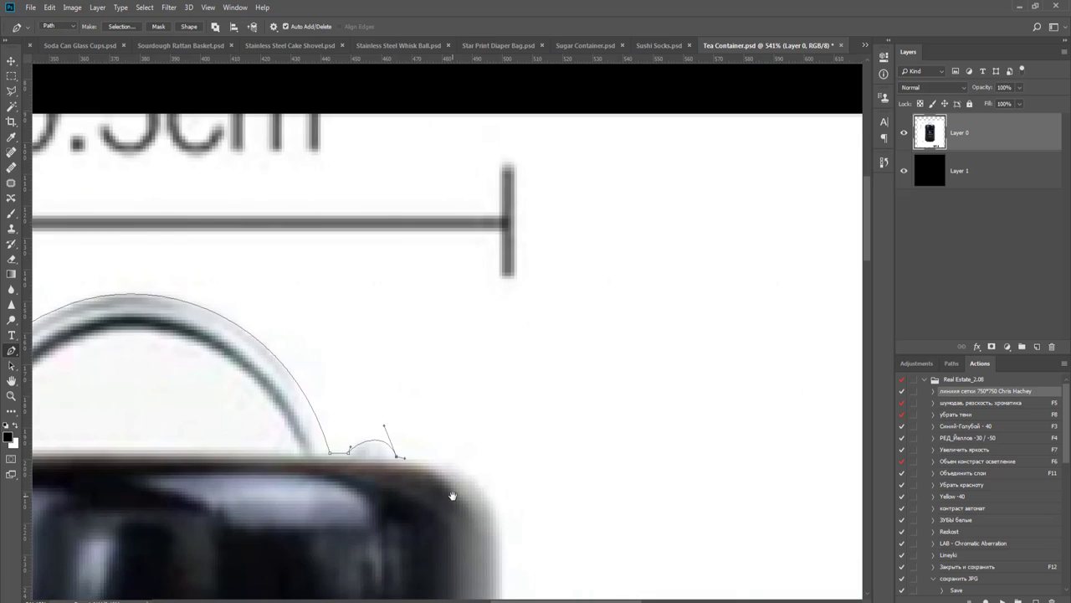
- Trace the lid's rounded upper-right corner and run the path down its right side
{"action": "left_click_drag", "start_coordinate": [478, 521], "coordinate": [531, 382]}
{"action": "left_click_drag", "start_coordinate": [552, 431], "coordinate": [549, 533]}
{"action": "left_click_drag", "start_coordinate": [453, 319], "coordinate": [506, 318]}
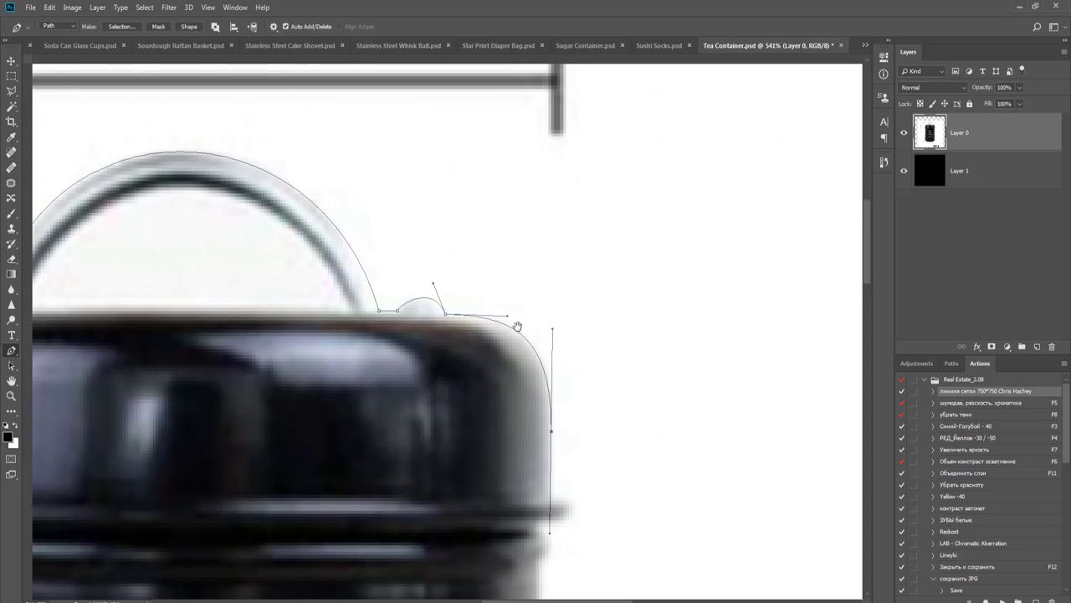
{"action": "scroll", "coordinate": [536, 368], "scroll_direction": "down", "scroll_amount": 2}
{"action": "left_click_drag", "start_coordinate": [550, 419], "coordinate": [551, 354]}
{"action": "left_click", "coordinate": [551, 377]}
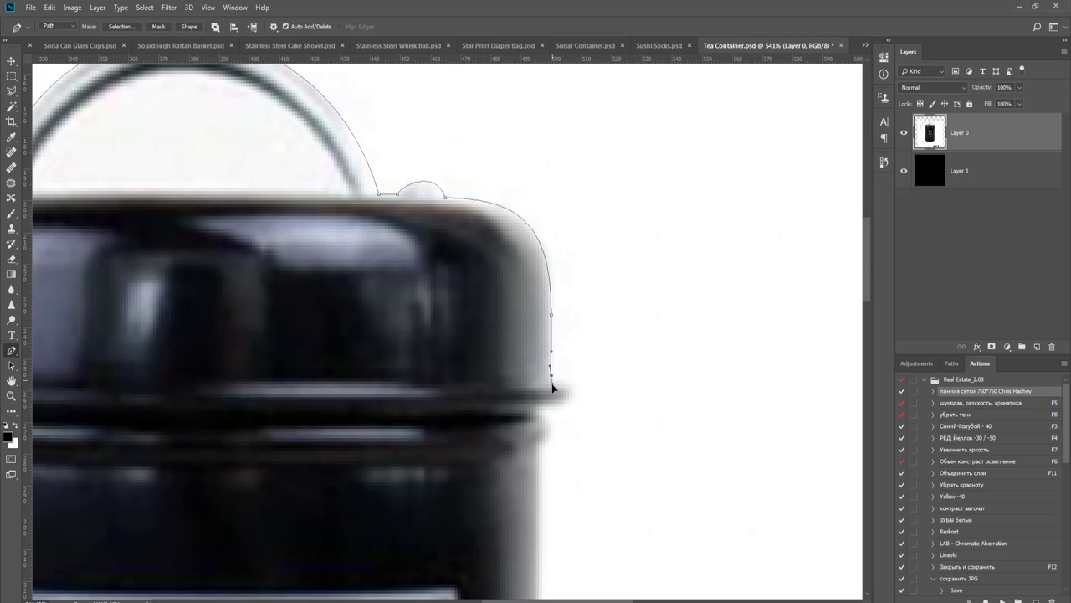
{"action": "key", "text": "z"}
{"action": "key", "text": "ctrl+z"}
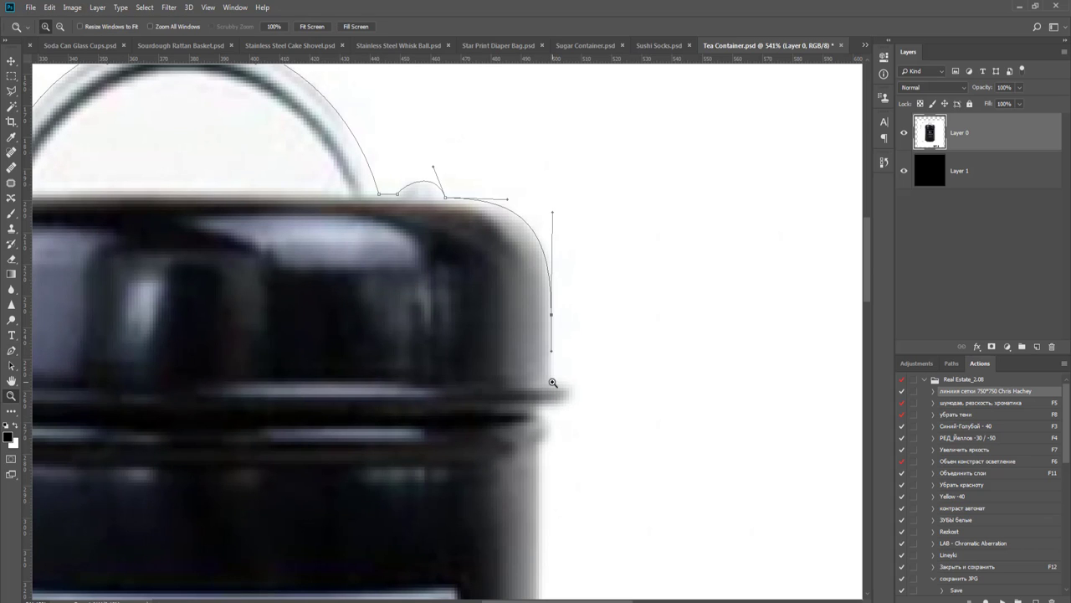
{"action": "key", "text": "p"}
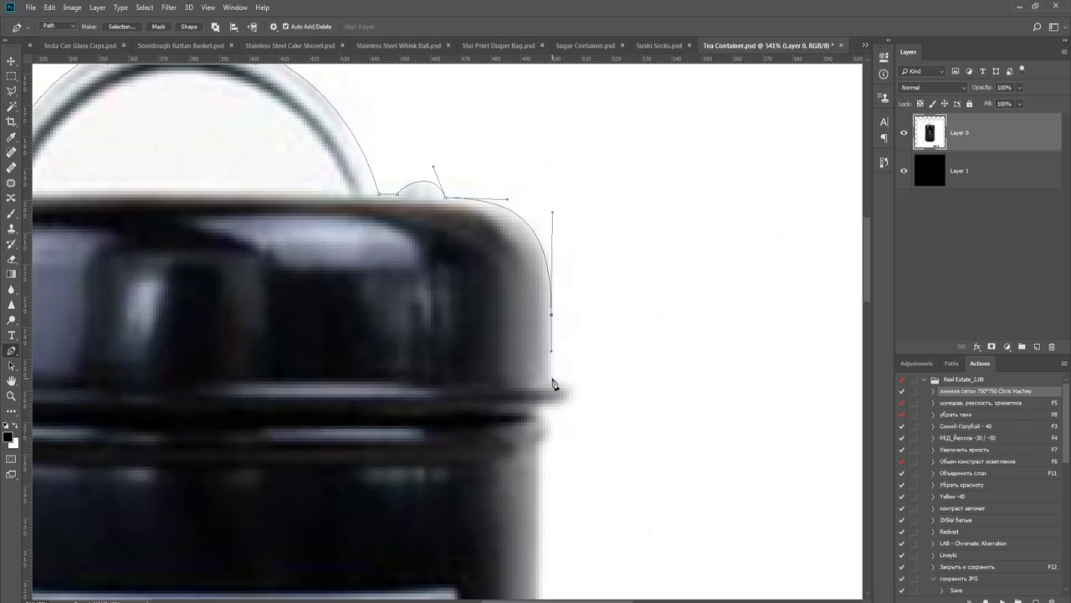
- Trace the path around the right end of the lid's rim and the smaller ridge beneath it
{"action": "left_click", "coordinate": [551, 379]}
{"action": "left_click_drag", "start_coordinate": [554, 406], "coordinate": [587, 380]}
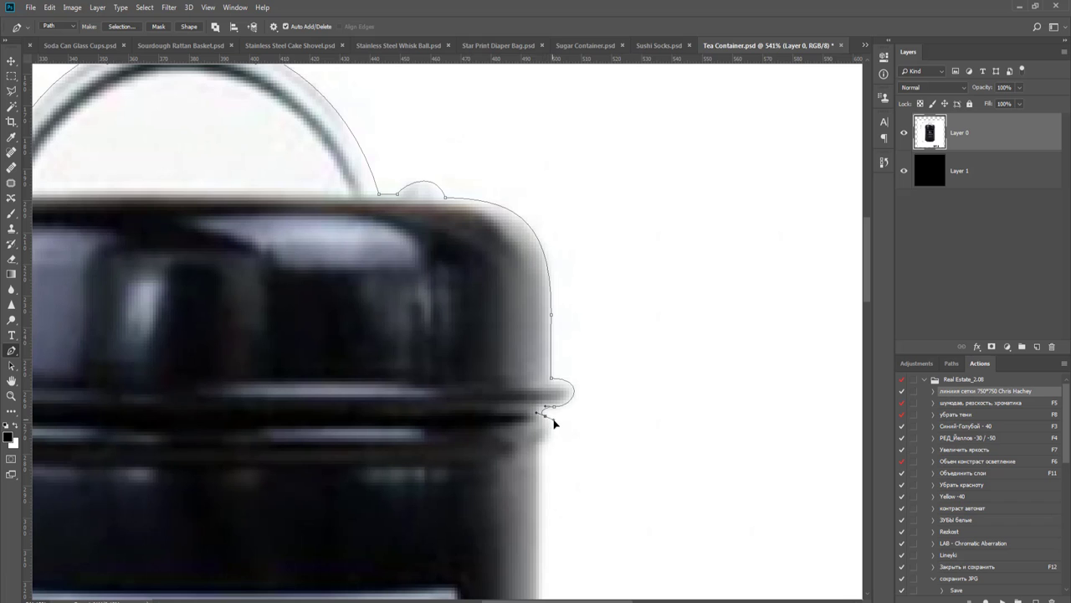
{"action": "left_click_drag", "start_coordinate": [546, 444], "coordinate": [534, 449]}
- Run the path down the container's right side and close the outer outline at its starting point
{"action": "left_click_drag", "start_coordinate": [590, 343], "coordinate": [582, 146]}
{"action": "left_click_drag", "start_coordinate": [532, 305], "coordinate": [533, 318]}
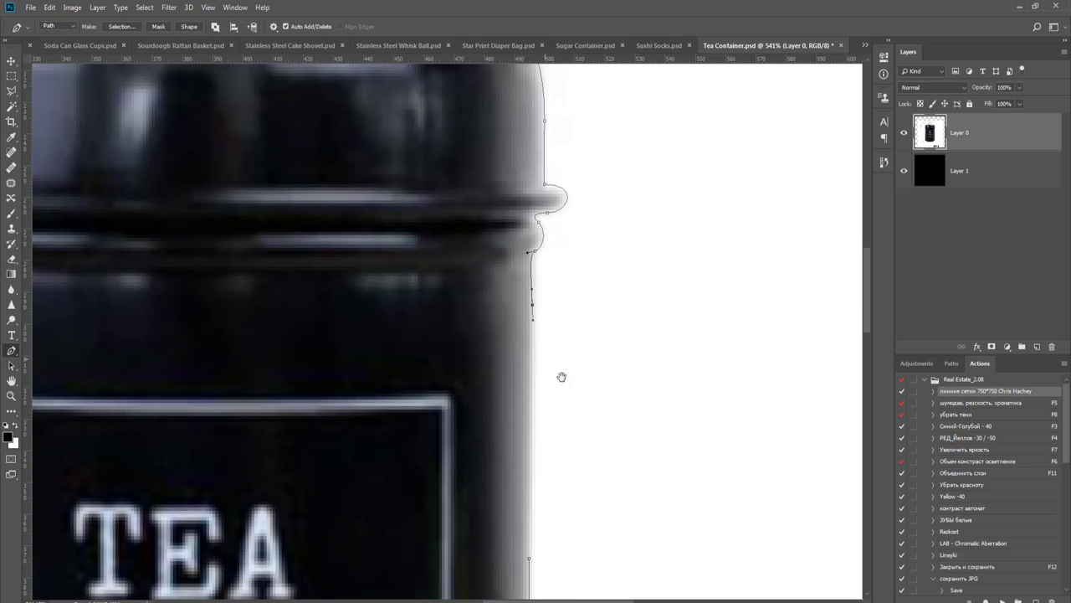
{"action": "scroll", "coordinate": [564, 373], "scroll_direction": "down", "scroll_amount": 3}
{"action": "left_click_drag", "start_coordinate": [607, 484], "coordinate": [598, 274]}
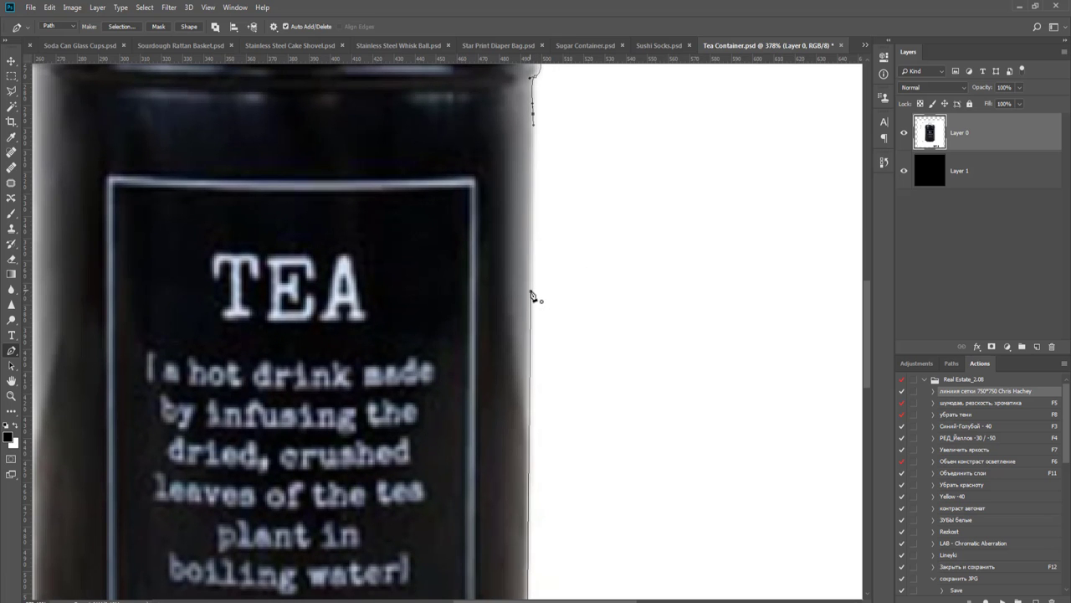
{"action": "left_click", "coordinate": [531, 292]}
{"action": "key", "text": "ctrl+Return"}
{"action": "scroll", "coordinate": [485, 302], "scroll_direction": "down", "scroll_amount": 3}
{"action": "left_click_drag", "start_coordinate": [518, 235], "coordinate": [619, 440]}
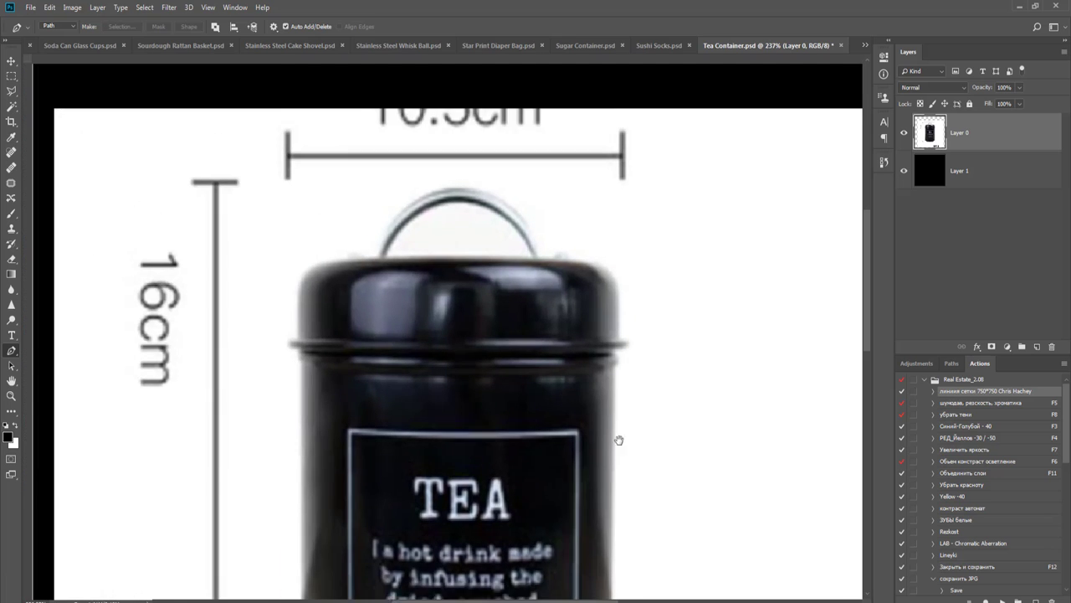
- Add a closed subpath to the Work Path tracing the opening inside the handle
{"action": "key", "text": "ctrl+r"}
{"action": "left_click", "coordinate": [951, 363]}
{"action": "left_click", "coordinate": [930, 384]}
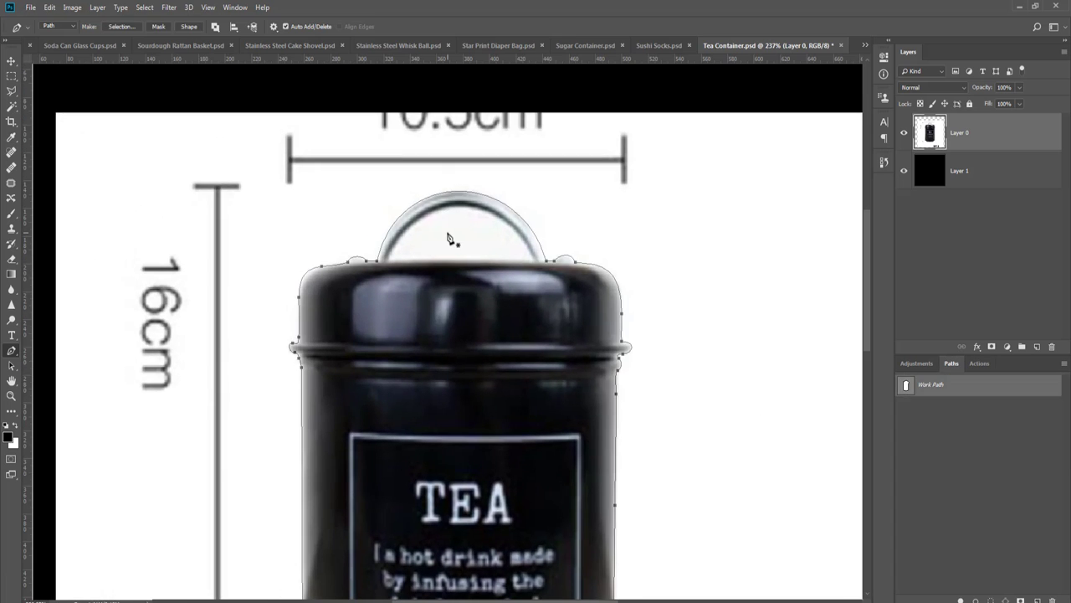
{"action": "scroll", "coordinate": [449, 238], "scroll_direction": "up", "scroll_amount": 3}
{"action": "scroll", "coordinate": [419, 265], "scroll_direction": "up", "scroll_amount": 2}
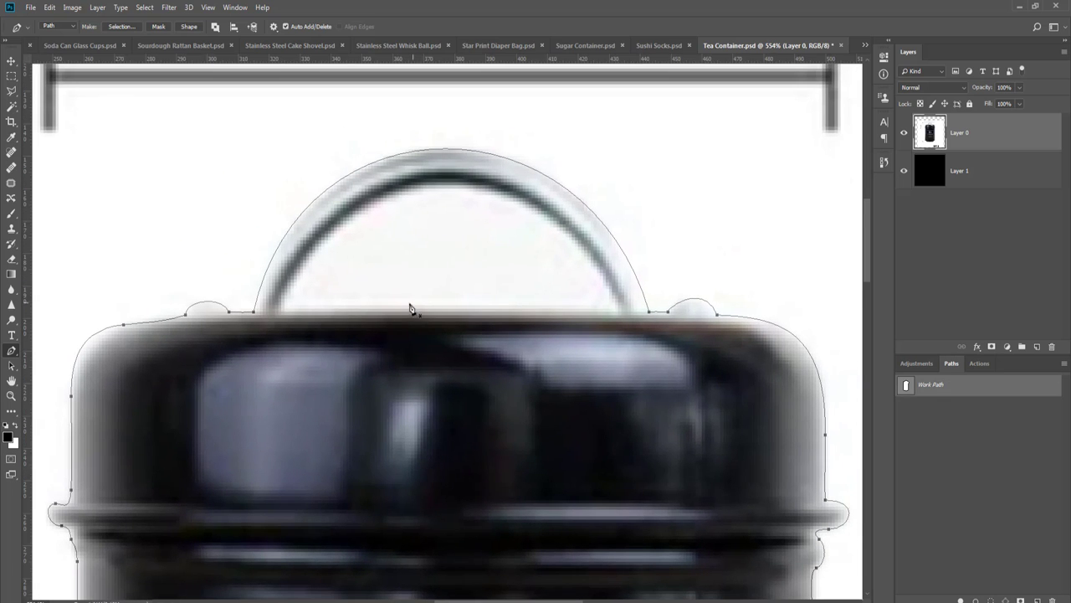
{"action": "left_click_drag", "start_coordinate": [411, 310], "coordinate": [428, 312]}
{"action": "left_click_drag", "start_coordinate": [618, 314], "coordinate": [653, 318]}
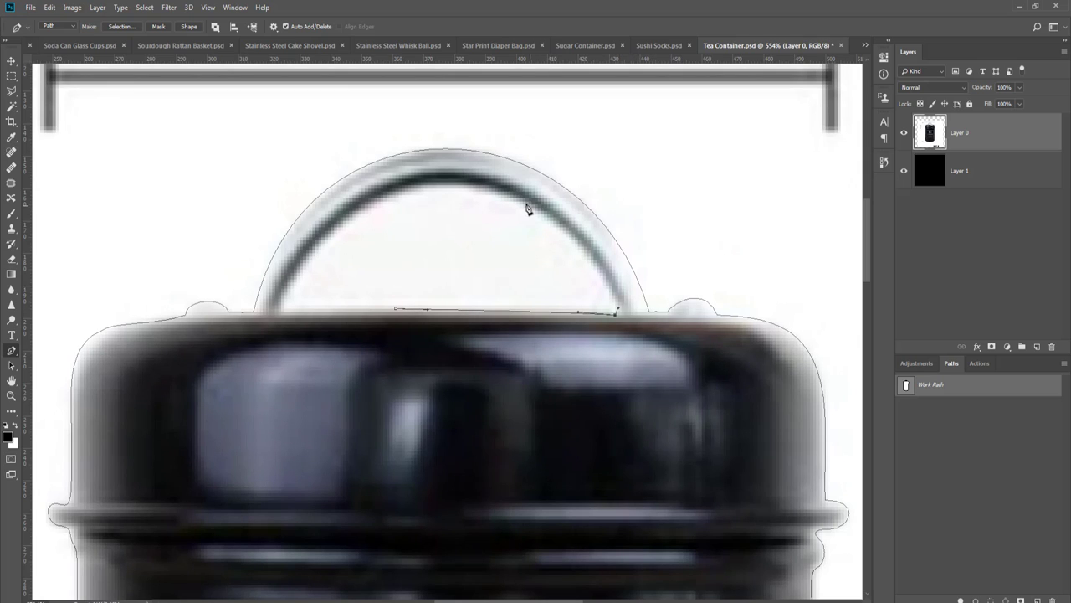
{"action": "left_click_drag", "start_coordinate": [550, 221], "coordinate": [488, 170]}
{"action": "left_click_drag", "start_coordinate": [328, 237], "coordinate": [272, 333]}
{"action": "left_click_drag", "start_coordinate": [273, 296], "coordinate": [287, 282]}
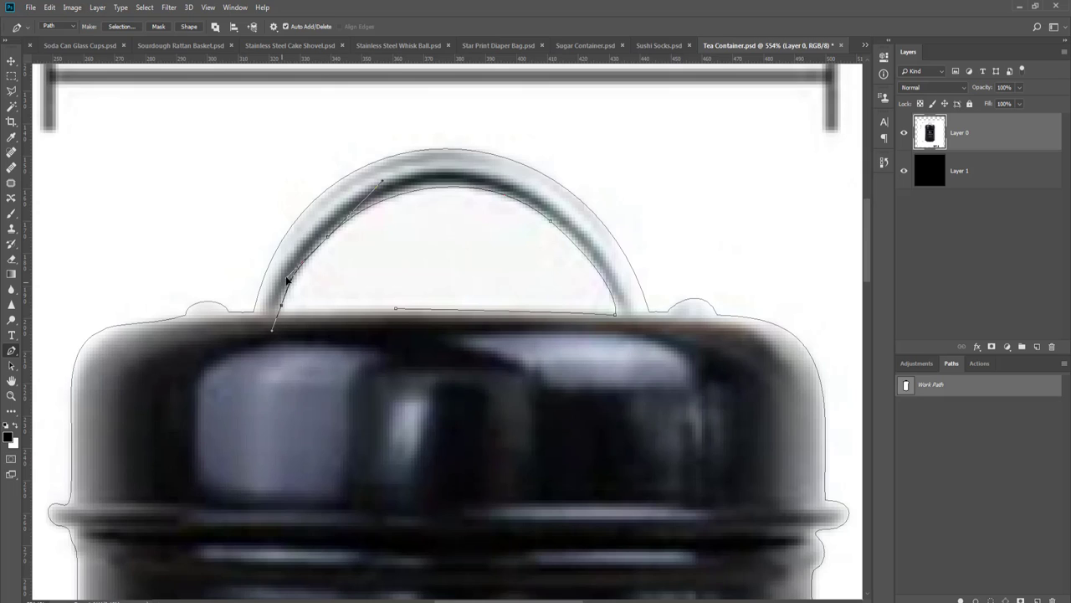
{"action": "left_click_drag", "start_coordinate": [272, 334], "coordinate": [307, 311]}
{"action": "left_click", "coordinate": [394, 310]}
- Load the Work Path as a selection and add it as a layer mask to Layer 0
{"action": "key", "text": "Escape"}
{"action": "key", "text": "ctrl+0"}
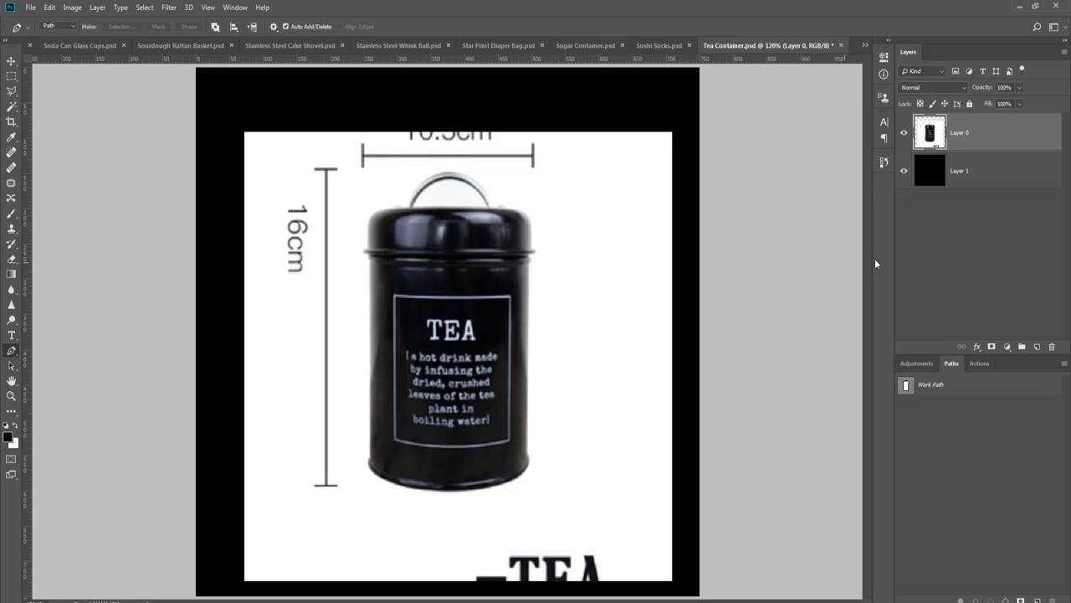
{"action": "left_click", "coordinate": [911, 387], "text": "ctrl"}
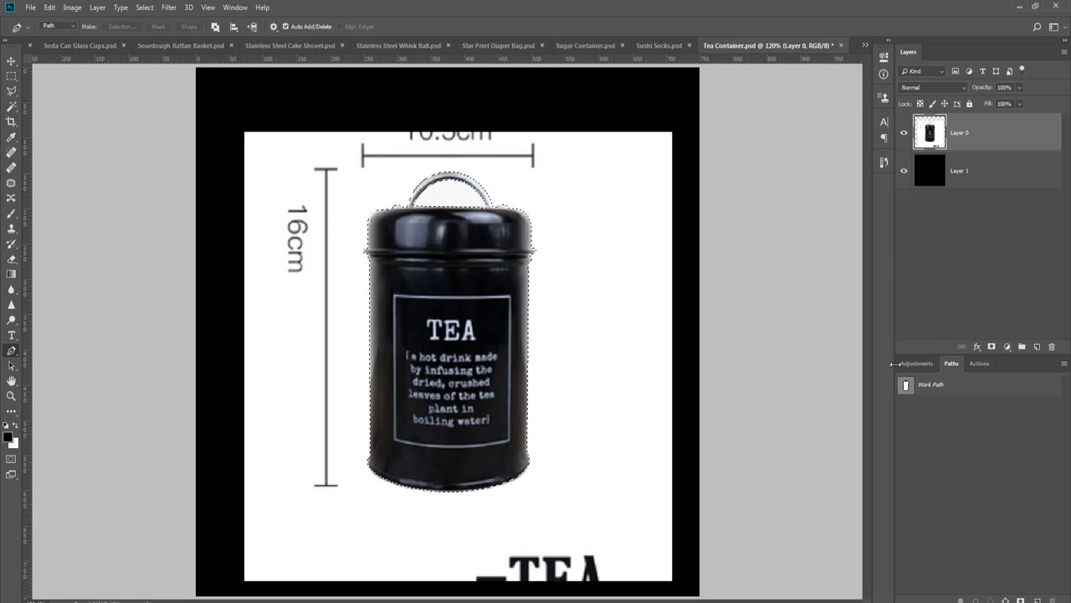
{"action": "left_click", "coordinate": [992, 348]}
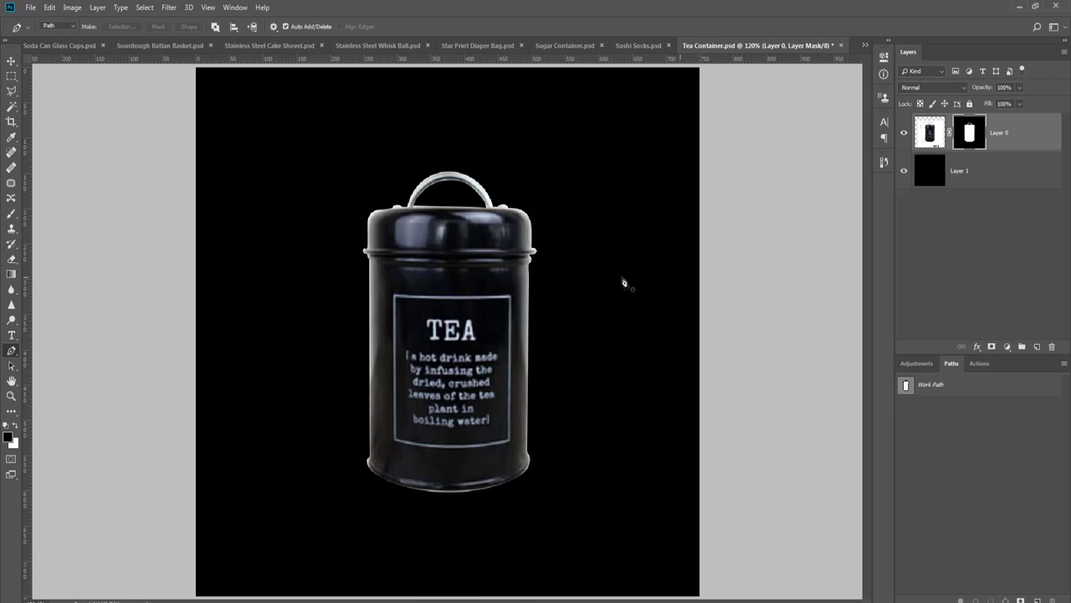
- Refine the edge of Layer 0's mask with Select and Mask, using the remembered settings
{"action": "key", "text": "v"}
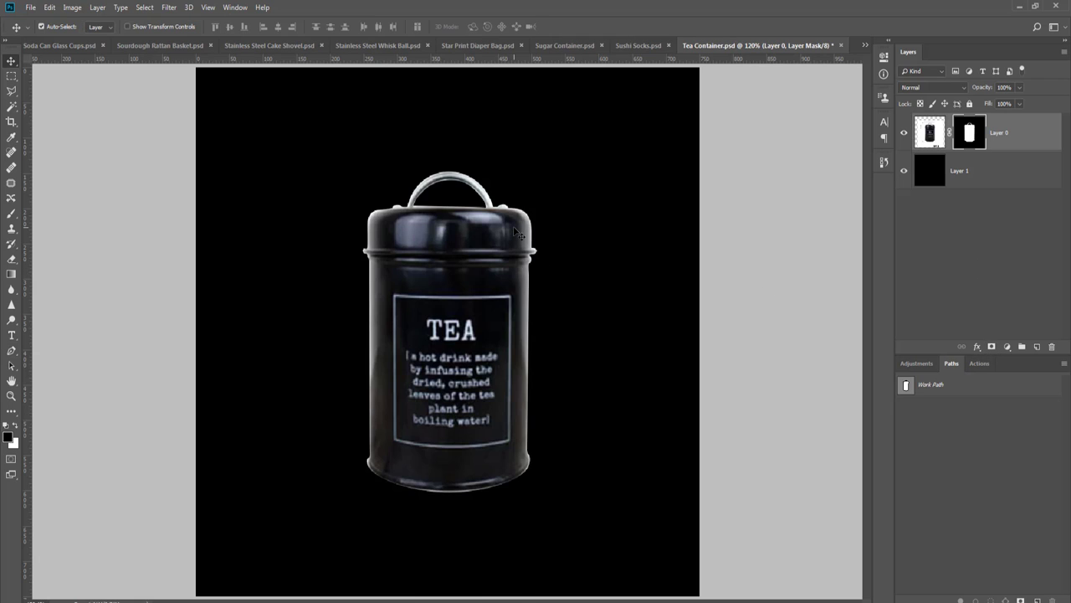
{"action": "scroll", "coordinate": [465, 508], "scroll_direction": "up", "scroll_amount": 5}
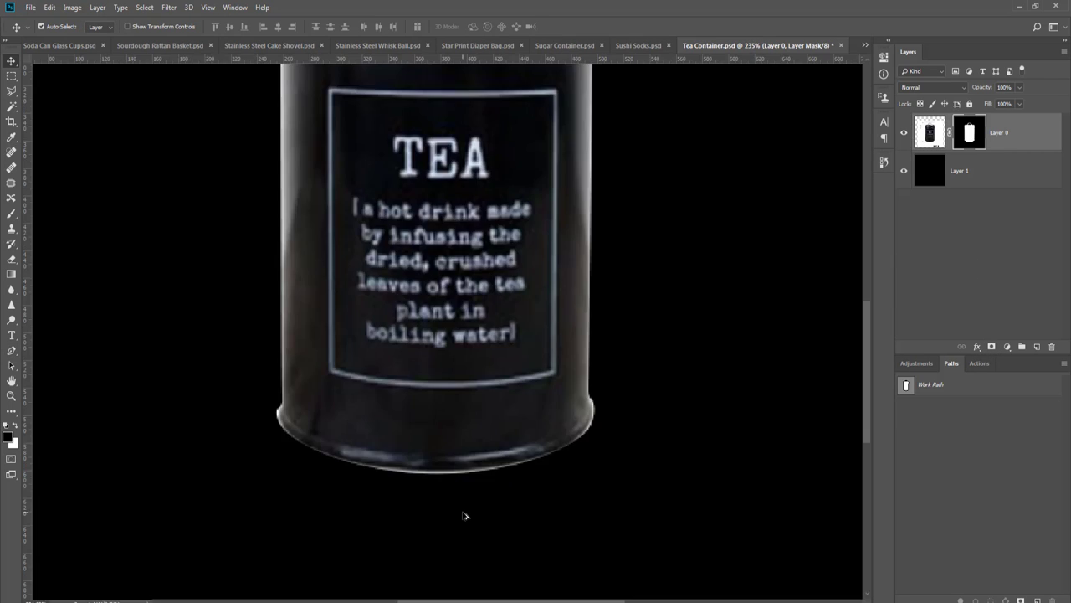
{"action": "right_click", "coordinate": [969, 134]}
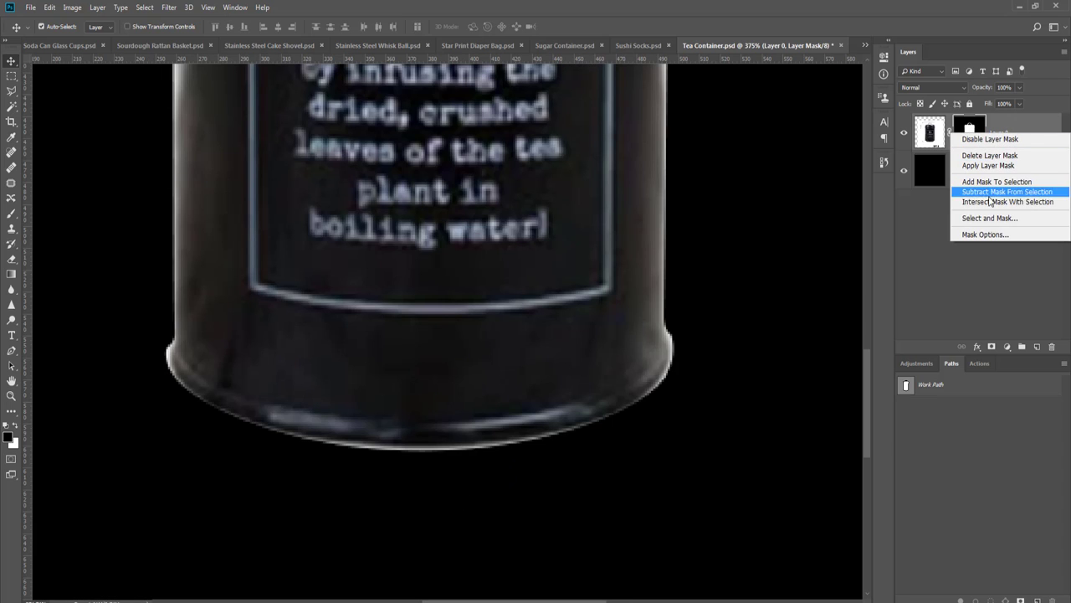
{"action": "left_click", "coordinate": [991, 215]}
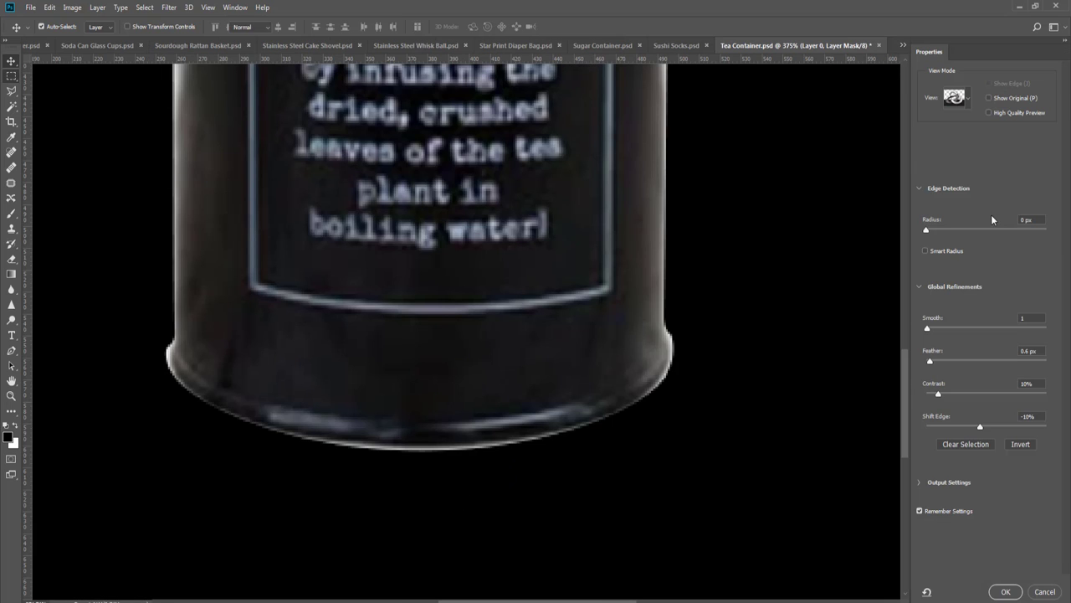
{"action": "left_click", "coordinate": [1003, 595]}
{"action": "key", "text": "ctrl+0"}
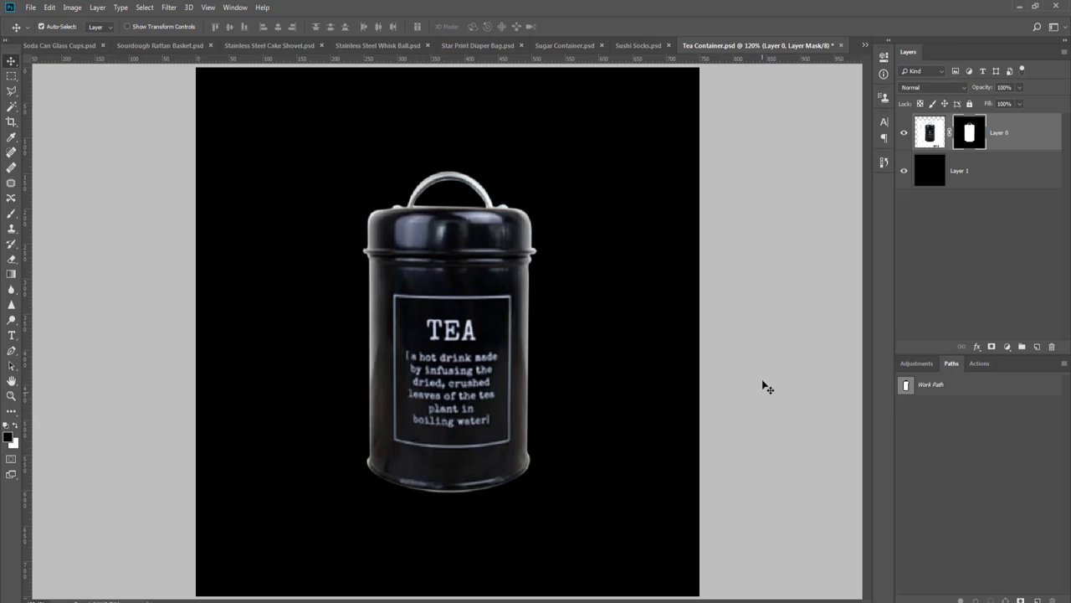
- Apply the 750 x 750 px crop to the tea container image and run the 750*750 grid-line action to add guides
{"action": "key", "text": "c"}
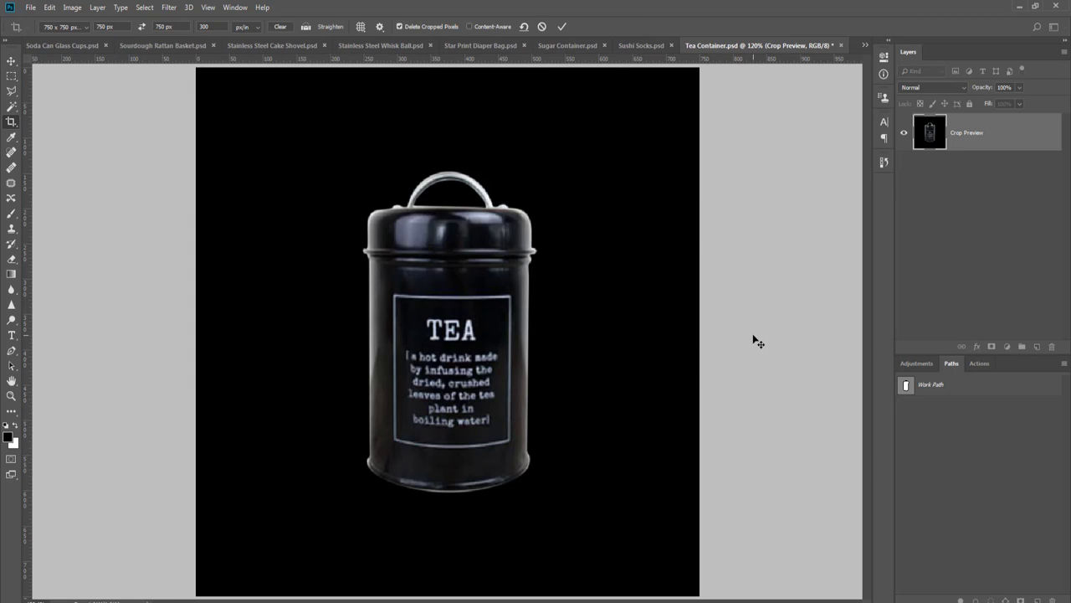
{"action": "key", "text": "Return"}
{"action": "left_click", "coordinate": [979, 363]}
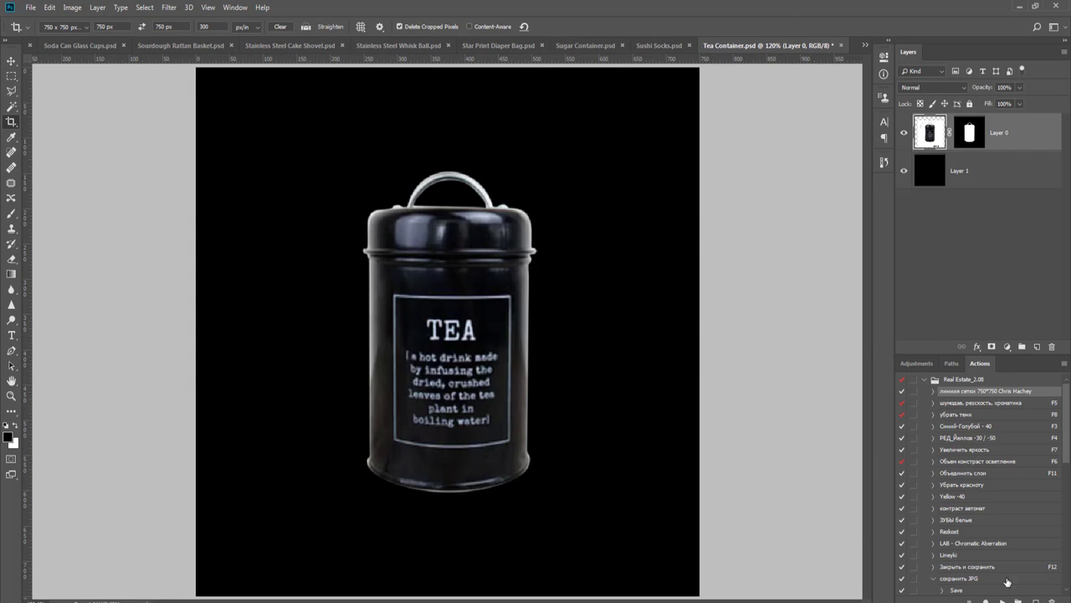
{"action": "left_click", "coordinate": [1002, 599]}
{"action": "key", "text": "v"}
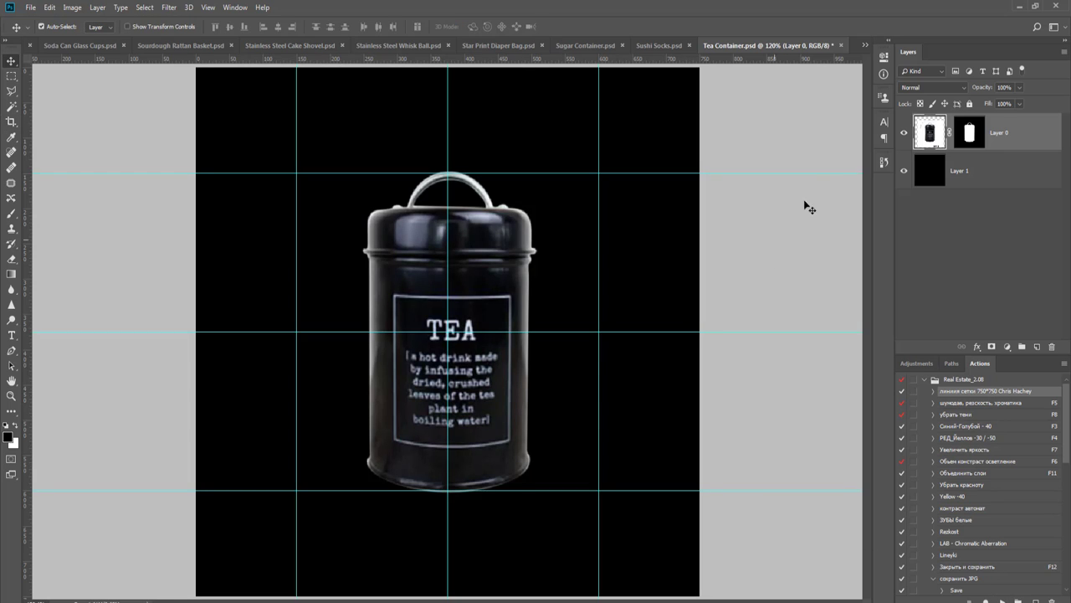
- Delete the black Layer 1 so the container sits on transparency, and save and close Tea Container.psd with the recorded action
{"action": "left_click", "coordinate": [904, 170]}
{"action": "key", "text": "ctrl+0"}
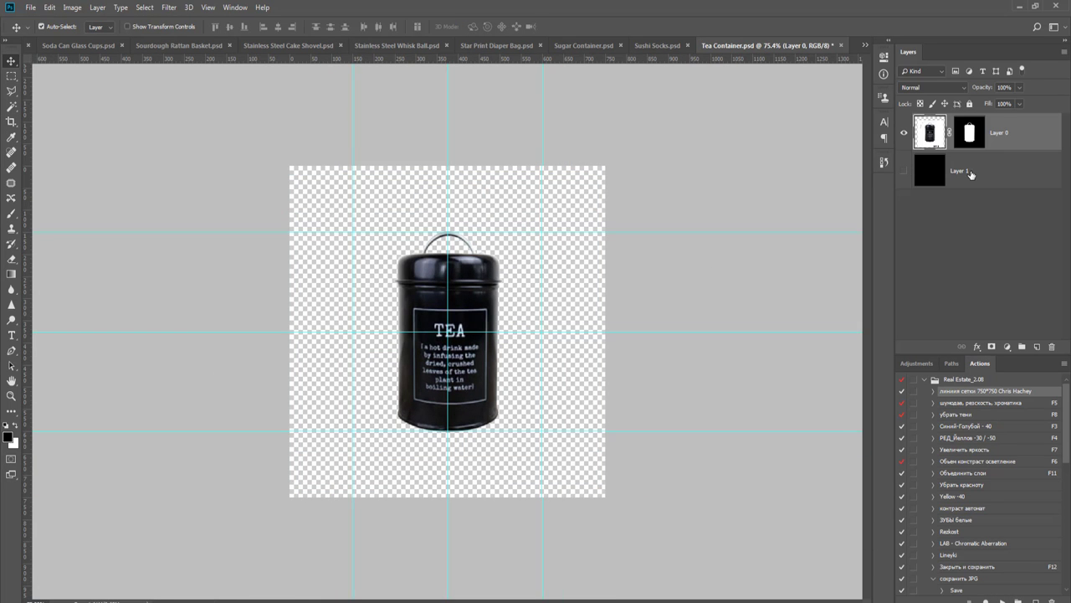
{"action": "left_click", "coordinate": [969, 172]}
{"action": "key", "text": "Delete"}
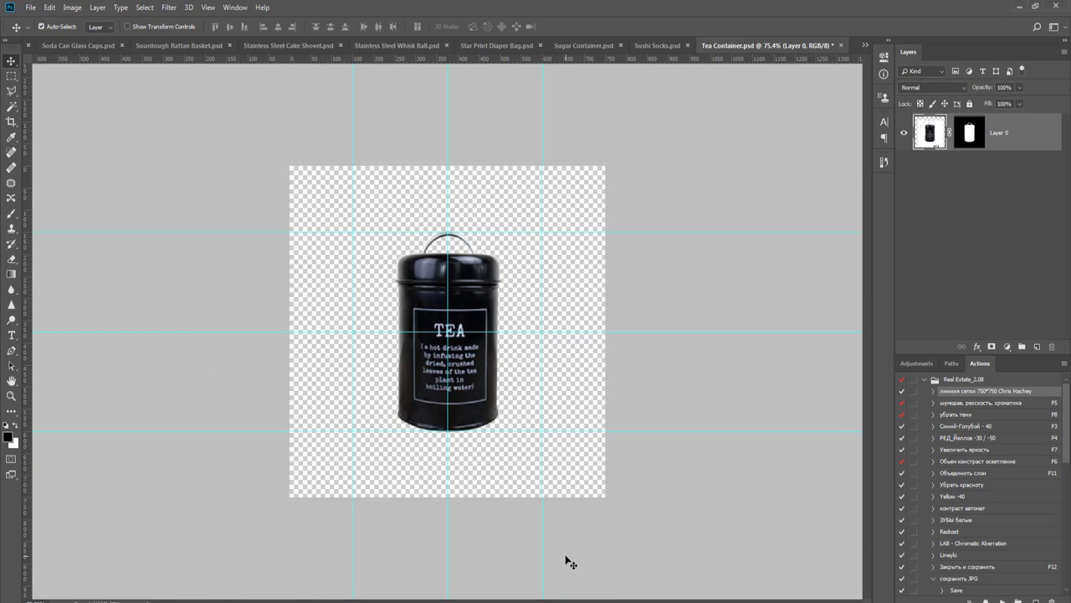
{"action": "key", "text": "F12"}
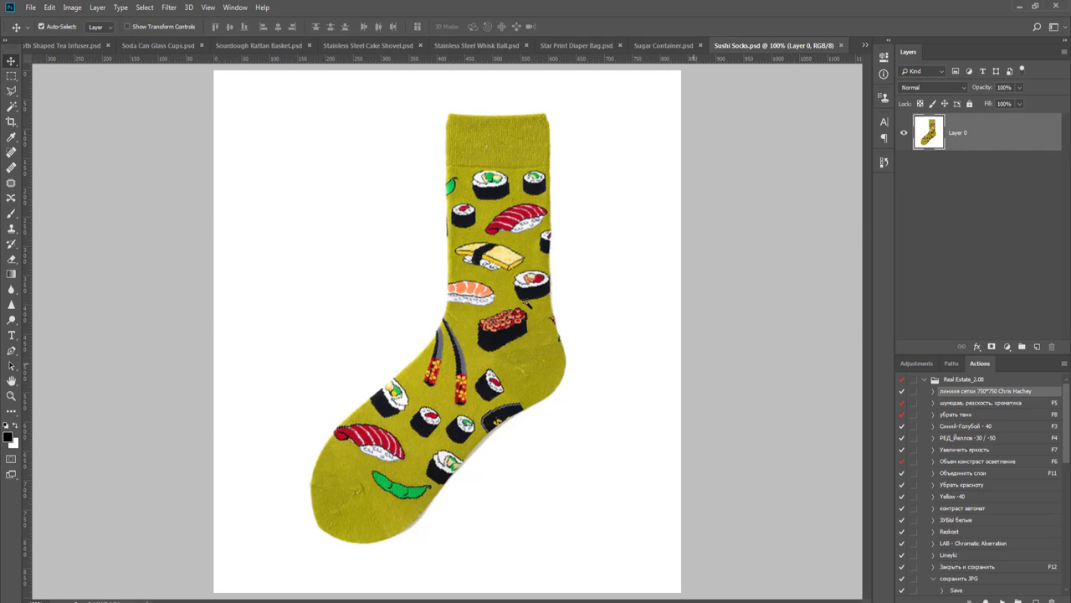
- Try masking out the sock's white background with a Magic Wand selection turned into an inverted layer mask on Layer 0
{"action": "key", "text": "w"}
{"action": "left_click", "coordinate": [329, 223]}
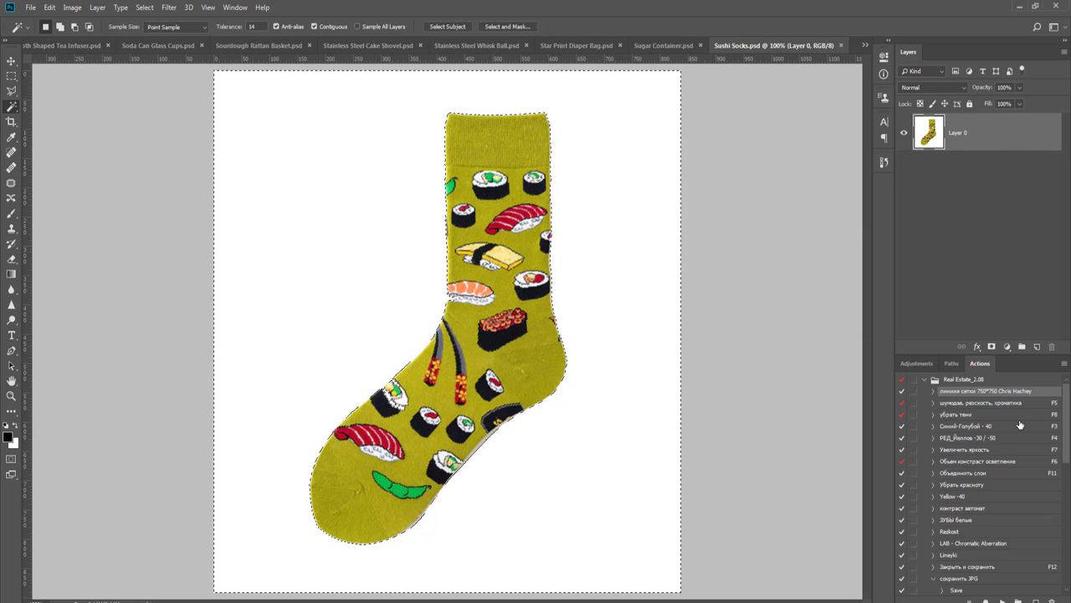
{"action": "left_click", "coordinate": [993, 348]}
{"action": "key", "text": "ctrl+i"}
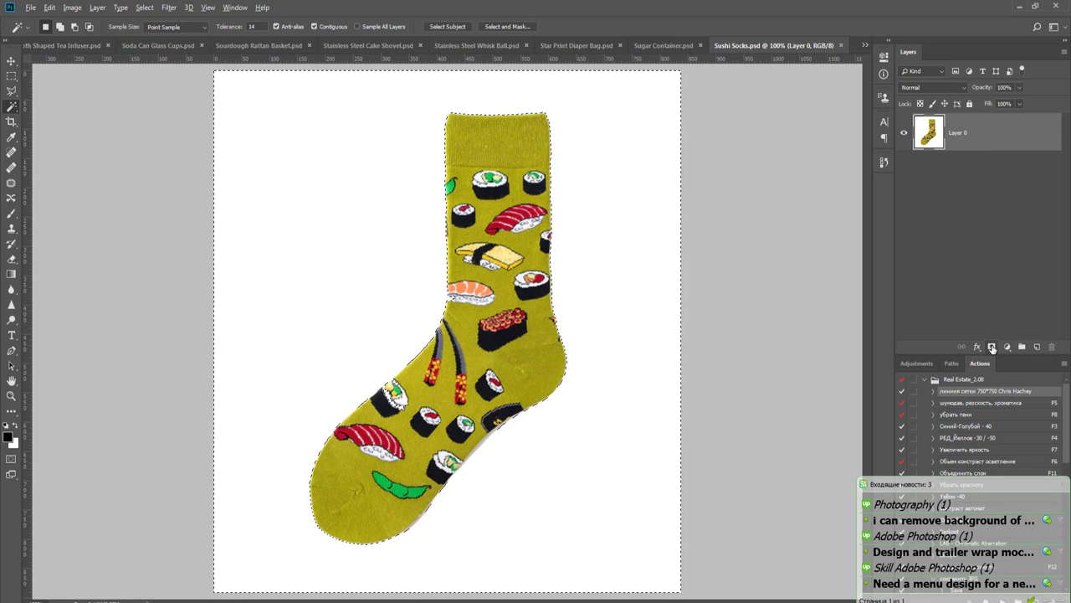
{"action": "left_click", "coordinate": [1064, 485]}
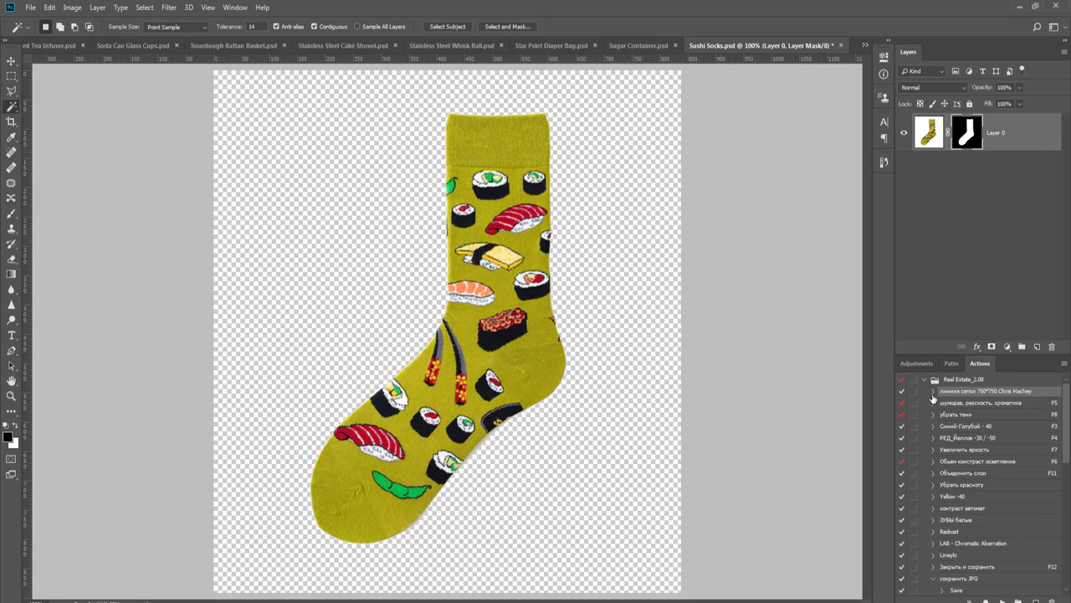
- Create a new layer below the masked sock layer and fill it with black
{"action": "key", "text": "v"}
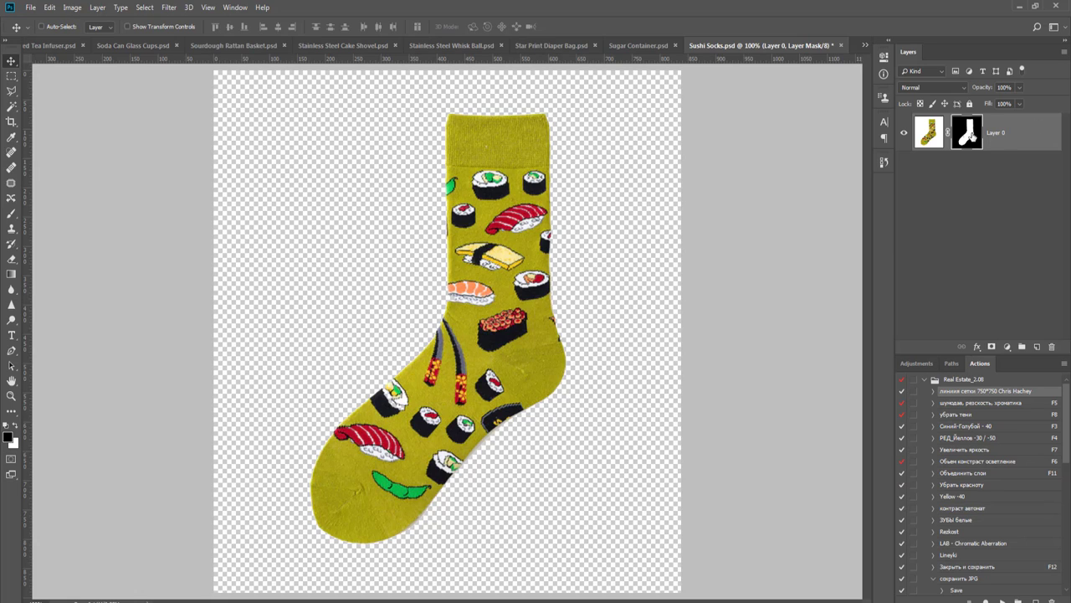
{"action": "key", "text": "ctrl+shift+alt+n"}
{"action": "left_click_drag", "start_coordinate": [973, 133], "coordinate": [971, 181]}
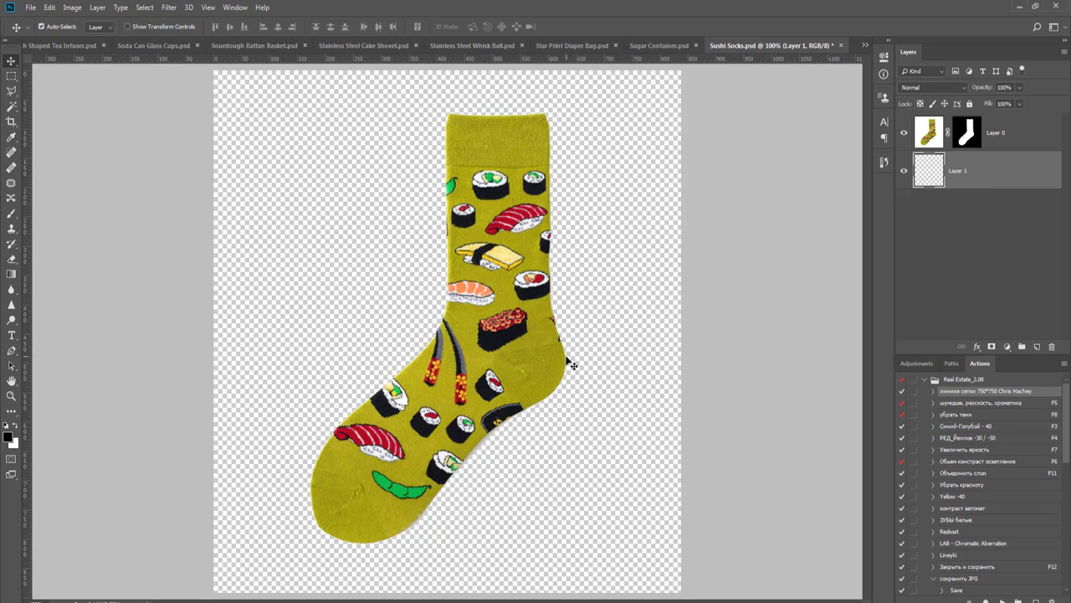
{"action": "key", "text": "g"}
{"action": "left_click", "coordinate": [604, 285]}
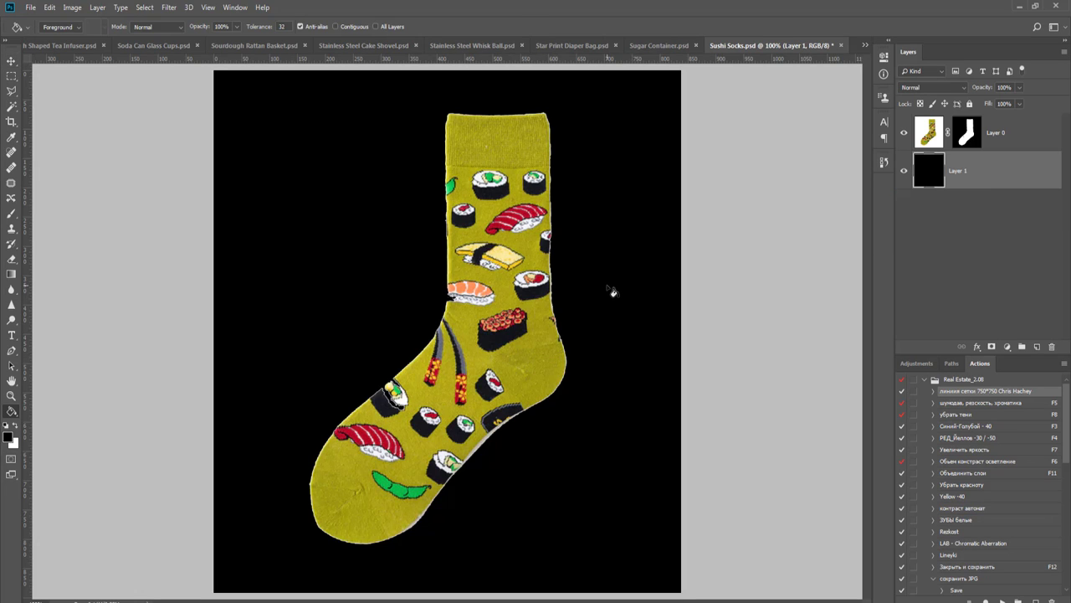
- Refine the sock's layer mask with Select and Mask, keeping Smooth 1, Feather 0.6 px, Contrast 10% and Shift Edge -10%
{"action": "key", "text": "v"}
{"action": "right_click", "coordinate": [966, 132]}
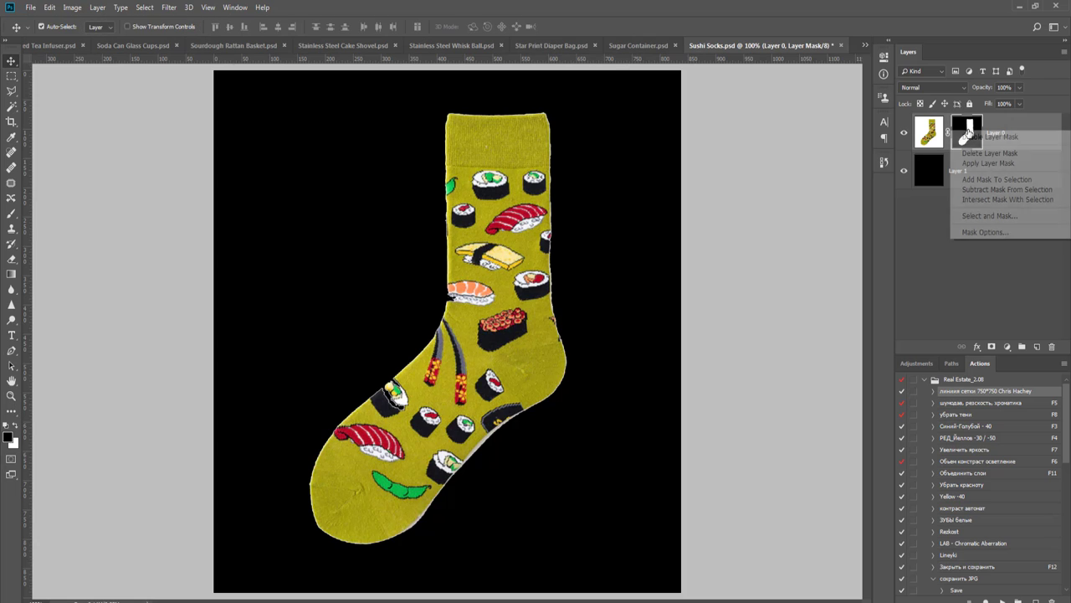
{"action": "left_click", "coordinate": [995, 218]}
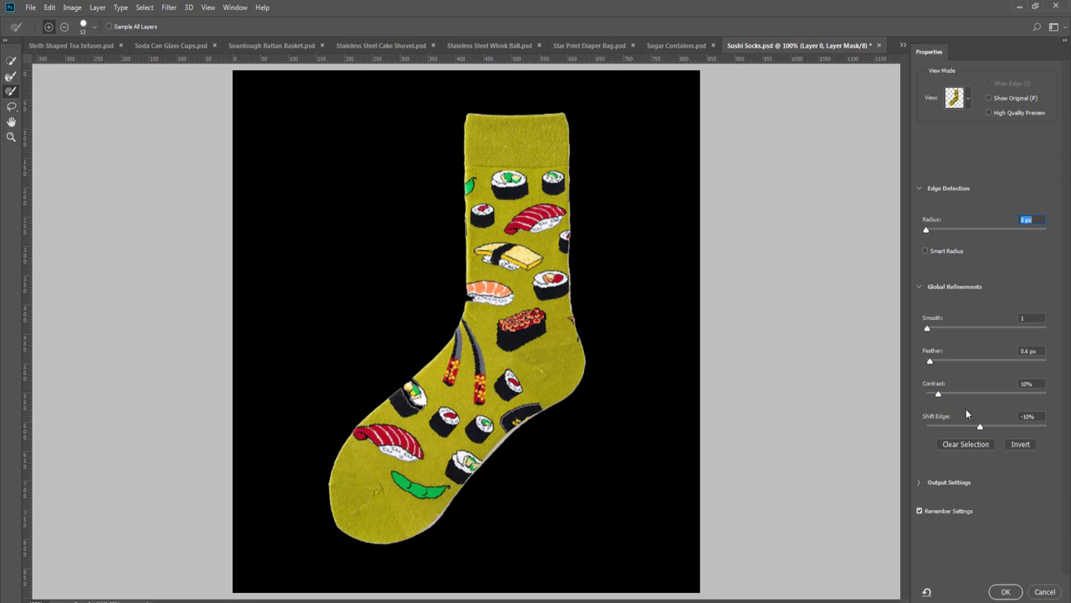
{"action": "left_click", "coordinate": [1005, 592]}
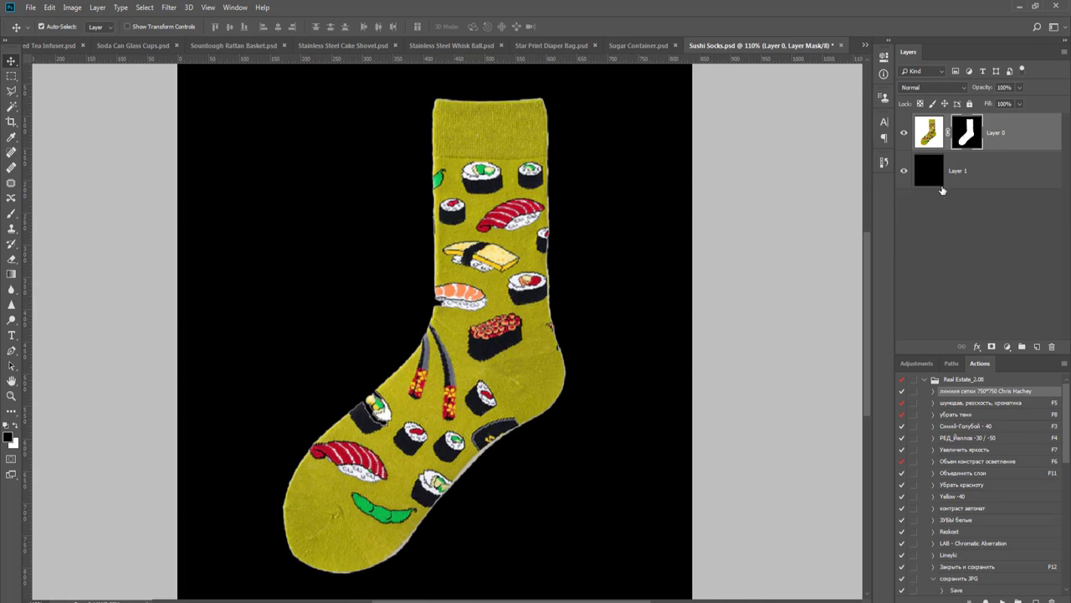
- Check the cutout's edges with and without the black background, and delete Layer 1 and Layer 0's mask
{"action": "left_click", "coordinate": [904, 171]}
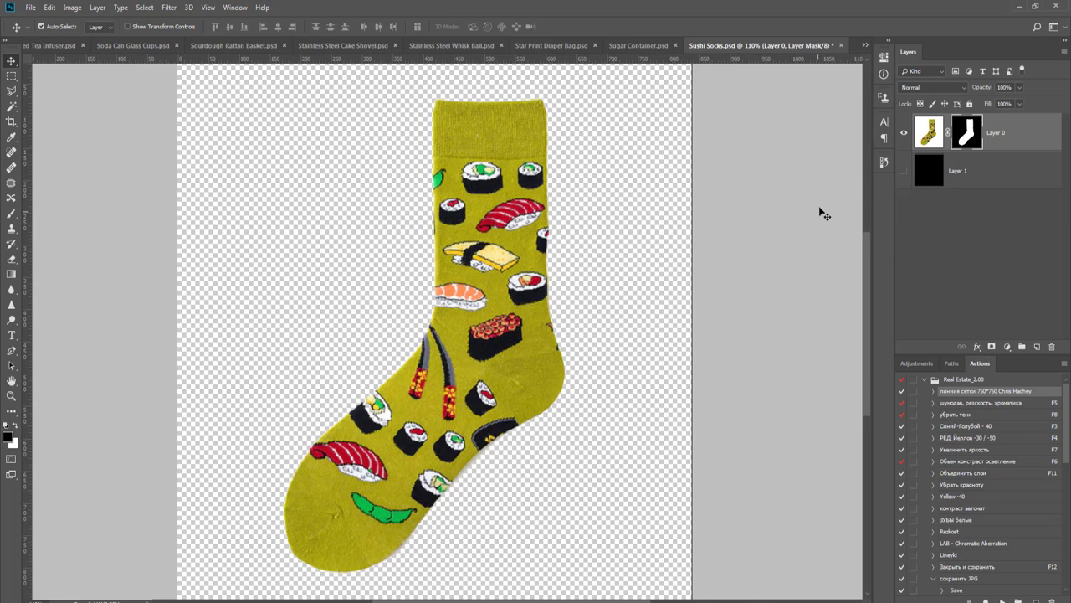
{"action": "left_click", "coordinate": [904, 171]}
{"action": "scroll", "coordinate": [381, 442], "scroll_direction": "up", "scroll_amount": 5}
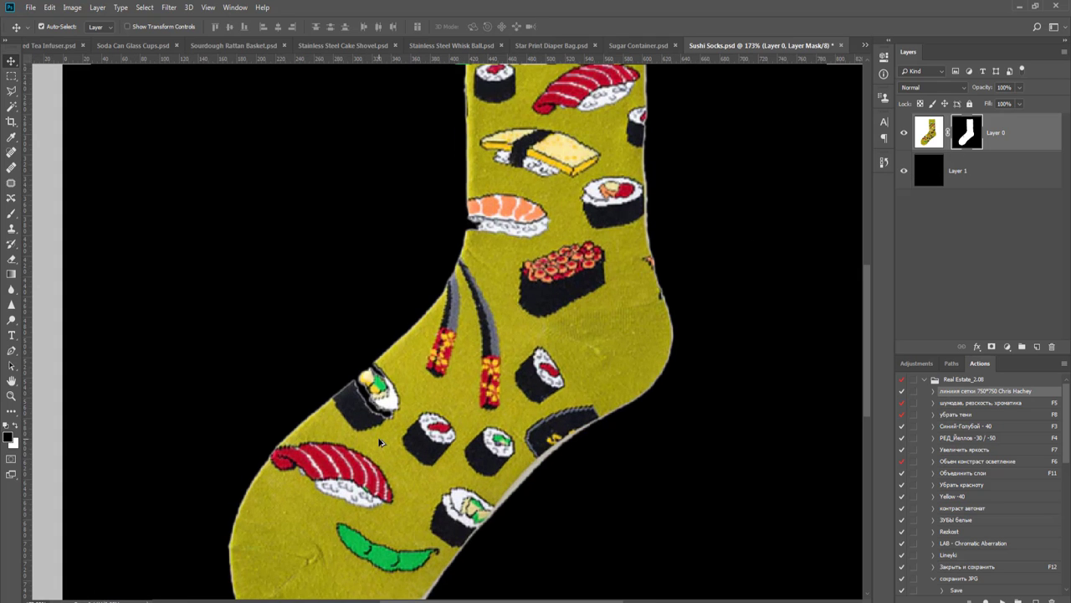
{"action": "left_click", "coordinate": [967, 171]}
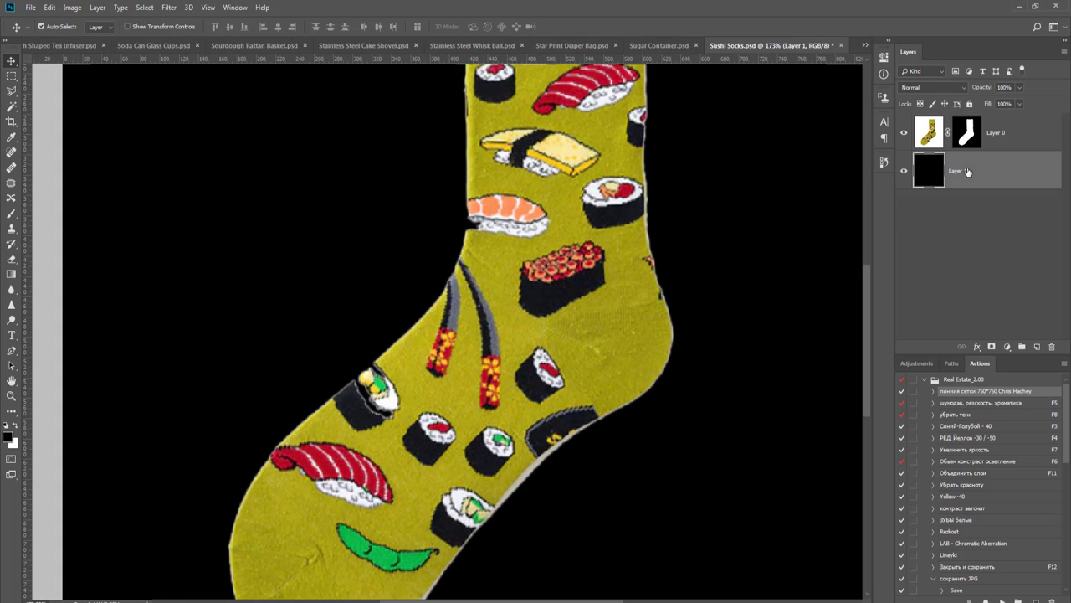
{"action": "key", "text": "Delete"}
{"action": "right_click", "coordinate": [964, 135]}
{"action": "left_click", "coordinate": [972, 159]}
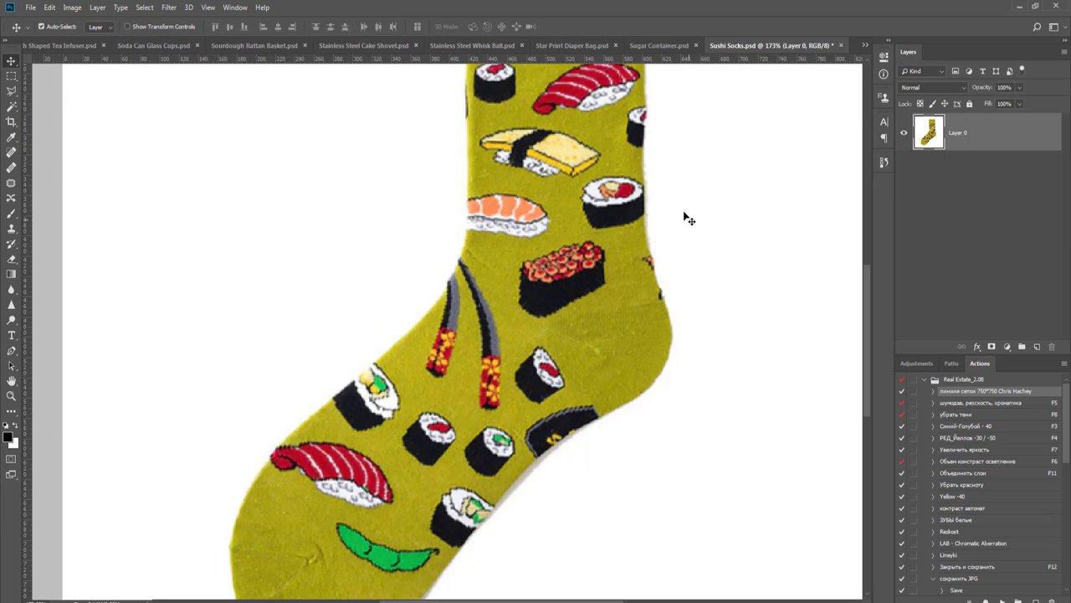
- Start a Pen tool path on the sock's right edge below the cuff and run it down the leg
{"action": "scroll", "coordinate": [681, 213], "scroll_direction": "up", "scroll_amount": 10}
{"action": "key", "text": "p"}
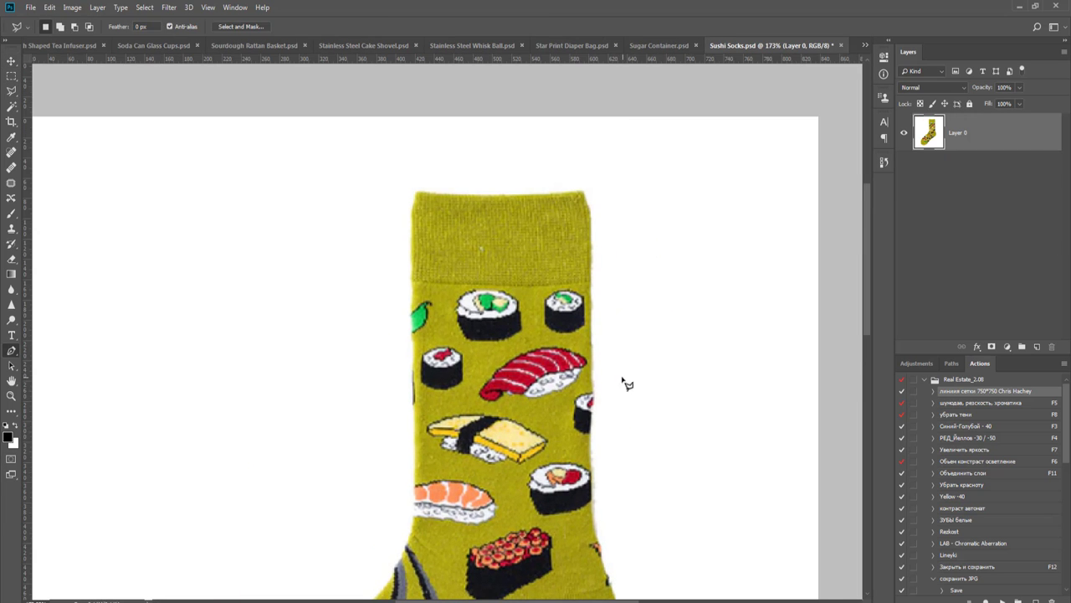
{"action": "scroll", "coordinate": [610, 370], "scroll_direction": "up", "scroll_amount": 3}
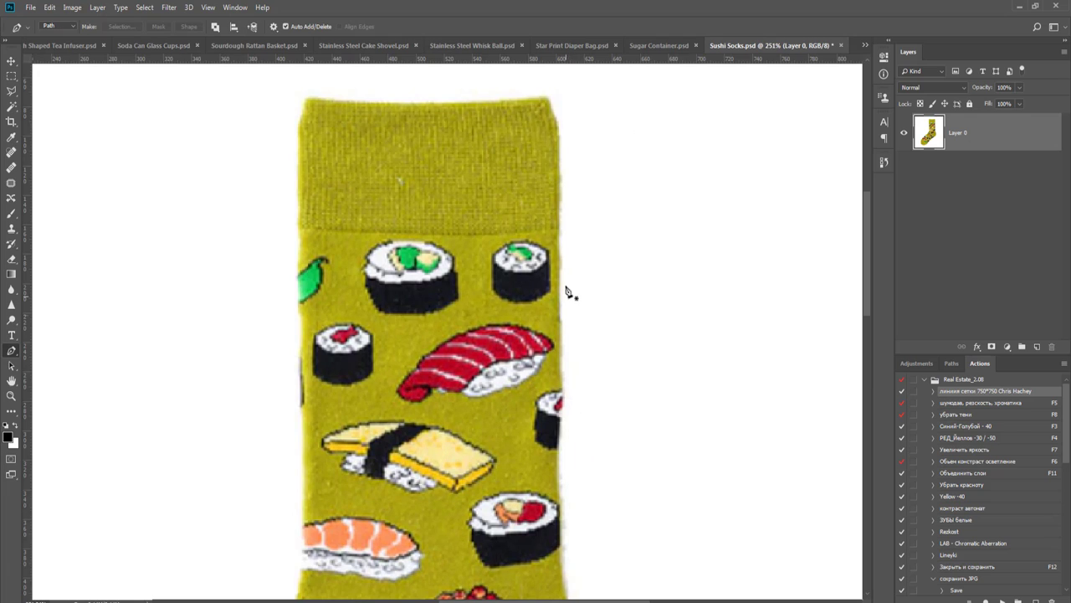
{"action": "left_click_drag", "start_coordinate": [559, 287], "coordinate": [561, 311]}
{"action": "scroll", "coordinate": [569, 322], "scroll_direction": "down", "scroll_amount": 3}
{"action": "left_click_drag", "start_coordinate": [549, 398], "coordinate": [500, 329]}
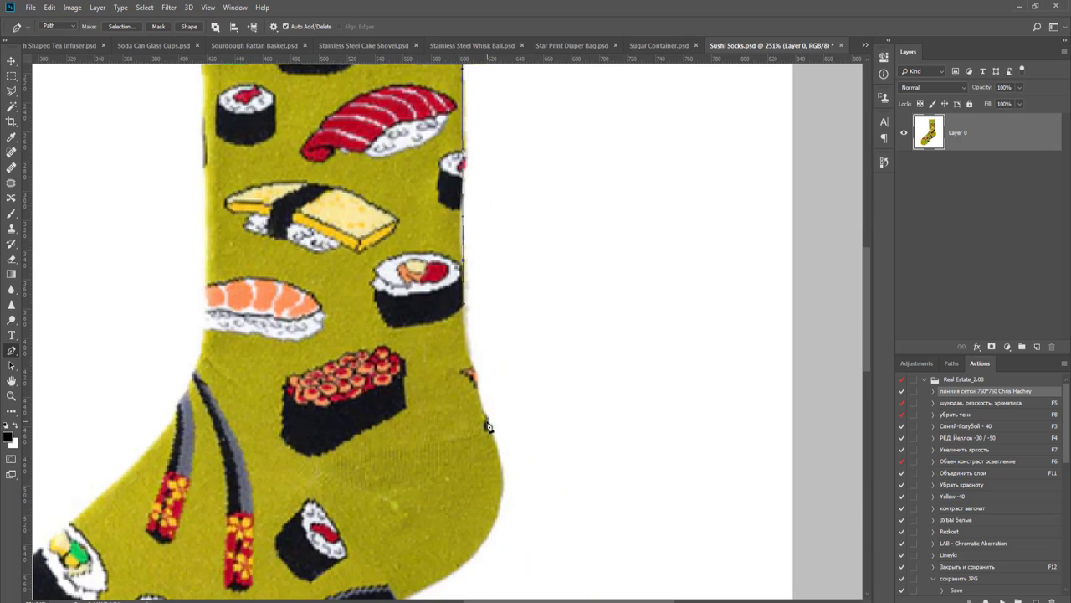
- Continue the path from the back of the ankle with curved segments around the heel
{"action": "left_click_drag", "start_coordinate": [489, 427], "coordinate": [506, 478]}
{"action": "left_click_drag", "start_coordinate": [465, 306], "coordinate": [463, 318]}
{"action": "left_click_drag", "start_coordinate": [531, 360], "coordinate": [546, 293]}
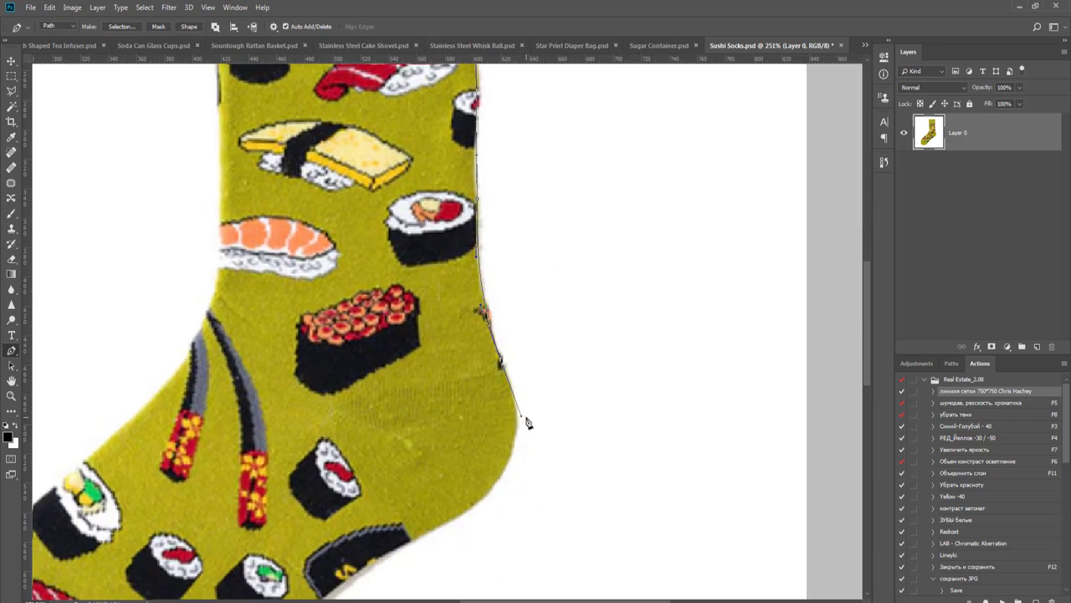
{"action": "scroll", "coordinate": [528, 420], "scroll_direction": "up", "scroll_amount": 3}
{"action": "left_click_drag", "start_coordinate": [660, 341], "coordinate": [723, 288]}
{"action": "left_click_drag", "start_coordinate": [542, 464], "coordinate": [801, 255]}
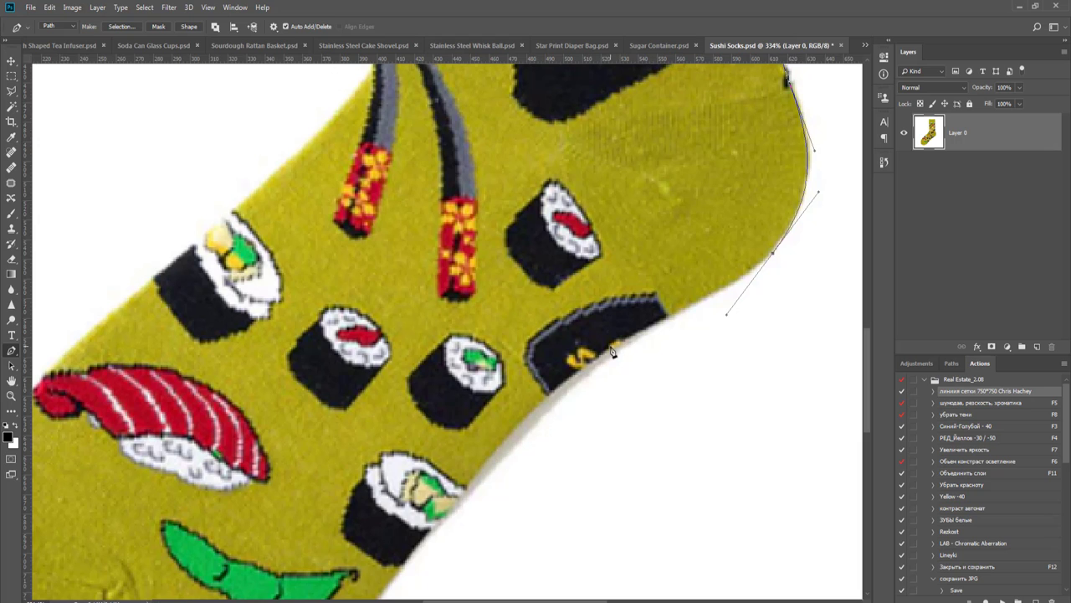
- Trace the path along the sole's arch towards the toe, keeping inside the grey shadow edge
{"action": "left_click_drag", "start_coordinate": [566, 375], "coordinate": [525, 352]}
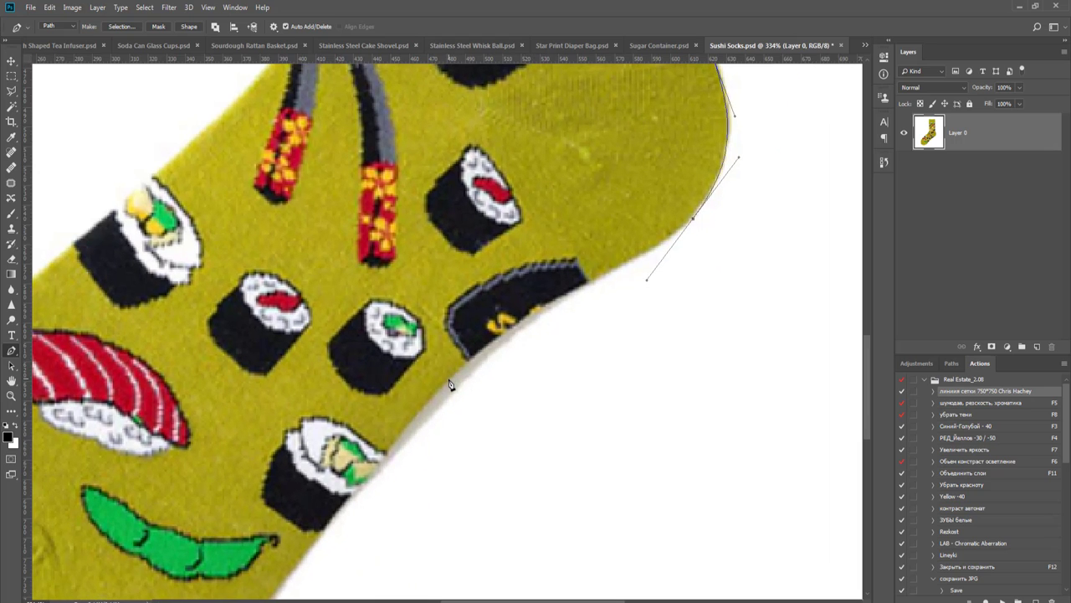
{"action": "left_click_drag", "start_coordinate": [448, 380], "coordinate": [405, 450]}
{"action": "left_click_drag", "start_coordinate": [646, 280], "coordinate": [652, 275]}
{"action": "left_click_drag", "start_coordinate": [492, 312], "coordinate": [680, 160]}
{"action": "left_click_drag", "start_coordinate": [586, 285], "coordinate": [614, 236]}
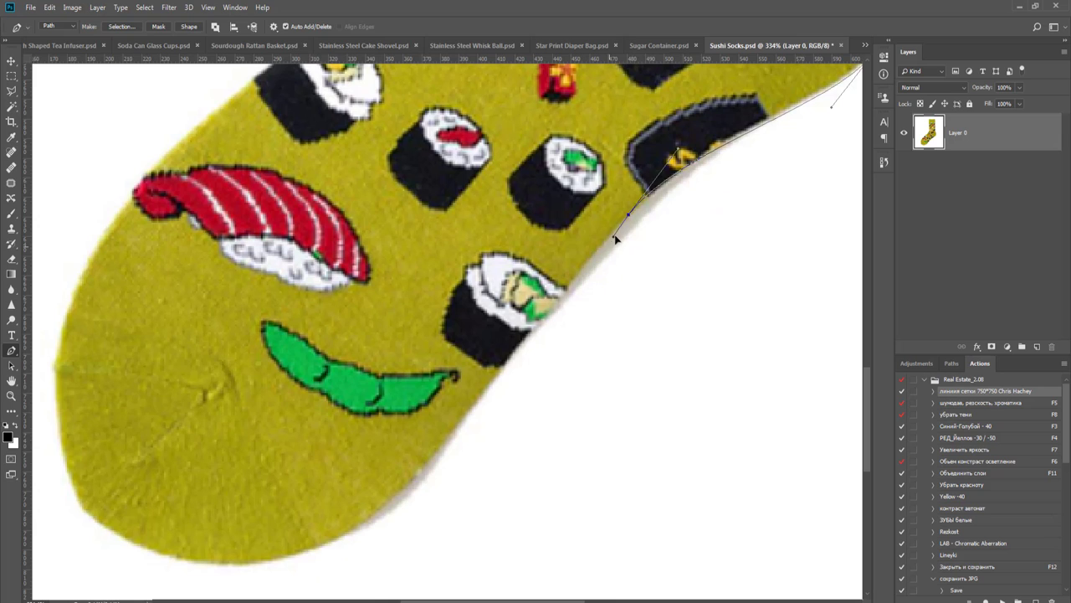
{"action": "left_click", "coordinate": [463, 417]}
{"action": "left_click_drag", "start_coordinate": [554, 397], "coordinate": [694, 268]}
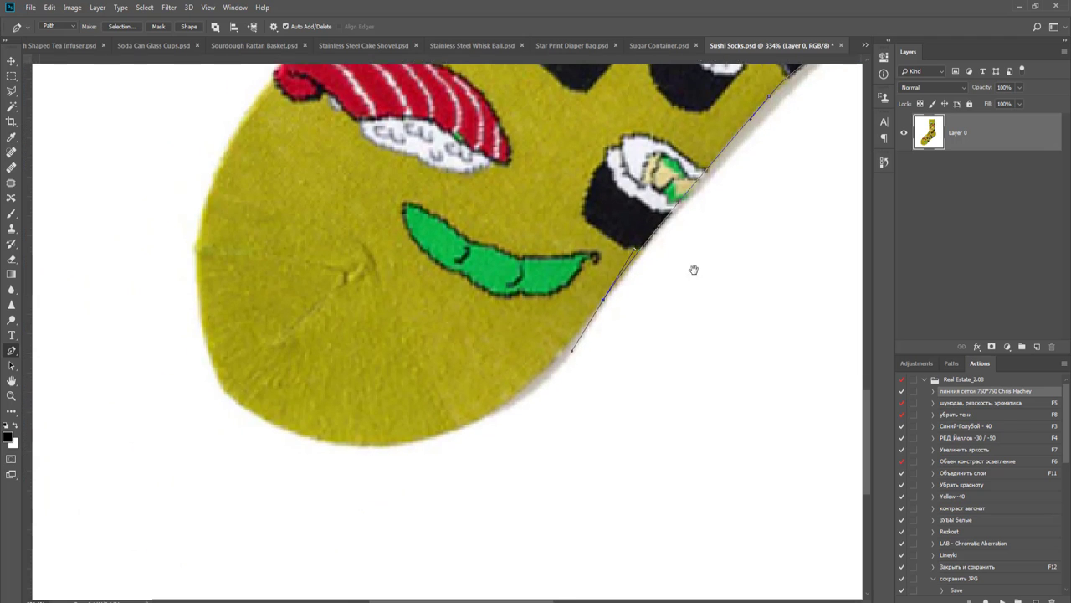
- Curve the path around the rounded toe and up onto the top of the foot
{"action": "left_click_drag", "start_coordinate": [359, 444], "coordinate": [239, 436]}
{"action": "scroll", "coordinate": [251, 461], "scroll_direction": "up", "scroll_amount": 3}
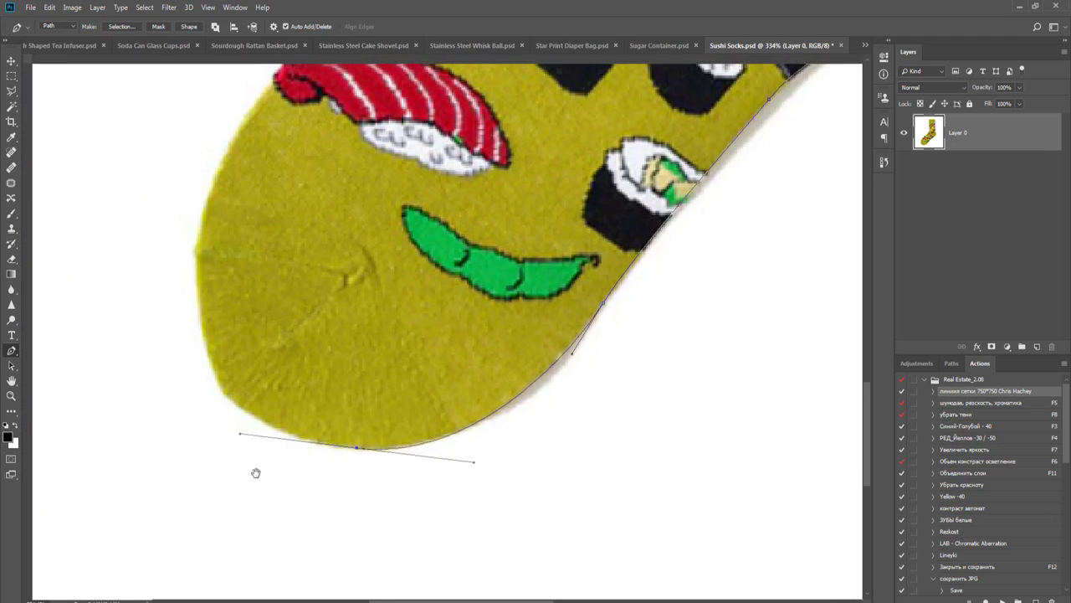
{"action": "left_click_drag", "start_coordinate": [203, 280], "coordinate": [217, 178]}
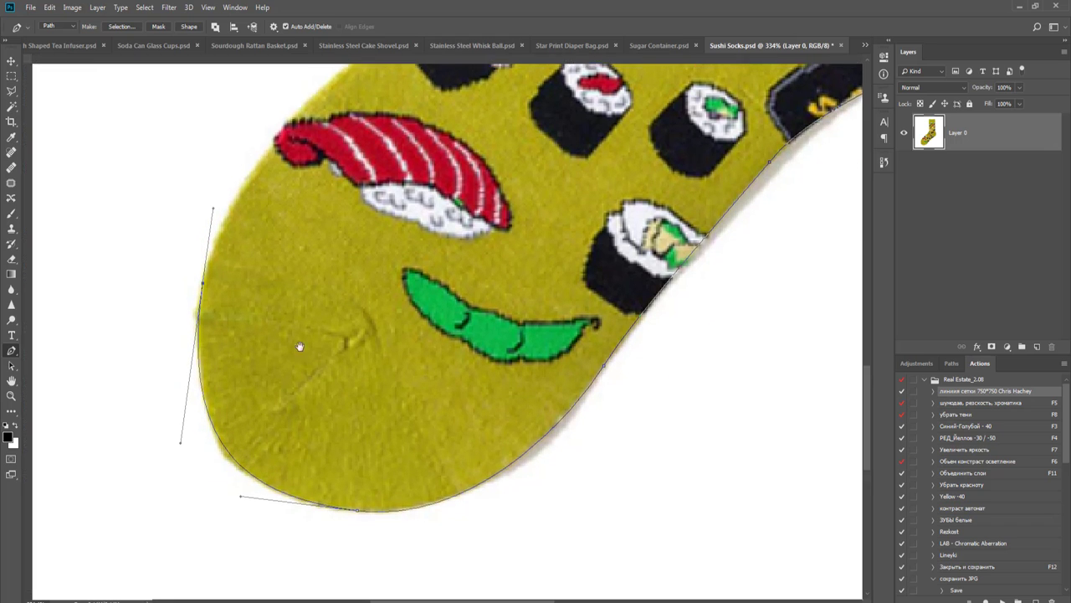
{"action": "scroll", "coordinate": [297, 201], "scroll_direction": "up", "scroll_amount": 10}
{"action": "left_click_drag", "start_coordinate": [310, 277], "coordinate": [316, 272]}
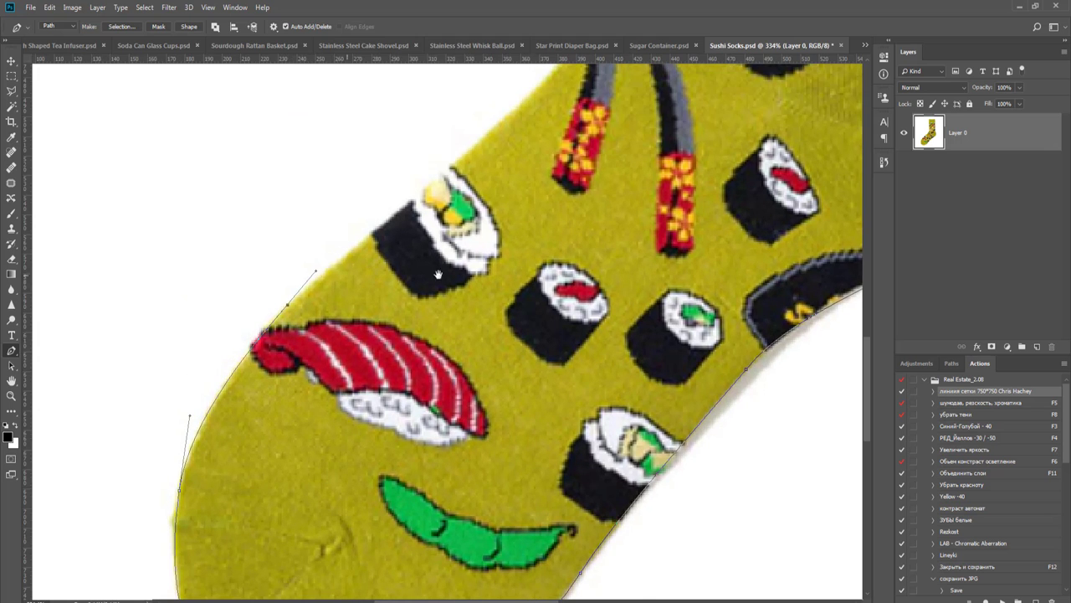
- Trace the path along the top of the foot, around the front ankle bend and up onto the leg
{"action": "left_click_drag", "start_coordinate": [438, 274], "coordinate": [309, 505]}
{"action": "left_click_drag", "start_coordinate": [394, 334], "coordinate": [420, 313]}
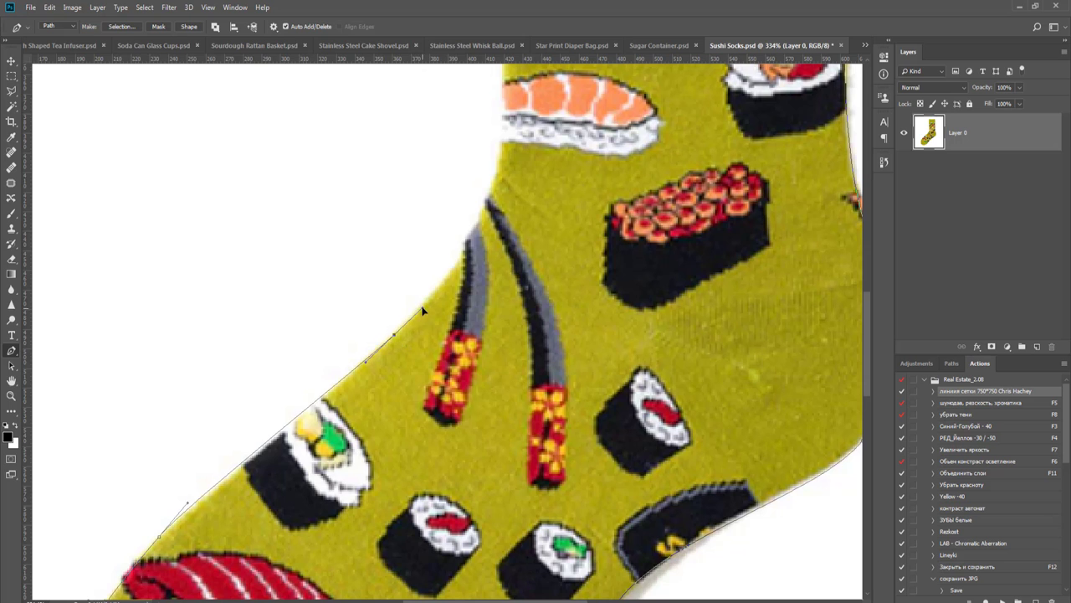
{"action": "scroll", "coordinate": [507, 303], "scroll_direction": "up", "scroll_amount": 8}
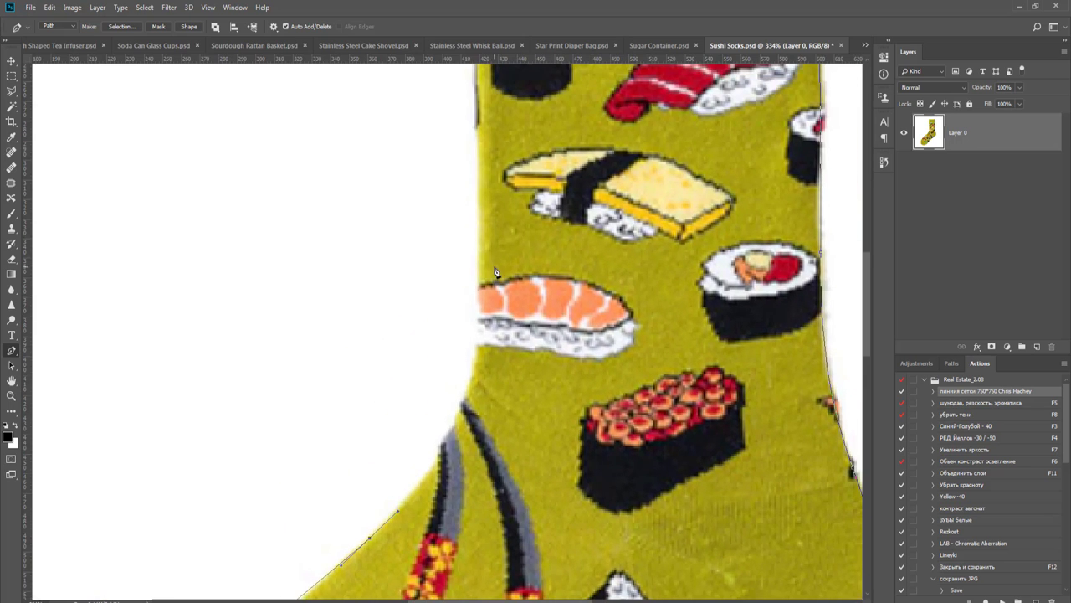
{"action": "scroll", "coordinate": [496, 272], "scroll_direction": "down", "scroll_amount": 3}
{"action": "left_click_drag", "start_coordinate": [499, 241], "coordinate": [491, 162]}
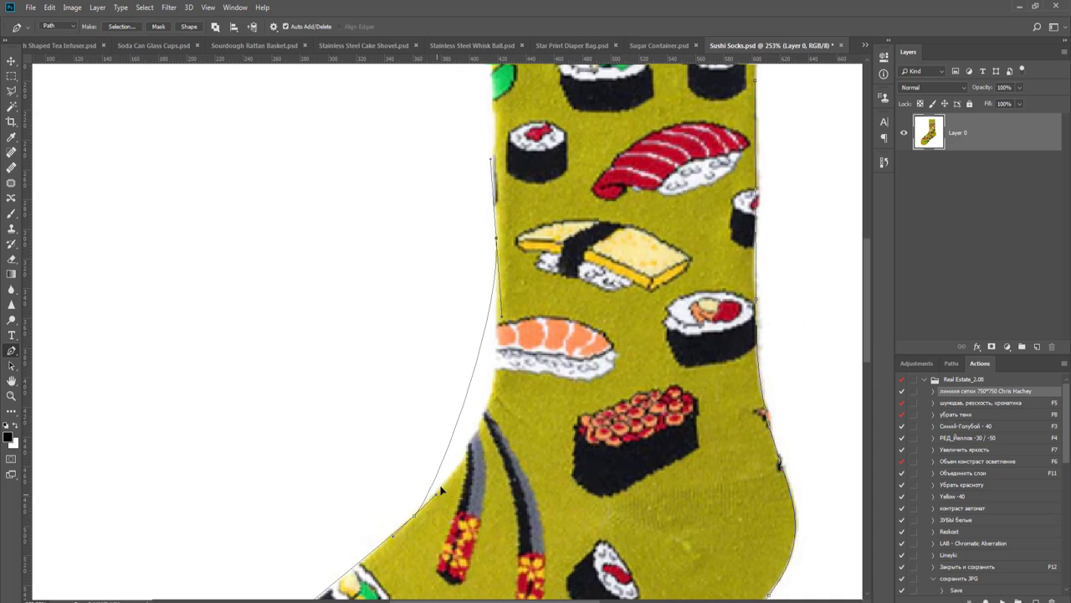
{"action": "left_click_drag", "start_coordinate": [440, 486], "coordinate": [506, 416]}
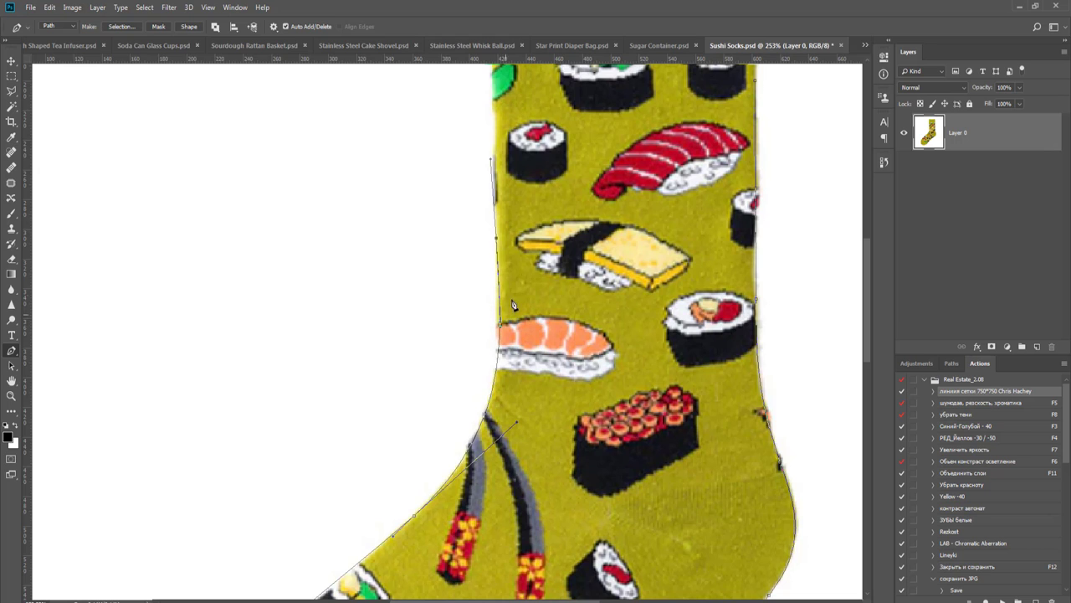
- Continue the path up the front edge of the leg to the cuff and around the cuff's first upper corner
{"action": "left_click_drag", "start_coordinate": [526, 319], "coordinate": [526, 519]}
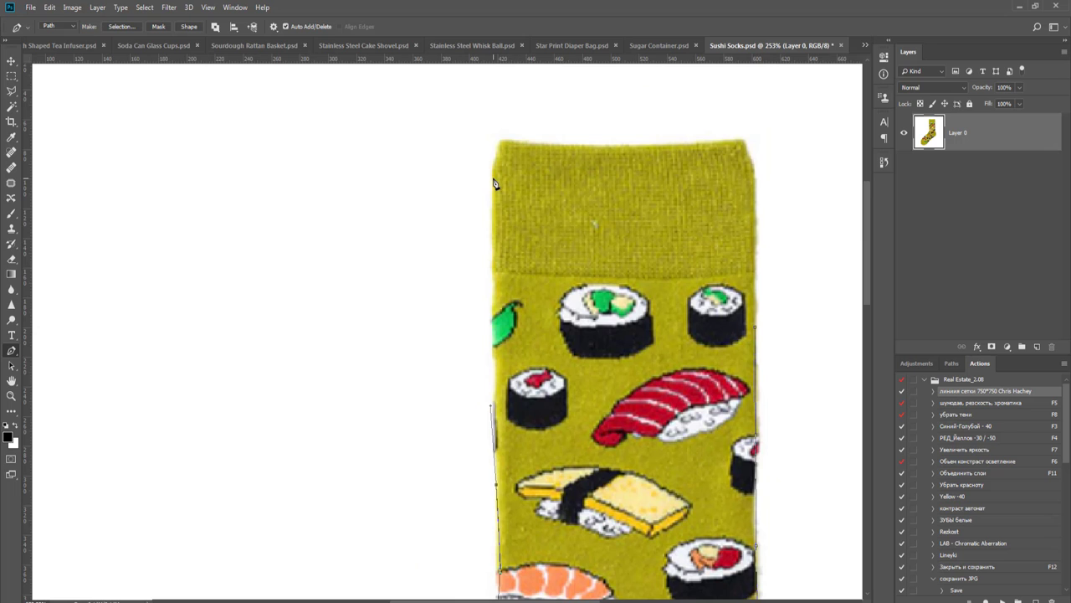
{"action": "left_click_drag", "start_coordinate": [493, 175], "coordinate": [493, 168]}
{"action": "scroll", "coordinate": [506, 149], "scroll_direction": "up", "scroll_amount": 3}
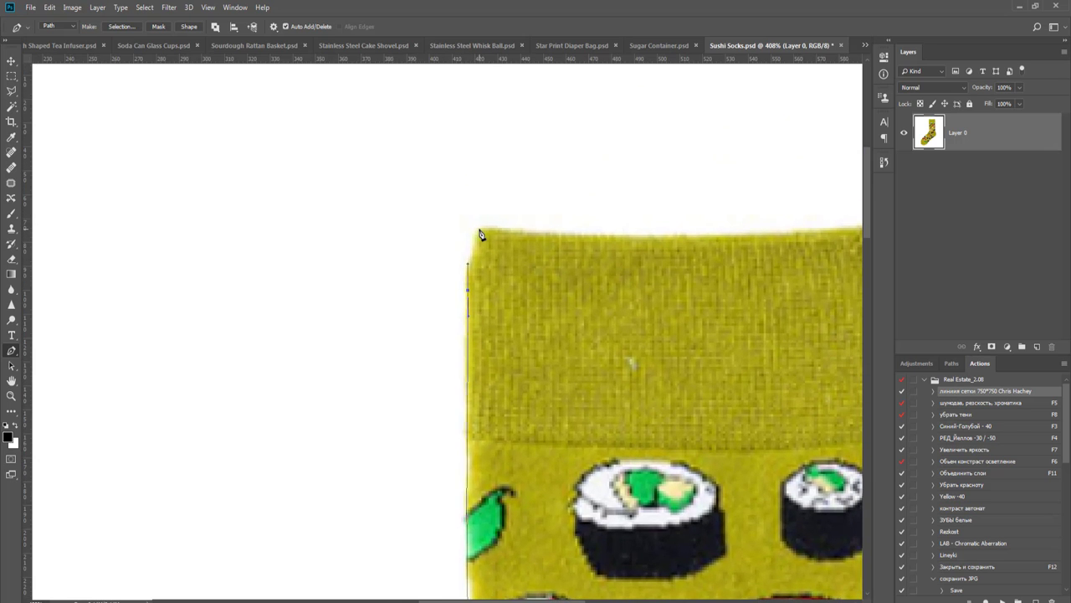
{"action": "left_click", "coordinate": [476, 234]}
{"action": "left_click_drag", "start_coordinate": [489, 227], "coordinate": [503, 231]}
- Trace the cuff's slightly curved upper edge and far corner, and close the path at its starting point on the leg
{"action": "scroll", "coordinate": [543, 243], "scroll_direction": "down", "scroll_amount": 1}
{"action": "scroll", "coordinate": [544, 249], "scroll_direction": "down", "scroll_amount": 1}
{"action": "scroll", "coordinate": [645, 302], "scroll_direction": "up", "scroll_amount": 2}
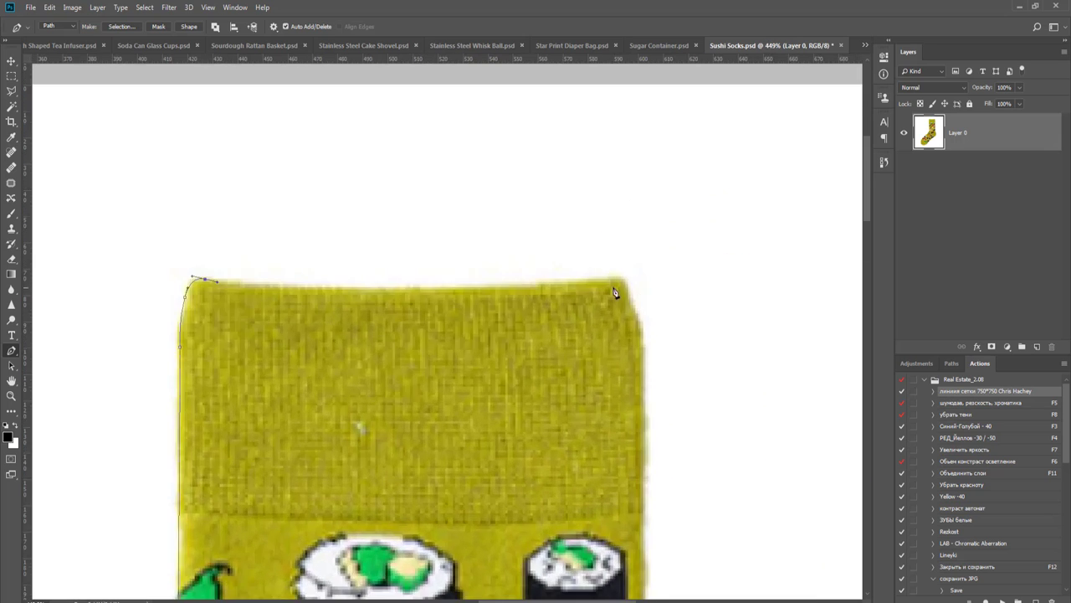
{"action": "left_click_drag", "start_coordinate": [600, 285], "coordinate": [707, 267]}
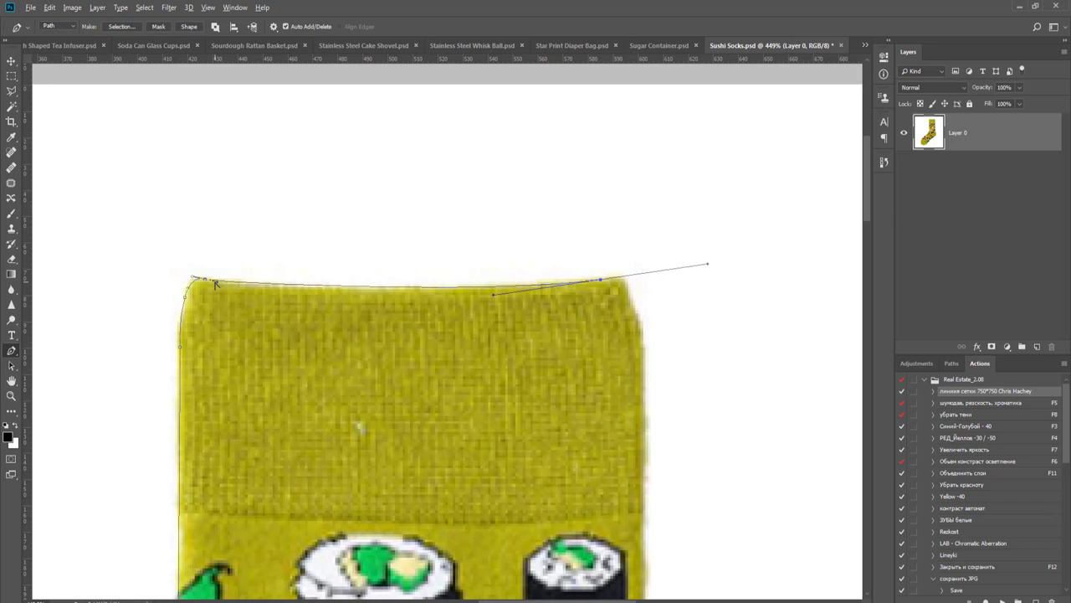
{"action": "left_click_drag", "start_coordinate": [222, 285], "coordinate": [270, 290]}
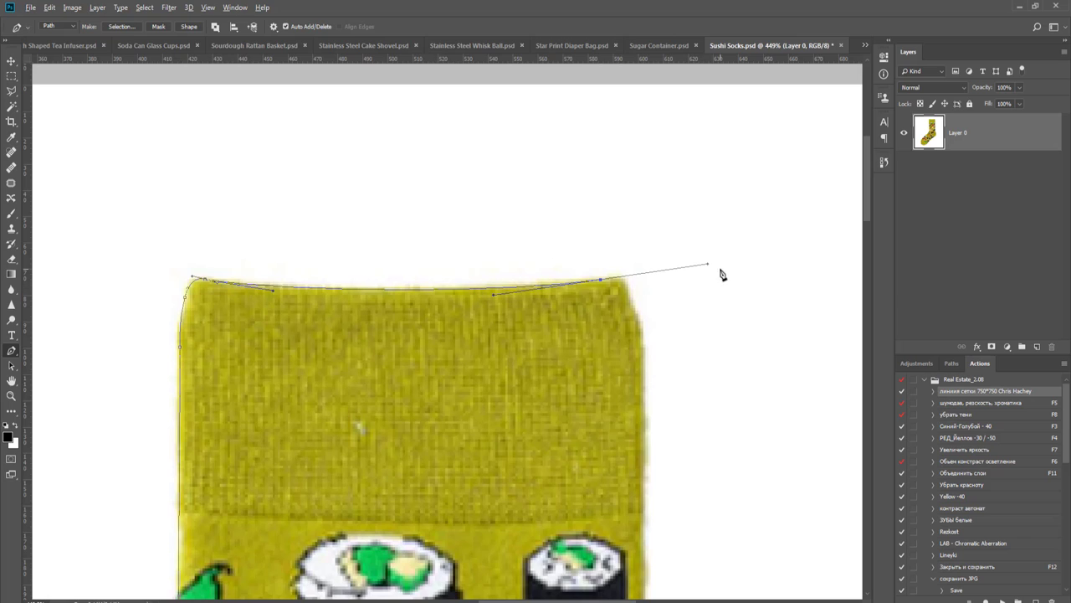
{"action": "left_click_drag", "start_coordinate": [709, 267], "coordinate": [642, 358]}
{"action": "left_click_drag", "start_coordinate": [679, 419], "coordinate": [530, 226]}
{"action": "left_click", "coordinate": [494, 416]}
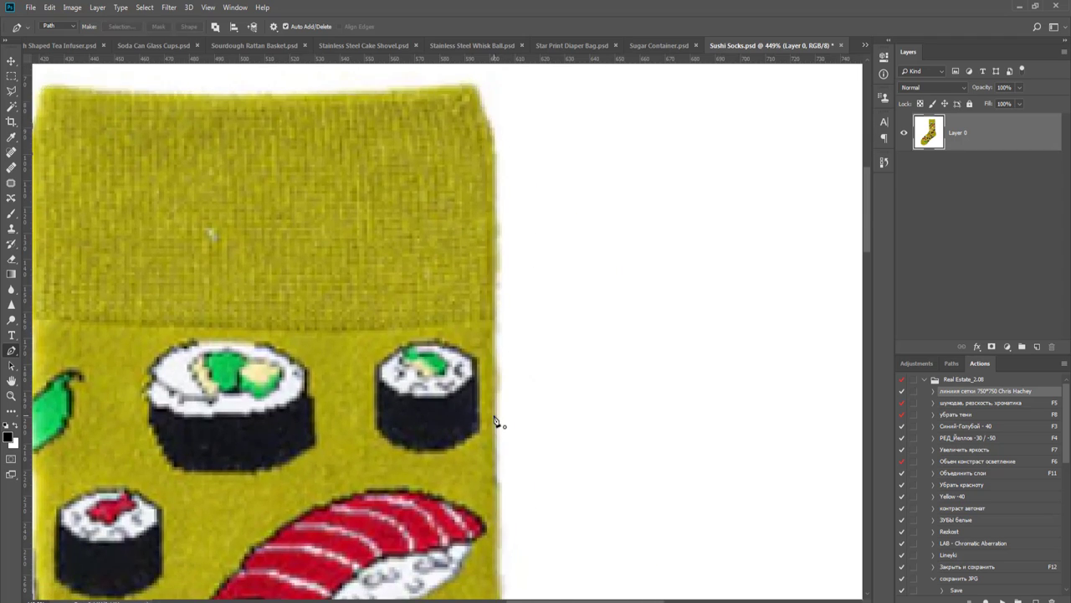
- Load the sock's work path as a selection and add it to Layer 0 as a layer mask
{"action": "scroll", "coordinate": [497, 423], "scroll_direction": "down", "scroll_amount": 8}
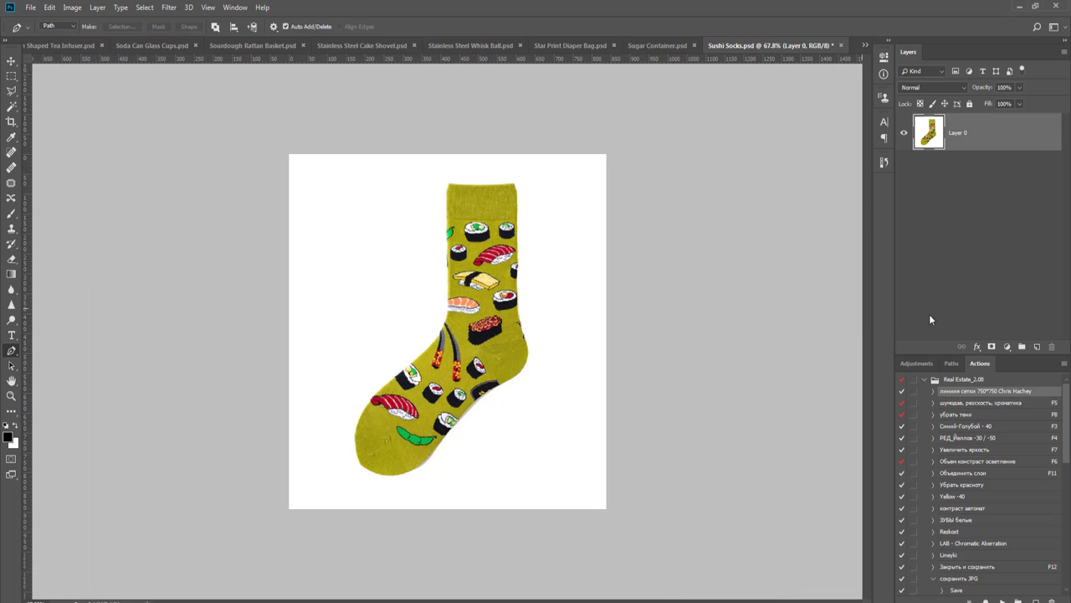
{"action": "left_click", "coordinate": [951, 363]}
{"action": "left_click", "coordinate": [906, 387], "text": "ctrl"}
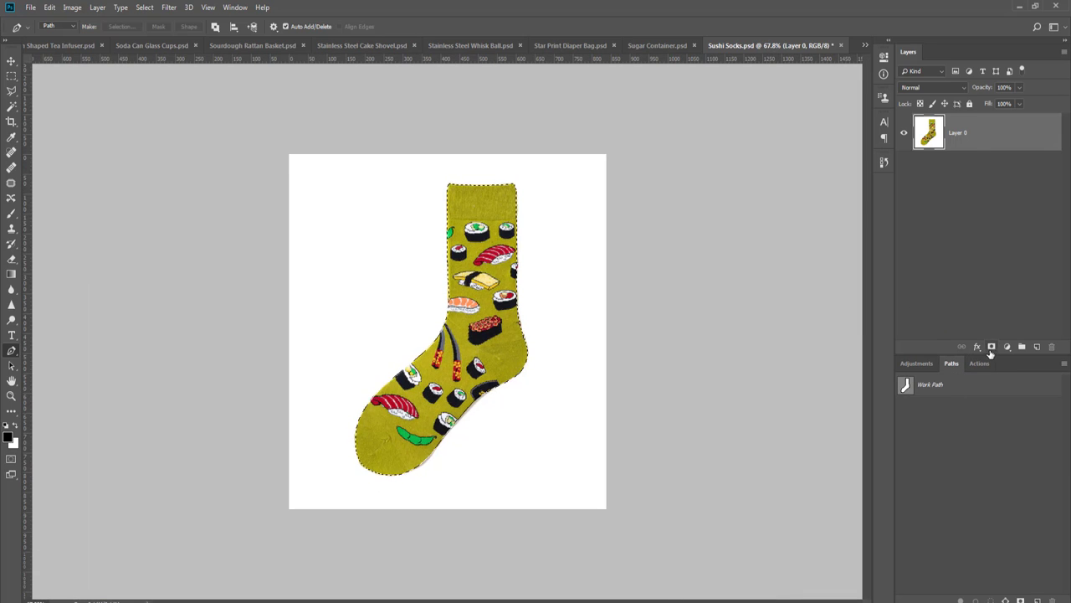
{"action": "left_click", "coordinate": [991, 345]}
- Add a new layer, fill it with white and move it beneath the sock layer as a test backdrop
{"action": "key", "text": "v"}
{"action": "key", "text": "ctrl+shift+n"}
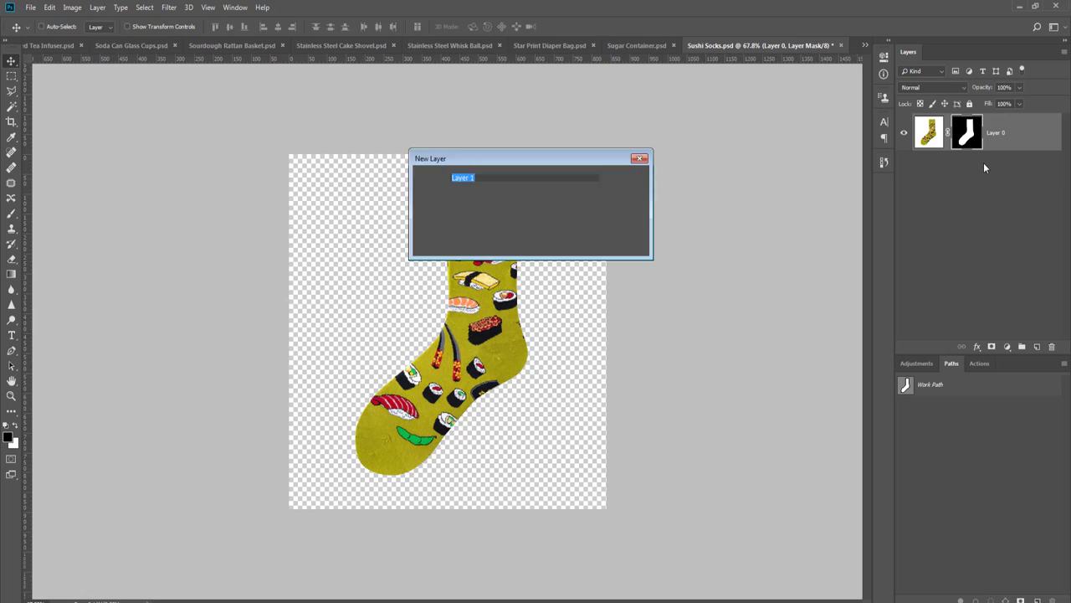
{"action": "key", "text": "Return"}
{"action": "key", "text": "g"}
{"action": "key", "text": "x"}
{"action": "left_click", "coordinate": [543, 217]}
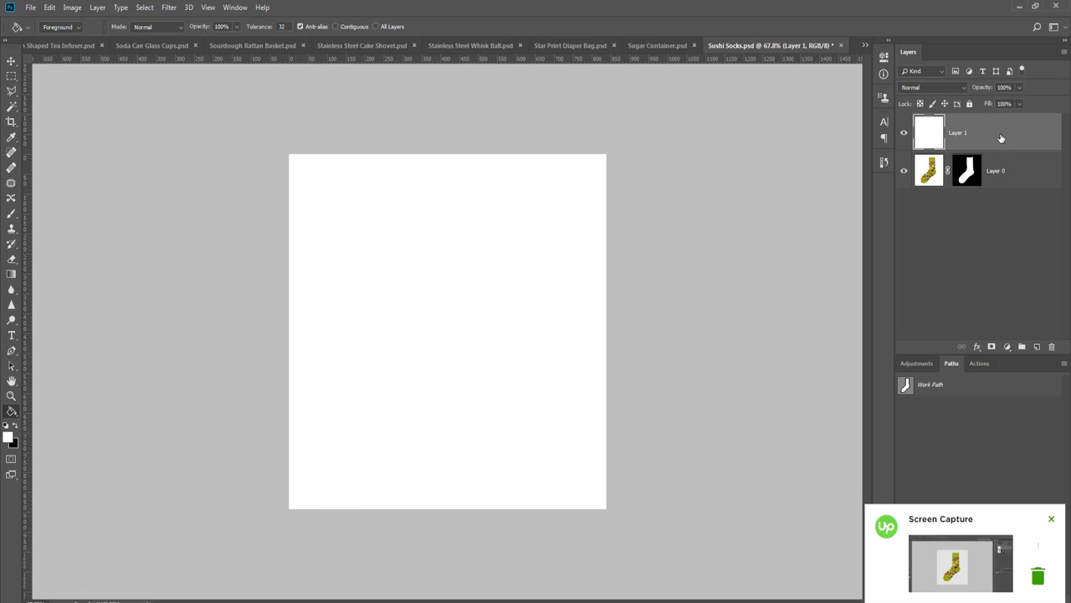
{"action": "key", "text": "ctrl+bracketleft"}
{"action": "key", "text": "v"}
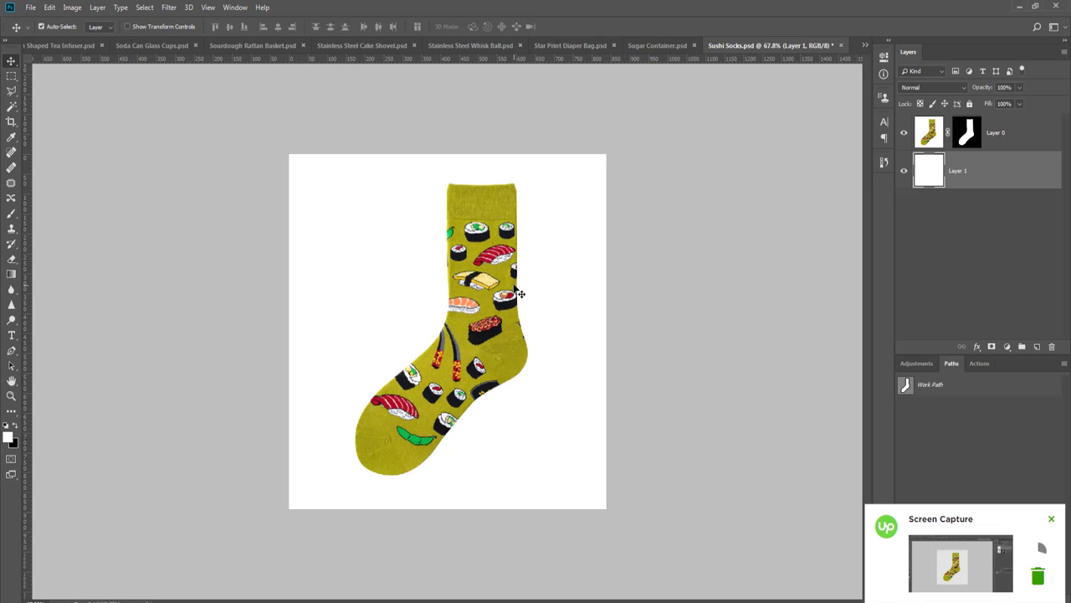
- Fill the backdrop layer with black using the Paint Bucket to check the sock's cutout edge
{"action": "scroll", "coordinate": [541, 280], "scroll_direction": "up", "scroll_amount": 3}
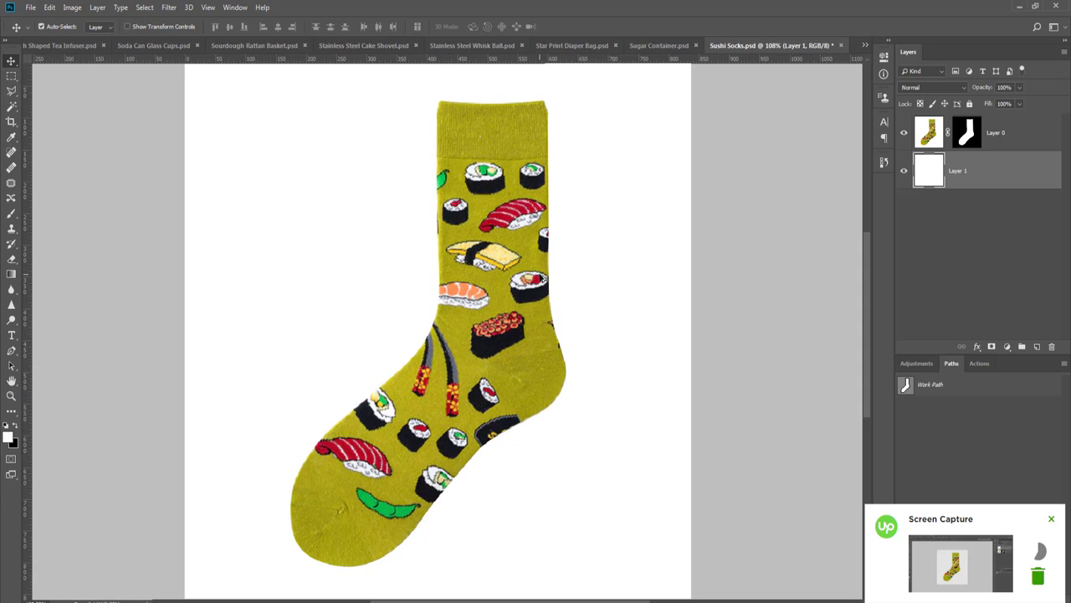
{"action": "key", "text": "w"}
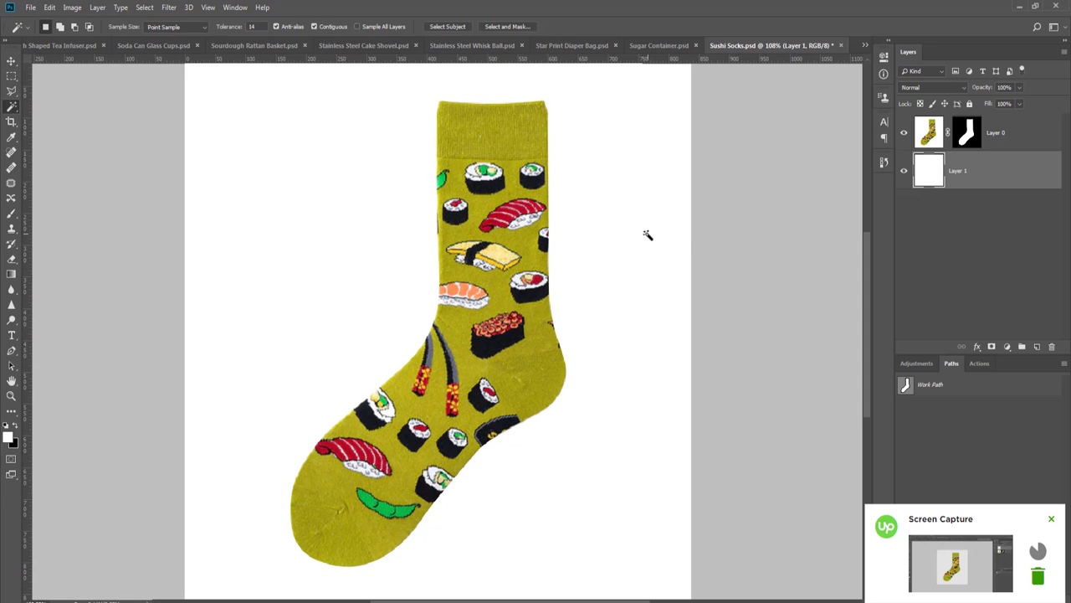
{"action": "key", "text": "g"}
{"action": "scroll", "coordinate": [641, 234], "scroll_direction": "down", "scroll_amount": 2}
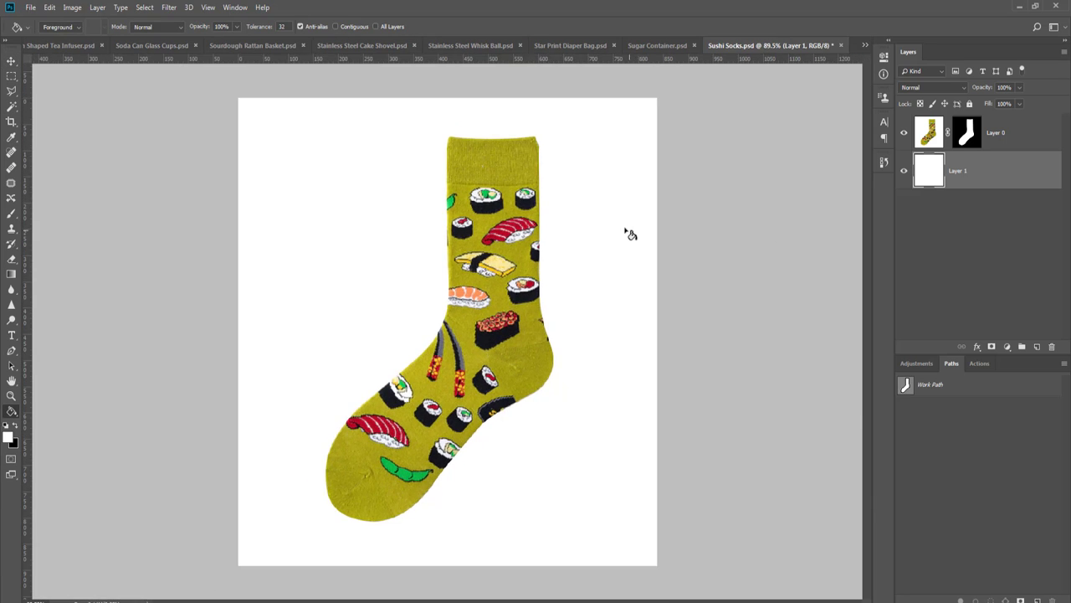
{"action": "key", "text": "x"}
{"action": "left_click", "coordinate": [596, 232]}
{"action": "key", "text": "v"}
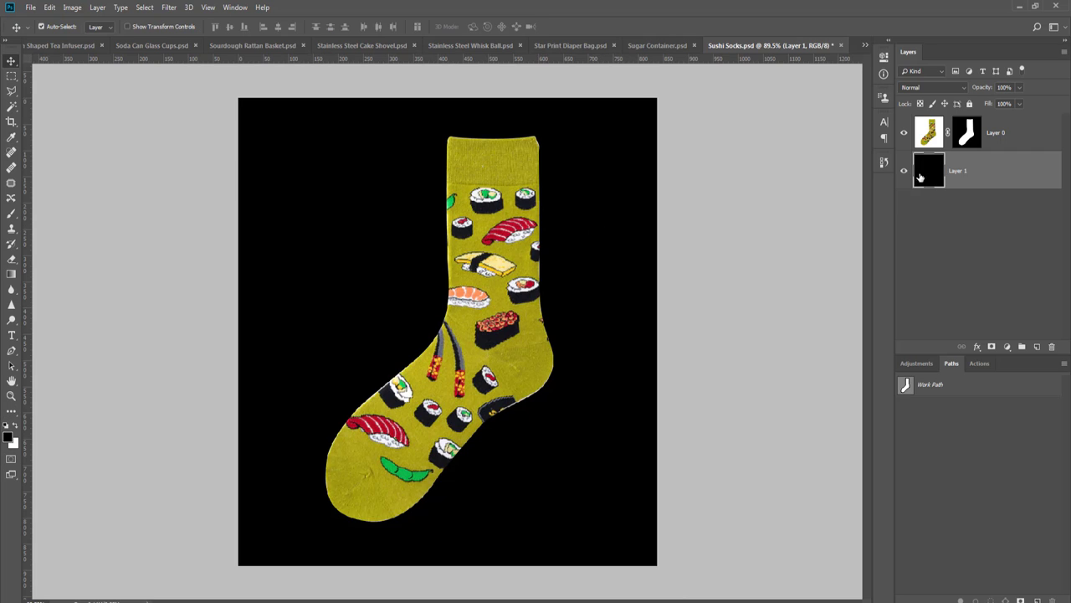
- Refine the sock's mask with smooth 1, feather 0.6 px, contrast 10% and shift edge -10%, and delete the black backdrop layer
{"action": "right_click", "coordinate": [964, 138]}
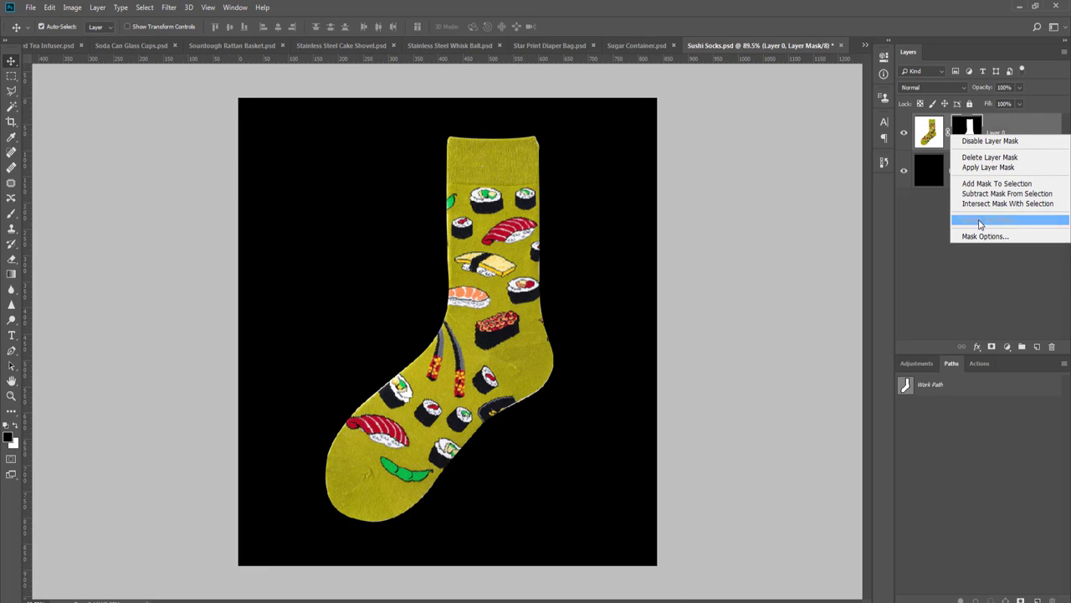
{"action": "left_click", "coordinate": [984, 220]}
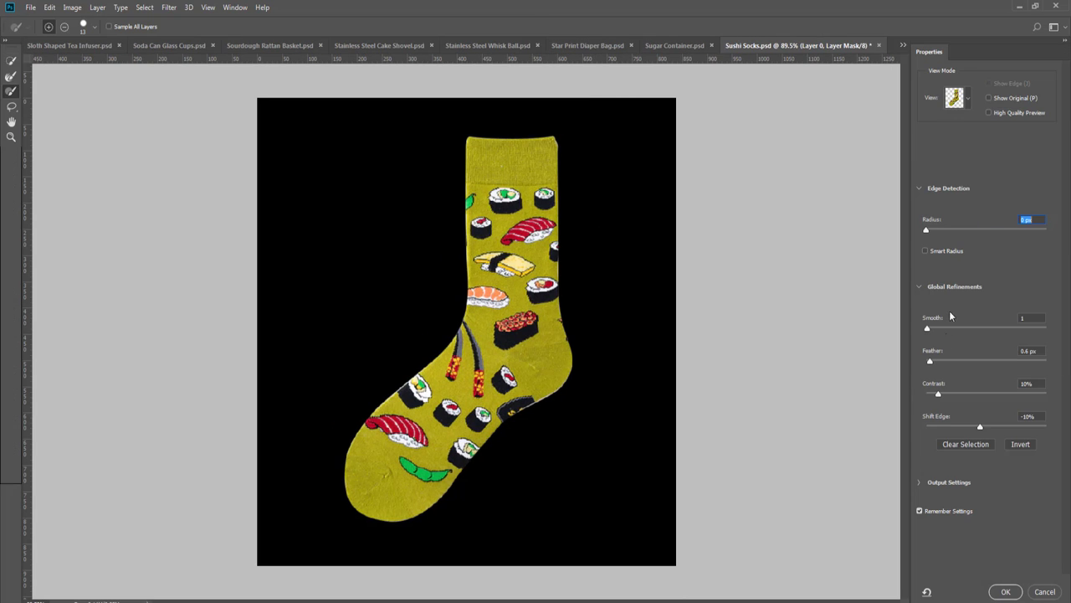
{"action": "left_click", "coordinate": [1009, 594]}
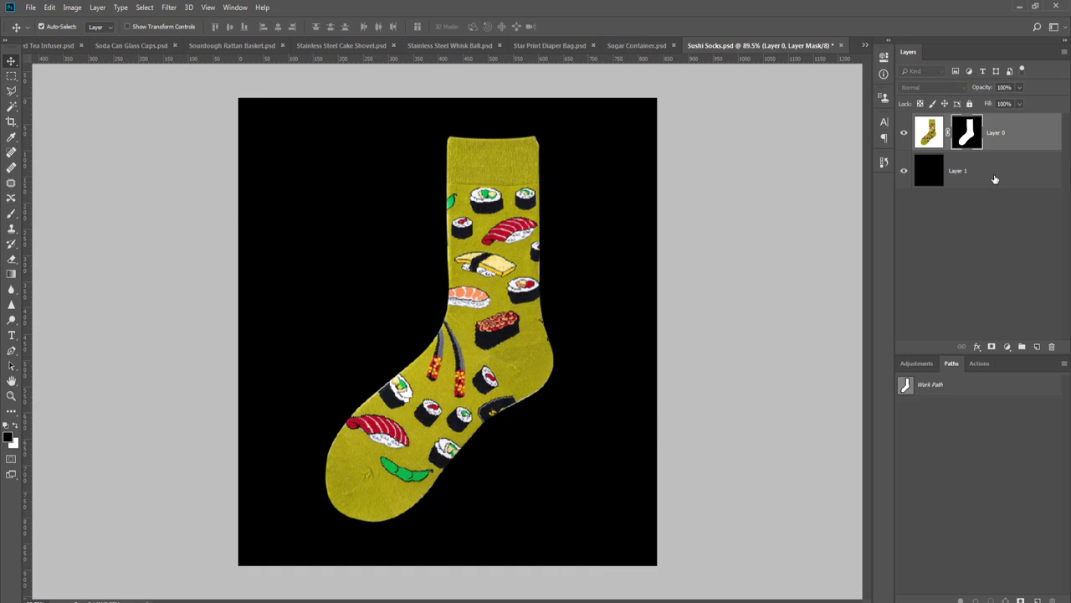
{"action": "left_click", "coordinate": [996, 176]}
{"action": "key", "text": "Delete"}
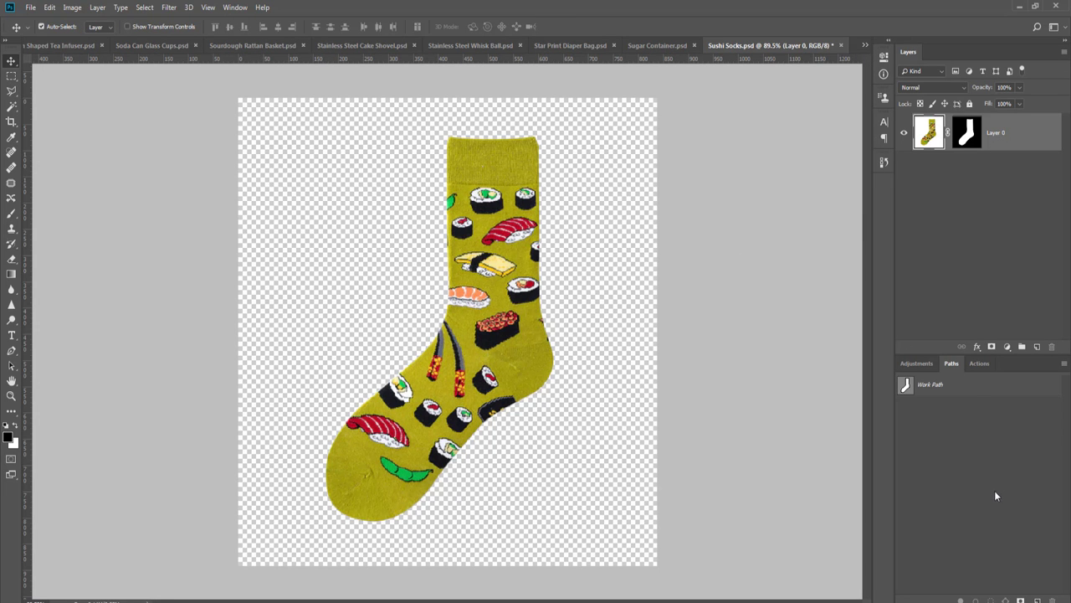
{"action": "left_click", "coordinate": [981, 364]}
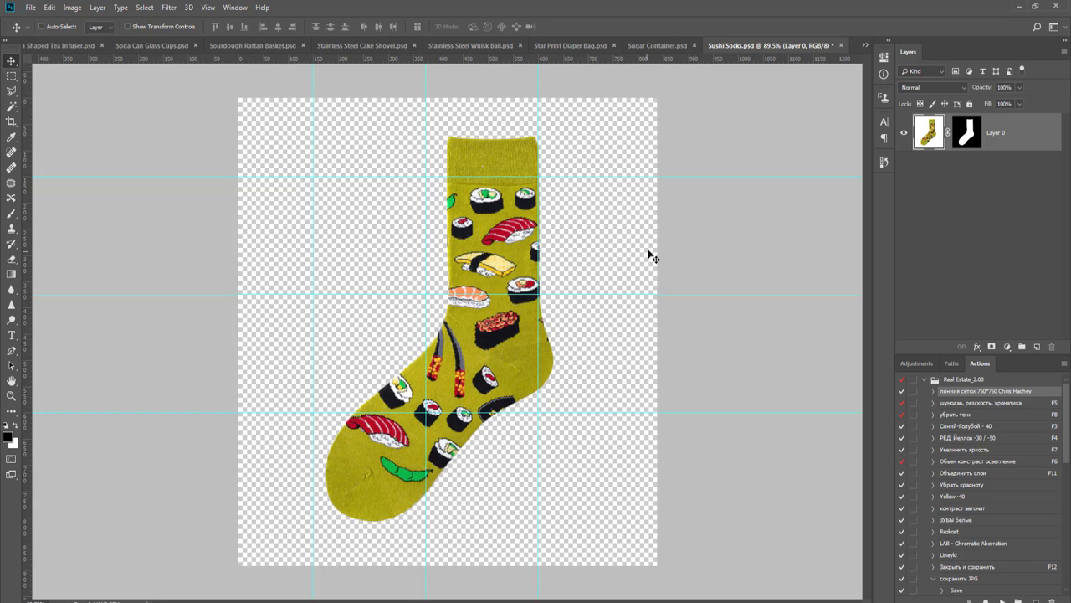
{"action": "key", "text": "ctrl+t"}
{"action": "left_click_drag", "start_coordinate": [656, 99], "coordinate": [615, 149]}
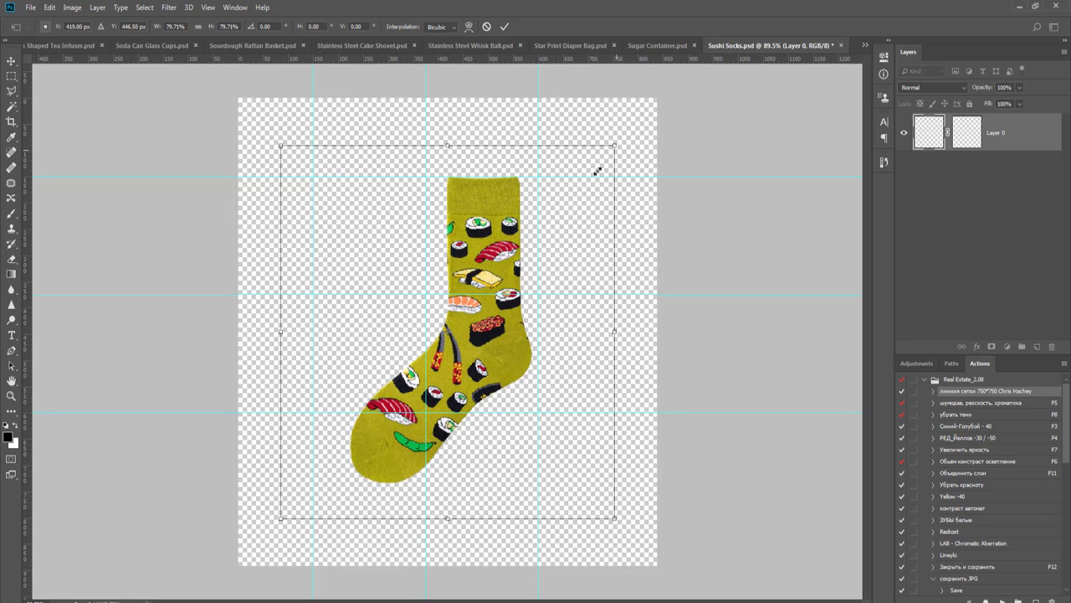
{"action": "left_click_drag", "start_coordinate": [281, 516], "coordinate": [338, 423]}
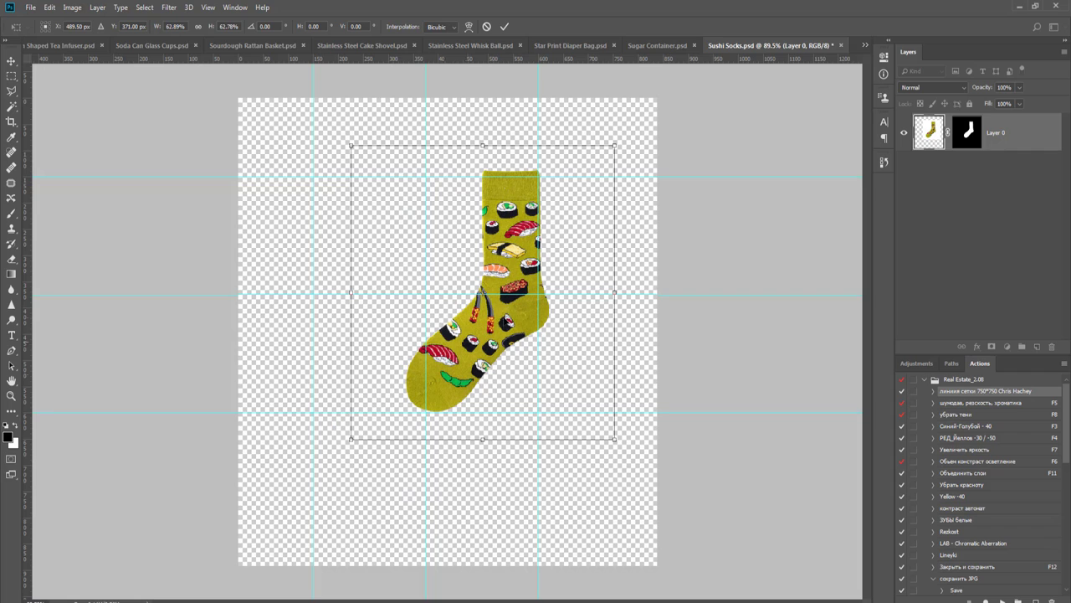
{"action": "left_click_drag", "start_coordinate": [513, 310], "coordinate": [437, 317]}
{"action": "key", "text": "Return"}
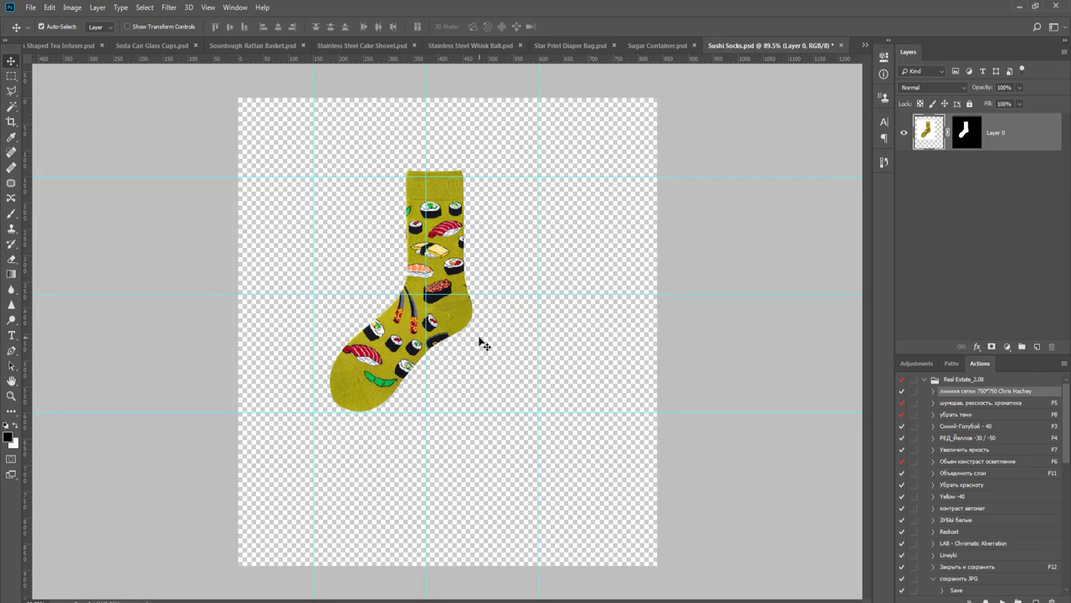
{"action": "key", "text": "c"}
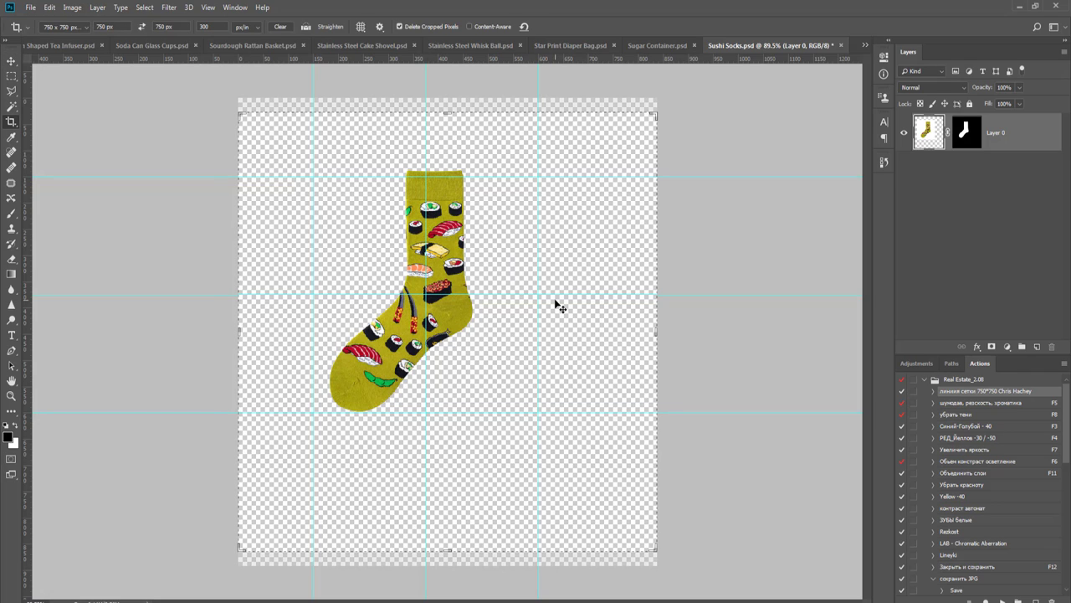
{"action": "key", "text": "Escape"}
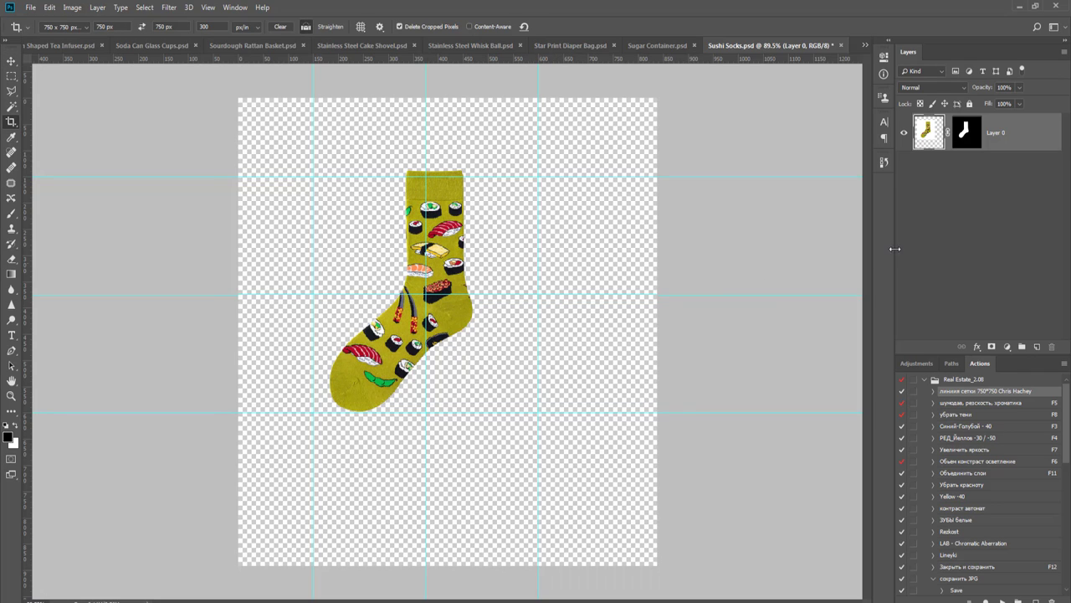
{"action": "key", "text": "ctrl+z"}
- Crop the canvas to 750 x 750 px and run the recorded 750*750 grid-lines action to place guides
{"action": "left_click", "coordinate": [615, 270]}
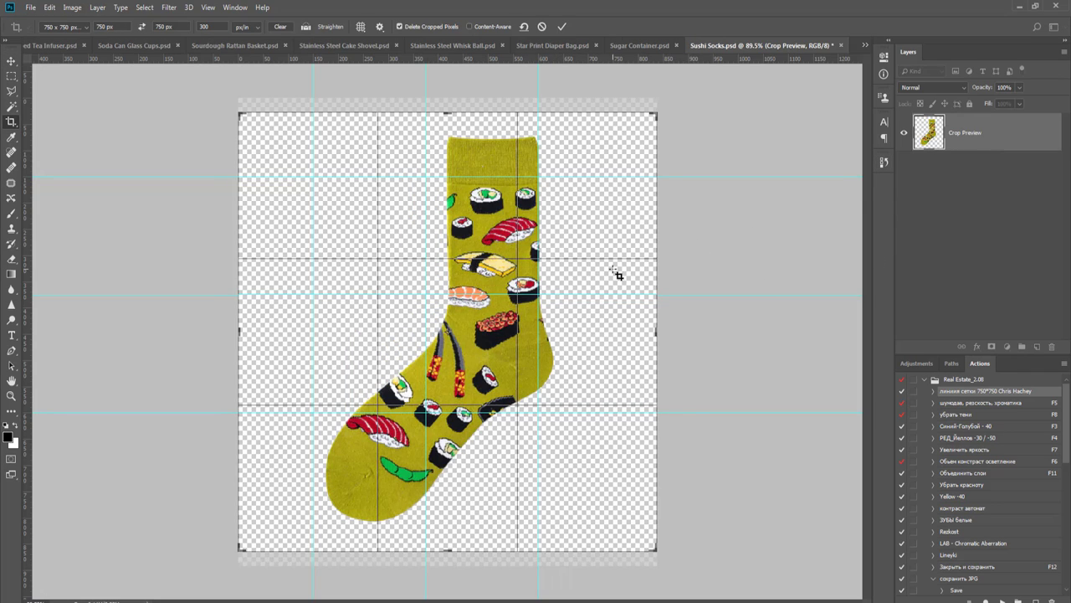
{"action": "key", "text": "Return"}
{"action": "mouse_move", "coordinate": [913, 601]}
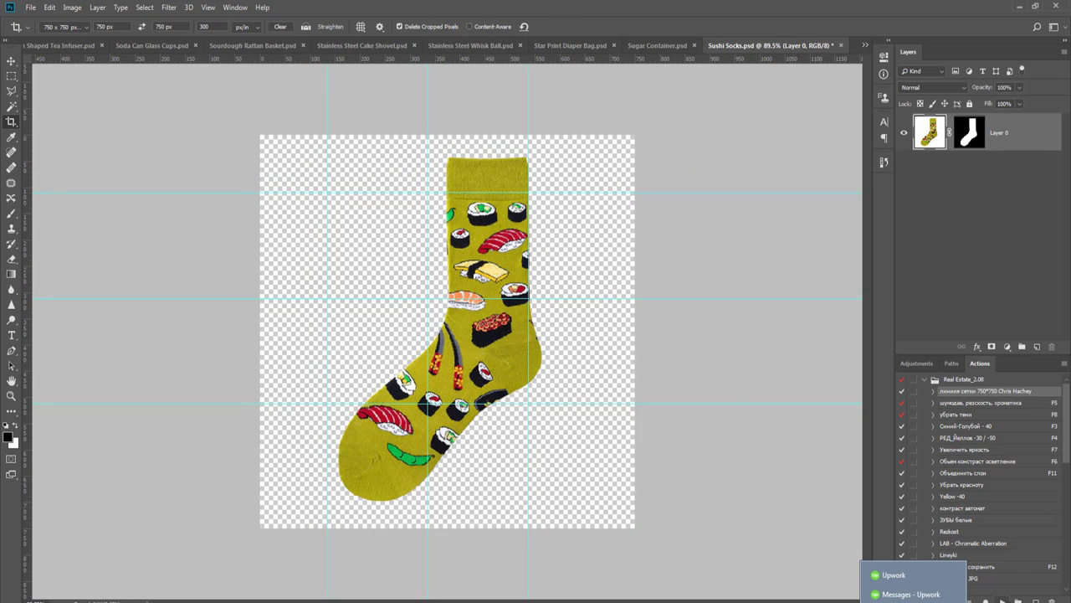
{"action": "left_click", "coordinate": [1002, 601]}
- Scale the sock layer down proportionally around its centre to about 79%
{"action": "key", "text": "v"}
{"action": "key", "text": "ctrl+t"}
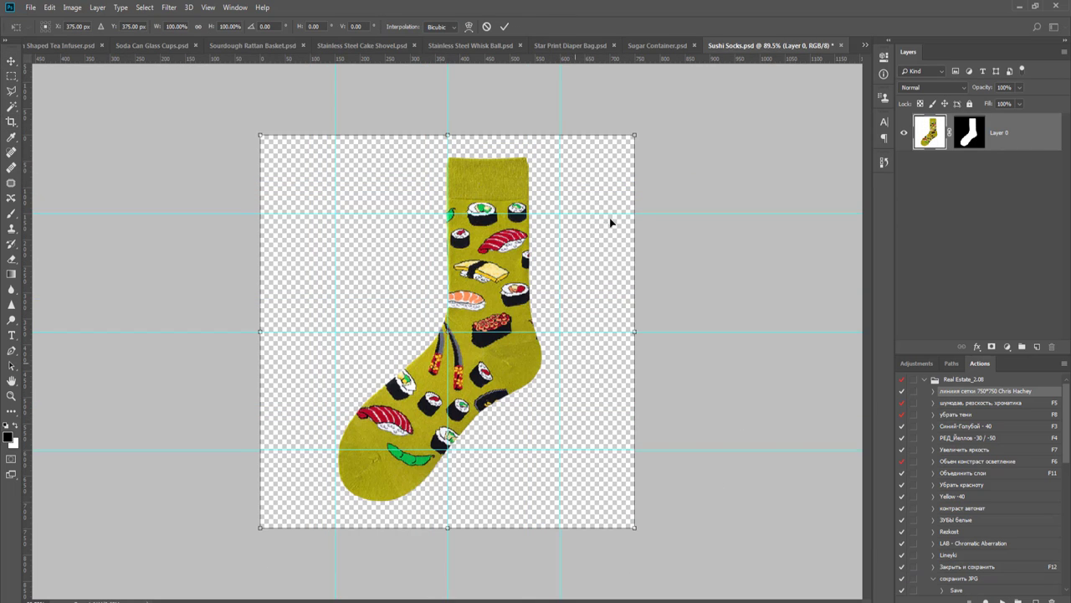
{"action": "left_click_drag", "start_coordinate": [633, 143], "coordinate": [605, 187]}
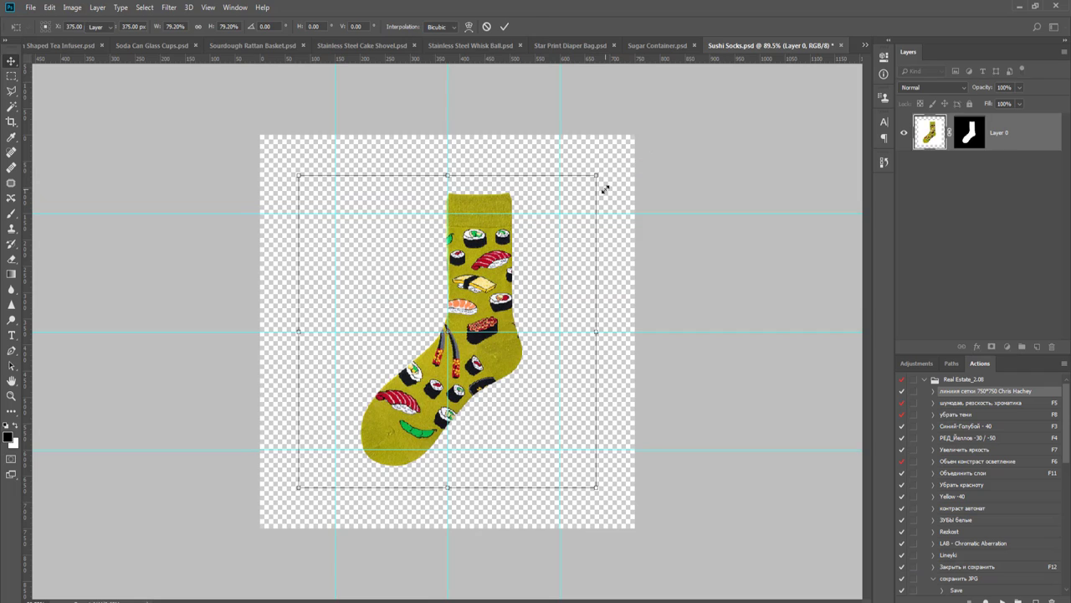
{"action": "key", "text": "Return"}
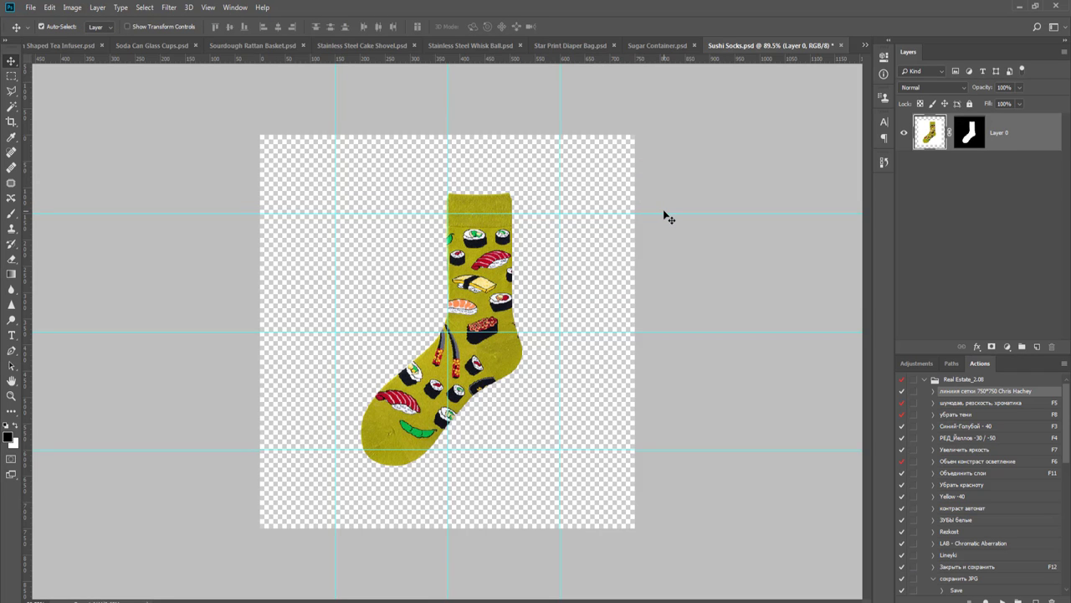
- Add a new layer, fill it with black using the Paint Bucket, and place it beneath the sock layer
{"action": "key", "text": "ctrl+shift+alt+n"}
{"action": "key", "text": "g"}
{"action": "left_click", "coordinate": [524, 242]}
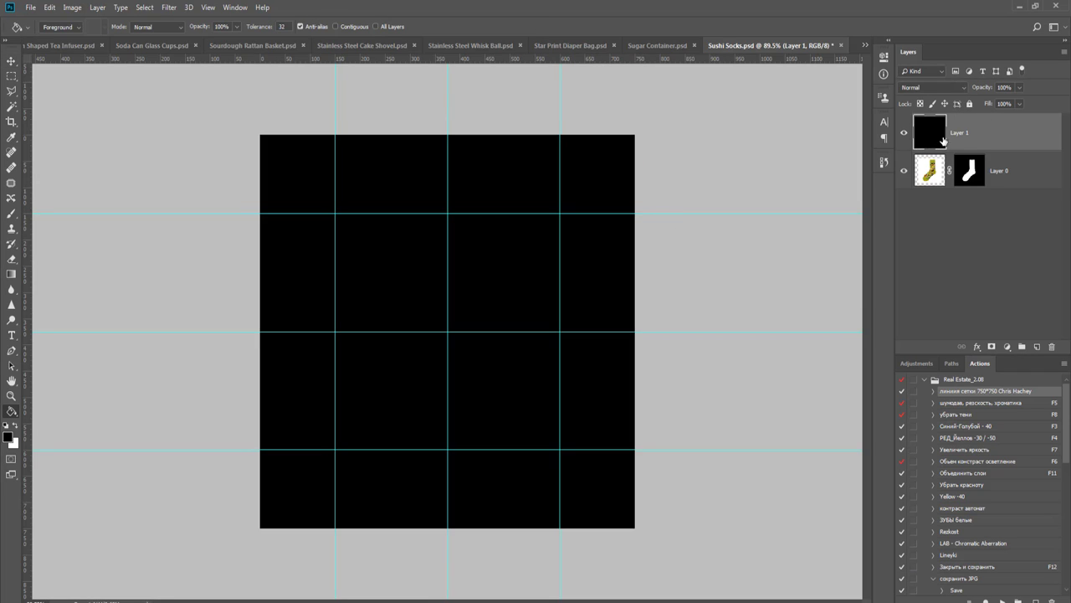
{"action": "left_click_drag", "start_coordinate": [943, 140], "coordinate": [979, 191]}
{"action": "key", "text": "v"}
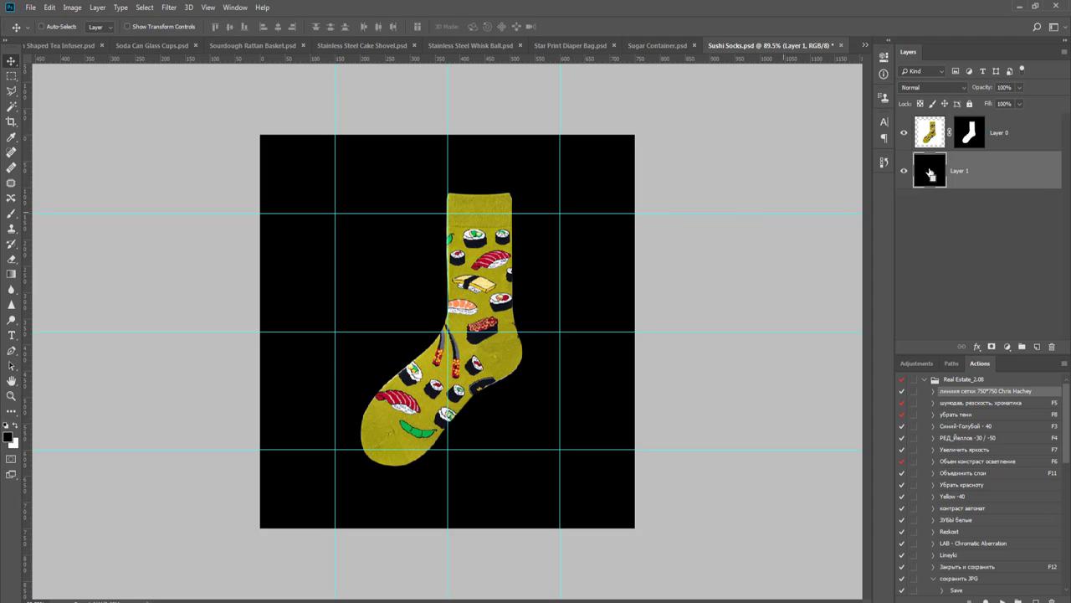
- Scale the sock layer down proportionally and position it so the sock fits between the upper and lower horizontal guides
{"action": "left_click", "coordinate": [1005, 138]}
{"action": "key", "text": "ctrl+t"}
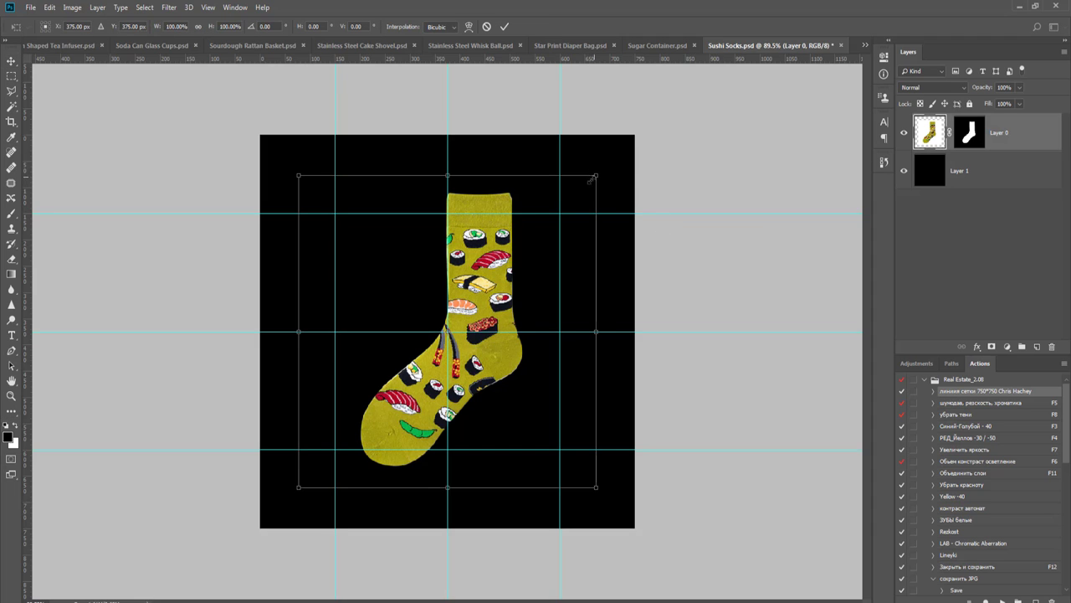
{"action": "left_click_drag", "start_coordinate": [591, 179], "coordinate": [571, 201]}
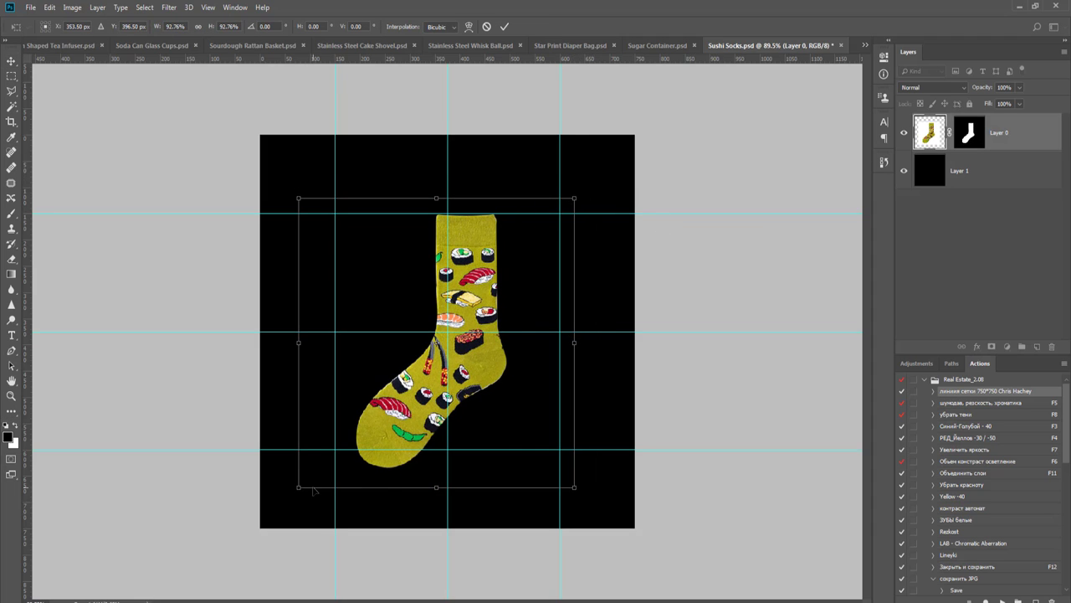
{"action": "left_click_drag", "start_coordinate": [300, 489], "coordinate": [318, 469]}
{"action": "left_click_drag", "start_coordinate": [497, 348], "coordinate": [493, 355]}
{"action": "key", "text": "Return"}
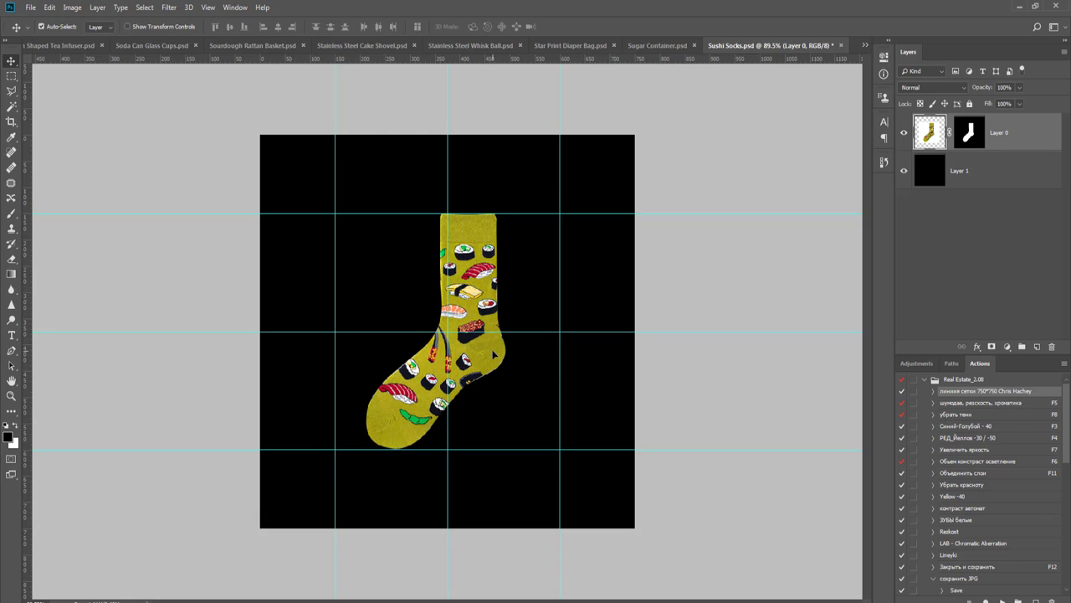
- Delete the black backdrop layer, then close Sushi Socks.psd and save its changes
{"action": "key", "text": "ctrl+0"}
{"action": "left_click", "coordinate": [977, 173]}
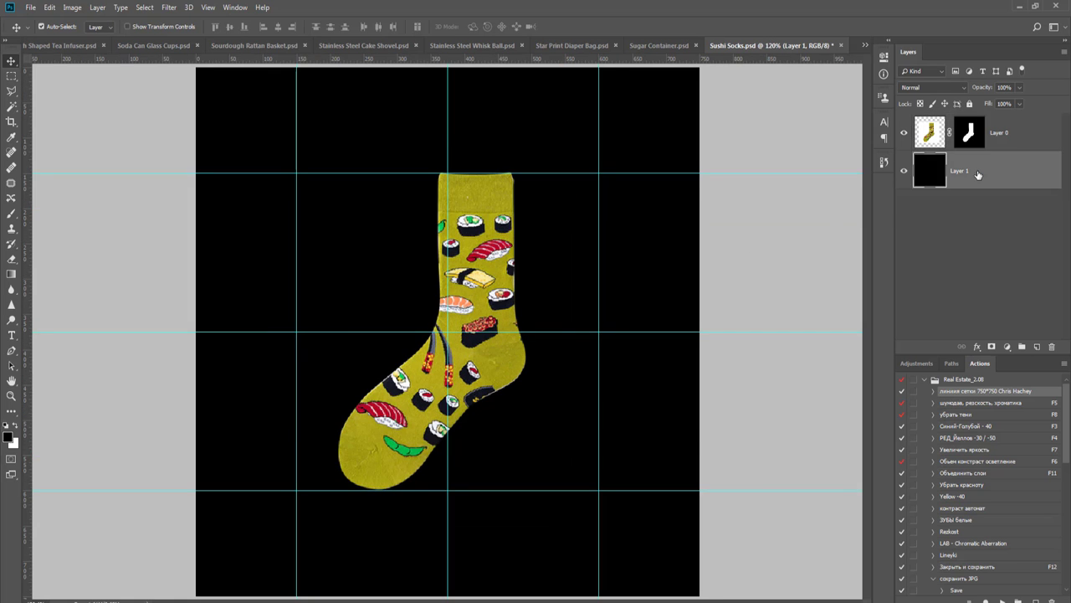
{"action": "key", "text": "Delete"}
{"action": "key", "text": "ctrl+1"}
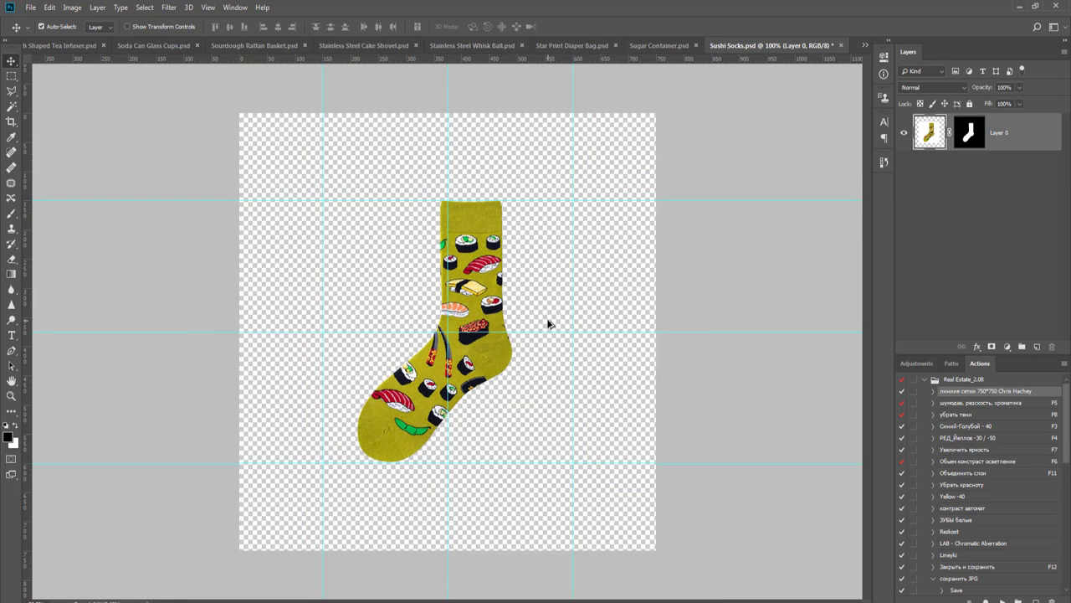
{"action": "key", "text": "ctrl+w"}
{"action": "key", "text": "Return"}
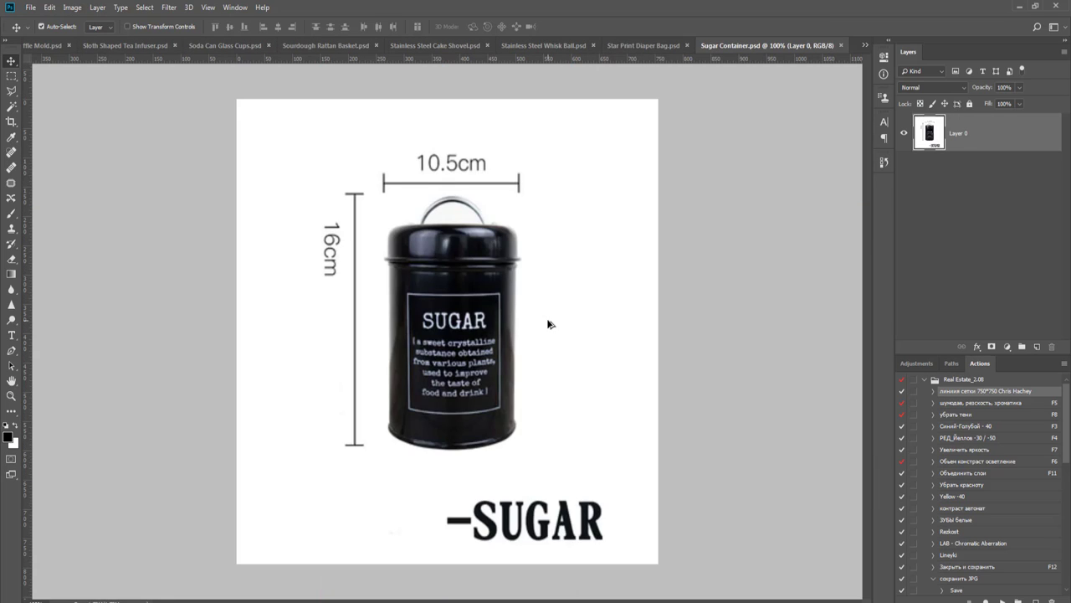
- Deselect the layer in Sugar Container.psd and start a Pen path down the can's right side to just above the base rim
{"action": "left_click", "coordinate": [801, 439]}
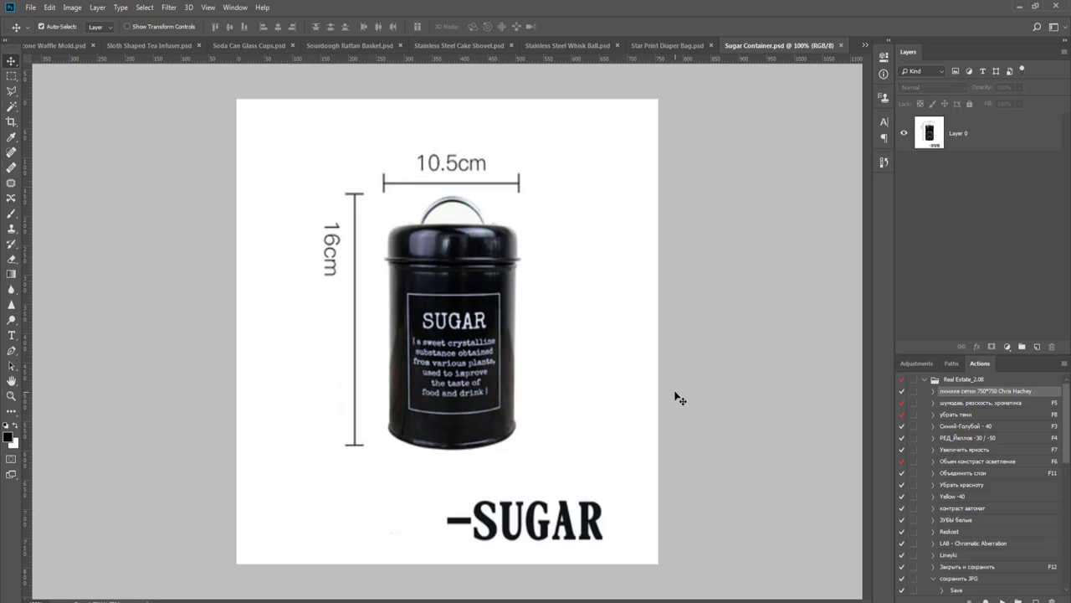
{"action": "key", "text": "p"}
{"action": "scroll", "coordinate": [512, 293], "scroll_direction": "up", "scroll_amount": 5}
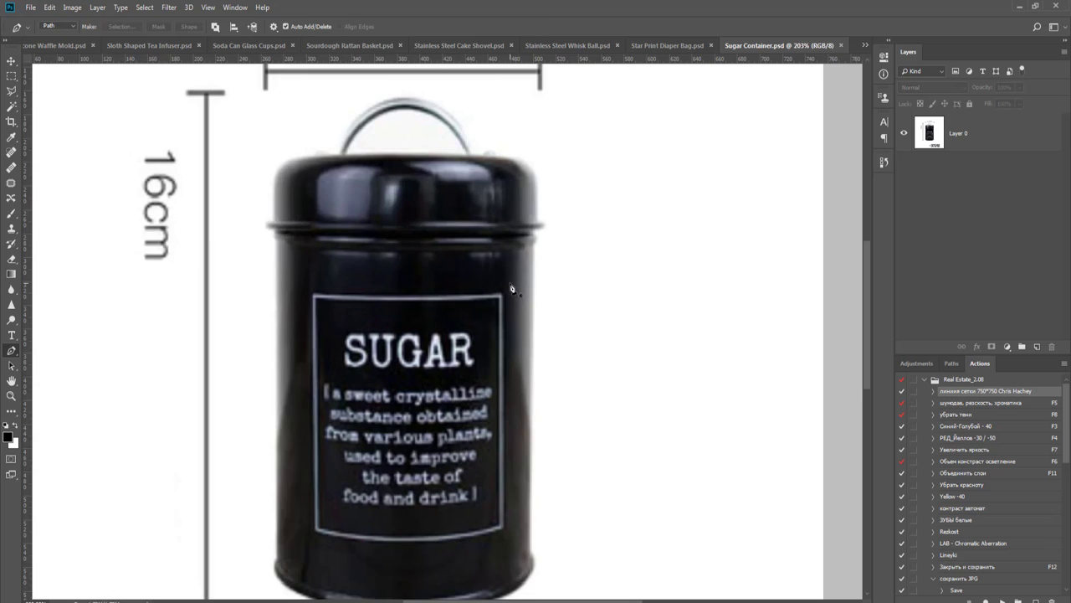
{"action": "scroll", "coordinate": [512, 295], "scroll_direction": "down", "scroll_amount": 3}
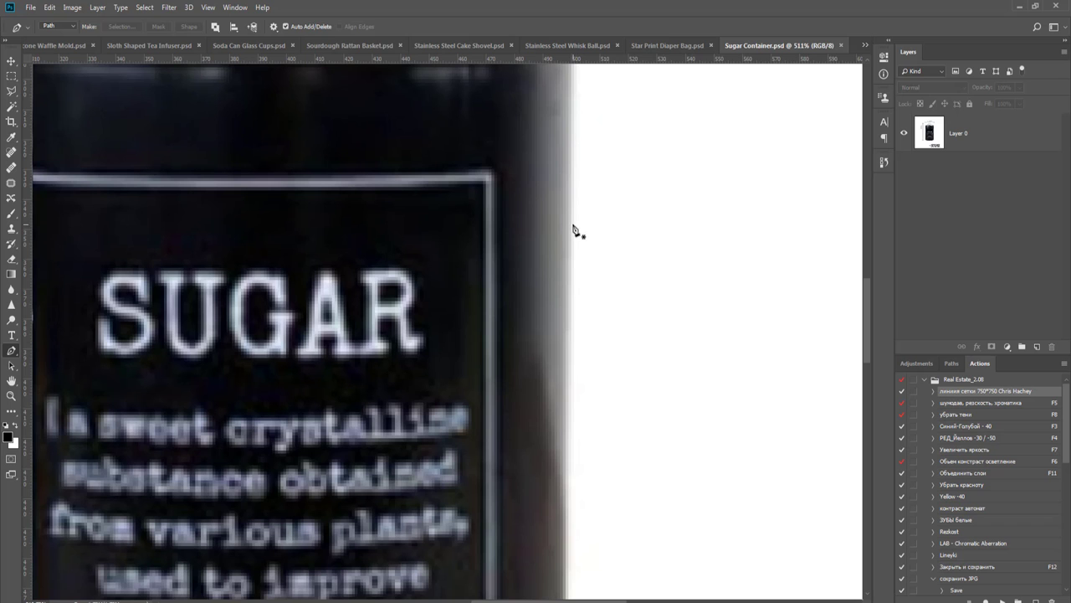
{"action": "left_click_drag", "start_coordinate": [572, 225], "coordinate": [571, 255]}
{"action": "scroll", "coordinate": [572, 255], "scroll_direction": "down", "scroll_amount": 3}
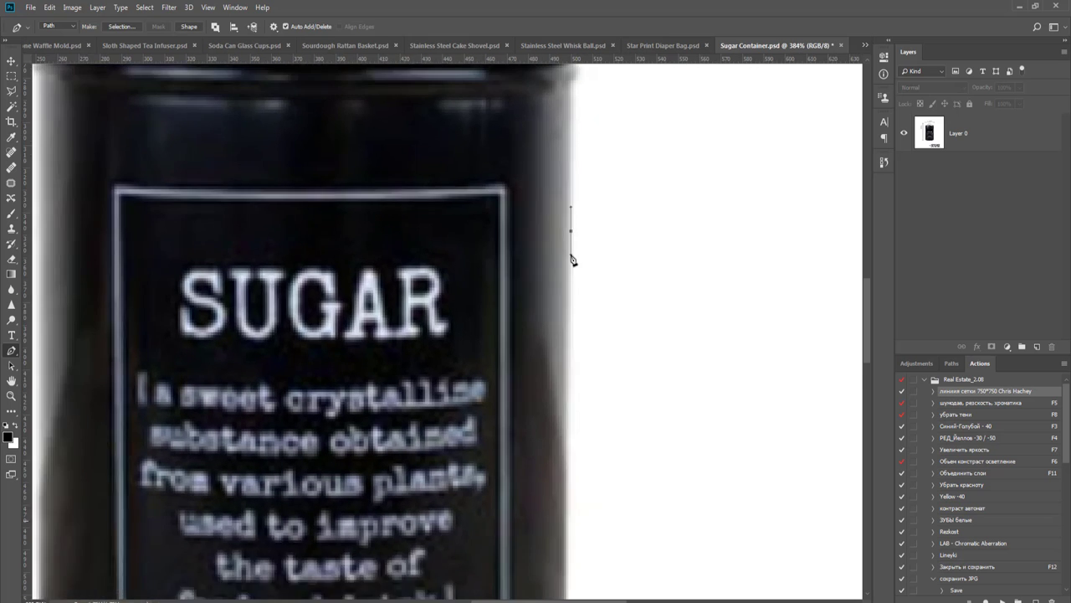
{"action": "left_click_drag", "start_coordinate": [583, 385], "coordinate": [607, 96]}
{"action": "scroll", "coordinate": [608, 359], "scroll_direction": "up", "scroll_amount": 3}
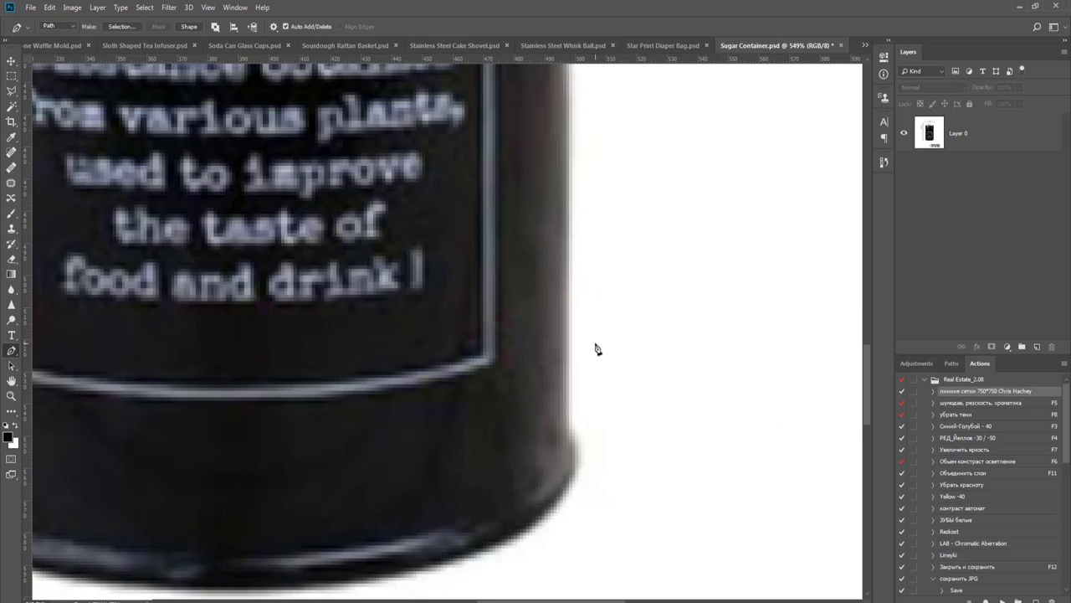
{"action": "left_click", "coordinate": [569, 409]}
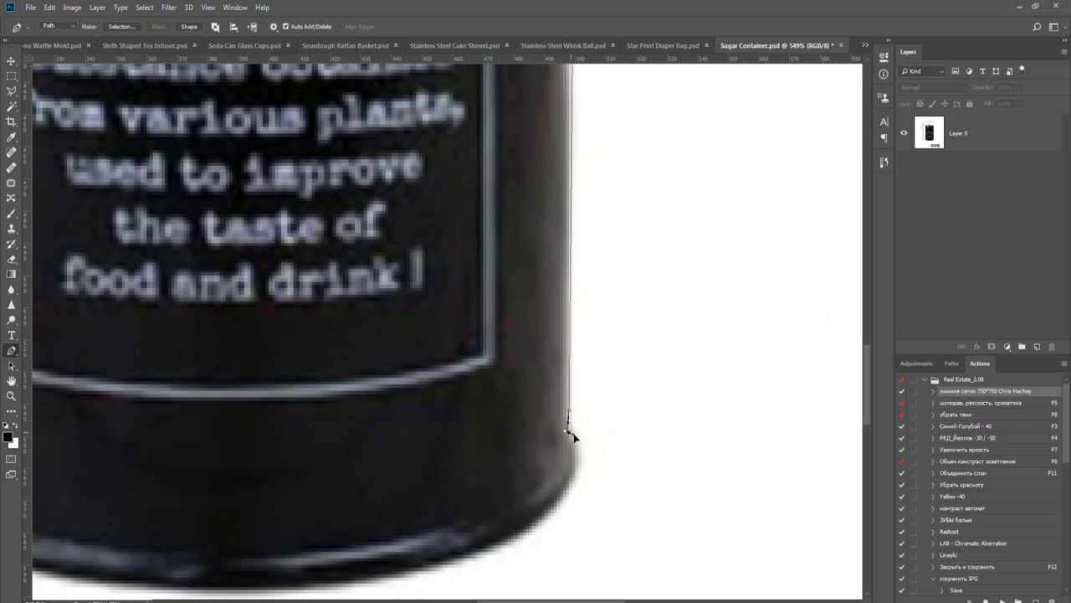
- Continue the Pen path around the can's base, curving past both ends of the bottom rim to the left wall
{"action": "mouse_move", "coordinate": [574, 439]}
{"action": "left_mouse_down"}
{"action": "mouse_move", "coordinate": [575, 428]}
{"action": "mouse_move", "coordinate": [579, 441]}
{"action": "left_mouse_up"}
{"action": "left_click_drag", "start_coordinate": [567, 490], "coordinate": [540, 527]}
{"action": "left_click_drag", "start_coordinate": [509, 476], "coordinate": [799, 465]}
{"action": "scroll", "coordinate": [579, 440], "scroll_direction": "down", "scroll_amount": 2}
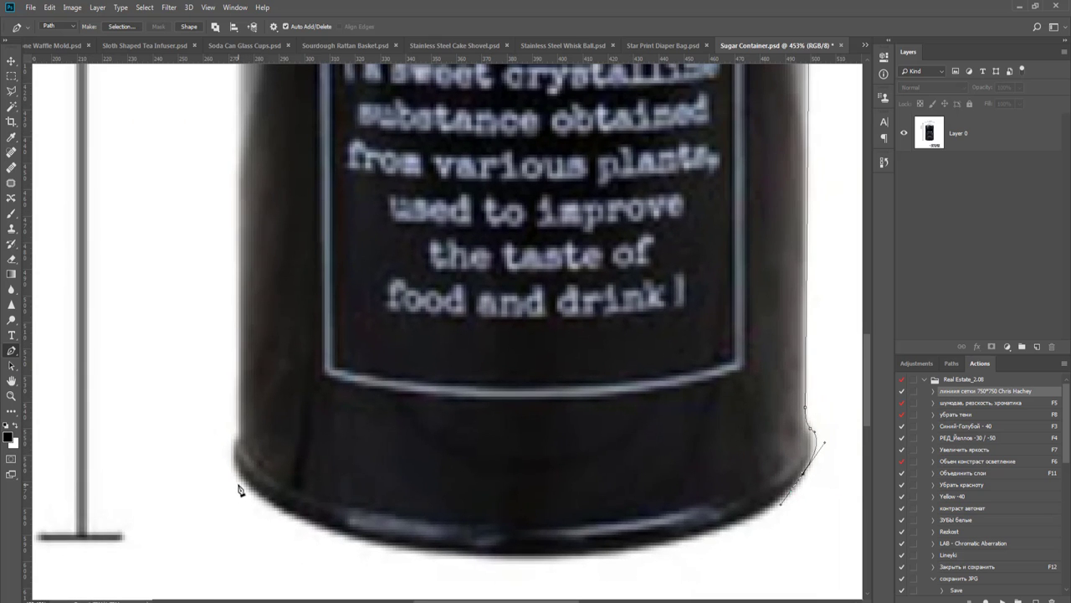
{"action": "left_click_drag", "start_coordinate": [241, 484], "coordinate": [226, 459]}
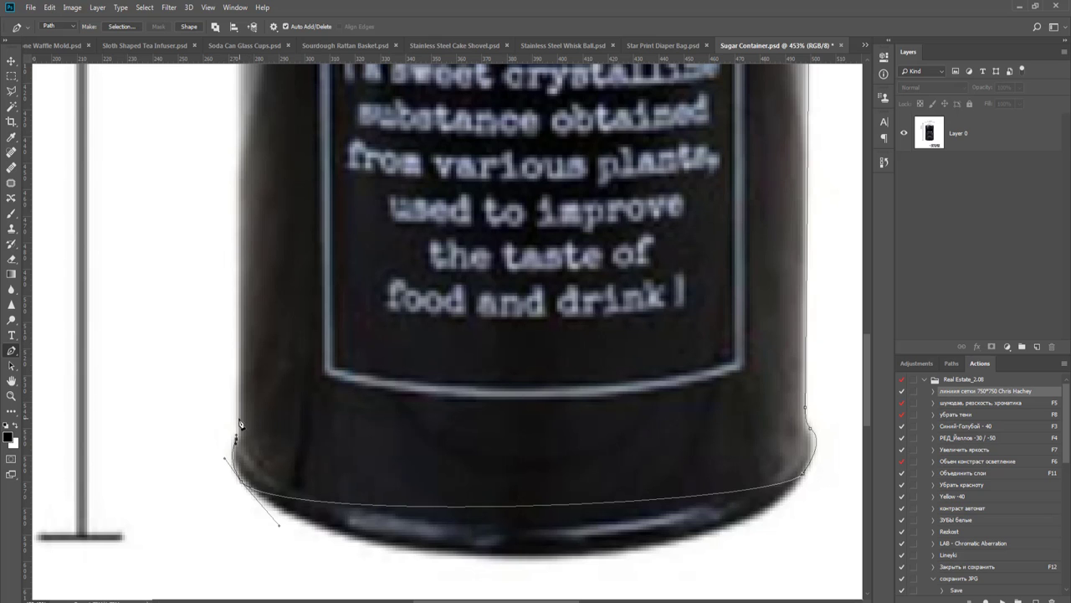
{"action": "left_click", "coordinate": [240, 423]}
- Extend the Pen path up the can's left wall to just under the lid's lip, stepping back past the surplus anchor points
{"action": "scroll", "coordinate": [257, 400], "scroll_direction": "down", "scroll_amount": 2}
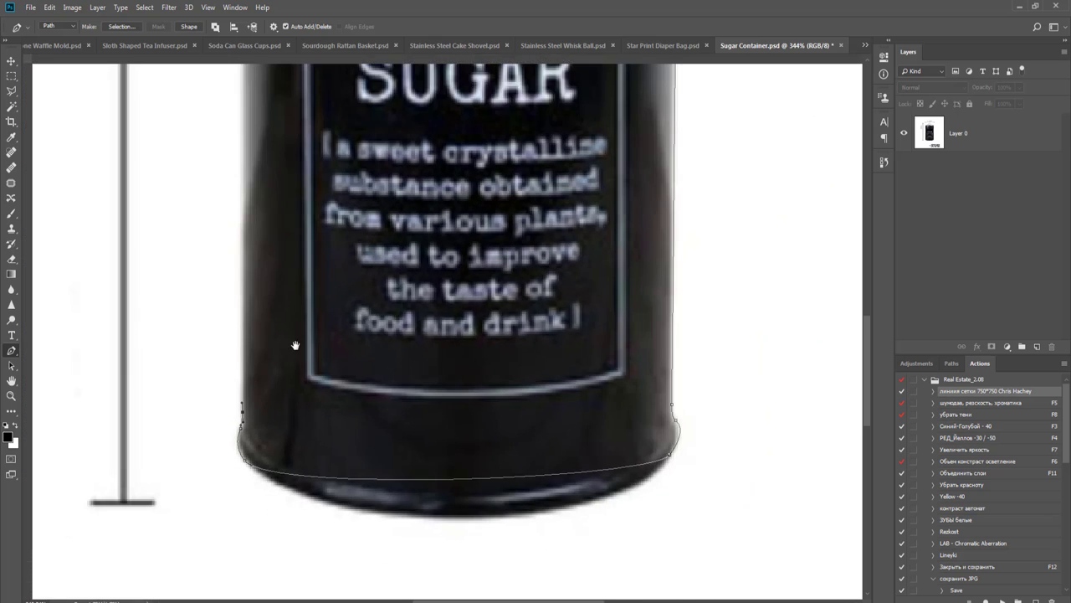
{"action": "scroll", "coordinate": [294, 347], "scroll_direction": "up", "scroll_amount": 6}
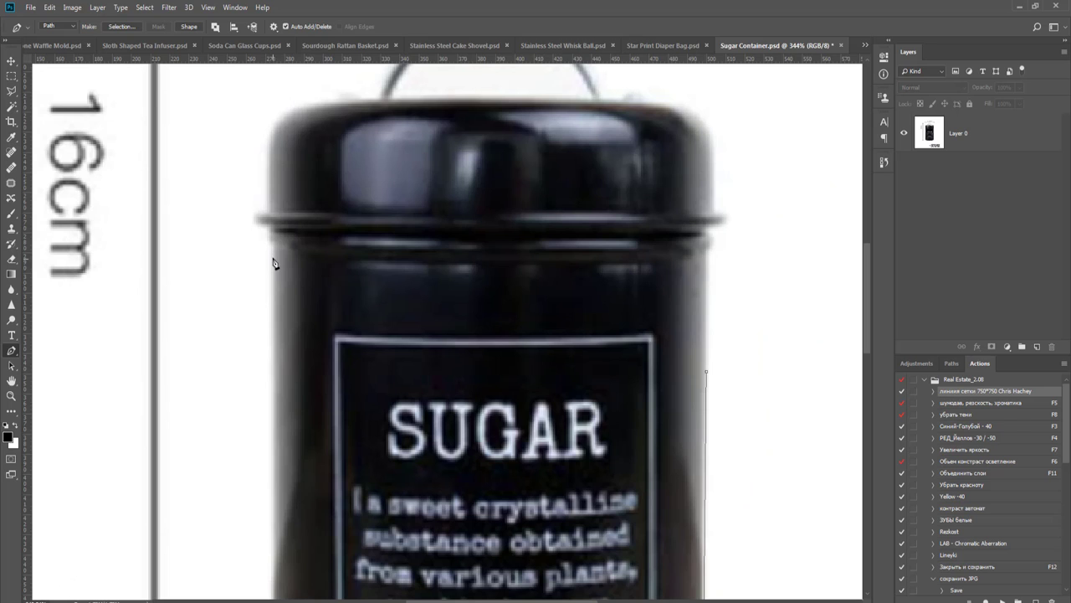
{"action": "left_click", "coordinate": [273, 253]}
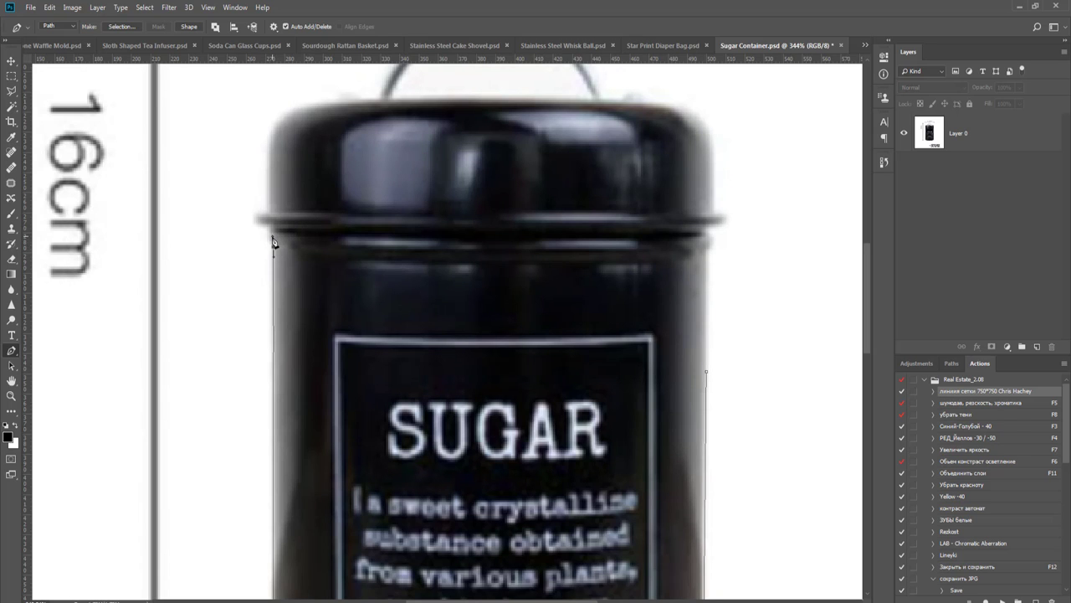
{"action": "scroll", "coordinate": [325, 276], "scroll_direction": "up", "scroll_amount": 3}
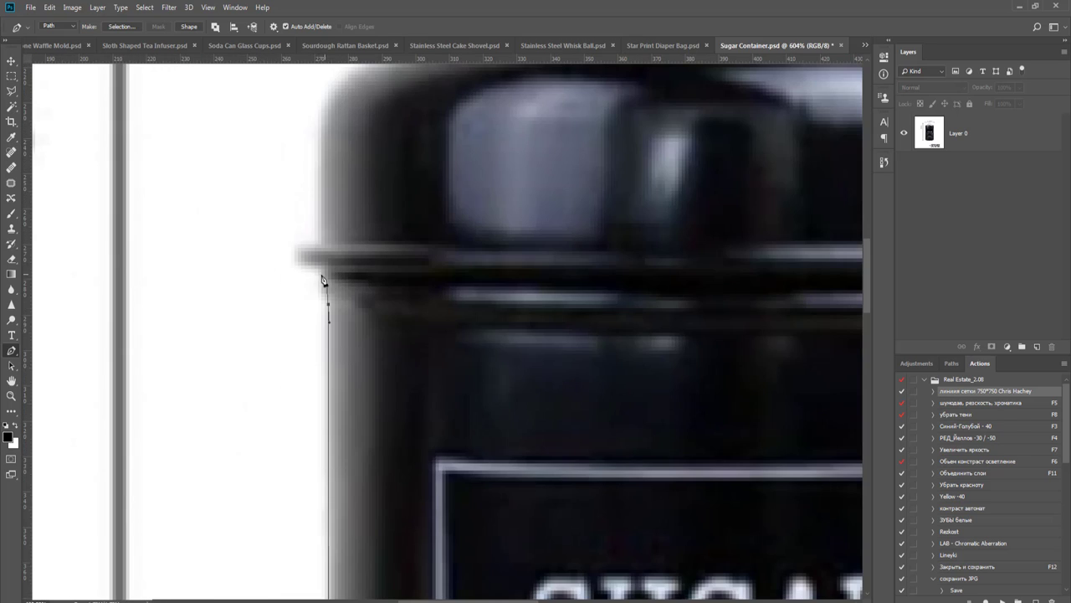
{"action": "mouse_move", "coordinate": [323, 279]}
{"action": "left_mouse_down"}
{"action": "mouse_move", "coordinate": [296, 262]}
{"action": "mouse_move", "coordinate": [274, 267]}
{"action": "mouse_move", "coordinate": [313, 246]}
{"action": "mouse_move", "coordinate": [312, 266]}
{"action": "left_mouse_up"}
{"action": "left_click", "coordinate": [885, 164]}
{"action": "left_click", "coordinate": [812, 334]}
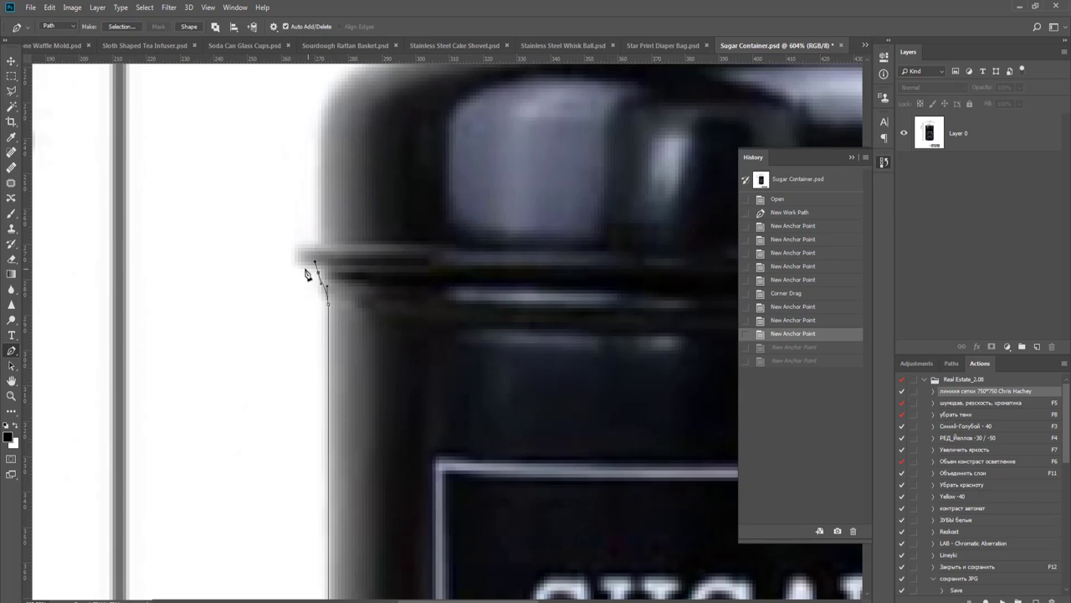
{"action": "left_click", "coordinate": [281, 267]}
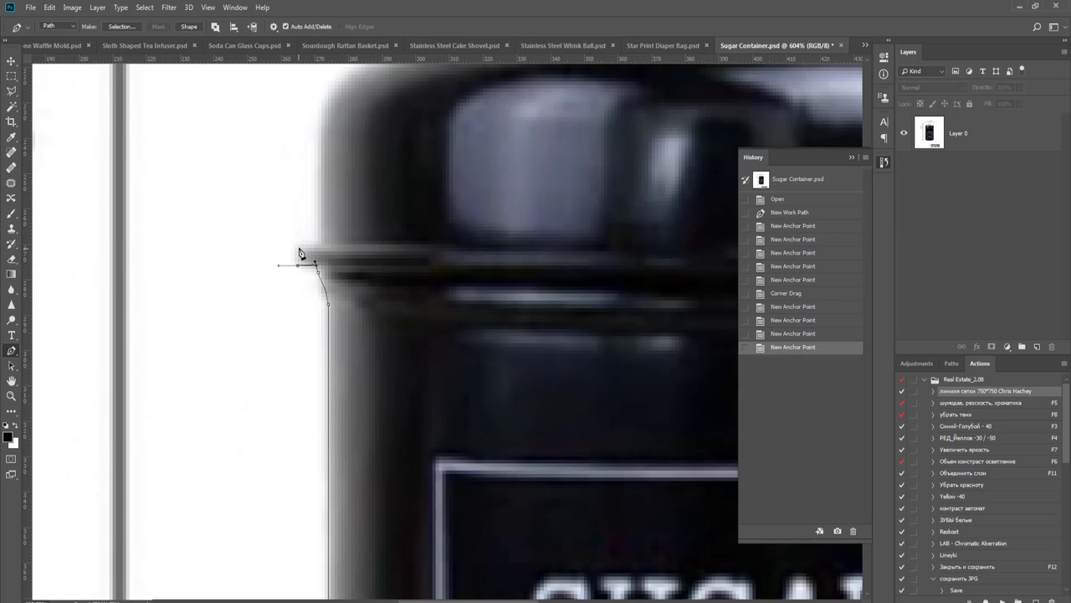
{"action": "left_click_drag", "start_coordinate": [295, 244], "coordinate": [318, 242]}
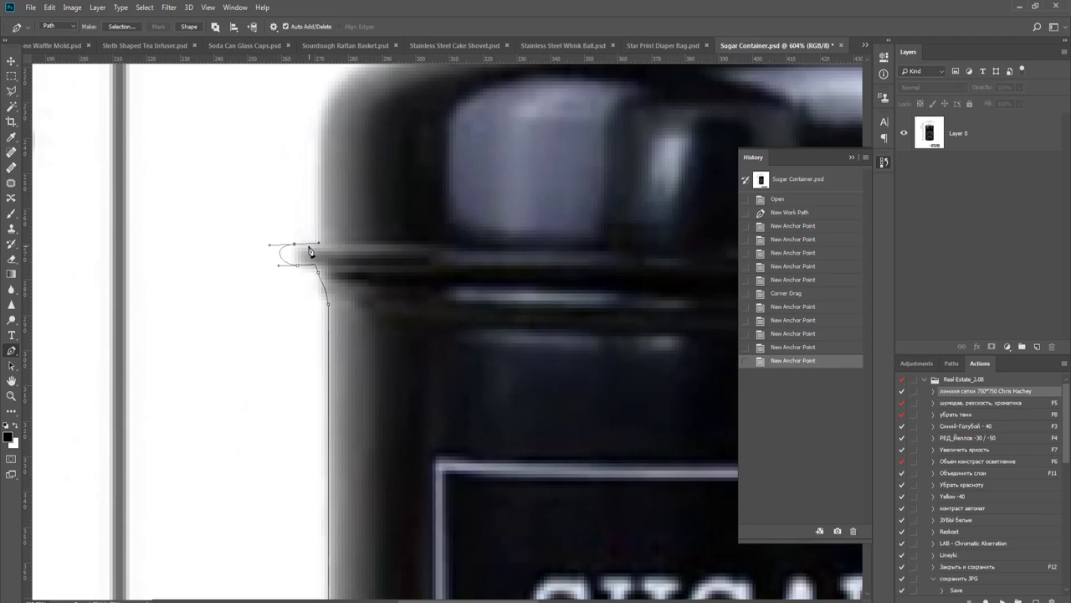
{"action": "key", "text": "ctrl+z"}
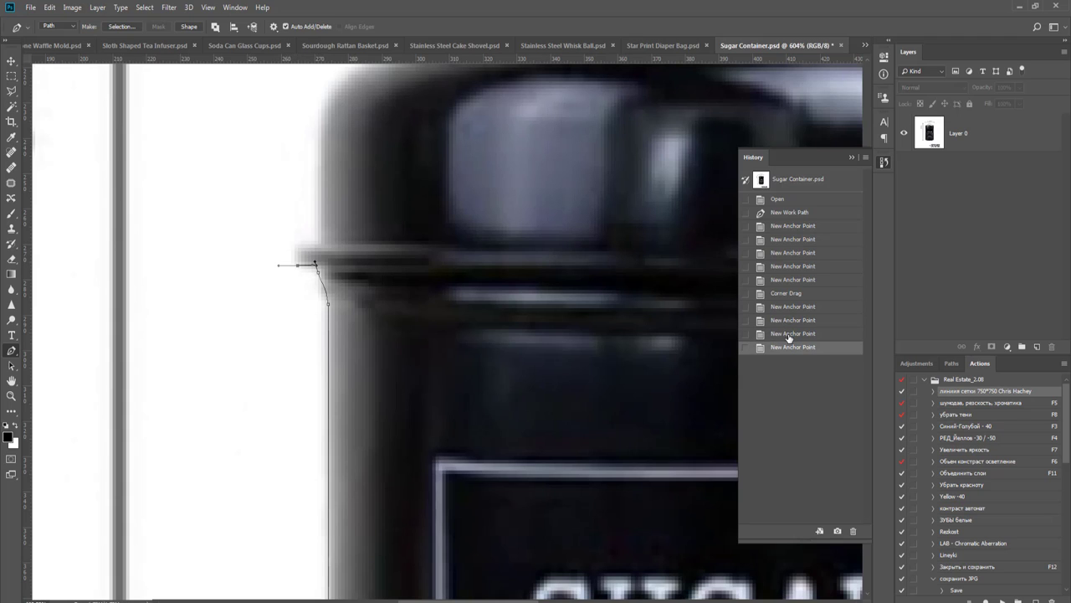
{"action": "left_click", "coordinate": [771, 335]}
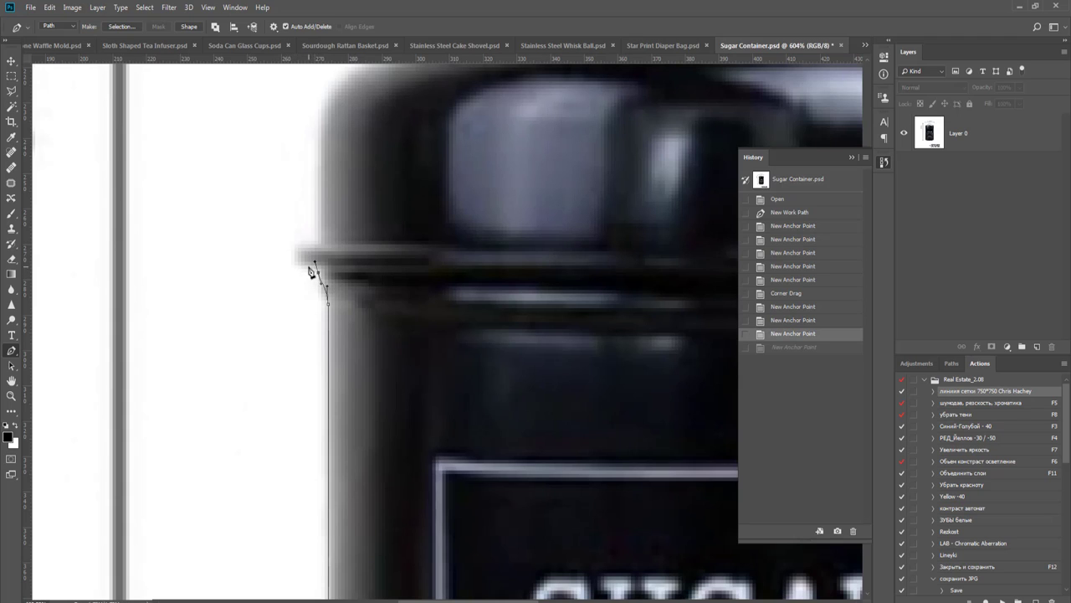
- Curve the Pen path tightly around the left end of the lid's lip and back in to the lid's side
{"action": "left_click_drag", "start_coordinate": [313, 264], "coordinate": [338, 242]}
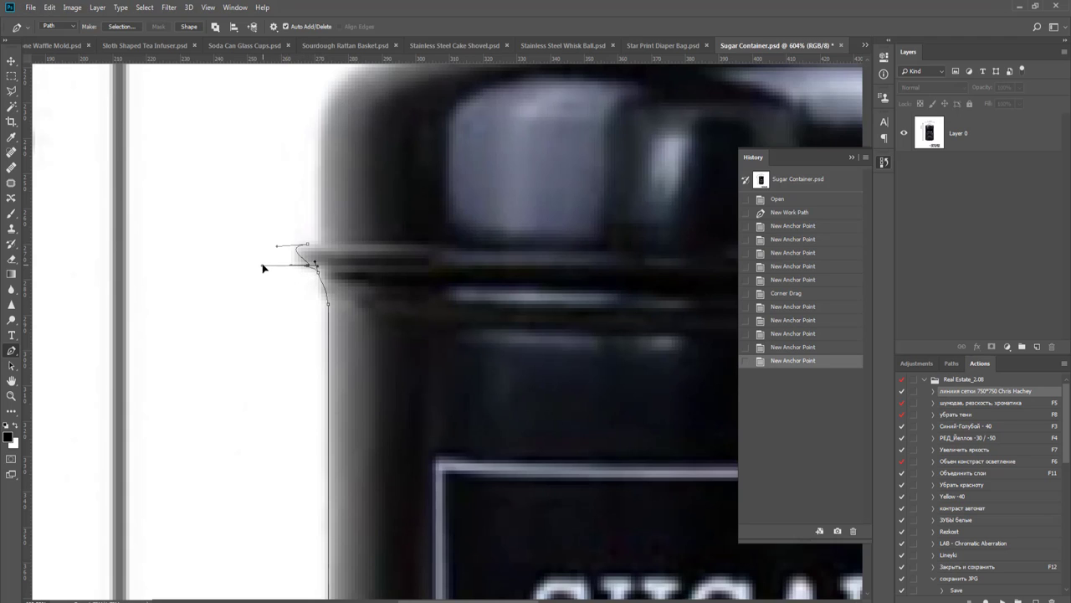
{"action": "left_click", "coordinate": [807, 345]}
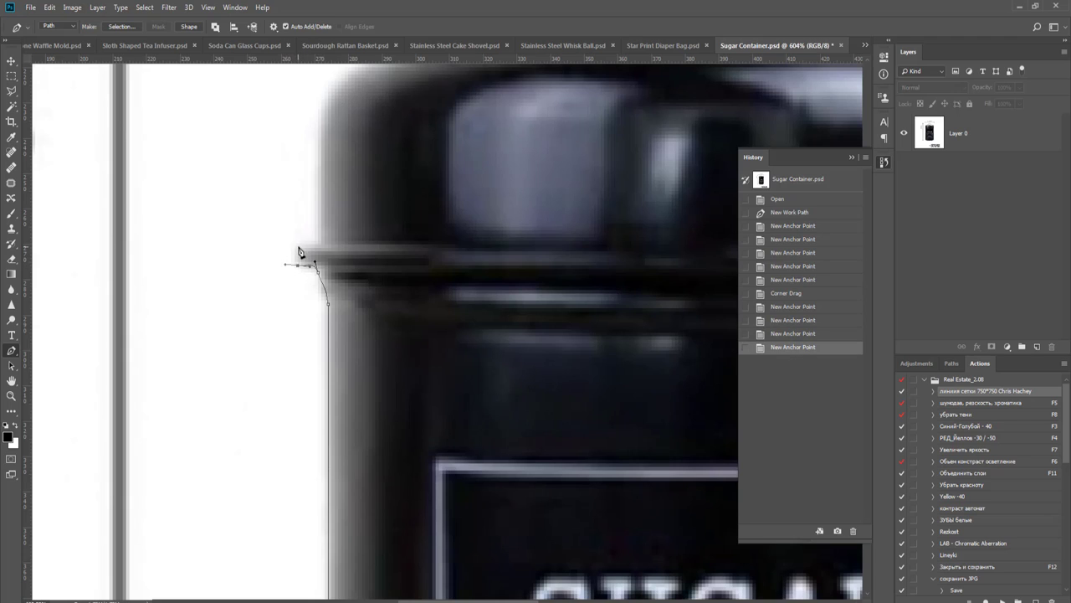
{"action": "left_click_drag", "start_coordinate": [298, 251], "coordinate": [310, 249]}
{"action": "left_click", "coordinate": [314, 250]}
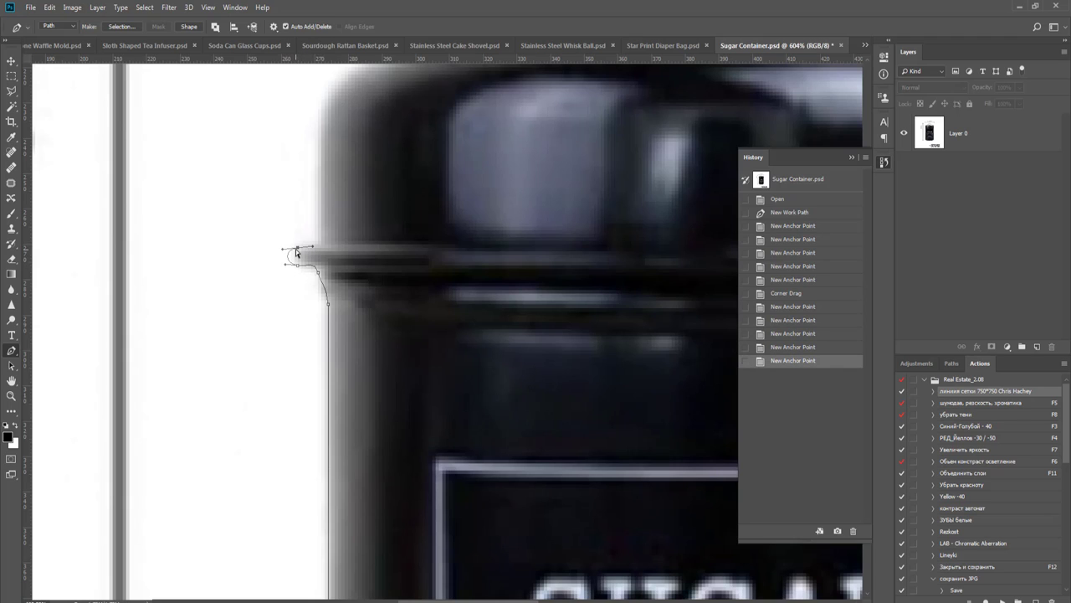
{"action": "left_click_drag", "start_coordinate": [305, 248], "coordinate": [379, 421]}
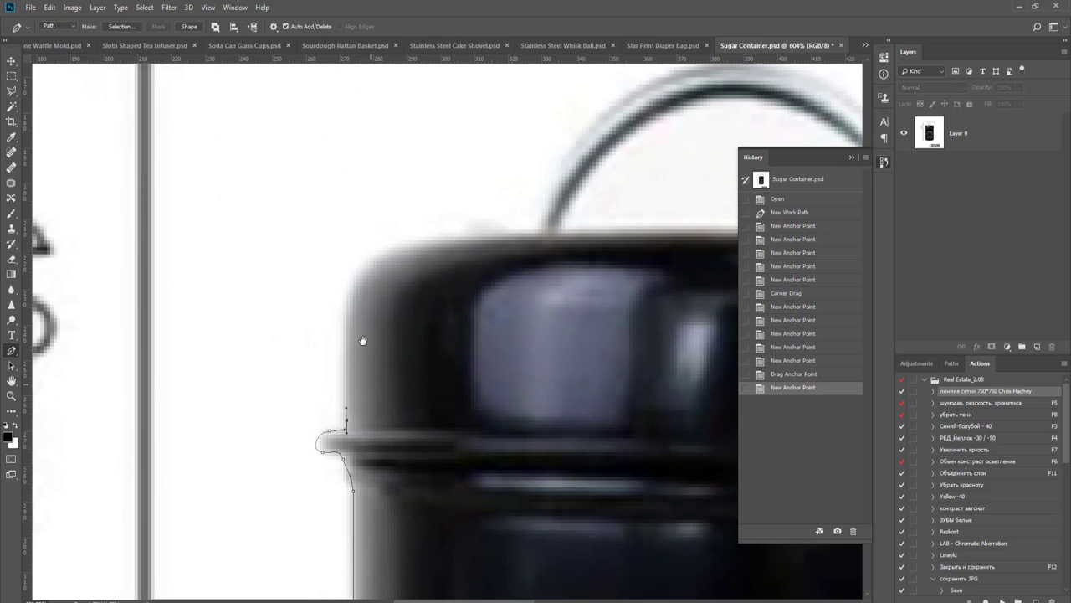
- Trace the Pen path up the lid's left side and around its rounded shoulder, redoing the misplaced anchor points
{"action": "left_click_drag", "start_coordinate": [345, 326], "coordinate": [344, 315]}
{"action": "key", "text": "ctrl+z"}
{"action": "left_click", "coordinate": [345, 319]}
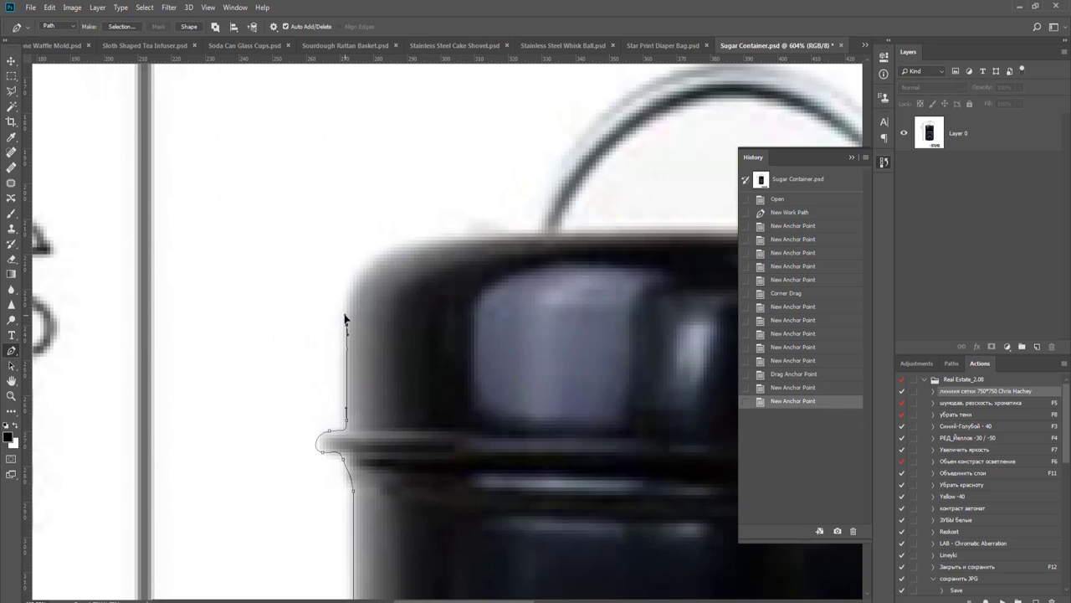
{"action": "key", "text": "ctrl+z"}
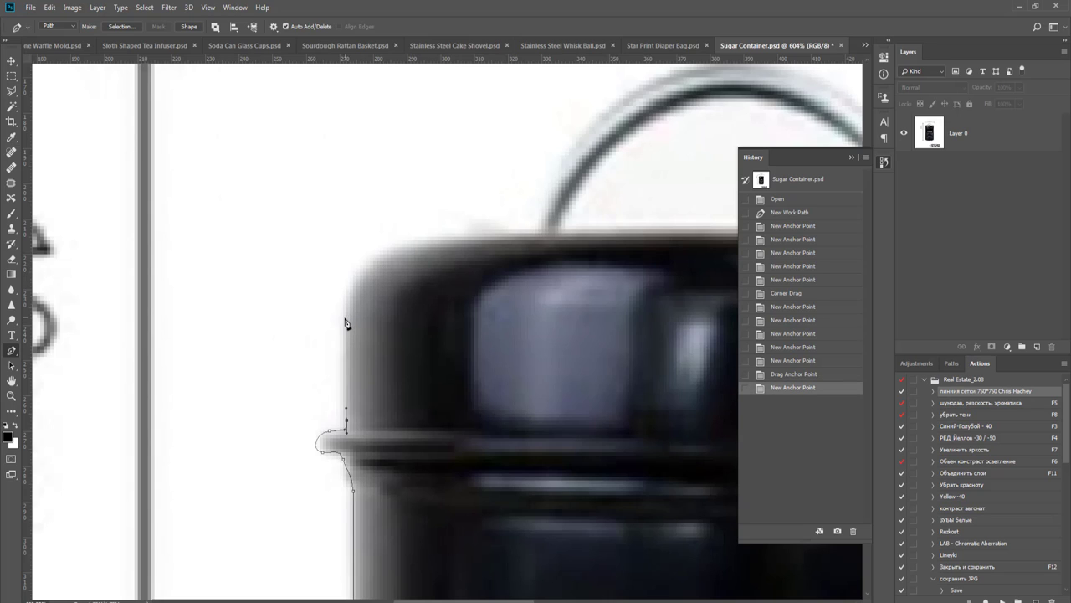
{"action": "left_click", "coordinate": [346, 310]}
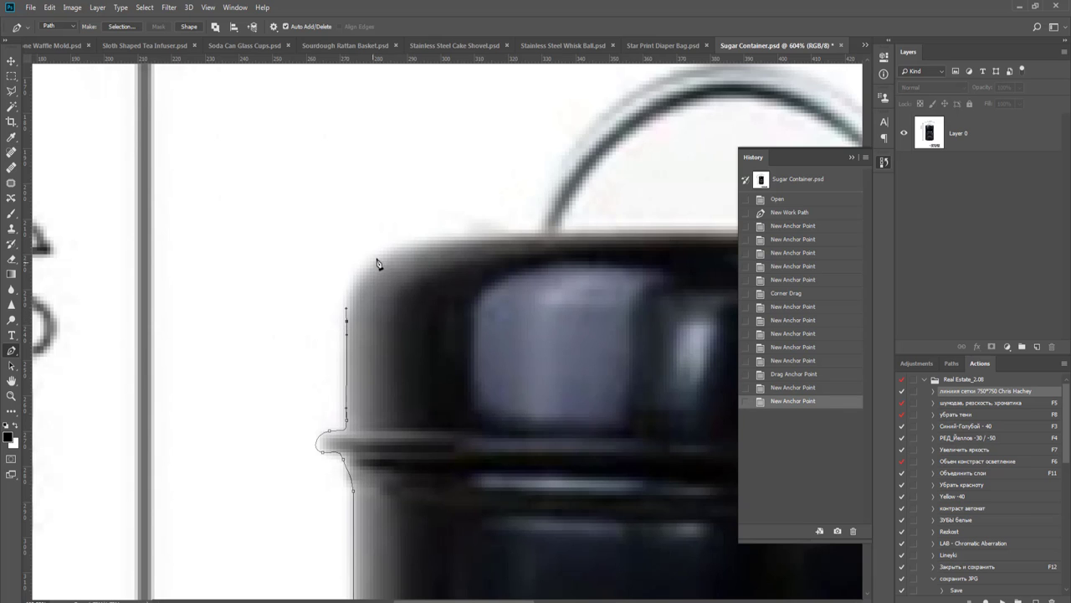
{"action": "left_click_drag", "start_coordinate": [402, 248], "coordinate": [474, 240]}
{"action": "left_click_drag", "start_coordinate": [468, 313], "coordinate": [371, 432]}
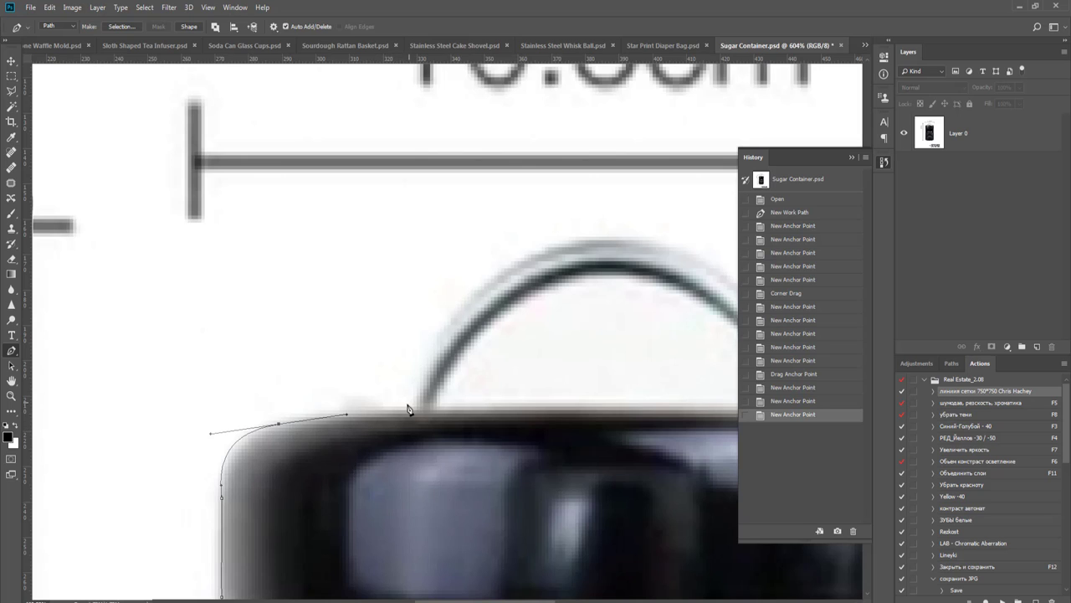
- Shorten the shoulder anchor's handle and trace the path over the small bump on the lid towards the foot of the wire handle
{"action": "left_click_drag", "start_coordinate": [405, 407], "coordinate": [422, 406]}
{"action": "key", "text": "ctrl+z"}
{"action": "left_click", "coordinate": [308, 421], "text": "alt"}
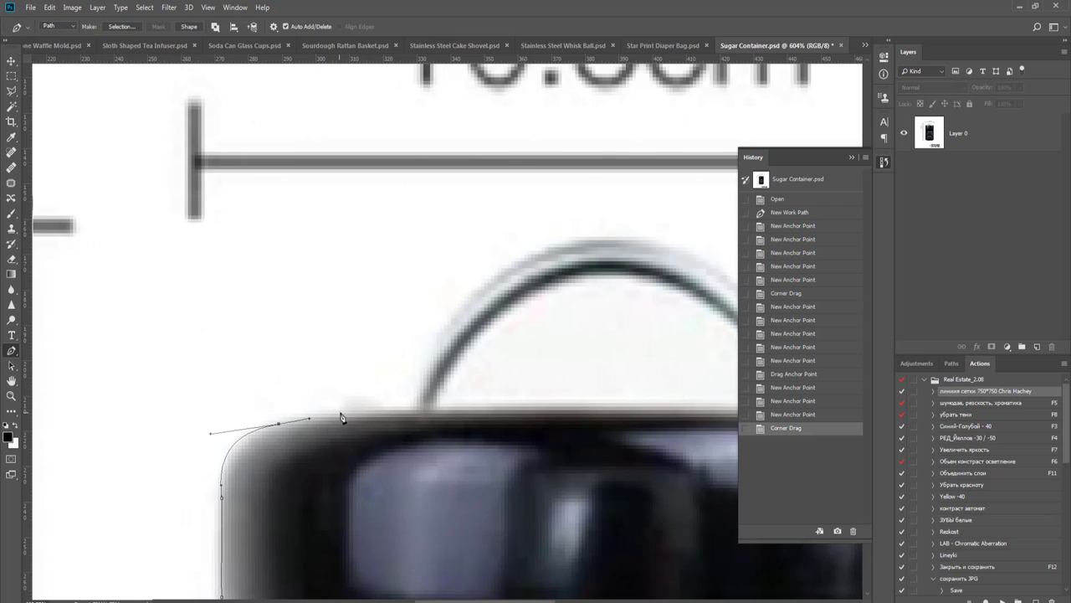
{"action": "left_click", "coordinate": [345, 413]}
{"action": "left_click_drag", "start_coordinate": [343, 400], "coordinate": [407, 411]}
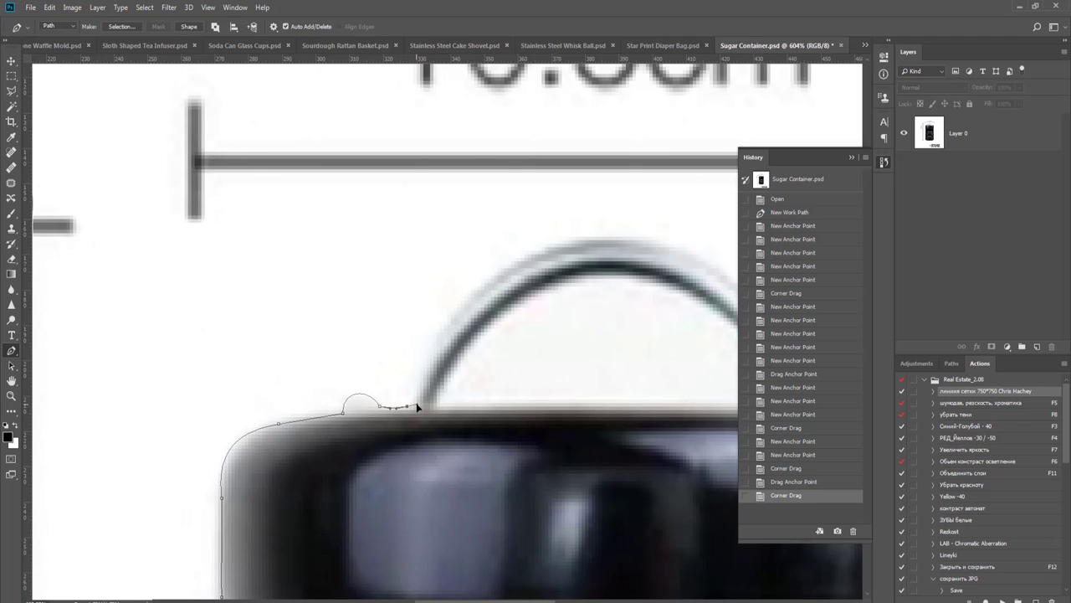
- Arch the Pen path over the wire handle's outer edge down to its right foot, and shorten the last anchor's outgoing handle
{"action": "left_click", "coordinate": [411, 404]}
{"action": "left_click_drag", "start_coordinate": [524, 371], "coordinate": [271, 371]}
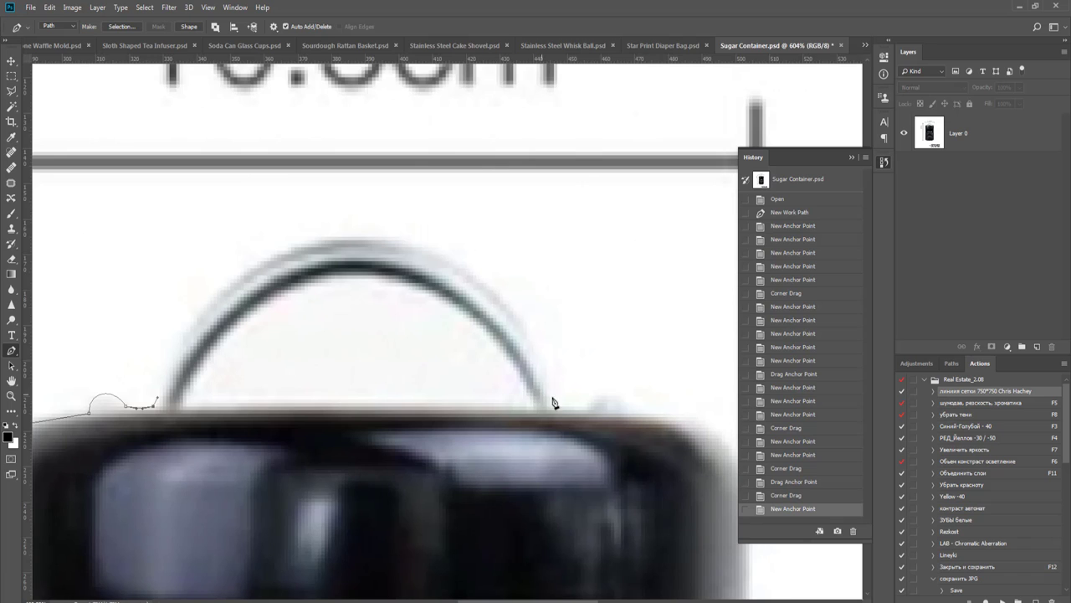
{"action": "left_click_drag", "start_coordinate": [563, 406], "coordinate": [577, 452]}
{"action": "left_click_drag", "start_coordinate": [158, 400], "coordinate": [248, 97]}
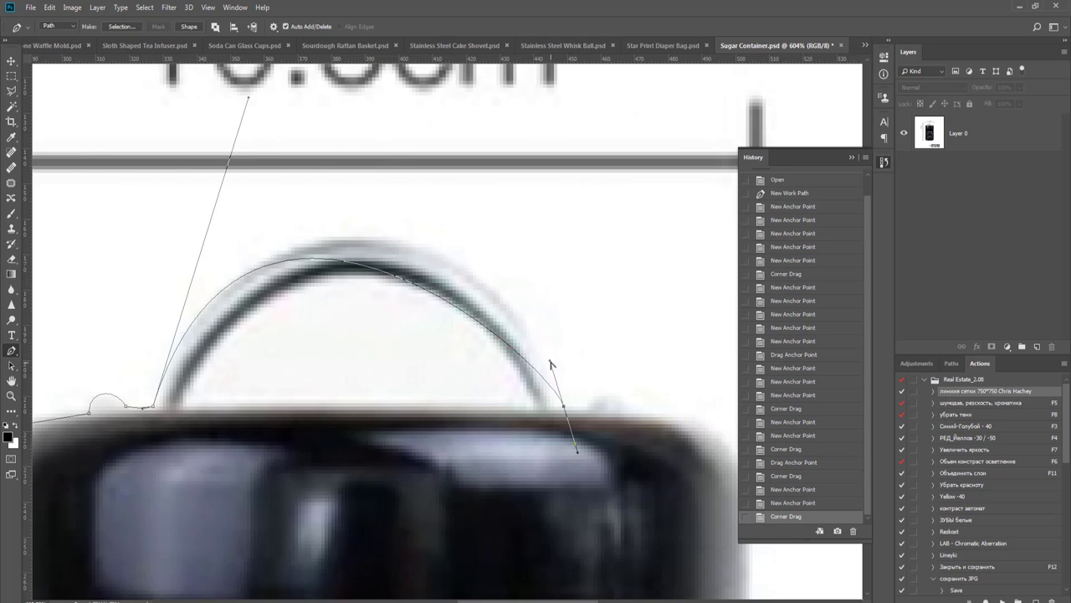
{"action": "left_click_drag", "start_coordinate": [551, 363], "coordinate": [524, 234]}
{"action": "left_click_drag", "start_coordinate": [248, 98], "coordinate": [241, 133]}
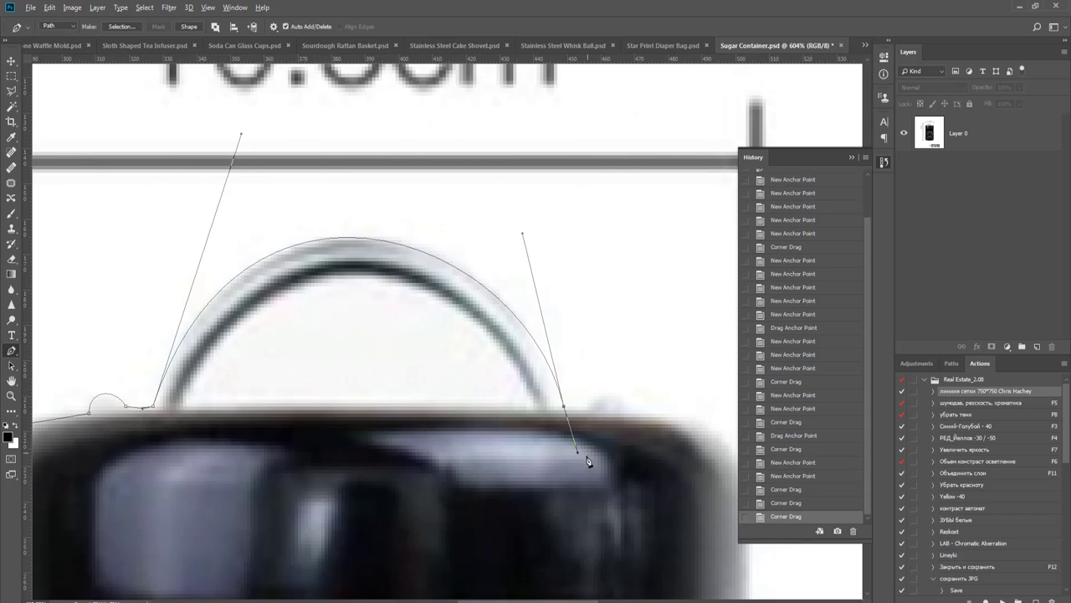
{"action": "left_click_drag", "start_coordinate": [578, 450], "coordinate": [566, 430]}
- Continue the Pen path from the wire handle's right foot along the lid and over the small bump beside it
{"action": "scroll", "coordinate": [614, 419], "scroll_direction": "up", "scroll_amount": 2}
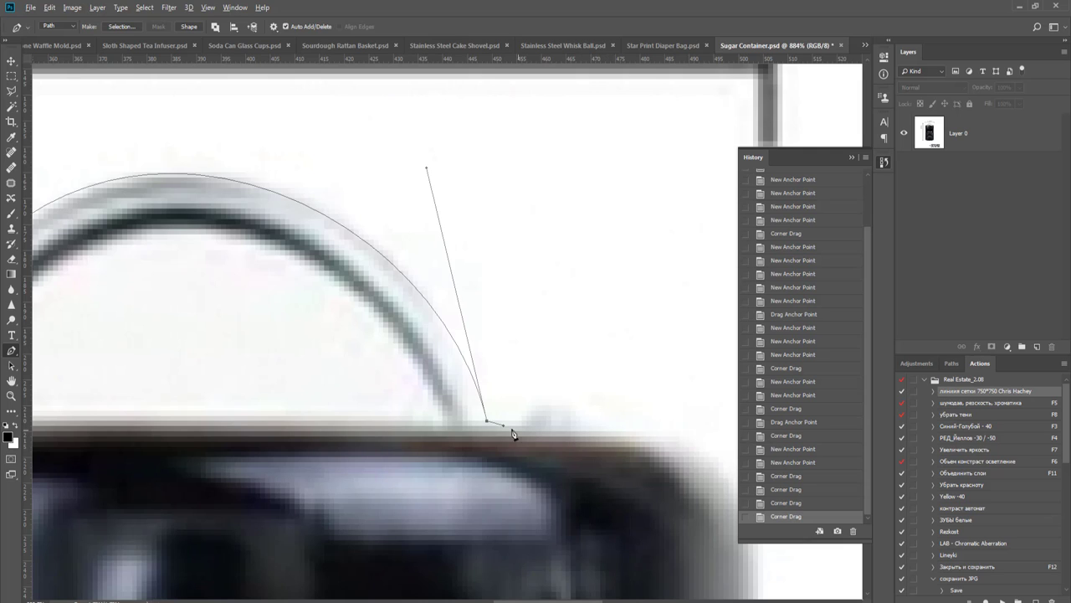
{"action": "left_click", "coordinate": [487, 421], "text": "alt"}
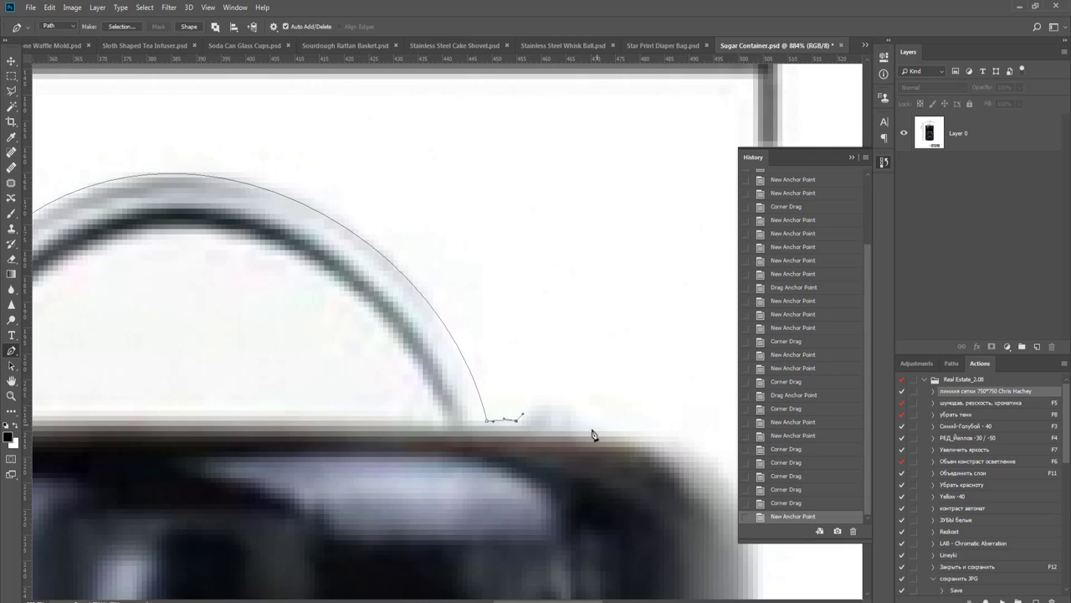
{"action": "left_click_drag", "start_coordinate": [591, 433], "coordinate": [516, 456]}
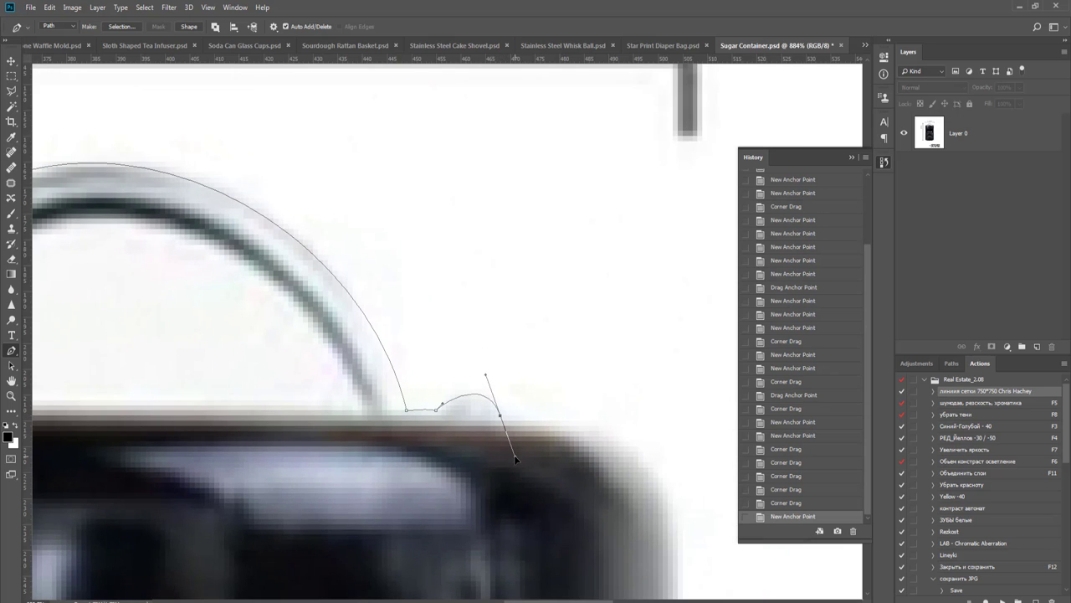
{"action": "left_click_drag", "start_coordinate": [443, 403], "coordinate": [489, 388]}
{"action": "left_click_drag", "start_coordinate": [515, 458], "coordinate": [467, 414]}
- Trace the Pen path around the lid's right shoulder and down its side to the lip, adjusting the curve handles
{"action": "scroll", "coordinate": [516, 423], "scroll_direction": "down", "scroll_amount": 2}
{"action": "key", "text": "space"}
{"action": "scroll", "coordinate": [480, 418], "scroll_direction": "down", "scroll_amount": 3}
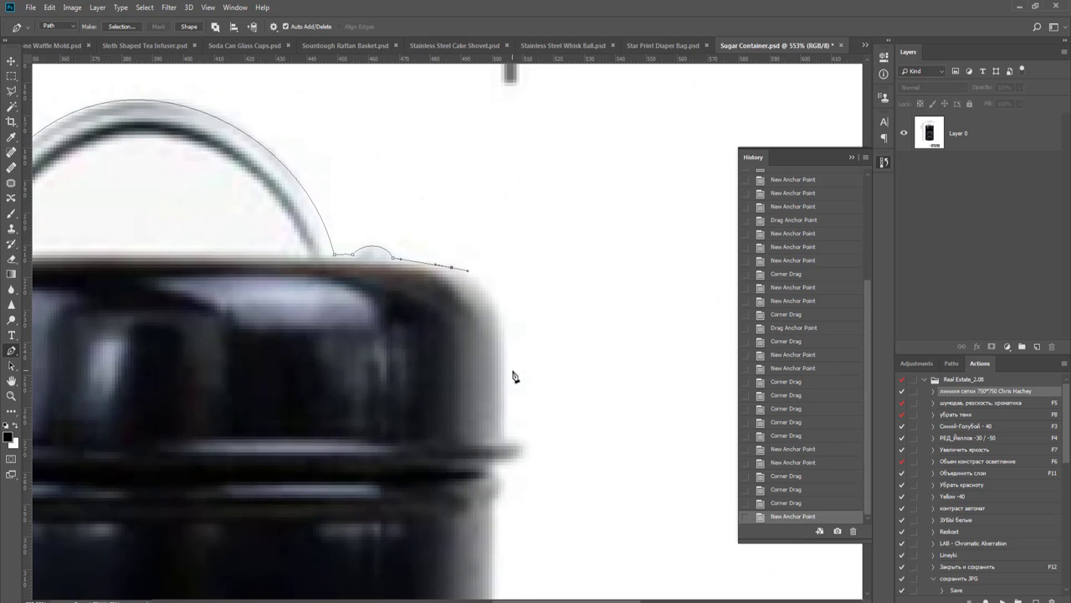
{"action": "left_click_drag", "start_coordinate": [505, 370], "coordinate": [499, 459]}
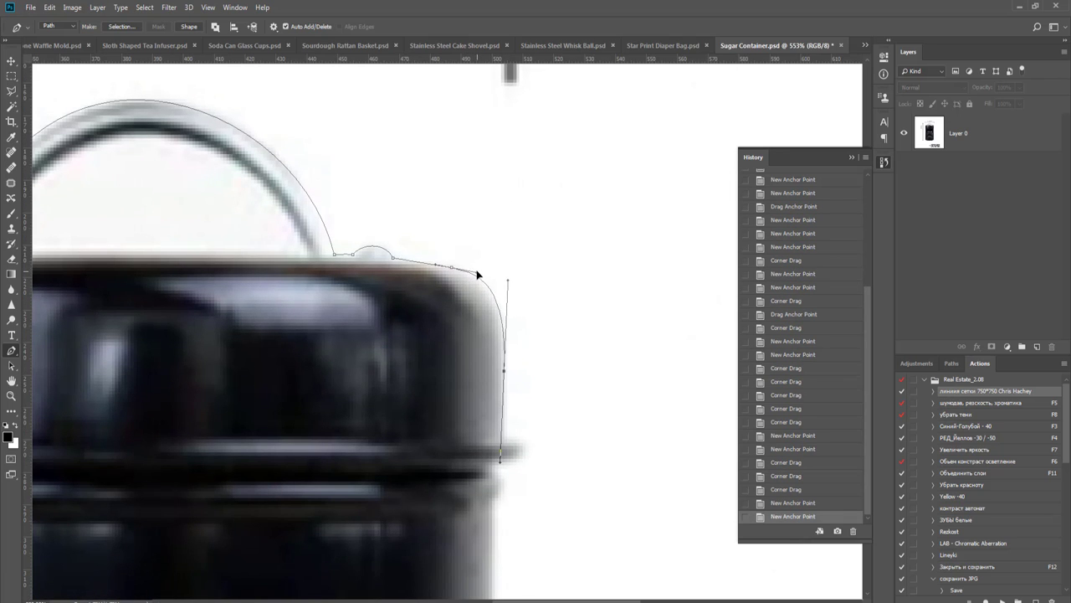
{"action": "left_click", "coordinate": [500, 373], "text": "alt"}
{"action": "scroll", "coordinate": [502, 368], "scroll_direction": "down", "scroll_amount": 2}
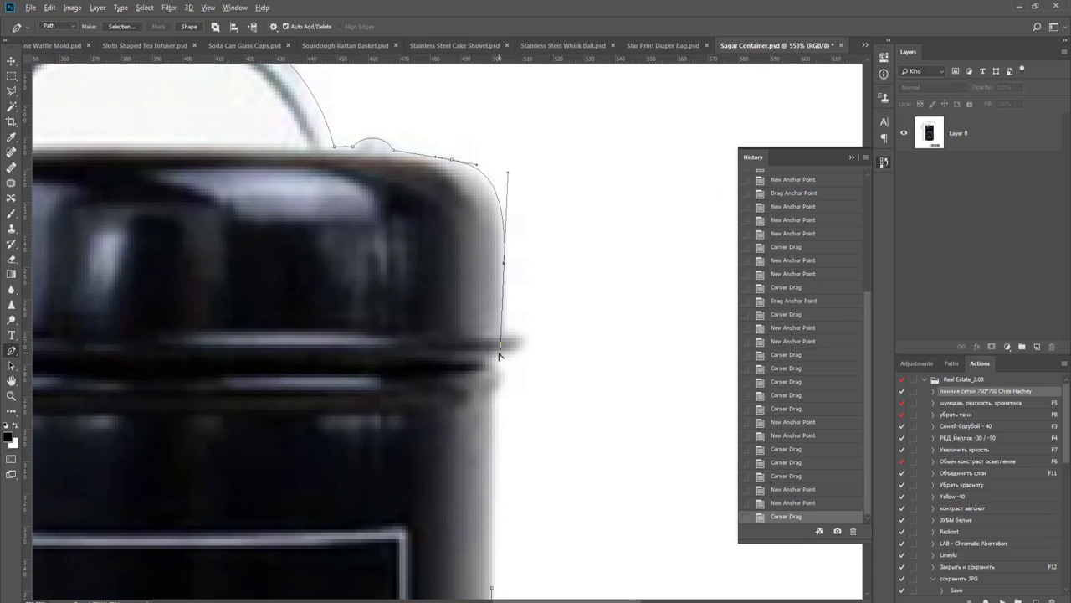
{"action": "left_click_drag", "start_coordinate": [501, 354], "coordinate": [503, 296]}
- Curve the Pen path tightly around the right end of the lid's lip and the small ridge just beneath it
{"action": "left_click_drag", "start_coordinate": [506, 332], "coordinate": [533, 351]}
{"action": "left_click_drag", "start_coordinate": [525, 354], "coordinate": [528, 326]}
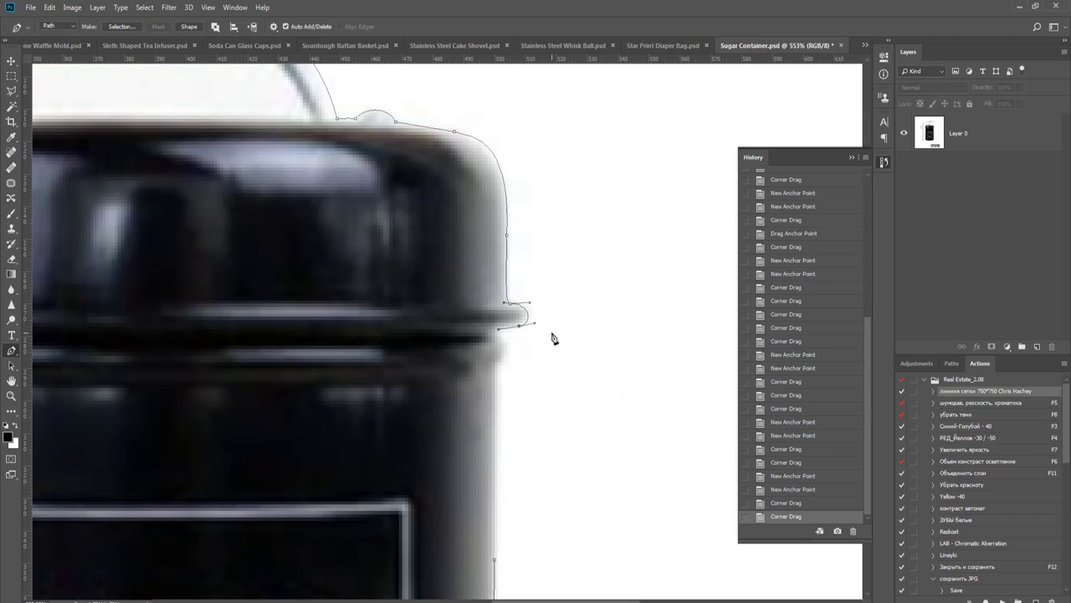
{"action": "left_click_drag", "start_coordinate": [501, 339], "coordinate": [504, 342]}
{"action": "left_click", "coordinate": [505, 346]}
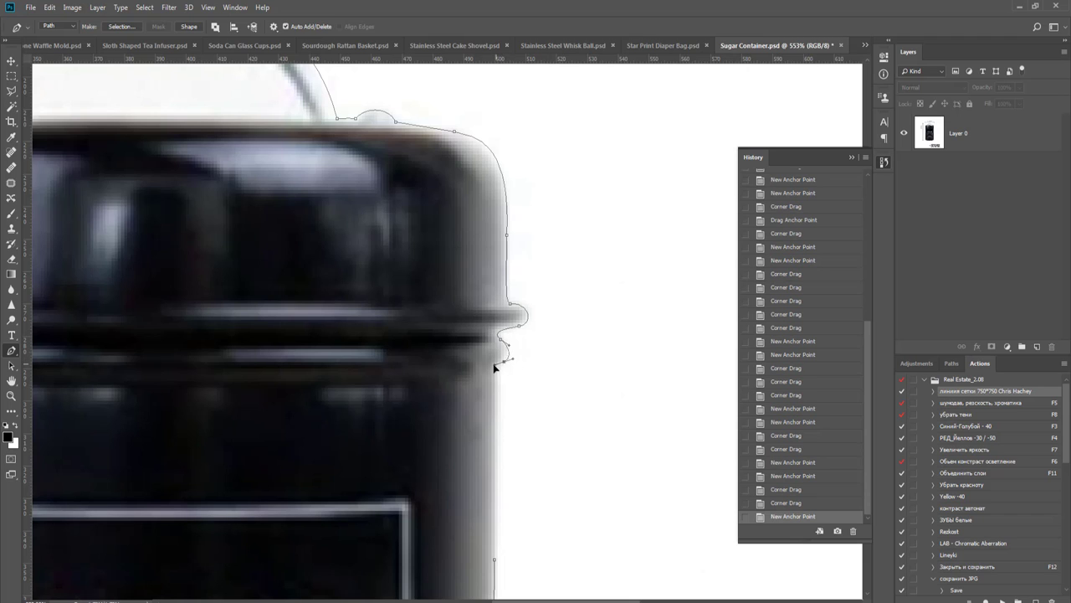
- Add anchor points down the can's right wall and close the path at its starting anchor
{"action": "left_click", "coordinate": [497, 382]}
{"action": "left_click", "coordinate": [497, 396]}
{"action": "scroll", "coordinate": [502, 394], "scroll_direction": "down", "scroll_amount": 2}
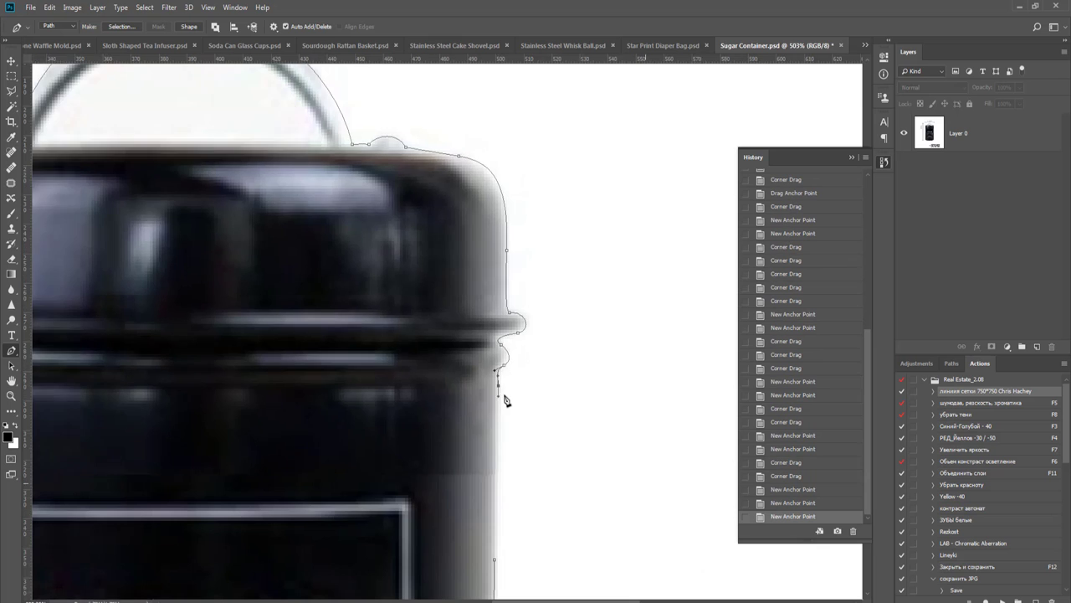
{"action": "scroll", "coordinate": [510, 314], "scroll_direction": "down", "scroll_amount": 3}
{"action": "scroll", "coordinate": [498, 310], "scroll_direction": "down", "scroll_amount": 1}
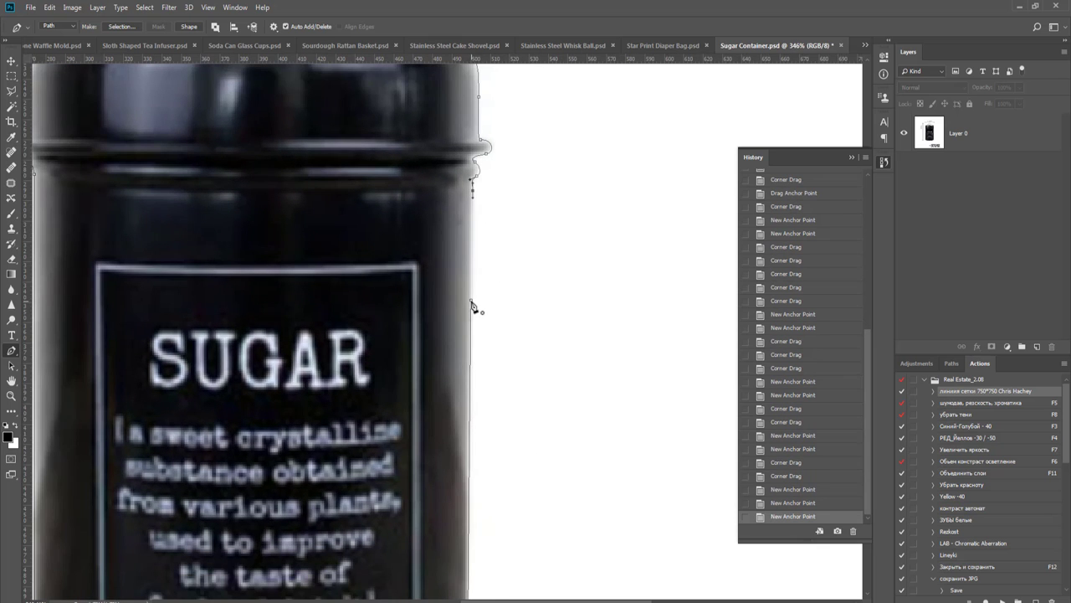
{"action": "left_click", "coordinate": [472, 304]}
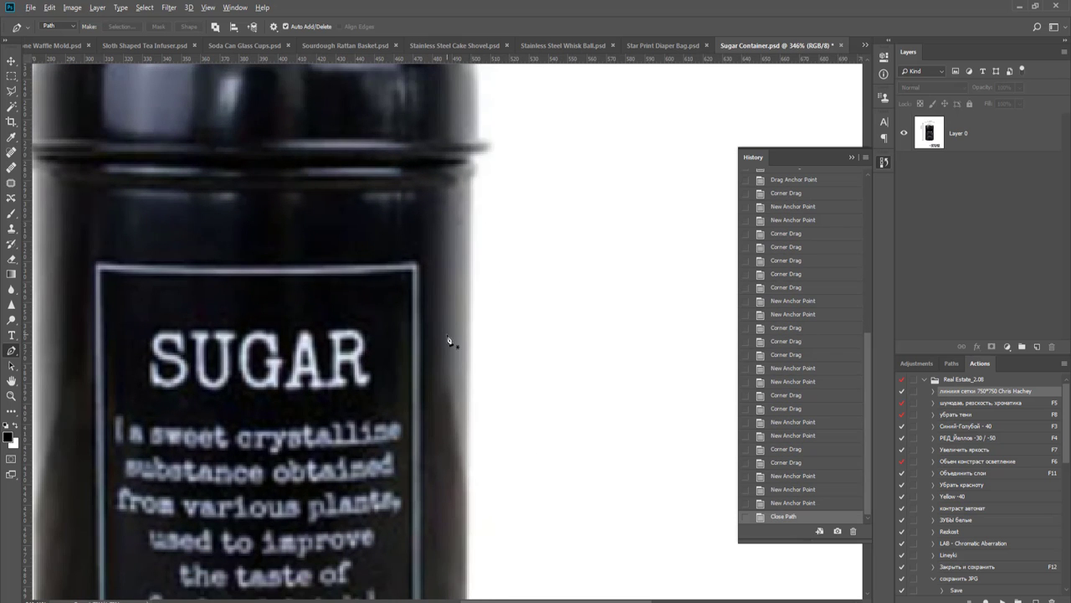
- Display the Work Path again around the can's base and collapse the edit history to free the canvas
{"action": "scroll", "coordinate": [407, 383], "scroll_direction": "down", "scroll_amount": 2}
{"action": "scroll", "coordinate": [411, 382], "scroll_direction": "down", "scroll_amount": 3}
{"action": "scroll", "coordinate": [411, 380], "scroll_direction": "down", "scroll_amount": 2}
{"action": "scroll", "coordinate": [364, 402], "scroll_direction": "up", "scroll_amount": 2}
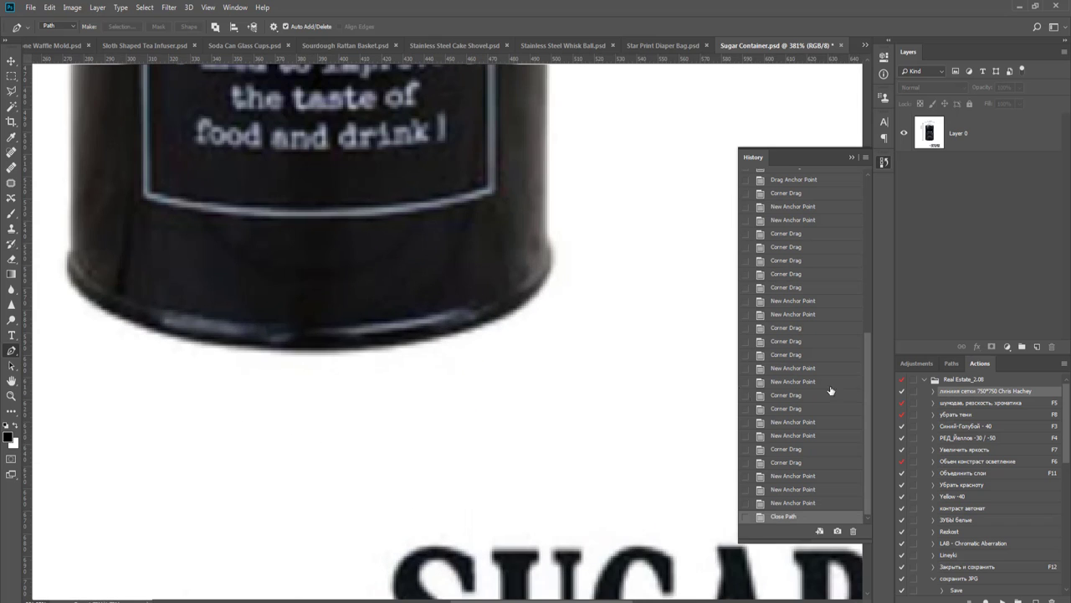
{"action": "left_click", "coordinate": [953, 366]}
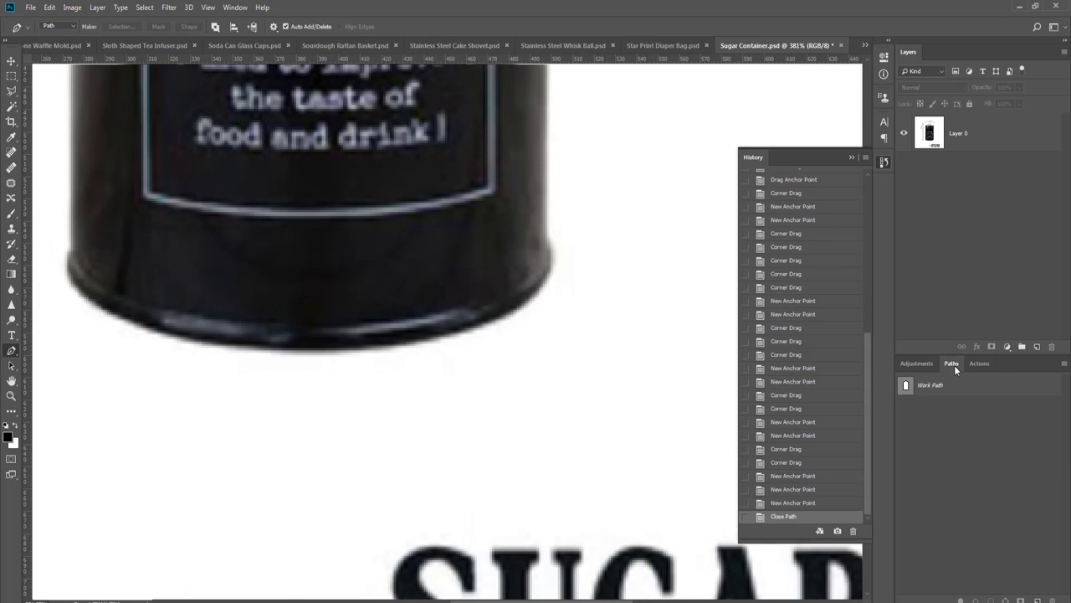
{"action": "left_click", "coordinate": [910, 387]}
{"action": "left_click_drag", "start_coordinate": [359, 334], "coordinate": [419, 387]}
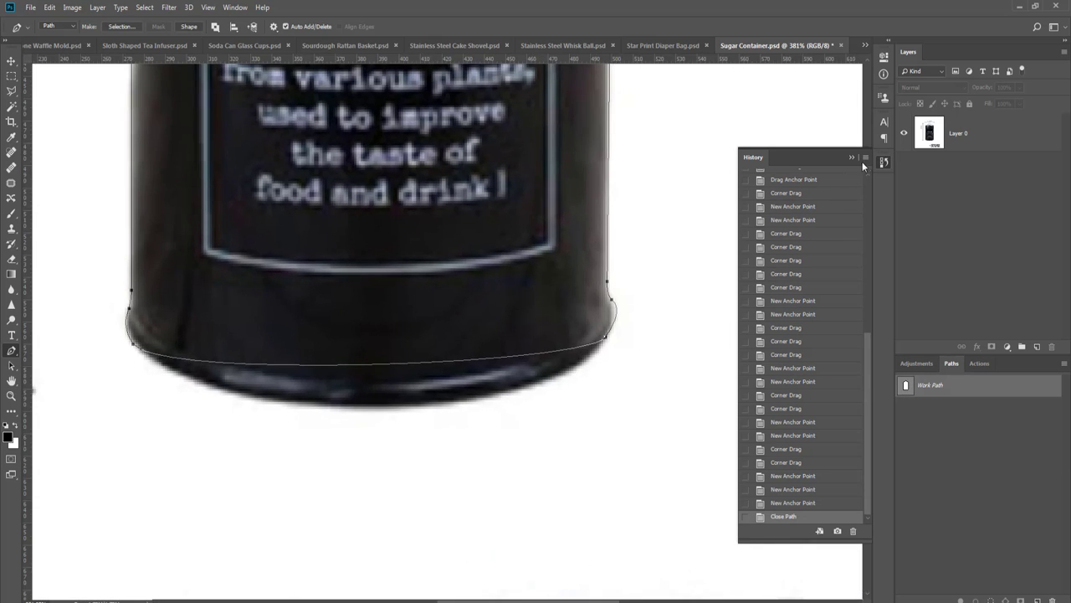
{"action": "left_click", "coordinate": [884, 165]}
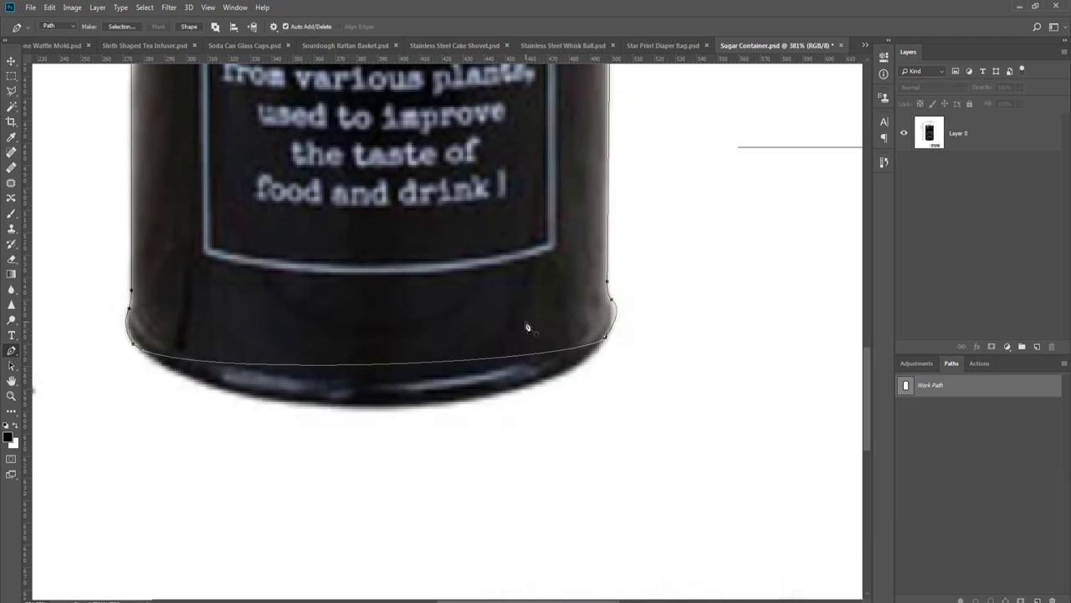
- Add an anchor at the middle of the path's bottom segment and bend the curve to follow the can's rounded base
{"action": "left_click", "coordinate": [385, 366]}
{"action": "left_click_drag", "start_coordinate": [385, 366], "coordinate": [384, 405]}
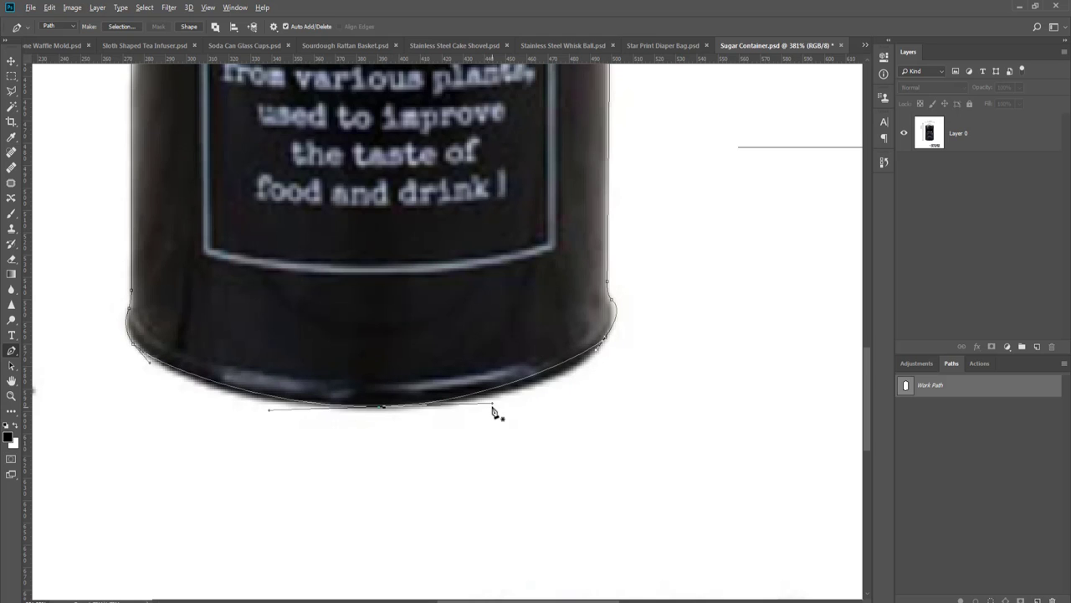
{"action": "left_click_drag", "start_coordinate": [492, 403], "coordinate": [538, 403]}
{"action": "left_click_drag", "start_coordinate": [596, 350], "coordinate": [595, 355]}
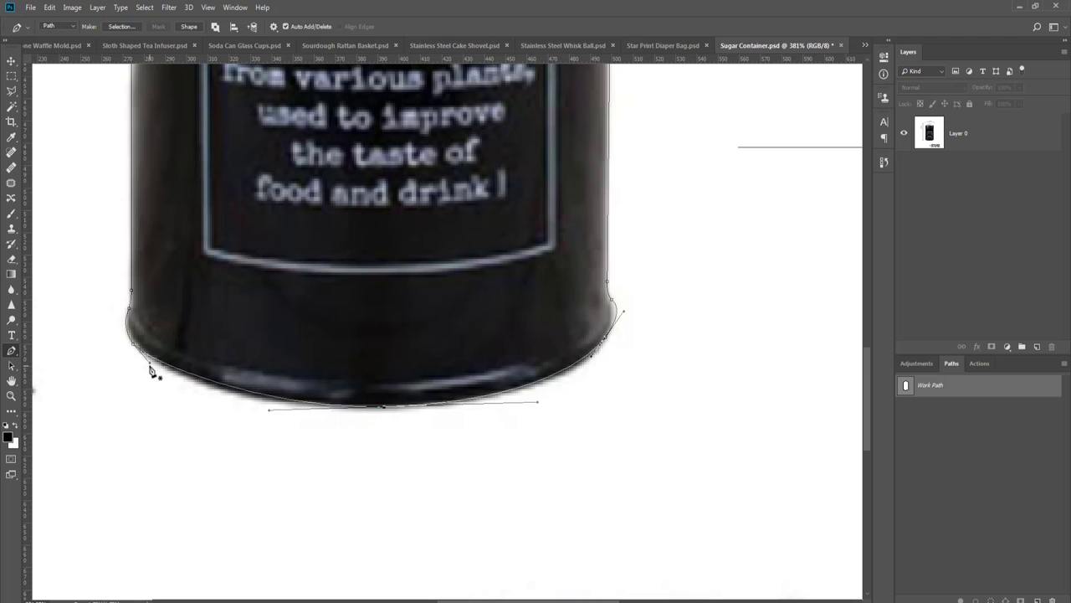
{"action": "left_click_drag", "start_coordinate": [148, 366], "coordinate": [159, 379]}
{"action": "key", "text": "ctrl+0"}
{"action": "key", "text": "Return"}
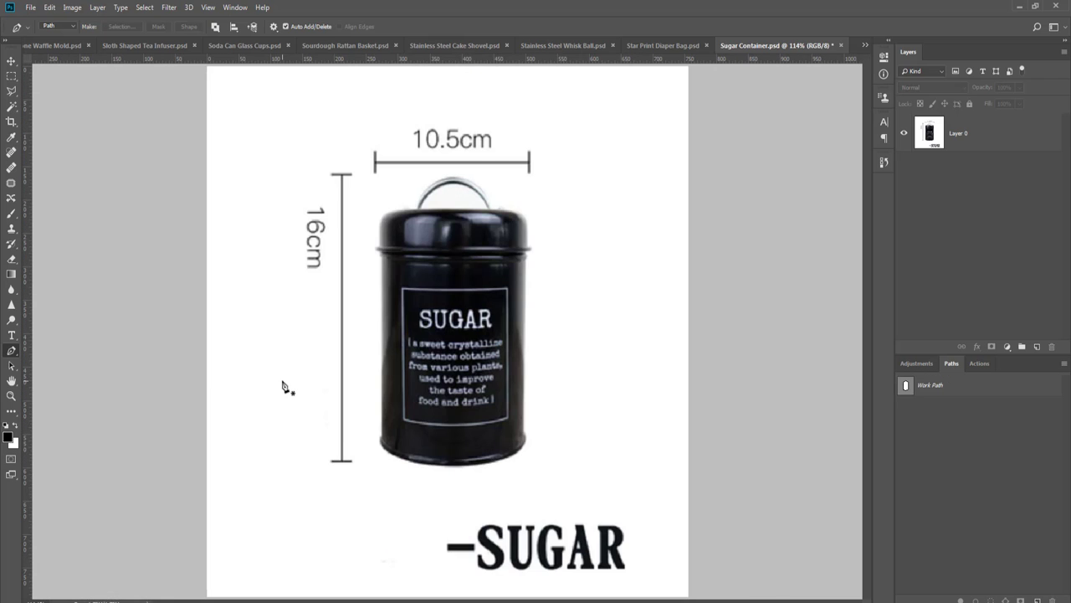
- Reactivate the Work Path and begin a second outline inside the wire handle with anchors along the lid and at both inner feet
{"action": "scroll", "coordinate": [398, 227], "scroll_direction": "up", "scroll_amount": 12}
{"action": "left_click_drag", "start_coordinate": [516, 286], "coordinate": [480, 429]}
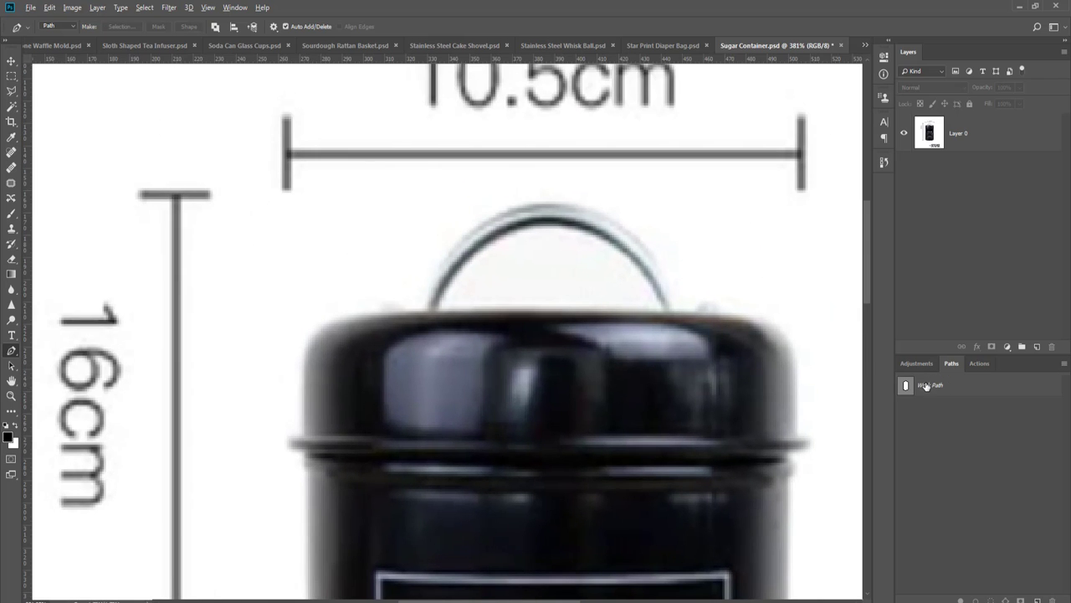
{"action": "left_click", "coordinate": [906, 389]}
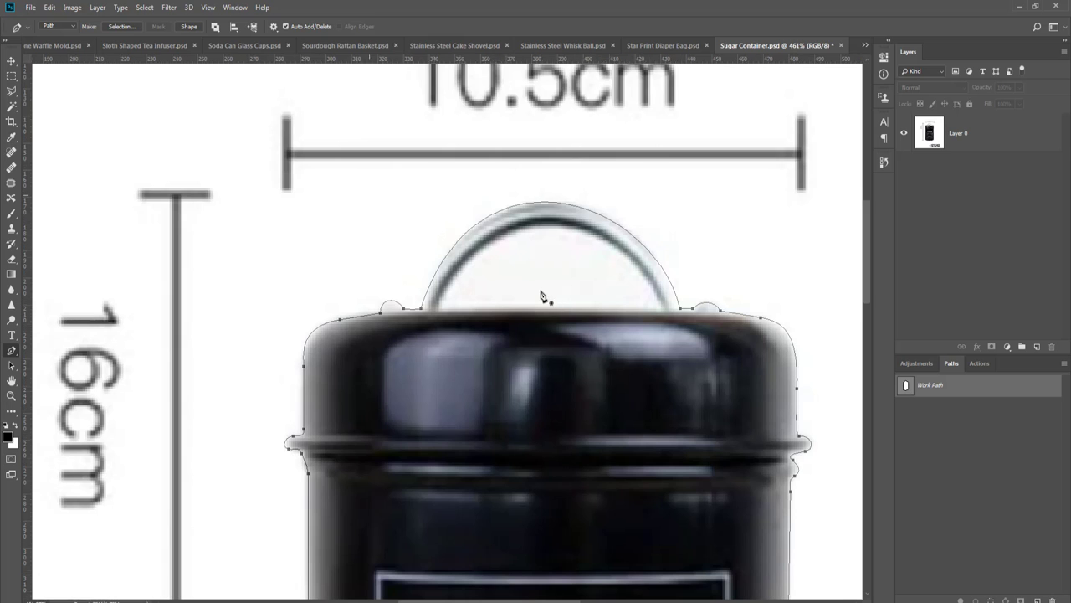
{"action": "scroll", "coordinate": [544, 298], "scroll_direction": "up", "scroll_amount": 3}
{"action": "left_click_drag", "start_coordinate": [501, 307], "coordinate": [432, 323]}
{"action": "key", "text": "ctrl+r"}
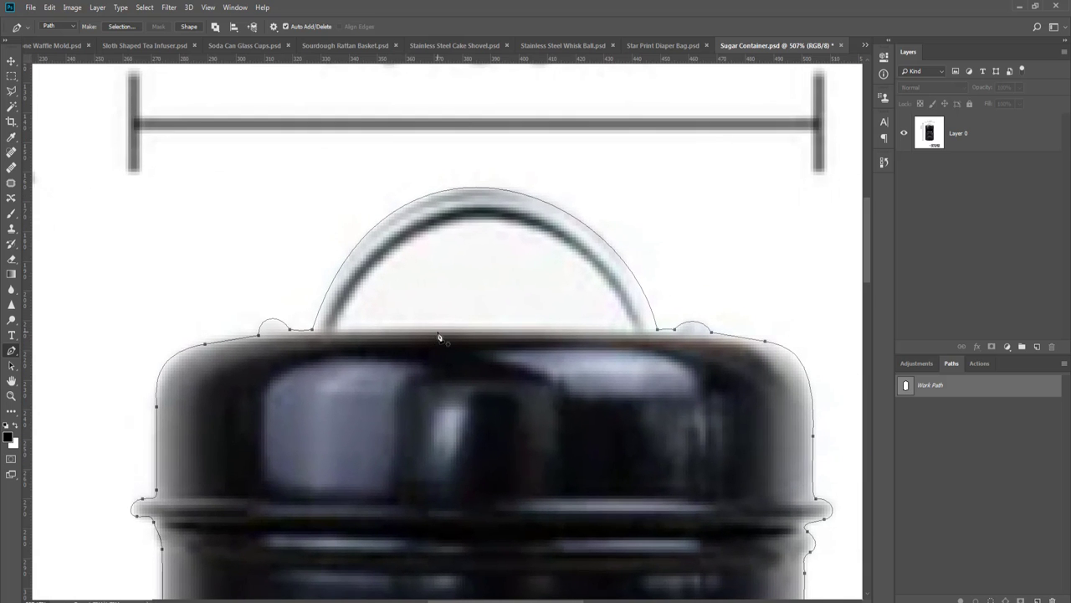
{"action": "mouse_move", "coordinate": [462, 326]}
{"action": "left_mouse_down"}
{"action": "mouse_move", "coordinate": [508, 326]}
{"action": "mouse_move", "coordinate": [478, 330]}
{"action": "left_mouse_up"}
{"action": "left_click_drag", "start_coordinate": [629, 330], "coordinate": [655, 332]}
{"action": "left_click_drag", "start_coordinate": [340, 327], "coordinate": [307, 390]}
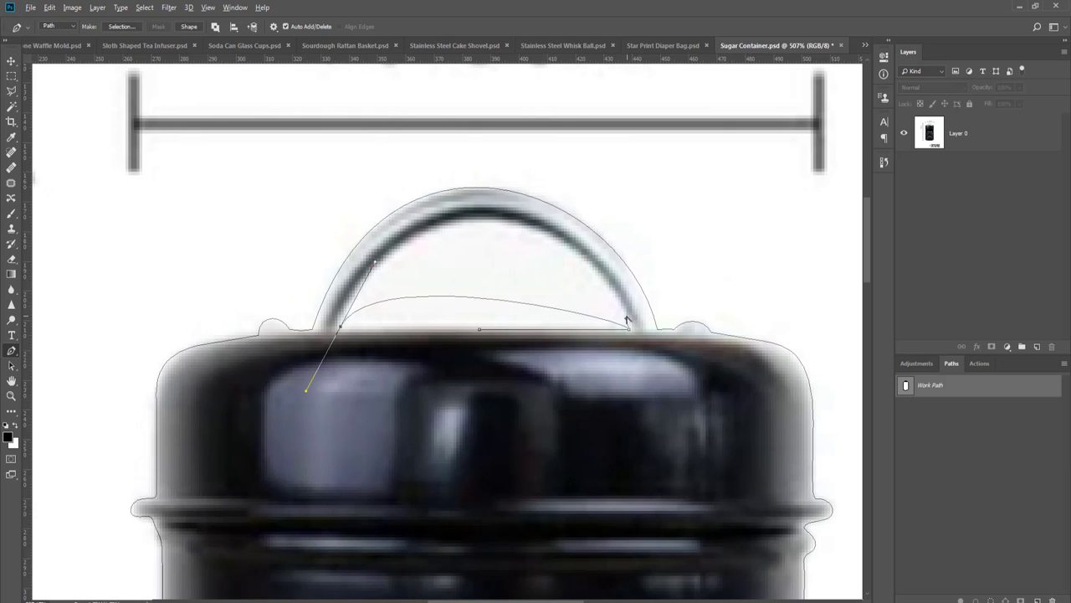
- Adjust the curve handles to the wire handle's inner edge and close the opening's outline at its starting anchor on the lid
{"action": "left_click_drag", "start_coordinate": [626, 319], "coordinate": [561, 144]}
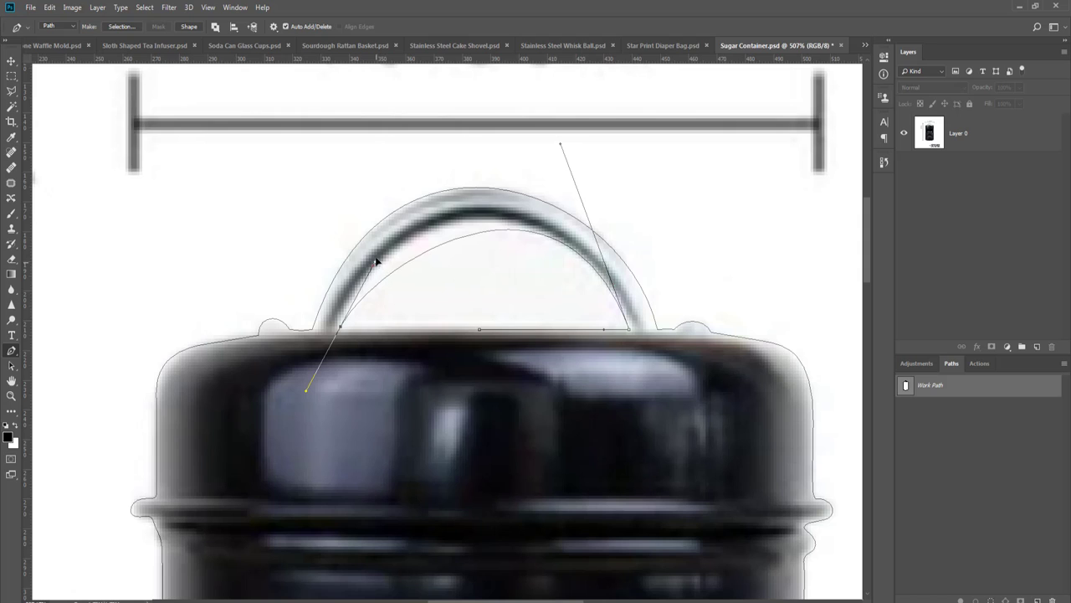
{"action": "left_click_drag", "start_coordinate": [375, 262], "coordinate": [370, 218]}
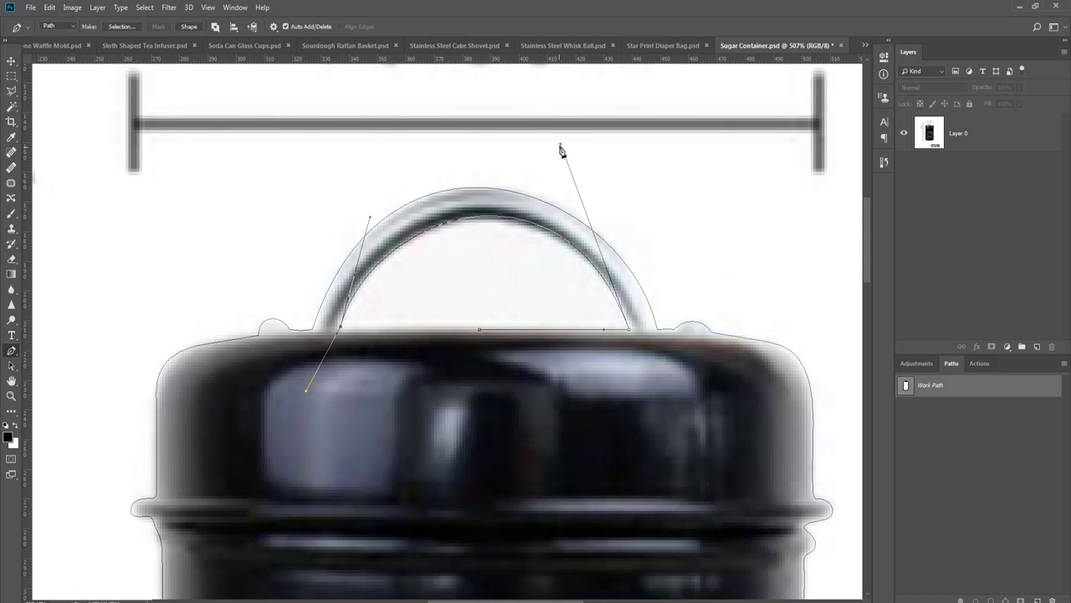
{"action": "left_click_drag", "start_coordinate": [561, 144], "coordinate": [559, 152]}
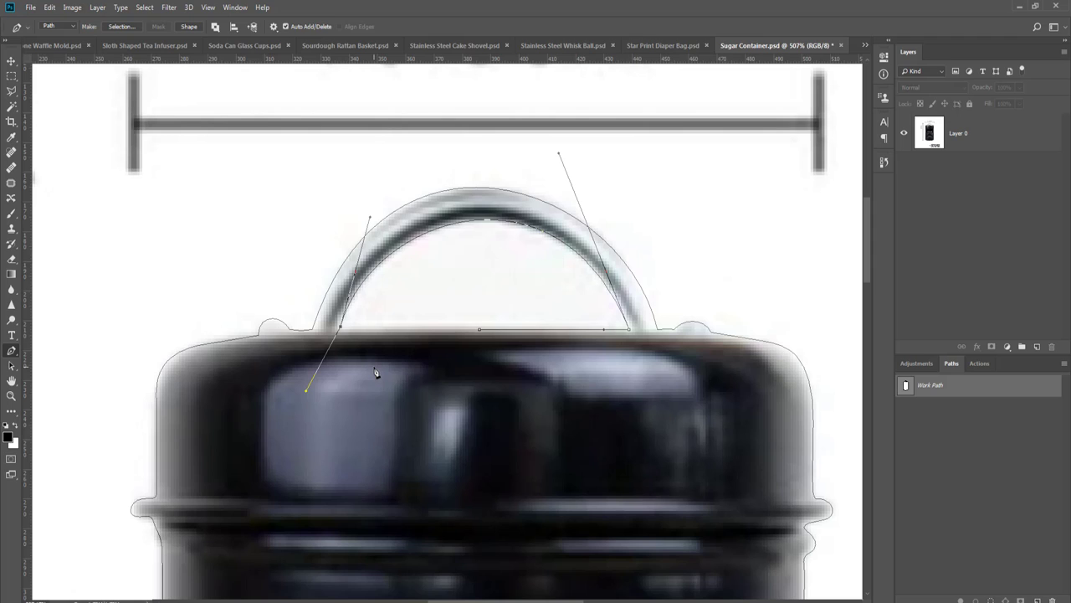
{"action": "left_click_drag", "start_coordinate": [308, 392], "coordinate": [339, 330]}
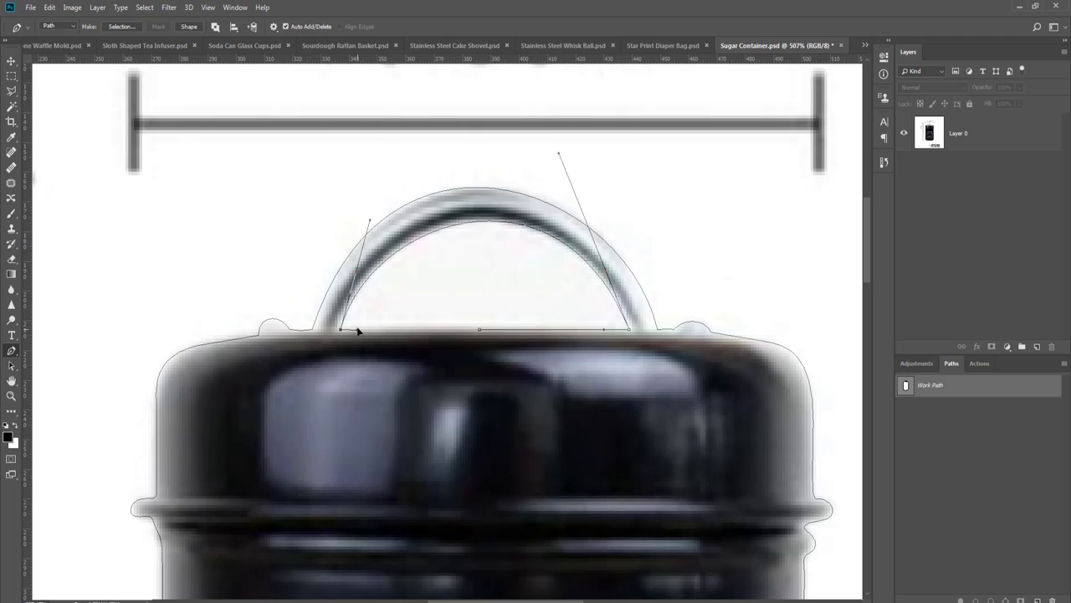
{"action": "left_click", "coordinate": [479, 331]}
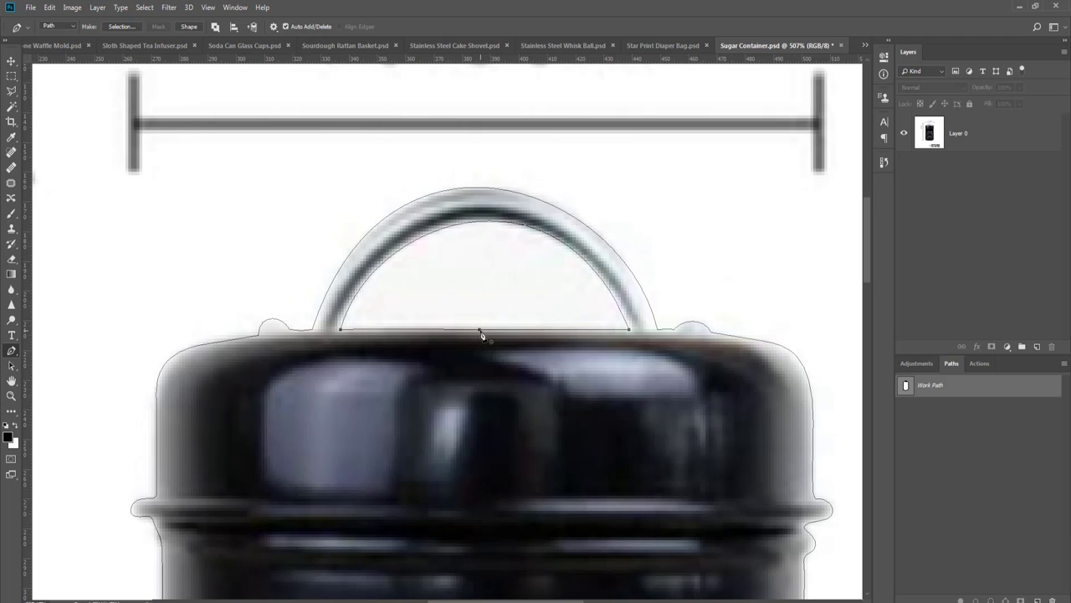
- Load the Work Path as a selection and add it as a layer mask on Layer 0
{"action": "key", "text": "ctrl+0"}
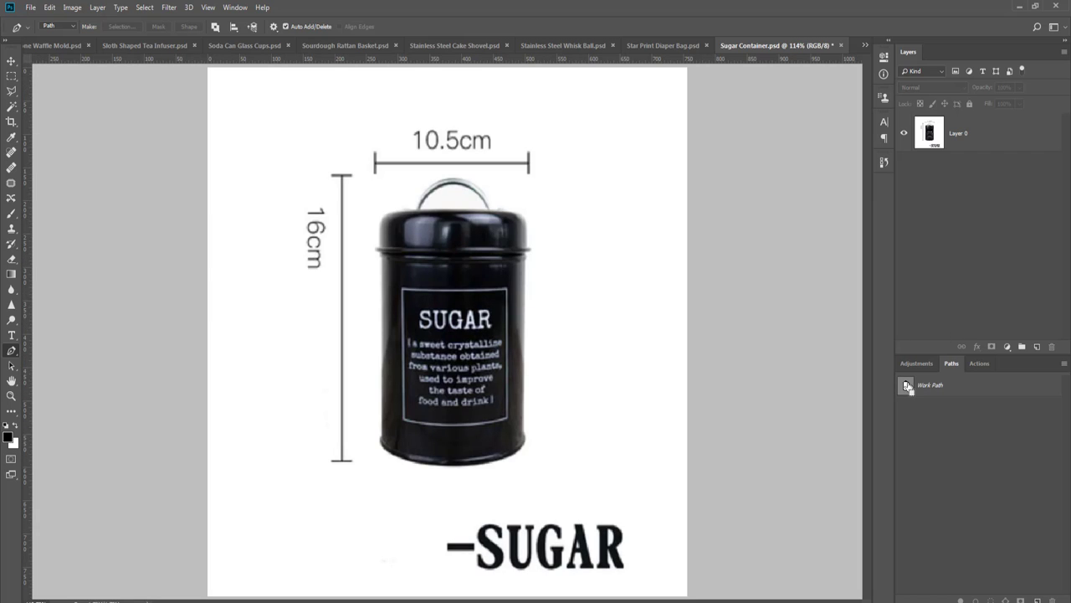
{"action": "left_click", "coordinate": [906, 386], "text": "ctrl"}
{"action": "left_click", "coordinate": [961, 138]}
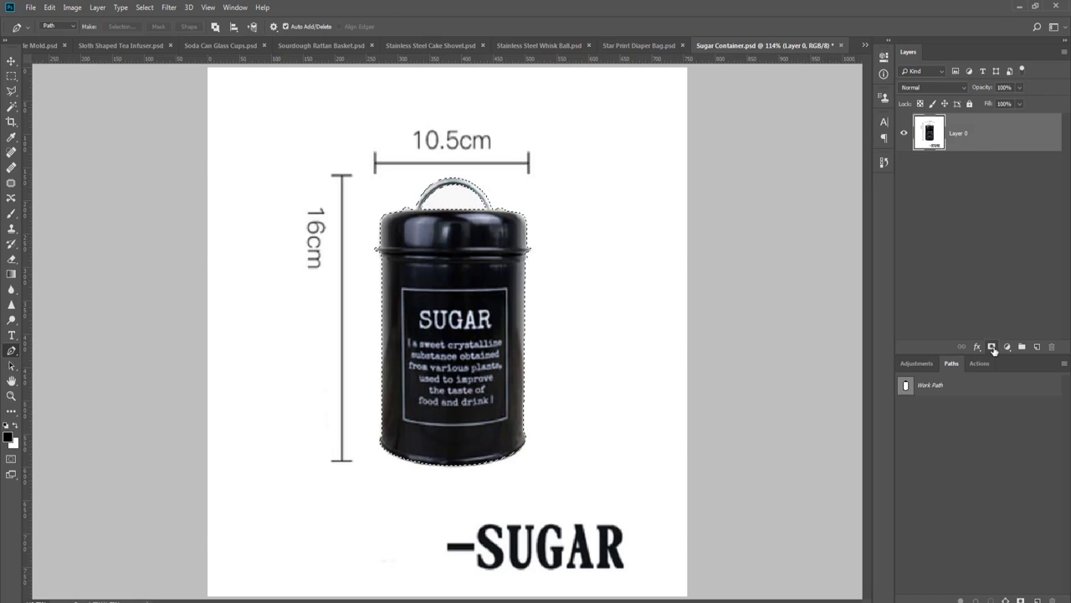
{"action": "left_click", "coordinate": [991, 347]}
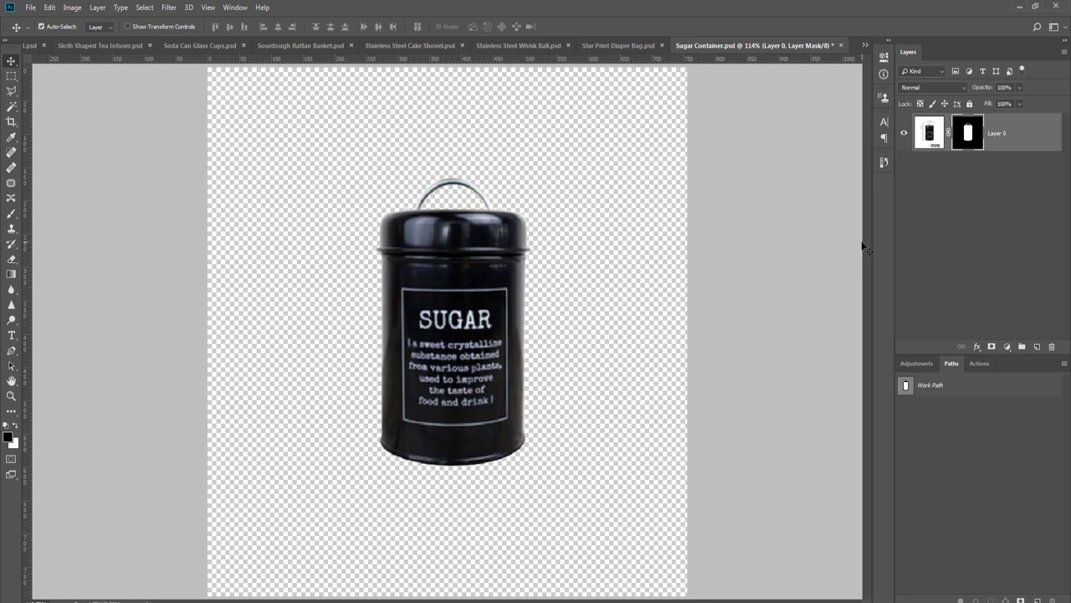
- Crop the canvas to 750 x 750 px more tightly around the sugar container and run the 750*750 grid-line action
{"action": "scroll", "coordinate": [660, 266], "scroll_direction": "down", "scroll_amount": 2}
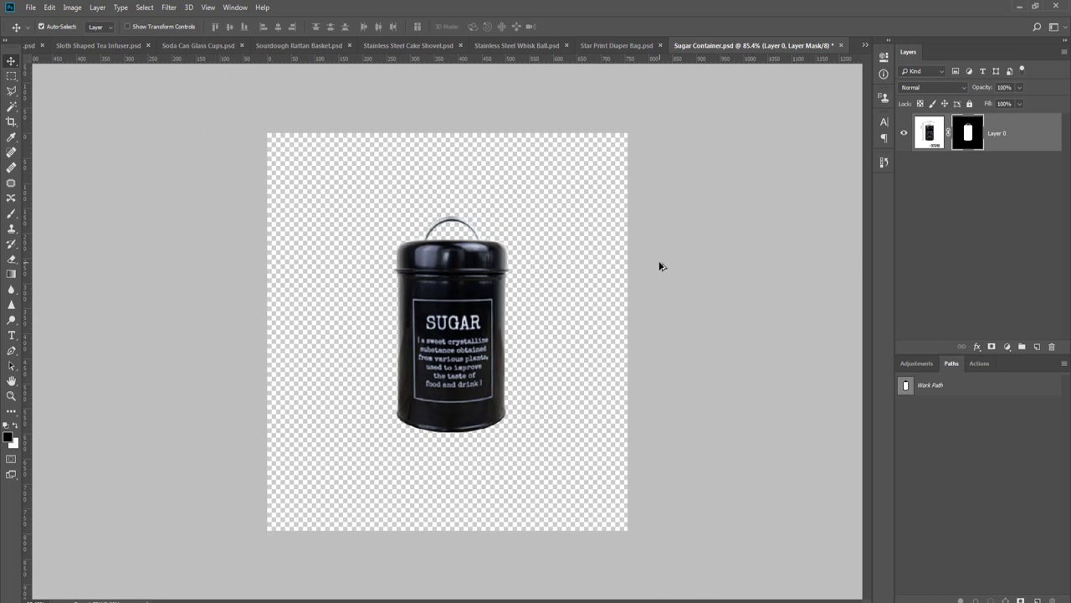
{"action": "key", "text": "c"}
{"action": "left_click", "coordinate": [660, 265]}
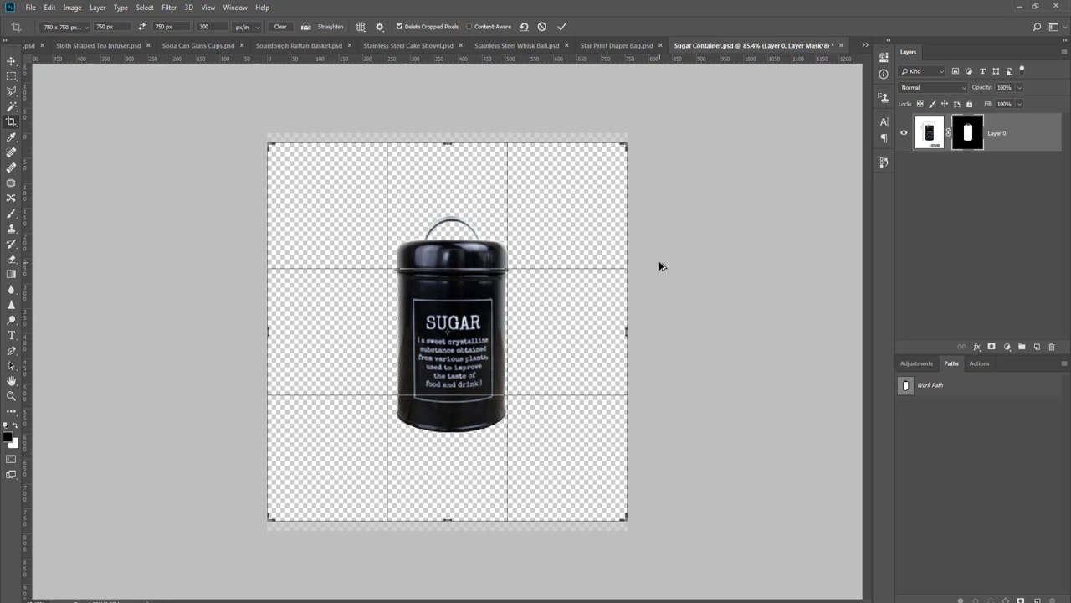
{"action": "left_click_drag", "start_coordinate": [625, 144], "coordinate": [608, 167]}
{"action": "key", "text": "Return"}
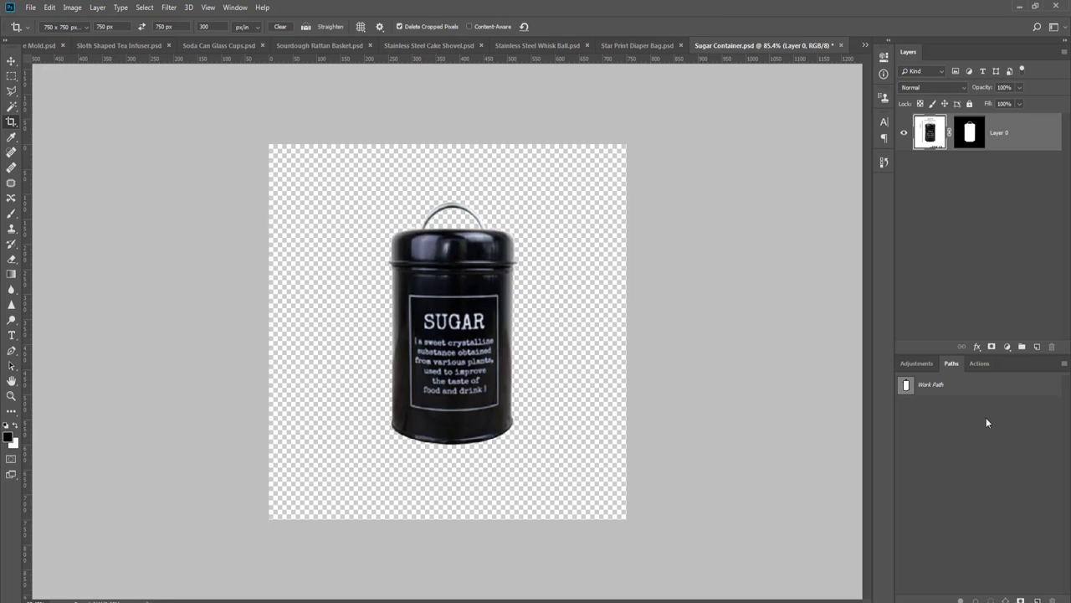
{"action": "left_click", "coordinate": [979, 363]}
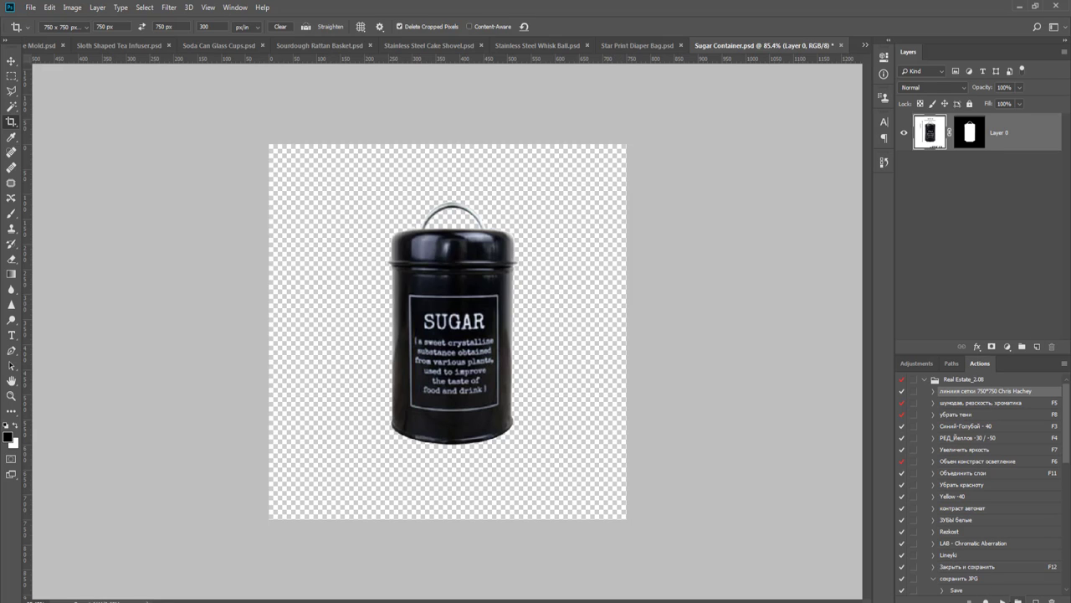
{"action": "left_click", "coordinate": [1002, 599]}
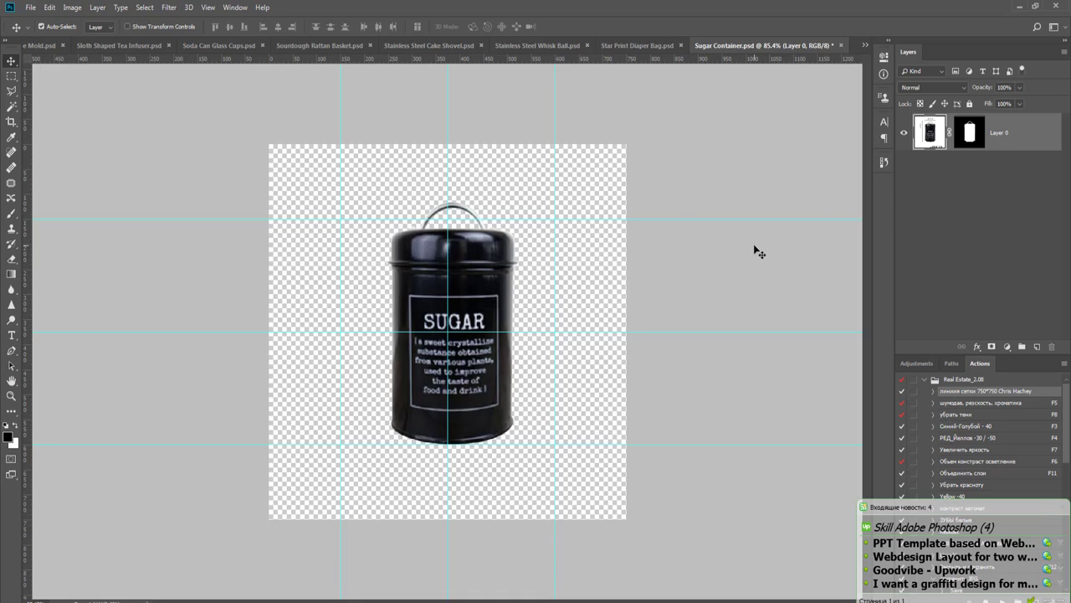
- Add a new layer, fill it with black, and place it beneath Layer 0 as a backdrop for the container
{"action": "key", "text": "ctrl+shift+alt+n"}
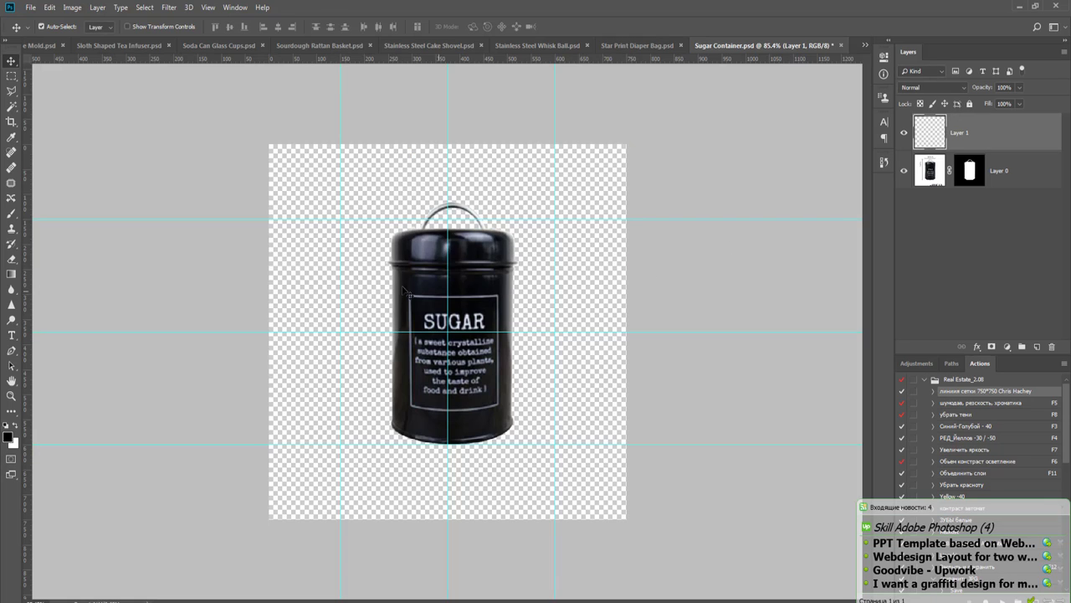
{"action": "key", "text": "g"}
{"action": "left_click", "coordinate": [569, 254]}
{"action": "key", "text": "v"}
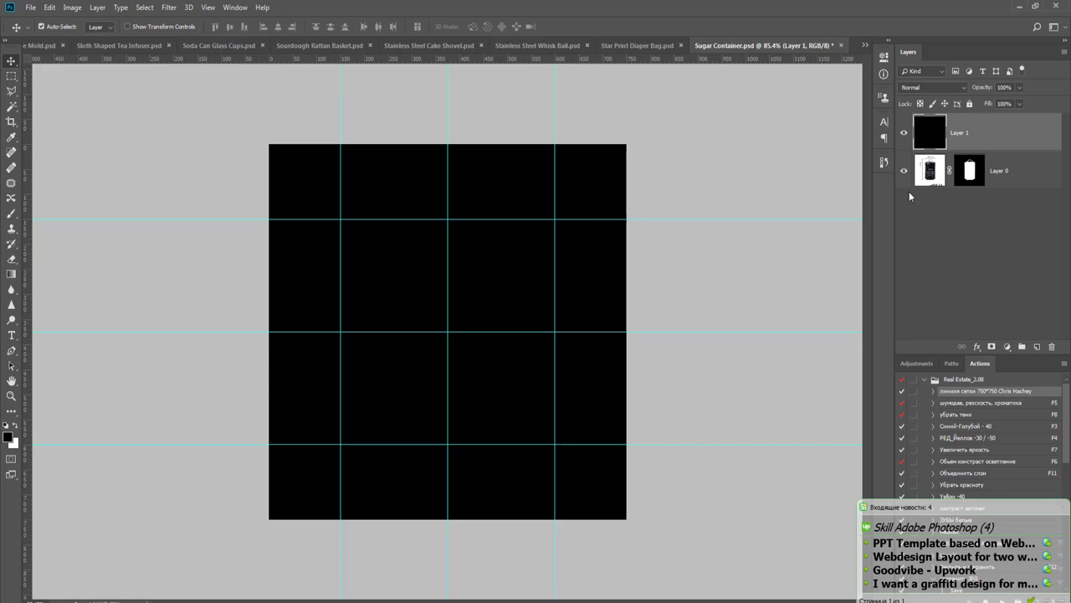
{"action": "left_click_drag", "start_coordinate": [976, 143], "coordinate": [975, 182]}
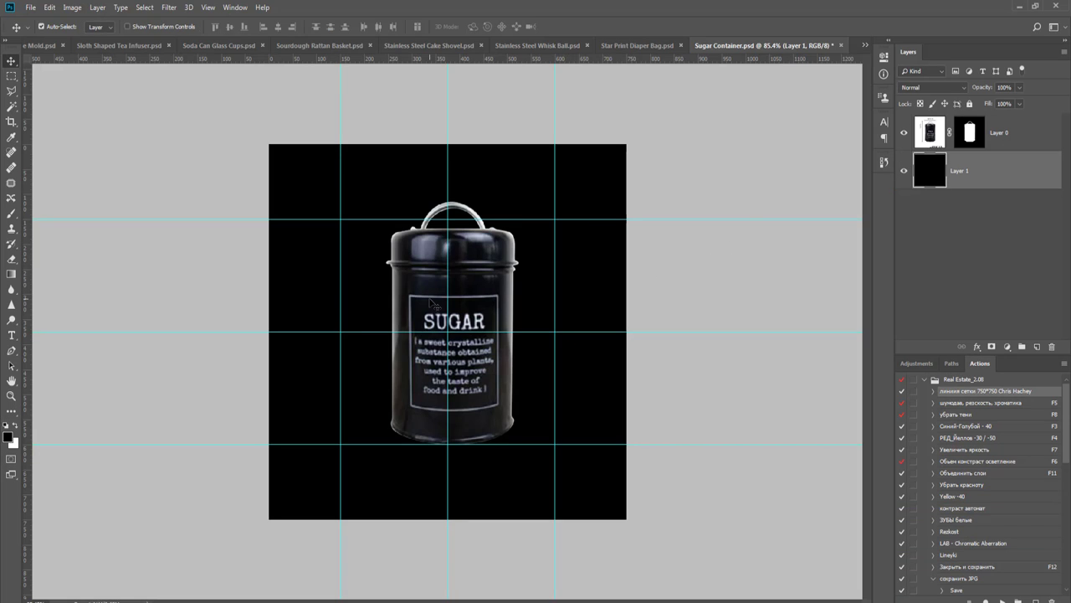
- Scale Layer 0 to 92.67% and position the container between the upper and lower horizontal guides
{"action": "left_click", "coordinate": [1013, 137]}
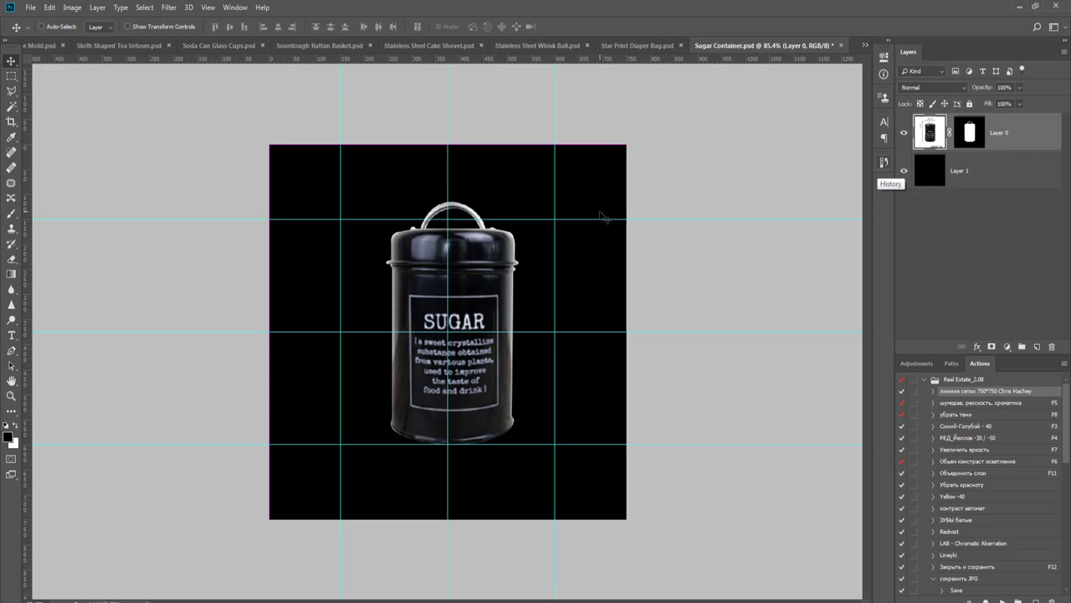
{"action": "key", "text": "ctrl+t"}
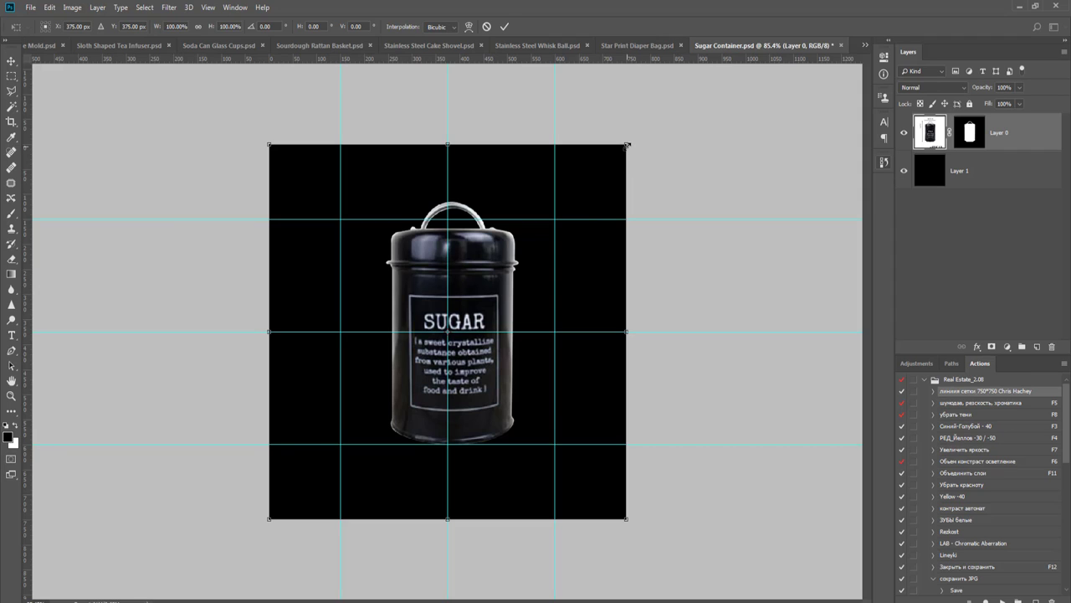
{"action": "left_click_drag", "start_coordinate": [628, 146], "coordinate": [605, 167]}
{"action": "left_click_drag", "start_coordinate": [473, 272], "coordinate": [486, 267]}
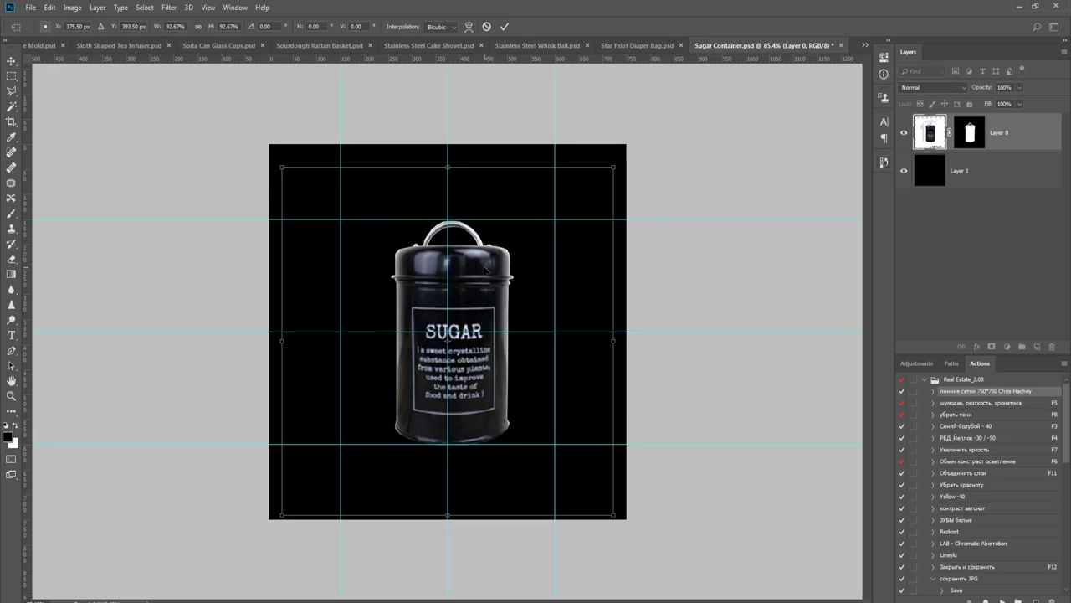
{"action": "key", "text": "Return"}
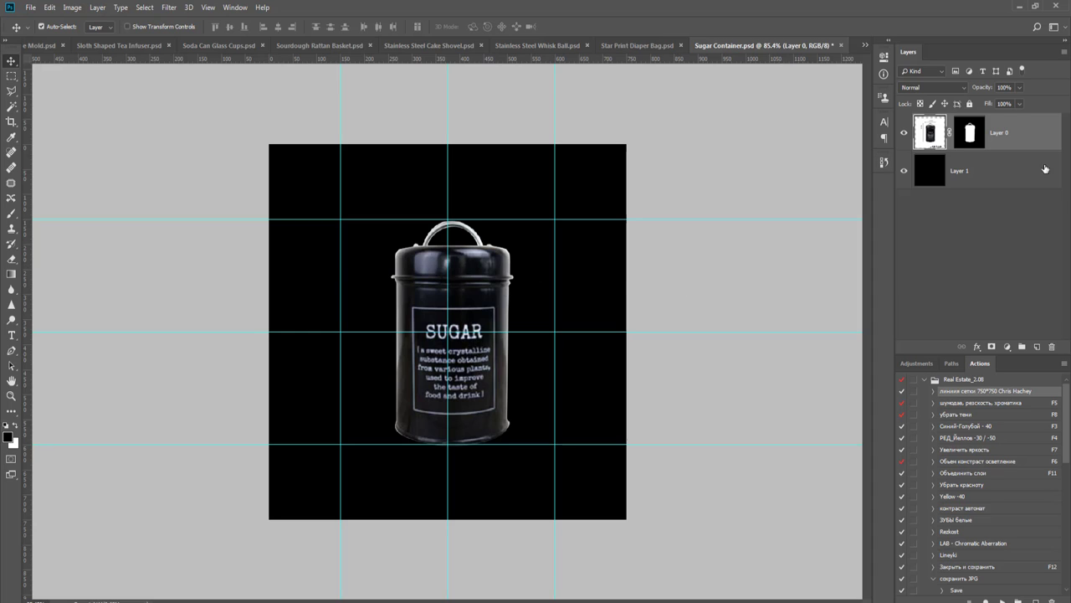
- Refine Layer 0's mask with Select and Mask using Smooth 1, Feather 0.6 px, Contrast 10% and Shift Edge -10%
{"action": "left_click", "coordinate": [972, 134]}
{"action": "right_click", "coordinate": [972, 134]}
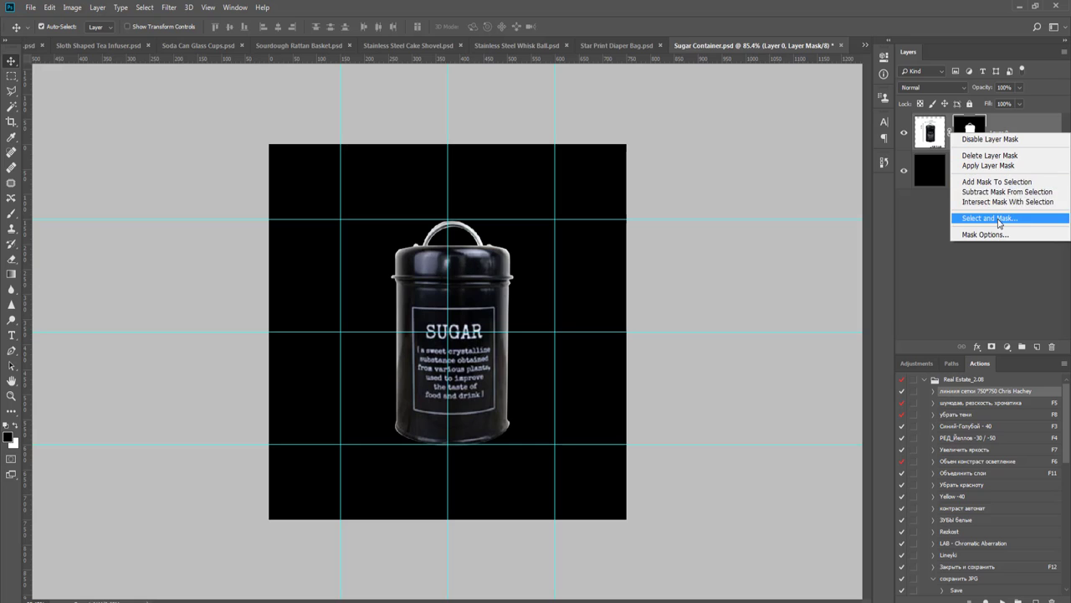
{"action": "left_click", "coordinate": [998, 218]}
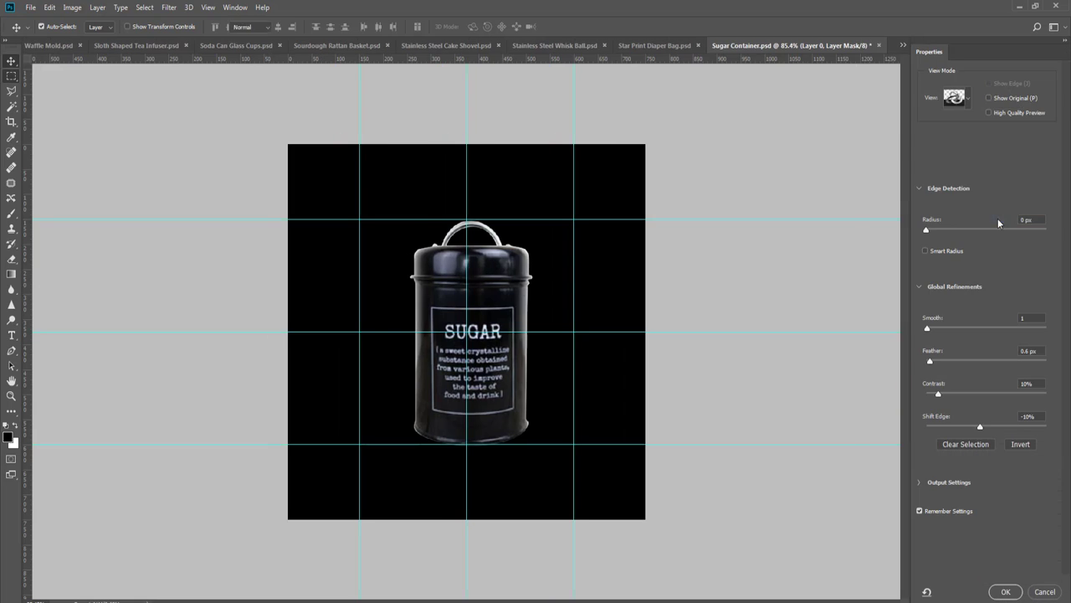
{"action": "left_click", "coordinate": [1005, 591]}
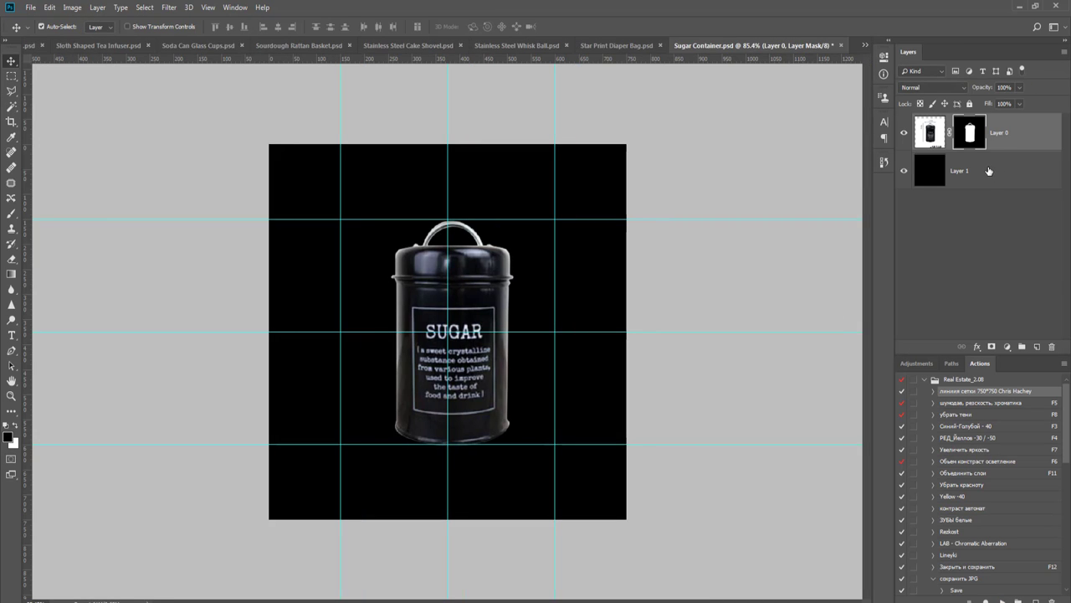
- Delete the black backdrop layer and close Sugar Container.psd, saving the changes
{"action": "left_click", "coordinate": [989, 171]}
{"action": "key", "text": "Delete"}
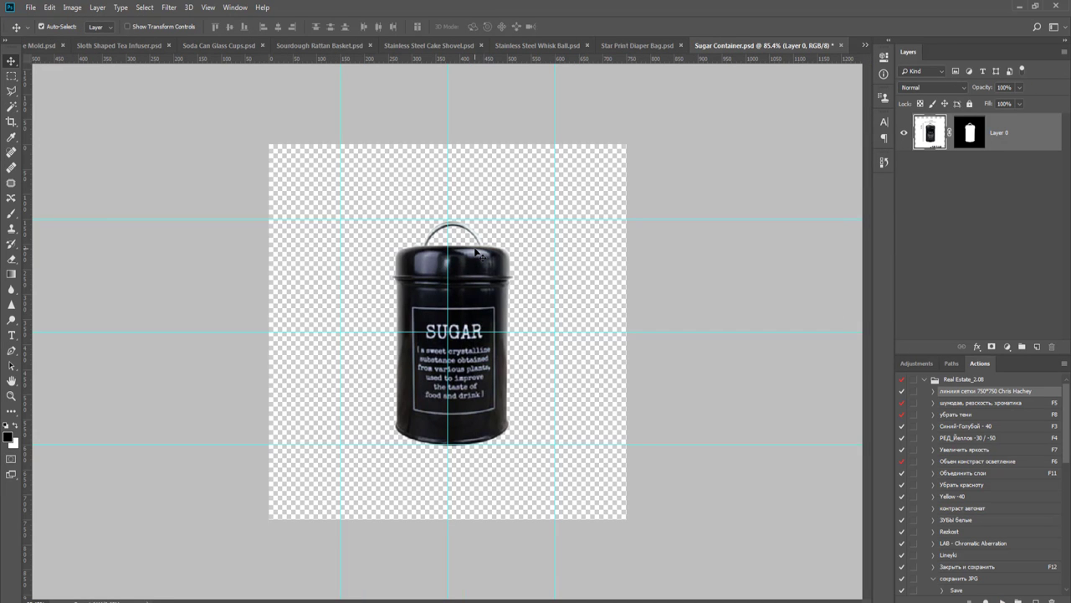
{"action": "key", "text": "ctrl+w"}
{"action": "key", "text": "Return"}
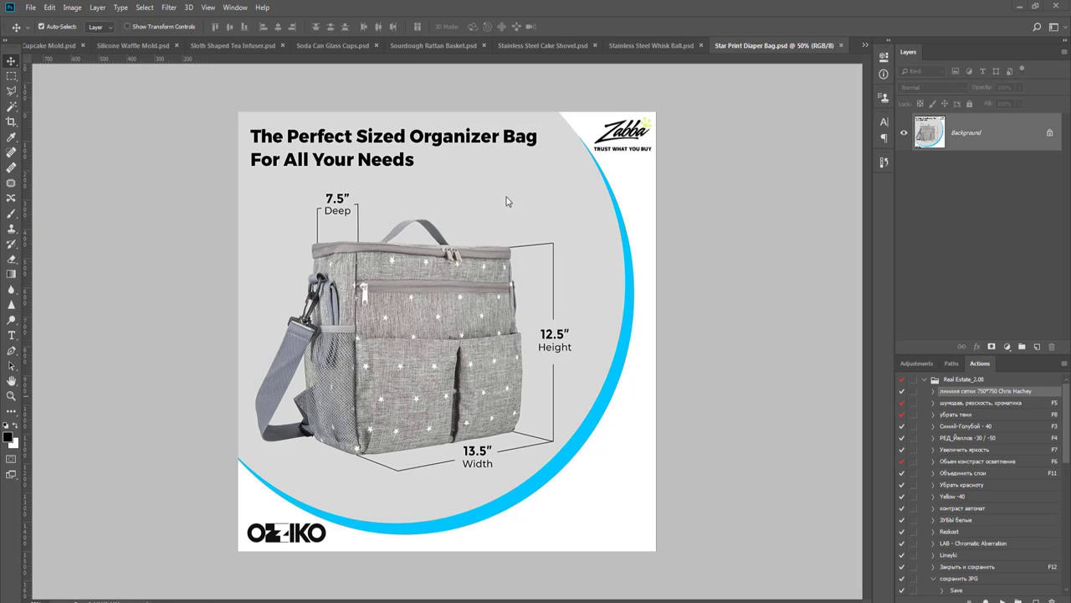
- Try selecting the grey background above the diaper bag with the Magic Wand at tolerance 14
{"action": "key", "text": "p"}
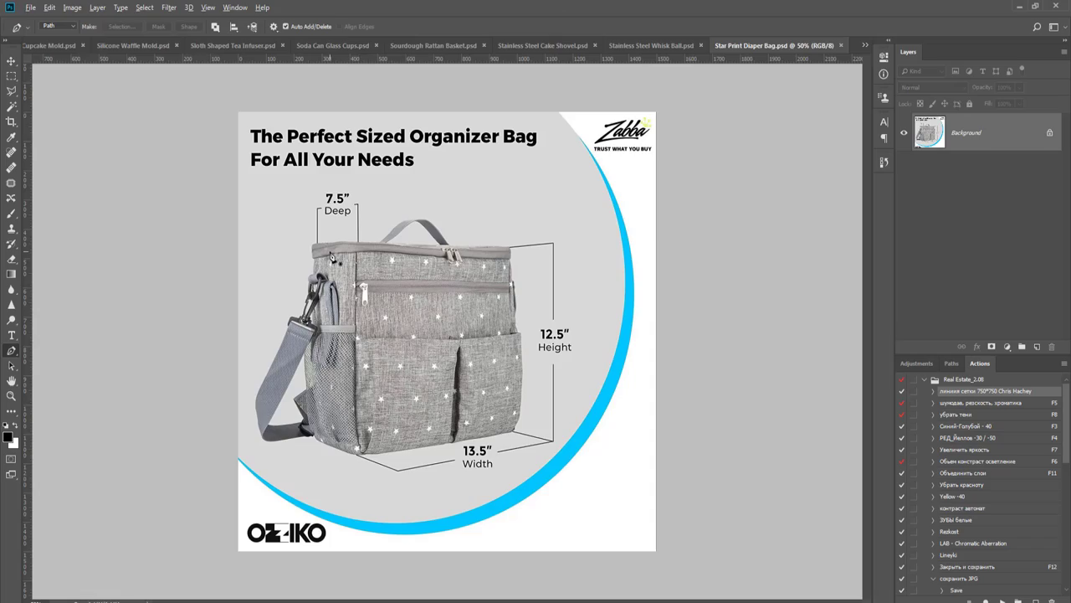
{"action": "scroll", "coordinate": [360, 265], "scroll_direction": "up", "scroll_amount": 5}
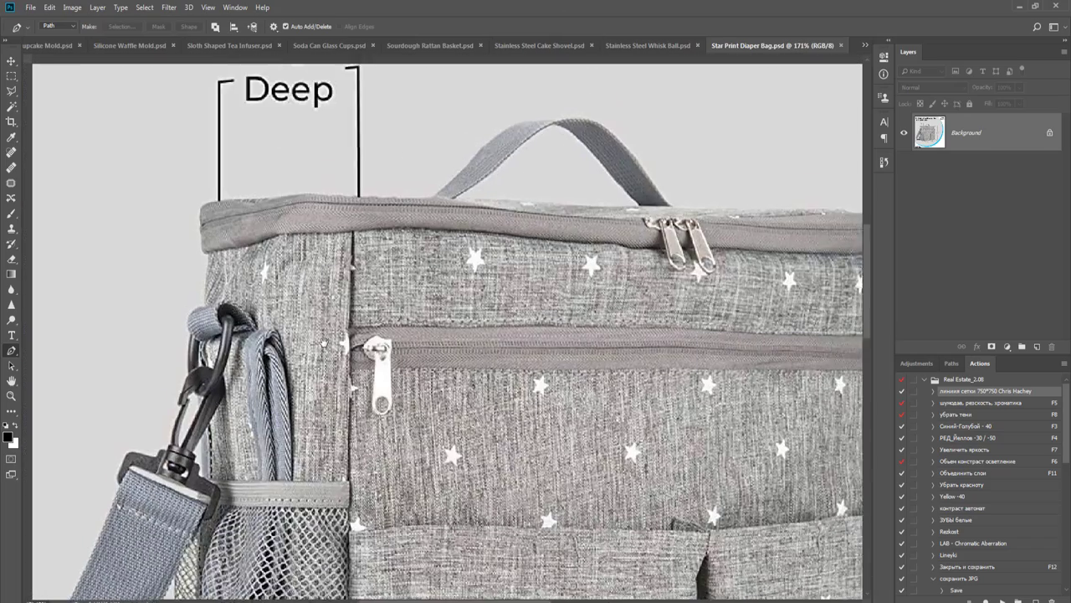
{"action": "left_click_drag", "start_coordinate": [324, 343], "coordinate": [336, 430]}
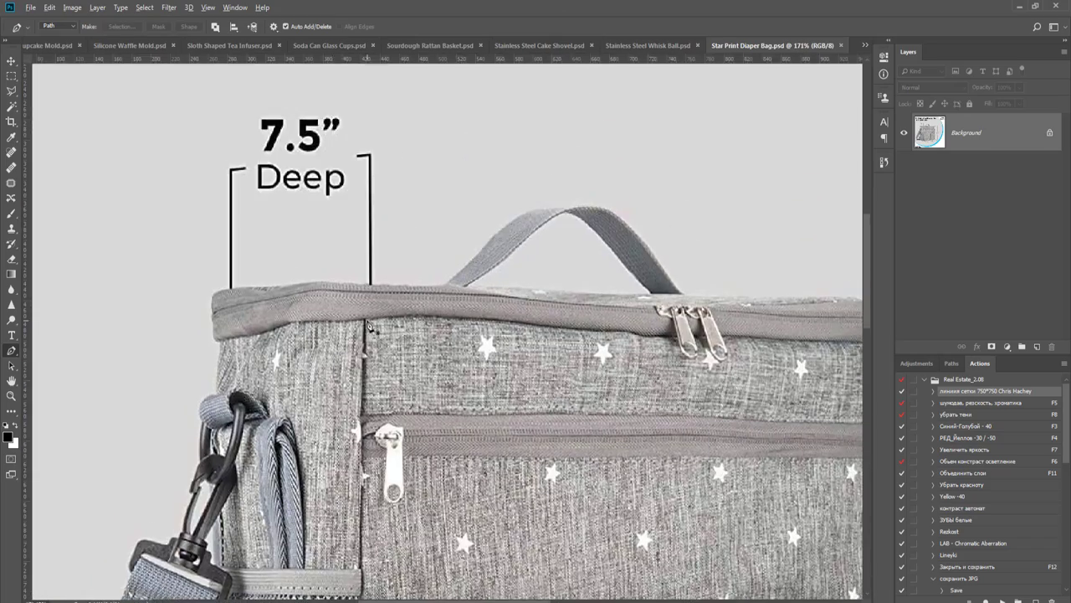
{"action": "scroll", "coordinate": [372, 326], "scroll_direction": "up", "scroll_amount": 3}
{"action": "left_click_drag", "start_coordinate": [354, 309], "coordinate": [354, 394]}
{"action": "key", "text": "w"}
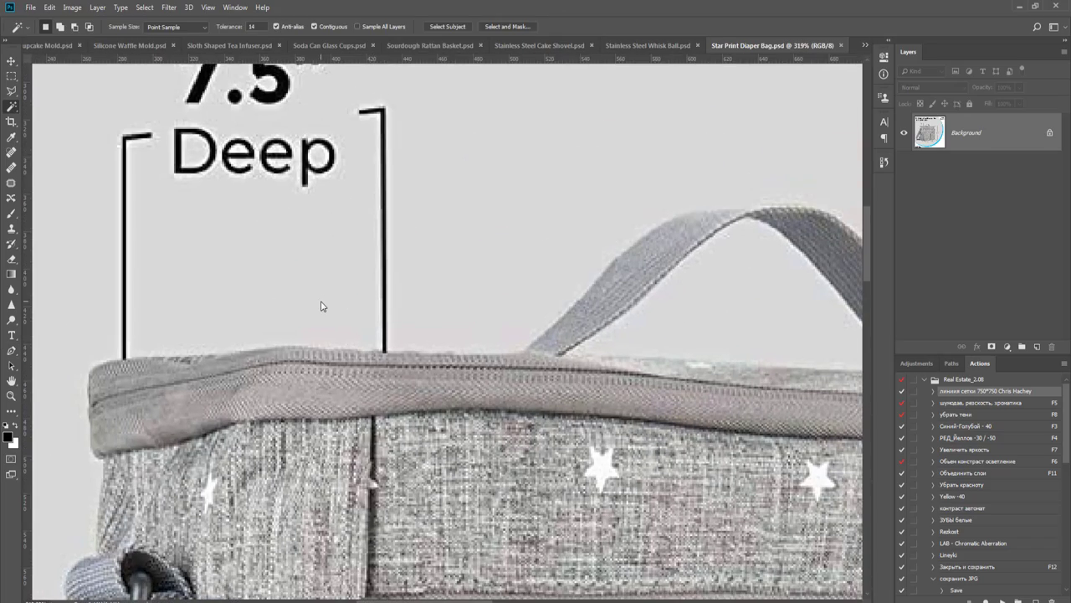
{"action": "left_click", "coordinate": [322, 304]}
{"action": "key", "text": "ctrl+d"}
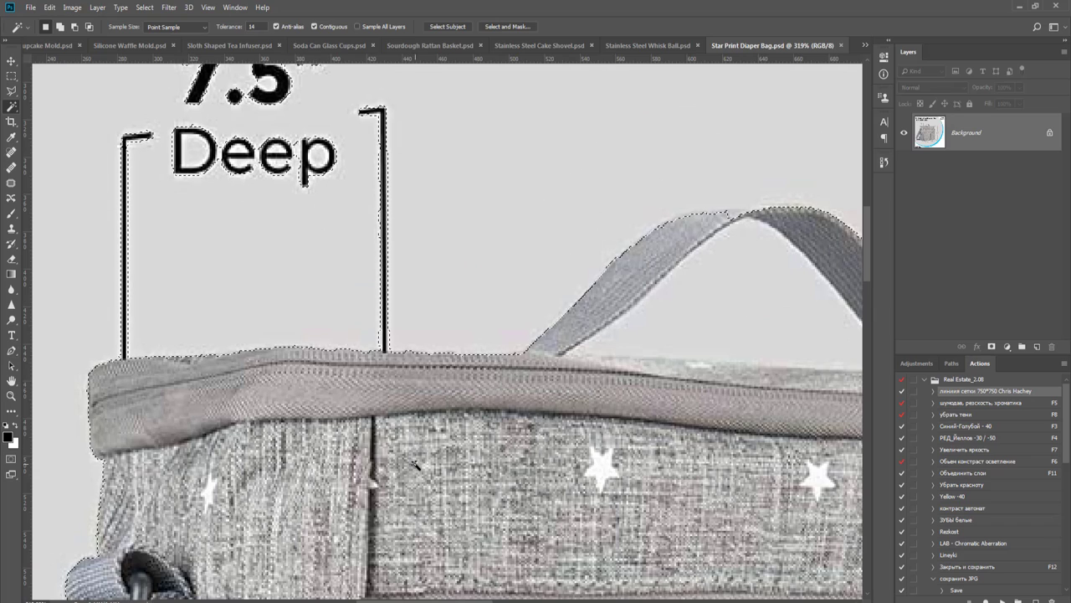
- Start a Pen path on the bag's upper edge right of the handle and trace it toward the lid's right corner
{"action": "key", "text": "p"}
{"action": "left_click_drag", "start_coordinate": [657, 388], "coordinate": [203, 376]}
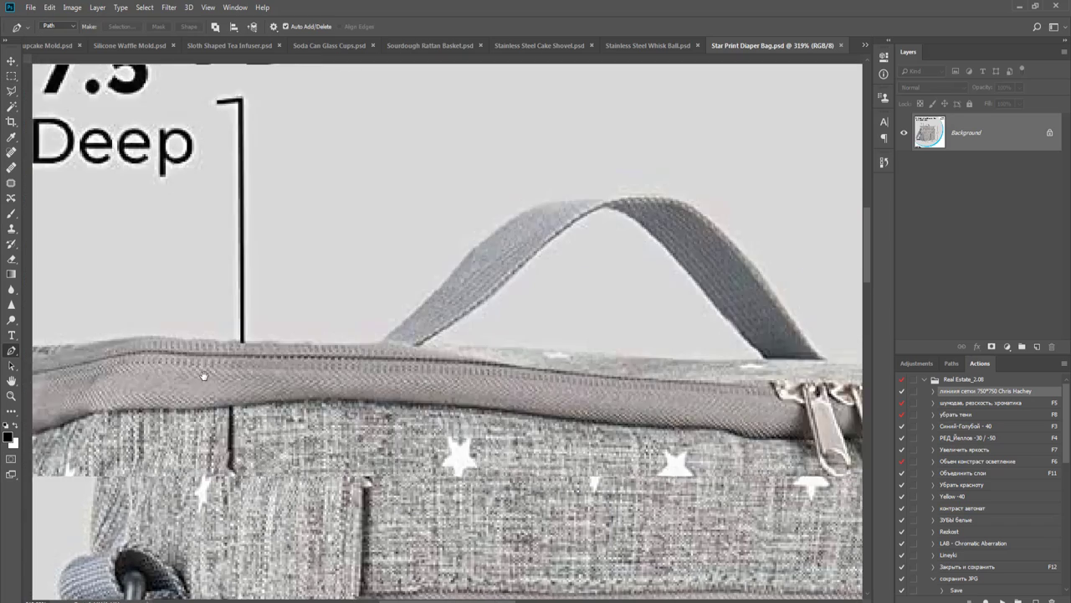
{"action": "scroll", "coordinate": [313, 413], "scroll_direction": "down", "scroll_amount": 1}
{"action": "left_click_drag", "start_coordinate": [800, 405], "coordinate": [532, 445]}
{"action": "scroll", "coordinate": [330, 411], "scroll_direction": "down", "scroll_amount": 6}
{"action": "scroll", "coordinate": [277, 409], "scroll_direction": "up", "scroll_amount": 11}
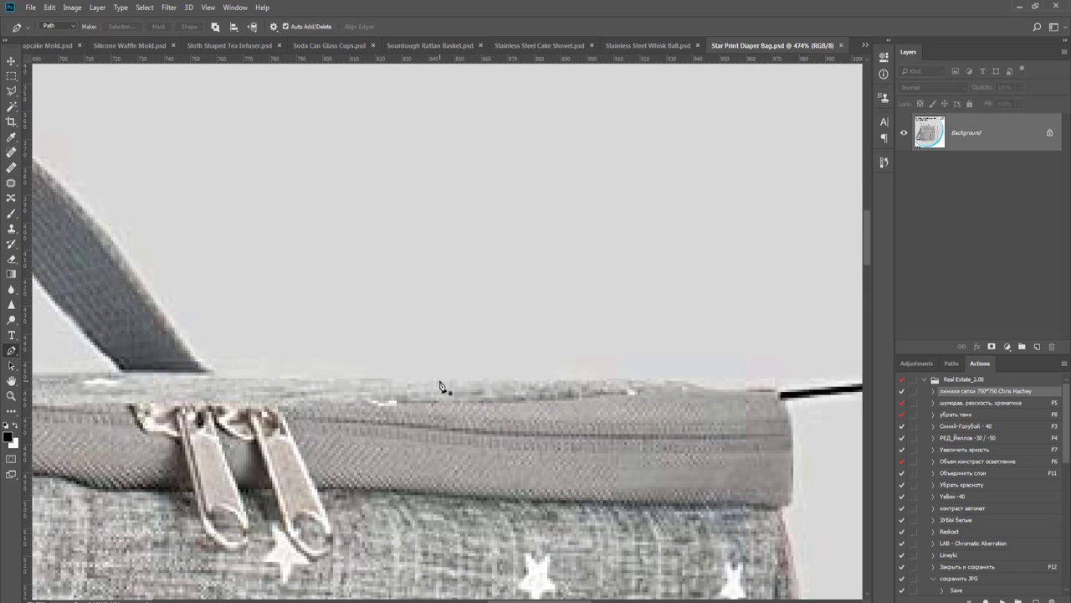
{"action": "left_click_drag", "start_coordinate": [470, 385], "coordinate": [470, 384]}
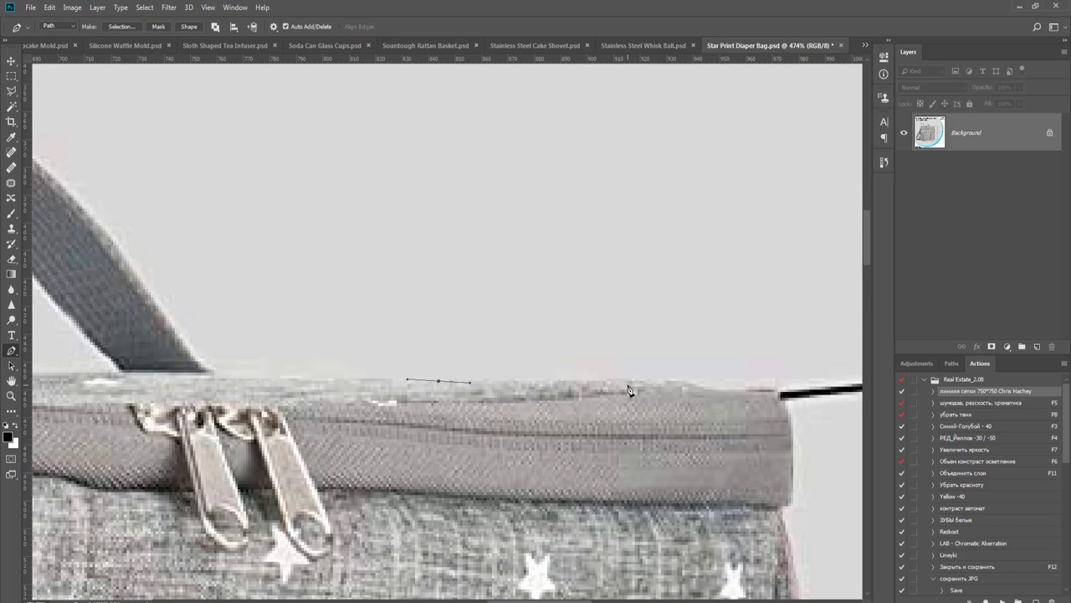
{"action": "left_click_drag", "start_coordinate": [630, 382], "coordinate": [778, 387]}
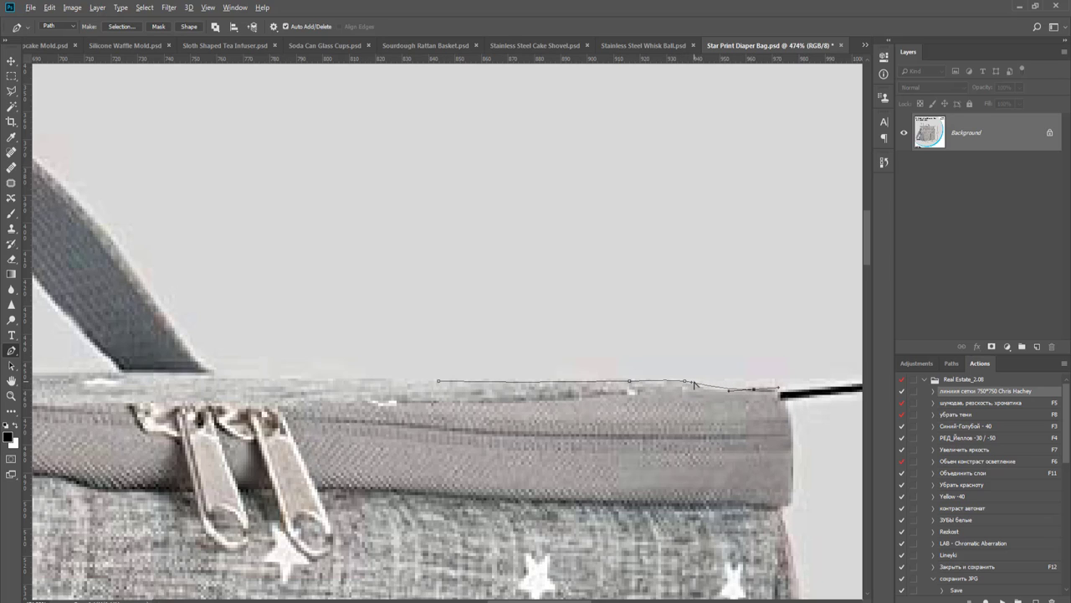
{"action": "left_click_drag", "start_coordinate": [693, 384], "coordinate": [699, 385]}
- Continue the path around the lid's right corner and down the bag's side to the top of the side strap
{"action": "left_click_drag", "start_coordinate": [777, 411], "coordinate": [616, 364]}
{"action": "scroll", "coordinate": [636, 385], "scroll_direction": "down", "scroll_amount": 3}
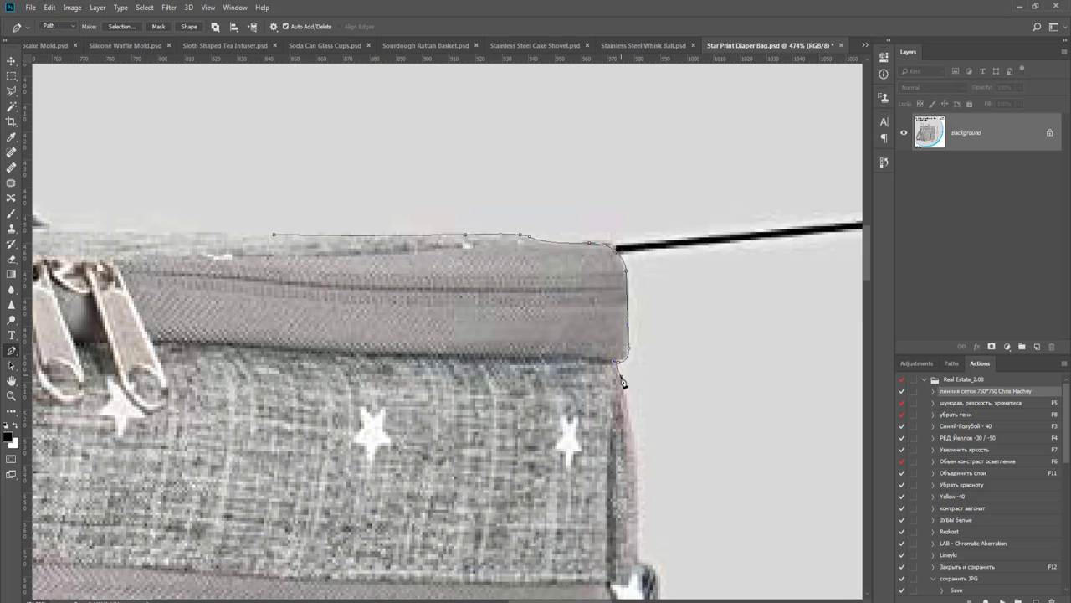
{"action": "scroll", "coordinate": [624, 393], "scroll_direction": "down", "scroll_amount": 5}
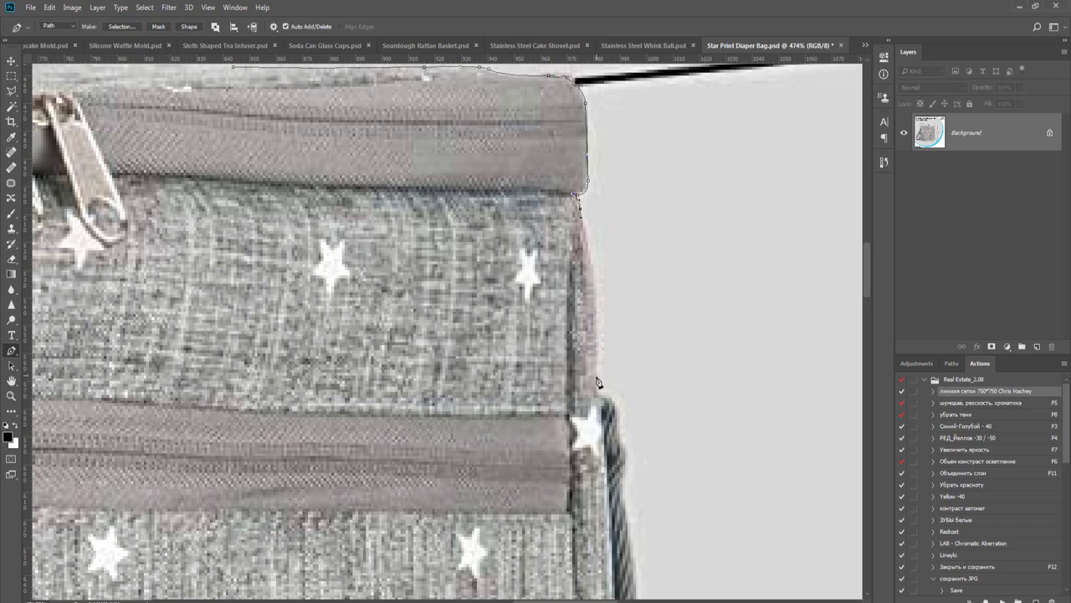
{"action": "left_click", "coordinate": [596, 390]}
{"action": "left_click_drag", "start_coordinate": [596, 389], "coordinate": [594, 403]}
{"action": "scroll", "coordinate": [636, 320], "scroll_direction": "down", "scroll_amount": 2}
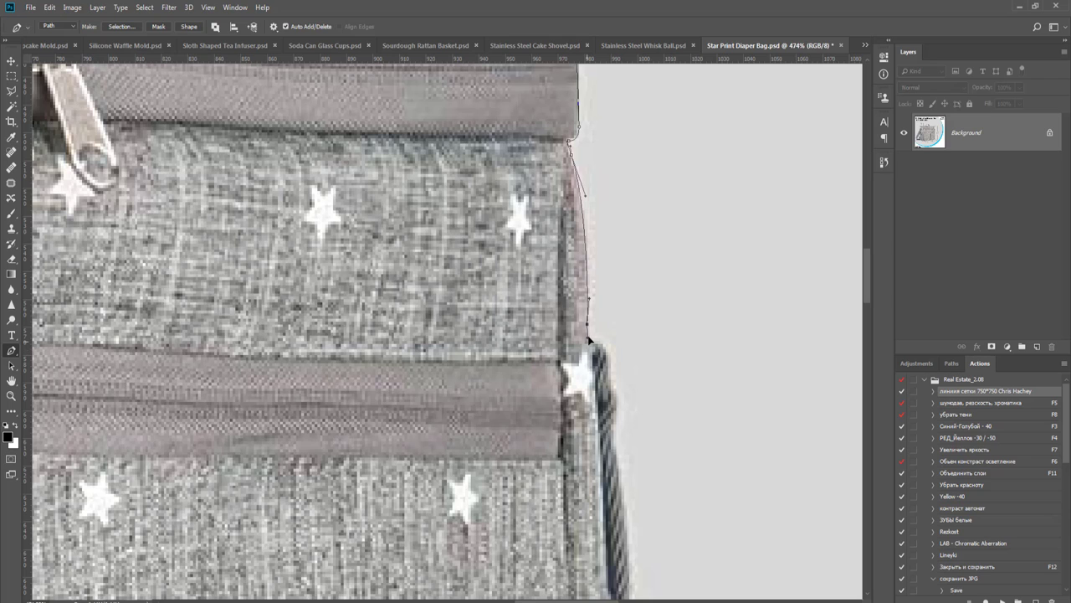
{"action": "left_click", "coordinate": [599, 349]}
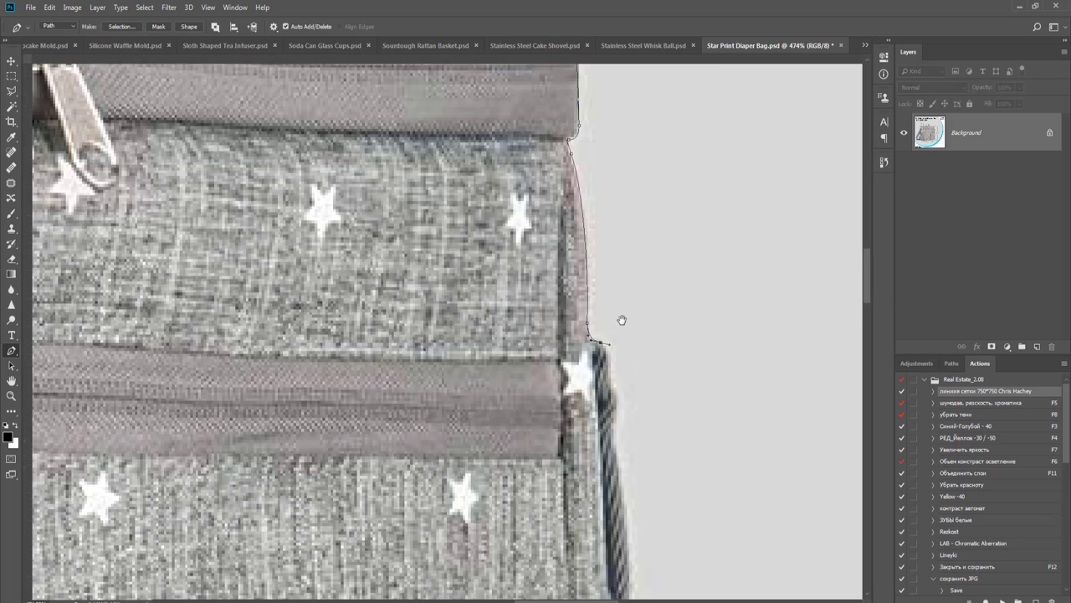
- Trace the path over the top of the side strap and down the upper part of its outer edge
{"action": "scroll", "coordinate": [619, 314], "scroll_direction": "down", "scroll_amount": 3}
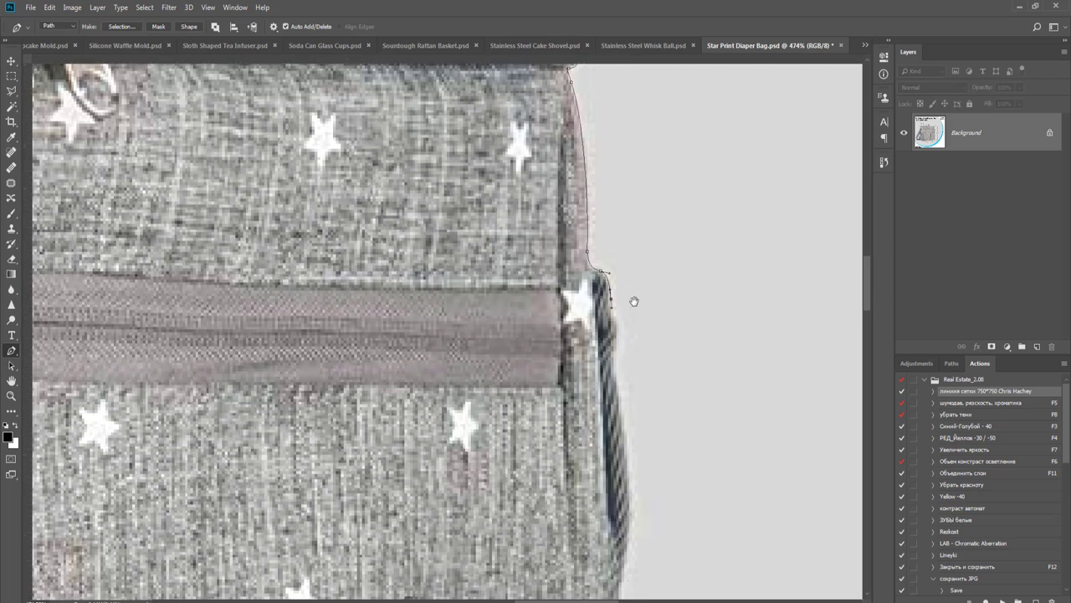
{"action": "scroll", "coordinate": [632, 288], "scroll_direction": "down", "scroll_amount": 3}
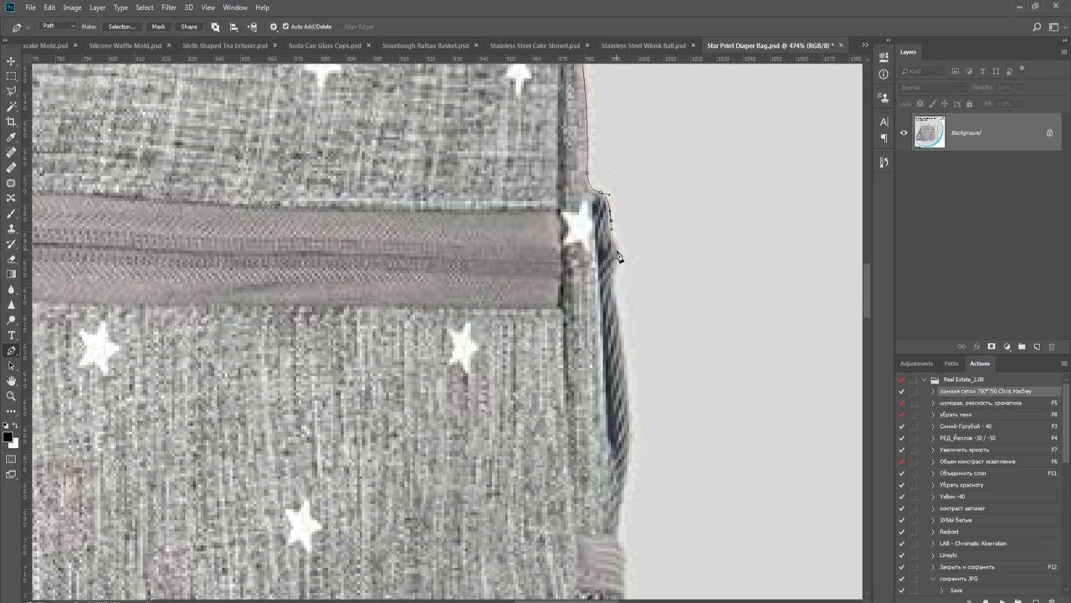
{"action": "left_click", "coordinate": [615, 251]}
{"action": "left_click", "coordinate": [621, 320]}
{"action": "left_click_drag", "start_coordinate": [628, 342], "coordinate": [612, 231]}
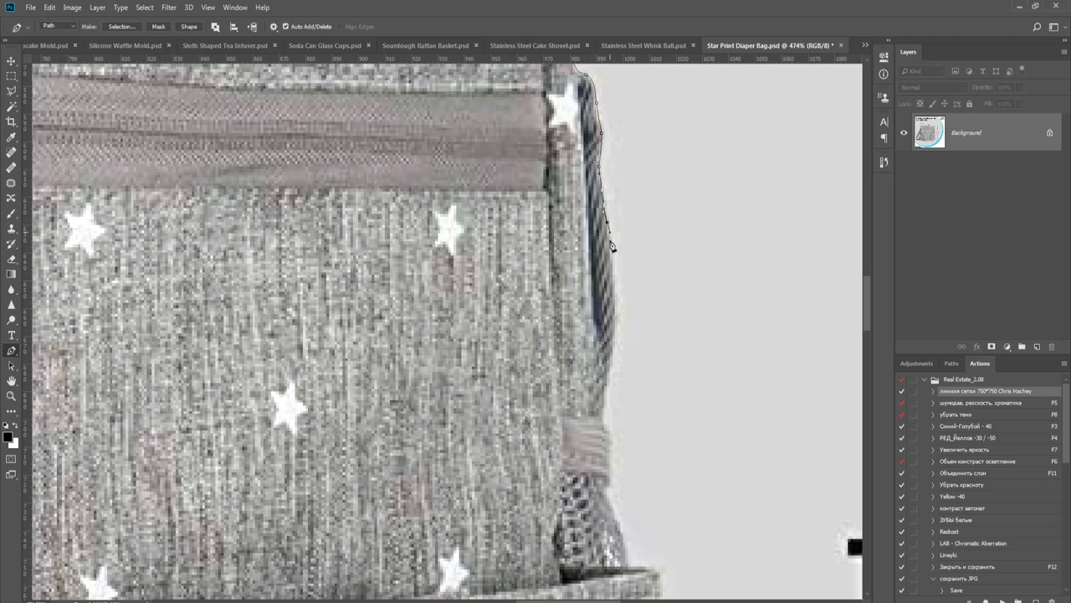
- Continue the path down the rest of the side strap, around its stitched band and mesh end to the front pocket's rim
{"action": "left_click_drag", "start_coordinate": [629, 276], "coordinate": [631, 195]}
{"action": "scroll", "coordinate": [631, 253], "scroll_direction": "down", "scroll_amount": 2}
{"action": "left_click_drag", "start_coordinate": [631, 257], "coordinate": [574, 392]}
{"action": "scroll", "coordinate": [577, 353], "scroll_direction": "up", "scroll_amount": 3}
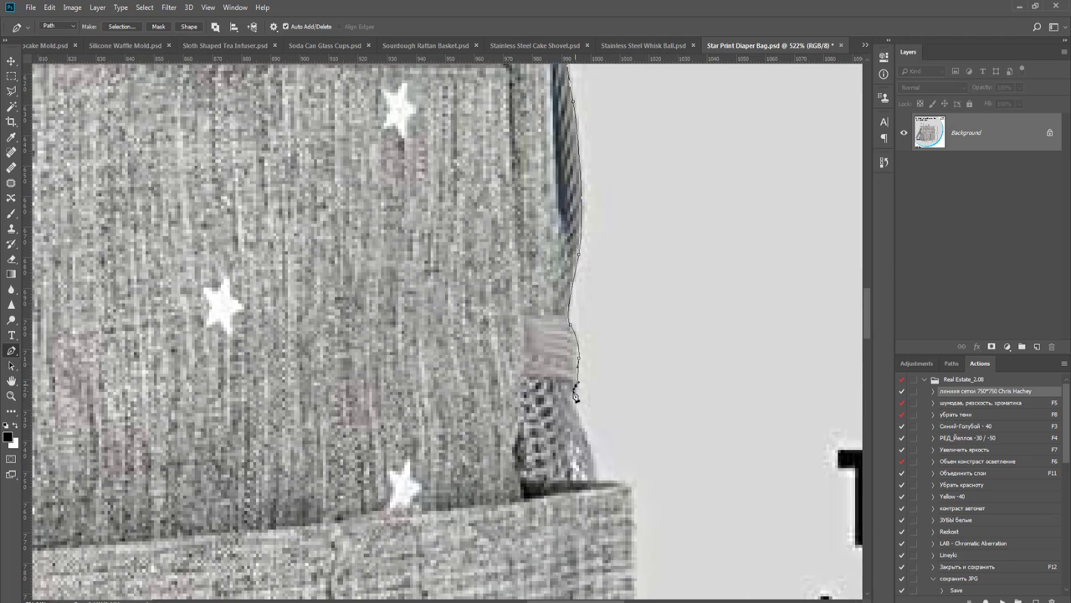
{"action": "scroll", "coordinate": [561, 360], "scroll_direction": "down", "scroll_amount": 3}
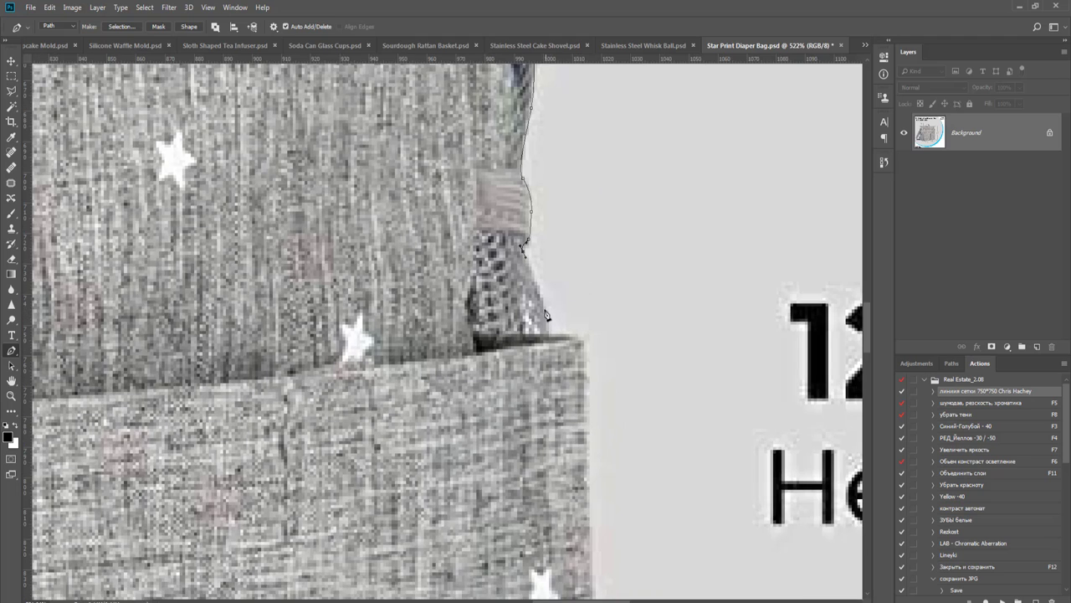
{"action": "left_click", "coordinate": [544, 305]}
{"action": "left_click", "coordinate": [552, 336]}
{"action": "scroll", "coordinate": [584, 353], "scroll_direction": "down", "scroll_amount": 2}
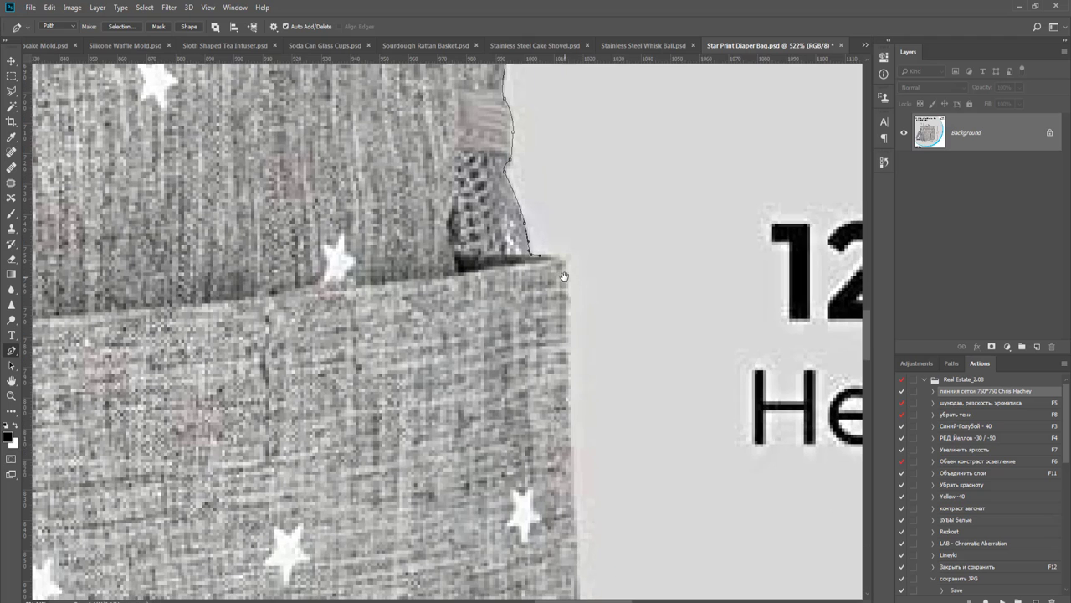
- Trace the path around the front pocket's upper right corner and down the upper part of its side edge
{"action": "left_click_drag", "start_coordinate": [567, 287], "coordinate": [570, 337]}
{"action": "left_click_drag", "start_coordinate": [601, 385], "coordinate": [581, 268]}
{"action": "scroll", "coordinate": [583, 276], "scroll_direction": "down", "scroll_amount": 3}
{"action": "left_click_drag", "start_coordinate": [588, 333], "coordinate": [591, 240]}
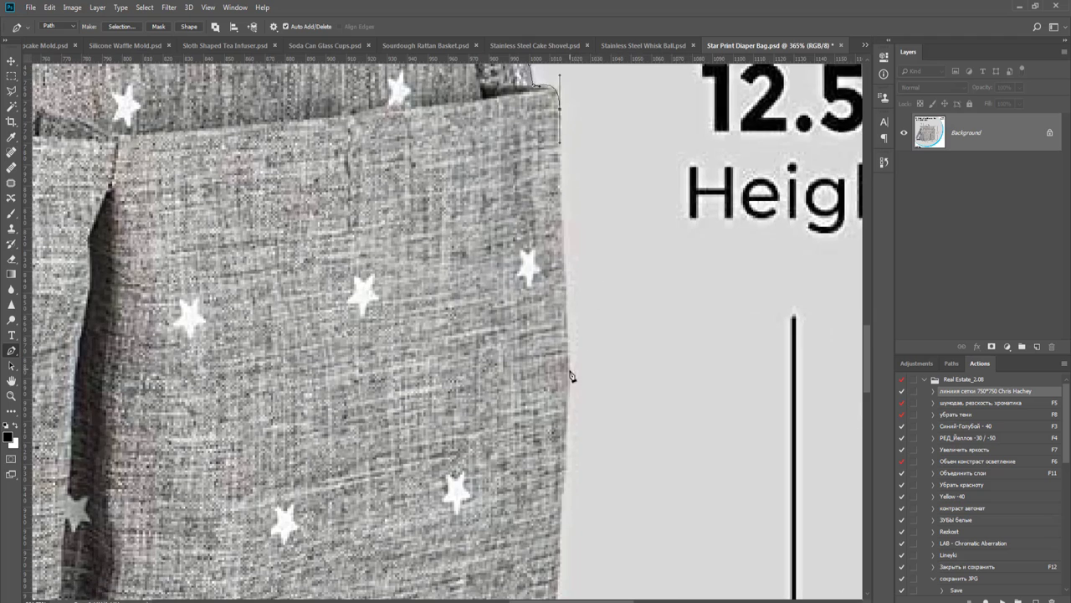
{"action": "left_click_drag", "start_coordinate": [569, 377], "coordinate": [624, 171]}
{"action": "scroll", "coordinate": [631, 207], "scroll_direction": "down", "scroll_amount": 2}
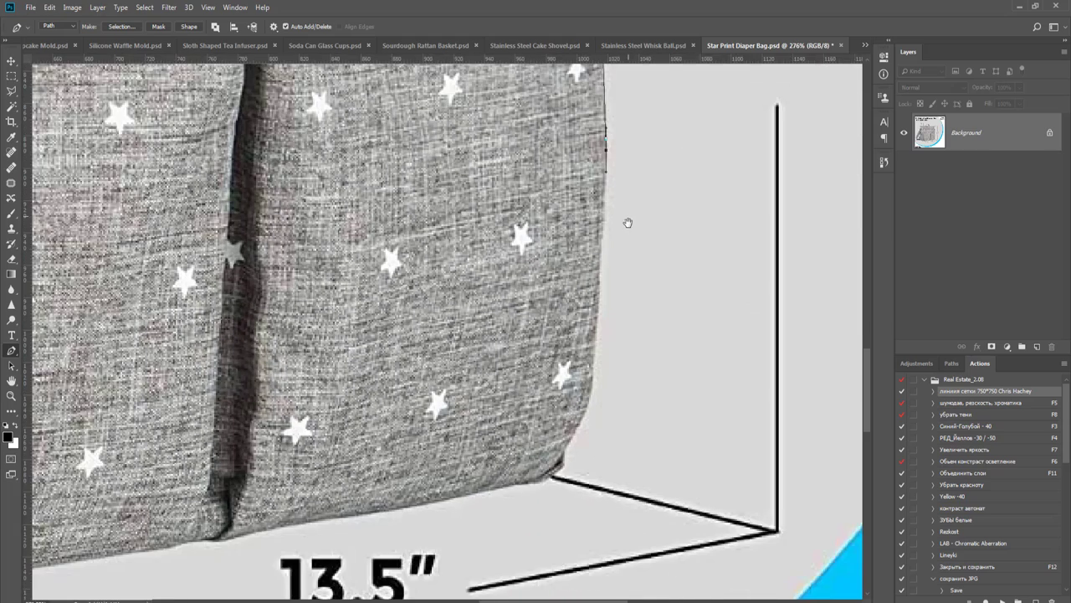
- Continue the path down the pocket's side, around the bag's lower right corner and onto the bottom edge
{"action": "scroll", "coordinate": [626, 222], "scroll_direction": "up", "scroll_amount": 1}
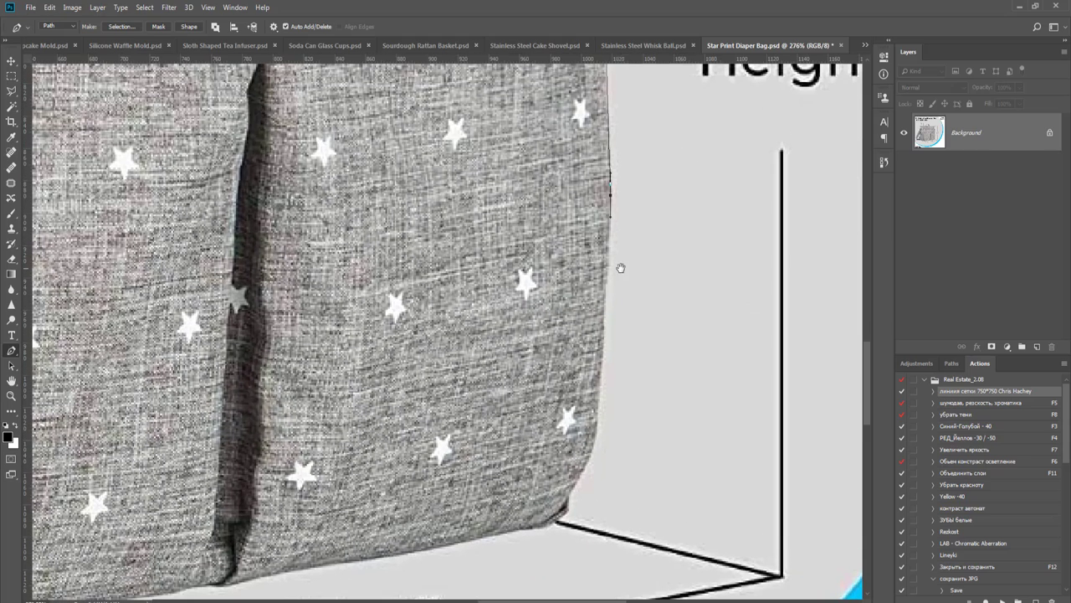
{"action": "left_click", "coordinate": [596, 417]}
{"action": "left_click", "coordinate": [559, 517]}
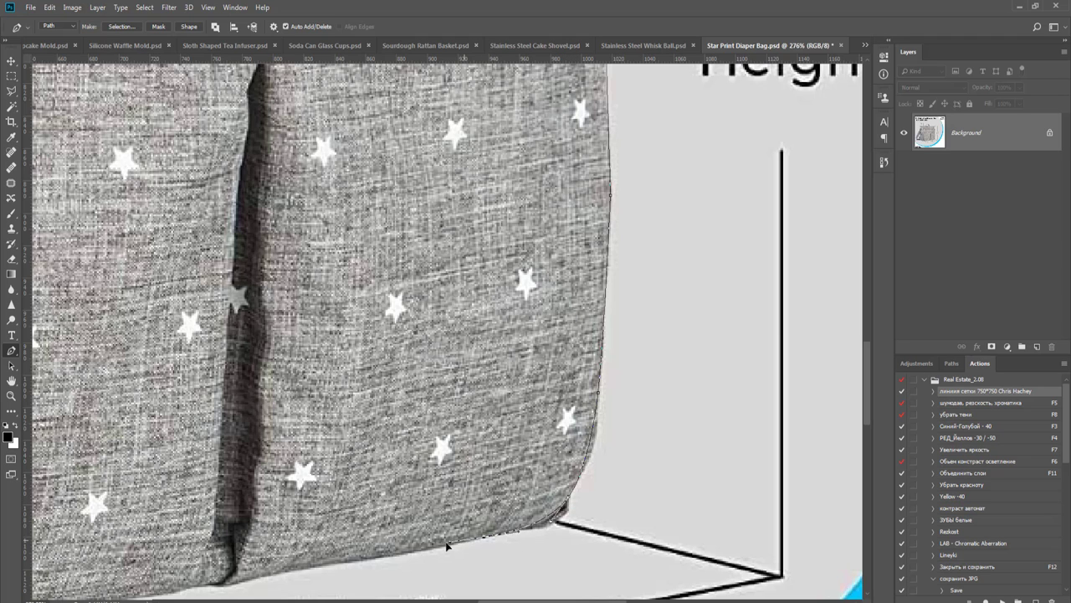
{"action": "left_click_drag", "start_coordinate": [380, 536], "coordinate": [636, 412]}
{"action": "scroll", "coordinate": [636, 412], "scroll_direction": "up", "scroll_amount": 1}
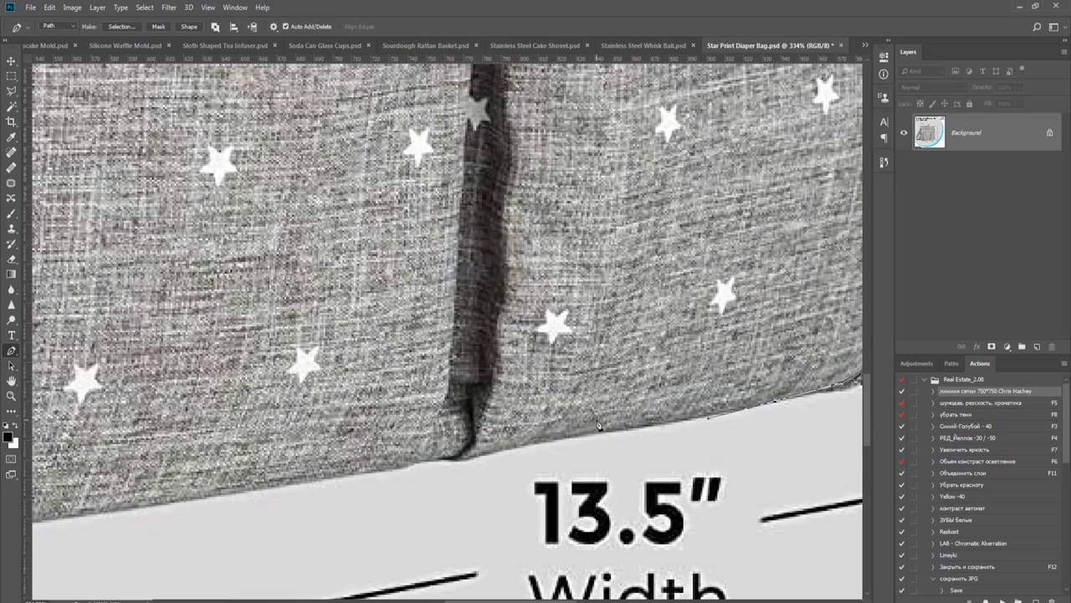
- Extend the path along the bag's bottom edge past the dark pleat to the front panel's lower left corner
{"action": "left_click_drag", "start_coordinate": [408, 466], "coordinate": [501, 453]}
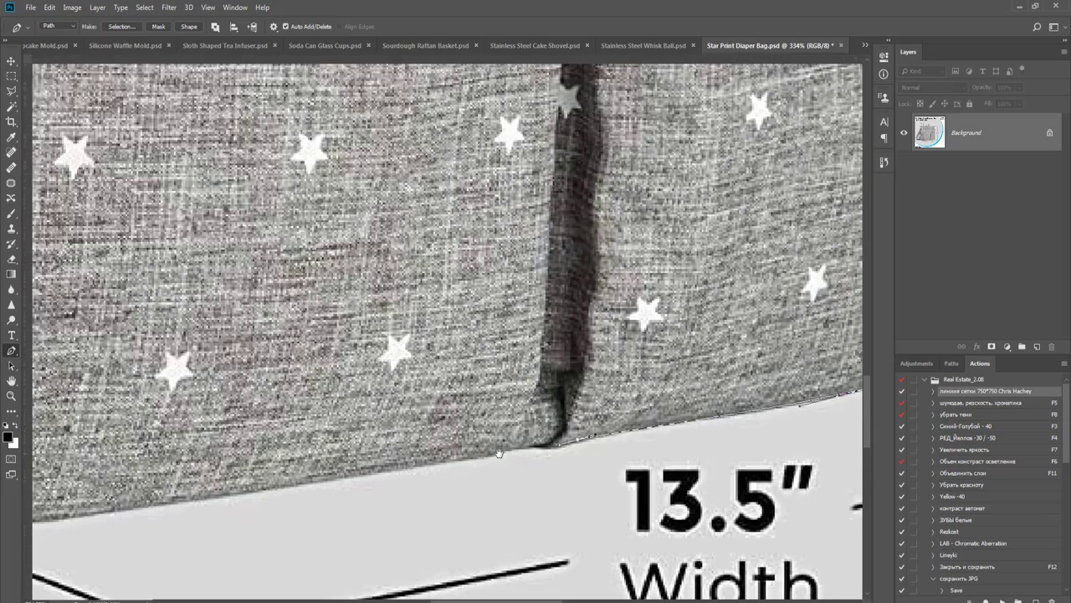
{"action": "left_click", "coordinate": [504, 451]}
{"action": "left_click_drag", "start_coordinate": [251, 492], "coordinate": [388, 460]}
{"action": "left_click", "coordinate": [386, 460]}
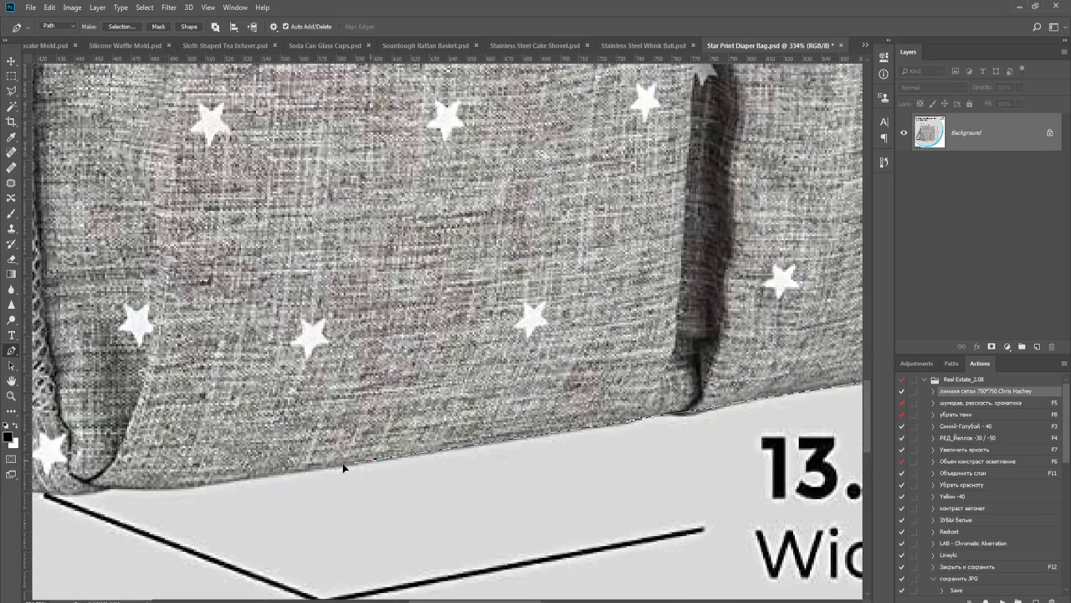
{"action": "left_click_drag", "start_coordinate": [276, 476], "coordinate": [638, 428]}
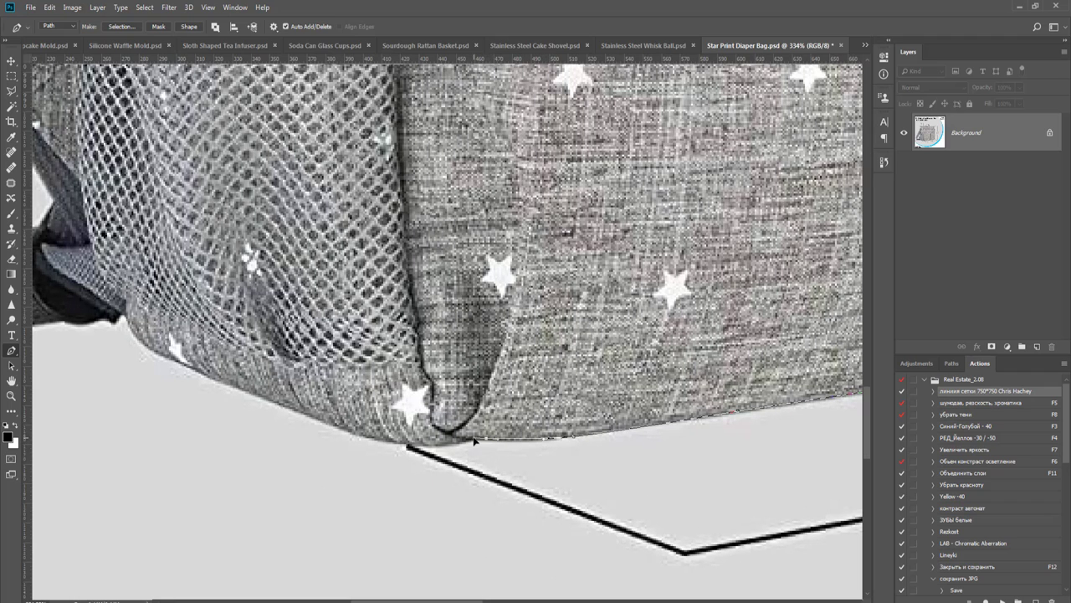
- Trace the path below the mesh side pocket, under the black buckle and along the shoulder strap's lower edge
{"action": "left_click_drag", "start_coordinate": [364, 435], "coordinate": [359, 435]}
{"action": "left_click_drag", "start_coordinate": [338, 435], "coordinate": [636, 517]}
{"action": "left_click_drag", "start_coordinate": [456, 436], "coordinate": [438, 430]}
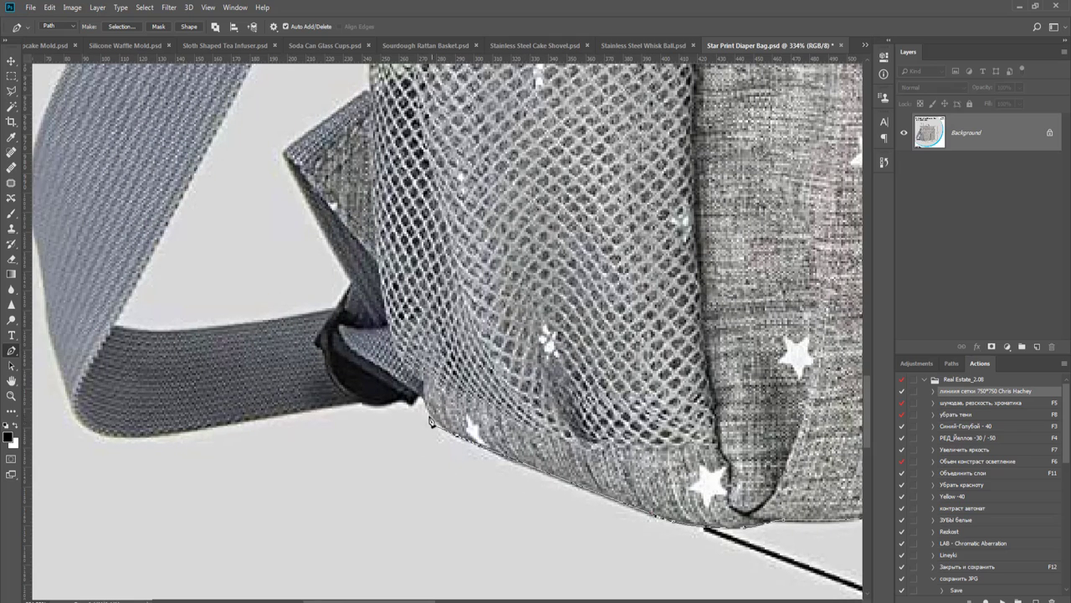
{"action": "scroll", "coordinate": [413, 407], "scroll_direction": "up", "scroll_amount": 2}
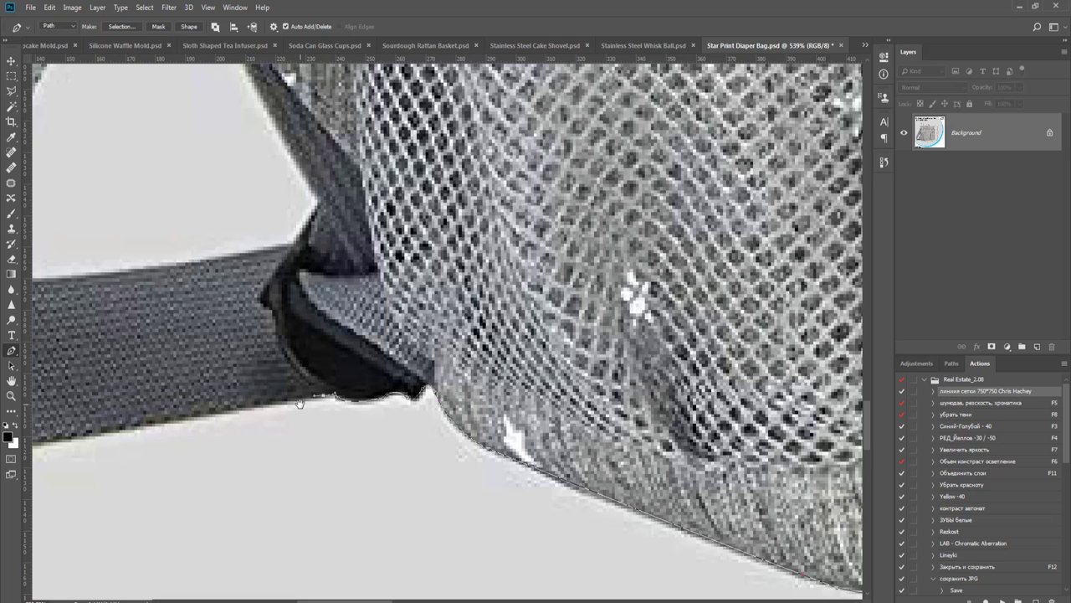
{"action": "scroll", "coordinate": [293, 414], "scroll_direction": "down", "scroll_amount": 2}
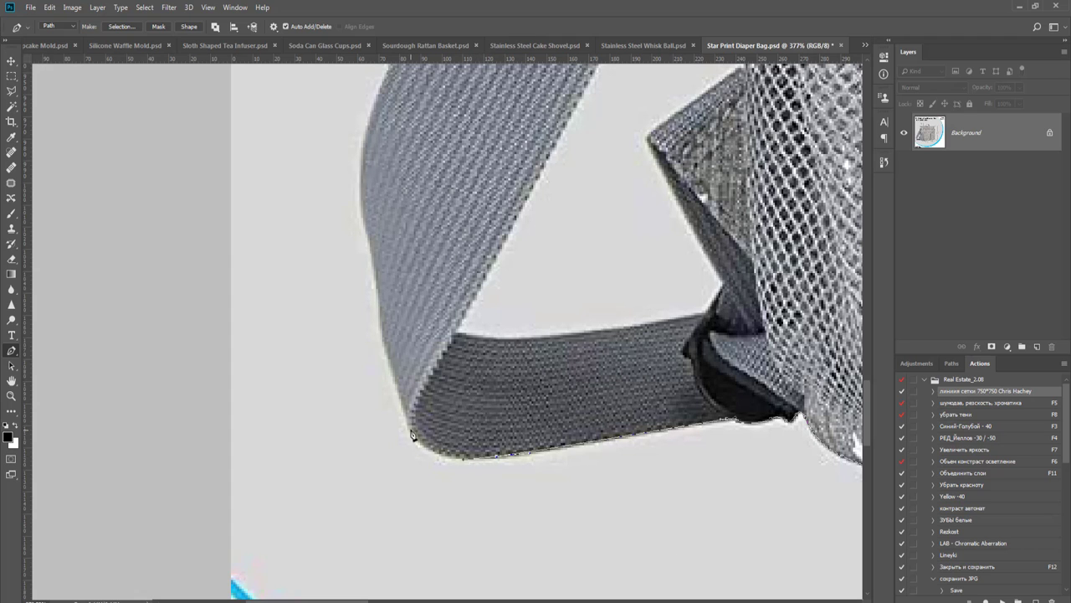
- Continue the path around the shoulder strap's lower fold and up its curved outer edge
{"action": "left_click_drag", "start_coordinate": [410, 425], "coordinate": [394, 386]}
{"action": "left_click_drag", "start_coordinate": [414, 341], "coordinate": [457, 419]}
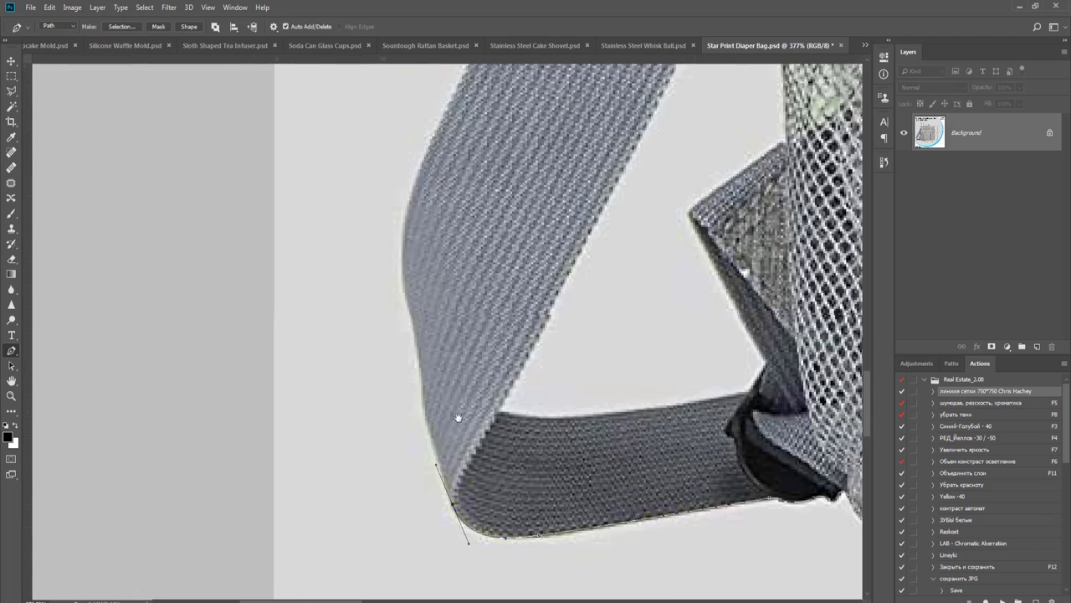
{"action": "left_click_drag", "start_coordinate": [424, 384], "coordinate": [424, 354]}
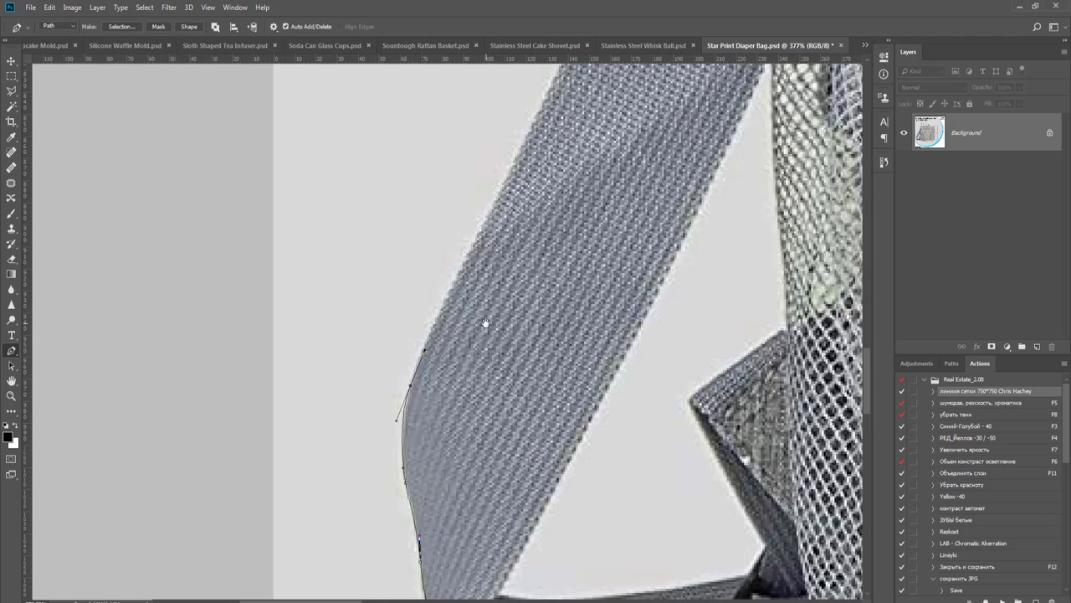
- Extend the path along the shoulder strap's straight outer edge up to the black clip base
{"action": "left_click_drag", "start_coordinate": [485, 323], "coordinate": [447, 502]}
{"action": "scroll", "coordinate": [447, 502], "scroll_direction": "down", "scroll_amount": 3}
{"action": "left_click_drag", "start_coordinate": [497, 390], "coordinate": [476, 438]}
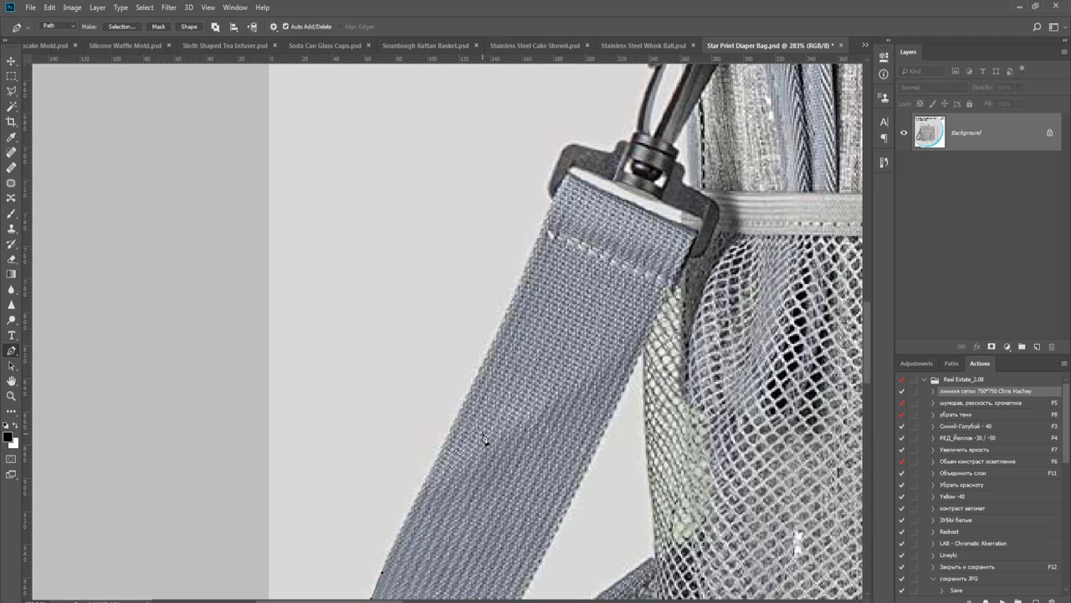
{"action": "scroll", "coordinate": [440, 357], "scroll_direction": "down", "scroll_amount": 4}
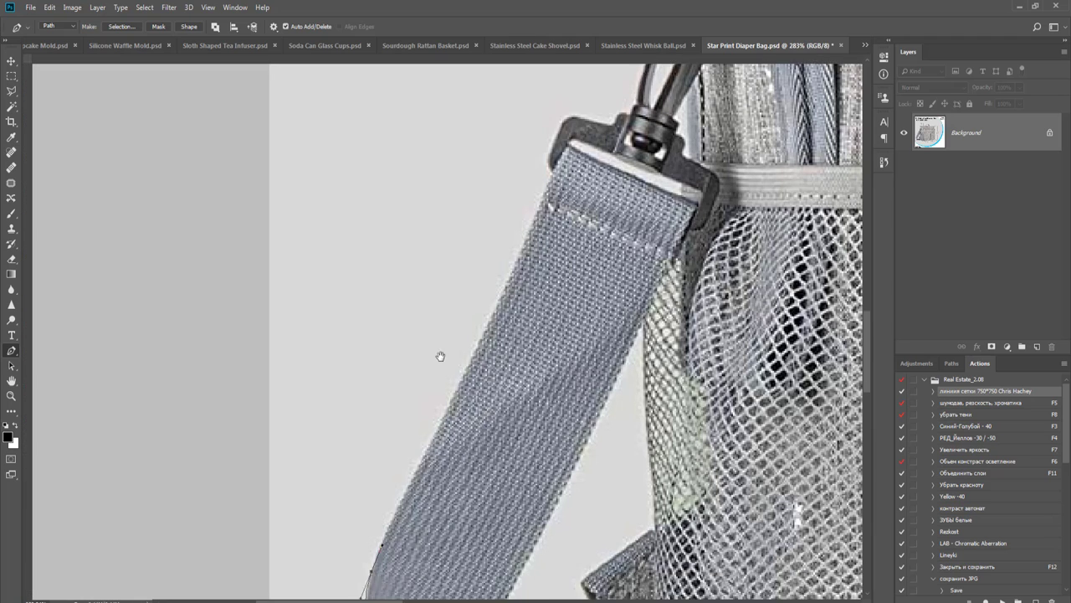
{"action": "scroll", "coordinate": [494, 227], "scroll_direction": "up", "scroll_amount": 2}
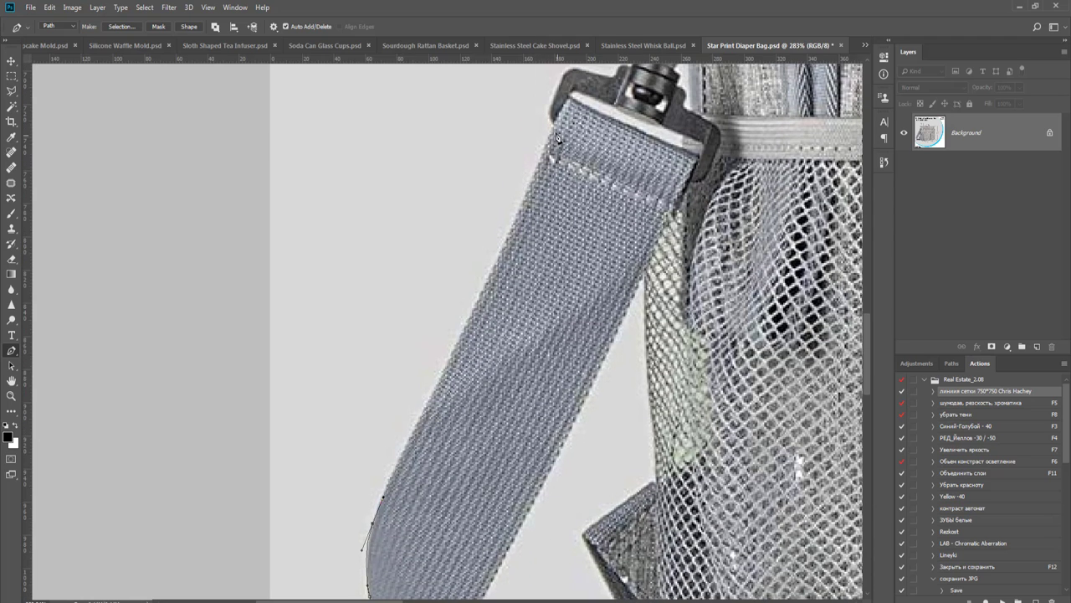
{"action": "left_click", "coordinate": [552, 138]}
{"action": "scroll", "coordinate": [552, 146], "scroll_direction": "up", "scroll_amount": 3}
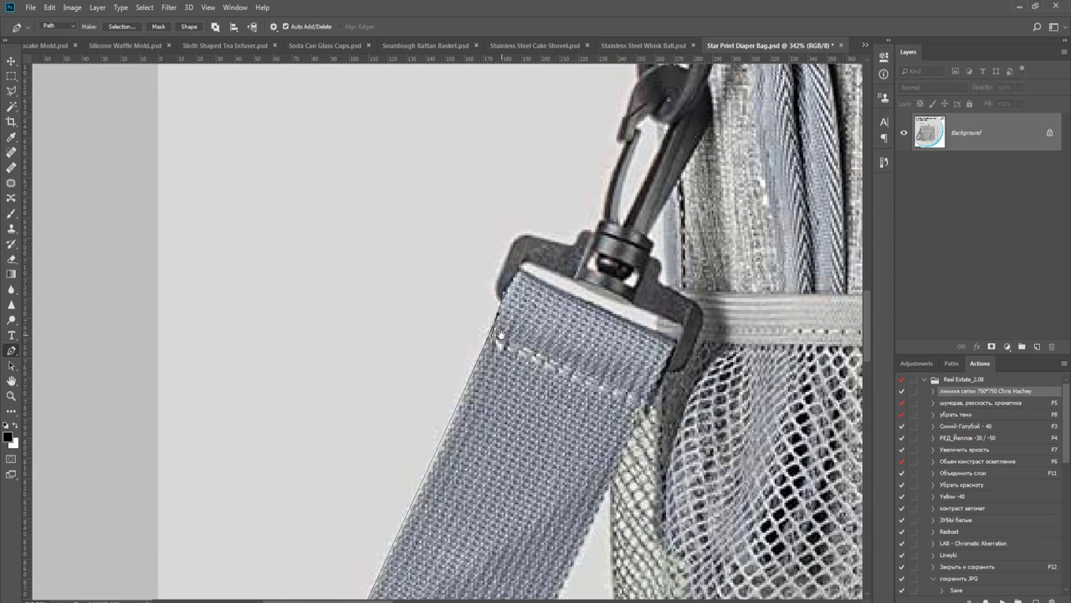
{"action": "scroll", "coordinate": [500, 325], "scroll_direction": "up", "scroll_amount": 3}
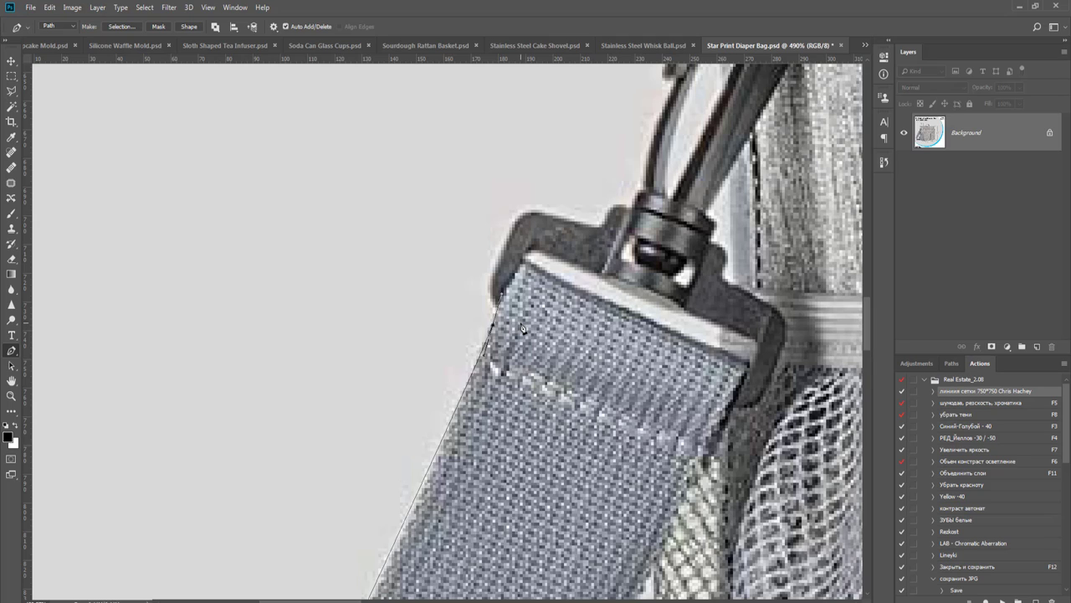
{"action": "scroll", "coordinate": [519, 334], "scroll_direction": "up", "scroll_amount": 2}
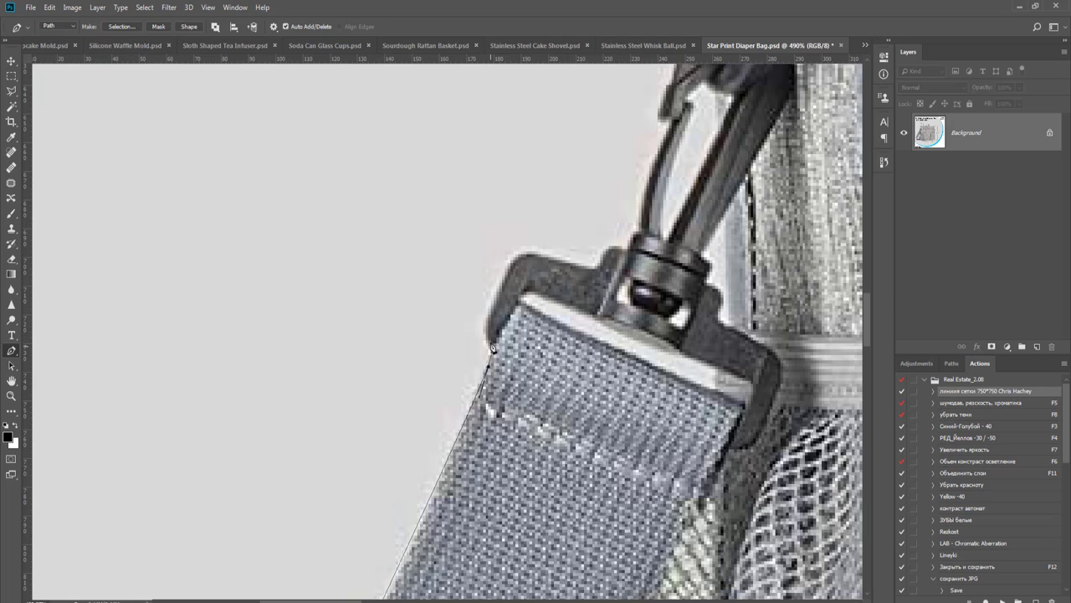
- Trace the path around the outer corner of the black clip base and along its top to the swivel
{"action": "left_click_drag", "start_coordinate": [487, 339], "coordinate": [485, 336]}
{"action": "scroll", "coordinate": [483, 338], "scroll_direction": "up", "scroll_amount": 2}
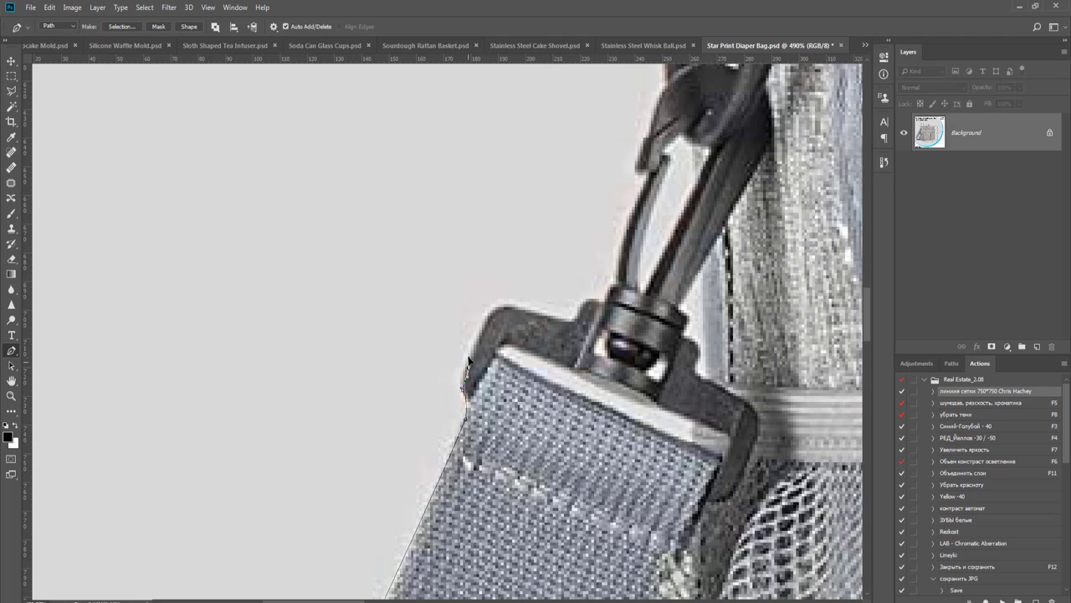
{"action": "left_click_drag", "start_coordinate": [466, 368], "coordinate": [471, 355]}
{"action": "left_click", "coordinate": [486, 320]}
{"action": "left_click_drag", "start_coordinate": [512, 304], "coordinate": [520, 309]}
{"action": "left_click", "coordinate": [566, 326]}
{"action": "left_click_drag", "start_coordinate": [619, 293], "coordinate": [540, 411]}
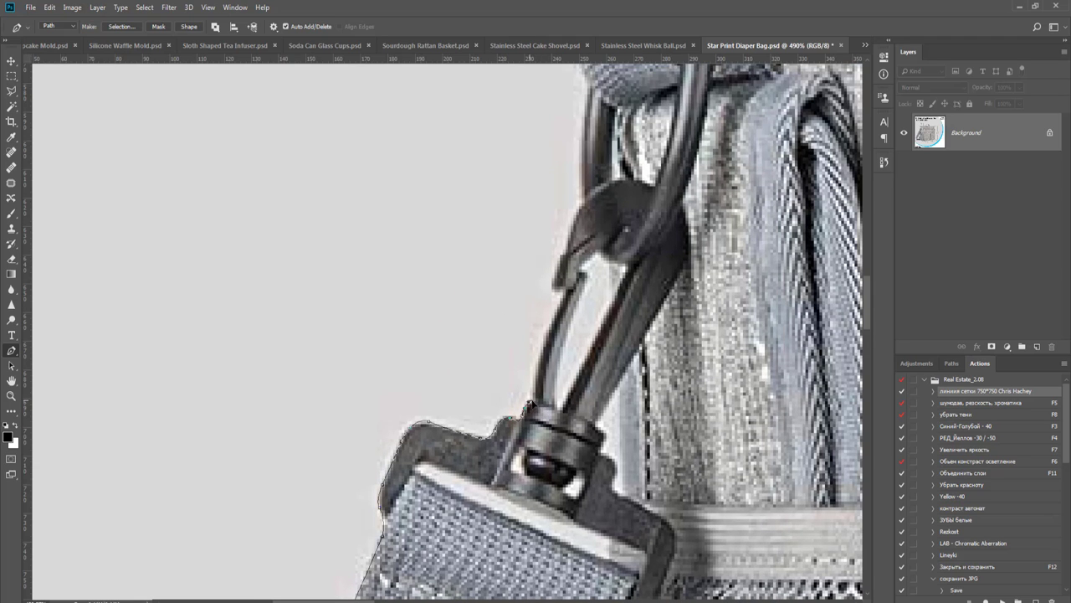
- Continue the path from the swivel up the outer arm of the snap hook and around the hook's tip
{"action": "scroll", "coordinate": [549, 352], "scroll_direction": "up", "scroll_amount": 2}
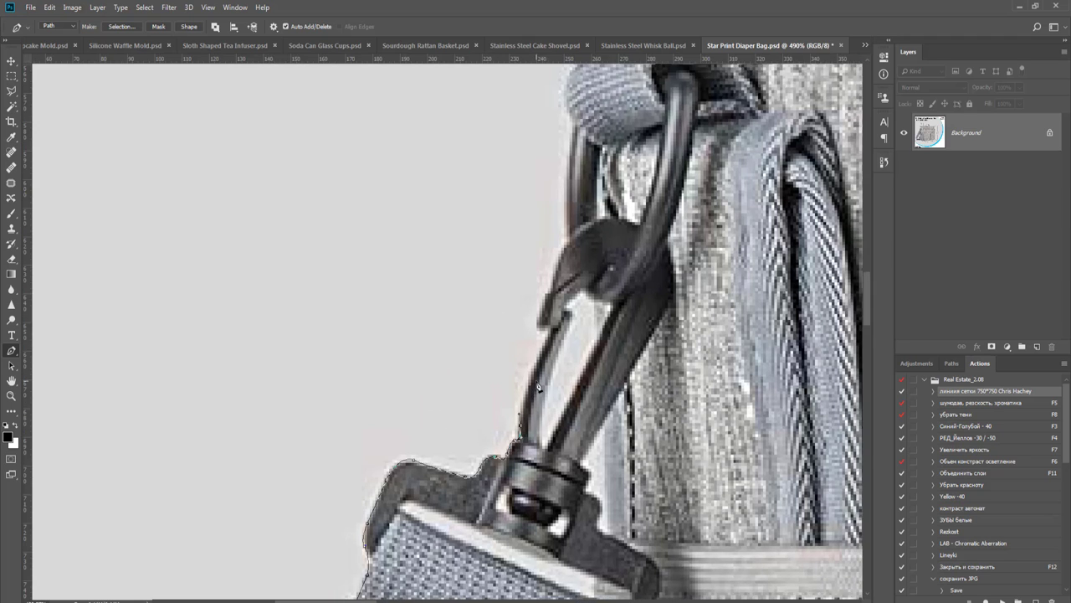
{"action": "left_click_drag", "start_coordinate": [549, 332], "coordinate": [537, 383]}
{"action": "left_click", "coordinate": [549, 315]}
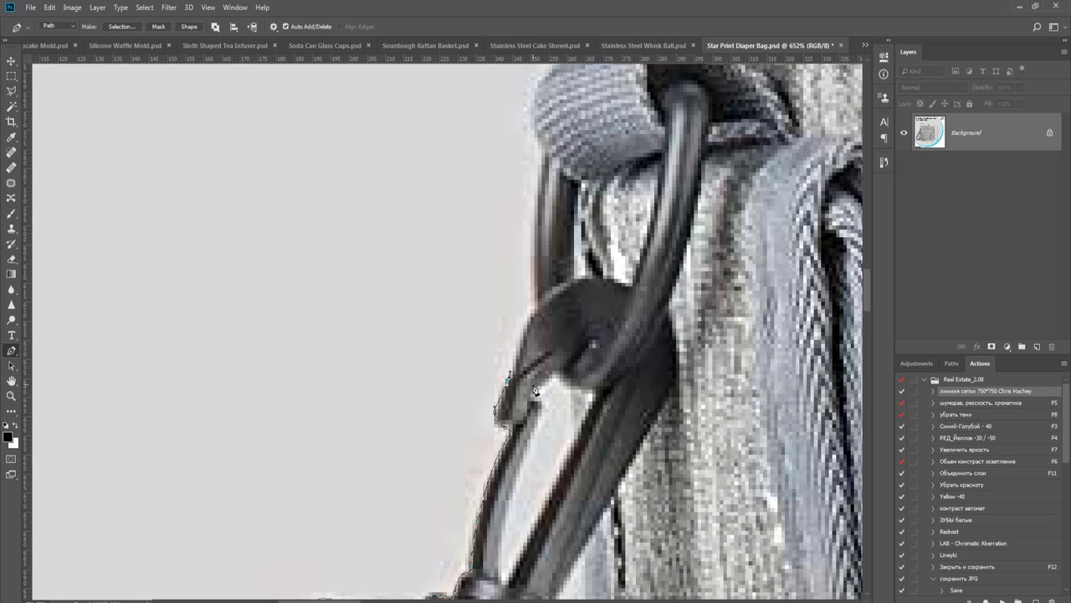
{"action": "left_click_drag", "start_coordinate": [526, 384], "coordinate": [522, 393]}
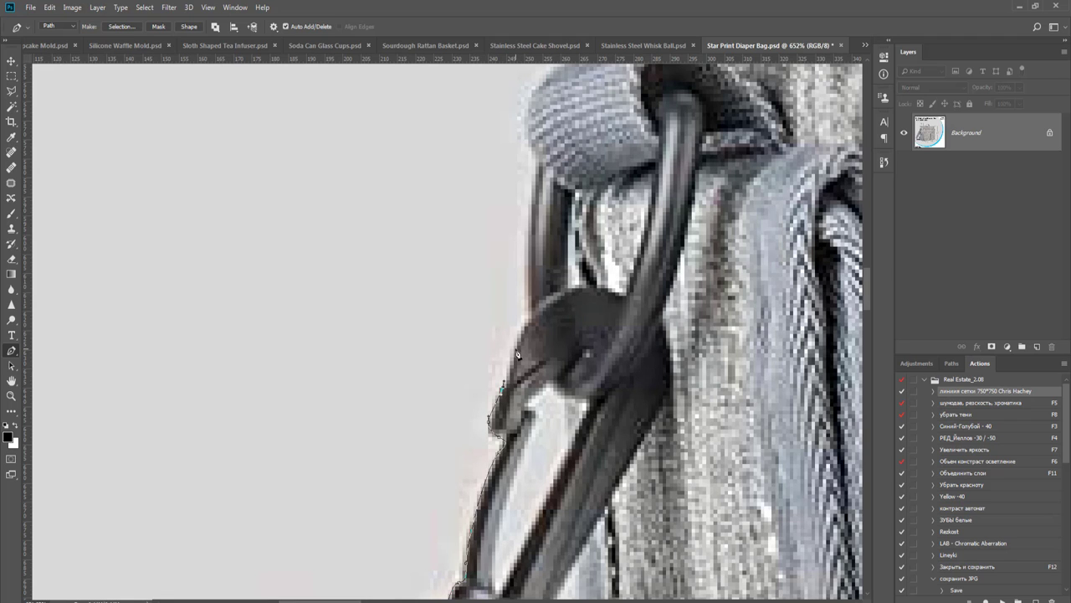
- Trace the path over the snap hook's curve and up the metal ring to the grey webbing loop
{"action": "left_click_drag", "start_coordinate": [515, 350], "coordinate": [527, 312]}
{"action": "left_click_drag", "start_coordinate": [529, 244], "coordinate": [534, 370]}
{"action": "left_click", "coordinate": [530, 333]}
{"action": "left_click", "coordinate": [537, 286]}
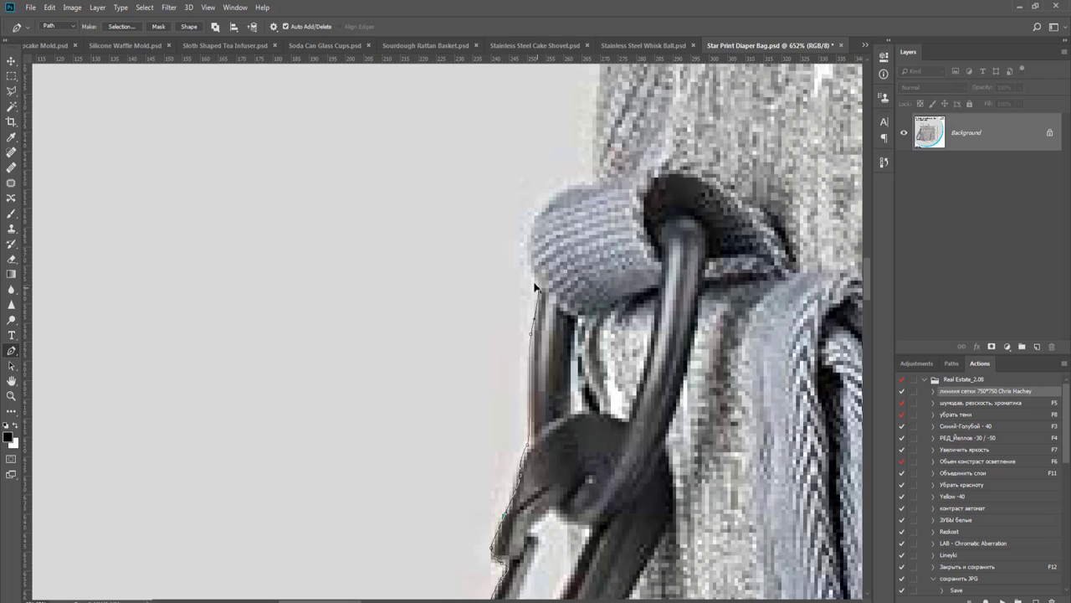
{"action": "left_click_drag", "start_coordinate": [536, 285], "coordinate": [500, 465]}
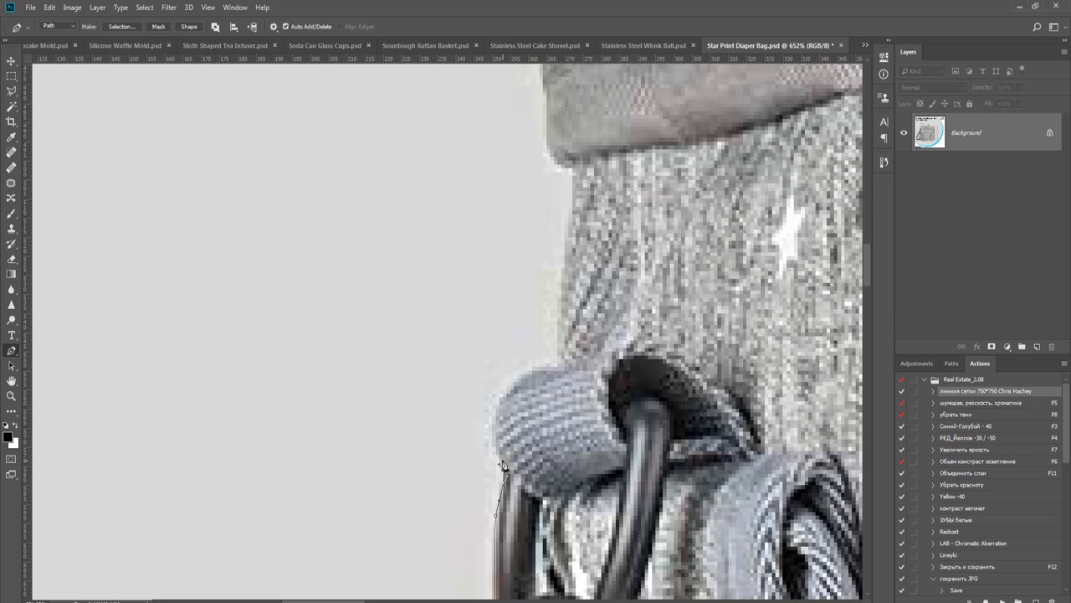
{"action": "left_click_drag", "start_coordinate": [473, 460], "coordinate": [349, 471]}
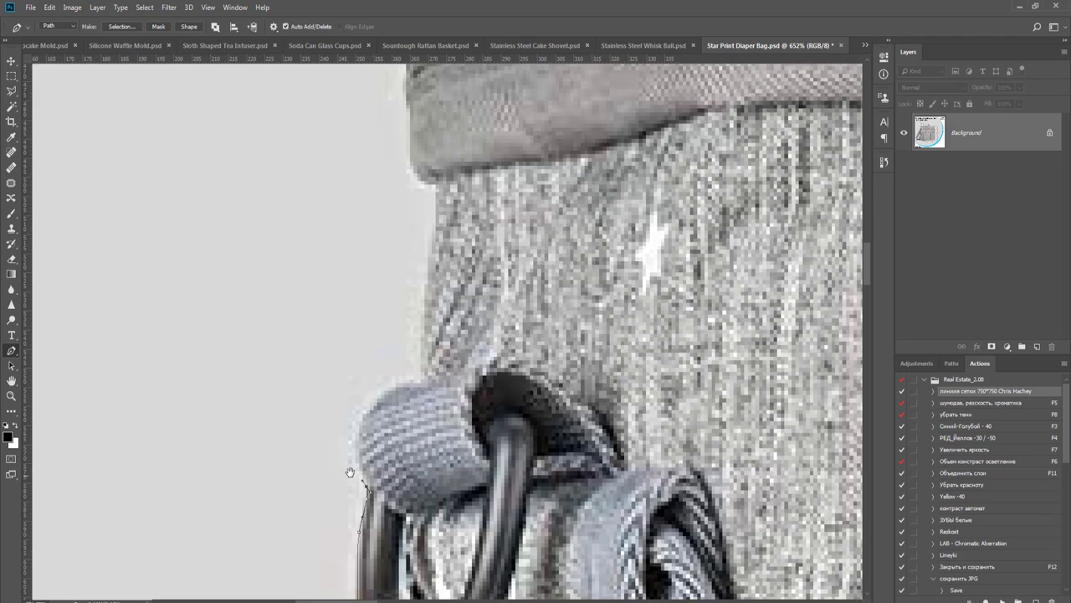
- Continue the path around the outside of the grey webbing loop and onto the bag's side above it
{"action": "left_click", "coordinate": [396, 390]}
{"action": "left_click_drag", "start_coordinate": [398, 391], "coordinate": [423, 326]}
{"action": "left_click_drag", "start_coordinate": [439, 285], "coordinate": [443, 460]}
{"action": "scroll", "coordinate": [445, 442], "scroll_direction": "down", "scroll_amount": 1}
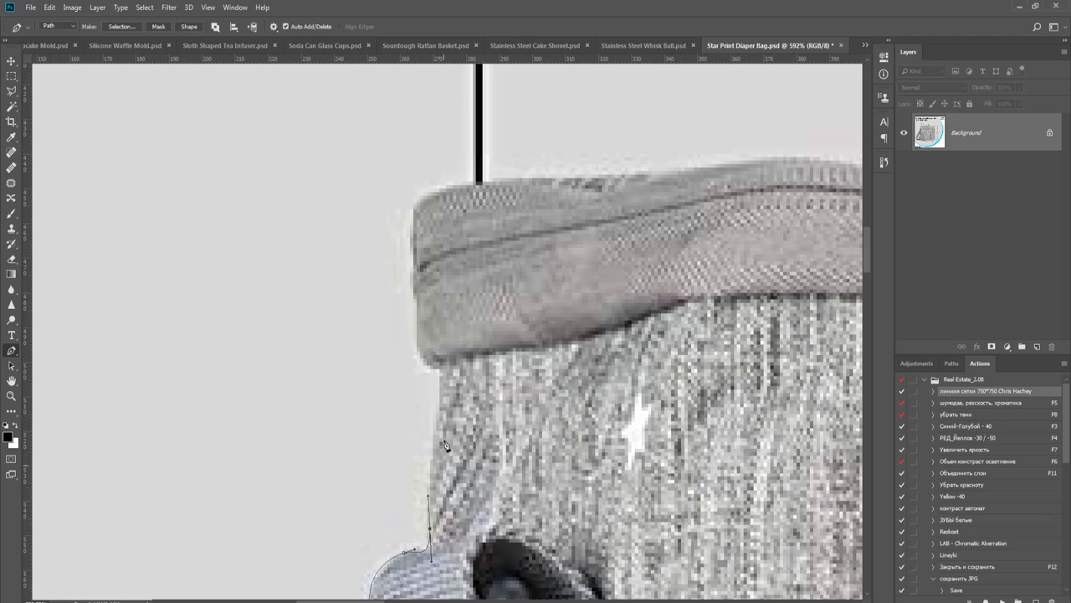
- Trace the path up the bag's side, around the lid's lower left corner and up the lid's side edge
{"action": "left_click_drag", "start_coordinate": [439, 382], "coordinate": [425, 361]}
{"action": "left_click_drag", "start_coordinate": [420, 412], "coordinate": [397, 526]}
{"action": "left_click_drag", "start_coordinate": [396, 445], "coordinate": [391, 409]}
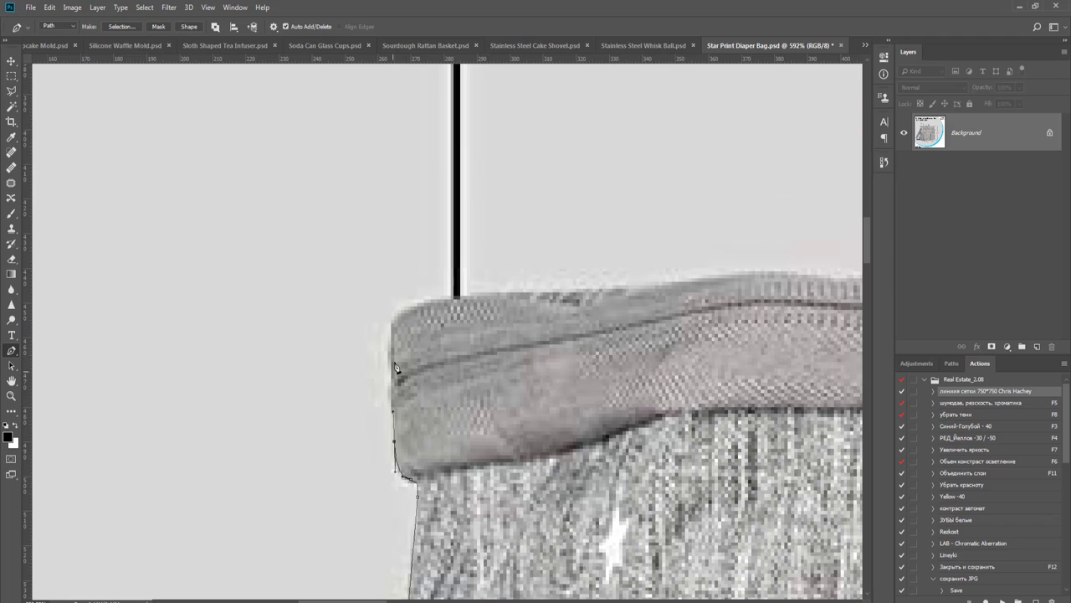
{"action": "left_click_drag", "start_coordinate": [392, 453], "coordinate": [359, 572]}
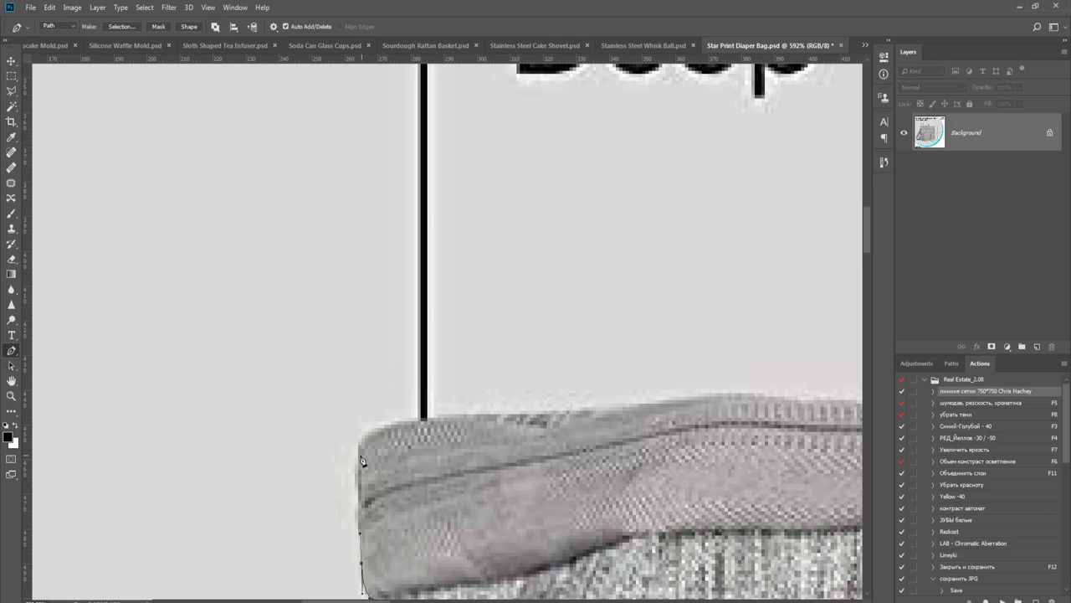
- Continue the path around the lid's upper left corner and along its top edge toward the handle
{"action": "left_click_drag", "start_coordinate": [362, 480], "coordinate": [390, 425]}
{"action": "left_click_drag", "start_coordinate": [463, 415], "coordinate": [486, 416]}
{"action": "left_click_drag", "start_coordinate": [589, 411], "coordinate": [213, 448]}
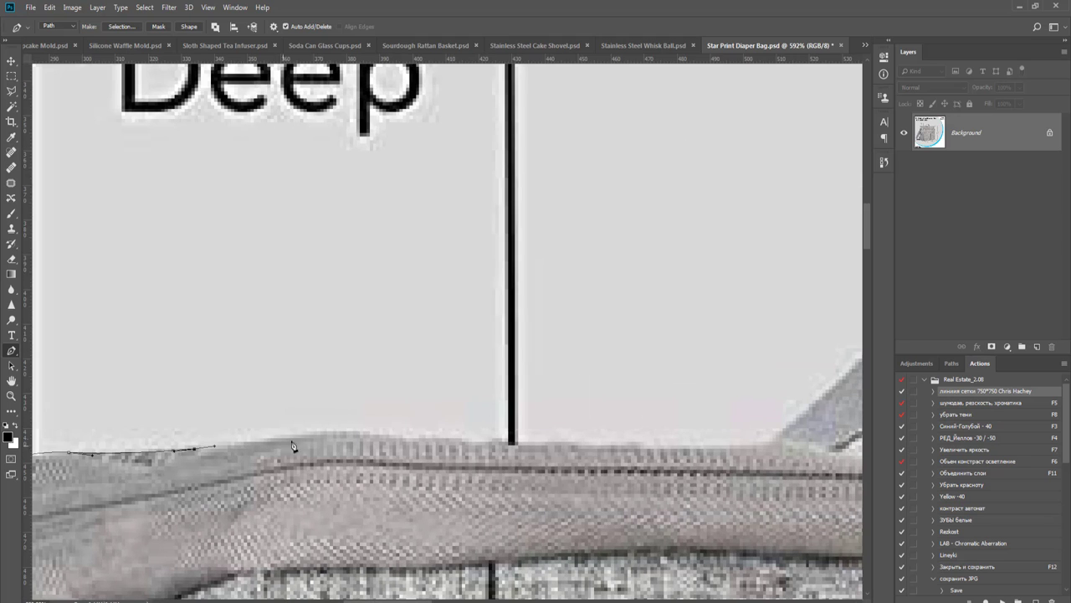
{"action": "left_click_drag", "start_coordinate": [301, 434], "coordinate": [328, 436]}
{"action": "left_click_drag", "start_coordinate": [428, 438], "coordinate": [459, 437]}
{"action": "left_click_drag", "start_coordinate": [606, 476], "coordinate": [395, 484]}
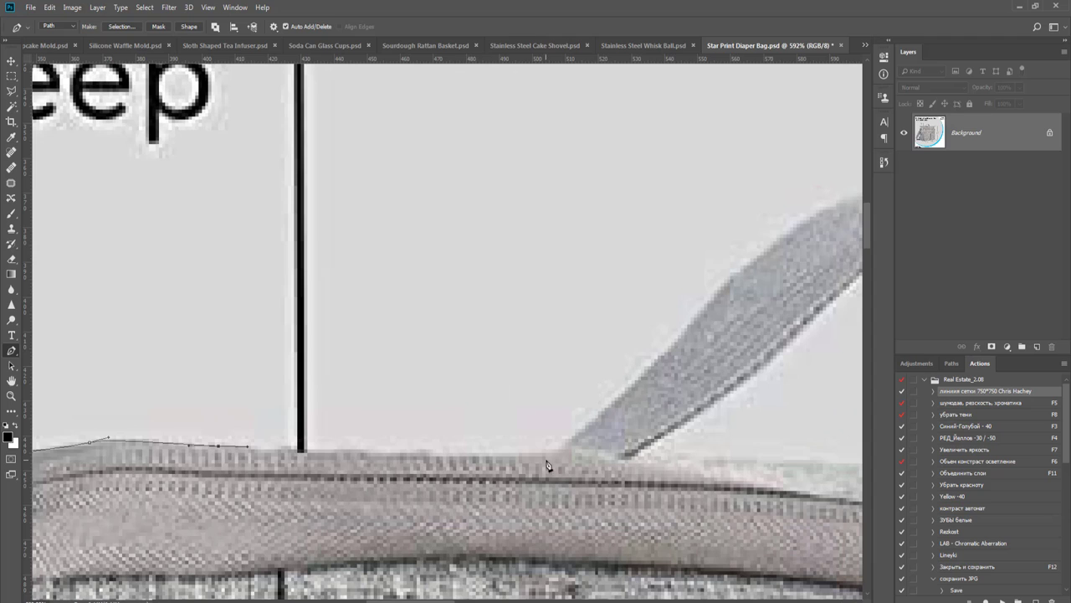
- Continue the path along the lid's top edge to the handle's base and up its outer left edge to the crest
{"action": "left_click_drag", "start_coordinate": [545, 453], "coordinate": [589, 447]}
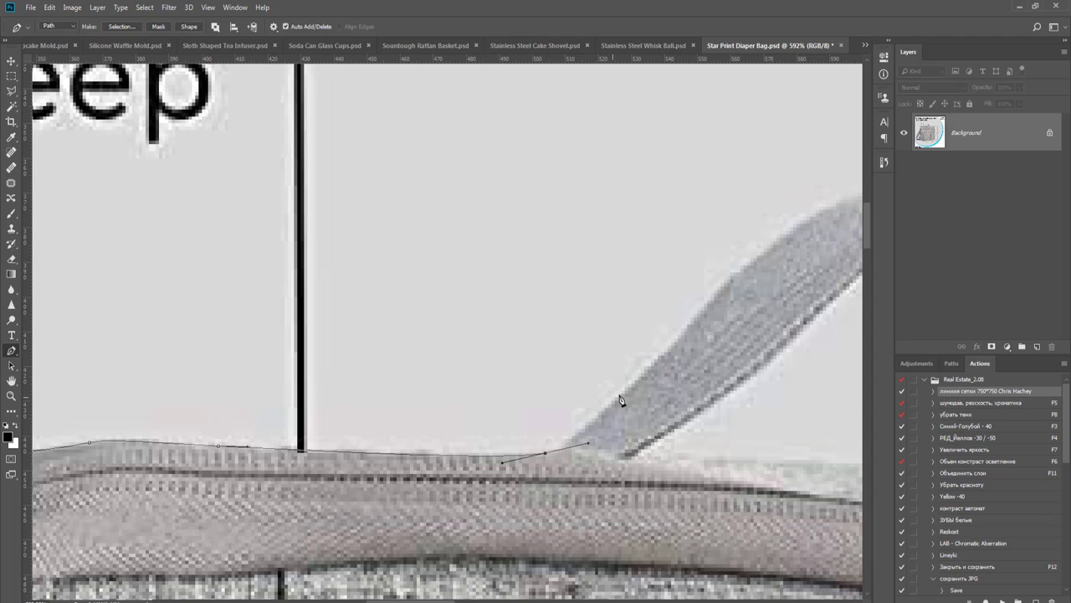
{"action": "left_click_drag", "start_coordinate": [626, 411], "coordinate": [494, 475]}
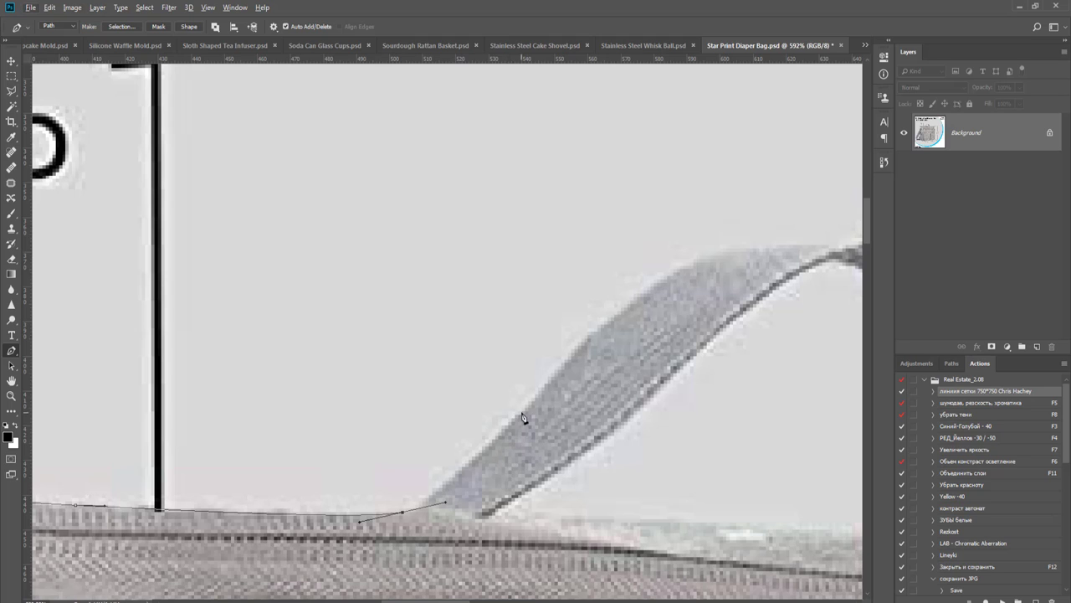
{"action": "left_click_drag", "start_coordinate": [528, 404], "coordinate": [548, 386]}
{"action": "left_click_drag", "start_coordinate": [688, 308], "coordinate": [326, 387]}
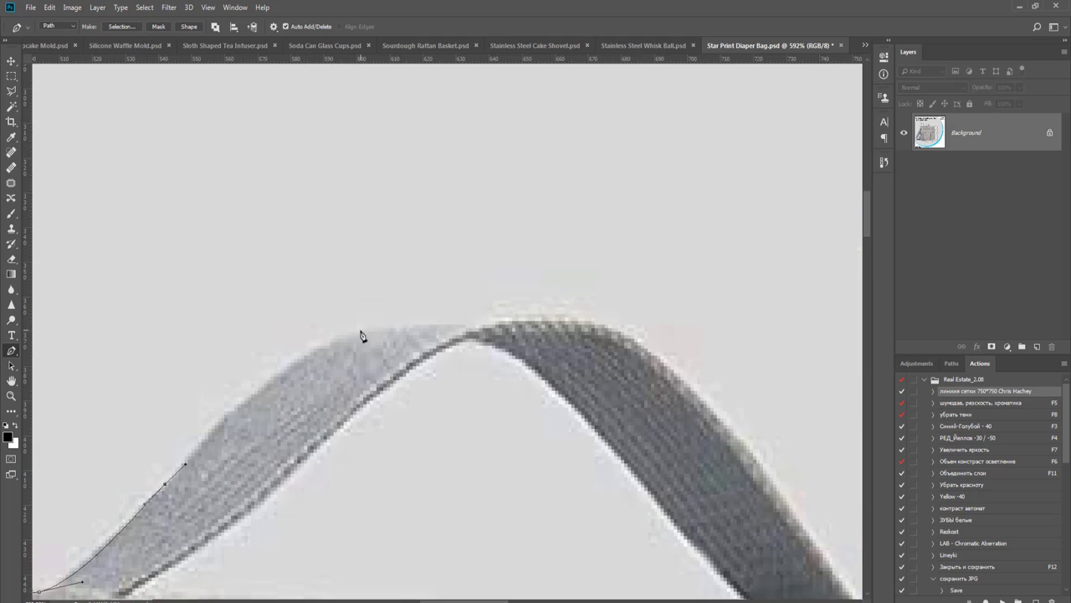
{"action": "left_click_drag", "start_coordinate": [361, 333], "coordinate": [449, 317]}
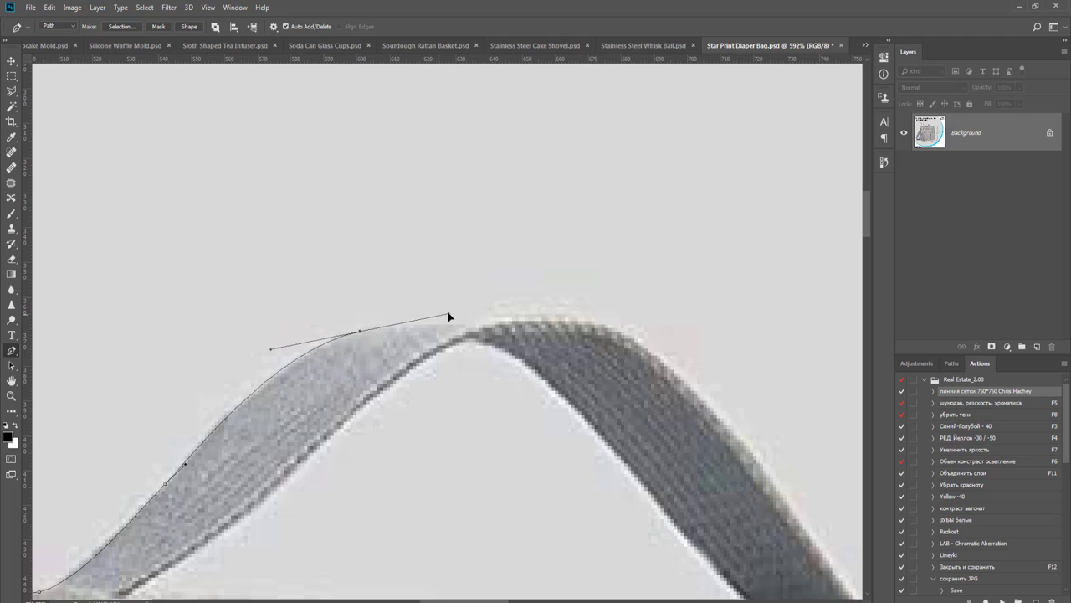
- Trace the path over the handle's crest and down its outer right edge to the handle's base
{"action": "left_click_drag", "start_coordinate": [610, 325], "coordinate": [641, 340]}
{"action": "left_click_drag", "start_coordinate": [639, 394], "coordinate": [421, 311]}
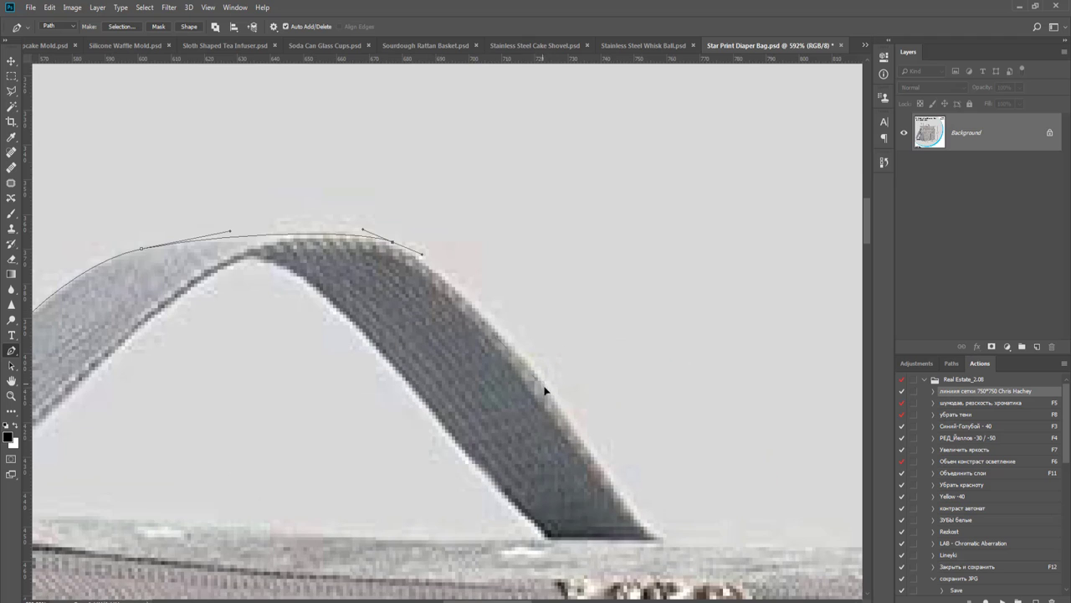
{"action": "left_click_drag", "start_coordinate": [544, 390], "coordinate": [301, 425]}
{"action": "key", "text": "ctrl+z"}
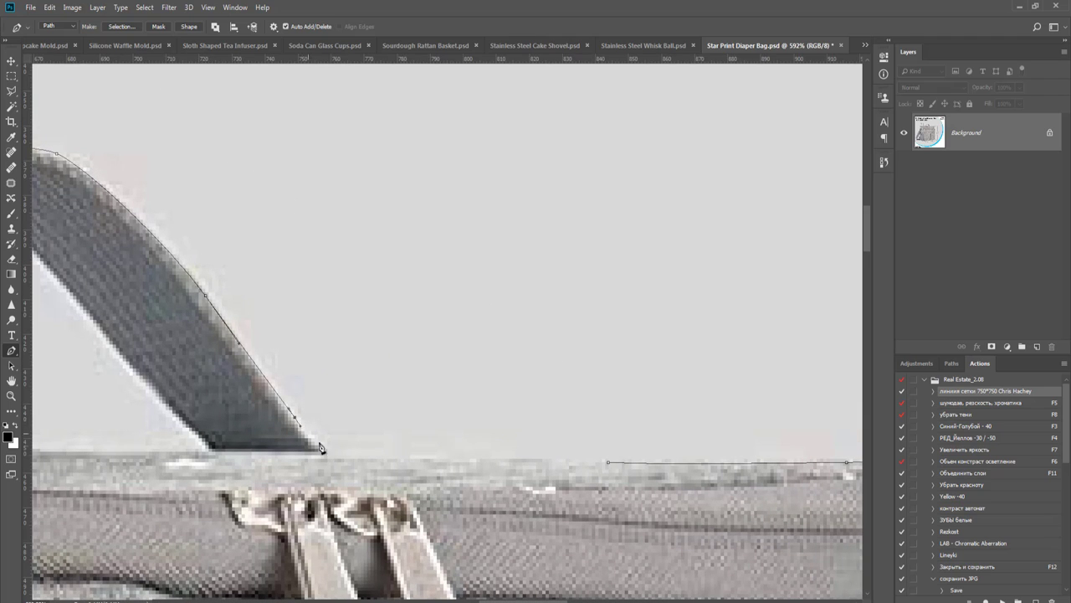
- Close the bag's outline along the lid's top edge at the path's starting point and deselect the path
{"action": "left_click", "coordinate": [383, 456]}
{"action": "left_click_drag", "start_coordinate": [384, 457], "coordinate": [454, 462]}
{"action": "scroll", "coordinate": [519, 460], "scroll_direction": "down", "scroll_amount": 3}
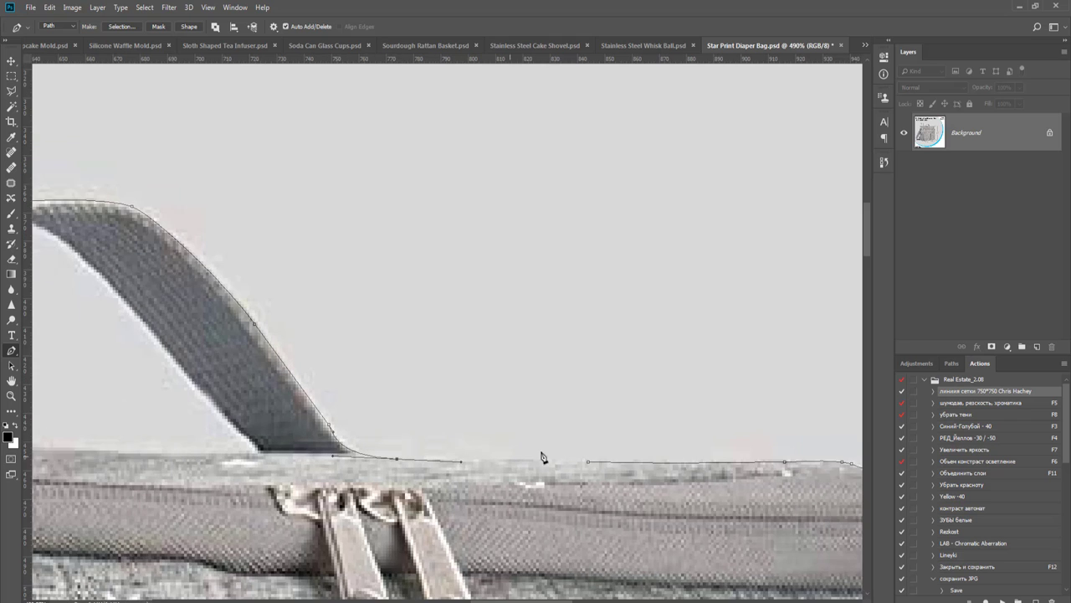
{"action": "scroll", "coordinate": [279, 433], "scroll_direction": "up", "scroll_amount": 3}
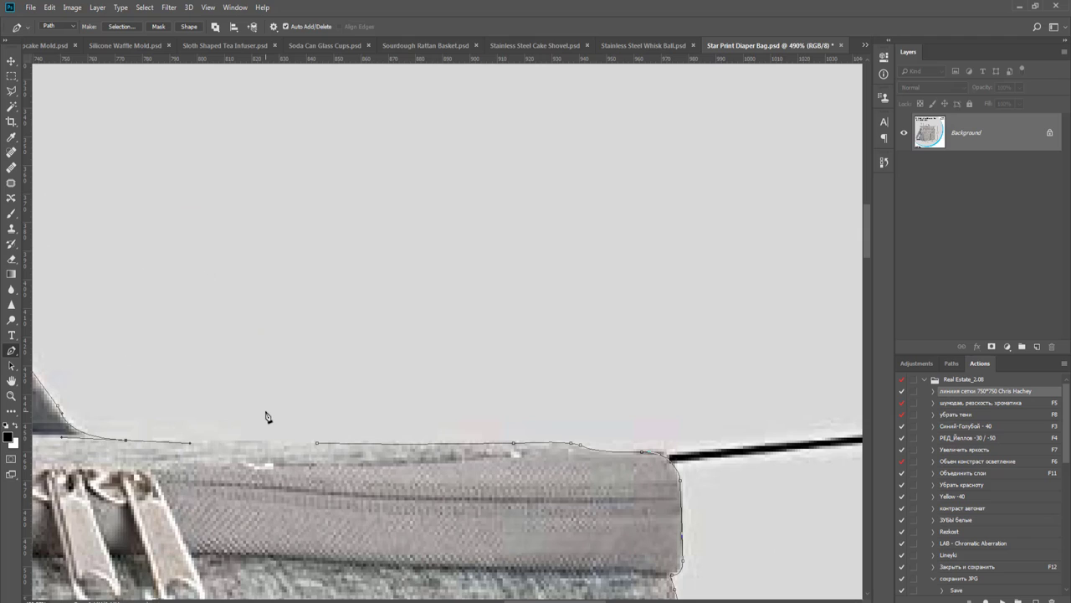
{"action": "left_click", "coordinate": [318, 445]}
{"action": "key", "text": "Return"}
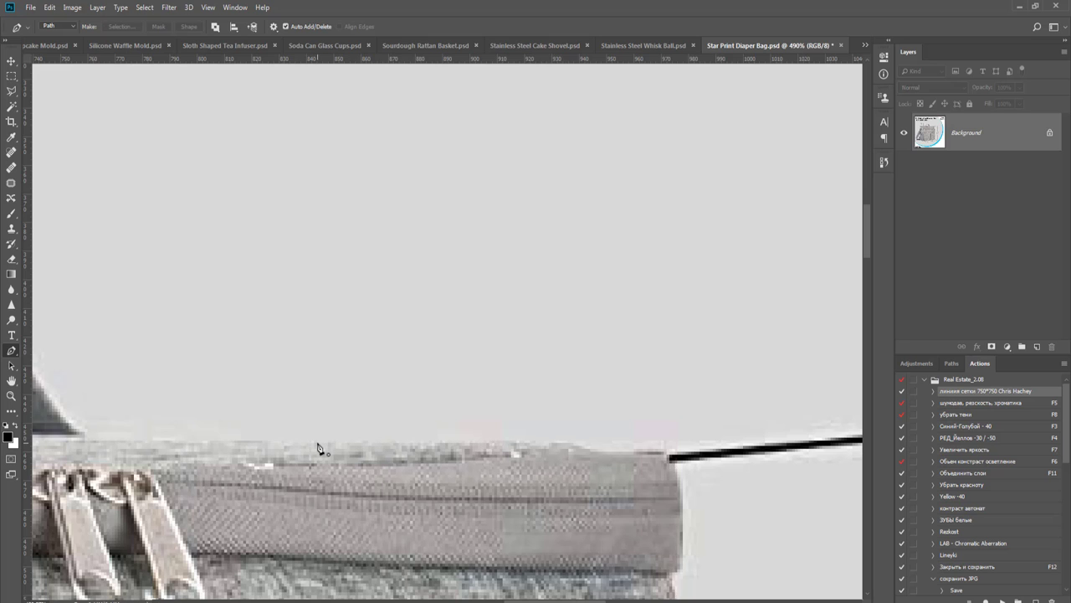
- Reselect the Work Path and begin outlining the opening under the handle along the lid's top edge to the handle's left base
{"action": "scroll", "coordinate": [318, 448], "scroll_direction": "down", "scroll_amount": 5}
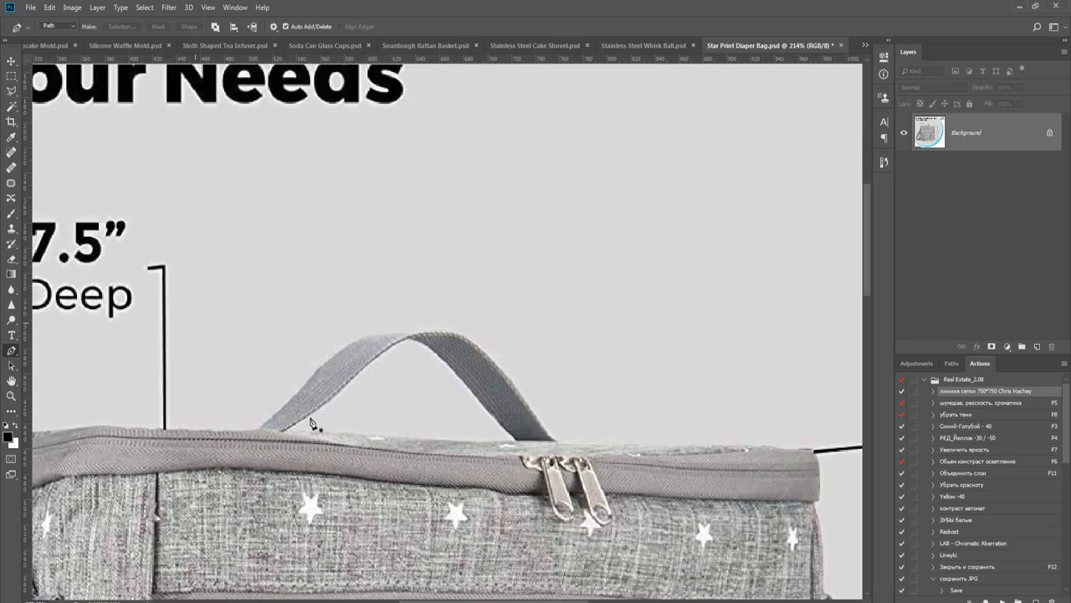
{"action": "scroll", "coordinate": [311, 422], "scroll_direction": "up", "scroll_amount": 2}
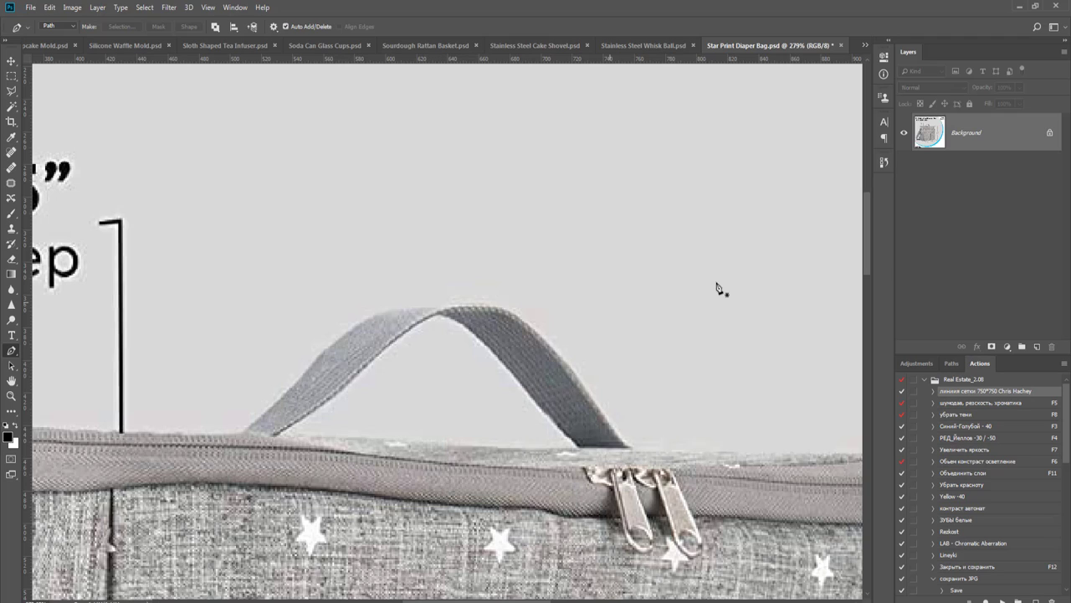
{"action": "left_click", "coordinate": [952, 364]}
{"action": "left_click", "coordinate": [906, 390]}
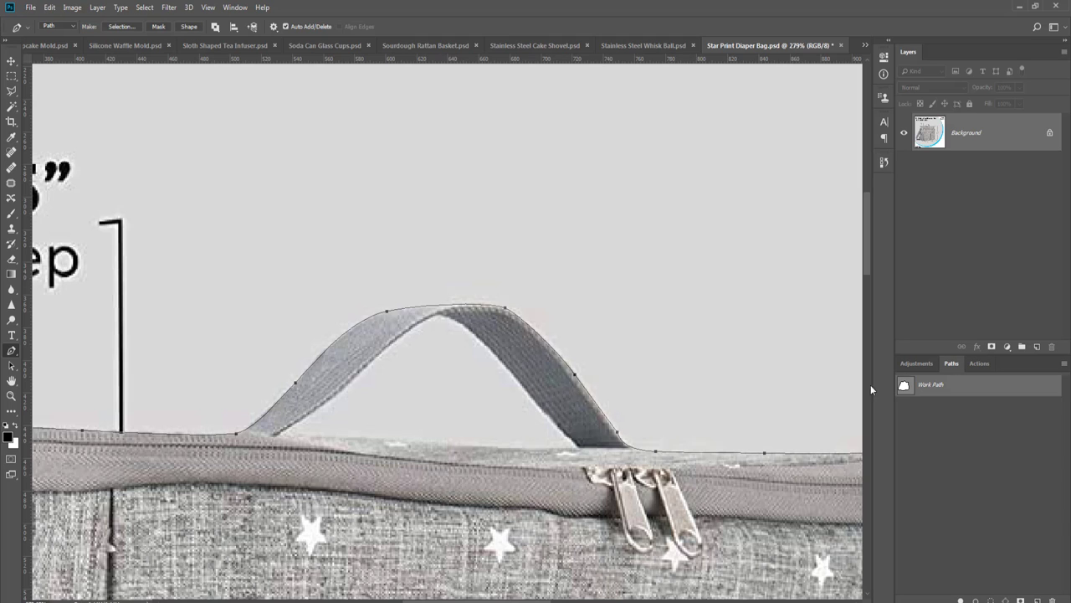
{"action": "scroll", "coordinate": [450, 364], "scroll_direction": "up", "scroll_amount": 3}
{"action": "scroll", "coordinate": [450, 369], "scroll_direction": "up", "scroll_amount": 2}
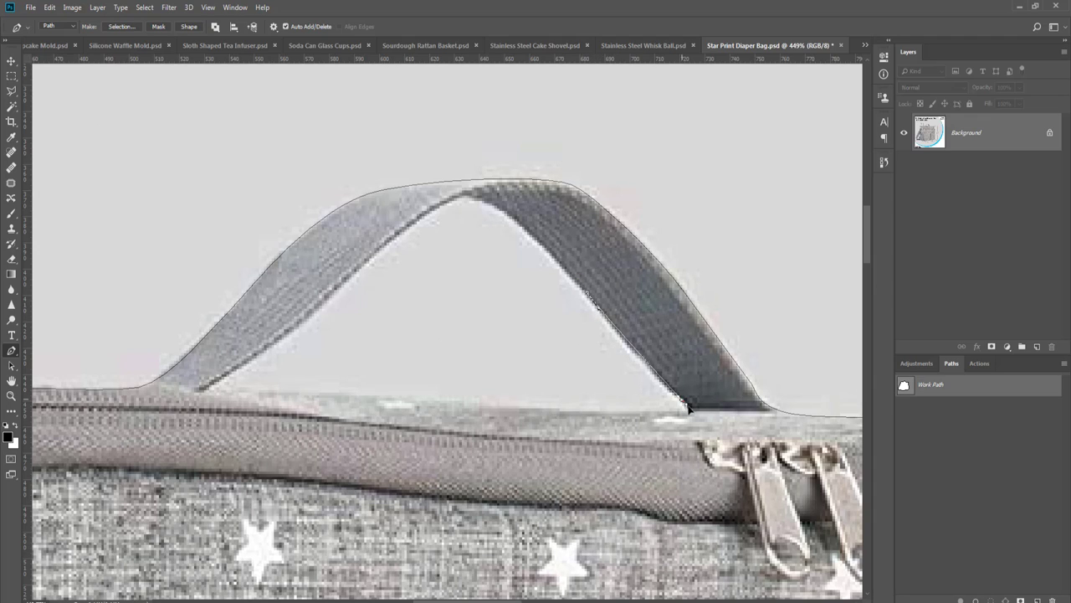
{"action": "left_click_drag", "start_coordinate": [683, 415], "coordinate": [674, 411]}
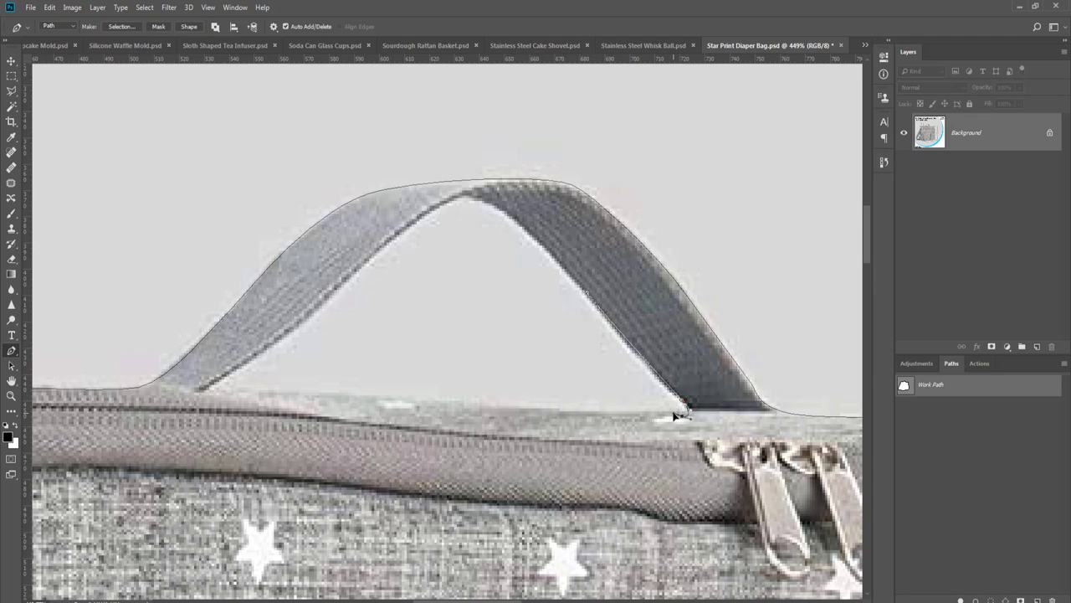
{"action": "left_click", "coordinate": [209, 390]}
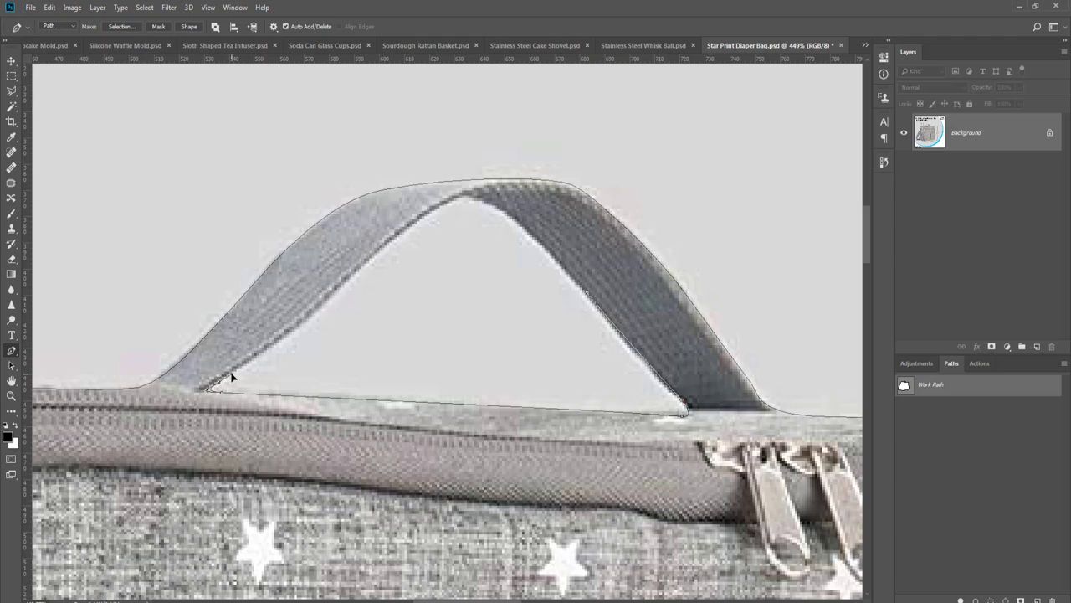
{"action": "left_click_drag", "start_coordinate": [268, 363], "coordinate": [256, 388]}
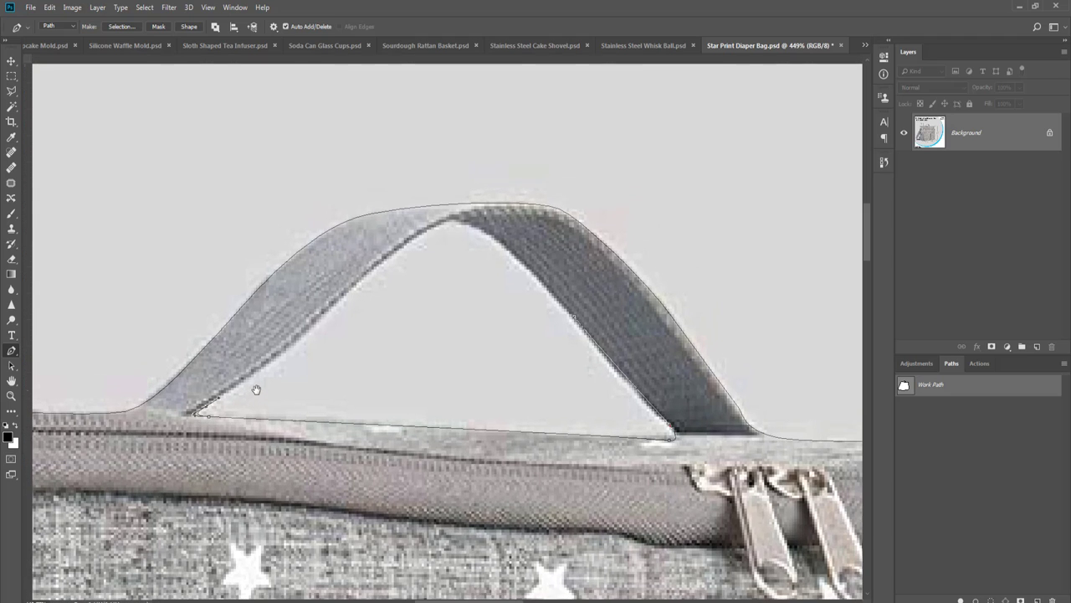
- Trace the handle's inner edge up and over the crest and down the right side, closing the opening's path
{"action": "left_click", "coordinate": [292, 348]}
{"action": "left_click", "coordinate": [395, 251]}
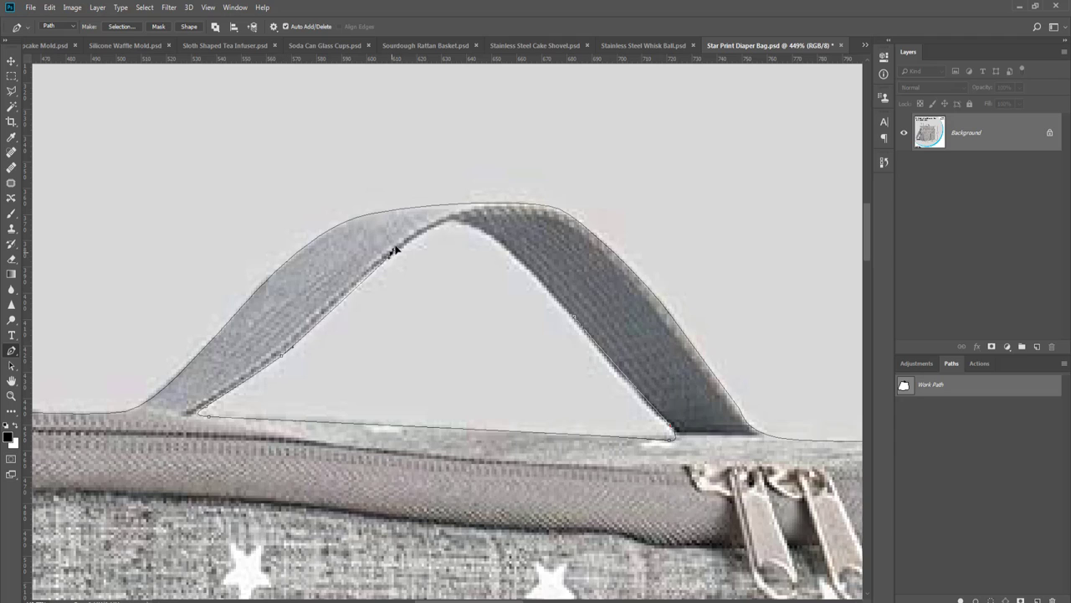
{"action": "left_click", "coordinate": [406, 240]}
{"action": "left_click", "coordinate": [479, 230]}
{"action": "left_click_drag", "start_coordinate": [483, 233], "coordinate": [519, 255]}
{"action": "left_click_drag", "start_coordinate": [564, 308], "coordinate": [567, 314]}
{"action": "scroll", "coordinate": [577, 324], "scroll_direction": "up", "scroll_amount": 4}
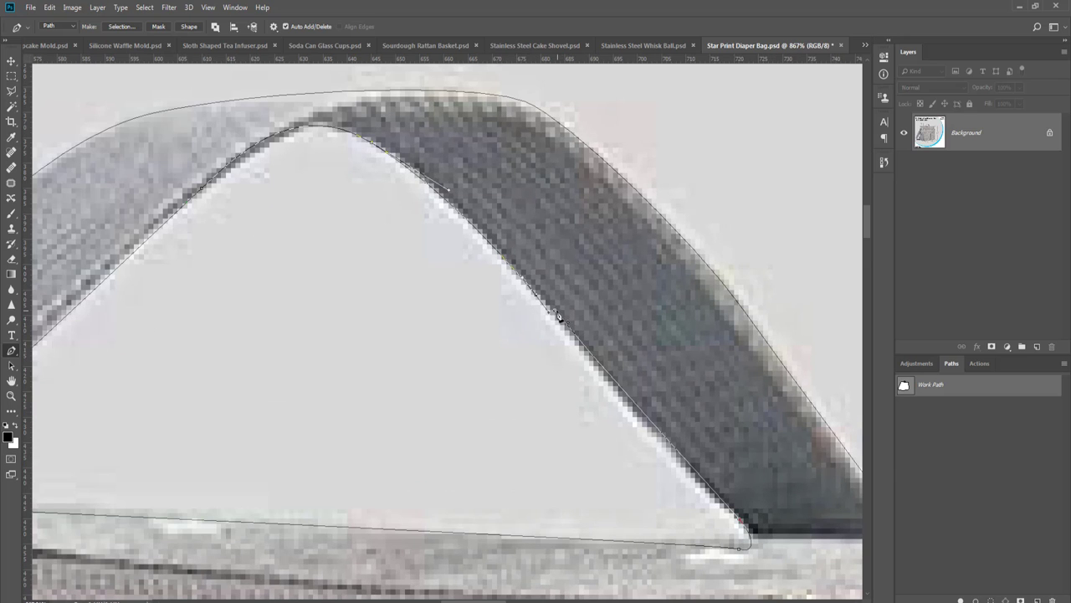
{"action": "left_click", "coordinate": [556, 310]}
{"action": "key", "text": "Escape"}
- Add a closed subpath to the Work Path around the background gap inside the strap's snap hook
{"action": "scroll", "coordinate": [557, 315], "scroll_direction": "down", "scroll_amount": 8}
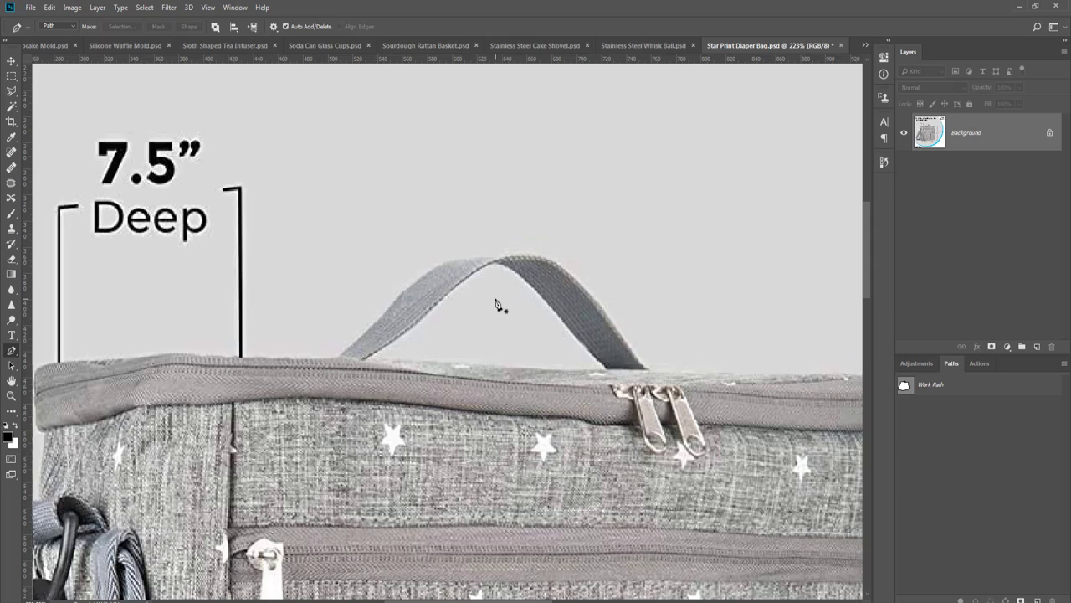
{"action": "scroll", "coordinate": [498, 304], "scroll_direction": "down", "scroll_amount": 6}
{"action": "scroll", "coordinate": [502, 369], "scroll_direction": "down", "scroll_amount": 2}
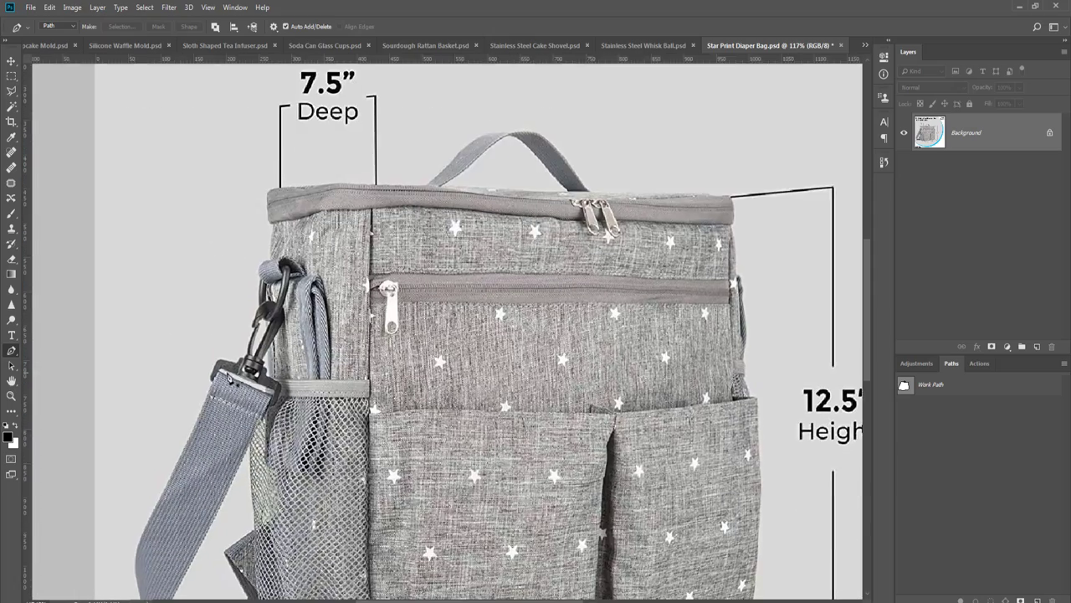
{"action": "scroll", "coordinate": [234, 381], "scroll_direction": "up", "scroll_amount": 6}
{"action": "scroll", "coordinate": [273, 391], "scroll_direction": "up", "scroll_amount": 4}
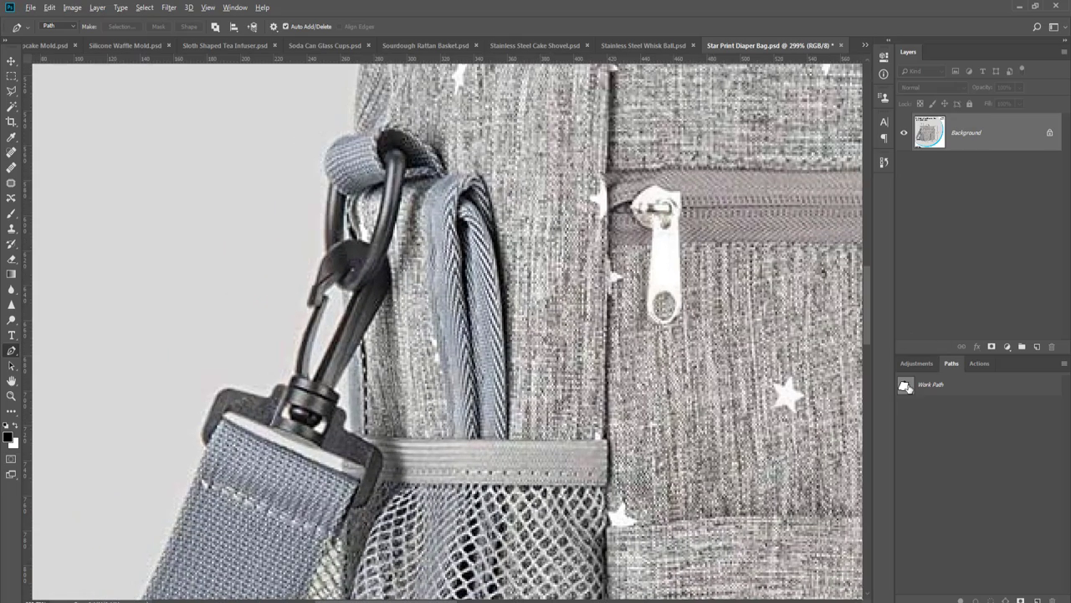
{"action": "left_click", "coordinate": [905, 386]}
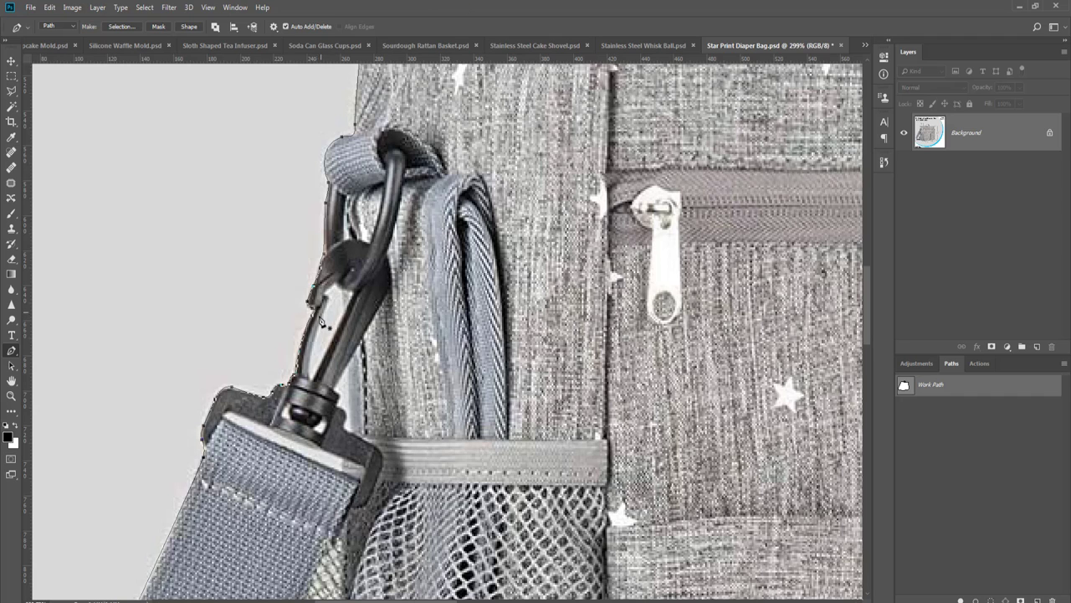
{"action": "scroll", "coordinate": [320, 322], "scroll_direction": "up", "scroll_amount": 1}
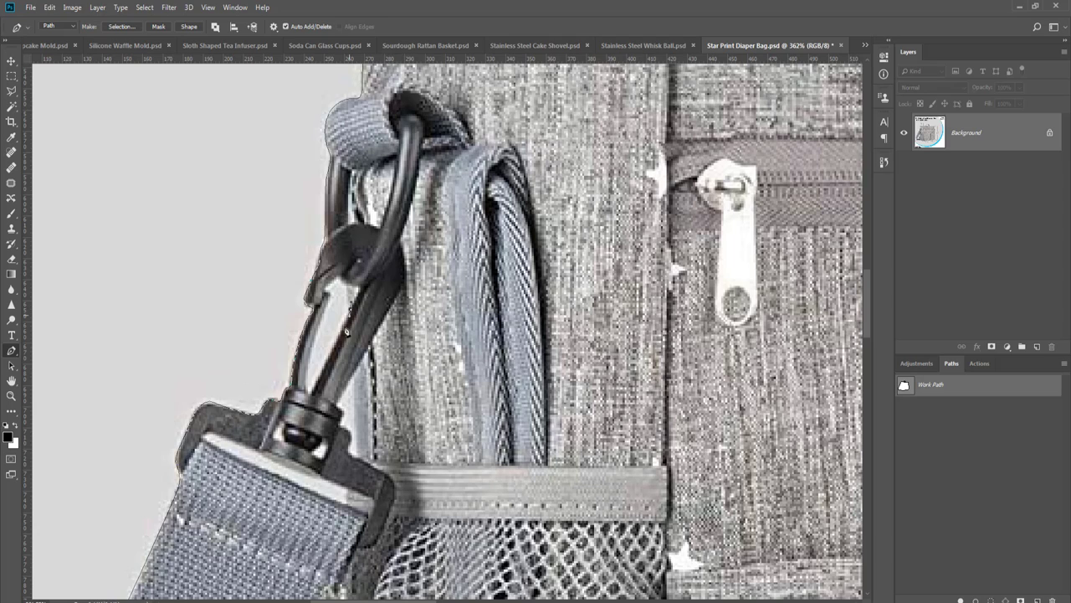
{"action": "left_click", "coordinate": [313, 398]}
{"action": "left_click", "coordinate": [325, 306]}
{"action": "left_click", "coordinate": [328, 297]}
{"action": "left_click", "coordinate": [324, 290]}
{"action": "left_click_drag", "start_coordinate": [337, 279], "coordinate": [346, 285]}
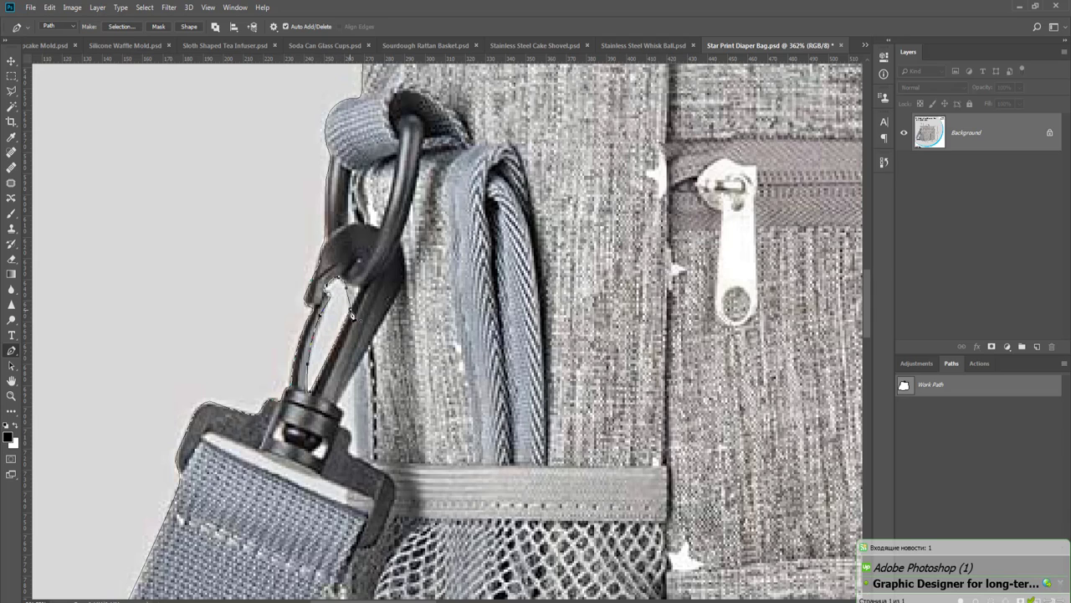
{"action": "key", "text": "Return"}
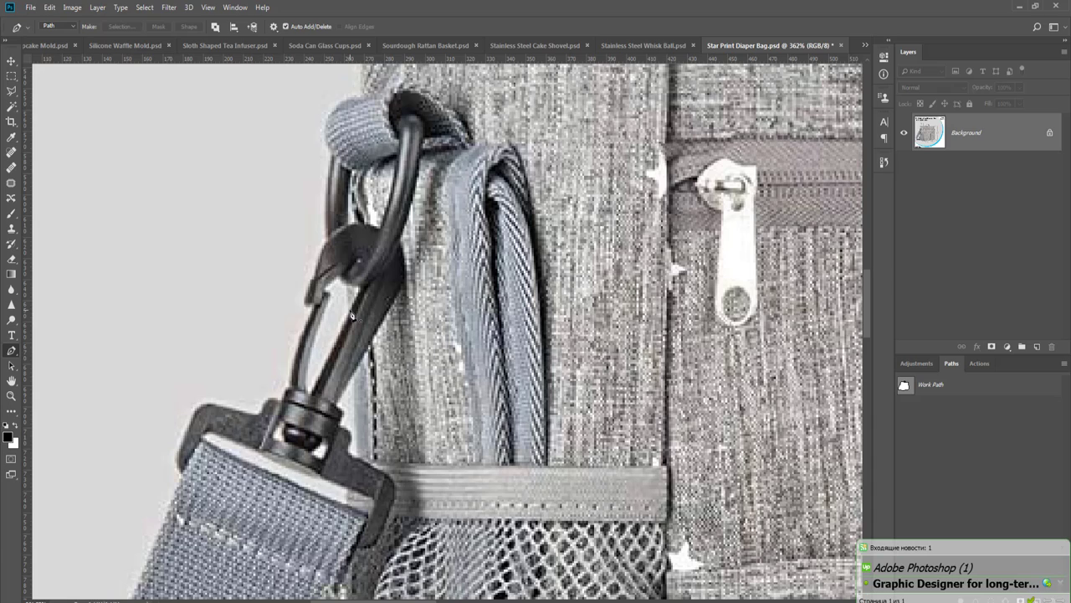
- Add a closed subpath to the Work Path around the gap between the snap hook, its buckle and the bag's side
{"action": "left_click", "coordinate": [903, 386]}
{"action": "scroll", "coordinate": [253, 337], "scroll_direction": "down", "scroll_amount": 2}
{"action": "scroll", "coordinate": [322, 270], "scroll_direction": "up", "scroll_amount": 3}
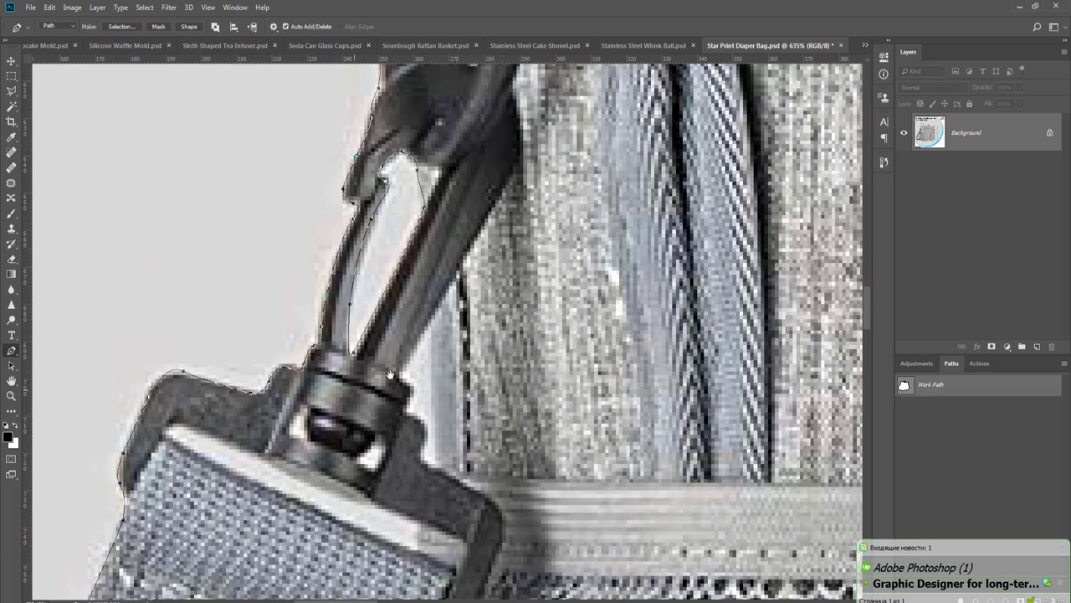
{"action": "left_click", "coordinate": [432, 459]}
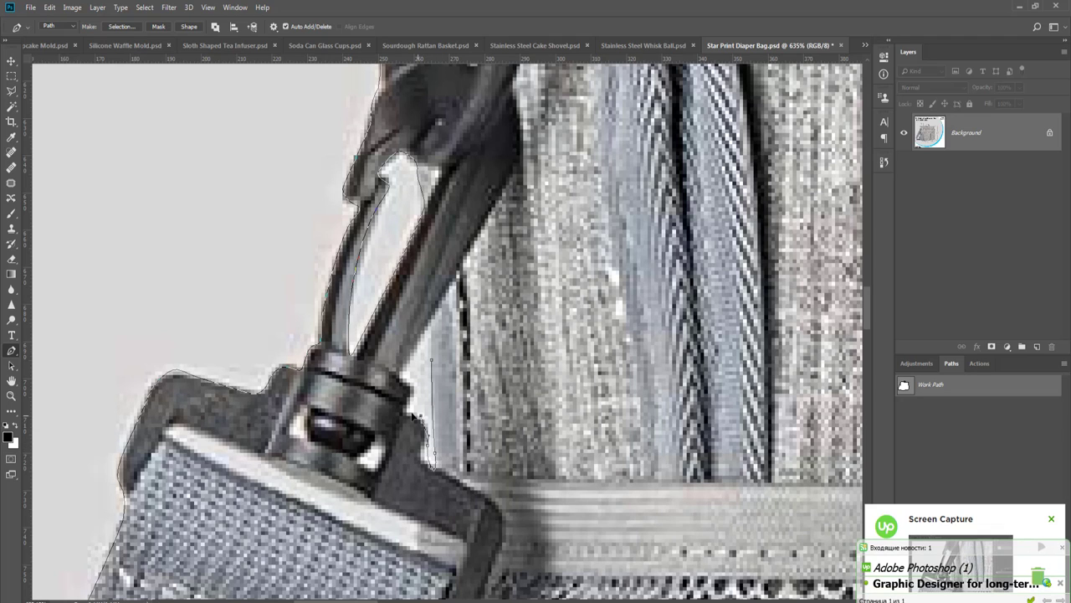
{"action": "left_click_drag", "start_coordinate": [412, 416], "coordinate": [405, 413]}
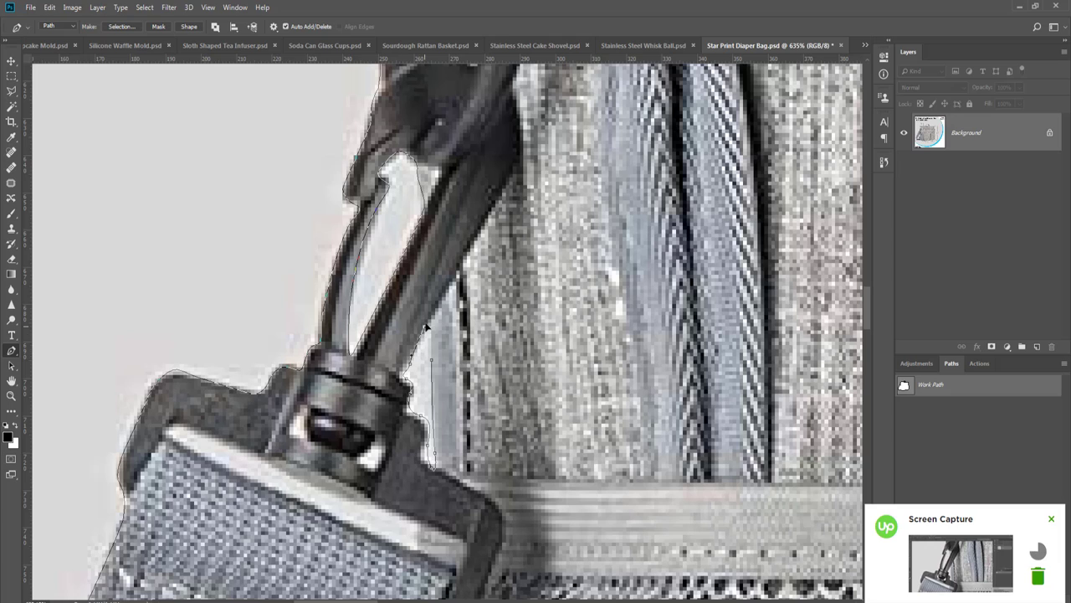
{"action": "left_click", "coordinate": [432, 370]}
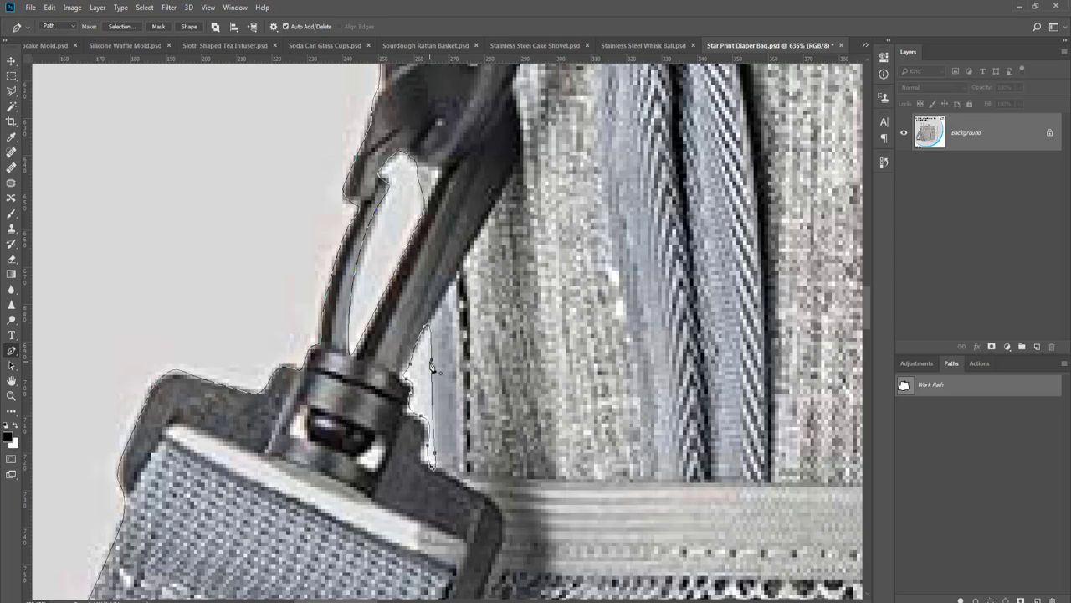
{"action": "key", "text": "Escape"}
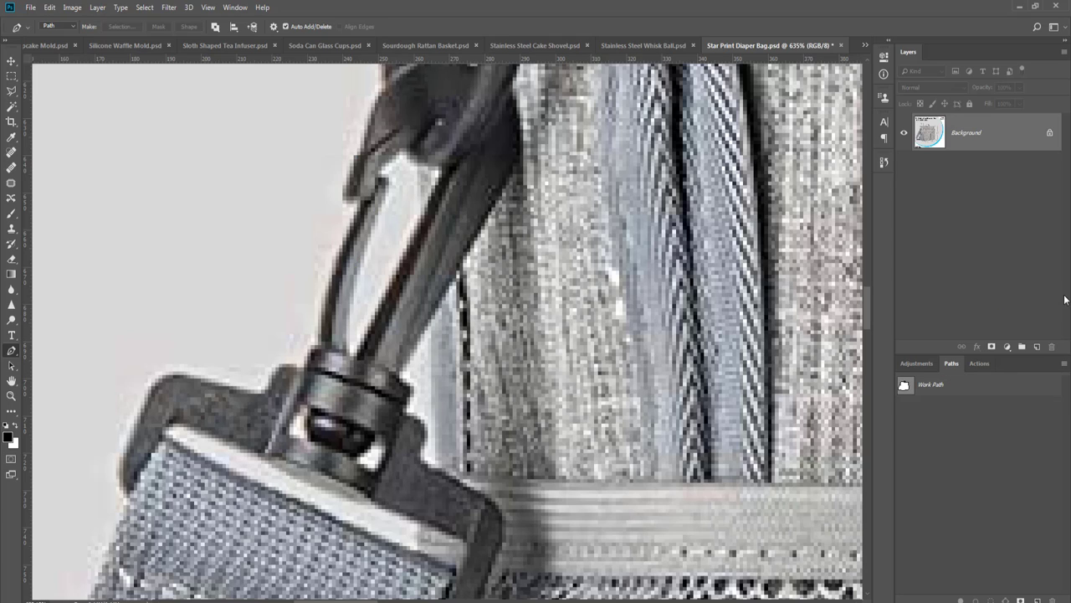
- Add a small closed subpath to the Work Path around the light gap on the left of the hook's swivel
{"action": "left_click", "coordinate": [931, 384]}
{"action": "left_click_drag", "start_coordinate": [292, 433], "coordinate": [304, 394]}
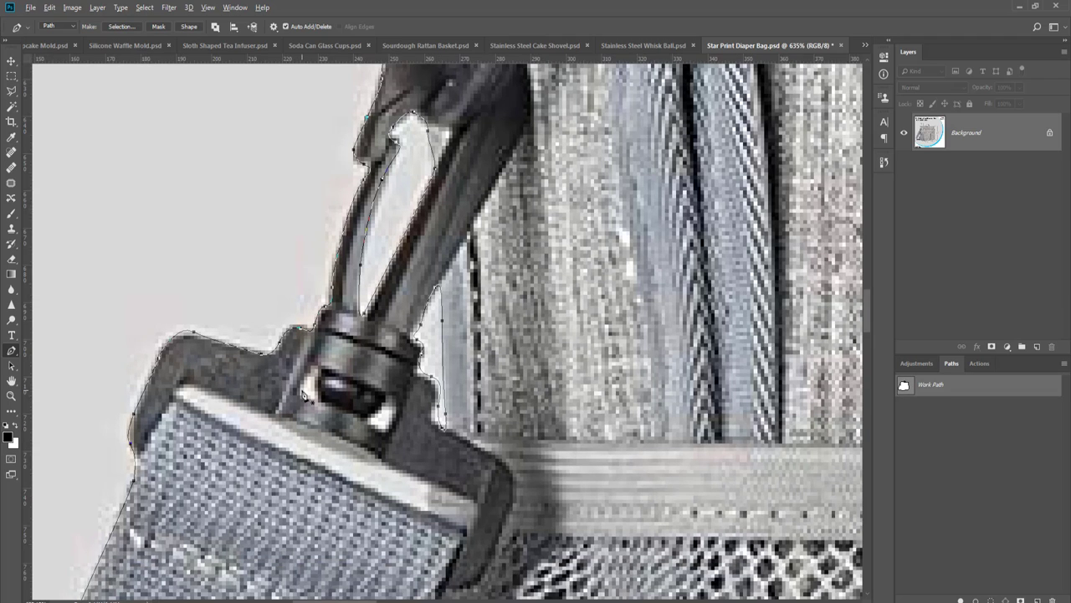
{"action": "scroll", "coordinate": [304, 394], "scroll_direction": "up", "scroll_amount": 2}
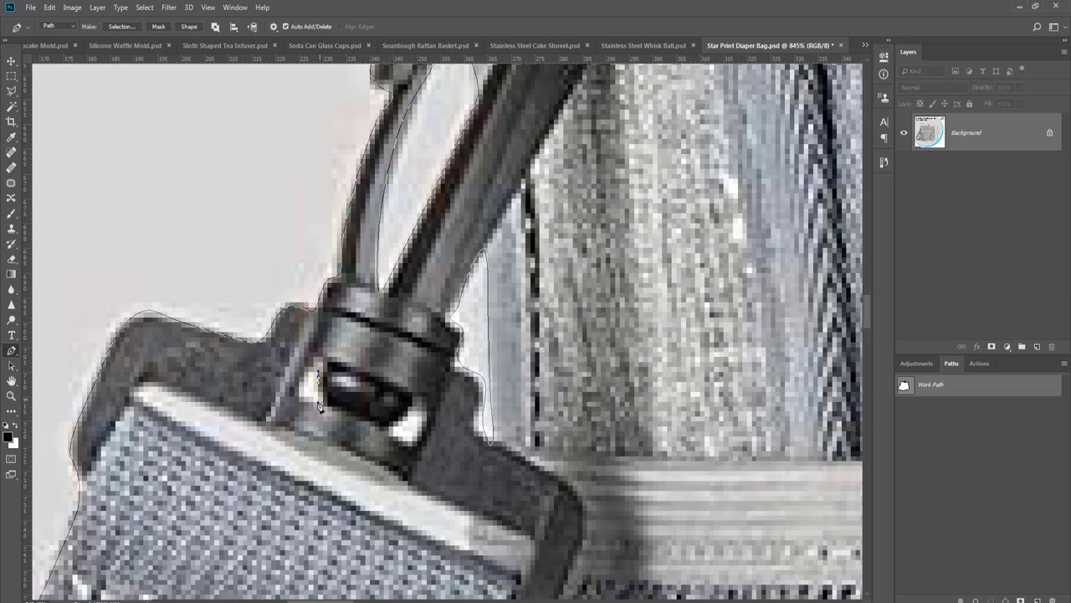
{"action": "mouse_move", "coordinate": [305, 374]}
{"action": "left_mouse_down"}
{"action": "mouse_move", "coordinate": [310, 365]}
{"action": "mouse_move", "coordinate": [317, 381]}
{"action": "left_mouse_up"}
{"action": "left_click", "coordinate": [921, 411]}
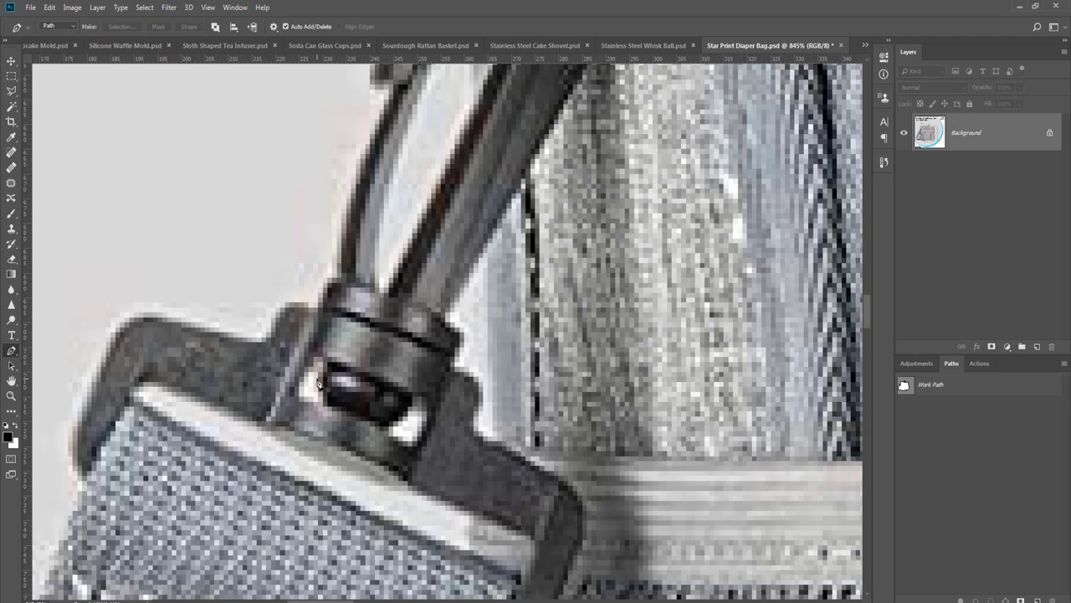
- Add a small closed subpath to the Work Path around the light gap on the right of the hook's swivel
{"action": "left_click", "coordinate": [904, 386]}
{"action": "scroll", "coordinate": [402, 464], "scroll_direction": "up", "scroll_amount": 2}
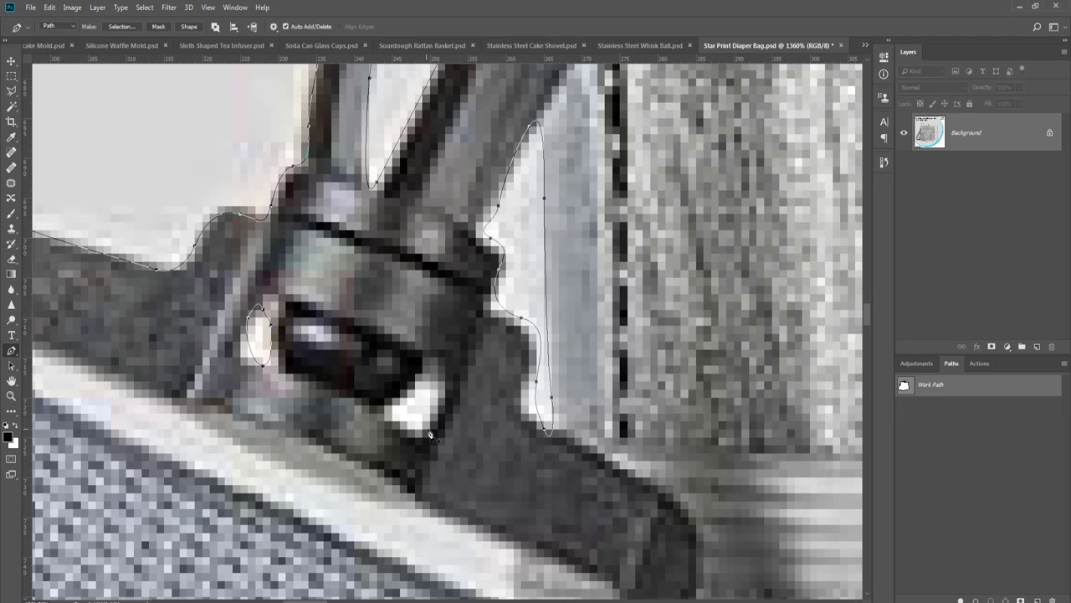
{"action": "left_click_drag", "start_coordinate": [408, 437], "coordinate": [400, 400]}
{"action": "left_click_drag", "start_coordinate": [430, 381], "coordinate": [436, 385]}
{"action": "left_click", "coordinate": [437, 411]}
{"action": "key", "text": "Return"}
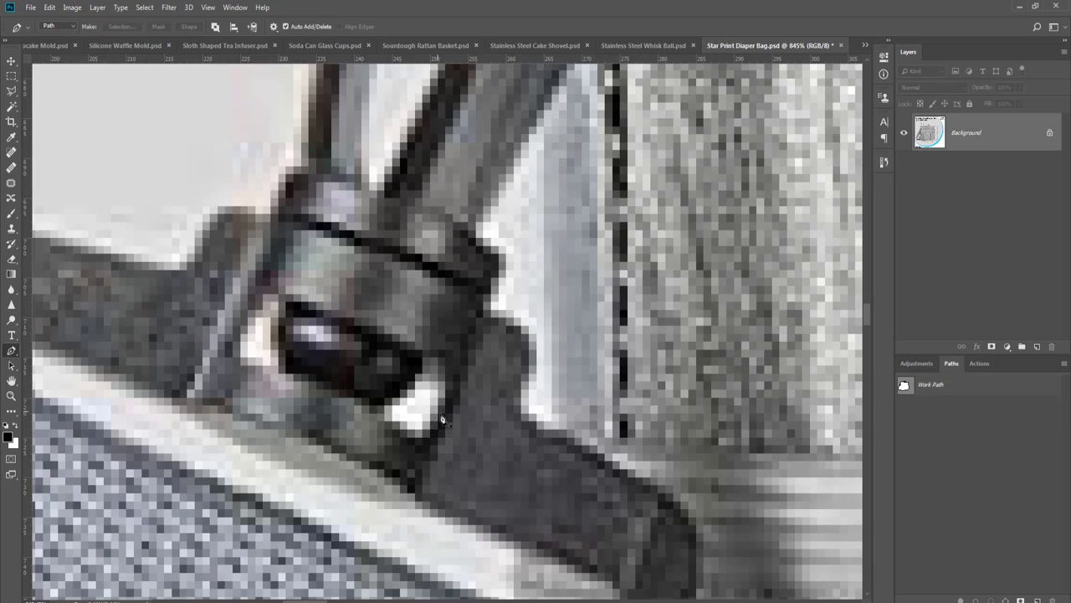
- On the Work Path, trace the inner gap along the mesh pocket's edge and around the folded side tab down to the lower buckle
{"action": "scroll", "coordinate": [439, 416], "scroll_direction": "down", "scroll_amount": 7}
{"action": "left_click_drag", "start_coordinate": [426, 416], "coordinate": [417, 286]}
{"action": "scroll", "coordinate": [417, 285], "scroll_direction": "down", "scroll_amount": 2}
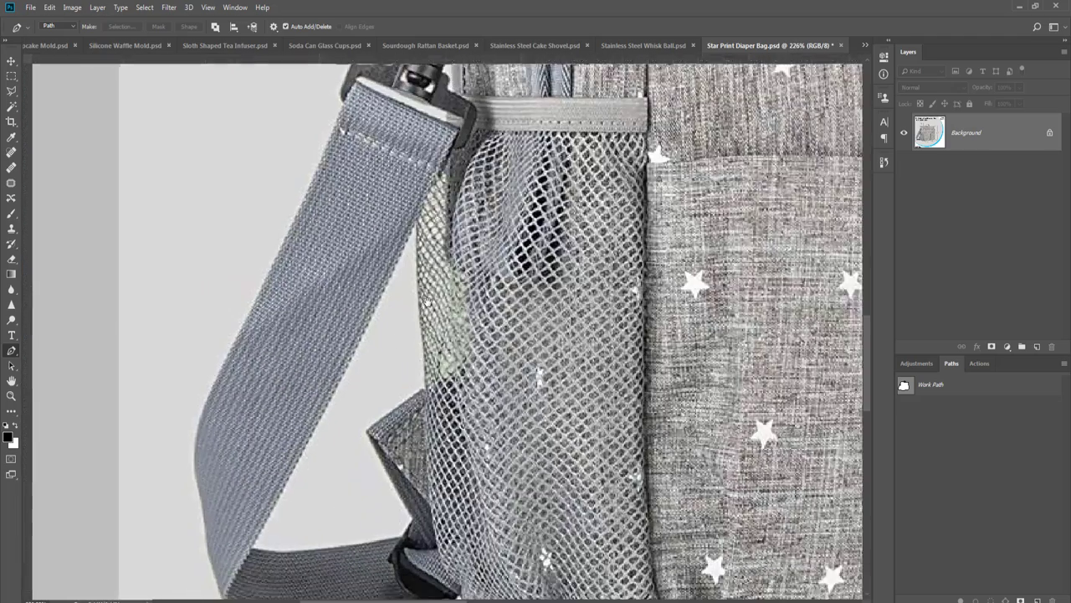
{"action": "left_click", "coordinate": [904, 387]}
{"action": "scroll", "coordinate": [465, 347], "scroll_direction": "up", "scroll_amount": 3}
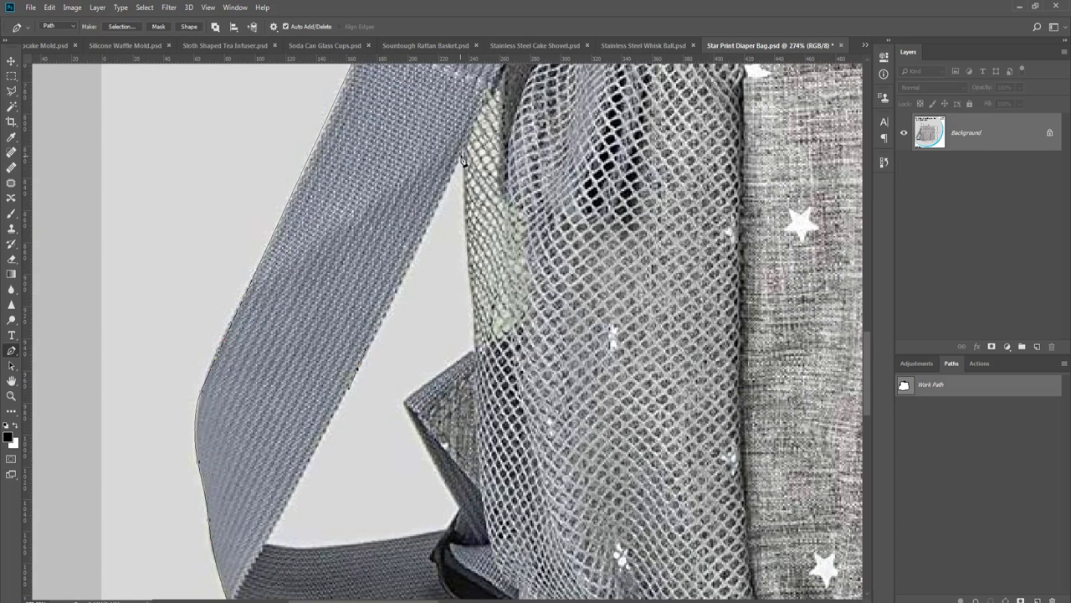
{"action": "mouse_move", "coordinate": [460, 157]}
{"action": "left_mouse_down"}
{"action": "mouse_move", "coordinate": [476, 120]}
{"action": "mouse_move", "coordinate": [467, 152]}
{"action": "left_mouse_up"}
{"action": "left_click_drag", "start_coordinate": [467, 247], "coordinate": [469, 262]}
{"action": "left_click", "coordinate": [478, 352]}
{"action": "left_click_drag", "start_coordinate": [408, 402], "coordinate": [405, 410]}
{"action": "left_click_drag", "start_coordinate": [430, 459], "coordinate": [494, 402]}
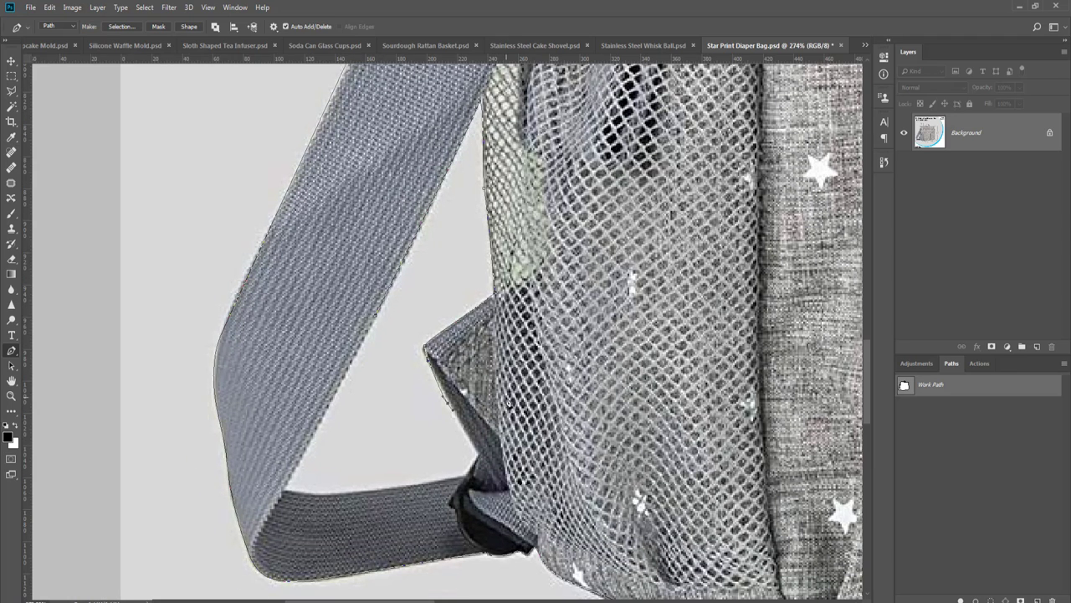
{"action": "left_click", "coordinate": [479, 456]}
- Continue the gap's outline along the lower webbing and up the shoulder strap's inner edge, closing the subpath
{"action": "left_click", "coordinate": [317, 499]}
{"action": "left_click_drag", "start_coordinate": [293, 474], "coordinate": [321, 435]}
{"action": "scroll", "coordinate": [377, 407], "scroll_direction": "up", "scroll_amount": 3}
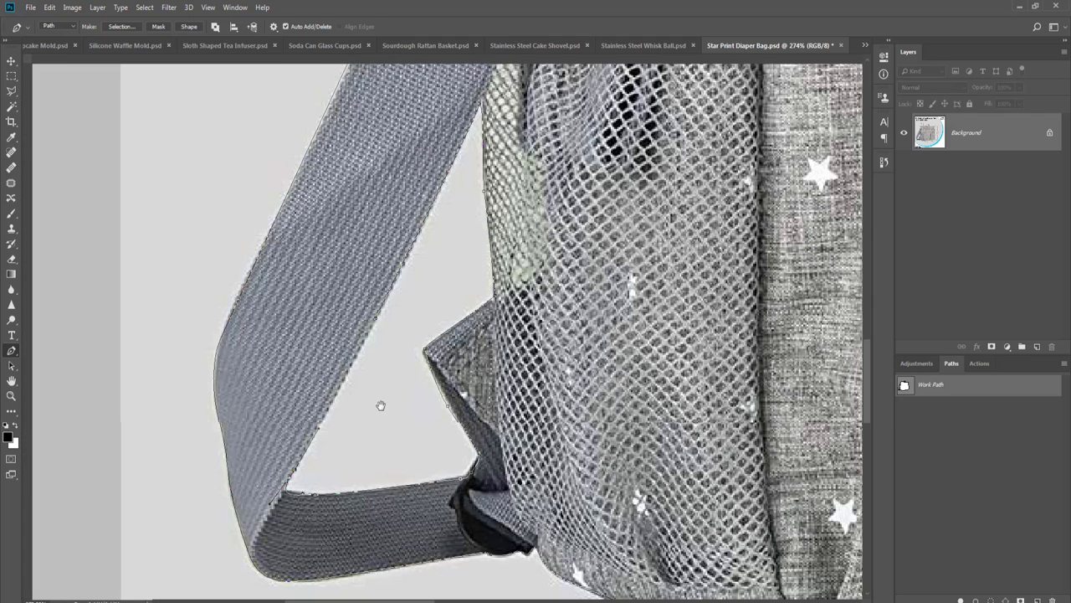
{"action": "scroll", "coordinate": [400, 461], "scroll_direction": "up", "scroll_amount": 5}
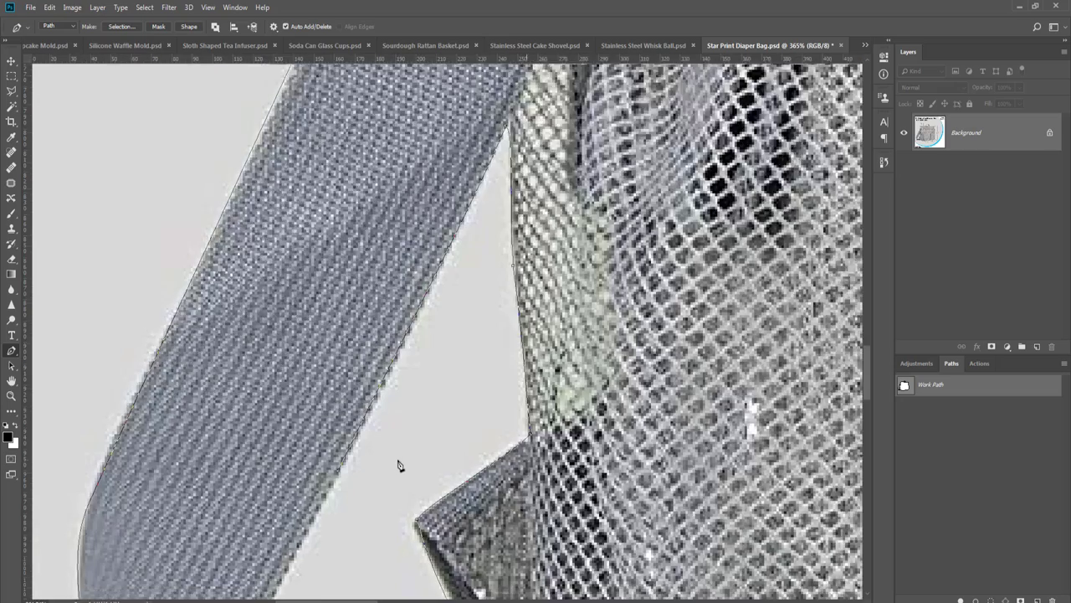
{"action": "scroll", "coordinate": [409, 399], "scroll_direction": "up", "scroll_amount": 2}
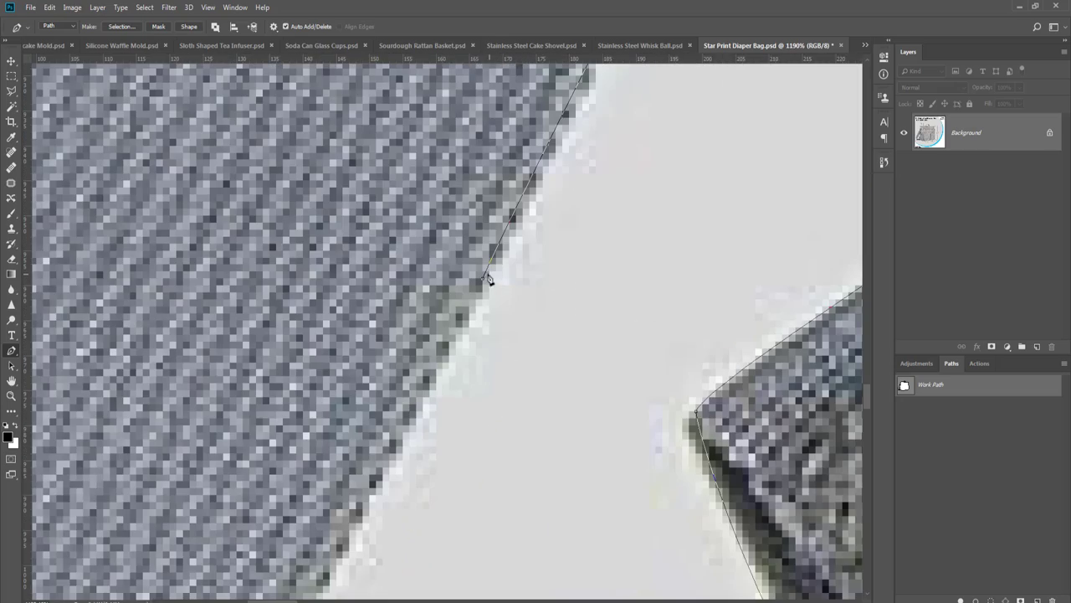
{"action": "left_click", "coordinate": [484, 282]}
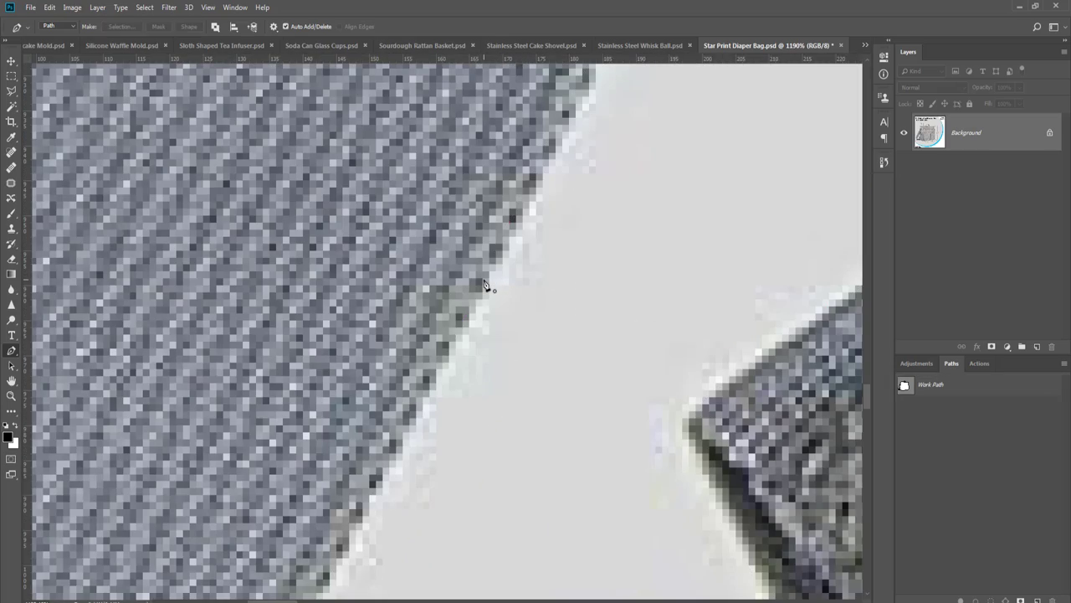
- Load the Work Path as a selection and mask the layer so that only the bag is kept
{"action": "key", "text": "ctrl+0"}
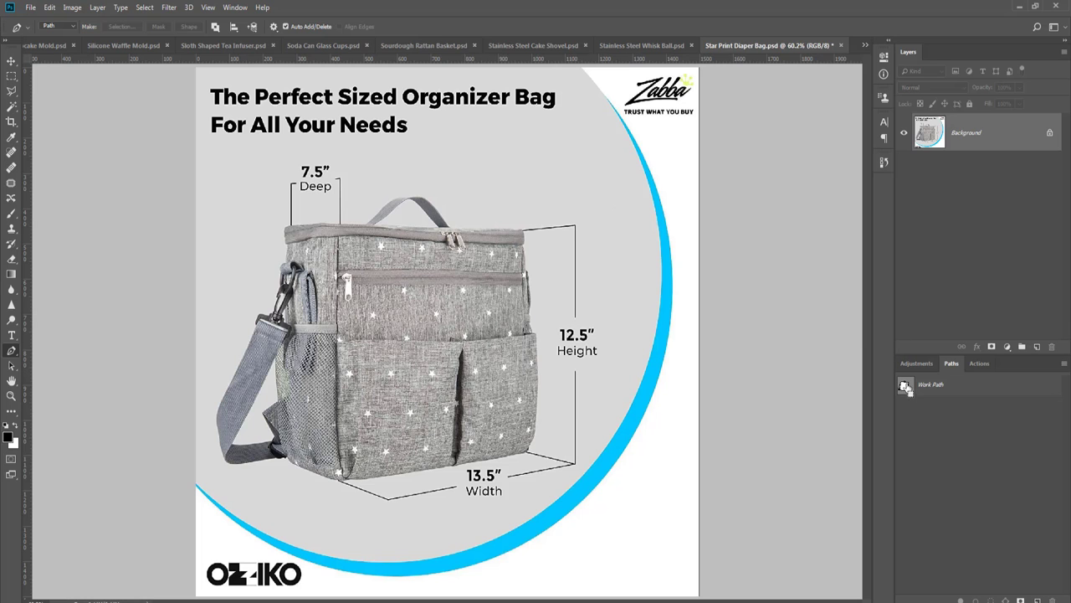
{"action": "left_click", "coordinate": [906, 386], "text": "ctrl"}
{"action": "left_click", "coordinate": [992, 345], "text": "alt"}
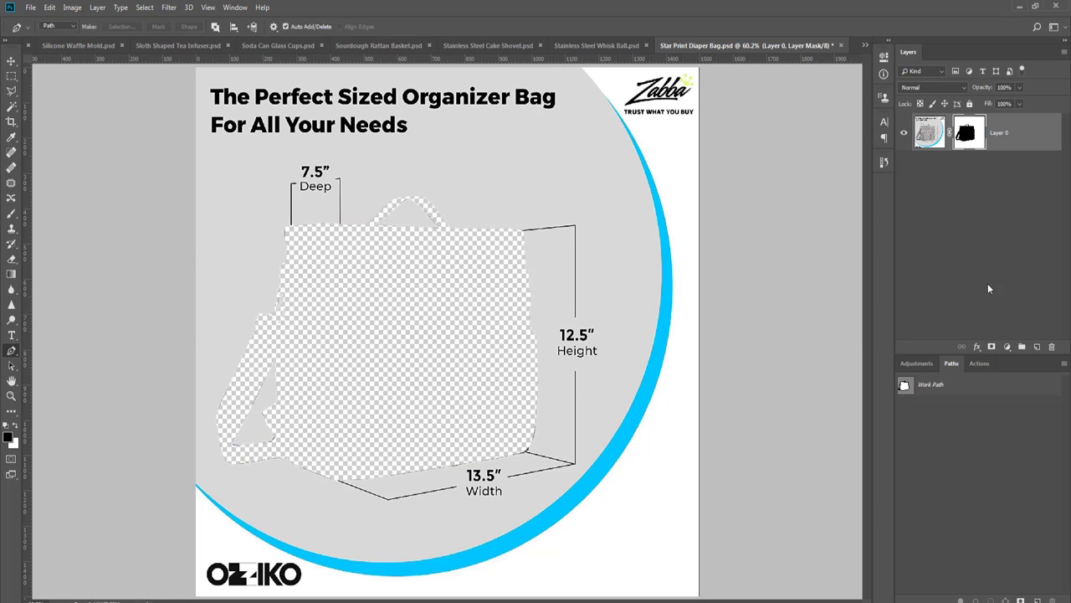
{"action": "key", "text": "ctrl+z"}
{"action": "left_click", "coordinate": [992, 346]}
- Crop the canvas around the bag with the 750 x 750 px, 300 px/in preset
{"action": "key", "text": "v"}
{"action": "scroll", "coordinate": [667, 336], "scroll_direction": "down", "scroll_amount": 1}
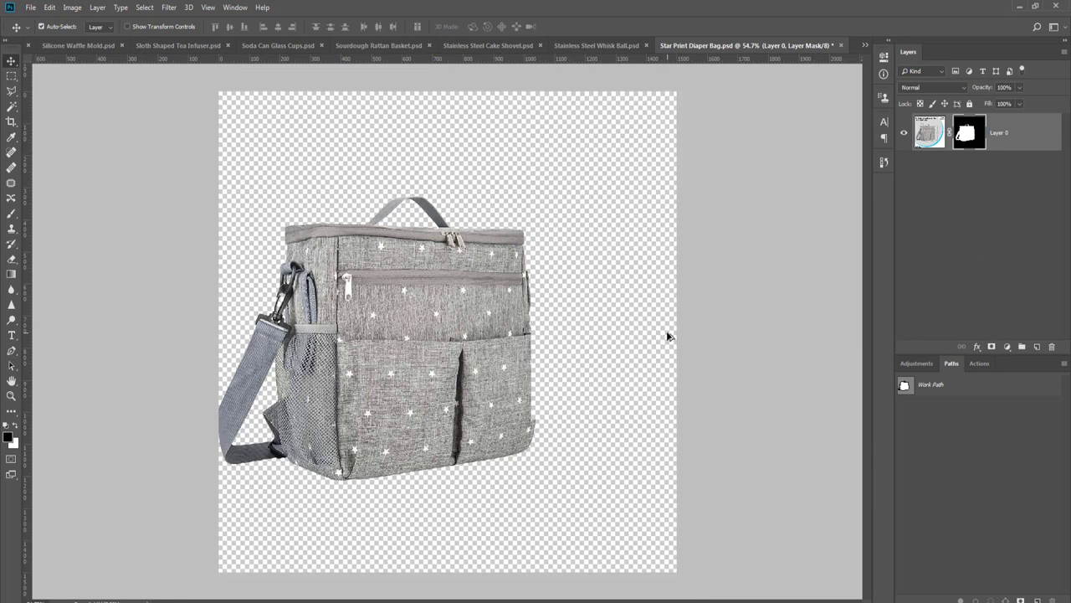
{"action": "scroll", "coordinate": [668, 336], "scroll_direction": "down", "scroll_amount": 3}
{"action": "key", "text": "c"}
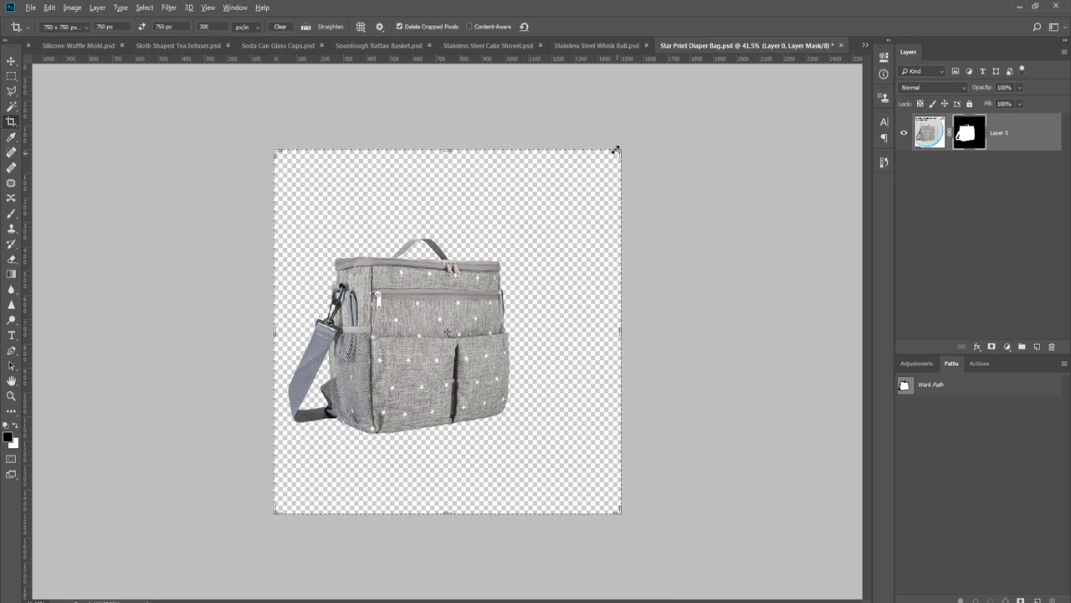
{"action": "left_click_drag", "start_coordinate": [618, 147], "coordinate": [611, 159]}
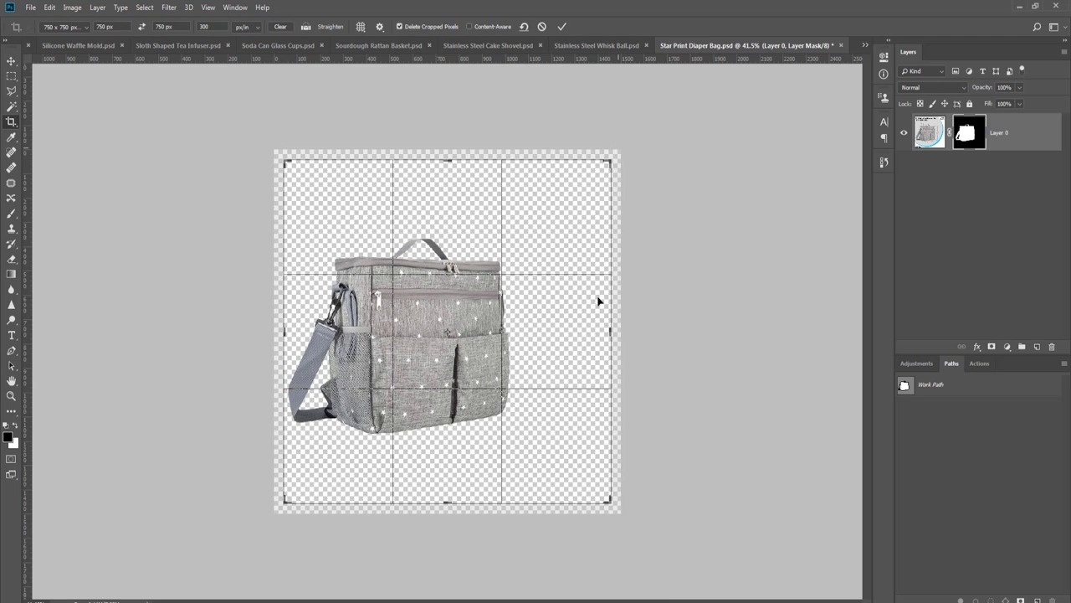
{"action": "left_click_drag", "start_coordinate": [608, 328], "coordinate": [579, 335]}
{"action": "key", "text": "Return"}
{"action": "key", "text": "ctrl+r"}
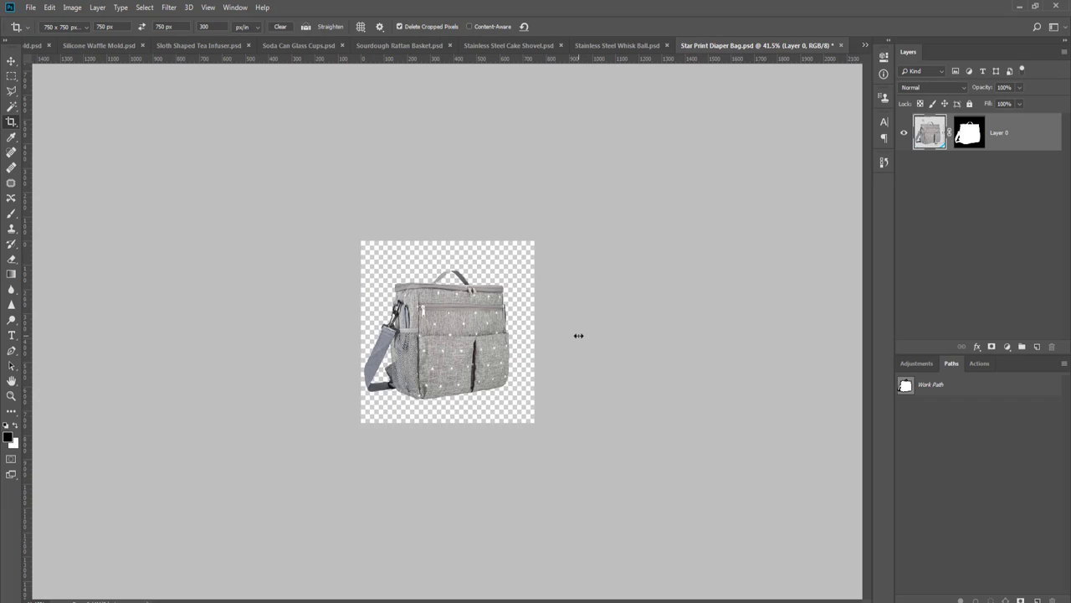
- Run the recorded 750*750 grid line action to add the layout guides and fit the canvas in view
{"action": "key", "text": "v"}
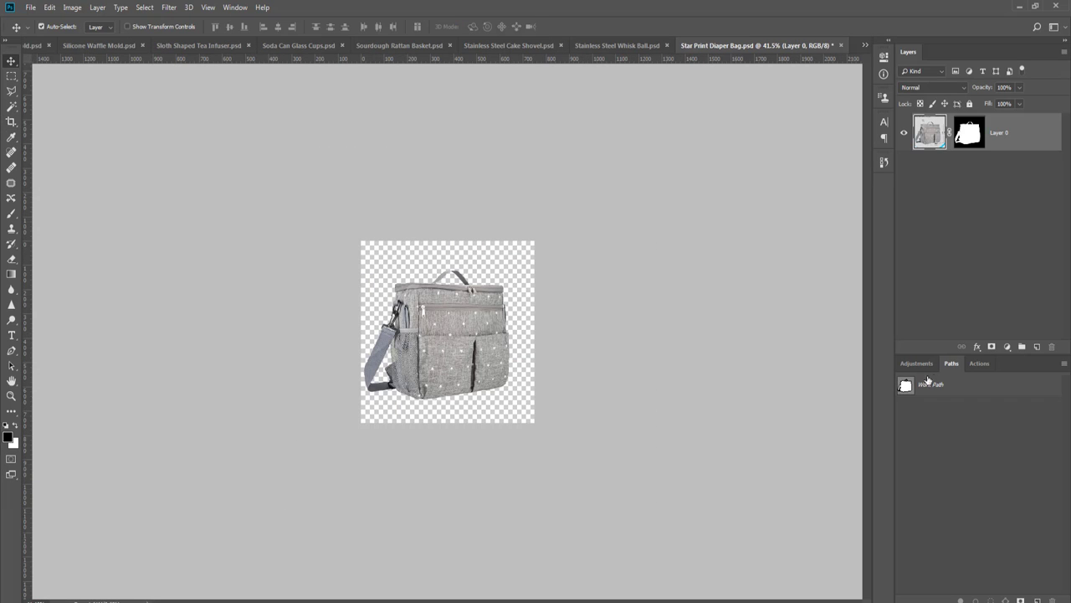
{"action": "left_click", "coordinate": [977, 365]}
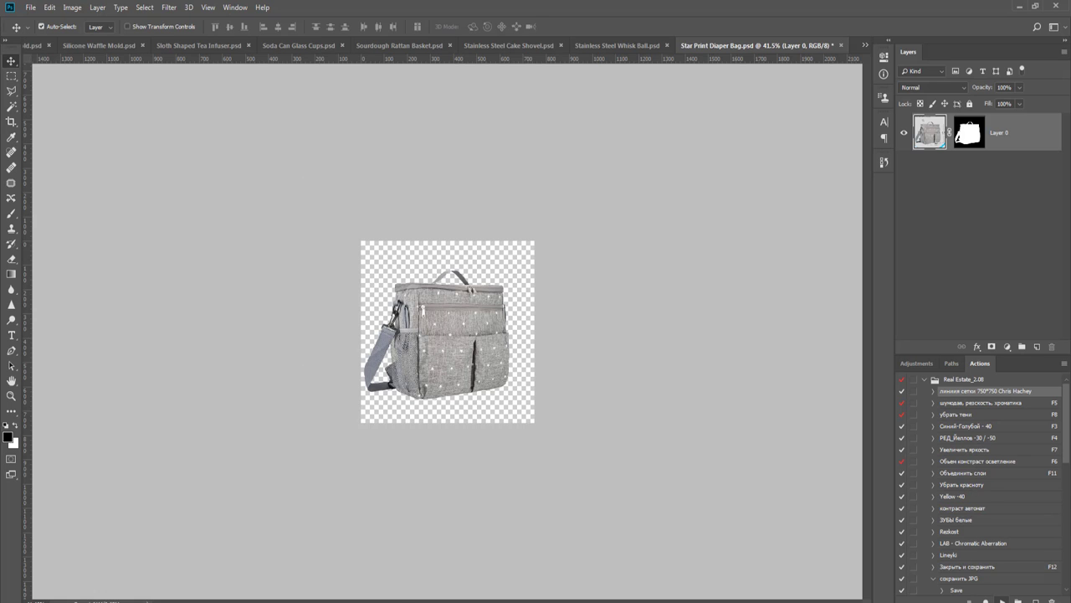
{"action": "left_click", "coordinate": [1001, 600]}
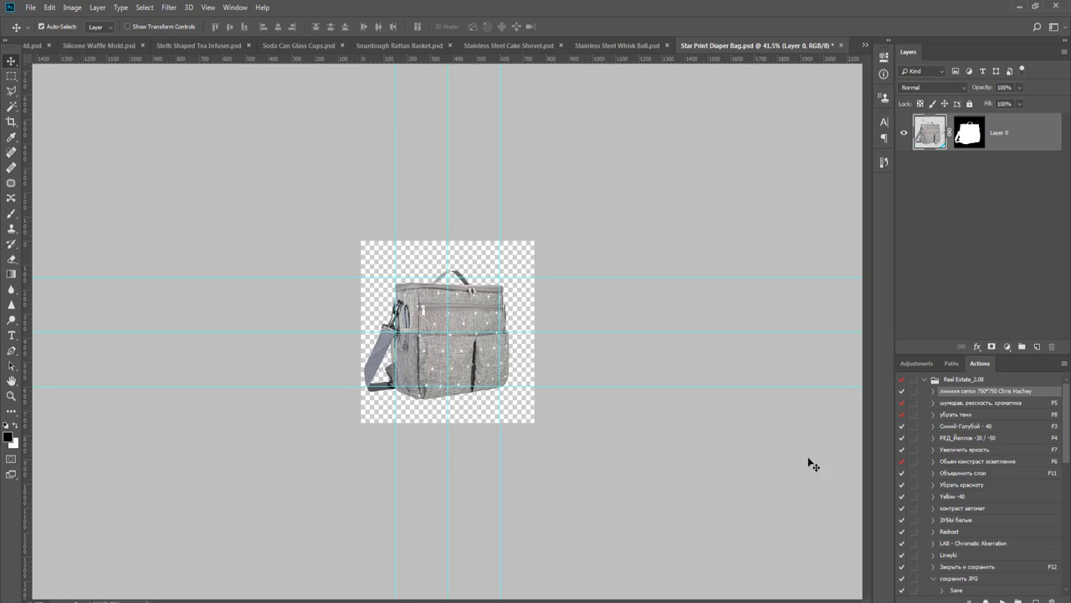
{"action": "key", "text": "ctrl+0"}
- Scale the bag layer proportionally around its center to about 82%
{"action": "key", "text": "ctrl+t"}
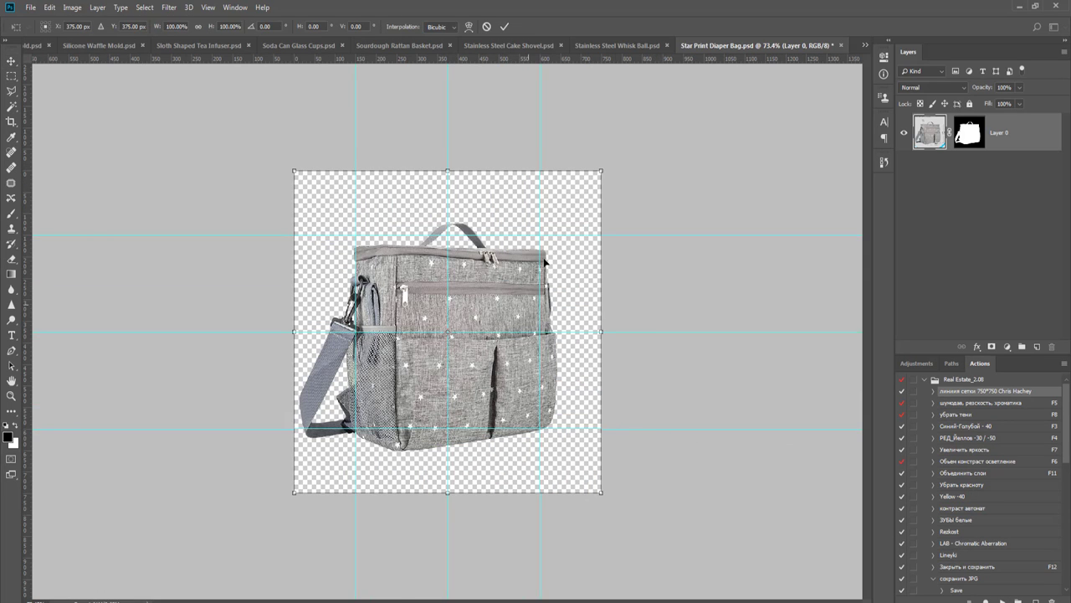
{"action": "scroll", "coordinate": [550, 249], "scroll_direction": "up", "scroll_amount": 2}
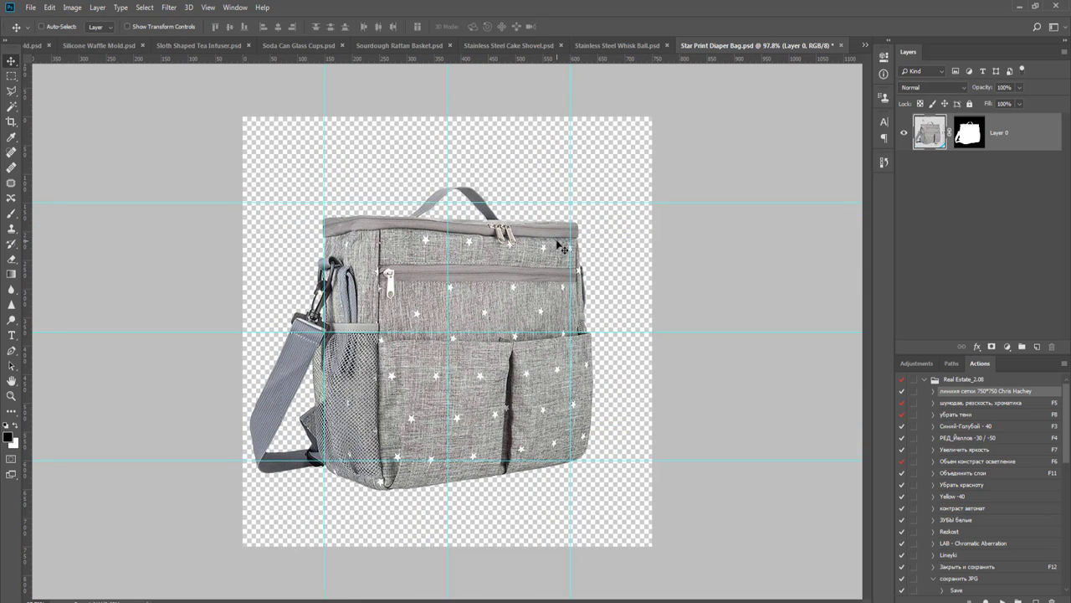
{"action": "left_click_drag", "start_coordinate": [653, 115], "coordinate": [625, 162]}
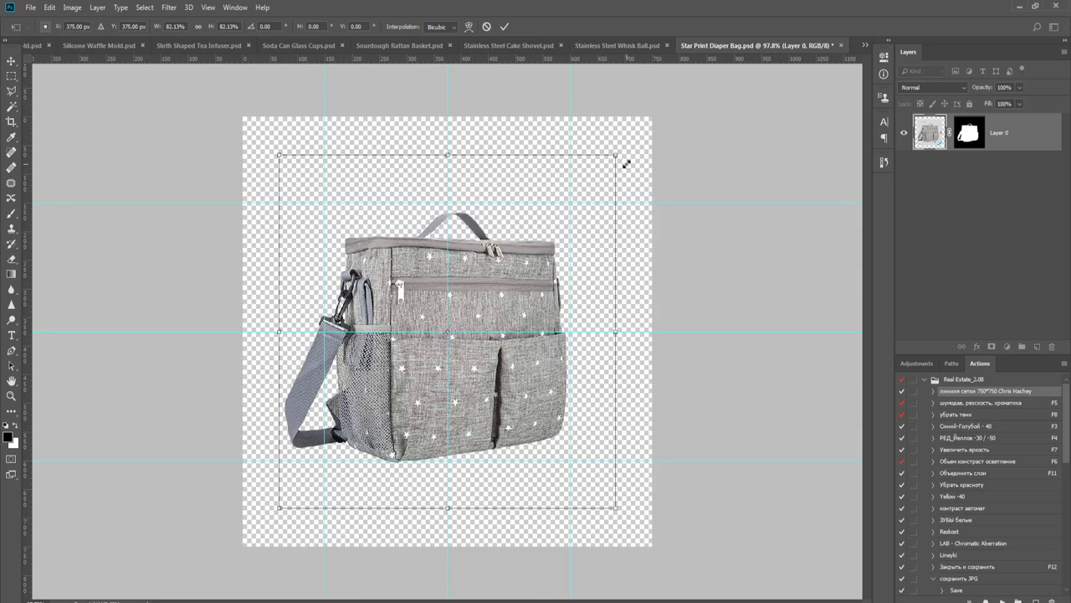
{"action": "key", "text": "Return"}
- Add a new layer filled with black and place it beneath the bag layer as a backdrop
{"action": "key", "text": "ctrl+shift+alt+n"}
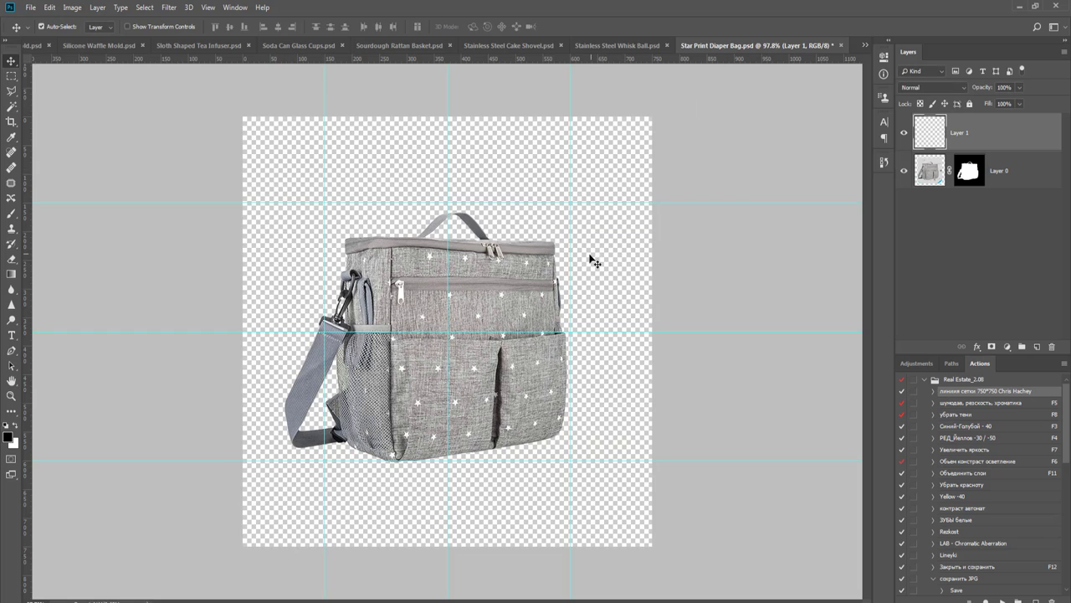
{"action": "key", "text": "alt+BackSpace"}
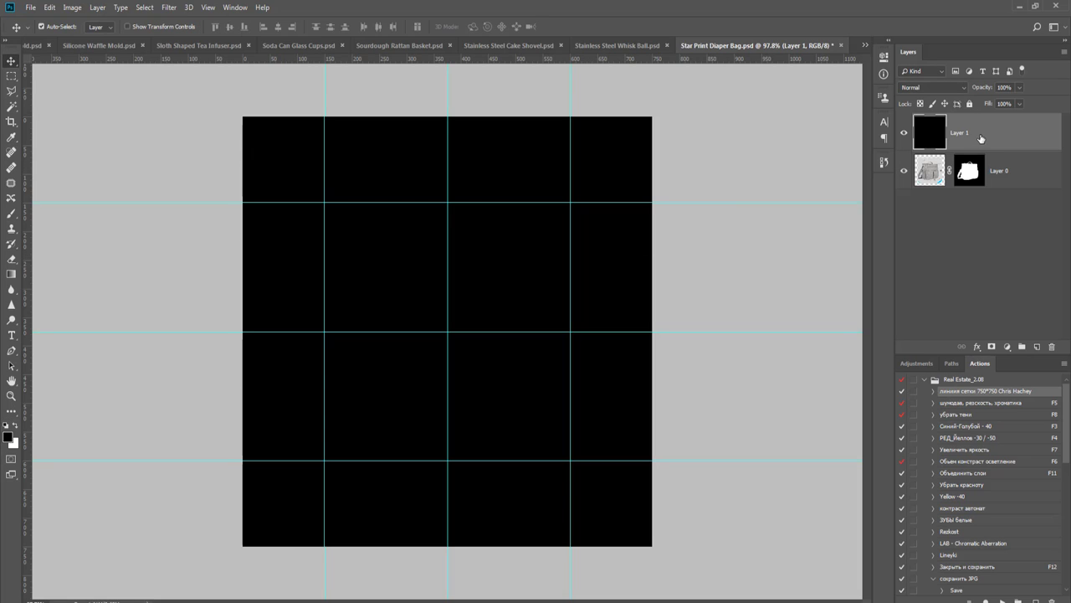
{"action": "left_click_drag", "start_coordinate": [985, 171], "coordinate": [987, 125]}
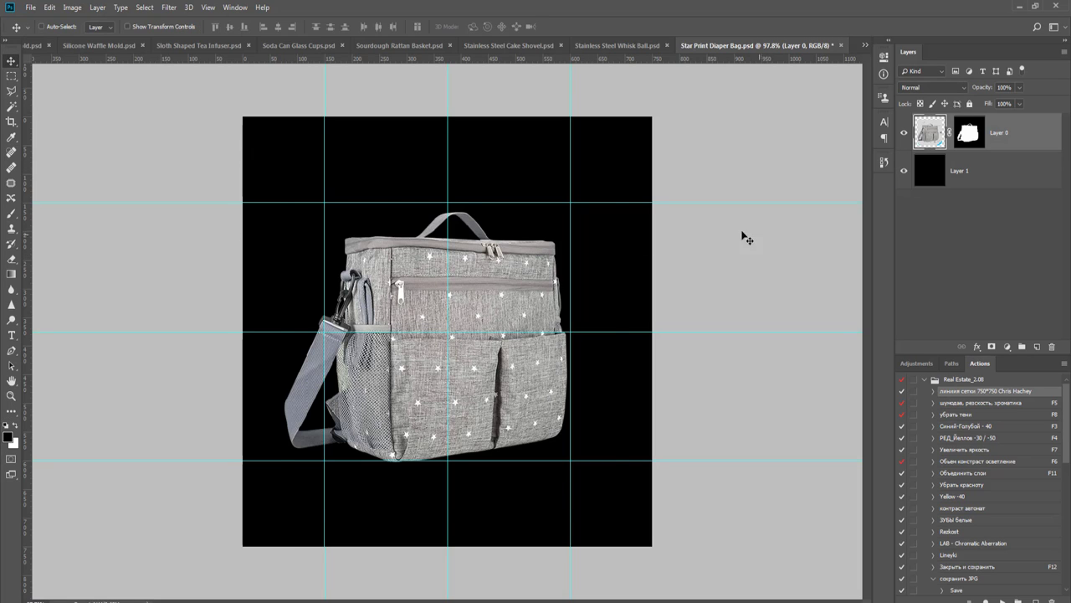
- Free-transform the bag layer to fit its width between the outer vertical guides
{"action": "key", "text": "ctrl+t"}
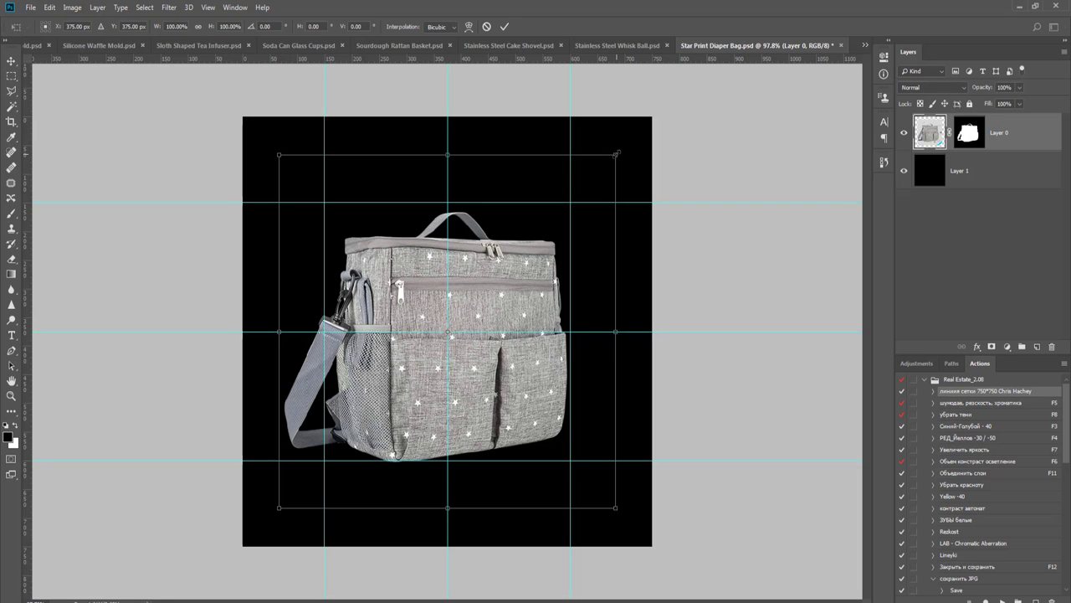
{"action": "mouse_move", "coordinate": [617, 153]}
{"action": "left_mouse_down"}
{"action": "mouse_move", "coordinate": [641, 130]}
{"action": "mouse_move", "coordinate": [619, 151]}
{"action": "left_mouse_up"}
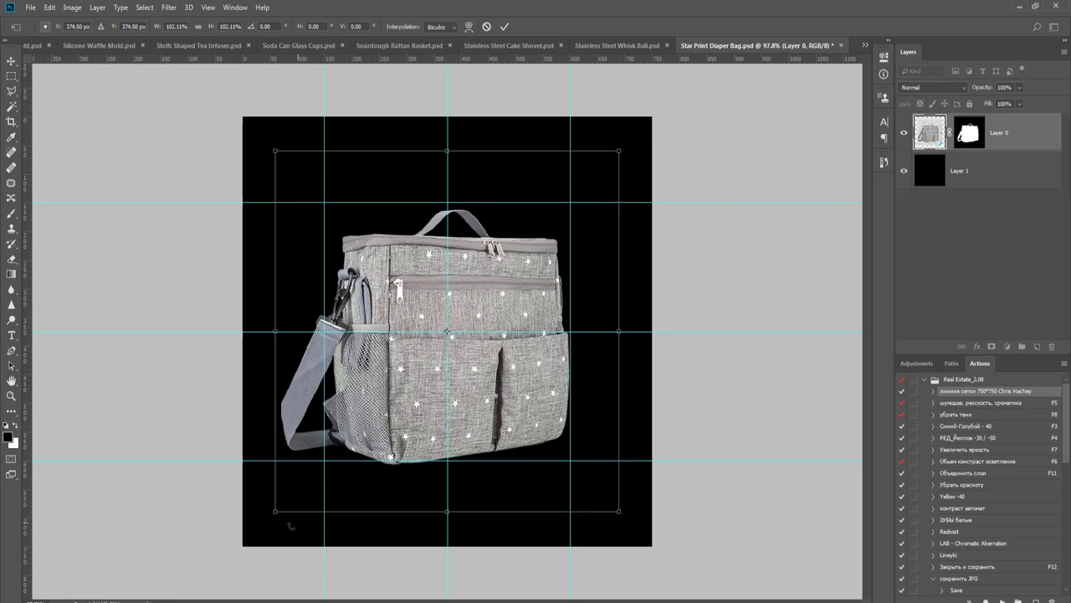
{"action": "left_click_drag", "start_coordinate": [275, 511], "coordinate": [321, 463]}
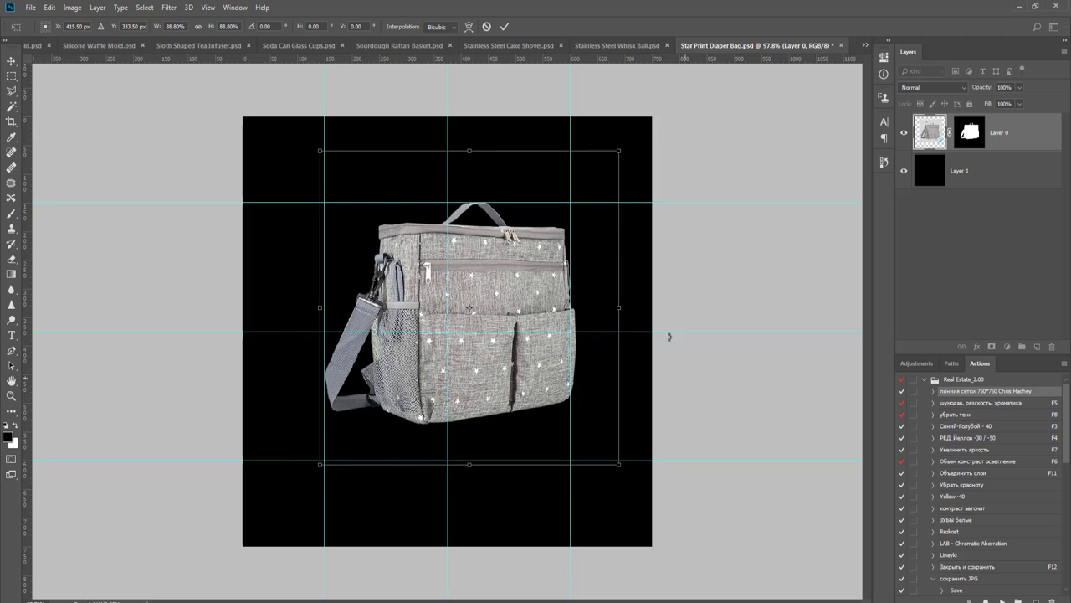
{"action": "left_click_drag", "start_coordinate": [614, 307], "coordinate": [612, 307]}
{"action": "left_click_drag", "start_coordinate": [466, 465], "coordinate": [467, 471]}
{"action": "key", "text": "Return"}
- Nudge the bag downward to roughly center it between the upper and lower horizontal guides
{"action": "key", "text": "Down"}
{"action": "key", "text": "Down"}
{"action": "key", "text": "Down"}
{"action": "key", "text": "Down"}
{"action": "key", "text": "Down"}
{"action": "key", "text": "Down"}
{"action": "key", "text": "Down"}
{"action": "key", "text": "Down"}
{"action": "key", "text": "Down"}
{"action": "key", "text": "Down"}
{"action": "key", "text": "Down"}
{"action": "key", "text": "Down"}
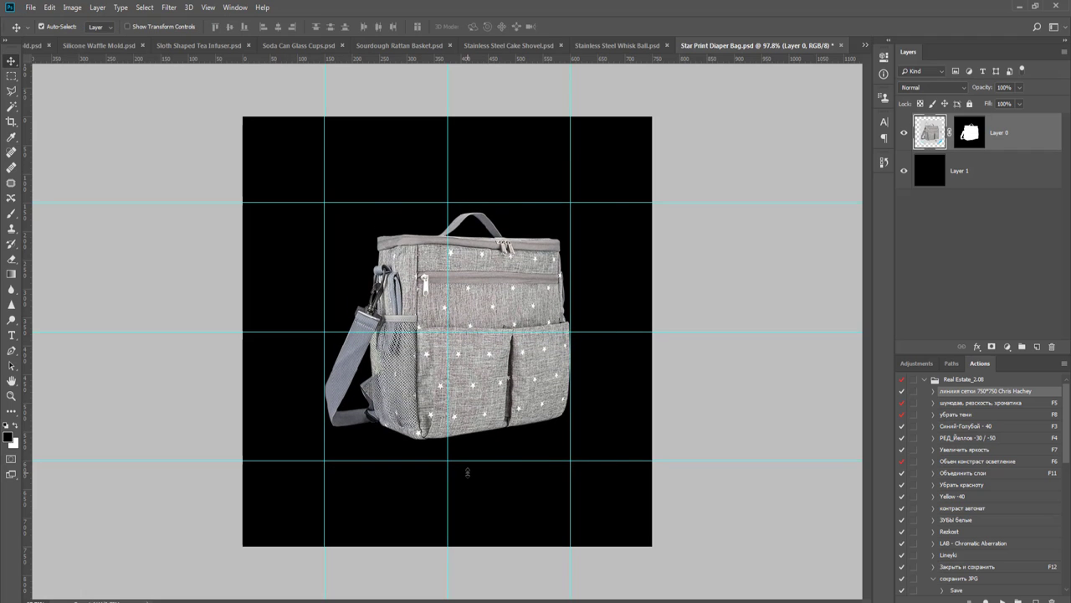
- Delete the black backdrop layer and close the Star Print Diaper Bag document, saving its changes
{"action": "left_click", "coordinate": [1016, 181]}
{"action": "key", "text": "Delete"}
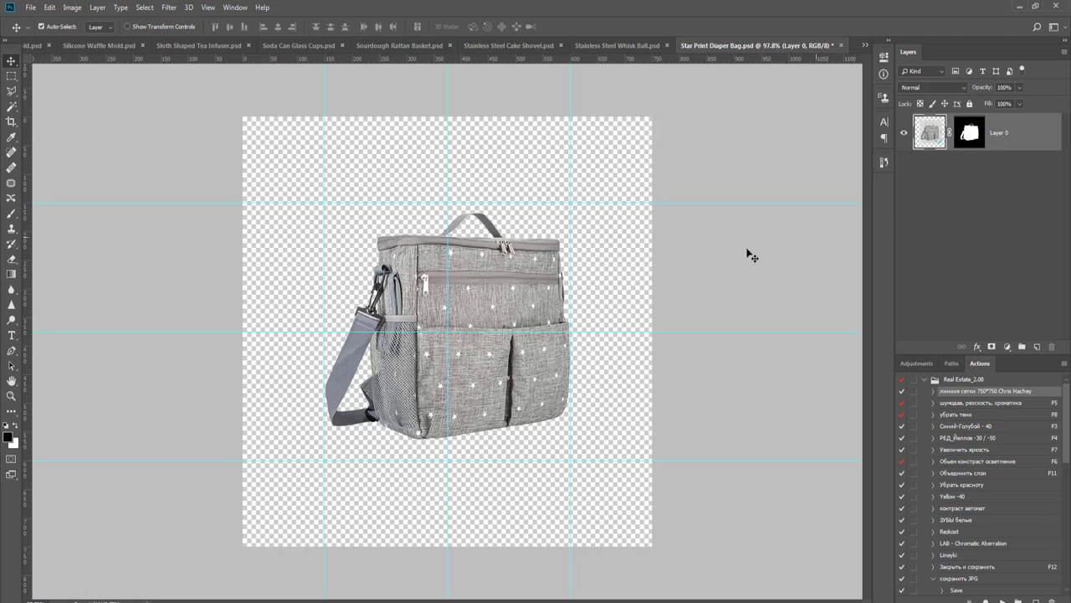
{"action": "key", "text": "ctrl+w"}
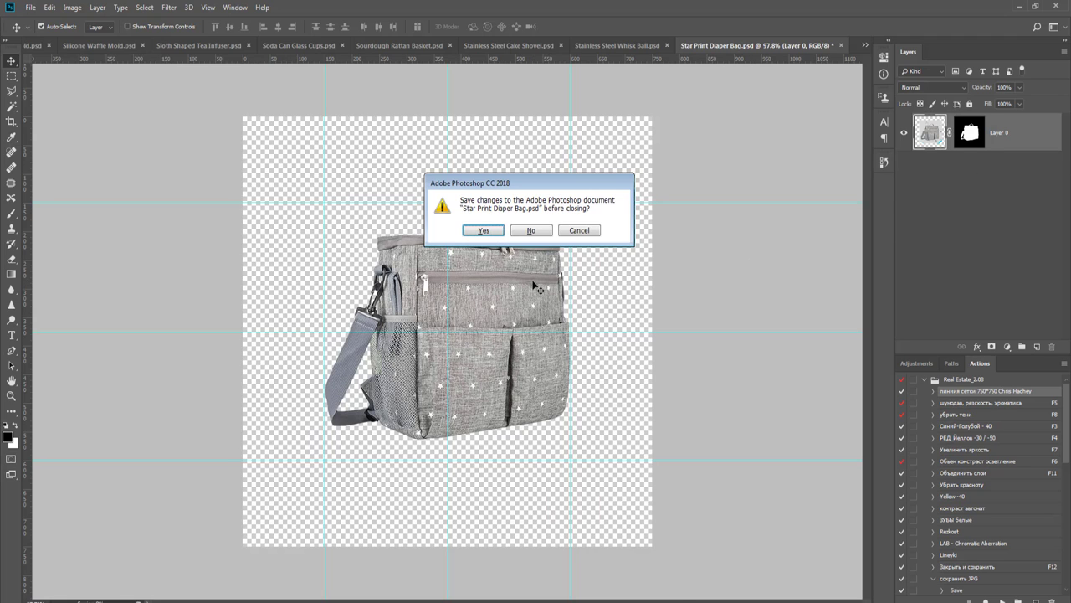
{"action": "key", "text": "Return"}
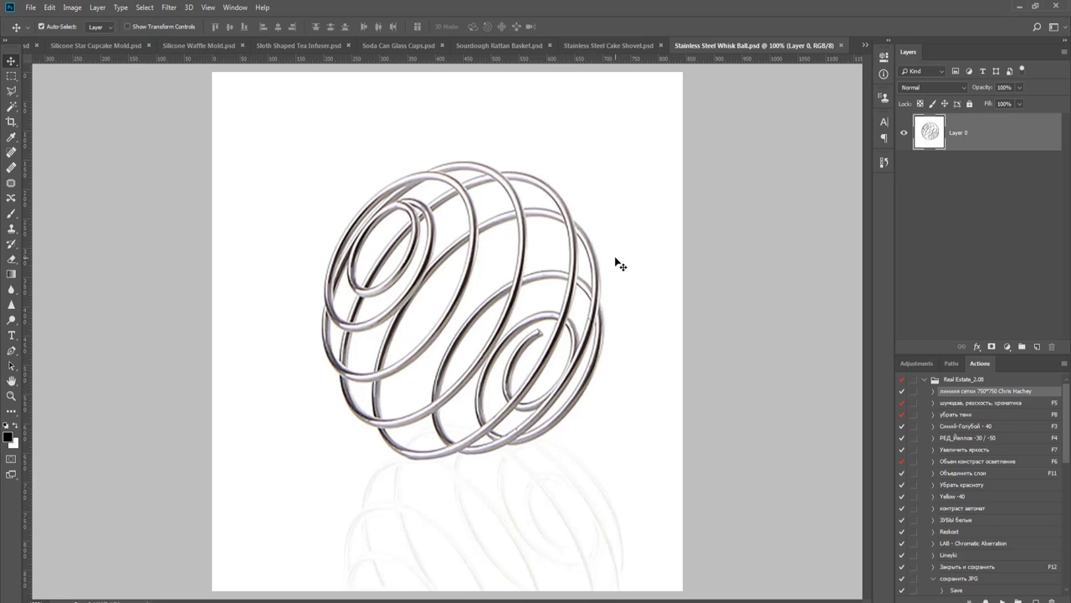
- Start a new Pen path along the whisk ball's topmost outer wire, curving to where it meets the next loop
{"action": "key", "text": "p"}
{"action": "scroll", "coordinate": [512, 214], "scroll_direction": "up", "scroll_amount": 3}
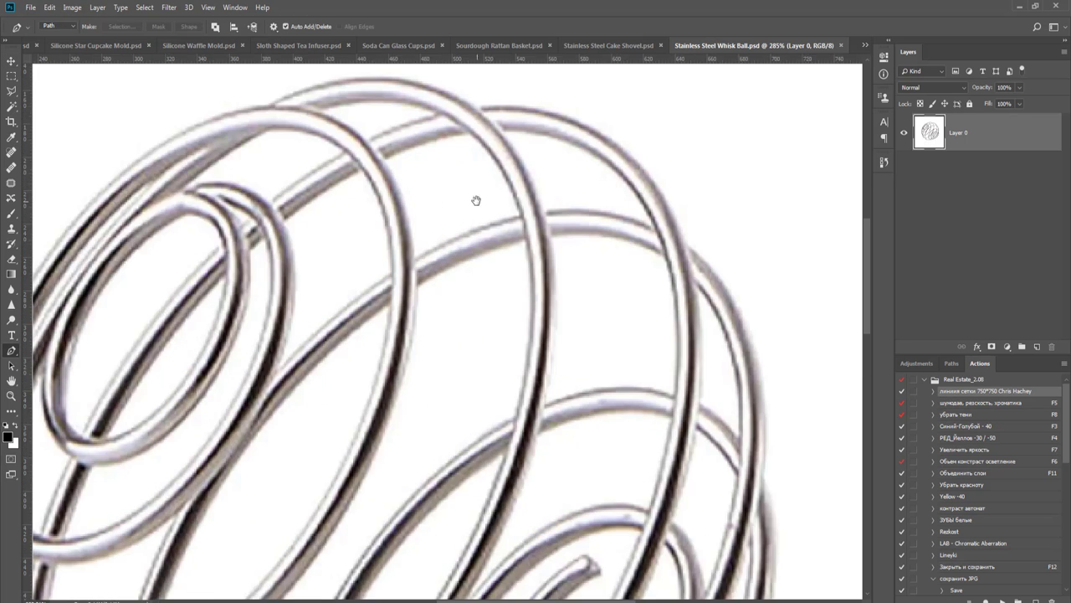
{"action": "left_click_drag", "start_coordinate": [476, 200], "coordinate": [394, 341]}
{"action": "scroll", "coordinate": [385, 343], "scroll_direction": "up", "scroll_amount": 3}
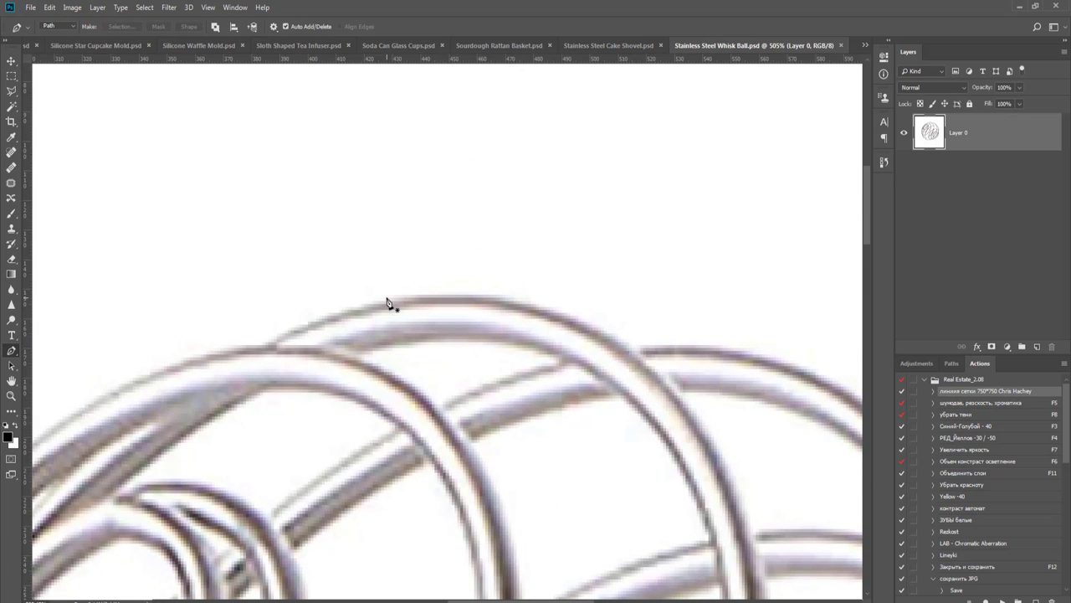
{"action": "left_click_drag", "start_coordinate": [389, 301], "coordinate": [419, 297]}
{"action": "left_click_drag", "start_coordinate": [632, 344], "coordinate": [671, 394]}
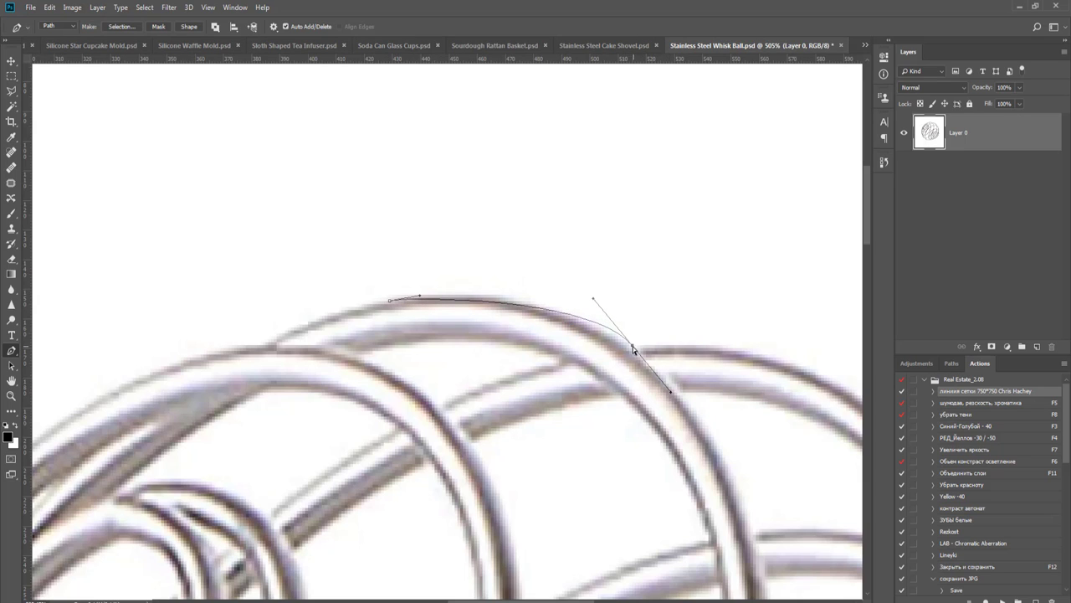
- Fit the first curve to the topmost wire's outer edge by adjusting its end anchor and direction handles
{"action": "left_click_drag", "start_coordinate": [632, 347], "coordinate": [627, 349]}
{"action": "left_click_drag", "start_coordinate": [422, 297], "coordinate": [437, 289]}
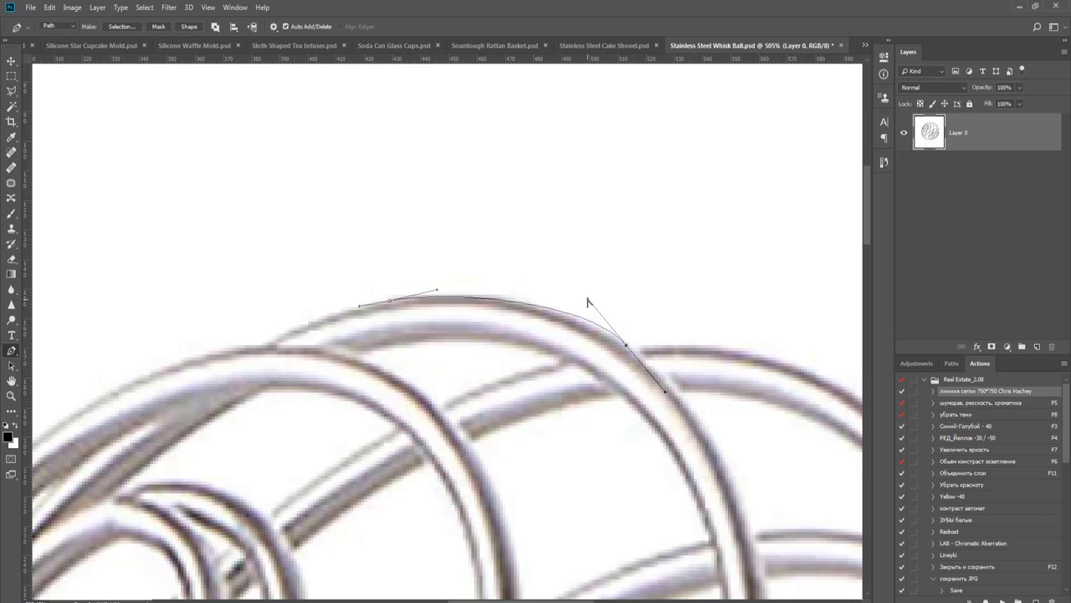
{"action": "left_click_drag", "start_coordinate": [587, 300], "coordinate": [571, 294]}
{"action": "left_click_drag", "start_coordinate": [596, 333], "coordinate": [435, 344]}
- Extend the path onto the second loop and curve it along that loop's outer edge to the next wire crossing
{"action": "scroll", "coordinate": [493, 394], "scroll_direction": "up", "scroll_amount": 3}
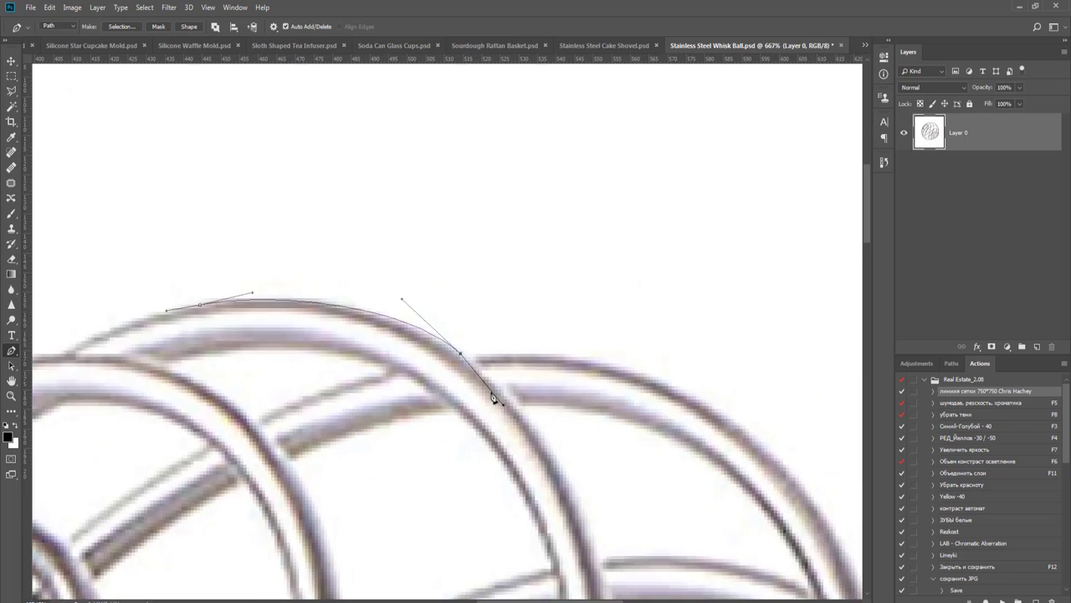
{"action": "scroll", "coordinate": [494, 399], "scroll_direction": "up", "scroll_amount": 1}
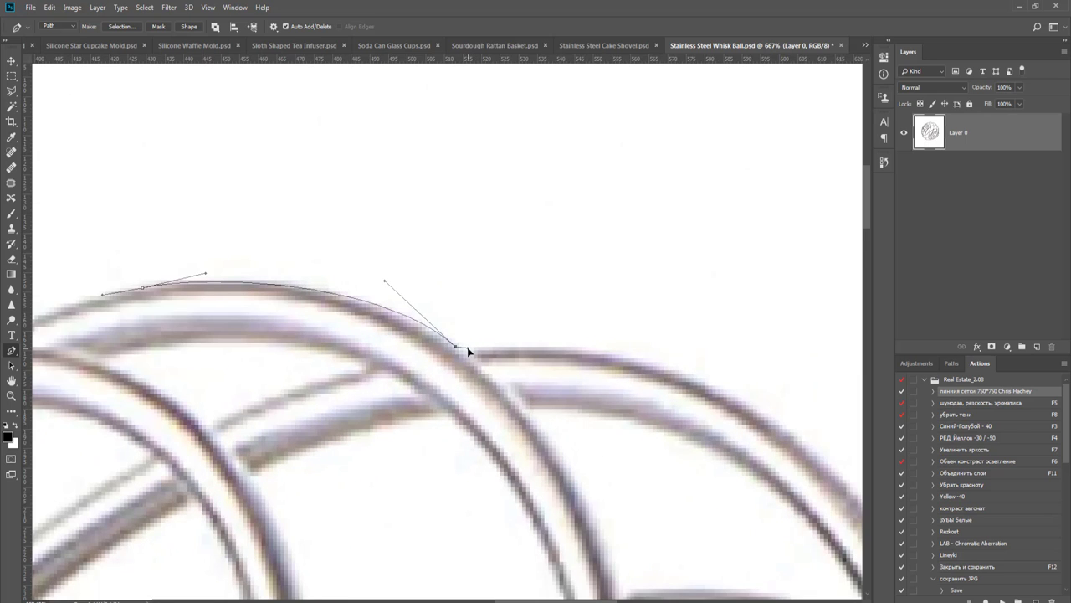
{"action": "left_click_drag", "start_coordinate": [519, 346], "coordinate": [539, 349]}
{"action": "scroll", "coordinate": [318, 260], "scroll_direction": "down", "scroll_amount": 3}
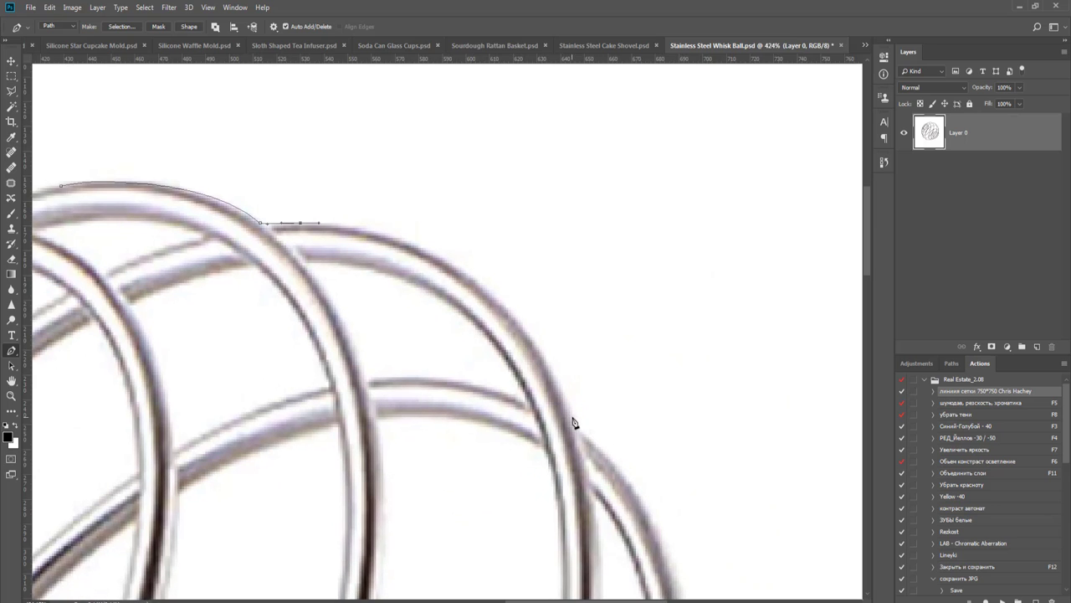
{"action": "left_click_drag", "start_coordinate": [572, 416], "coordinate": [579, 469]}
{"action": "left_click_drag", "start_coordinate": [319, 226], "coordinate": [461, 222]}
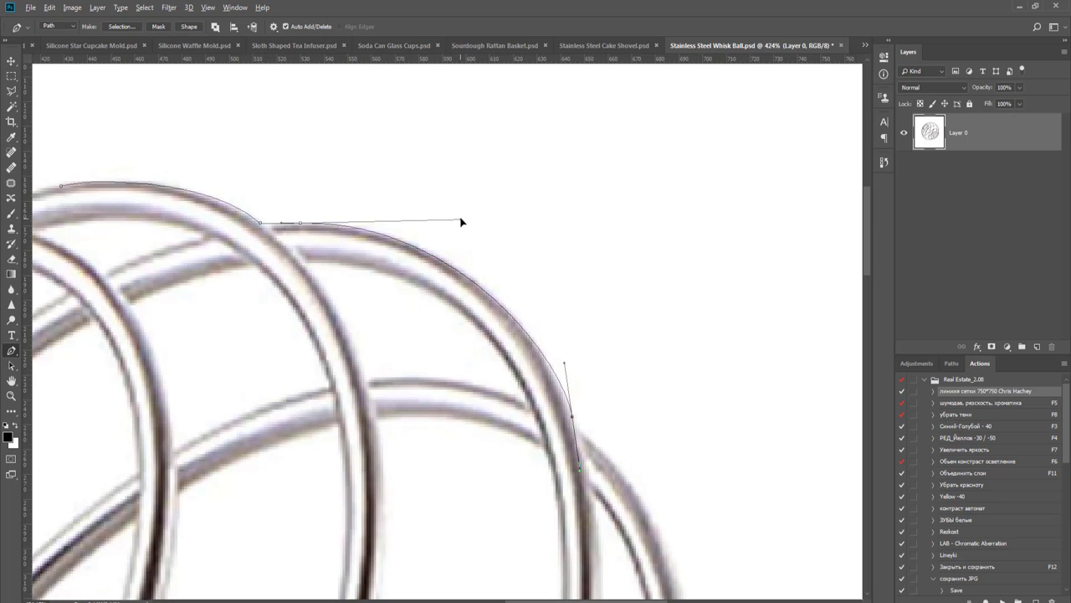
{"action": "left_click_drag", "start_coordinate": [564, 361], "coordinate": [553, 352]}
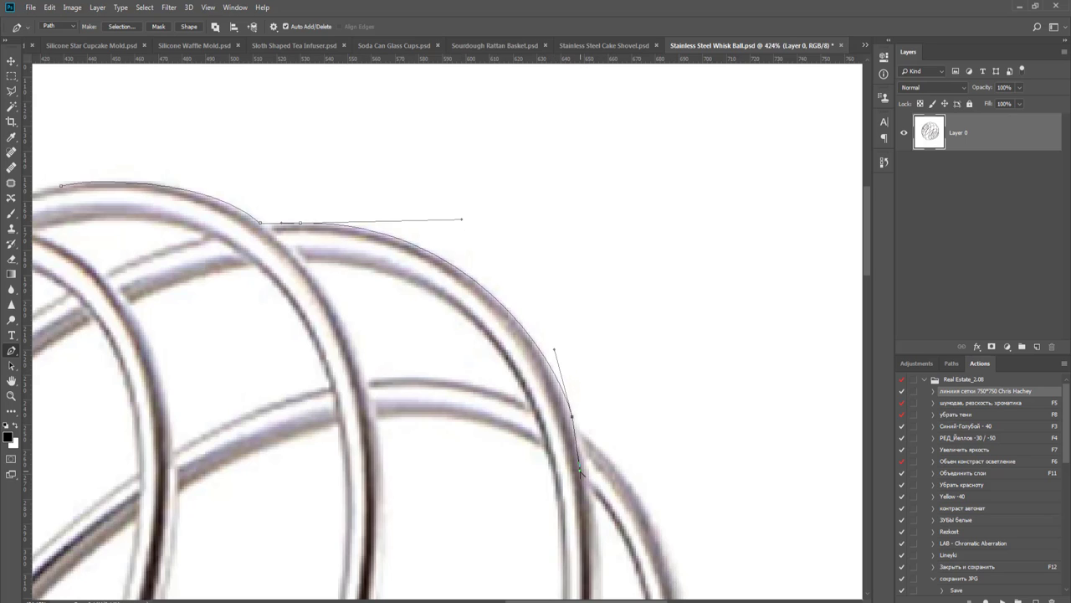
- Carry the path across the crossing and curve it down the outer wire on the ball's right side to the next junction
{"action": "left_click", "coordinate": [585, 437], "text": "ctrl"}
{"action": "scroll", "coordinate": [602, 449], "scroll_direction": "up", "scroll_amount": 2}
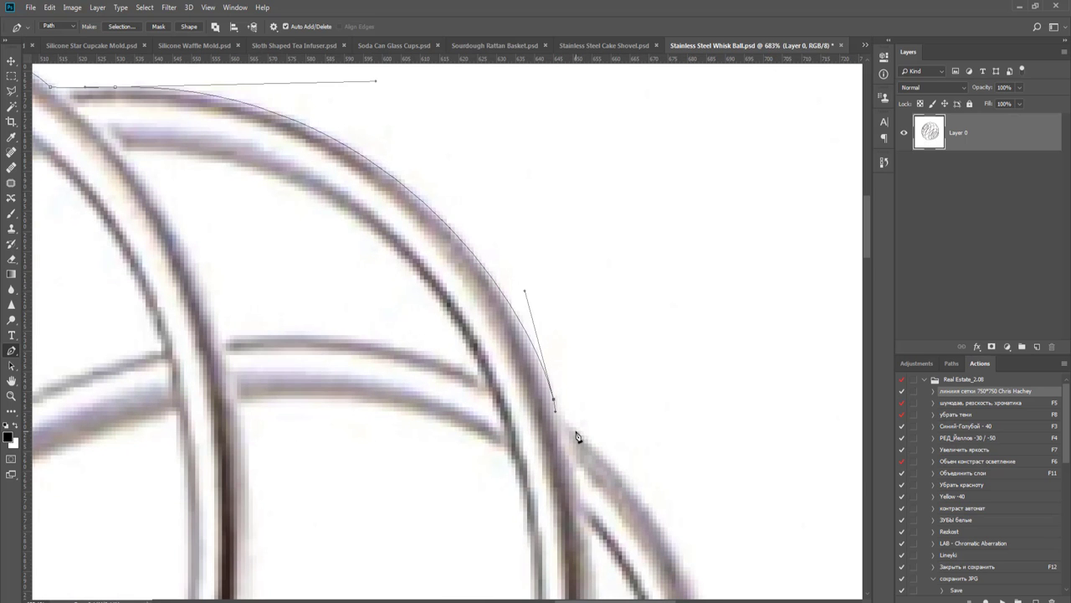
{"action": "scroll", "coordinate": [608, 480], "scroll_direction": "down", "scroll_amount": 5}
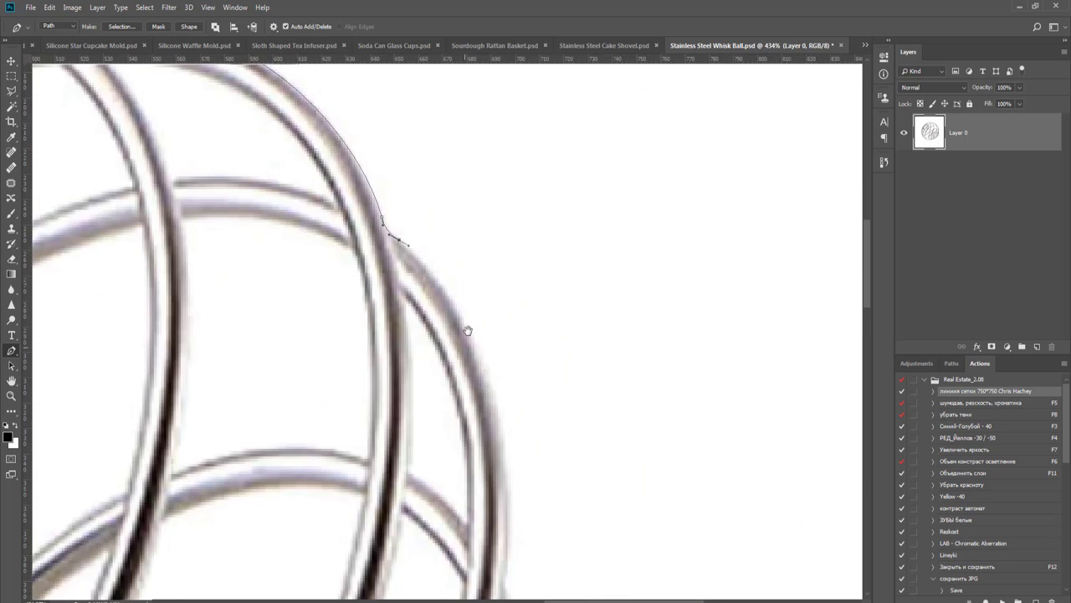
{"action": "scroll", "coordinate": [544, 290], "scroll_direction": "up", "scroll_amount": 2}
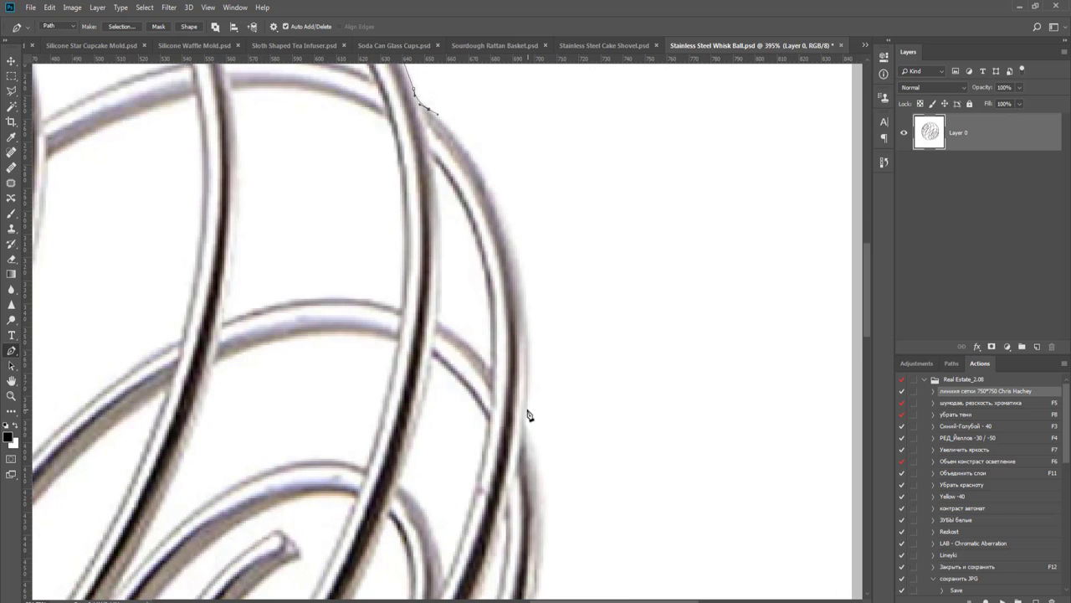
{"action": "left_click_drag", "start_coordinate": [526, 409], "coordinate": [522, 452]}
{"action": "left_click_drag", "start_coordinate": [429, 109], "coordinate": [517, 168]}
{"action": "left_click_drag", "start_coordinate": [530, 368], "coordinate": [539, 335]}
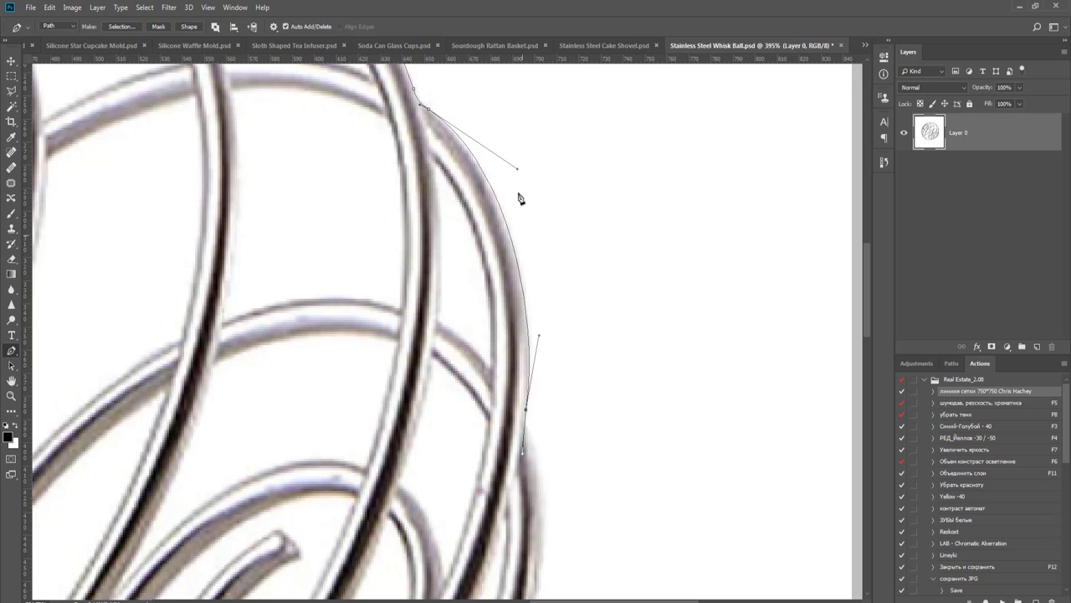
{"action": "left_click_drag", "start_coordinate": [517, 173], "coordinate": [517, 178]}
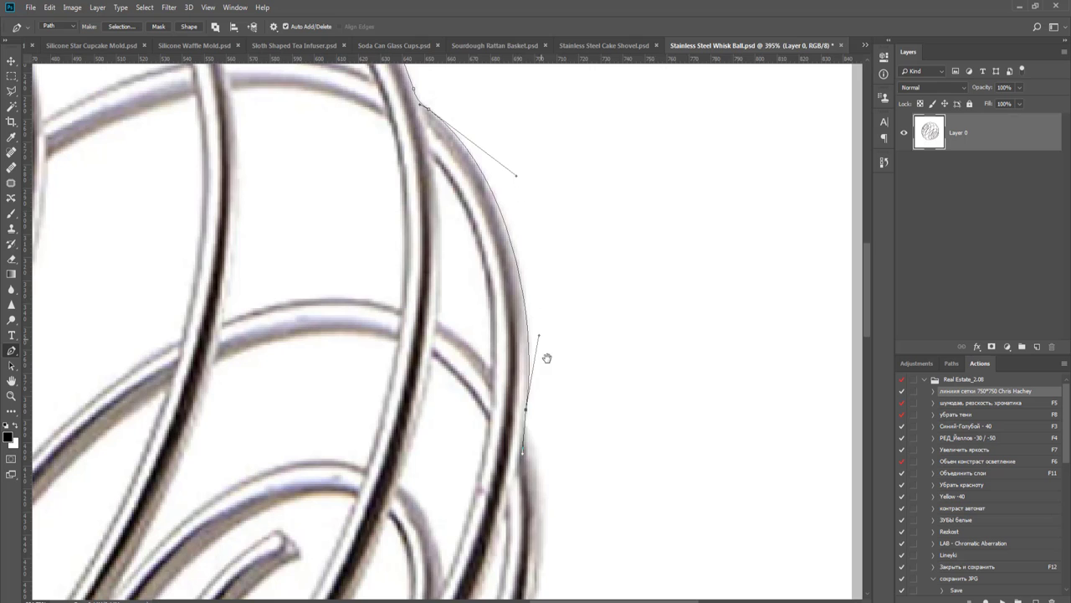
- Extend the path past the right-side junction and place a curved anchor at the bottom end of the outermost lower-right wire
{"action": "scroll", "coordinate": [546, 358], "scroll_direction": "down", "scroll_amount": 2}
{"action": "scroll", "coordinate": [558, 430], "scroll_direction": "up", "scroll_amount": 2}
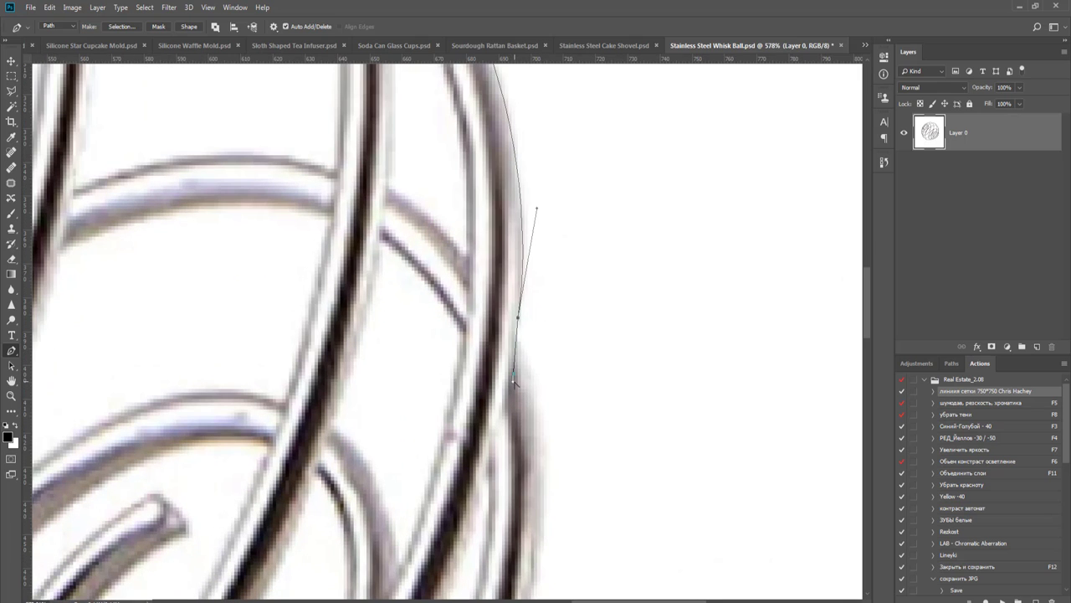
{"action": "left_click_drag", "start_coordinate": [530, 389], "coordinate": [591, 174]}
{"action": "scroll", "coordinate": [557, 426], "scroll_direction": "down", "scroll_amount": 4}
{"action": "left_click_drag", "start_coordinate": [591, 377], "coordinate": [701, 349]}
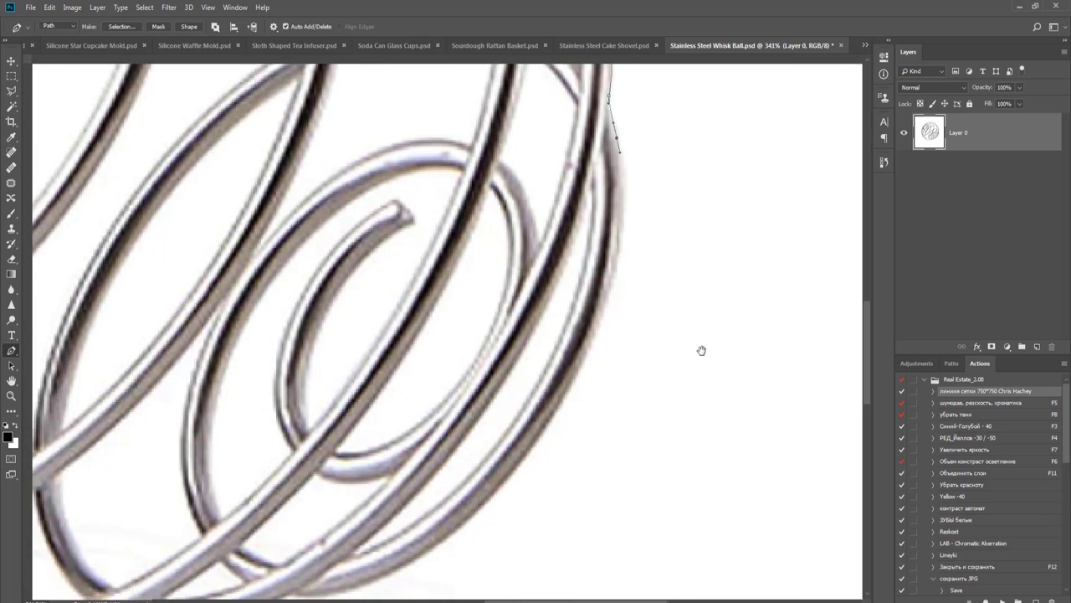
{"action": "scroll", "coordinate": [710, 359], "scroll_direction": "down", "scroll_amount": 1}
{"action": "scroll", "coordinate": [708, 359], "scroll_direction": "down", "scroll_amount": 1}
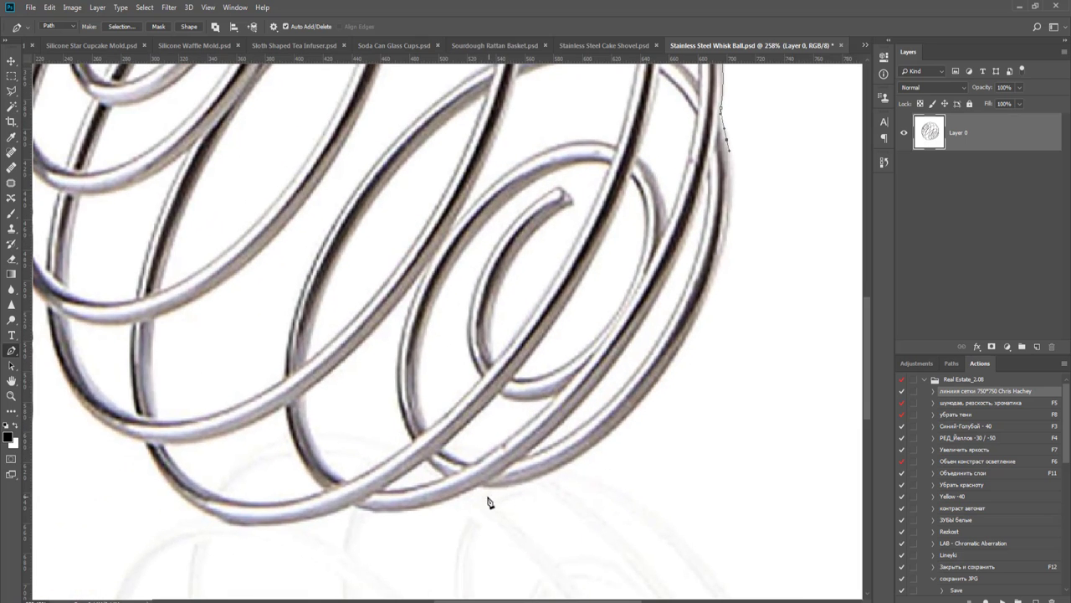
{"action": "left_click_drag", "start_coordinate": [500, 489], "coordinate": [549, 475]}
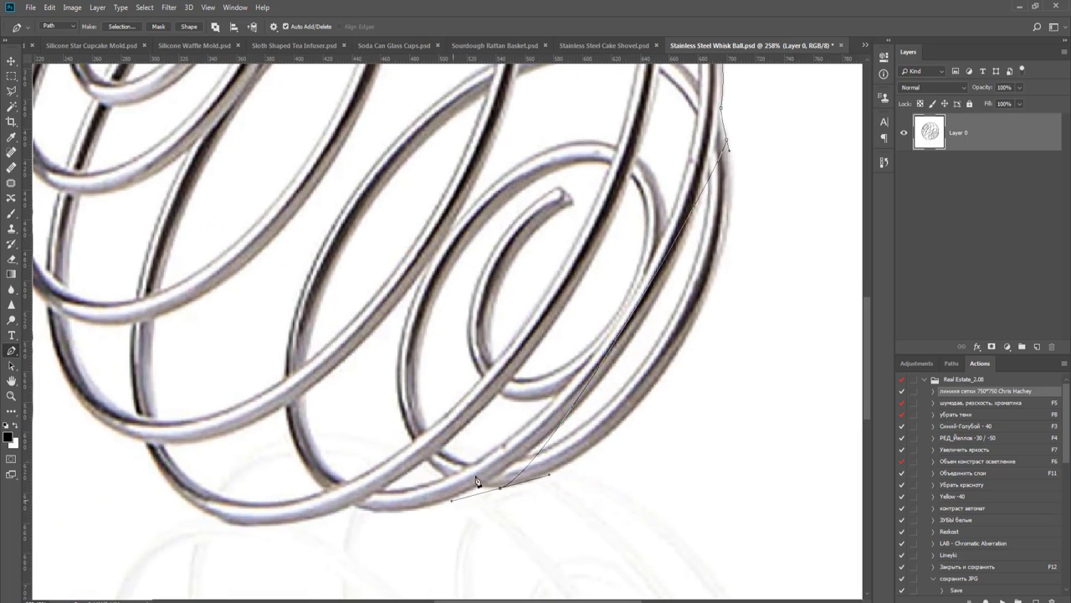
- Add intermediate anchors to the lower-right segment and bend it onto the wire's outer edge
{"action": "left_click", "coordinate": [631, 317]}
{"action": "left_click_drag", "start_coordinate": [631, 317], "coordinate": [677, 352]}
{"action": "scroll", "coordinate": [678, 359], "scroll_direction": "up", "scroll_amount": 3}
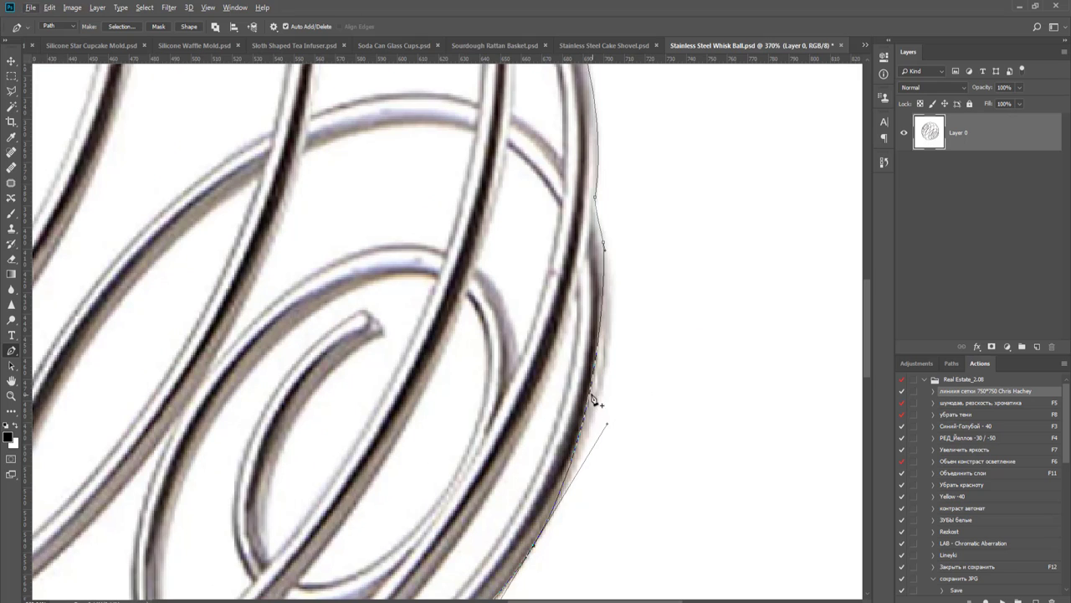
{"action": "left_click", "coordinate": [590, 394]}
{"action": "left_click_drag", "start_coordinate": [592, 393], "coordinate": [754, 167]}
{"action": "left_click", "coordinate": [545, 443]}
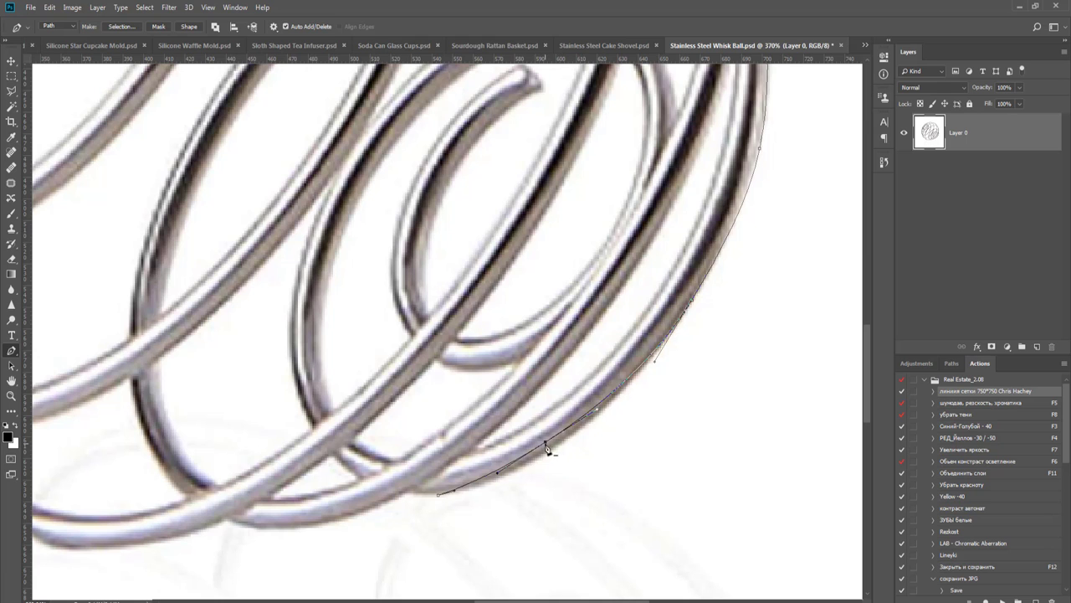
- Refine the anchor at the bottom crossing and trace the neighboring bottom loop to where it meets the lowest wire
{"action": "scroll", "coordinate": [503, 471], "scroll_direction": "up", "scroll_amount": 2}
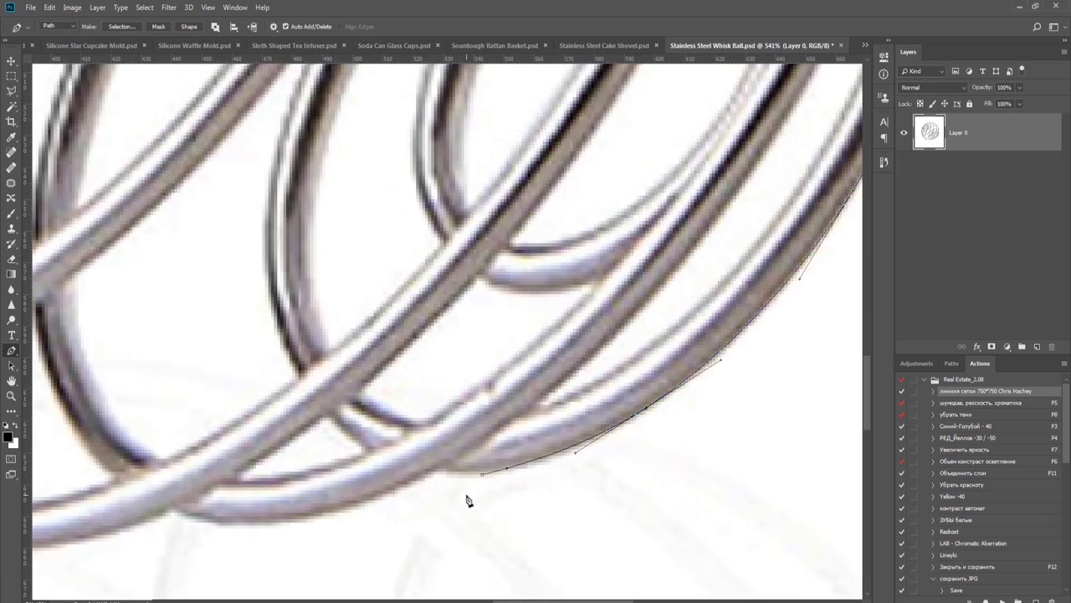
{"action": "scroll", "coordinate": [465, 468], "scroll_direction": "down", "scroll_amount": 2}
{"action": "scroll", "coordinate": [466, 469], "scroll_direction": "left", "scroll_amount": 1}
{"action": "left_click_drag", "start_coordinate": [442, 427], "coordinate": [405, 448]}
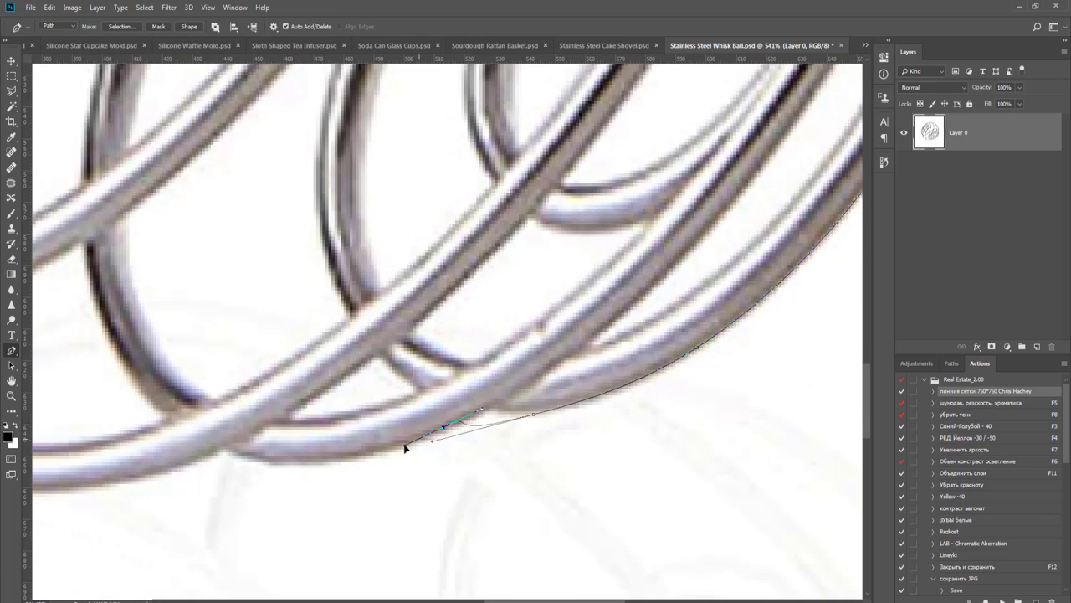
{"action": "key", "text": "ctrl+z"}
{"action": "left_click_drag", "start_coordinate": [534, 413], "coordinate": [548, 411]}
{"action": "left_click_drag", "start_coordinate": [467, 416], "coordinate": [535, 454]}
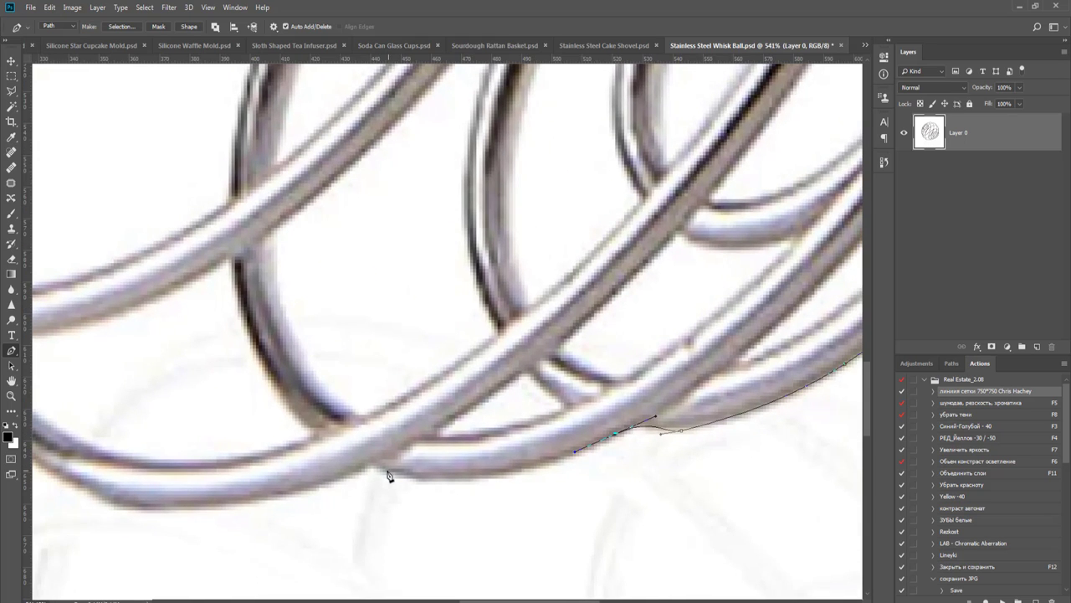
{"action": "left_click_drag", "start_coordinate": [385, 470], "coordinate": [337, 480]}
- Trace the lowest loop up to its lower-left crossing, adding anchors to fit the curve to its outer edge
{"action": "left_click_drag", "start_coordinate": [152, 469], "coordinate": [471, 469]}
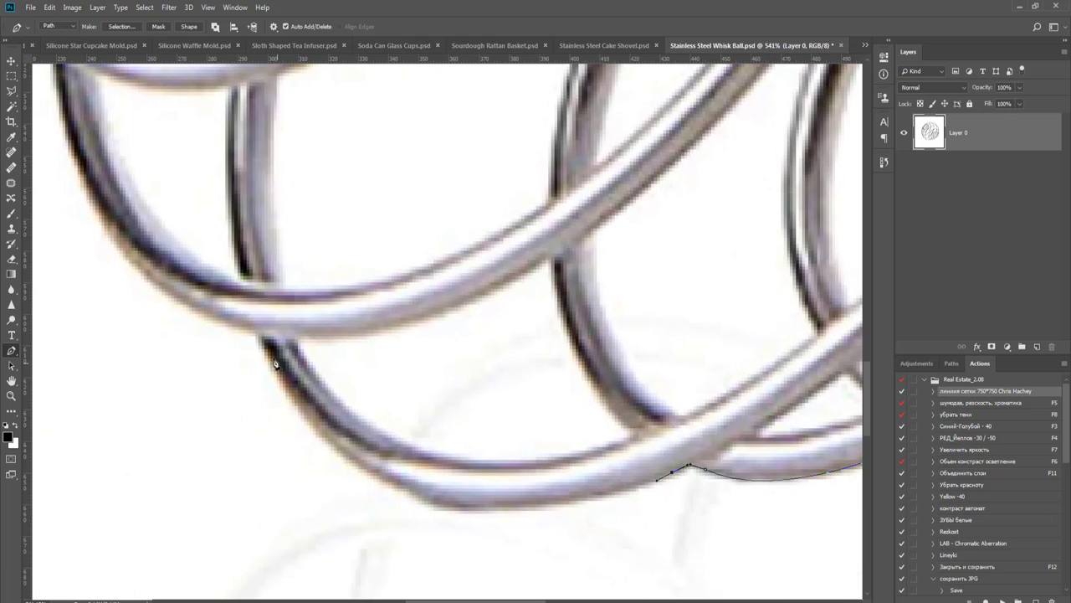
{"action": "left_click_drag", "start_coordinate": [264, 353], "coordinate": [226, 276]}
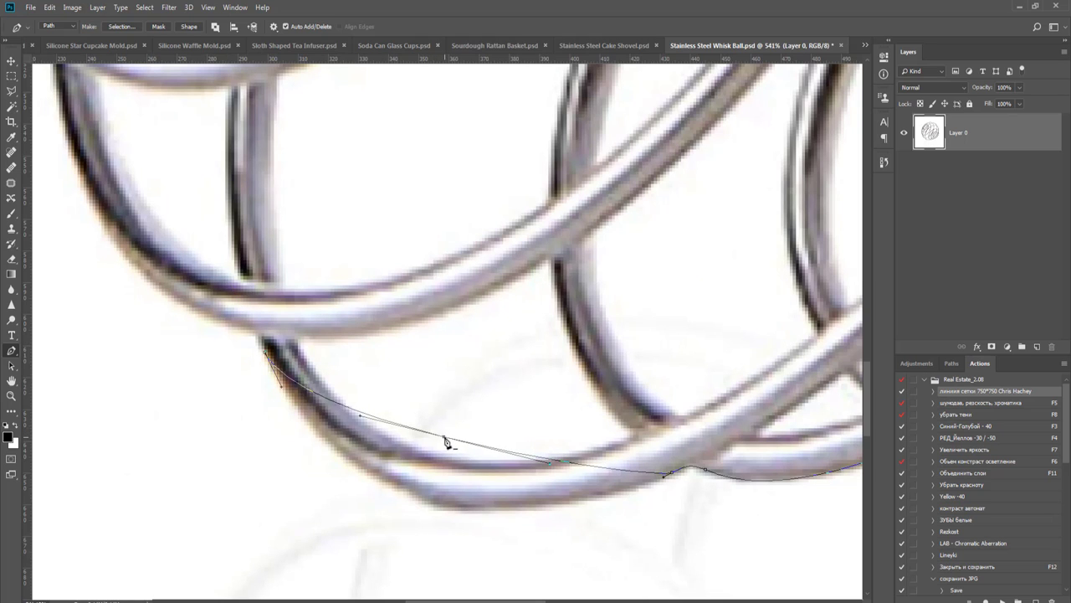
{"action": "left_click_drag", "start_coordinate": [447, 507], "coordinate": [551, 533]}
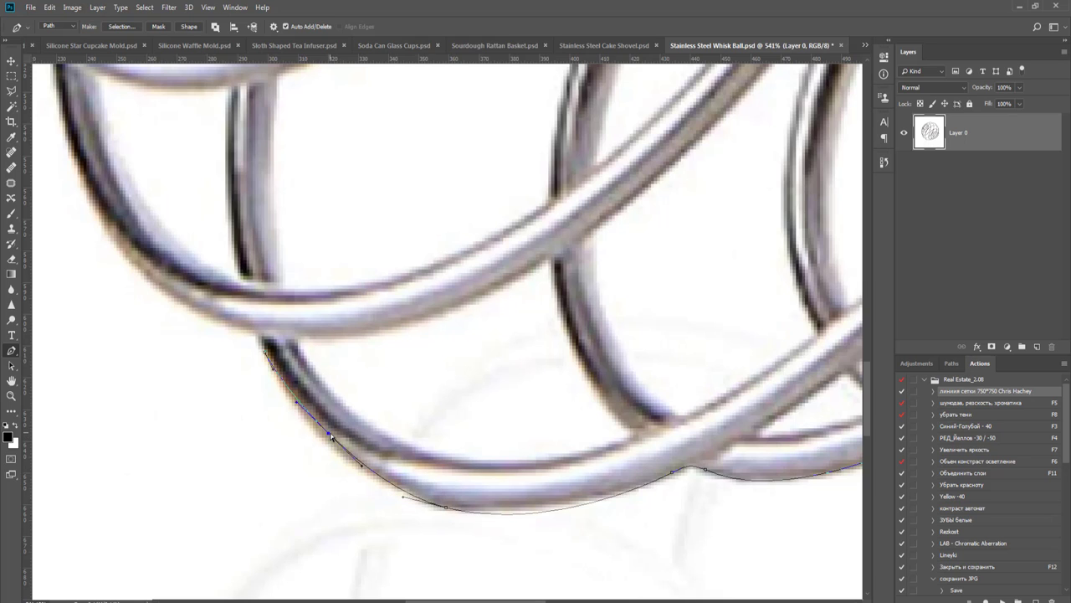
{"action": "left_click_drag", "start_coordinate": [354, 425], "coordinate": [464, 486]}
- Continue the path onto the next lower-left loop and shape its curve up to the following wire crossing
{"action": "key", "text": "ctrl+r"}
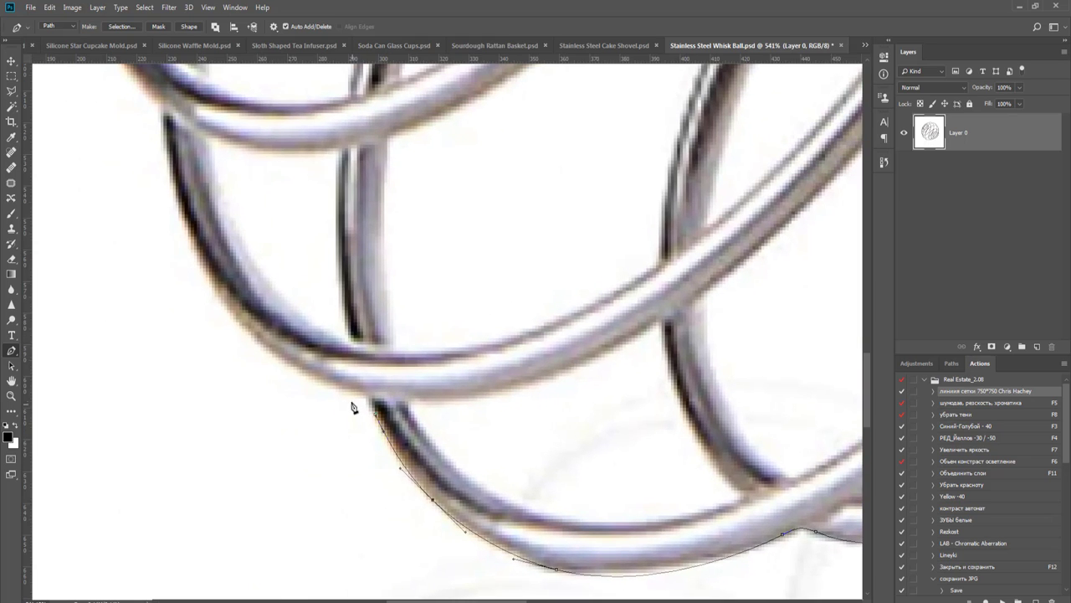
{"action": "left_click_drag", "start_coordinate": [352, 392], "coordinate": [323, 383]}
{"action": "left_click_drag", "start_coordinate": [335, 335], "coordinate": [369, 396]}
{"action": "left_click_drag", "start_coordinate": [421, 461], "coordinate": [597, 583]}
{"action": "scroll", "coordinate": [486, 488], "scroll_direction": "down", "scroll_amount": 4}
{"action": "left_click_drag", "start_coordinate": [403, 321], "coordinate": [380, 317]}
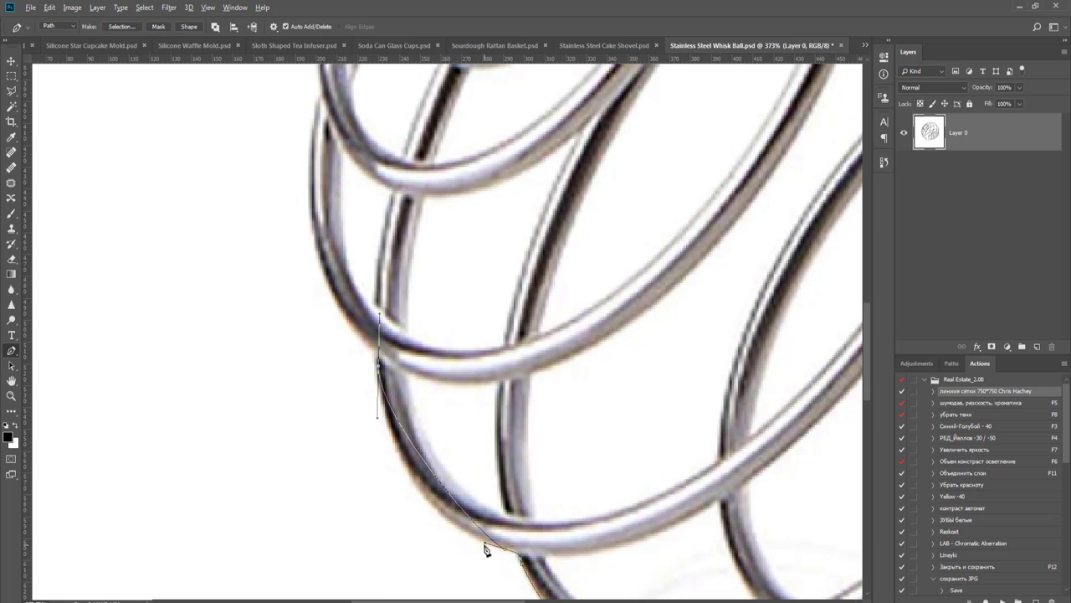
{"action": "left_click_drag", "start_coordinate": [485, 545], "coordinate": [429, 538]}
{"action": "left_click_drag", "start_coordinate": [379, 425], "coordinate": [381, 440]}
- Extend the path up the ball's left-side loop to its upper crossing and adjust both handles to fit the wire's edge
{"action": "scroll", "coordinate": [410, 477], "scroll_direction": "up", "scroll_amount": 5}
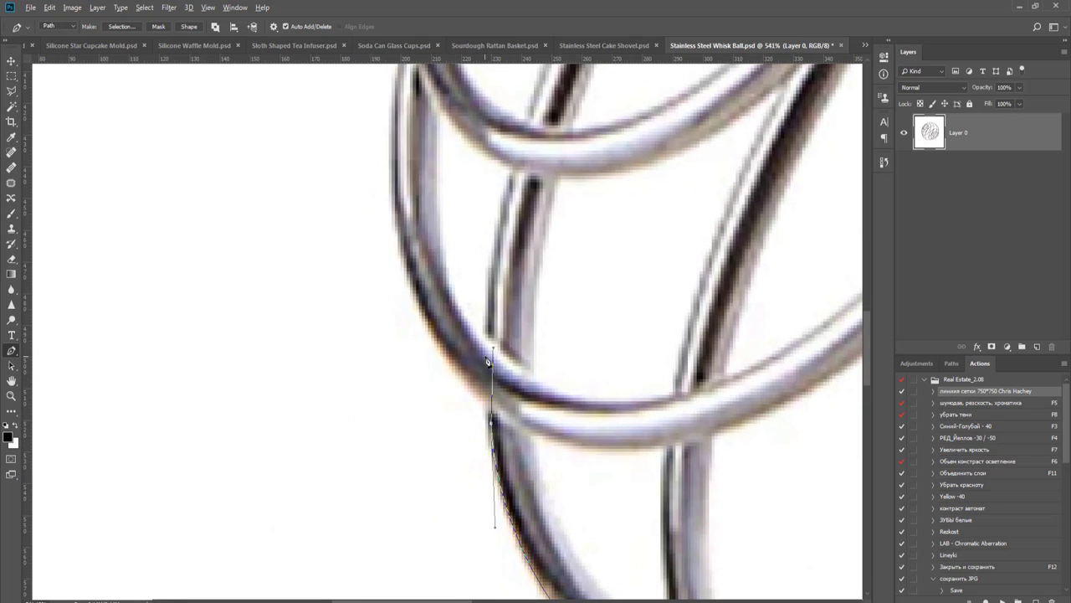
{"action": "left_click_drag", "start_coordinate": [494, 350], "coordinate": [455, 496]}
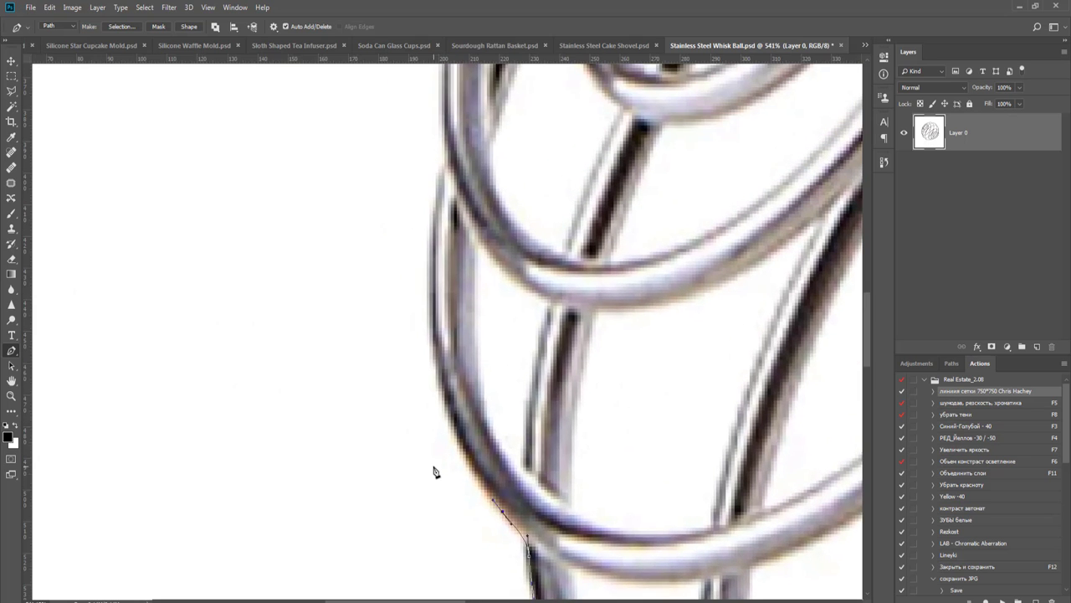
{"action": "left_click_drag", "start_coordinate": [503, 421], "coordinate": [426, 449]}
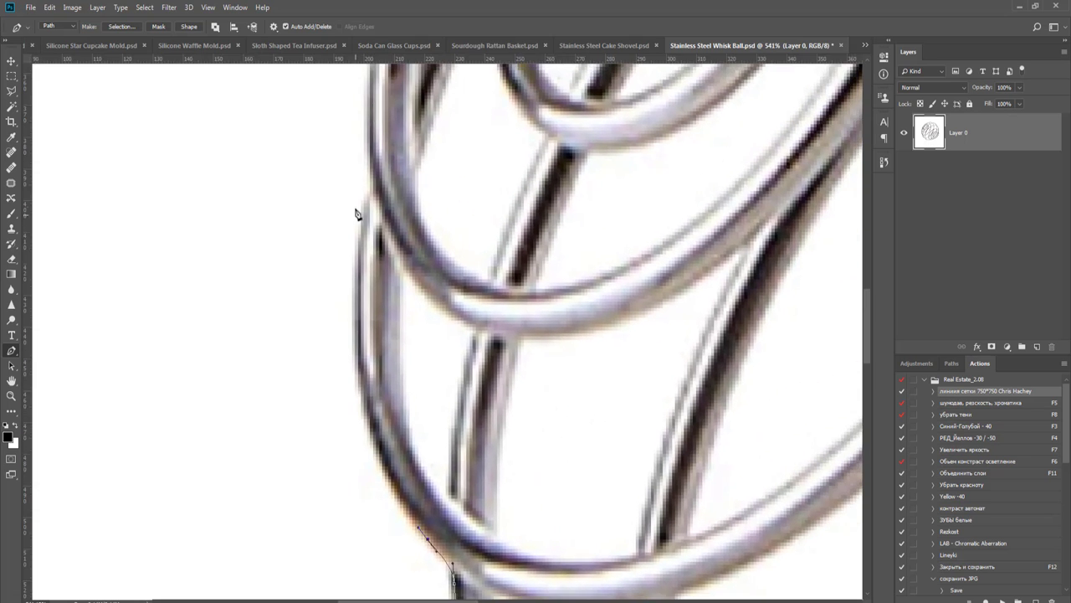
{"action": "left_click_drag", "start_coordinate": [367, 203], "coordinate": [390, 136]}
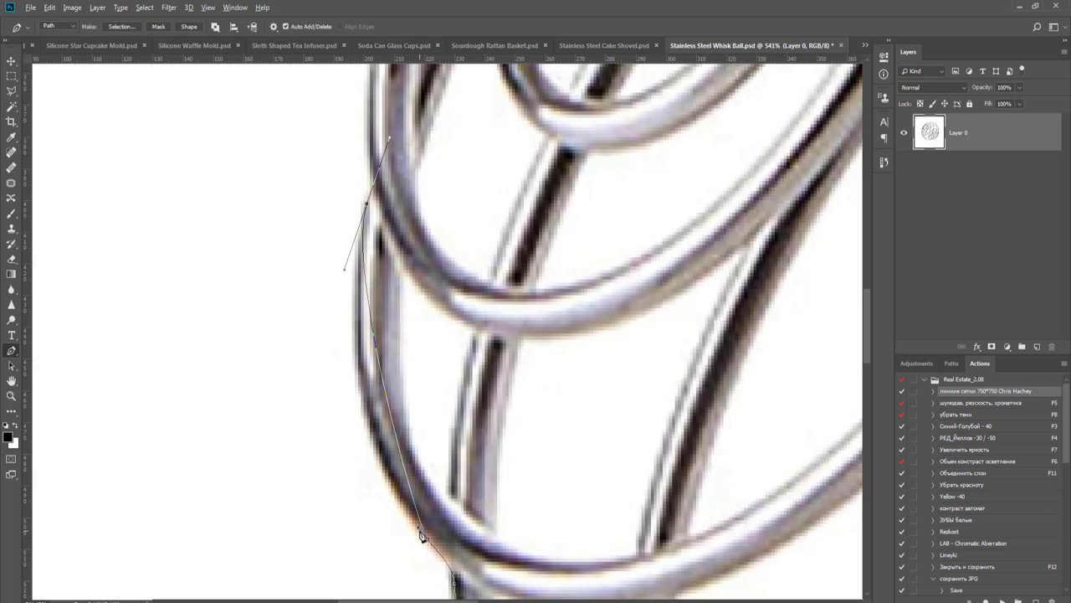
{"action": "left_click_drag", "start_coordinate": [421, 531], "coordinate": [354, 484]}
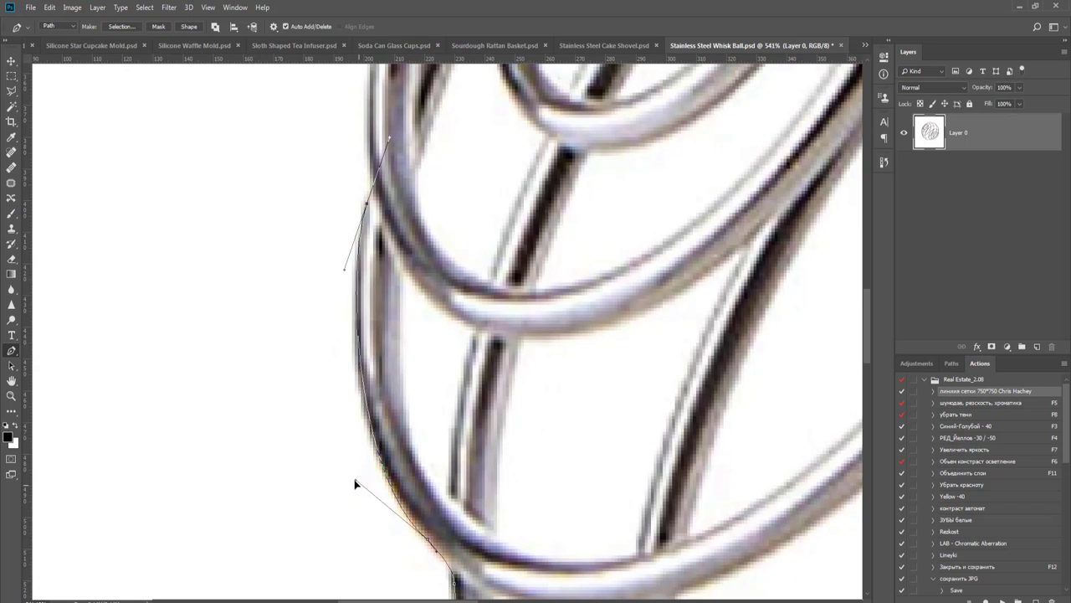
{"action": "left_click_drag", "start_coordinate": [345, 274], "coordinate": [338, 290]}
- Trace the long upper-left wire to the top crossing, adding a middle anchor and moving it onto the outer edge
{"action": "left_click_drag", "start_coordinate": [410, 279], "coordinate": [432, 424]}
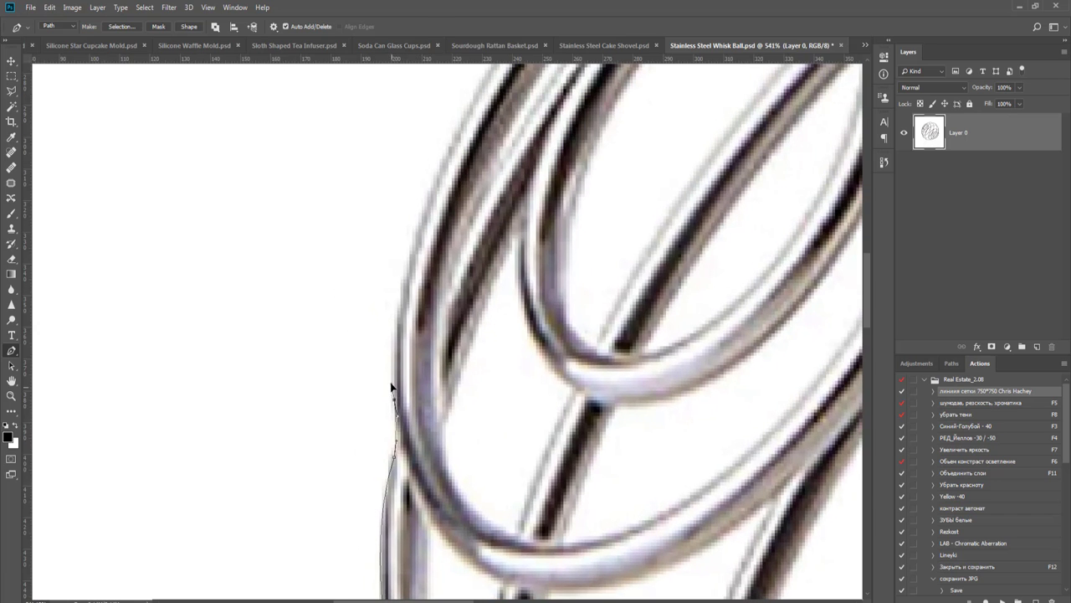
{"action": "scroll", "coordinate": [397, 393], "scroll_direction": "down", "scroll_amount": 2}
{"action": "left_click_drag", "start_coordinate": [398, 421], "coordinate": [358, 483]}
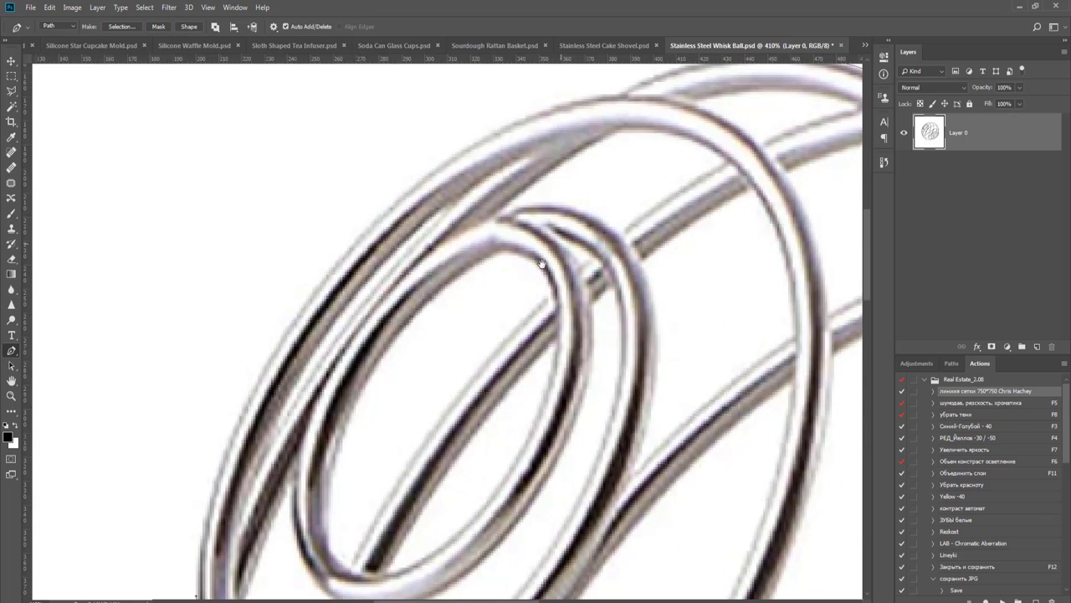
{"action": "left_click_drag", "start_coordinate": [542, 260], "coordinate": [419, 390]}
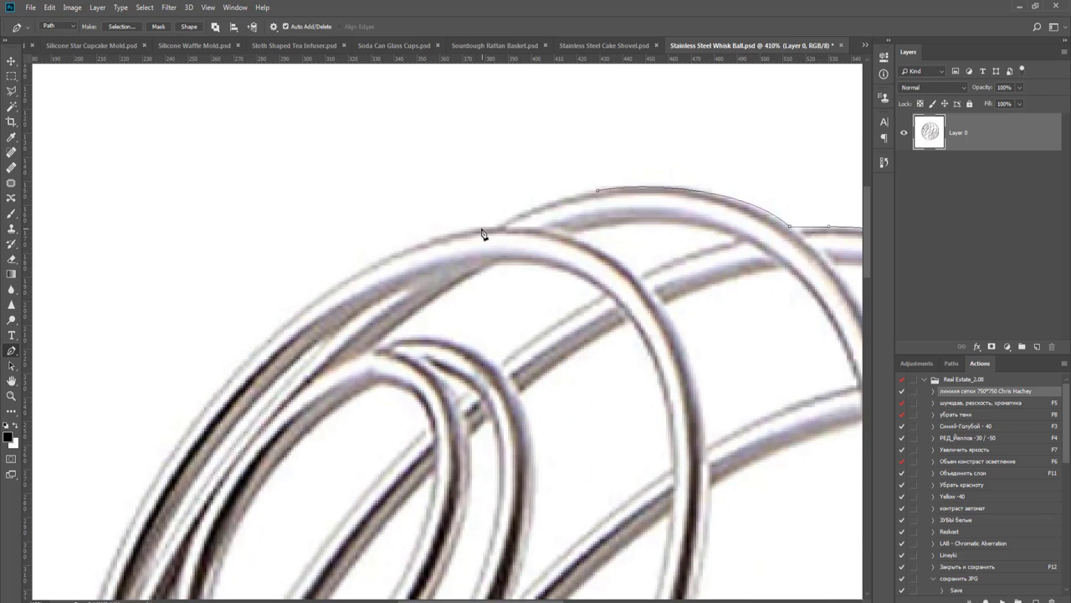
{"action": "left_click_drag", "start_coordinate": [482, 231], "coordinate": [608, 209]}
{"action": "left_click_drag", "start_coordinate": [440, 344], "coordinate": [652, 205]}
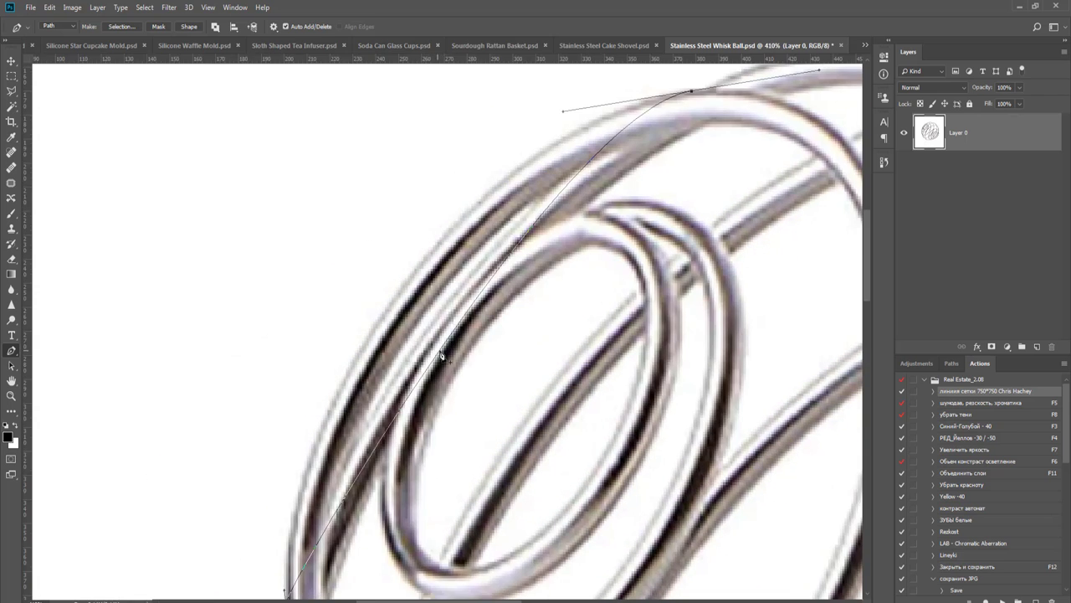
{"action": "left_click", "coordinate": [440, 350]}
{"action": "left_click_drag", "start_coordinate": [441, 355], "coordinate": [387, 308]}
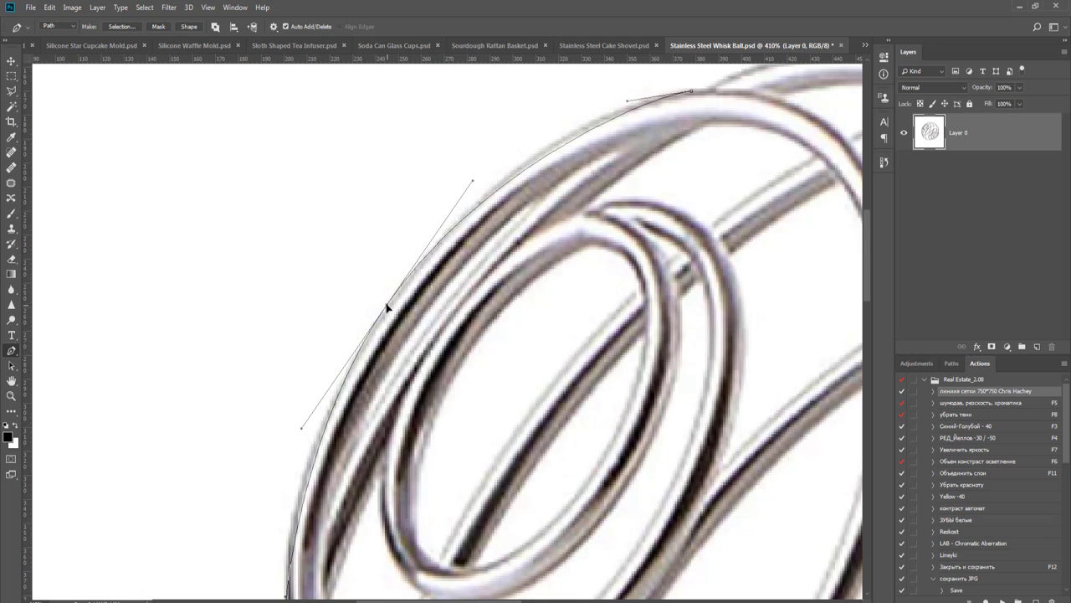
- Add anchors along the long upper-left wire and move the path onto the wire's outer edge
{"action": "left_click_drag", "start_coordinate": [391, 380], "coordinate": [425, 289]}
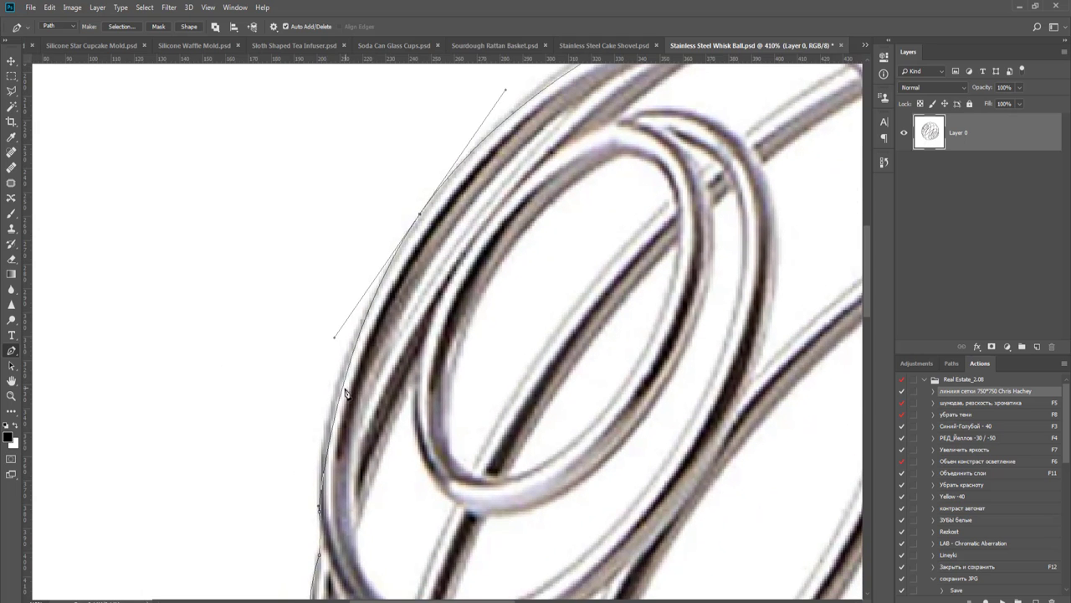
{"action": "left_click", "coordinate": [343, 391]}
{"action": "left_click_drag", "start_coordinate": [343, 391], "coordinate": [335, 390]}
{"action": "left_click_drag", "start_coordinate": [507, 295], "coordinate": [340, 496]}
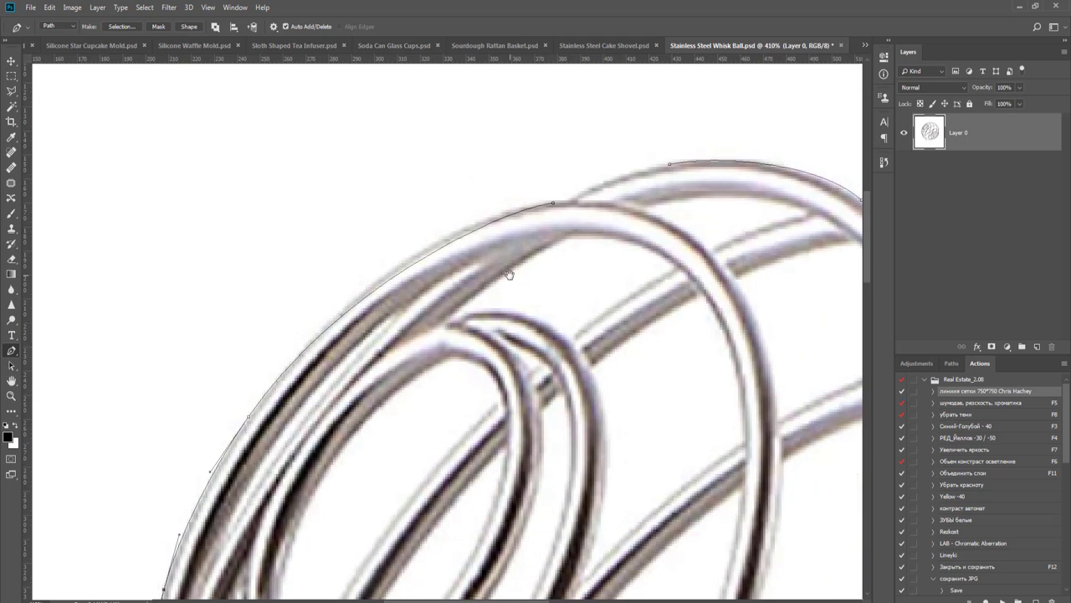
{"action": "left_click_drag", "start_coordinate": [414, 264], "coordinate": [412, 262]}
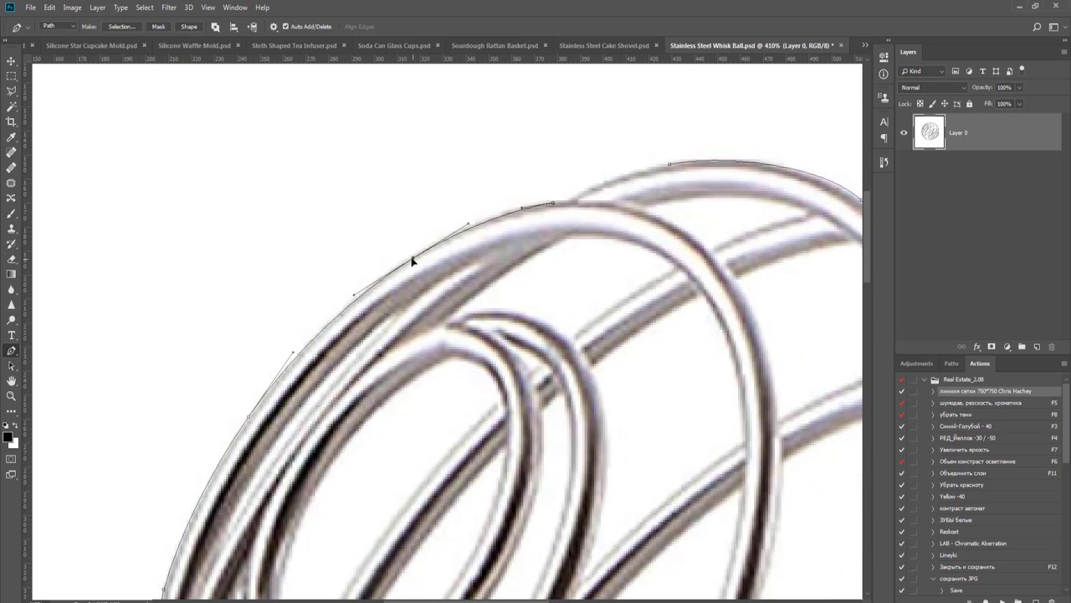
- Trace the notch at the top wire crossing, close the ball's outer outline at its starting anchor and deselect the path
{"action": "left_click_drag", "start_coordinate": [486, 312], "coordinate": [356, 464]}
{"action": "scroll", "coordinate": [446, 377], "scroll_direction": "up", "scroll_amount": 3}
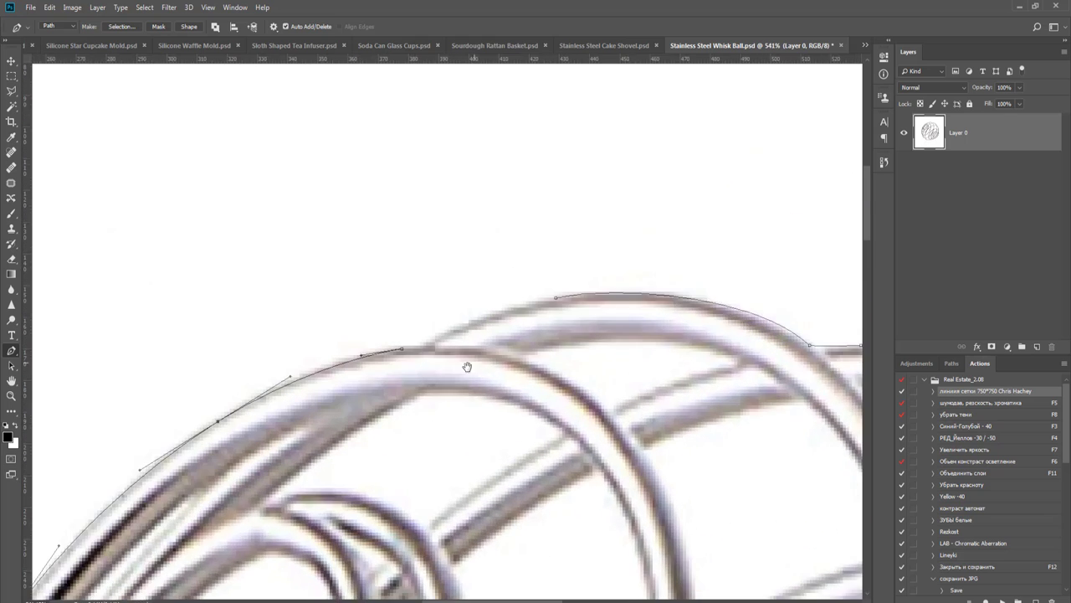
{"action": "left_click_drag", "start_coordinate": [466, 366], "coordinate": [369, 441]}
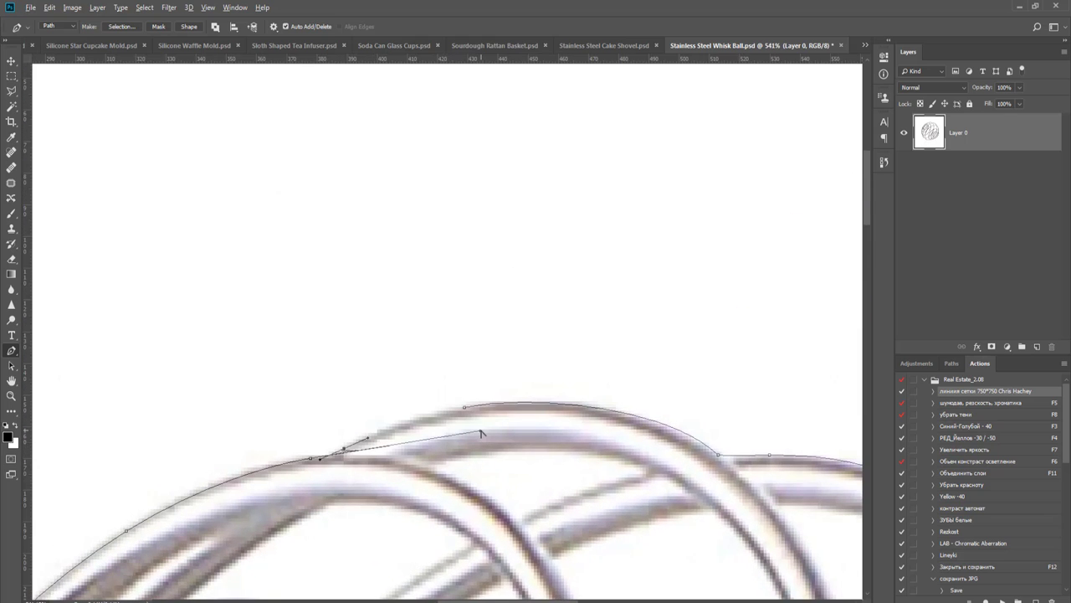
{"action": "left_click_drag", "start_coordinate": [482, 433], "coordinate": [327, 456]}
{"action": "left_click_drag", "start_coordinate": [405, 444], "coordinate": [363, 466]}
{"action": "left_click", "coordinate": [423, 430]}
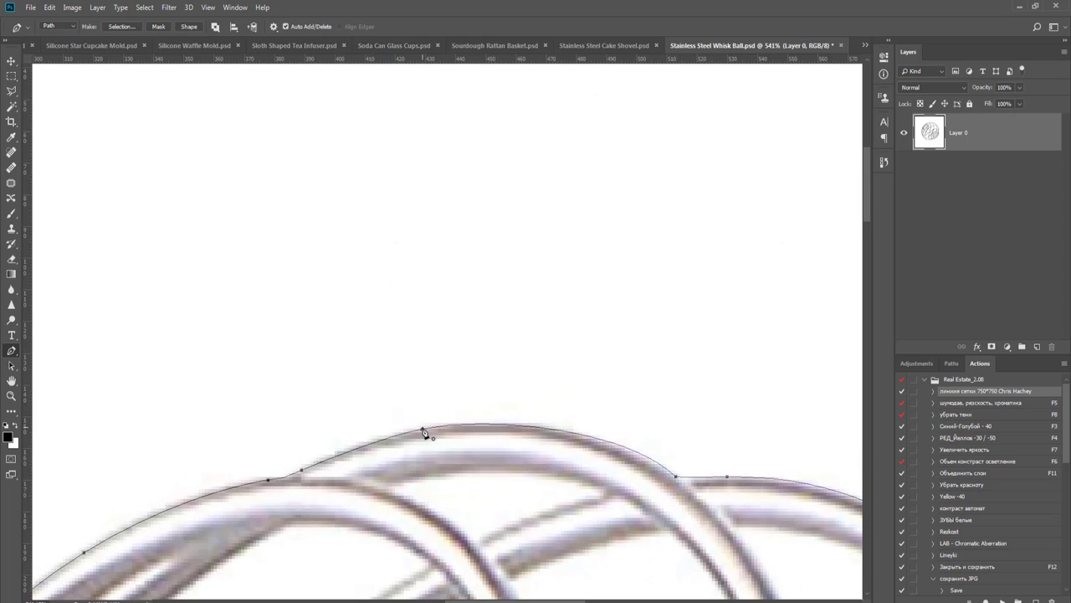
{"action": "key", "text": "Escape"}
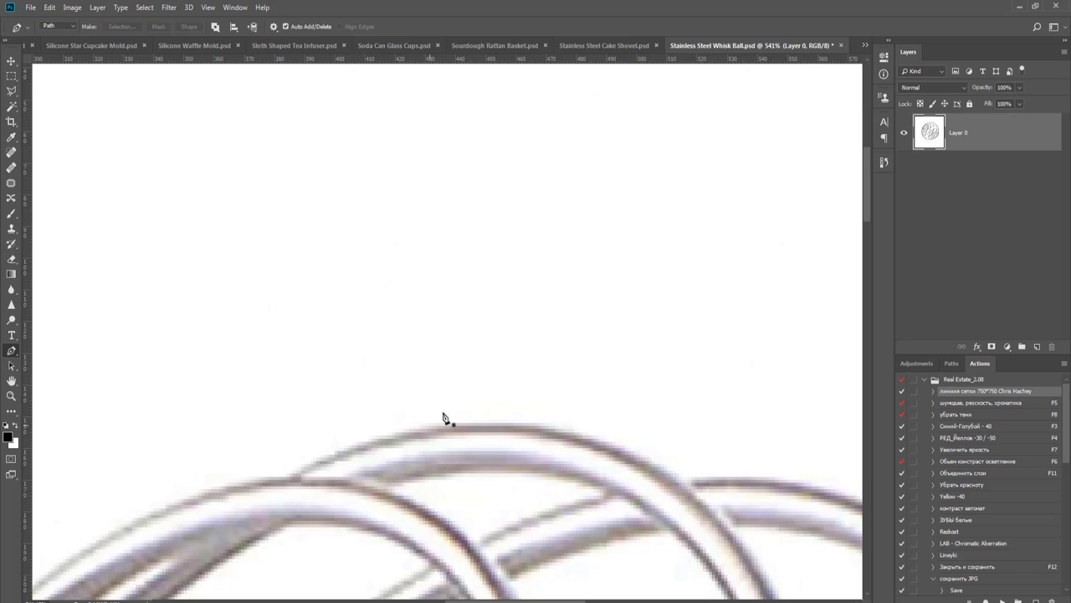
- Reactivate the Work Path and trace a closed subpath around the narrow gap beneath the topmost loop
{"action": "scroll", "coordinate": [608, 382], "scroll_direction": "down", "scroll_amount": 4}
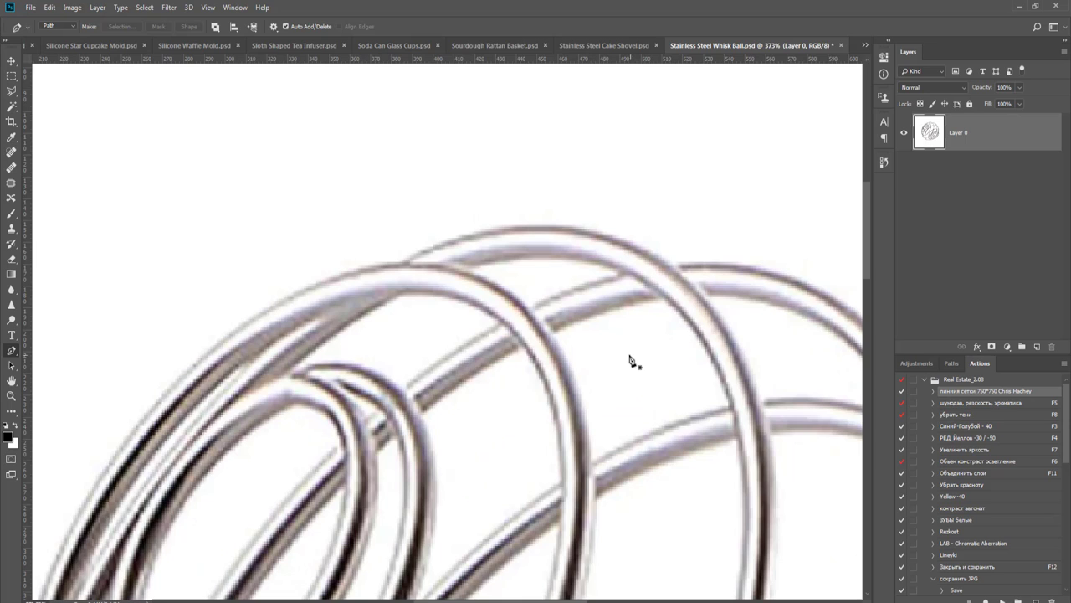
{"action": "left_click_drag", "start_coordinate": [606, 360], "coordinate": [598, 368]}
{"action": "left_click", "coordinate": [951, 363]}
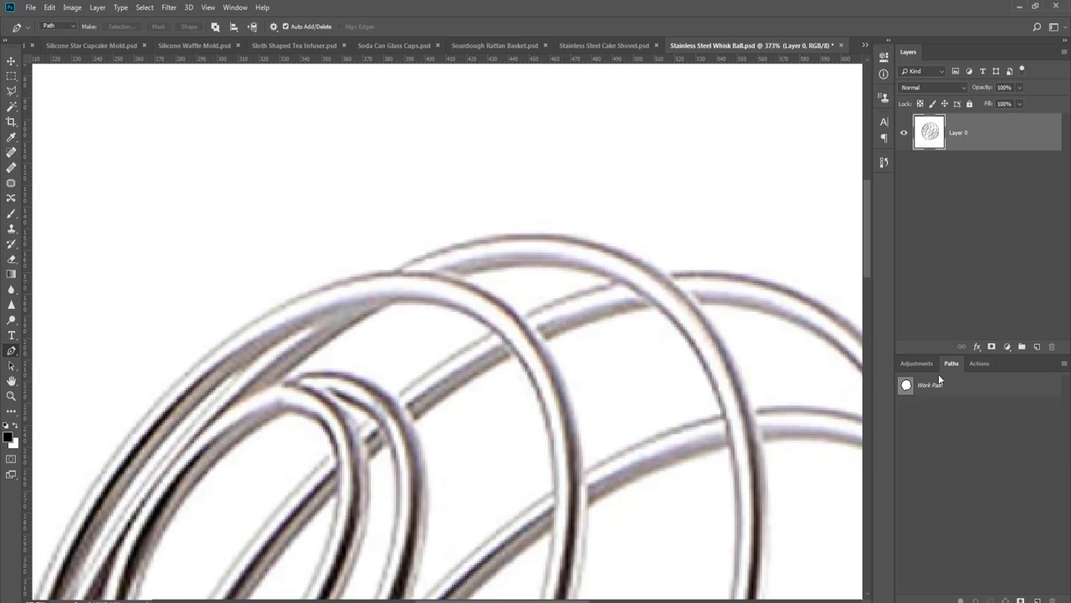
{"action": "left_click", "coordinate": [907, 388]}
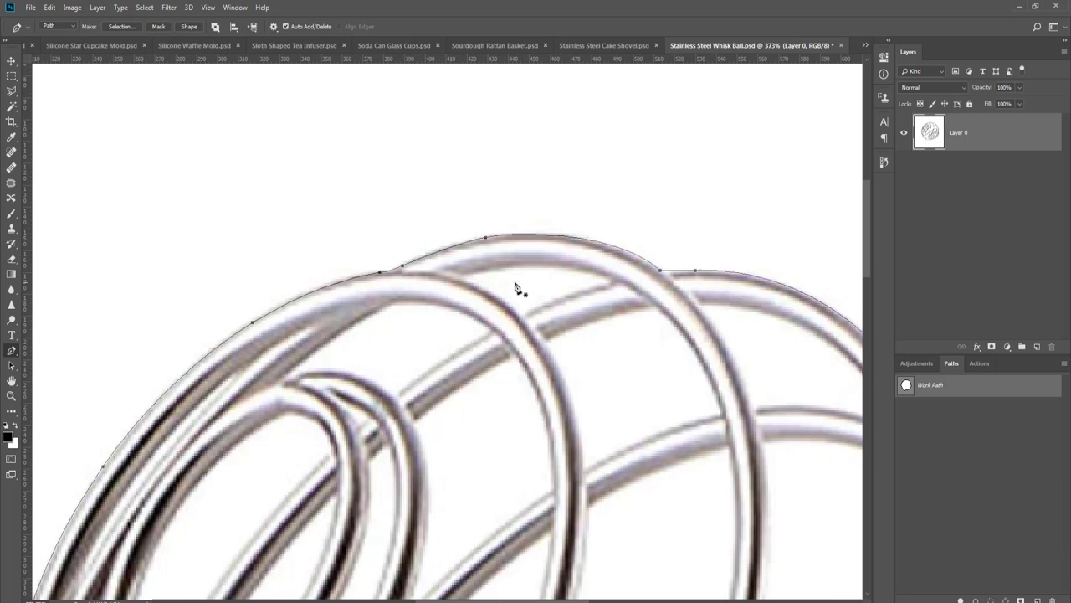
{"action": "scroll", "coordinate": [514, 293], "scroll_direction": "up", "scroll_amount": 4}
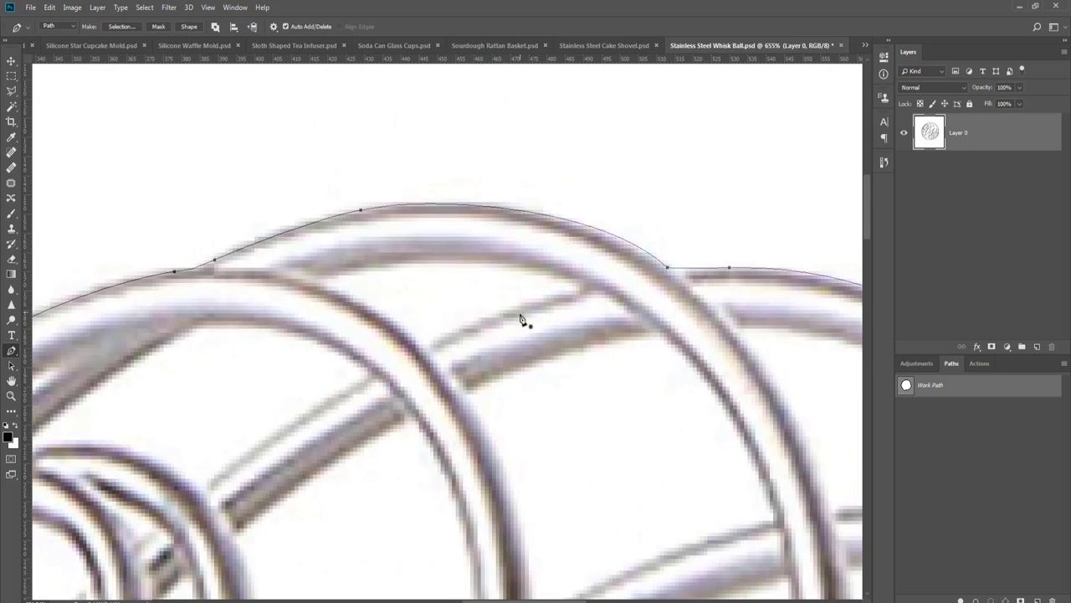
{"action": "left_click_drag", "start_coordinate": [502, 314], "coordinate": [479, 327]}
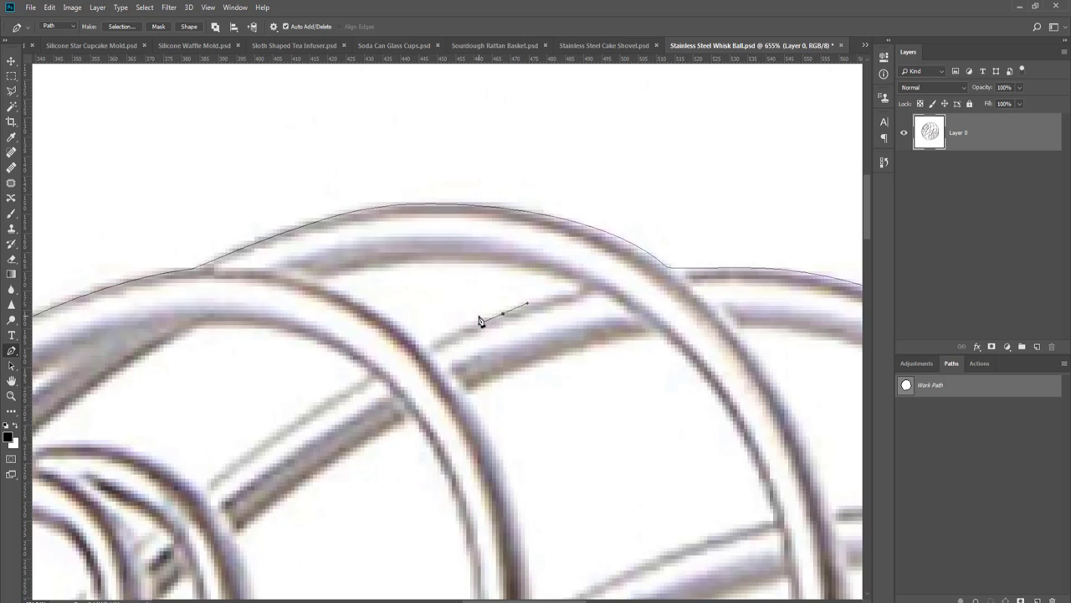
{"action": "left_click_drag", "start_coordinate": [481, 320], "coordinate": [364, 311]}
{"action": "left_click_drag", "start_coordinate": [309, 278], "coordinate": [338, 277]}
{"action": "left_click_drag", "start_coordinate": [583, 287], "coordinate": [695, 348]}
{"action": "left_click", "coordinate": [584, 287], "text": "alt"}
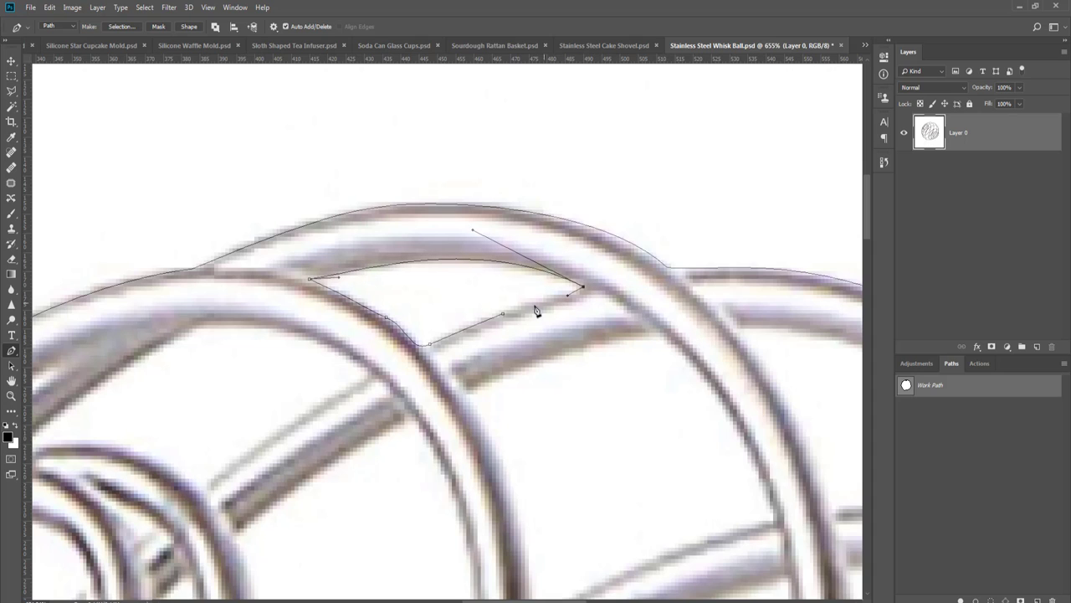
{"action": "left_click", "coordinate": [503, 314]}
{"action": "key", "text": "Return"}
- Reactivate the Work Path and trace the adjacent gap to the left along the diagonal wire, inner loop and upper-left wire
{"action": "left_click_drag", "start_coordinate": [385, 423], "coordinate": [770, 283]}
{"action": "left_click", "coordinate": [907, 392]}
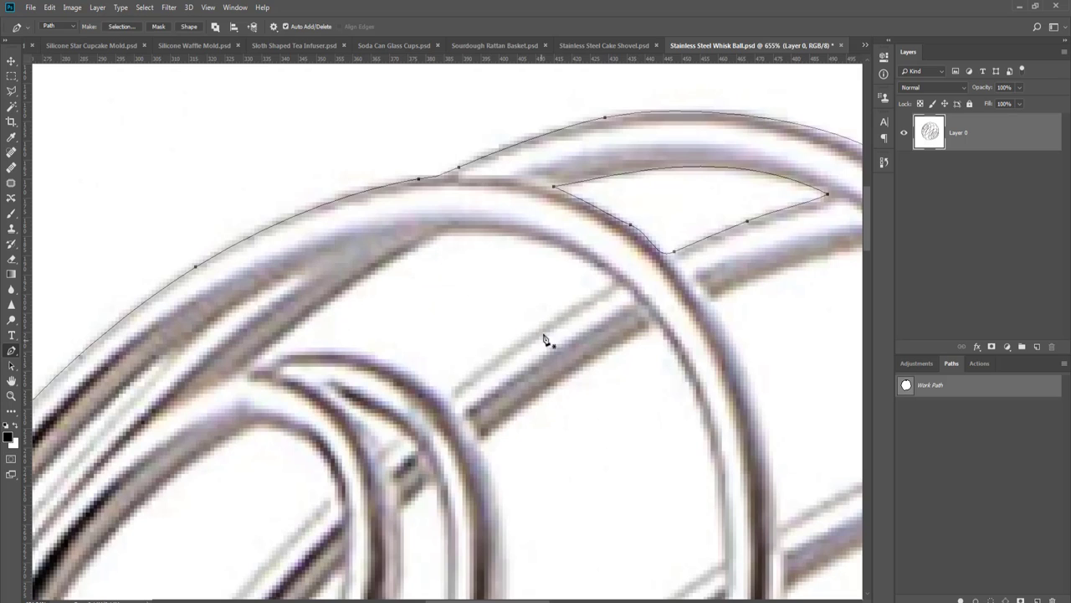
{"action": "left_click_drag", "start_coordinate": [549, 320], "coordinate": [528, 337]}
{"action": "left_click_drag", "start_coordinate": [452, 389], "coordinate": [421, 374]}
{"action": "left_click_drag", "start_coordinate": [275, 360], "coordinate": [215, 382]}
{"action": "mouse_move", "coordinate": [266, 345]}
{"action": "left_mouse_down"}
{"action": "mouse_move", "coordinate": [247, 375]}
{"action": "mouse_move", "coordinate": [227, 380]}
{"action": "mouse_move", "coordinate": [264, 355]}
{"action": "left_mouse_up"}
{"action": "left_click_drag", "start_coordinate": [436, 231], "coordinate": [467, 230]}
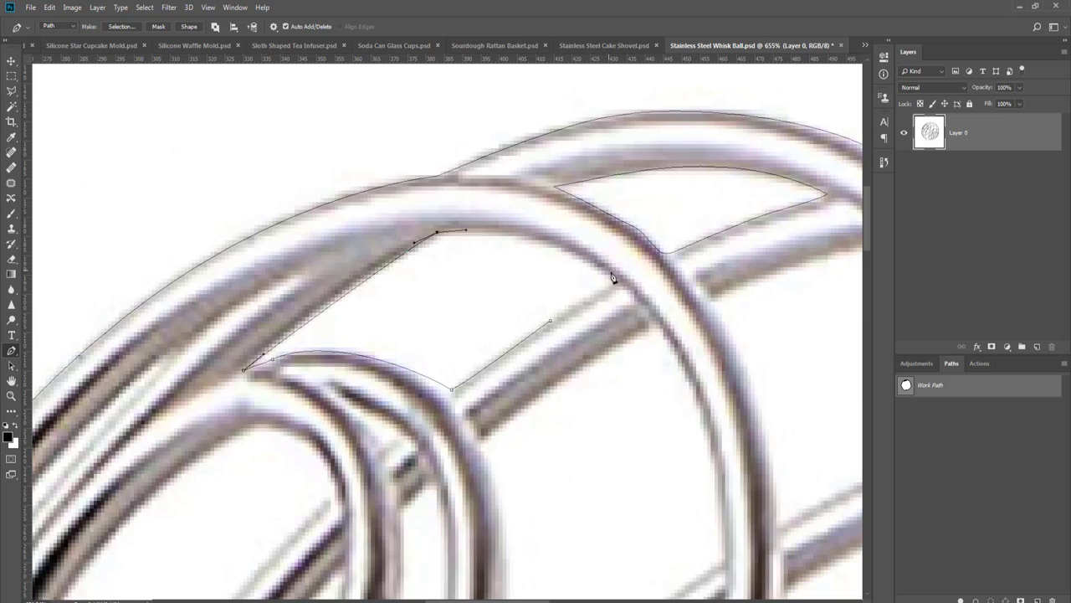
- Continue the path along the gap's curved right edge to the diagonal wire and close it at its starting anchor
{"action": "left_click_drag", "start_coordinate": [613, 277], "coordinate": [655, 323]}
{"action": "left_click_drag", "start_coordinate": [581, 307], "coordinate": [562, 311]}
{"action": "left_click", "coordinate": [548, 325]}
{"action": "key", "text": "ctrl+z"}
{"action": "left_click", "coordinate": [551, 321]}
{"action": "key", "text": "Return"}
- Reactivate the Work Path and begin tracing the large gap below the topmost one, along its upper wire to the upper-right corner
{"action": "left_click_drag", "start_coordinate": [619, 419], "coordinate": [485, 251]}
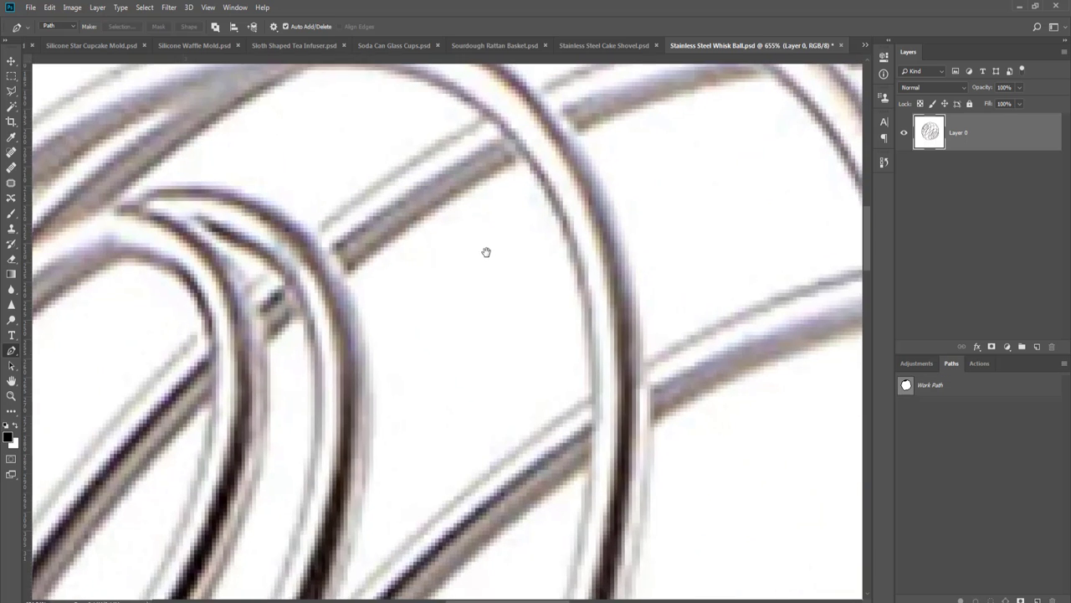
{"action": "scroll", "coordinate": [526, 294], "scroll_direction": "down", "scroll_amount": 2}
{"action": "left_click_drag", "start_coordinate": [593, 269], "coordinate": [604, 245]}
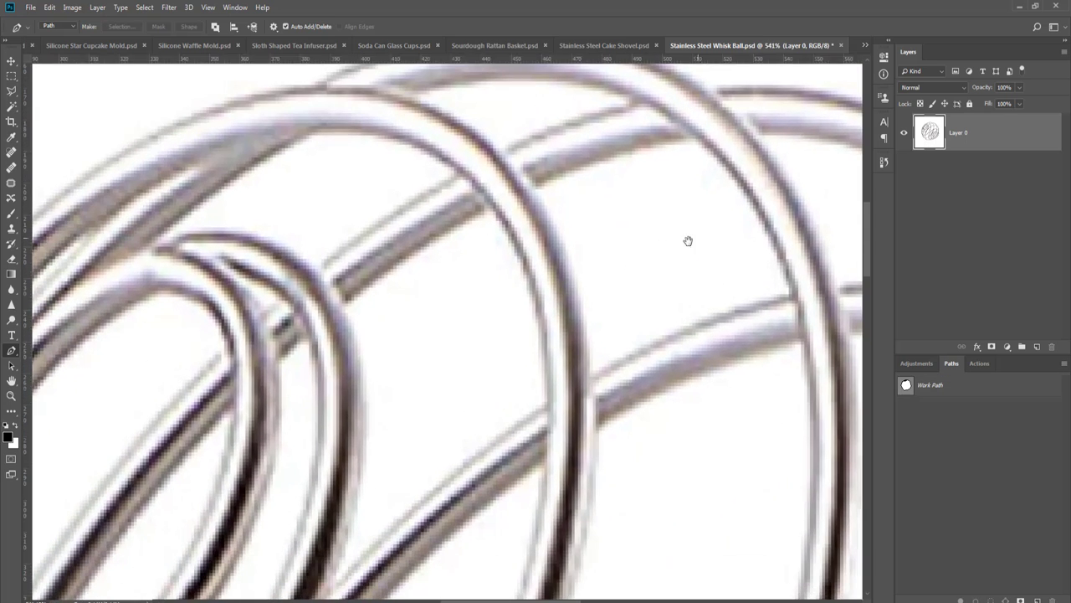
{"action": "left_click_drag", "start_coordinate": [689, 242], "coordinate": [551, 309]}
{"action": "left_click", "coordinate": [905, 388]}
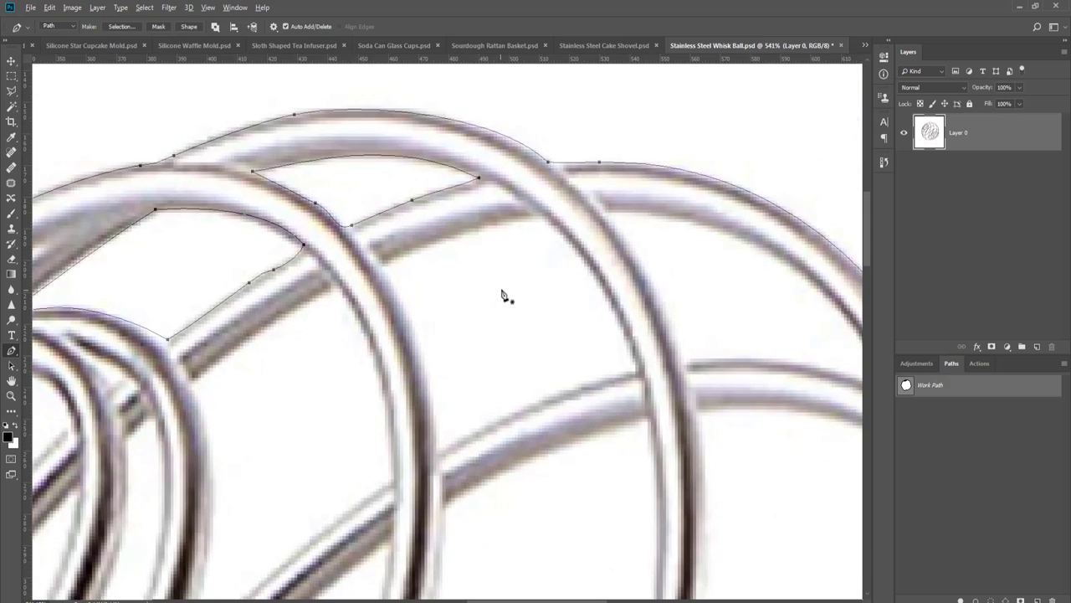
{"action": "scroll", "coordinate": [502, 296], "scroll_direction": "up", "scroll_amount": 1}
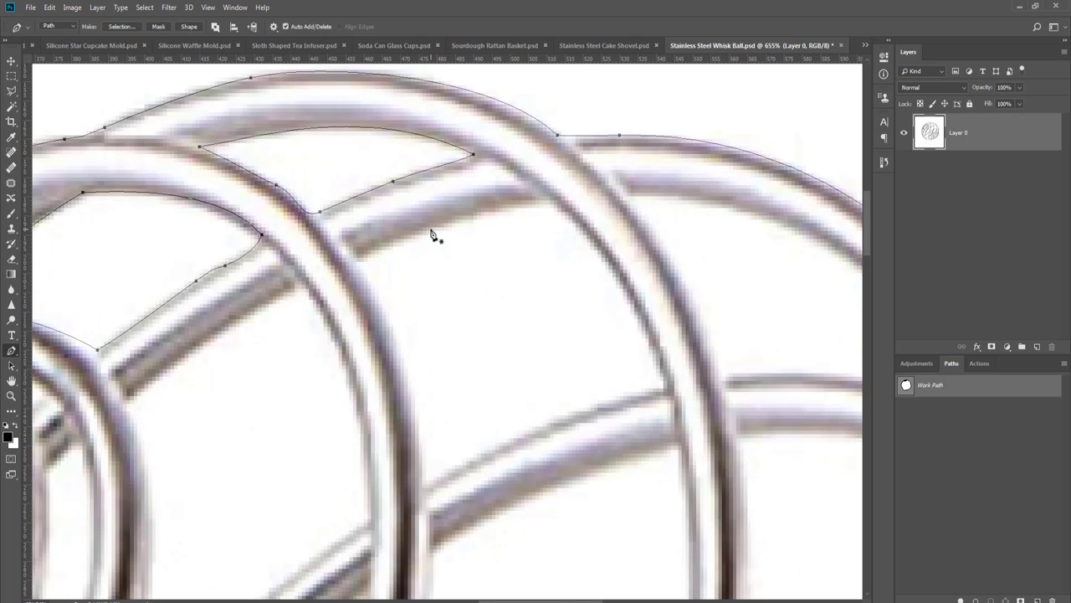
{"action": "left_click_drag", "start_coordinate": [429, 227], "coordinate": [452, 221]}
{"action": "left_click_drag", "start_coordinate": [529, 207], "coordinate": [571, 218]}
{"action": "scroll", "coordinate": [653, 318], "scroll_direction": "down", "scroll_amount": 1}
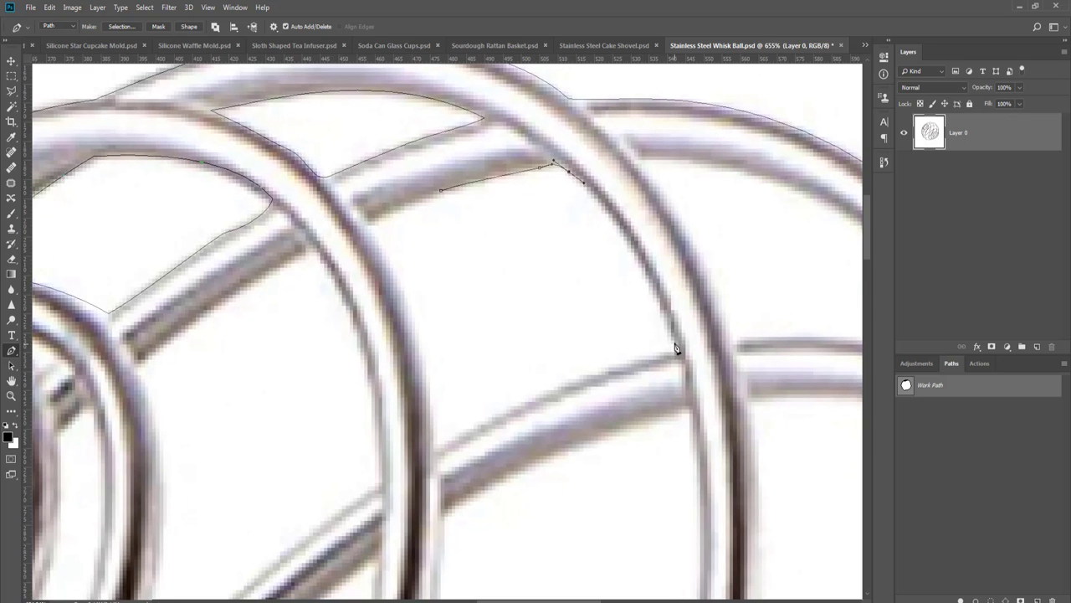
- Trace the large gap's right, lower and left wire edges and close the subpath at its starting anchor
{"action": "left_click_drag", "start_coordinate": [670, 335], "coordinate": [638, 360]}
{"action": "left_click_drag", "start_coordinate": [452, 440], "coordinate": [431, 397]}
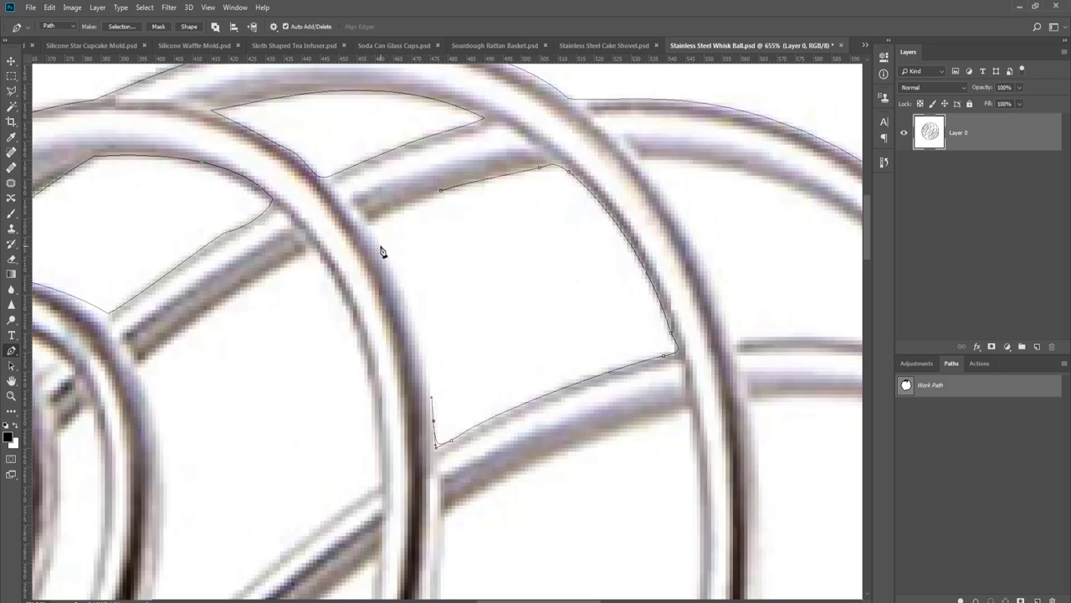
{"action": "left_click_drag", "start_coordinate": [382, 245], "coordinate": [383, 217]}
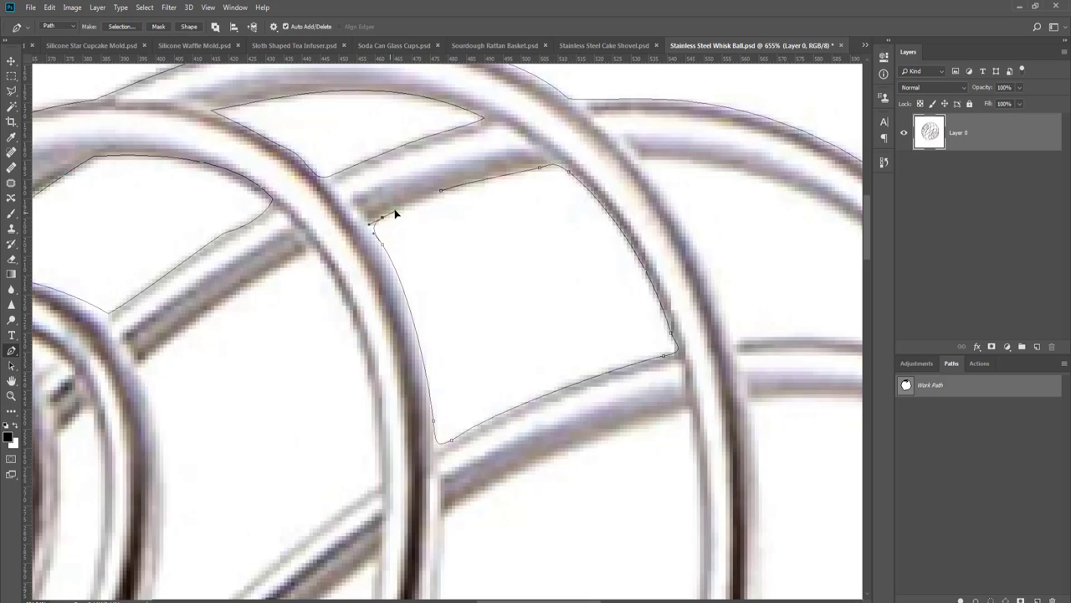
{"action": "left_click", "coordinate": [442, 192]}
{"action": "key", "text": "Return"}
- Reactivate the Work Path and start tracing the next gap to the left along the upper edge of its lower diagonal wire
{"action": "left_click_drag", "start_coordinate": [428, 294], "coordinate": [595, 252]}
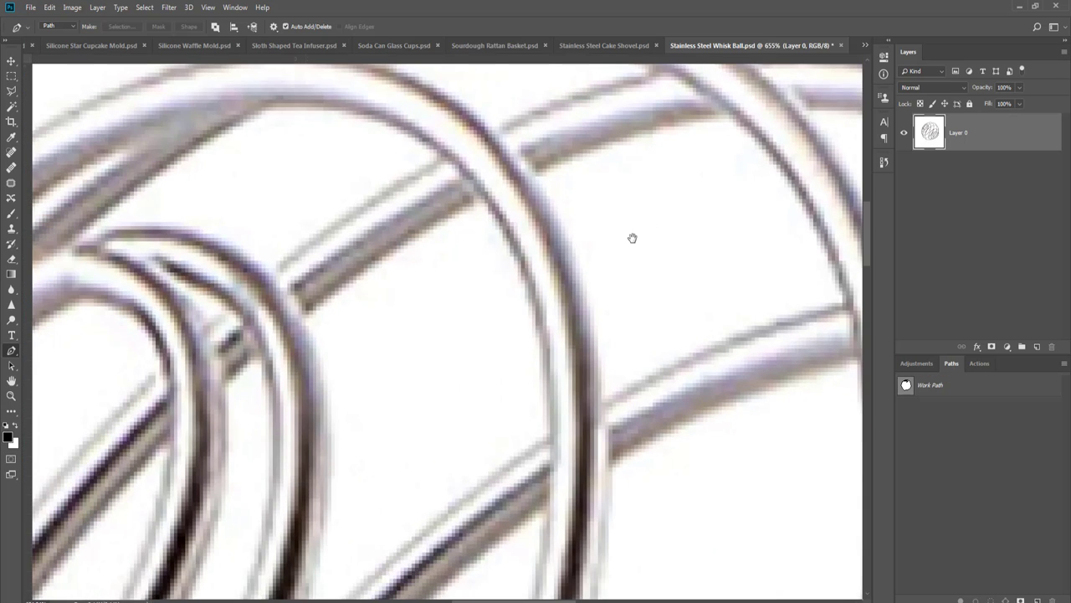
{"action": "left_click", "coordinate": [904, 390]}
{"action": "left_click_drag", "start_coordinate": [474, 292], "coordinate": [510, 354]}
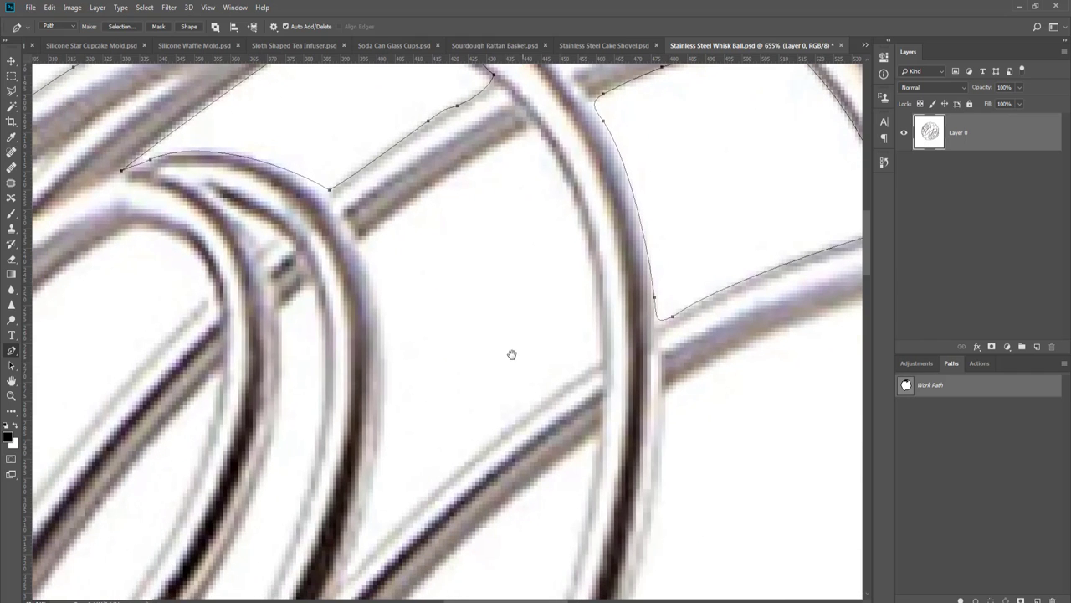
{"action": "left_click_drag", "start_coordinate": [529, 419], "coordinate": [508, 427]}
{"action": "scroll", "coordinate": [435, 461], "scroll_direction": "down", "scroll_amount": 2}
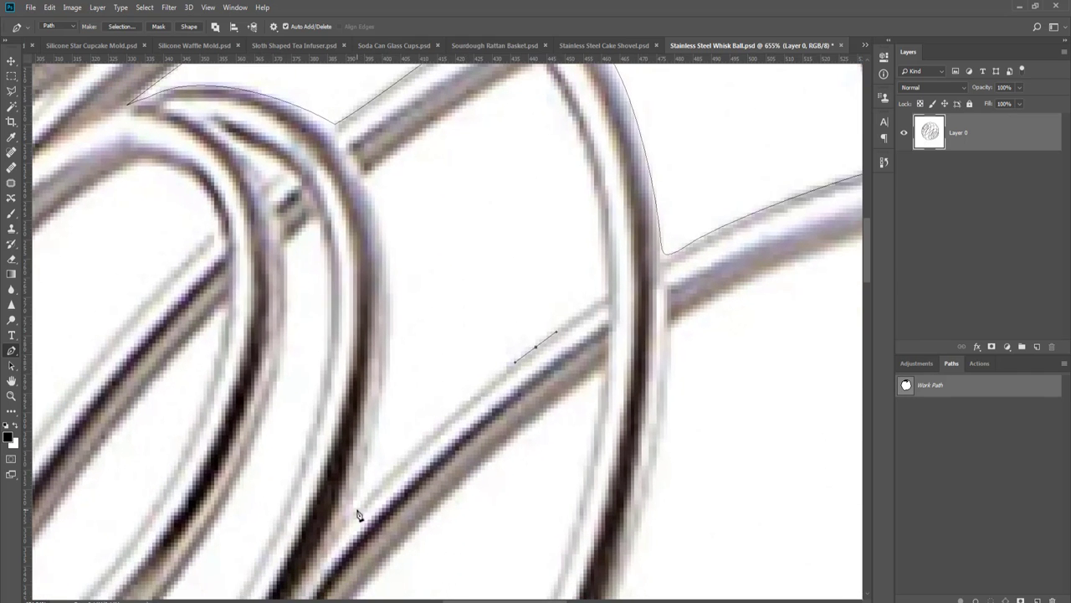
- Trace the rest of the gap between the inner coil and the next tall curved wire with the Pen tool and close the subpath
{"action": "mouse_move", "coordinate": [356, 508]}
{"action": "left_mouse_down"}
{"action": "mouse_move", "coordinate": [308, 547]}
{"action": "mouse_move", "coordinate": [343, 505]}
{"action": "left_mouse_up"}
{"action": "left_click_drag", "start_coordinate": [365, 186], "coordinate": [317, 98]}
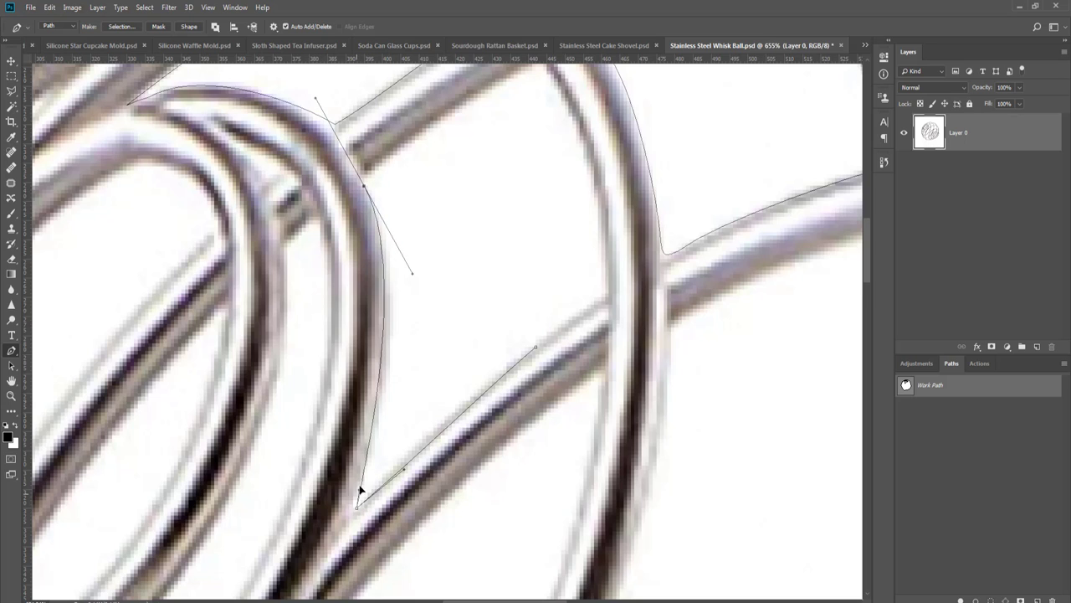
{"action": "left_click_drag", "start_coordinate": [390, 349], "coordinate": [385, 594]}
{"action": "key", "text": "ctrl+r"}
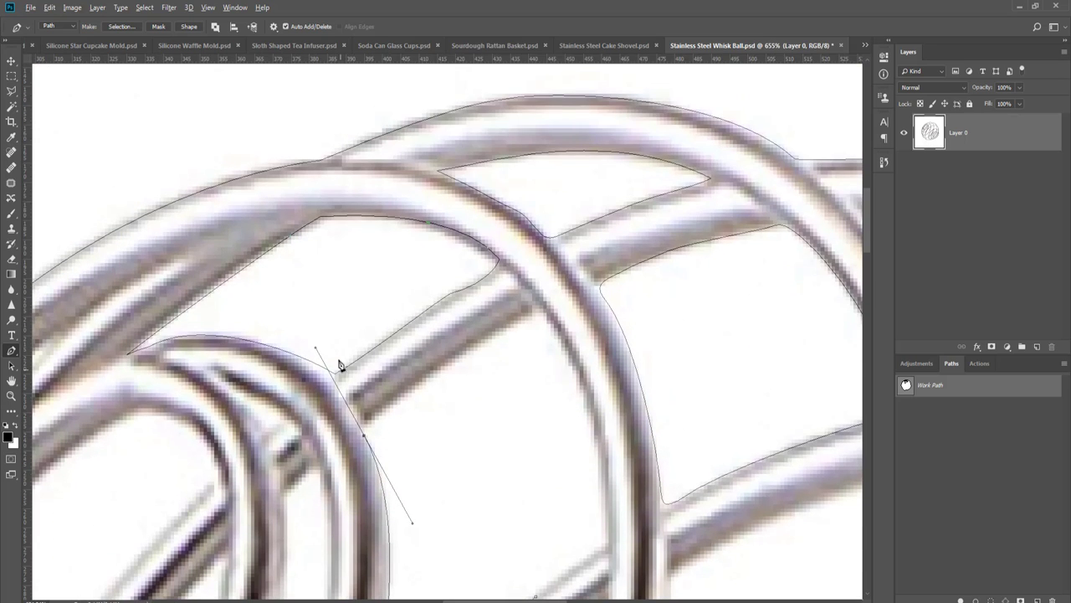
{"action": "left_click_drag", "start_coordinate": [316, 347], "coordinate": [387, 402]}
{"action": "left_click", "coordinate": [529, 319]}
{"action": "scroll", "coordinate": [577, 385], "scroll_direction": "down", "scroll_amount": 2}
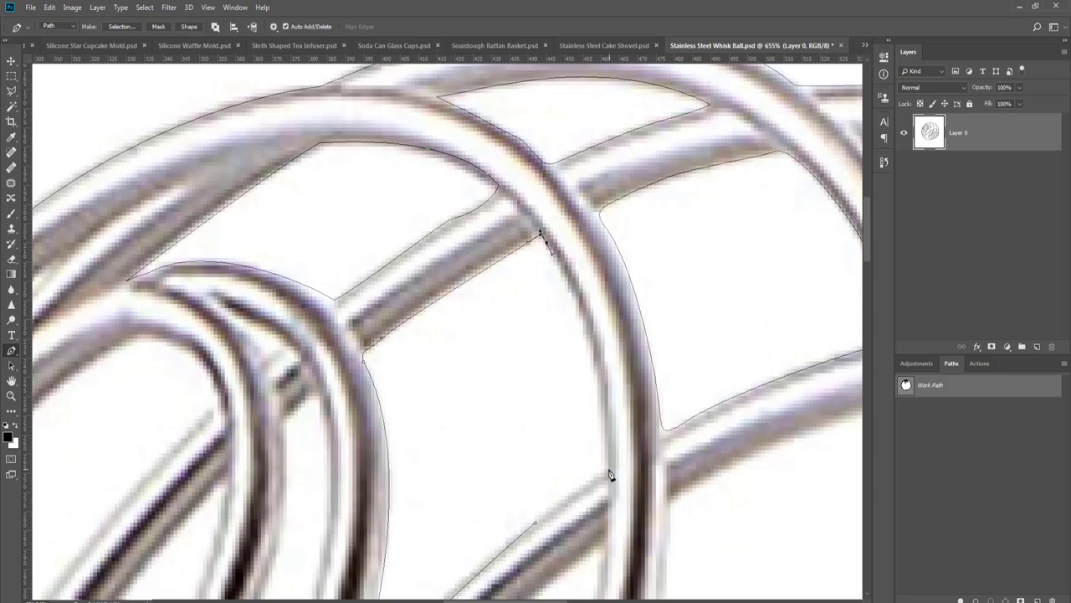
{"action": "left_click_drag", "start_coordinate": [609, 471], "coordinate": [609, 595]}
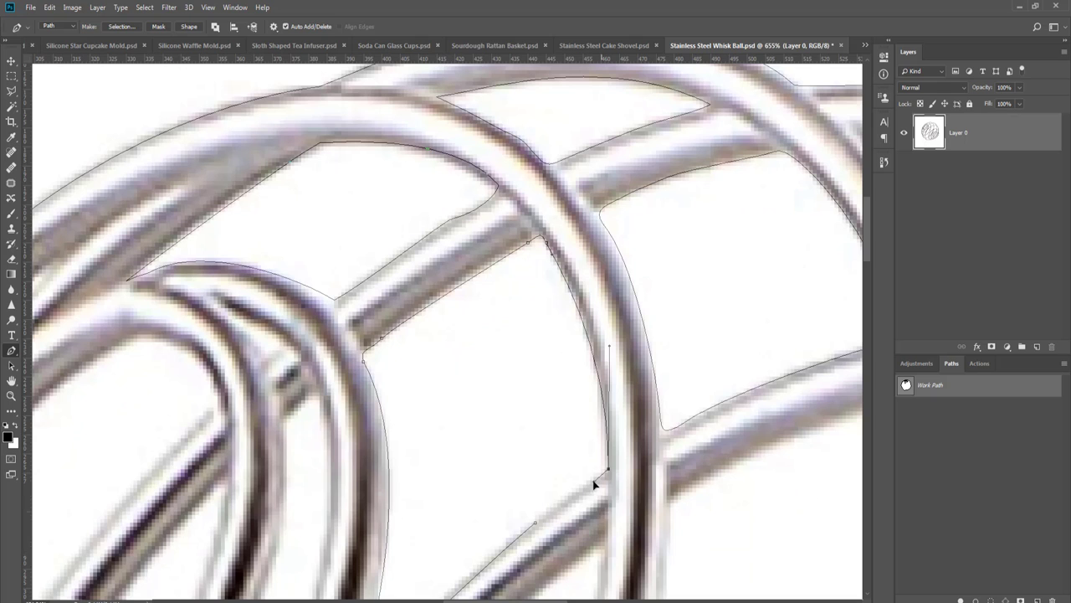
{"action": "left_click", "coordinate": [535, 523]}
{"action": "key", "text": "ctrl+Return"}
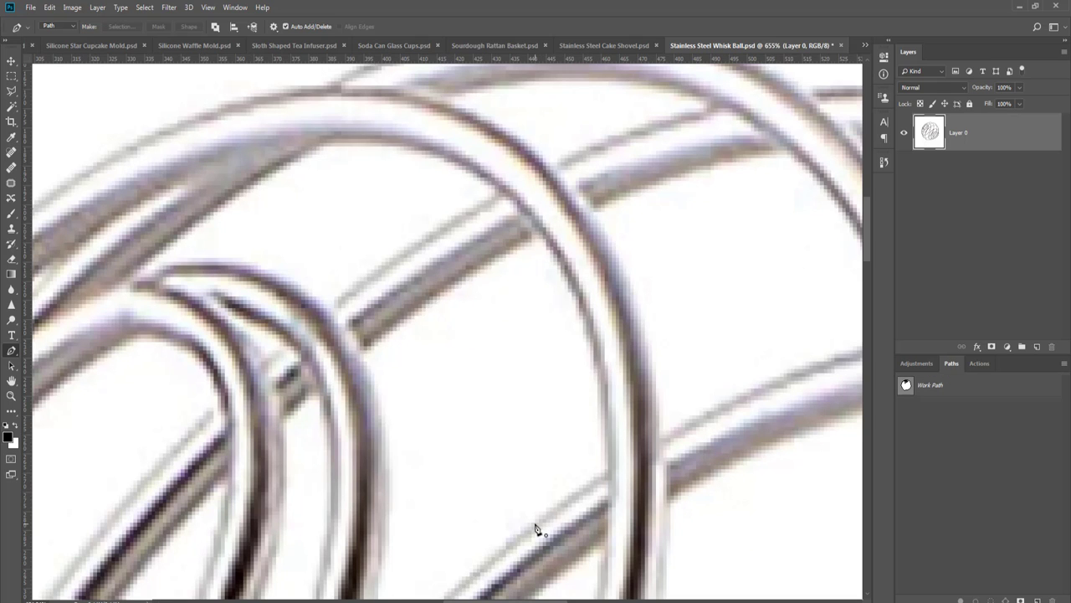
- Add a closed Work Path subpath around the crescent-shaped gap under the ball's upper-right outer wire
{"action": "scroll", "coordinate": [536, 524], "scroll_direction": "down", "scroll_amount": 3}
{"action": "left_click_drag", "start_coordinate": [624, 427], "coordinate": [231, 431]}
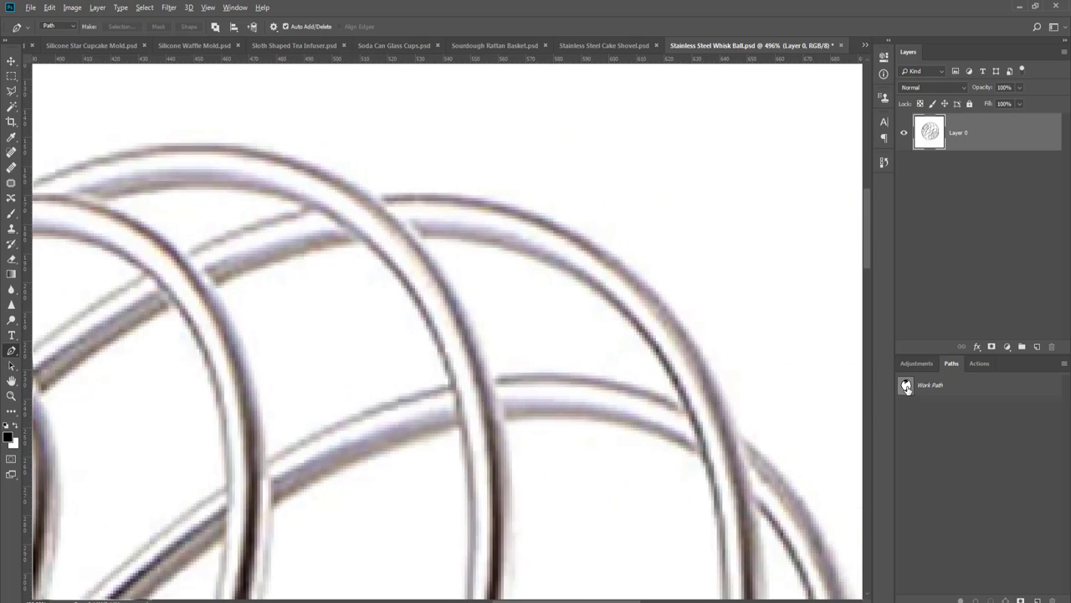
{"action": "left_click", "coordinate": [907, 388]}
{"action": "scroll", "coordinate": [531, 366], "scroll_direction": "up", "scroll_amount": 3}
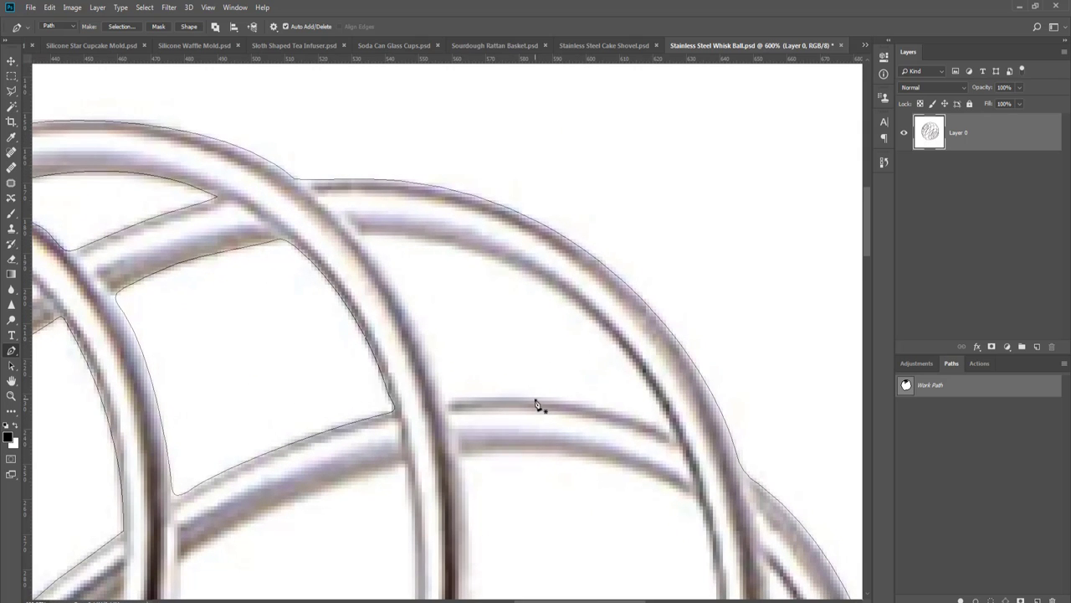
{"action": "left_click_drag", "start_coordinate": [536, 400], "coordinate": [559, 404]}
{"action": "mouse_move", "coordinate": [670, 435]}
{"action": "left_mouse_down"}
{"action": "mouse_move", "coordinate": [698, 458]}
{"action": "mouse_move", "coordinate": [669, 420]}
{"action": "left_mouse_up"}
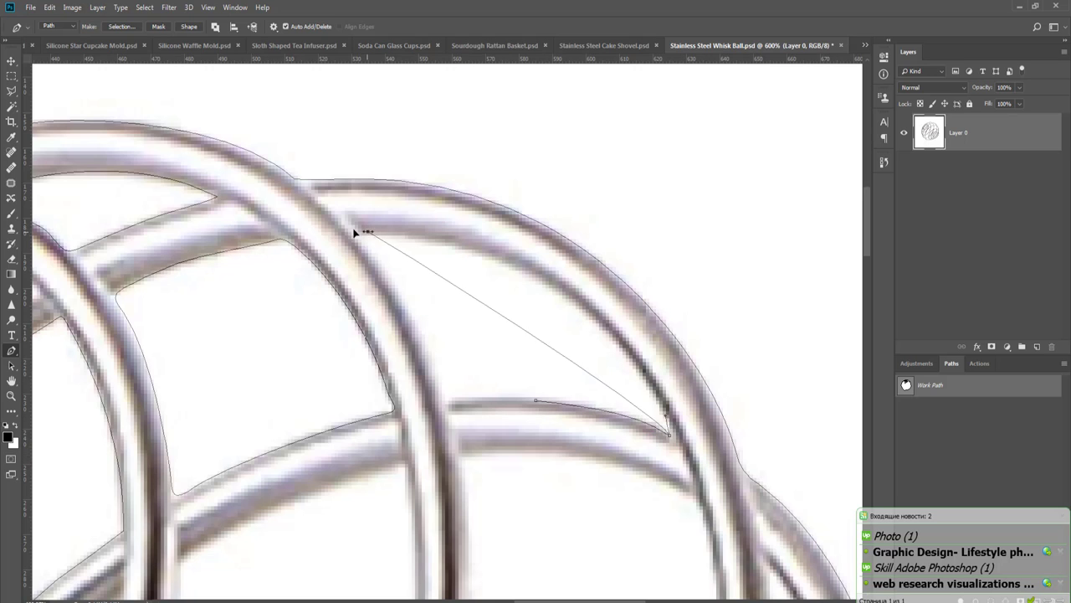
{"action": "mouse_move", "coordinate": [368, 231]}
{"action": "left_mouse_down"}
{"action": "mouse_move", "coordinate": [198, 222]}
{"action": "mouse_move", "coordinate": [338, 223]}
{"action": "mouse_move", "coordinate": [374, 251]}
{"action": "left_mouse_up"}
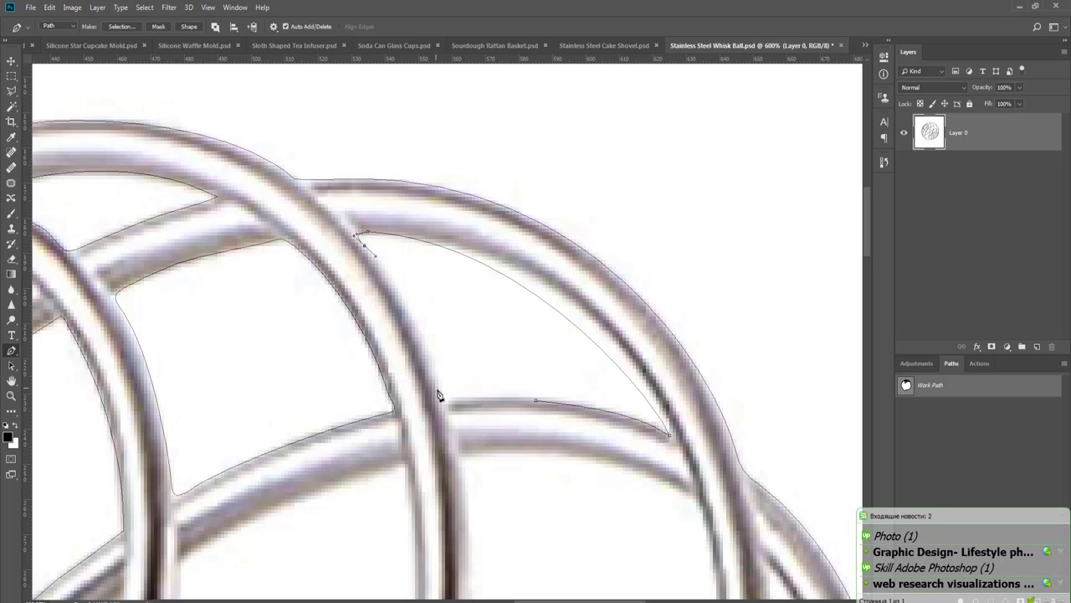
{"action": "left_click_drag", "start_coordinate": [444, 397], "coordinate": [459, 459]}
{"action": "left_click", "coordinate": [538, 403]}
{"action": "key", "text": "Return"}
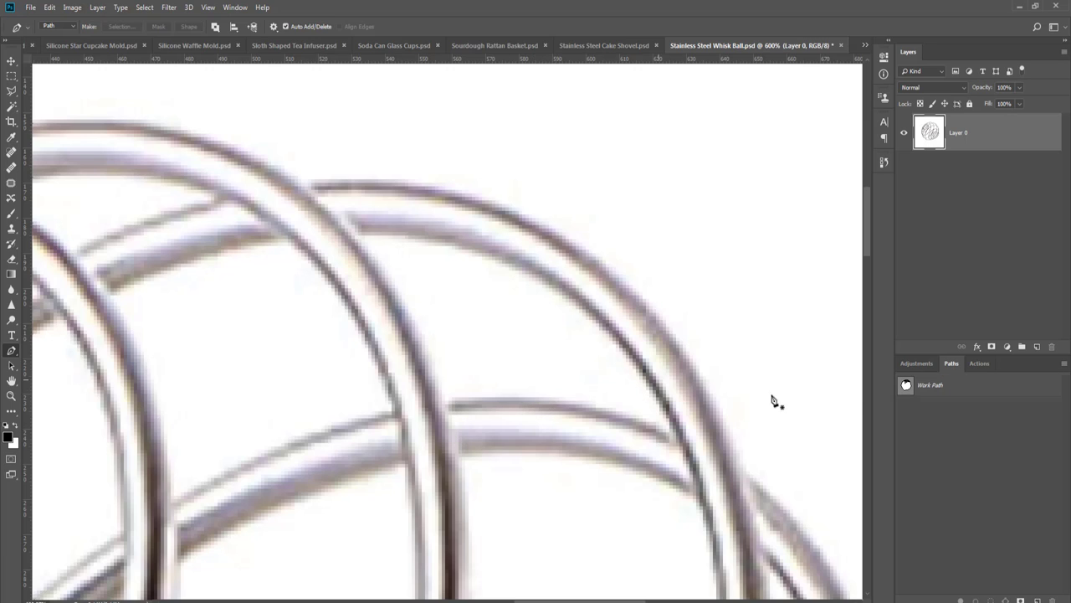
- Add an anchor point on the crescent gap's upper curve and pull it out to the wire's inner edge
{"action": "left_click", "coordinate": [910, 390]}
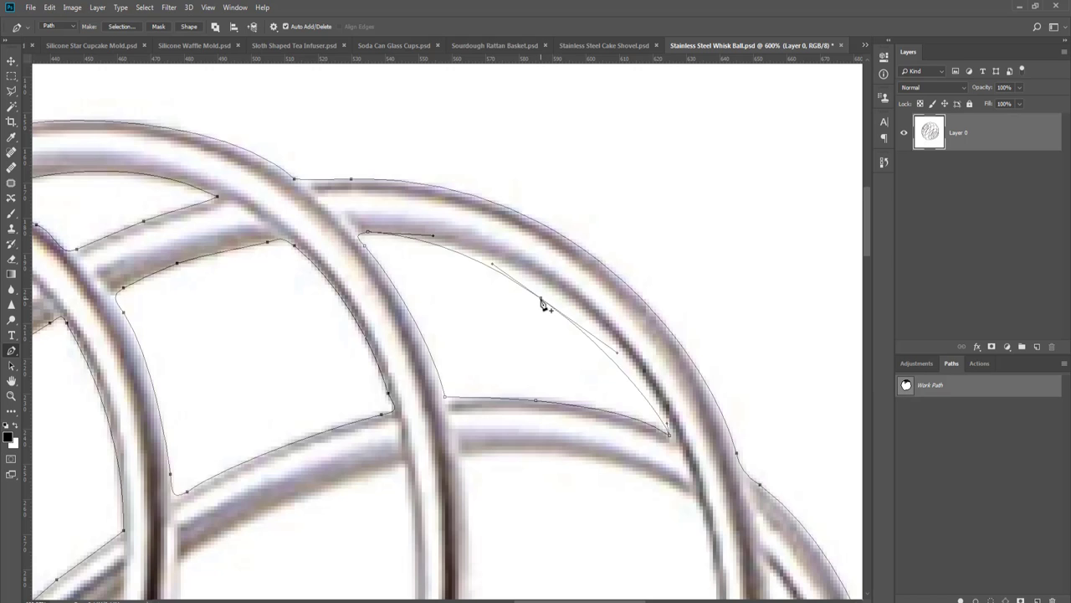
{"action": "left_click_drag", "start_coordinate": [540, 303], "coordinate": [550, 290]}
{"action": "key", "text": "ctrl+z"}
{"action": "key", "text": "ctrl+z"}
{"action": "left_click_drag", "start_coordinate": [542, 301], "coordinate": [552, 294]}
{"action": "left_click_drag", "start_coordinate": [598, 445], "coordinate": [545, 243]}
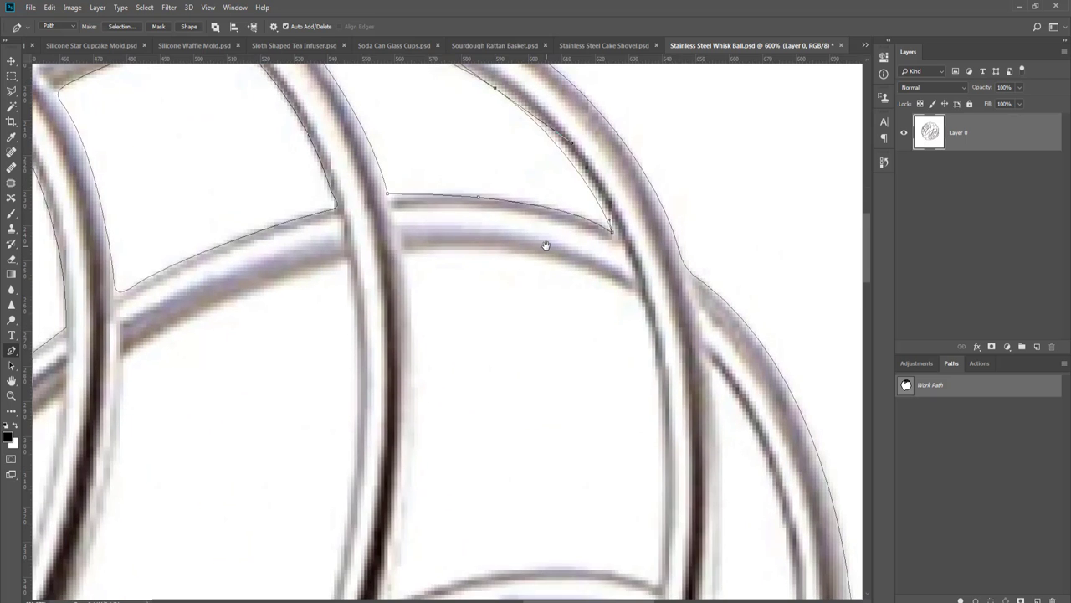
{"action": "key", "text": "Return"}
- Start a Work Path subpath for the four-sided gap below the crescent, tracing its right and lower edges
{"action": "left_click_drag", "start_coordinate": [538, 431], "coordinate": [571, 303]}
{"action": "scroll", "coordinate": [571, 302], "scroll_direction": "down", "scroll_amount": 2}
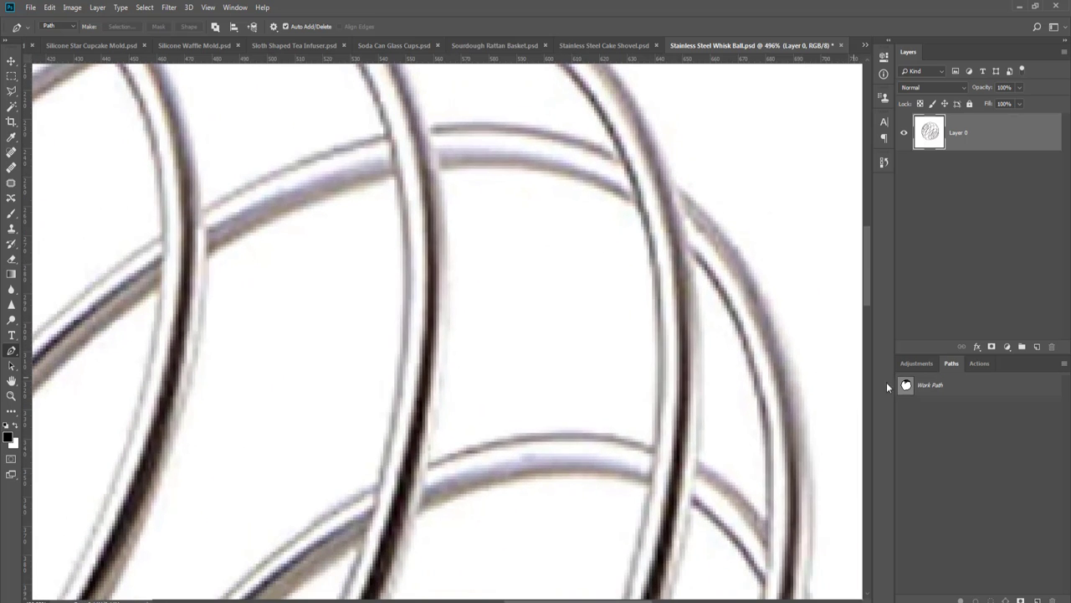
{"action": "left_click", "coordinate": [906, 387]}
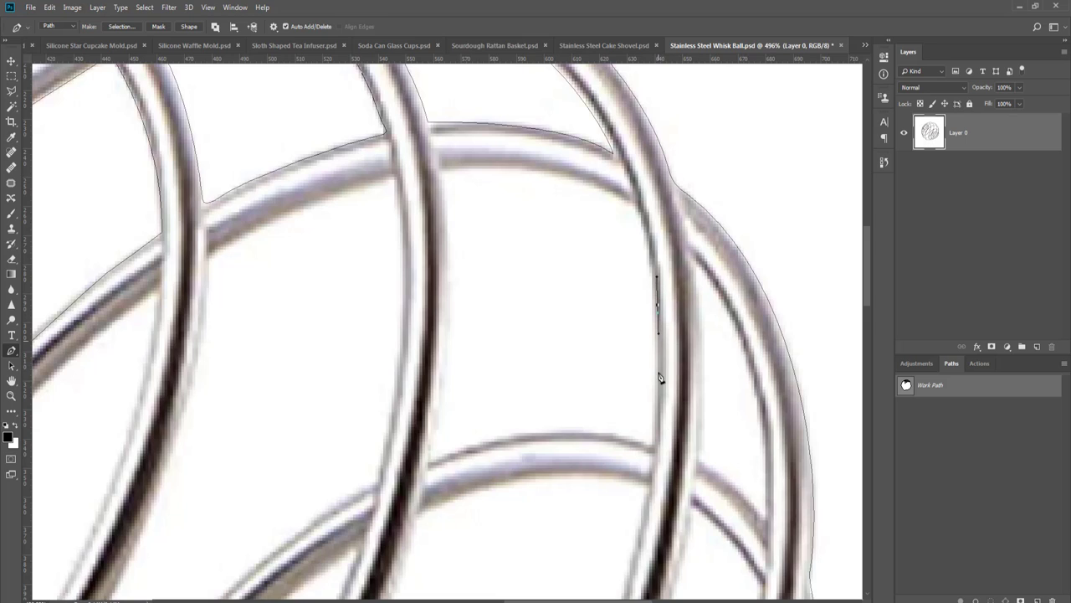
{"action": "left_click", "coordinate": [658, 442]}
{"action": "key", "text": "ctrl+z"}
{"action": "left_click_drag", "start_coordinate": [656, 439], "coordinate": [606, 435]}
{"action": "left_click_drag", "start_coordinate": [435, 459], "coordinate": [406, 474]}
{"action": "left_click", "coordinate": [433, 457], "text": "alt"}
{"action": "left_click", "coordinate": [436, 424]}
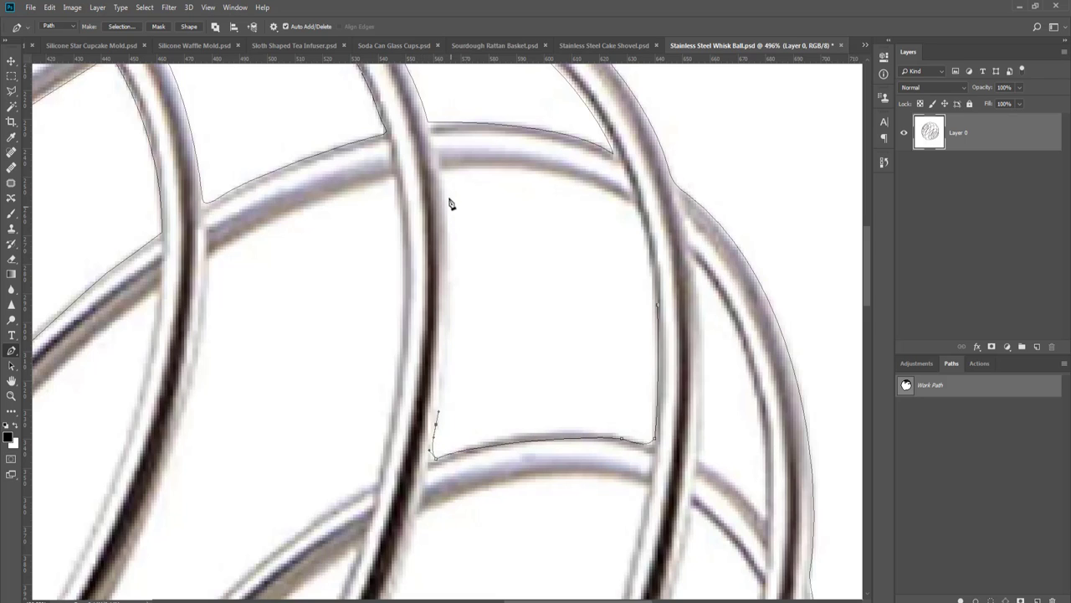
- Trace the left and upper edges of the four-sided gap and close its subpath
{"action": "left_click_drag", "start_coordinate": [440, 174], "coordinate": [424, 144]}
{"action": "left_click_drag", "start_coordinate": [543, 172], "coordinate": [566, 183]}
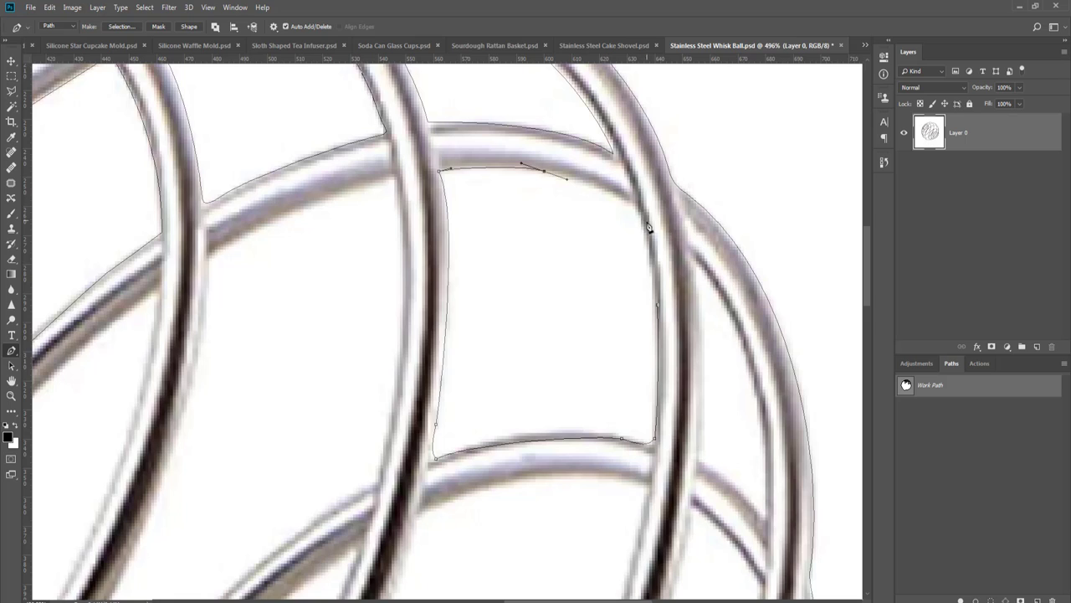
{"action": "left_click_drag", "start_coordinate": [646, 225], "coordinate": [656, 277]}
{"action": "left_click", "coordinate": [658, 306]}
{"action": "key", "text": "Return"}
- Add a closed Work Path subpath around the narrow gap between the ball's two rightmost tall wires
{"action": "scroll", "coordinate": [662, 311], "scroll_direction": "down", "scroll_amount": 2}
{"action": "left_click_drag", "start_coordinate": [680, 418], "coordinate": [538, 416]}
{"action": "left_click", "coordinate": [908, 390]}
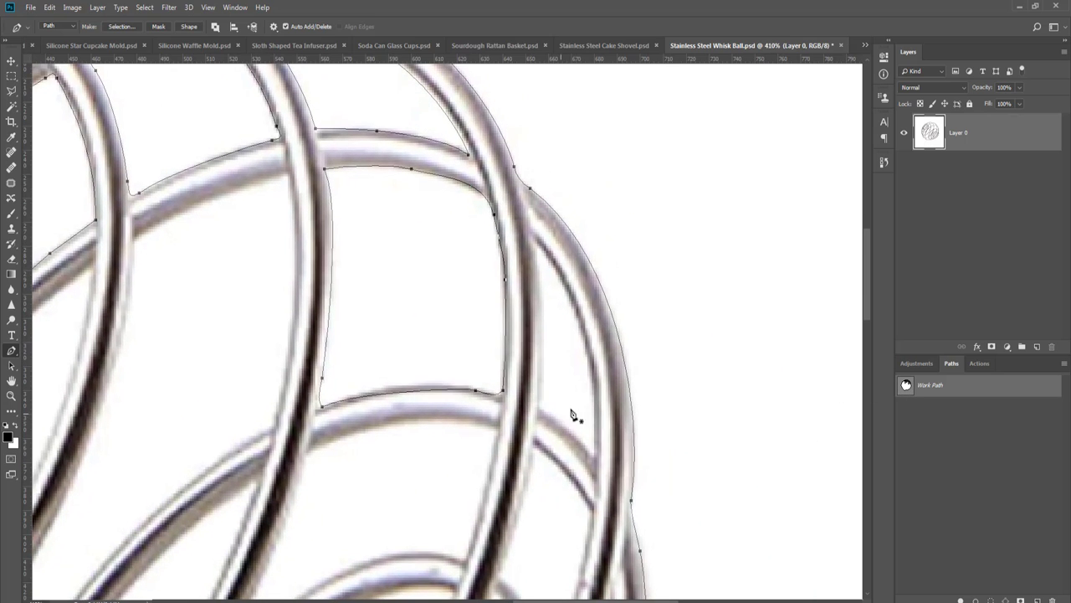
{"action": "scroll", "coordinate": [587, 392], "scroll_direction": "up", "scroll_amount": 1}
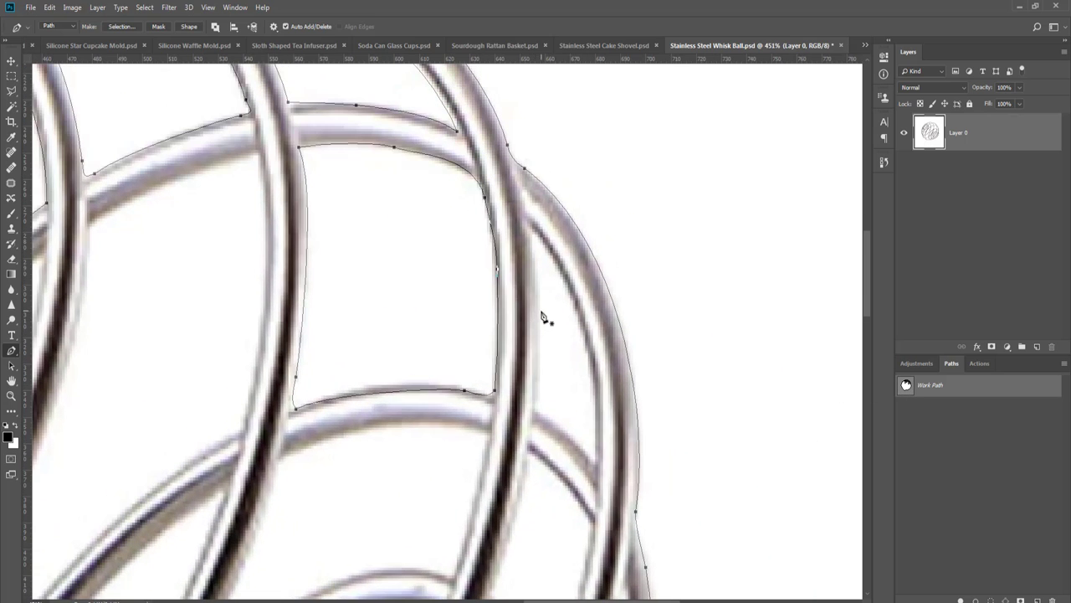
{"action": "left_click_drag", "start_coordinate": [540, 315], "coordinate": [540, 332]}
{"action": "left_click_drag", "start_coordinate": [538, 413], "coordinate": [538, 435]}
{"action": "left_click_drag", "start_coordinate": [595, 460], "coordinate": [608, 492]}
{"action": "left_click_drag", "start_coordinate": [538, 234], "coordinate": [477, 190]}
{"action": "left_click", "coordinate": [538, 233], "text": "alt"}
{"action": "left_click_drag", "start_coordinate": [535, 251], "coordinate": [535, 259]}
{"action": "key", "text": "Return"}
- Add a closed Work Path subpath around the slanted gap directly below the narrow one, ending at the small coil's outer edge
{"action": "scroll", "coordinate": [569, 226], "scroll_direction": "down", "scroll_amount": 5}
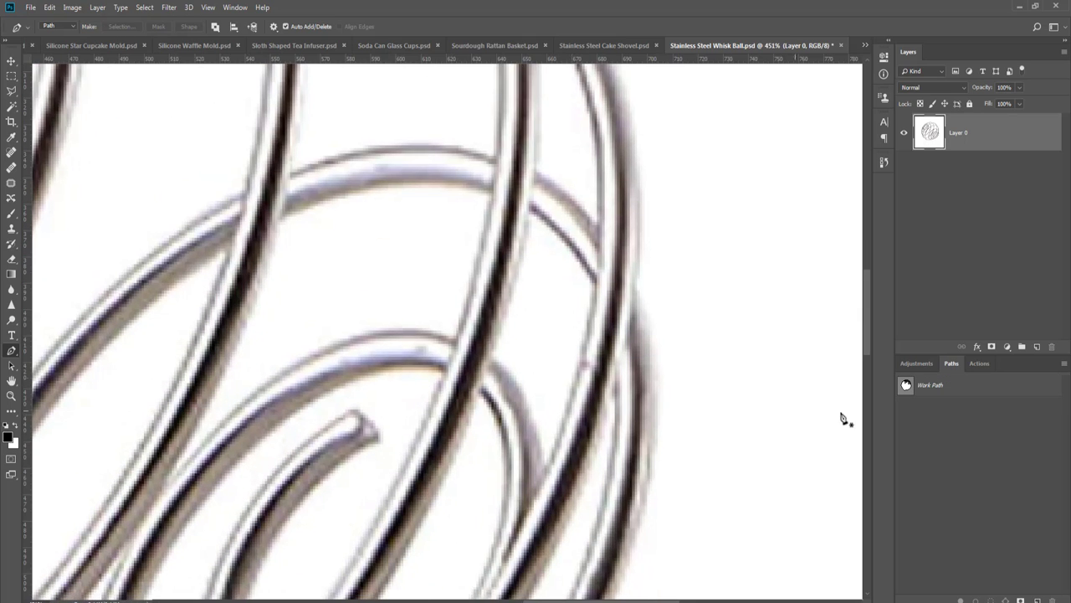
{"action": "left_click", "coordinate": [906, 388]}
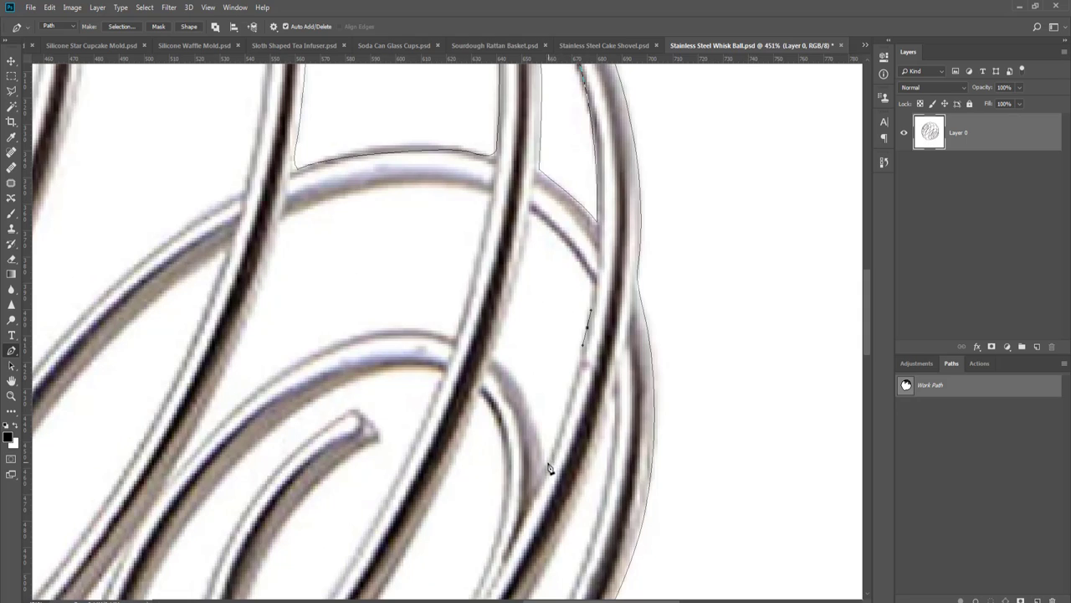
{"action": "mouse_move", "coordinate": [549, 466]}
{"action": "left_mouse_down"}
{"action": "mouse_move", "coordinate": [540, 483]}
{"action": "mouse_move", "coordinate": [535, 466]}
{"action": "left_mouse_up"}
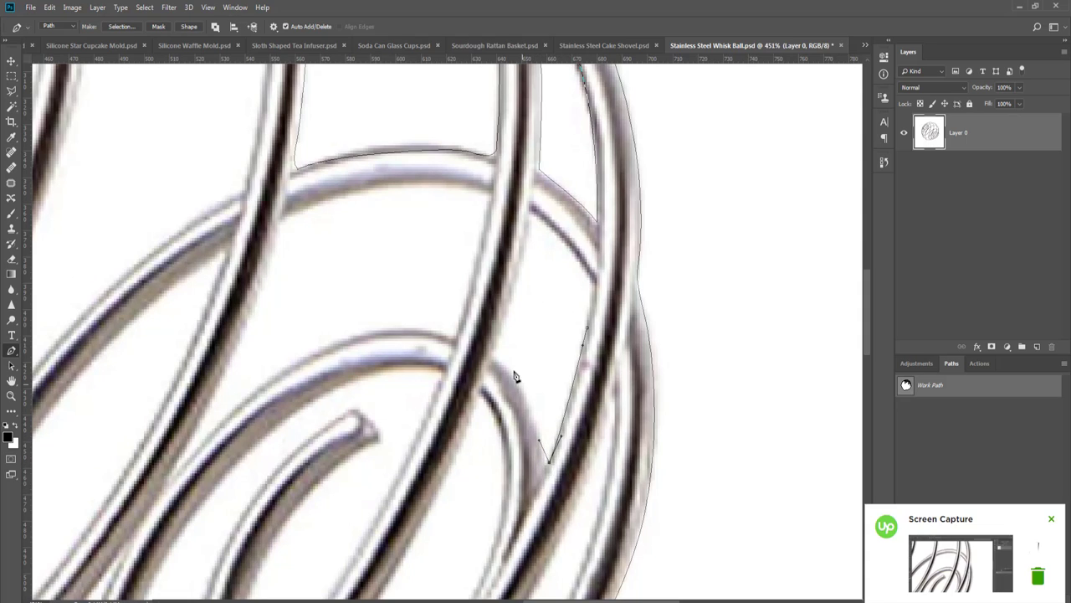
{"action": "left_click_drag", "start_coordinate": [497, 361], "coordinate": [508, 310]}
{"action": "scroll", "coordinate": [521, 330], "scroll_direction": "up", "scroll_amount": 3}
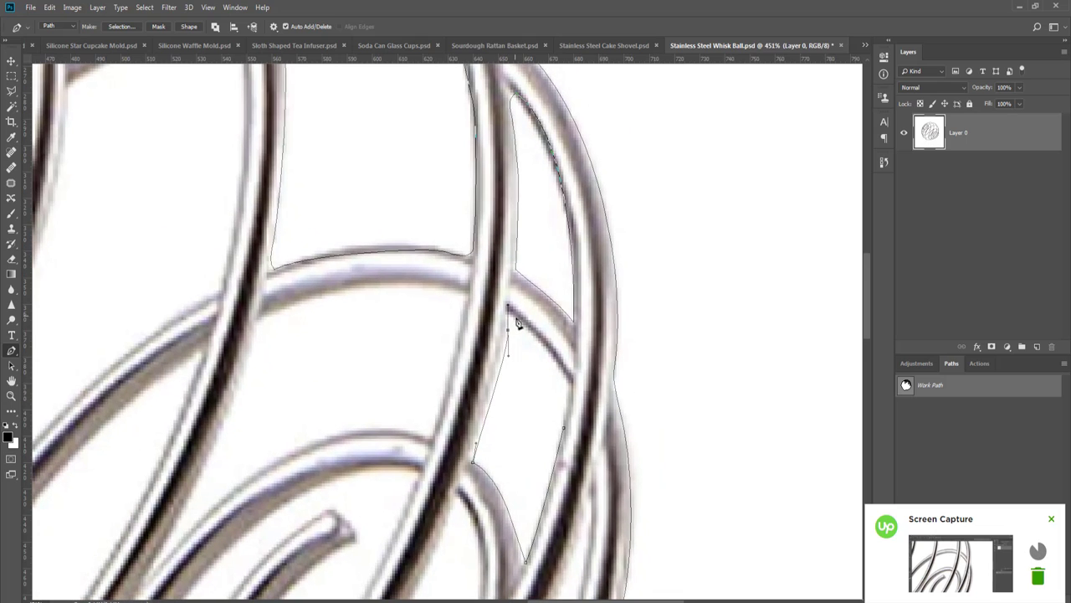
{"action": "left_click_drag", "start_coordinate": [570, 382], "coordinate": [574, 399]}
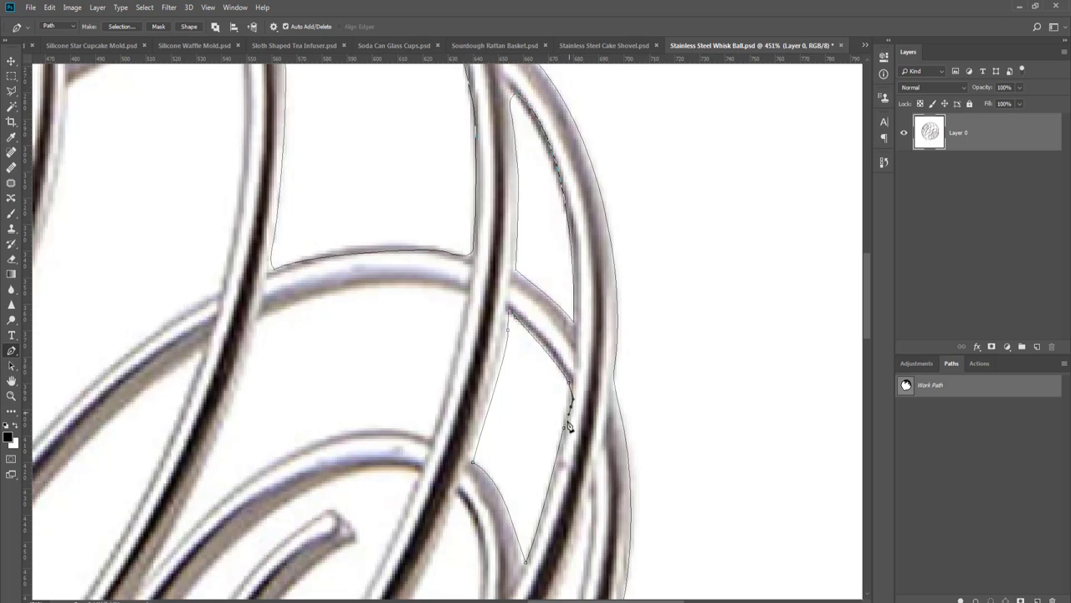
{"action": "left_click", "coordinate": [565, 429]}
{"action": "key", "text": "Return"}
- Start a Work Path subpath for the large gap above the small coil, tracing its right side and the coil's outer edge
{"action": "left_click_drag", "start_coordinate": [538, 528], "coordinate": [577, 238]}
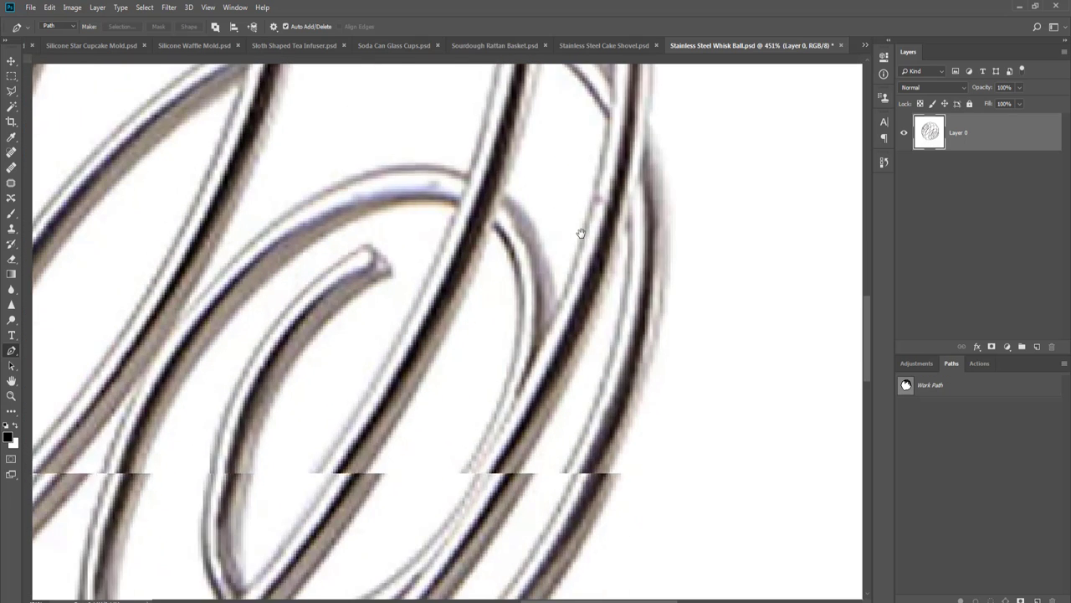
{"action": "scroll", "coordinate": [578, 366], "scroll_direction": "down", "scroll_amount": 2}
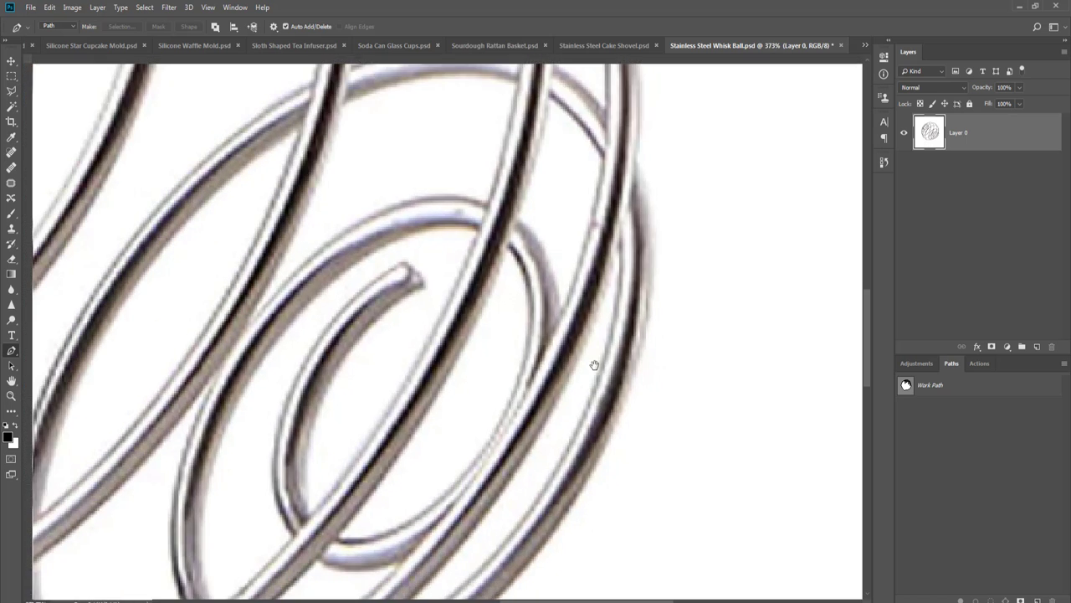
{"action": "left_click_drag", "start_coordinate": [595, 370], "coordinate": [636, 294]}
{"action": "left_click_drag", "start_coordinate": [702, 316], "coordinate": [697, 331]}
{"action": "left_click", "coordinate": [906, 385]}
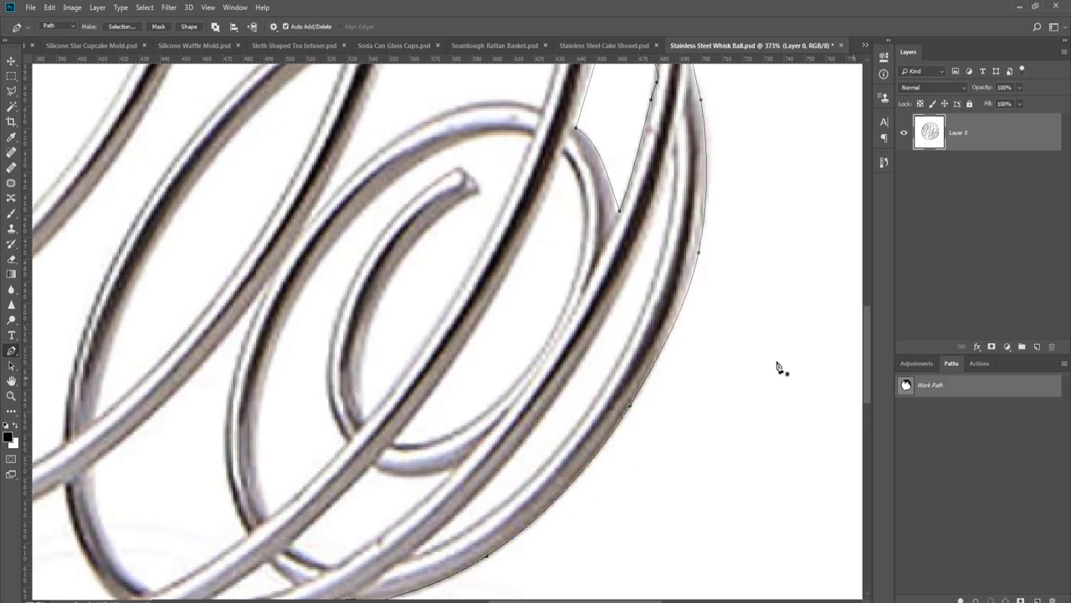
{"action": "left_click_drag", "start_coordinate": [596, 217], "coordinate": [583, 414]}
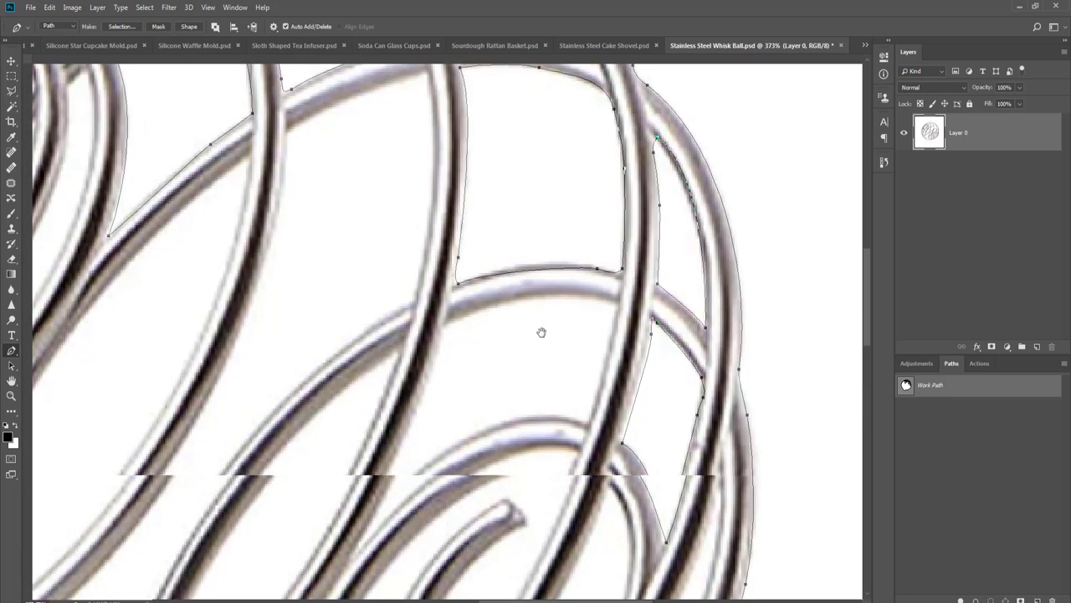
{"action": "left_click_drag", "start_coordinate": [543, 318], "coordinate": [500, 365]}
{"action": "scroll", "coordinate": [531, 397], "scroll_direction": "up", "scroll_amount": 2}
{"action": "left_click_drag", "start_coordinate": [529, 410], "coordinate": [567, 332]}
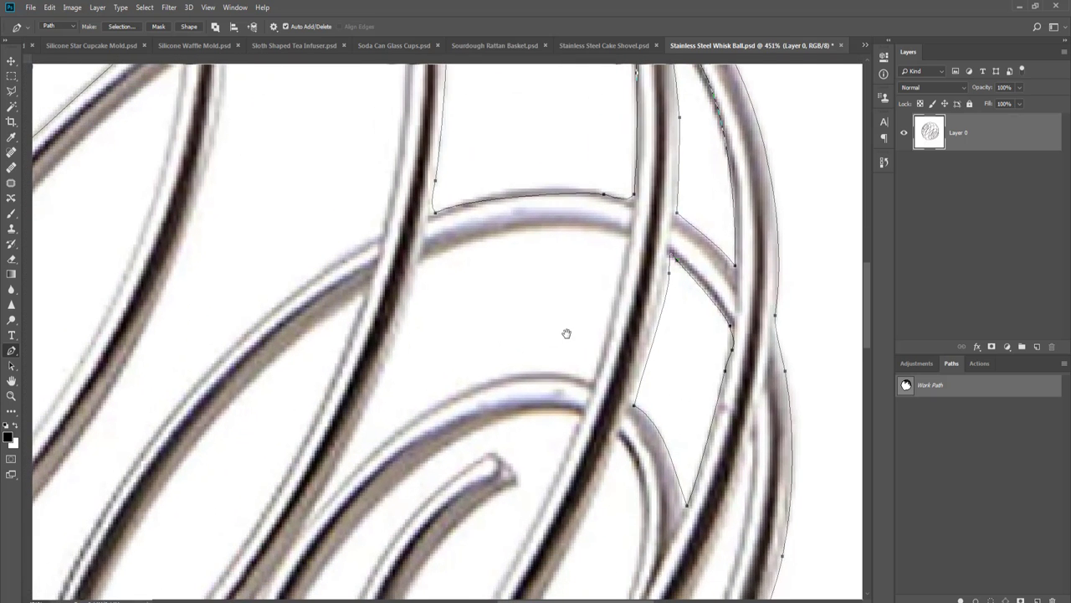
{"action": "key", "text": "ctrl+r"}
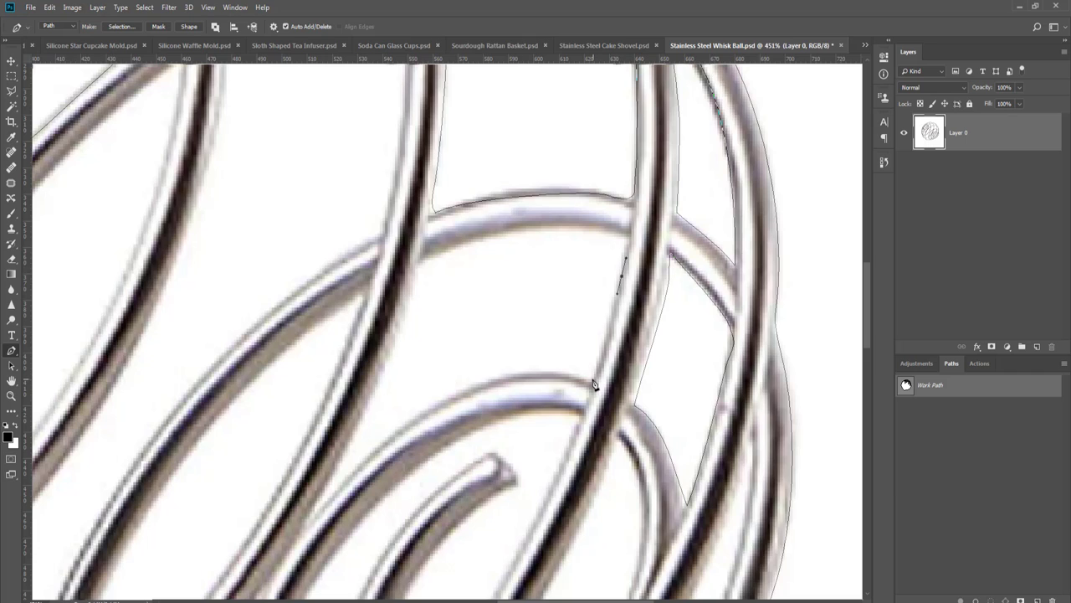
{"action": "mouse_move", "coordinate": [594, 384]}
{"action": "left_mouse_down"}
{"action": "mouse_move", "coordinate": [581, 401]}
{"action": "mouse_move", "coordinate": [584, 392]}
{"action": "left_mouse_up"}
{"action": "left_click_drag", "start_coordinate": [507, 377], "coordinate": [457, 387]}
{"action": "left_click_drag", "start_coordinate": [318, 514], "coordinate": [331, 483]}
- Trace the left wire and upper arc of the large gap above the small coil and close the subpath
{"action": "left_click_drag", "start_coordinate": [384, 365], "coordinate": [399, 320]}
{"action": "left_click_drag", "start_coordinate": [416, 274], "coordinate": [436, 251]}
{"action": "left_click_drag", "start_coordinate": [604, 228], "coordinate": [626, 240]}
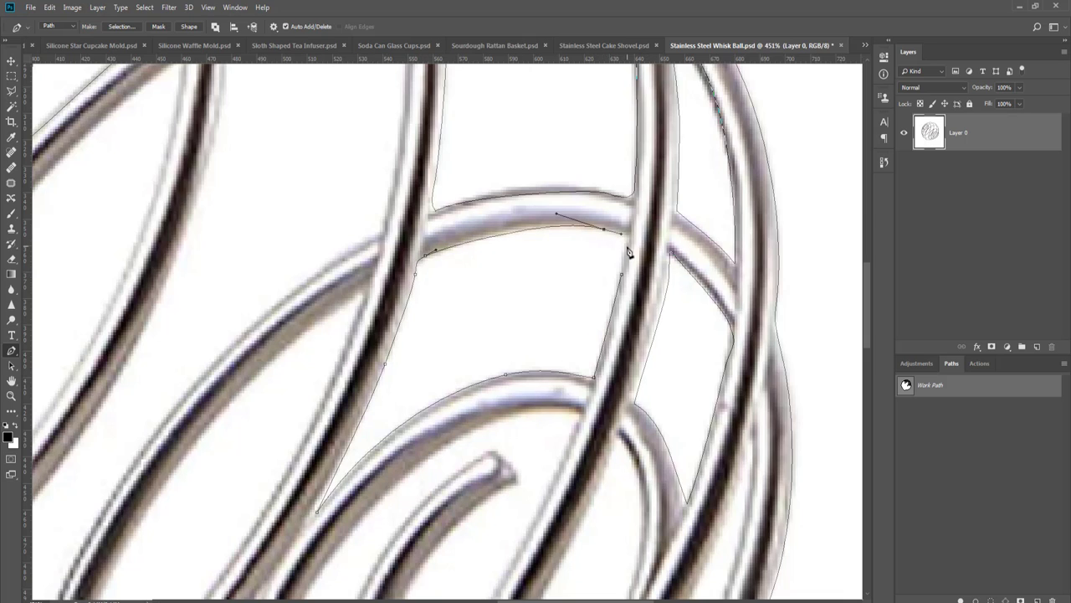
{"action": "left_click", "coordinate": [629, 231]}
{"action": "key", "text": "Return"}
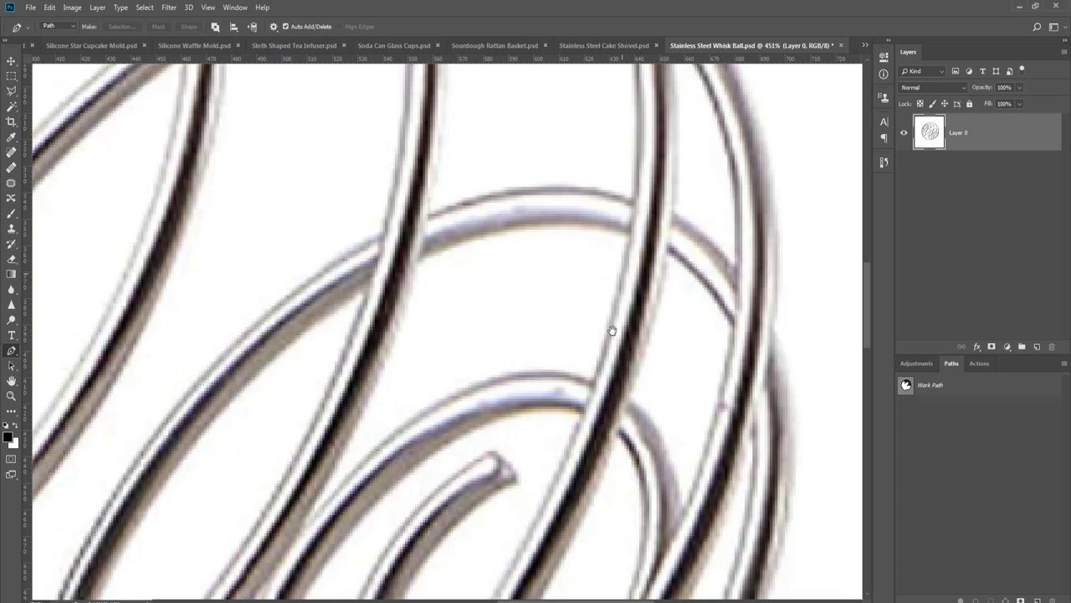
- Add a closed Work Path subpath around the gap inside the small coil, on the right side of the tall wire crossing it
{"action": "scroll", "coordinate": [598, 187], "scroll_direction": "down", "scroll_amount": 5}
{"action": "left_click", "coordinate": [908, 386]}
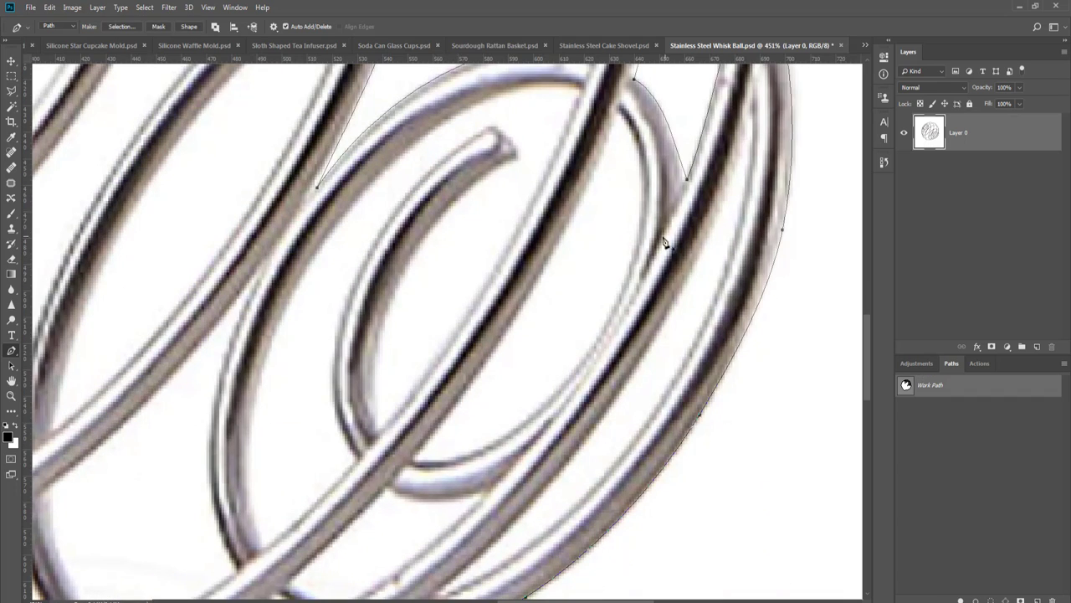
{"action": "left_click_drag", "start_coordinate": [555, 240], "coordinate": [544, 270]}
{"action": "left_click_drag", "start_coordinate": [416, 459], "coordinate": [396, 483]}
{"action": "left_click_drag", "start_coordinate": [460, 459], "coordinate": [473, 453]}
{"action": "left_click_drag", "start_coordinate": [624, 196], "coordinate": [589, 154]}
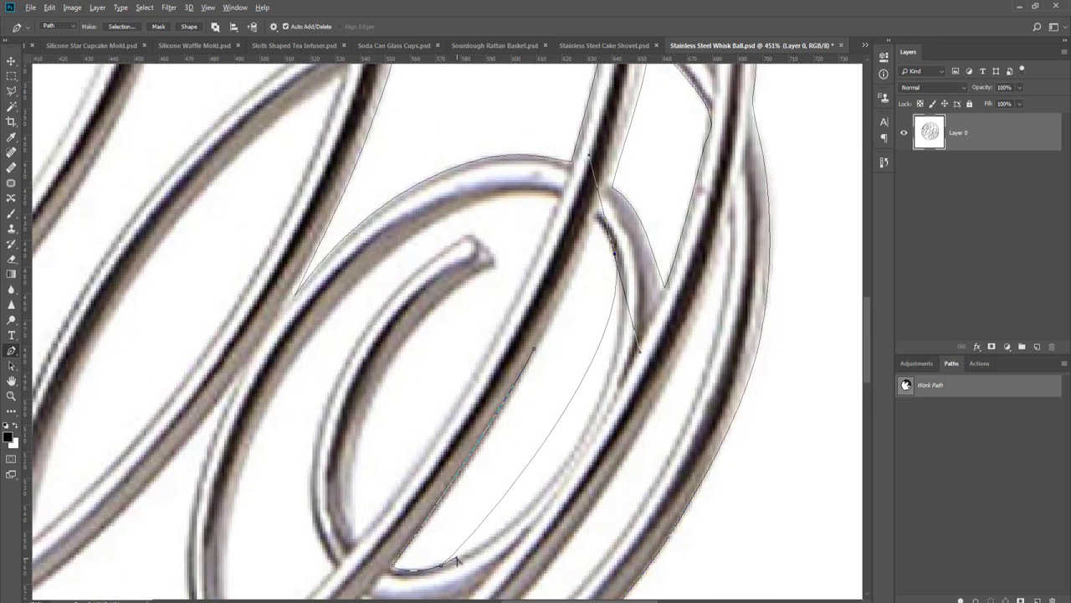
{"action": "left_click_drag", "start_coordinate": [457, 560], "coordinate": [572, 505]}
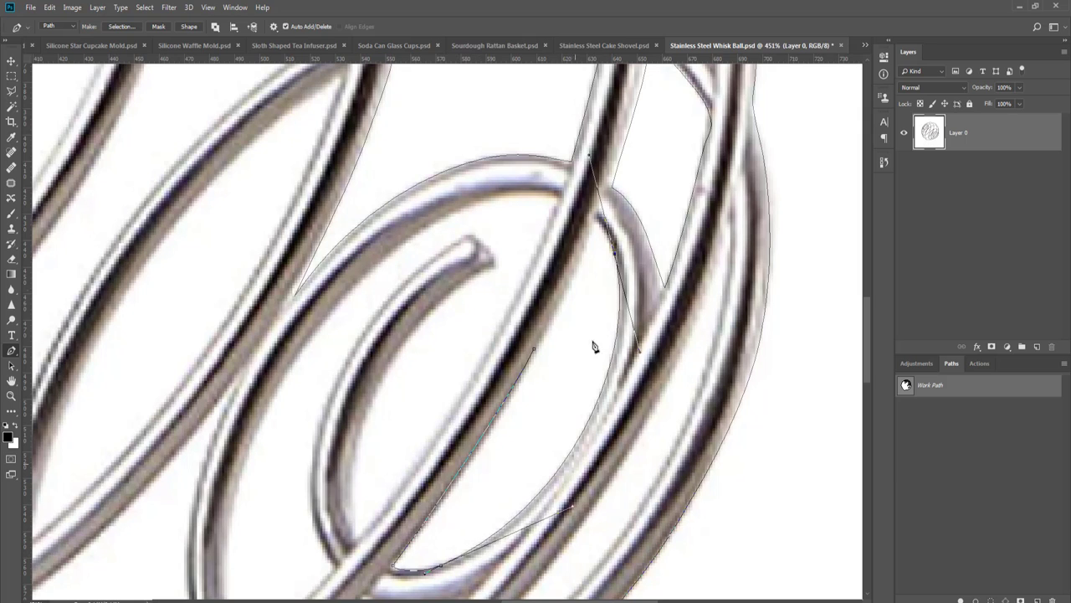
{"action": "left_click_drag", "start_coordinate": [589, 155], "coordinate": [585, 209]}
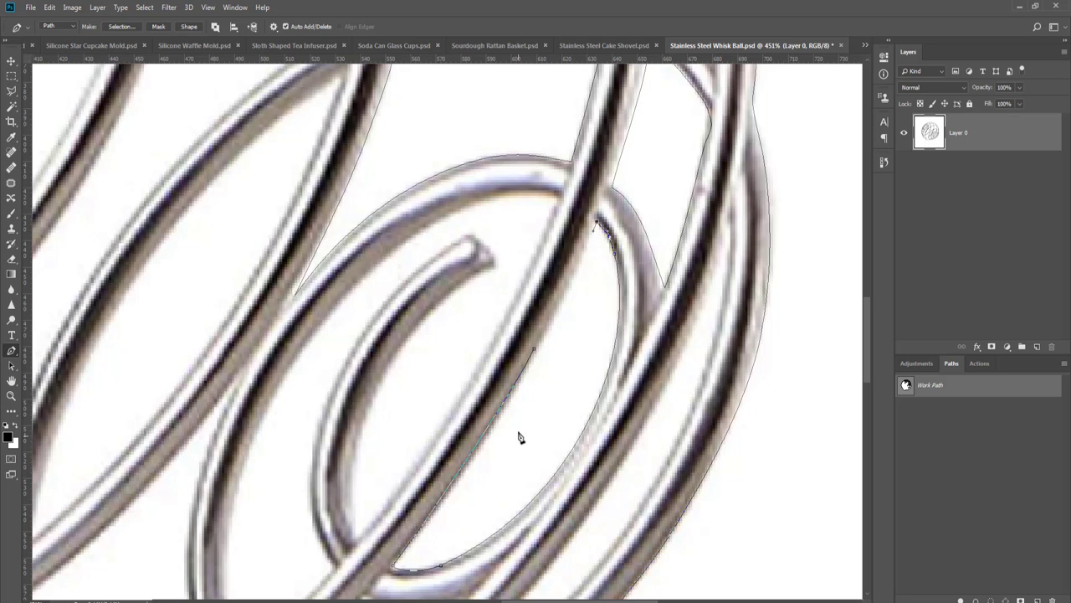
{"action": "left_click", "coordinate": [535, 350]}
{"action": "key", "text": "Return"}
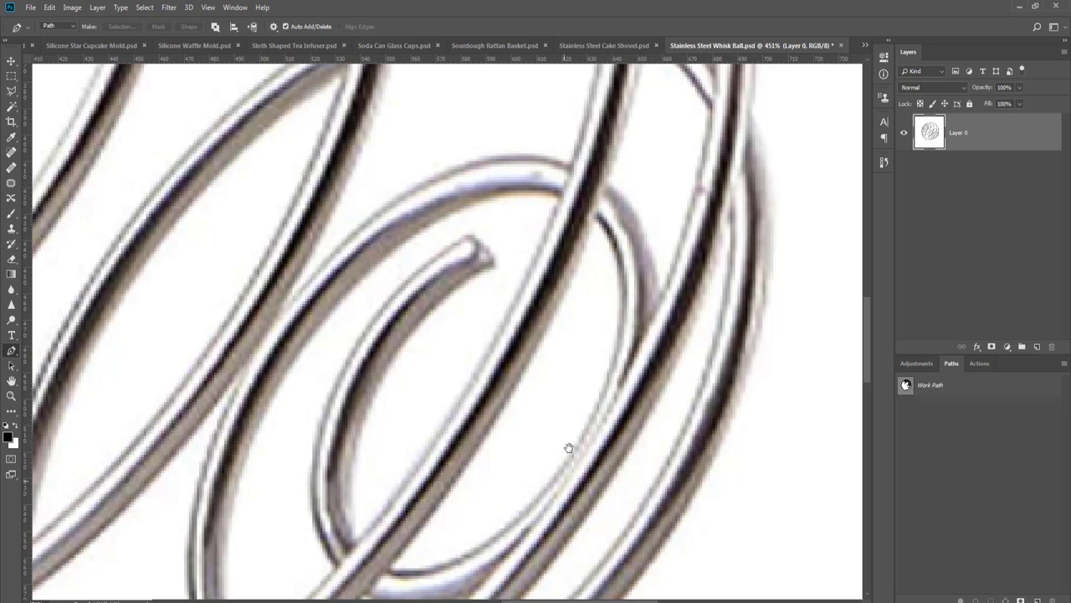
- Add a closed Work Path subpath around the long narrow gap between the two outermost wires to the lower right of the small coil
{"action": "left_click_drag", "start_coordinate": [569, 448], "coordinate": [626, 276]}
{"action": "scroll", "coordinate": [625, 273], "scroll_direction": "down", "scroll_amount": 2}
{"action": "left_click_drag", "start_coordinate": [611, 342], "coordinate": [585, 410]}
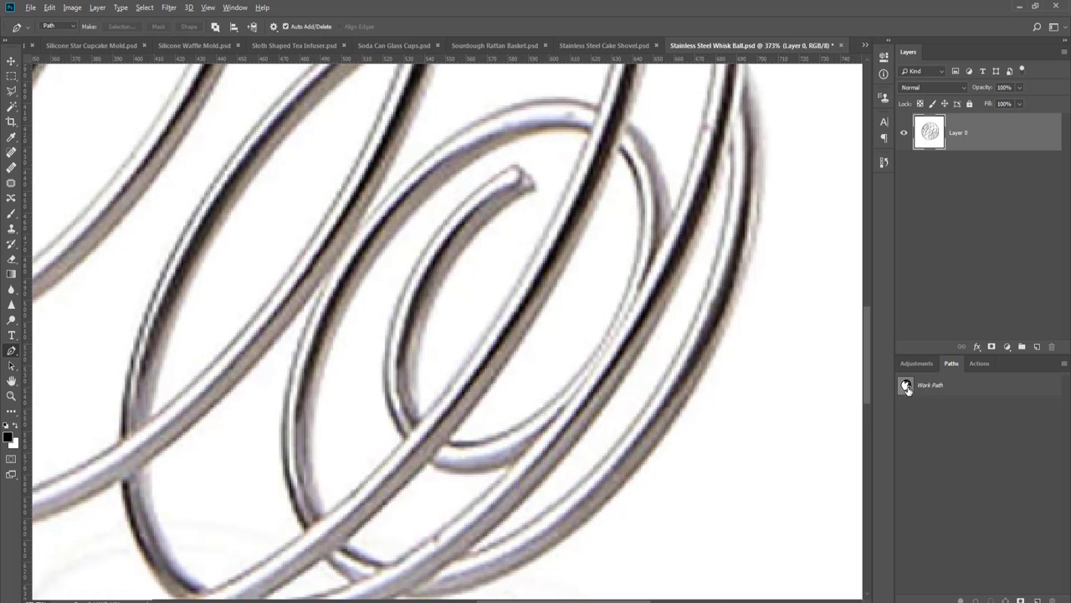
{"action": "left_click", "coordinate": [907, 387]}
{"action": "left_click_drag", "start_coordinate": [680, 281], "coordinate": [667, 306]}
{"action": "left_click_drag", "start_coordinate": [469, 552], "coordinate": [518, 538]}
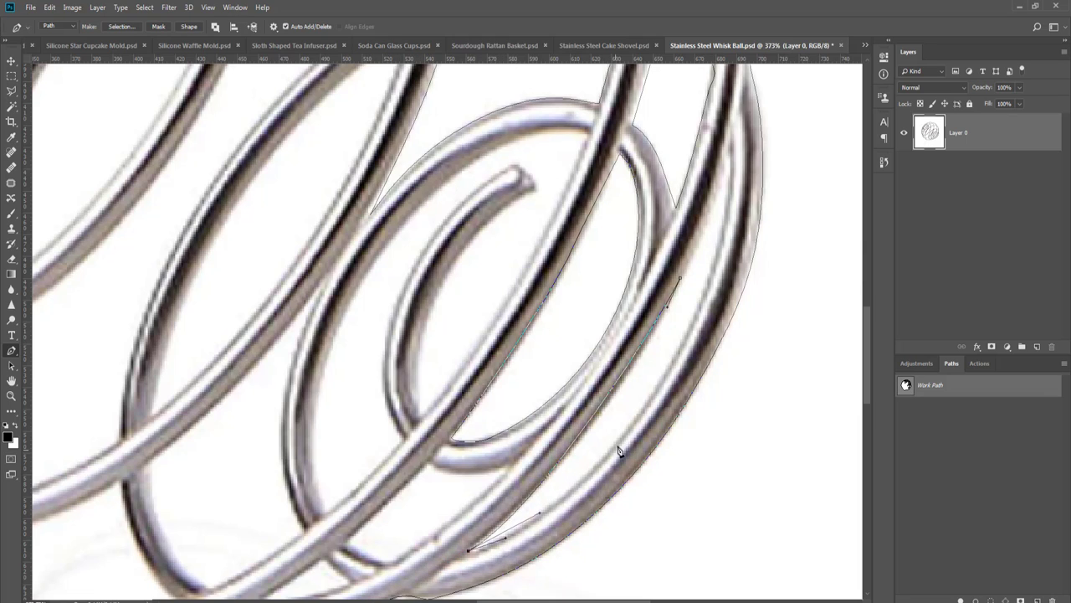
{"action": "left_click_drag", "start_coordinate": [623, 442], "coordinate": [663, 382]}
{"action": "left_click_drag", "start_coordinate": [694, 341], "coordinate": [664, 404]}
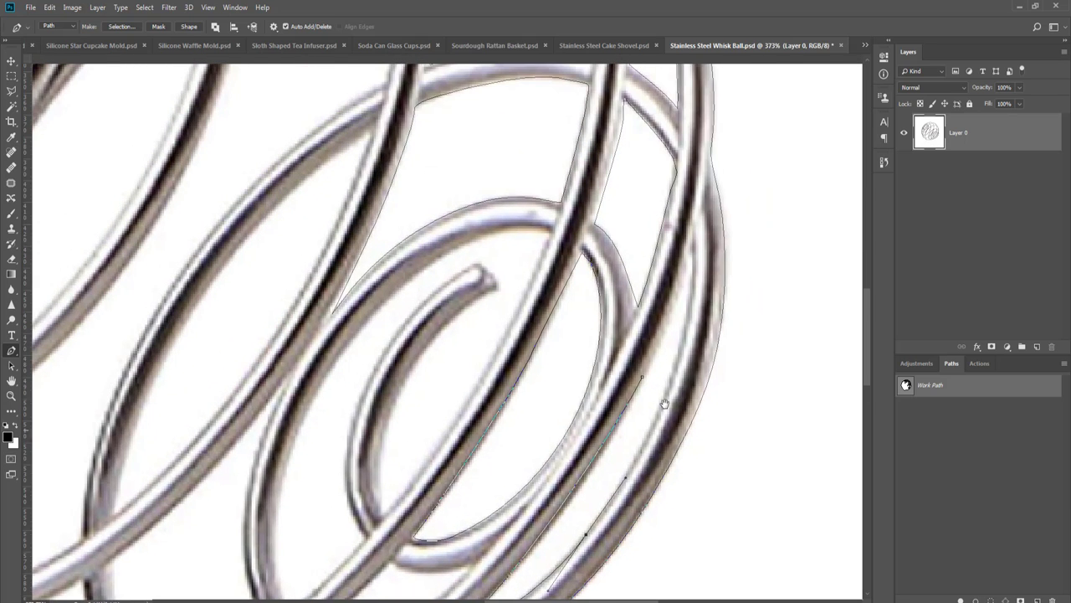
{"action": "mouse_move", "coordinate": [694, 260]}
{"action": "left_mouse_down"}
{"action": "mouse_move", "coordinate": [699, 144]}
{"action": "mouse_move", "coordinate": [688, 149]}
{"action": "mouse_move", "coordinate": [688, 245]}
{"action": "left_mouse_up"}
{"action": "left_click", "coordinate": [671, 310]}
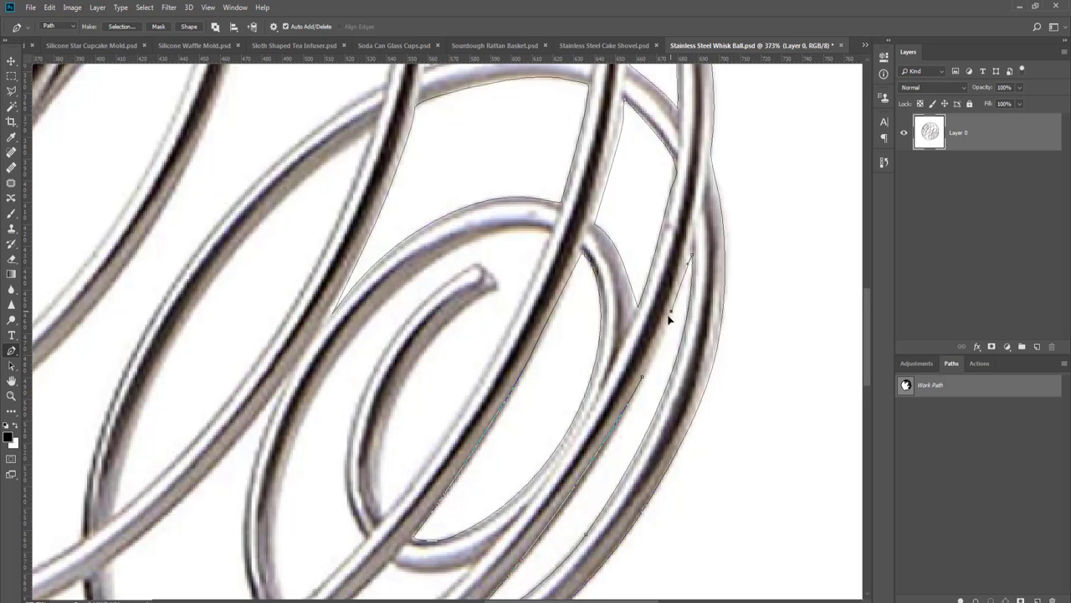
{"action": "left_click", "coordinate": [641, 379]}
{"action": "key", "text": "Return"}
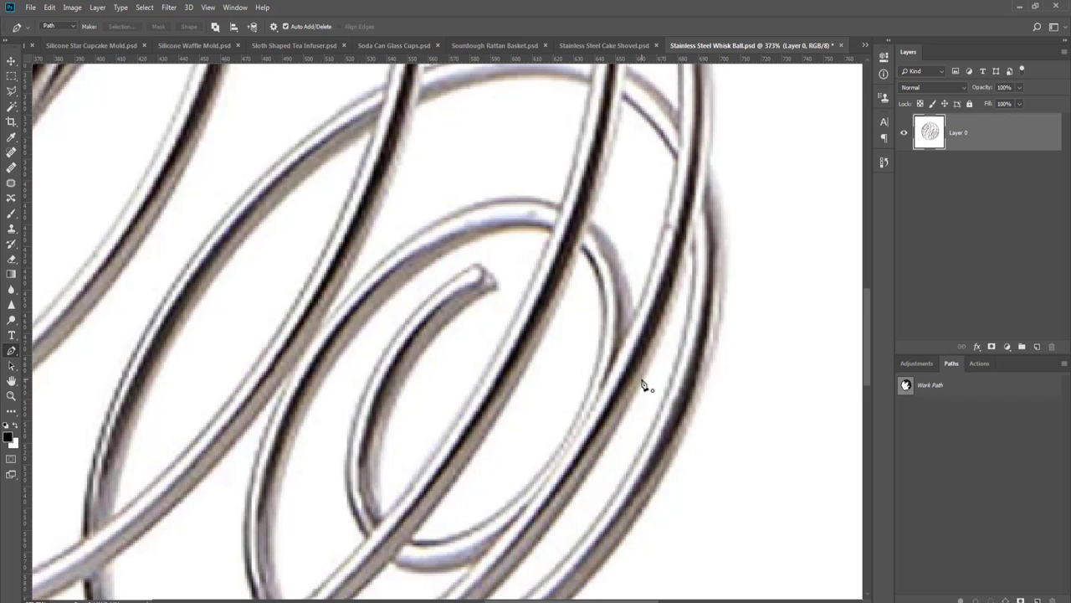
- Add a closed Work Path subpath around the gap directly beneath the small coil's lower edge, between the two slanted wires
{"action": "scroll", "coordinate": [637, 378], "scroll_direction": "down", "scroll_amount": 3}
{"action": "left_click_drag", "start_coordinate": [593, 411], "coordinate": [718, 235]}
{"action": "left_click", "coordinate": [905, 387]}
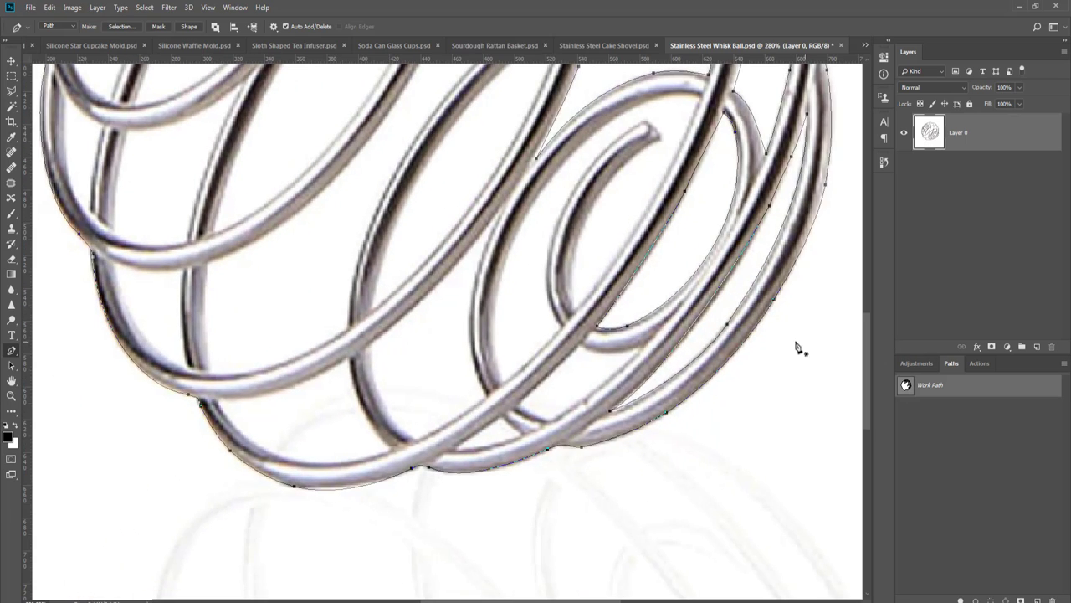
{"action": "scroll", "coordinate": [548, 425], "scroll_direction": "up", "scroll_amount": 3}
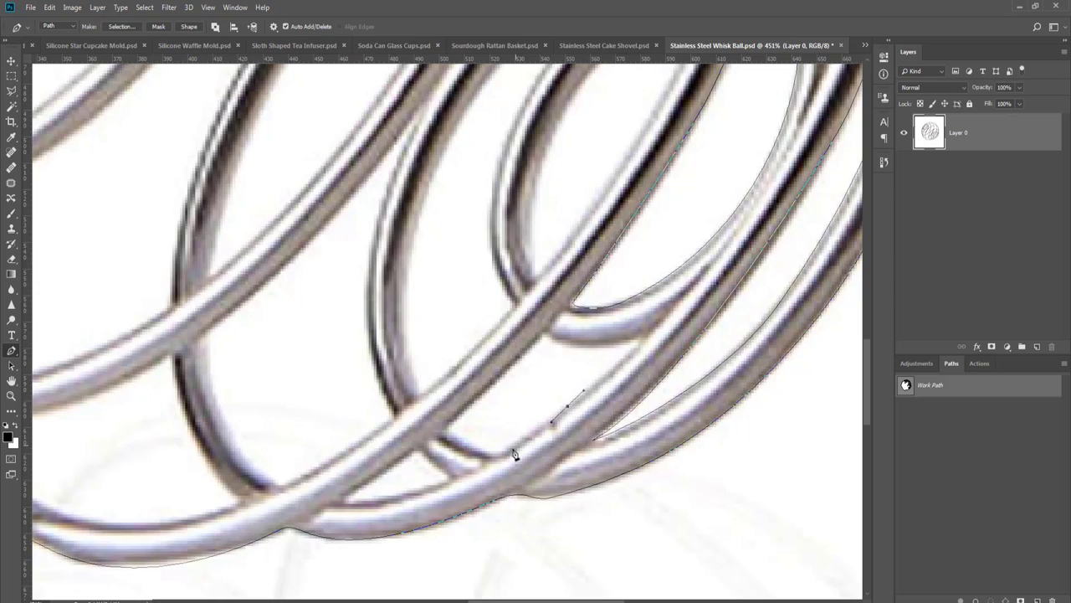
{"action": "left_click_drag", "start_coordinate": [509, 449], "coordinate": [500, 455]}
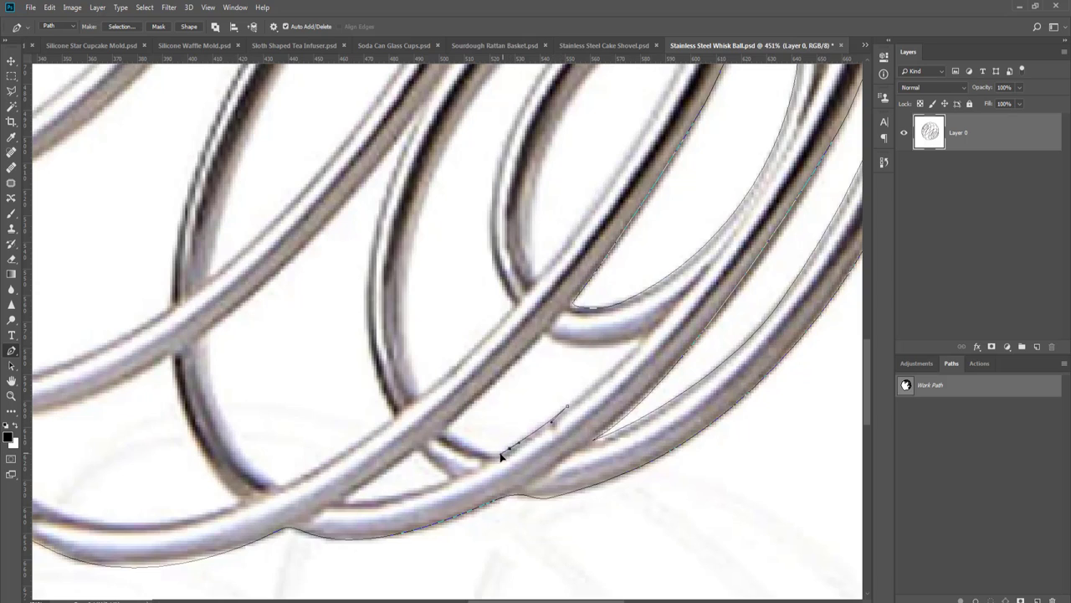
{"action": "left_click", "coordinate": [452, 437]}
{"action": "left_click_drag", "start_coordinate": [446, 423], "coordinate": [458, 413]}
{"action": "left_click_drag", "start_coordinate": [542, 332], "coordinate": [552, 323]}
{"action": "mouse_move", "coordinate": [631, 339]}
{"action": "left_mouse_down"}
{"action": "mouse_move", "coordinate": [678, 323]}
{"action": "mouse_move", "coordinate": [634, 338]}
{"action": "mouse_move", "coordinate": [616, 371]}
{"action": "mouse_move", "coordinate": [634, 352]}
{"action": "left_mouse_up"}
{"action": "key", "text": "Return"}
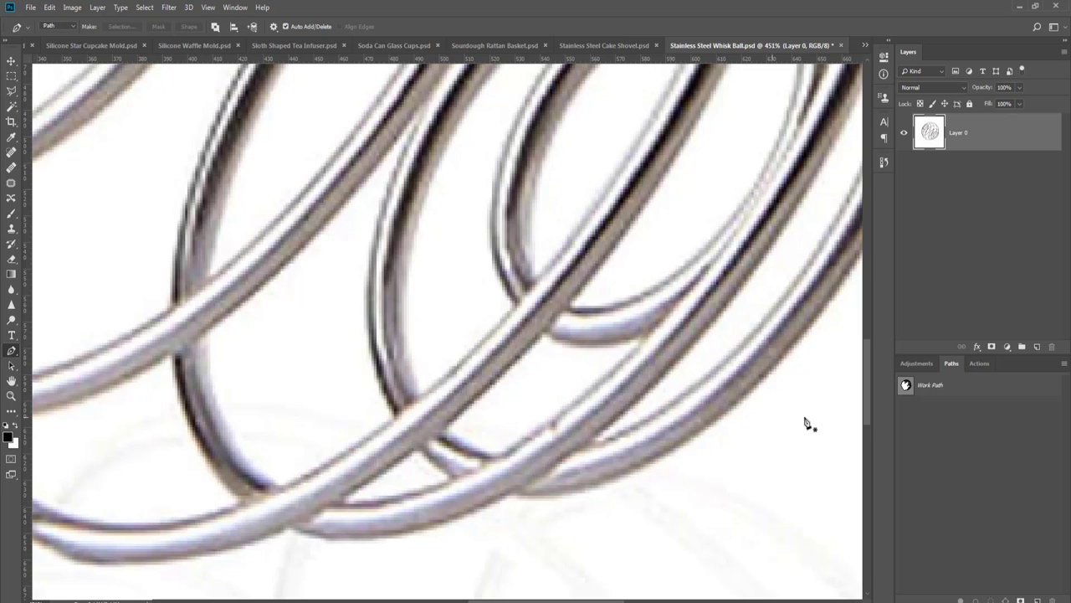
- Add a closed Work Path subpath around the small triangular gap near the ball's bottom edge, below the coil's outer wire end
{"action": "left_click", "coordinate": [913, 385]}
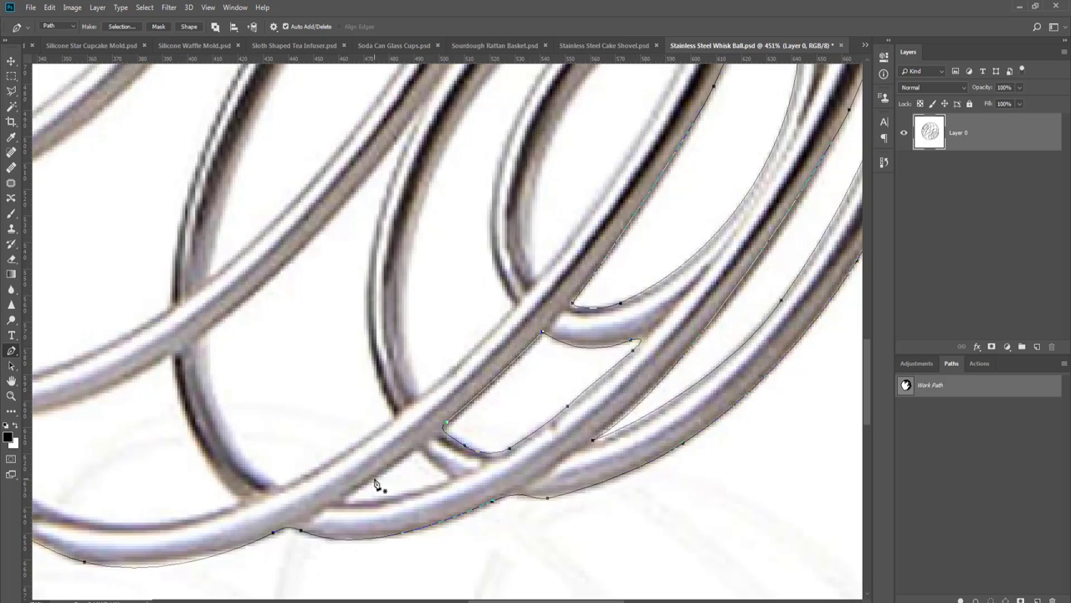
{"action": "mouse_move", "coordinate": [374, 480]}
{"action": "left_mouse_down"}
{"action": "mouse_move", "coordinate": [423, 453]}
{"action": "mouse_move", "coordinate": [455, 483]}
{"action": "mouse_move", "coordinate": [371, 500]}
{"action": "mouse_move", "coordinate": [391, 497]}
{"action": "left_mouse_up"}
{"action": "left_click_drag", "start_coordinate": [376, 478], "coordinate": [531, 504]}
{"action": "left_click", "coordinate": [937, 397]}
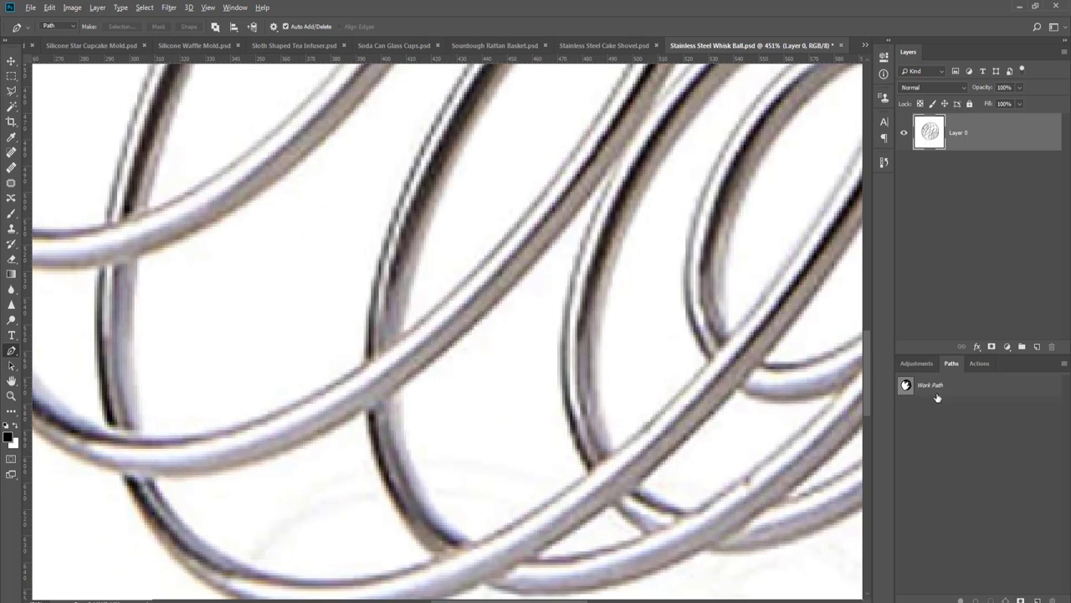
- Start a Work Path subpath for the large gap left of the small coil, tracing the diagonal wire's lower edge and the coil's outer edge
{"action": "left_click", "coordinate": [905, 387]}
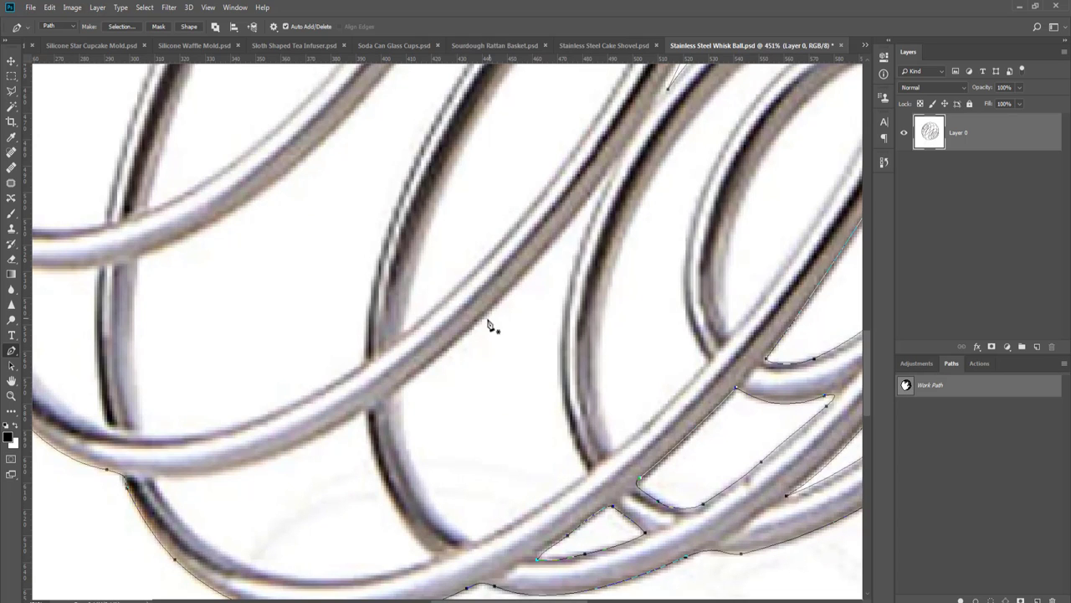
{"action": "left_click_drag", "start_coordinate": [476, 322], "coordinate": [493, 305]}
{"action": "left_click_drag", "start_coordinate": [608, 178], "coordinate": [600, 204]}
{"action": "left_click_drag", "start_coordinate": [587, 468], "coordinate": [649, 577]}
{"action": "left_click", "coordinate": [586, 469], "text": "alt"}
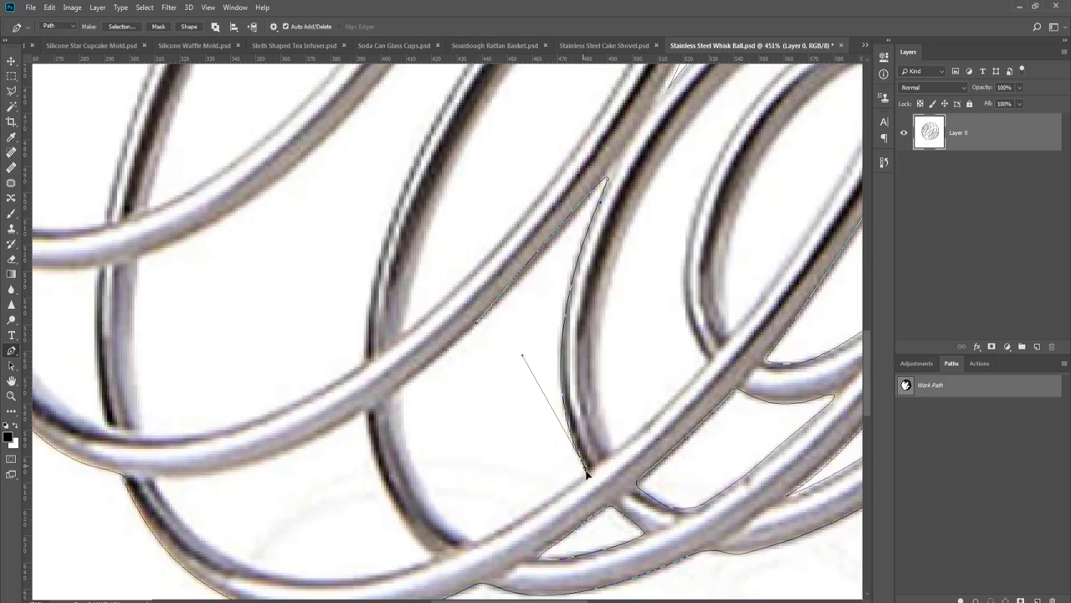
{"action": "left_click", "coordinate": [578, 479]}
{"action": "left_click_drag", "start_coordinate": [560, 483], "coordinate": [580, 472]}
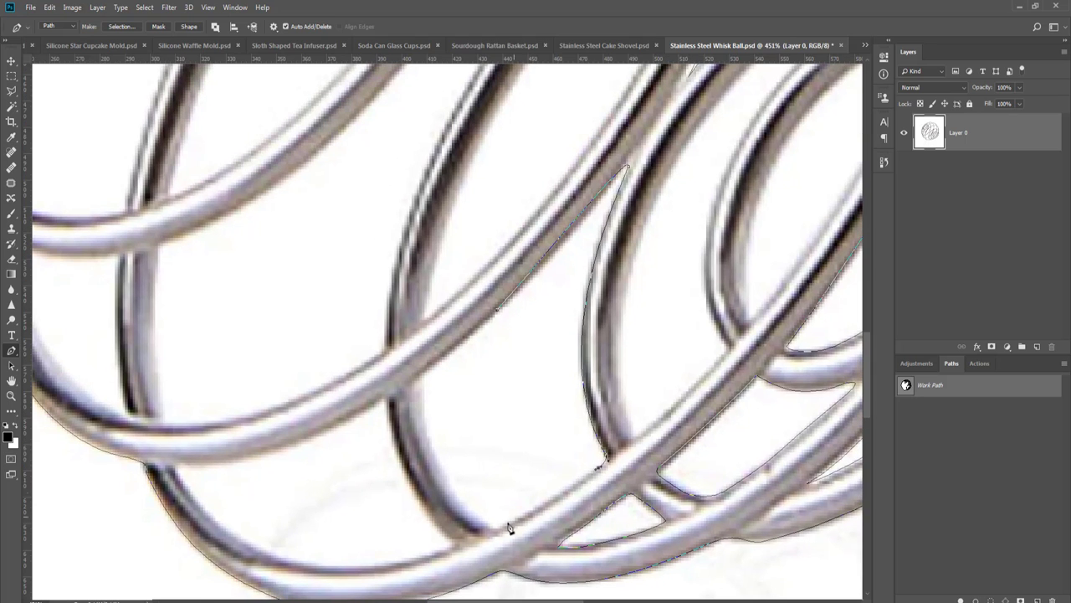
- Trace the bottom and left wires of the large gap left of the small coil and close the subpath
{"action": "left_click_drag", "start_coordinate": [503, 527], "coordinate": [459, 503]}
{"action": "left_click_drag", "start_coordinate": [422, 393], "coordinate": [438, 361]}
{"action": "left_click", "coordinate": [497, 310]}
{"action": "scroll", "coordinate": [501, 314], "scroll_direction": "up", "scroll_amount": 2}
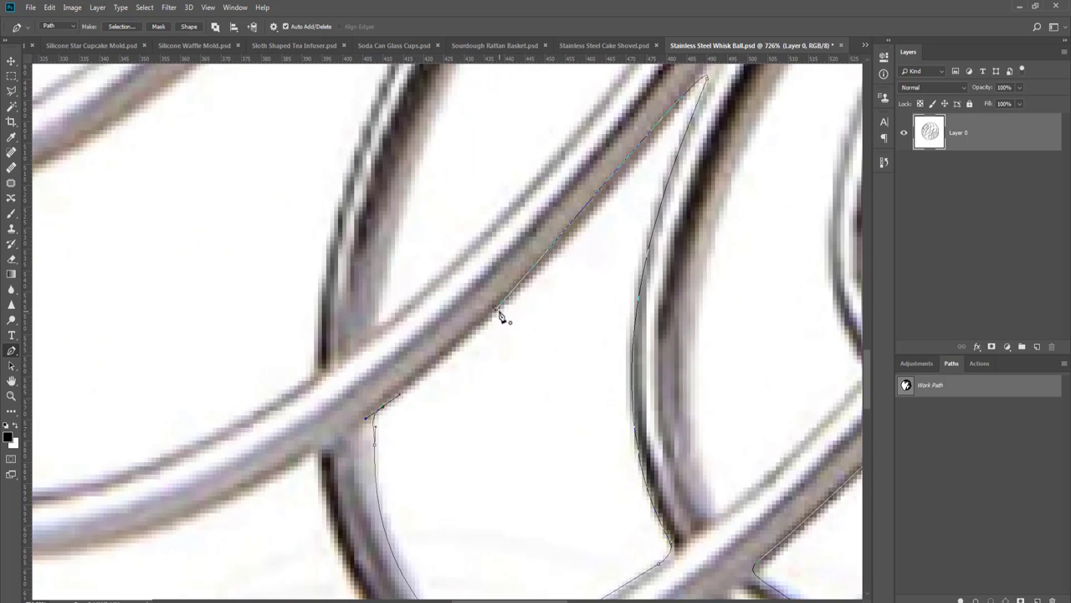
{"action": "left_click", "coordinate": [498, 312]}
{"action": "key", "text": "Return"}
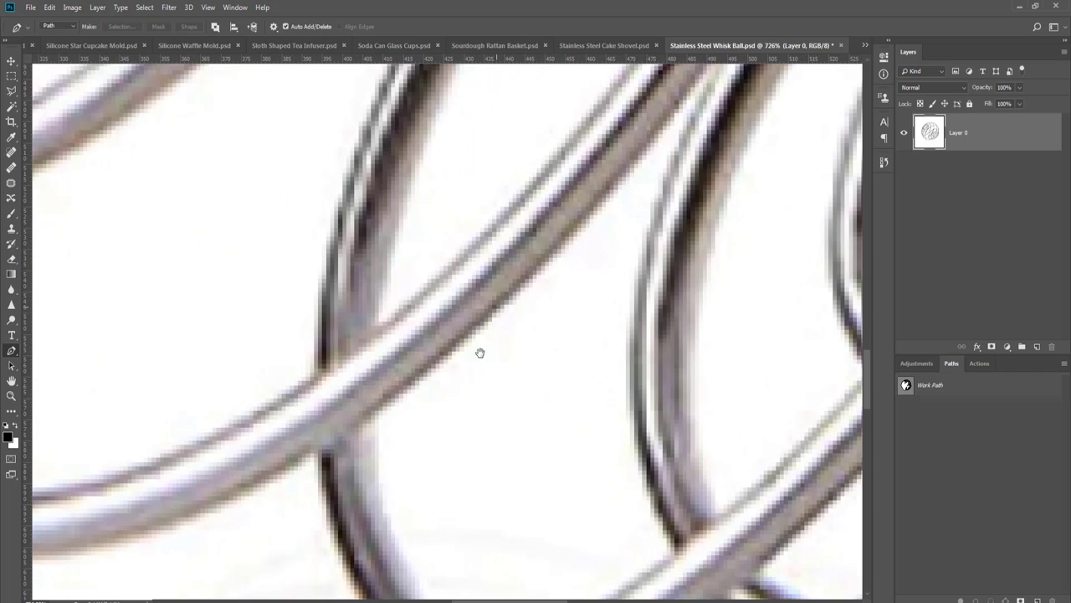
- Start a Work Path subpath for the adjacent gap at the ball's lower left, tracing the upper wire's underside and the right-hand wire
{"action": "left_click_drag", "start_coordinate": [474, 440], "coordinate": [667, 242]}
{"action": "left_click_drag", "start_coordinate": [612, 372], "coordinate": [668, 393]}
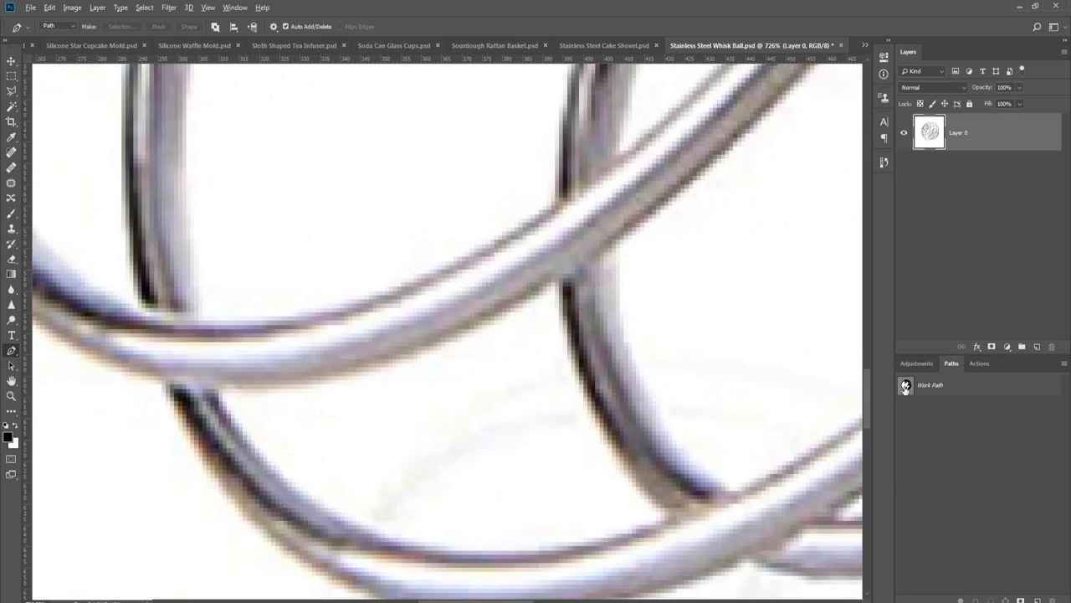
{"action": "left_click", "coordinate": [904, 387]}
{"action": "scroll", "coordinate": [482, 425], "scroll_direction": "down", "scroll_amount": 1}
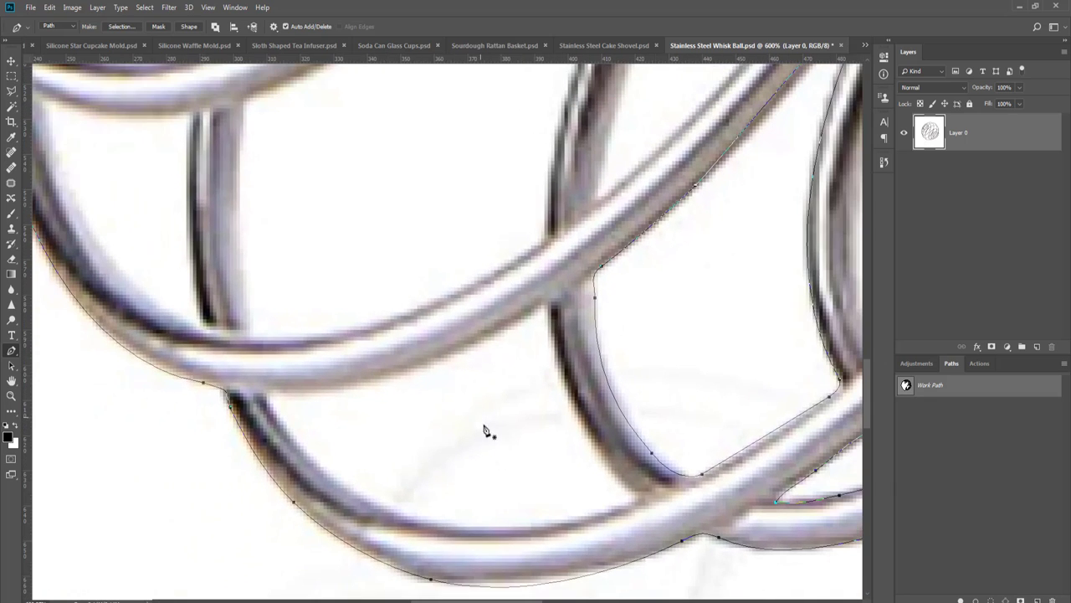
{"action": "left_click_drag", "start_coordinate": [485, 430], "coordinate": [476, 425]}
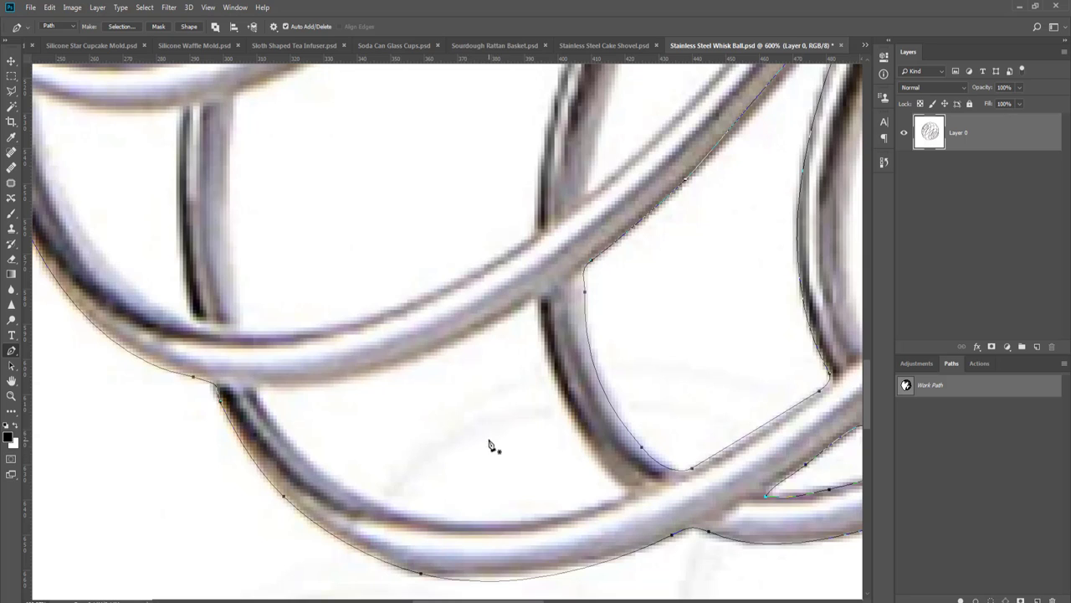
{"action": "left_click_drag", "start_coordinate": [390, 370], "coordinate": [427, 355]}
{"action": "left_click_drag", "start_coordinate": [535, 298], "coordinate": [558, 292]}
{"action": "left_click_drag", "start_coordinate": [622, 488], "coordinate": [698, 553]}
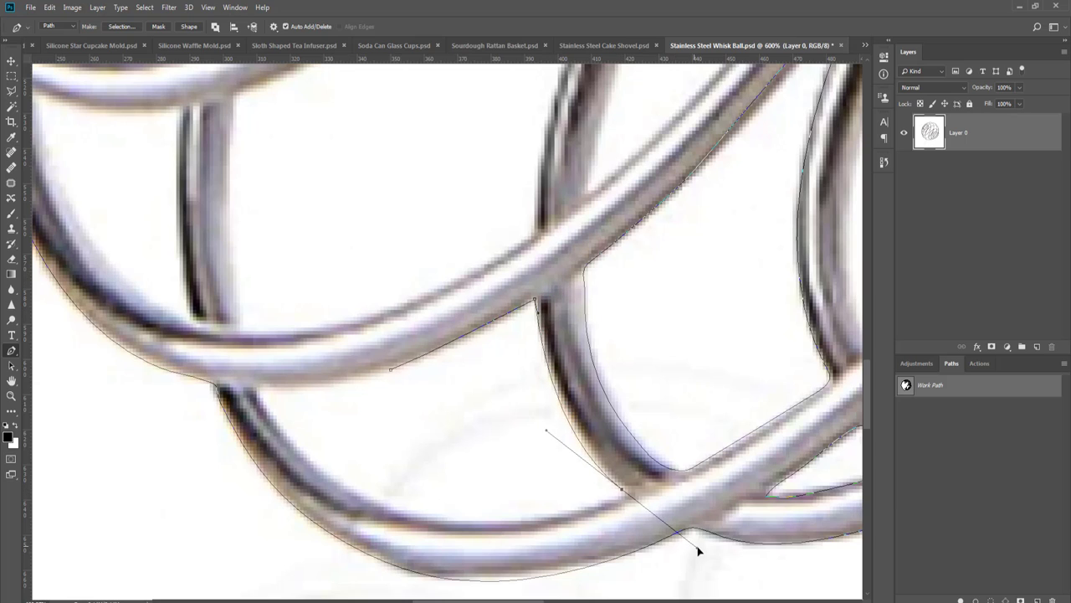
{"action": "left_click", "coordinate": [623, 490], "text": "alt"}
- Trace the bottom curve and left wire of the lower-left gap and close the subpath
{"action": "left_click_drag", "start_coordinate": [583, 512], "coordinate": [556, 517]}
{"action": "left_click_drag", "start_coordinate": [363, 500], "coordinate": [280, 456]}
{"action": "left_click_drag", "start_coordinate": [258, 399], "coordinate": [233, 349]}
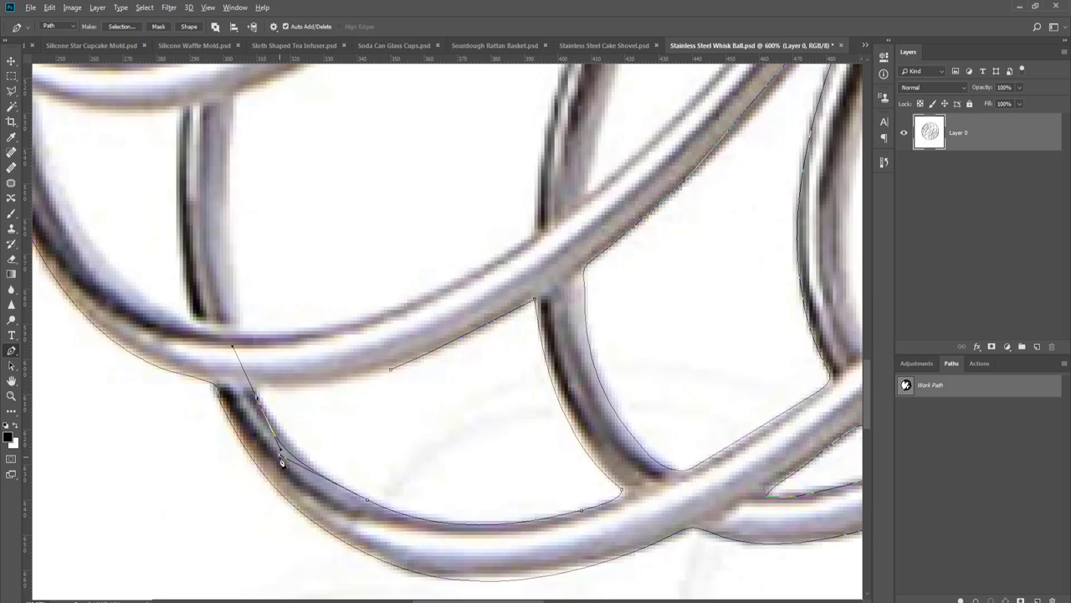
{"action": "left_click_drag", "start_coordinate": [282, 461], "coordinate": [307, 467]}
{"action": "left_click", "coordinate": [390, 371]}
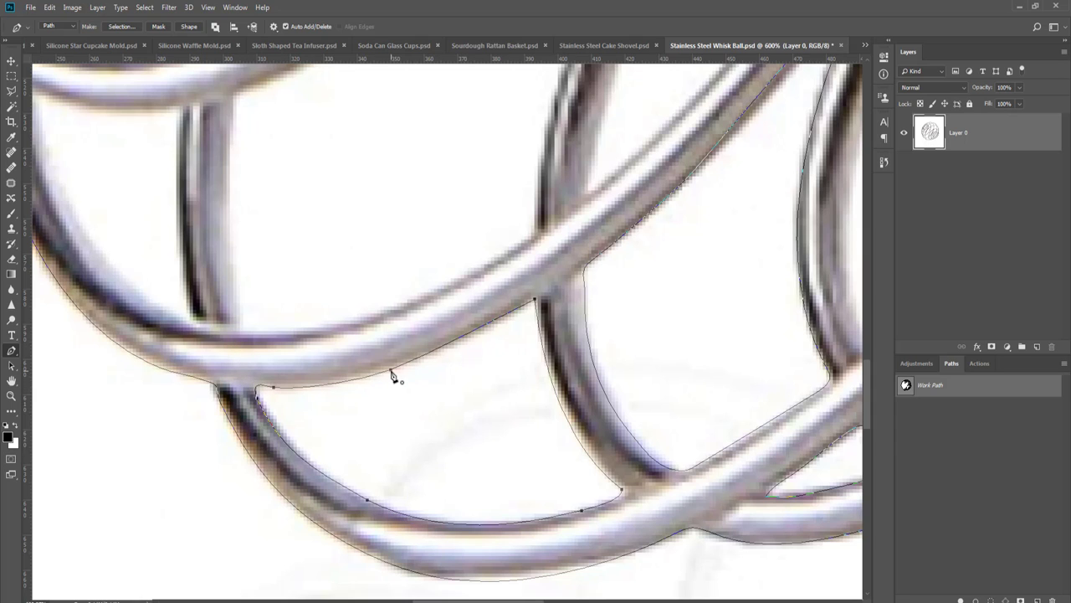
{"action": "key", "text": "Return"}
- Start a Work Path subpath for the long slanted gap above the diagonal wire, tracing its right edge down to the lower corner
{"action": "scroll", "coordinate": [411, 328], "scroll_direction": "down", "scroll_amount": 3}
{"action": "left_click_drag", "start_coordinate": [503, 289], "coordinate": [541, 394]}
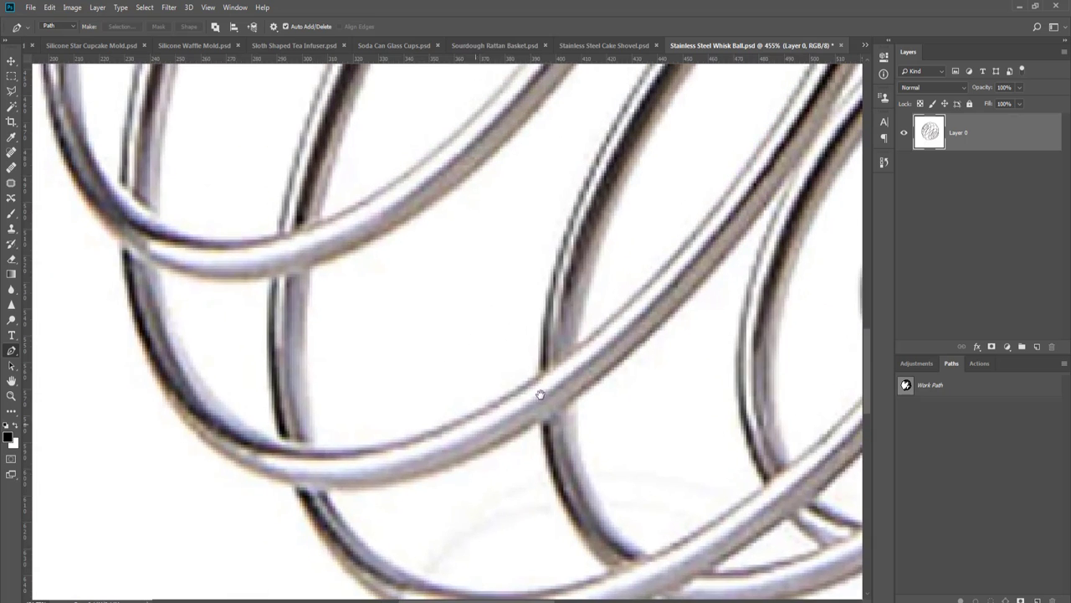
{"action": "left_click_drag", "start_coordinate": [559, 341], "coordinate": [497, 495]}
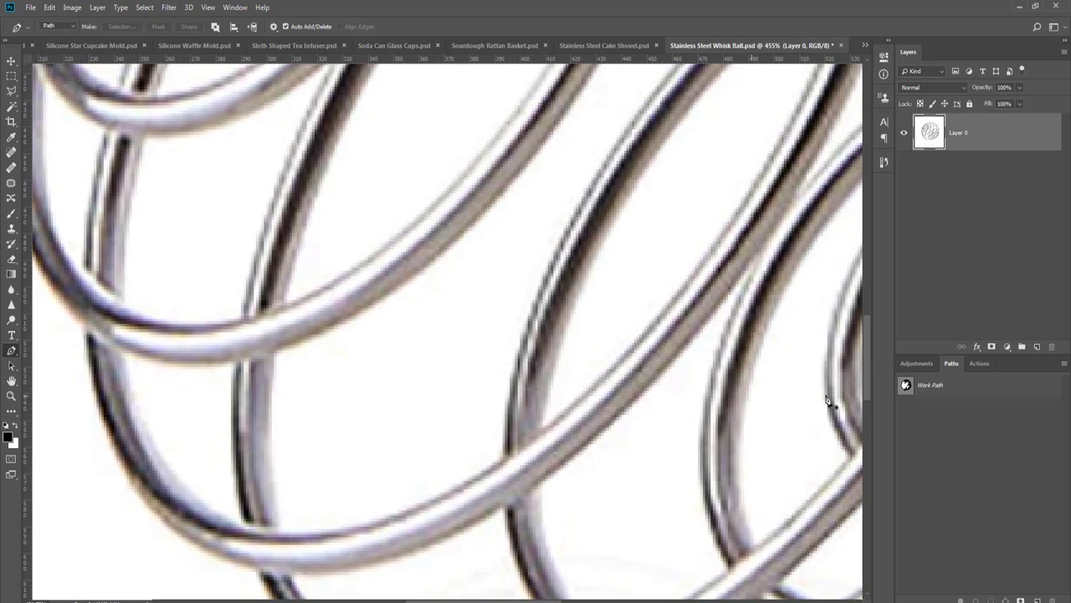
{"action": "left_click", "coordinate": [907, 387]}
{"action": "left_click_drag", "start_coordinate": [710, 343], "coordinate": [543, 466]}
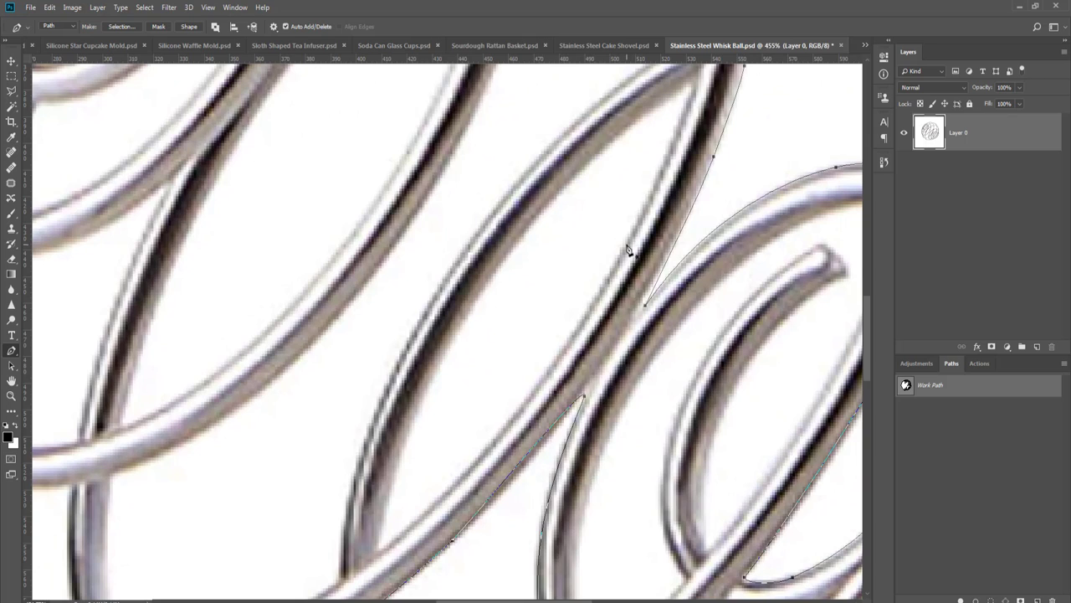
{"action": "left_click_drag", "start_coordinate": [626, 248], "coordinate": [608, 263]}
{"action": "left_click_drag", "start_coordinate": [385, 549], "coordinate": [281, 596]}
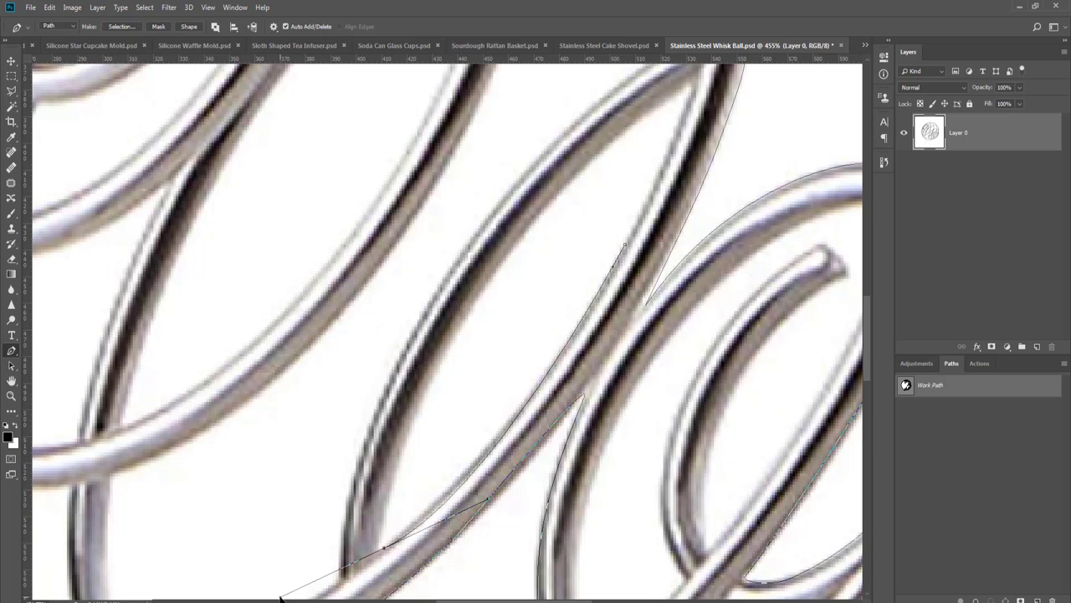
{"action": "left_click", "coordinate": [380, 549], "text": "alt"}
{"action": "left_click_drag", "start_coordinate": [454, 431], "coordinate": [382, 426]}
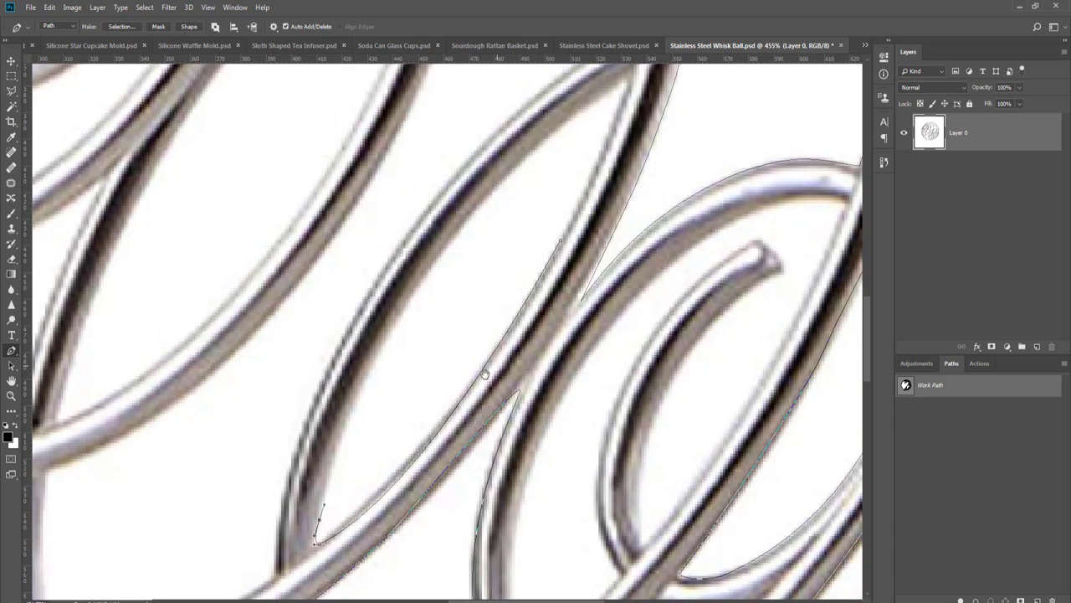
- Trace the upper-left wire's inner edge and the upper corner of the long slanted gap and close the Work Path subpath
{"action": "left_click_drag", "start_coordinate": [487, 371], "coordinate": [475, 407]}
{"action": "scroll", "coordinate": [486, 384], "scroll_direction": "down", "scroll_amount": 1}
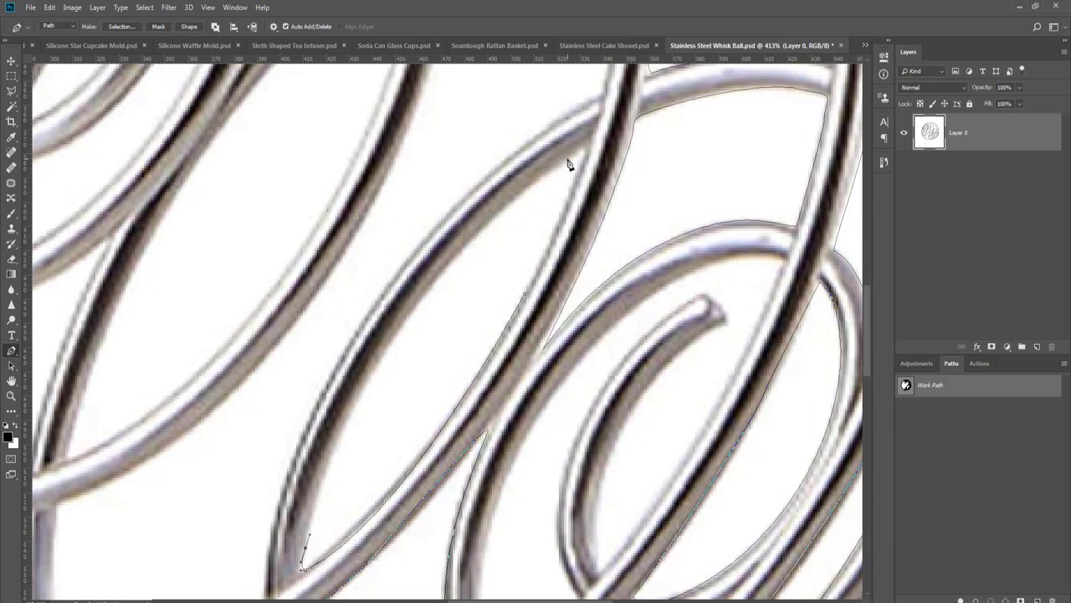
{"action": "left_click_drag", "start_coordinate": [575, 156], "coordinate": [715, 82]}
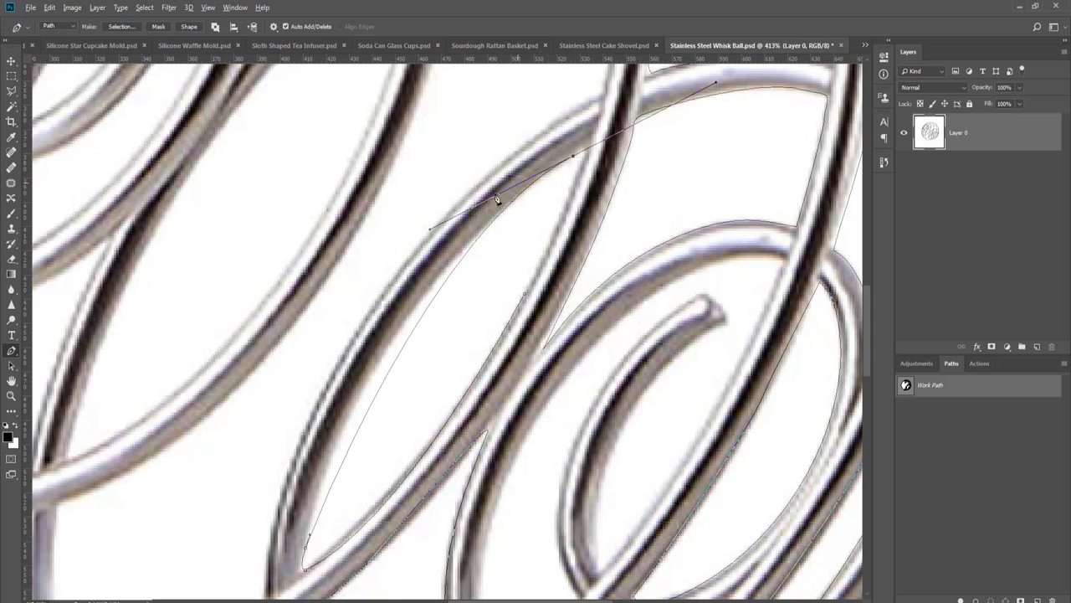
{"action": "left_click_drag", "start_coordinate": [307, 556], "coordinate": [317, 455]}
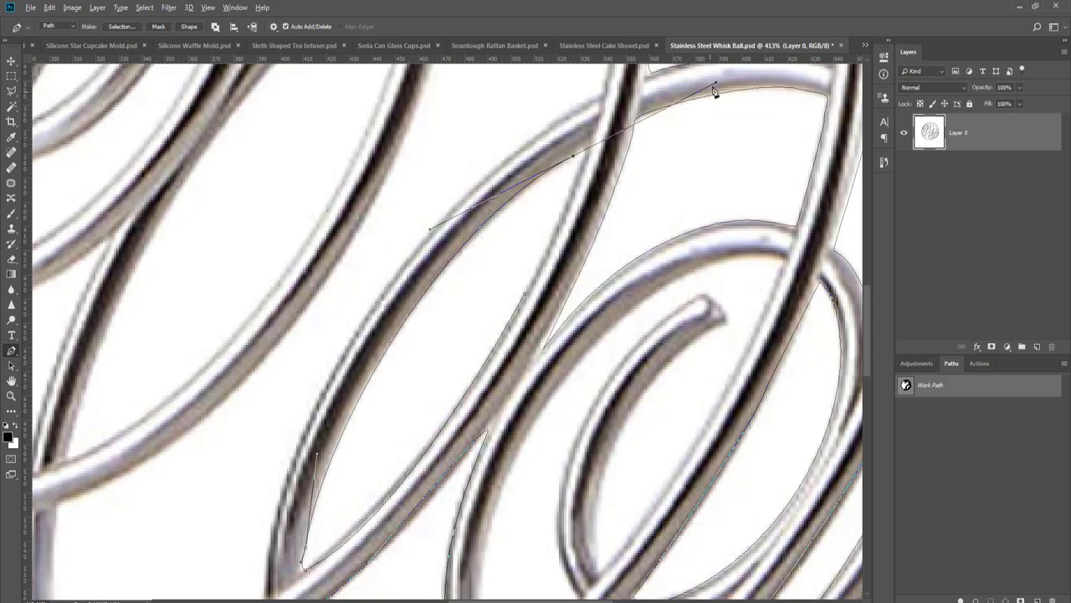
{"action": "left_click_drag", "start_coordinate": [716, 84], "coordinate": [569, 195]}
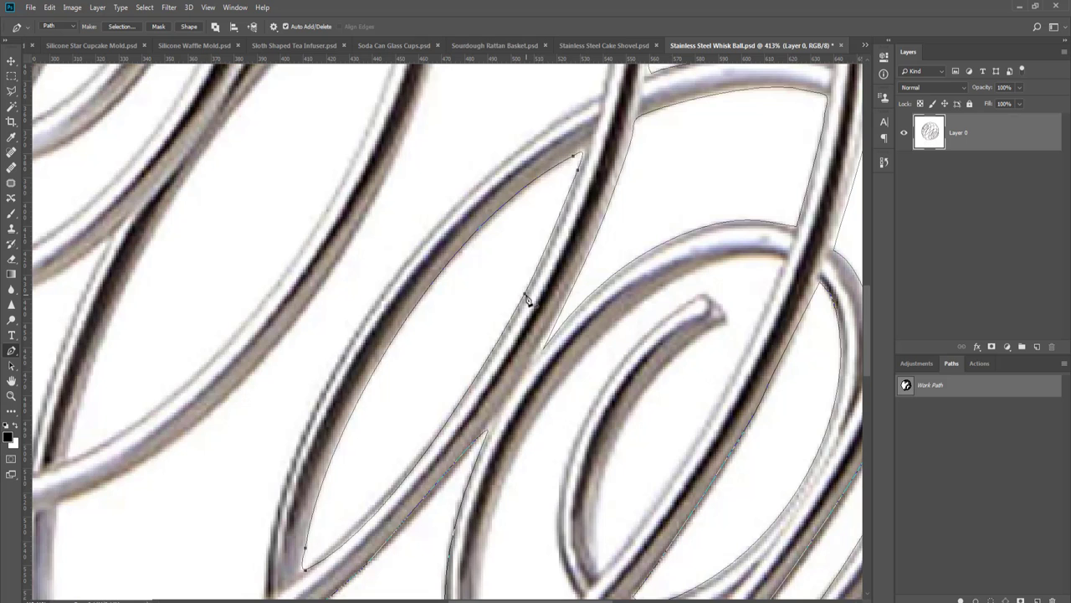
{"action": "key", "text": "Return"}
{"action": "left_click", "coordinate": [910, 387]}
- Undo the stray new path component by reverting to the last Close Path history state
{"action": "left_click_drag", "start_coordinate": [609, 413], "coordinate": [540, 280]}
{"action": "scroll", "coordinate": [582, 302], "scroll_direction": "down", "scroll_amount": 5}
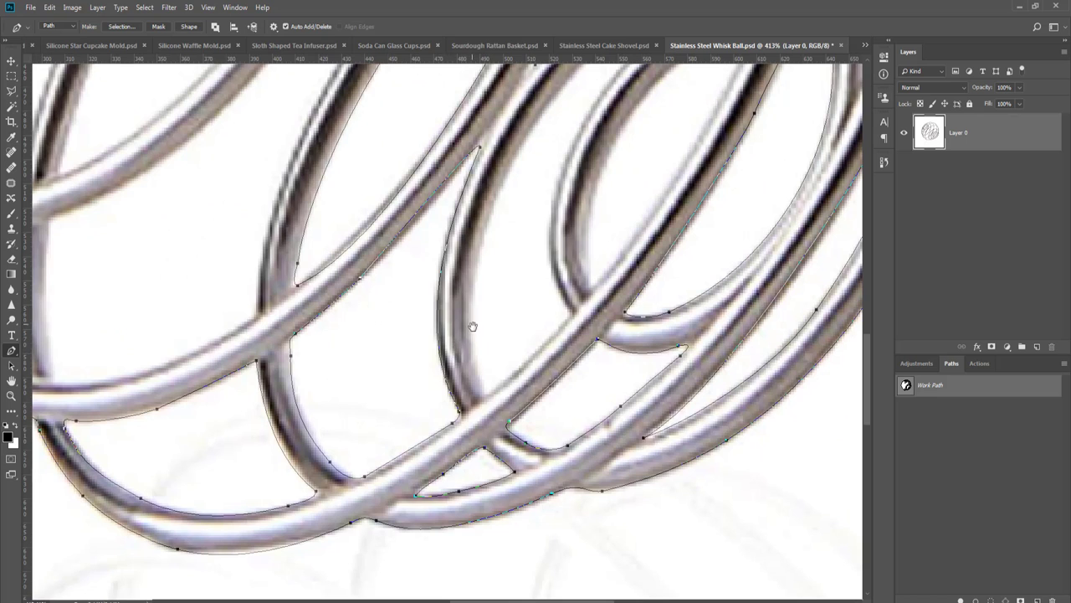
{"action": "left_click_drag", "start_coordinate": [473, 327], "coordinate": [449, 401]}
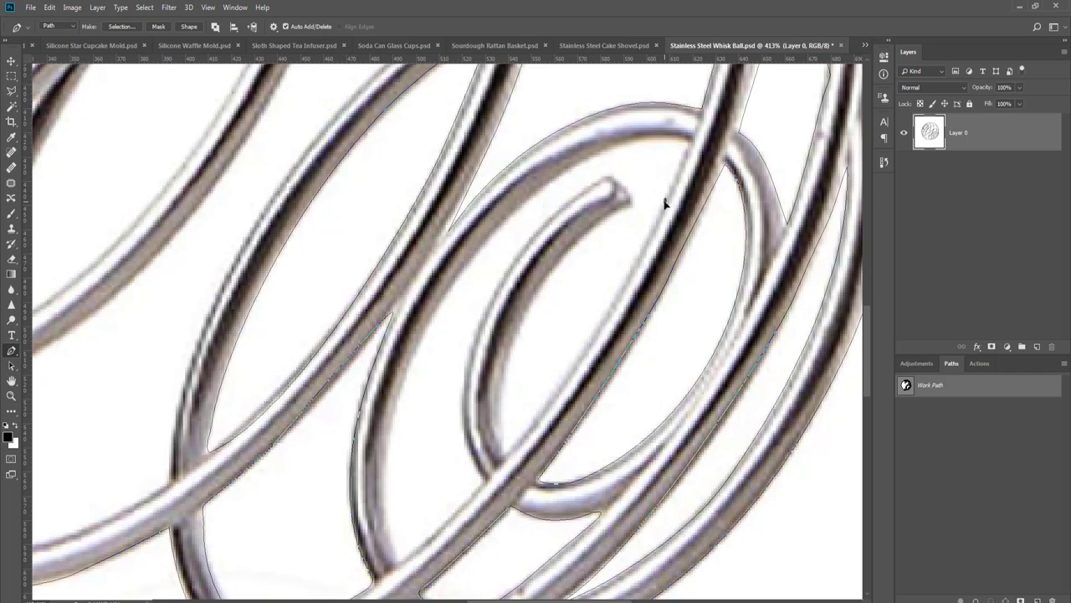
{"action": "key", "text": "z"}
{"action": "key", "text": "p"}
{"action": "left_click", "coordinate": [887, 165]}
{"action": "left_click", "coordinate": [786, 502]}
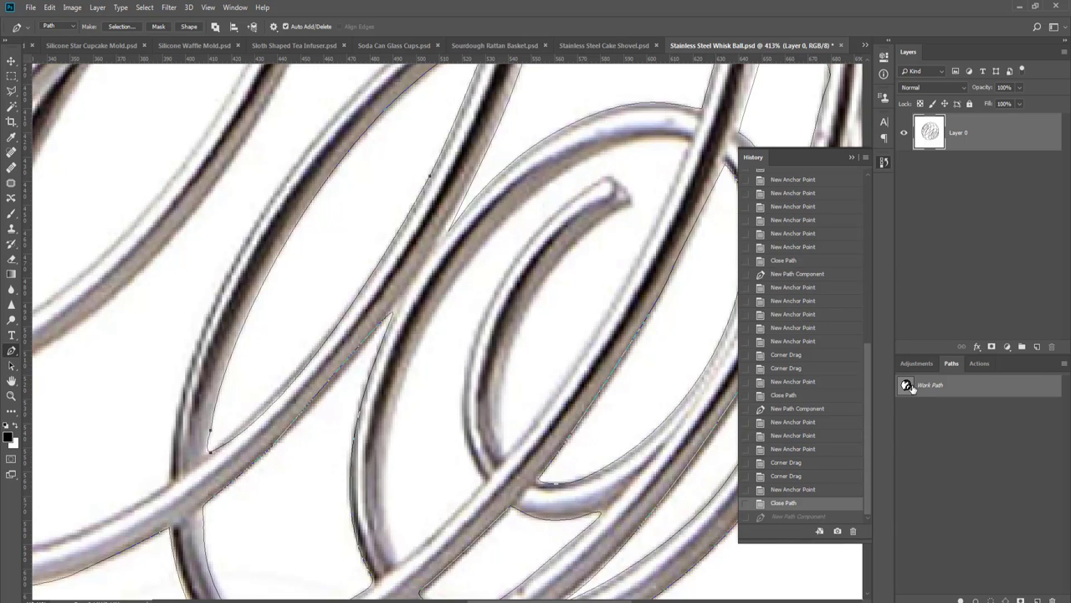
{"action": "left_click", "coordinate": [883, 162]}
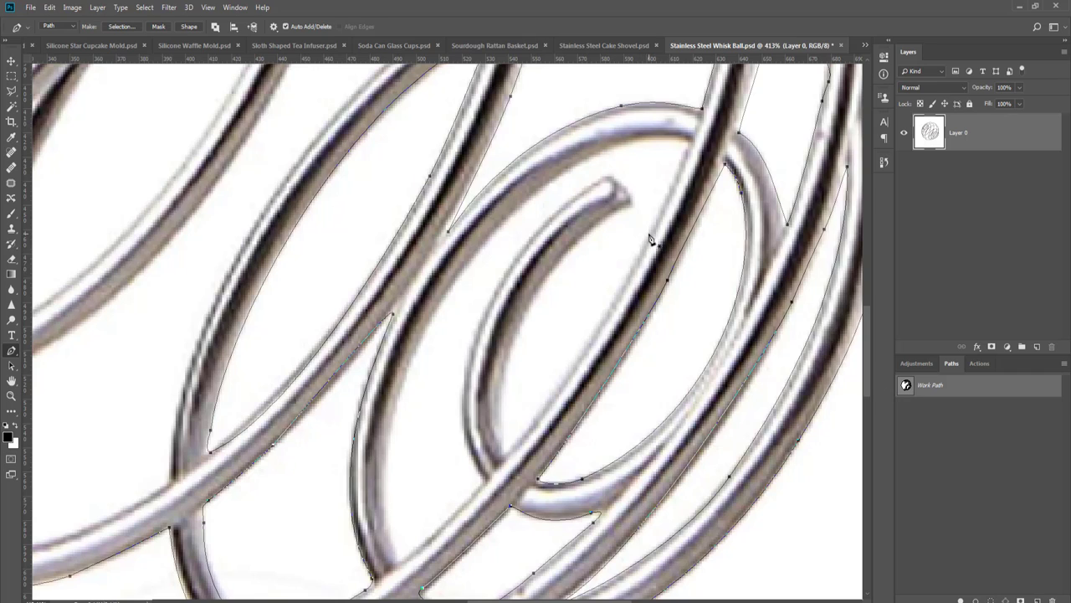
- Start a Work Path subpath at the small coil, tracing the diagonal wire's left edge, the coil's inner edge and its blunt wire tip
{"action": "left_click_drag", "start_coordinate": [651, 240], "coordinate": [636, 259]}
{"action": "mouse_move", "coordinate": [505, 453]}
{"action": "left_mouse_down"}
{"action": "mouse_move", "coordinate": [461, 490]}
{"action": "mouse_move", "coordinate": [503, 435]}
{"action": "left_mouse_up"}
{"action": "left_click_drag", "start_coordinate": [532, 309], "coordinate": [530, 340]}
{"action": "left_click_drag", "start_coordinate": [570, 294], "coordinate": [555, 260]}
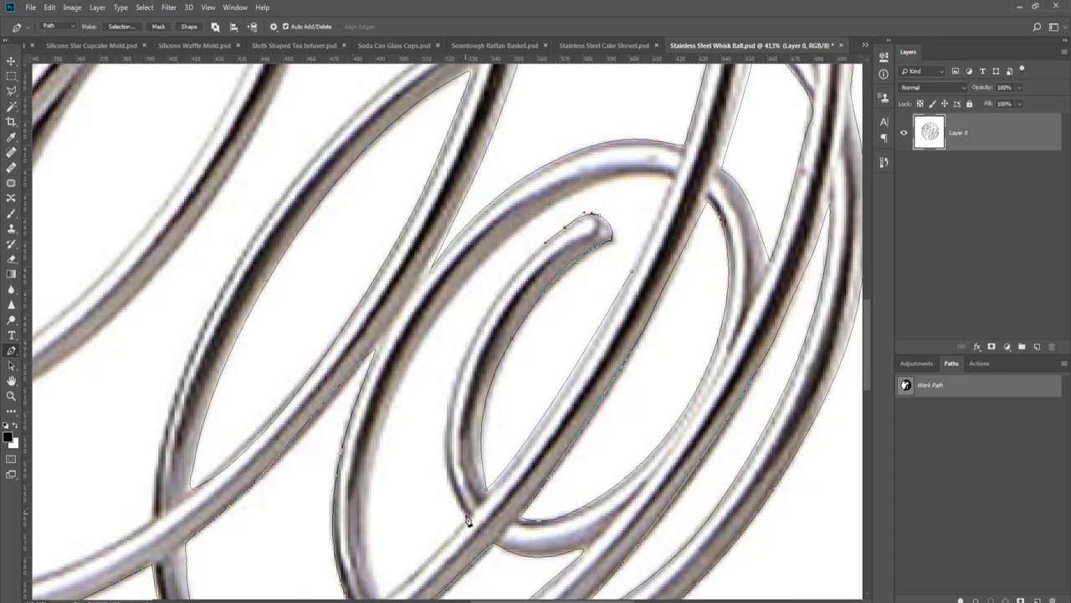
- Trace the small coil's outer edge and continue along the diagonal wire to the gap's lower-left corner
{"action": "left_click_drag", "start_coordinate": [468, 518], "coordinate": [526, 585]}
{"action": "left_click_drag", "start_coordinate": [463, 356], "coordinate": [492, 288]}
{"action": "scroll", "coordinate": [469, 377], "scroll_direction": "down", "scroll_amount": 3}
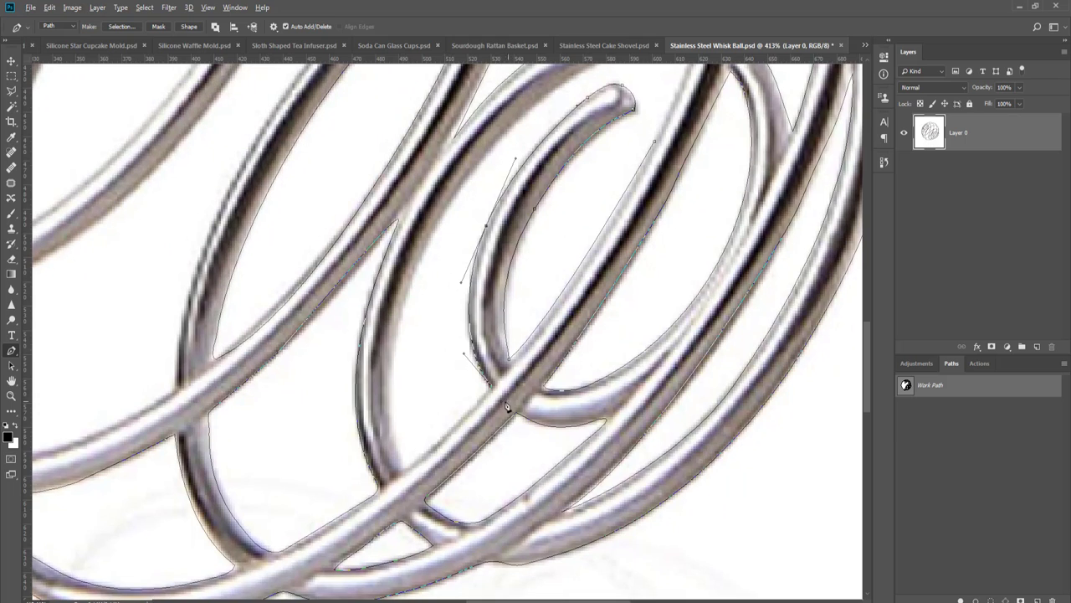
{"action": "left_click_drag", "start_coordinate": [464, 421], "coordinate": [541, 446]}
{"action": "key", "text": "ctrl+z"}
{"action": "key", "text": "ctrl+z"}
{"action": "mouse_move", "coordinate": [405, 469]}
{"action": "left_mouse_down"}
{"action": "mouse_move", "coordinate": [384, 484]}
{"action": "mouse_move", "coordinate": [391, 459]}
{"action": "left_mouse_up"}
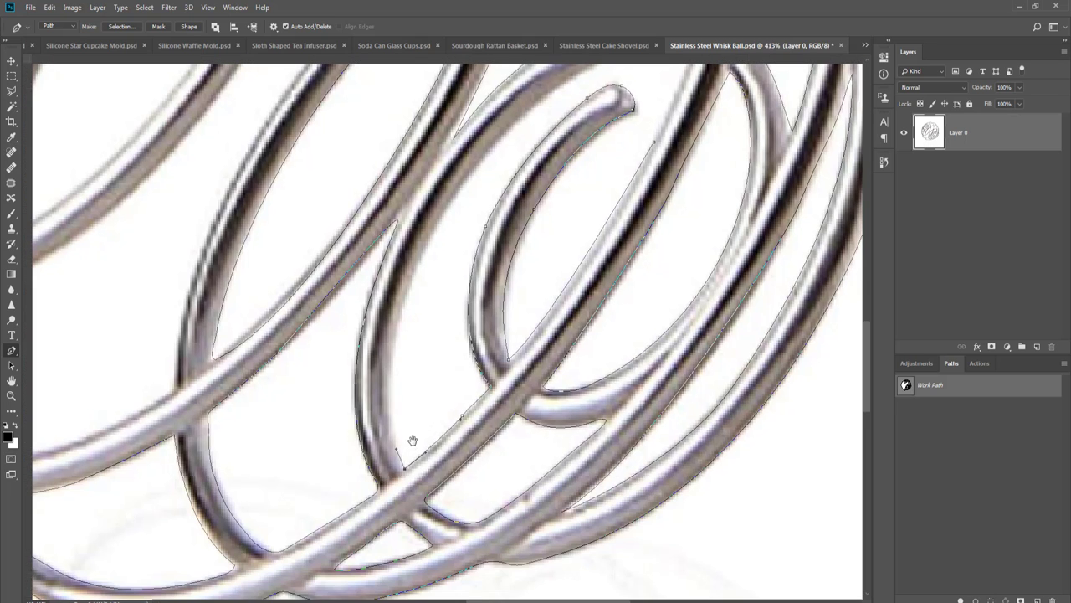
- Trace the inner edge of the loop surrounding the small coil up to the diagonal wire and close the subpath
{"action": "scroll", "coordinate": [411, 440], "scroll_direction": "up", "scroll_amount": 2}
{"action": "left_click_drag", "start_coordinate": [388, 379], "coordinate": [411, 292]}
{"action": "left_click_drag", "start_coordinate": [441, 326], "coordinate": [367, 435]}
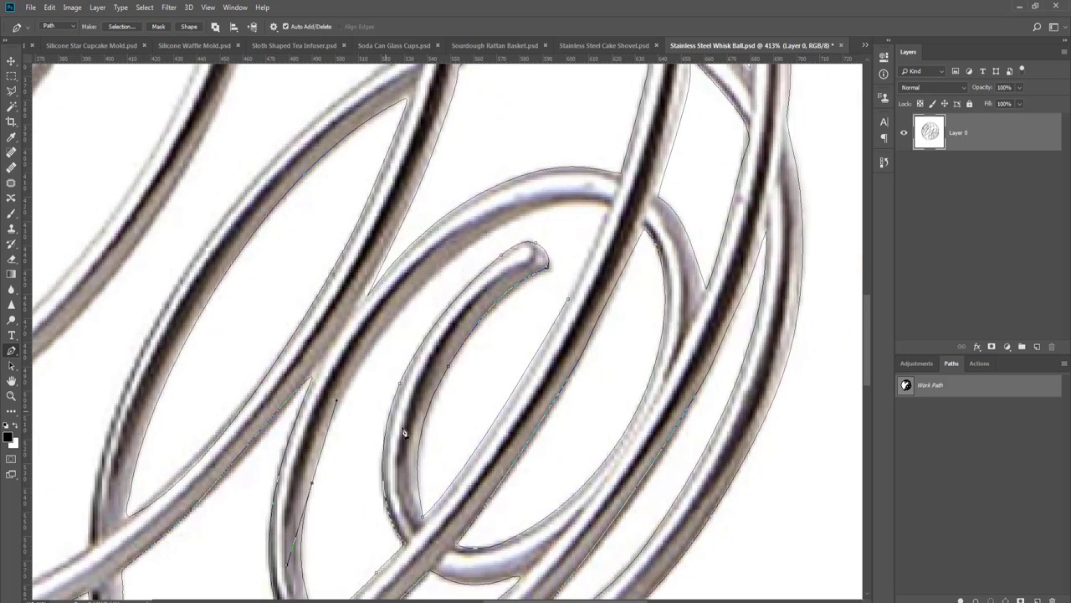
{"action": "left_click_drag", "start_coordinate": [495, 227], "coordinate": [575, 180]}
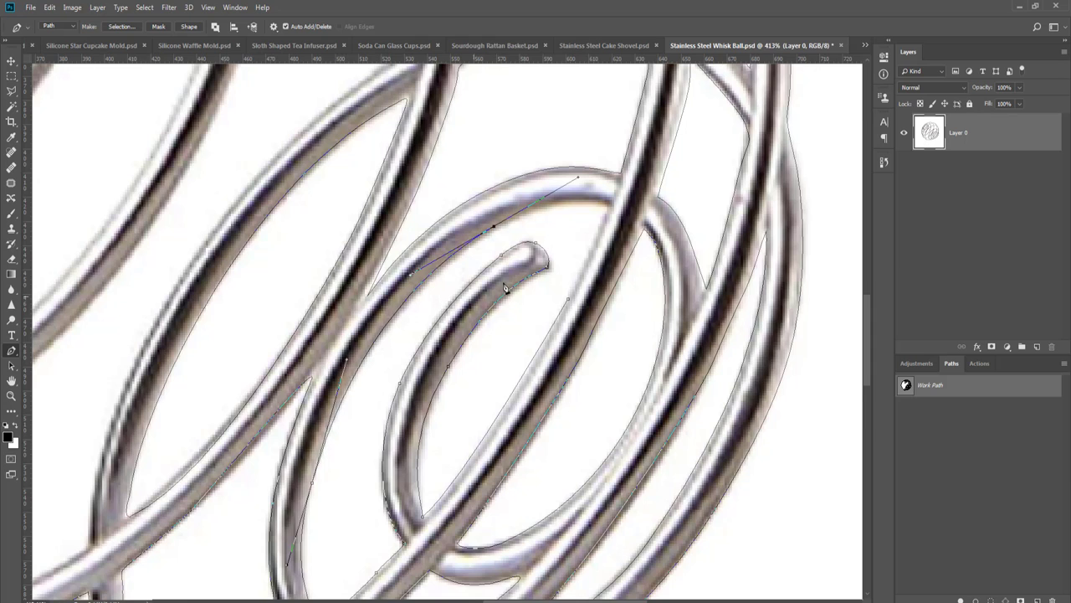
{"action": "left_click_drag", "start_coordinate": [539, 235], "coordinate": [455, 293]}
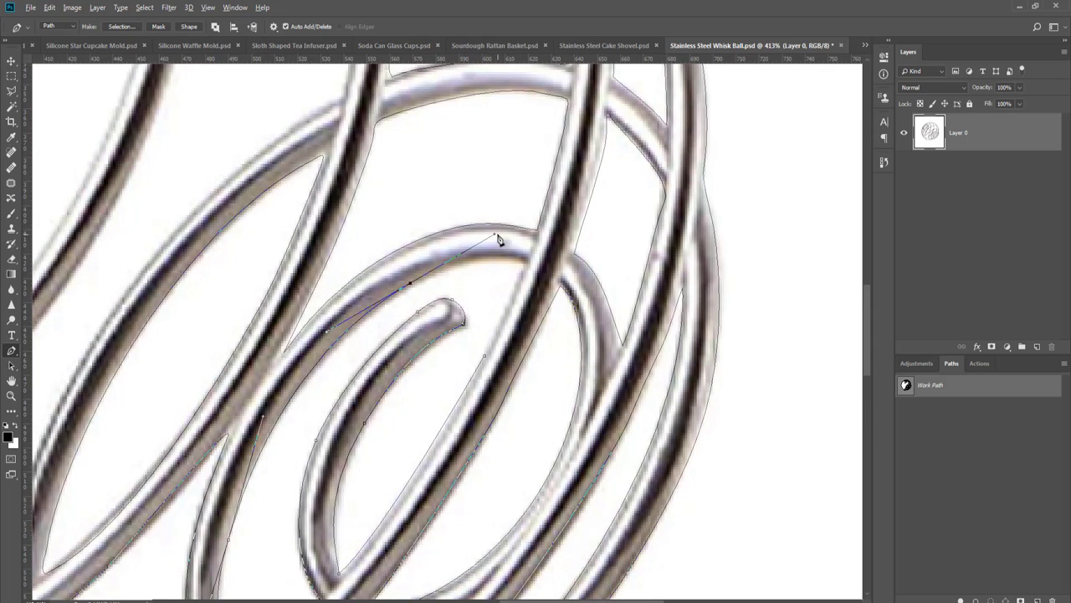
{"action": "left_click_drag", "start_coordinate": [494, 240], "coordinate": [444, 269]}
{"action": "left_click_drag", "start_coordinate": [523, 262], "coordinate": [554, 277]}
{"action": "left_click", "coordinate": [484, 355]}
{"action": "key", "text": "Return"}
{"action": "scroll", "coordinate": [488, 384], "scroll_direction": "down", "scroll_amount": 3}
{"action": "left_click_drag", "start_coordinate": [636, 318], "coordinate": [733, 272]}
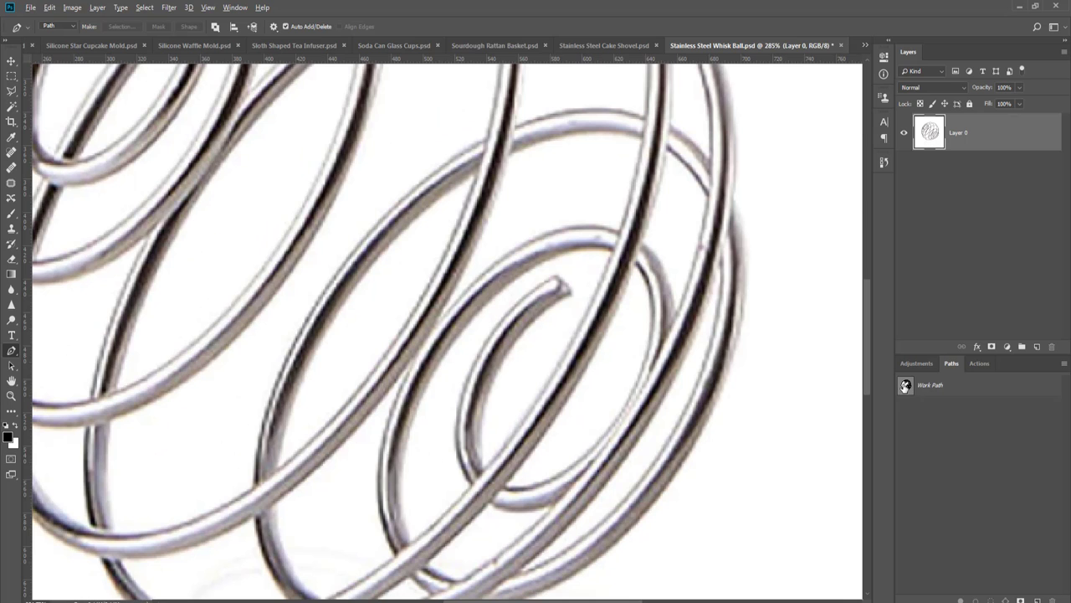
{"action": "left_click", "coordinate": [906, 385]}
- Start a Work Path subpath for the large curved gap at the ball's middle, tracing its left boundary wire down to the lower crossing
{"action": "left_click_drag", "start_coordinate": [508, 442], "coordinate": [603, 334]}
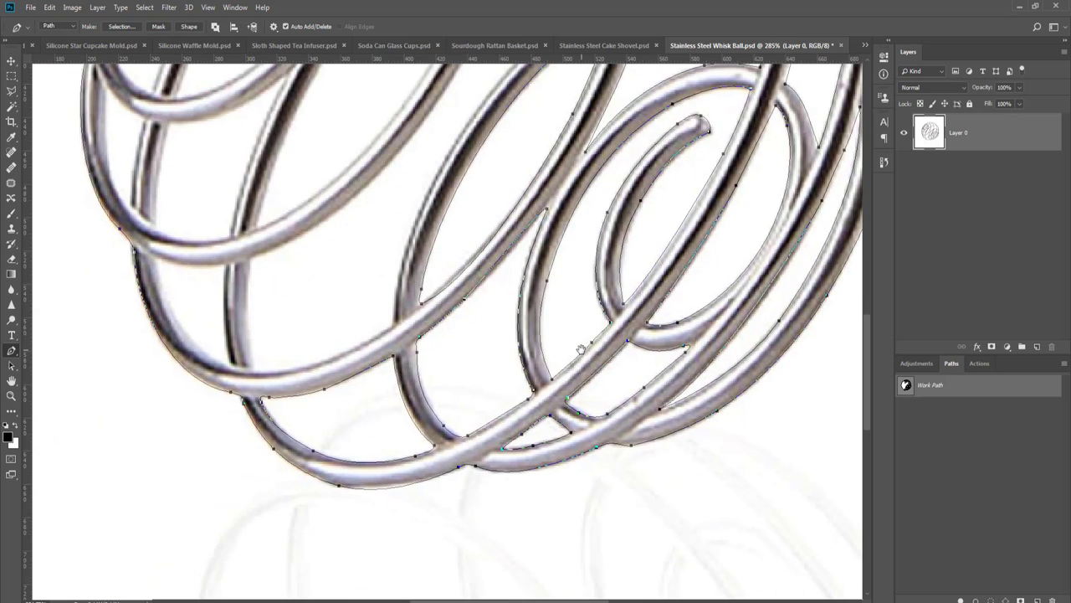
{"action": "left_click_drag", "start_coordinate": [470, 465], "coordinate": [566, 585]}
{"action": "left_click_drag", "start_coordinate": [536, 320], "coordinate": [525, 421]}
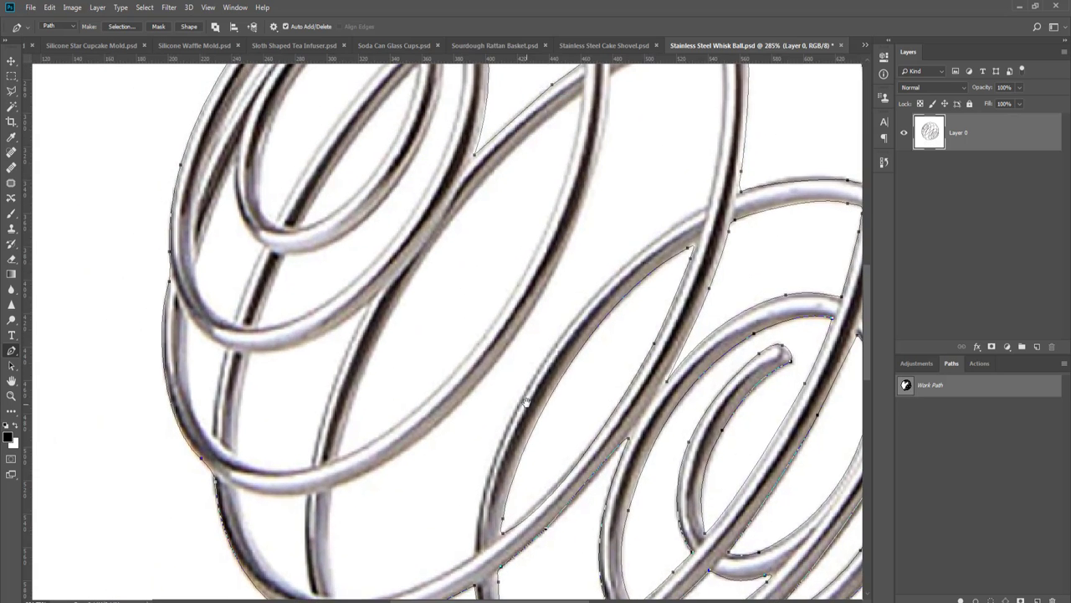
{"action": "scroll", "coordinate": [502, 389], "scroll_direction": "up", "scroll_amount": 3}
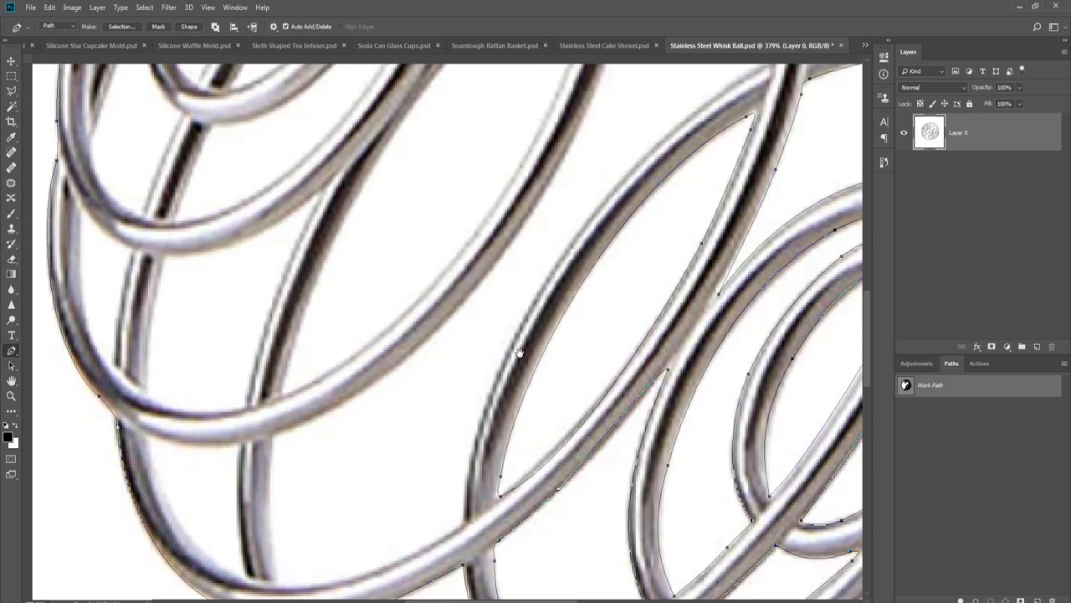
{"action": "left_click_drag", "start_coordinate": [520, 352], "coordinate": [467, 528]}
{"action": "left_click_drag", "start_coordinate": [555, 325], "coordinate": [473, 482]}
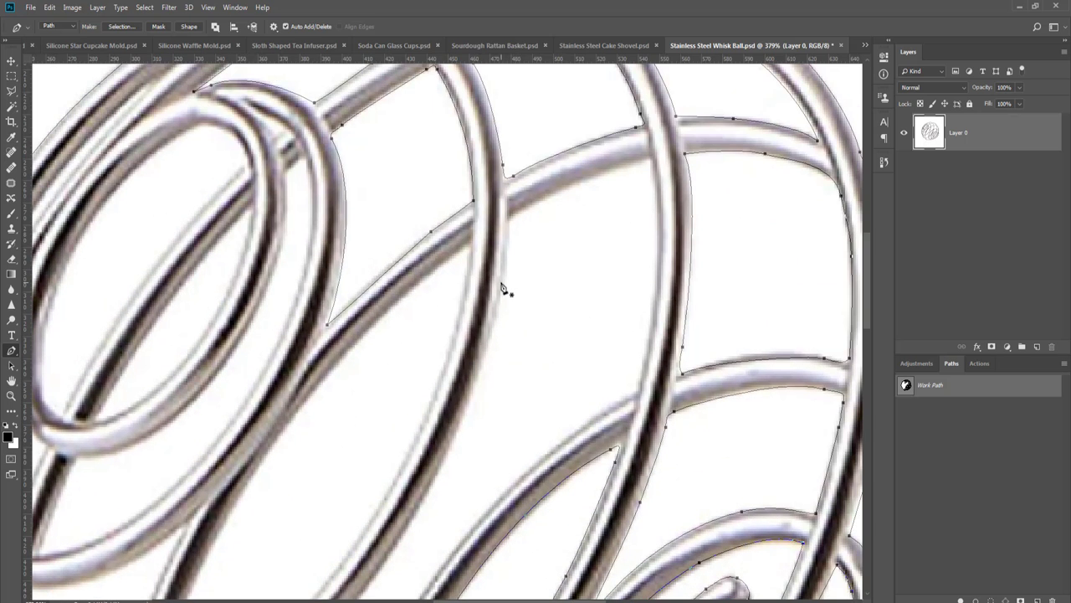
{"action": "left_click_drag", "start_coordinate": [501, 283], "coordinate": [492, 328]}
{"action": "left_click_drag", "start_coordinate": [506, 374], "coordinate": [593, 151]}
{"action": "left_click_drag", "start_coordinate": [552, 277], "coordinate": [633, 166]}
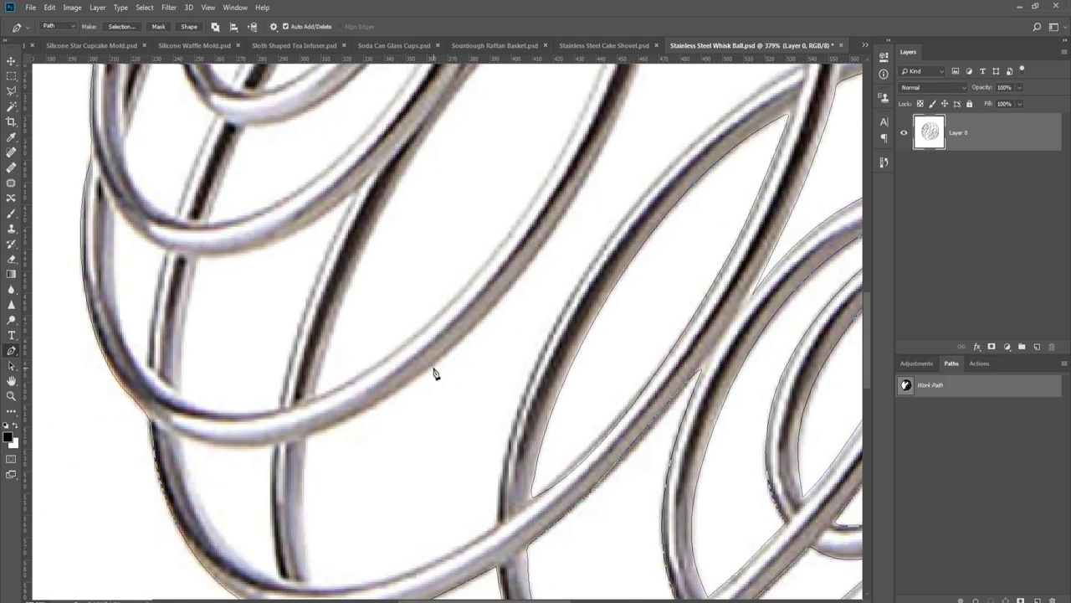
{"action": "scroll", "coordinate": [418, 393], "scroll_direction": "down", "scroll_amount": 3}
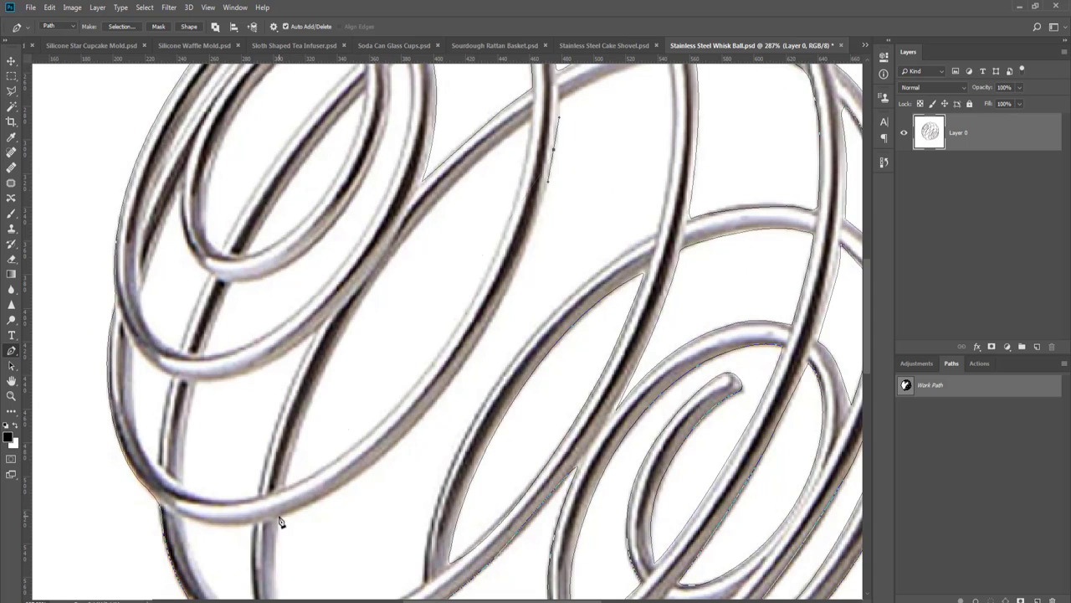
{"action": "left_click_drag", "start_coordinate": [279, 517], "coordinate": [218, 539]}
{"action": "left_click", "coordinate": [435, 348]}
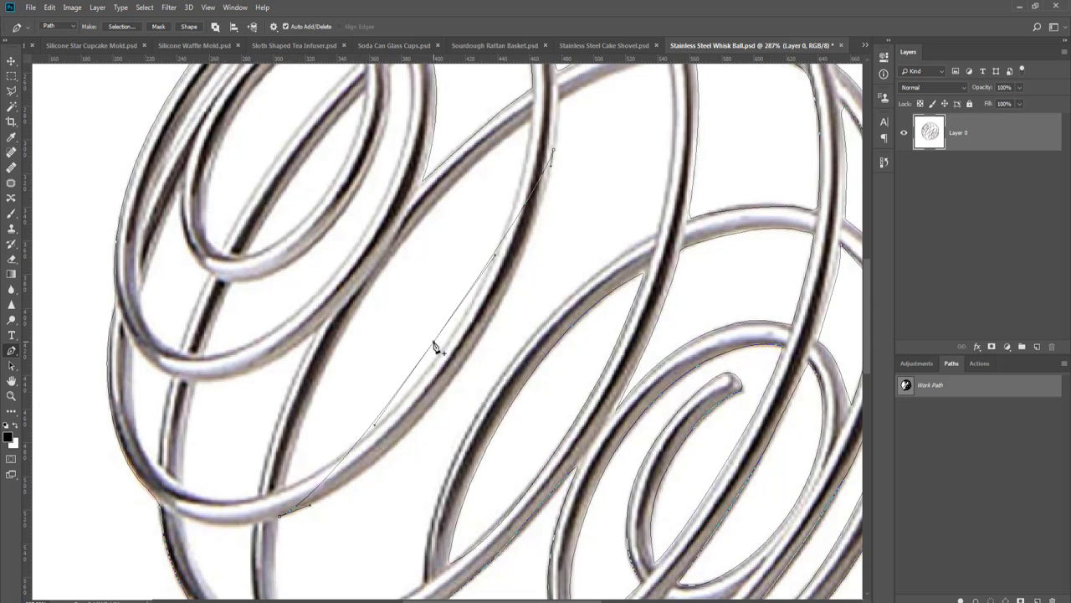
{"action": "left_click_drag", "start_coordinate": [433, 341], "coordinate": [456, 377]}
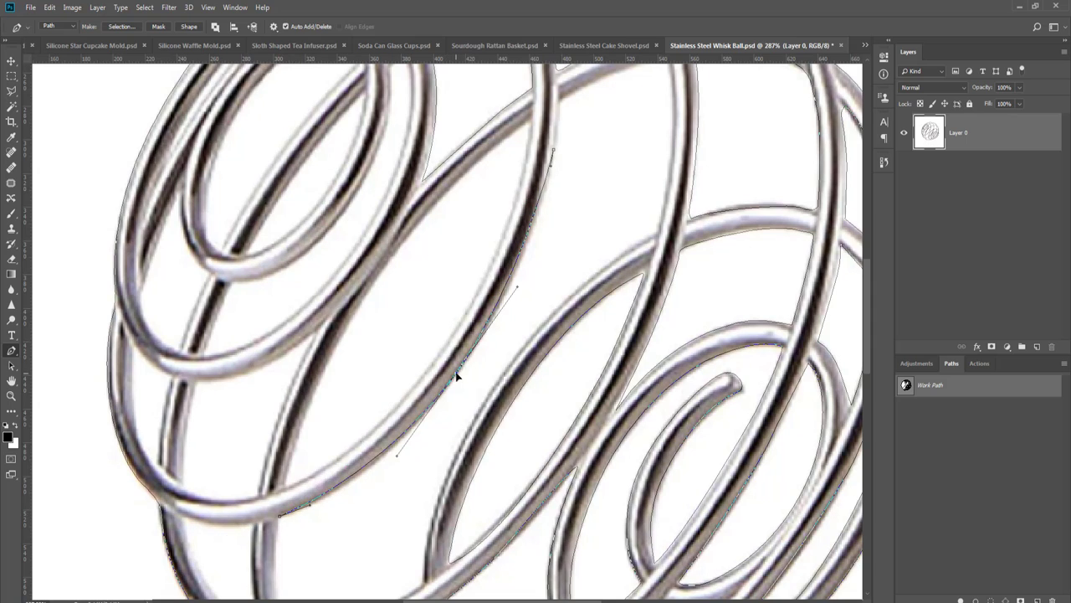
- Trace the short wire at the large gap's lower left and the upper edge of its bottom wire to the lower-right corner
{"action": "key", "text": "space"}
{"action": "left_click_drag", "start_coordinate": [423, 455], "coordinate": [537, 269]}
{"action": "left_click_drag", "start_coordinate": [416, 374], "coordinate": [383, 365]}
{"action": "scroll", "coordinate": [422, 357], "scroll_direction": "up", "scroll_amount": 4}
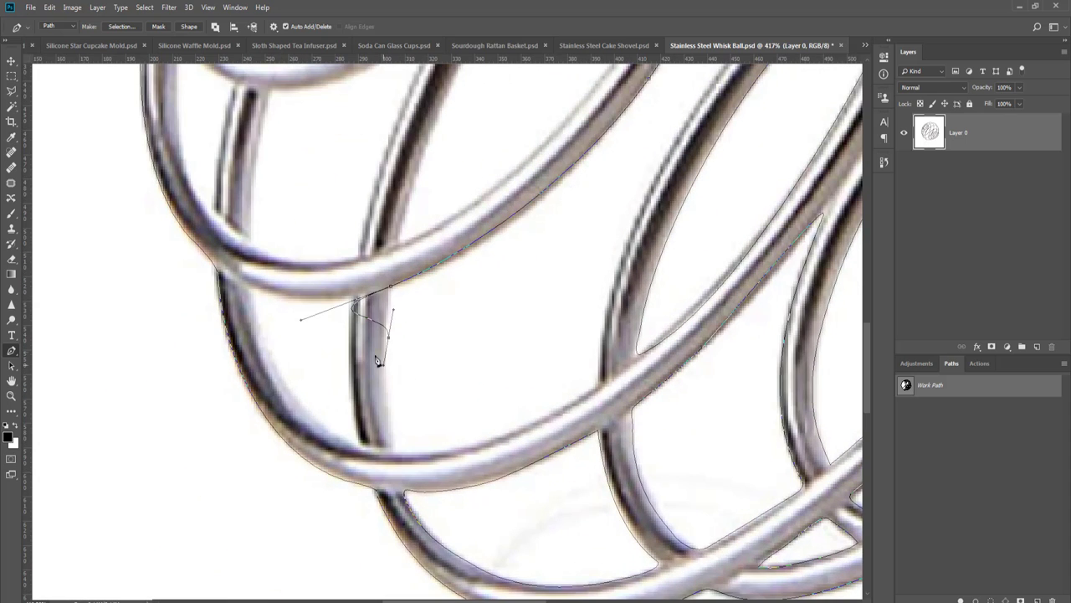
{"action": "left_click_drag", "start_coordinate": [303, 323], "coordinate": [387, 319]}
{"action": "left_click_drag", "start_coordinate": [396, 455], "coordinate": [403, 469]}
{"action": "mouse_move", "coordinate": [598, 384]}
{"action": "left_mouse_down"}
{"action": "mouse_move", "coordinate": [623, 346]}
{"action": "mouse_move", "coordinate": [675, 311]}
{"action": "mouse_move", "coordinate": [601, 369]}
{"action": "left_mouse_up"}
- Trace the large gap's lower-right boundary along the curved wire's outer edge up to its crossing with the steep wire
{"action": "left_click_drag", "start_coordinate": [624, 316], "coordinate": [407, 541]}
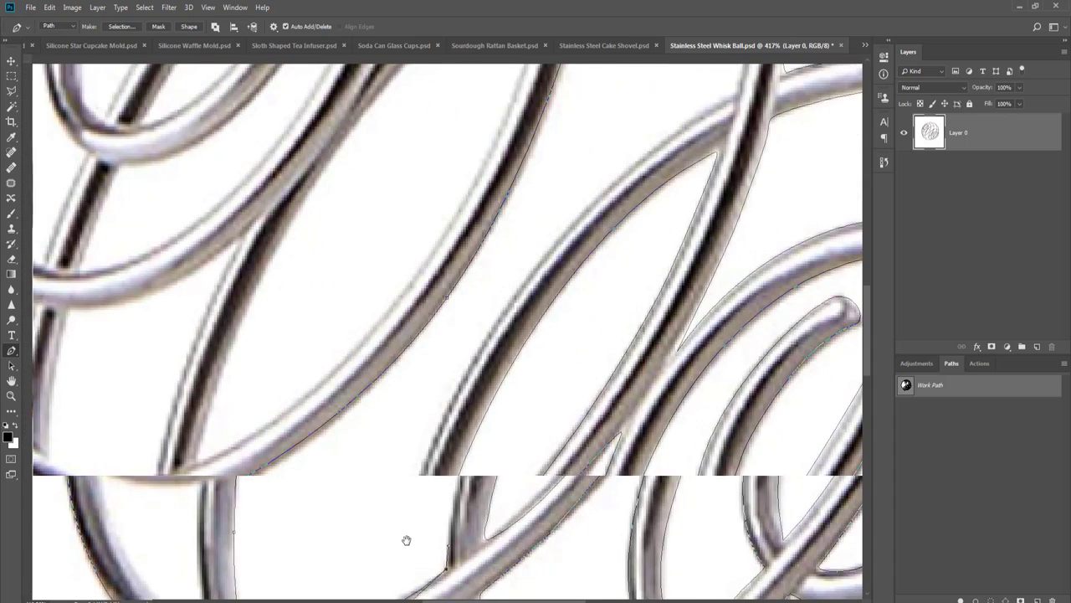
{"action": "left_click_drag", "start_coordinate": [494, 475], "coordinate": [476, 430]}
{"action": "scroll", "coordinate": [480, 425], "scroll_direction": "down", "scroll_amount": 1}
{"action": "scroll", "coordinate": [382, 401], "scroll_direction": "down", "scroll_amount": 1}
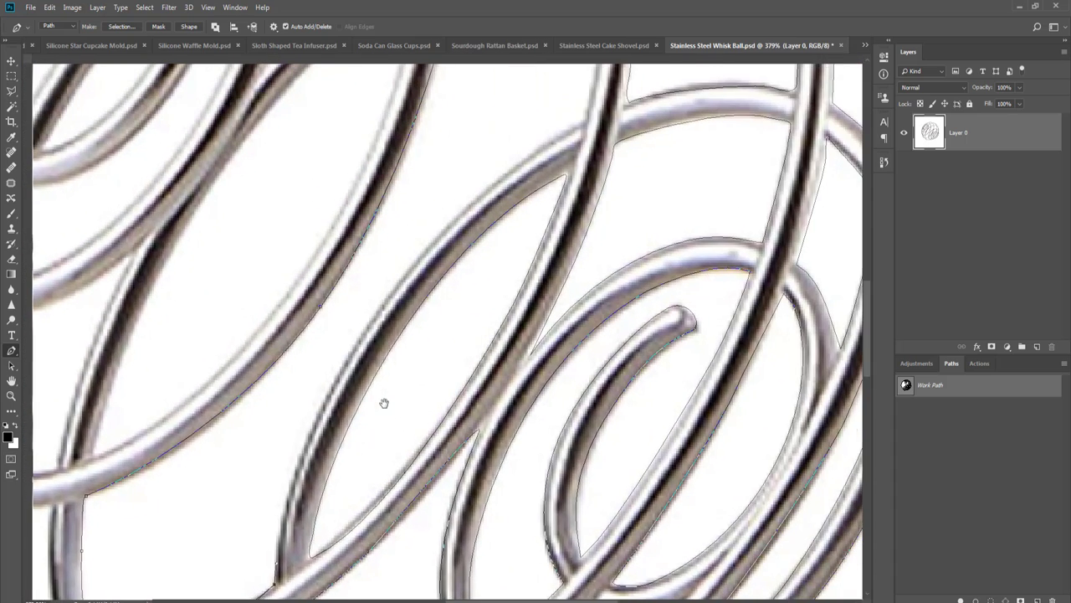
{"action": "scroll", "coordinate": [580, 139], "scroll_direction": "down", "scroll_amount": 1}
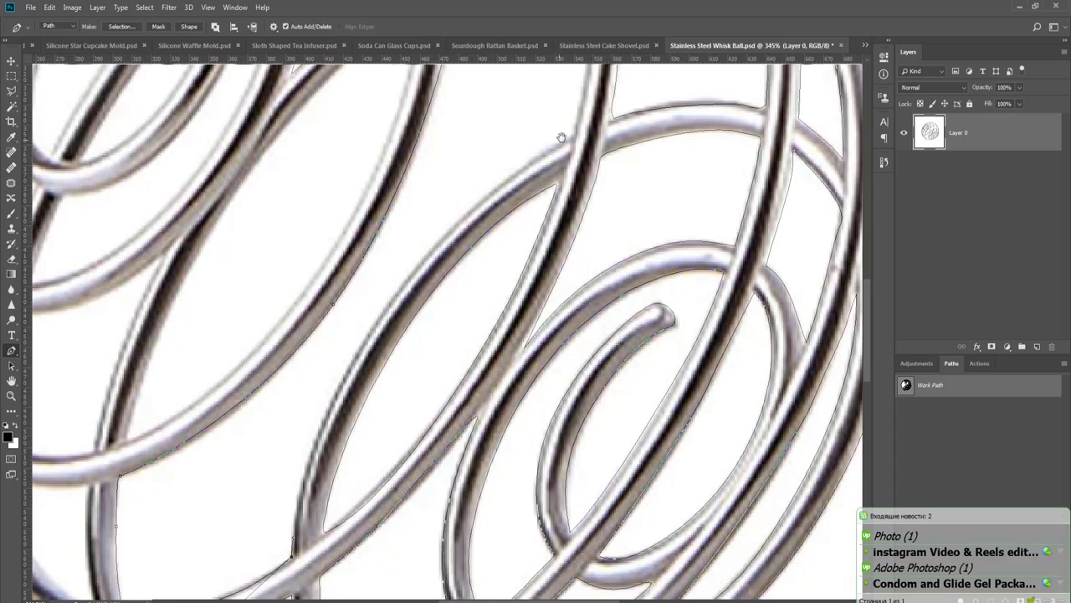
{"action": "left_click_drag", "start_coordinate": [567, 139], "coordinate": [654, 92]}
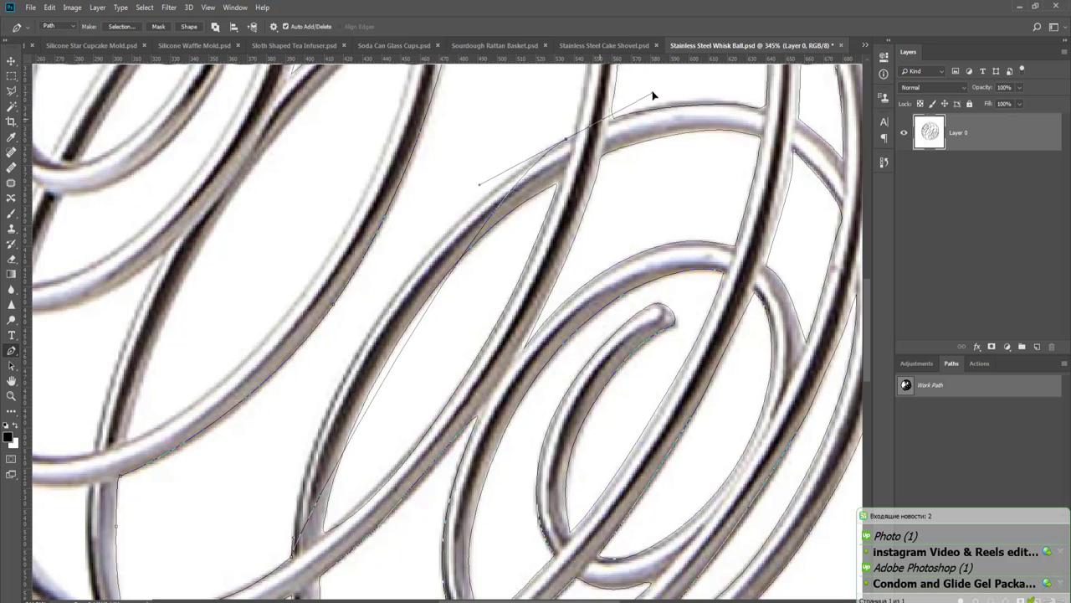
{"action": "left_click", "coordinate": [410, 336]}
{"action": "left_click_drag", "start_coordinate": [411, 335], "coordinate": [382, 313]}
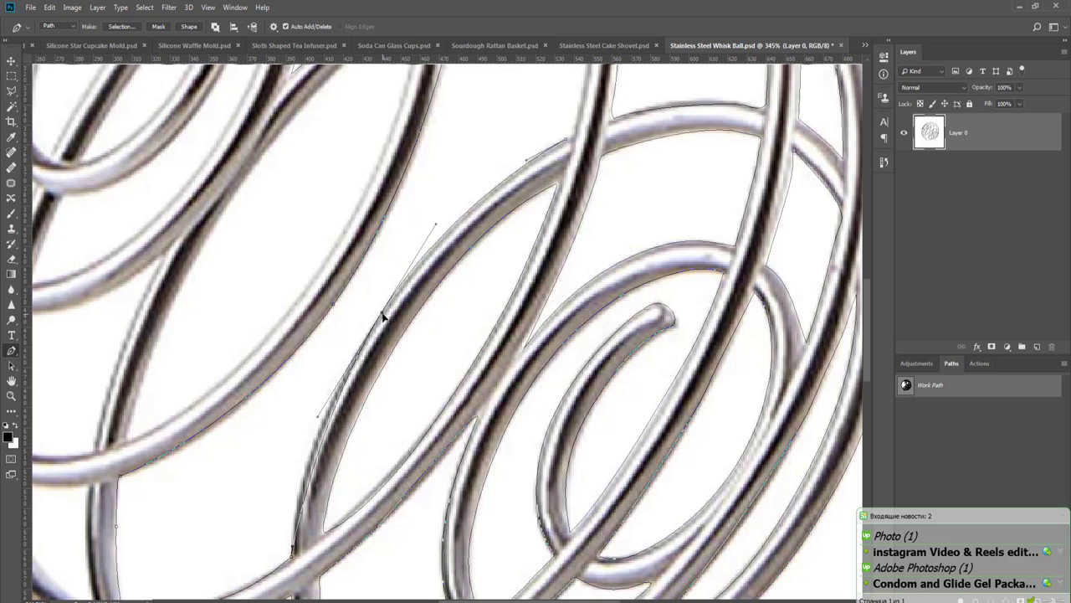
{"action": "left_click_drag", "start_coordinate": [315, 465], "coordinate": [309, 459]}
- Trace the steep wire's left edge and the upper wire's underside in the large gap and close the subpath
{"action": "key", "text": "space"}
{"action": "left_click_drag", "start_coordinate": [489, 235], "coordinate": [377, 463]}
{"action": "left_click_drag", "start_coordinate": [429, 392], "coordinate": [452, 462]}
{"action": "left_click_drag", "start_coordinate": [469, 291], "coordinate": [451, 213]}
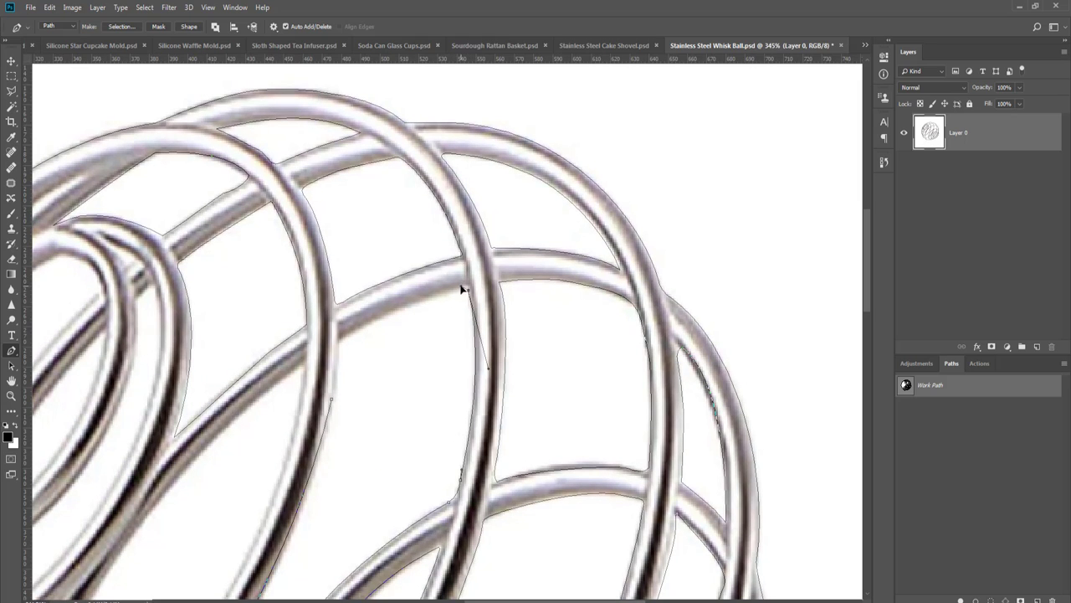
{"action": "left_click_drag", "start_coordinate": [343, 339], "coordinate": [325, 360]}
{"action": "left_click", "coordinate": [336, 378]}
{"action": "key", "text": "Return"}
{"action": "scroll", "coordinate": [332, 406], "scroll_direction": "down", "scroll_amount": 5}
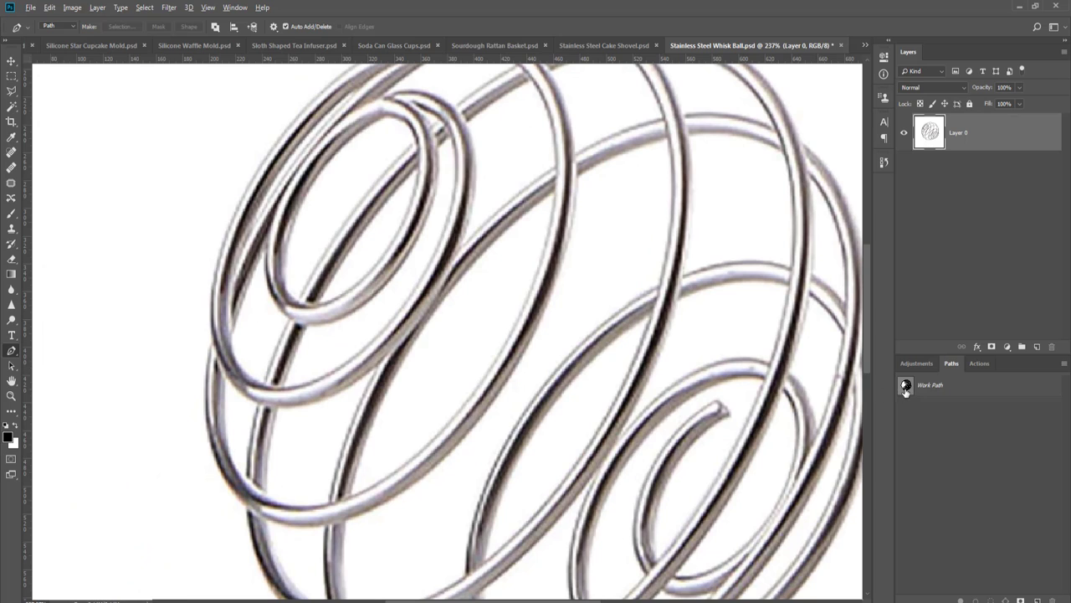
{"action": "left_click", "coordinate": [905, 387]}
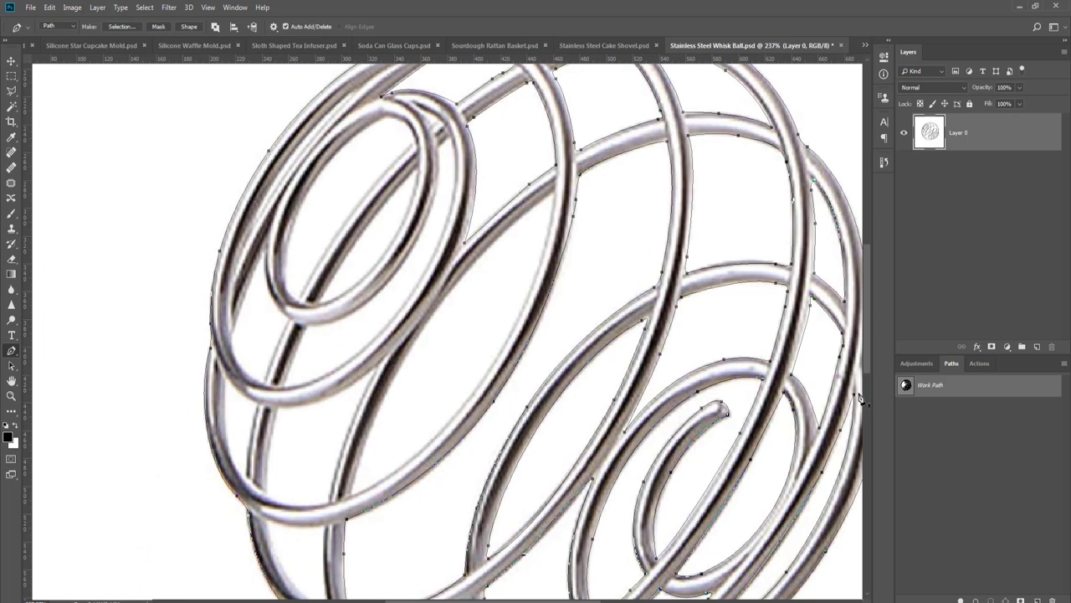
- Trace a closed Work Path subpath around the long slanted gap left of the large curved gap, following its right, lower and left wires
{"action": "scroll", "coordinate": [517, 315], "scroll_direction": "up", "scroll_amount": 1}
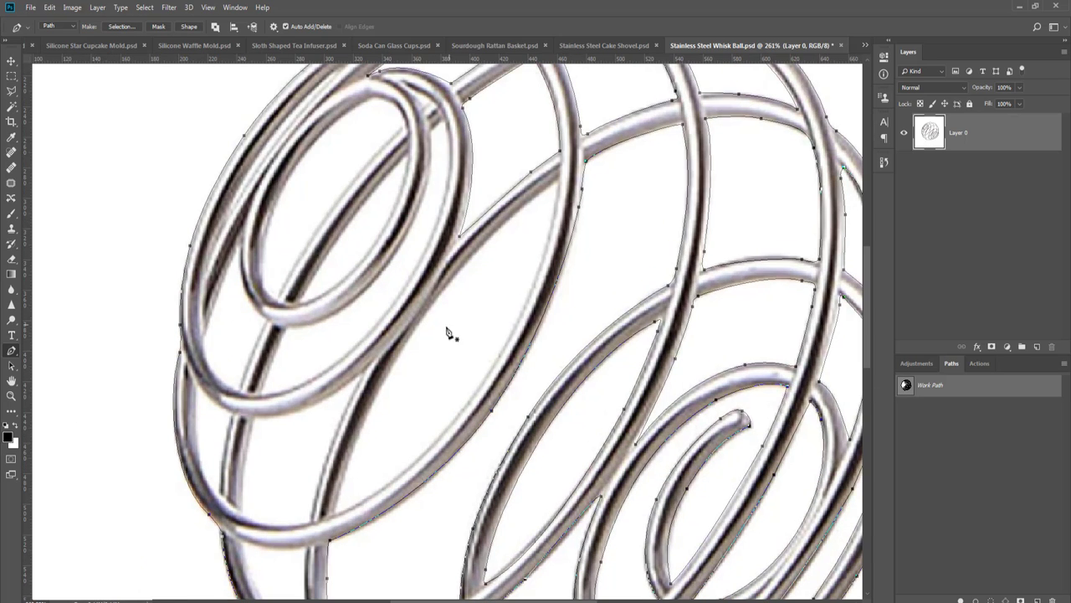
{"action": "left_click_drag", "start_coordinate": [429, 310], "coordinate": [443, 291]}
{"action": "mouse_move", "coordinate": [556, 180]}
{"action": "left_mouse_down"}
{"action": "mouse_move", "coordinate": [598, 160]}
{"action": "mouse_move", "coordinate": [565, 182]}
{"action": "left_mouse_up"}
{"action": "left_click_drag", "start_coordinate": [545, 250], "coordinate": [538, 277]}
{"action": "mouse_move", "coordinate": [338, 519]}
{"action": "left_mouse_down"}
{"action": "mouse_move", "coordinate": [201, 566]}
{"action": "mouse_move", "coordinate": [335, 512]}
{"action": "left_mouse_up"}
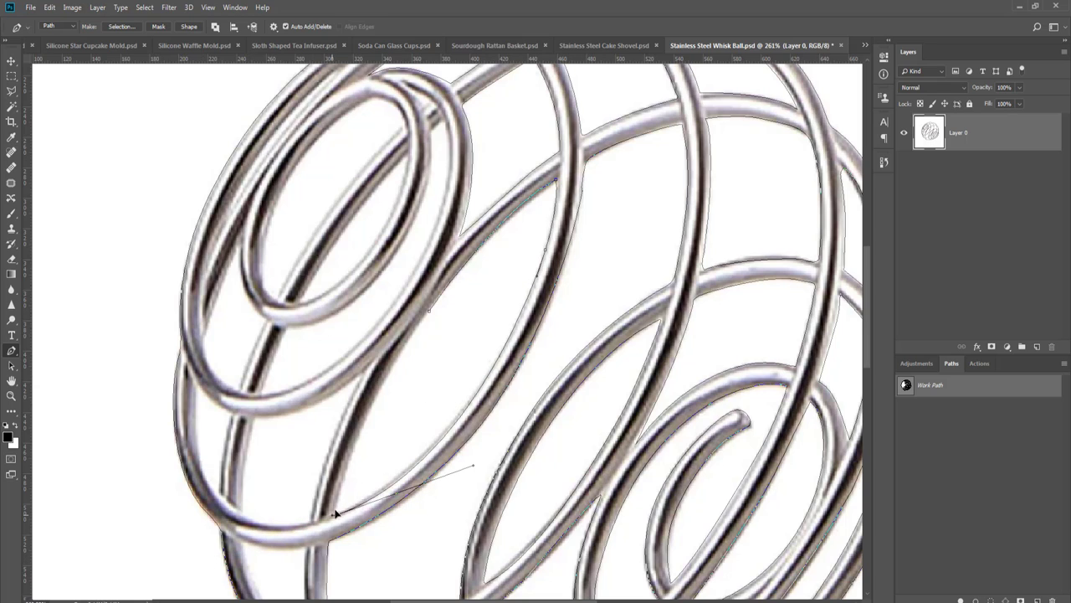
{"action": "left_click", "coordinate": [394, 365]}
{"action": "left_click", "coordinate": [432, 315]}
{"action": "left_click_drag", "start_coordinate": [405, 354], "coordinate": [560, 340]}
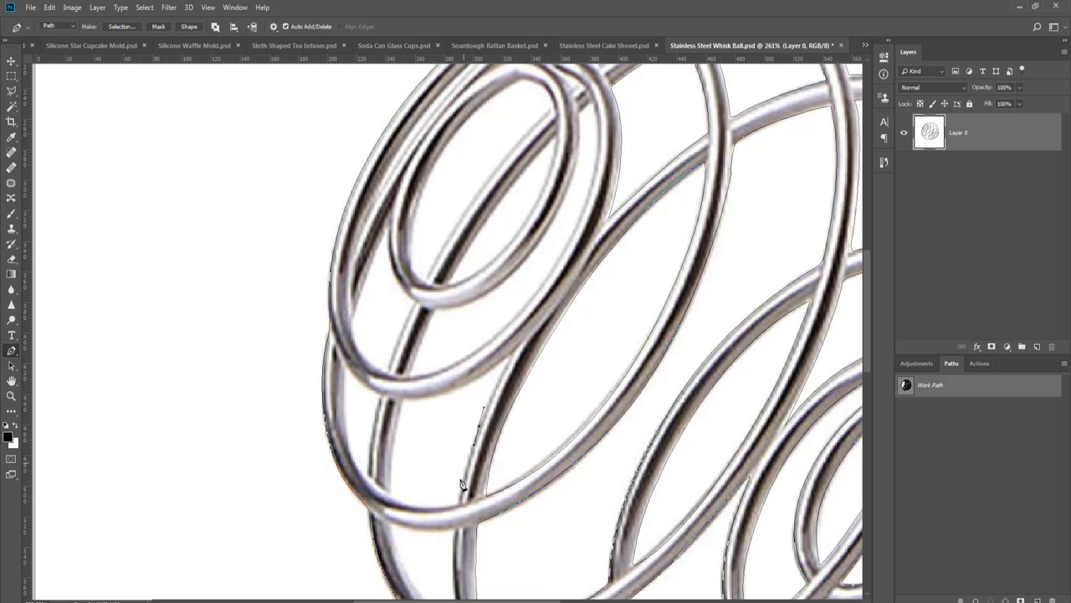
- Trace the gap below the upper-left outer oval, between the two steep wires and above the bottom wire, and close the subpath
{"action": "left_click_drag", "start_coordinate": [461, 483], "coordinate": [387, 463]}
{"action": "left_click_drag", "start_coordinate": [398, 410], "coordinate": [401, 400]}
{"action": "mouse_move", "coordinate": [484, 377]}
{"action": "left_mouse_down"}
{"action": "mouse_move", "coordinate": [502, 369]}
{"action": "mouse_move", "coordinate": [497, 383]}
{"action": "left_mouse_up"}
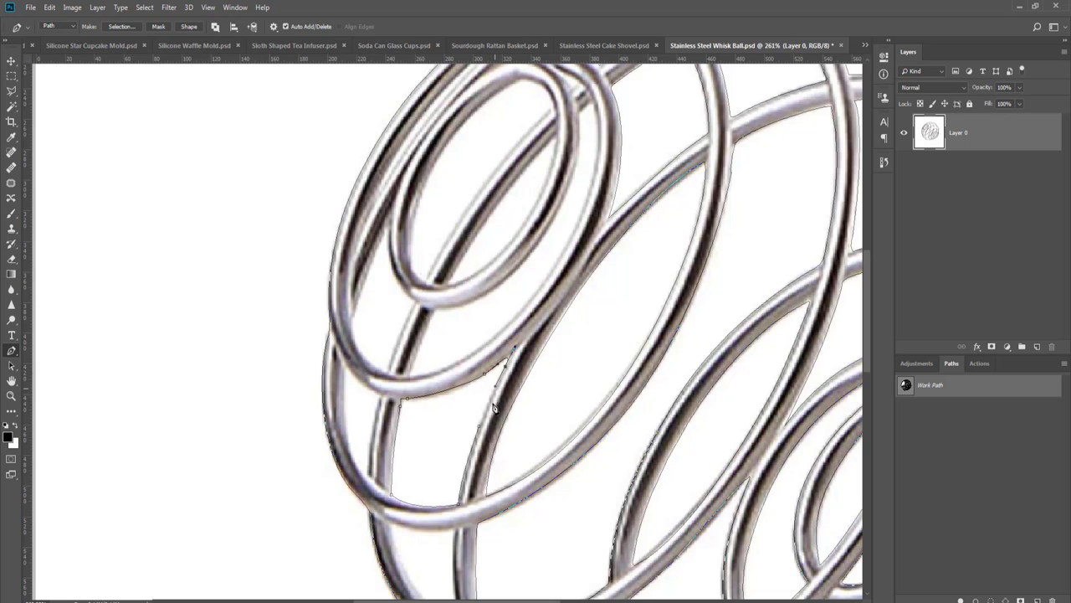
{"action": "key", "text": "Escape"}
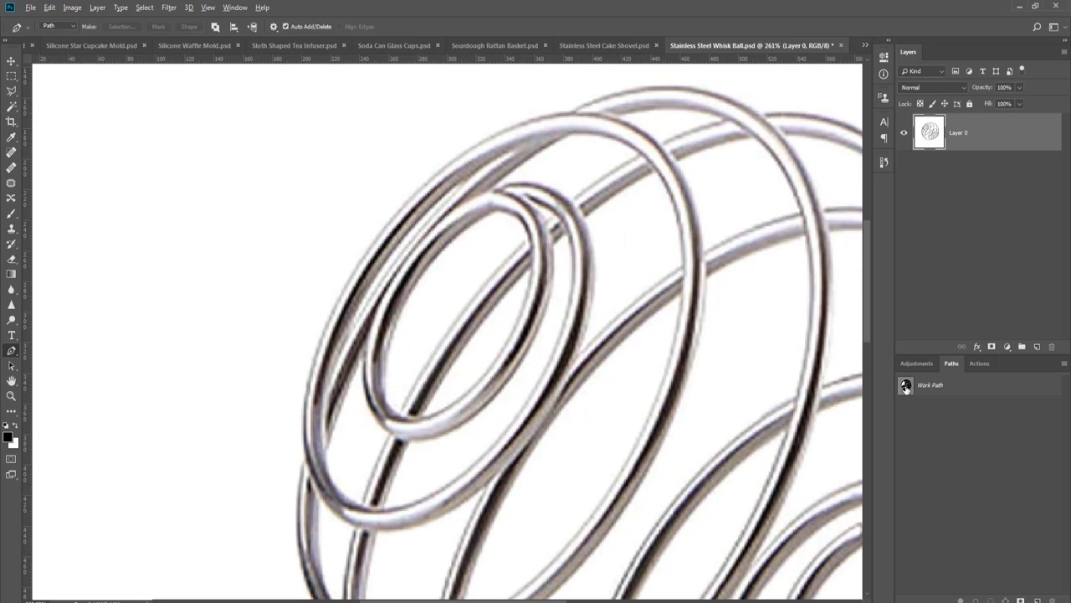
- Trace a closed Work Path subpath around the crescent gap between the inner and outer upper-left ovals, on the slanted wire's right side
{"action": "left_click", "coordinate": [906, 387]}
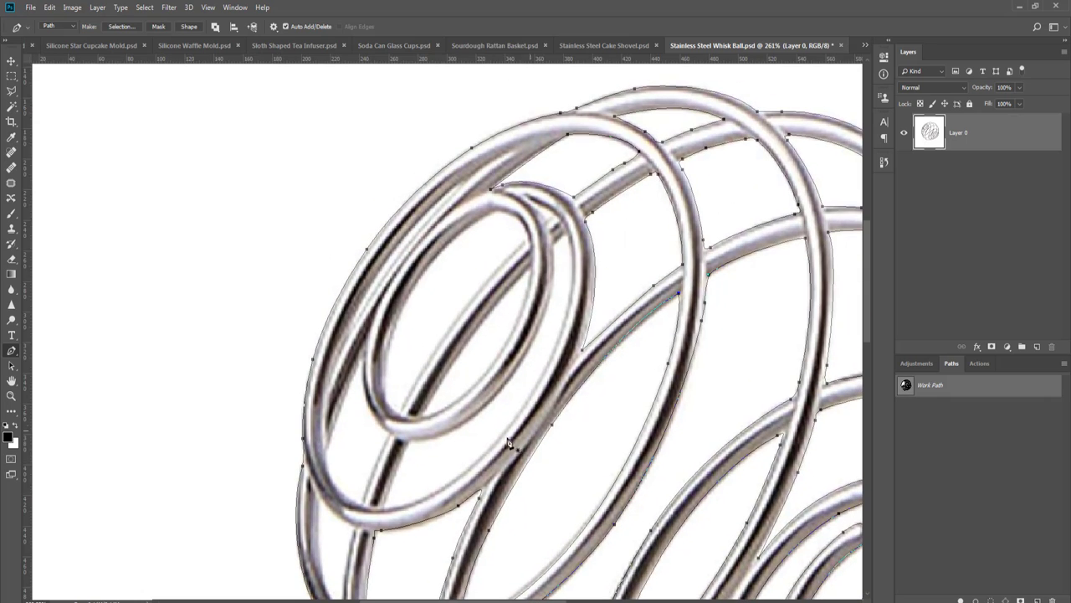
{"action": "left_click_drag", "start_coordinate": [525, 404], "coordinate": [514, 419]}
{"action": "mouse_move", "coordinate": [384, 508]}
{"action": "left_mouse_down"}
{"action": "mouse_move", "coordinate": [291, 523]}
{"action": "mouse_move", "coordinate": [386, 497]}
{"action": "left_mouse_up"}
{"action": "left_click_drag", "start_coordinate": [408, 442], "coordinate": [414, 435]}
{"action": "left_click_drag", "start_coordinate": [485, 410], "coordinate": [477, 462]}
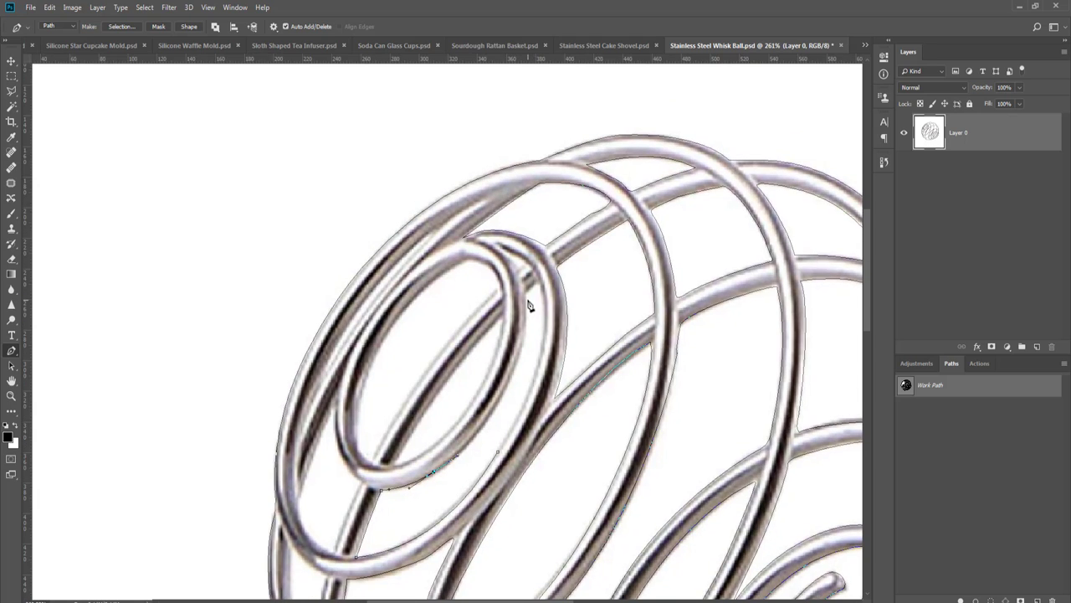
{"action": "mouse_move", "coordinate": [526, 293]}
{"action": "left_mouse_down"}
{"action": "mouse_move", "coordinate": [519, 209]}
{"action": "mouse_move", "coordinate": [525, 284]}
{"action": "mouse_move", "coordinate": [543, 292]}
{"action": "left_mouse_up"}
{"action": "left_click_drag", "start_coordinate": [539, 365], "coordinate": [528, 388]}
{"action": "scroll", "coordinate": [532, 424], "scroll_direction": "up", "scroll_amount": 3}
{"action": "left_click", "coordinate": [485, 466]}
{"action": "key", "text": "ctrl+Return"}
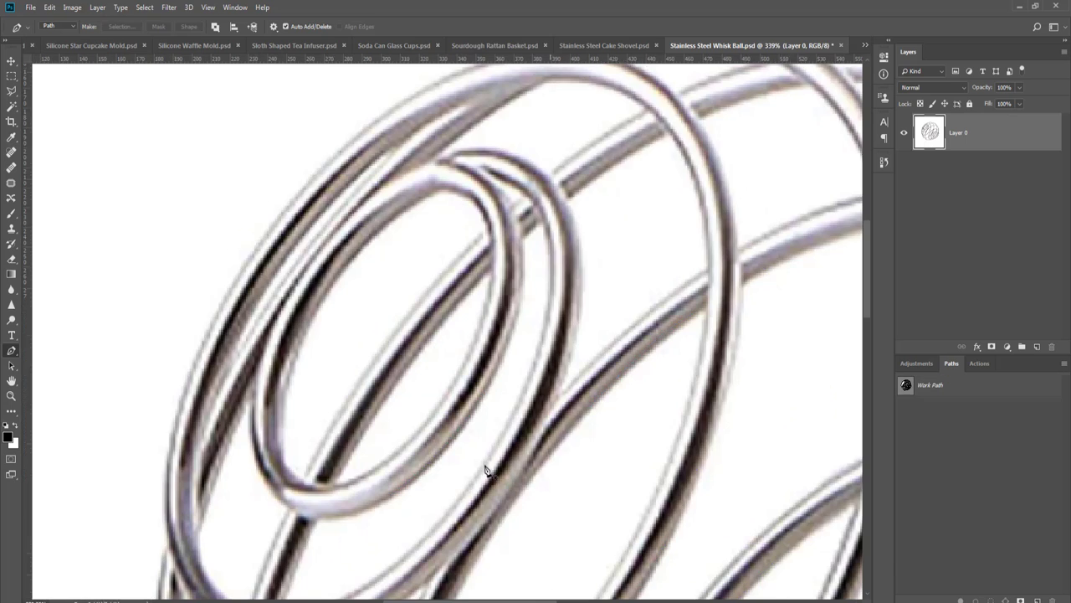
- Trace a closed Work Path subpath around the gap inside the small inner oval on the slanted wire's right side
{"action": "scroll", "coordinate": [486, 471], "scroll_direction": "down", "scroll_amount": 3}
{"action": "left_click_drag", "start_coordinate": [593, 378], "coordinate": [629, 310]}
{"action": "left_click", "coordinate": [905, 388]}
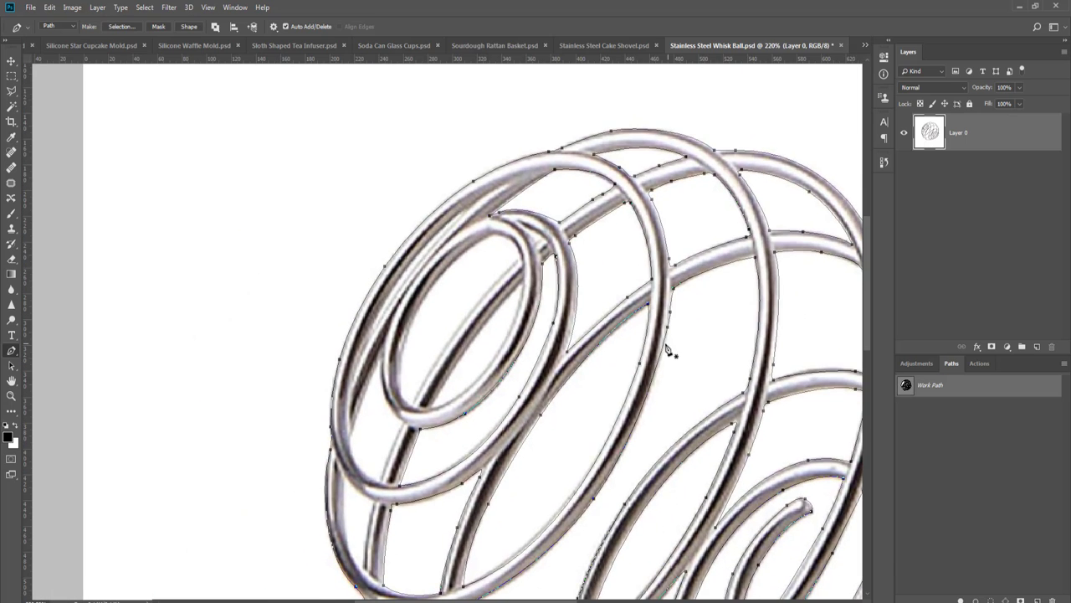
{"action": "scroll", "coordinate": [511, 346], "scroll_direction": "up", "scroll_amount": 2}
{"action": "left_click_drag", "start_coordinate": [465, 315], "coordinate": [455, 323]}
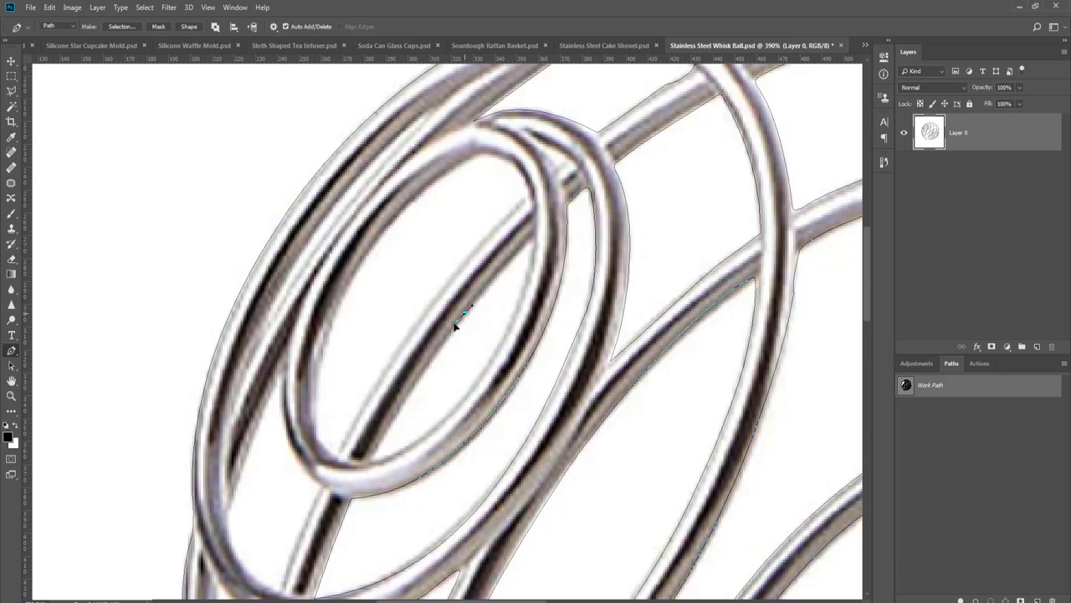
{"action": "mouse_move", "coordinate": [371, 457]}
{"action": "left_mouse_down"}
{"action": "mouse_move", "coordinate": [359, 485]}
{"action": "mouse_move", "coordinate": [383, 466]}
{"action": "left_mouse_up"}
{"action": "left_click", "coordinate": [432, 434]}
{"action": "left_click_drag", "start_coordinate": [528, 278], "coordinate": [481, 290]}
{"action": "key", "text": "Return"}
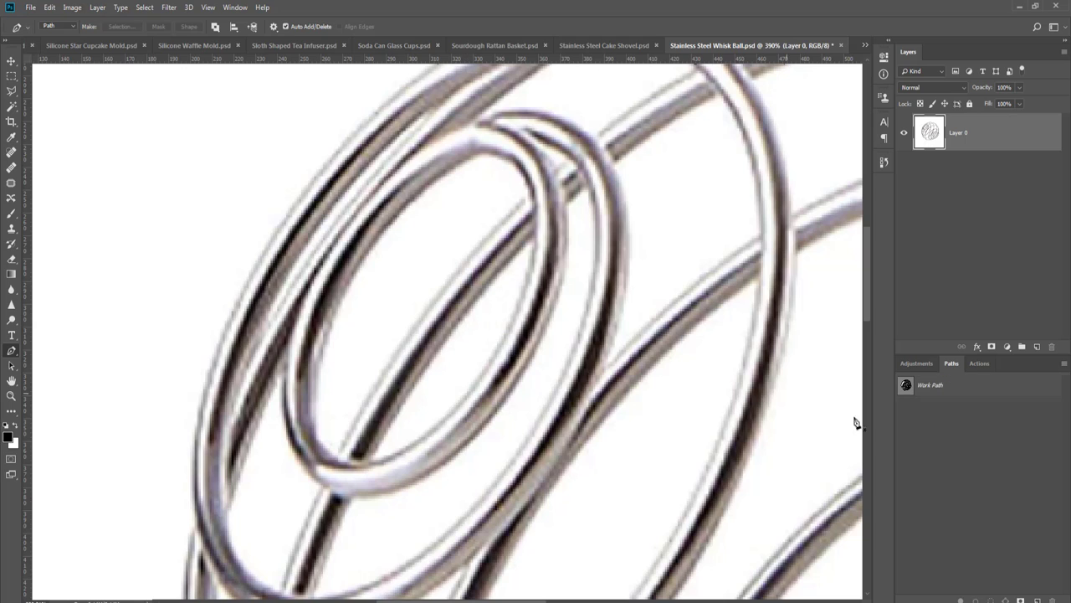
- Trace a closed Work Path subpath around the gap inside the small inner oval on the slanted wire's left side
{"action": "left_click", "coordinate": [909, 386]}
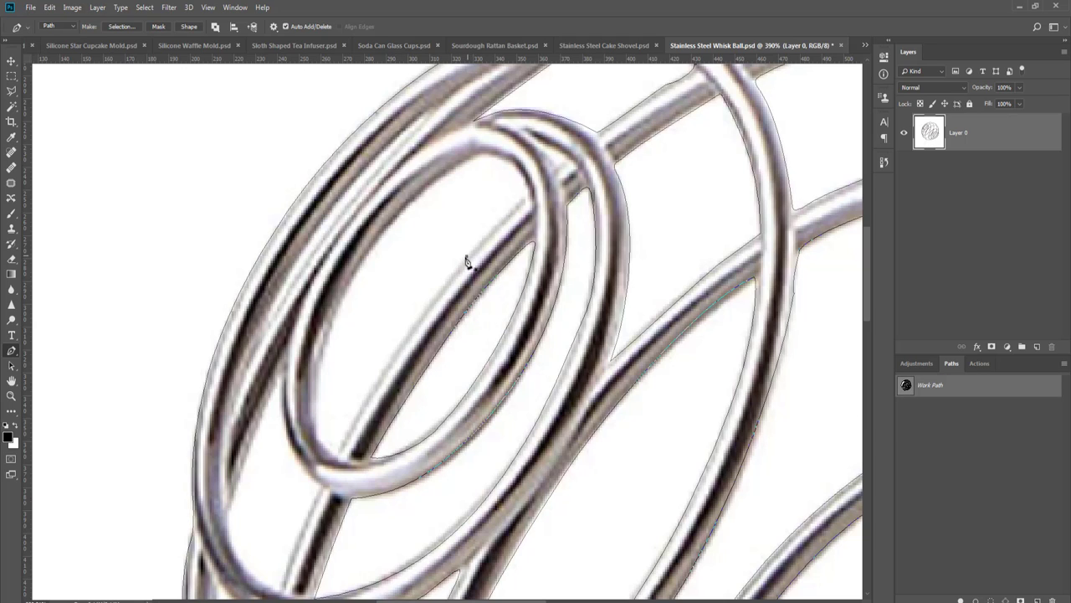
{"action": "mouse_move", "coordinate": [335, 453]}
{"action": "left_mouse_down"}
{"action": "mouse_move", "coordinate": [315, 524]}
{"action": "mouse_move", "coordinate": [326, 471]}
{"action": "left_mouse_up"}
{"action": "left_click_drag", "start_coordinate": [321, 377], "coordinate": [341, 369]}
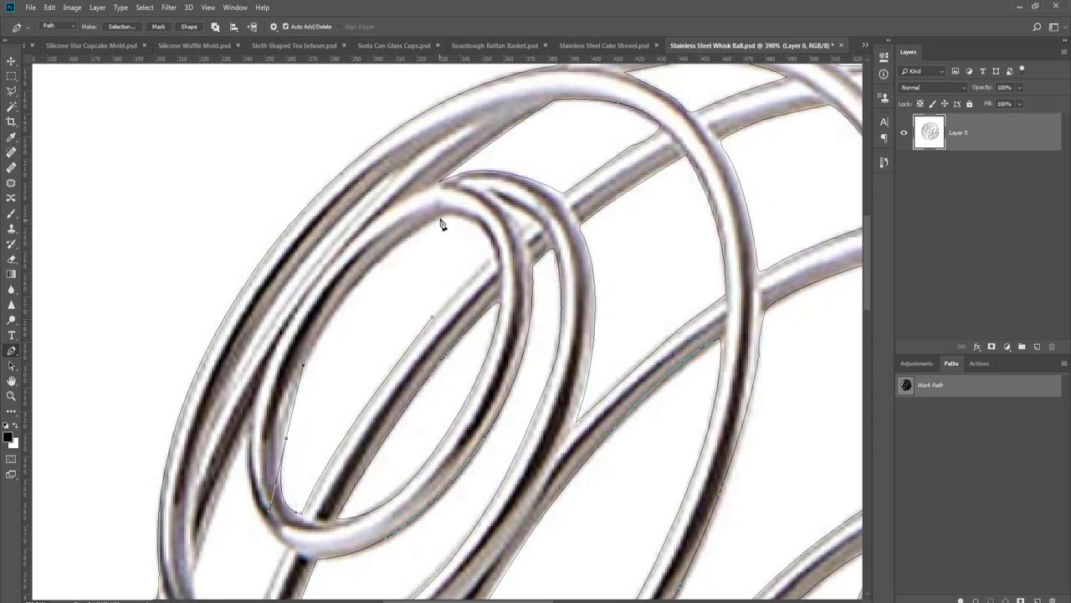
{"action": "left_click_drag", "start_coordinate": [441, 216], "coordinate": [491, 265]}
{"action": "key", "text": "Return"}
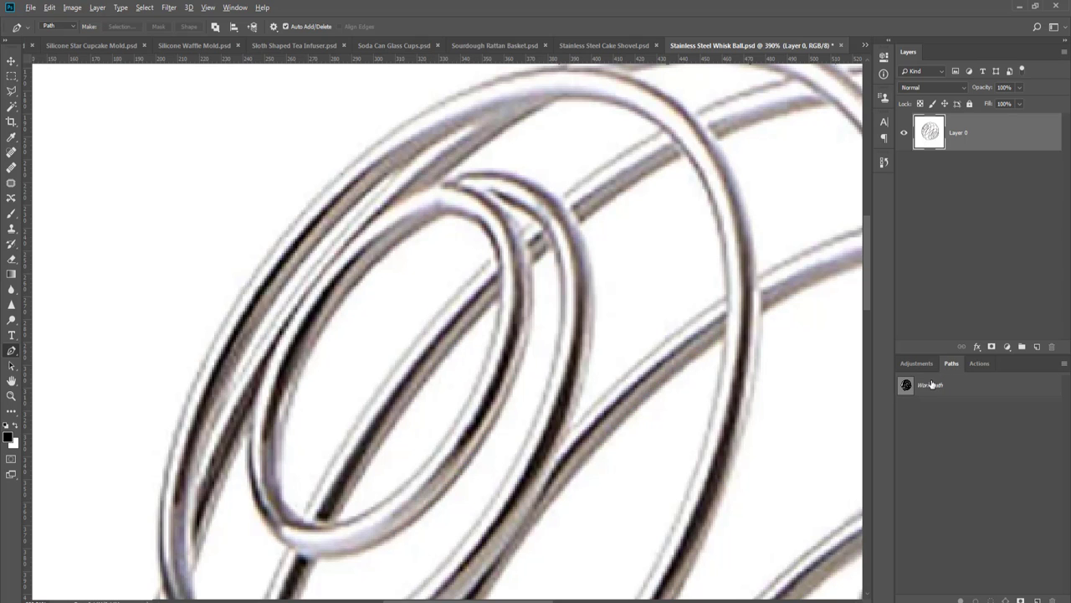
- Trace the tiny wedge-shaped gap between the two oval wires near the inner oval's upper-right end as a closed subpath
{"action": "left_click", "coordinate": [907, 387]}
{"action": "scroll", "coordinate": [527, 216], "scroll_direction": "up", "scroll_amount": 3}
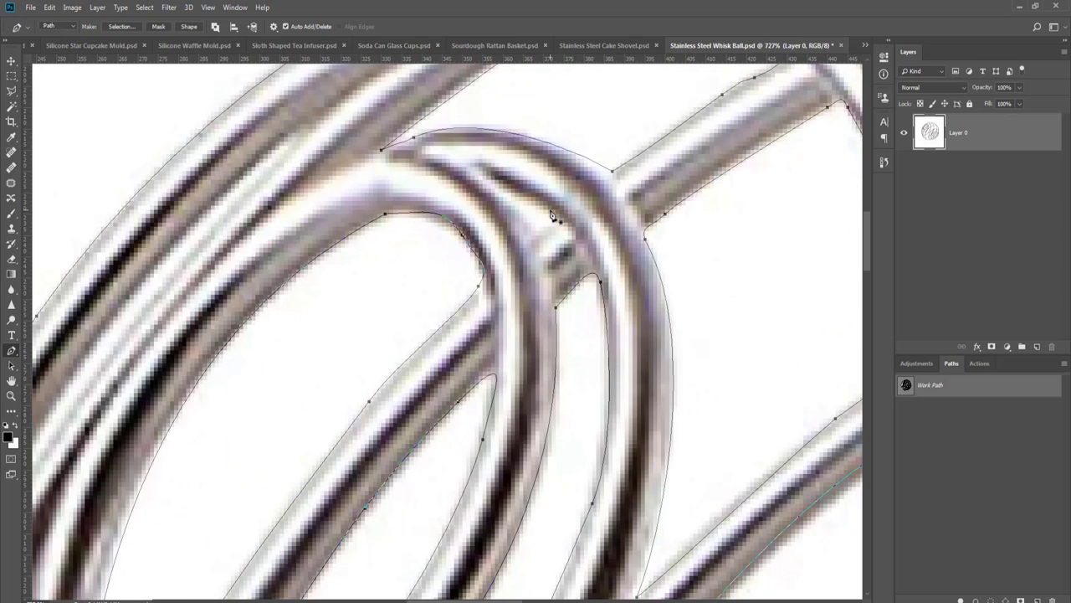
{"action": "left_click_drag", "start_coordinate": [528, 199], "coordinate": [528, 243]}
{"action": "left_click", "coordinate": [486, 183]}
{"action": "key", "text": "Return"}
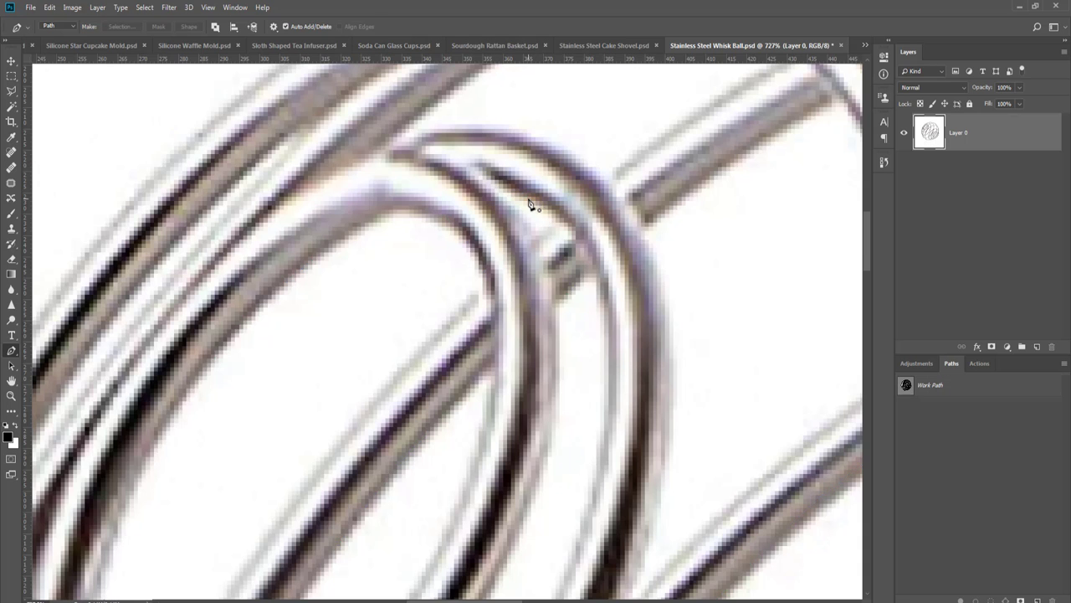
- Trace a closed Work Path subpath around the gap between the inner and outer ovals on the slanted wire's lower-left side
{"action": "scroll", "coordinate": [529, 203], "scroll_direction": "down", "scroll_amount": 4}
{"action": "left_click_drag", "start_coordinate": [468, 321], "coordinate": [528, 282]}
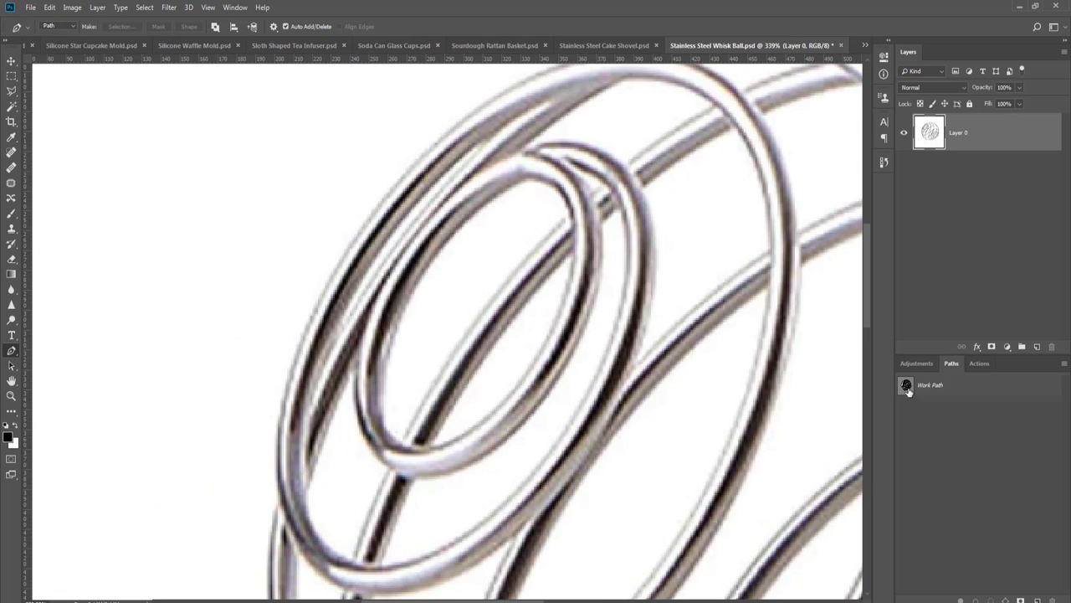
{"action": "left_click", "coordinate": [908, 390]}
{"action": "scroll", "coordinate": [521, 370], "scroll_direction": "up", "scroll_amount": 3}
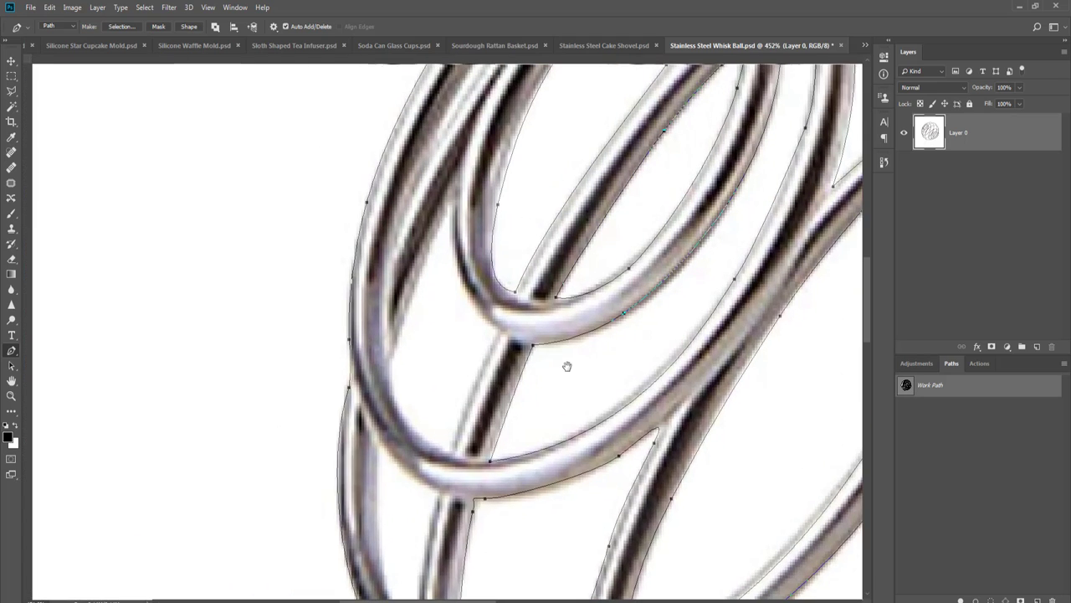
{"action": "left_click_drag", "start_coordinate": [568, 366], "coordinate": [584, 367]}
{"action": "left_click_drag", "start_coordinate": [496, 369], "coordinate": [456, 484]}
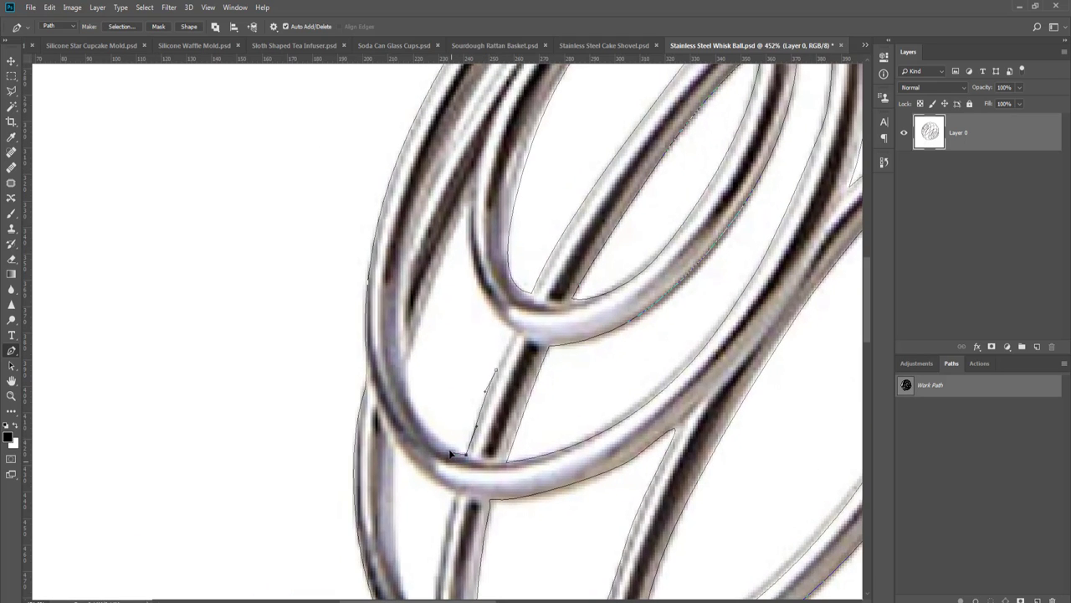
{"action": "left_click_drag", "start_coordinate": [409, 363], "coordinate": [417, 299]}
{"action": "left_click_drag", "start_coordinate": [464, 207], "coordinate": [463, 229]}
{"action": "left_click_drag", "start_coordinate": [513, 332], "coordinate": [538, 352]}
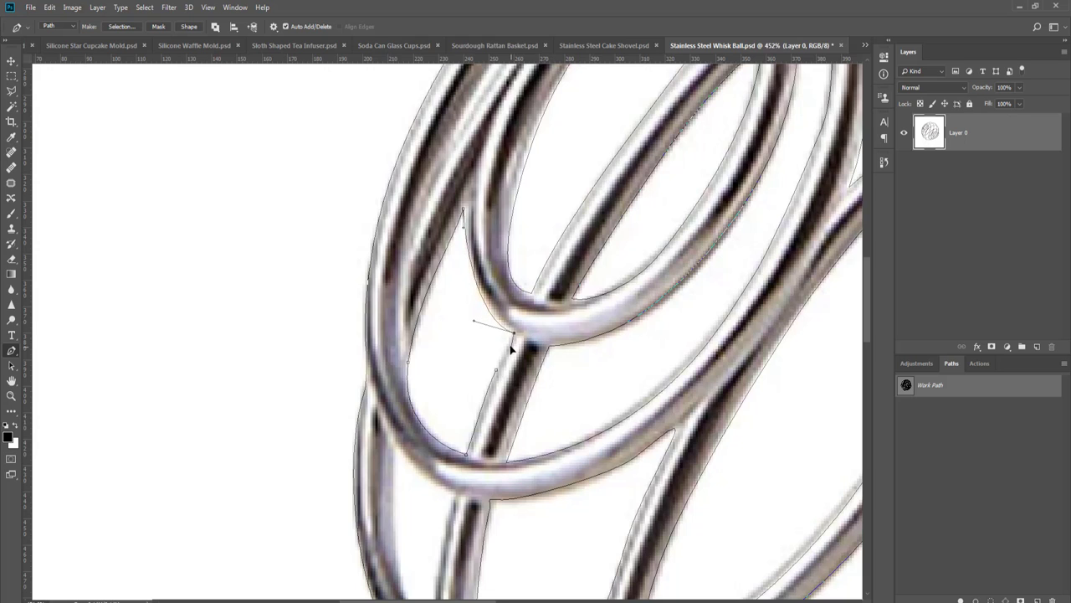
{"action": "left_click", "coordinate": [497, 370]}
{"action": "left_click_drag", "start_coordinate": [511, 406], "coordinate": [528, 175]}
{"action": "key", "text": "Return"}
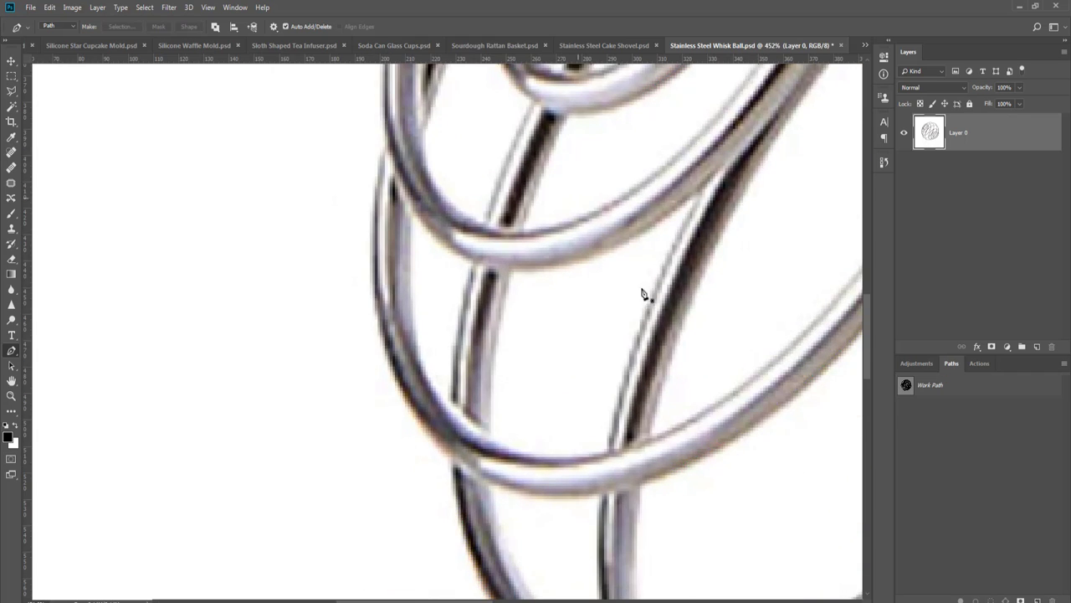
- Trace a closed Work Path subpath around the narrow gap below the outer oval, between the ball's leftmost wire and the slanted wire
{"action": "left_click", "coordinate": [906, 386]}
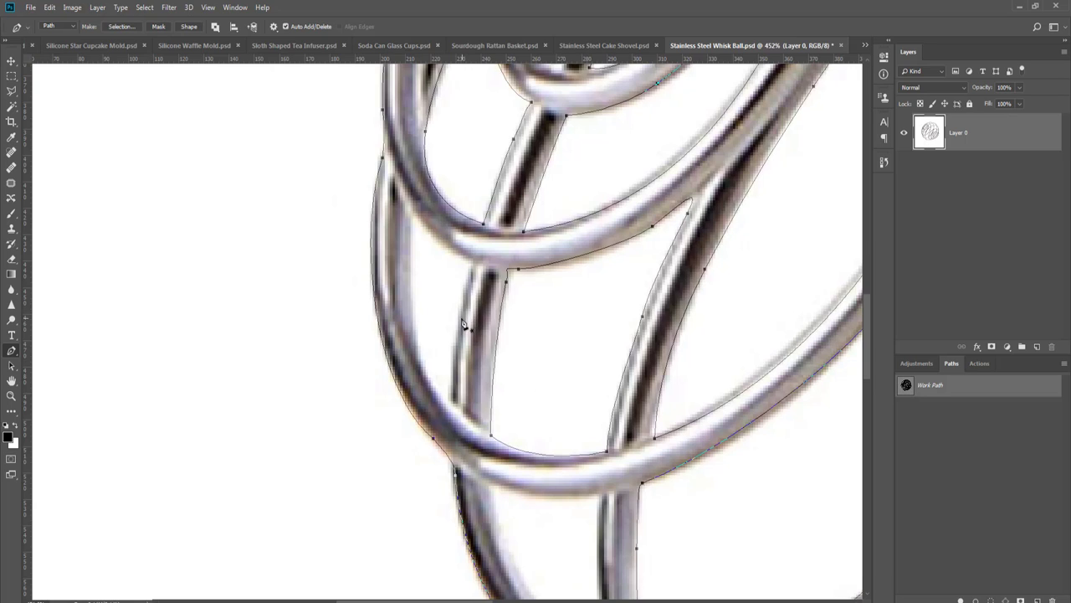
{"action": "left_click_drag", "start_coordinate": [458, 323], "coordinate": [456, 340]}
{"action": "left_click_drag", "start_coordinate": [453, 397], "coordinate": [441, 410]}
{"action": "left_click_drag", "start_coordinate": [416, 300], "coordinate": [427, 237]}
{"action": "left_click_drag", "start_coordinate": [470, 264], "coordinate": [481, 266]}
{"action": "left_click", "coordinate": [459, 321]}
{"action": "key", "text": "Return"}
- Trace a closed Work Path subpath around the small lower-left gap between the two bottom curved wires and the steep wire
{"action": "scroll", "coordinate": [465, 351], "scroll_direction": "down", "scroll_amount": 5}
{"action": "left_click_drag", "start_coordinate": [514, 406], "coordinate": [442, 301]}
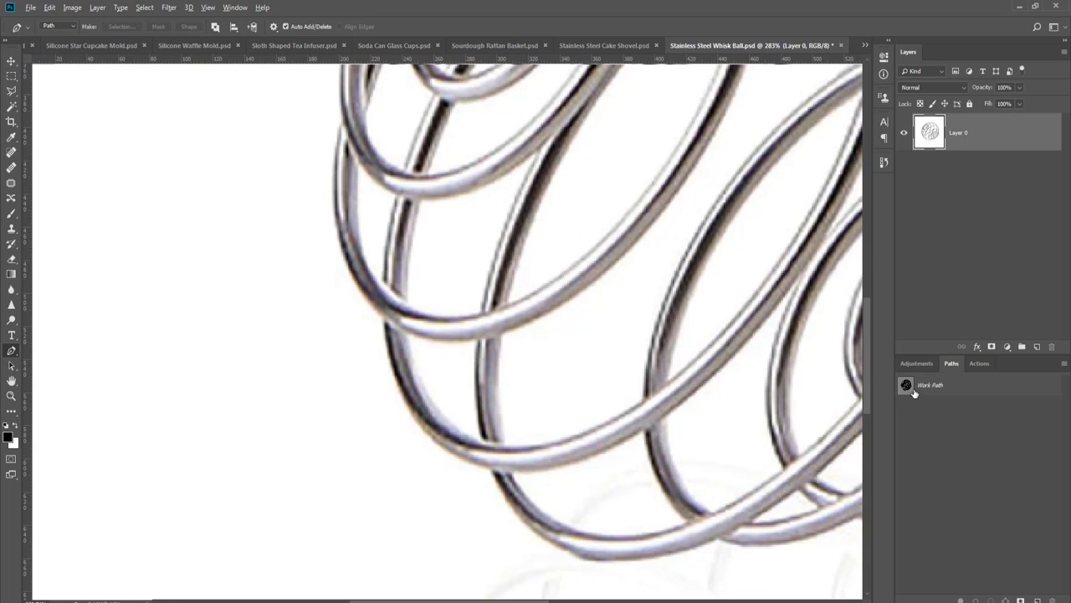
{"action": "left_click", "coordinate": [914, 393]}
{"action": "scroll", "coordinate": [526, 407], "scroll_direction": "up", "scroll_amount": 3}
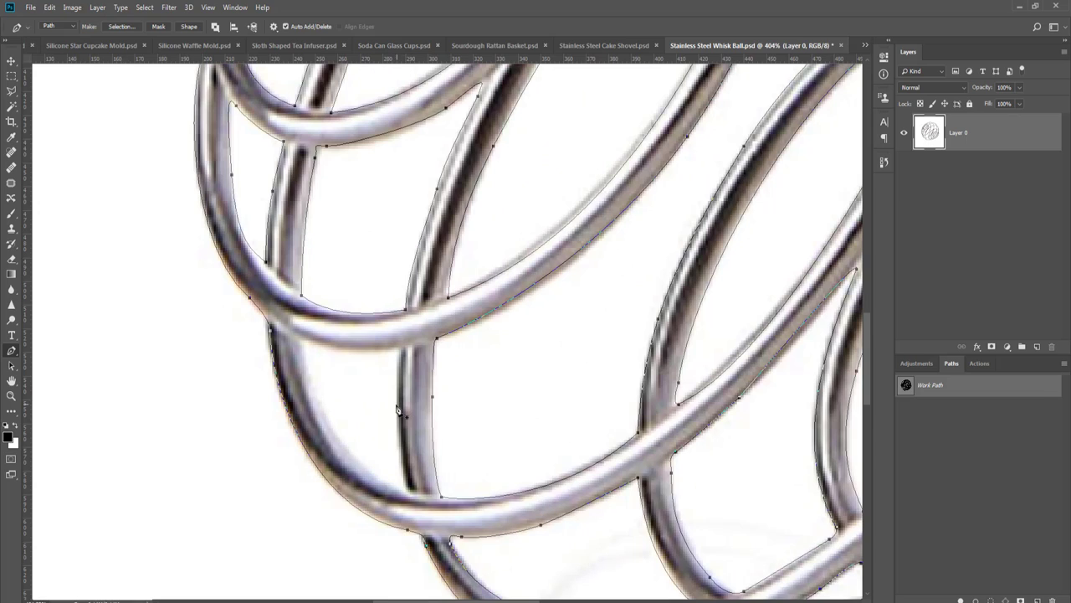
{"action": "mouse_move", "coordinate": [408, 489]}
{"action": "left_mouse_down"}
{"action": "mouse_move", "coordinate": [407, 510]}
{"action": "mouse_move", "coordinate": [393, 484]}
{"action": "left_mouse_up"}
{"action": "left_click_drag", "start_coordinate": [322, 412], "coordinate": [398, 400]}
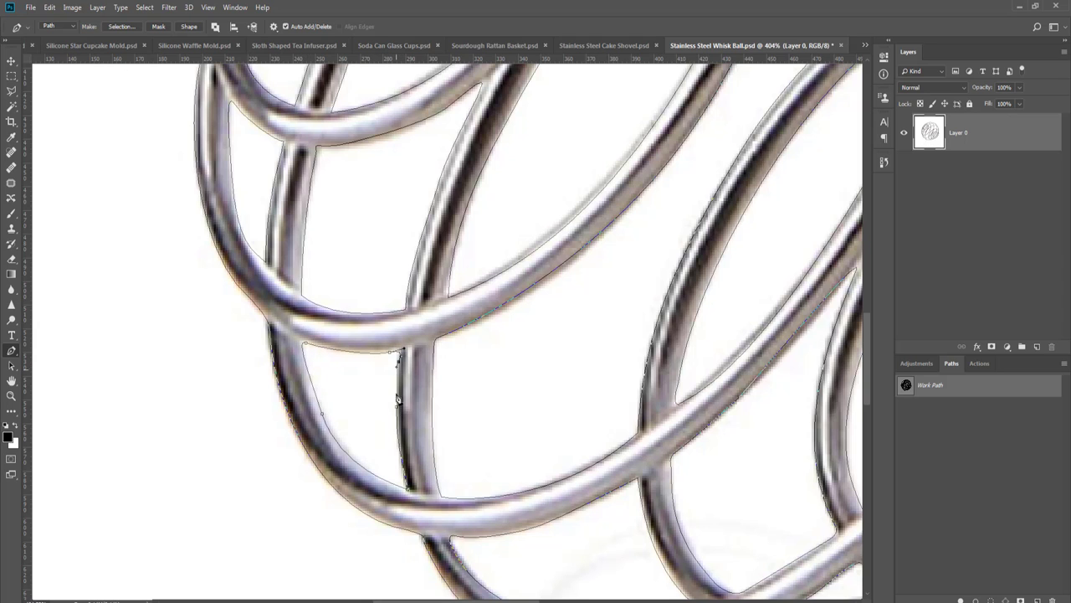
{"action": "scroll", "coordinate": [402, 411], "scroll_direction": "down", "scroll_amount": 4}
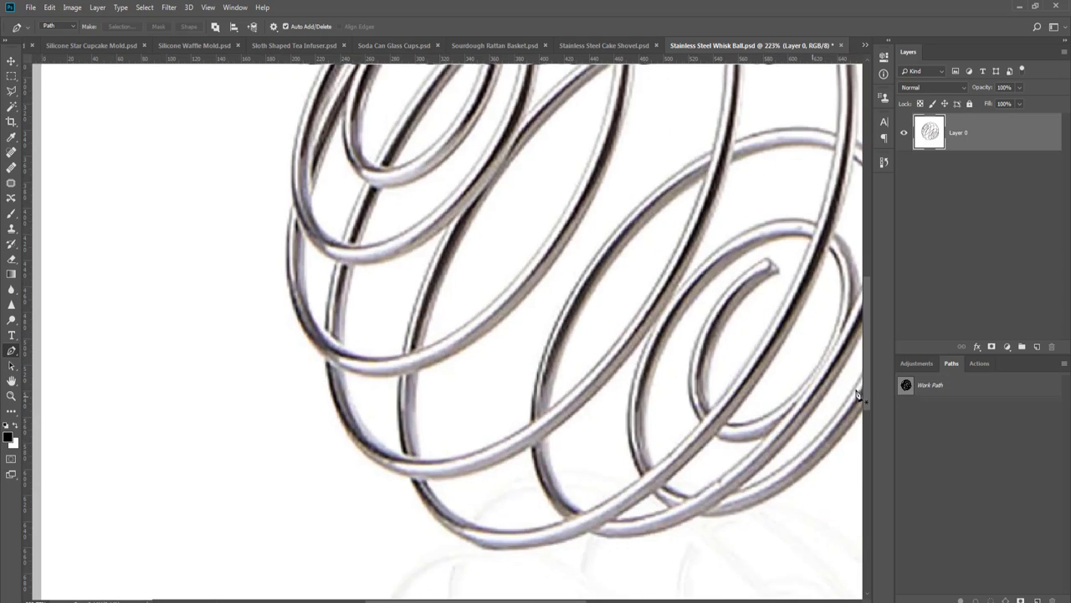
- Trace a closed Work Path subpath around the thin sliver between the nearly parallel wires at the inner oval's upper-left side
{"action": "left_click", "coordinate": [906, 386]}
{"action": "scroll", "coordinate": [474, 390], "scroll_direction": "down", "scroll_amount": 3}
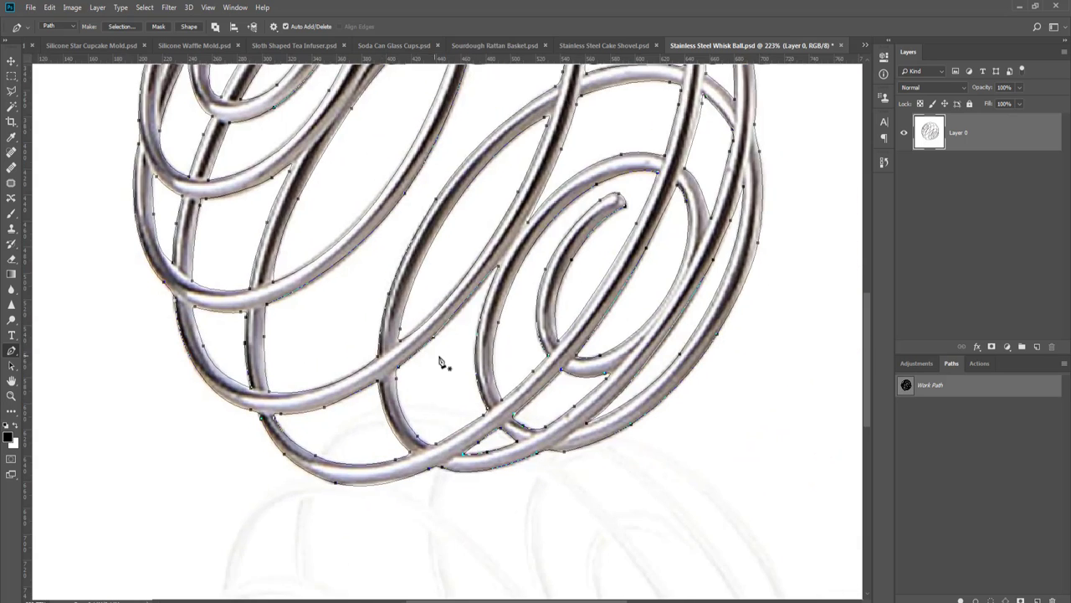
{"action": "left_click_drag", "start_coordinate": [445, 281], "coordinate": [482, 440]}
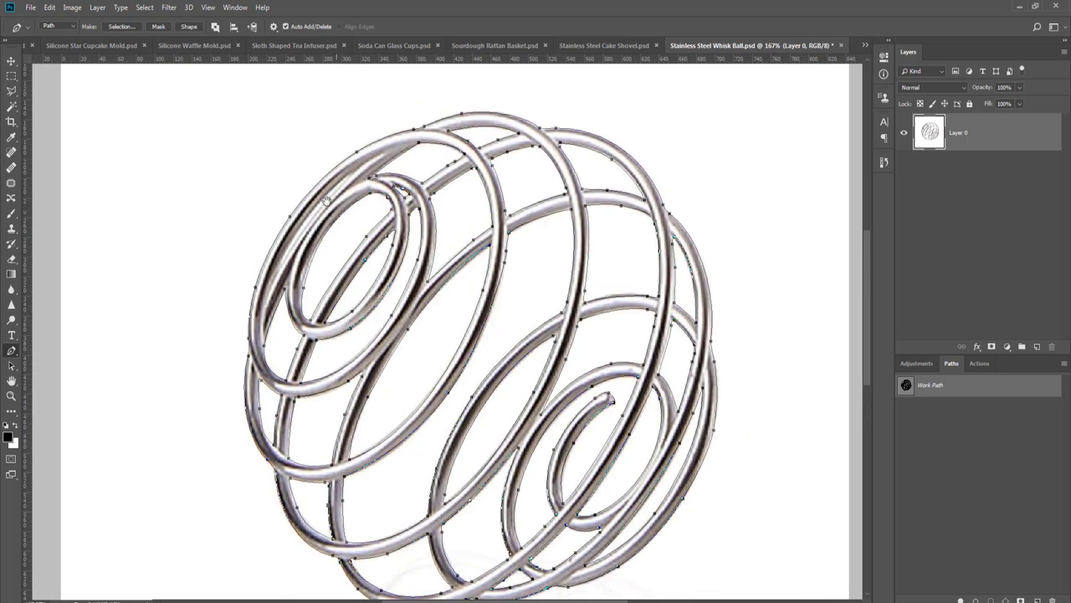
{"action": "left_click_drag", "start_coordinate": [326, 202], "coordinate": [339, 326]}
{"action": "scroll", "coordinate": [292, 382], "scroll_direction": "up", "scroll_amount": 5}
{"action": "scroll", "coordinate": [368, 344], "scroll_direction": "down", "scroll_amount": 2}
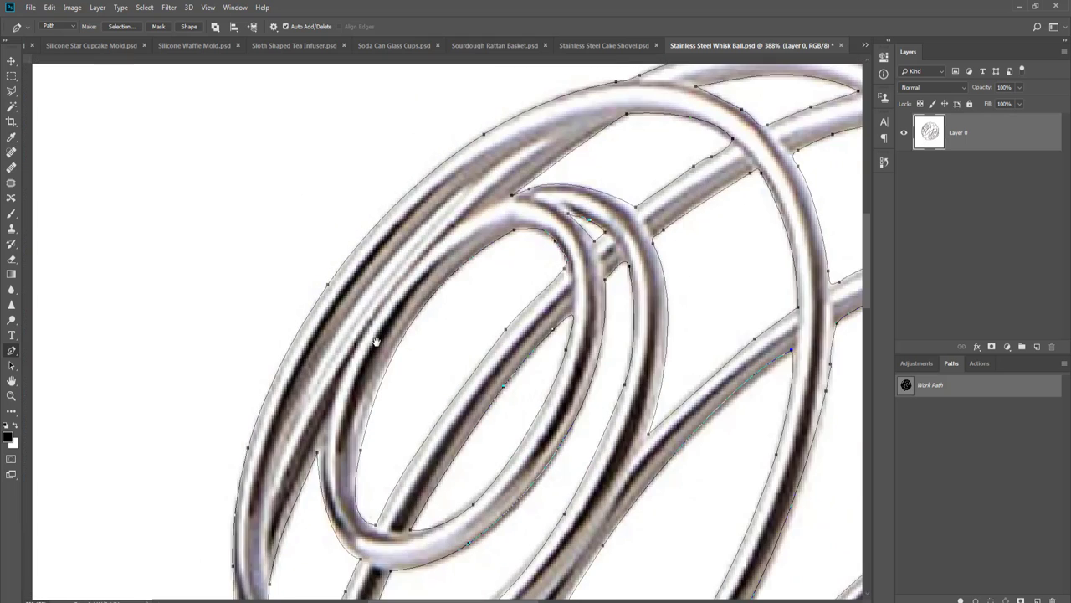
{"action": "left_click_drag", "start_coordinate": [336, 338], "coordinate": [352, 318]}
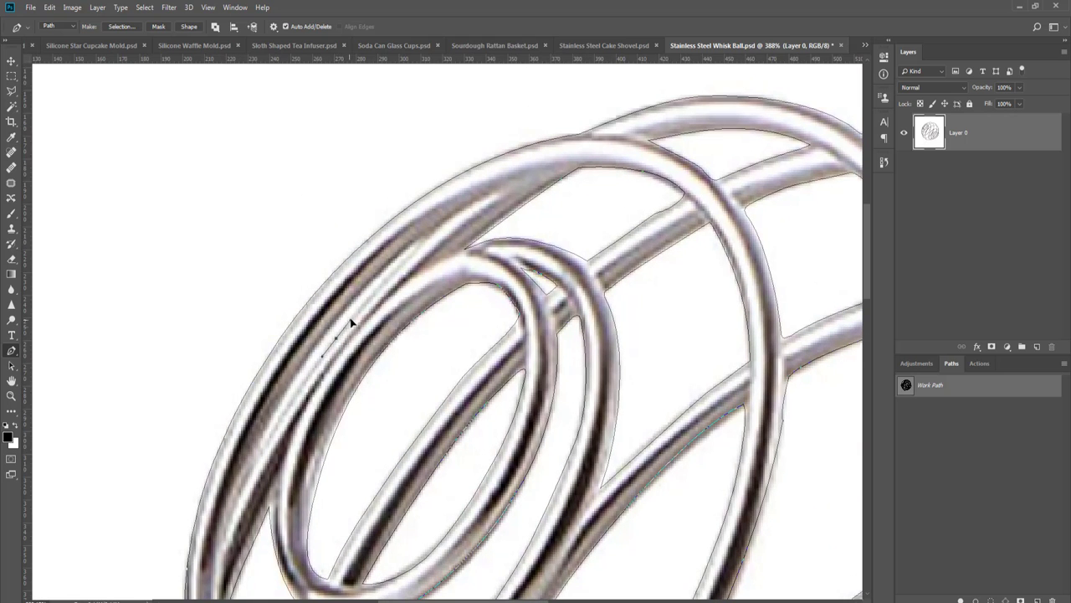
{"action": "mouse_move", "coordinate": [418, 246]}
{"action": "left_mouse_down"}
{"action": "mouse_move", "coordinate": [472, 198]}
{"action": "mouse_move", "coordinate": [409, 247]}
{"action": "left_mouse_up"}
{"action": "left_click_drag", "start_coordinate": [283, 400], "coordinate": [242, 473]}
{"action": "left_click_drag", "start_coordinate": [297, 394], "coordinate": [297, 390]}
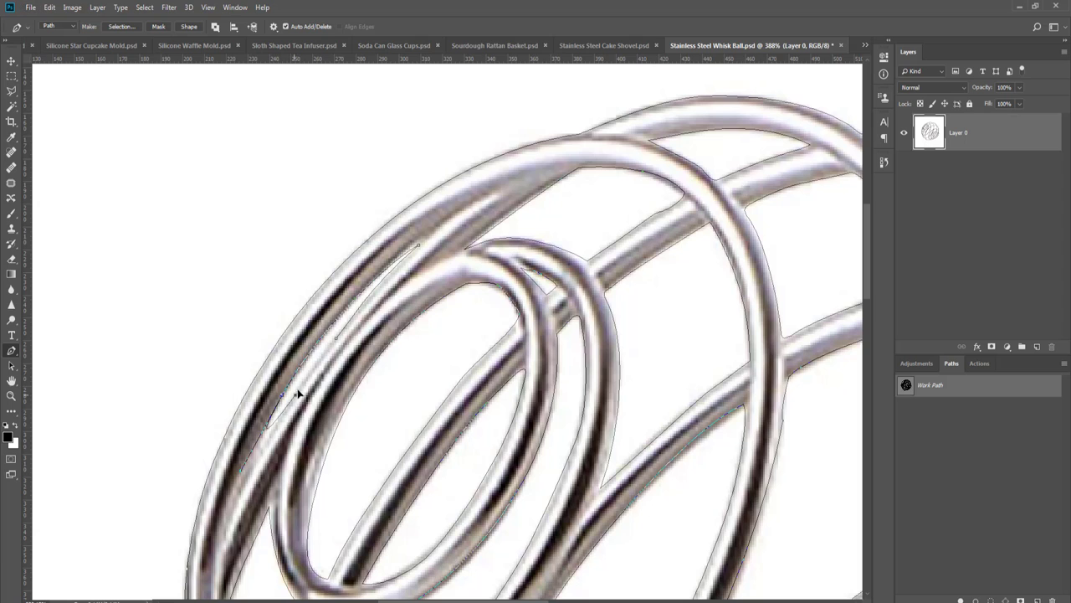
{"action": "left_click", "coordinate": [337, 340]}
{"action": "key", "text": "Return"}
- Load the complete Work Path, with the ball's outline and all traced gaps, as a selection
{"action": "scroll", "coordinate": [339, 345], "scroll_direction": "down", "scroll_amount": 3}
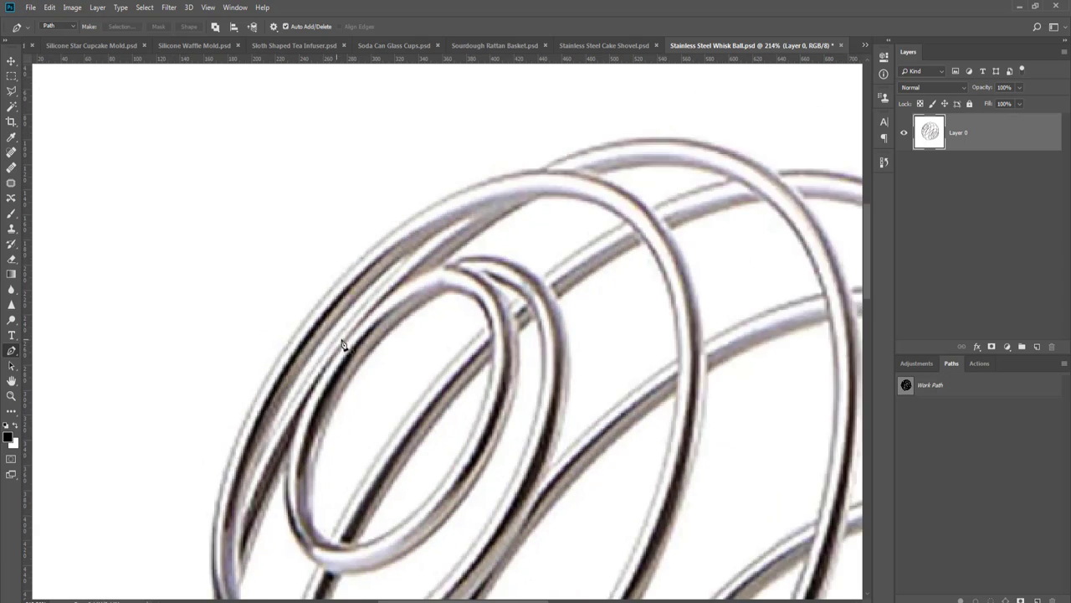
{"action": "left_click_drag", "start_coordinate": [482, 359], "coordinate": [474, 243]}
{"action": "scroll", "coordinate": [473, 243], "scroll_direction": "down", "scroll_amount": 3}
{"action": "key", "text": "ctrl+r"}
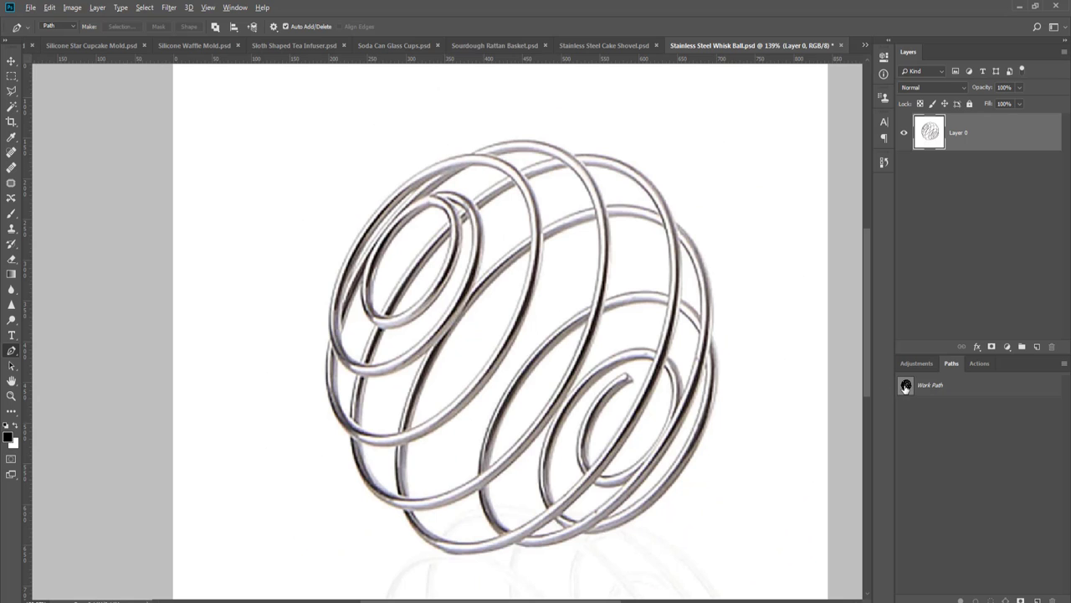
{"action": "left_click", "coordinate": [905, 387]}
{"action": "scroll", "coordinate": [745, 408], "scroll_direction": "up", "scroll_amount": 3}
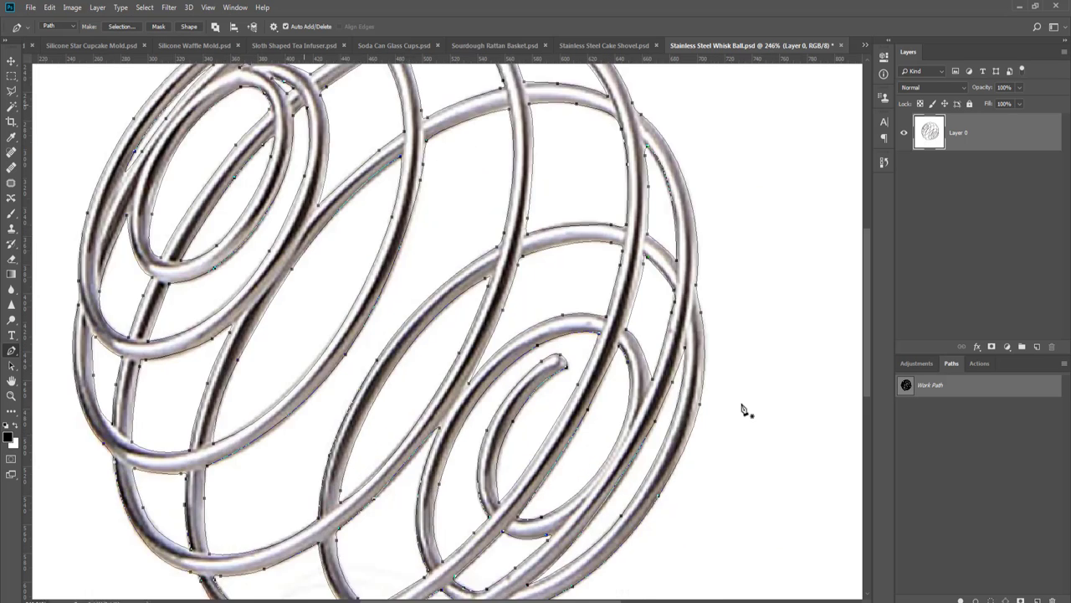
{"action": "left_click_drag", "start_coordinate": [669, 437], "coordinate": [755, 279]}
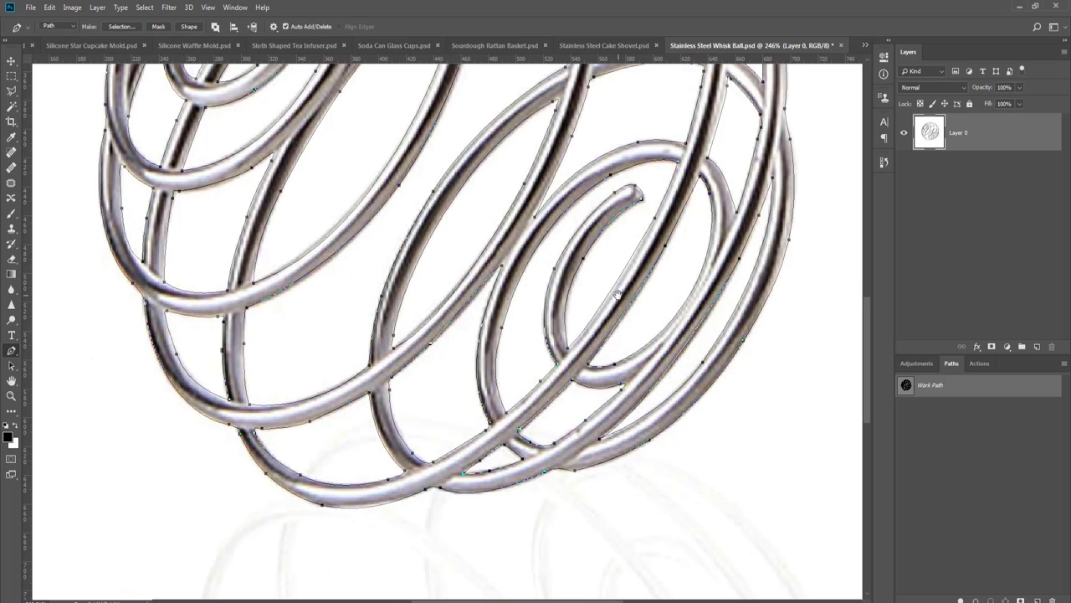
{"action": "scroll", "coordinate": [622, 301], "scroll_direction": "down", "scroll_amount": 2}
{"action": "left_click_drag", "start_coordinate": [588, 297], "coordinate": [589, 352]}
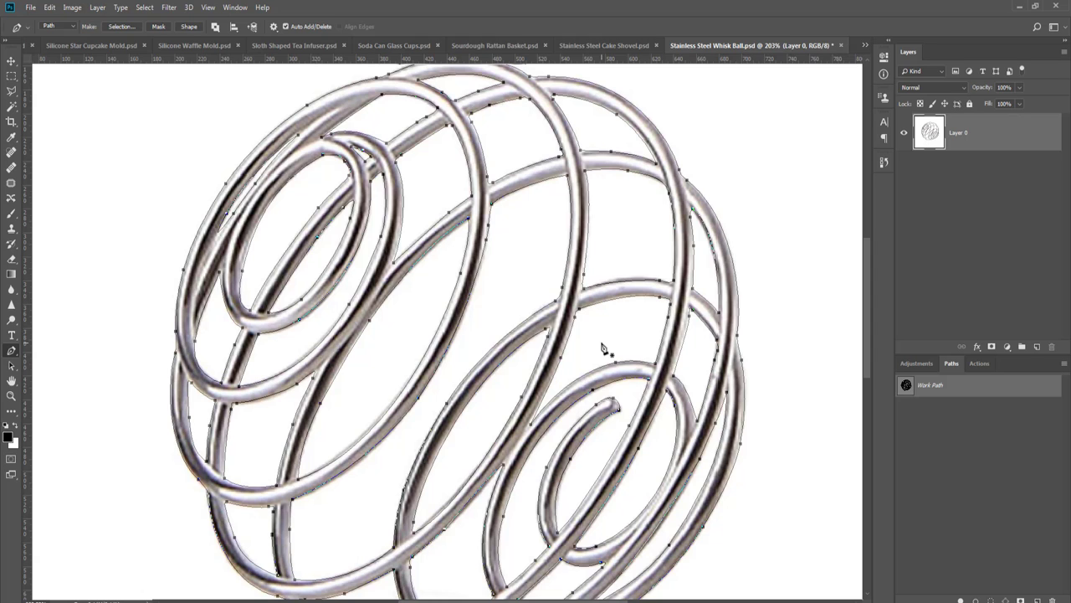
{"action": "scroll", "coordinate": [548, 303], "scroll_direction": "down", "scroll_amount": 3}
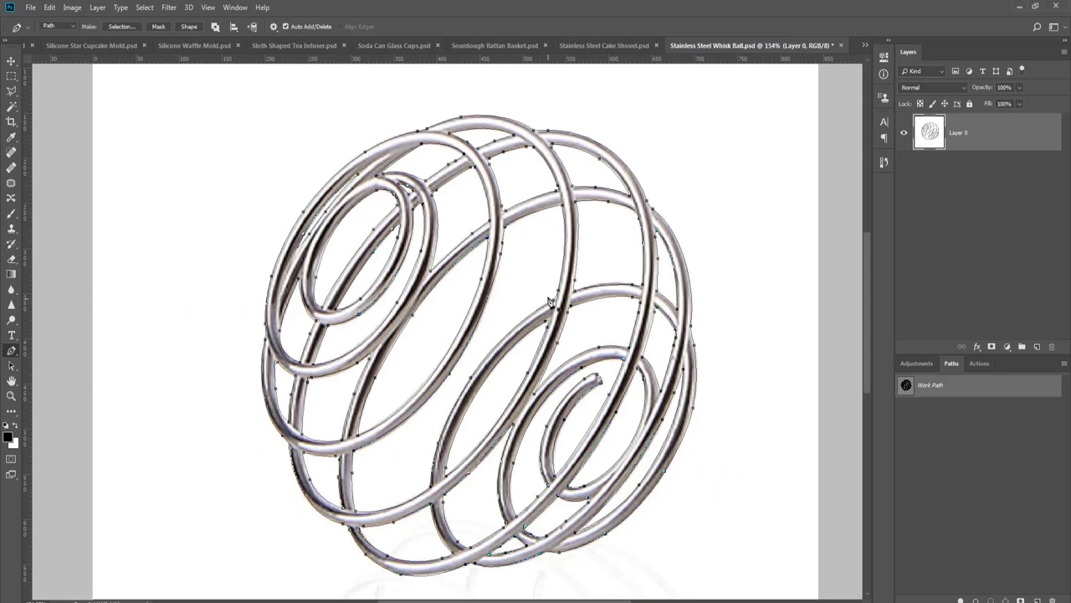
{"action": "key", "text": "ctrl+Return"}
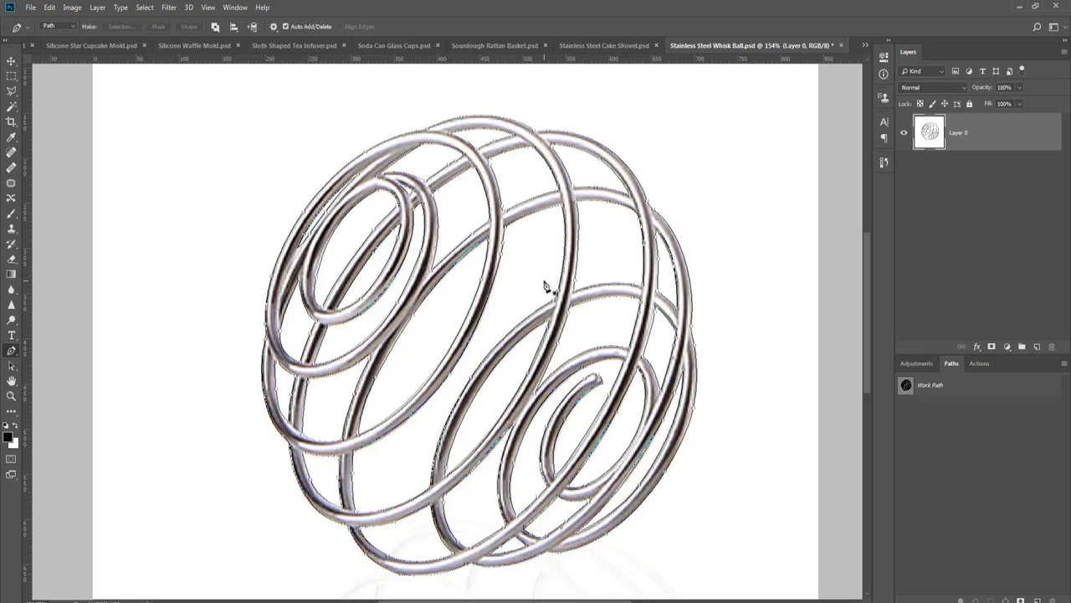
- Add a layer mask to the whisk ball layer from the loaded path selection, hiding the white background and wire gaps
{"action": "key", "text": "Return"}
{"action": "left_click", "coordinate": [537, 238]}
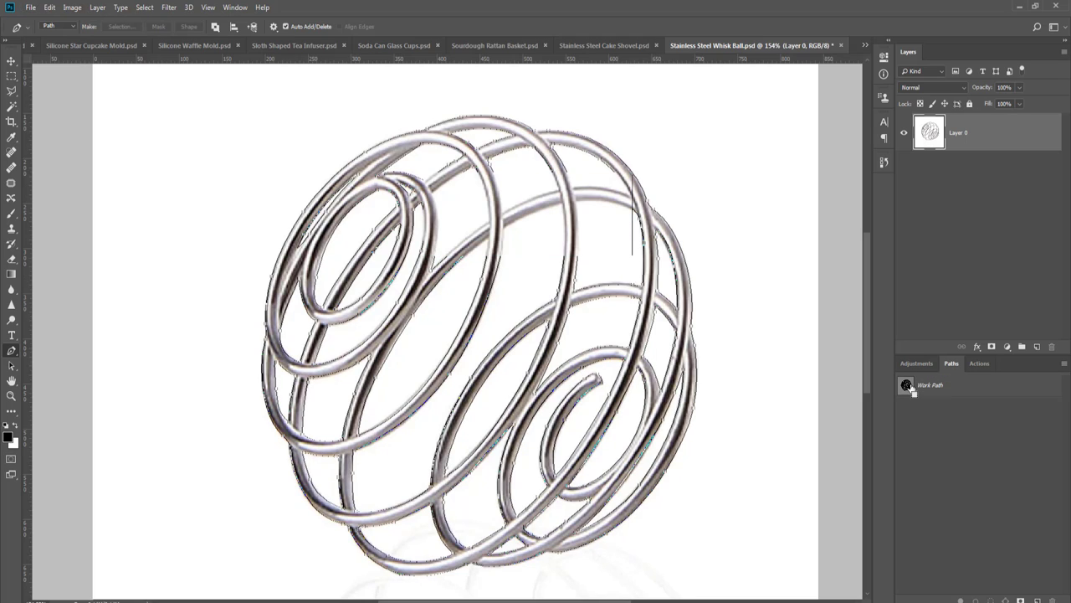
{"action": "left_click", "coordinate": [992, 346]}
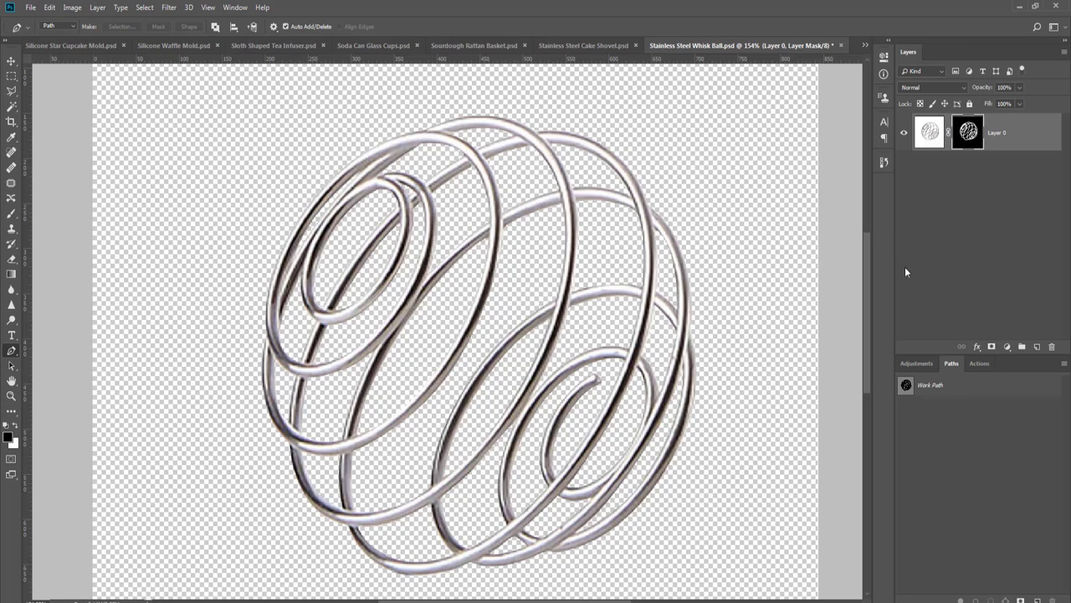
{"action": "key", "text": "v"}
{"action": "key", "text": "ctrl+0"}
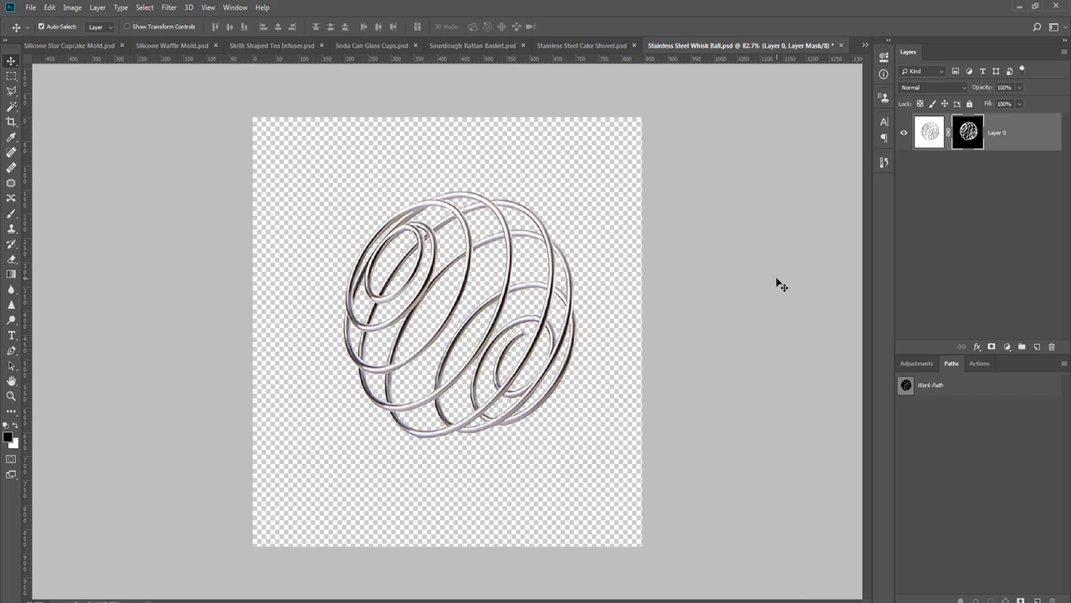
- Create a new layer, fill it with black, and place it beneath the masked whisk ball layer
{"action": "key", "text": "ctrl+shift+n"}
{"action": "key", "text": "Return"}
{"action": "key", "text": "g"}
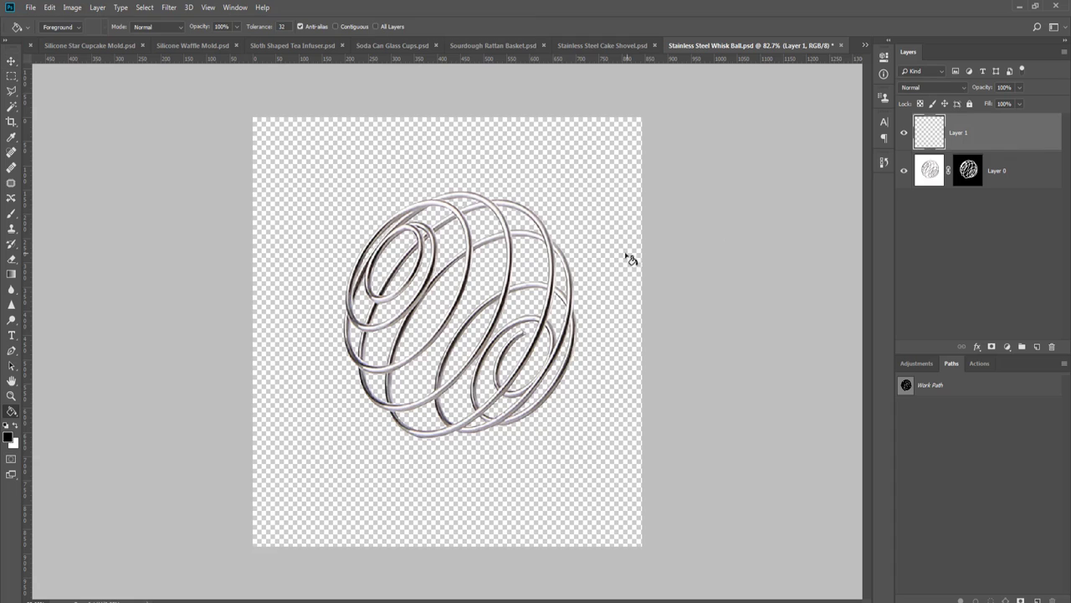
{"action": "left_click", "coordinate": [629, 218]}
{"action": "key", "text": "v"}
{"action": "left_click_drag", "start_coordinate": [958, 134], "coordinate": [964, 184]}
{"action": "scroll", "coordinate": [535, 294], "scroll_direction": "up", "scroll_amount": 3}
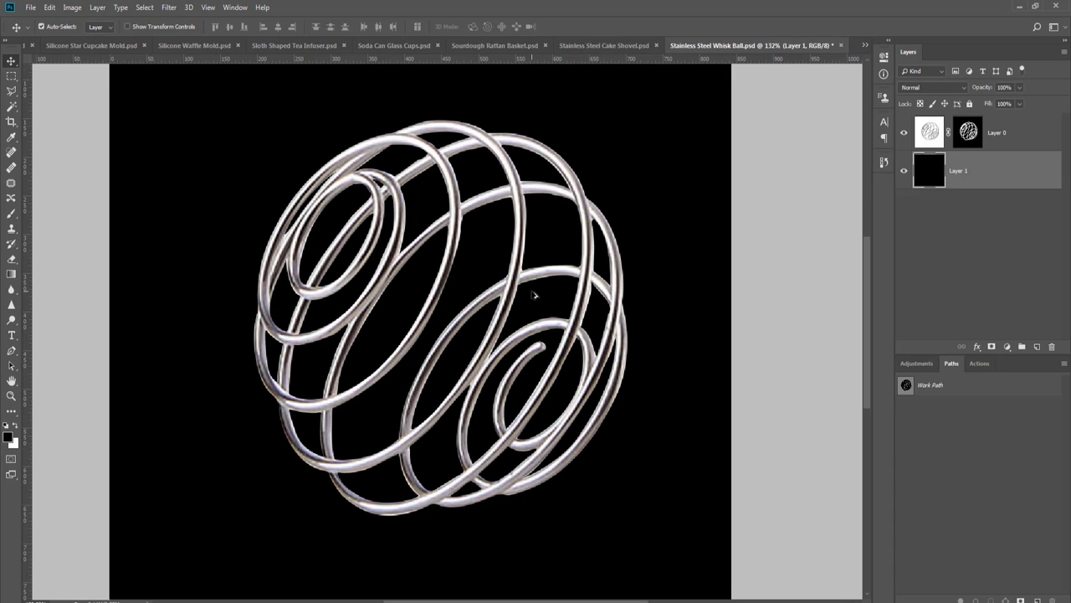
- Refine the layer mask with Select and Mask, using Smooth 1, Feather 0.6 px, Contrast 10% and Shift Edge -10%
{"action": "right_click", "coordinate": [972, 141]}
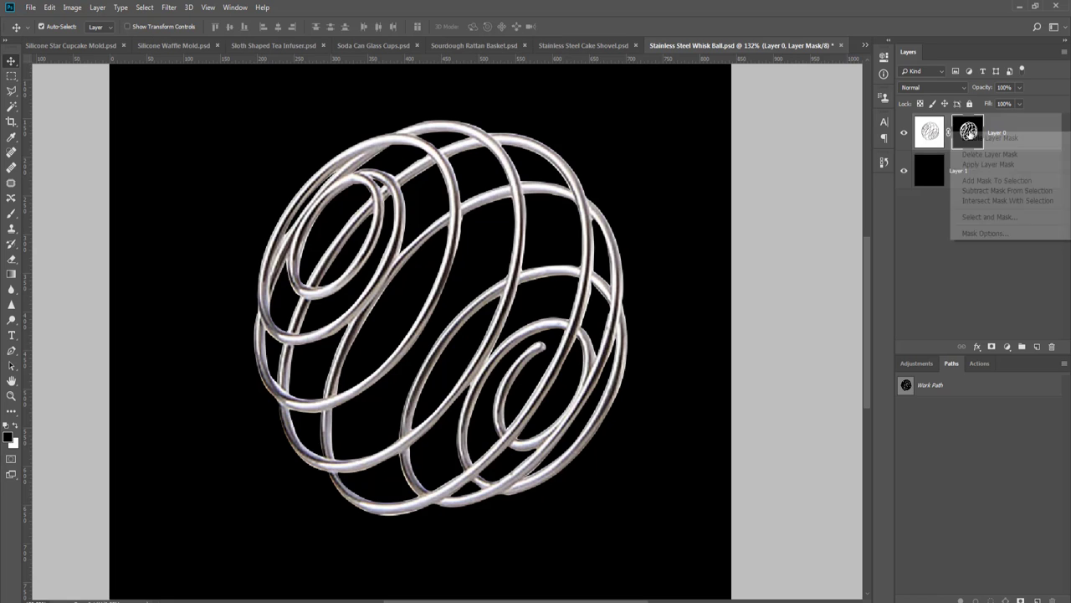
{"action": "left_click", "coordinate": [986, 219]}
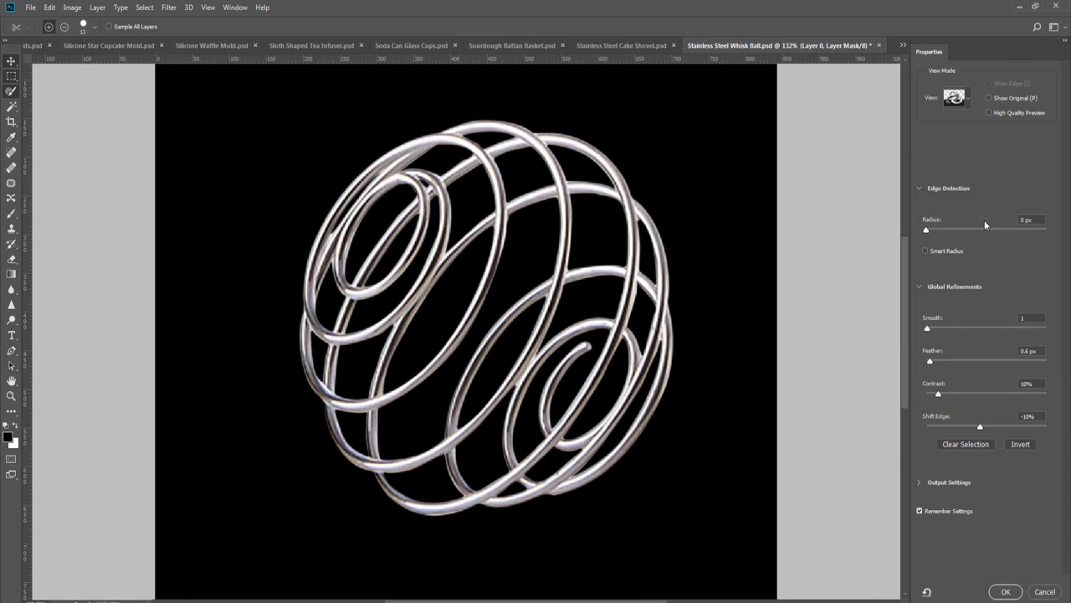
{"action": "left_click", "coordinate": [1006, 592]}
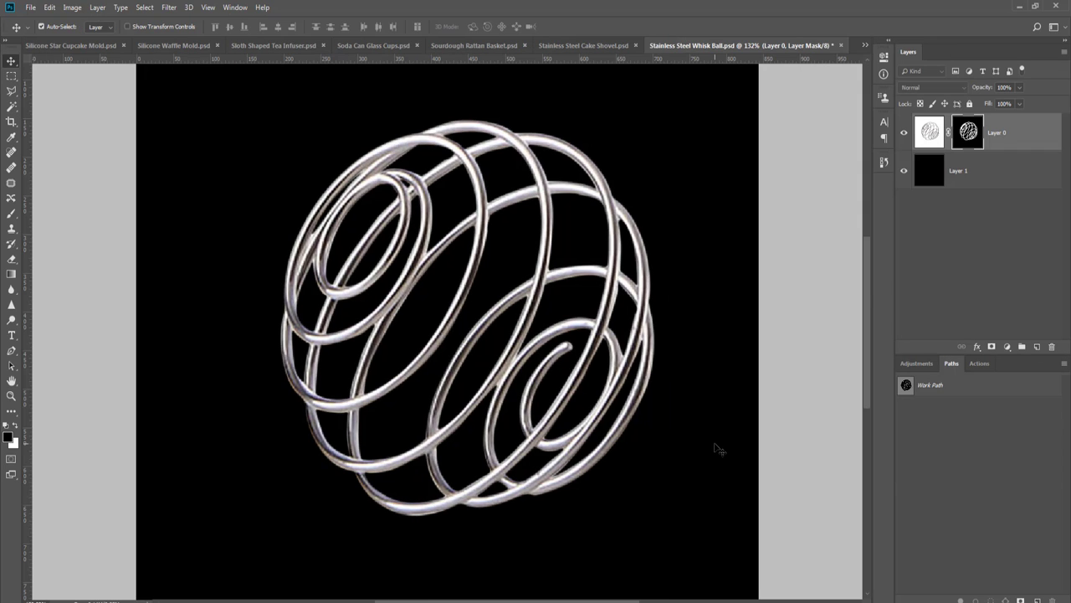
- Crop the canvas to 750 x 750 px at 300 px/in and run the 750*750 grid-line action to add guides
{"action": "key", "text": "c"}
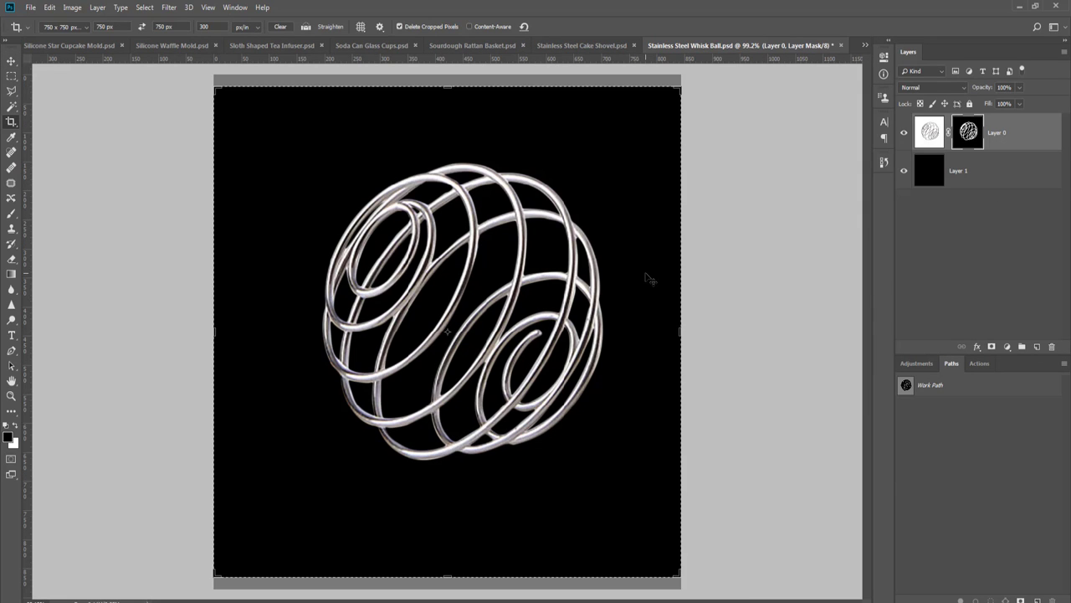
{"action": "key", "text": "Return"}
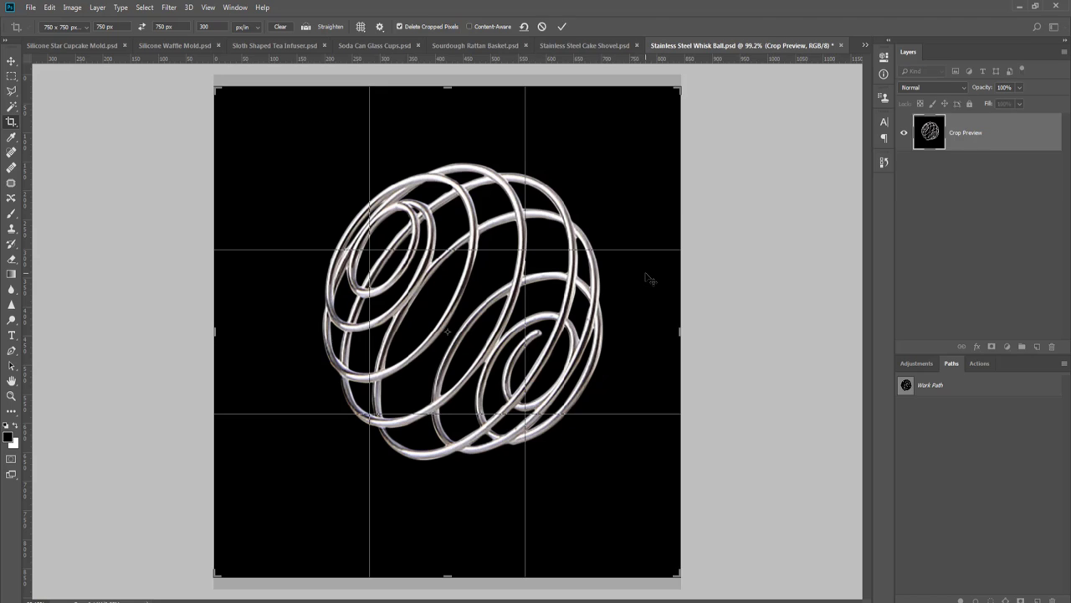
{"action": "key", "text": "v"}
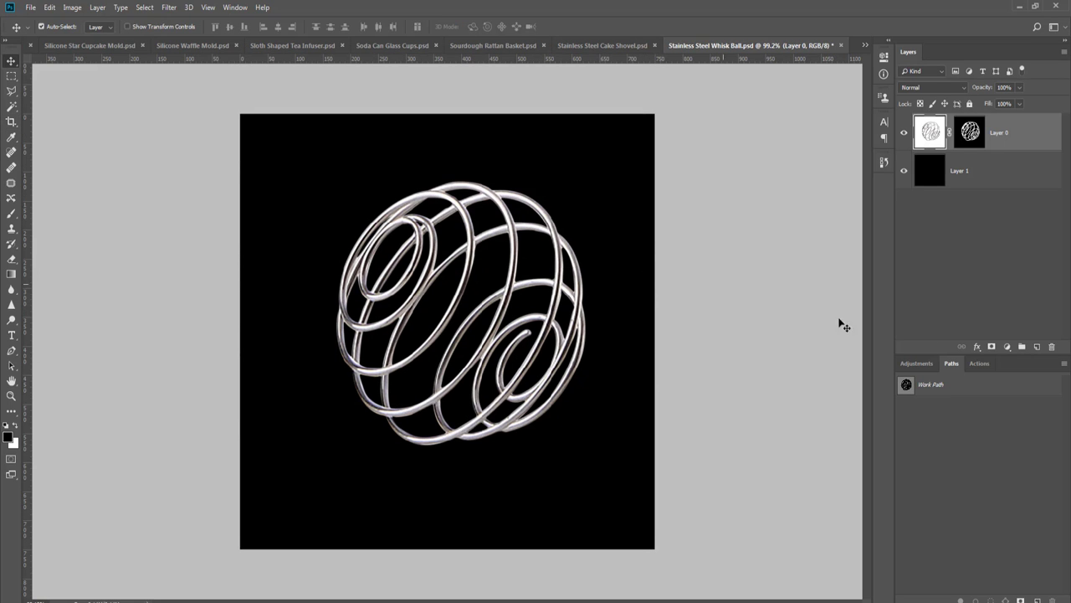
{"action": "left_click", "coordinate": [981, 363]}
{"action": "left_click", "coordinate": [1001, 600]}
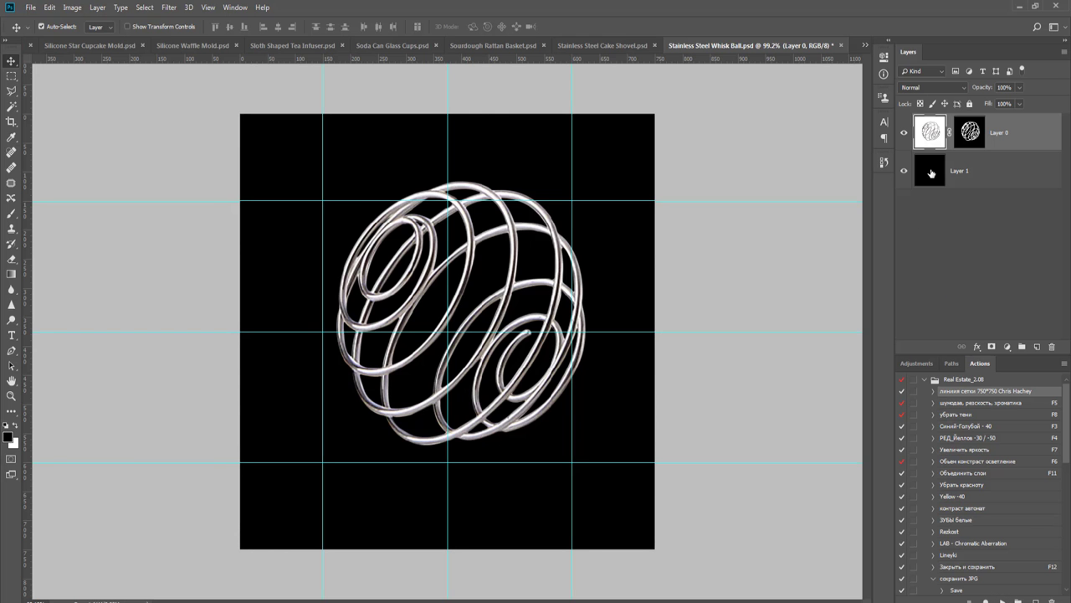
- Scale the whisk ball layer proportionally to about 96.67% and position it within the guide frame
{"action": "key", "text": "ctrl+t"}
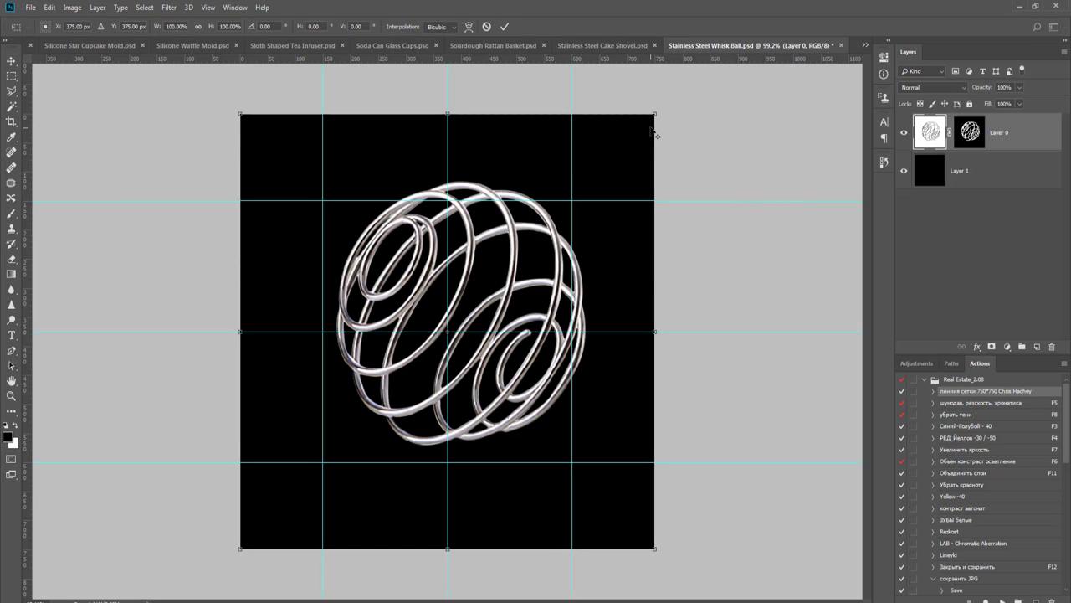
{"action": "left_click_drag", "start_coordinate": [654, 115], "coordinate": [563, 241]}
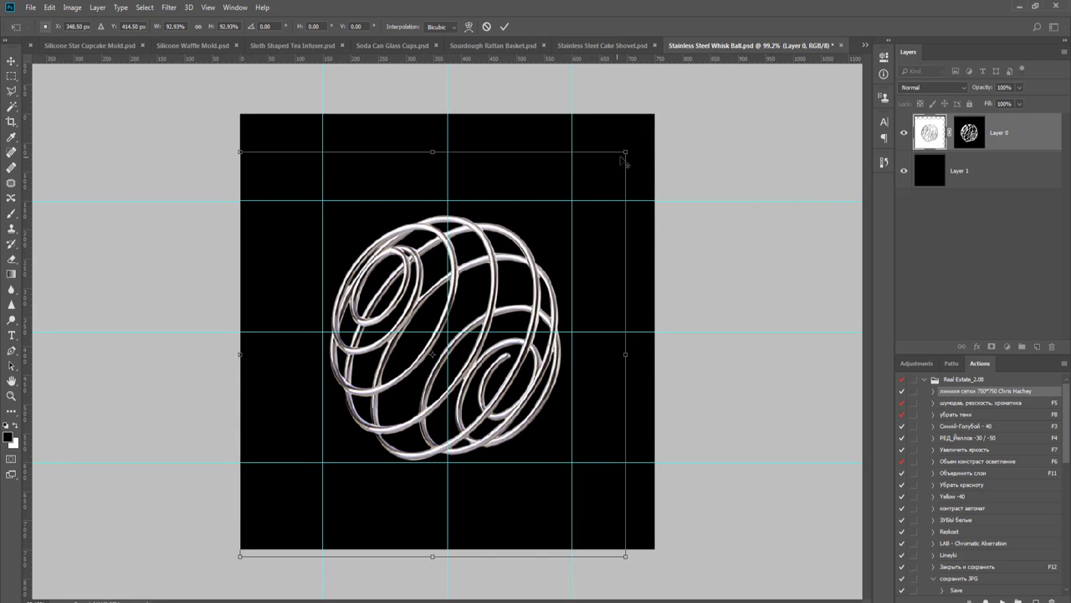
{"action": "mouse_move", "coordinate": [625, 151]}
{"action": "left_mouse_down"}
{"action": "mouse_move", "coordinate": [640, 125]}
{"action": "mouse_move", "coordinate": [633, 144]}
{"action": "left_mouse_up"}
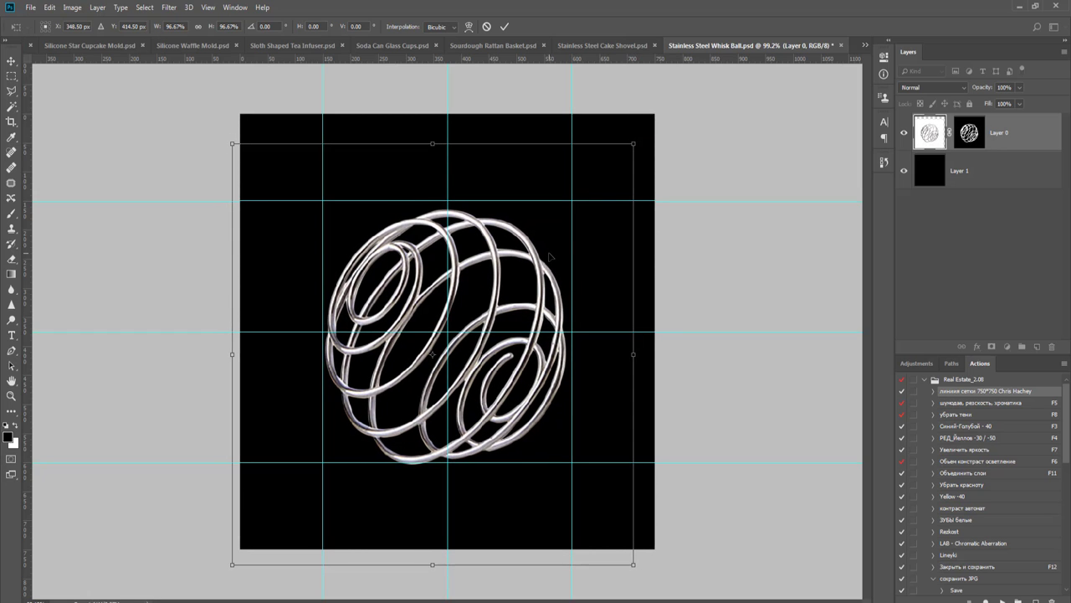
{"action": "key", "text": "Return"}
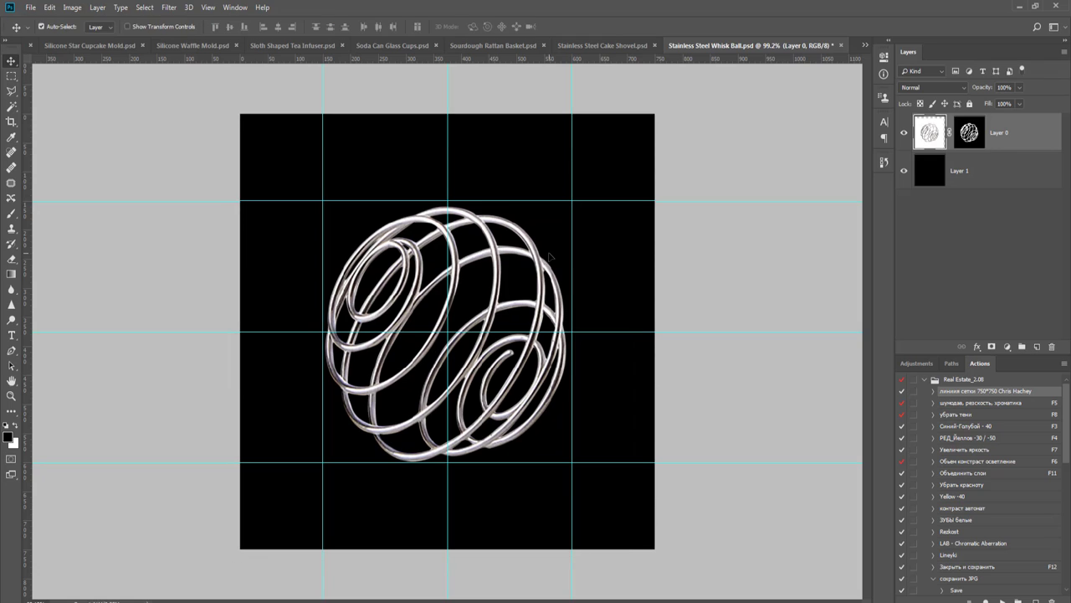
- Stretch the whisk ball's height to about 101.24% and widen it slightly on both sides toward the guides
{"action": "key", "text": "ctrl+t"}
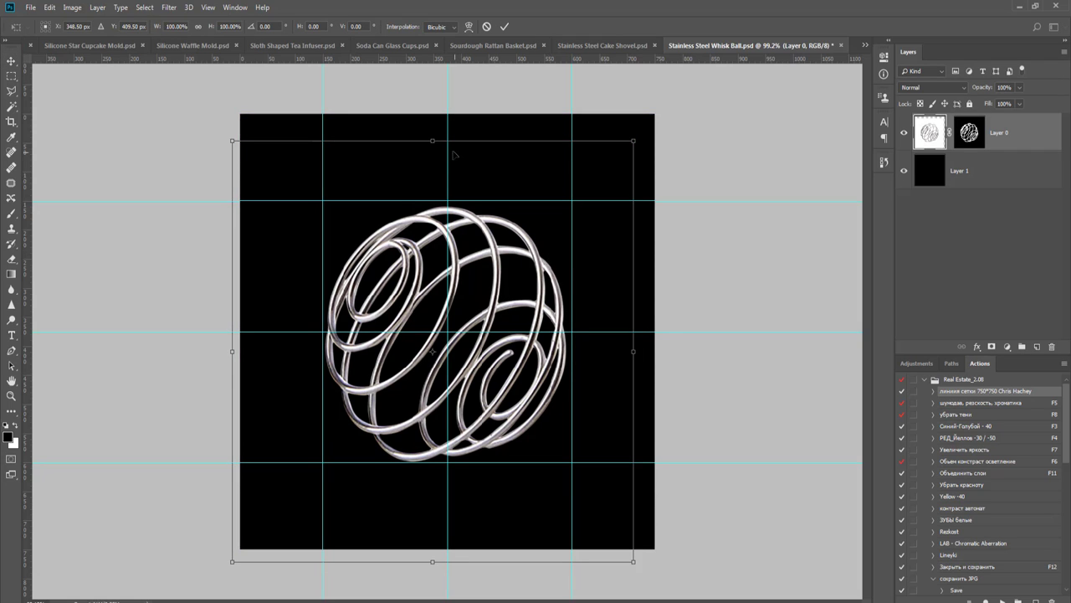
{"action": "left_click_drag", "start_coordinate": [433, 142], "coordinate": [433, 135]}
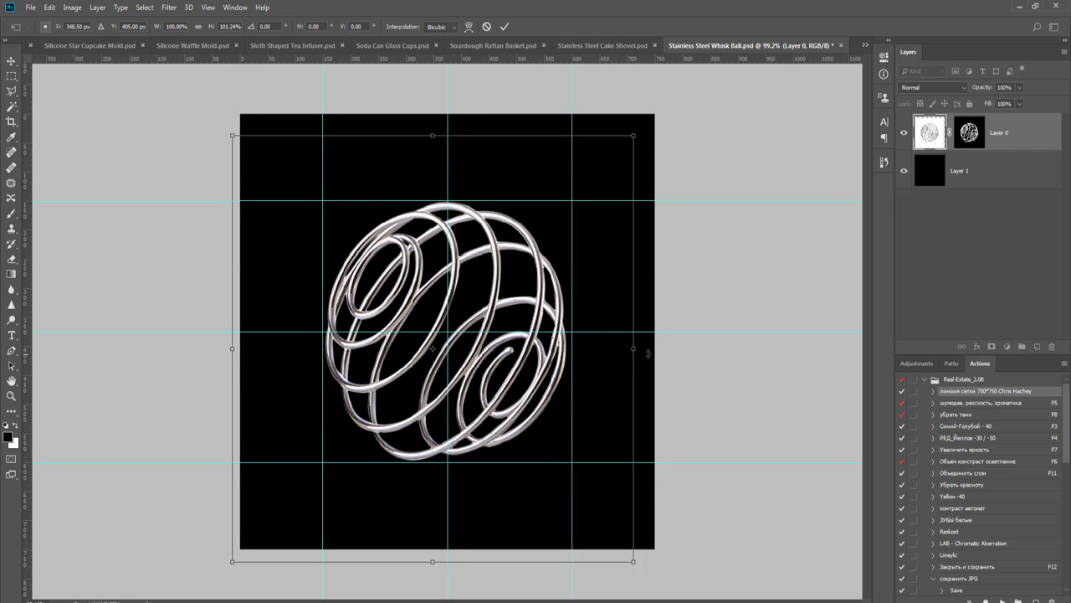
{"action": "left_click_drag", "start_coordinate": [634, 349], "coordinate": [637, 346]}
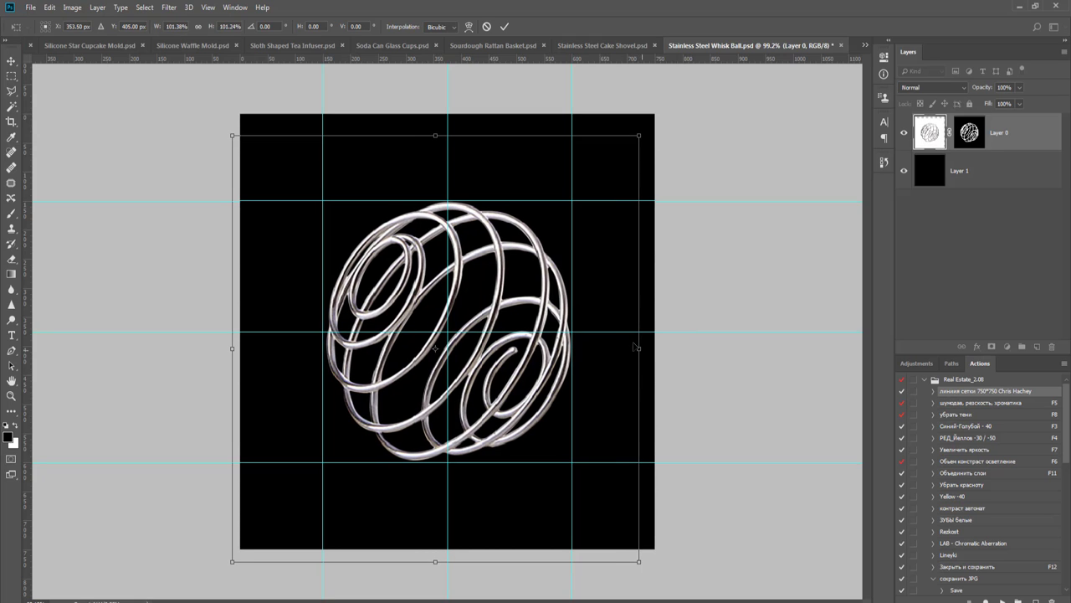
{"action": "left_click_drag", "start_coordinate": [231, 345], "coordinate": [223, 345]}
{"action": "key", "text": "Return"}
{"action": "key", "text": "ctrl+0"}
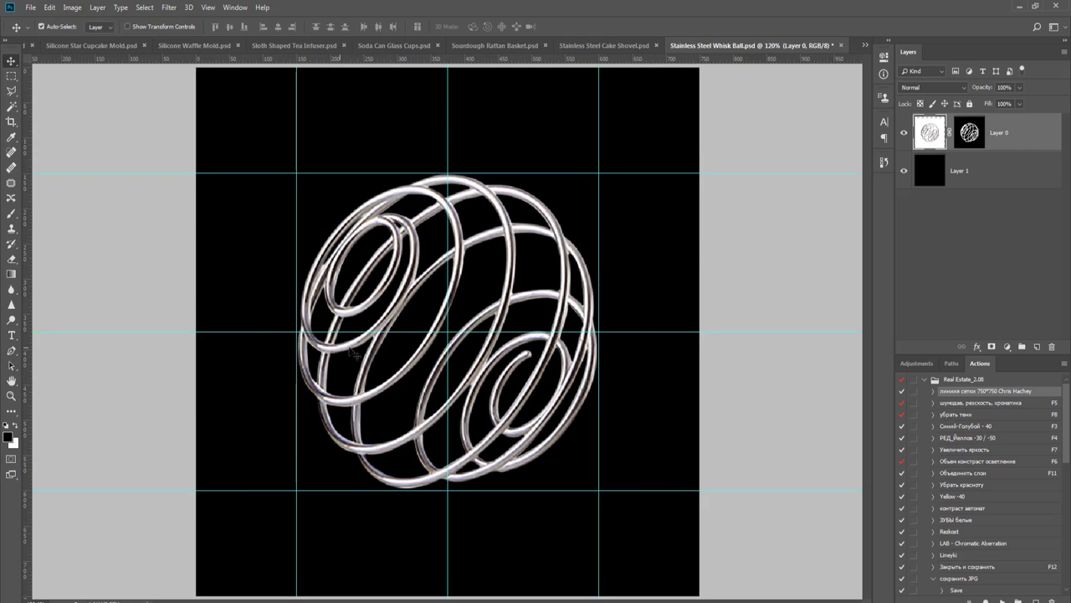
- Delete the black background layer, and save and close the Stainless Steel Whisk Ball document
{"action": "left_click", "coordinate": [979, 180]}
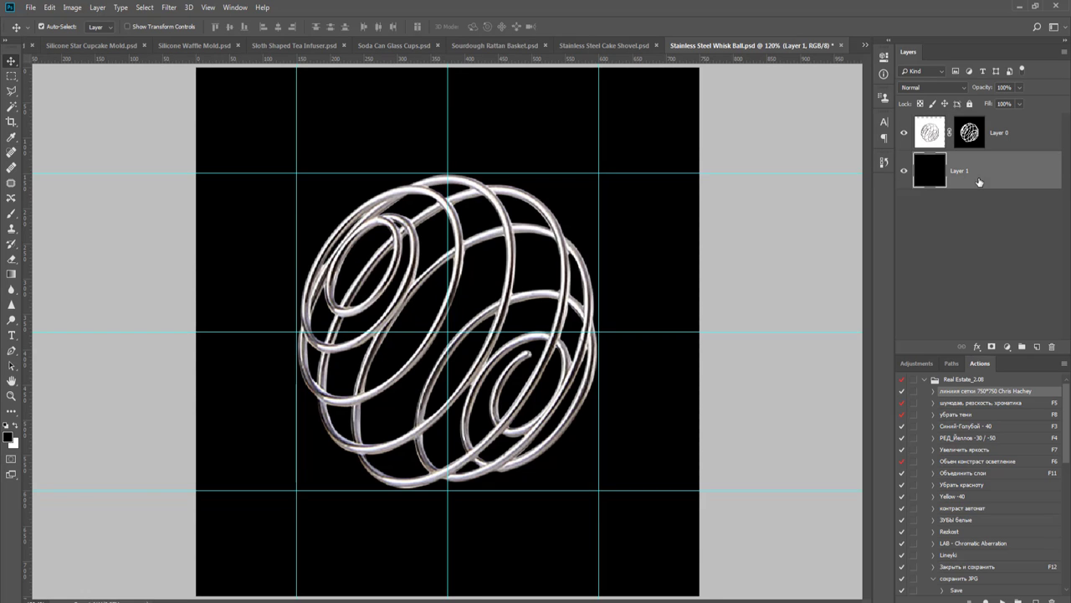
{"action": "key", "text": "Delete"}
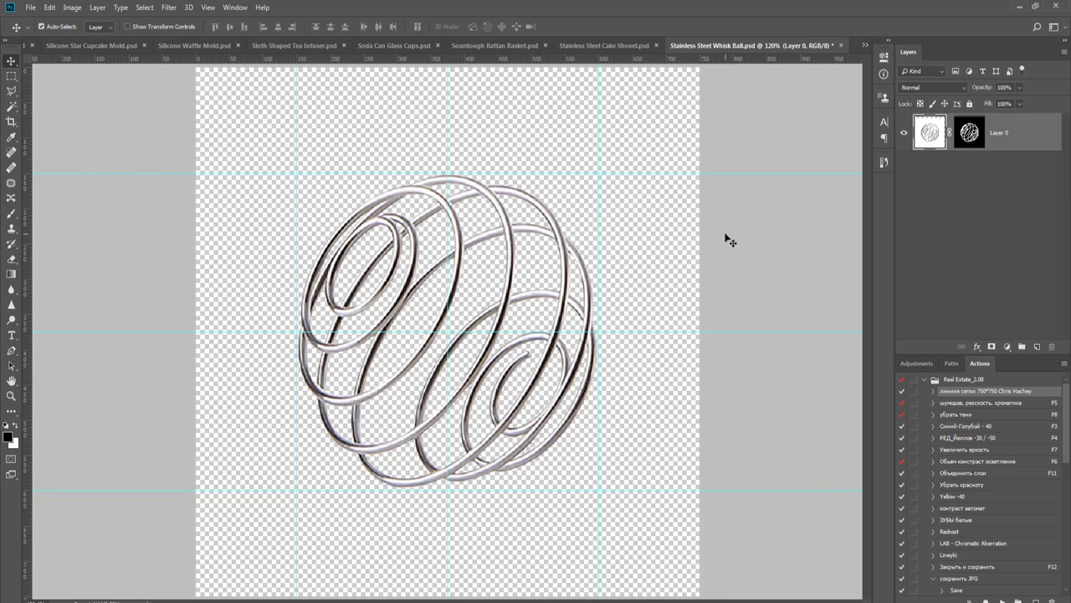
{"action": "key", "text": "ctrl+w"}
{"action": "key", "text": "Return"}
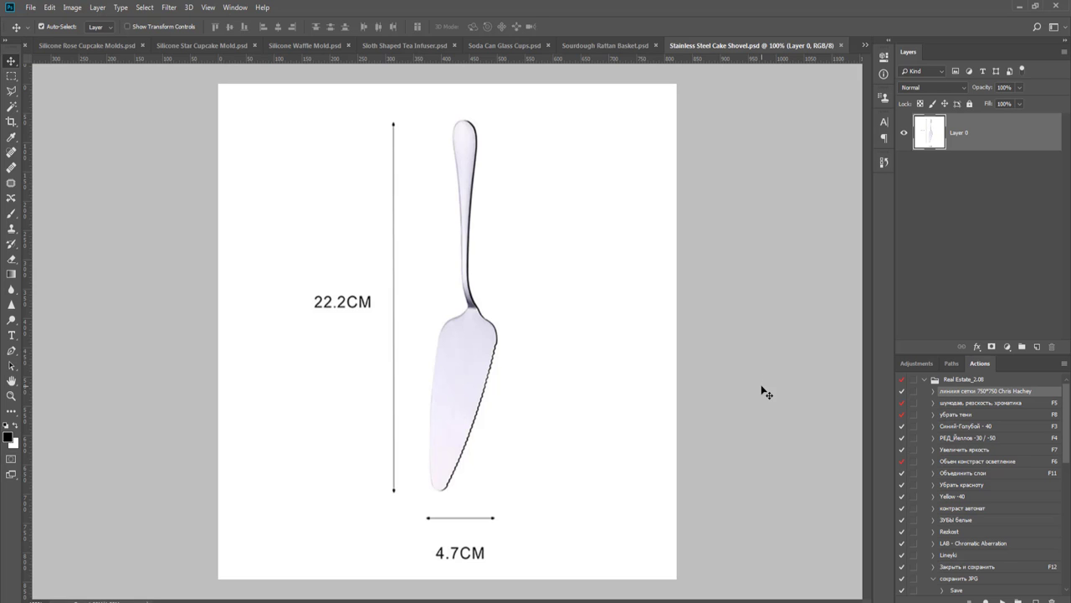
- Try selecting the white background around the cake shovel with the Magic Wand at tolerance 14, and clear the selection
{"action": "key", "text": "p"}
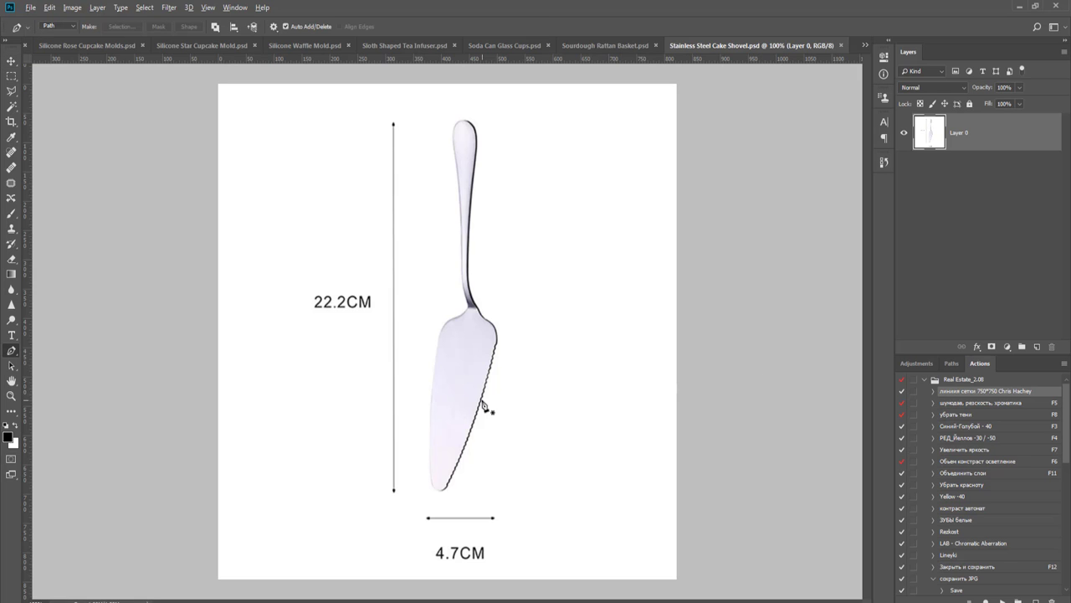
{"action": "scroll", "coordinate": [483, 404], "scroll_direction": "up", "scroll_amount": 5}
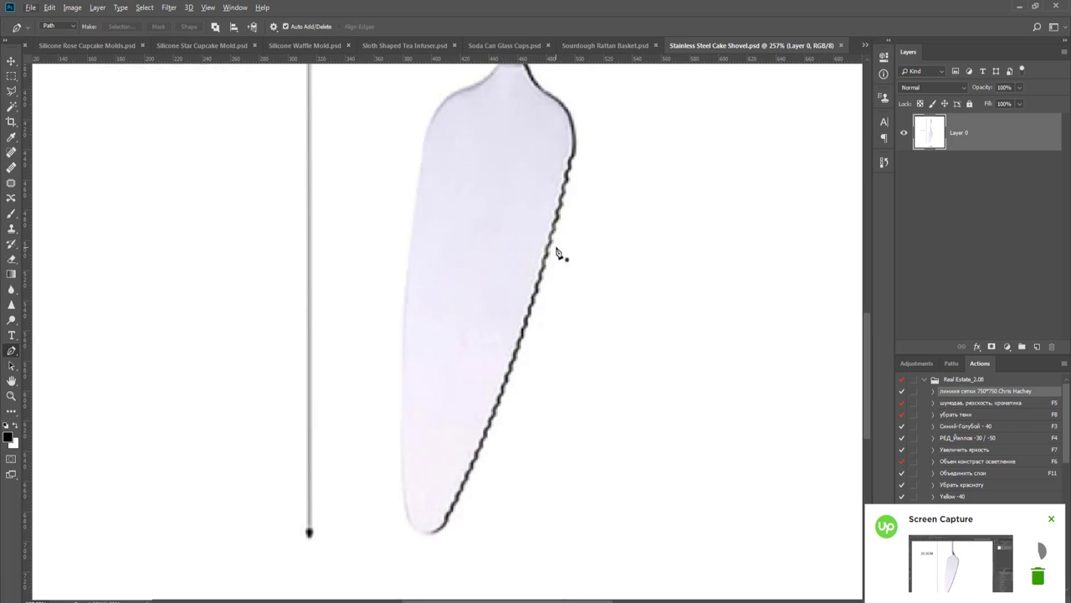
{"action": "scroll", "coordinate": [572, 246], "scroll_direction": "down", "scroll_amount": 3}
{"action": "scroll", "coordinate": [555, 382], "scroll_direction": "up", "scroll_amount": 2}
{"action": "key", "text": "w"}
{"action": "left_click", "coordinate": [561, 275]}
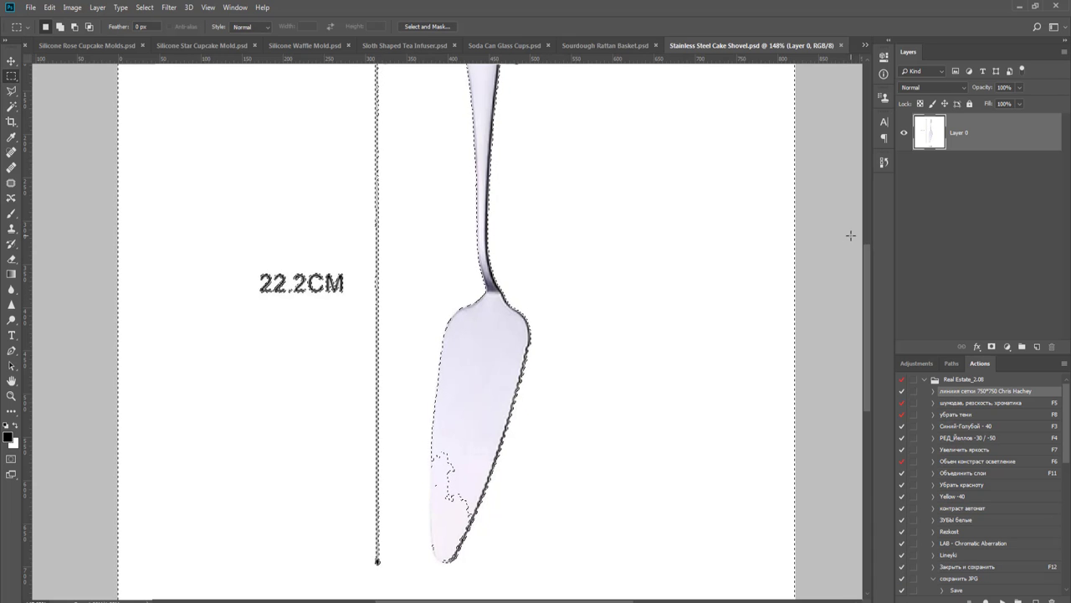
{"action": "key", "text": "ctrl+d"}
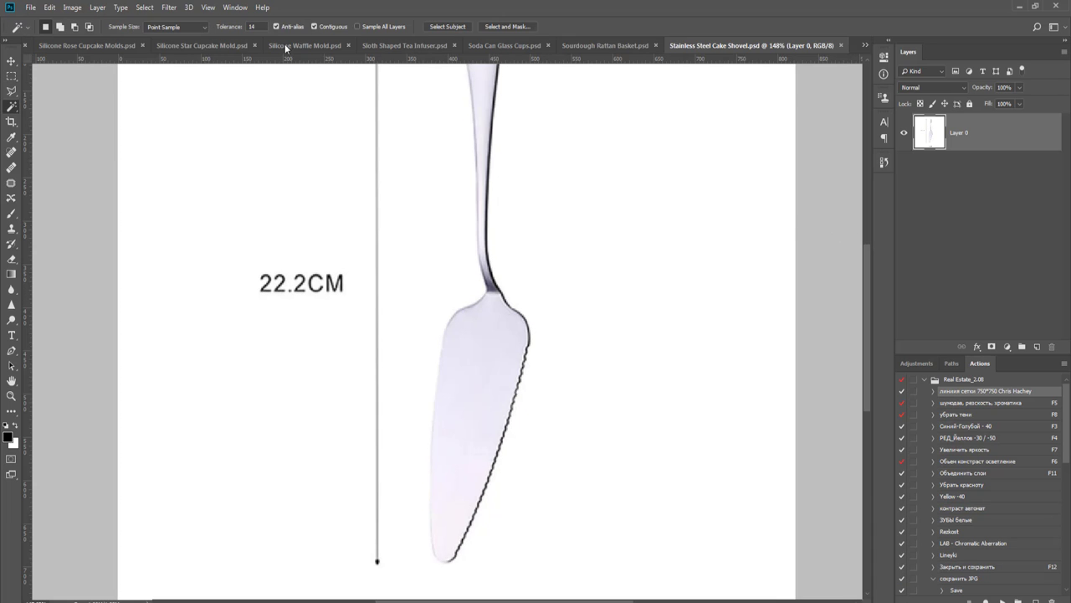
- Try the Magic Wand background selection with tolerance 5, inspect its edge around the handle, and deselect it
{"action": "left_click", "coordinate": [227, 26]}
{"action": "left_click", "coordinate": [611, 212]}
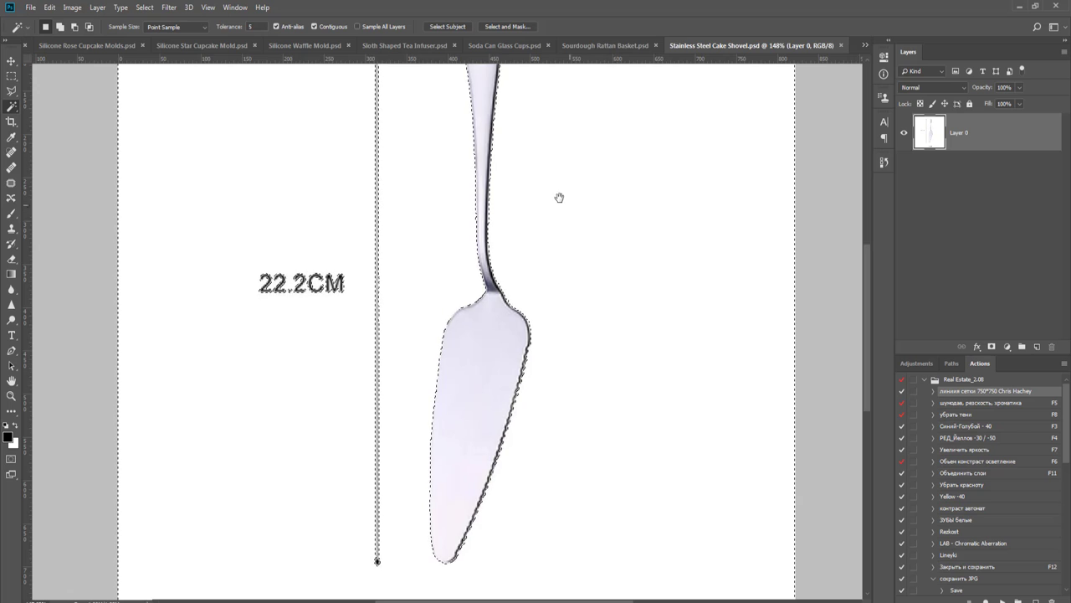
{"action": "scroll", "coordinate": [526, 306], "scroll_direction": "up", "scroll_amount": 5}
{"action": "scroll", "coordinate": [520, 240], "scroll_direction": "up", "scroll_amount": 5}
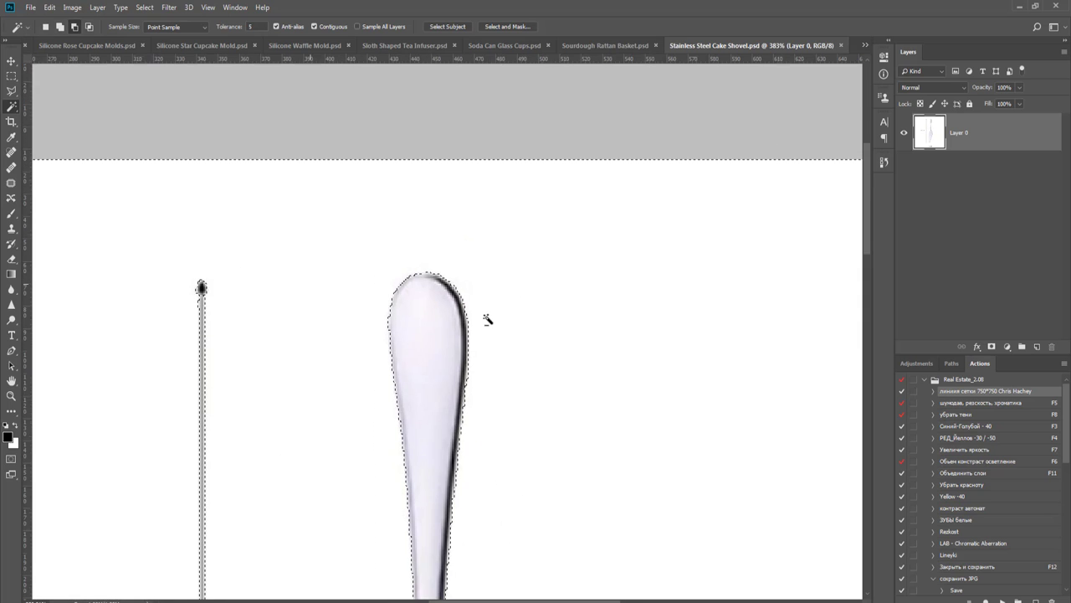
{"action": "left_click_drag", "start_coordinate": [485, 273], "coordinate": [484, 233]}
{"action": "key", "text": "m"}
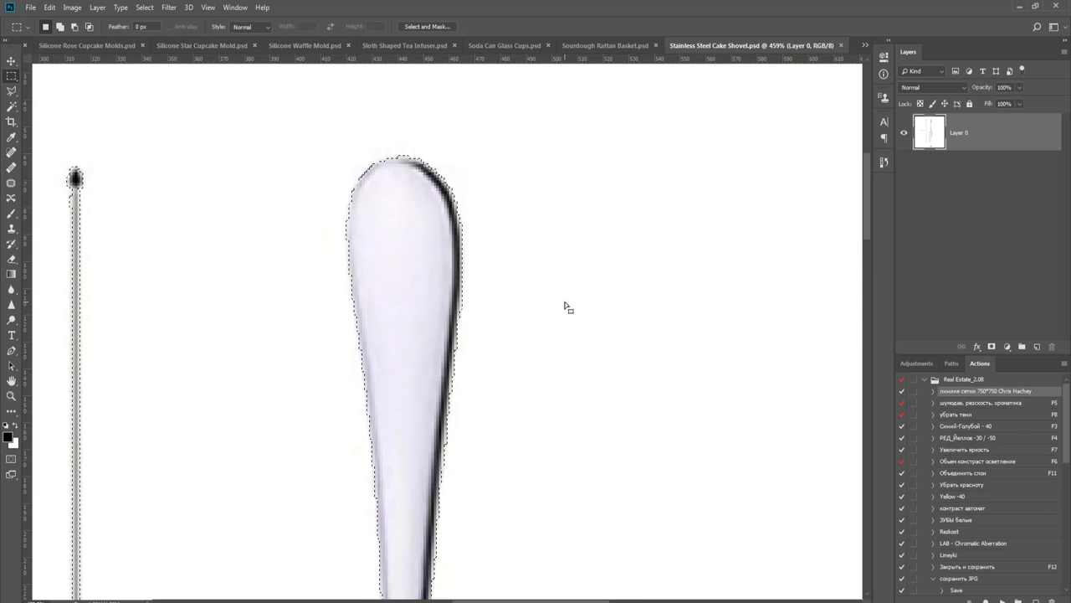
{"action": "left_click", "coordinate": [565, 306]}
- Start a Pen path with a curved anchor on the handle's dark edge, just below its wide rounded end
{"action": "key", "text": "p"}
{"action": "left_click_drag", "start_coordinate": [539, 430], "coordinate": [588, 201]}
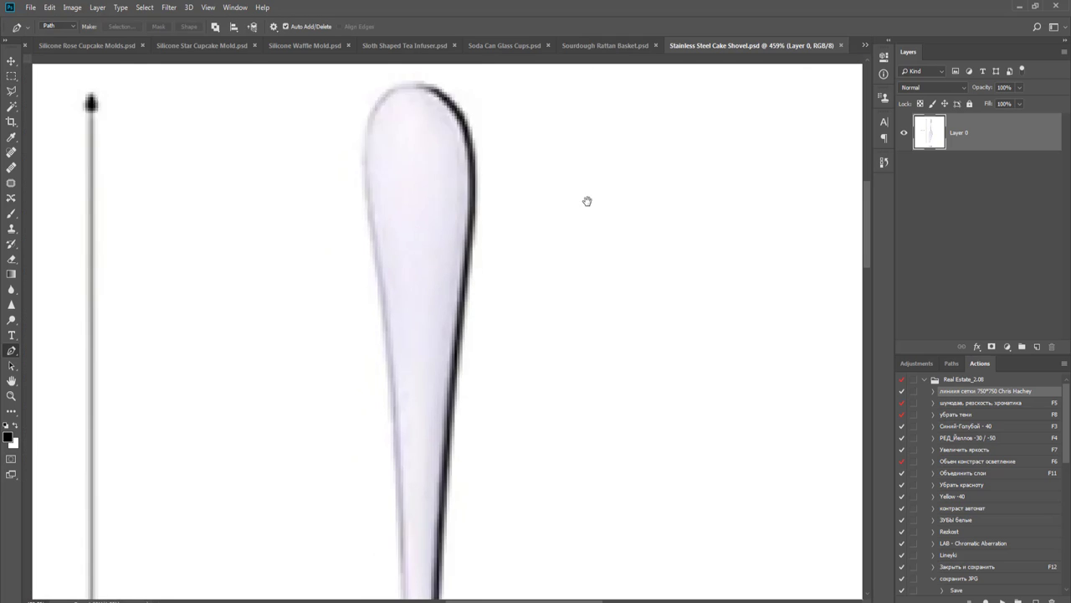
{"action": "scroll", "coordinate": [519, 235], "scroll_direction": "down", "scroll_amount": 2}
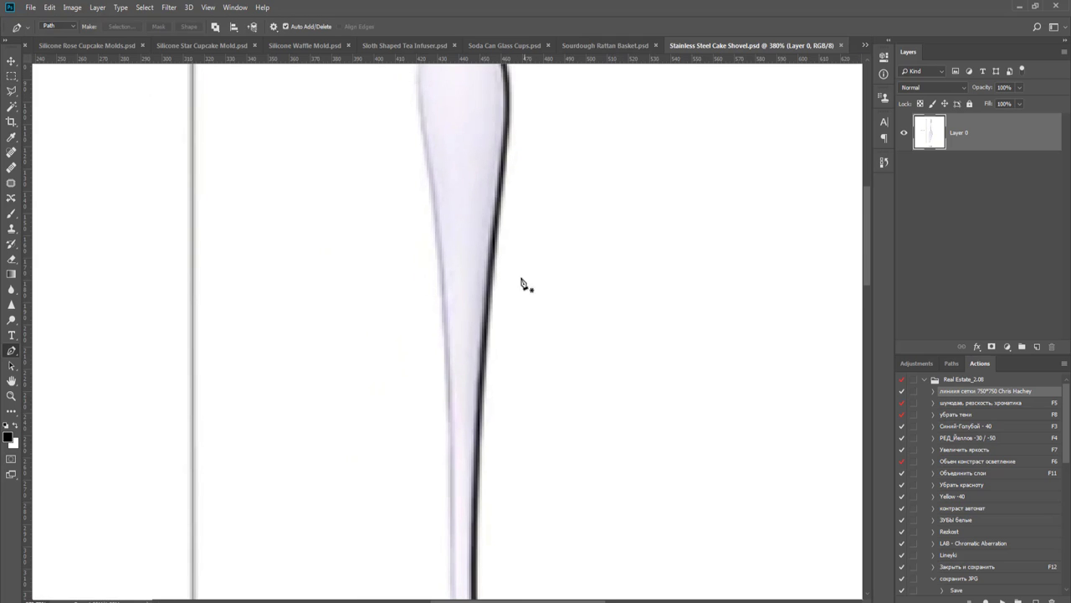
{"action": "scroll", "coordinate": [495, 269], "scroll_direction": "up", "scroll_amount": 2}
{"action": "left_click_drag", "start_coordinate": [493, 266], "coordinate": [489, 312]}
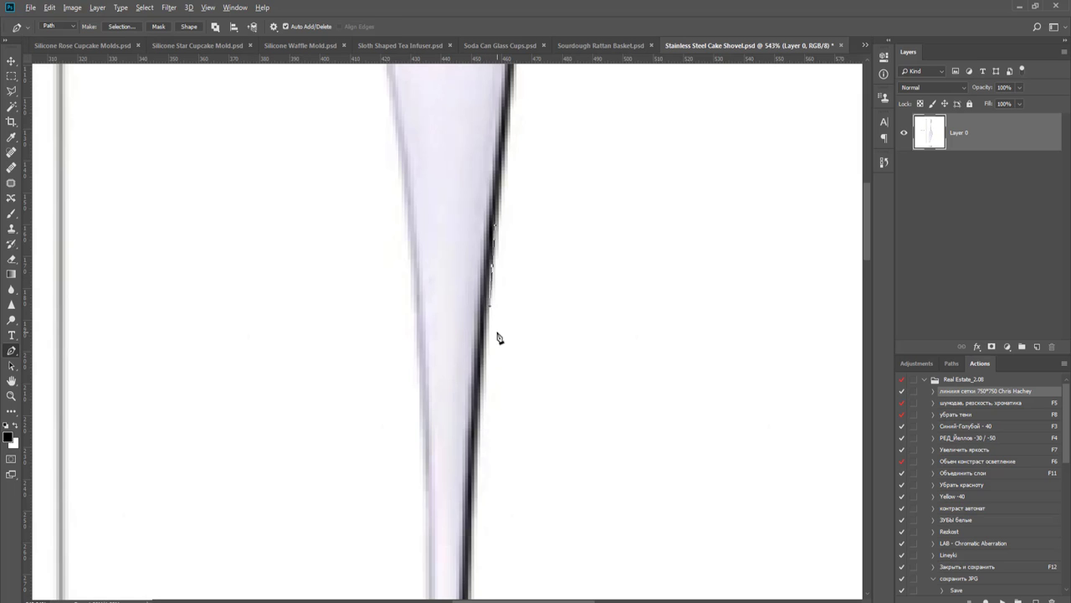
- Extend the path down the dark edge of the handle's narrow shaft to just above the bend
{"action": "scroll", "coordinate": [497, 338], "scroll_direction": "up", "scroll_amount": 1}
{"action": "scroll", "coordinate": [497, 337], "scroll_direction": "down", "scroll_amount": 2}
{"action": "left_click_drag", "start_coordinate": [498, 516], "coordinate": [502, 260]}
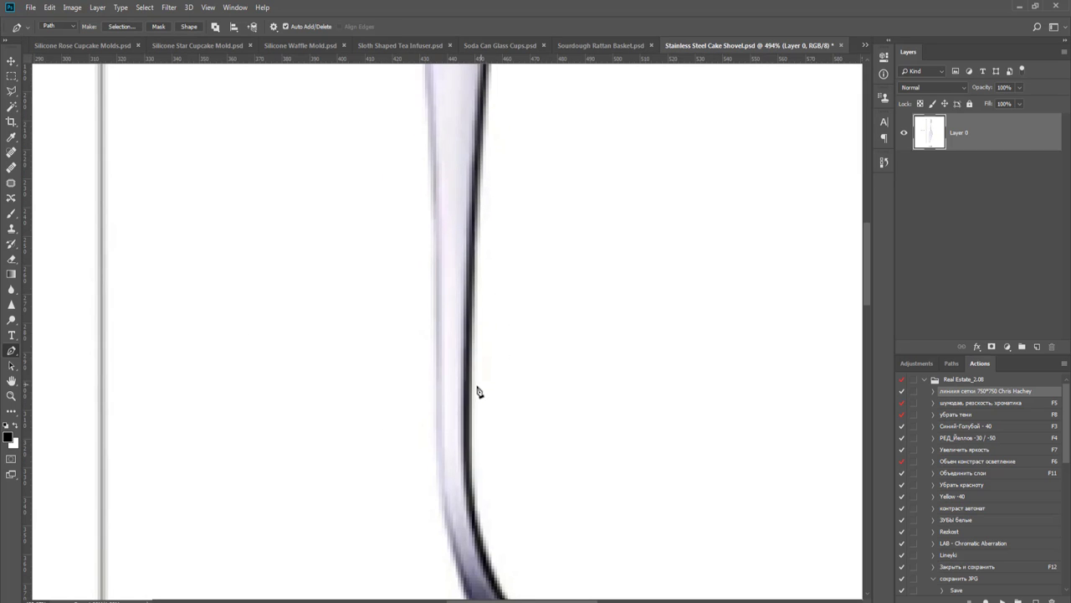
{"action": "scroll", "coordinate": [481, 383], "scroll_direction": "down", "scroll_amount": 2}
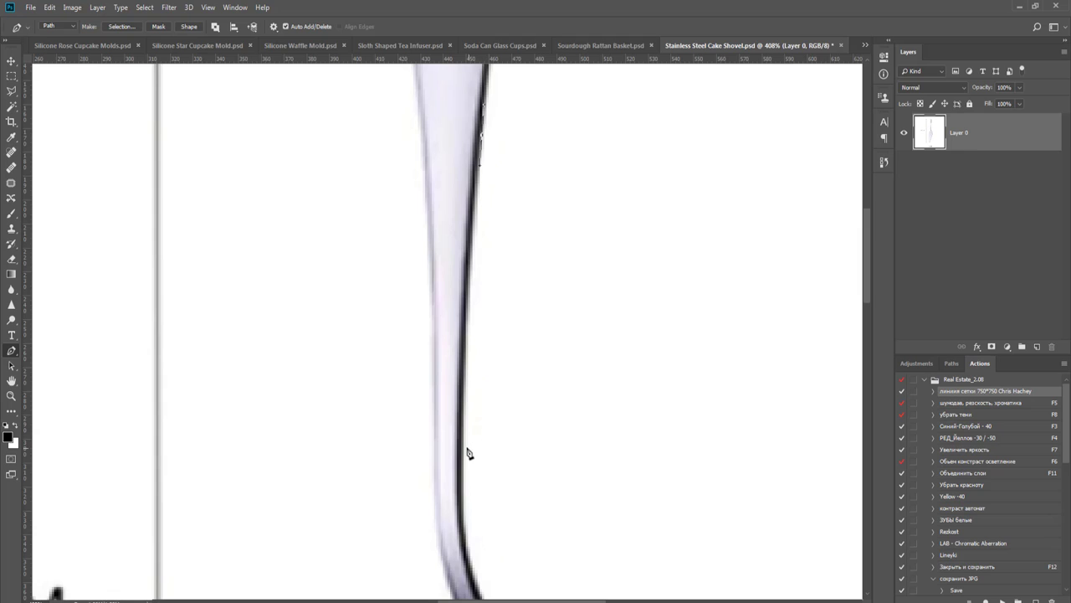
{"action": "left_click_drag", "start_coordinate": [464, 450], "coordinate": [488, 331]}
{"action": "scroll", "coordinate": [499, 483], "scroll_direction": "up", "scroll_amount": 4}
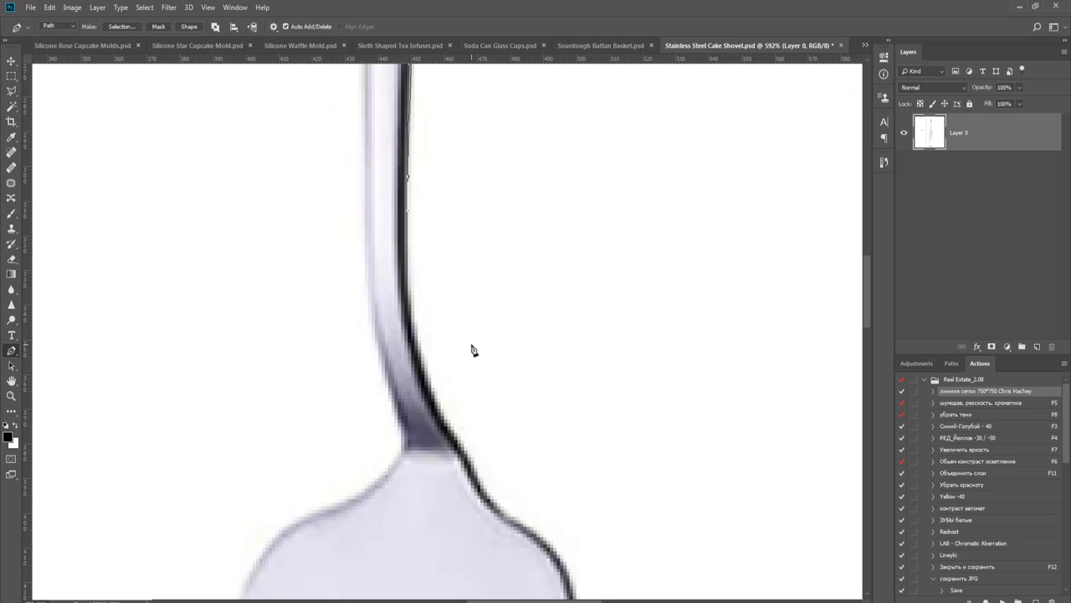
- Trace the outer side of the handle's bend and continue the path through the neck onto the blade's shoulder
{"action": "scroll", "coordinate": [485, 365], "scroll_direction": "down", "scroll_amount": 2}
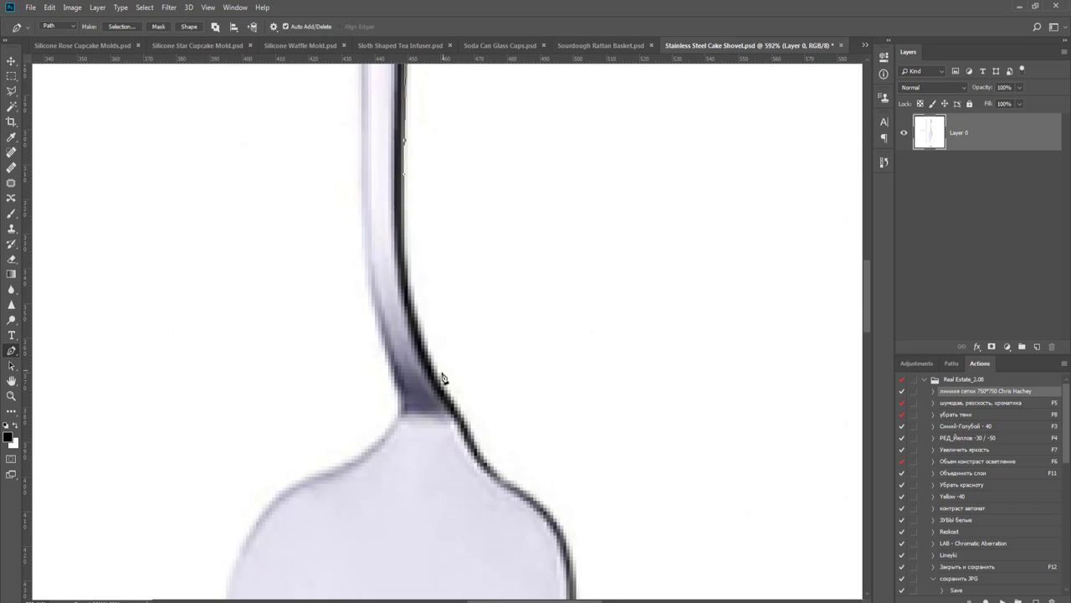
{"action": "left_click_drag", "start_coordinate": [440, 381], "coordinate": [476, 424]}
{"action": "scroll", "coordinate": [450, 393], "scroll_direction": "down", "scroll_amount": 2}
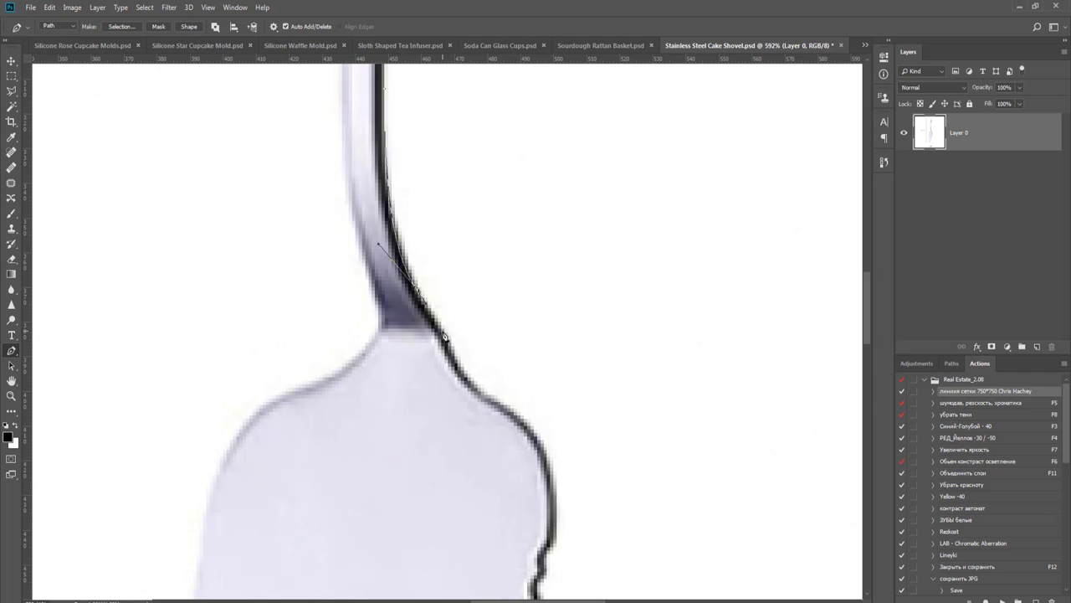
{"action": "left_click", "coordinate": [443, 335]}
{"action": "left_click", "coordinate": [464, 373]}
{"action": "mouse_move", "coordinate": [488, 383]}
{"action": "left_mouse_down"}
{"action": "mouse_move", "coordinate": [456, 366]}
{"action": "mouse_move", "coordinate": [494, 395]}
{"action": "mouse_move", "coordinate": [483, 394]}
{"action": "left_mouse_up"}
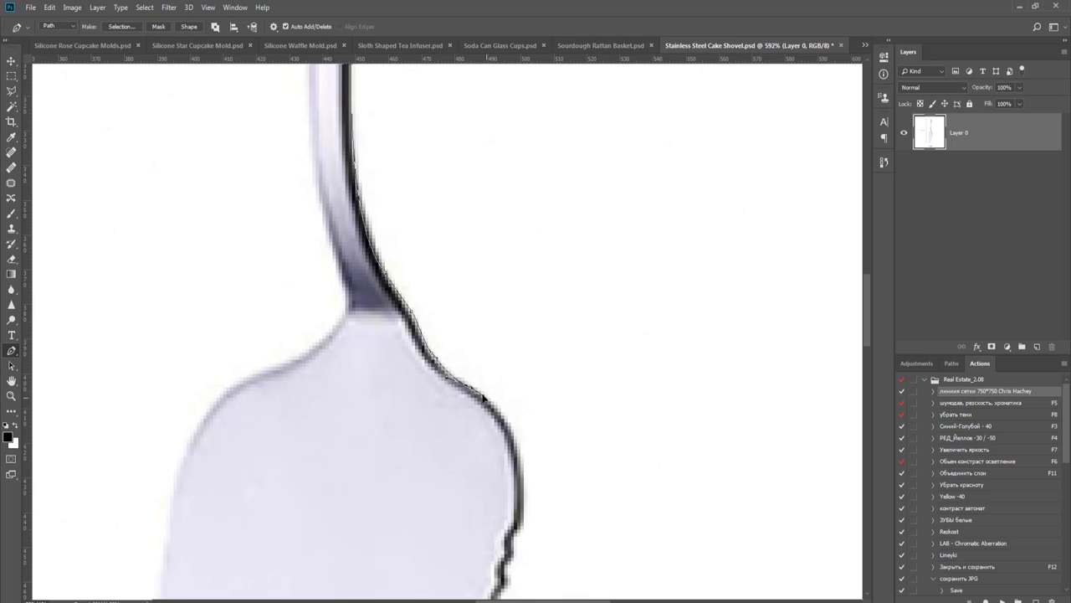
- Trace the blade's dark rounded shoulder down to where the serrated edge begins
{"action": "scroll", "coordinate": [481, 394], "scroll_direction": "down", "scroll_amount": 2}
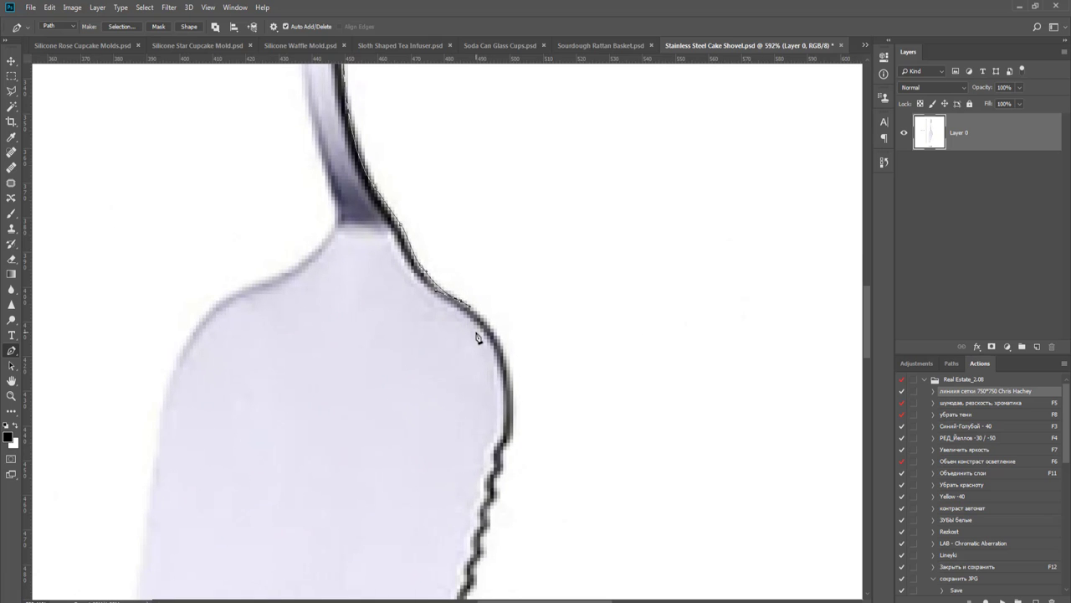
{"action": "scroll", "coordinate": [474, 375], "scroll_direction": "down", "scroll_amount": 2}
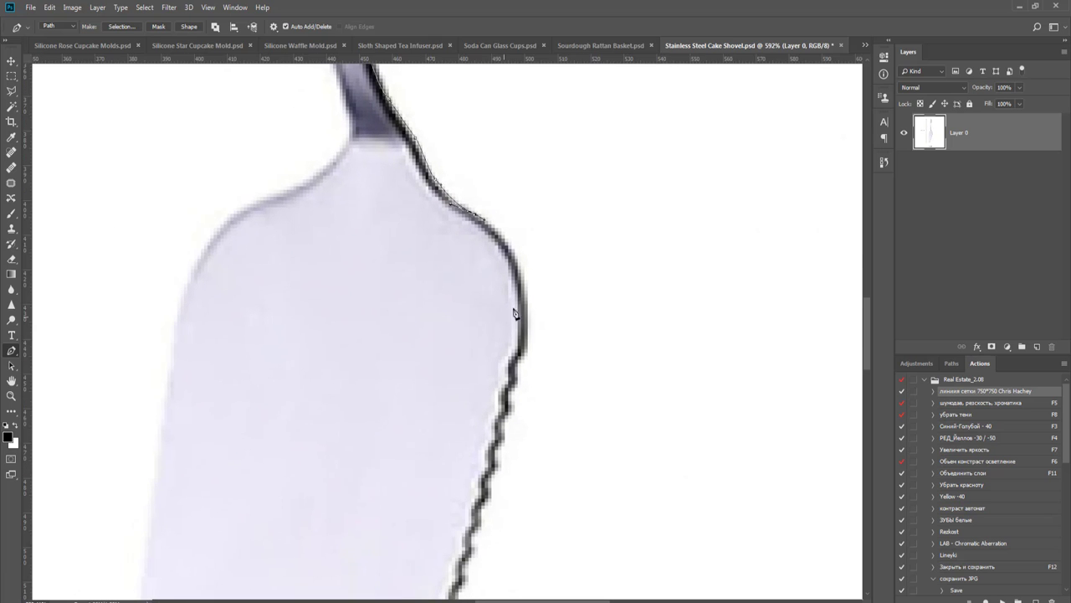
{"action": "left_click_drag", "start_coordinate": [528, 294], "coordinate": [533, 349]}
{"action": "scroll", "coordinate": [542, 341], "scroll_direction": "down", "scroll_amount": 1}
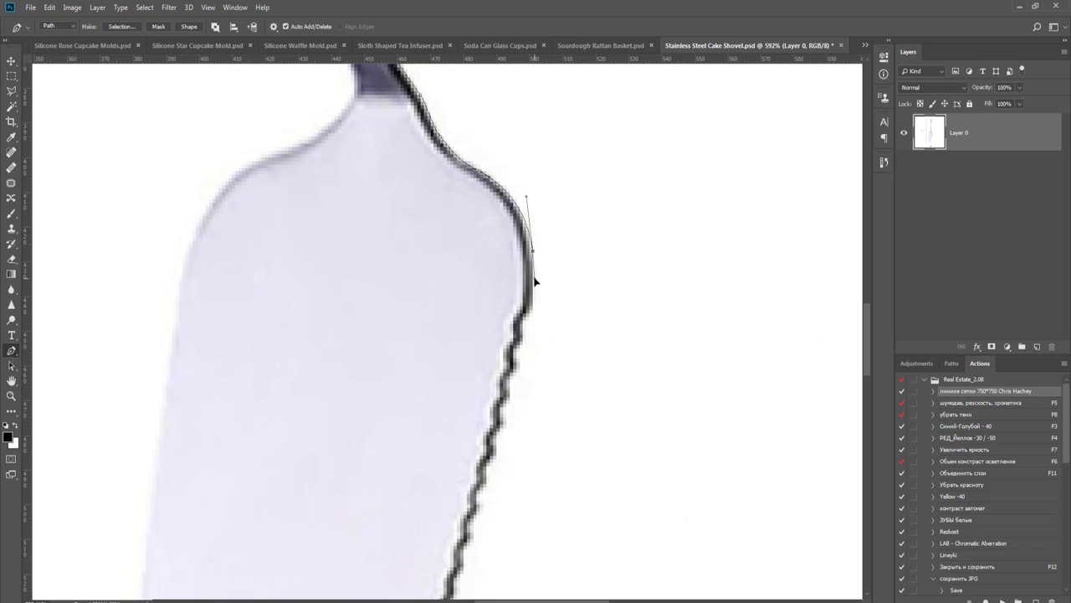
{"action": "left_click", "coordinate": [532, 311]}
- Outline the first teeth of the blade's serrated edge with short curved path segments
{"action": "scroll", "coordinate": [555, 320], "scroll_direction": "up", "scroll_amount": 2}
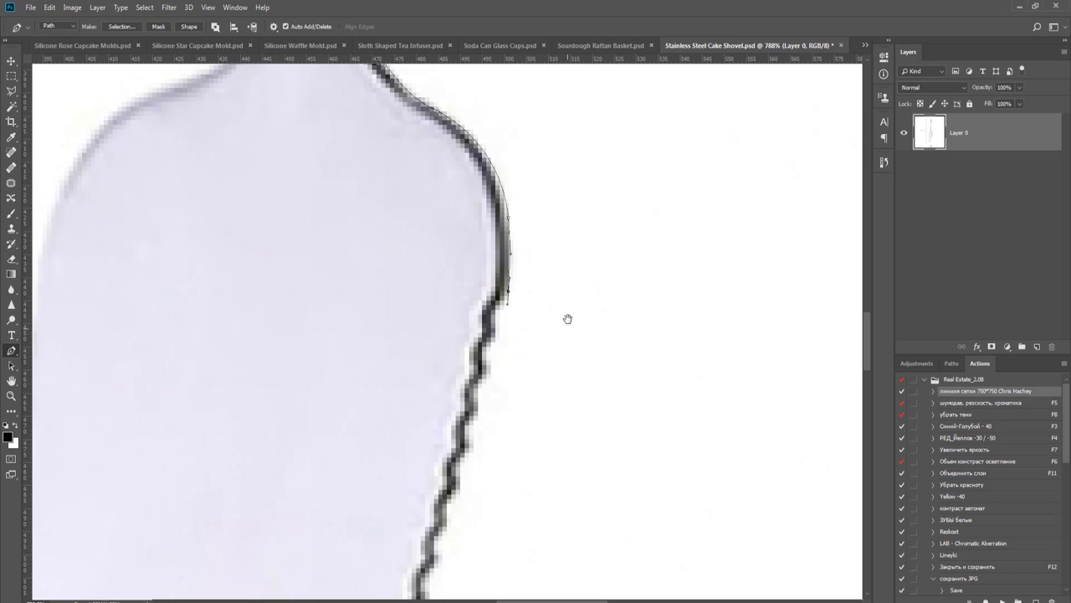
{"action": "scroll", "coordinate": [567, 318], "scroll_direction": "down", "scroll_amount": 2}
{"action": "left_click_drag", "start_coordinate": [503, 275], "coordinate": [510, 346]}
{"action": "scroll", "coordinate": [555, 351], "scroll_direction": "up", "scroll_amount": 3}
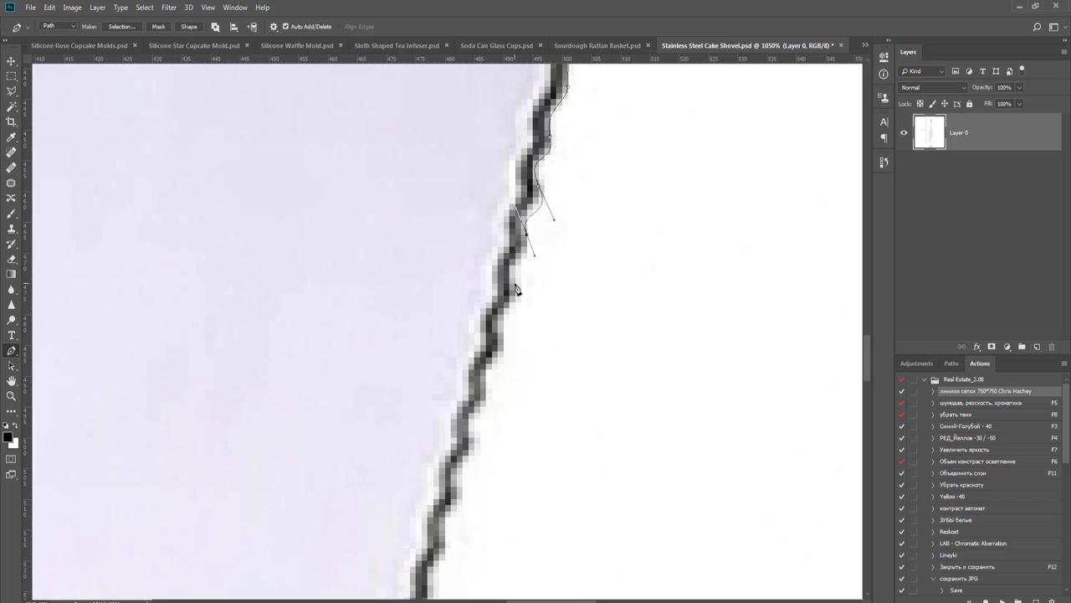
{"action": "left_click_drag", "start_coordinate": [515, 290], "coordinate": [519, 318]}
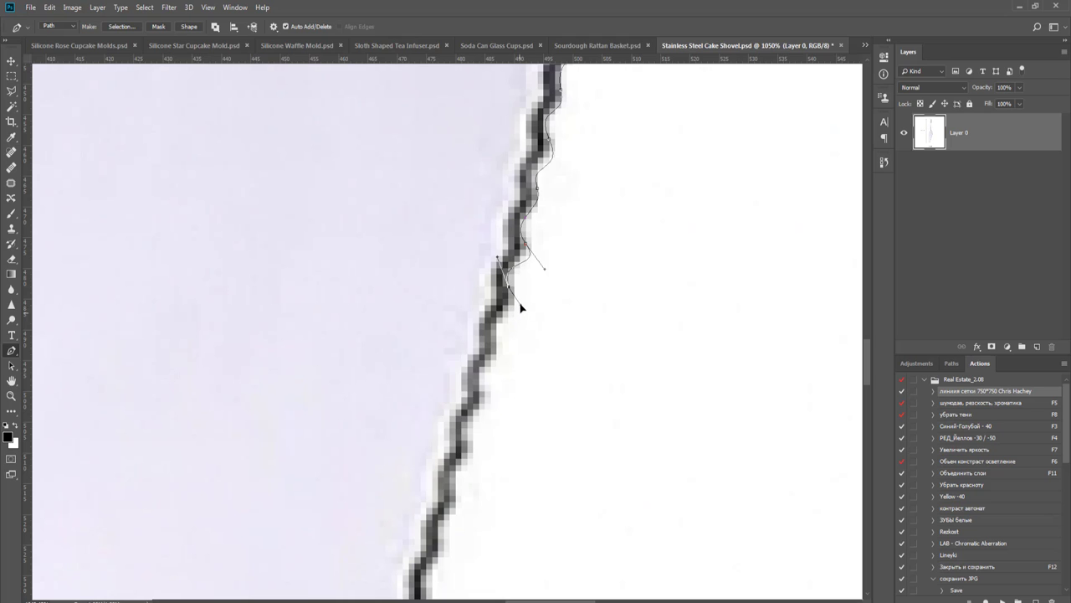
{"action": "left_click_drag", "start_coordinate": [542, 267], "coordinate": [539, 257]}
{"action": "scroll", "coordinate": [555, 246], "scroll_direction": "down", "scroll_amount": 2}
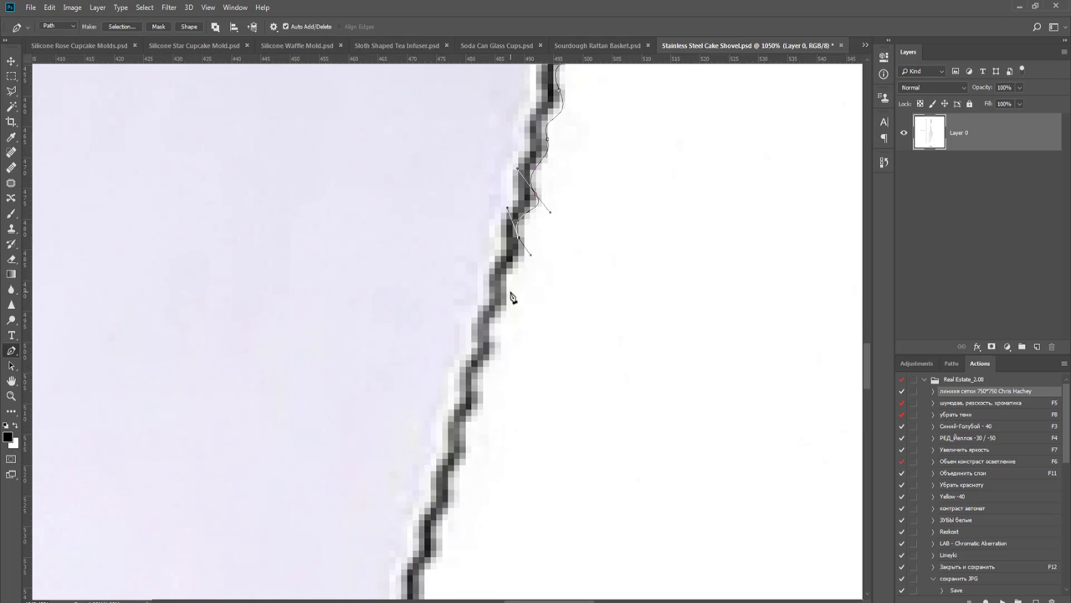
- Continue the curved path along the upper-middle teeth of the blade's serrated edge
{"action": "left_click_drag", "start_coordinate": [507, 292], "coordinate": [503, 407]}
{"action": "key", "text": "space"}
{"action": "left_click_drag", "start_coordinate": [535, 371], "coordinate": [552, 258]}
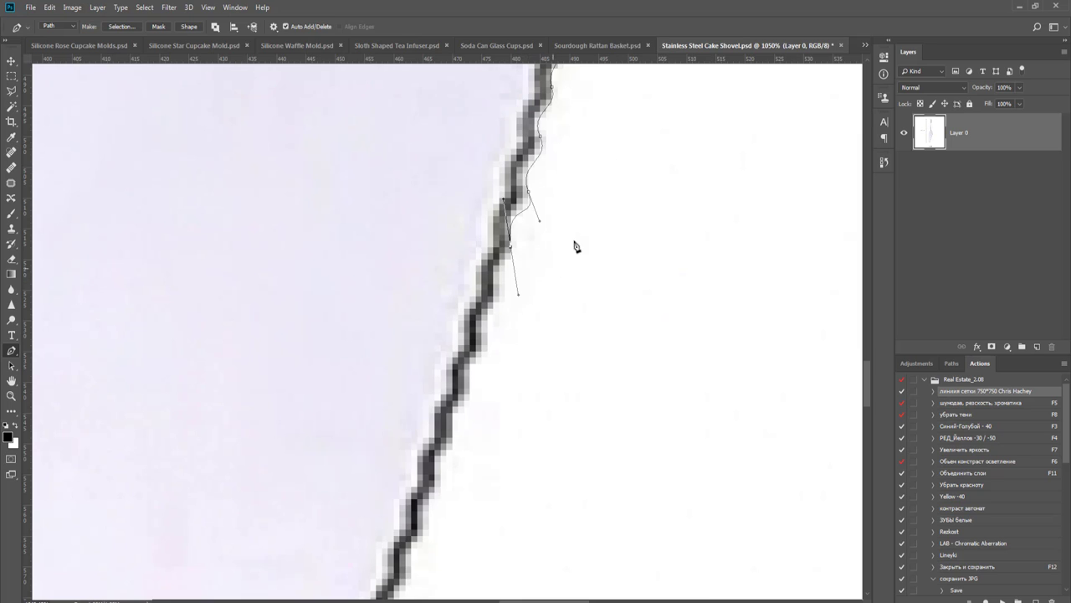
{"action": "left_click_drag", "start_coordinate": [564, 307], "coordinate": [590, 257]}
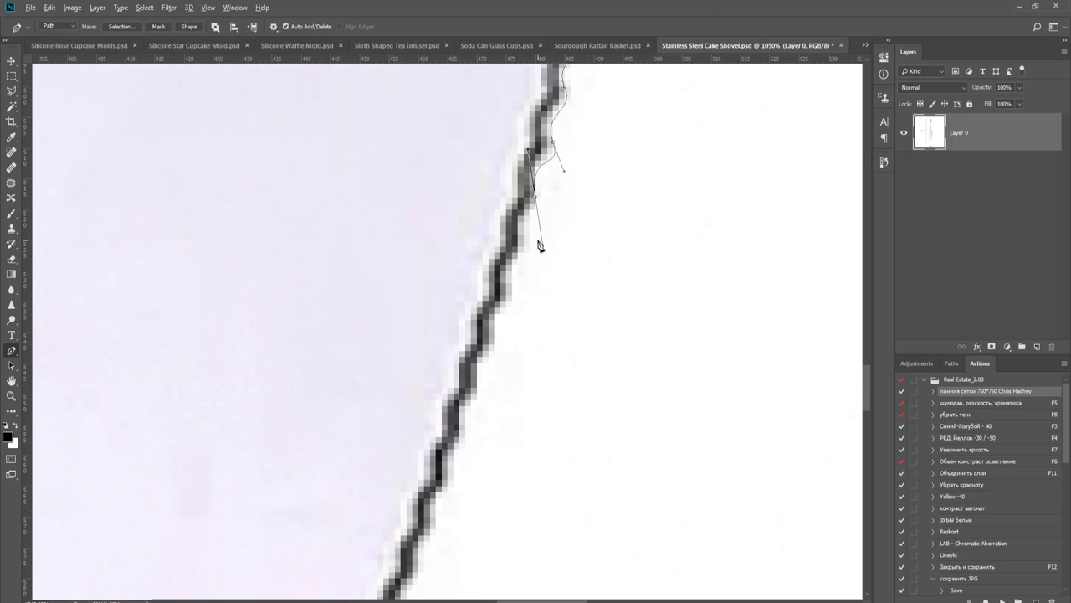
{"action": "scroll", "coordinate": [540, 245], "scroll_direction": "up", "scroll_amount": 1}
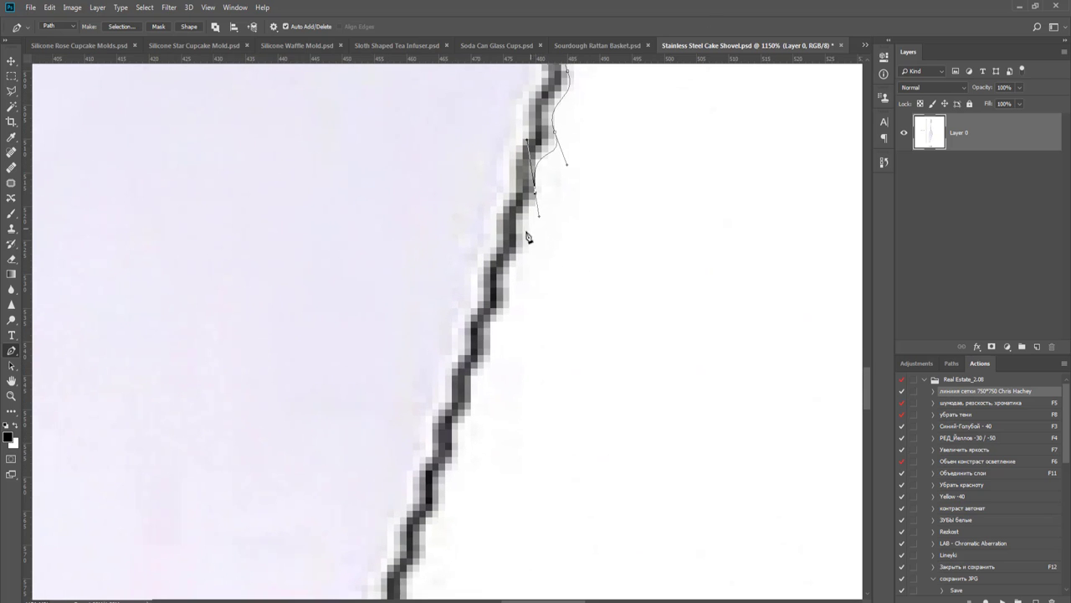
{"action": "left_click", "coordinate": [524, 232]}
{"action": "left_click_drag", "start_coordinate": [510, 287], "coordinate": [509, 306]}
- Follow the teeth halfway down the serrated edge with further small curved anchors
{"action": "scroll", "coordinate": [558, 259], "scroll_direction": "down", "scroll_amount": 3}
{"action": "scroll", "coordinate": [557, 259], "scroll_direction": "left", "scroll_amount": 1}
{"action": "left_click_drag", "start_coordinate": [525, 264], "coordinate": [526, 285]}
{"action": "left_click_drag", "start_coordinate": [506, 325], "coordinate": [510, 344]}
{"action": "left_click_drag", "start_coordinate": [562, 306], "coordinate": [590, 233]}
{"action": "left_click_drag", "start_coordinate": [517, 298], "coordinate": [514, 330]}
{"action": "left_click_drag", "start_coordinate": [551, 286], "coordinate": [502, 311]}
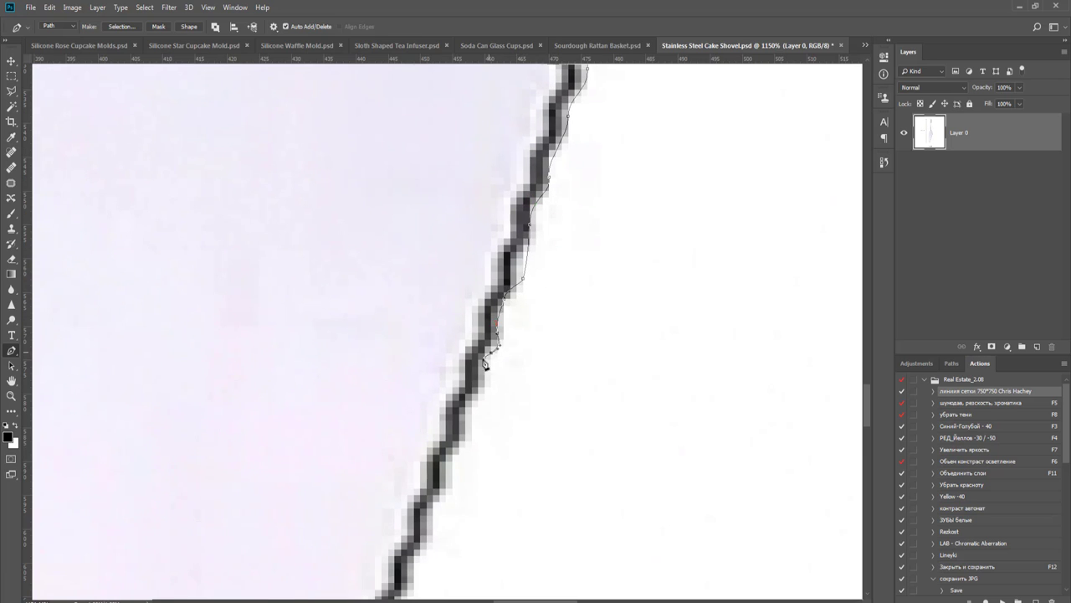
- Add closely spaced anchors around the next teeth below the middle of the serrated edge
{"action": "left_click_drag", "start_coordinate": [485, 358], "coordinate": [518, 248]}
{"action": "left_click", "coordinate": [518, 245]}
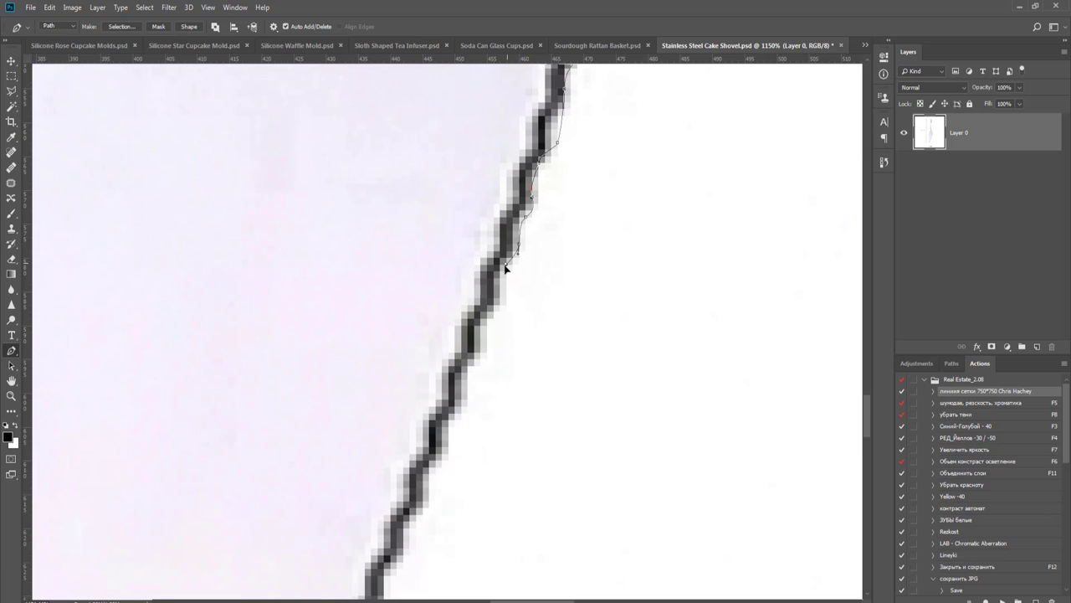
{"action": "left_click", "coordinate": [505, 267]}
{"action": "left_click", "coordinate": [498, 302]}
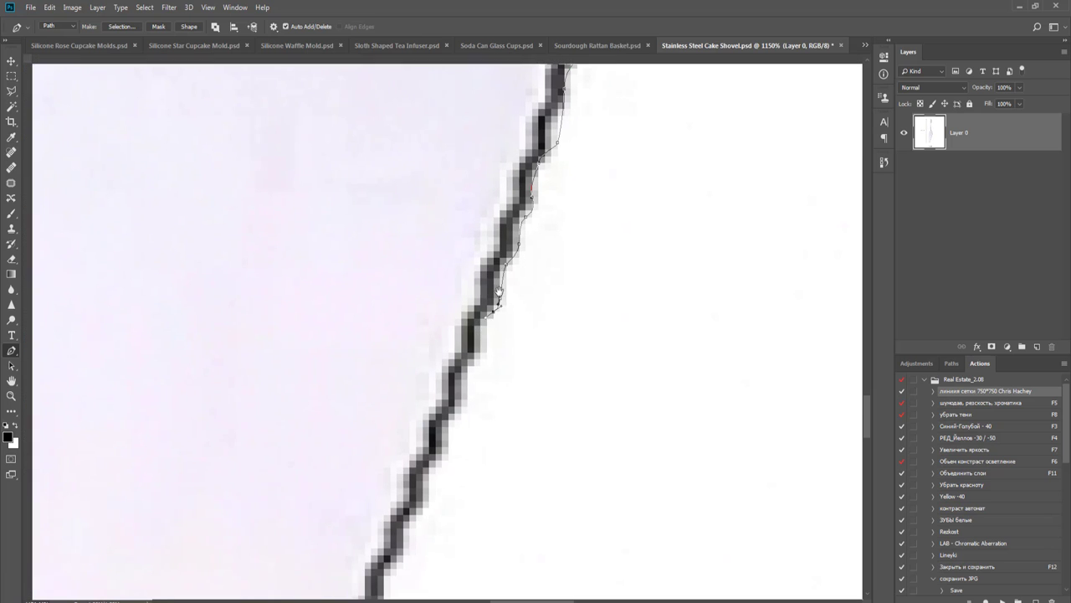
{"action": "left_click_drag", "start_coordinate": [502, 309], "coordinate": [489, 245]}
- Trace the teeth along the lower part of the serrated edge, placing anchors at each peak and notch
{"action": "left_click_drag", "start_coordinate": [516, 248], "coordinate": [600, 227]}
{"action": "left_click", "coordinate": [574, 243]}
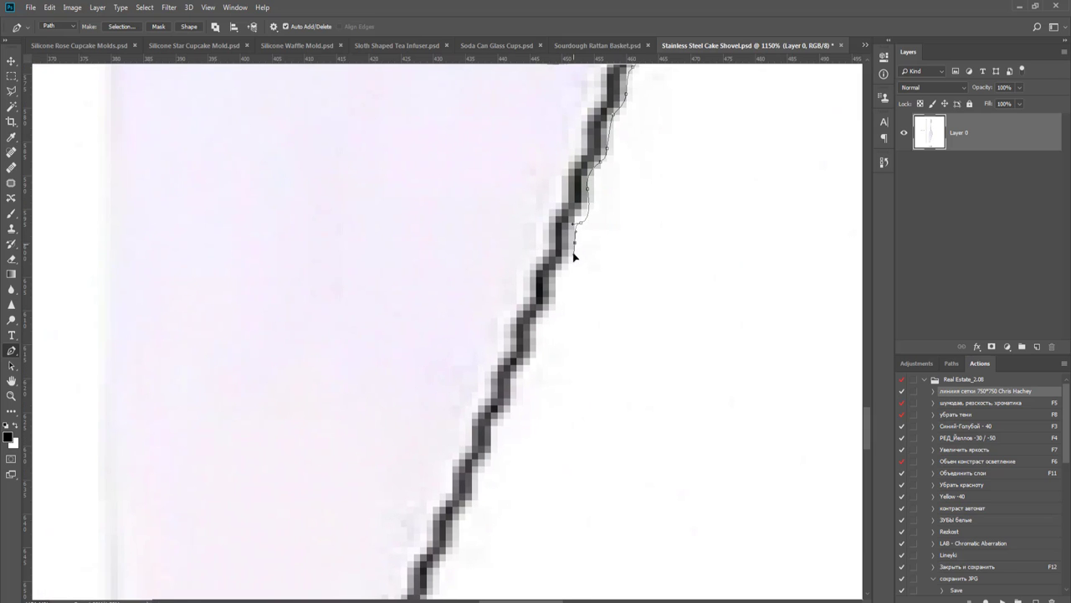
{"action": "left_click", "coordinate": [564, 269]}
{"action": "left_click_drag", "start_coordinate": [555, 290], "coordinate": [549, 249]}
{"action": "left_click", "coordinate": [549, 285]}
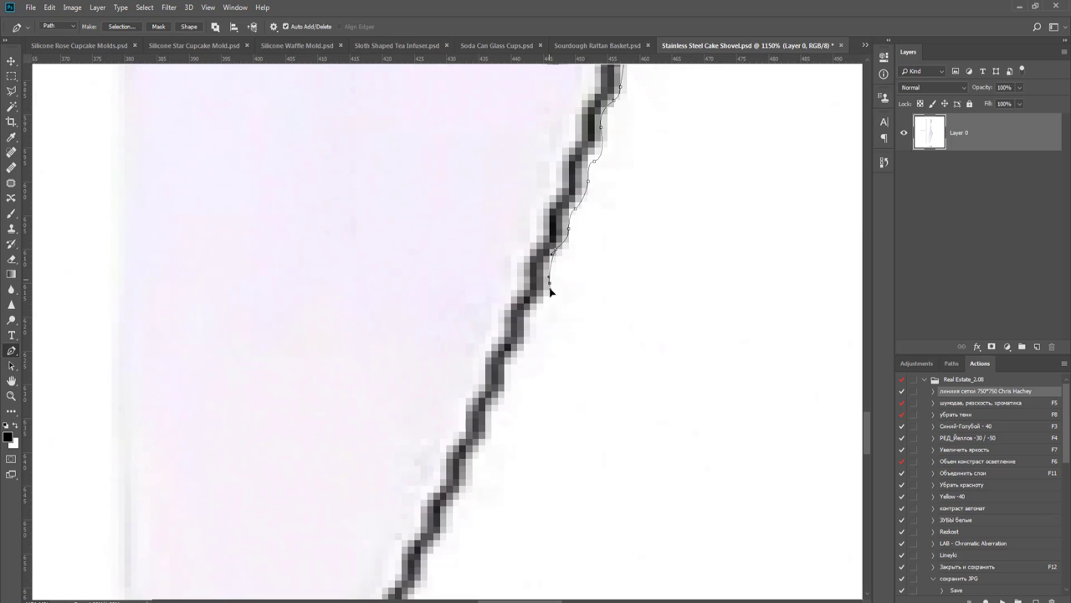
- Carry the path along the serrations toward the rounded tip of the blade
{"action": "left_click", "coordinate": [536, 311]}
{"action": "left_click", "coordinate": [523, 323]}
{"action": "mouse_move", "coordinate": [518, 362]}
{"action": "left_mouse_down"}
{"action": "mouse_move", "coordinate": [529, 305]}
{"action": "mouse_move", "coordinate": [514, 312]}
{"action": "mouse_move", "coordinate": [515, 349]}
{"action": "left_mouse_up"}
{"action": "left_click_drag", "start_coordinate": [512, 356], "coordinate": [524, 316]}
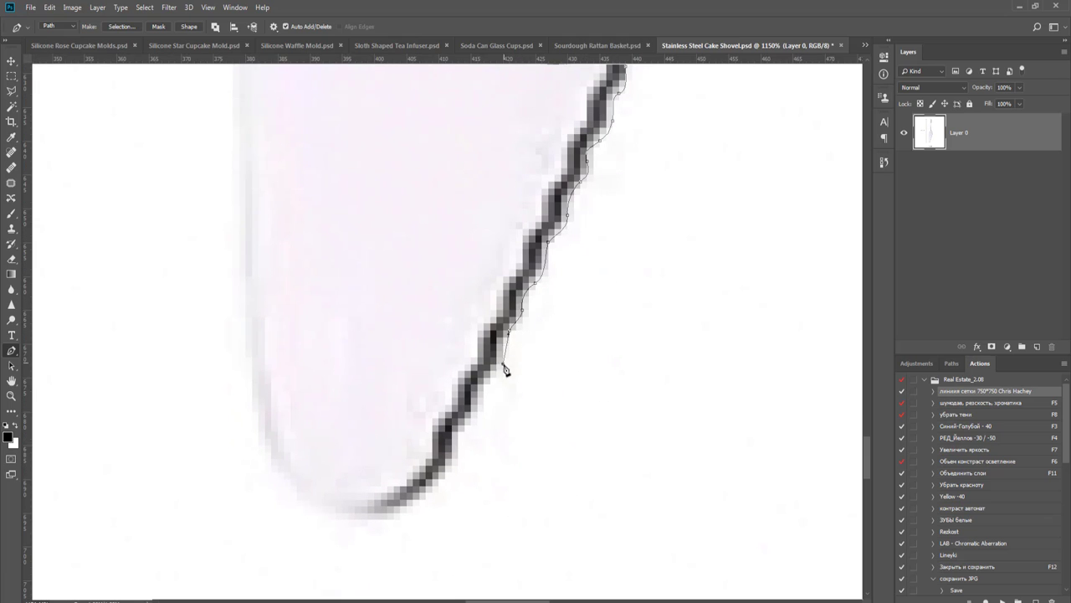
- Outline the last teeth and curve the path around the blade's rounded tip onto its smooth edge
{"action": "left_click_drag", "start_coordinate": [502, 365], "coordinate": [463, 430]}
{"action": "left_click_drag", "start_coordinate": [479, 380], "coordinate": [489, 478]}
{"action": "left_click_drag", "start_coordinate": [348, 385], "coordinate": [311, 213]}
{"action": "scroll", "coordinate": [374, 239], "scroll_direction": "down", "scroll_amount": 2}
{"action": "left_click_drag", "start_coordinate": [386, 231], "coordinate": [390, 347]}
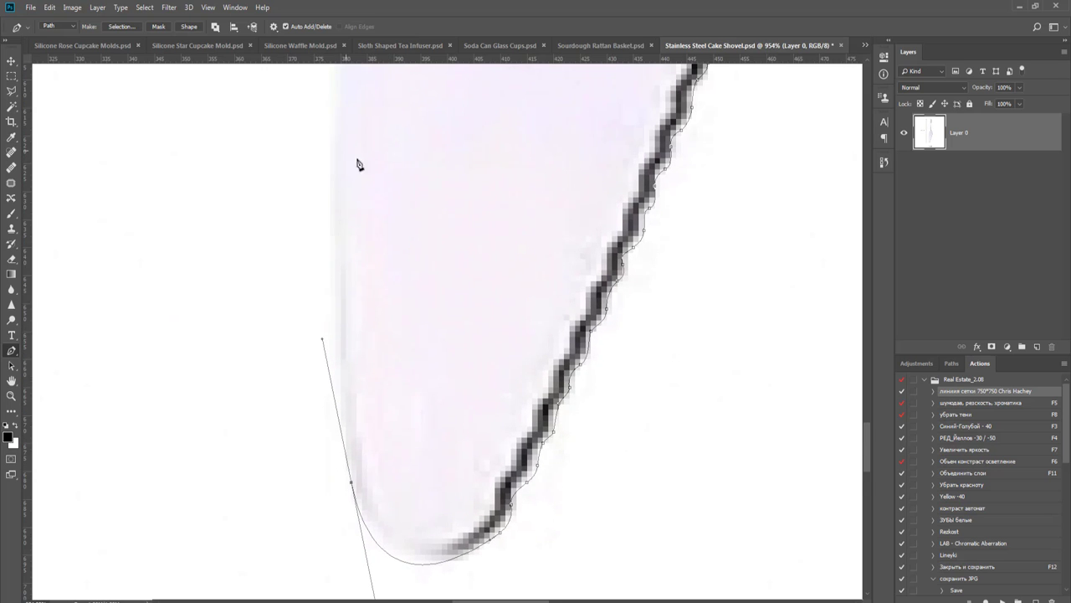
- Trace the blade's smooth pale edge up from the tip toward the shoulder and adjust the curve at its middle anchor
{"action": "scroll", "coordinate": [370, 165], "scroll_direction": "down", "scroll_amount": 3}
{"action": "left_click_drag", "start_coordinate": [393, 149], "coordinate": [383, 327]}
{"action": "left_click_drag", "start_coordinate": [336, 190], "coordinate": [338, 138]}
{"action": "left_click_drag", "start_coordinate": [386, 232], "coordinate": [419, 334]}
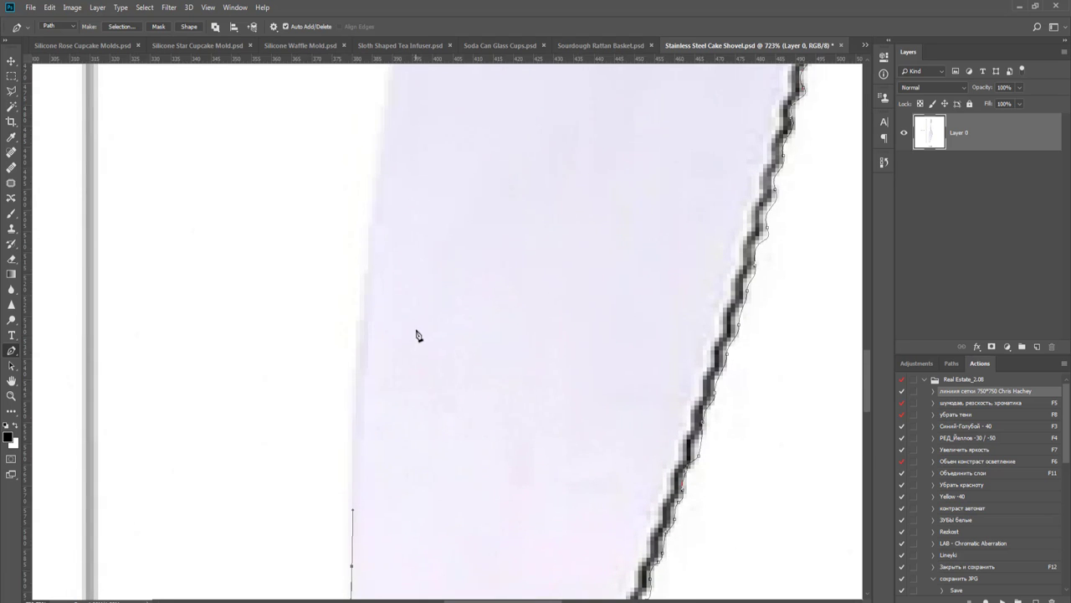
{"action": "scroll", "coordinate": [469, 261], "scroll_direction": "down", "scroll_amount": 2}
{"action": "left_click_drag", "start_coordinate": [395, 146], "coordinate": [410, 74]}
{"action": "scroll", "coordinate": [418, 167], "scroll_direction": "down", "scroll_amount": 2}
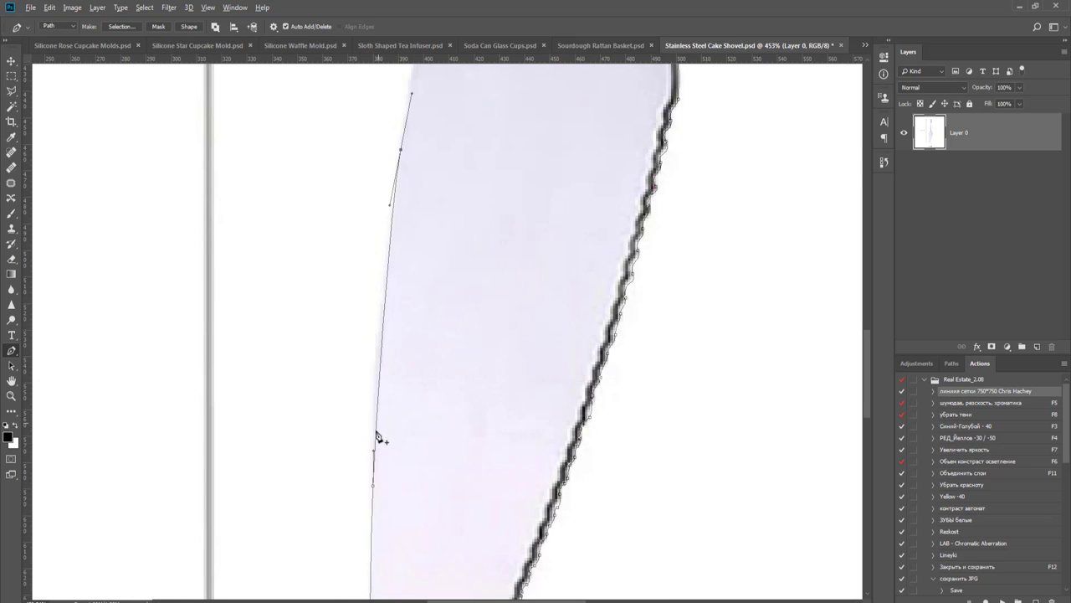
{"action": "scroll", "coordinate": [402, 426], "scroll_direction": "up", "scroll_amount": 5}
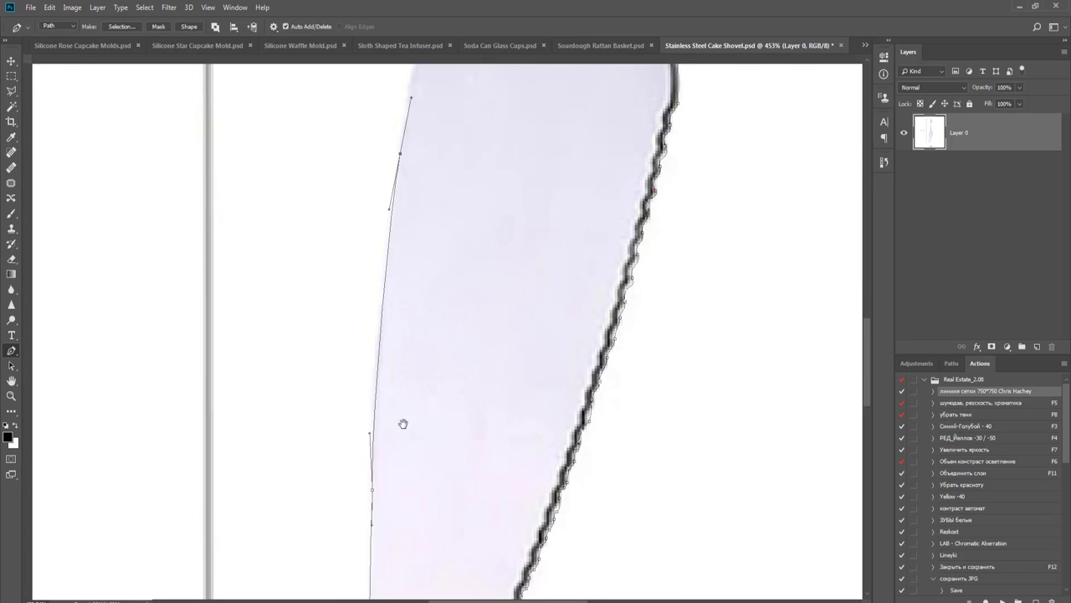
- Trace the smooth-side shoulder of the blade with curved segments up to where it meets the handle
{"action": "scroll", "coordinate": [393, 381], "scroll_direction": "up", "scroll_amount": 2}
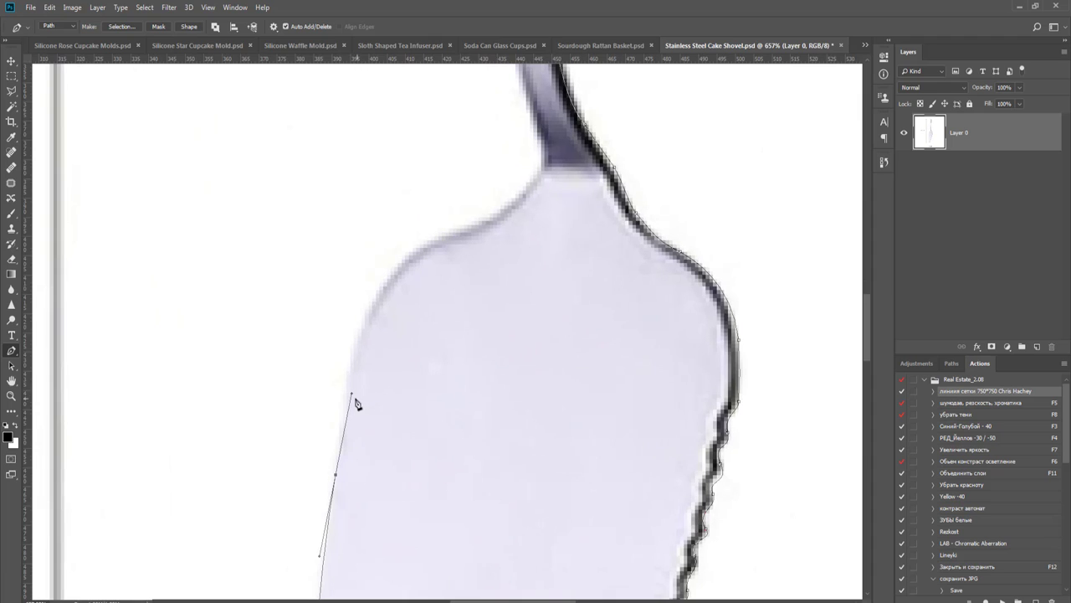
{"action": "left_click_drag", "start_coordinate": [352, 395], "coordinate": [341, 436]}
{"action": "left_click_drag", "start_coordinate": [361, 337], "coordinate": [369, 314]}
{"action": "mouse_move", "coordinate": [437, 238]}
{"action": "left_mouse_down"}
{"action": "mouse_move", "coordinate": [494, 218]}
{"action": "mouse_move", "coordinate": [436, 243]}
{"action": "left_mouse_up"}
{"action": "scroll", "coordinate": [436, 243], "scroll_direction": "up", "scroll_amount": 3}
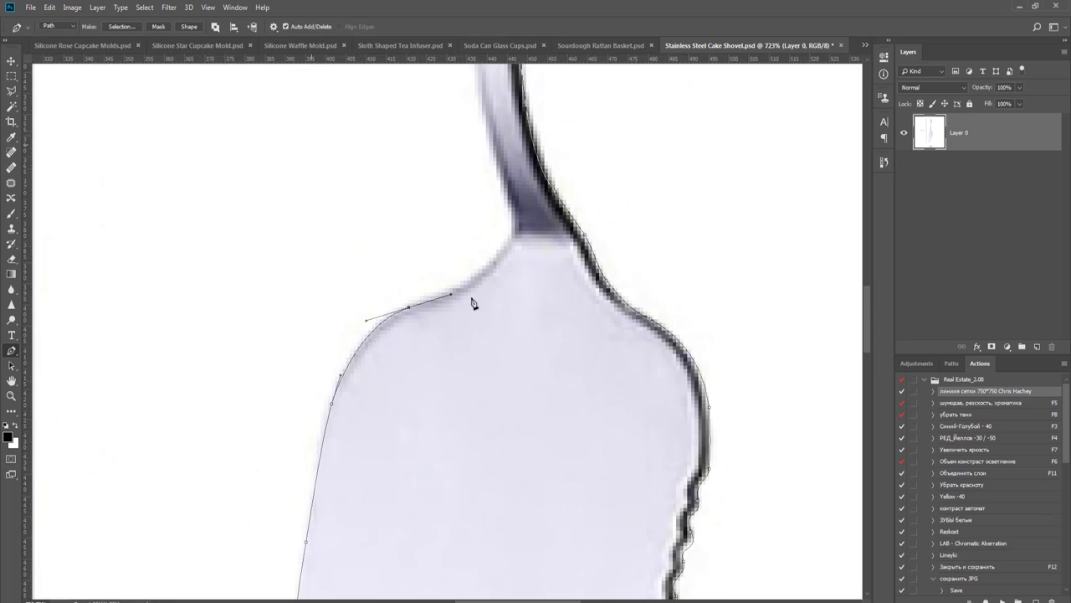
{"action": "left_click_drag", "start_coordinate": [514, 228], "coordinate": [529, 194]}
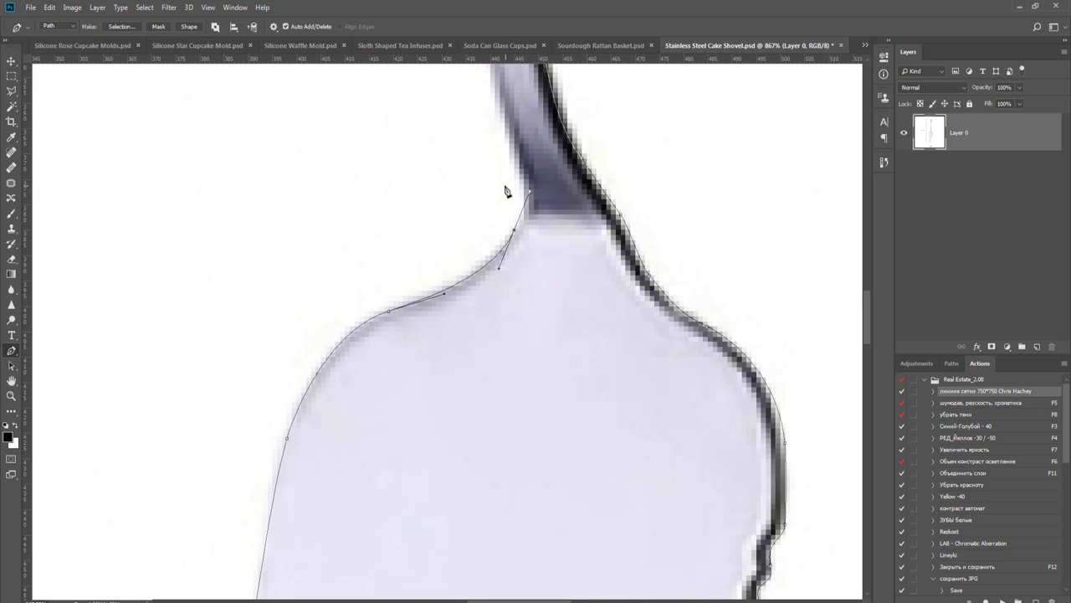
- Carry the path from the blade junction up the pale edge of the handle's narrow neck with a curved segment
{"action": "scroll", "coordinate": [505, 303], "scroll_direction": "up", "scroll_amount": 3}
{"action": "left_click_drag", "start_coordinate": [498, 258], "coordinate": [385, 505]}
{"action": "scroll", "coordinate": [385, 505], "scroll_direction": "down", "scroll_amount": 3}
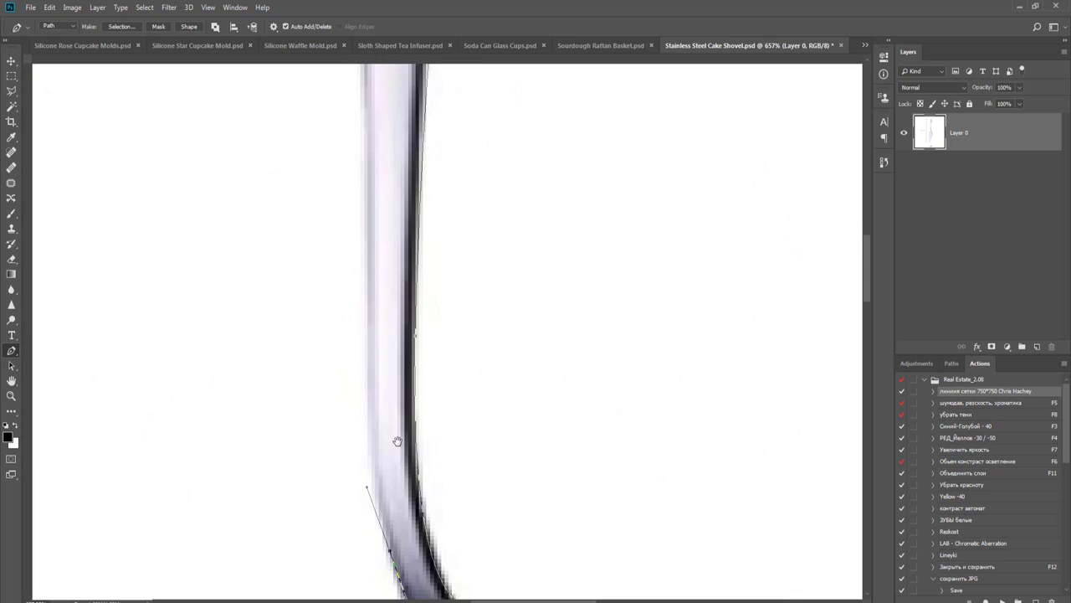
{"action": "left_click_drag", "start_coordinate": [398, 441], "coordinate": [400, 470]}
{"action": "left_click_drag", "start_coordinate": [369, 359], "coordinate": [368, 292]}
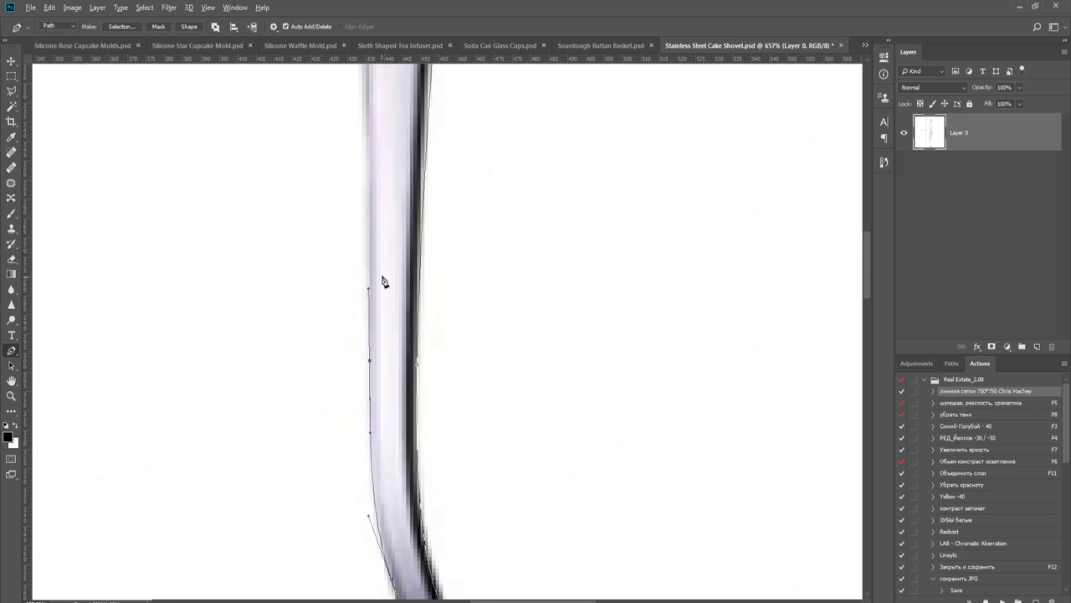
- Extend the path up the pale edge of the handle to where it widens, bending the curve to its flare
{"action": "scroll", "coordinate": [383, 282], "scroll_direction": "down", "scroll_amount": 1}
{"action": "left_click_drag", "start_coordinate": [387, 246], "coordinate": [390, 443]}
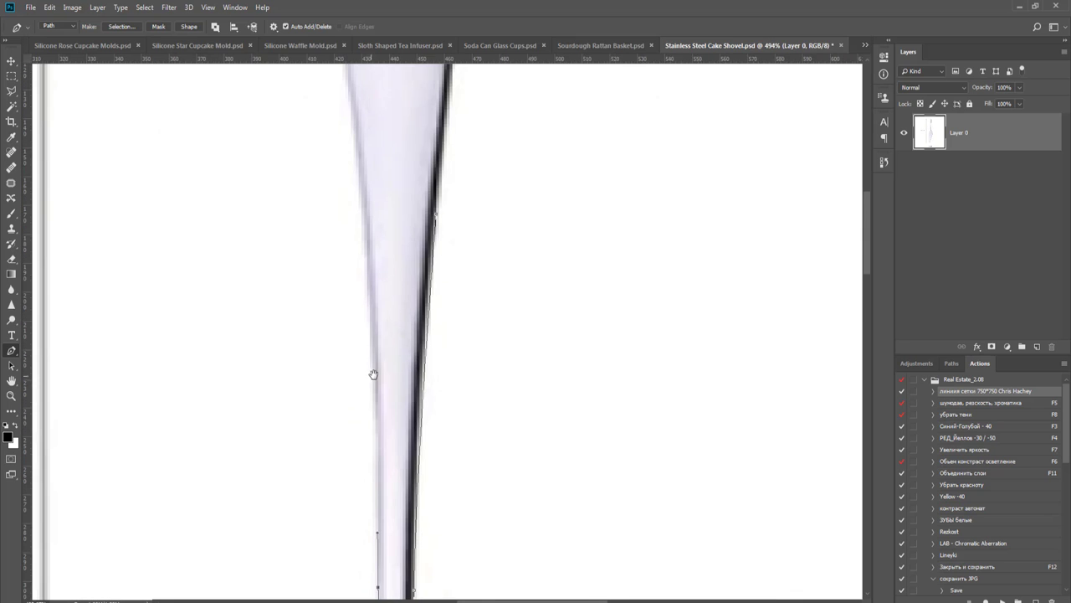
{"action": "left_click_drag", "start_coordinate": [375, 398], "coordinate": [383, 411]}
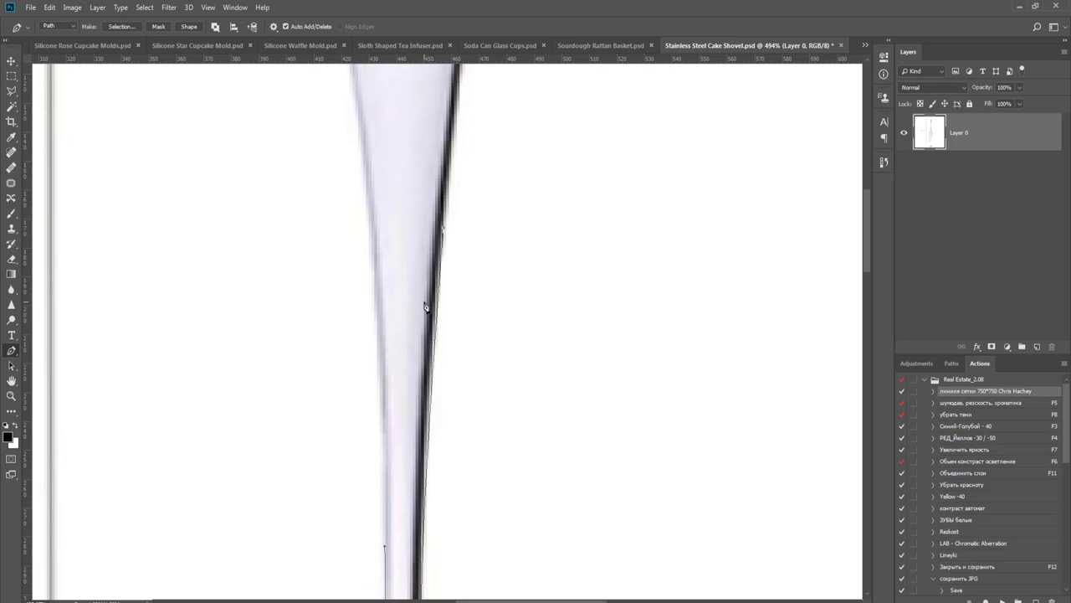
{"action": "scroll", "coordinate": [421, 318], "scroll_direction": "down", "scroll_amount": 3}
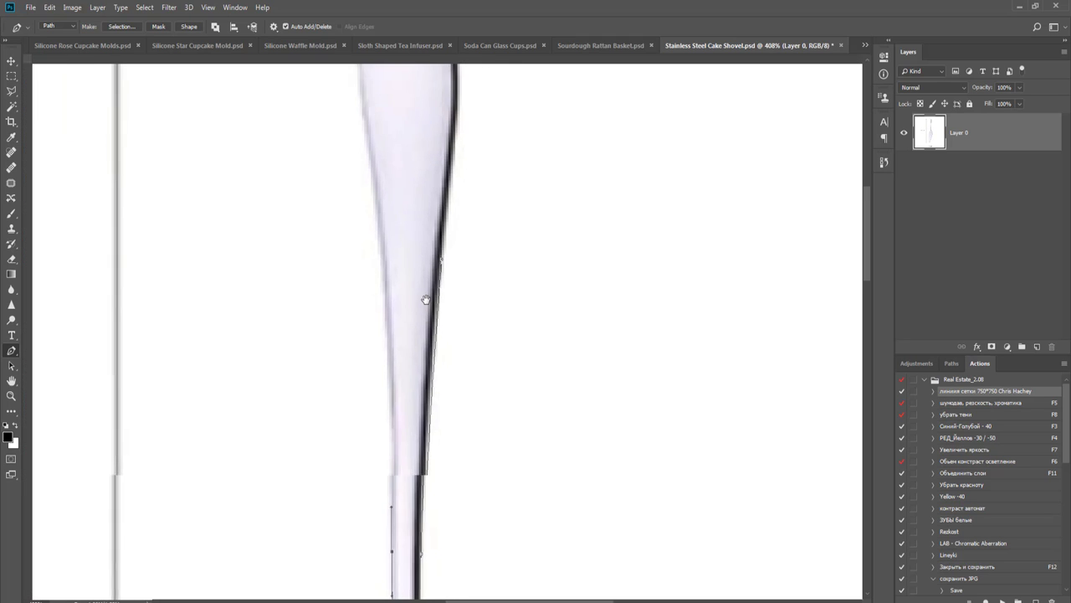
{"action": "left_click_drag", "start_coordinate": [376, 202], "coordinate": [357, 108]}
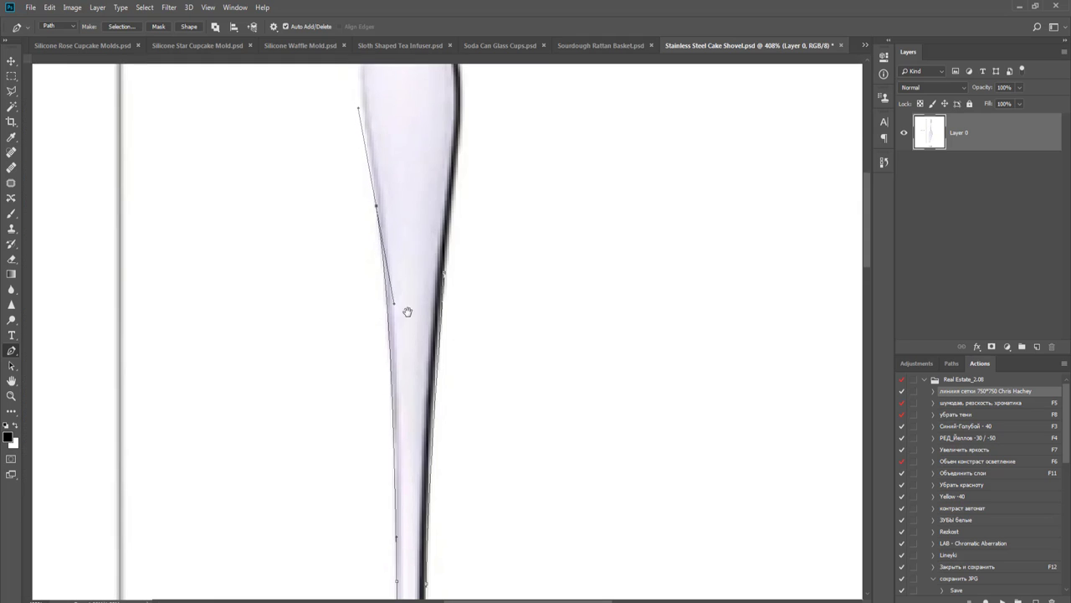
- Curve the path along the upper handle and around its rounded end onto the dark edge
{"action": "scroll", "coordinate": [400, 442], "scroll_direction": "up", "scroll_amount": 5}
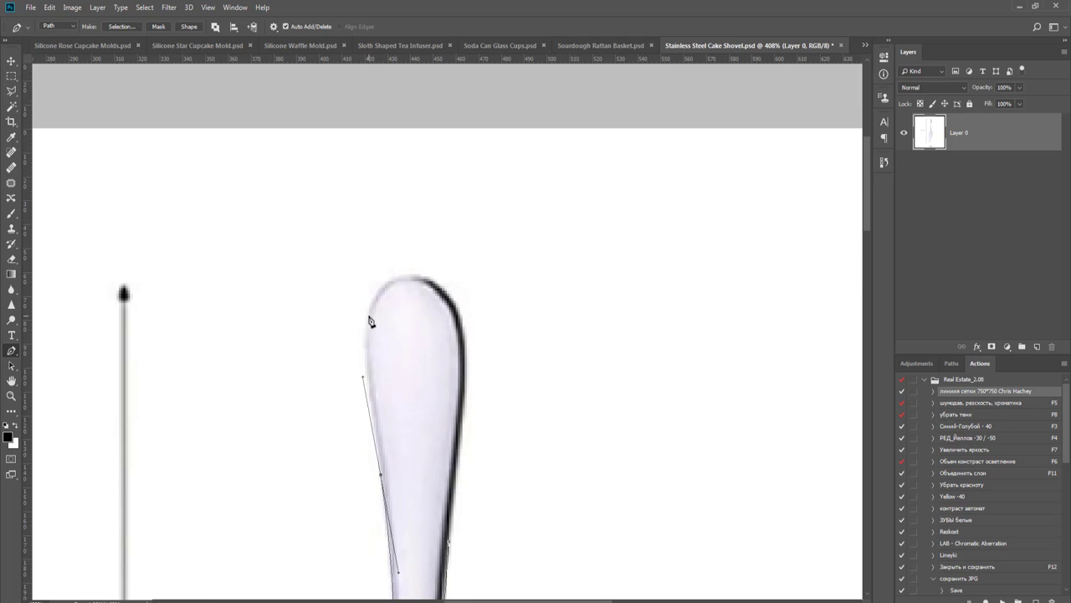
{"action": "left_click_drag", "start_coordinate": [362, 377], "coordinate": [371, 419]}
{"action": "left_click_drag", "start_coordinate": [365, 338], "coordinate": [366, 323]}
{"action": "left_click_drag", "start_coordinate": [458, 309], "coordinate": [484, 371]}
{"action": "left_click_drag", "start_coordinate": [365, 312], "coordinate": [363, 275]}
{"action": "left_click_drag", "start_coordinate": [433, 246], "coordinate": [424, 248]}
{"action": "mouse_move", "coordinate": [466, 348]}
{"action": "left_mouse_down"}
{"action": "mouse_move", "coordinate": [465, 365]}
{"action": "mouse_move", "coordinate": [471, 355]}
{"action": "left_mouse_up"}
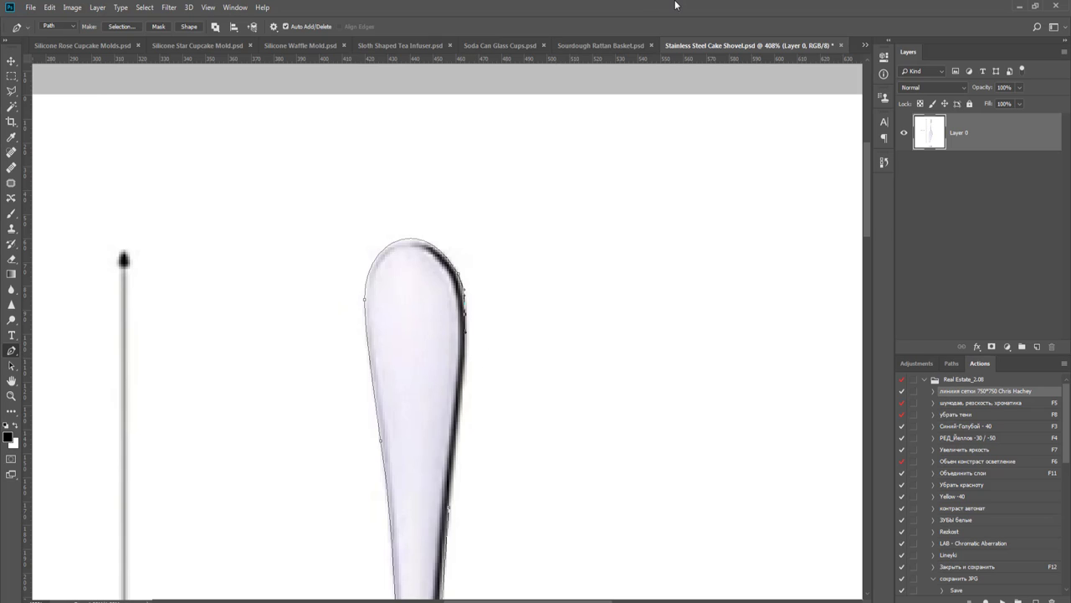
- Trace down the dark edge of the handle's end to close the path at its starting anchor, and dismiss the finished outline
{"action": "scroll", "coordinate": [574, 317], "scroll_direction": "up", "scroll_amount": 4}
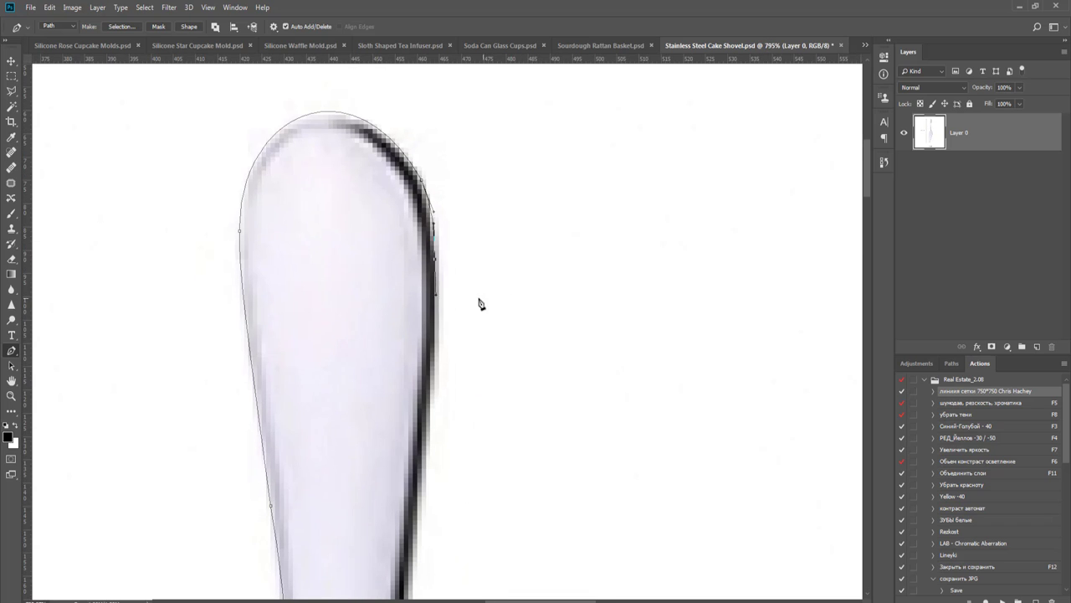
{"action": "scroll", "coordinate": [454, 365], "scroll_direction": "down", "scroll_amount": 2}
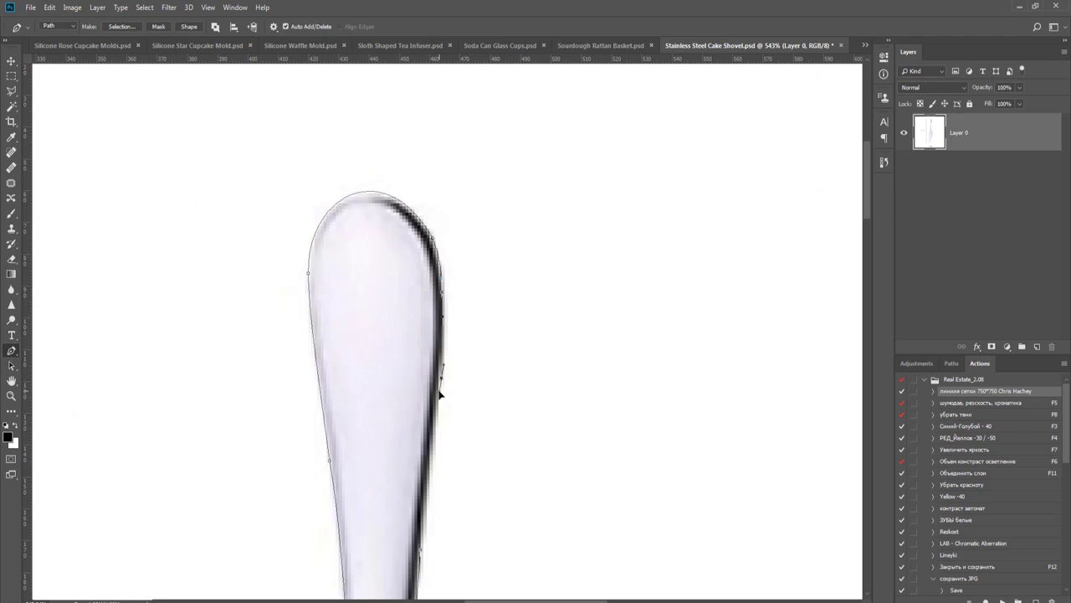
{"action": "scroll", "coordinate": [493, 335], "scroll_direction": "down", "scroll_amount": 3}
{"action": "left_click", "coordinate": [464, 427]}
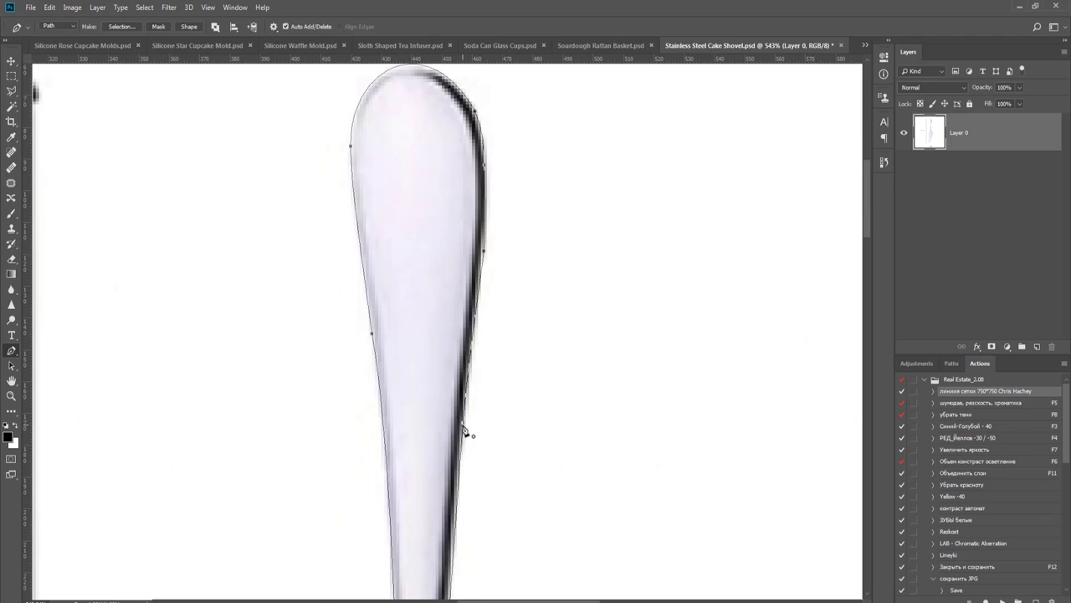
{"action": "key", "text": "Return"}
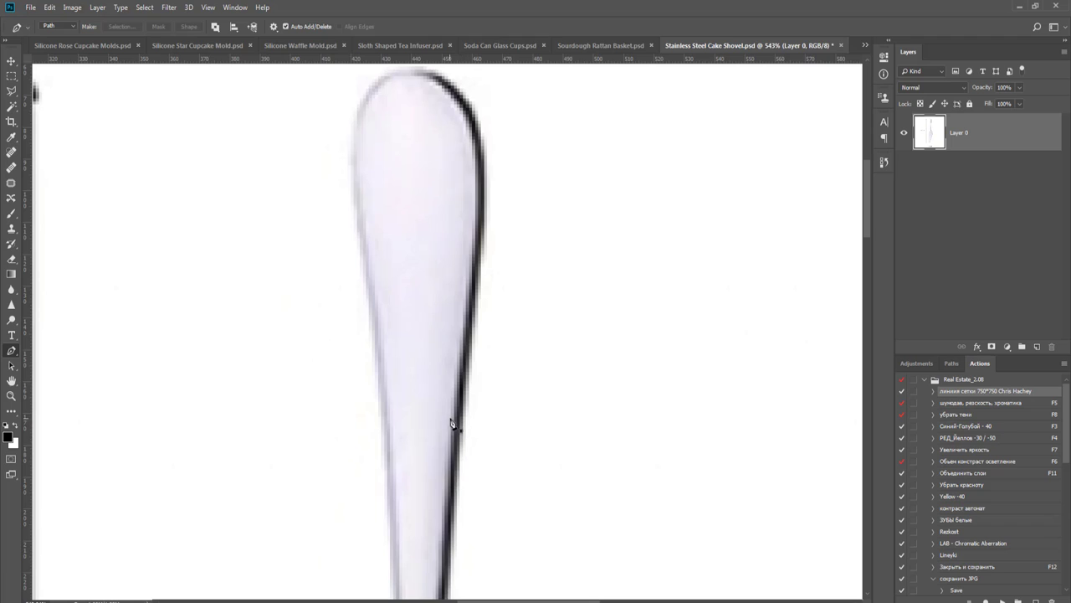
- Load the shovel's work path as a selection and add it as a layer mask on Layer 0
{"action": "key", "text": "ctrl+0"}
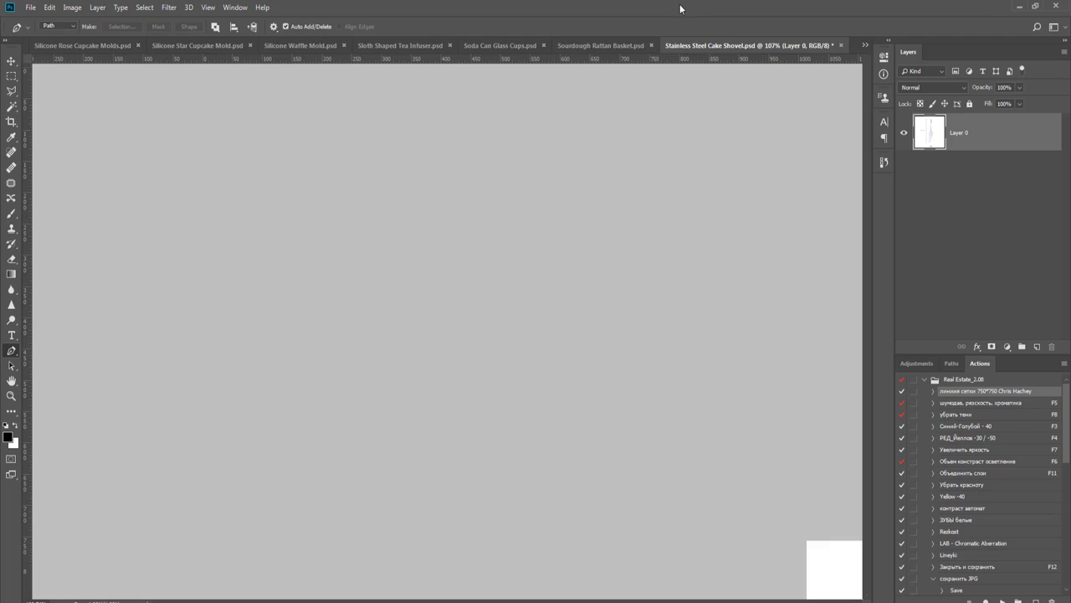
{"action": "left_click", "coordinate": [950, 362]}
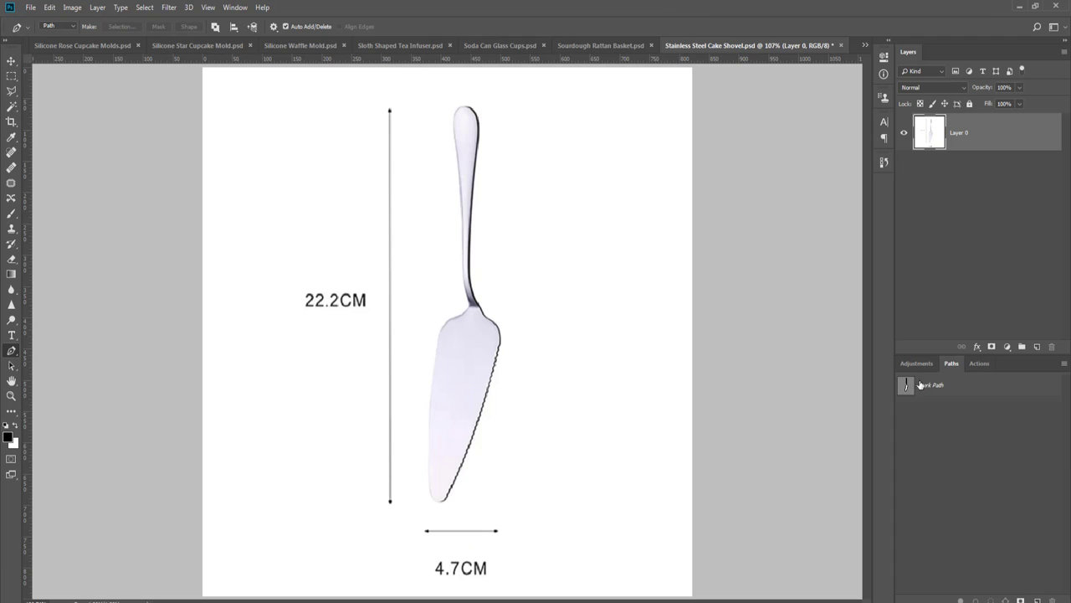
{"action": "left_click", "coordinate": [907, 386], "text": "ctrl"}
{"action": "left_click", "coordinate": [993, 347]}
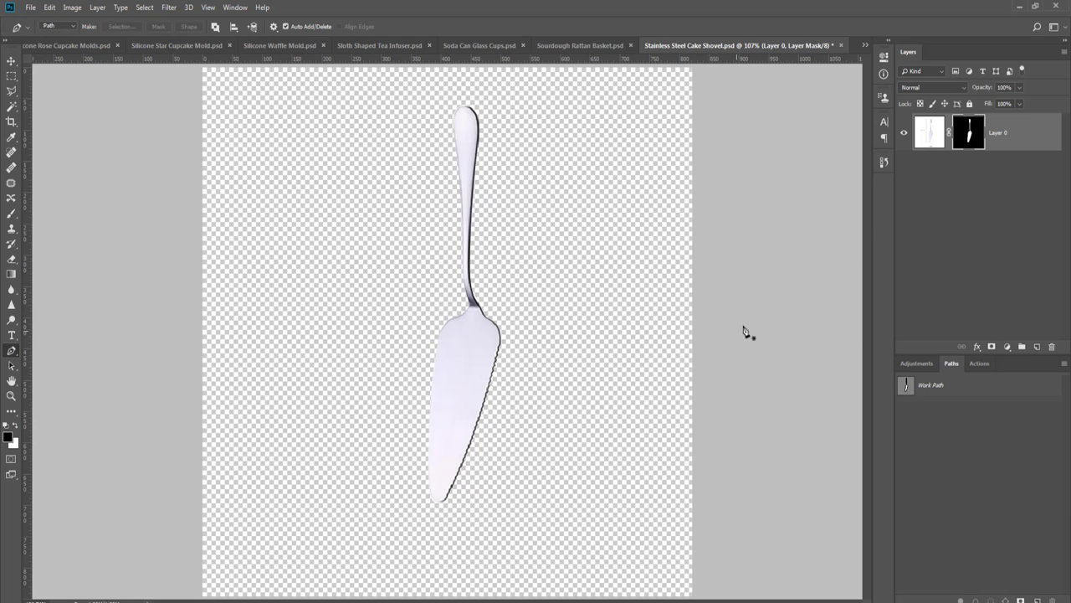
- Crop the canvas to 750 x 750 px at 300 px/in and run the 750*750 grid-line action to add guides
{"action": "key", "text": "c"}
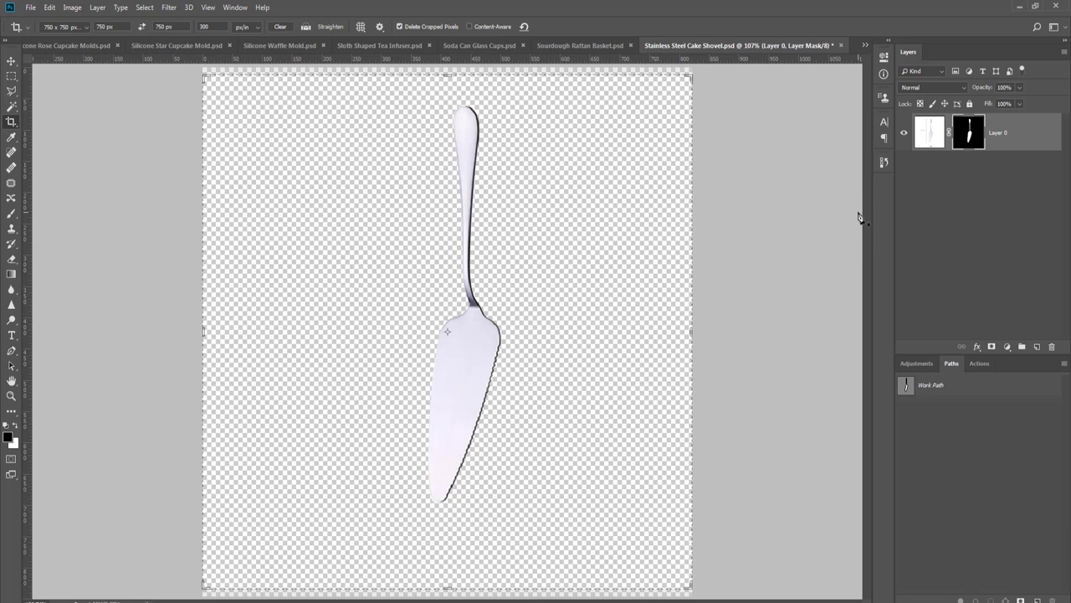
{"action": "key", "text": "Return"}
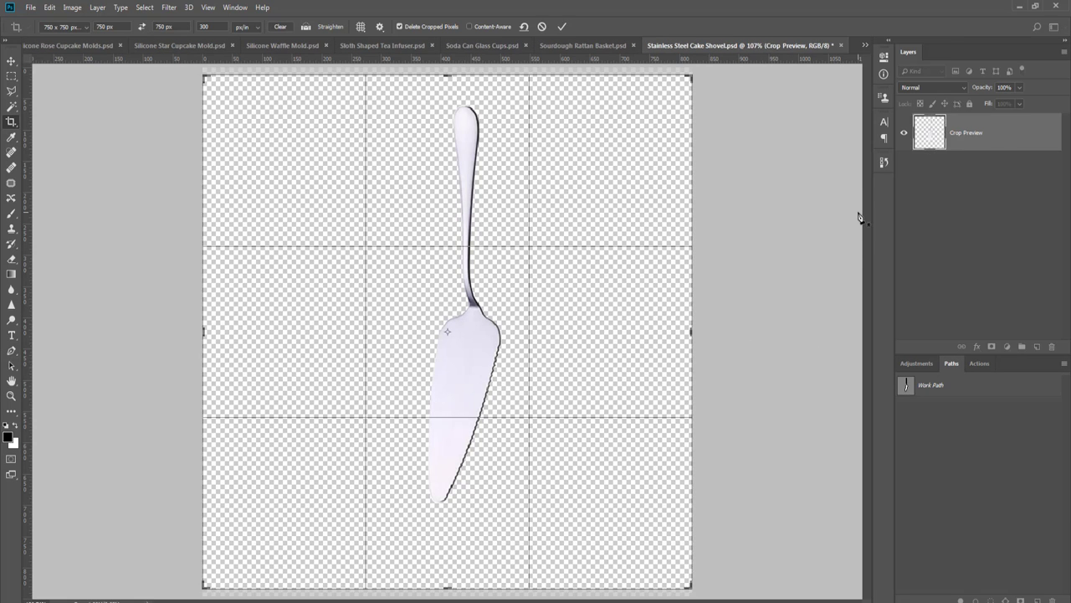
{"action": "key", "text": "v"}
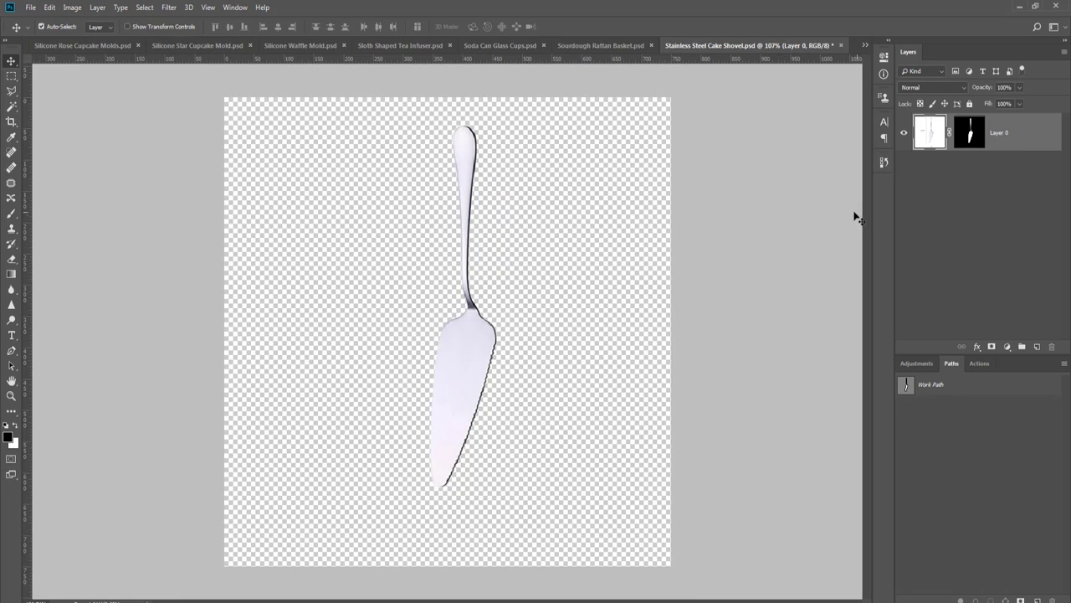
{"action": "left_click", "coordinate": [984, 365]}
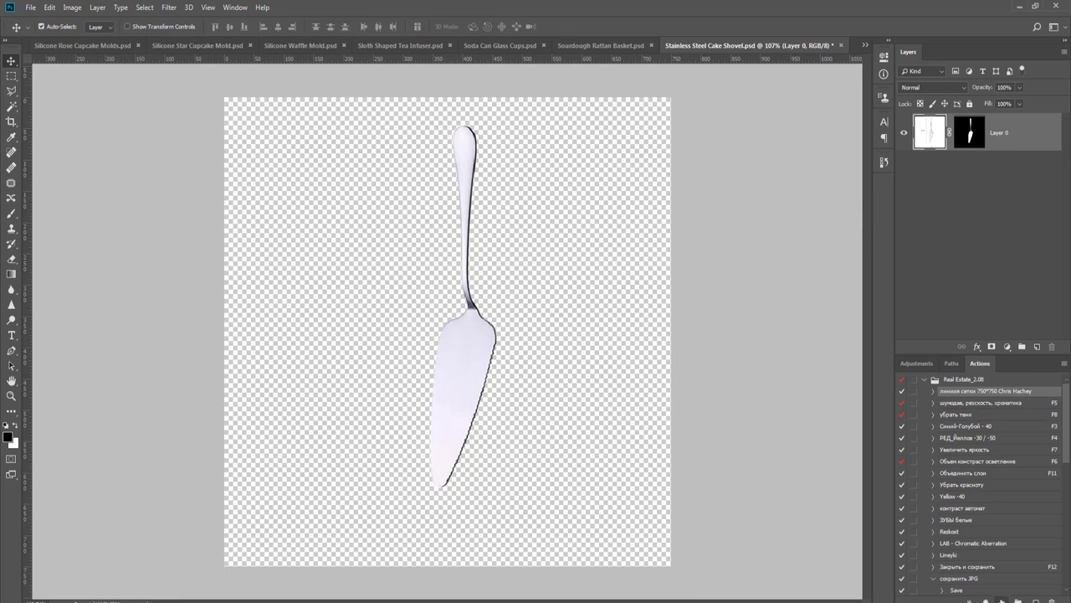
{"action": "left_click", "coordinate": [1001, 600]}
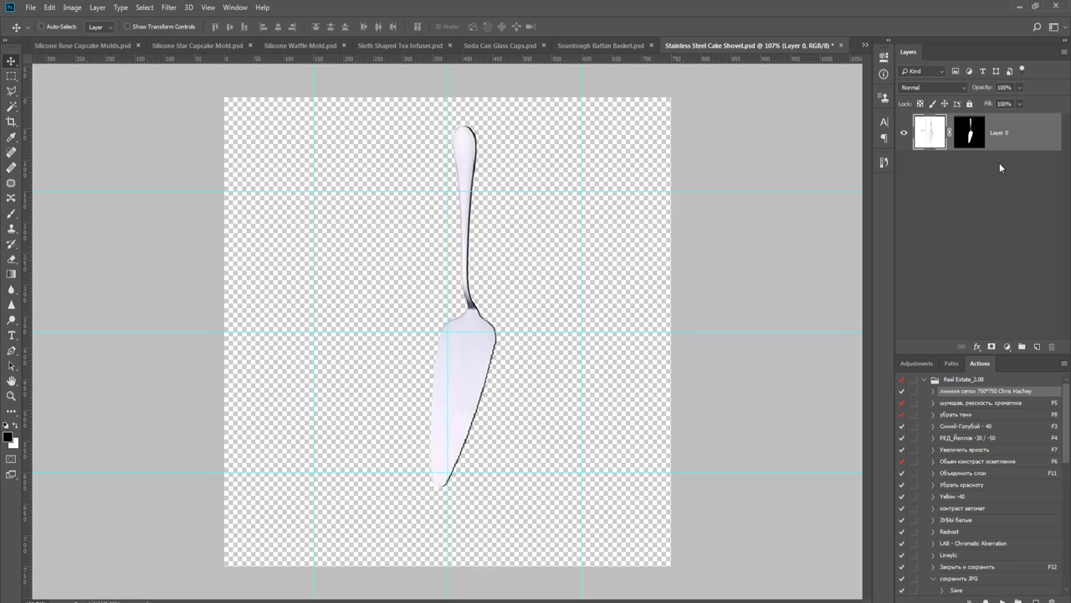
- Create a new layer filled with black and place it below the masked shovel layer
{"action": "key", "text": "ctrl+shift+n"}
{"action": "key", "text": "Return"}
{"action": "key", "text": "g"}
{"action": "left_click", "coordinate": [631, 199]}
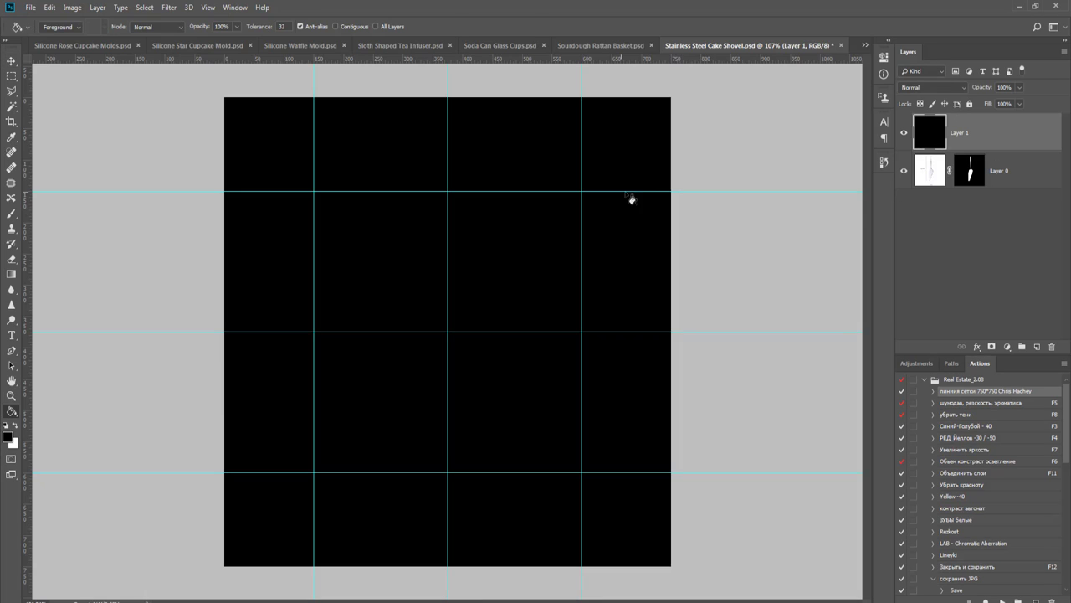
{"action": "key", "text": "v"}
{"action": "left_click_drag", "start_coordinate": [980, 146], "coordinate": [1000, 168]}
- Refine the shovel's layer mask in Select and Mask with Smooth 1, Feather 0.6 px, Contrast 10% and Shift Edge -10%
{"action": "left_click", "coordinate": [994, 134]}
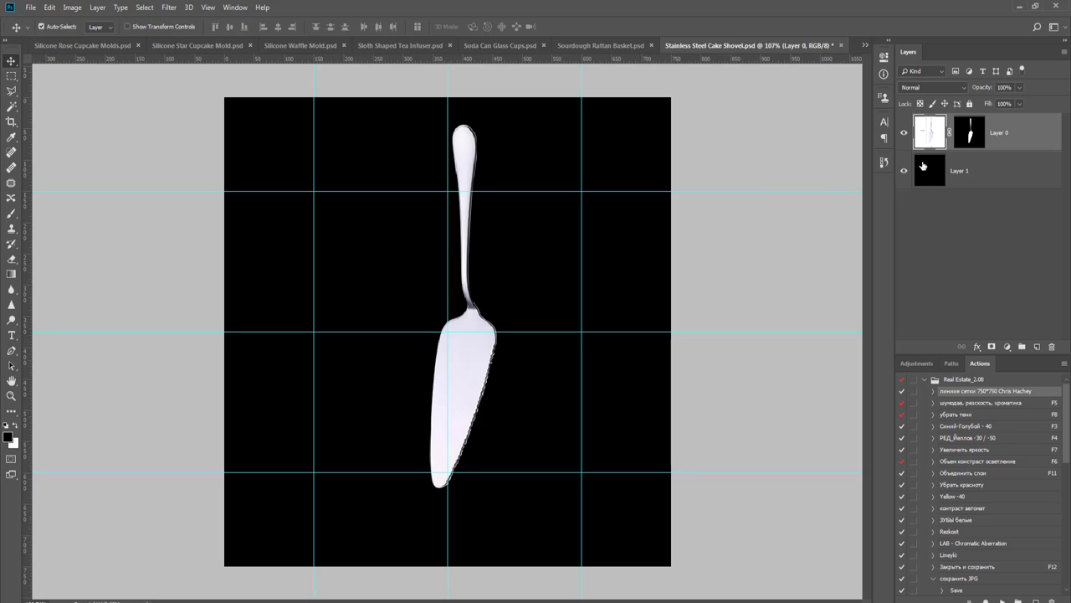
{"action": "right_click", "coordinate": [969, 136]}
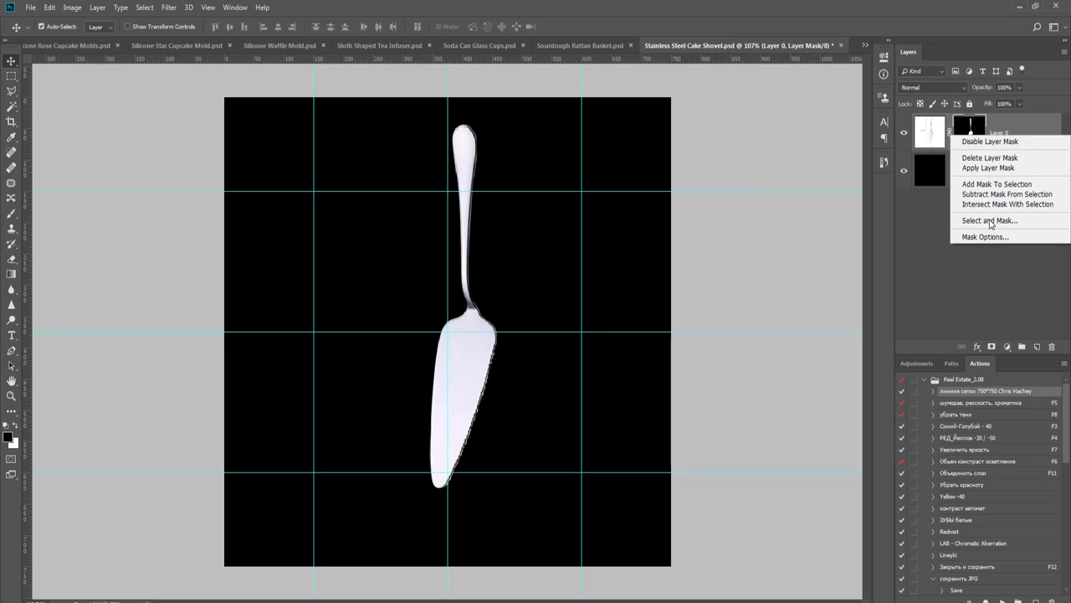
{"action": "left_click", "coordinate": [990, 221]}
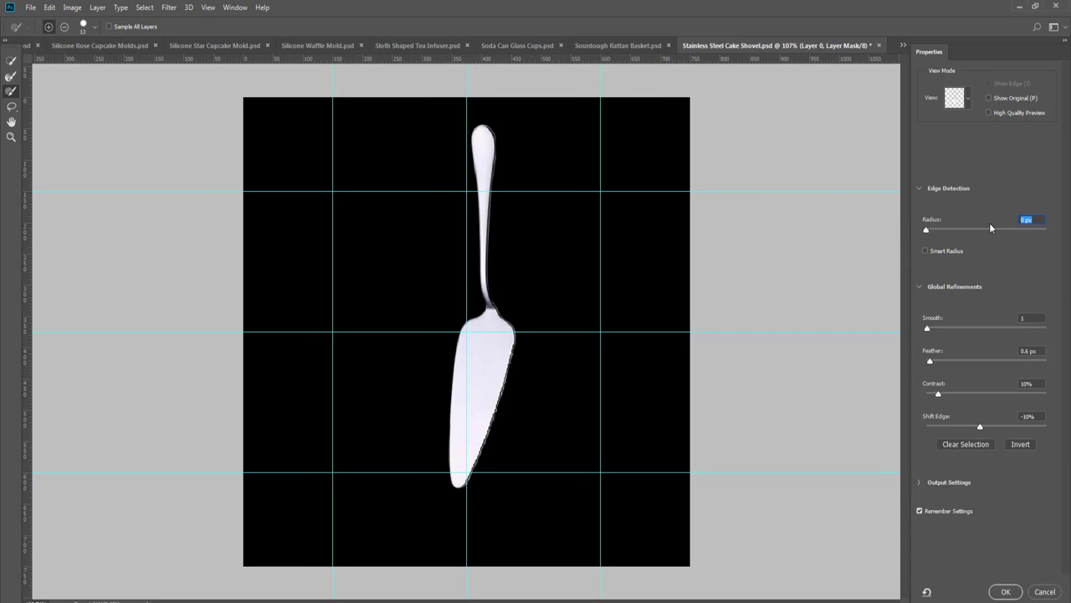
{"action": "left_click", "coordinate": [1004, 592]}
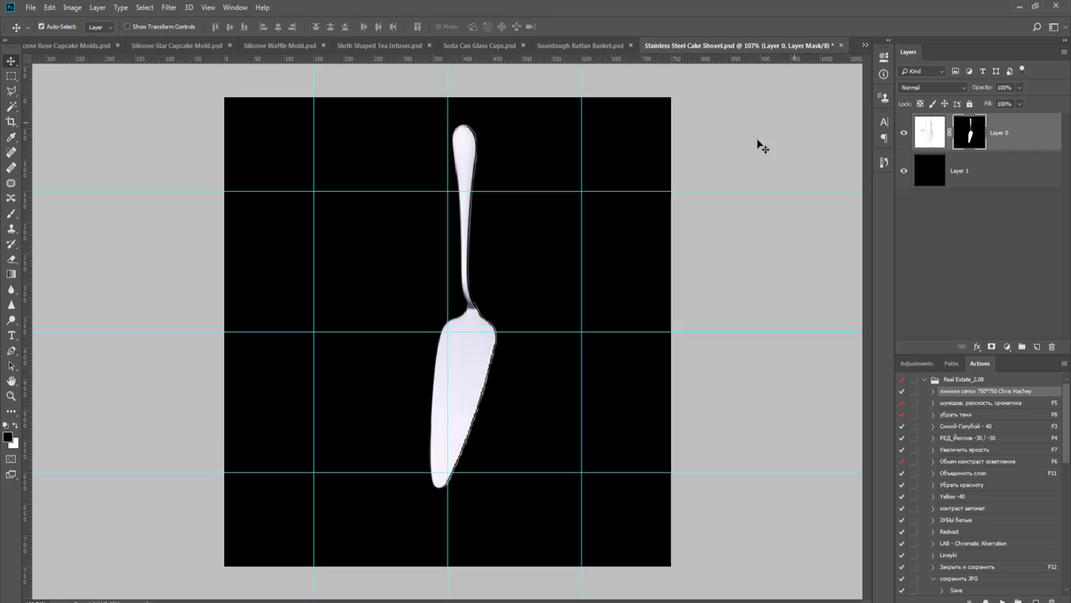
- Scale the shovel proportionally to about 77.5% to fit between the horizontal guides and centre it on the middle vertical guide
{"action": "key", "text": "ctrl+t"}
{"action": "left_click_drag", "start_coordinate": [672, 93], "coordinate": [629, 194]}
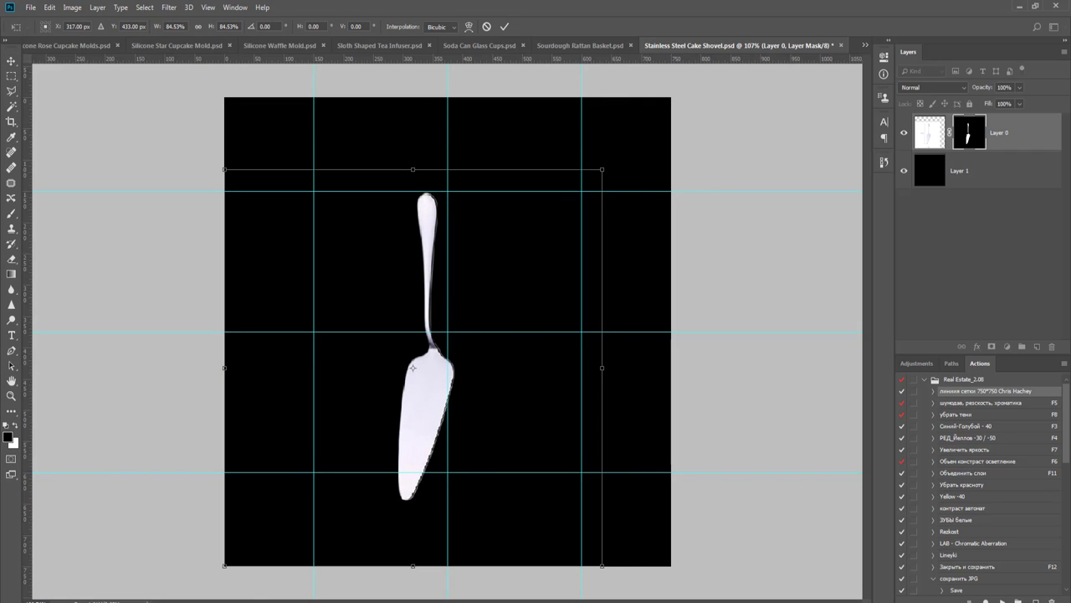
{"action": "left_click_drag", "start_coordinate": [225, 567], "coordinate": [250, 529]}
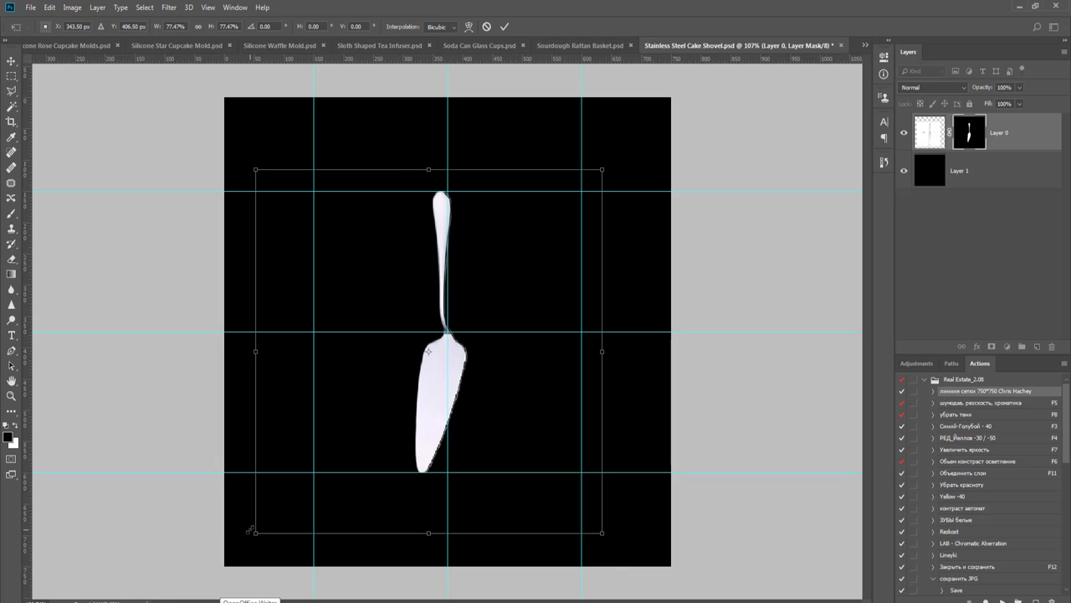
{"action": "key", "text": "Return"}
{"action": "key", "text": "ctrl+t"}
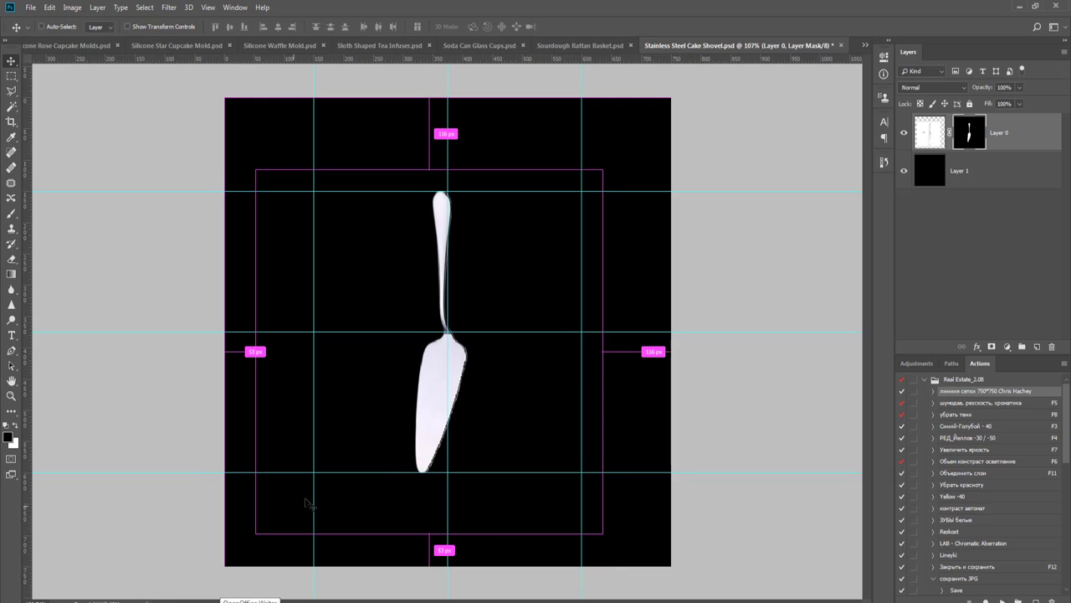
{"action": "left_click_drag", "start_coordinate": [479, 298], "coordinate": [494, 293]}
{"action": "key", "text": "Return"}
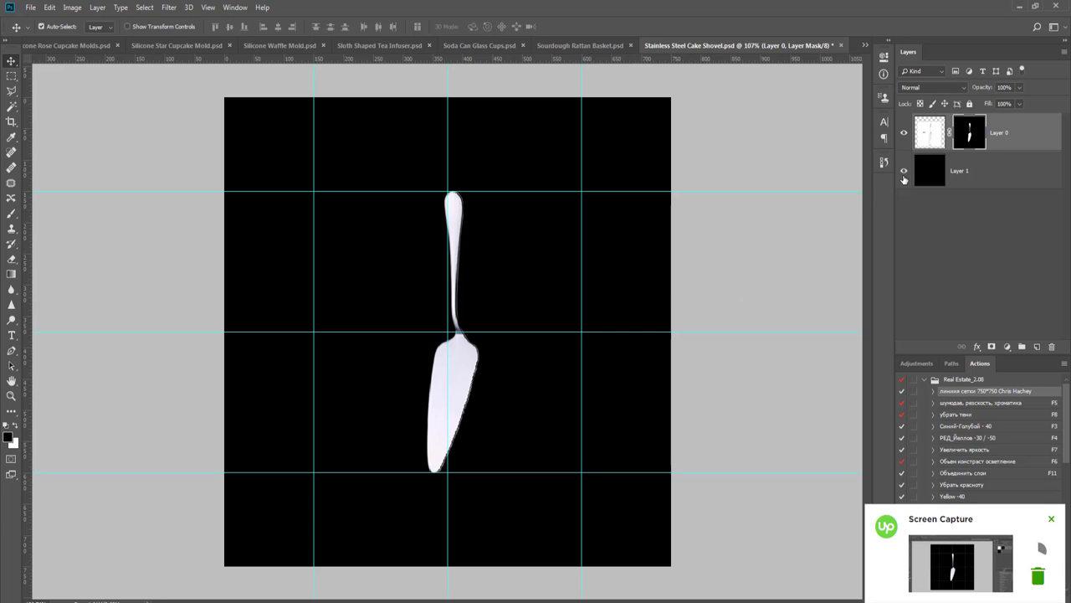
- Hide the black background layer and close the cake shovel document
{"action": "left_click", "coordinate": [904, 172]}
{"action": "key", "text": "ctrl+w"}
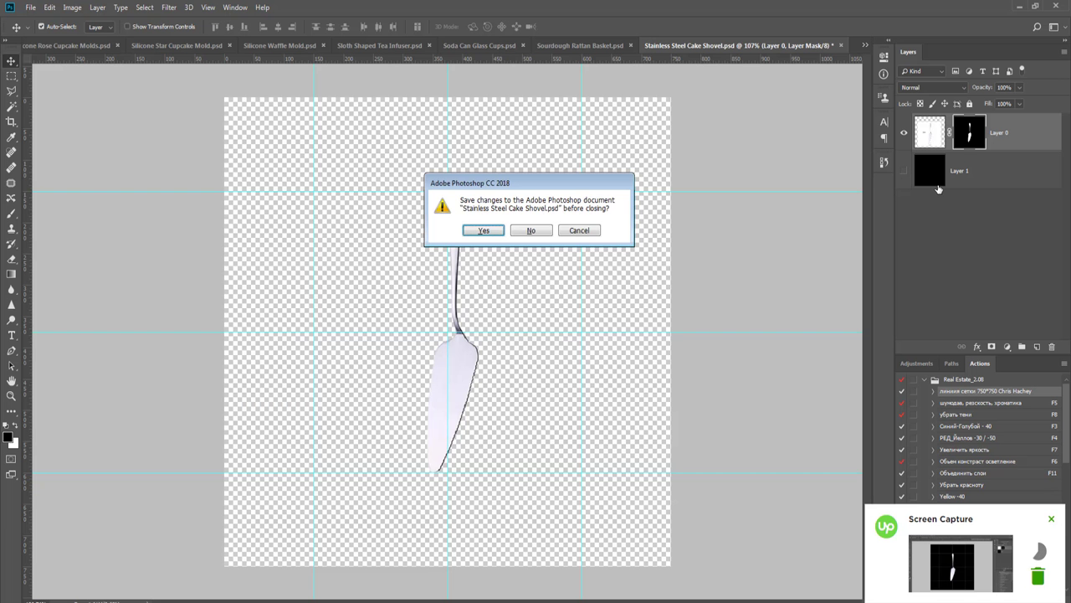
{"action": "key", "text": "n"}
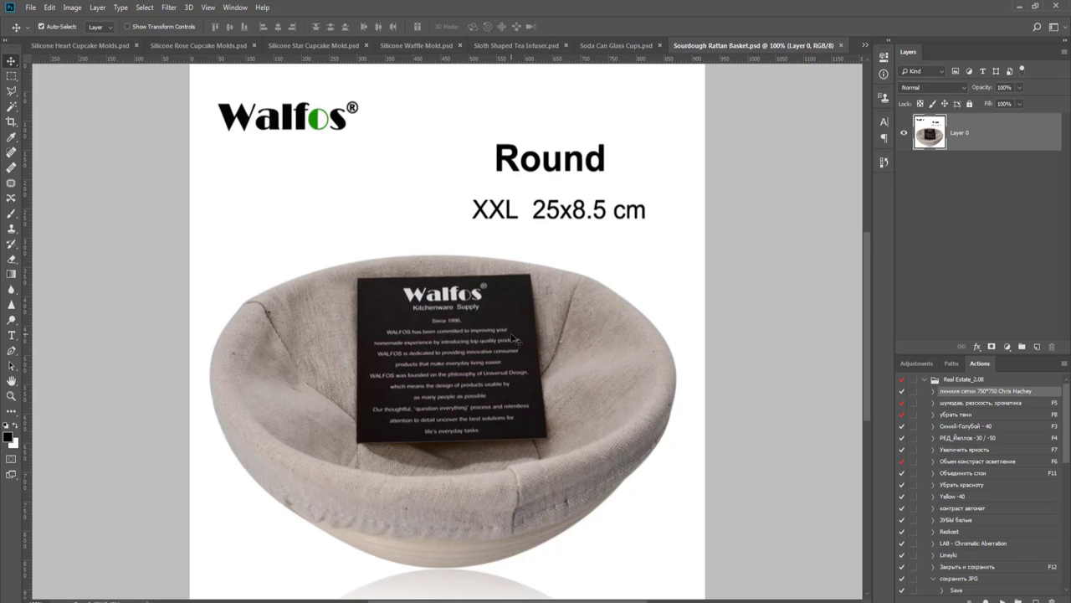
- Start a Pen path on the basket's lower right edge and trace its rounded bottom to the lower left side
{"action": "key", "text": "p"}
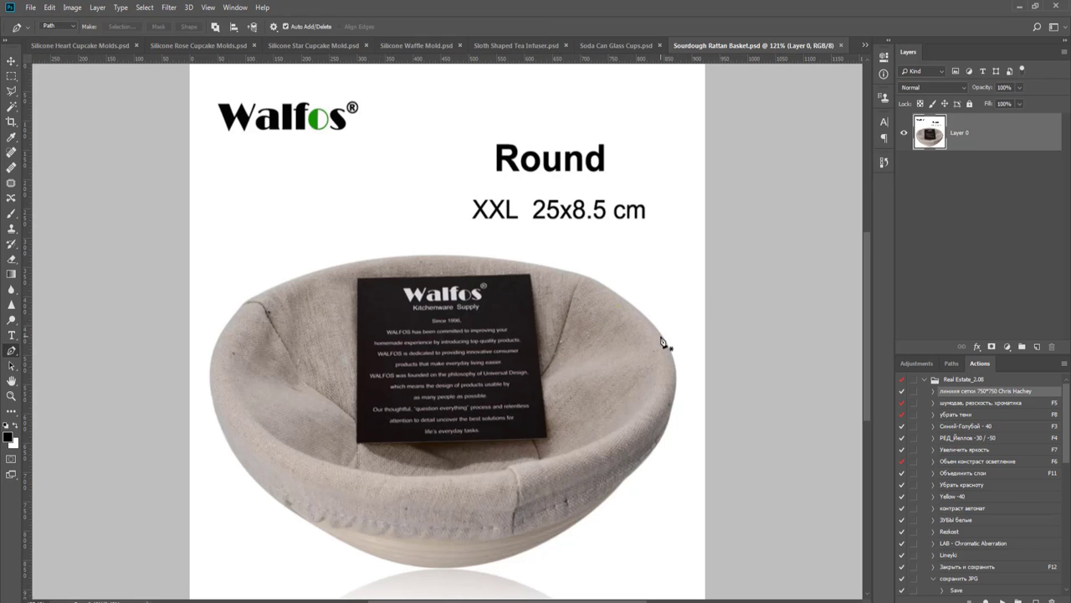
{"action": "scroll", "coordinate": [659, 335], "scroll_direction": "up", "scroll_amount": 4}
{"action": "left_click_drag", "start_coordinate": [591, 475], "coordinate": [629, 356]}
{"action": "scroll", "coordinate": [616, 371], "scroll_direction": "up", "scroll_amount": 3}
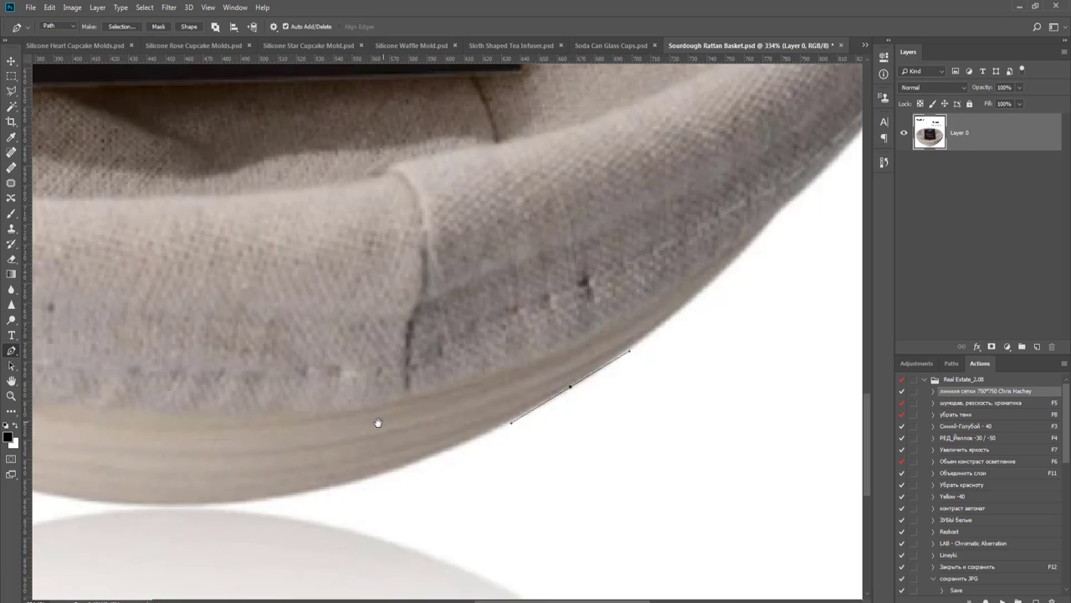
{"action": "scroll", "coordinate": [567, 409], "scroll_direction": "left", "scroll_amount": 3}
{"action": "scroll", "coordinate": [566, 405], "scroll_direction": "down", "scroll_amount": 3}
{"action": "left_click_drag", "start_coordinate": [455, 354], "coordinate": [479, 376]}
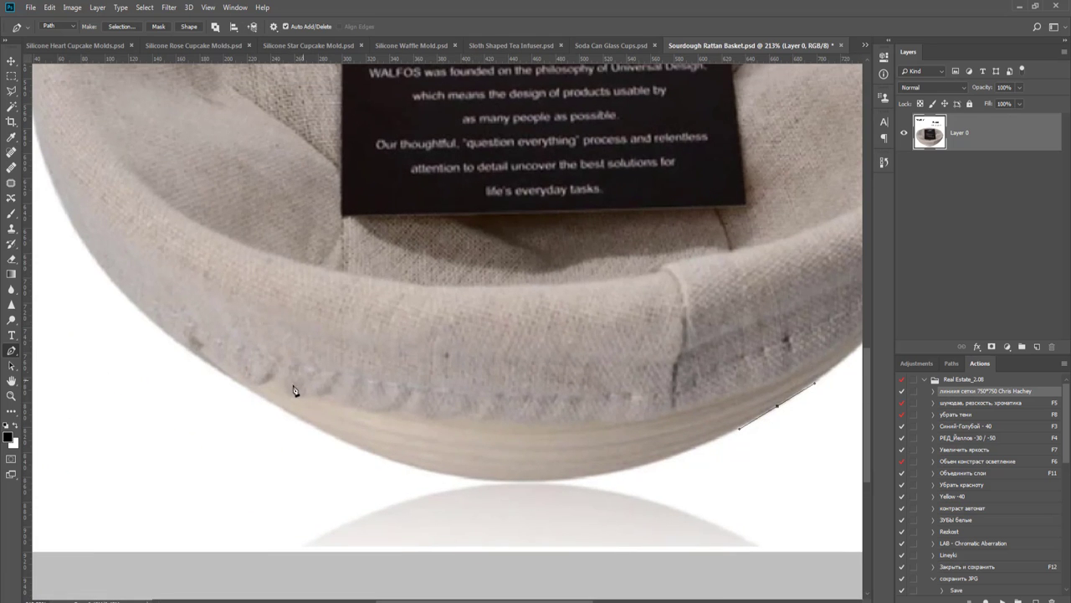
{"action": "left_click_drag", "start_coordinate": [288, 412], "coordinate": [246, 386]}
{"action": "left_click_drag", "start_coordinate": [212, 296], "coordinate": [450, 447]}
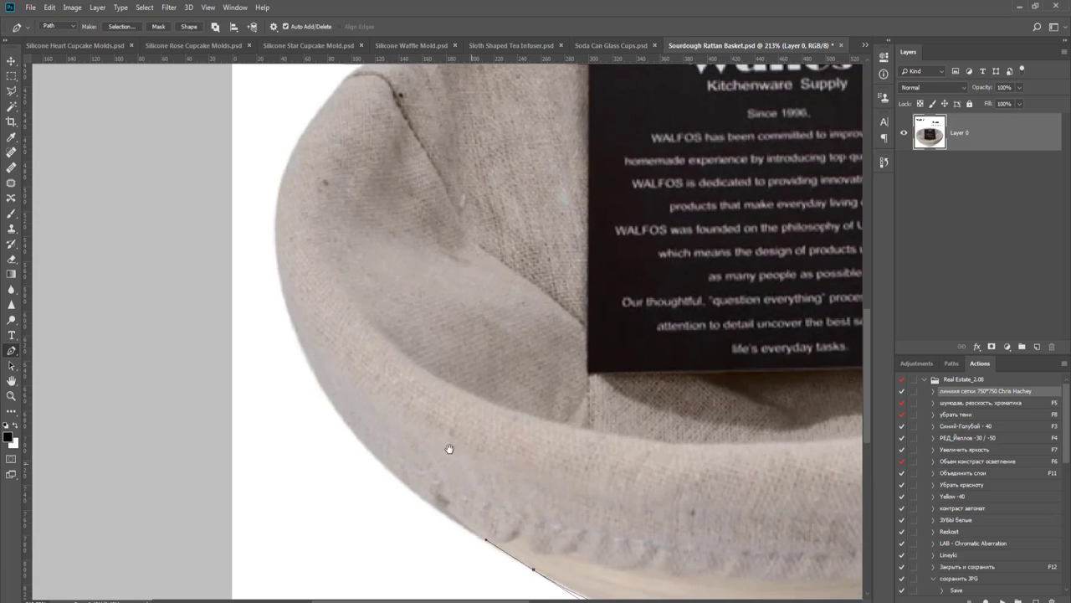
- Continue the path up the basket's left side to the upper left seam and adjust the curve handles to the rim
{"action": "scroll", "coordinate": [449, 449], "scroll_direction": "down", "scroll_amount": 1}
{"action": "left_click_drag", "start_coordinate": [308, 342], "coordinate": [348, 211]}
{"action": "scroll", "coordinate": [285, 386], "scroll_direction": "up", "scroll_amount": 3}
{"action": "scroll", "coordinate": [284, 387], "scroll_direction": "right", "scroll_amount": 2}
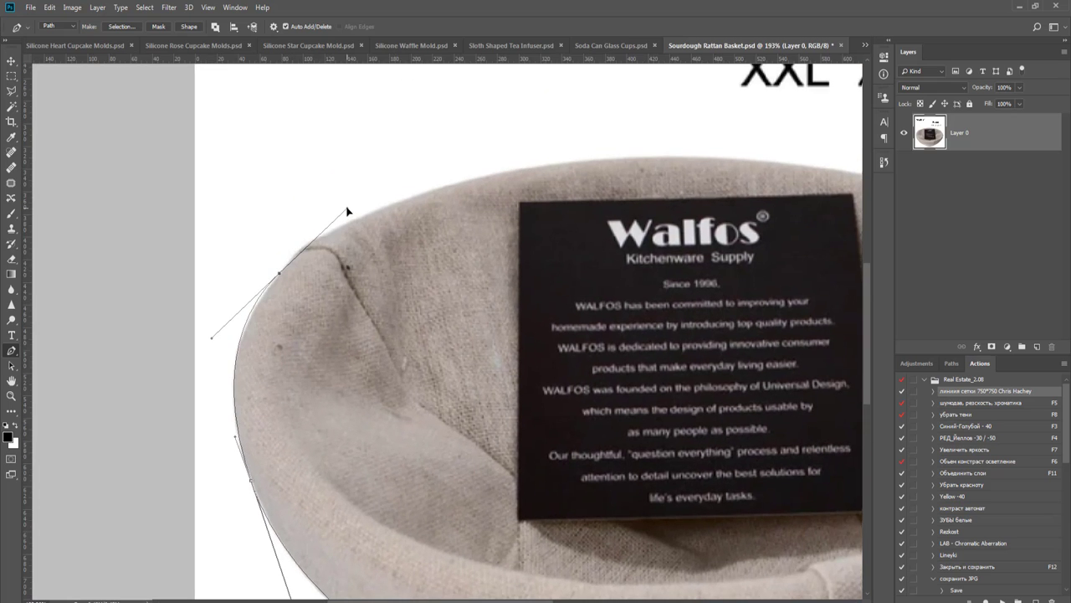
{"action": "scroll", "coordinate": [293, 276], "scroll_direction": "up", "scroll_amount": 3}
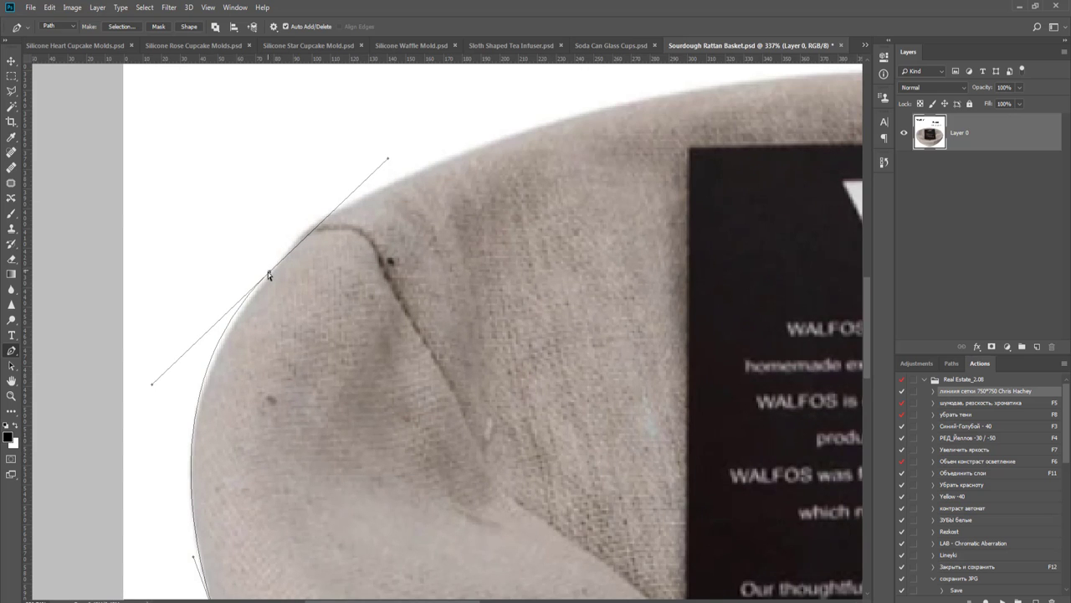
{"action": "scroll", "coordinate": [340, 280], "scroll_direction": "down", "scroll_amount": 2}
{"action": "left_click_drag", "start_coordinate": [362, 298], "coordinate": [328, 340]}
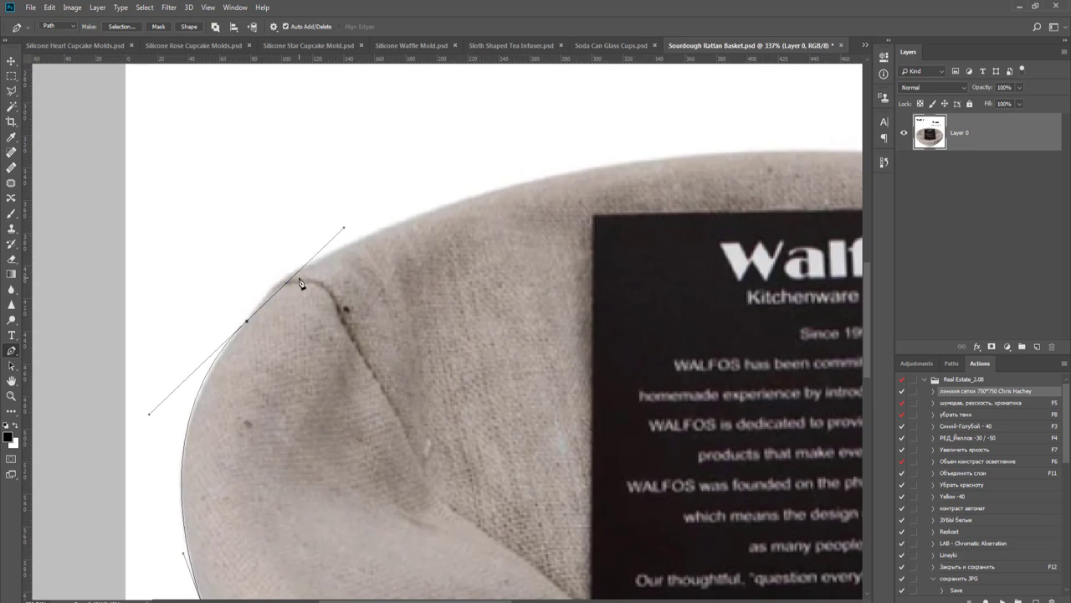
{"action": "scroll", "coordinate": [301, 282], "scroll_direction": "up", "scroll_amount": 5}
{"action": "left_click_drag", "start_coordinate": [374, 199], "coordinate": [257, 306]}
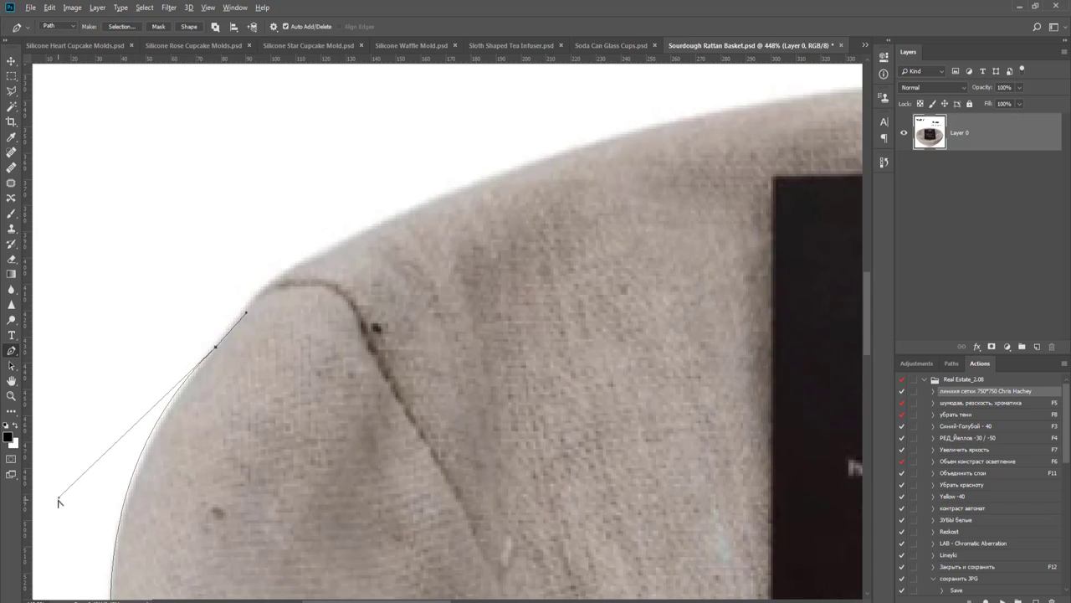
{"action": "left_click_drag", "start_coordinate": [58, 498], "coordinate": [62, 510]}
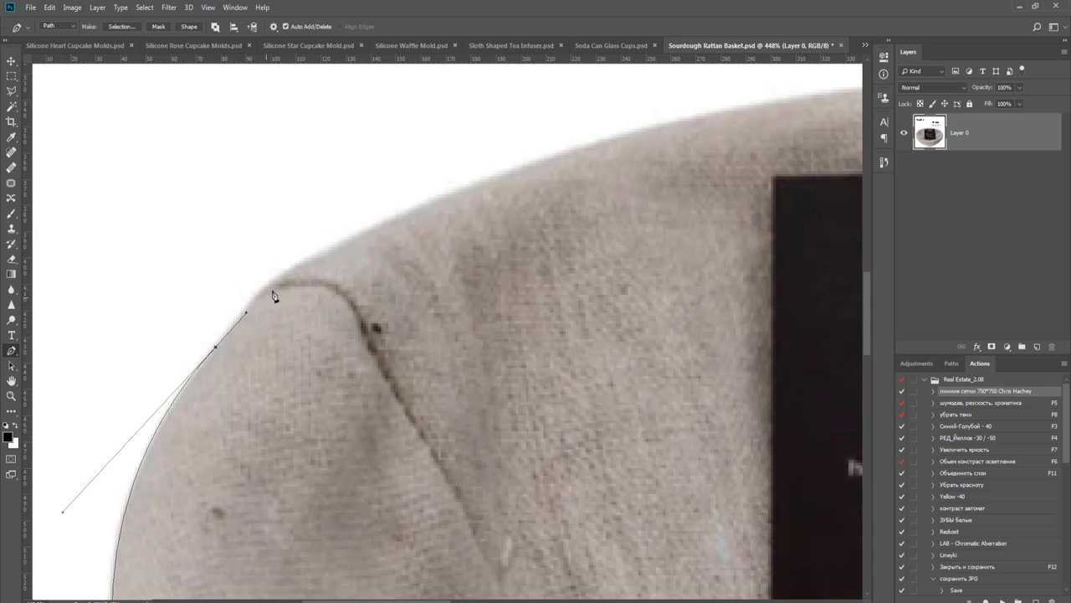
- Trace the upper left rim to the middle of the top edge, adding an anchor to fit the curve to the fabric
{"action": "left_click_drag", "start_coordinate": [270, 282], "coordinate": [279, 274]}
{"action": "left_click_drag", "start_coordinate": [366, 231], "coordinate": [386, 221]}
{"action": "scroll", "coordinate": [408, 232], "scroll_direction": "down", "scroll_amount": 3}
{"action": "left_click_drag", "start_coordinate": [545, 251], "coordinate": [304, 377]}
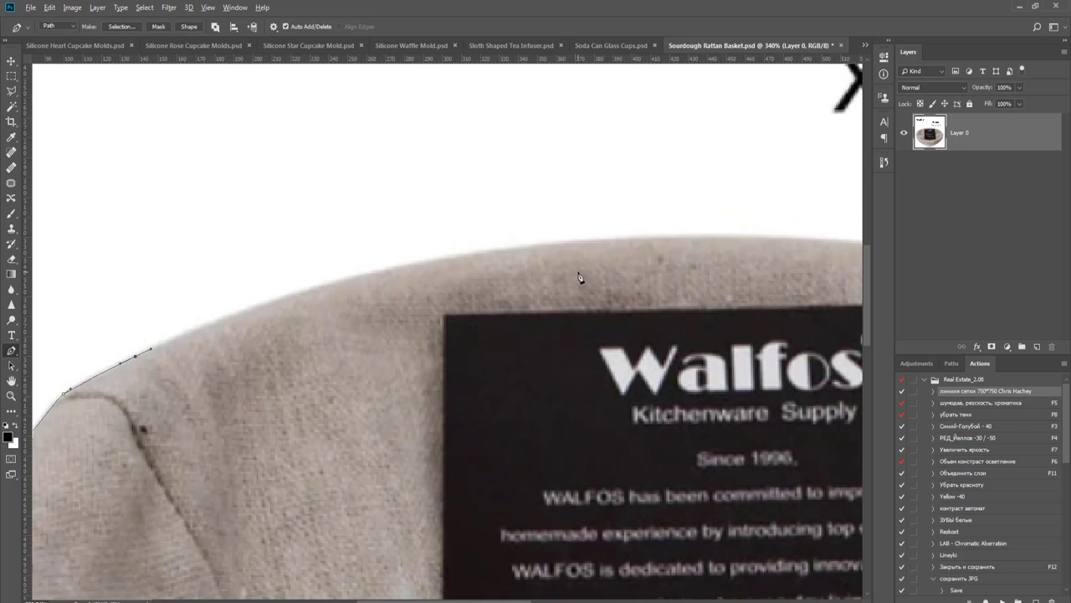
{"action": "scroll", "coordinate": [578, 277], "scroll_direction": "down", "scroll_amount": 3}
{"action": "left_click_drag", "start_coordinate": [620, 298], "coordinate": [575, 299]}
{"action": "key", "text": "ctrl+r"}
{"action": "left_click_drag", "start_coordinate": [610, 243], "coordinate": [710, 242]}
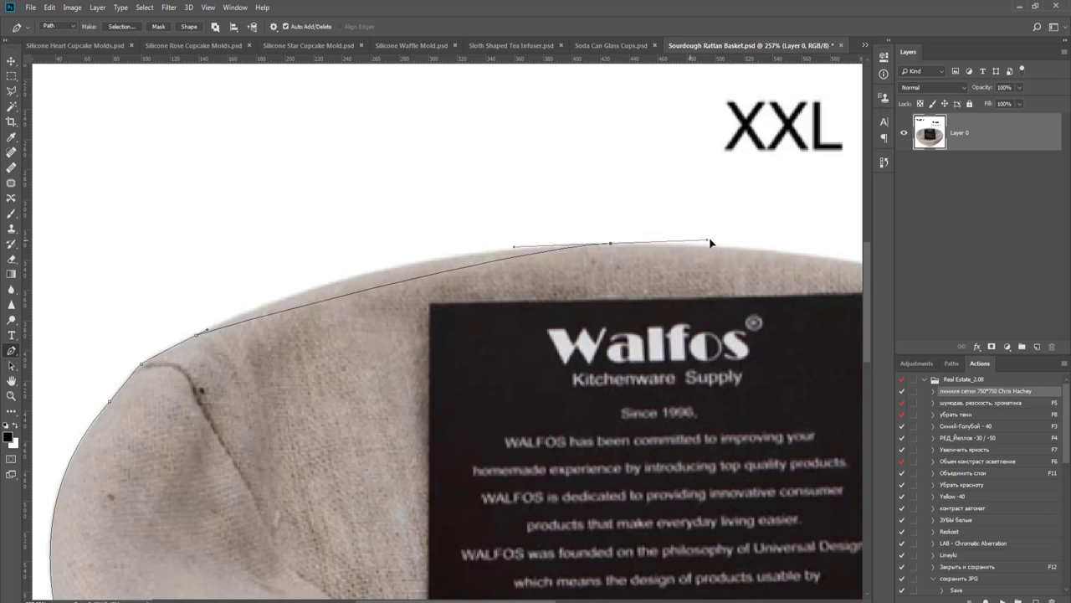
{"action": "left_click", "coordinate": [380, 290]}
{"action": "left_click_drag", "start_coordinate": [379, 288], "coordinate": [376, 276]}
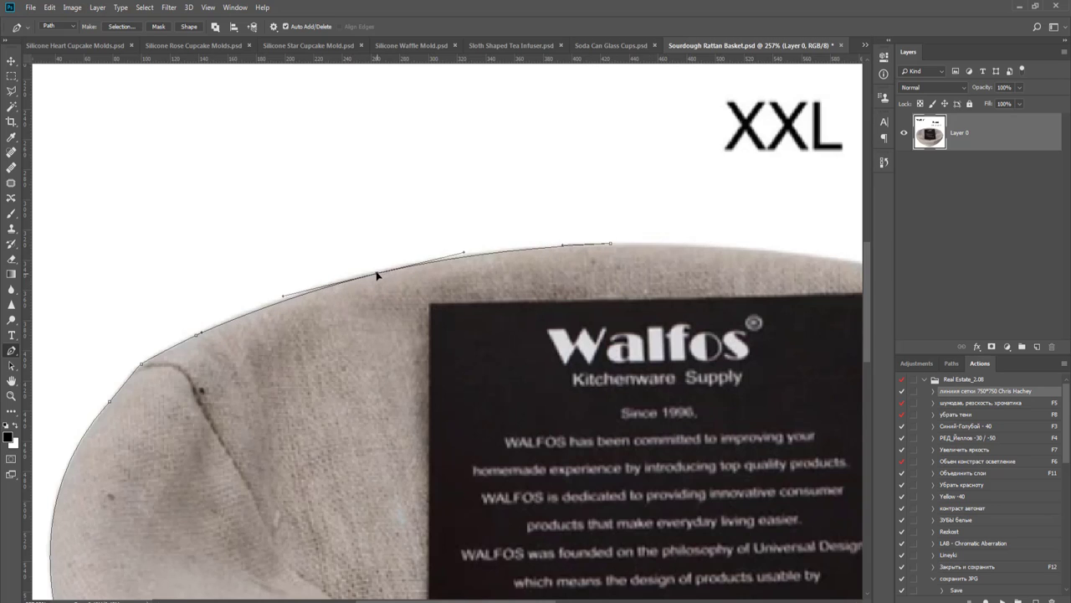
- Continue the path from the middle of the top rim around the basket's upper right curve
{"action": "left_click_drag", "start_coordinate": [553, 301], "coordinate": [217, 346]}
{"action": "left_click_drag", "start_coordinate": [491, 352], "coordinate": [416, 350]}
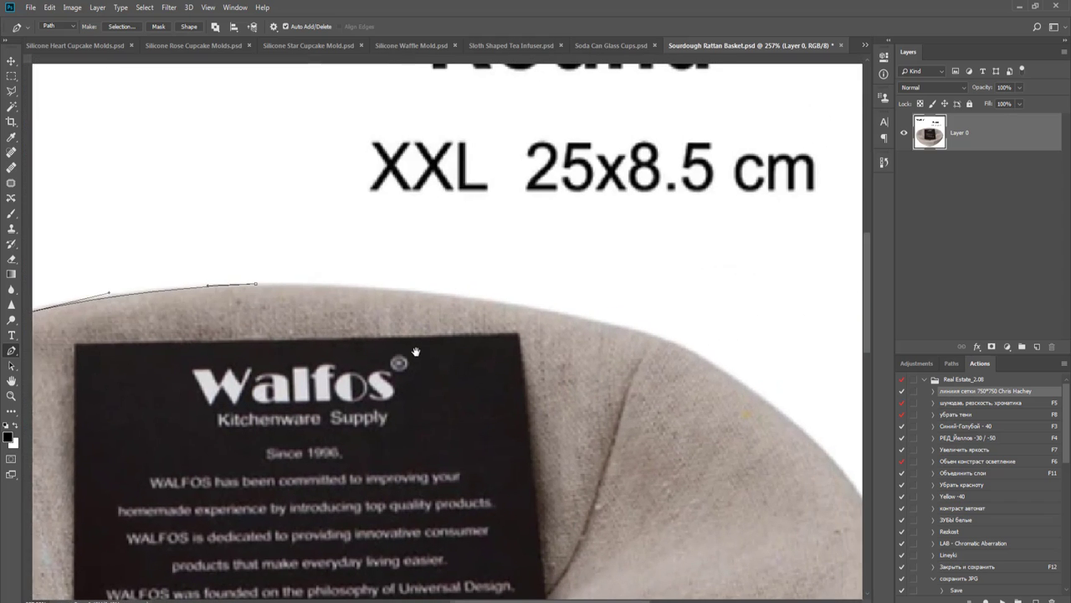
{"action": "left_click_drag", "start_coordinate": [540, 319], "coordinate": [573, 326]}
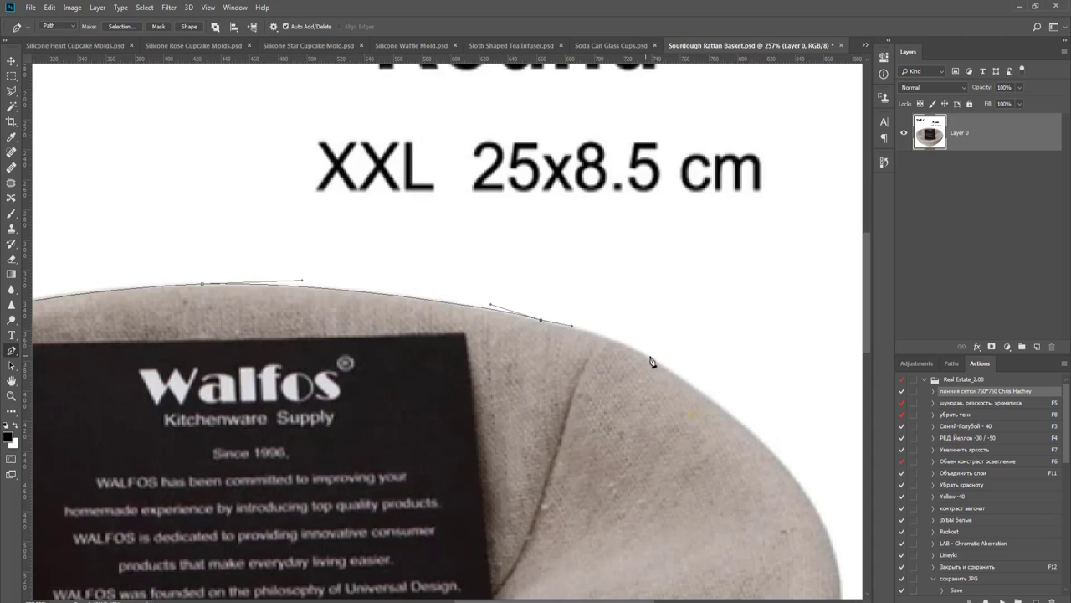
{"action": "left_click_drag", "start_coordinate": [697, 419], "coordinate": [500, 359]}
{"action": "key", "text": "ctrl+z"}
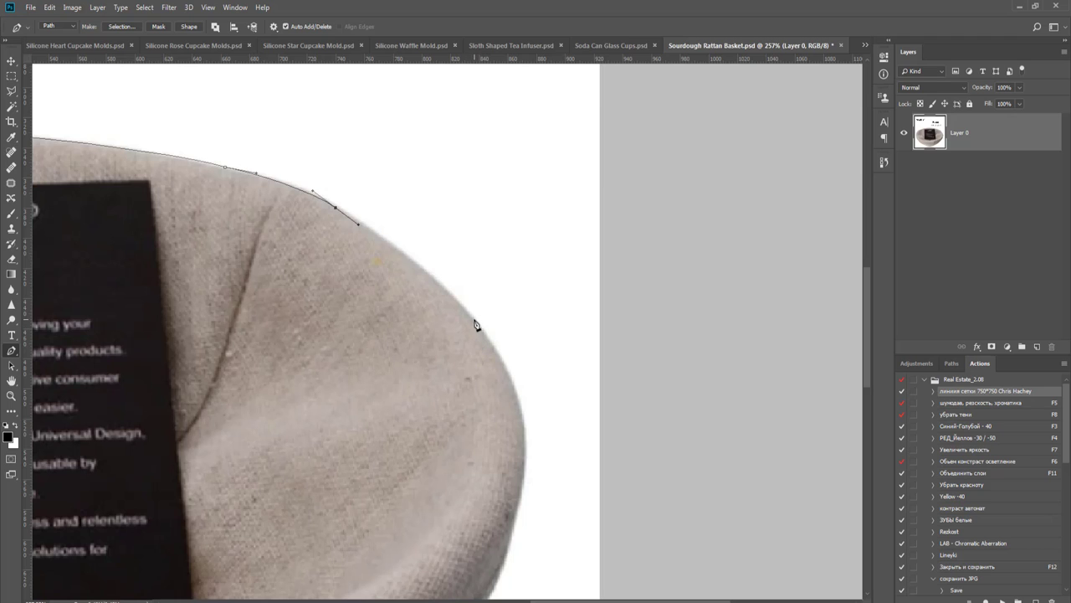
{"action": "mouse_move", "coordinate": [475, 319]}
{"action": "left_mouse_down"}
{"action": "mouse_move", "coordinate": [511, 374]}
{"action": "mouse_move", "coordinate": [488, 333]}
{"action": "left_mouse_up"}
{"action": "left_click_drag", "start_coordinate": [509, 380], "coordinate": [552, 257]}
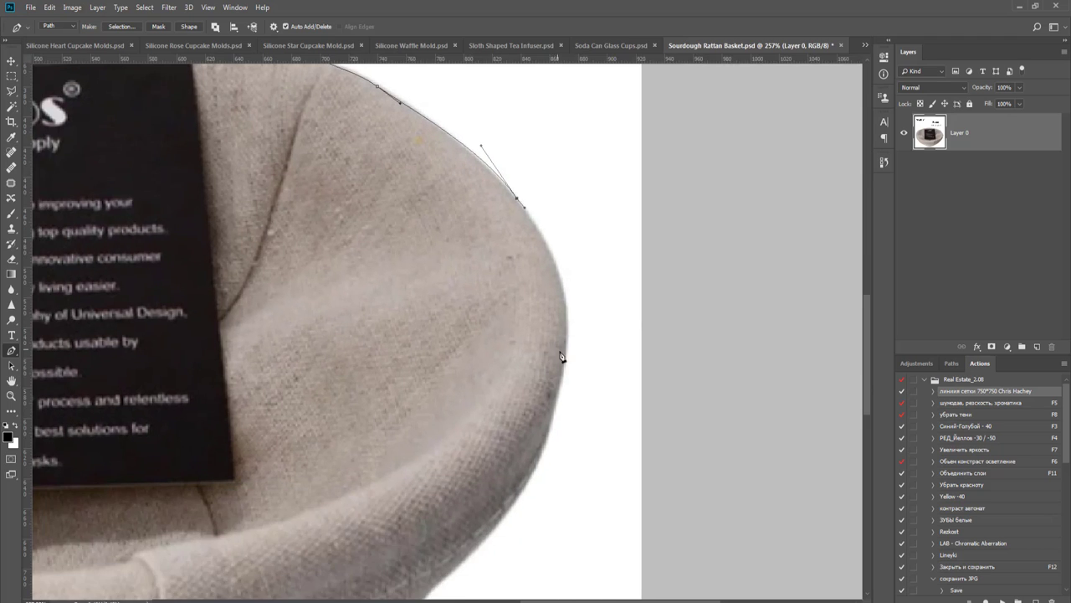
- Trace the basket's right side down to the lower right of the fabric rim
{"action": "left_click_drag", "start_coordinate": [559, 377], "coordinate": [571, 425]}
{"action": "left_click_drag", "start_coordinate": [621, 256], "coordinate": [617, 263]}
{"action": "left_click_drag", "start_coordinate": [611, 346], "coordinate": [628, 297]}
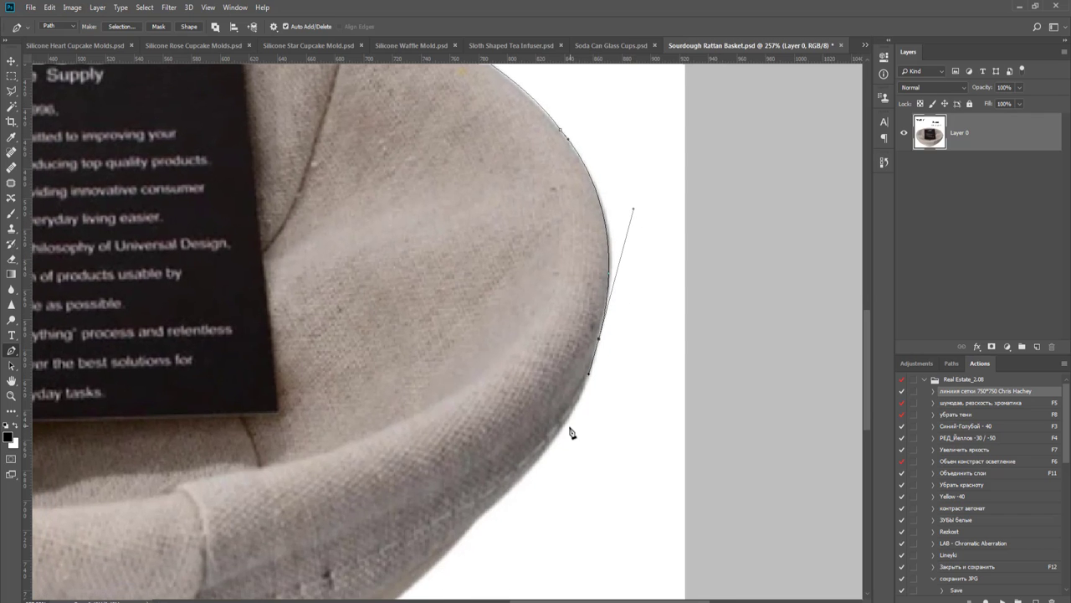
{"action": "left_click_drag", "start_coordinate": [561, 428], "coordinate": [549, 444]}
{"action": "left_click_drag", "start_coordinate": [492, 420], "coordinate": [566, 286]}
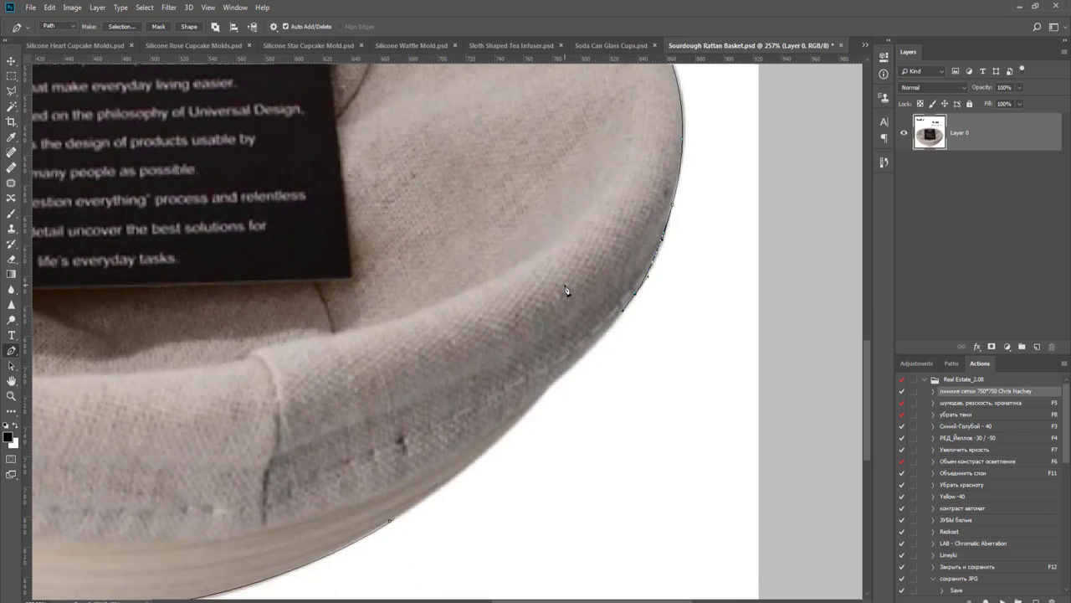
{"action": "left_click_drag", "start_coordinate": [544, 329], "coordinate": [551, 302]}
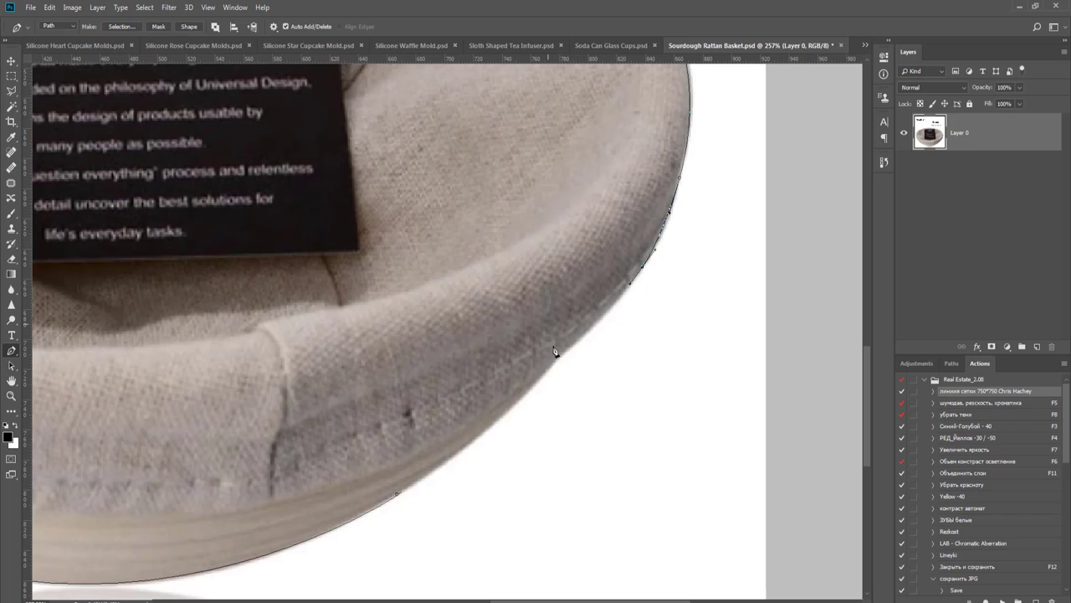
- Trace the remaining lower right edge and close the path at its starting anchor
{"action": "left_click_drag", "start_coordinate": [584, 335], "coordinate": [566, 351]}
{"action": "left_click_drag", "start_coordinate": [532, 386], "coordinate": [519, 402]}
{"action": "left_click_drag", "start_coordinate": [568, 360], "coordinate": [570, 358]}
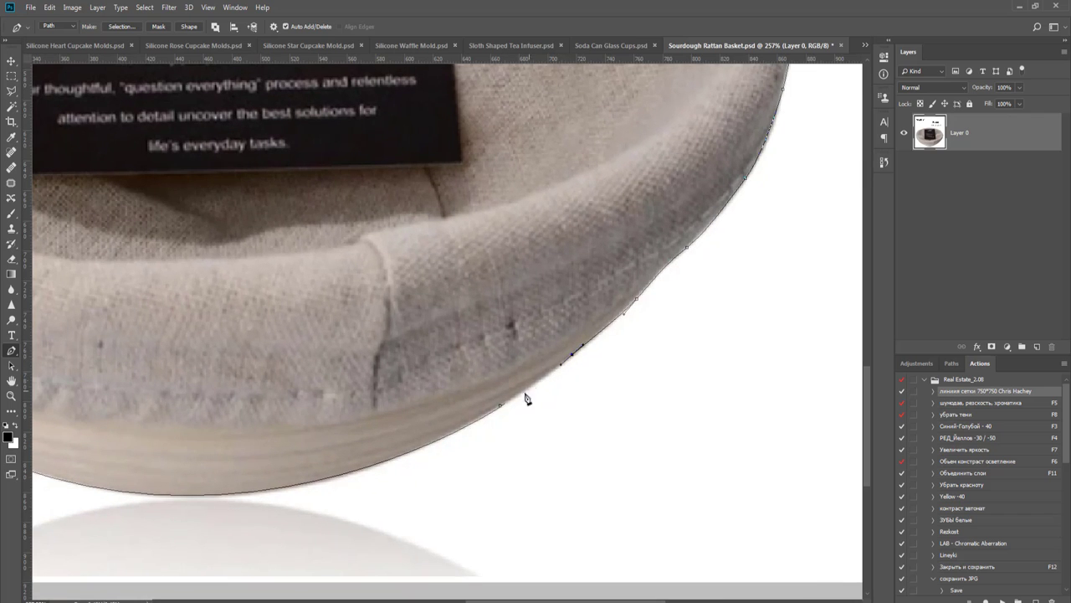
{"action": "left_click", "coordinate": [501, 408]}
{"action": "scroll", "coordinate": [502, 410], "scroll_direction": "up", "scroll_amount": 4}
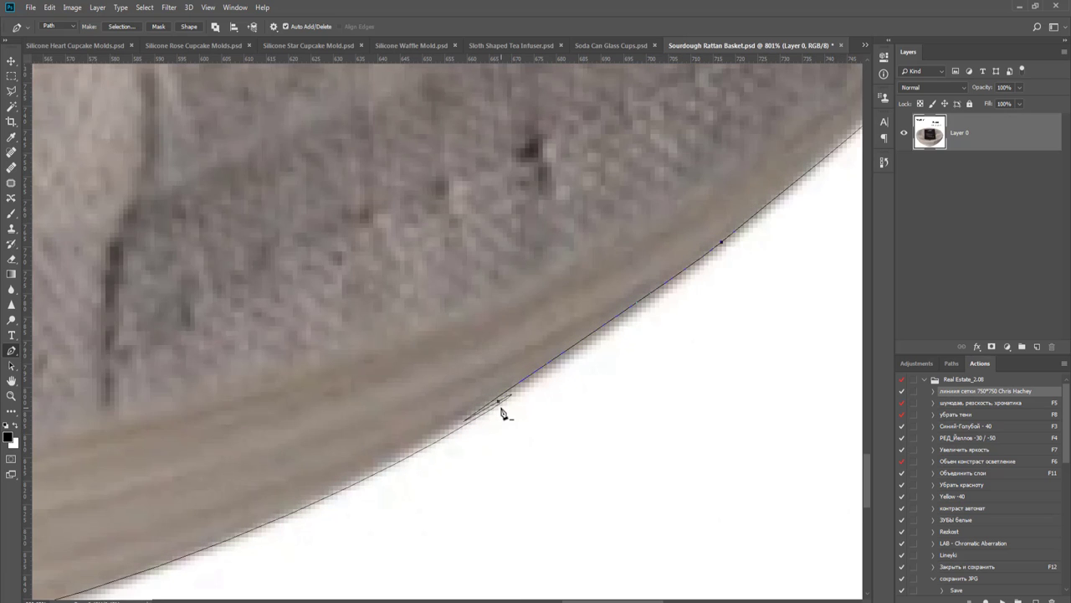
- Reselect the Work Path and reshape its bottom curve to the basket's edge, adding an anchor at the lowest point
{"action": "key", "text": "ctrl+Return"}
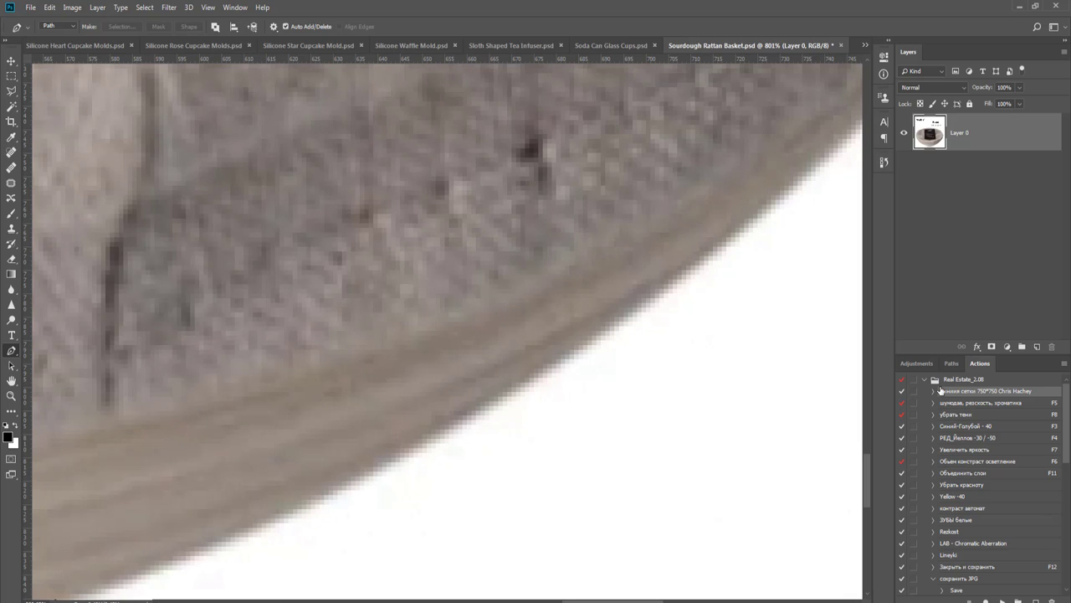
{"action": "left_click", "coordinate": [950, 363]}
{"action": "left_click", "coordinate": [908, 387]}
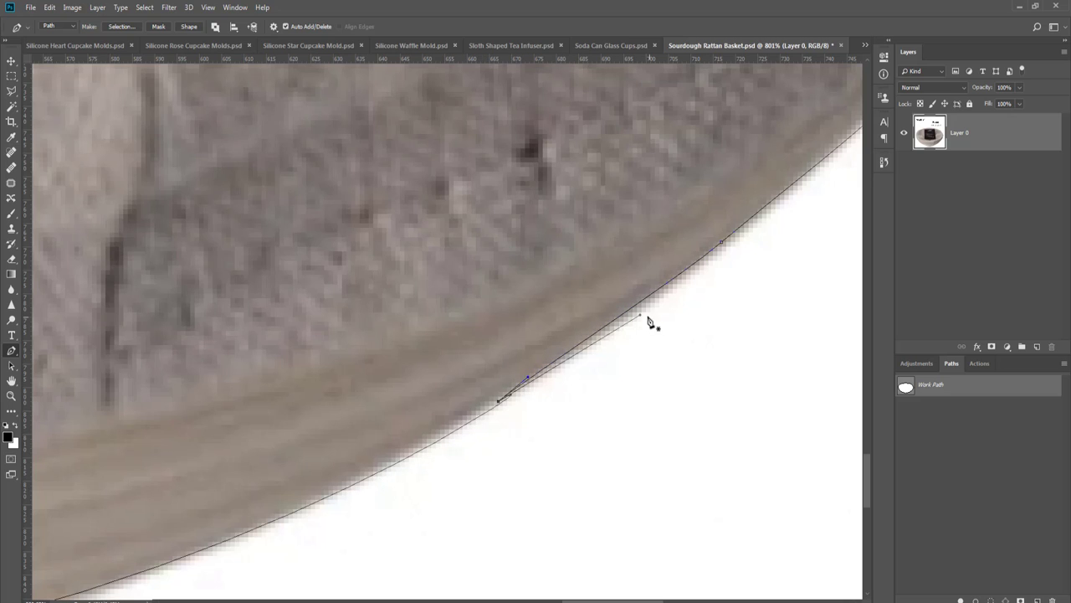
{"action": "left_click_drag", "start_coordinate": [640, 317], "coordinate": [410, 457]}
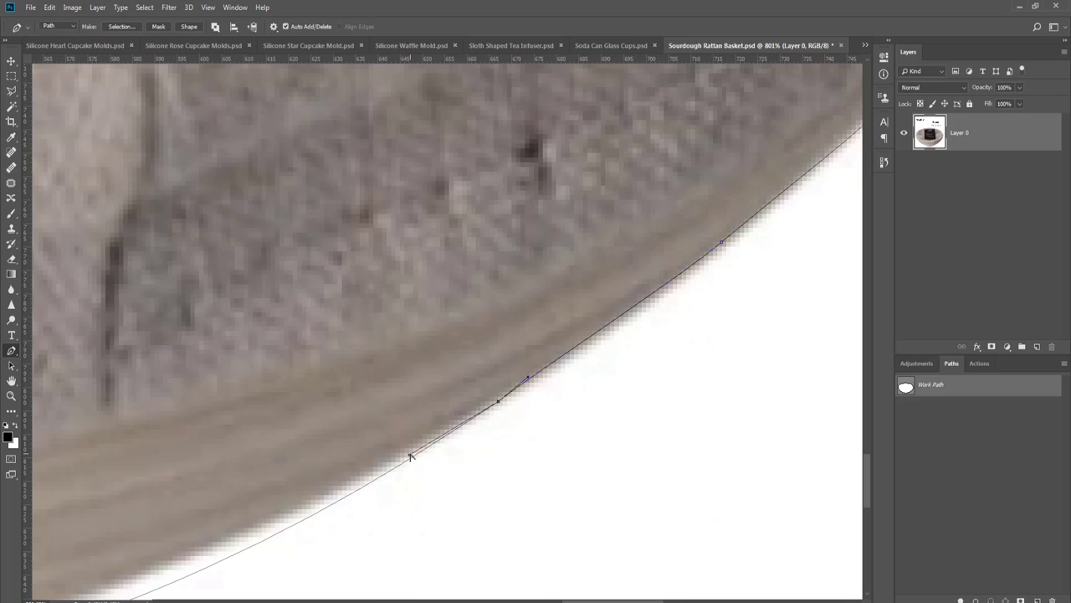
{"action": "scroll", "coordinate": [411, 456], "scroll_direction": "down", "scroll_amount": 5}
{"action": "left_click_drag", "start_coordinate": [500, 423], "coordinate": [709, 378]}
{"action": "scroll", "coordinate": [547, 416], "scroll_direction": "down", "scroll_amount": 4}
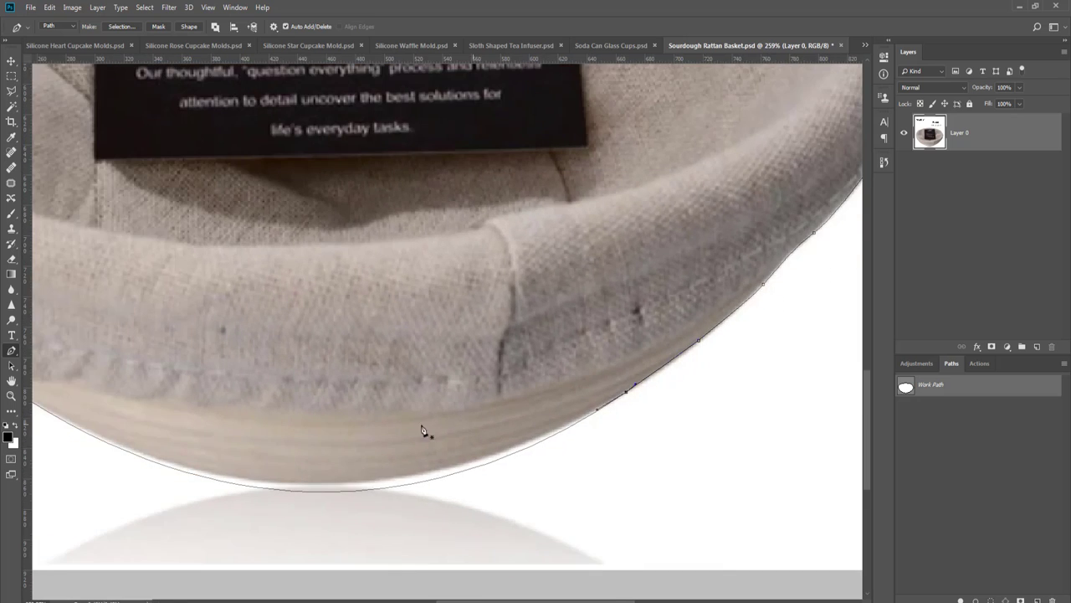
{"action": "scroll", "coordinate": [423, 431], "scroll_direction": "left", "scroll_amount": 4}
{"action": "scroll", "coordinate": [423, 431], "scroll_direction": "down", "scroll_amount": 1}
{"action": "left_click", "coordinate": [490, 468]}
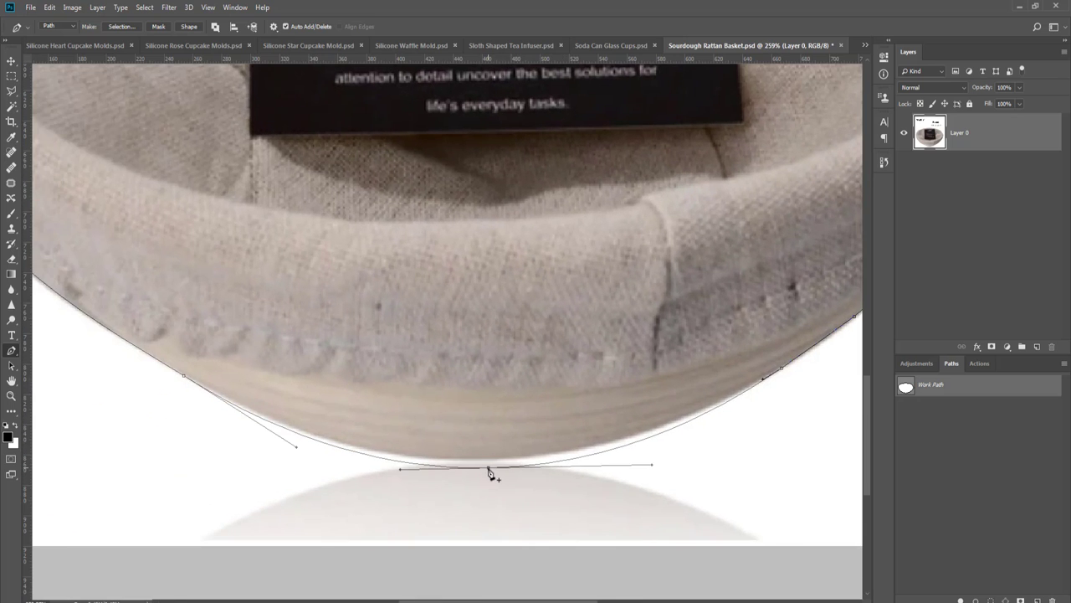
{"action": "left_click_drag", "start_coordinate": [492, 470], "coordinate": [490, 460]}
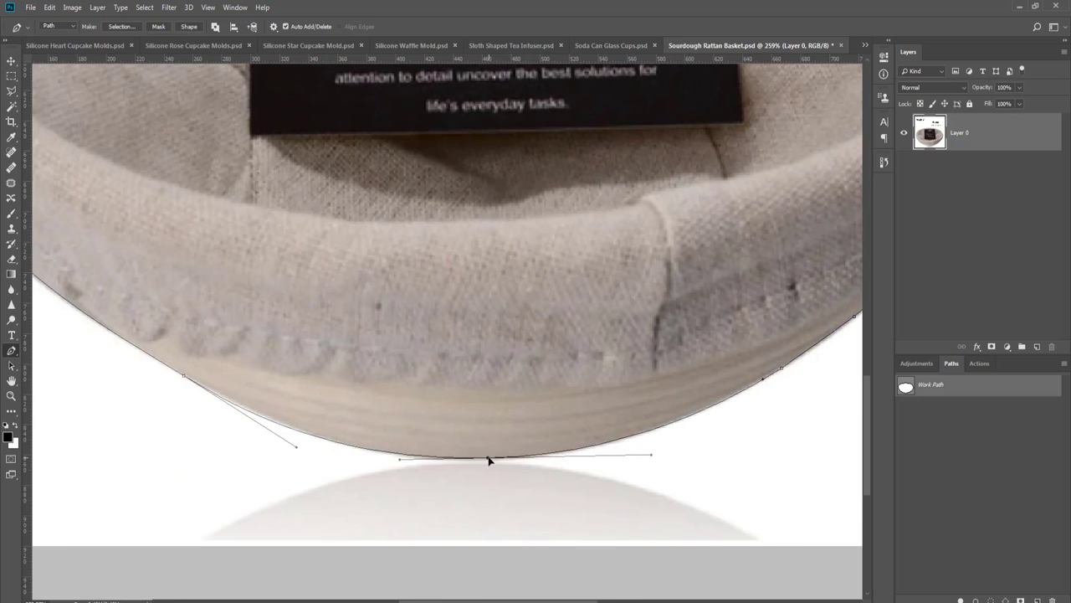
- Load the Work Path as a selection and add a layer mask from it to the basket layer
{"action": "key", "text": "Escape"}
{"action": "key", "text": "ctrl+0"}
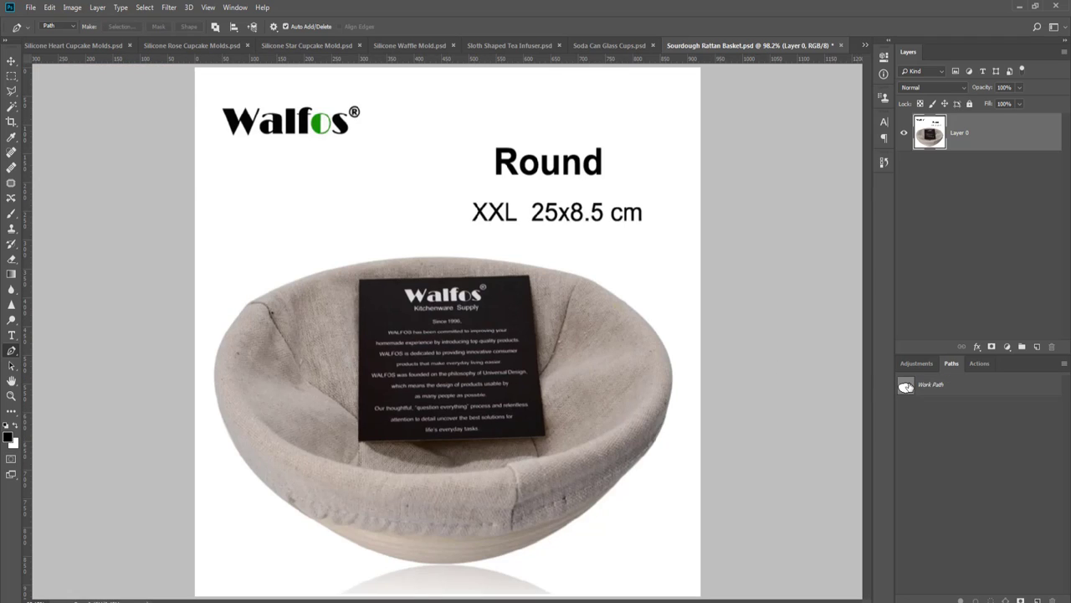
{"action": "left_click", "coordinate": [905, 388], "text": "ctrl"}
{"action": "left_click", "coordinate": [992, 345]}
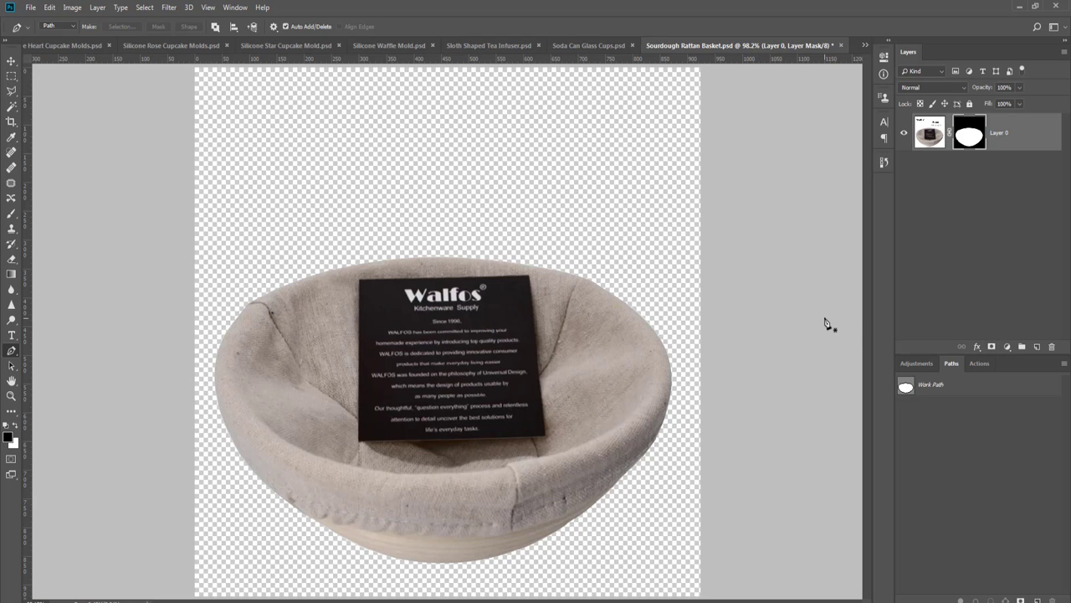
- Crop the basket document with the 750 x 750 px preset at 300 px/in
{"action": "key", "text": "c"}
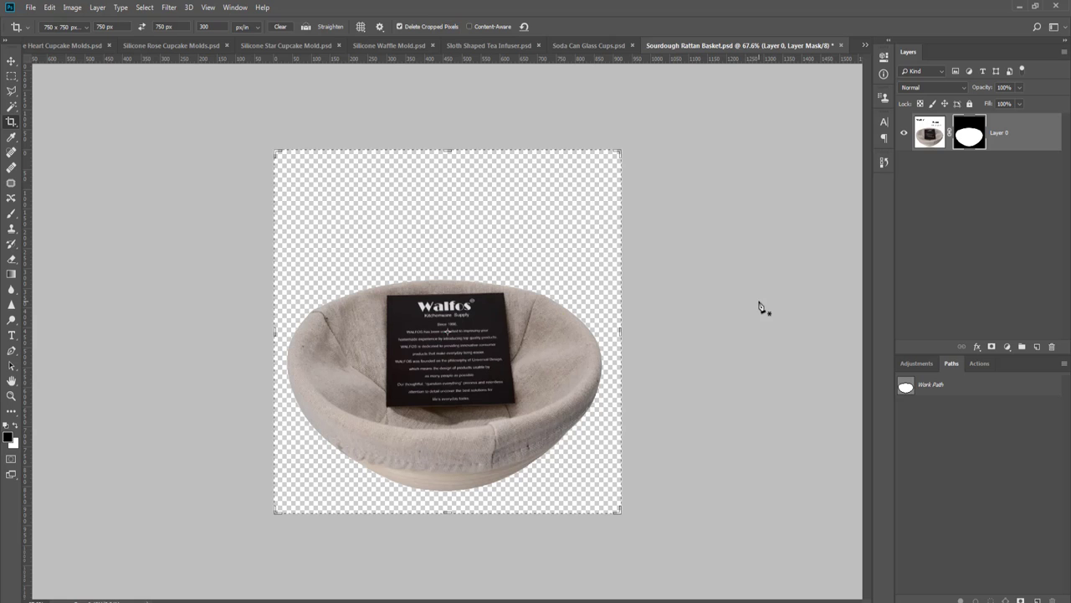
{"action": "left_click", "coordinate": [759, 307]}
{"action": "key", "text": "Return"}
{"action": "key", "text": "v"}
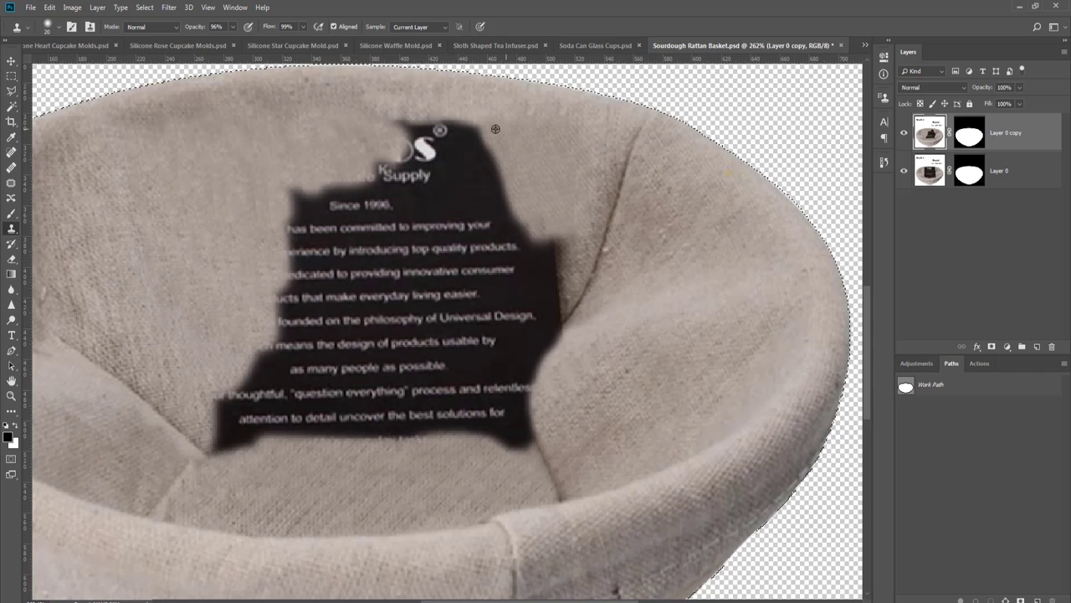
- Clone fabric over the black label's upper right corner and the logo with the Clone Stamp
{"action": "key", "text": "ctrl+Return"}
{"action": "mouse_move", "coordinate": [489, 136]}
{"action": "left_mouse_down"}
{"action": "mouse_move", "coordinate": [515, 199]}
{"action": "mouse_move", "coordinate": [481, 126]}
{"action": "left_mouse_up"}
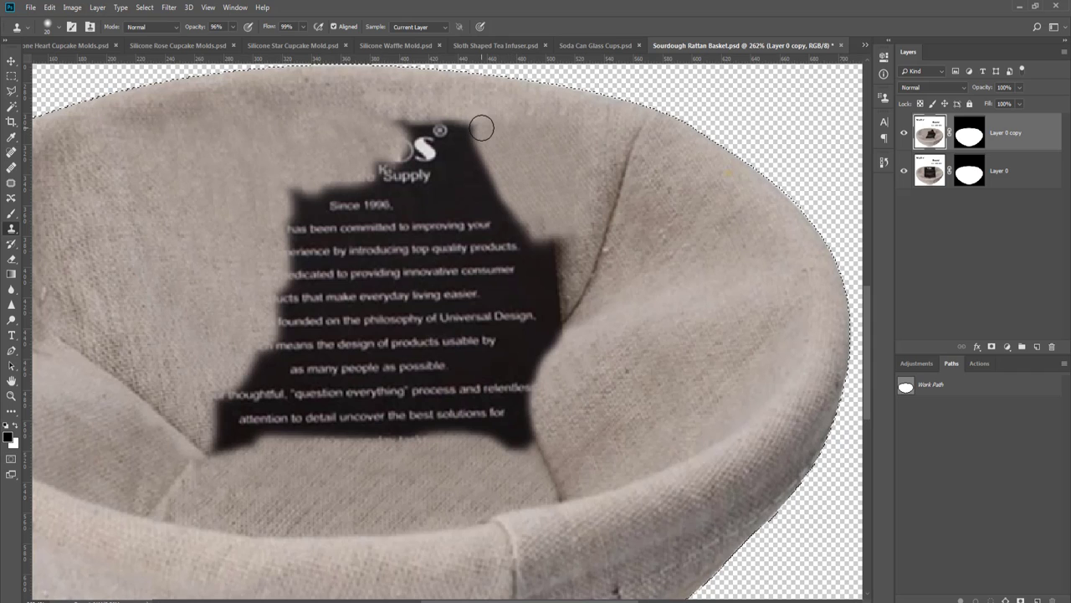
{"action": "left_click", "coordinate": [334, 99], "text": "alt"}
{"action": "mouse_move", "coordinate": [403, 121]}
{"action": "left_mouse_down"}
{"action": "mouse_move", "coordinate": [457, 127]}
{"action": "mouse_move", "coordinate": [399, 134]}
{"action": "mouse_move", "coordinate": [471, 128]}
{"action": "mouse_move", "coordinate": [391, 140]}
{"action": "mouse_move", "coordinate": [452, 153]}
{"action": "left_mouse_up"}
{"action": "left_click", "coordinate": [370, 123], "text": "alt"}
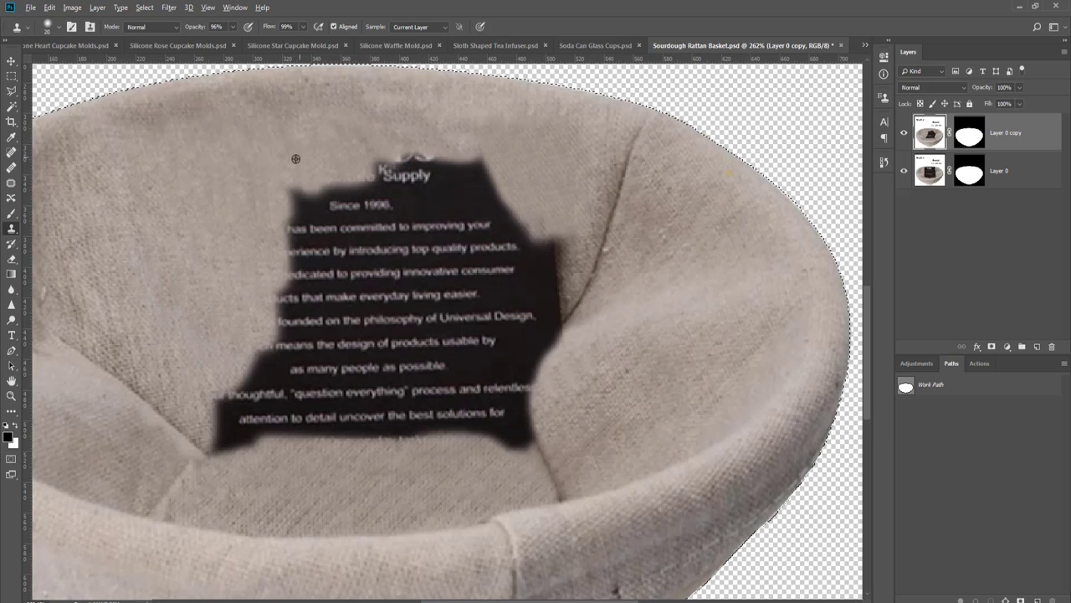
- Enlarge the clone brush to 25 px and clone fabric over the label's left edge, upper right edge and "Supply" line
{"action": "left_click", "coordinate": [230, 196], "text": "alt"}
{"action": "key", "text": "bracketright"}
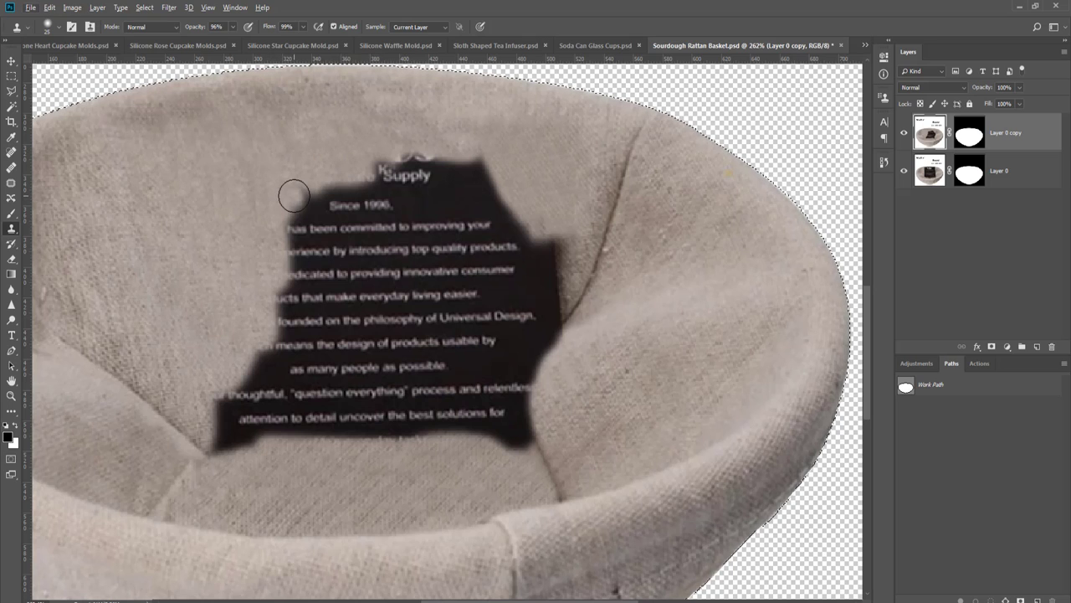
{"action": "mouse_move", "coordinate": [278, 196]}
{"action": "left_mouse_down"}
{"action": "mouse_move", "coordinate": [294, 199]}
{"action": "mouse_move", "coordinate": [295, 266]}
{"action": "mouse_move", "coordinate": [288, 215]}
{"action": "left_mouse_up"}
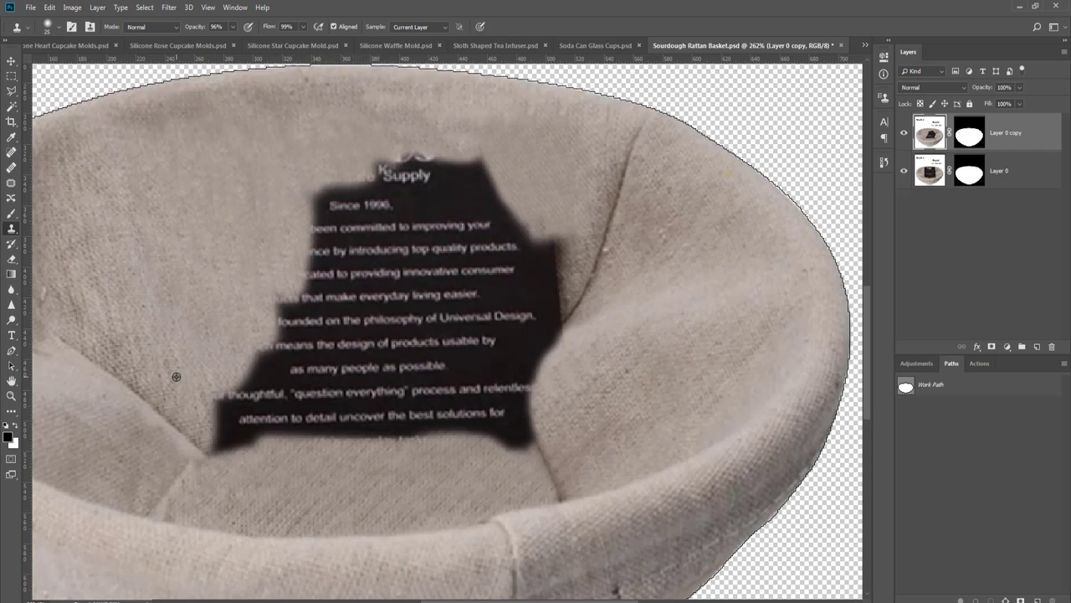
{"action": "mouse_move", "coordinate": [275, 316]}
{"action": "left_mouse_down"}
{"action": "mouse_move", "coordinate": [300, 295]}
{"action": "mouse_move", "coordinate": [207, 425]}
{"action": "mouse_move", "coordinate": [243, 397]}
{"action": "mouse_move", "coordinate": [300, 303]}
{"action": "mouse_move", "coordinate": [311, 211]}
{"action": "mouse_move", "coordinate": [341, 241]}
{"action": "left_mouse_up"}
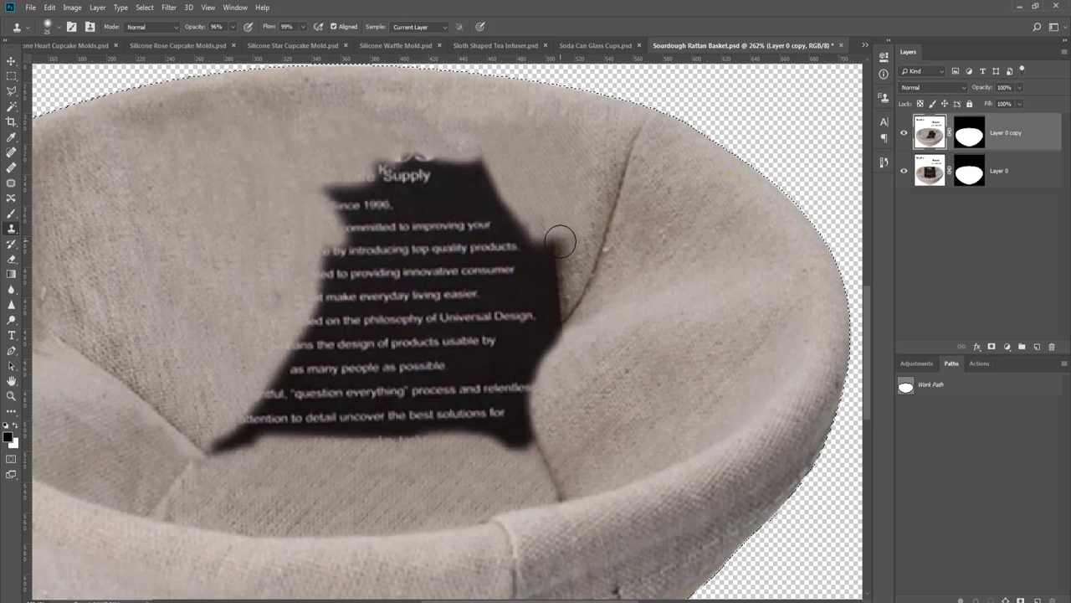
{"action": "mouse_move", "coordinate": [560, 241]}
{"action": "left_mouse_down"}
{"action": "mouse_move", "coordinate": [563, 293]}
{"action": "mouse_move", "coordinate": [536, 235]}
{"action": "mouse_move", "coordinate": [552, 293]}
{"action": "mouse_move", "coordinate": [496, 197]}
{"action": "mouse_move", "coordinate": [516, 223]}
{"action": "mouse_move", "coordinate": [466, 167]}
{"action": "mouse_move", "coordinate": [483, 177]}
{"action": "left_mouse_up"}
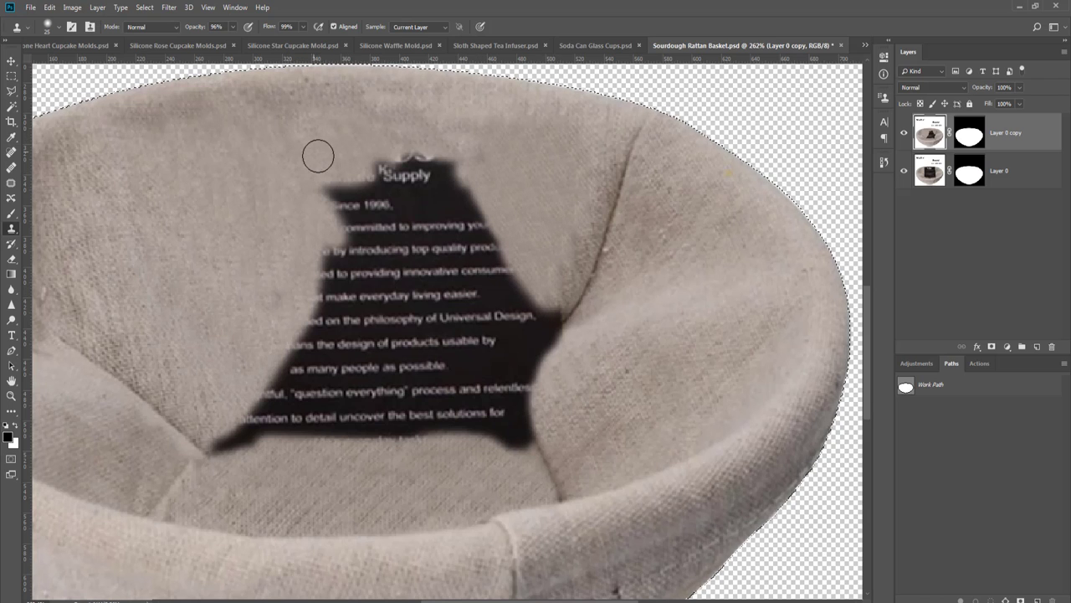
{"action": "mouse_move", "coordinate": [376, 164]}
{"action": "left_mouse_down"}
{"action": "mouse_move", "coordinate": [445, 172]}
{"action": "mouse_move", "coordinate": [455, 160]}
{"action": "mouse_move", "coordinate": [354, 184]}
{"action": "left_mouse_up"}
- Harden the clone brush and clone the back panel's fabric over the label text from "Since 1996" through "everyday living easier"
{"action": "scroll", "coordinate": [354, 186], "scroll_direction": "down", "scroll_amount": 5}
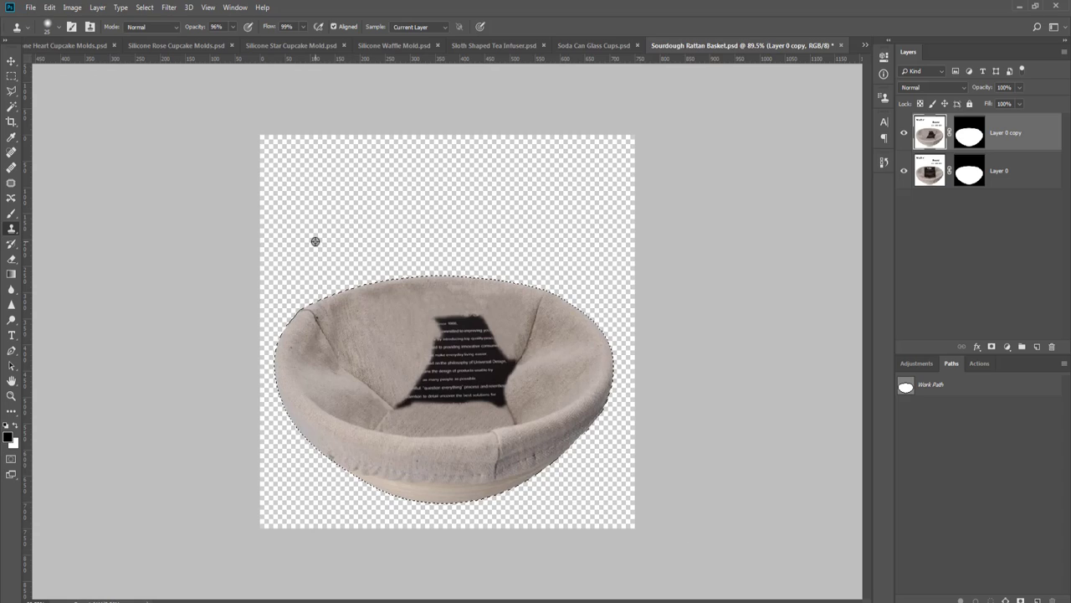
{"action": "scroll", "coordinate": [451, 335], "scroll_direction": "up", "scroll_amount": 5}
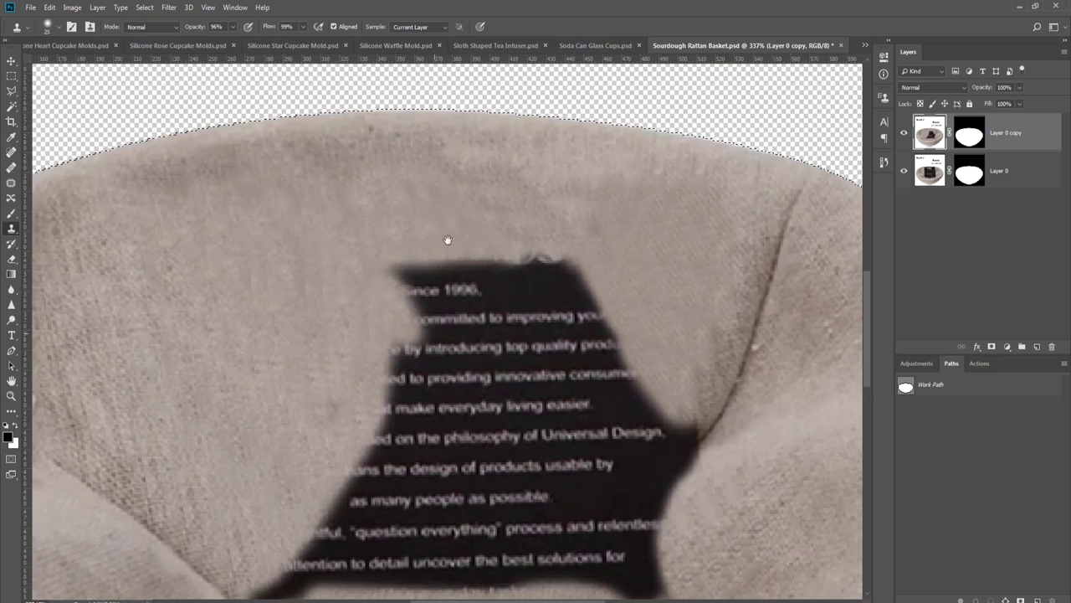
{"action": "left_click_drag", "start_coordinate": [448, 240], "coordinate": [465, 108]}
{"action": "left_click_drag", "start_coordinate": [486, 276], "coordinate": [471, 400]}
{"action": "right_click", "coordinate": [484, 274]}
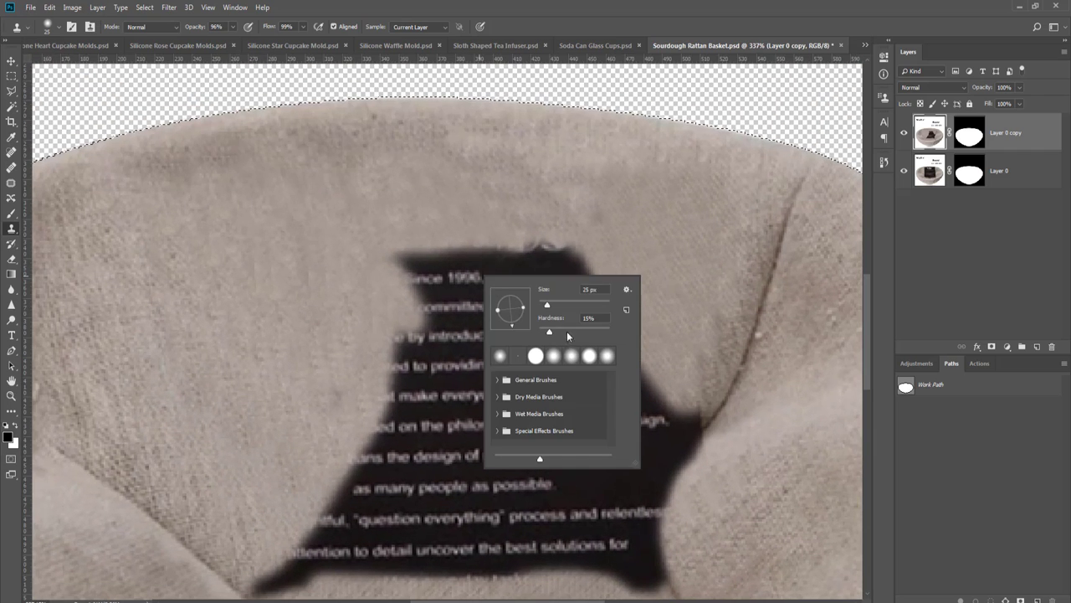
{"action": "key", "text": "Return"}
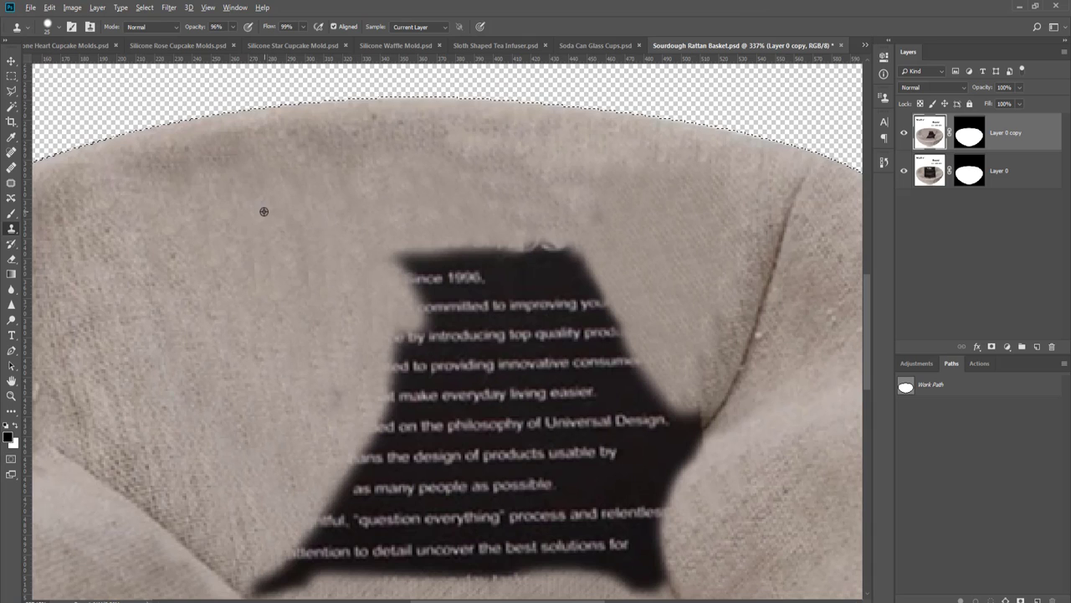
{"action": "left_click", "coordinate": [304, 218], "text": "alt"}
{"action": "mouse_move", "coordinate": [385, 251]}
{"action": "left_mouse_down"}
{"action": "mouse_move", "coordinate": [546, 248]}
{"action": "mouse_move", "coordinate": [583, 259]}
{"action": "mouse_move", "coordinate": [456, 268]}
{"action": "mouse_move", "coordinate": [399, 288]}
{"action": "mouse_move", "coordinate": [514, 290]}
{"action": "mouse_move", "coordinate": [400, 331]}
{"action": "mouse_move", "coordinate": [383, 351]}
{"action": "mouse_move", "coordinate": [410, 370]}
{"action": "mouse_move", "coordinate": [548, 309]}
{"action": "mouse_move", "coordinate": [543, 296]}
{"action": "mouse_move", "coordinate": [604, 296]}
{"action": "mouse_move", "coordinate": [602, 319]}
{"action": "mouse_move", "coordinate": [392, 369]}
{"action": "mouse_move", "coordinate": [558, 362]}
{"action": "mouse_move", "coordinate": [642, 343]}
{"action": "mouse_move", "coordinate": [641, 366]}
{"action": "mouse_move", "coordinate": [506, 387]}
{"action": "mouse_move", "coordinate": [467, 376]}
{"action": "left_mouse_up"}
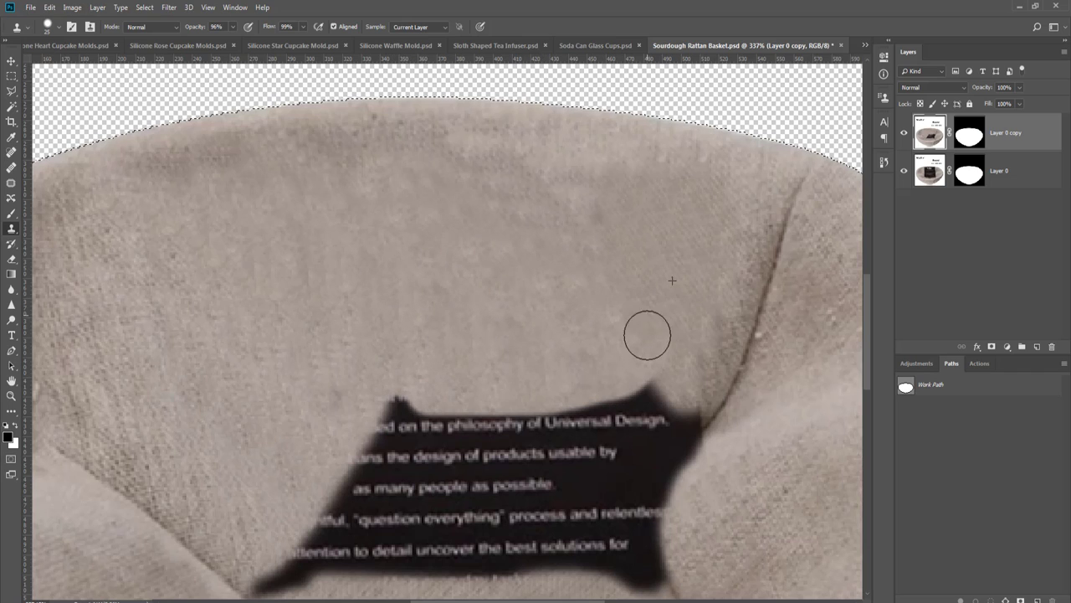
- Clone back-panel fabric along the label's remaining upper edge, covering most of the "Universal Design" line
{"action": "mouse_move", "coordinate": [646, 335]}
{"action": "left_mouse_down"}
{"action": "mouse_move", "coordinate": [644, 382]}
{"action": "mouse_move", "coordinate": [631, 391]}
{"action": "left_mouse_up"}
{"action": "left_click_drag", "start_coordinate": [578, 280], "coordinate": [494, 148]}
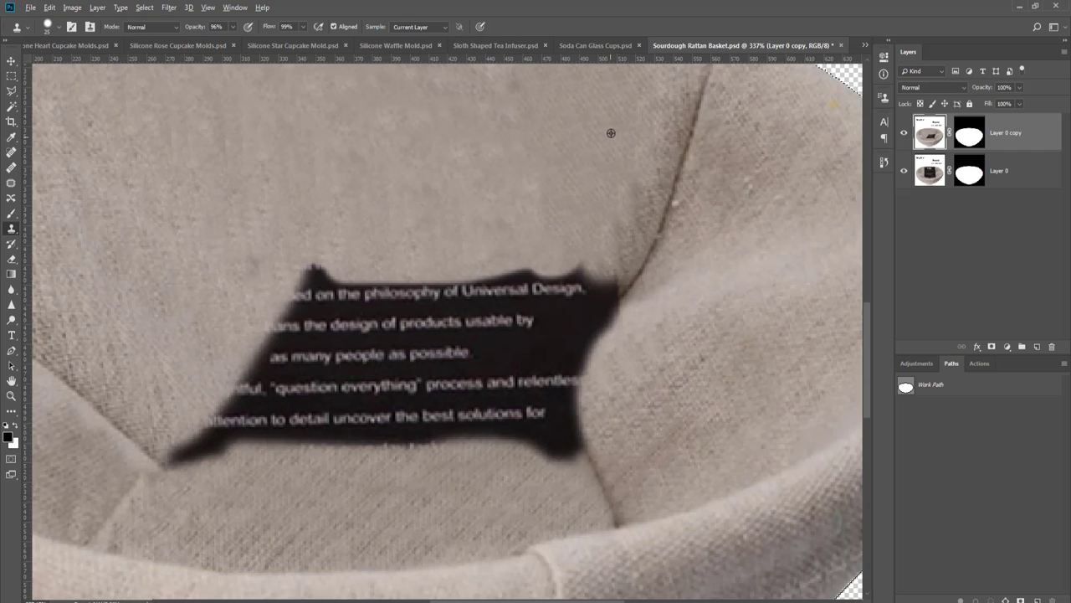
{"action": "left_click", "coordinate": [645, 112], "text": "alt"}
{"action": "mouse_move", "coordinate": [603, 249]}
{"action": "left_mouse_down"}
{"action": "mouse_move", "coordinate": [423, 281]}
{"action": "mouse_move", "coordinate": [260, 265]}
{"action": "mouse_move", "coordinate": [279, 285]}
{"action": "left_mouse_up"}
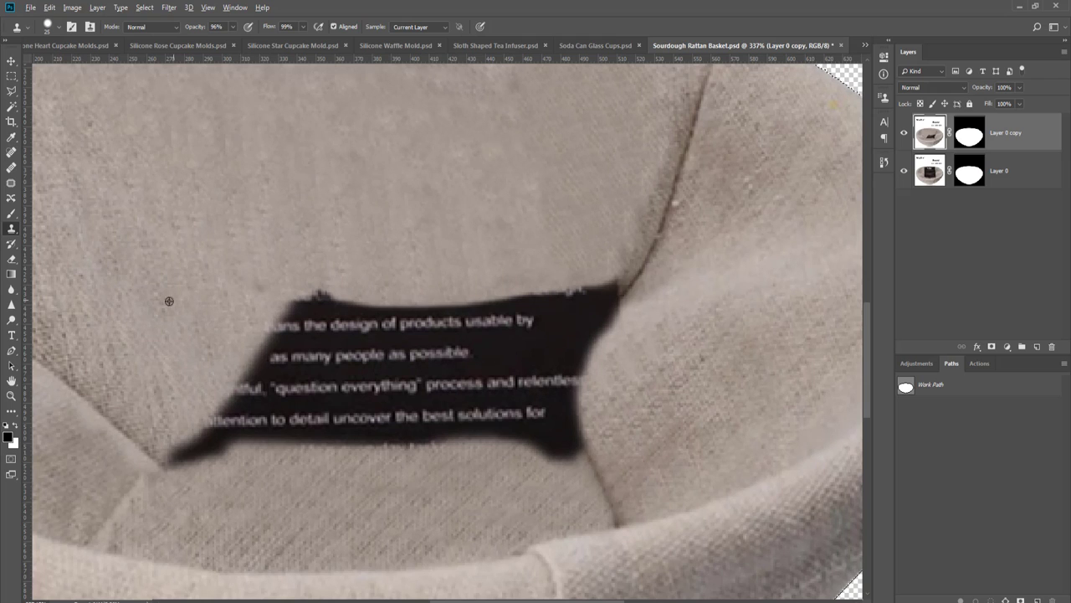
- Clone the basket floor's fabric up over the label's lower edge, finishing with a 20 px brush
{"action": "scroll", "coordinate": [233, 383], "scroll_direction": "down", "scroll_amount": 2}
{"action": "scroll", "coordinate": [226, 411], "scroll_direction": "left", "scroll_amount": 1}
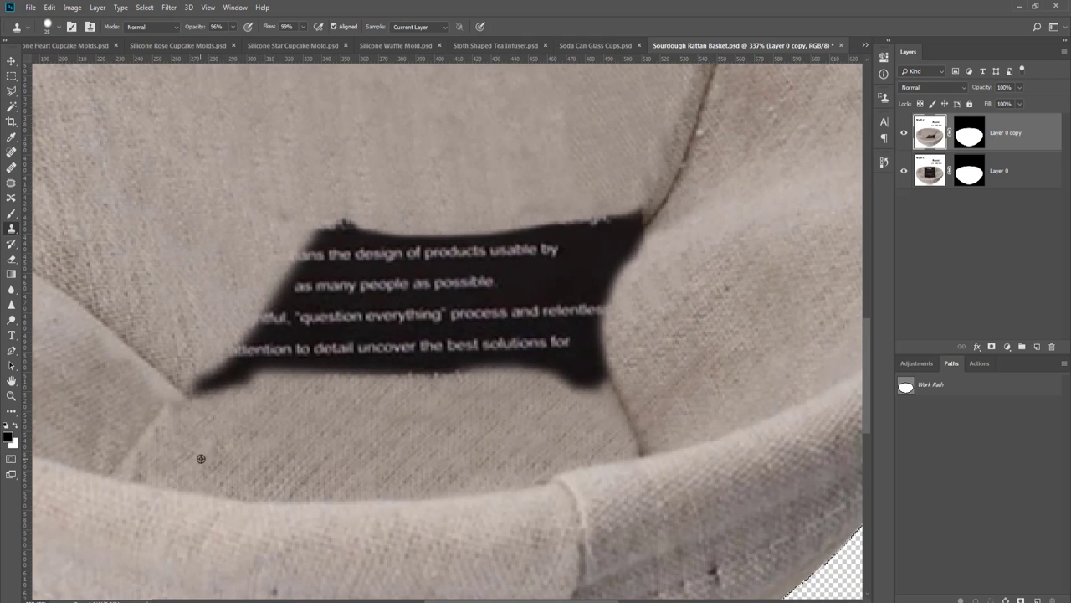
{"action": "left_click", "coordinate": [201, 459], "text": "alt"}
{"action": "mouse_move", "coordinate": [204, 418]}
{"action": "left_mouse_down"}
{"action": "mouse_move", "coordinate": [257, 379]}
{"action": "mouse_move", "coordinate": [365, 353]}
{"action": "mouse_move", "coordinate": [433, 351]}
{"action": "mouse_move", "coordinate": [578, 388]}
{"action": "left_mouse_up"}
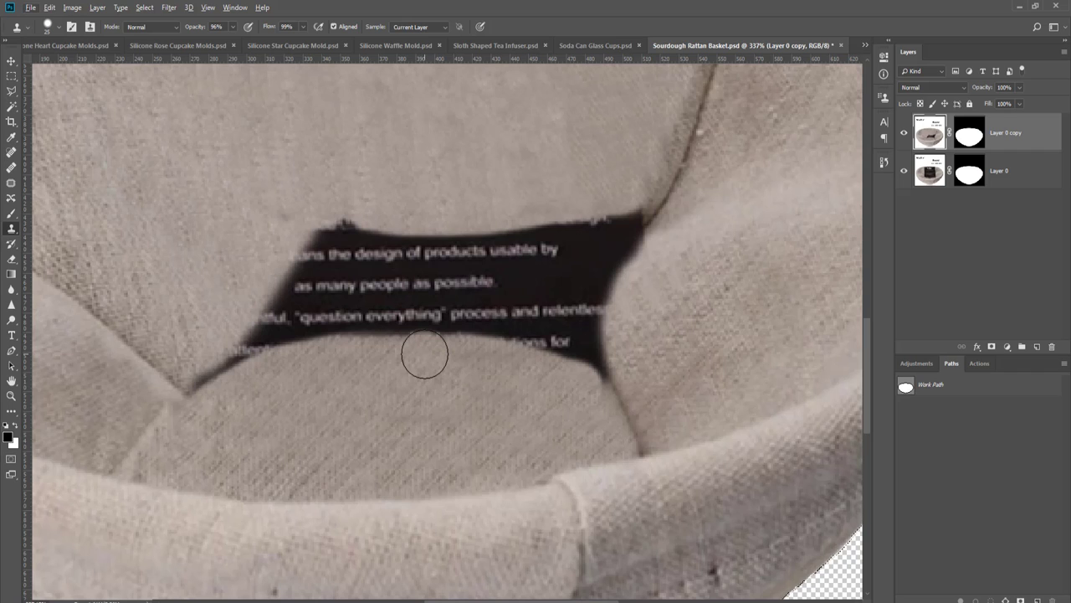
{"action": "left_click", "coordinate": [602, 378]}
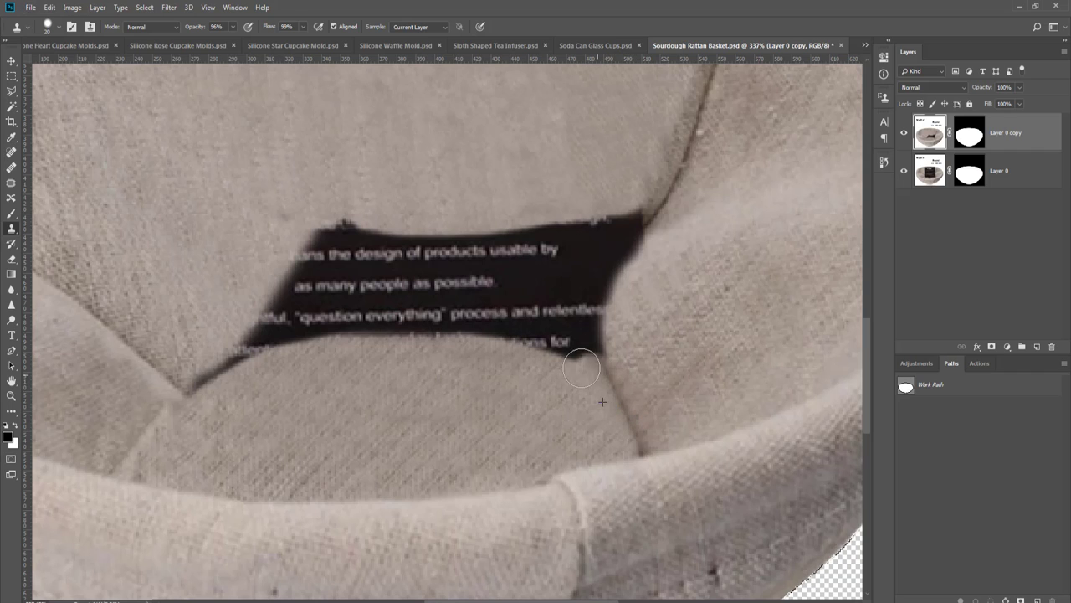
{"action": "mouse_move", "coordinate": [581, 368]}
{"action": "left_mouse_down"}
{"action": "mouse_move", "coordinate": [435, 340]}
{"action": "mouse_move", "coordinate": [359, 342]}
{"action": "mouse_move", "coordinate": [282, 349]}
{"action": "mouse_move", "coordinate": [220, 388]}
{"action": "mouse_move", "coordinate": [280, 387]}
{"action": "left_mouse_up"}
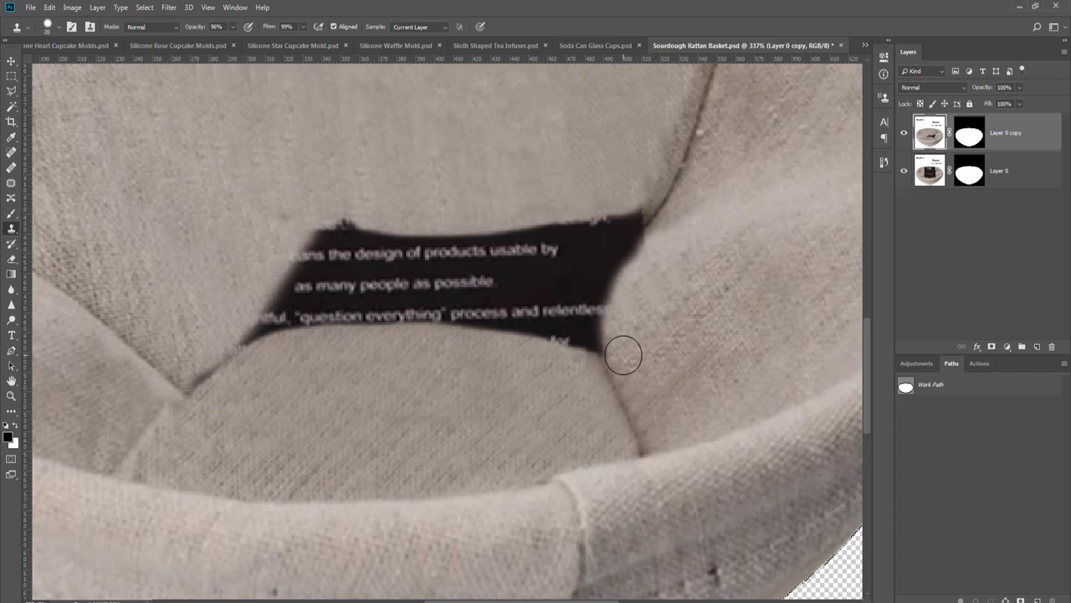
- Clone fabric along the label's right fold and bring the back panel down over its upper and left edges
{"action": "mouse_move", "coordinate": [624, 355]}
{"action": "left_mouse_down"}
{"action": "mouse_move", "coordinate": [627, 294]}
{"action": "mouse_move", "coordinate": [676, 236]}
{"action": "left_mouse_up"}
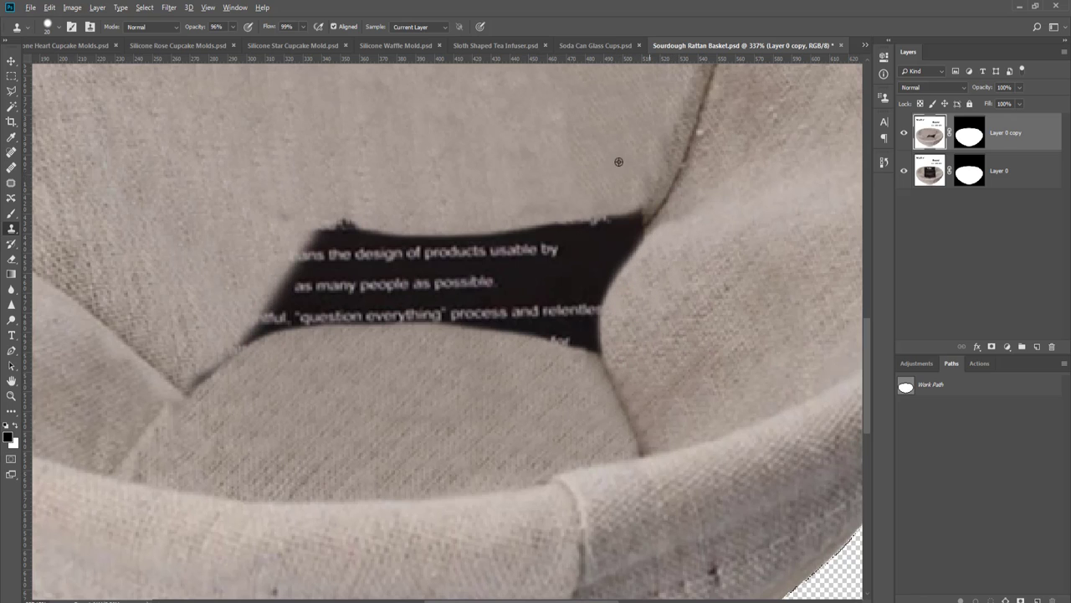
{"action": "left_click_drag", "start_coordinate": [642, 160], "coordinate": [635, 199]}
{"action": "mouse_move", "coordinate": [629, 203]}
{"action": "left_mouse_down"}
{"action": "mouse_move", "coordinate": [391, 241]}
{"action": "mouse_move", "coordinate": [285, 224]}
{"action": "mouse_move", "coordinate": [297, 252]}
{"action": "mouse_move", "coordinate": [385, 240]}
{"action": "mouse_move", "coordinate": [247, 289]}
{"action": "mouse_move", "coordinate": [237, 313]}
{"action": "mouse_move", "coordinate": [294, 279]}
{"action": "mouse_move", "coordinate": [519, 243]}
{"action": "mouse_move", "coordinate": [494, 235]}
{"action": "left_mouse_up"}
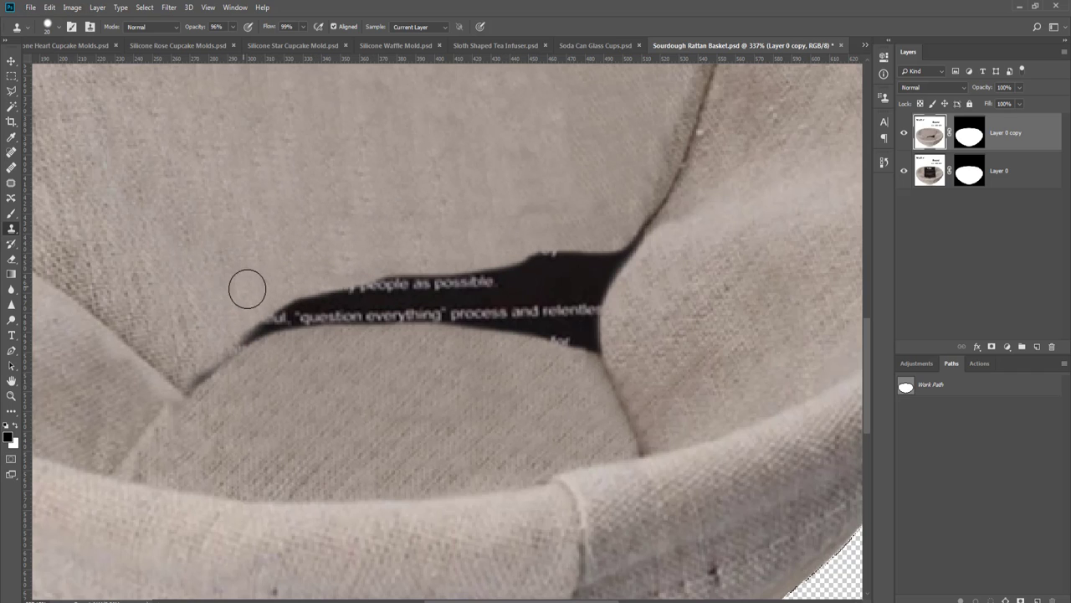
{"action": "mouse_move", "coordinate": [246, 287]}
{"action": "left_mouse_down"}
{"action": "mouse_move", "coordinate": [260, 304]}
{"action": "mouse_move", "coordinate": [275, 301]}
{"action": "mouse_move", "coordinate": [256, 349]}
{"action": "left_mouse_up"}
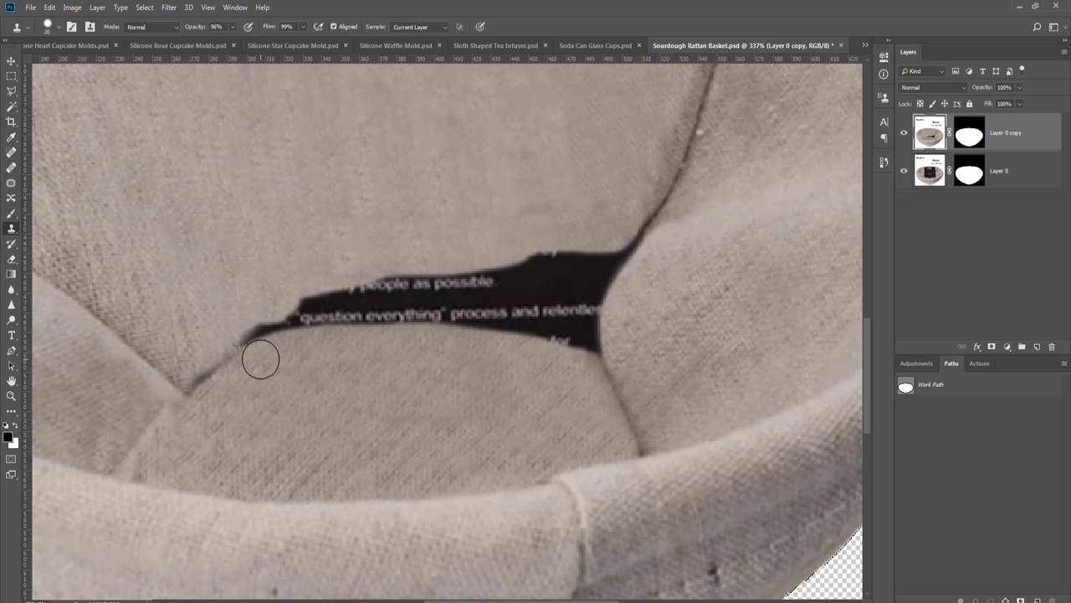
- Clone floor fabric over the "question everything" line and rebuild the right seam beside the remaining black patch
{"action": "mouse_move", "coordinate": [281, 348]}
{"action": "left_mouse_down"}
{"action": "mouse_move", "coordinate": [337, 321]}
{"action": "mouse_move", "coordinate": [430, 314]}
{"action": "mouse_move", "coordinate": [552, 323]}
{"action": "mouse_move", "coordinate": [571, 358]}
{"action": "left_mouse_up"}
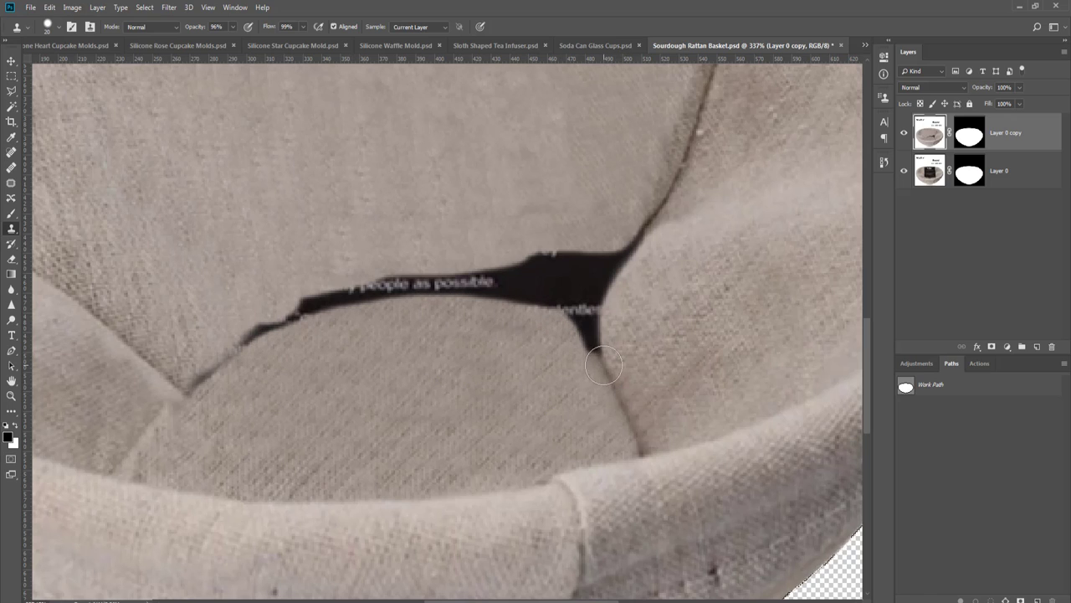
{"action": "left_click_drag", "start_coordinate": [604, 358], "coordinate": [574, 325]}
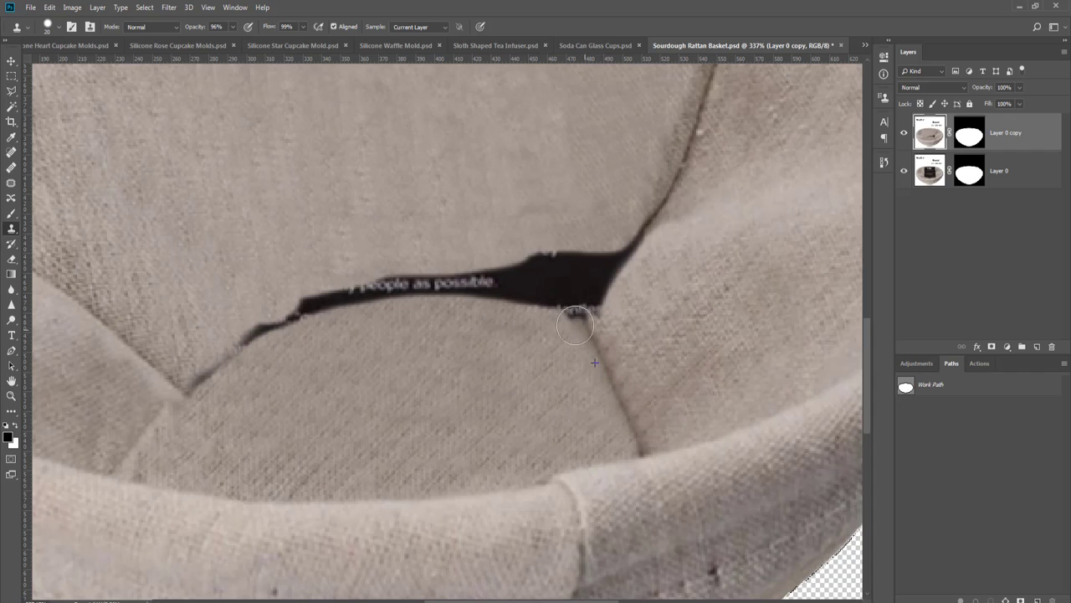
{"action": "left_click", "coordinate": [631, 330], "text": "alt"}
{"action": "left_click_drag", "start_coordinate": [613, 324], "coordinate": [639, 279]}
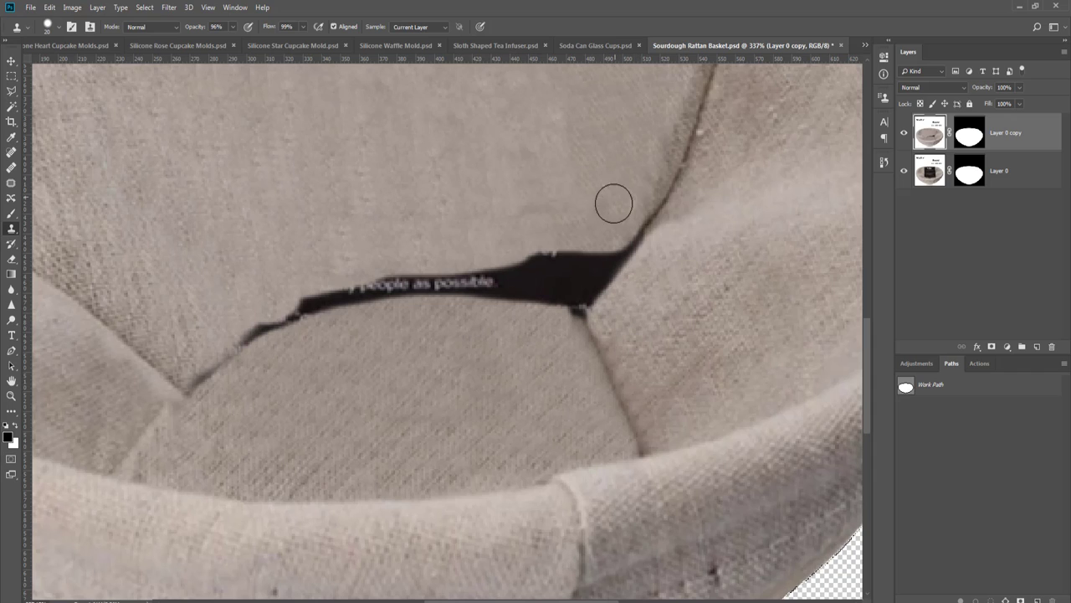
- Clone back-panel fabric over the remaining label, leaving only a thin dark seam above the basket floor
{"action": "mouse_move", "coordinate": [611, 221]}
{"action": "left_mouse_down"}
{"action": "mouse_move", "coordinate": [587, 239]}
{"action": "mouse_move", "coordinate": [519, 254]}
{"action": "mouse_move", "coordinate": [363, 256]}
{"action": "mouse_move", "coordinate": [241, 308]}
{"action": "left_mouse_up"}
{"action": "left_click", "coordinate": [159, 276], "text": "alt"}
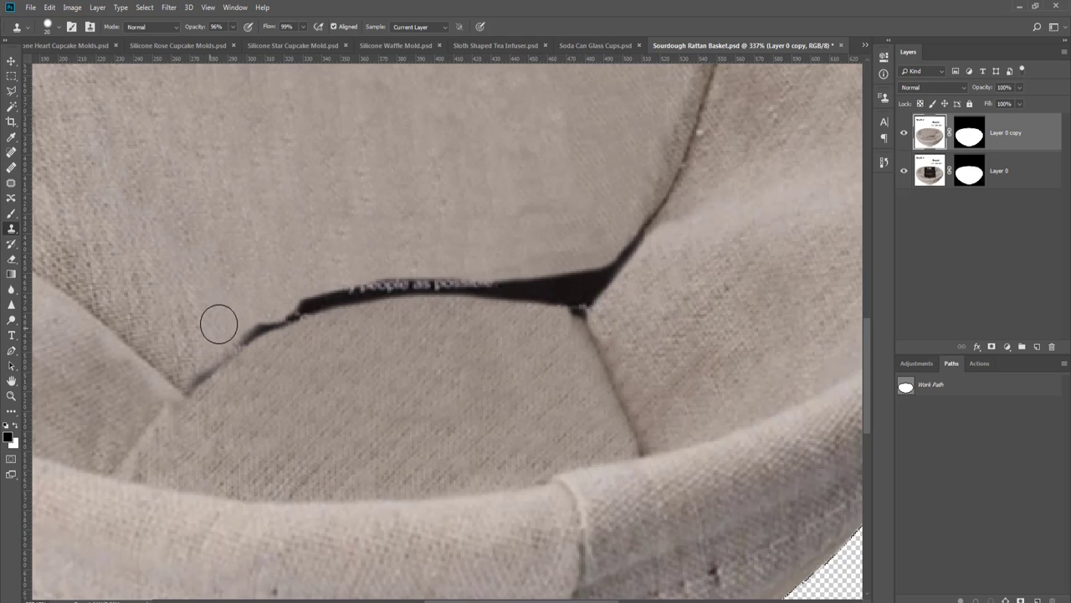
{"action": "mouse_move", "coordinate": [277, 300]}
{"action": "left_mouse_down"}
{"action": "mouse_move", "coordinate": [363, 262]}
{"action": "mouse_move", "coordinate": [402, 274]}
{"action": "mouse_move", "coordinate": [460, 263]}
{"action": "mouse_move", "coordinate": [478, 275]}
{"action": "mouse_move", "coordinate": [522, 265]}
{"action": "mouse_move", "coordinate": [561, 280]}
{"action": "mouse_move", "coordinate": [578, 275]}
{"action": "mouse_move", "coordinate": [602, 234]}
{"action": "mouse_move", "coordinate": [574, 277]}
{"action": "mouse_move", "coordinate": [486, 266]}
{"action": "left_mouse_up"}
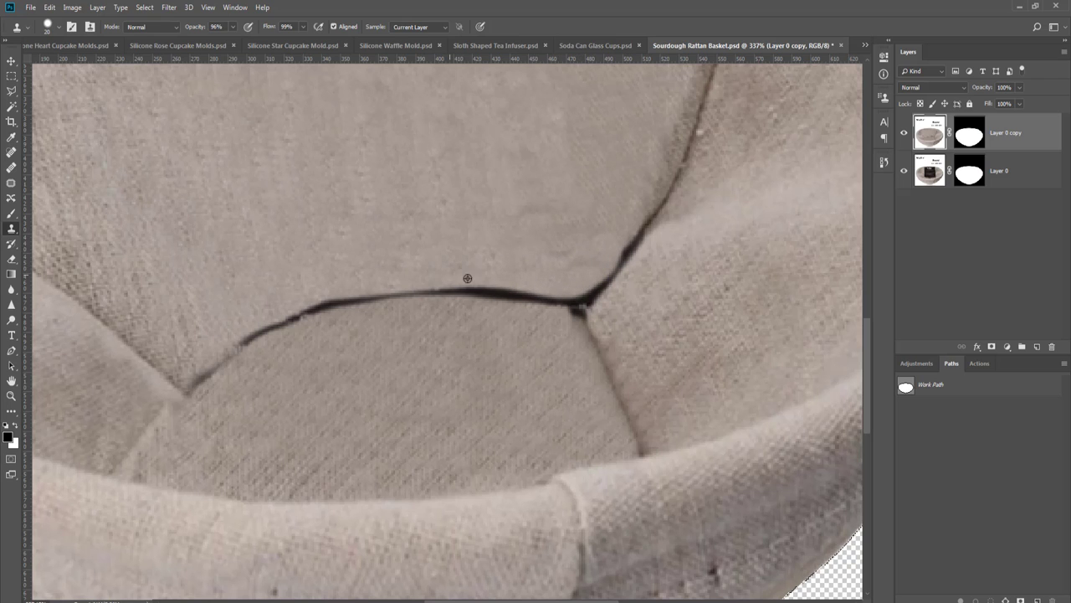
- Select a strip along the basket's left inner seam with the Polygonal Lasso and copy it to a new layer
{"action": "scroll", "coordinate": [467, 278], "scroll_direction": "down", "scroll_amount": 4}
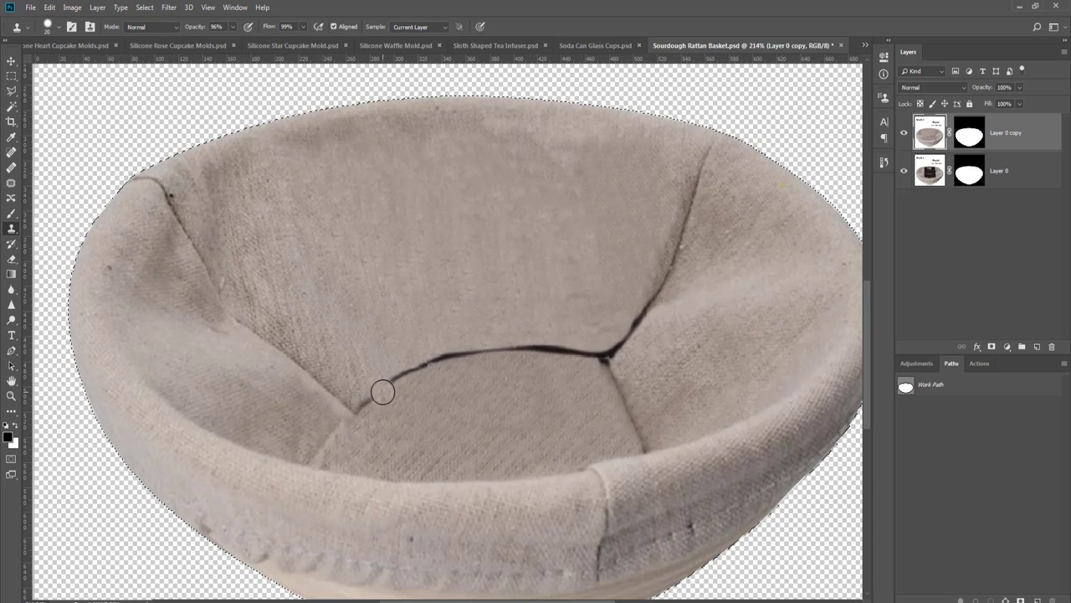
{"action": "scroll", "coordinate": [597, 363], "scroll_direction": "up", "scroll_amount": 3}
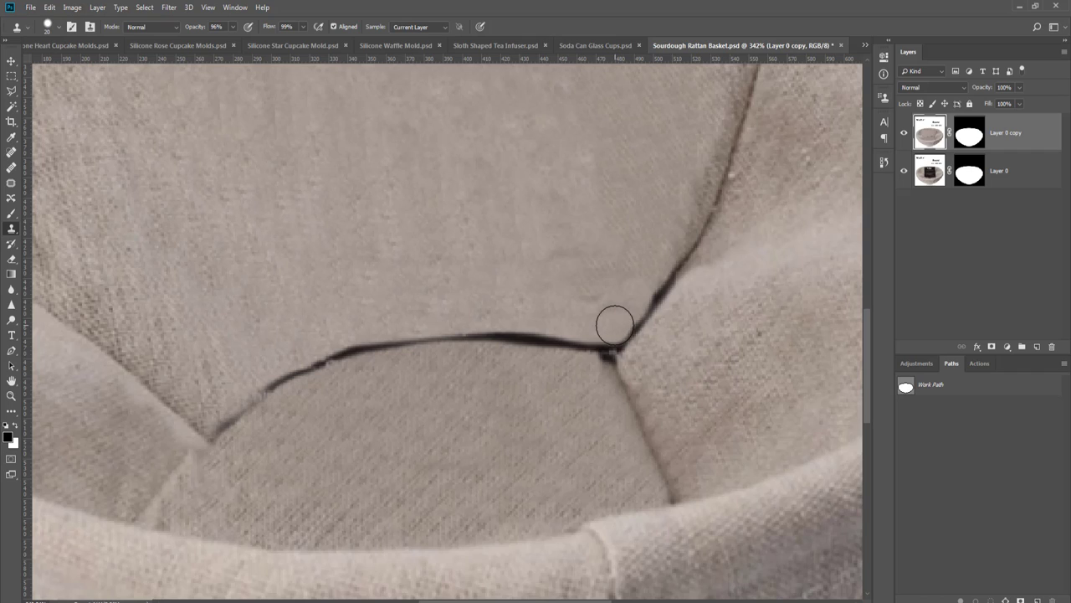
{"action": "key", "text": "m"}
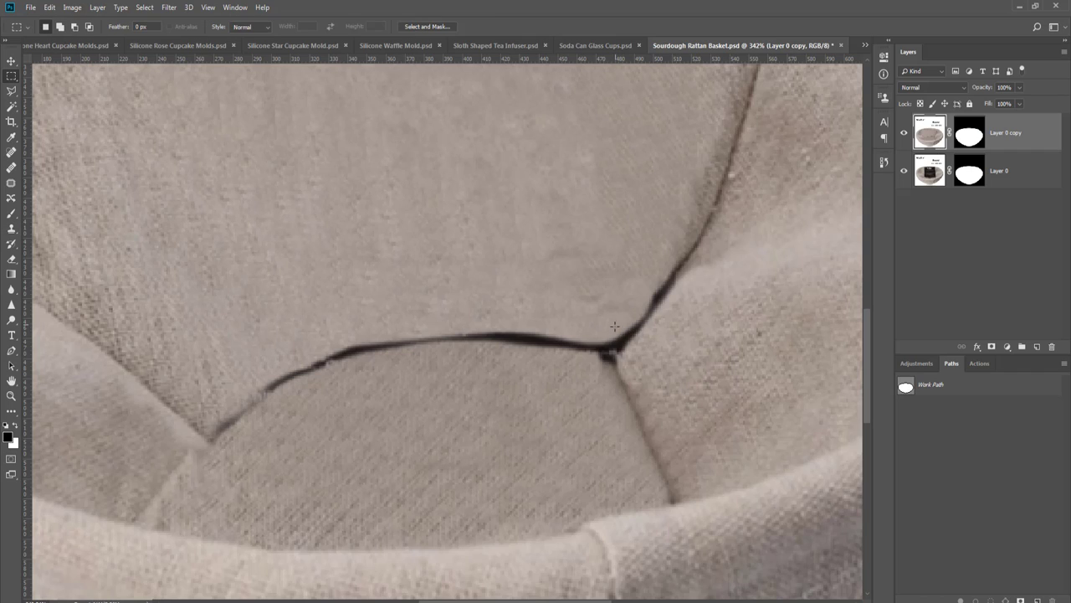
{"action": "key", "text": "l"}
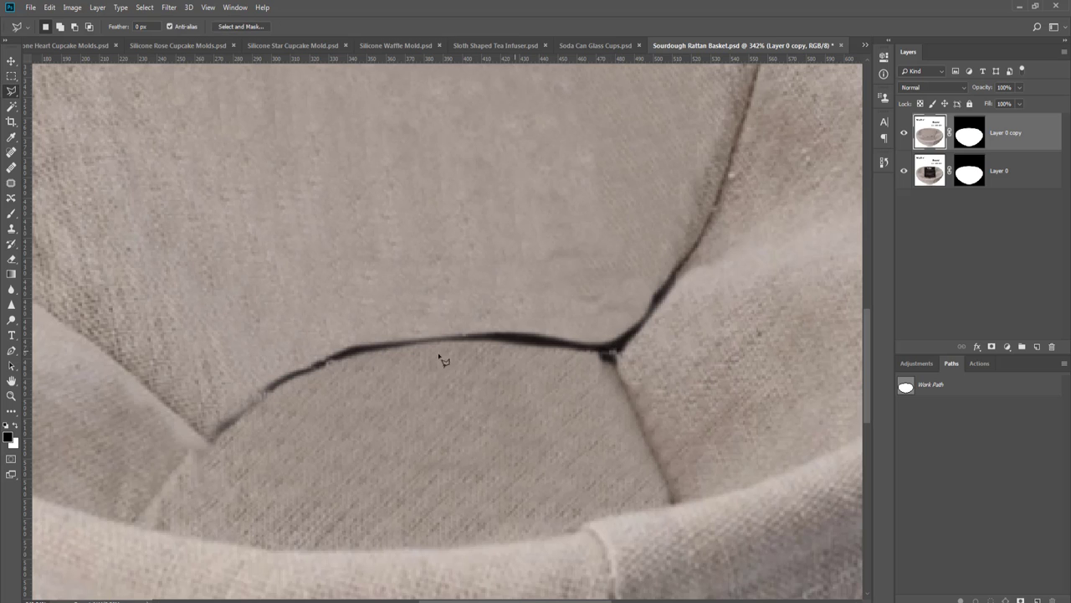
{"action": "scroll", "coordinate": [287, 376], "scroll_direction": "down", "scroll_amount": 3}
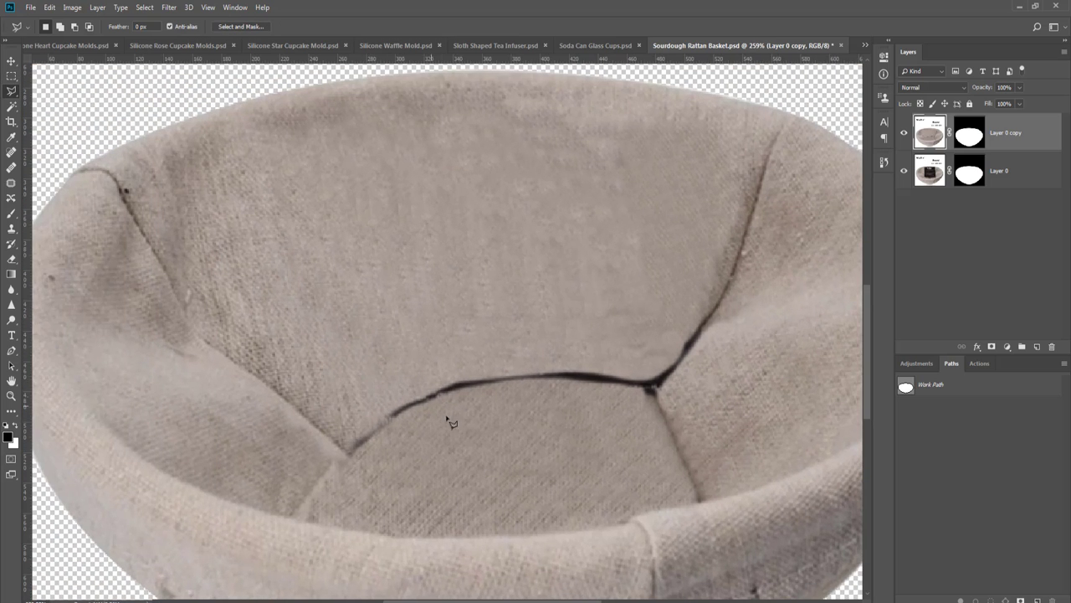
{"action": "left_click_drag", "start_coordinate": [448, 419], "coordinate": [441, 416]}
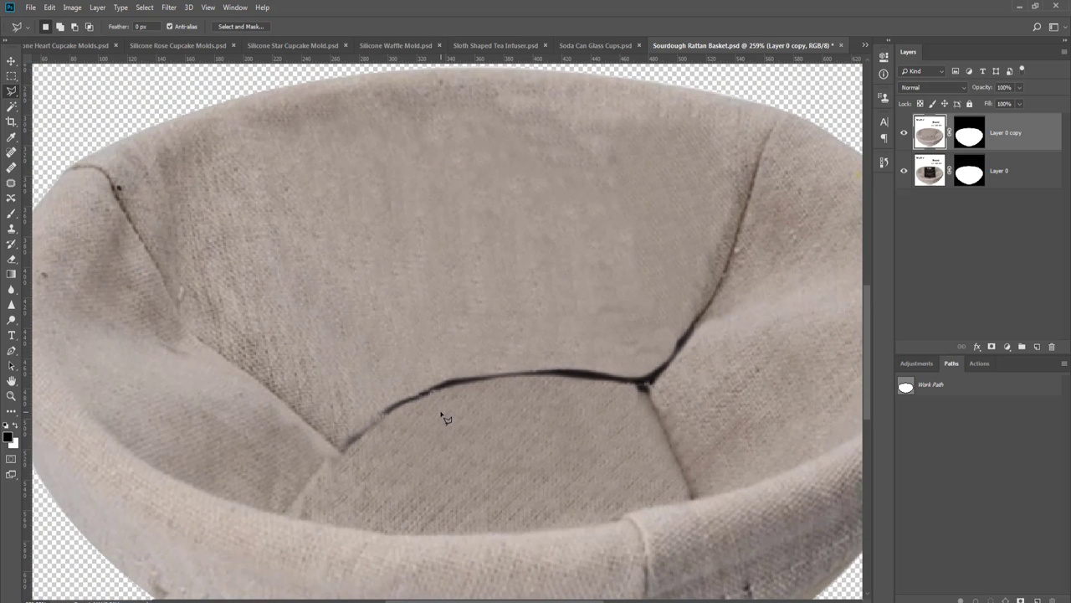
{"action": "scroll", "coordinate": [232, 352], "scroll_direction": "up", "scroll_amount": 2}
{"action": "left_click", "coordinate": [228, 339]}
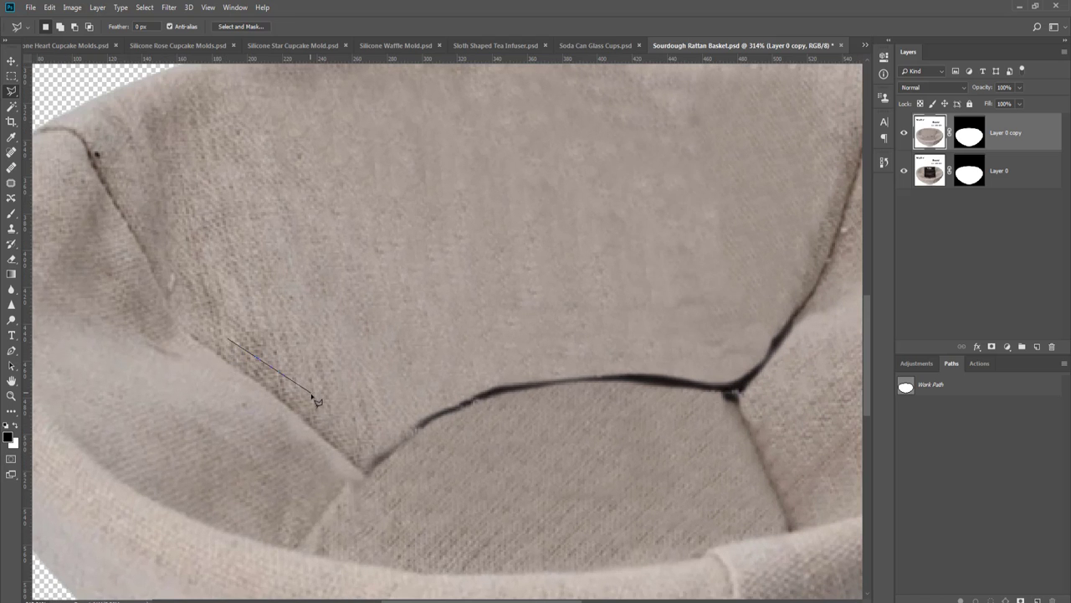
{"action": "left_click", "coordinate": [346, 467]}
{"action": "double_click", "coordinate": [193, 360]}
{"action": "key", "text": "ctrl+j"}
- Move the copied seam strip over the dark seam above the basket floor and rotate it about 132°
{"action": "key", "text": "v"}
{"action": "key", "text": "ctrl+t"}
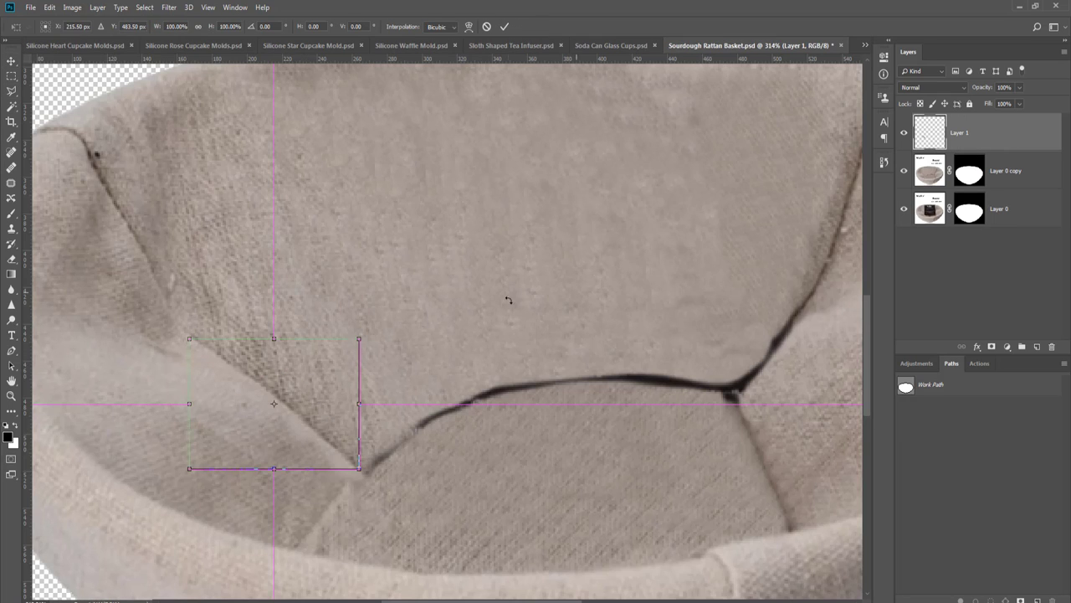
{"action": "left_click_drag", "start_coordinate": [347, 372], "coordinate": [552, 349]}
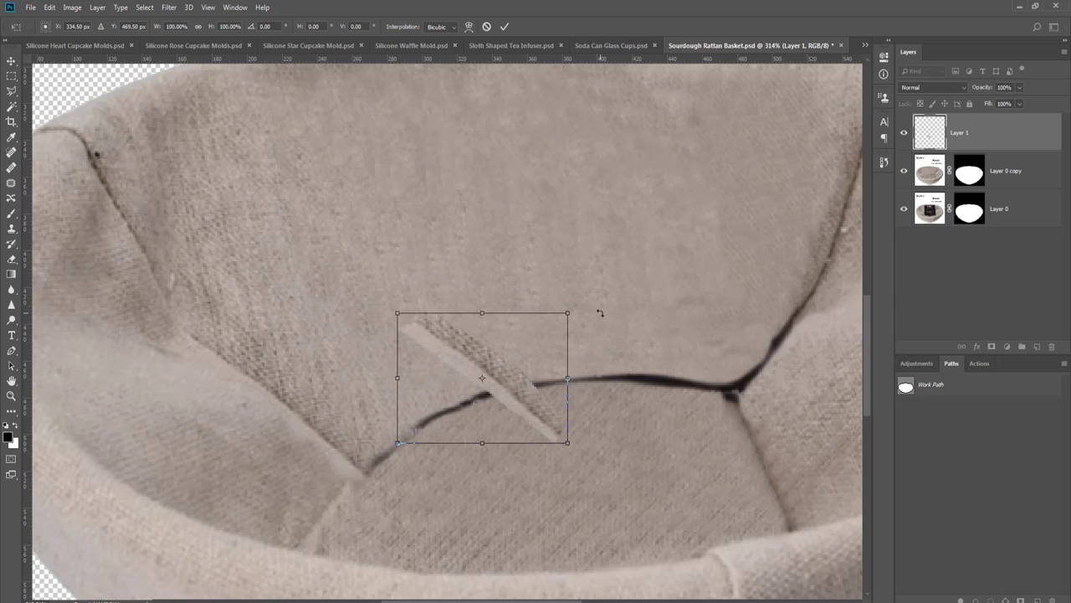
{"action": "left_click_drag", "start_coordinate": [599, 313], "coordinate": [455, 428]}
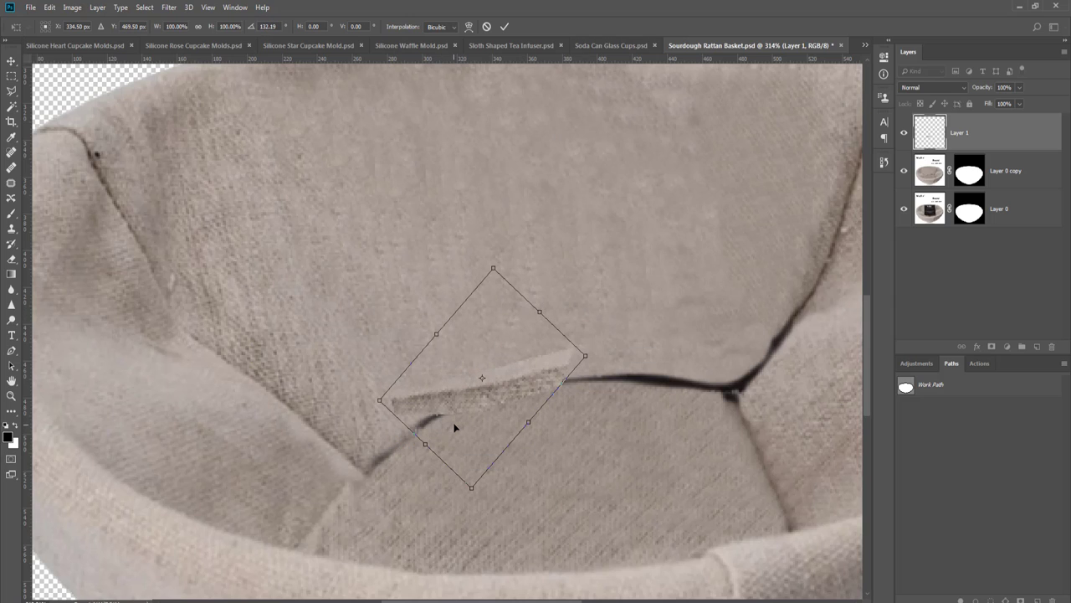
{"action": "key", "text": "Return"}
- Stretch the seam strip horizontally across the floor's back edge until it reaches the right corner of the dark seam
{"action": "key", "text": "ctrl+t"}
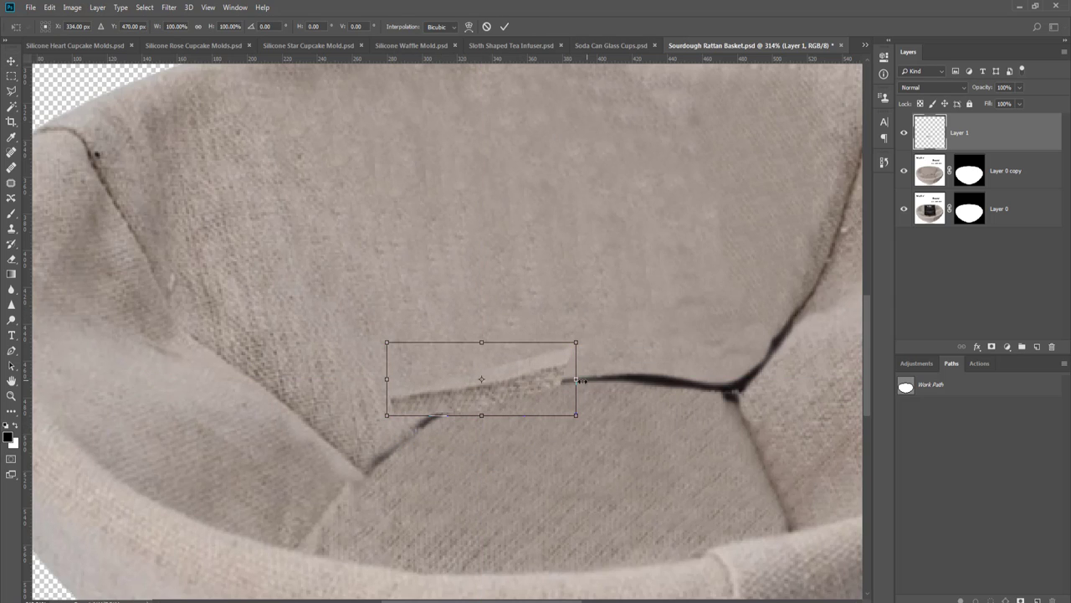
{"action": "left_click_drag", "start_coordinate": [578, 380], "coordinate": [672, 380]}
{"action": "left_click_drag", "start_coordinate": [581, 378], "coordinate": [657, 390]}
- Warp the strip into an arch along the floor's back edge, with its ends meeting the left and right seam corners
{"action": "left_click", "coordinate": [469, 26]}
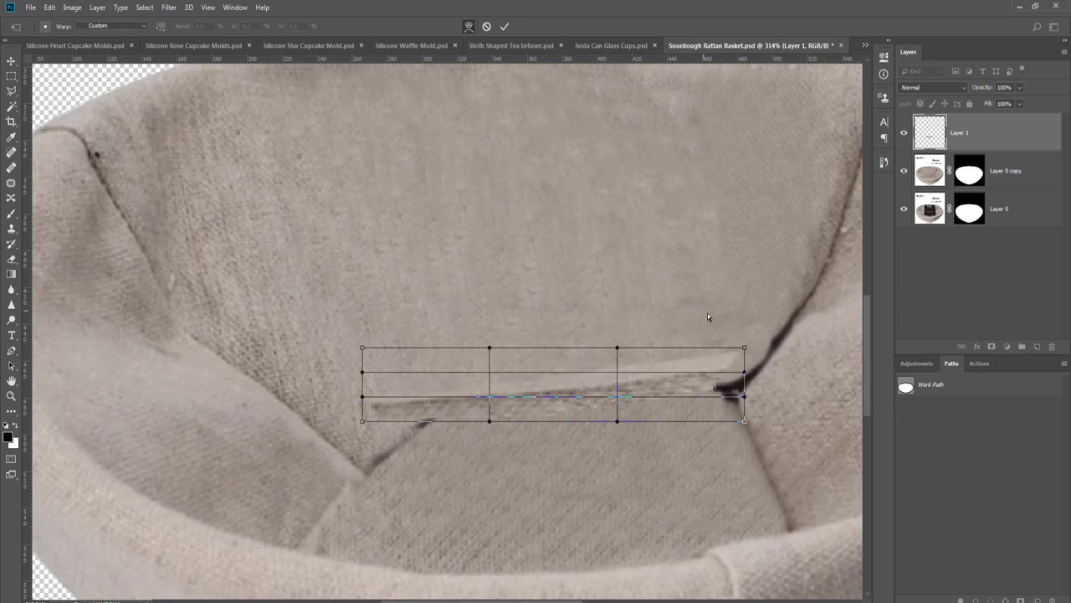
{"action": "left_click_drag", "start_coordinate": [733, 405], "coordinate": [743, 430]}
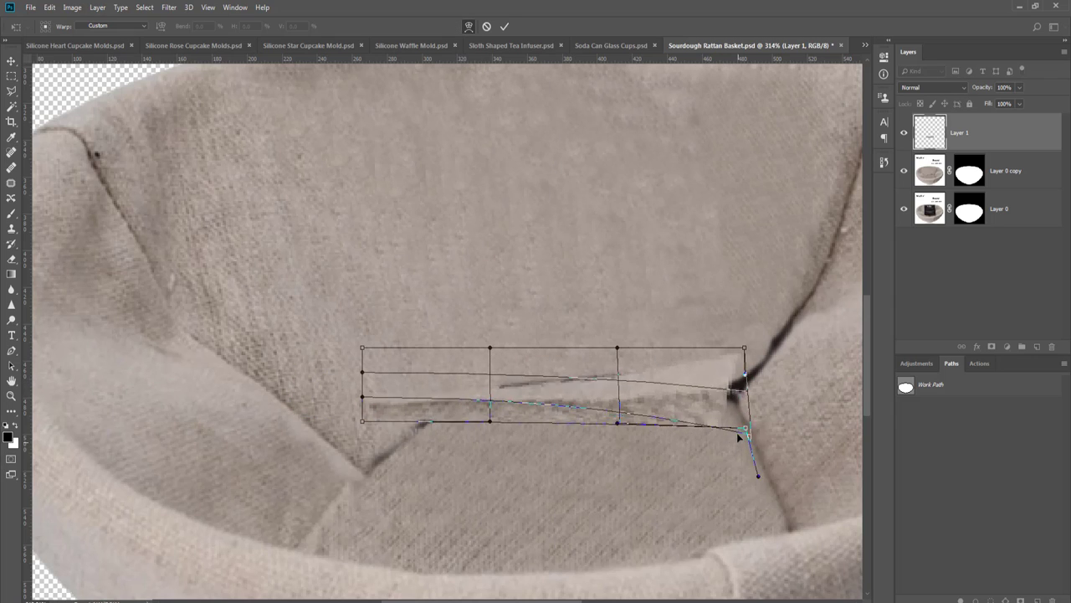
{"action": "left_click_drag", "start_coordinate": [744, 352], "coordinate": [751, 389]}
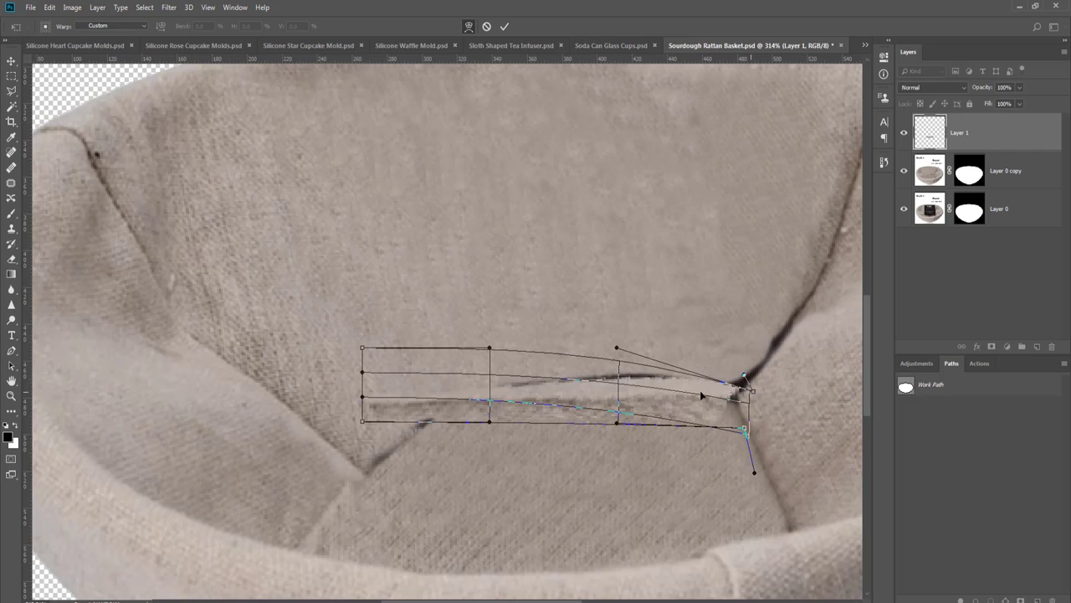
{"action": "left_click_drag", "start_coordinate": [596, 393], "coordinate": [602, 361]}
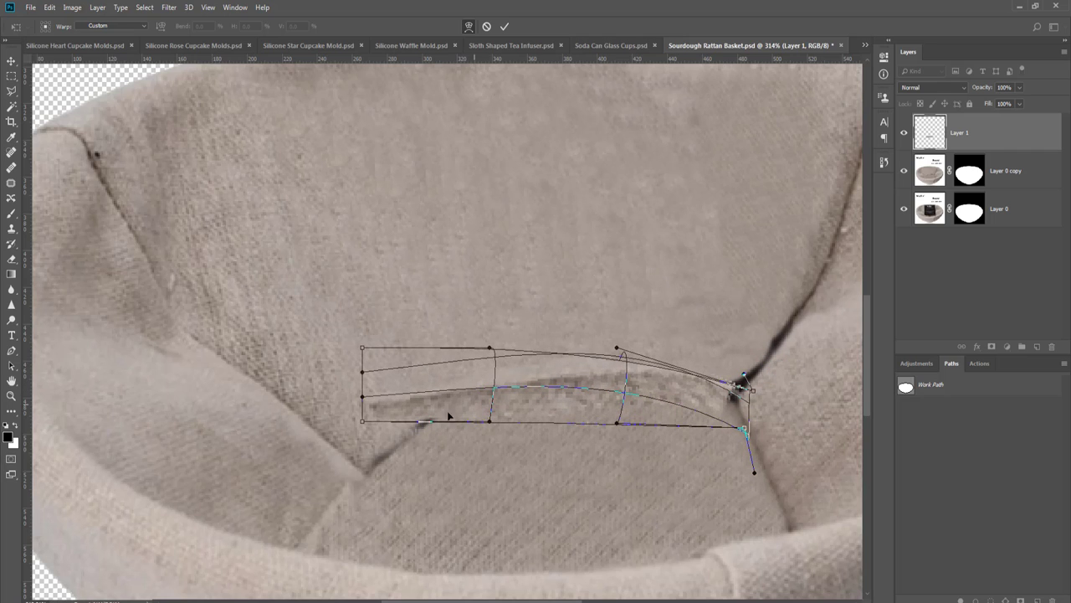
{"action": "left_click_drag", "start_coordinate": [364, 420], "coordinate": [379, 459]}
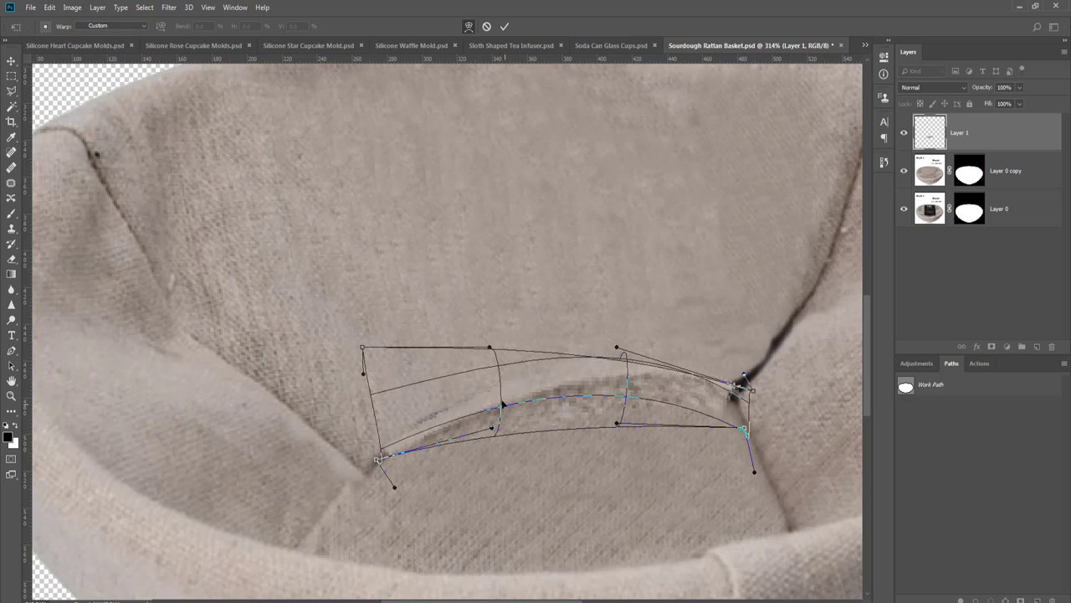
{"action": "left_click_drag", "start_coordinate": [503, 405], "coordinate": [491, 391]}
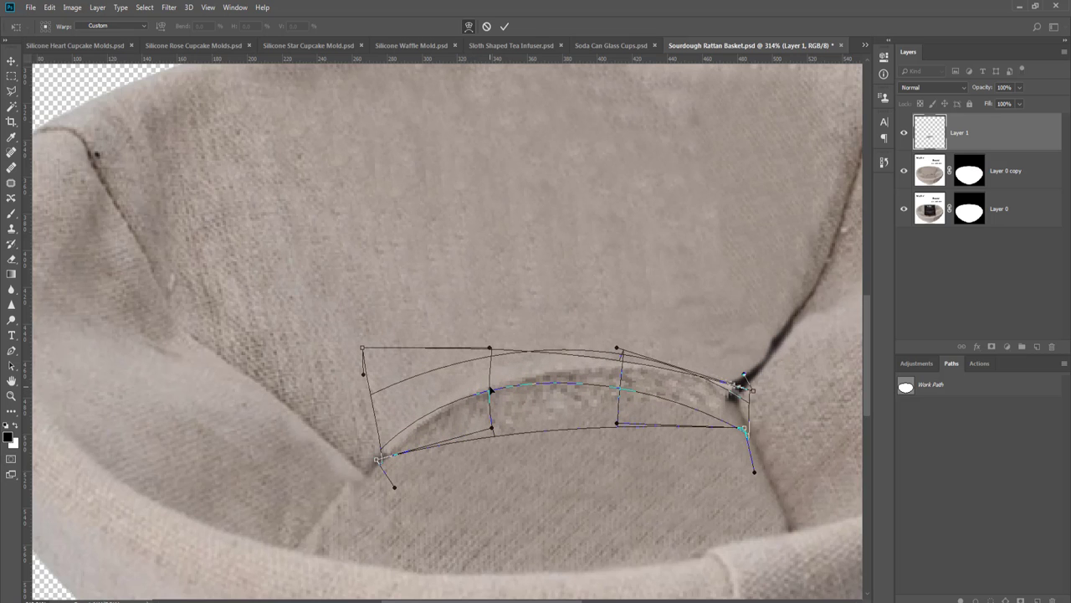
{"action": "key", "text": "Return"}
{"action": "scroll", "coordinate": [491, 390], "scroll_direction": "down", "scroll_amount": 4}
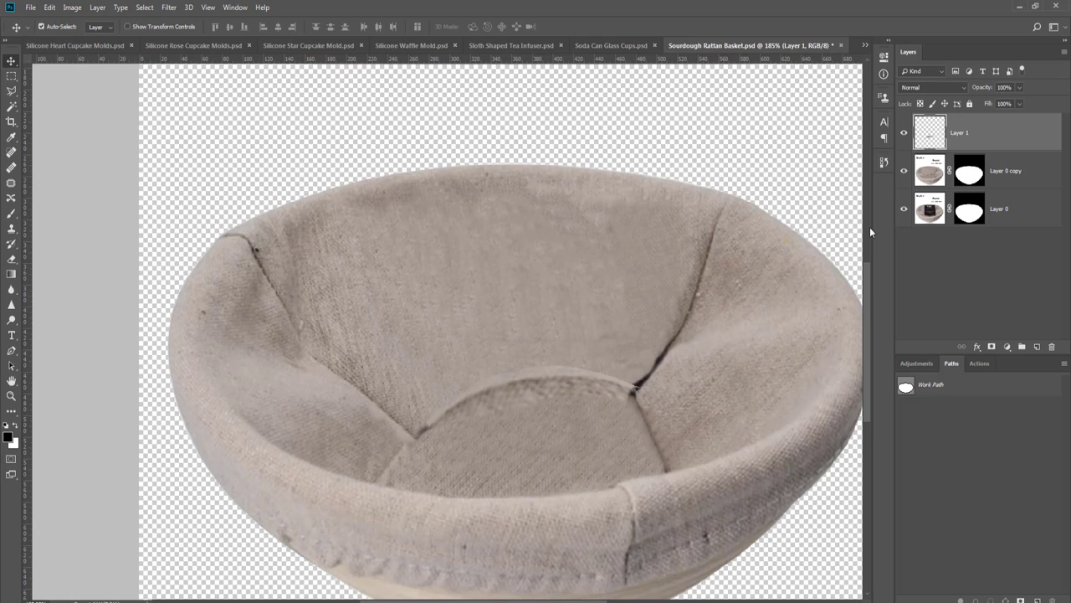
{"action": "scroll", "coordinate": [536, 377], "scroll_direction": "up", "scroll_amount": 2}
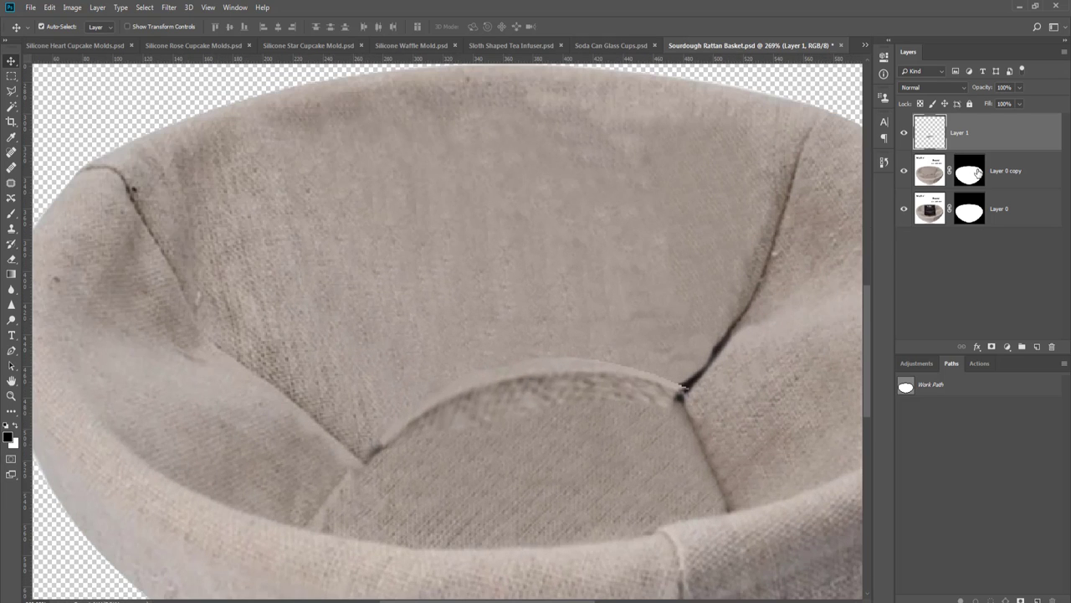
- Delete the layer mask from Layer 0 copy and merge the layer with Layer 1
{"action": "left_click", "coordinate": [969, 172]}
{"action": "right_click", "coordinate": [971, 173]}
{"action": "left_click", "coordinate": [988, 191]}
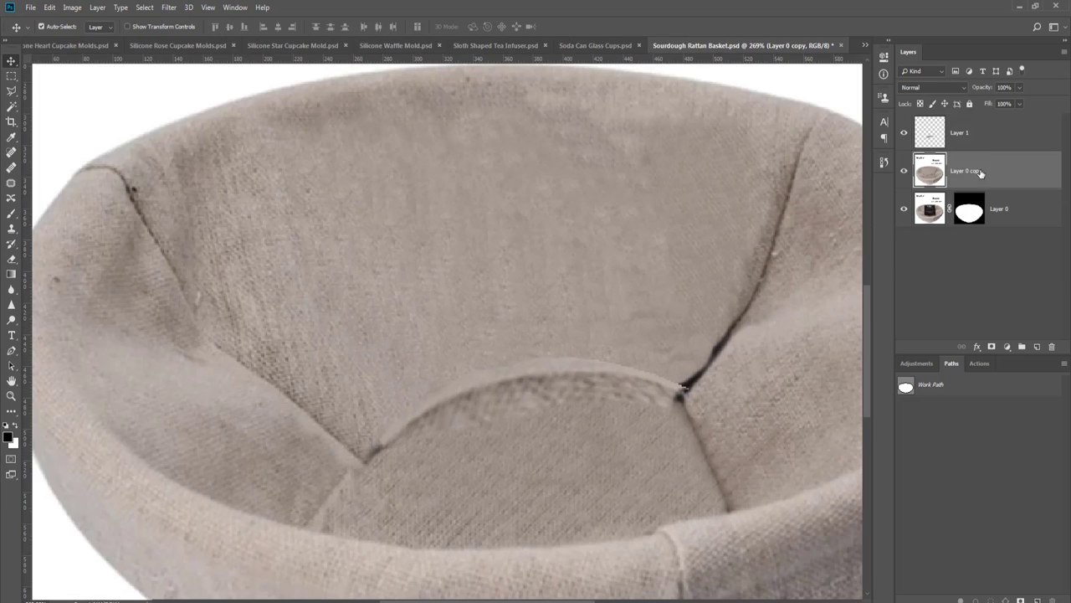
{"action": "left_click", "coordinate": [962, 141], "text": "shift"}
{"action": "key", "text": "ctrl+e"}
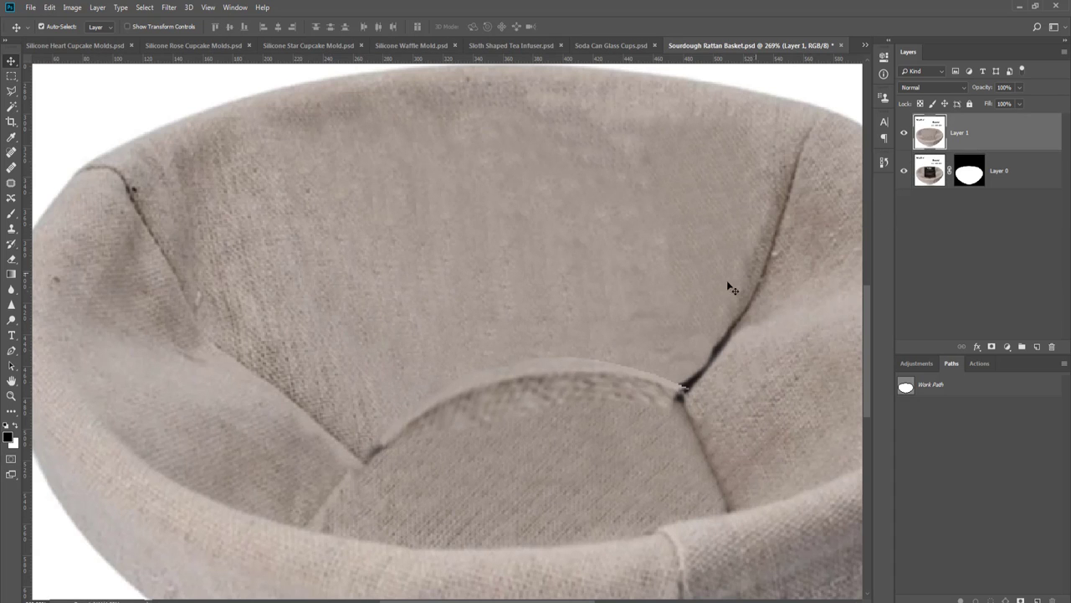
- Clone back-panel fabric over the light band above the arched floor seam with the Clone Stamp
{"action": "key", "text": "s"}
{"action": "scroll", "coordinate": [403, 387], "scroll_direction": "up", "scroll_amount": 2}
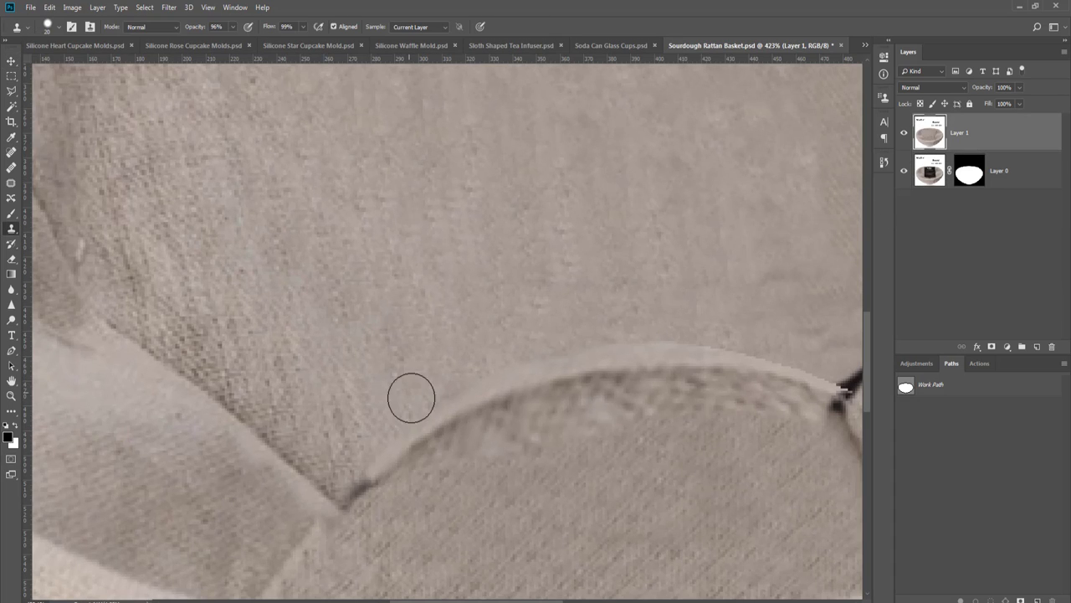
{"action": "mouse_move", "coordinate": [417, 402]}
{"action": "left_mouse_down"}
{"action": "mouse_move", "coordinate": [587, 346]}
{"action": "mouse_move", "coordinate": [695, 333]}
{"action": "mouse_move", "coordinate": [760, 338]}
{"action": "mouse_move", "coordinate": [648, 343]}
{"action": "mouse_move", "coordinate": [713, 364]}
{"action": "left_mouse_up"}
{"action": "left_click", "coordinate": [587, 315], "text": "alt"}
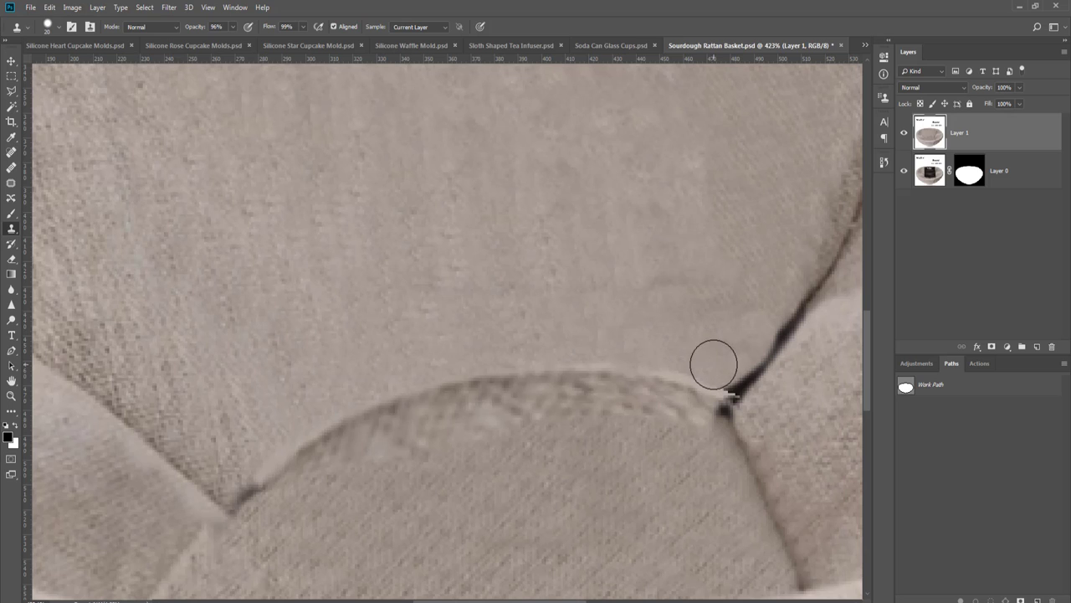
- Clone floor fabric over the strip's mottled texture beneath the arched seam
{"action": "left_click", "coordinate": [710, 483], "text": "alt"}
{"action": "mouse_move", "coordinate": [696, 430]}
{"action": "left_mouse_down"}
{"action": "mouse_move", "coordinate": [536, 404]}
{"action": "mouse_move", "coordinate": [497, 409]}
{"action": "mouse_move", "coordinate": [362, 455]}
{"action": "mouse_move", "coordinate": [288, 499]}
{"action": "left_mouse_up"}
{"action": "key", "text": "bracketleft"}
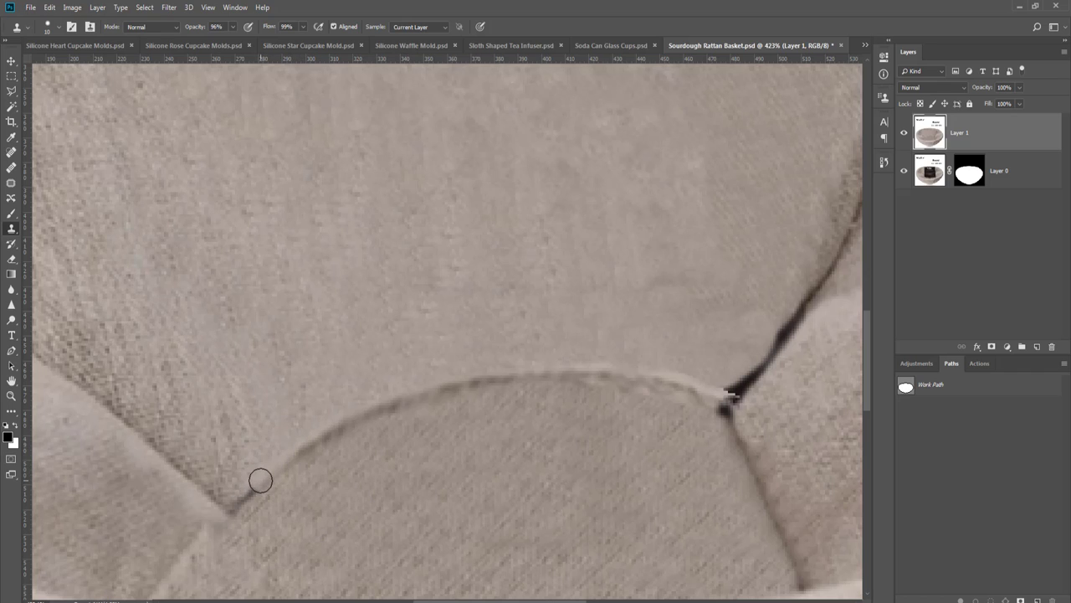
- Clone fabric along the arched seam's right end, thin the thick dark right seam, and cover the black knot at their corner
{"action": "scroll", "coordinate": [354, 447], "scroll_direction": "down", "scroll_amount": 5}
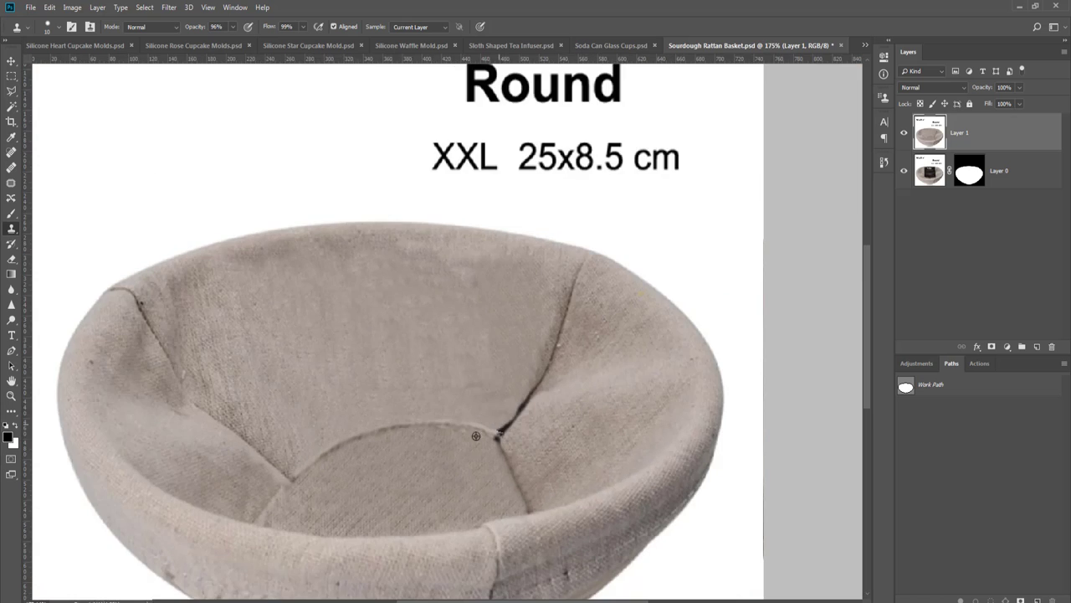
{"action": "scroll", "coordinate": [476, 435], "scroll_direction": "up", "scroll_amount": 5}
{"action": "left_click_drag", "start_coordinate": [424, 368], "coordinate": [548, 406]}
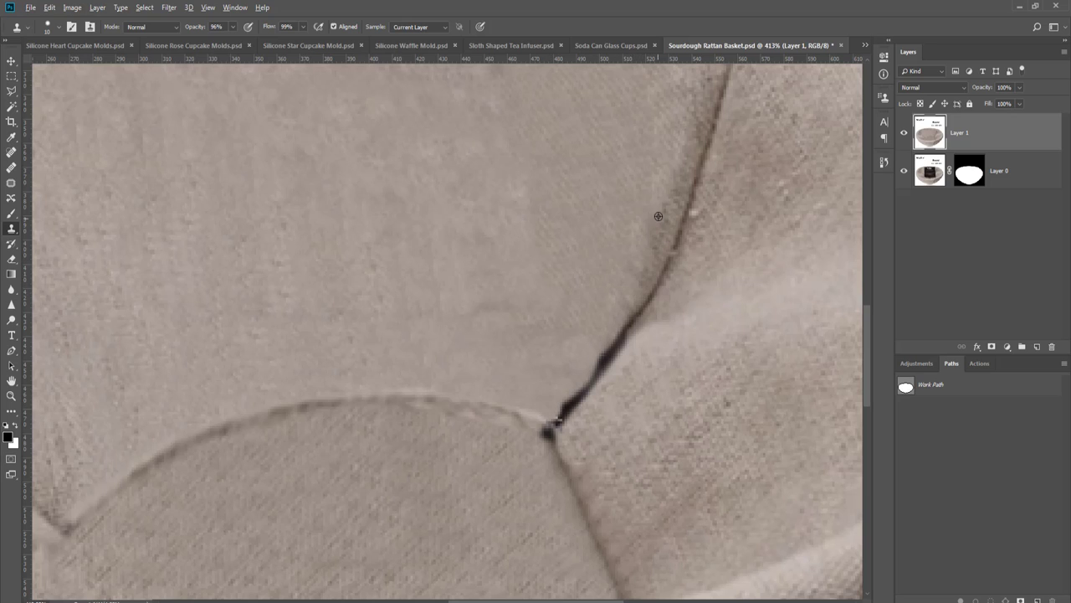
{"action": "left_click_drag", "start_coordinate": [625, 306], "coordinate": [551, 407]}
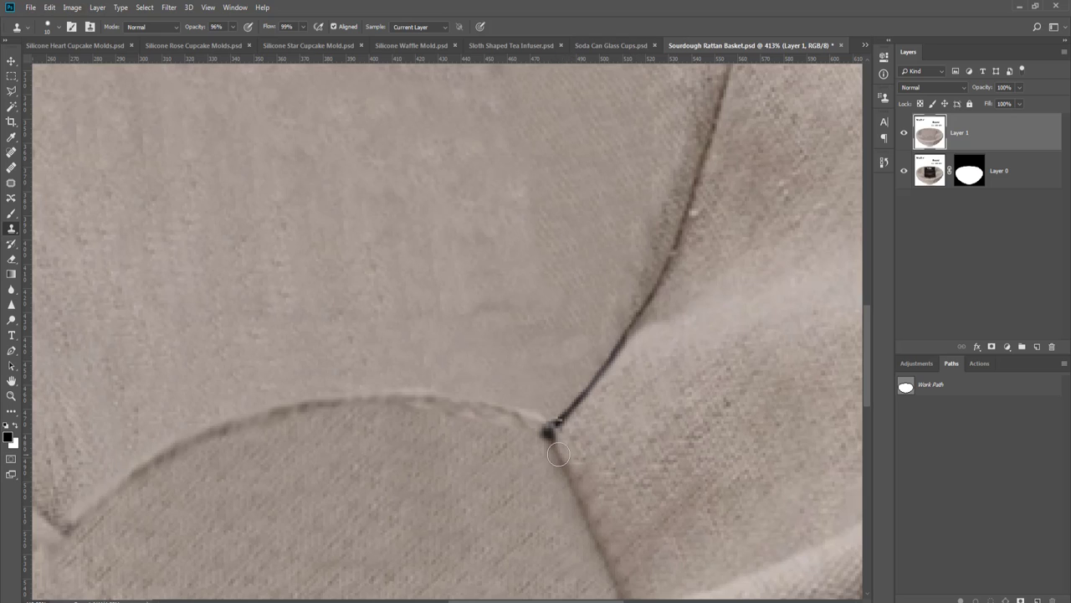
{"action": "left_click_drag", "start_coordinate": [551, 444], "coordinate": [394, 415]}
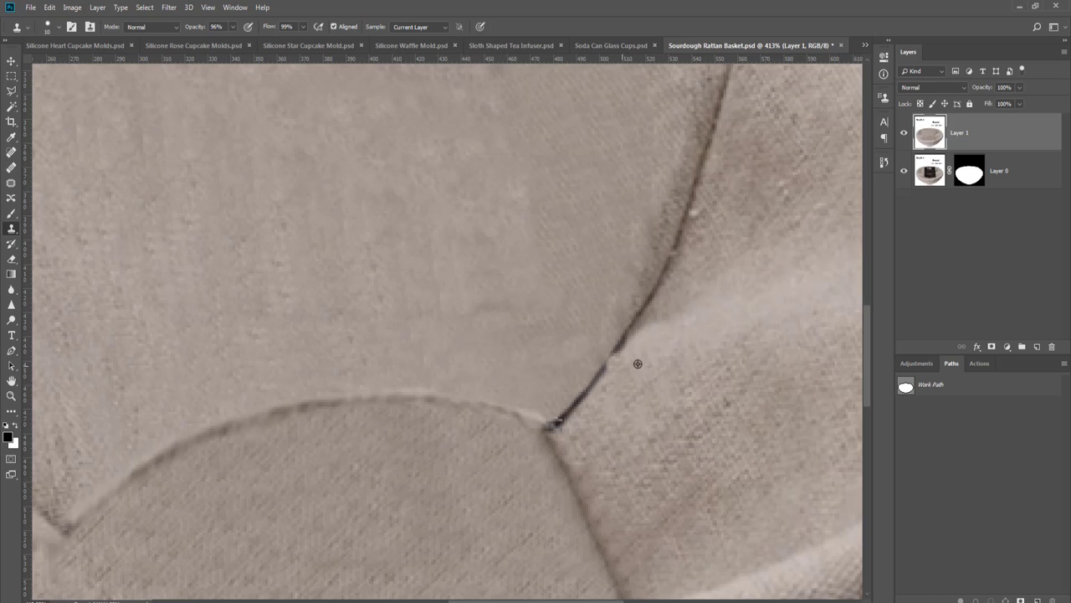
- Clone along the lower half of the right inner seam to narrow and soften its dark line
{"action": "left_click_drag", "start_coordinate": [657, 351], "coordinate": [545, 399]}
{"action": "key", "text": "ctrl+r"}
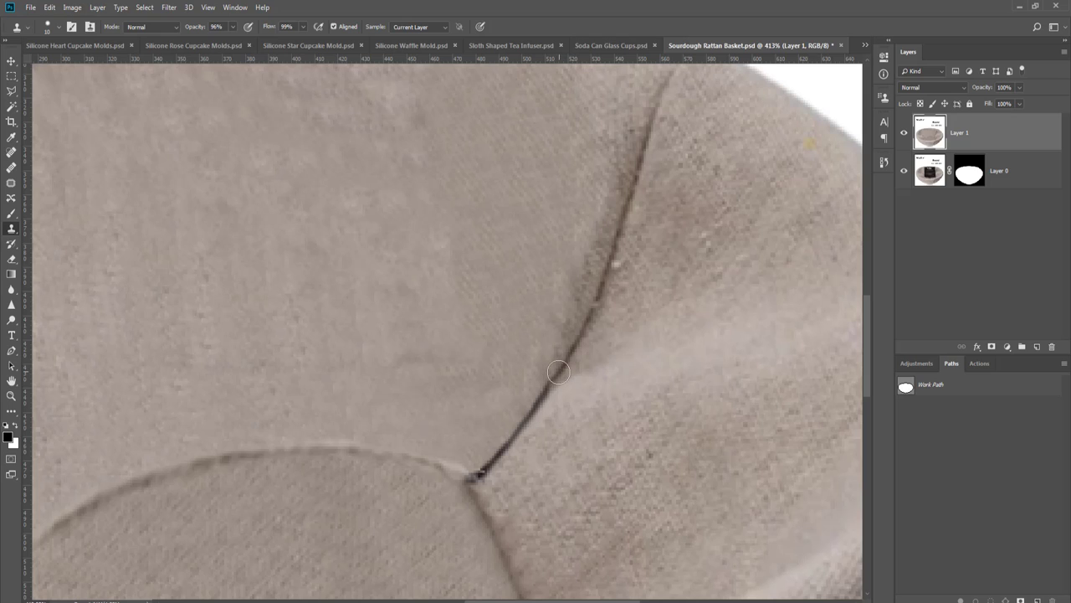
{"action": "mouse_move", "coordinate": [553, 383]}
{"action": "left_mouse_down"}
{"action": "mouse_move", "coordinate": [522, 420]}
{"action": "mouse_move", "coordinate": [575, 408]}
{"action": "mouse_move", "coordinate": [576, 418]}
{"action": "mouse_move", "coordinate": [553, 431]}
{"action": "mouse_move", "coordinate": [511, 406]}
{"action": "mouse_move", "coordinate": [467, 466]}
{"action": "left_mouse_up"}
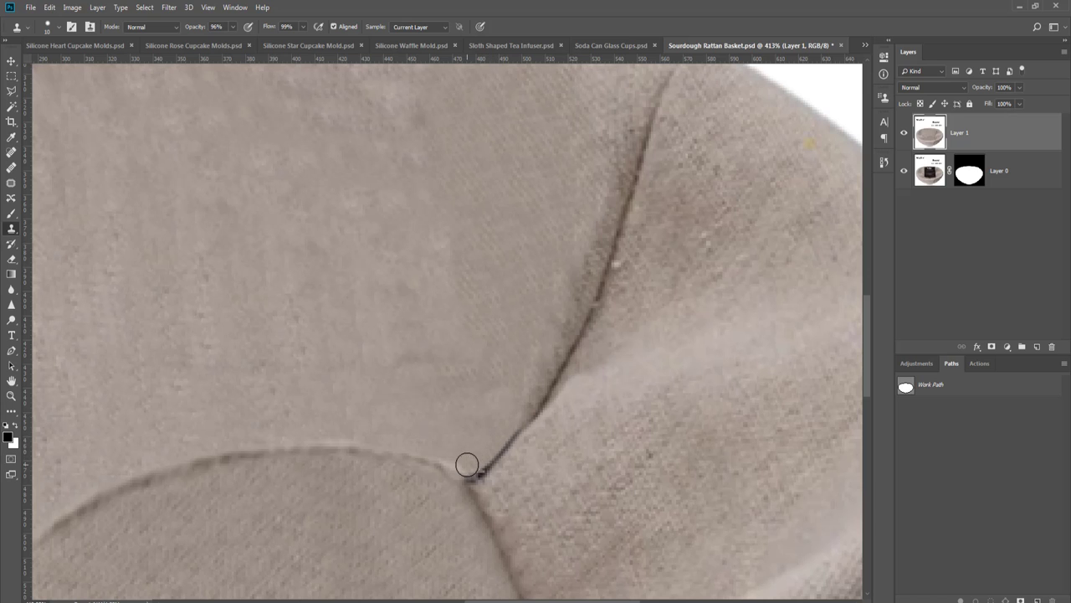
{"action": "scroll", "coordinate": [502, 459], "scroll_direction": "down", "scroll_amount": 6}
{"action": "scroll", "coordinate": [509, 466], "scroll_direction": "up", "scroll_amount": 3}
{"action": "scroll", "coordinate": [508, 468], "scroll_direction": "up", "scroll_amount": 3}
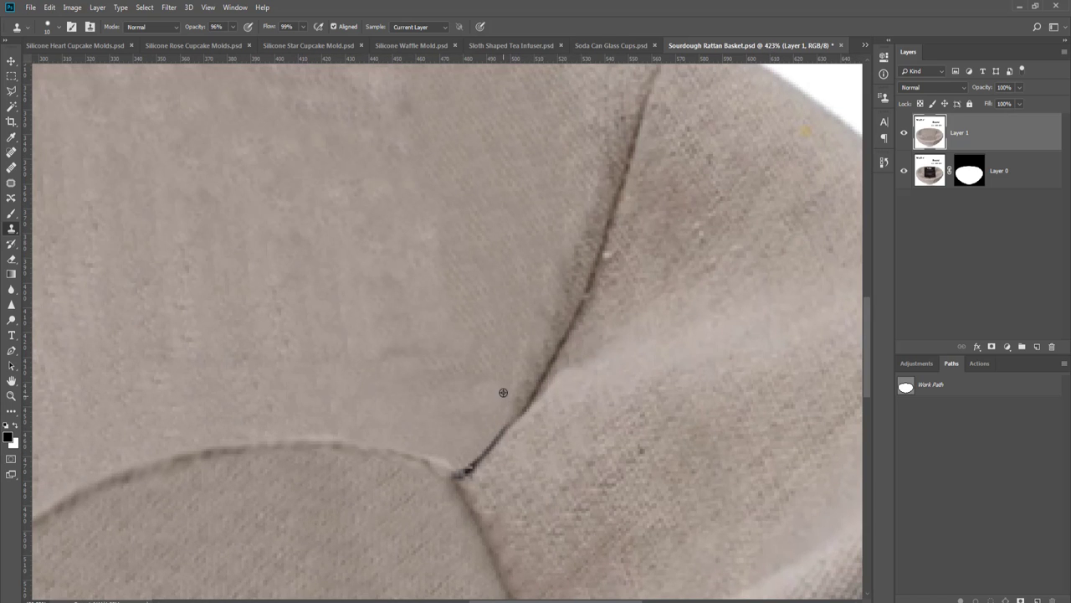
- Set the Clone Stamp to 63% flow and 31% opacity and blend the dark seam end into the right corner
{"action": "left_click_drag", "start_coordinate": [505, 401], "coordinate": [467, 448]}
{"action": "left_click", "coordinate": [303, 27]}
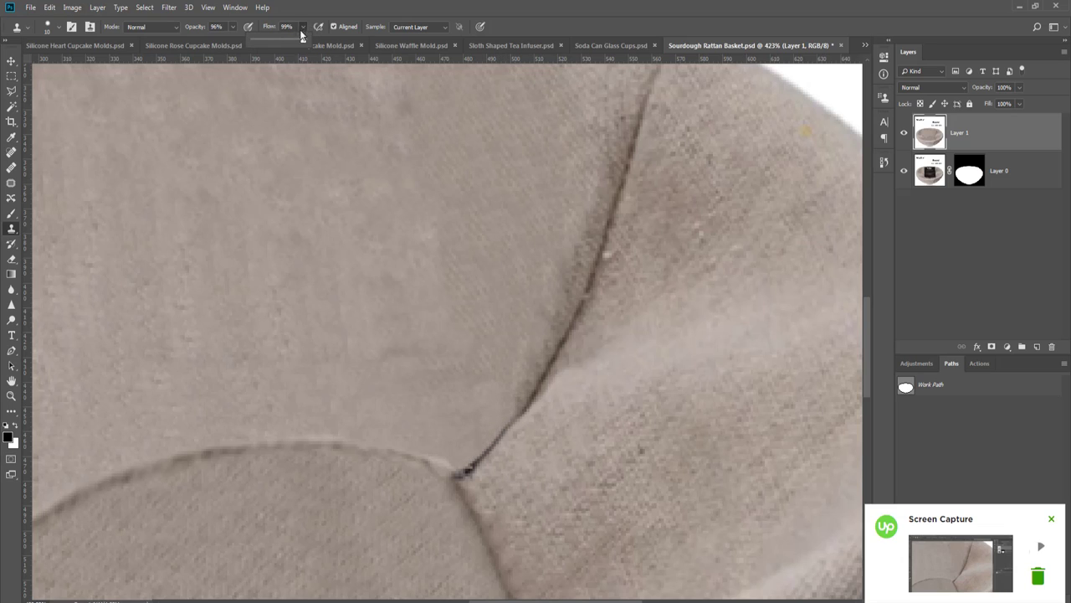
{"action": "left_click", "coordinate": [233, 28]}
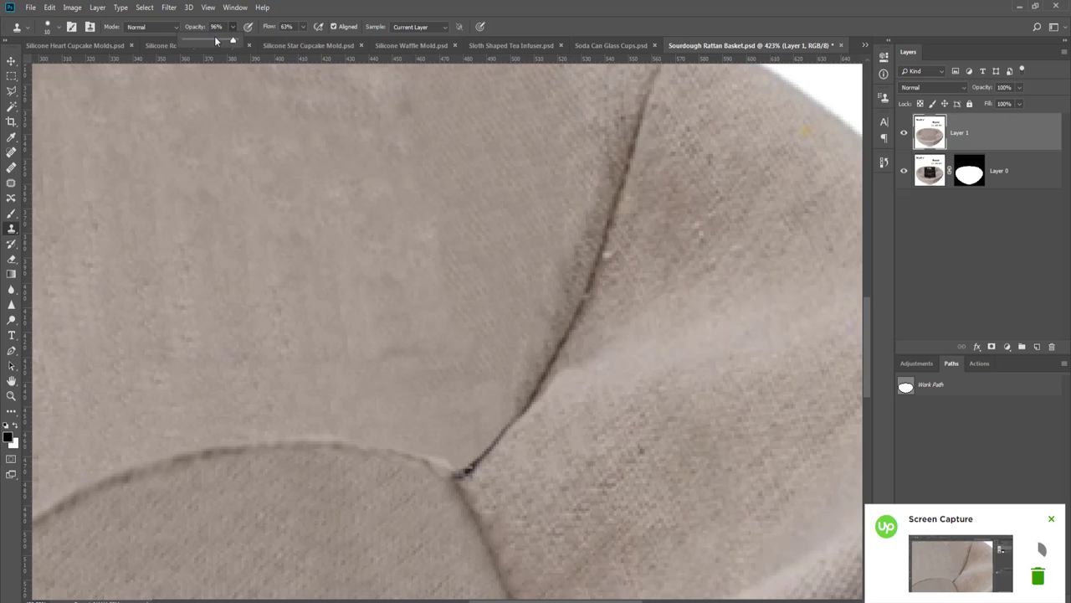
{"action": "left_click", "coordinate": [445, 5]}
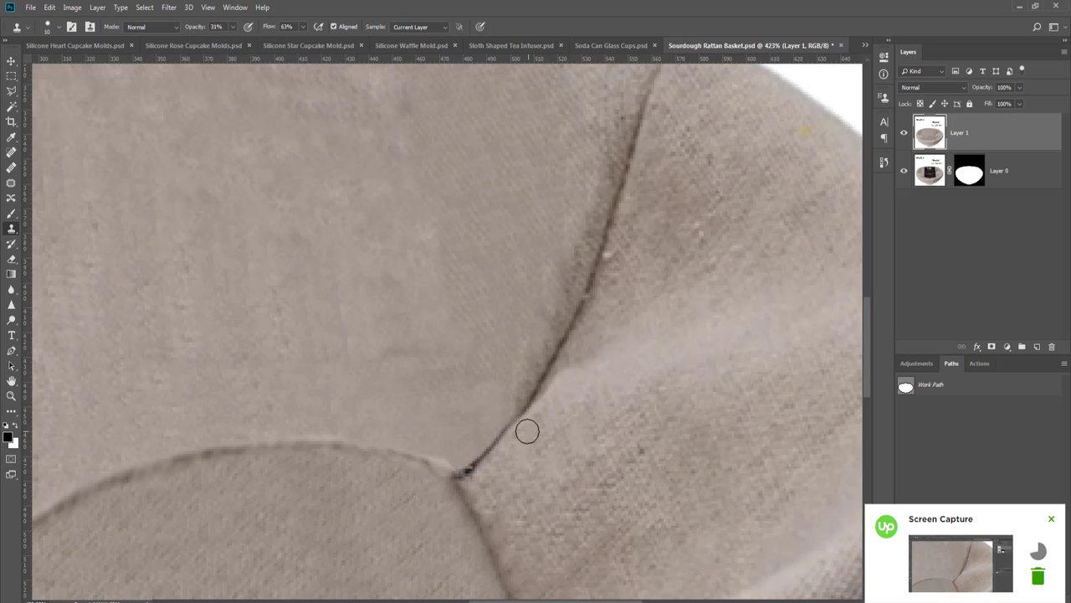
{"action": "mouse_move", "coordinate": [527, 431]}
{"action": "left_mouse_down"}
{"action": "mouse_move", "coordinate": [467, 480]}
{"action": "mouse_move", "coordinate": [480, 473]}
{"action": "left_mouse_up"}
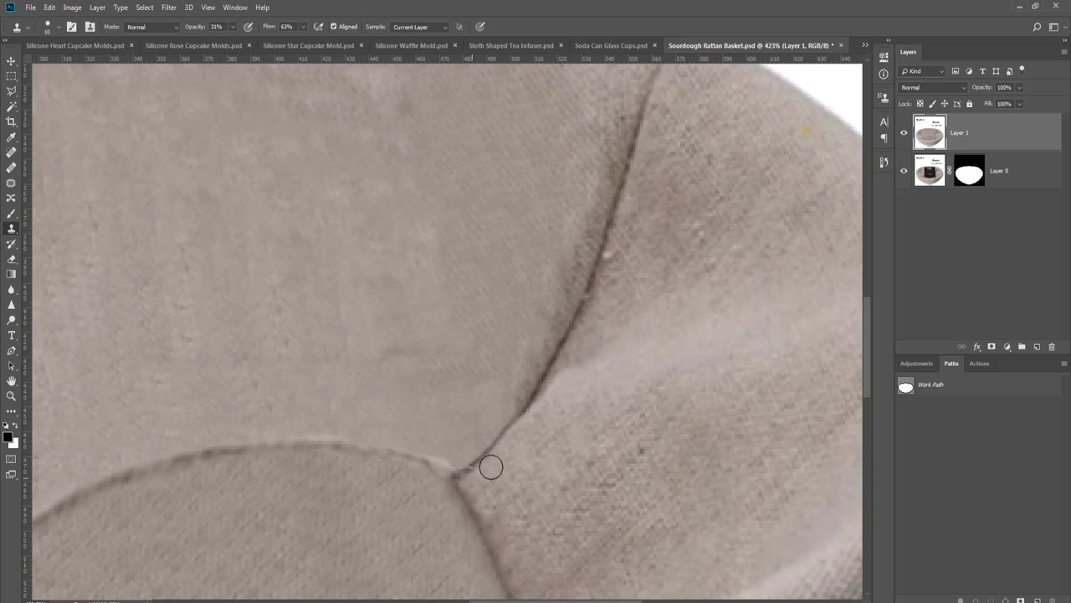
- Apply Layer 0's basket-shaped mask to Layer 1 and delete Layer 0
{"action": "key", "text": "ctrl+0"}
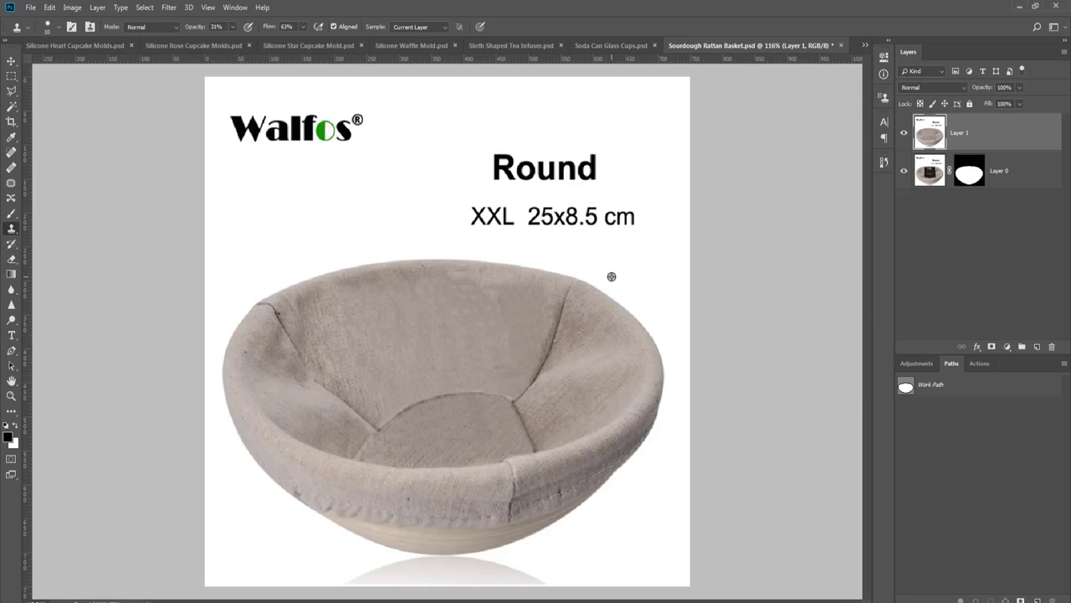
{"action": "scroll", "coordinate": [603, 279], "scroll_direction": "down", "scroll_amount": 3}
{"action": "key", "text": "v"}
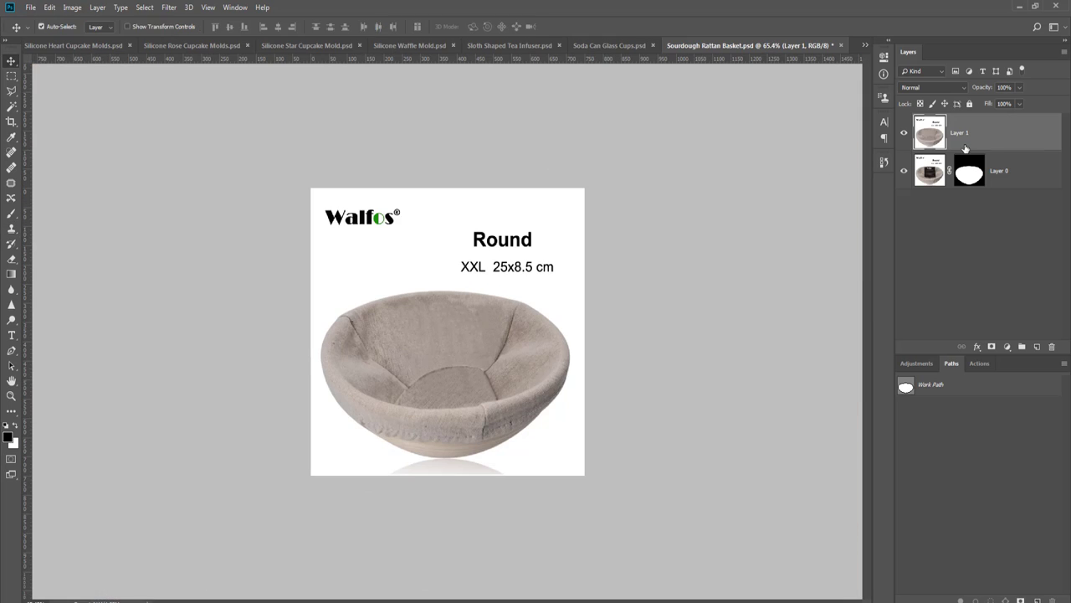
{"action": "left_click_drag", "start_coordinate": [969, 174], "coordinate": [971, 134]}
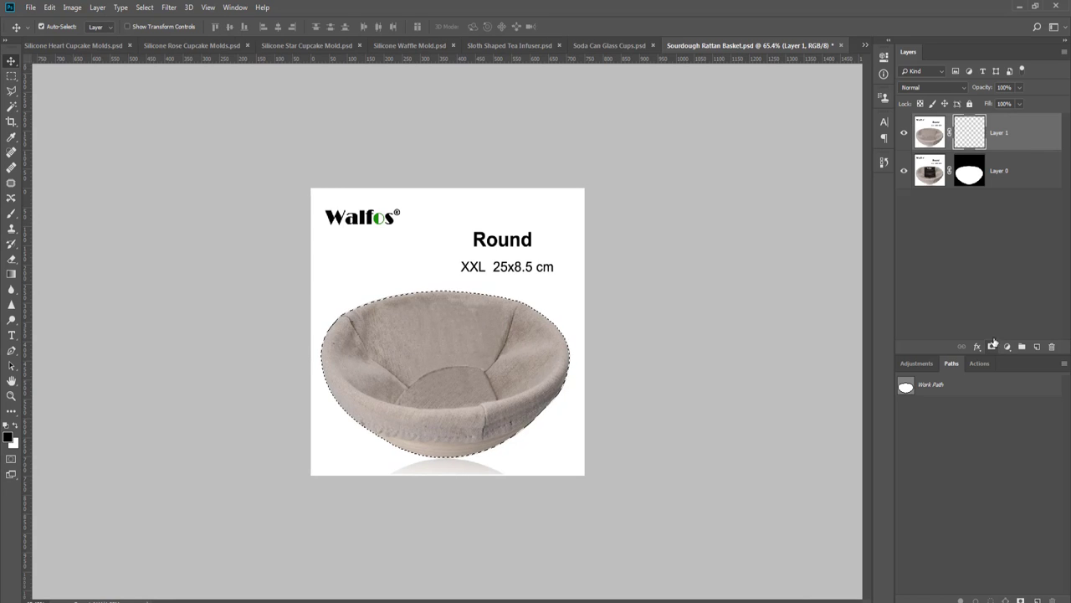
{"action": "left_click", "coordinate": [1035, 170]}
{"action": "key", "text": "Delete"}
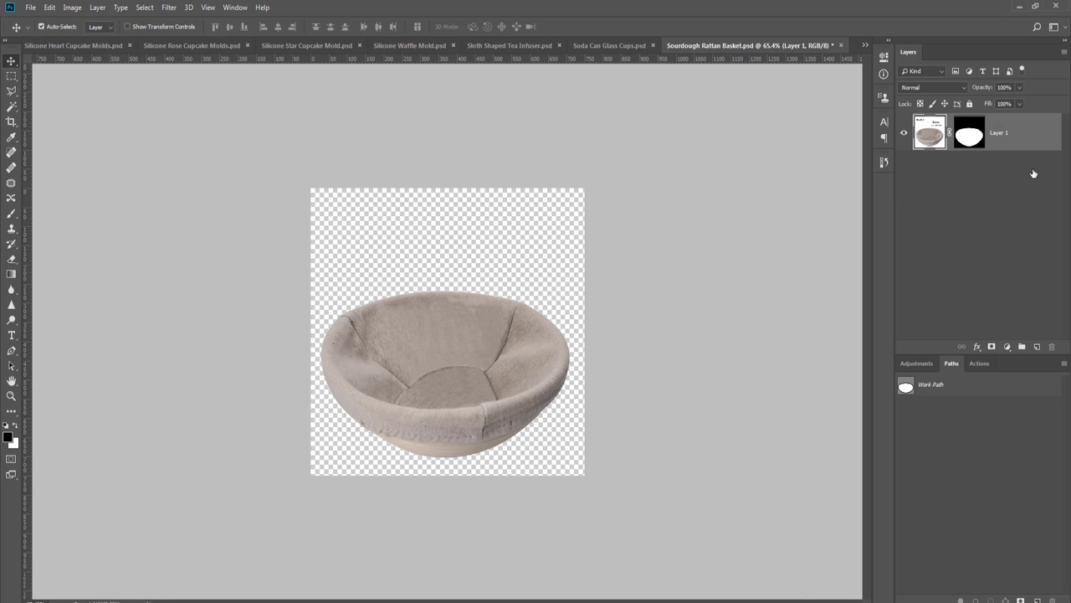
- Run the recorded action that adds the 750 x 750 layout guides to the basket document
{"action": "key", "text": "c"}
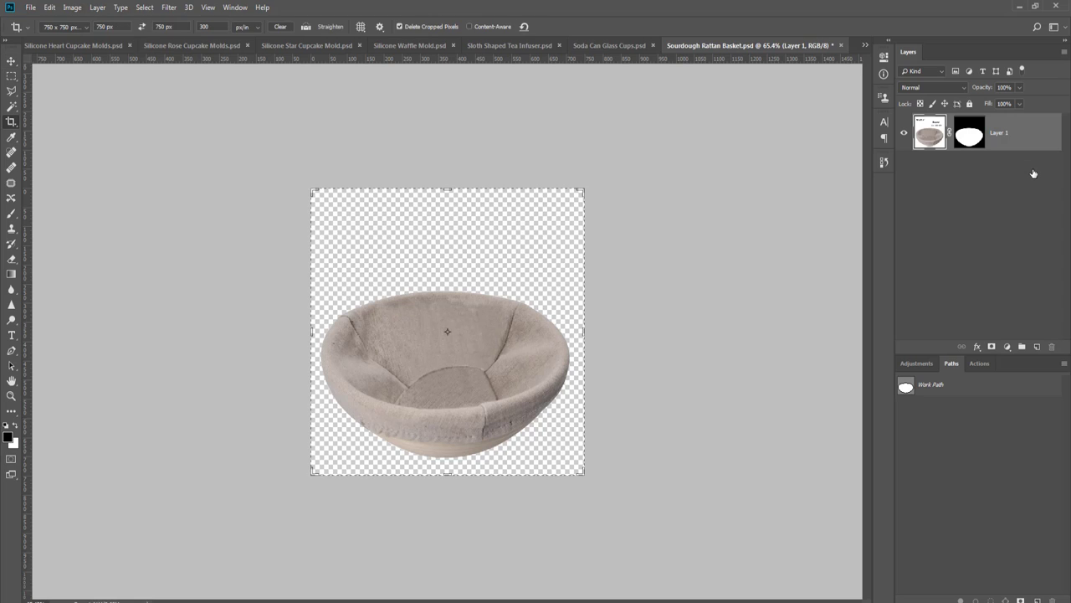
{"action": "key", "text": "Escape"}
{"action": "left_click", "coordinate": [981, 364]}
{"action": "left_click", "coordinate": [1002, 599]}
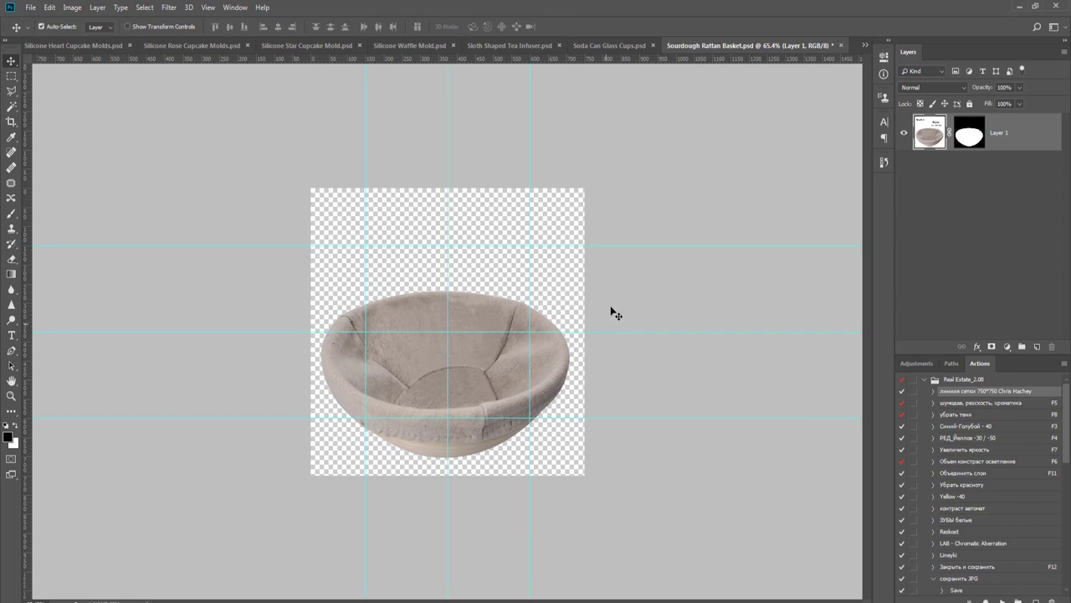
- Scale the masked basket layer proportionally about its centre to 64.53% to fit the outer vertical guides
{"action": "key", "text": "ctrl+t"}
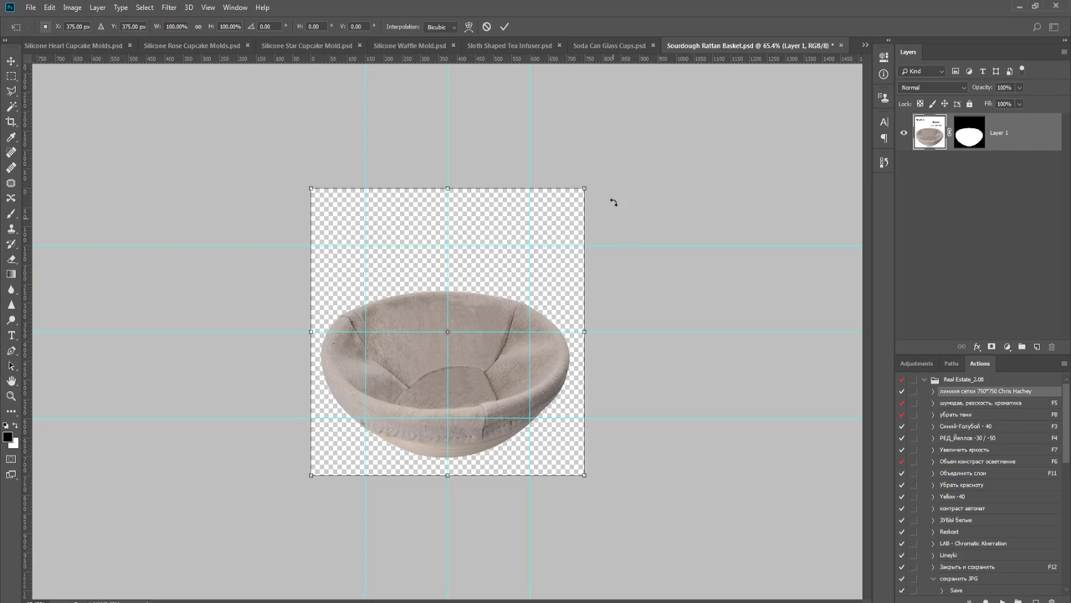
{"action": "left_click_drag", "start_coordinate": [585, 190], "coordinate": [560, 266]}
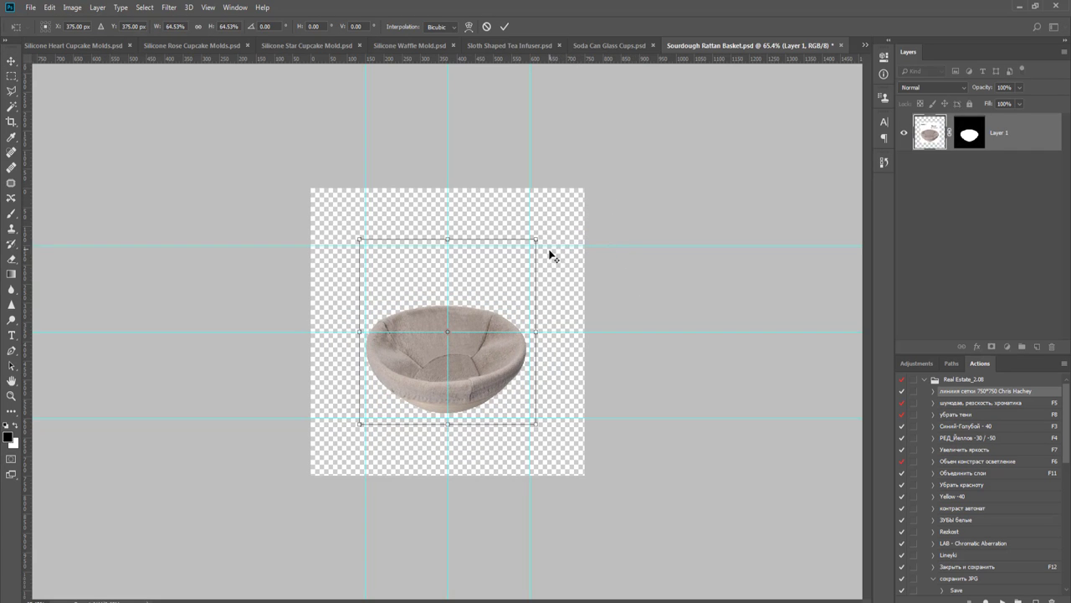
{"action": "key", "text": "ctrl+0"}
{"action": "key", "text": "Return"}
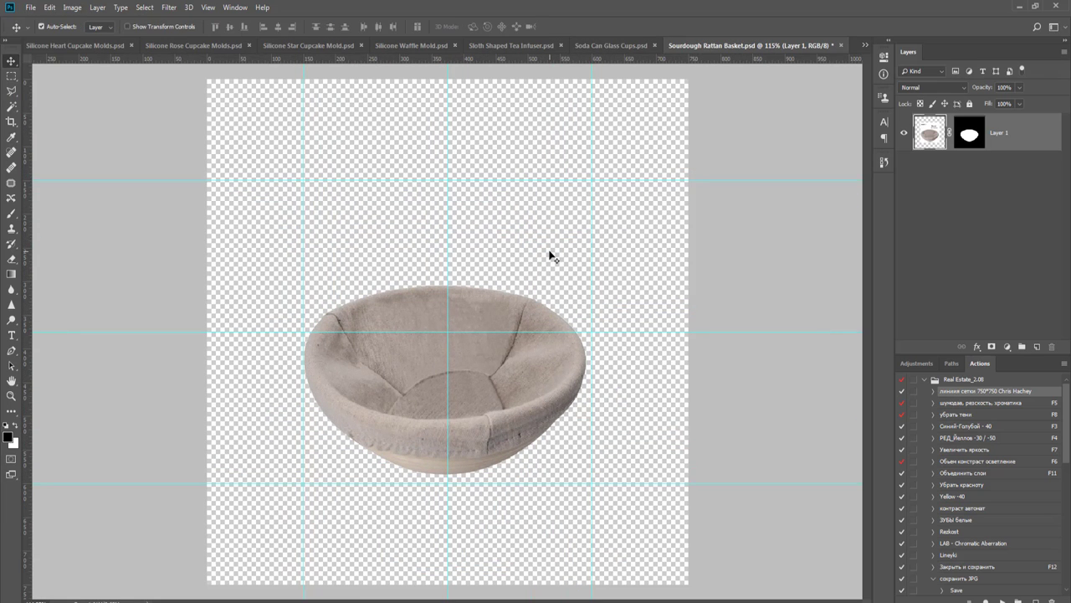
- Enlarge the basket to about 102.5% and move it up so its sides meet the outer vertical guides
{"action": "key", "text": "ctrl+t"}
{"action": "left_click_drag", "start_coordinate": [601, 170], "coordinate": [611, 152]}
{"action": "left_click_drag", "start_coordinate": [478, 257], "coordinate": [471, 214]}
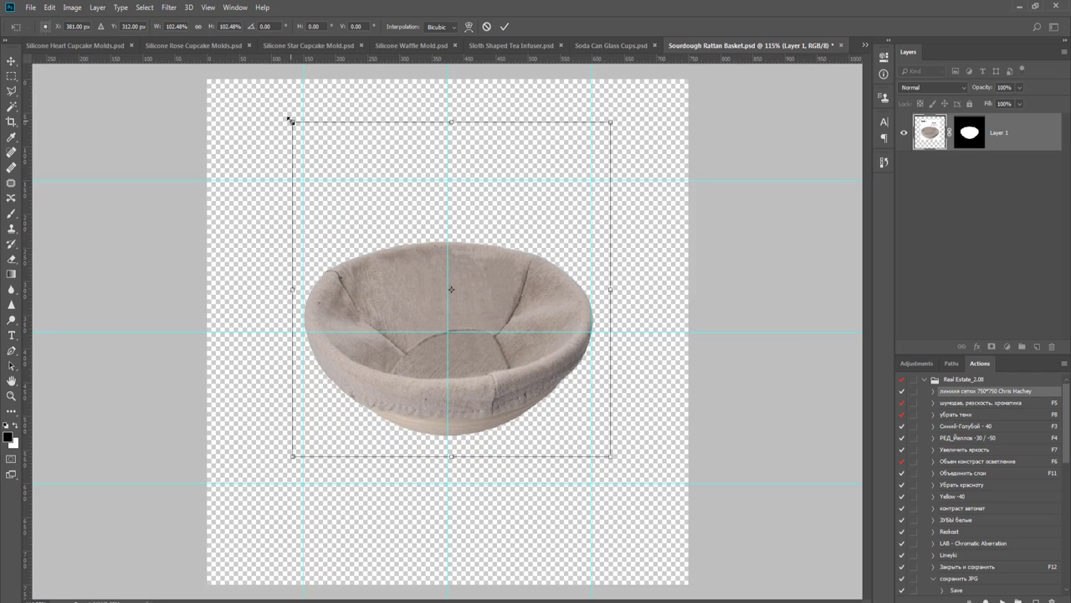
{"action": "key", "text": "Return"}
- Nudge the basket slightly upward to centre it vertically on the middle horizontal guide
{"action": "key", "text": "c"}
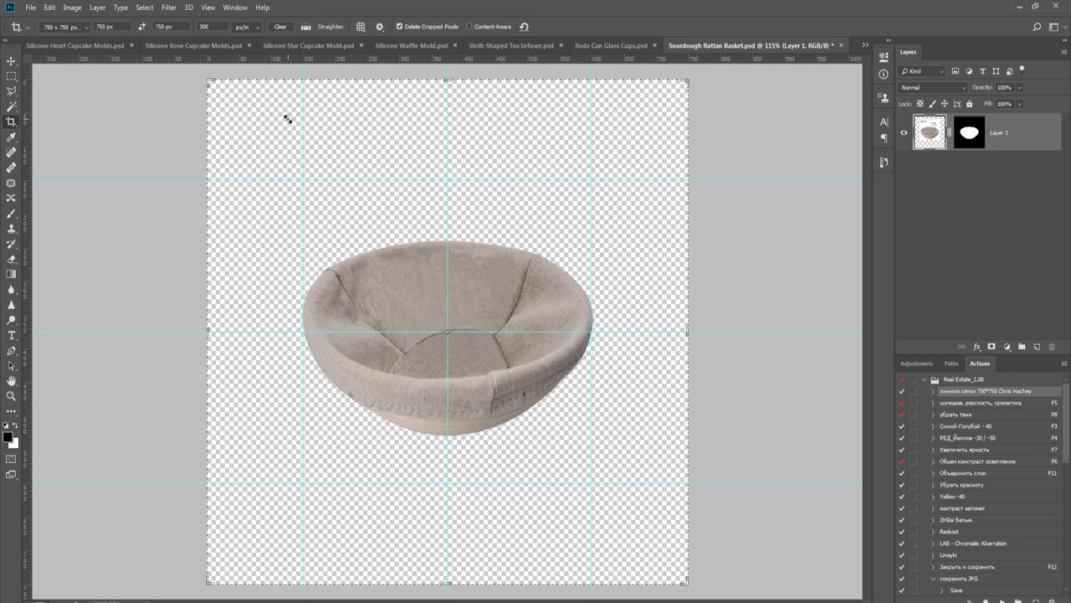
{"action": "key", "text": "v"}
{"action": "key", "text": "ctrl+t"}
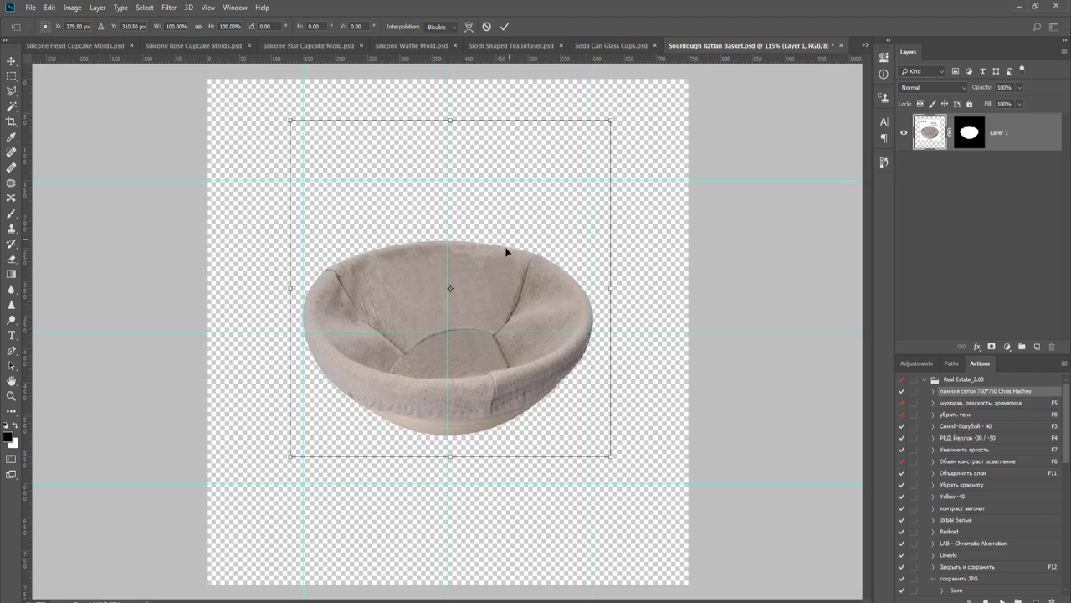
{"action": "key", "text": "Up"}
{"action": "key", "text": "Up"}
{"action": "key", "text": "Up"}
{"action": "key", "text": "Up"}
{"action": "key", "text": "Up"}
{"action": "key", "text": "Up"}
{"action": "key", "text": "Up"}
{"action": "key", "text": "Return"}
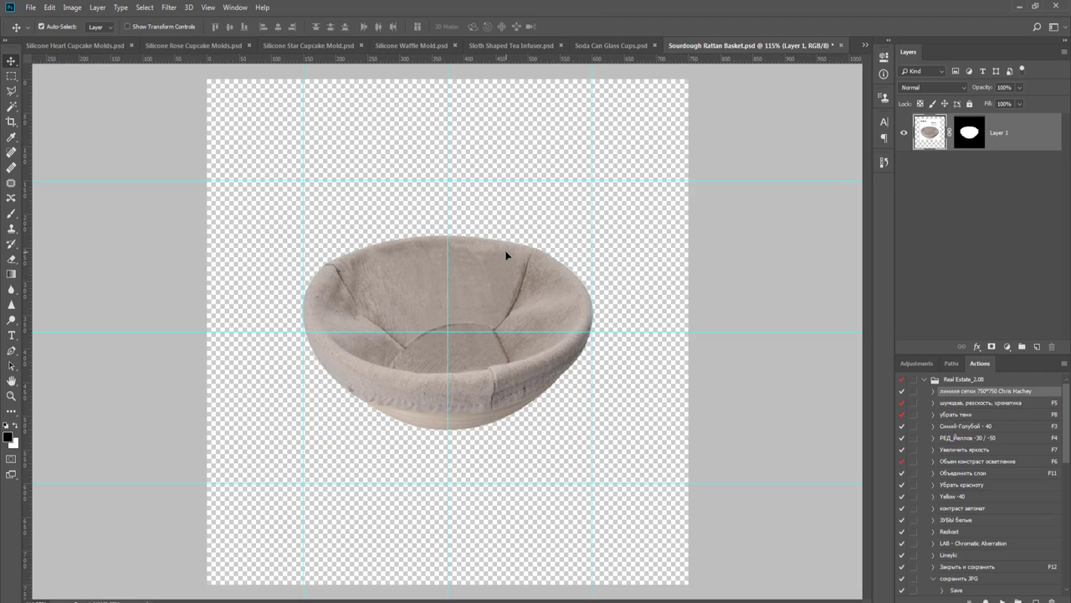
- Check the basket at 100% zoom, then close Sourdough Rattan Basket.psd and save its changes
{"action": "key", "text": "ctrl+0"}
{"action": "key", "text": "ctrl+1"}
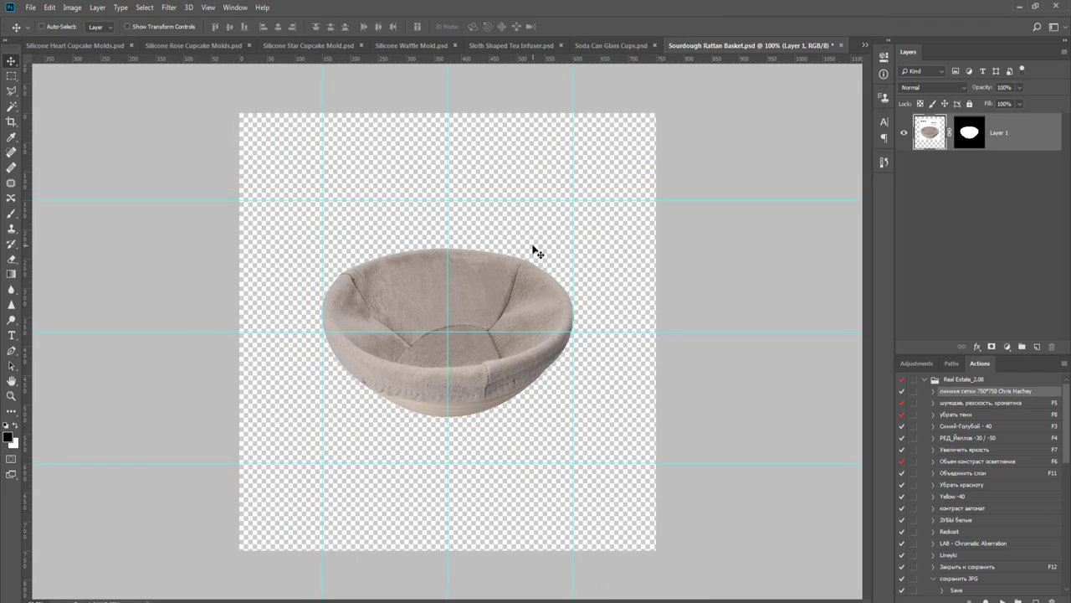
{"action": "key", "text": "ctrl+w"}
{"action": "key", "text": "Return"}
{"action": "key", "text": "n"}
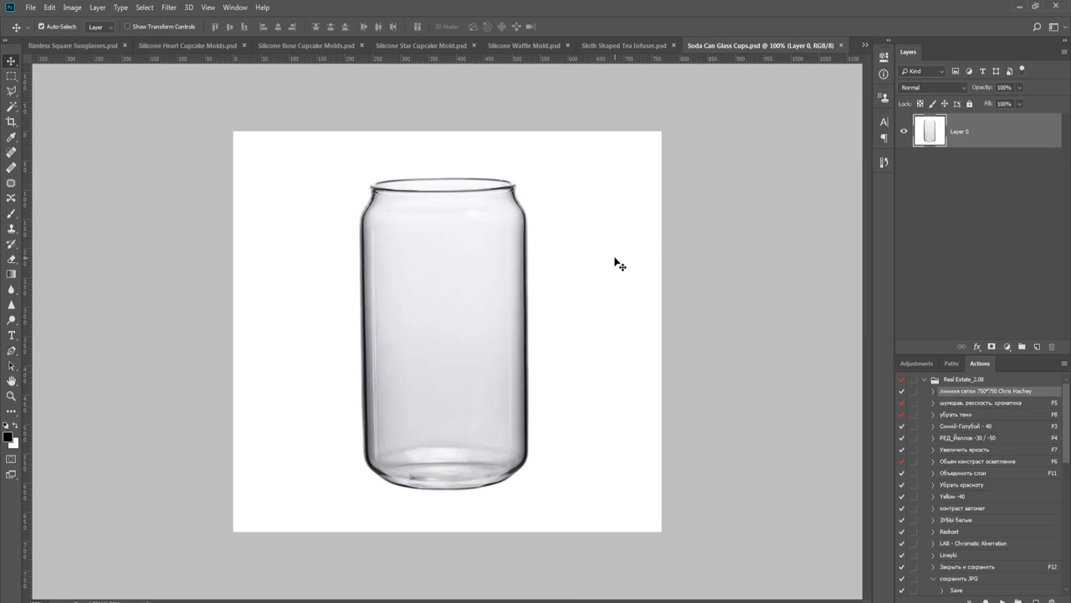
- Start a Pen path on the glass's right side and trace it down around the lower right corner
{"action": "key", "text": "p"}
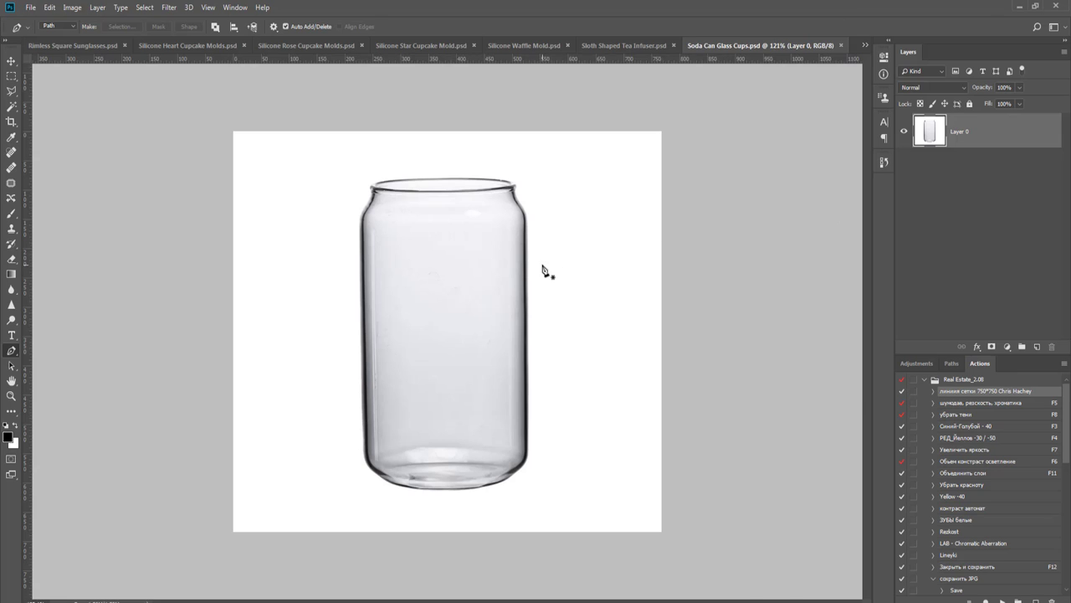
{"action": "scroll", "coordinate": [542, 270], "scroll_direction": "up", "scroll_amount": 5}
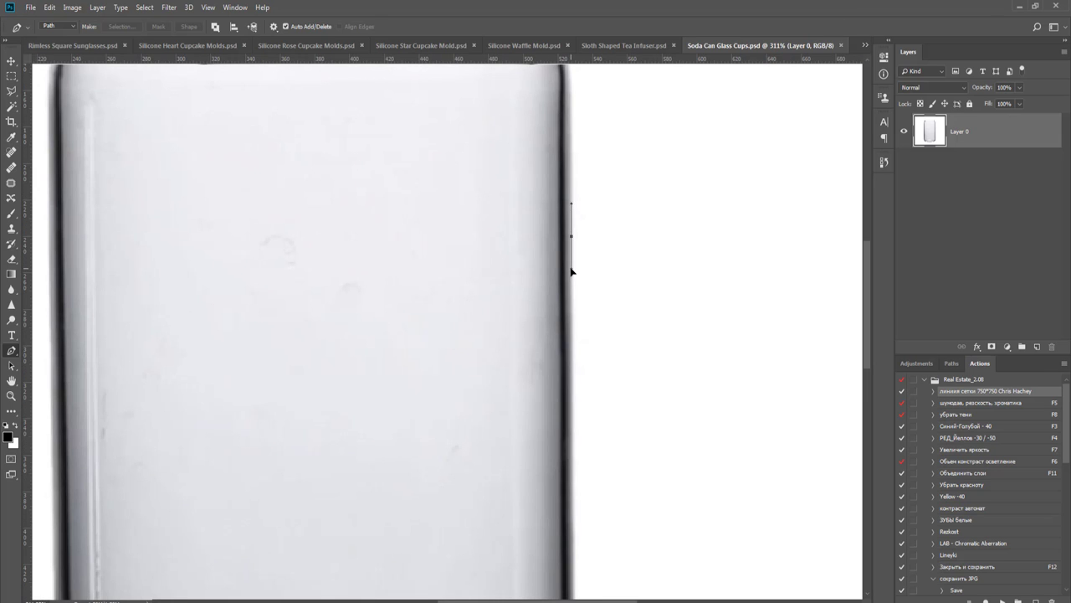
{"action": "left_click", "coordinate": [571, 270]}
{"action": "scroll", "coordinate": [611, 260], "scroll_direction": "down", "scroll_amount": 10}
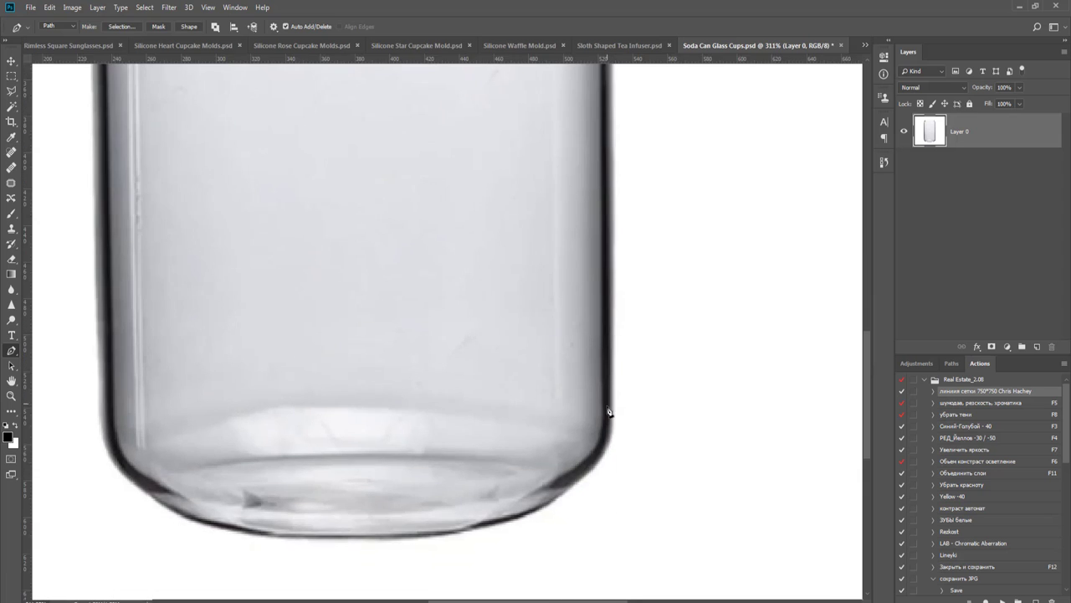
{"action": "scroll", "coordinate": [609, 412], "scroll_direction": "up", "scroll_amount": 2}
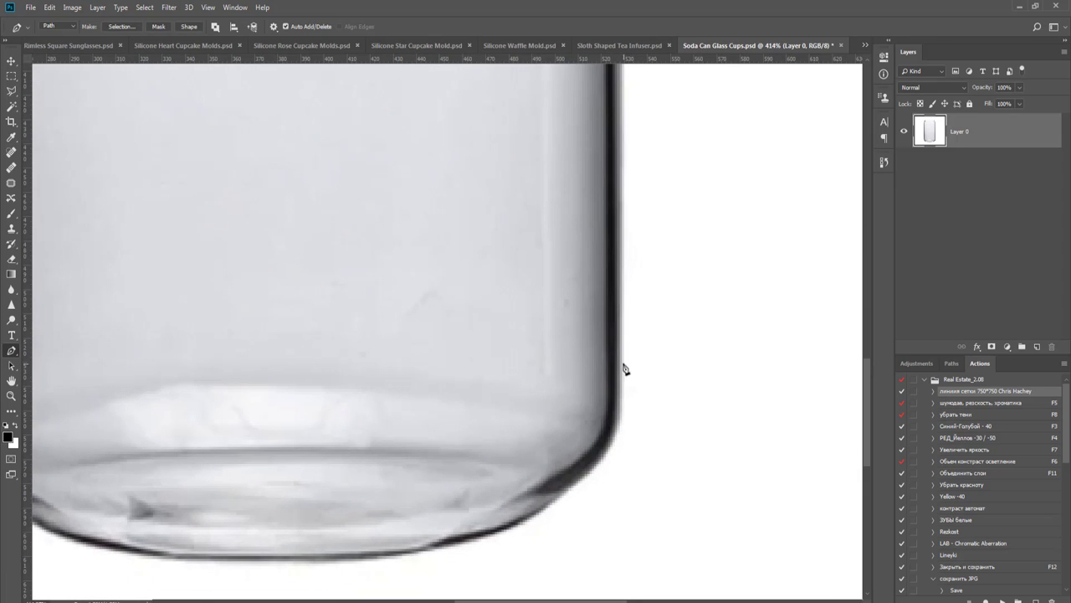
{"action": "left_click_drag", "start_coordinate": [622, 365], "coordinate": [622, 386]}
{"action": "left_click_drag", "start_coordinate": [591, 474], "coordinate": [552, 512]}
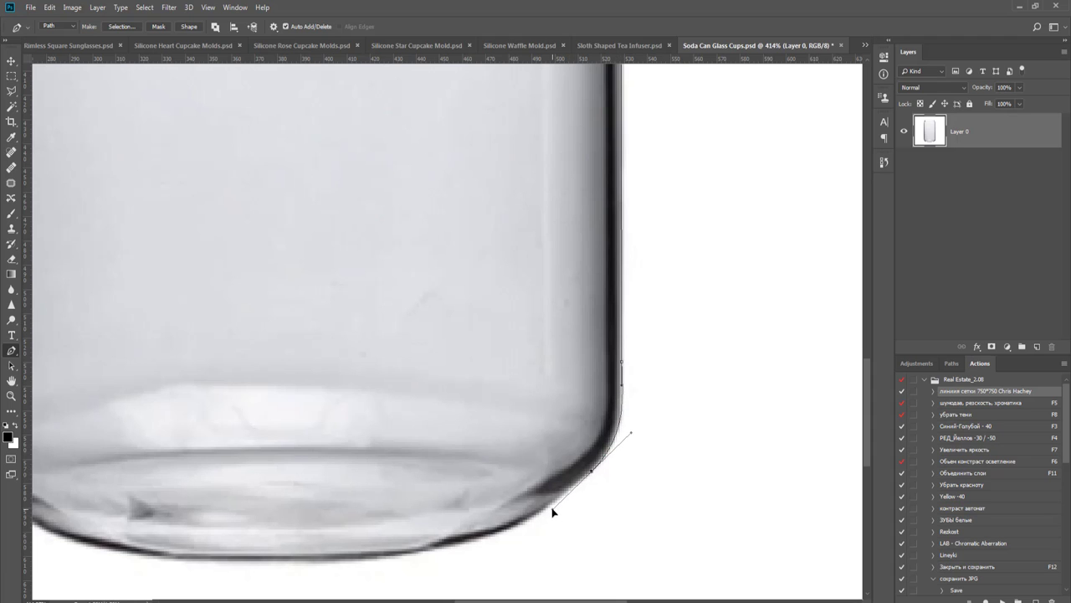
- Extend the path to the lower left corner and bend its middle down onto the glass's bottom edge
{"action": "left_click_drag", "start_coordinate": [591, 478], "coordinate": [758, 430]}
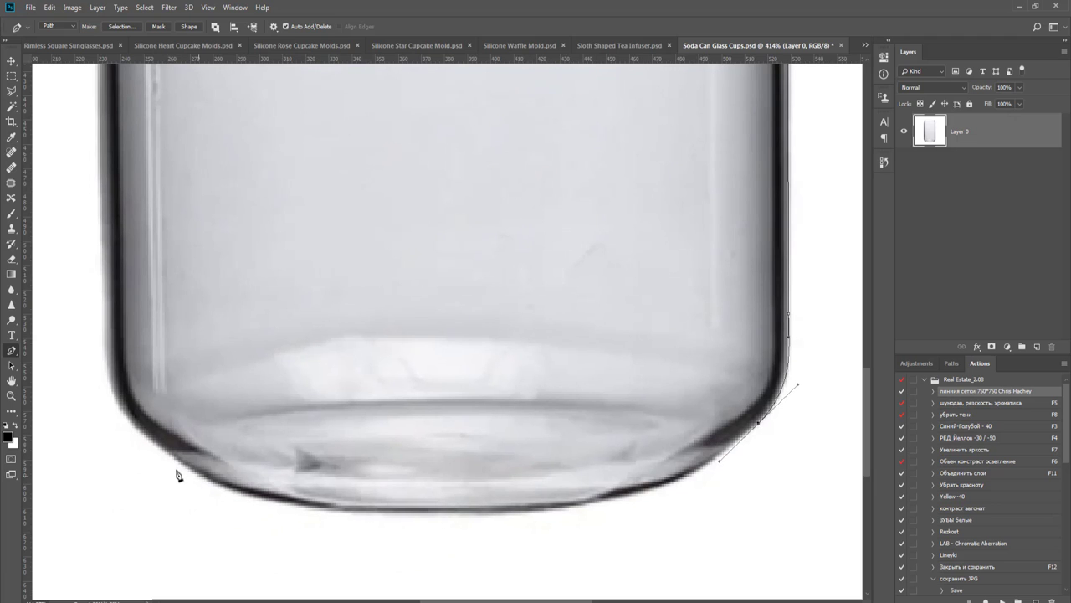
{"action": "left_click_drag", "start_coordinate": [154, 444], "coordinate": [107, 389]}
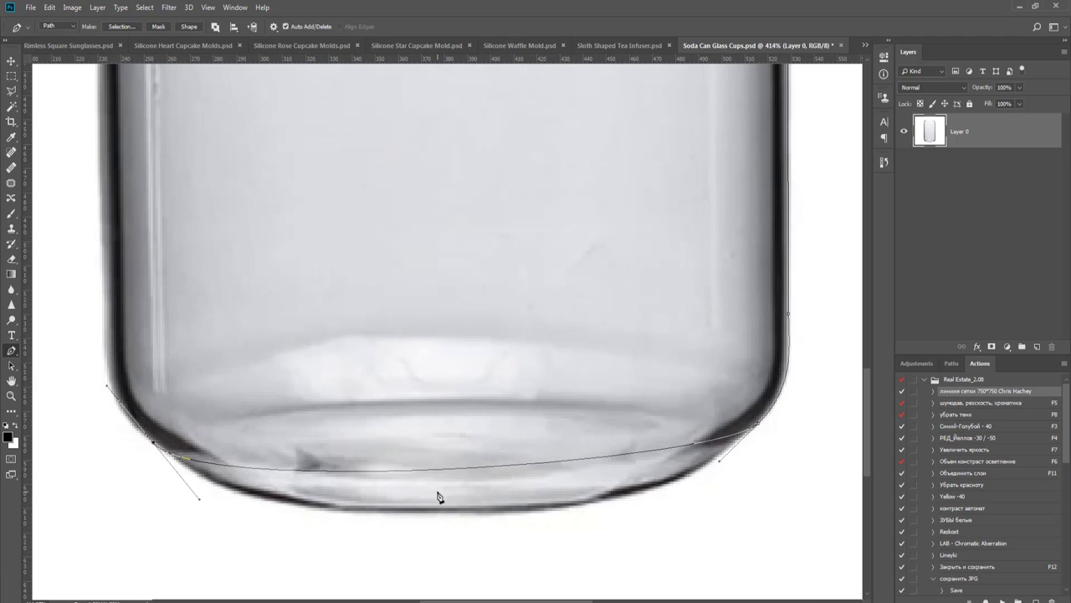
{"action": "left_click_drag", "start_coordinate": [479, 420], "coordinate": [438, 402]}
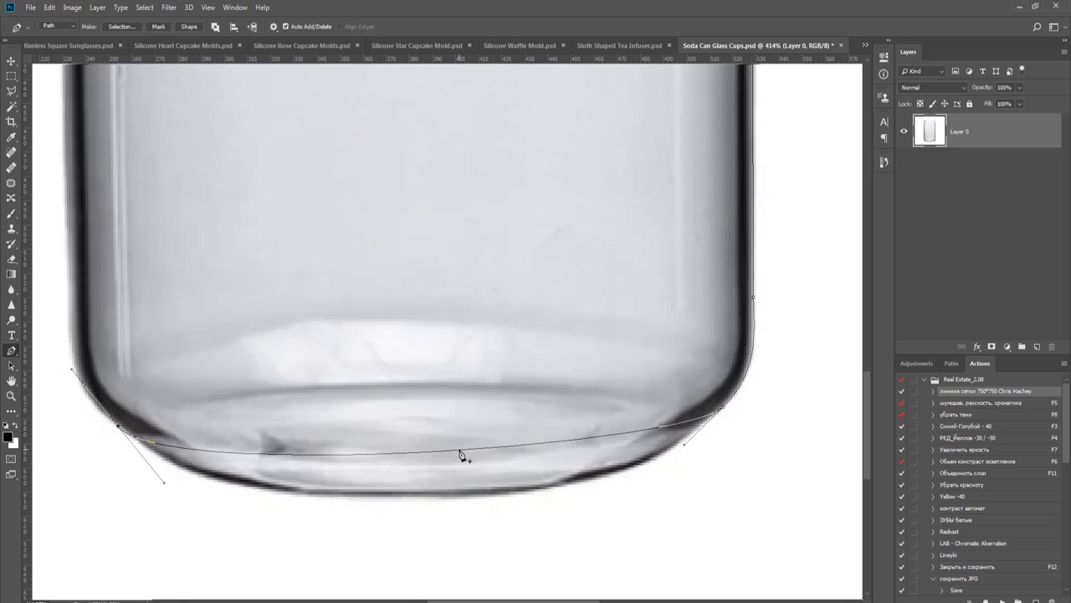
{"action": "left_click_drag", "start_coordinate": [460, 454], "coordinate": [464, 496]}
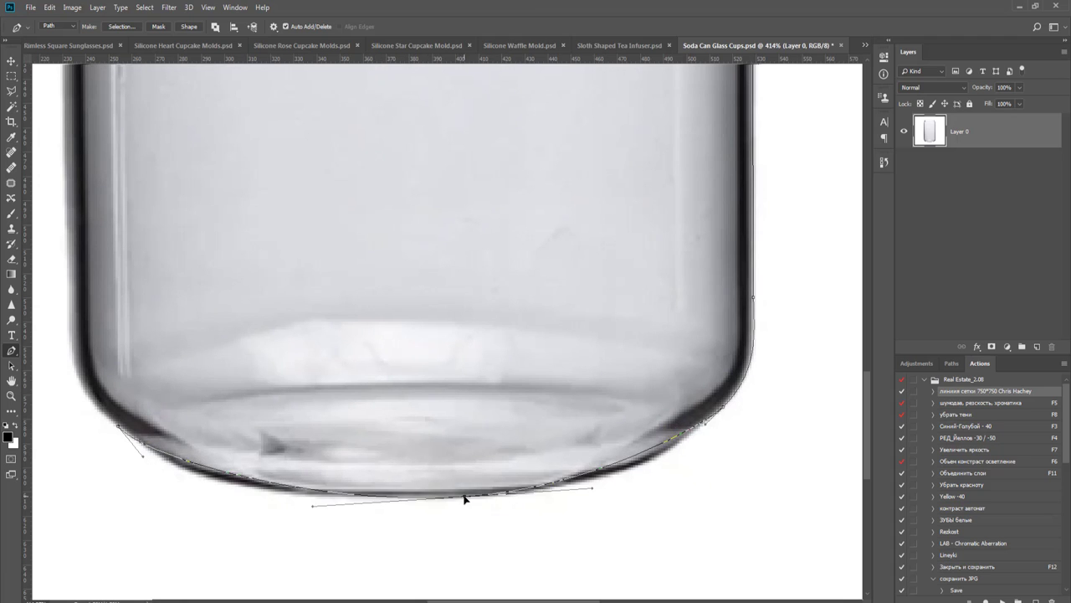
- Add anchors on both halves of the bottom path and fit them to the glass's curved base
{"action": "scroll", "coordinate": [653, 500], "scroll_direction": "up", "scroll_amount": 2}
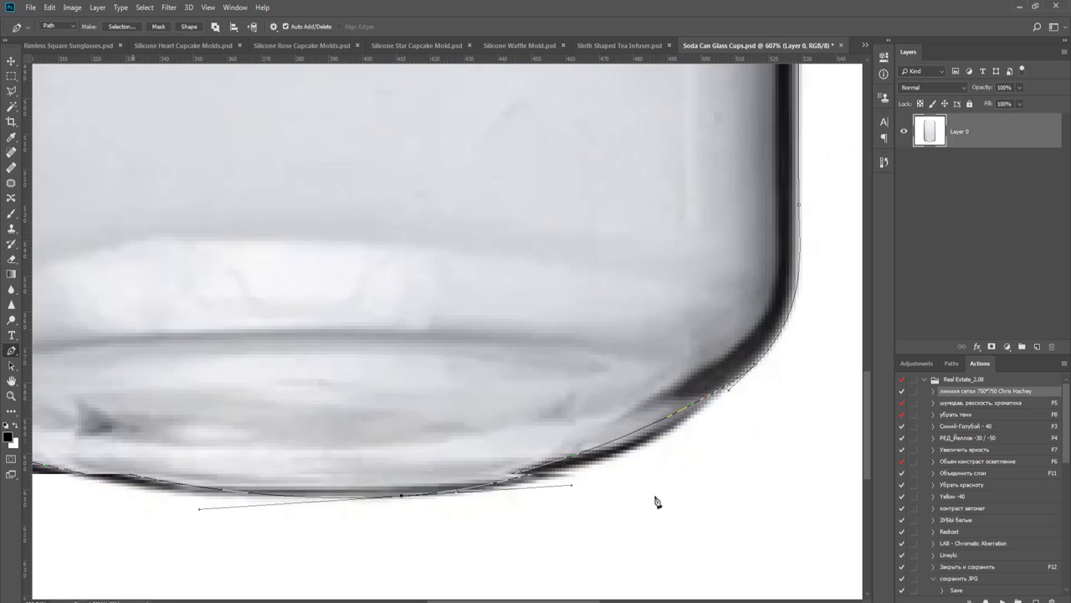
{"action": "left_click", "coordinate": [617, 441]}
{"action": "left_click_drag", "start_coordinate": [617, 442], "coordinate": [625, 454]}
{"action": "left_click_drag", "start_coordinate": [378, 488], "coordinate": [716, 486]}
{"action": "left_click_drag", "start_coordinate": [370, 466], "coordinate": [361, 475]}
{"action": "left_click_drag", "start_coordinate": [334, 408], "coordinate": [454, 516]}
{"action": "left_click_drag", "start_coordinate": [311, 379], "coordinate": [343, 505]}
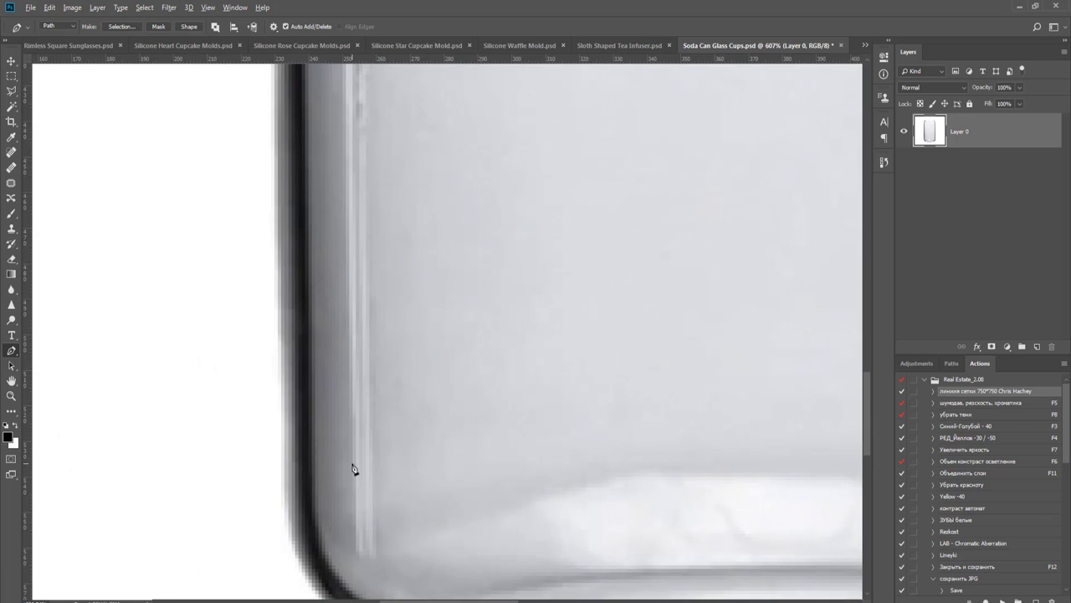
- Extend the path to the lower left side and fit its curve around the glass's lower left corner
{"action": "scroll", "coordinate": [353, 468], "scroll_direction": "down", "scroll_amount": 2}
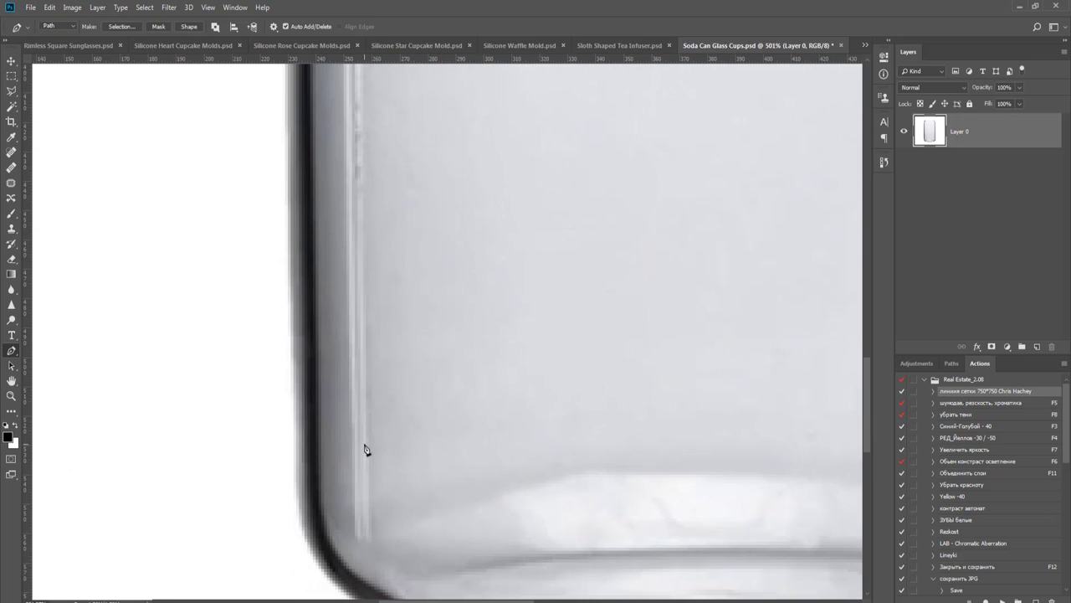
{"action": "scroll", "coordinate": [366, 447], "scroll_direction": "down", "scroll_amount": 3}
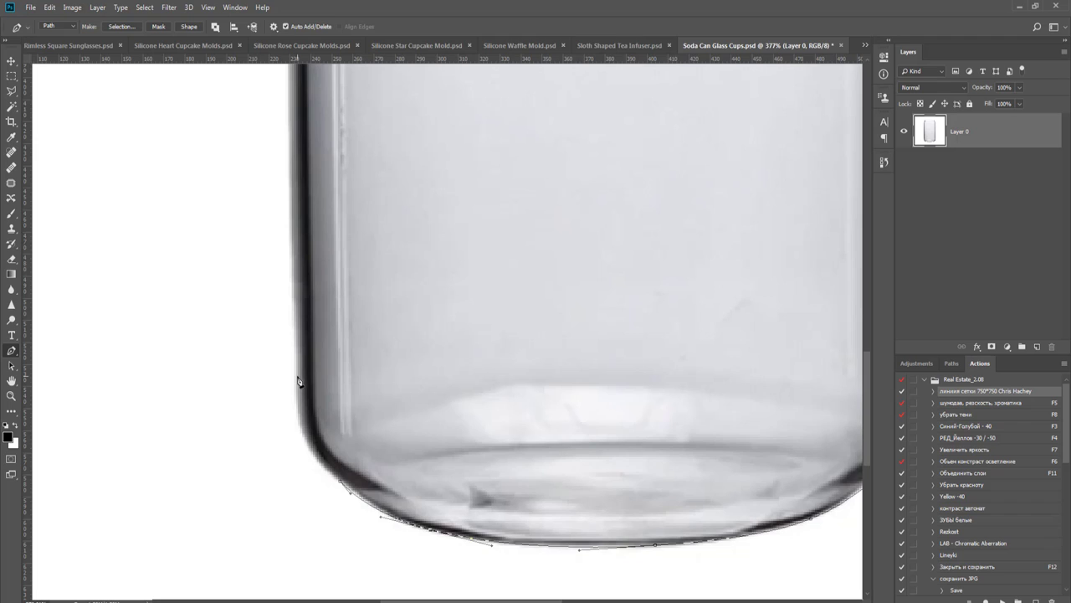
{"action": "left_click_drag", "start_coordinate": [297, 381], "coordinate": [295, 345]}
{"action": "left_click_drag", "start_coordinate": [304, 458], "coordinate": [354, 500]}
{"action": "left_click_drag", "start_coordinate": [364, 396], "coordinate": [383, 482]}
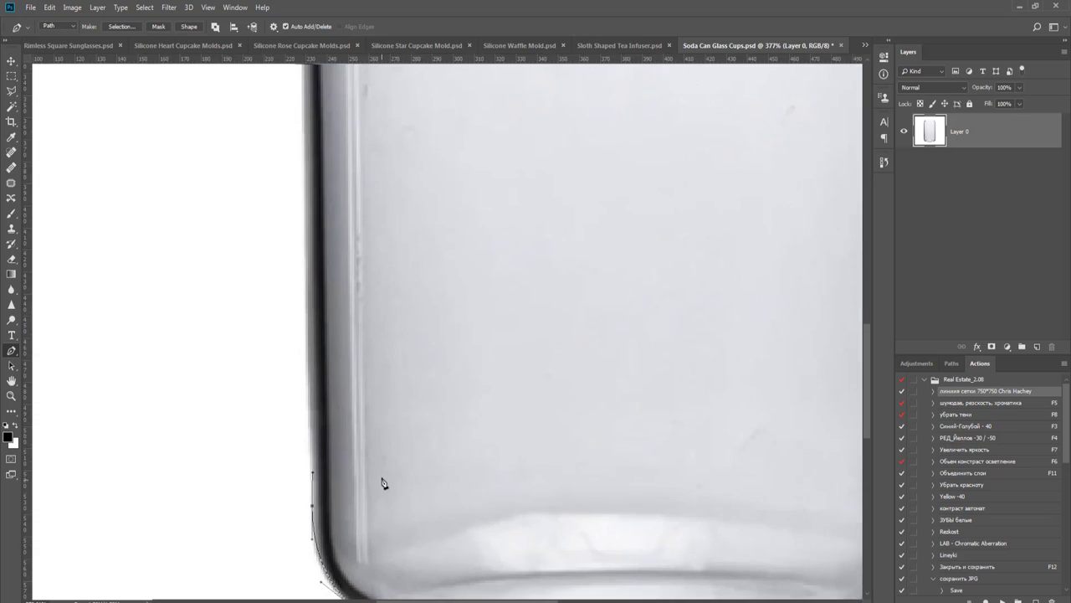
- Continue the path up the glass's straight left side and around the left shoulder
{"action": "scroll", "coordinate": [383, 483], "scroll_direction": "down", "scroll_amount": 3}
{"action": "left_click_drag", "start_coordinate": [385, 339], "coordinate": [400, 551]}
{"action": "scroll", "coordinate": [396, 371], "scroll_direction": "up", "scroll_amount": 5}
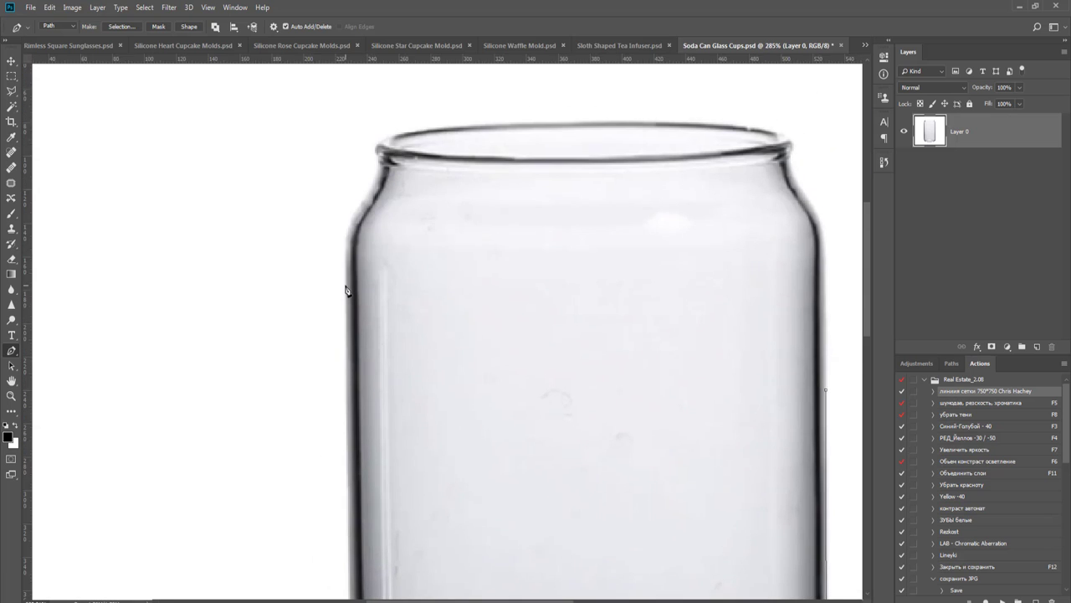
{"action": "scroll", "coordinate": [347, 291], "scroll_direction": "up", "scroll_amount": 2}
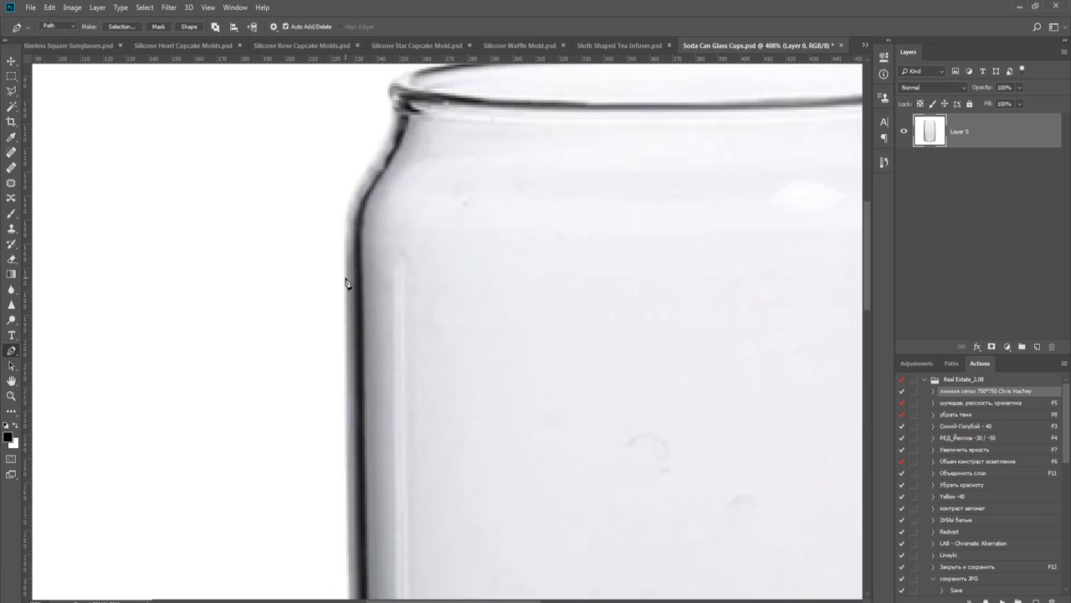
{"action": "left_click", "coordinate": [344, 273]}
{"action": "left_click_drag", "start_coordinate": [369, 245], "coordinate": [348, 358]}
{"action": "left_click_drag", "start_coordinate": [344, 287], "coordinate": [357, 270]}
- Trace the path along the left neck and around the left end of the rim
{"action": "scroll", "coordinate": [370, 251], "scroll_direction": "up", "scroll_amount": 2}
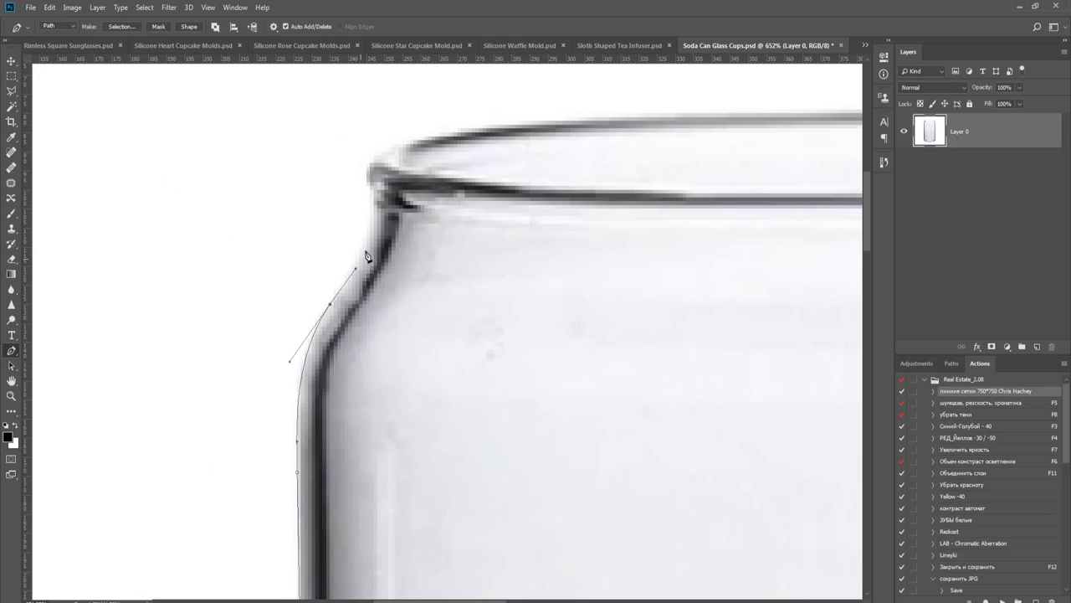
{"action": "scroll", "coordinate": [366, 256], "scroll_direction": "up", "scroll_amount": 3}
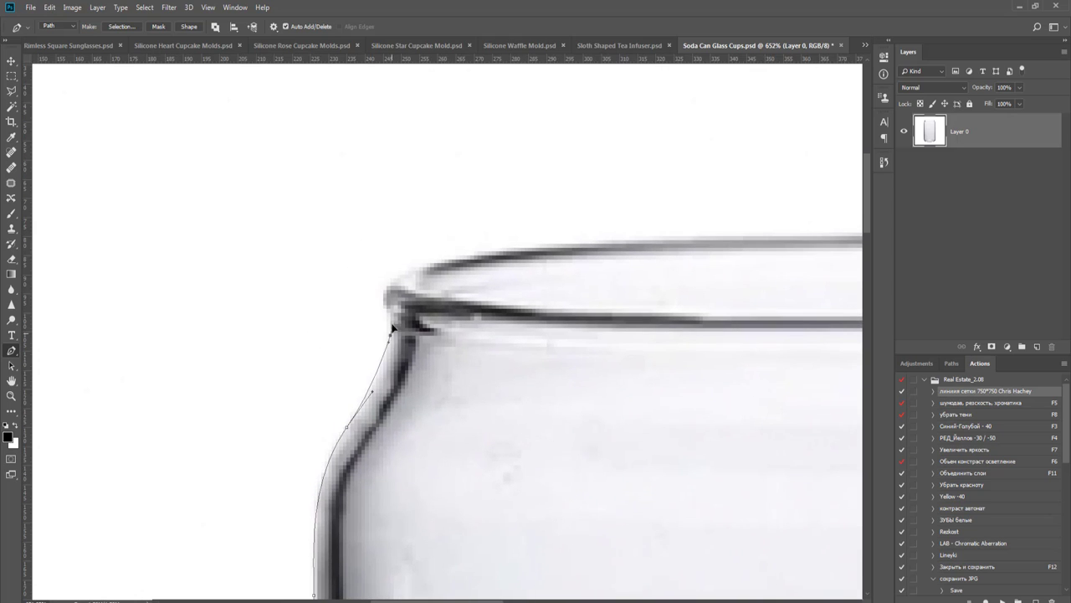
{"action": "left_click_drag", "start_coordinate": [391, 328], "coordinate": [451, 251]}
{"action": "key", "text": "space"}
{"action": "left_click_drag", "start_coordinate": [506, 303], "coordinate": [320, 328]}
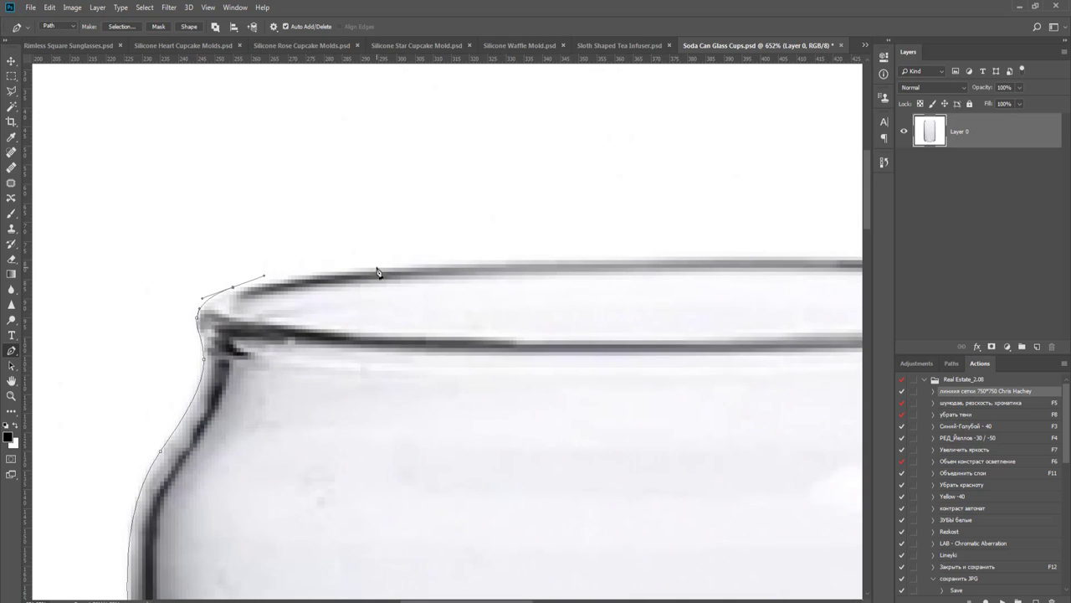
- Trace the path across the top rim and add a middle anchor to fit its upper curve
{"action": "left_click_drag", "start_coordinate": [379, 266], "coordinate": [415, 266]}
{"action": "left_click_drag", "start_coordinate": [519, 312], "coordinate": [355, 331]}
{"action": "scroll", "coordinate": [625, 343], "scroll_direction": "down", "scroll_amount": 2}
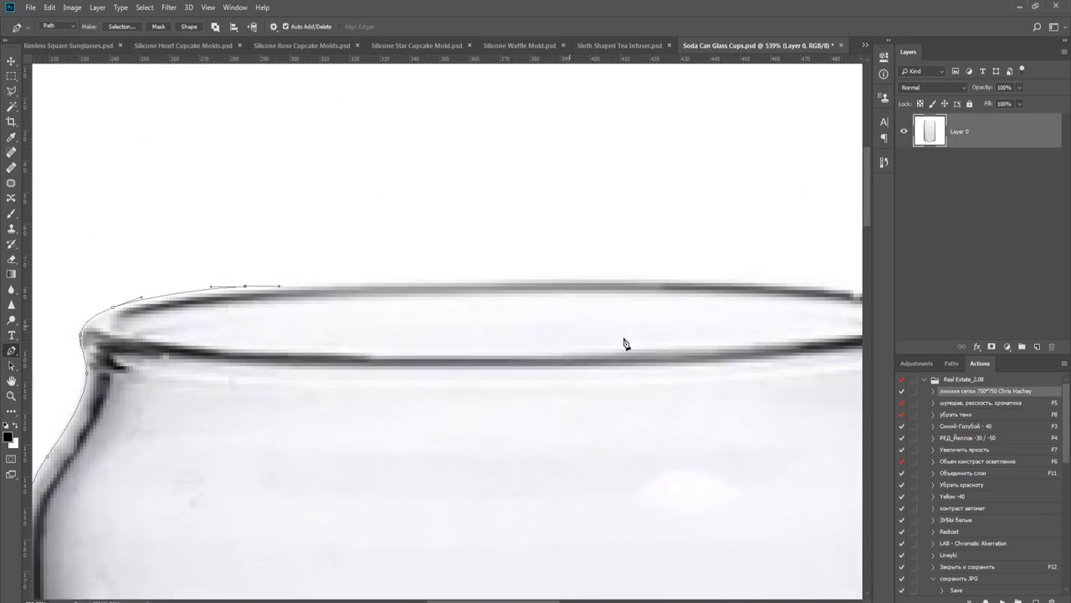
{"action": "key", "text": "space"}
{"action": "left_click_drag", "start_coordinate": [658, 346], "coordinate": [591, 355]}
{"action": "left_click_drag", "start_coordinate": [749, 354], "coordinate": [715, 354]}
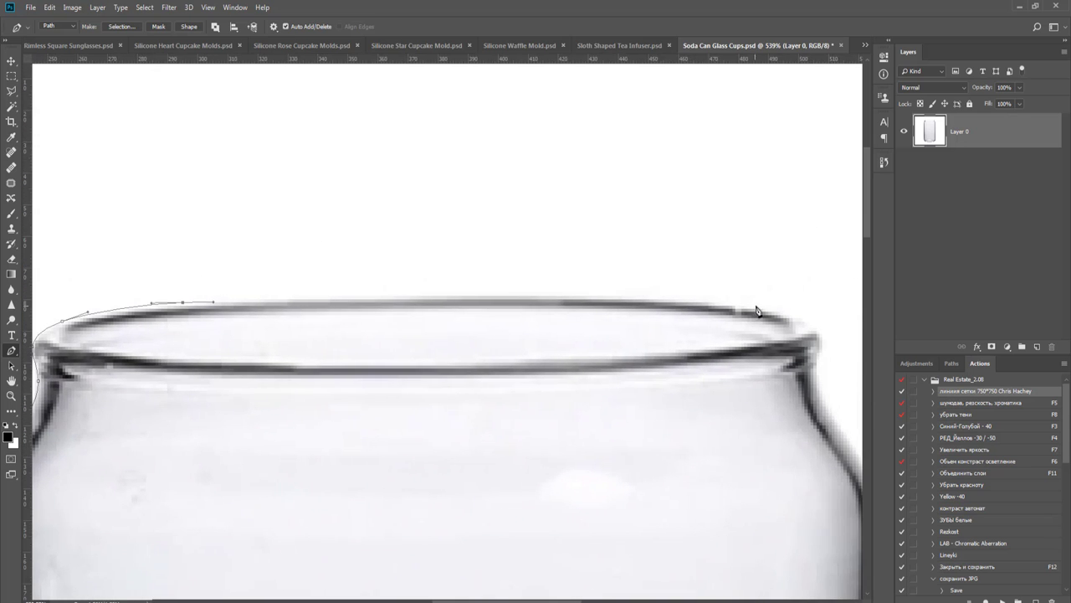
{"action": "left_click", "coordinate": [759, 308]}
{"action": "left_click_drag", "start_coordinate": [760, 313], "coordinate": [823, 322]}
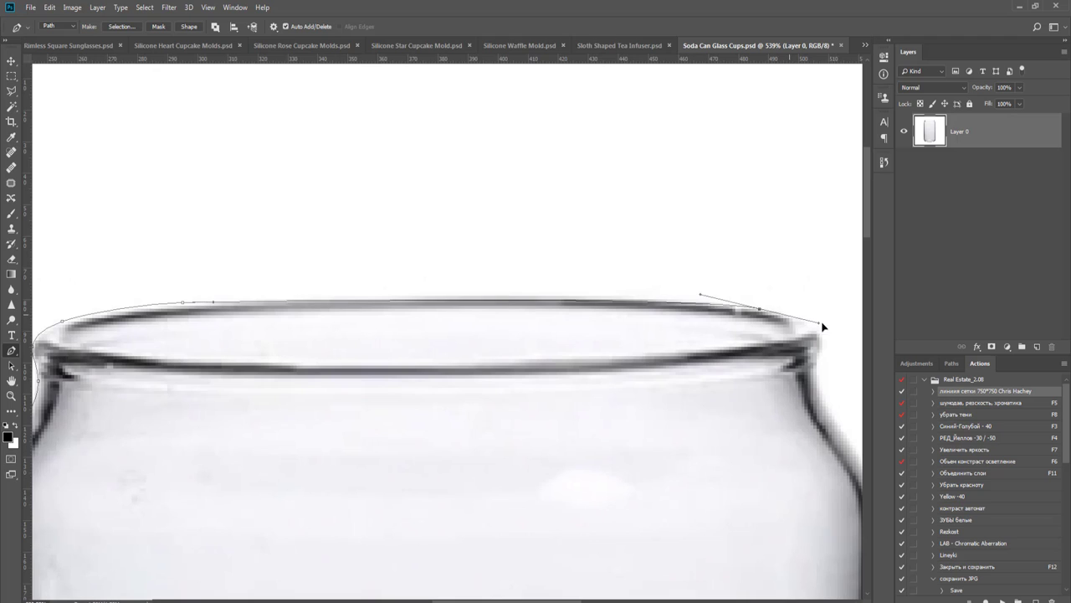
{"action": "left_click", "coordinate": [423, 295]}
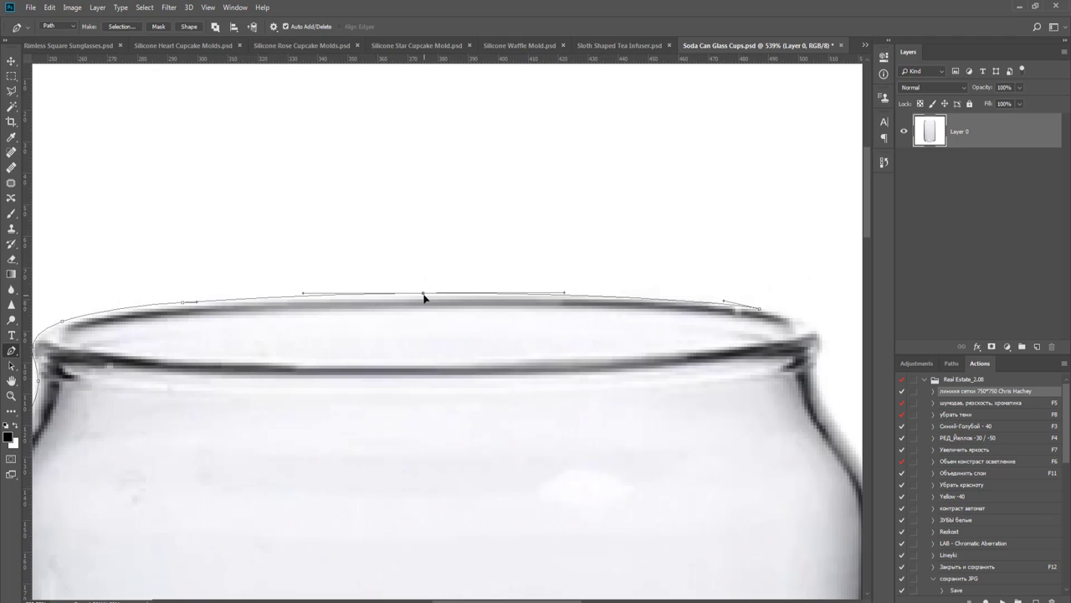
{"action": "left_click_drag", "start_coordinate": [423, 294], "coordinate": [422, 297]}
- Trace the path around the right end of the rim and adjust the curve where it meets the neck
{"action": "left_click_drag", "start_coordinate": [801, 378], "coordinate": [581, 344]}
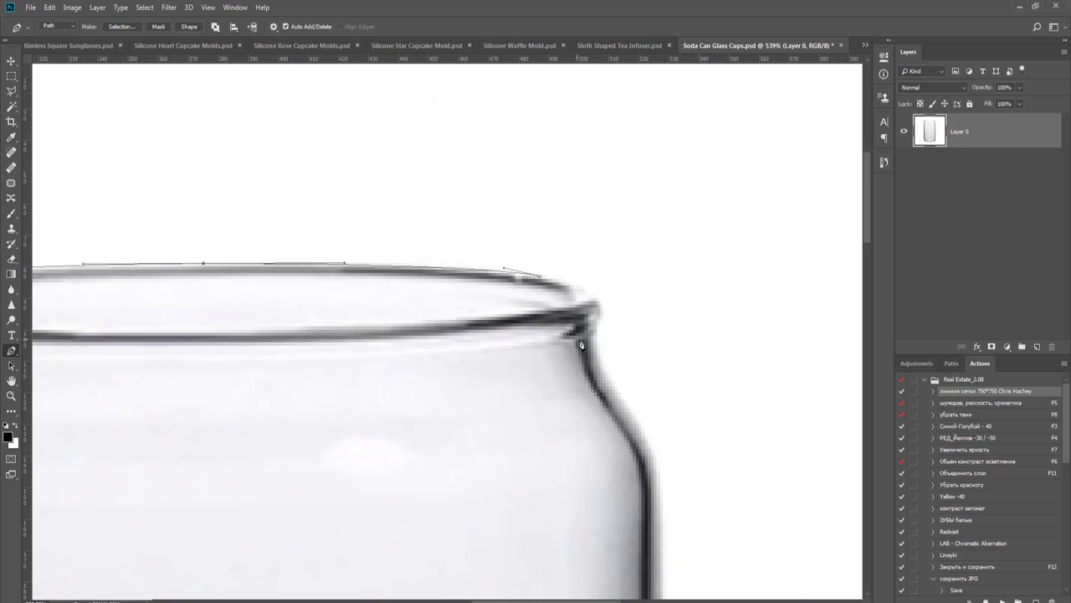
{"action": "scroll", "coordinate": [580, 342], "scroll_direction": "up", "scroll_amount": 3}
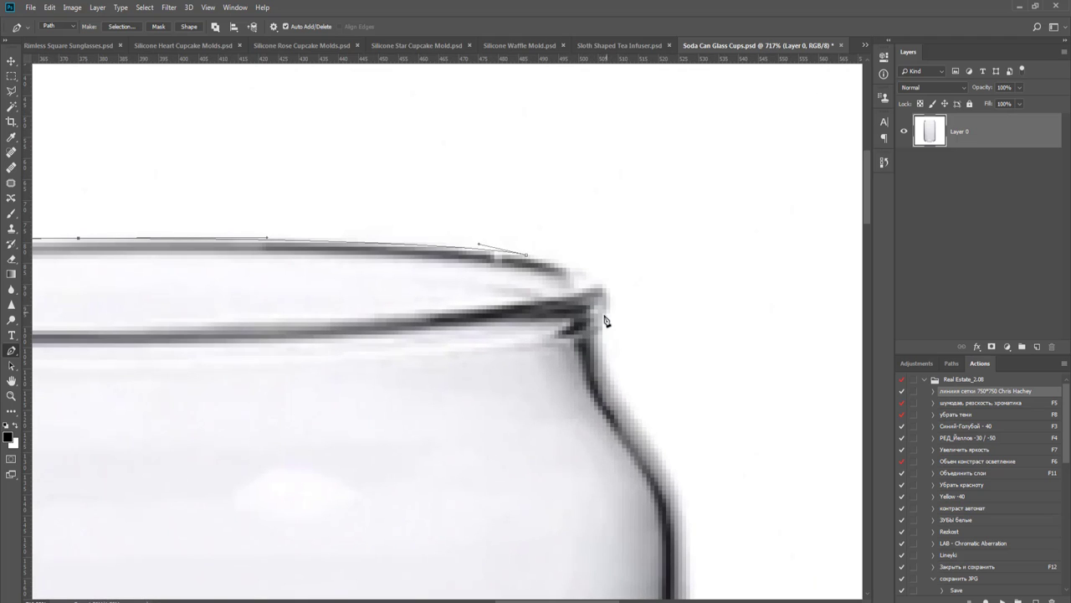
{"action": "left_click_drag", "start_coordinate": [604, 320], "coordinate": [592, 336]}
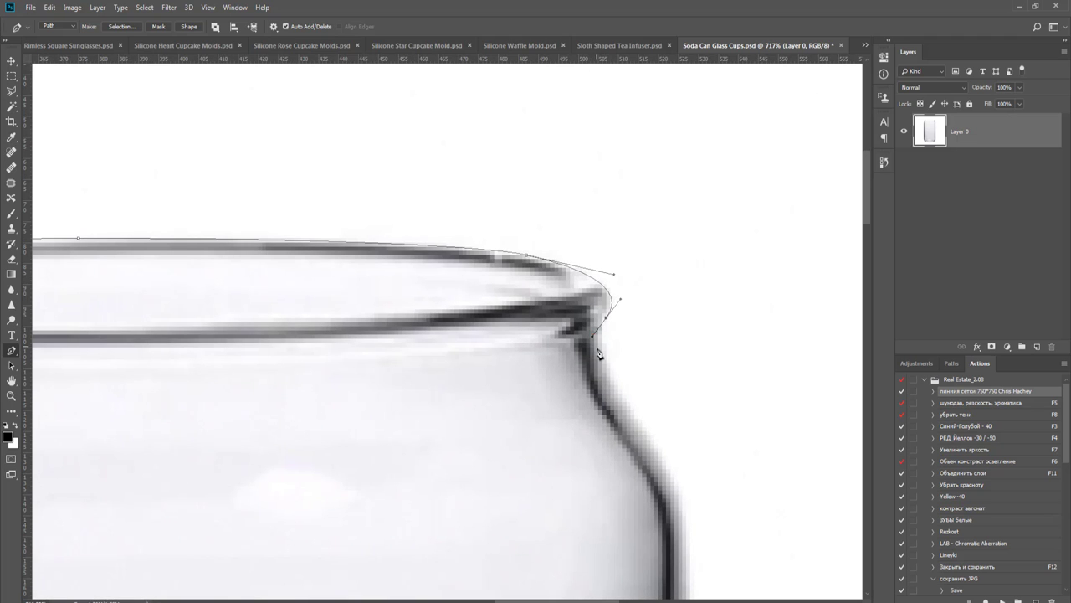
{"action": "left_click", "coordinate": [605, 356]}
{"action": "left_click_drag", "start_coordinate": [611, 372], "coordinate": [613, 372]}
{"action": "left_click_drag", "start_coordinate": [592, 337], "coordinate": [595, 333]}
- Continue the path around the glass's right shoulder and down toward its starting anchor
{"action": "left_click_drag", "start_coordinate": [641, 403], "coordinate": [586, 311]}
{"action": "left_click_drag", "start_coordinate": [603, 360], "coordinate": [622, 385]}
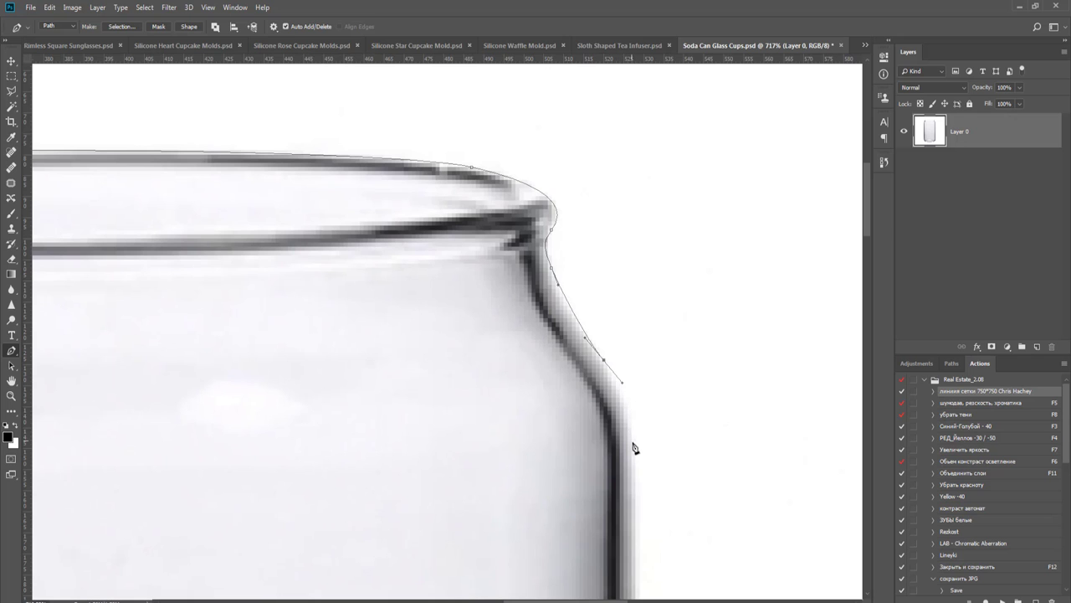
{"action": "left_click_drag", "start_coordinate": [632, 441], "coordinate": [633, 472]}
{"action": "left_click_drag", "start_coordinate": [650, 561], "coordinate": [587, 321]}
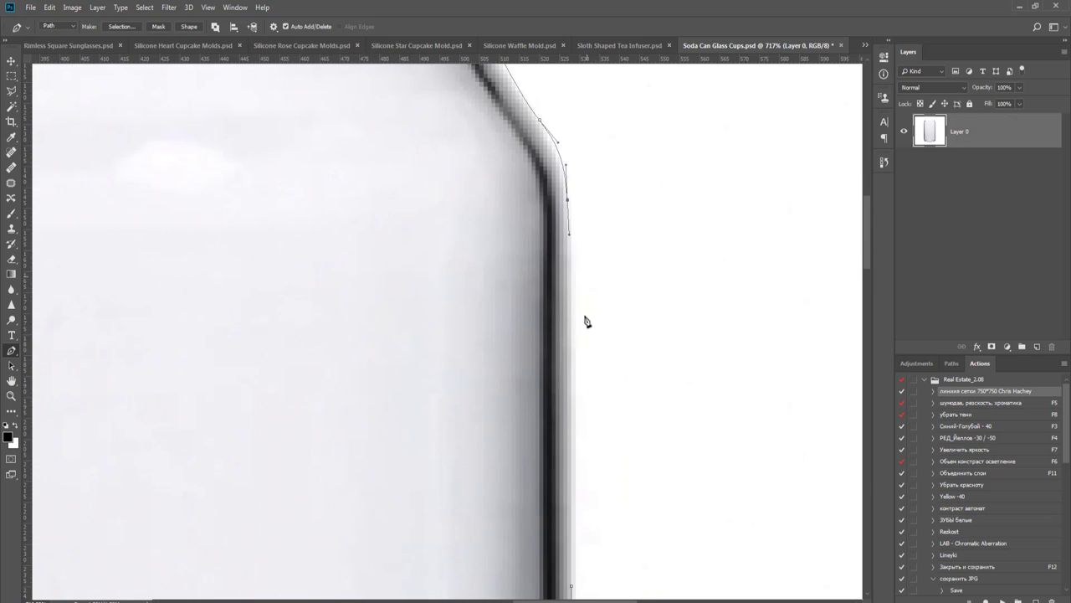
{"action": "scroll", "coordinate": [617, 444], "scroll_direction": "down", "scroll_amount": 3}
{"action": "scroll", "coordinate": [586, 409], "scroll_direction": "up", "scroll_amount": 2}
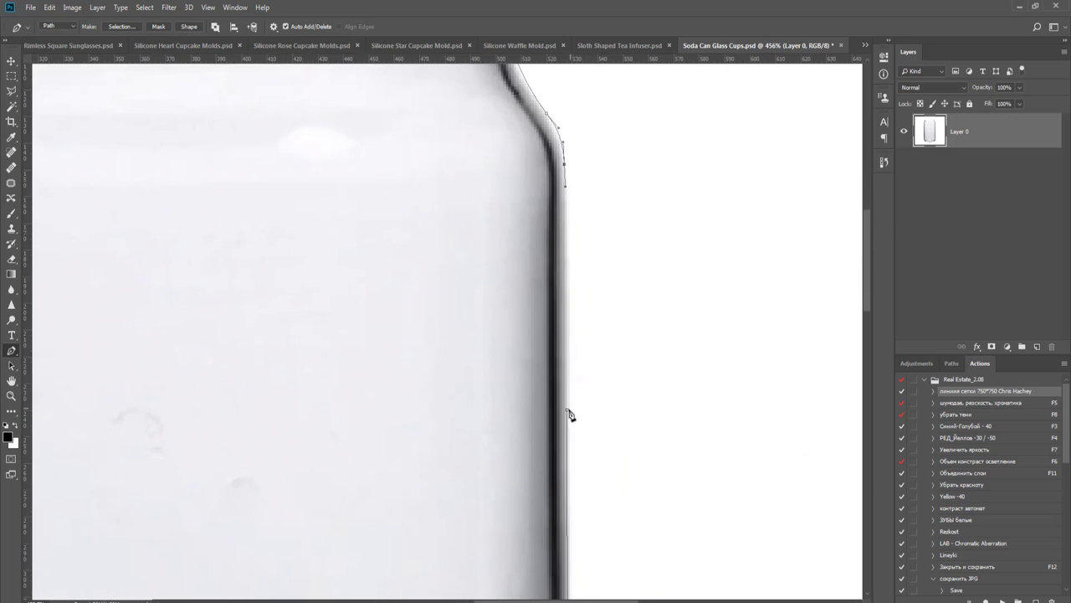
- Close the path around the glass cup, load it as a selection and apply it as a layer mask on Layer 0
{"action": "left_click", "coordinate": [568, 413]}
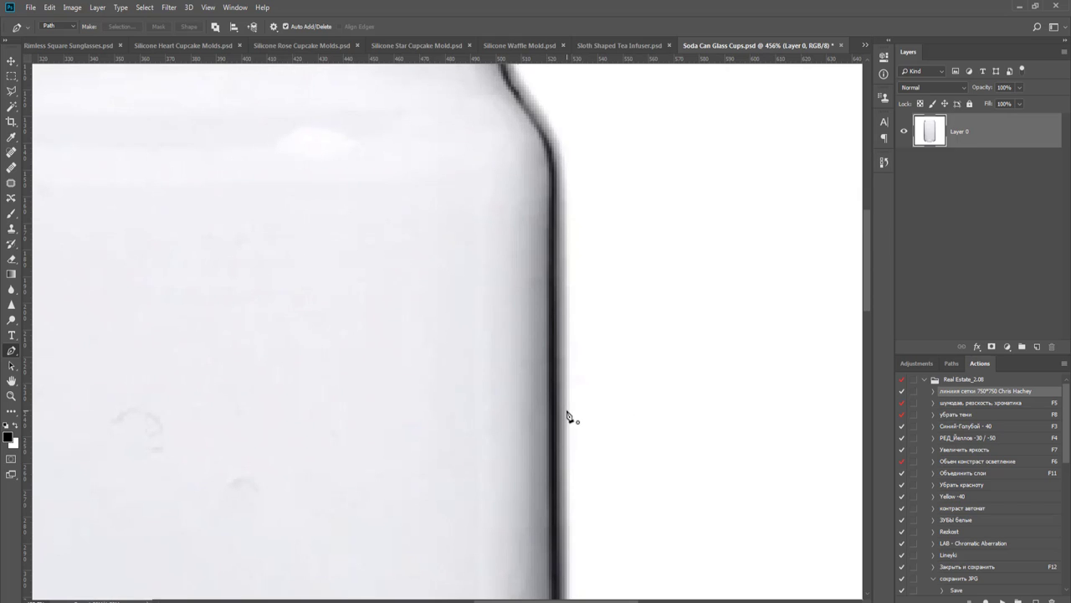
{"action": "key", "text": "ctrl+0"}
{"action": "left_click", "coordinate": [952, 363]}
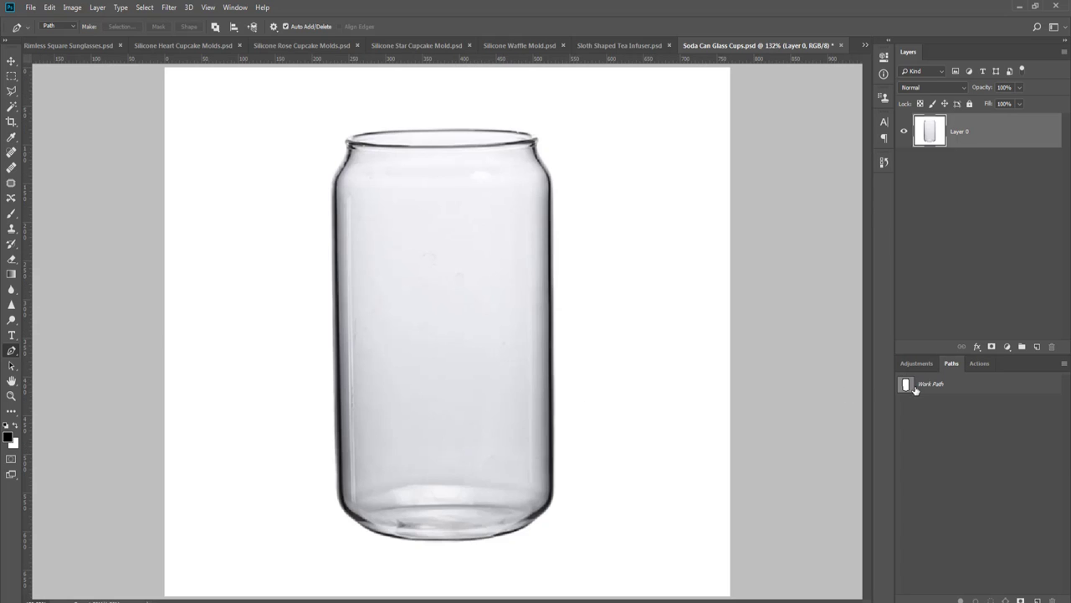
{"action": "left_click", "coordinate": [910, 388], "text": "ctrl"}
{"action": "left_click", "coordinate": [991, 346]}
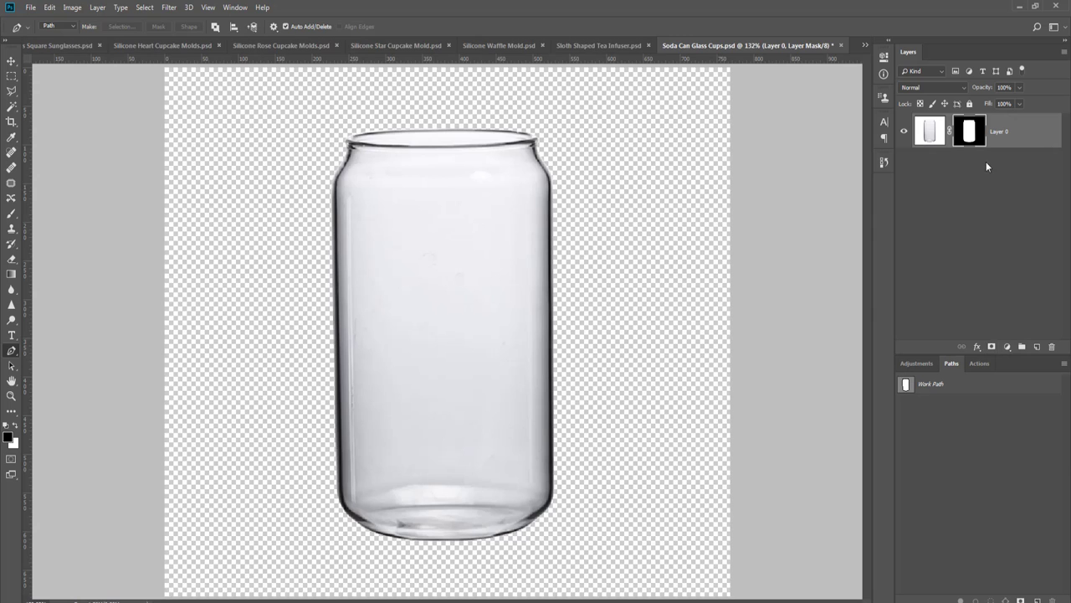
- Crop the masked cup image to the 750 x 750 px preset at 300 px/in
{"action": "key", "text": "c"}
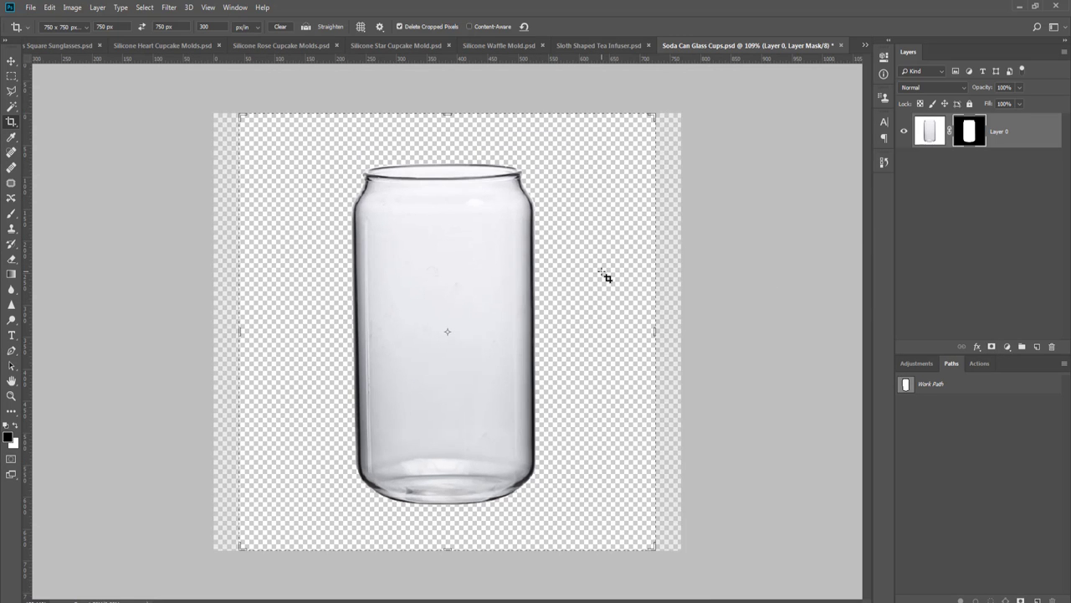
{"action": "key", "text": "Return"}
{"action": "key", "text": "Return"}
- Run the saved 750*750 grid line action to add layout guides to the canvas
{"action": "key", "text": "v"}
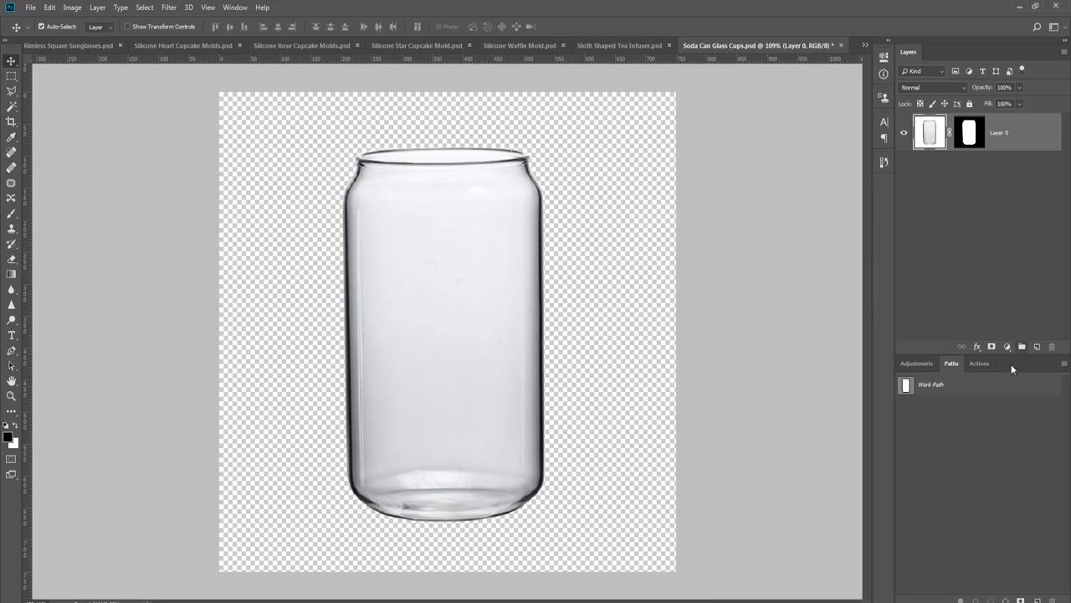
{"action": "left_click", "coordinate": [979, 364]}
{"action": "left_click", "coordinate": [1002, 599]}
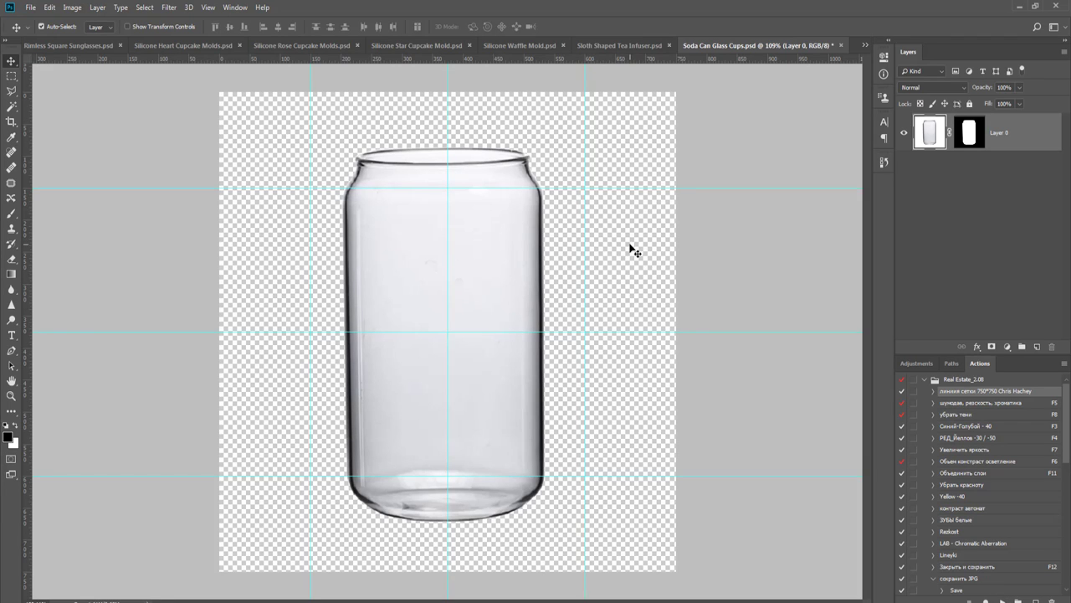
- Create a new layer, fill it with white and place it below the cup's Layer 0
{"action": "key", "text": "ctrl+shift+alt+n"}
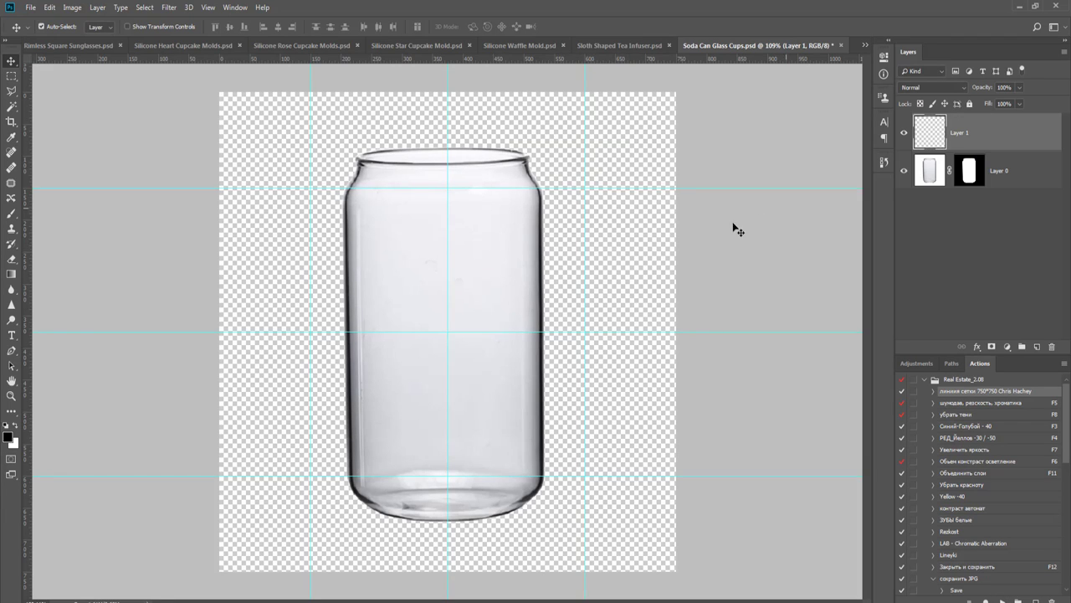
{"action": "key", "text": "g"}
{"action": "key", "text": "x"}
{"action": "left_click", "coordinate": [634, 158]}
{"action": "key", "text": "v"}
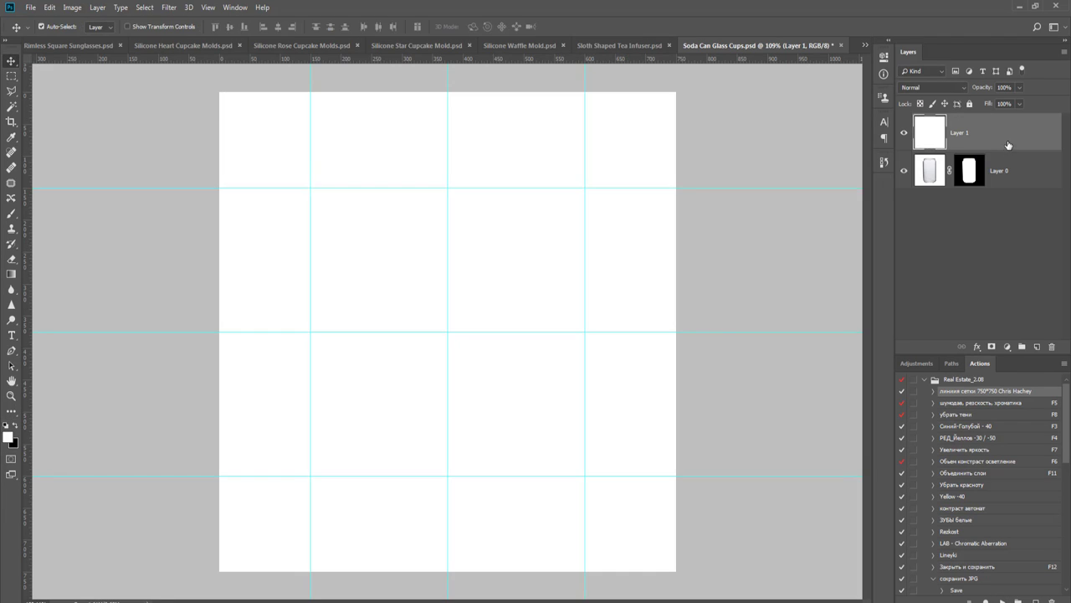
{"action": "key", "text": "ctrl+bracketleft"}
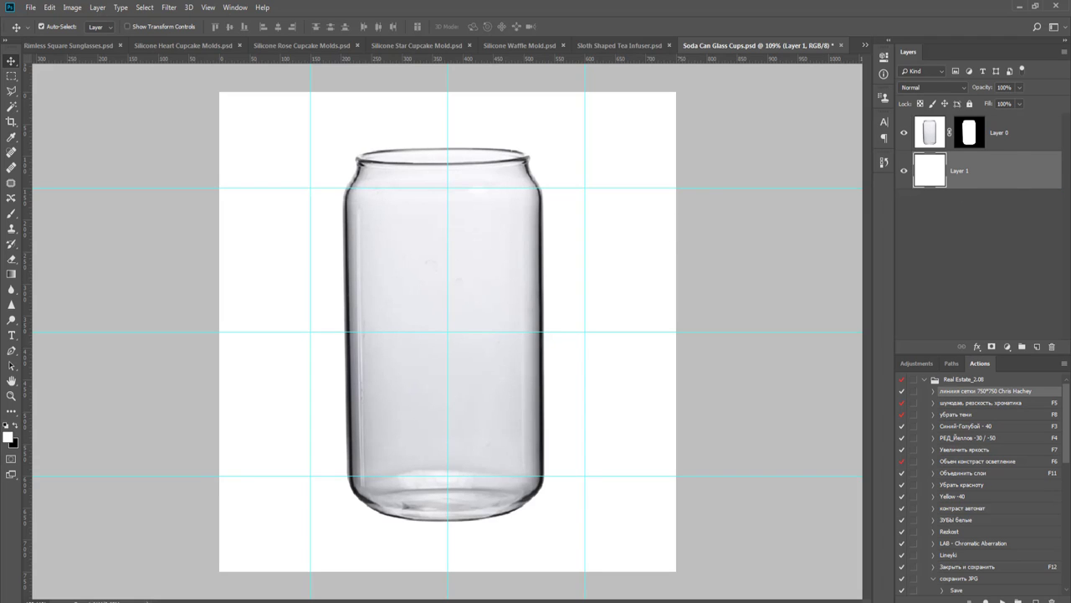
- Scale the cup on Layer 0 to about 77.33% and center it between the guides
{"action": "left_click", "coordinate": [1010, 134]}
{"action": "key", "text": "ctrl+t"}
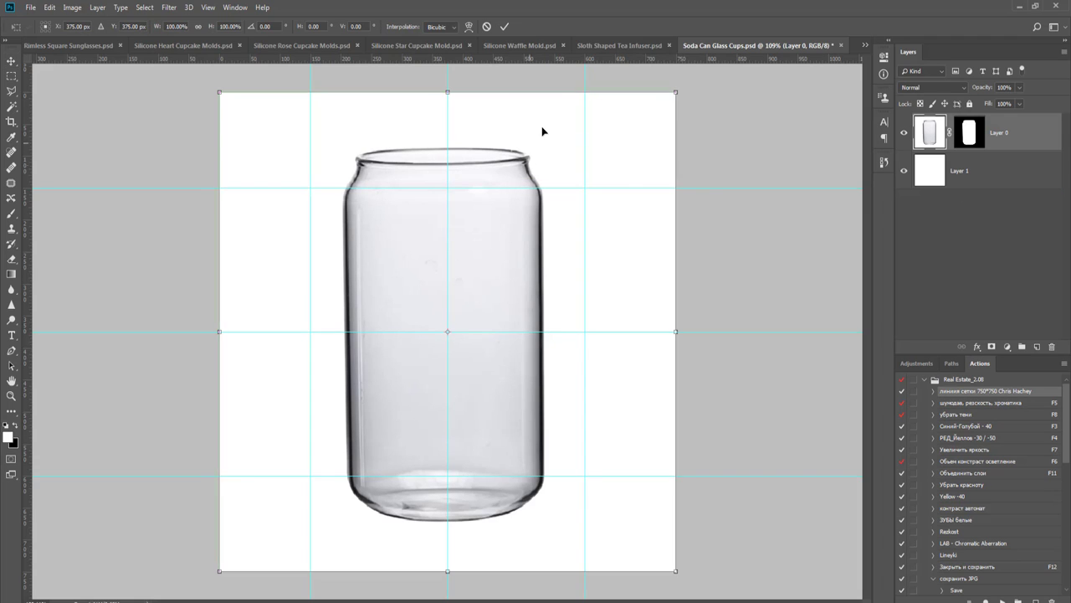
{"action": "left_click_drag", "start_coordinate": [674, 95], "coordinate": [641, 168]}
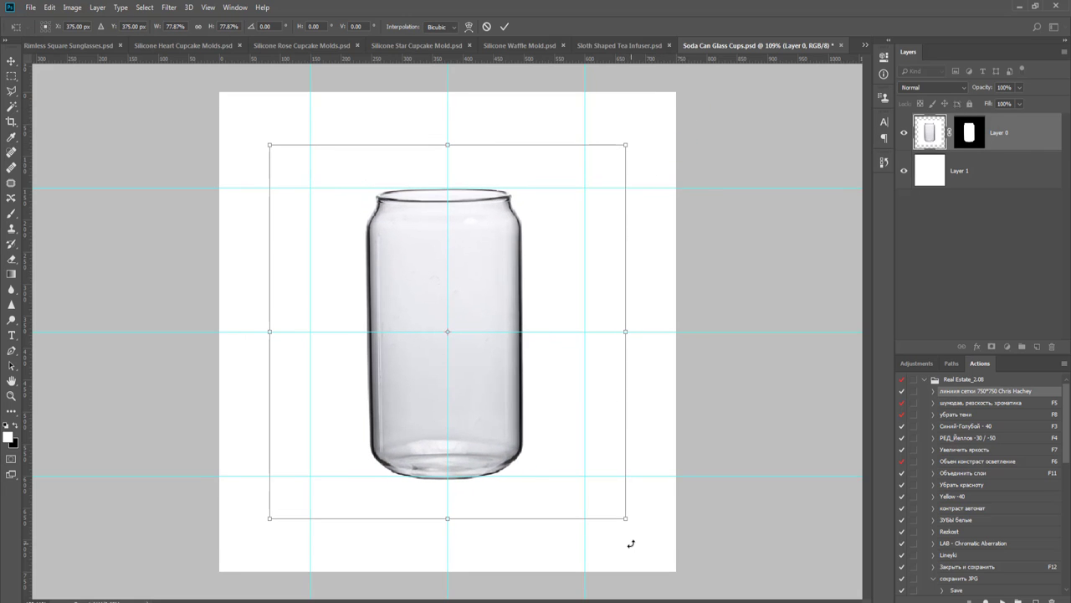
{"action": "left_click_drag", "start_coordinate": [626, 520], "coordinate": [623, 515]}
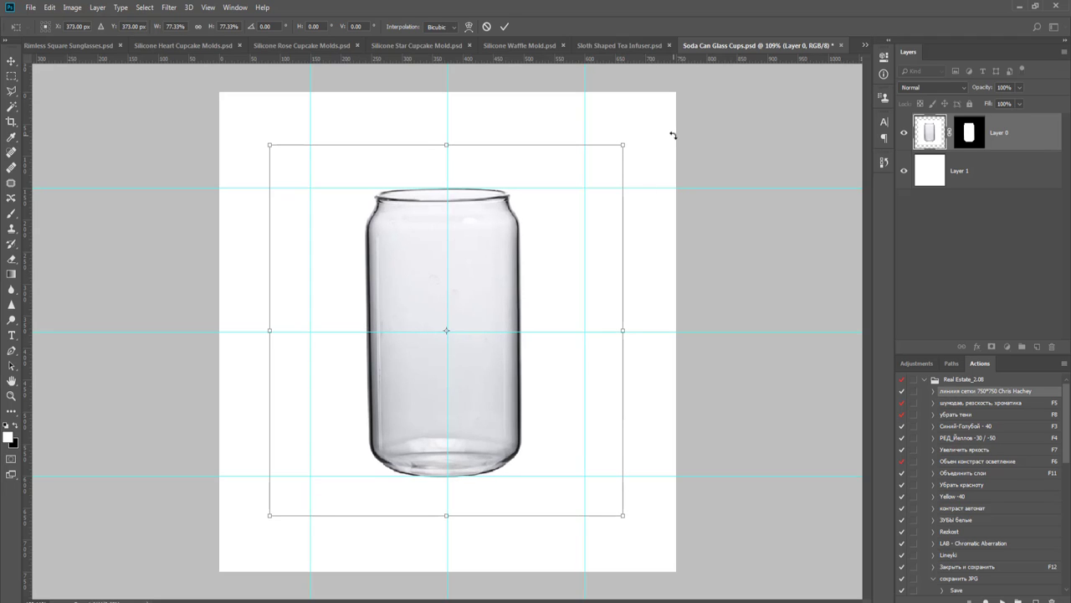
{"action": "left_click_drag", "start_coordinate": [673, 134], "coordinate": [677, 137]}
{"action": "key", "text": "Return"}
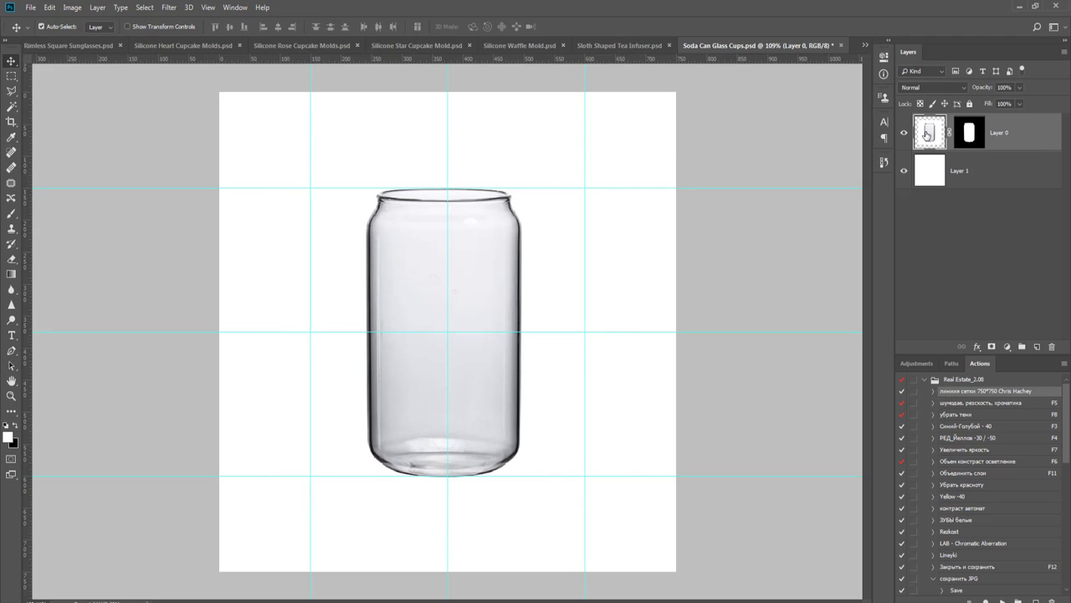
- Delete the white-filled Layer 1 below the cup
{"action": "left_click", "coordinate": [904, 170]}
{"action": "left_click", "coordinate": [963, 172]}
{"action": "key", "text": "Delete"}
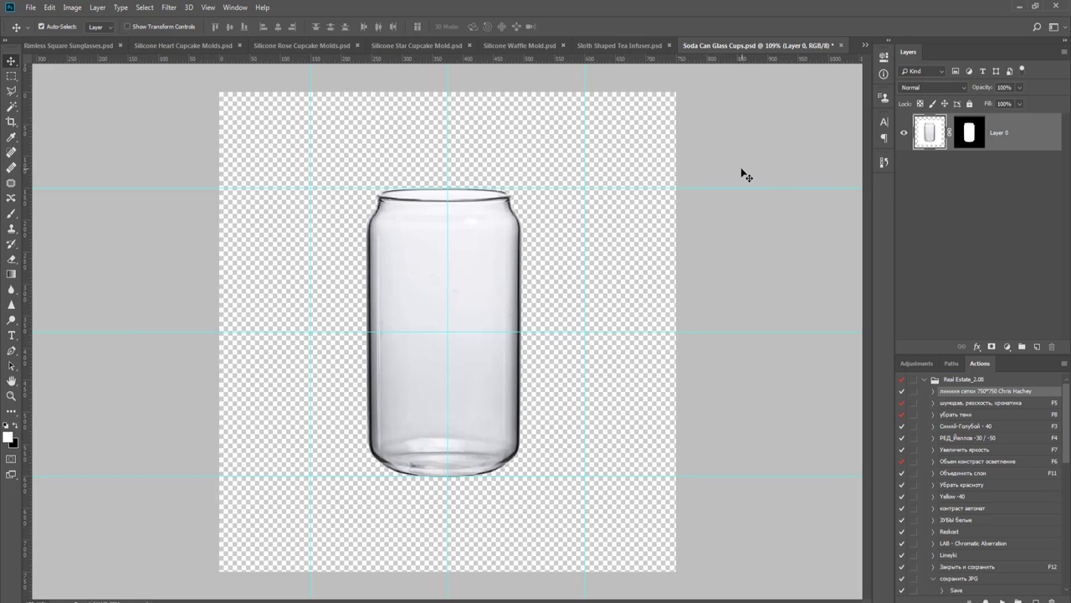
- Close the Soda Can Glass Cups.psd document without saving its changes
{"action": "key", "text": "ctrl+w"}
{"action": "key", "text": "n"}
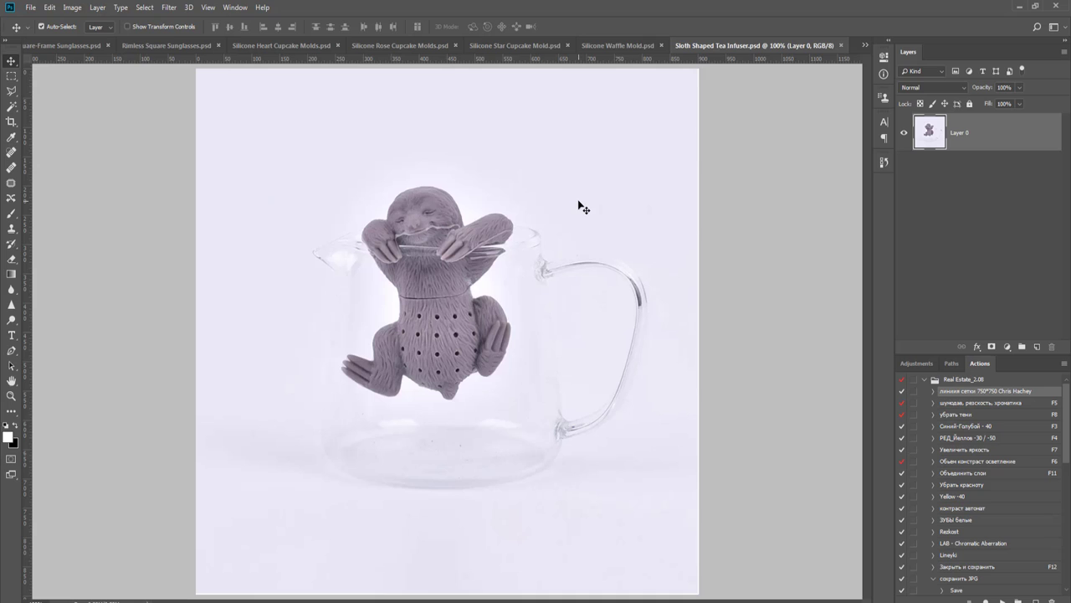
- Run the "Синий-Голубой - 40" action on the sloth tea infuser image
{"action": "key", "text": "F3"}
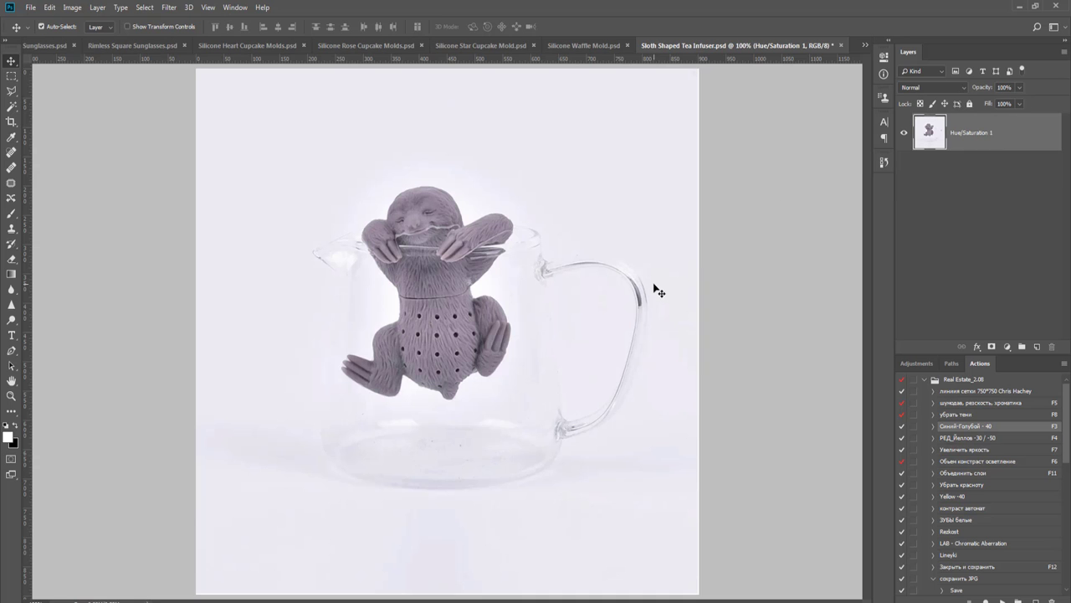
{"action": "scroll", "coordinate": [259, 364], "scroll_direction": "up", "scroll_amount": 2}
{"action": "scroll", "coordinate": [258, 364], "scroll_direction": "down", "scroll_amount": 4}
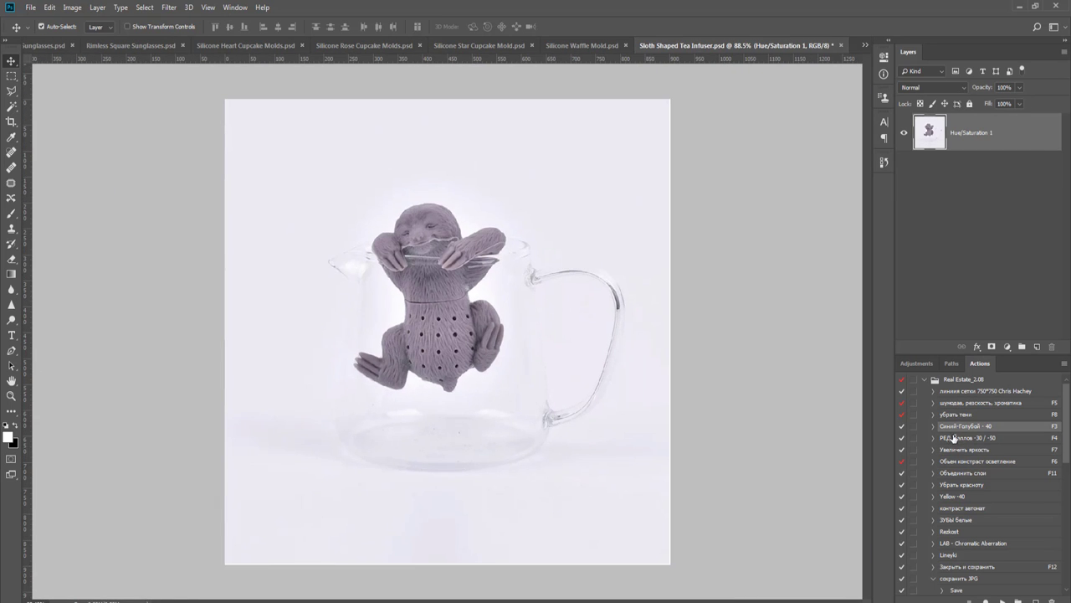
- Start a Pen tool path along the glass jug's left wall, placing curved anchors up to just below the spout
{"action": "left_click", "coordinate": [952, 363]}
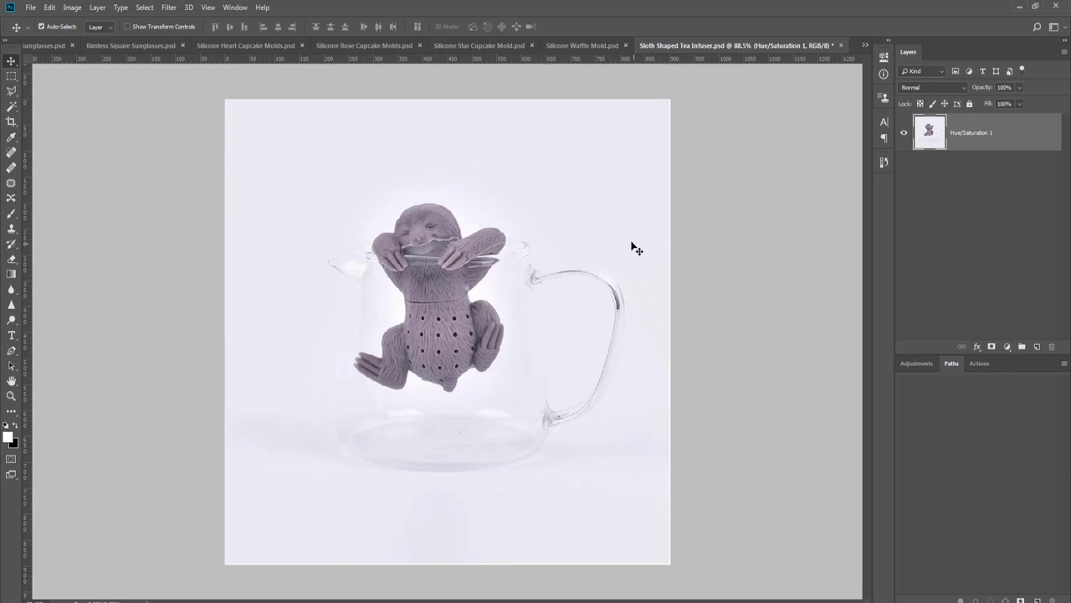
{"action": "key", "text": "p"}
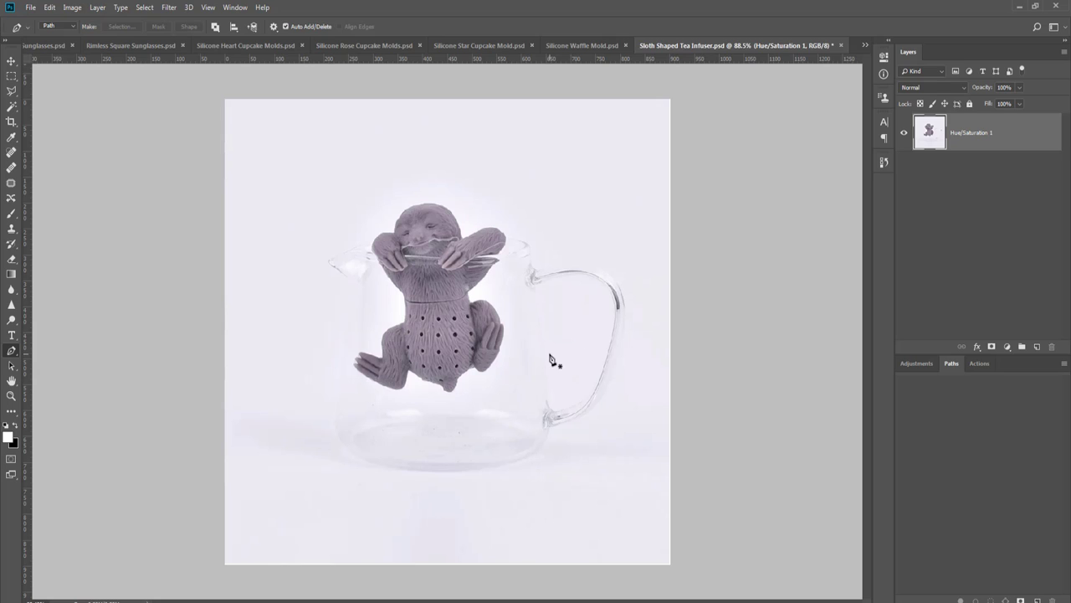
{"action": "scroll", "coordinate": [413, 490], "scroll_direction": "up", "scroll_amount": 3}
{"action": "scroll", "coordinate": [413, 490], "scroll_direction": "up", "scroll_amount": 5}
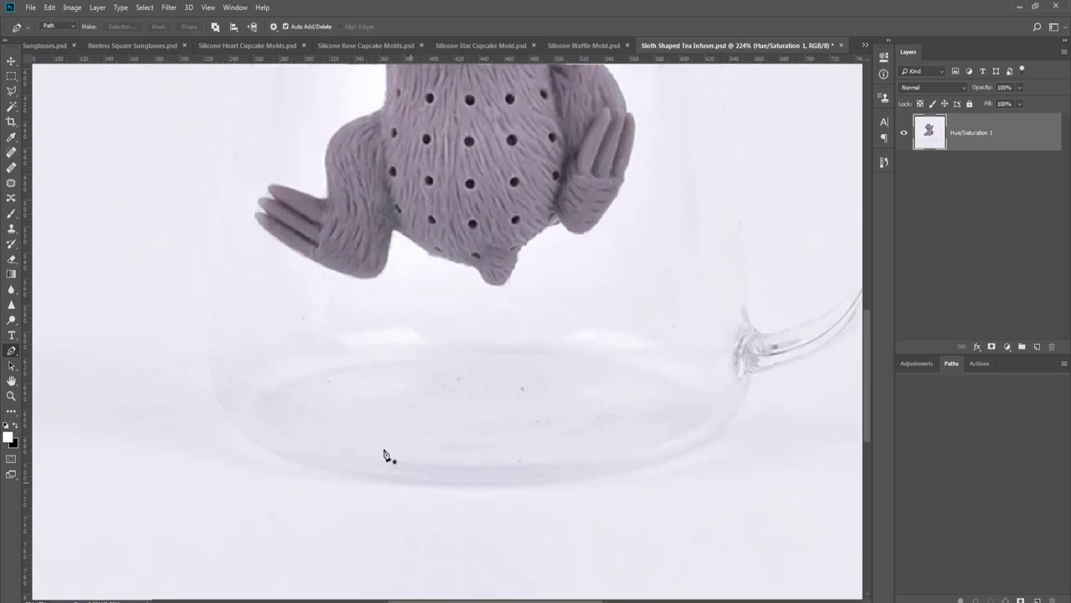
{"action": "scroll", "coordinate": [407, 463], "scroll_direction": "up", "scroll_amount": 3}
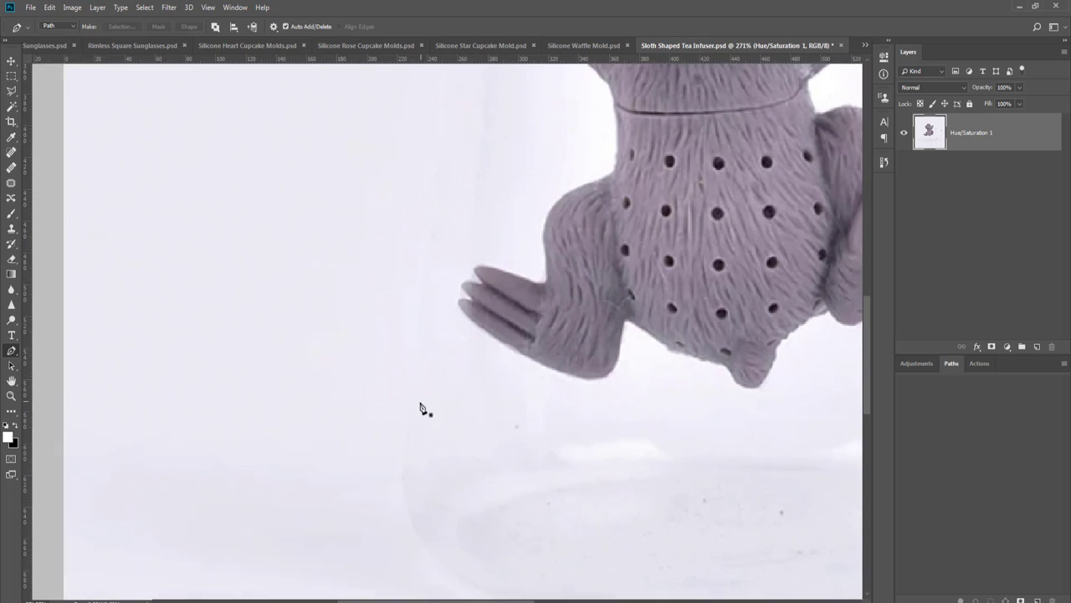
{"action": "scroll", "coordinate": [414, 359], "scroll_direction": "up", "scroll_amount": 1}
{"action": "left_click_drag", "start_coordinate": [418, 417], "coordinate": [418, 418]}
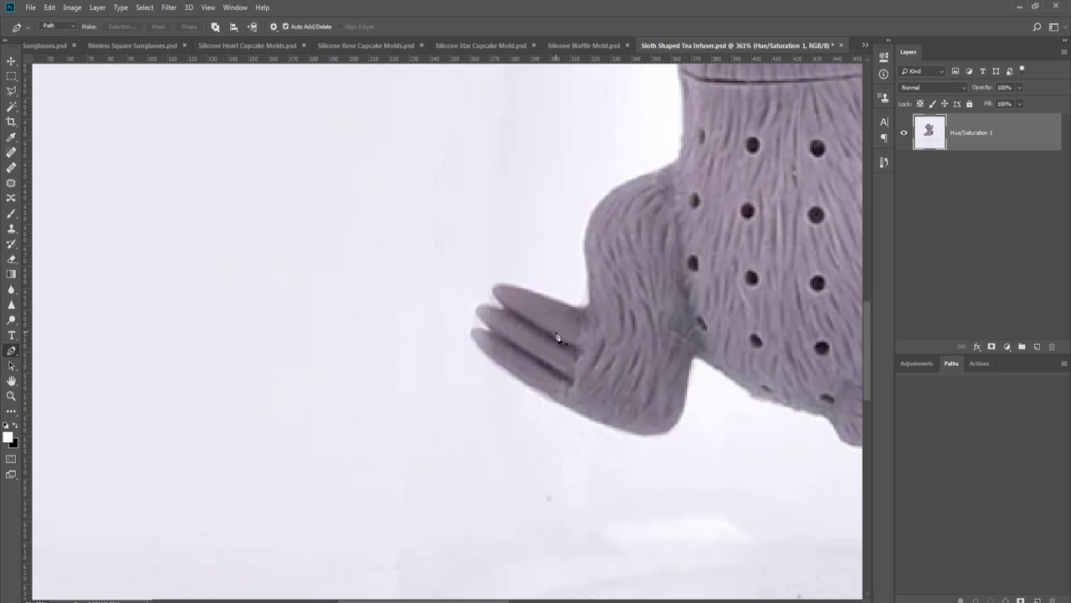
{"action": "scroll", "coordinate": [469, 335], "scroll_direction": "down", "scroll_amount": 4}
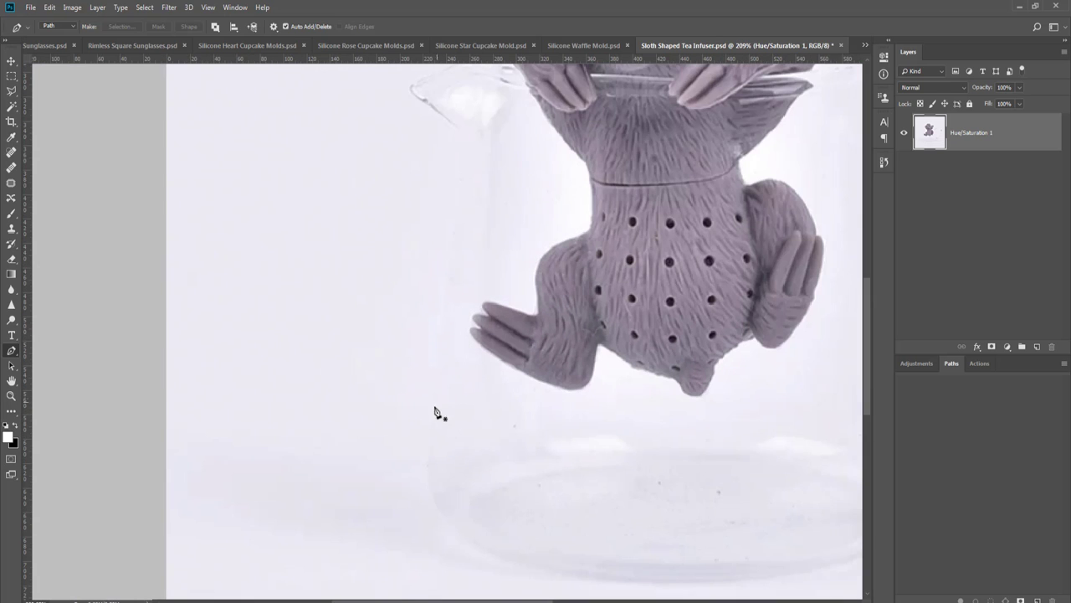
{"action": "scroll", "coordinate": [434, 420], "scroll_direction": "up", "scroll_amount": 1}
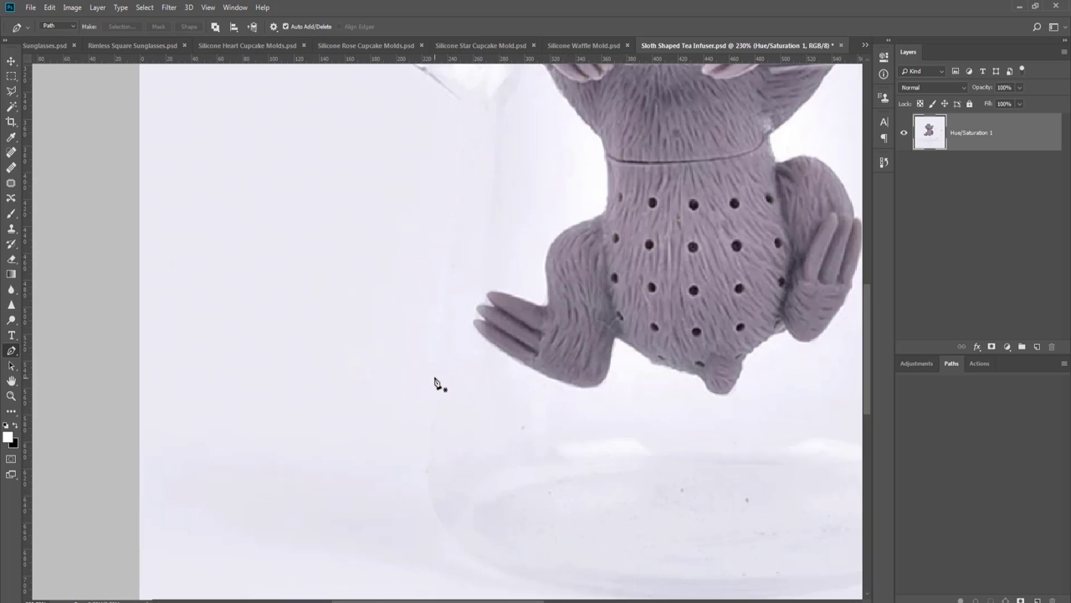
{"action": "left_click_drag", "start_coordinate": [434, 382], "coordinate": [438, 347]}
{"action": "left_click_drag", "start_coordinate": [455, 215], "coordinate": [463, 417]}
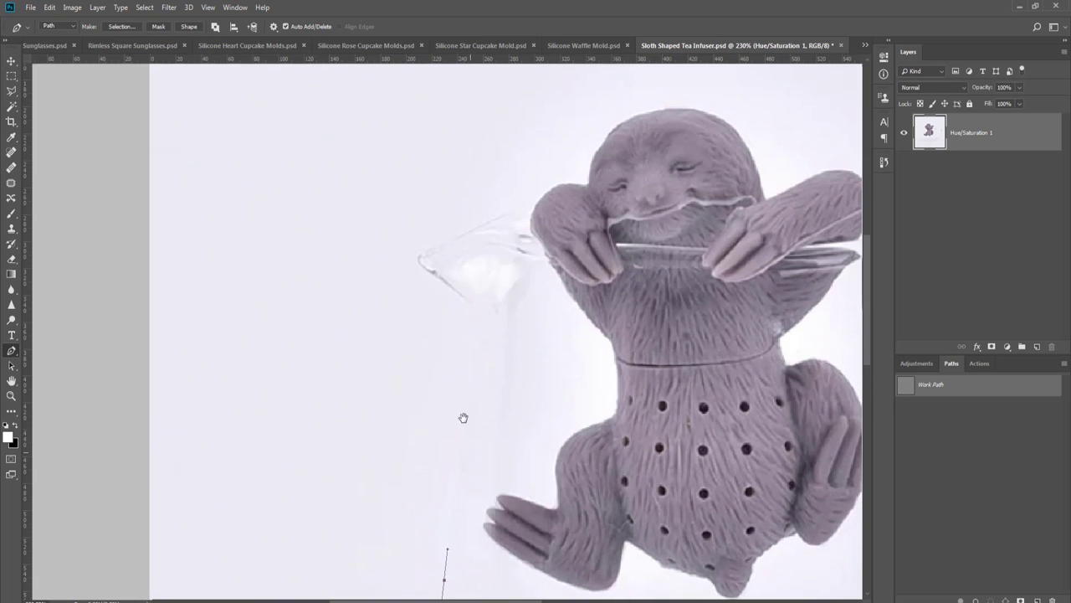
{"action": "scroll", "coordinate": [468, 360], "scroll_direction": "up", "scroll_amount": 2}
{"action": "scroll", "coordinate": [466, 360], "scroll_direction": "up", "scroll_amount": 1}
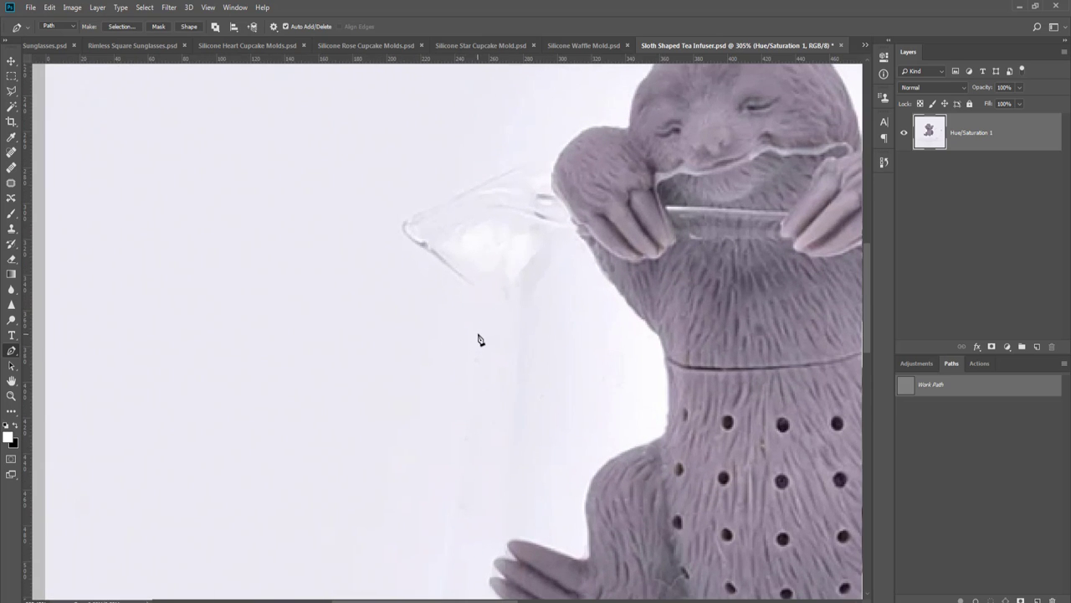
{"action": "left_click_drag", "start_coordinate": [482, 343], "coordinate": [483, 316]}
- Continue the path around the jug's spout tip and along its upper rim toward the sloth's left paw
{"action": "scroll", "coordinate": [458, 282], "scroll_direction": "up", "scroll_amount": 4}
{"action": "scroll", "coordinate": [447, 371], "scroll_direction": "up", "scroll_amount": 1}
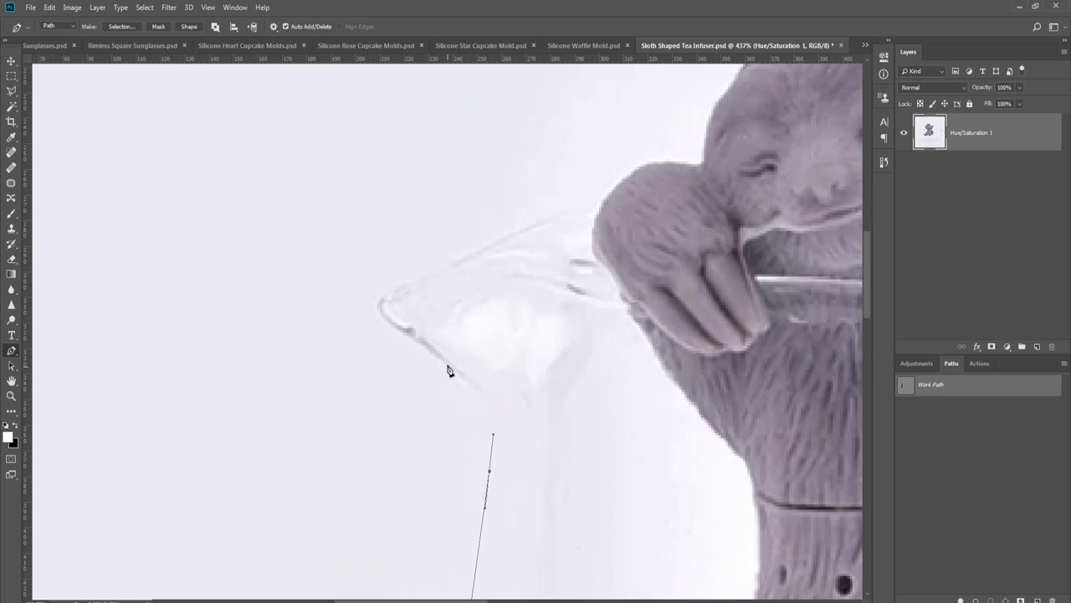
{"action": "left_click_drag", "start_coordinate": [443, 362], "coordinate": [381, 321]}
{"action": "left_click_drag", "start_coordinate": [392, 322], "coordinate": [379, 313]}
{"action": "scroll", "coordinate": [389, 299], "scroll_direction": "up", "scroll_amount": 3}
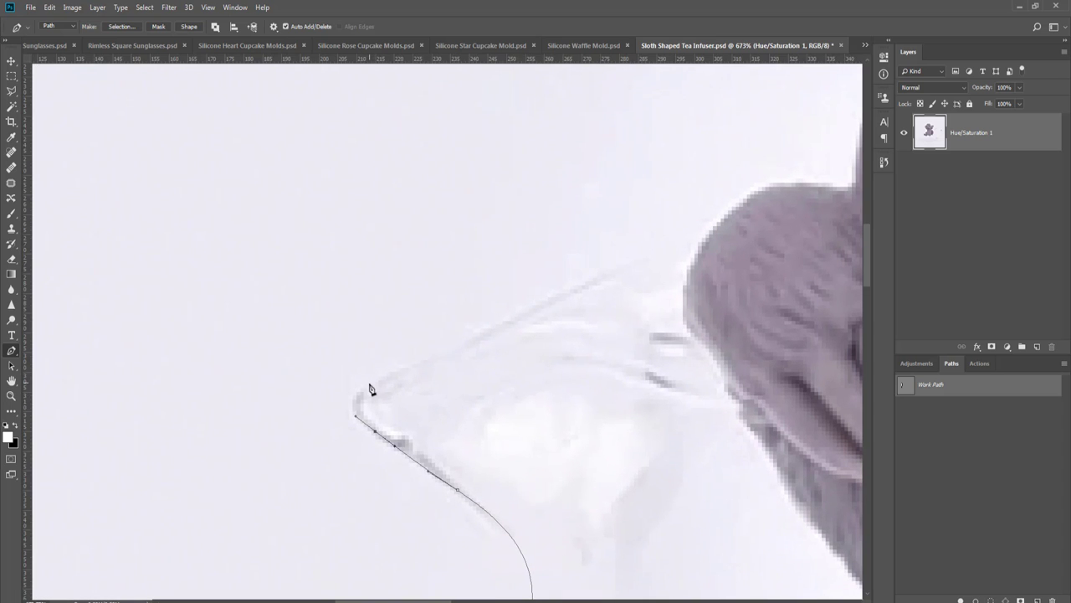
{"action": "left_click_drag", "start_coordinate": [367, 383], "coordinate": [397, 370]}
{"action": "scroll", "coordinate": [431, 418], "scroll_direction": "up", "scroll_amount": 2}
{"action": "left_click_drag", "start_coordinate": [465, 418], "coordinate": [473, 411]}
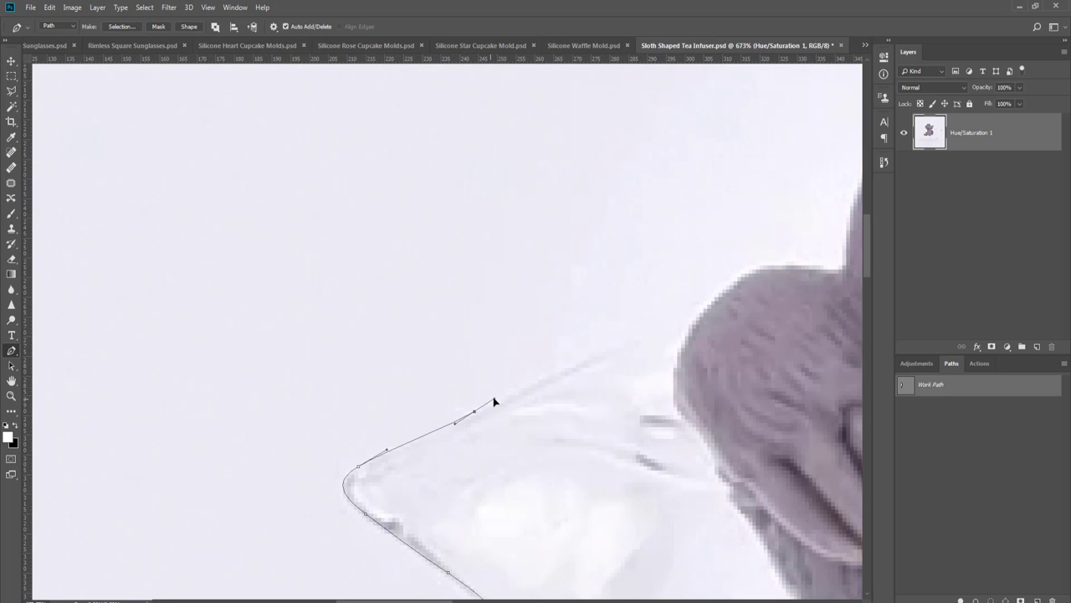
{"action": "left_click_drag", "start_coordinate": [576, 405], "coordinate": [405, 472]}
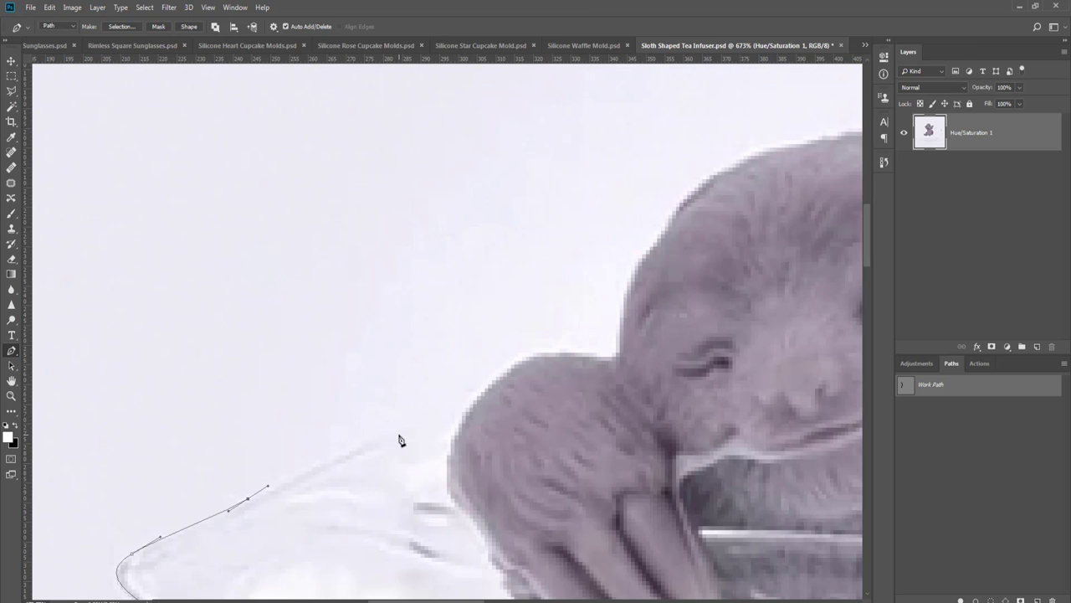
{"action": "left_click_drag", "start_coordinate": [398, 431], "coordinate": [424, 454]}
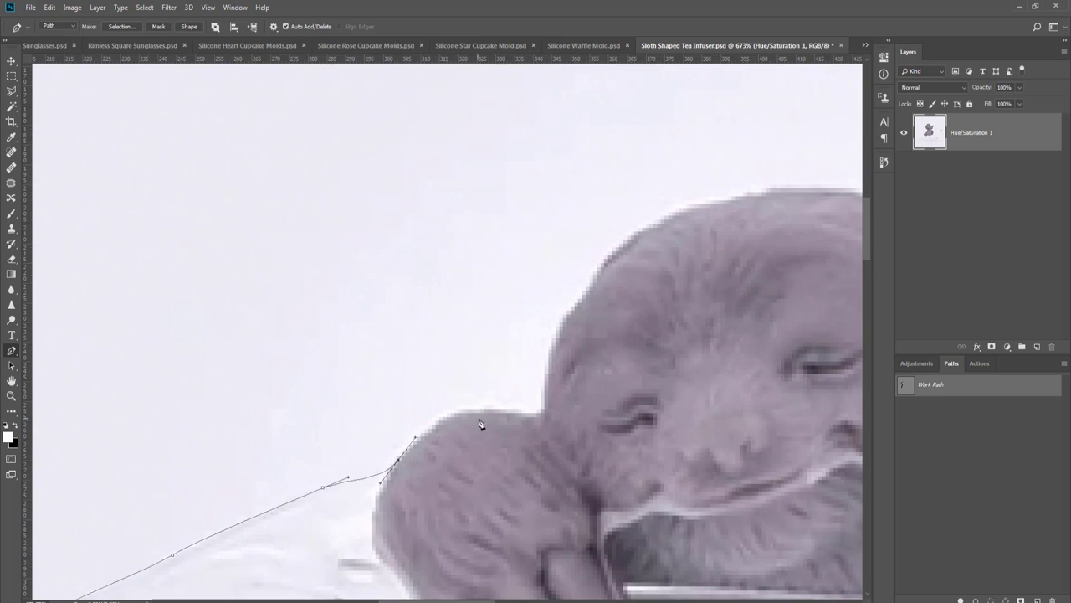
- Trace the path over the sloth's left paw and up the left side of its head
{"action": "left_click_drag", "start_coordinate": [492, 410], "coordinate": [538, 350]}
{"action": "left_click_drag", "start_coordinate": [577, 372], "coordinate": [463, 443]}
{"action": "left_click_drag", "start_coordinate": [454, 383], "coordinate": [461, 370]}
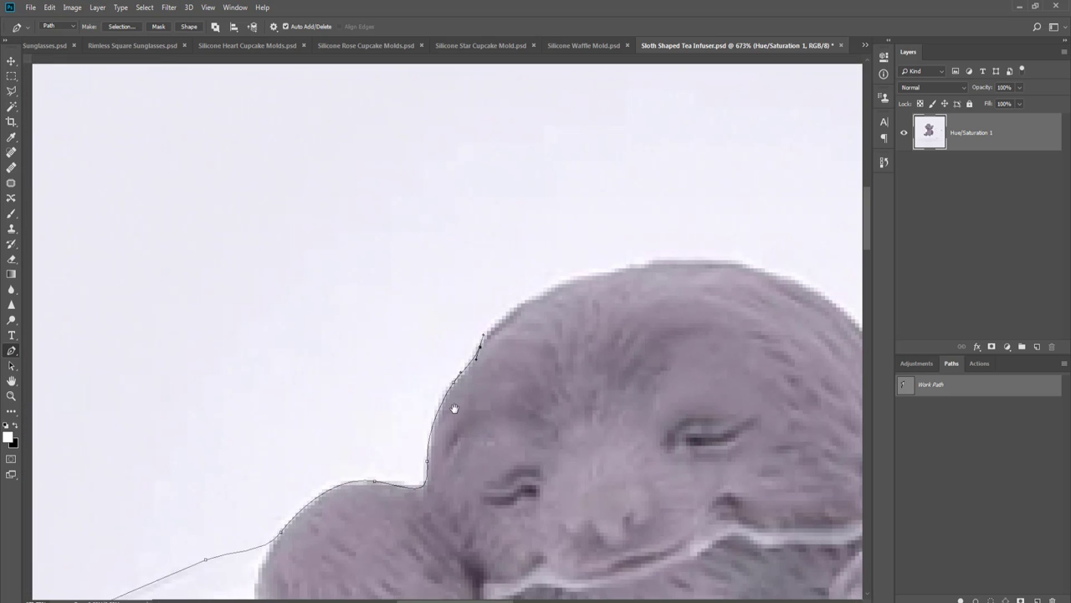
{"action": "left_click_drag", "start_coordinate": [452, 407], "coordinate": [348, 438]}
{"action": "left_click_drag", "start_coordinate": [361, 402], "coordinate": [386, 392]}
{"action": "left_click_drag", "start_coordinate": [447, 419], "coordinate": [361, 409]}
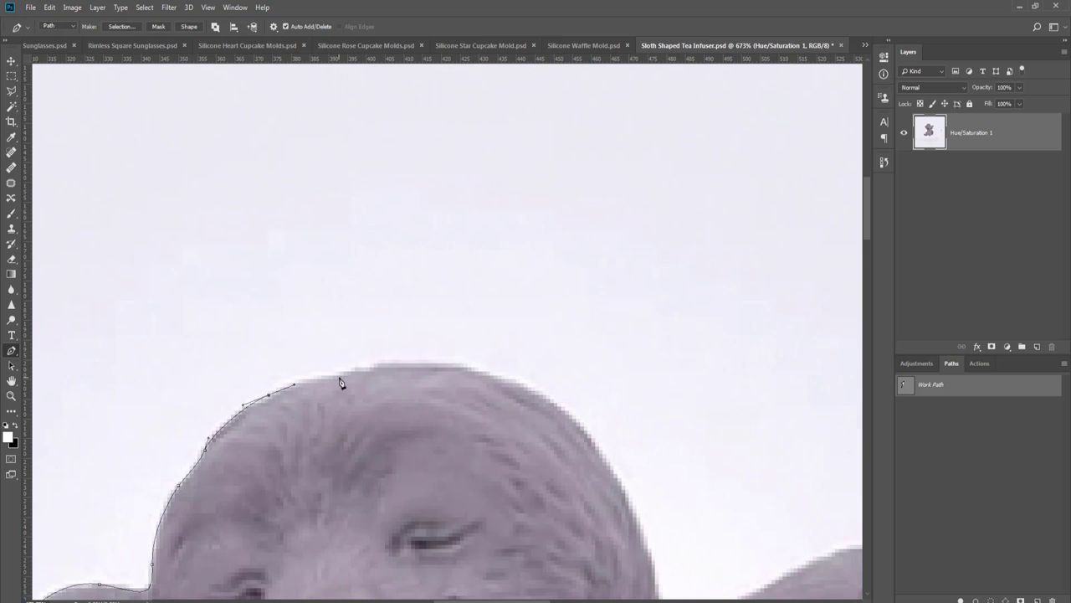
- Continue the Pen path over the top and right side of the sloth's head, down to where its right arm begins
{"action": "left_click_drag", "start_coordinate": [343, 376], "coordinate": [425, 357]}
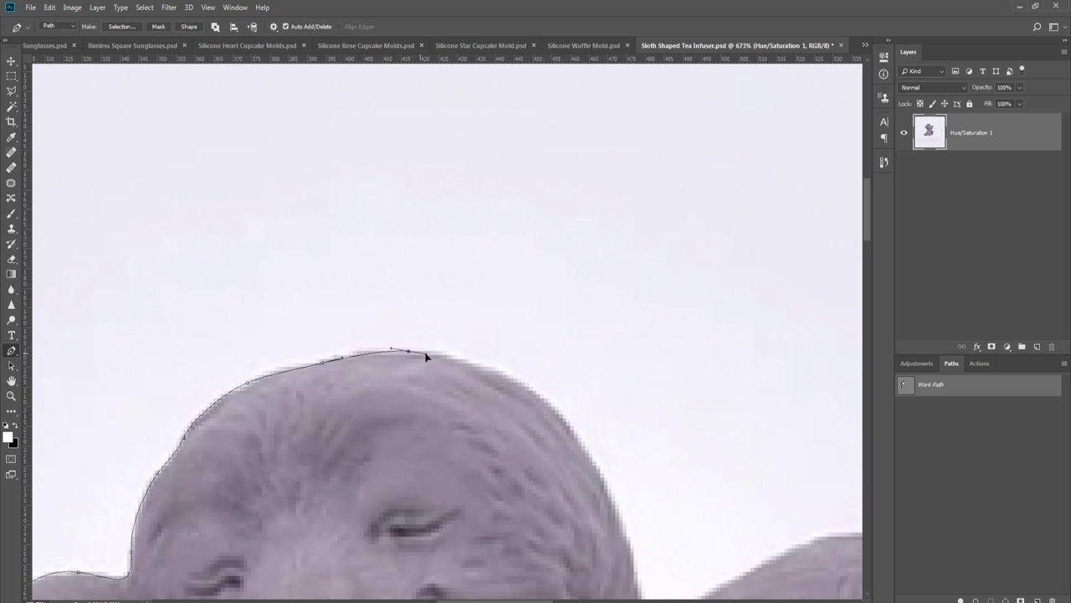
{"action": "left_click_drag", "start_coordinate": [501, 374], "coordinate": [590, 427]}
{"action": "scroll", "coordinate": [544, 401], "scroll_direction": "down", "scroll_amount": 3}
{"action": "scroll", "coordinate": [544, 402], "scroll_direction": "right", "scroll_amount": 1}
{"action": "left_click", "coordinate": [601, 477]}
{"action": "left_click_drag", "start_coordinate": [603, 479], "coordinate": [493, 520]}
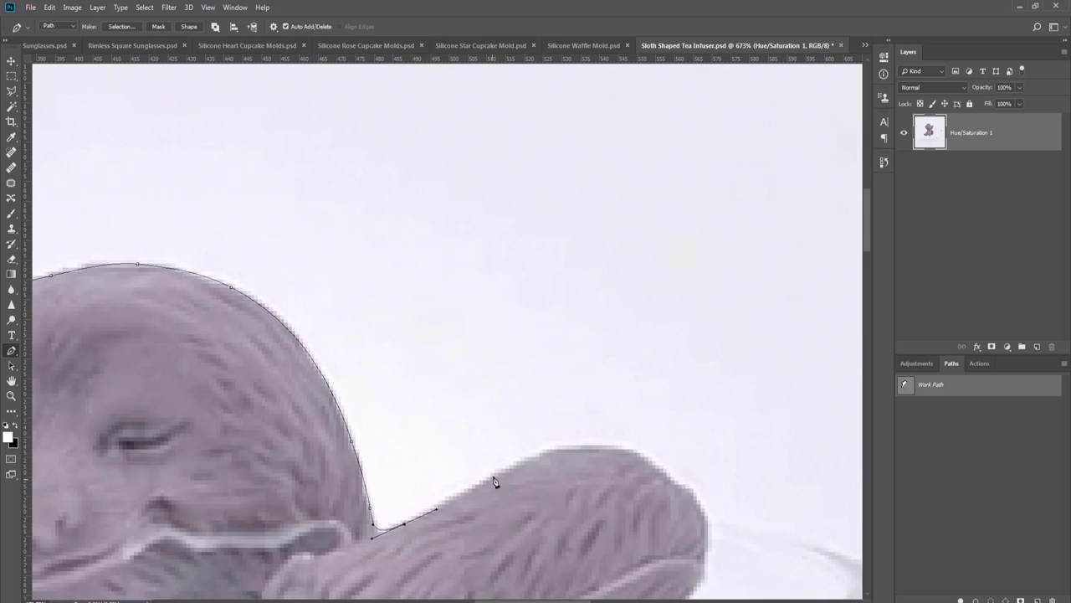
- Trace the path over the sloth's raised right arm and around its elbow, ending on the glass rim
{"action": "left_click_drag", "start_coordinate": [496, 474], "coordinate": [515, 460]}
{"action": "left_click_drag", "start_coordinate": [486, 427], "coordinate": [369, 344]}
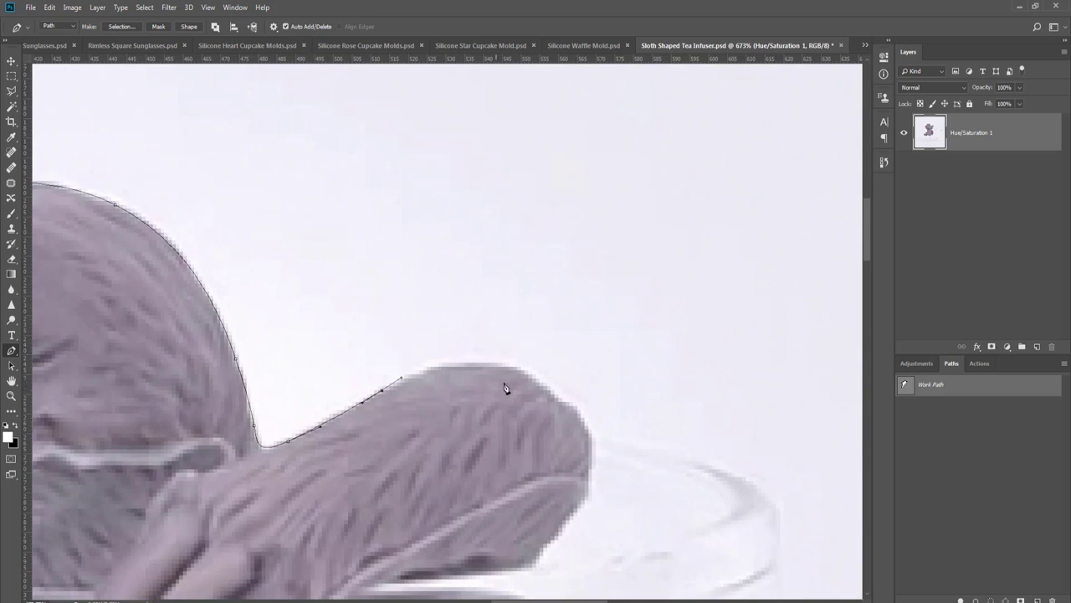
{"action": "left_click_drag", "start_coordinate": [528, 375], "coordinate": [559, 404]}
{"action": "left_click", "coordinate": [573, 406]}
{"action": "left_click", "coordinate": [591, 422]}
{"action": "left_click", "coordinate": [600, 439]}
{"action": "left_click", "coordinate": [611, 440]}
{"action": "left_click", "coordinate": [620, 441]}
- Continue the path along the right curve of the glass rim and down the wall to the handle's upper joint
{"action": "left_click_drag", "start_coordinate": [683, 478], "coordinate": [398, 335]}
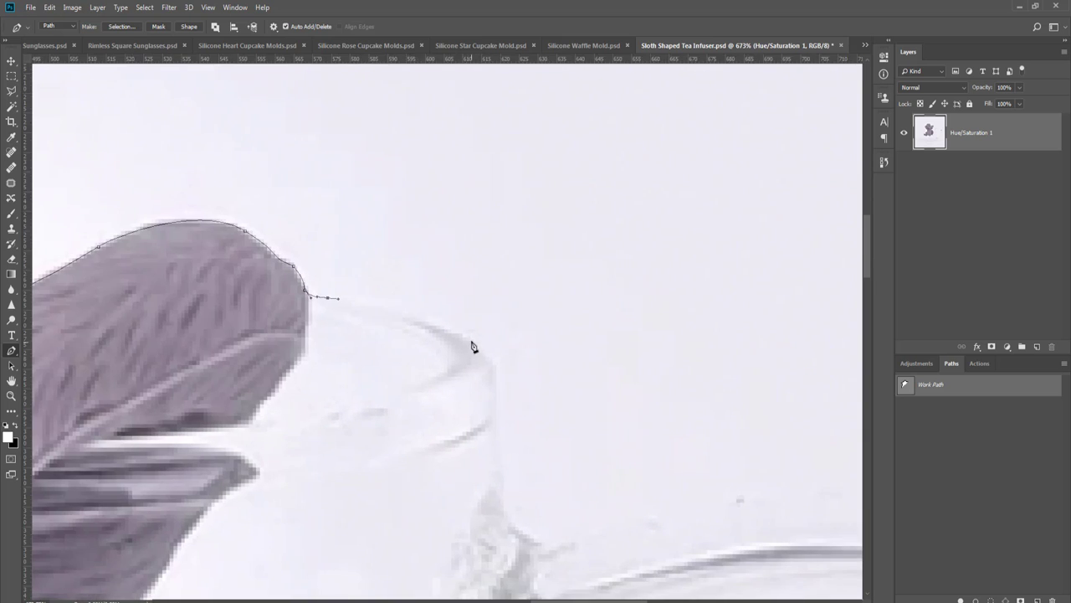
{"action": "left_click_drag", "start_coordinate": [470, 341], "coordinate": [497, 420]}
{"action": "left_click_drag", "start_coordinate": [510, 377], "coordinate": [501, 365]}
{"action": "scroll", "coordinate": [509, 445], "scroll_direction": "down", "scroll_amount": 2}
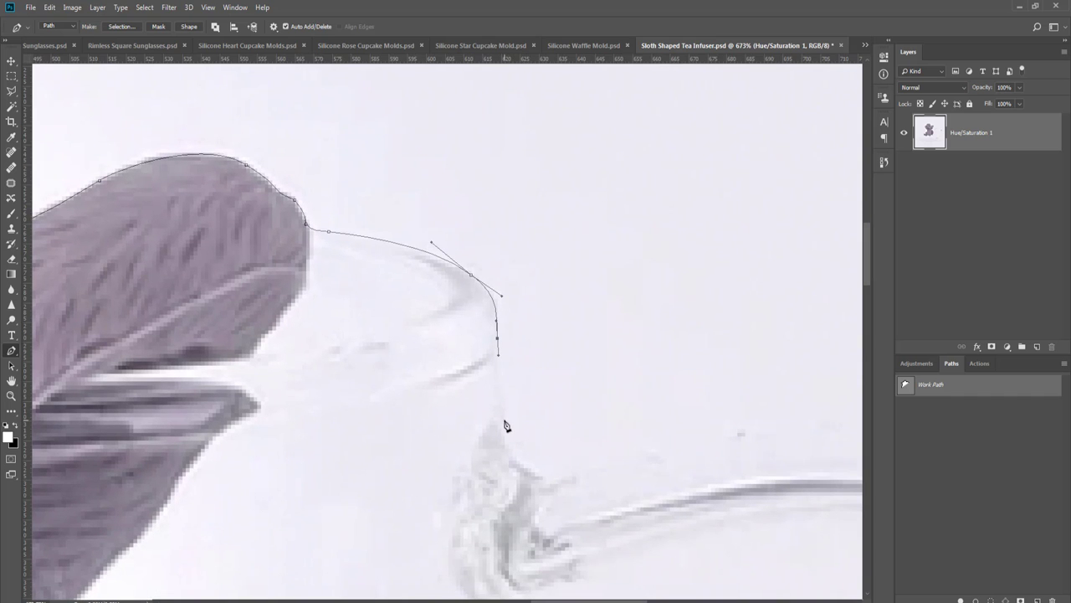
{"action": "left_click", "coordinate": [505, 436]}
{"action": "scroll", "coordinate": [557, 434], "scroll_direction": "down", "scroll_amount": 4}
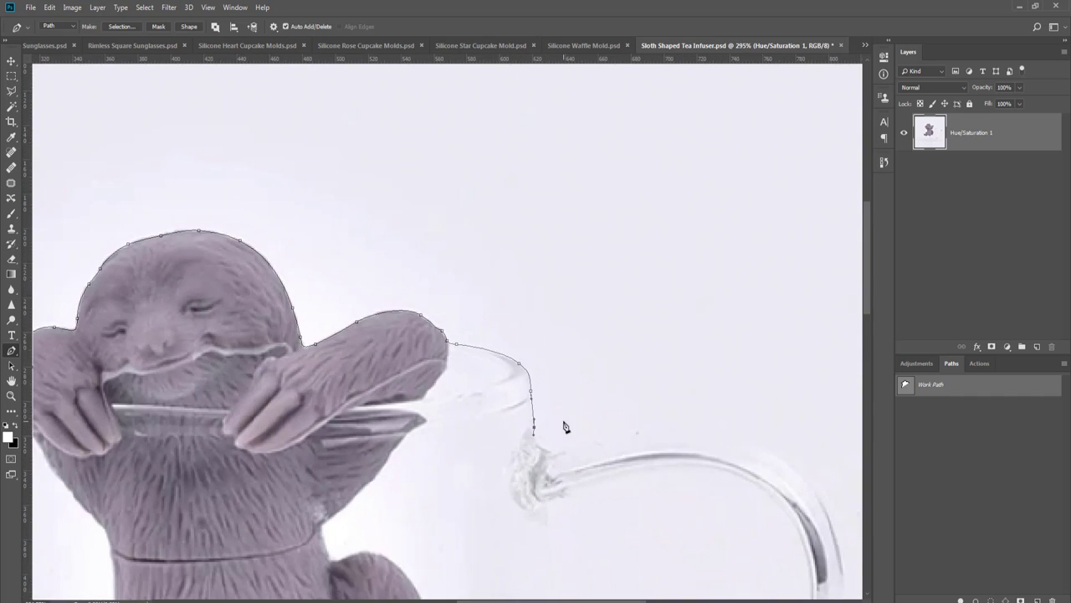
{"action": "scroll", "coordinate": [566, 428], "scroll_direction": "up", "scroll_amount": 4}
{"action": "left_click_drag", "start_coordinate": [552, 425], "coordinate": [332, 437]}
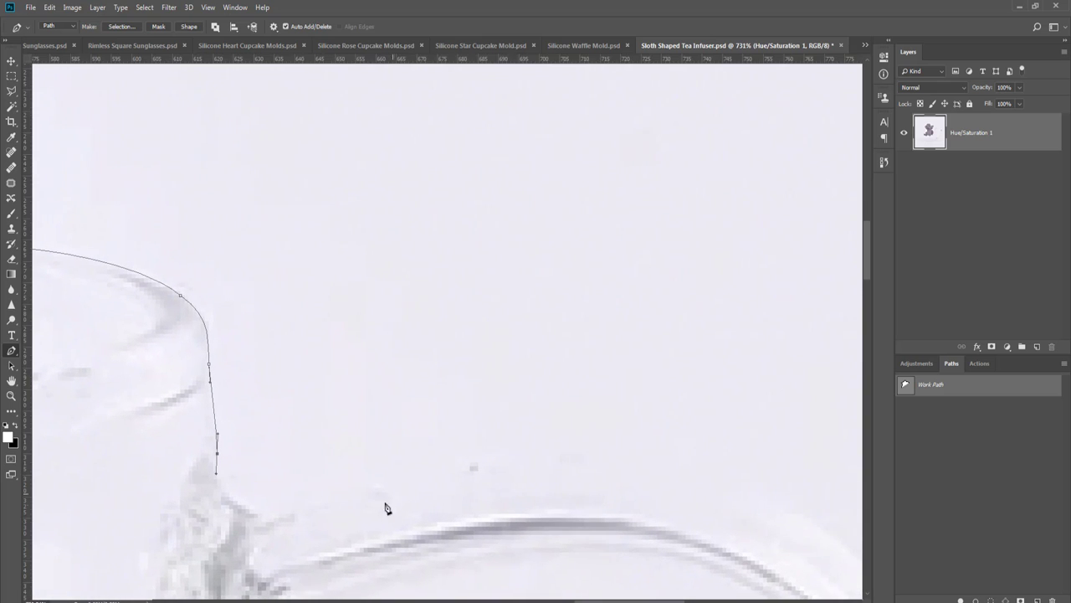
- Curve the path around the upper joint and along the top outer edge of the handle
{"action": "left_click_drag", "start_coordinate": [319, 507], "coordinate": [411, 474]}
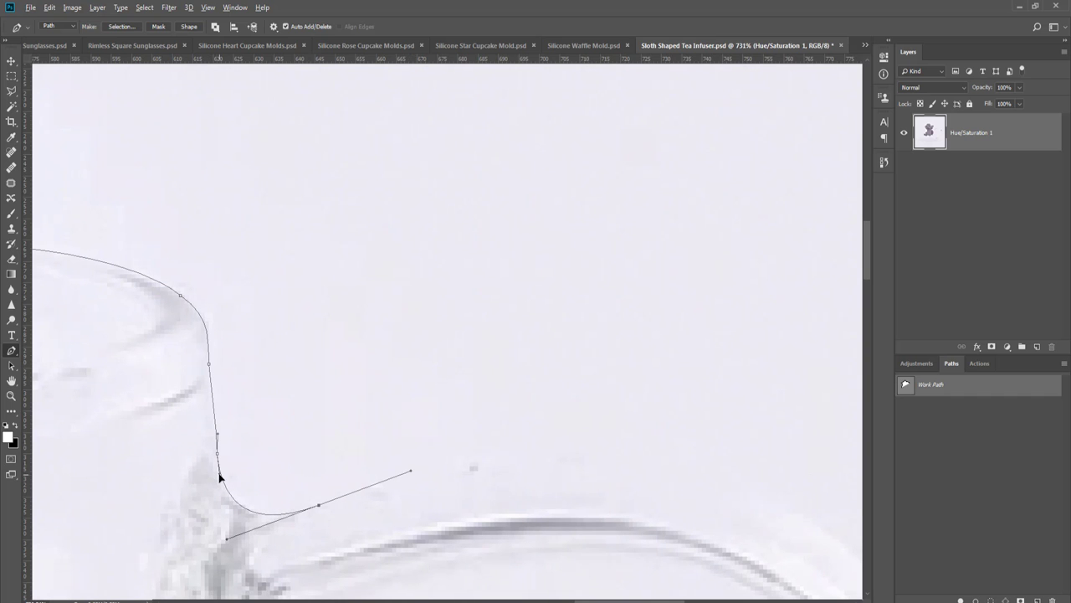
{"action": "left_click_drag", "start_coordinate": [429, 499], "coordinate": [257, 405]}
{"action": "scroll", "coordinate": [334, 413], "scroll_direction": "down", "scroll_amount": 3}
{"action": "left_click_drag", "start_coordinate": [466, 470], "coordinate": [463, 343]}
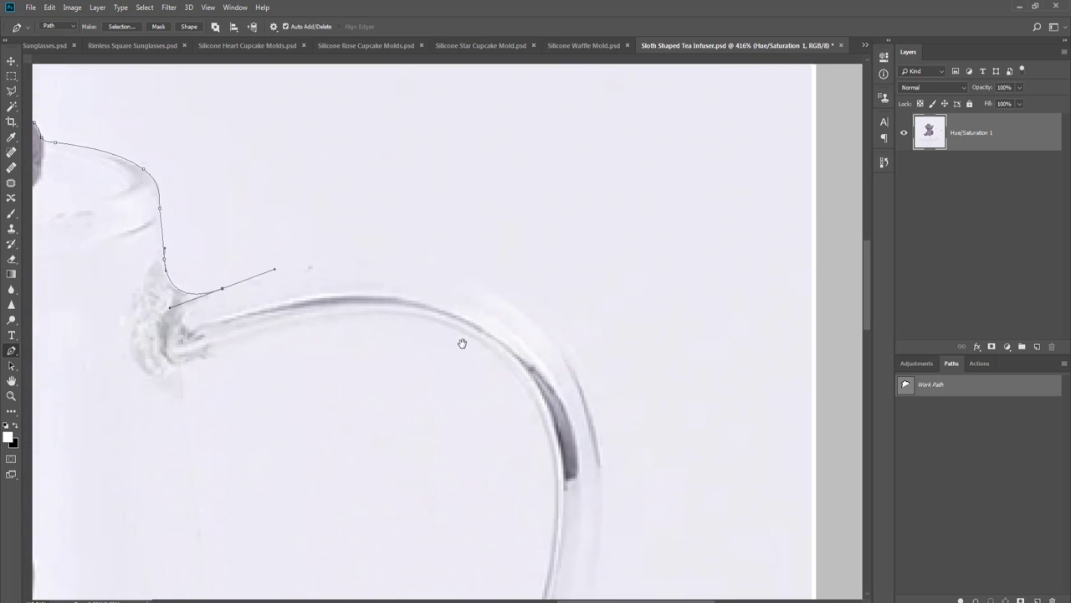
{"action": "key", "text": "ctrl+r"}
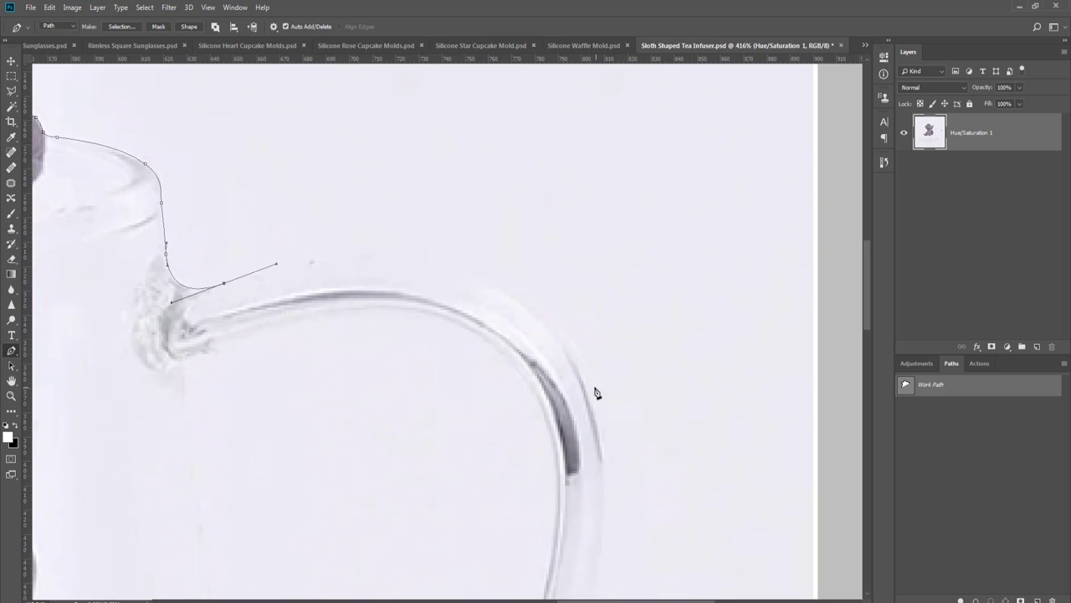
{"action": "left_click_drag", "start_coordinate": [595, 387], "coordinate": [647, 565]}
{"action": "left_click_drag", "start_coordinate": [595, 388], "coordinate": [593, 387]}
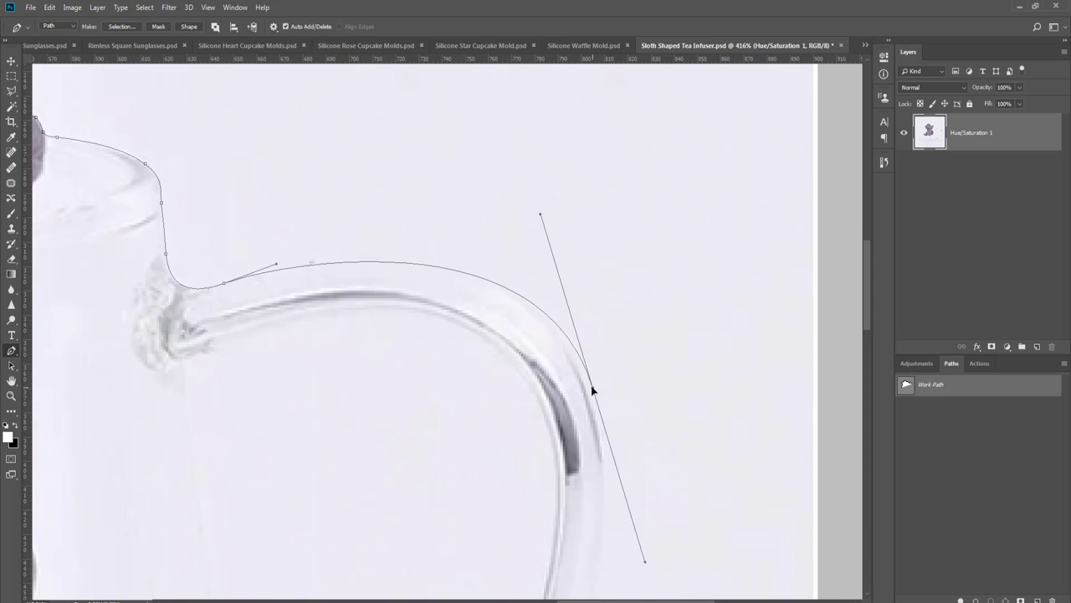
- Trace the path down the handle's outer right side and along its lower outer curve
{"action": "left_click_drag", "start_coordinate": [631, 456], "coordinate": [635, 289]}
{"action": "scroll", "coordinate": [648, 379], "scroll_direction": "down", "scroll_amount": 2}
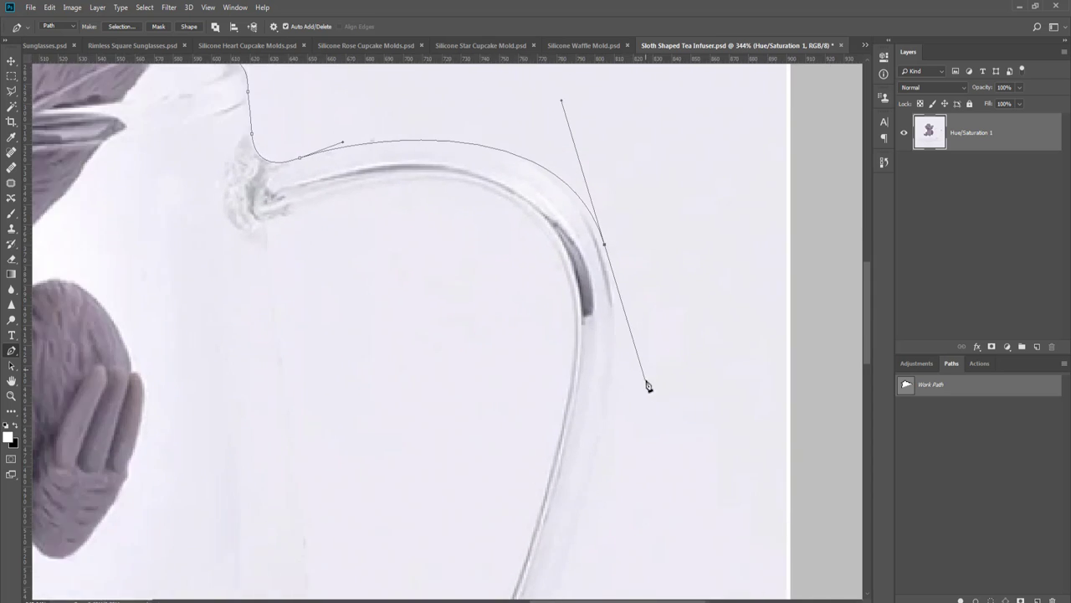
{"action": "left_click_drag", "start_coordinate": [631, 411], "coordinate": [625, 330]}
{"action": "scroll", "coordinate": [631, 335], "scroll_direction": "down", "scroll_amount": 2}
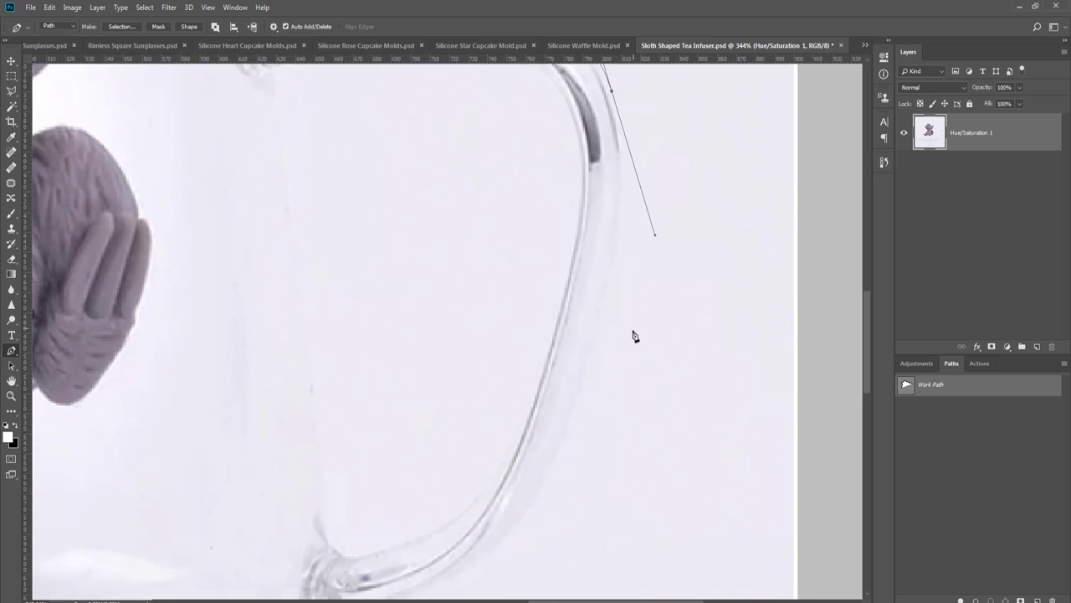
{"action": "scroll", "coordinate": [586, 447], "scroll_direction": "down", "scroll_amount": 1}
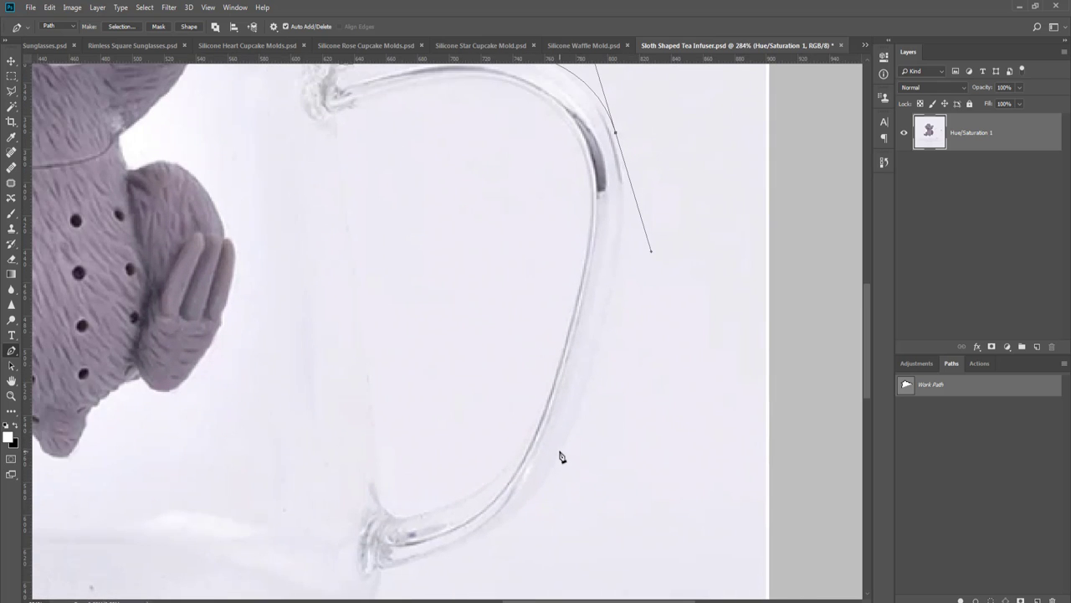
{"action": "left_click_drag", "start_coordinate": [559, 449], "coordinate": [546, 479]}
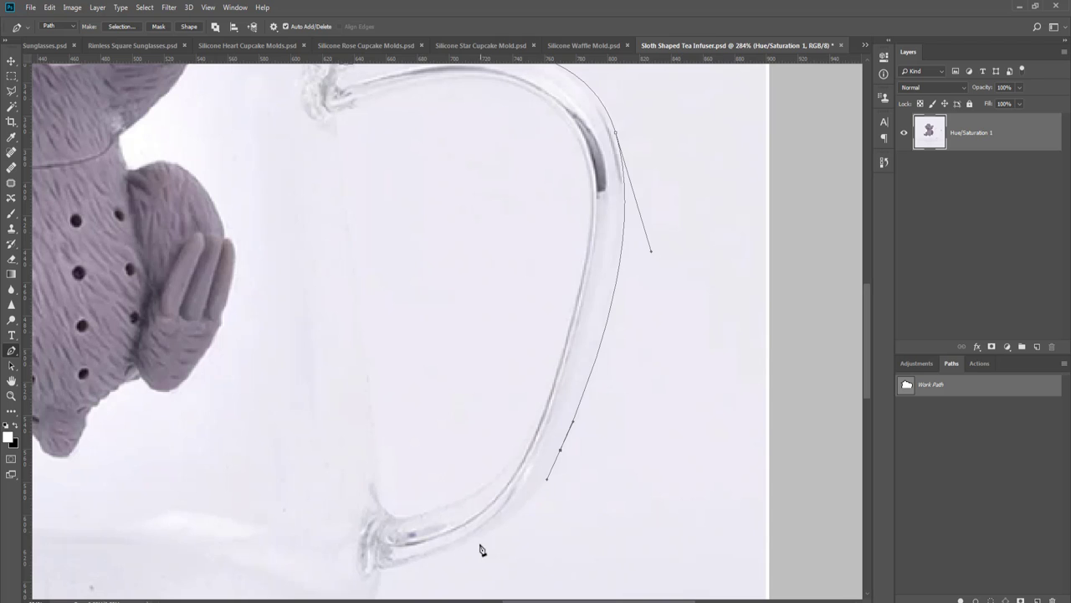
{"action": "left_click_drag", "start_coordinate": [464, 542], "coordinate": [405, 568]}
- Continue the path around the handle's lower joint and down the jug's bottom-right corner
{"action": "scroll", "coordinate": [420, 574], "scroll_direction": "up", "scroll_amount": 5}
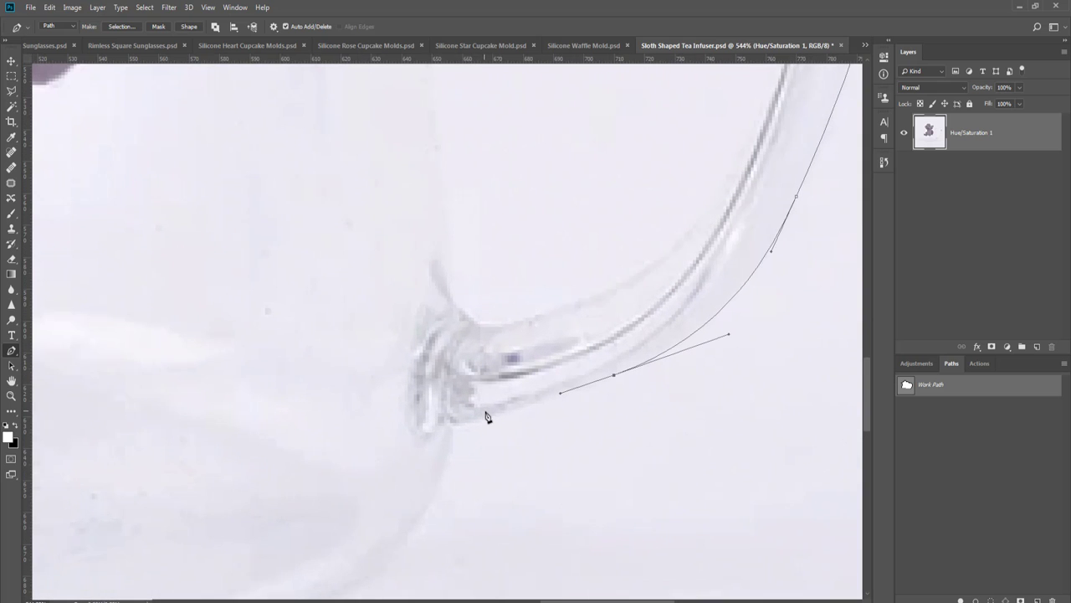
{"action": "left_click_drag", "start_coordinate": [487, 419], "coordinate": [667, 376]}
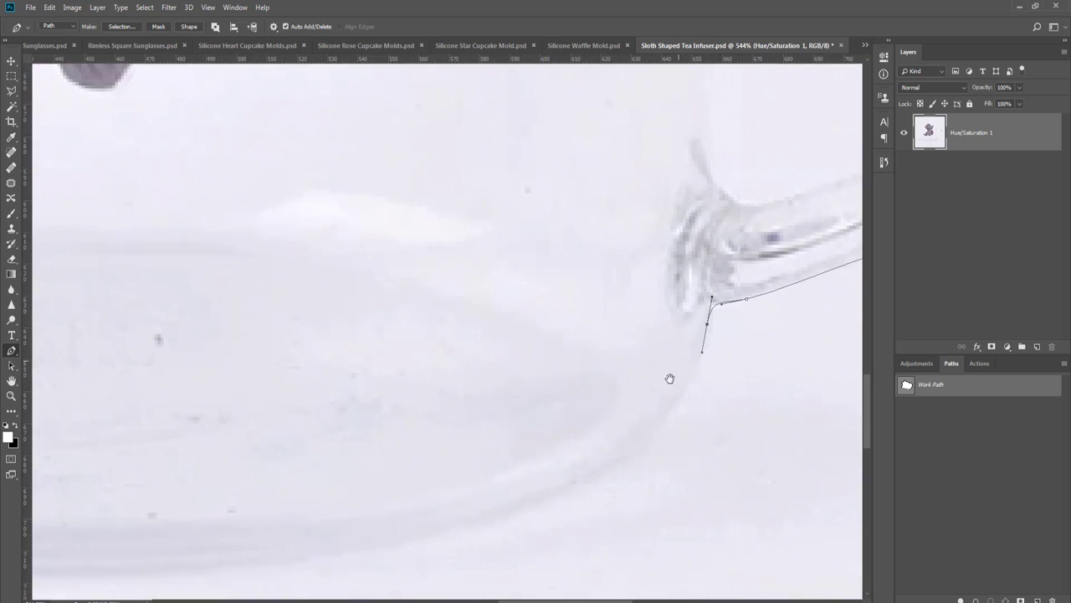
{"action": "left_click_drag", "start_coordinate": [616, 461], "coordinate": [538, 503]}
- Trace the jug's base toward its bottom-left corner, adding and adjusting anchors so the curve follows the bottom edge
{"action": "scroll", "coordinate": [535, 493], "scroll_direction": "down", "scroll_amount": 3}
{"action": "left_click_drag", "start_coordinate": [380, 474], "coordinate": [708, 417]}
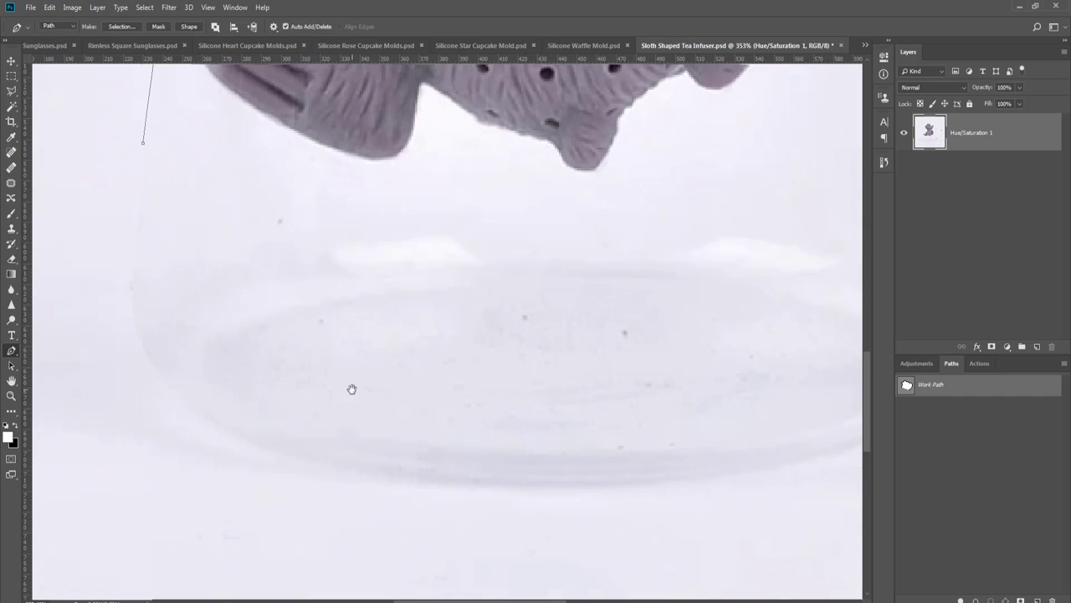
{"action": "scroll", "coordinate": [354, 426], "scroll_direction": "down", "scroll_amount": 1}
{"action": "scroll", "coordinate": [354, 430], "scroll_direction": "down", "scroll_amount": 2}
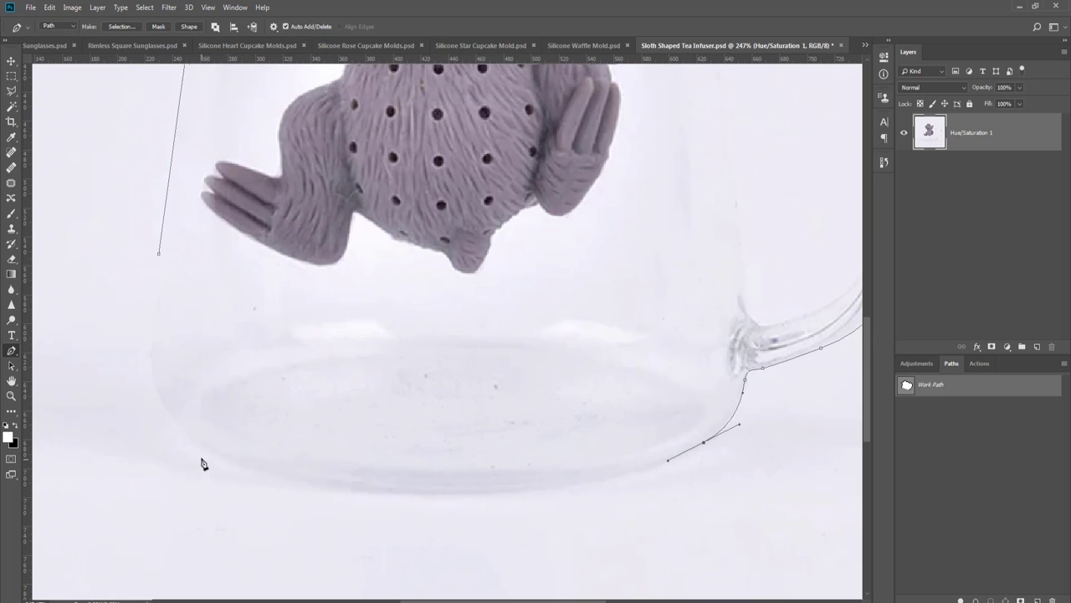
{"action": "left_click_drag", "start_coordinate": [211, 461], "coordinate": [160, 414]}
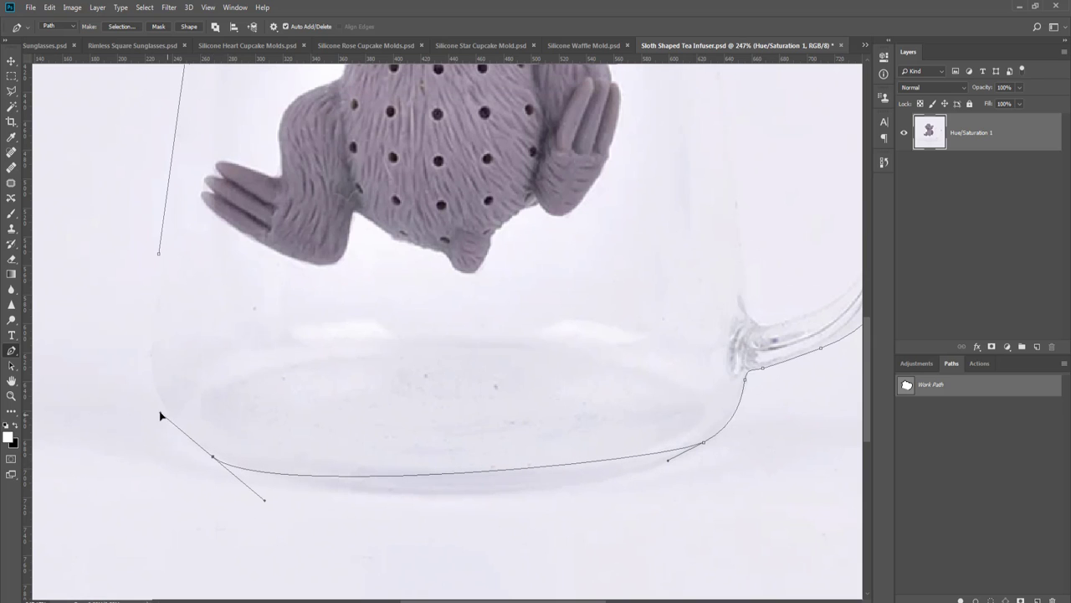
{"action": "left_click", "coordinate": [465, 475]}
{"action": "left_click_drag", "start_coordinate": [465, 475], "coordinate": [467, 493]}
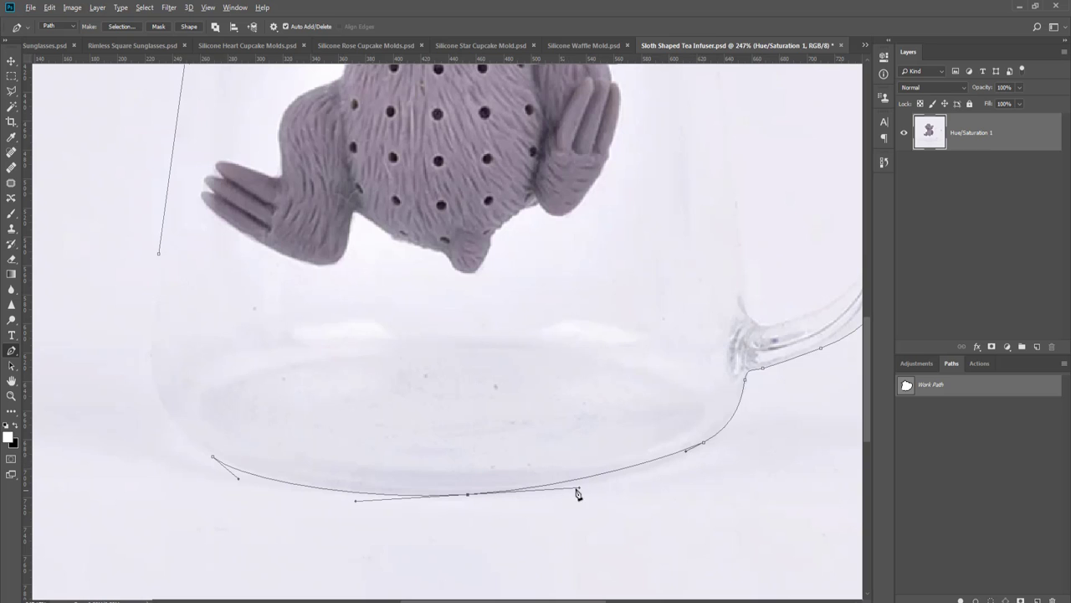
{"action": "left_click_drag", "start_coordinate": [581, 489], "coordinate": [601, 492]}
{"action": "left_click", "coordinate": [619, 476]}
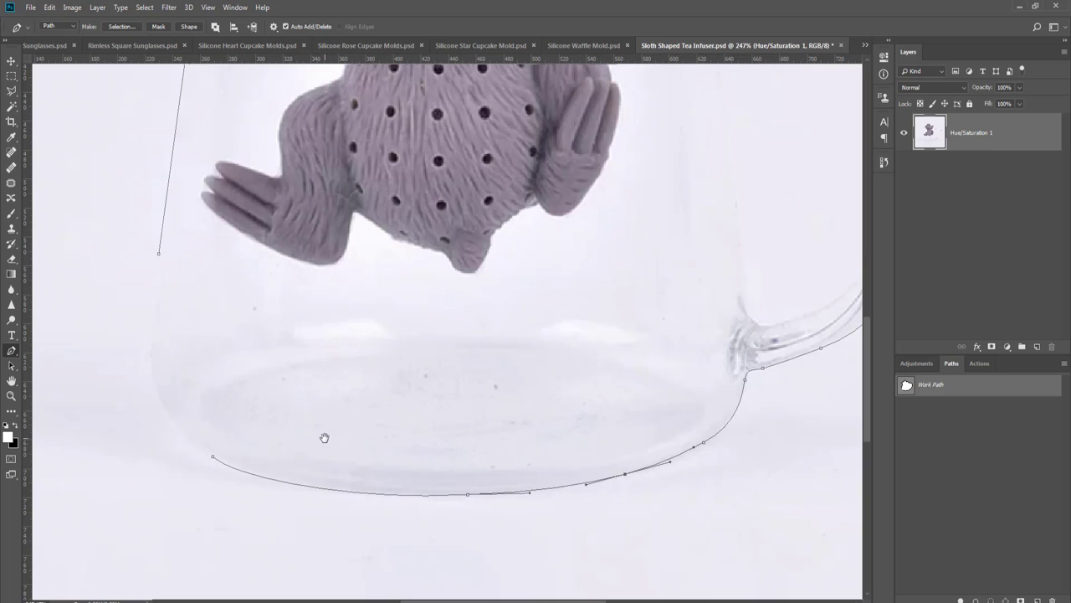
- Continue the path up the jug's lower-left wall and close the outer contour at its starting anchor
{"action": "left_click_drag", "start_coordinate": [269, 422], "coordinate": [358, 466]}
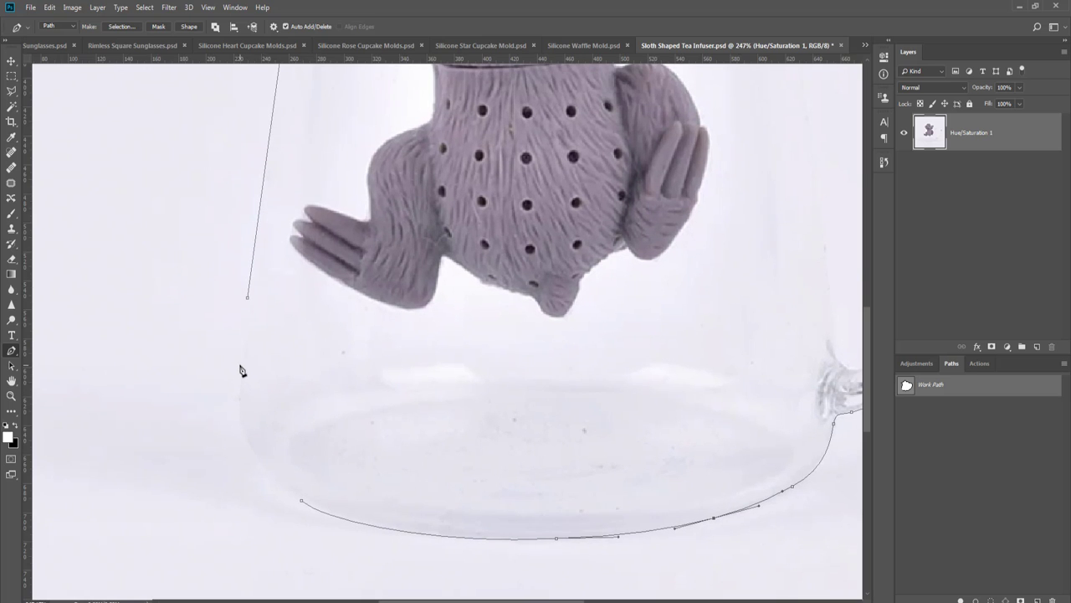
{"action": "left_click_drag", "start_coordinate": [240, 364], "coordinate": [247, 299]}
{"action": "left_click", "coordinate": [247, 298]}
{"action": "key", "text": "Return"}
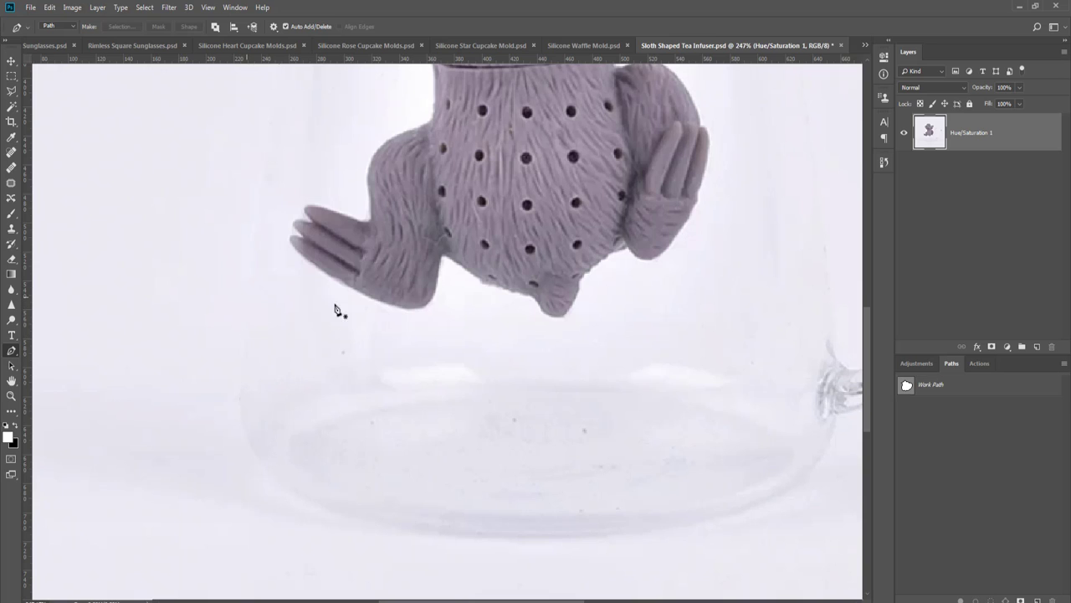
- Start a second contour in the work path inside the handle opening, tracing the jug wall, lower joint and inner right edge
{"action": "left_click", "coordinate": [906, 393]}
{"action": "left_click_drag", "start_coordinate": [757, 312], "coordinate": [440, 431]}
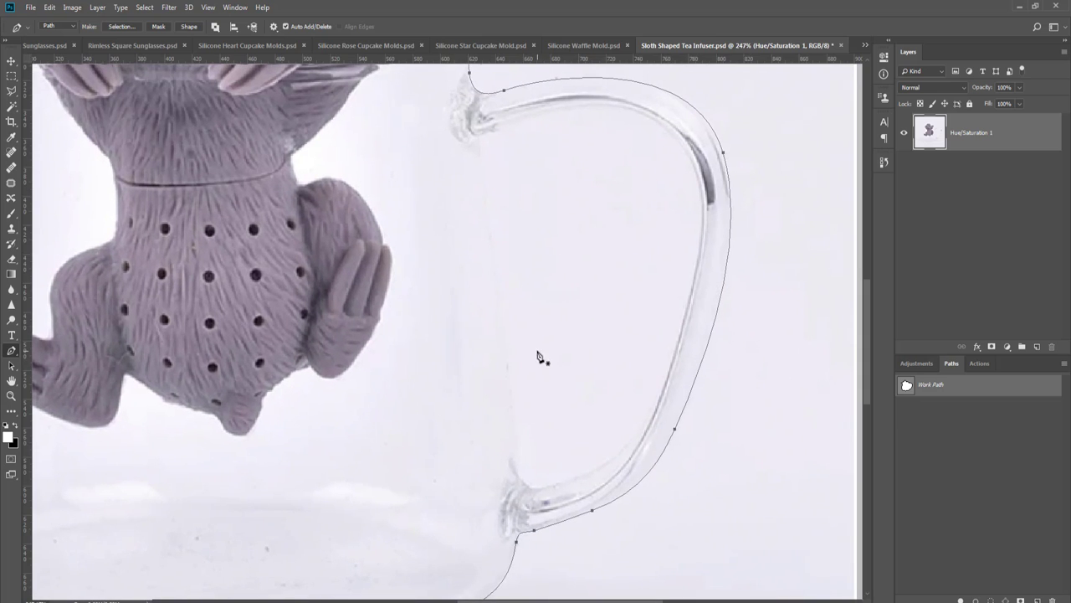
{"action": "left_click_drag", "start_coordinate": [495, 278], "coordinate": [499, 309]}
{"action": "left_click_drag", "start_coordinate": [517, 452], "coordinate": [557, 487]}
{"action": "left_click_drag", "start_coordinate": [645, 422], "coordinate": [678, 373]}
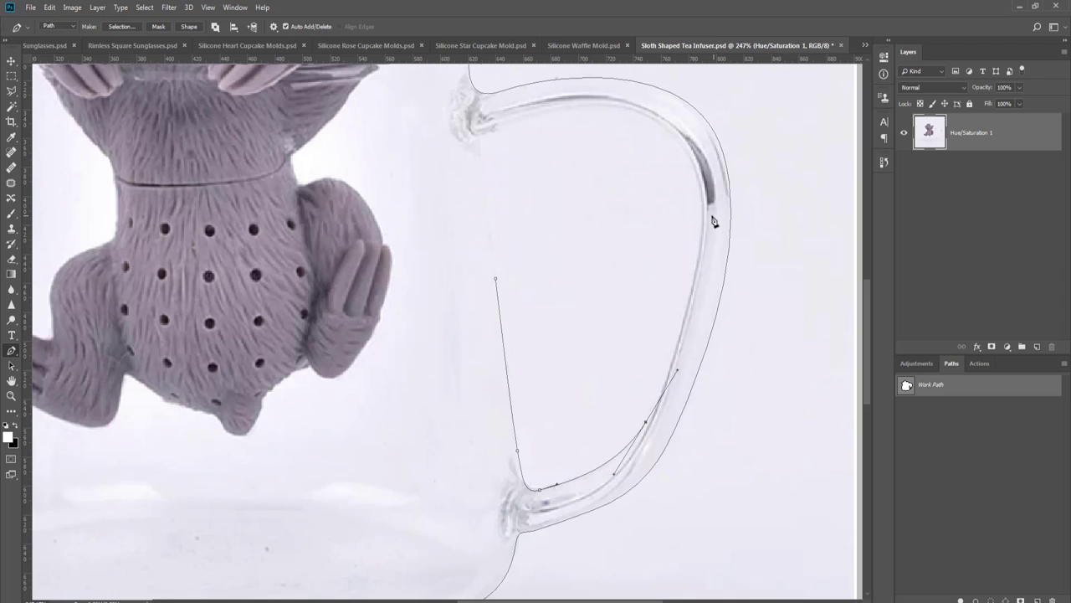
{"action": "left_click_drag", "start_coordinate": [702, 236], "coordinate": [703, 214]}
- Trace the handle's upper inner edge and upper joint, closing the inner contour at its starting anchor
{"action": "left_click_drag", "start_coordinate": [615, 234], "coordinate": [613, 349]}
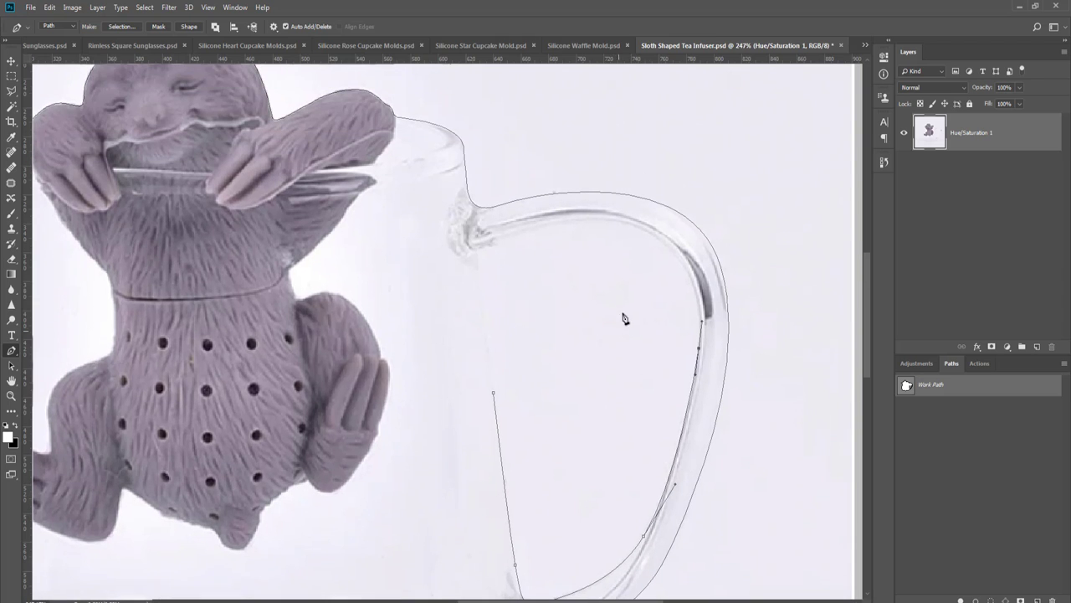
{"action": "left_click_drag", "start_coordinate": [609, 220], "coordinate": [514, 208]}
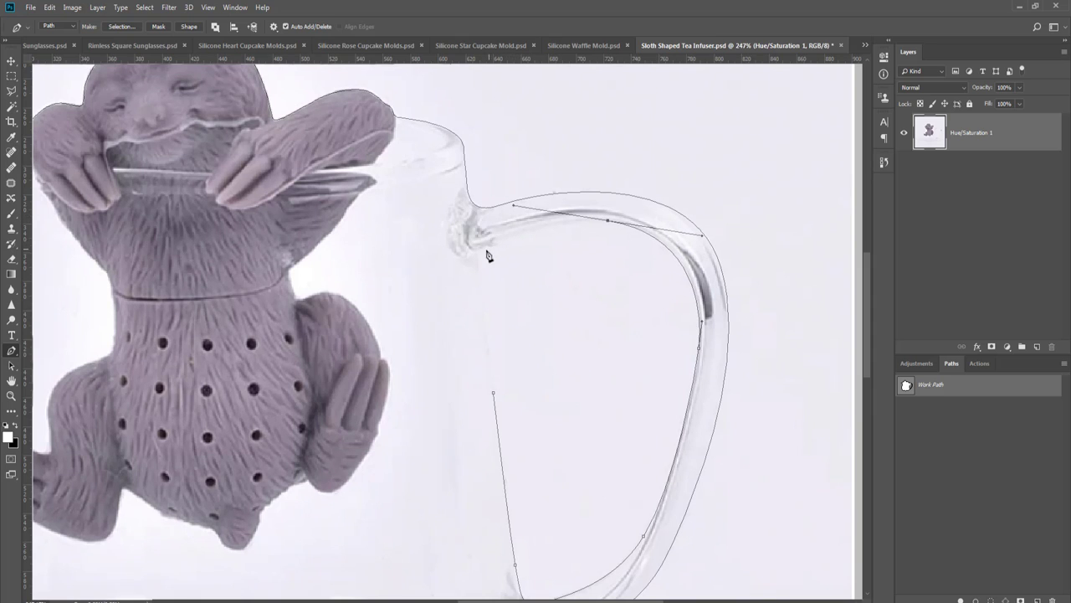
{"action": "left_click_drag", "start_coordinate": [501, 241], "coordinate": [556, 219]}
{"action": "left_click_drag", "start_coordinate": [478, 266], "coordinate": [480, 293]}
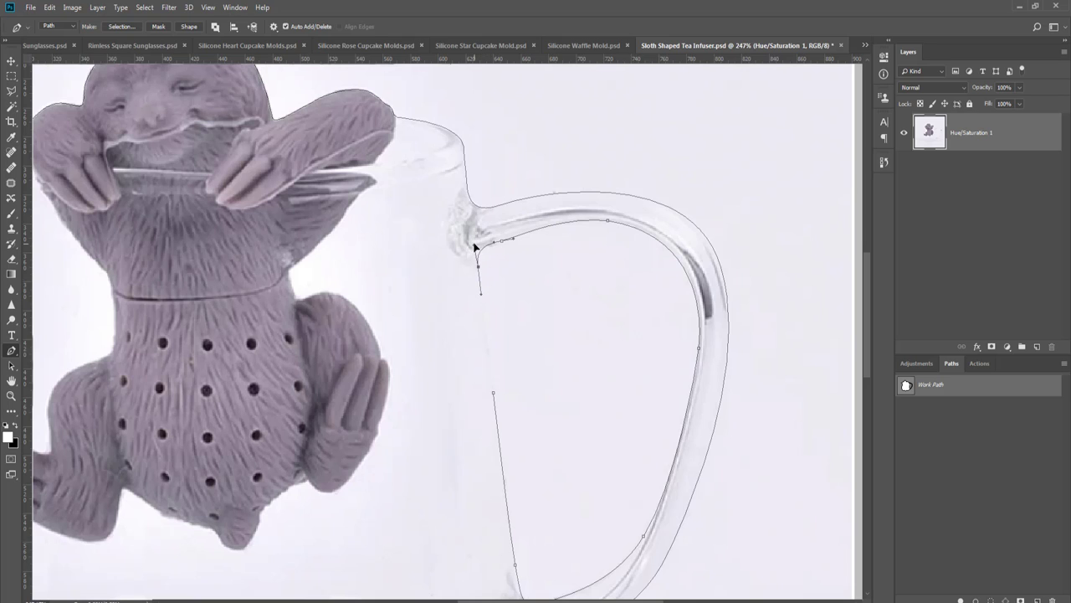
{"action": "scroll", "coordinate": [503, 322], "scroll_direction": "down", "scroll_amount": 1}
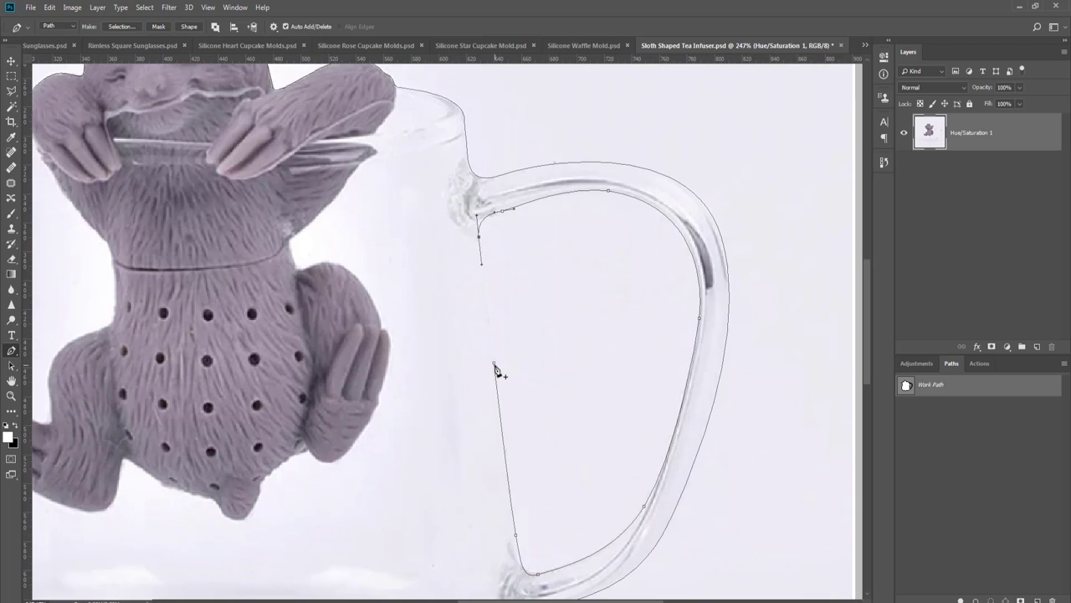
{"action": "left_click", "coordinate": [494, 369]}
{"action": "key", "text": "Return"}
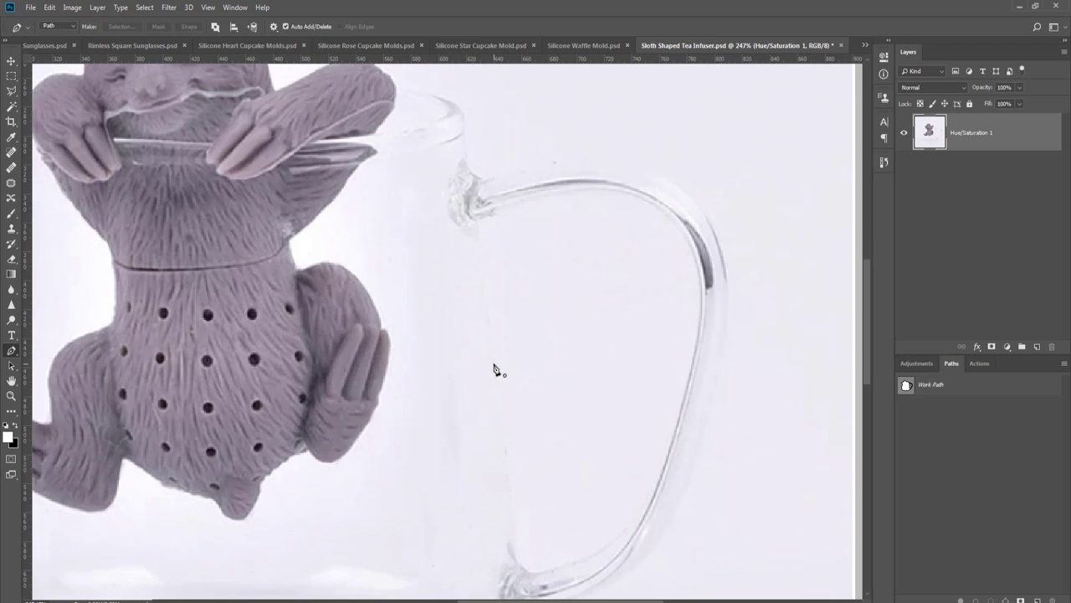
- Load the work path as a selection and add a layer mask from it to the Hue/Saturation 1 layer
{"action": "key", "text": "ctrl+0"}
{"action": "left_click", "coordinate": [905, 387], "text": "ctrl"}
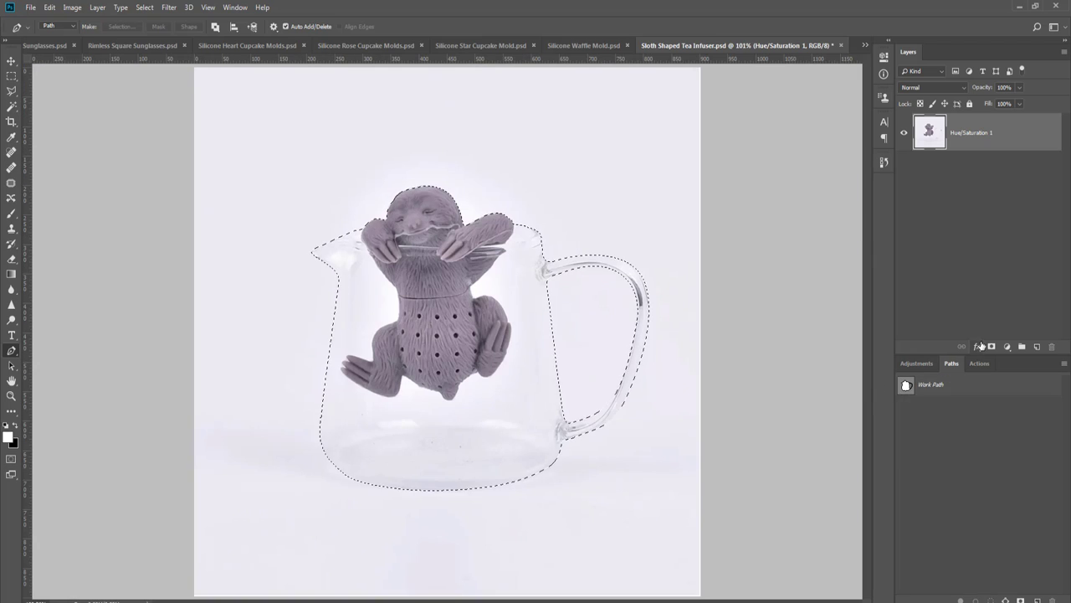
{"action": "left_click", "coordinate": [991, 345]}
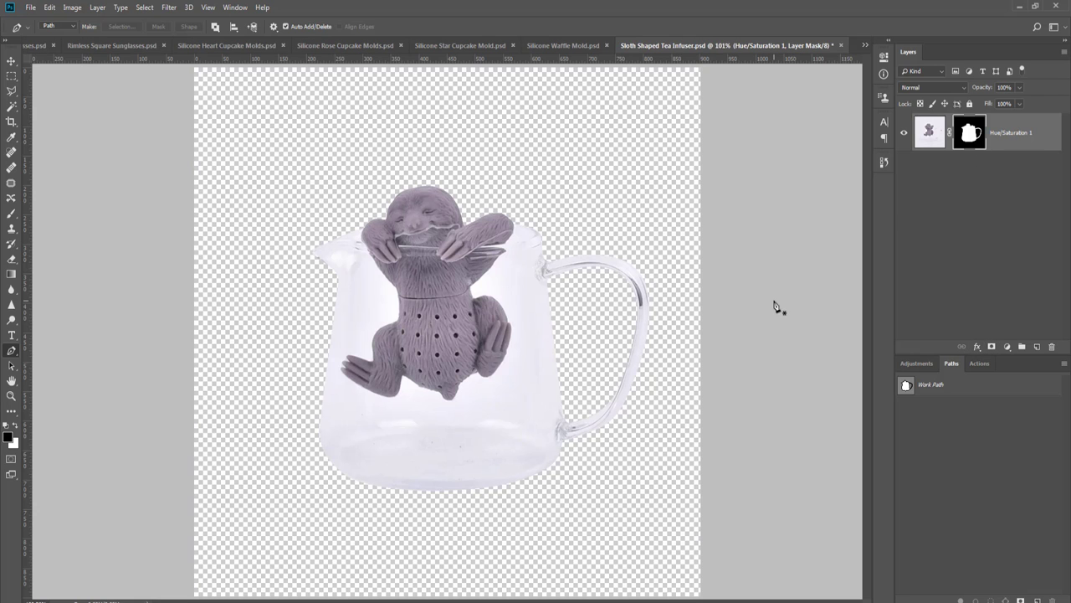
- Crop the canvas to a 750 x 750 px square closer around the masked jug
{"action": "key", "text": "c"}
{"action": "scroll", "coordinate": [657, 296], "scroll_direction": "down", "scroll_amount": 2}
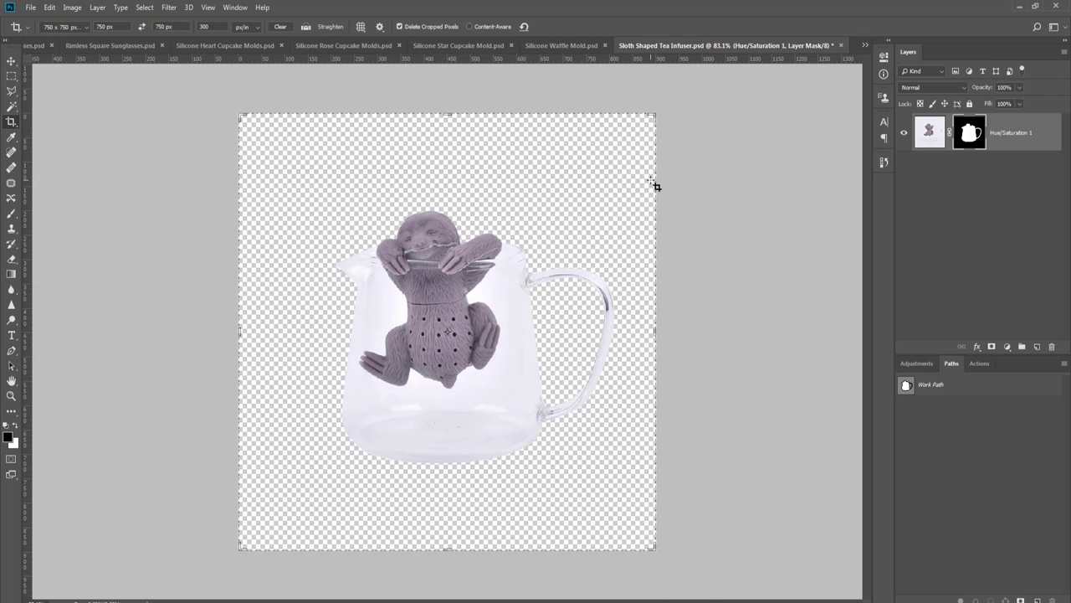
{"action": "left_click_drag", "start_coordinate": [238, 330], "coordinate": [257, 330]}
{"action": "key", "text": "Return"}
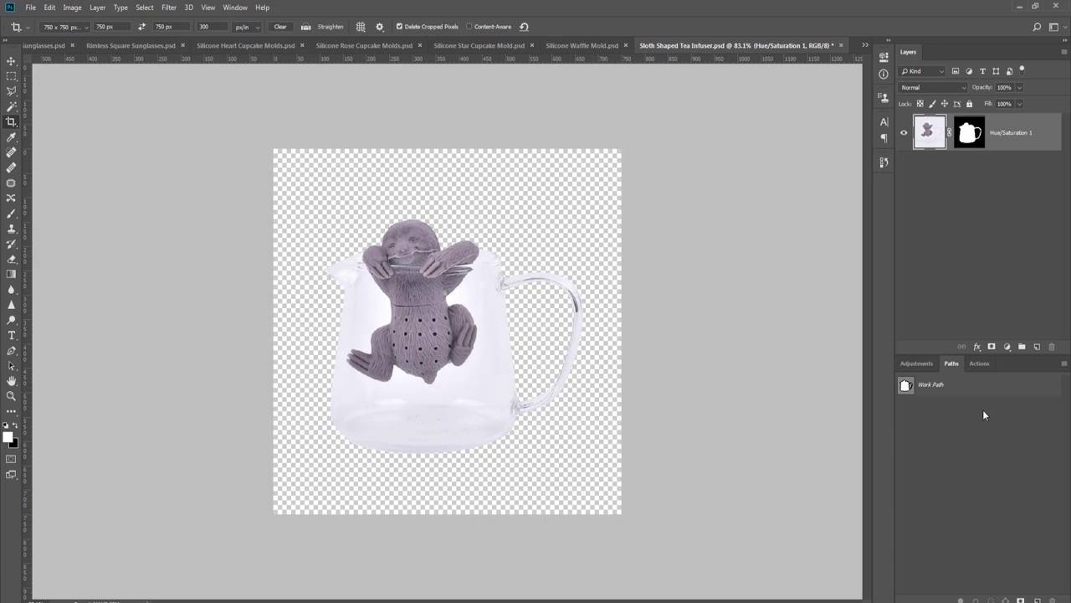
- Run the recorded 750*750 grid-line action to add layout guides to the jug canvas
{"action": "left_click", "coordinate": [980, 363]}
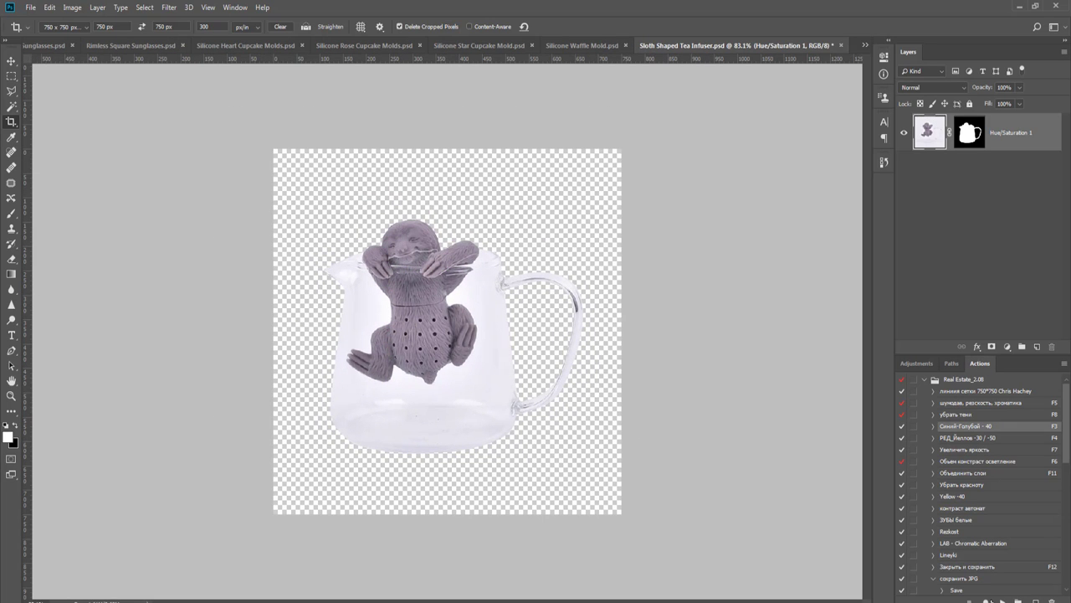
{"action": "left_click", "coordinate": [983, 392]}
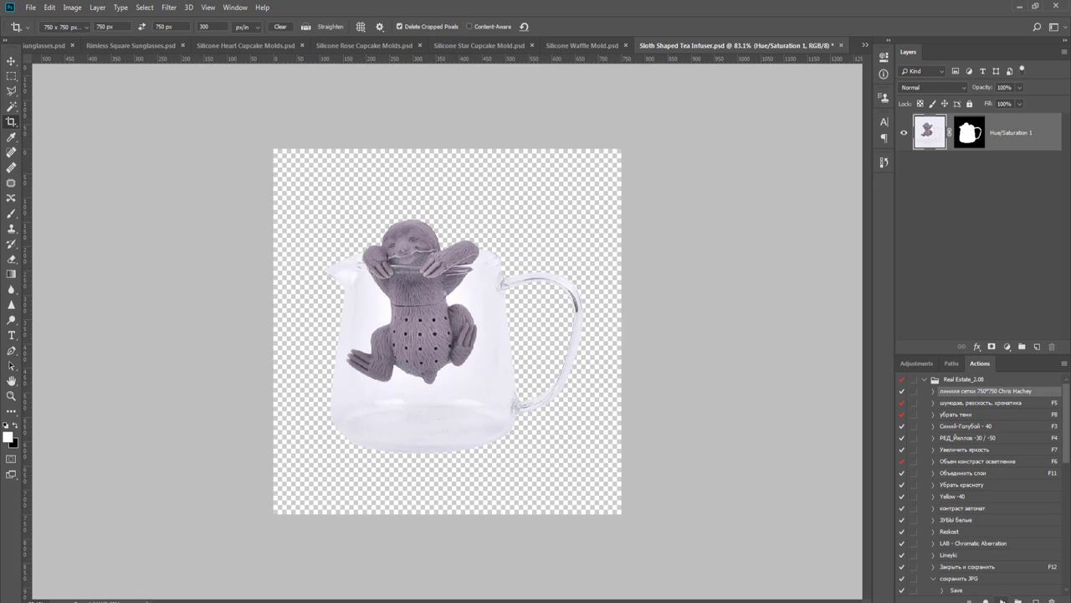
{"action": "left_click", "coordinate": [1002, 600]}
{"action": "key", "text": "v"}
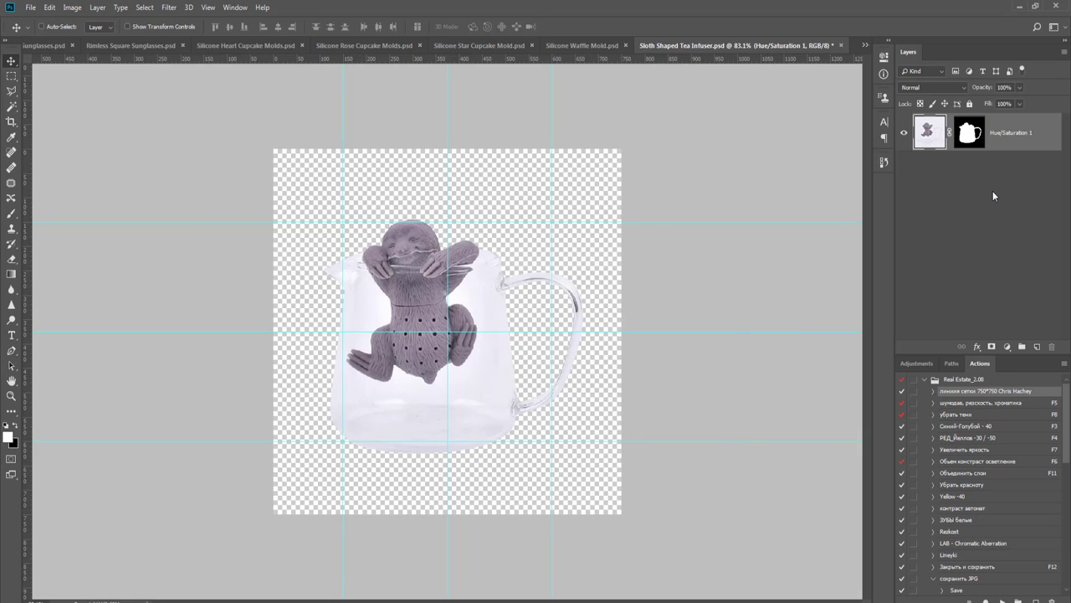
- Create a new layer, fill it with black and place it beneath the Hue/Saturation 1 layer as a backdrop
{"action": "key", "text": "ctrl+shift+n"}
{"action": "key", "text": "Return"}
{"action": "key", "text": "g"}
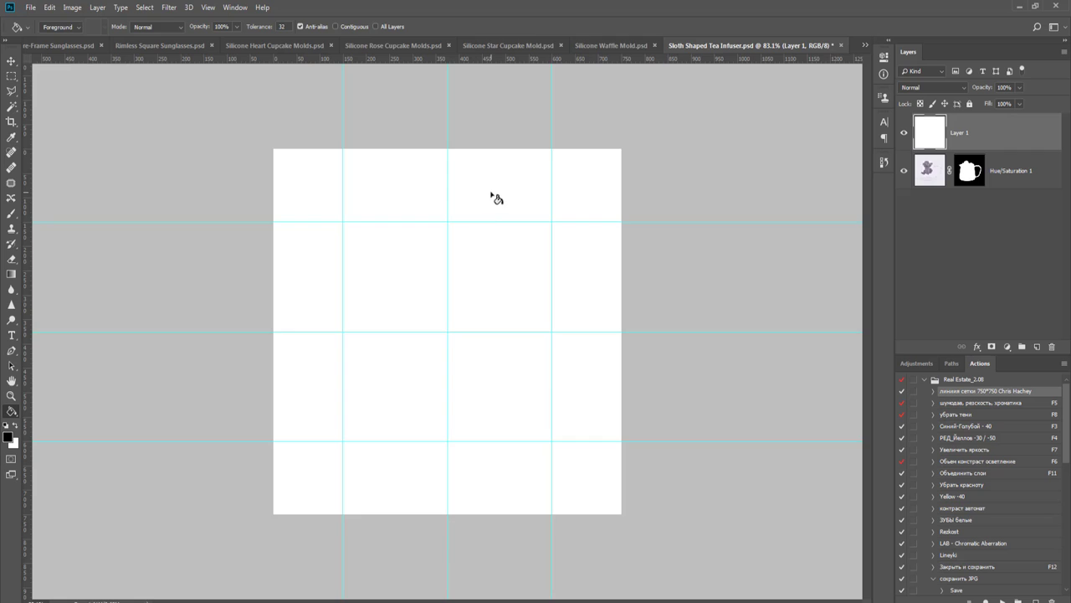
{"action": "left_click_drag", "start_coordinate": [1018, 139], "coordinate": [1017, 166]}
{"action": "left_click", "coordinate": [1021, 143]}
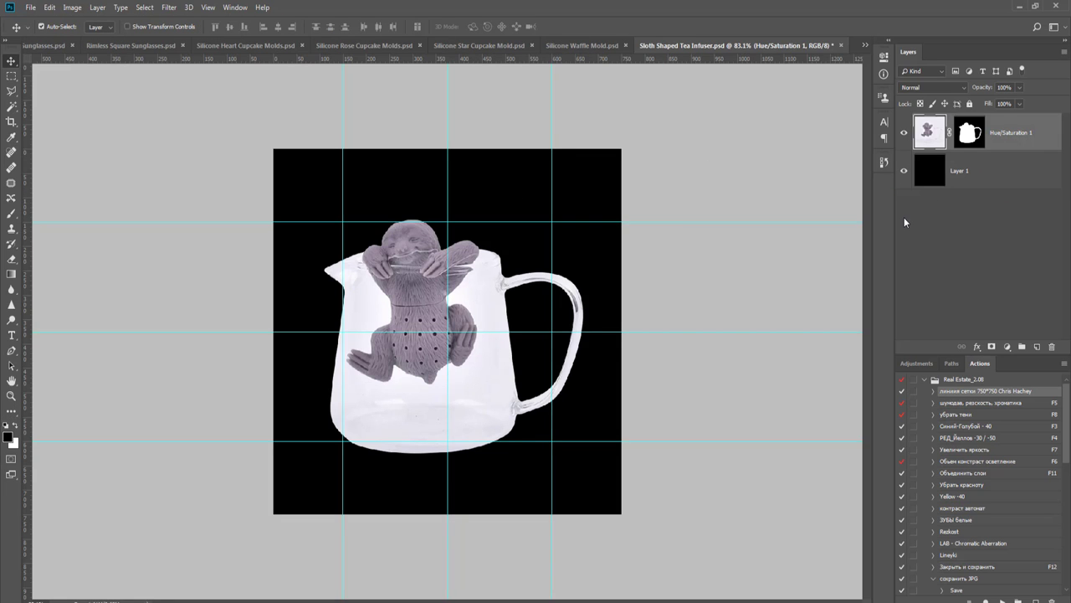
- Scale the jug layer to about 85%, narrowing it to fit the outer vertical guides, and delete the black backing layer
{"action": "key", "text": "ctrl+t"}
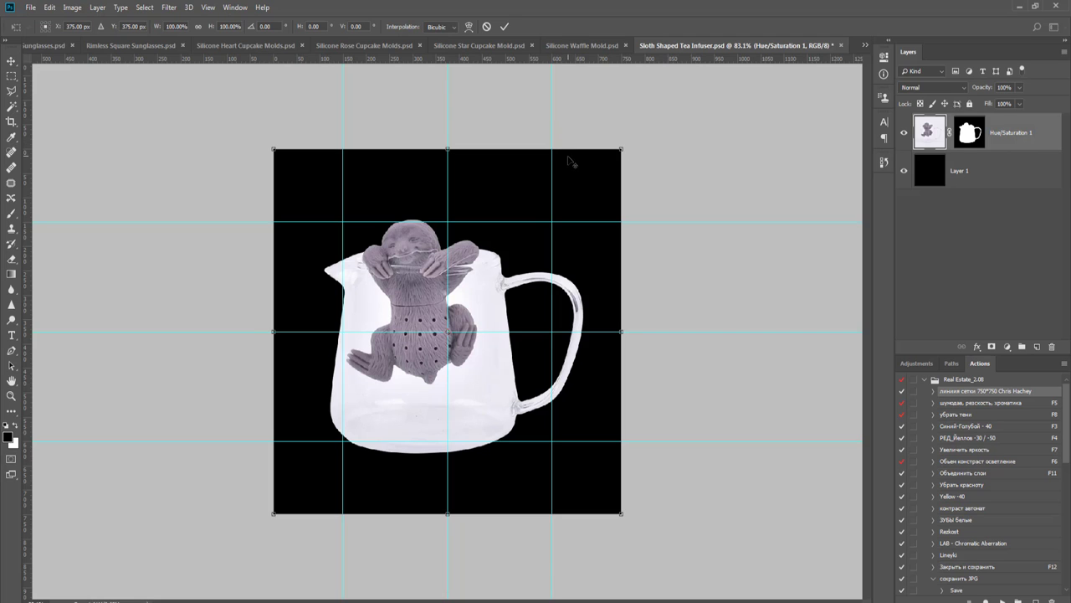
{"action": "left_click_drag", "start_coordinate": [623, 145], "coordinate": [602, 176]}
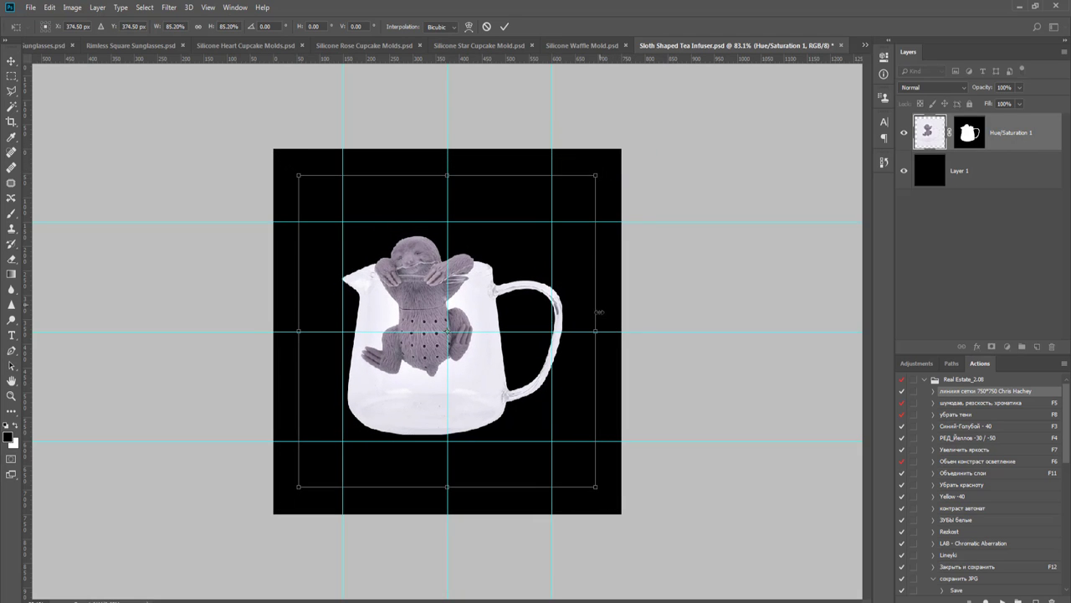
{"action": "left_click_drag", "start_coordinate": [596, 332], "coordinate": [583, 334]}
{"action": "key", "text": "Return"}
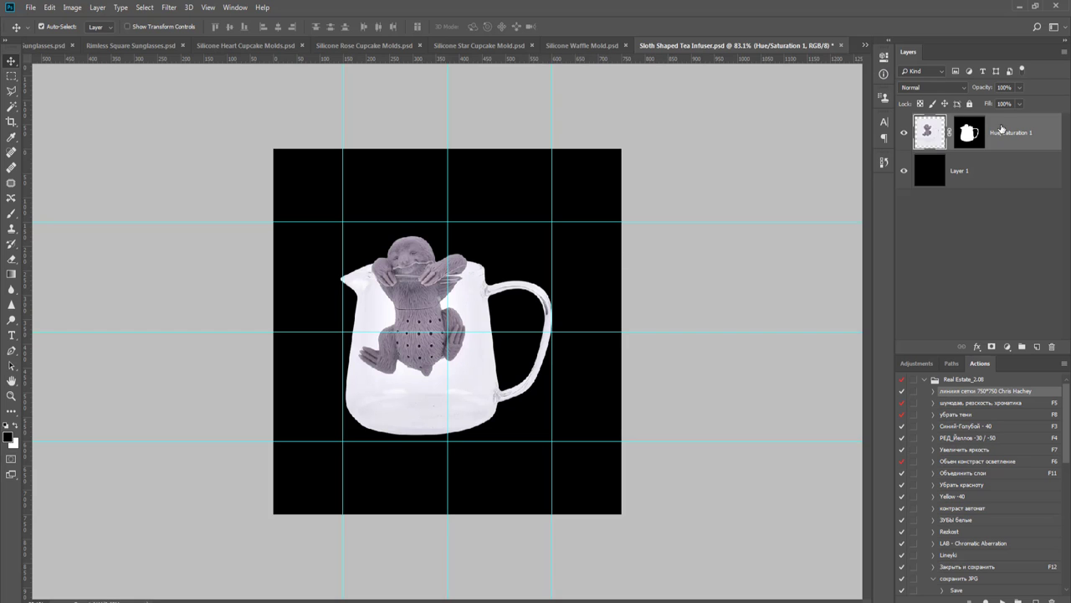
{"action": "left_click", "coordinate": [998, 165]}
{"action": "key", "text": "Delete"}
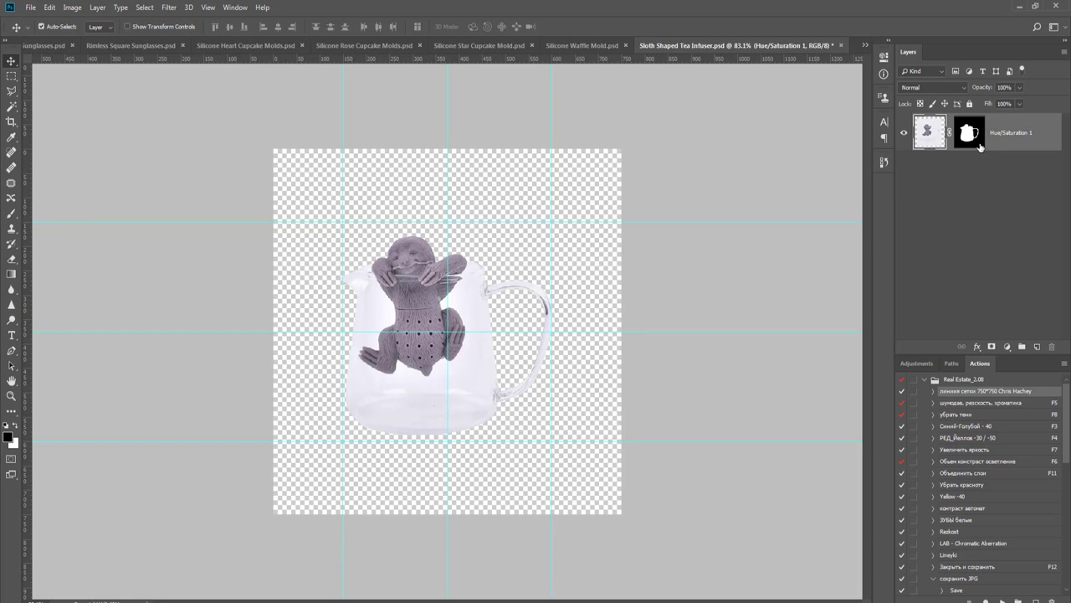
- Refine the jug's layer mask with Smooth 1, Feather 0.6 px, Contrast 10% and Shift Edge -10%, and save and close the document
{"action": "right_click", "coordinate": [969, 133]}
{"action": "left_click", "coordinate": [985, 218]}
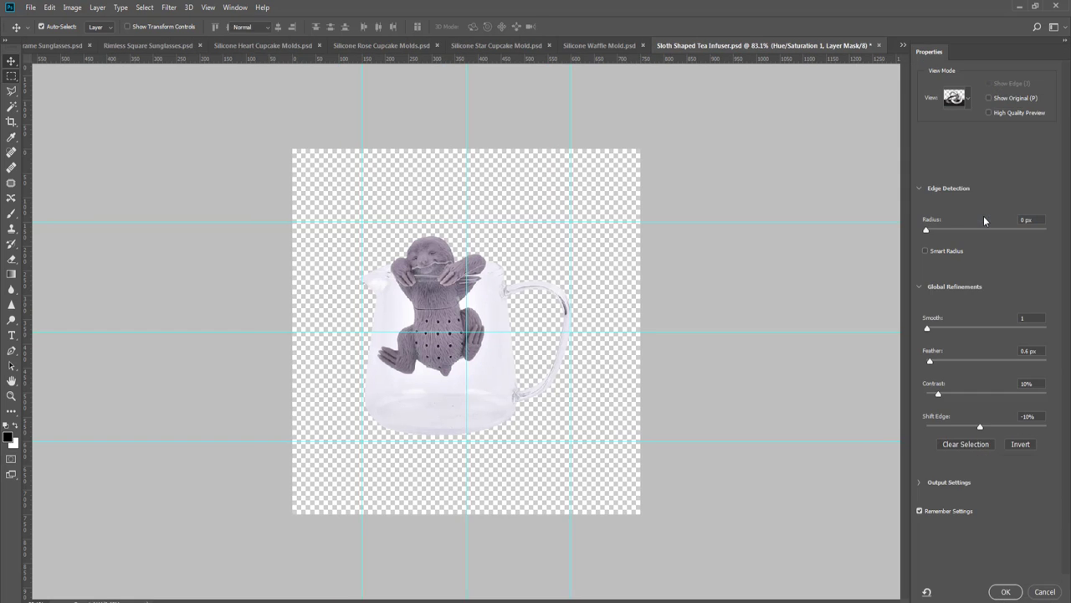
{"action": "left_click", "coordinate": [1005, 592]}
{"action": "key", "text": "ctrl+w"}
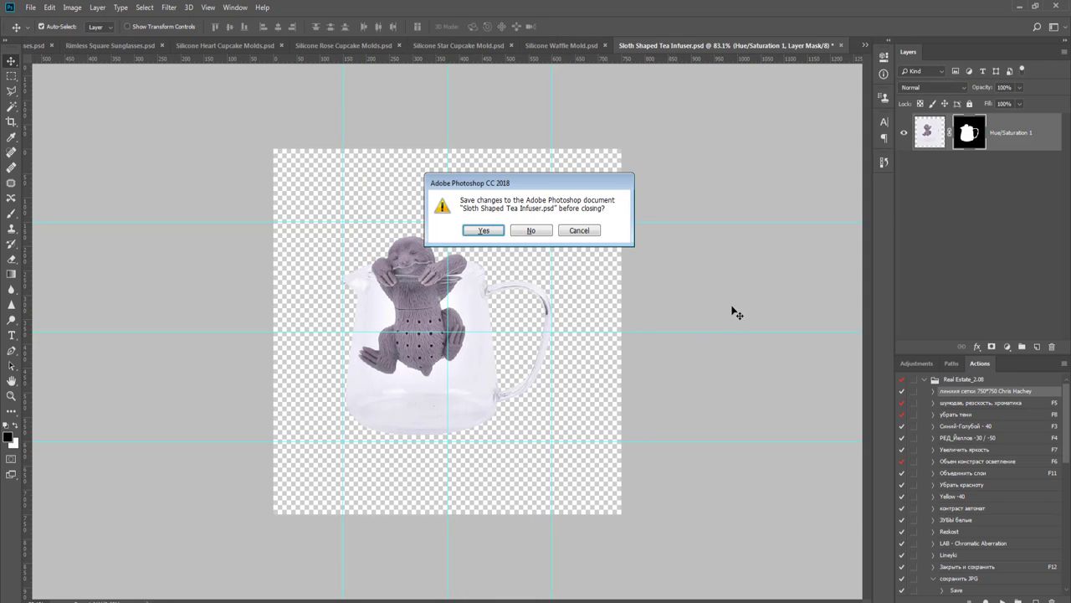
{"action": "key", "text": "Return"}
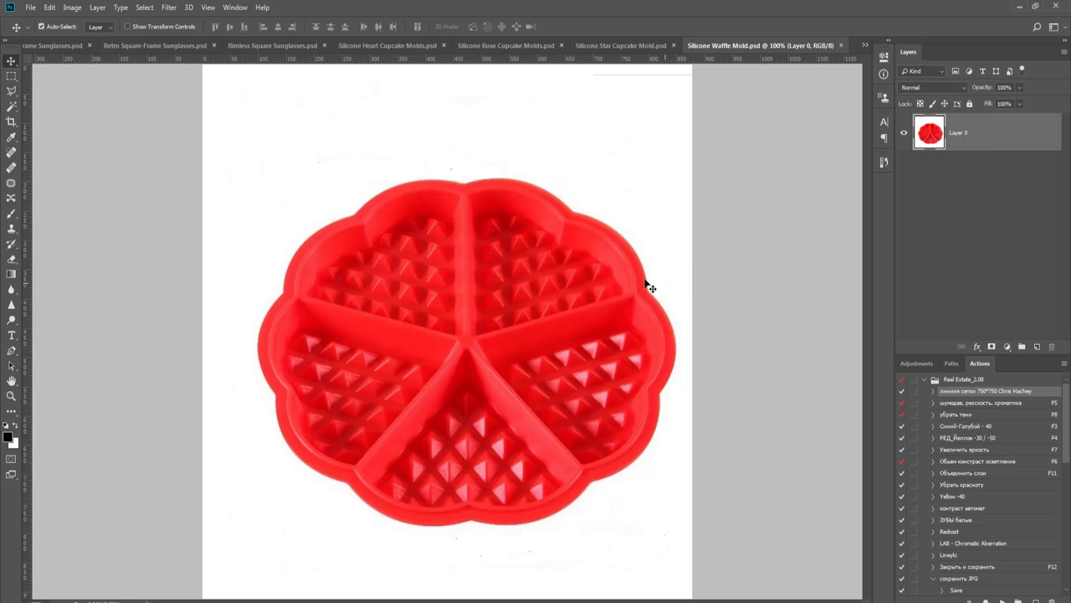
- Crop the waffle mold image to a 750 x 750 px square around the mold
{"action": "scroll", "coordinate": [628, 280], "scroll_direction": "down", "scroll_amount": 1}
{"action": "key", "text": "c"}
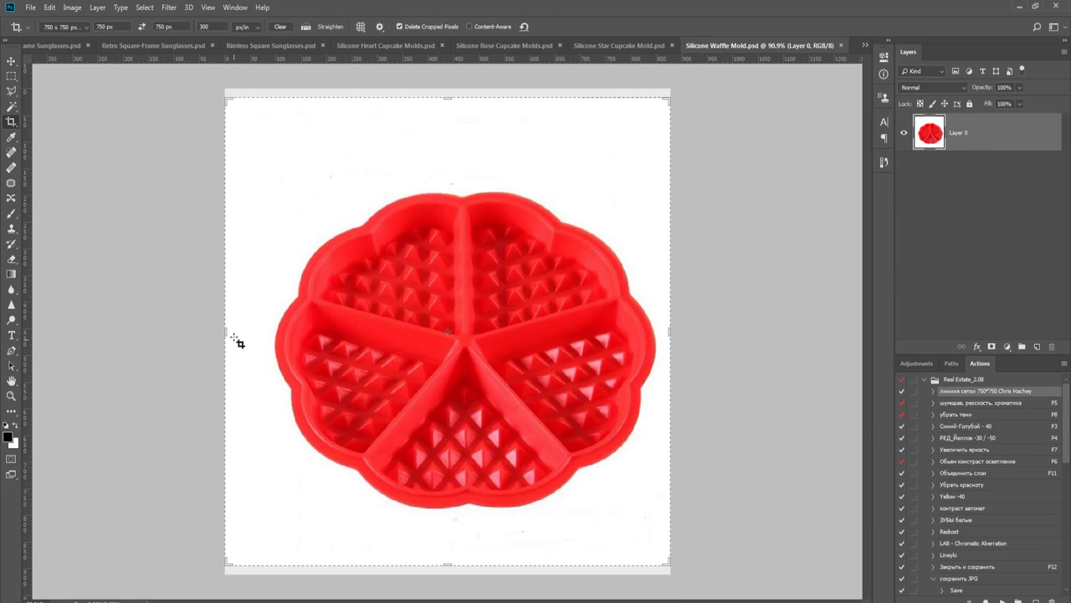
{"action": "left_click_drag", "start_coordinate": [226, 331], "coordinate": [234, 330]}
{"action": "key", "text": "Return"}
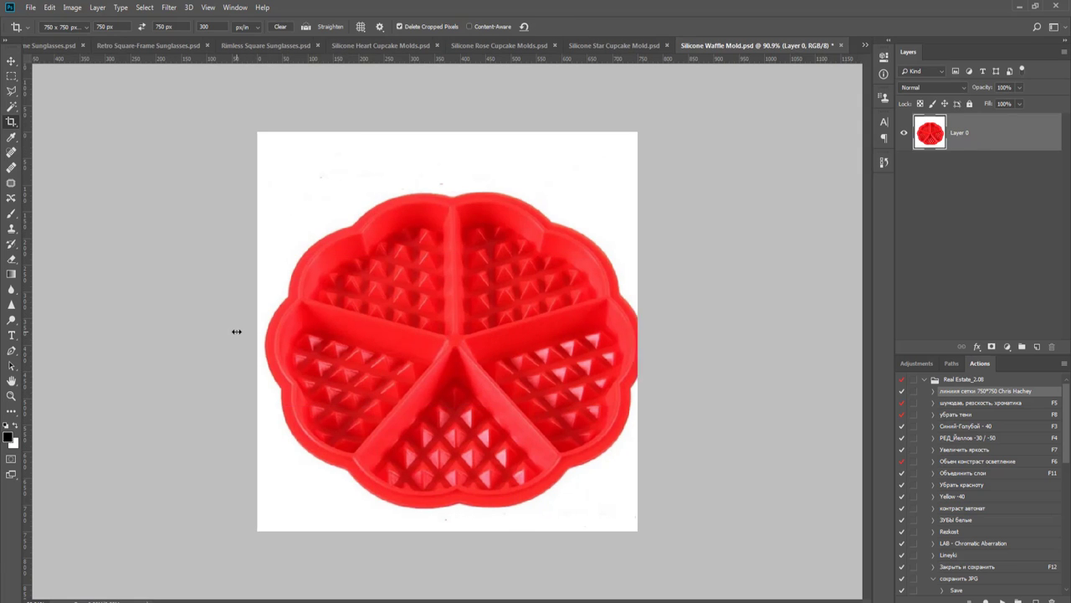
- Select the white background around the waffle mold with the Magic Wand at a tolerance of 15
{"action": "key", "text": "w"}
{"action": "left_click", "coordinate": [304, 197]}
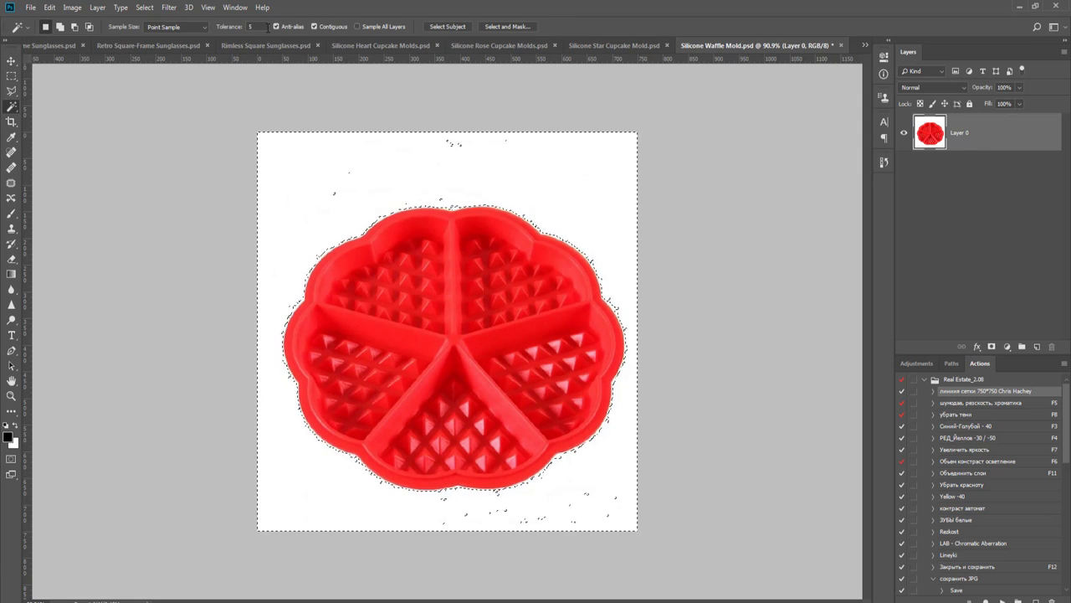
{"action": "left_click_drag", "start_coordinate": [264, 27], "coordinate": [207, 34]}
{"action": "type", "text": "15"}
{"action": "key", "text": "Return"}
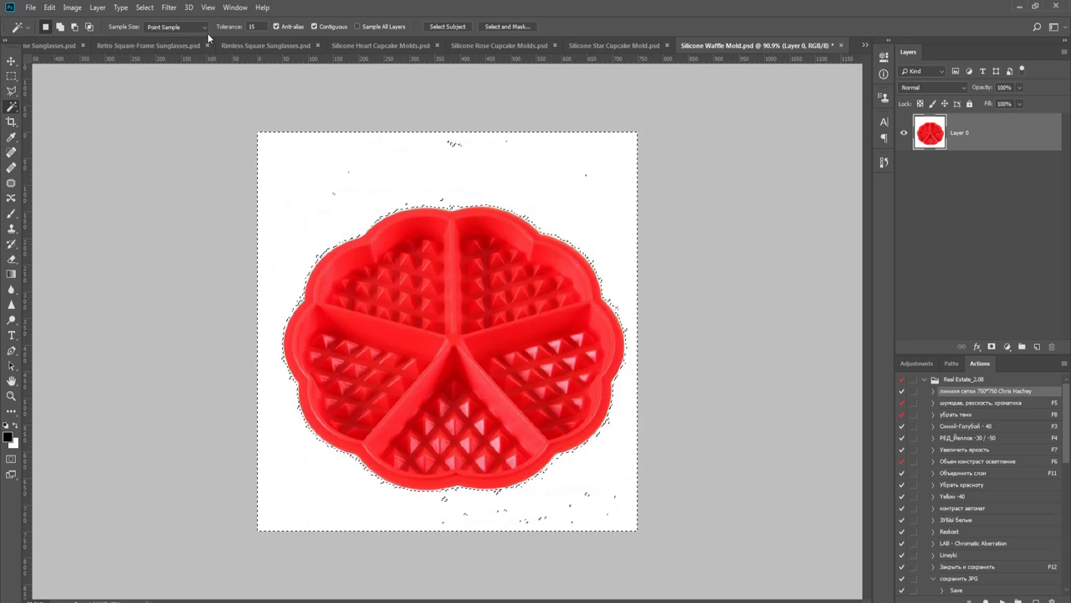
{"action": "left_click", "coordinate": [359, 209]}
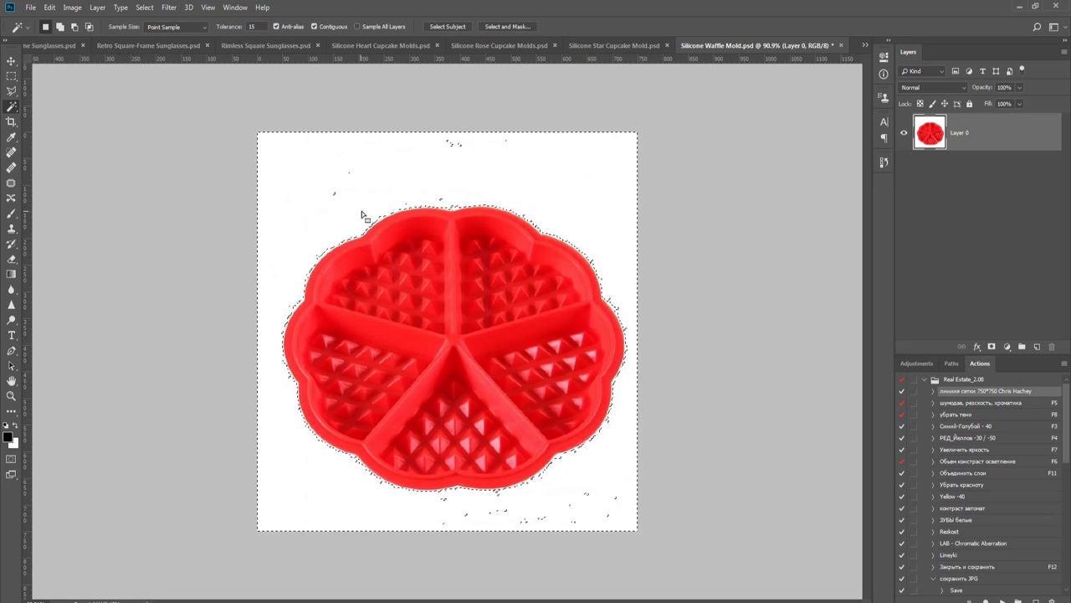
{"action": "left_click", "coordinate": [422, 176], "text": "shift"}
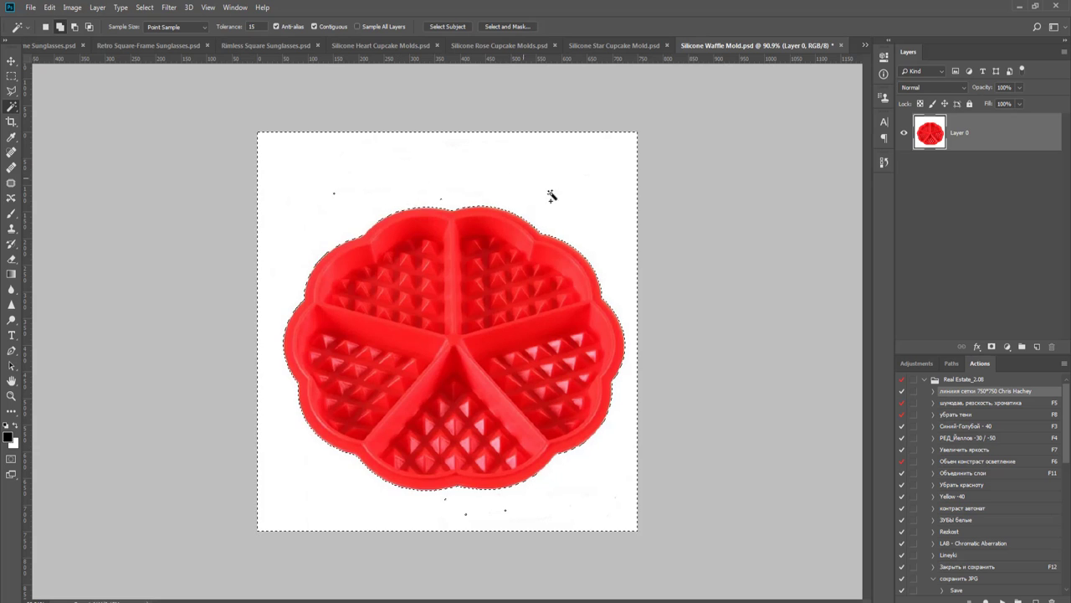
- Clean up the stray specks around the waffle mold in the background selection with the Polygonal Lasso
{"action": "key", "text": "l"}
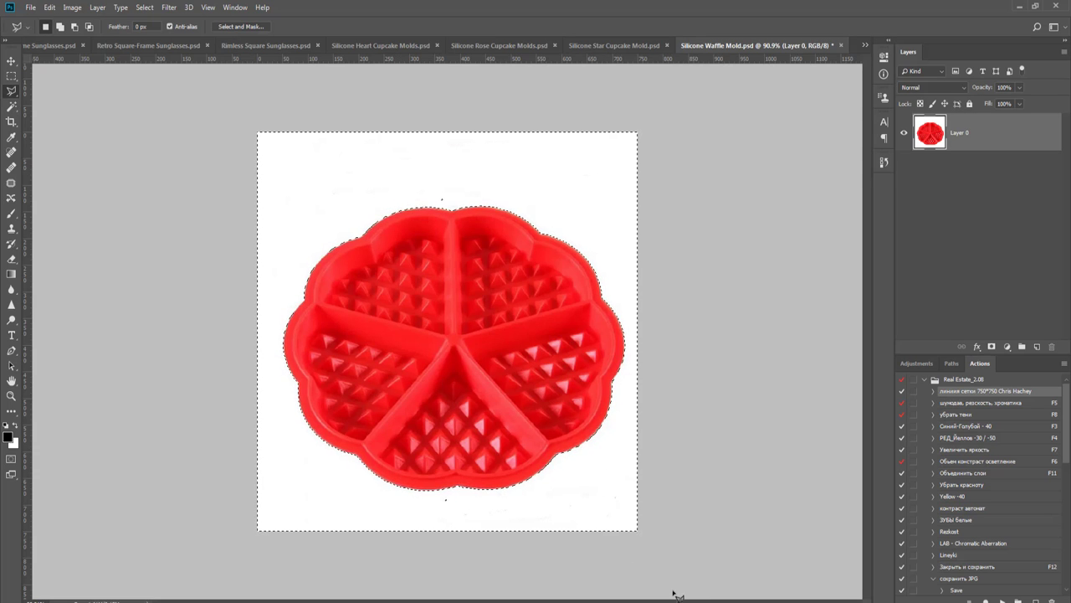
{"action": "scroll", "coordinate": [640, 543], "scroll_direction": "up", "scroll_amount": 6}
{"action": "left_click_drag", "start_coordinate": [628, 541], "coordinate": [626, 404]}
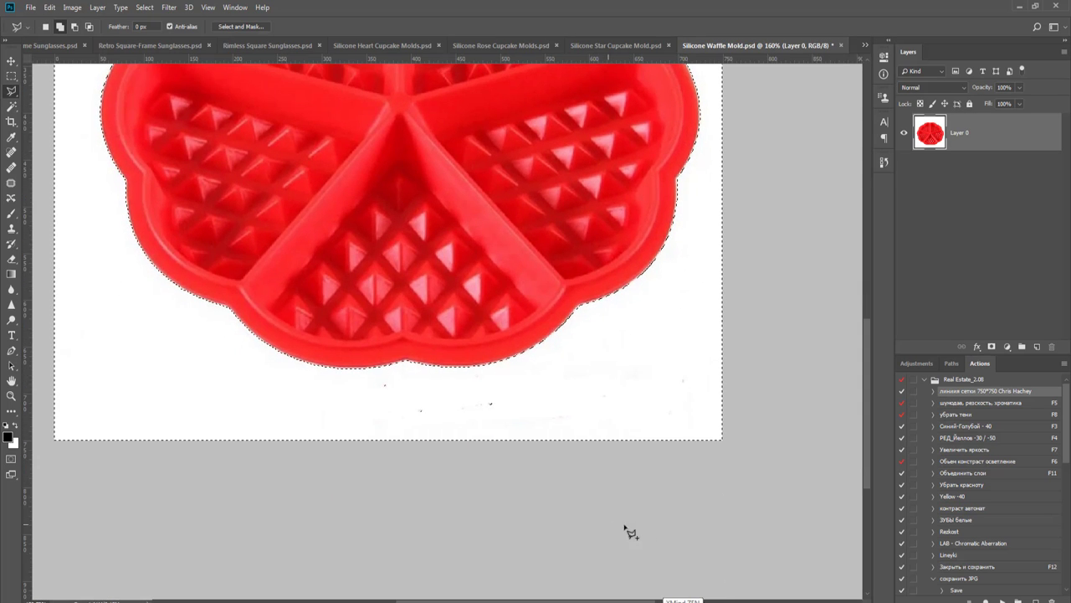
{"action": "mouse_move", "coordinate": [609, 524]}
{"action": "left_mouse_down"}
{"action": "mouse_move", "coordinate": [760, 362]}
{"action": "mouse_move", "coordinate": [744, 278]}
{"action": "mouse_move", "coordinate": [512, 374]}
{"action": "mouse_move", "coordinate": [395, 370]}
{"action": "mouse_move", "coordinate": [344, 384]}
{"action": "mouse_move", "coordinate": [256, 379]}
{"action": "mouse_move", "coordinate": [120, 302]}
{"action": "mouse_move", "coordinate": [223, 463]}
{"action": "mouse_move", "coordinate": [189, 315]}
{"action": "mouse_move", "coordinate": [202, 170]}
{"action": "mouse_move", "coordinate": [151, 432]}
{"action": "mouse_move", "coordinate": [165, 393]}
{"action": "mouse_move", "coordinate": [326, 267]}
{"action": "mouse_move", "coordinate": [441, 272]}
{"action": "mouse_move", "coordinate": [584, 259]}
{"action": "mouse_move", "coordinate": [693, 330]}
{"action": "mouse_move", "coordinate": [756, 460]}
{"action": "mouse_move", "coordinate": [693, 333]}
{"action": "mouse_move", "coordinate": [720, 424]}
{"action": "mouse_move", "coordinate": [704, 554]}
{"action": "mouse_move", "coordinate": [687, 349]}
{"action": "mouse_move", "coordinate": [682, 405]}
{"action": "mouse_move", "coordinate": [647, 486]}
{"action": "mouse_move", "coordinate": [610, 559]}
{"action": "left_mouse_up"}
{"action": "key", "text": "ctrl+0"}
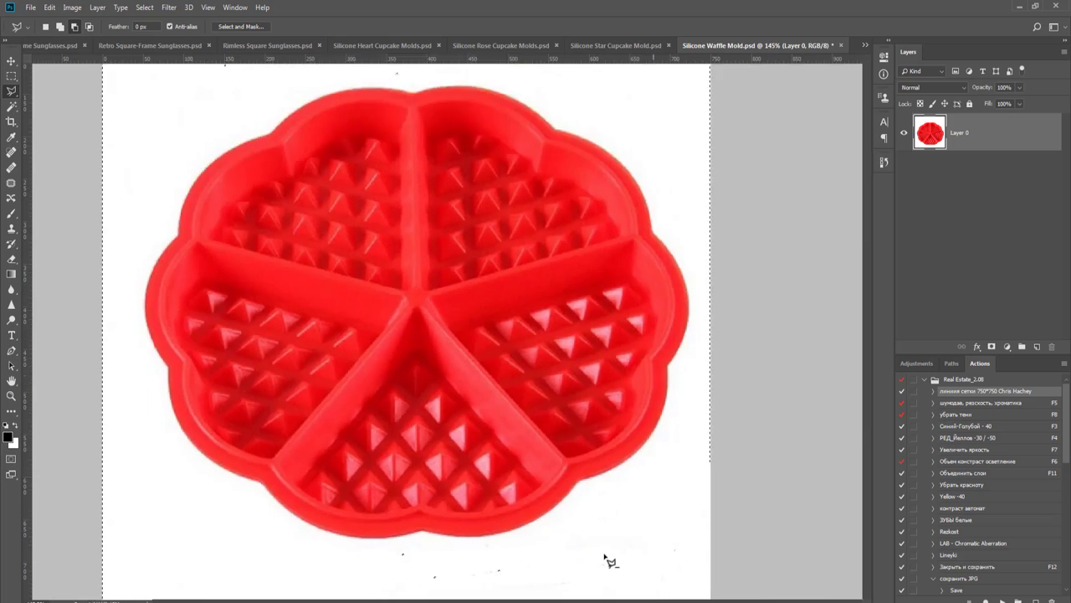
{"action": "scroll", "coordinate": [442, 166], "scroll_direction": "up", "scroll_amount": 5}
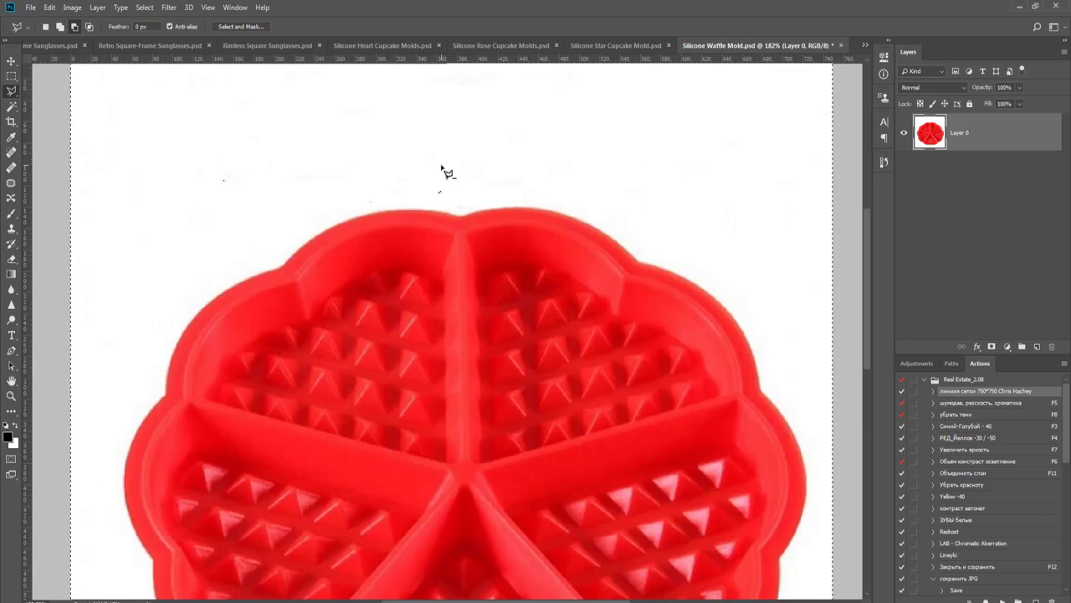
{"action": "scroll", "coordinate": [442, 166], "scroll_direction": "down", "scroll_amount": 5}
{"action": "left_click", "coordinate": [707, 283], "text": "shift"}
{"action": "mouse_move", "coordinate": [711, 557]}
{"action": "left_mouse_down"}
{"action": "mouse_move", "coordinate": [523, 596]}
{"action": "mouse_move", "coordinate": [138, 561]}
{"action": "mouse_move", "coordinate": [186, 397]}
{"action": "mouse_move", "coordinate": [199, 394]}
{"action": "left_mouse_up"}
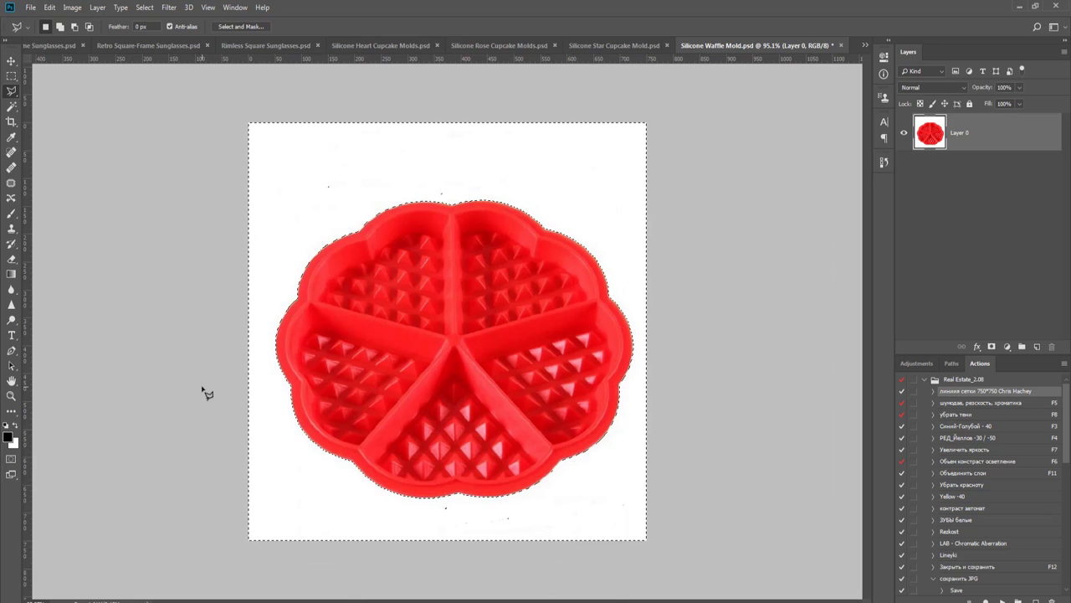
- Invert the selection to the waffle mold and subtract the leftover background areas beside and above it with the Polygonal Lasso
{"action": "key", "text": "shift"}
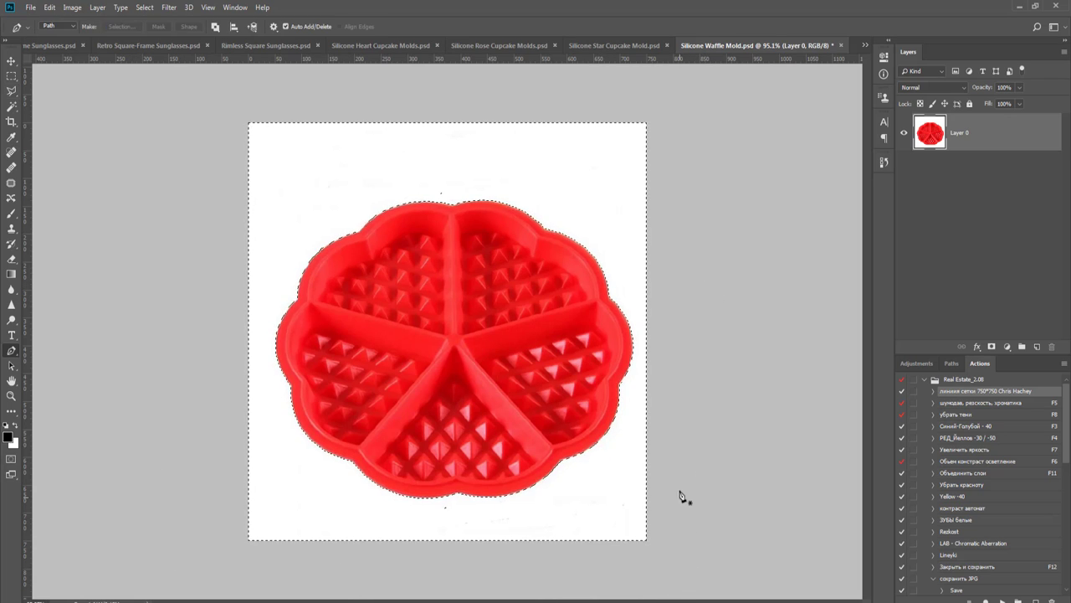
{"action": "mouse_move", "coordinate": [684, 436]}
{"action": "left_mouse_down"}
{"action": "mouse_move", "coordinate": [678, 569]}
{"action": "mouse_move", "coordinate": [335, 586]}
{"action": "mouse_move", "coordinate": [179, 390]}
{"action": "mouse_move", "coordinate": [199, 107]}
{"action": "mouse_move", "coordinate": [789, 98]}
{"action": "mouse_move", "coordinate": [591, 198]}
{"action": "mouse_move", "coordinate": [309, 168]}
{"action": "mouse_move", "coordinate": [274, 318]}
{"action": "mouse_move", "coordinate": [277, 385]}
{"action": "mouse_move", "coordinate": [294, 440]}
{"action": "mouse_move", "coordinate": [344, 483]}
{"action": "mouse_move", "coordinate": [412, 508]}
{"action": "mouse_move", "coordinate": [531, 509]}
{"action": "mouse_move", "coordinate": [628, 431]}
{"action": "mouse_move", "coordinate": [681, 246]}
{"action": "left_mouse_up"}
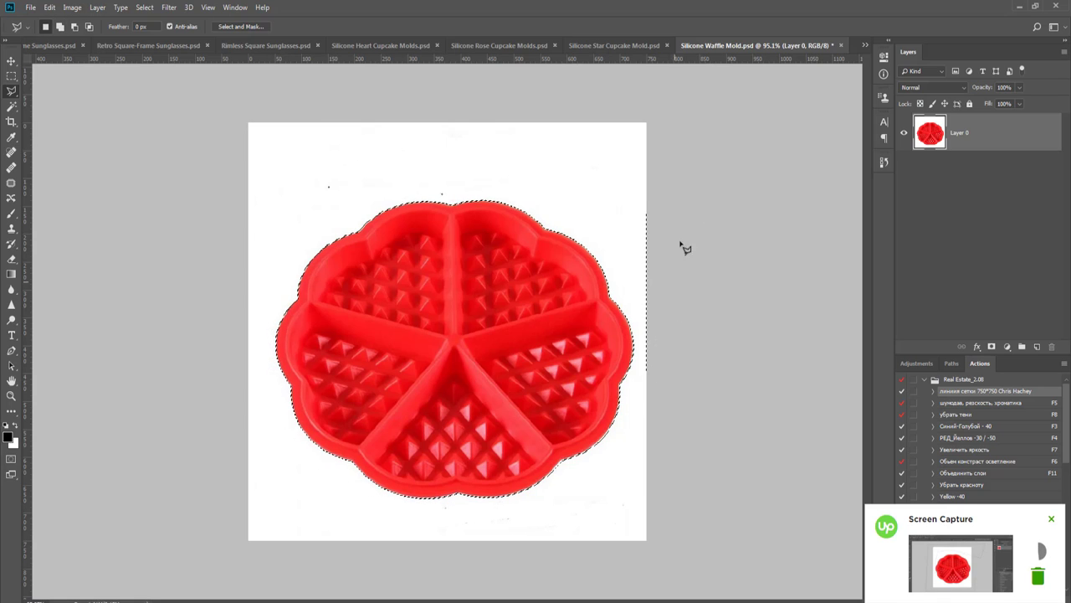
{"action": "mouse_move", "coordinate": [691, 100]}
{"action": "left_mouse_down"}
{"action": "mouse_move", "coordinate": [671, 462]}
{"action": "mouse_move", "coordinate": [624, 273]}
{"action": "mouse_move", "coordinate": [578, 206]}
{"action": "mouse_move", "coordinate": [467, 172]}
{"action": "mouse_move", "coordinate": [383, 184]}
{"action": "mouse_move", "coordinate": [311, 248]}
{"action": "mouse_move", "coordinate": [208, 230]}
{"action": "mouse_move", "coordinate": [203, 101]}
{"action": "left_mouse_up"}
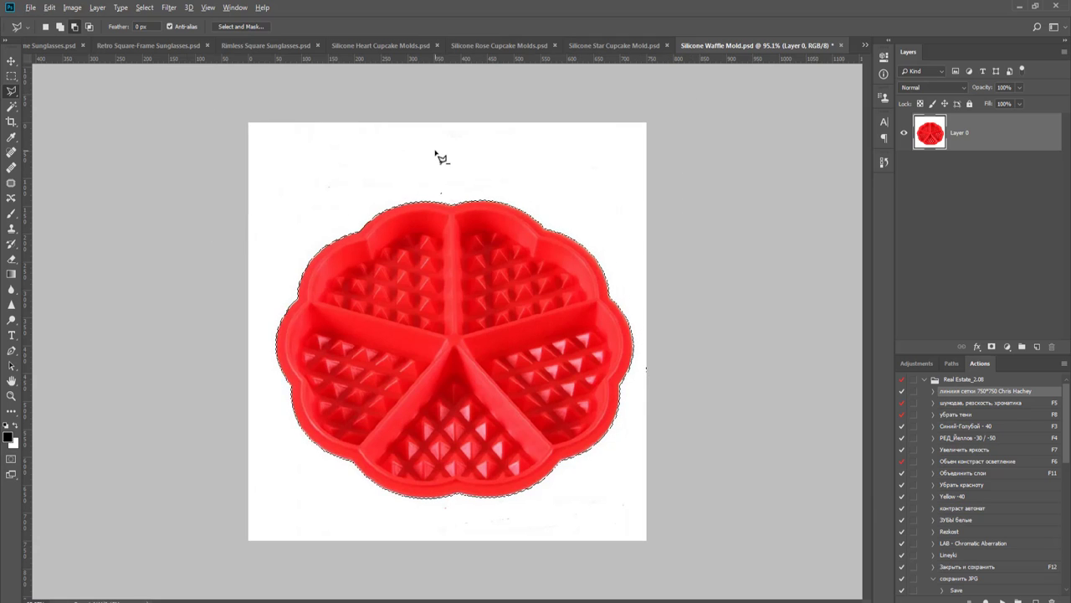
{"action": "scroll", "coordinate": [438, 153], "scroll_direction": "up", "scroll_amount": 3}
{"action": "mouse_move", "coordinate": [448, 98]}
{"action": "left_mouse_down"}
{"action": "mouse_move", "coordinate": [495, 184]}
{"action": "mouse_move", "coordinate": [419, 181]}
{"action": "mouse_move", "coordinate": [354, 120]}
{"action": "mouse_move", "coordinate": [449, 156]}
{"action": "left_mouse_up"}
{"action": "key", "text": "ctrl+0"}
- Add a layer mask to Layer 0 from the selection and refine it with Smooth 1, Feather 0.6 px, Contrast 10% and Shift Edge -10%
{"action": "left_click", "coordinate": [991, 346]}
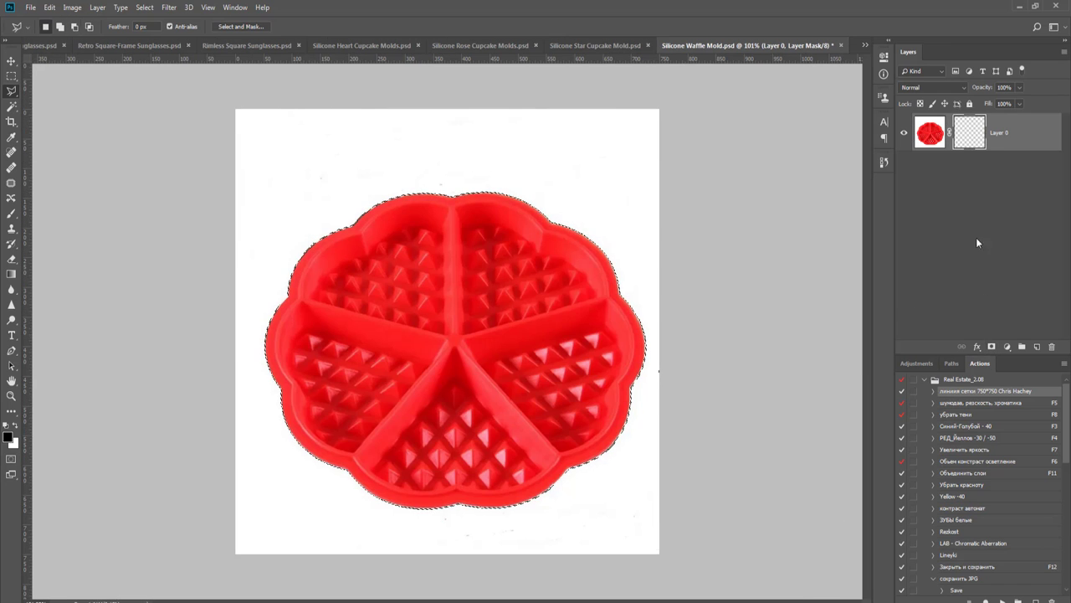
{"action": "right_click", "coordinate": [969, 130]}
{"action": "left_click", "coordinate": [1003, 219]}
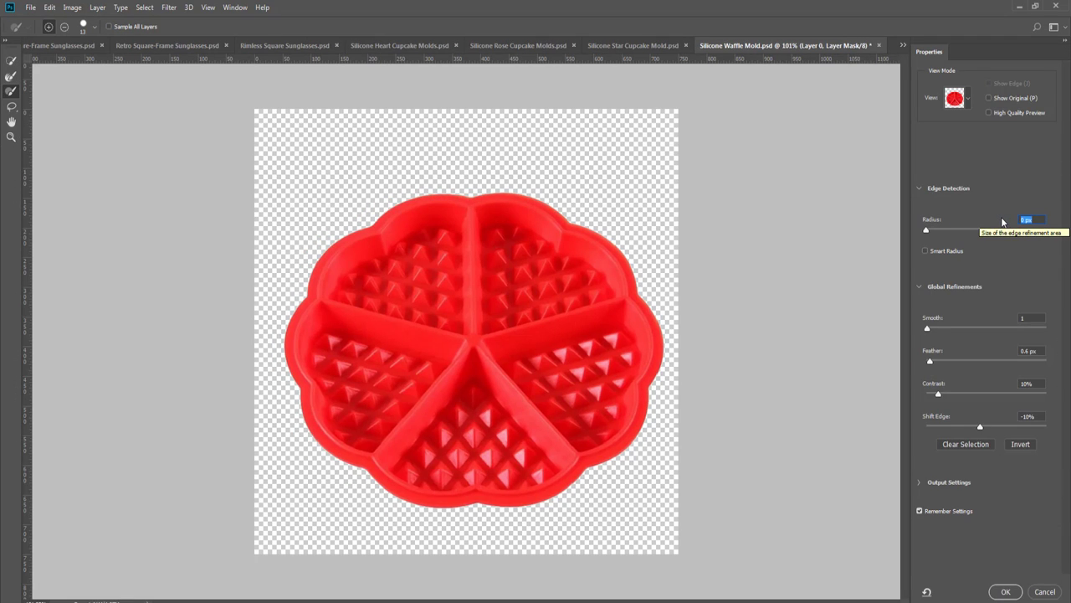
{"action": "left_click", "coordinate": [1003, 591]}
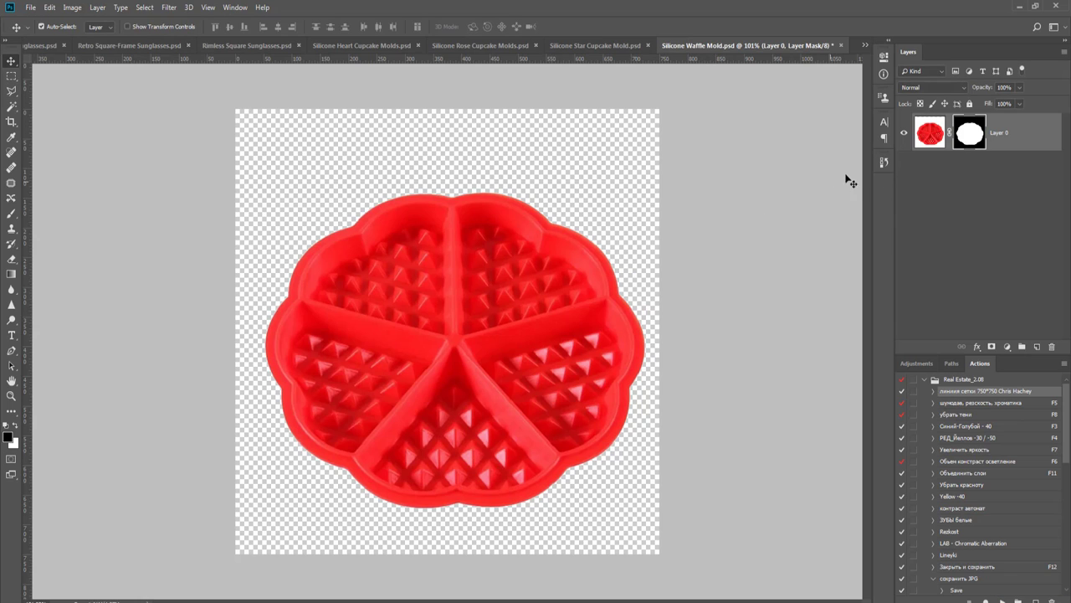
- Create a new layer, fill it with black and move it beneath the masked waffle mold layer
{"action": "key", "text": "ctrl+shift+alt+n"}
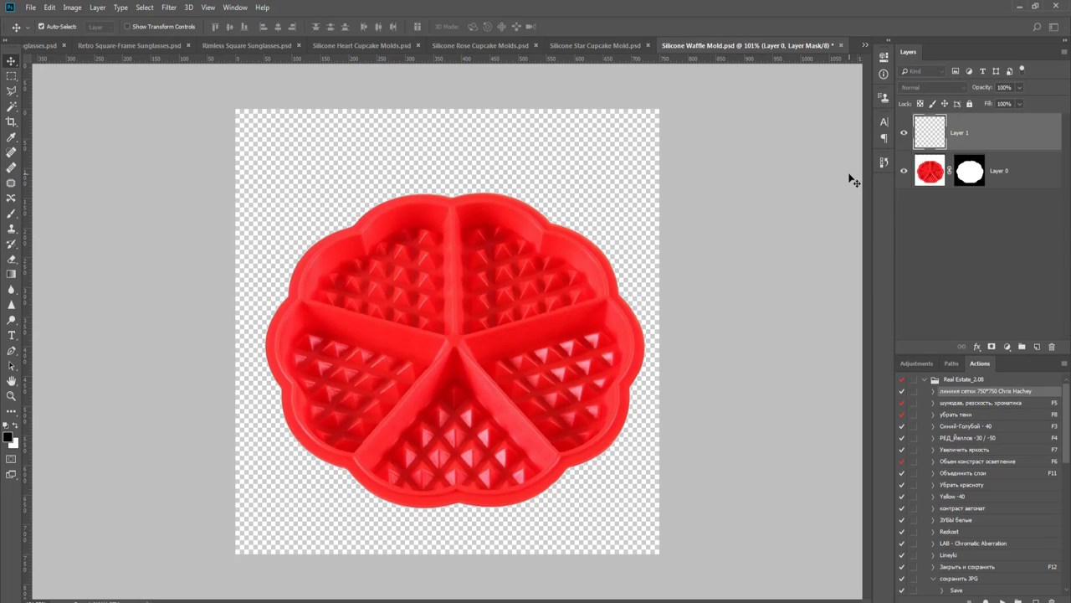
{"action": "key", "text": "g"}
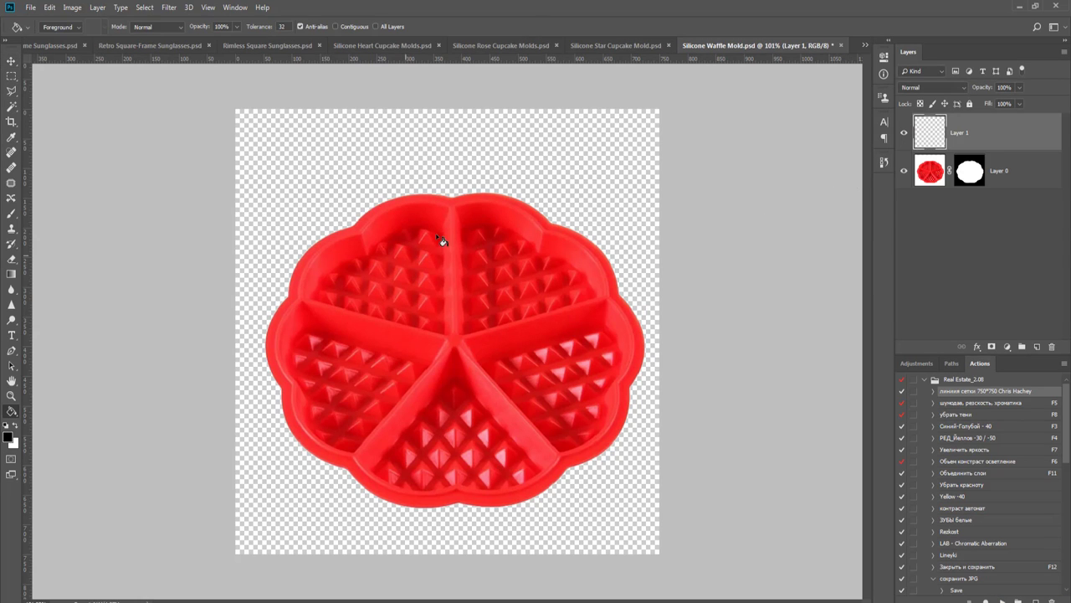
{"action": "left_click", "coordinate": [492, 174]}
{"action": "key", "text": "v"}
{"action": "left_click_drag", "start_coordinate": [949, 153], "coordinate": [969, 181]}
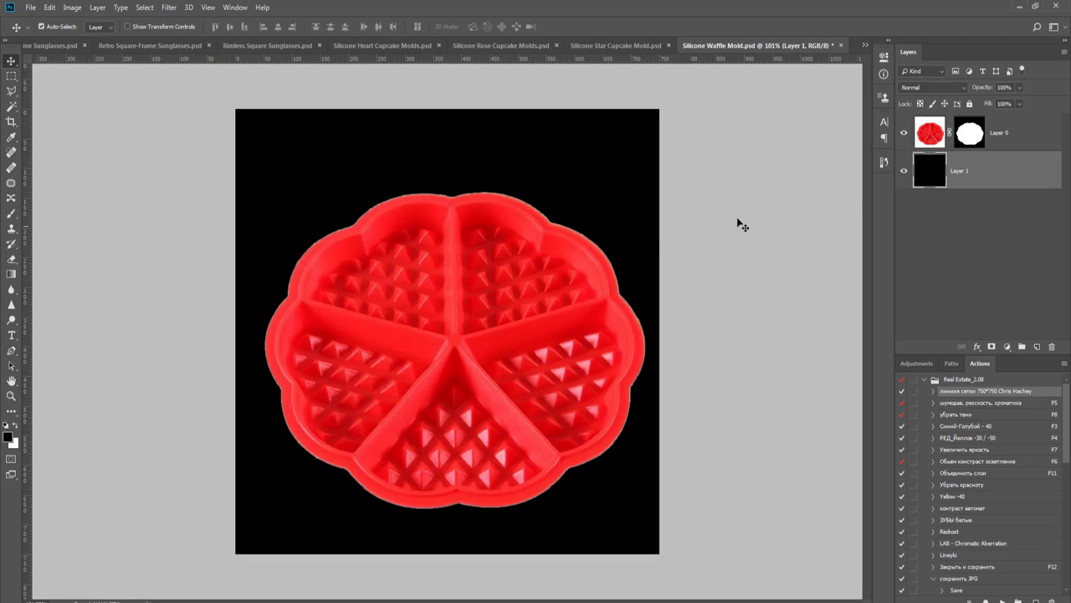
- Refine the waffle mold's layer mask in Select and Mask with an edge detection radius of 1 px
{"action": "right_click", "coordinate": [971, 134]}
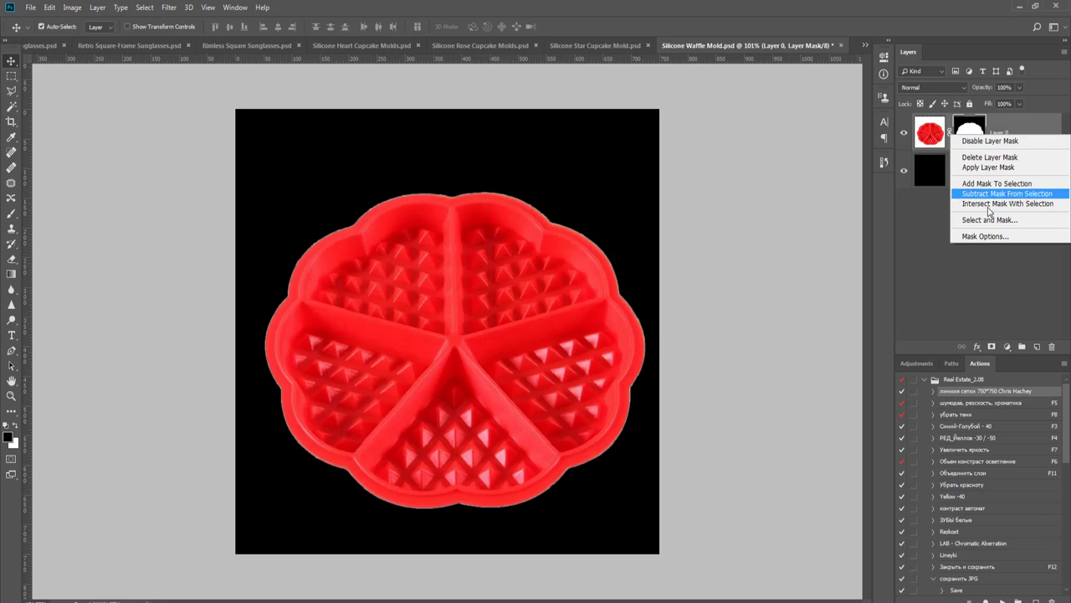
{"action": "left_click", "coordinate": [991, 219]}
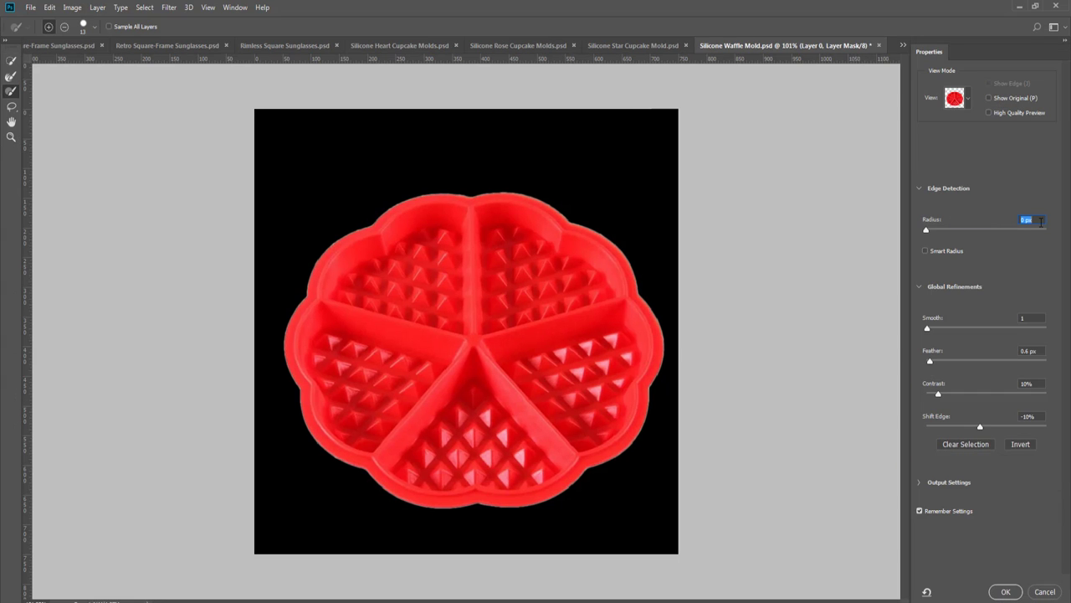
{"action": "type", "text": "1"}
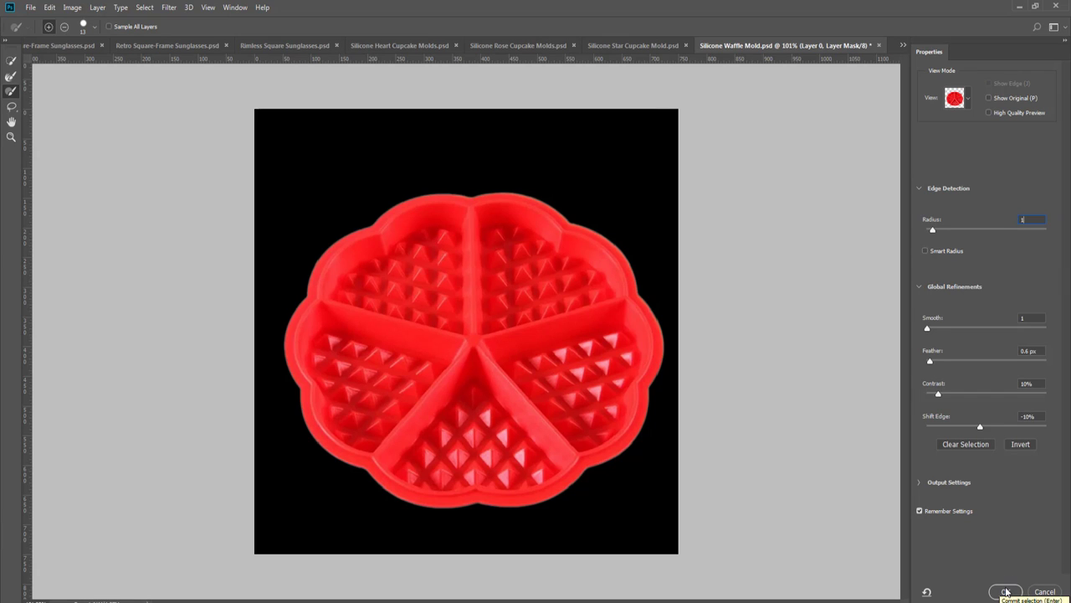
{"action": "left_click", "coordinate": [1005, 591]}
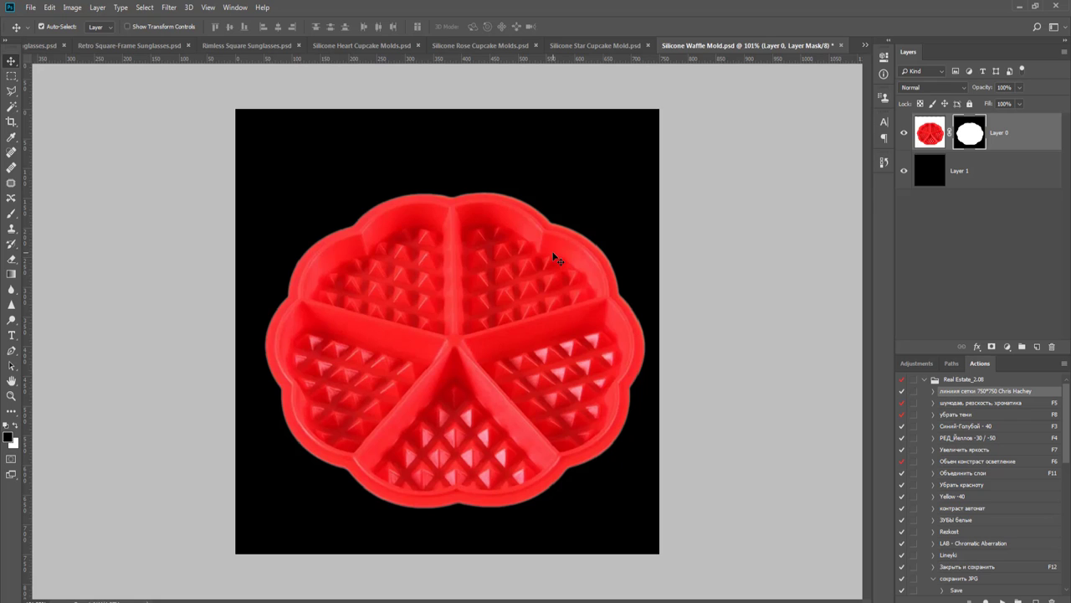
- Delete the black Layer 1 and run the 750*750 grid action to add guides to the canvas
{"action": "left_click", "coordinate": [1002, 183]}
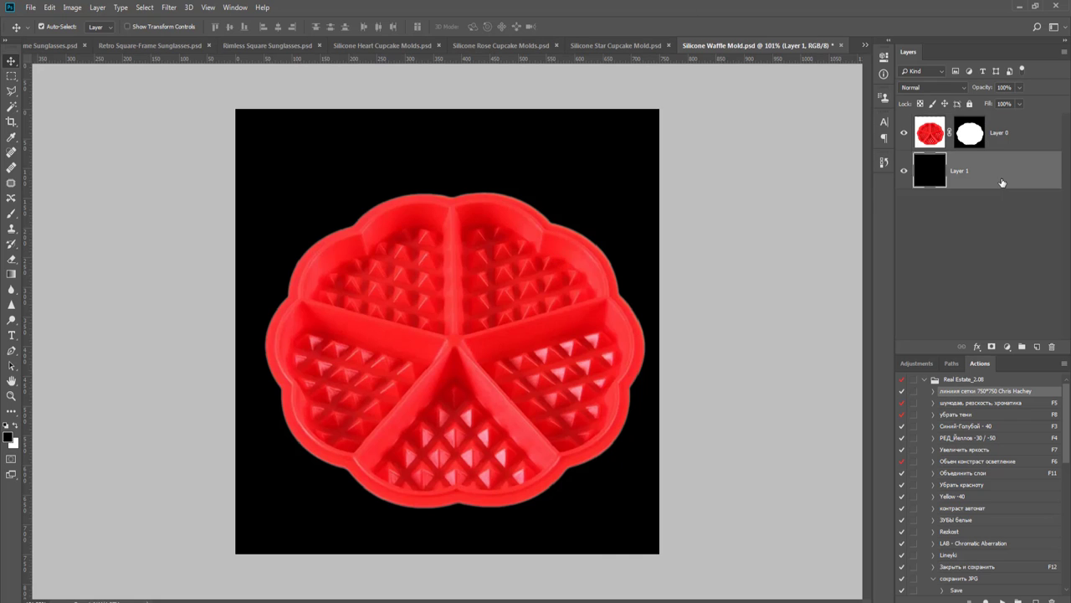
{"action": "key", "text": "Delete"}
{"action": "left_click", "coordinate": [1001, 599]}
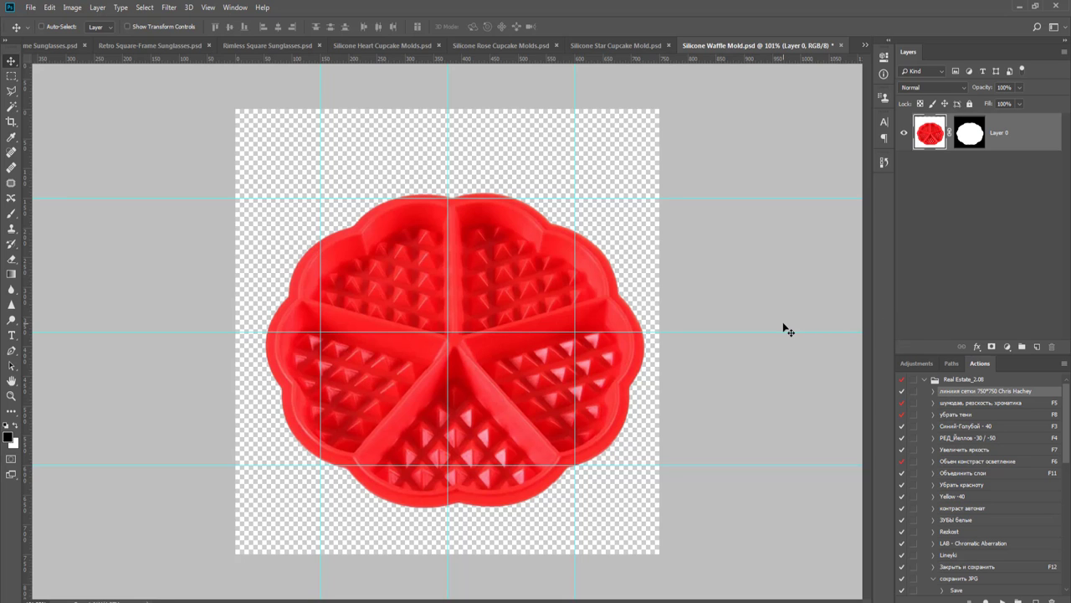
- Scale the waffle mold down about its centre until its width fits between the two outer vertical guides
{"action": "key", "text": "ctrl+t"}
{"action": "left_click_drag", "start_coordinate": [659, 109], "coordinate": [592, 194]}
{"action": "key", "text": "Return"}
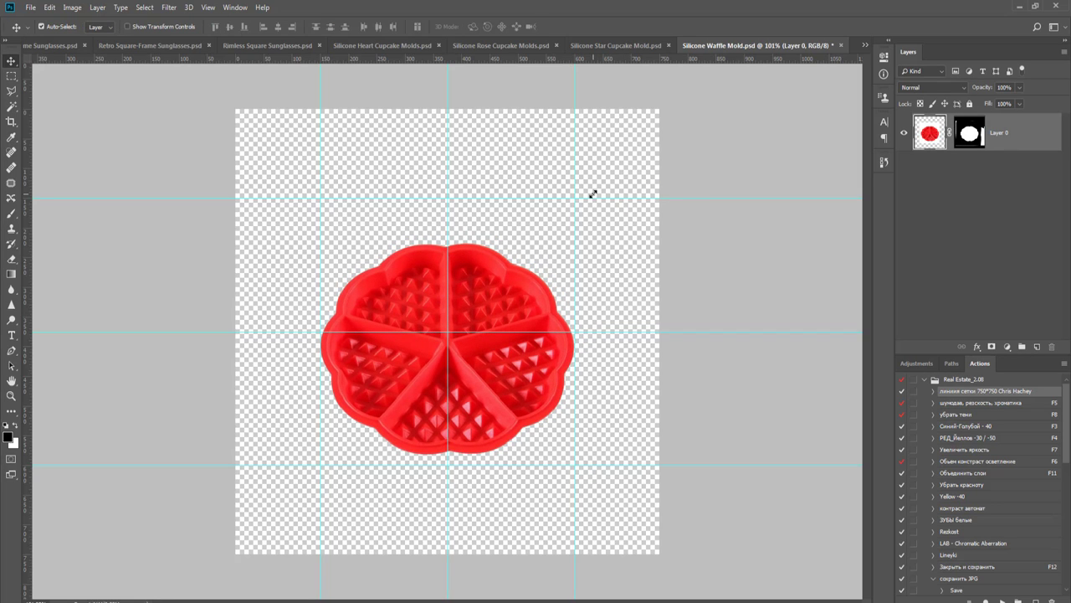
- Nudge the waffle mold upward until it is vertically centred on the middle horizontal guide
{"action": "scroll", "coordinate": [592, 193], "scroll_direction": "up", "scroll_amount": 1}
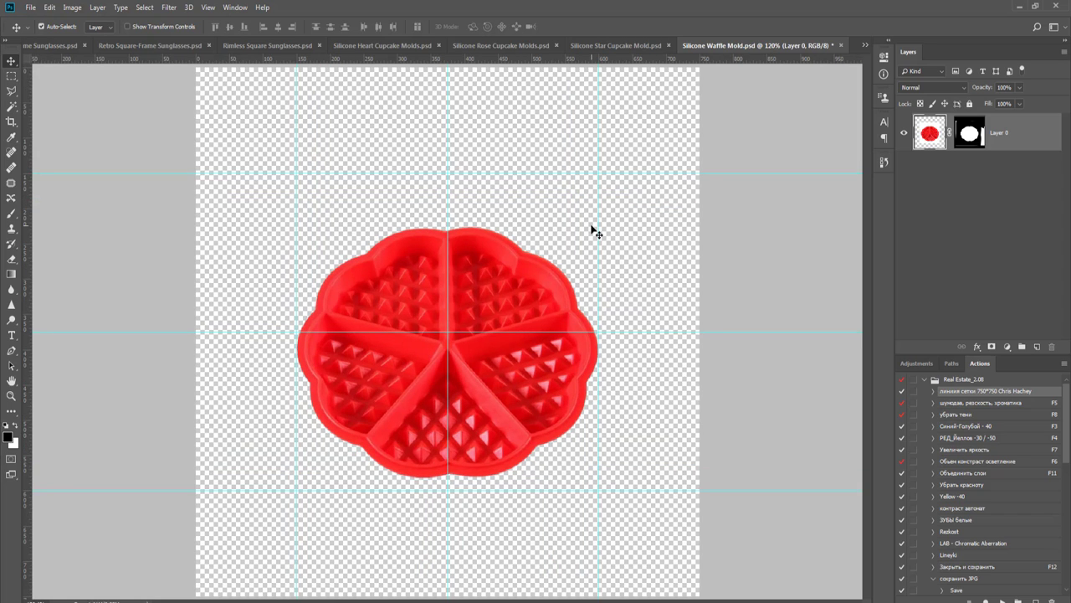
{"action": "key", "text": "Up"}
{"action": "key", "text": "Up"}
{"action": "key", "text": "Up"}
{"action": "key", "text": "Up"}
{"action": "key", "text": "Up"}
{"action": "key", "text": "Up"}
{"action": "key", "text": "Up"}
{"action": "key", "text": "Up"}
{"action": "key", "text": "Up"}
{"action": "key", "text": "Up"}
{"action": "key", "text": "Up"}
{"action": "key", "text": "Up"}
{"action": "key", "text": "Up"}
{"action": "key", "text": "Up"}
{"action": "key", "text": "Up"}
{"action": "key", "text": "Up"}
{"action": "key", "text": "Up"}
{"action": "key", "text": "Up"}
{"action": "key", "text": "Up"}
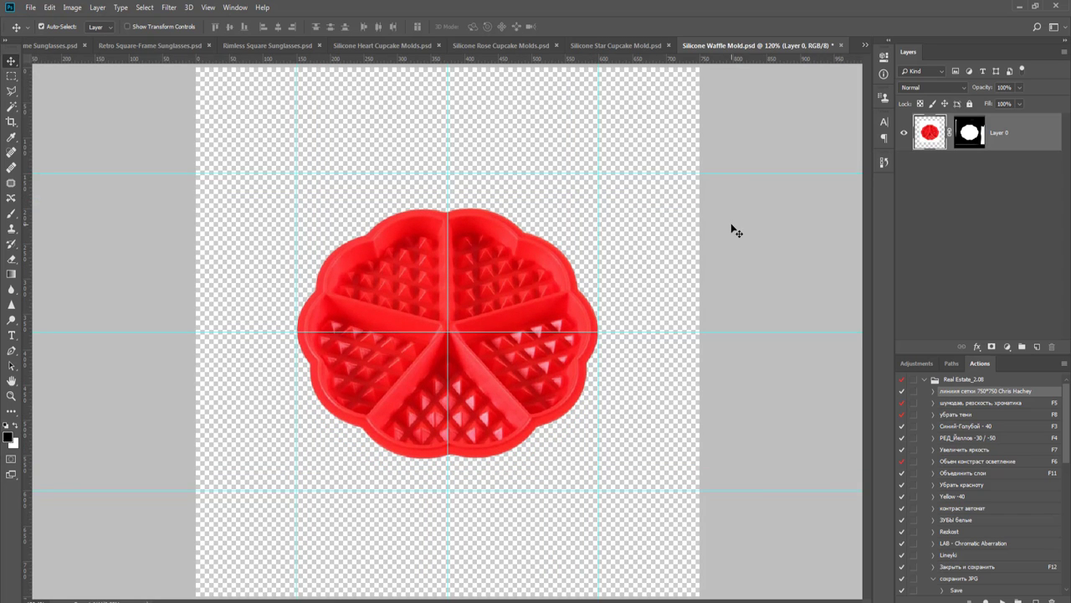
- Close Silicone Waffle Mold.psd and save its changes
{"action": "key", "text": "ctrl+w"}
{"action": "key", "text": "Return"}
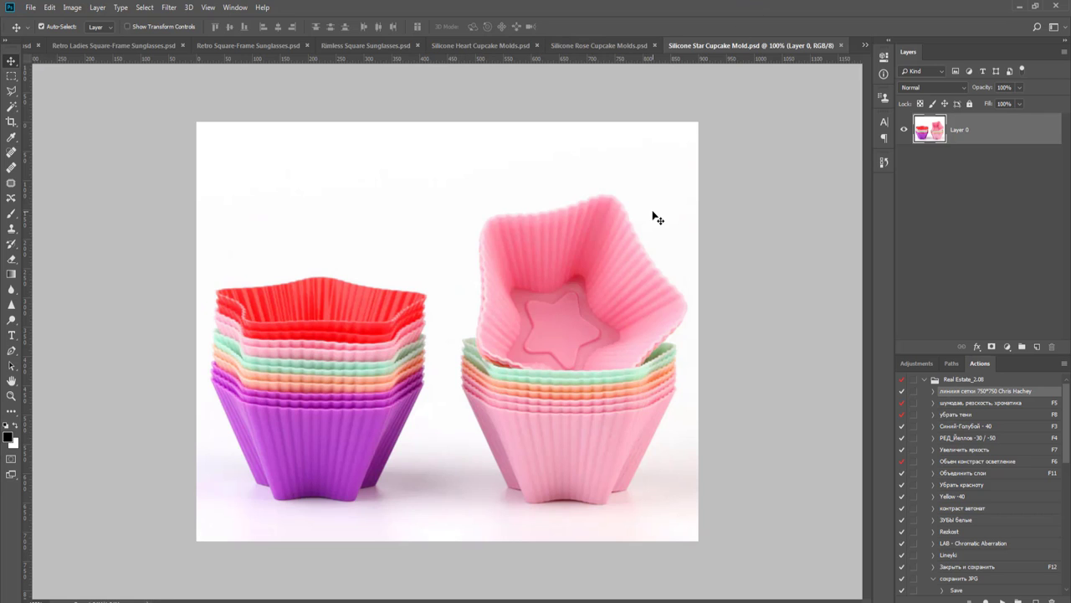
- Start a Pen tool path in Silicone Star Cupcake Mold.psd along the lower right edge of the purple cup
{"action": "key", "text": "p"}
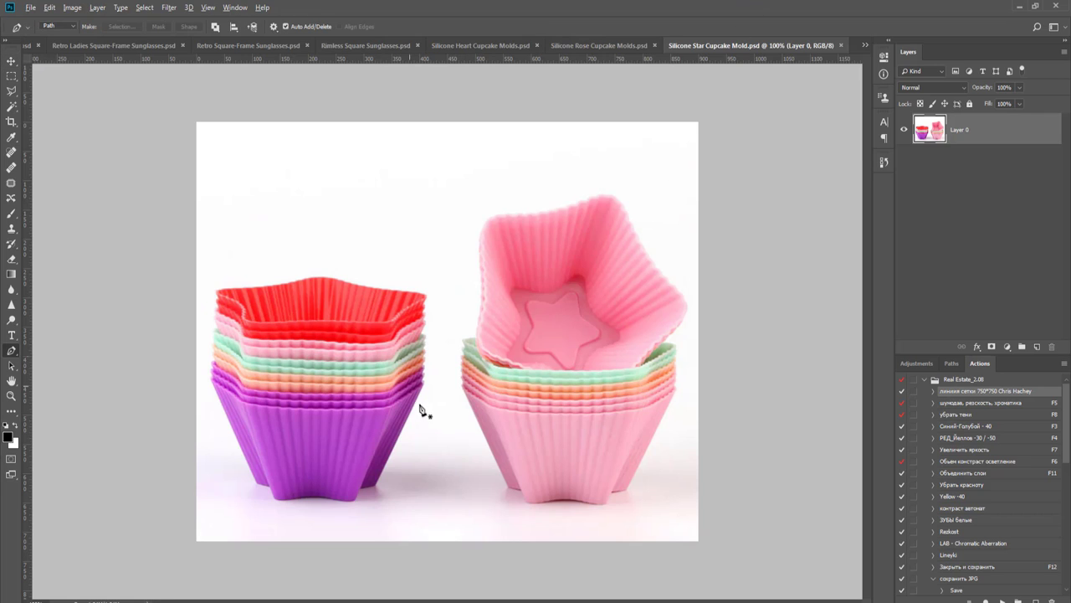
{"action": "scroll", "coordinate": [423, 410], "scroll_direction": "up", "scroll_amount": 5}
{"action": "left_click_drag", "start_coordinate": [403, 420], "coordinate": [536, 241]}
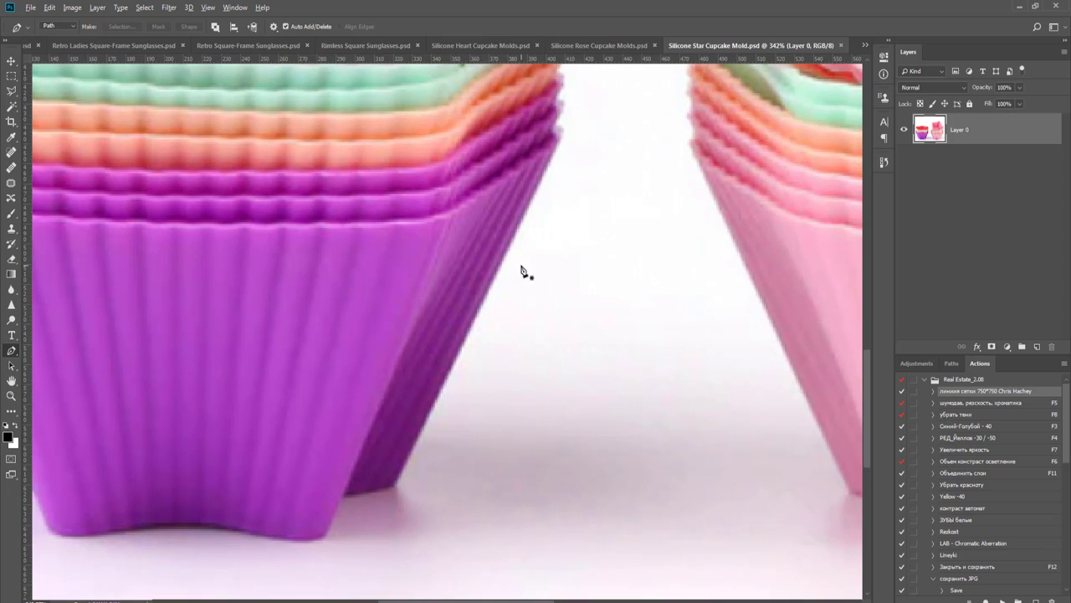
{"action": "scroll", "coordinate": [521, 268], "scroll_direction": "up", "scroll_amount": 1}
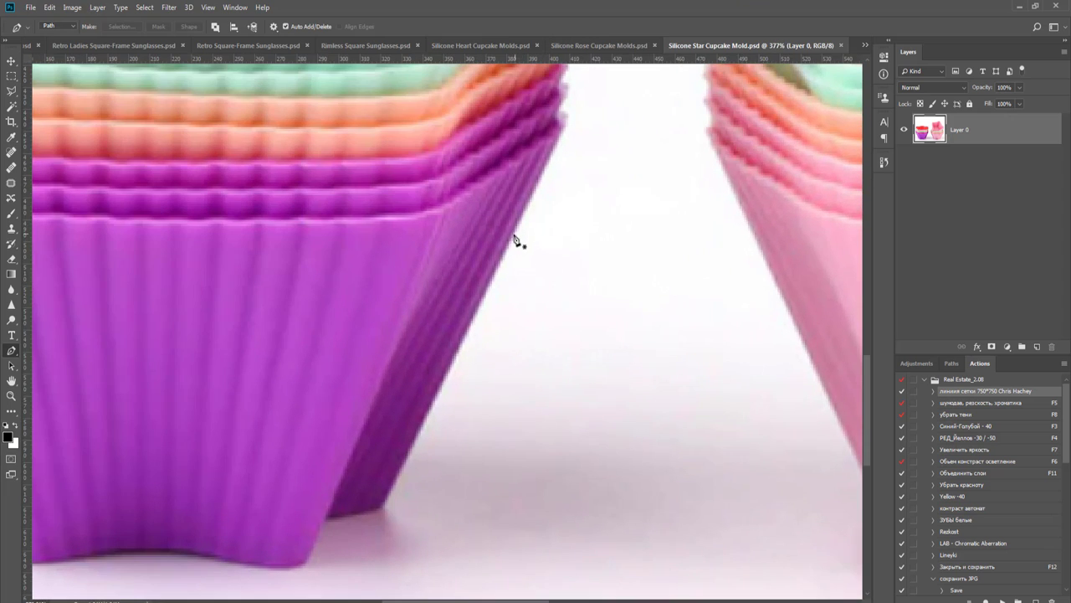
{"action": "left_click_drag", "start_coordinate": [513, 235], "coordinate": [683, 145]}
{"action": "scroll", "coordinate": [528, 390], "scroll_direction": "up", "scroll_amount": 4}
{"action": "scroll", "coordinate": [520, 405], "scroll_direction": "up", "scroll_amount": 2}
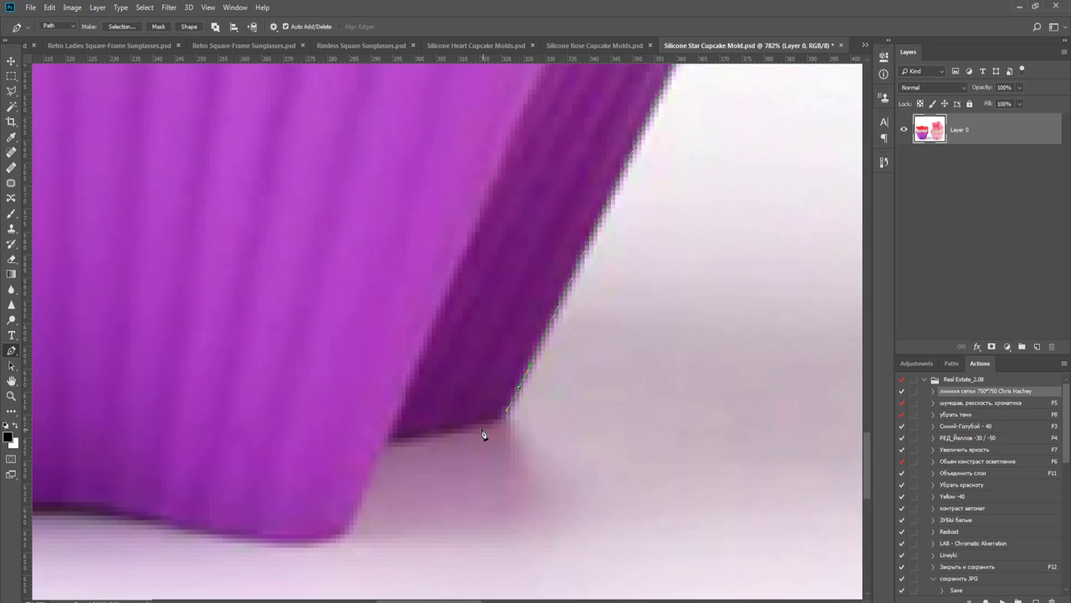
- Continue the path under the purple cup's right rear foot and around the right corner of its front base
{"action": "left_click_drag", "start_coordinate": [475, 428], "coordinate": [451, 437]}
{"action": "left_click", "coordinate": [401, 442]}
{"action": "left_click_drag", "start_coordinate": [318, 473], "coordinate": [538, 474]}
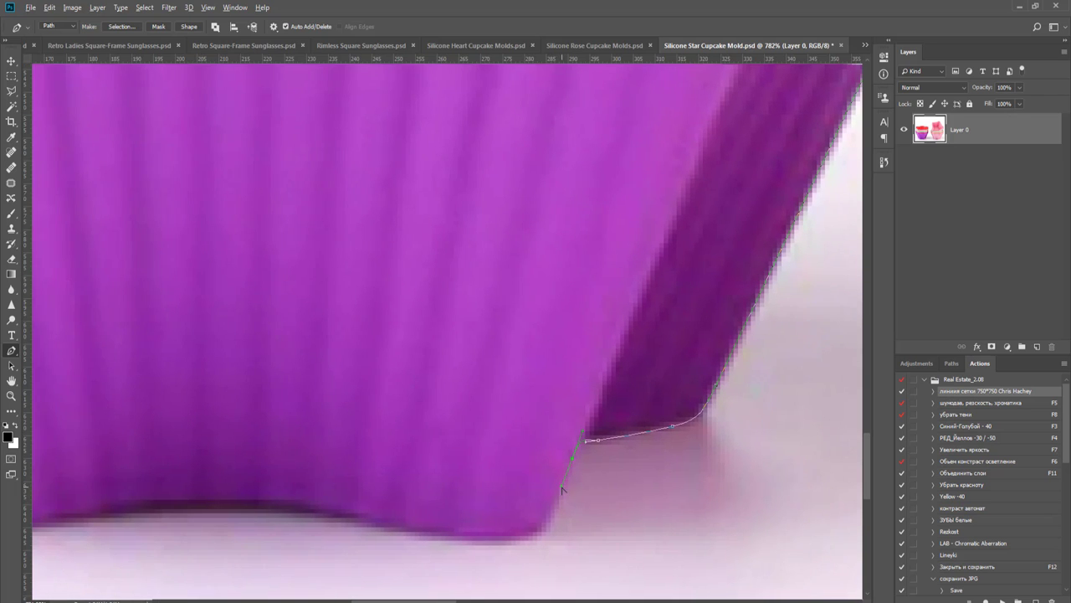
{"action": "left_click", "coordinate": [565, 476]}
{"action": "left_click_drag", "start_coordinate": [490, 541], "coordinate": [413, 539]}
{"action": "left_click_drag", "start_coordinate": [461, 517], "coordinate": [584, 521]}
{"action": "scroll", "coordinate": [404, 511], "scroll_direction": "down", "scroll_amount": 2}
{"action": "left_click_drag", "start_coordinate": [409, 505], "coordinate": [487, 466]}
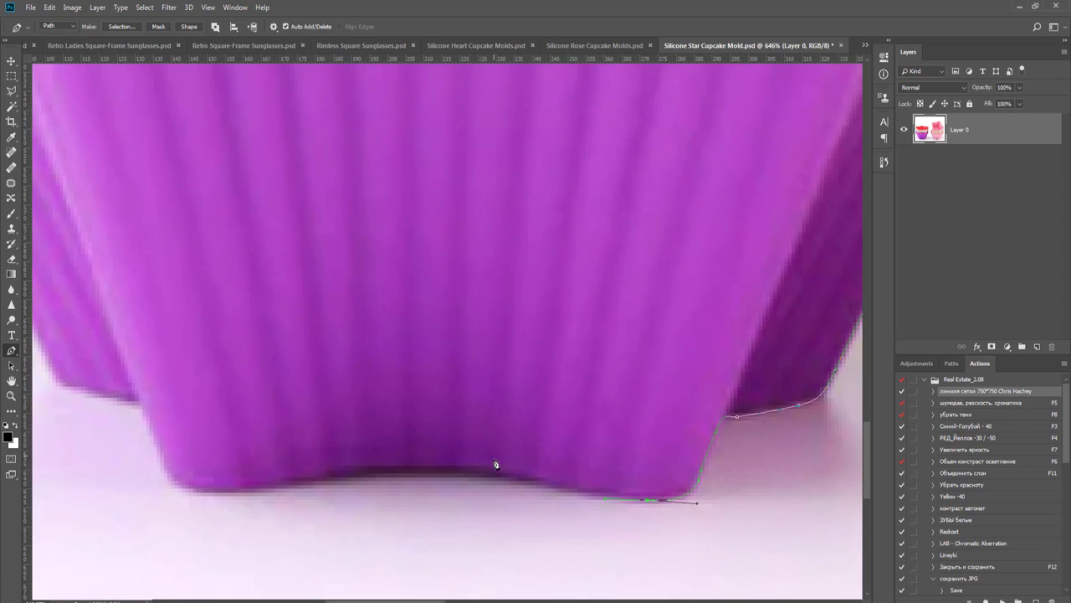
- Curve the path along the concave bottom edge of the purple cup and around the left corner of its front base
{"action": "left_click_drag", "start_coordinate": [238, 490], "coordinate": [175, 502]}
{"action": "left_click", "coordinate": [434, 492]}
{"action": "left_click_drag", "start_coordinate": [438, 491], "coordinate": [443, 473]}
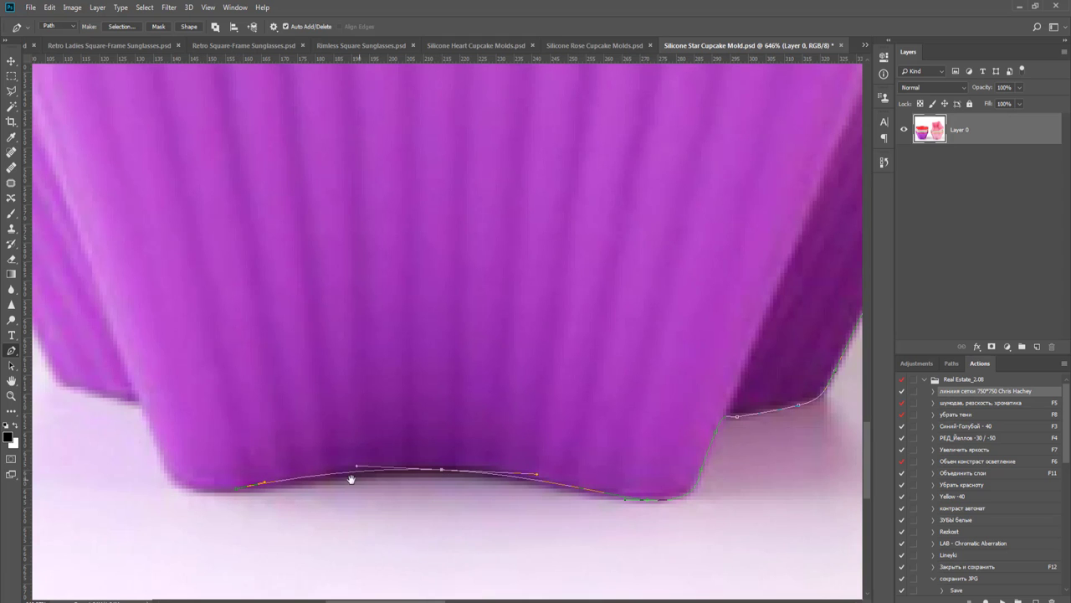
{"action": "left_click_drag", "start_coordinate": [351, 479], "coordinate": [526, 527]}
{"action": "left_click_drag", "start_coordinate": [345, 532], "coordinate": [334, 508]}
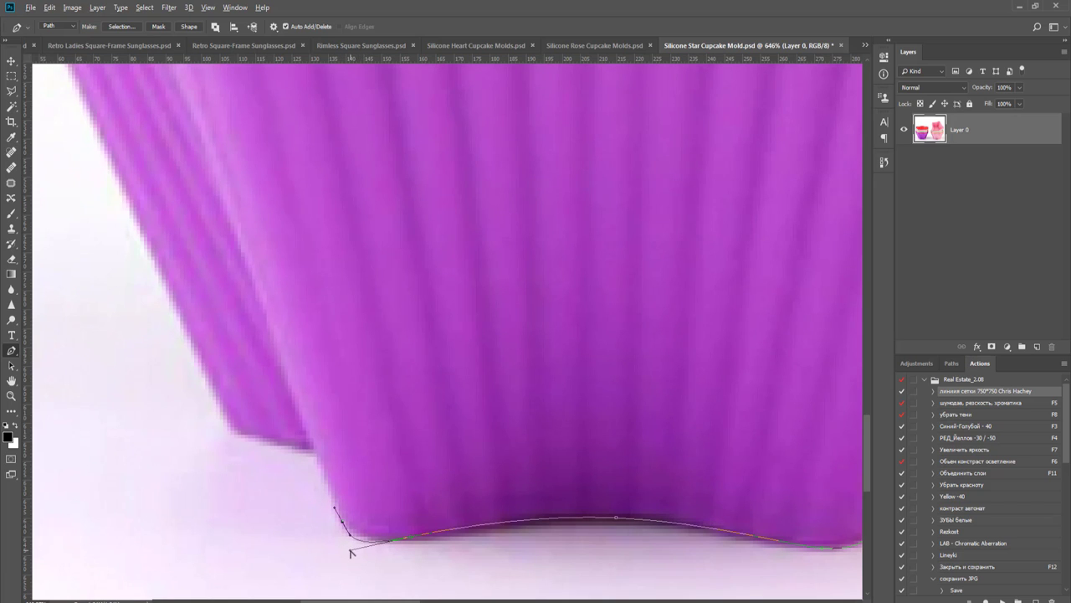
{"action": "left_click_drag", "start_coordinate": [351, 550], "coordinate": [363, 547]}
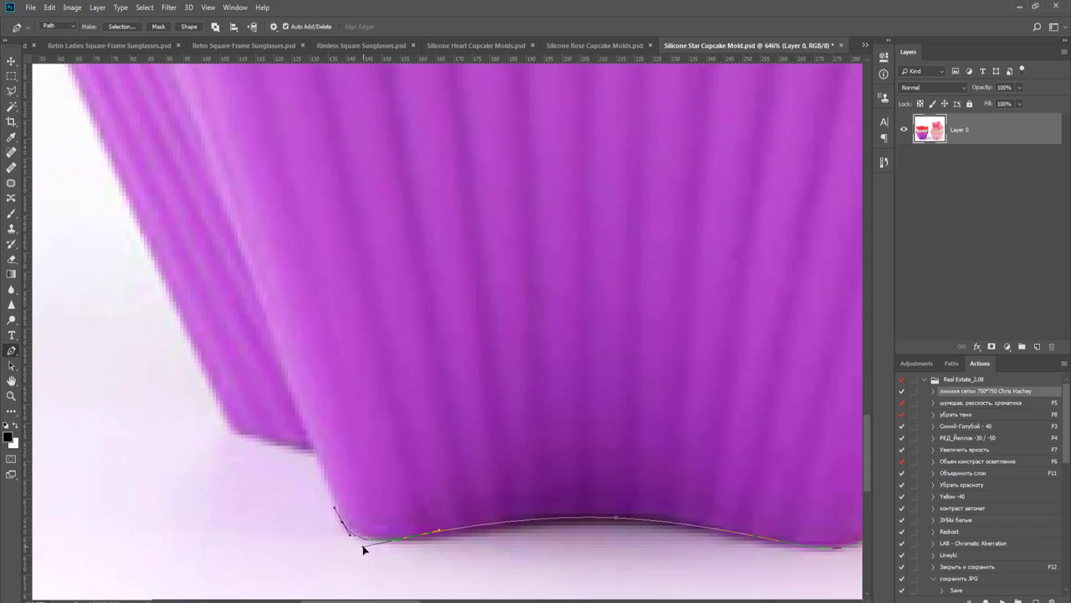
- Trace the path around the purple cup's left rear foot and up its left side to the lowest purple rim
{"action": "left_click", "coordinate": [319, 464]}
{"action": "left_click_drag", "start_coordinate": [303, 449], "coordinate": [326, 452]}
{"action": "scroll", "coordinate": [326, 450], "scroll_direction": "down", "scroll_amount": 3}
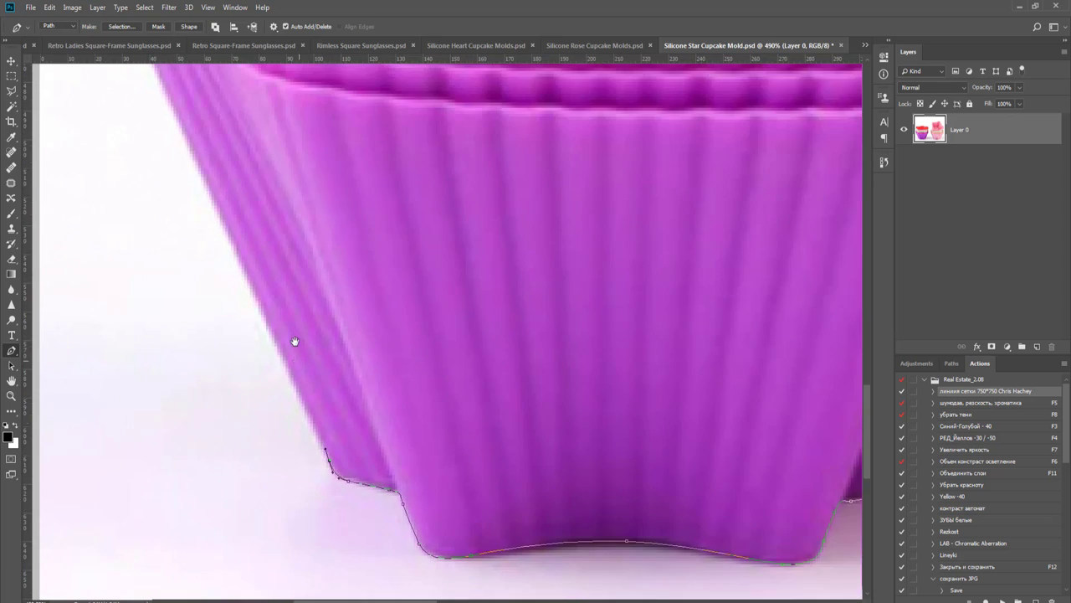
{"action": "left_click_drag", "start_coordinate": [252, 269], "coordinate": [407, 497]}
{"action": "left_click_drag", "start_coordinate": [359, 383], "coordinate": [443, 568]}
{"action": "scroll", "coordinate": [352, 464], "scroll_direction": "up", "scroll_amount": 1}
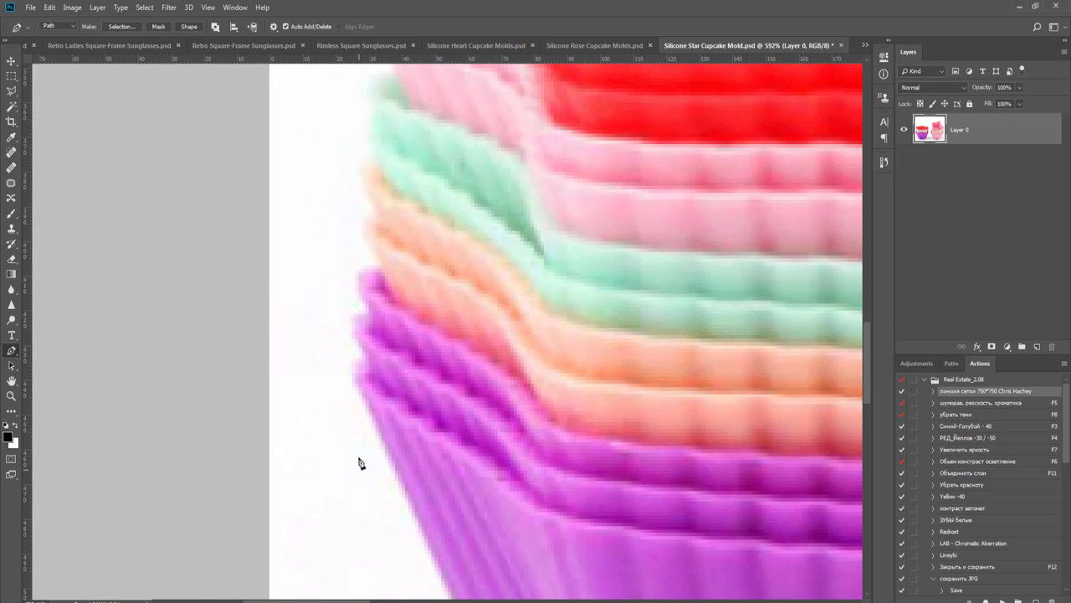
{"action": "left_click_drag", "start_coordinate": [361, 393], "coordinate": [350, 363]}
- Trace the path up the left ends of the stacked purple rims, following each notch between them
{"action": "scroll", "coordinate": [355, 382], "scroll_direction": "up", "scroll_amount": 3}
{"action": "left_click_drag", "start_coordinate": [389, 403], "coordinate": [359, 514]}
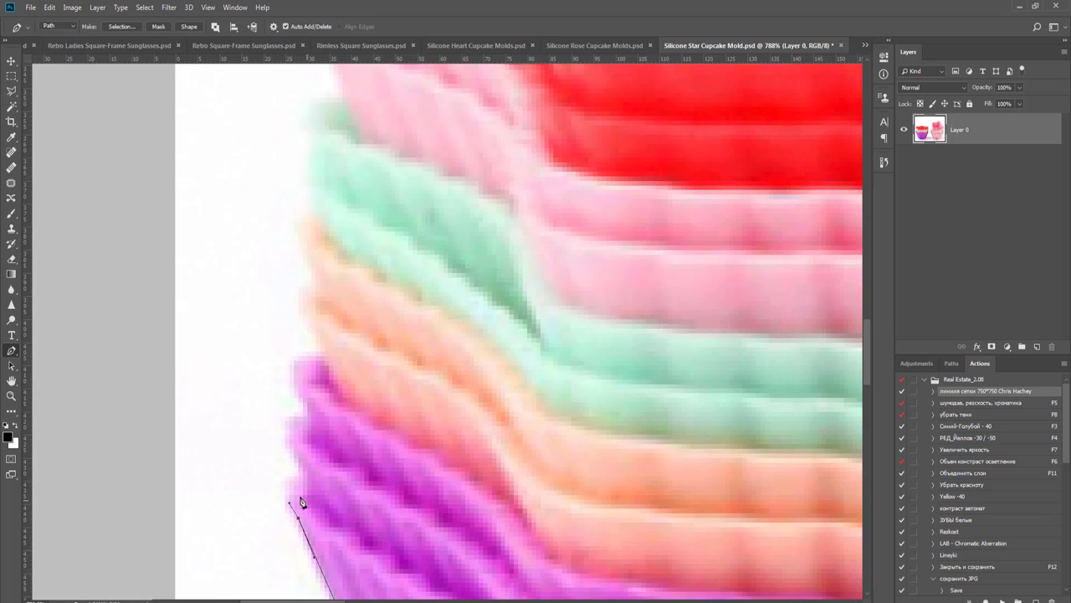
{"action": "left_click_drag", "start_coordinate": [288, 474], "coordinate": [279, 500]}
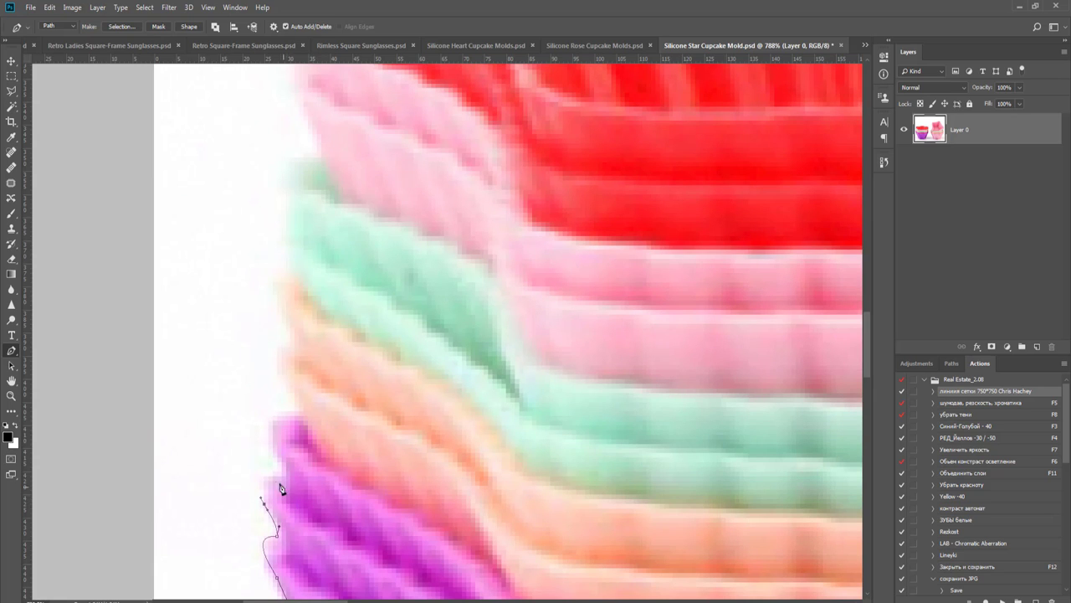
{"action": "left_click_drag", "start_coordinate": [269, 475], "coordinate": [279, 479]}
{"action": "left_click_drag", "start_coordinate": [272, 415], "coordinate": [341, 567]}
{"action": "left_click_drag", "start_coordinate": [319, 521], "coordinate": [297, 483]}
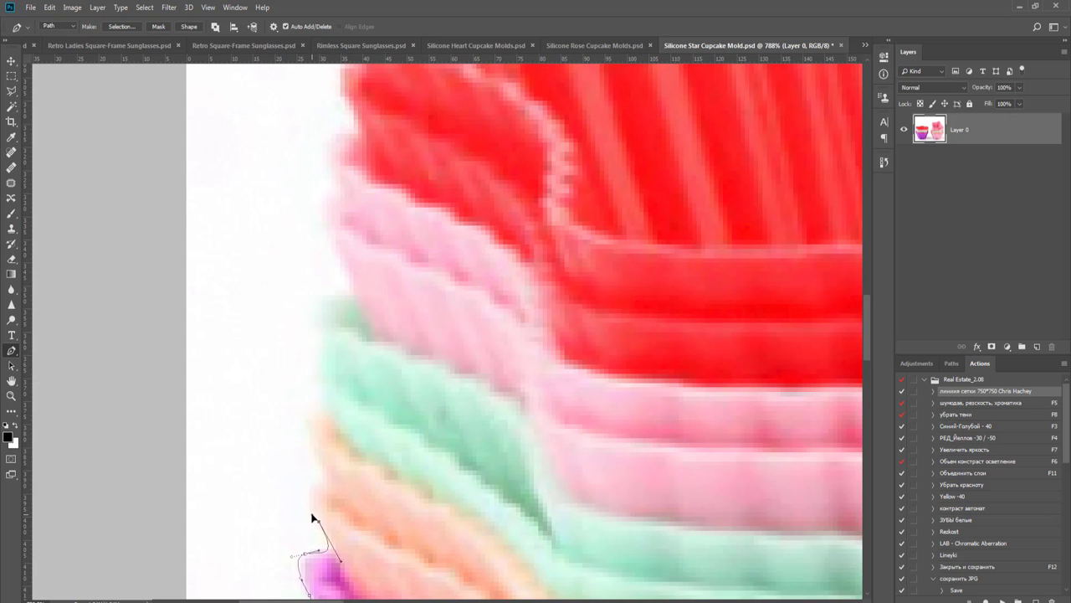
- Trace the path around the left ends of the orange rims above the purple ones
{"action": "left_click_drag", "start_coordinate": [321, 510], "coordinate": [294, 545]}
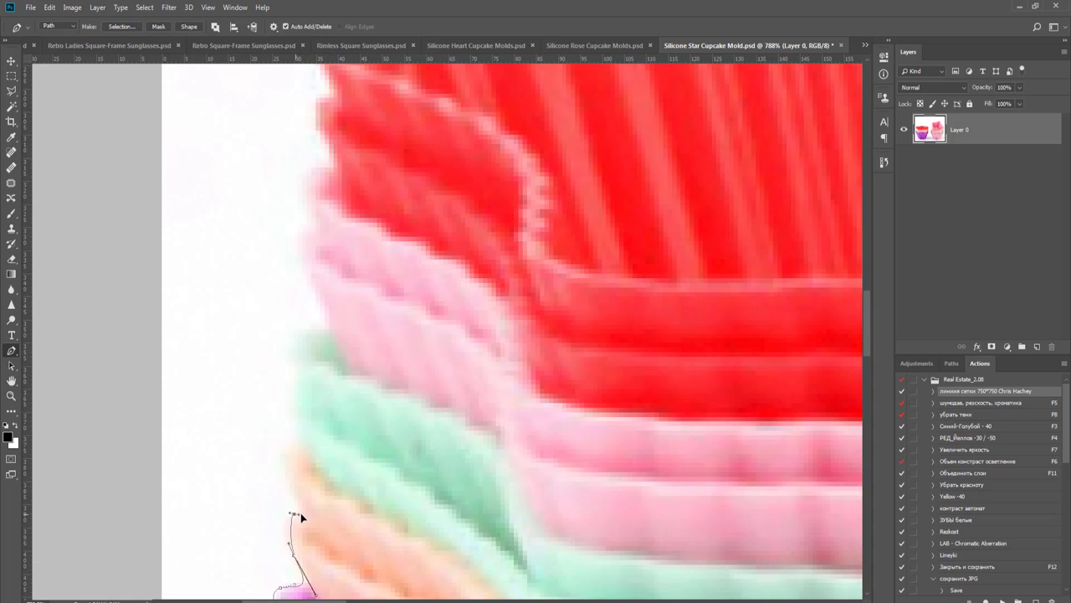
{"action": "left_click_drag", "start_coordinate": [294, 511], "coordinate": [314, 515]}
{"action": "left_click", "coordinate": [294, 490]}
{"action": "left_click_drag", "start_coordinate": [286, 478], "coordinate": [303, 525]}
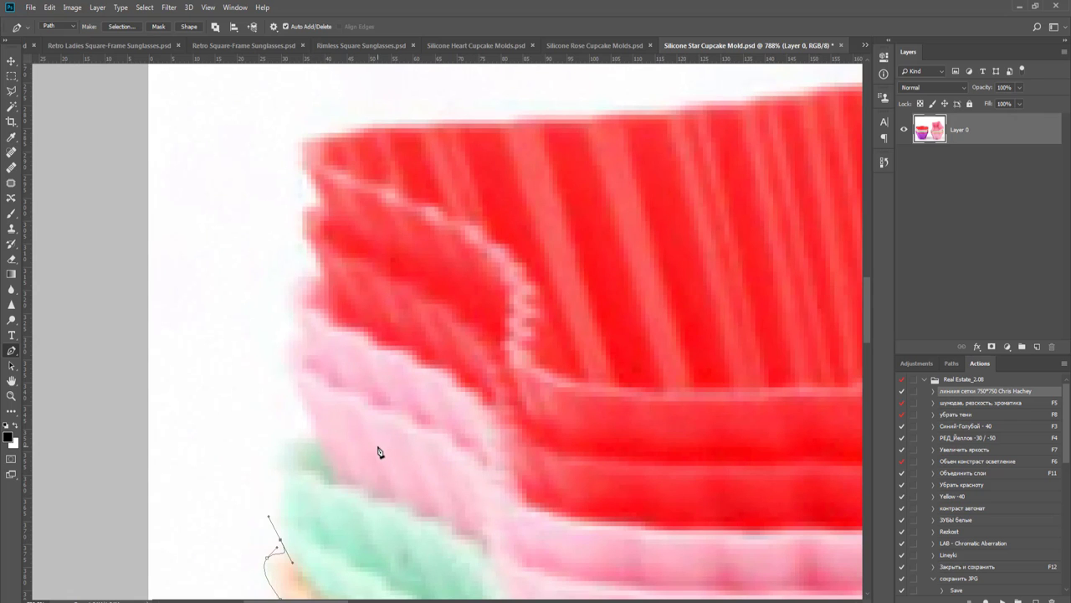
- Trace the path up the left ends of the mint, pink and red rims to the stack's upper left corner
{"action": "left_click_drag", "start_coordinate": [346, 464], "coordinate": [336, 408]}
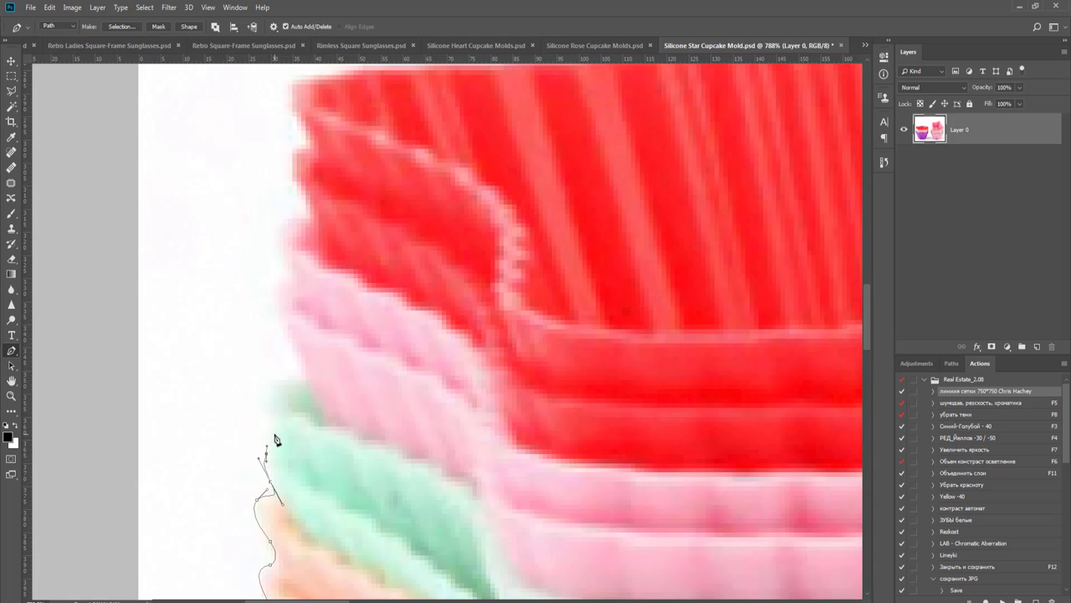
{"action": "left_click_drag", "start_coordinate": [276, 436], "coordinate": [265, 419]}
{"action": "left_click_drag", "start_coordinate": [279, 381], "coordinate": [254, 417]}
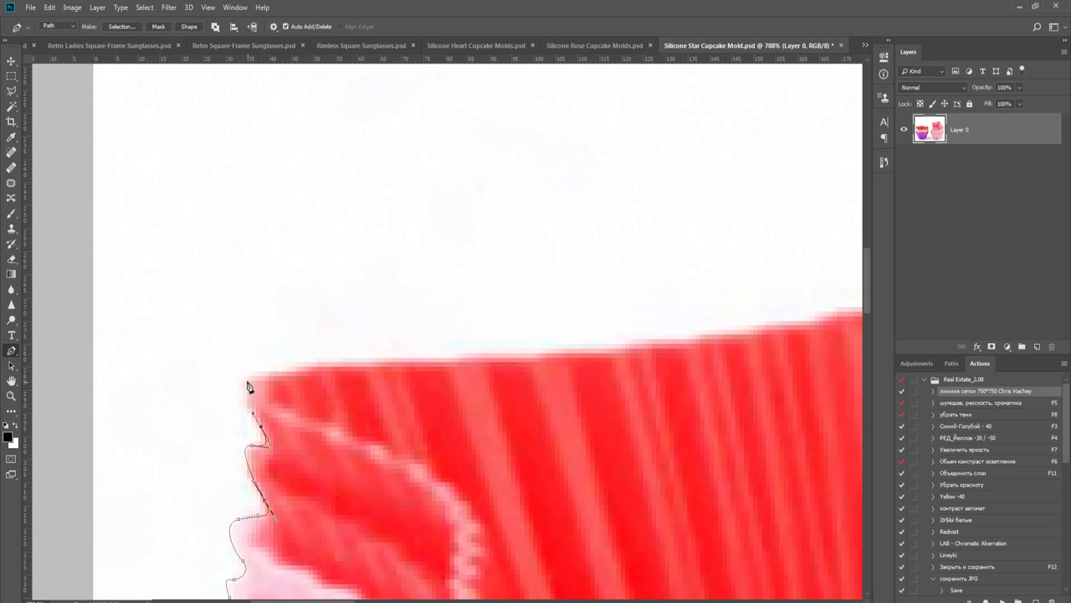
{"action": "left_click_drag", "start_coordinate": [247, 380], "coordinate": [266, 373]}
- Extend the path along the red cup's top edge toward its central peak and add an anchor point to fit the curve
{"action": "left_click_drag", "start_coordinate": [387, 416], "coordinate": [112, 431]}
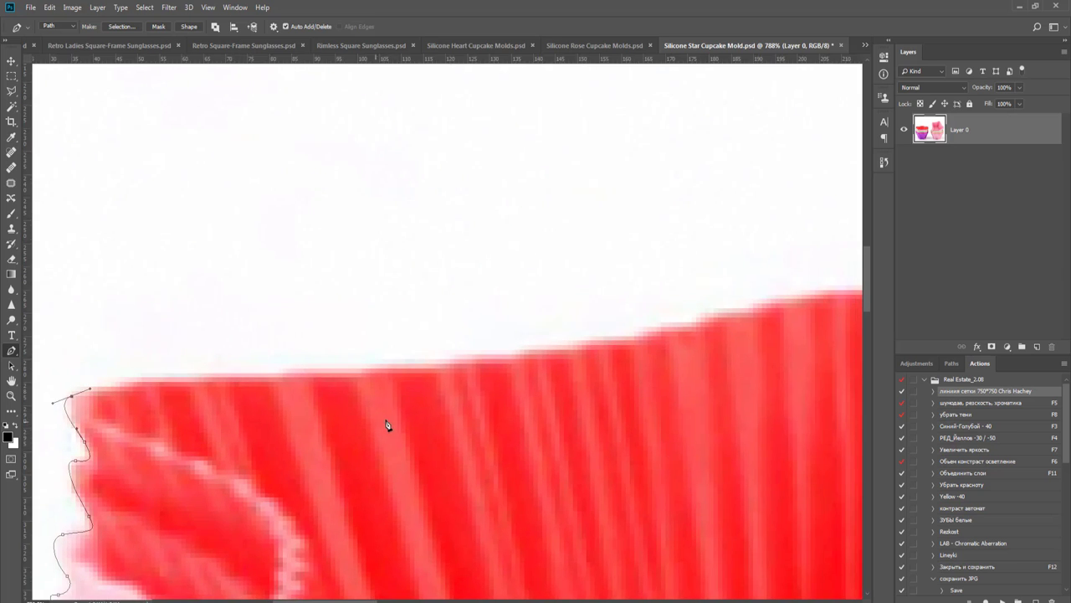
{"action": "scroll", "coordinate": [385, 424], "scroll_direction": "down", "scroll_amount": 2}
{"action": "left_click_drag", "start_coordinate": [497, 425], "coordinate": [444, 456]}
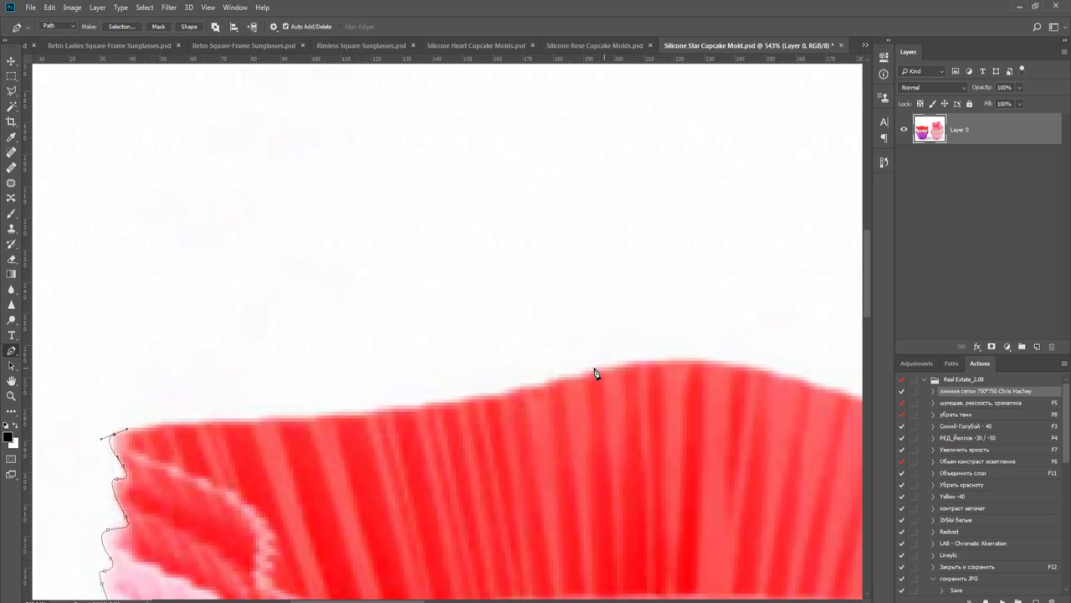
{"action": "left_click_drag", "start_coordinate": [577, 374], "coordinate": [617, 362]}
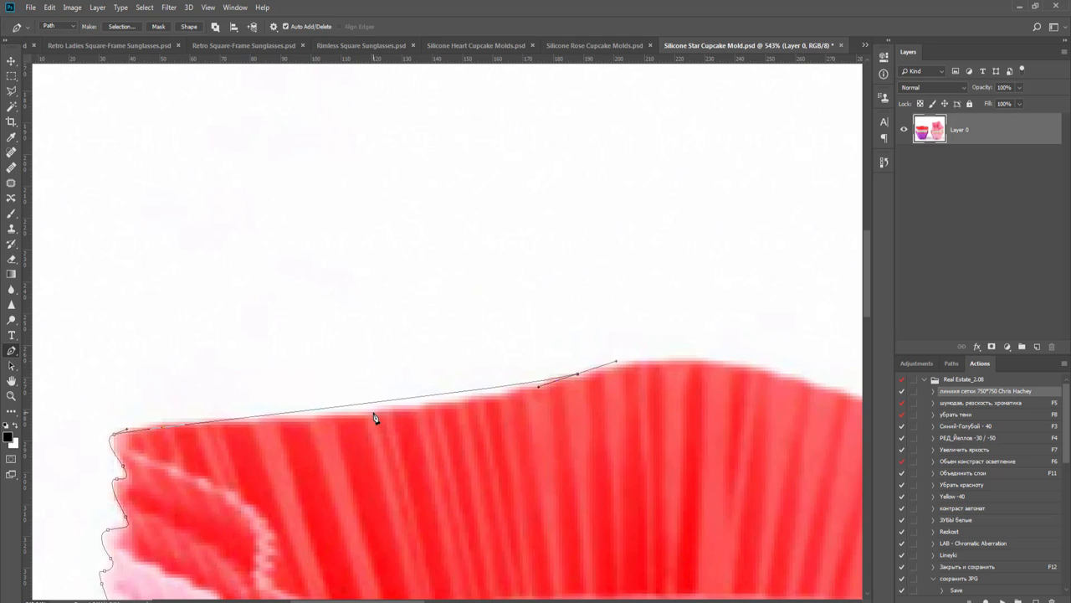
{"action": "left_click", "coordinate": [413, 400]}
{"action": "left_click_drag", "start_coordinate": [414, 400], "coordinate": [416, 409]}
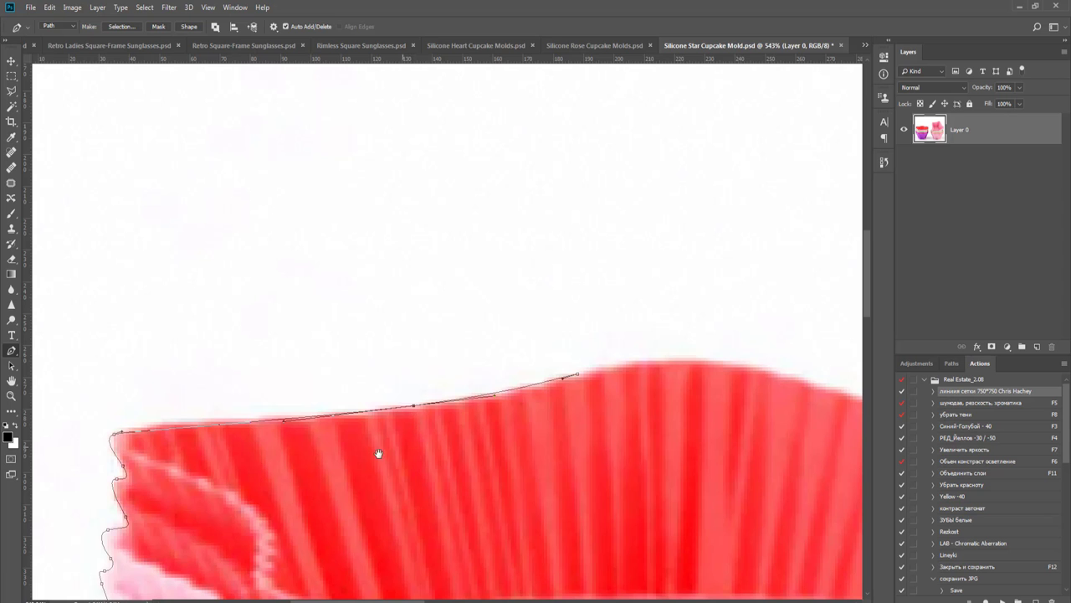
{"action": "scroll", "coordinate": [379, 453], "scroll_direction": "down", "scroll_amount": 2}
{"action": "scroll", "coordinate": [246, 426], "scroll_direction": "up", "scroll_amount": 4}
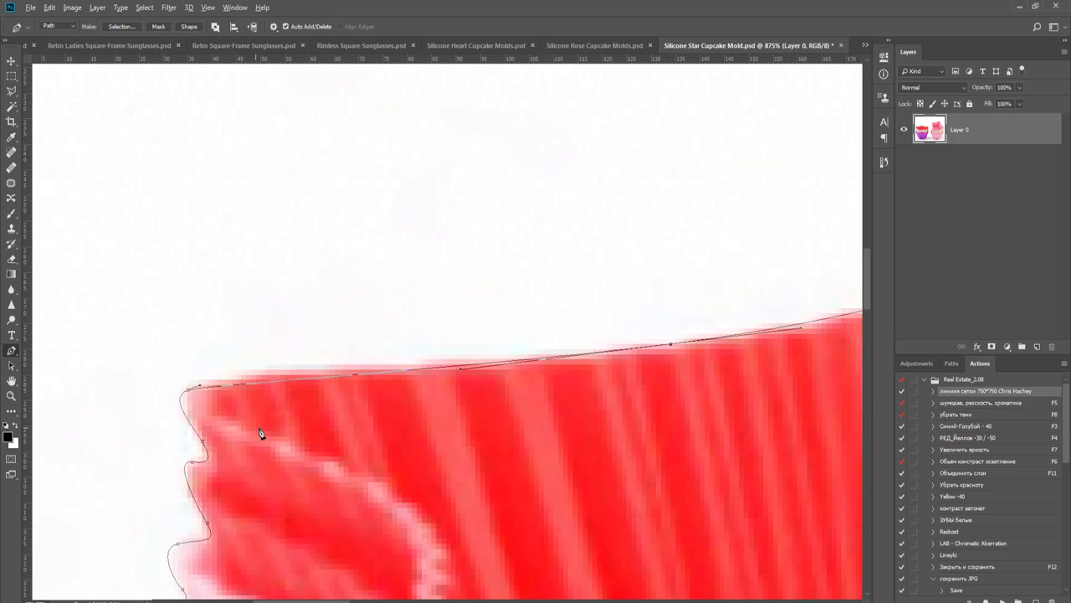
{"action": "scroll", "coordinate": [260, 433], "scroll_direction": "down", "scroll_amount": 2}
{"action": "left_click_drag", "start_coordinate": [383, 454], "coordinate": [223, 486]}
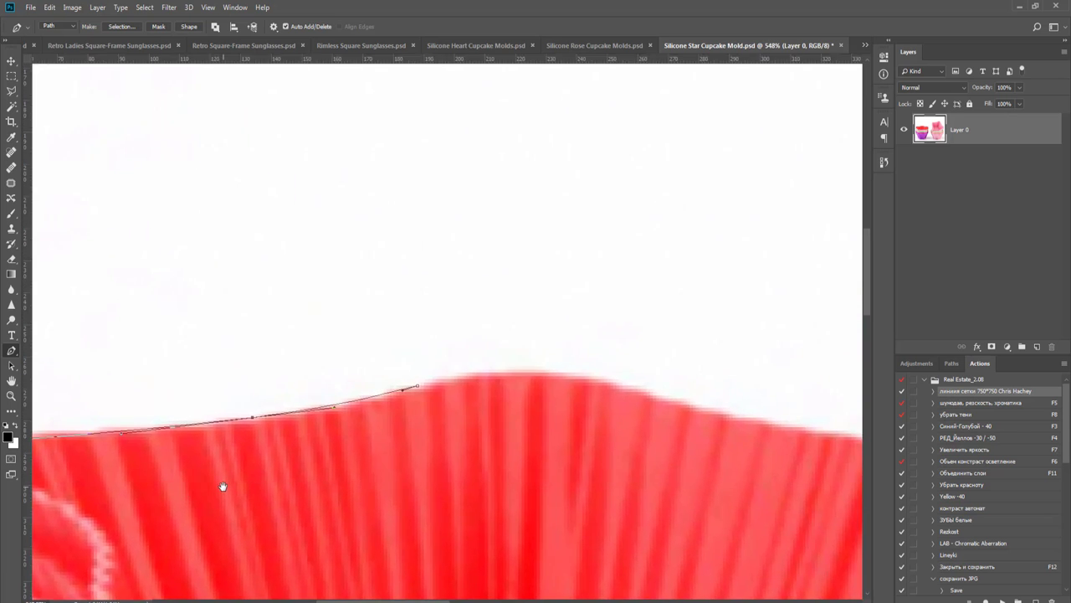
{"action": "left_click_drag", "start_coordinate": [369, 486], "coordinate": [196, 487]}
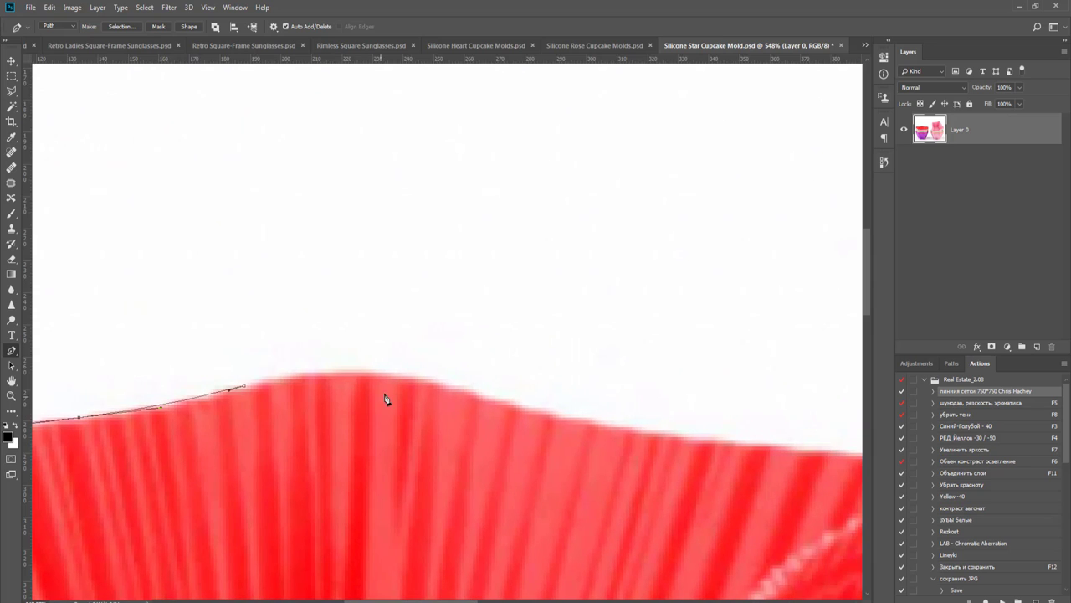
- Trace the path over the red cup's central peak and along its top edge to the stack's upper right corner
{"action": "left_click_drag", "start_coordinate": [440, 383], "coordinate": [184, 442]}
{"action": "scroll", "coordinate": [462, 427], "scroll_direction": "down", "scroll_amount": 1}
{"action": "left_click_drag", "start_coordinate": [529, 469], "coordinate": [323, 446]}
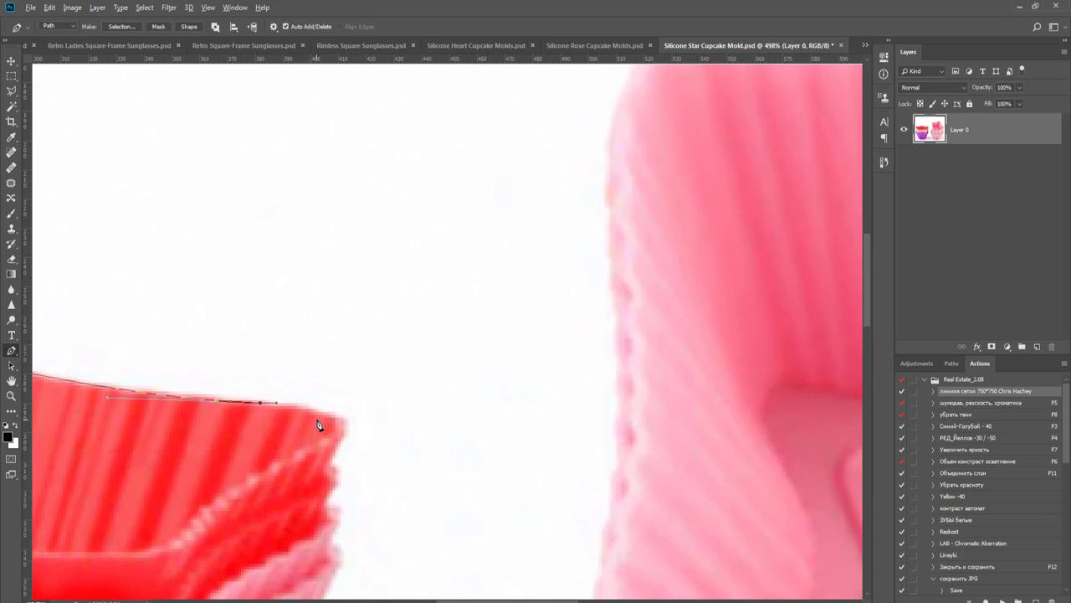
{"action": "scroll", "coordinate": [318, 425], "scroll_direction": "up", "scroll_amount": 1}
{"action": "left_click", "coordinate": [338, 415]}
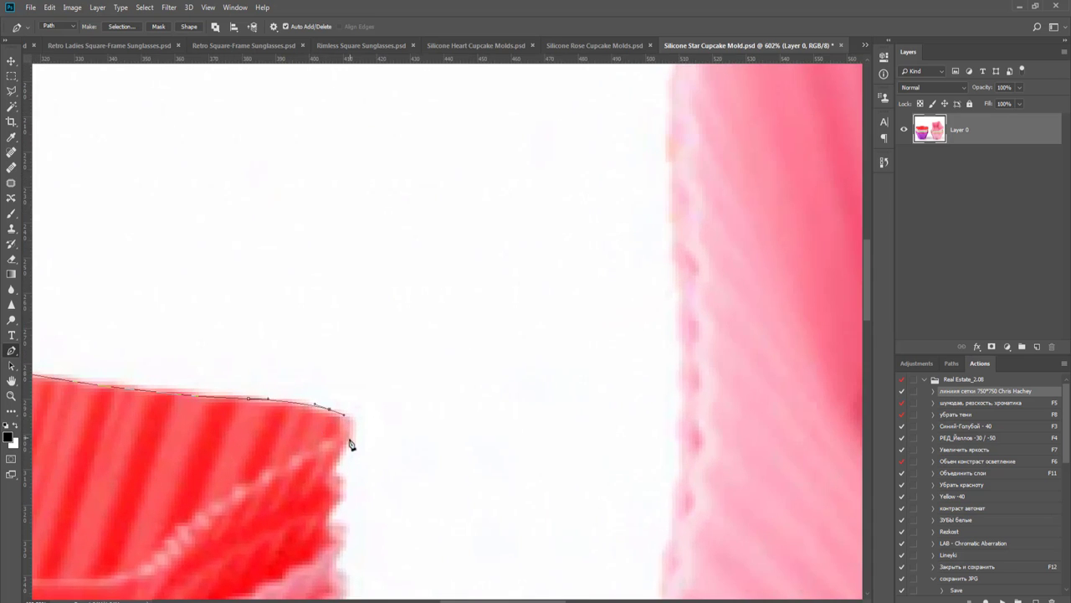
- Trace the path down the right ends of the red, pink, mint and orange rims, following each notch
{"action": "mouse_move", "coordinate": [346, 443]}
{"action": "left_mouse_down"}
{"action": "mouse_move", "coordinate": [331, 479]}
{"action": "mouse_move", "coordinate": [398, 418]}
{"action": "mouse_move", "coordinate": [375, 435]}
{"action": "mouse_move", "coordinate": [378, 459]}
{"action": "mouse_move", "coordinate": [388, 459]}
{"action": "mouse_move", "coordinate": [373, 493]}
{"action": "mouse_move", "coordinate": [355, 459]}
{"action": "mouse_move", "coordinate": [341, 503]}
{"action": "mouse_move", "coordinate": [343, 459]}
{"action": "mouse_move", "coordinate": [321, 483]}
{"action": "mouse_move", "coordinate": [350, 499]}
{"action": "mouse_move", "coordinate": [337, 536]}
{"action": "mouse_move", "coordinate": [337, 490]}
{"action": "mouse_move", "coordinate": [320, 522]}
{"action": "mouse_move", "coordinate": [354, 430]}
{"action": "left_mouse_up"}
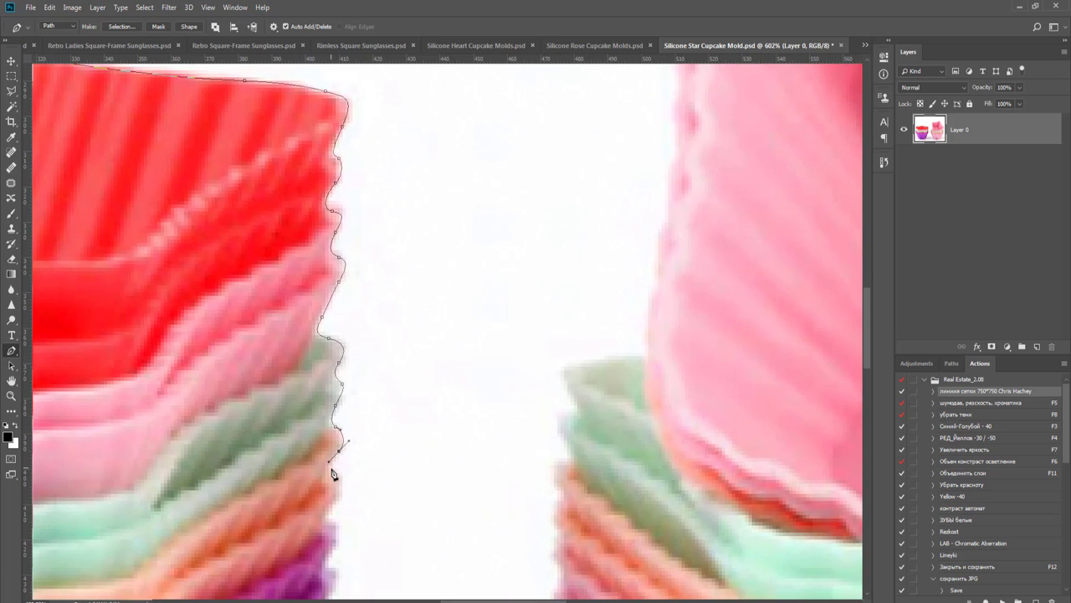
{"action": "left_click_drag", "start_coordinate": [332, 473], "coordinate": [447, 402]}
{"action": "scroll", "coordinate": [411, 410], "scroll_direction": "up", "scroll_amount": 1}
{"action": "scroll", "coordinate": [410, 409], "scroll_direction": "up", "scroll_amount": 1}
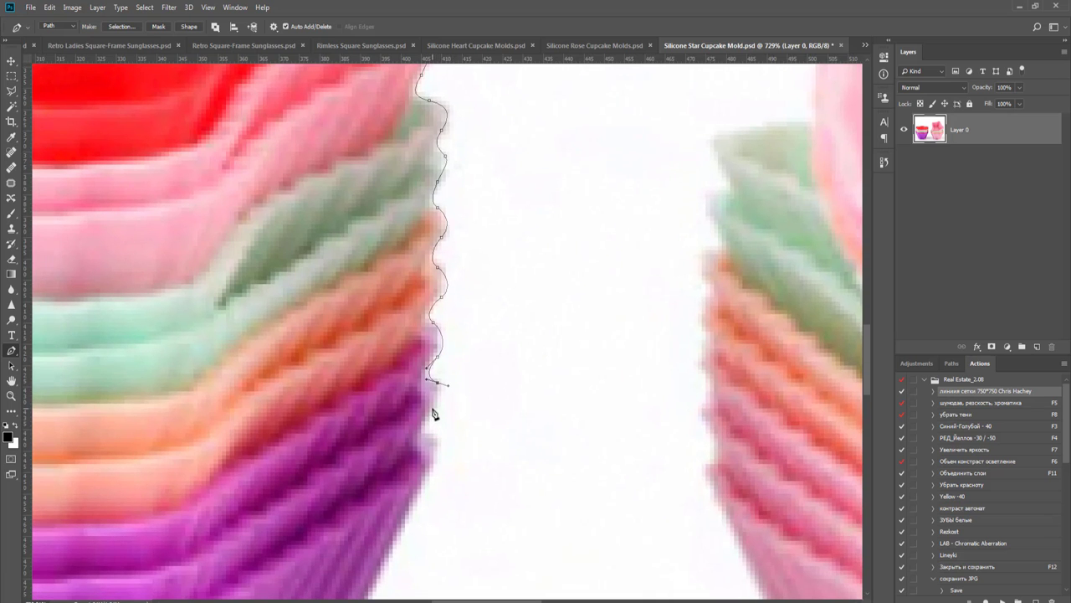
- Trace the right ends of the purple rims and close the path on the purple cup's right side
{"action": "left_click_drag", "start_coordinate": [434, 408], "coordinate": [433, 438]}
{"action": "scroll", "coordinate": [436, 446], "scroll_direction": "down", "scroll_amount": 2}
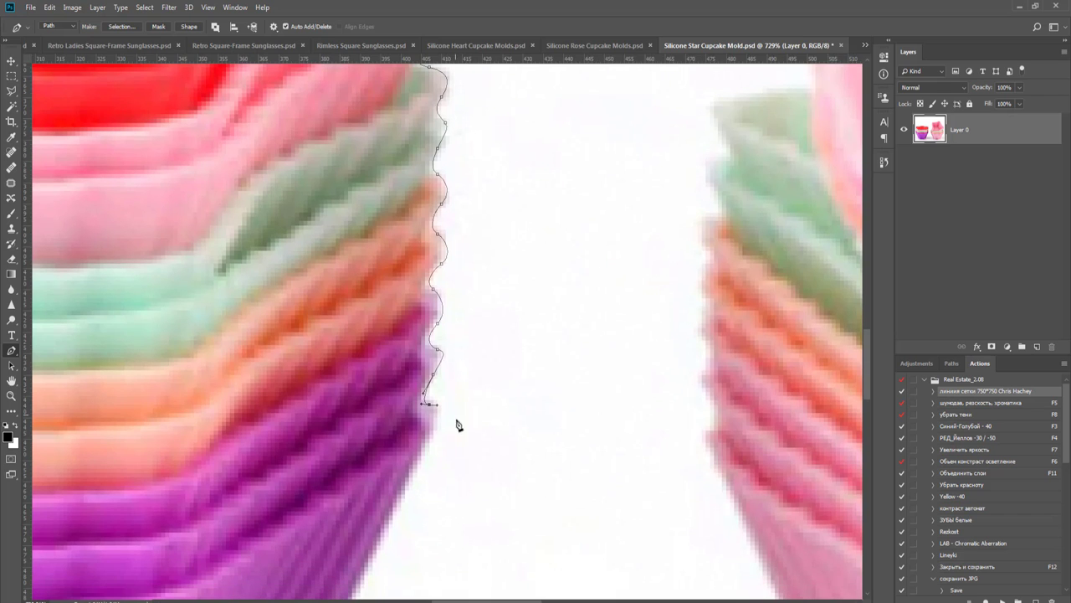
{"action": "scroll", "coordinate": [462, 430], "scroll_direction": "down", "scroll_amount": 1}
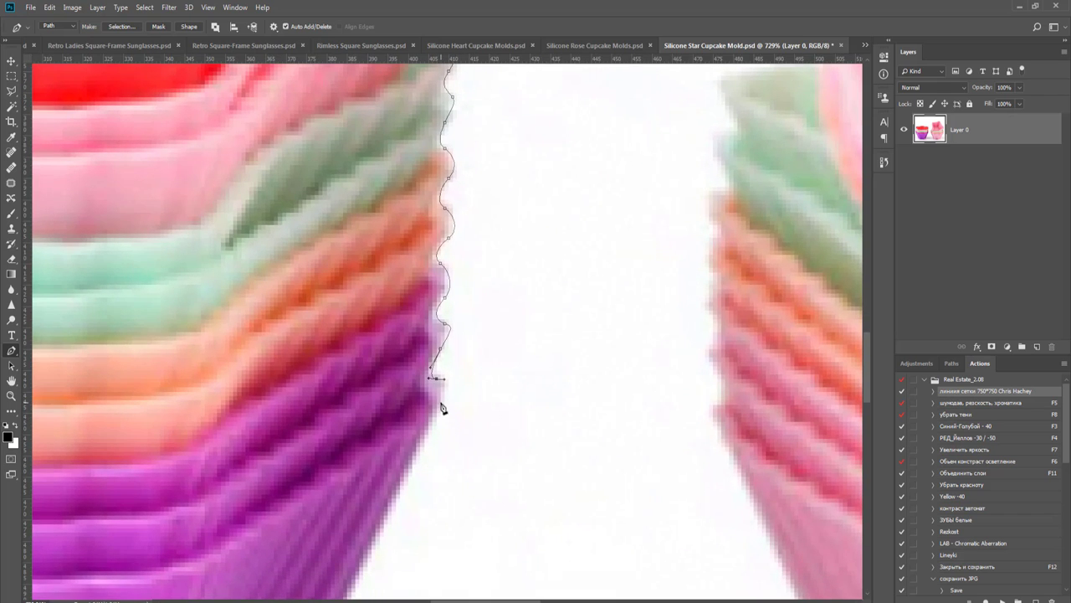
{"action": "scroll", "coordinate": [430, 418], "scroll_direction": "down", "scroll_amount": 3}
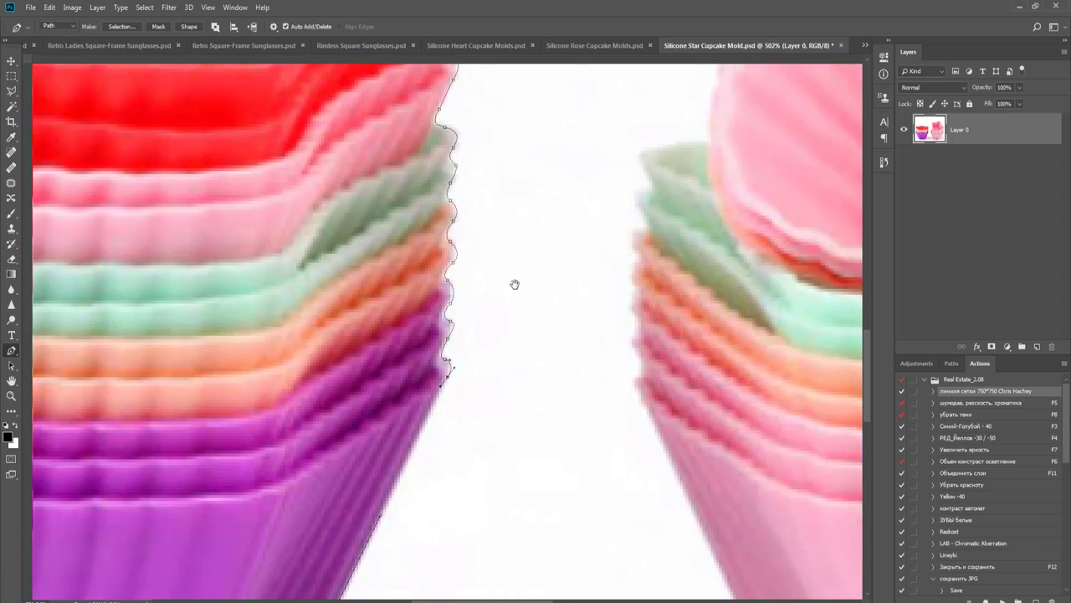
{"action": "left_click_drag", "start_coordinate": [402, 506], "coordinate": [469, 364]}
{"action": "left_click_drag", "start_coordinate": [434, 449], "coordinate": [409, 519]}
{"action": "scroll", "coordinate": [437, 427], "scroll_direction": "up", "scroll_amount": 4}
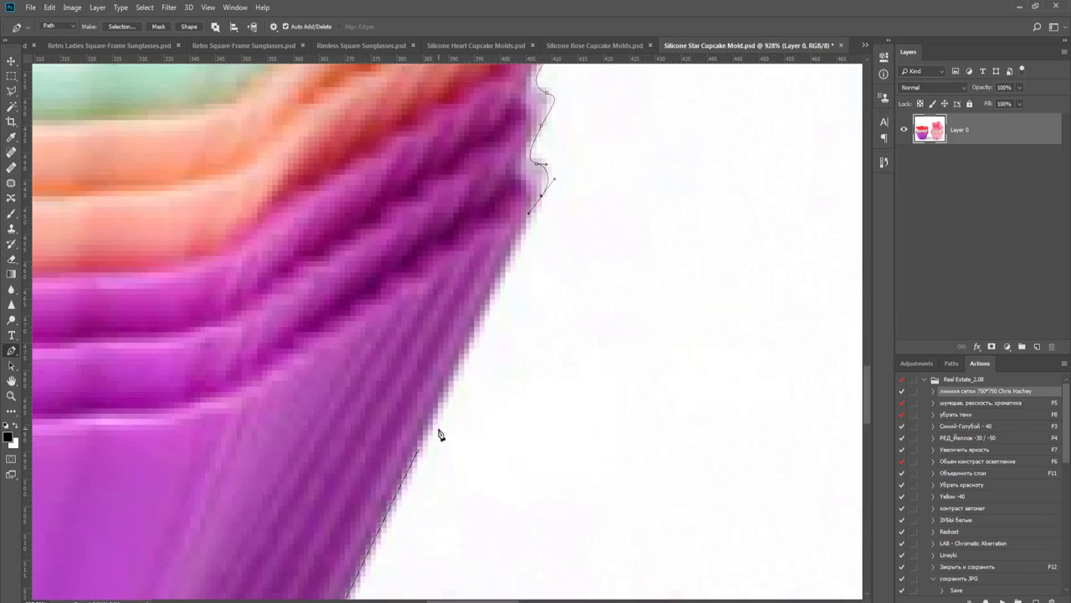
{"action": "left_click", "coordinate": [418, 454]}
{"action": "key", "text": "Return"}
- Select the existing work path again so the second stack's outline is added to it
{"action": "scroll", "coordinate": [437, 440], "scroll_direction": "down", "scroll_amount": 6}
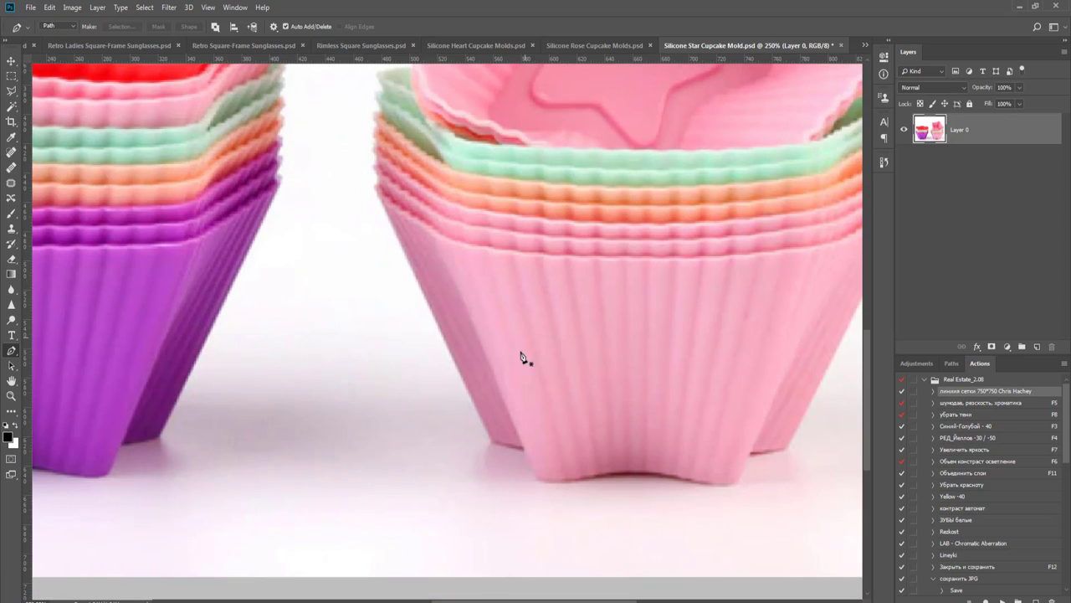
{"action": "scroll", "coordinate": [617, 418], "scroll_direction": "up", "scroll_amount": 2}
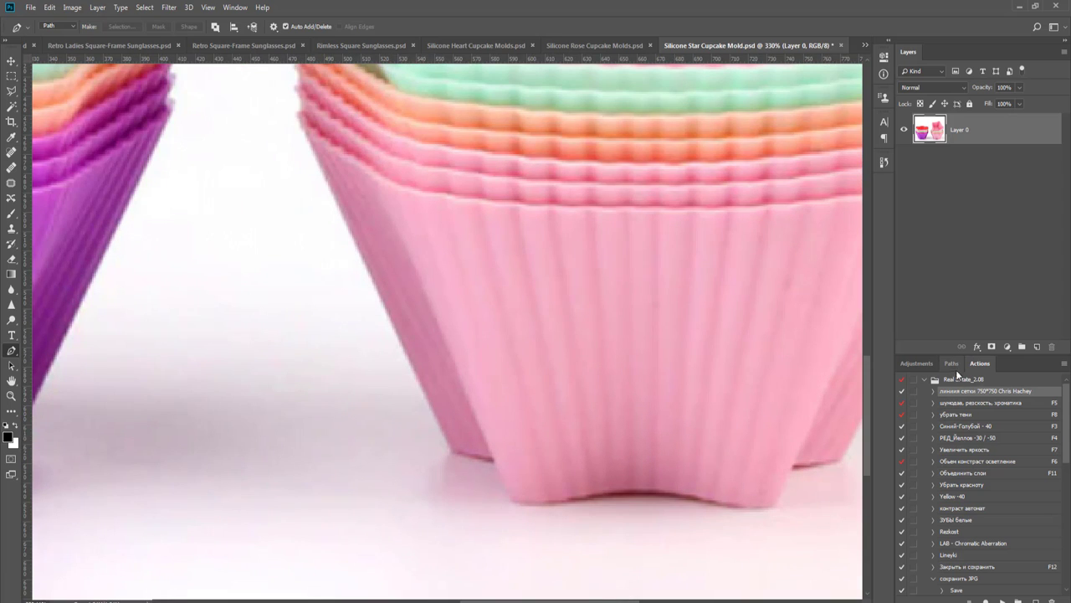
{"action": "left_click", "coordinate": [951, 363]}
{"action": "left_click", "coordinate": [906, 388]}
- Start a second outline below the right stack's rims and trace down the pink cup's left side to its base
{"action": "left_click_drag", "start_coordinate": [627, 346], "coordinate": [450, 460]}
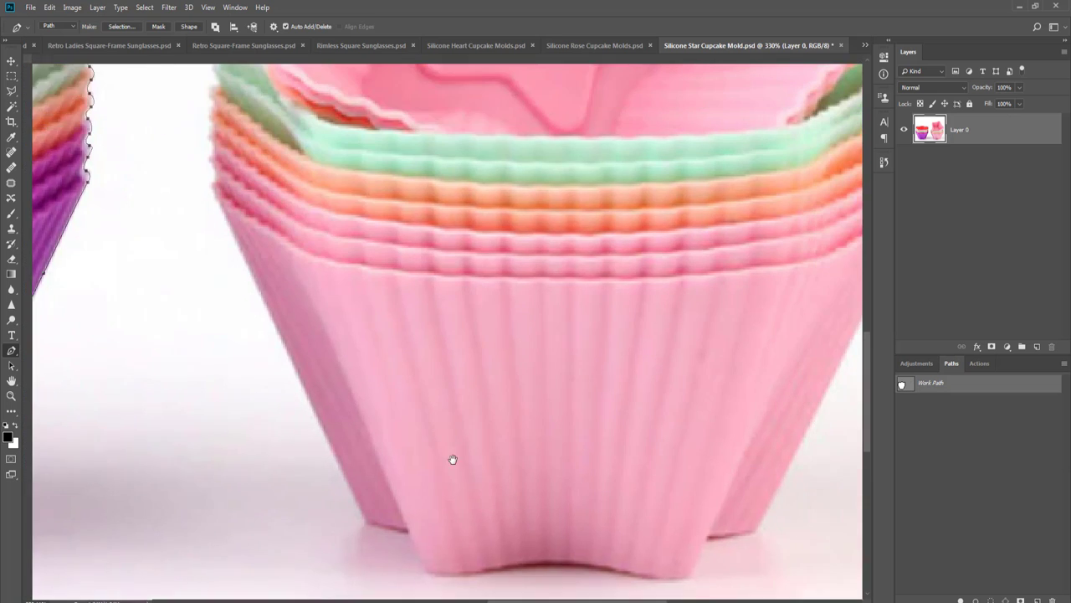
{"action": "scroll", "coordinate": [279, 400], "scroll_direction": "down", "scroll_amount": 2}
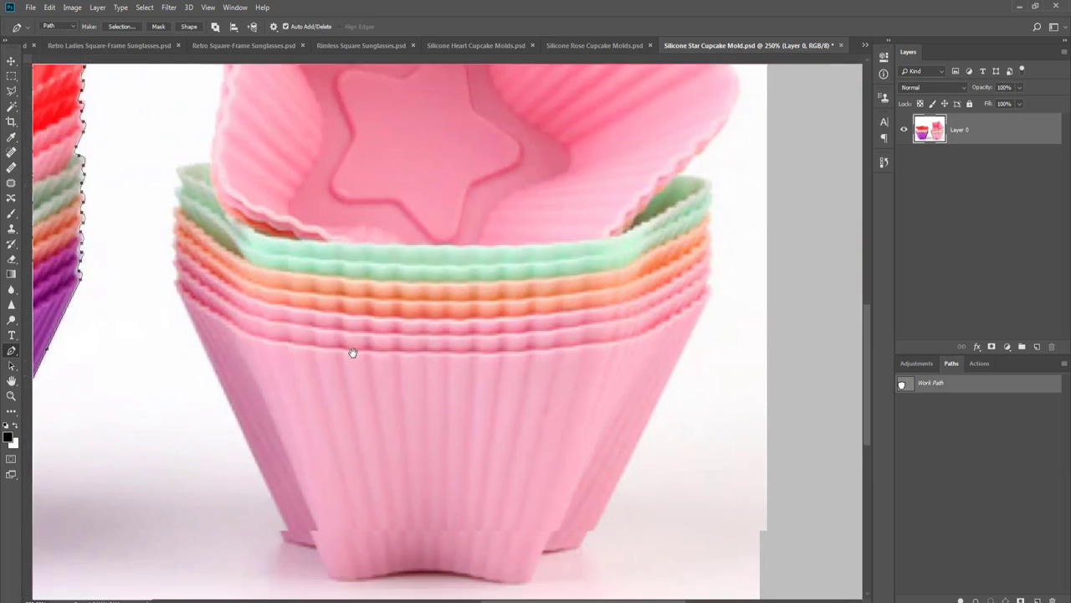
{"action": "scroll", "coordinate": [321, 376], "scroll_direction": "up", "scroll_amount": 3}
{"action": "scroll", "coordinate": [321, 376], "scroll_direction": "up", "scroll_amount": 1}
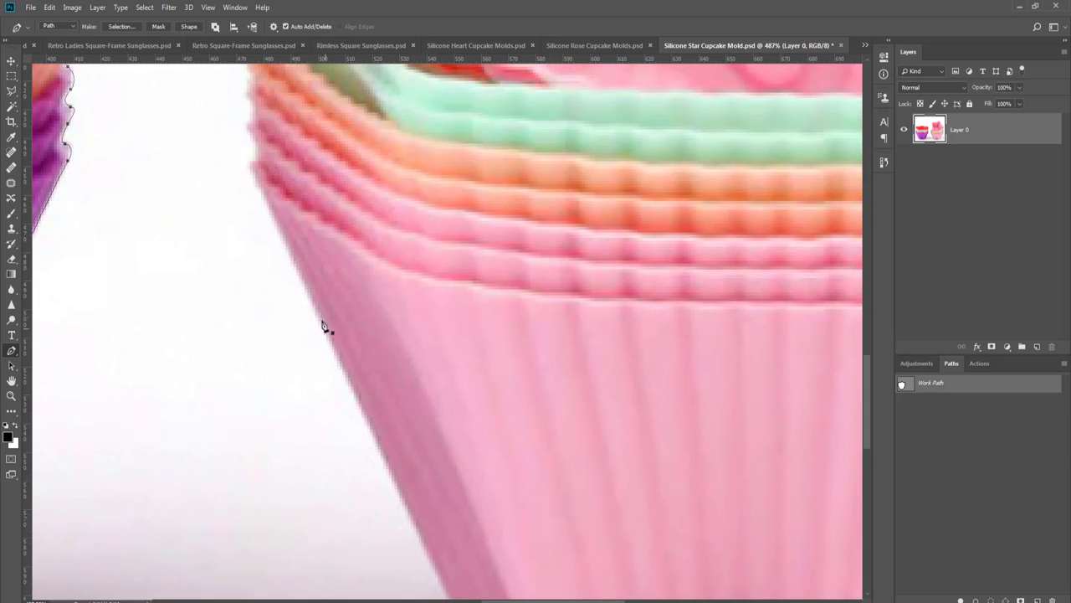
{"action": "left_click_drag", "start_coordinate": [294, 262], "coordinate": [302, 283]}
{"action": "scroll", "coordinate": [377, 318], "scroll_direction": "down", "scroll_amount": 2}
{"action": "scroll", "coordinate": [444, 442], "scroll_direction": "up", "scroll_amount": 1}
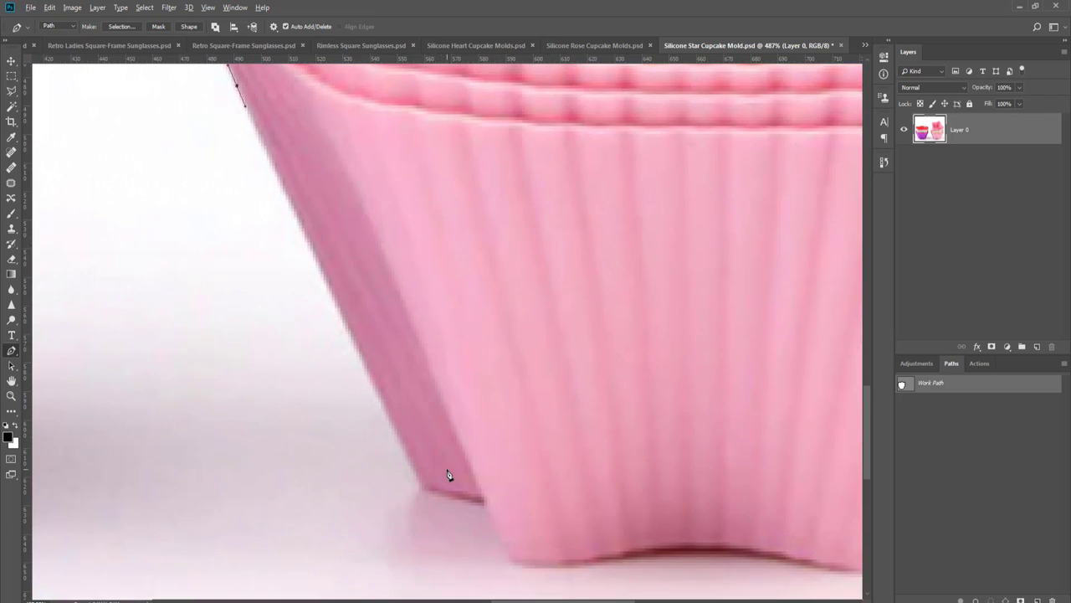
{"action": "scroll", "coordinate": [449, 471], "scroll_direction": "up", "scroll_amount": 1}
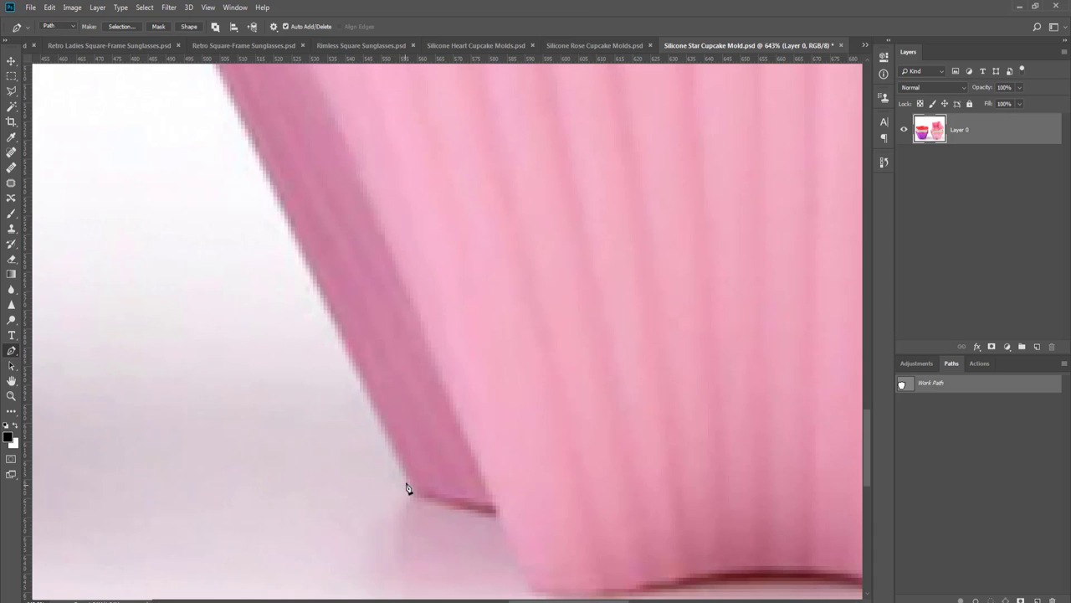
{"action": "left_click_drag", "start_coordinate": [407, 481], "coordinate": [412, 497]}
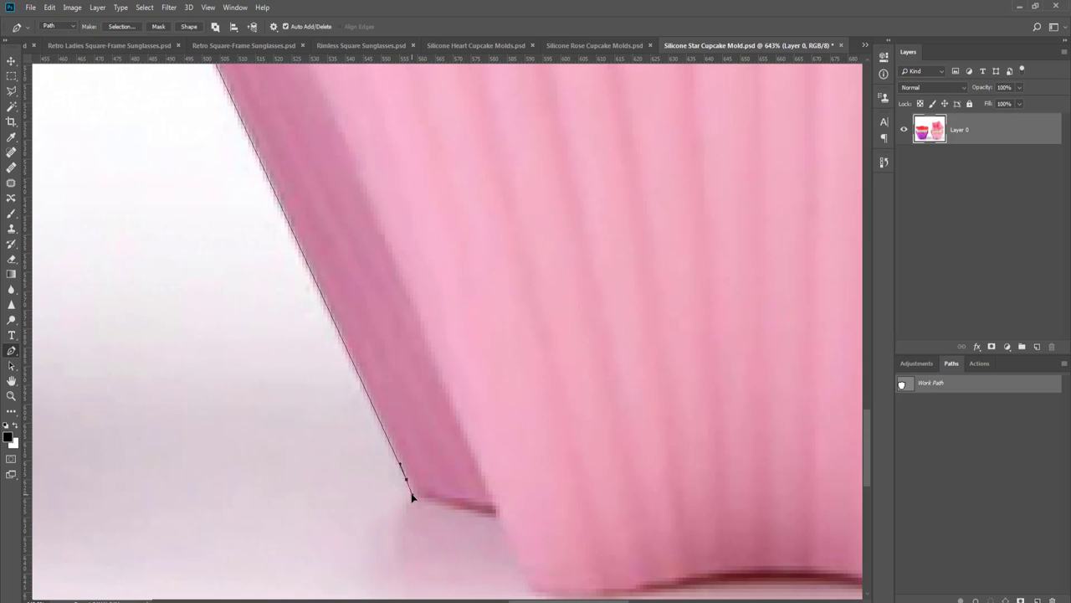
- Trace the pink cup's left back foot and continue around the lower left corner of its front foot
{"action": "left_click", "coordinate": [435, 502]}
{"action": "left_click_drag", "start_coordinate": [505, 524], "coordinate": [506, 539]}
{"action": "key", "text": "ctrl+z"}
{"action": "left_click_drag", "start_coordinate": [536, 514], "coordinate": [443, 393]}
{"action": "left_click_drag", "start_coordinate": [427, 444], "coordinate": [431, 452]}
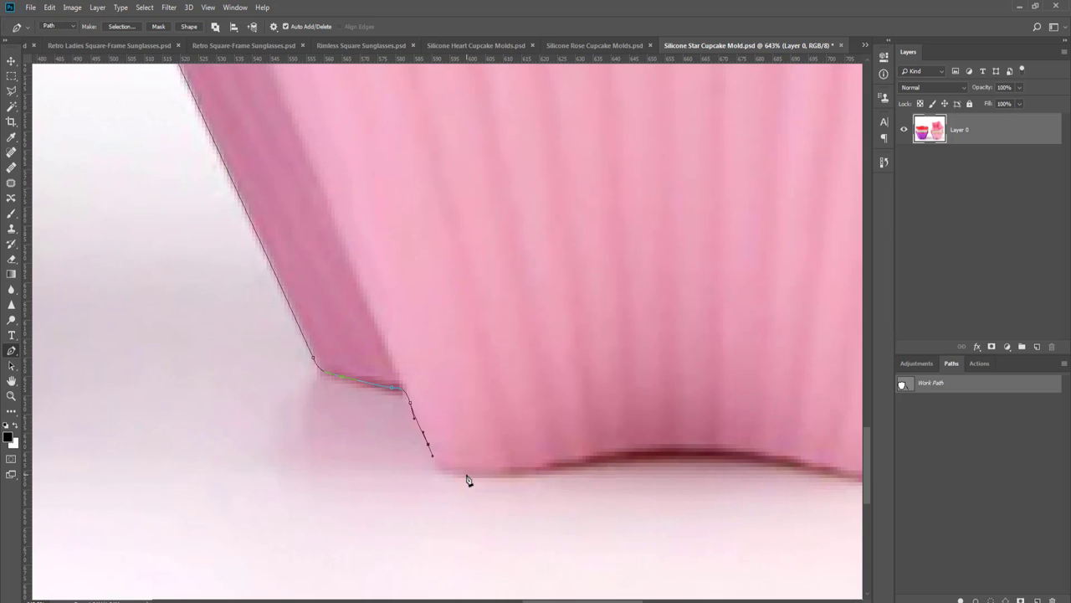
{"action": "left_click_drag", "start_coordinate": [464, 474], "coordinate": [228, 432]}
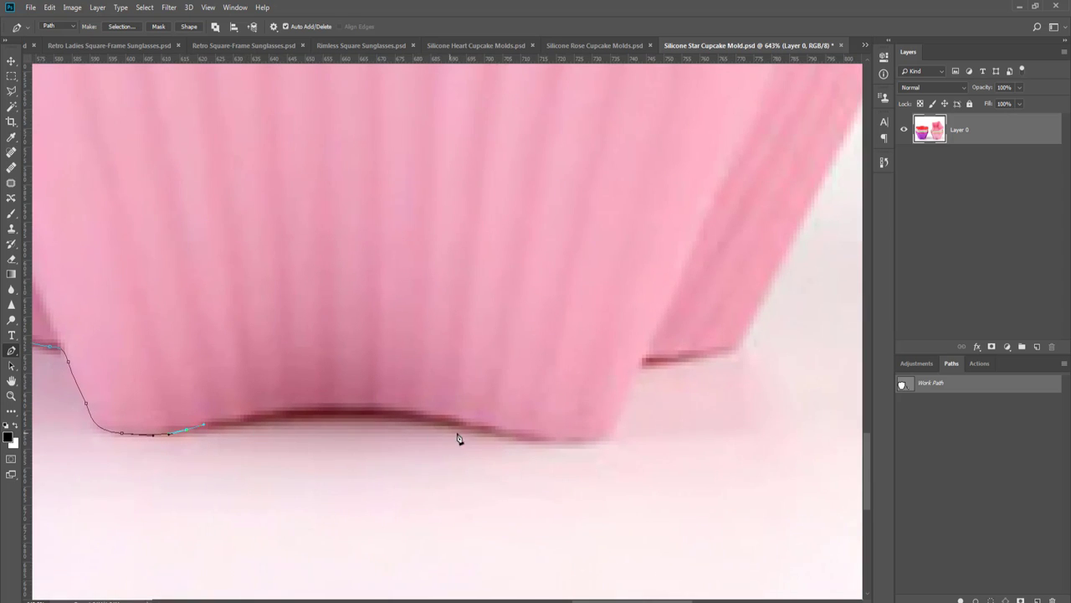
- Trace the path along the arched front base of the pink cup to its lower right corner
{"action": "left_click_drag", "start_coordinate": [512, 434], "coordinate": [568, 453]}
{"action": "left_click_drag", "start_coordinate": [354, 426], "coordinate": [354, 408]}
{"action": "left_click_drag", "start_coordinate": [530, 434], "coordinate": [459, 450]}
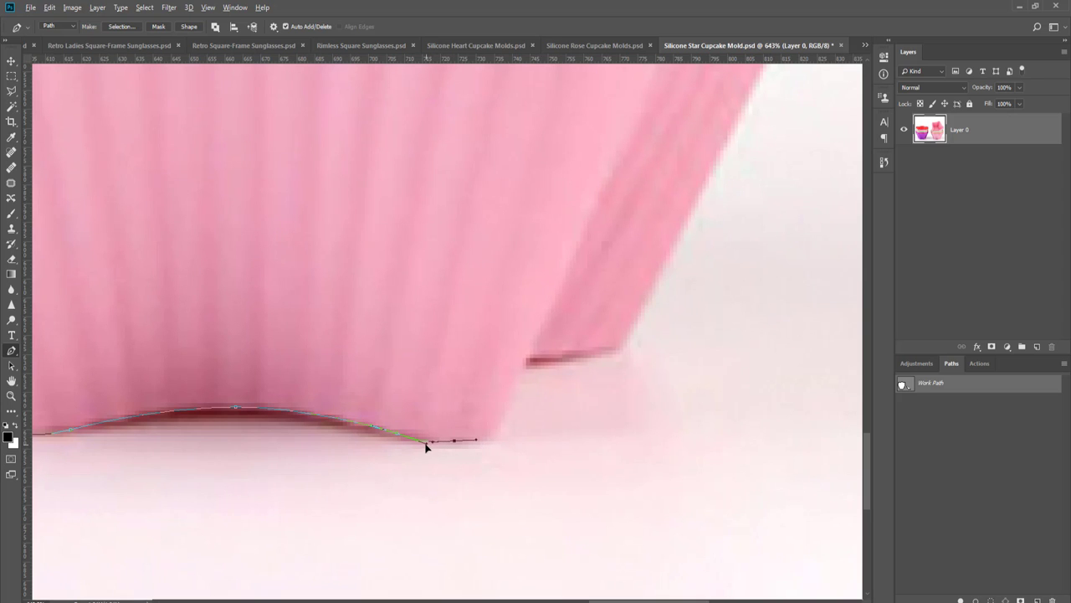
{"action": "left_click_drag", "start_coordinate": [505, 419], "coordinate": [440, 476]}
- Trace around the pink cup's right back foot and up its straight right side to the lowest rim
{"action": "scroll", "coordinate": [483, 423], "scroll_direction": "up", "scroll_amount": 1}
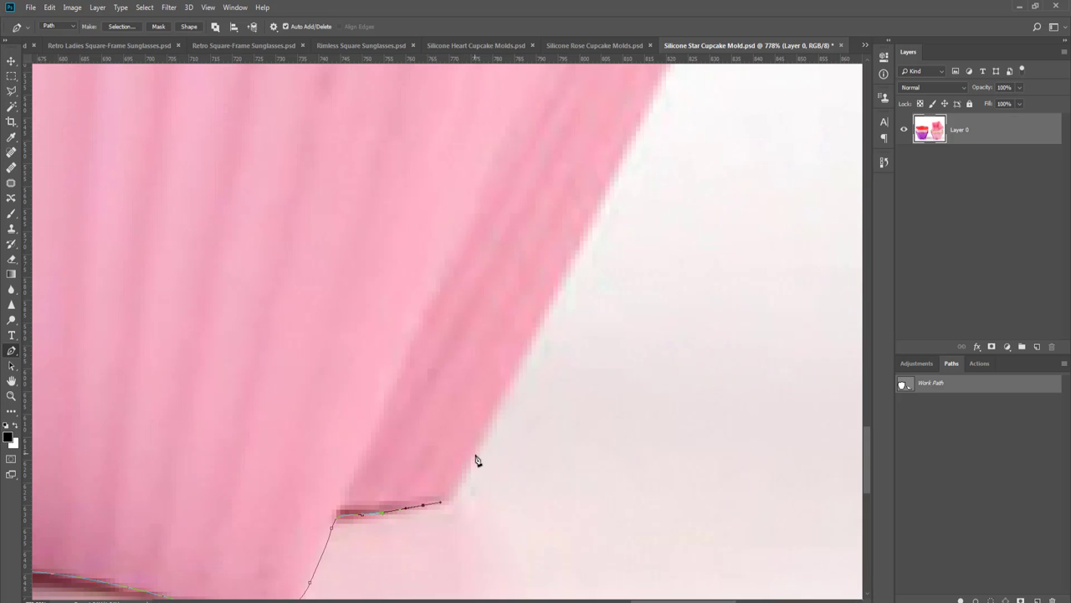
{"action": "left_click_drag", "start_coordinate": [467, 474], "coordinate": [482, 444]}
{"action": "scroll", "coordinate": [533, 416], "scroll_direction": "down", "scroll_amount": 3}
{"action": "left_click_drag", "start_coordinate": [670, 100], "coordinate": [536, 391]}
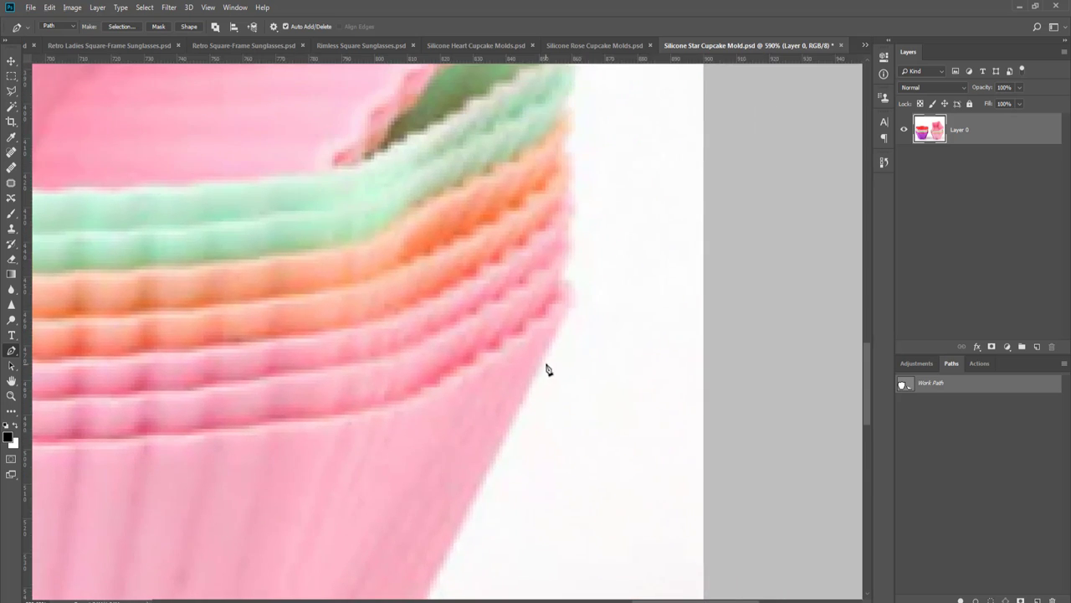
{"action": "scroll", "coordinate": [547, 365], "scroll_direction": "up", "scroll_amount": 4}
{"action": "left_click_drag", "start_coordinate": [558, 327], "coordinate": [570, 306]}
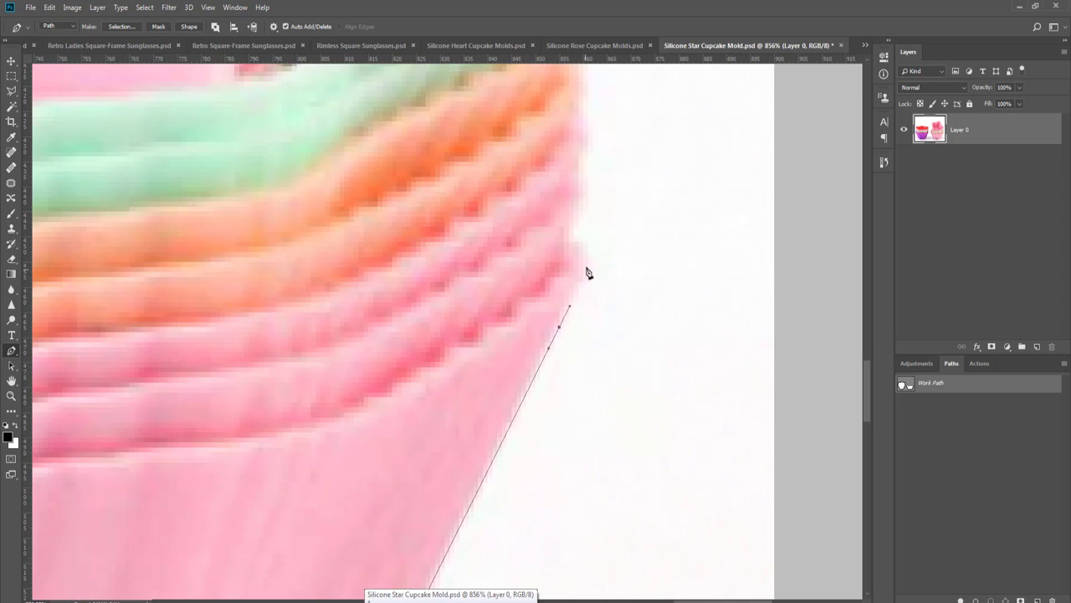
- Trace the path up the right ends of the pink and orange rims, following each notch
{"action": "left_click_drag", "start_coordinate": [587, 266], "coordinate": [612, 420]}
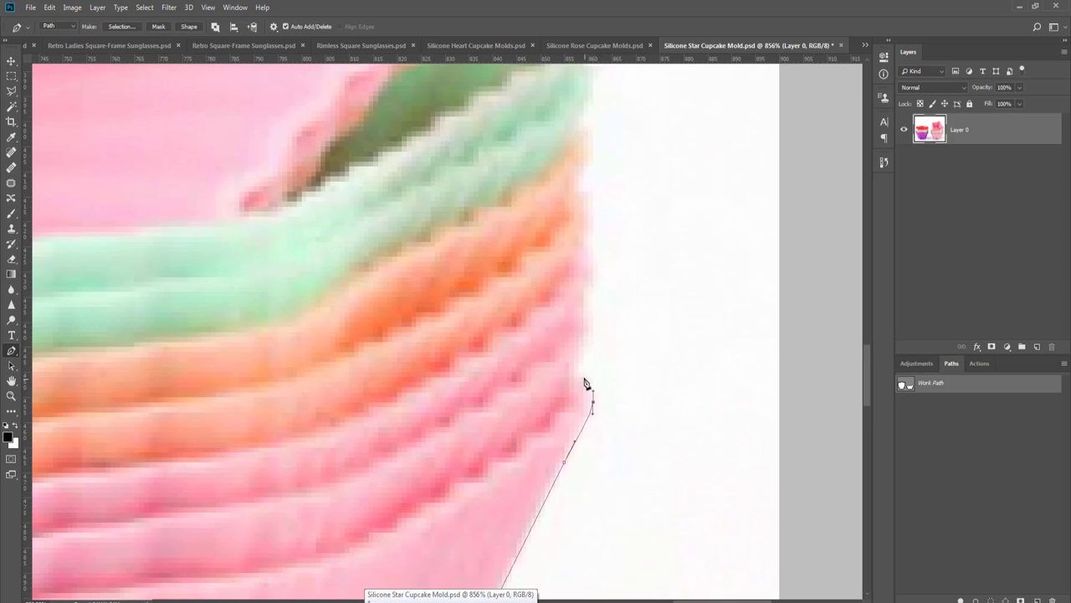
{"action": "left_click_drag", "start_coordinate": [577, 373], "coordinate": [574, 433]}
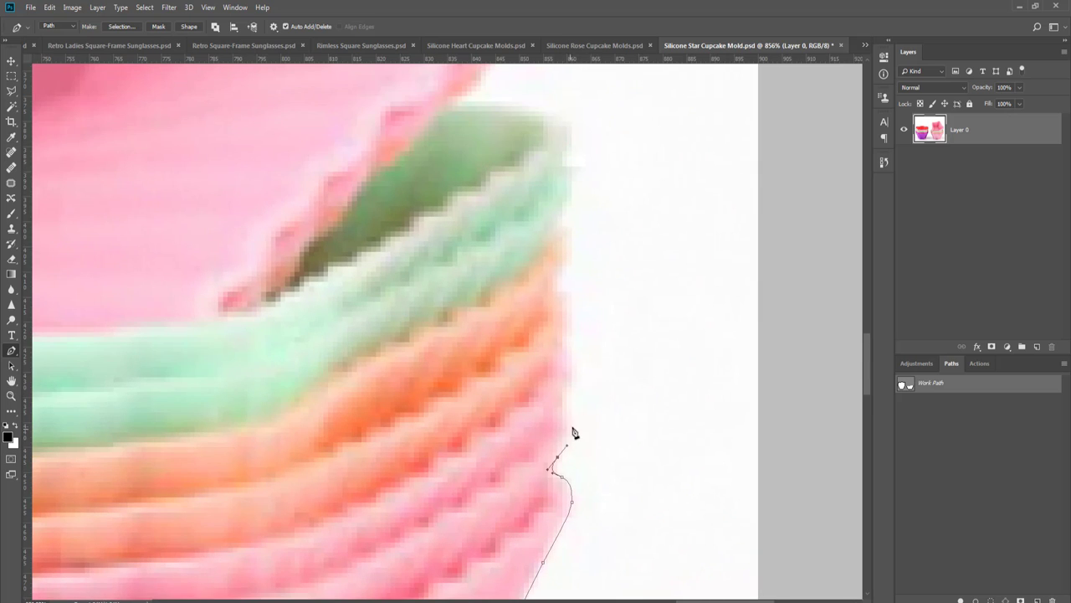
{"action": "left_click_drag", "start_coordinate": [564, 391], "coordinate": [477, 438]}
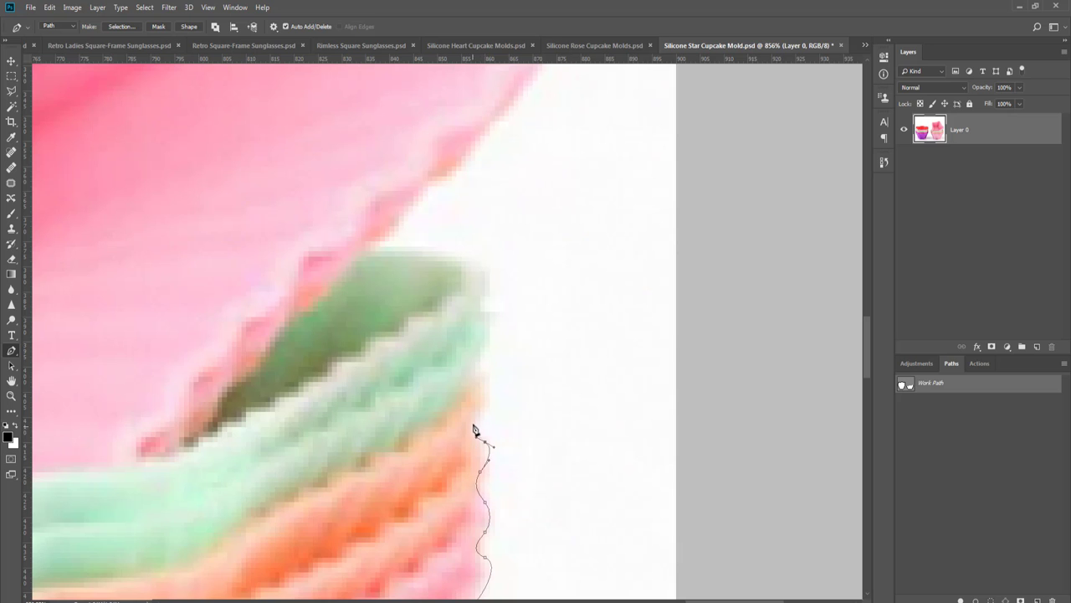
- Trace the right ends of the mint rims and the mint cup's top edge to the tilted pink cup
{"action": "left_click_drag", "start_coordinate": [494, 391], "coordinate": [432, 440]}
{"action": "key", "text": "ctrl+z"}
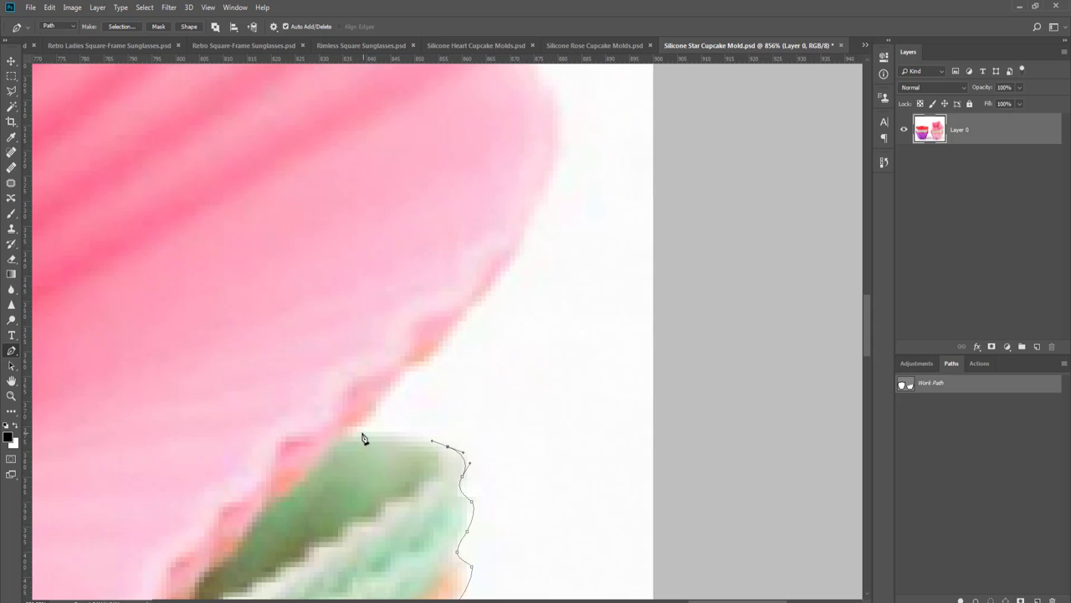
{"action": "left_click_drag", "start_coordinate": [361, 431], "coordinate": [332, 436]}
{"action": "left_click_drag", "start_coordinate": [371, 406], "coordinate": [294, 558]}
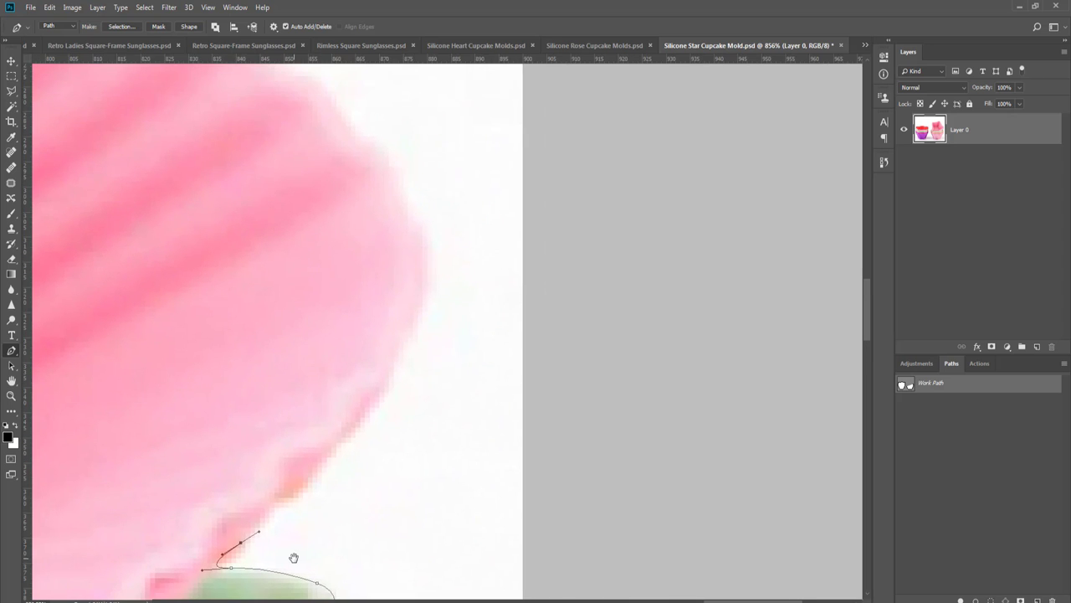
- Trace the path up the tilted pink cup's lower edge and around its rounded right corner
{"action": "scroll", "coordinate": [335, 531], "scroll_direction": "down", "scroll_amount": 2}
{"action": "left_click_drag", "start_coordinate": [342, 530], "coordinate": [352, 522]}
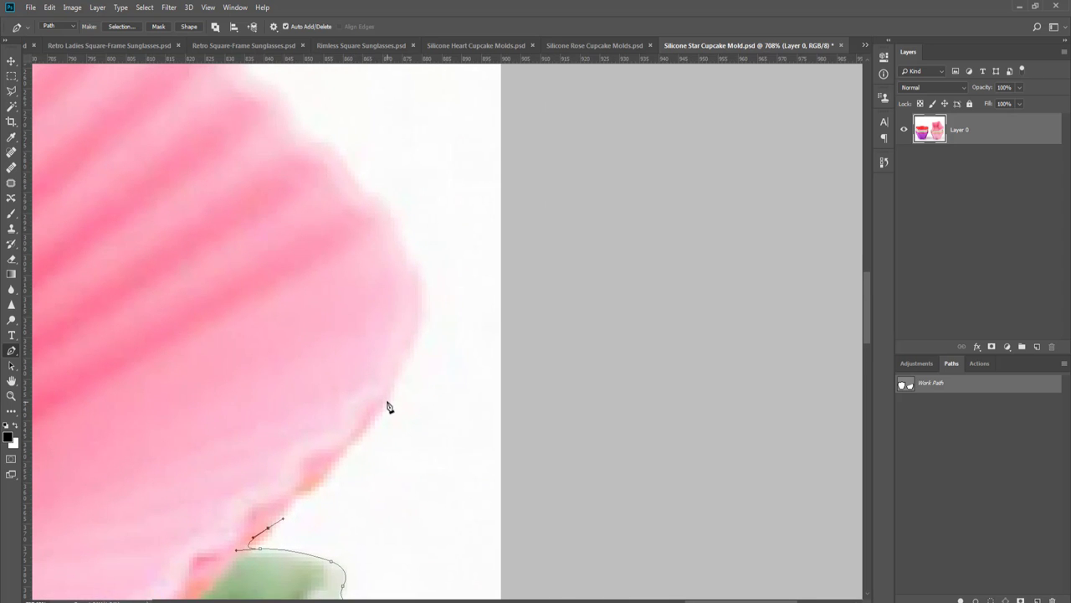
{"action": "left_click_drag", "start_coordinate": [386, 399], "coordinate": [395, 485]}
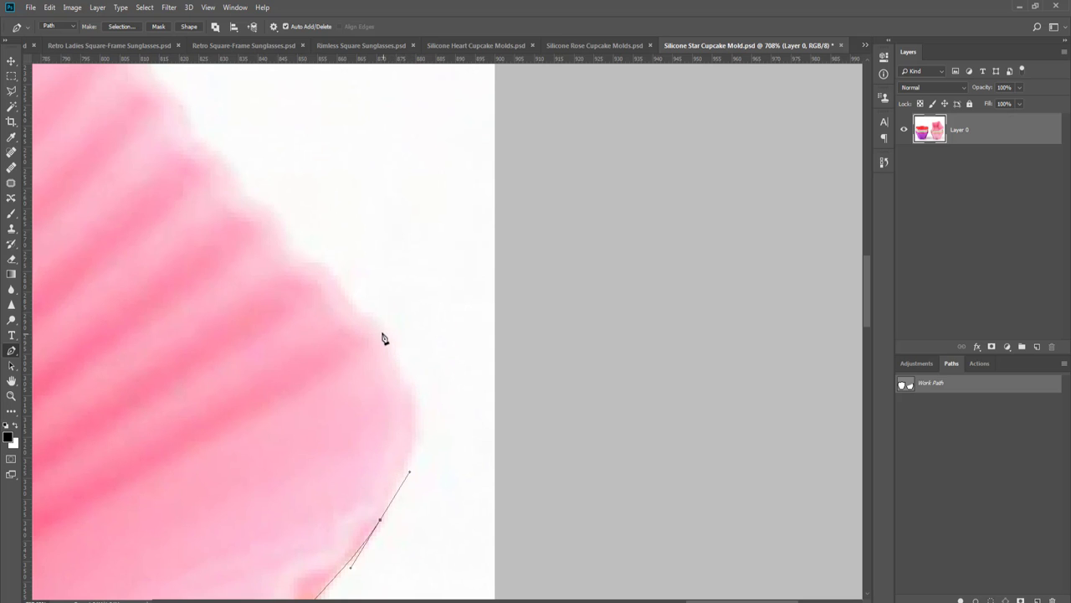
{"action": "left_click_drag", "start_coordinate": [381, 329], "coordinate": [318, 270]}
{"action": "scroll", "coordinate": [319, 273], "scroll_direction": "down", "scroll_amount": 4}
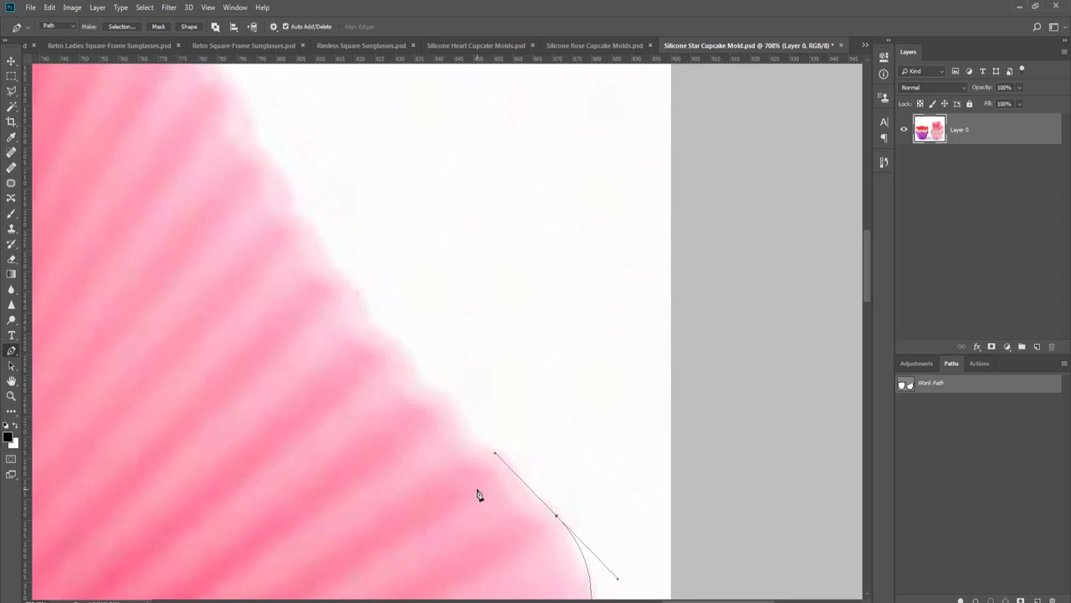
- Trace the first ribs of the tilted pink cup's wavy upper right edge, above its rounded right corner
{"action": "scroll", "coordinate": [474, 497], "scroll_direction": "up", "scroll_amount": 3}
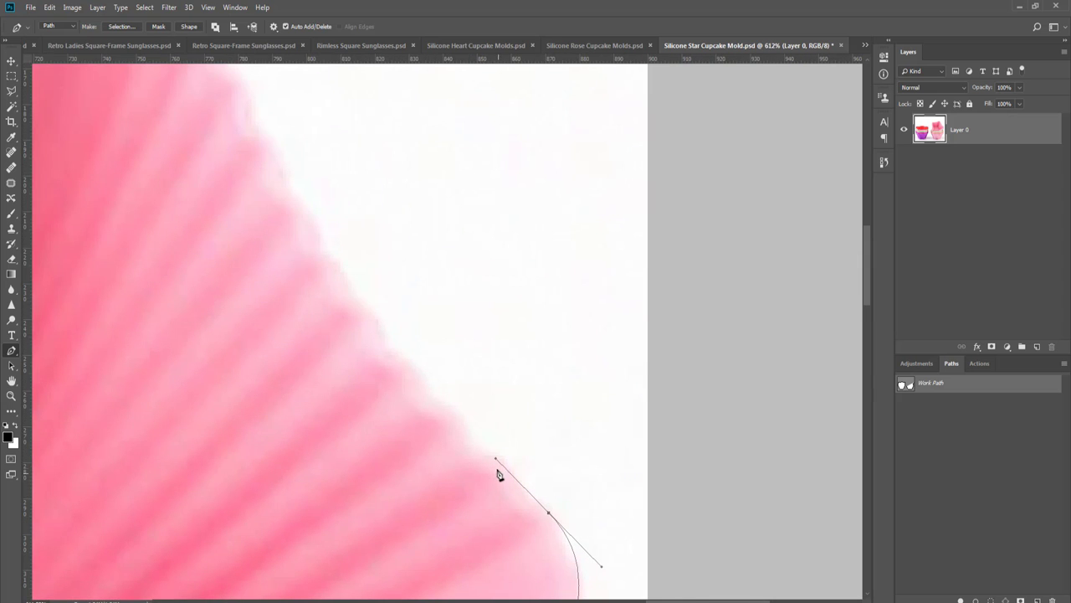
{"action": "left_click_drag", "start_coordinate": [506, 474], "coordinate": [534, 495]}
{"action": "left_click", "coordinate": [513, 476]}
{"action": "left_click_drag", "start_coordinate": [474, 447], "coordinate": [480, 552]}
{"action": "left_click_drag", "start_coordinate": [475, 507], "coordinate": [419, 436]}
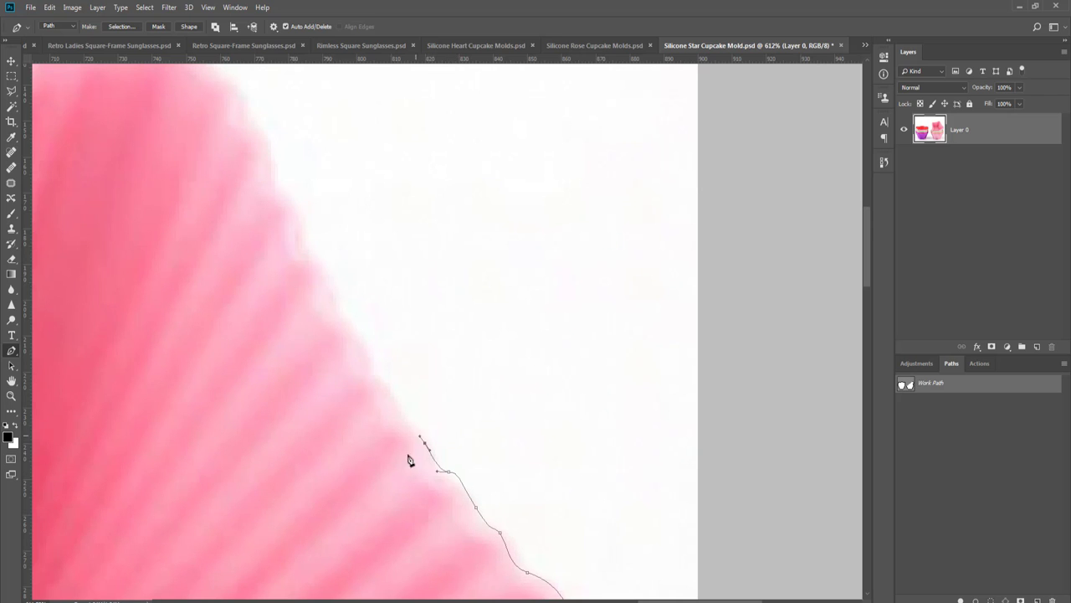
{"action": "left_click_drag", "start_coordinate": [407, 476], "coordinate": [430, 521]}
{"action": "mouse_move", "coordinate": [422, 475]}
{"action": "left_mouse_down"}
{"action": "mouse_move", "coordinate": [416, 466]}
{"action": "mouse_move", "coordinate": [427, 477]}
{"action": "mouse_move", "coordinate": [417, 483]}
{"action": "left_mouse_up"}
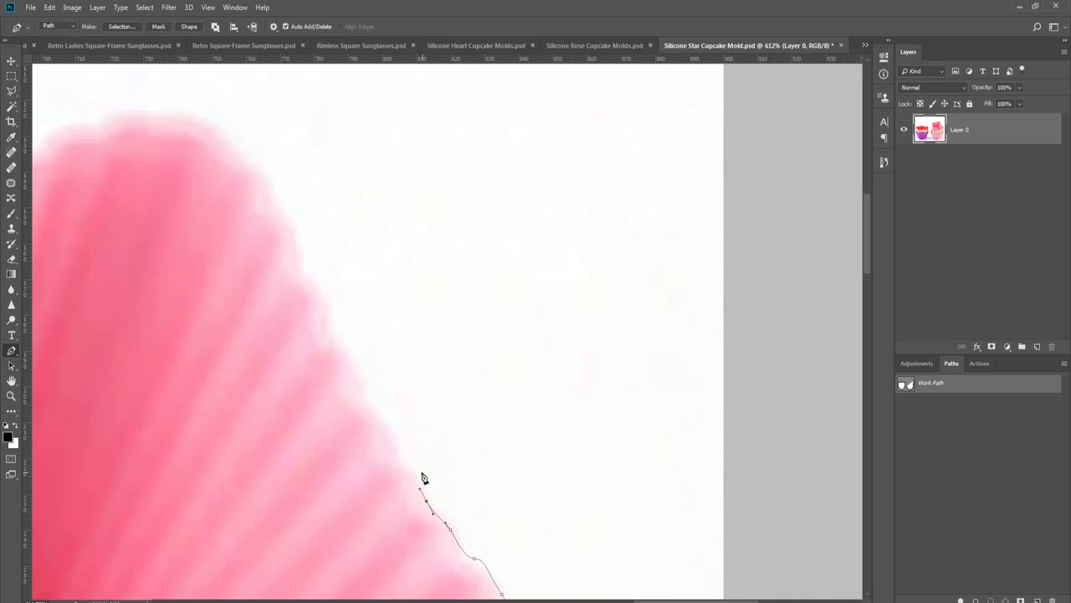
- Continue the path along the remaining ribs of the wavy upper right edge toward the tilted cup's top tip
{"action": "left_click_drag", "start_coordinate": [411, 471], "coordinate": [406, 465]}
{"action": "left_click", "coordinate": [395, 436]}
{"action": "left_click_drag", "start_coordinate": [385, 418], "coordinate": [371, 402]}
{"action": "left_click_drag", "start_coordinate": [359, 365], "coordinate": [354, 359]}
{"action": "left_click", "coordinate": [335, 342]}
- Trace the path around the tilted pink cup's rounded top tip and onto its upper left edge
{"action": "left_click_drag", "start_coordinate": [337, 410], "coordinate": [568, 423]}
{"action": "left_click", "coordinate": [318, 415]}
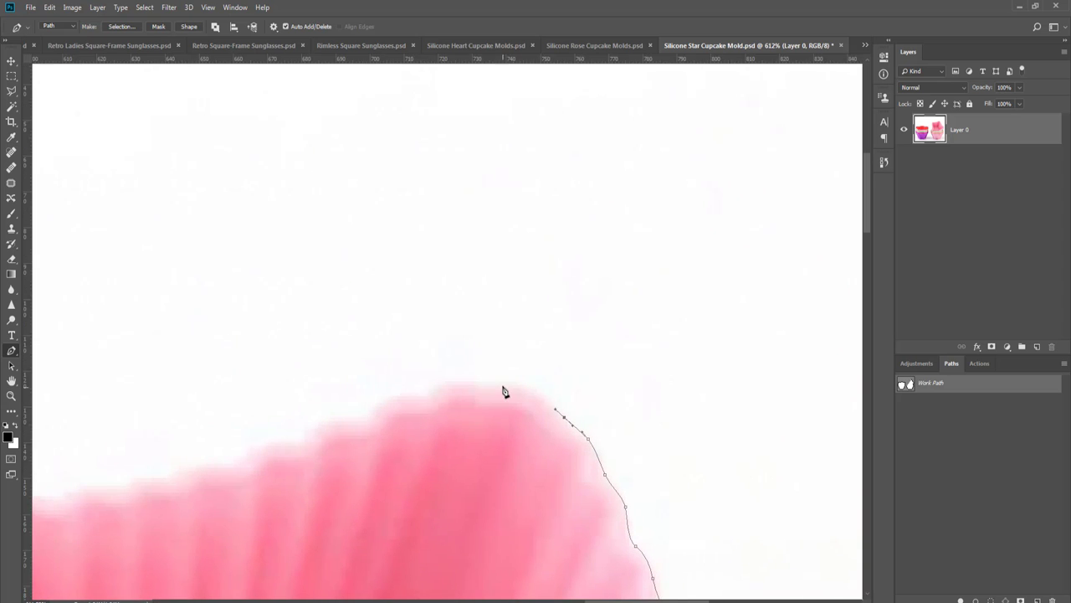
{"action": "left_click_drag", "start_coordinate": [476, 382], "coordinate": [418, 410]}
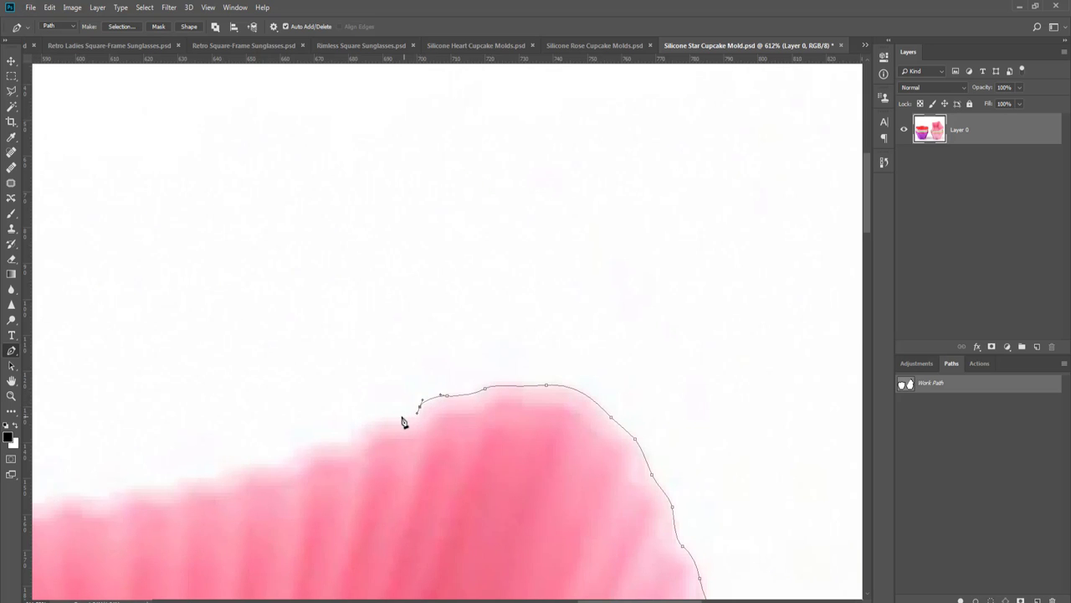
- Trace the path along the ribs of the tilted pink cup's wavy upper left edge, away from its rounded top tip
{"action": "left_click", "coordinate": [399, 417]}
{"action": "scroll", "coordinate": [383, 421], "scroll_direction": "left", "scroll_amount": 4}
{"action": "left_click", "coordinate": [448, 428]}
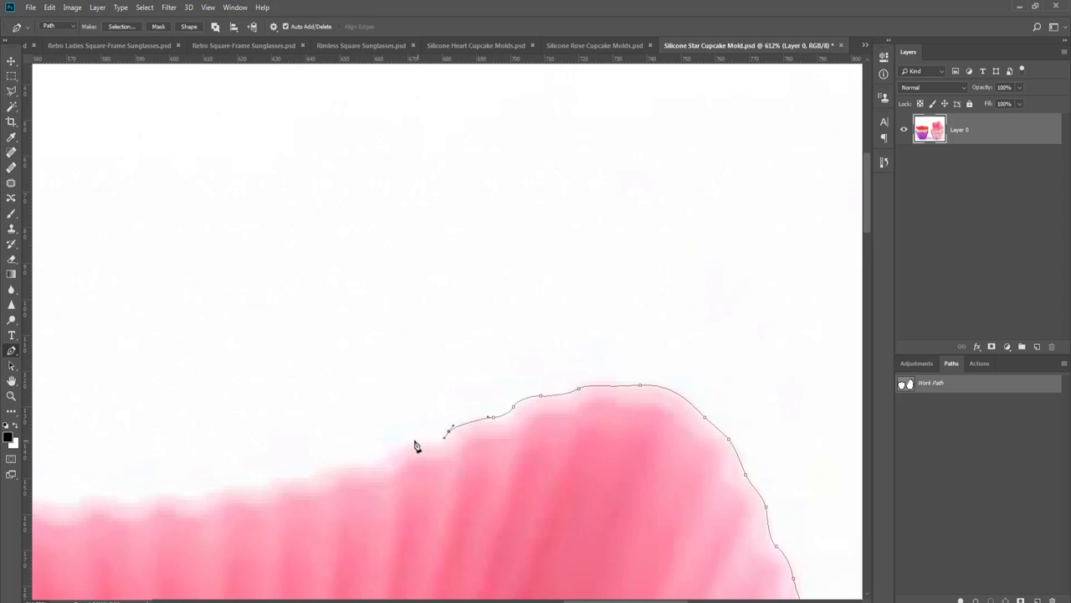
{"action": "left_click", "coordinate": [412, 442]}
{"action": "scroll", "coordinate": [413, 444], "scroll_direction": "left", "scroll_amount": 4}
{"action": "left_click", "coordinate": [471, 453]}
{"action": "scroll", "coordinate": [469, 452], "scroll_direction": "left", "scroll_amount": 4}
{"action": "scroll", "coordinate": [469, 452], "scroll_direction": "down", "scroll_amount": 1}
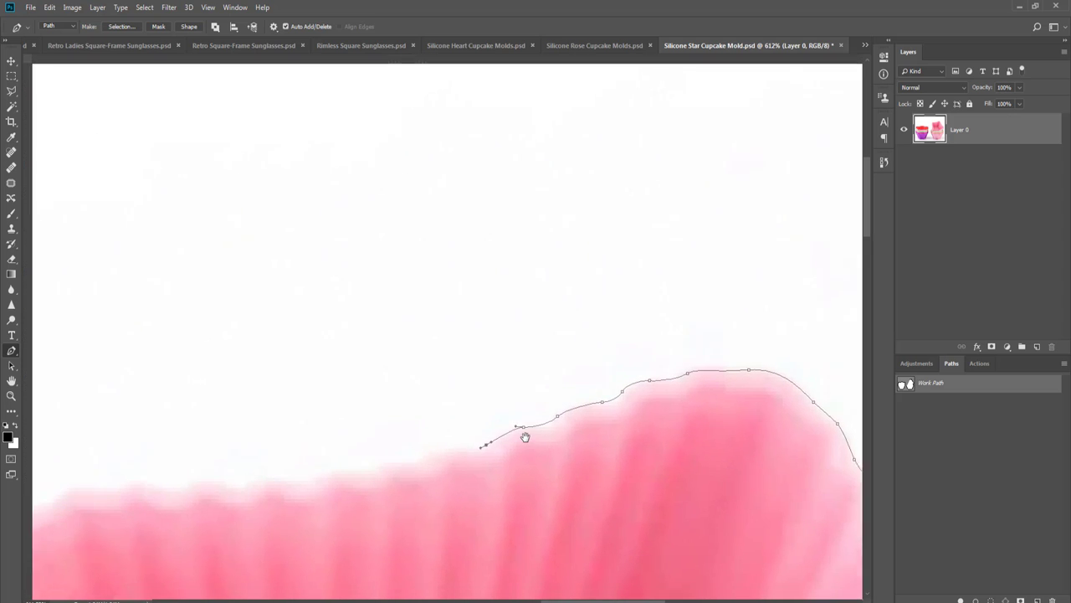
{"action": "left_click", "coordinate": [517, 430]}
{"action": "left_click", "coordinate": [484, 442]}
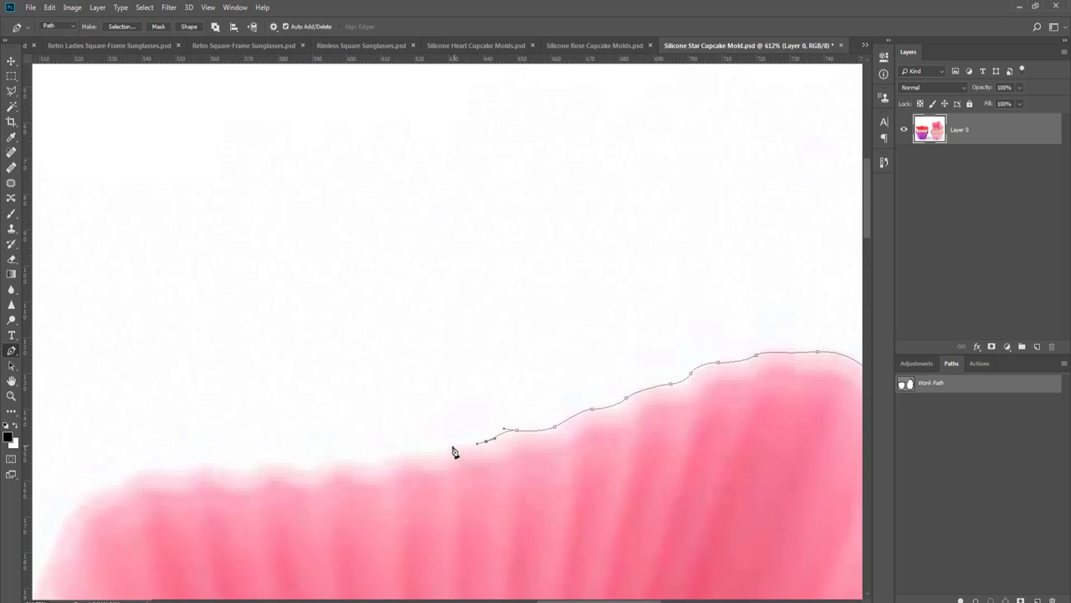
- Continue the path over the remaining upper ribs toward the tilted pink cup's rounded left corner
{"action": "left_click", "coordinate": [448, 445]}
{"action": "left_click", "coordinate": [433, 451]}
{"action": "left_click", "coordinate": [401, 452]}
{"action": "left_click", "coordinate": [384, 458]}
{"action": "left_click", "coordinate": [353, 459]}
{"action": "left_click", "coordinate": [327, 464]}
{"action": "left_click", "coordinate": [289, 467]}
{"action": "scroll", "coordinate": [478, 466], "scroll_direction": "left", "scroll_amount": 8}
{"action": "left_click", "coordinate": [450, 470]}
{"action": "left_click", "coordinate": [439, 472]}
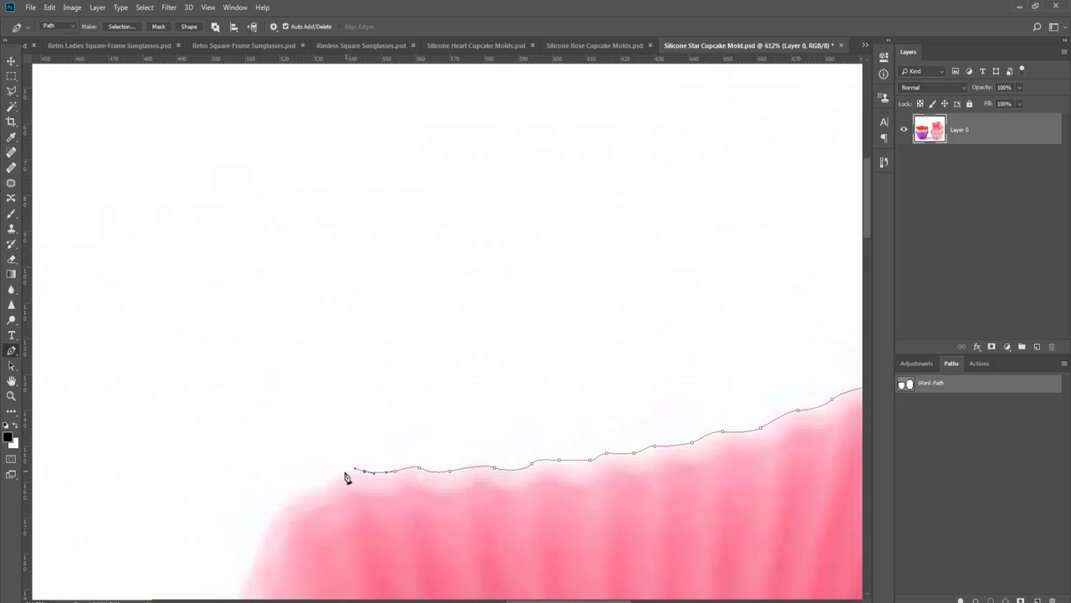
- Trace the path around the tilted pink cup's rounded upper left corner and onto its left side
{"action": "left_click_drag", "start_coordinate": [373, 471], "coordinate": [446, 428]}
{"action": "left_click", "coordinate": [434, 436]}
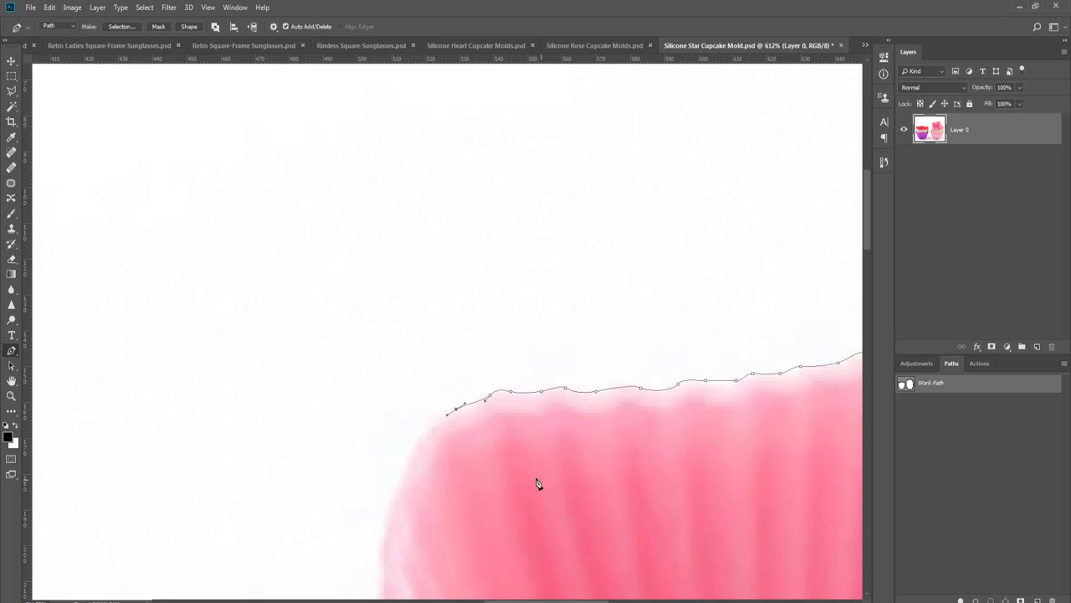
{"action": "left_click_drag", "start_coordinate": [510, 411], "coordinate": [544, 316]}
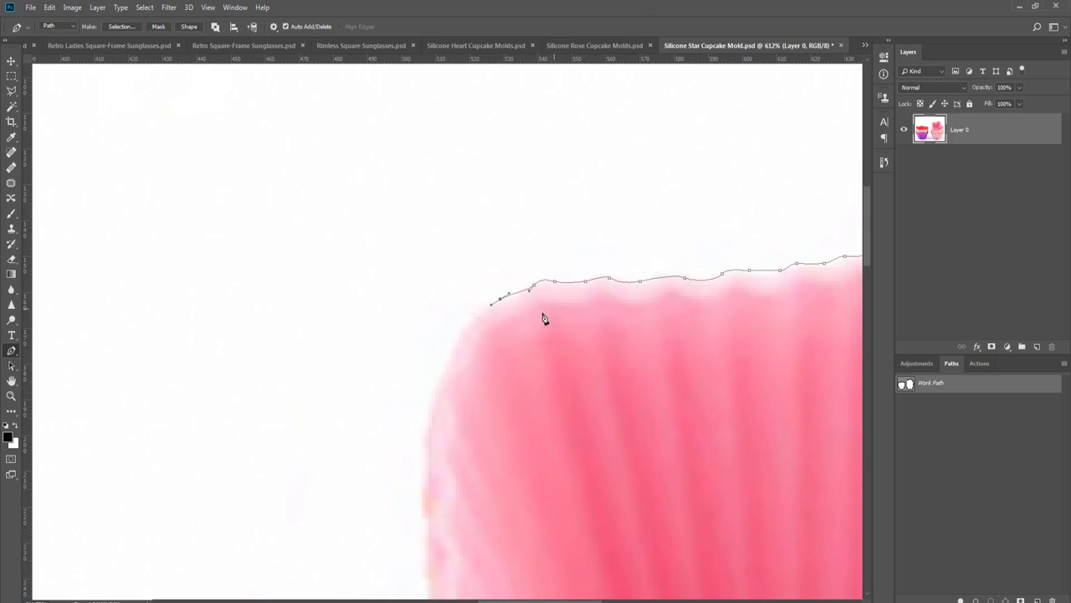
{"action": "left_click_drag", "start_coordinate": [448, 352], "coordinate": [488, 258]}
{"action": "left_click_drag", "start_coordinate": [460, 379], "coordinate": [538, 195]}
- Extend the path down the tilted pink cup's left side to where it meets the green cup's rim
{"action": "scroll", "coordinate": [528, 310], "scroll_direction": "down", "scroll_amount": 2}
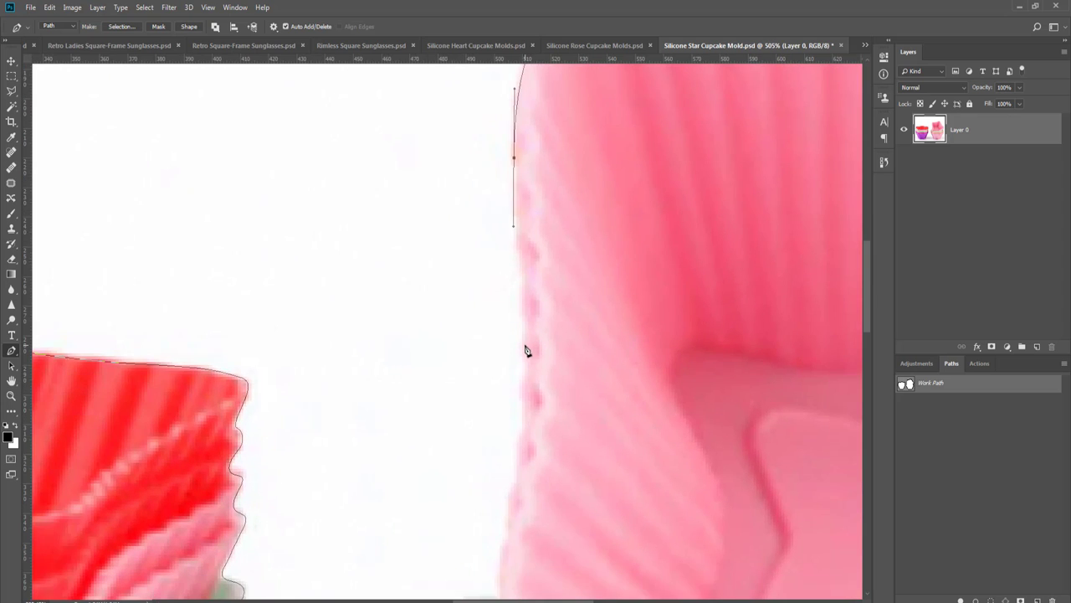
{"action": "left_click_drag", "start_coordinate": [527, 350], "coordinate": [525, 385]}
{"action": "scroll", "coordinate": [619, 284], "scroll_direction": "down", "scroll_amount": 4}
{"action": "scroll", "coordinate": [619, 285], "scroll_direction": "left", "scroll_amount": 2}
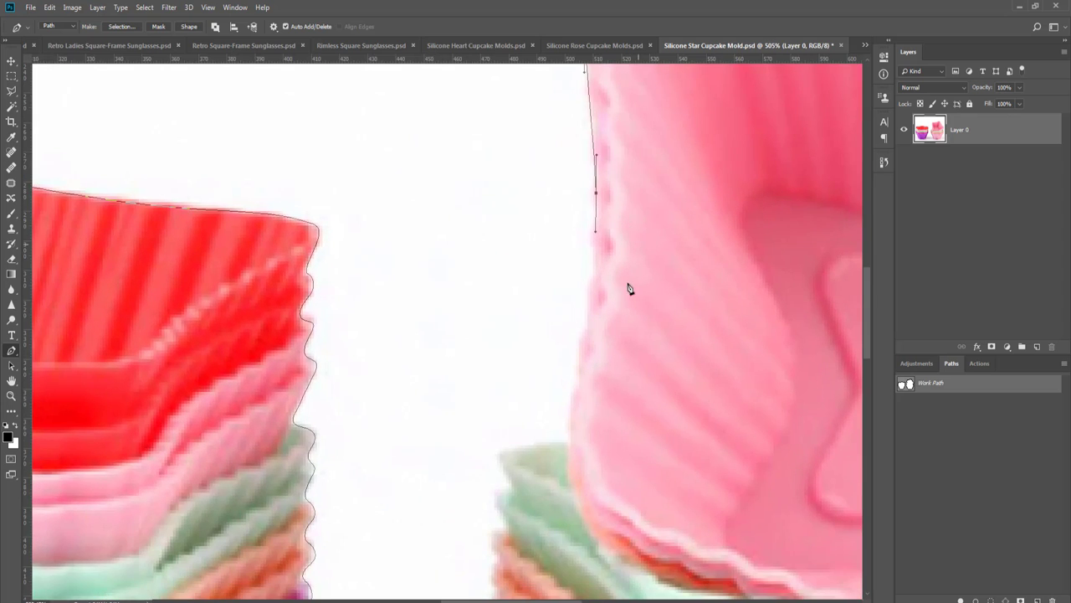
{"action": "left_click_drag", "start_coordinate": [581, 335], "coordinate": [566, 428]}
{"action": "left_click_drag", "start_coordinate": [570, 436], "coordinate": [494, 421]}
- Trace the path along the green cup's rim and down the wavy left edges of the green cups
{"action": "scroll", "coordinate": [554, 395], "scroll_direction": "up", "scroll_amount": 2}
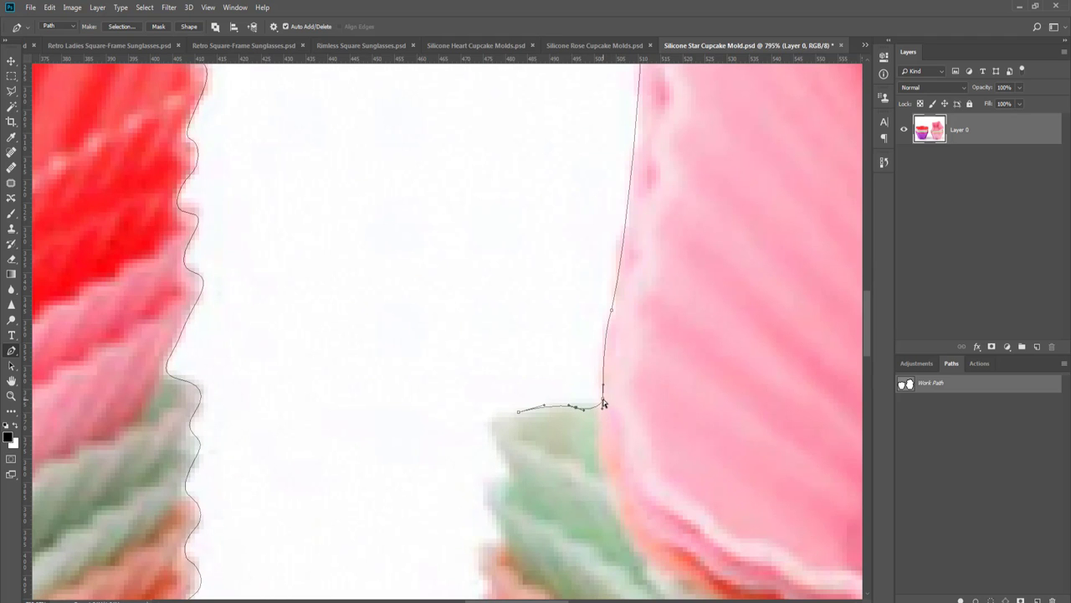
{"action": "left_click_drag", "start_coordinate": [605, 404], "coordinate": [600, 393]}
{"action": "left_click_drag", "start_coordinate": [489, 428], "coordinate": [582, 403]}
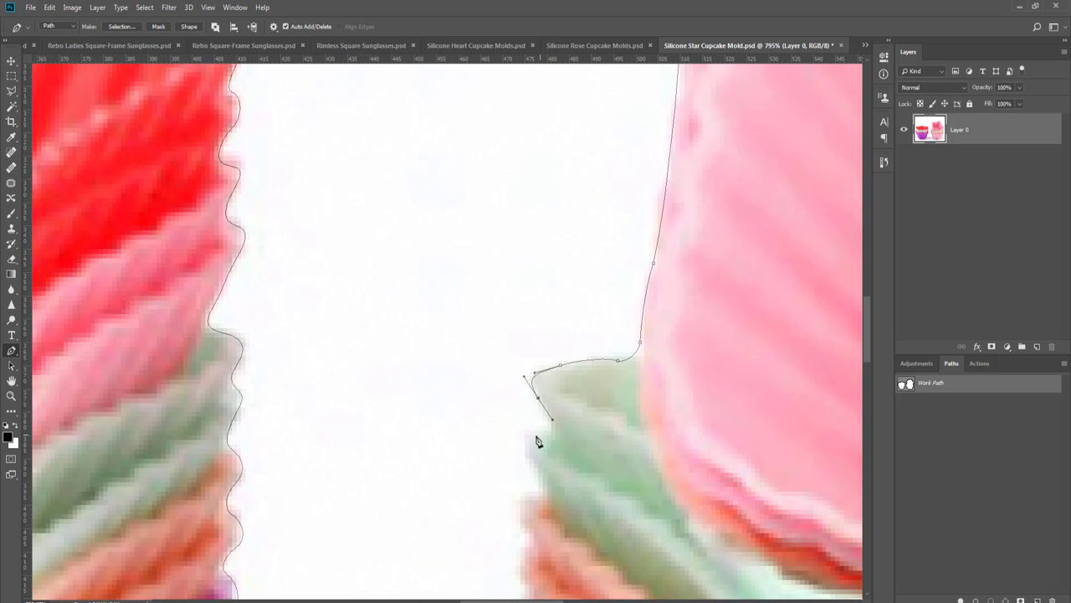
{"action": "left_click_drag", "start_coordinate": [533, 435], "coordinate": [502, 491]}
{"action": "left_click_drag", "start_coordinate": [524, 528], "coordinate": [532, 532]}
- Trace the left edges of the orange and pink cups and close the path on the bottom cup's slanted side
{"action": "left_click_drag", "start_coordinate": [579, 415], "coordinate": [564, 216]}
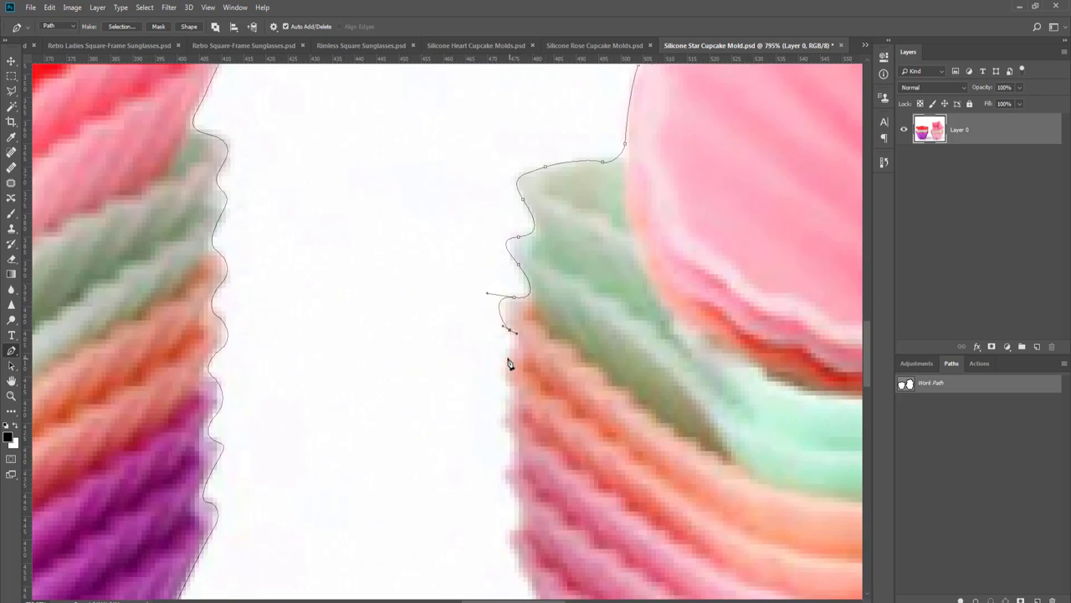
{"action": "left_click_drag", "start_coordinate": [510, 358], "coordinate": [532, 351]}
{"action": "left_click_drag", "start_coordinate": [519, 397], "coordinate": [513, 406]}
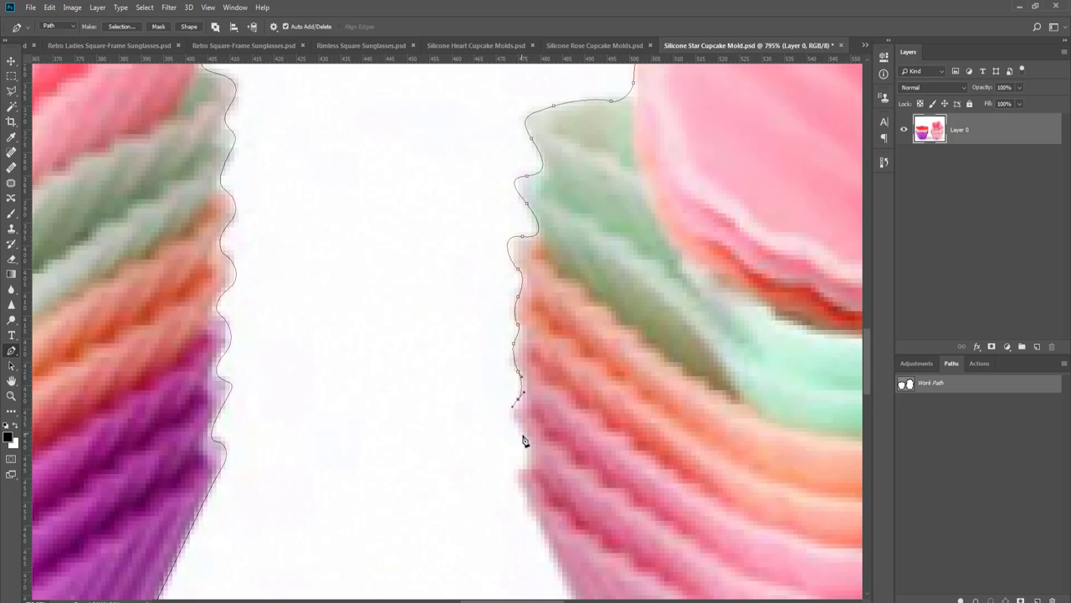
{"action": "left_click_drag", "start_coordinate": [524, 466], "coordinate": [511, 416]}
{"action": "left_click", "coordinate": [573, 539]}
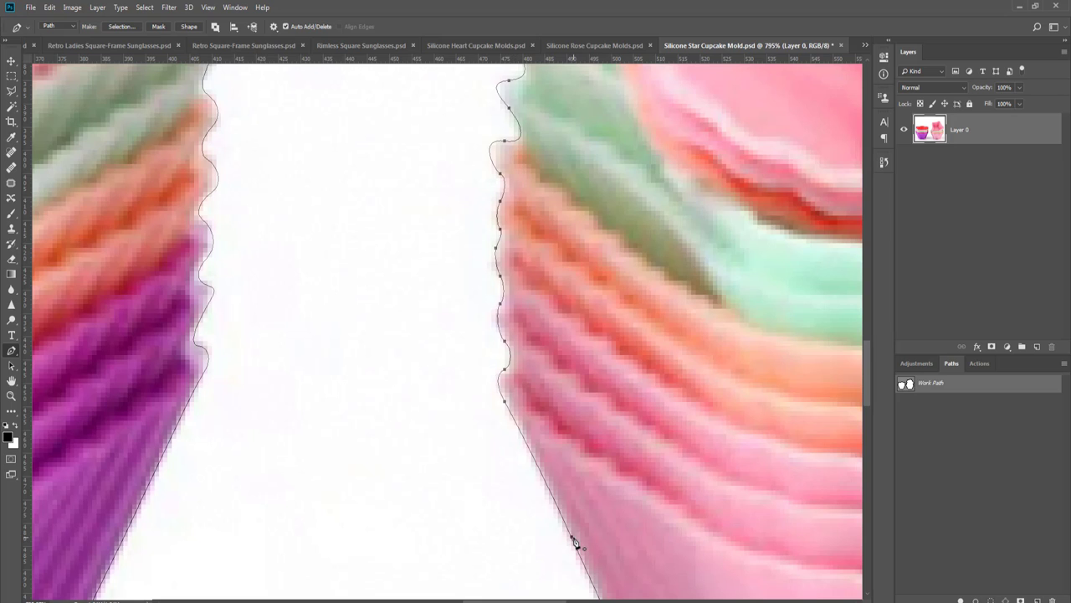
- Load the finished Work Path as a selection and add it as a layer mask on Layer 0
{"action": "key", "text": "Return"}
{"action": "key", "text": "ctrl+0"}
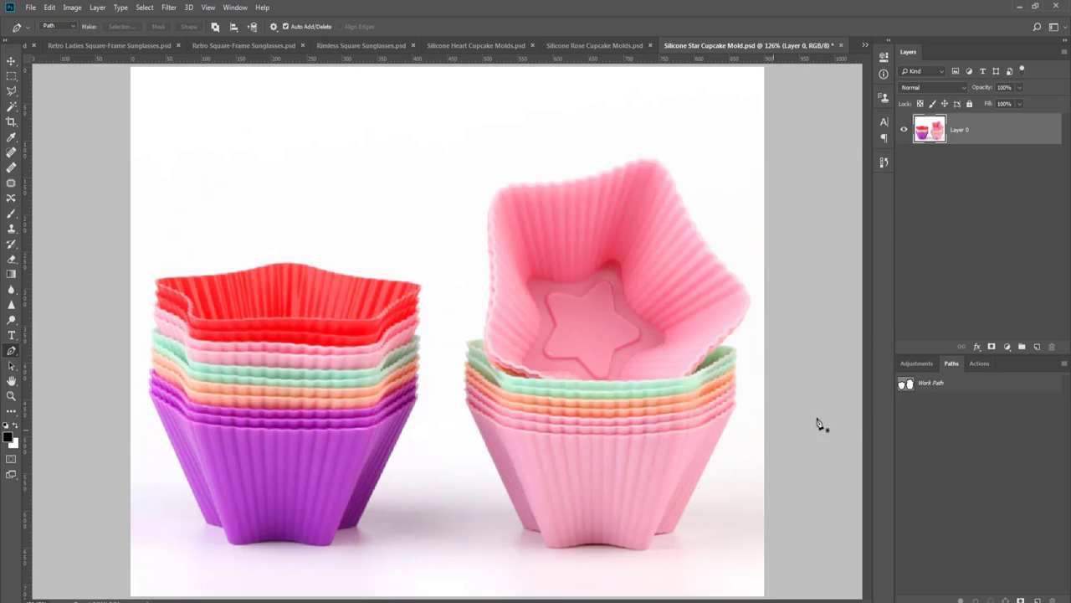
{"action": "left_click", "coordinate": [906, 384], "text": "ctrl"}
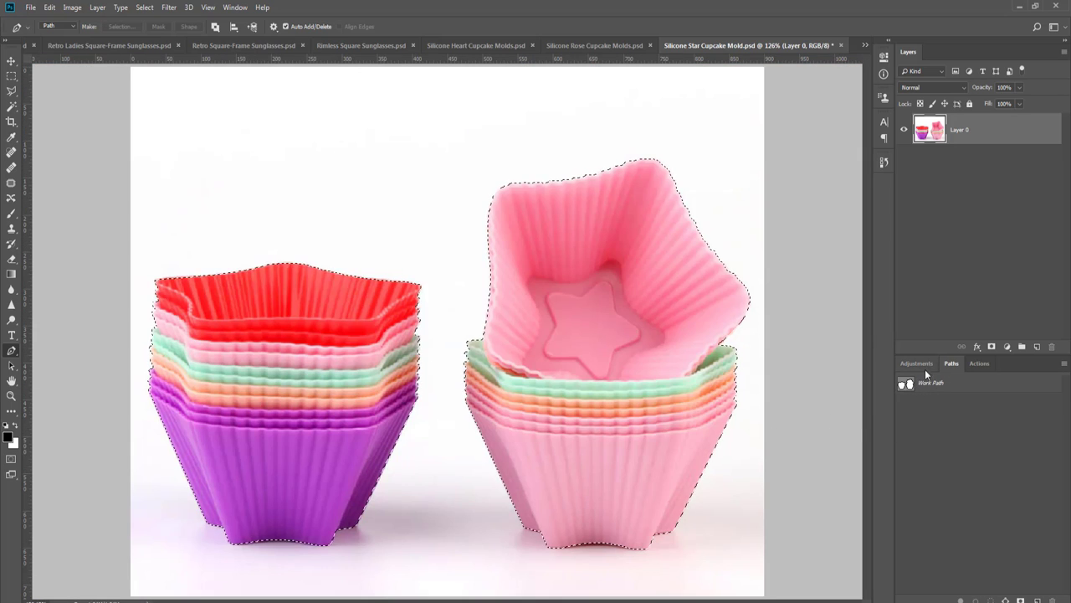
{"action": "left_click", "coordinate": [992, 346]}
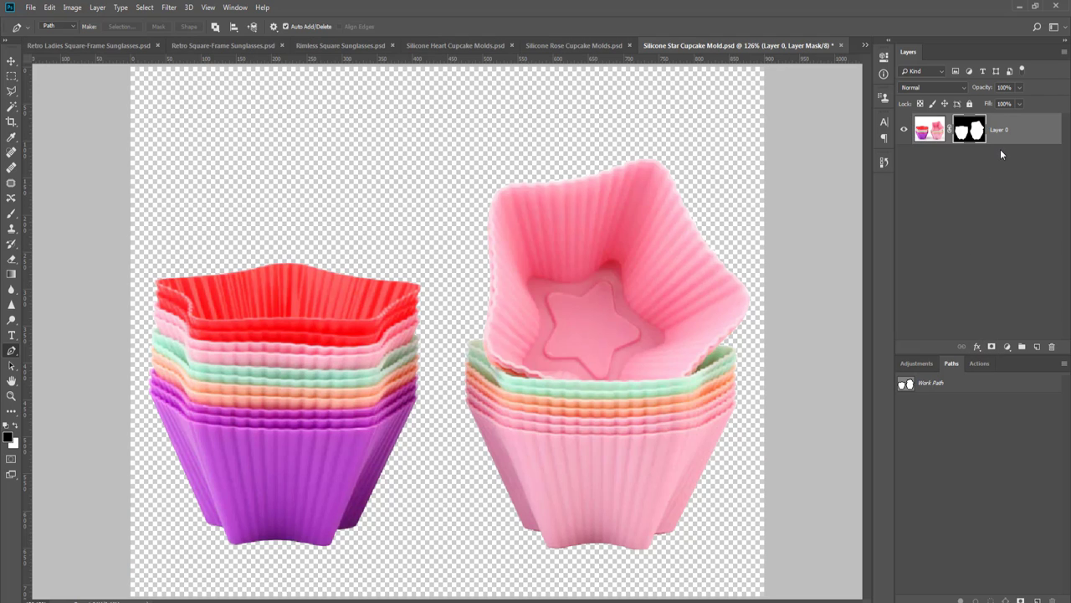
- Create a new layer, fill it with black, and place it below the masked Layer 0
{"action": "key", "text": "ctrl+shift+n"}
{"action": "key", "text": "Return"}
{"action": "key", "text": "g"}
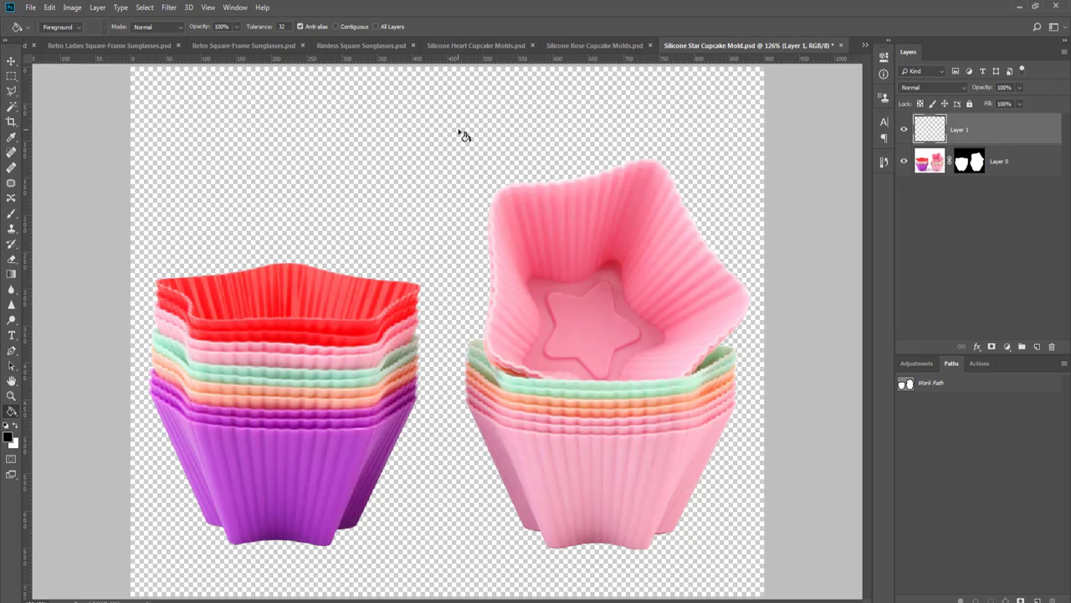
{"action": "left_click", "coordinate": [598, 157]}
{"action": "left_click_drag", "start_coordinate": [995, 161], "coordinate": [994, 168]}
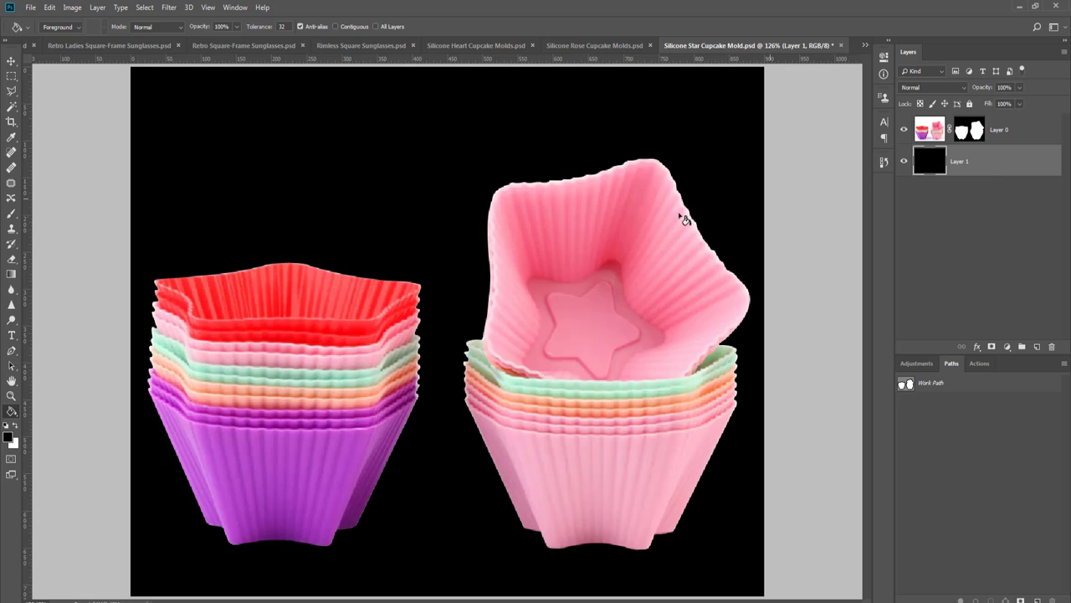
- Refine Layer 0's mask with Select and Mask: radius 1 px, smooth 1, feather 0.6 px, contrast 10%, shift edge -10%
{"action": "key", "text": "v"}
{"action": "scroll", "coordinate": [641, 229], "scroll_direction": "down", "scroll_amount": 2}
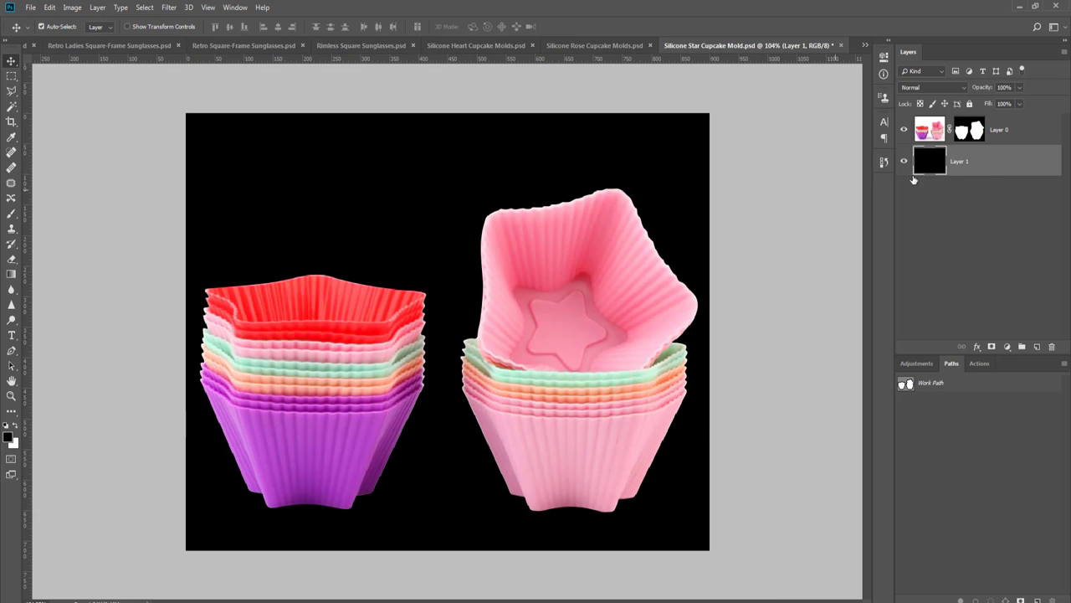
{"action": "left_click", "coordinate": [977, 130]}
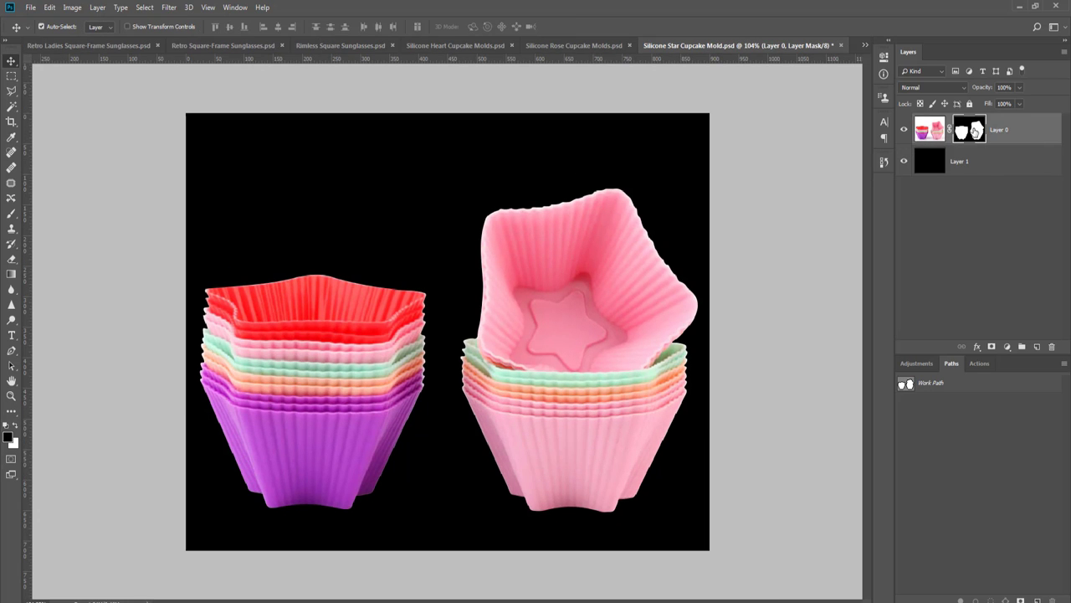
{"action": "right_click", "coordinate": [978, 130]}
{"action": "left_click", "coordinate": [996, 219]}
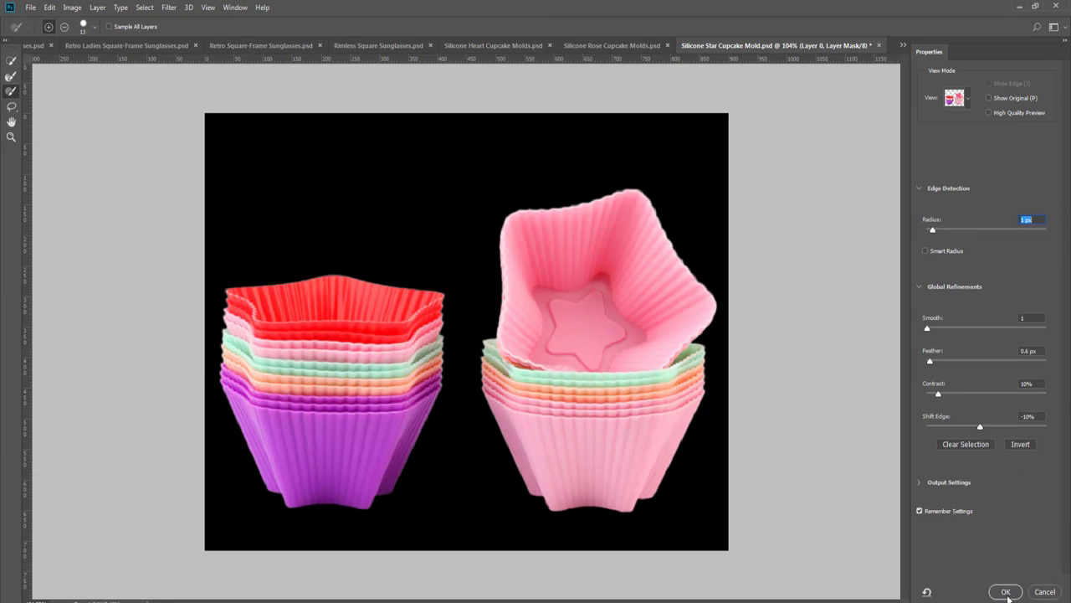
{"action": "left_click", "coordinate": [1005, 592]}
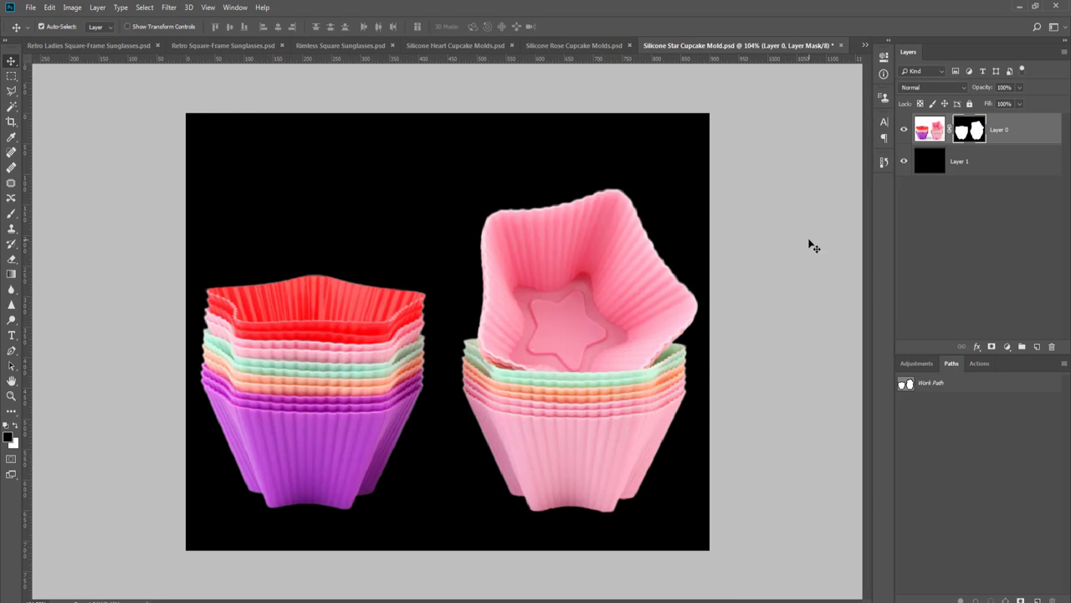
{"action": "key", "text": "c"}
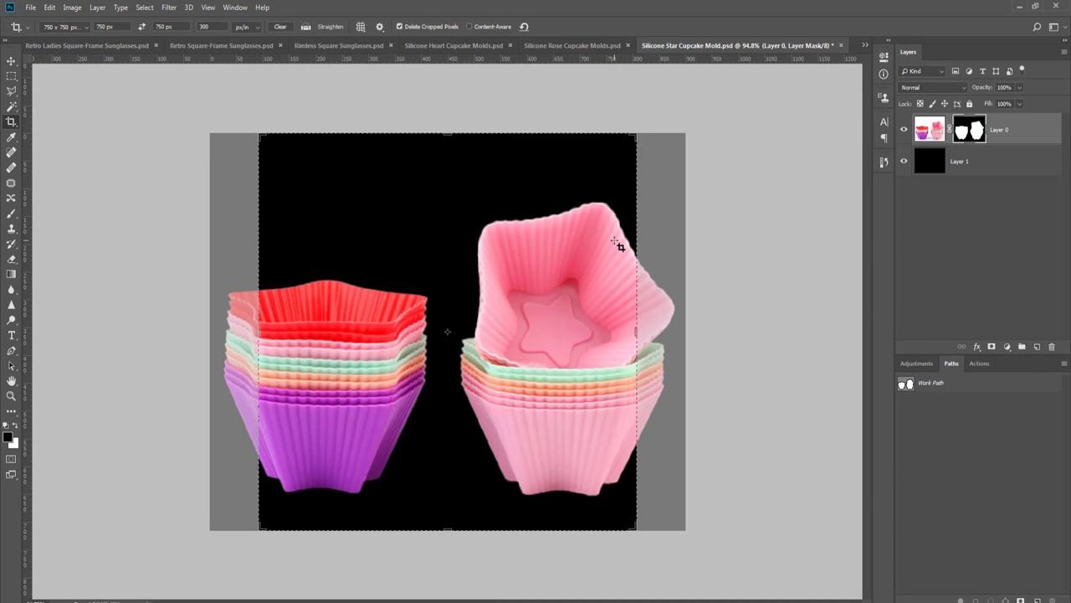
{"action": "key", "text": "Escape"}
{"action": "key", "text": "x"}
{"action": "key", "text": "g"}
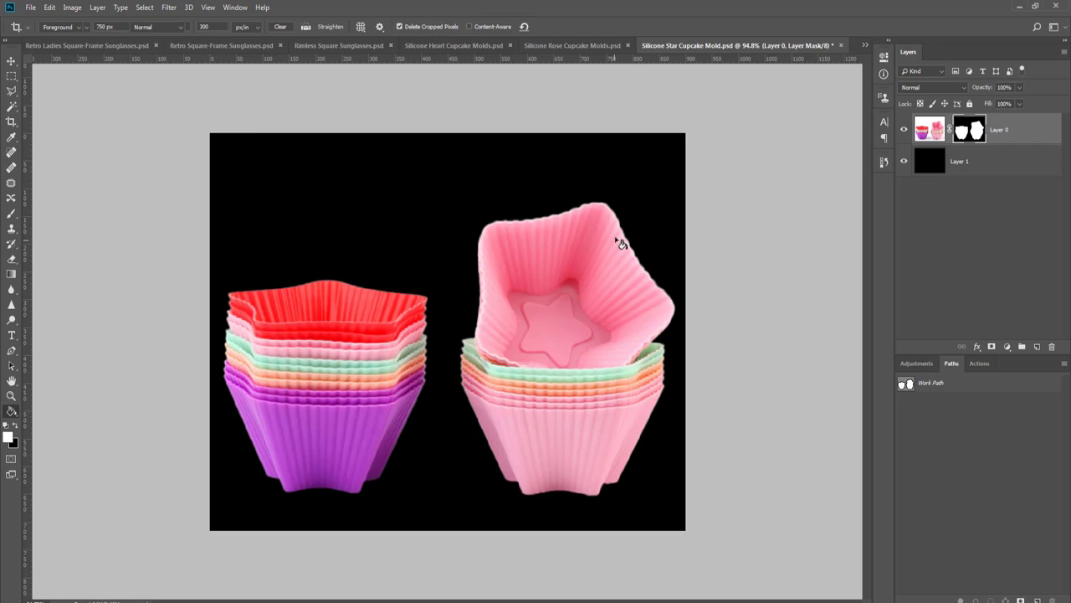
- Crop the image to 750 x 750 px with the frame enlarged beyond the canvas so both cup stacks fit inside
{"action": "key", "text": "c"}
{"action": "key", "text": "x"}
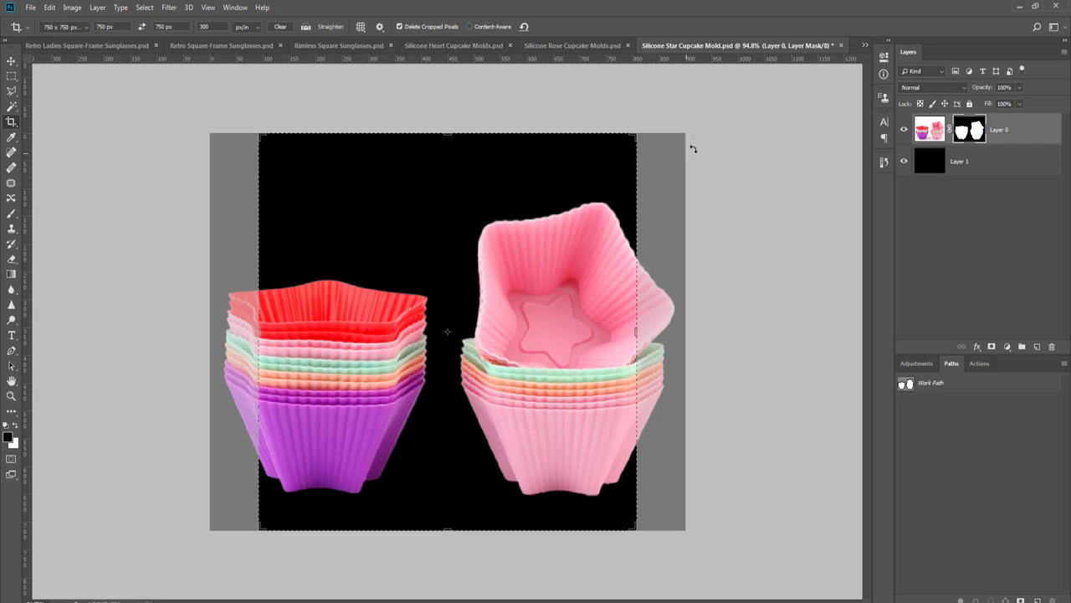
{"action": "left_click_drag", "start_coordinate": [639, 134], "coordinate": [707, 86]}
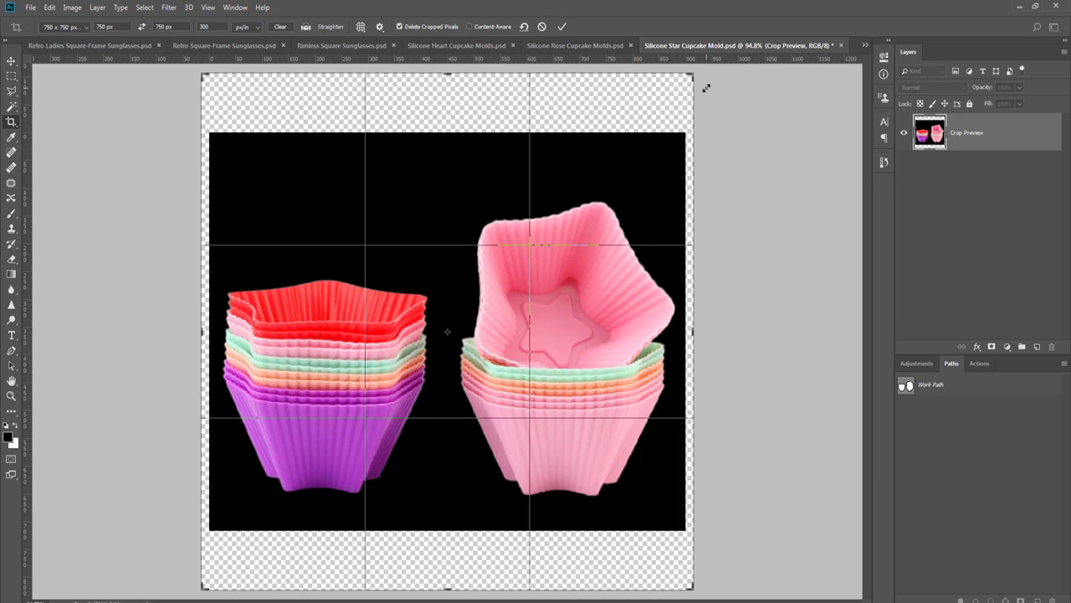
{"action": "key", "text": "Return"}
{"action": "key", "text": "v"}
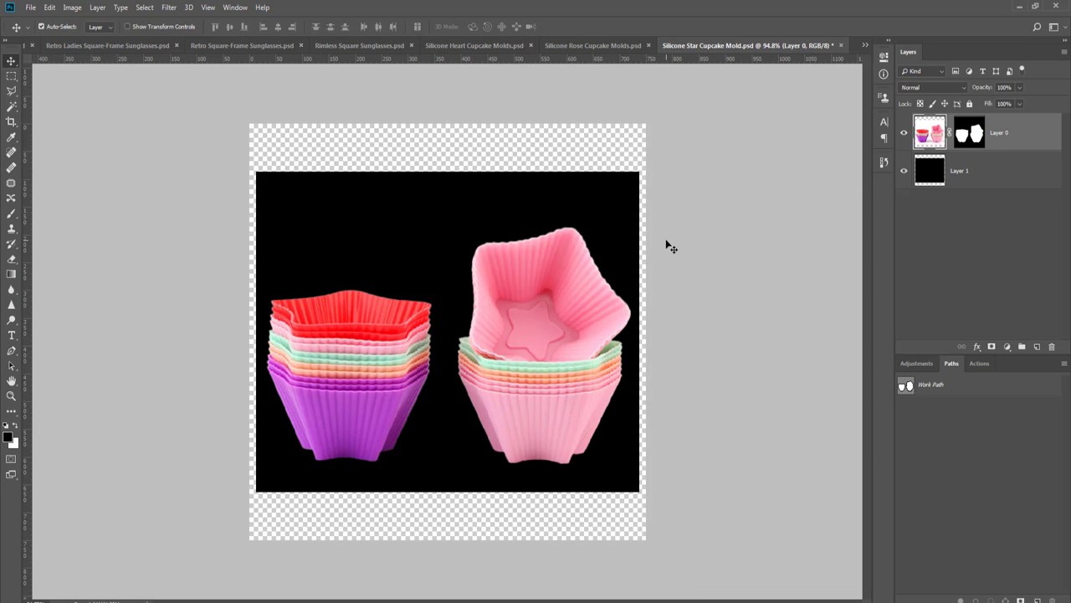
- Run the recorded 750*750 grid-line action to add the guides to the canvas
{"action": "scroll", "coordinate": [666, 240], "scroll_direction": "down", "scroll_amount": 3}
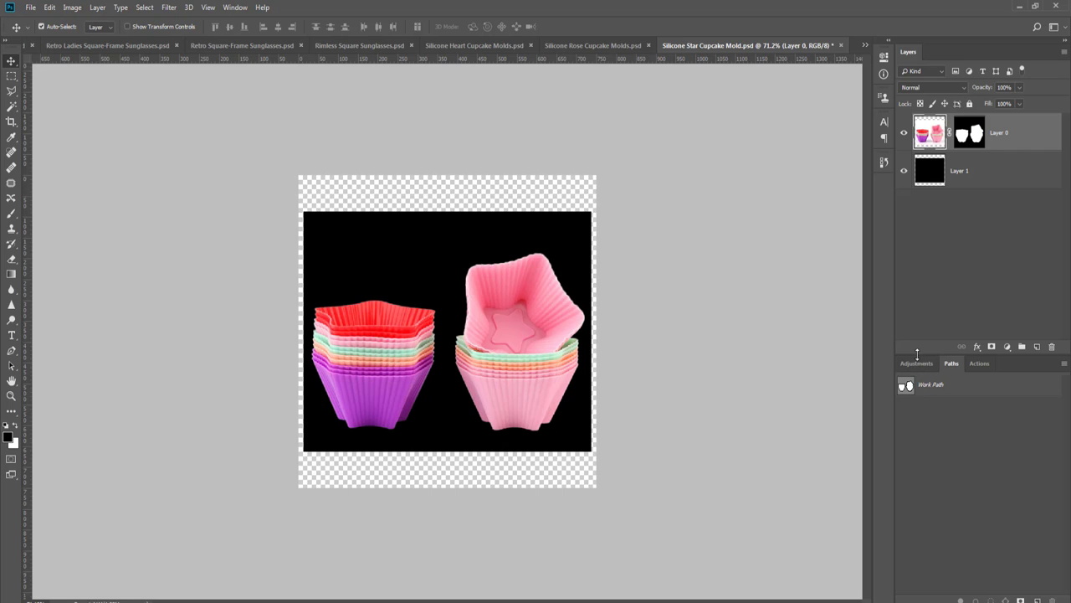
{"action": "left_click", "coordinate": [981, 363]}
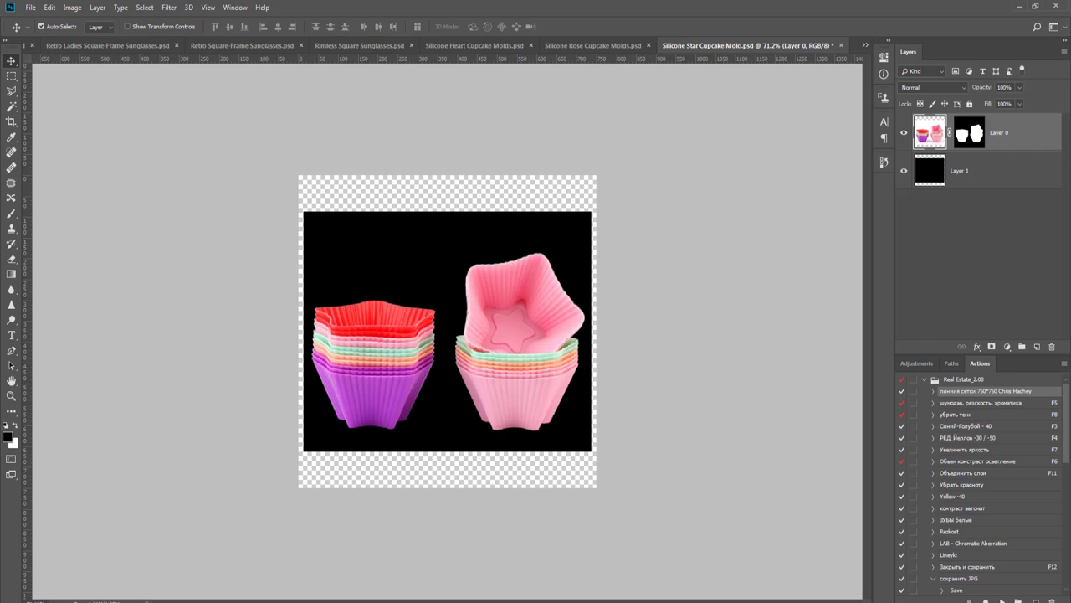
{"action": "left_click", "coordinate": [1003, 600]}
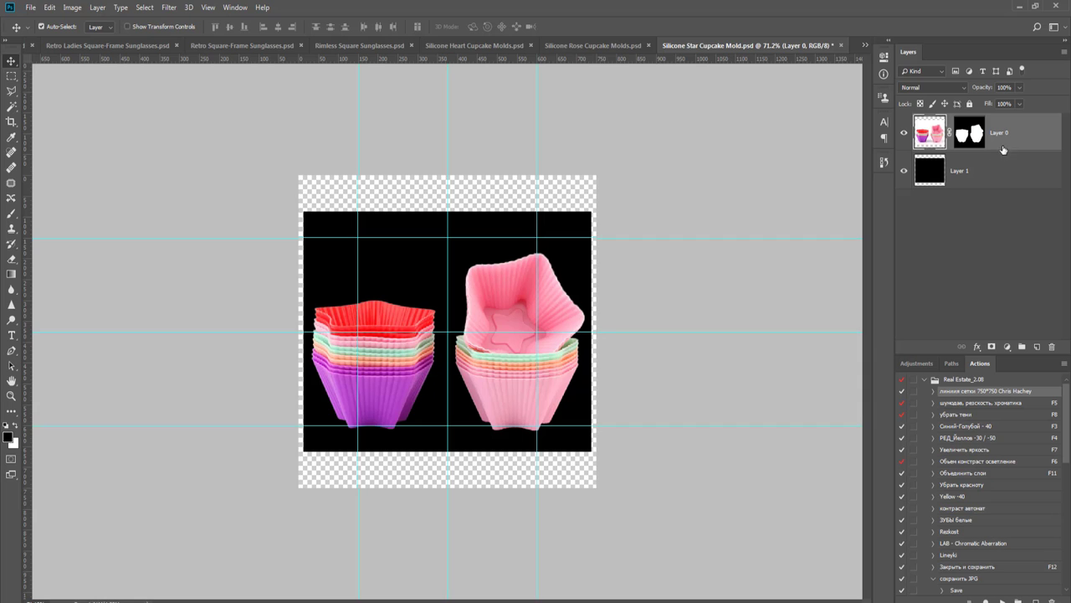
- Scale the masked cupcake molds layer down around its center so both stacks fit between the outer guides
{"action": "key", "text": "ctrl+t"}
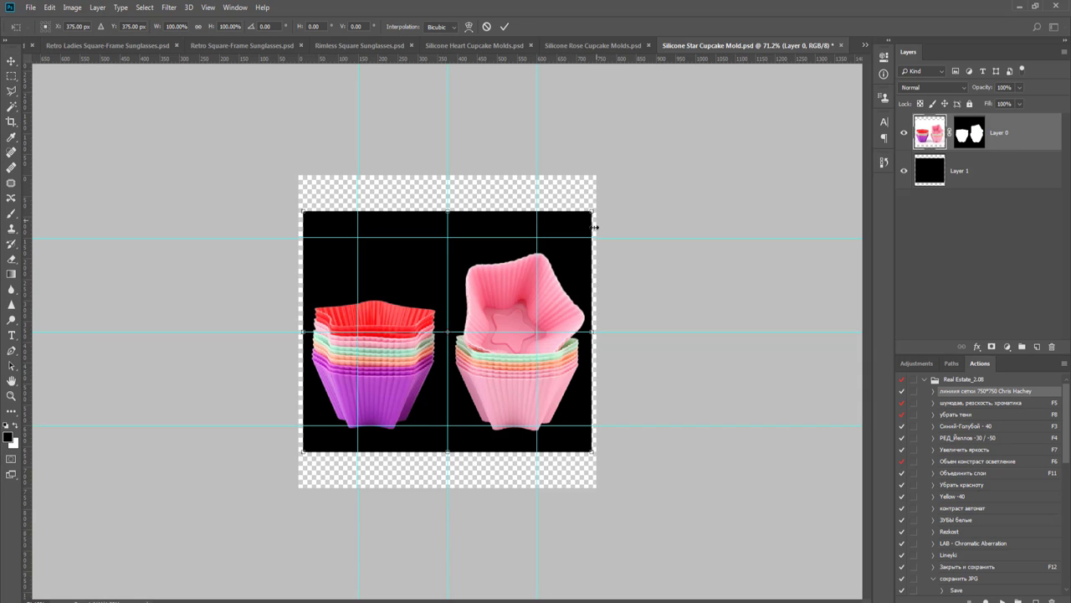
{"action": "left_click_drag", "start_coordinate": [593, 211], "coordinate": [558, 267]}
{"action": "key", "text": "Return"}
{"action": "key", "text": "ctrl+0"}
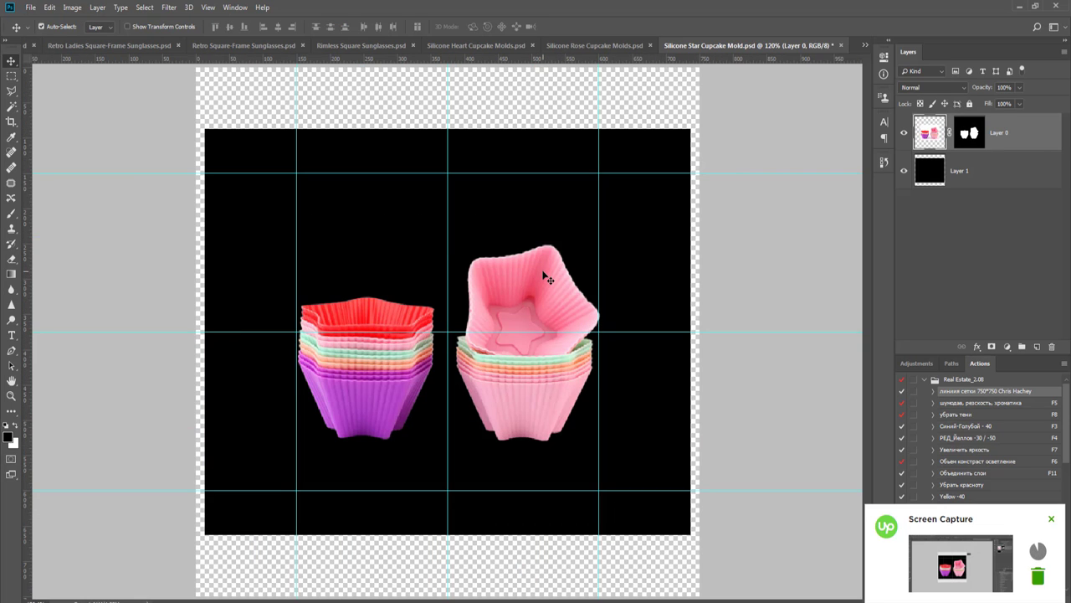
- Fine-tune the molds layer's size to 100.42% width and 100.27% height, extending it toward the upper left
{"action": "key", "text": "ctrl+t"}
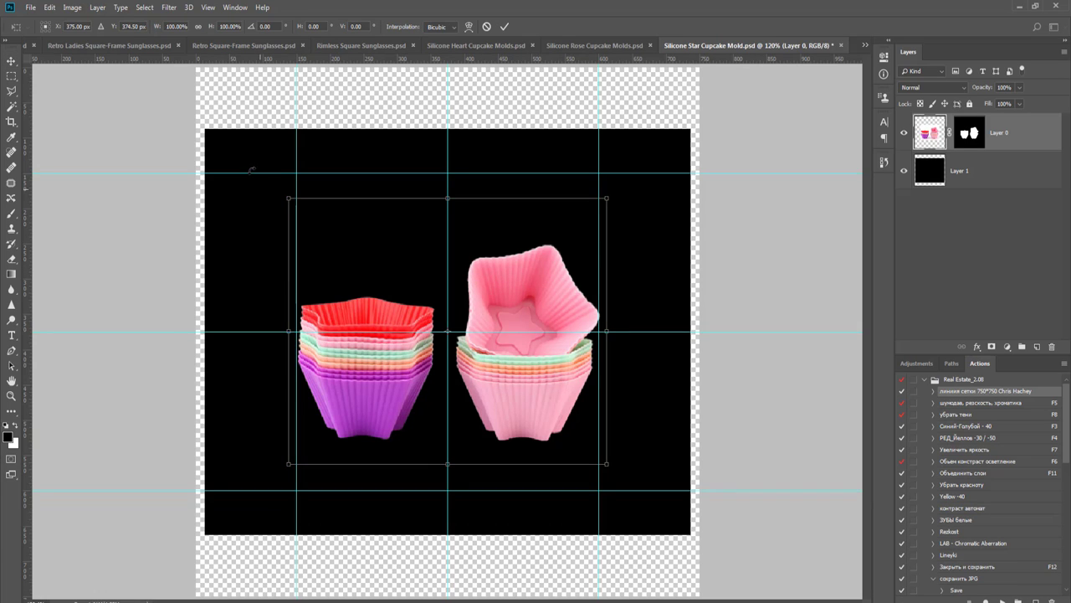
{"action": "left_click_drag", "start_coordinate": [286, 194], "coordinate": [286, 194]}
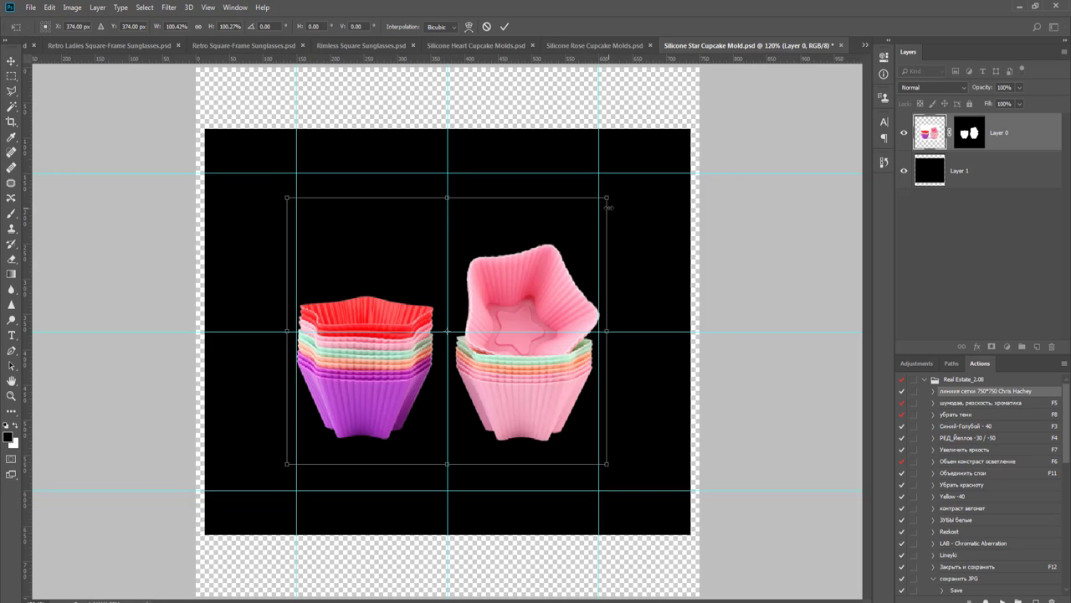
{"action": "key", "text": "Return"}
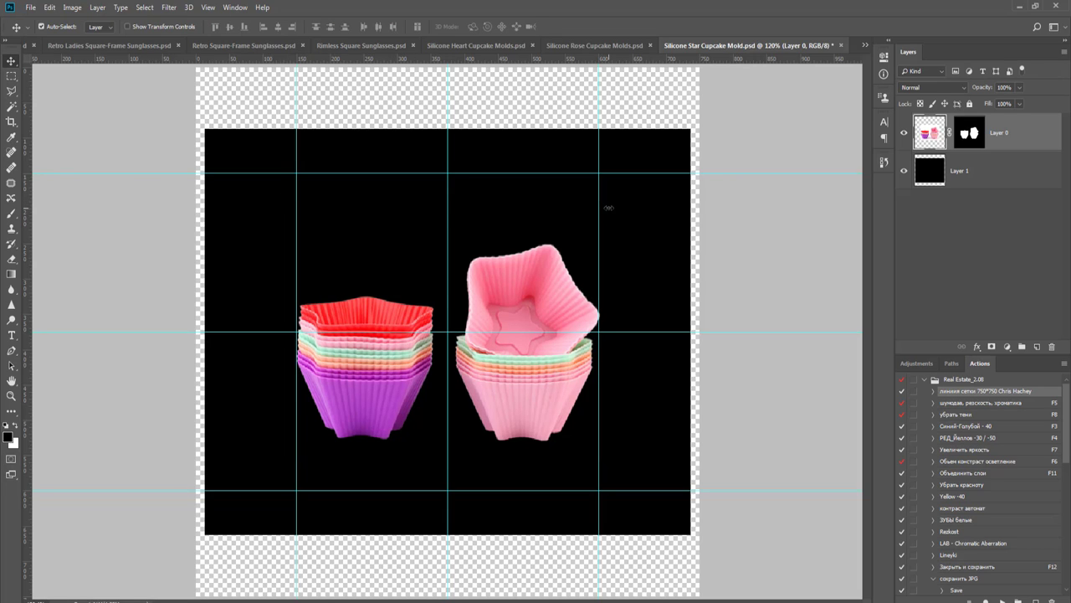
- Move the masked star cupcake molds layer slightly upward between the horizontal guides
{"action": "key", "text": "ctrl+t"}
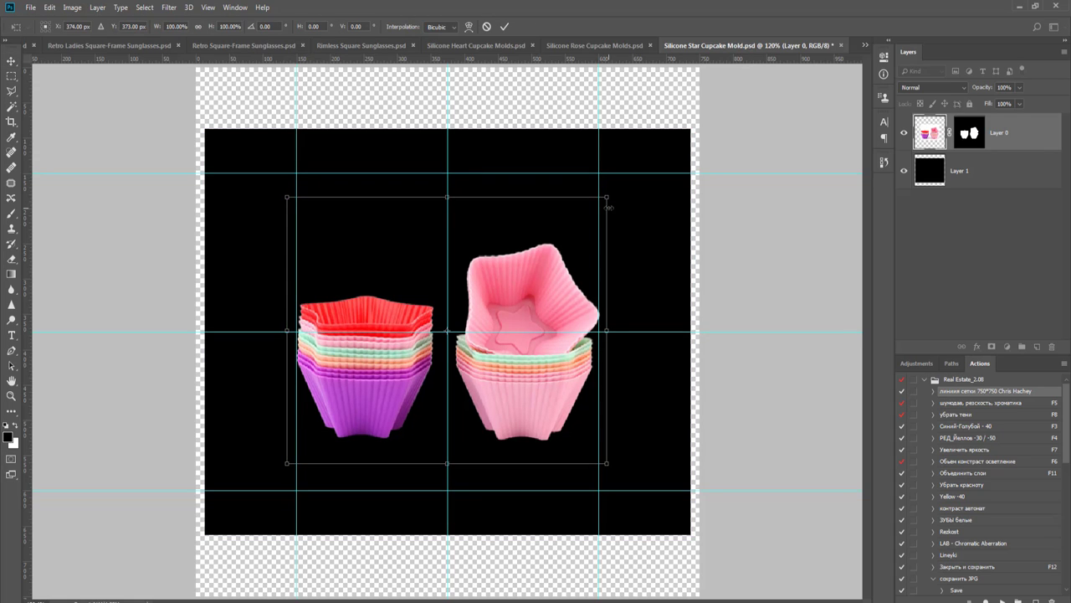
{"action": "key", "text": "Return"}
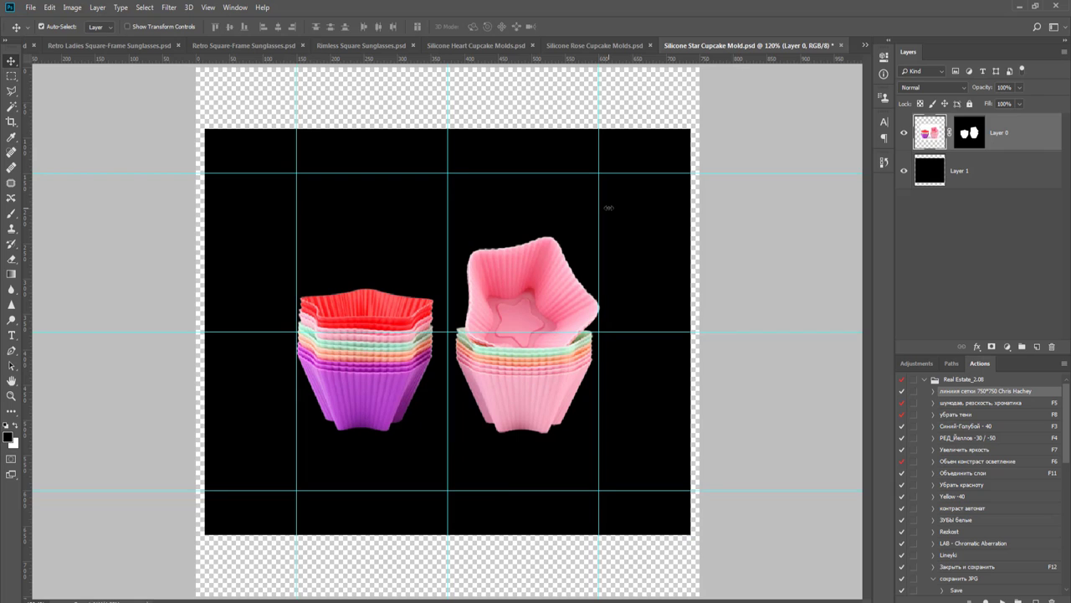
- Delete the black background layer, Layer 1, and close the star cupcake mold document with its changes saved
{"action": "left_click", "coordinate": [962, 171]}
{"action": "key", "text": "Delete"}
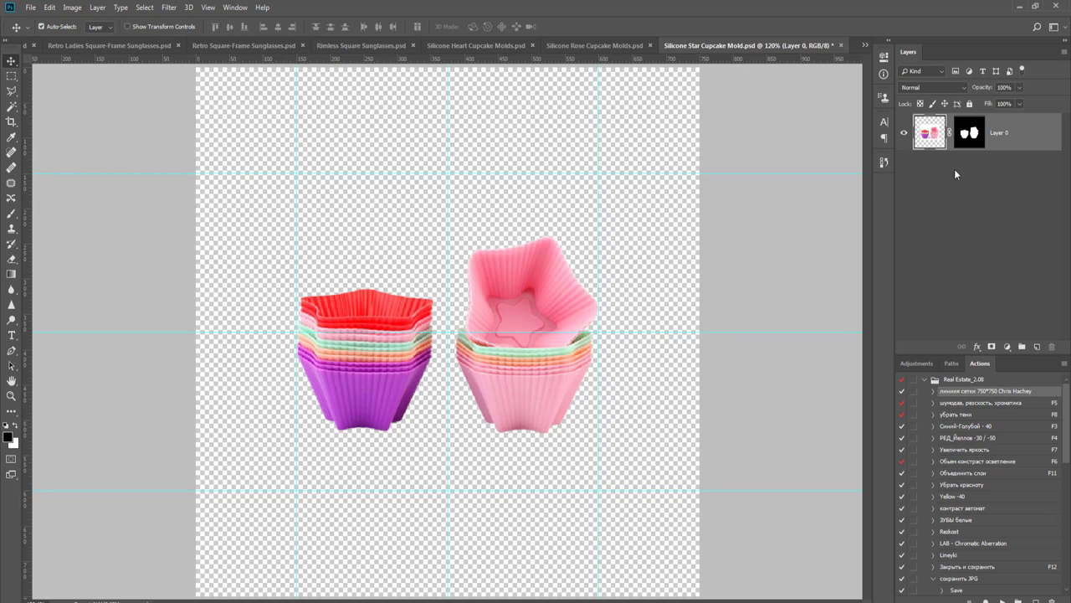
{"action": "key", "text": "ctrl+w"}
{"action": "key", "text": "Return"}
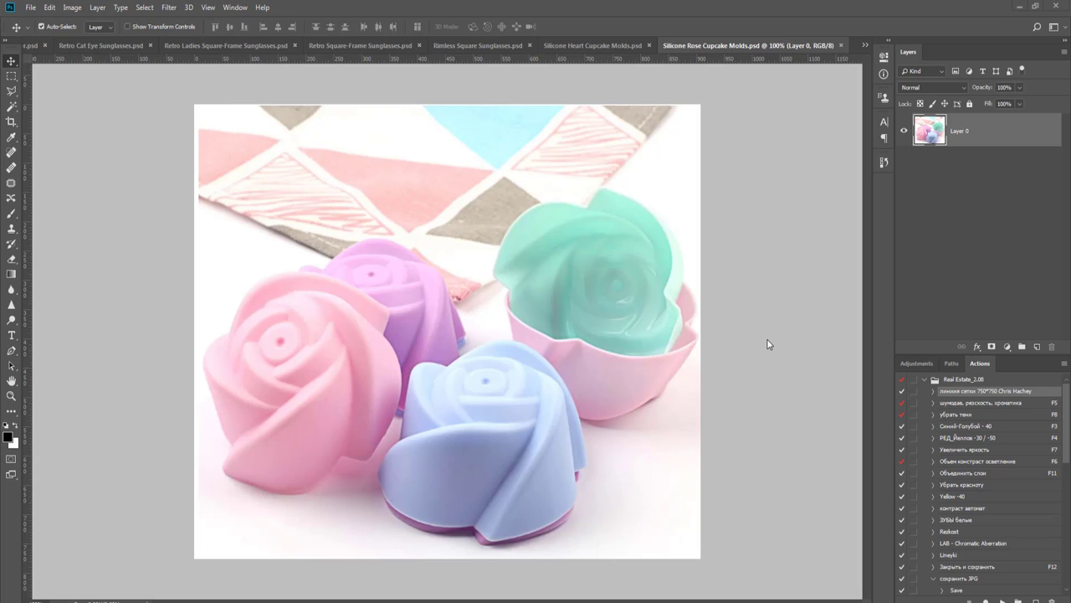
- Examine the outlines of the pink, purple, green and blue rose cupcake molds in preparation for tracing them with the Pen tool
{"action": "key", "text": "p"}
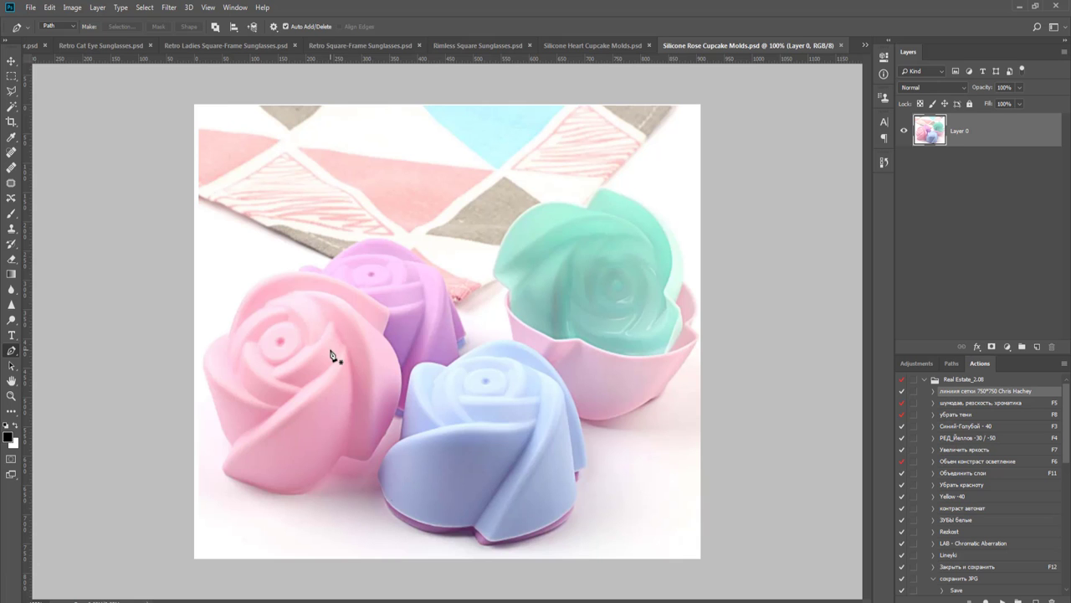
{"action": "scroll", "coordinate": [320, 271], "scroll_direction": "up", "scroll_amount": 4}
{"action": "left_click_drag", "start_coordinate": [629, 270], "coordinate": [194, 276]}
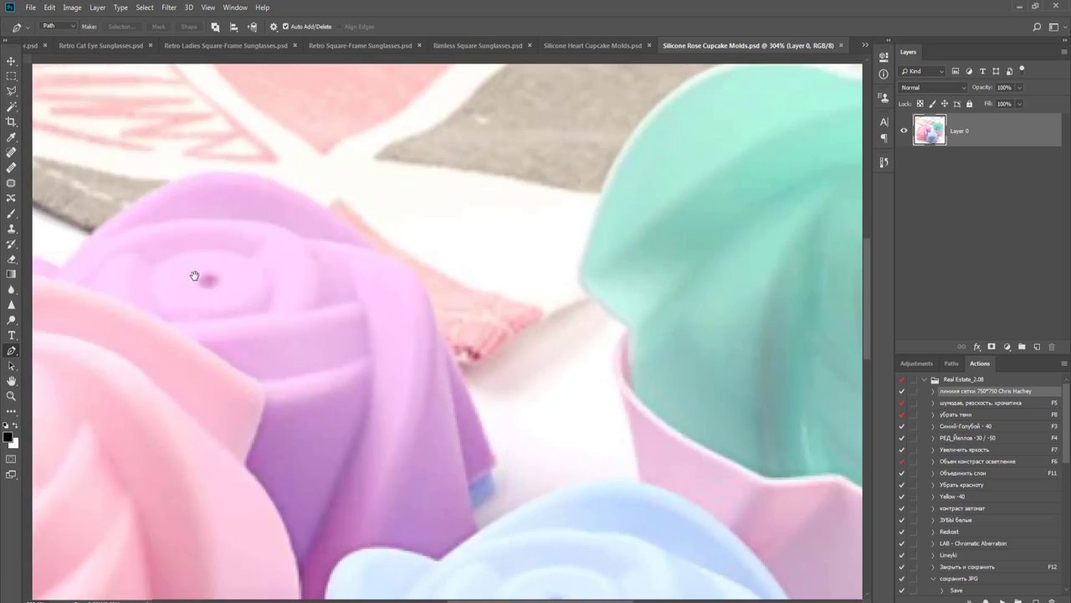
{"action": "scroll", "coordinate": [418, 282], "scroll_direction": "right", "scroll_amount": 3}
{"action": "scroll", "coordinate": [351, 284], "scroll_direction": "down", "scroll_amount": 5}
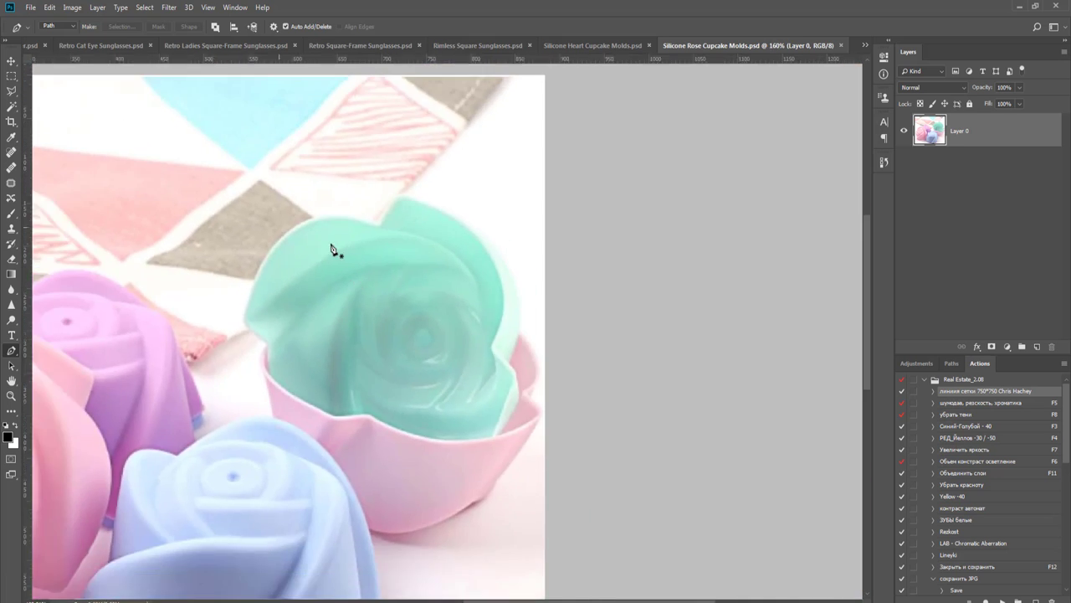
{"action": "scroll", "coordinate": [333, 249], "scroll_direction": "up", "scroll_amount": 4}
{"action": "scroll", "coordinate": [339, 298], "scroll_direction": "down", "scroll_amount": 3}
{"action": "left_click_drag", "start_coordinate": [387, 397], "coordinate": [365, 176]}
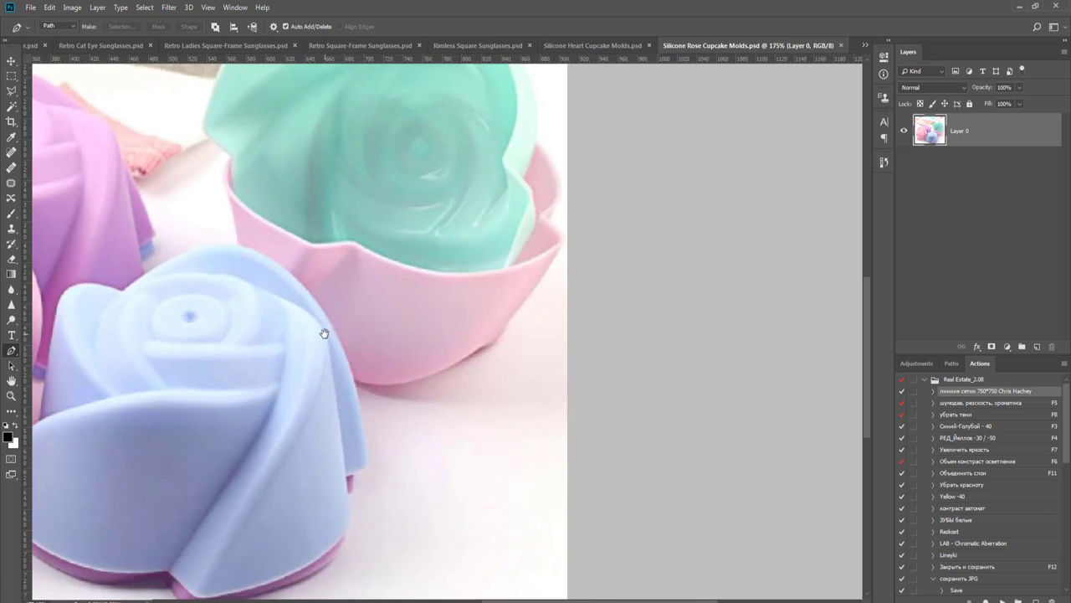
{"action": "left_click_drag", "start_coordinate": [324, 333], "coordinate": [394, 223]}
{"action": "scroll", "coordinate": [370, 241], "scroll_direction": "down", "scroll_amount": 2}
{"action": "left_click_drag", "start_coordinate": [345, 286], "coordinate": [418, 227]}
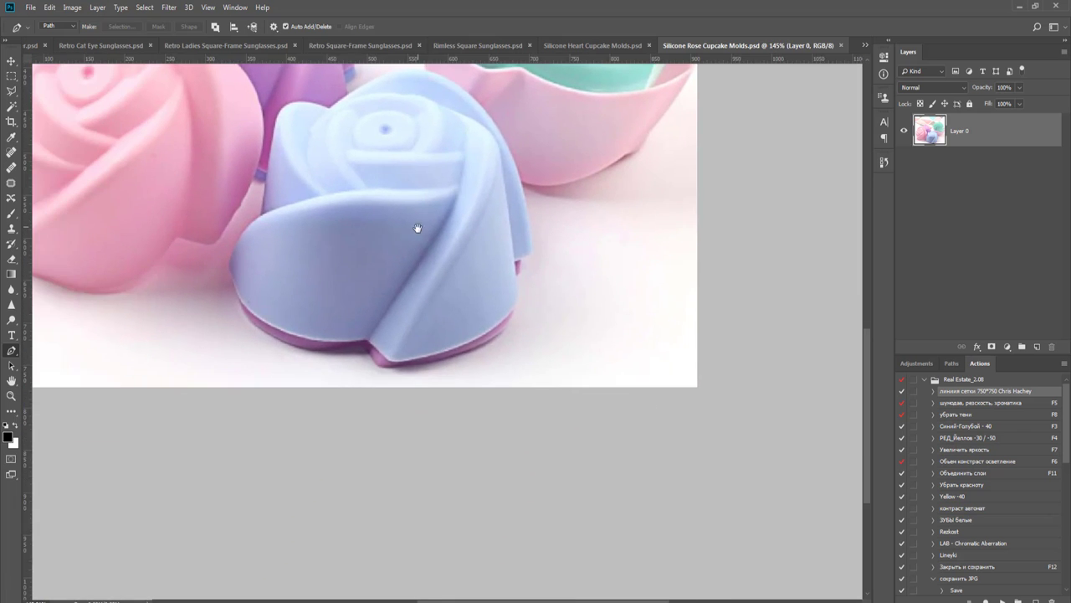
{"action": "scroll", "coordinate": [511, 335], "scroll_direction": "down", "scroll_amount": 2}
- Start a pen path on the outer edge of the purple rim beneath the blue rose mold's lower left side
{"action": "scroll", "coordinate": [544, 359], "scroll_direction": "up", "scroll_amount": 5}
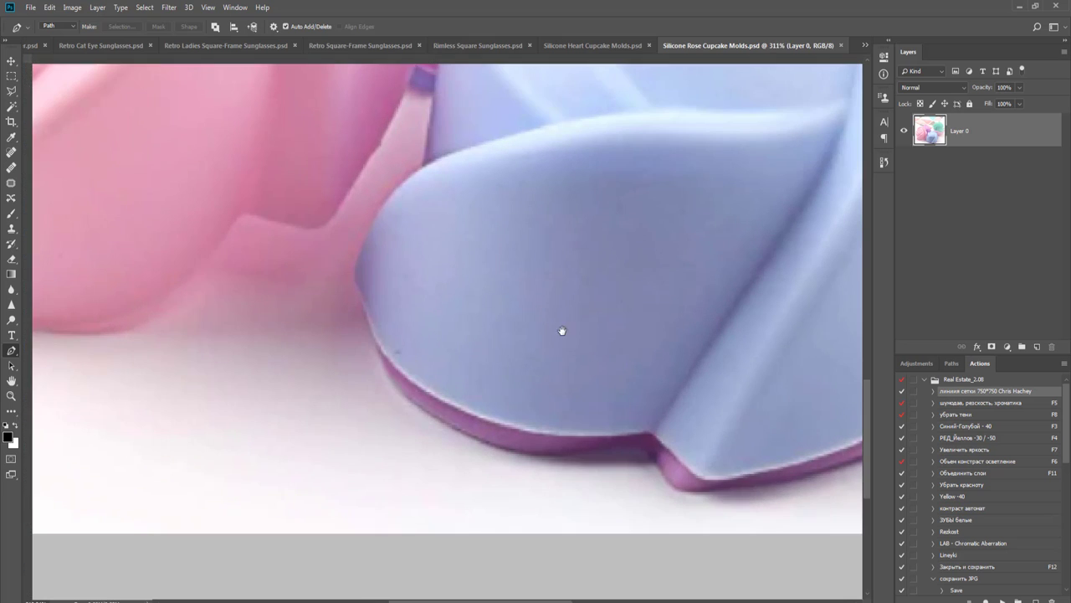
{"action": "scroll", "coordinate": [502, 343], "scroll_direction": "up", "scroll_amount": 2}
{"action": "key", "text": "ctrl+r"}
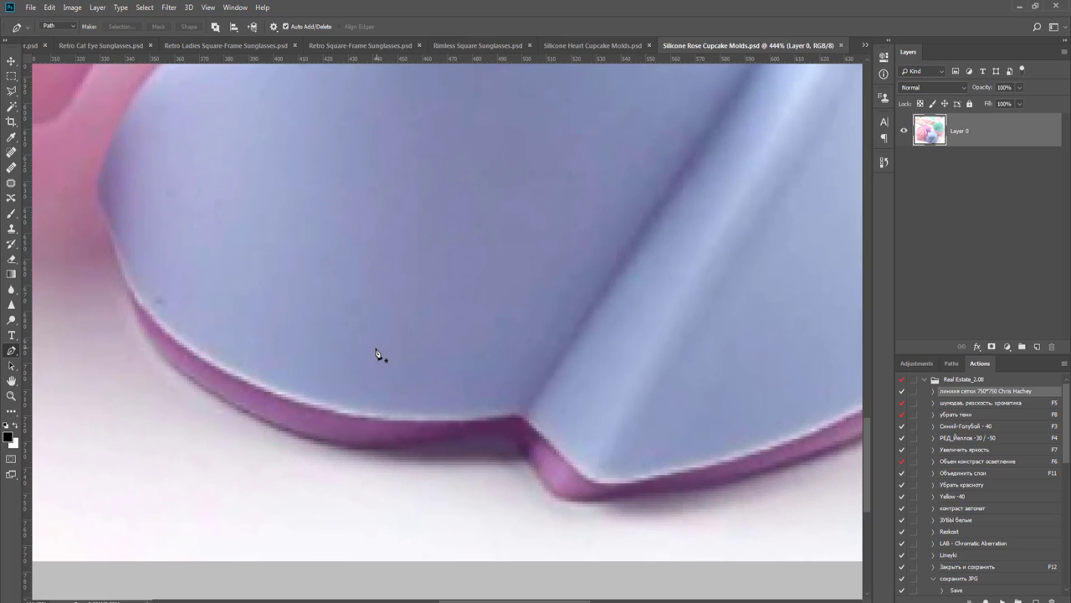
{"action": "scroll", "coordinate": [240, 406], "scroll_direction": "up", "scroll_amount": 1}
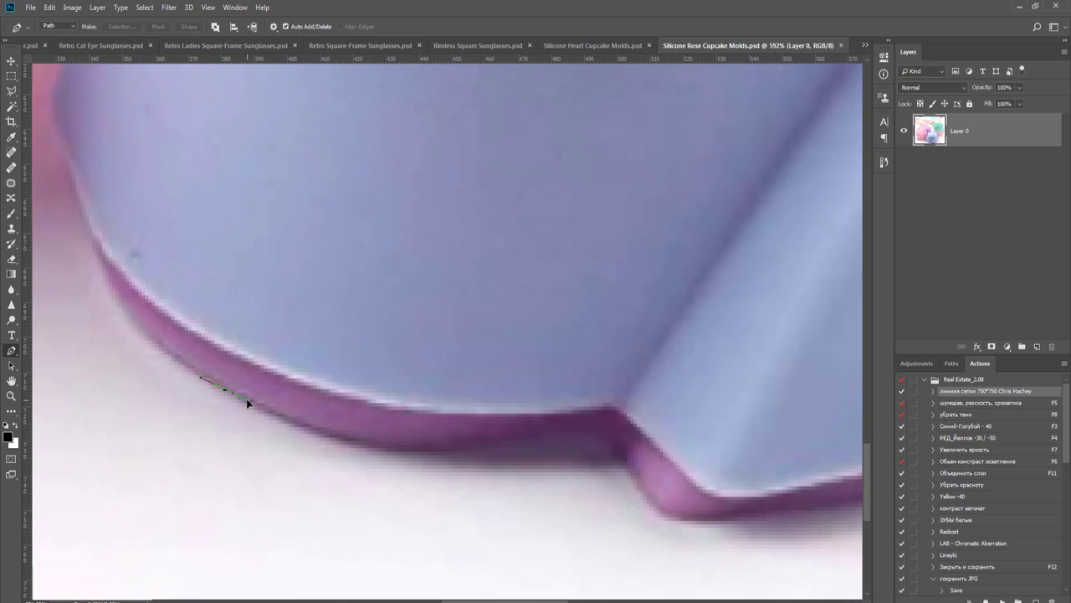
{"action": "left_click_drag", "start_coordinate": [248, 399], "coordinate": [213, 384]}
{"action": "key", "text": "ctrl+z"}
{"action": "left_click_drag", "start_coordinate": [310, 428], "coordinate": [522, 527]}
{"action": "scroll", "coordinate": [317, 386], "scroll_direction": "down", "scroll_amount": 3}
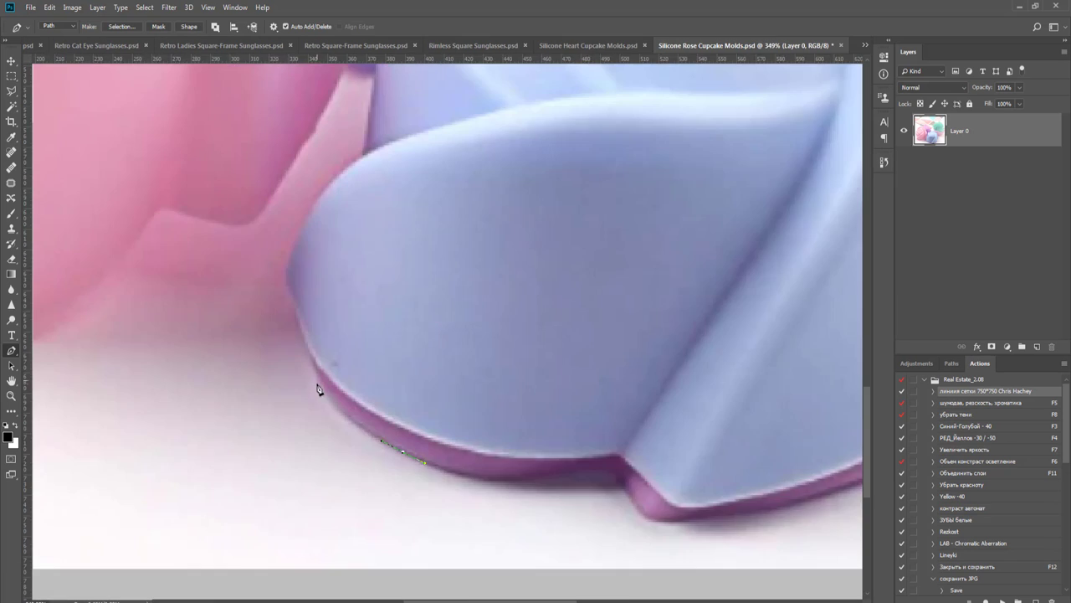
- Continue the path up the purple rim and around the outermost left tip of the blue mold's petal
{"action": "left_click_drag", "start_coordinate": [392, 410], "coordinate": [552, 426]}
{"action": "left_click_drag", "start_coordinate": [416, 384], "coordinate": [387, 410]}
{"action": "scroll", "coordinate": [388, 411], "scroll_direction": "up", "scroll_amount": 3}
{"action": "left_click_drag", "start_coordinate": [516, 443], "coordinate": [457, 394]}
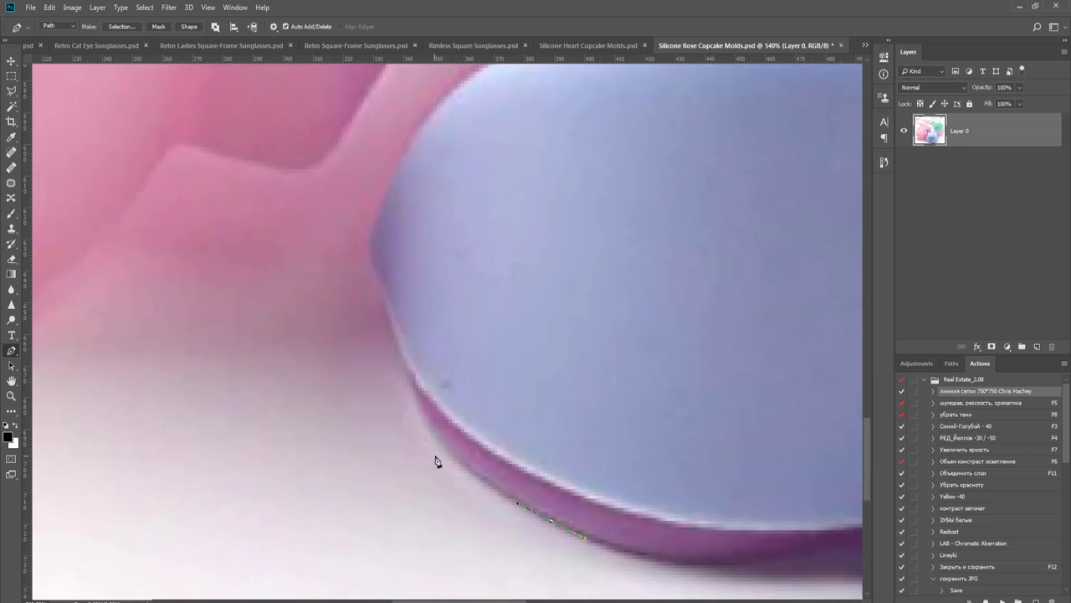
{"action": "left_click_drag", "start_coordinate": [428, 428], "coordinate": [411, 397]}
{"action": "scroll", "coordinate": [389, 352], "scroll_direction": "up", "scroll_amount": 2}
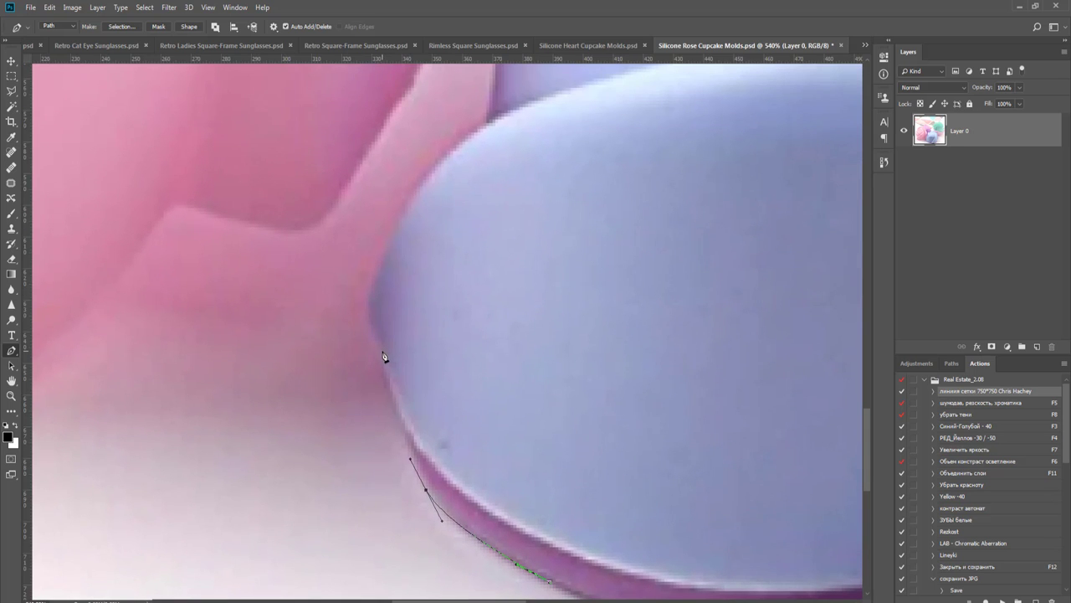
{"action": "left_click_drag", "start_coordinate": [385, 358], "coordinate": [372, 326]}
{"action": "left_click_drag", "start_coordinate": [421, 376], "coordinate": [376, 538]}
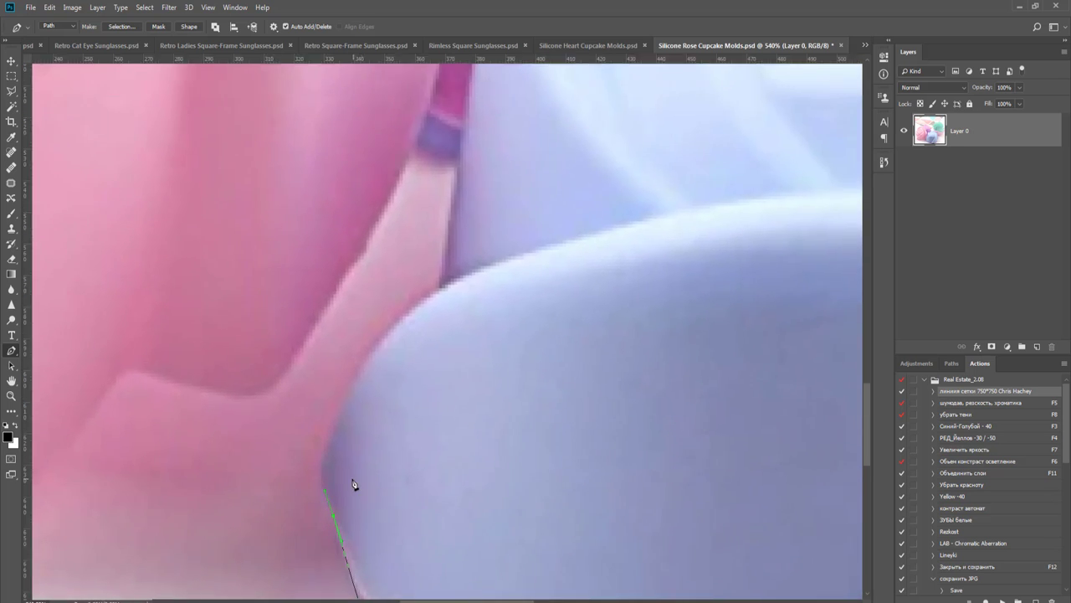
{"action": "scroll", "coordinate": [354, 475], "scroll_direction": "up", "scroll_amount": 2}
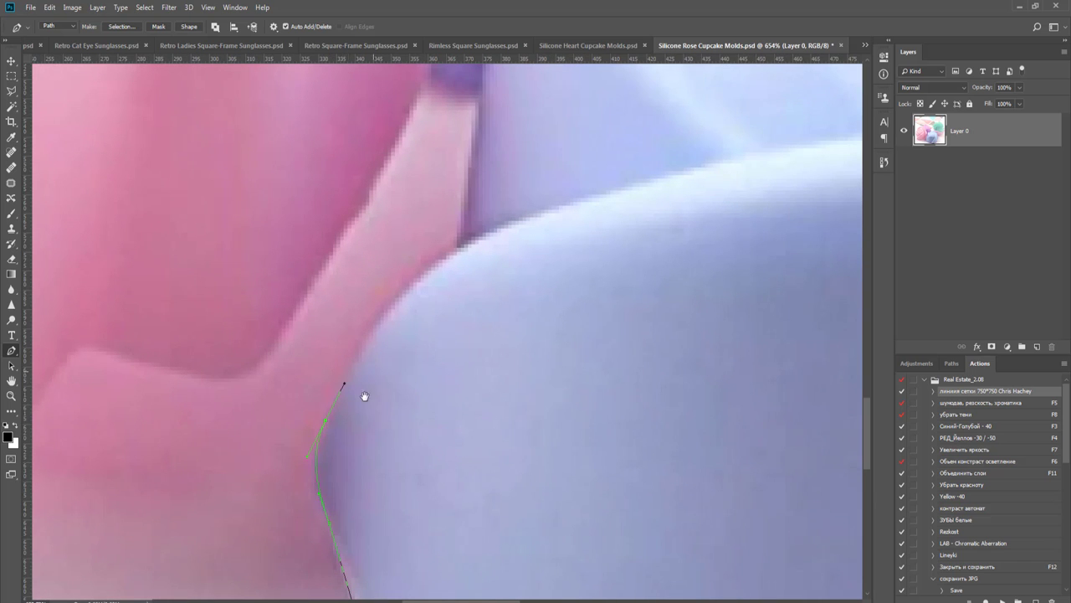
{"action": "scroll", "coordinate": [377, 385], "scroll_direction": "up", "scroll_amount": 3}
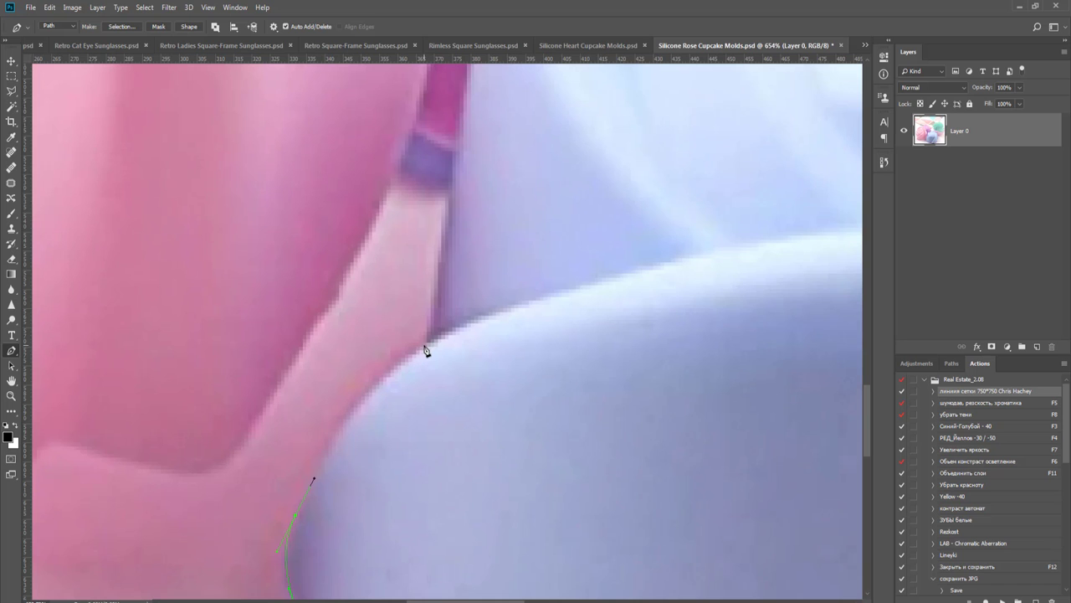
- Extend the path along the blue petal, up the gap between the blue and pink molds, and across the gap's top
{"action": "mouse_move", "coordinate": [427, 344]}
{"action": "left_mouse_down"}
{"action": "mouse_move", "coordinate": [506, 303]}
{"action": "mouse_move", "coordinate": [433, 338]}
{"action": "left_mouse_up"}
{"action": "scroll", "coordinate": [449, 305], "scroll_direction": "up", "scroll_amount": 6}
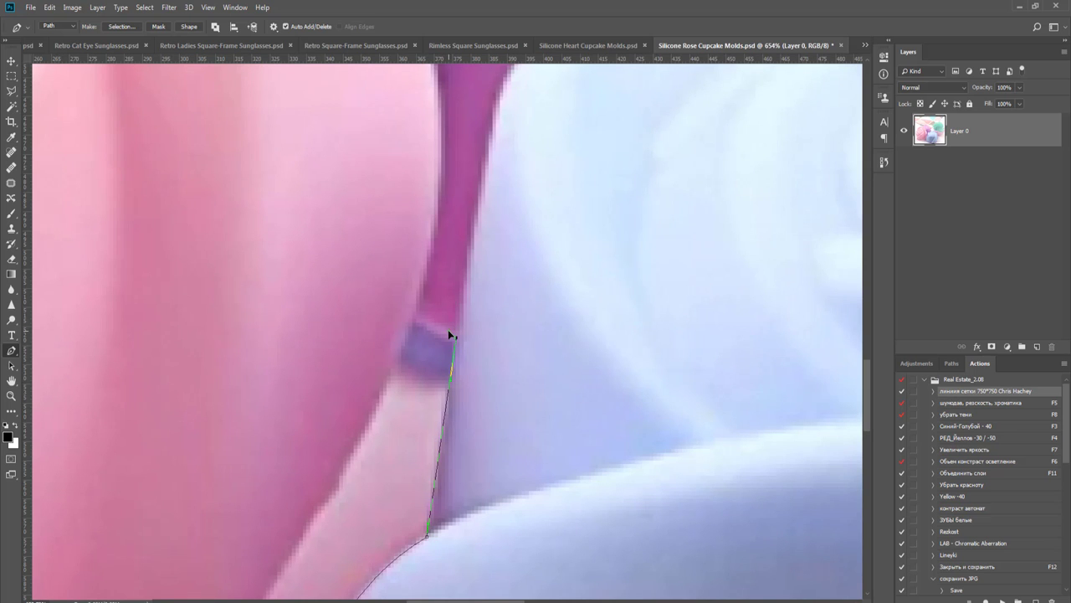
{"action": "left_click", "coordinate": [450, 334]}
{"action": "left_click_drag", "start_coordinate": [370, 394], "coordinate": [704, 292]}
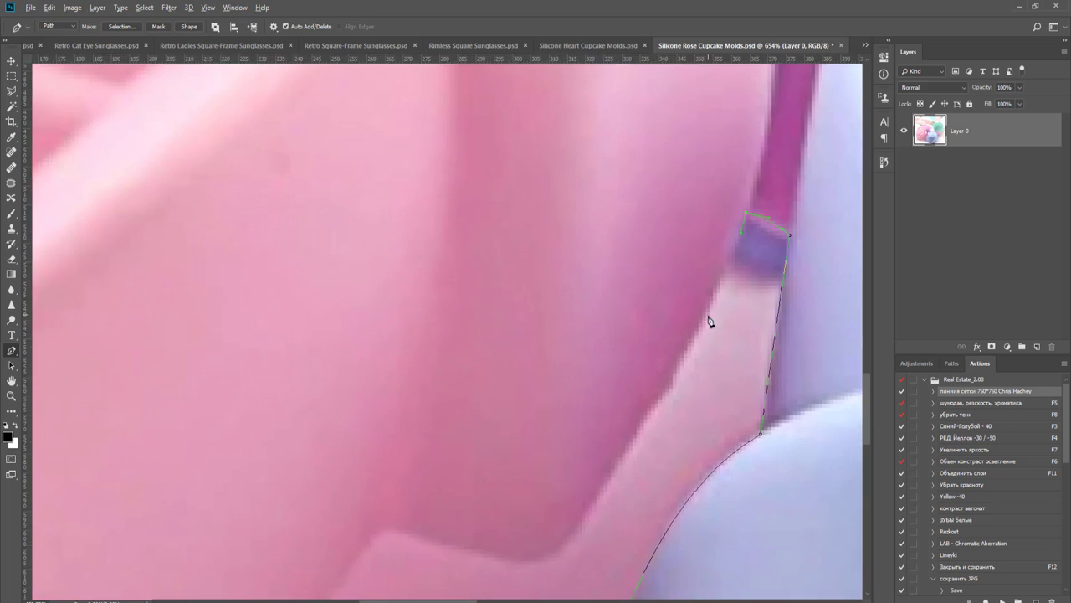
- Trace the path down the pink mold's right edge and along the lower lip to the start of its front petal
{"action": "scroll", "coordinate": [710, 318], "scroll_direction": "down", "scroll_amount": 3}
{"action": "left_click_drag", "start_coordinate": [628, 464], "coordinate": [655, 444]}
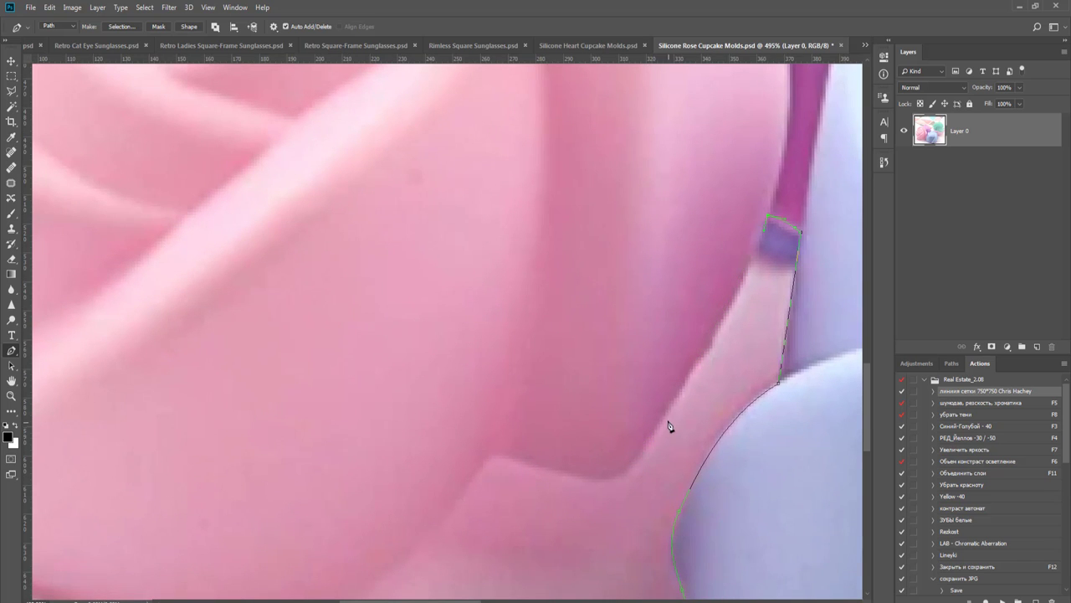
{"action": "left_click_drag", "start_coordinate": [661, 420], "coordinate": [645, 442]}
{"action": "left_click_drag", "start_coordinate": [513, 458], "coordinate": [456, 505]}
{"action": "left_click_drag", "start_coordinate": [522, 500], "coordinate": [679, 262]}
{"action": "scroll", "coordinate": [607, 337], "scroll_direction": "down", "scroll_amount": 2}
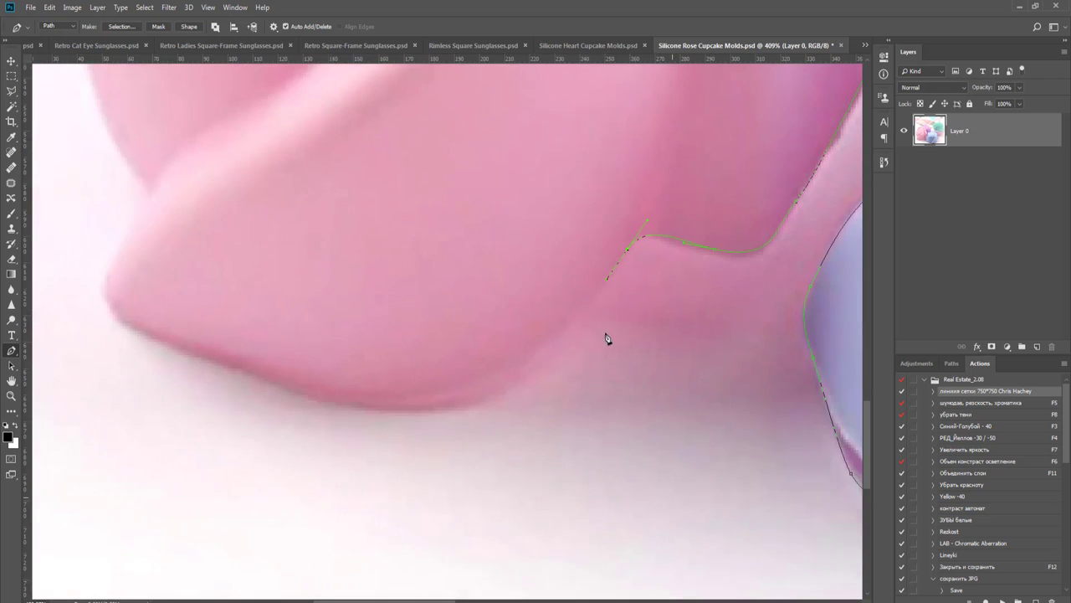
- Trace the pink mold's bottom edge and round its lower left corner up to the indentation above it
{"action": "left_click_drag", "start_coordinate": [585, 362], "coordinate": [638, 471]}
{"action": "scroll", "coordinate": [588, 454], "scroll_direction": "up", "scroll_amount": 1}
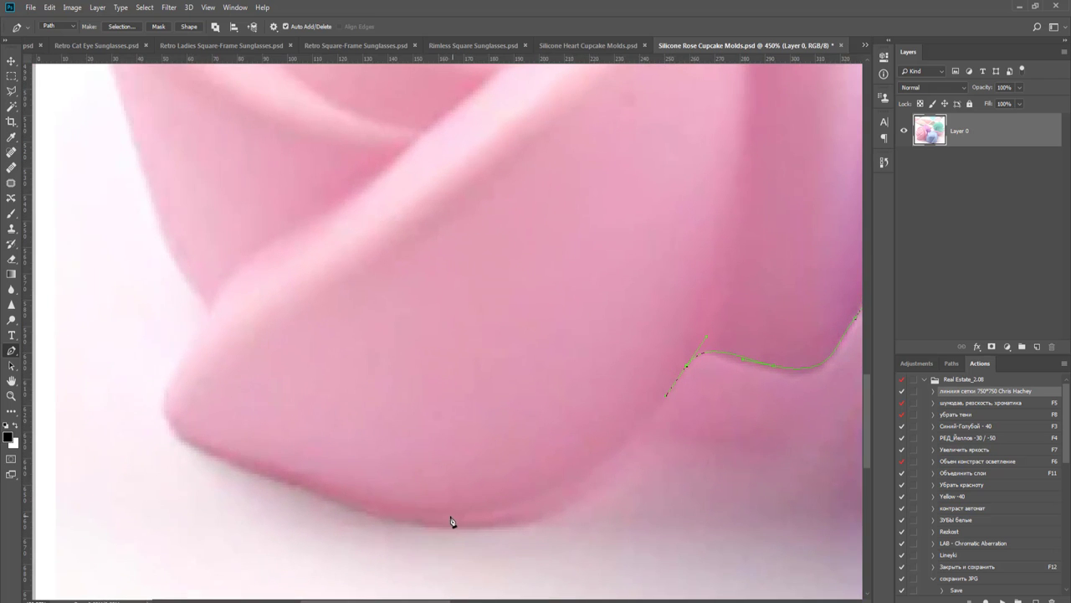
{"action": "left_click_drag", "start_coordinate": [449, 517], "coordinate": [387, 520]}
{"action": "left_click_drag", "start_coordinate": [305, 488], "coordinate": [255, 468]}
{"action": "left_click_drag", "start_coordinate": [187, 449], "coordinate": [318, 530]}
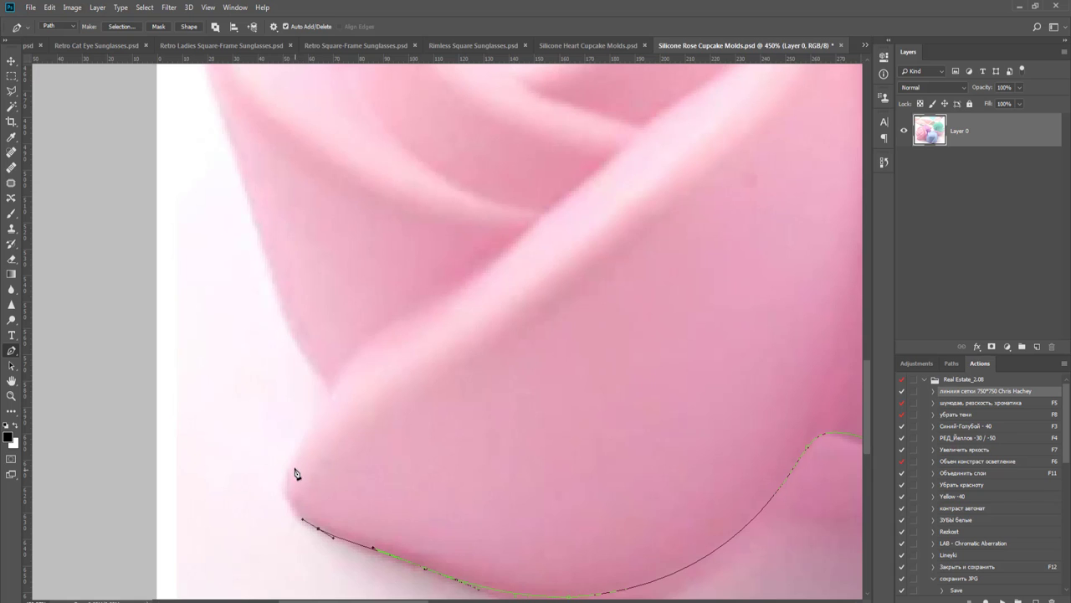
{"action": "mouse_move", "coordinate": [318, 414]}
{"action": "left_mouse_down"}
{"action": "mouse_move", "coordinate": [370, 318]}
{"action": "mouse_move", "coordinate": [326, 407]}
{"action": "left_mouse_up"}
{"action": "left_click_drag", "start_coordinate": [315, 365], "coordinate": [292, 343]}
{"action": "left_click_drag", "start_coordinate": [359, 421], "coordinate": [406, 522]}
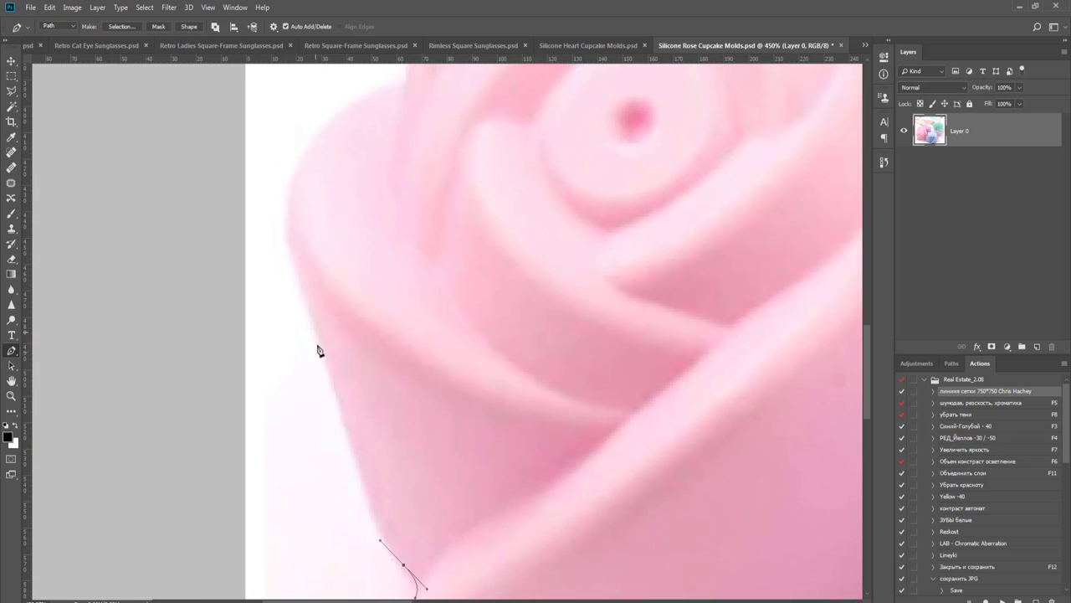
- Extend the path up the pink mold's left side and around the rounded petal to the notch above it
{"action": "left_click_drag", "start_coordinate": [359, 461], "coordinate": [340, 420]}
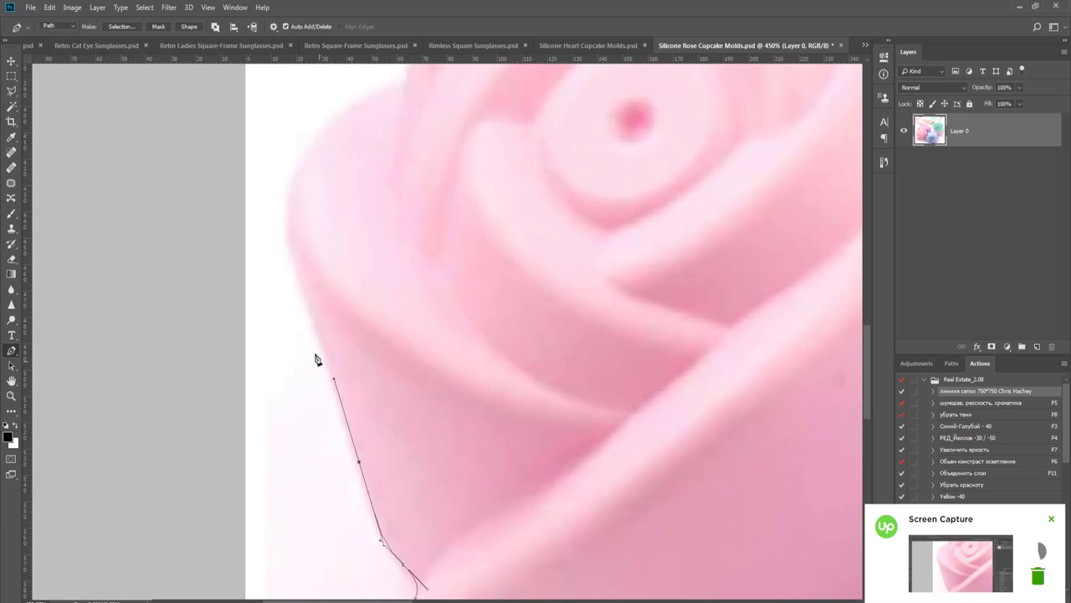
{"action": "left_click_drag", "start_coordinate": [301, 277], "coordinate": [300, 441]}
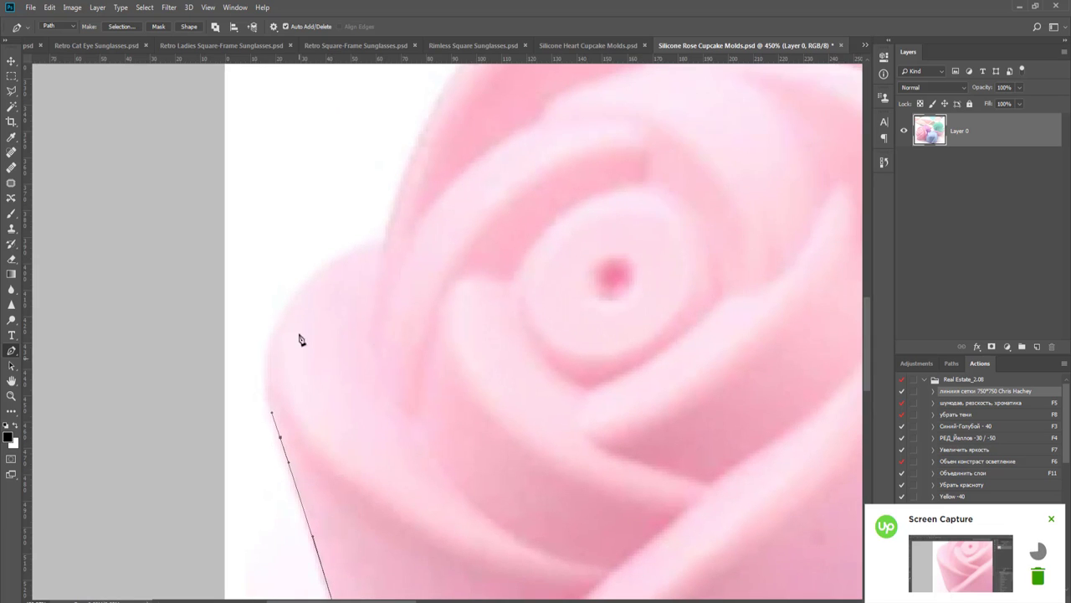
{"action": "left_click_drag", "start_coordinate": [301, 290], "coordinate": [356, 242]}
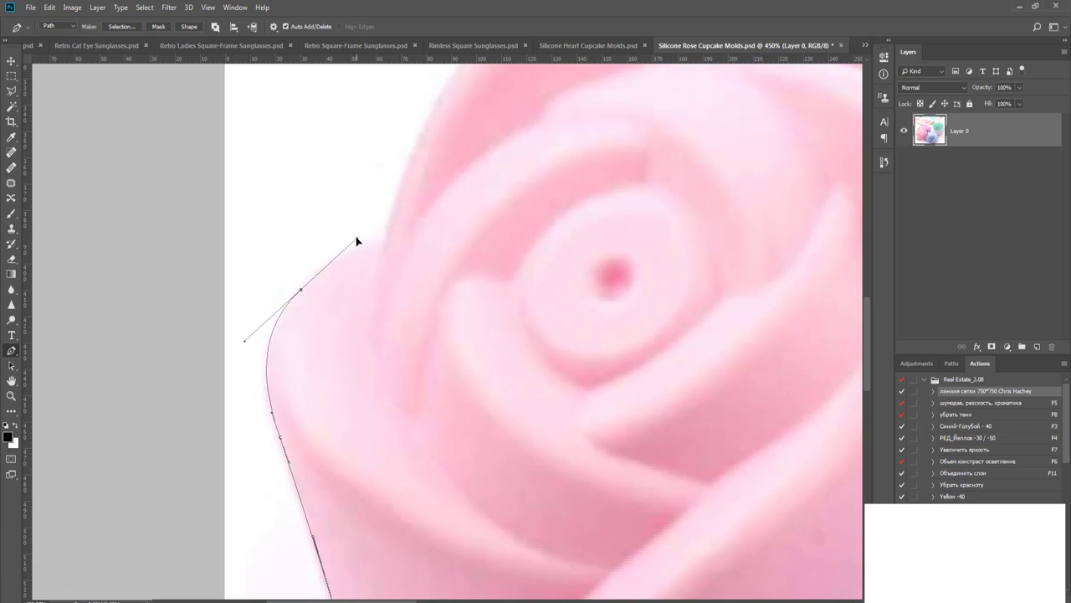
{"action": "left_click_drag", "start_coordinate": [346, 285], "coordinate": [320, 405]}
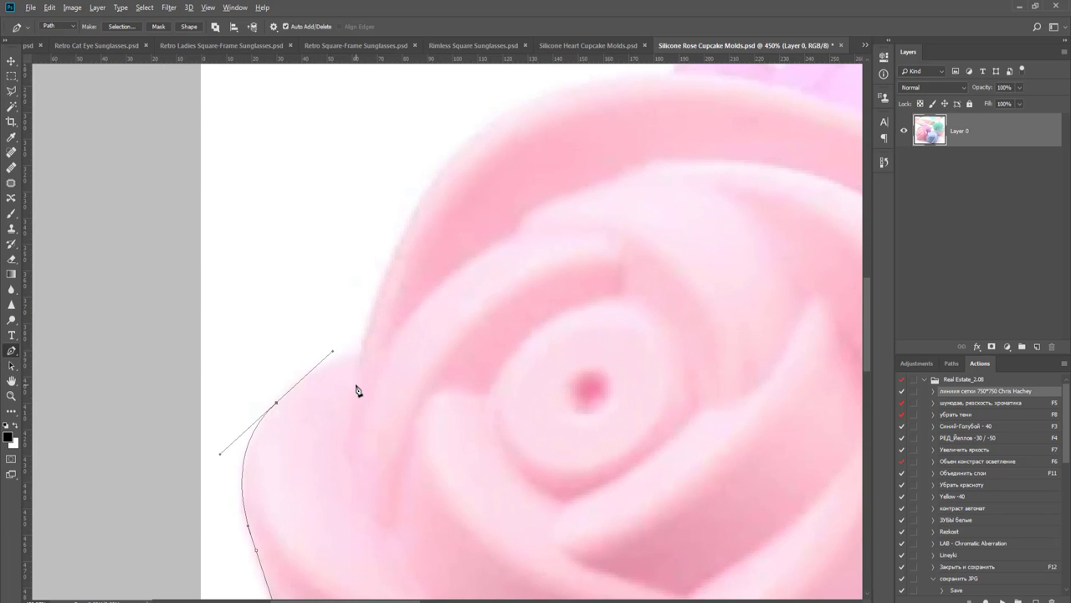
{"action": "scroll", "coordinate": [356, 388], "scroll_direction": "up", "scroll_amount": 1}
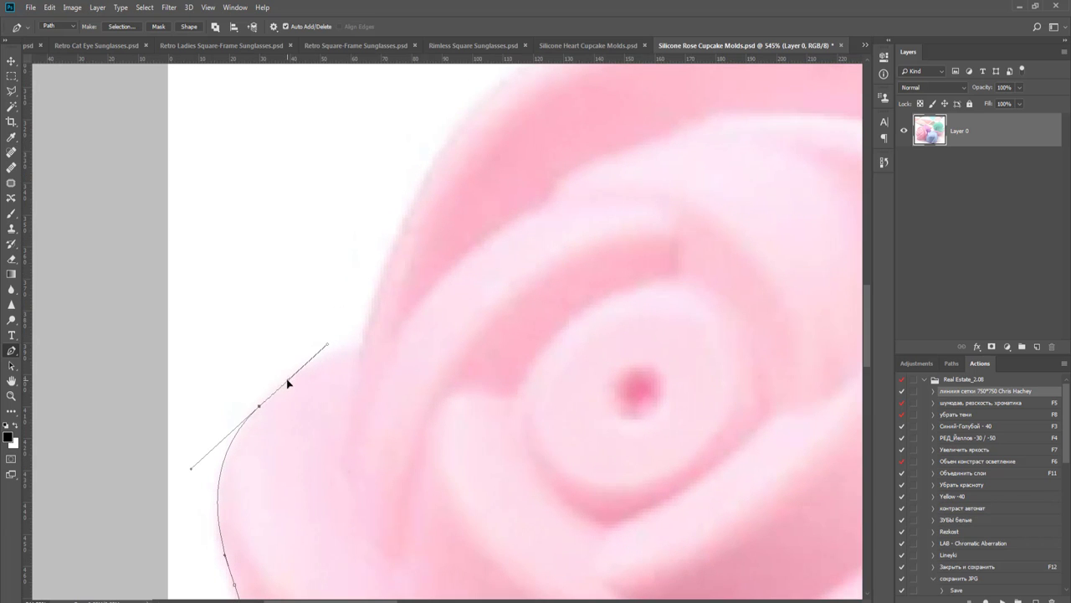
{"action": "left_click_drag", "start_coordinate": [340, 352], "coordinate": [369, 309]}
{"action": "left_click_drag", "start_coordinate": [323, 381], "coordinate": [160, 565]}
- Curve the path over the pink mold's top edge and around the small purple petal to the purple mold's outline
{"action": "scroll", "coordinate": [268, 490], "scroll_direction": "down", "scroll_amount": 1}
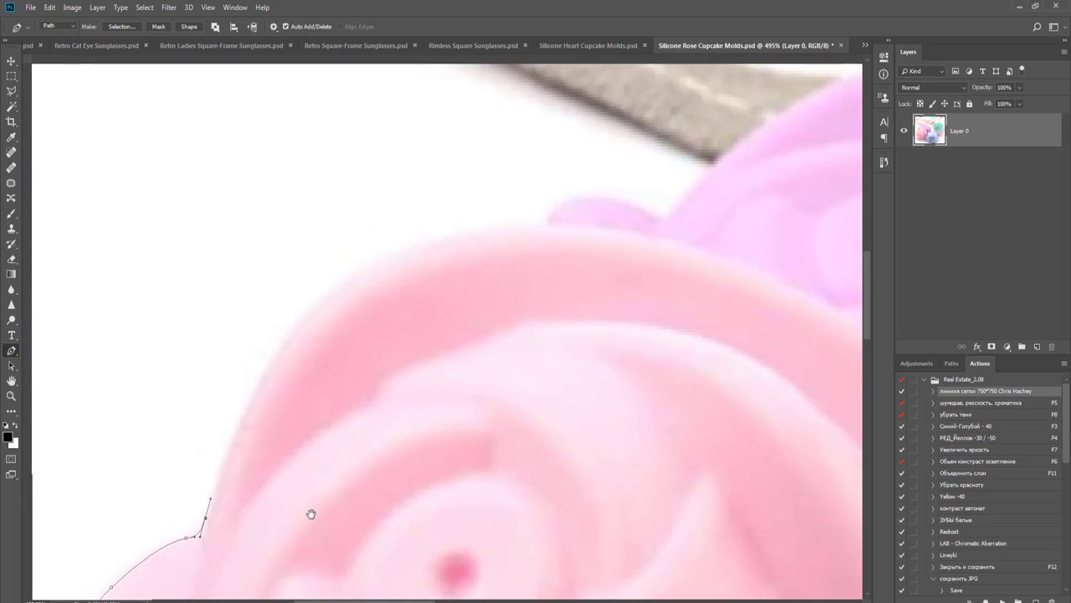
{"action": "left_click_drag", "start_coordinate": [311, 511], "coordinate": [297, 527]}
{"action": "left_click_drag", "start_coordinate": [373, 269], "coordinate": [396, 440]}
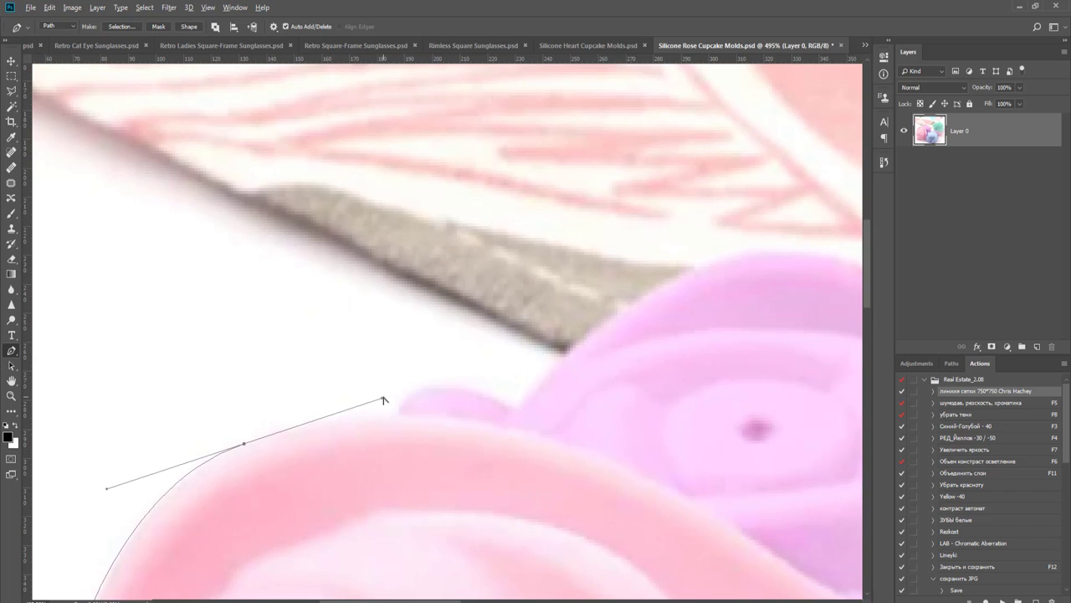
{"action": "mouse_move", "coordinate": [383, 401]}
{"action": "left_mouse_down"}
{"action": "mouse_move", "coordinate": [313, 413]}
{"action": "mouse_move", "coordinate": [290, 429]}
{"action": "left_mouse_up"}
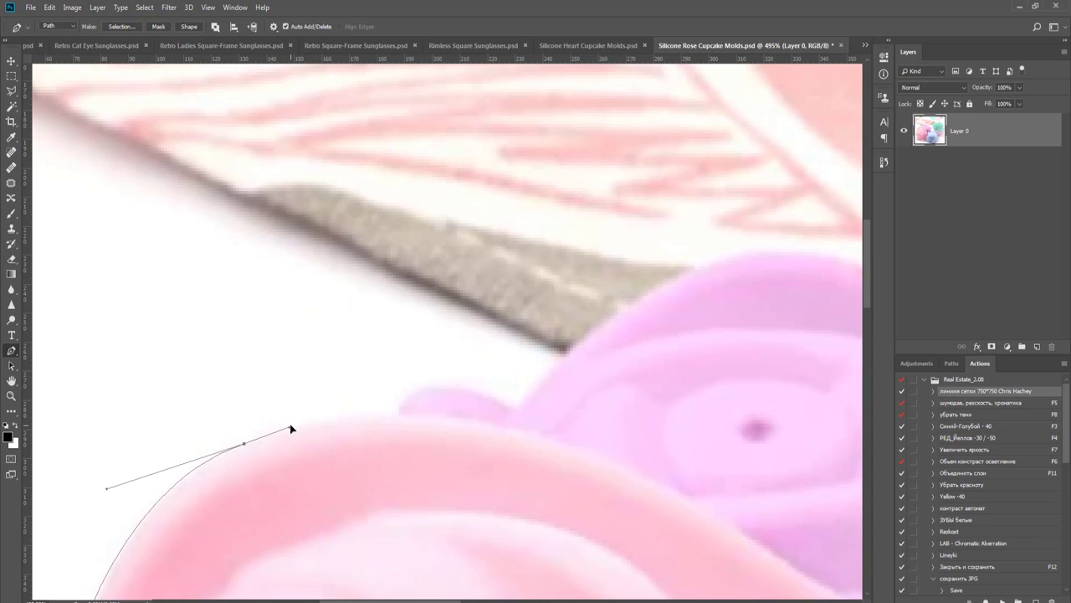
{"action": "left_click_drag", "start_coordinate": [399, 416], "coordinate": [498, 400]}
{"action": "left_click", "coordinate": [400, 415], "text": "alt"}
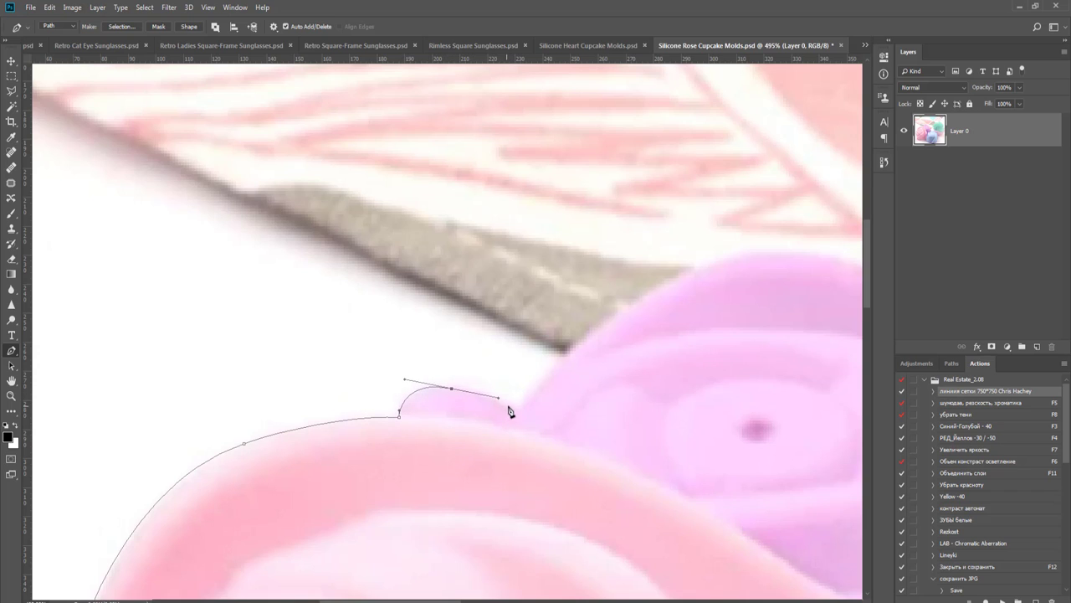
{"action": "left_click", "coordinate": [507, 405]}
{"action": "left_click_drag", "start_coordinate": [535, 393], "coordinate": [222, 443]}
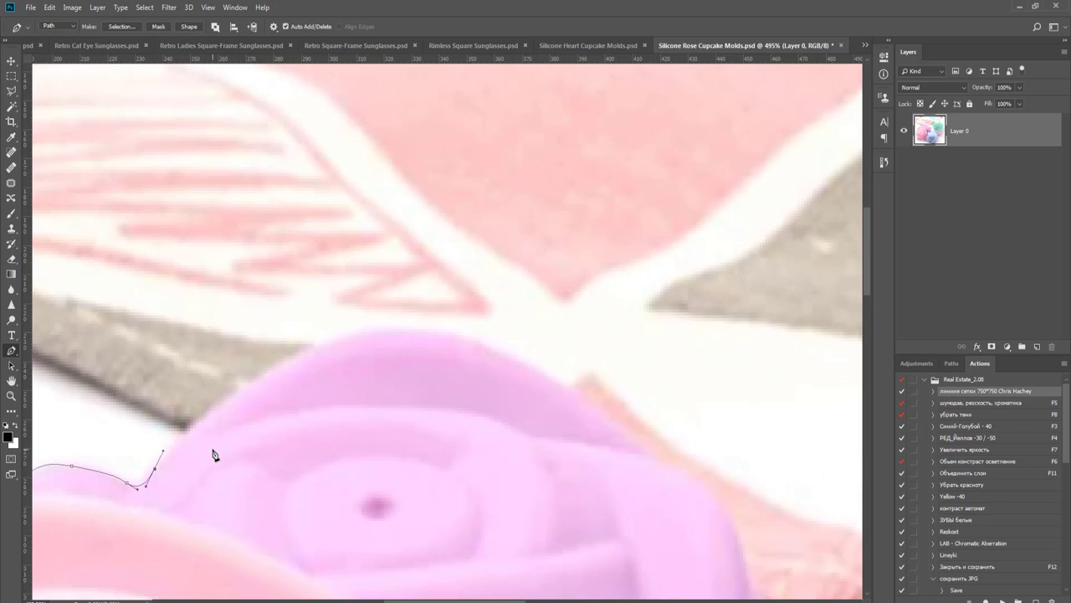
- Curve the path over the purple mold's top edge and down to its right shoulder with the Pen tool
{"action": "left_click_drag", "start_coordinate": [320, 344], "coordinate": [392, 318]}
{"action": "left_click_drag", "start_coordinate": [369, 377], "coordinate": [294, 359]}
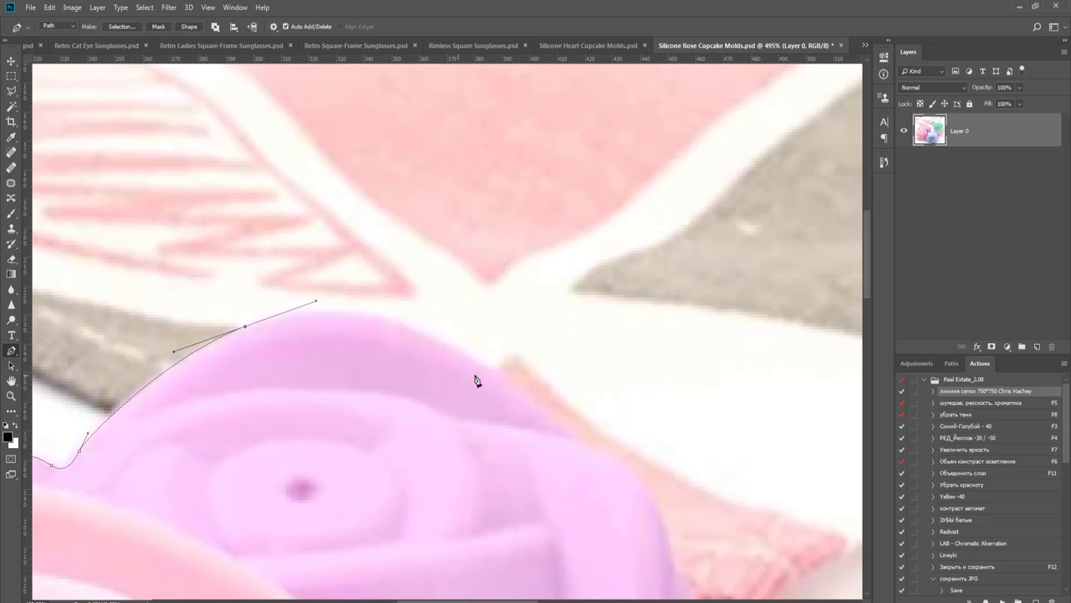
{"action": "left_click_drag", "start_coordinate": [486, 372], "coordinate": [564, 463]}
{"action": "scroll", "coordinate": [485, 424], "scroll_direction": "right", "scroll_amount": 3}
{"action": "scroll", "coordinate": [502, 423], "scroll_direction": "right", "scroll_amount": 3}
{"action": "scroll", "coordinate": [502, 423], "scroll_direction": "down", "scroll_amount": 3}
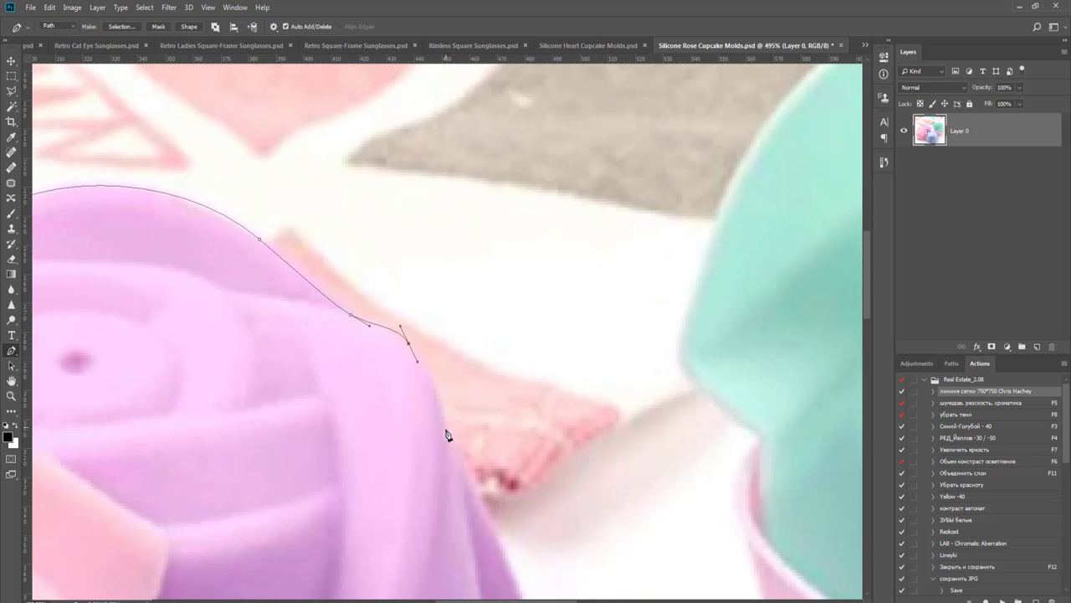
- Trace the path round the purple mold's right shoulder and down its side, refining the anchor points along the curve
{"action": "left_click", "coordinate": [454, 452]}
{"action": "key", "text": "ctrl+z"}
{"action": "left_click_drag", "start_coordinate": [418, 362], "coordinate": [424, 359]}
{"action": "left_click_drag", "start_coordinate": [442, 415], "coordinate": [446, 428]}
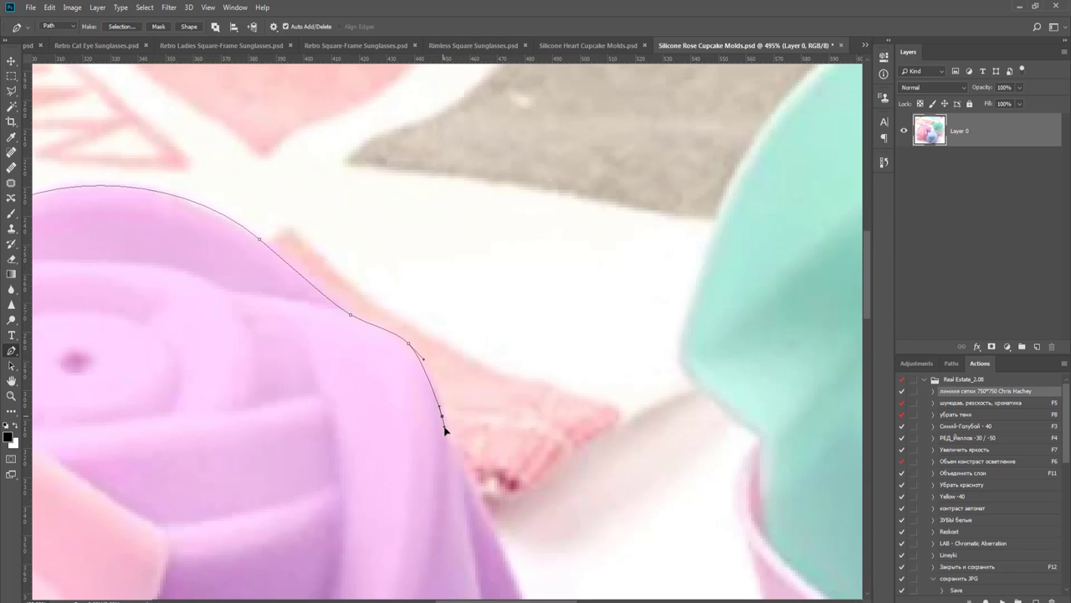
{"action": "left_click", "coordinate": [429, 380]}
{"action": "left_click_drag", "start_coordinate": [429, 379], "coordinate": [431, 376]}
{"action": "key", "text": "space"}
{"action": "mouse_move", "coordinate": [467, 444]}
{"action": "left_mouse_down"}
{"action": "mouse_move", "coordinate": [455, 384]}
{"action": "mouse_move", "coordinate": [464, 436]}
{"action": "left_mouse_up"}
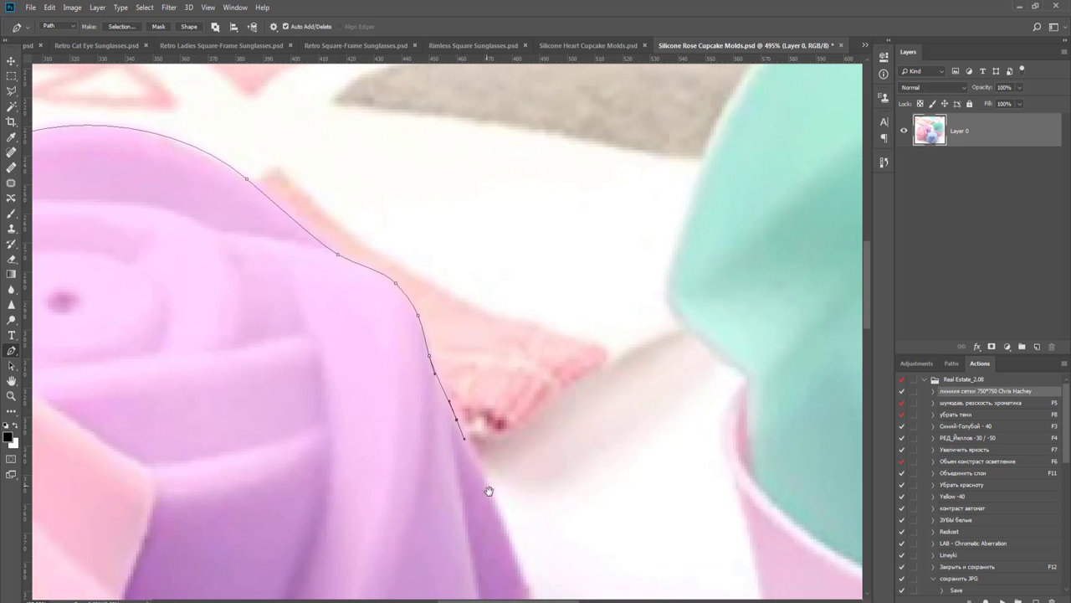
{"action": "left_click_drag", "start_coordinate": [488, 490], "coordinate": [414, 334]}
{"action": "scroll", "coordinate": [413, 343], "scroll_direction": "down", "scroll_amount": 2}
{"action": "scroll", "coordinate": [418, 368], "scroll_direction": "up", "scroll_amount": 1}
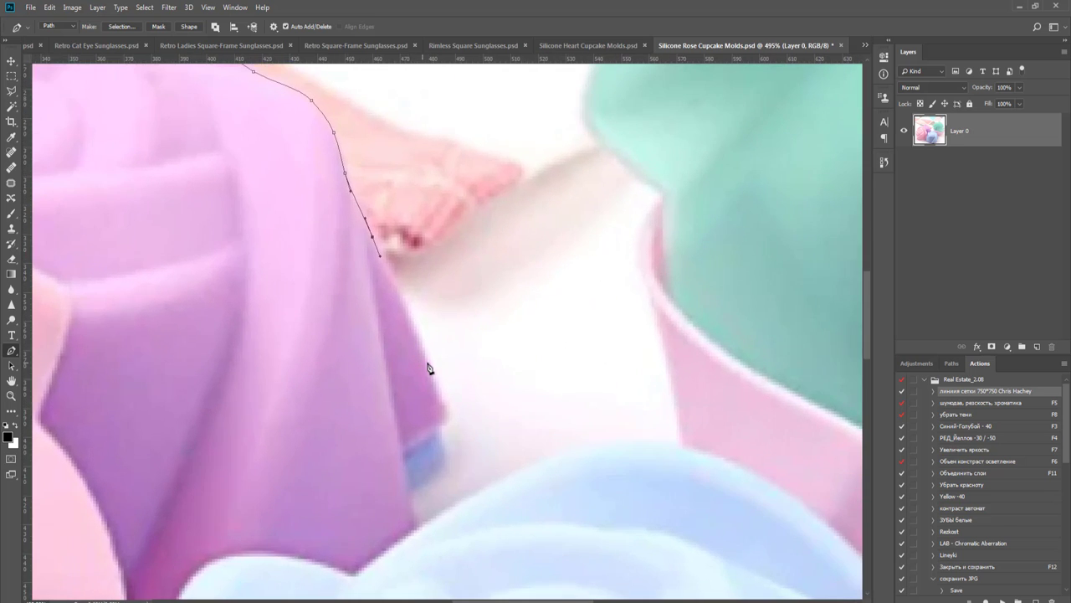
- Round the purple mold's lower right corner and the blue tip below it, then follow the blue mold's top edge to the pink cup
{"action": "left_click_drag", "start_coordinate": [430, 368], "coordinate": [452, 423]}
{"action": "left_click_drag", "start_coordinate": [443, 463], "coordinate": [423, 536]}
{"action": "left_click_drag", "start_coordinate": [490, 502], "coordinate": [421, 457]}
{"action": "left_click_drag", "start_coordinate": [548, 446], "coordinate": [607, 471]}
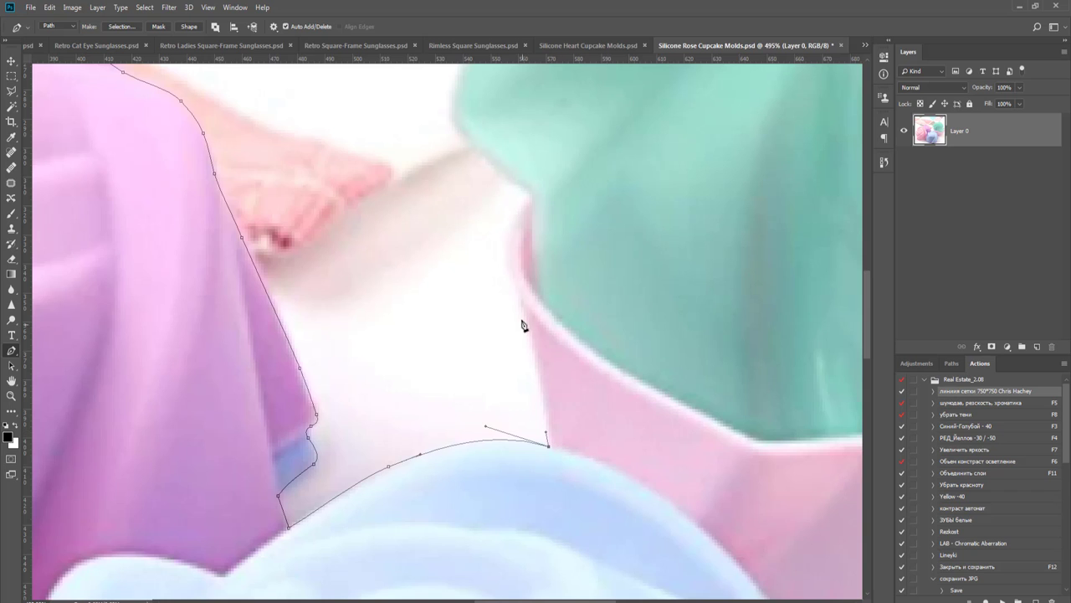
- Extend the path up the pink cup's left edge and around its rim to the green mold
{"action": "left_click_drag", "start_coordinate": [524, 301], "coordinate": [511, 277]}
{"action": "left_click_drag", "start_coordinate": [510, 220], "coordinate": [522, 210]}
{"action": "left_click_drag", "start_coordinate": [513, 257], "coordinate": [487, 431]}
{"action": "left_click_drag", "start_coordinate": [502, 370], "coordinate": [436, 484]}
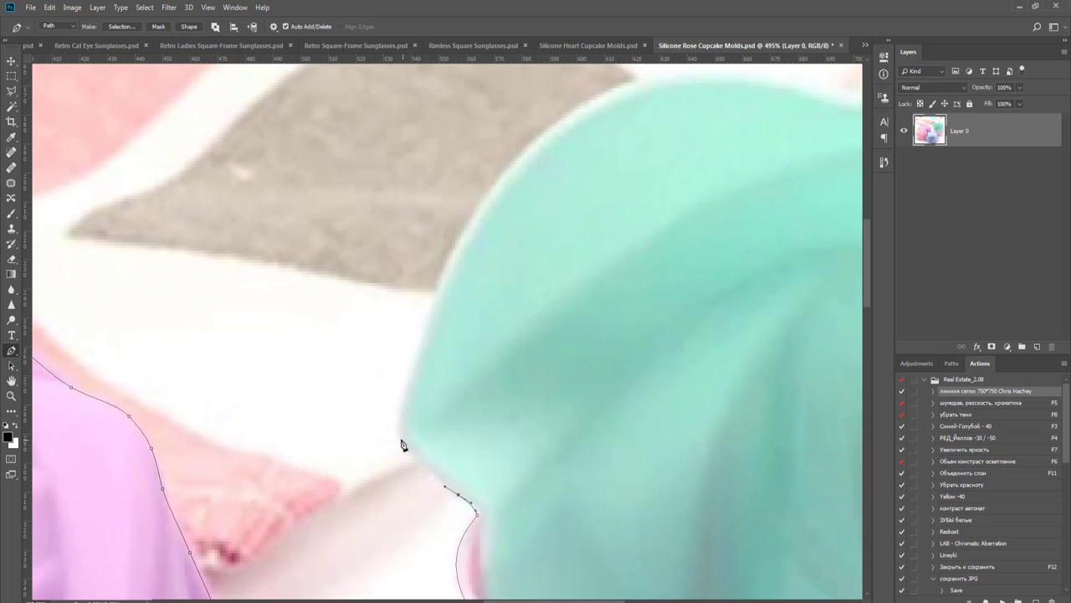
- Trace the green mold's left edge and curve over its front petal, cutting the smooth handle at the petal's top
{"action": "left_click_drag", "start_coordinate": [402, 440], "coordinate": [387, 460]}
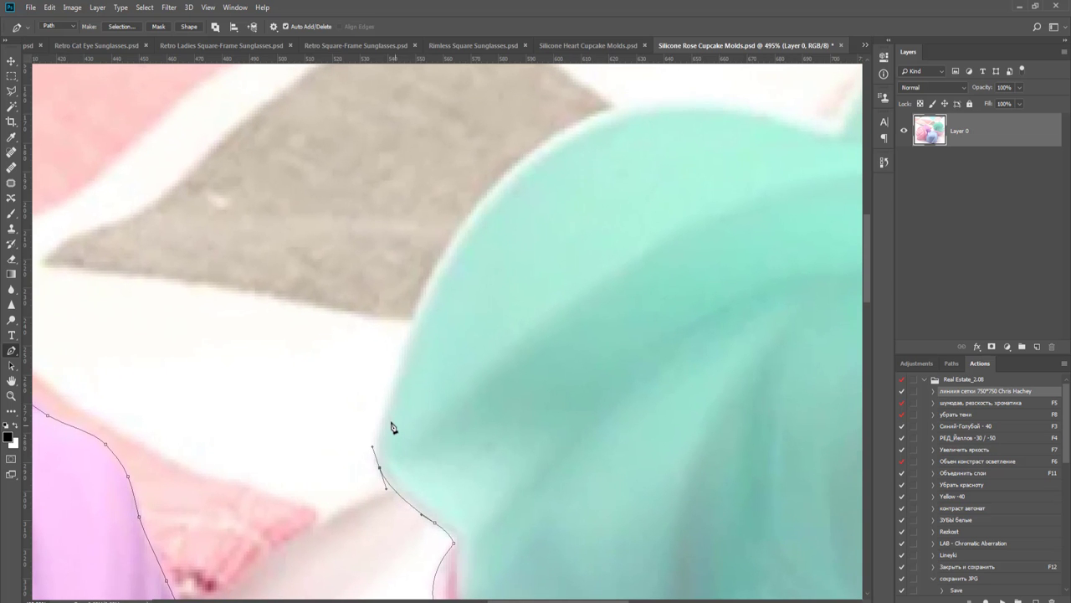
{"action": "left_click_drag", "start_coordinate": [385, 409], "coordinate": [321, 506]}
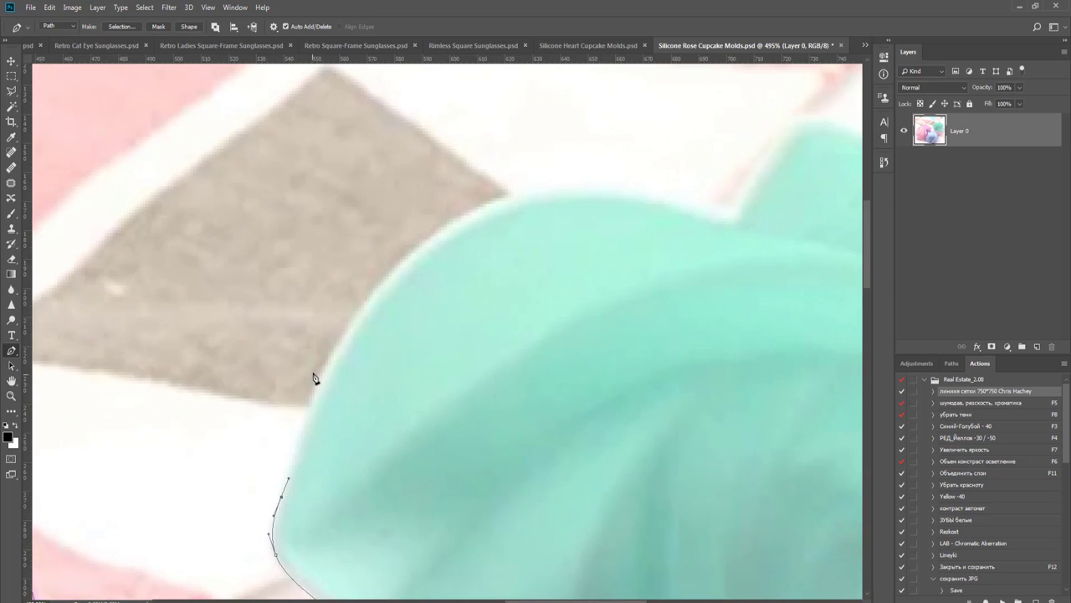
{"action": "left_click_drag", "start_coordinate": [336, 352], "coordinate": [346, 333]}
{"action": "left_click_drag", "start_coordinate": [459, 365], "coordinate": [306, 444]}
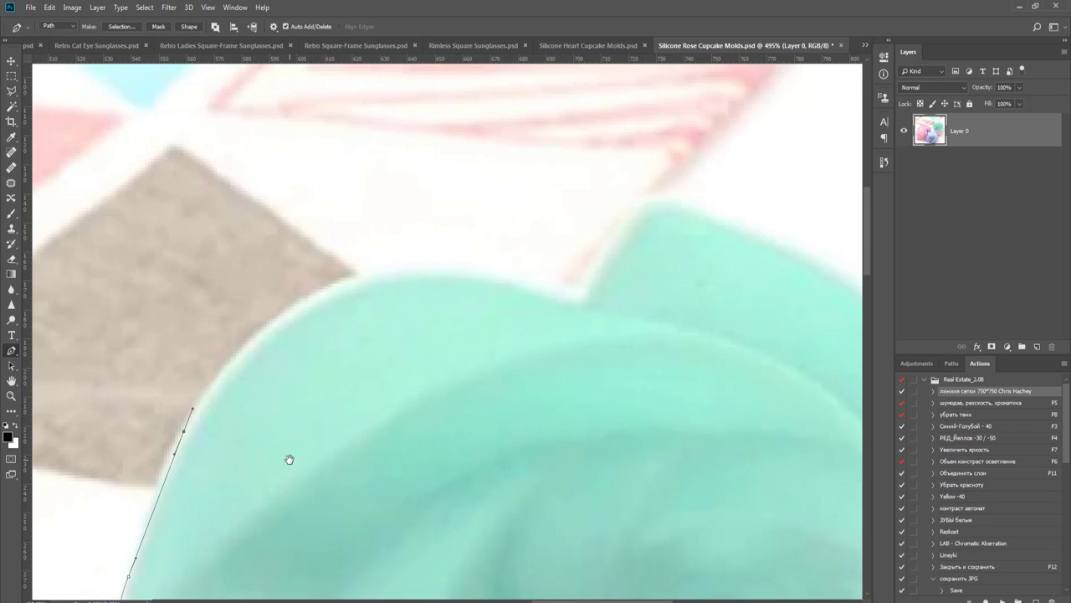
{"action": "left_click_drag", "start_coordinate": [472, 272], "coordinate": [638, 299]}
{"action": "left_click", "coordinate": [471, 272], "text": "alt"}
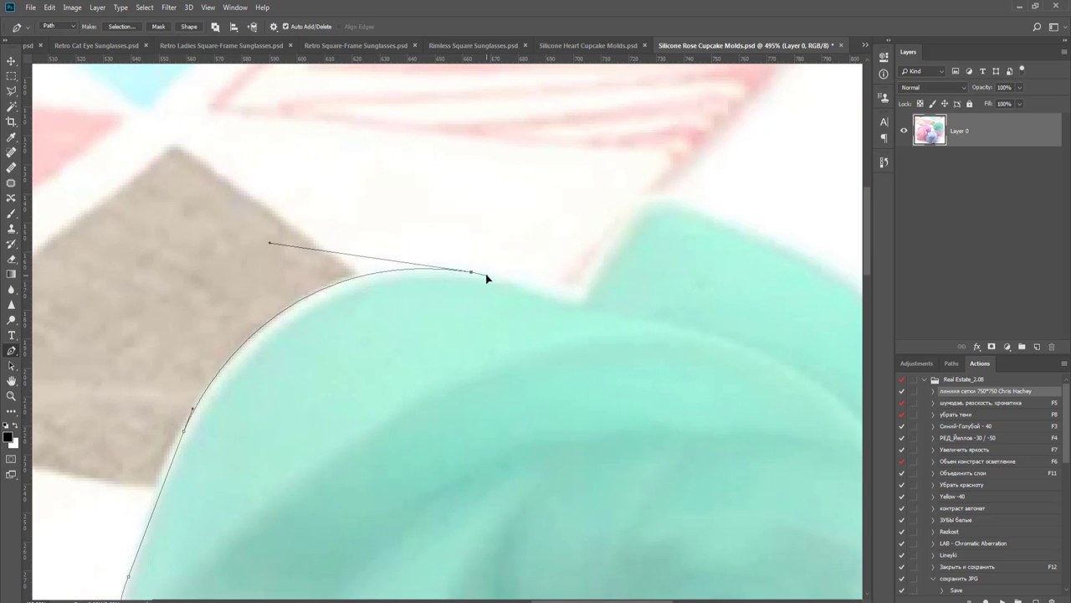
- Take the path through the notch between the green petals and along the rear petal's upper edge, adjusting the last curve
{"action": "left_click_drag", "start_coordinate": [536, 292], "coordinate": [472, 313]}
{"action": "left_click_drag", "start_coordinate": [396, 310], "coordinate": [192, 234]}
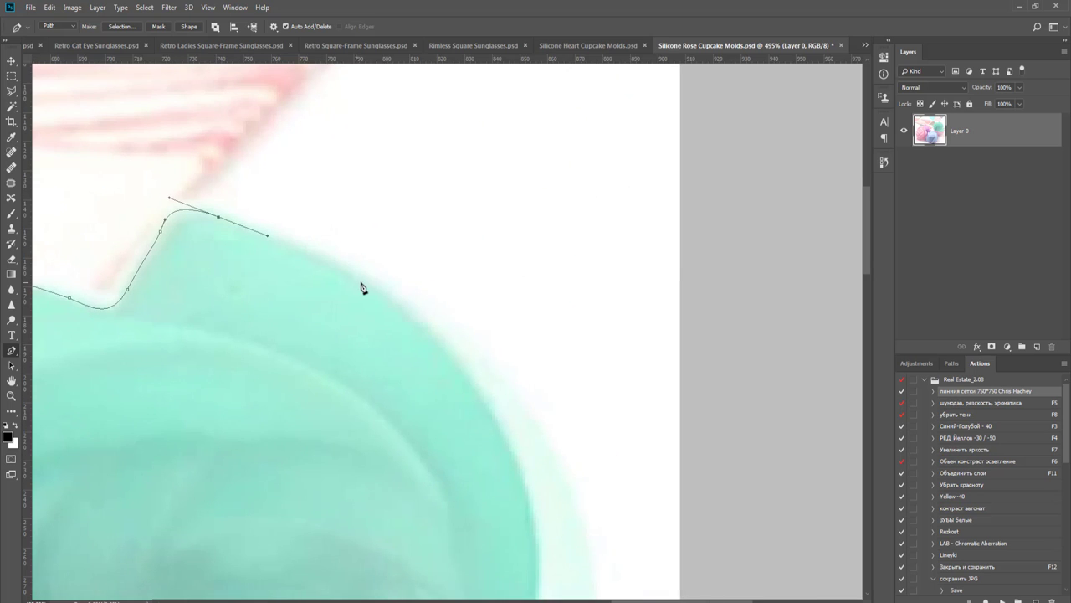
{"action": "left_click_drag", "start_coordinate": [389, 292], "coordinate": [429, 329]}
{"action": "scroll", "coordinate": [430, 331], "scroll_direction": "down", "scroll_amount": 4}
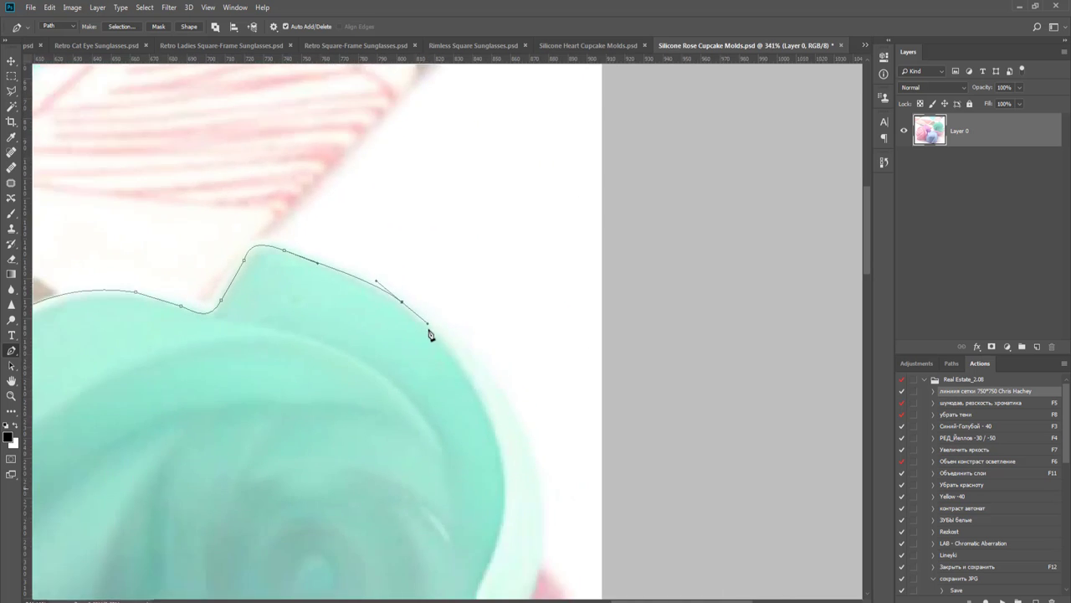
{"action": "scroll", "coordinate": [456, 381], "scroll_direction": "up", "scroll_amount": 3}
{"action": "scroll", "coordinate": [459, 389], "scroll_direction": "down", "scroll_amount": 4}
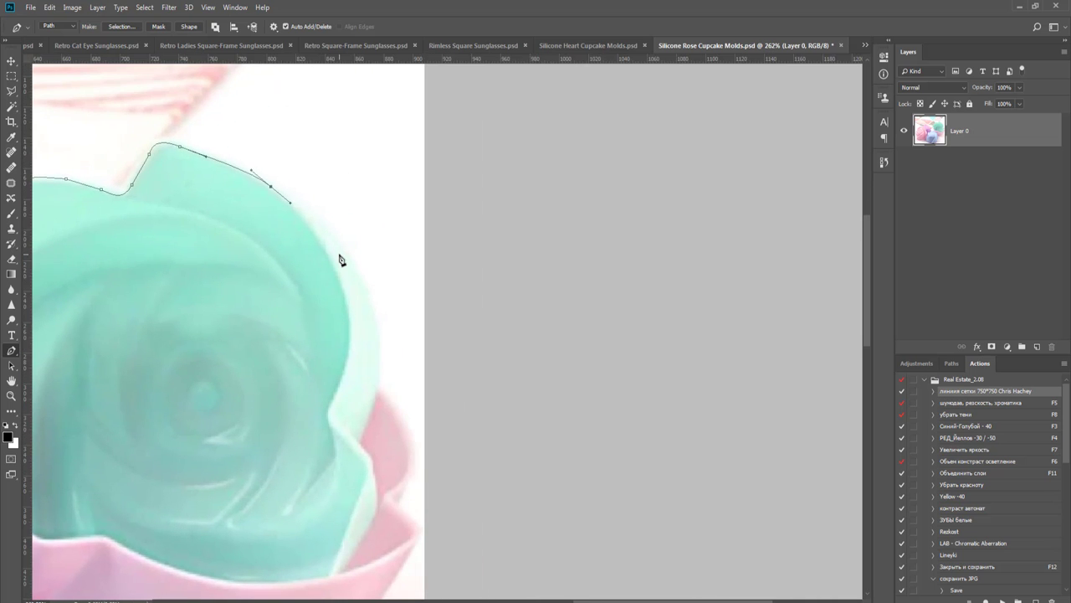
{"action": "scroll", "coordinate": [349, 298], "scroll_direction": "up", "scroll_amount": 3}
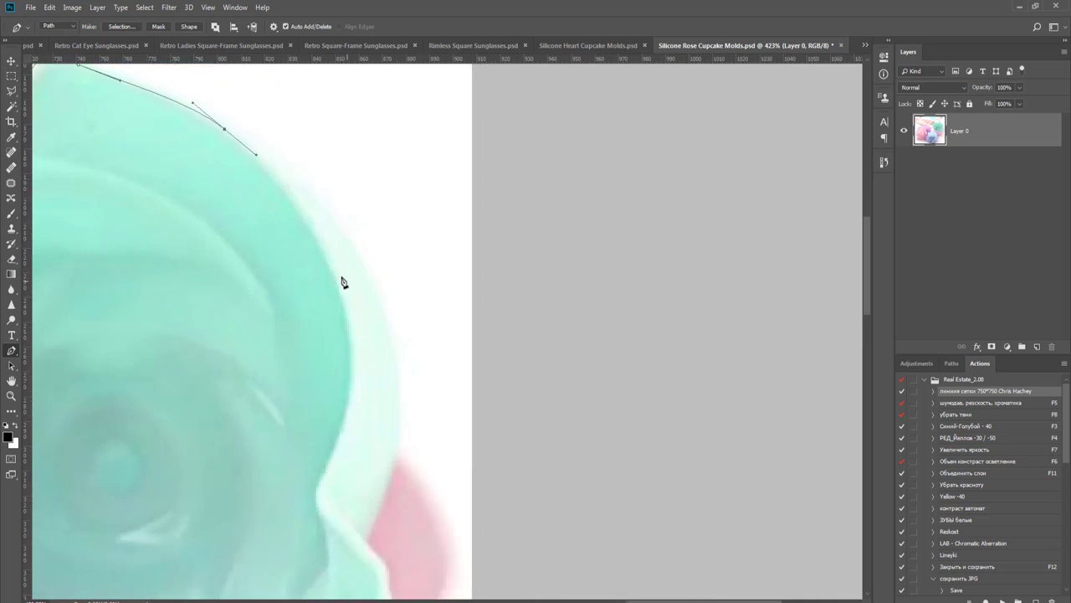
{"action": "left_click_drag", "start_coordinate": [316, 308], "coordinate": [268, 277]}
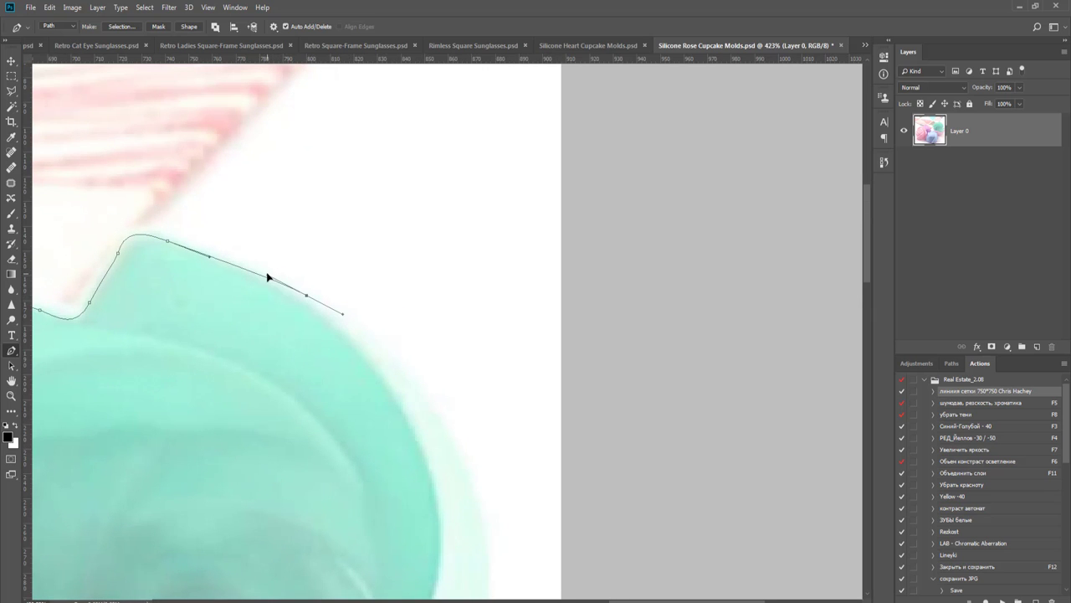
{"action": "scroll", "coordinate": [272, 293], "scroll_direction": "down", "scroll_amount": 2}
{"action": "scroll", "coordinate": [272, 293], "scroll_direction": "right", "scroll_amount": 2}
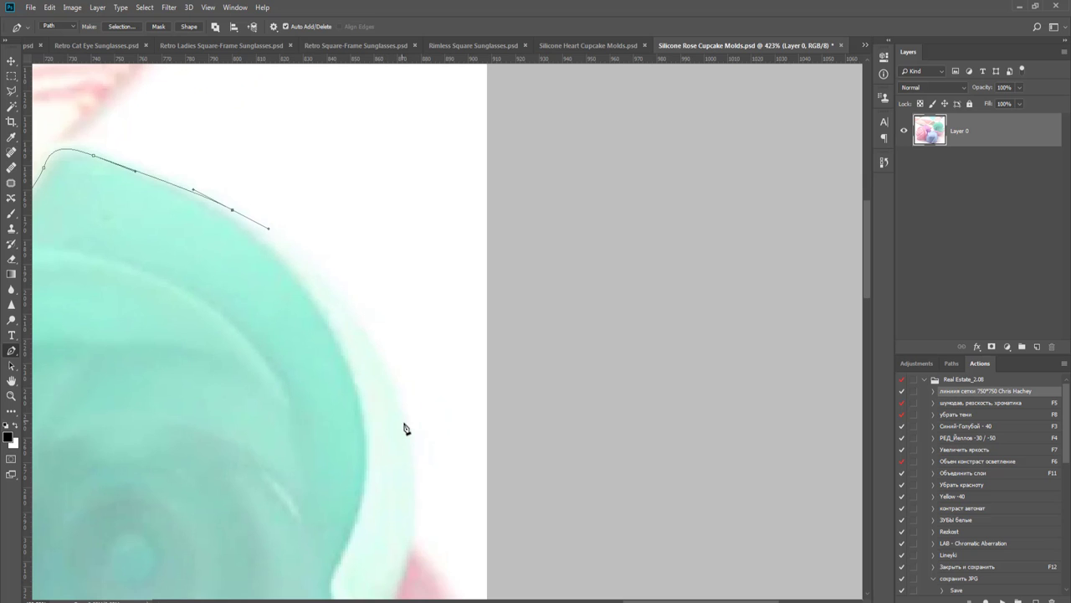
- Curve the path down the green mold's right edge to the top of the pink cup's rear petal
{"action": "left_click_drag", "start_coordinate": [410, 447], "coordinate": [419, 487]}
{"action": "scroll", "coordinate": [445, 318], "scroll_direction": "down", "scroll_amount": 3}
{"action": "scroll", "coordinate": [445, 318], "scroll_direction": "left", "scroll_amount": 1}
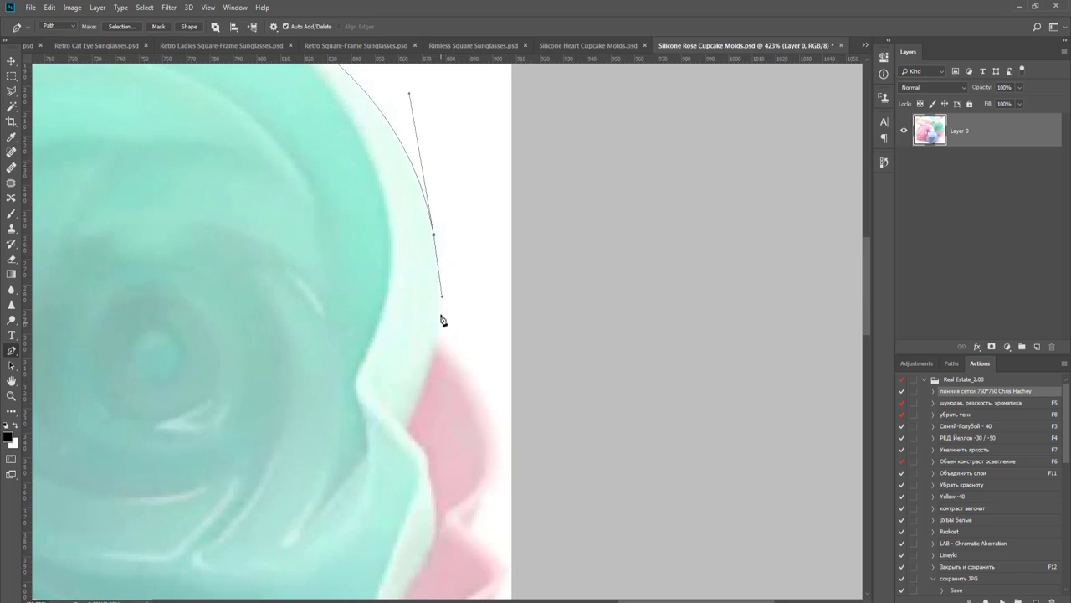
{"action": "left_click_drag", "start_coordinate": [441, 326], "coordinate": [467, 366]}
{"action": "scroll", "coordinate": [481, 347], "scroll_direction": "down", "scroll_amount": 1}
{"action": "scroll", "coordinate": [490, 356], "scroll_direction": "up", "scroll_amount": 1}
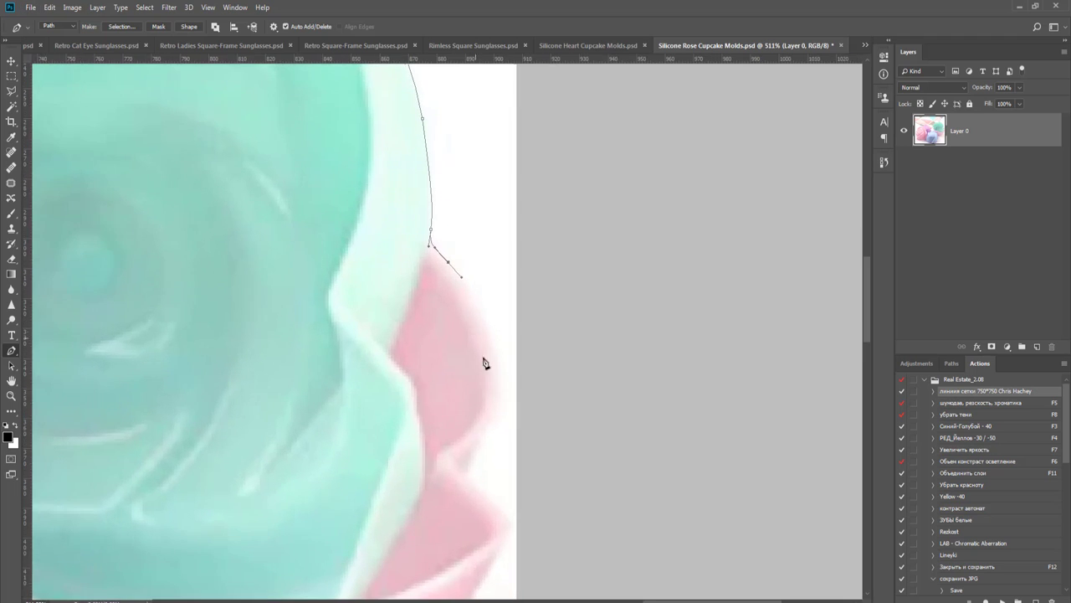
- Trace the pink cup's rear petal and the notch below it, and round the cup's right rim corner
{"action": "left_click_drag", "start_coordinate": [488, 436], "coordinate": [510, 515]}
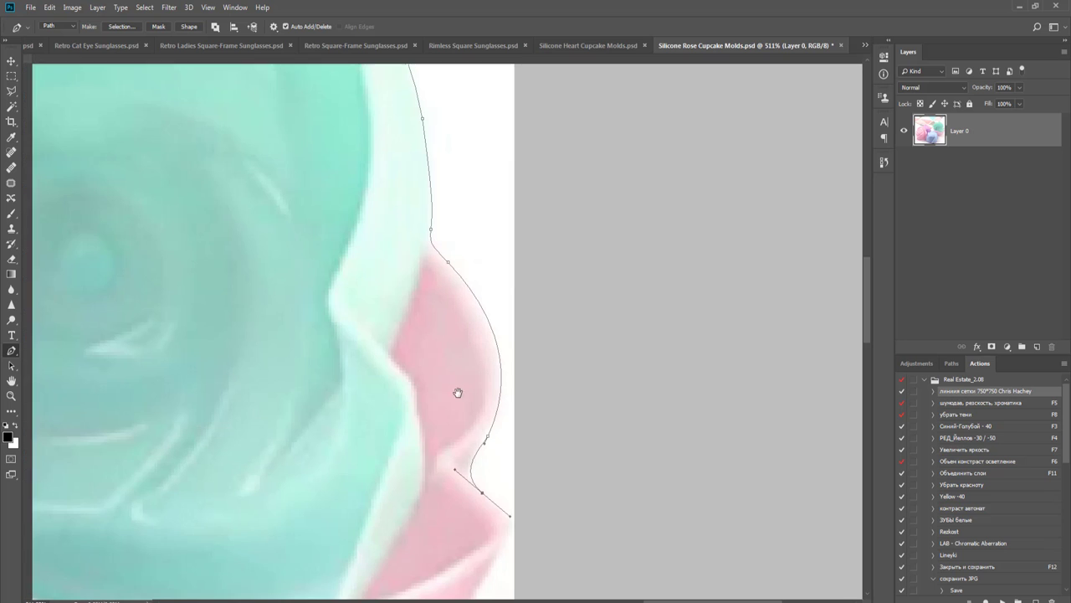
{"action": "left_click_drag", "start_coordinate": [458, 393], "coordinate": [396, 218]}
{"action": "scroll", "coordinate": [454, 346], "scroll_direction": "up", "scroll_amount": 2}
{"action": "left_click_drag", "start_coordinate": [426, 400], "coordinate": [629, 224]}
{"action": "scroll", "coordinate": [626, 227], "scroll_direction": "down", "scroll_amount": 3}
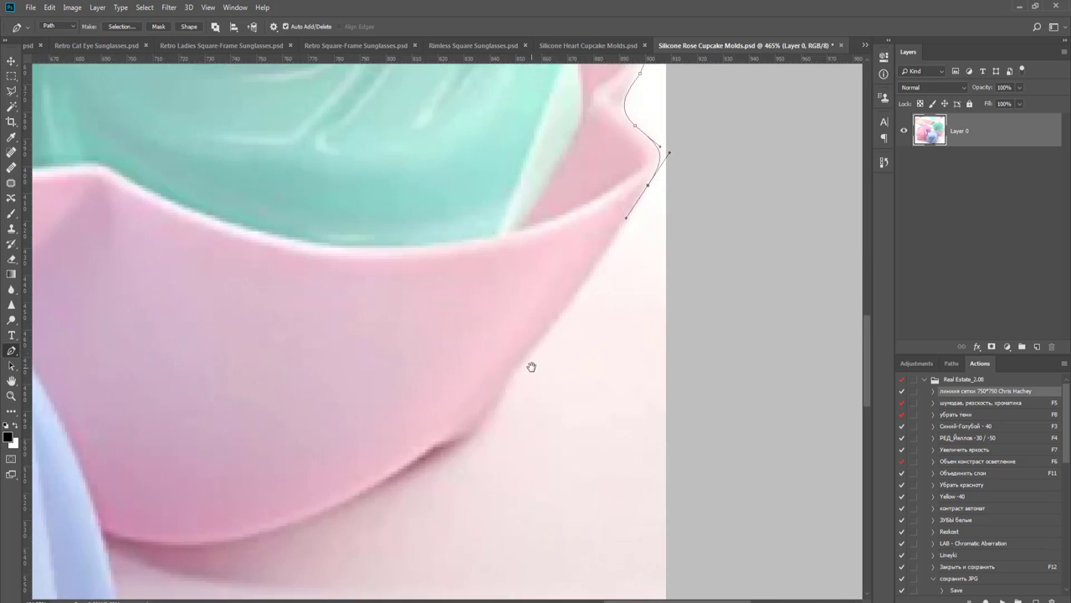
- Run the path down the pink cup's right side and onto its bottom edge
{"action": "mouse_move", "coordinate": [530, 365]}
{"action": "left_mouse_down"}
{"action": "mouse_move", "coordinate": [566, 321]}
{"action": "mouse_move", "coordinate": [518, 369]}
{"action": "left_mouse_up"}
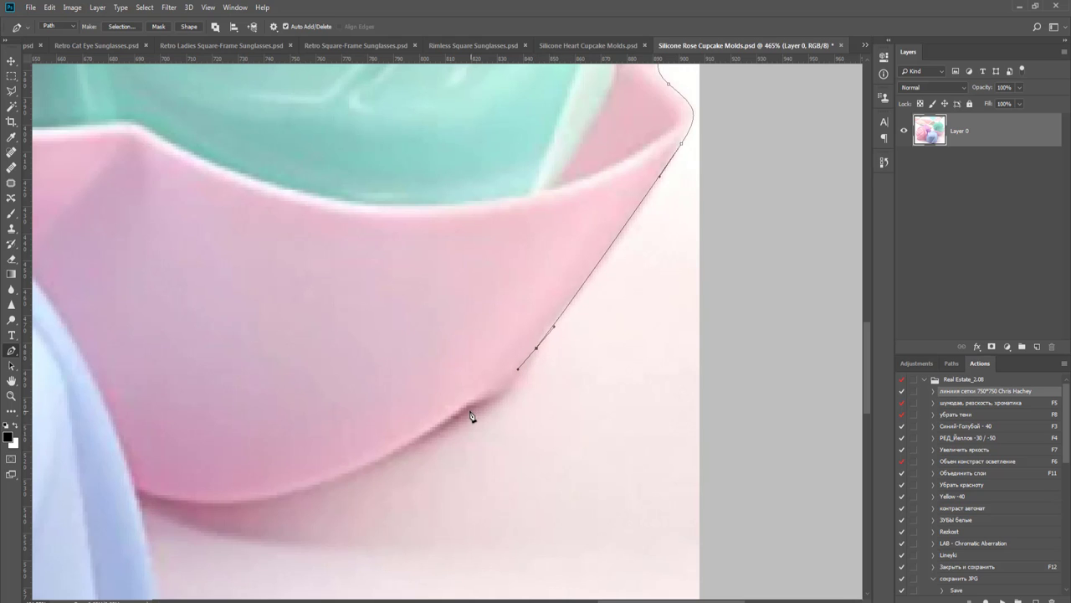
{"action": "left_click_drag", "start_coordinate": [459, 408], "coordinate": [414, 435]}
{"action": "scroll", "coordinate": [423, 431], "scroll_direction": "up", "scroll_amount": 1}
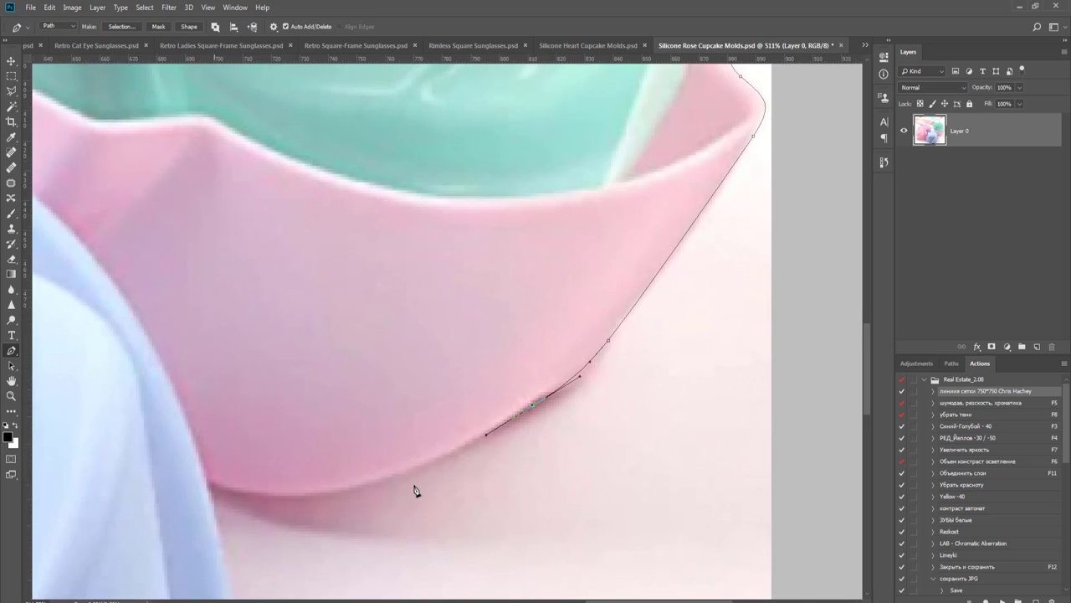
{"action": "scroll", "coordinate": [416, 491], "scroll_direction": "up", "scroll_amount": 1}
{"action": "left_click_drag", "start_coordinate": [416, 461], "coordinate": [378, 478]}
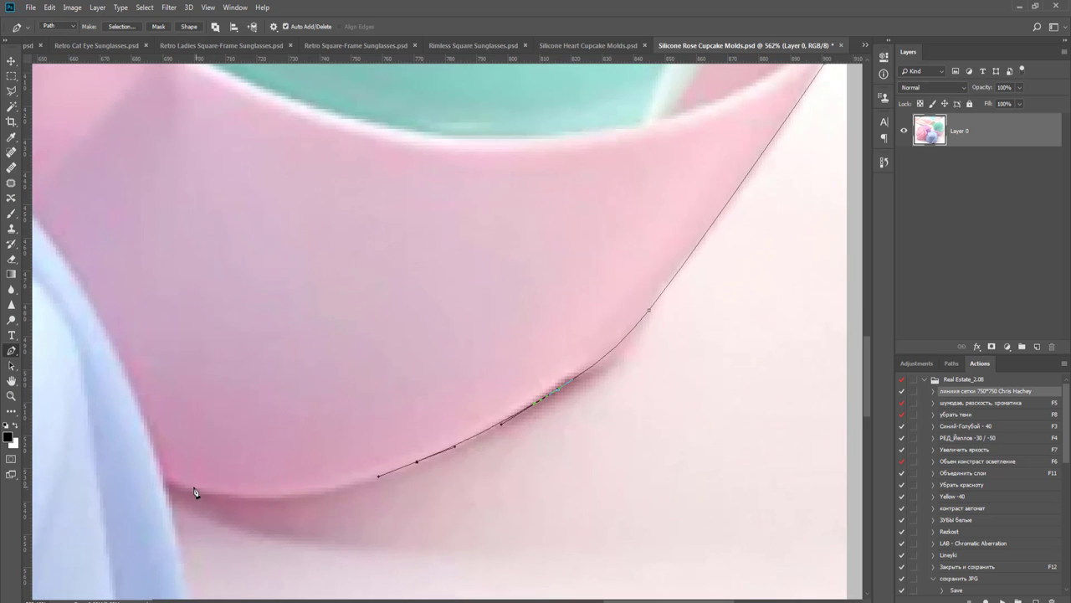
- Finish the pink cup's bottom edge and turn the path sharply onto the blue mold's right edge
{"action": "left_click_drag", "start_coordinate": [179, 484], "coordinate": [100, 456]}
{"action": "left_click", "coordinate": [180, 483], "text": "alt"}
{"action": "left_click_drag", "start_coordinate": [179, 531], "coordinate": [181, 539]}
{"action": "left_click_drag", "start_coordinate": [262, 501], "coordinate": [452, 189]}
{"action": "scroll", "coordinate": [427, 238], "scroll_direction": "down", "scroll_amount": 3}
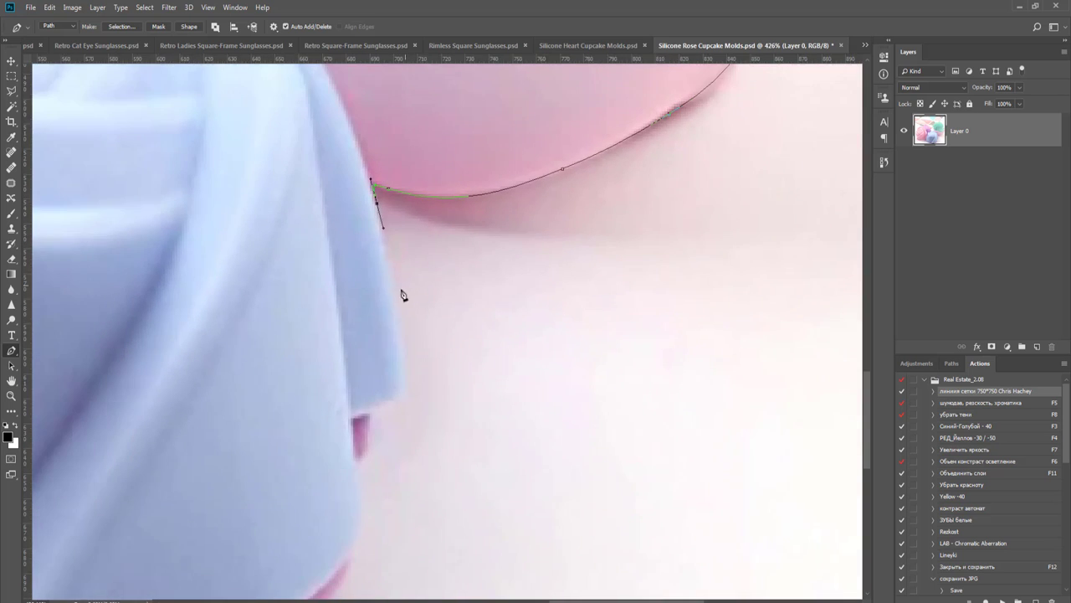
- Trace the blue mold's right petal down and around its lower corner to the inner notch
{"action": "left_click_drag", "start_coordinate": [406, 320], "coordinate": [466, 320]}
{"action": "scroll", "coordinate": [467, 322], "scroll_direction": "up", "scroll_amount": 2}
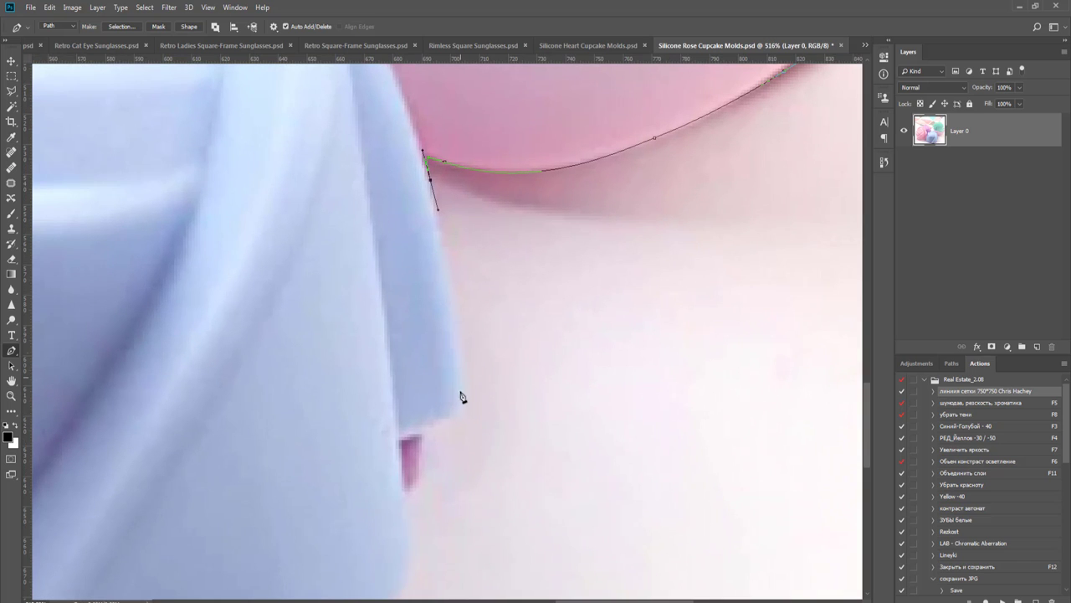
{"action": "left_click_drag", "start_coordinate": [465, 358], "coordinate": [397, 433]}
{"action": "left_click_drag", "start_coordinate": [421, 477], "coordinate": [446, 310]}
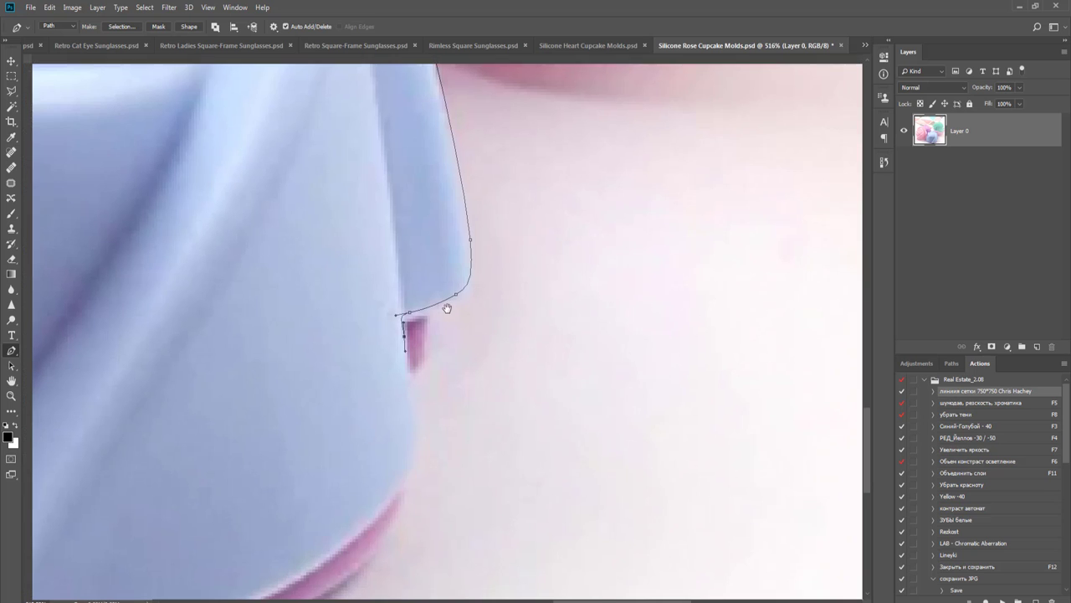
- Continue the path down the blue mold's lower right side and onto the purple rim beneath it
{"action": "left_click_drag", "start_coordinate": [424, 355], "coordinate": [414, 420]}
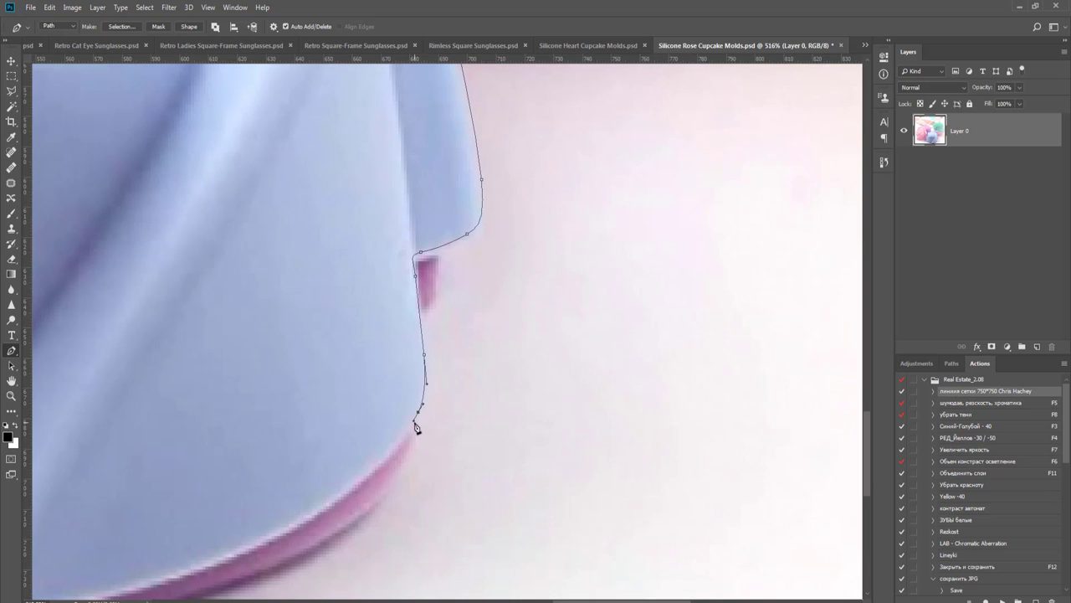
{"action": "left_click_drag", "start_coordinate": [464, 448], "coordinate": [442, 363]}
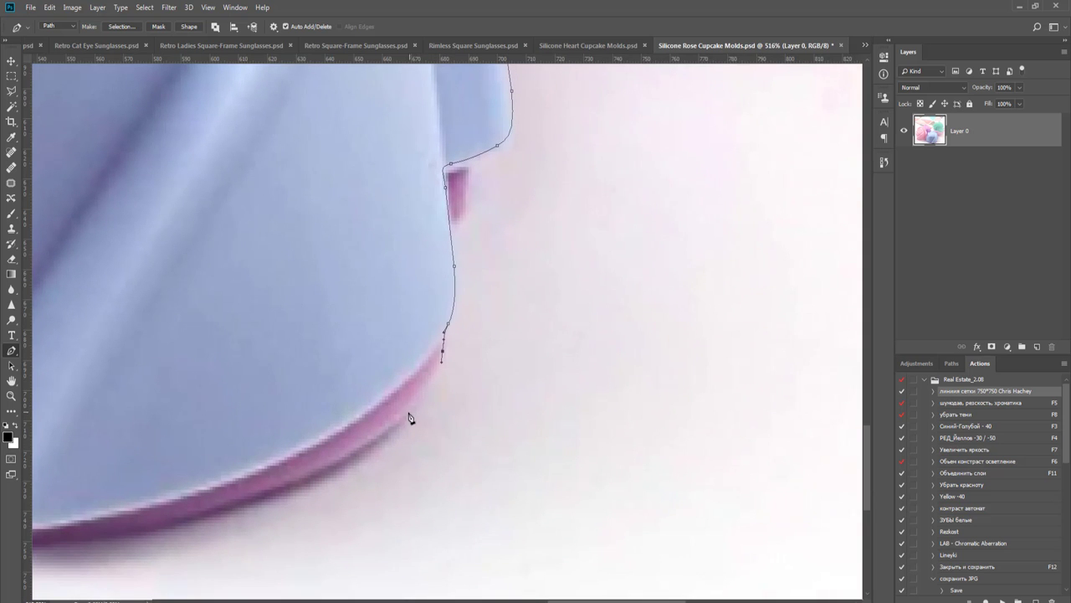
{"action": "left_click_drag", "start_coordinate": [409, 415], "coordinate": [394, 431]}
{"action": "scroll", "coordinate": [395, 432], "scroll_direction": "down", "scroll_amount": 2}
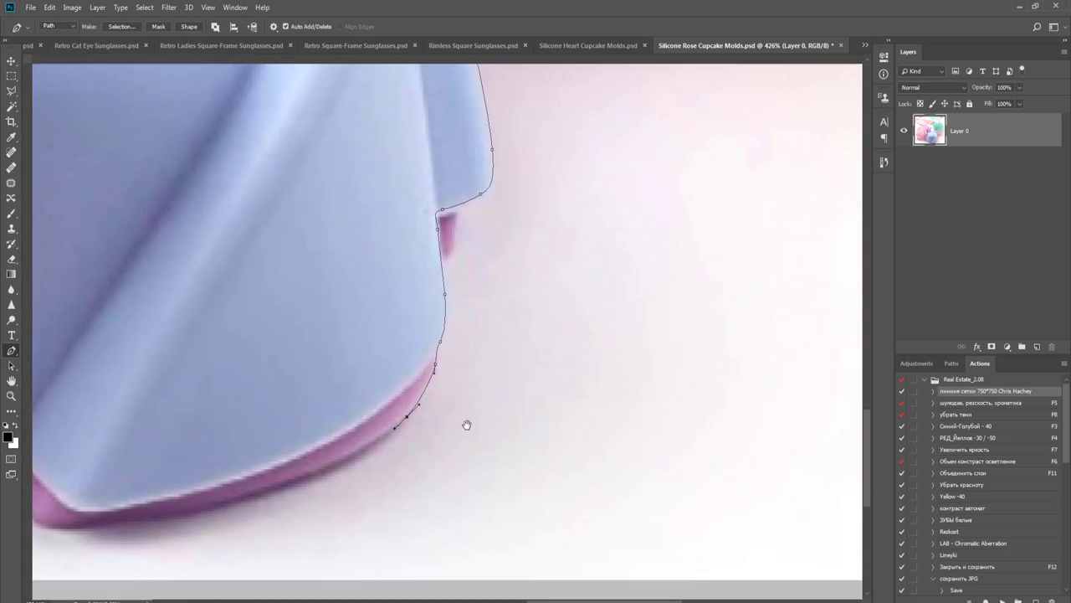
{"action": "left_click_drag", "start_coordinate": [467, 424], "coordinate": [641, 386]}
{"action": "scroll", "coordinate": [540, 398], "scroll_direction": "up", "scroll_amount": 3}
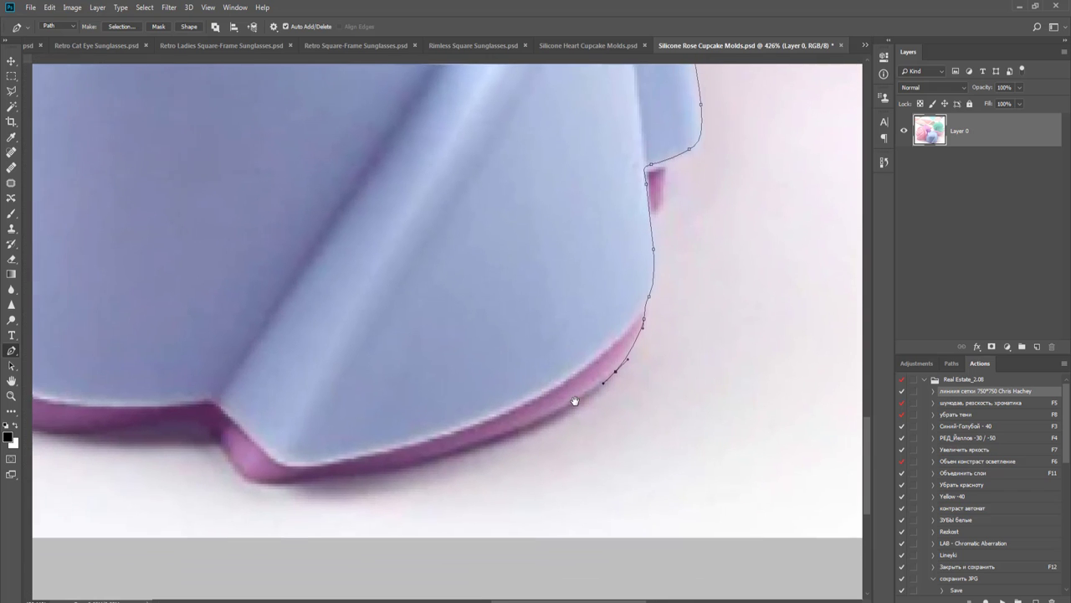
- Trace the purple rim along the blue mold's bottom edge, close the path at its start, and hide it
{"action": "left_click_drag", "start_coordinate": [441, 451], "coordinate": [403, 464]}
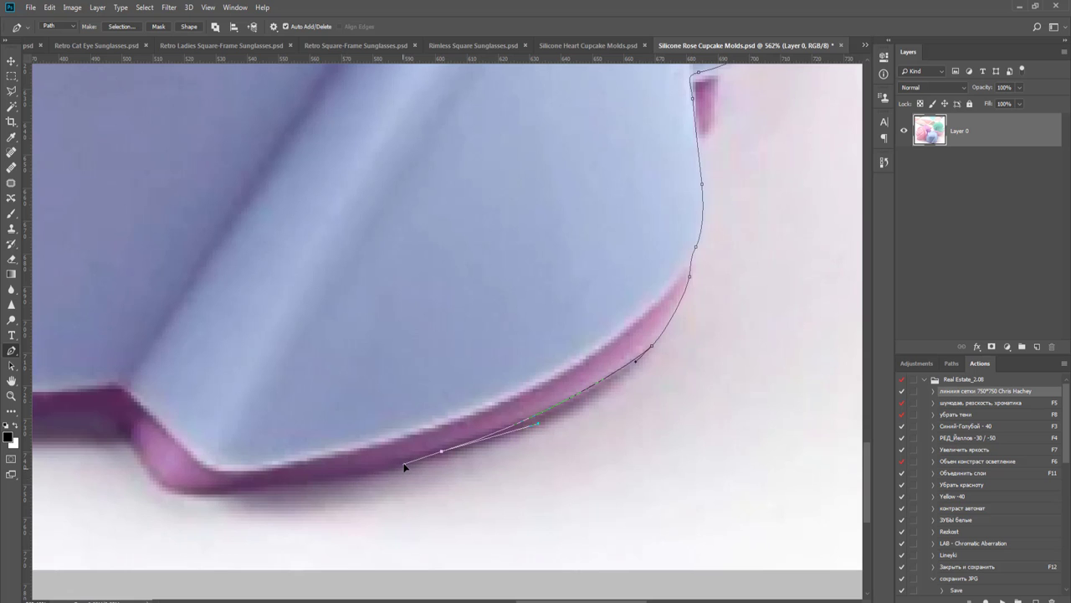
{"action": "left_click_drag", "start_coordinate": [251, 485], "coordinate": [340, 469]}
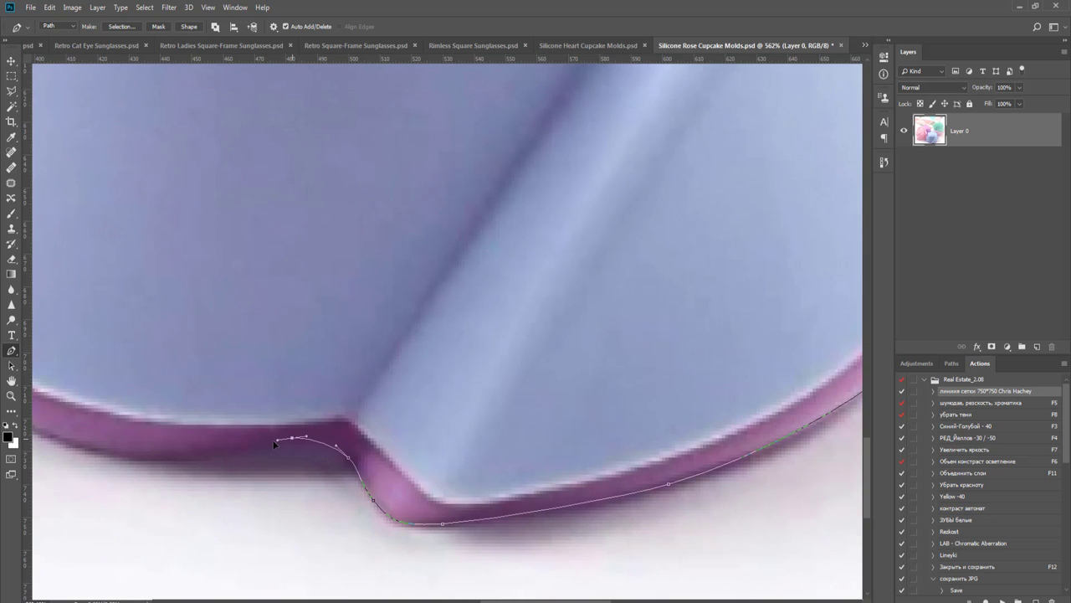
{"action": "left_click_drag", "start_coordinate": [273, 439], "coordinate": [514, 479]}
{"action": "left_click_drag", "start_coordinate": [438, 464], "coordinate": [413, 460]}
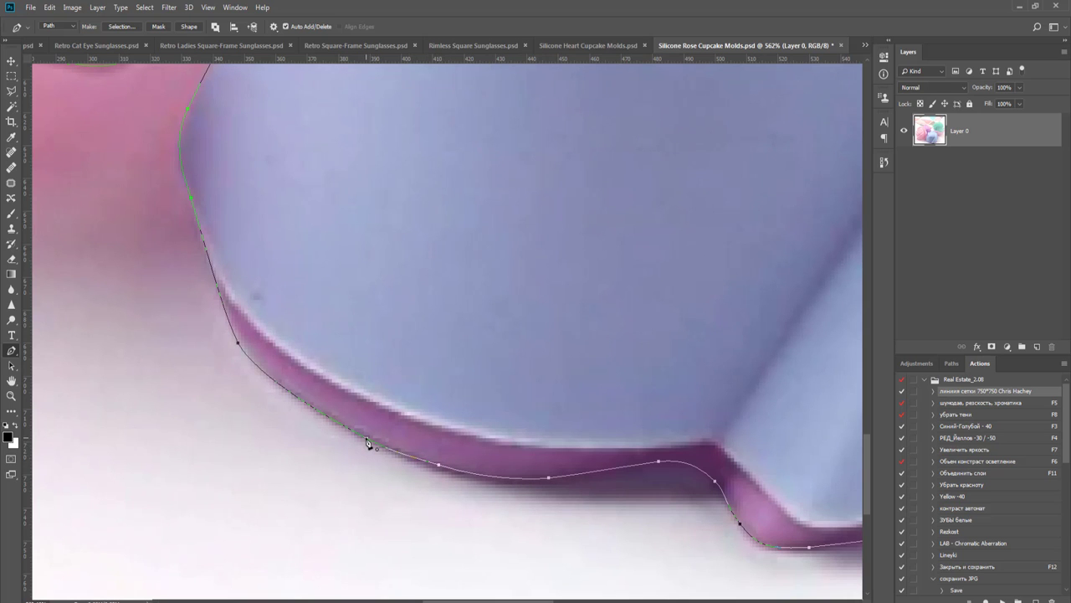
{"action": "key", "text": "Escape"}
{"action": "key", "text": "ctrl+0"}
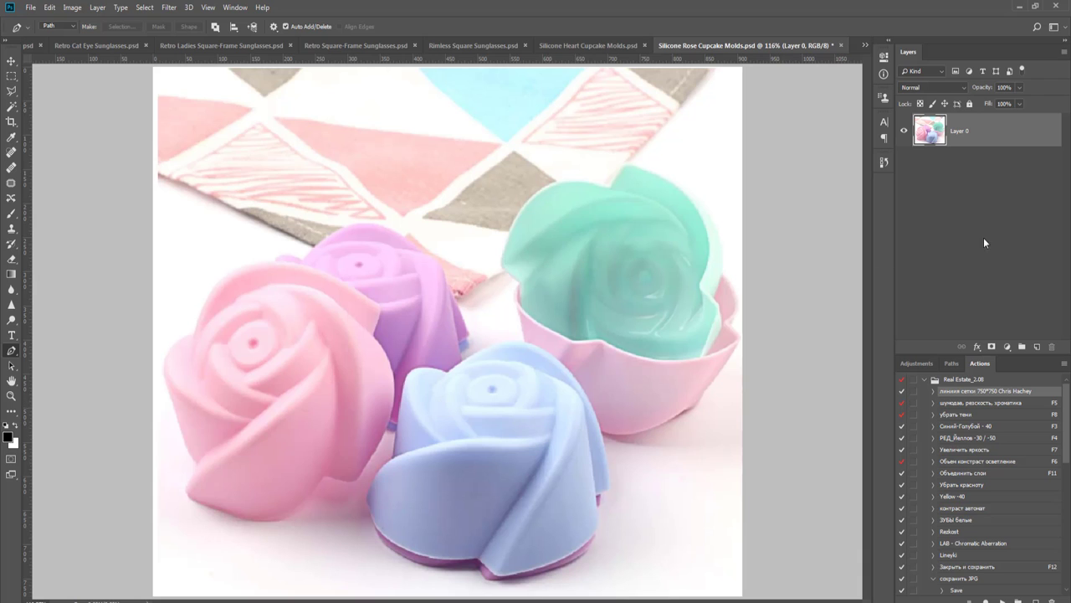
- Load the rose molds' work path as a selection and turn it into a layer mask on Layer 0
{"action": "left_click", "coordinate": [950, 364]}
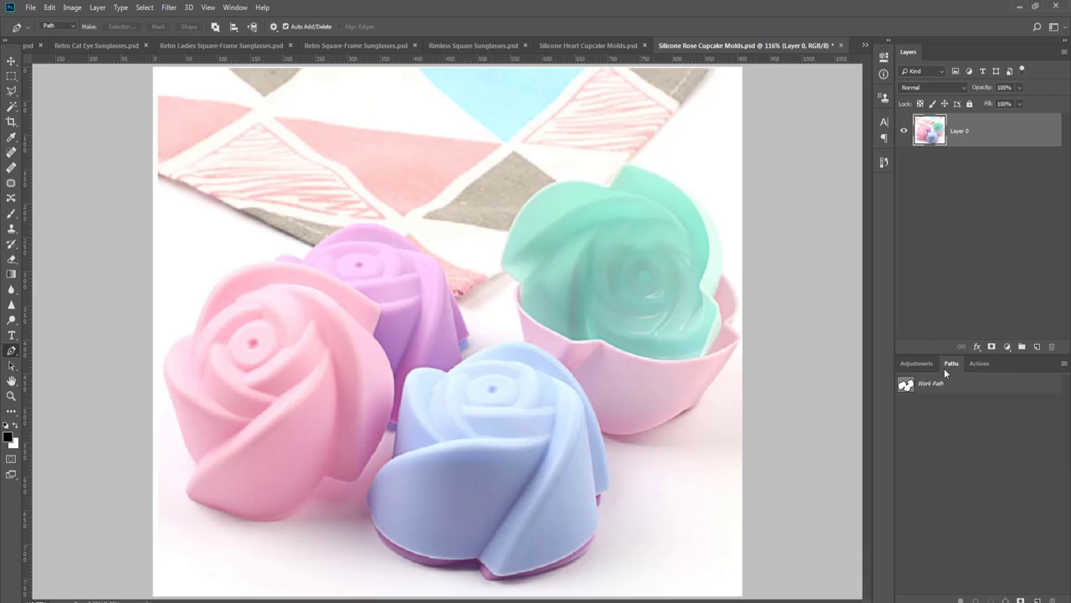
{"action": "left_click", "coordinate": [906, 385], "text": "ctrl"}
{"action": "left_click", "coordinate": [991, 345]}
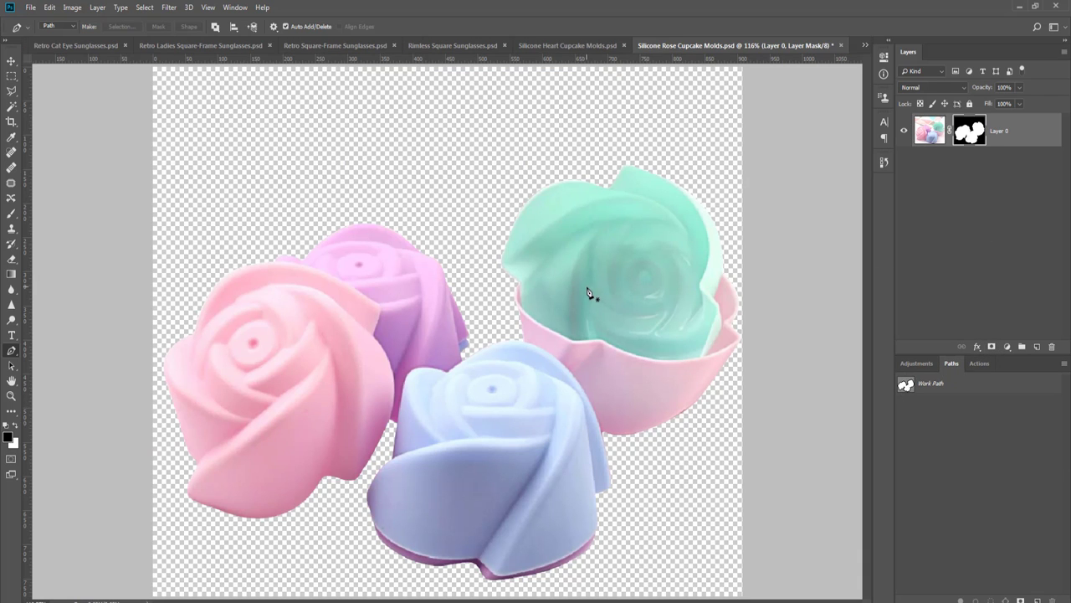
- Crop to a 750 x 750 px canvas, extending the frame beyond the image so all rose molds fit inside with margins
{"action": "key", "text": "c"}
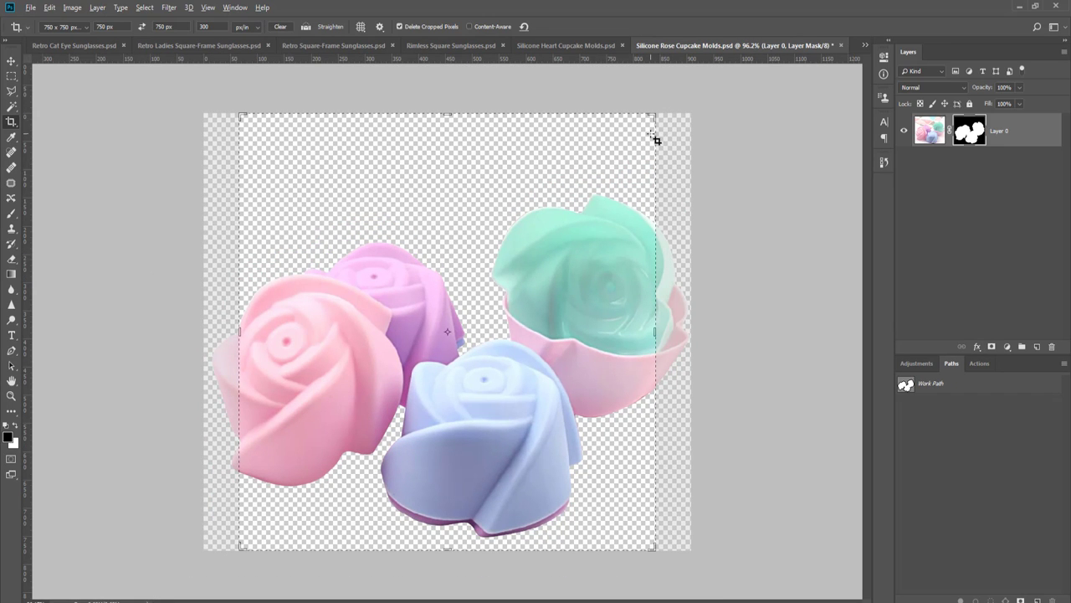
{"action": "left_click_drag", "start_coordinate": [658, 118], "coordinate": [703, 79]}
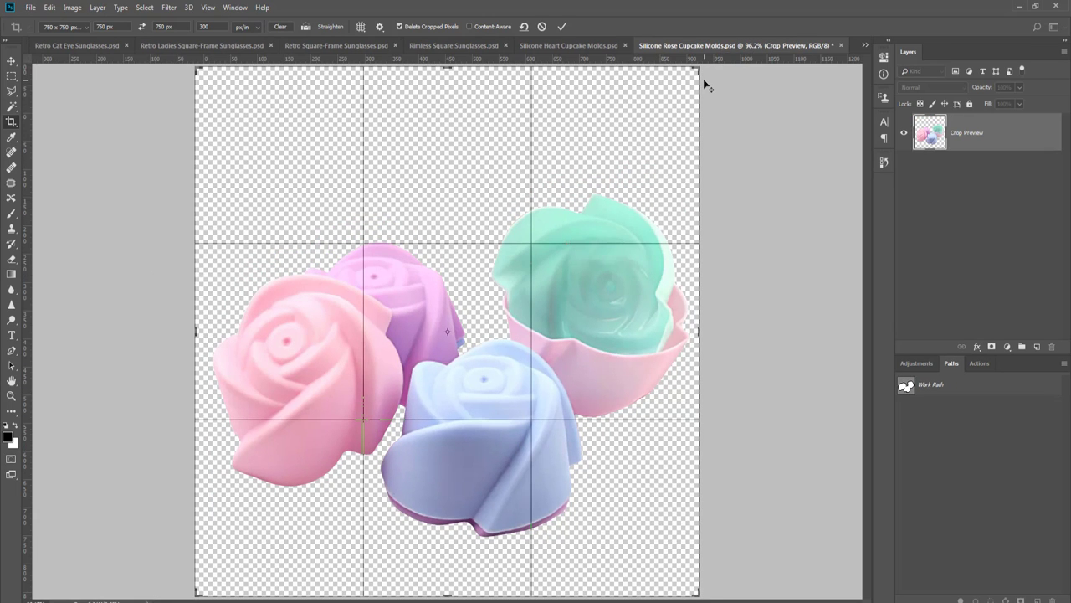
{"action": "key", "text": "Return"}
{"action": "key", "text": "v"}
{"action": "scroll", "coordinate": [521, 275], "scroll_direction": "down", "scroll_amount": 1}
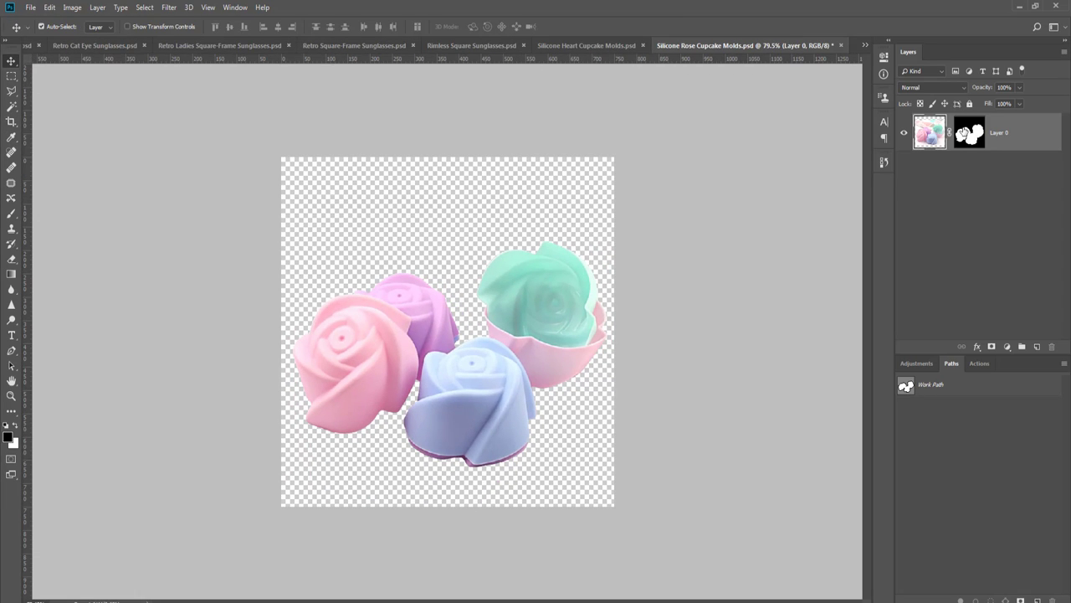
- Refine the layer mask with radius 1 px, smooth 1, feather 0.6 px, contrast 10% and shift edge -10%
{"action": "right_click", "coordinate": [964, 133]}
{"action": "left_click", "coordinate": [993, 218]}
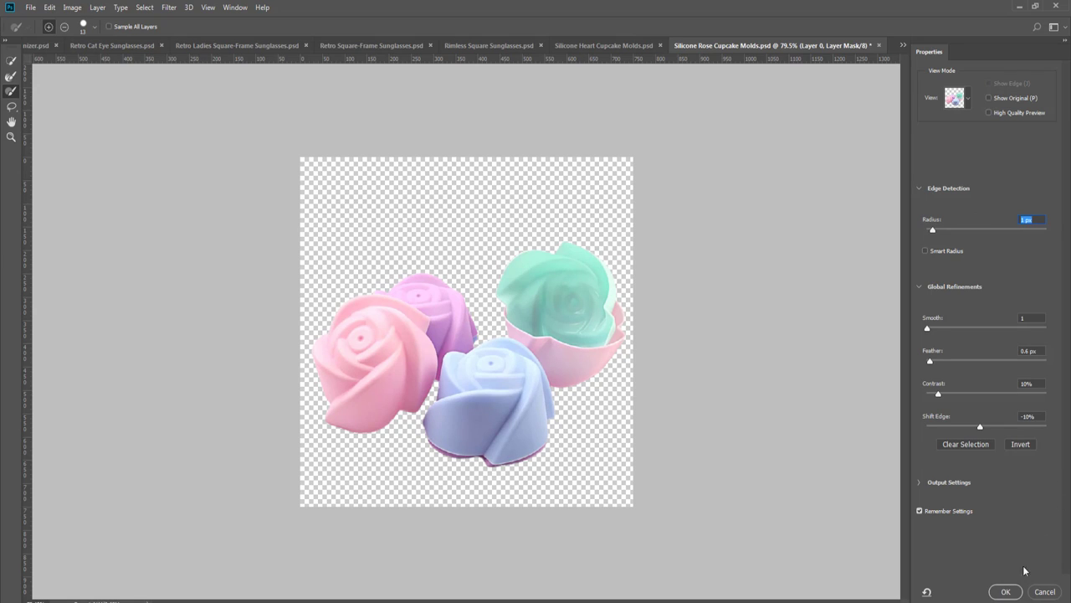
{"action": "left_click", "coordinate": [1007, 592]}
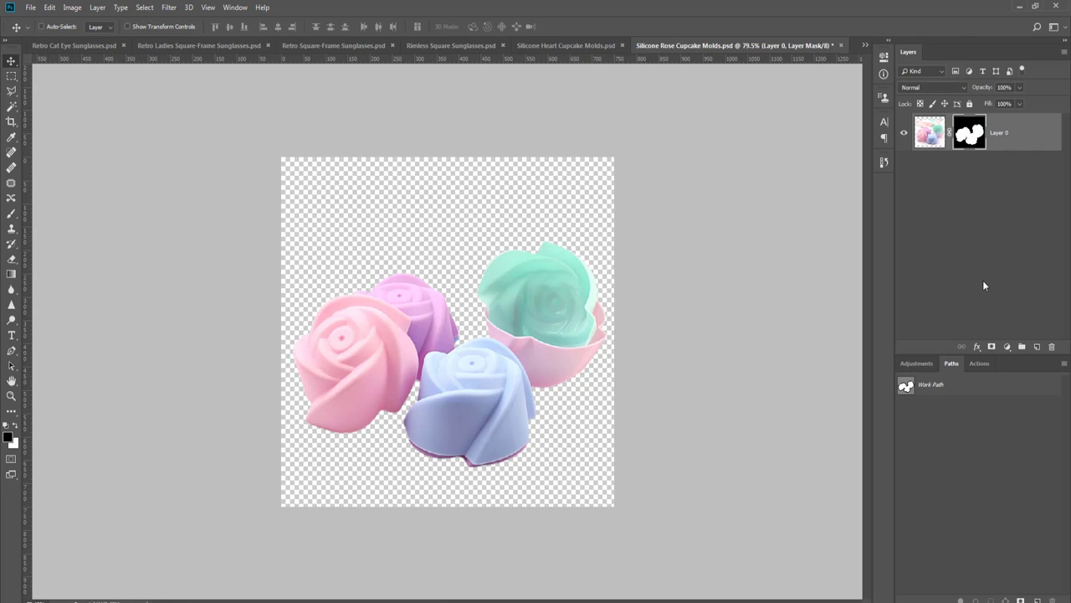
- Add a new layer filled with black and place it beneath the masked rose molds
{"action": "key", "text": "ctrl+shift+alt+n"}
{"action": "key", "text": "g"}
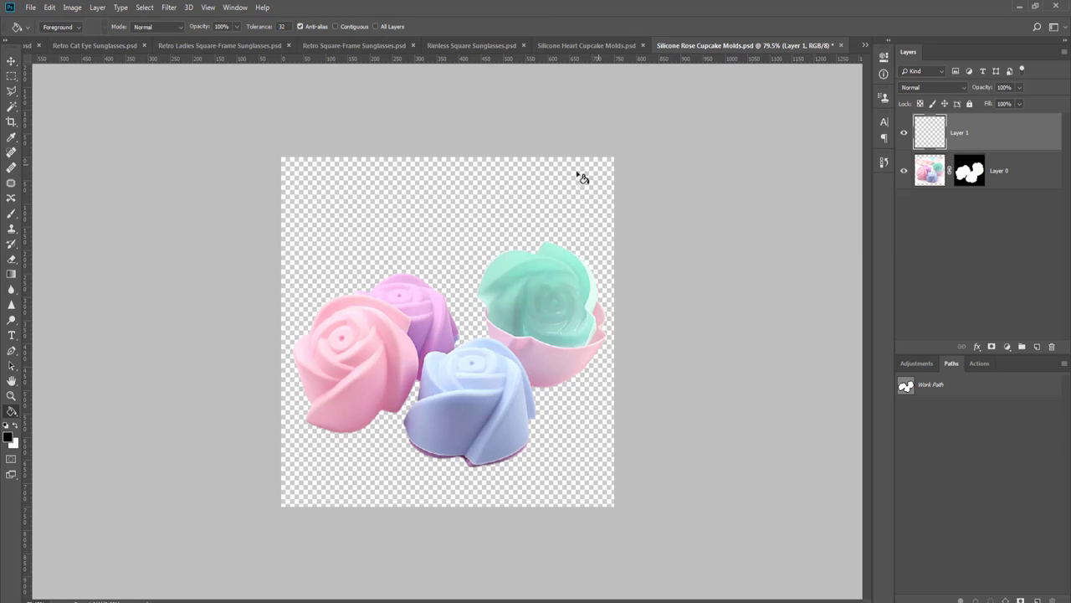
{"action": "left_click", "coordinate": [582, 177]}
{"action": "key", "text": "v"}
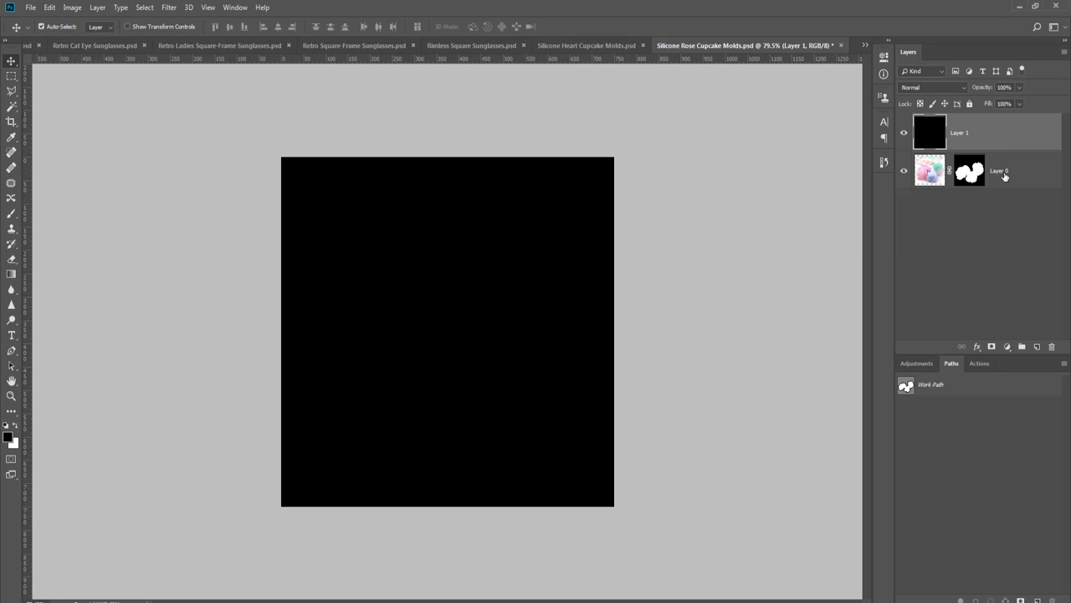
{"action": "left_click_drag", "start_coordinate": [1007, 153], "coordinate": [1007, 180]}
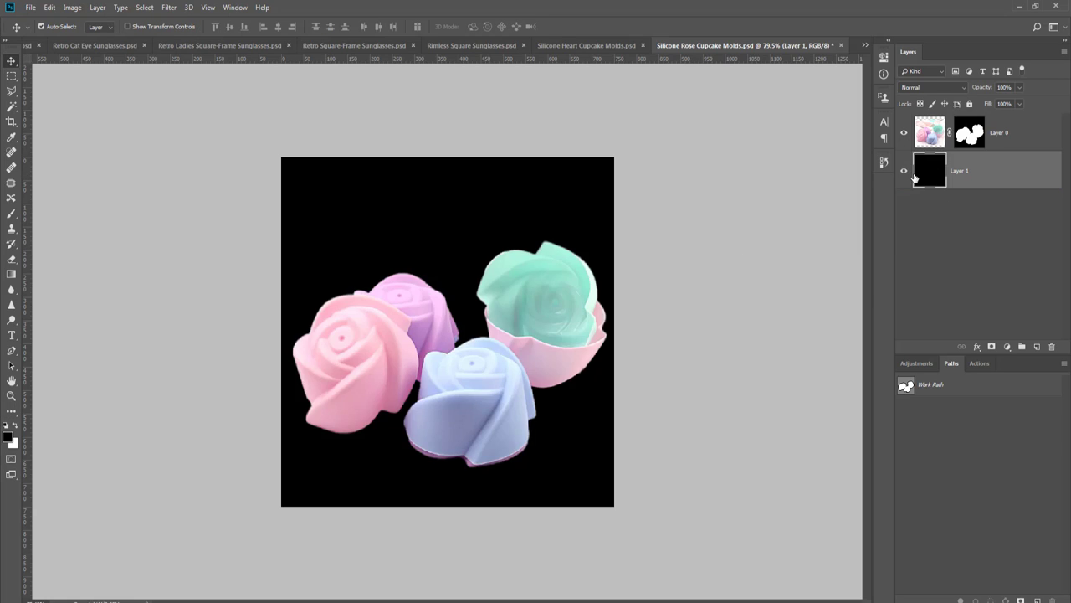
- Run the 750*750 grid-line action on the molds layer and scale the molds down about their centre to fit between the vertical guides
{"action": "left_click", "coordinate": [1006, 136]}
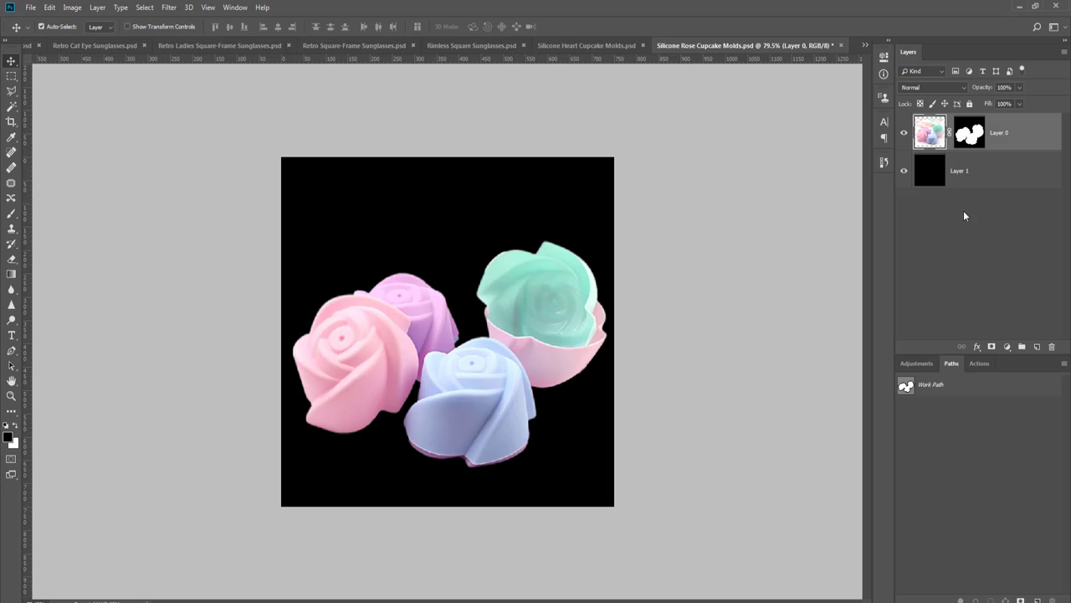
{"action": "left_click", "coordinate": [979, 363]}
{"action": "left_click", "coordinate": [1002, 600]}
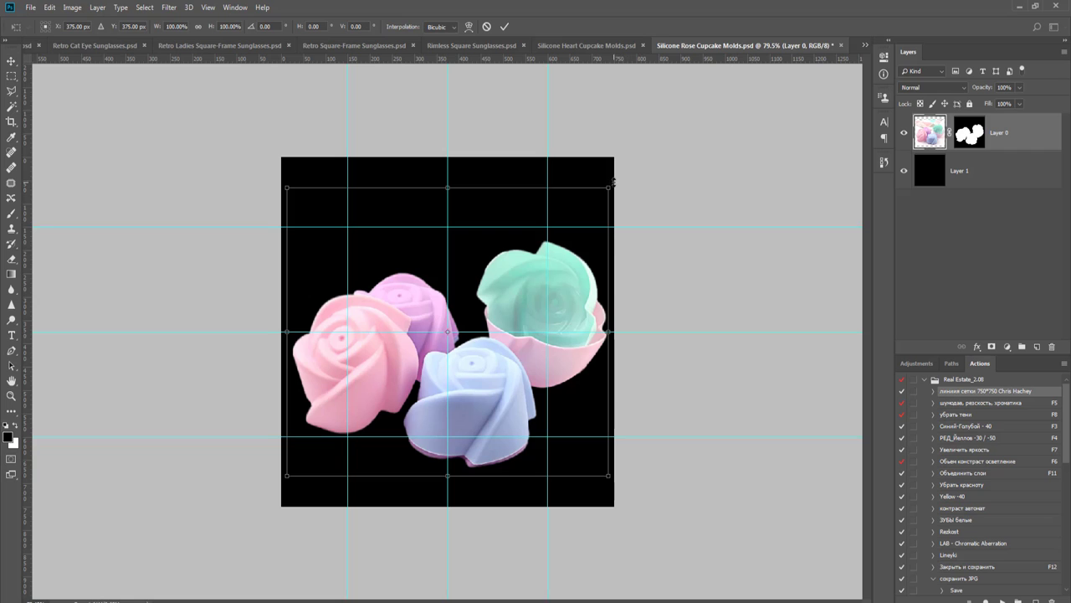
{"action": "left_click_drag", "start_coordinate": [609, 188], "coordinate": [553, 243]}
{"action": "key", "text": "Return"}
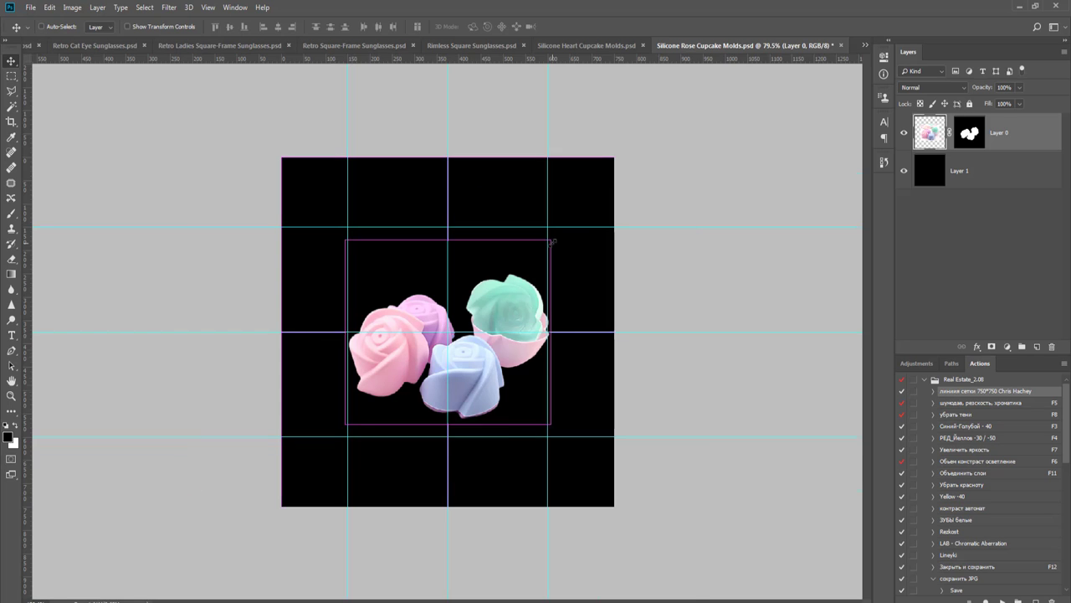
- Nudge the rose molds slightly left and up to centre them within the guides
{"action": "key", "text": "ctrl+0"}
{"action": "key", "text": "Left"}
{"action": "key", "text": "Left"}
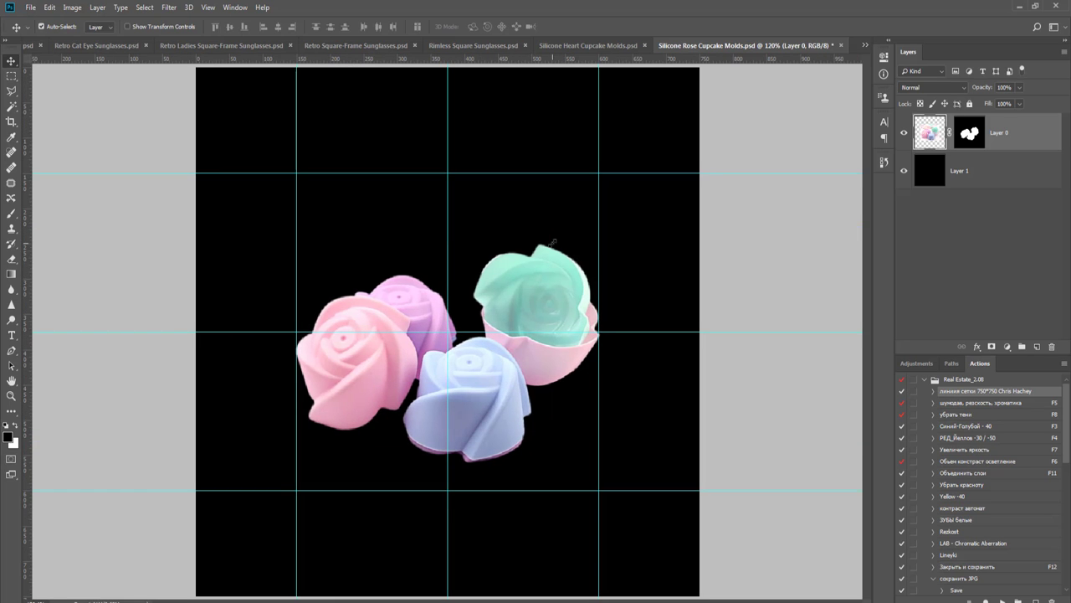
{"action": "key", "text": "Up"}
{"action": "key", "text": "Up"}
{"action": "key", "text": "Up"}
{"action": "key", "text": "Up"}
{"action": "key", "text": "Up"}
{"action": "key", "text": "Up"}
{"action": "key", "text": "Up"}
{"action": "key", "text": "Up"}
{"action": "key", "text": "Up"}
{"action": "key", "text": "Up"}
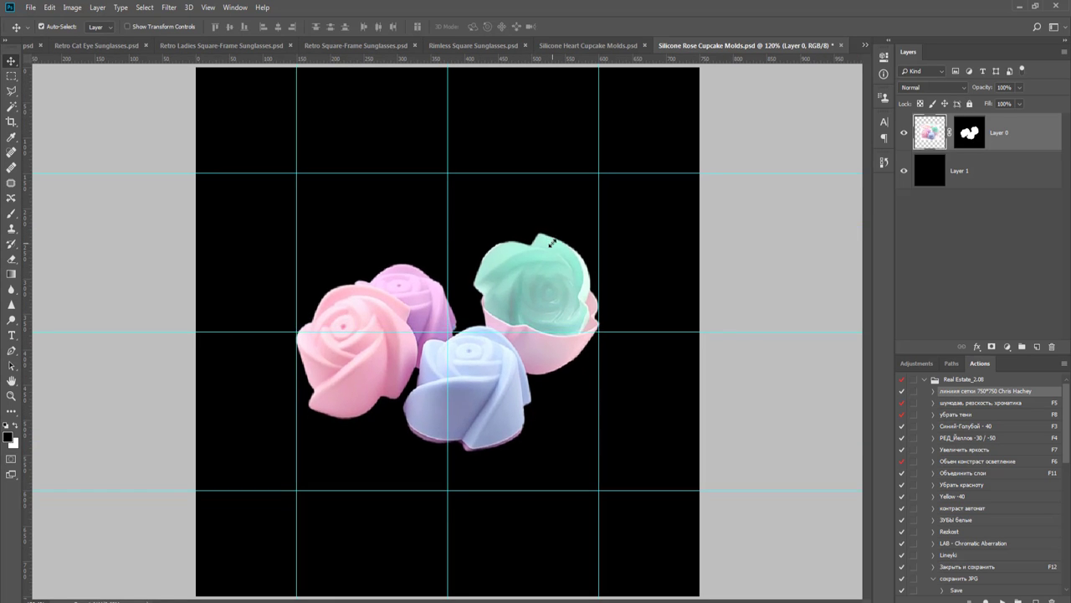
- Delete the black backing layer, and close the rose molds document with its changes saved
{"action": "left_click", "coordinate": [1014, 170]}
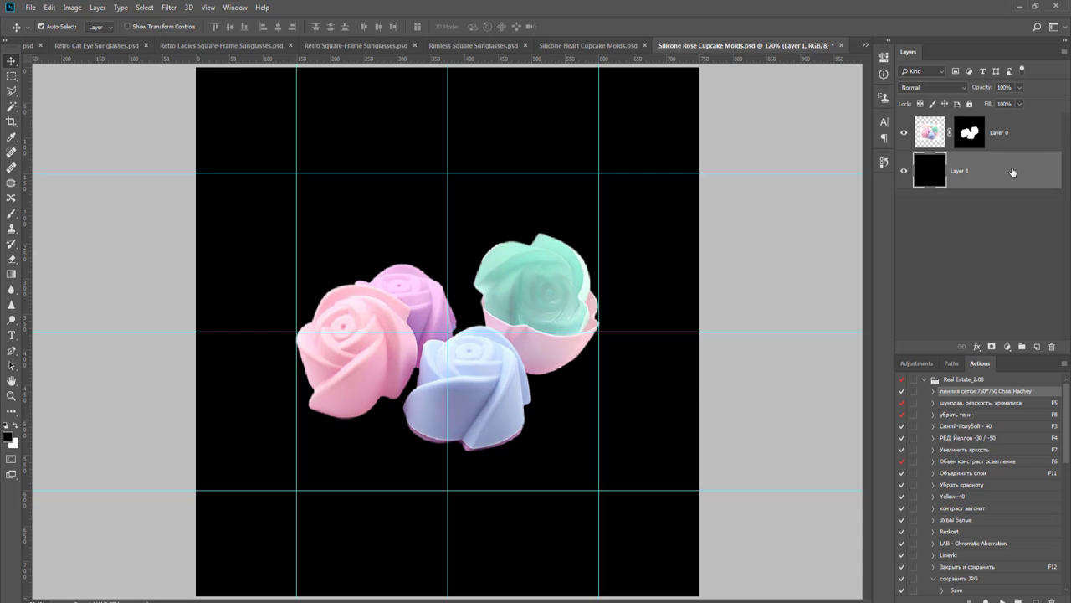
{"action": "key", "text": "Delete"}
{"action": "scroll", "coordinate": [655, 292], "scroll_direction": "down", "scroll_amount": 1}
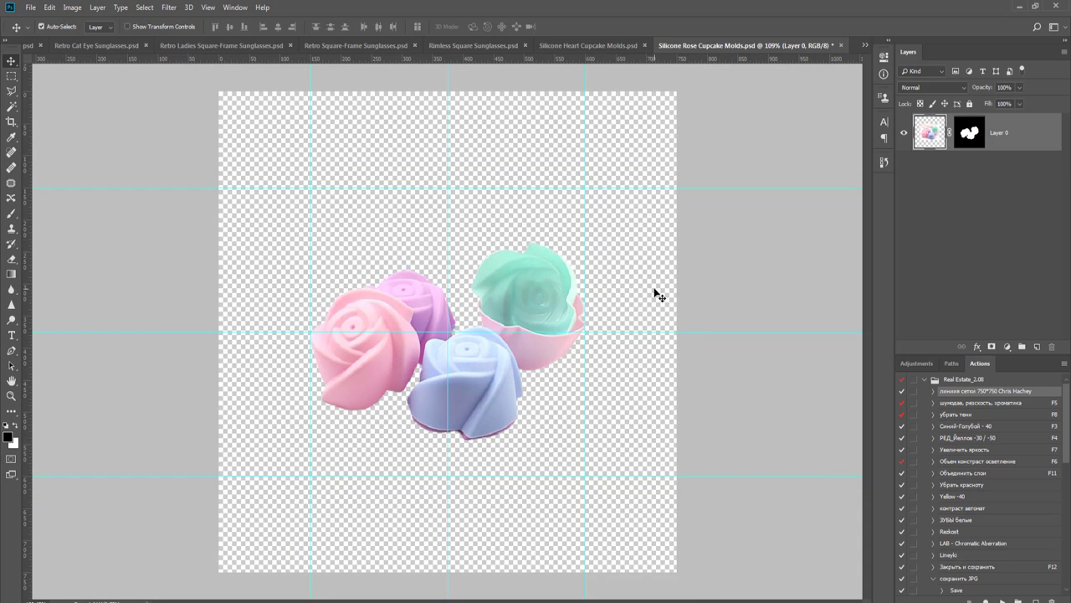
{"action": "key", "text": "ctrl+w"}
{"action": "key", "text": "Return"}
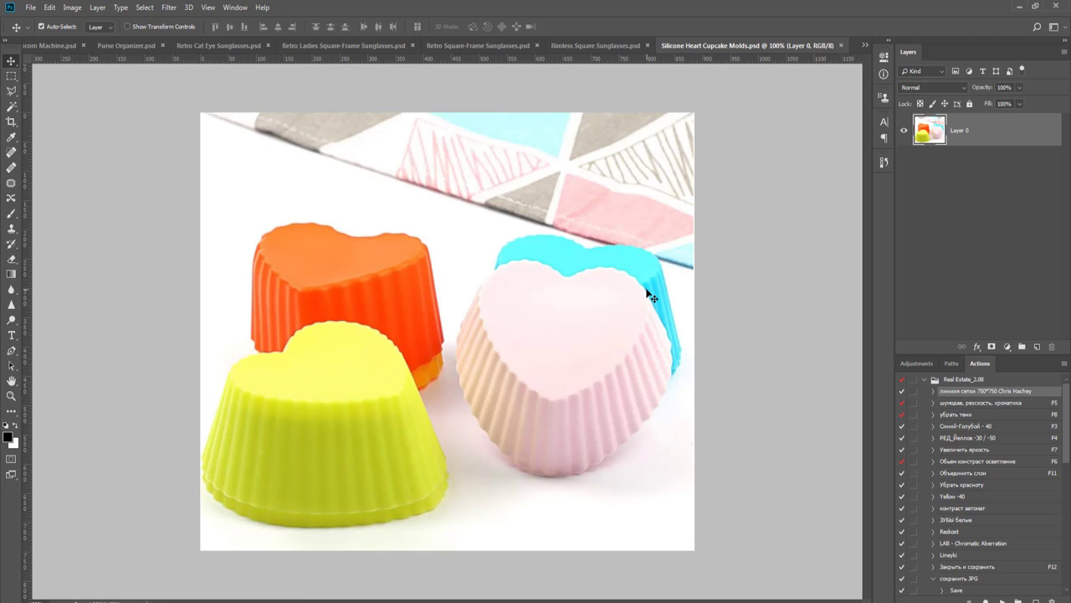
- Start a Pen path on the orange heart mold's right edge and trace it down to the amber rim beneath
{"action": "key", "text": "p"}
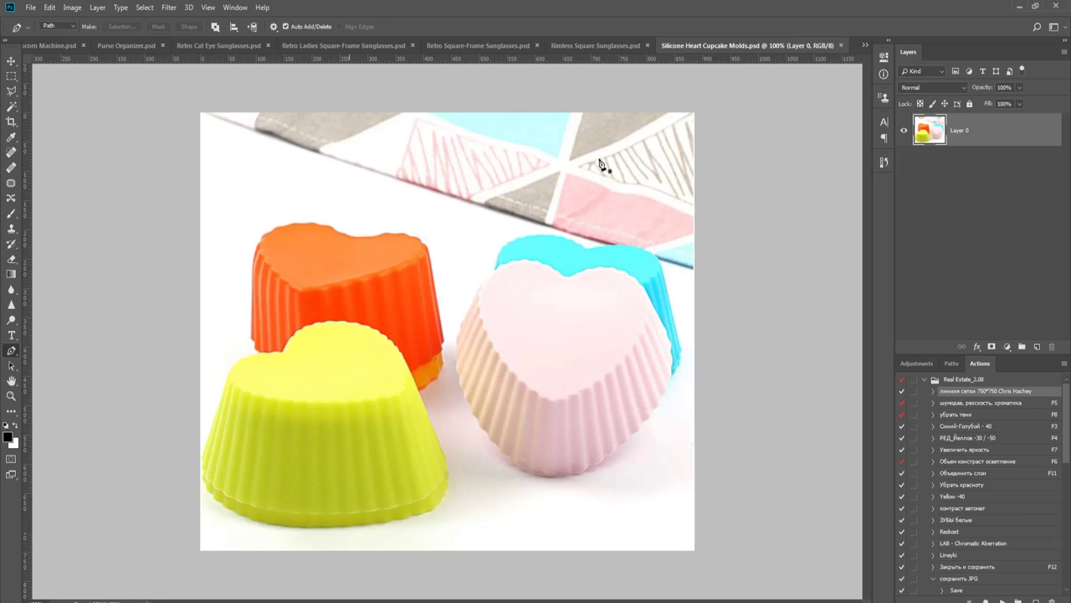
{"action": "scroll", "coordinate": [614, 337], "scroll_direction": "up", "scroll_amount": 6}
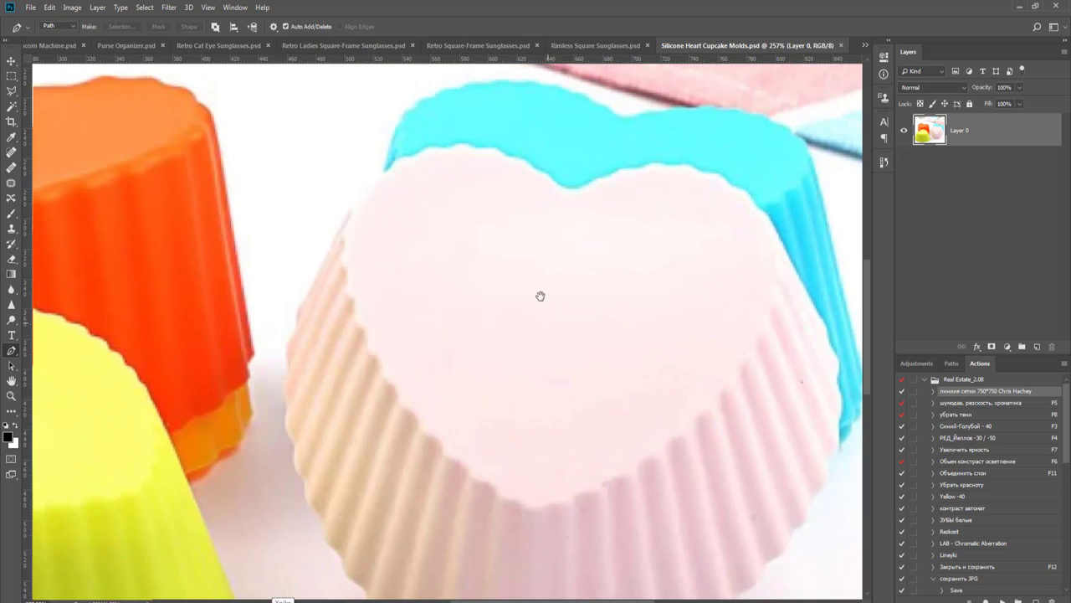
{"action": "scroll", "coordinate": [574, 270], "scroll_direction": "down", "scroll_amount": 2}
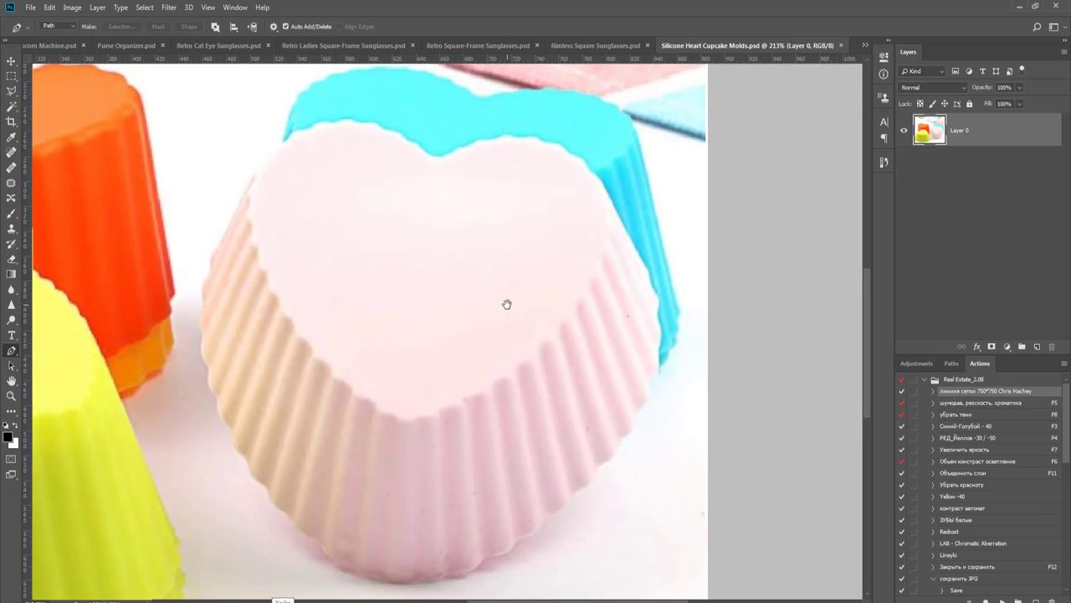
{"action": "left_click_drag", "start_coordinate": [394, 294], "coordinate": [580, 249]}
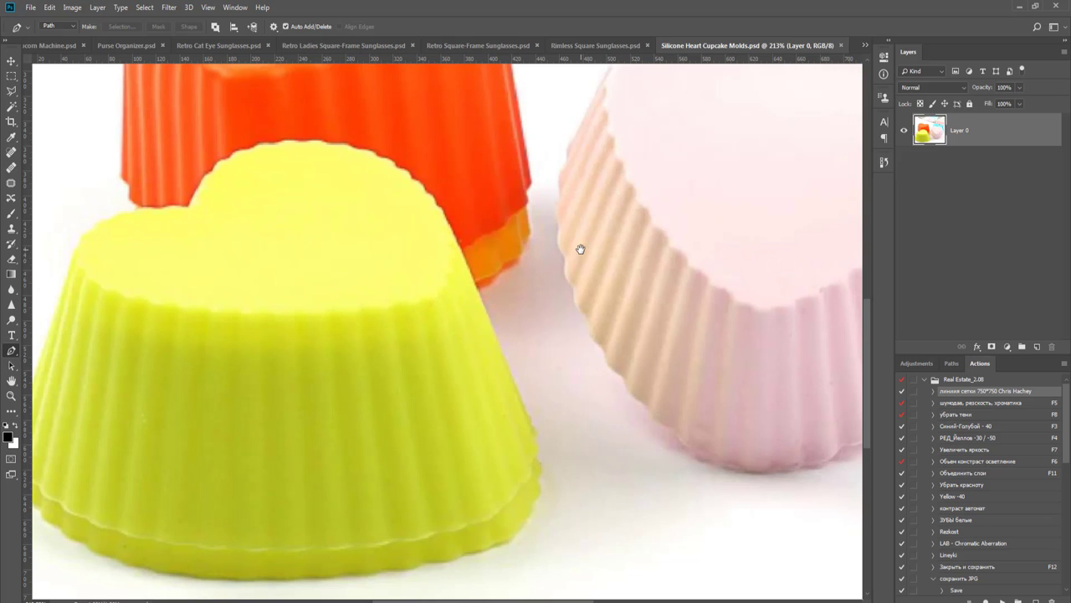
{"action": "scroll", "coordinate": [581, 250], "scroll_direction": "down", "scroll_amount": 2}
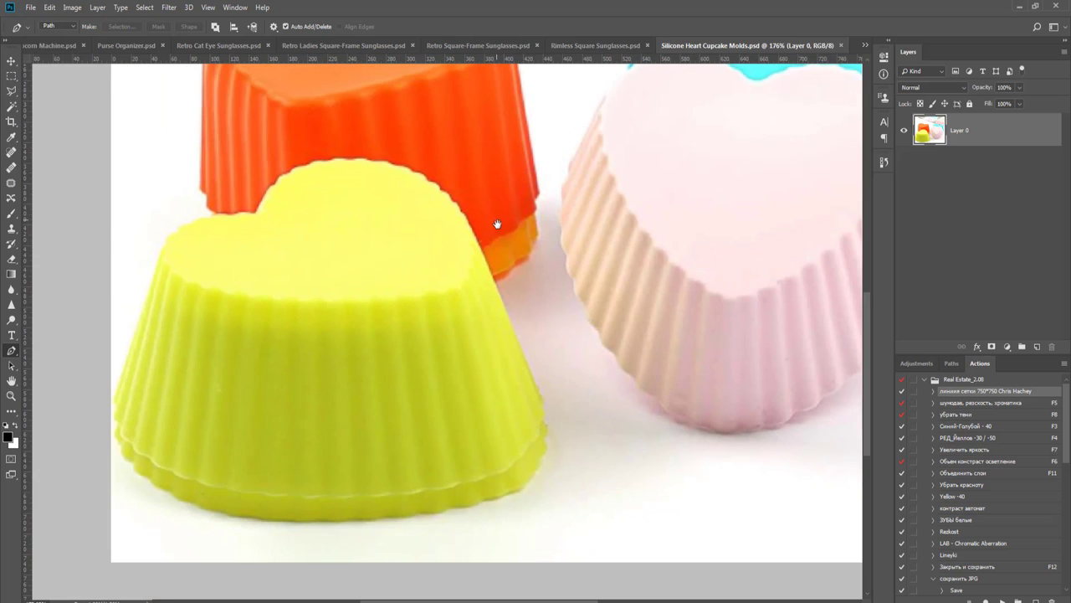
{"action": "left_click_drag", "start_coordinate": [497, 224], "coordinate": [497, 358]}
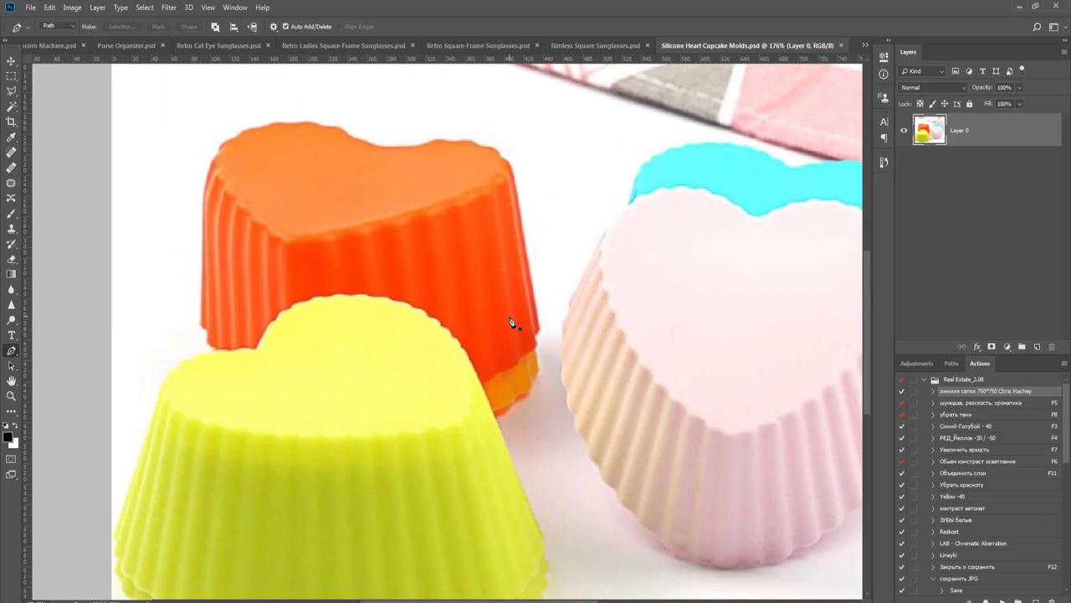
{"action": "scroll", "coordinate": [516, 289], "scroll_direction": "up", "scroll_amount": 3}
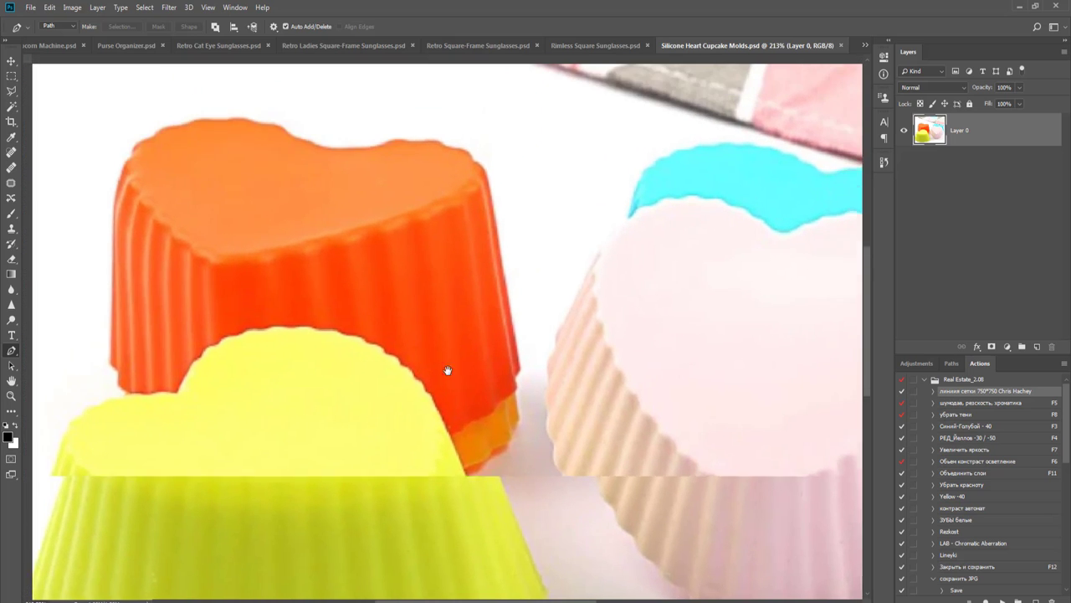
{"action": "scroll", "coordinate": [473, 360], "scroll_direction": "up", "scroll_amount": 1}
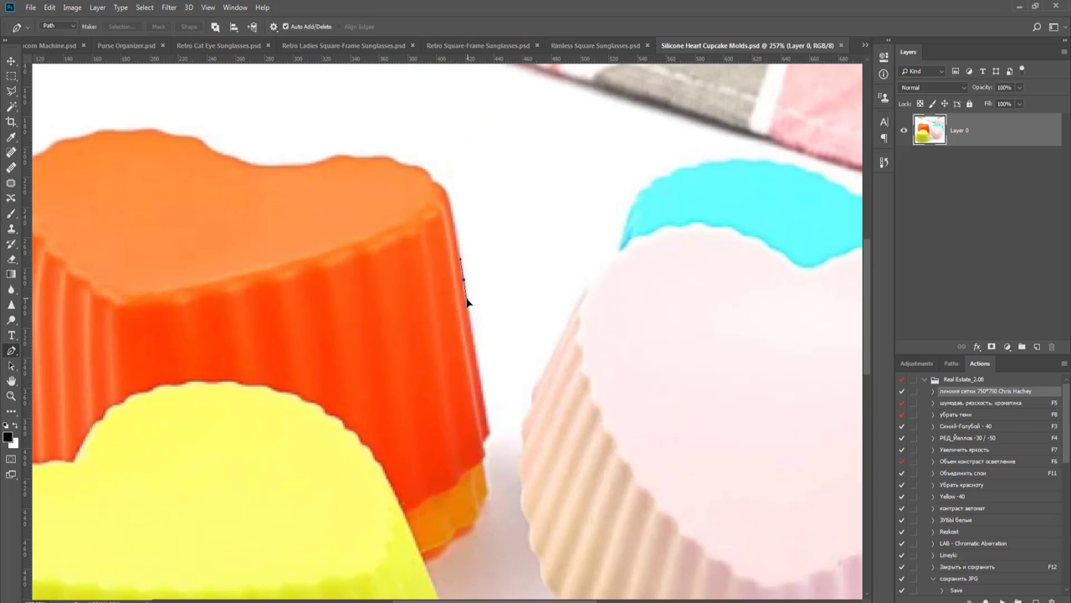
{"action": "scroll", "coordinate": [468, 301], "scroll_direction": "up", "scroll_amount": 2}
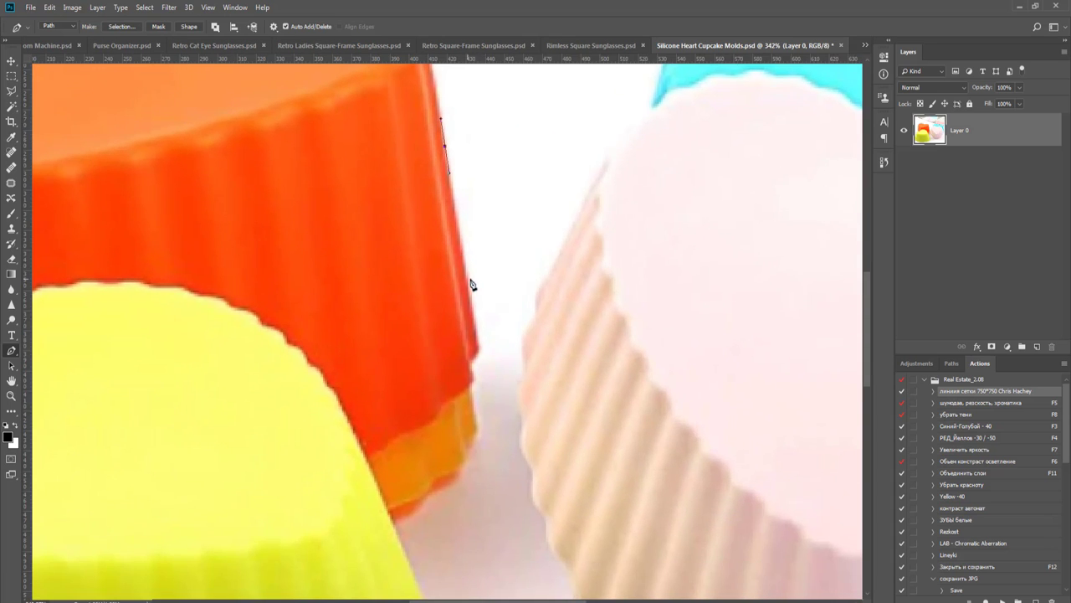
{"action": "scroll", "coordinate": [477, 310], "scroll_direction": "up", "scroll_amount": 2}
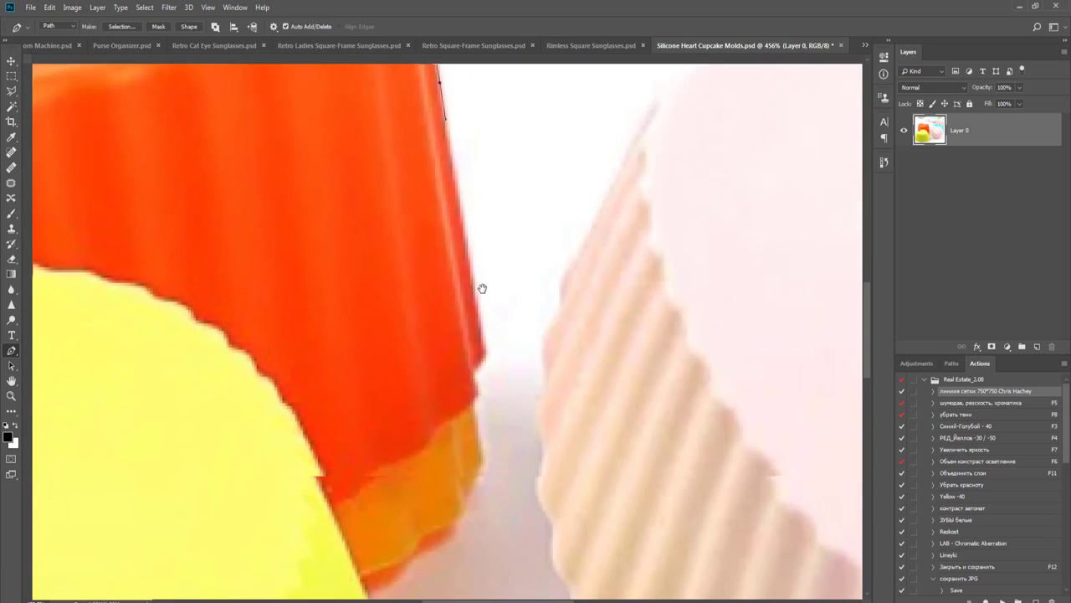
{"action": "mouse_move", "coordinate": [487, 319]}
{"action": "left_mouse_down"}
{"action": "mouse_move", "coordinate": [480, 415]}
{"action": "mouse_move", "coordinate": [479, 375]}
{"action": "left_mouse_up"}
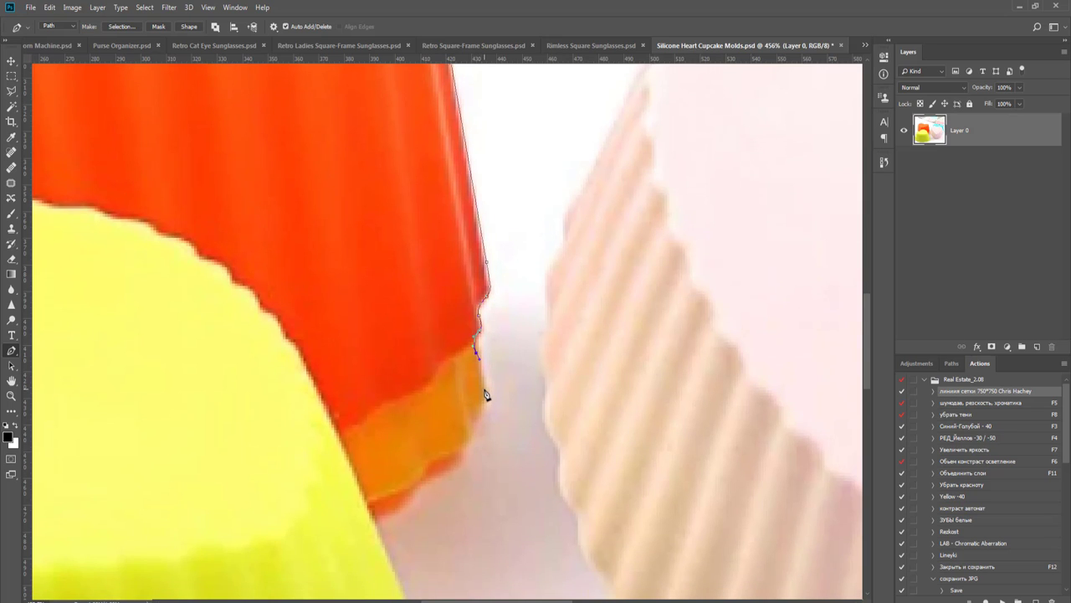
- Trace the amber rim's scalloped edge and turn the path sharply onto the yellow mold's right edge
{"action": "left_click", "coordinate": [484, 390]}
{"action": "left_click_drag", "start_coordinate": [476, 427], "coordinate": [380, 419]}
{"action": "key", "text": "z"}
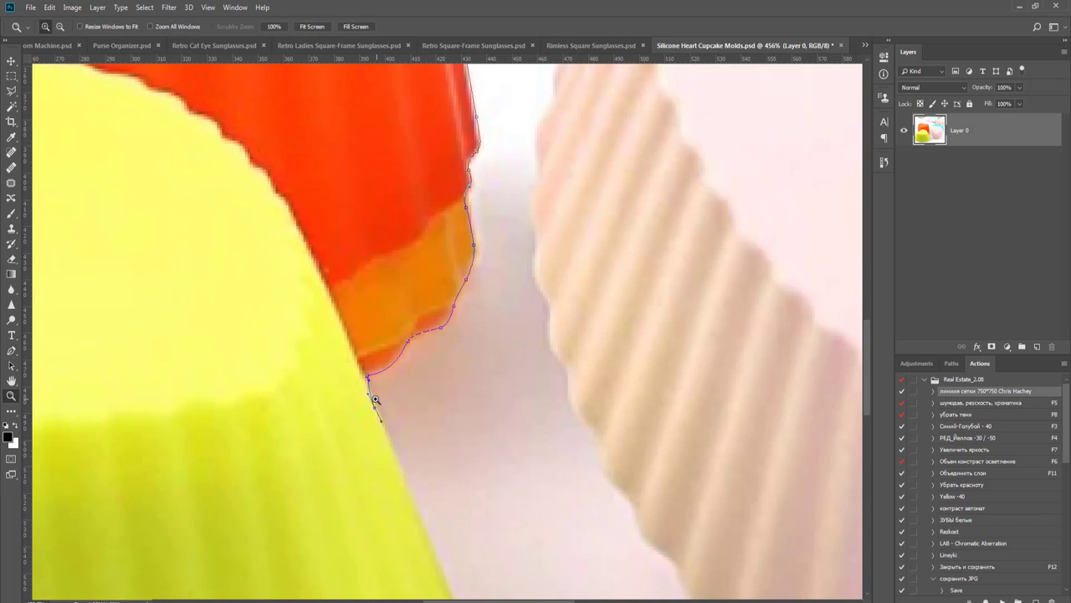
{"action": "key", "text": "p"}
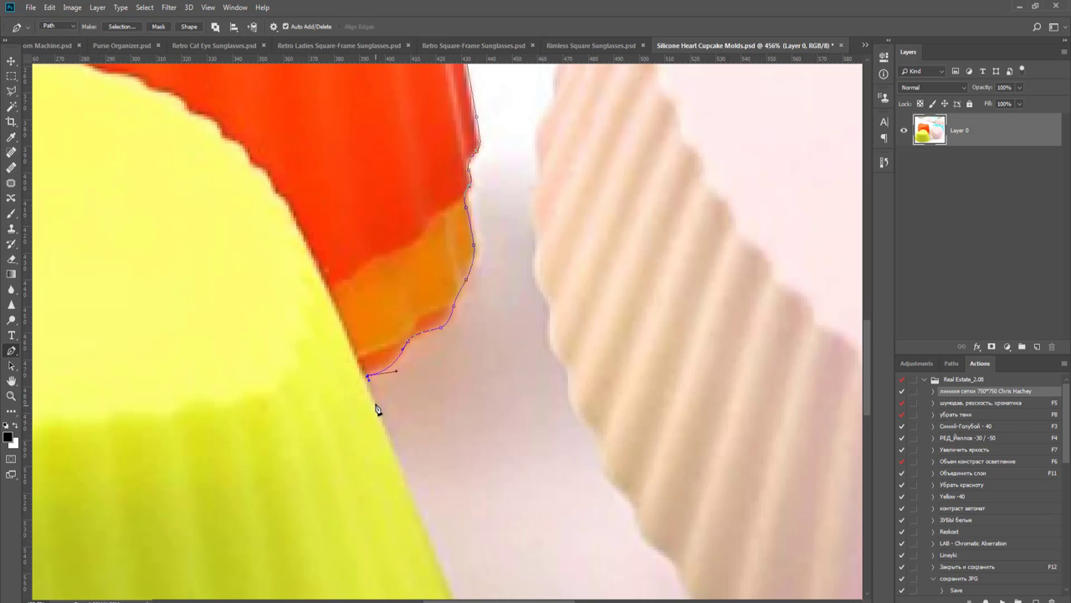
{"action": "left_click", "coordinate": [375, 403]}
- Continue the path down the yellow mold's right side and over the ridges of its lower rim
{"action": "scroll", "coordinate": [399, 431], "scroll_direction": "down", "scroll_amount": 5}
{"action": "left_click_drag", "start_coordinate": [432, 514], "coordinate": [457, 246]}
{"action": "scroll", "coordinate": [477, 325], "scroll_direction": "up", "scroll_amount": 5}
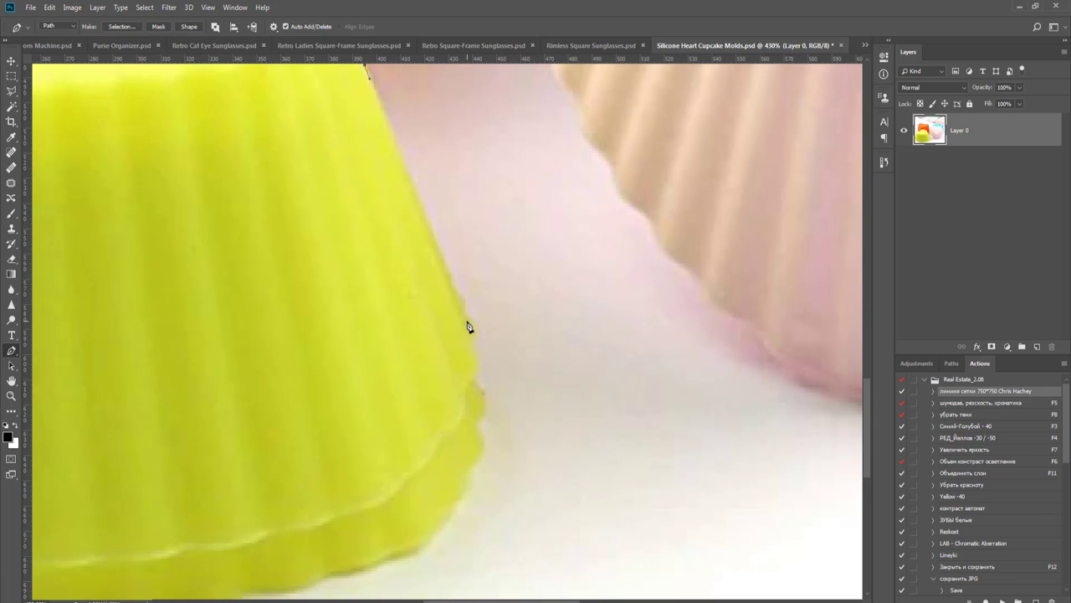
{"action": "left_click", "coordinate": [469, 317]}
{"action": "left_click_drag", "start_coordinate": [475, 359], "coordinate": [502, 379]}
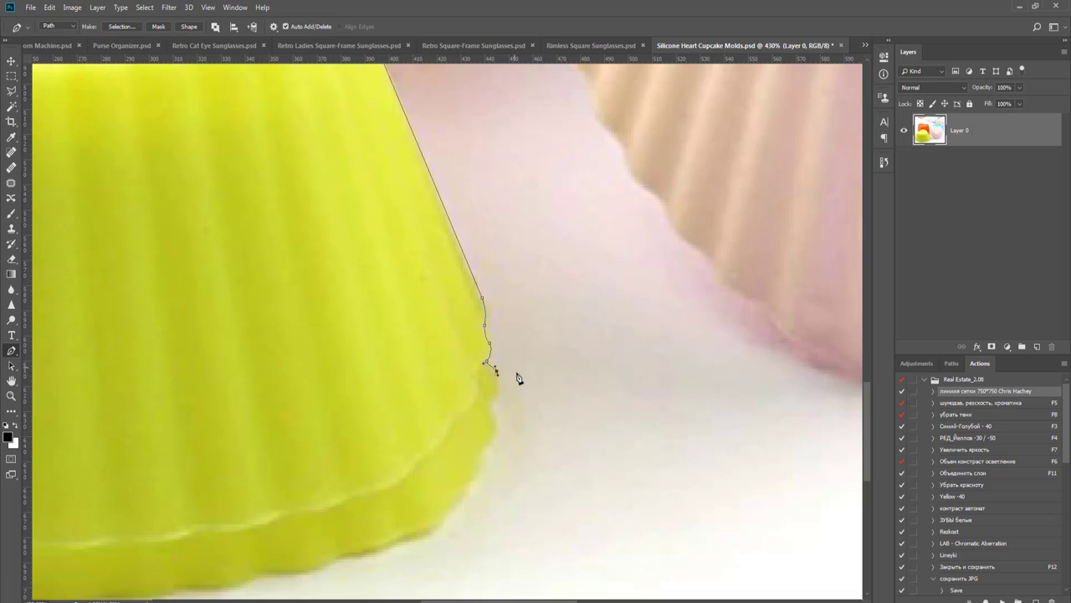
{"action": "left_click_drag", "start_coordinate": [531, 359], "coordinate": [510, 385]}
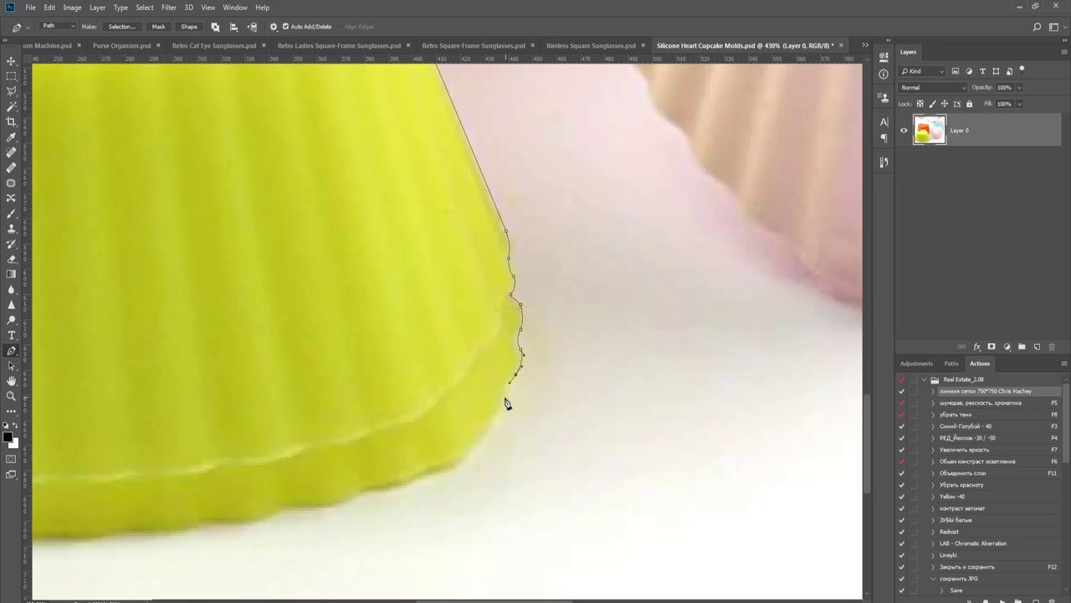
- Carry the path around the yellow mold's lower right corner and leftward along its wavy bottom edge
{"action": "left_click", "coordinate": [505, 400]}
{"action": "mouse_move", "coordinate": [477, 445]}
{"action": "left_mouse_down"}
{"action": "mouse_move", "coordinate": [464, 457]}
{"action": "mouse_move", "coordinate": [538, 415]}
{"action": "mouse_move", "coordinate": [497, 447]}
{"action": "mouse_move", "coordinate": [362, 483]}
{"action": "mouse_move", "coordinate": [605, 445]}
{"action": "mouse_move", "coordinate": [456, 464]}
{"action": "mouse_move", "coordinate": [576, 455]}
{"action": "mouse_move", "coordinate": [412, 448]}
{"action": "mouse_move", "coordinate": [519, 463]}
{"action": "mouse_move", "coordinate": [482, 453]}
{"action": "left_mouse_up"}
{"action": "key", "text": "ctrl+z"}
{"action": "left_click", "coordinate": [517, 460]}
{"action": "left_click", "coordinate": [533, 465]}
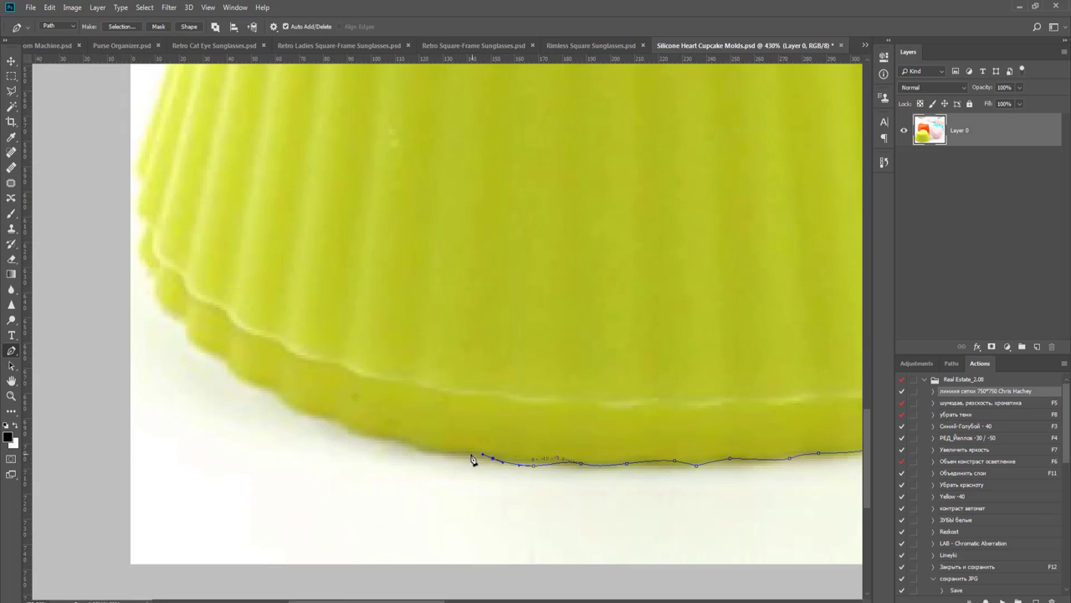
- Continue the Pen path leftward along the yellow mold's bottom edge and around the ridges of its lower left rim
{"action": "left_click", "coordinate": [465, 452]}
{"action": "left_click", "coordinate": [419, 445]}
{"action": "left_click_drag", "start_coordinate": [400, 439], "coordinate": [447, 461]}
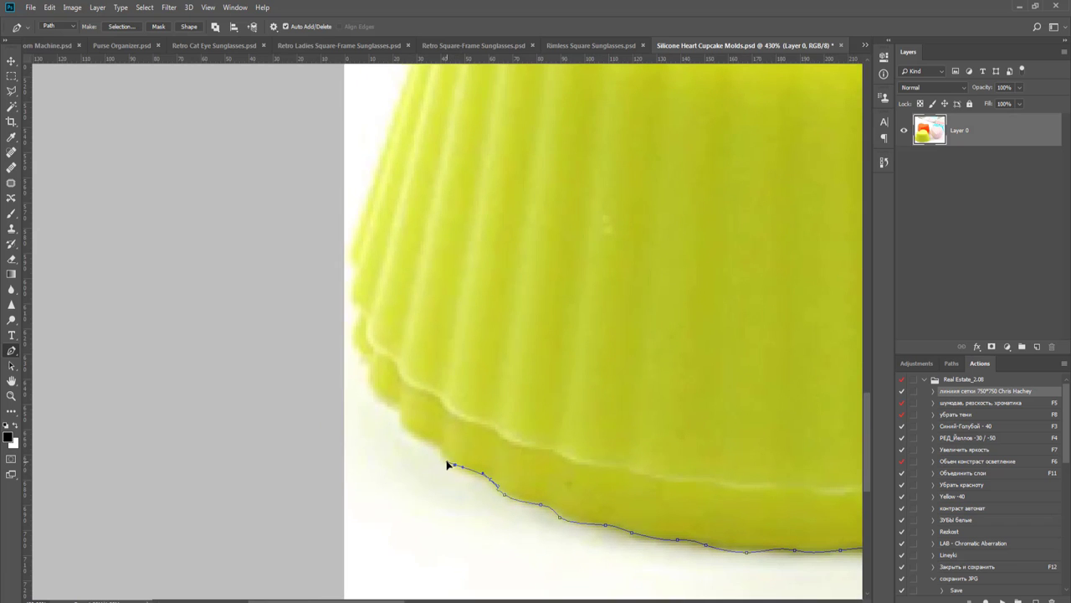
{"action": "left_click", "coordinate": [425, 442]}
{"action": "left_click", "coordinate": [401, 424]}
{"action": "left_click", "coordinate": [398, 411]}
{"action": "left_click", "coordinate": [380, 397]}
{"action": "left_click", "coordinate": [369, 377]}
{"action": "left_click", "coordinate": [368, 367]}
{"action": "left_click_drag", "start_coordinate": [358, 346], "coordinate": [406, 443]}
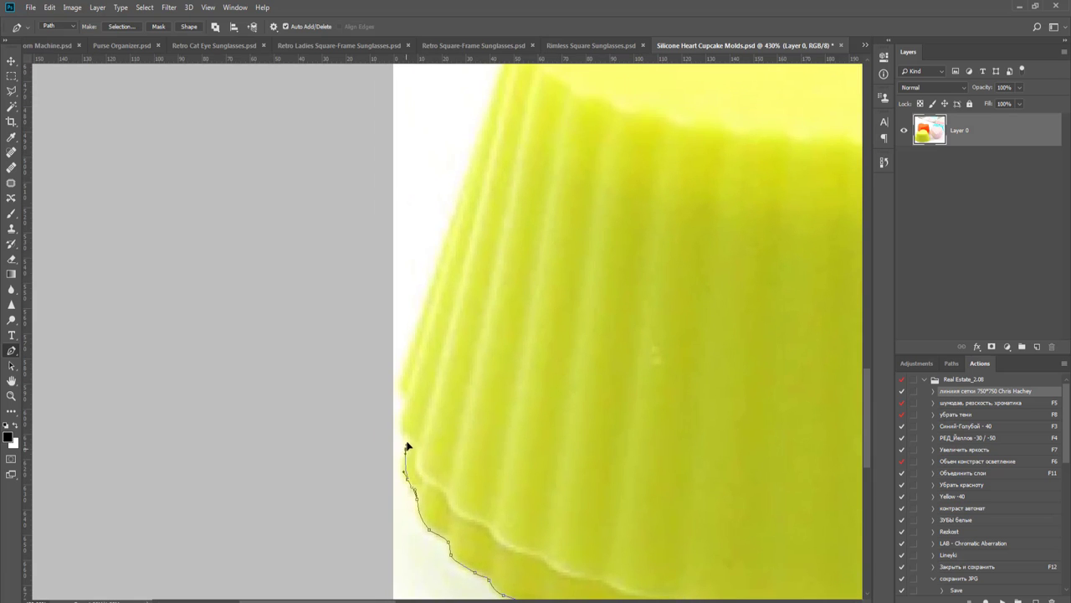
- Carry the path up the yellow mold's left side to its upper left shoulder
{"action": "left_click", "coordinate": [401, 426]}
{"action": "left_click", "coordinate": [405, 399]}
{"action": "left_click", "coordinate": [404, 384]}
{"action": "left_click_drag", "start_coordinate": [427, 365], "coordinate": [436, 452]}
{"action": "scroll", "coordinate": [490, 577], "scroll_direction": "up", "scroll_amount": 5}
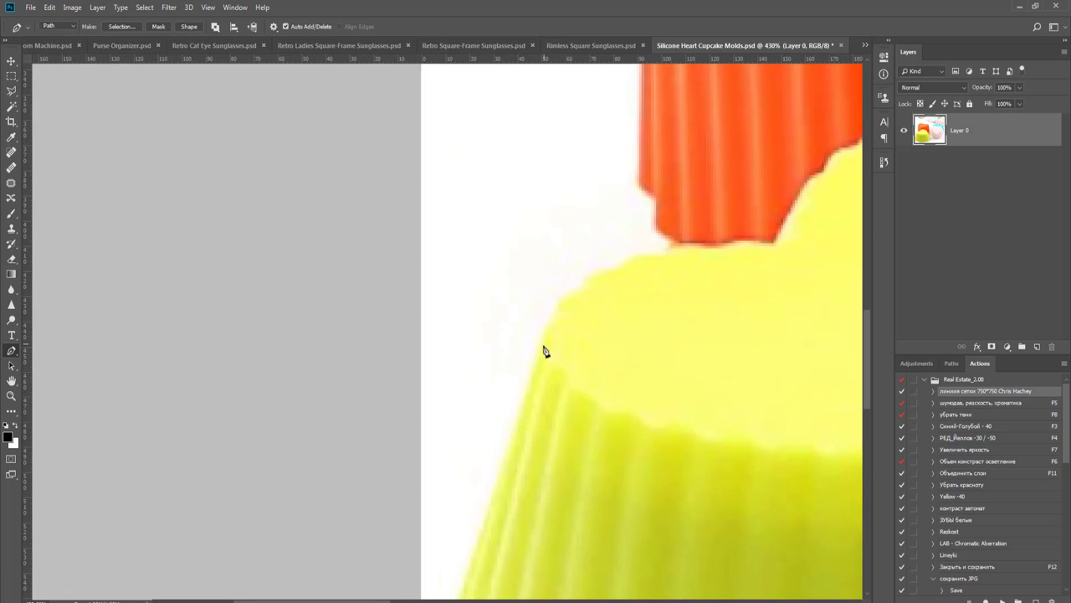
{"action": "left_click", "coordinate": [541, 346]}
{"action": "left_click", "coordinate": [549, 323]}
- Curve the path over the yellow mold's top left edge, round the orange mold's lower corner and up its left side
{"action": "left_click_drag", "start_coordinate": [666, 250], "coordinate": [772, 229]}
{"action": "left_click_drag", "start_coordinate": [663, 252], "coordinate": [599, 428]}
{"action": "left_click_drag", "start_coordinate": [702, 385], "coordinate": [589, 386]}
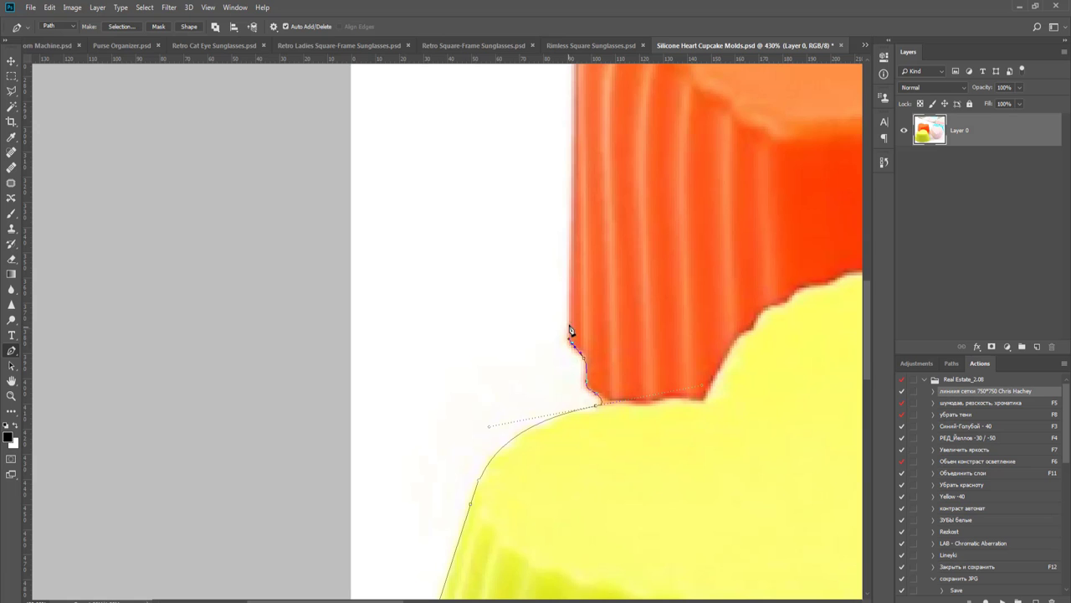
{"action": "left_click_drag", "start_coordinate": [582, 281], "coordinate": [581, 567]}
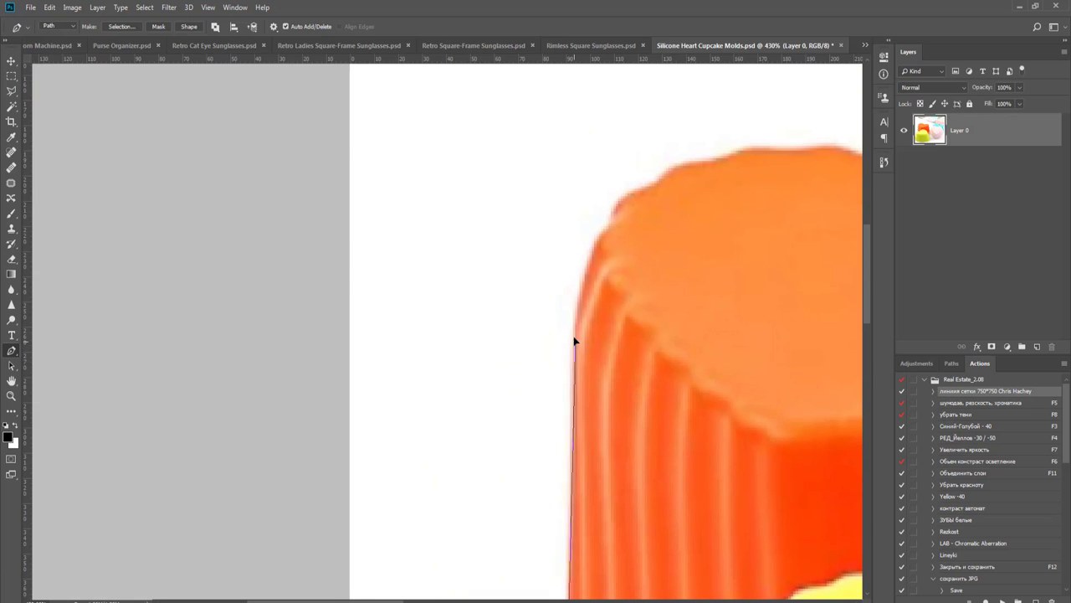
{"action": "left_click_drag", "start_coordinate": [575, 327], "coordinate": [578, 320]}
{"action": "left_click_drag", "start_coordinate": [619, 374], "coordinate": [475, 515]}
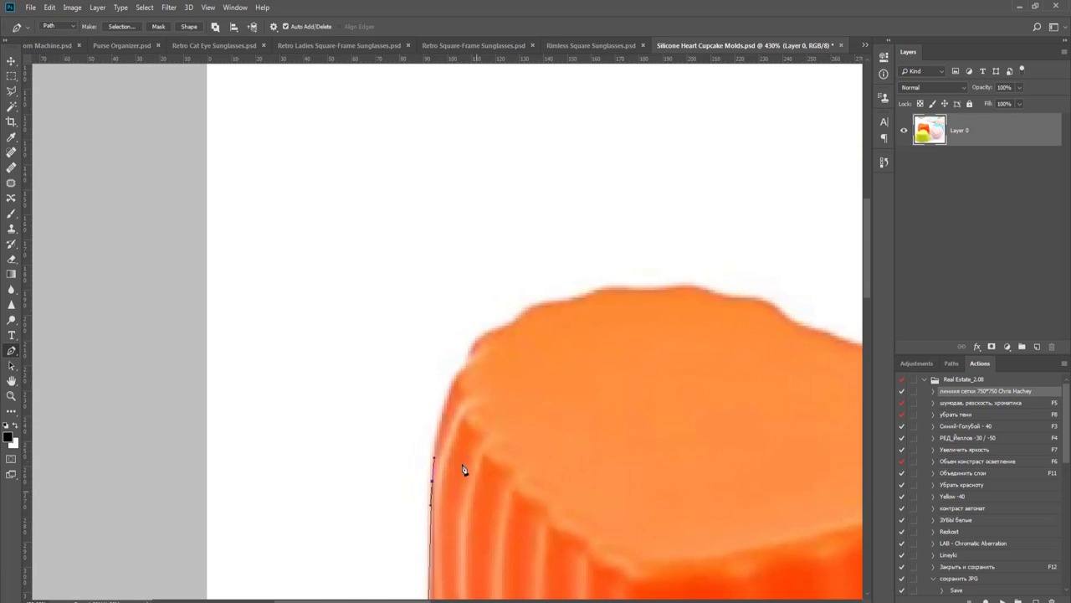
- Trace the orange mold's scalloped top edge and close the path at its starting anchor on the mold's right side
{"action": "scroll", "coordinate": [460, 452], "scroll_direction": "up", "scroll_amount": 3}
{"action": "left_click_drag", "start_coordinate": [452, 358], "coordinate": [400, 351]}
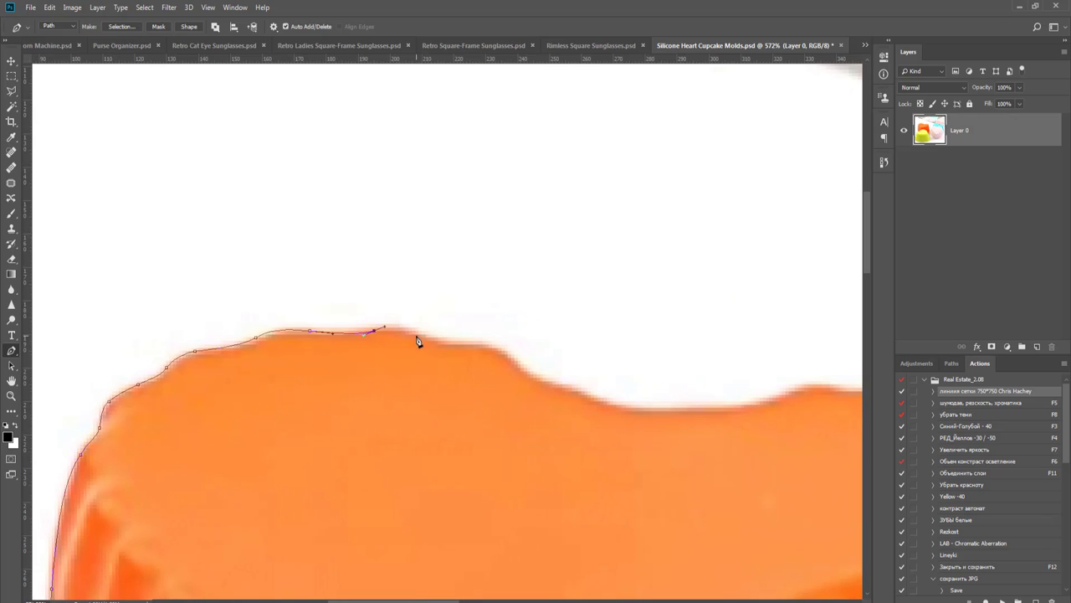
{"action": "left_click_drag", "start_coordinate": [471, 346], "coordinate": [483, 343]}
{"action": "left_click_drag", "start_coordinate": [578, 394], "coordinate": [612, 408]}
{"action": "left_click_drag", "start_coordinate": [694, 408], "coordinate": [656, 466]}
{"action": "left_click_drag", "start_coordinate": [682, 547], "coordinate": [576, 399]}
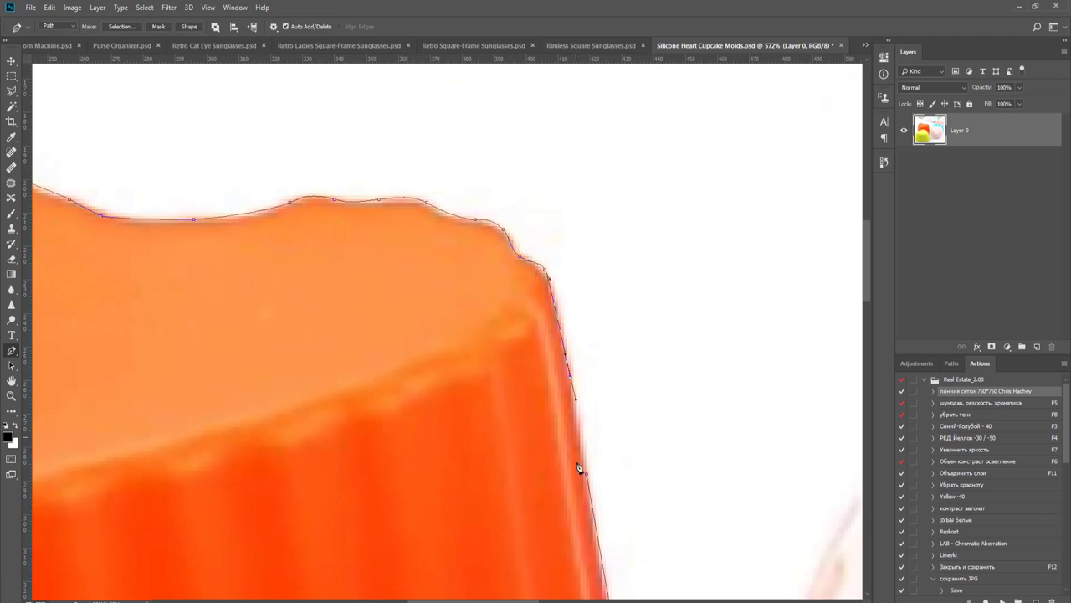
{"action": "left_click", "coordinate": [587, 475]}
- Reselect the Work Path in the list of paths to keep adding outlines to it
{"action": "key", "text": "ctrl+Return"}
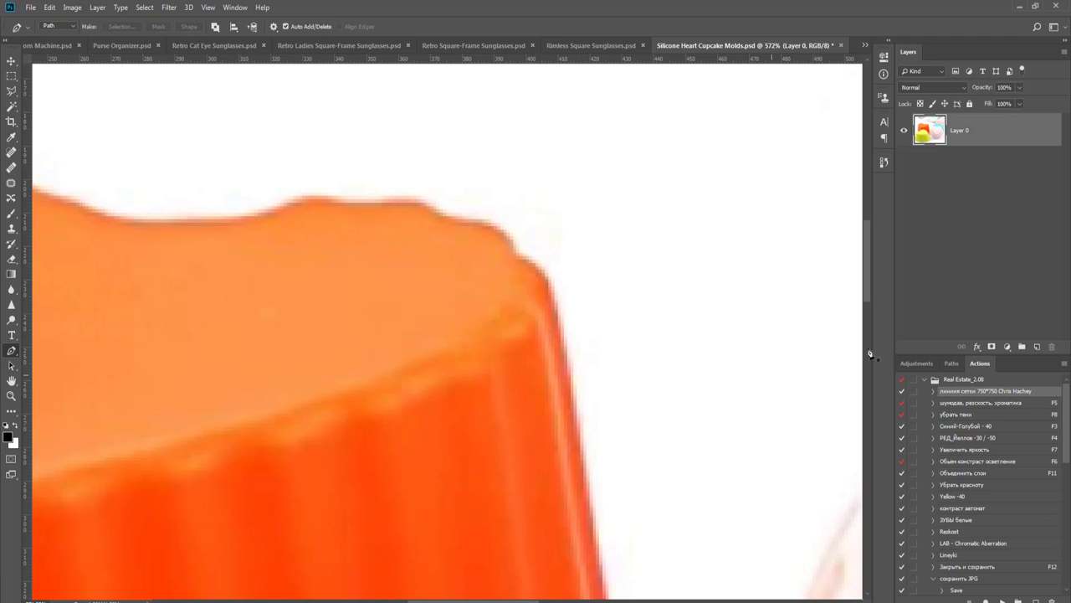
{"action": "left_click", "coordinate": [953, 364]}
{"action": "left_click", "coordinate": [904, 386]}
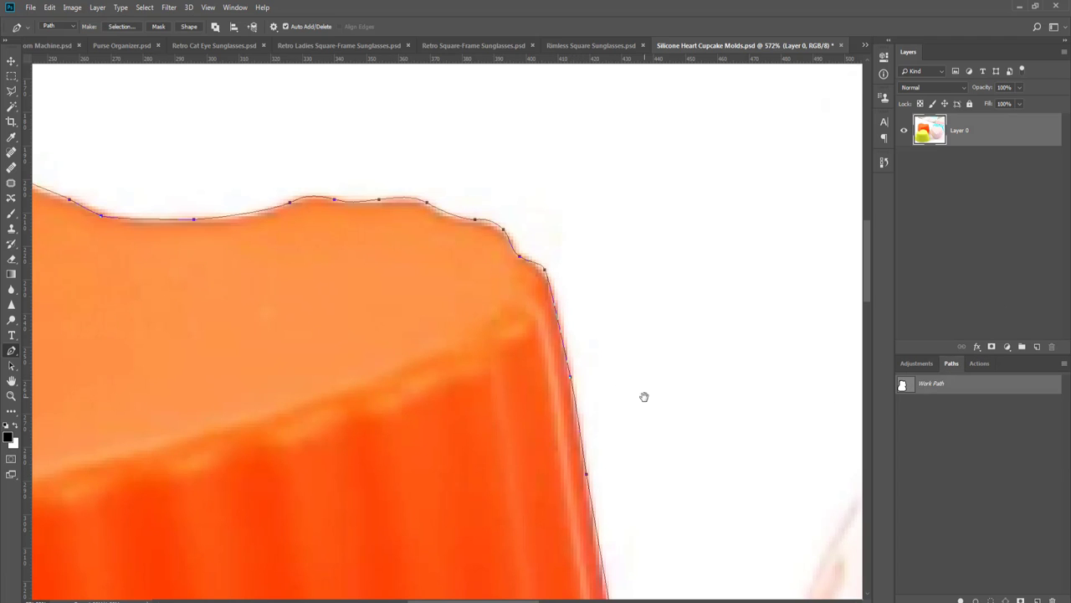
- Start a second subpath on the blue mold's right edge and trace it straight down to the lower rim
{"action": "left_click_drag", "start_coordinate": [643, 397], "coordinate": [230, 340]}
{"action": "left_click_drag", "start_coordinate": [580, 359], "coordinate": [382, 366]}
{"action": "scroll", "coordinate": [391, 347], "scroll_direction": "down", "scroll_amount": 3}
{"action": "scroll", "coordinate": [391, 342], "scroll_direction": "down", "scroll_amount": 3}
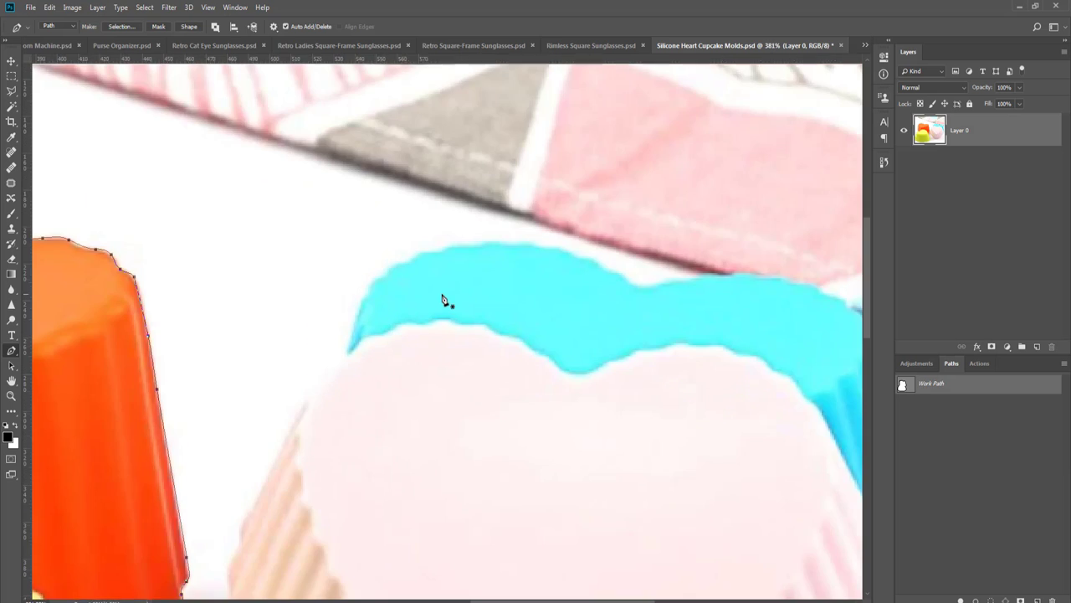
{"action": "scroll", "coordinate": [441, 298], "scroll_direction": "up", "scroll_amount": 3}
{"action": "scroll", "coordinate": [434, 341], "scroll_direction": "down", "scroll_amount": 3}
{"action": "left_click_drag", "start_coordinate": [649, 282], "coordinate": [449, 277]}
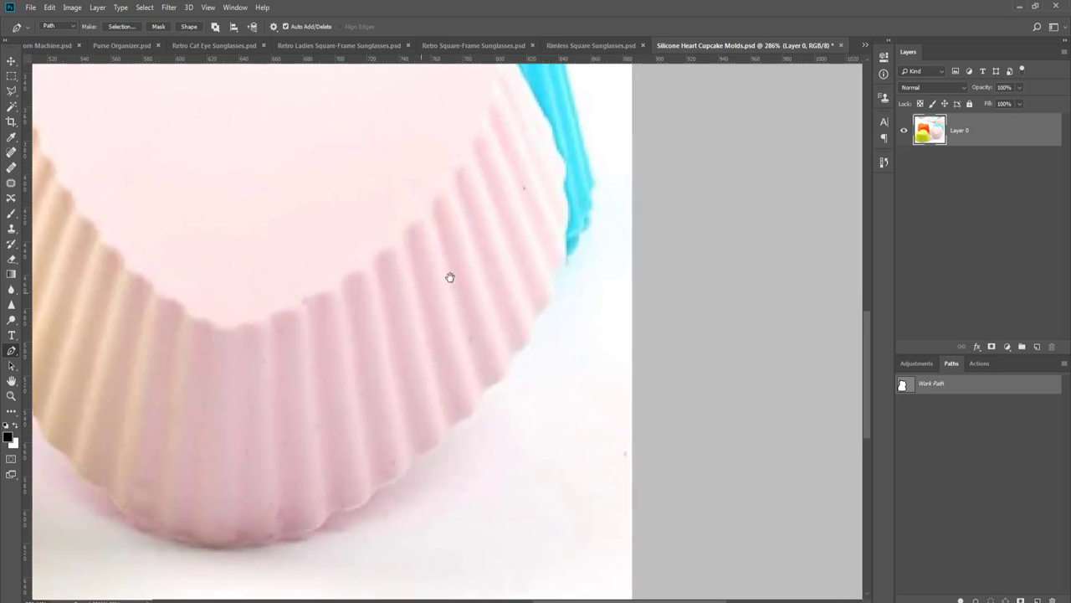
{"action": "scroll", "coordinate": [555, 290], "scroll_direction": "up", "scroll_amount": 3}
{"action": "left_click_drag", "start_coordinate": [487, 186], "coordinate": [411, 541]}
{"action": "left_click_drag", "start_coordinate": [426, 282], "coordinate": [414, 479]}
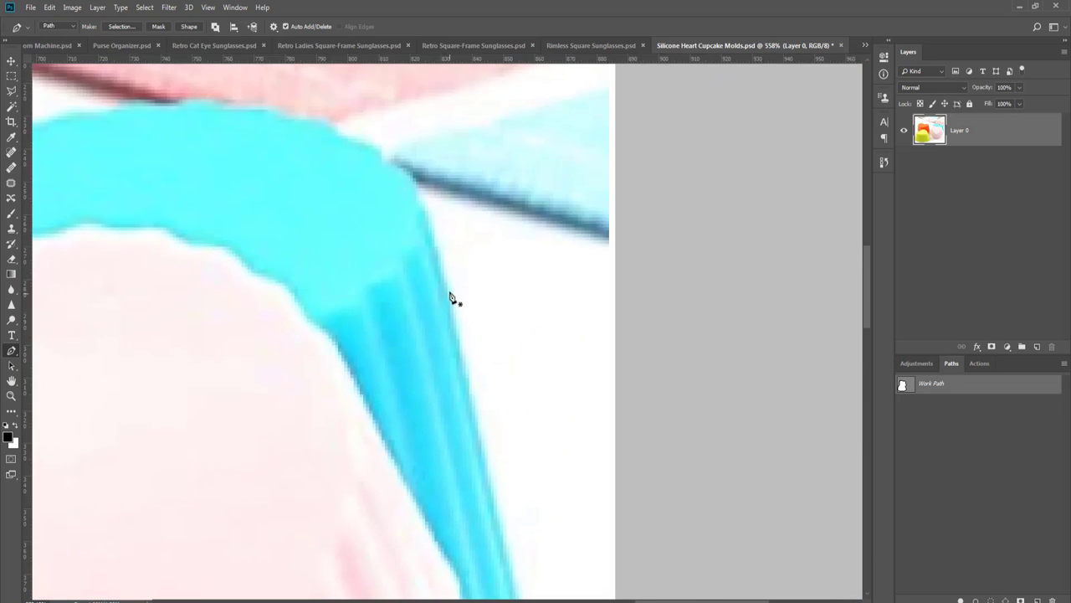
{"action": "left_click_drag", "start_coordinate": [447, 282], "coordinate": [452, 311]}
{"action": "left_click_drag", "start_coordinate": [470, 366], "coordinate": [442, 168]}
{"action": "left_click_drag", "start_coordinate": [507, 477], "coordinate": [512, 530]}
{"action": "left_click_drag", "start_coordinate": [512, 552], "coordinate": [506, 471]}
- Trace the blue mold's ridged lower rim down to where it meets the pink mold
{"action": "left_click", "coordinate": [514, 485]}
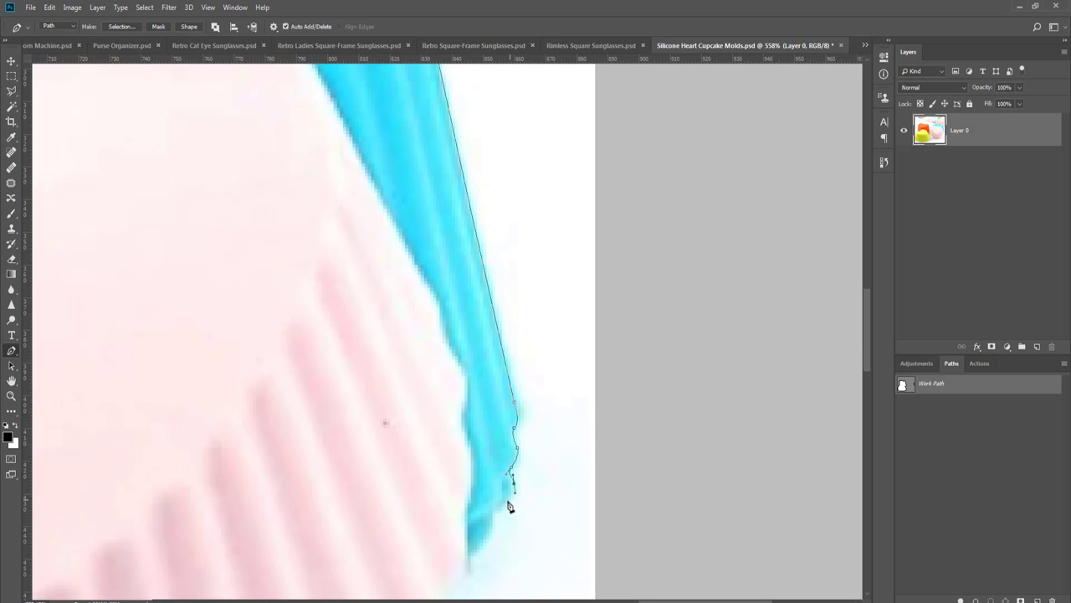
{"action": "left_click", "coordinate": [505, 503]}
{"action": "left_click", "coordinate": [494, 517]}
{"action": "left_click", "coordinate": [486, 538]}
{"action": "left_click_drag", "start_coordinate": [485, 542], "coordinate": [487, 491]}
{"action": "scroll", "coordinate": [511, 464], "scroll_direction": "up", "scroll_amount": 3}
{"action": "scroll", "coordinate": [489, 505], "scroll_direction": "down", "scroll_amount": 3}
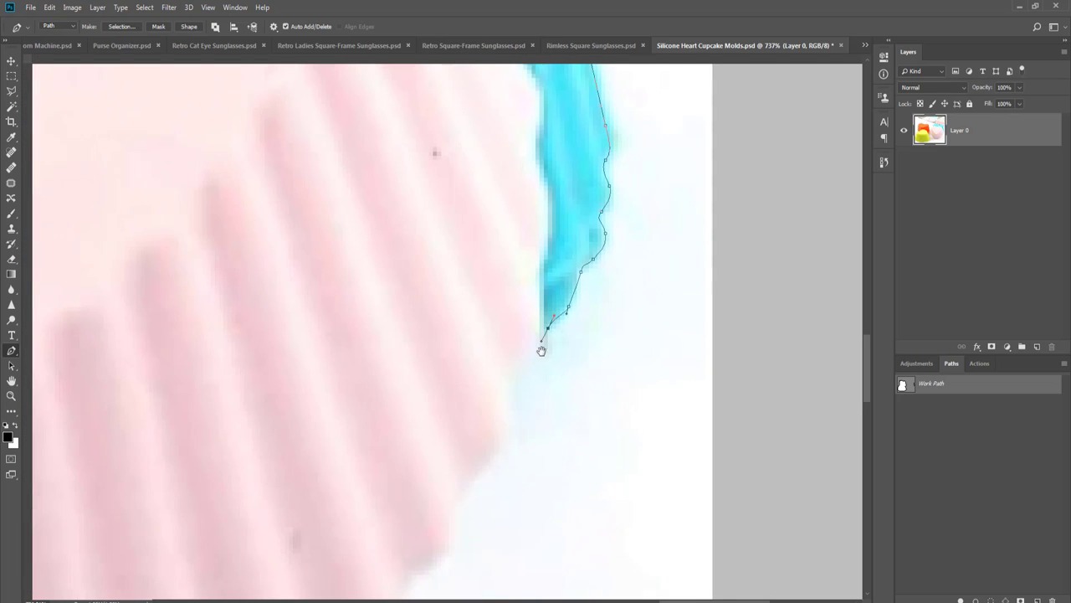
- Continue the path down the wavy ridges of the pink mold's right side
{"action": "left_click_drag", "start_coordinate": [538, 358], "coordinate": [508, 425]}
{"action": "scroll", "coordinate": [559, 349], "scroll_direction": "up", "scroll_amount": 2}
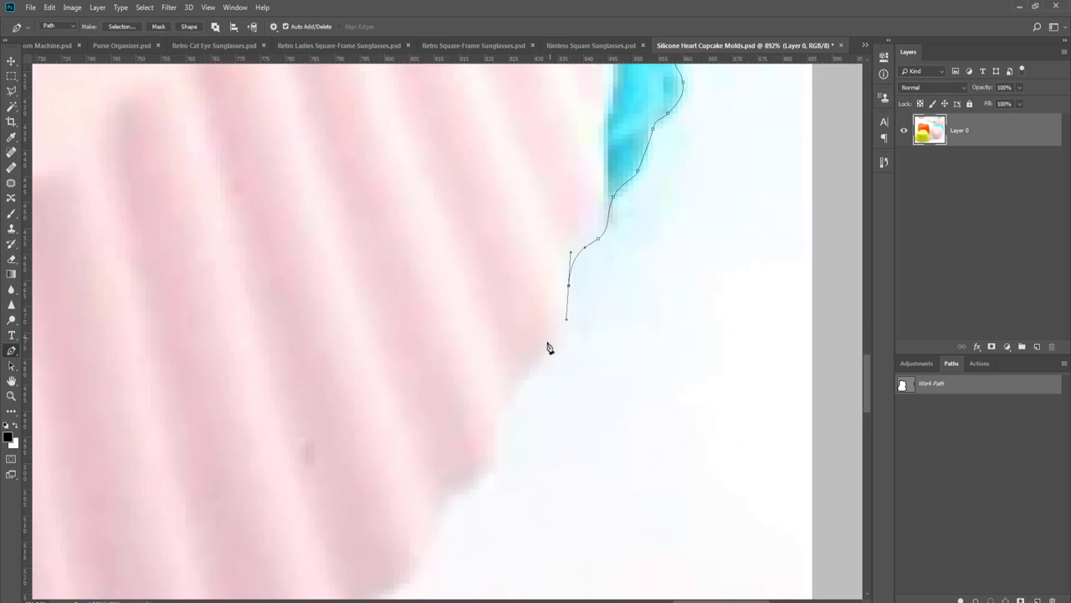
{"action": "left_click_drag", "start_coordinate": [543, 353], "coordinate": [526, 369]}
{"action": "left_click_drag", "start_coordinate": [504, 426], "coordinate": [501, 457]}
{"action": "scroll", "coordinate": [528, 443], "scroll_direction": "down", "scroll_amount": 3}
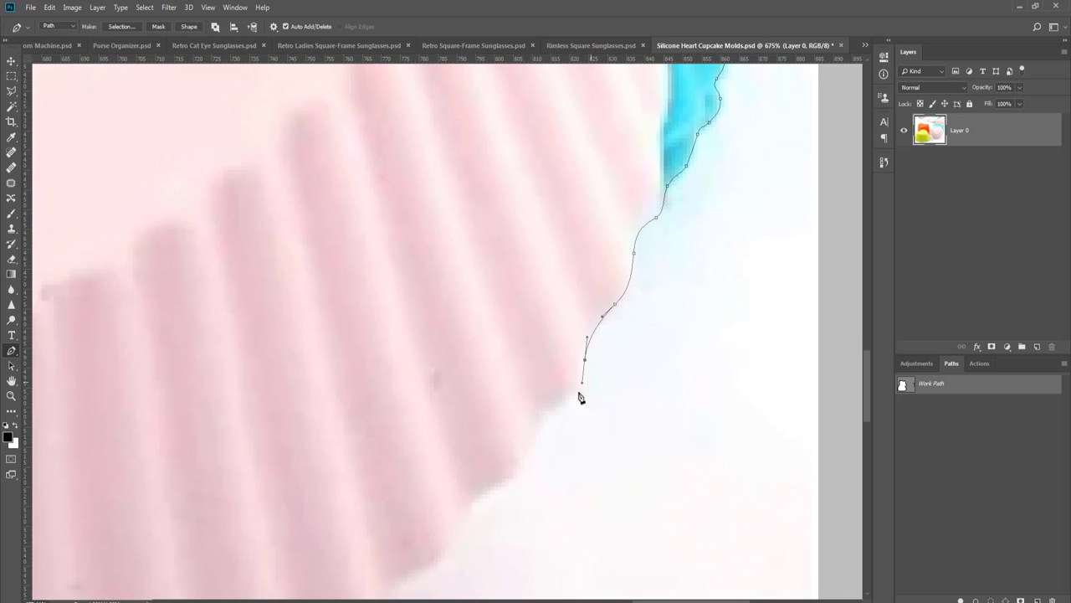
{"action": "left_click_drag", "start_coordinate": [557, 403], "coordinate": [608, 298]}
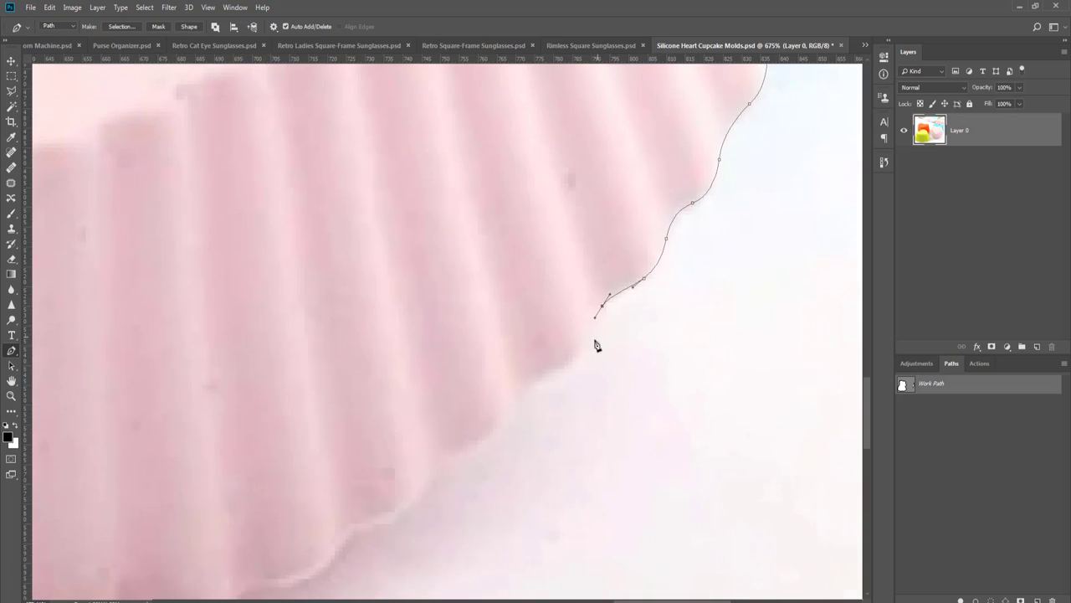
- Follow the pink mold's lower right ridges down and leftward onto its bottom edge
{"action": "left_click_drag", "start_coordinate": [588, 341], "coordinate": [536, 448]}
{"action": "left_click_drag", "start_coordinate": [569, 411], "coordinate": [640, 365]}
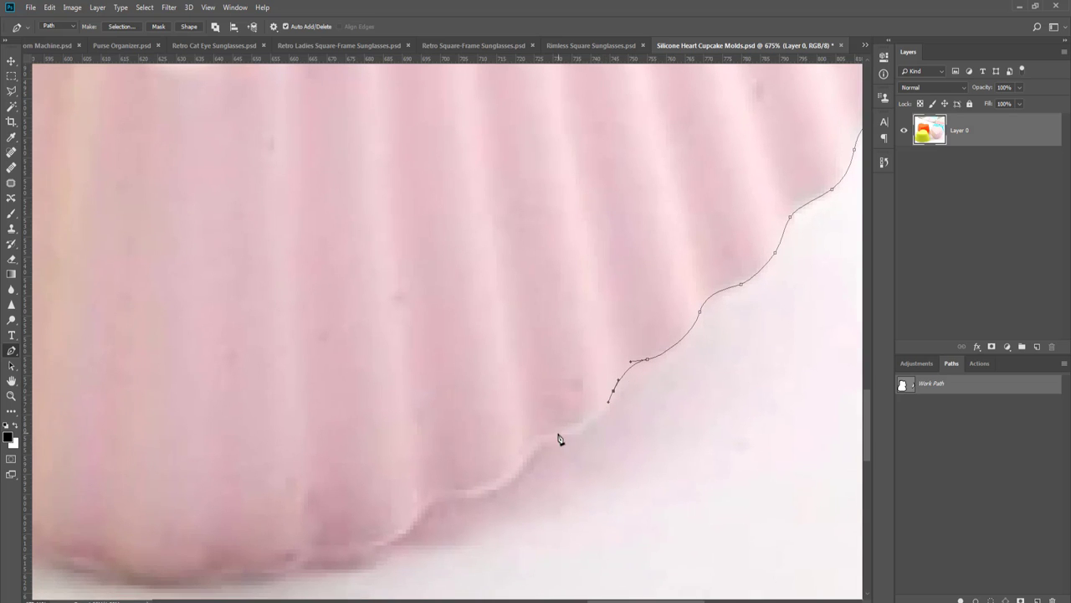
{"action": "left_click_drag", "start_coordinate": [553, 435], "coordinate": [632, 367]}
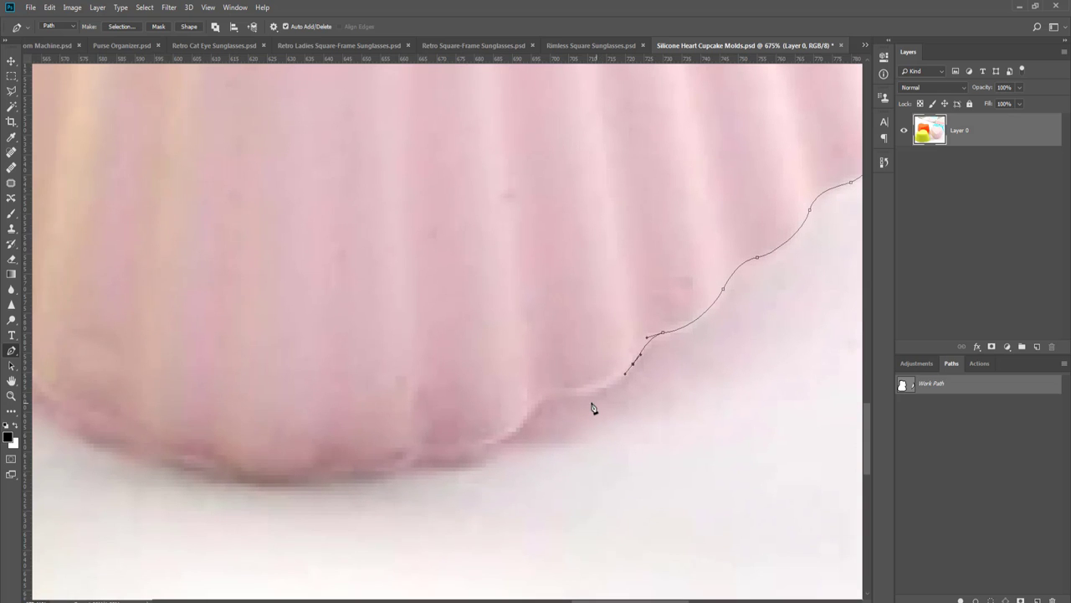
{"action": "left_click_drag", "start_coordinate": [520, 424], "coordinate": [543, 424]}
{"action": "left_click_drag", "start_coordinate": [485, 445], "coordinate": [549, 445]}
{"action": "key", "text": "ctrl+r"}
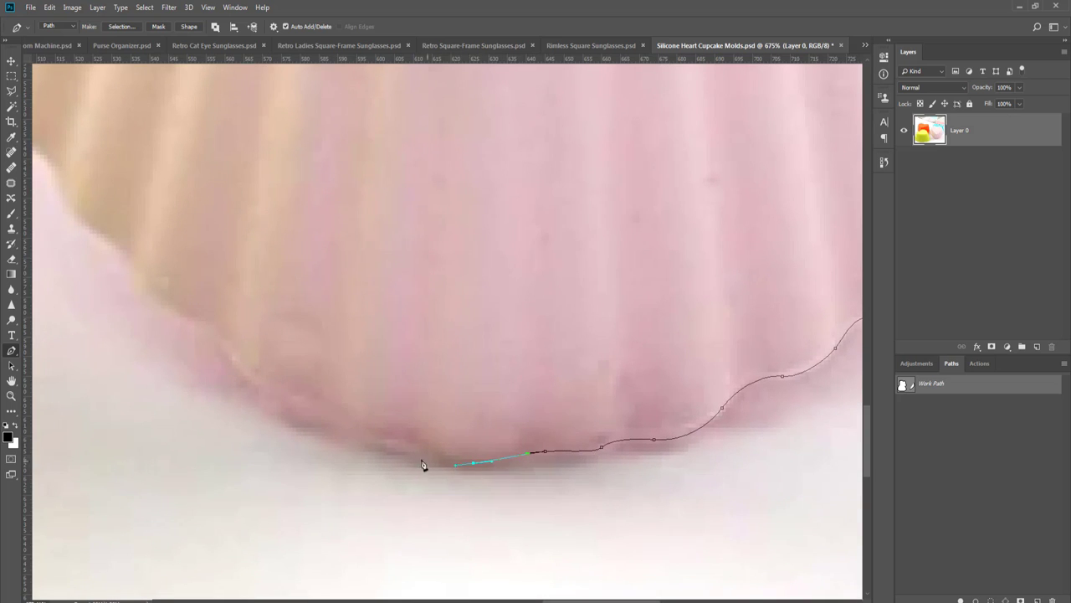
- Carry the path along the pink mold's bottom tip and up onto its beige lower left edge
{"action": "left_click_drag", "start_coordinate": [422, 461], "coordinate": [406, 453]}
{"action": "left_click_drag", "start_coordinate": [334, 435], "coordinate": [468, 512]}
{"action": "left_click_drag", "start_coordinate": [430, 472], "coordinate": [431, 506]}
{"action": "left_click_drag", "start_coordinate": [392, 469], "coordinate": [407, 532]}
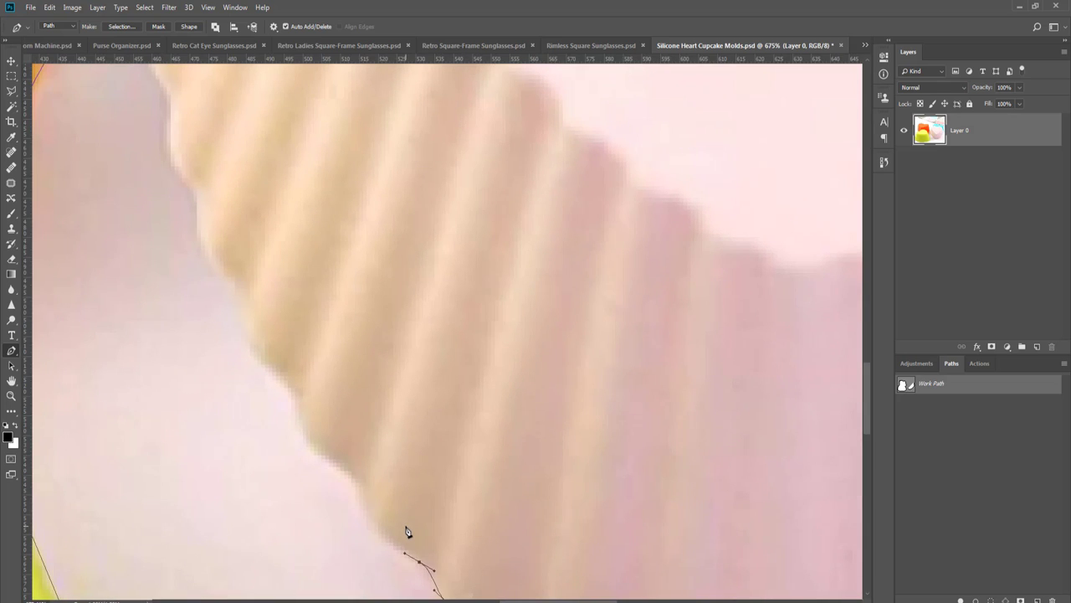
- Trace the ridges up the beige lower left side of the pink mold
{"action": "left_click_drag", "start_coordinate": [364, 508], "coordinate": [316, 453]}
{"action": "left_click_drag", "start_coordinate": [294, 411], "coordinate": [366, 521]}
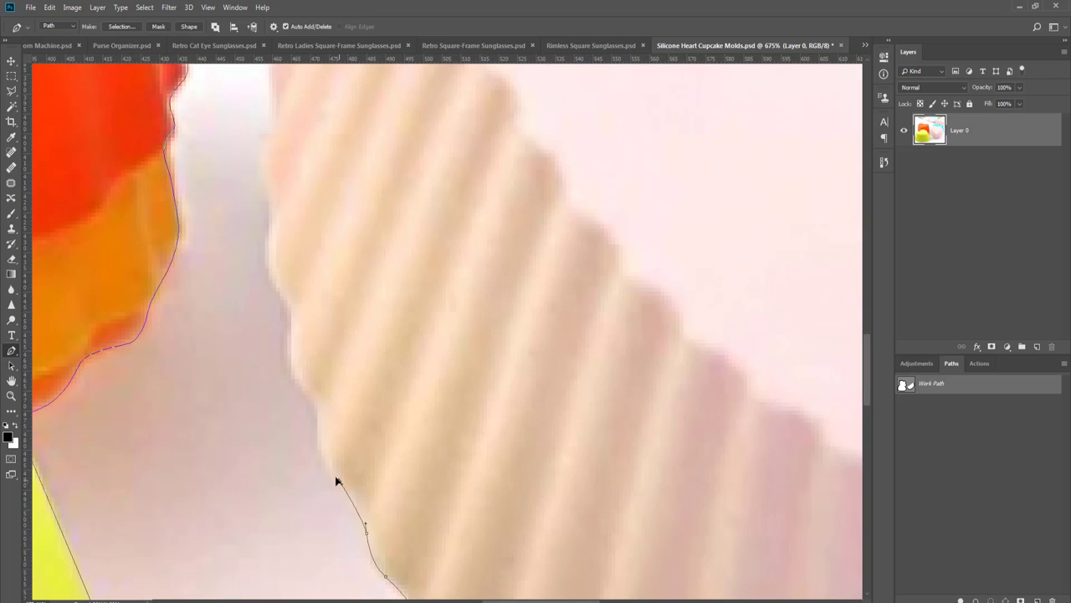
{"action": "left_click_drag", "start_coordinate": [339, 481], "coordinate": [327, 471]}
{"action": "left_click_drag", "start_coordinate": [317, 429], "coordinate": [319, 415]}
{"action": "left_click_drag", "start_coordinate": [371, 477], "coordinate": [454, 573]}
{"action": "left_click_drag", "start_coordinate": [389, 486], "coordinate": [379, 480]}
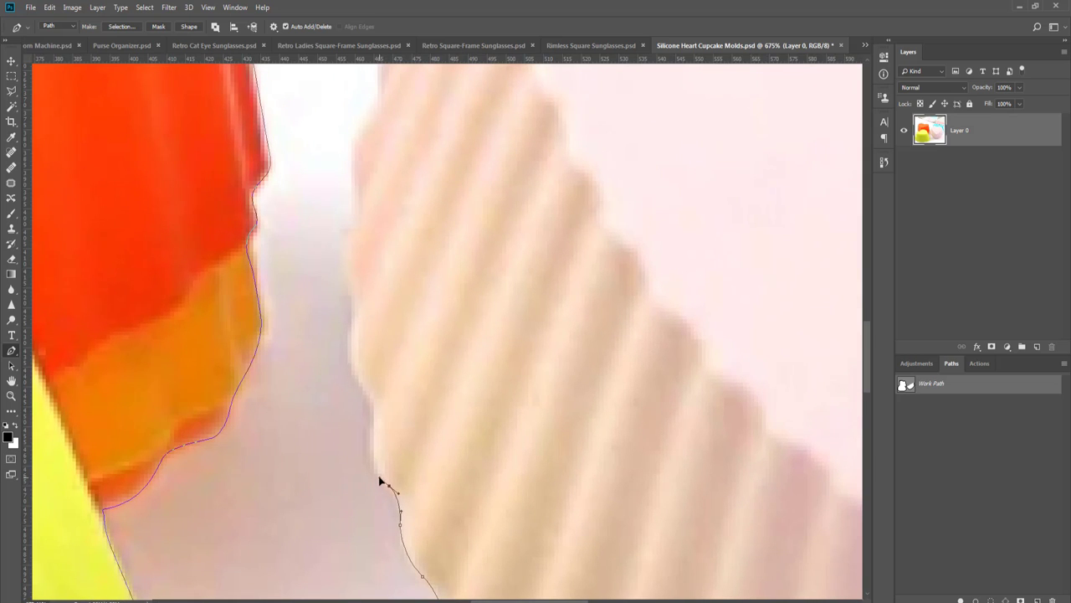
- Undo the misplaced anchor and continue the path over the uppermost rim ridges on the pink mold's left side
{"action": "left_click_drag", "start_coordinate": [370, 435], "coordinate": [377, 417]}
{"action": "key", "text": "ctrl+z"}
{"action": "left_click_drag", "start_coordinate": [380, 372], "coordinate": [409, 519]}
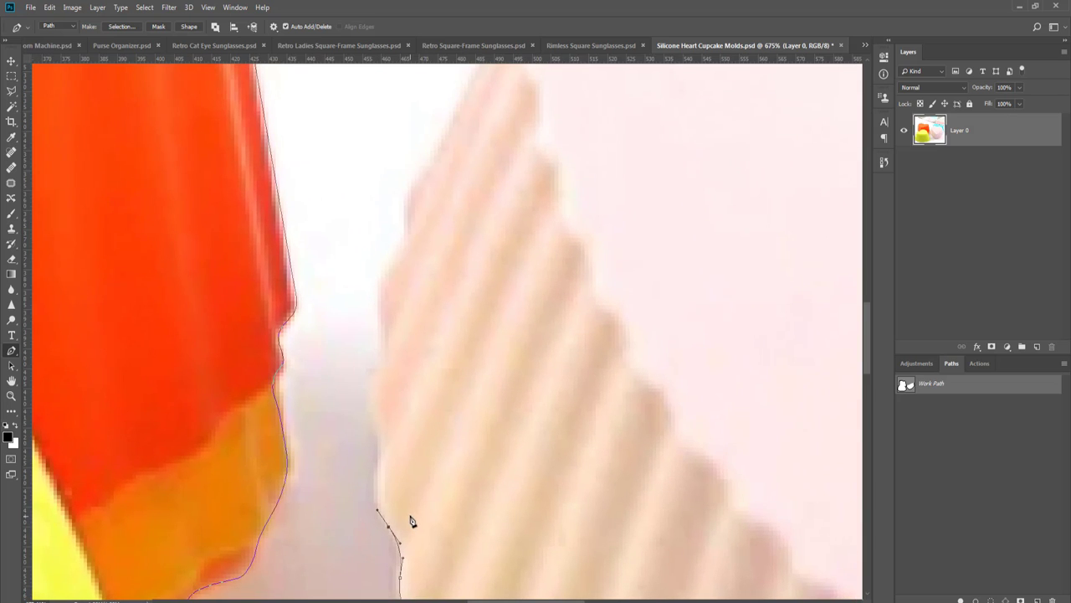
{"action": "left_click_drag", "start_coordinate": [373, 467], "coordinate": [373, 518]}
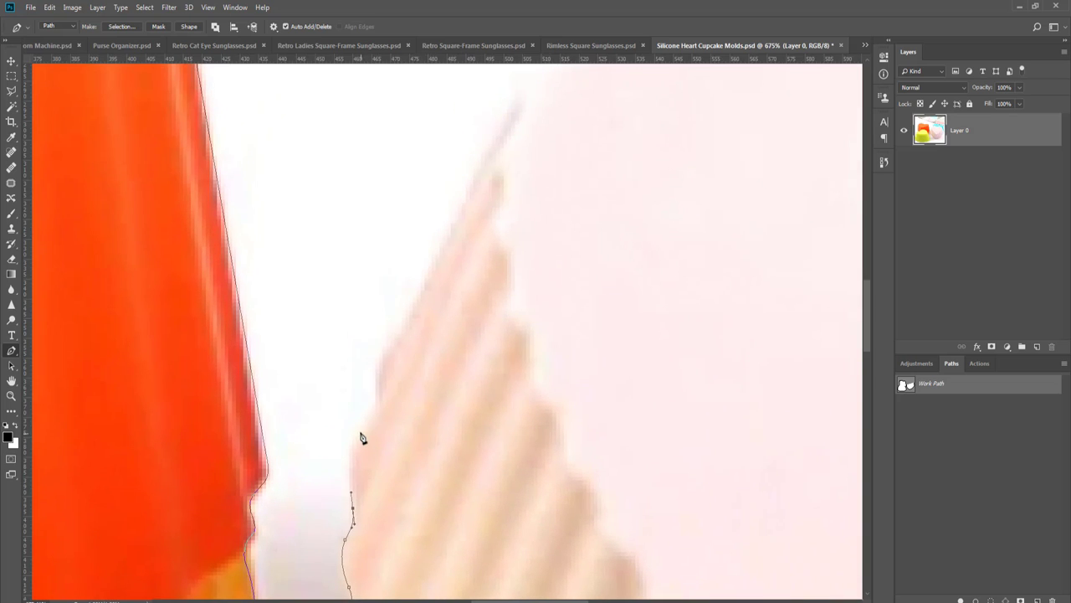
{"action": "left_click_drag", "start_coordinate": [360, 428], "coordinate": [382, 375]}
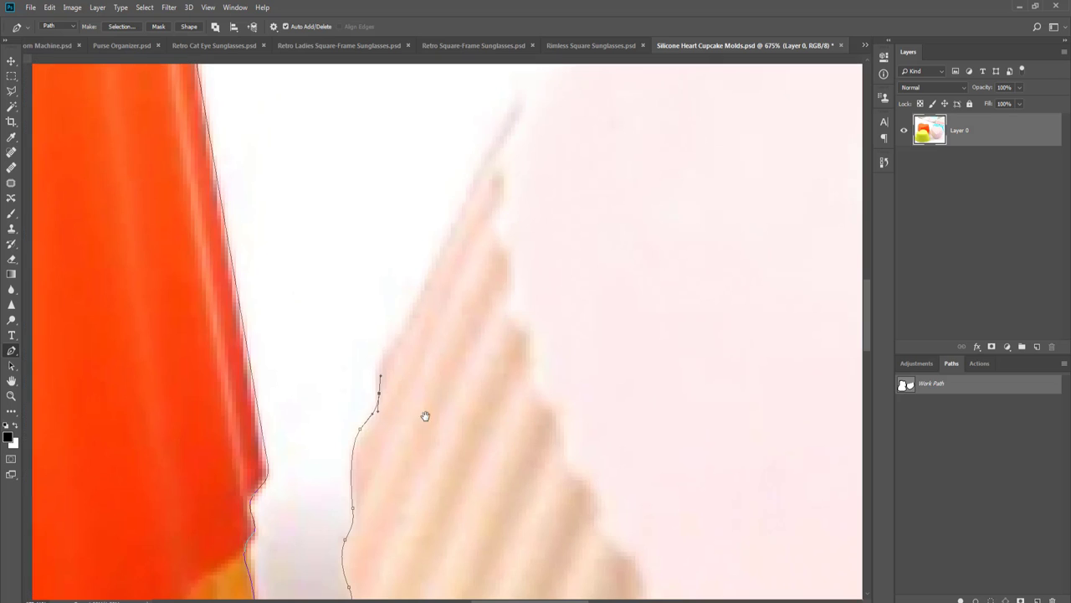
{"action": "left_click_drag", "start_coordinate": [426, 416], "coordinate": [366, 507]}
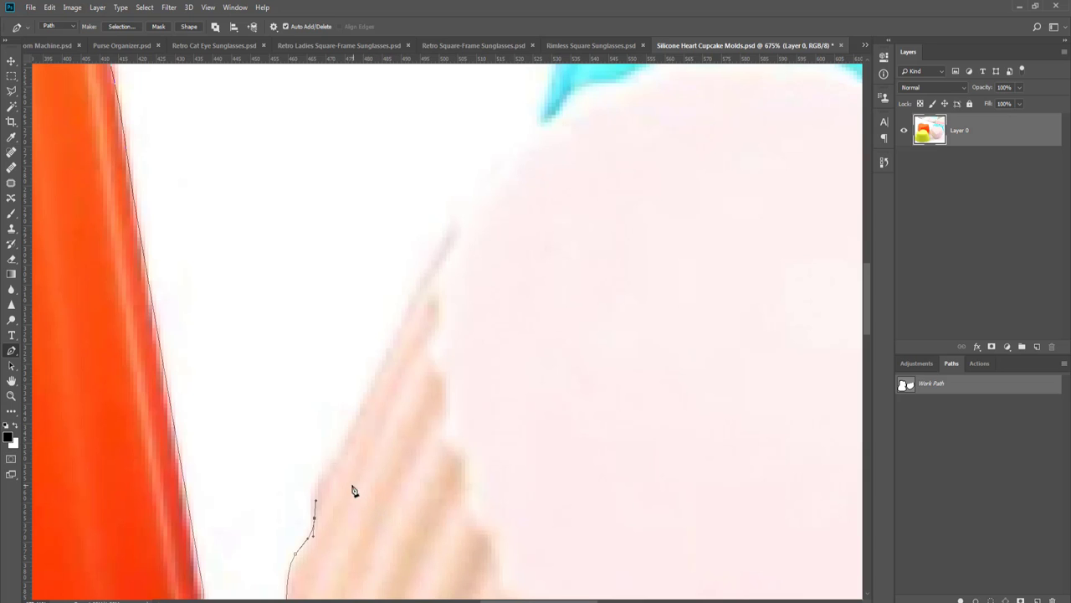
- Run the path up the pink mold's straight left edge to the start of its pale top face
{"action": "left_click_drag", "start_coordinate": [326, 475], "coordinate": [179, 510]}
{"action": "left_click_drag", "start_coordinate": [245, 313], "coordinate": [259, 290]}
{"action": "key", "text": "ctrl+r"}
{"action": "left_click_drag", "start_coordinate": [279, 329], "coordinate": [256, 397]}
{"action": "key", "text": "ctrl+r"}
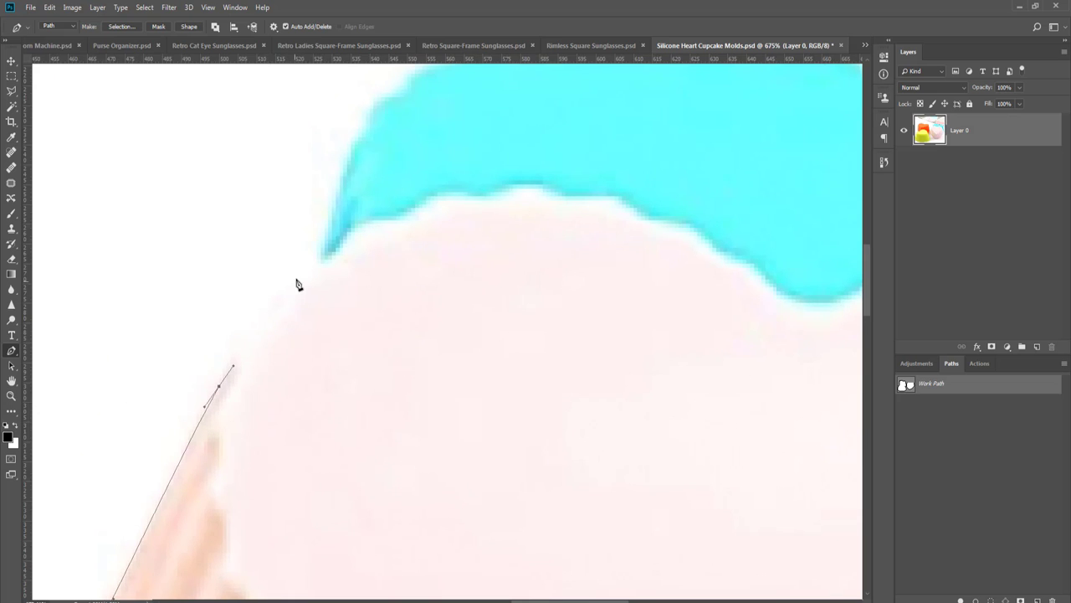
{"action": "scroll", "coordinate": [297, 282], "scroll_direction": "down", "scroll_amount": 3}
{"action": "scroll", "coordinate": [295, 289], "scroll_direction": "up", "scroll_amount": 3}
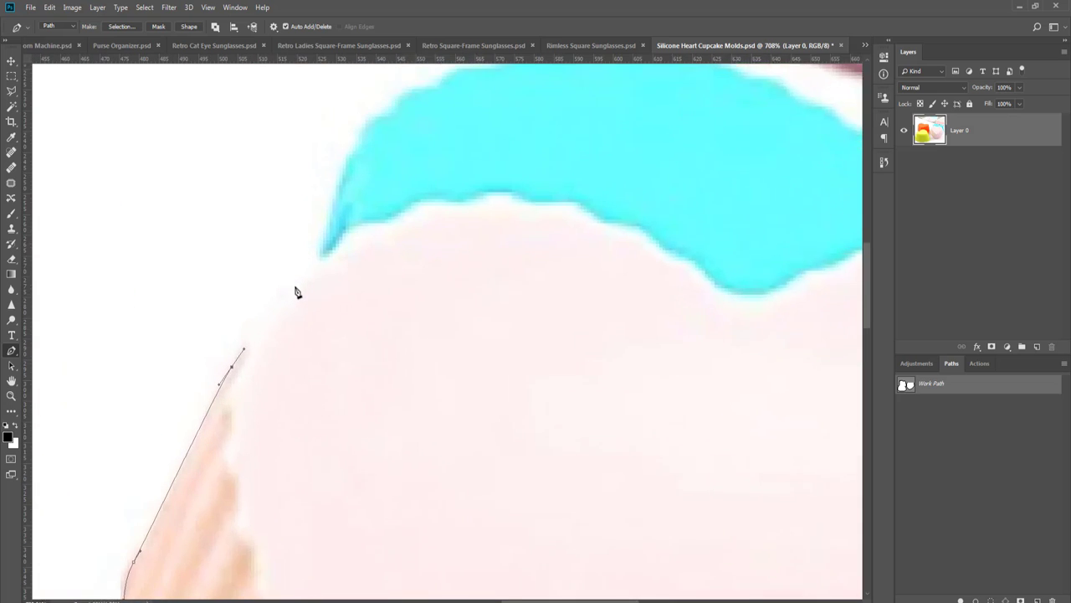
- Join the path to the blue mold, trace up its left edge onto the scalloped top, and undo a misplaced anchor
{"action": "left_click_drag", "start_coordinate": [313, 266], "coordinate": [291, 438]}
{"action": "left_click_drag", "start_coordinate": [302, 371], "coordinate": [318, 320]}
{"action": "left_click_drag", "start_coordinate": [265, 370], "coordinate": [171, 407]}
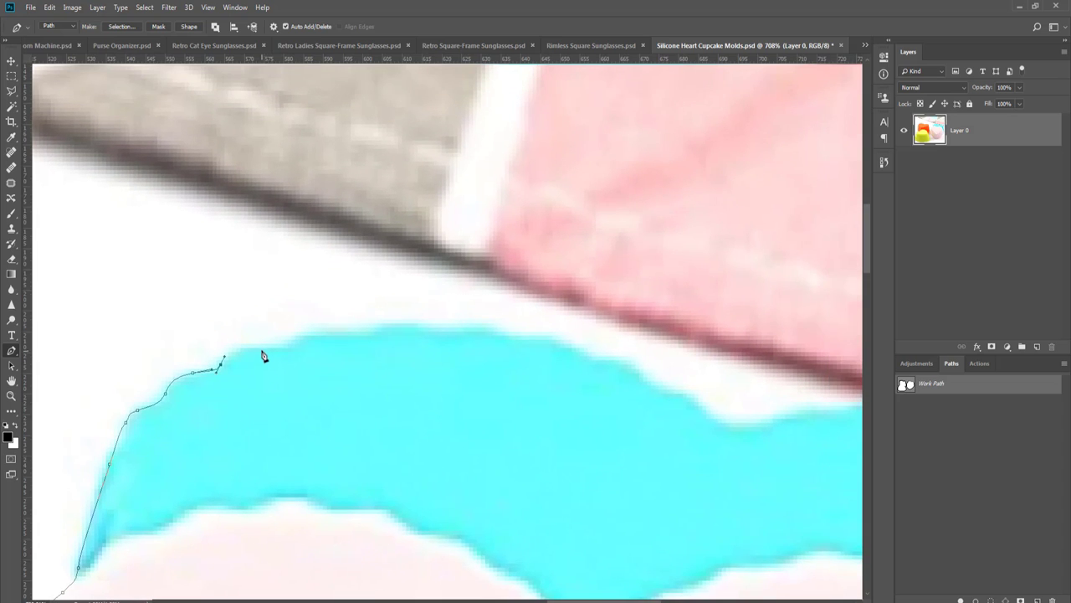
{"action": "left_click_drag", "start_coordinate": [255, 348], "coordinate": [309, 345]}
{"action": "key", "text": "ctrl+z"}
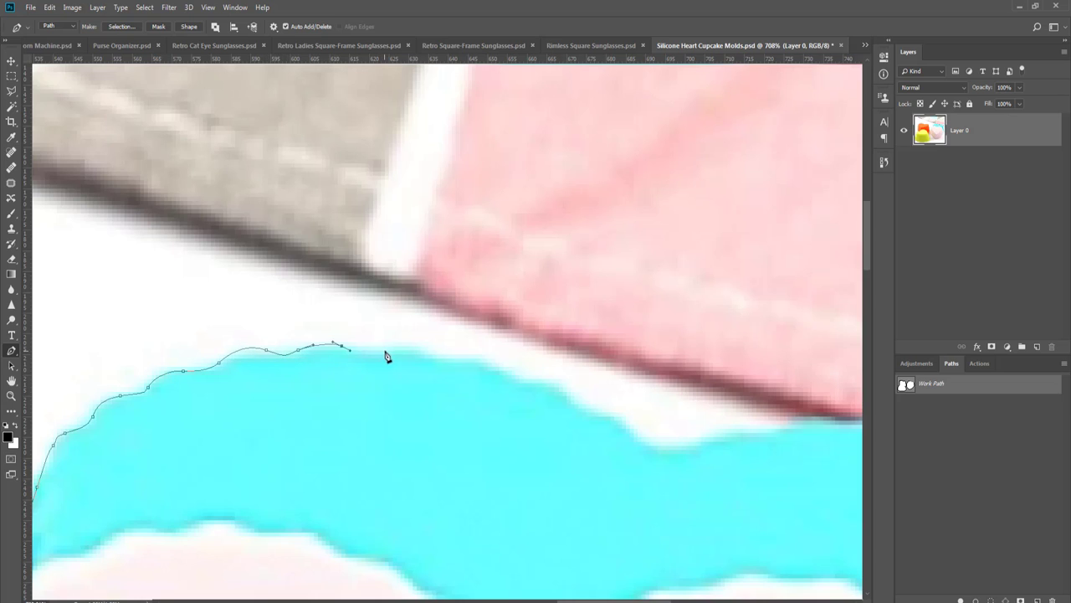
- Trace the blue mold's top edge across the heart's center dip and over the right lobe to its shoulder
{"action": "left_click_drag", "start_coordinate": [397, 354], "coordinate": [406, 357]}
{"action": "left_click_drag", "start_coordinate": [438, 390], "coordinate": [273, 405]}
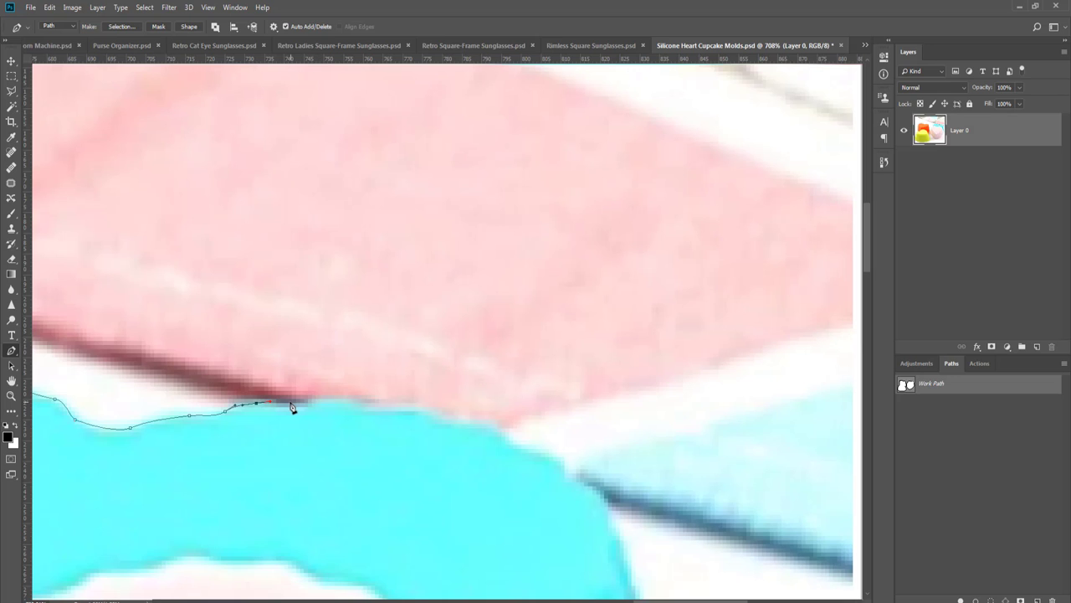
{"action": "left_click_drag", "start_coordinate": [299, 403], "coordinate": [320, 395]}
{"action": "left_click_drag", "start_coordinate": [410, 408], "coordinate": [384, 400]}
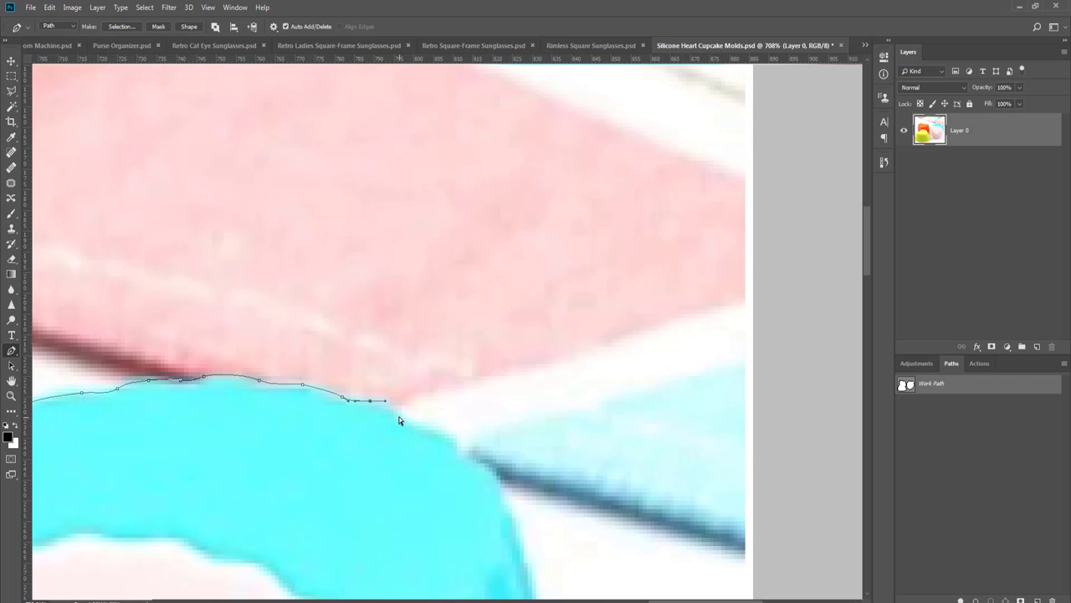
{"action": "left_click_drag", "start_coordinate": [433, 430], "coordinate": [320, 418]}
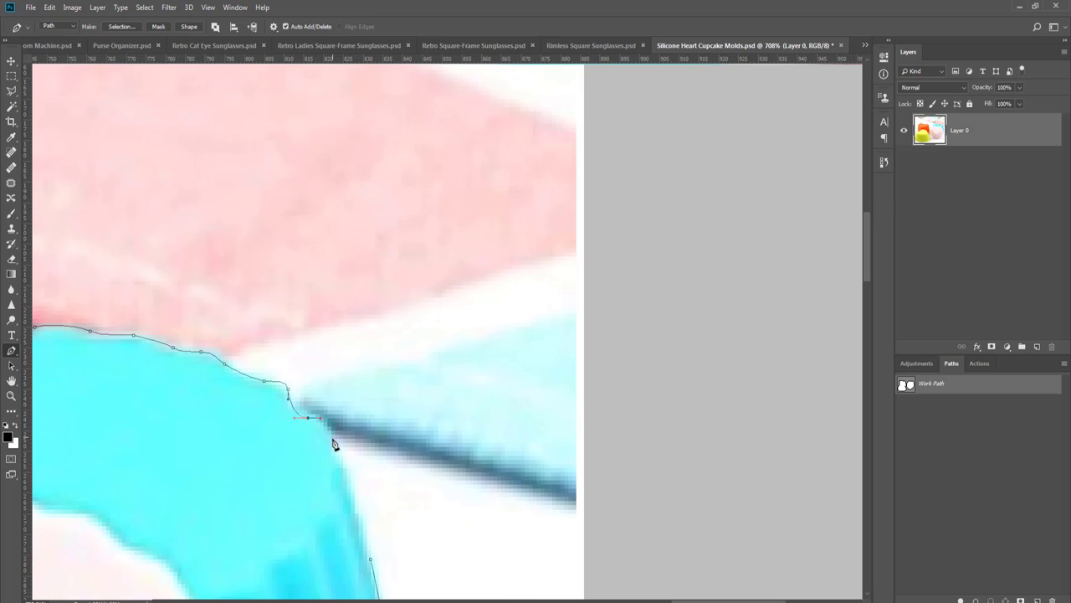
- Trace the blue mold's upper-right edge down from its shoulder and close the path at the existing anchor on its side
{"action": "left_click", "coordinate": [331, 438]}
{"action": "left_click_drag", "start_coordinate": [342, 471], "coordinate": [288, 376]}
{"action": "left_click", "coordinate": [316, 465]}
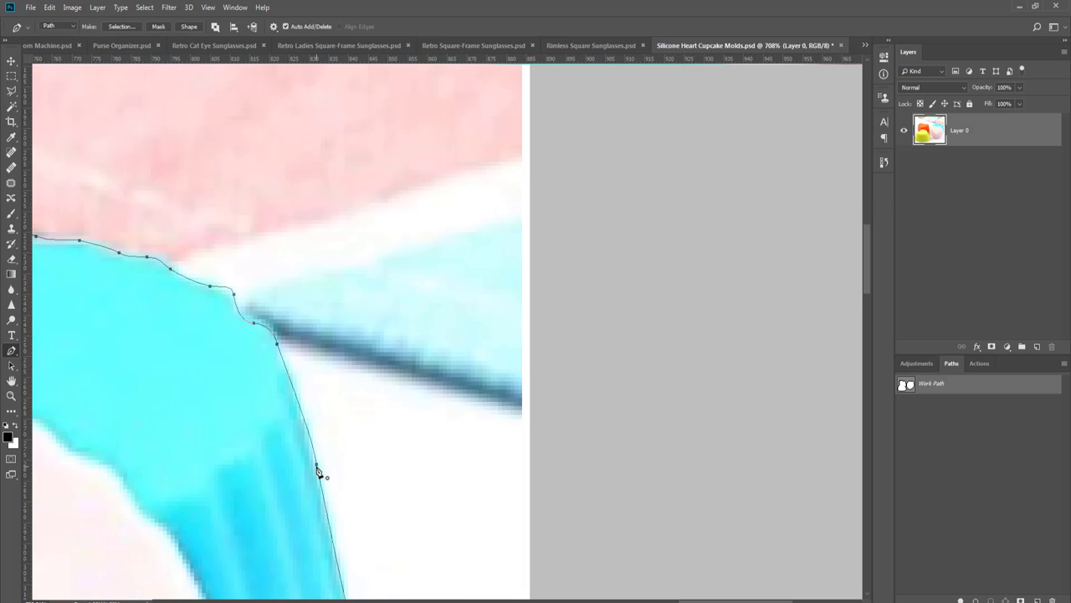
- Dismiss the finished path, load the Work Path as a selection, and mask Layer 0 with it
{"action": "key", "text": "Return"}
{"action": "key", "text": "ctrl+0"}
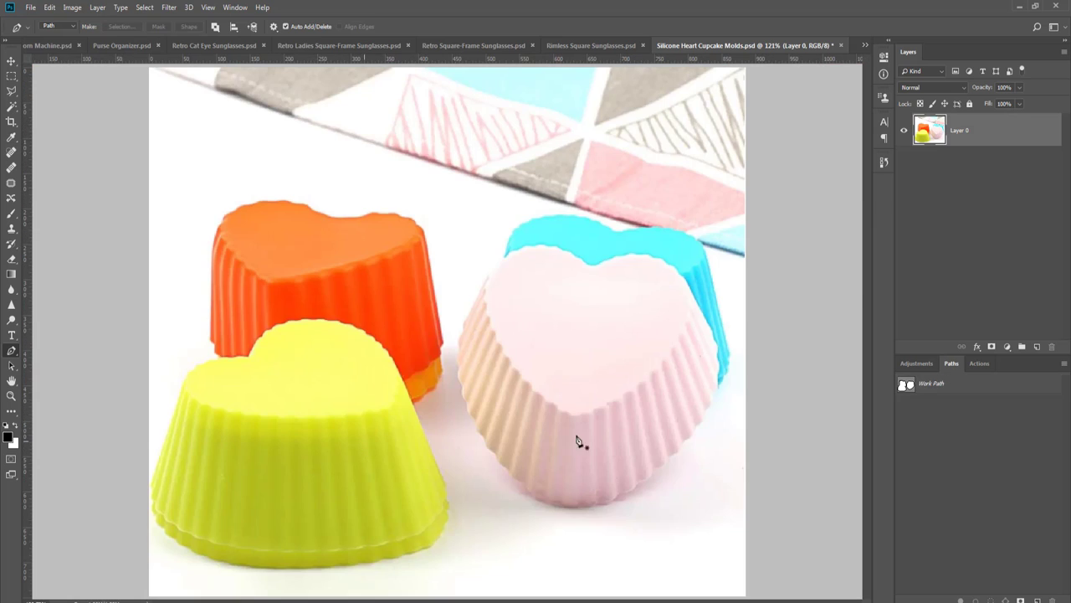
{"action": "left_click", "coordinate": [907, 390], "text": "ctrl"}
{"action": "left_click", "coordinate": [992, 345]}
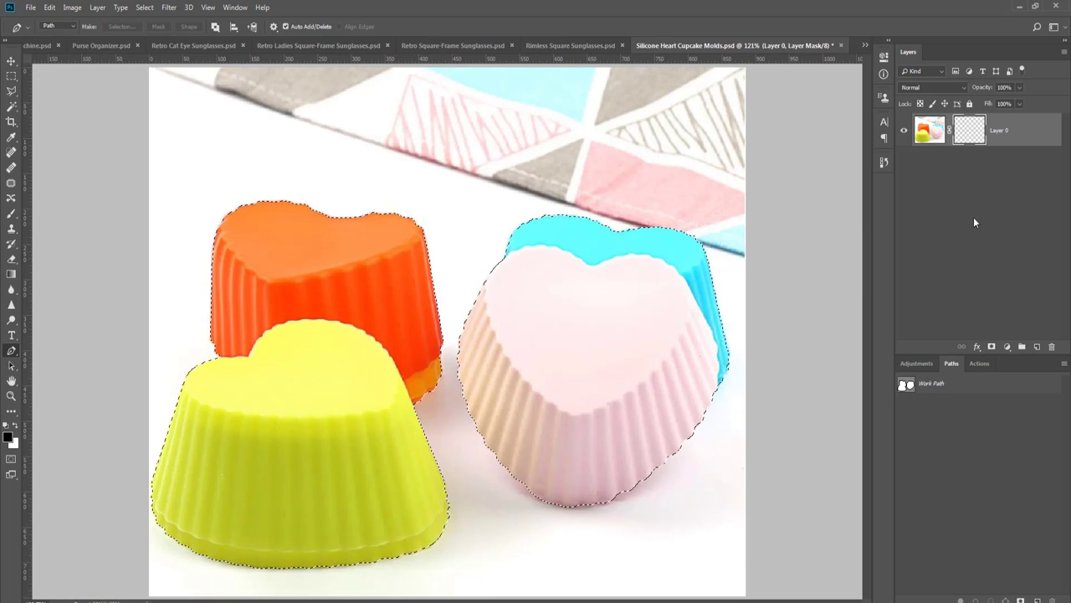
- Create a new layer, fill it with black, and place it beneath the masked molds layer
{"action": "key", "text": "ctrl+shift+n"}
{"action": "key", "text": "Return"}
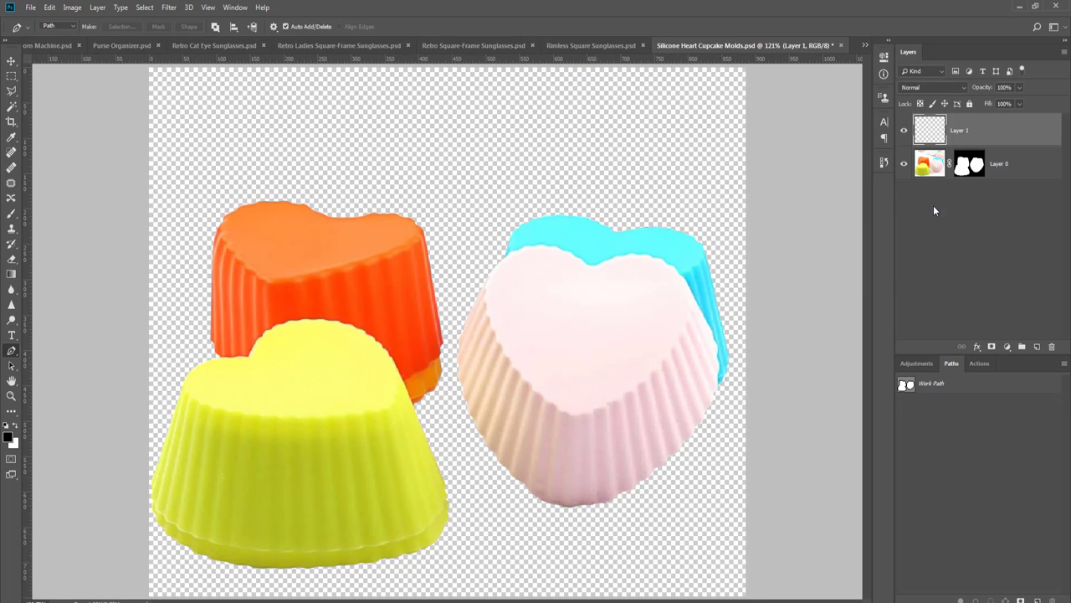
{"action": "key", "text": "g"}
{"action": "left_click", "coordinate": [641, 206]}
{"action": "key", "text": "v"}
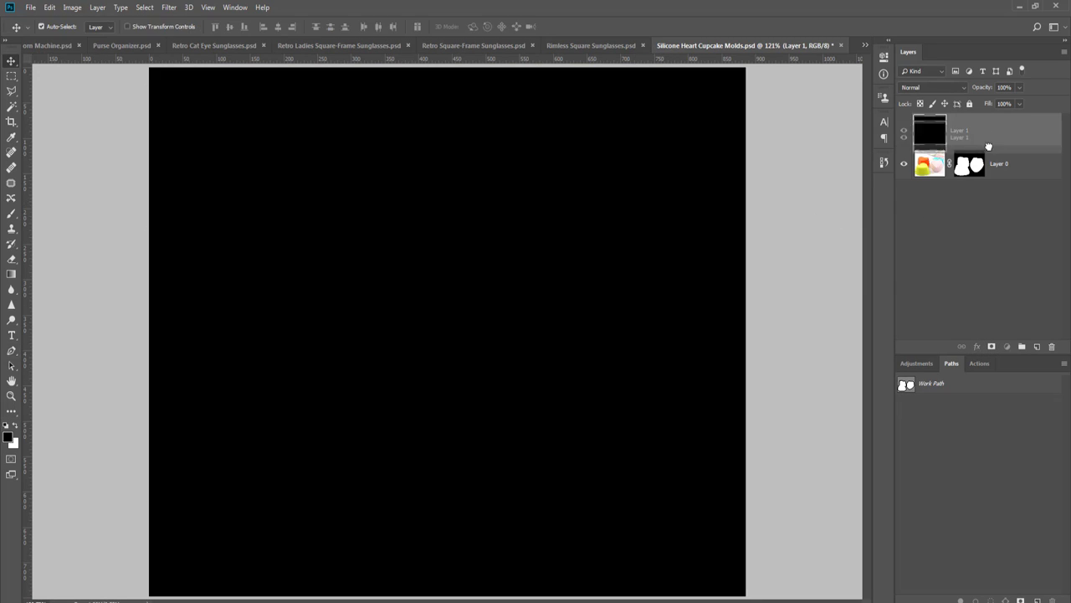
{"action": "left_click_drag", "start_coordinate": [962, 132], "coordinate": [973, 159]}
- Refine the molds' layer mask in Select and Mask with the edge detection radius set to 0 px
{"action": "right_click", "coordinate": [969, 132]}
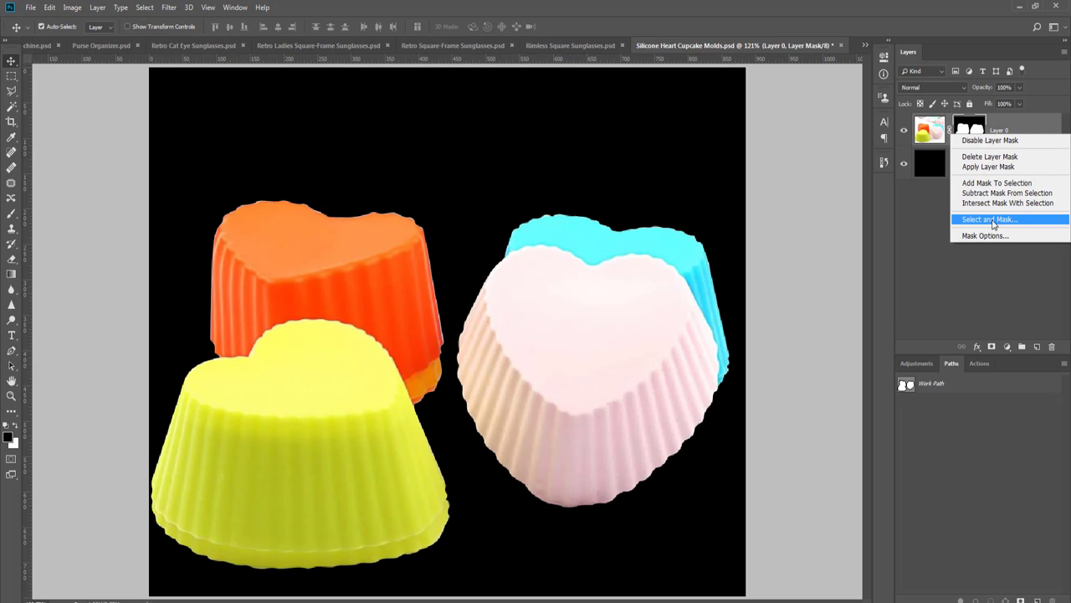
{"action": "left_click", "coordinate": [976, 219]}
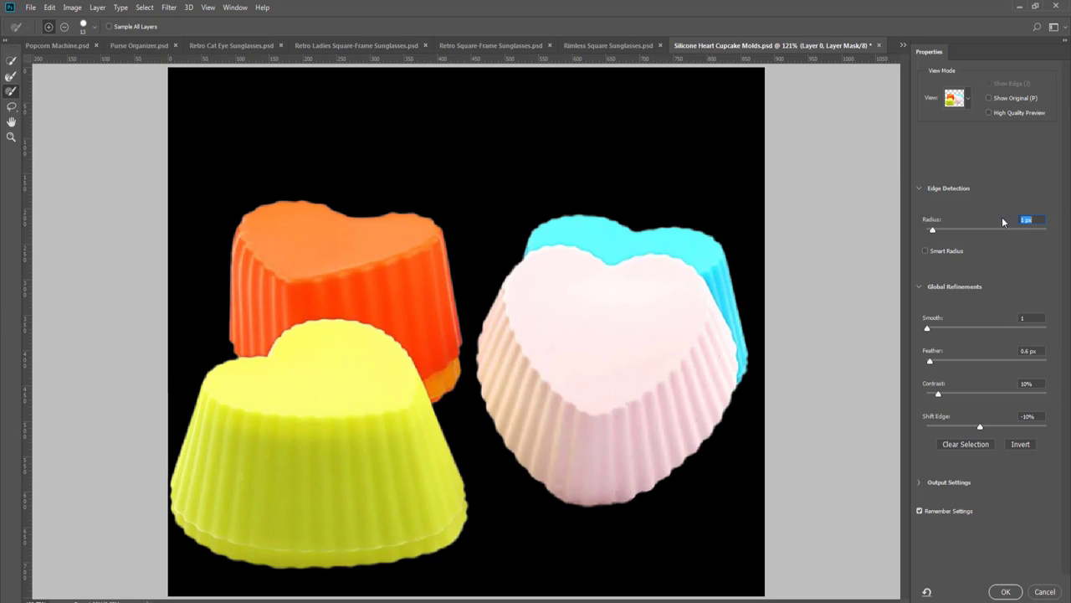
{"action": "type", "text": "0"}
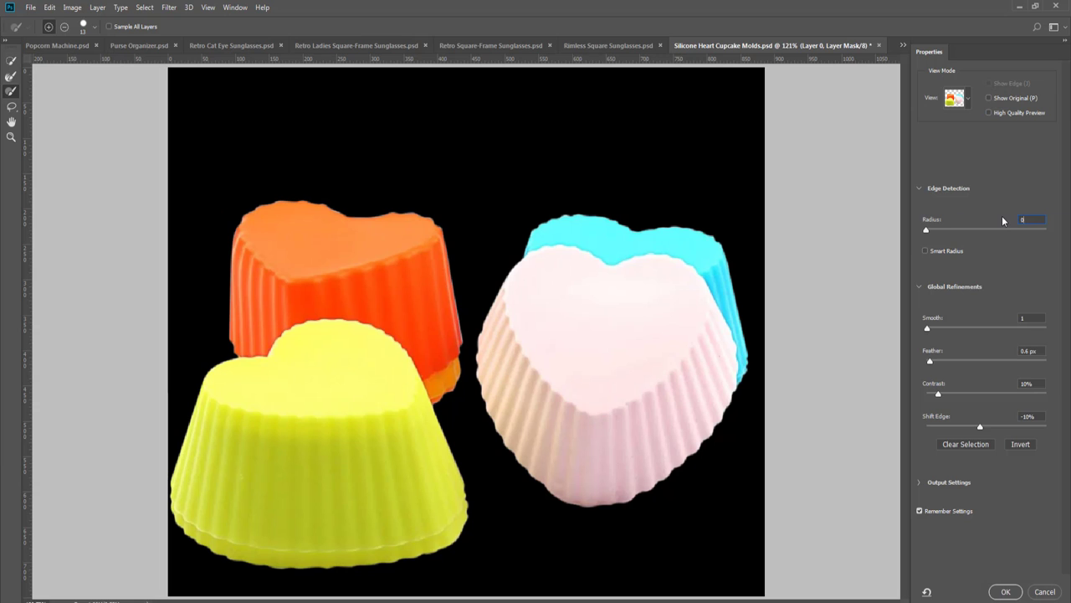
{"action": "key", "text": "Return"}
{"action": "left_click", "coordinate": [1007, 591]}
- Run the 750*750 grid-line action on the uncropped canvas and try to scale down the molds layer
{"action": "left_click", "coordinate": [980, 365]}
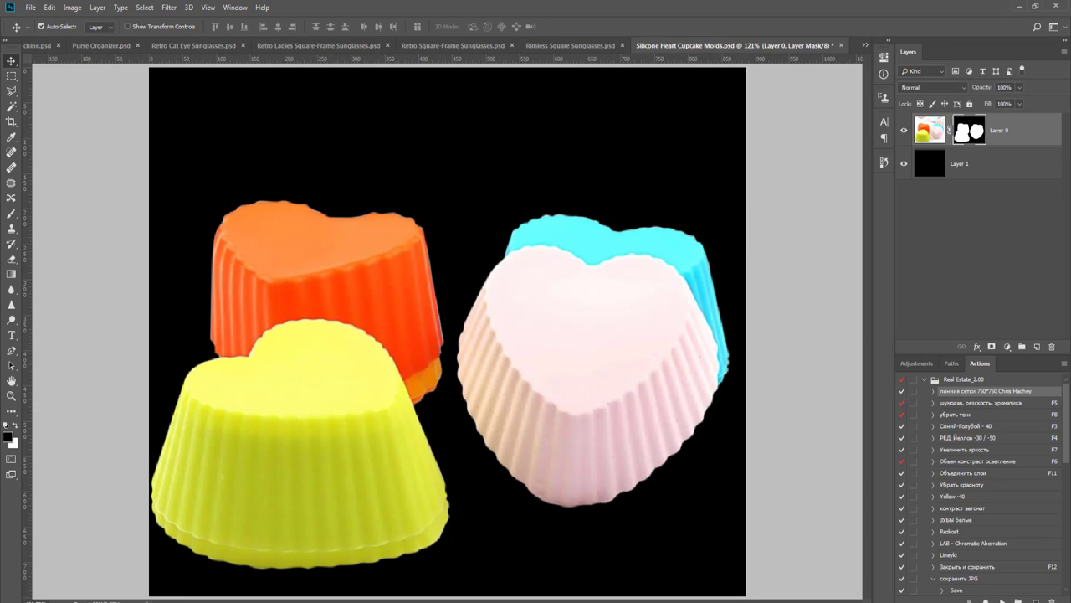
{"action": "left_click", "coordinate": [995, 600]}
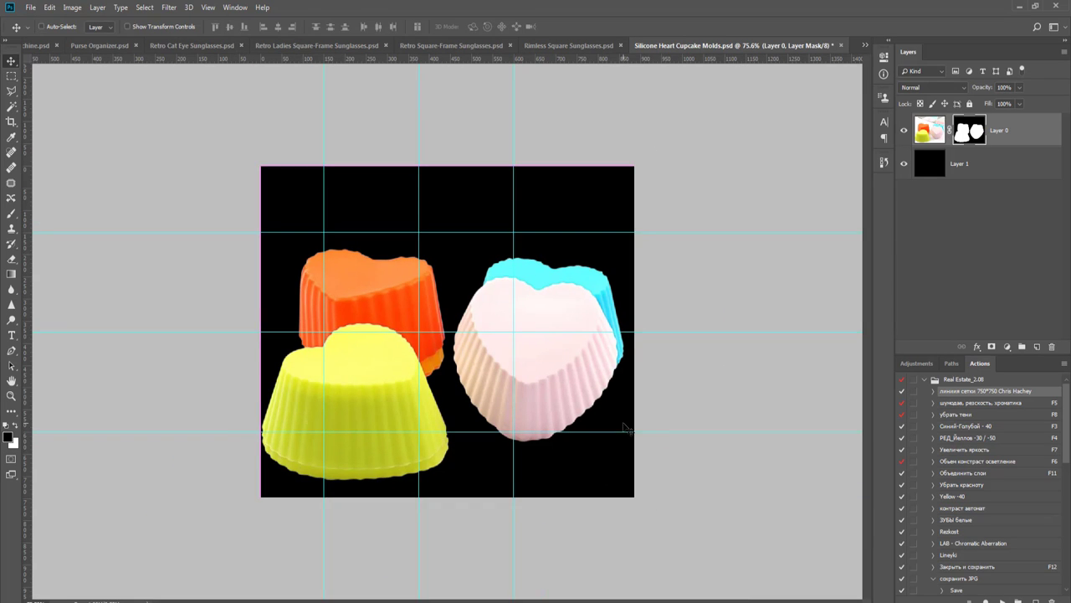
{"action": "left_click_drag", "start_coordinate": [634, 167], "coordinate": [593, 238]}
{"action": "key", "text": "Escape"}
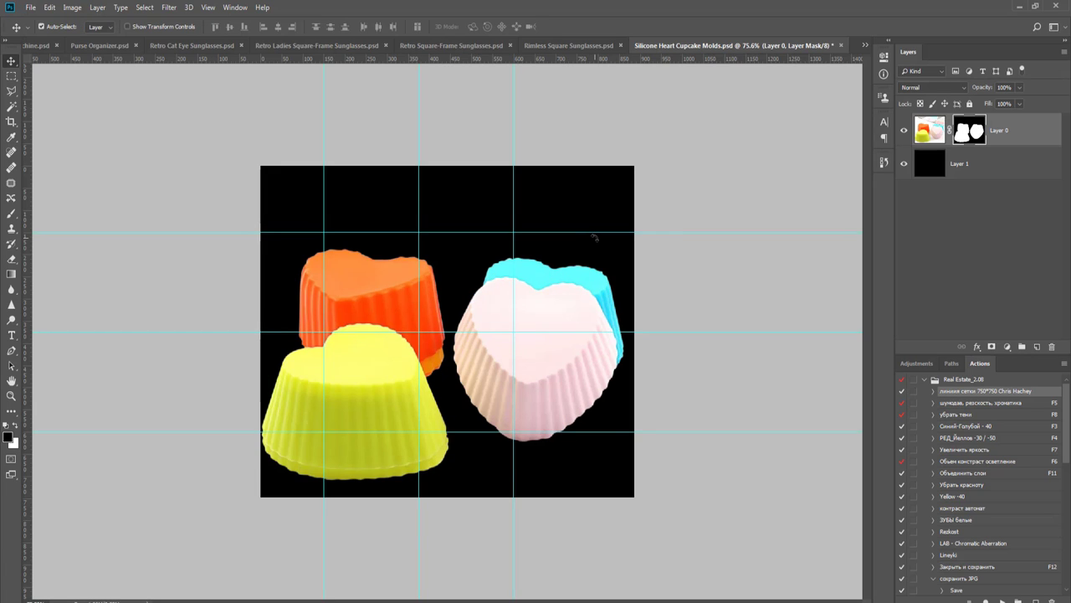
- Crop the canvas to 750 x 750 px at 300 px/in, extending it beyond the photo so every mold stays inside
{"action": "key", "text": "c"}
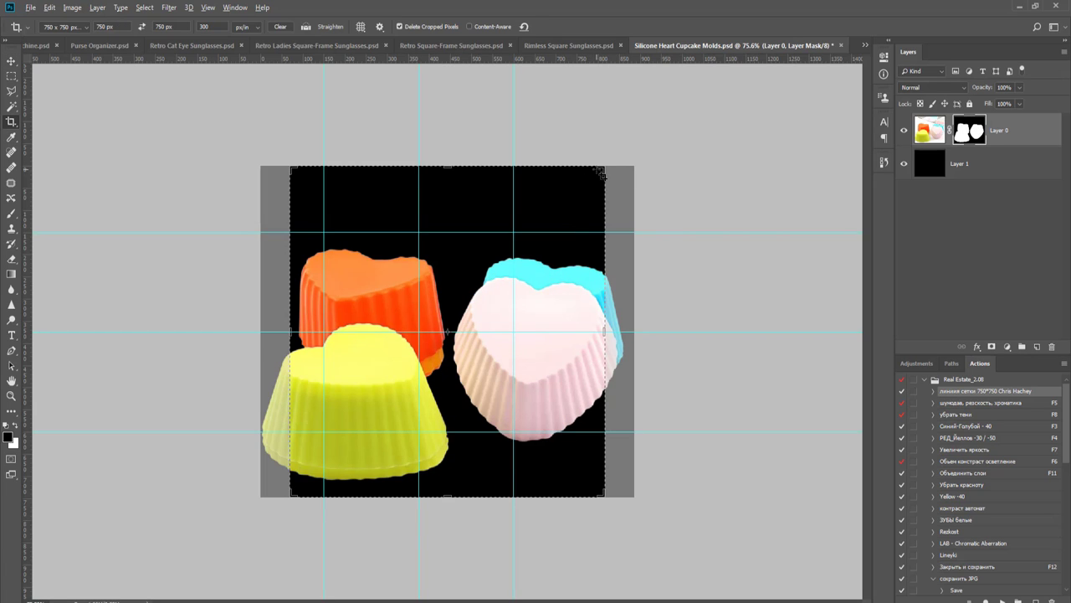
{"action": "left_click_drag", "start_coordinate": [604, 166], "coordinate": [643, 123]}
{"action": "key", "text": "Return"}
{"action": "scroll", "coordinate": [416, 358], "scroll_direction": "up", "scroll_amount": 3}
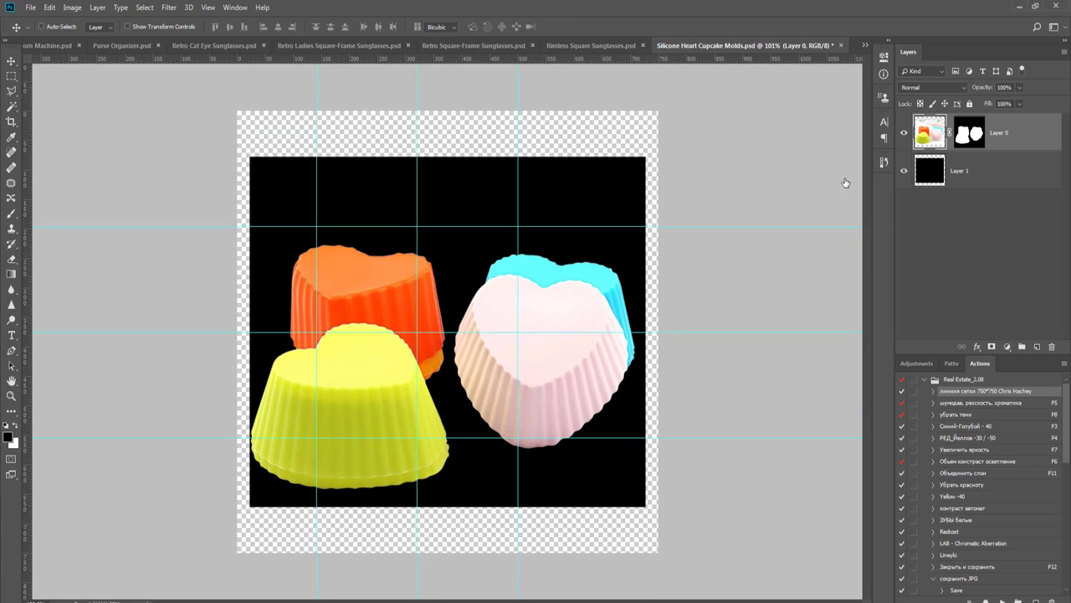
- Place the 750*750 grid guides on the square canvas and scale the molds down about the center to fit between the outer vertical guides
{"action": "left_click", "coordinate": [1001, 599]}
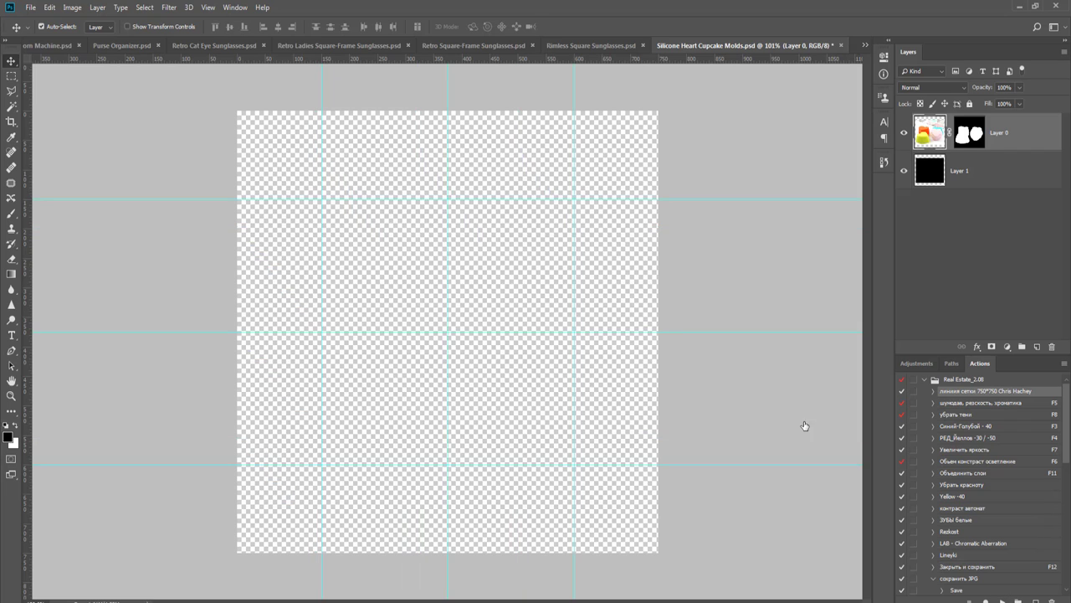
{"action": "key", "text": "ctrl+t"}
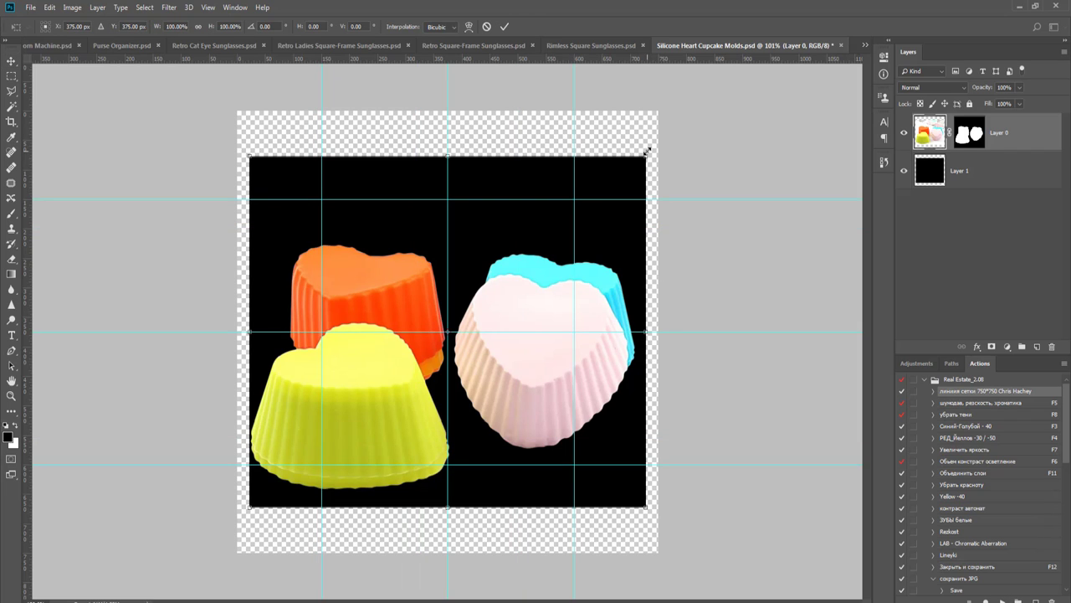
{"action": "left_click_drag", "start_coordinate": [647, 151], "coordinate": [582, 215]}
{"action": "key", "text": "Return"}
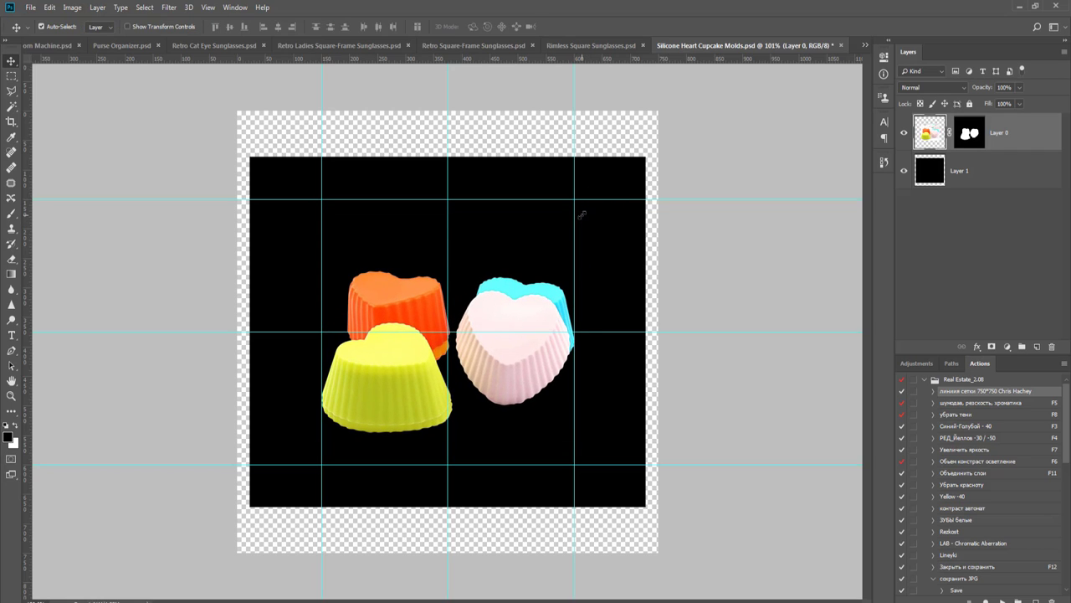
- Nudge the cupcake molds layer slightly upward and delete the black background layer beneath it
{"action": "key", "text": "ctrl+t"}
{"action": "key", "text": "Return"}
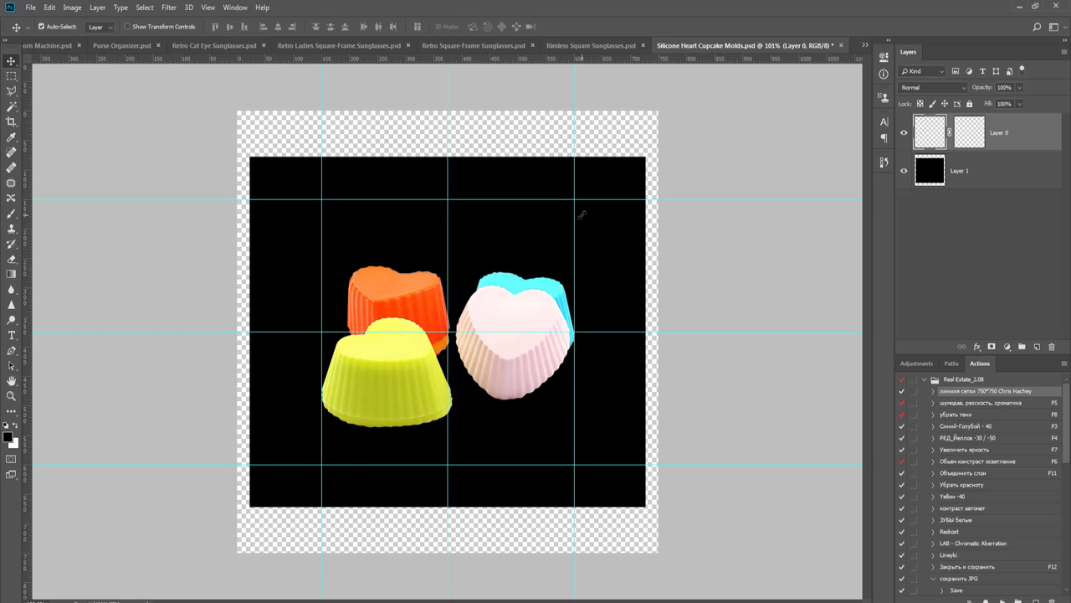
{"action": "left_click", "coordinate": [1007, 179]}
{"action": "key", "text": "Delete"}
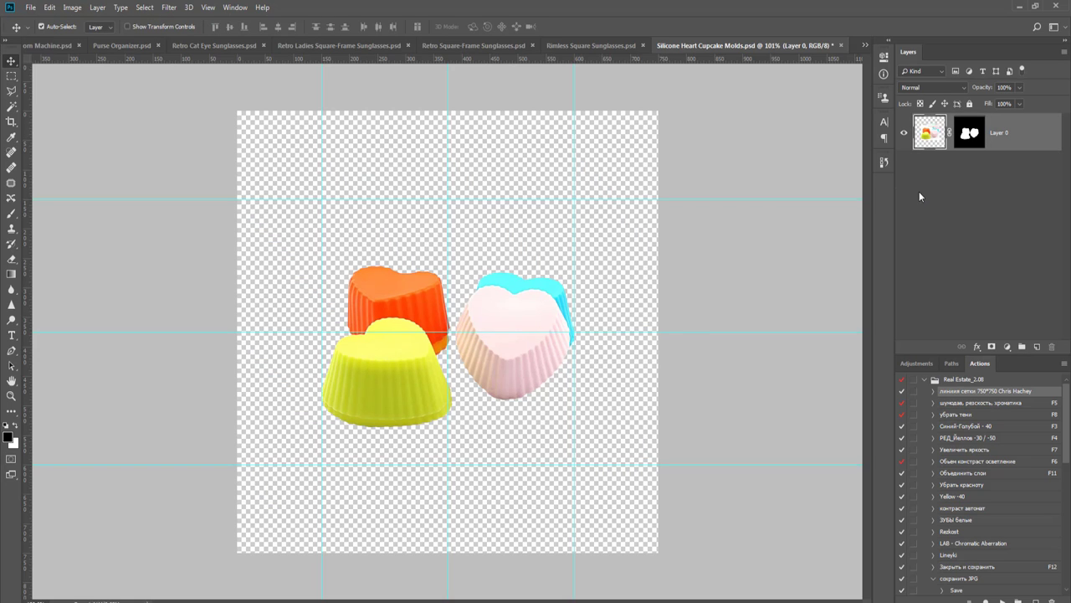
- Close the Silicone Heart Cupcake Molds document, saving its changes
{"action": "key", "text": "ctrl+w"}
{"action": "key", "text": "Return"}
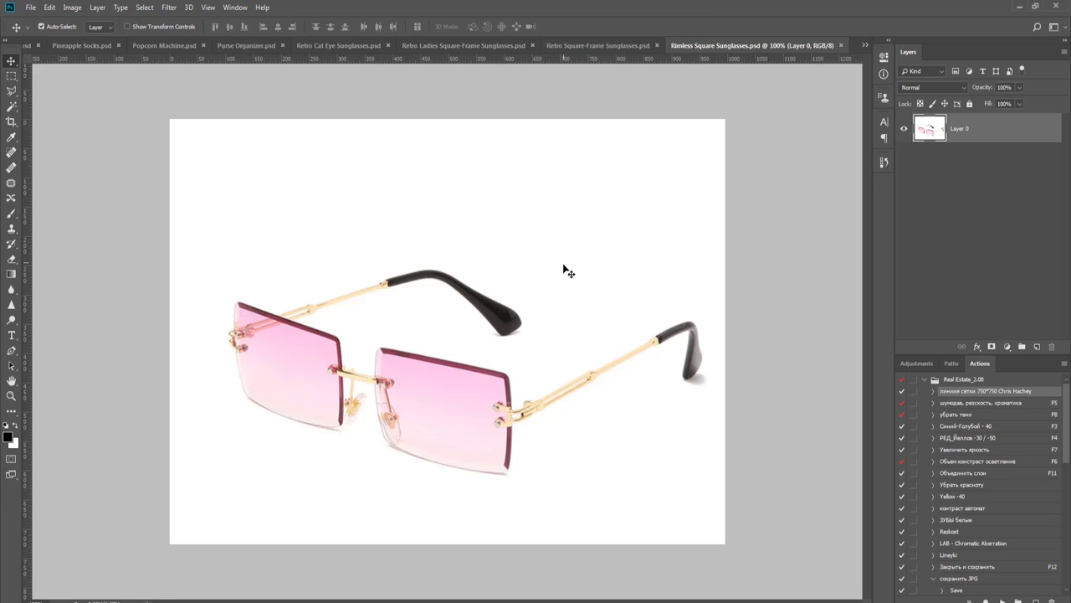
- Add a Brightness/Contrast adjustment layer above the rimless square sunglasses image
{"action": "key", "text": "p"}
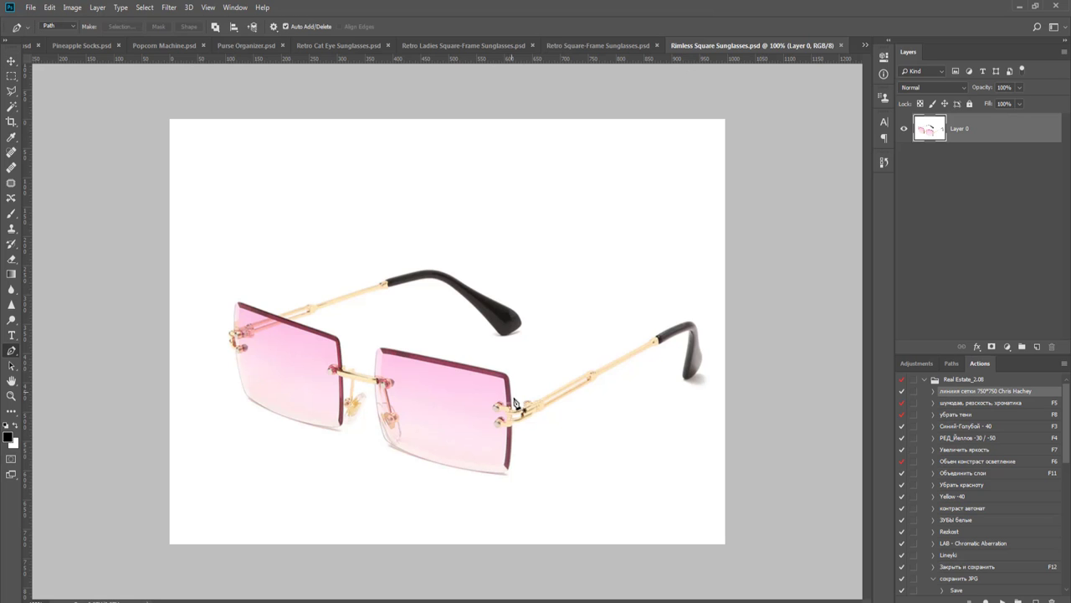
{"action": "scroll", "coordinate": [648, 406], "scroll_direction": "up", "scroll_amount": 5}
{"action": "scroll", "coordinate": [536, 315], "scroll_direction": "up", "scroll_amount": 3}
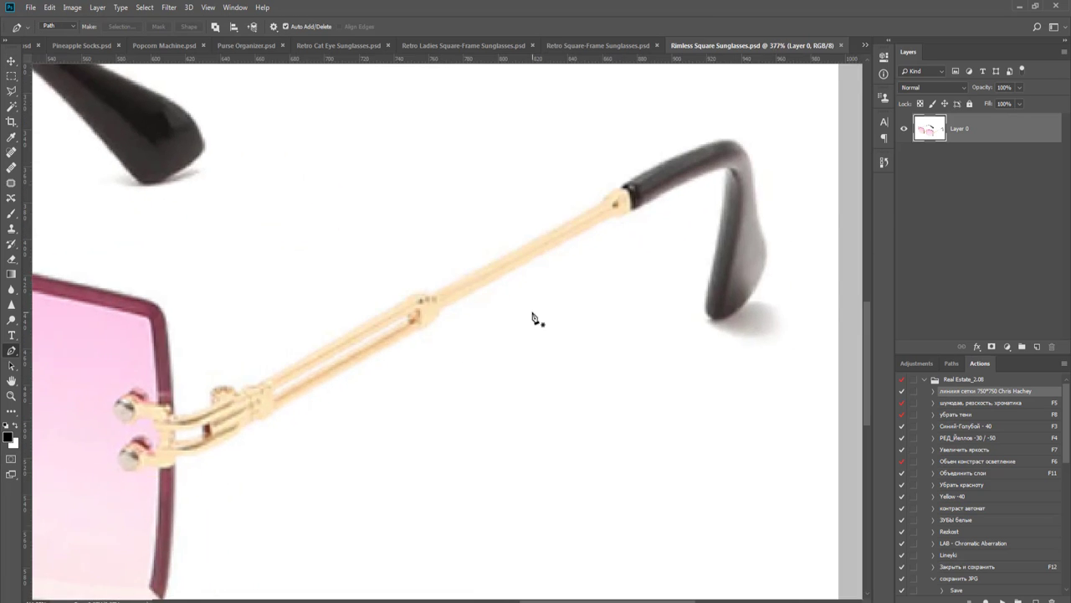
{"action": "scroll", "coordinate": [532, 251], "scroll_direction": "up", "scroll_amount": 1}
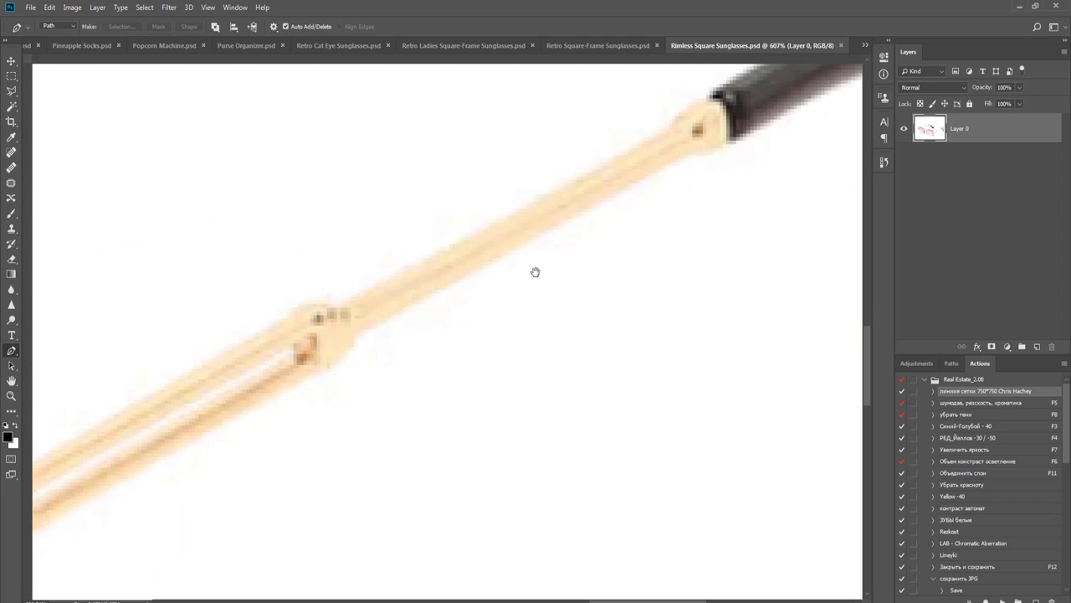
{"action": "left_click", "coordinate": [920, 363]}
{"action": "left_click", "coordinate": [924, 389]}
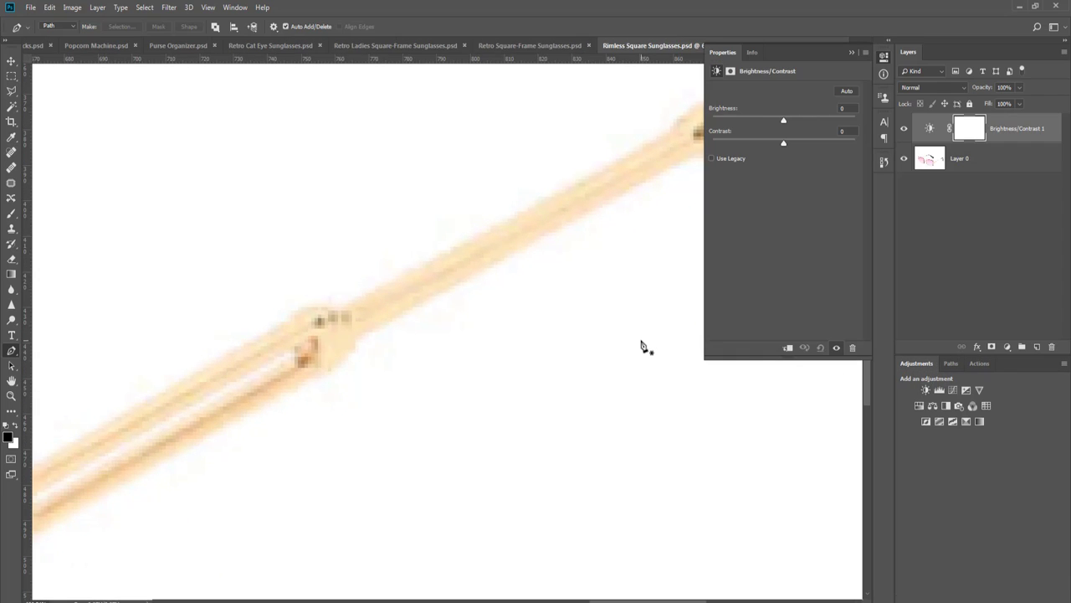
{"action": "key", "text": "ctrl+0"}
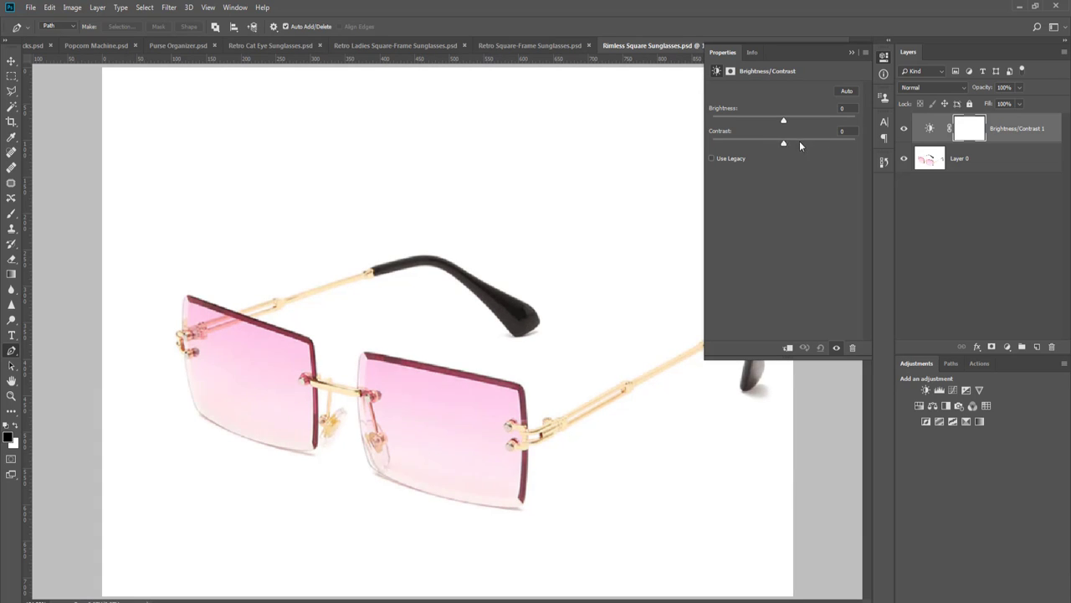
- Add a Curves adjustment layer and darken the midtones with a curve point at input 164, output 118
{"action": "left_click", "coordinate": [953, 390]}
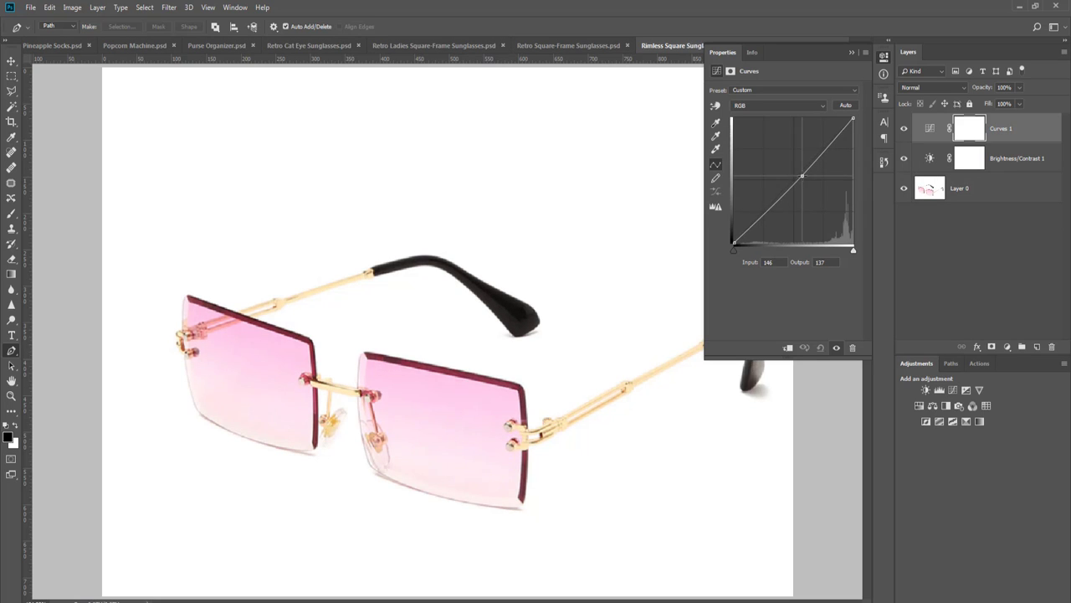
{"action": "left_click_drag", "start_coordinate": [802, 171], "coordinate": [810, 184]}
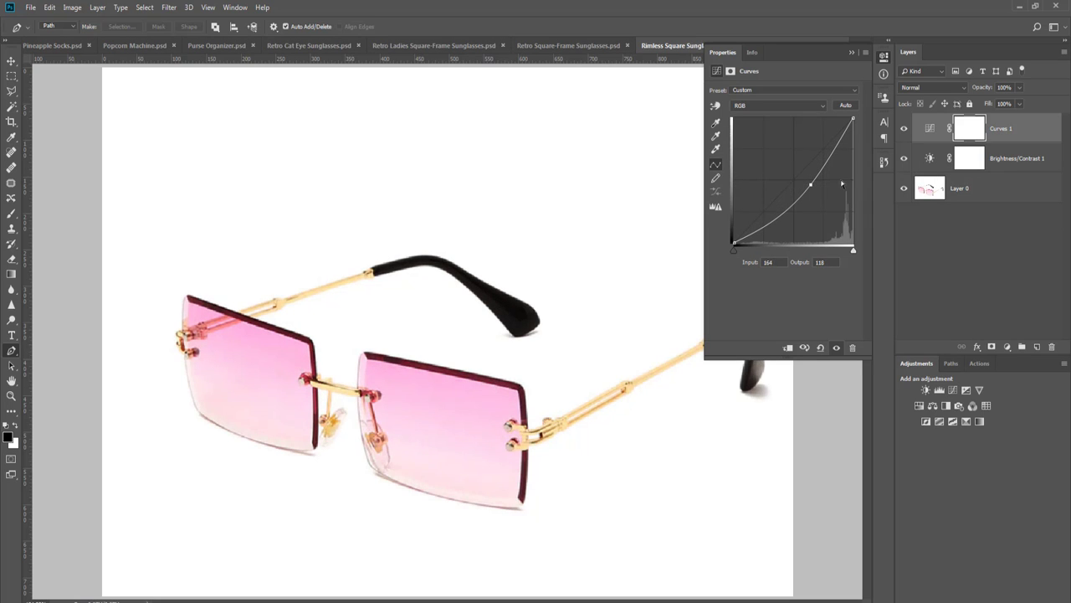
{"action": "left_click", "coordinate": [884, 73]}
{"action": "key", "text": "v"}
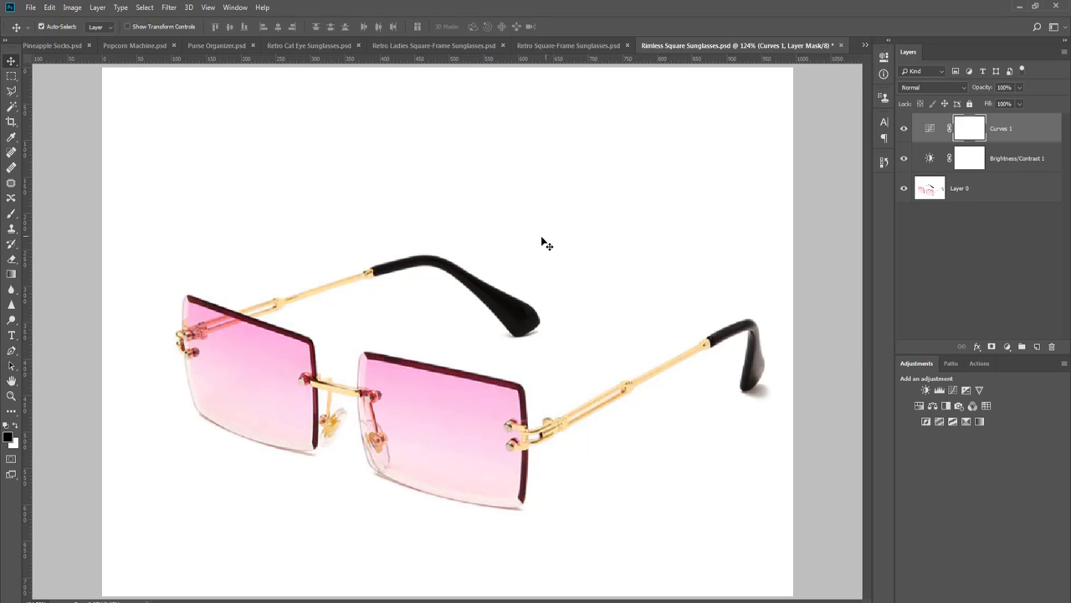
- Group the Curves and Brightness/Contrast layers, compare the image with and without them, and merge everything into one layer
{"action": "scroll", "coordinate": [545, 240], "scroll_direction": "down", "scroll_amount": 2}
{"action": "left_click", "coordinate": [1019, 168], "text": "shift"}
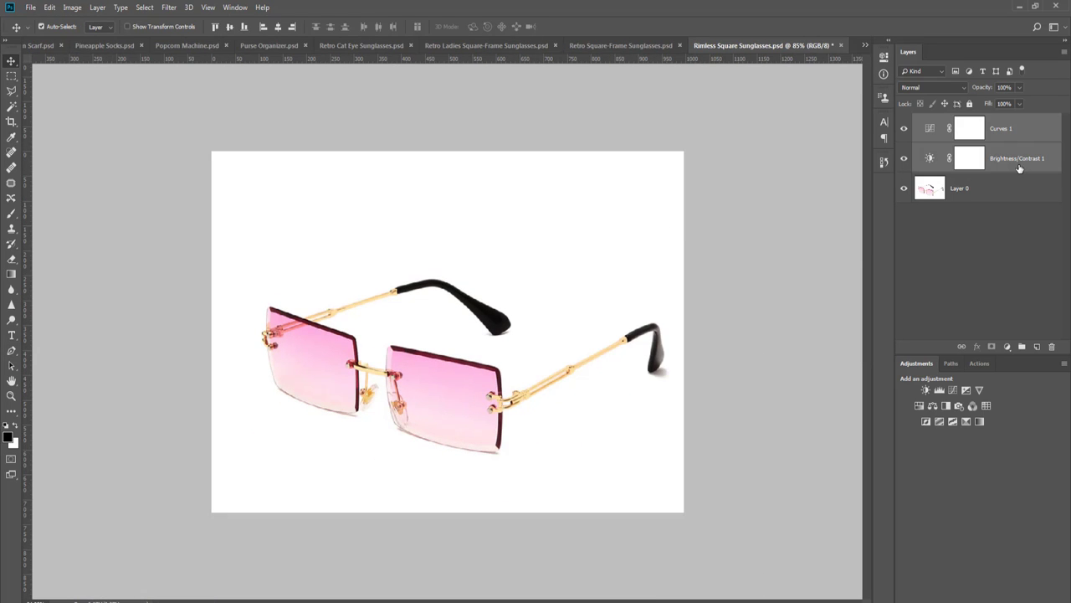
{"action": "key", "text": "ctrl+g"}
{"action": "left_click", "coordinate": [904, 124]}
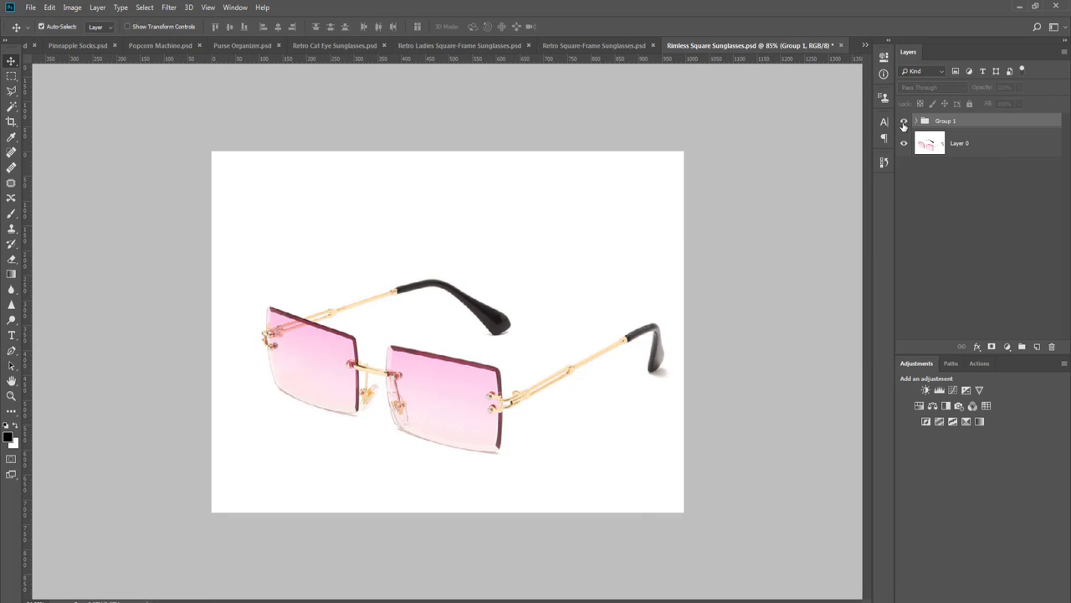
{"action": "left_click", "coordinate": [904, 124]}
{"action": "key", "text": "ctrl+e"}
- Start a Pen path midway along the near temple arm's lower gold edge and trace it to the joint with the black tip
{"action": "key", "text": "p"}
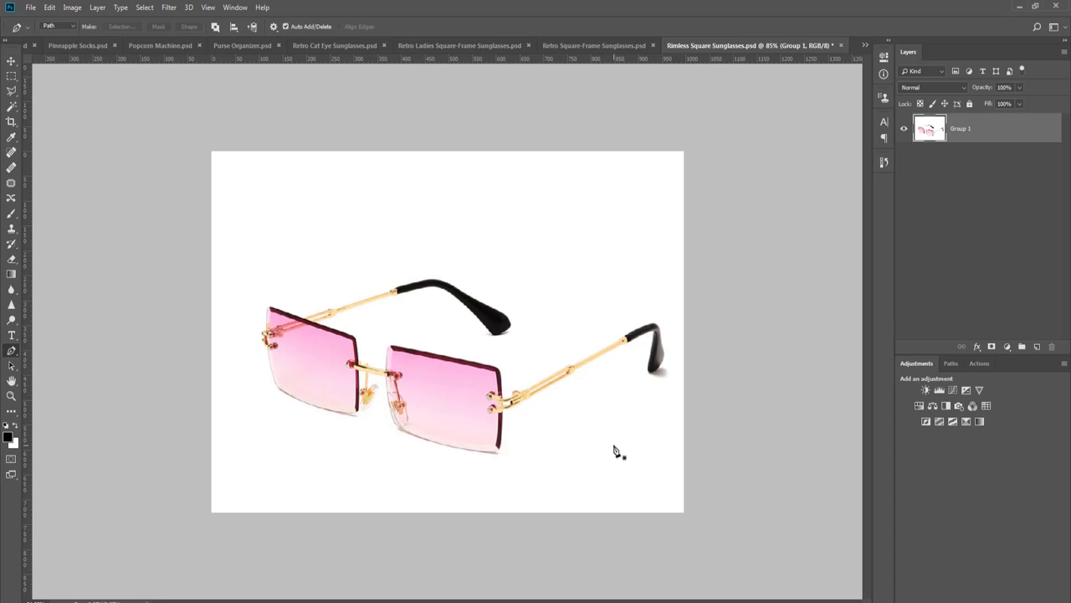
{"action": "scroll", "coordinate": [565, 381], "scroll_direction": "up", "scroll_amount": 6}
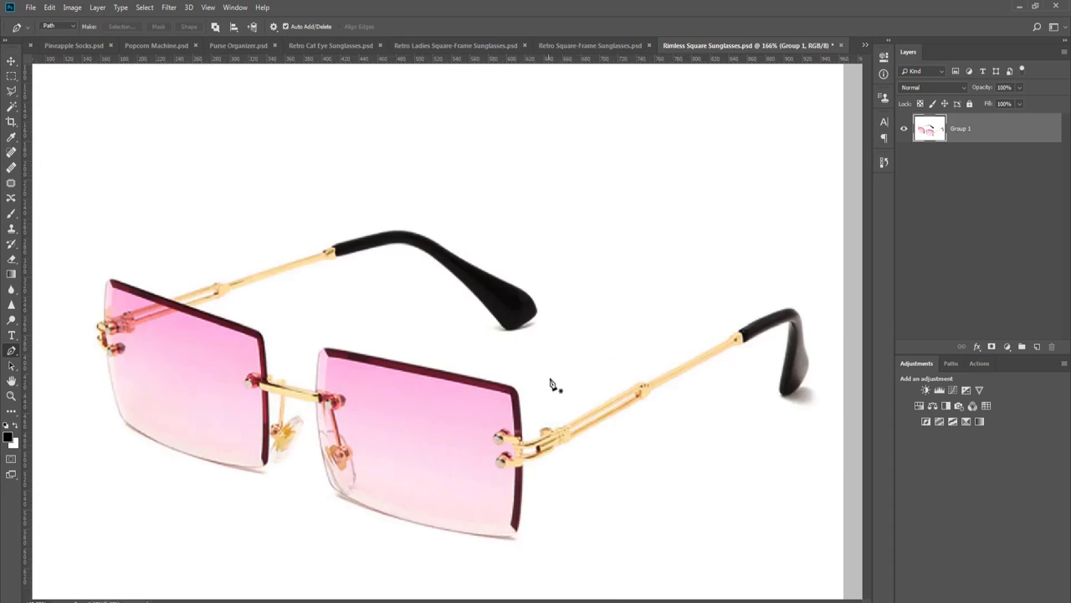
{"action": "scroll", "coordinate": [693, 404], "scroll_direction": "up", "scroll_amount": 1}
{"action": "left_click_drag", "start_coordinate": [846, 401], "coordinate": [461, 409]}
{"action": "scroll", "coordinate": [461, 402], "scroll_direction": "up", "scroll_amount": 1}
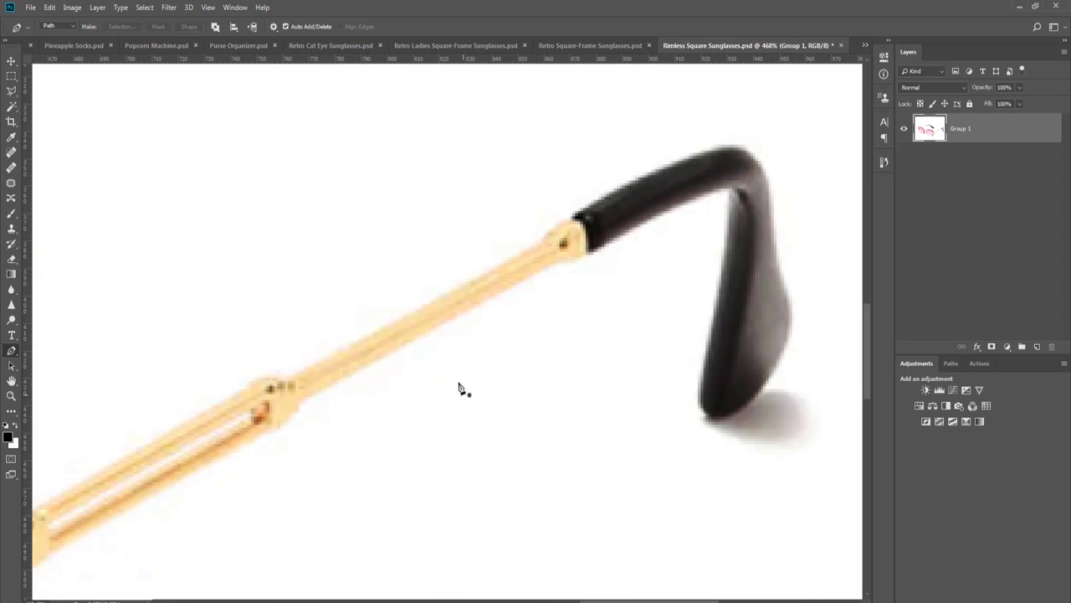
{"action": "left_click_drag", "start_coordinate": [432, 331], "coordinate": [454, 321]}
{"action": "left_click_drag", "start_coordinate": [536, 274], "coordinate": [572, 259]}
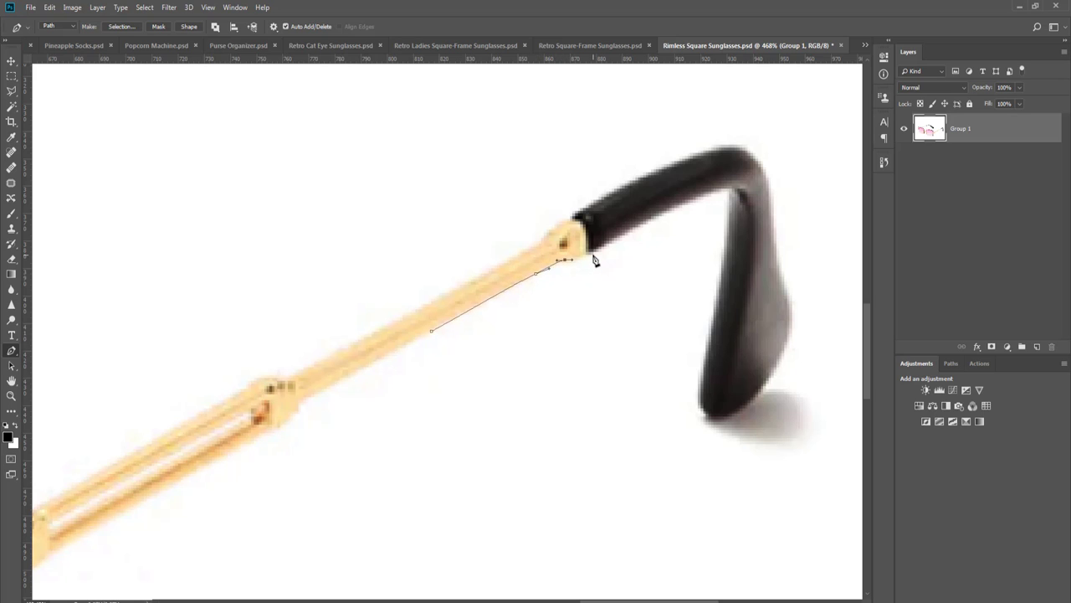
{"action": "key", "text": "ctrl+z"}
{"action": "scroll", "coordinate": [588, 268], "scroll_direction": "up", "scroll_amount": 5}
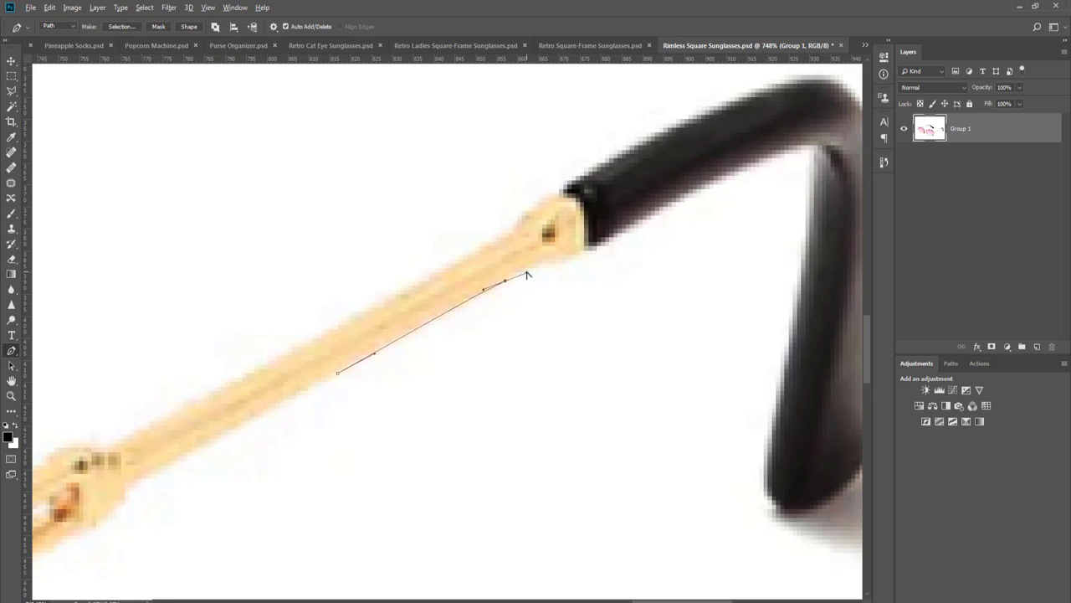
{"action": "left_click_drag", "start_coordinate": [545, 266], "coordinate": [586, 255]}
- Continue the path along the black tip's lower edge, curve it around the inner bend and adjust the handles to fit
{"action": "left_click_drag", "start_coordinate": [688, 221], "coordinate": [502, 313]}
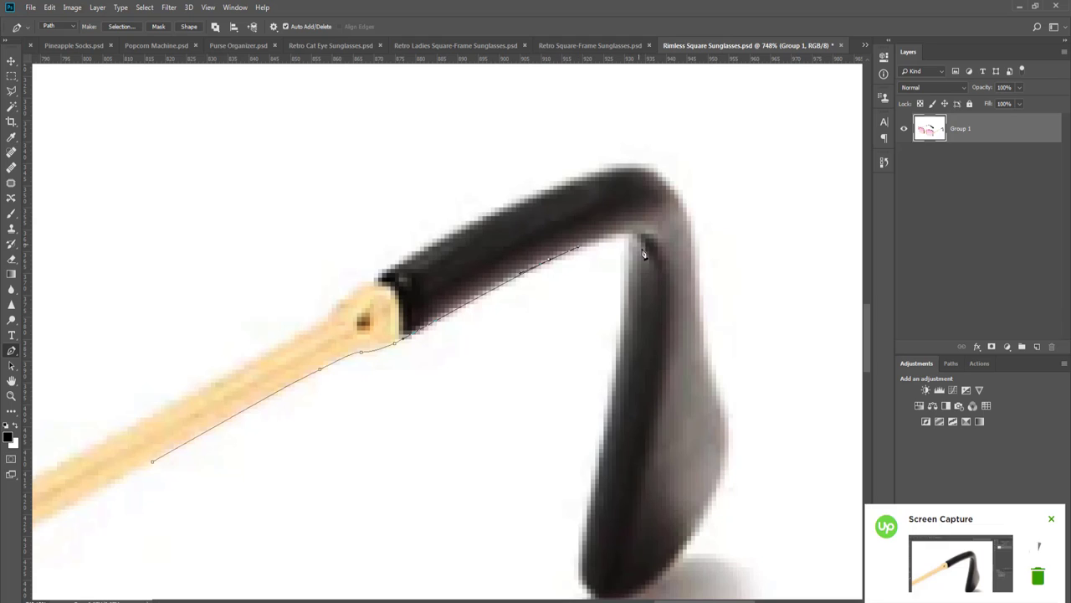
{"action": "left_click_drag", "start_coordinate": [625, 290], "coordinate": [600, 389]}
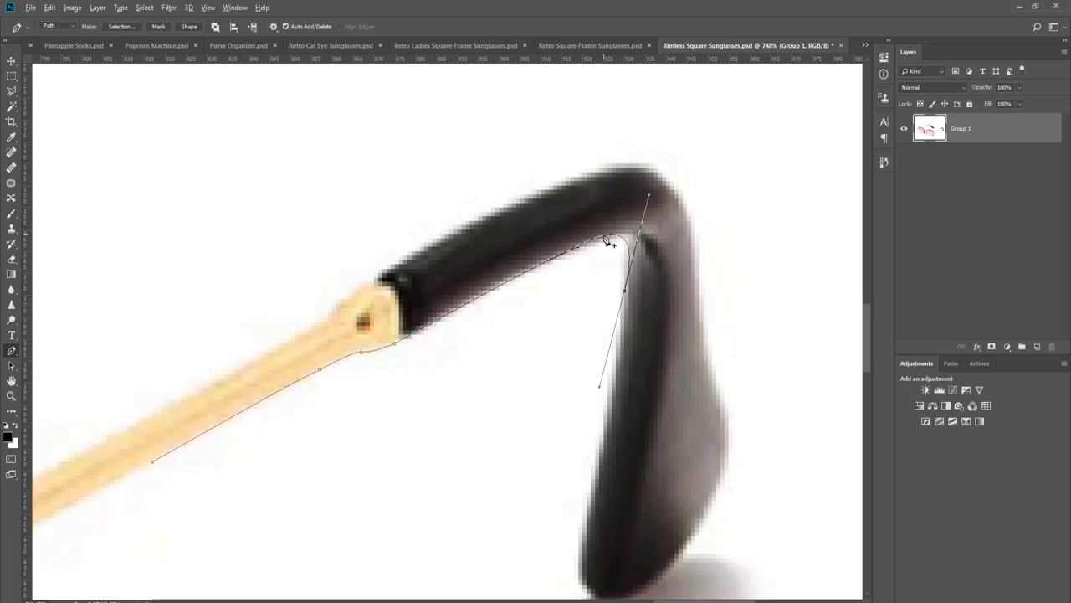
{"action": "scroll", "coordinate": [608, 242], "scroll_direction": "up", "scroll_amount": 2}
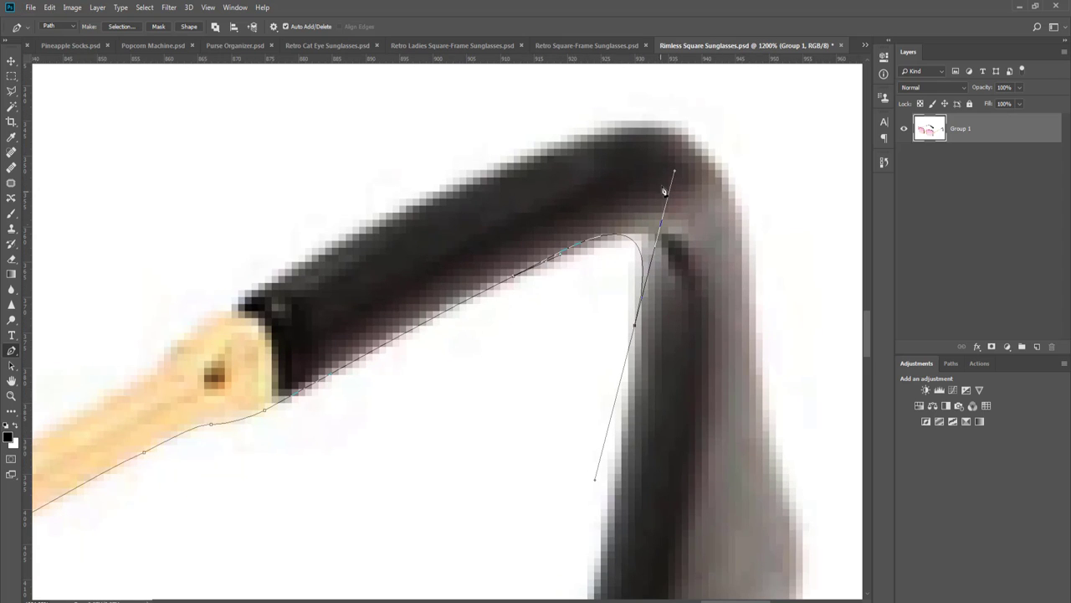
{"action": "left_click_drag", "start_coordinate": [674, 172], "coordinate": [677, 180]}
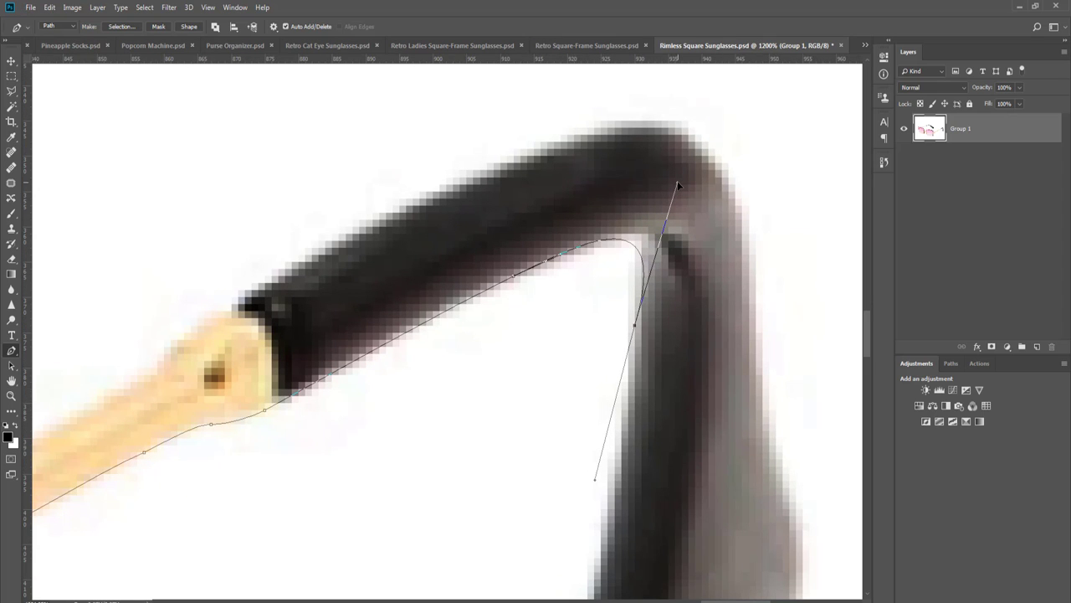
{"action": "left_click", "coordinate": [514, 278], "text": "ctrl"}
{"action": "scroll", "coordinate": [657, 272], "scroll_direction": "down", "scroll_amount": 2}
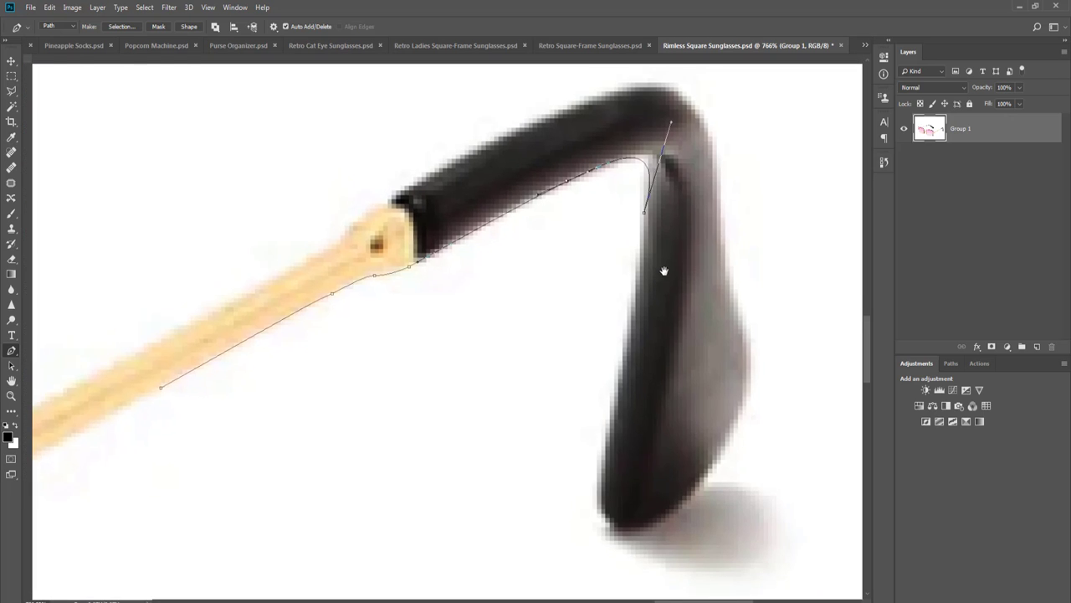
- Extend the path down the inner edge of the hanging black tip and refine the curve at the bend
{"action": "left_click_drag", "start_coordinate": [665, 270], "coordinate": [668, 259]}
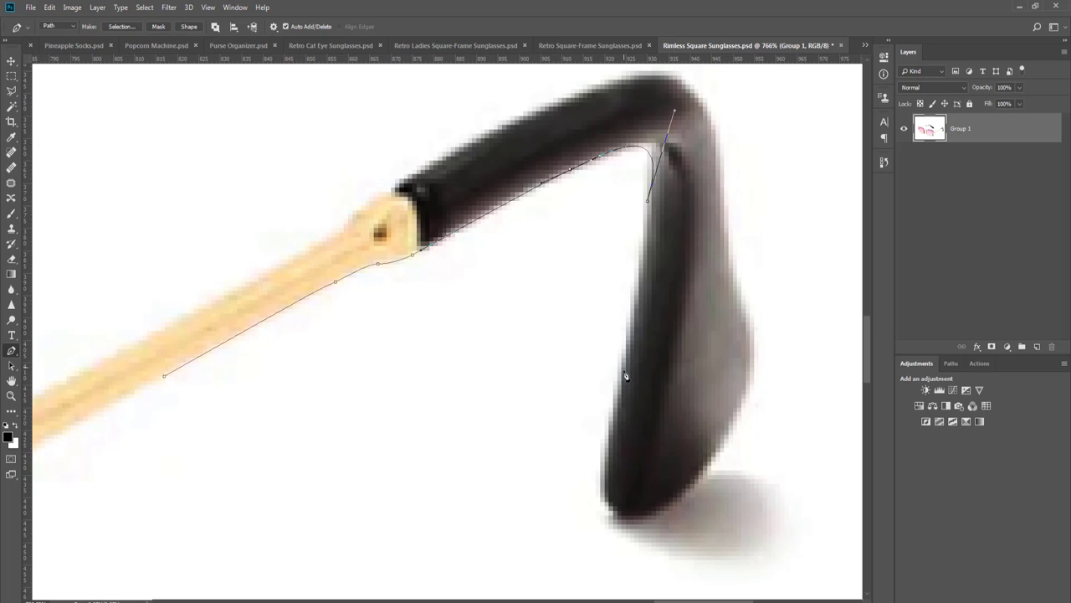
{"action": "left_click_drag", "start_coordinate": [626, 367], "coordinate": [623, 392]}
{"action": "left_click_drag", "start_coordinate": [624, 302], "coordinate": [640, 264]}
{"action": "left_click_drag", "start_coordinate": [674, 109], "coordinate": [680, 98]}
{"action": "left_click_drag", "start_coordinate": [669, 335], "coordinate": [673, 246]}
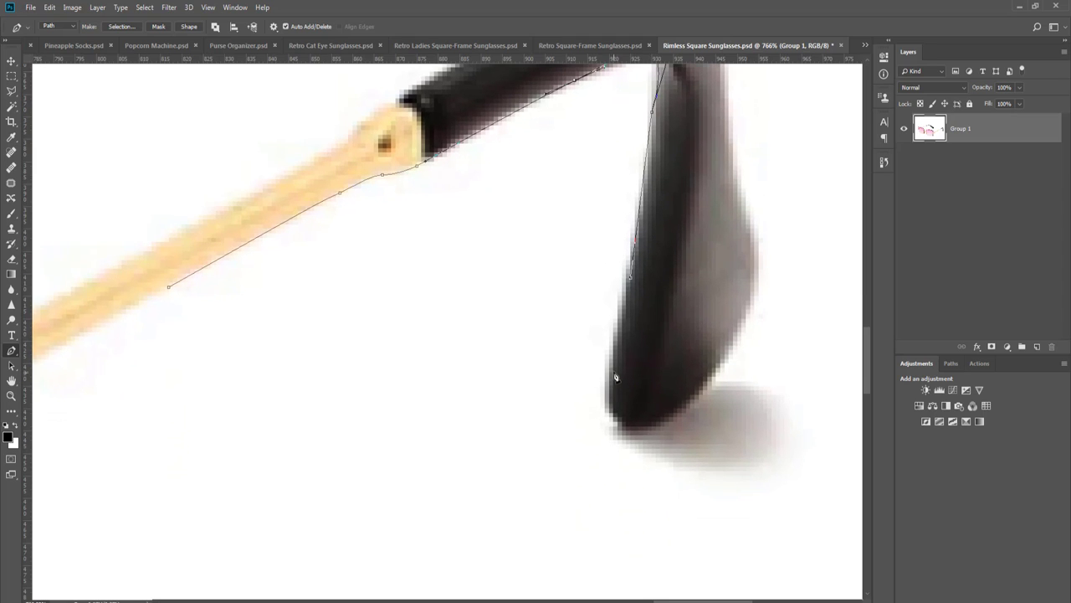
{"action": "left_click_drag", "start_coordinate": [614, 367], "coordinate": [608, 387]}
{"action": "scroll", "coordinate": [622, 375], "scroll_direction": "up", "scroll_amount": 2}
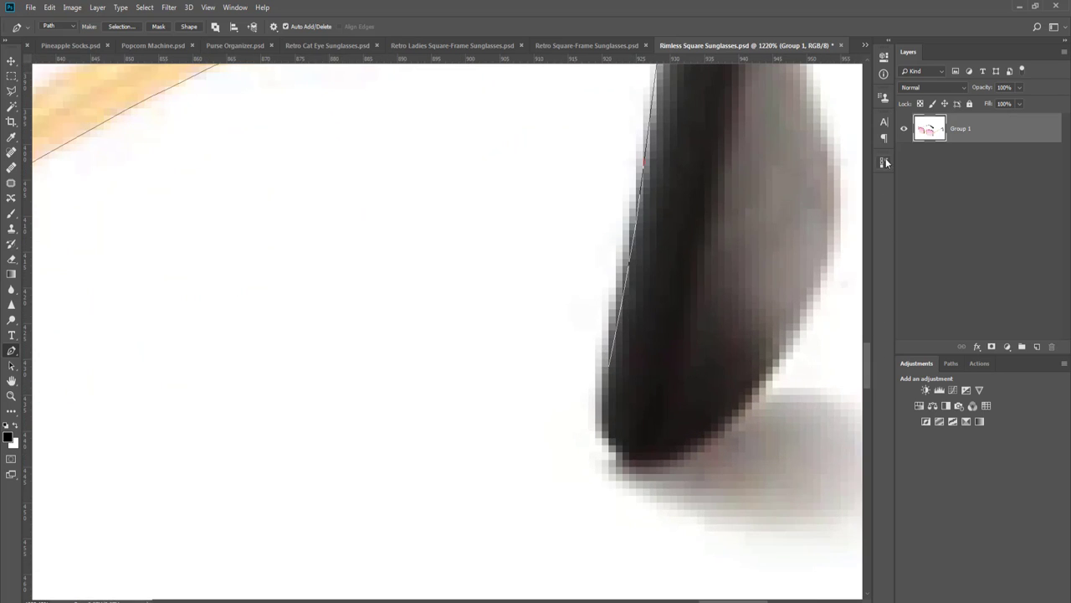
{"action": "left_click", "coordinate": [884, 162]}
{"action": "left_click", "coordinate": [802, 423]}
{"action": "scroll", "coordinate": [630, 360], "scroll_direction": "down", "scroll_amount": 1}
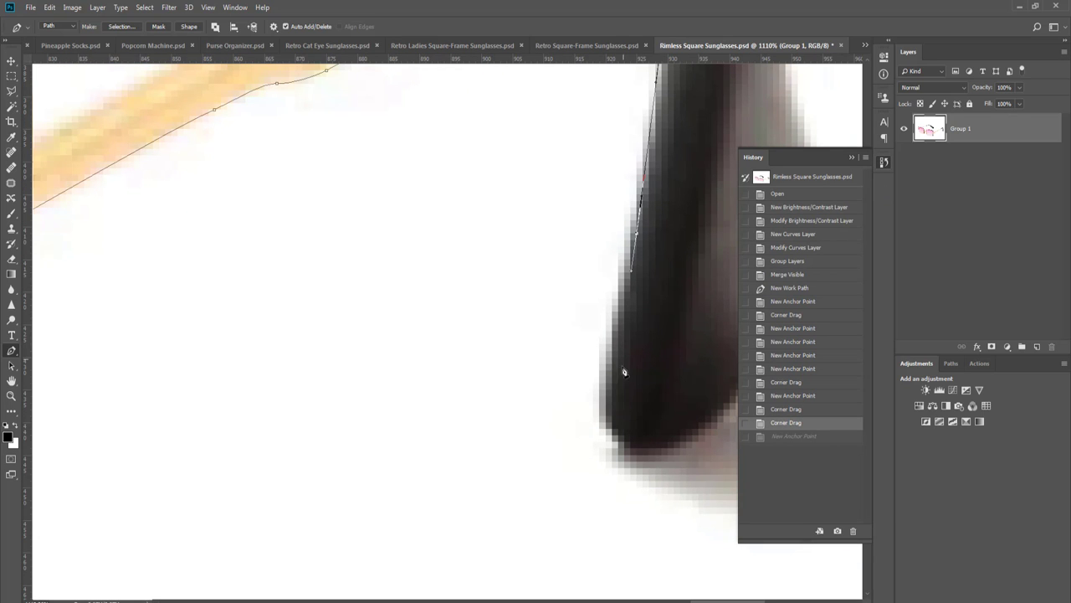
- Trace the path down to the black tip's lower end and curve it around the rounded bottom, leaving out the shadow
{"action": "left_click_drag", "start_coordinate": [603, 400], "coordinate": [599, 424]}
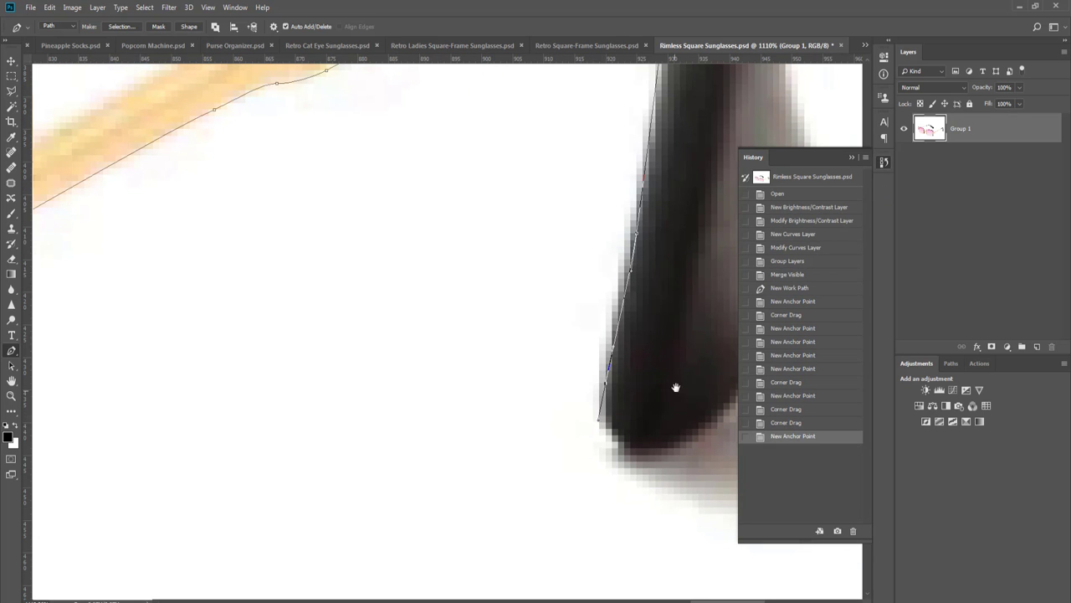
{"action": "left_click_drag", "start_coordinate": [676, 388], "coordinate": [380, 390]}
{"action": "scroll", "coordinate": [406, 391], "scroll_direction": "down", "scroll_amount": 1}
{"action": "left_click_drag", "start_coordinate": [443, 350], "coordinate": [433, 412]}
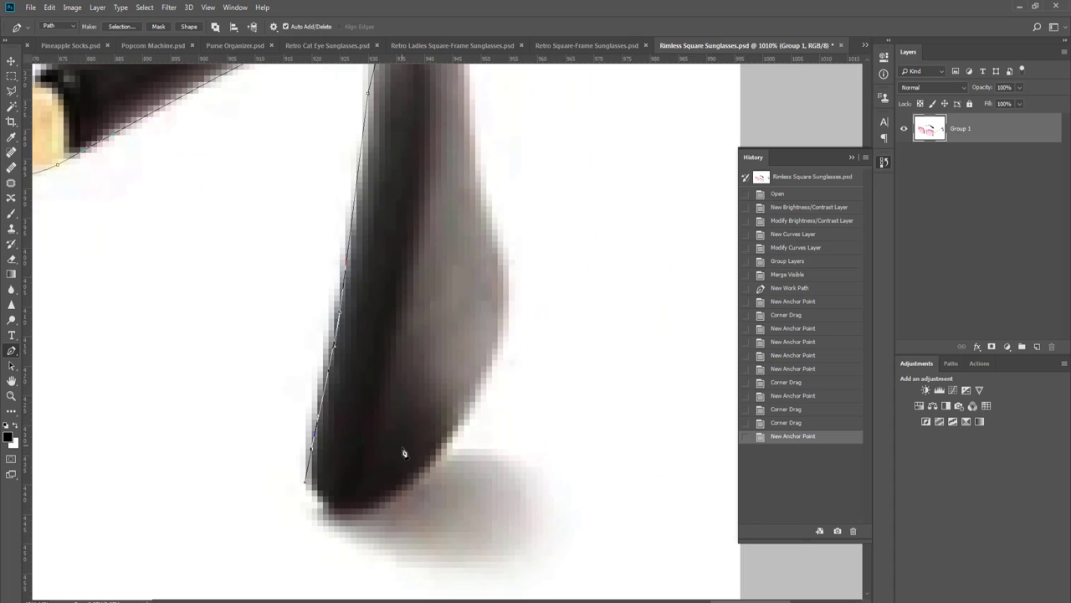
{"action": "left_click_drag", "start_coordinate": [391, 497], "coordinate": [467, 441]}
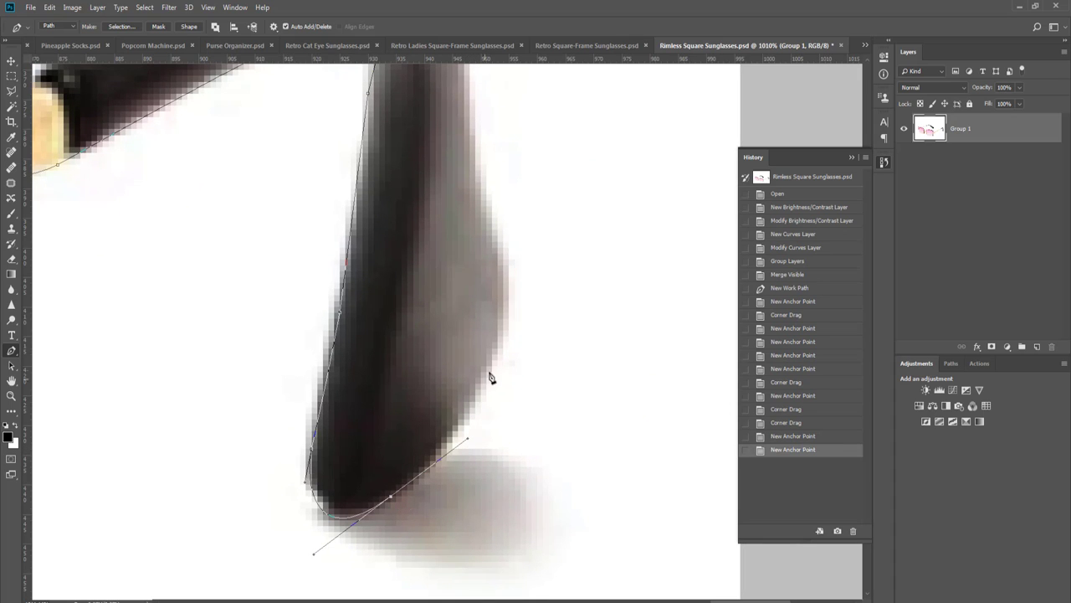
- Carry the path up the outer edge of the black tip and over the top of its bend
{"action": "left_click_drag", "start_coordinate": [489, 374], "coordinate": [422, 291]}
{"action": "scroll", "coordinate": [486, 307], "scroll_direction": "up", "scroll_amount": 4}
{"action": "scroll", "coordinate": [468, 343], "scroll_direction": "up", "scroll_amount": 4}
{"action": "scroll", "coordinate": [411, 406], "scroll_direction": "up", "scroll_amount": 4}
{"action": "scroll", "coordinate": [411, 406], "scroll_direction": "up", "scroll_amount": 4}
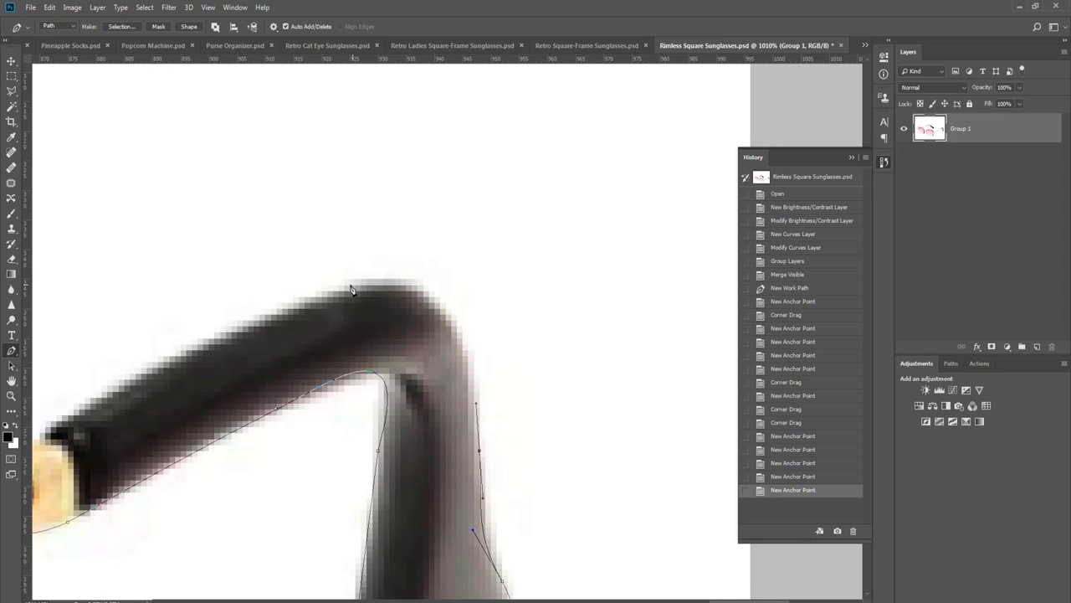
{"action": "left_click_drag", "start_coordinate": [344, 291], "coordinate": [295, 308]}
- Continue the path along the upper edge of the black tip and around the top of the gold joint
{"action": "left_click_drag", "start_coordinate": [499, 309], "coordinate": [817, 259]}
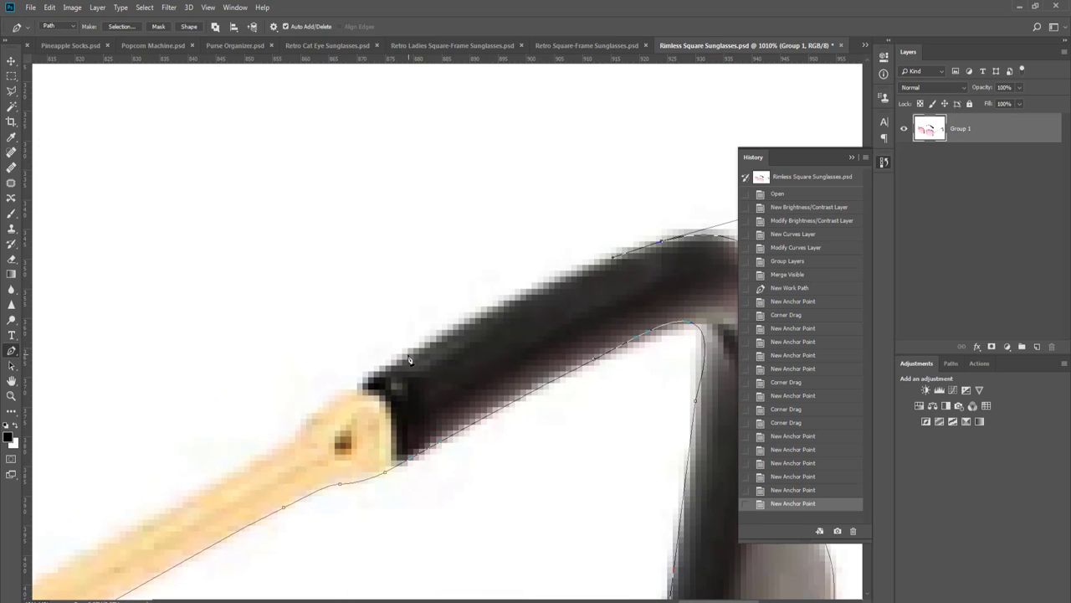
{"action": "left_click_drag", "start_coordinate": [404, 354], "coordinate": [692, 258]}
{"action": "left_click", "coordinate": [335, 395]}
{"action": "scroll", "coordinate": [666, 295], "scroll_direction": "down", "scroll_amount": 2}
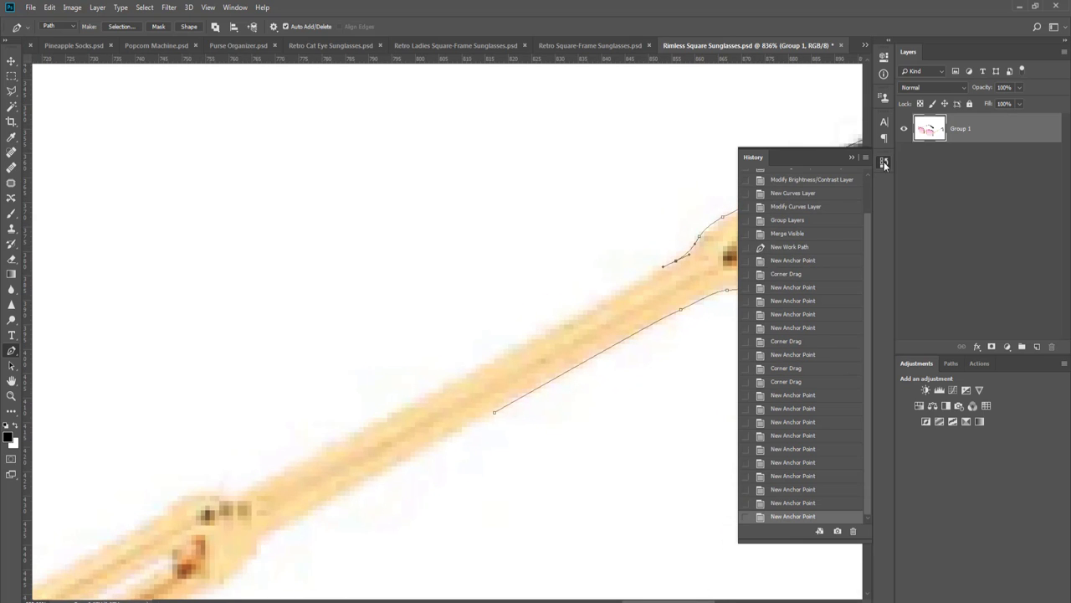
- Hide the history list and trace the gold arm's upper edge to and around the top of its middle connector
{"action": "left_click", "coordinate": [884, 165]}
{"action": "scroll", "coordinate": [650, 341], "scroll_direction": "down", "scroll_amount": 1}
{"action": "scroll", "coordinate": [650, 341], "scroll_direction": "left", "scroll_amount": 1}
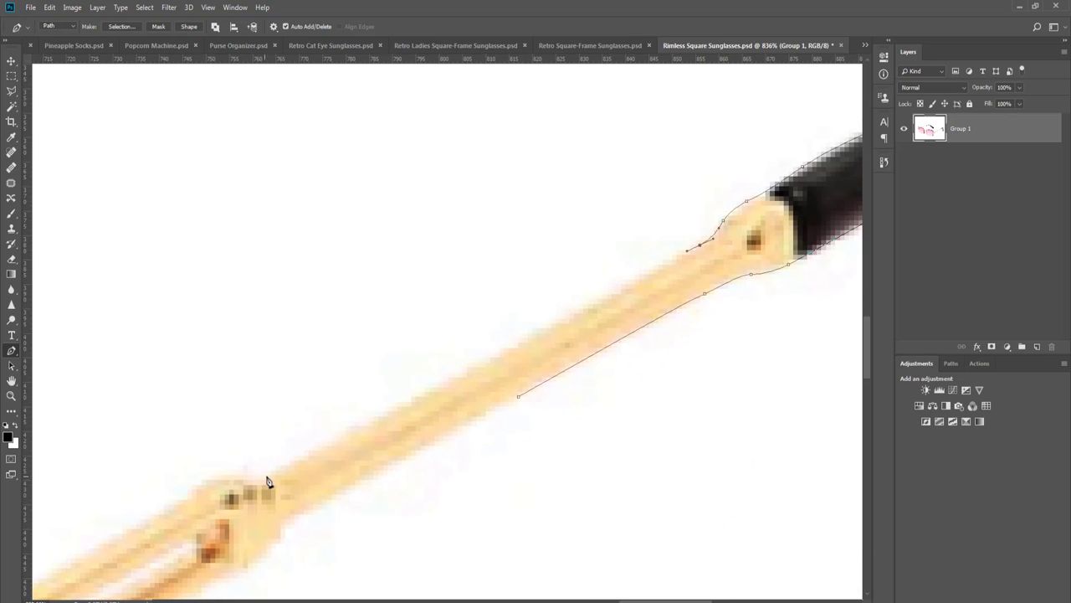
{"action": "left_click_drag", "start_coordinate": [276, 471], "coordinate": [467, 387]}
{"action": "left_click_drag", "start_coordinate": [349, 455], "coordinate": [563, 326]}
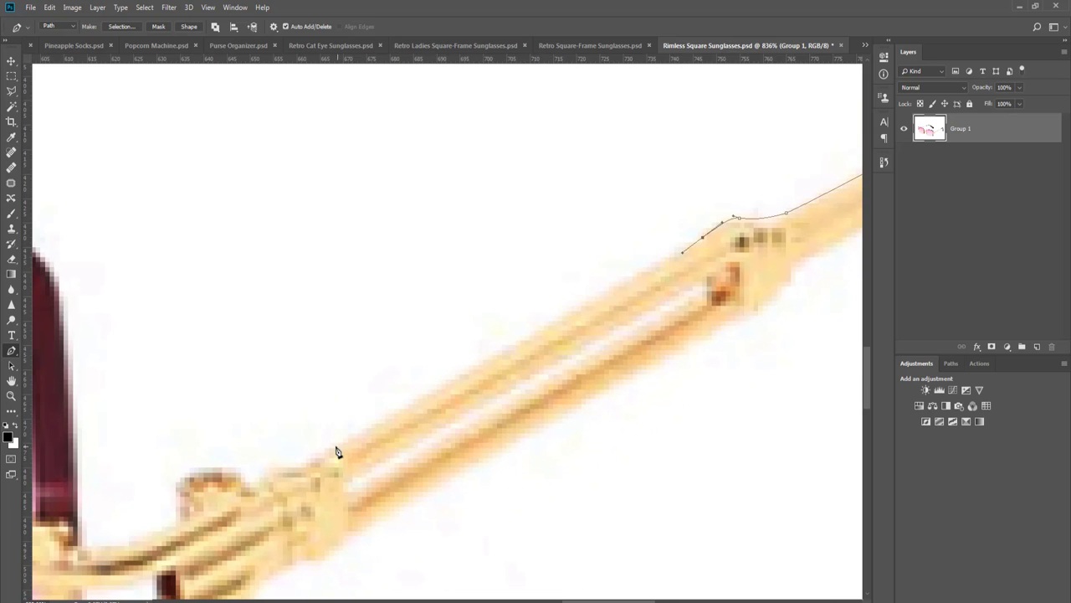
- Continue the path along the gold arm's upper edge, over the rounded hinge knob and into the corner against the right lens
{"action": "left_click_drag", "start_coordinate": [334, 448], "coordinate": [271, 448]}
{"action": "scroll", "coordinate": [285, 474], "scroll_direction": "up", "scroll_amount": 2}
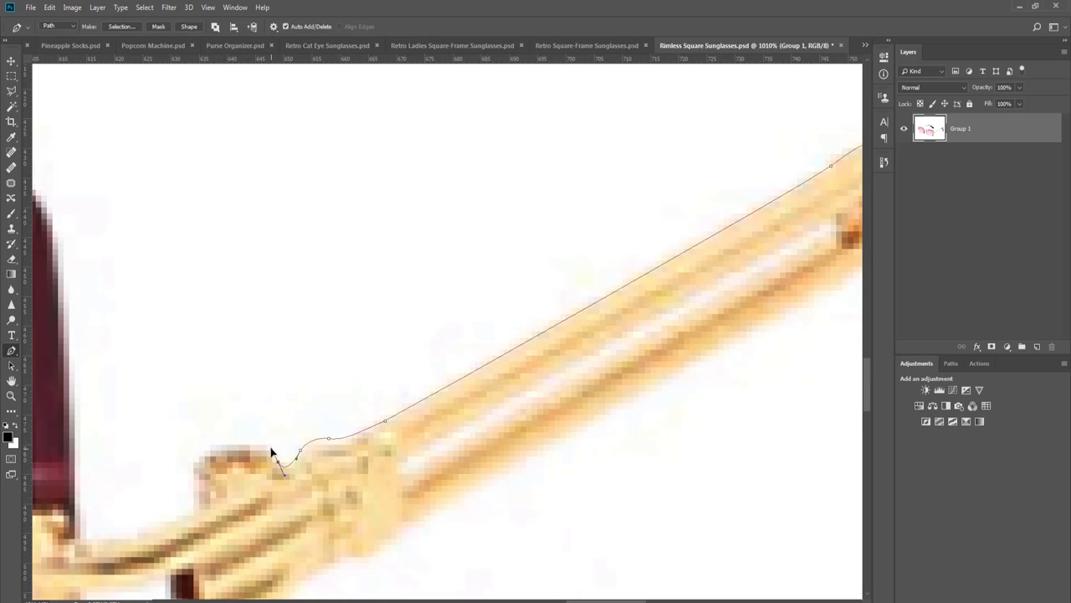
{"action": "left_click_drag", "start_coordinate": [317, 379], "coordinate": [512, 214]}
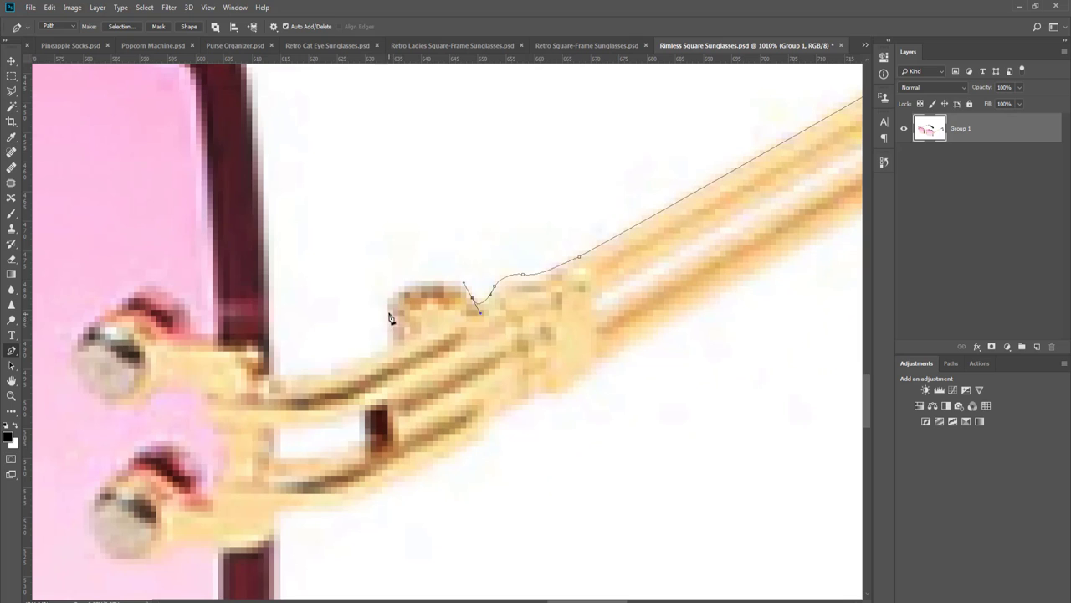
{"action": "left_click_drag", "start_coordinate": [387, 310], "coordinate": [376, 354]}
{"action": "left_click_drag", "start_coordinate": [319, 374], "coordinate": [269, 346]}
{"action": "scroll", "coordinate": [285, 325], "scroll_direction": "down", "scroll_amount": 3}
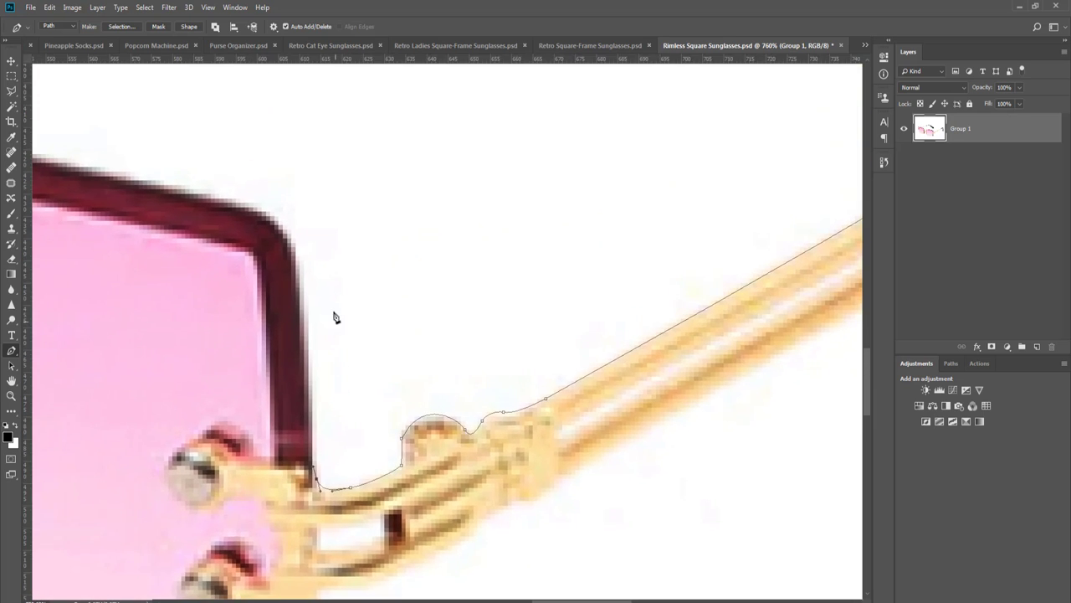
- Trace up the right lens's outer side and around its upper outer corner, adjusting the curve handles to fit the dark rim
{"action": "left_click_drag", "start_coordinate": [300, 296], "coordinate": [297, 270]}
{"action": "left_click_drag", "start_coordinate": [363, 341], "coordinate": [469, 436]}
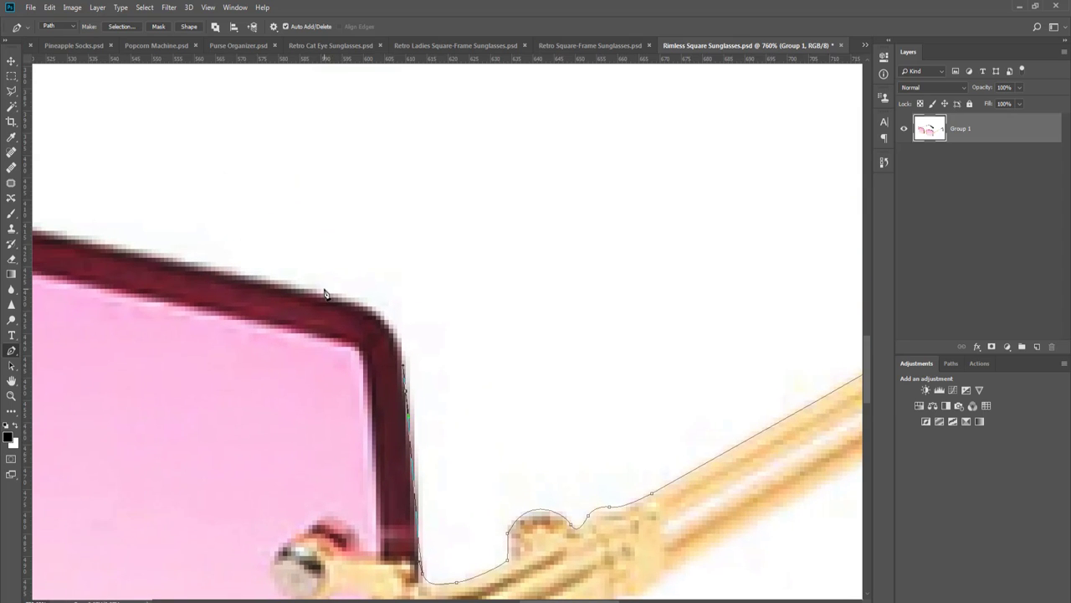
{"action": "left_click_drag", "start_coordinate": [322, 290], "coordinate": [472, 379]}
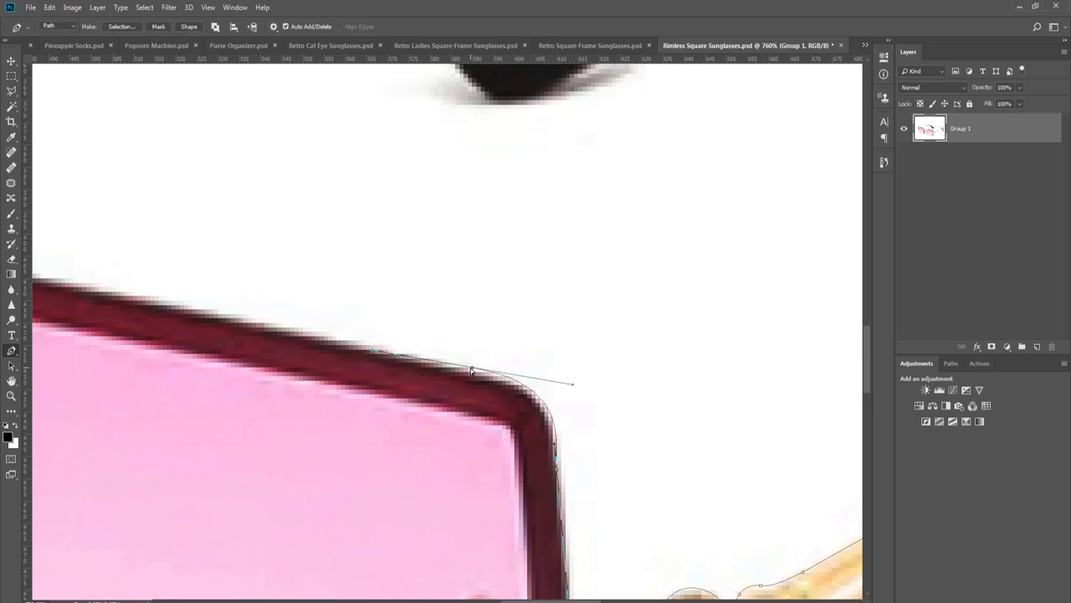
{"action": "left_click_drag", "start_coordinate": [311, 368], "coordinate": [504, 381]}
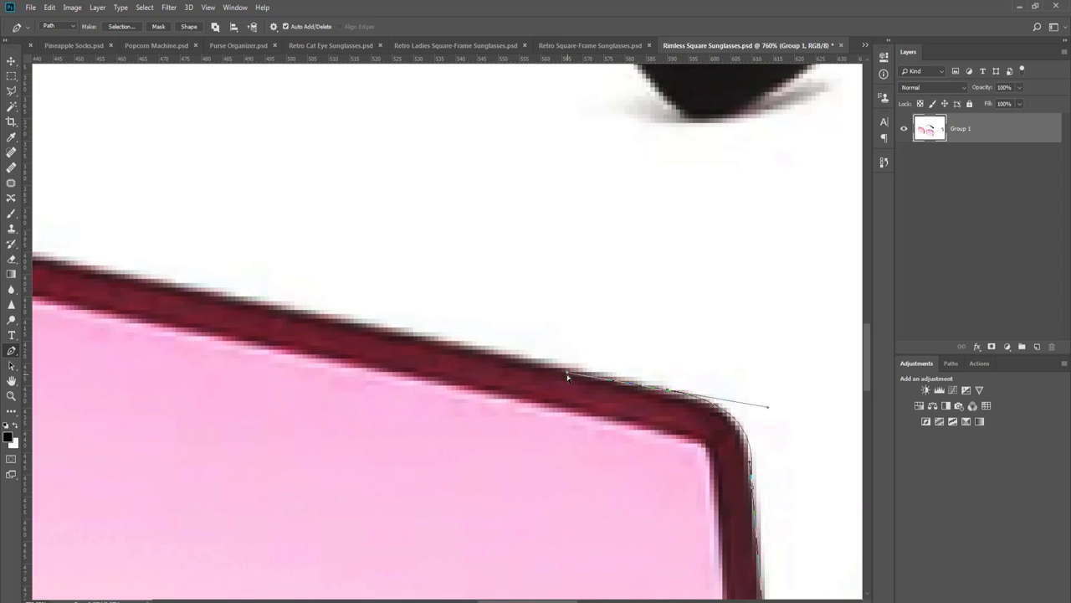
{"action": "left_click_drag", "start_coordinate": [568, 378], "coordinate": [567, 371]}
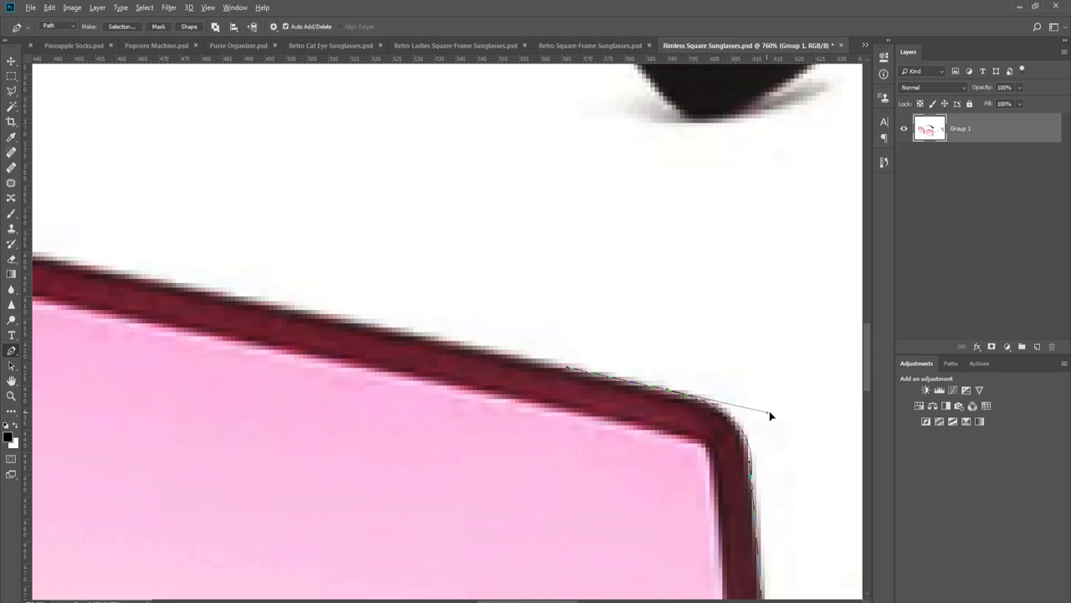
{"action": "left_click_drag", "start_coordinate": [771, 415], "coordinate": [771, 406]}
{"action": "left_click_drag", "start_coordinate": [750, 456], "coordinate": [745, 455]}
{"action": "left_click_drag", "start_coordinate": [500, 413], "coordinate": [547, 435]}
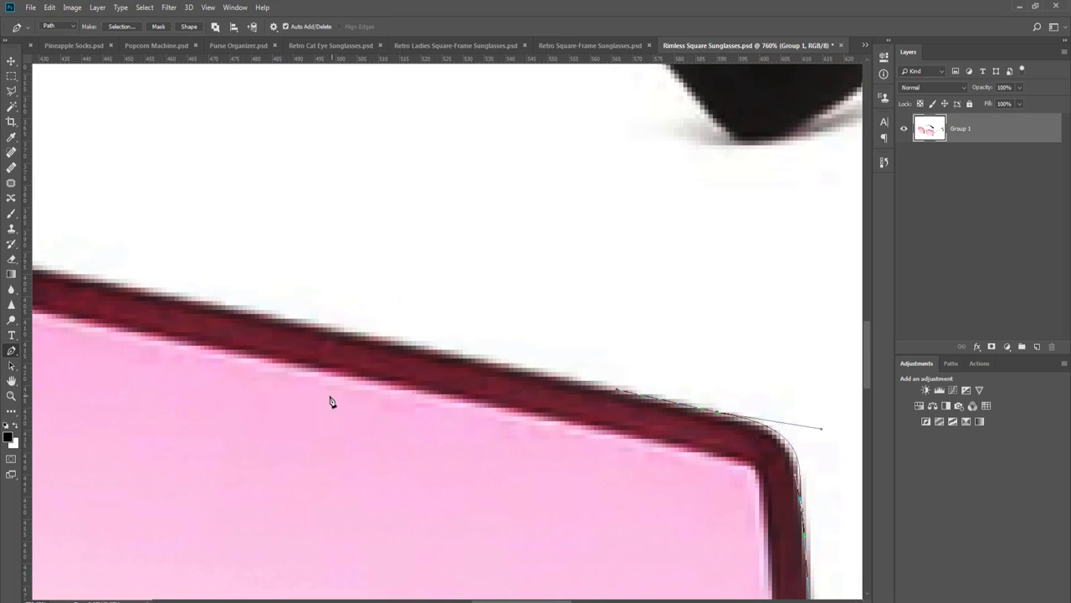
- Carry the path along the right lens's upper edge and around its upper inner corner
{"action": "scroll", "coordinate": [330, 402], "scroll_direction": "down", "scroll_amount": 5}
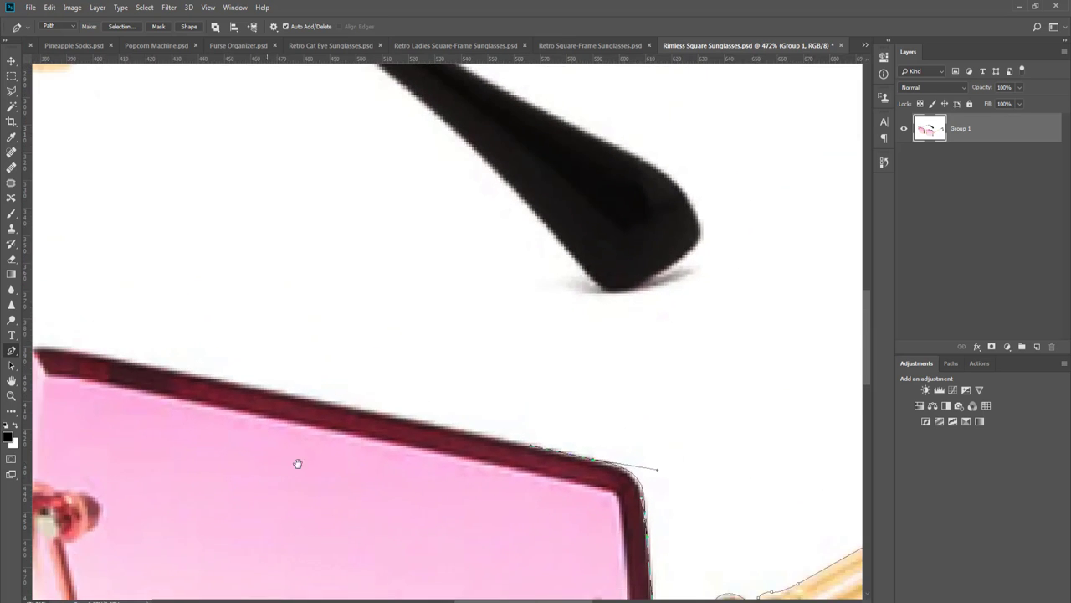
{"action": "left_click_drag", "start_coordinate": [297, 463], "coordinate": [390, 471]}
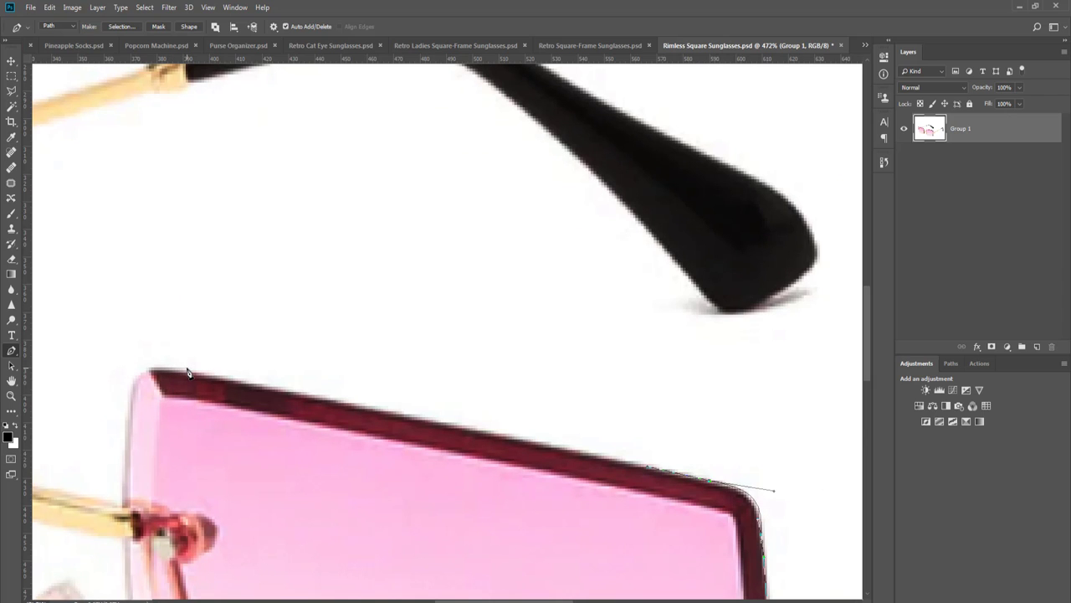
{"action": "scroll", "coordinate": [173, 372], "scroll_direction": "up", "scroll_amount": 4}
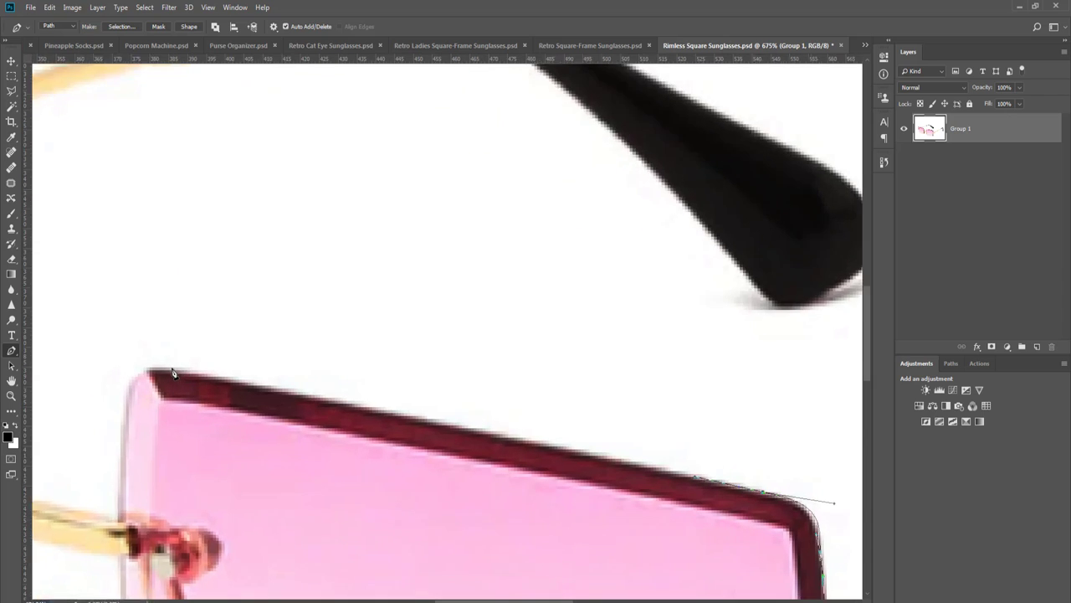
{"action": "left_click_drag", "start_coordinate": [264, 388], "coordinate": [235, 380]}
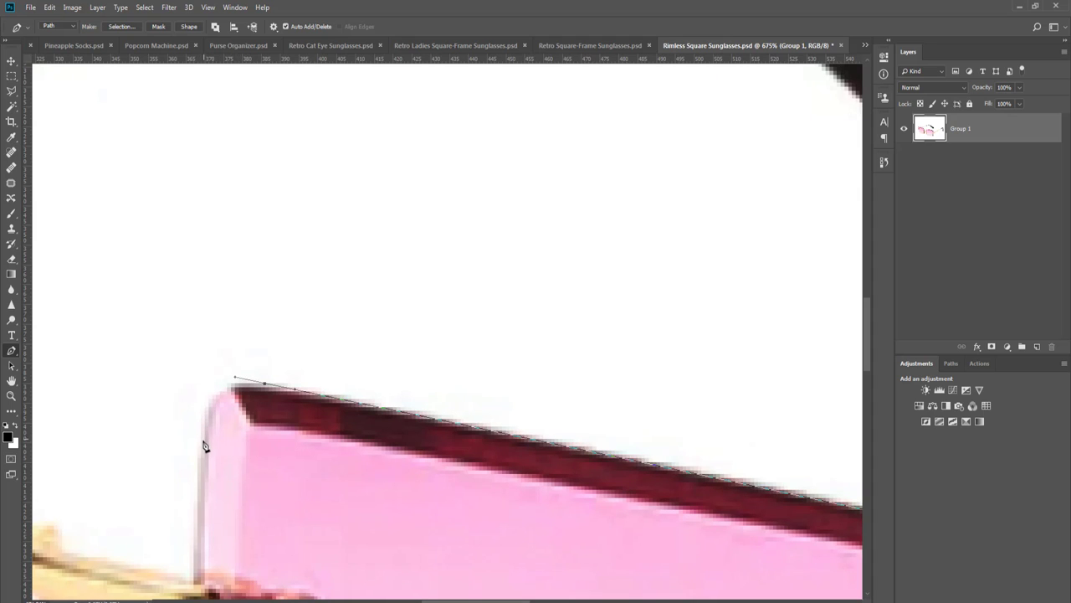
{"action": "left_click_drag", "start_coordinate": [201, 437], "coordinate": [196, 501]}
{"action": "left_click_drag", "start_coordinate": [235, 466], "coordinate": [289, 394]}
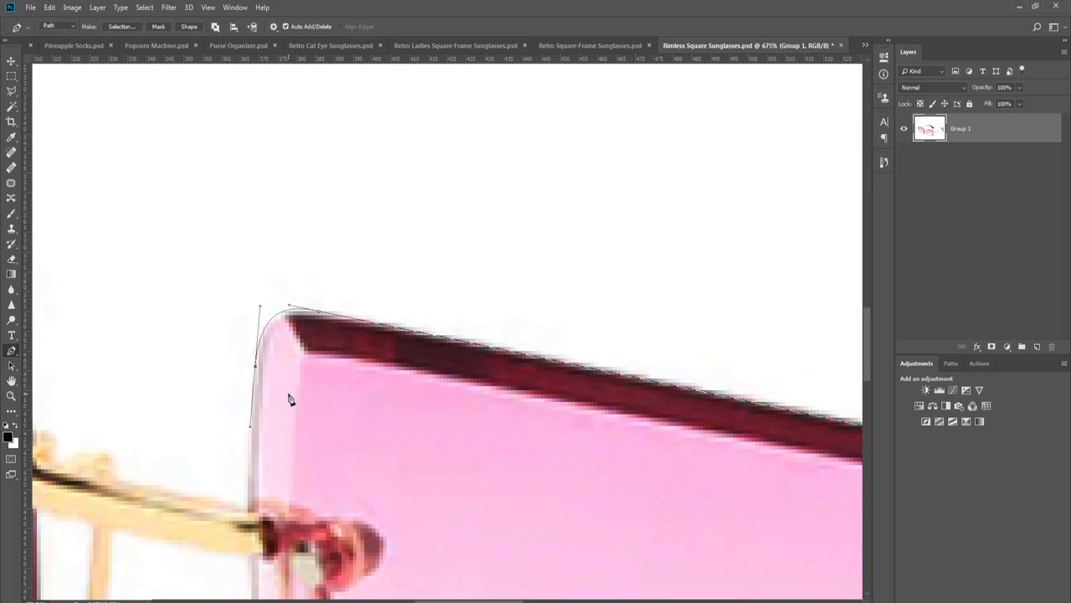
{"action": "left_click_drag", "start_coordinate": [291, 407], "coordinate": [327, 365]}
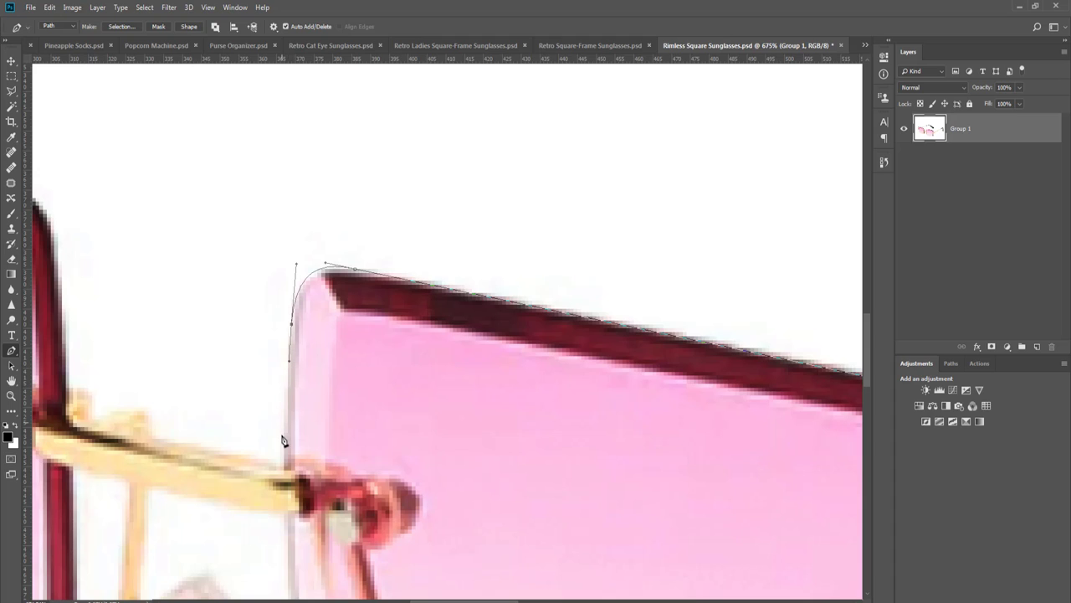
- Trace down the right lens's inner side, along the top of the gold bridge and around the nose-pad mounts behind it
{"action": "left_click_drag", "start_coordinate": [283, 466], "coordinate": [258, 458]}
{"action": "scroll", "coordinate": [205, 458], "scroll_direction": "down", "scroll_amount": 5}
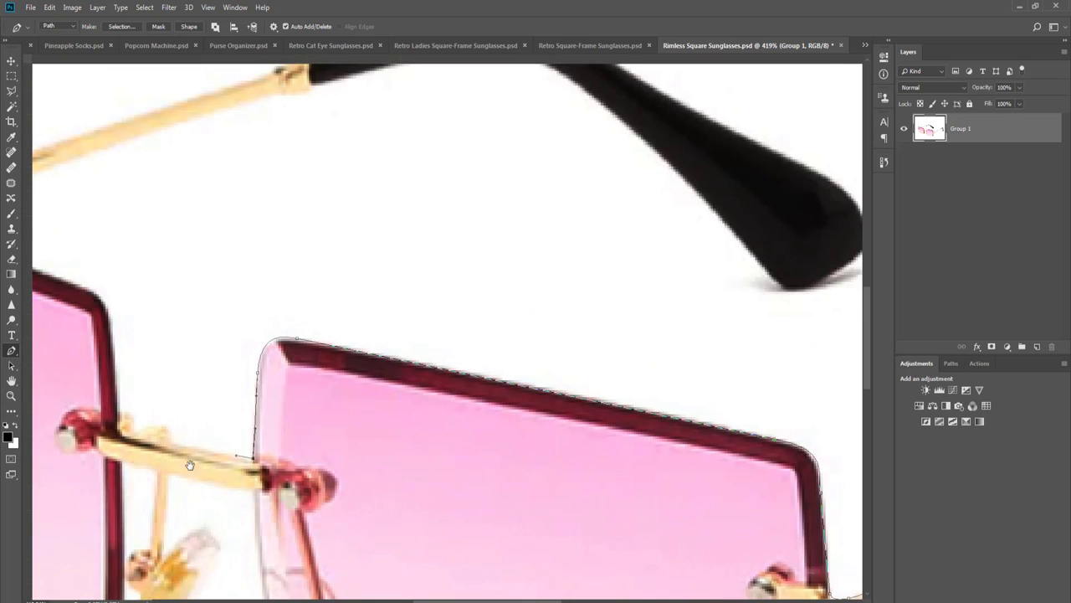
{"action": "scroll", "coordinate": [387, 492], "scroll_direction": "down", "scroll_amount": 4}
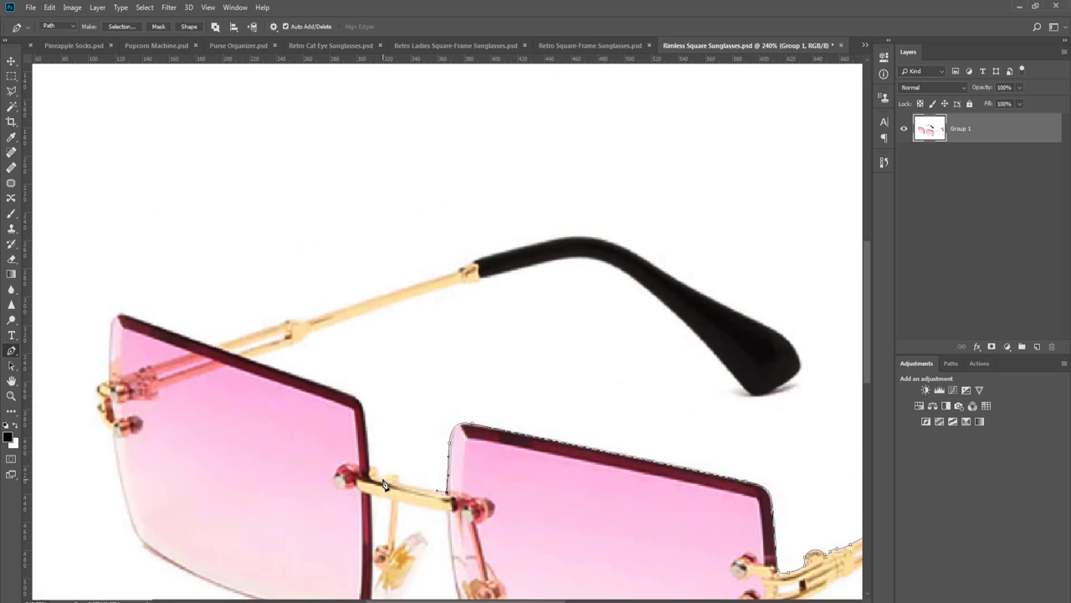
{"action": "scroll", "coordinate": [384, 485], "scroll_direction": "up", "scroll_amount": 8}
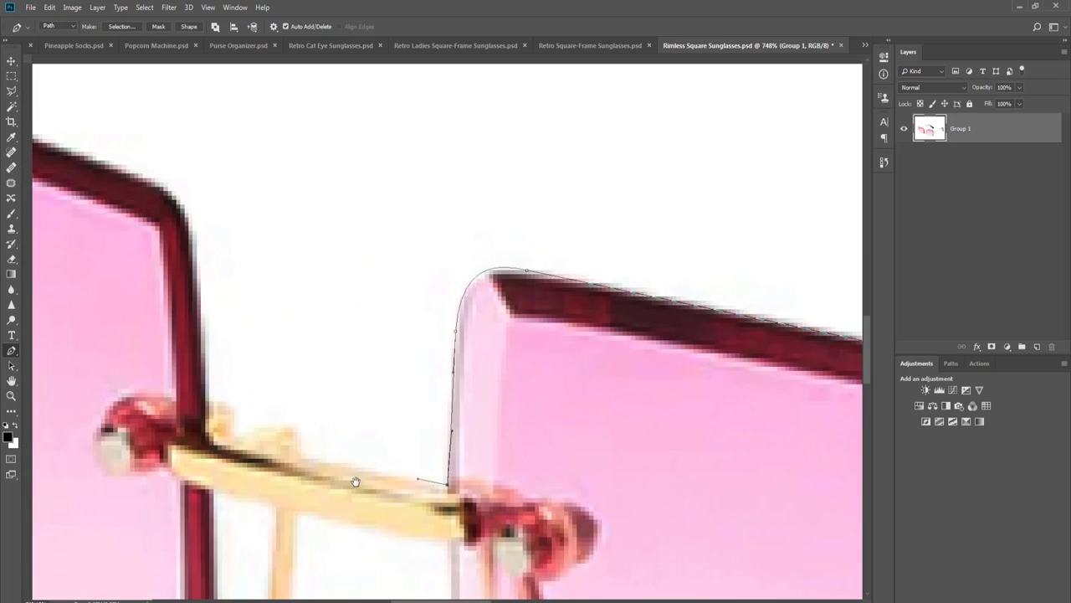
{"action": "left_click_drag", "start_coordinate": [356, 482], "coordinate": [307, 482]}
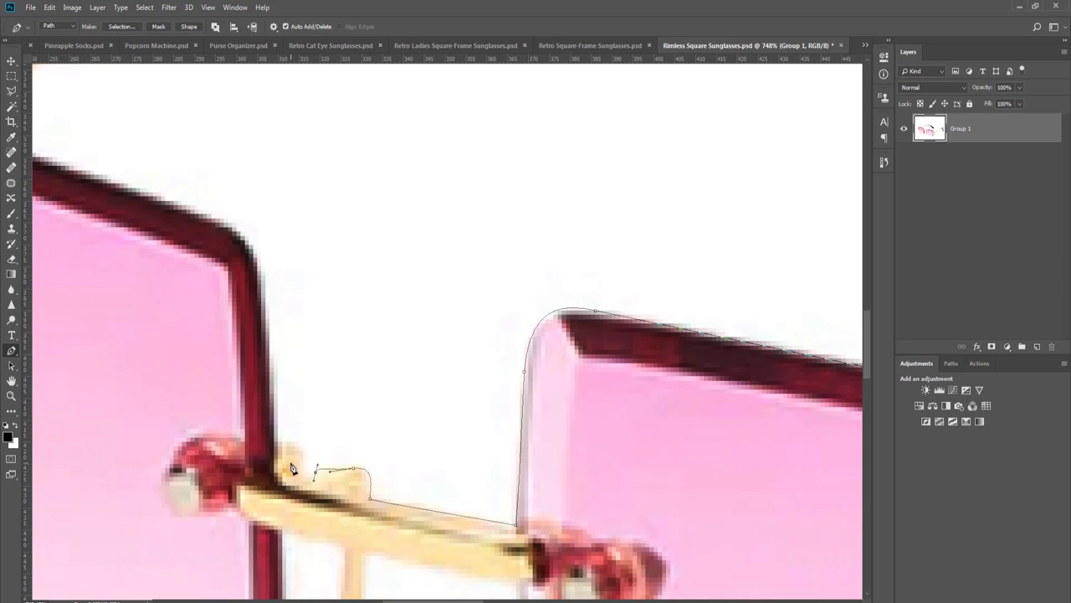
{"action": "scroll", "coordinate": [314, 468], "scroll_direction": "down", "scroll_amount": 3}
{"action": "scroll", "coordinate": [333, 468], "scroll_direction": "up", "scroll_amount": 3}
{"action": "left_click_drag", "start_coordinate": [305, 476], "coordinate": [301, 469]}
- Trace up the left lens's inner side, around its upper corner and along its top edge to where the far gold arm emerges
{"action": "left_click_drag", "start_coordinate": [275, 429], "coordinate": [428, 518]}
{"action": "scroll", "coordinate": [273, 411], "scroll_direction": "down", "scroll_amount": 3}
{"action": "scroll", "coordinate": [328, 424], "scroll_direction": "up", "scroll_amount": 3}
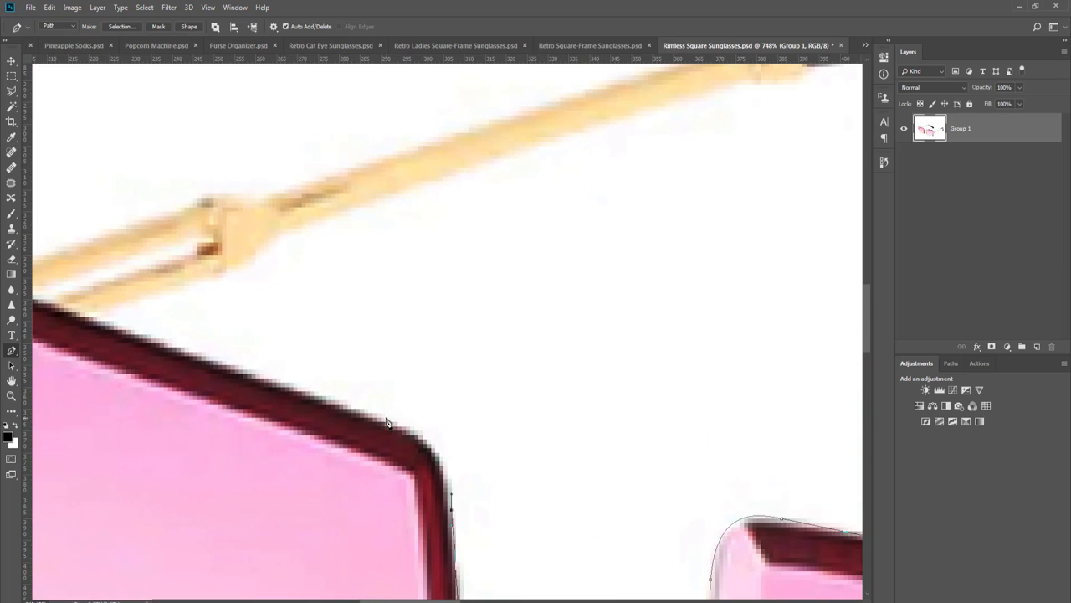
{"action": "left_click_drag", "start_coordinate": [374, 416], "coordinate": [283, 390]}
{"action": "left_click_drag", "start_coordinate": [319, 430], "coordinate": [434, 504]}
{"action": "key", "text": "ctrl+r"}
{"action": "mouse_move", "coordinate": [260, 422]}
{"action": "left_mouse_down"}
{"action": "mouse_move", "coordinate": [351, 455]}
{"action": "mouse_move", "coordinate": [311, 421]}
{"action": "mouse_move", "coordinate": [266, 409]}
{"action": "left_mouse_up"}
{"action": "left_click_drag", "start_coordinate": [350, 413], "coordinate": [363, 413]}
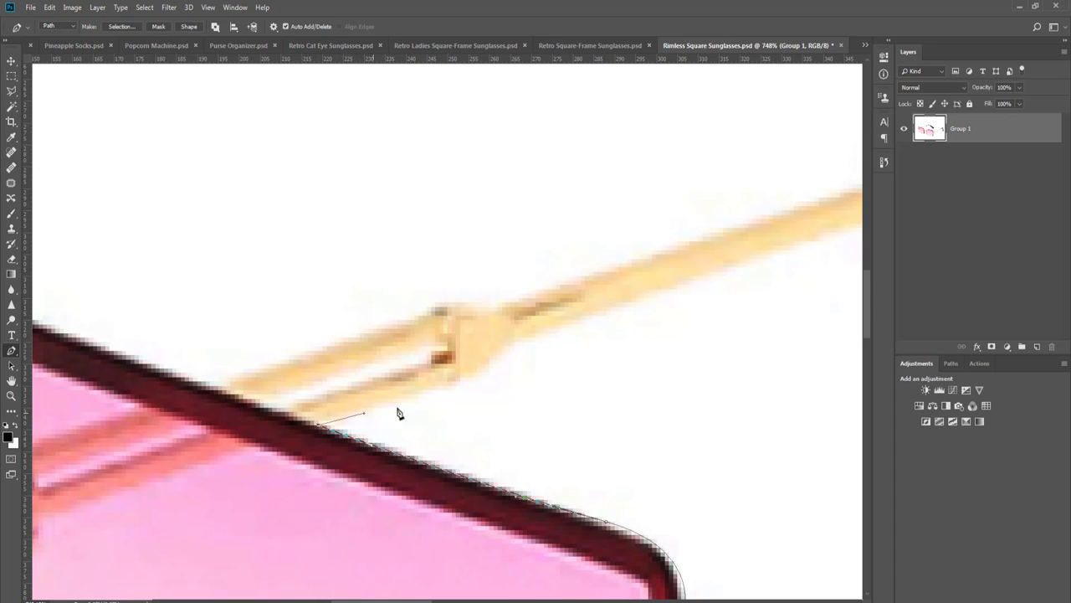
- Trace the far gold arm's lower edge past the middle connector and under the joint at the black tip
{"action": "left_click_drag", "start_coordinate": [461, 378], "coordinate": [430, 483]}
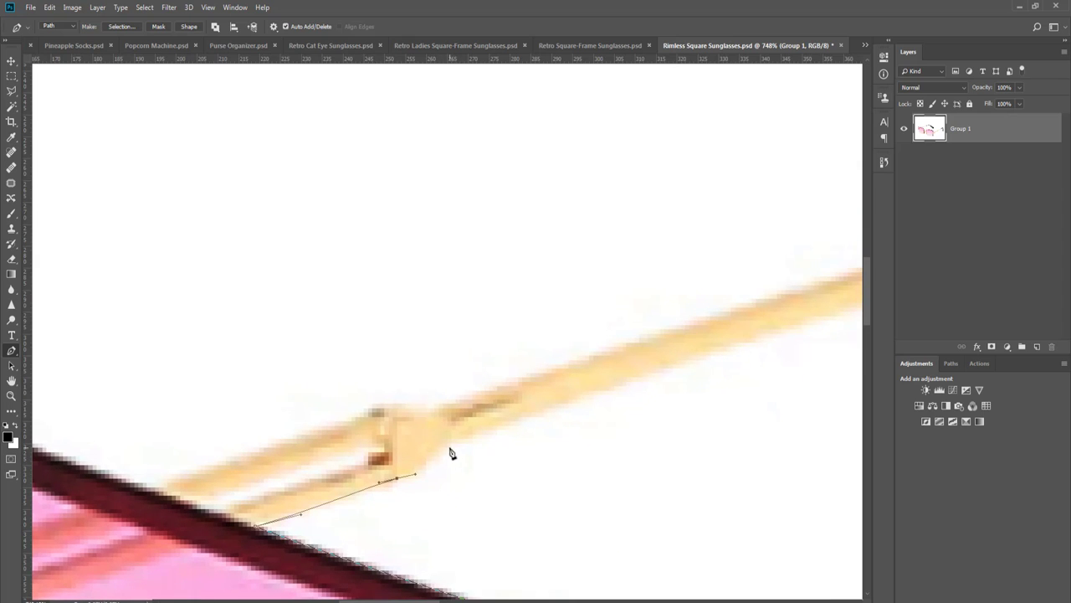
{"action": "left_click_drag", "start_coordinate": [452, 448], "coordinate": [469, 438]}
{"action": "left_click_drag", "start_coordinate": [604, 405], "coordinate": [359, 473]}
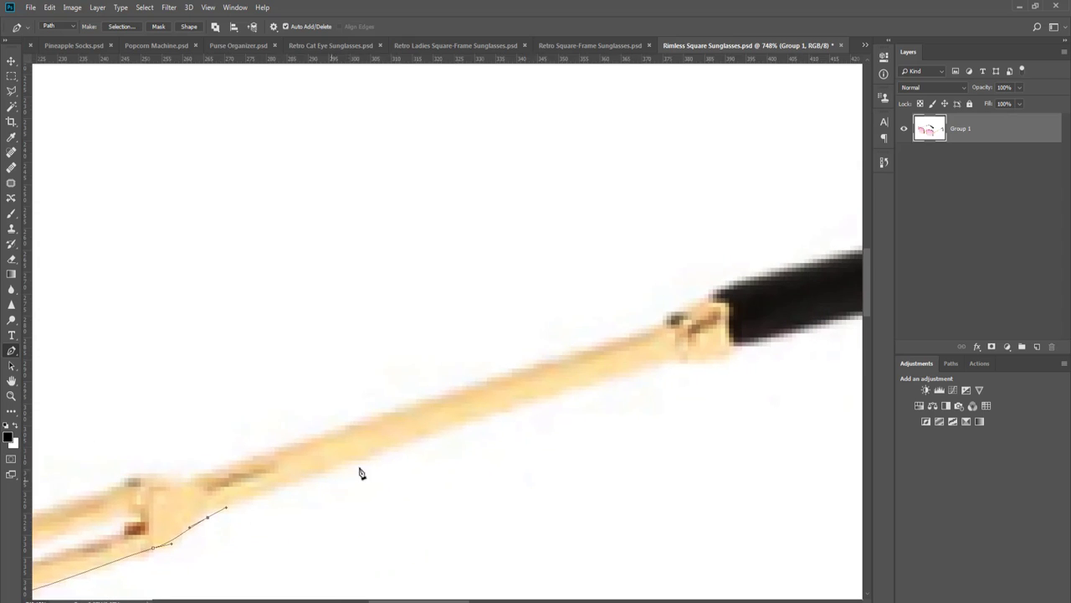
{"action": "left_click_drag", "start_coordinate": [454, 431], "coordinate": [467, 428]}
{"action": "left_click_drag", "start_coordinate": [543, 434], "coordinate": [363, 478]}
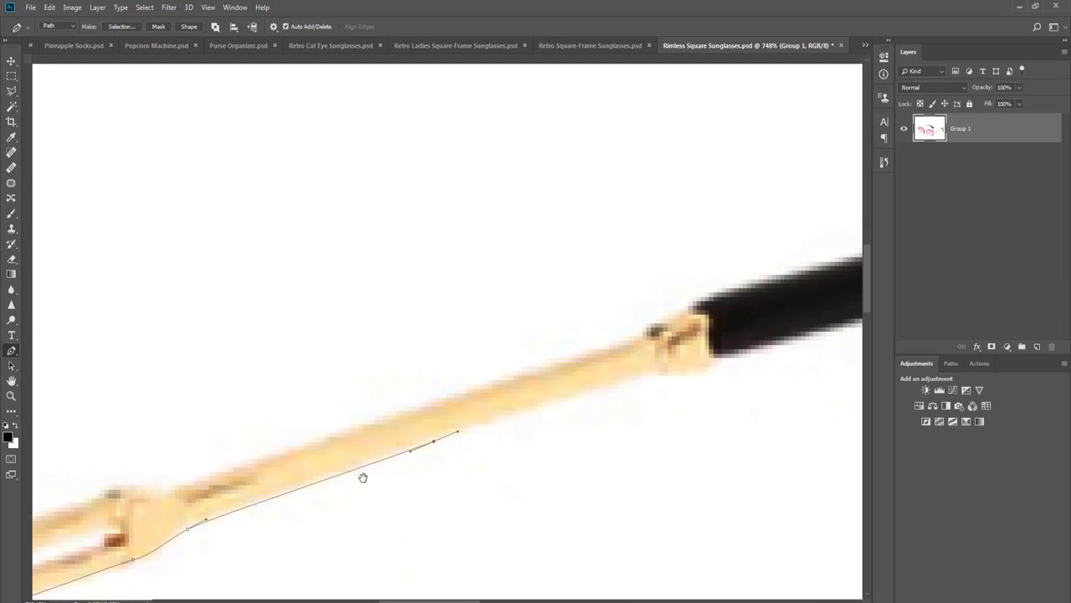
{"action": "mouse_move", "coordinate": [463, 412]}
{"action": "left_mouse_down"}
{"action": "mouse_move", "coordinate": [558, 398]}
{"action": "mouse_move", "coordinate": [404, 471]}
{"action": "left_mouse_up"}
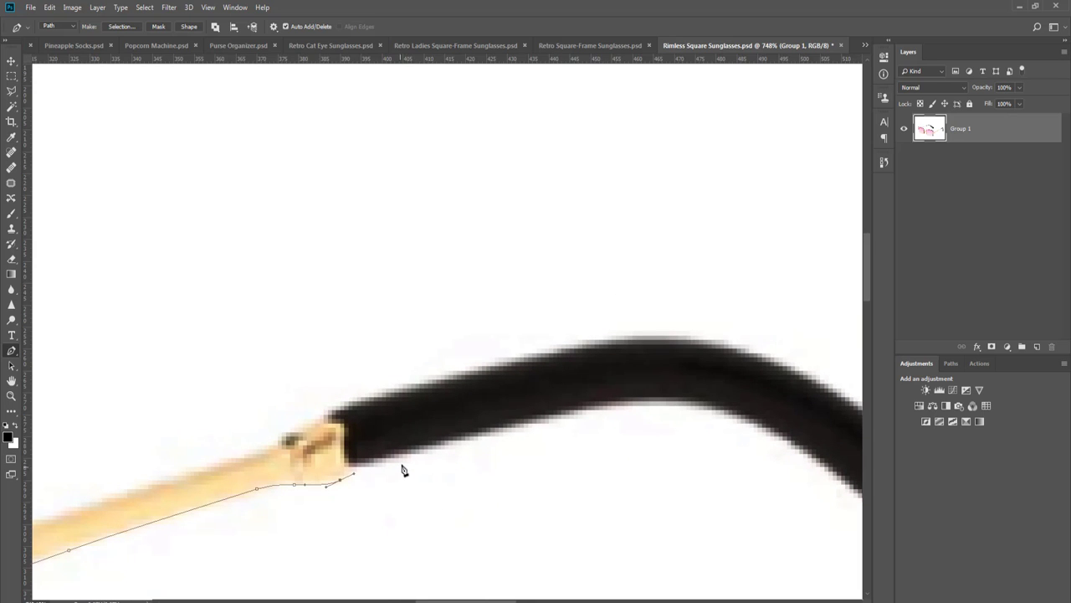
- Continue the path along the underside of the far black tip, around its bend and down the inner edge
{"action": "left_click_drag", "start_coordinate": [506, 444], "coordinate": [291, 473]}
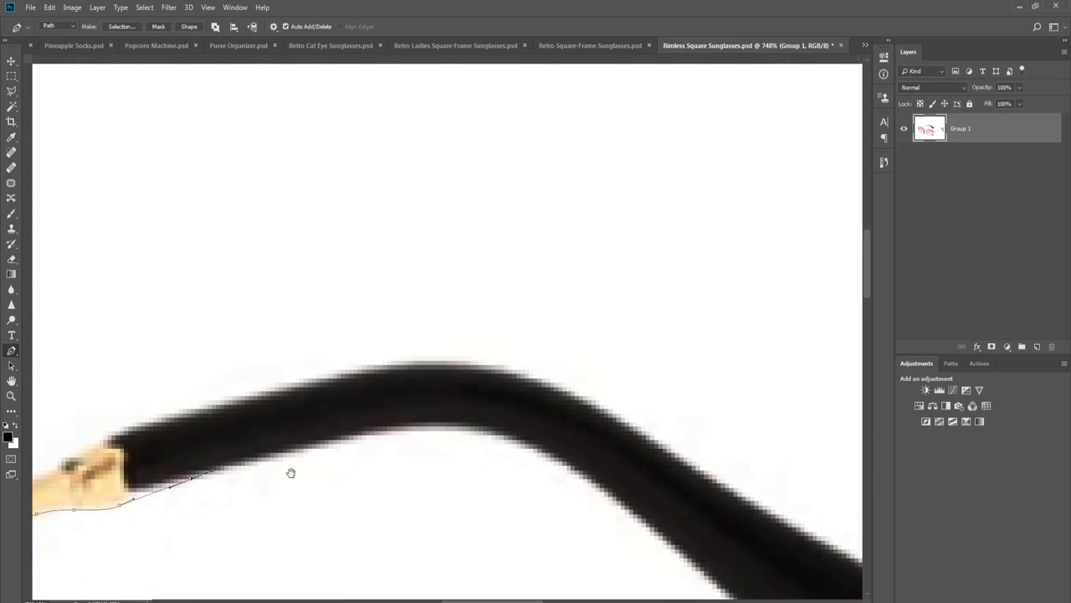
{"action": "left_click_drag", "start_coordinate": [371, 438], "coordinate": [355, 383]}
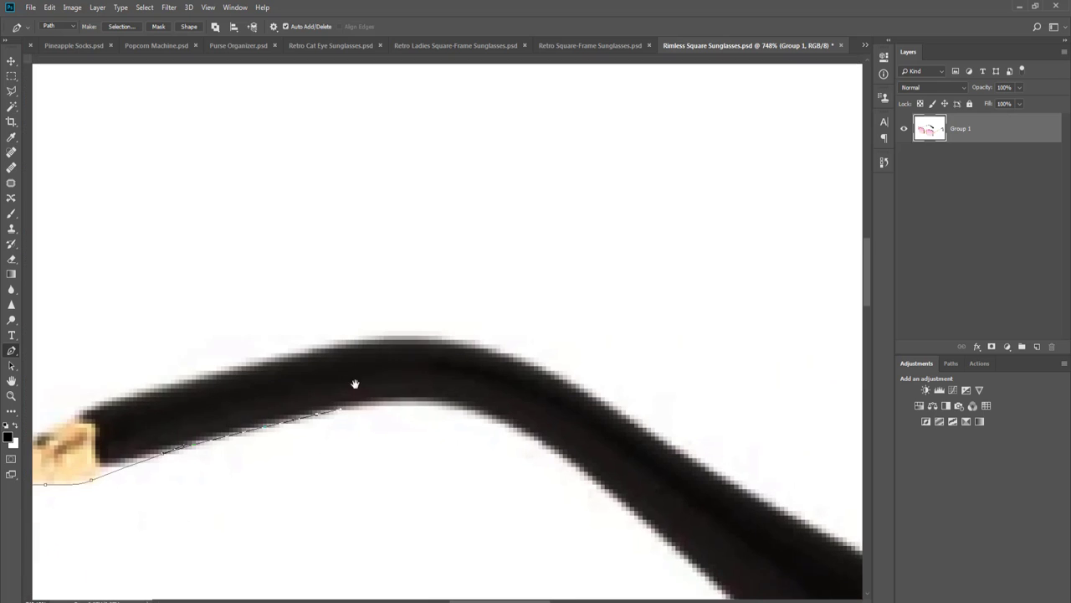
{"action": "left_click_drag", "start_coordinate": [525, 400], "coordinate": [316, 268]}
{"action": "left_click_drag", "start_coordinate": [468, 422], "coordinate": [469, 369]}
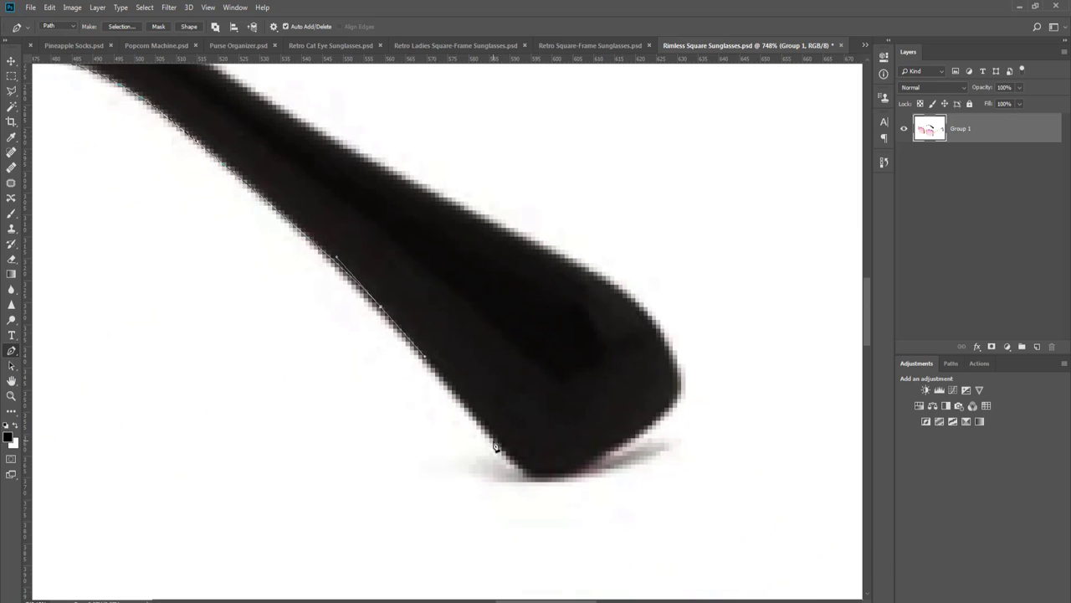
- Curve the path around the rounded end of the far black tip, leaving out the shadow beneath it
{"action": "left_click_drag", "start_coordinate": [503, 458], "coordinate": [536, 467]}
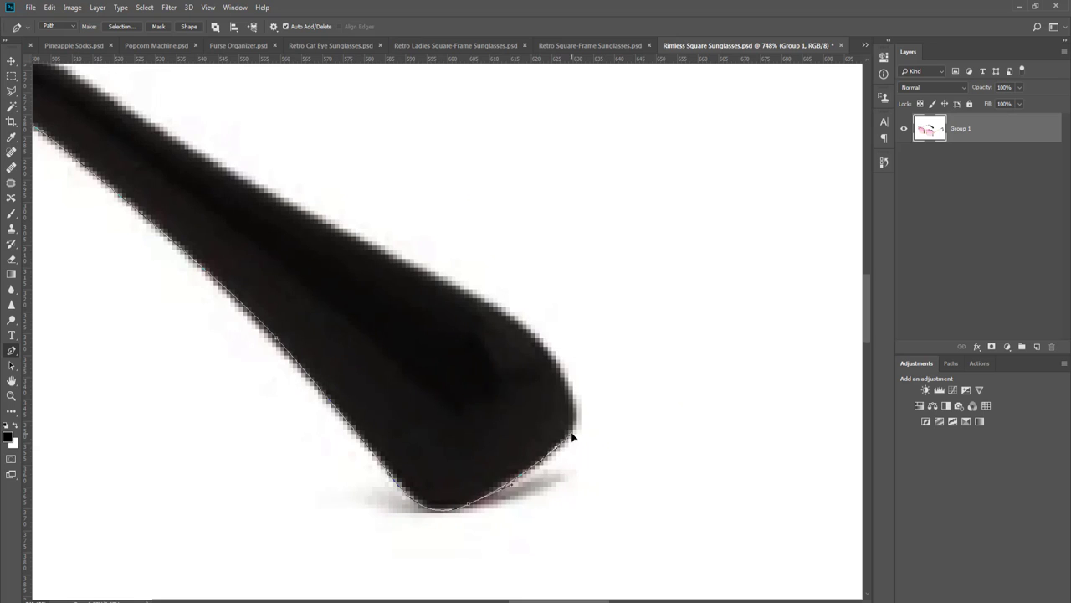
{"action": "left_click_drag", "start_coordinate": [526, 324], "coordinate": [463, 243]}
{"action": "left_click", "coordinate": [526, 324], "text": "alt"}
{"action": "left_click_drag", "start_coordinate": [527, 365], "coordinate": [548, 424]}
{"action": "left_click_drag", "start_coordinate": [493, 354], "coordinate": [427, 320]}
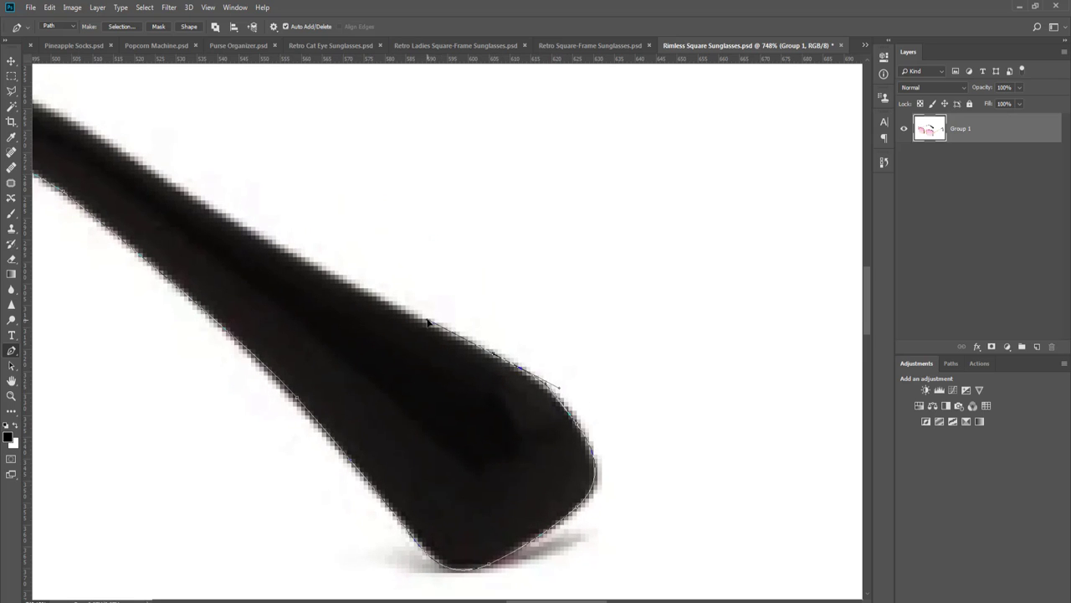
- Carry the path up the outer edge of the far black tip and over the top of its bend
{"action": "left_click_drag", "start_coordinate": [392, 365], "coordinate": [454, 474]}
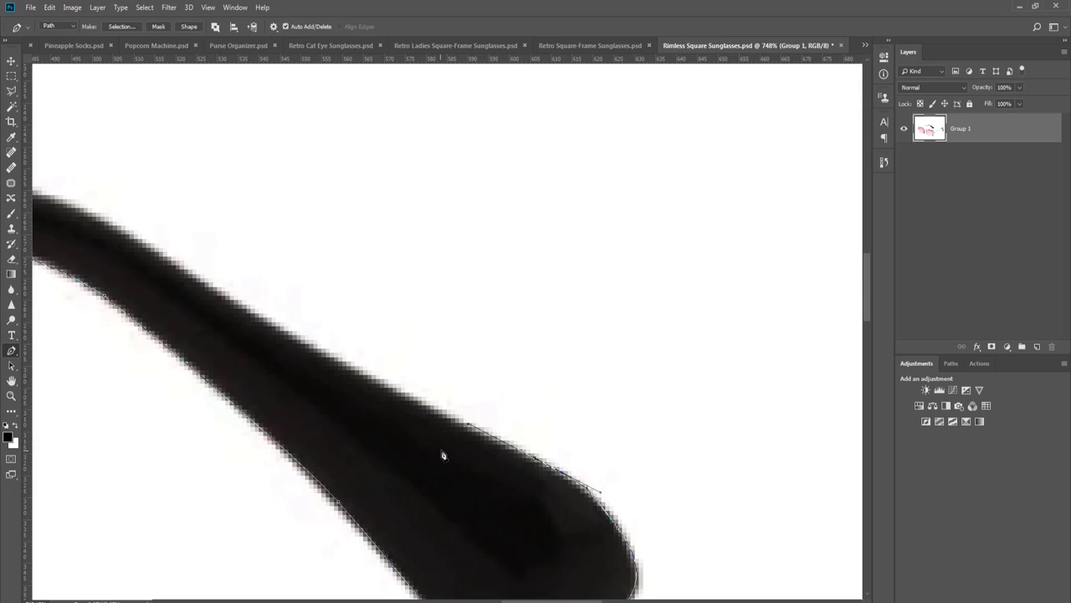
{"action": "left_click_drag", "start_coordinate": [258, 315], "coordinate": [610, 497]}
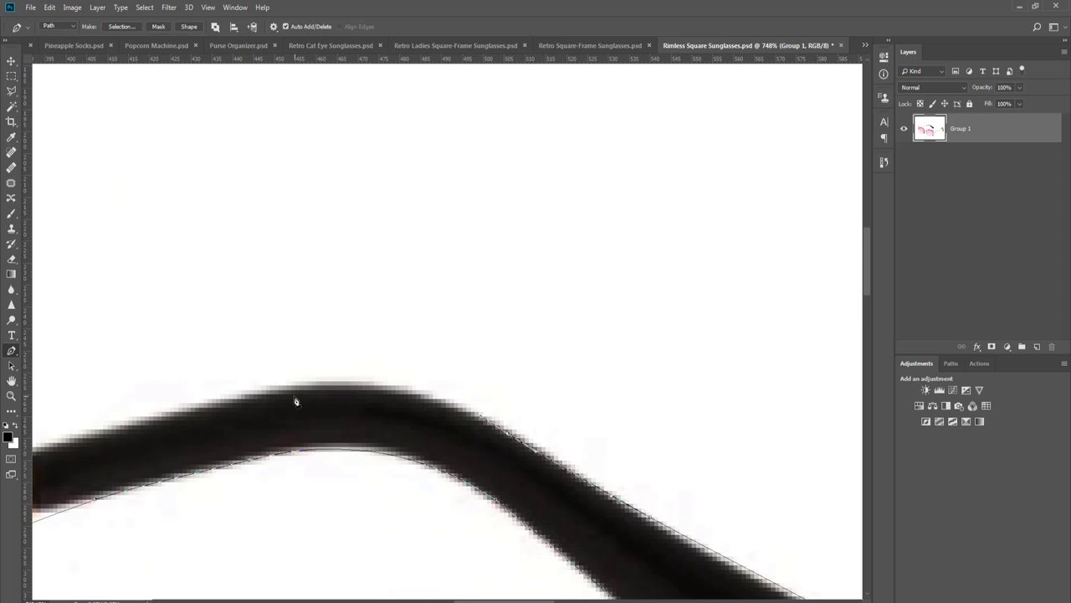
{"action": "left_click_drag", "start_coordinate": [237, 393], "coordinate": [105, 440]}
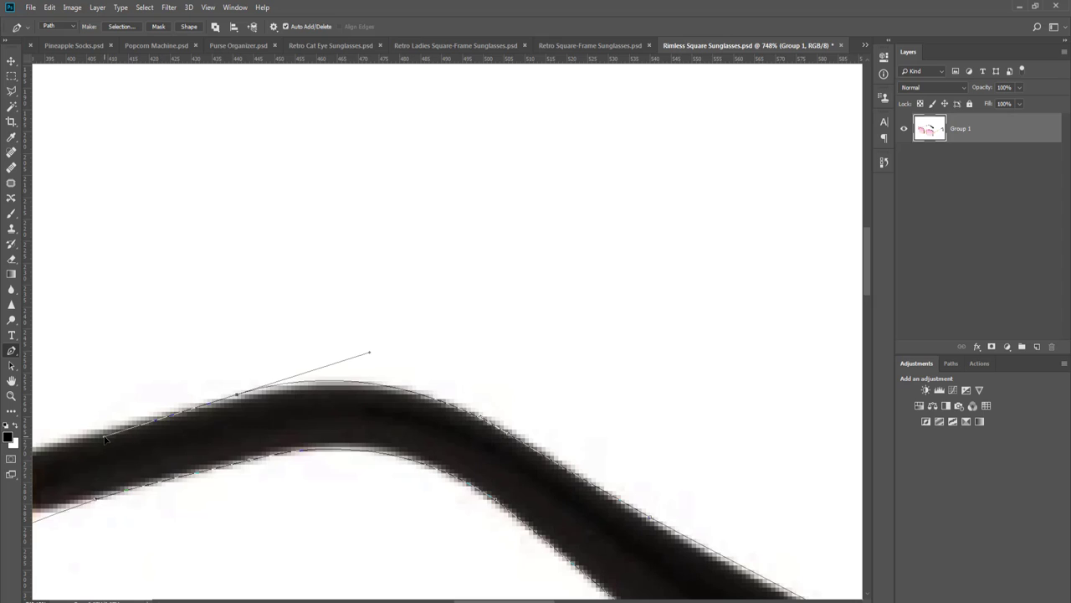
{"action": "left_click_drag", "start_coordinate": [239, 442], "coordinate": [569, 442]}
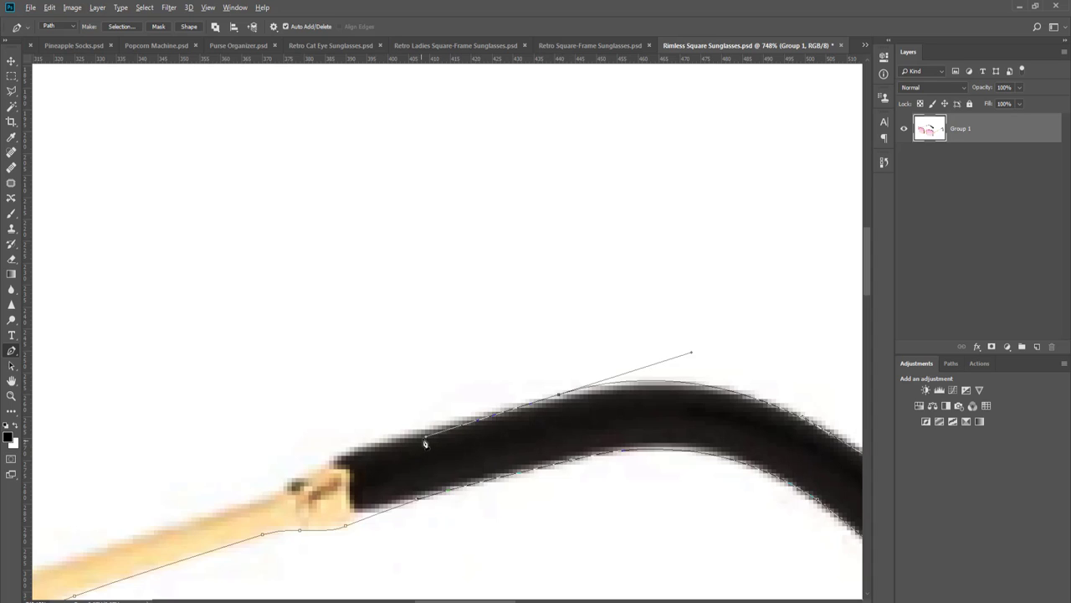
- Trace the upper edge of the far black tip to its end and onto the top of the gold joint
{"action": "left_click_drag", "start_coordinate": [437, 435], "coordinate": [481, 418]}
{"action": "left_click_drag", "start_coordinate": [358, 451], "coordinate": [318, 464]}
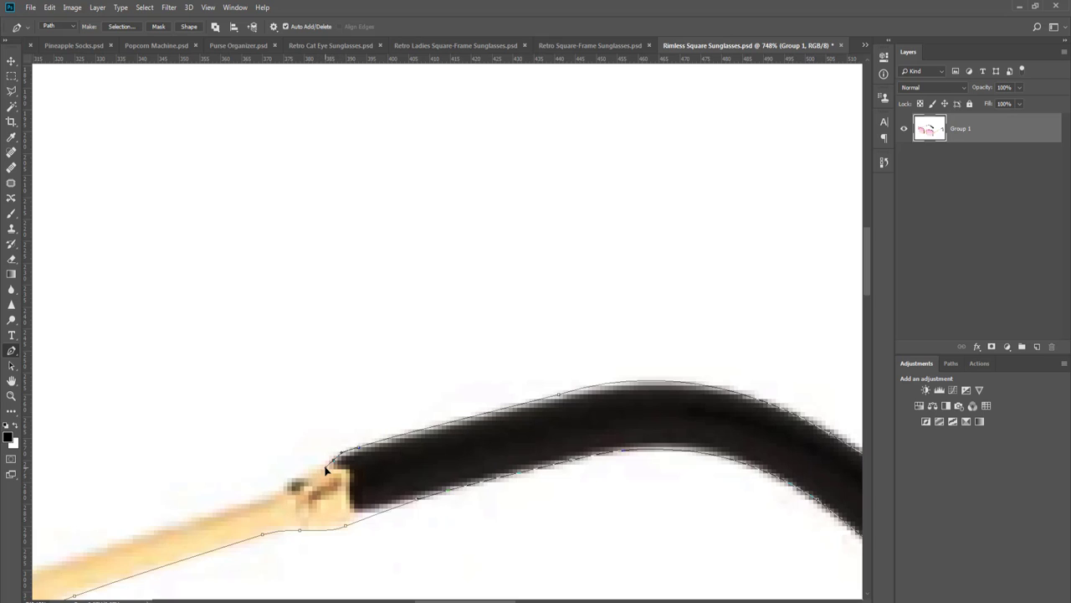
{"action": "left_click_drag", "start_coordinate": [323, 484], "coordinate": [543, 457]}
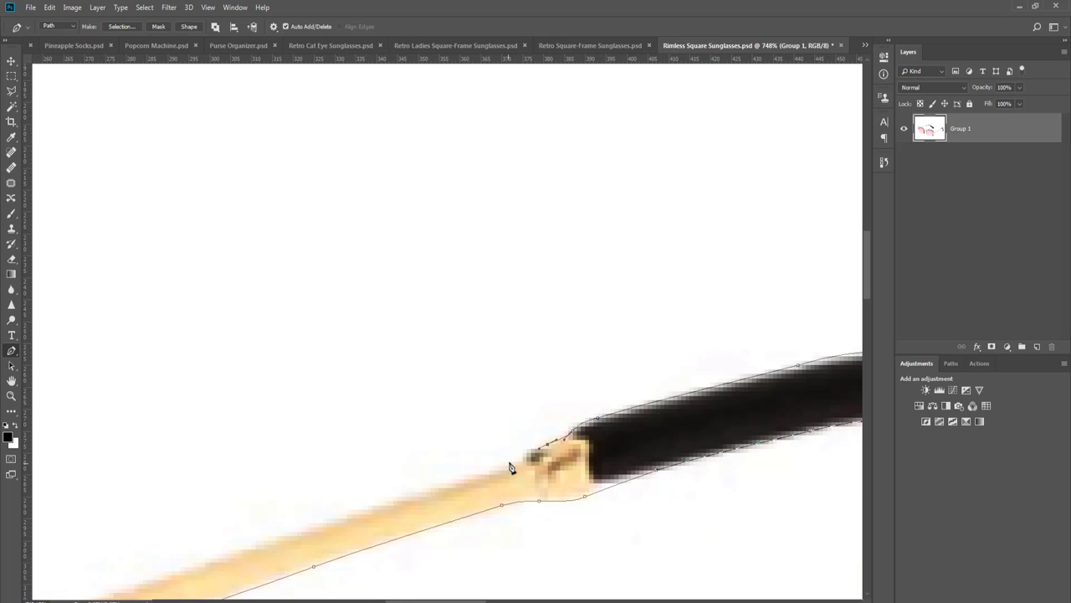
- Trace the upper edge of the gold far arm, over the bump of its slotted joint, down to the left lens's rim
{"action": "left_click_drag", "start_coordinate": [470, 473], "coordinate": [575, 451]}
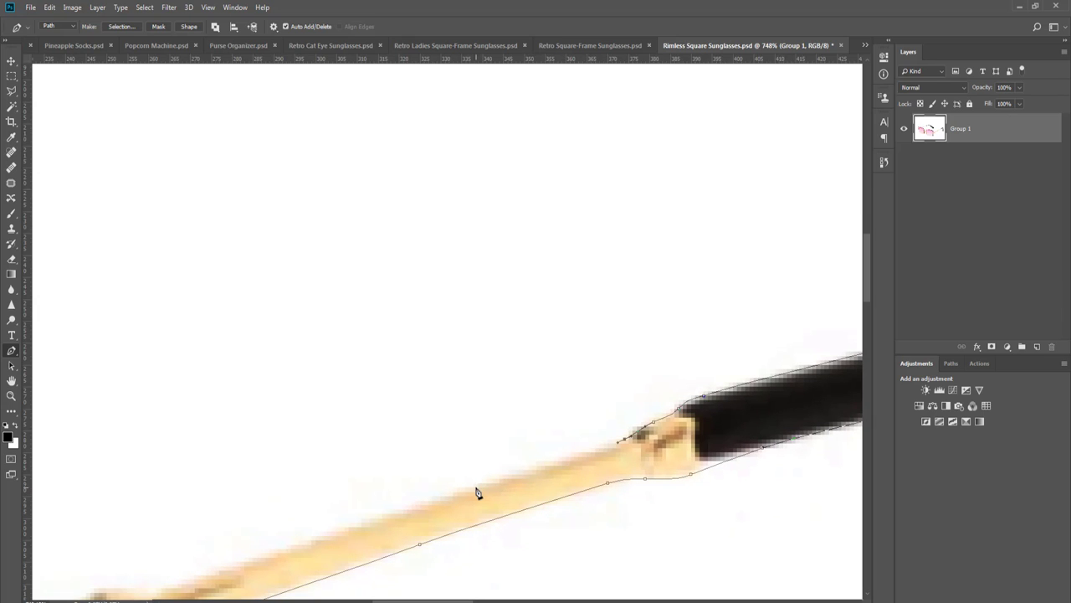
{"action": "left_click_drag", "start_coordinate": [473, 486], "coordinate": [595, 357]}
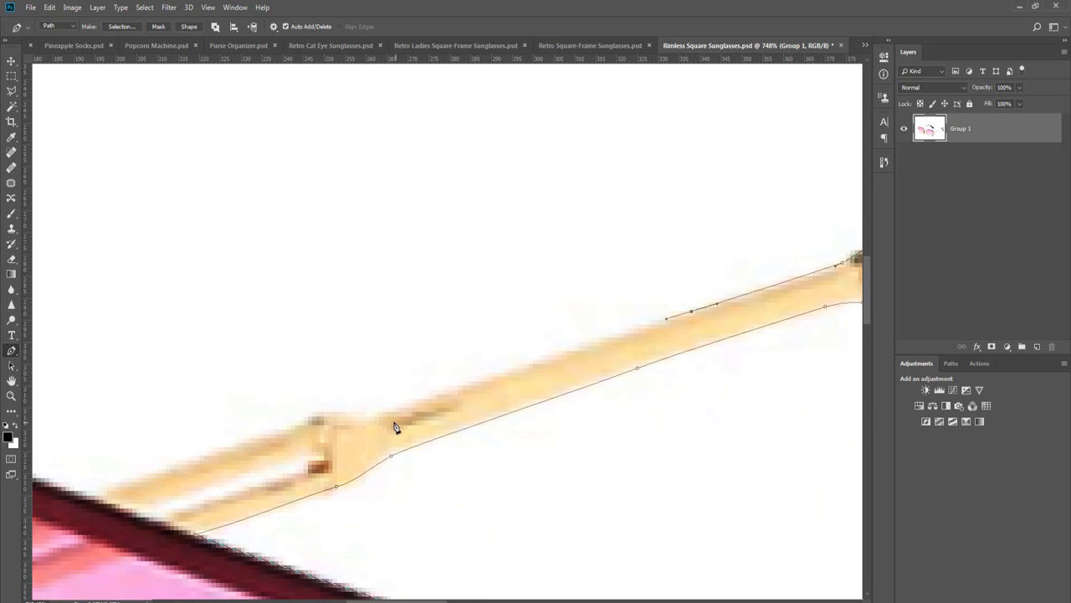
{"action": "left_click_drag", "start_coordinate": [390, 407], "coordinate": [419, 420]}
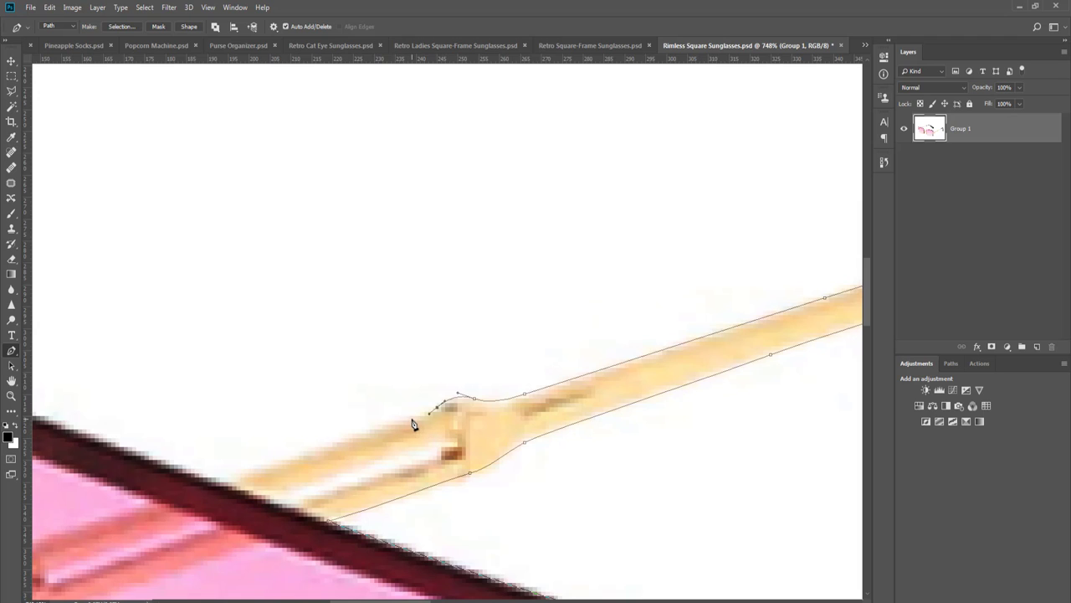
{"action": "left_click_drag", "start_coordinate": [397, 425], "coordinate": [459, 424]}
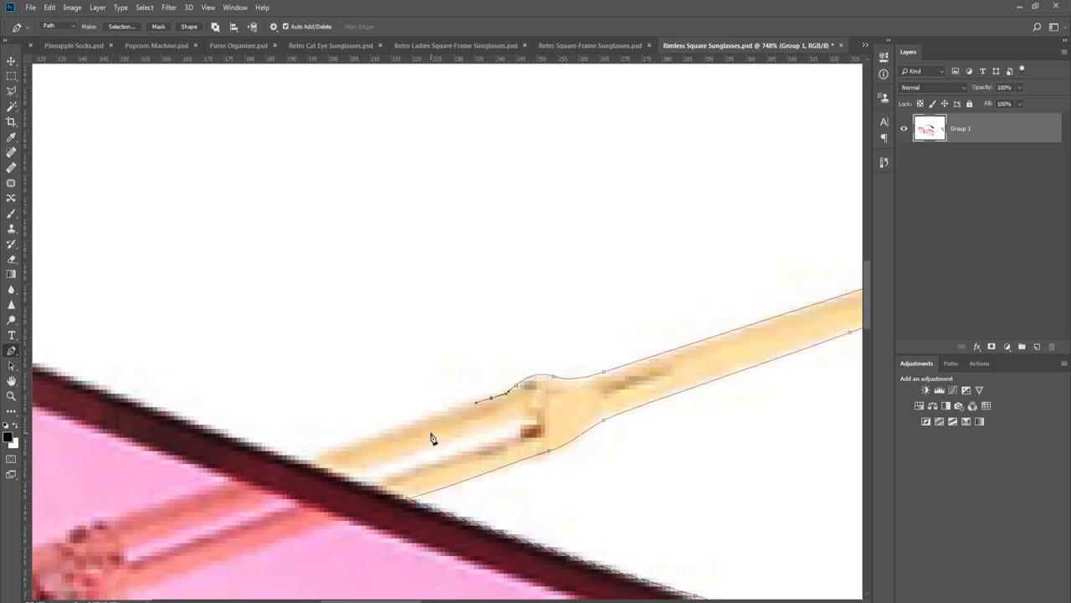
{"action": "left_click_drag", "start_coordinate": [392, 430], "coordinate": [497, 394]}
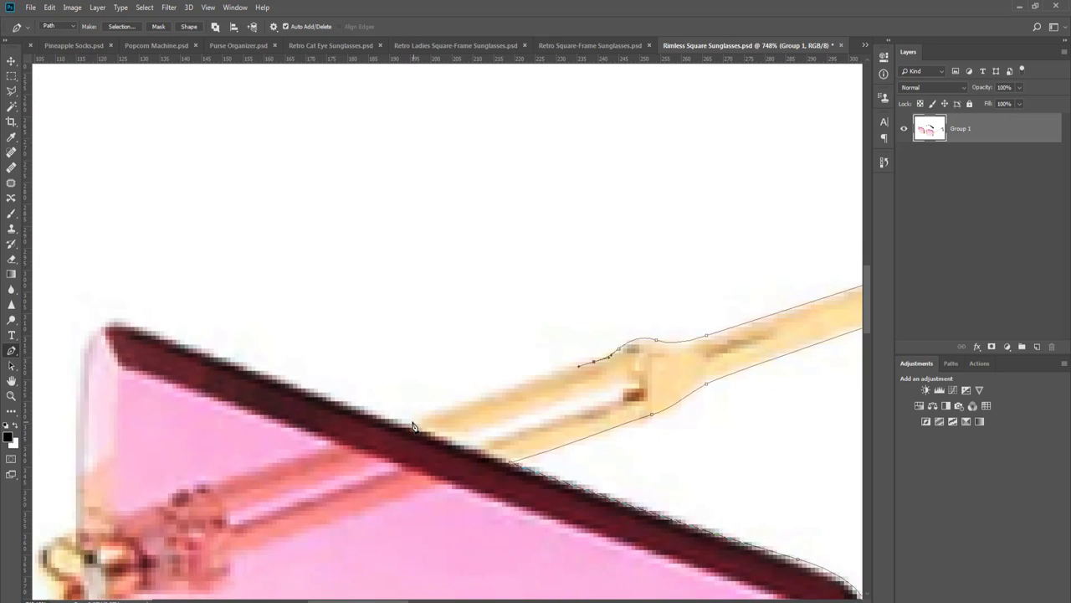
{"action": "left_click", "coordinate": [406, 425]}
- Carry the path along the left lens's top rim, around its corner and down the outer edge past the gold hinge
{"action": "left_click_drag", "start_coordinate": [355, 424], "coordinate": [556, 460]}
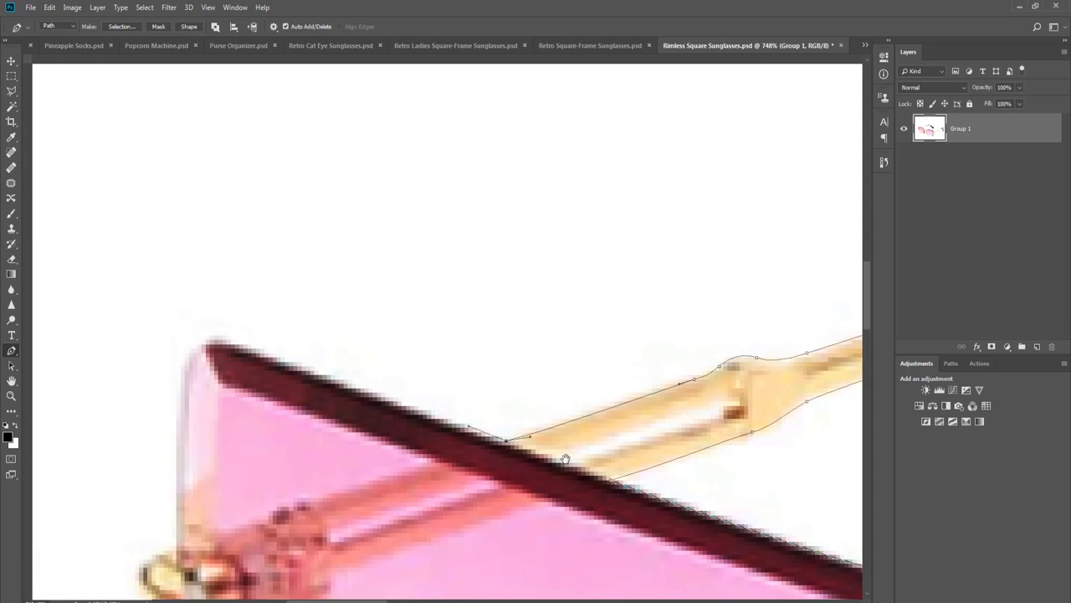
{"action": "left_click", "coordinate": [305, 351]}
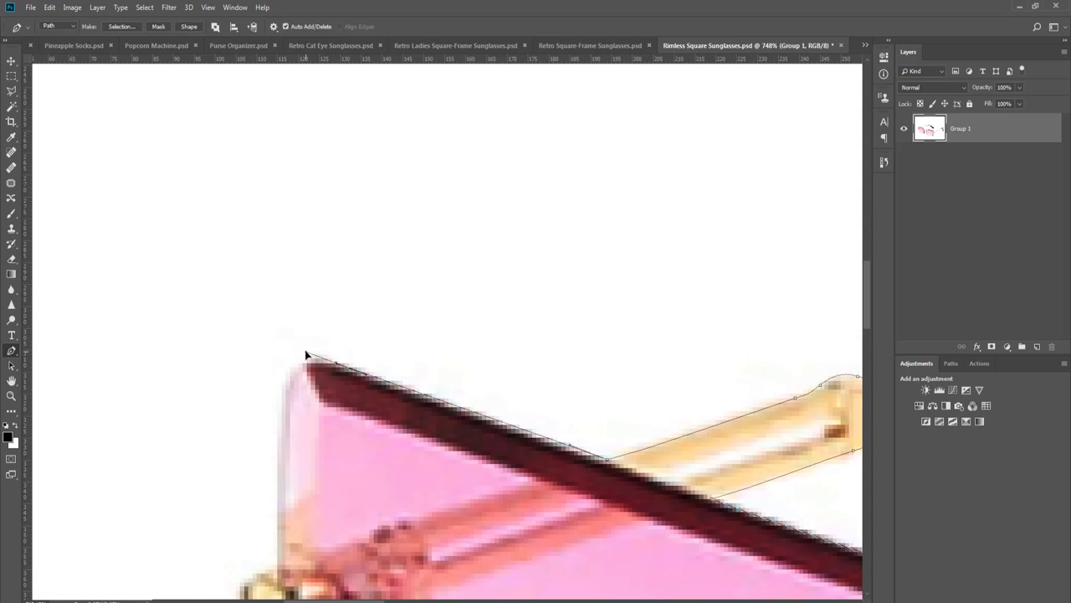
{"action": "left_click_drag", "start_coordinate": [281, 396], "coordinate": [280, 430]}
{"action": "left_click_drag", "start_coordinate": [285, 512], "coordinate": [387, 348]}
{"action": "left_click_drag", "start_coordinate": [380, 408], "coordinate": [353, 258]}
- Trace the left lens's lower outer corner and bottom edge to its inner corner, leaving out the shadow below
{"action": "scroll", "coordinate": [341, 298], "scroll_direction": "down", "scroll_amount": 4}
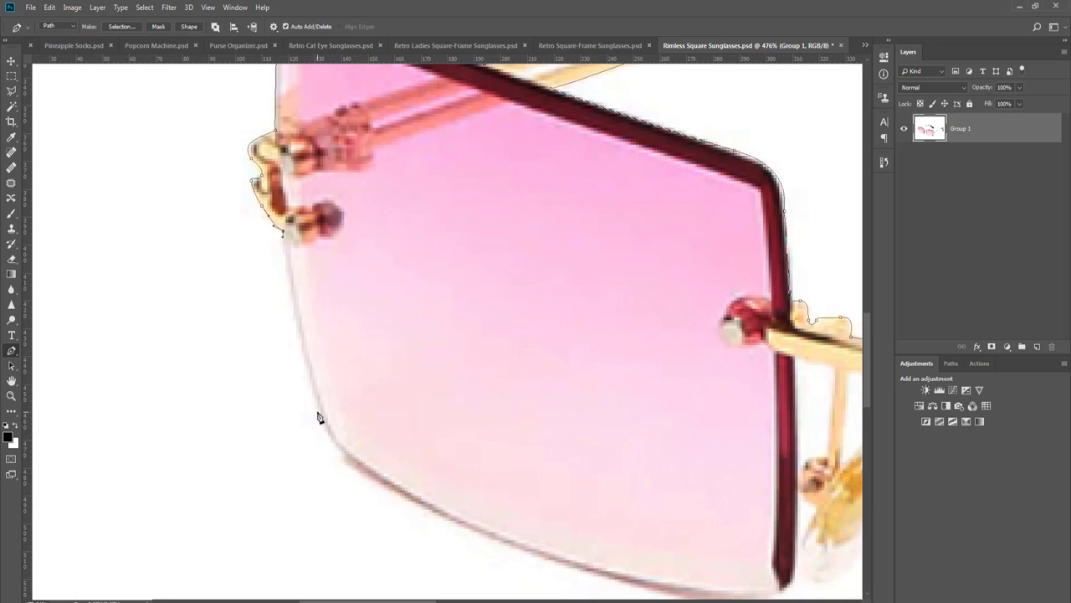
{"action": "left_click_drag", "start_coordinate": [318, 411], "coordinate": [296, 426]}
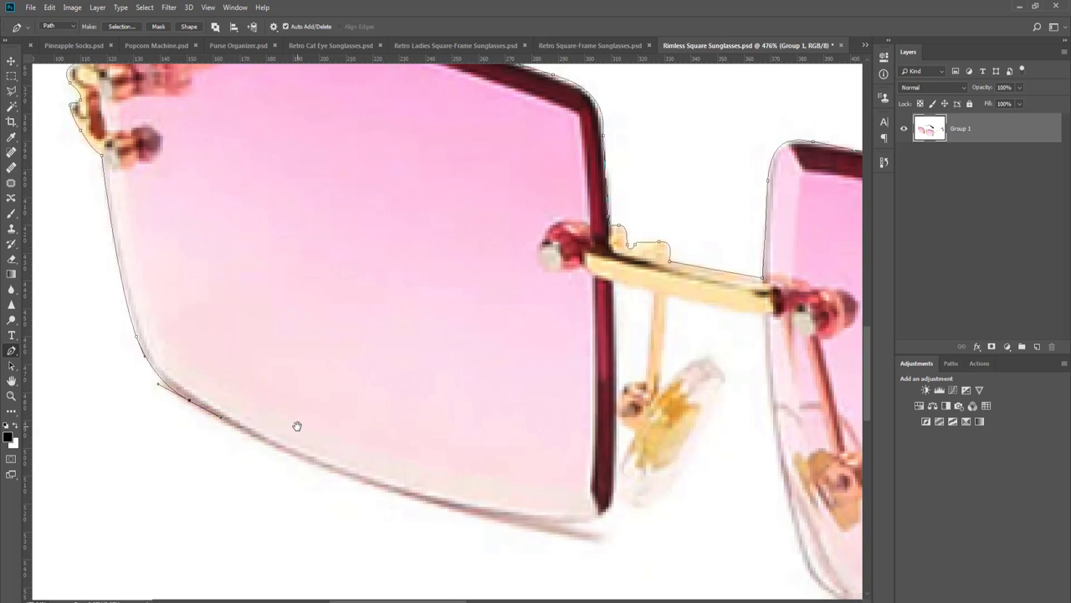
{"action": "left_click_drag", "start_coordinate": [465, 433], "coordinate": [408, 417]}
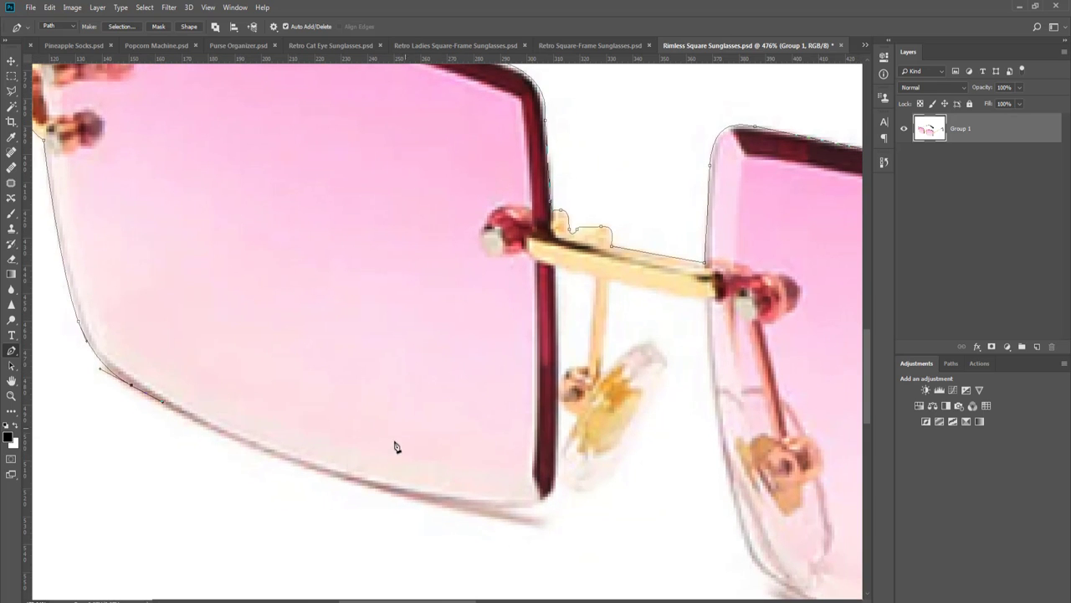
{"action": "left_click_drag", "start_coordinate": [370, 486], "coordinate": [393, 496]}
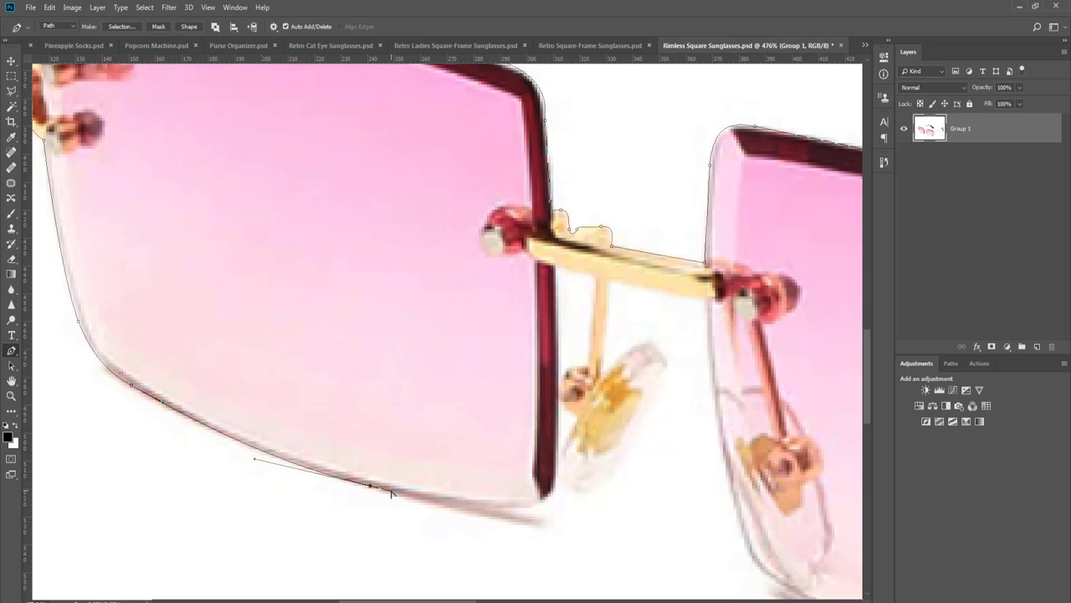
{"action": "scroll", "coordinate": [401, 482], "scroll_direction": "right", "scroll_amount": 2}
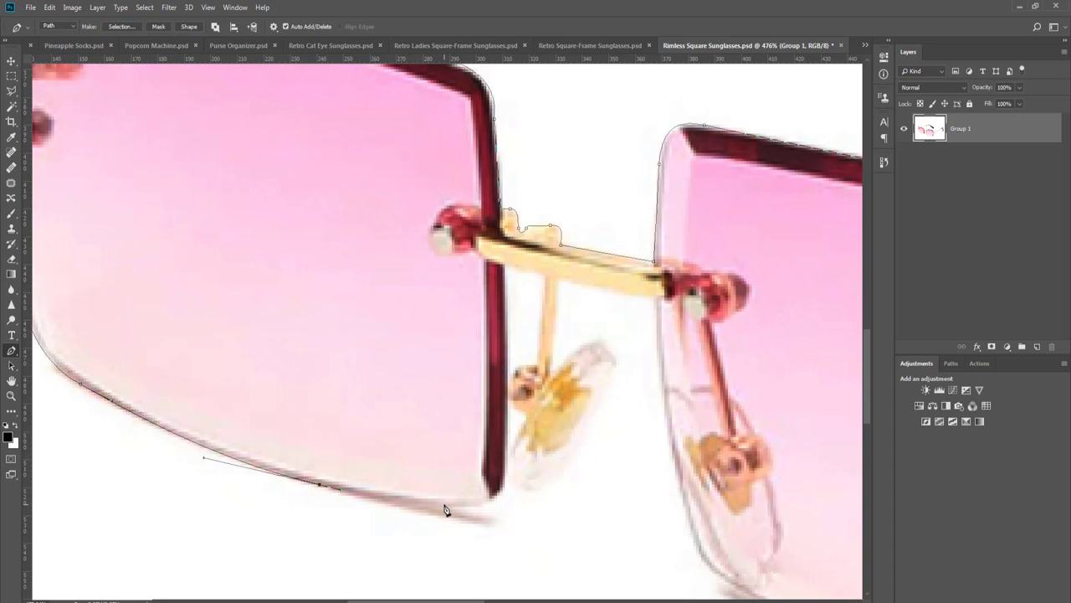
{"action": "left_click_drag", "start_coordinate": [445, 507], "coordinate": [505, 456]}
- Take the path up the left lens's inner edge and around the transparent nose pad to its rounded upper end
{"action": "mouse_move", "coordinate": [522, 416]}
{"action": "left_mouse_down"}
{"action": "mouse_move", "coordinate": [511, 472]}
{"action": "mouse_move", "coordinate": [569, 492]}
{"action": "mouse_move", "coordinate": [558, 490]}
{"action": "left_mouse_up"}
{"action": "mouse_move", "coordinate": [578, 453]}
{"action": "left_mouse_down"}
{"action": "mouse_move", "coordinate": [583, 442]}
{"action": "mouse_move", "coordinate": [482, 492]}
{"action": "left_mouse_up"}
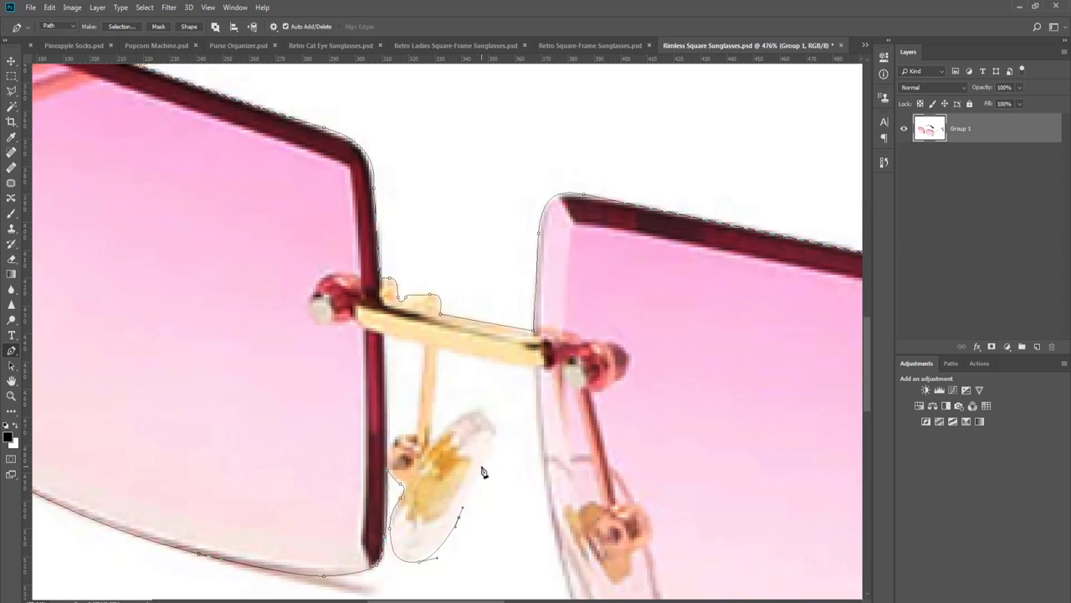
{"action": "left_click_drag", "start_coordinate": [483, 475], "coordinate": [485, 456]}
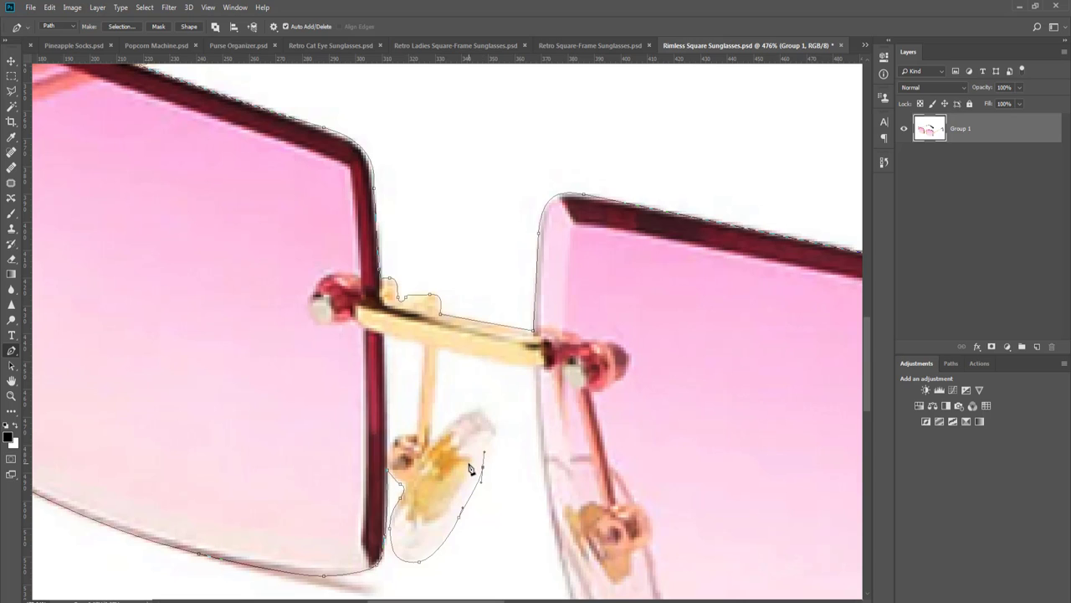
{"action": "left_click", "coordinate": [491, 437]}
{"action": "mouse_move", "coordinate": [483, 416]}
{"action": "left_mouse_down"}
{"action": "mouse_move", "coordinate": [464, 407]}
{"action": "mouse_move", "coordinate": [436, 442]}
{"action": "mouse_move", "coordinate": [474, 407]}
{"action": "mouse_move", "coordinate": [485, 414]}
{"action": "mouse_move", "coordinate": [467, 406]}
{"action": "left_mouse_up"}
- Continue the path up the nose pad's gold stem and along the underside of the bridge
{"action": "left_click_drag", "start_coordinate": [429, 441], "coordinate": [433, 425]}
{"action": "mouse_move", "coordinate": [434, 352]}
{"action": "left_mouse_down"}
{"action": "mouse_move", "coordinate": [435, 334]}
{"action": "mouse_move", "coordinate": [446, 346]}
{"action": "left_mouse_up"}
{"action": "left_click", "coordinate": [519, 368]}
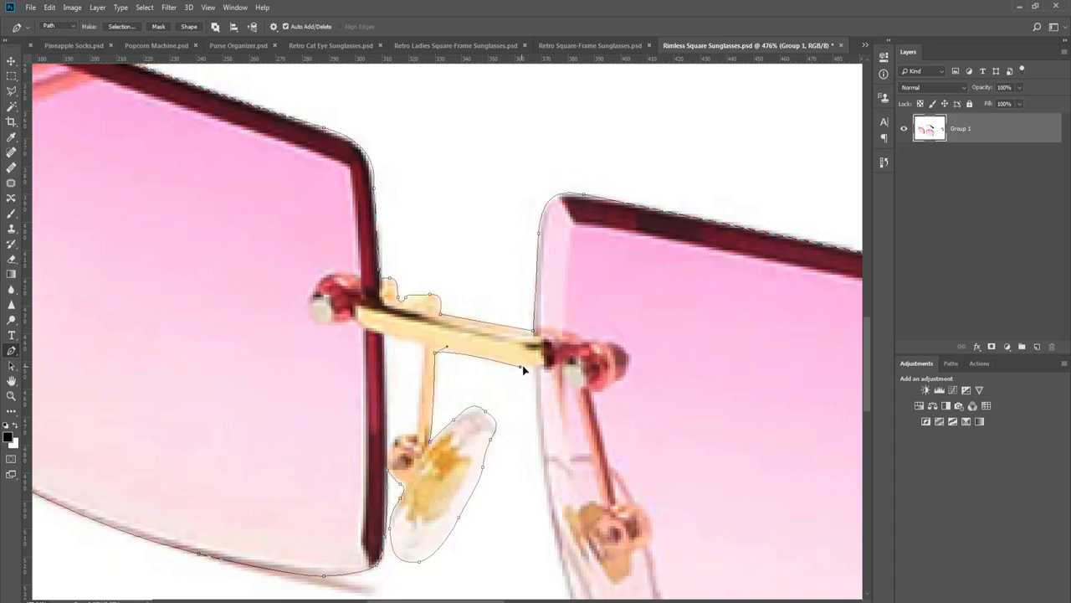
- Trace the right lens's inner edge downward and curve the path around its lower inner corner
{"action": "left_click_drag", "start_coordinate": [538, 389], "coordinate": [540, 425]}
{"action": "left_click_drag", "start_coordinate": [538, 358], "coordinate": [491, 291]}
{"action": "left_click_drag", "start_coordinate": [507, 428], "coordinate": [497, 389]}
{"action": "left_click_drag", "start_coordinate": [472, 428], "coordinate": [479, 447]}
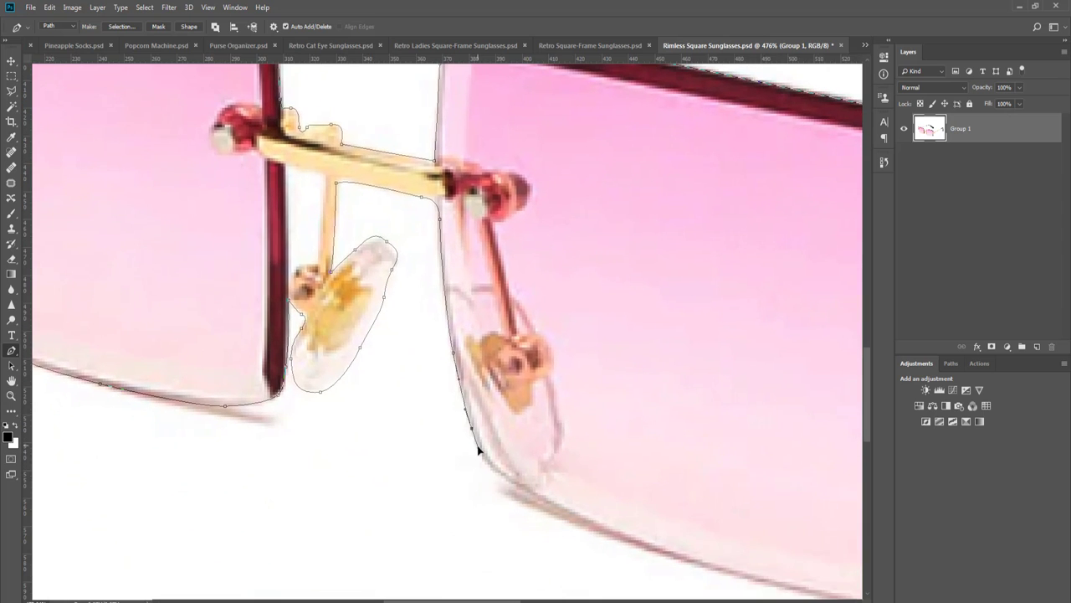
{"action": "left_click_drag", "start_coordinate": [529, 489], "coordinate": [589, 526]}
- Follow the right lens's bottom edge and round its lower outer corner
{"action": "left_click_drag", "start_coordinate": [672, 533], "coordinate": [310, 374]}
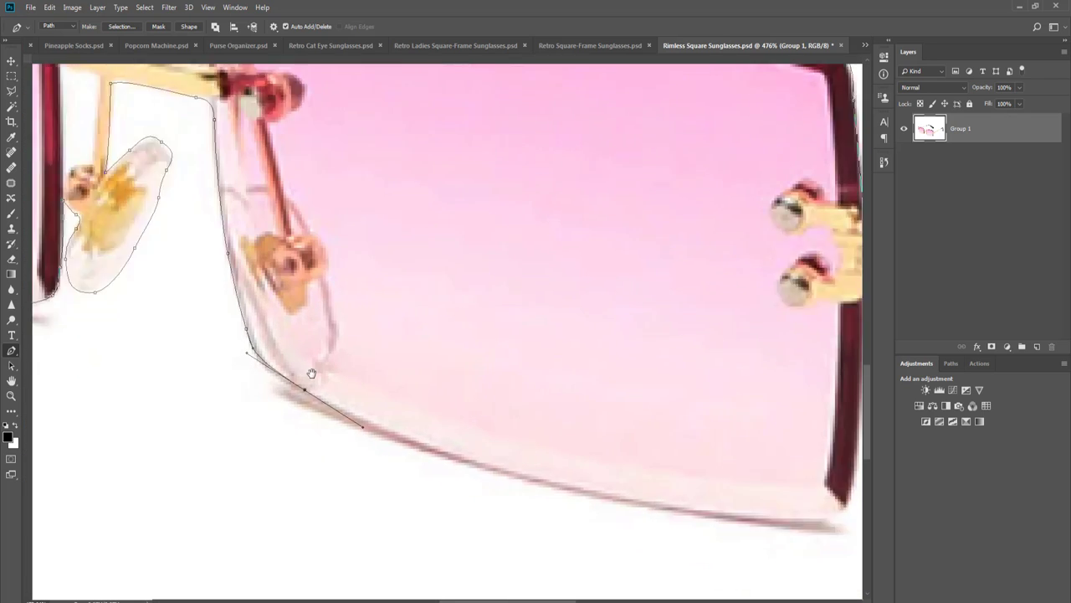
{"action": "scroll", "coordinate": [404, 409], "scroll_direction": "down", "scroll_amount": 2}
{"action": "left_click_drag", "start_coordinate": [559, 445], "coordinate": [672, 455]}
{"action": "left_click_drag", "start_coordinate": [328, 396], "coordinate": [386, 413]}
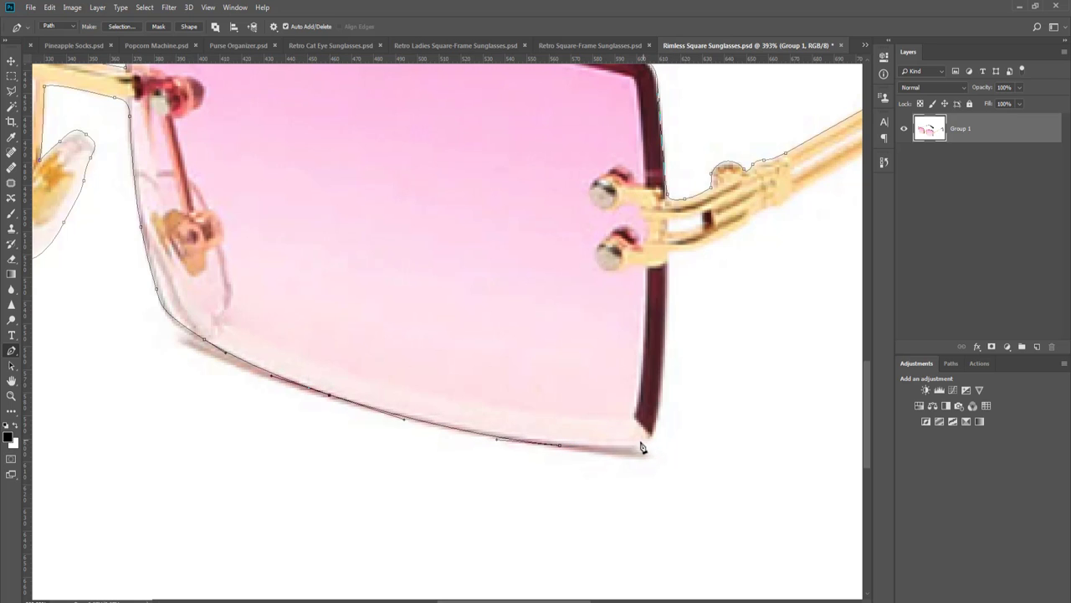
{"action": "left_click_drag", "start_coordinate": [631, 448], "coordinate": [662, 396]}
- Bring the path up the right lens's outer edge and along the underside of the gold hinge to the near arm
{"action": "key", "text": "space"}
{"action": "left_click_drag", "start_coordinate": [674, 333], "coordinate": [532, 457]}
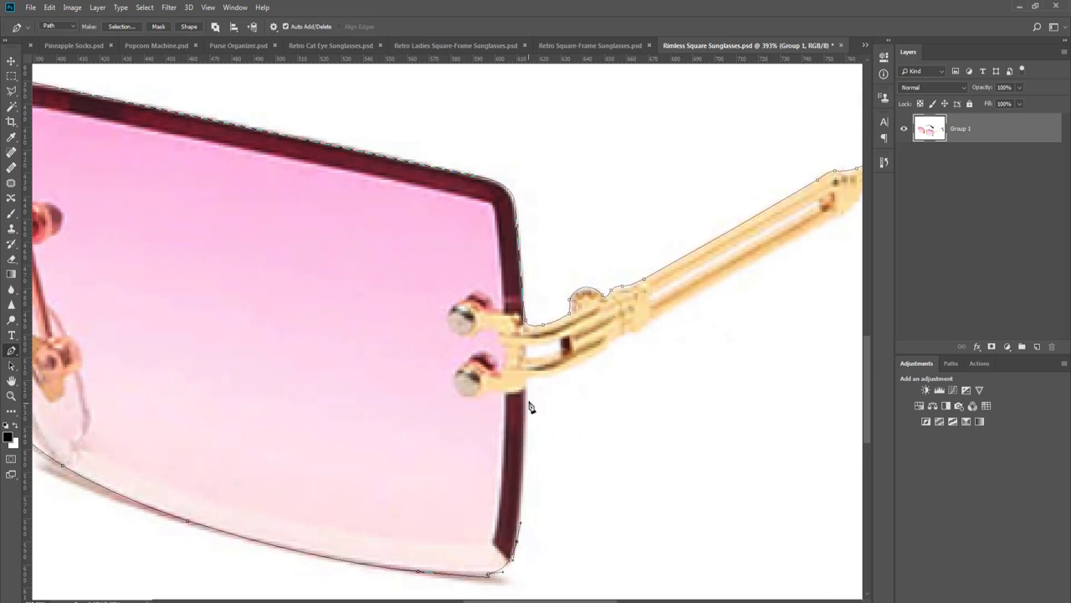
{"action": "left_click_drag", "start_coordinate": [527, 379], "coordinate": [556, 377]}
{"action": "key", "text": "space"}
{"action": "left_click_drag", "start_coordinate": [617, 345], "coordinate": [525, 382]}
{"action": "key", "text": "space"}
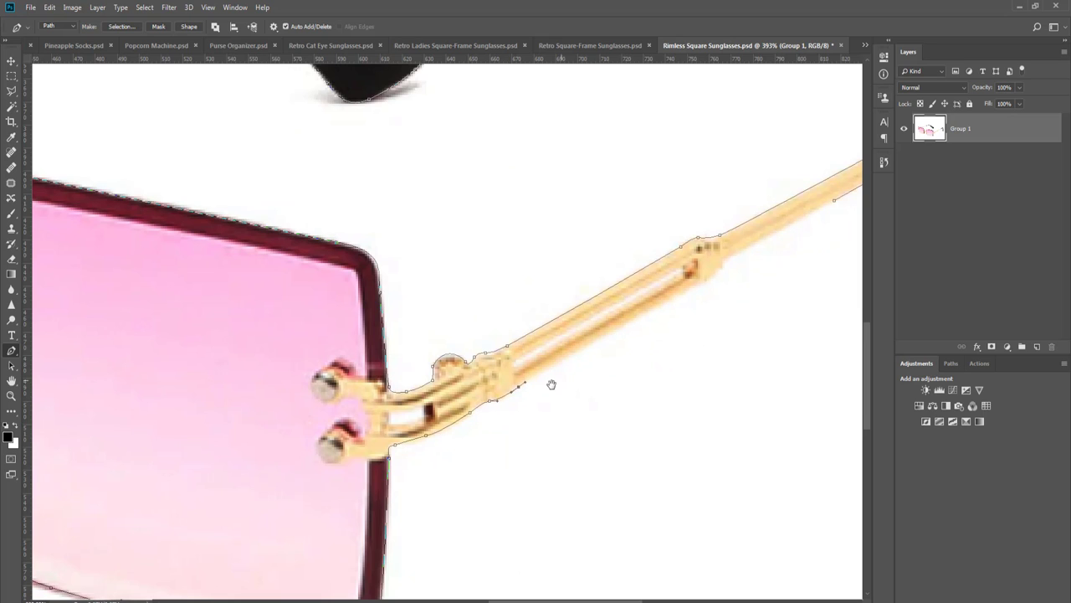
- Finish the outline along the underside of the near arm's slotted section and close the path
{"action": "left_click_drag", "start_coordinate": [653, 318], "coordinate": [451, 415]}
{"action": "left_click_drag", "start_coordinate": [492, 384], "coordinate": [554, 342]}
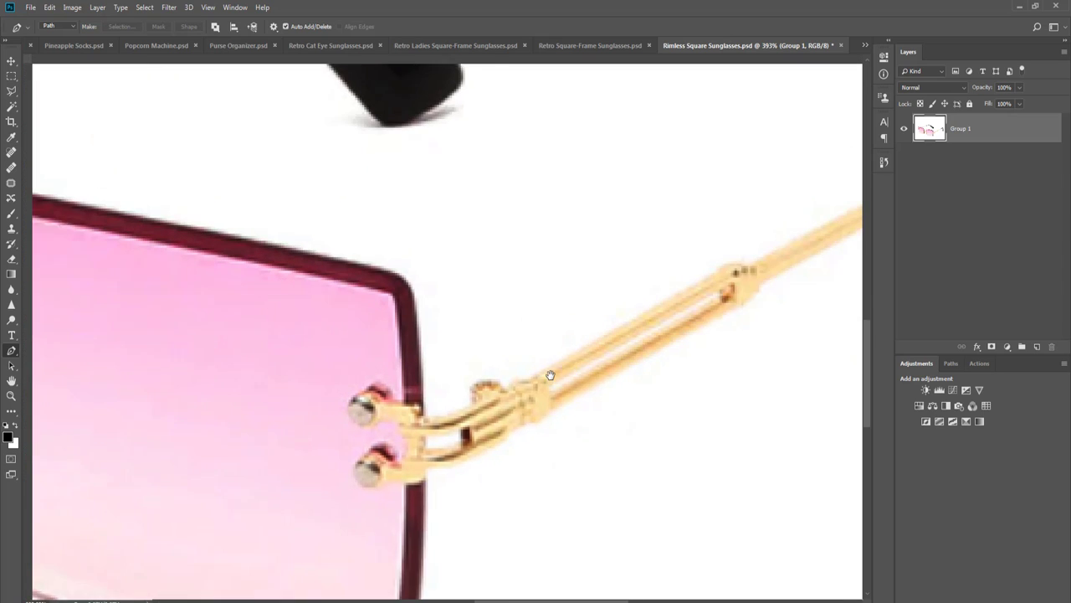
{"action": "left_click_drag", "start_coordinate": [550, 375], "coordinate": [590, 364]}
- Show the work path and add a closed subpath around the small opening in the near arm's gold hinge
{"action": "left_click", "coordinate": [951, 362]}
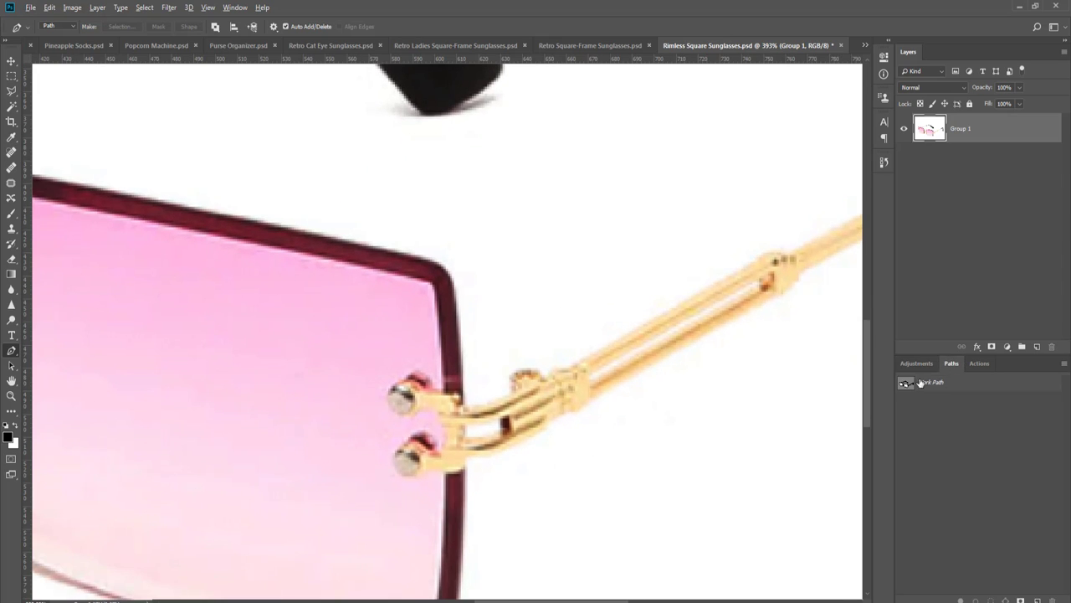
{"action": "left_click", "coordinate": [930, 381]}
{"action": "scroll", "coordinate": [470, 436], "scroll_direction": "up", "scroll_amount": 4}
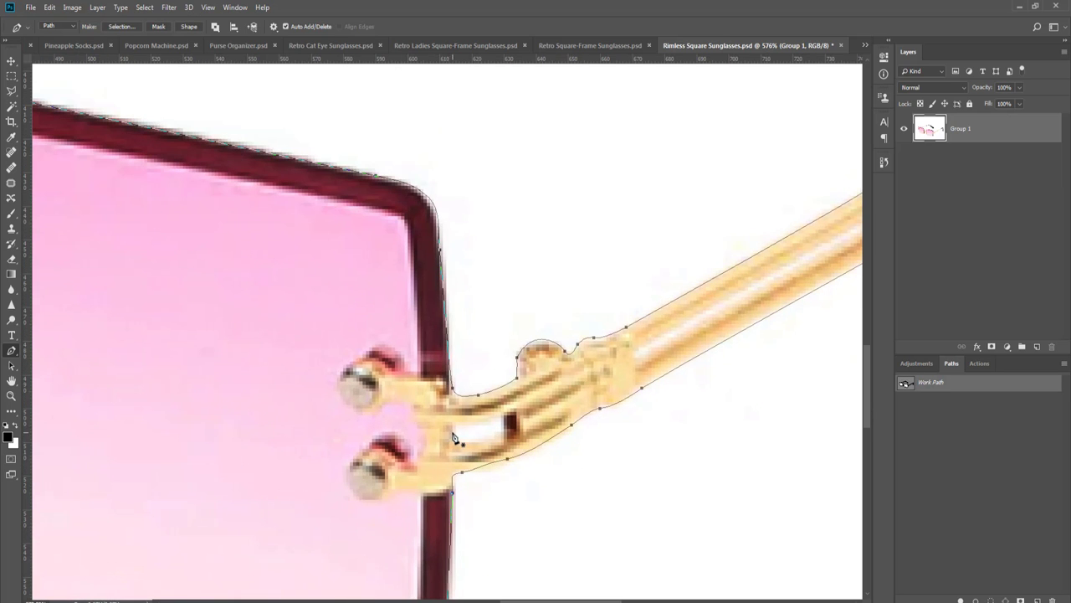
{"action": "left_click", "coordinate": [465, 442]}
{"action": "left_click_drag", "start_coordinate": [506, 436], "coordinate": [513, 435]}
{"action": "left_click", "coordinate": [502, 417]}
{"action": "left_click_drag", "start_coordinate": [453, 431], "coordinate": [465, 443]}
{"action": "key", "text": "Return"}
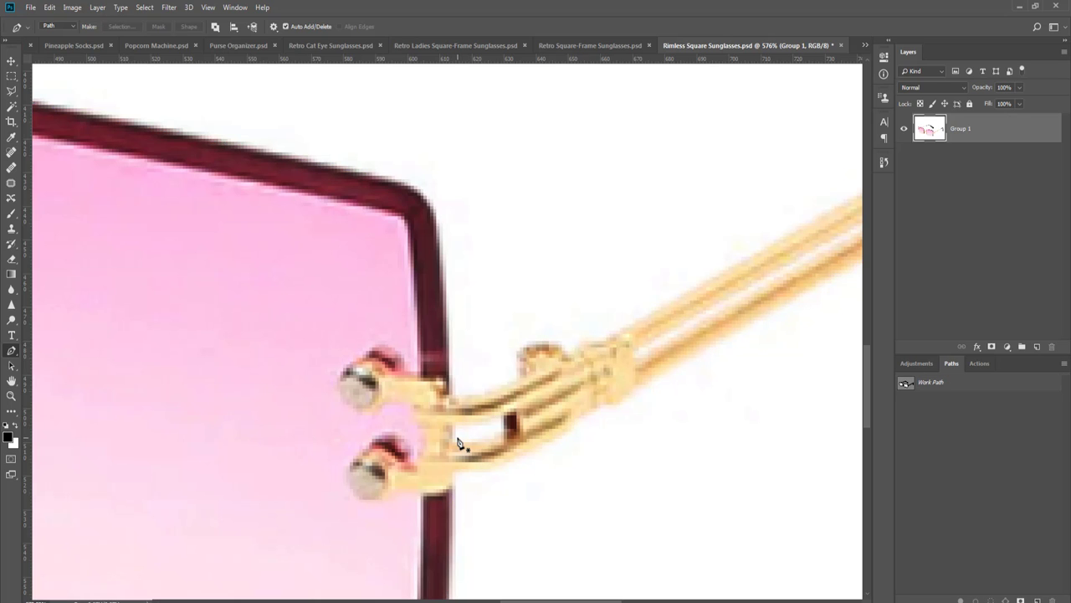
- Add a closed subpath around the long narrow slot in the near gold arm to the same work path
{"action": "left_click", "coordinate": [914, 390]}
{"action": "scroll", "coordinate": [627, 430], "scroll_direction": "down", "scroll_amount": 5}
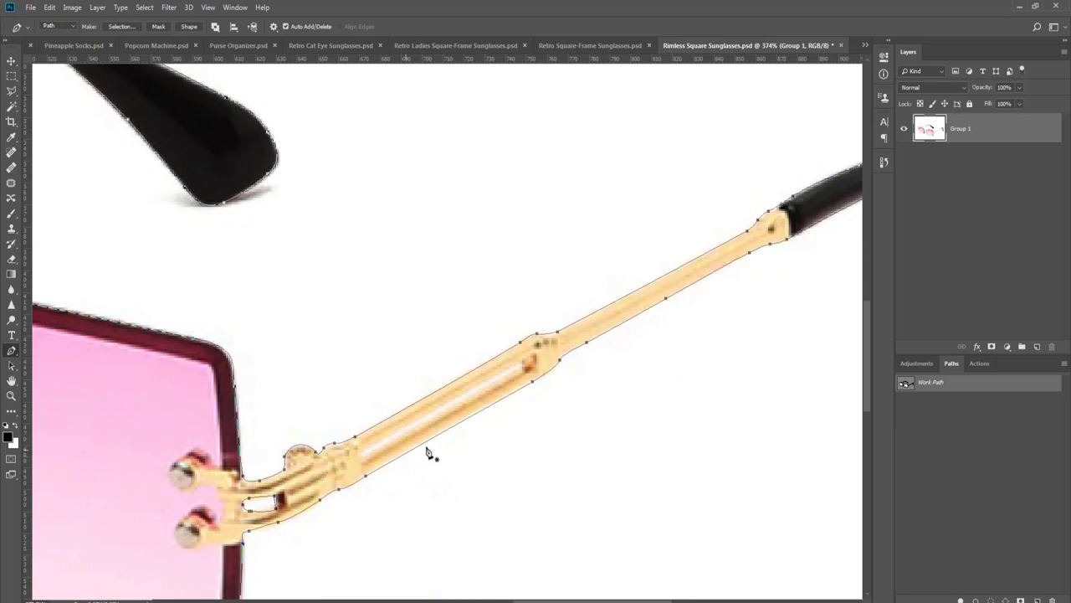
{"action": "scroll", "coordinate": [426, 453], "scroll_direction": "up", "scroll_amount": 4}
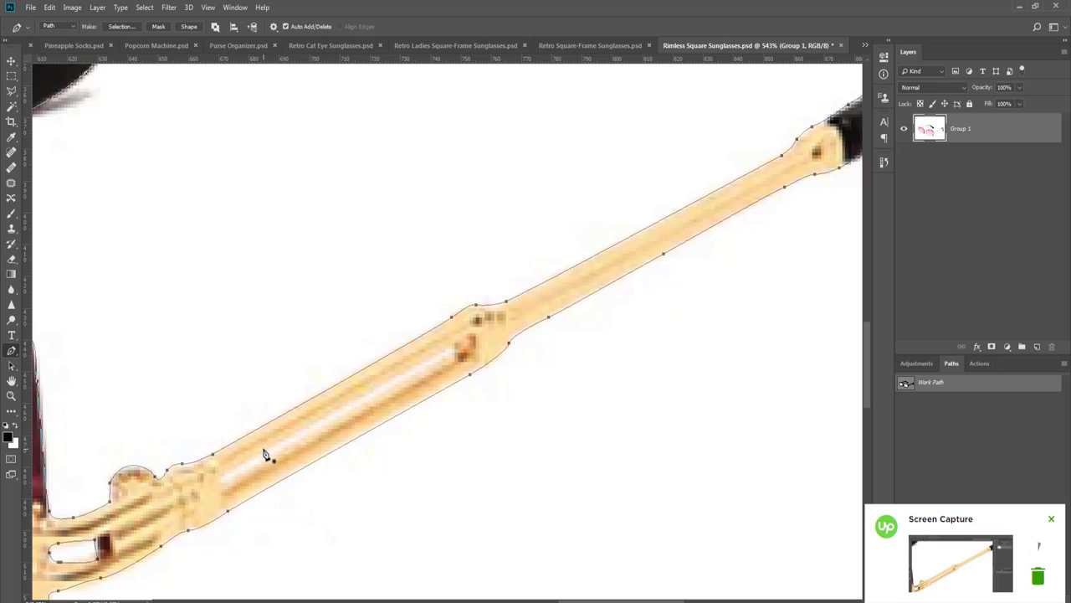
{"action": "left_click_drag", "start_coordinate": [263, 448], "coordinate": [283, 436]}
{"action": "mouse_move", "coordinate": [441, 353]}
{"action": "left_mouse_down"}
{"action": "mouse_move", "coordinate": [449, 350]}
{"action": "mouse_move", "coordinate": [425, 377]}
{"action": "left_mouse_up"}
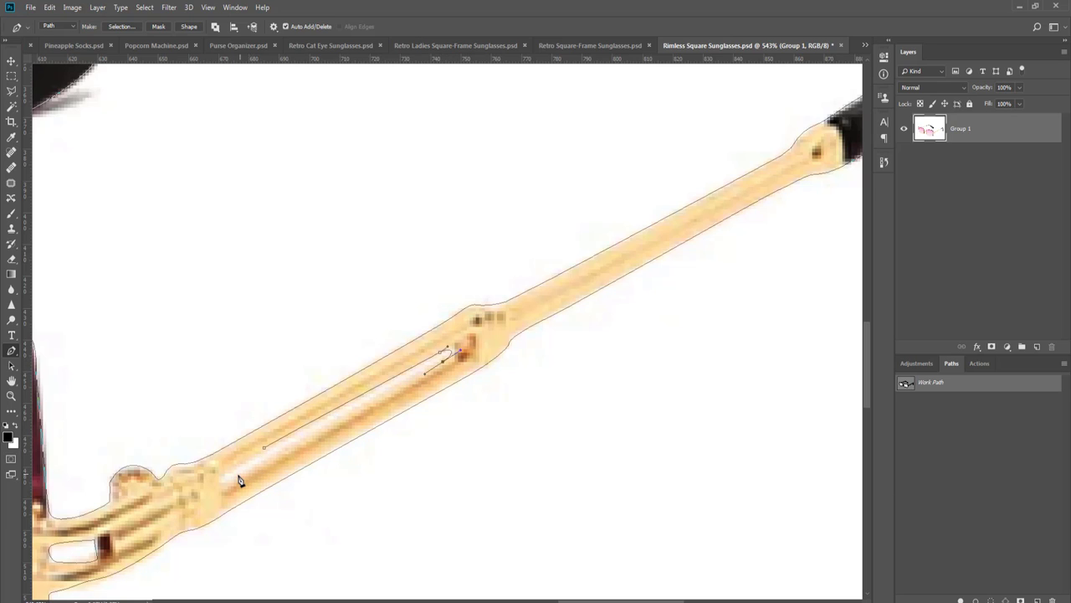
{"action": "left_click_drag", "start_coordinate": [240, 479], "coordinate": [264, 453]}
{"action": "left_click", "coordinate": [264, 449]}
{"action": "key", "text": "Return"}
- Add a closed subpath around the gap between the left lens, the bridge and the nose pad's stem
{"action": "left_click", "coordinate": [906, 384]}
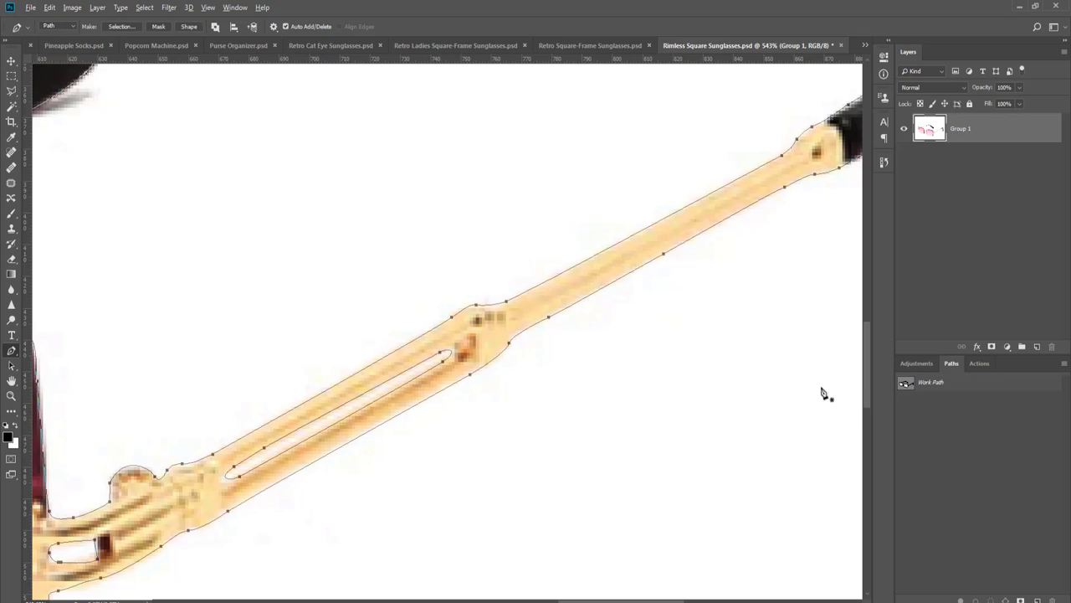
{"action": "scroll", "coordinate": [518, 410], "scroll_direction": "down", "scroll_amount": 3}
{"action": "scroll", "coordinate": [519, 418], "scroll_direction": "left", "scroll_amount": 10}
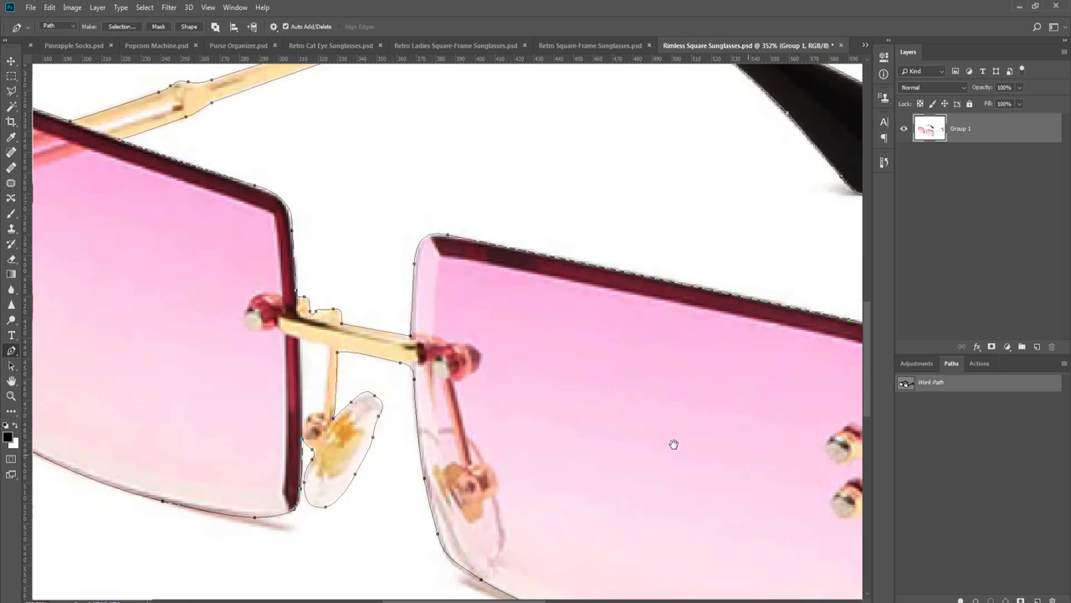
{"action": "scroll", "coordinate": [329, 384], "scroll_direction": "up", "scroll_amount": 3}
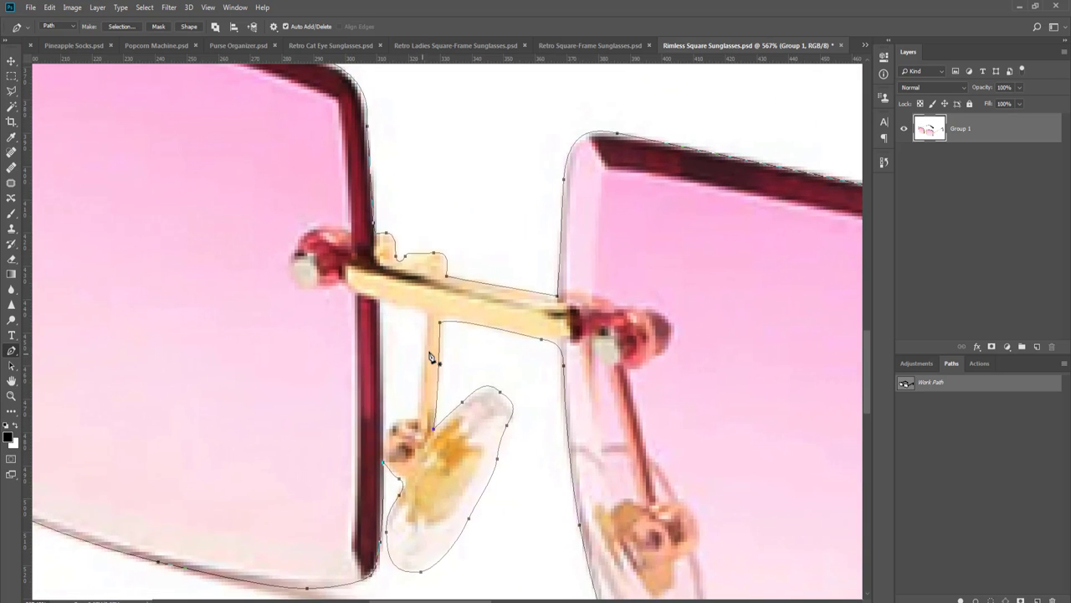
{"action": "left_click_drag", "start_coordinate": [423, 345], "coordinate": [423, 352]}
{"action": "left_click", "coordinate": [421, 399]}
{"action": "mouse_move", "coordinate": [409, 418]}
{"action": "left_mouse_down"}
{"action": "mouse_move", "coordinate": [390, 426]}
{"action": "mouse_move", "coordinate": [385, 392]}
{"action": "left_mouse_up"}
{"action": "left_click_drag", "start_coordinate": [405, 308], "coordinate": [422, 342]}
{"action": "key", "text": "Return"}
- Add a closed subpath around the visible slot in the far gold arm above the left lens's rim
{"action": "scroll", "coordinate": [426, 347], "scroll_direction": "down", "scroll_amount": 5}
{"action": "left_click_drag", "start_coordinate": [297, 330], "coordinate": [365, 410]}
{"action": "scroll", "coordinate": [357, 277], "scroll_direction": "up", "scroll_amount": 3}
{"action": "left_click_drag", "start_coordinate": [356, 277], "coordinate": [375, 369]}
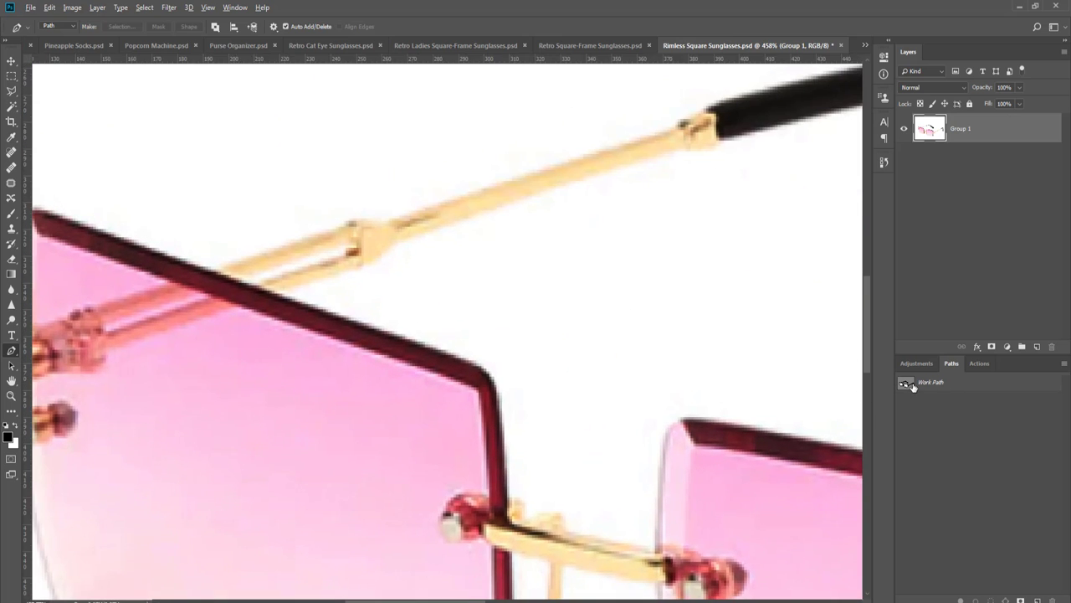
{"action": "left_click", "coordinate": [912, 386]}
{"action": "scroll", "coordinate": [314, 400], "scroll_direction": "up", "scroll_amount": 3}
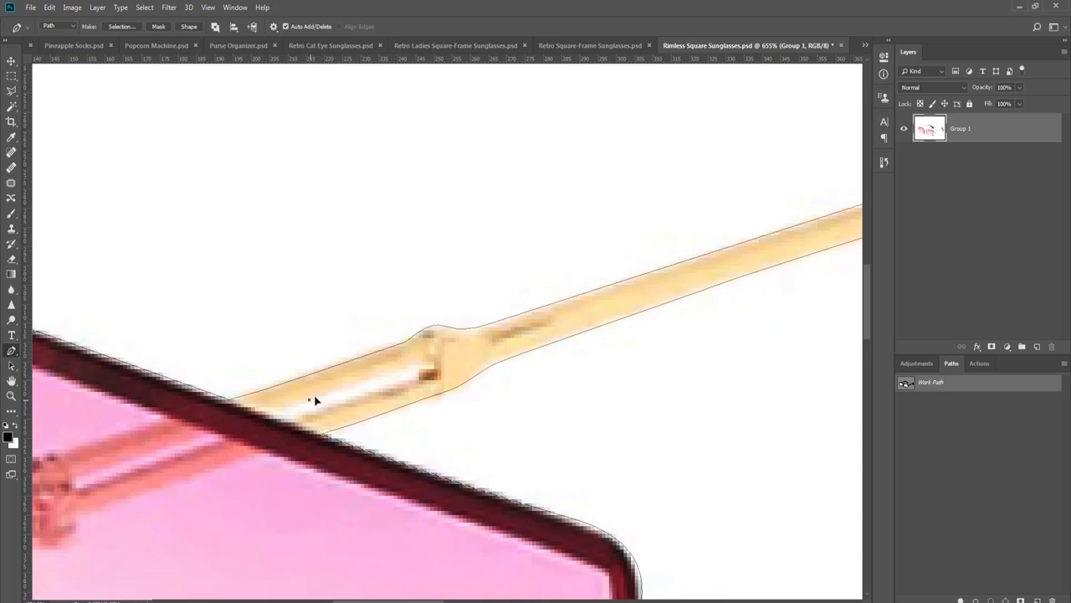
{"action": "left_click_drag", "start_coordinate": [309, 399], "coordinate": [327, 393]}
{"action": "left_click_drag", "start_coordinate": [413, 372], "coordinate": [375, 394]}
{"action": "left_click", "coordinate": [275, 418]}
{"action": "left_click", "coordinate": [310, 404]}
- Hide the finished path and switch to the Move tool with the whole sunglasses in view
{"action": "scroll", "coordinate": [313, 408], "scroll_direction": "down", "scroll_amount": 6}
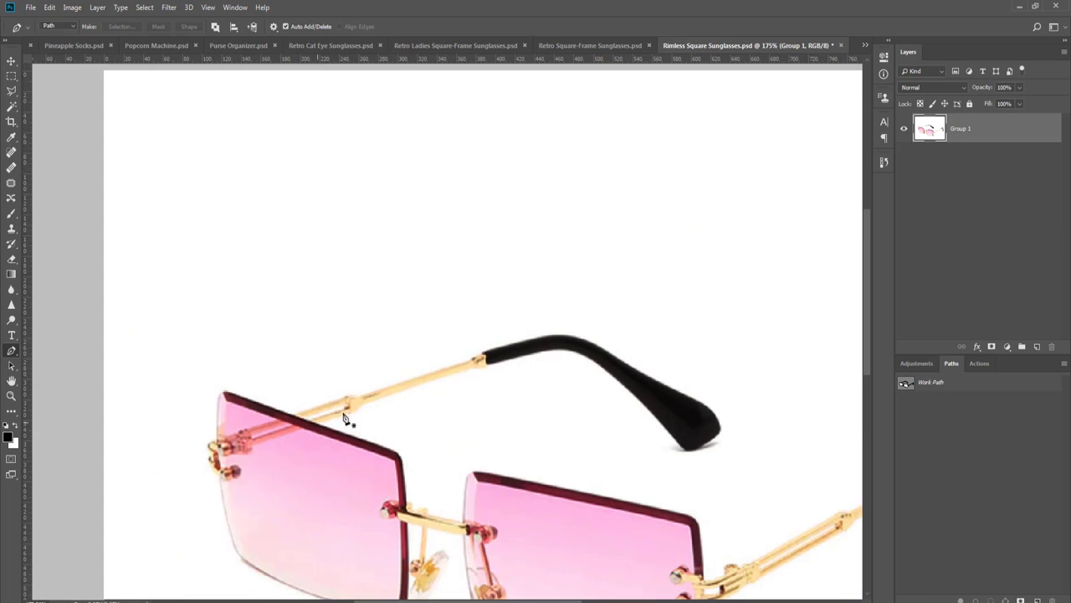
{"action": "scroll", "coordinate": [346, 418], "scroll_direction": "down", "scroll_amount": 3}
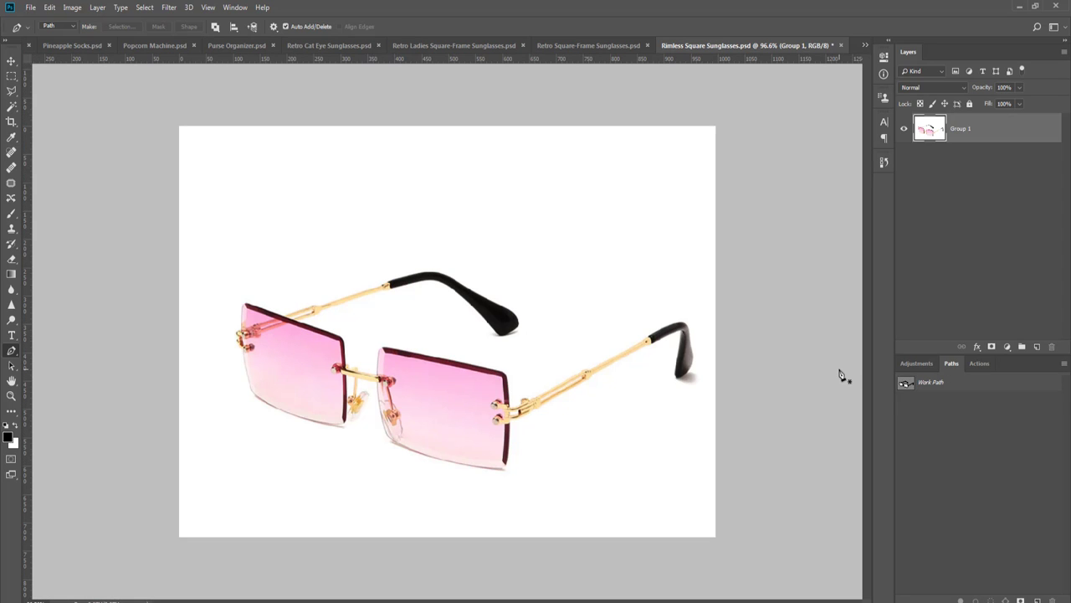
{"action": "key", "text": "v"}
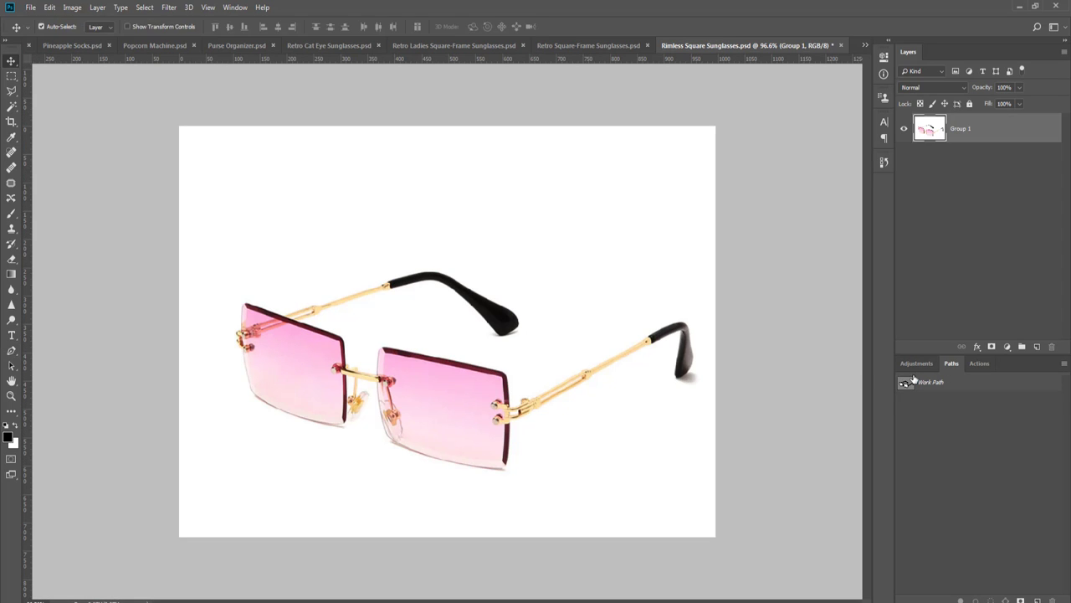
- Mask Group 1 with a selection loaded from the work path and place a new black-filled layer beneath it
{"action": "left_click", "coordinate": [906, 383], "text": "ctrl"}
{"action": "left_click", "coordinate": [991, 346]}
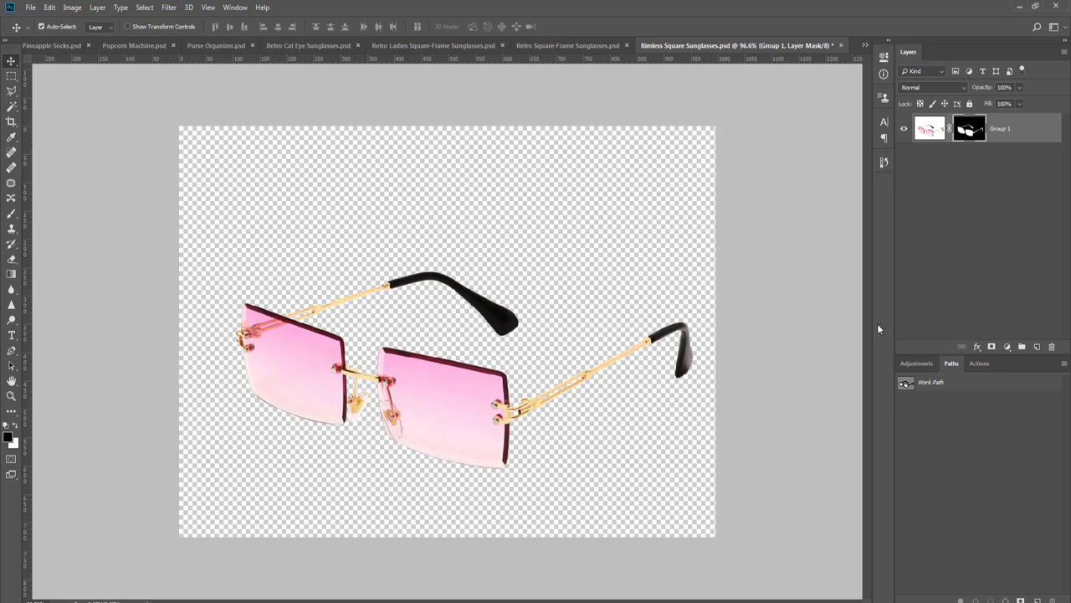
{"action": "key", "text": "ctrl+shift+alt+n"}
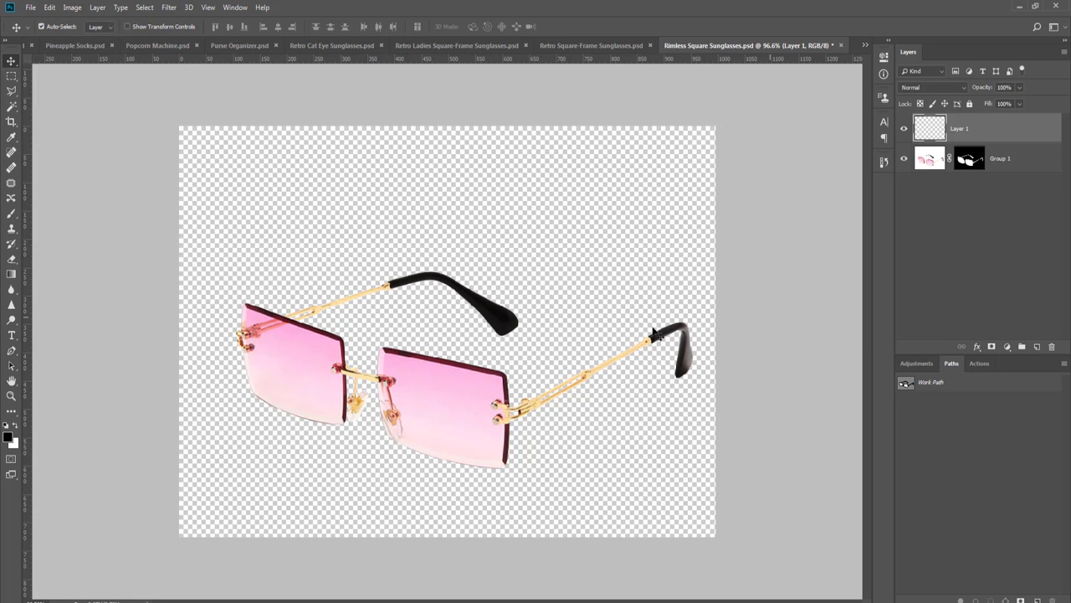
{"action": "key", "text": "g"}
{"action": "left_click", "coordinate": [556, 255]}
{"action": "key", "text": "v"}
{"action": "left_click_drag", "start_coordinate": [962, 130], "coordinate": [980, 178]}
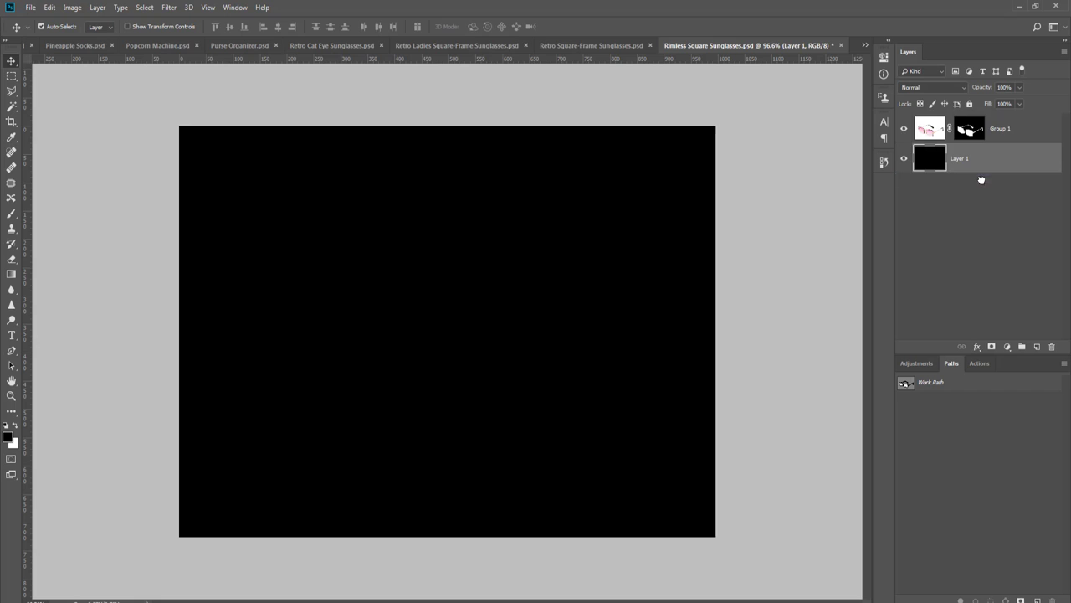
- Crop the canvas to a 750 x 750 px square enlarged to contain the whole rimless sunglasses
{"action": "key", "text": "c"}
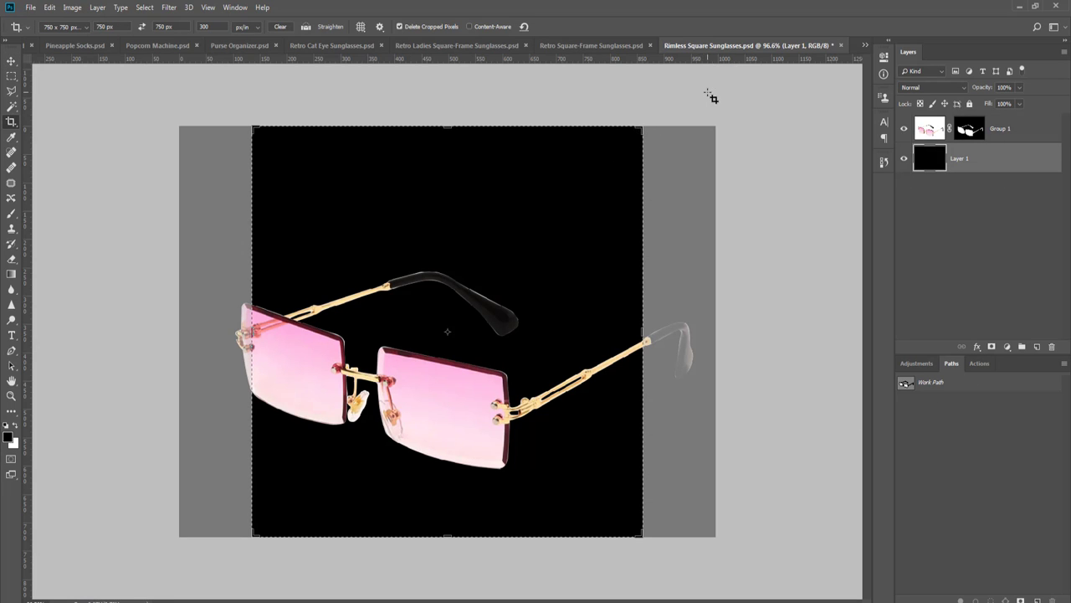
{"action": "key", "text": "Escape"}
{"action": "left_click", "coordinate": [661, 131]}
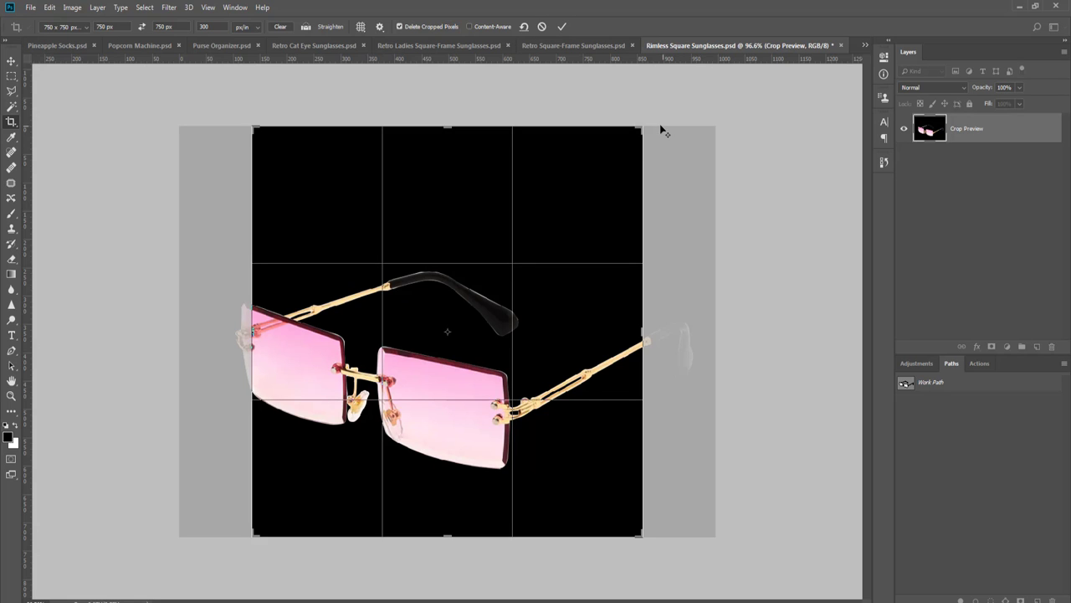
{"action": "left_click_drag", "start_coordinate": [666, 104], "coordinate": [719, 70]}
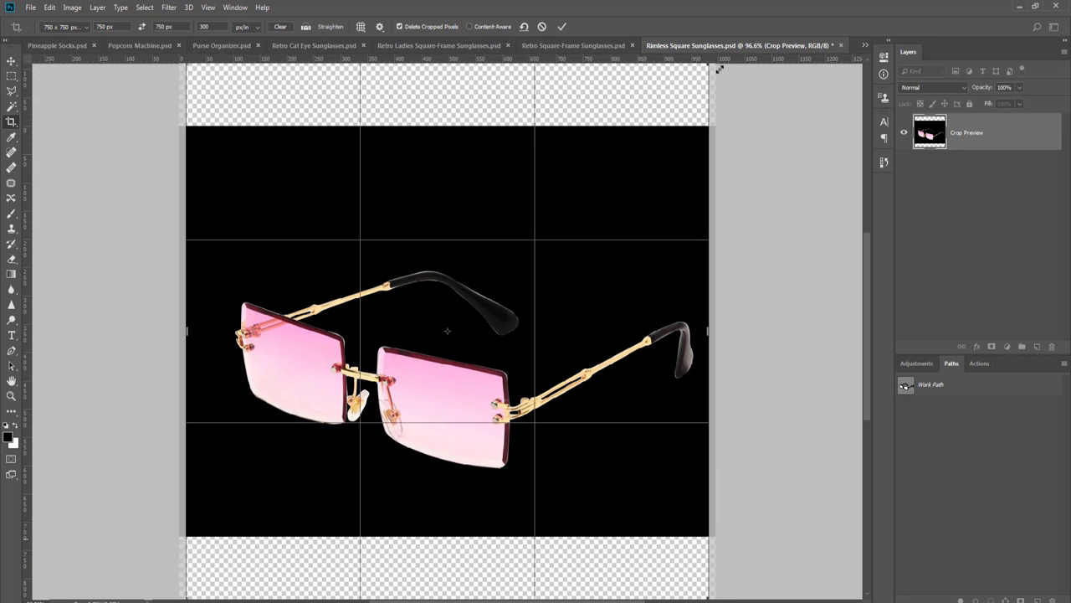
{"action": "key", "text": "Return"}
- Run the recorded 750*750 grid-line action on Group 1 to add the layout guides
{"action": "key", "text": "v"}
{"action": "left_click", "coordinate": [1010, 137]}
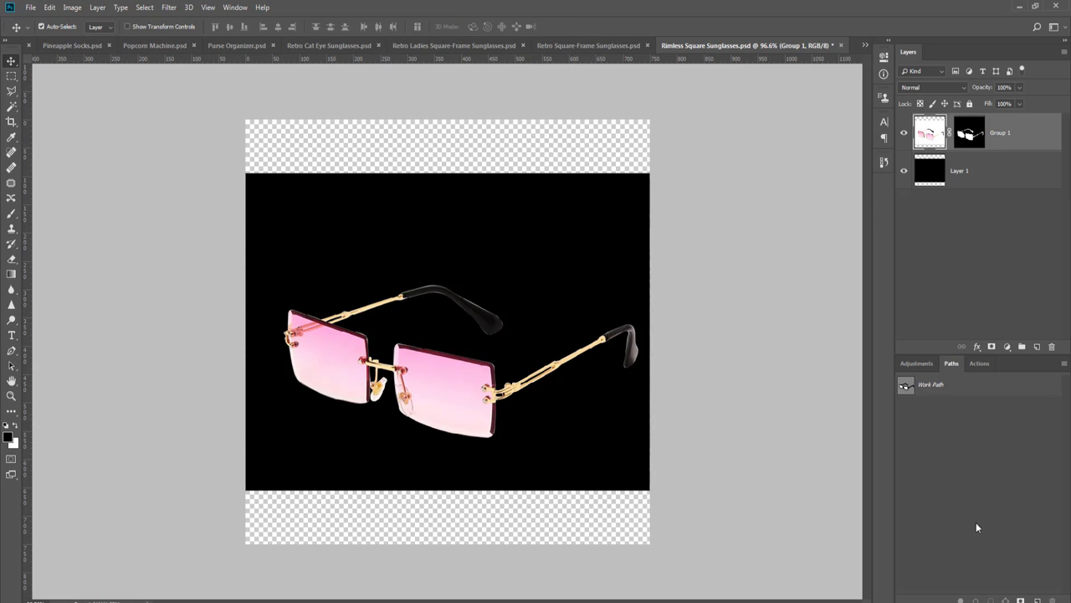
{"action": "left_click", "coordinate": [979, 365]}
{"action": "left_click", "coordinate": [1003, 600]}
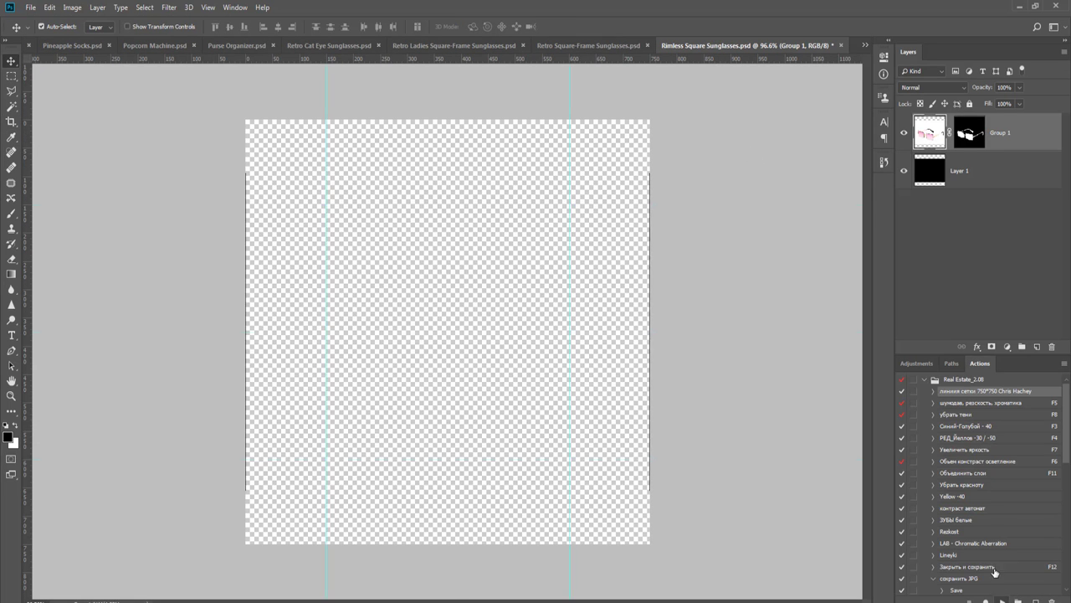
- Scale the masked sunglasses down so they fit between the outer vertical guides
{"action": "key", "text": "ctrl+t"}
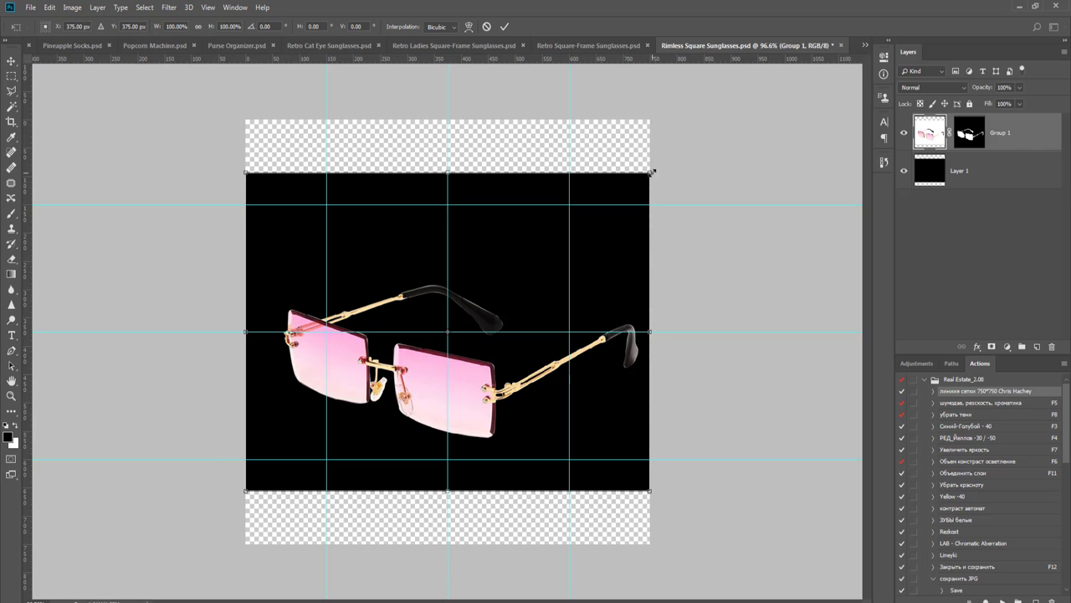
{"action": "left_click_drag", "start_coordinate": [647, 176], "coordinate": [612, 239]}
{"action": "key", "text": "Return"}
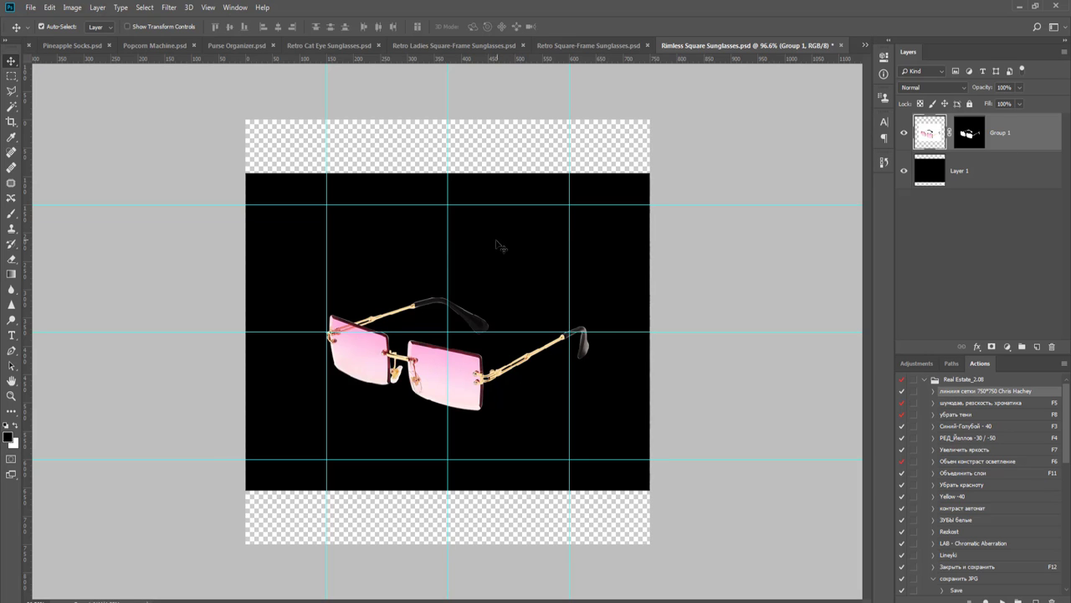
{"action": "scroll", "coordinate": [500, 282], "scroll_direction": "up", "scroll_amount": 2}
{"action": "key", "text": "ctrl+t"}
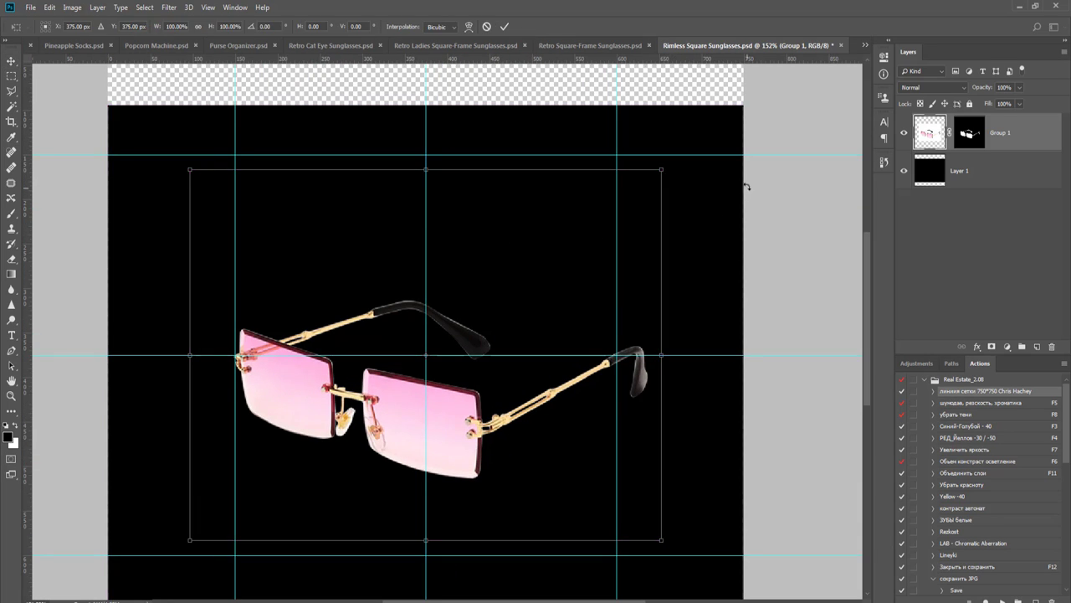
{"action": "left_click_drag", "start_coordinate": [663, 169], "coordinate": [638, 208]}
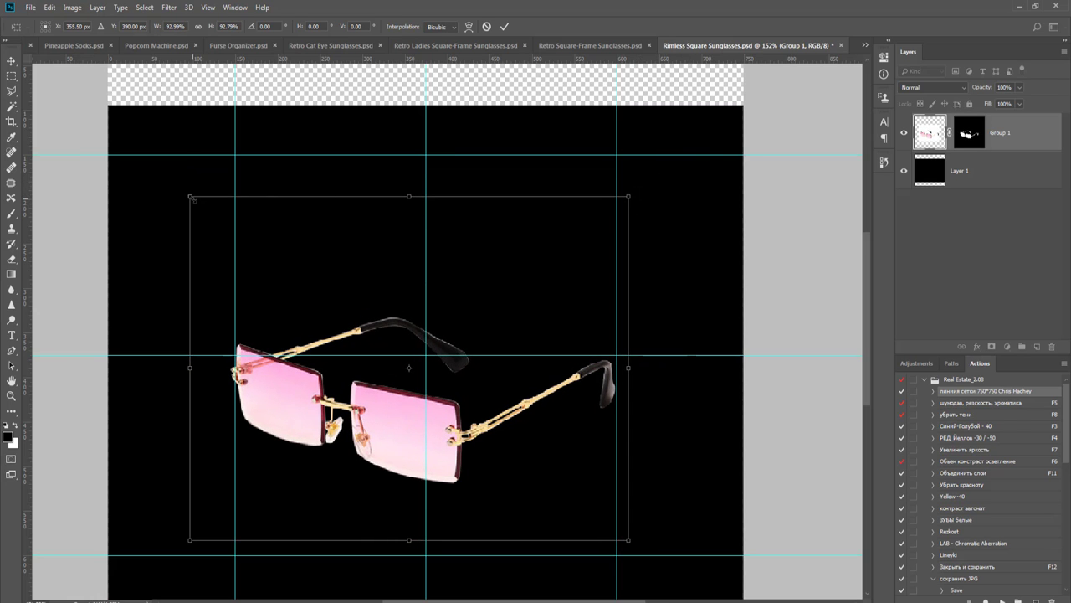
{"action": "left_click_drag", "start_coordinate": [191, 199], "coordinate": [197, 200]}
{"action": "key", "text": "Return"}
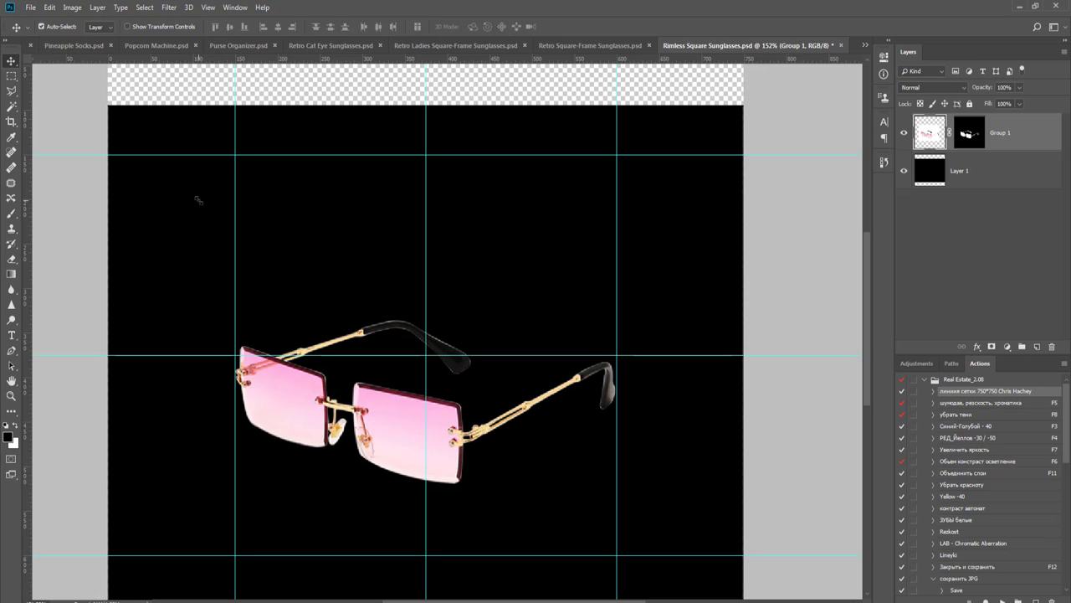
- Hide the black background layer, then close Rimless Square Sunglasses.psd with its changes saved
{"action": "left_click", "coordinate": [903, 172]}
{"action": "key", "text": "F12"}
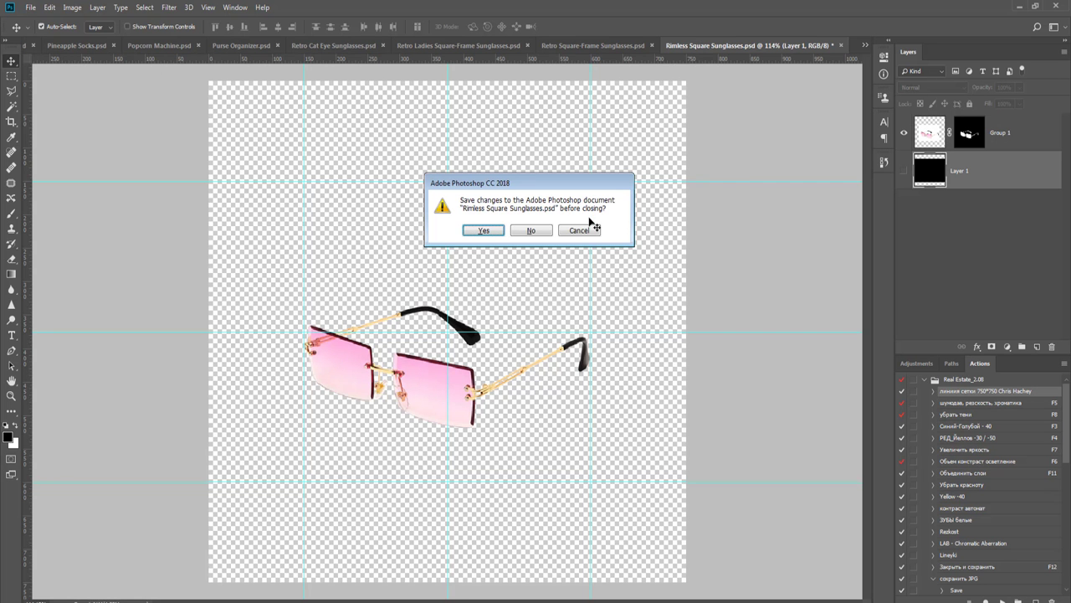
{"action": "key", "text": "Return"}
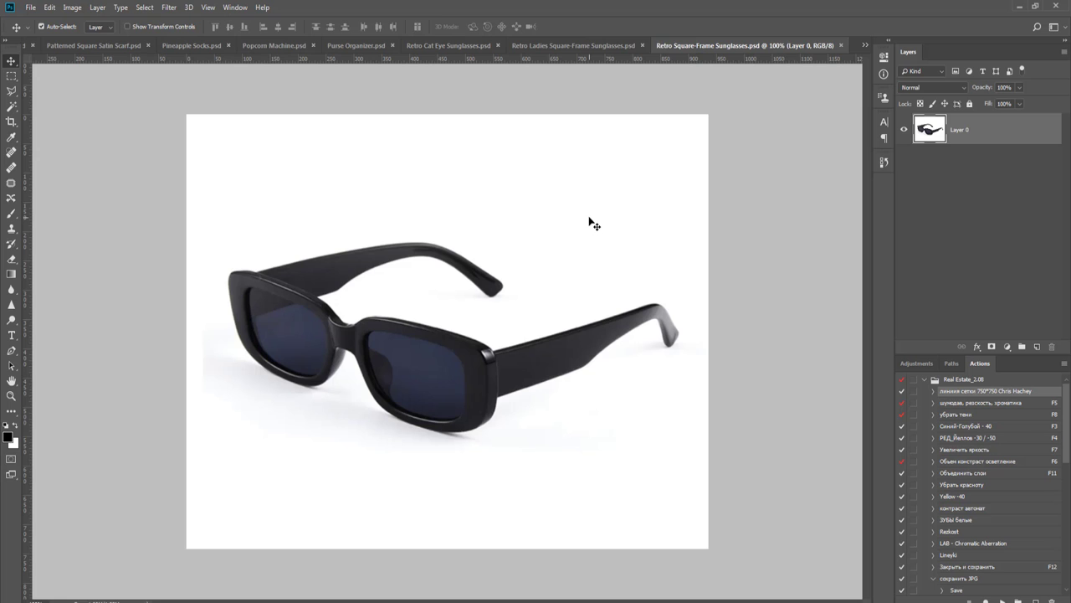
- Select the white background around the black sunglasses with the Magic Wand, adding the shadow areas beneath the lenses and near arm tip
{"action": "key", "text": "w"}
{"action": "left_click", "coordinate": [522, 204]}
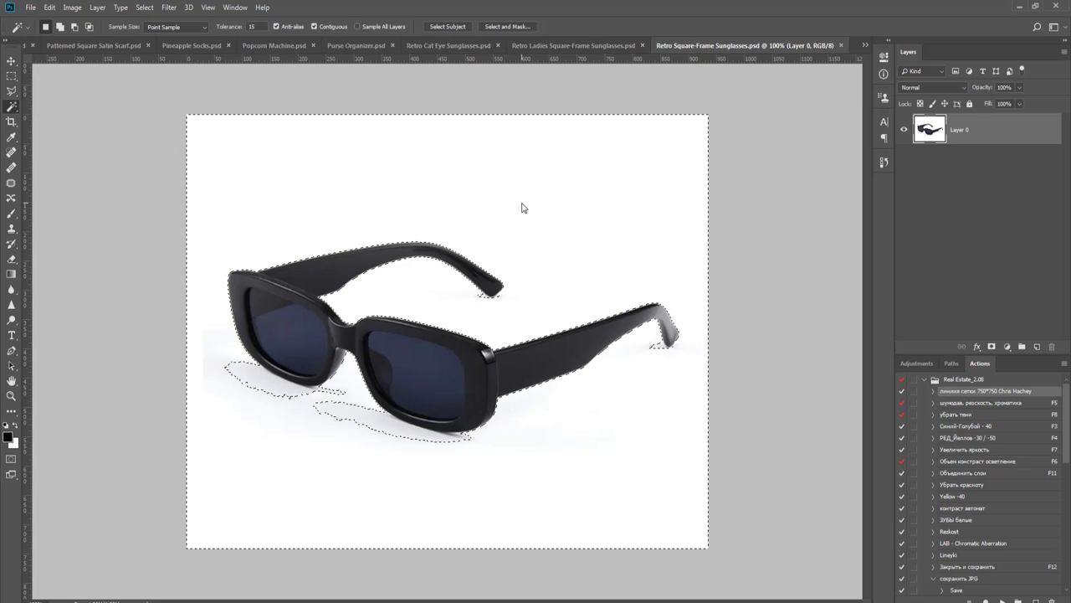
{"action": "scroll", "coordinate": [617, 296], "scroll_direction": "up", "scroll_amount": 3}
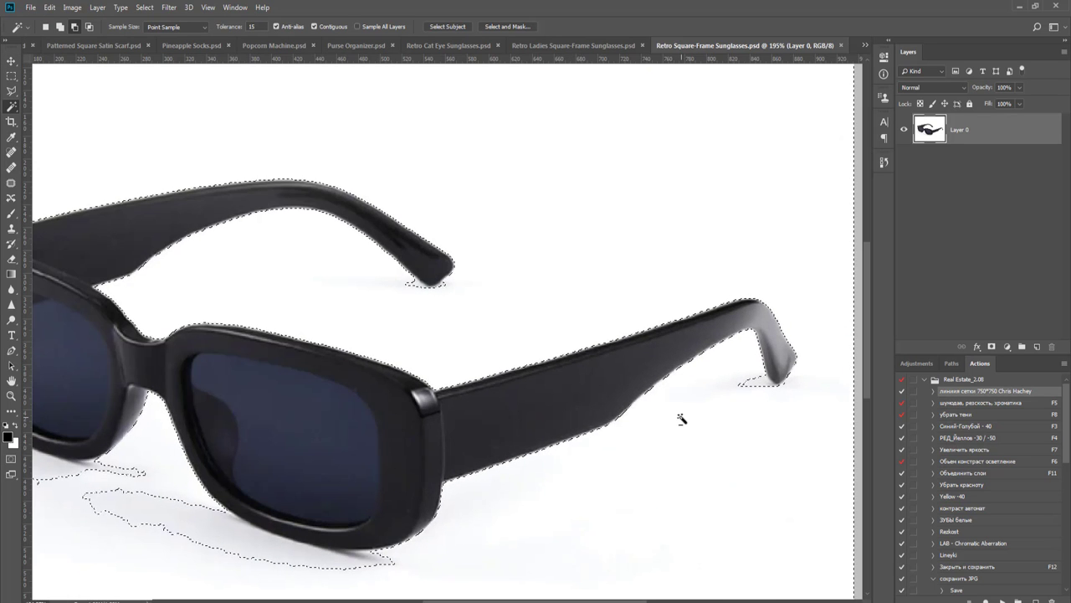
{"action": "scroll", "coordinate": [711, 423], "scroll_direction": "up", "scroll_amount": 3, "text": "alt"}
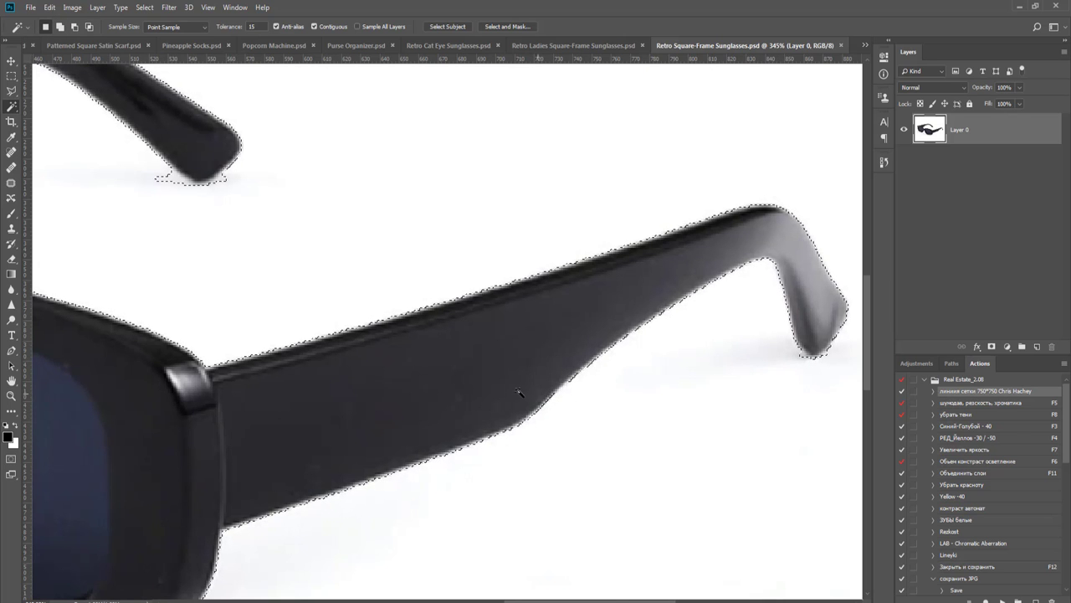
{"action": "left_click_drag", "start_coordinate": [459, 376], "coordinate": [783, 141]}
{"action": "left_click_drag", "start_coordinate": [508, 409], "coordinate": [645, 438]}
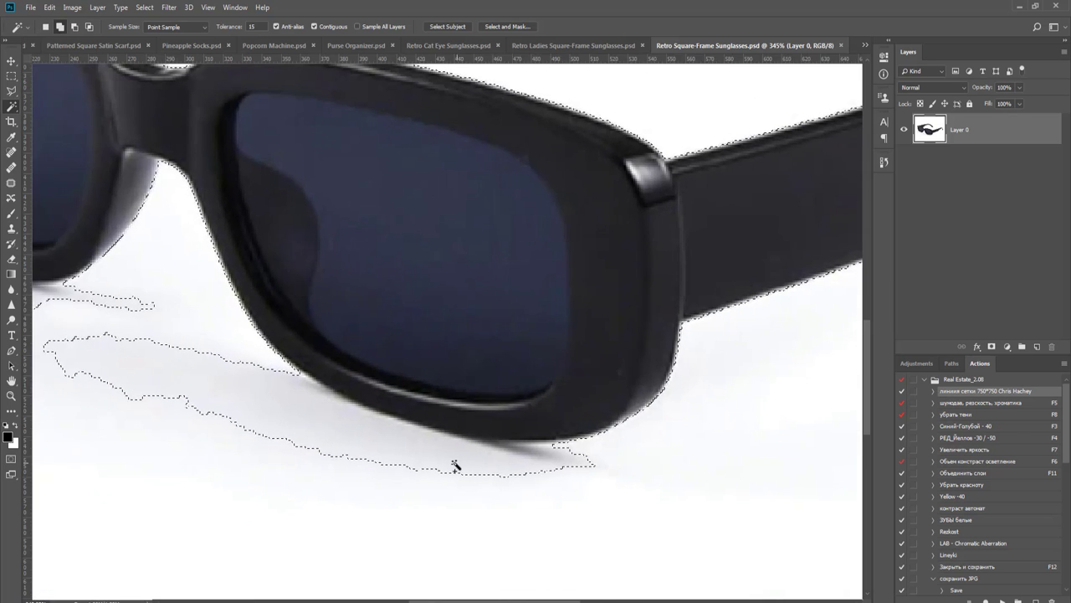
{"action": "left_click", "coordinate": [388, 458], "text": "shift"}
{"action": "left_click_drag", "start_coordinate": [540, 488], "coordinate": [840, 552]}
{"action": "left_click_drag", "start_coordinate": [450, 490], "coordinate": [602, 582]}
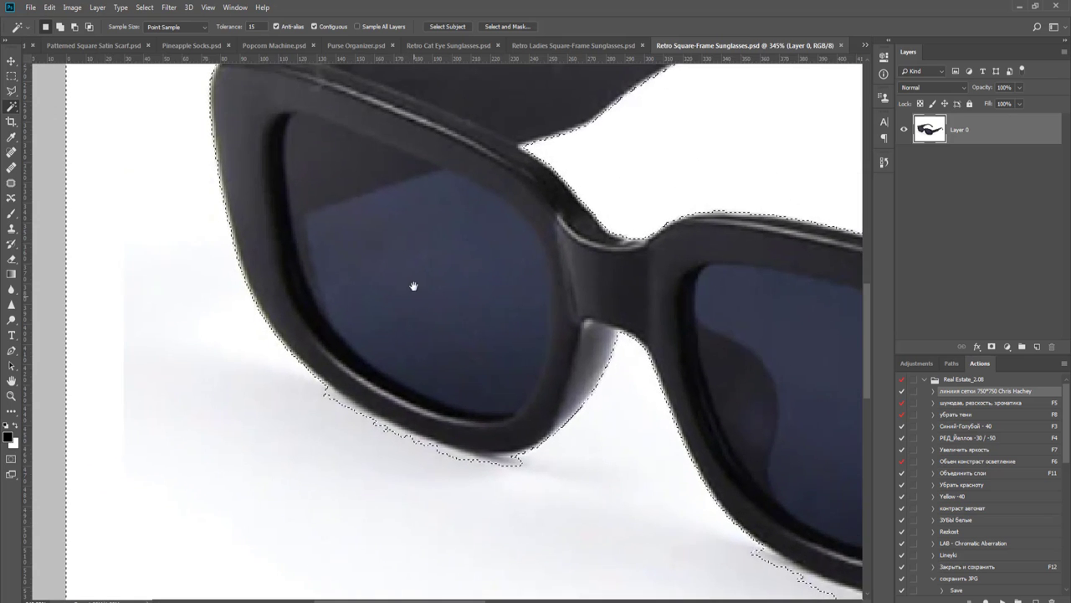
- Add a Polygonal Lasso area along the upper edge of the far arm to the background selection
{"action": "left_click_drag", "start_coordinate": [375, 178], "coordinate": [358, 381]}
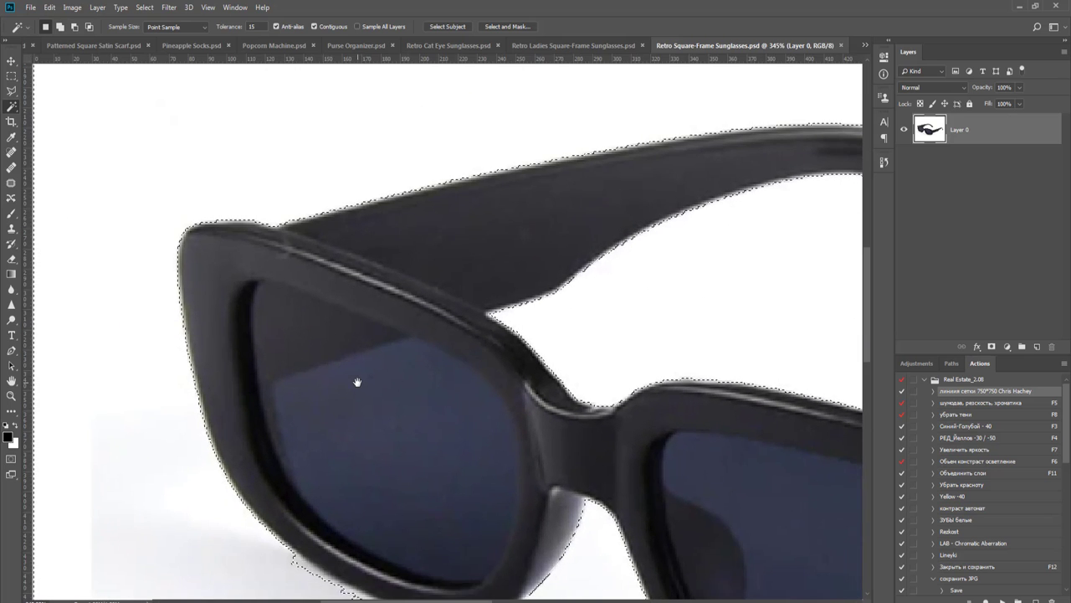
{"action": "key", "text": "l"}
{"action": "left_click_drag", "start_coordinate": [478, 244], "coordinate": [331, 379]}
{"action": "scroll", "coordinate": [409, 285], "scroll_direction": "up", "scroll_amount": 2}
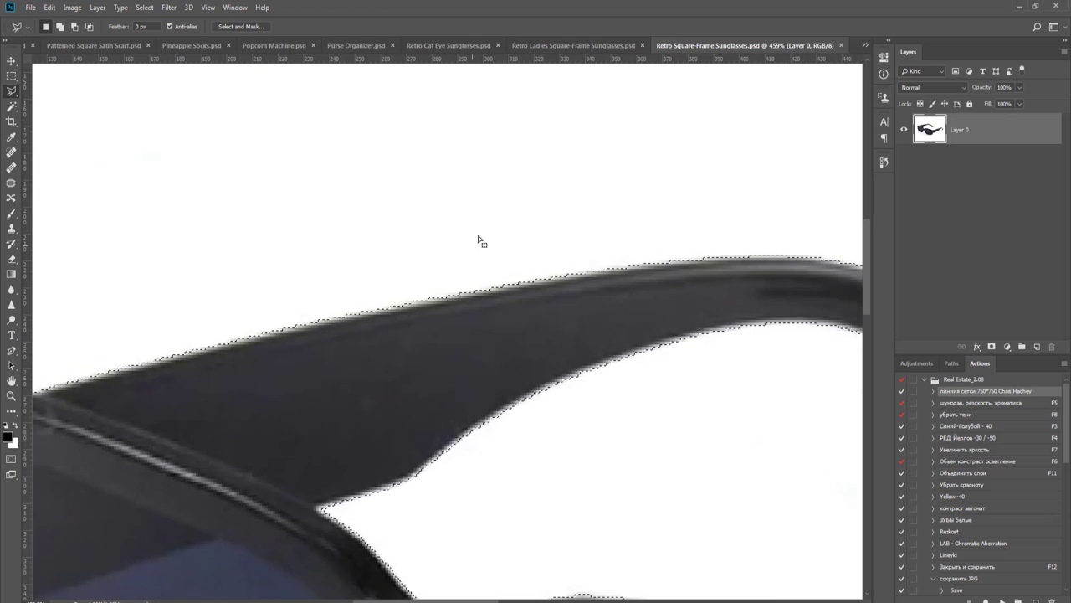
{"action": "left_click", "coordinate": [491, 182]}
{"action": "left_click", "coordinate": [816, 201]}
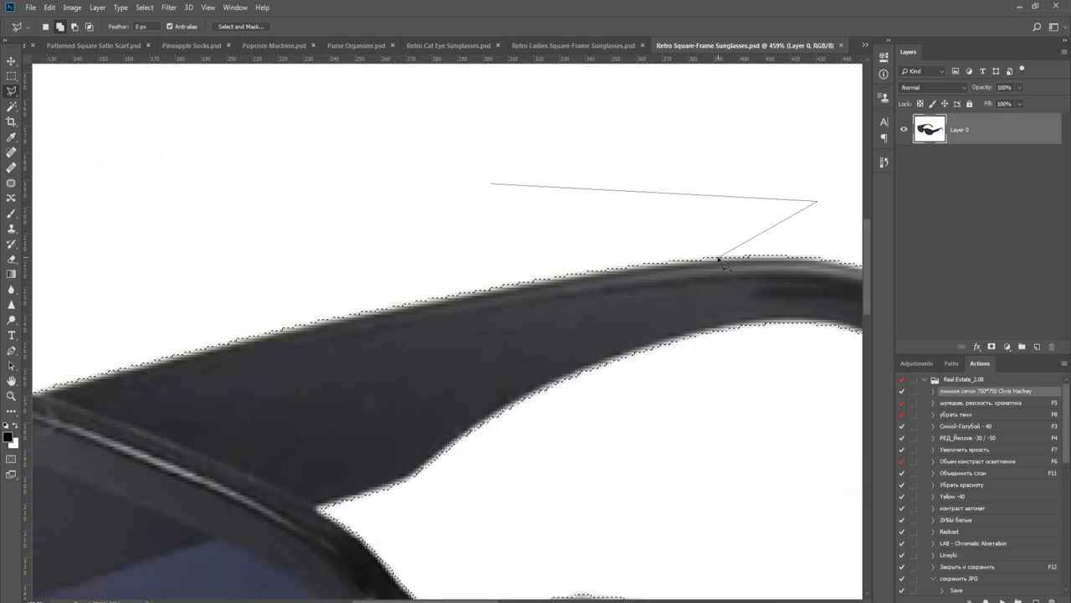
{"action": "left_click", "coordinate": [718, 257]}
{"action": "left_click", "coordinate": [571, 274]}
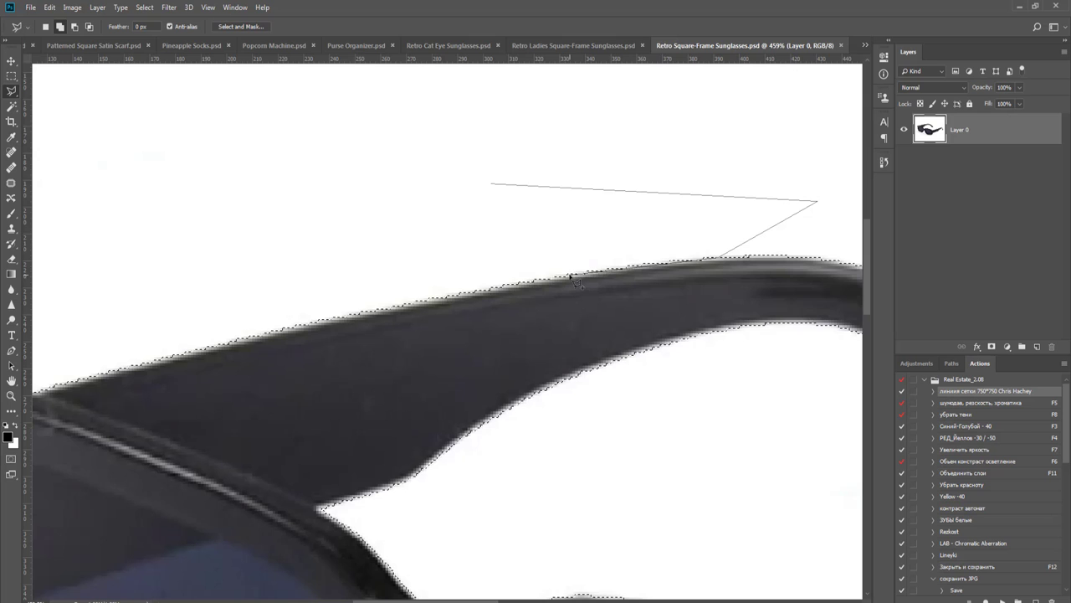
{"action": "left_click", "coordinate": [372, 312]}
{"action": "left_click", "coordinate": [185, 355]}
{"action": "double_click", "coordinate": [153, 279]}
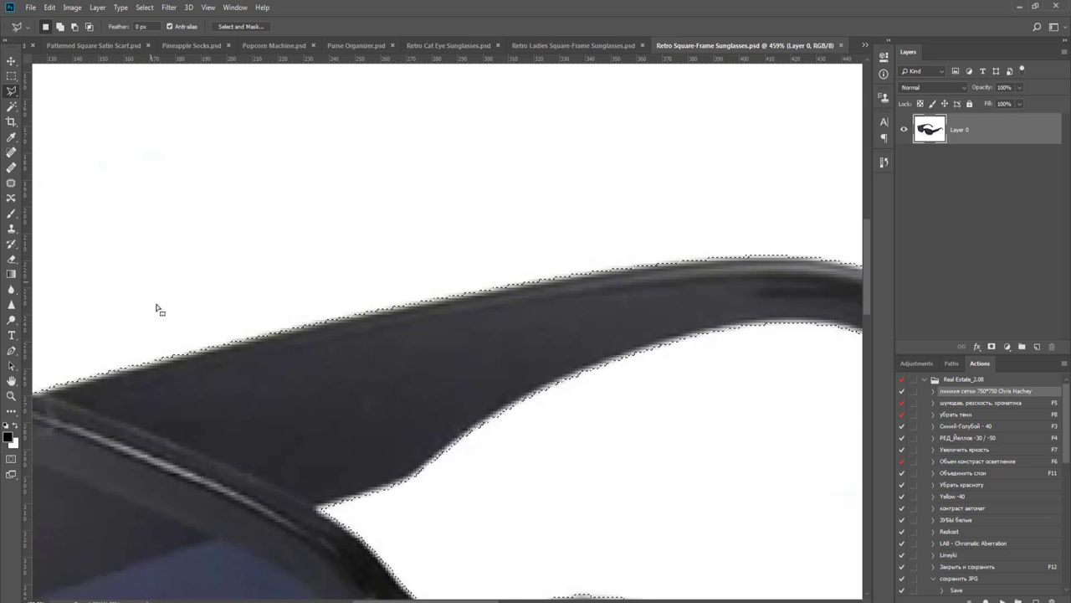
- Add the remaining shadow strip beneath the left lens rim to the background selection with the Polygonal Lasso
{"action": "scroll", "coordinate": [157, 305], "scroll_direction": "down", "scroll_amount": 4}
{"action": "left_click_drag", "start_coordinate": [131, 455], "coordinate": [463, 250]}
{"action": "scroll", "coordinate": [466, 405], "scroll_direction": "up", "scroll_amount": 4}
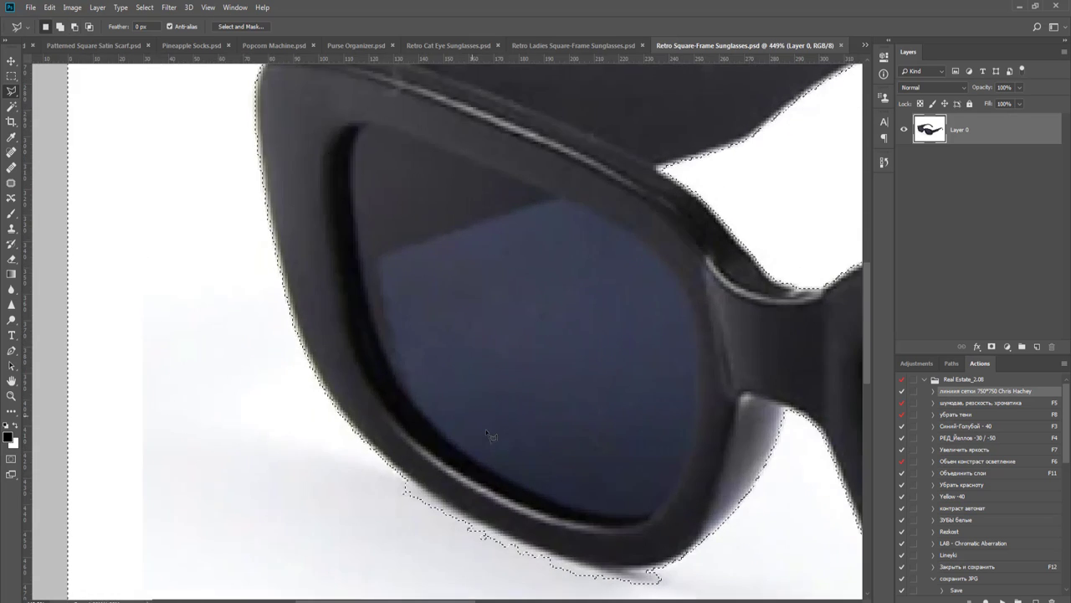
{"action": "left_click_drag", "start_coordinate": [485, 428], "coordinate": [423, 239]}
{"action": "left_click", "coordinate": [232, 441]}
{"action": "left_click", "coordinate": [294, 300]}
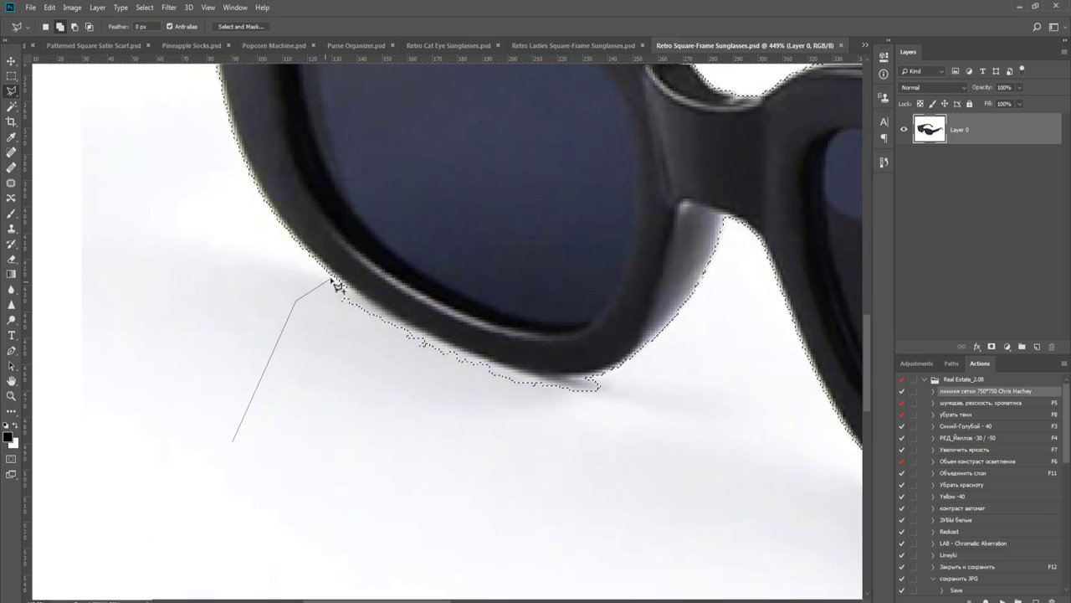
{"action": "left_click", "coordinate": [333, 279]}
{"action": "left_click", "coordinate": [637, 369]}
{"action": "double_click", "coordinate": [693, 498]}
- Add the leftover shadow beneath the right lens rim to the background selection, tracing the frame's lower edge
{"action": "left_click_drag", "start_coordinate": [555, 401], "coordinate": [419, 382]}
{"action": "left_click_drag", "start_coordinate": [445, 460], "coordinate": [394, 421]}
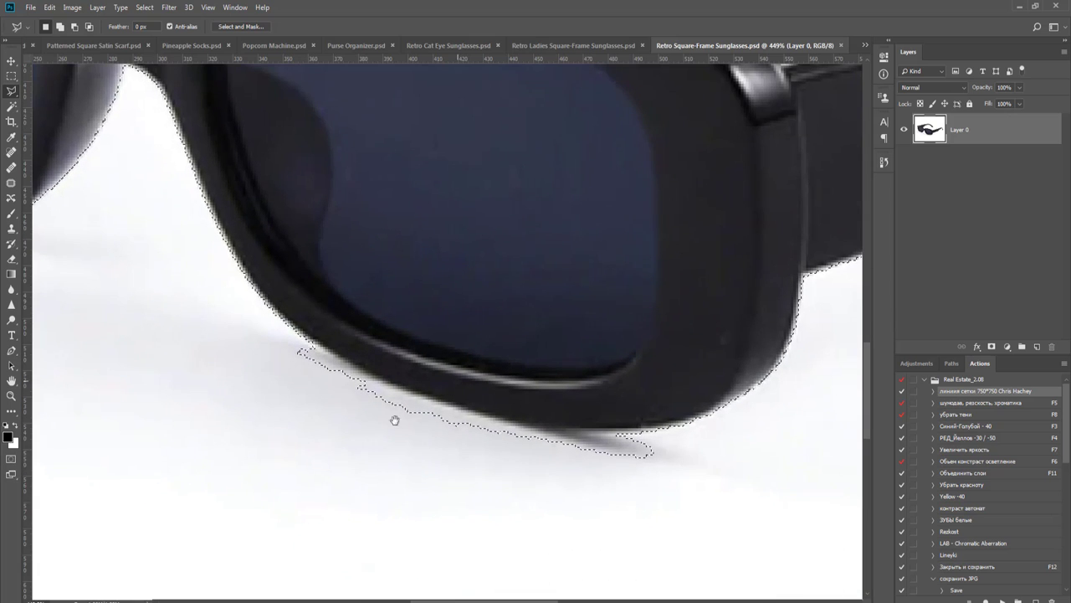
{"action": "left_click", "coordinate": [318, 506], "text": "shift"}
{"action": "left_click", "coordinate": [234, 305]}
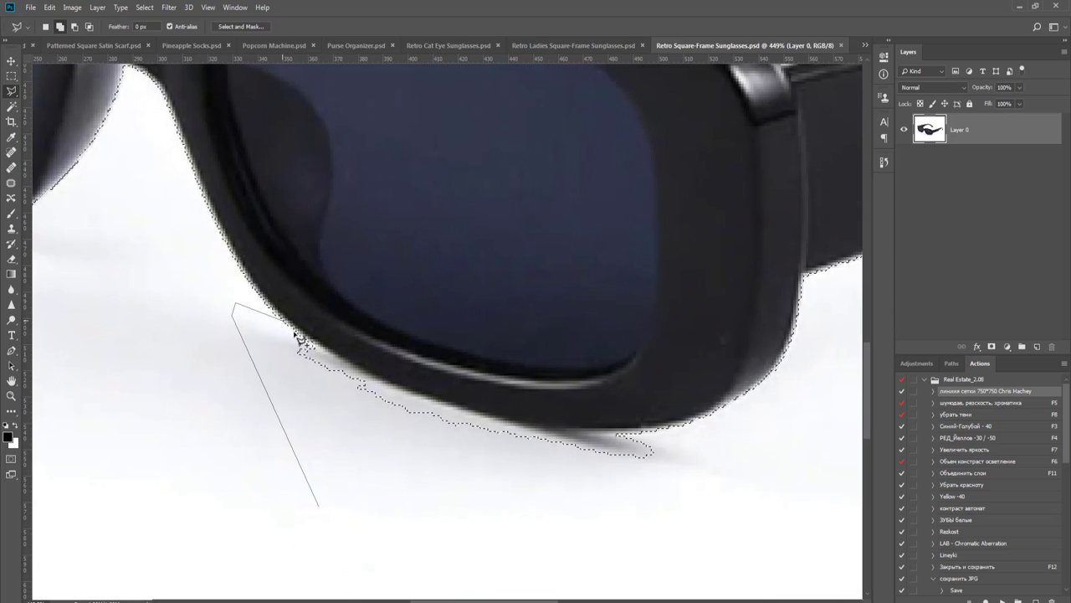
{"action": "left_click", "coordinate": [296, 333]}
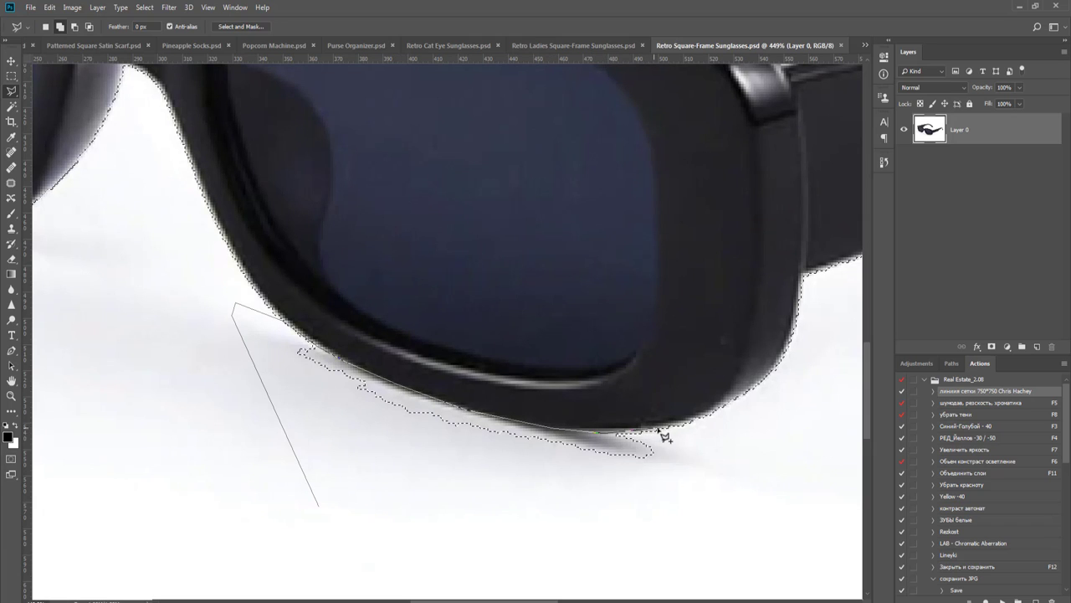
{"action": "left_click", "coordinate": [766, 433]}
{"action": "double_click", "coordinate": [756, 494]}
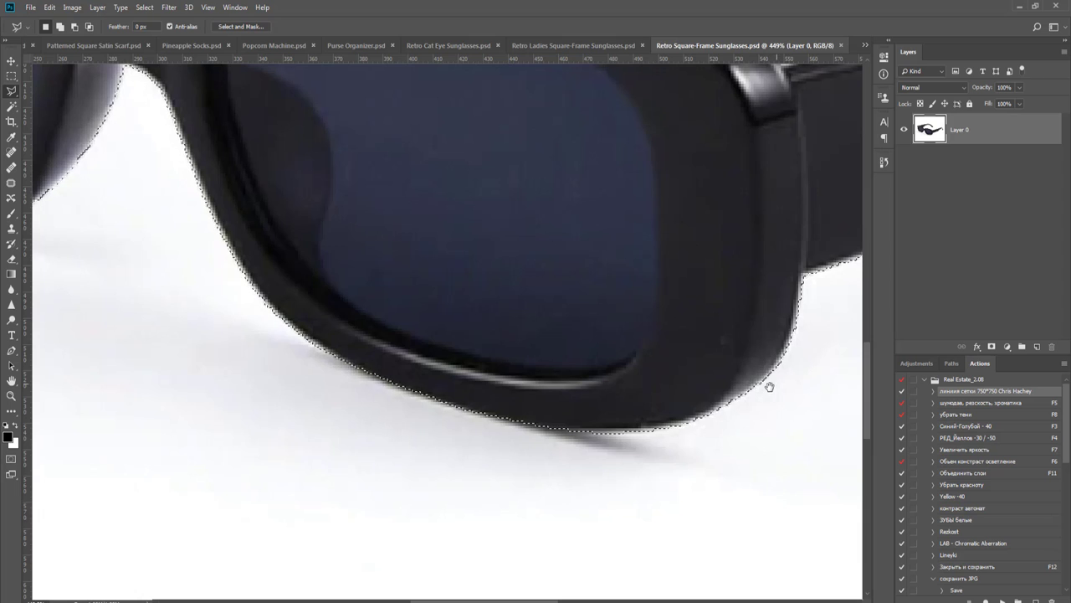
- Add the shadow remnant under the near arm's tip to the background selection with the Polygonal Lasso
{"action": "left_click_drag", "start_coordinate": [770, 387], "coordinate": [378, 468]}
{"action": "scroll", "coordinate": [537, 323], "scroll_direction": "down", "scroll_amount": 2}
{"action": "scroll", "coordinate": [540, 326], "scroll_direction": "down", "scroll_amount": 3}
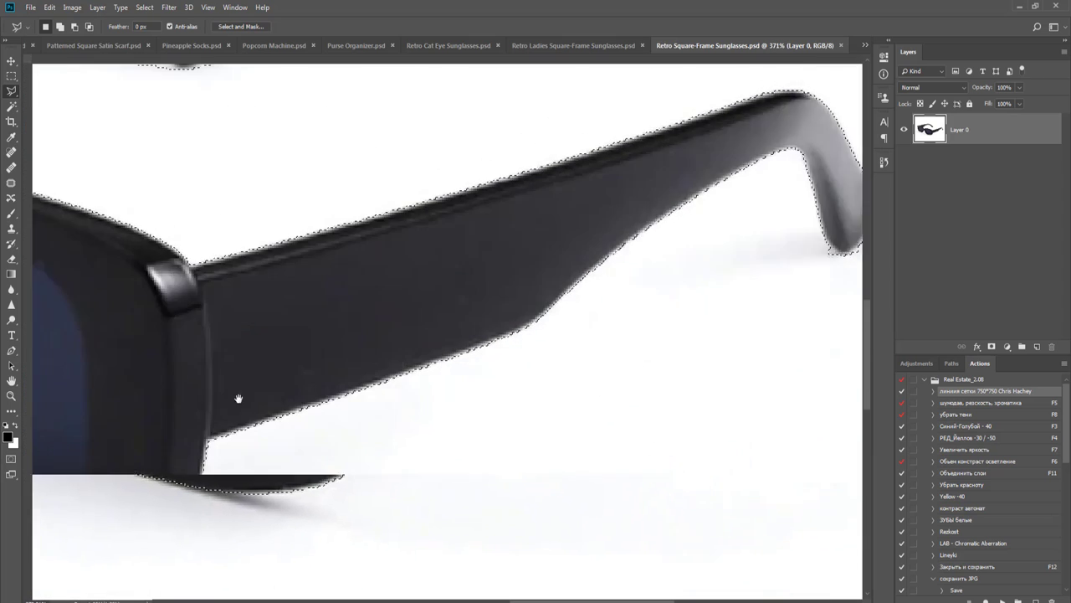
{"action": "scroll", "coordinate": [581, 337], "scroll_direction": "right", "scroll_amount": 5}
{"action": "scroll", "coordinate": [559, 421], "scroll_direction": "up", "scroll_amount": 4}
{"action": "left_click", "coordinate": [486, 448], "text": "shift"}
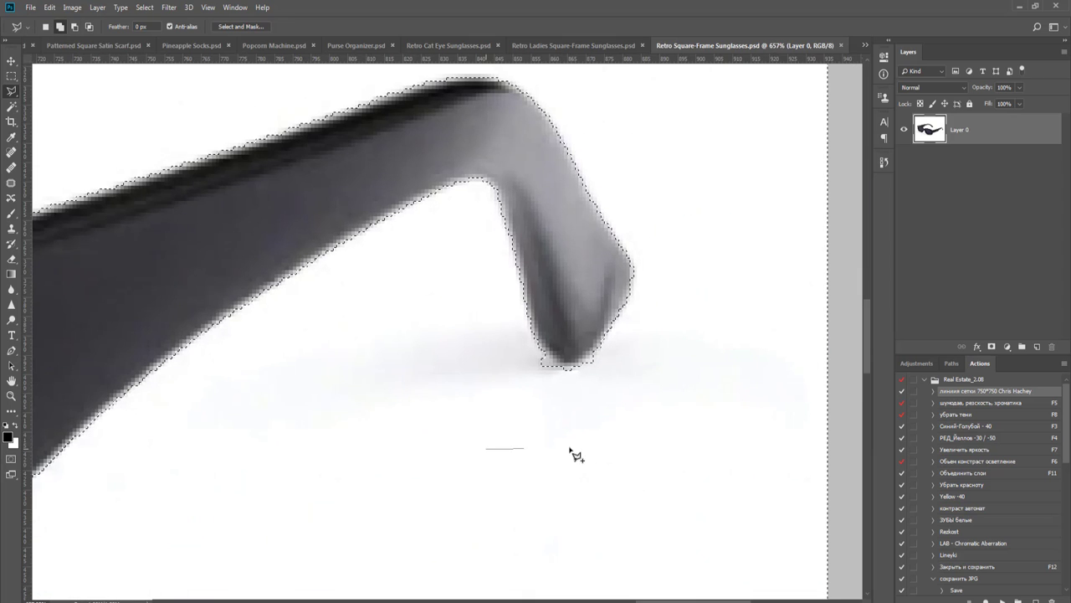
{"action": "left_click", "coordinate": [666, 441]}
{"action": "left_click", "coordinate": [677, 345]}
{"action": "left_click", "coordinate": [593, 354]}
{"action": "left_click", "coordinate": [533, 349]}
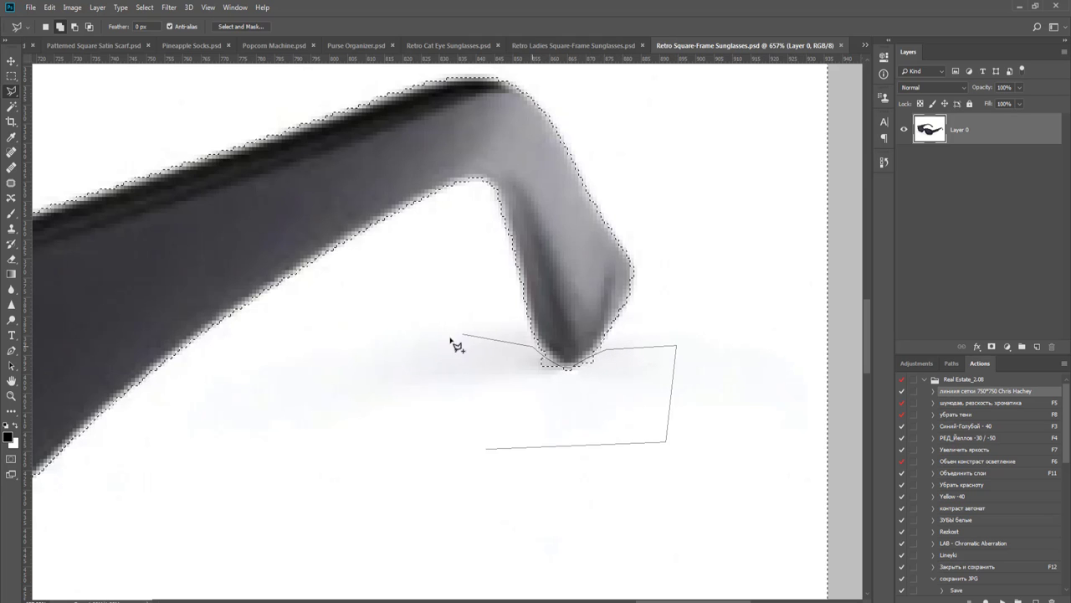
{"action": "double_click", "coordinate": [404, 380]}
{"action": "scroll", "coordinate": [421, 354], "scroll_direction": "down", "scroll_amount": 7}
{"action": "scroll", "coordinate": [422, 359], "scroll_direction": "down", "scroll_amount": 5}
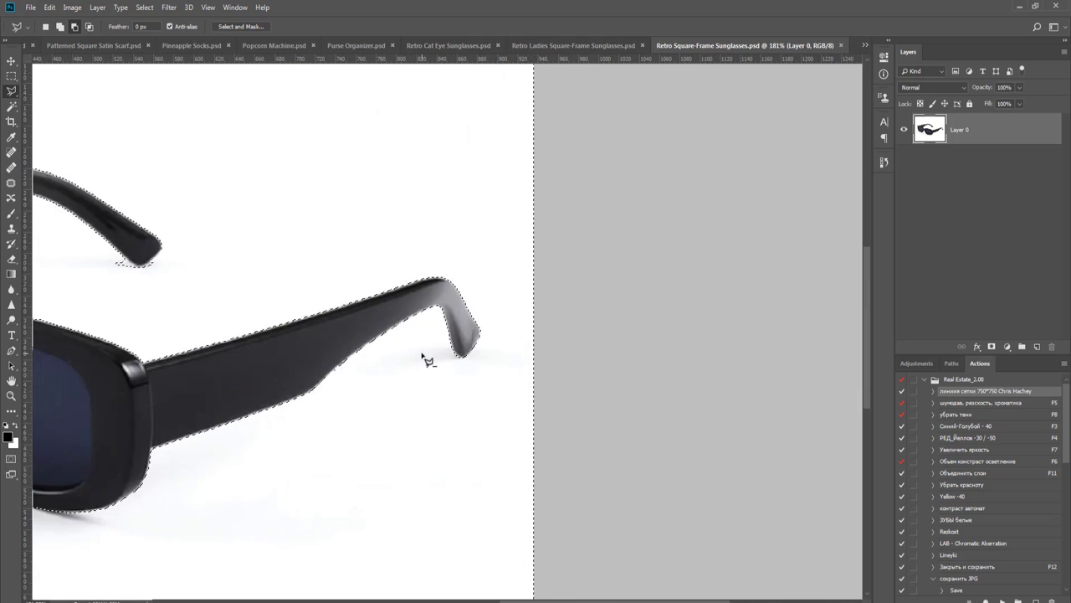
- Mask out the background of the sunglasses layer and add a black-filled layer beneath it
{"action": "left_click", "coordinate": [992, 346]}
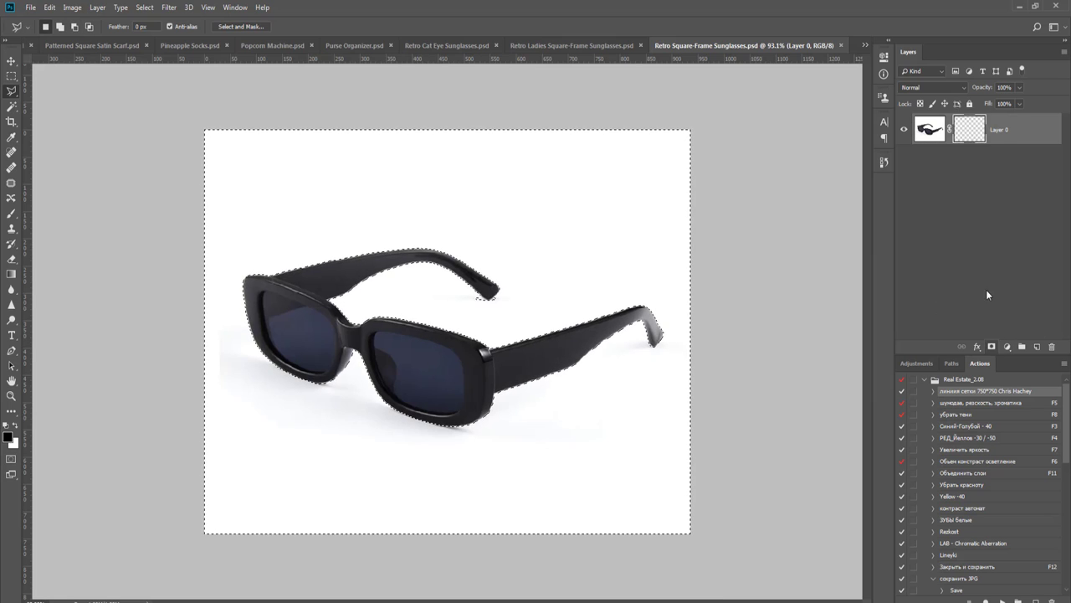
{"action": "key", "text": "ctrl+shift+alt+n"}
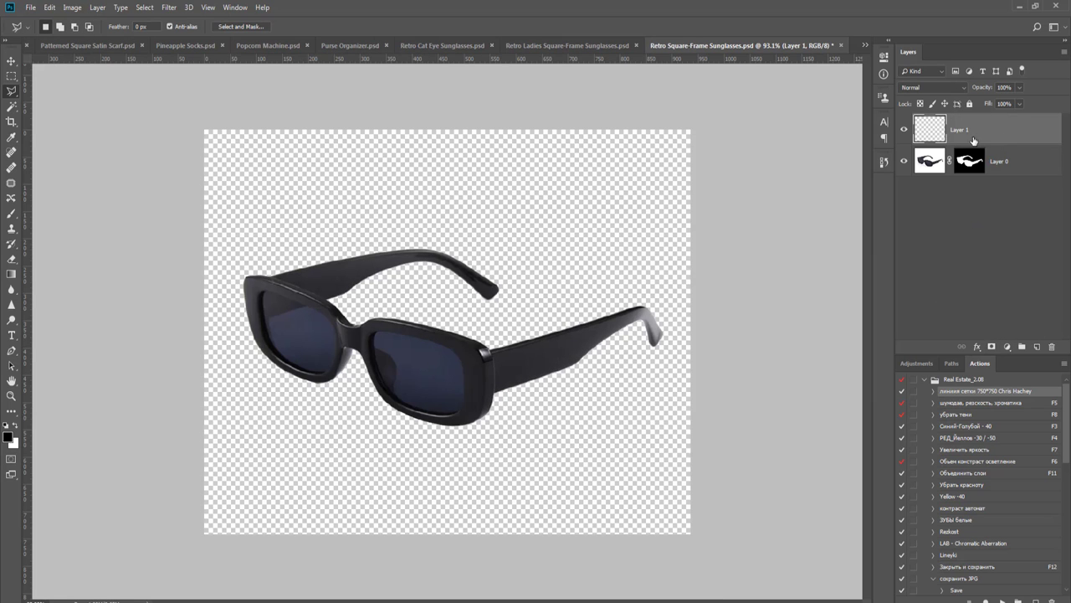
{"action": "key", "text": "alt+BackSpace"}
{"action": "key", "text": "v"}
{"action": "left_click_drag", "start_coordinate": [990, 129], "coordinate": [985, 166]}
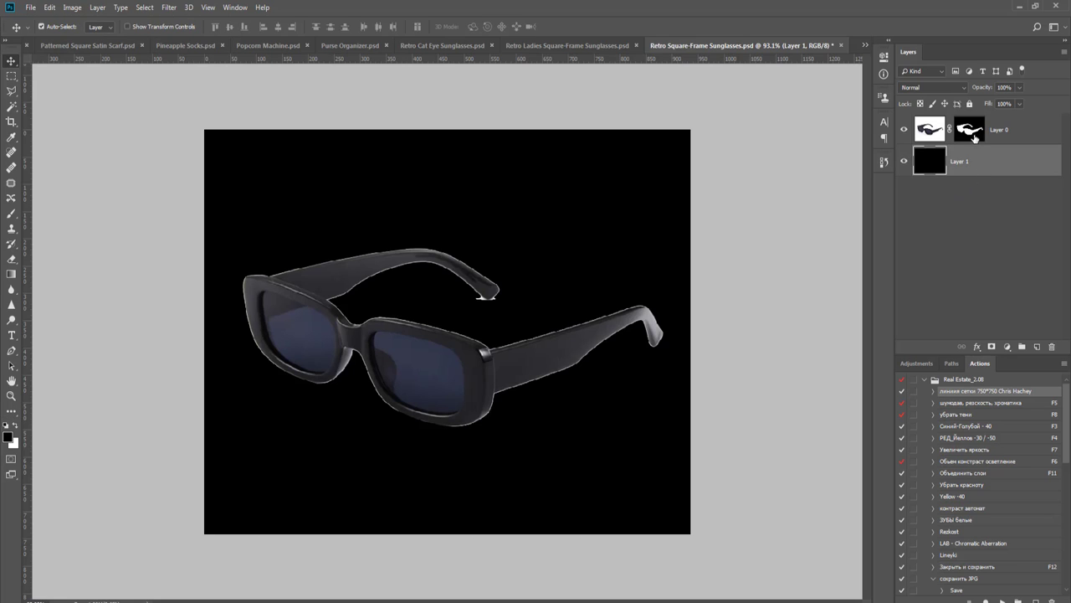
- Hide the black layer and delete the mask from Layer 0, keeping the mask's outline loaded as a selection
{"action": "left_click", "coordinate": [973, 130]}
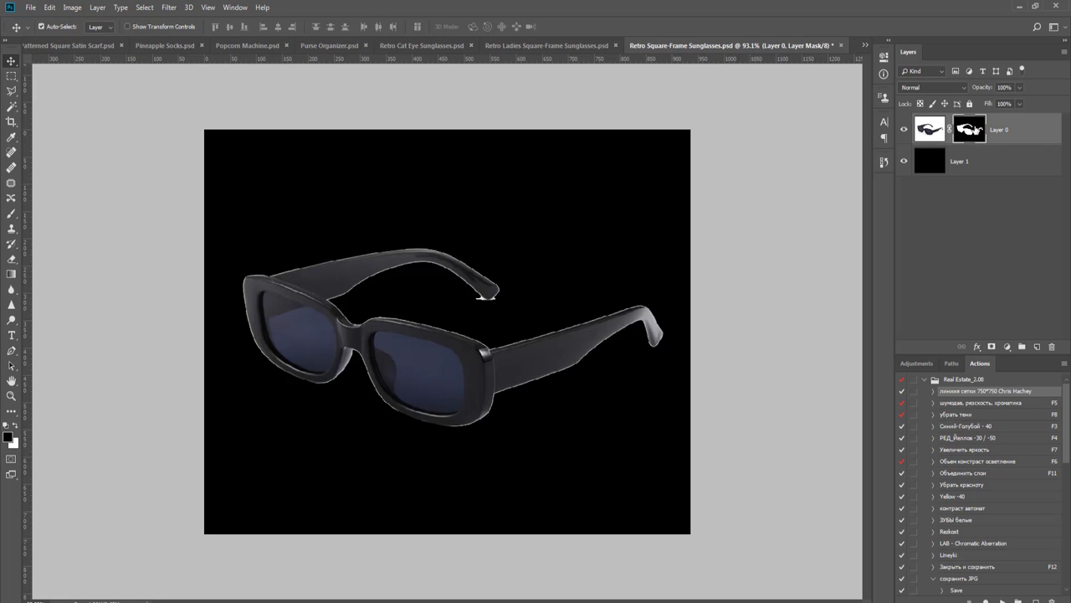
{"action": "left_click", "coordinate": [904, 161]}
{"action": "scroll", "coordinate": [485, 311], "scroll_direction": "up", "scroll_amount": 3}
{"action": "scroll", "coordinate": [509, 303], "scroll_direction": "up", "scroll_amount": 2}
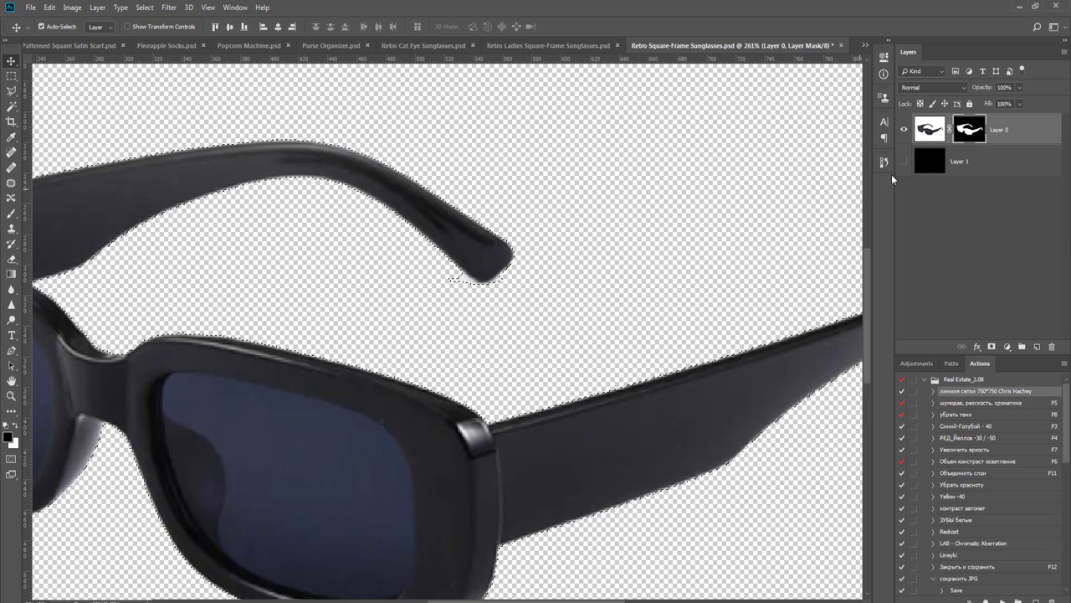
{"action": "right_click", "coordinate": [967, 131]}
{"action": "left_click", "coordinate": [977, 157]}
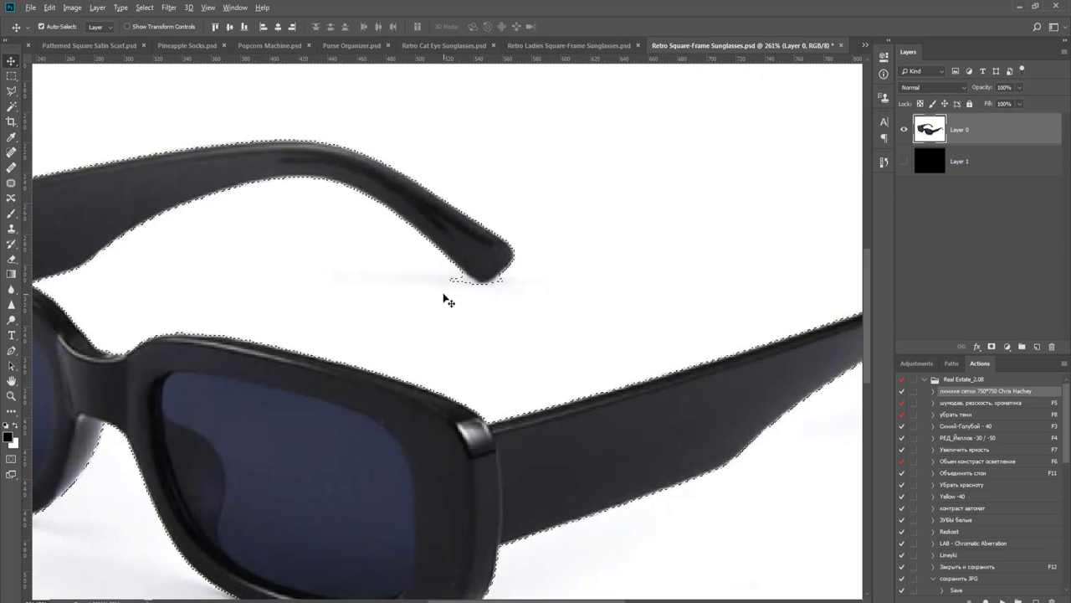
{"action": "scroll", "coordinate": [443, 299], "scroll_direction": "up", "scroll_amount": 2}
{"action": "key", "text": "l"}
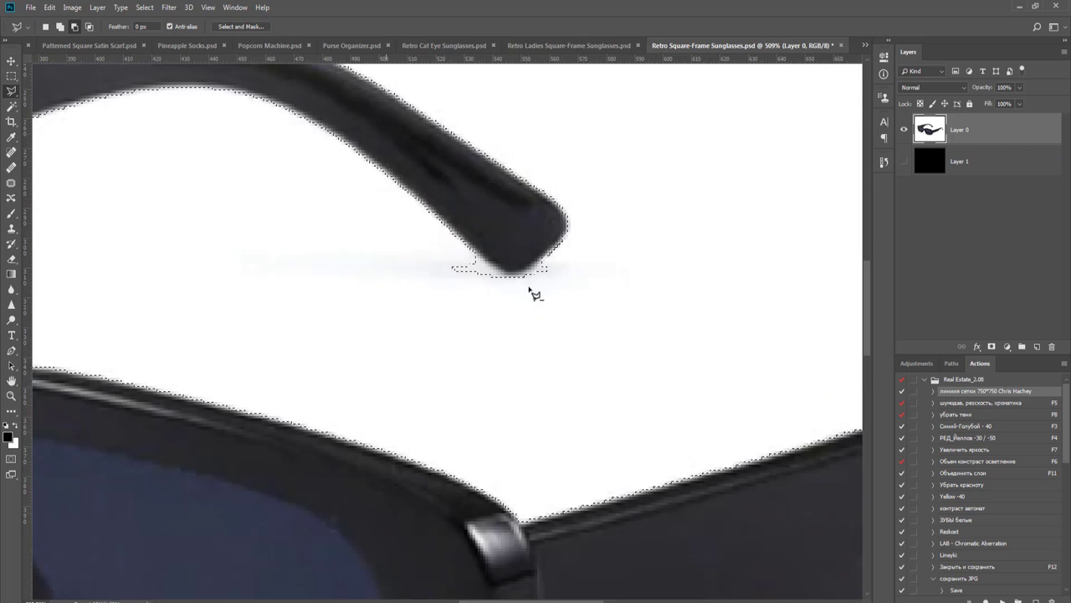
{"action": "scroll", "coordinate": [530, 289], "scroll_direction": "up", "scroll_amount": 2}
{"action": "left_click", "coordinate": [517, 343]}
{"action": "left_click", "coordinate": [649, 278]}
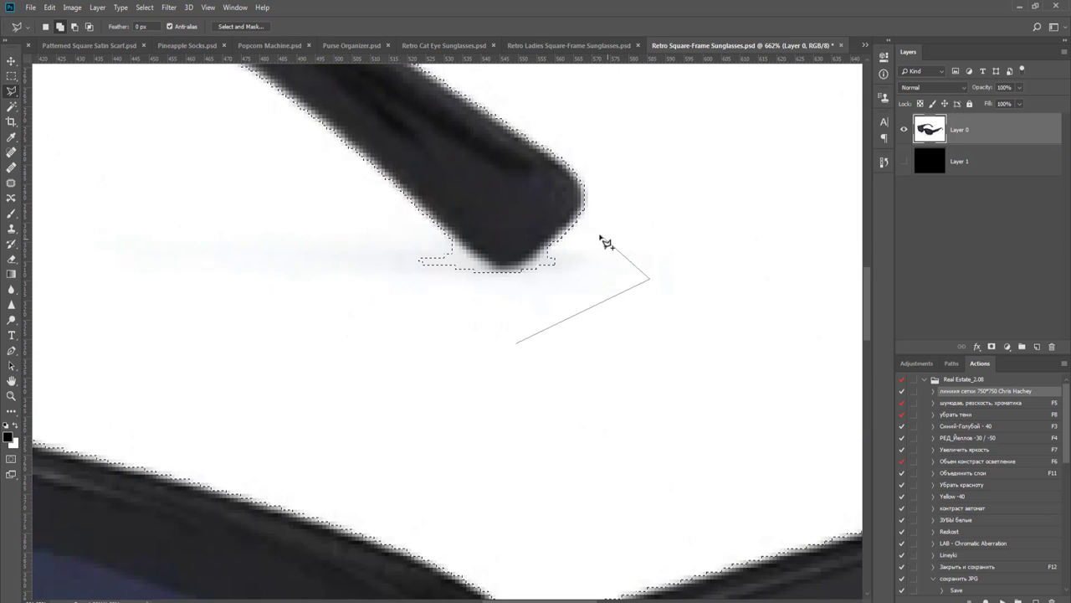
{"action": "left_click", "coordinate": [565, 238]}
{"action": "left_click", "coordinate": [409, 208]}
{"action": "left_click", "coordinate": [318, 238]}
{"action": "double_click", "coordinate": [353, 407]}
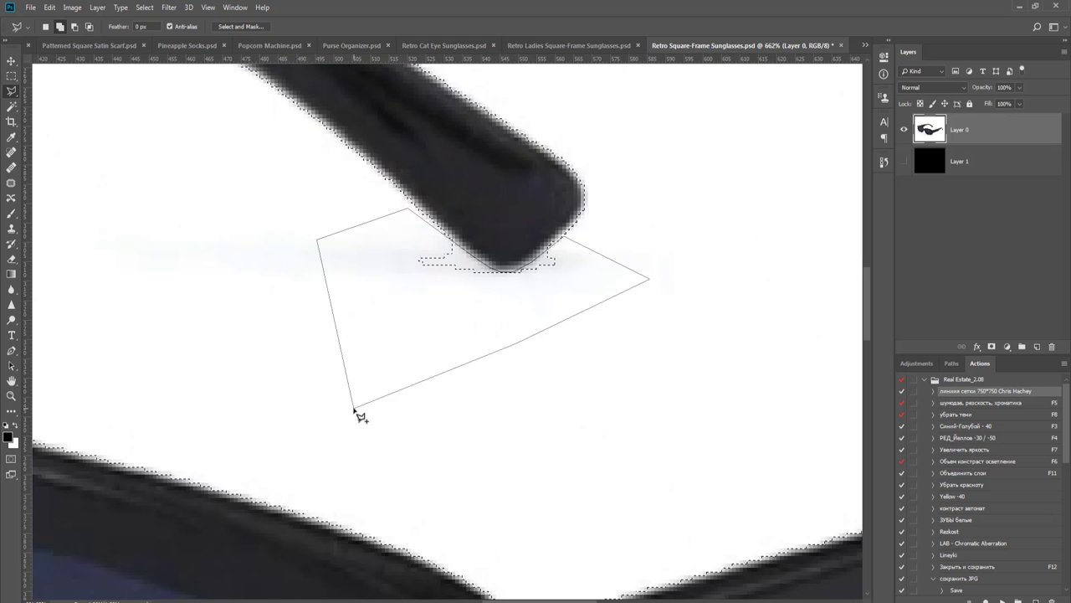
{"action": "scroll", "coordinate": [399, 374], "scroll_direction": "down", "scroll_amount": 3}
{"action": "key", "text": "z"}
{"action": "key", "text": "ctrl+z"}
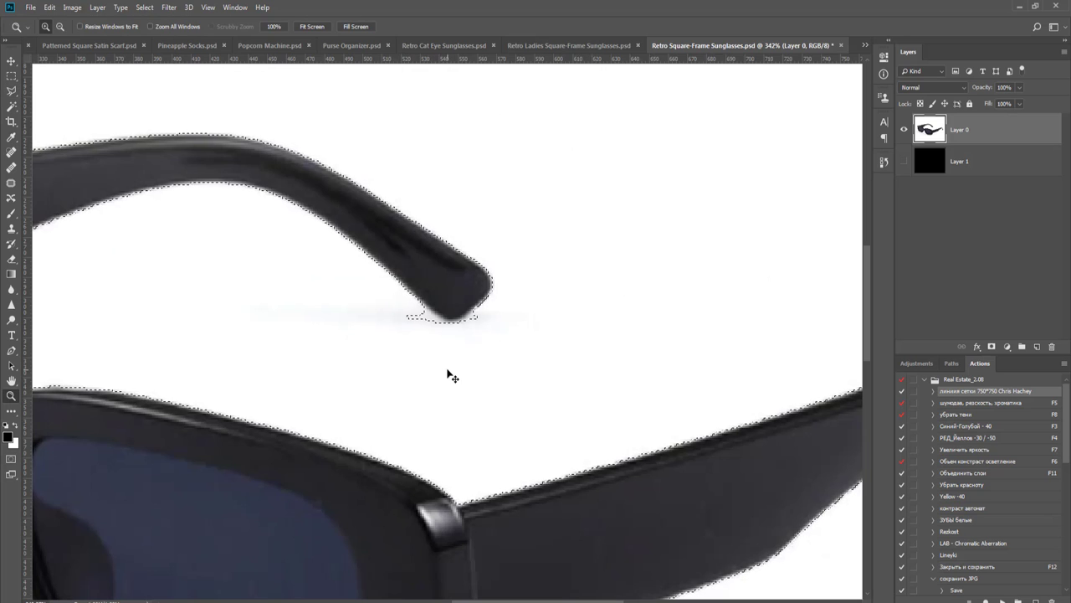
- Subtract the shadow remnant under the far arm's tip from the selection with the Polygonal Lasso, tracing the tip's edge
{"action": "scroll", "coordinate": [448, 374], "scroll_direction": "up", "scroll_amount": 3}
{"action": "key", "text": "l"}
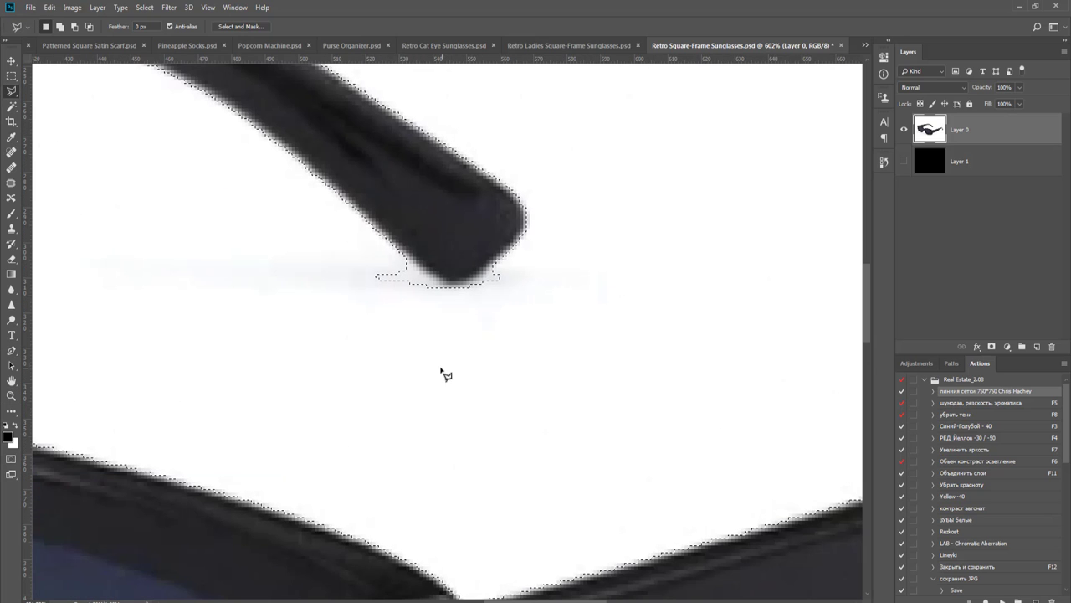
{"action": "left_click", "coordinate": [356, 386]}
{"action": "left_click", "coordinate": [523, 378]}
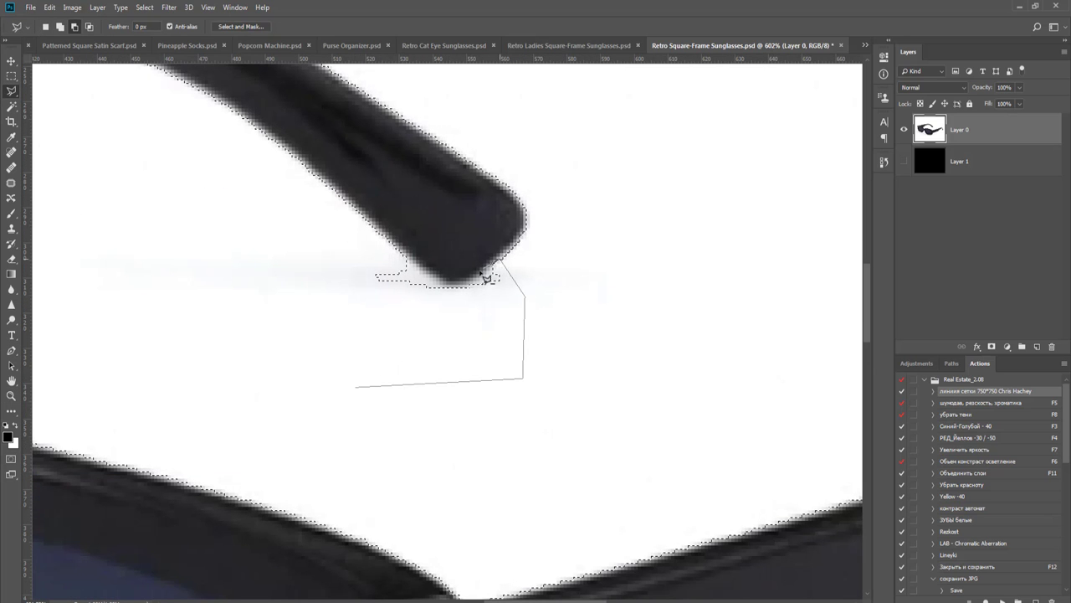
{"action": "left_click", "coordinate": [432, 281]}
{"action": "left_click", "coordinate": [356, 216]}
{"action": "double_click", "coordinate": [303, 241]}
{"action": "scroll", "coordinate": [319, 287], "scroll_direction": "down", "scroll_amount": 5}
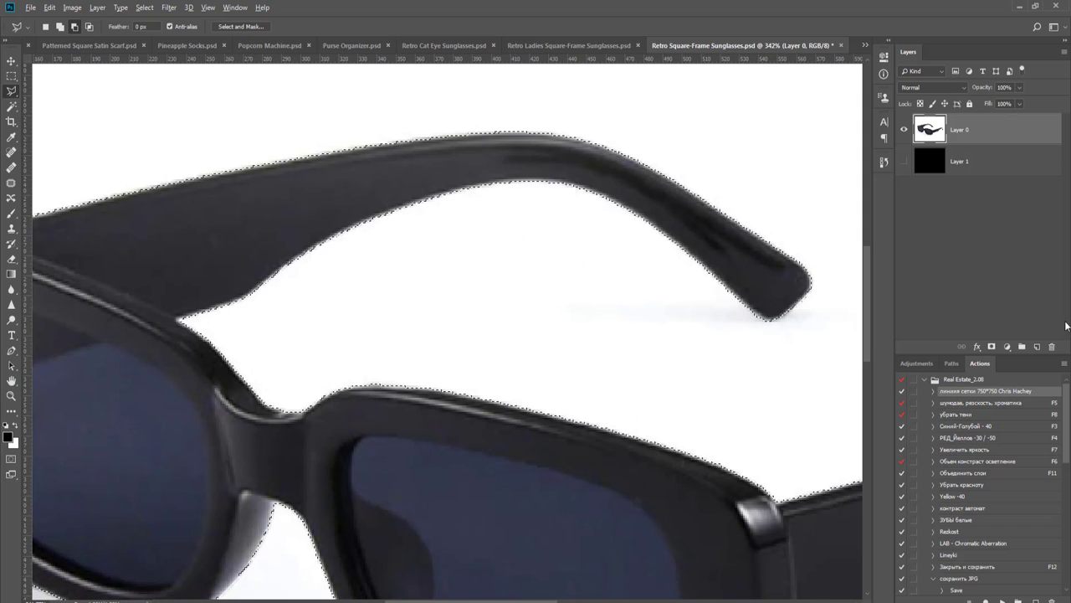
{"action": "left_click", "coordinate": [991, 346]}
{"action": "key", "text": "v"}
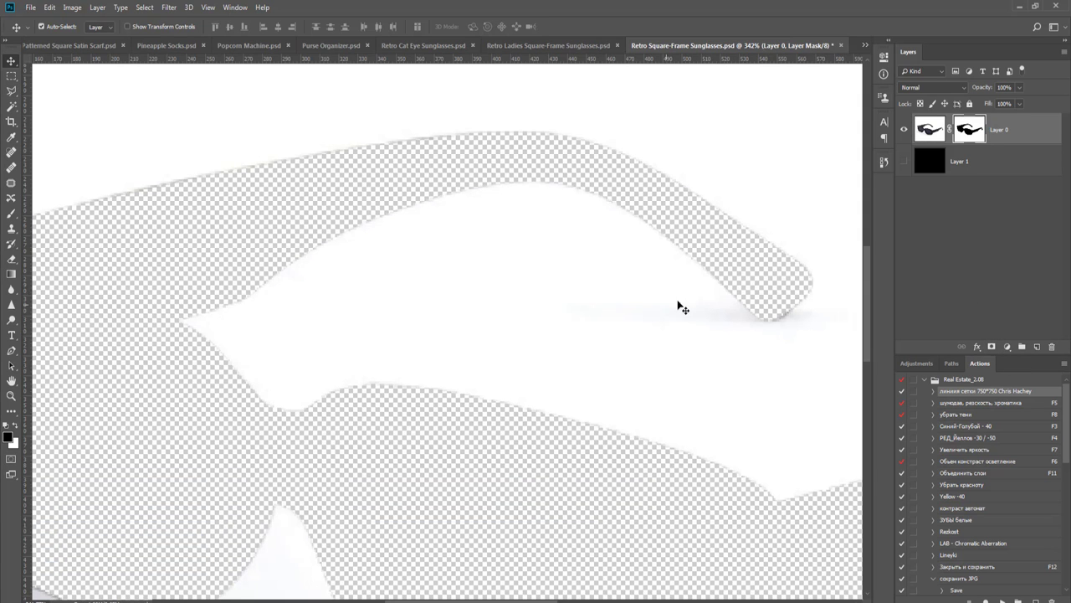
{"action": "key", "text": "ctrl+z"}
- Add a layer mask that keeps only the sunglasses on Layer 0 and show the black layer beneath
{"action": "left_click", "coordinate": [991, 347], "text": "alt"}
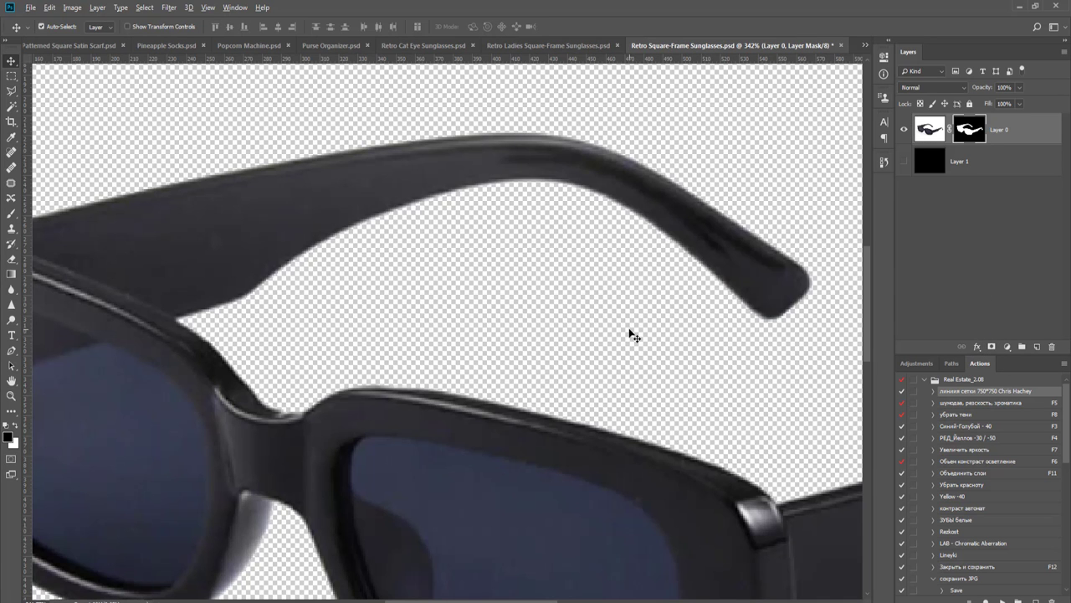
{"action": "scroll", "coordinate": [634, 335], "scroll_direction": "down", "scroll_amount": 6}
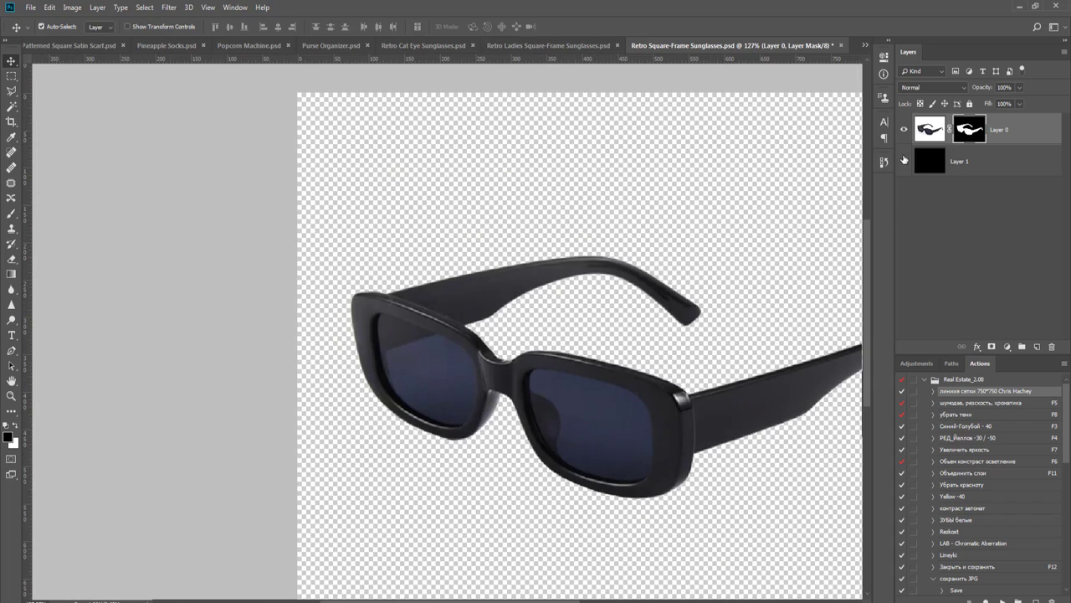
{"action": "left_click", "coordinate": [904, 160]}
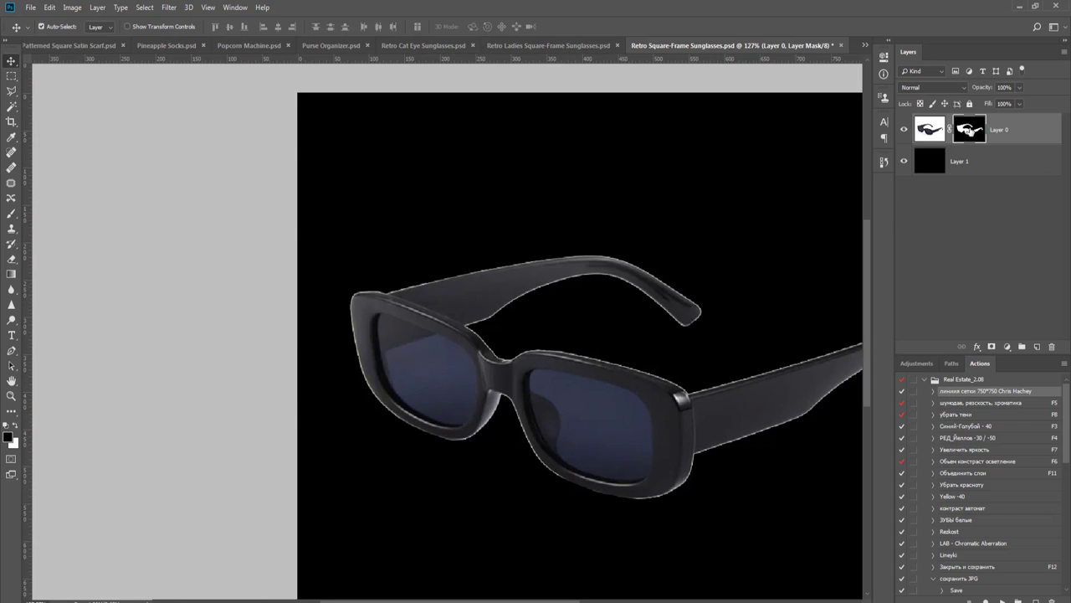
- Refine the sunglasses' layer mask in Select and Mask with an edge detection radius of 1 px
{"action": "right_click", "coordinate": [971, 131]}
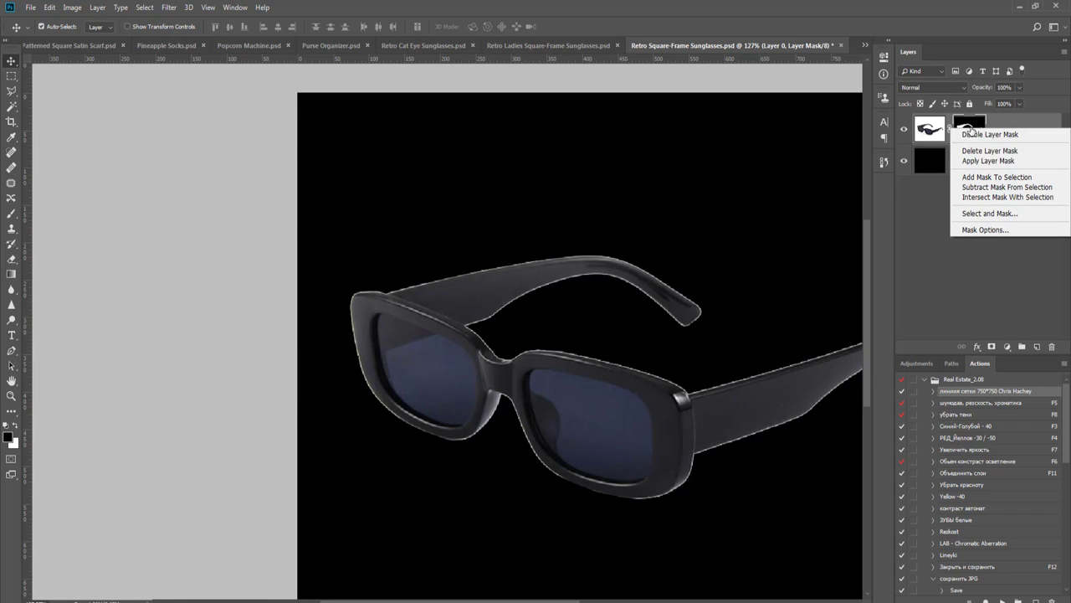
{"action": "left_click", "coordinate": [1007, 219]}
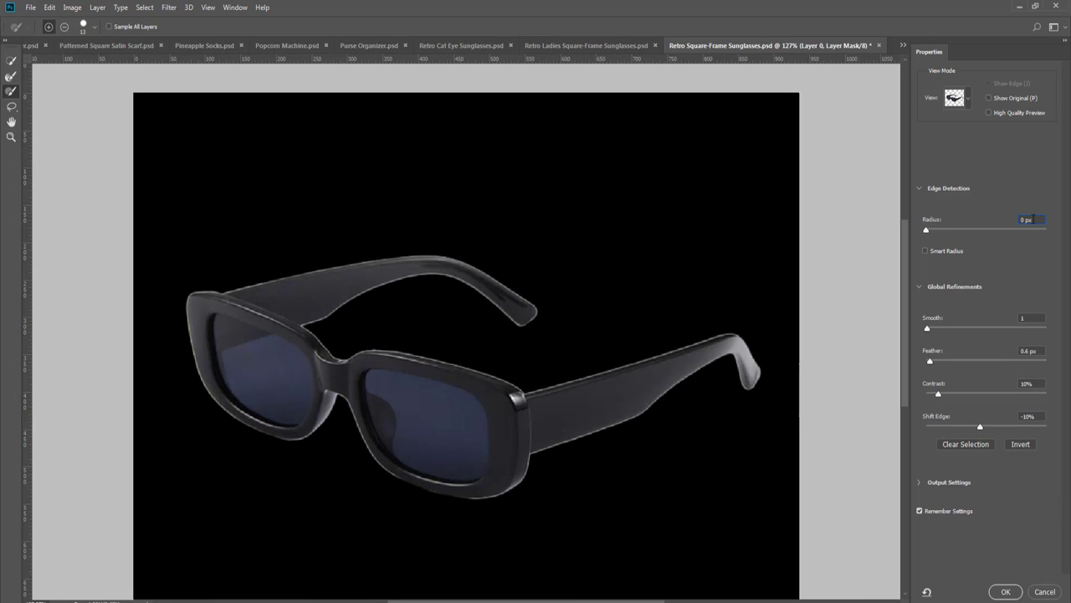
{"action": "type", "text": "1"}
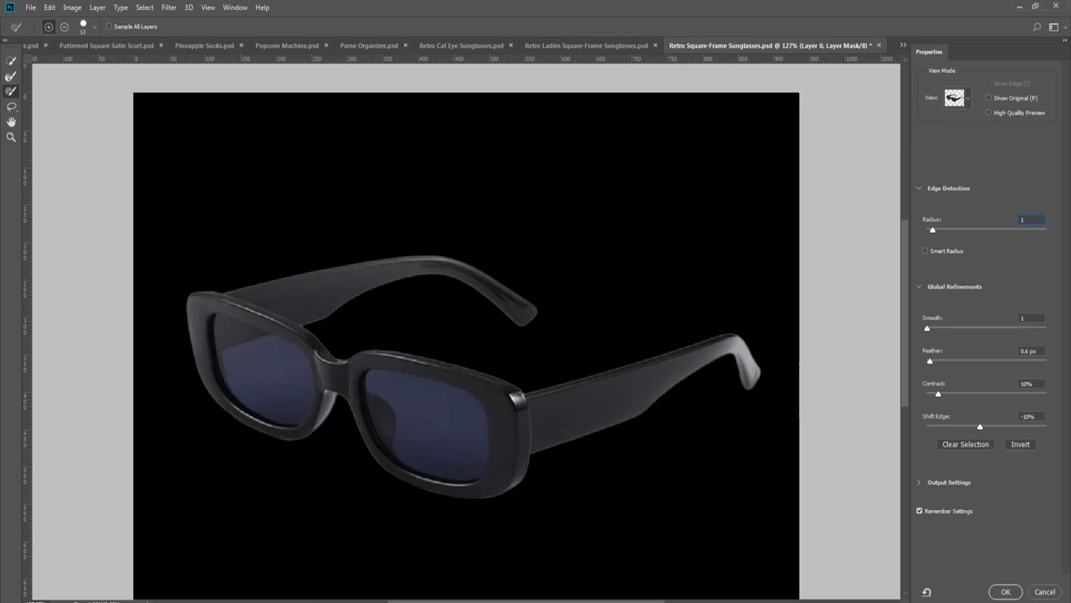
{"action": "left_click", "coordinate": [1006, 592]}
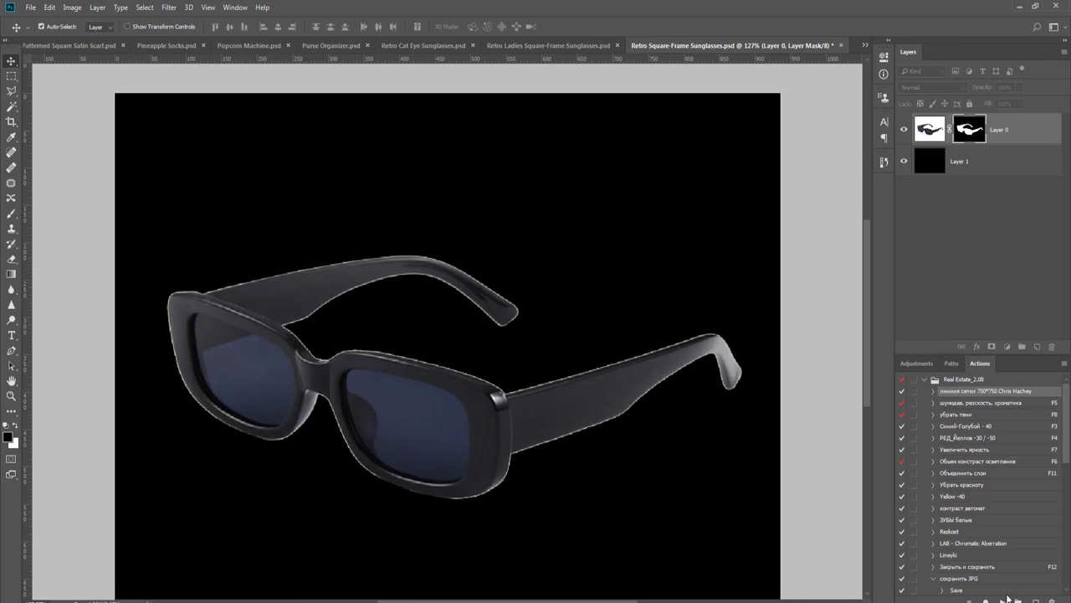
- Crop the document to 750 x 750 px, enlarging the crop frame so the whole pair of sunglasses fits inside
{"action": "scroll", "coordinate": [735, 314], "scroll_direction": "down", "scroll_amount": 3}
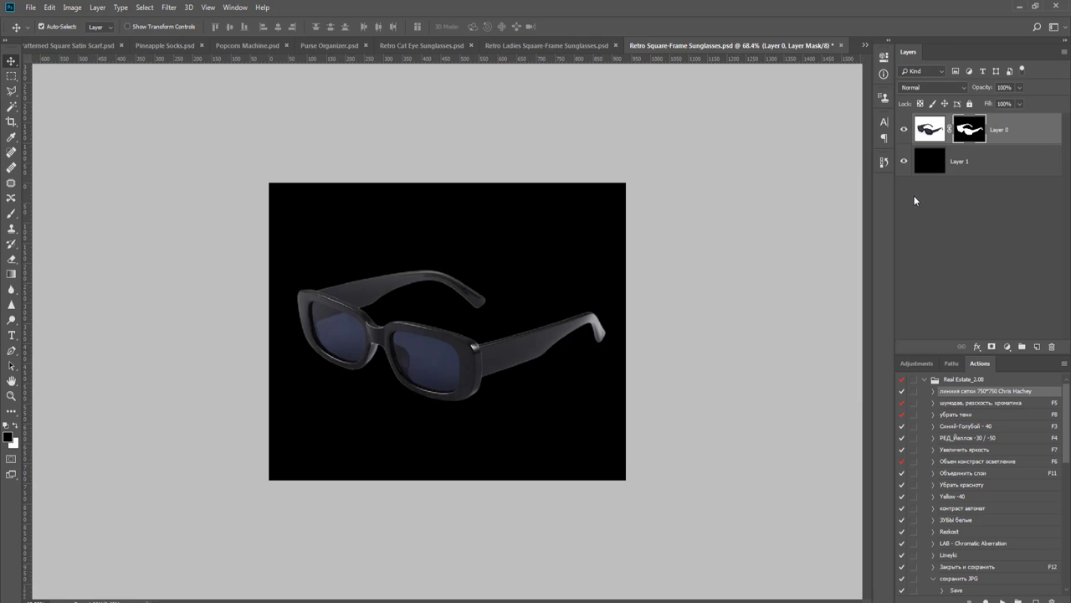
{"action": "key", "text": "c"}
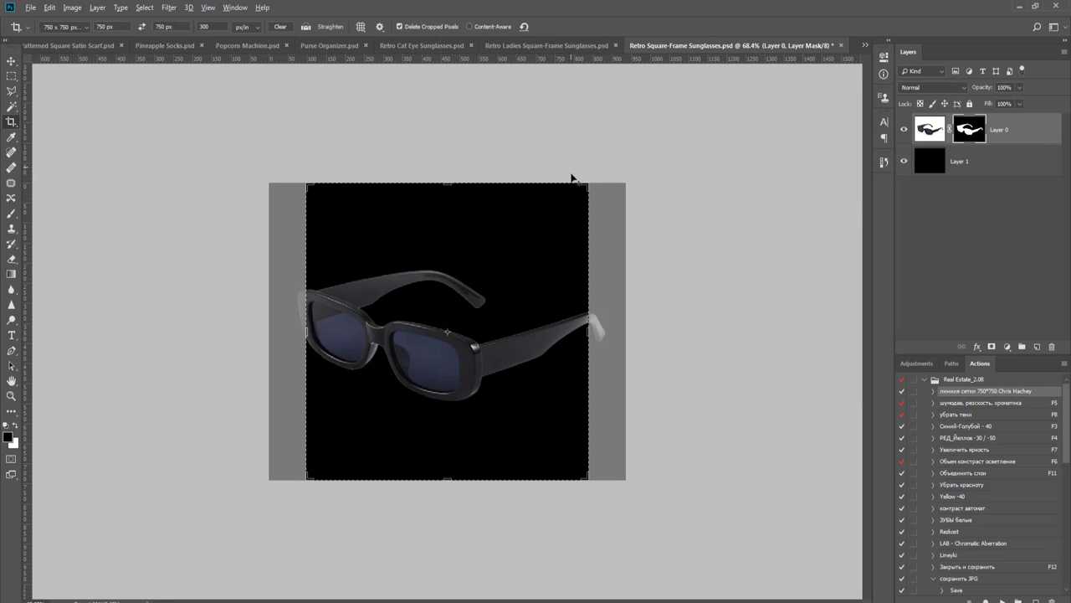
{"action": "left_click_drag", "start_coordinate": [588, 184], "coordinate": [617, 158]}
{"action": "key", "text": "Return"}
{"action": "key", "text": "v"}
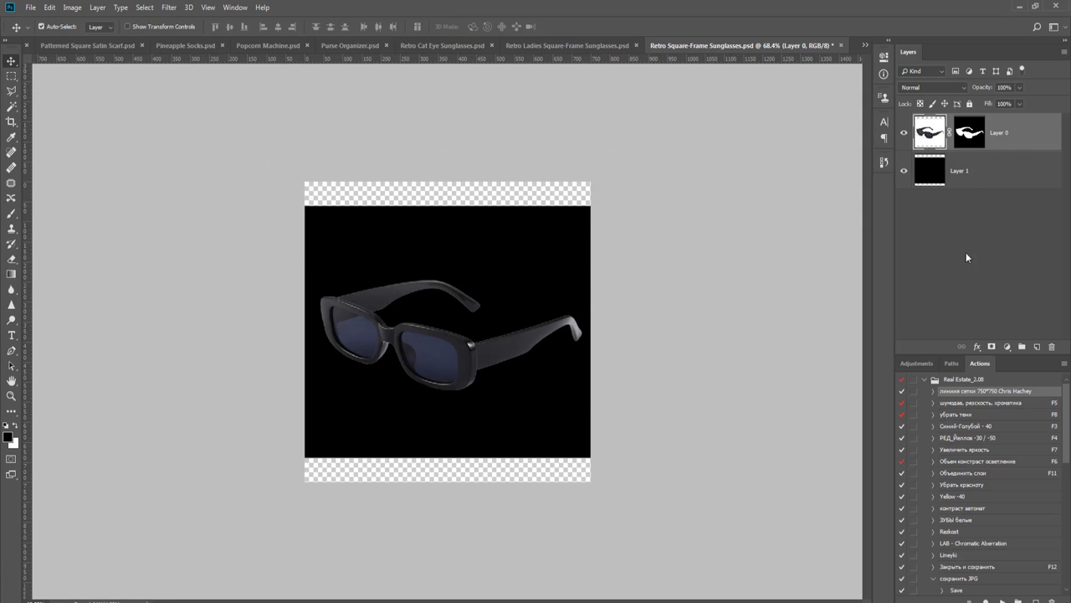
- Run the 750*750 guide-line action and scale the sunglasses layer about its centre to about 68%
{"action": "left_click", "coordinate": [1002, 600]}
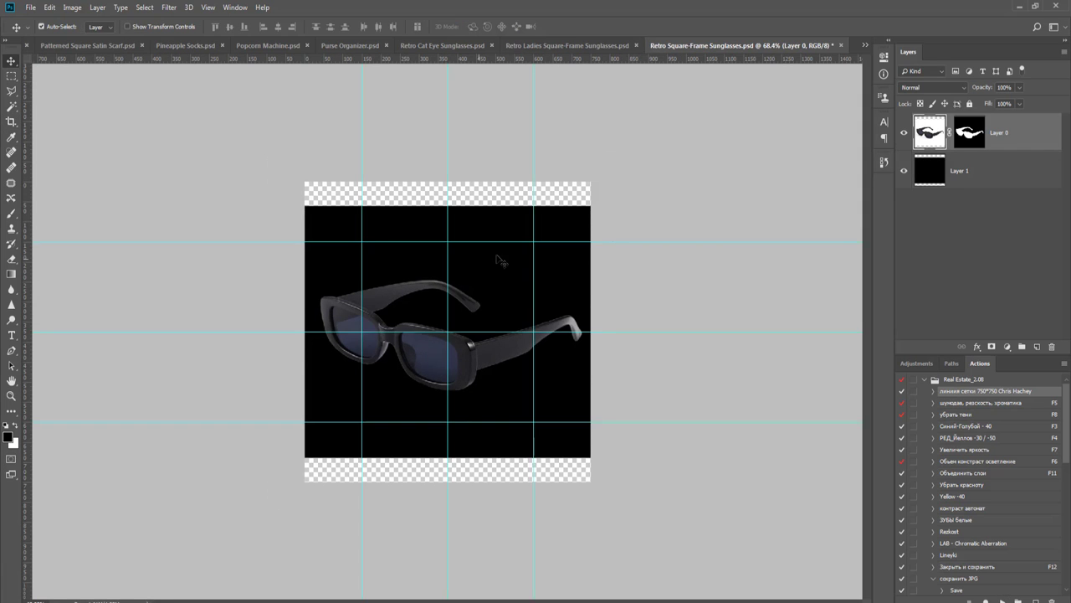
{"action": "key", "text": "ctrl+t"}
{"action": "key", "text": "Escape"}
{"action": "key", "text": "ctrl+t"}
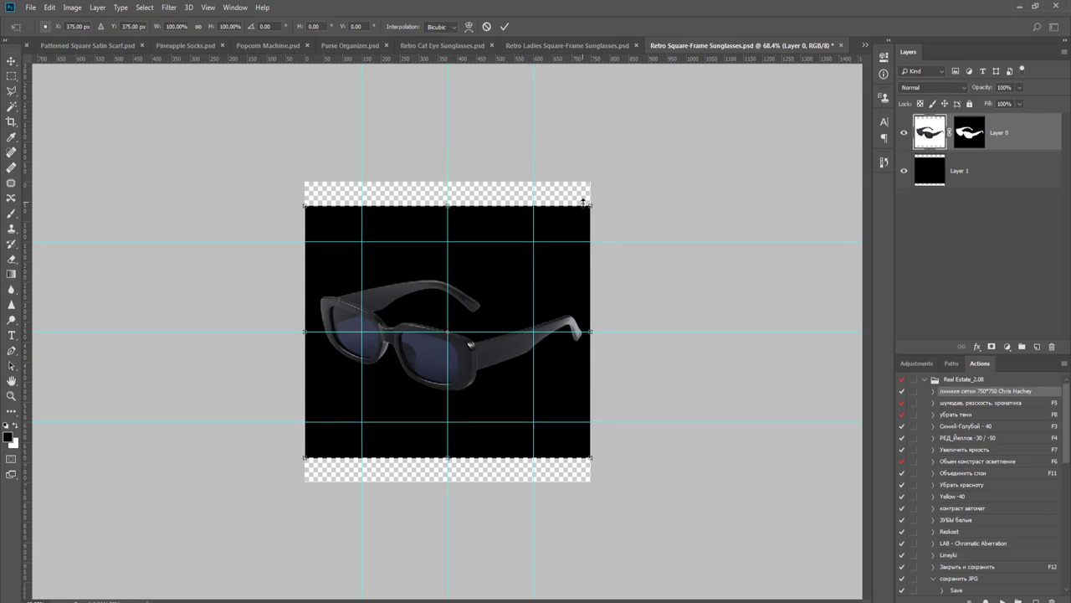
{"action": "left_click_drag", "start_coordinate": [590, 203], "coordinate": [546, 246]}
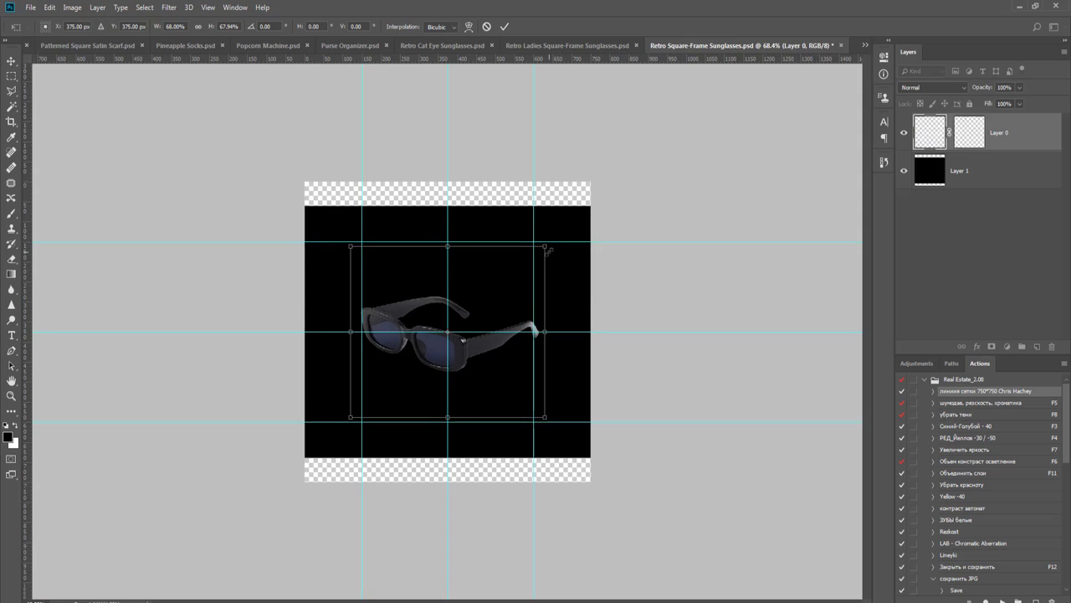
{"action": "key", "text": "Return"}
{"action": "key", "text": "ctrl+0"}
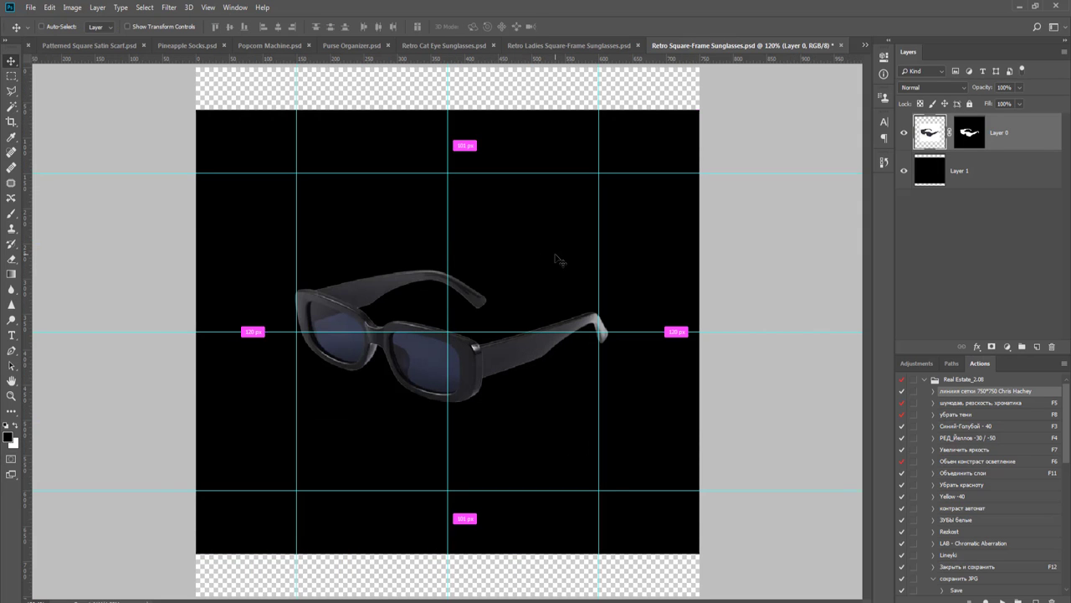
- Scale the sunglasses to about 96% so their width fits between the two outer vertical guides
{"action": "key", "text": "ctrl+t"}
{"action": "left_click_drag", "start_coordinate": [621, 180], "coordinate": [615, 195]}
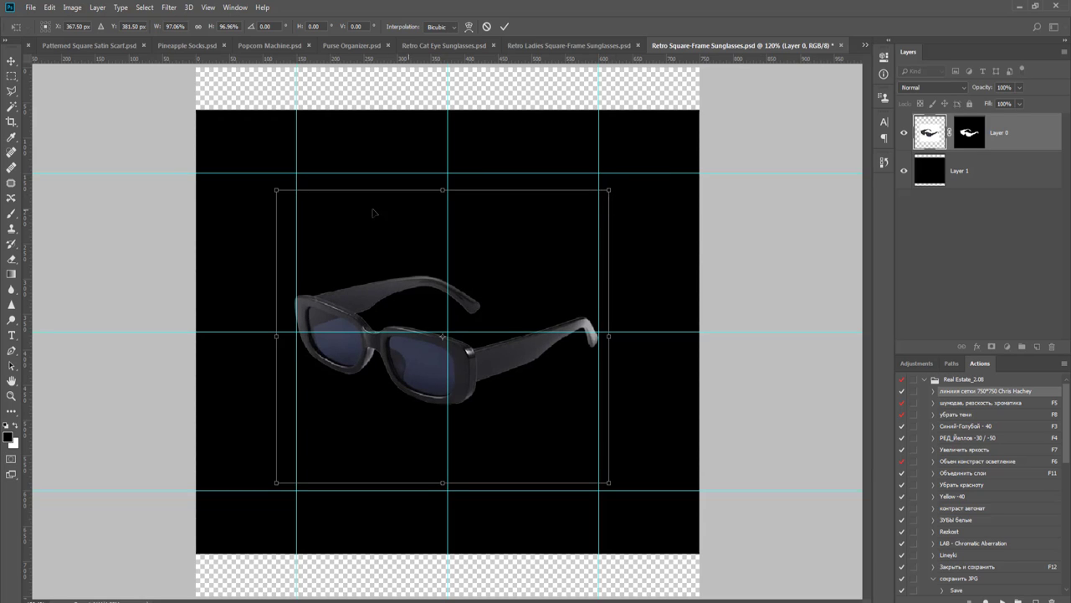
{"action": "left_click_drag", "start_coordinate": [279, 192], "coordinate": [282, 193]}
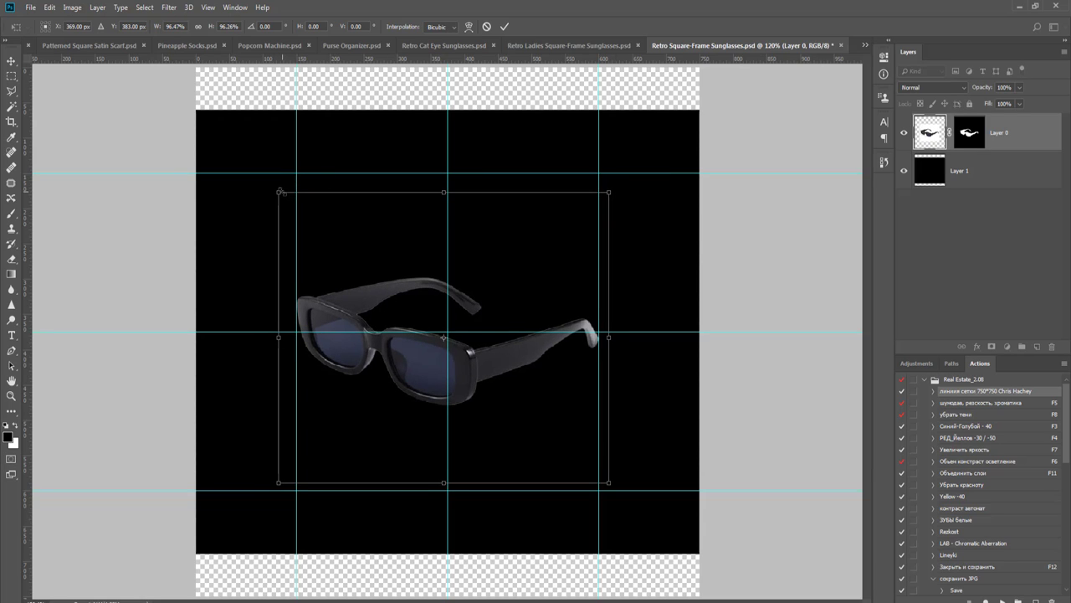
{"action": "key", "text": "Return"}
- Nudge the sunglasses upward until they are vertically centred on the middle horizontal guide
{"action": "key", "text": "Up"}
{"action": "key", "text": "Up"}
{"action": "key", "text": "Up"}
{"action": "key", "text": "Up"}
{"action": "key", "text": "Up"}
{"action": "key", "text": "Up"}
{"action": "key", "text": "Up"}
{"action": "key", "text": "Up"}
{"action": "key", "text": "Up"}
{"action": "key", "text": "Up"}
{"action": "key", "text": "Up"}
{"action": "key", "text": "Up"}
{"action": "key", "text": "Up"}
{"action": "key", "text": "Up"}
{"action": "key", "text": "Up"}
{"action": "key", "text": "Up"}
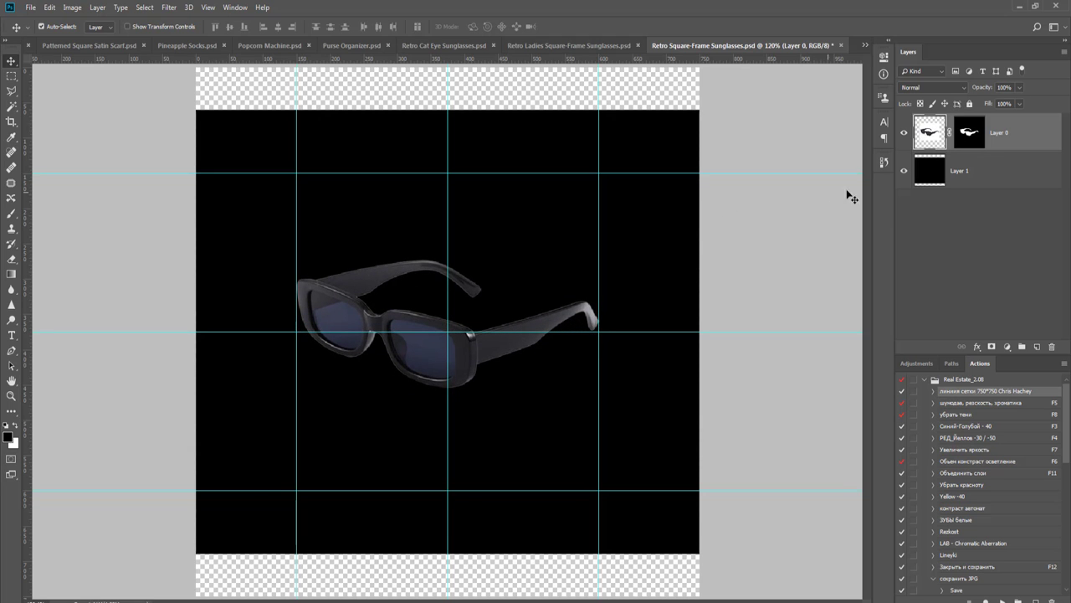
- Delete the black backing layer and close the Retro Square-Frame Sunglasses document
{"action": "left_click", "coordinate": [961, 172]}
{"action": "key", "text": "Delete"}
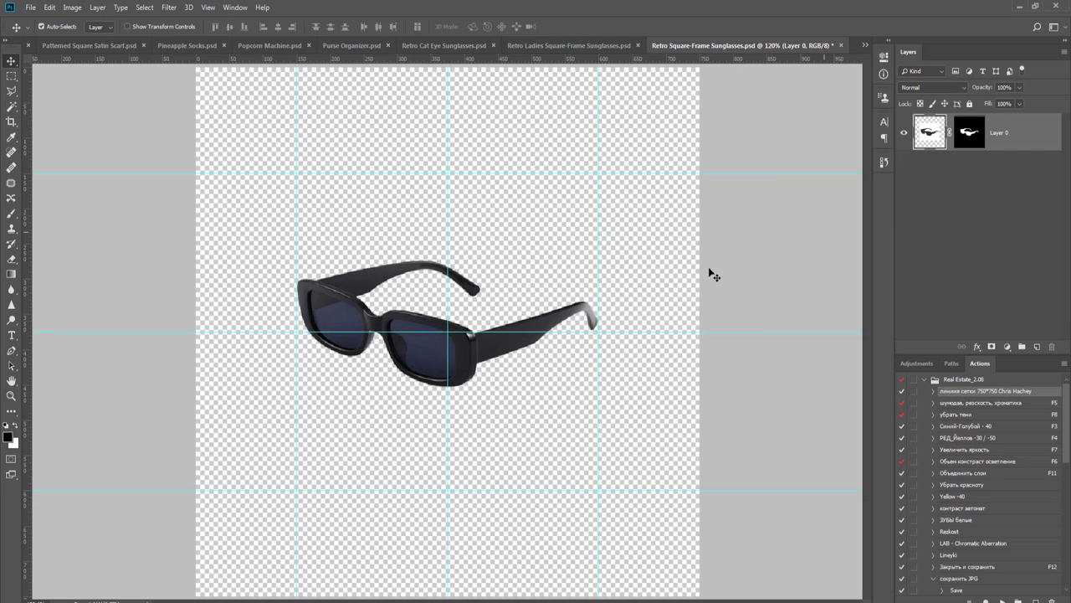
{"action": "key", "text": "ctrl+1"}
{"action": "key", "text": "ctrl+w"}
{"action": "key", "text": "n"}
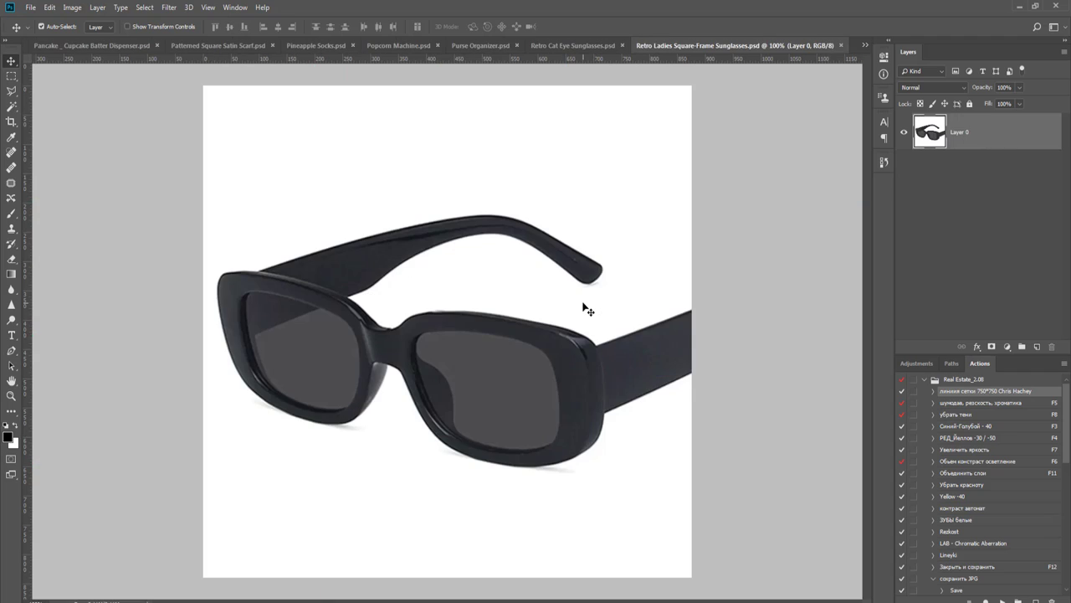
- Select the white background around the ladies square-frame sunglasses on Layer 0 with the Magic Wand at tolerance 15
{"action": "key", "text": "ctrl+w"}
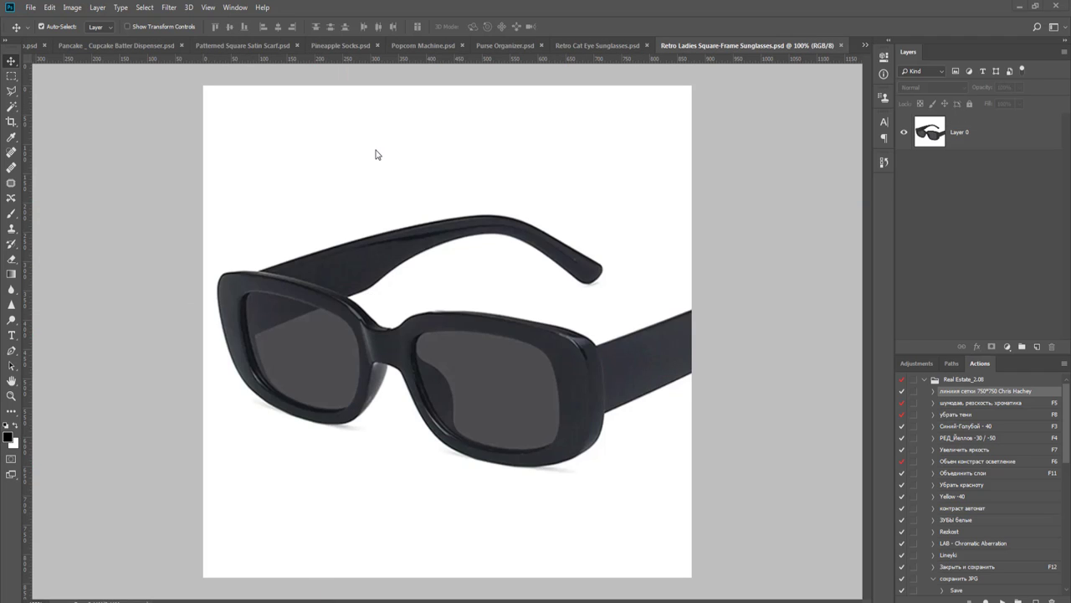
{"action": "key", "text": "w"}
{"action": "left_click", "coordinate": [376, 155]}
{"action": "key", "text": "Return"}
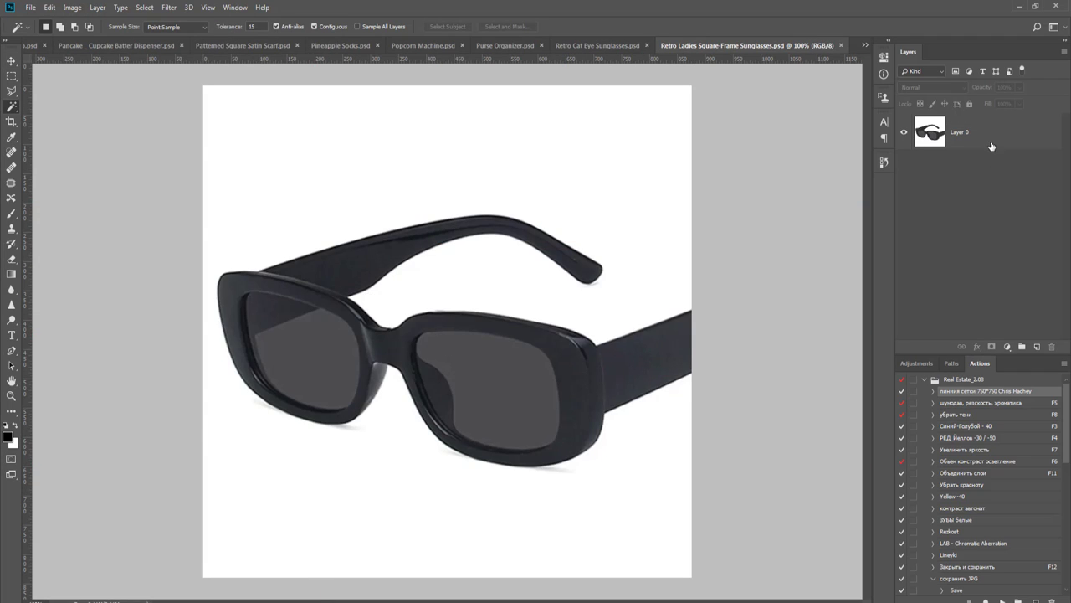
{"action": "left_click", "coordinate": [991, 138]}
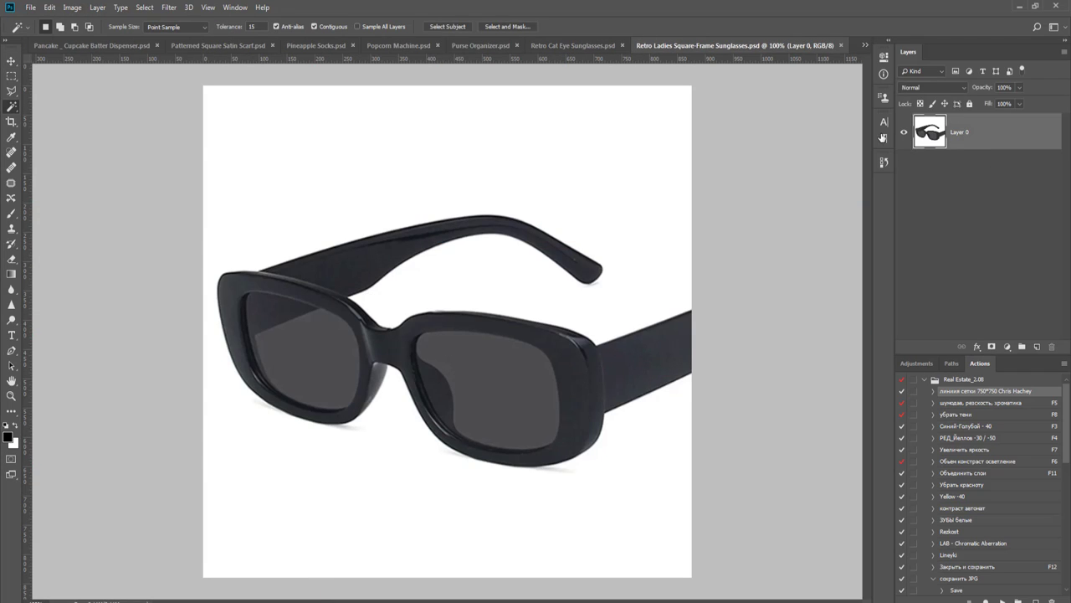
{"action": "left_click", "coordinate": [282, 167]}
{"action": "scroll", "coordinate": [599, 491], "scroll_direction": "up", "scroll_amount": 3}
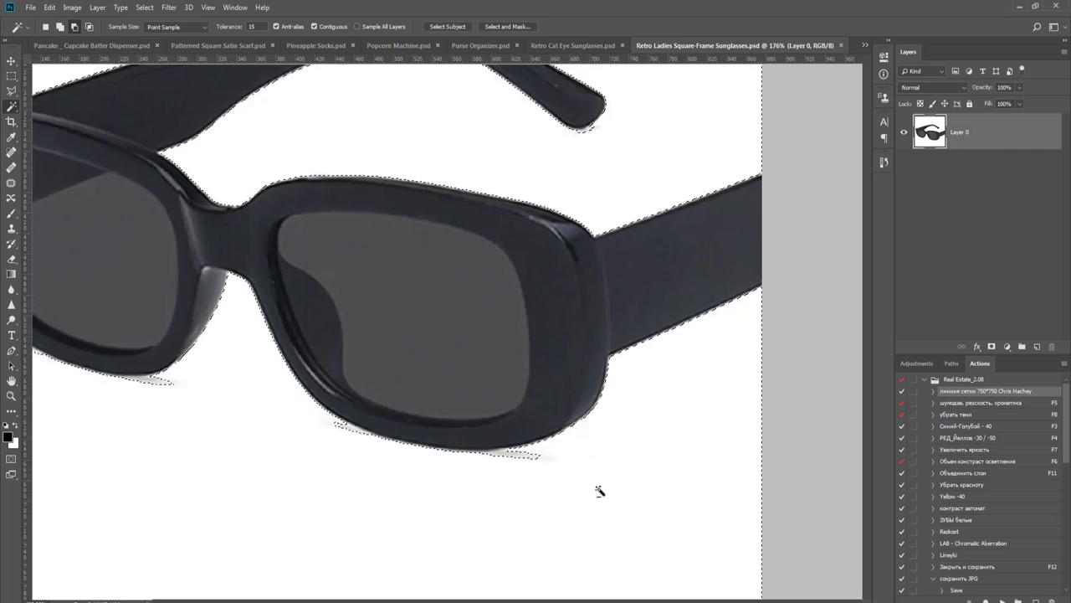
- Add the shadow under the outer bottom edge of the right lens frame to the background selection with the Polygonal Lasso
{"action": "scroll", "coordinate": [599, 491], "scroll_direction": "up", "scroll_amount": 3}
{"action": "key", "text": "l"}
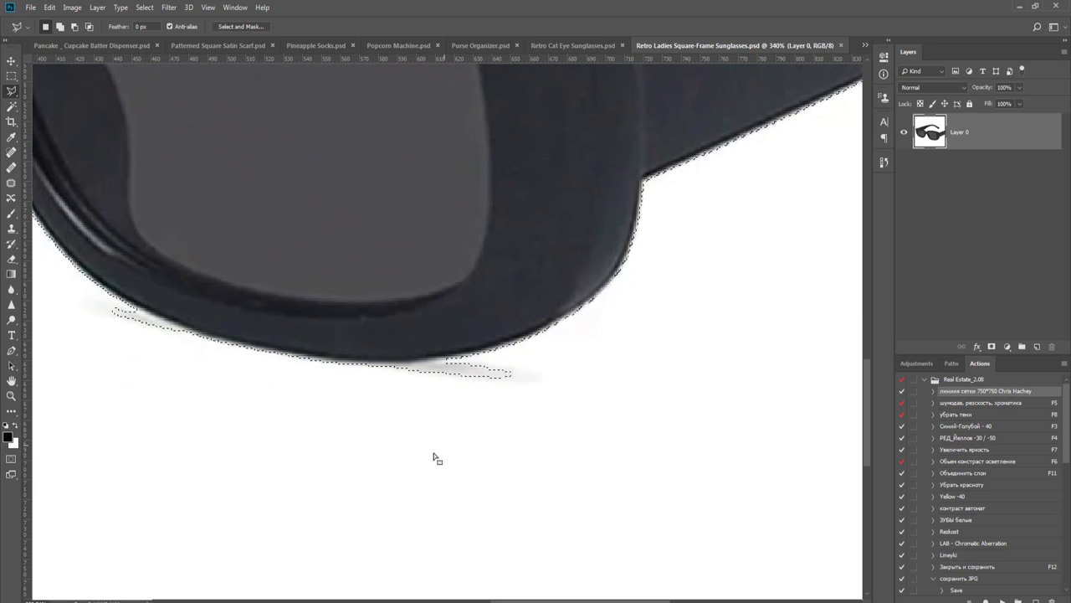
{"action": "scroll", "coordinate": [433, 457], "scroll_direction": "up", "scroll_amount": 2}
{"action": "left_click", "coordinate": [298, 446]}
{"action": "left_click", "coordinate": [736, 435]}
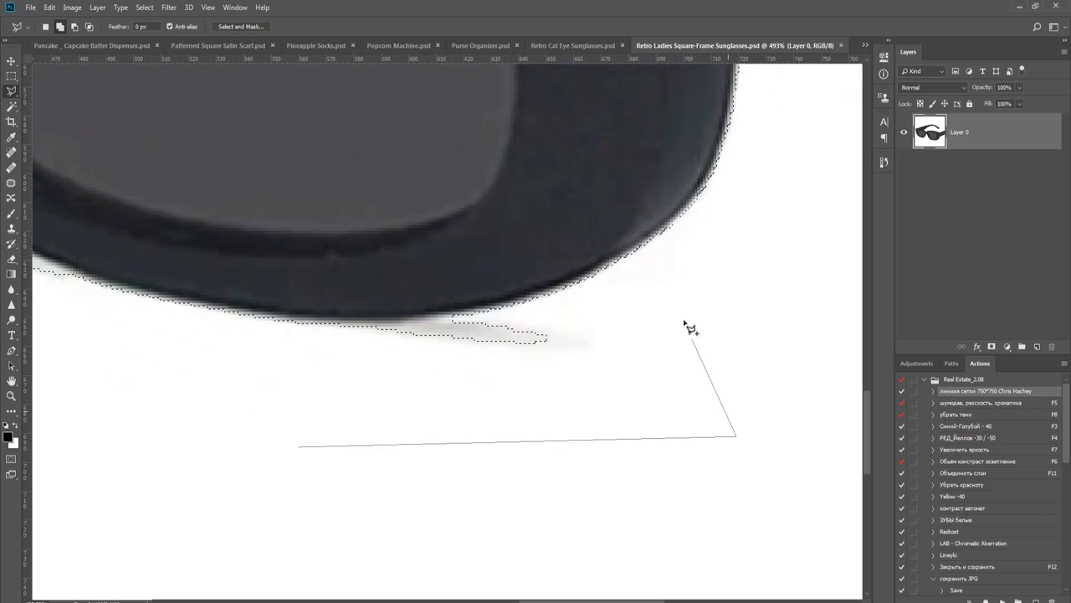
{"action": "left_click", "coordinate": [662, 304]}
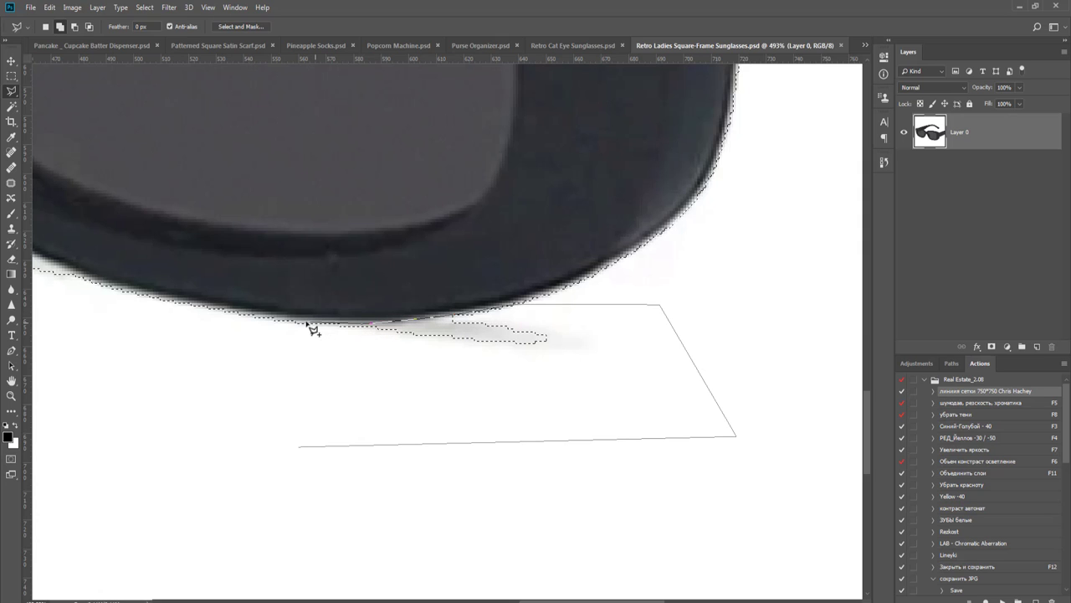
{"action": "double_click", "coordinate": [249, 330]}
- Add the shadow patch at the inner bottom curve of the right lens frame to the background selection
{"action": "left_click_drag", "start_coordinate": [509, 400], "coordinate": [963, 490]}
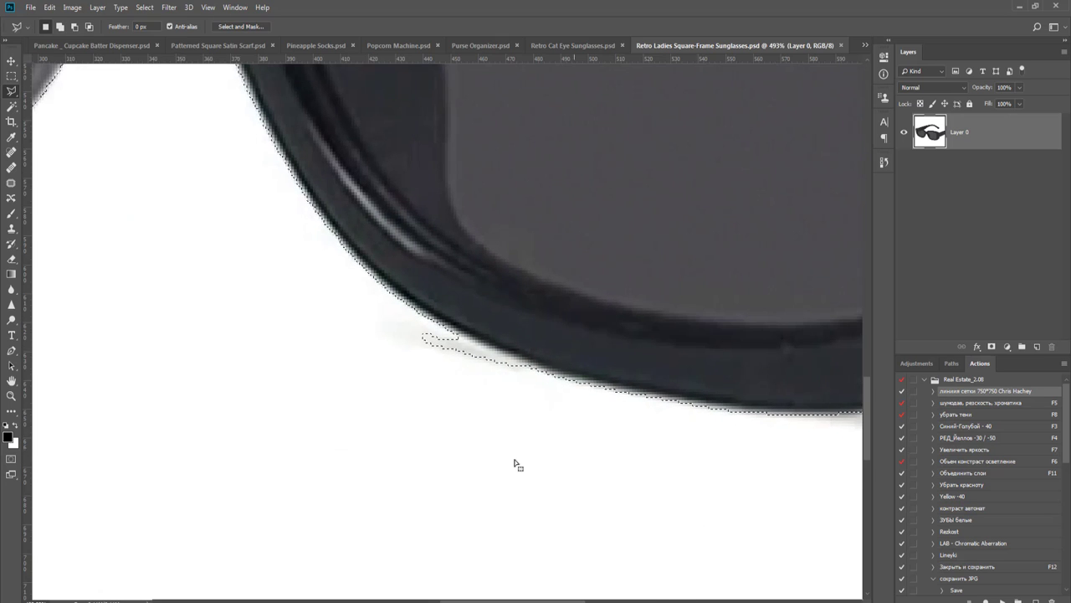
{"action": "left_click", "coordinate": [344, 459]}
{"action": "left_click", "coordinate": [599, 494]}
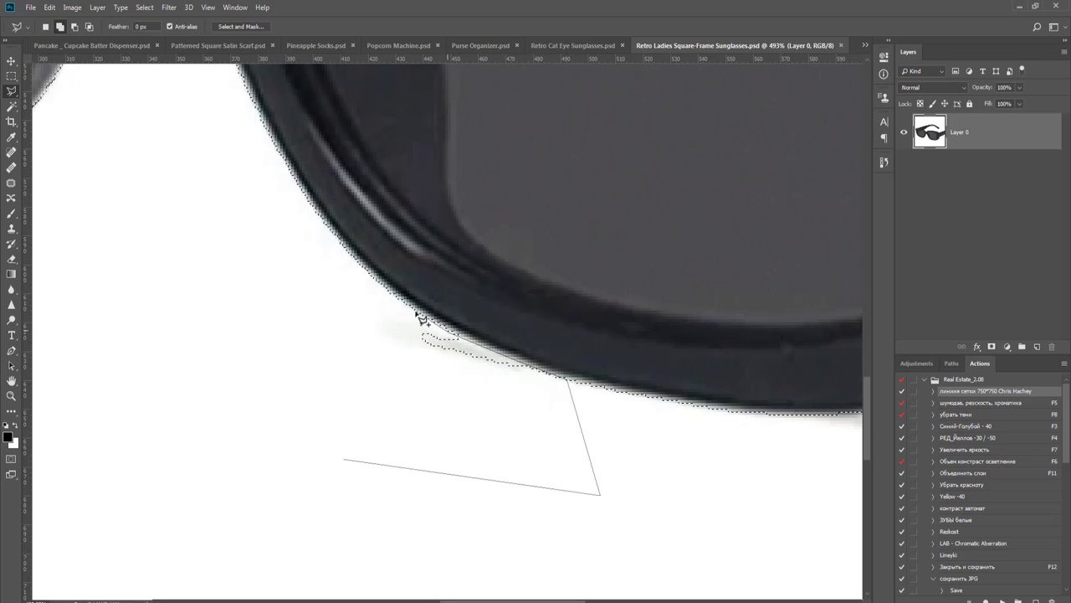
{"action": "left_click", "coordinate": [385, 295]}
{"action": "double_click", "coordinate": [311, 362]}
- Add the shadow under the inner bottom edge of the left lens frame to the background selection, keeping the selection active
{"action": "scroll", "coordinate": [293, 388], "scroll_direction": "down", "scroll_amount": 3}
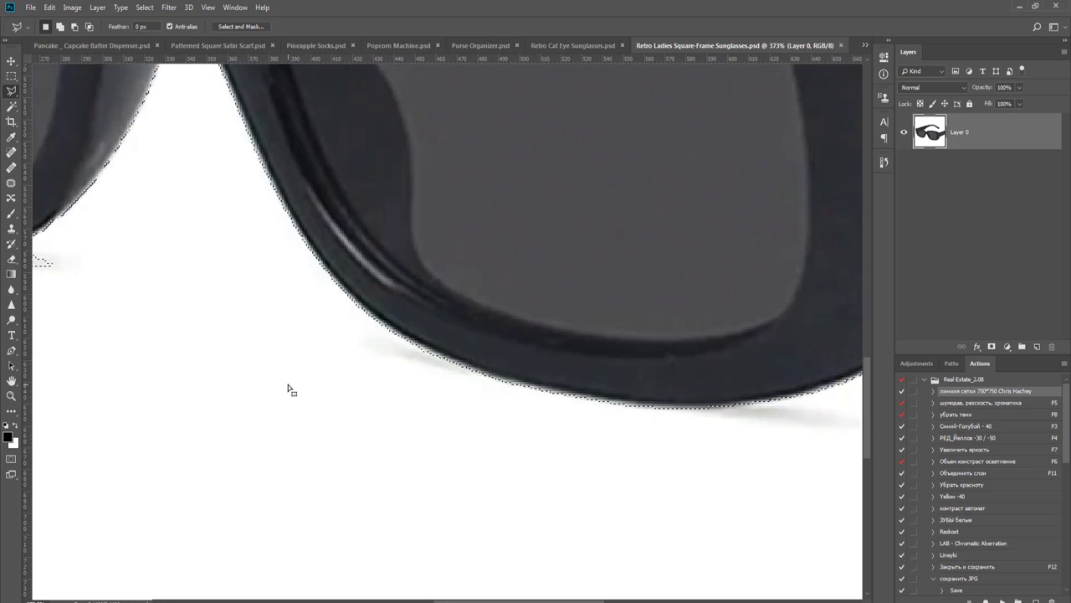
{"action": "left_click_drag", "start_coordinate": [276, 381], "coordinate": [662, 509]}
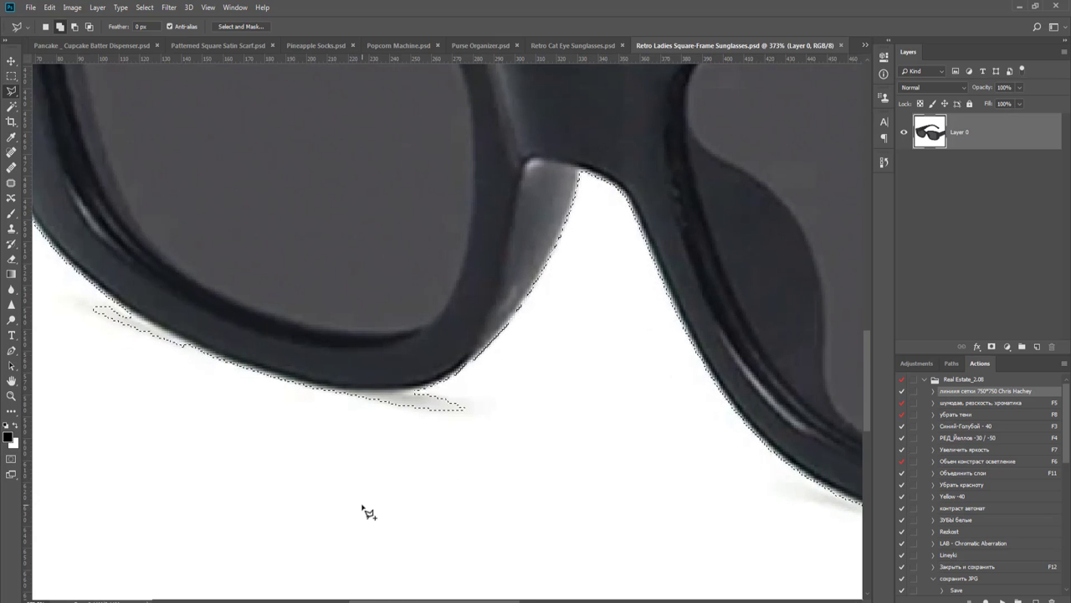
{"action": "left_click", "coordinate": [266, 520]}
{"action": "left_click", "coordinate": [539, 521]}
{"action": "left_click", "coordinate": [531, 413]}
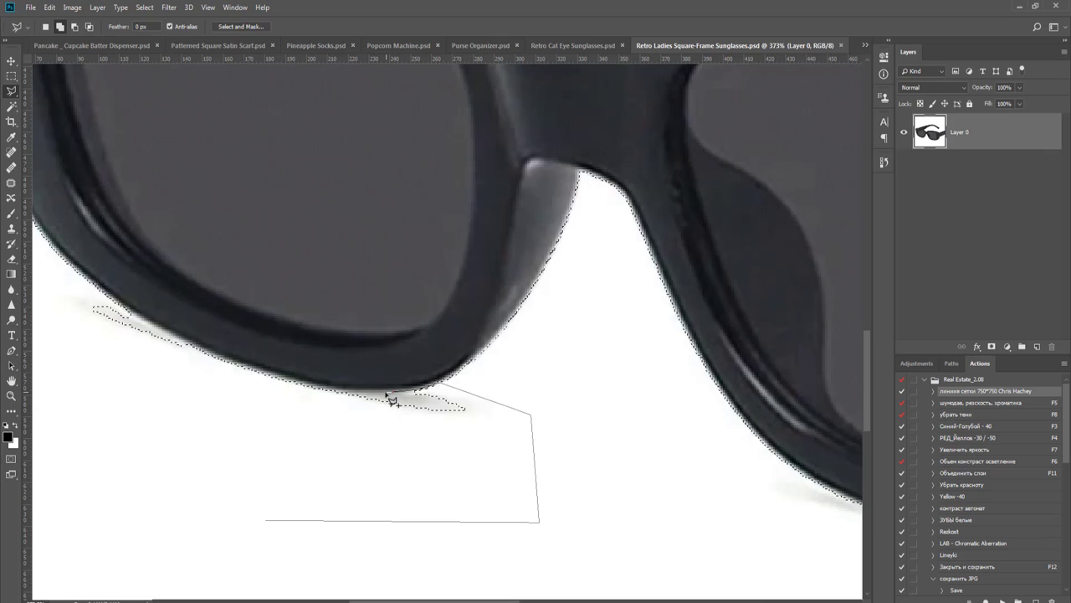
{"action": "double_click", "coordinate": [224, 371]}
{"action": "key", "text": "ctrl+d"}
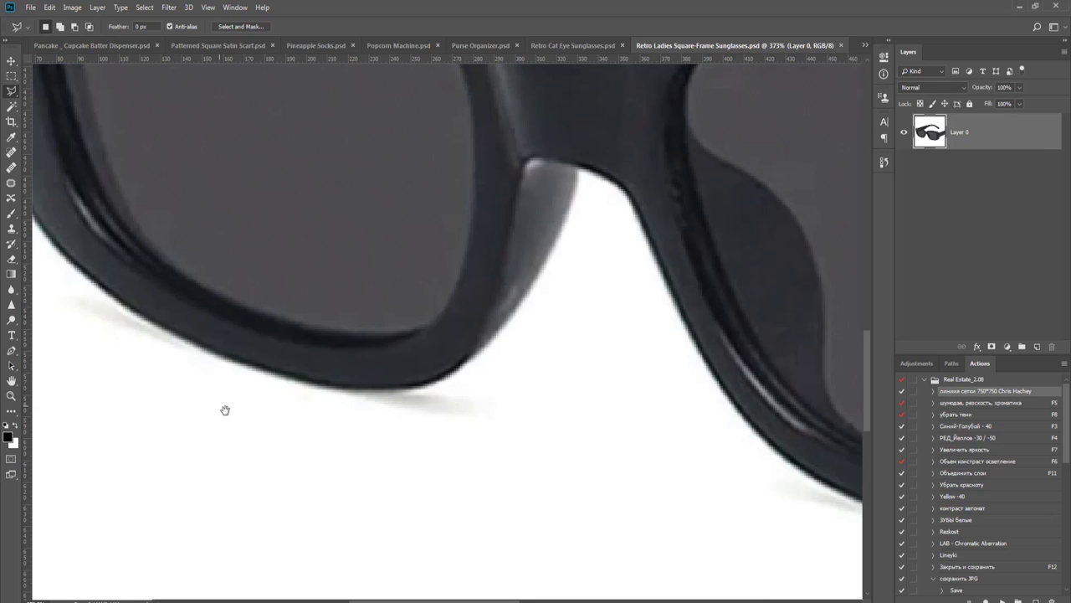
{"action": "left_click_drag", "start_coordinate": [225, 410], "coordinate": [414, 433]}
{"action": "key", "text": "ctrl+z"}
- Add the shadow patch at the outer bottom curve of the left lens frame to the background selection
{"action": "left_click_drag", "start_coordinate": [335, 430], "coordinate": [416, 455]}
{"action": "scroll", "coordinate": [416, 454], "scroll_direction": "up", "scroll_amount": 1}
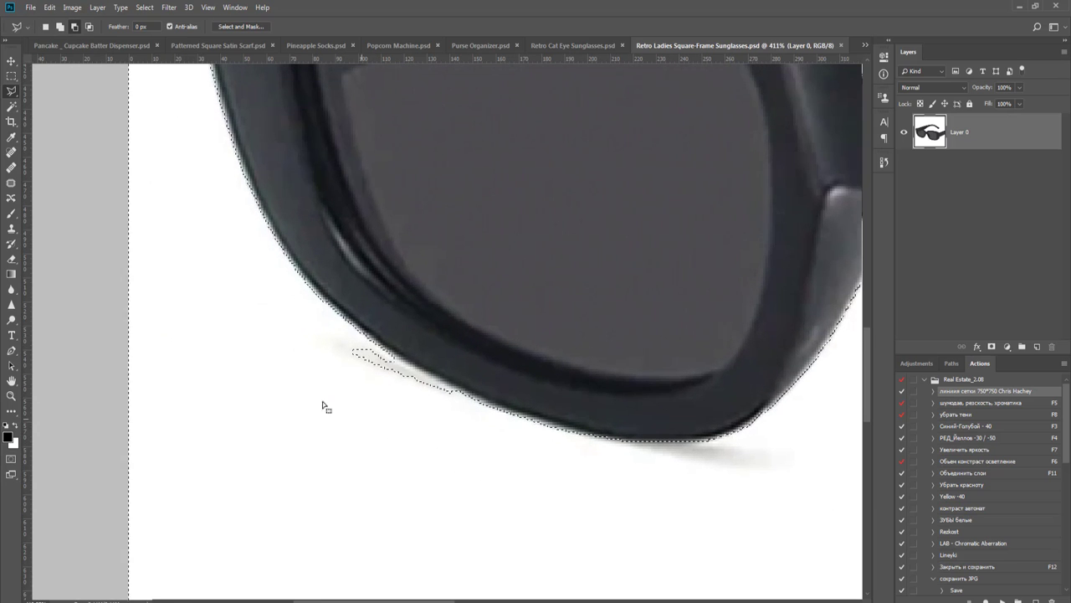
{"action": "left_click", "coordinate": [245, 365]}
{"action": "left_click", "coordinate": [522, 544]}
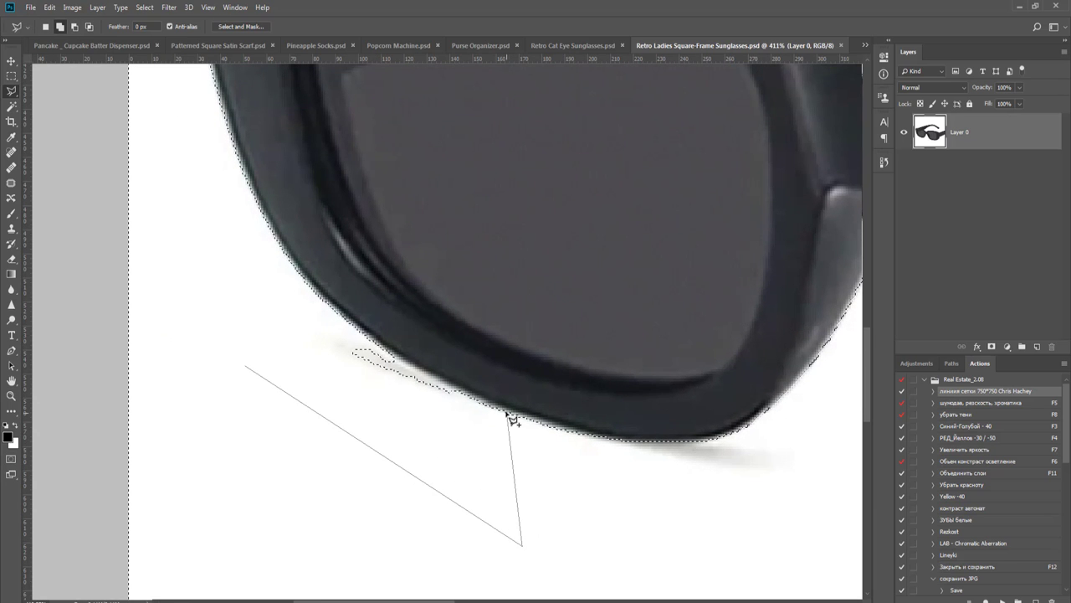
{"action": "left_click", "coordinate": [508, 415]}
{"action": "double_click", "coordinate": [187, 306]}
{"action": "scroll", "coordinate": [389, 341], "scroll_direction": "down", "scroll_amount": 5}
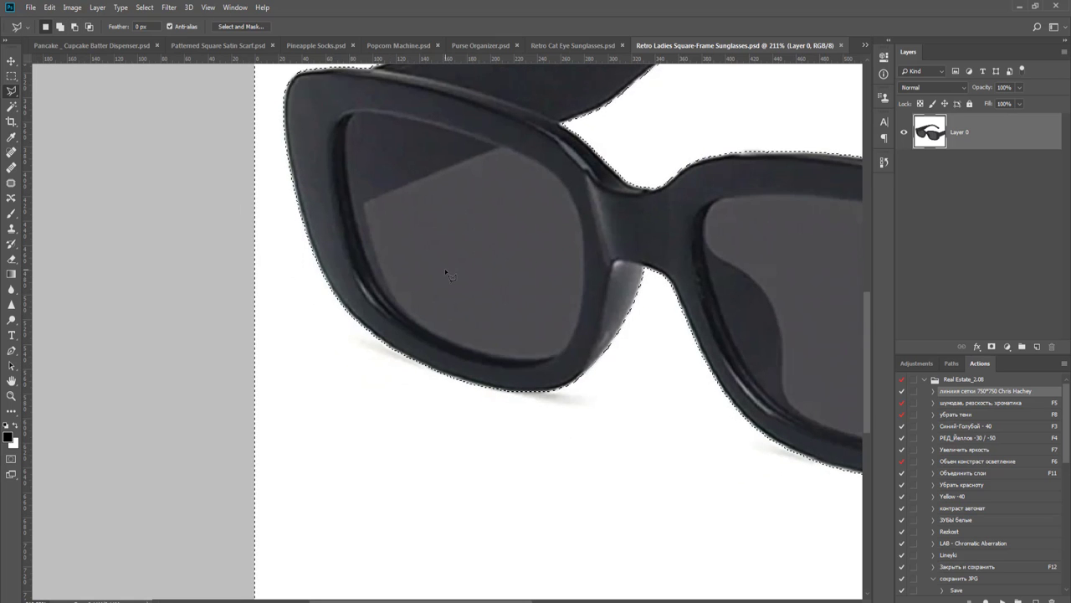
- Add a layer mask to Layer 0 that hides the selected white background
{"action": "left_click_drag", "start_coordinate": [554, 306], "coordinate": [499, 430]}
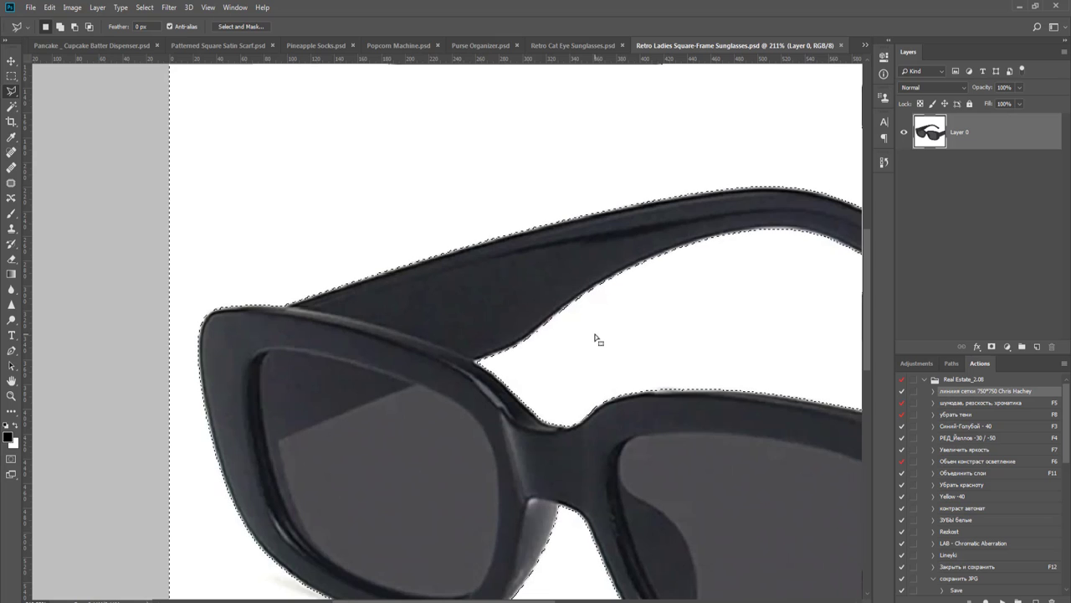
{"action": "key", "text": "ctrl+0"}
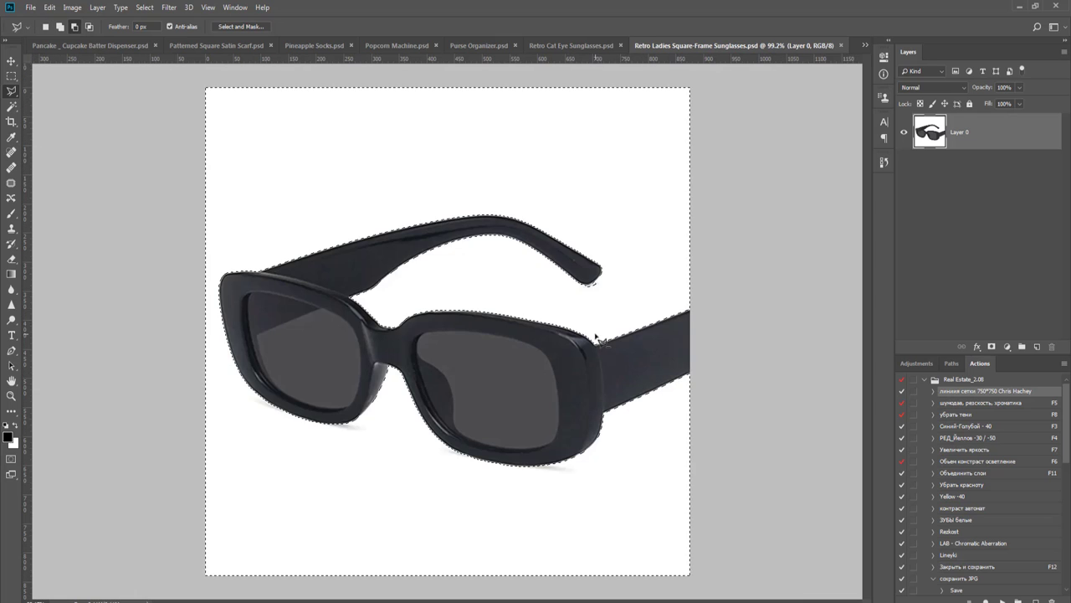
{"action": "left_click", "coordinate": [992, 347]}
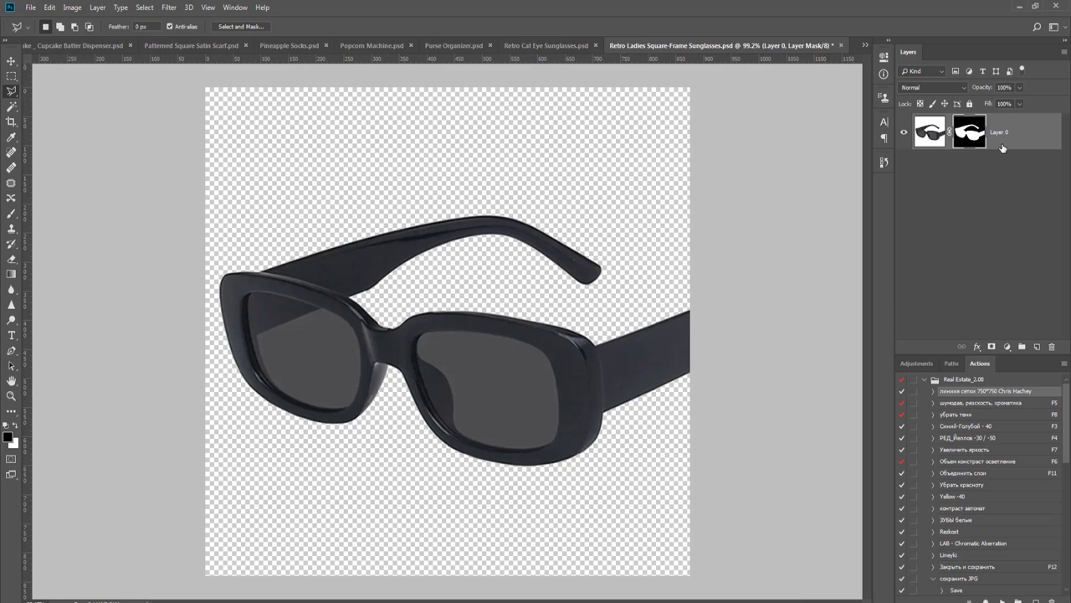
- Add a new layer filled with black and place it beneath the masked sunglasses layer as a backing
{"action": "key", "text": "ctrl+shift+n"}
{"action": "key", "text": "Return"}
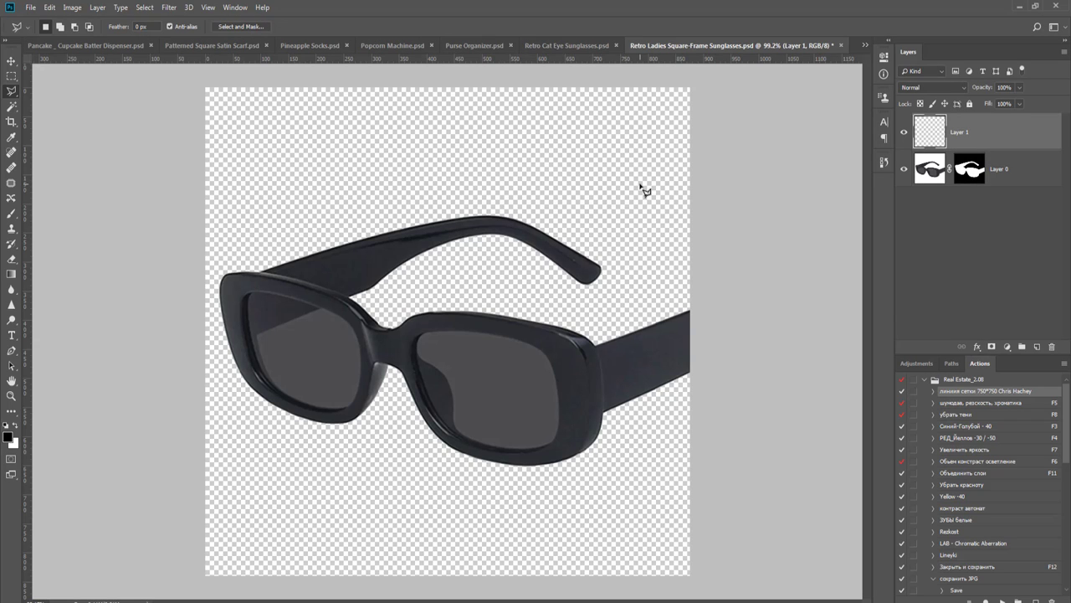
{"action": "key", "text": "alt+BackSpace"}
{"action": "key", "text": "v"}
{"action": "left_click_drag", "start_coordinate": [1017, 144], "coordinate": [1009, 183]}
{"action": "left_click", "coordinate": [971, 131]}
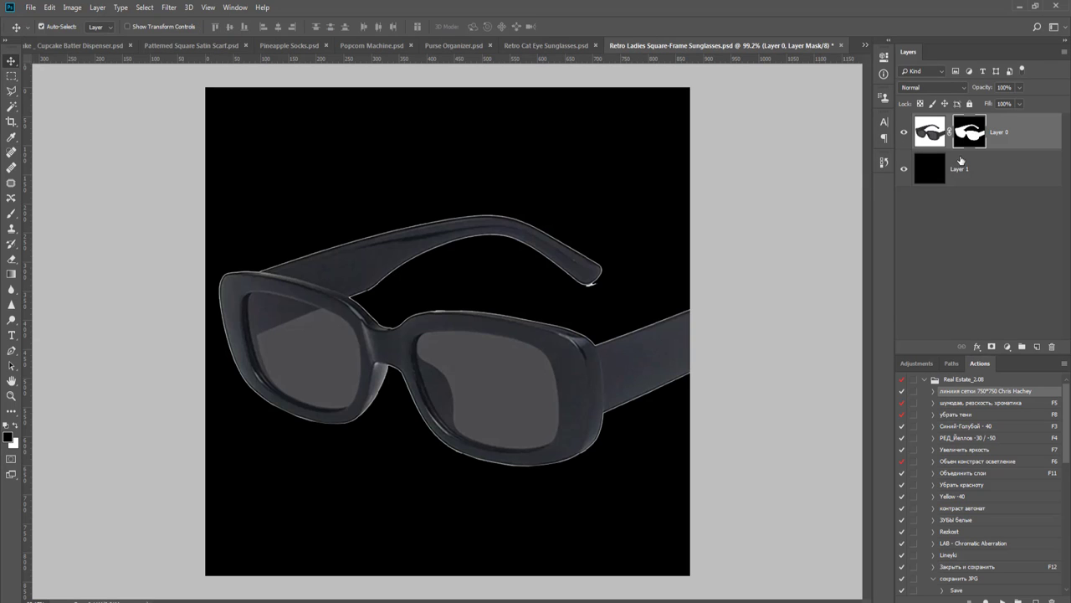
- Load the sunglasses mask as a selection and delete the layer mask from Layer 0
{"action": "double_click", "coordinate": [970, 132]}
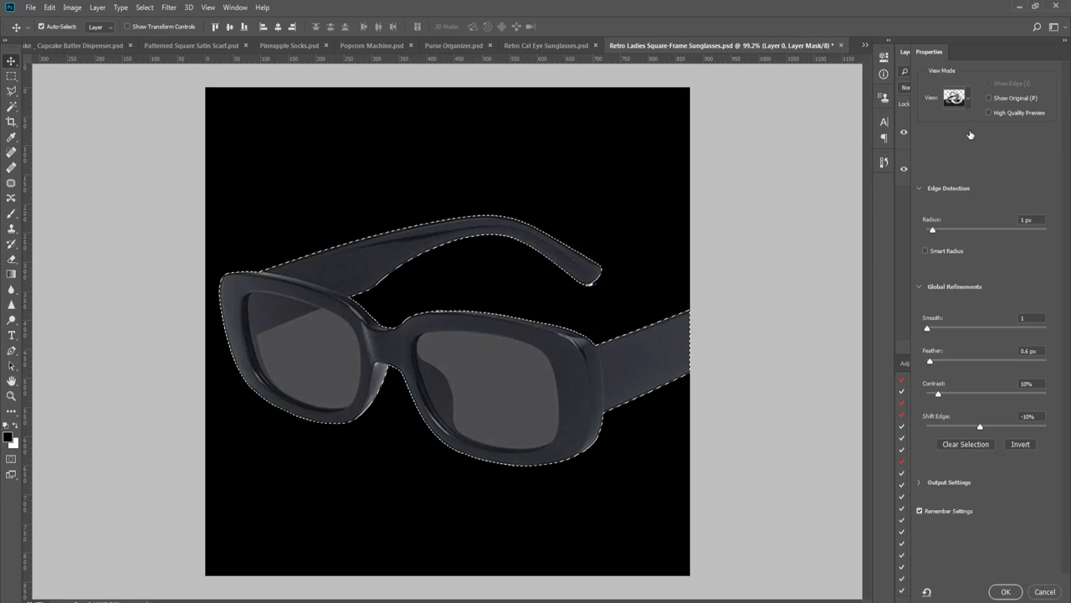
{"action": "key", "text": "Return"}
{"action": "left_click", "coordinate": [969, 132], "text": "ctrl"}
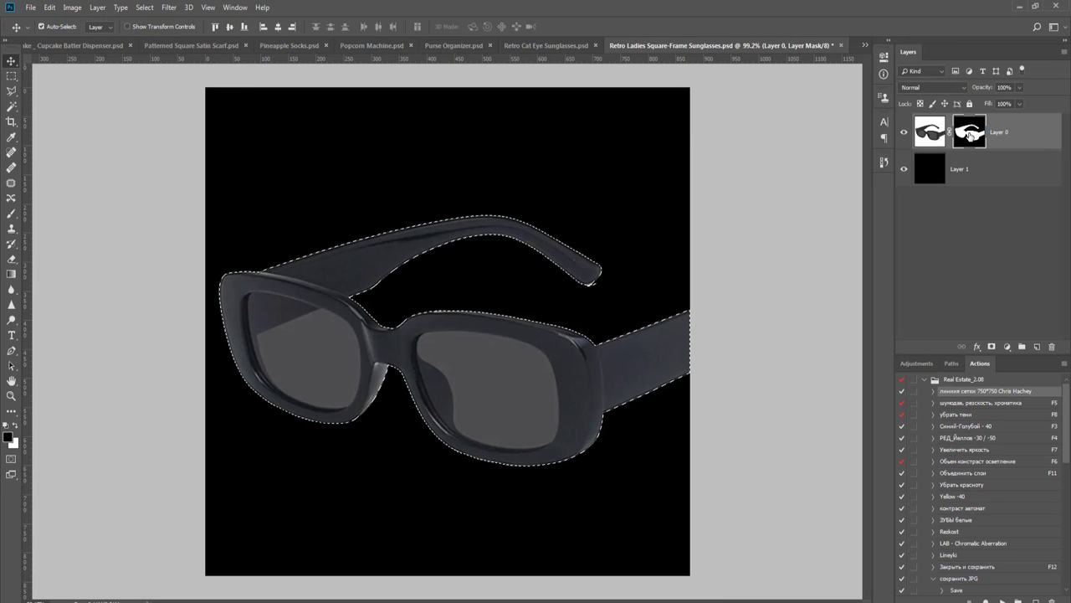
{"action": "right_click", "coordinate": [971, 134]}
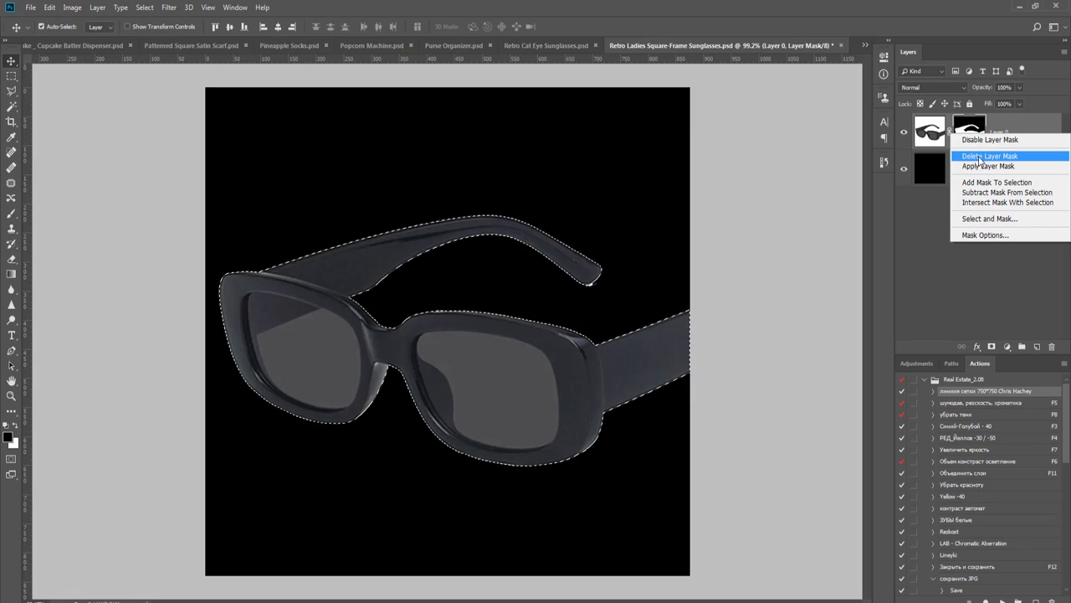
{"action": "left_click", "coordinate": [970, 155]}
- Try to add the shadow patch below the temple tip to the selection with the Polygonal Lasso
{"action": "scroll", "coordinate": [631, 296], "scroll_direction": "up", "scroll_amount": 3}
{"action": "scroll", "coordinate": [616, 296], "scroll_direction": "up", "scroll_amount": 5}
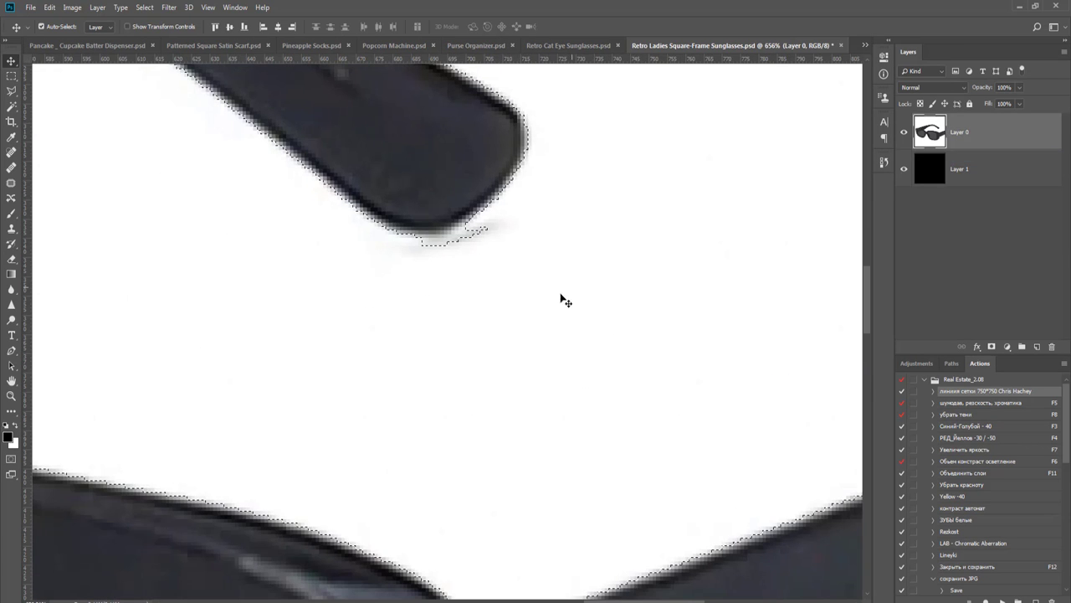
{"action": "key", "text": "l"}
{"action": "left_click", "coordinate": [423, 353], "text": "shift"}
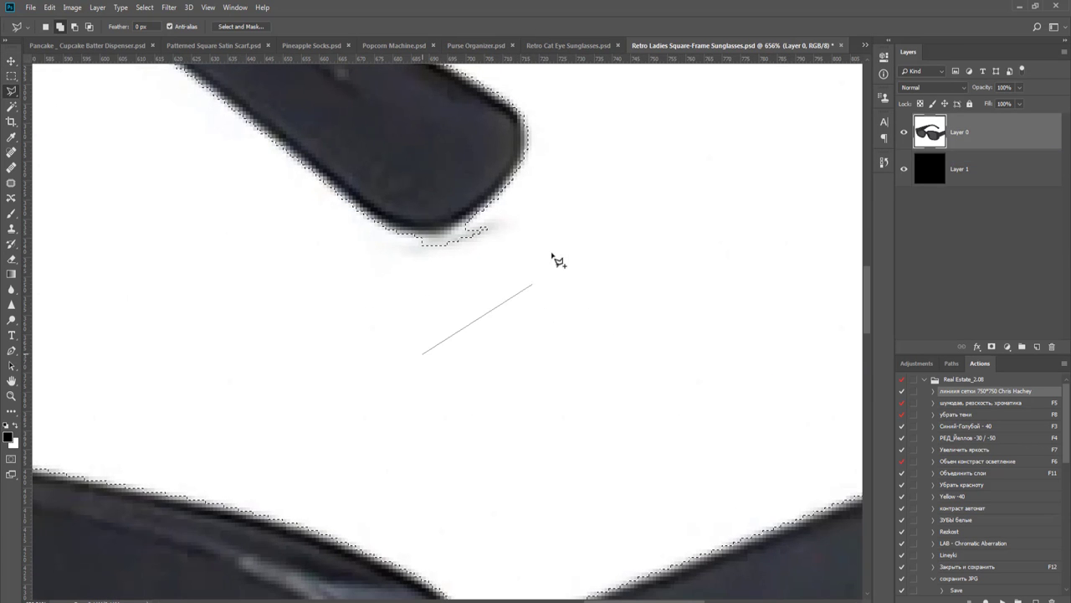
{"action": "left_click", "coordinate": [562, 234]}
{"action": "left_click", "coordinate": [537, 202]}
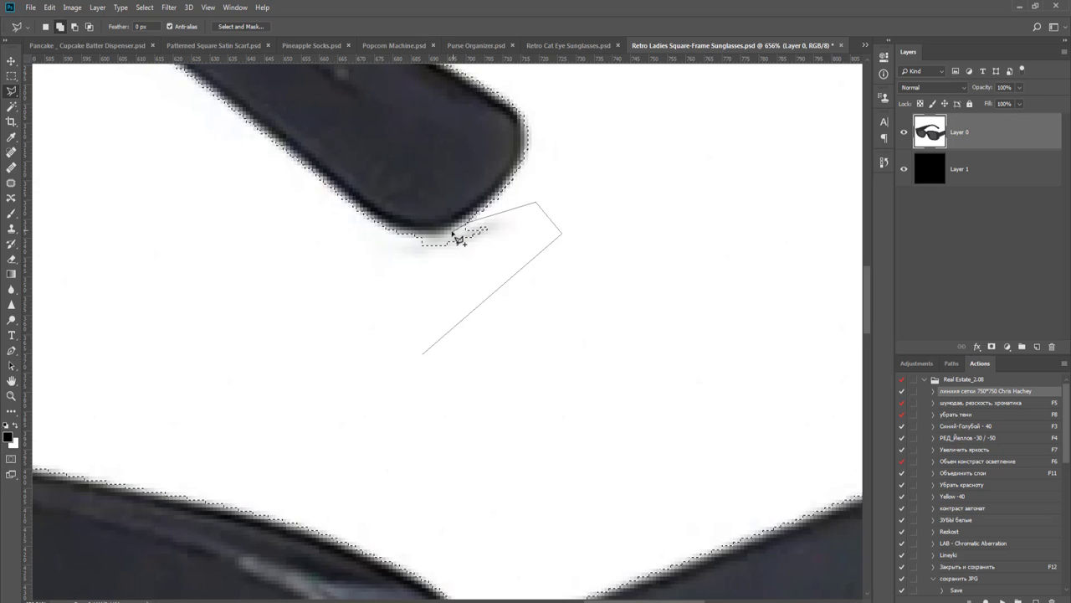
{"action": "double_click", "coordinate": [309, 283]}
{"action": "scroll", "coordinate": [402, 307], "scroll_direction": "down", "scroll_amount": 1}
{"action": "key", "text": "ctrl+z"}
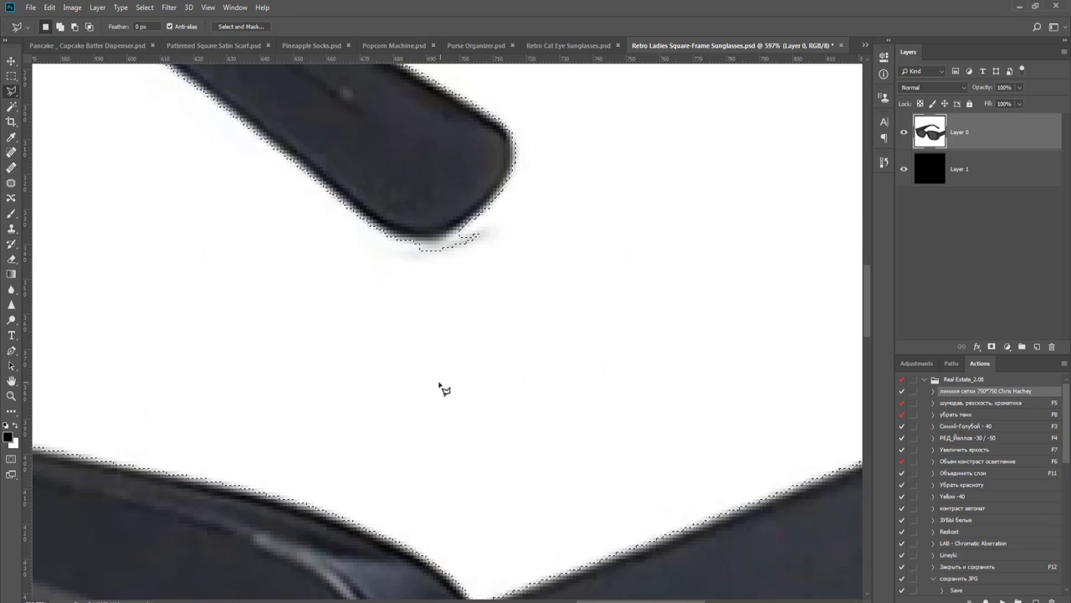
- Subtract the shadow patch below the temple tip from the sunglasses selection with the Polygonal Lasso
{"action": "left_click", "coordinate": [438, 373], "text": "alt"}
{"action": "left_click", "coordinate": [662, 253]}
{"action": "left_click", "coordinate": [540, 207]}
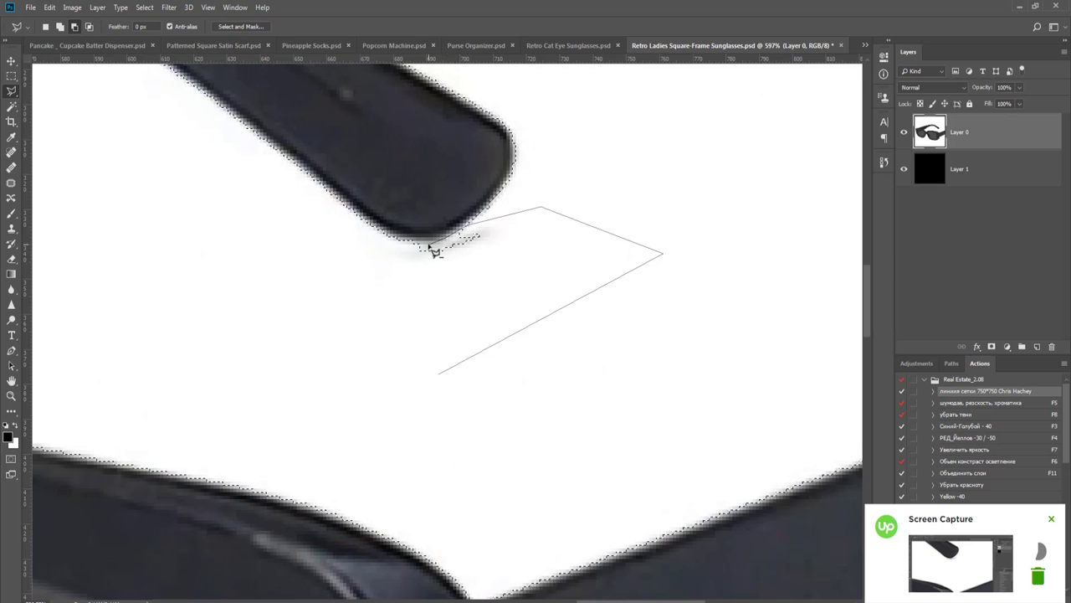
{"action": "double_click", "coordinate": [259, 225]}
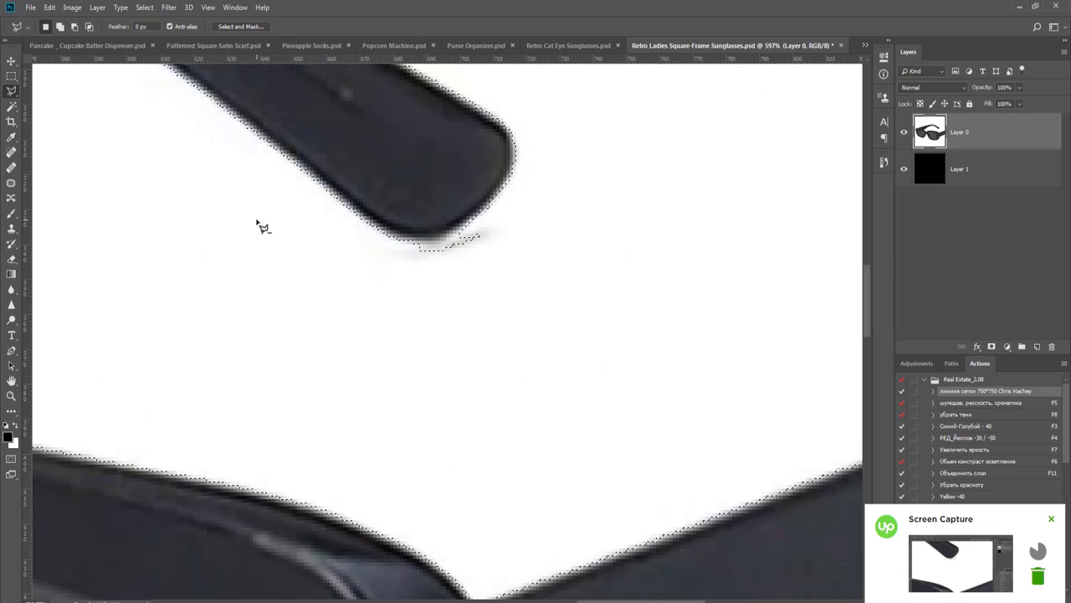
{"action": "scroll", "coordinate": [390, 307], "scroll_direction": "down", "scroll_amount": 3}
{"action": "left_click_drag", "start_coordinate": [359, 306], "coordinate": [641, 326]}
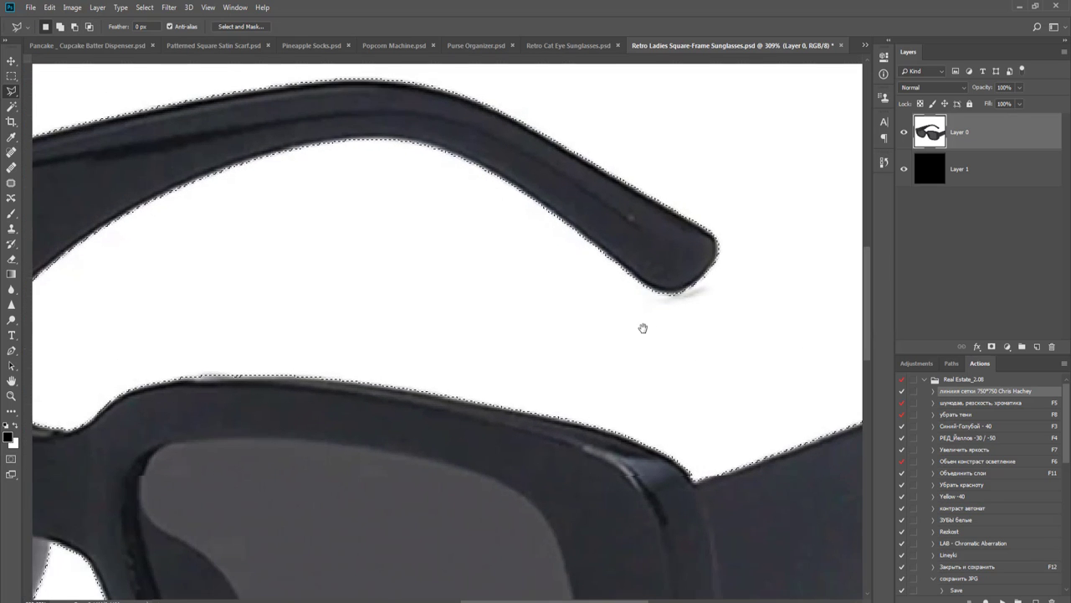
- Try to mask Layer 0 by hiding the selected sunglasses area, and undo that mask
{"action": "left_click", "coordinate": [985, 346]}
{"action": "left_click", "coordinate": [969, 131], "text": "alt"}
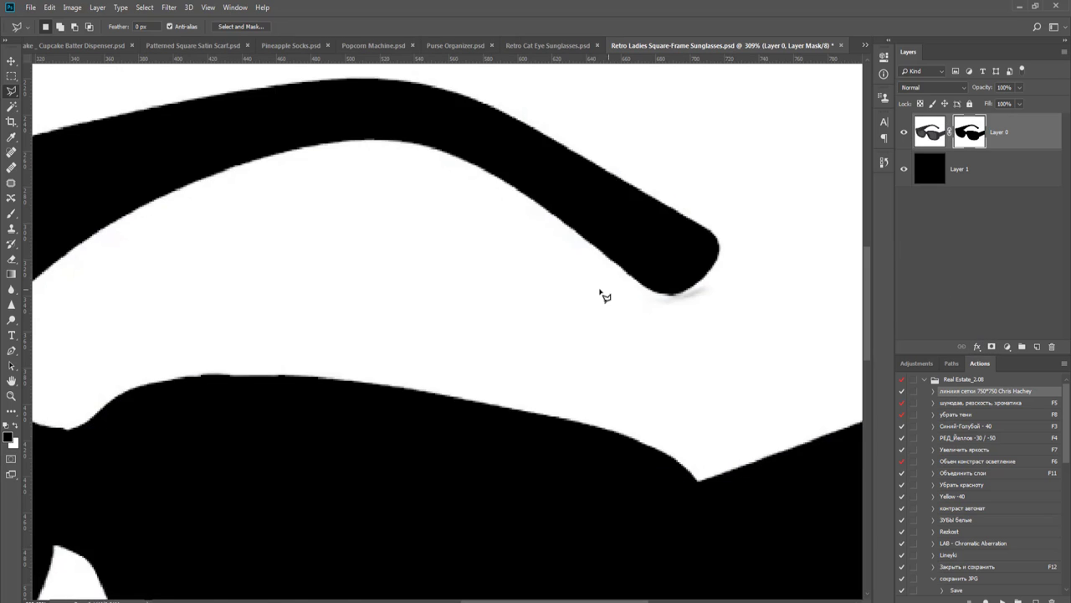
{"action": "scroll", "coordinate": [619, 268], "scroll_direction": "down", "scroll_amount": 2}
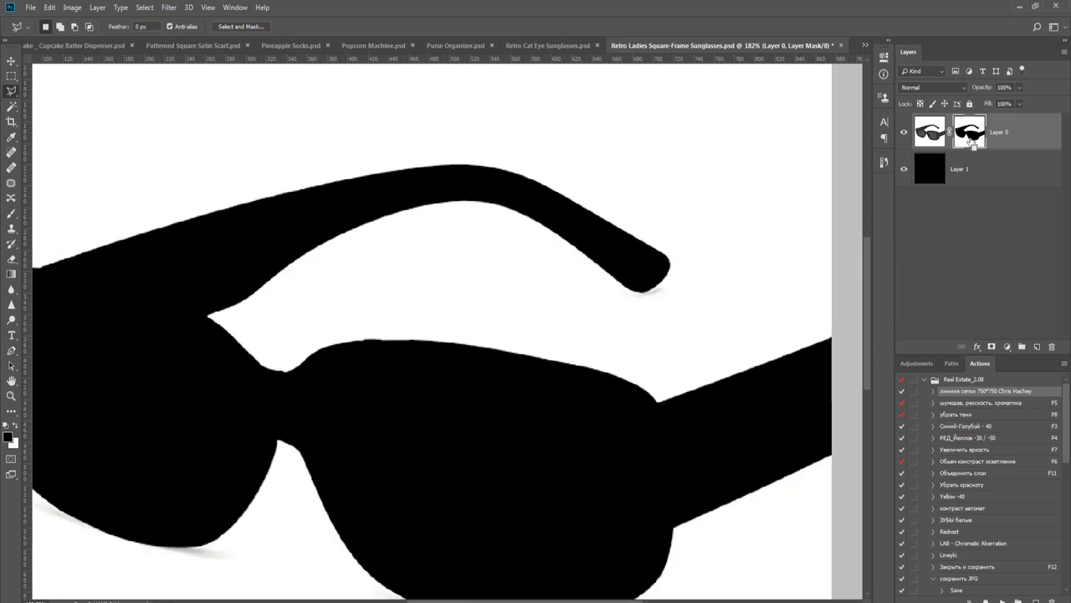
{"action": "key", "text": "ctrl+z"}
- Mask Layer 0 to keep only the sunglasses, and refine the mask edge with Radius 1 px, Smooth 1, Feather 0.6 px, Contrast 10%, Shift Edge -10%
{"action": "left_click", "coordinate": [991, 347], "text": "alt"}
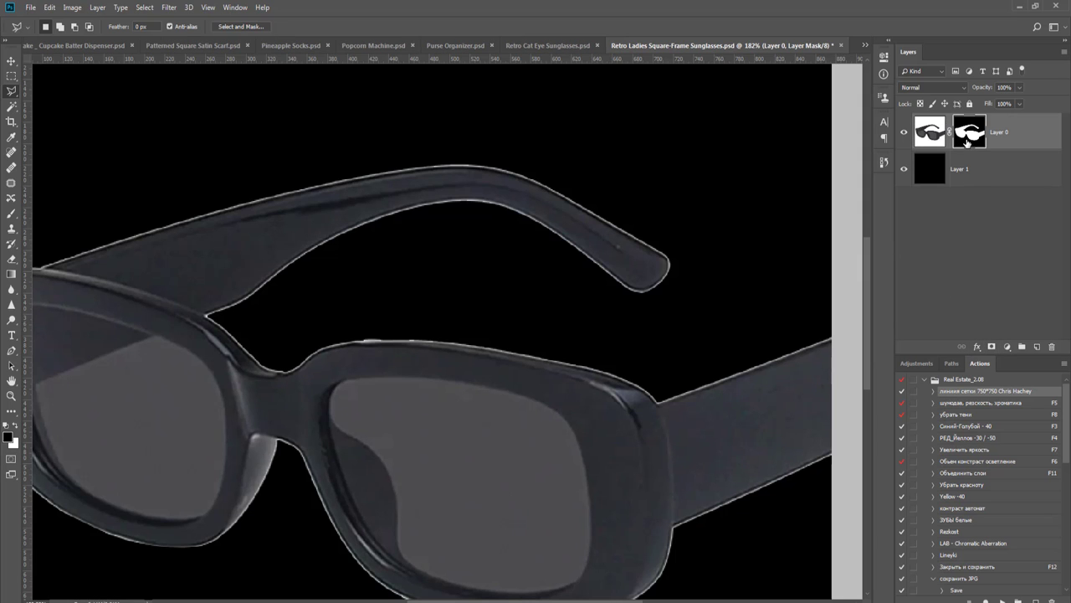
{"action": "right_click", "coordinate": [966, 143]}
{"action": "left_click", "coordinate": [988, 226]}
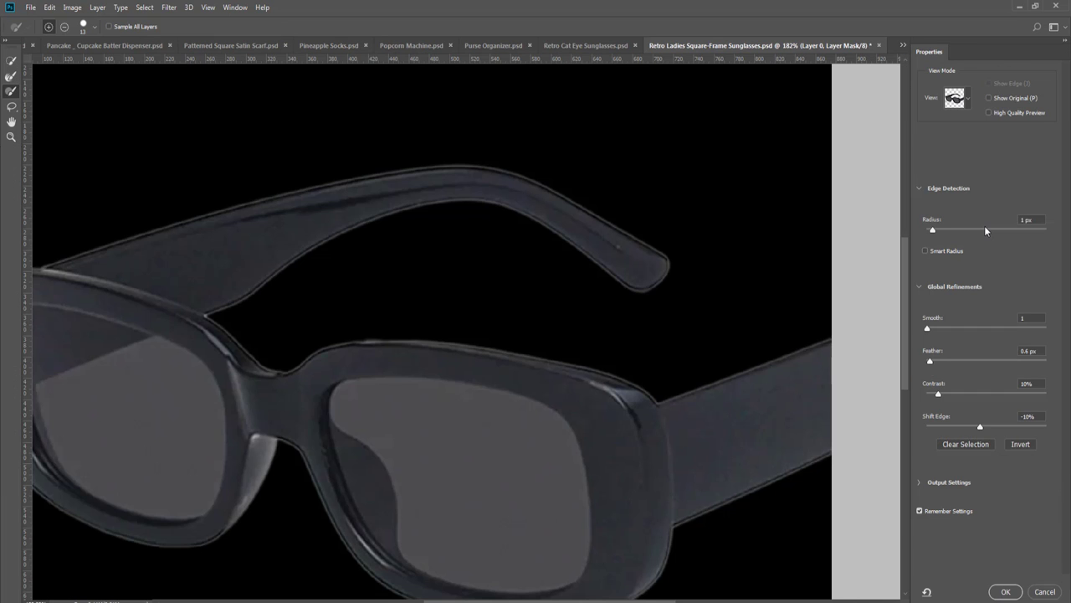
{"action": "left_click", "coordinate": [1007, 592]}
{"action": "key", "text": "ctrl+0"}
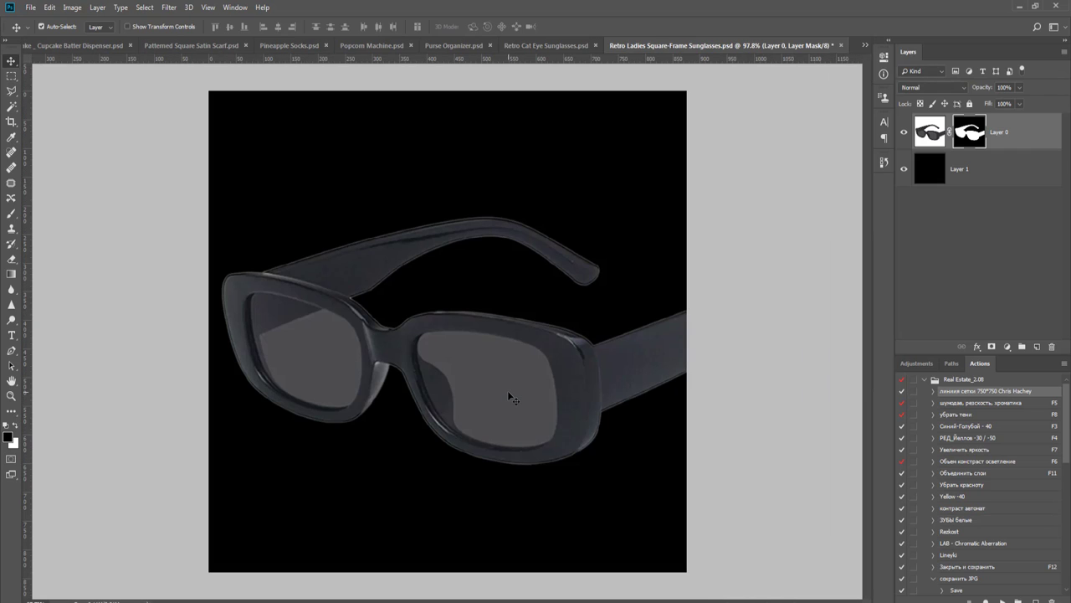
- Crop the sunglasses image to a 750 x 750 px square, extending the canvas slightly beyond the picture's upper and lower edges
{"action": "key", "text": "c"}
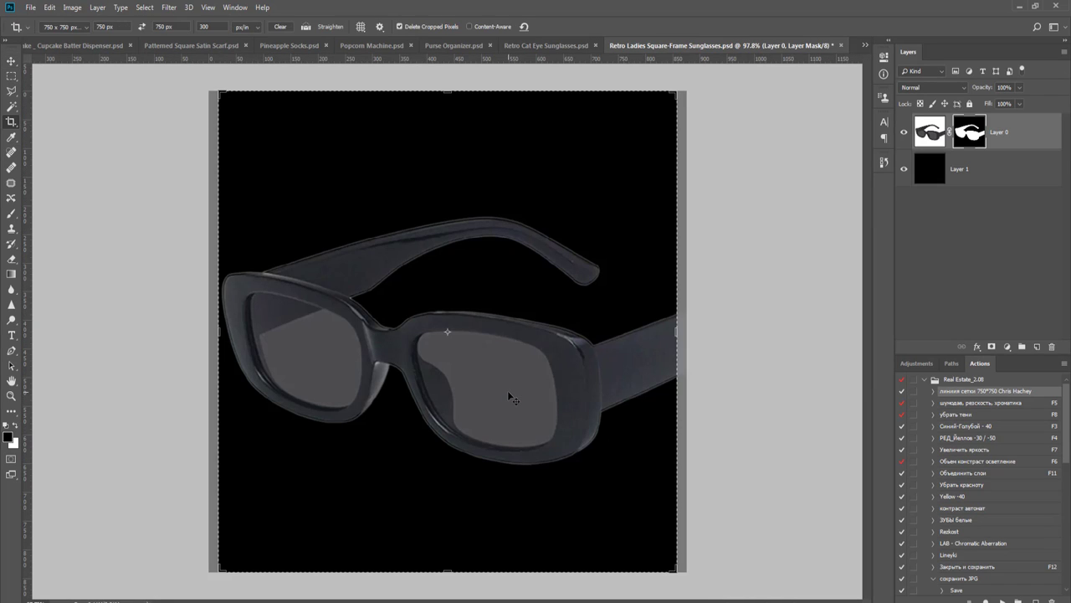
{"action": "left_click_drag", "start_coordinate": [677, 90], "coordinate": [684, 77]}
{"action": "key", "text": "Return"}
{"action": "key", "text": "v"}
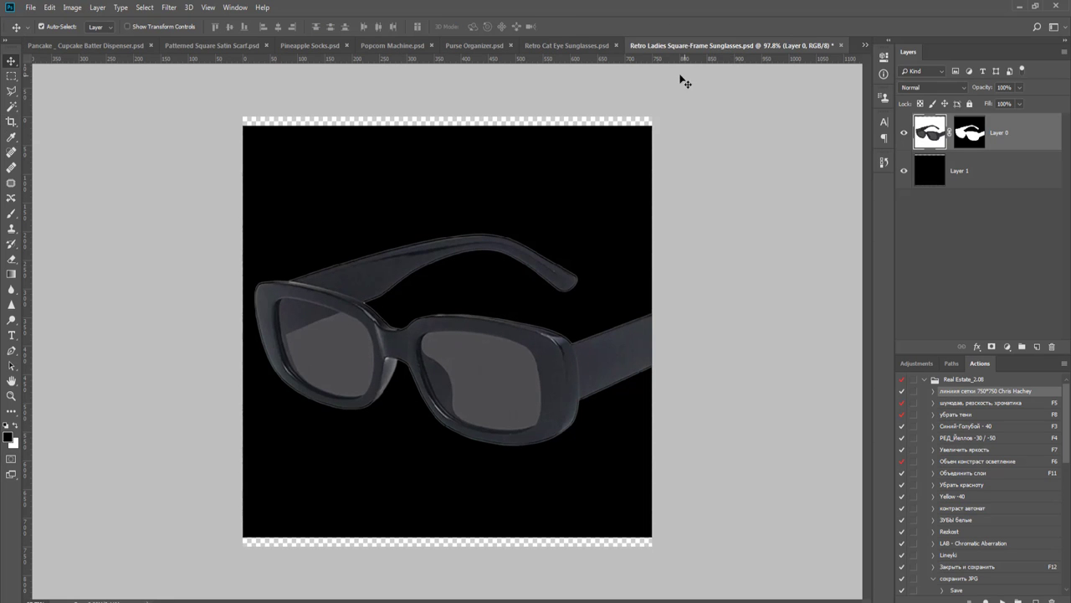
- Play the 750*750 grid lines action to add guides, and scale Layer 0 about its centre to about 62.9%
{"action": "left_click", "coordinate": [1002, 599]}
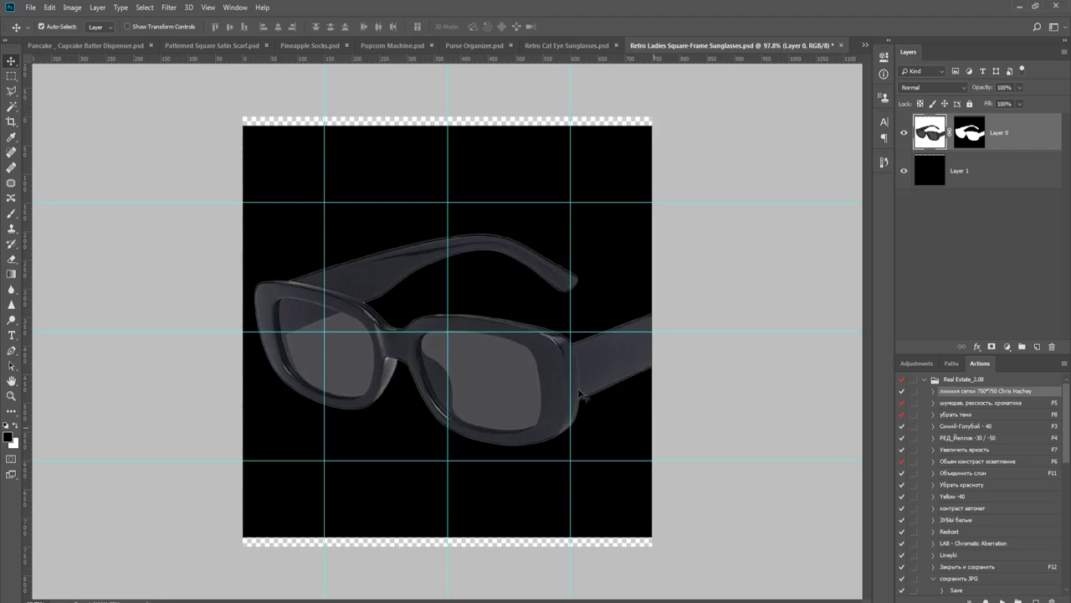
{"action": "key", "text": "ctrl+t"}
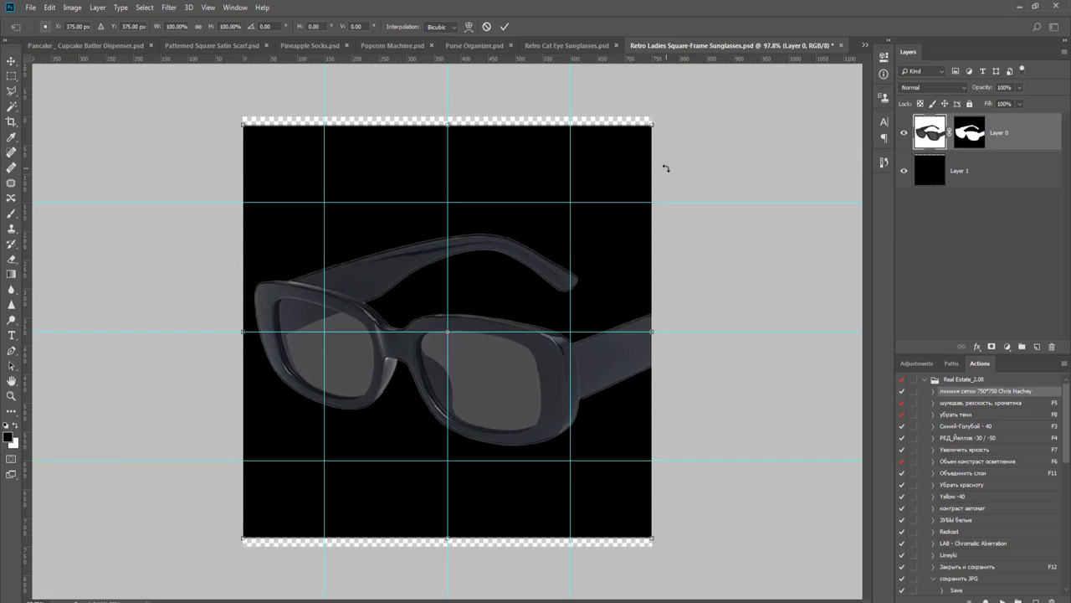
{"action": "left_click_drag", "start_coordinate": [651, 125], "coordinate": [587, 220]}
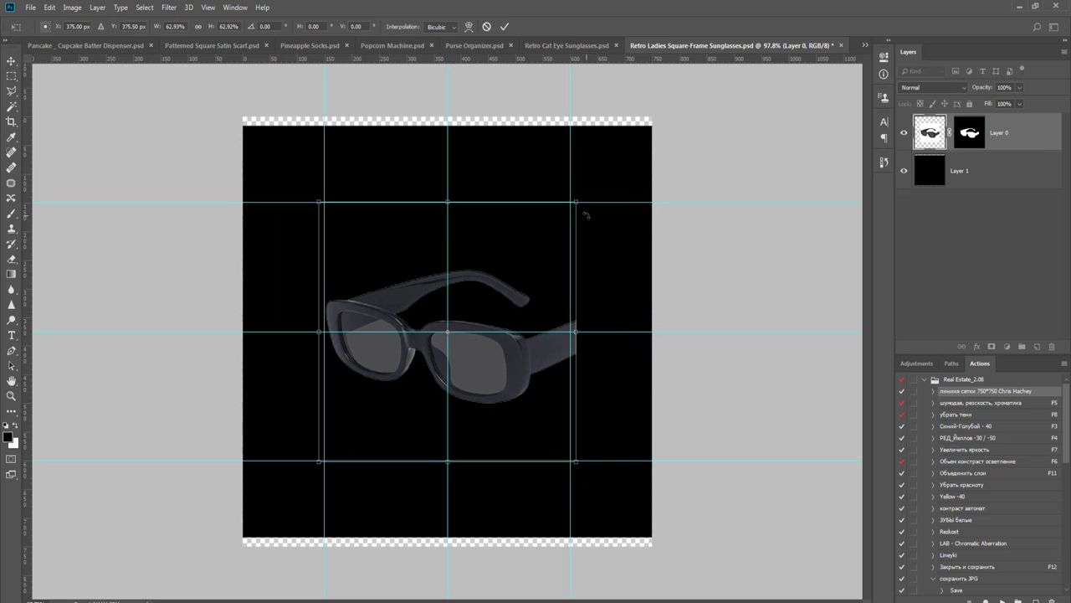
{"action": "key", "text": "Return"}
- Narrow Layer 0 to about 97.67% width so the cut-off temple ends at the outer vertical guide
{"action": "scroll", "coordinate": [589, 220], "scroll_direction": "up", "scroll_amount": 3}
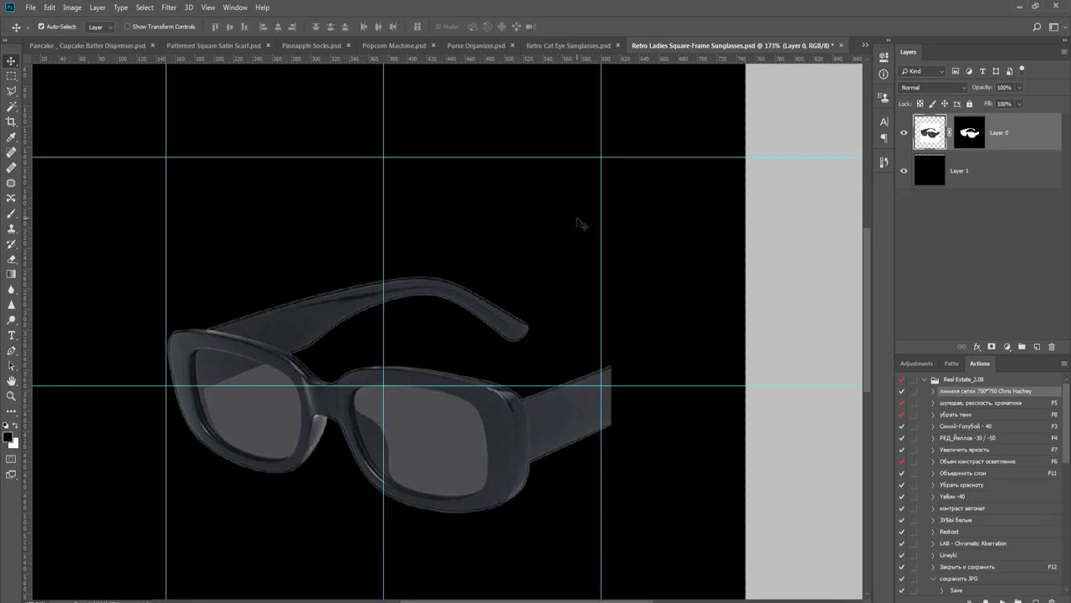
{"action": "key", "text": "ctrl+t"}
{"action": "left_click_drag", "start_coordinate": [612, 386], "coordinate": [601, 386]}
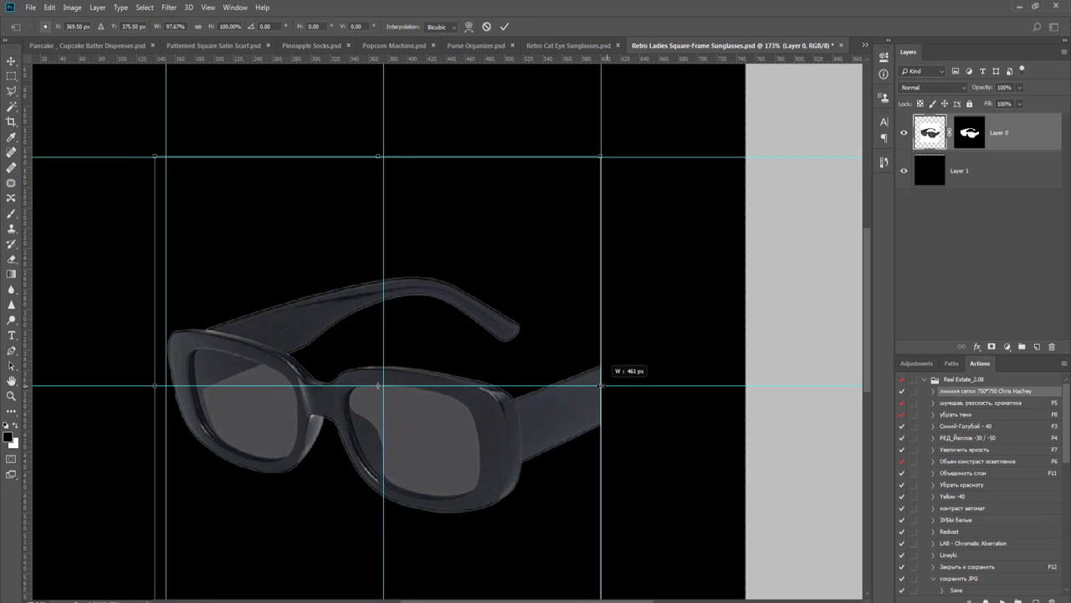
{"action": "key", "text": "Return"}
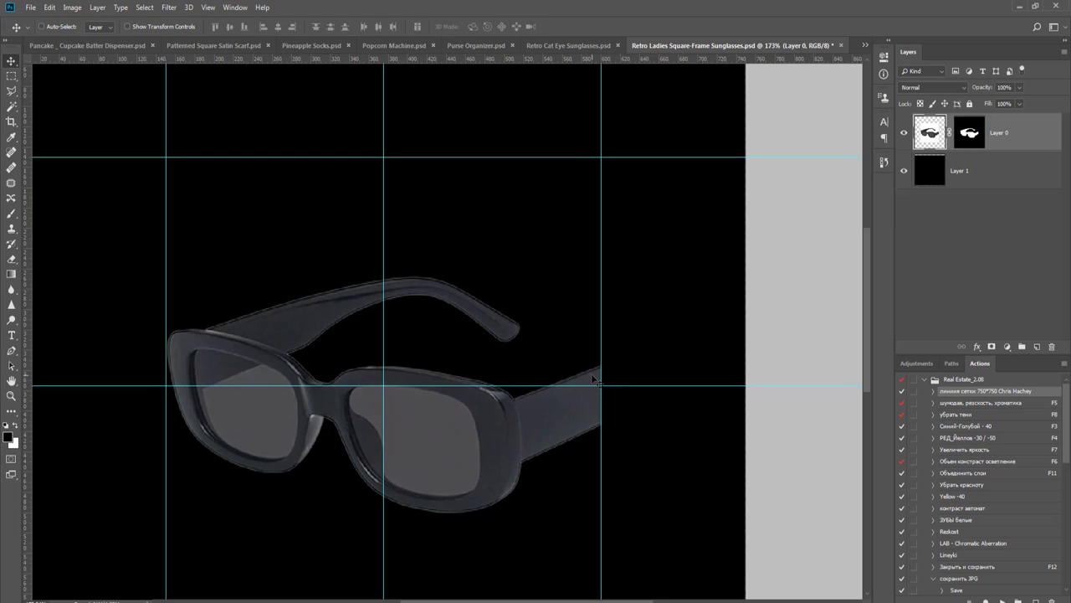
- Hide the guides and delete the black background Layer 1
{"action": "key", "text": "ctrl+semicolon"}
{"action": "scroll", "coordinate": [247, 360], "scroll_direction": "up", "scroll_amount": 4}
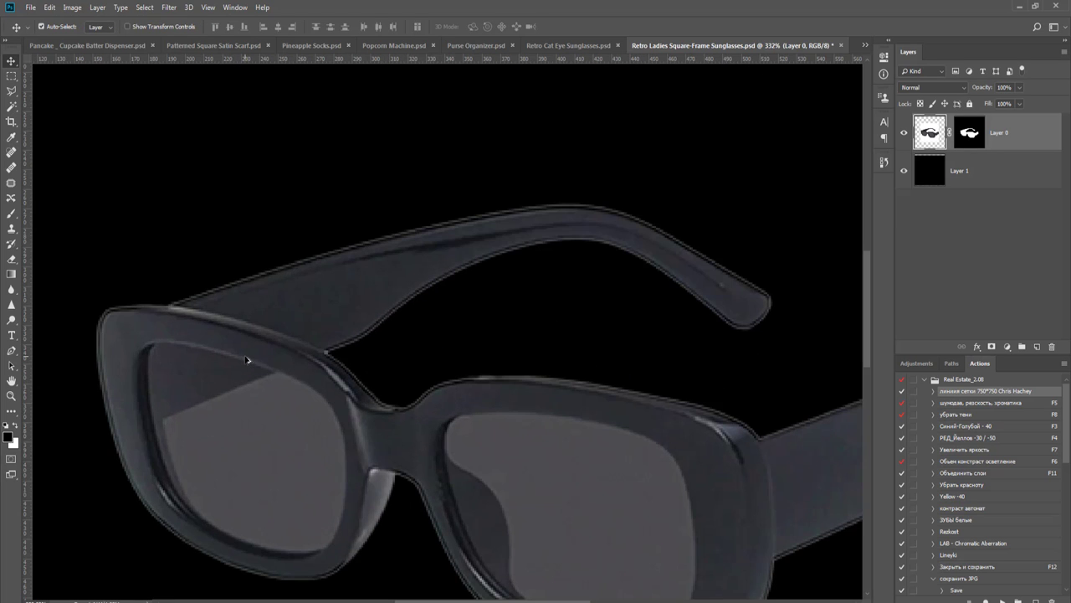
{"action": "scroll", "coordinate": [248, 360], "scroll_direction": "down", "scroll_amount": 4}
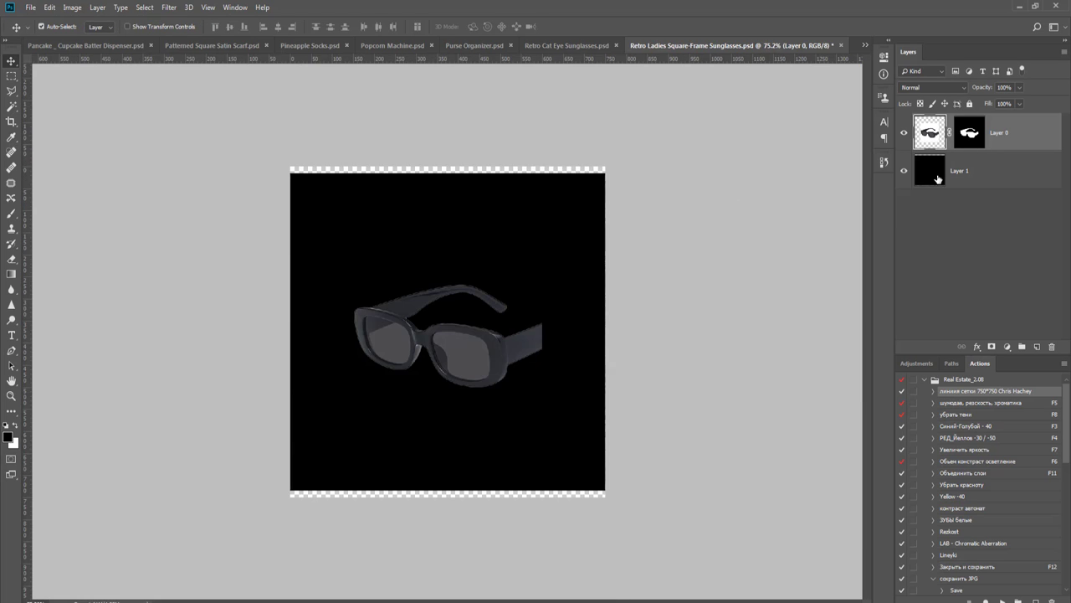
{"action": "left_click", "coordinate": [979, 174]}
{"action": "key", "text": "Delete"}
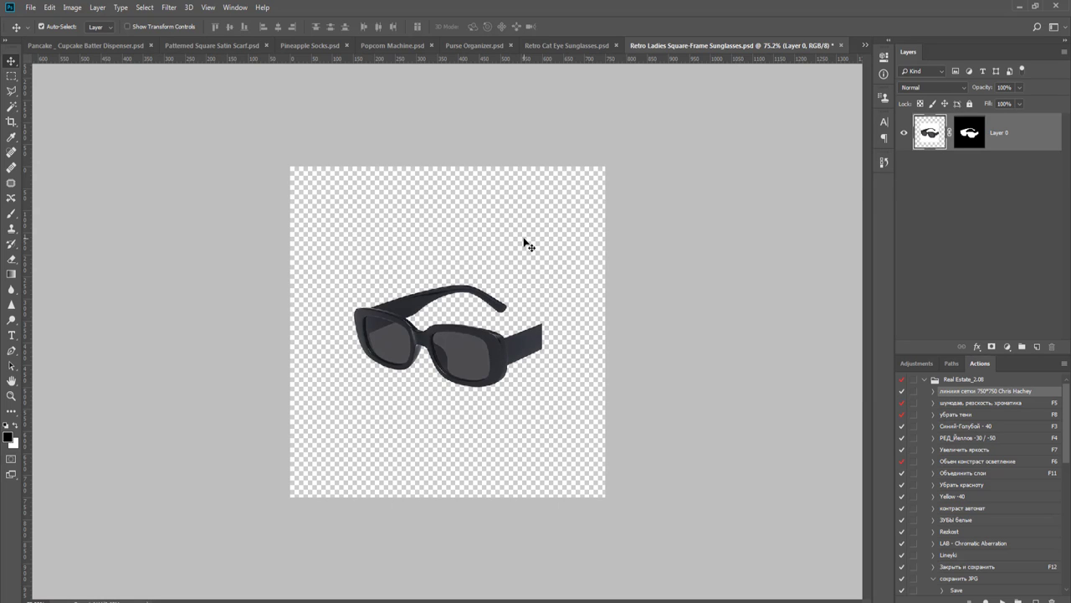
- Show the guides again and close the Retro Ladies Square-Frame Sunglasses document
{"action": "key", "text": "ctrl+semicolon"}
{"action": "key", "text": "ctrl+w"}
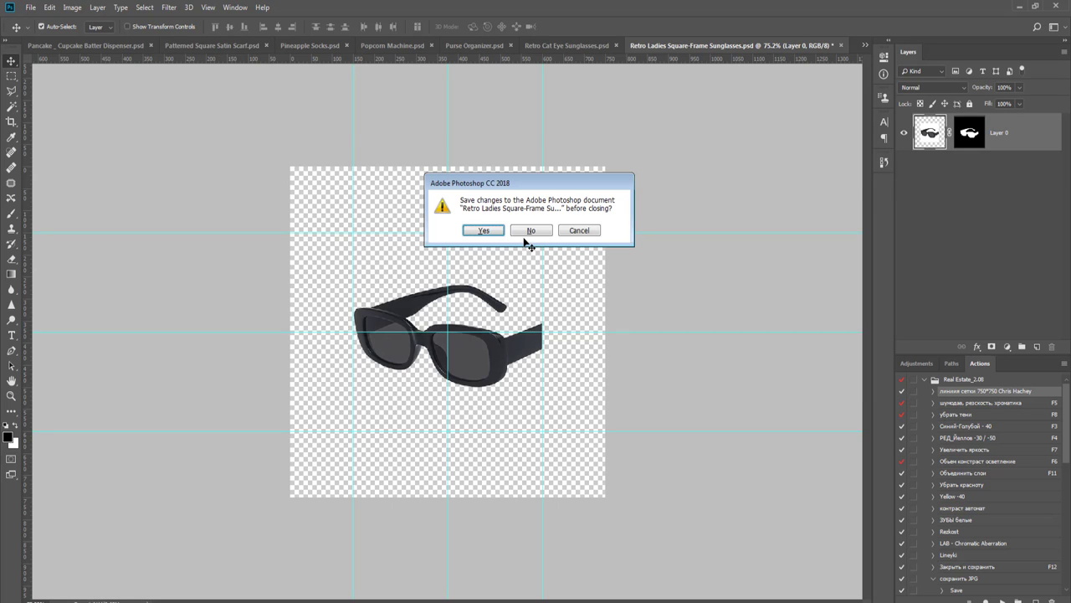
{"action": "left_click", "coordinate": [528, 235]}
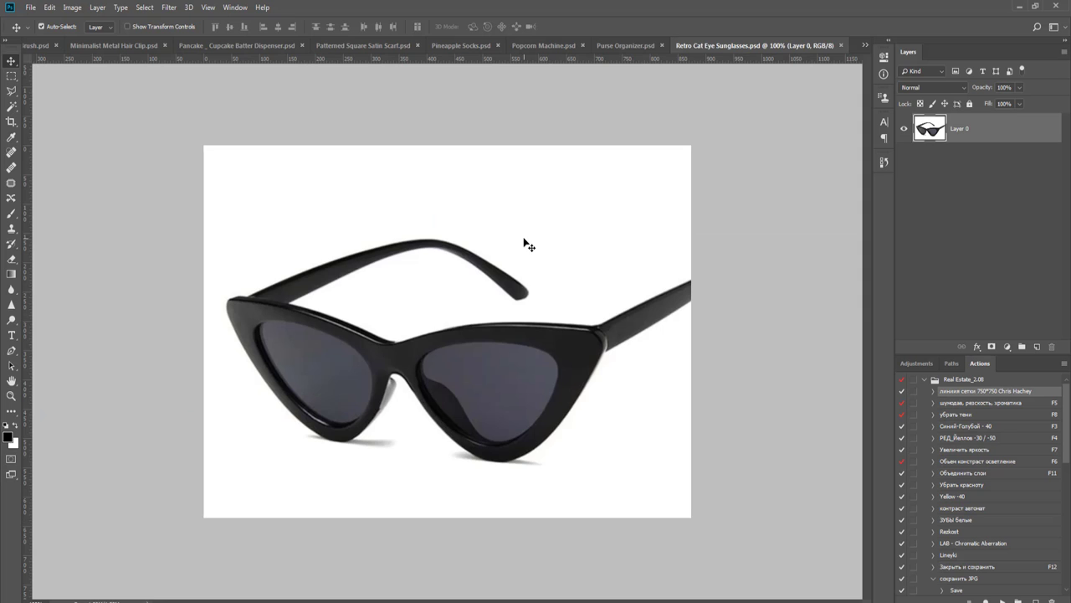
- Select the white background around the cat eye sunglasses with the Magic Wand at tolerance 15
{"action": "key", "text": "w"}
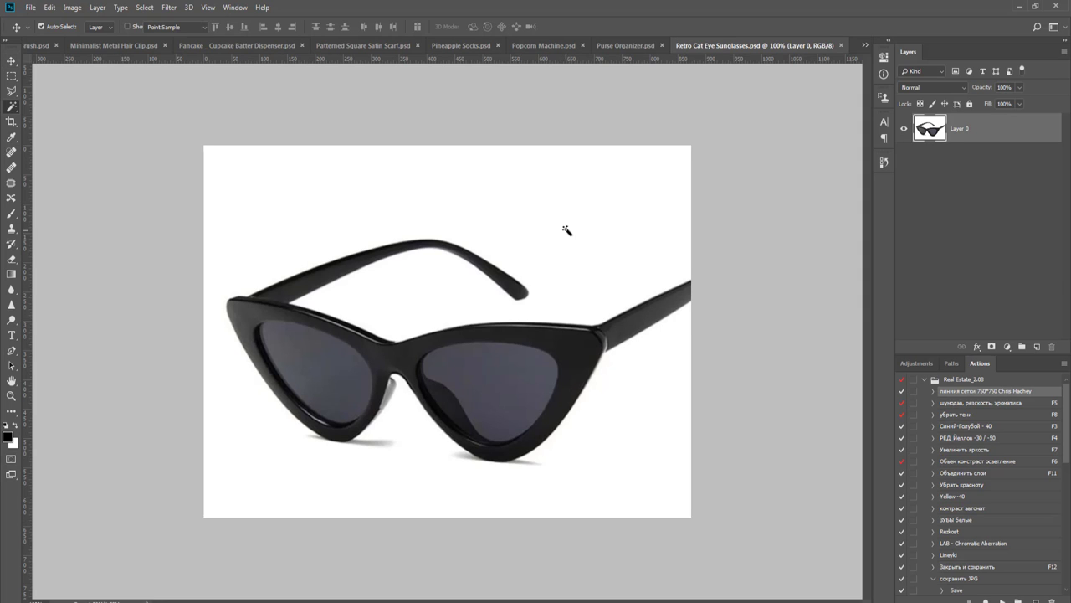
{"action": "left_click", "coordinate": [524, 209]}
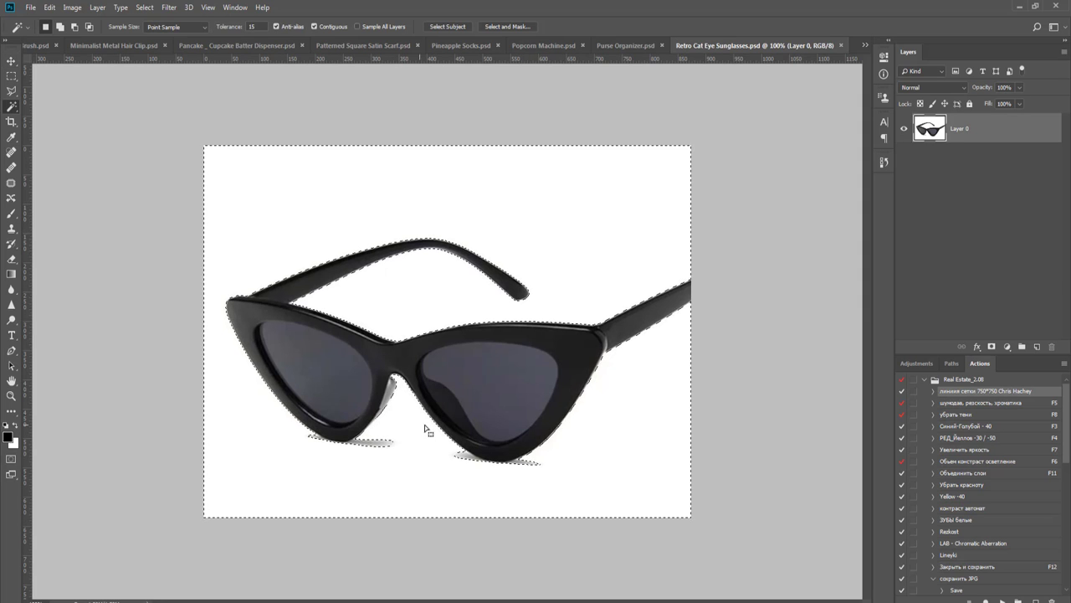
{"action": "scroll", "coordinate": [423, 434], "scroll_direction": "up", "scroll_amount": 5}
- Add the shadow beneath the right lens of the cat eye sunglasses to the background selection with the Polygonal Lasso
{"action": "key", "text": "l"}
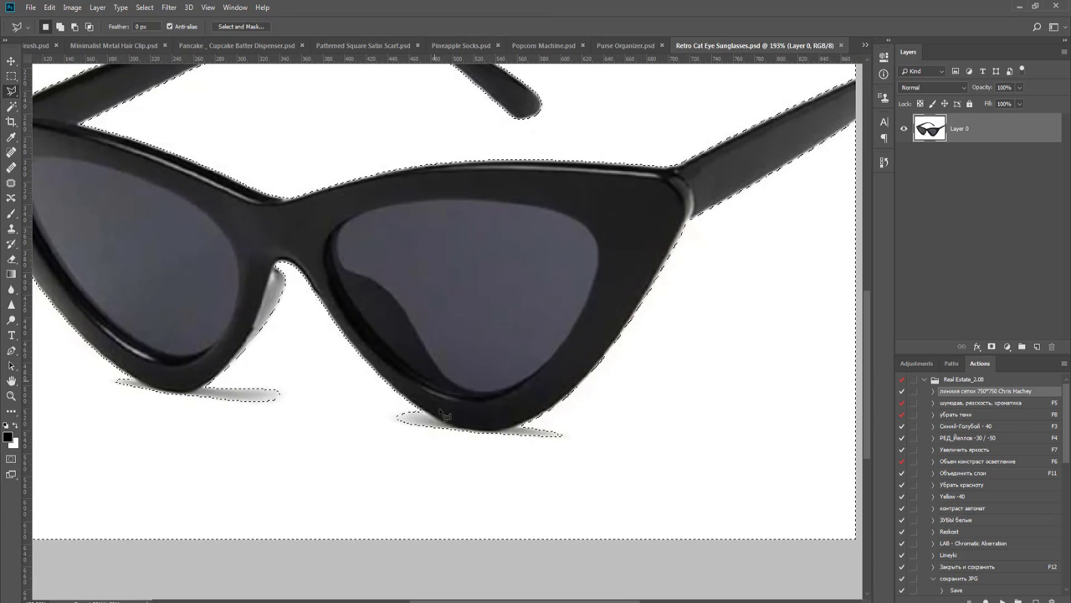
{"action": "scroll", "coordinate": [469, 419], "scroll_direction": "up", "scroll_amount": 5}
{"action": "scroll", "coordinate": [410, 436], "scroll_direction": "up", "scroll_amount": 2}
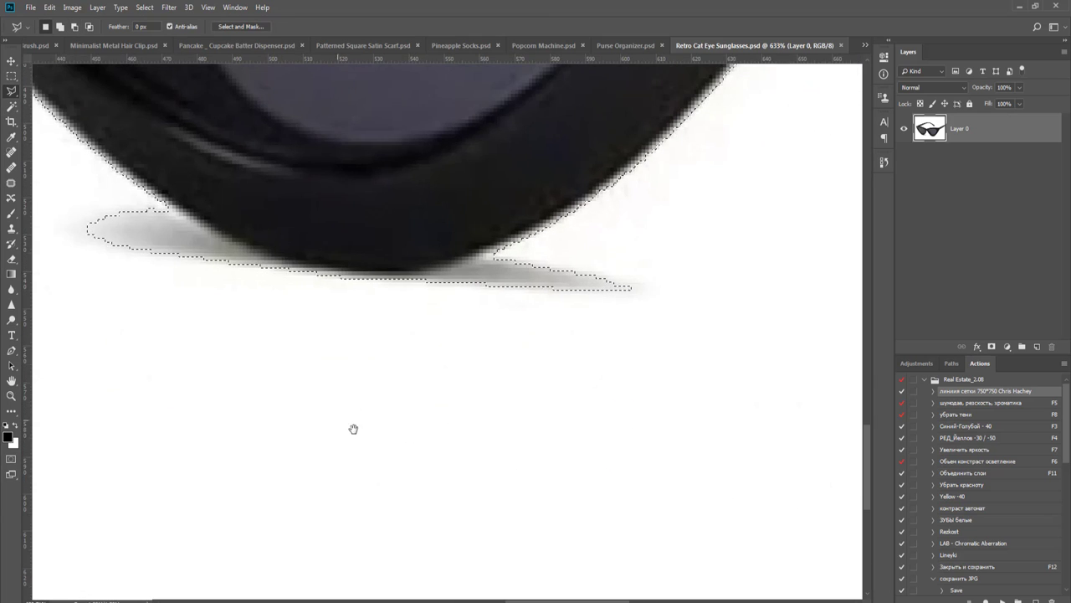
{"action": "left_click", "coordinate": [341, 465]}
{"action": "left_click", "coordinate": [773, 483]}
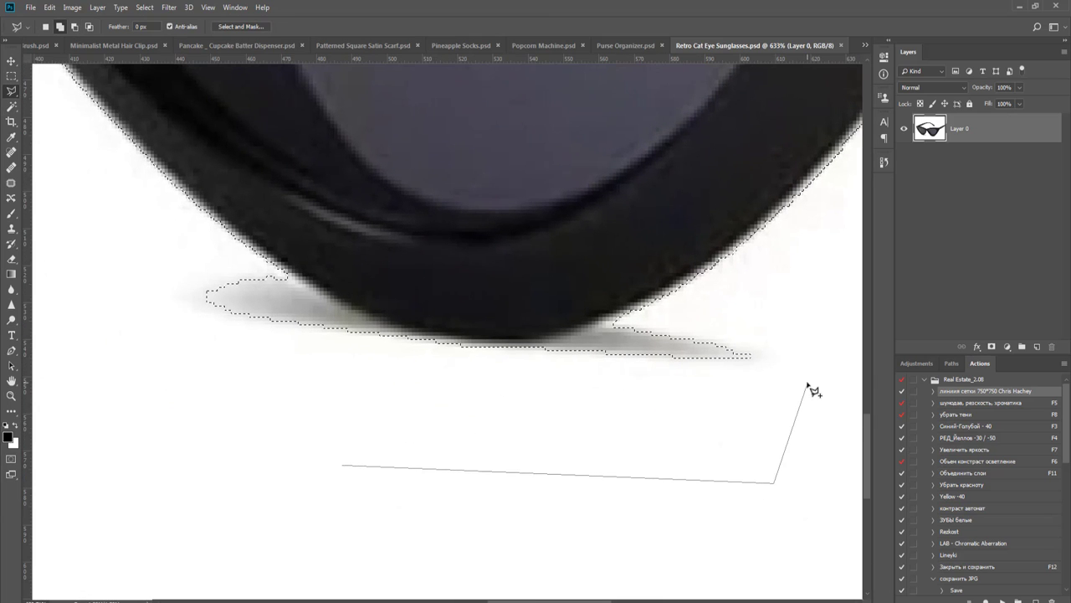
{"action": "left_click", "coordinate": [772, 312]}
{"action": "left_click", "coordinate": [737, 284]}
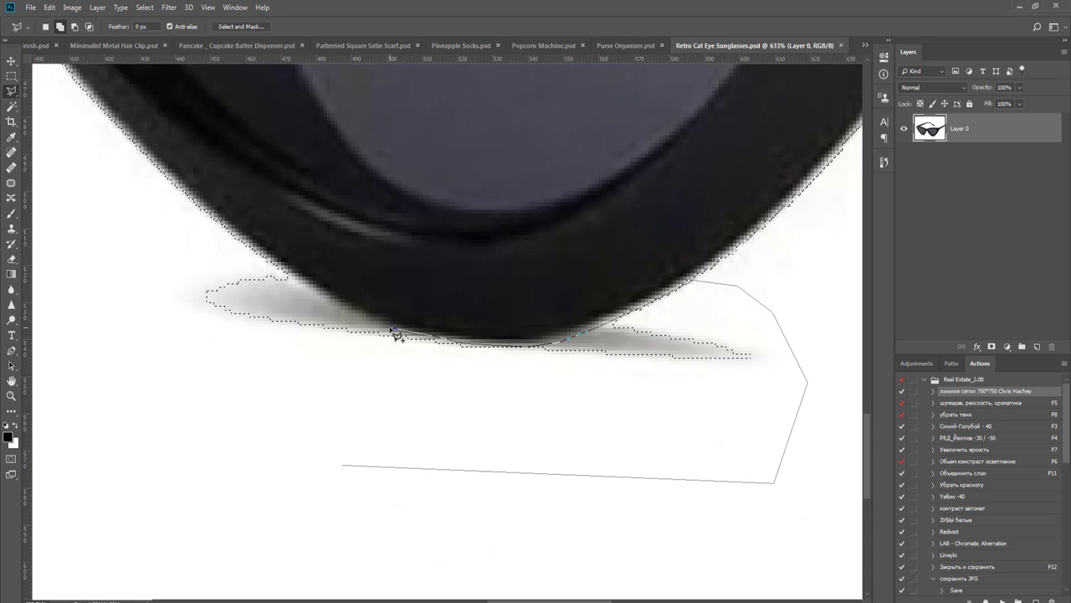
{"action": "left_click", "coordinate": [272, 265]}
{"action": "left_click", "coordinate": [198, 248]}
{"action": "left_click", "coordinate": [130, 404]}
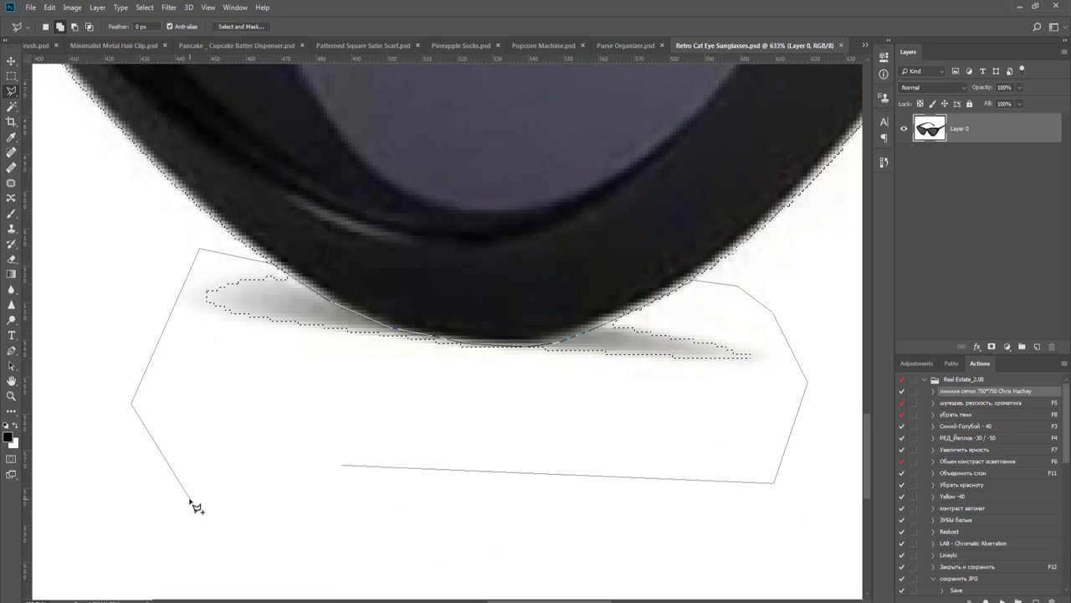
{"action": "double_click", "coordinate": [193, 505]}
- Add the shadow beneath the left lens to the background selection with the Polygonal Lasso, following the frame's lower edge
{"action": "left_click_drag", "start_coordinate": [192, 449], "coordinate": [722, 491]}
{"action": "left_click_drag", "start_coordinate": [517, 536], "coordinate": [875, 594]}
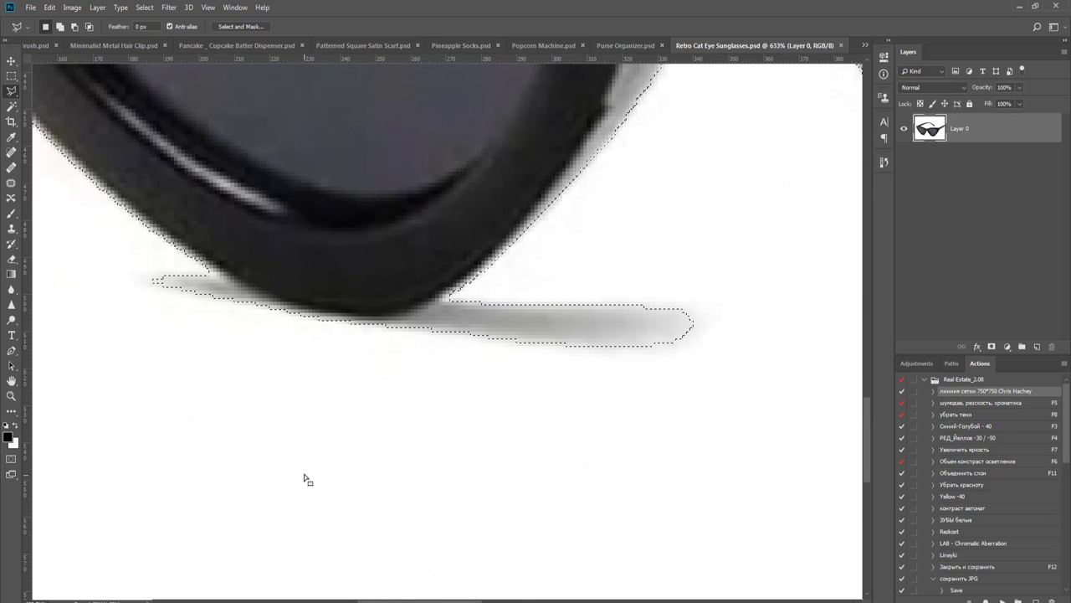
{"action": "left_click", "coordinate": [256, 481]}
{"action": "left_click", "coordinate": [711, 479]}
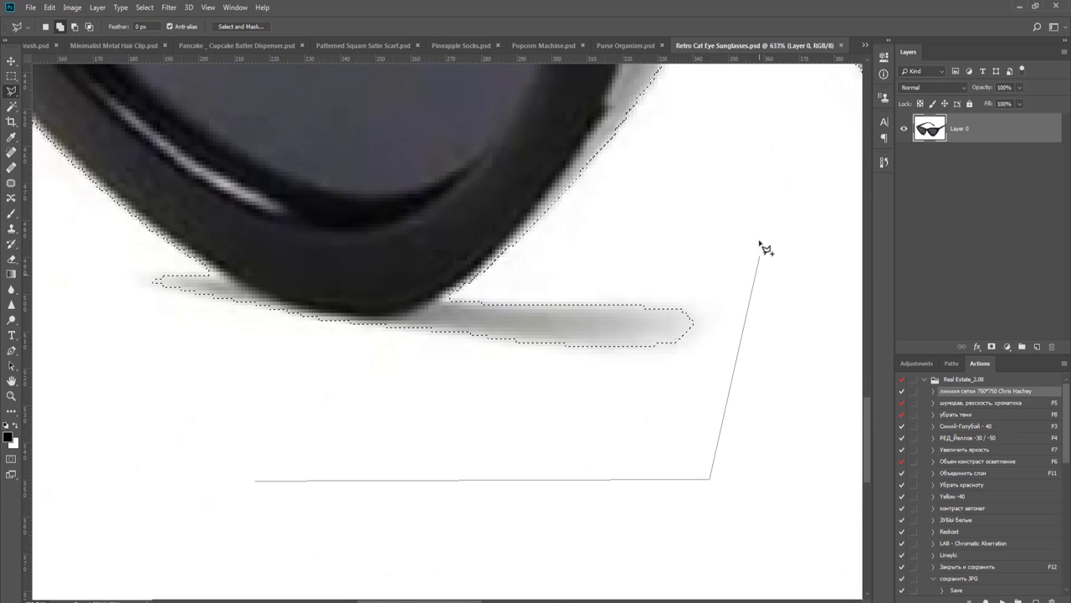
{"action": "left_click", "coordinate": [759, 231]}
{"action": "left_click", "coordinate": [688, 209]}
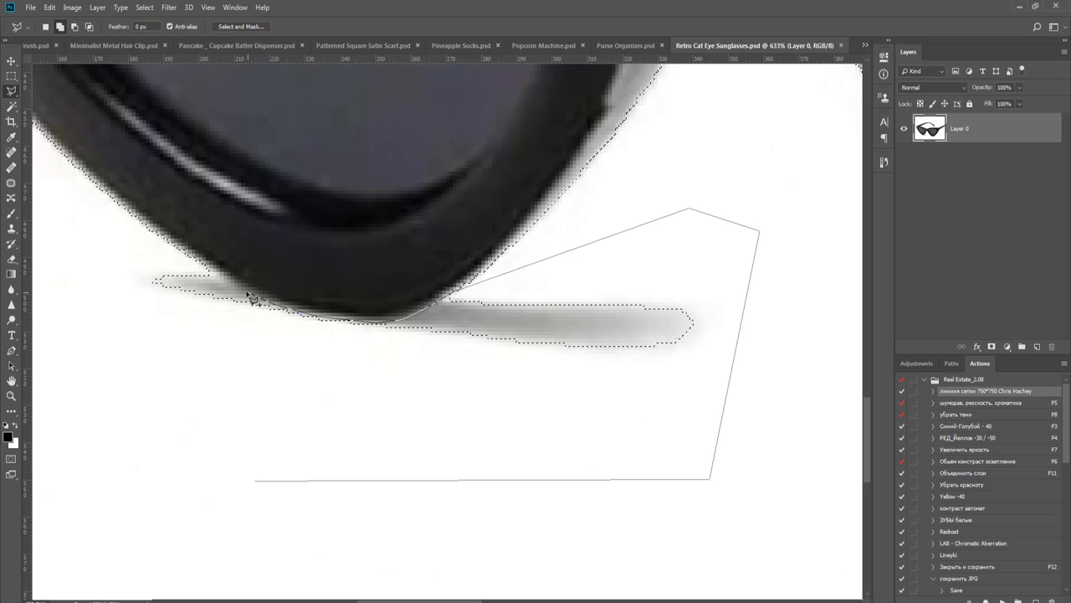
{"action": "left_click", "coordinate": [52, 247]}
{"action": "double_click", "coordinate": [165, 424]}
- Subtract the frame edge and nose pad area beside the left lens from the background selection with the Polygonal Lasso
{"action": "scroll", "coordinate": [215, 419], "scroll_direction": "down", "scroll_amount": 5}
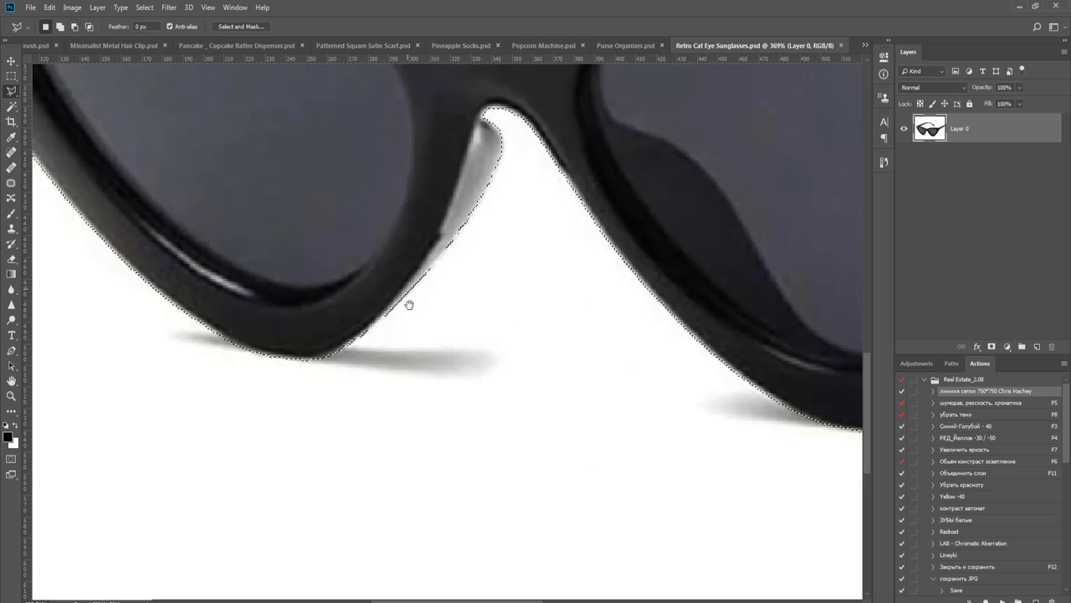
{"action": "scroll", "coordinate": [478, 335], "scroll_direction": "up", "scroll_amount": 3}
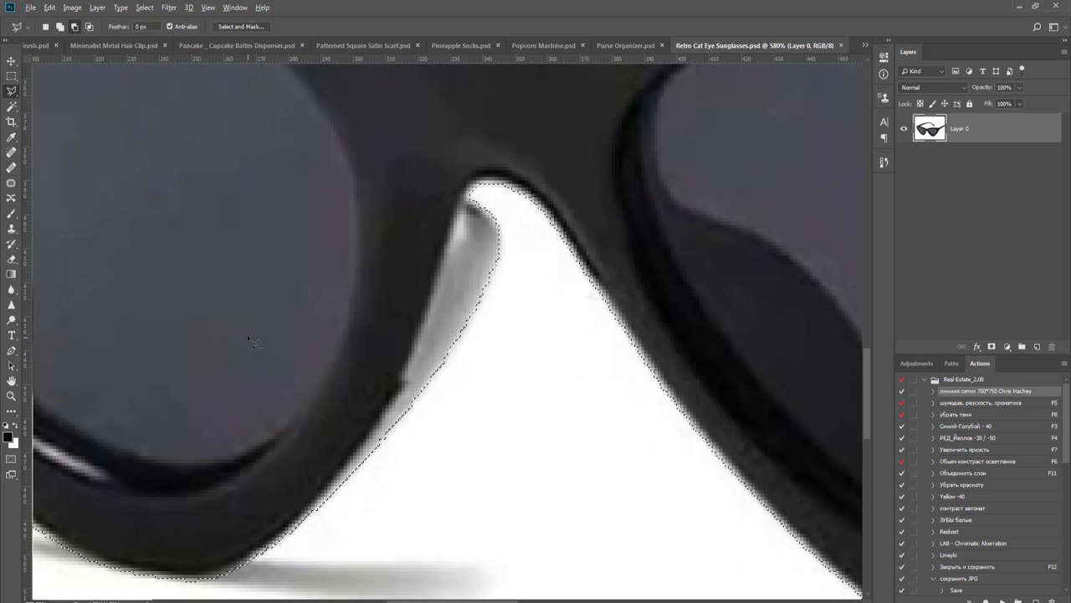
{"action": "left_click", "coordinate": [265, 516]}
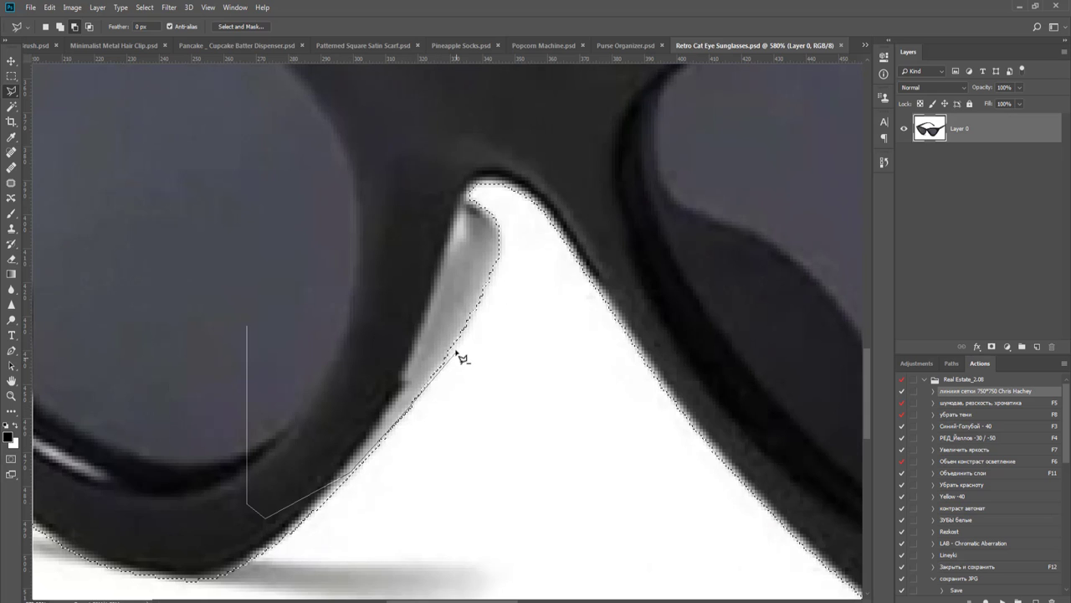
{"action": "left_click", "coordinate": [497, 237]}
{"action": "double_click", "coordinate": [389, 234]}
- Check the selection outline around the cat eye sunglasses and mask Layer 0 to hide the selected white background
{"action": "scroll", "coordinate": [380, 241], "scroll_direction": "down", "scroll_amount": 3}
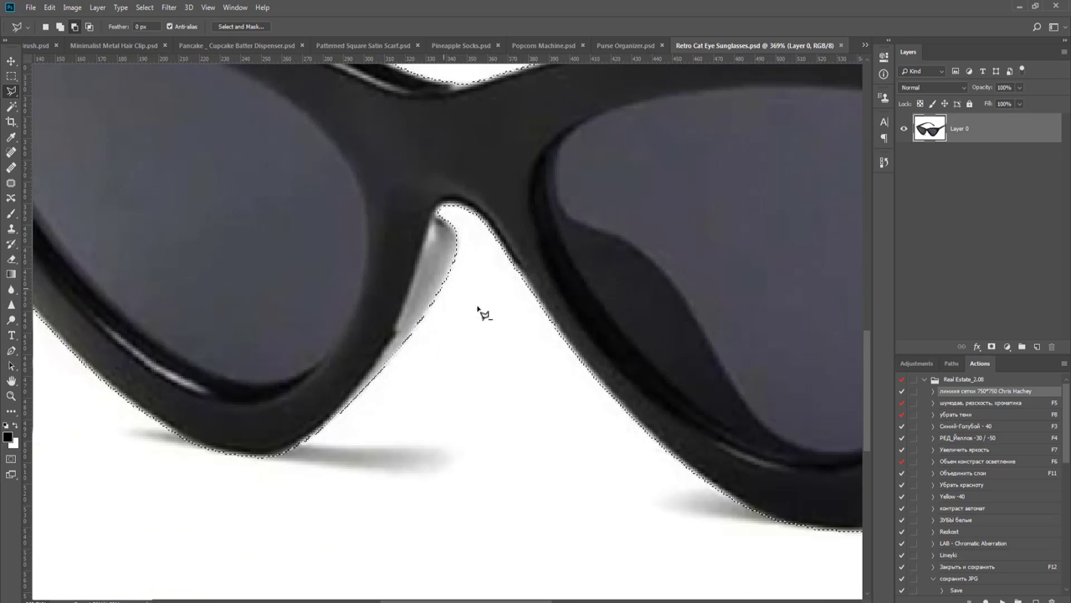
{"action": "left_click_drag", "start_coordinate": [654, 335], "coordinate": [324, 353]}
{"action": "left_click_drag", "start_coordinate": [595, 310], "coordinate": [301, 457]}
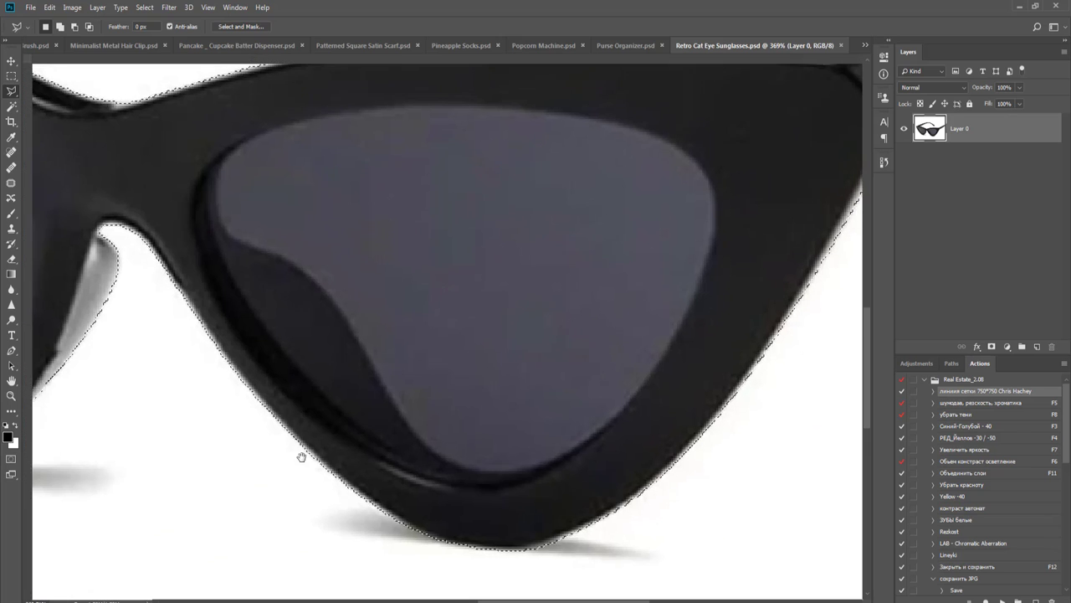
{"action": "left_click_drag", "start_coordinate": [623, 290], "coordinate": [282, 450]}
{"action": "left_click_drag", "start_coordinate": [220, 377], "coordinate": [665, 491]}
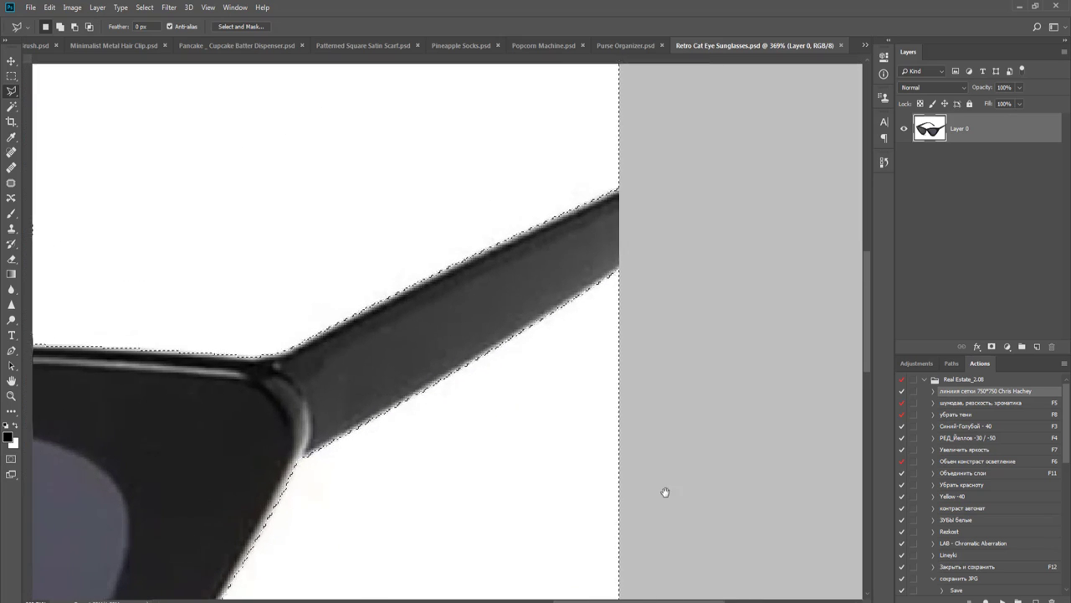
{"action": "scroll", "coordinate": [347, 365], "scroll_direction": "left", "scroll_amount": 6}
{"action": "scroll", "coordinate": [346, 376], "scroll_direction": "down", "scroll_amount": 1}
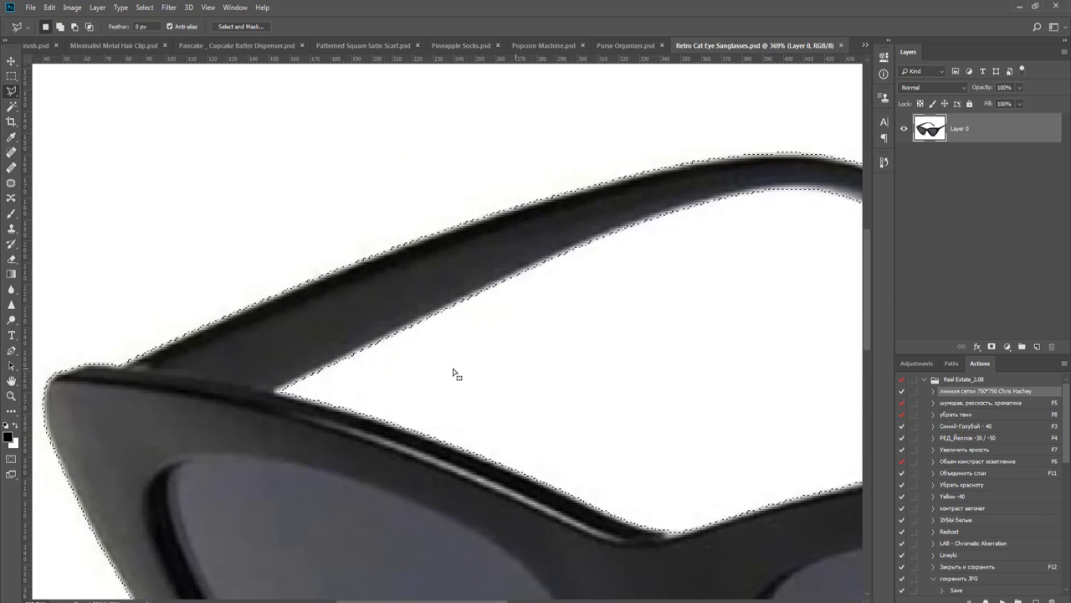
{"action": "scroll", "coordinate": [226, 410], "scroll_direction": "down", "scroll_amount": 5}
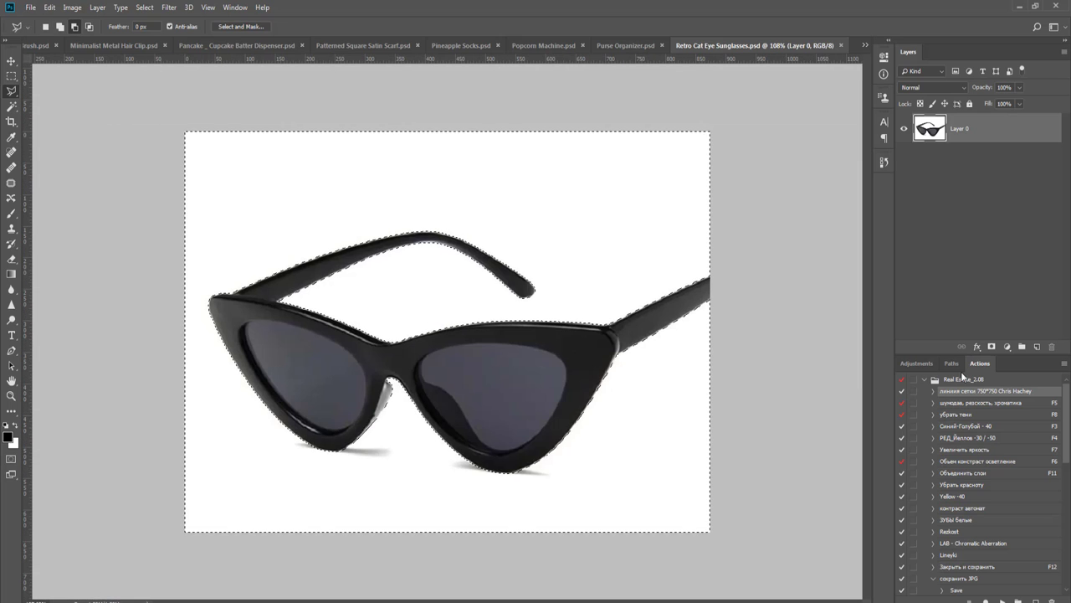
{"action": "left_click", "coordinate": [992, 345]}
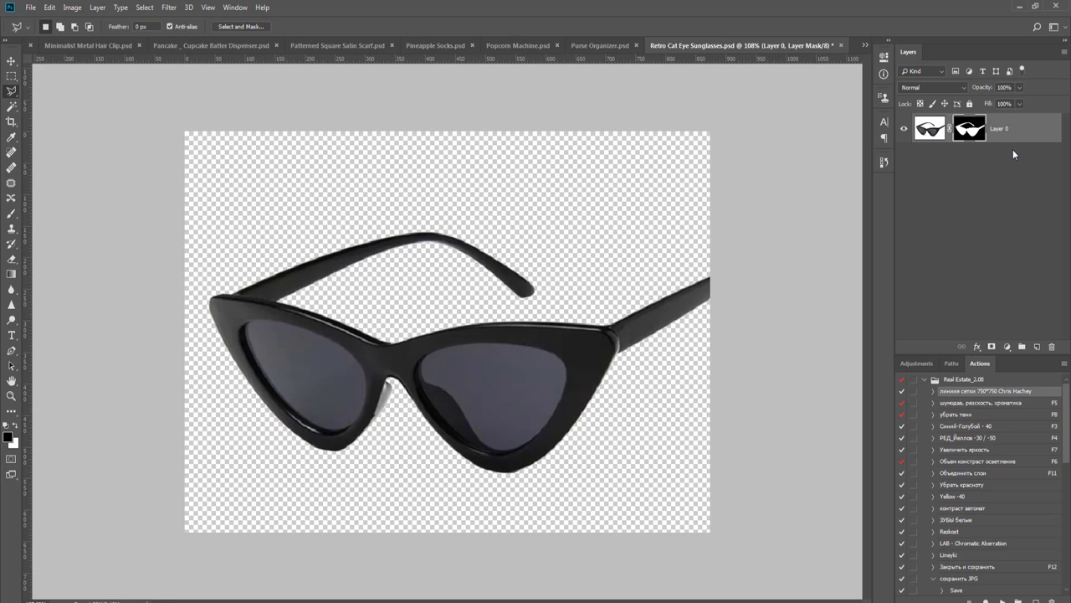
- Add a new layer, fill it with black using the Paint Bucket, and place it beneath Layer 0 as a contrast backdrop
{"action": "key", "text": "ctrl+shift+n"}
{"action": "key", "text": "Return"}
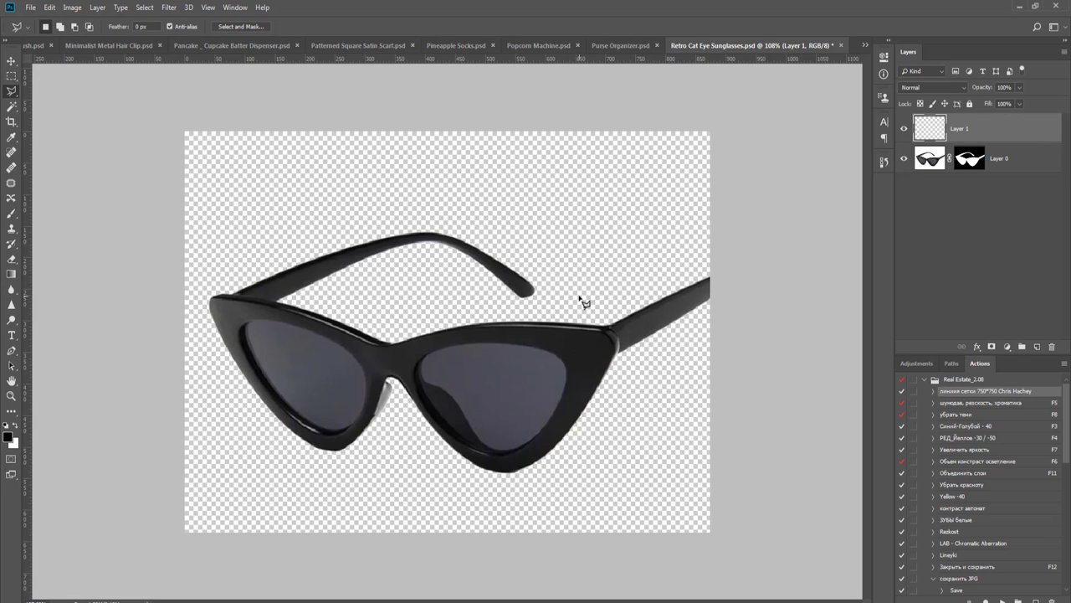
{"action": "key", "text": "g"}
{"action": "left_click", "coordinate": [502, 268]}
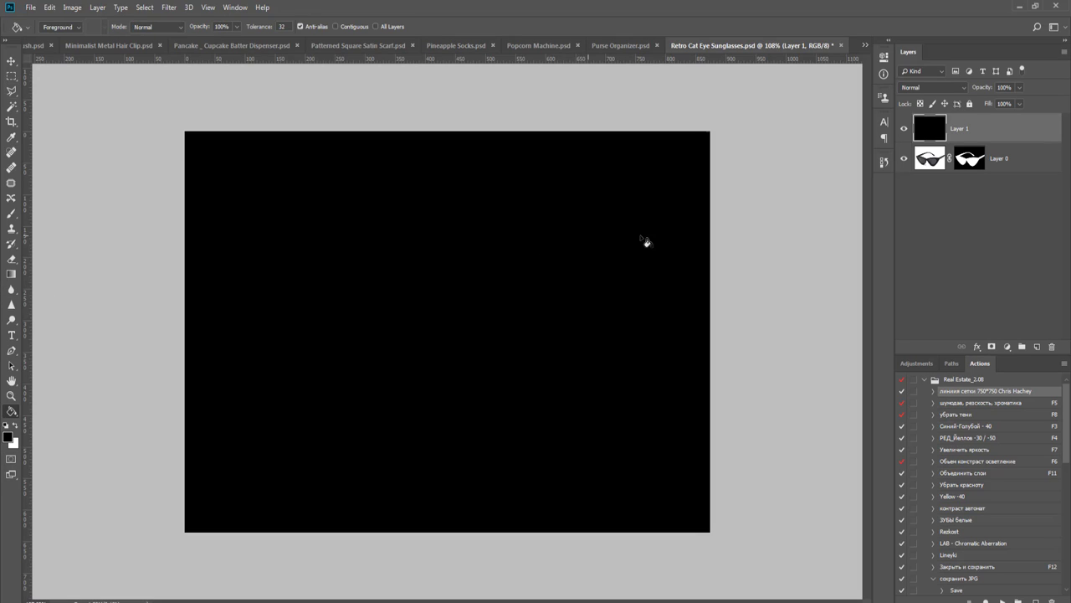
{"action": "key", "text": "v"}
{"action": "key", "text": "ctrl+bracketleft"}
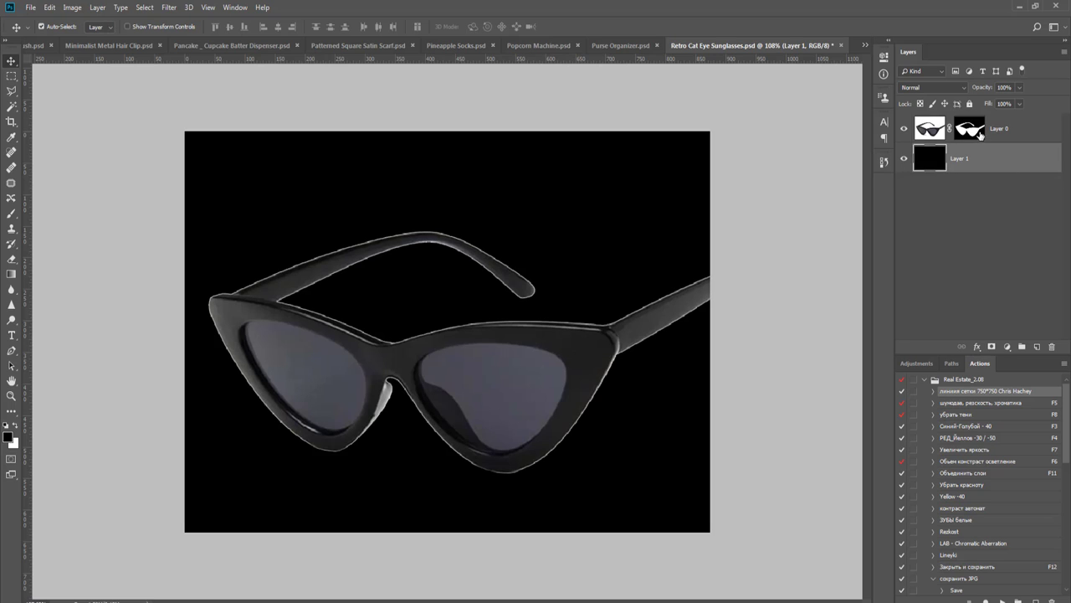
- Refine Layer 0's mask in Select and Mask with radius 1 px, smooth 1, feather 0.6 px, contrast 10% and shift edge -10%
{"action": "right_click", "coordinate": [965, 126]}
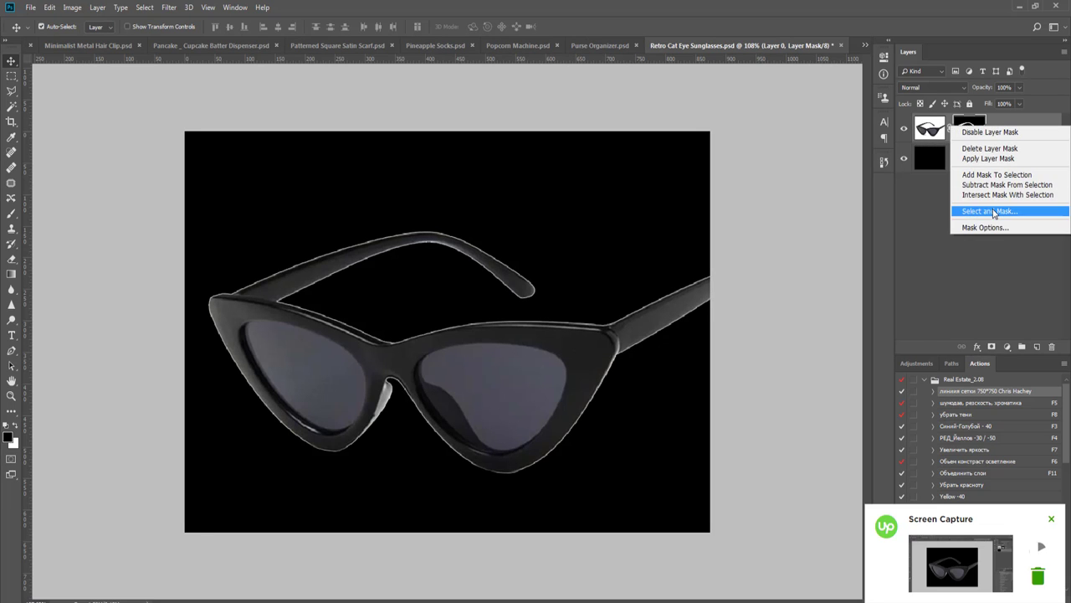
{"action": "left_click", "coordinate": [990, 211]}
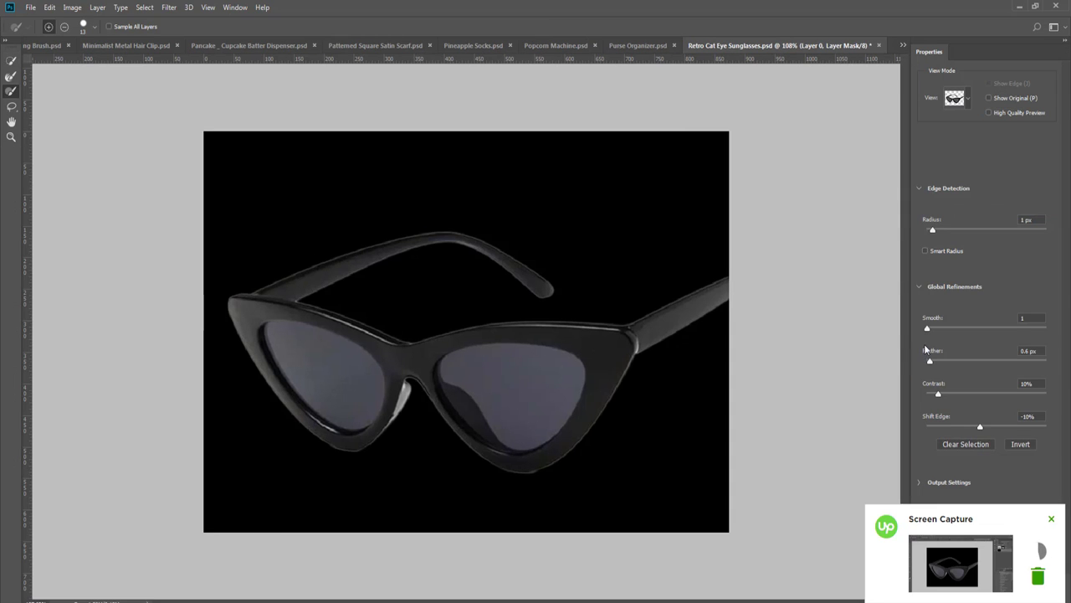
{"action": "key", "text": "Return"}
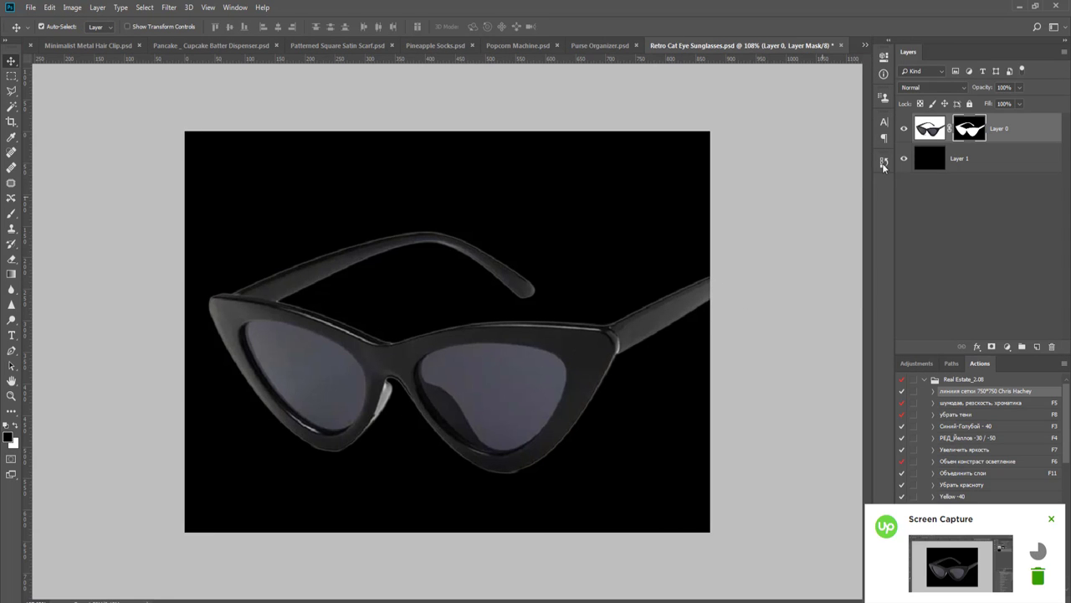
- Crop the canvas to 750 x 750 px, enlarging the crop frame so the whole pair of sunglasses fits inside
{"action": "key", "text": "c"}
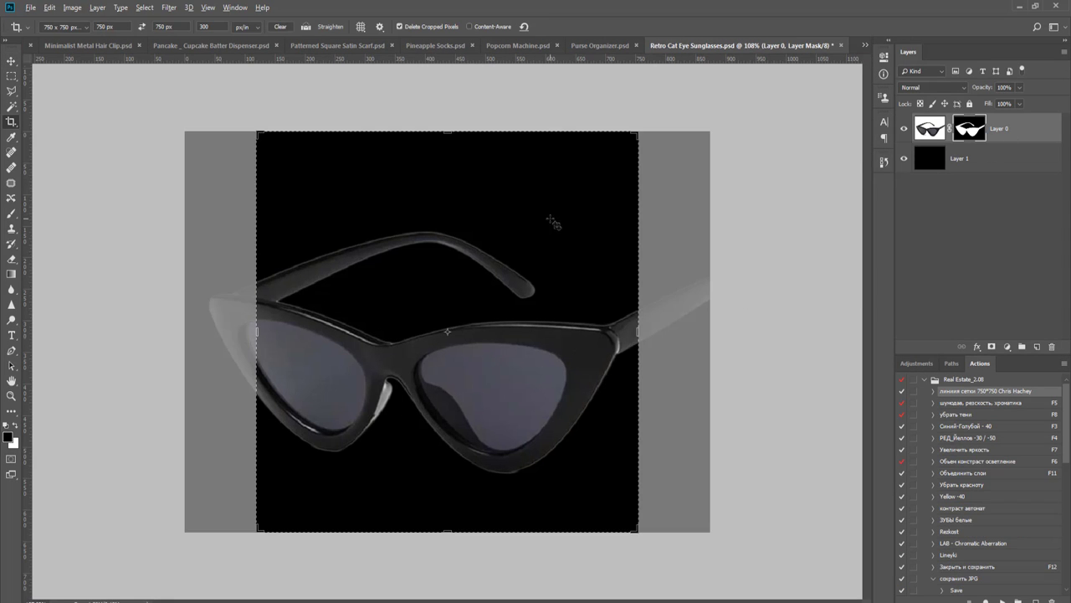
{"action": "left_click_drag", "start_coordinate": [602, 170], "coordinate": [669, 117]}
{"action": "key", "text": "Return"}
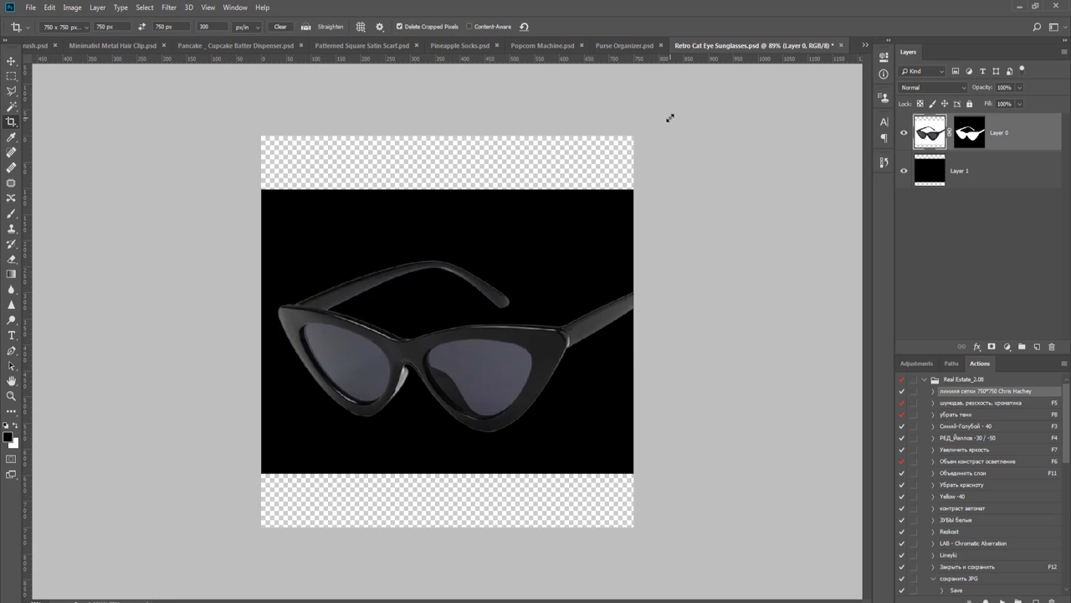
- Run the 750*750 grid line action to place the layout guides on the canvas
{"action": "key", "text": "v"}
{"action": "left_click", "coordinate": [976, 169]}
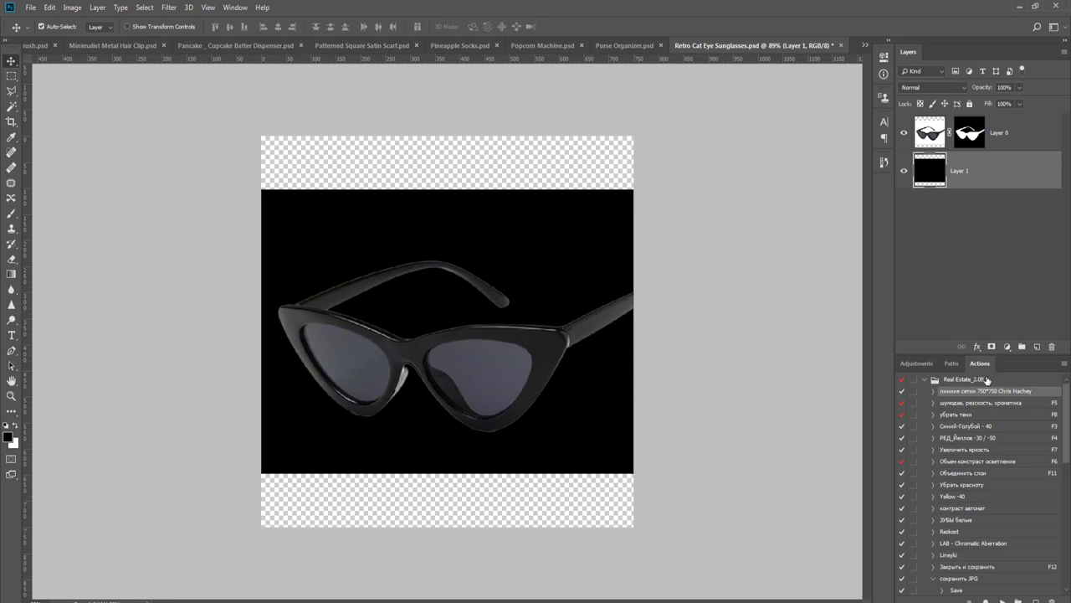
{"action": "left_click", "coordinate": [1002, 600]}
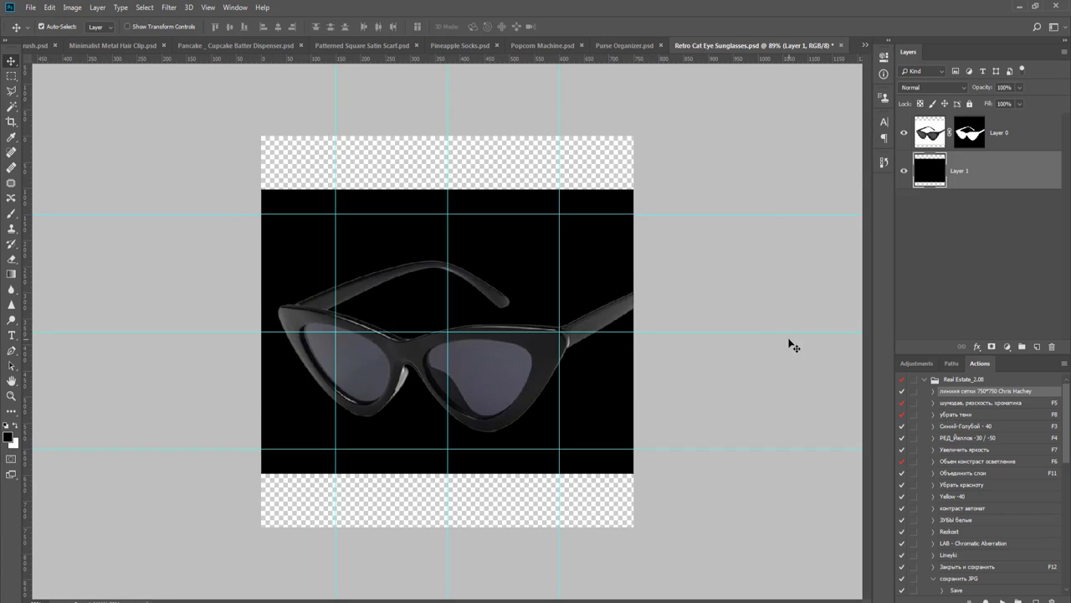
- Scale down the sunglasses on Layer 0 until they fit between the two outer vertical guides
{"action": "left_click", "coordinate": [1019, 136]}
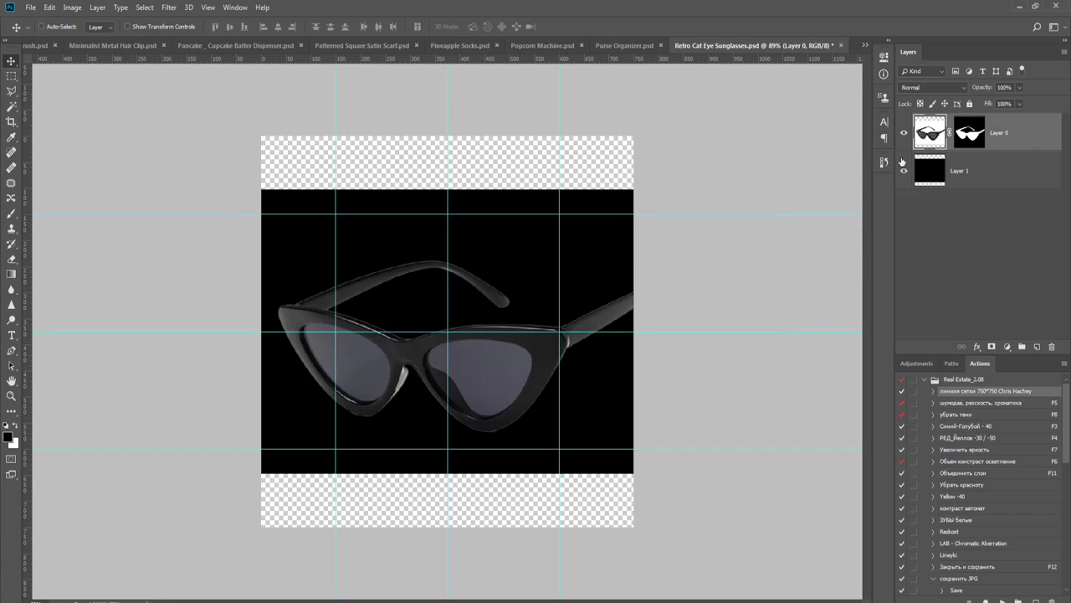
{"action": "key", "text": "ctrl+t"}
{"action": "left_click_drag", "start_coordinate": [632, 190], "coordinate": [583, 236]}
{"action": "key", "text": "Return"}
{"action": "scroll", "coordinate": [585, 251], "scroll_direction": "up", "scroll_amount": 2}
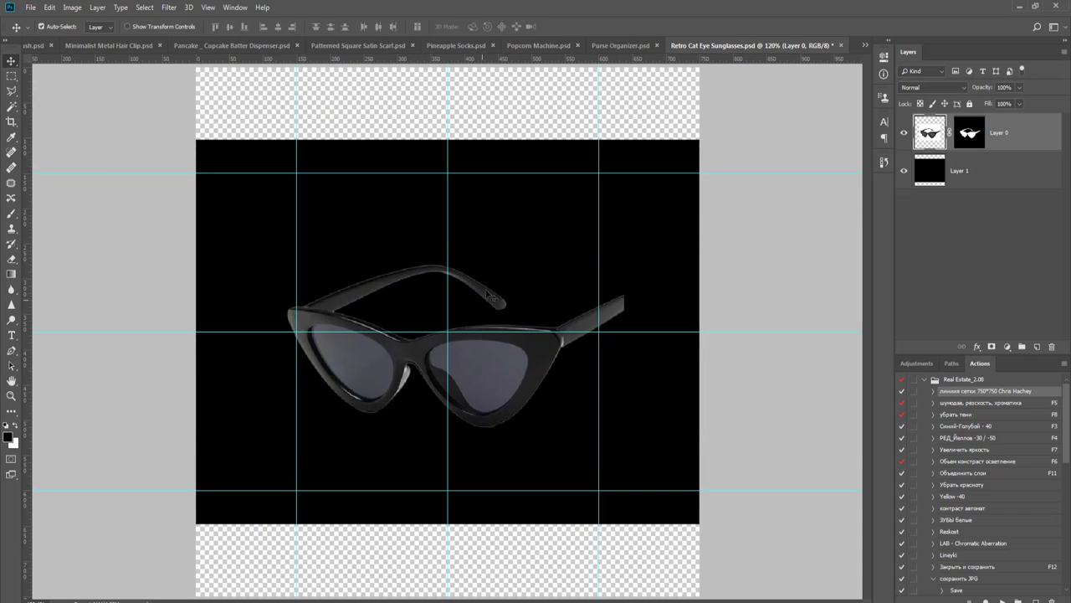
{"action": "key", "text": "ctrl+t"}
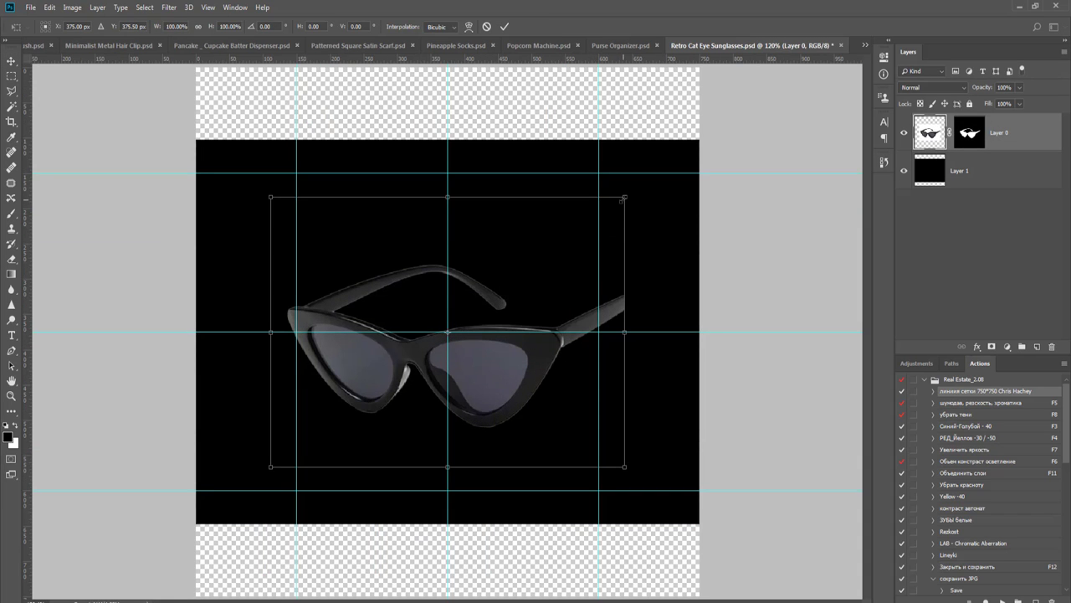
{"action": "left_click_drag", "start_coordinate": [625, 196], "coordinate": [614, 205]}
{"action": "left_click_drag", "start_coordinate": [615, 461], "coordinate": [600, 452]}
{"action": "key", "text": "Return"}
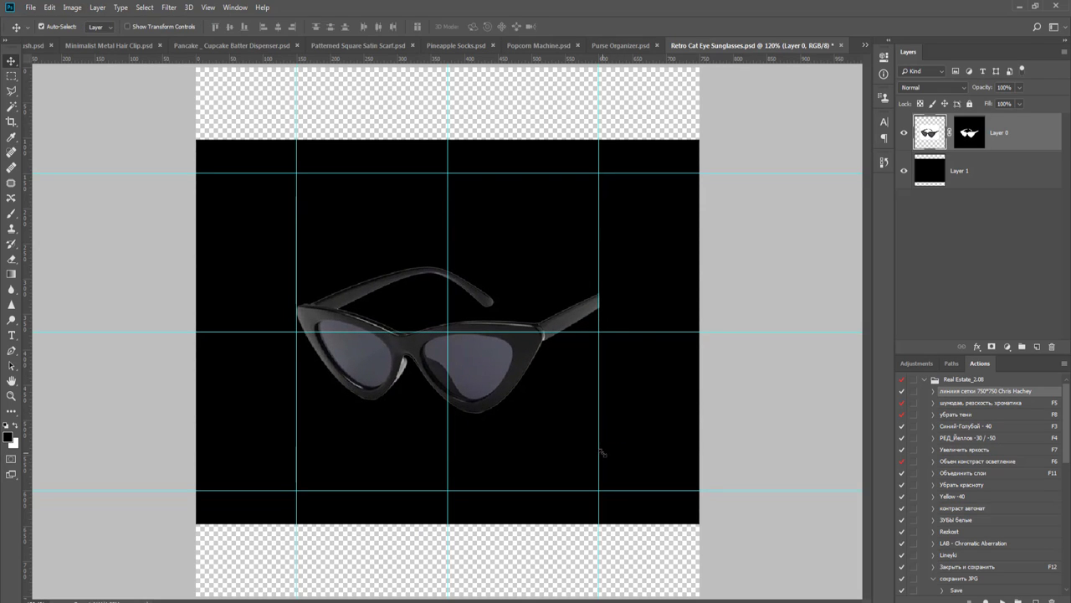
- Hide and delete the black Layer 1 beneath the sunglasses
{"action": "left_click", "coordinate": [904, 168]}
{"action": "left_click", "coordinate": [977, 176]}
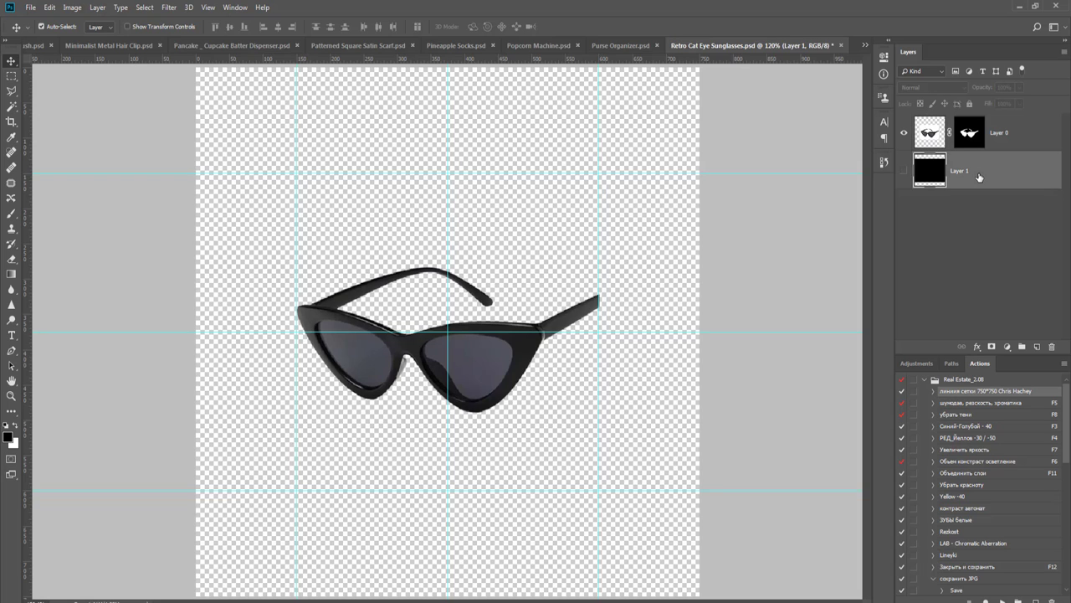
{"action": "key", "text": "Delete"}
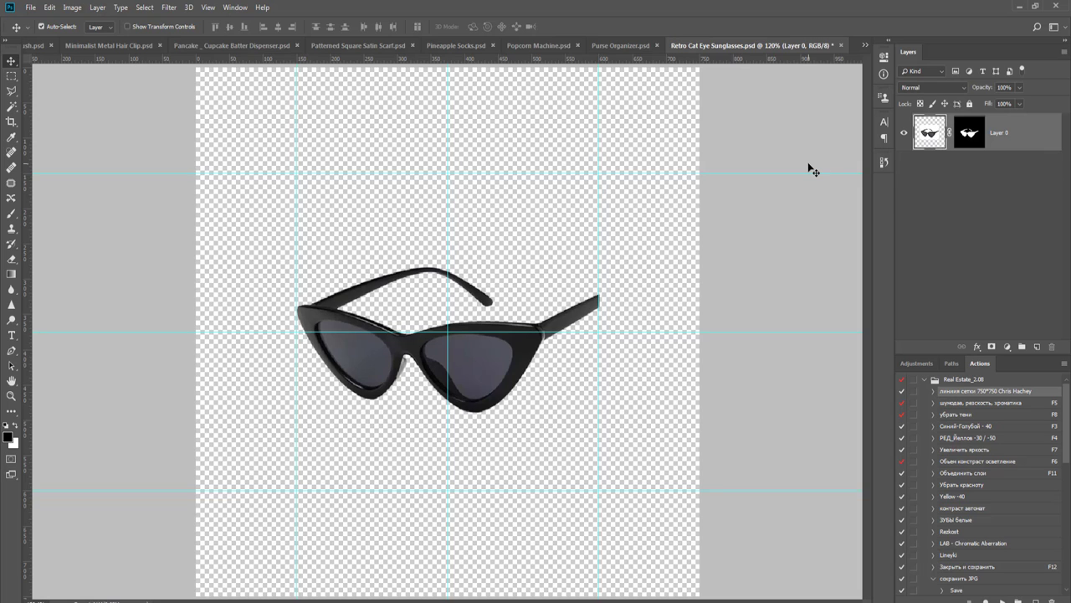
- Save and close Retro Cat Eye Sunglasses.psd, and close Purse Organizer.psd
{"action": "key", "text": "ctrl+w"}
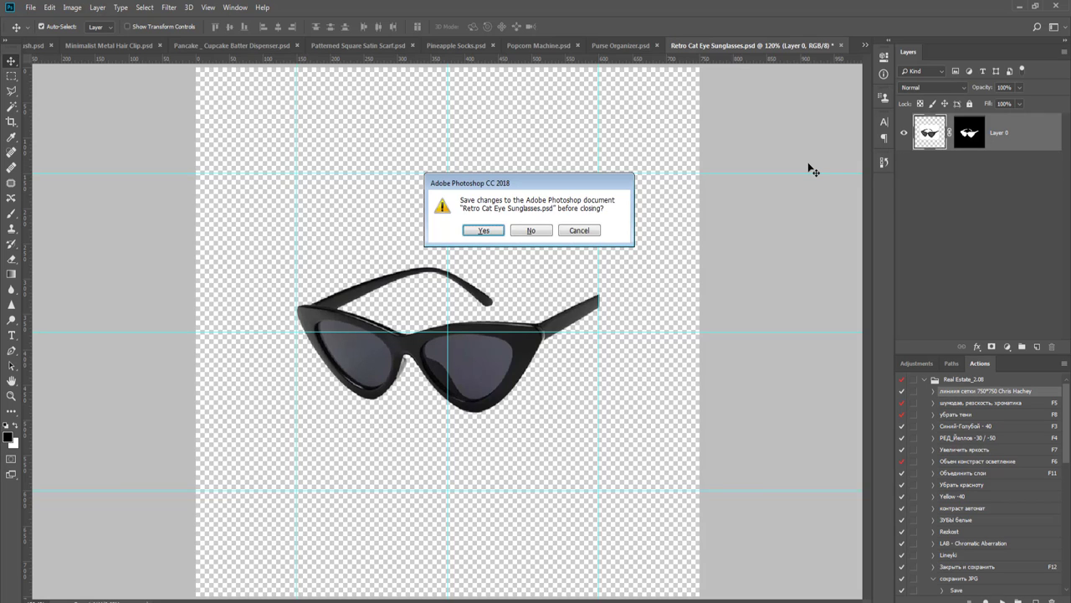
{"action": "key", "text": "Return"}
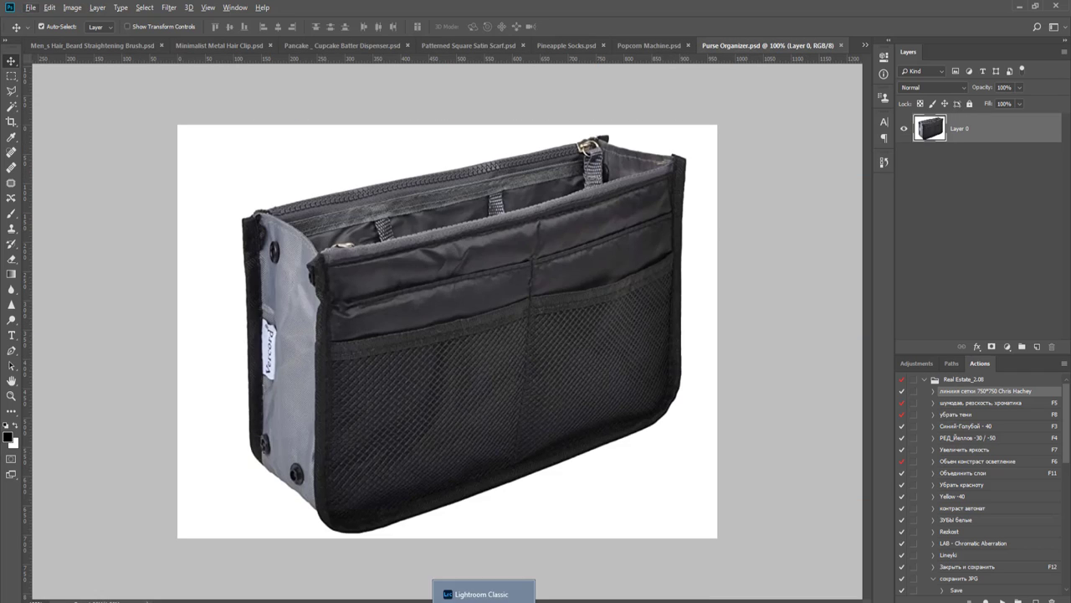
{"action": "mouse_move", "coordinate": [417, 600]}
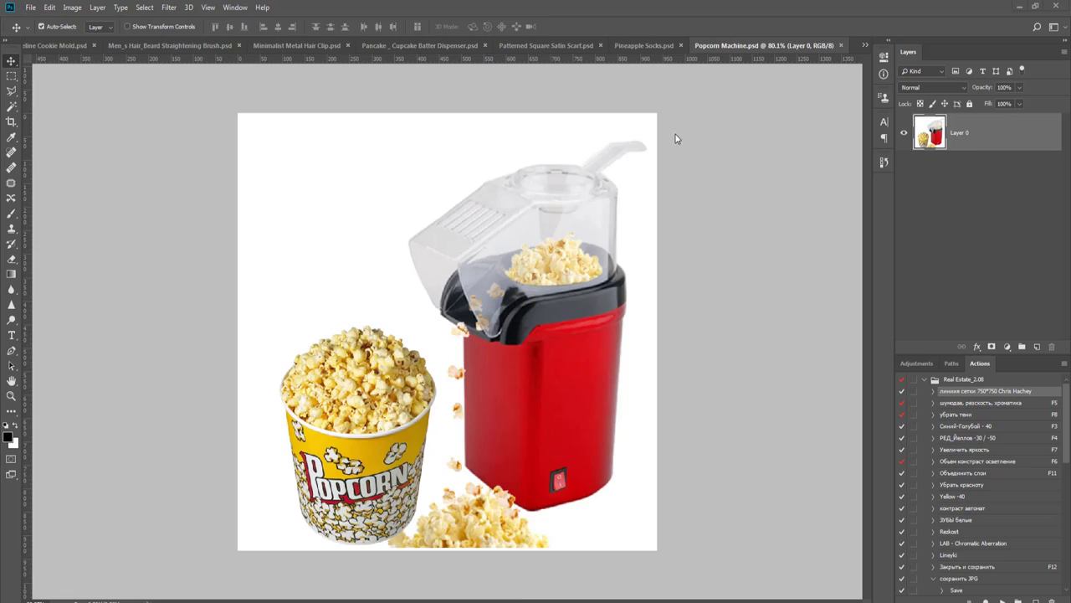
- Select the white background around the popcorn machine and bucket with the Magic Wand
{"action": "key", "text": "w"}
{"action": "left_click", "coordinate": [342, 179]}
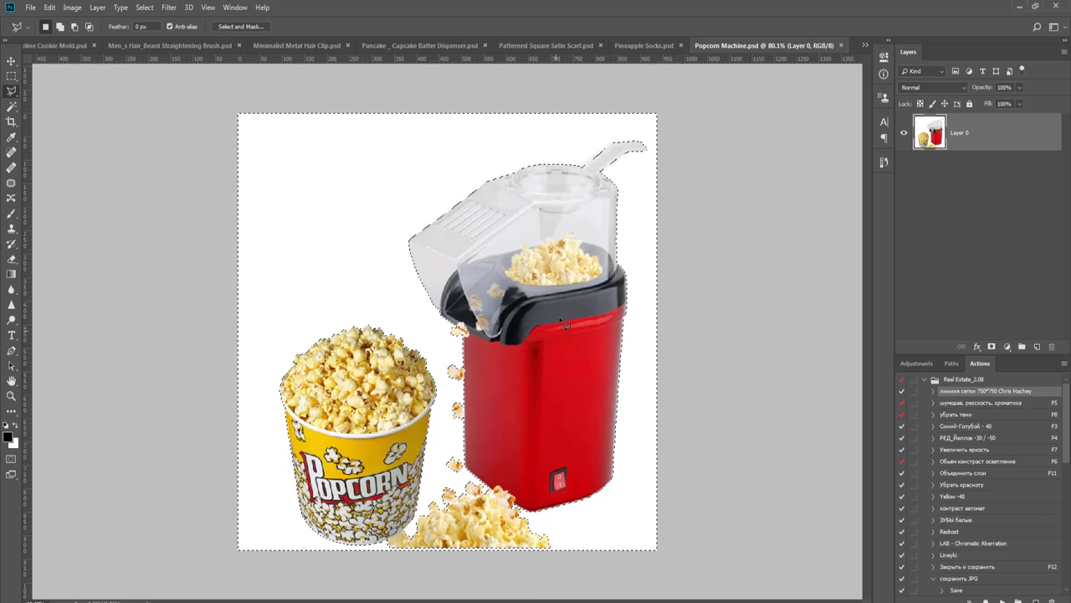
- Subtract the clear handle on the popcorn machine's lid from the background selection with the Polygonal Lasso, following the handle's outer edges
{"action": "key", "text": "l"}
{"action": "scroll", "coordinate": [587, 276], "scroll_direction": "up", "scroll_amount": 4}
{"action": "scroll", "coordinate": [482, 393], "scroll_direction": "up", "scroll_amount": 3}
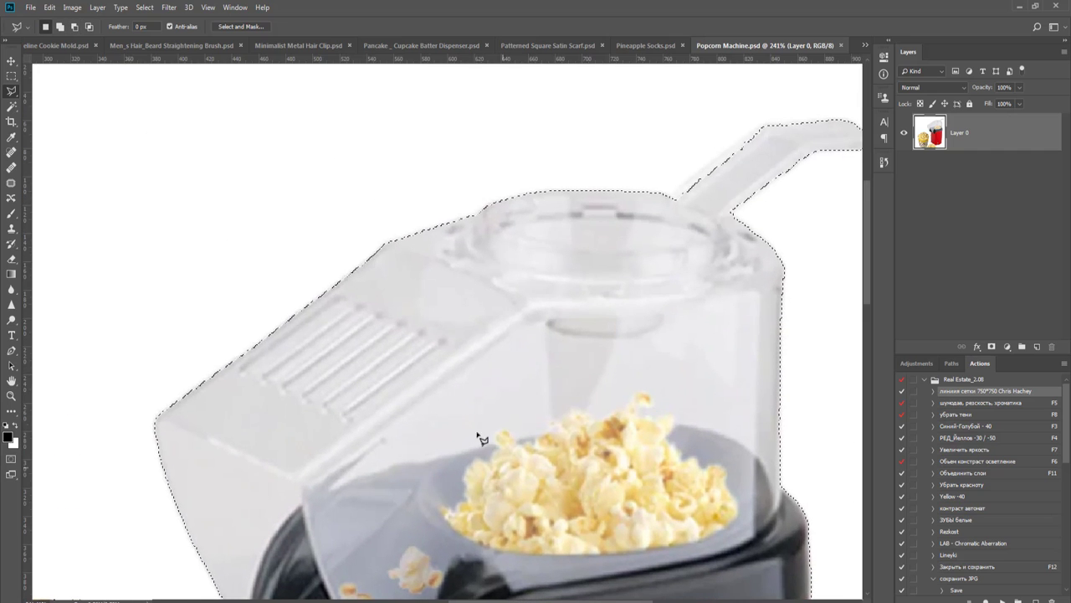
{"action": "left_click_drag", "start_coordinate": [568, 347], "coordinate": [338, 533]}
{"action": "scroll", "coordinate": [509, 424], "scroll_direction": "up", "scroll_amount": 3}
{"action": "left_click_drag", "start_coordinate": [476, 421], "coordinate": [389, 553]}
{"action": "left_click_drag", "start_coordinate": [354, 477], "coordinate": [419, 494]}
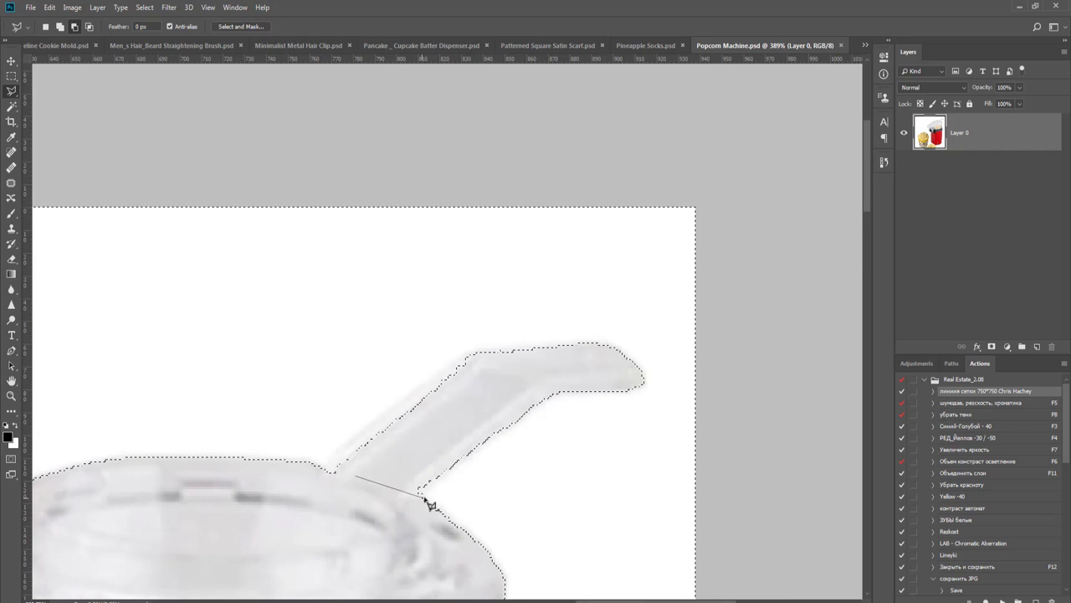
{"action": "left_click", "coordinate": [423, 496]}
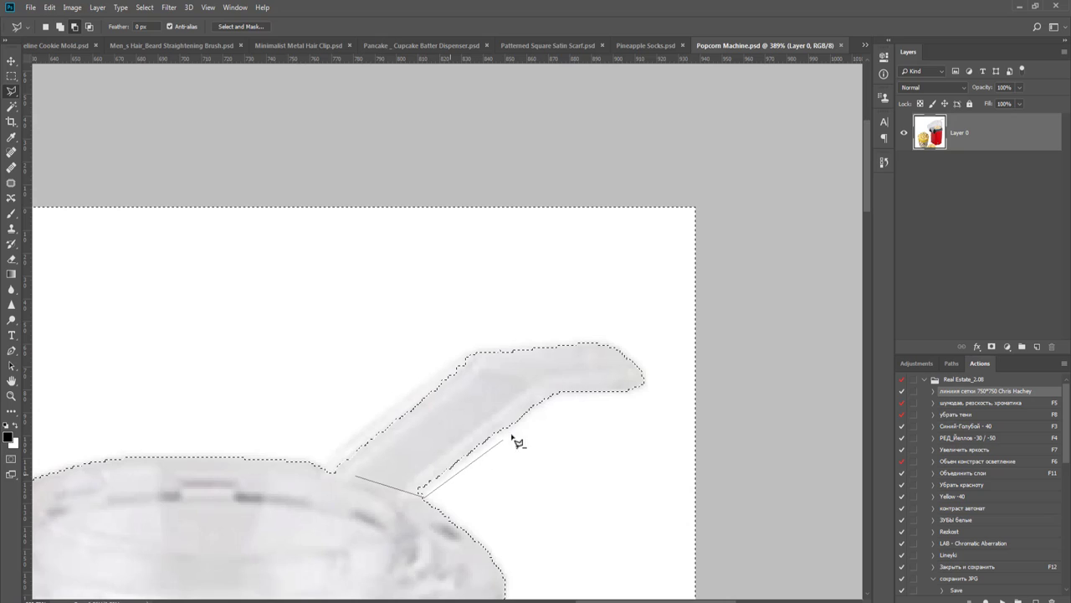
{"action": "left_click", "coordinate": [556, 394]}
{"action": "left_click", "coordinate": [460, 355]}
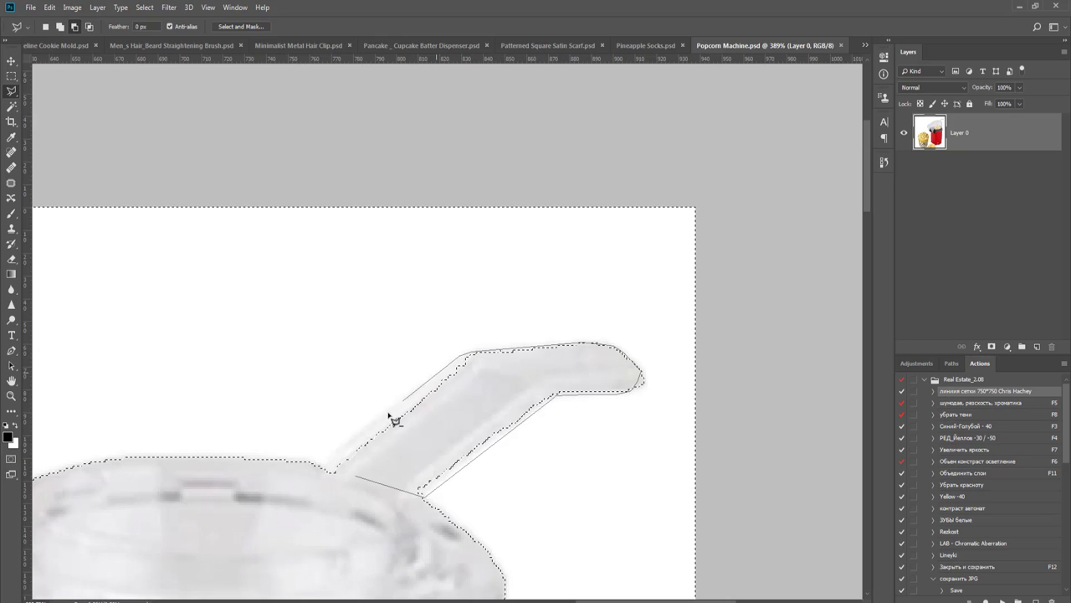
{"action": "left_click", "coordinate": [320, 507]}
{"action": "double_click", "coordinate": [404, 504]}
- Subtract the upper rim of the popcorn machine's clear lid from the background selection with the Polygonal Lasso
{"action": "left_click_drag", "start_coordinate": [357, 508], "coordinate": [626, 464]}
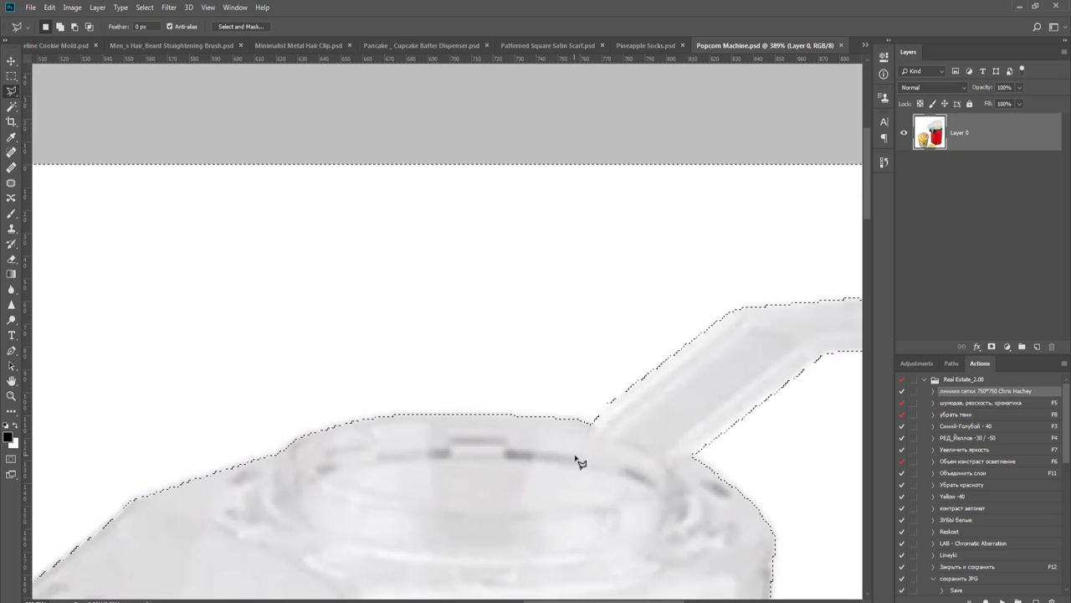
{"action": "left_click_drag", "start_coordinate": [457, 502], "coordinate": [472, 420]}
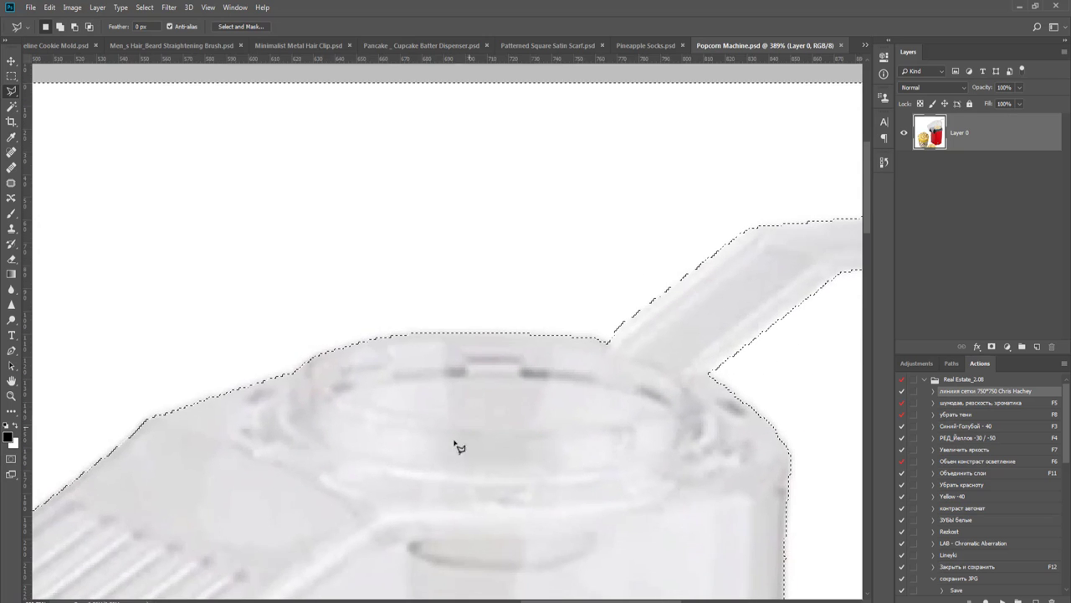
{"action": "left_click", "coordinate": [405, 472]}
{"action": "left_click", "coordinate": [643, 393]}
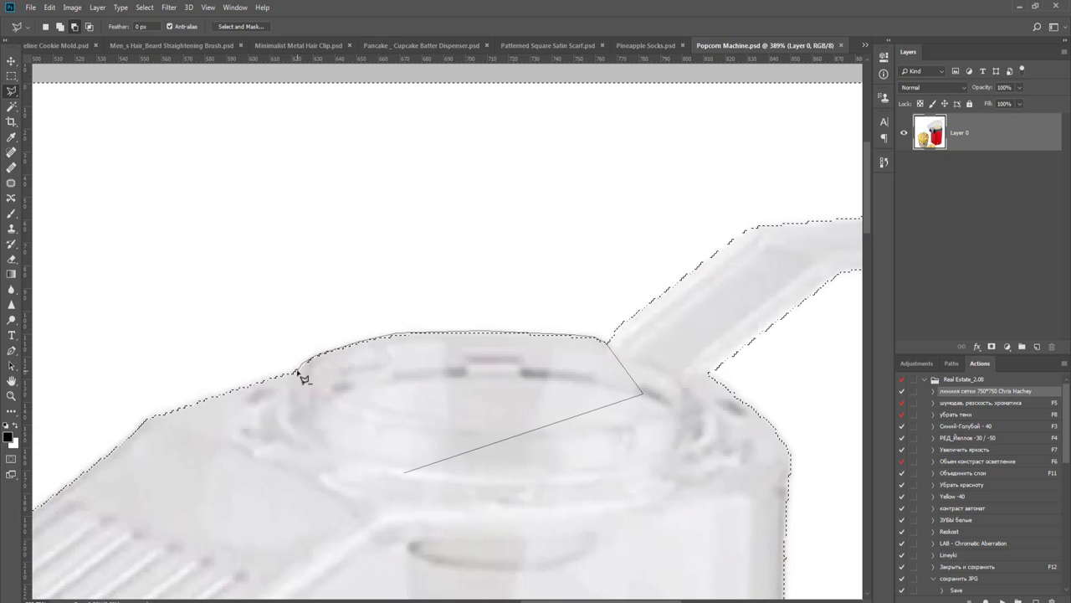
{"action": "left_click", "coordinate": [270, 378]}
{"action": "double_click", "coordinate": [270, 470]}
- Subtract the sloped chute of the clear lid from the background selection, tracing its upper and left edges with the Polygonal Lasso
{"action": "left_click_drag", "start_coordinate": [269, 472], "coordinate": [559, 309]}
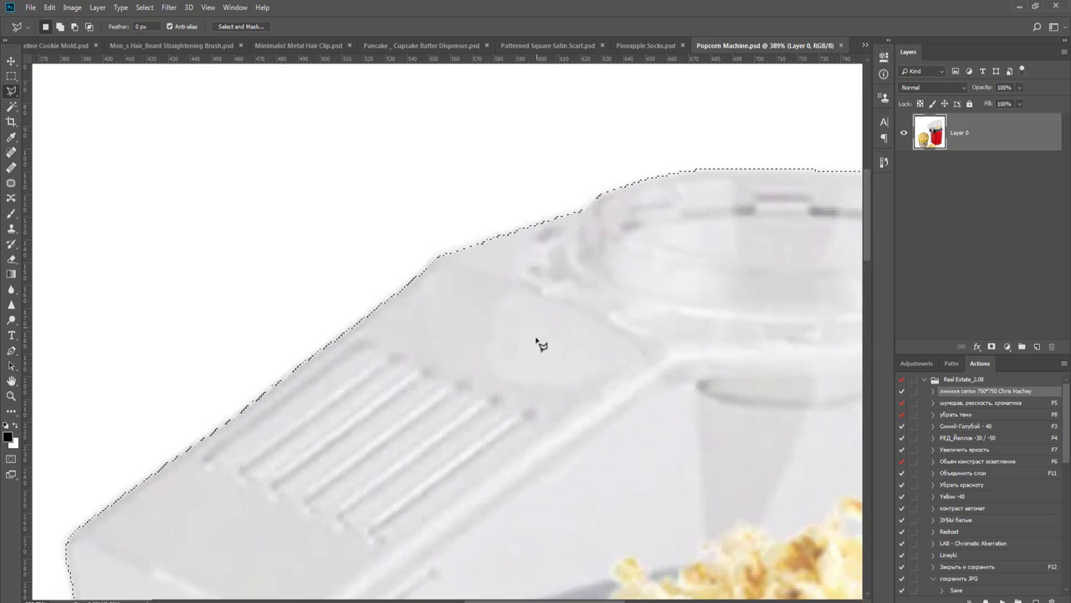
{"action": "left_click", "coordinate": [614, 369], "text": "alt"}
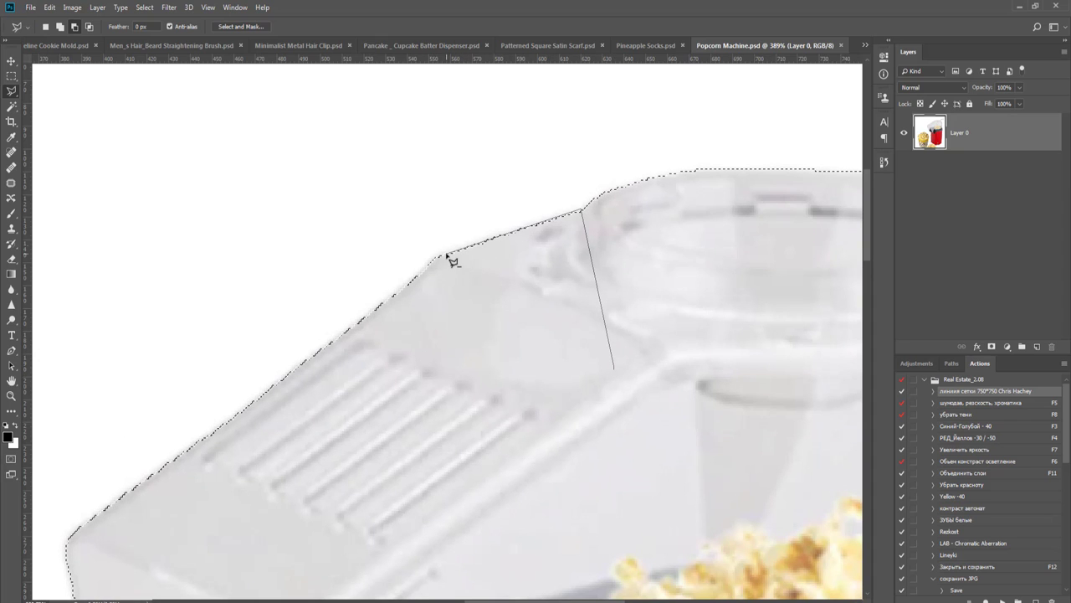
{"action": "left_click", "coordinate": [425, 270]}
{"action": "left_click", "coordinate": [123, 498]}
{"action": "left_click_drag", "start_coordinate": [125, 517], "coordinate": [272, 377]}
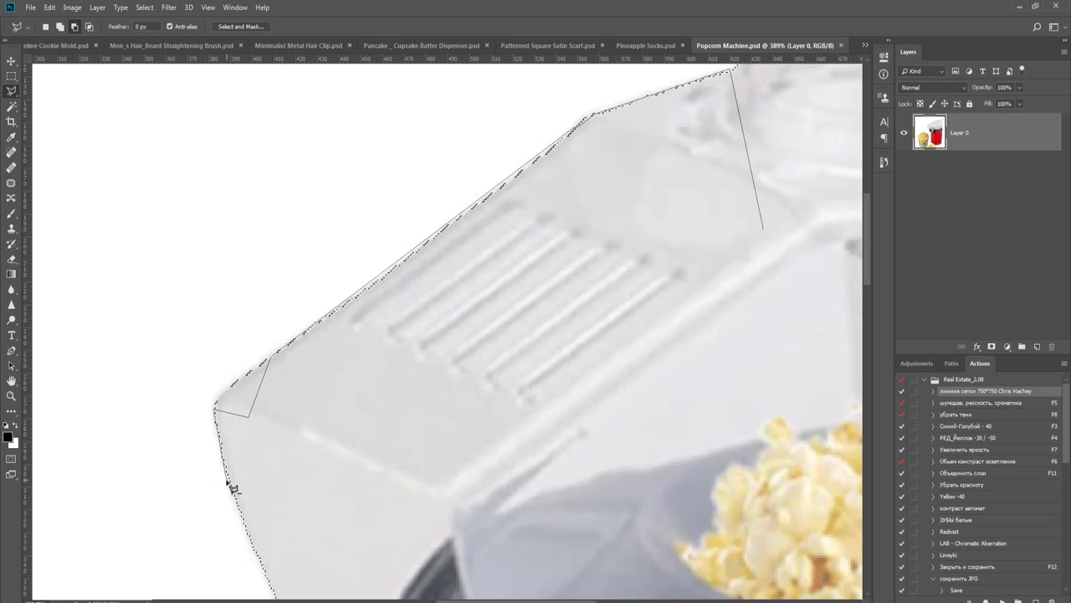
{"action": "left_click_drag", "start_coordinate": [240, 504], "coordinate": [226, 407]}
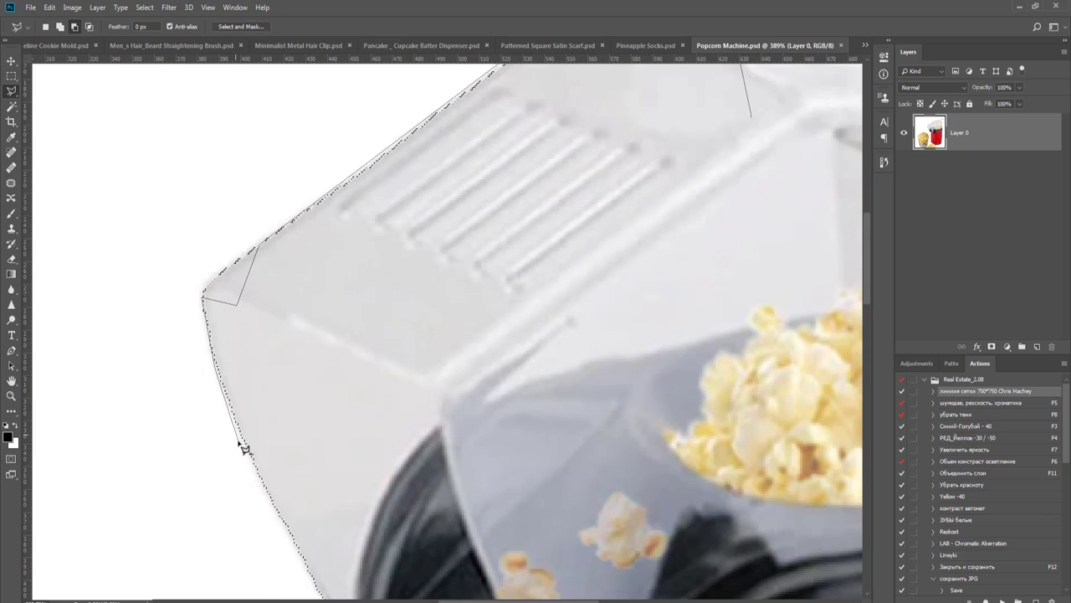
{"action": "left_click_drag", "start_coordinate": [278, 484], "coordinate": [268, 392]}
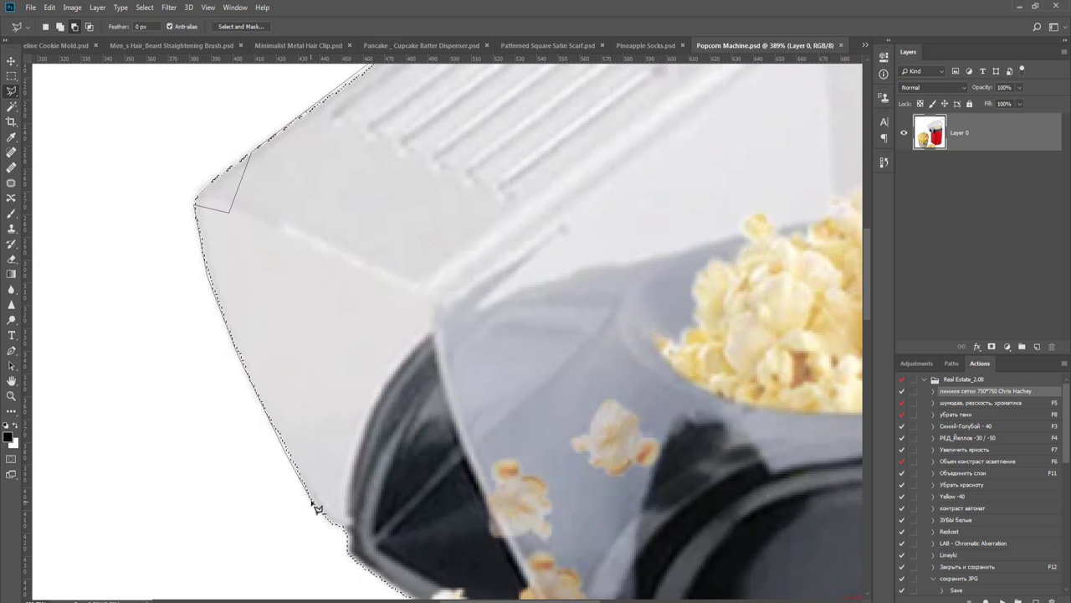
{"action": "double_click", "coordinate": [474, 268]}
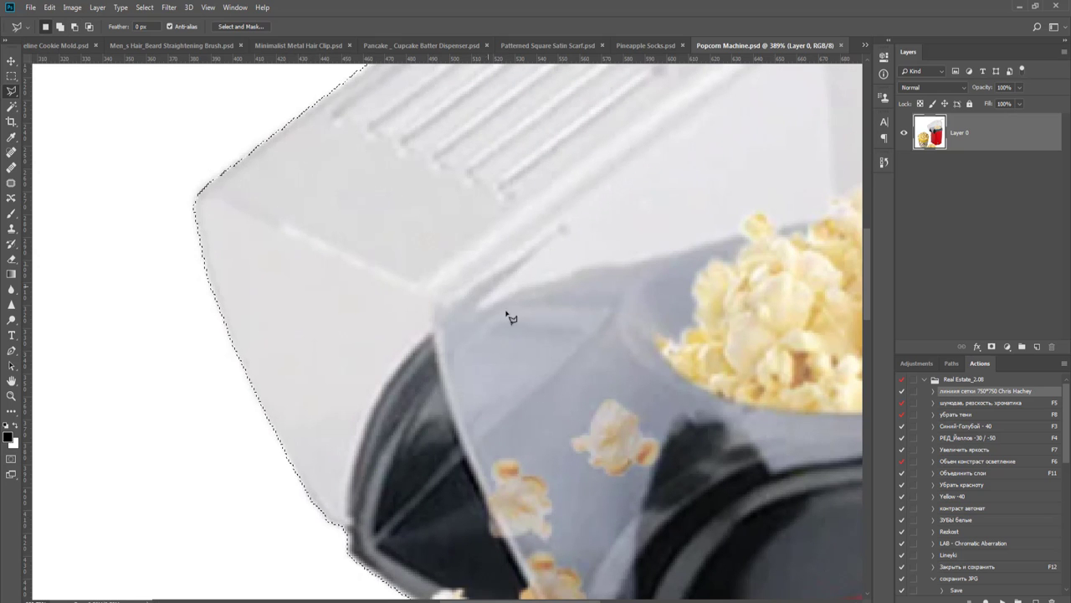
- Subtract the lower front edge of the popcorn machine's red base from the background selection with the Polygonal Lasso
{"action": "mouse_move", "coordinate": [494, 341]}
{"action": "left_mouse_down"}
{"action": "mouse_move", "coordinate": [457, 279]}
{"action": "mouse_move", "coordinate": [360, 184]}
{"action": "left_mouse_up"}
{"action": "left_click_drag", "start_coordinate": [466, 411], "coordinate": [461, 274]}
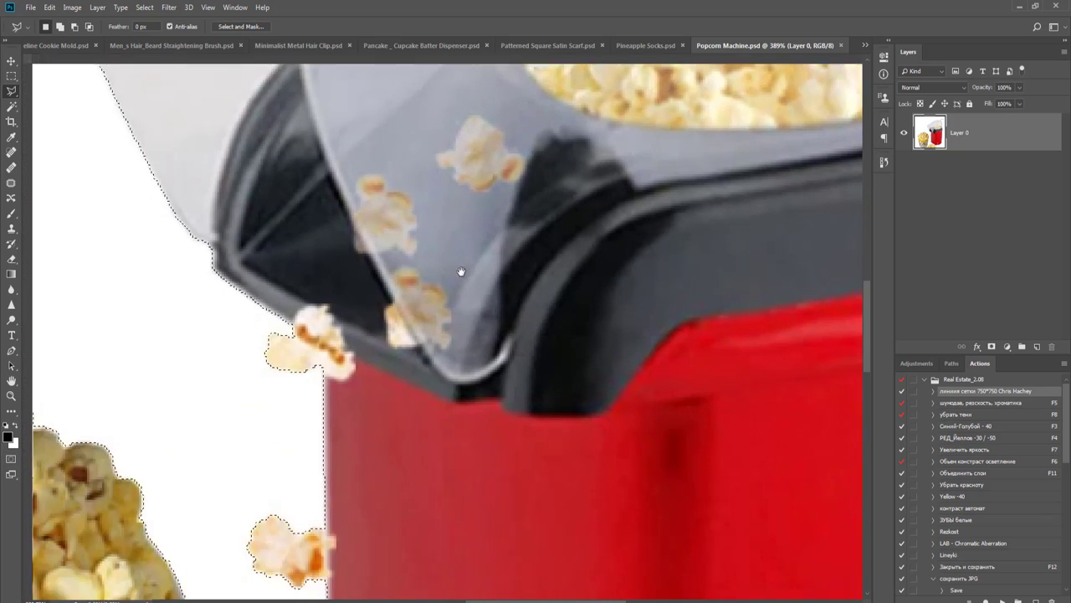
{"action": "left_click_drag", "start_coordinate": [430, 411], "coordinate": [436, 233]}
{"action": "left_click_drag", "start_coordinate": [444, 529], "coordinate": [450, 210]}
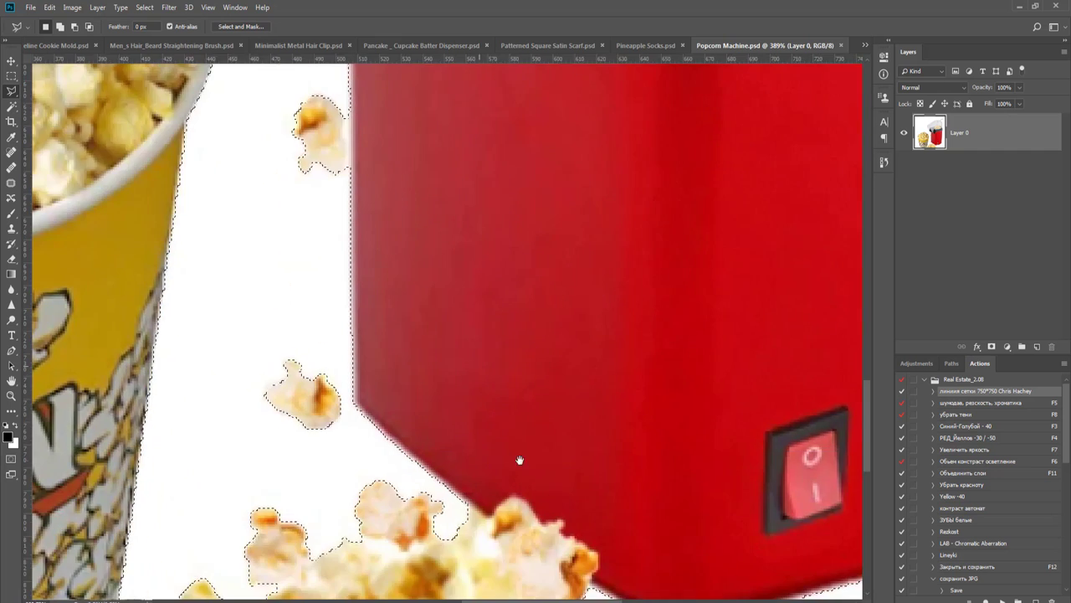
{"action": "left_click_drag", "start_coordinate": [646, 529], "coordinate": [431, 355]}
{"action": "scroll", "coordinate": [433, 388], "scroll_direction": "right", "scroll_amount": 6}
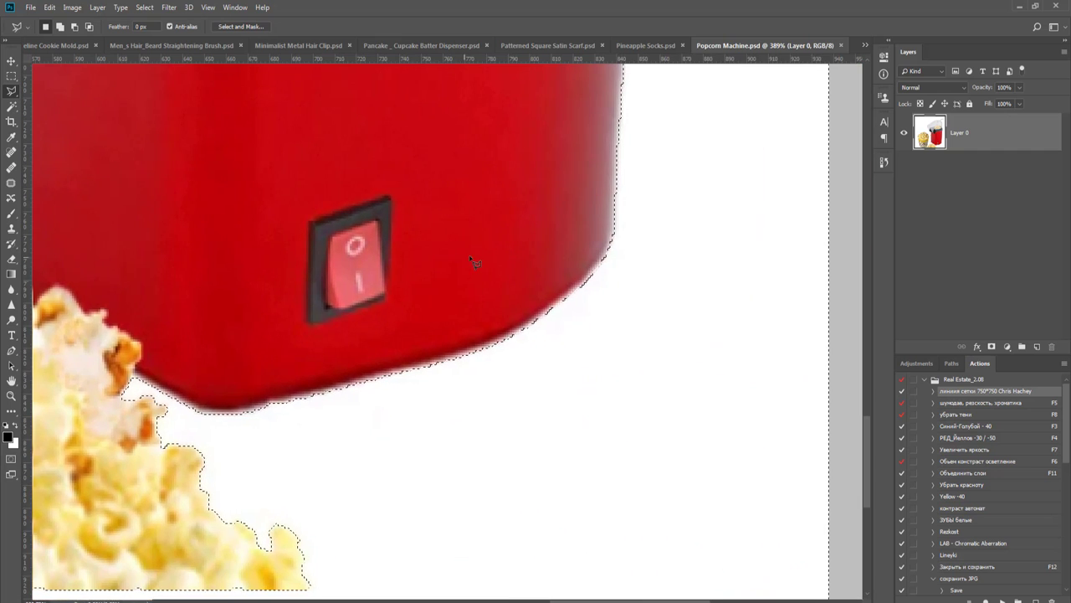
{"action": "left_click", "coordinate": [421, 276], "text": "alt"}
{"action": "left_click", "coordinate": [513, 298]}
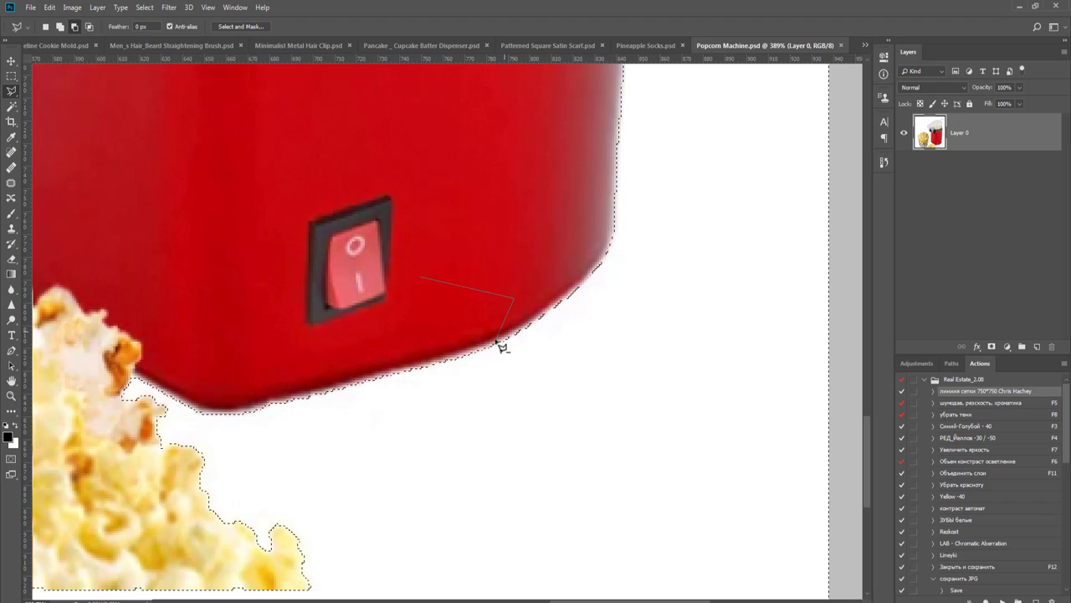
{"action": "left_click", "coordinate": [494, 346]}
{"action": "double_click", "coordinate": [190, 345]}
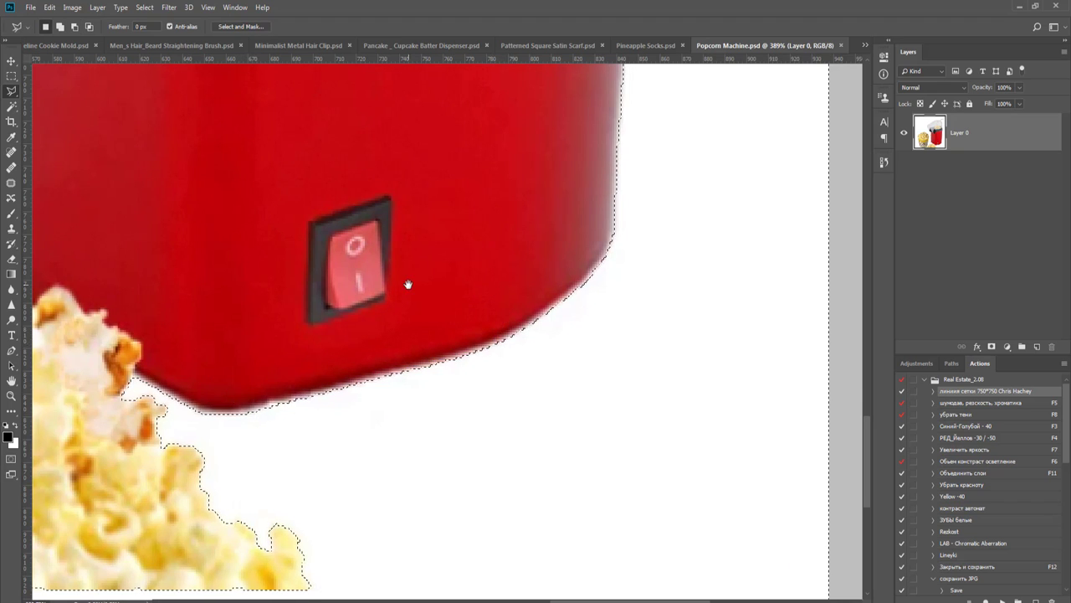
- Subtract the right side of the machine's red body from the background selection, following its straight outer edge with the Polygonal Lasso
{"action": "left_click_drag", "start_coordinate": [407, 285], "coordinate": [277, 438]}
{"action": "left_click_drag", "start_coordinate": [365, 264], "coordinate": [325, 396]}
{"action": "scroll", "coordinate": [326, 396], "scroll_direction": "down", "scroll_amount": 4}
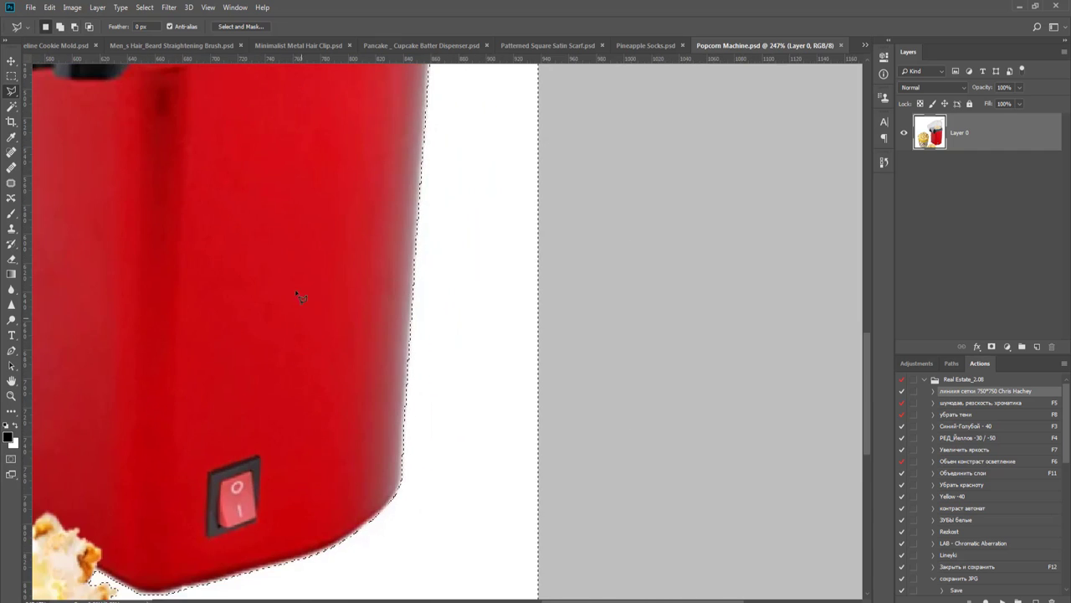
{"action": "left_click_drag", "start_coordinate": [294, 287], "coordinate": [318, 363]}
{"action": "left_click", "coordinate": [299, 461]}
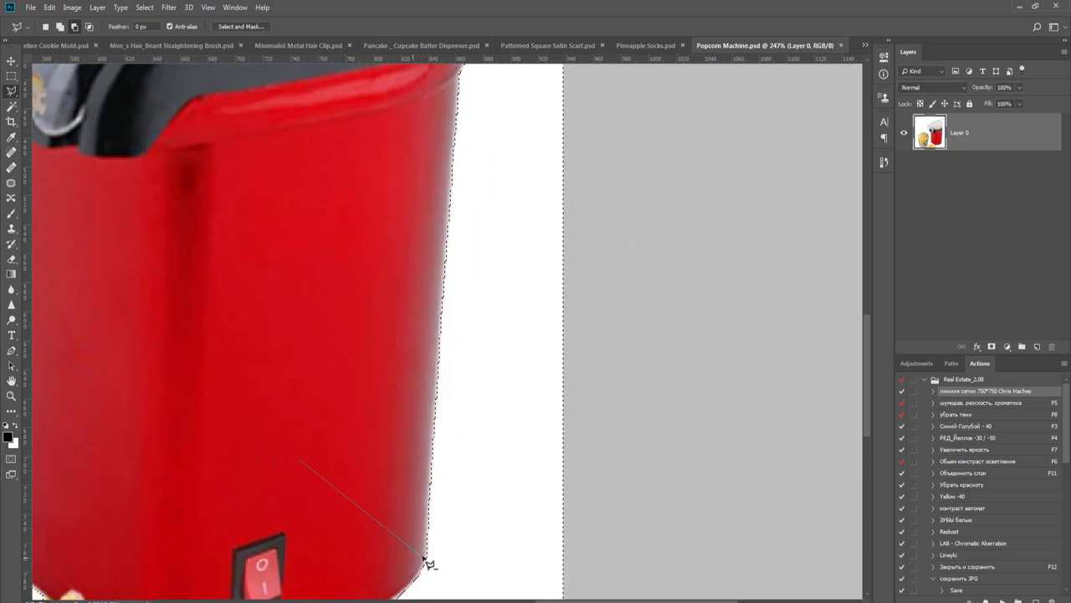
{"action": "left_click", "coordinate": [426, 558]}
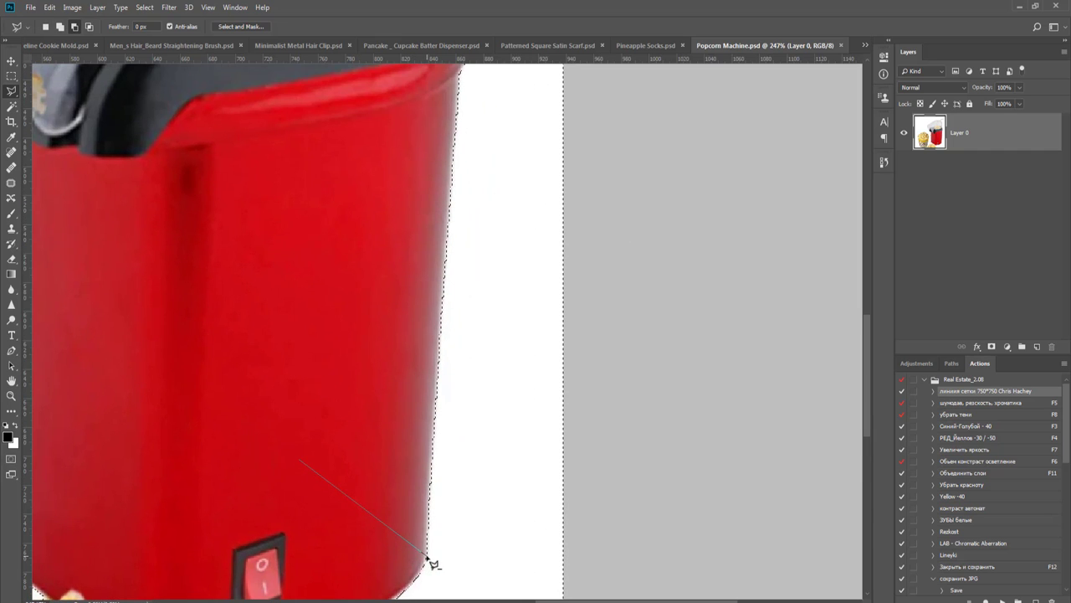
{"action": "left_click", "coordinate": [456, 118]}
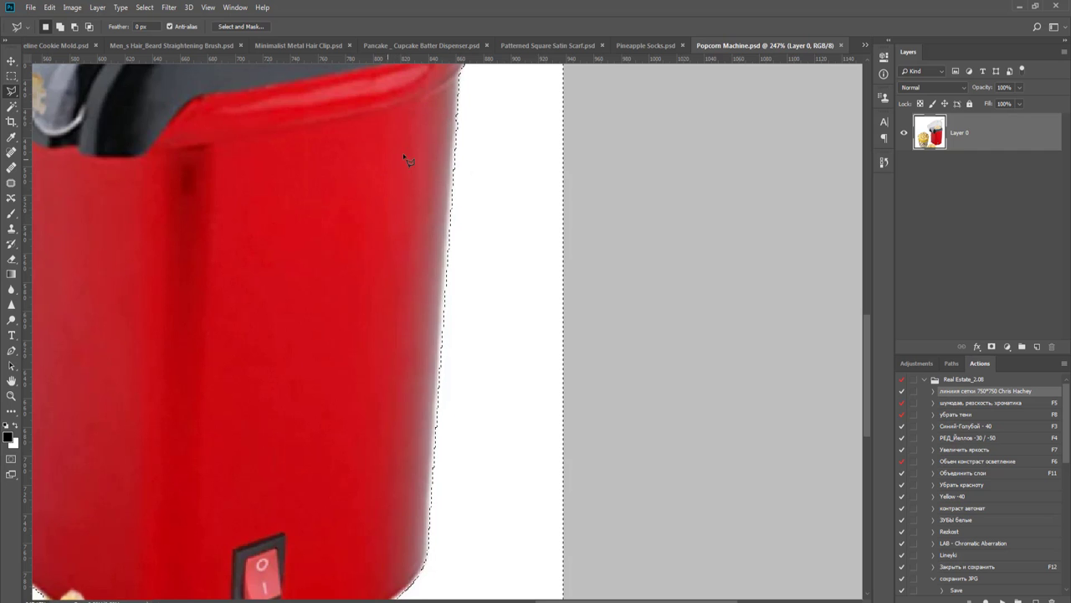
- Subtract the popcorn bucket's left side from the background selection, tracing from below the rim down the yellow wall with the Polygonal Lasso
{"action": "left_click_drag", "start_coordinate": [406, 162], "coordinate": [383, 364]}
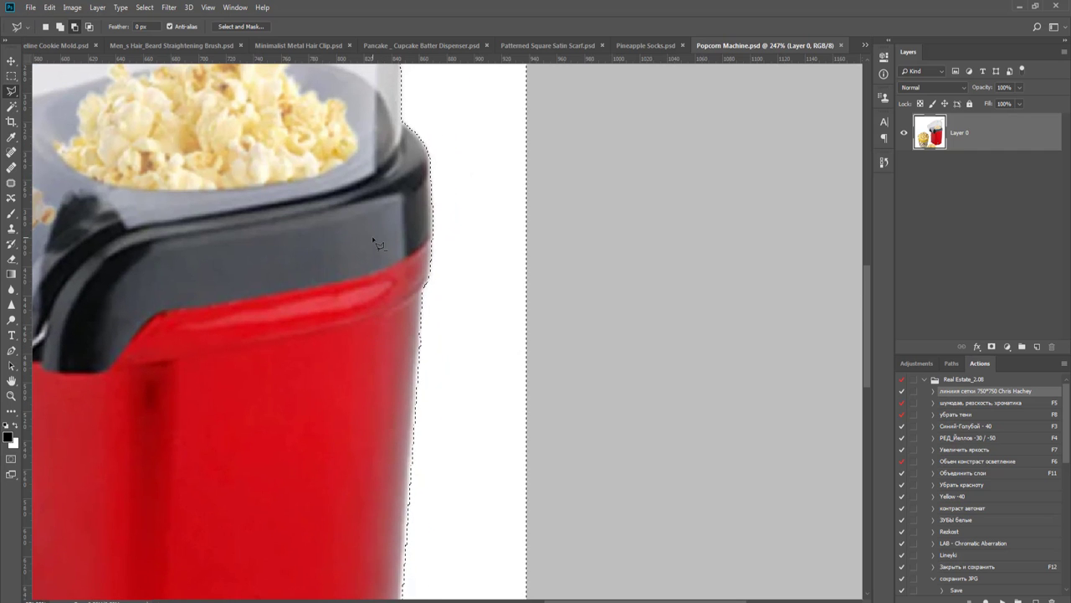
{"action": "scroll", "coordinate": [376, 242], "scroll_direction": "up", "scroll_amount": 2}
{"action": "scroll", "coordinate": [376, 242], "scroll_direction": "down", "scroll_amount": 3}
{"action": "left_click_drag", "start_coordinate": [411, 259], "coordinate": [706, 96]}
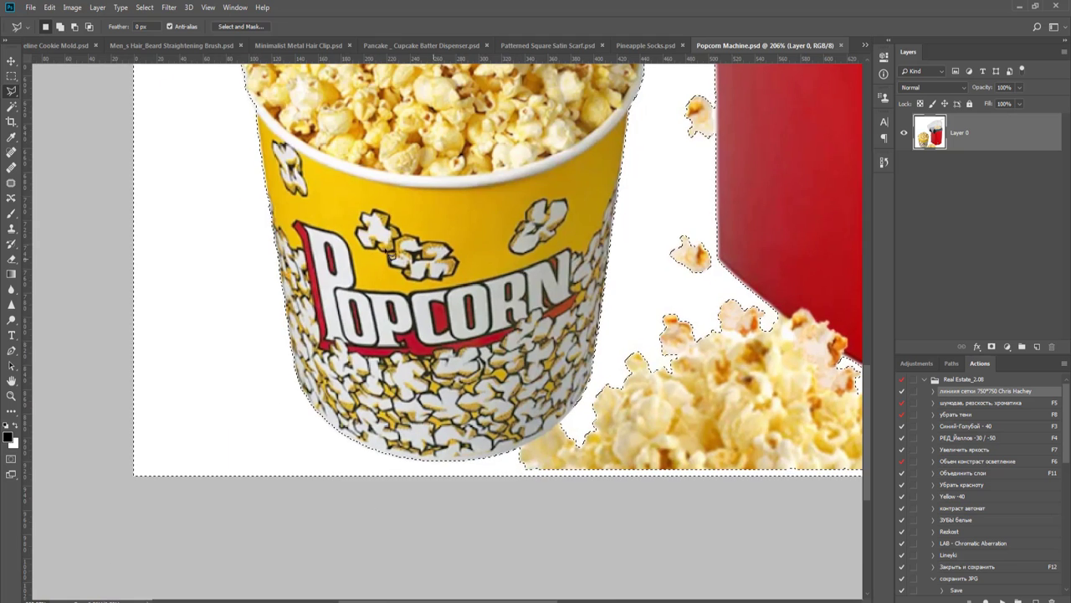
{"action": "scroll", "coordinate": [360, 249], "scroll_direction": "up", "scroll_amount": 5}
{"action": "left_click_drag", "start_coordinate": [329, 212], "coordinate": [363, 243]}
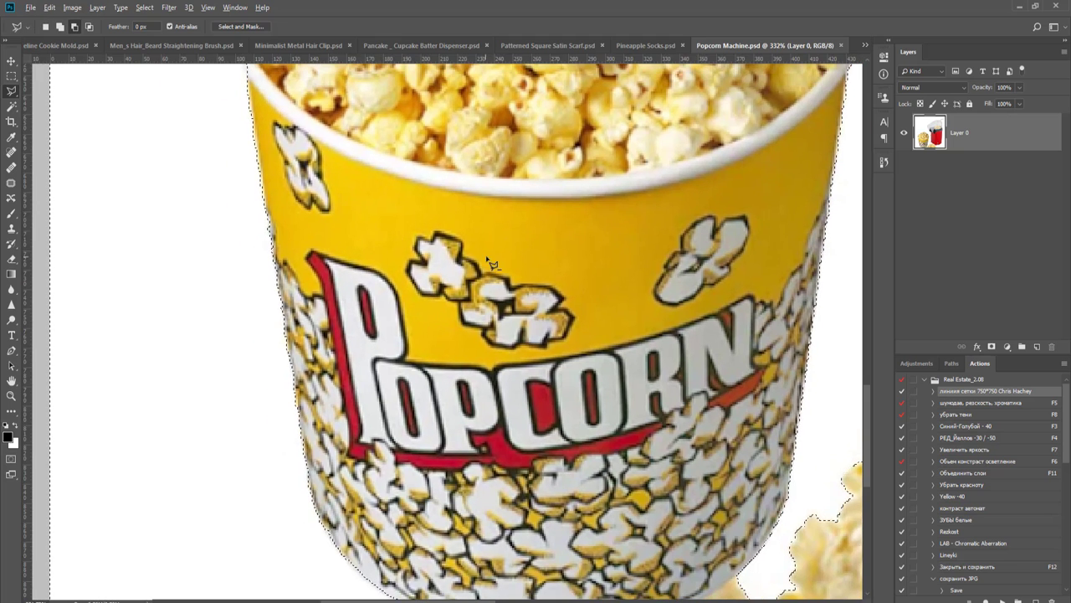
{"action": "key", "text": "ctrl+r"}
{"action": "left_click", "coordinate": [504, 307]}
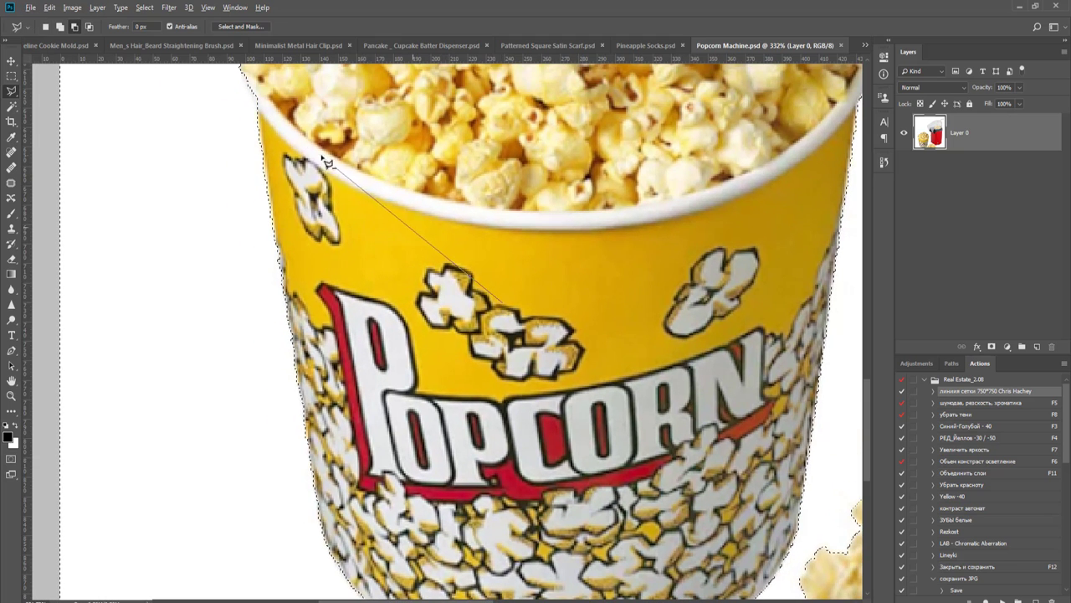
{"action": "left_click", "coordinate": [258, 110]}
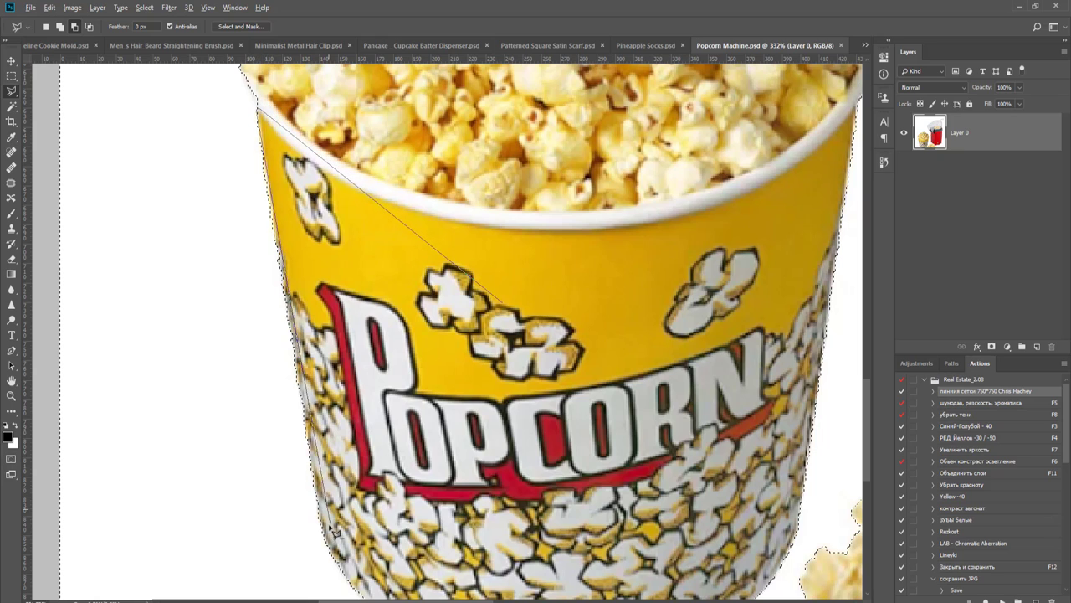
{"action": "double_click", "coordinate": [409, 438]}
- Subtract the popcorn bucket's right side from the background selection, tracing its wall up to the rim with the Polygonal Lasso
{"action": "left_click_drag", "start_coordinate": [686, 463], "coordinate": [528, 462]}
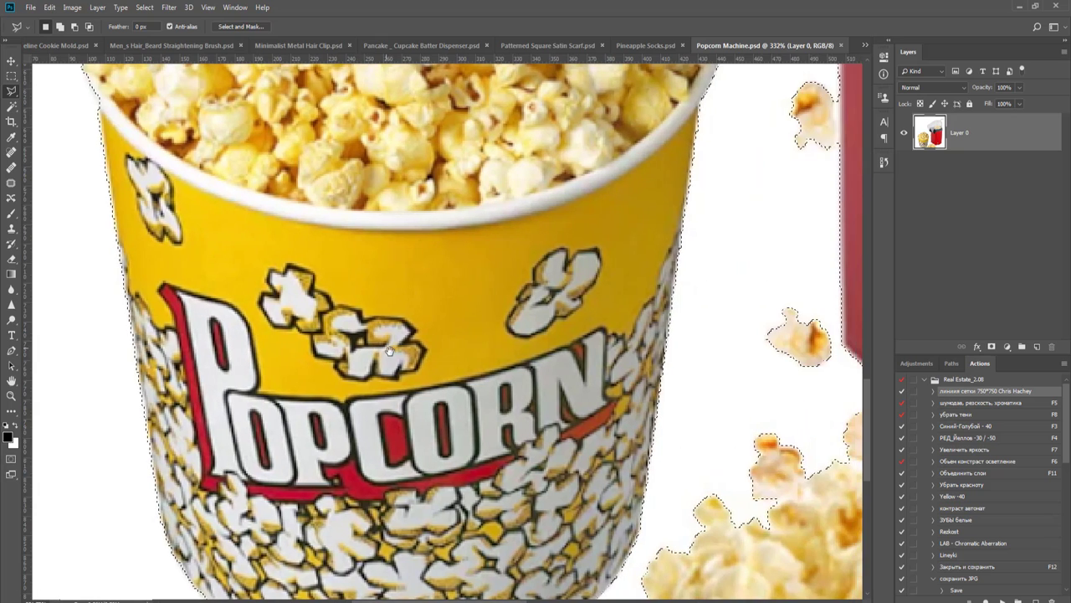
{"action": "left_click", "coordinate": [530, 512], "text": "alt"}
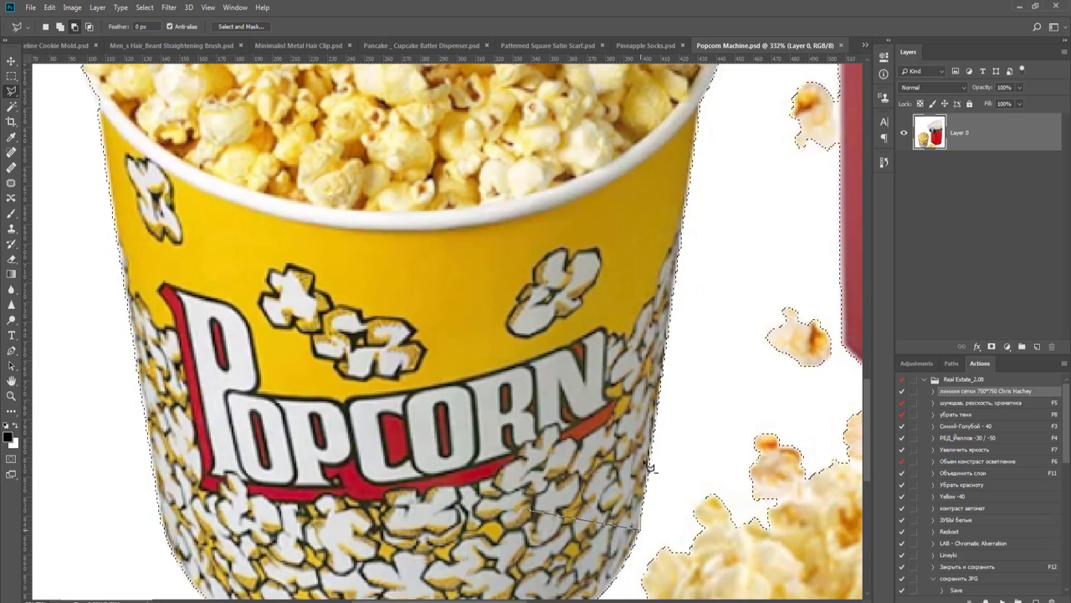
{"action": "left_click", "coordinate": [703, 92]}
{"action": "double_click", "coordinate": [458, 135]}
- Subtract the left curve of the bucket's white rim from the background selection with the Polygonal Lasso, up to the popcorn heap
{"action": "scroll", "coordinate": [118, 156], "scroll_direction": "up", "scroll_amount": 1}
{"action": "left_click_drag", "start_coordinate": [118, 157], "coordinate": [307, 483]}
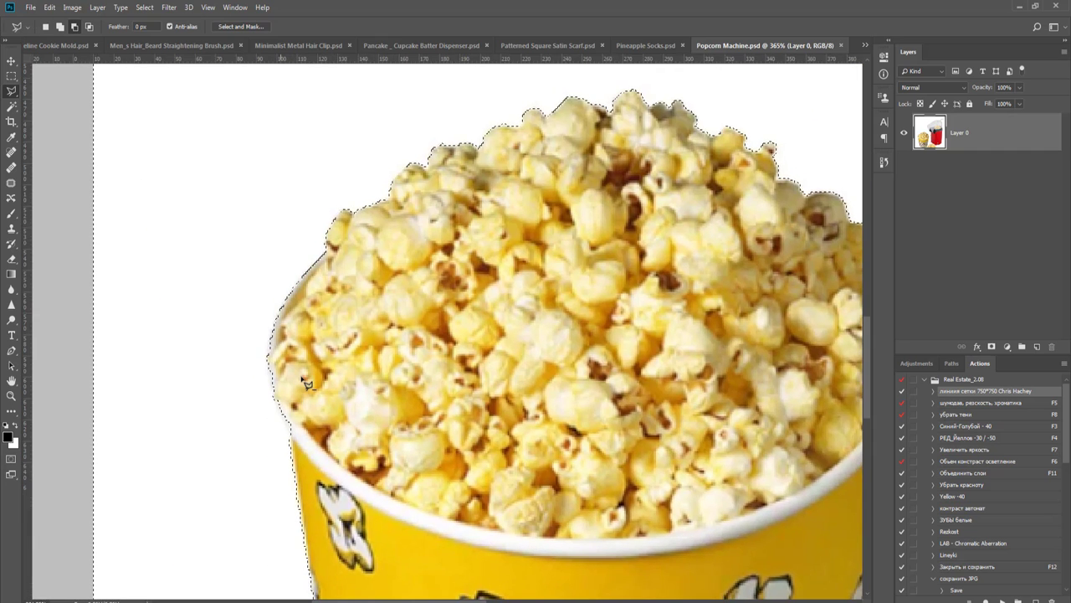
{"action": "scroll", "coordinate": [307, 382], "scroll_direction": "up", "scroll_amount": 2}
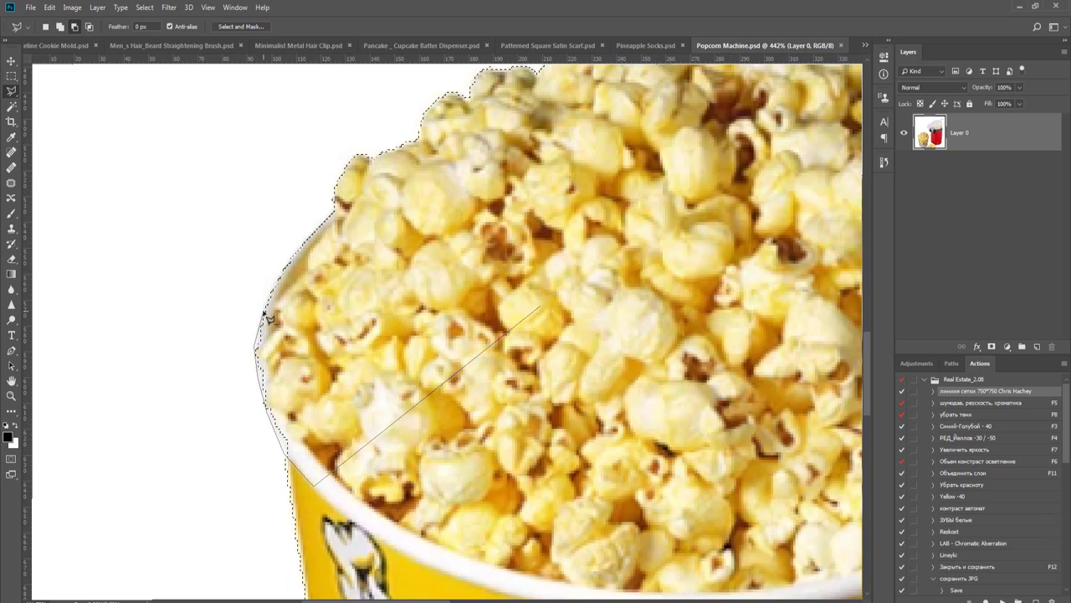
{"action": "left_click_drag", "start_coordinate": [269, 319], "coordinate": [240, 374]}
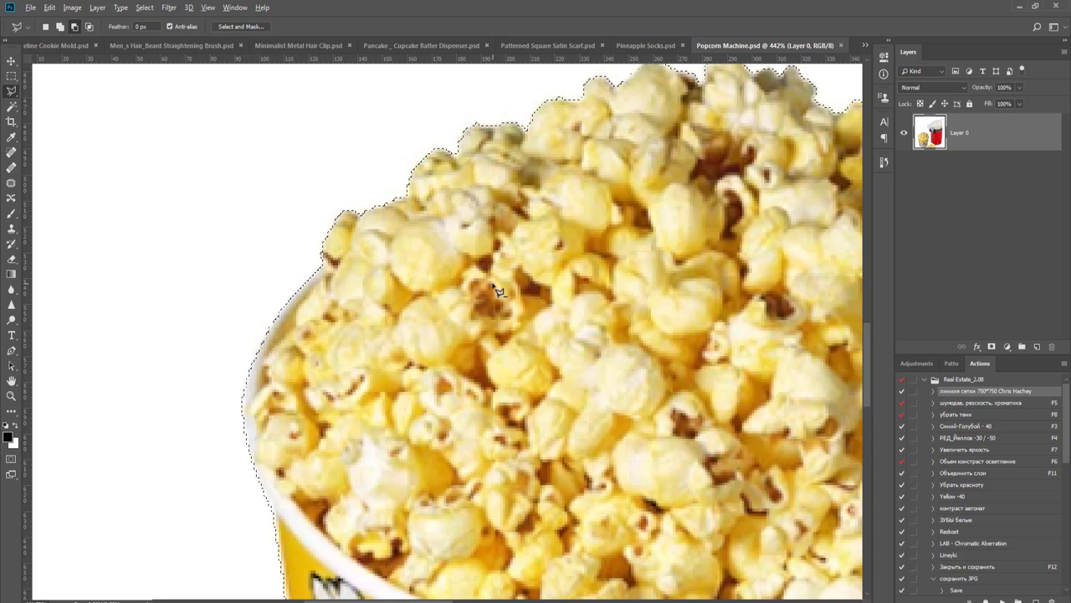
- Subtract the bucket's curved lower-left bottom edge from the background selection with the Polygonal Lasso
{"action": "scroll", "coordinate": [497, 287], "scroll_direction": "down", "scroll_amount": 3}
{"action": "left_click_drag", "start_coordinate": [586, 282], "coordinate": [246, 122]}
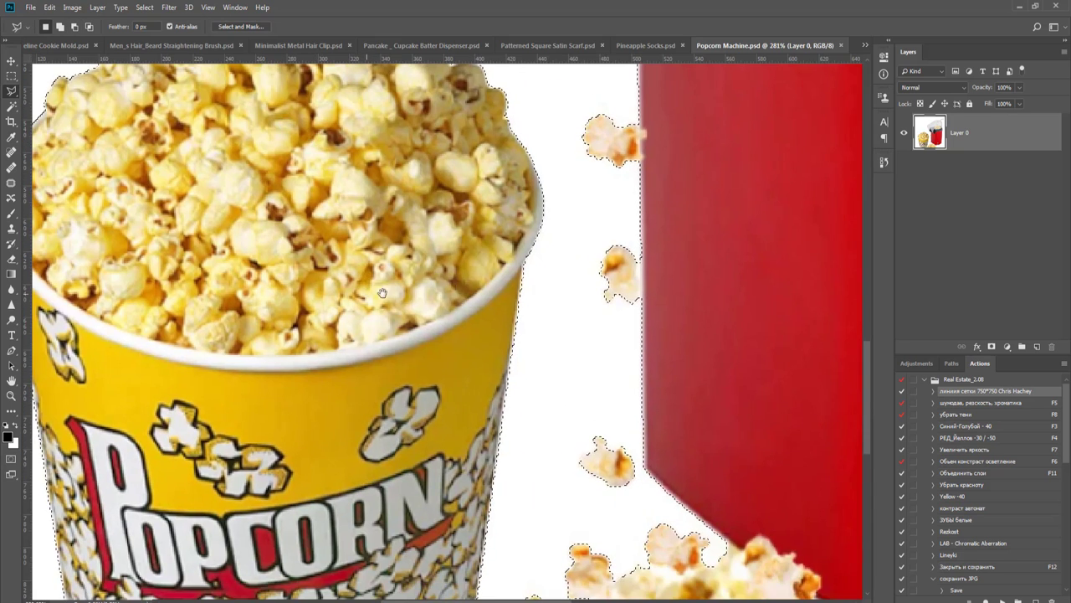
{"action": "scroll", "coordinate": [500, 251], "scroll_direction": "up", "scroll_amount": 3}
{"action": "scroll", "coordinate": [500, 251], "scroll_direction": "down", "scroll_amount": 4}
{"action": "left_click_drag", "start_coordinate": [363, 370], "coordinate": [481, 138]}
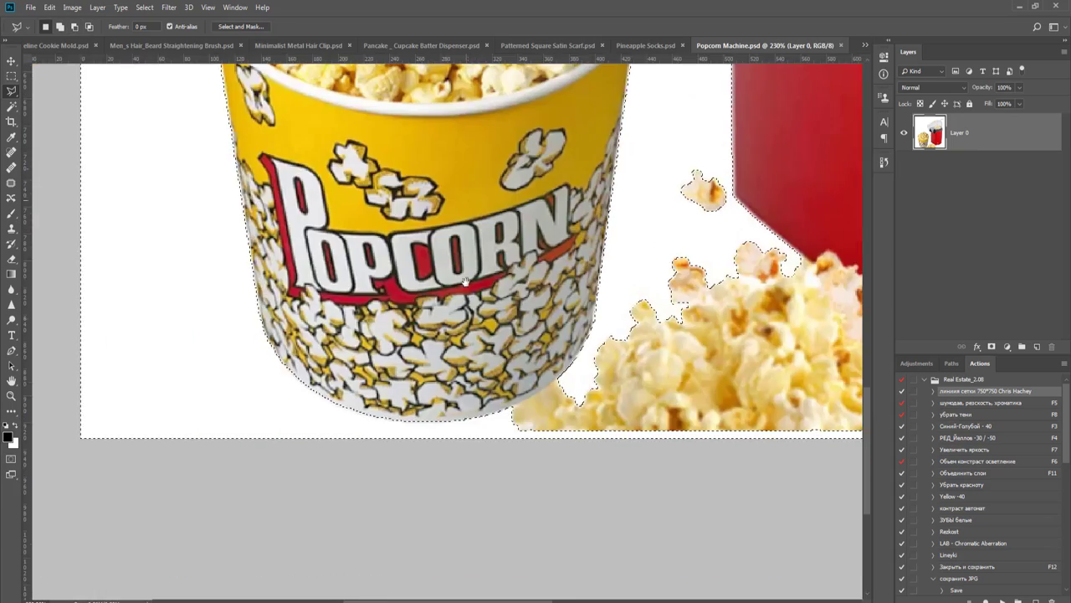
{"action": "scroll", "coordinate": [491, 369], "scroll_direction": "up", "scroll_amount": 3}
{"action": "scroll", "coordinate": [495, 374], "scroll_direction": "up", "scroll_amount": 1}
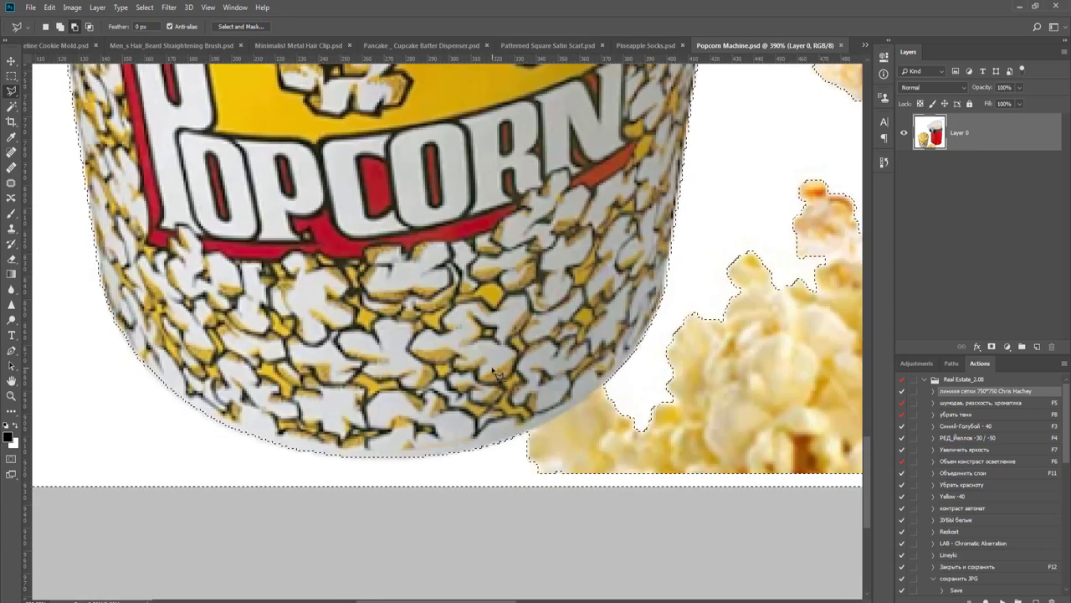
{"action": "scroll", "coordinate": [495, 372], "scroll_direction": "down", "scroll_amount": 4}
{"action": "scroll", "coordinate": [661, 276], "scroll_direction": "up", "scroll_amount": 5}
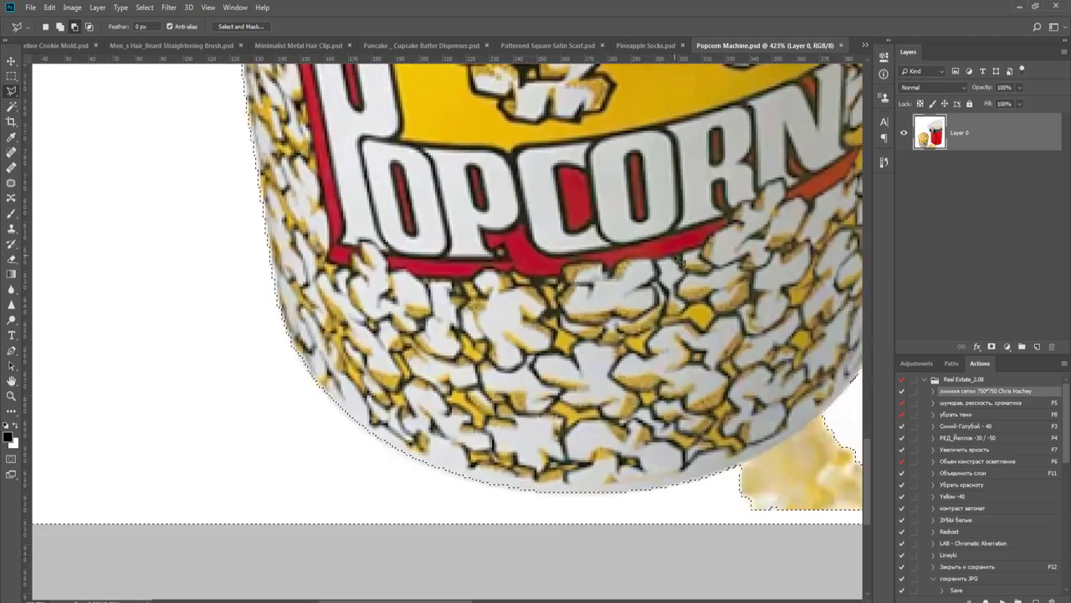
{"action": "left_click", "coordinate": [549, 494]}
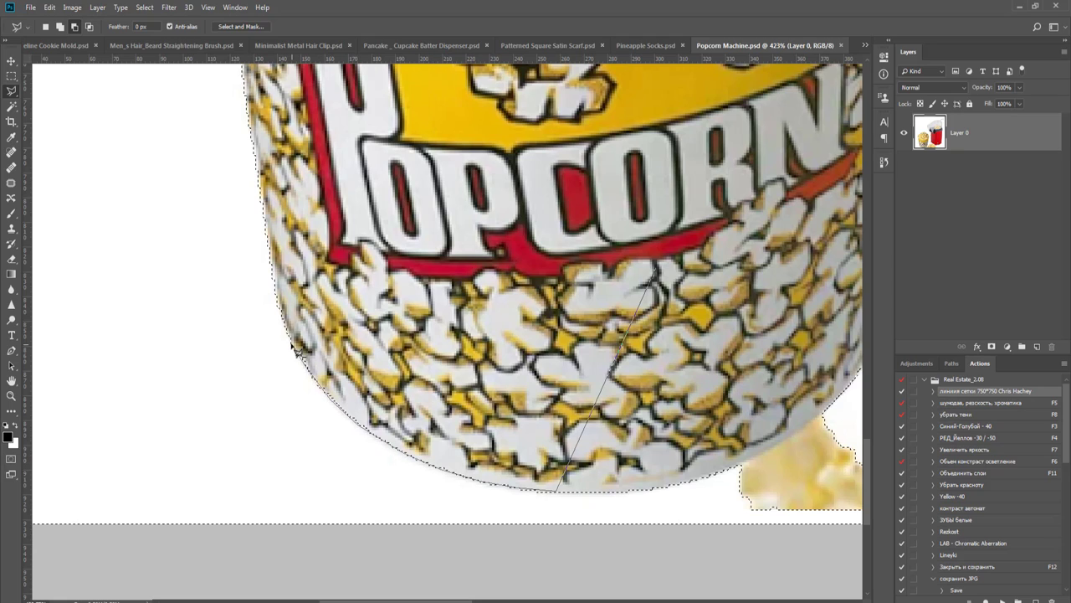
{"action": "double_click", "coordinate": [586, 284]}
- Check the whole background selection, and add a layer mask to Layer 0 that hides the selected background
{"action": "scroll", "coordinate": [463, 285], "scroll_direction": "down", "scroll_amount": 6}
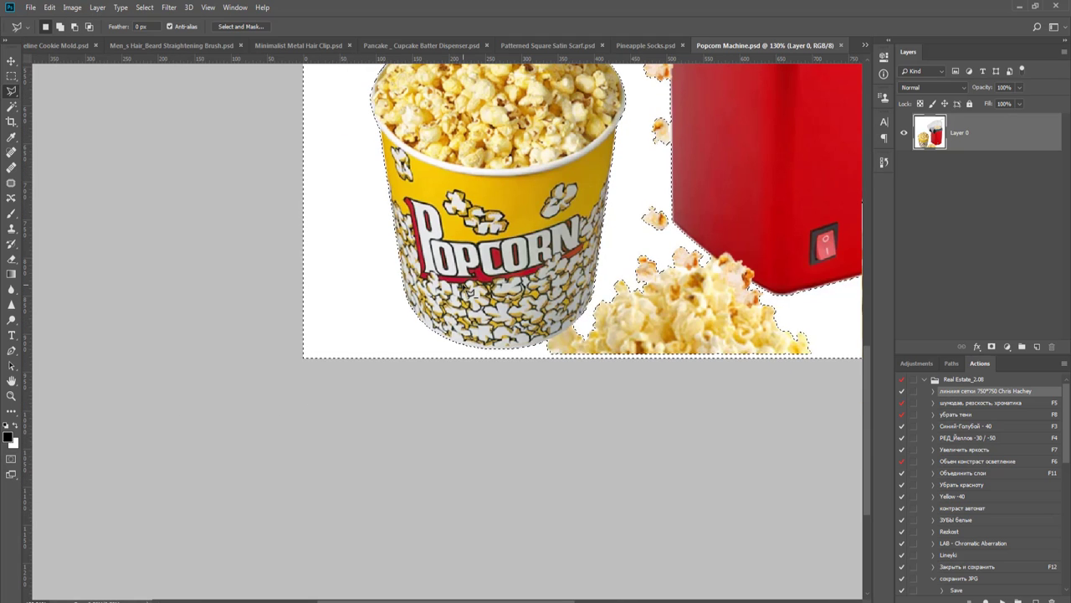
{"action": "scroll", "coordinate": [369, 294], "scroll_direction": "down", "scroll_amount": 3}
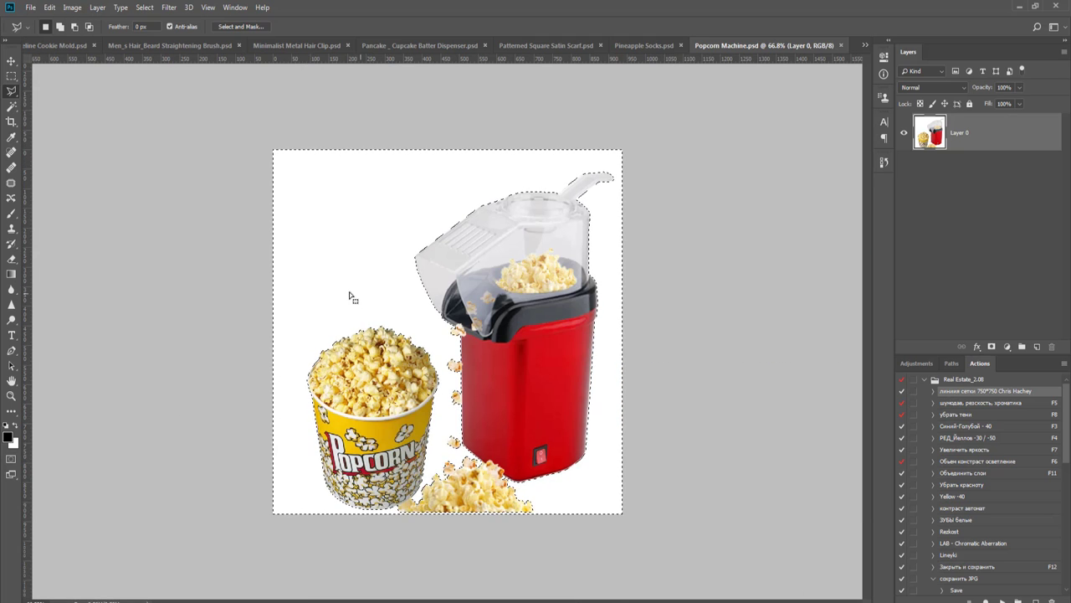
{"action": "scroll", "coordinate": [610, 239], "scroll_direction": "up", "scroll_amount": 3}
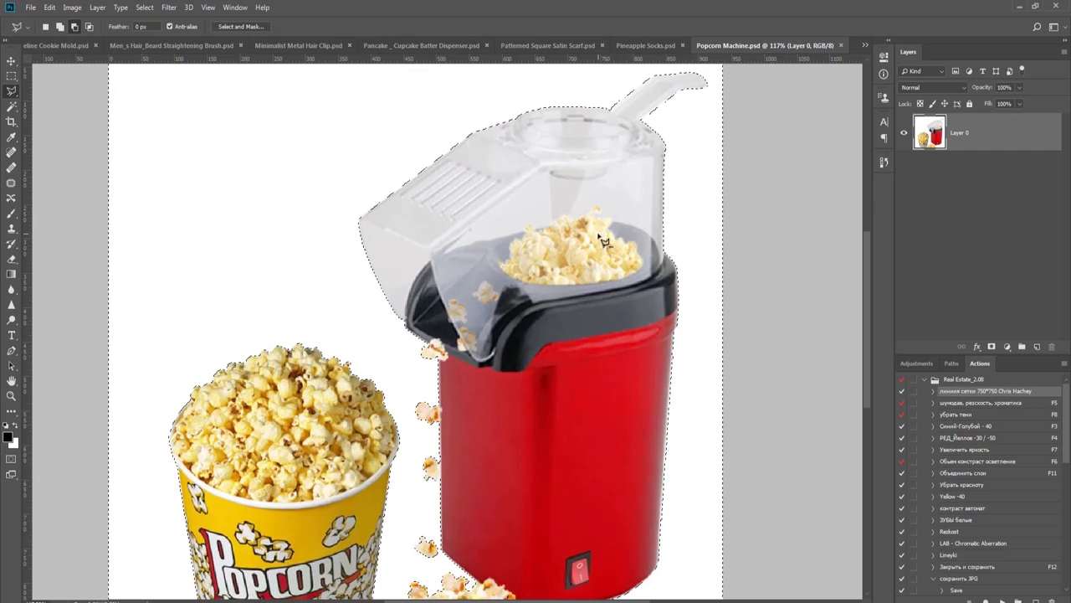
{"action": "scroll", "coordinate": [604, 241], "scroll_direction": "down", "scroll_amount": 3}
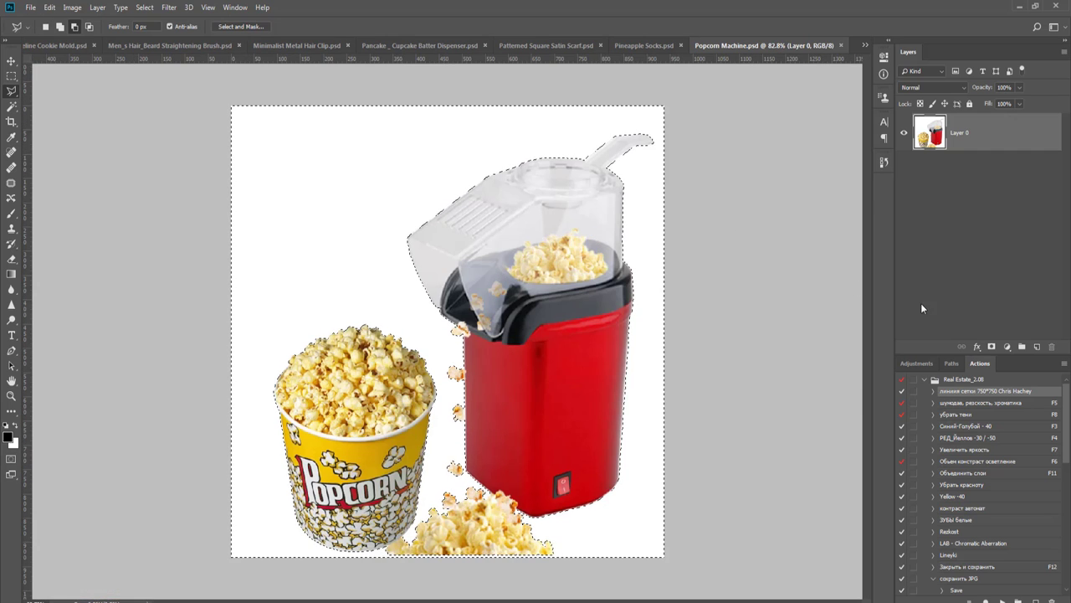
{"action": "left_click", "coordinate": [992, 347]}
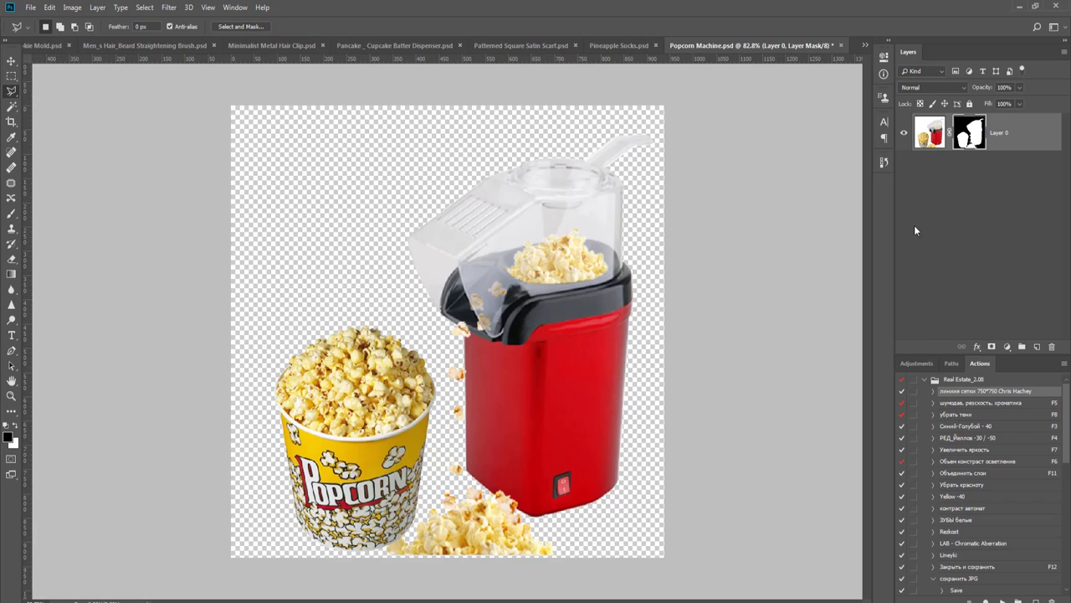
- Create a new layer, fill it with black and place it beneath the masked popcorn machine layer
{"action": "key", "text": "ctrl+shift+n"}
{"action": "key", "text": "Return"}
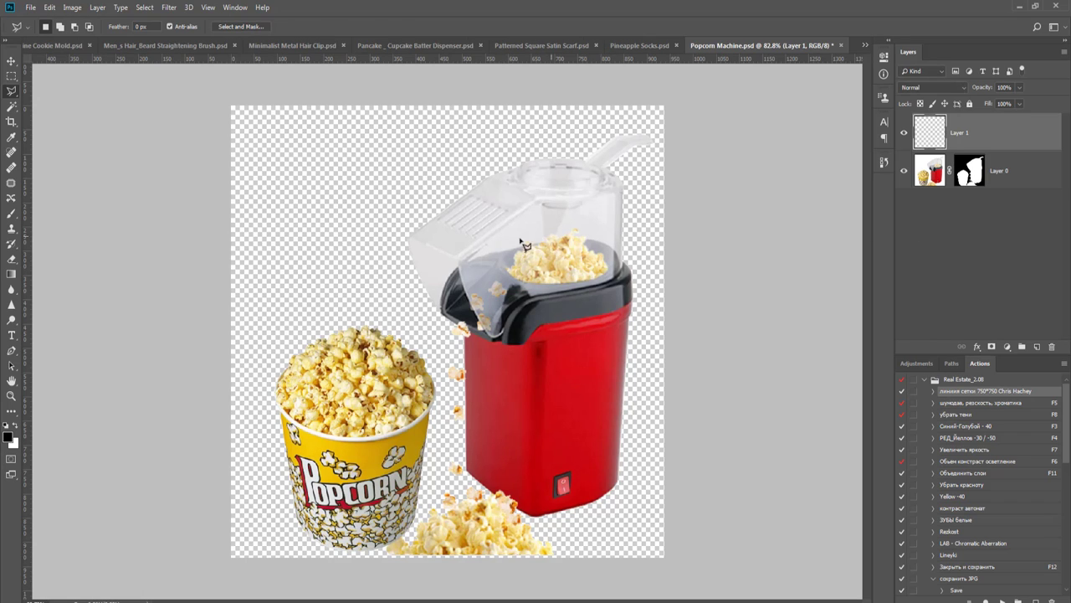
{"action": "key", "text": "g"}
{"action": "left_click", "coordinate": [395, 202]}
{"action": "left_click_drag", "start_coordinate": [1040, 145], "coordinate": [988, 196]}
{"action": "key", "text": "v"}
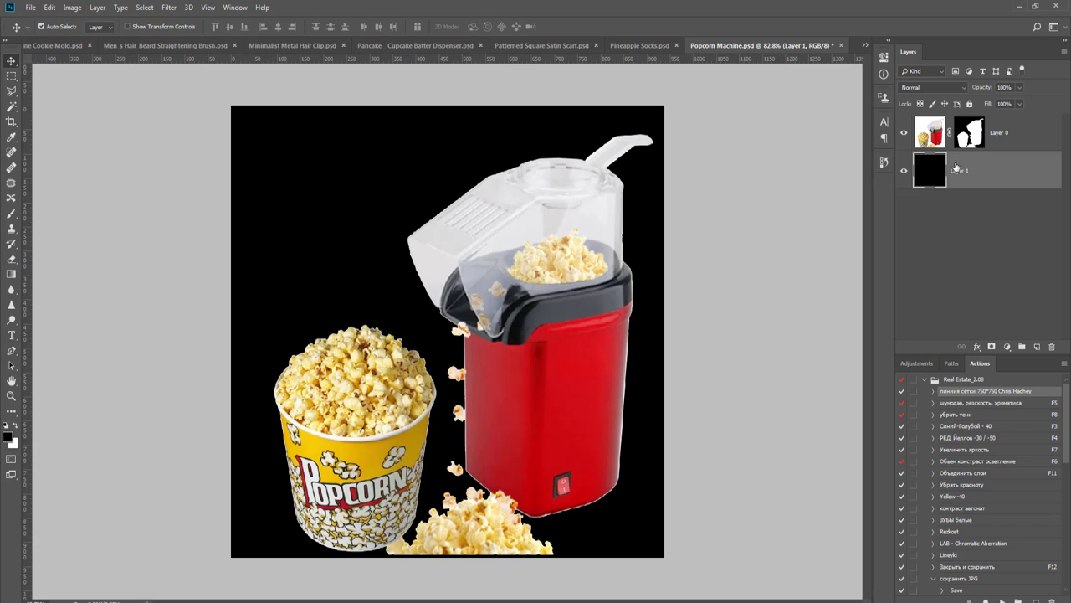
- Refine the edges of Layer 0's mask in Select and Mask, applying the remembered edge settings
{"action": "right_click", "coordinate": [972, 134]}
{"action": "left_click", "coordinate": [988, 218]}
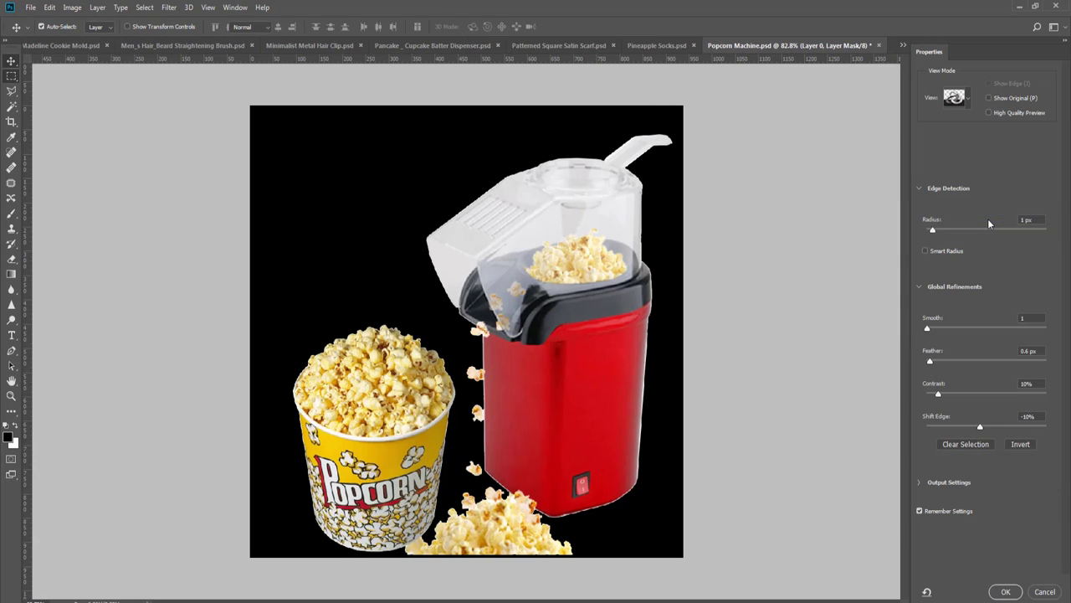
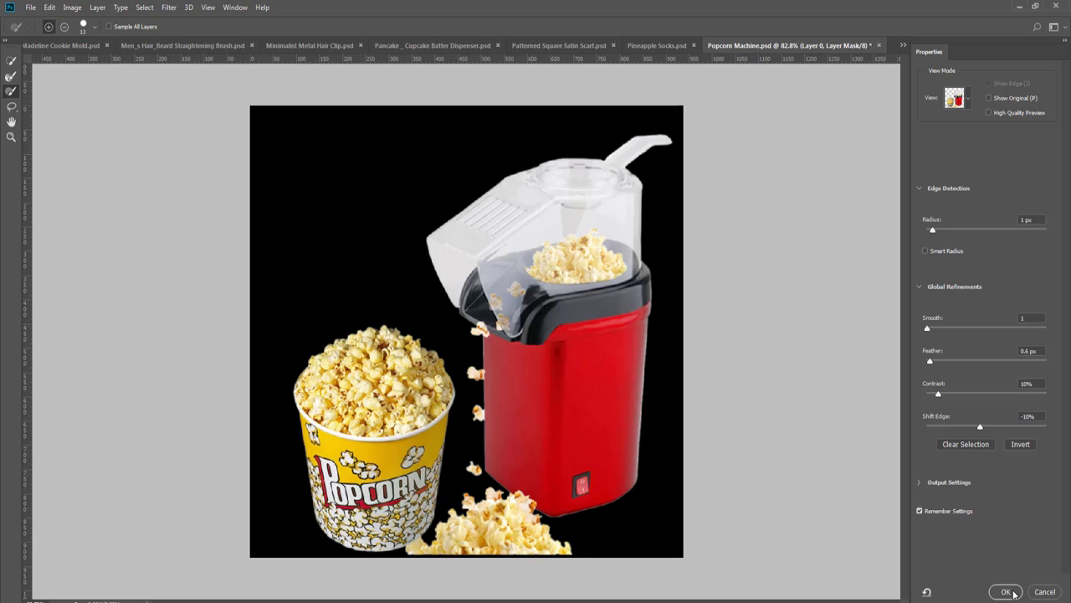
{"action": "left_click", "coordinate": [1005, 592]}
- Crop the popcorn machine image to 750 x 750 px at 300 px/in
{"action": "key", "text": "c"}
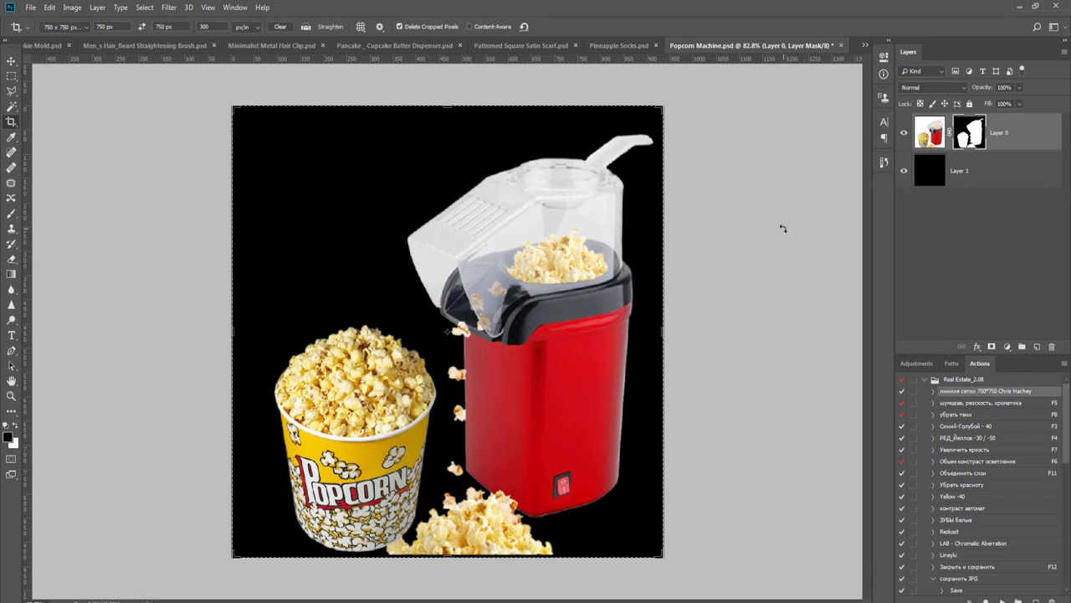
{"action": "key", "text": "Return"}
{"action": "key", "text": "v"}
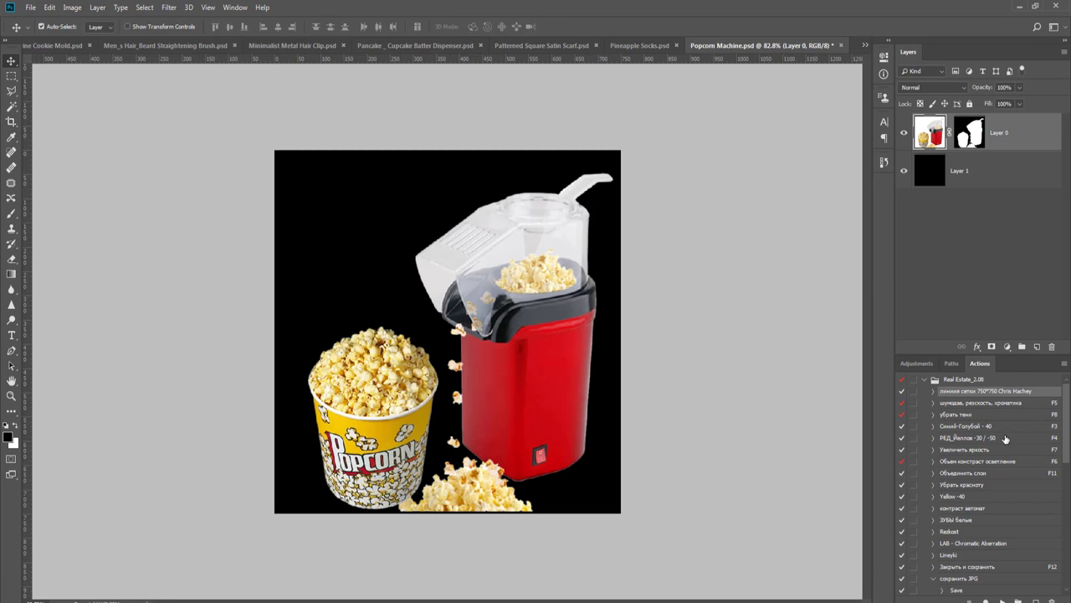
- Run the recorded 750*750 guide-grid action, and scale the popcorn machine layer down to 68.80%
{"action": "left_click", "coordinate": [1003, 600]}
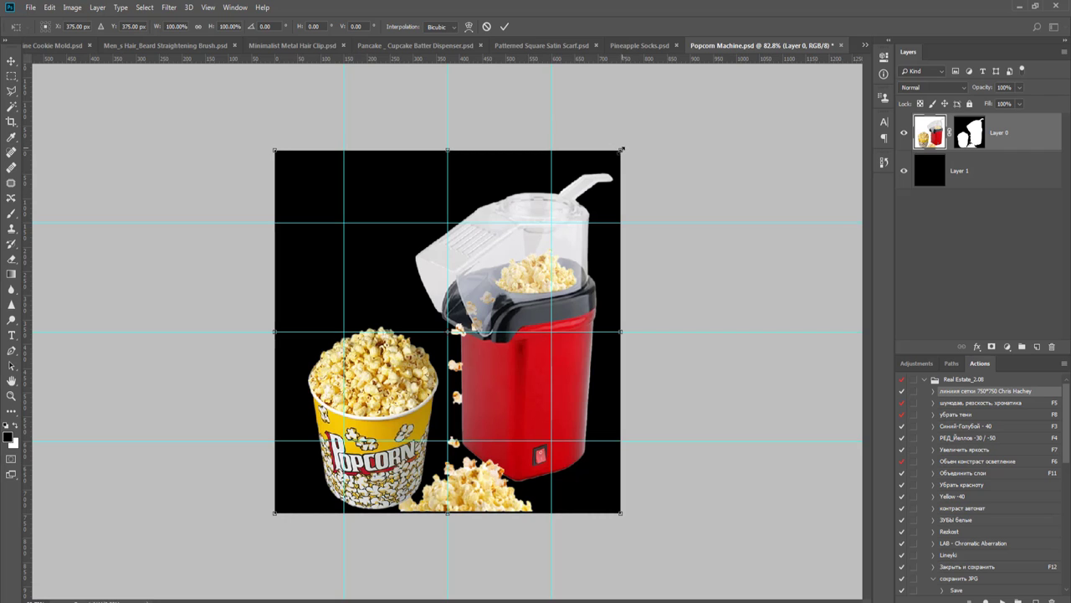
{"action": "left_click_drag", "start_coordinate": [621, 152], "coordinate": [588, 205]}
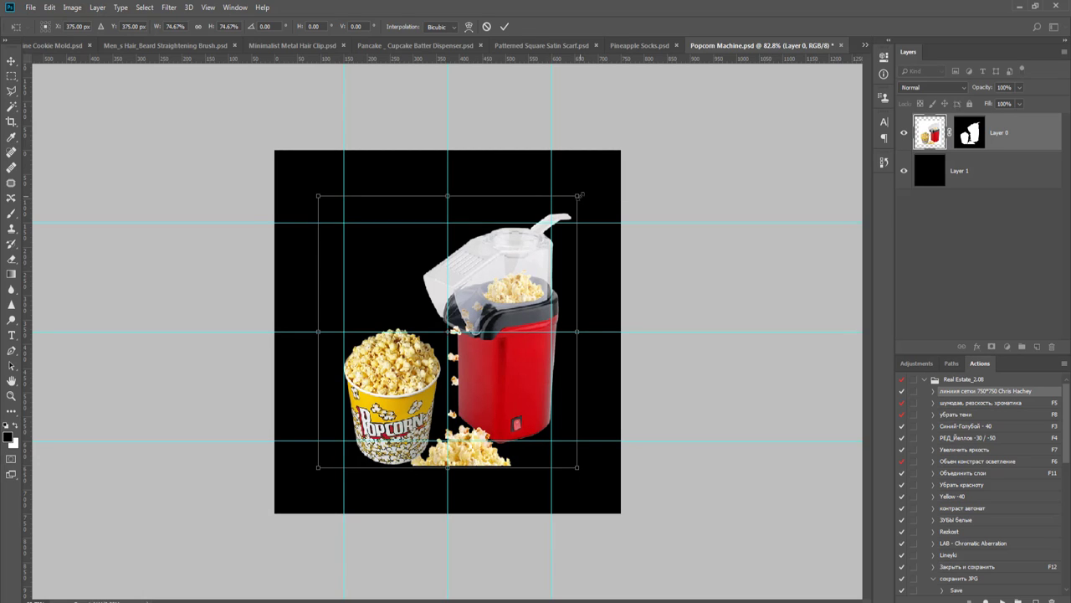
{"action": "left_click_drag", "start_coordinate": [580, 196], "coordinate": [556, 215]}
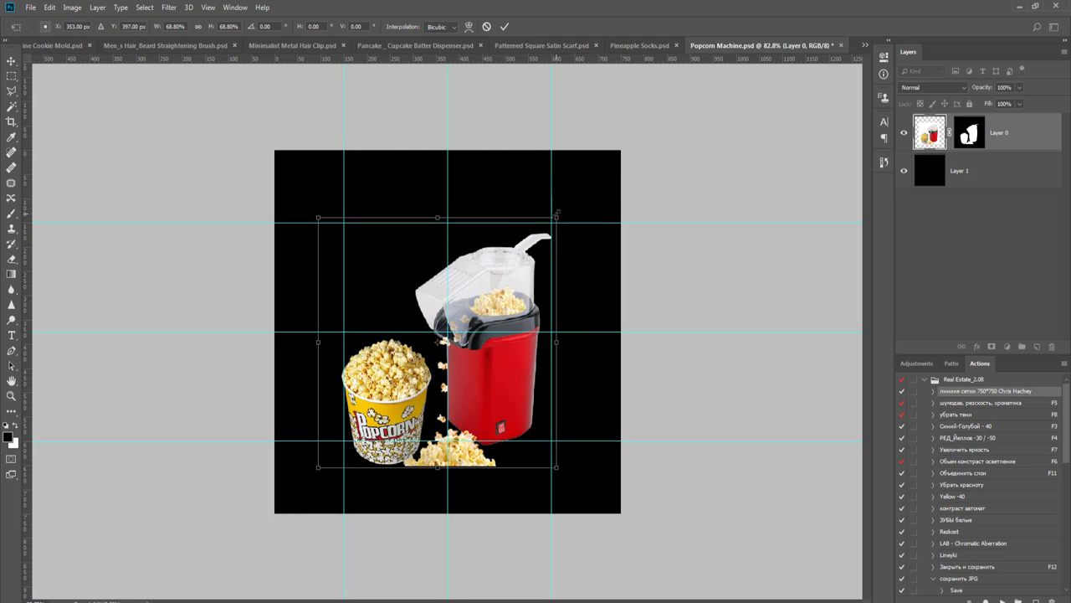
{"action": "key", "text": "Return"}
- Scale the popcorn machine layer again to 92.64% and position it within the central guide area
{"action": "scroll", "coordinate": [555, 212], "scroll_direction": "up", "scroll_amount": 3}
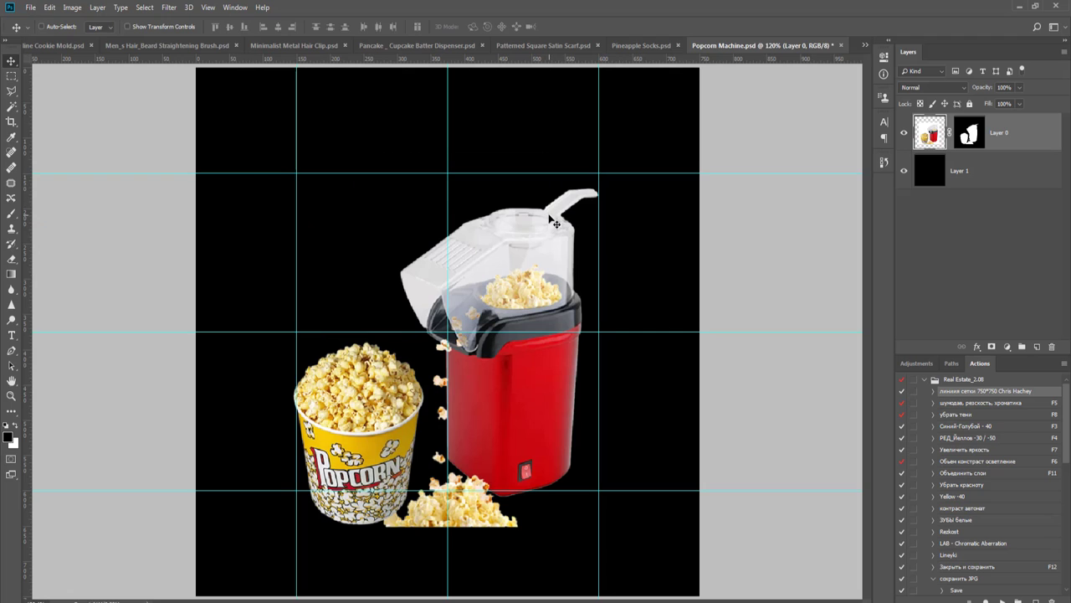
{"action": "key", "text": "ctrl+t"}
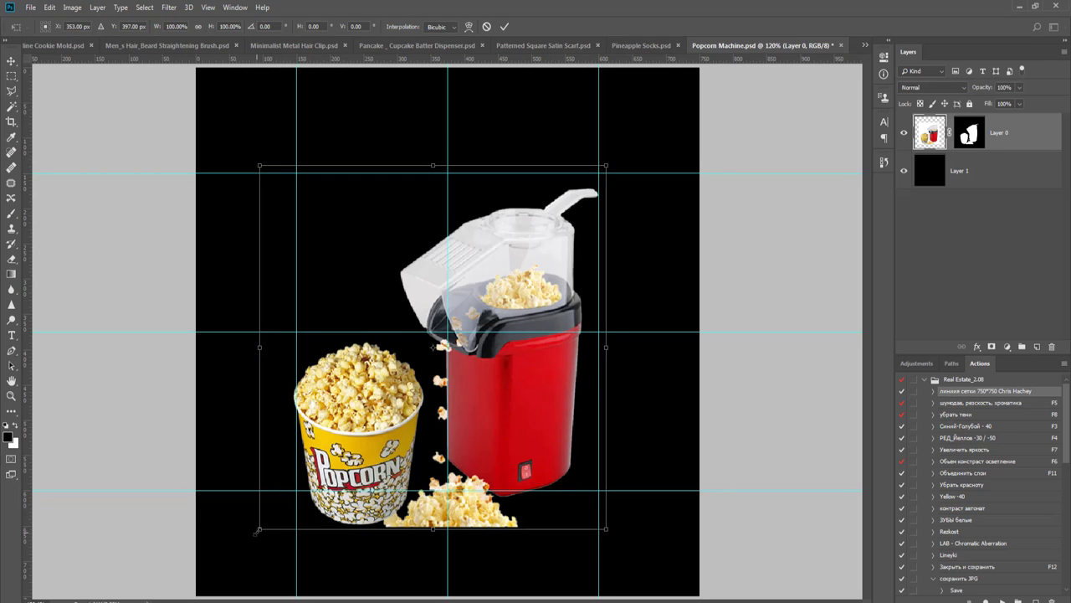
{"action": "left_click_drag", "start_coordinate": [259, 529], "coordinate": [263, 524]}
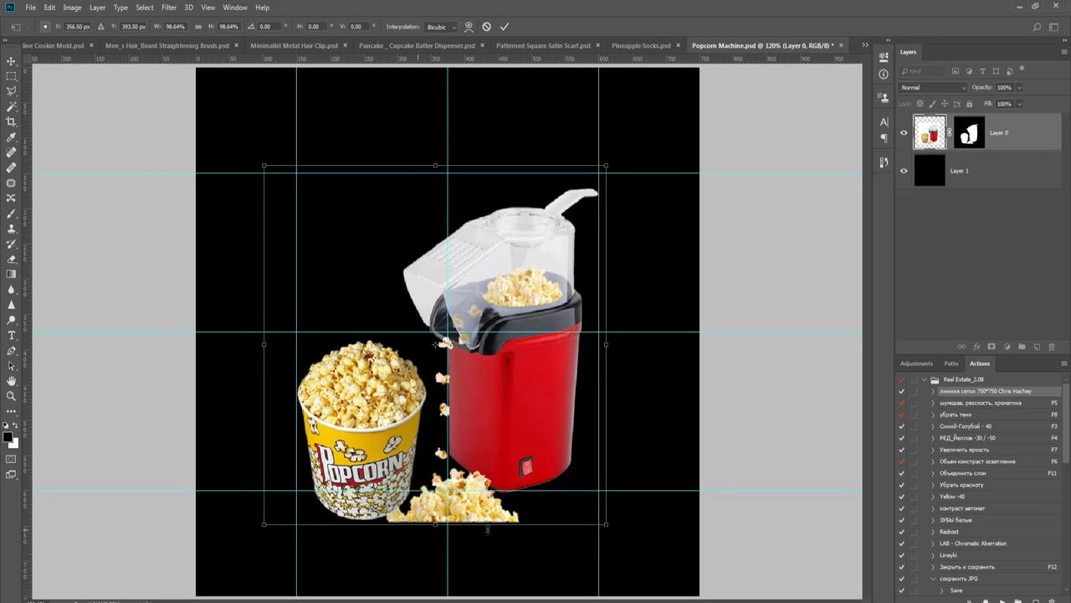
{"action": "left_click_drag", "start_coordinate": [519, 419], "coordinate": [516, 399]}
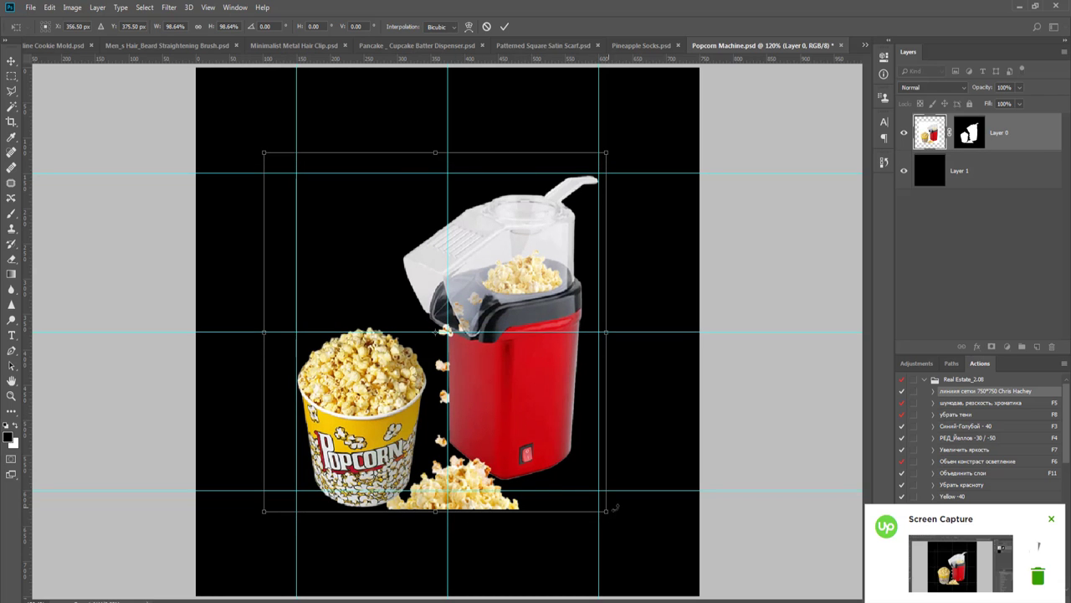
{"action": "left_click_drag", "start_coordinate": [606, 512], "coordinate": [574, 502]}
{"action": "left_click_drag", "start_coordinate": [524, 407], "coordinate": [536, 405]}
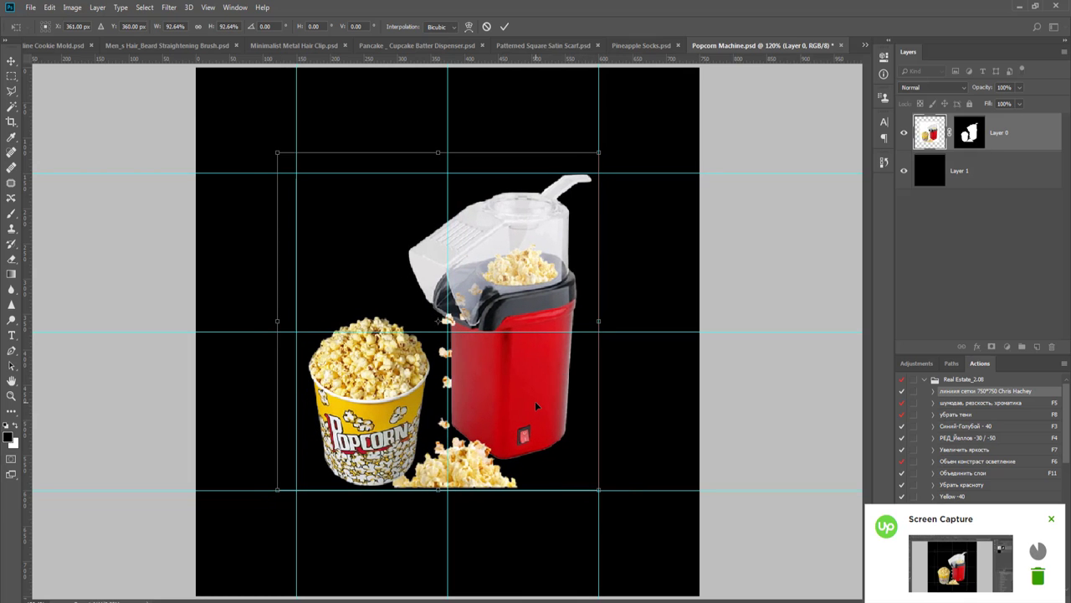
{"action": "key", "text": "Return"}
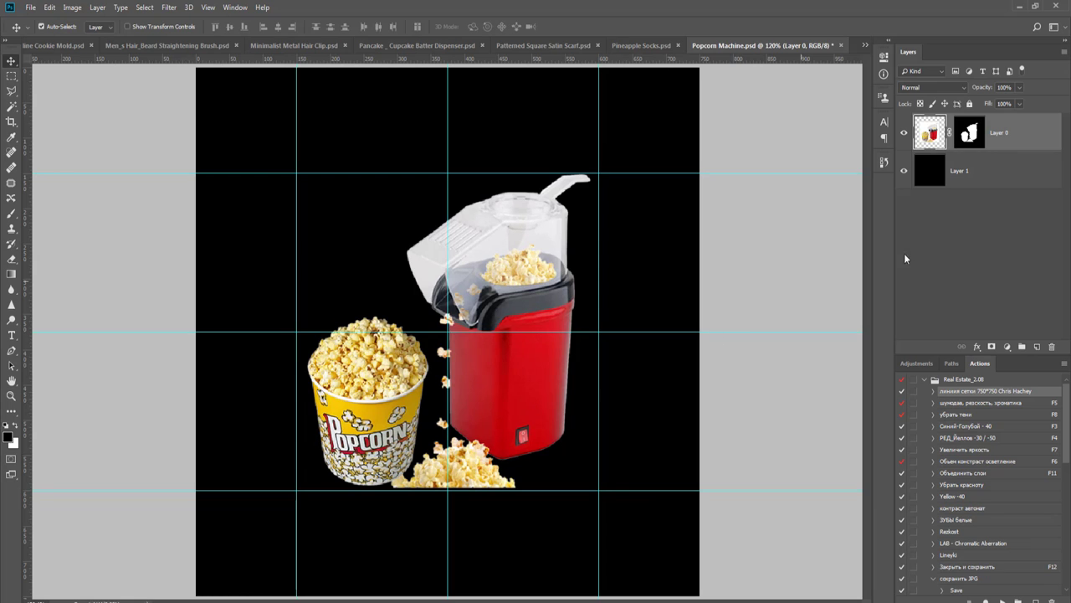
- Delete the black Layer 1 and close Popcorn Machine.psd, saving the changes
{"action": "left_click", "coordinate": [1034, 167]}
{"action": "scroll", "coordinate": [564, 174], "scroll_direction": "up", "scroll_amount": 4}
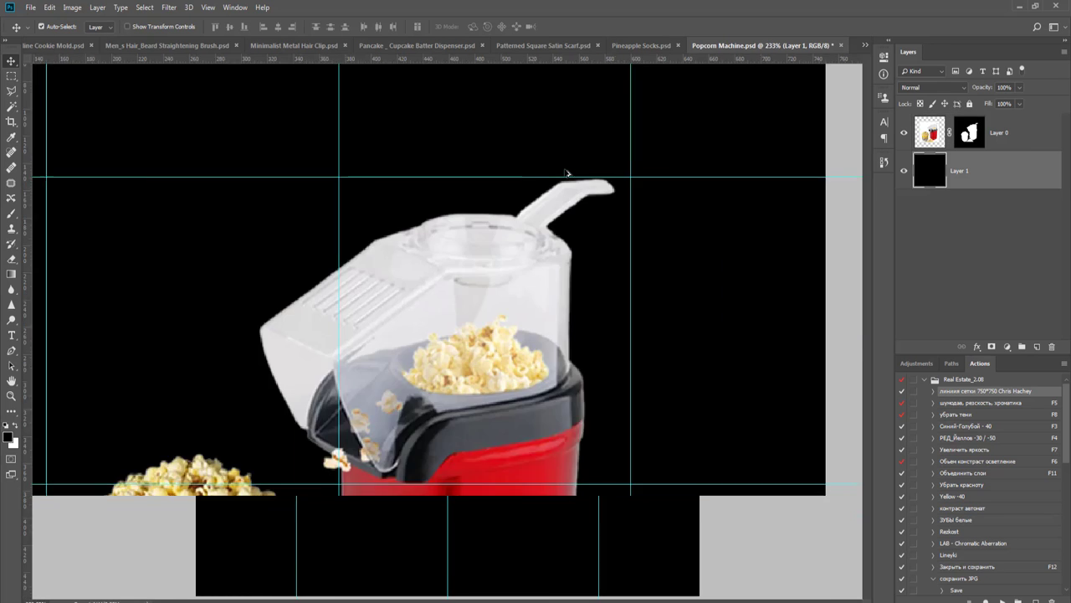
{"action": "key", "text": "ctrl+0"}
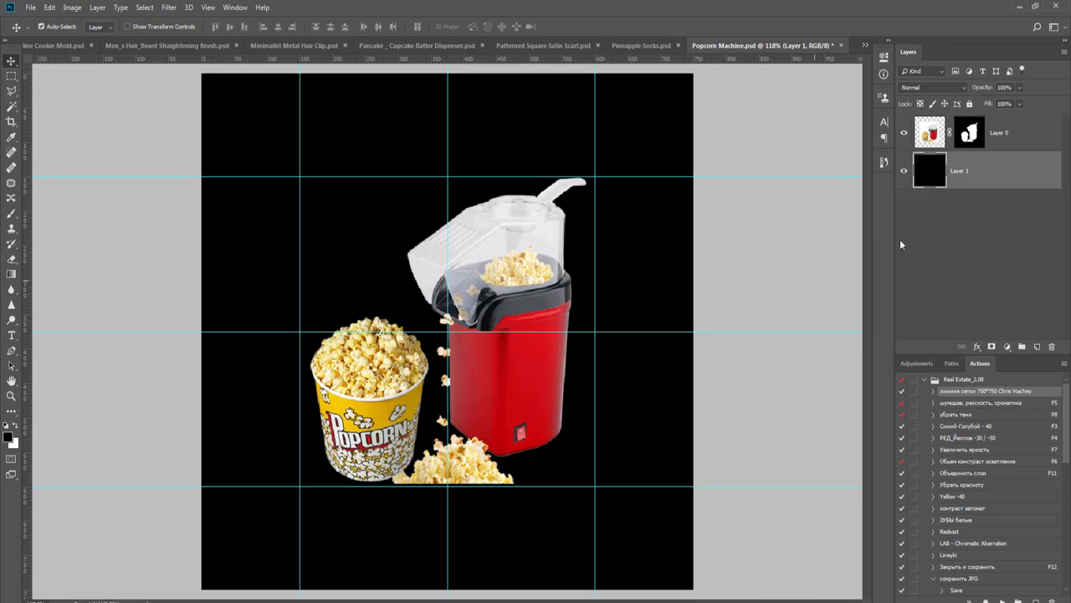
{"action": "key", "text": "Delete"}
{"action": "key", "text": "ctrl+w"}
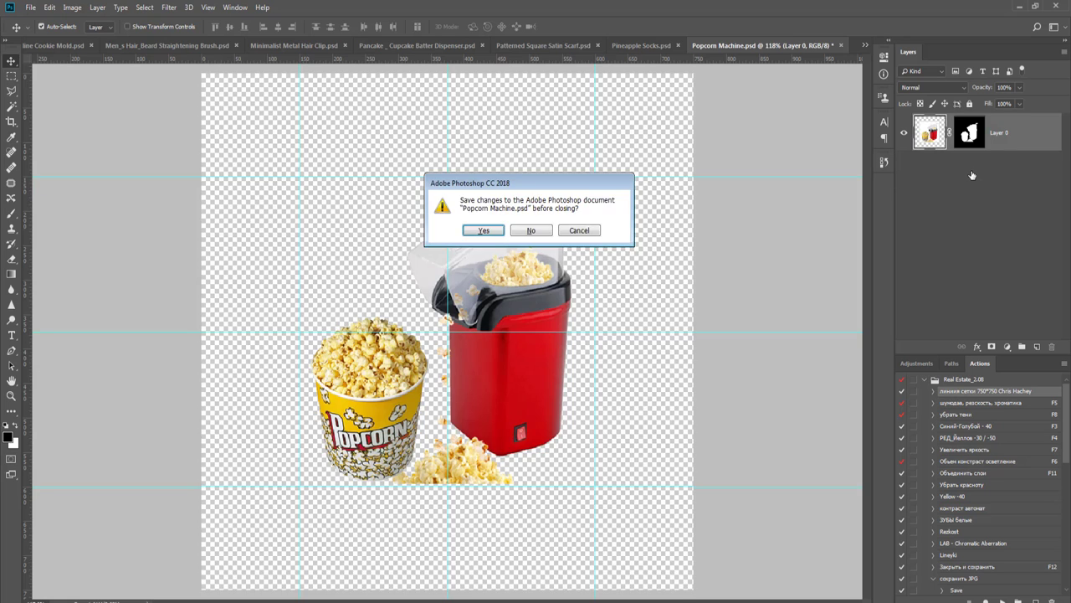
{"action": "key", "text": "Return"}
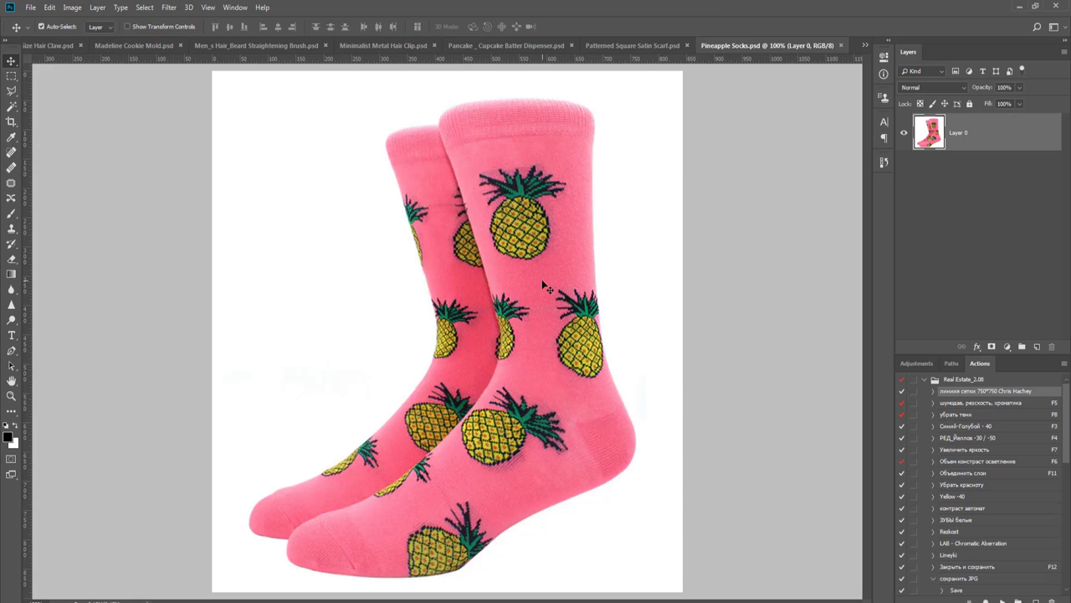
- Start a Pen tool path on the outer edge of the front pineapple sock's leg and trace it down to just above the heel
{"action": "key", "text": "p"}
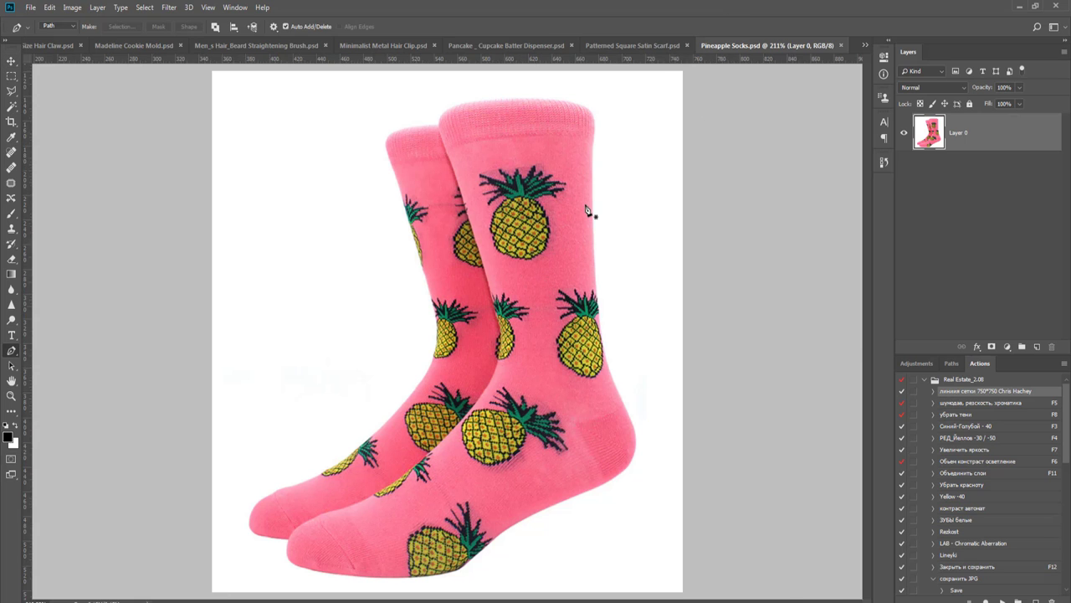
{"action": "scroll", "coordinate": [587, 210], "scroll_direction": "up", "scroll_amount": 4}
{"action": "scroll", "coordinate": [536, 345], "scroll_direction": "down", "scroll_amount": 2}
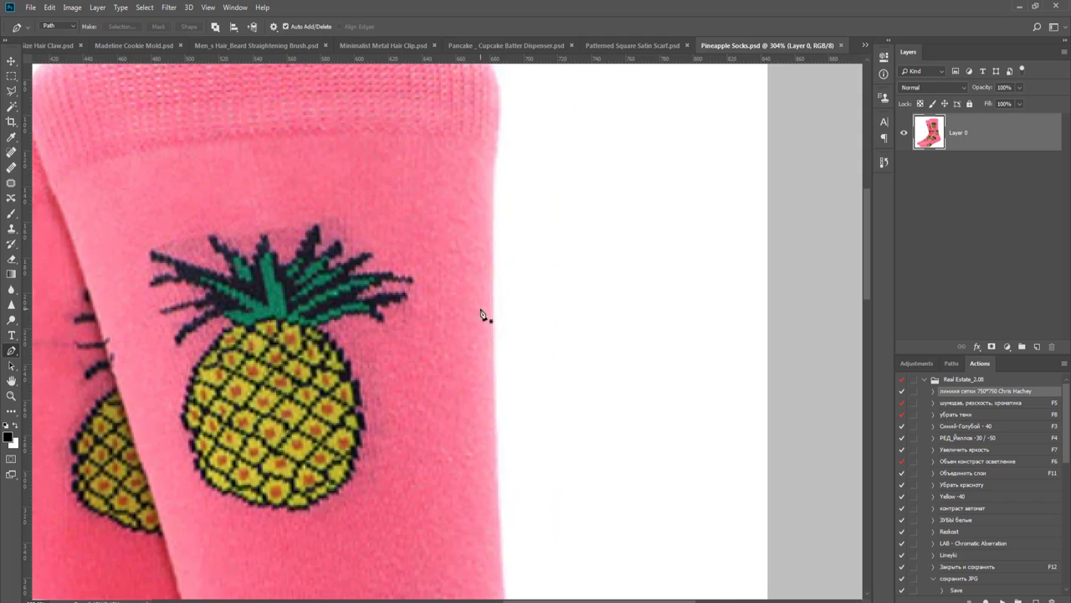
{"action": "left_click_drag", "start_coordinate": [494, 374], "coordinate": [497, 413]}
{"action": "scroll", "coordinate": [478, 310], "scroll_direction": "down", "scroll_amount": 3}
{"action": "scroll", "coordinate": [479, 297], "scroll_direction": "down", "scroll_amount": 1}
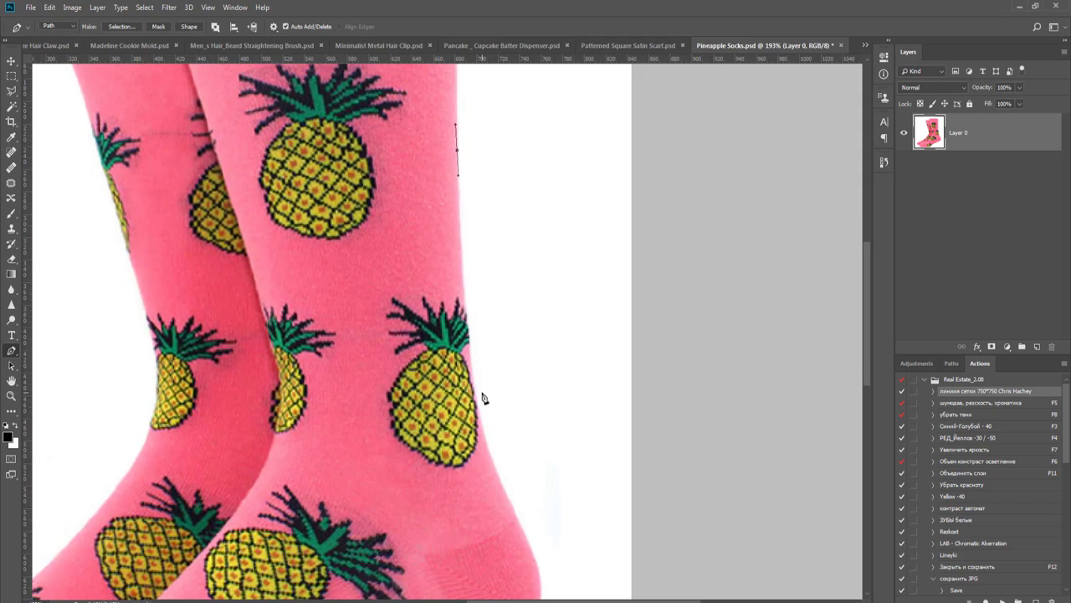
{"action": "left_click_drag", "start_coordinate": [479, 414], "coordinate": [500, 478]}
{"action": "scroll", "coordinate": [499, 480], "scroll_direction": "up", "scroll_amount": 3}
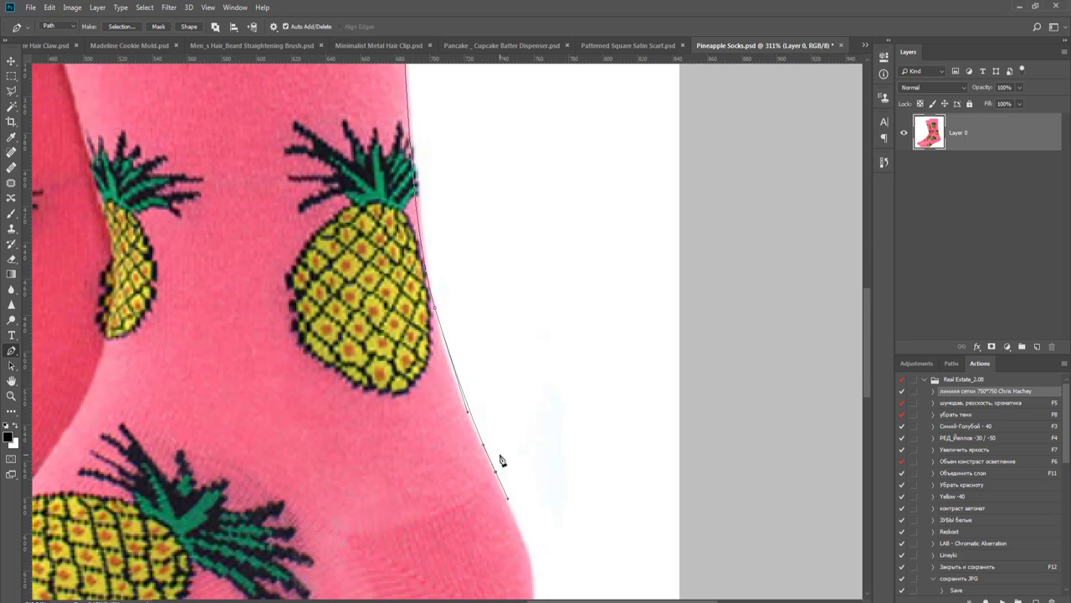
{"action": "left_click_drag", "start_coordinate": [484, 453], "coordinate": [502, 491]}
{"action": "scroll", "coordinate": [475, 408], "scroll_direction": "up", "scroll_amount": 2}
{"action": "scroll", "coordinate": [475, 408], "scroll_direction": "up", "scroll_amount": 1}
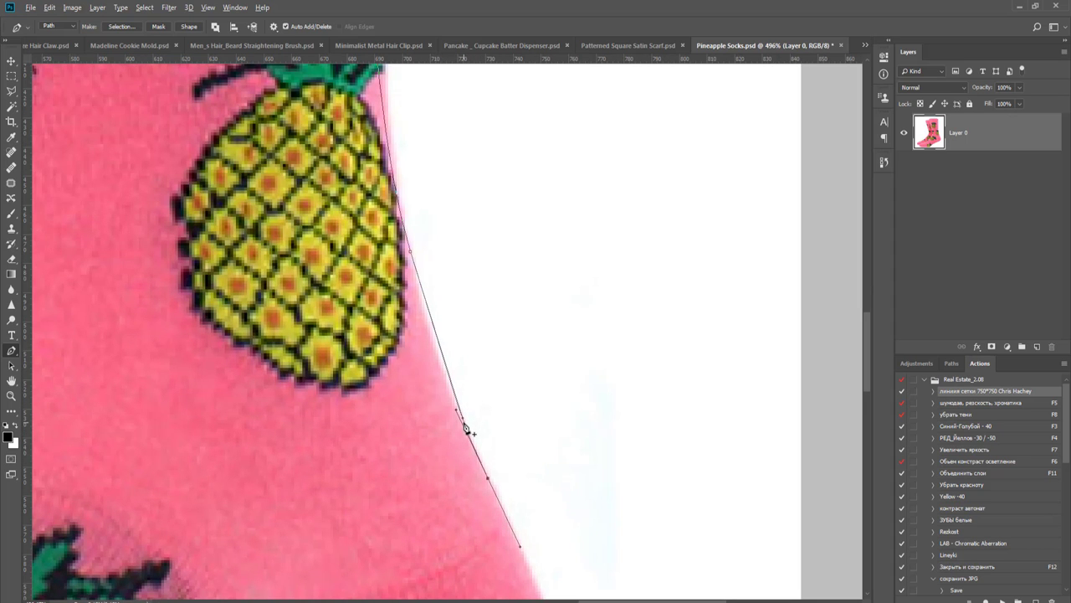
{"action": "left_click_drag", "start_coordinate": [463, 421], "coordinate": [435, 353]}
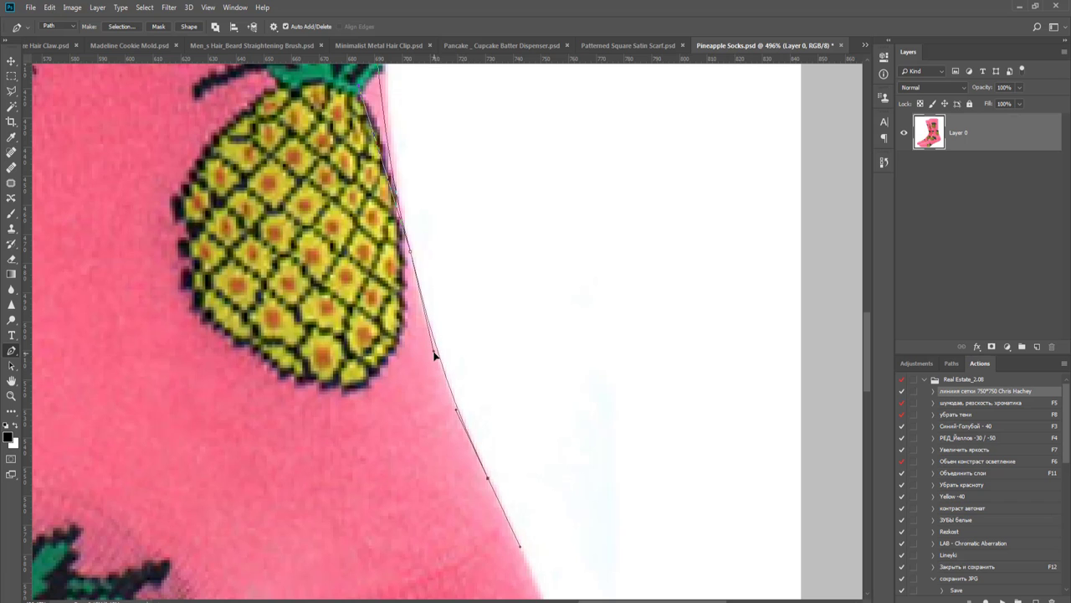
- Curve the path around the front sock's heel, adjusting its anchor and handles to follow the edge
{"action": "left_click_drag", "start_coordinate": [520, 544], "coordinate": [473, 251]}
{"action": "scroll", "coordinate": [526, 322], "scroll_direction": "down", "scroll_amount": 2}
{"action": "left_click_drag", "start_coordinate": [528, 320], "coordinate": [590, 293]}
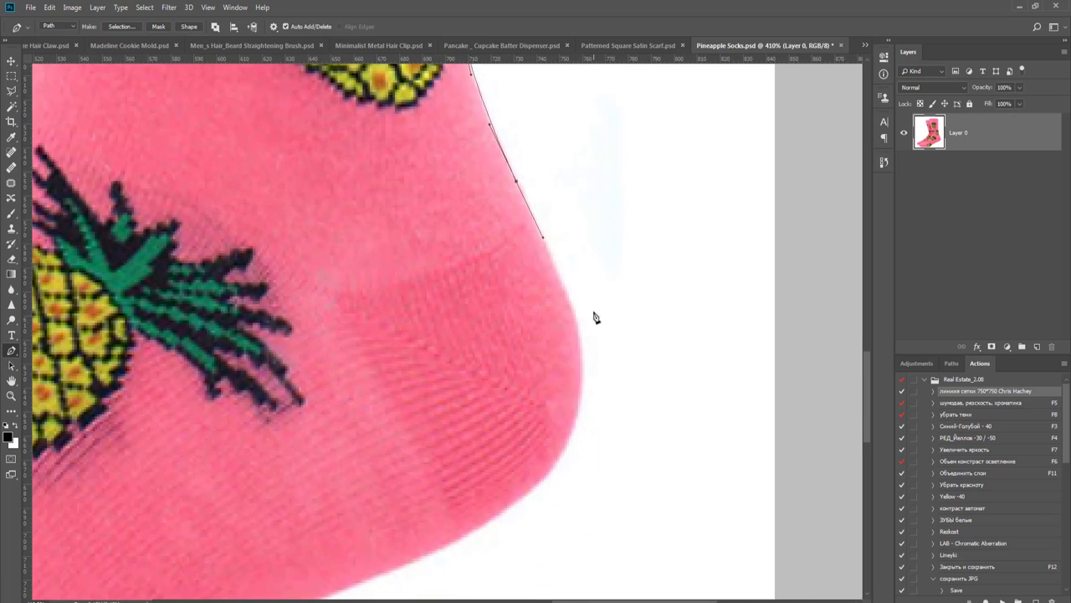
{"action": "left_click_drag", "start_coordinate": [528, 494], "coordinate": [425, 555]}
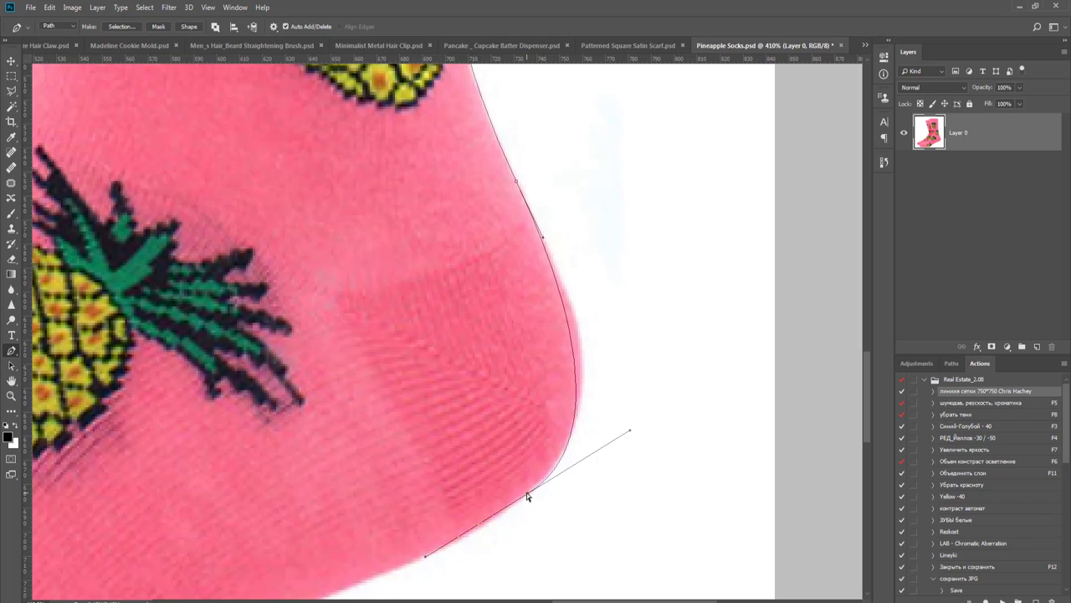
{"action": "left_click_drag", "start_coordinate": [527, 492], "coordinate": [532, 487]}
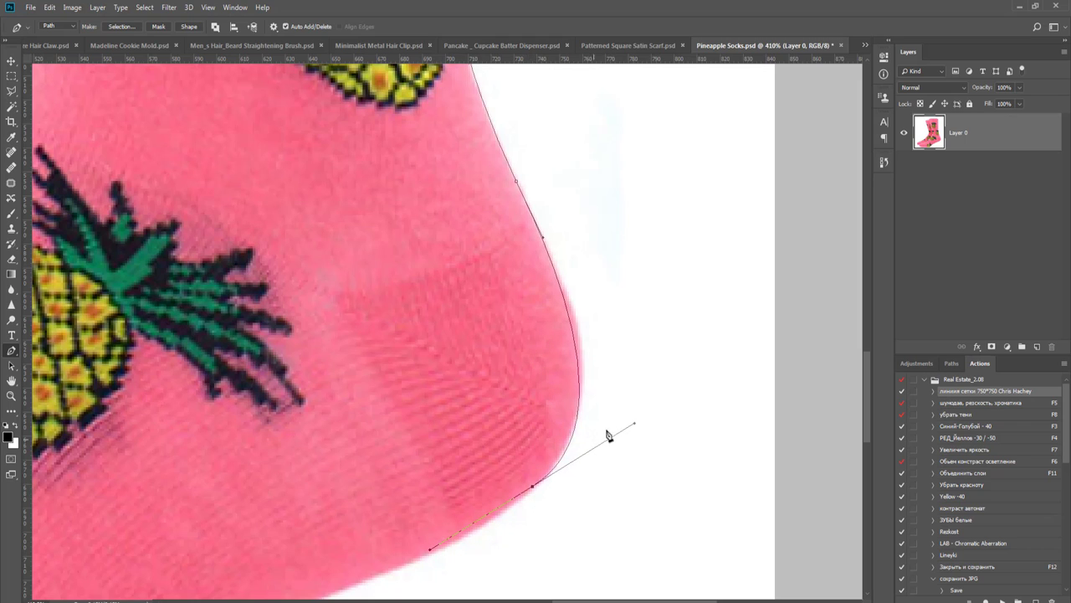
{"action": "left_click_drag", "start_coordinate": [543, 238], "coordinate": [559, 268]}
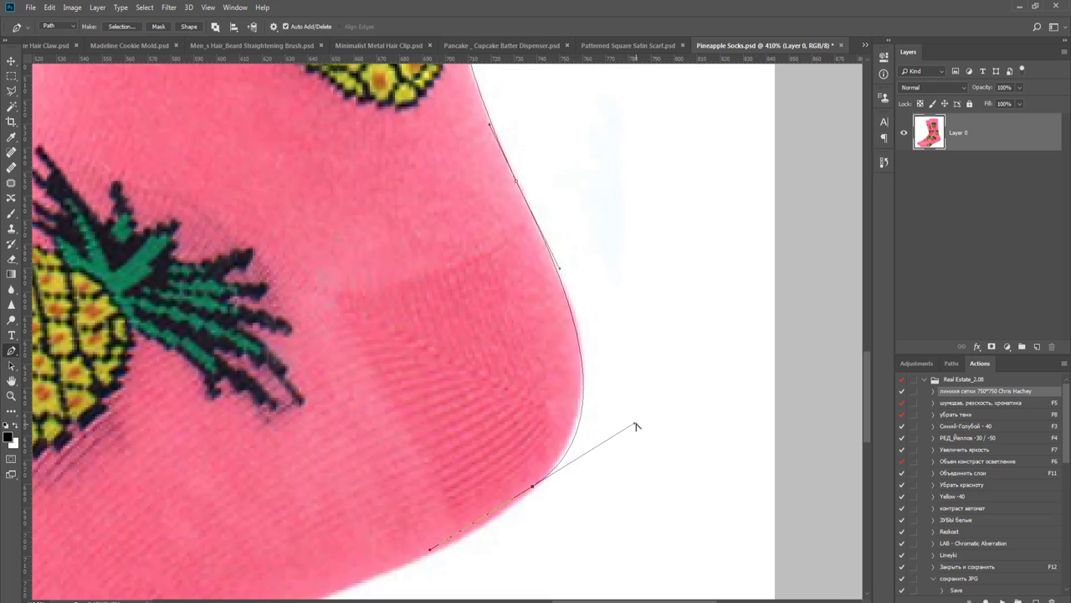
{"action": "left_click_drag", "start_coordinate": [636, 426], "coordinate": [633, 398]}
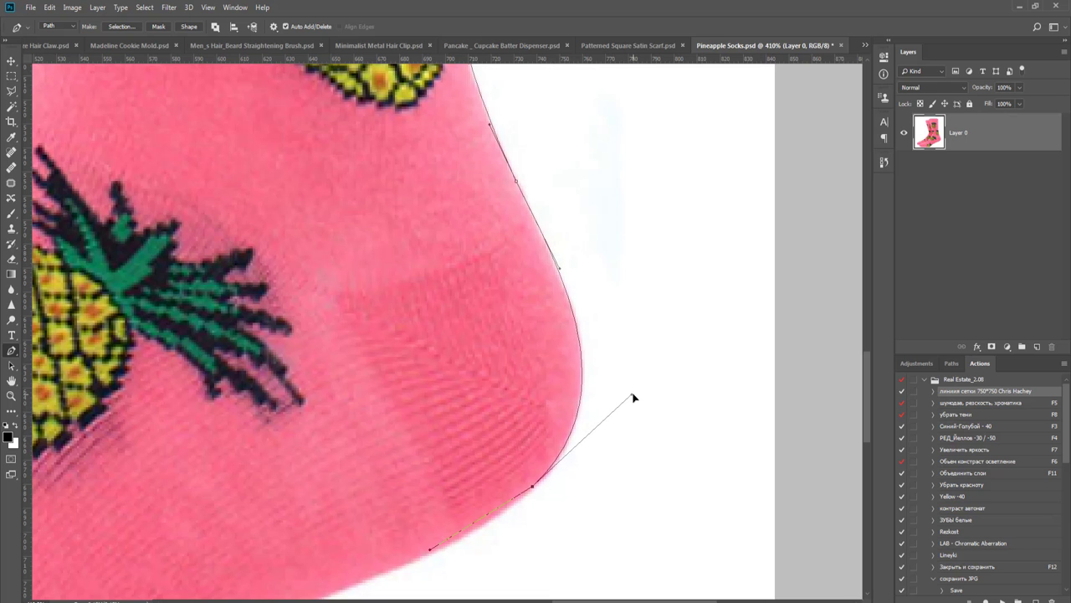
- Extend the path from the heel along the front sock's sole to the lowest pineapple
{"action": "left_click_drag", "start_coordinate": [555, 478], "coordinate": [674, 282]}
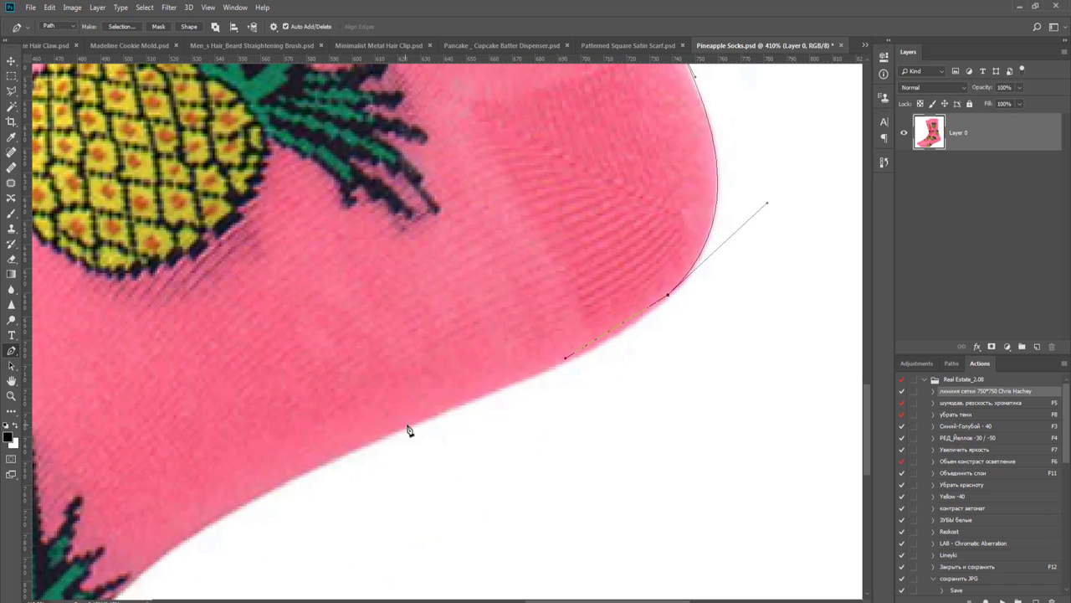
{"action": "left_click_drag", "start_coordinate": [422, 422], "coordinate": [352, 448]}
{"action": "left_click_drag", "start_coordinate": [486, 364], "coordinate": [648, 264]}
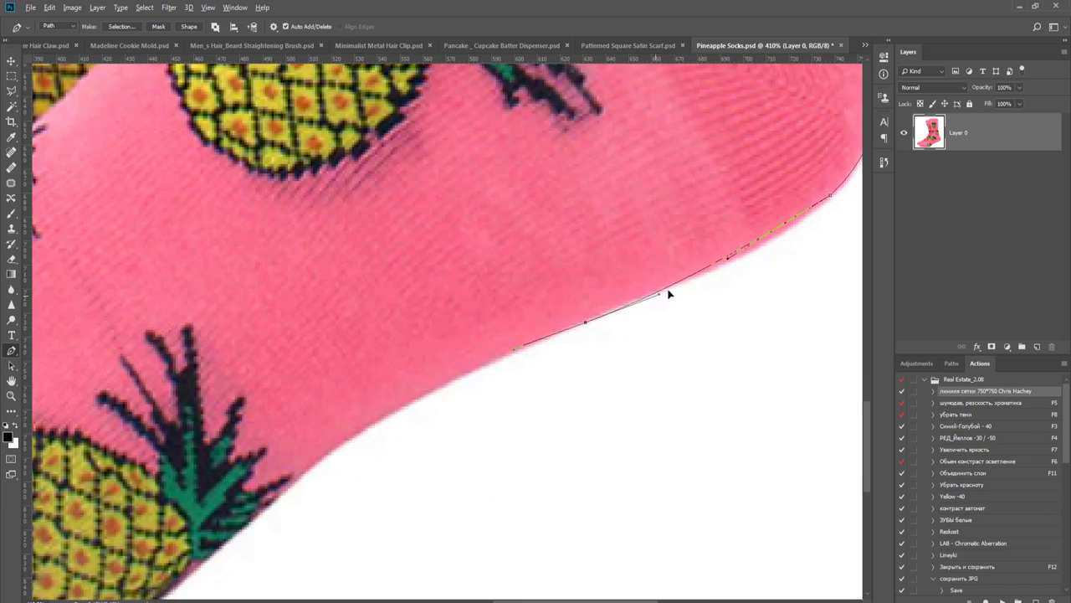
{"action": "left_click", "coordinate": [708, 274]}
{"action": "left_click_drag", "start_coordinate": [469, 407], "coordinate": [515, 327]}
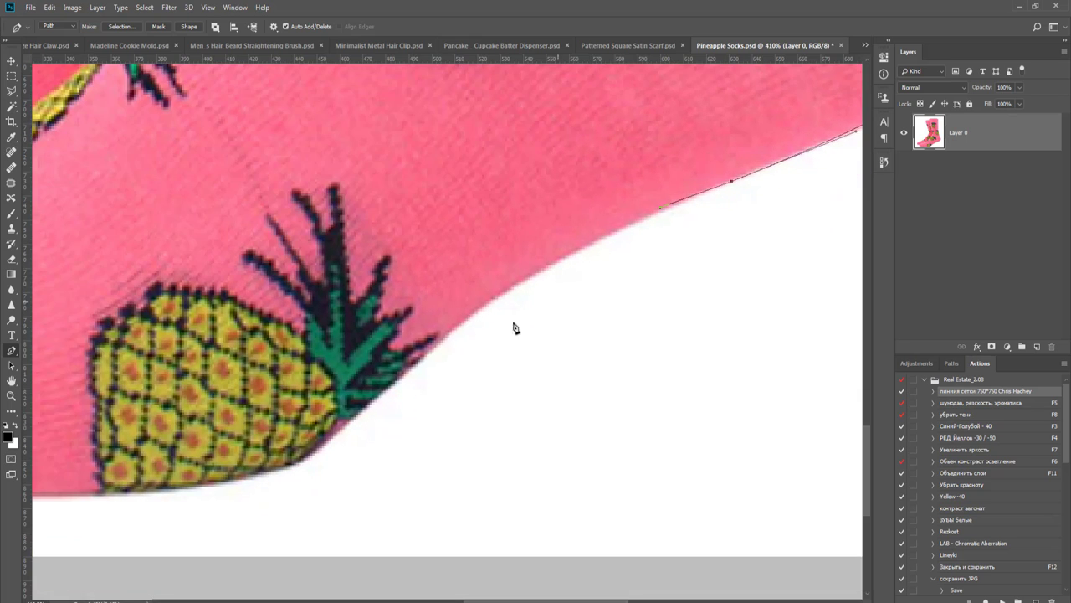
{"action": "left_click_drag", "start_coordinate": [460, 359], "coordinate": [498, 430]}
- Continue the path under and around the front sock's toe, and along the underside of the rear sock's toe
{"action": "left_click_drag", "start_coordinate": [378, 466], "coordinate": [510, 471]}
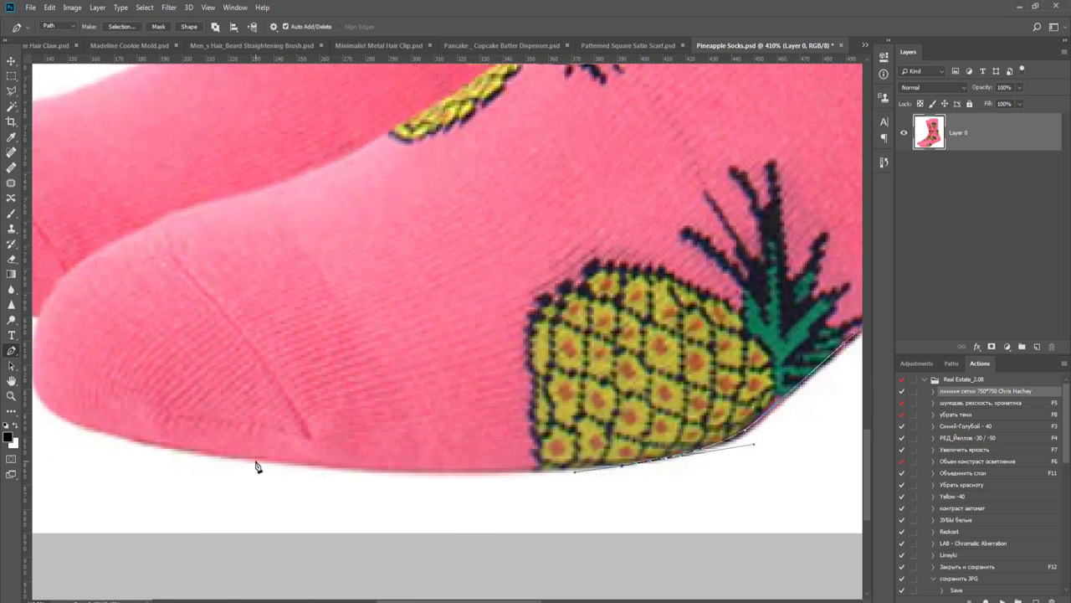
{"action": "left_click_drag", "start_coordinate": [254, 460], "coordinate": [194, 457]}
{"action": "left_click_drag", "start_coordinate": [252, 430], "coordinate": [483, 462]}
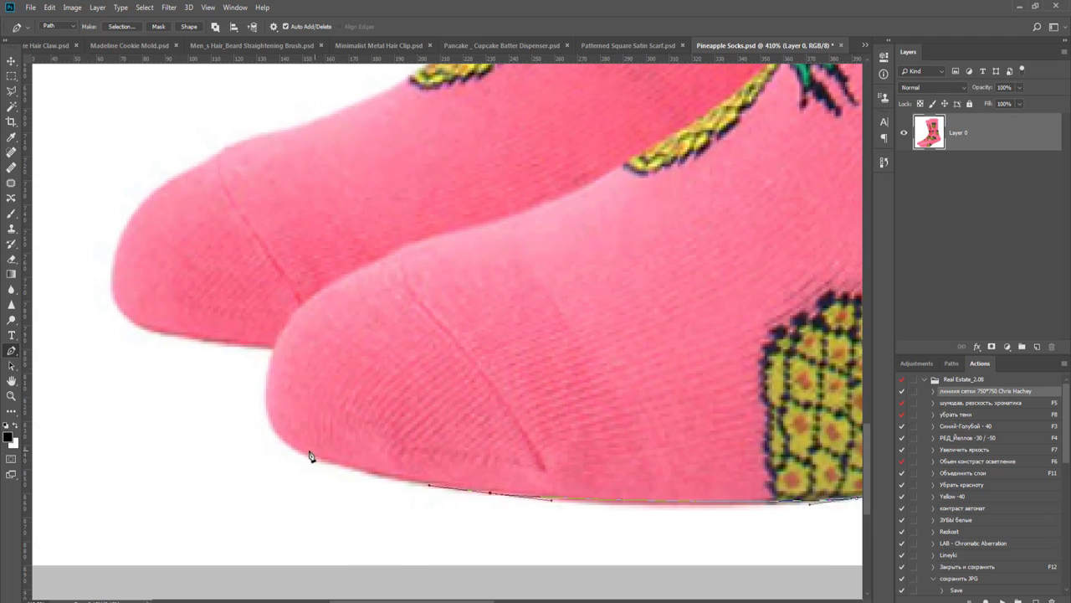
{"action": "left_click_drag", "start_coordinate": [266, 391], "coordinate": [278, 343]}
{"action": "left_click", "coordinate": [136, 325]}
- Trace the path around the rear sock's toe and onto the upper edge of its foot
{"action": "left_click_drag", "start_coordinate": [203, 374], "coordinate": [221, 478]}
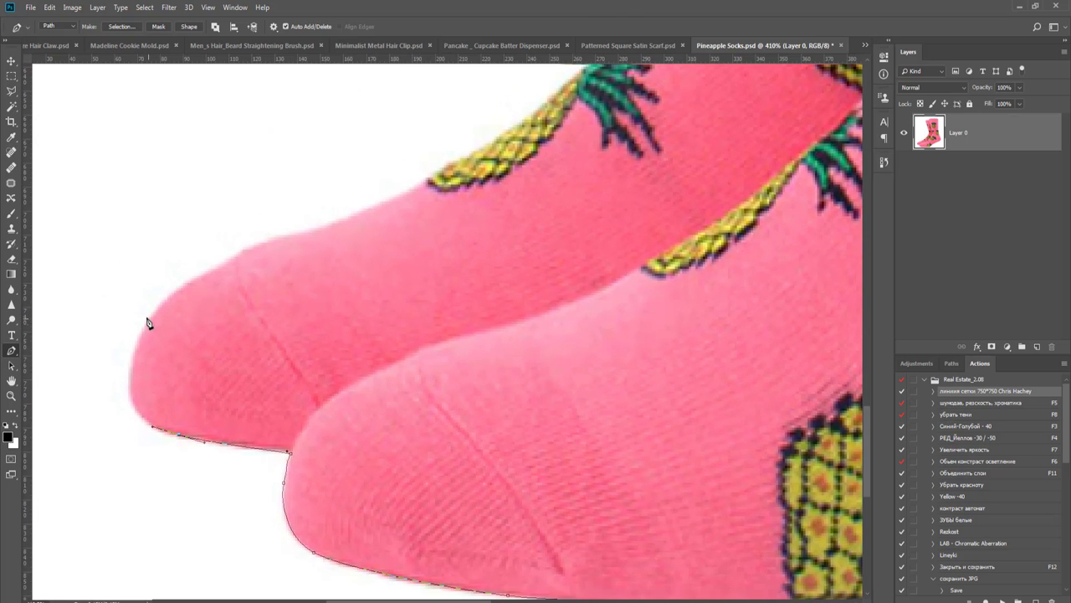
{"action": "left_click_drag", "start_coordinate": [147, 323], "coordinate": [191, 232]}
{"action": "left_click_drag", "start_coordinate": [269, 242], "coordinate": [288, 230]}
{"action": "left_click_drag", "start_coordinate": [190, 232], "coordinate": [175, 281]}
{"action": "left_click_drag", "start_coordinate": [232, 309], "coordinate": [123, 372]}
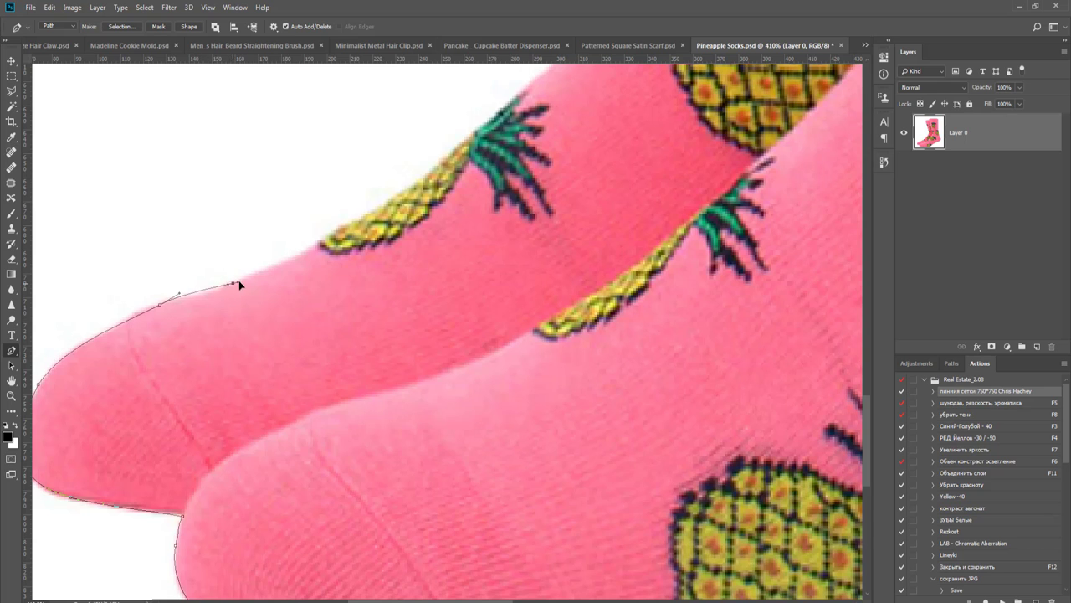
- Extend the path along the rear sock's upper foot edge to the small pineapple's tip, bending the segment to follow the fabric
{"action": "left_click_drag", "start_coordinate": [318, 270], "coordinate": [252, 419]}
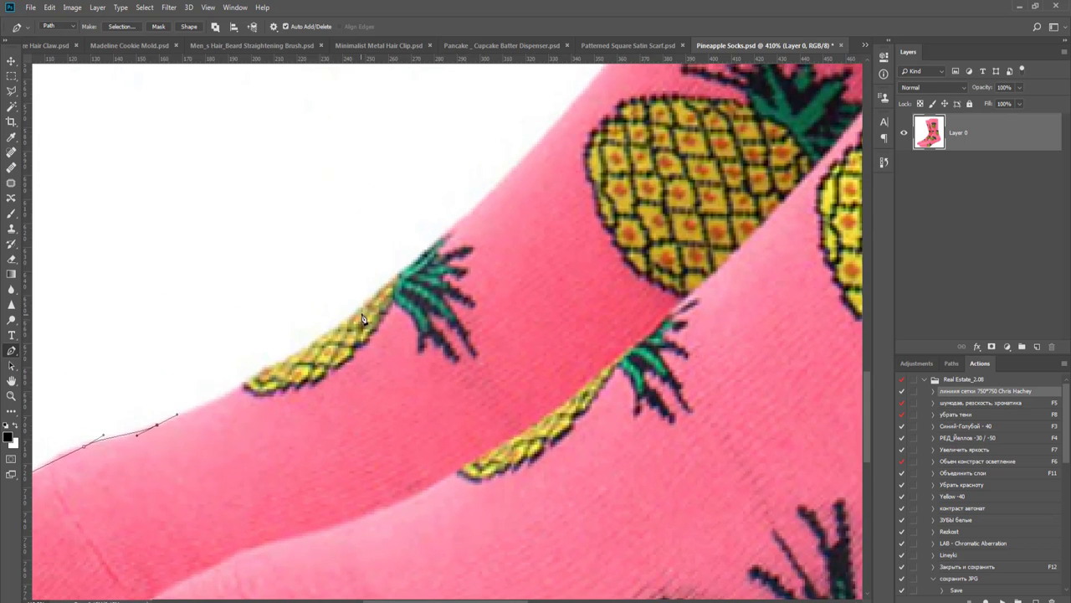
{"action": "left_click", "coordinate": [390, 281]}
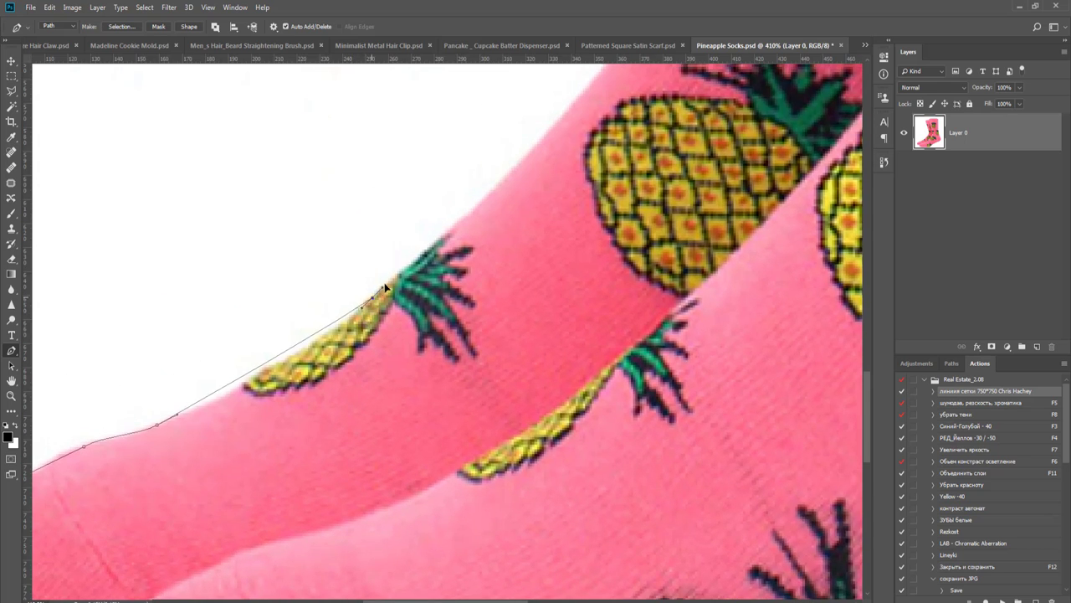
{"action": "left_click", "coordinate": [266, 363]}
{"action": "left_click_drag", "start_coordinate": [266, 363], "coordinate": [273, 371]}
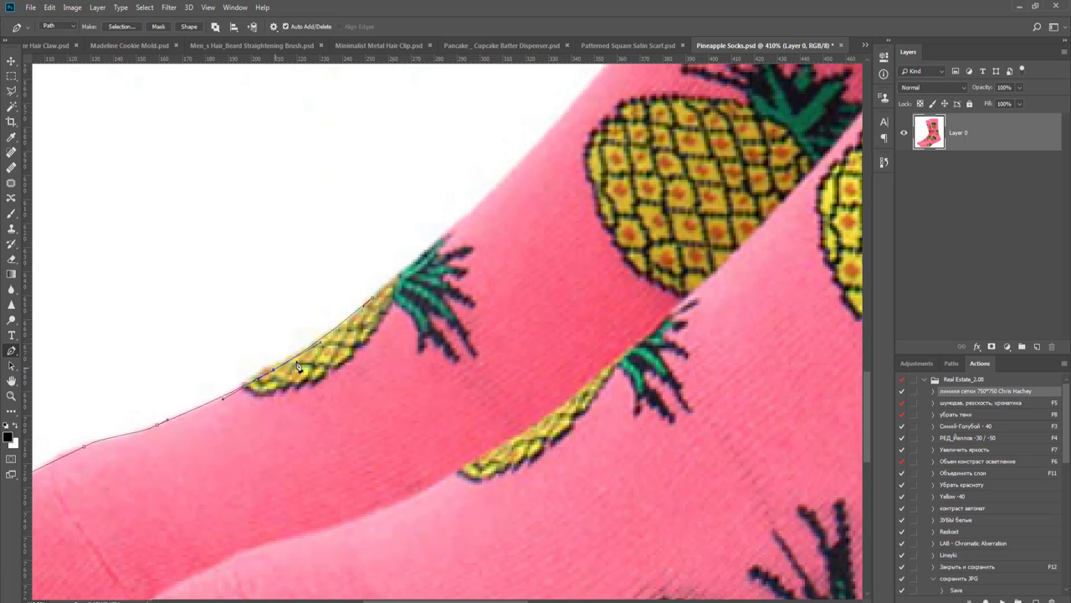
- Continue the path up the rear sock's instep and around its ankle, curving past the half pineapple onto the leg
{"action": "left_click_drag", "start_coordinate": [446, 305], "coordinate": [382, 491]}
{"action": "scroll", "coordinate": [518, 425], "scroll_direction": "down", "scroll_amount": 2}
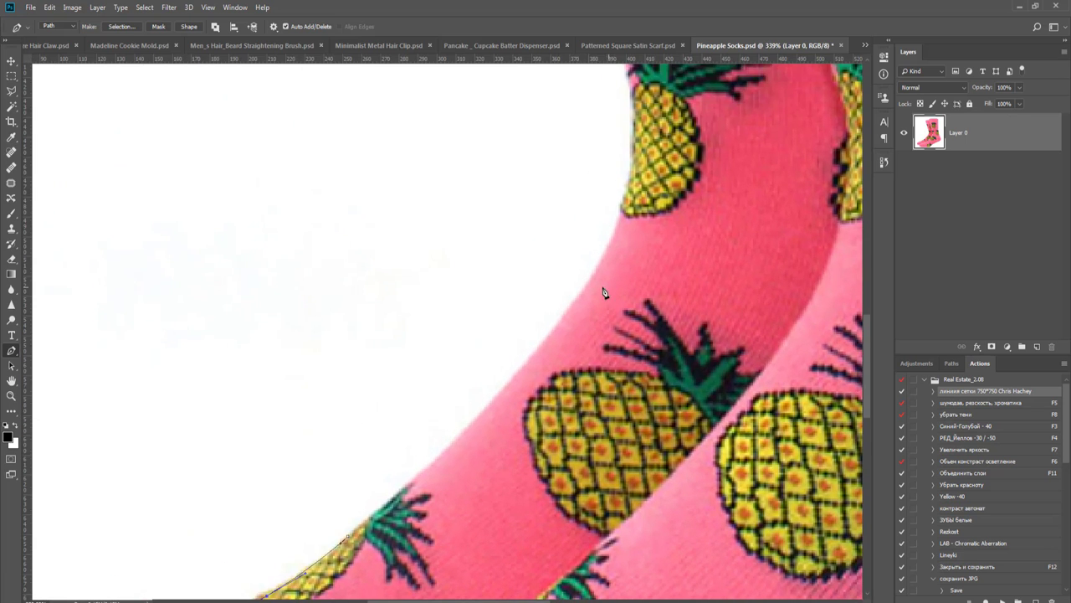
{"action": "left_click_drag", "start_coordinate": [583, 291], "coordinate": [641, 201]}
{"action": "left_click_drag", "start_coordinate": [591, 308], "coordinate": [548, 514]}
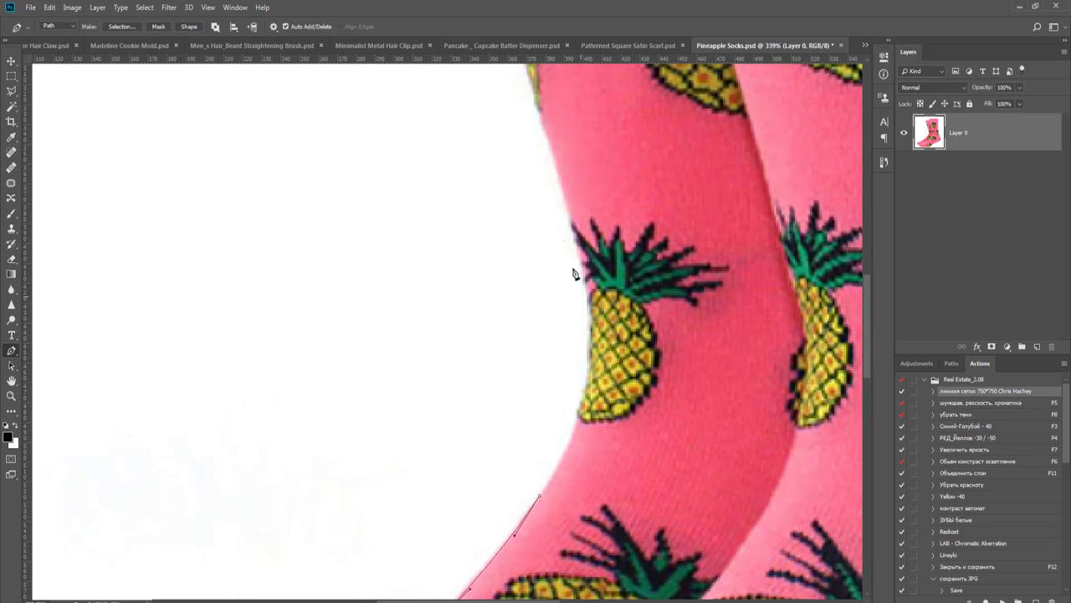
{"action": "left_click_drag", "start_coordinate": [562, 183], "coordinate": [523, 79]}
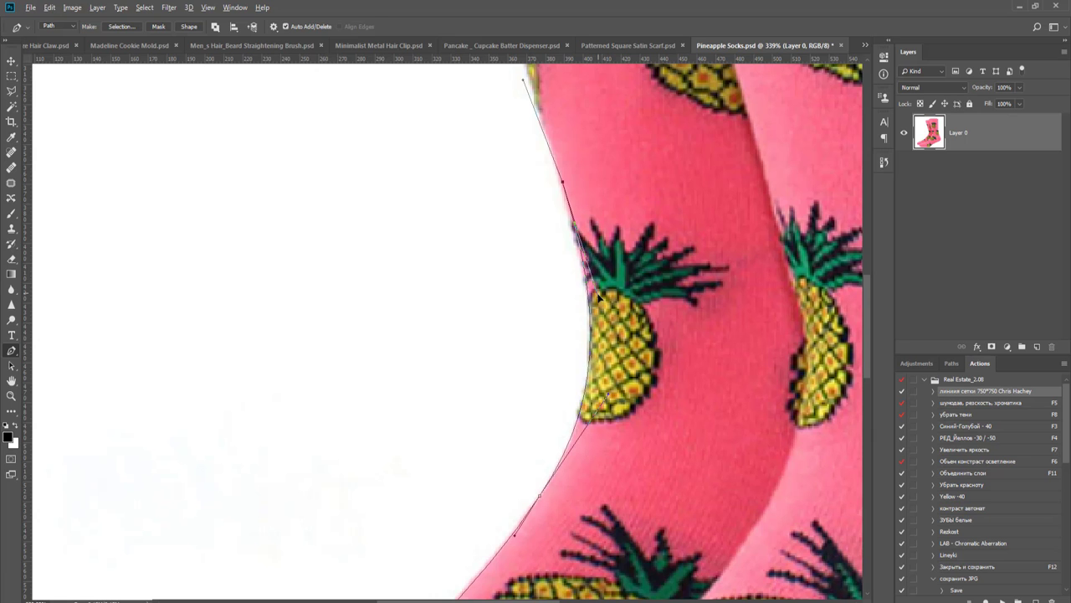
- Trace the path up the rear sock's leg and around the outer corner of its cuff
{"action": "scroll", "coordinate": [596, 289], "scroll_direction": "up", "scroll_amount": 5}
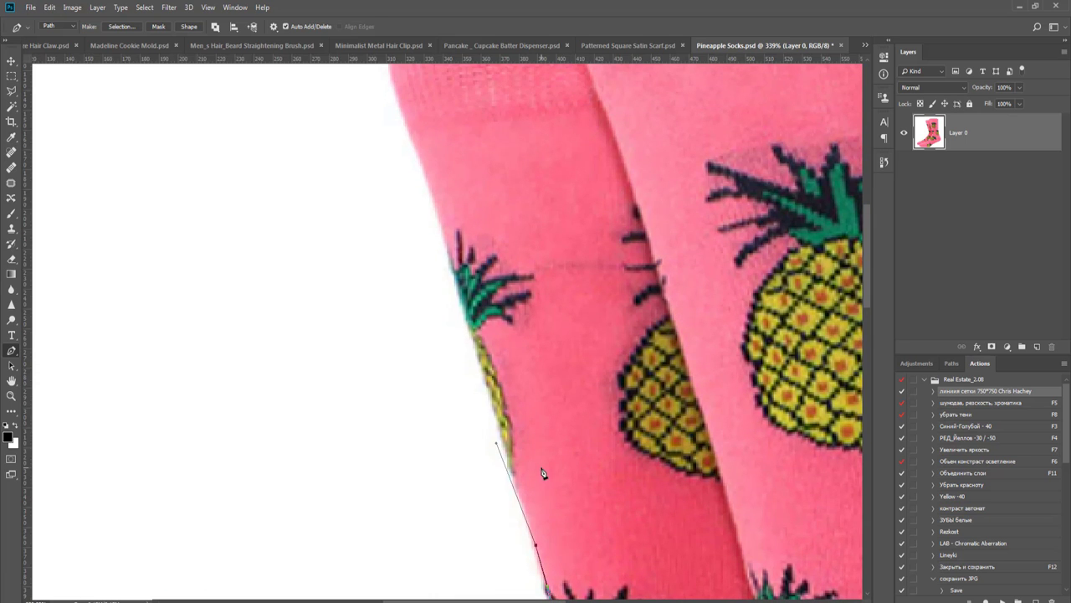
{"action": "scroll", "coordinate": [544, 471], "scroll_direction": "down", "scroll_amount": 2}
{"action": "left_click_drag", "start_coordinate": [436, 204], "coordinate": [426, 176]}
{"action": "left_click_drag", "start_coordinate": [473, 216], "coordinate": [422, 464]}
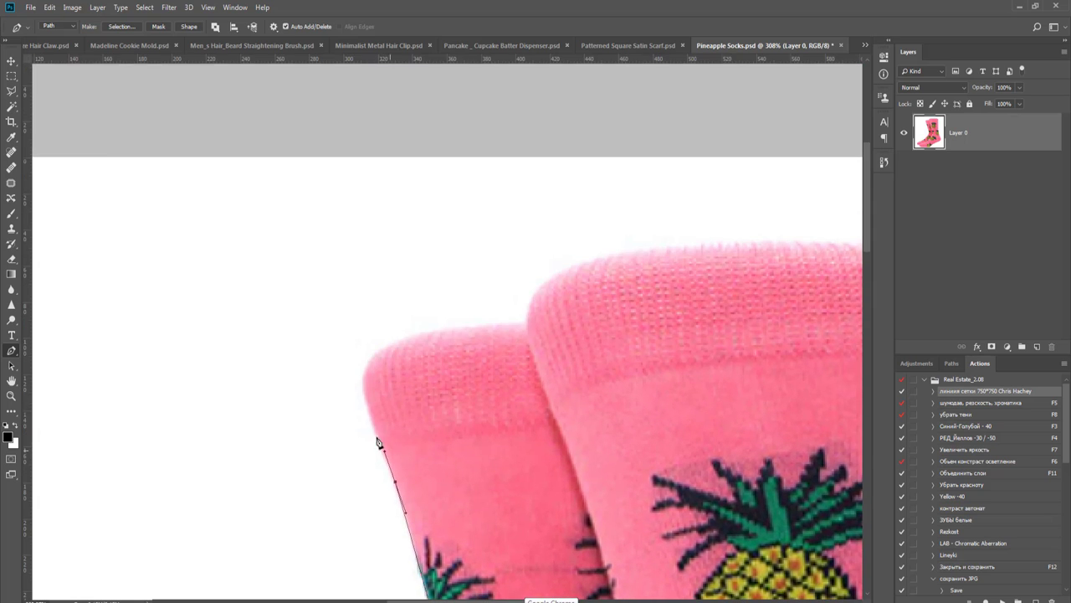
{"action": "left_click", "coordinate": [364, 392]}
{"action": "left_click_drag", "start_coordinate": [381, 347], "coordinate": [405, 341]}
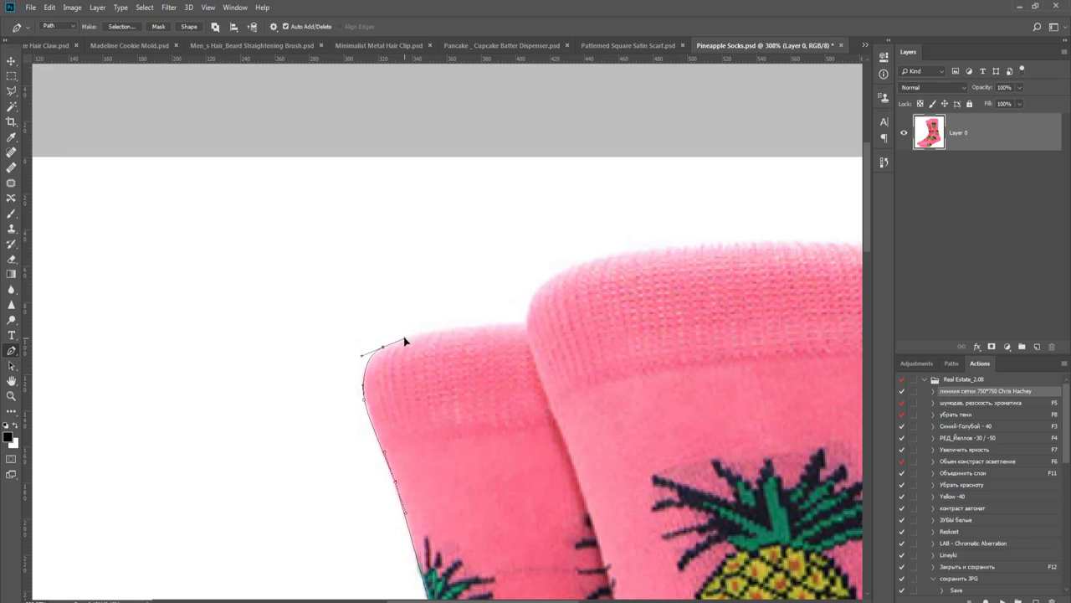
- Continue the path along the rear cuff's top edge and over the top of the front sock's cuff
{"action": "left_click", "coordinate": [516, 324]}
{"action": "left_click_drag", "start_coordinate": [531, 326], "coordinate": [205, 443]}
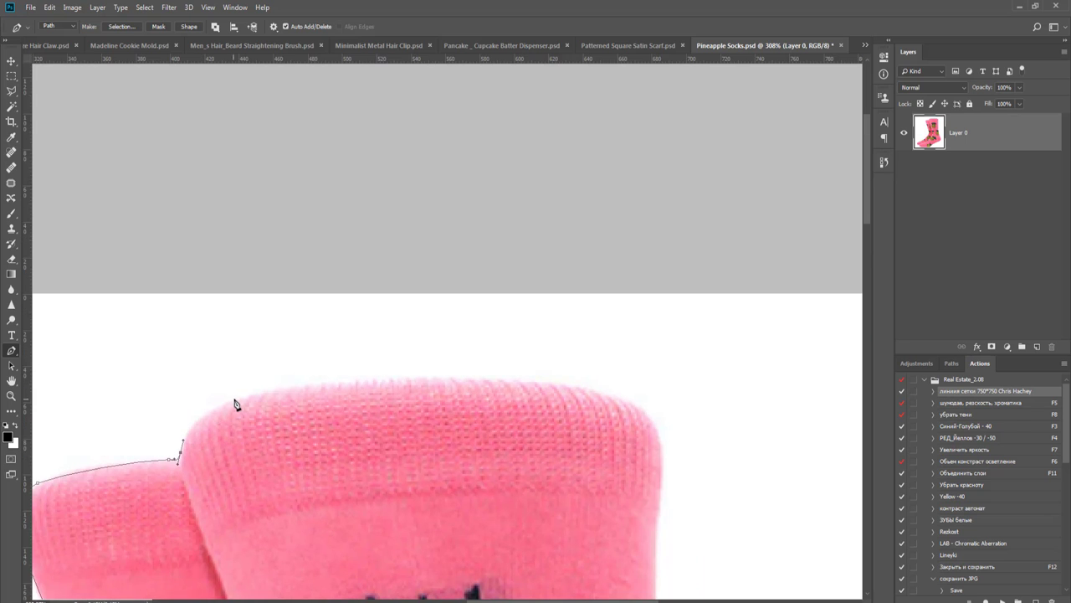
{"action": "left_click_drag", "start_coordinate": [237, 402], "coordinate": [289, 393]}
{"action": "left_click_drag", "start_coordinate": [434, 416], "coordinate": [354, 387]}
{"action": "left_click_drag", "start_coordinate": [488, 361], "coordinate": [592, 387]}
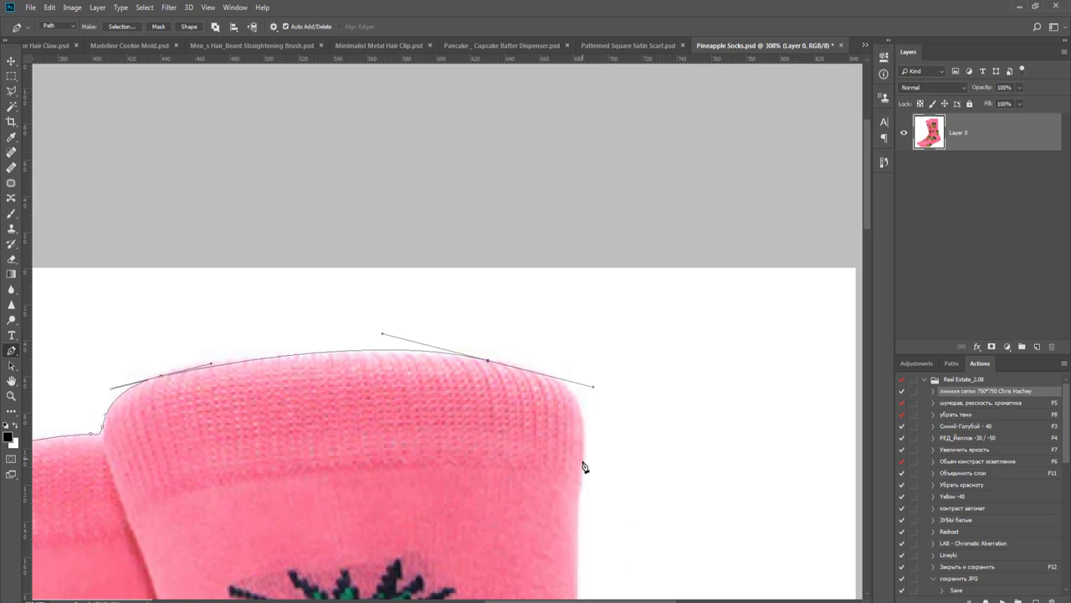
- Finish the outline around the front cuff's outer corner and down the leg to the starting anchor, then dismiss the path display
{"action": "left_click_drag", "start_coordinate": [581, 459], "coordinate": [581, 375]}
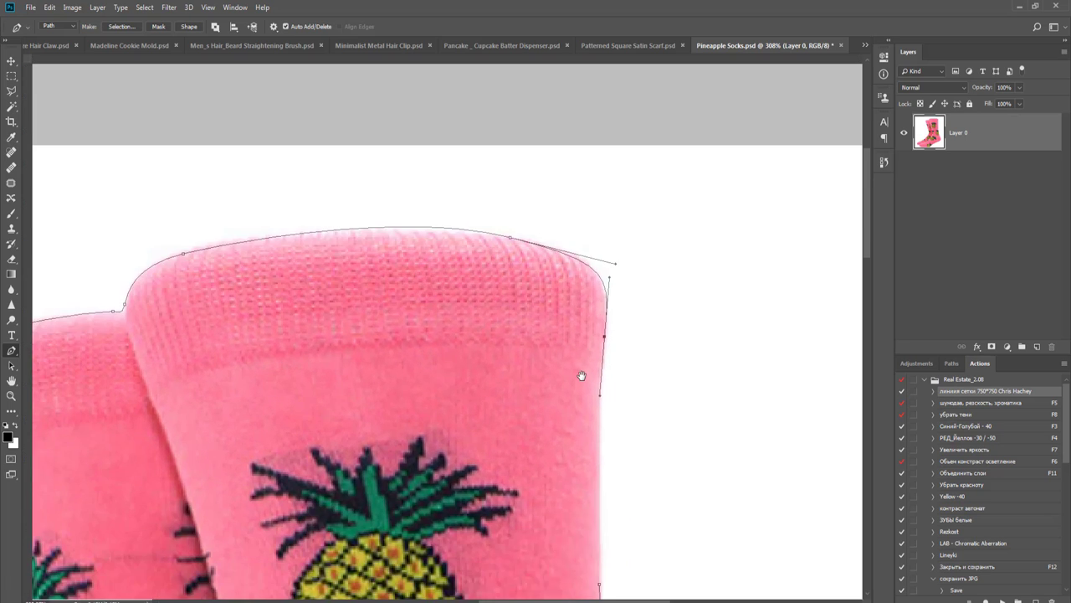
{"action": "left_click_drag", "start_coordinate": [568, 419], "coordinate": [507, 325]}
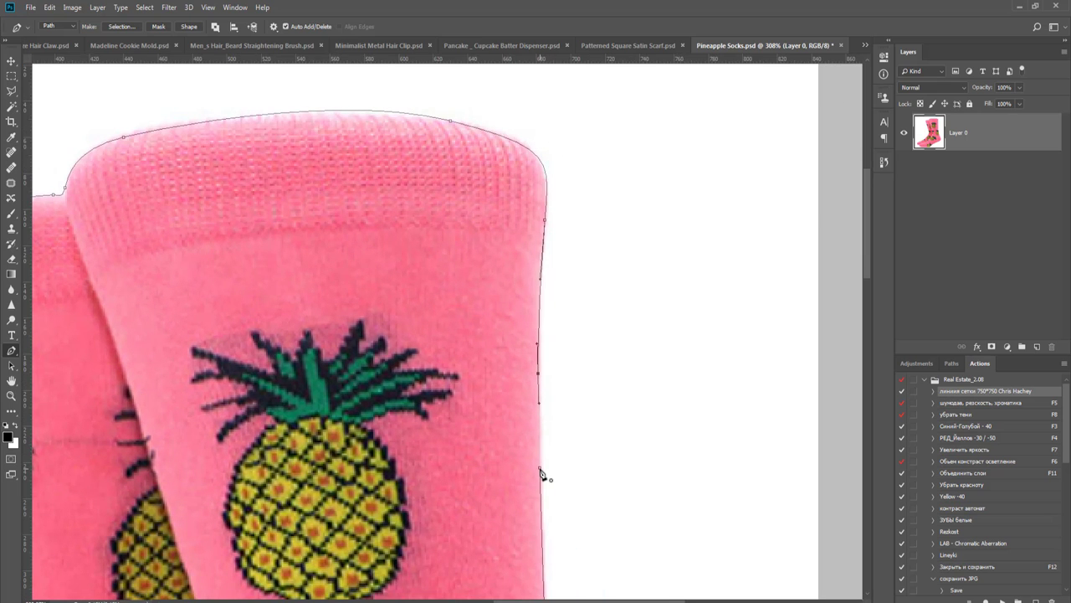
{"action": "key", "text": "Return"}
{"action": "key", "text": "ctrl+0"}
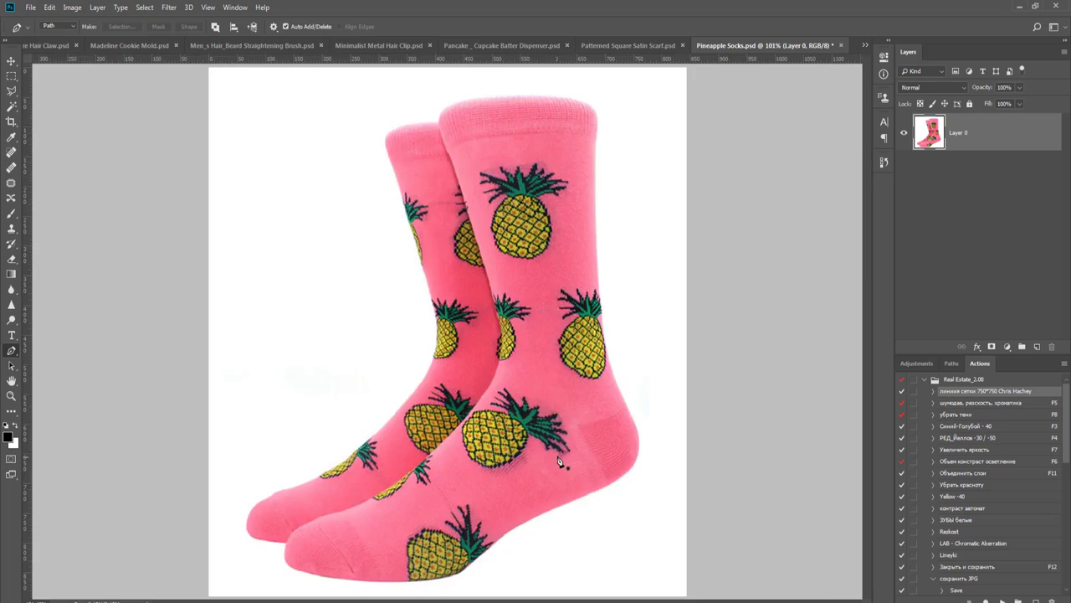
- Load the socks' work path as a selection and turn it into a layer mask on Layer 0
{"action": "left_click", "coordinate": [951, 363]}
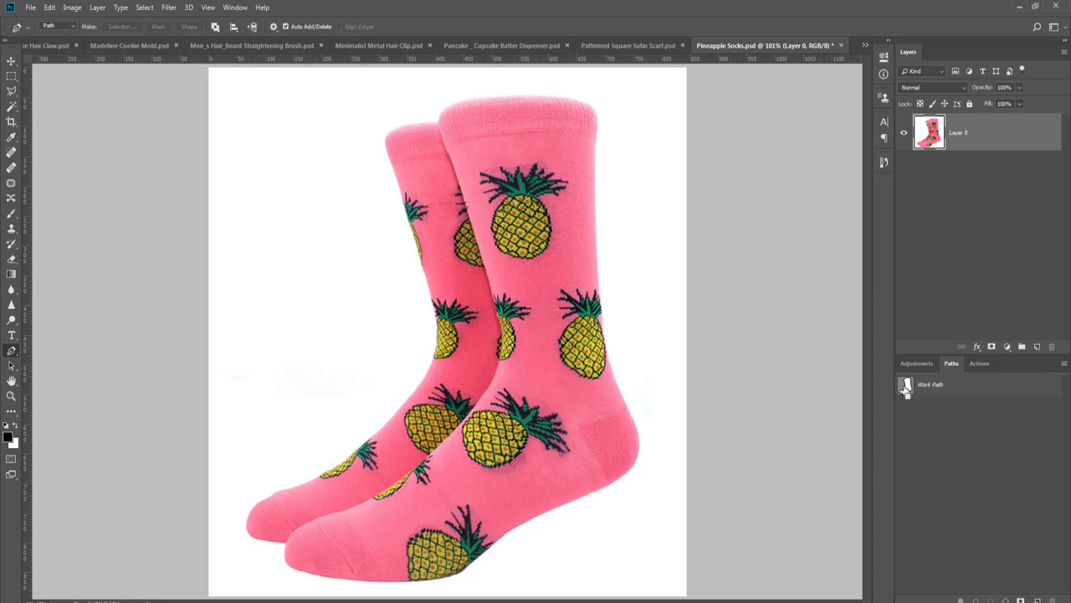
{"action": "left_click", "coordinate": [905, 385], "text": "ctrl"}
{"action": "left_click", "coordinate": [991, 345]}
{"action": "key", "text": "v"}
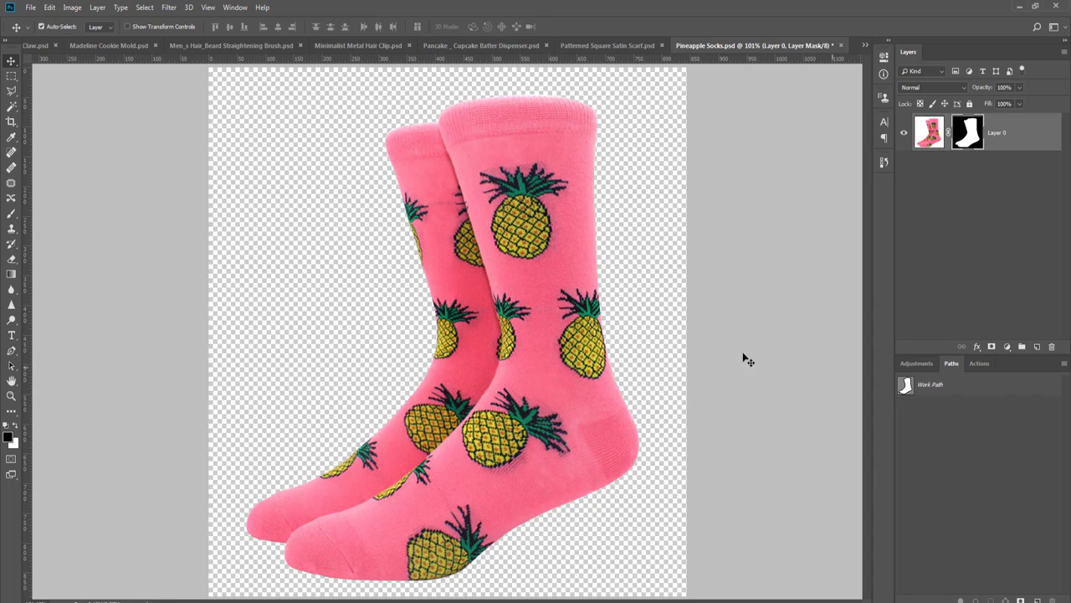
- Refine the socks' mask with Radius 1 px, Smooth 1, Feather 0.6 px, Contrast 10% and Shift Edge -10%
{"action": "right_click", "coordinate": [972, 132]}
{"action": "left_click", "coordinate": [990, 214]}
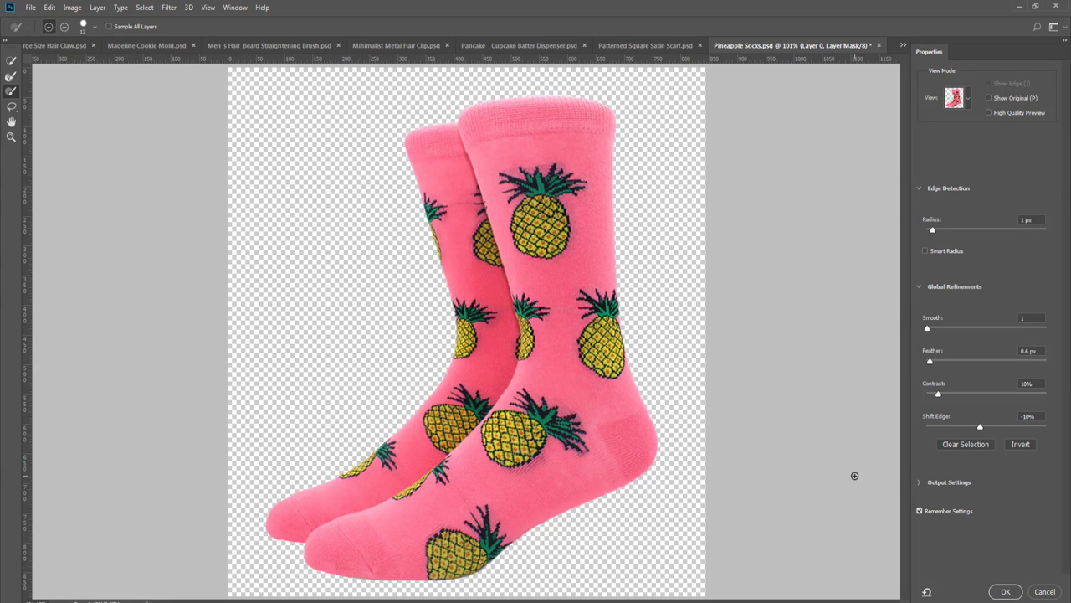
{"action": "key", "text": "Return"}
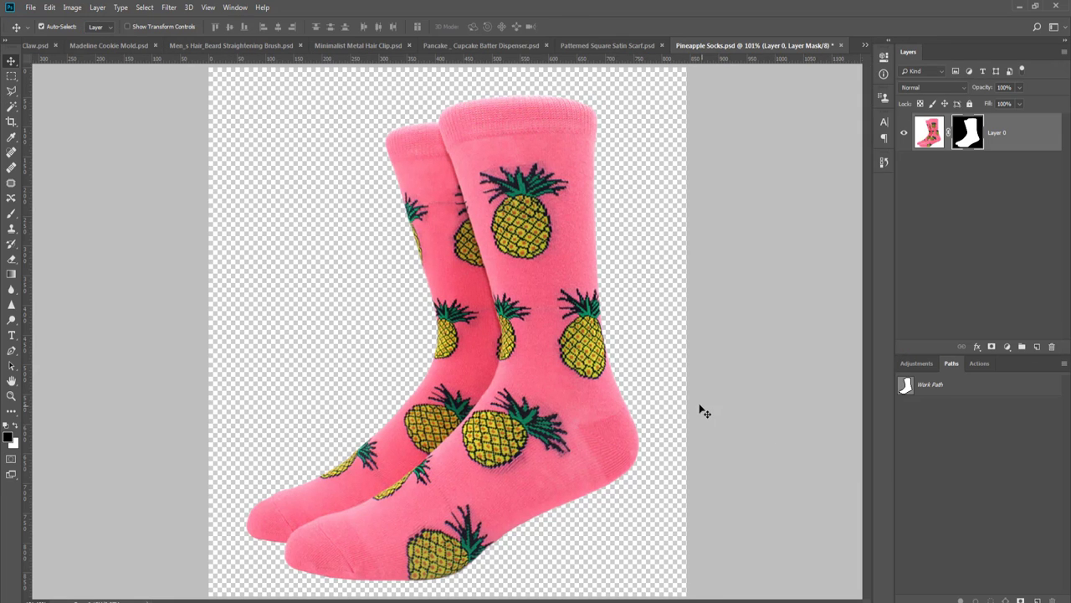
- Add a new layer above the masked socks and fill it with black
{"action": "scroll", "coordinate": [752, 398], "scroll_direction": "down", "scroll_amount": 2}
{"action": "key", "text": "ctrl+shift+n"}
{"action": "key", "text": "Return"}
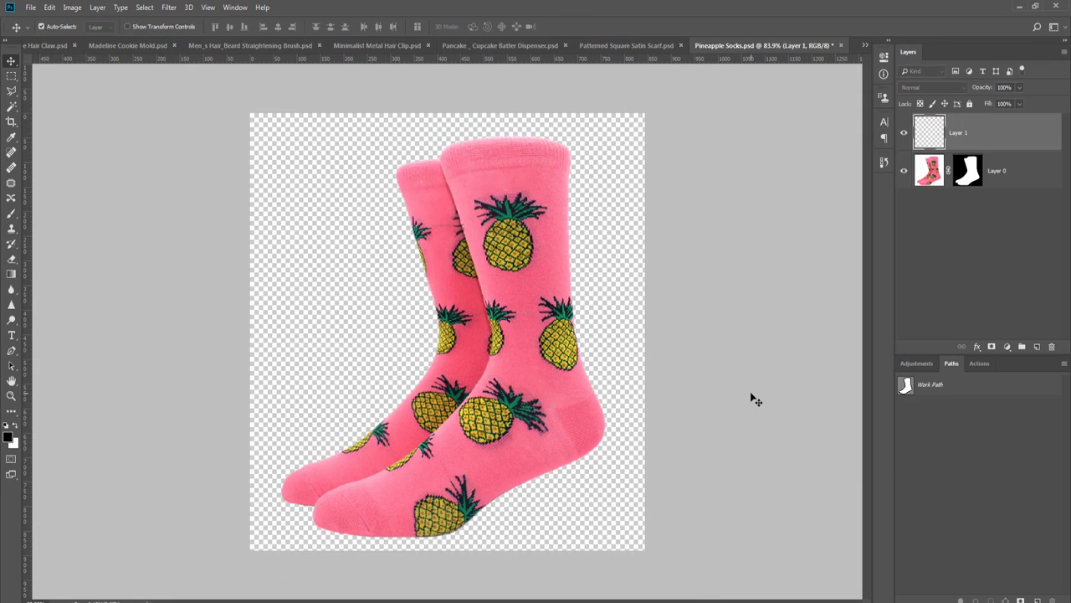
{"action": "key", "text": "g"}
{"action": "left_click", "coordinate": [540, 280]}
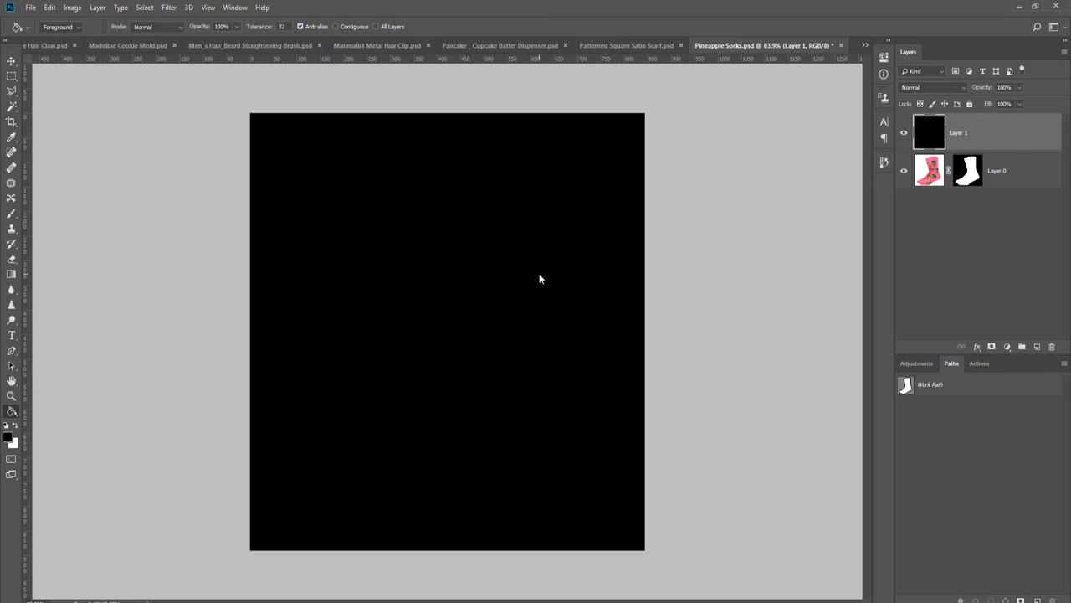
- Move the black layer beneath the socks layer and crop to 750 x 750 px, extending the canvas slightly beyond the image
{"action": "key", "text": "v"}
{"action": "left_click_drag", "start_coordinate": [995, 134], "coordinate": [994, 177]}
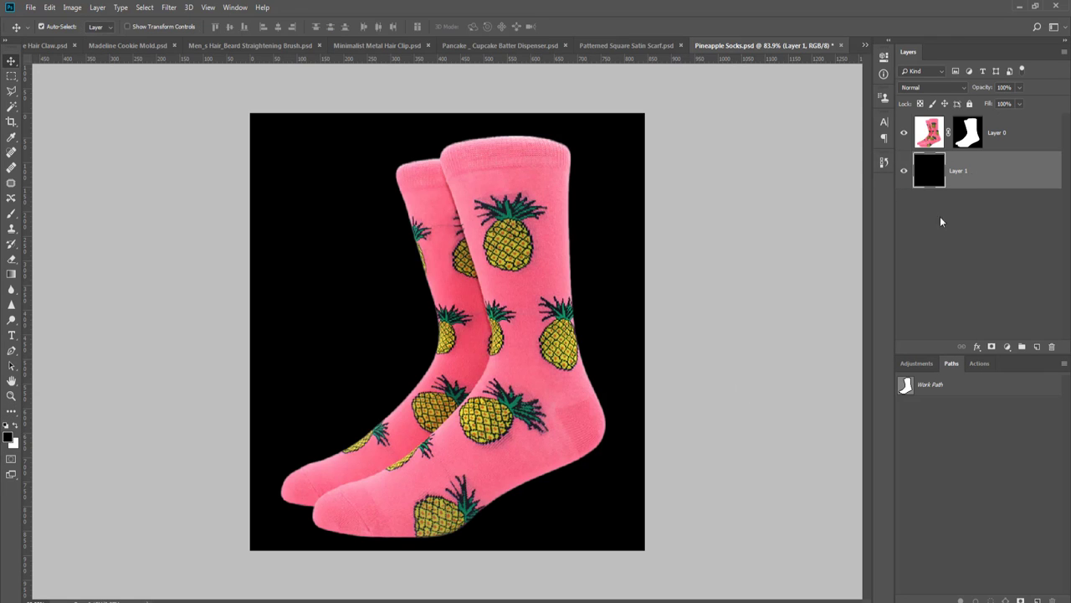
{"action": "key", "text": "c"}
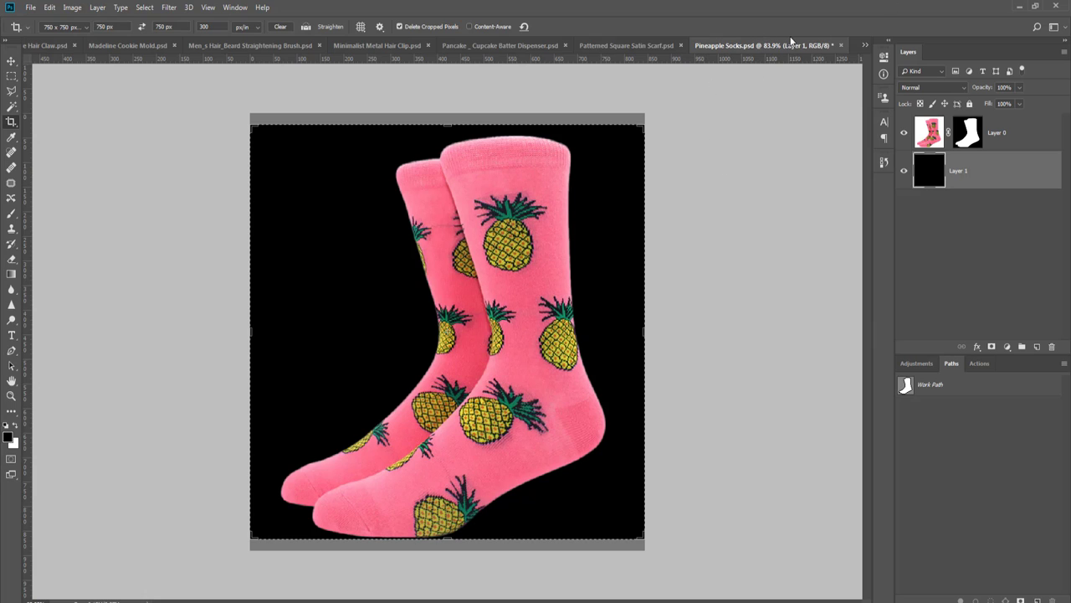
{"action": "left_click", "coordinate": [647, 127]}
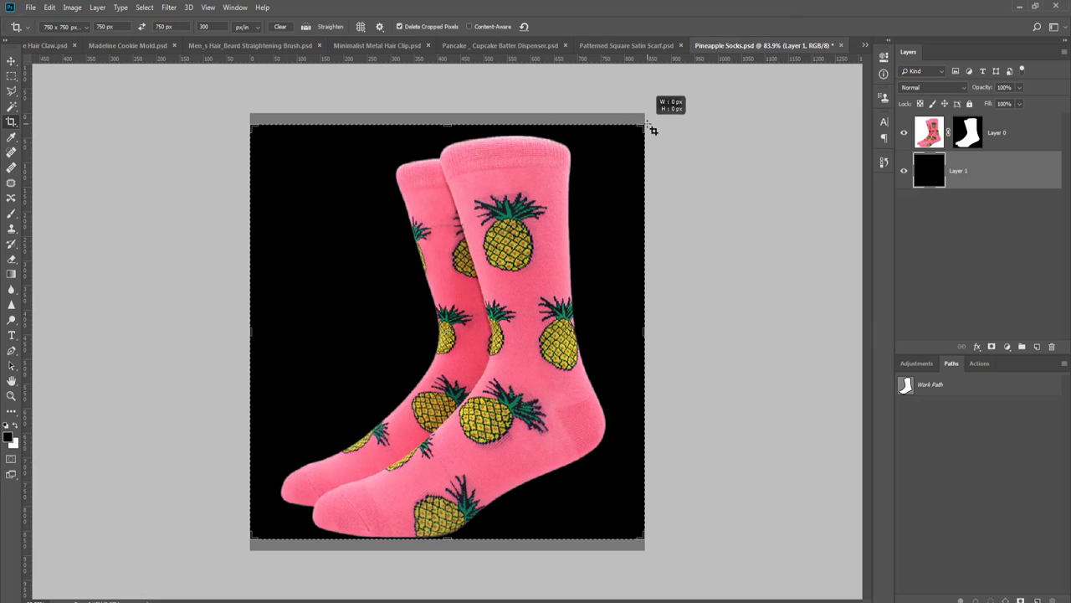
{"action": "key", "text": "Escape"}
{"action": "left_click", "coordinate": [620, 153]}
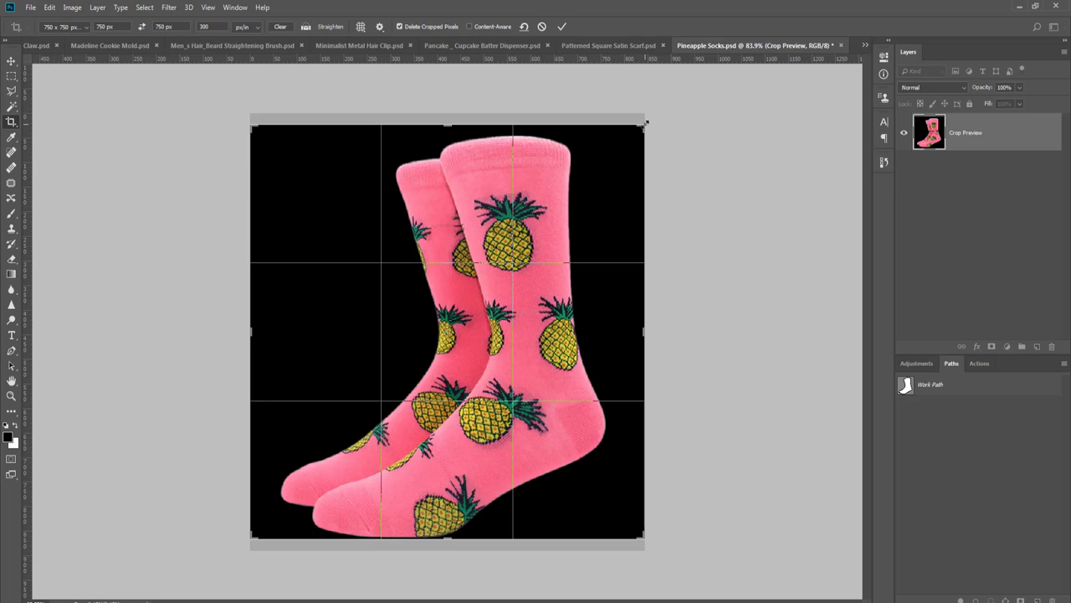
{"action": "left_click_drag", "start_coordinate": [644, 113], "coordinate": [667, 106]}
{"action": "key", "text": "Return"}
{"action": "key", "text": "v"}
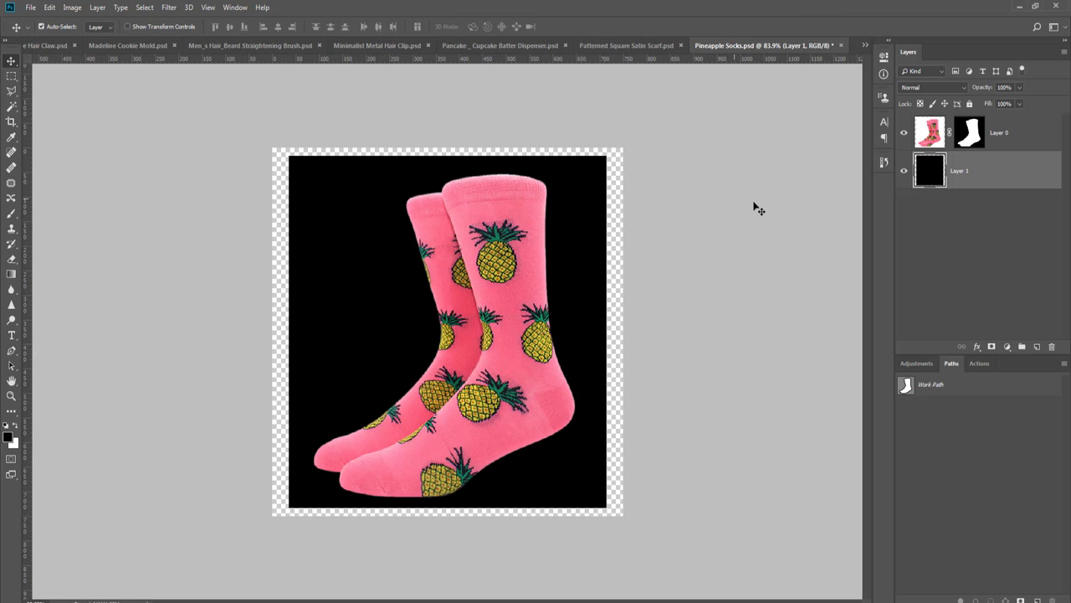
- Run the 750*750 grid-line action to add guides, and scale the socks layer to about 68% within the guide frame
{"action": "left_click", "coordinate": [979, 363]}
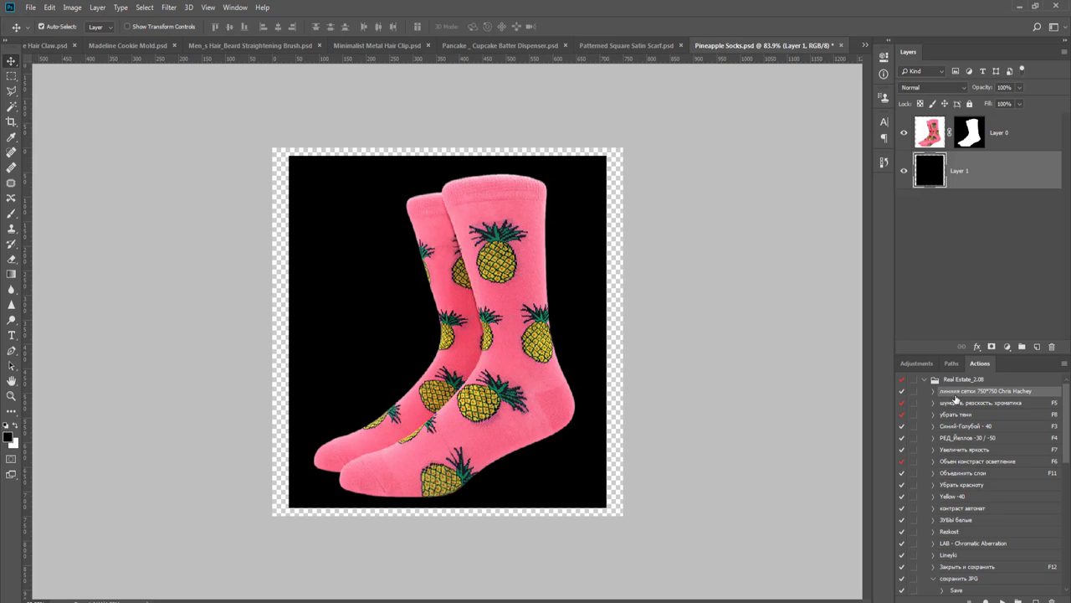
{"action": "left_click", "coordinate": [1002, 599]}
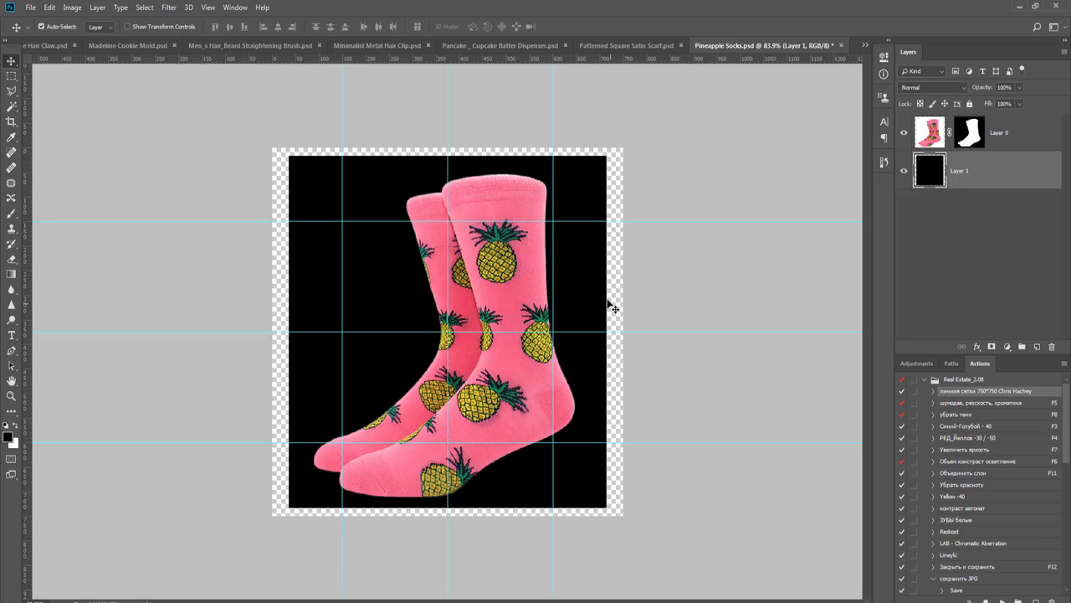
{"action": "left_click", "coordinate": [1042, 133]}
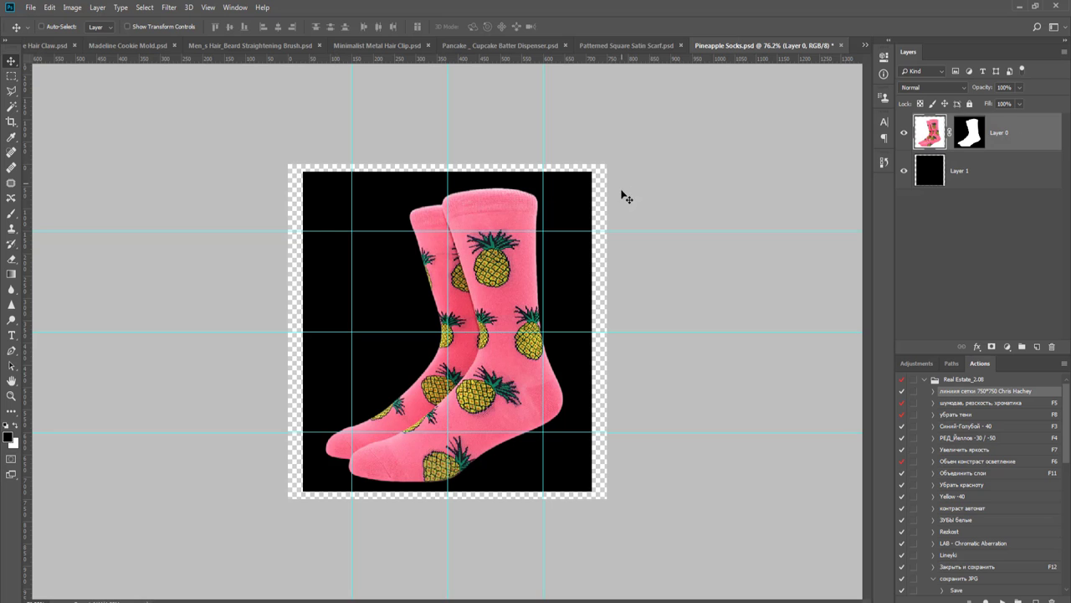
{"action": "key", "text": "ctrl+t"}
{"action": "scroll", "coordinate": [584, 214], "scroll_direction": "up", "scroll_amount": 3}
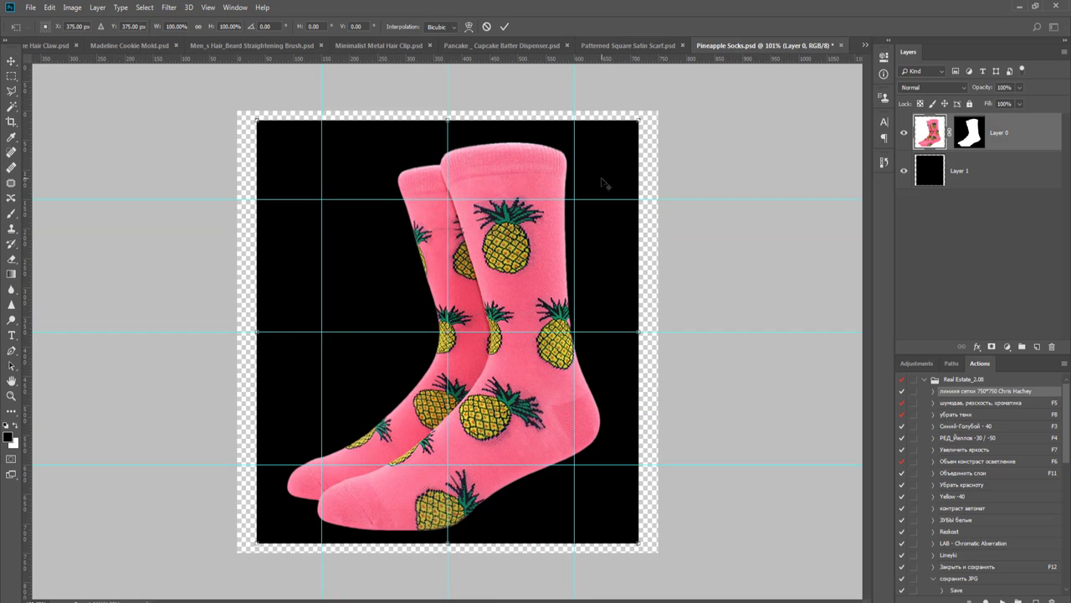
{"action": "left_click_drag", "start_coordinate": [639, 119], "coordinate": [586, 183]}
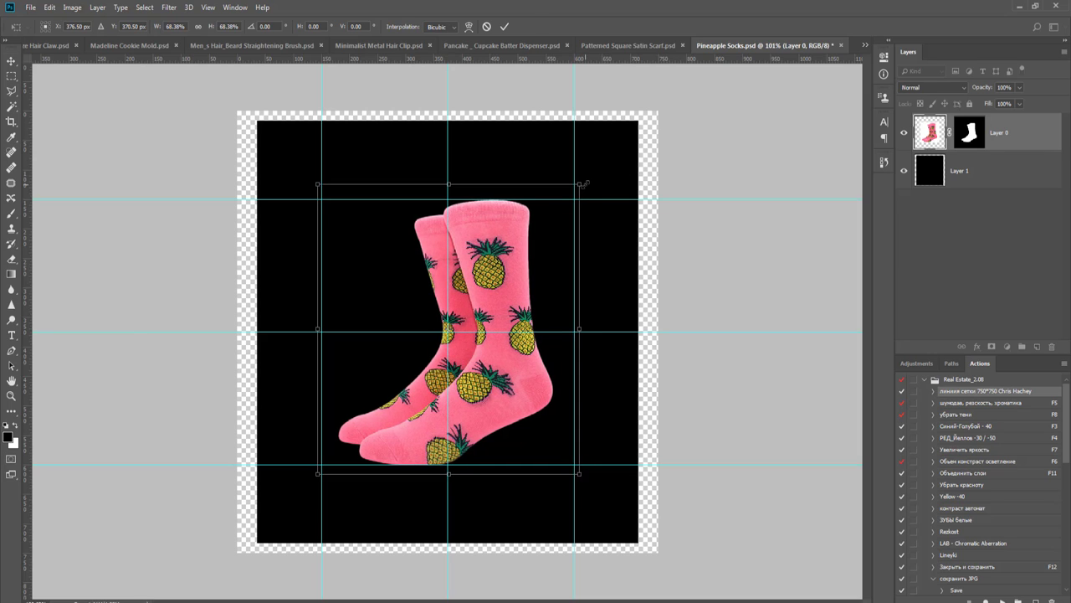
{"action": "key", "text": "Return"}
- Delete the black background layer and close the Pineapple Socks document
{"action": "left_click", "coordinate": [984, 177]}
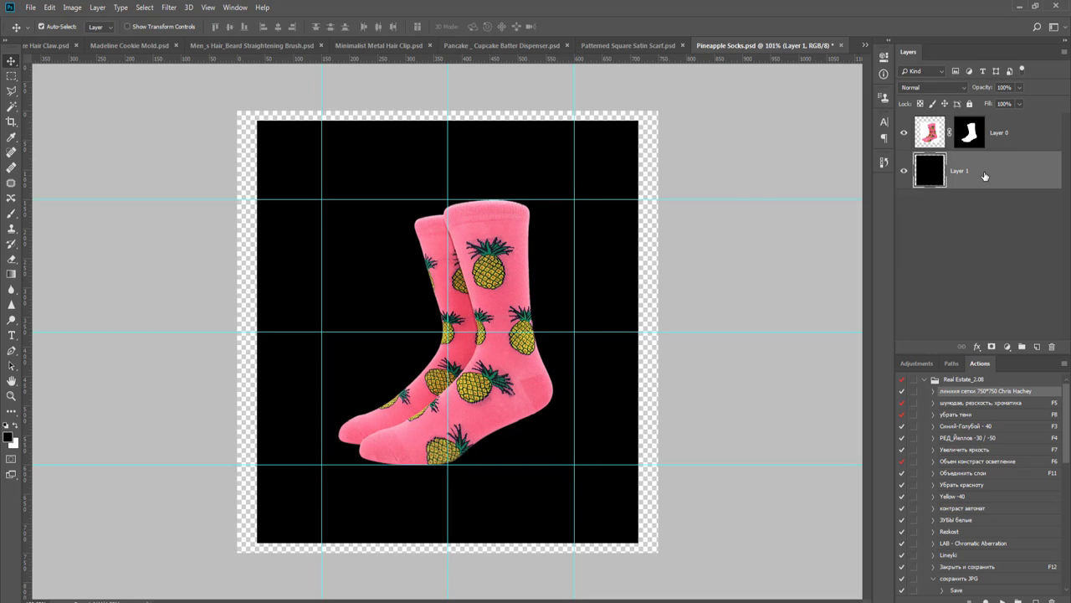
{"action": "key", "text": "Delete"}
{"action": "key", "text": "ctrl+w"}
{"action": "key", "text": "n"}
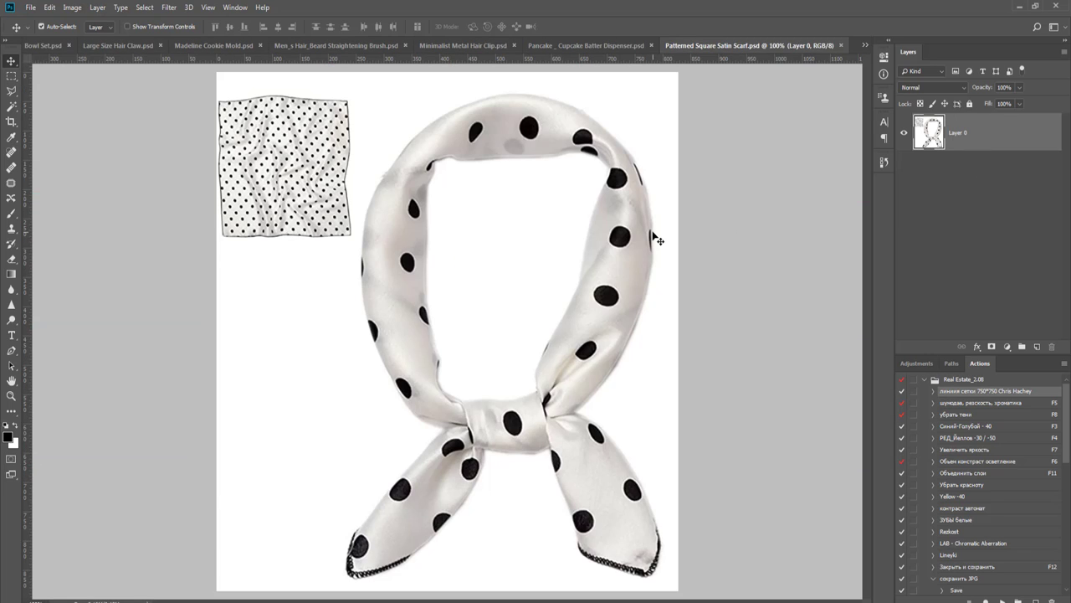
- Select the white background around the polka-dot scarf with the Magic Wand at tolerance 15
{"action": "scroll", "coordinate": [657, 239], "scroll_direction": "down", "scroll_amount": 1}
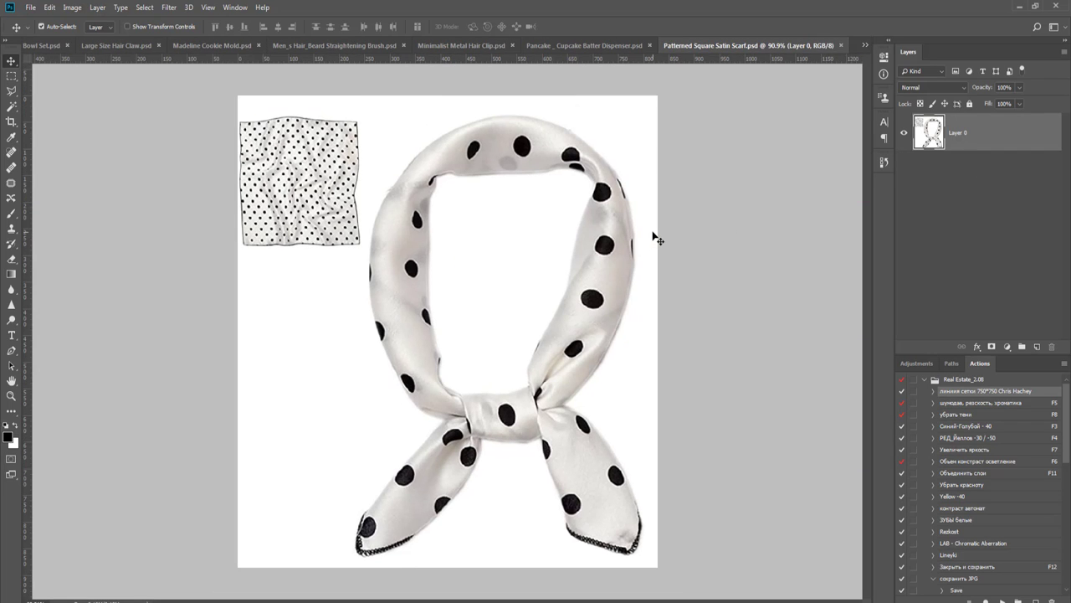
{"action": "key", "text": "w"}
{"action": "left_click", "coordinate": [303, 326]}
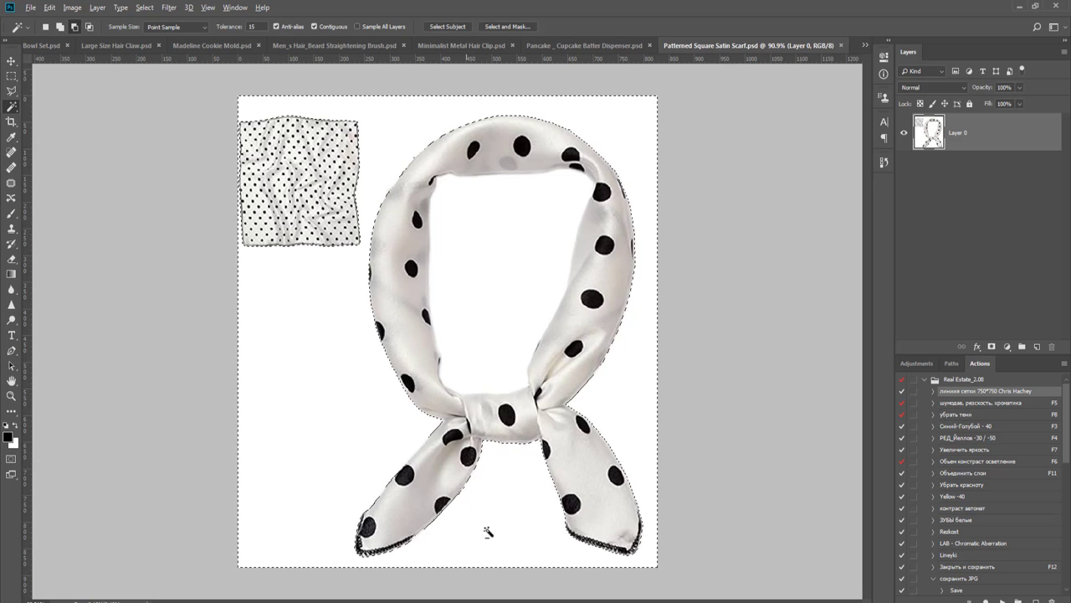
- Subtract the outer edge of the scarf's right tail, up to the knot, from the background selection with the Polygonal Lasso
{"action": "scroll", "coordinate": [506, 536], "scroll_direction": "up", "scroll_amount": 6}
{"action": "scroll", "coordinate": [506, 537], "scroll_direction": "up", "scroll_amount": 4}
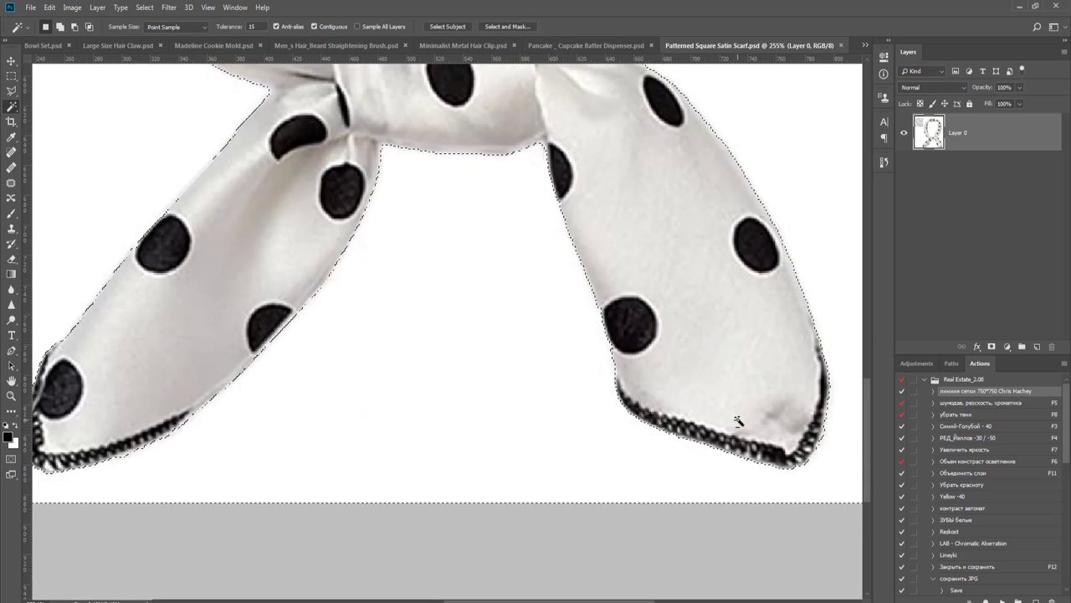
{"action": "scroll", "coordinate": [693, 391], "scroll_direction": "up", "scroll_amount": 3}
{"action": "left_click_drag", "start_coordinate": [694, 391], "coordinate": [424, 468]}
{"action": "left_click_drag", "start_coordinate": [326, 279], "coordinate": [357, 370]}
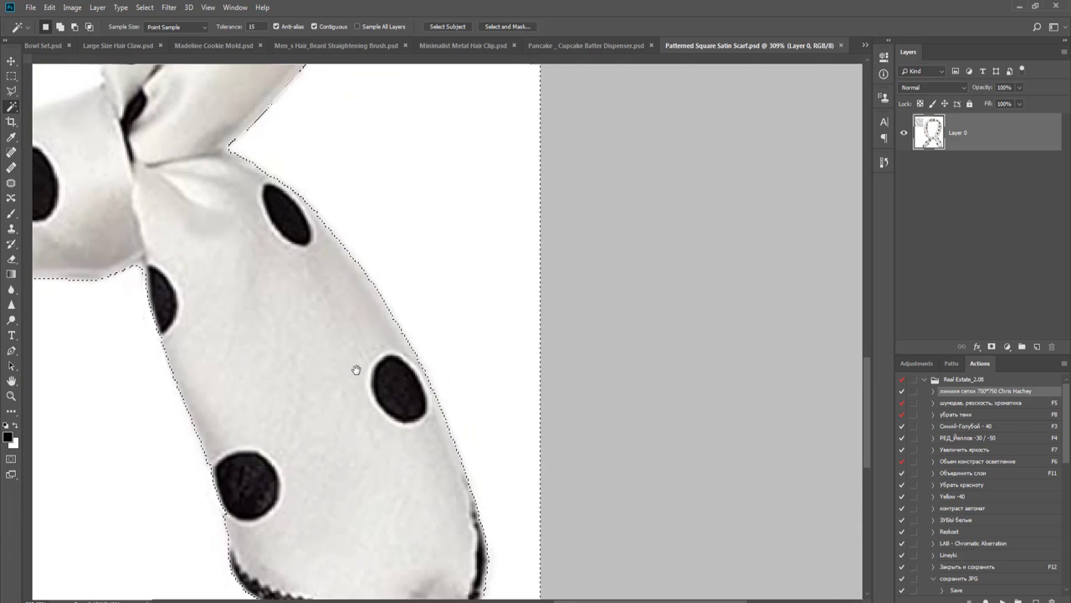
{"action": "key", "text": "l"}
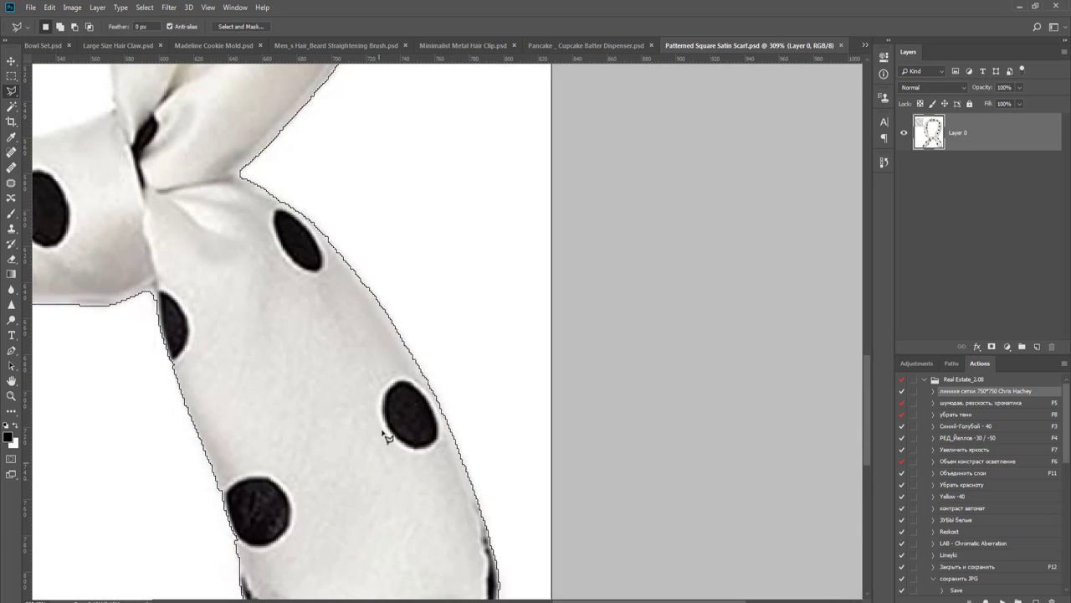
{"action": "left_click", "coordinate": [332, 506]}
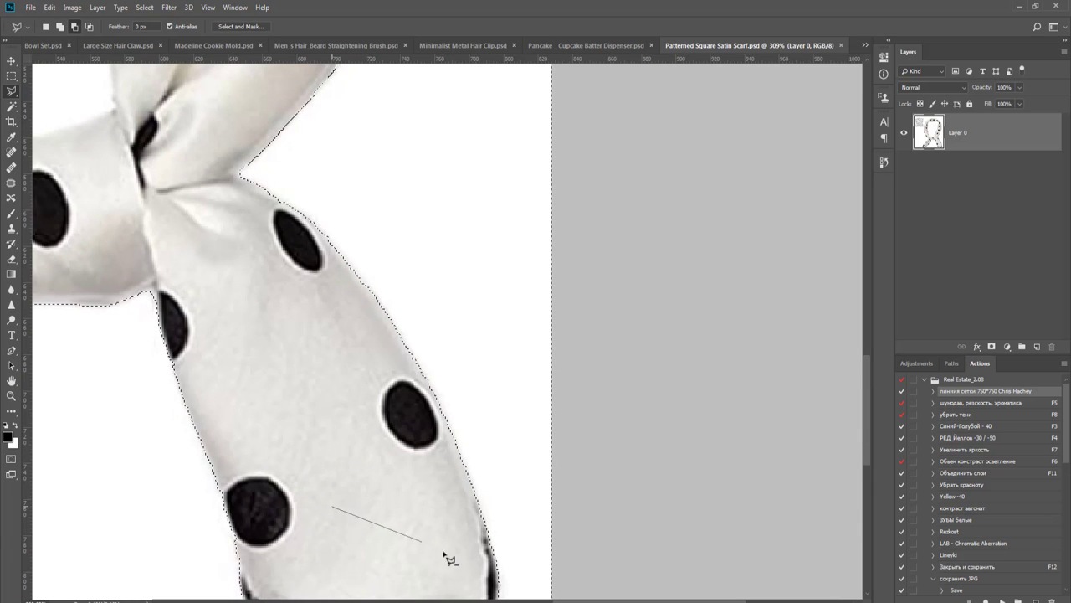
{"action": "left_click", "coordinate": [483, 526]}
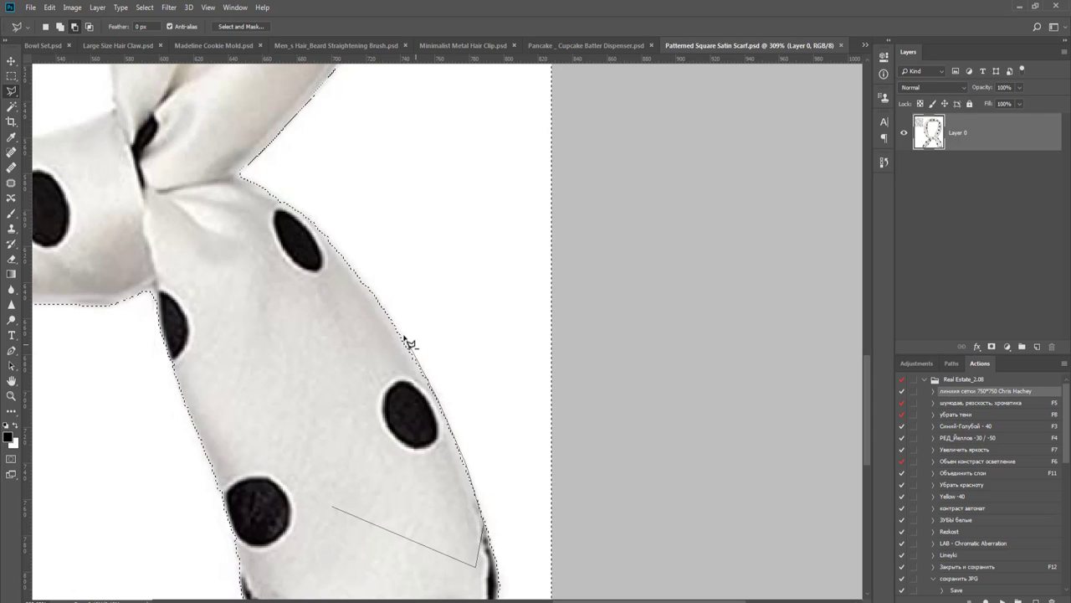
{"action": "left_click_drag", "start_coordinate": [387, 340], "coordinate": [464, 444]}
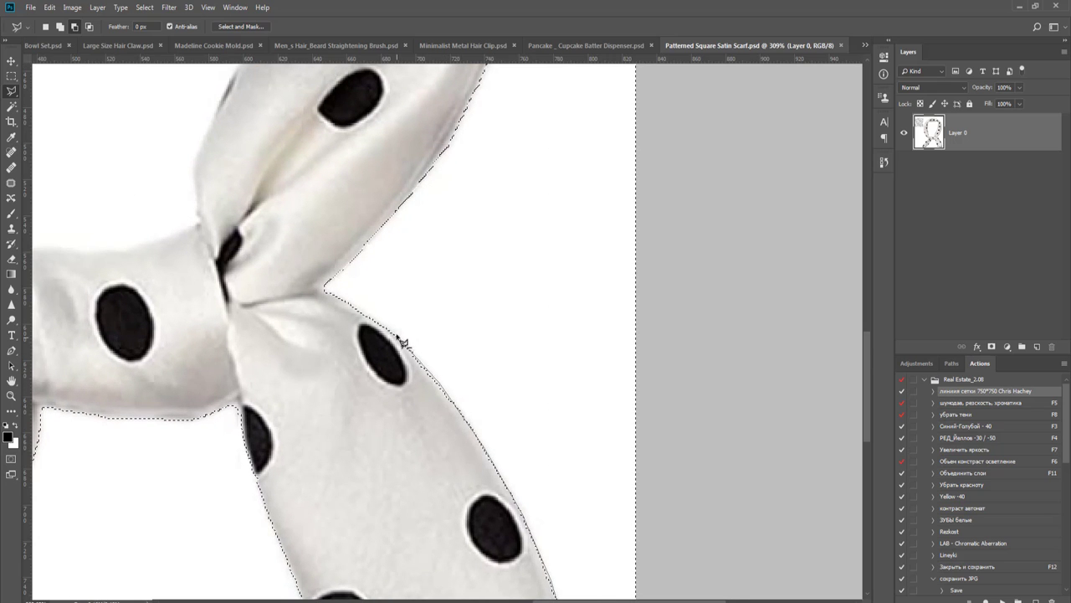
{"action": "left_click", "coordinate": [328, 294]}
{"action": "key", "text": "Escape"}
{"action": "left_click_drag", "start_coordinate": [316, 455], "coordinate": [322, 426]}
{"action": "left_click", "coordinate": [362, 399]}
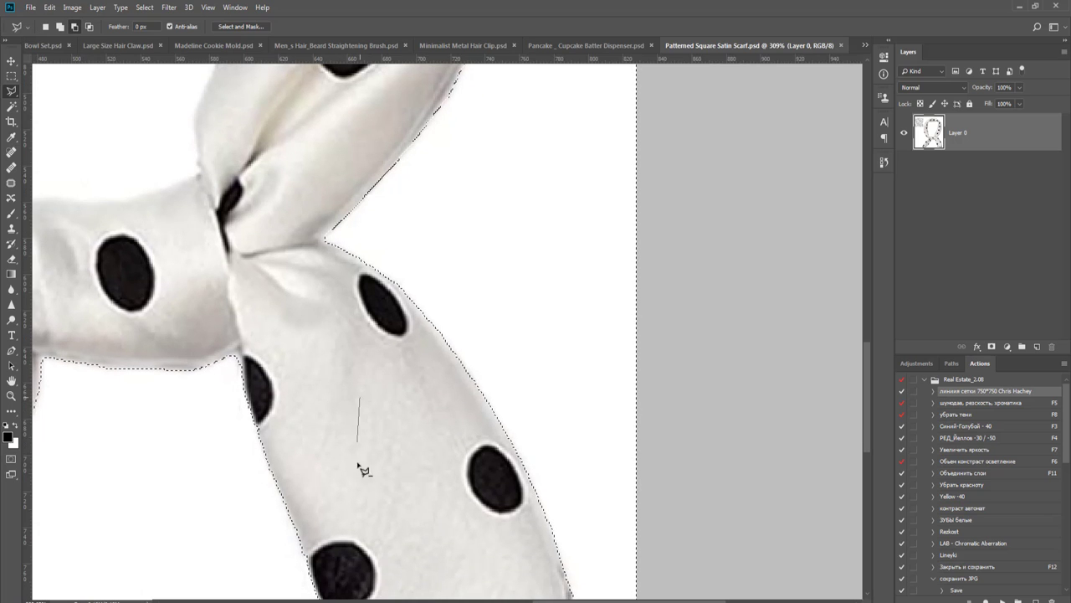
{"action": "scroll", "coordinate": [366, 410], "scroll_direction": "down", "scroll_amount": 3}
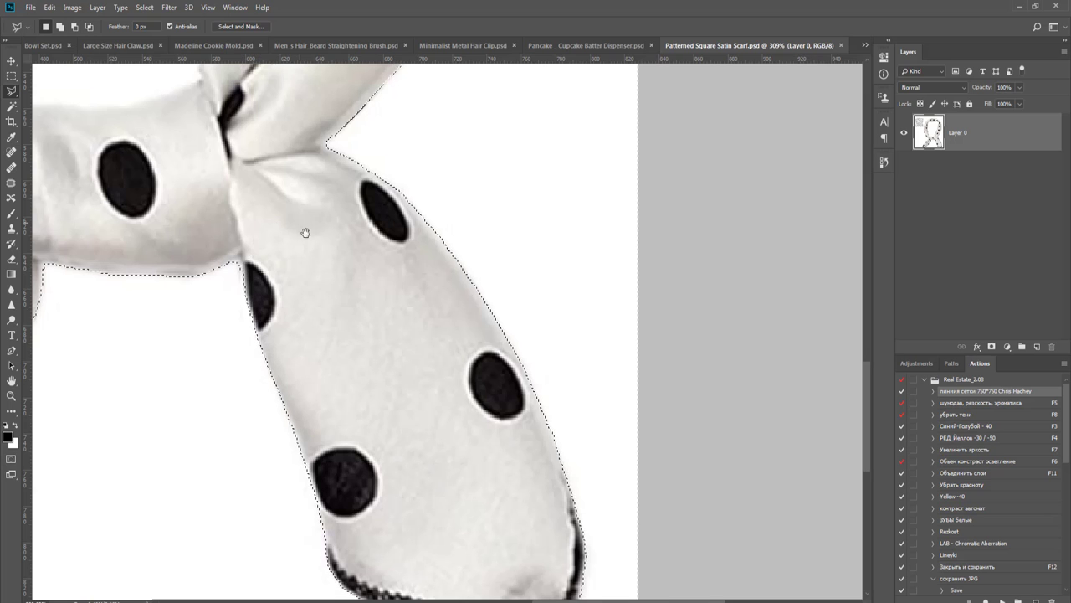
- Trim the background selection along the outer right edge of the scarf loop, from the knot to the upper curve
{"action": "left_click_drag", "start_coordinate": [304, 232], "coordinate": [390, 507]}
{"action": "left_click_drag", "start_coordinate": [400, 466], "coordinate": [311, 430]}
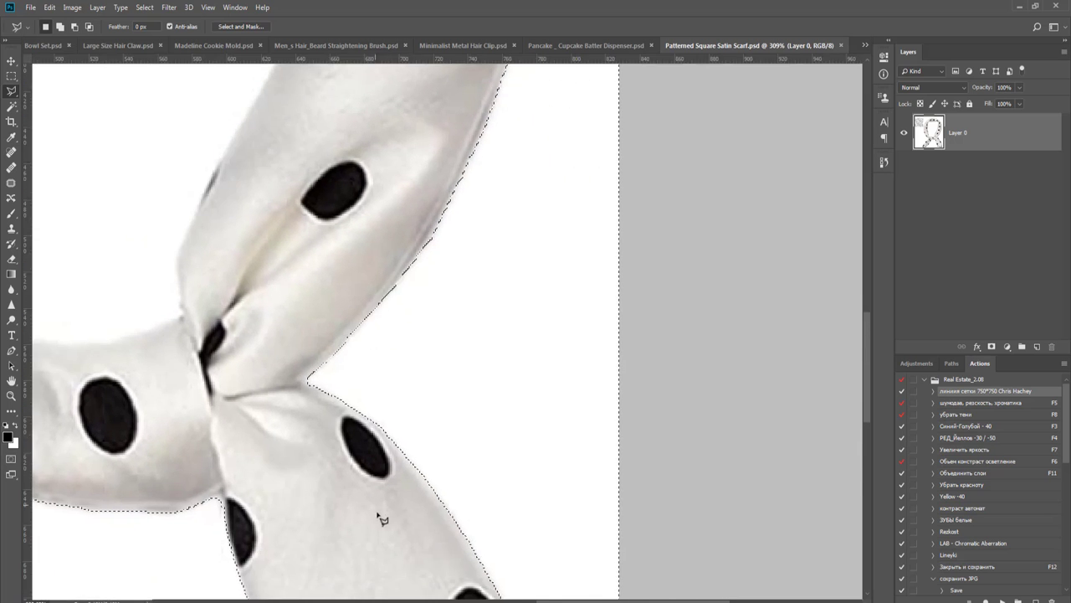
{"action": "left_click", "coordinate": [482, 564]}
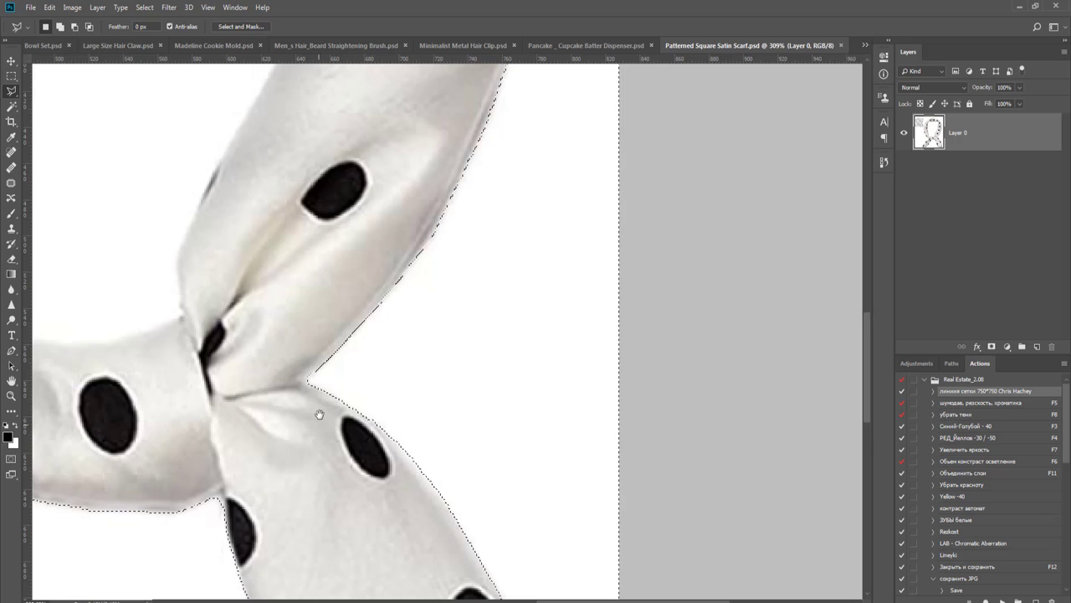
{"action": "left_click_drag", "start_coordinate": [318, 413], "coordinate": [280, 570]}
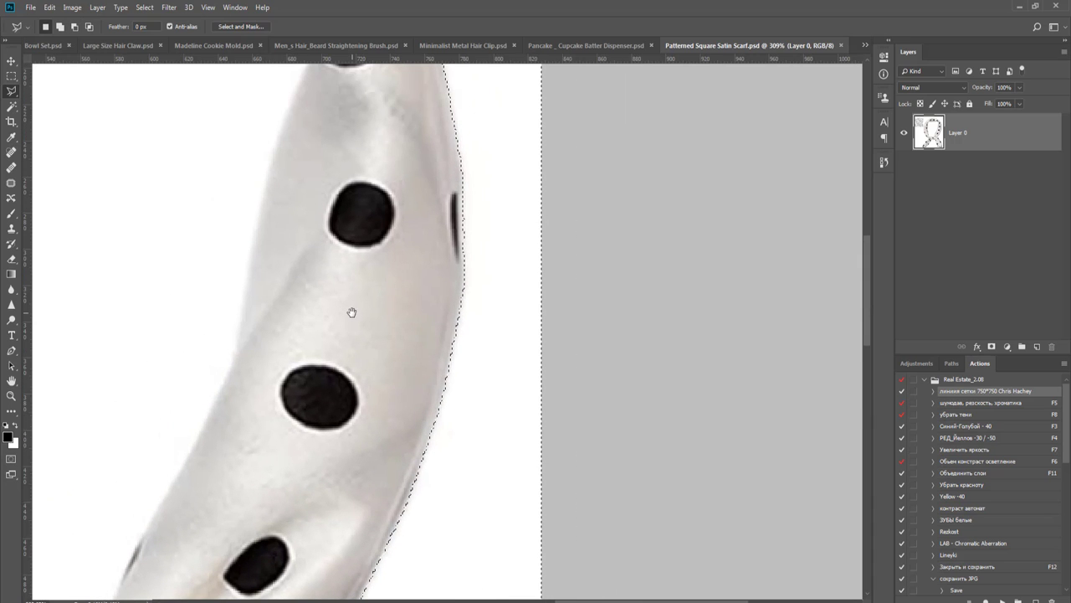
{"action": "left_click", "coordinate": [304, 489]}
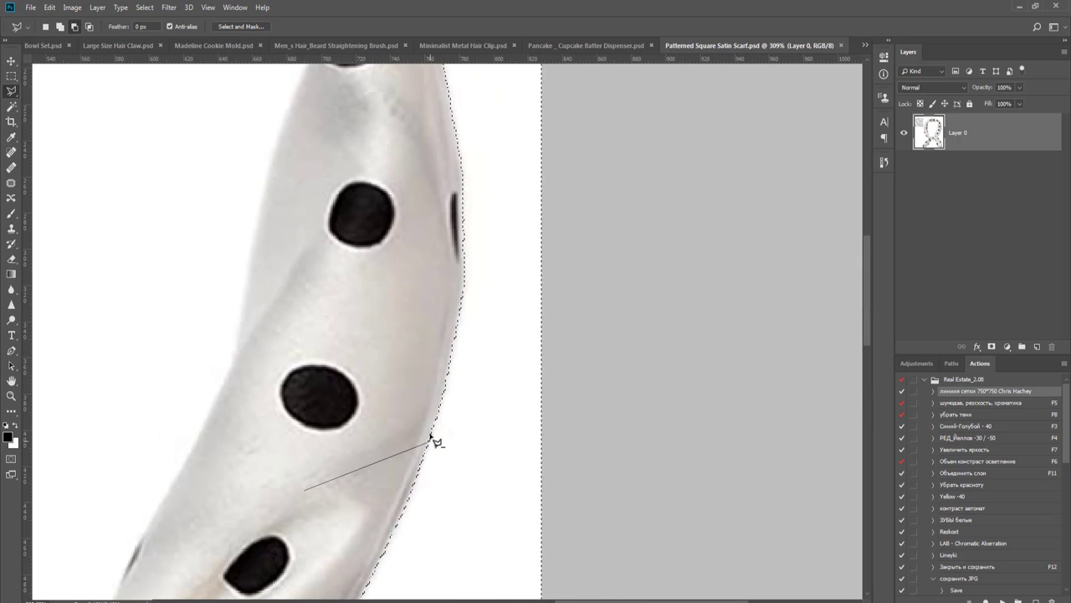
{"action": "left_click", "coordinate": [429, 440]}
{"action": "left_click_drag", "start_coordinate": [464, 271], "coordinate": [438, 450]}
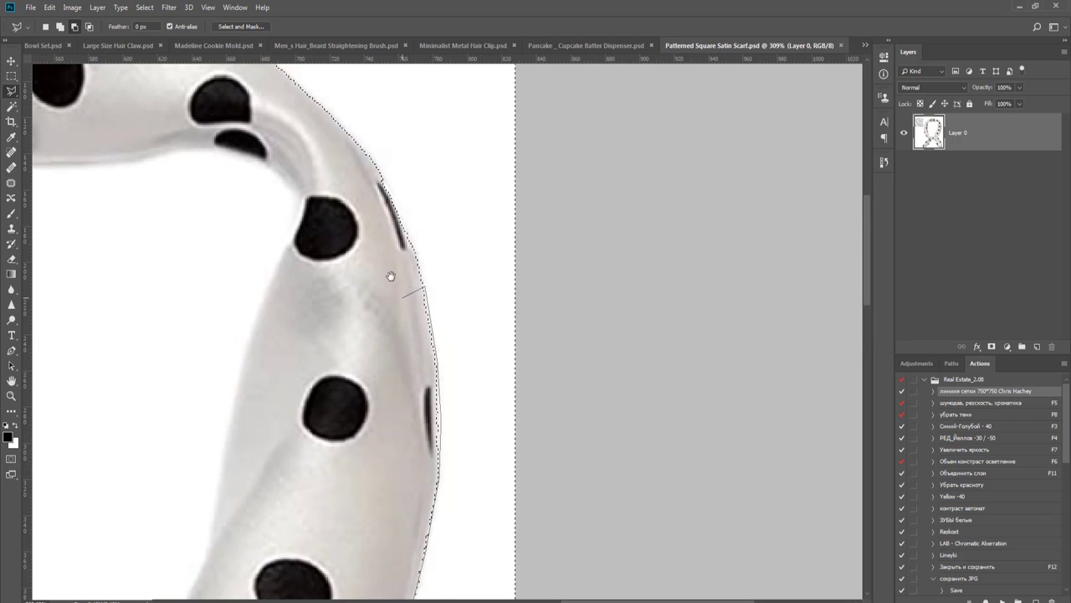
{"action": "left_click_drag", "start_coordinate": [390, 276], "coordinate": [409, 393]}
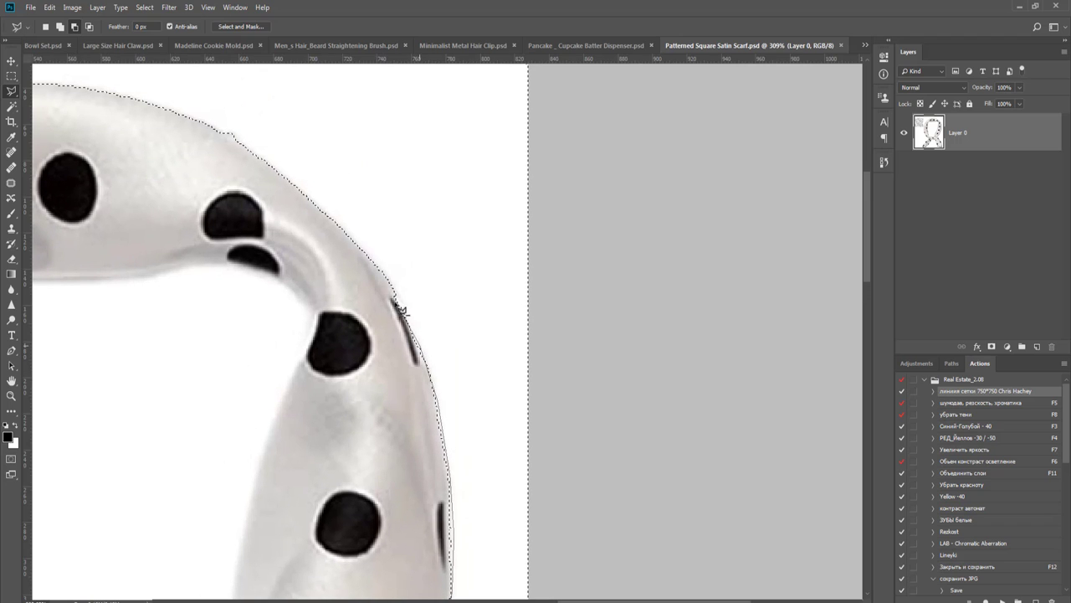
{"action": "double_click", "coordinate": [352, 439]}
- Add the white area inside the scarf loop to the background selection with the Magic Wand
{"action": "left_click_drag", "start_coordinate": [326, 507], "coordinate": [426, 376]}
{"action": "key", "text": "w"}
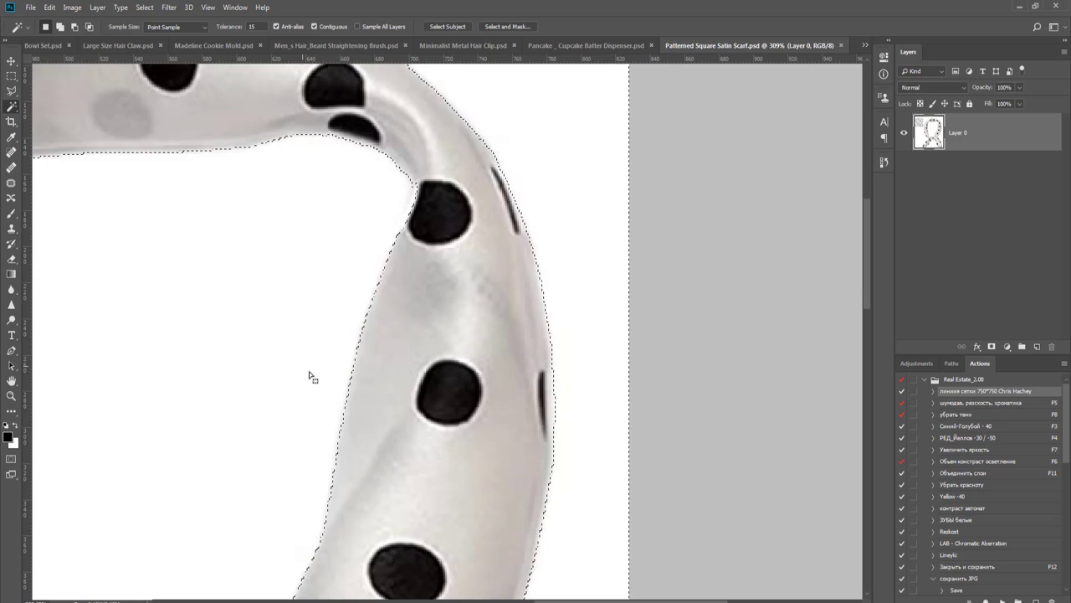
{"action": "left_click", "coordinate": [309, 373], "text": "shift"}
- Subtract the inner edge of the loop's right side from the selection with the Polygonal Lasso
{"action": "left_click_drag", "start_coordinate": [410, 412], "coordinate": [414, 369]}
{"action": "key", "text": "l"}
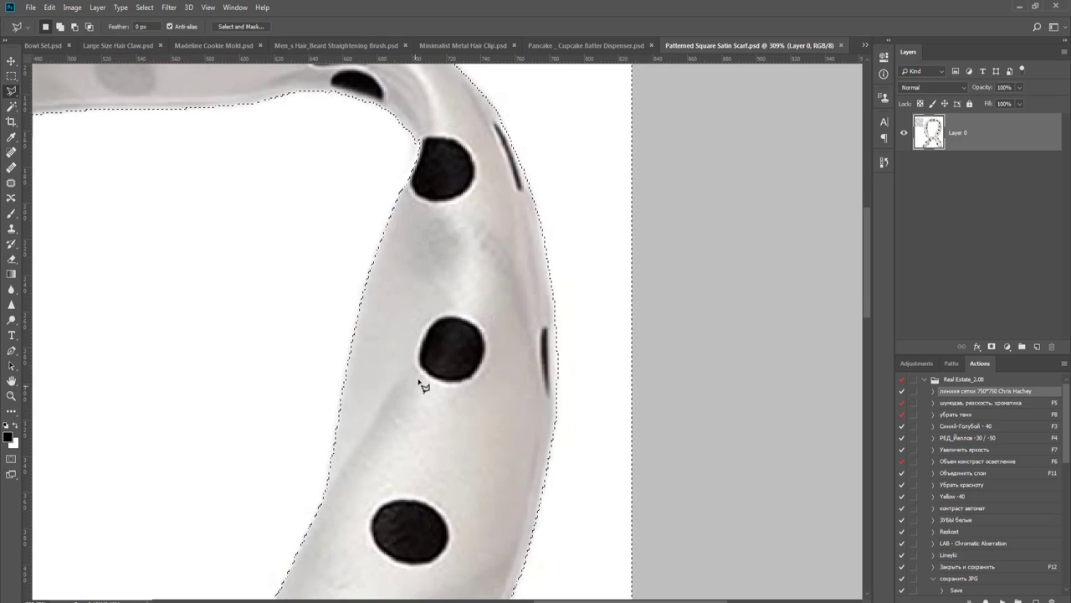
{"action": "left_click", "coordinate": [461, 429], "text": "shift"}
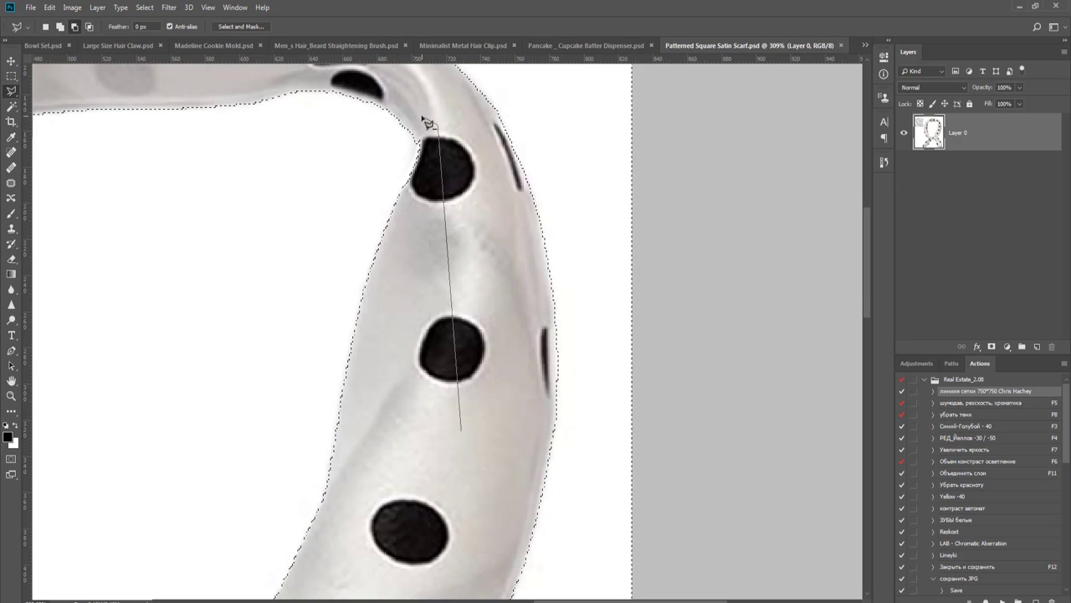
{"action": "left_click", "coordinate": [366, 287]}
{"action": "scroll", "coordinate": [385, 329], "scroll_direction": "down", "scroll_amount": 3}
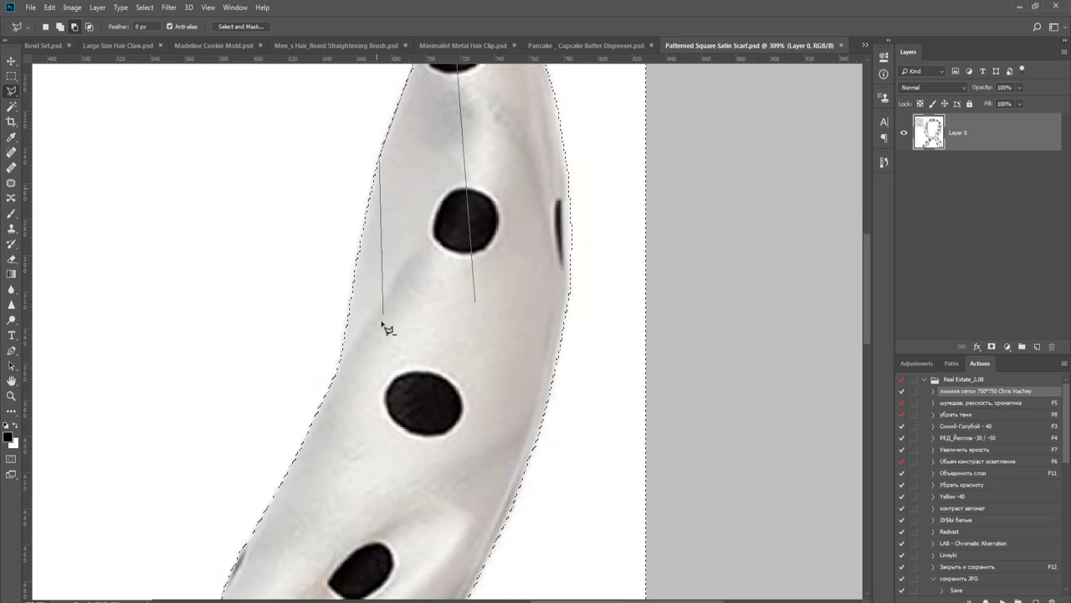
{"action": "double_click", "coordinate": [385, 402]}
- Subtract the upper edge of the scarf's knot, inside the loop, from the background selection with the Polygonal Lasso
{"action": "left_click_drag", "start_coordinate": [407, 359], "coordinate": [462, 114]}
{"action": "left_click_drag", "start_coordinate": [362, 360], "coordinate": [438, 330]}
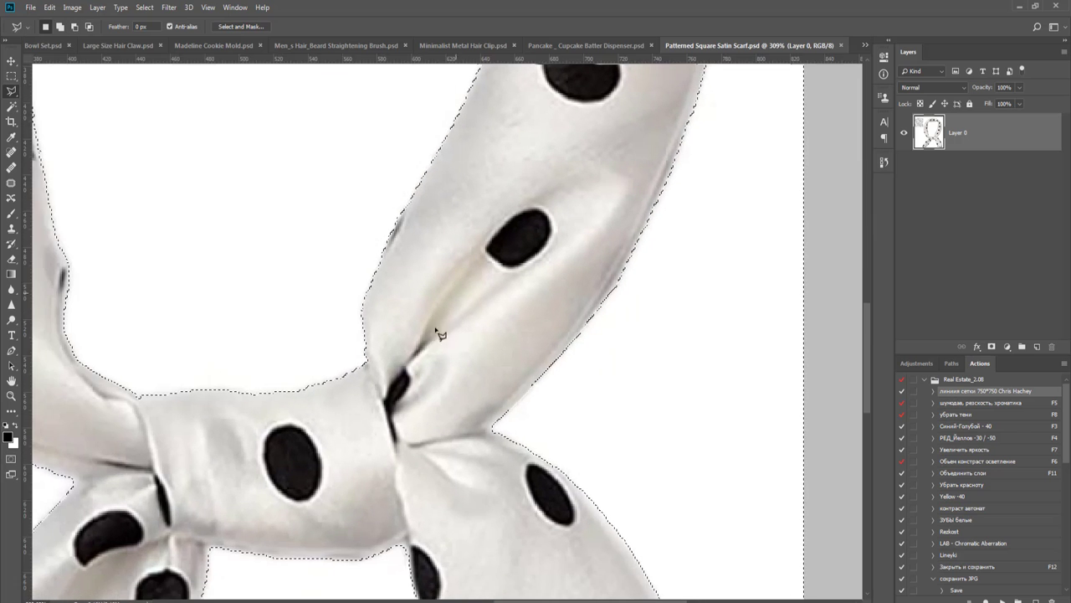
{"action": "left_click_drag", "start_coordinate": [454, 390], "coordinate": [505, 354]}
{"action": "scroll", "coordinate": [495, 331], "scroll_direction": "up", "scroll_amount": 2}
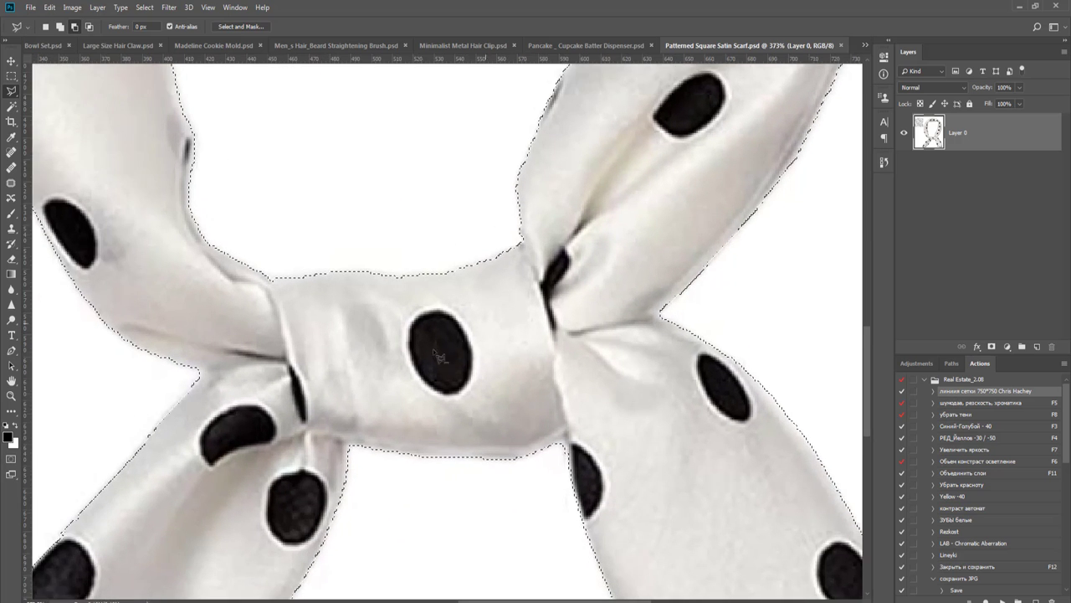
{"action": "left_click", "coordinate": [350, 376], "text": "alt"}
{"action": "left_click", "coordinate": [579, 287]}
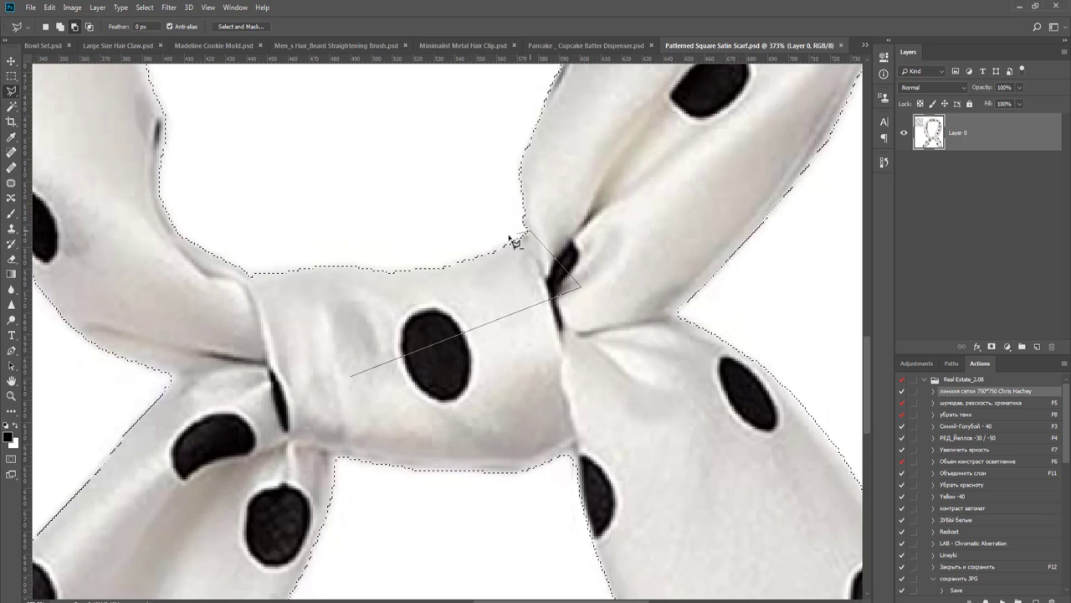
{"action": "left_click", "coordinate": [421, 267]}
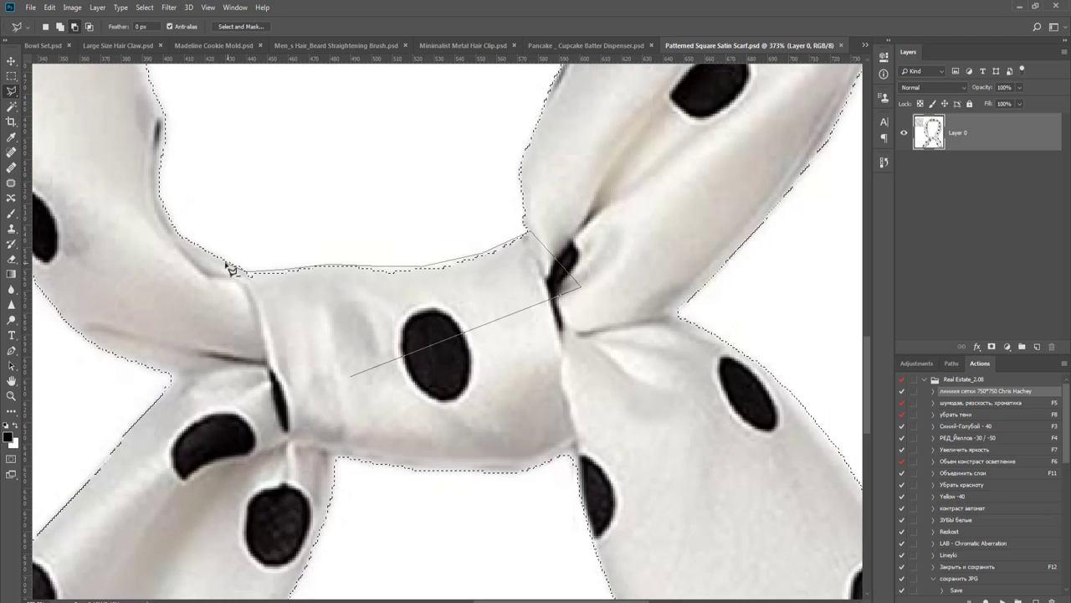
{"action": "left_click", "coordinate": [180, 257]}
{"action": "double_click", "coordinate": [209, 354]}
- Subtract the inner edge of the loop's left side from the background selection with the Polygonal Lasso
{"action": "mouse_move", "coordinate": [209, 354]}
{"action": "left_mouse_down"}
{"action": "mouse_move", "coordinate": [521, 552]}
{"action": "mouse_move", "coordinate": [544, 554]}
{"action": "left_mouse_up"}
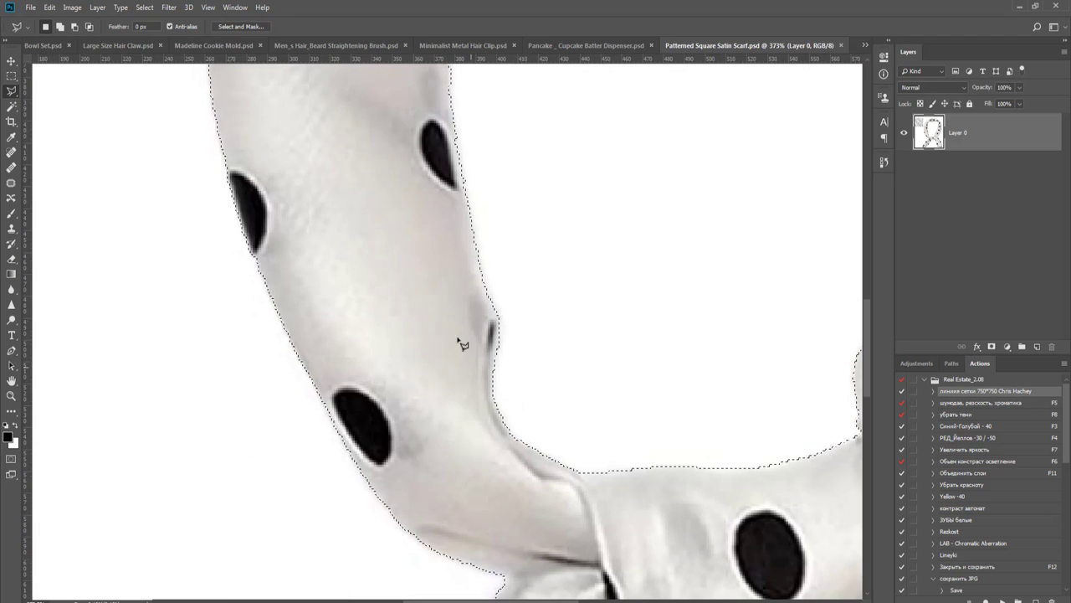
{"action": "scroll", "coordinate": [458, 344], "scroll_direction": "up", "scroll_amount": 5}
{"action": "left_click", "coordinate": [327, 251]}
{"action": "left_click", "coordinate": [427, 512]}
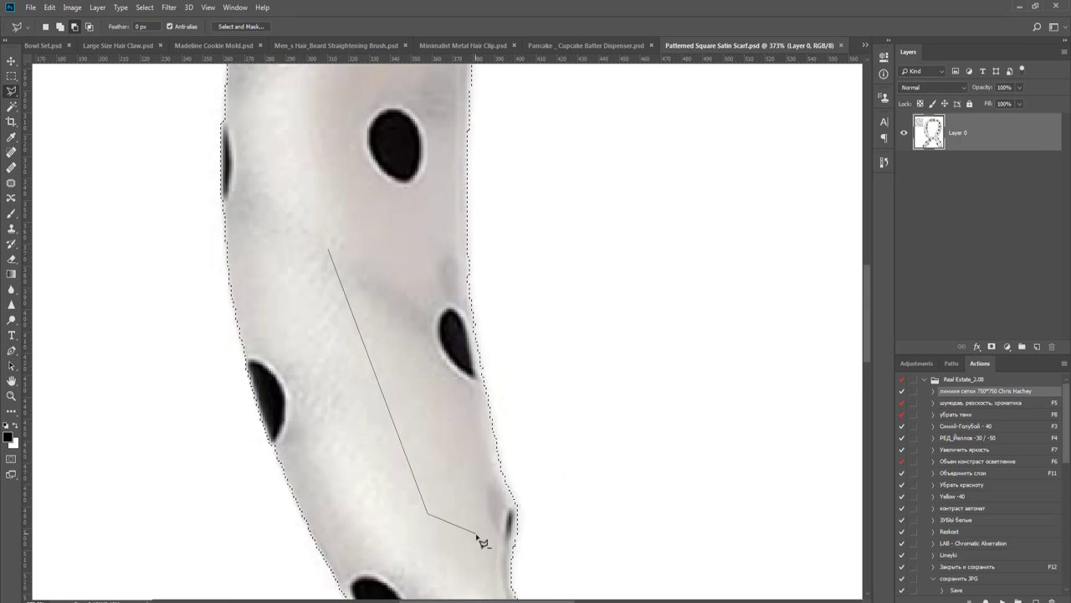
{"action": "left_click", "coordinate": [495, 532]}
{"action": "left_click", "coordinate": [513, 506]}
{"action": "left_click_drag", "start_coordinate": [472, 273], "coordinate": [467, 427]}
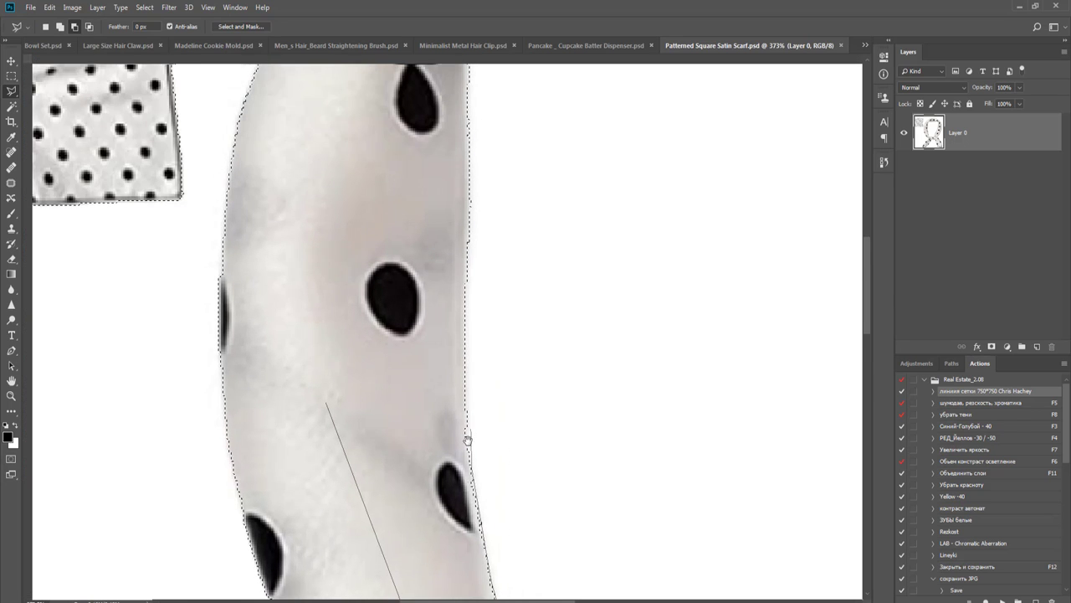
{"action": "left_click", "coordinate": [471, 198]}
{"action": "double_click", "coordinate": [421, 197]}
- Trim the background selection along the loop's upper-left inner edge, up to the fold at the corner
{"action": "left_click_drag", "start_coordinate": [419, 194], "coordinate": [361, 479]}
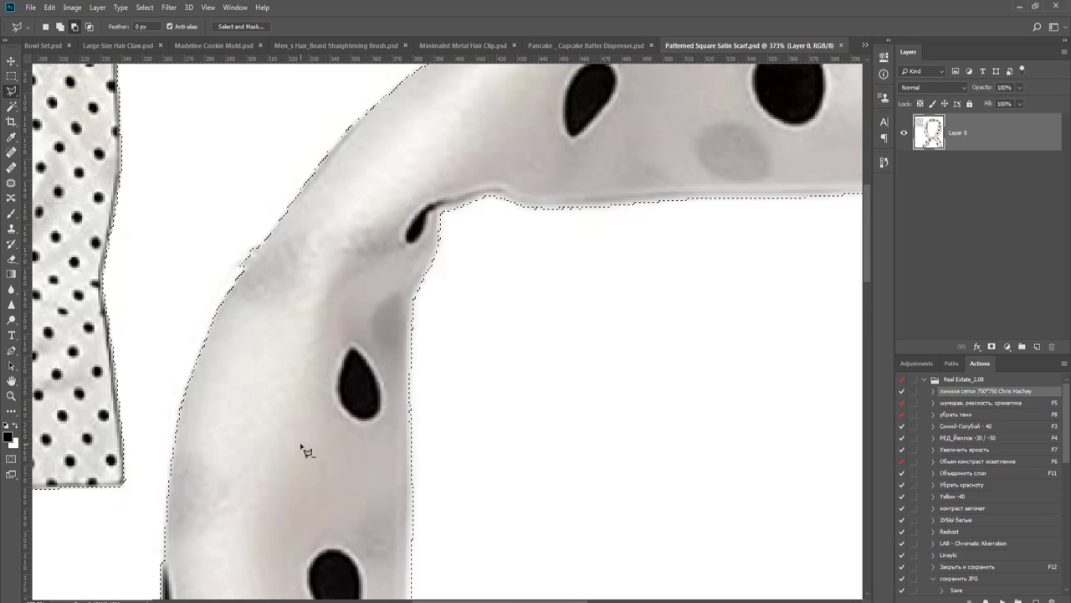
{"action": "left_click", "coordinate": [301, 444]}
{"action": "left_click", "coordinate": [372, 527]}
{"action": "left_click", "coordinate": [411, 485]}
{"action": "left_click", "coordinate": [429, 204]}
{"action": "left_click", "coordinate": [365, 215]}
{"action": "double_click", "coordinate": [293, 373]}
- Subtract the outer edge of the loop's upper-left curve from the background selection with the Polygonal Lasso
{"action": "left_click_drag", "start_coordinate": [287, 411], "coordinate": [249, 539]}
{"action": "left_click", "coordinate": [292, 435]}
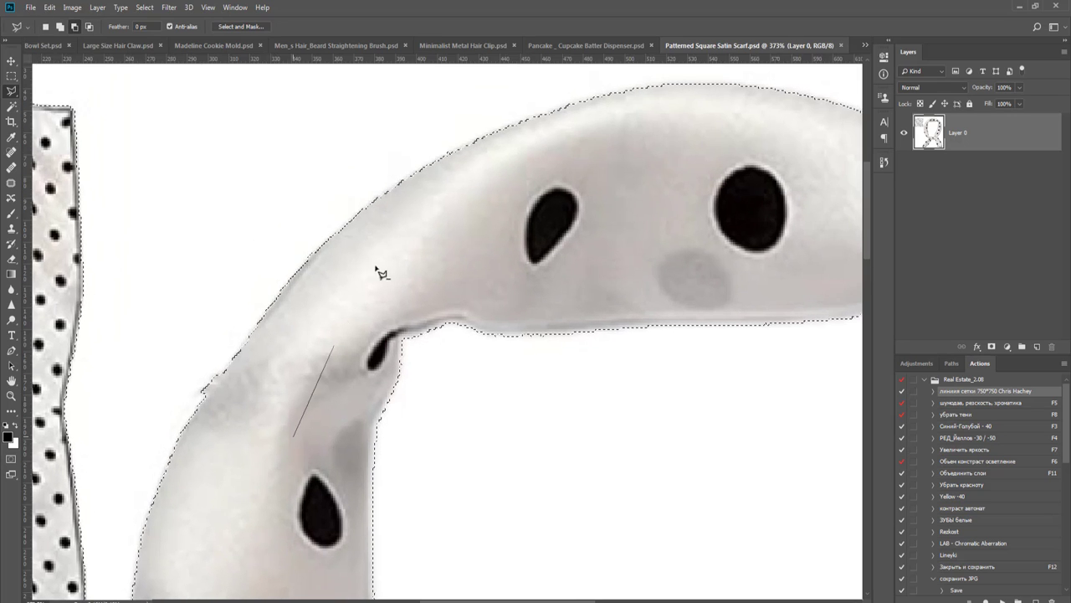
{"action": "left_click", "coordinate": [407, 178]}
{"action": "left_click", "coordinate": [322, 246]}
{"action": "left_click", "coordinate": [283, 288]}
{"action": "double_click", "coordinate": [182, 523]}
- Trim the background selection along the top outer curve of the scarf loop, from the upper left to the upper right
{"action": "left_click_drag", "start_coordinate": [280, 371], "coordinate": [100, 481]}
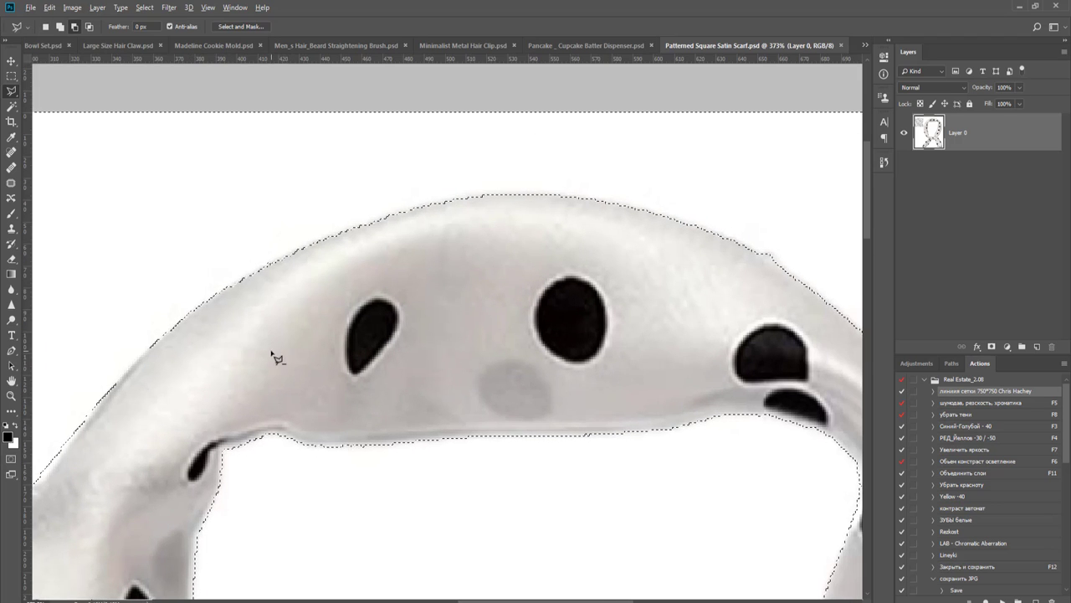
{"action": "left_click", "coordinate": [271, 352]}
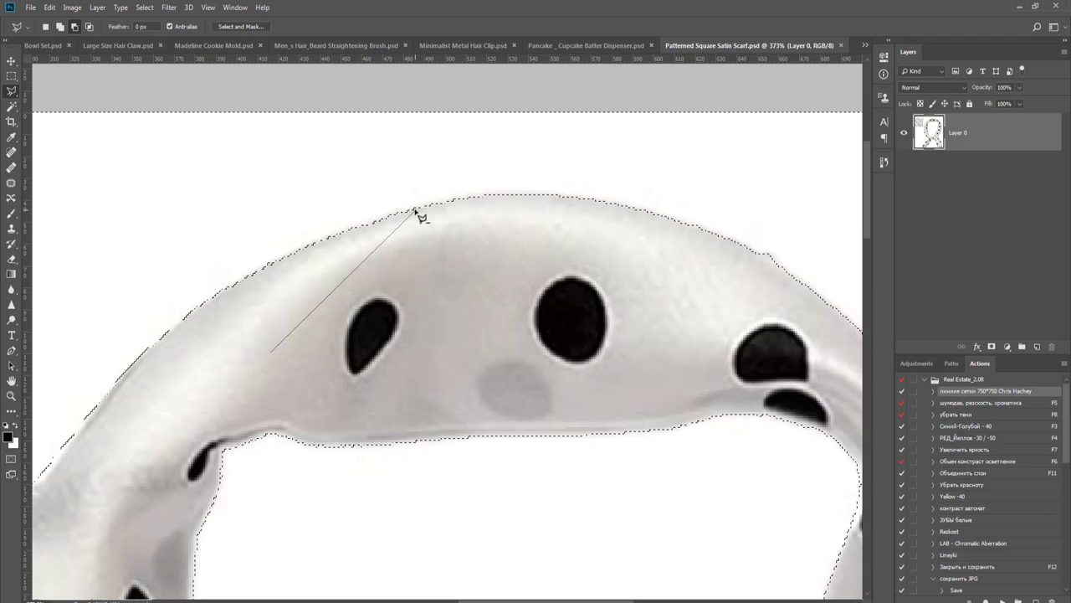
{"action": "key", "text": "Escape"}
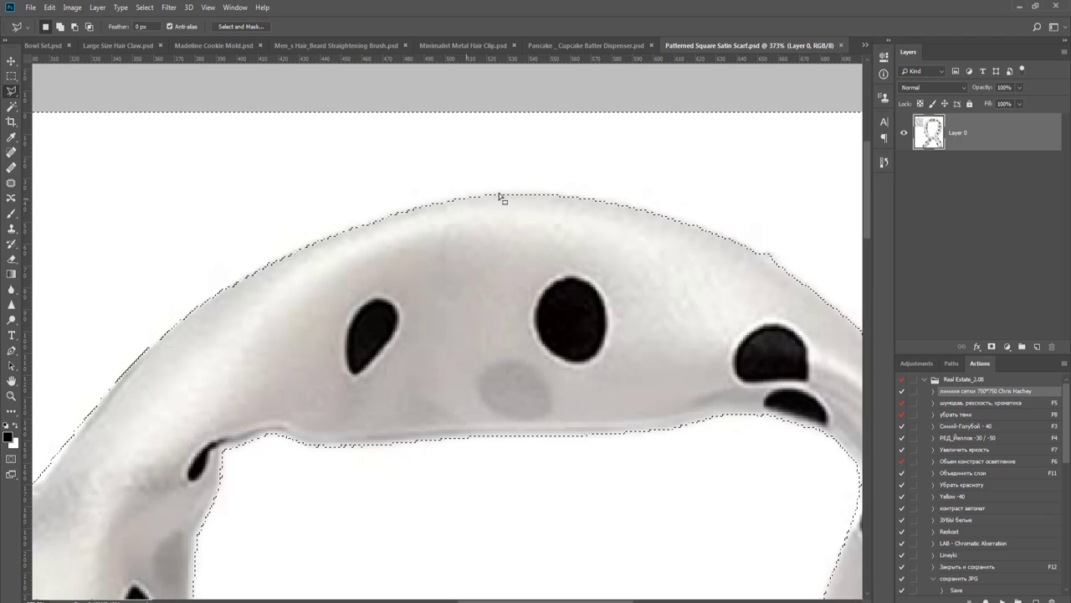
{"action": "left_click", "coordinate": [432, 331]}
{"action": "left_click", "coordinate": [163, 377]}
{"action": "left_click", "coordinate": [184, 316]}
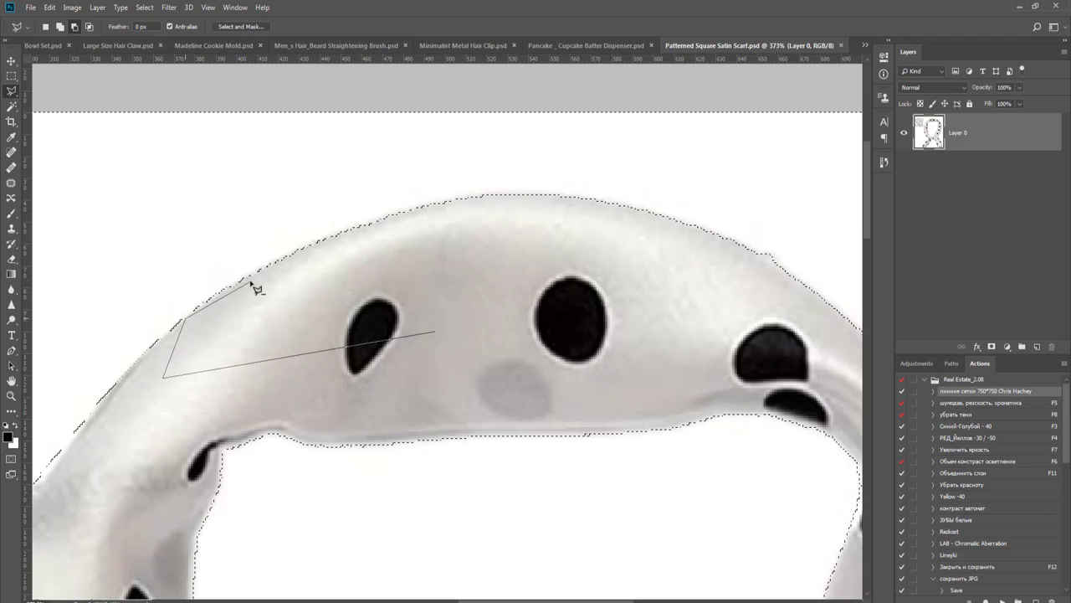
{"action": "left_click", "coordinate": [261, 270]}
{"action": "left_click", "coordinate": [425, 204]}
{"action": "left_click_drag", "start_coordinate": [560, 195], "coordinate": [699, 226]}
{"action": "left_click", "coordinate": [700, 226]}
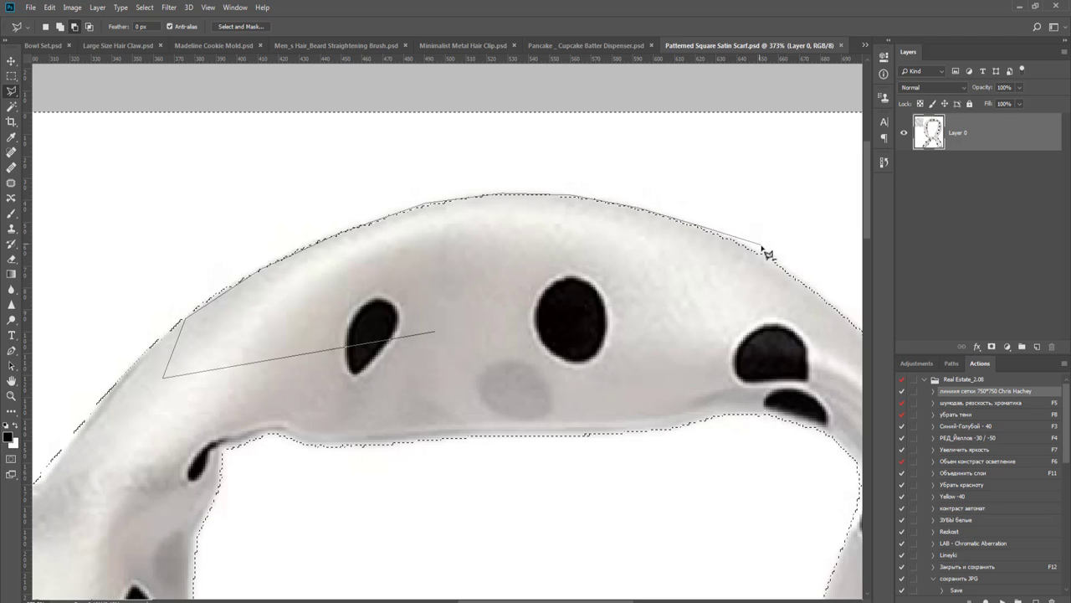
{"action": "left_click", "coordinate": [768, 255]}
{"action": "left_click_drag", "start_coordinate": [780, 280], "coordinate": [474, 196]}
{"action": "left_click_drag", "start_coordinate": [537, 231], "coordinate": [548, 236]}
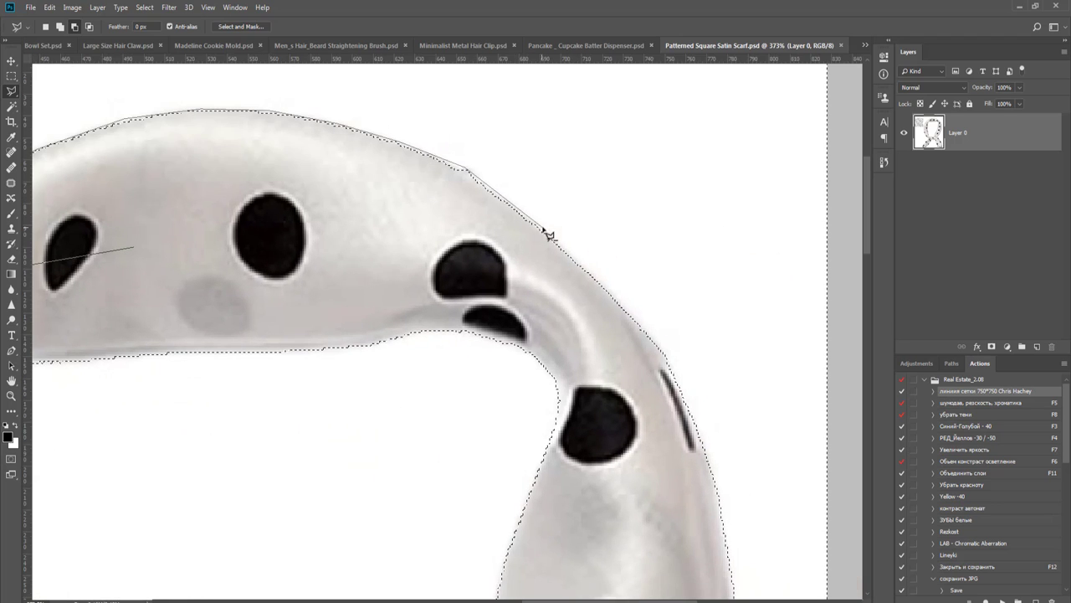
{"action": "left_click", "coordinate": [585, 270]}
{"action": "left_click", "coordinate": [594, 333]}
{"action": "double_click", "coordinate": [328, 269]}
- Subtract the long side edges of the scarf's left tail from the background selection with the Polygonal Lasso
{"action": "scroll", "coordinate": [328, 268], "scroll_direction": "down", "scroll_amount": 5}
{"action": "left_click_drag", "start_coordinate": [234, 285], "coordinate": [698, 287]}
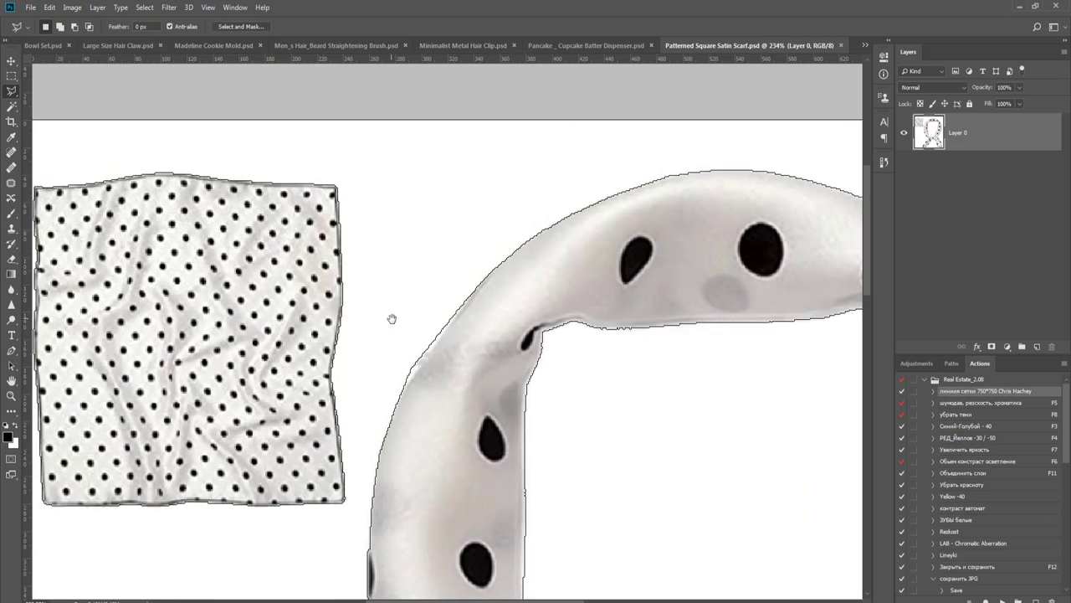
{"action": "left_click_drag", "start_coordinate": [393, 318], "coordinate": [504, 122]}
{"action": "left_click_drag", "start_coordinate": [643, 468], "coordinate": [553, 263]}
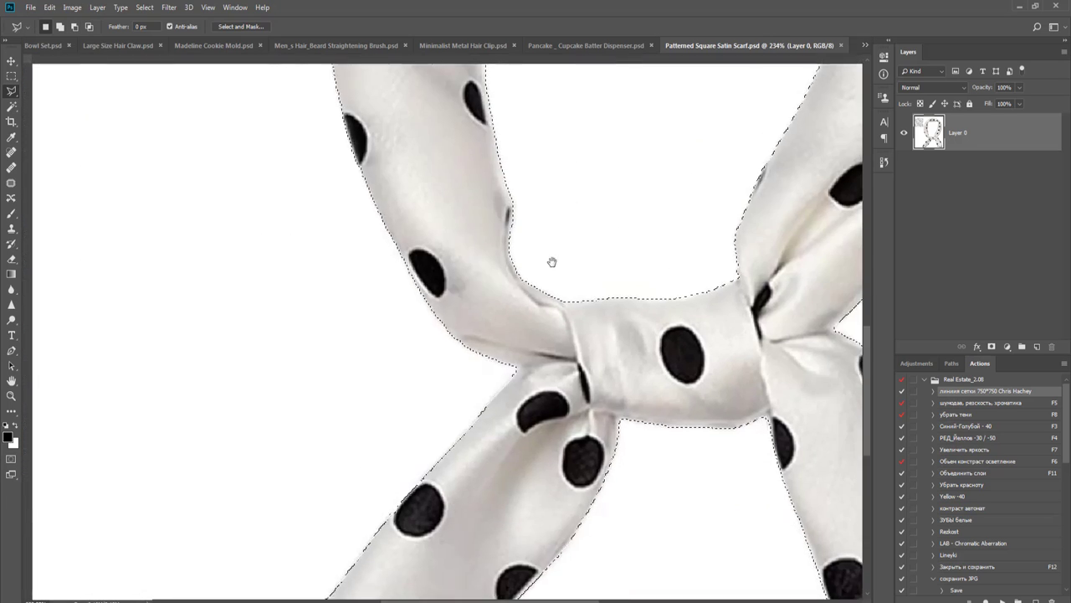
{"action": "left_click_drag", "start_coordinate": [466, 529], "coordinate": [437, 373]}
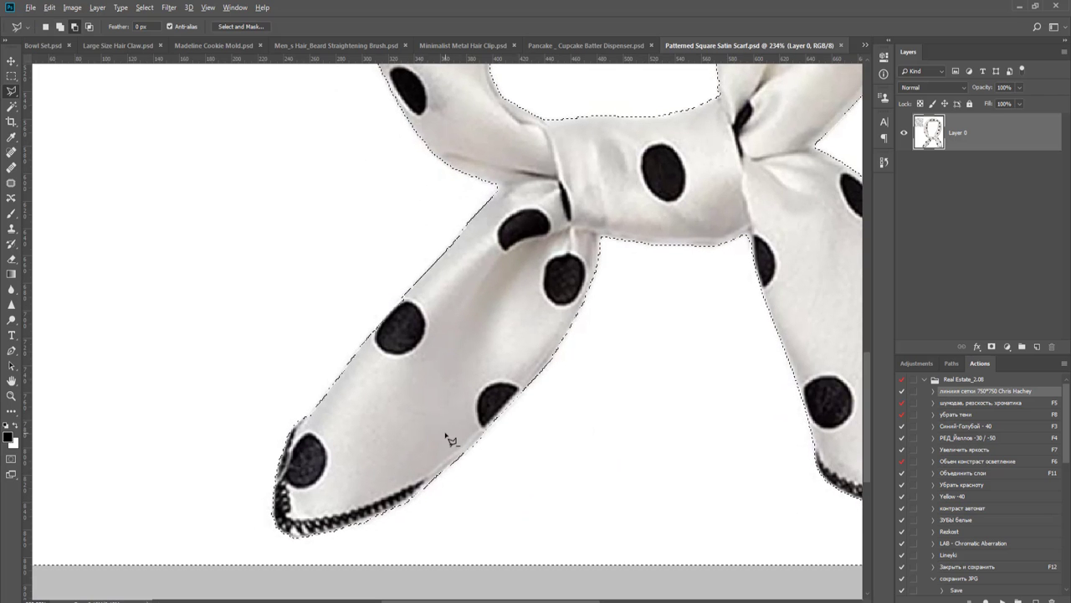
{"action": "scroll", "coordinate": [449, 438], "scroll_direction": "up", "scroll_amount": 2}
{"action": "left_click", "coordinate": [426, 413]}
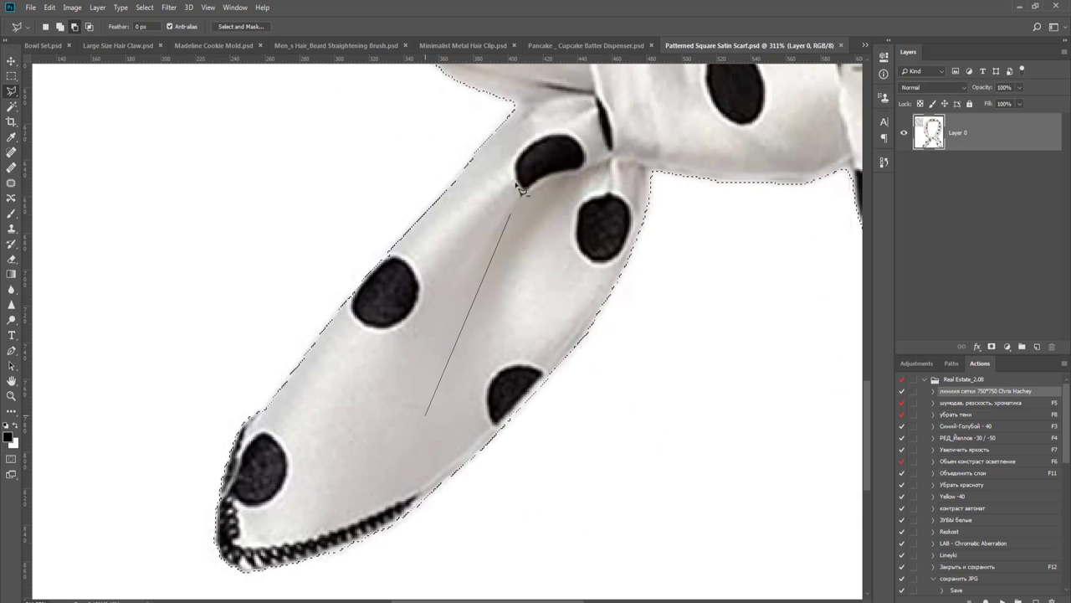
{"action": "left_click", "coordinate": [418, 215]}
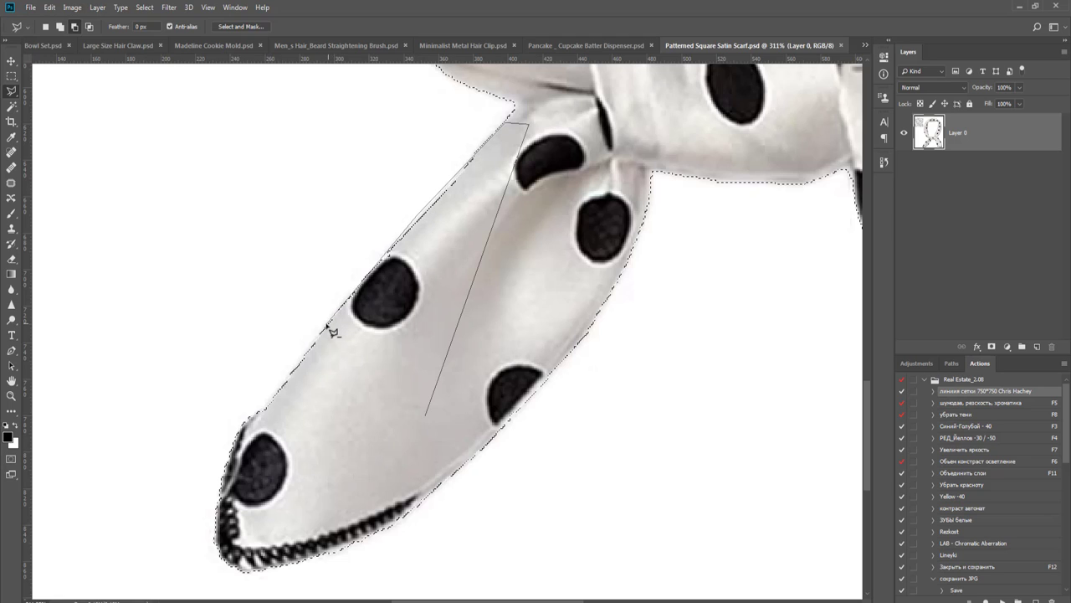
{"action": "mouse_move", "coordinate": [332, 318]}
{"action": "left_mouse_down"}
{"action": "mouse_move", "coordinate": [255, 414]}
{"action": "mouse_move", "coordinate": [267, 419]}
{"action": "left_mouse_up"}
{"action": "mouse_move", "coordinate": [285, 574]}
{"action": "left_mouse_down"}
{"action": "mouse_move", "coordinate": [363, 547]}
{"action": "mouse_move", "coordinate": [431, 506]}
{"action": "mouse_move", "coordinate": [538, 413]}
{"action": "mouse_move", "coordinate": [604, 324]}
{"action": "left_mouse_up"}
{"action": "left_click", "coordinate": [598, 317]}
{"action": "double_click", "coordinate": [535, 250]}
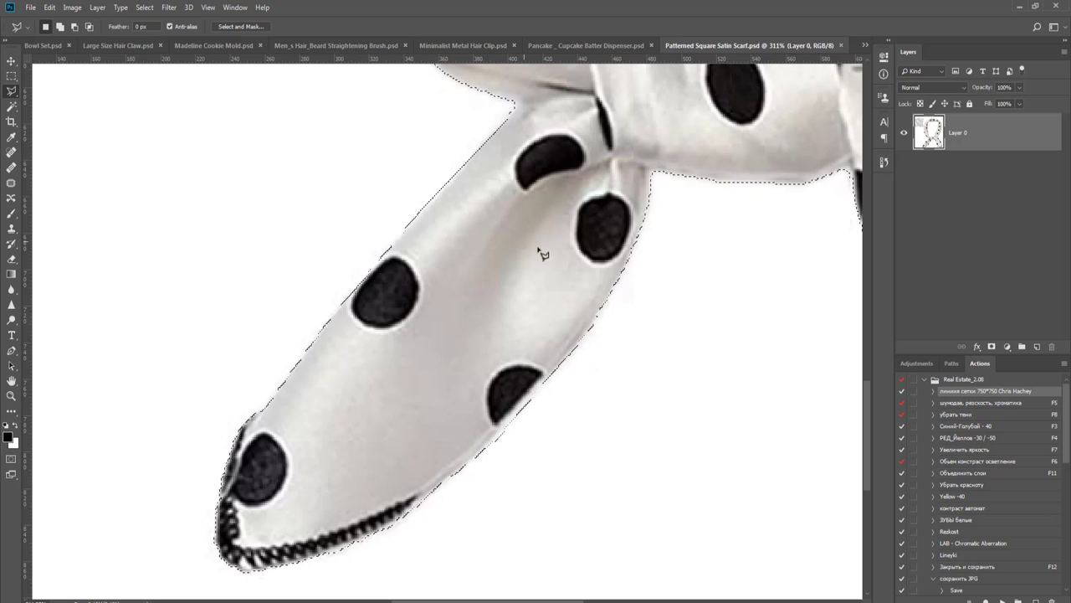
- Add a layer mask to Layer 0 that hides the selected background around the scarves
{"action": "scroll", "coordinate": [586, 259], "scroll_direction": "down", "scroll_amount": 5}
{"action": "scroll", "coordinate": [299, 411], "scroll_direction": "down", "scroll_amount": 4}
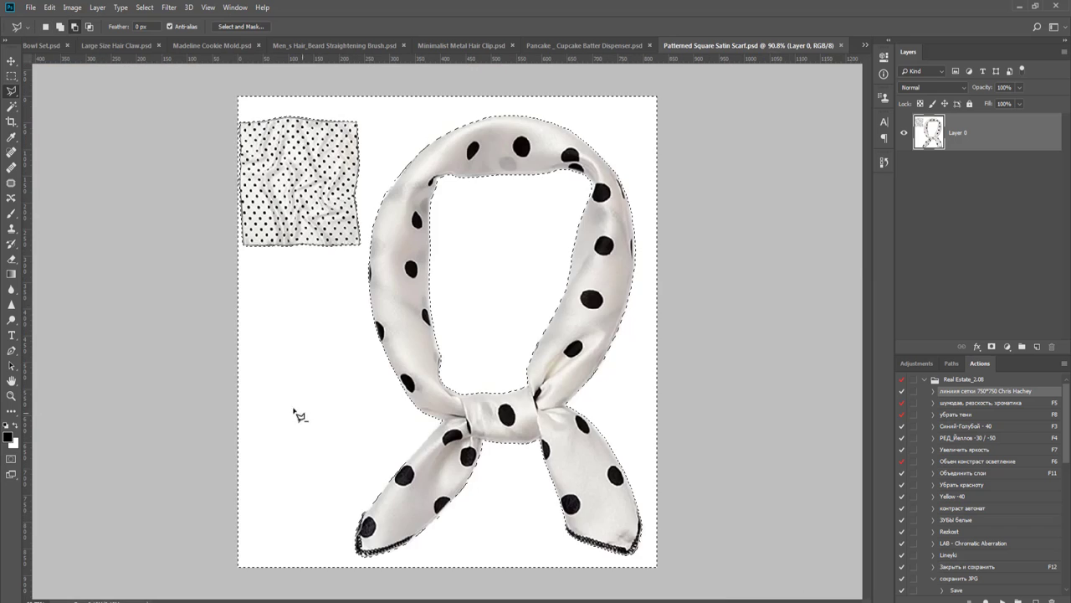
{"action": "scroll", "coordinate": [331, 170], "scroll_direction": "up", "scroll_amount": 4}
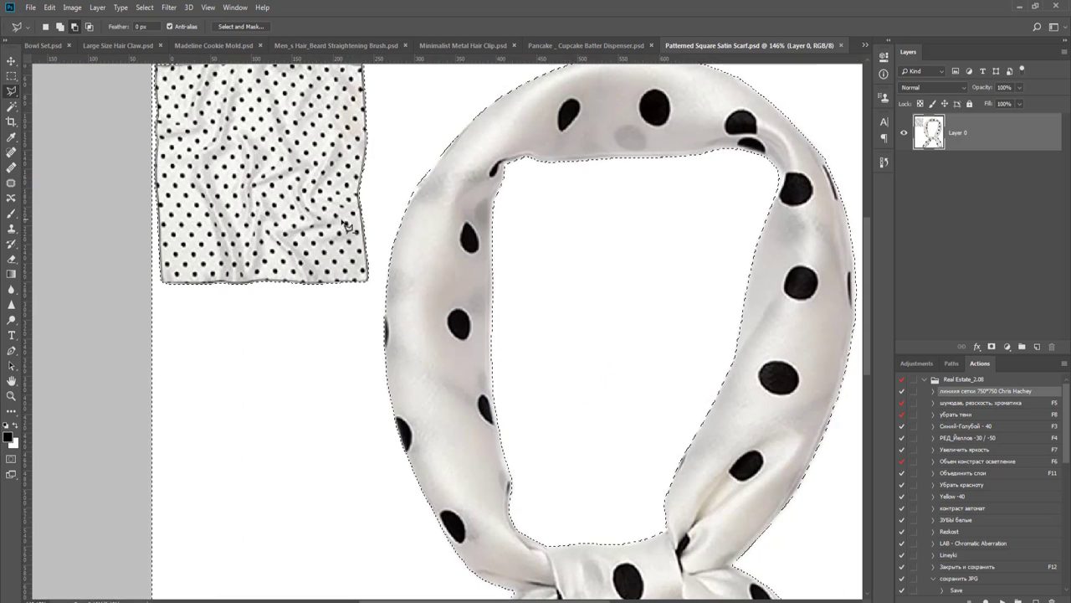
{"action": "scroll", "coordinate": [841, 354], "scroll_direction": "down", "scroll_amount": 3}
{"action": "left_click", "coordinate": [992, 346]}
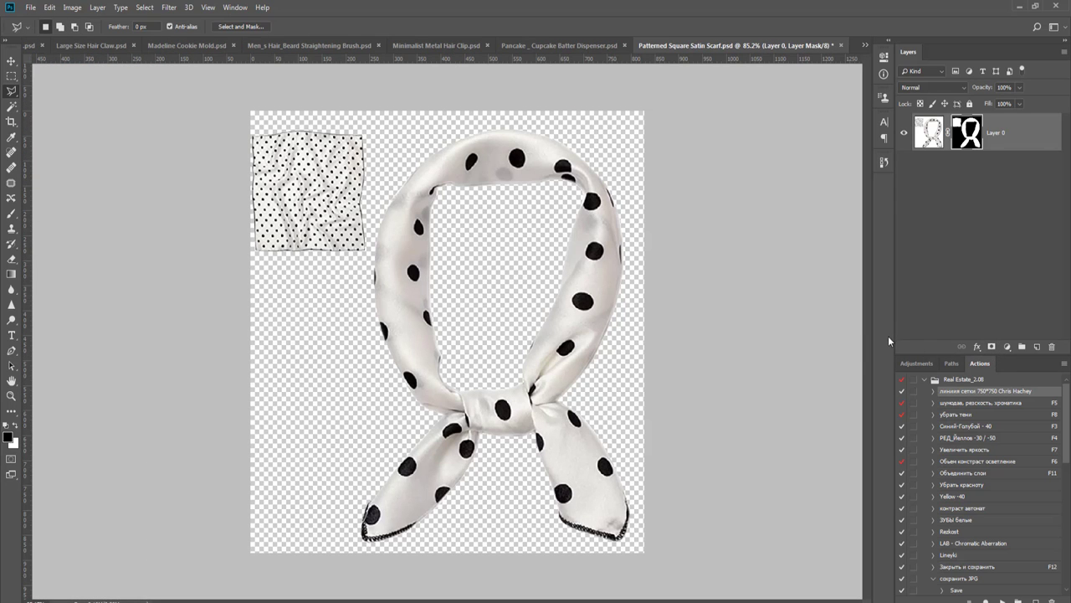
- Refine the layer mask in Select and Mask with radius 1 px, smooth 1, feather 0.6 px, contrast 10% and shift edge -10%
{"action": "key", "text": "v"}
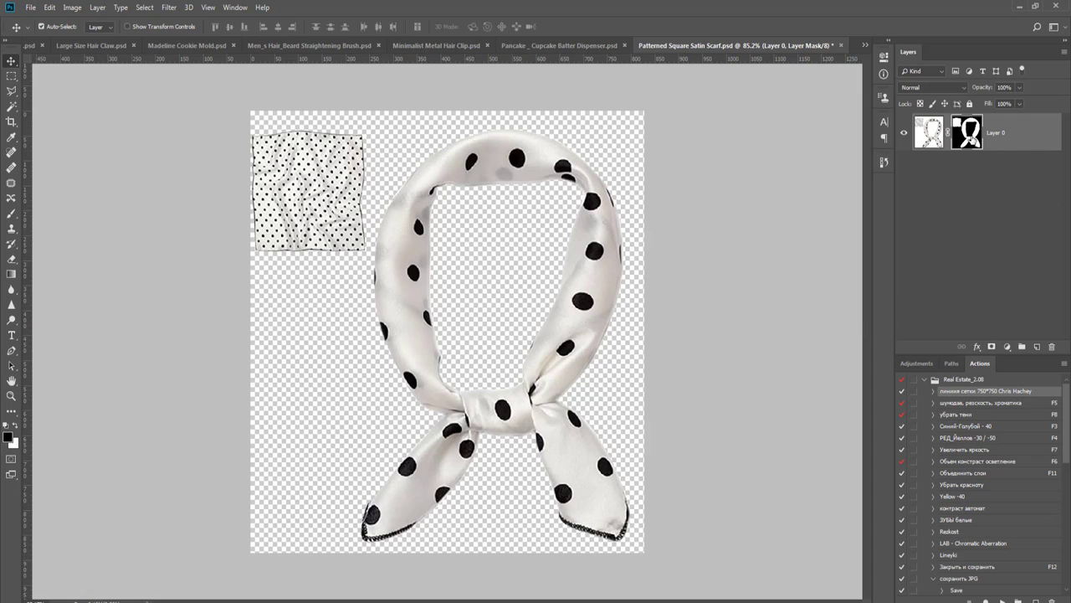
{"action": "right_click", "coordinate": [970, 139]}
{"action": "left_click", "coordinate": [999, 222]}
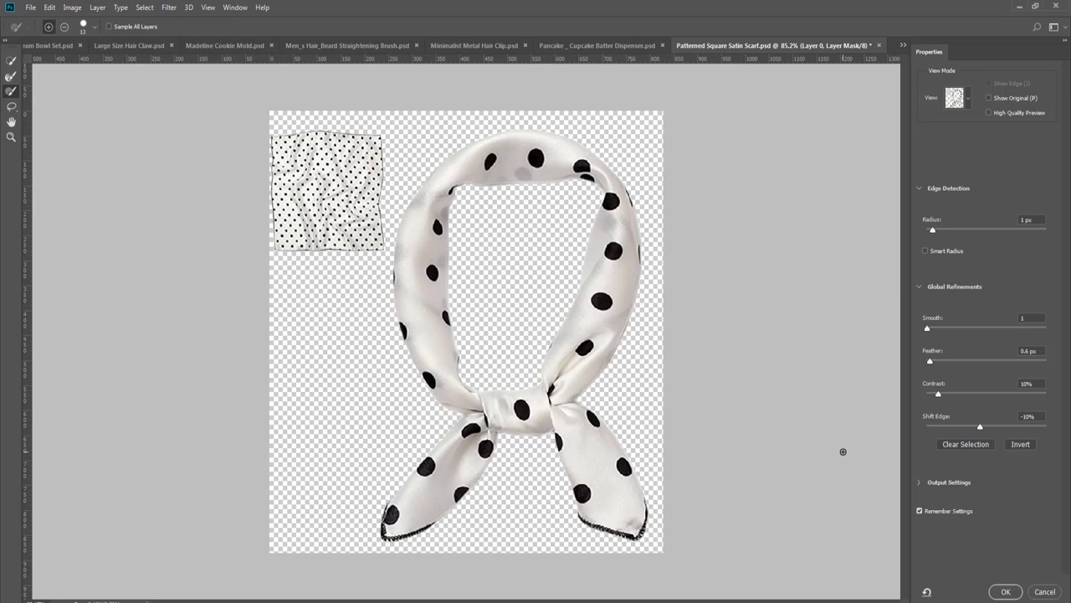
{"action": "left_click", "coordinate": [1006, 592]}
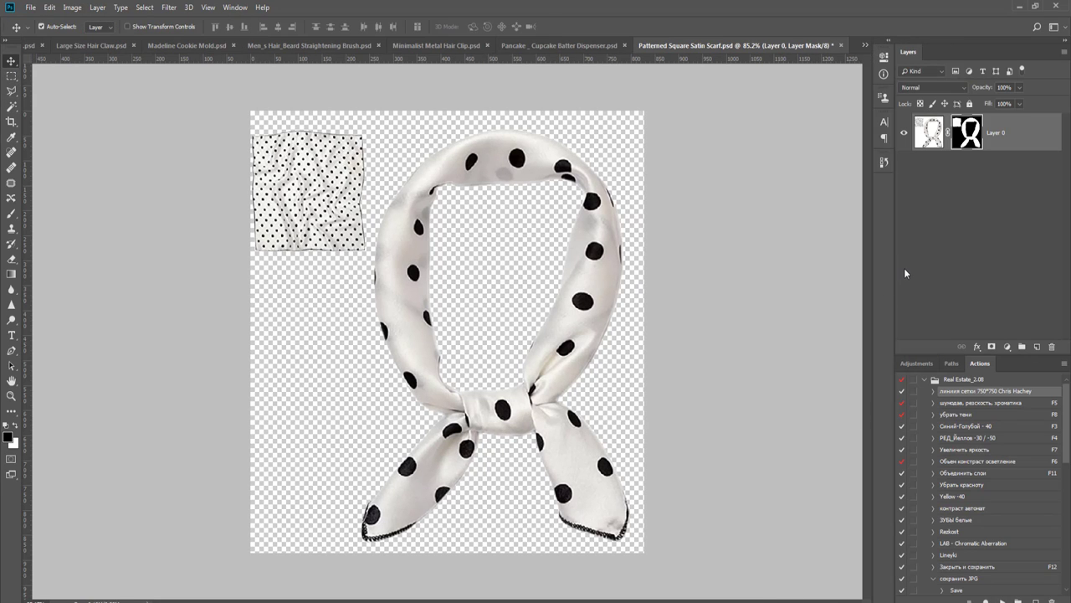
- Create a new layer filled with black and place it beneath the masked scarf layer
{"action": "key", "text": "ctrl+shift+alt+n"}
{"action": "key", "text": "g"}
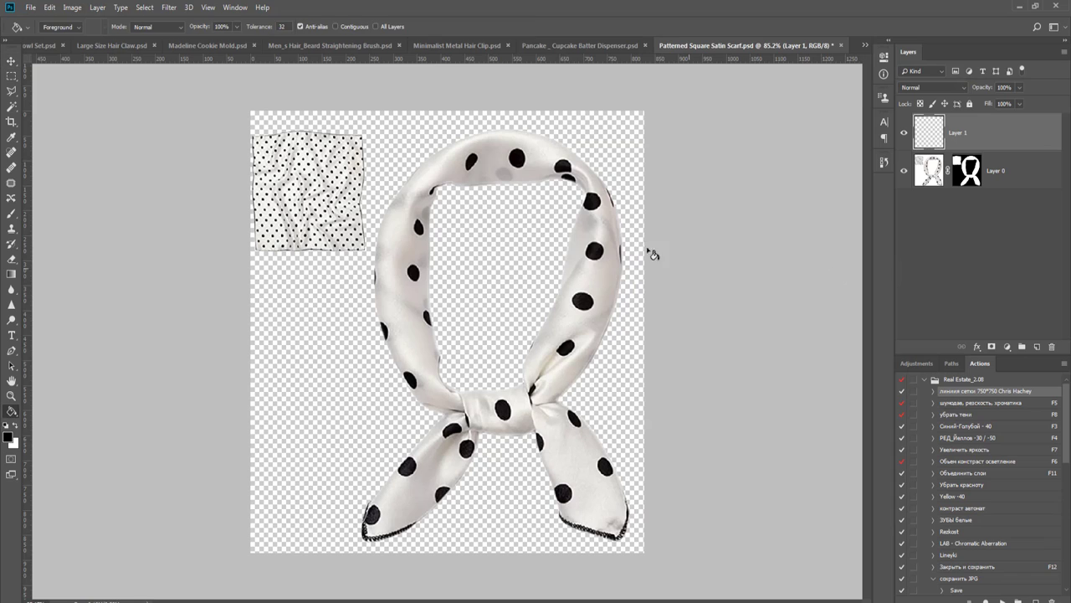
{"action": "left_click", "coordinate": [568, 209]}
{"action": "key", "text": "v"}
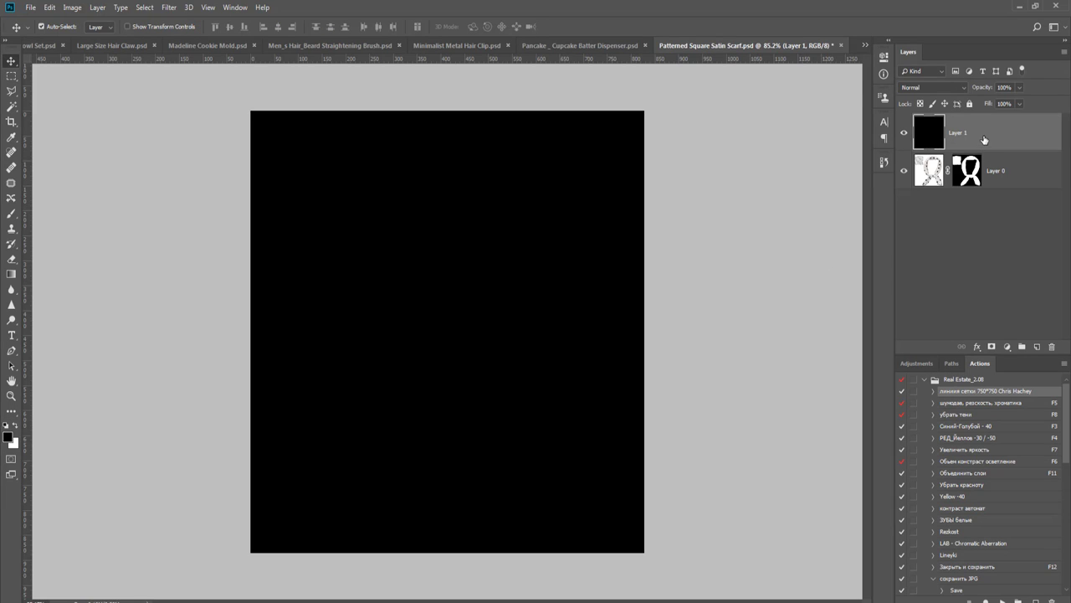
{"action": "left_click_drag", "start_coordinate": [975, 149], "coordinate": [977, 183]}
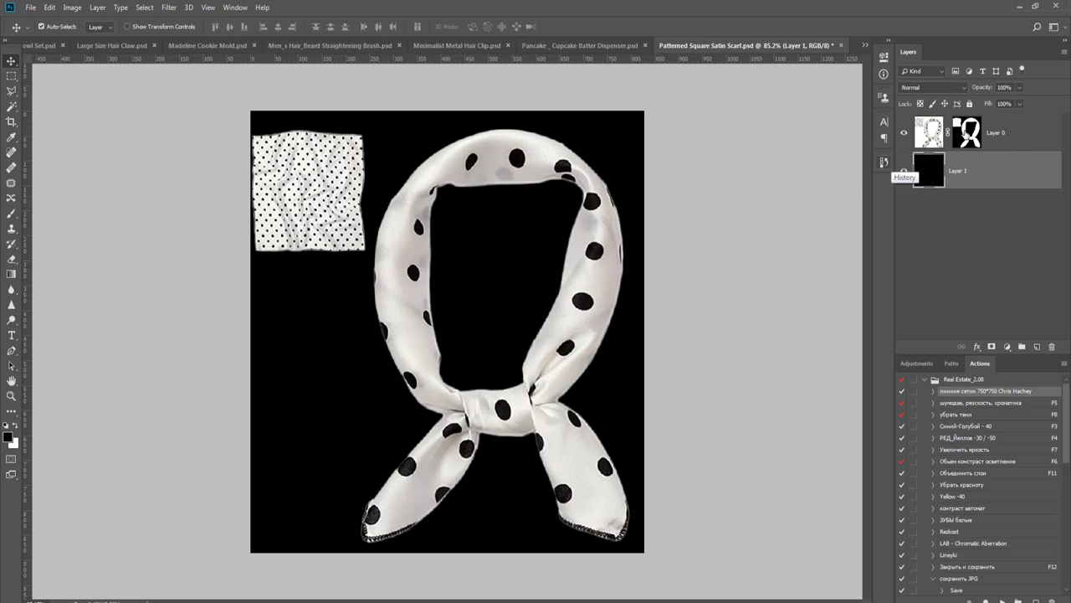
- Apply the same Select and Mask refinement to the scarf layer's mask a second time
{"action": "right_click", "coordinate": [966, 131]}
{"action": "left_click", "coordinate": [993, 217]}
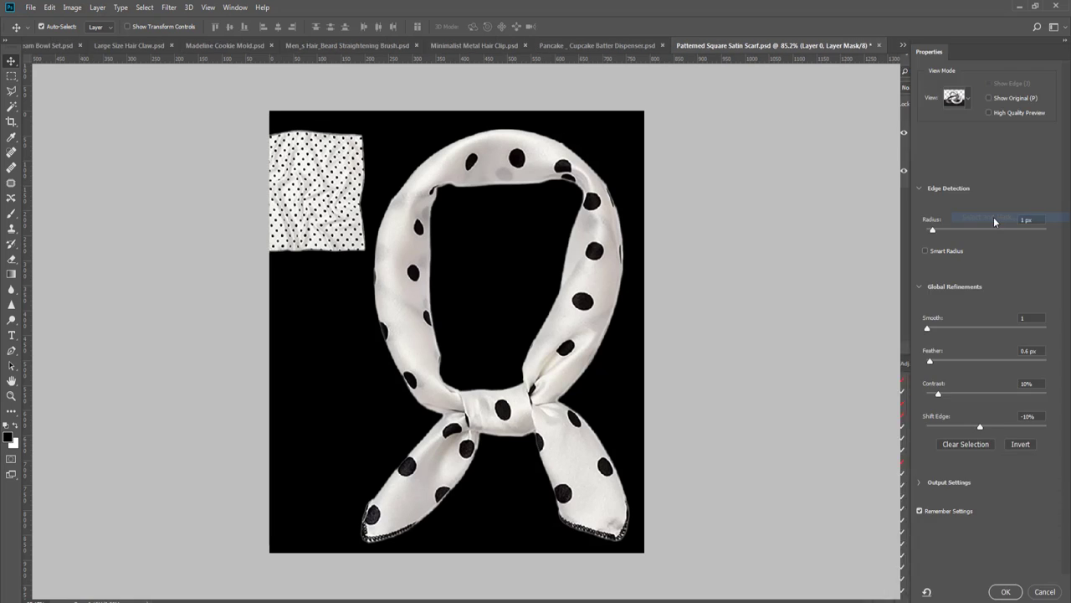
{"action": "left_click", "coordinate": [1007, 593]}
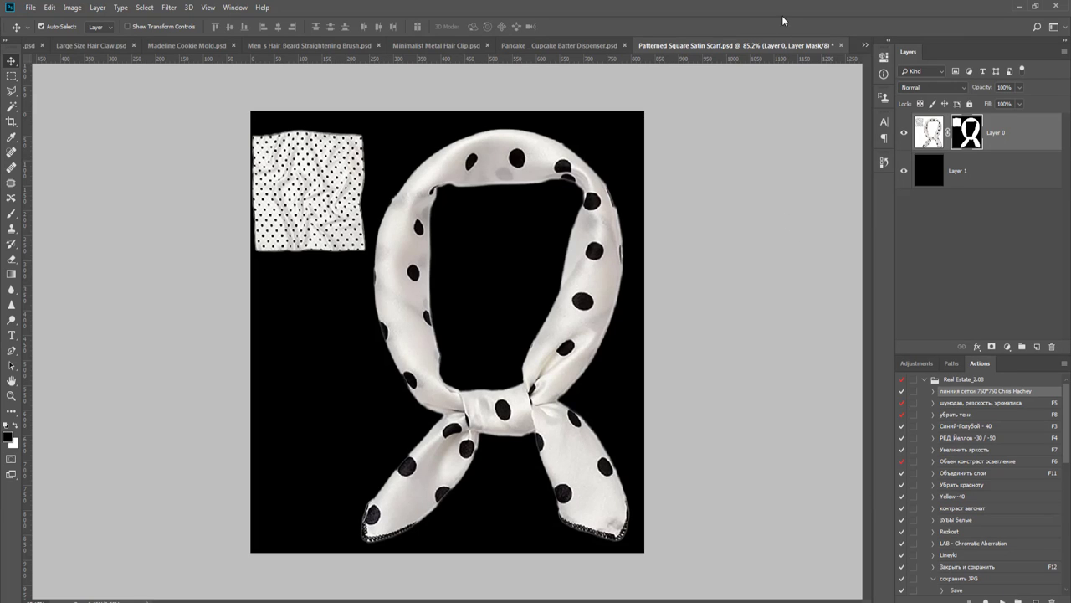
- Deselect the layers and extend the canvas beyond all four sides of the image with the Crop tool
{"action": "left_click", "coordinate": [765, 163]}
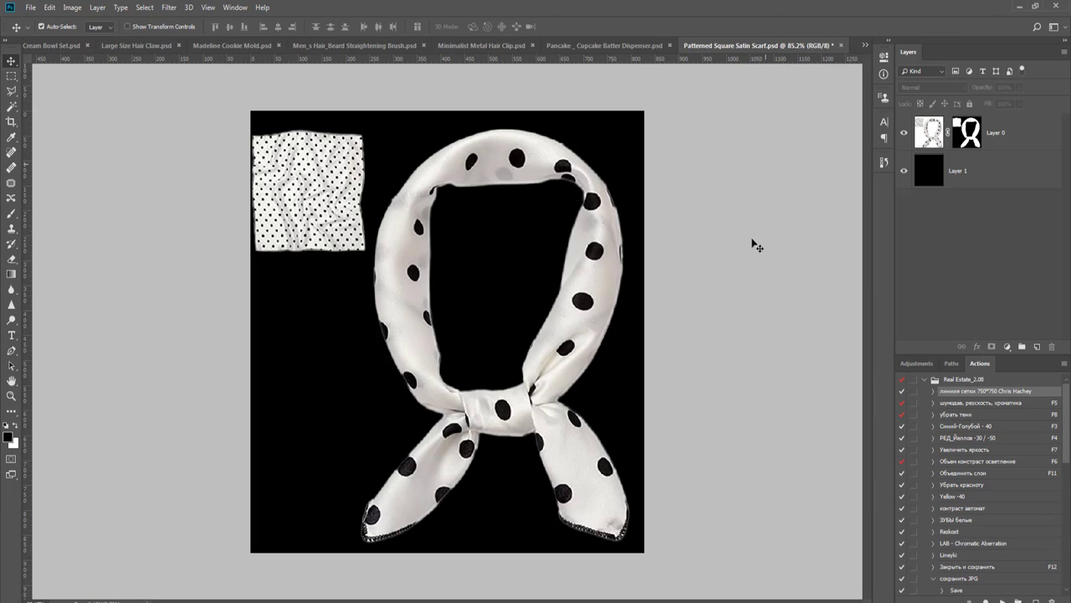
{"action": "scroll", "coordinate": [746, 319], "scroll_direction": "down", "scroll_amount": 1}
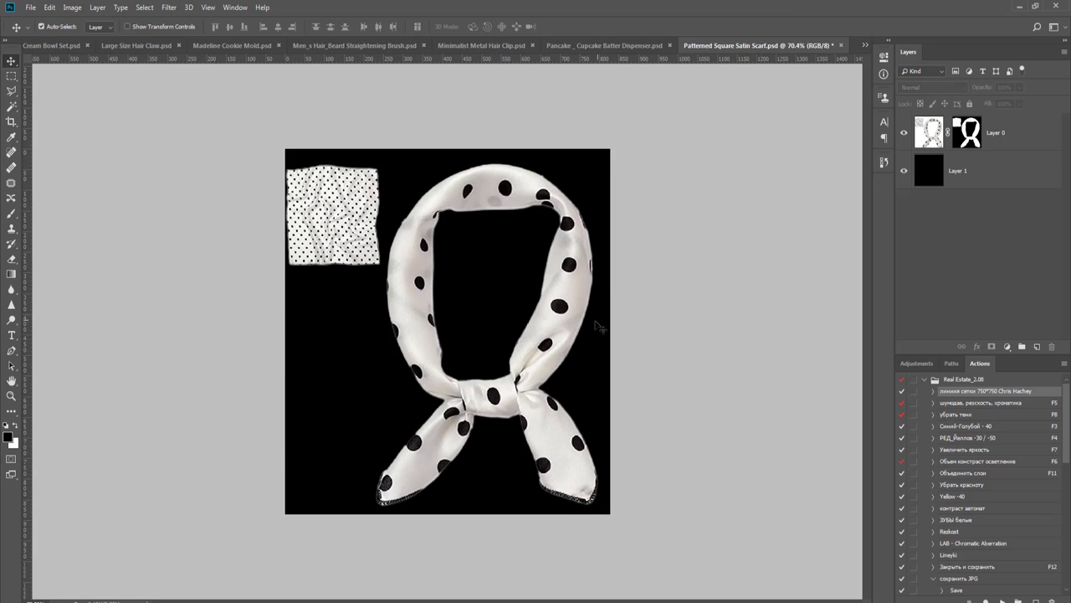
{"action": "key", "text": "c"}
{"action": "left_click_drag", "start_coordinate": [612, 164], "coordinate": [633, 147]}
{"action": "key", "text": "Return"}
{"action": "key", "text": "v"}
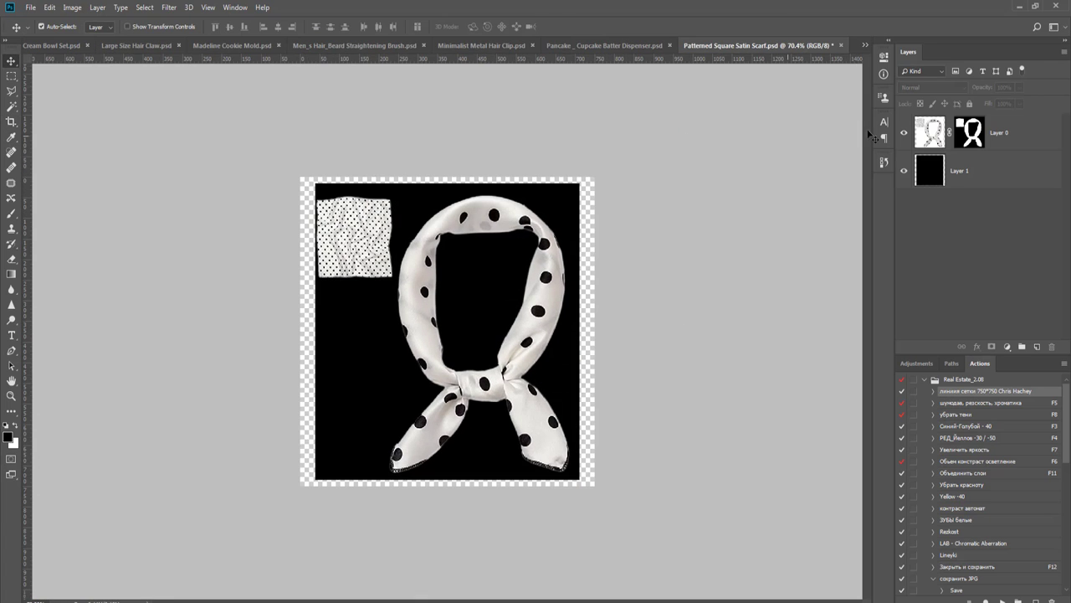
- Run the 750*750 grid-guide action on the masked scarf layer and scale that layer down toward the guides
{"action": "left_click", "coordinate": [1010, 128]}
{"action": "left_click", "coordinate": [1001, 599]}
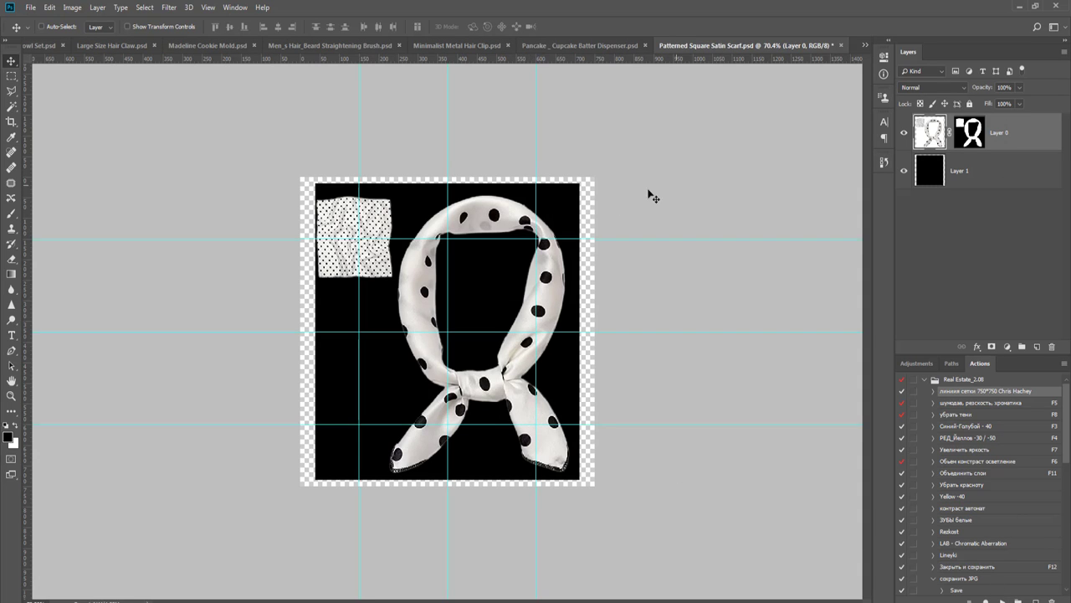
{"action": "key", "text": "ctrl+t"}
{"action": "left_click_drag", "start_coordinate": [584, 179], "coordinate": [551, 219]}
{"action": "key", "text": "Return"}
{"action": "key", "text": "ctrl+0"}
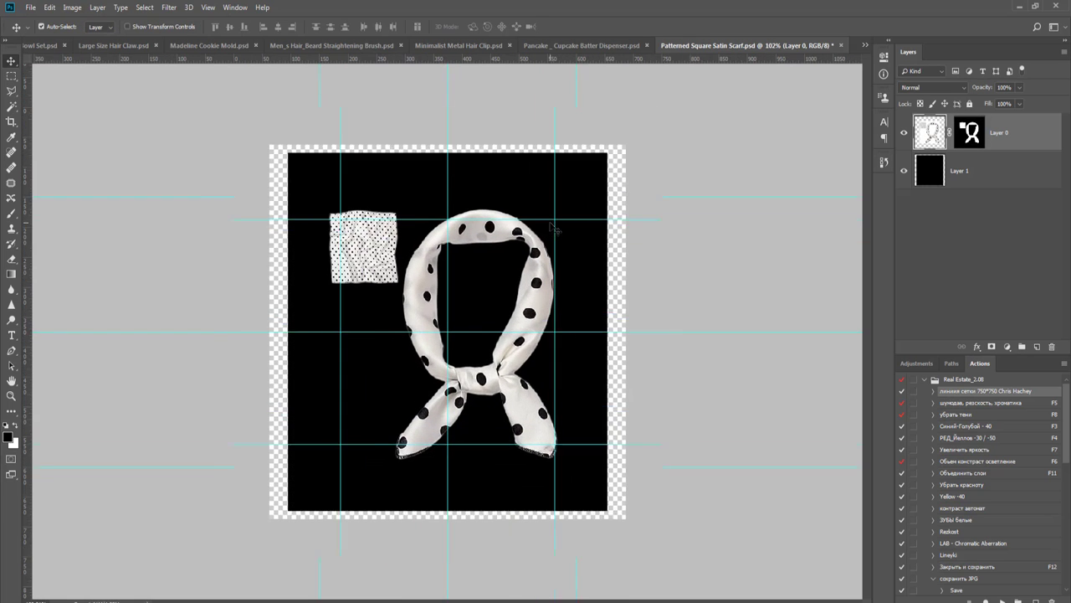
- Shrink the scarf layer by a further amount to about 89% and center the products between the outer guides
{"action": "key", "text": "ctrl+t"}
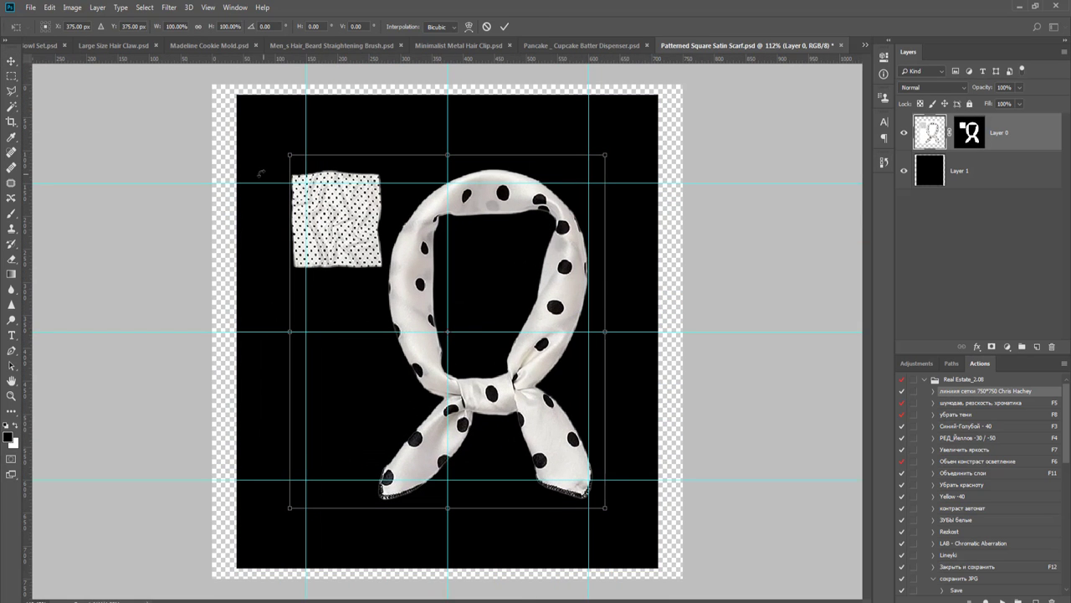
{"action": "left_click_drag", "start_coordinate": [290, 155], "coordinate": [304, 172]}
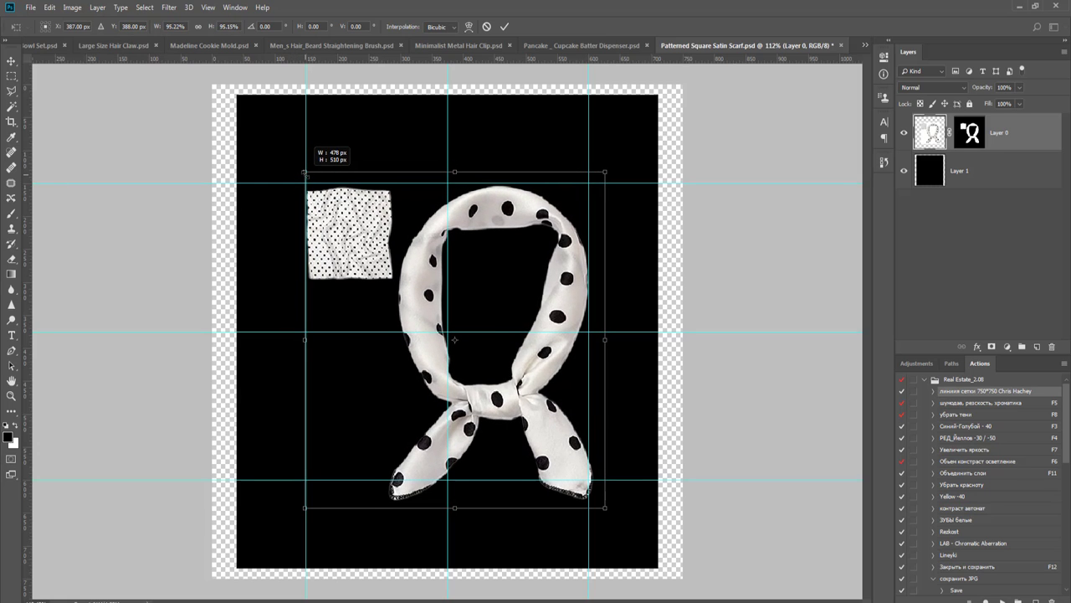
{"action": "left_click_drag", "start_coordinate": [604, 508], "coordinate": [583, 494]}
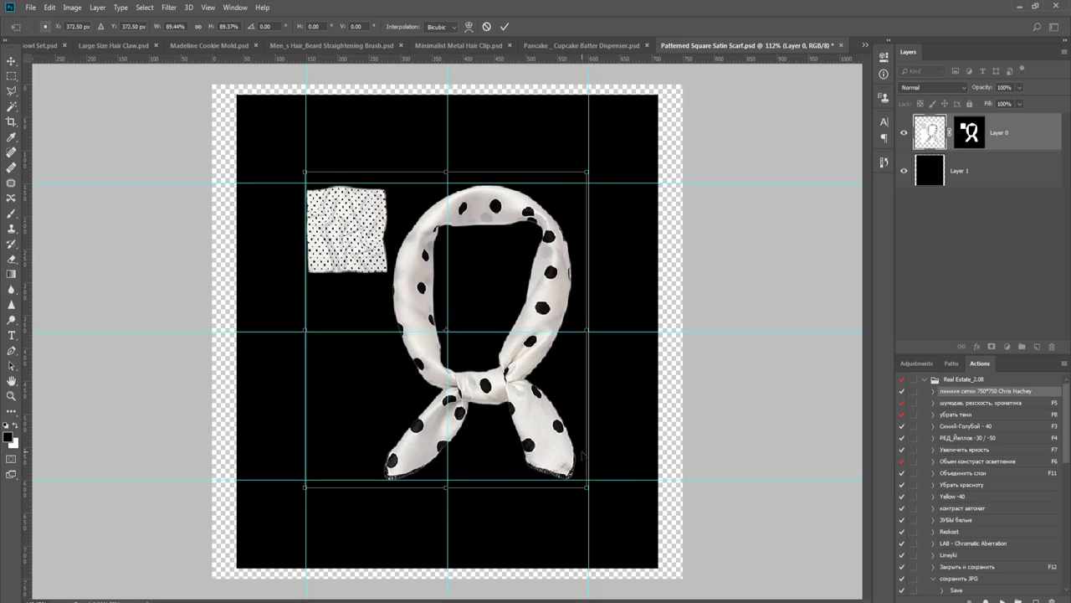
{"action": "key", "text": "Return"}
{"action": "key", "text": "ctrl+t"}
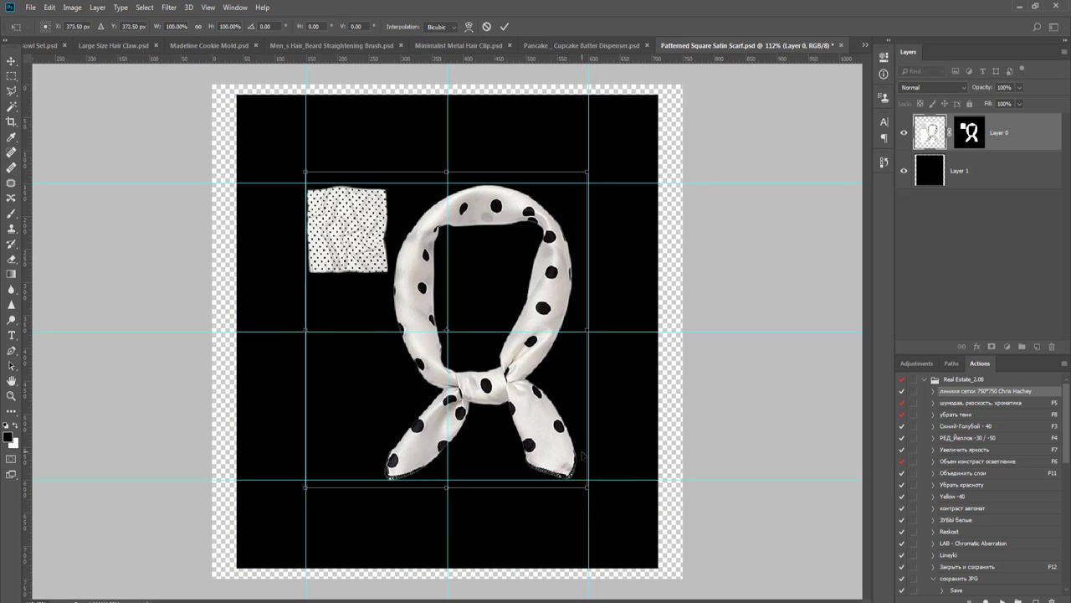
{"action": "key", "text": "Return"}
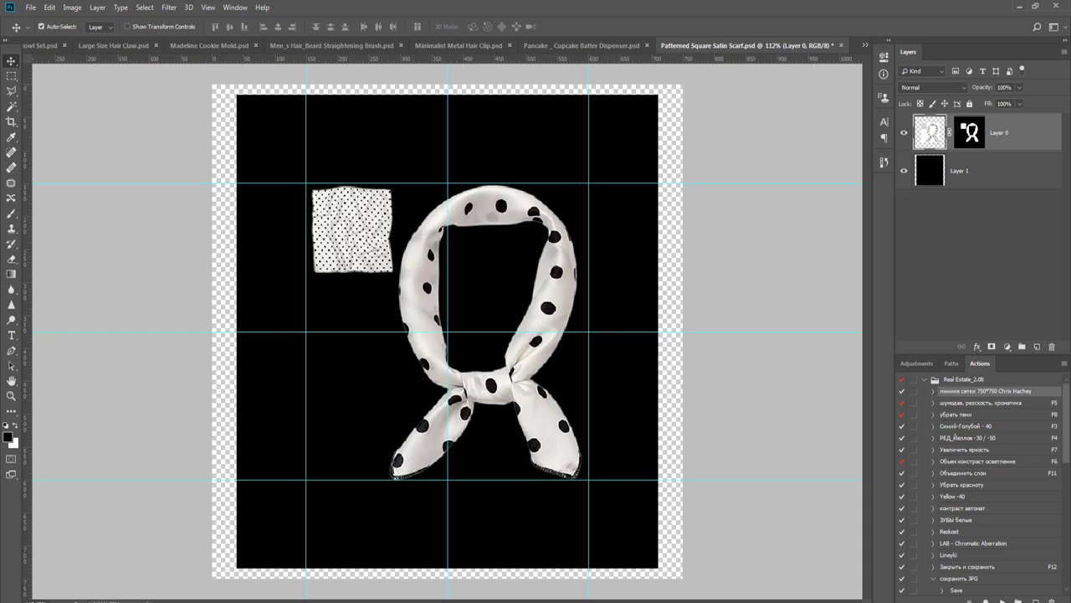
- Delete the black backing layer, then save and close the patterned satin scarf document
{"action": "left_click", "coordinate": [1031, 172]}
{"action": "key", "text": "Delete"}
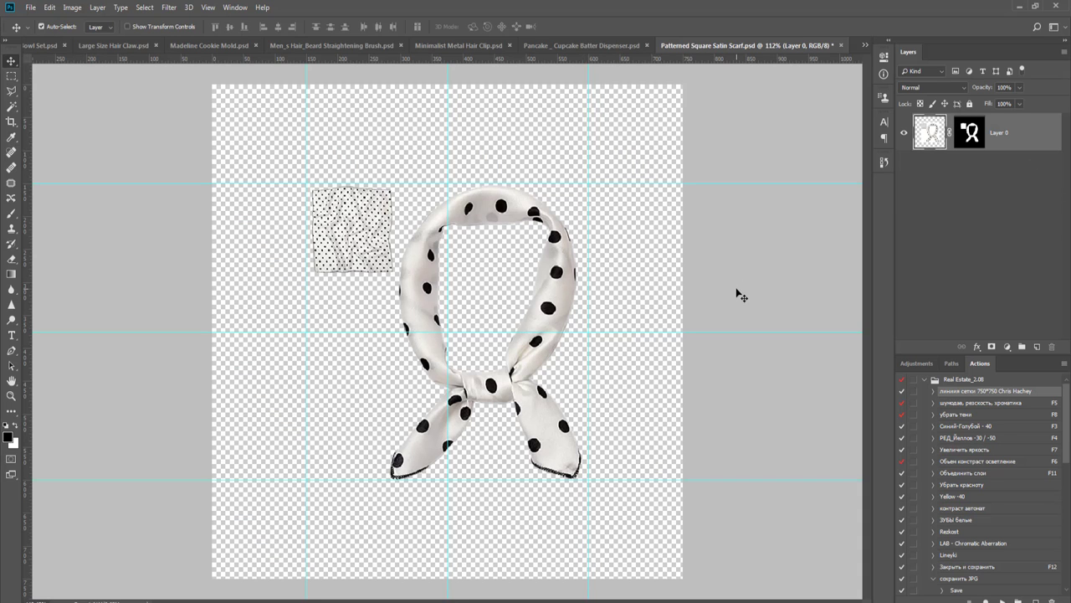
{"action": "key", "text": "ctrl+w"}
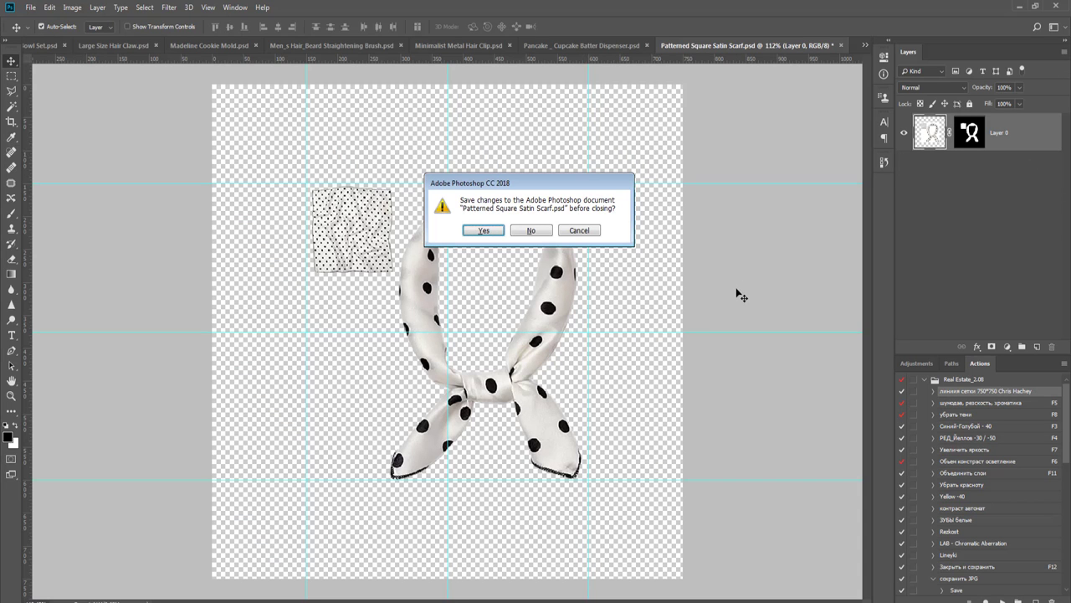
{"action": "key", "text": "Return"}
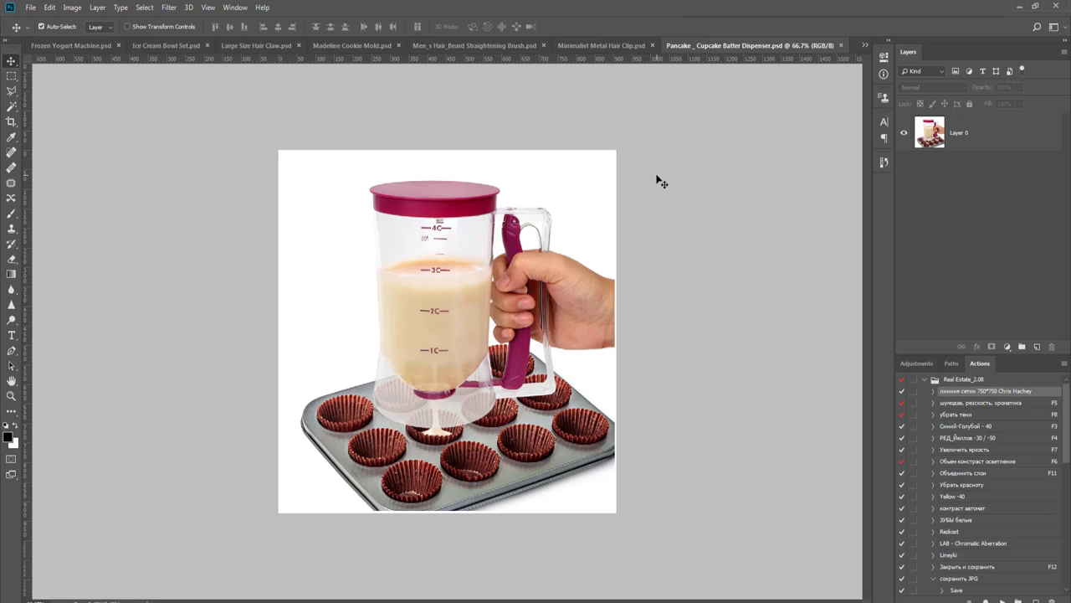
- Select the white background around the batter dispenser on Layer 0 using the Magic Wand with a tolerance of 5
{"action": "key", "text": "w"}
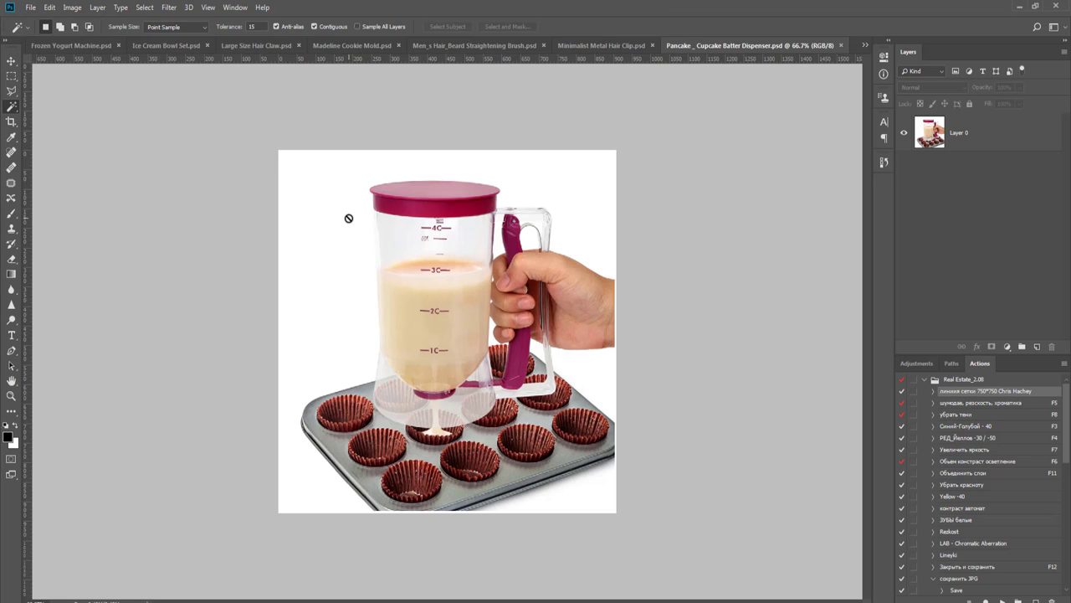
{"action": "key", "text": "ctrl+0"}
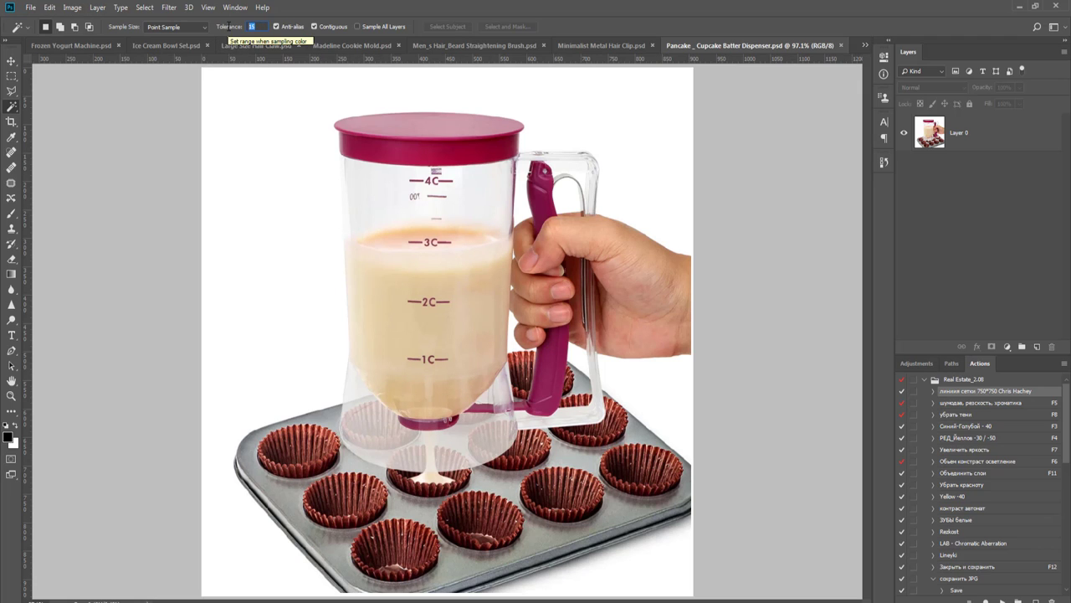
{"action": "type", "text": "5"}
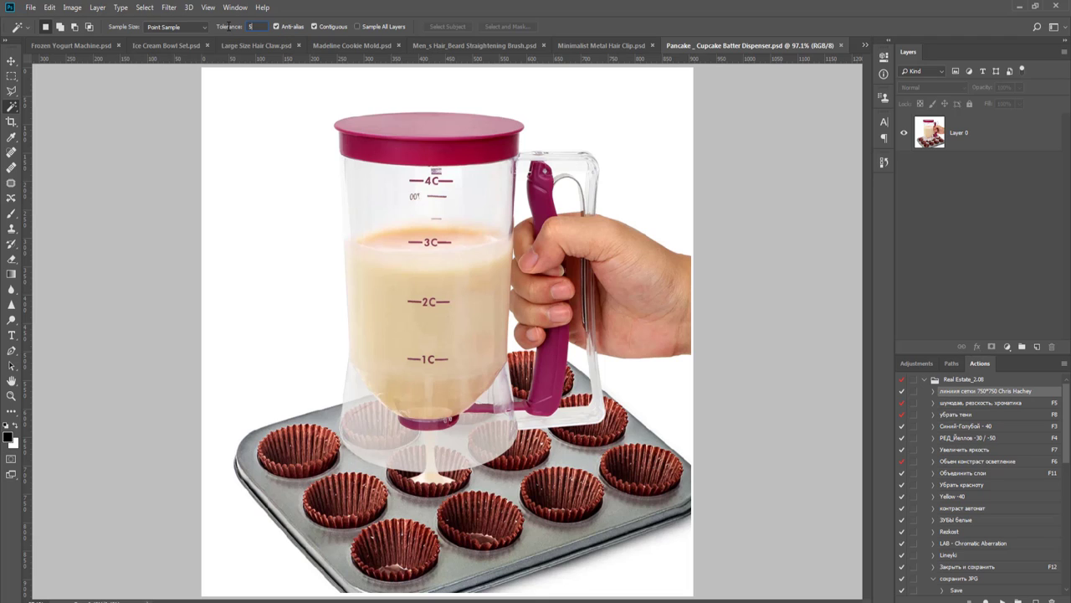
{"action": "left_click", "coordinate": [282, 122]}
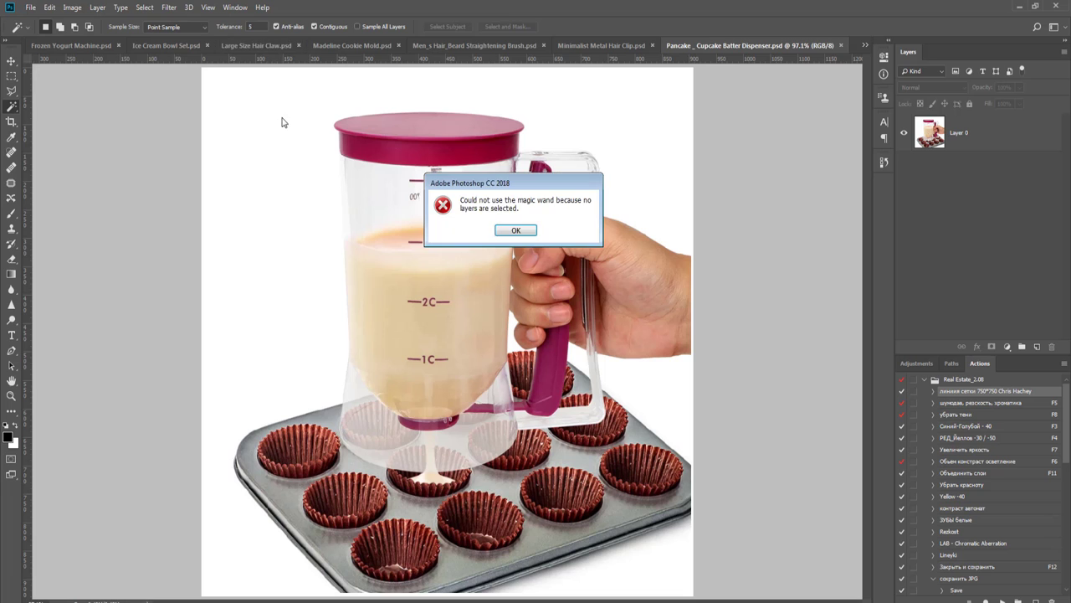
{"action": "key", "text": "Return"}
{"action": "left_click", "coordinate": [997, 137]}
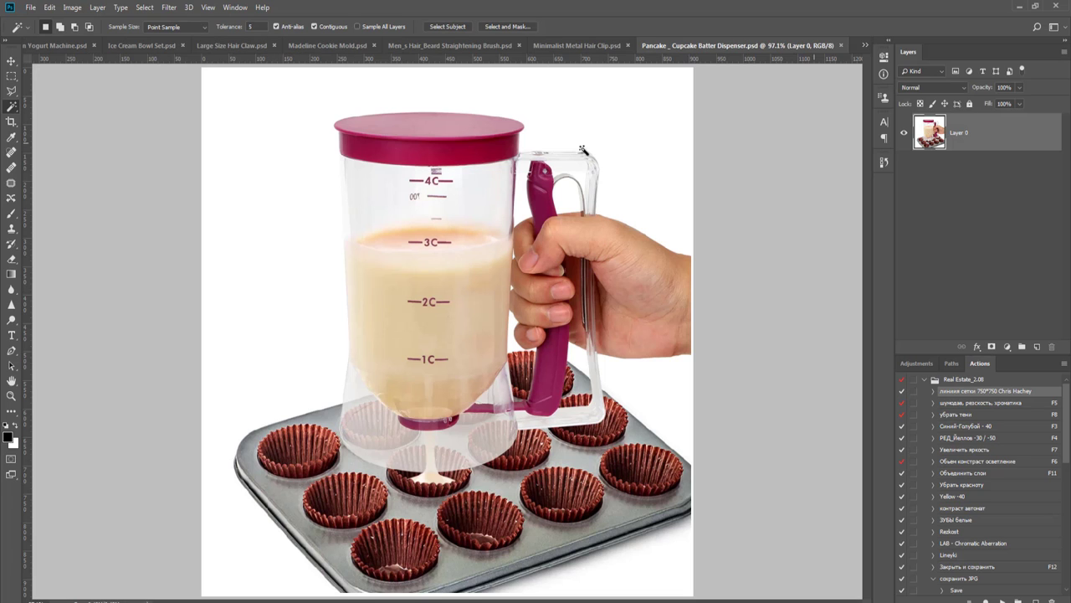
{"action": "left_click", "coordinate": [281, 139]}
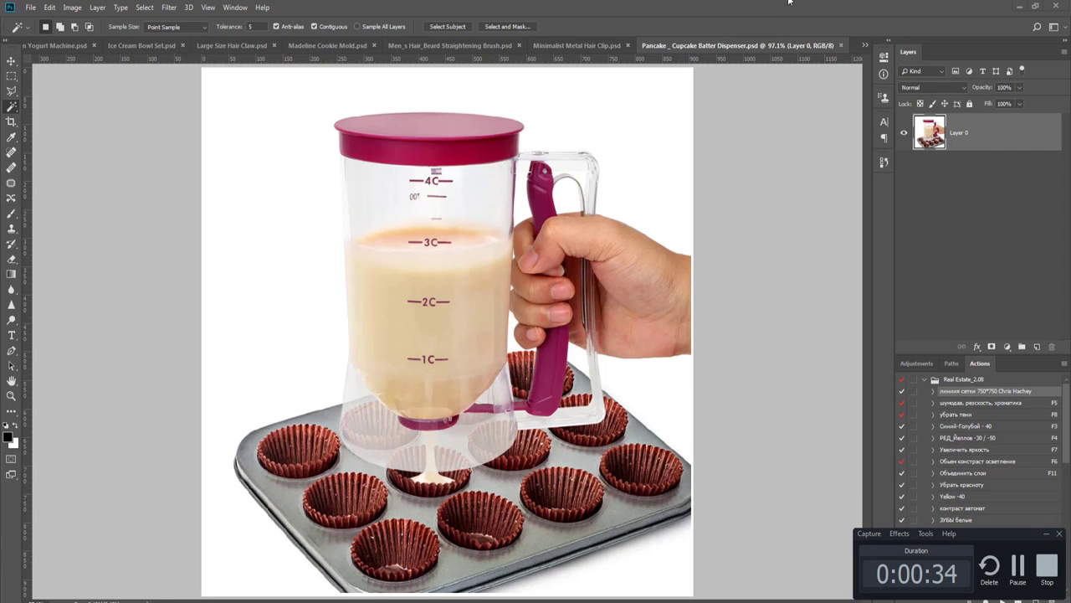
{"action": "left_click", "coordinate": [789, 2]}
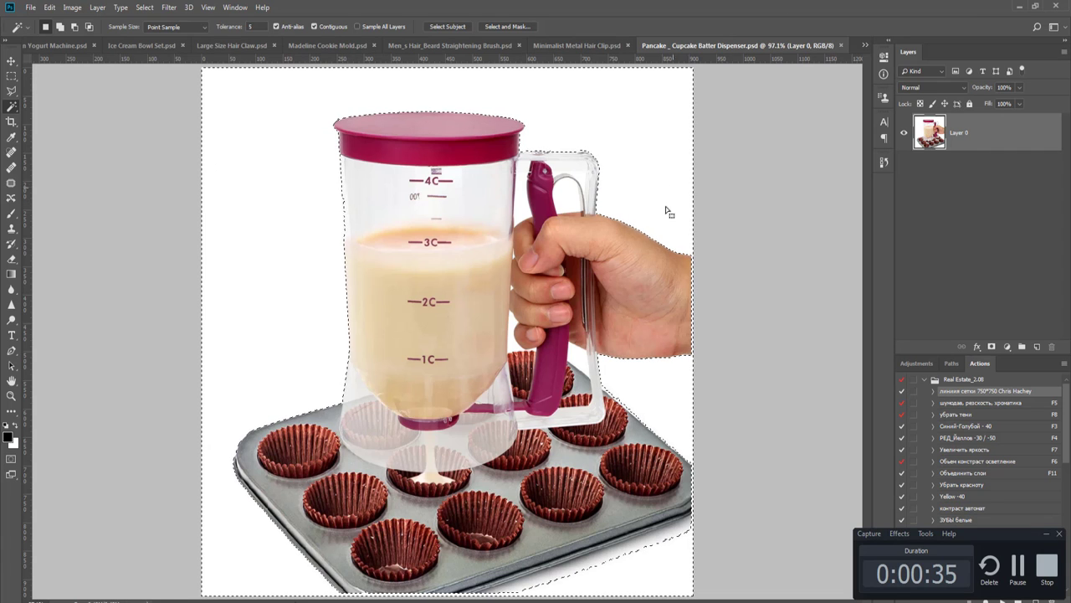
- Subtract a Polygonal Lasso area along the dispenser container's left wall from the selection to straighten its ragged edge
{"action": "key", "text": "l"}
{"action": "scroll", "coordinate": [369, 167], "scroll_direction": "up", "scroll_amount": 5}
{"action": "scroll", "coordinate": [369, 167], "scroll_direction": "up", "scroll_amount": 1}
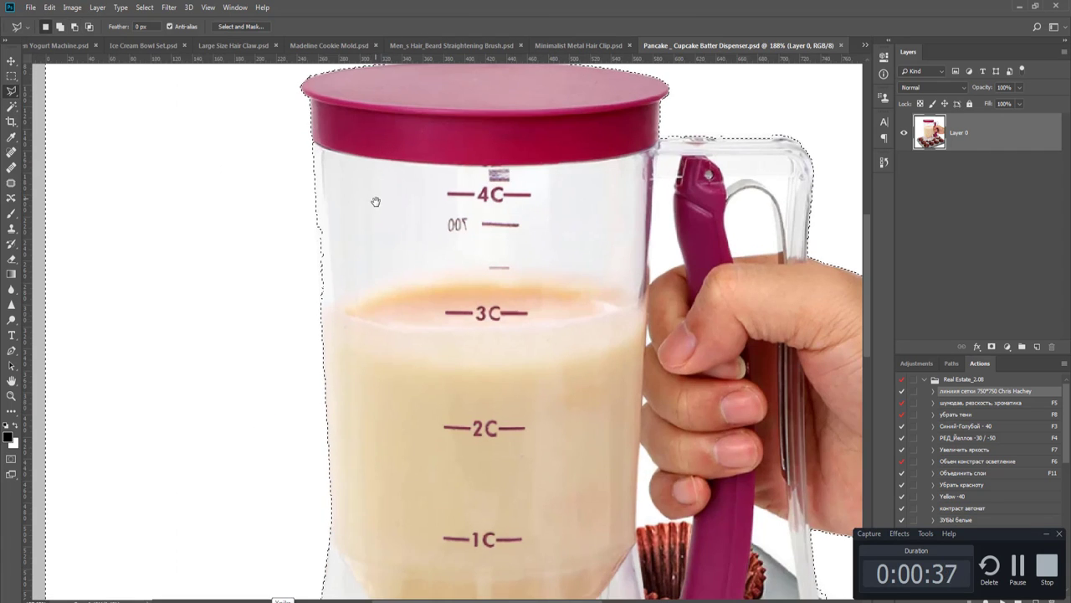
{"action": "left_click_drag", "start_coordinate": [376, 203], "coordinate": [379, 219]}
{"action": "left_click", "coordinate": [514, 343], "text": "alt"}
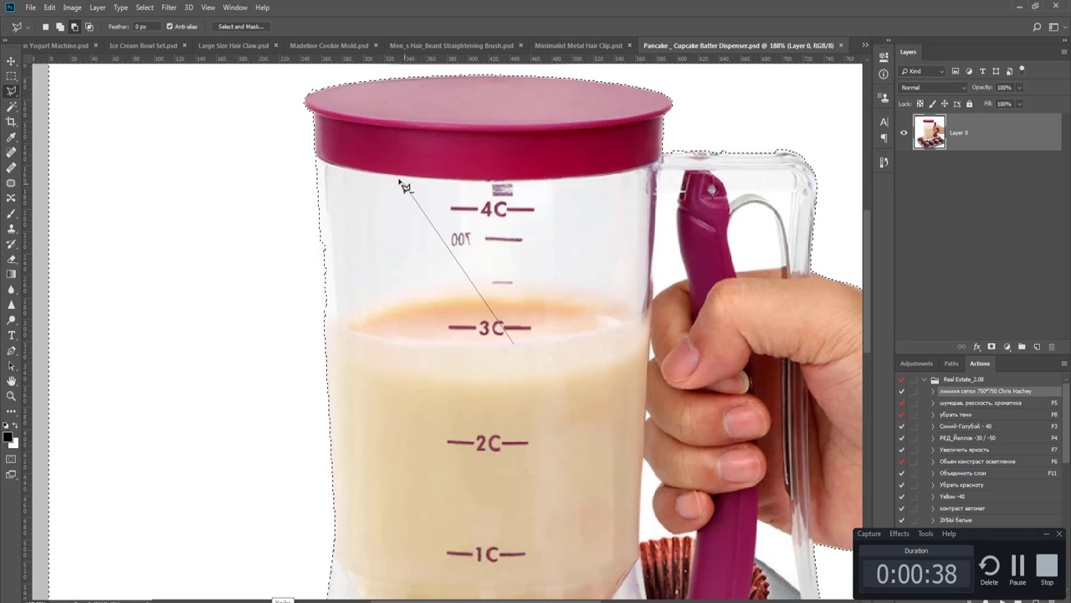
{"action": "left_click", "coordinate": [321, 136]}
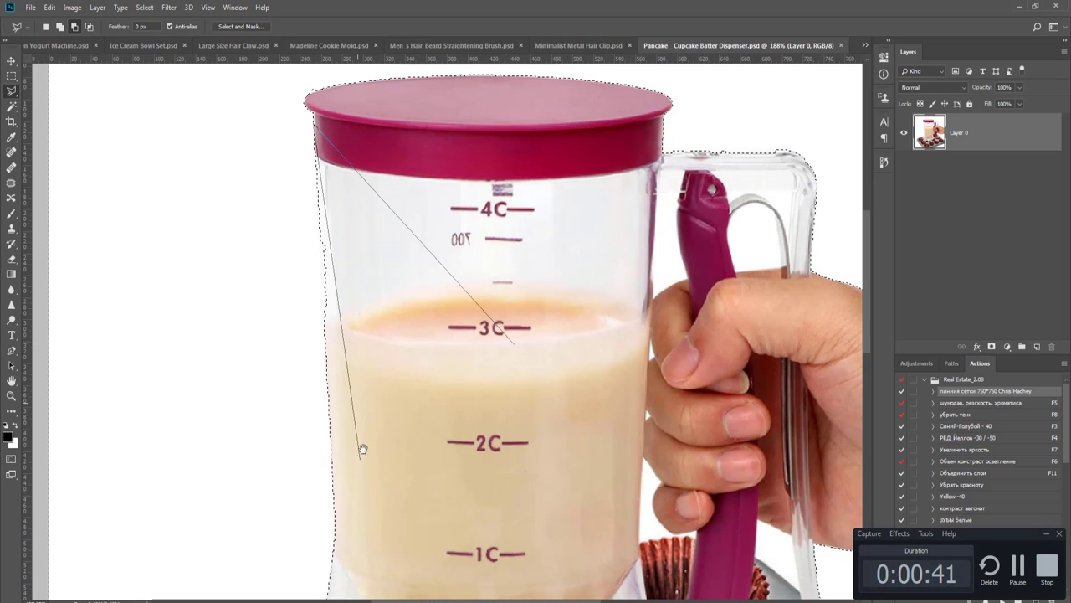
{"action": "scroll", "coordinate": [377, 376], "scroll_direction": "down", "scroll_amount": 4}
{"action": "left_click", "coordinate": [351, 445]}
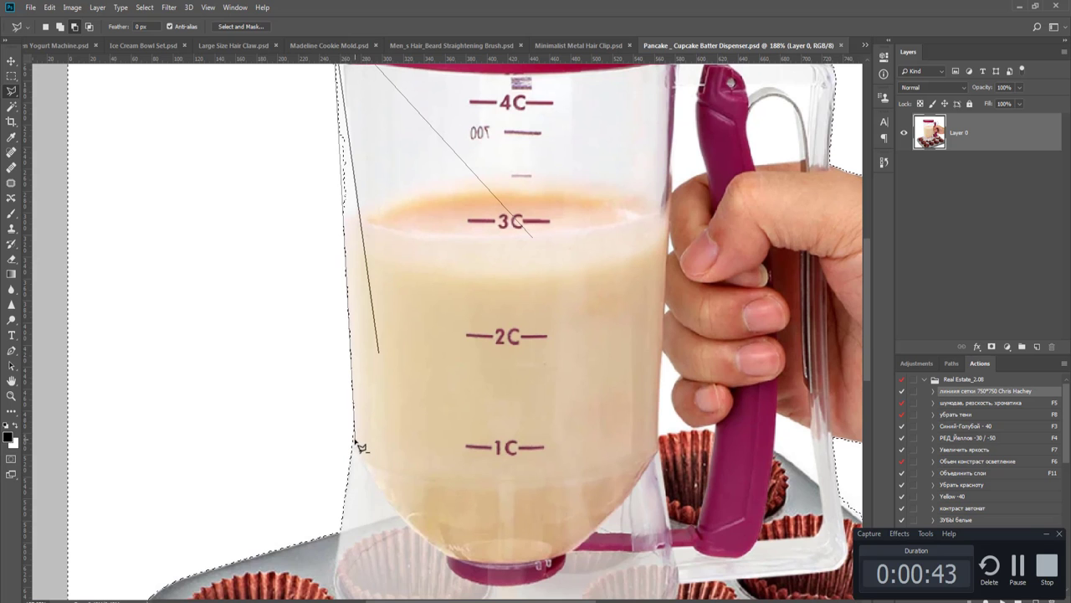
{"action": "double_click", "coordinate": [438, 375]}
- Subtract a Polygonal Lasso area along the clear handle's upper edge from the selection, from the lid to the corner
{"action": "left_click_drag", "start_coordinate": [456, 377], "coordinate": [453, 542]}
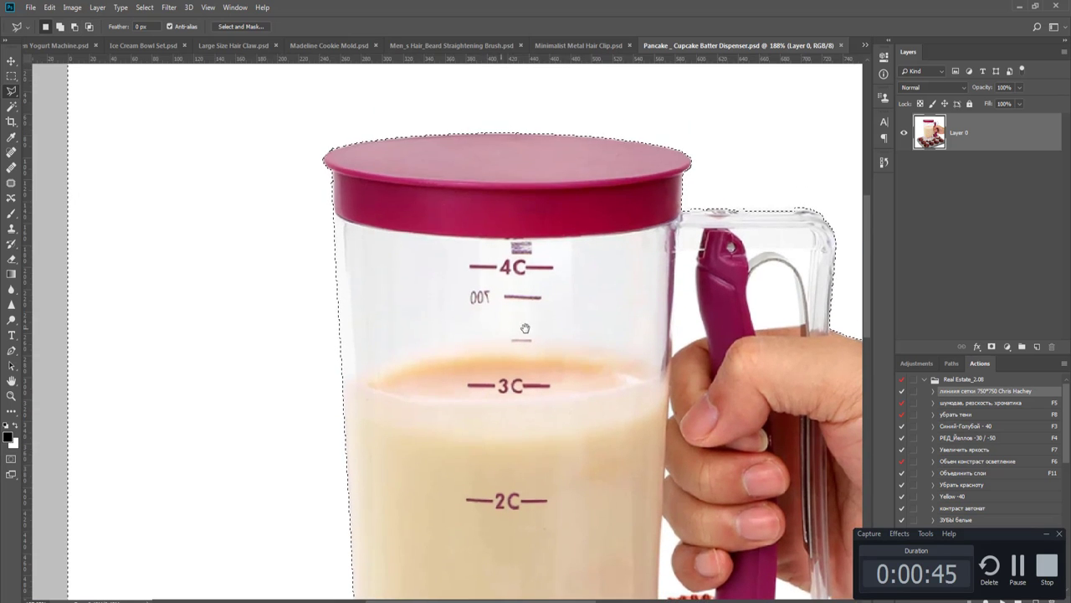
{"action": "mouse_move", "coordinate": [524, 328]}
{"action": "left_mouse_down"}
{"action": "mouse_move", "coordinate": [413, 277]}
{"action": "mouse_move", "coordinate": [305, 422]}
{"action": "left_mouse_up"}
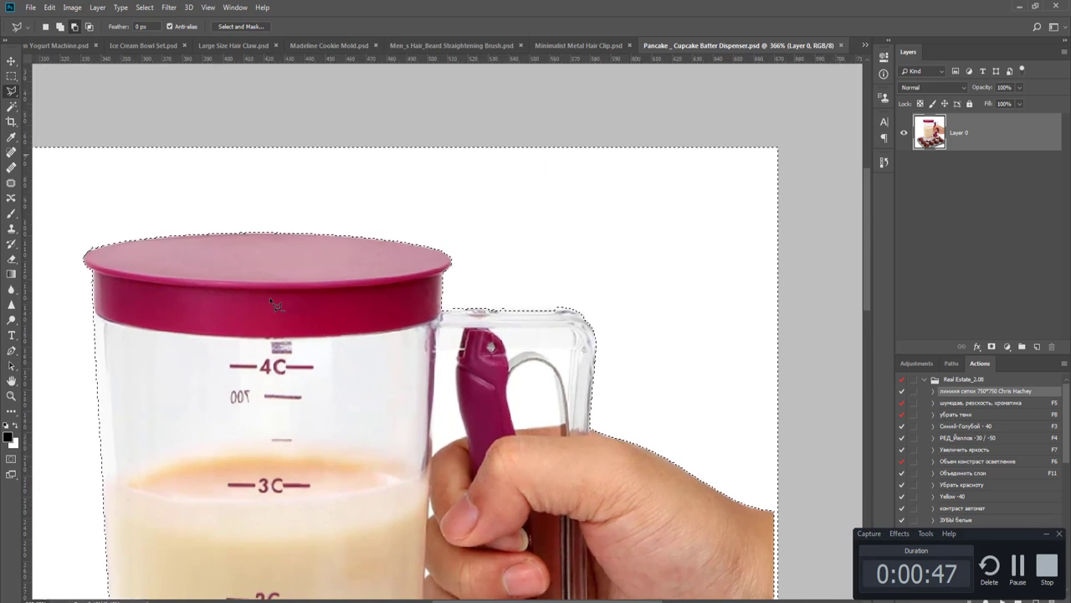
{"action": "scroll", "coordinate": [269, 297], "scroll_direction": "up", "scroll_amount": 4}
{"action": "left_click_drag", "start_coordinate": [382, 299], "coordinate": [125, 343]}
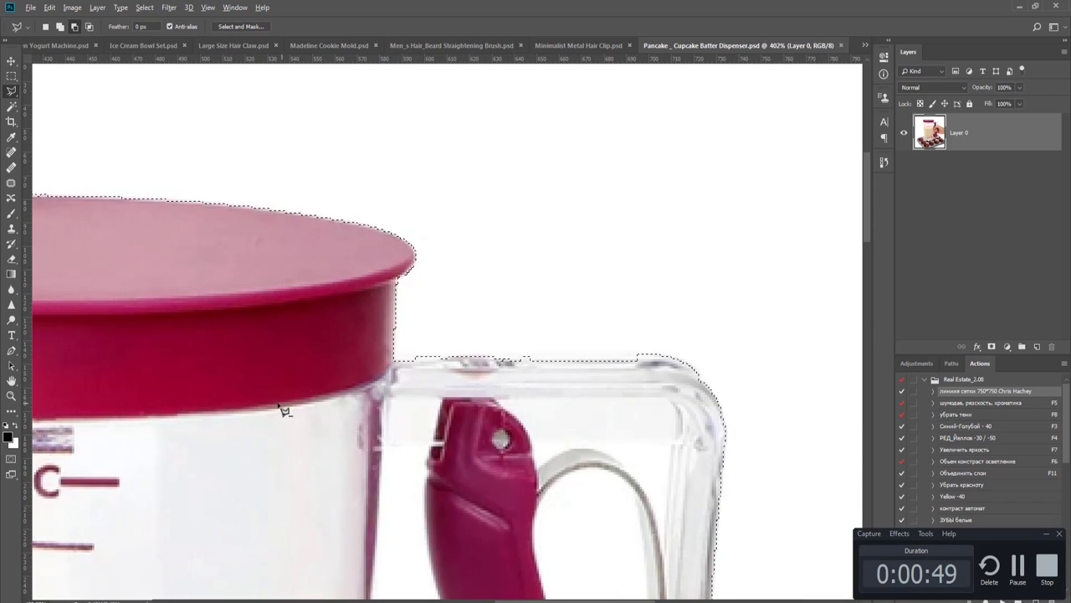
{"action": "left_click", "coordinate": [374, 402]}
{"action": "left_click", "coordinate": [659, 403]}
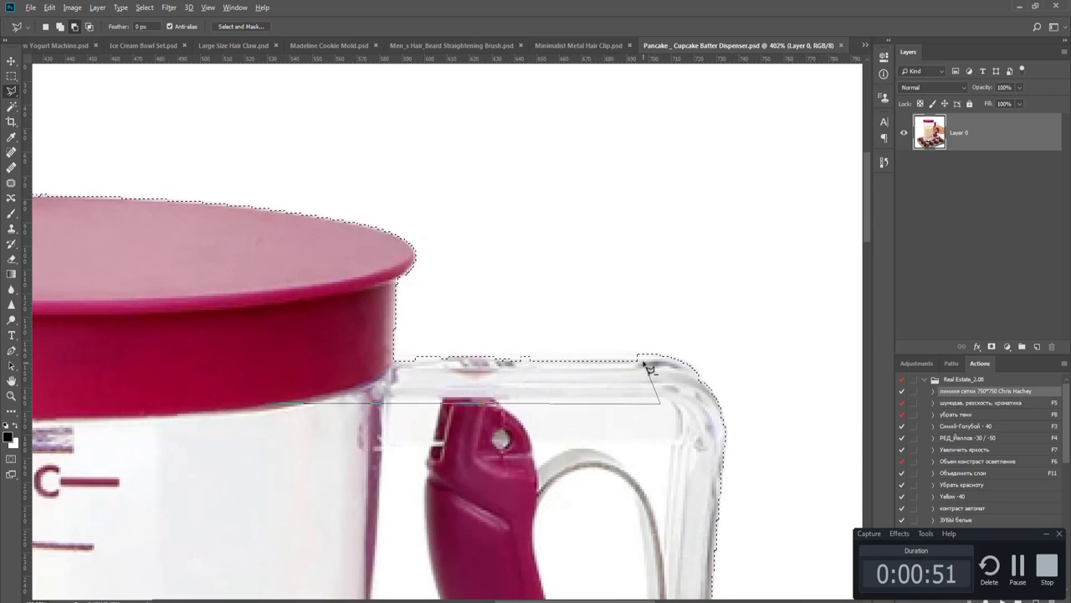
{"action": "left_click", "coordinate": [639, 359]}
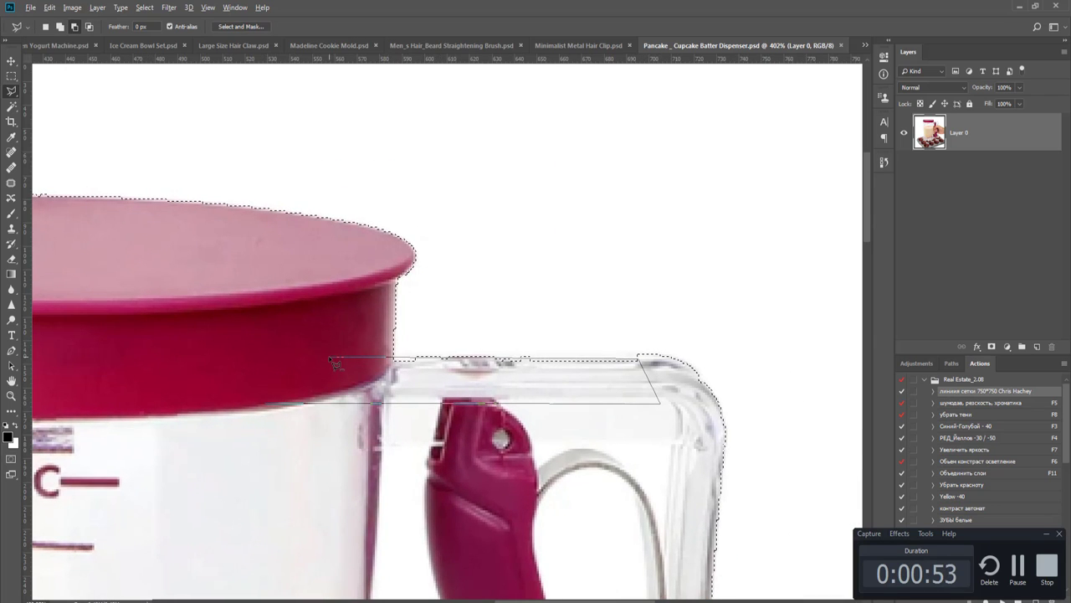
{"action": "double_click", "coordinate": [310, 383]}
- Trace the clear handle's outer side above the hand with the Polygonal Lasso to subtract it from the background selection
{"action": "left_click_drag", "start_coordinate": [296, 340], "coordinate": [223, 83]}
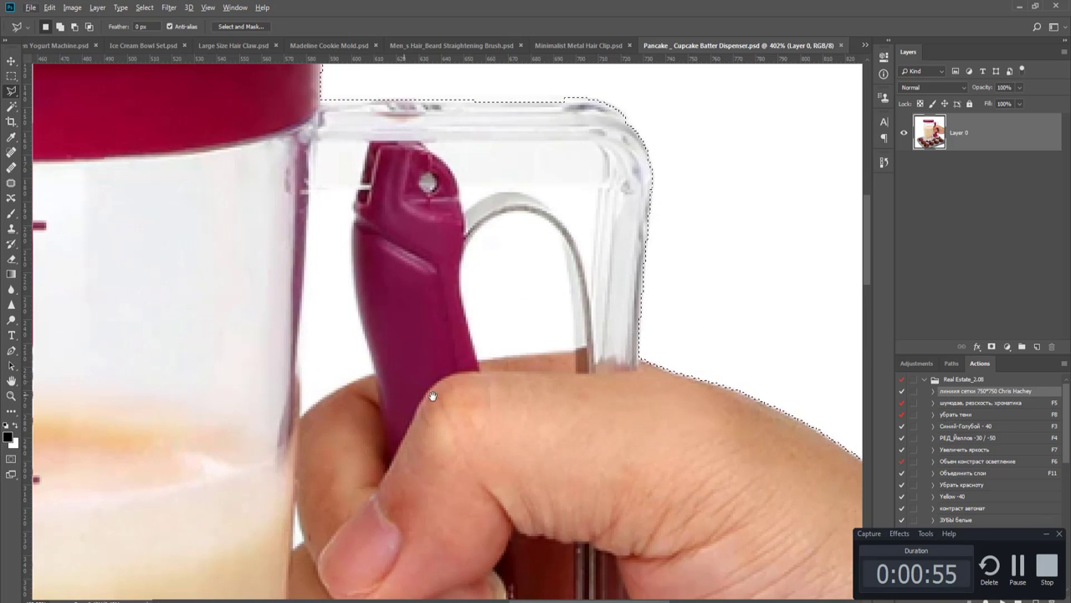
{"action": "mouse_move", "coordinate": [618, 454]}
{"action": "left_mouse_down"}
{"action": "mouse_move", "coordinate": [589, 423]}
{"action": "mouse_move", "coordinate": [403, 501]}
{"action": "left_mouse_up"}
{"action": "scroll", "coordinate": [395, 435], "scroll_direction": "up", "scroll_amount": 3}
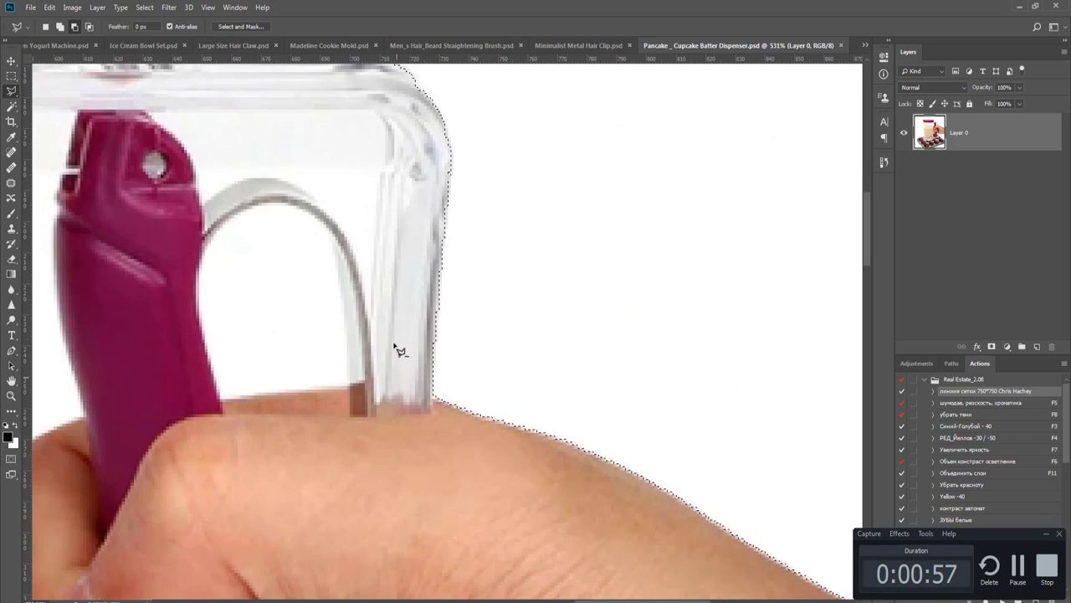
{"action": "left_click", "coordinate": [386, 301]}
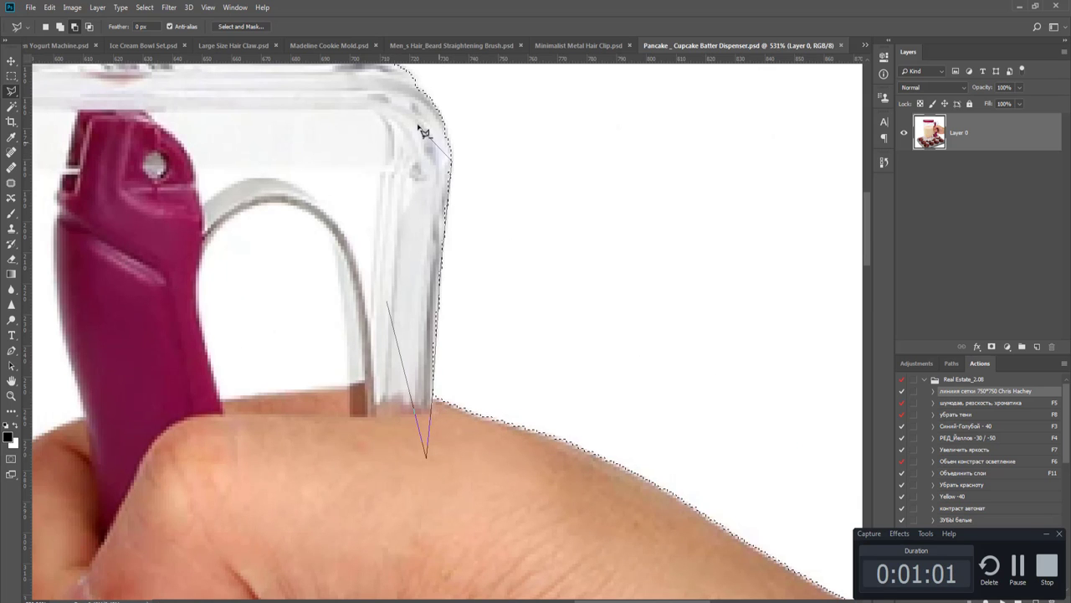
{"action": "key", "text": "Escape"}
- Add the leftover white strip along the muffin tray's right-hand edge, below the hand, to the background selection
{"action": "scroll", "coordinate": [467, 545], "scroll_direction": "down", "scroll_amount": 3}
{"action": "left_click_drag", "start_coordinate": [467, 545], "coordinate": [361, 193]}
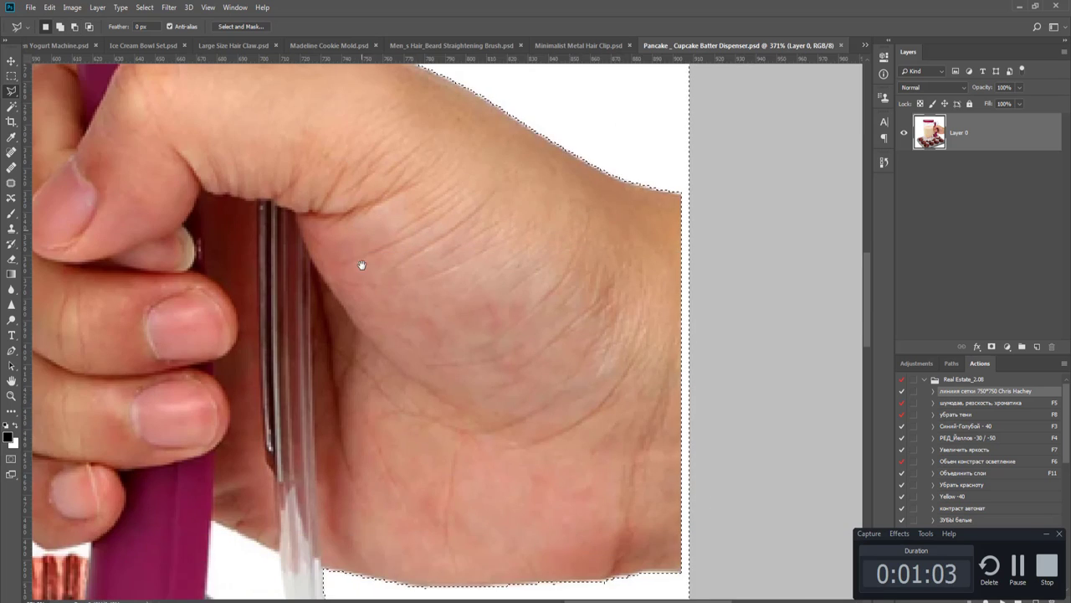
{"action": "left_click_drag", "start_coordinate": [452, 215], "coordinate": [559, 72]}
{"action": "left_click_drag", "start_coordinate": [405, 385], "coordinate": [396, 274]}
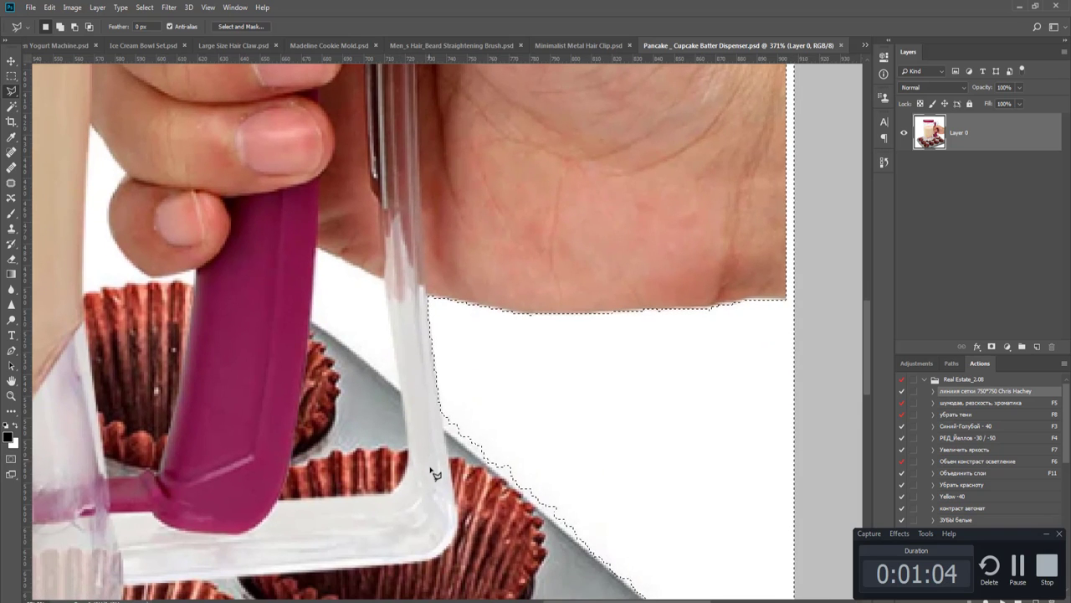
{"action": "left_click_drag", "start_coordinate": [430, 468], "coordinate": [338, 211]}
{"action": "left_click", "coordinate": [638, 120], "text": "shift"}
{"action": "left_click", "coordinate": [352, 135]}
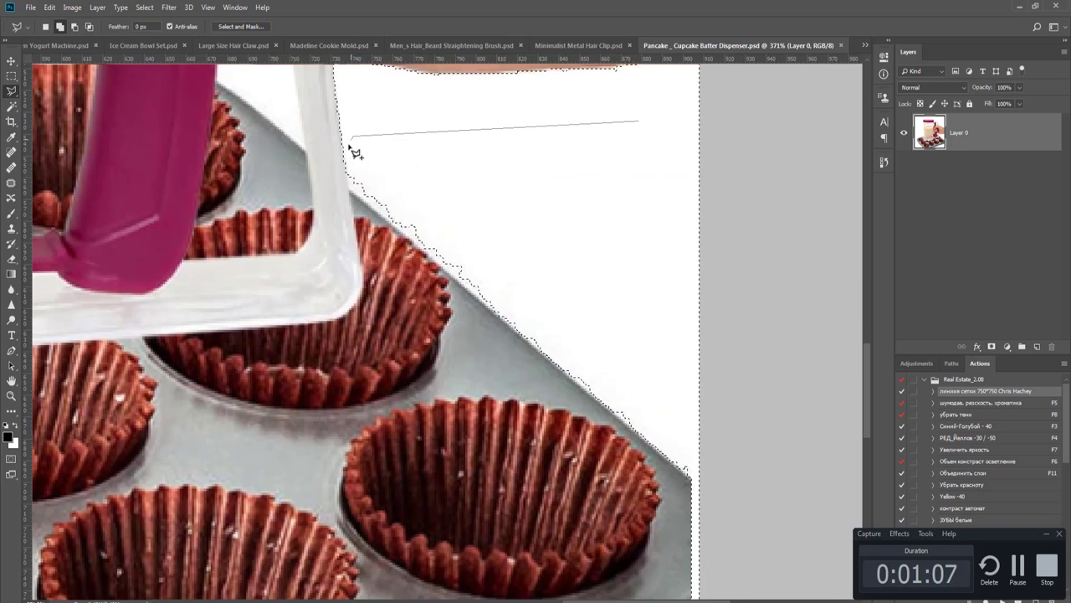
{"action": "left_click", "coordinate": [350, 187]}
{"action": "left_click", "coordinate": [716, 501]}
{"action": "double_click", "coordinate": [787, 276]}
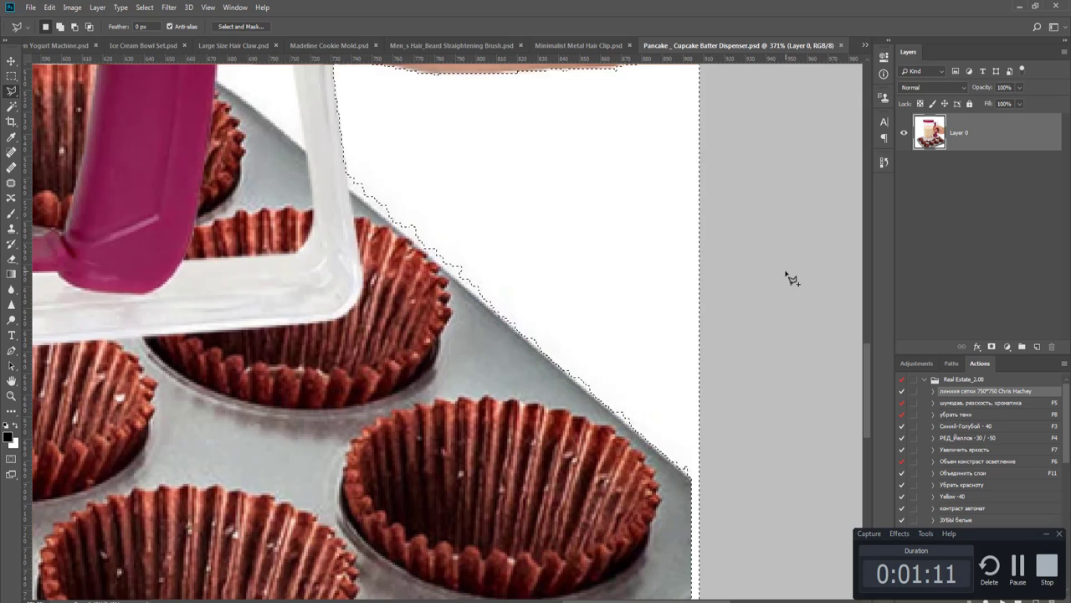
- Add the white gap between the purple grip and the clear handle, below the hand, to the selection with the Polygonal Lasso
{"action": "left_click_drag", "start_coordinate": [514, 254], "coordinate": [614, 463]}
{"action": "scroll", "coordinate": [365, 250], "scroll_direction": "up", "scroll_amount": 3}
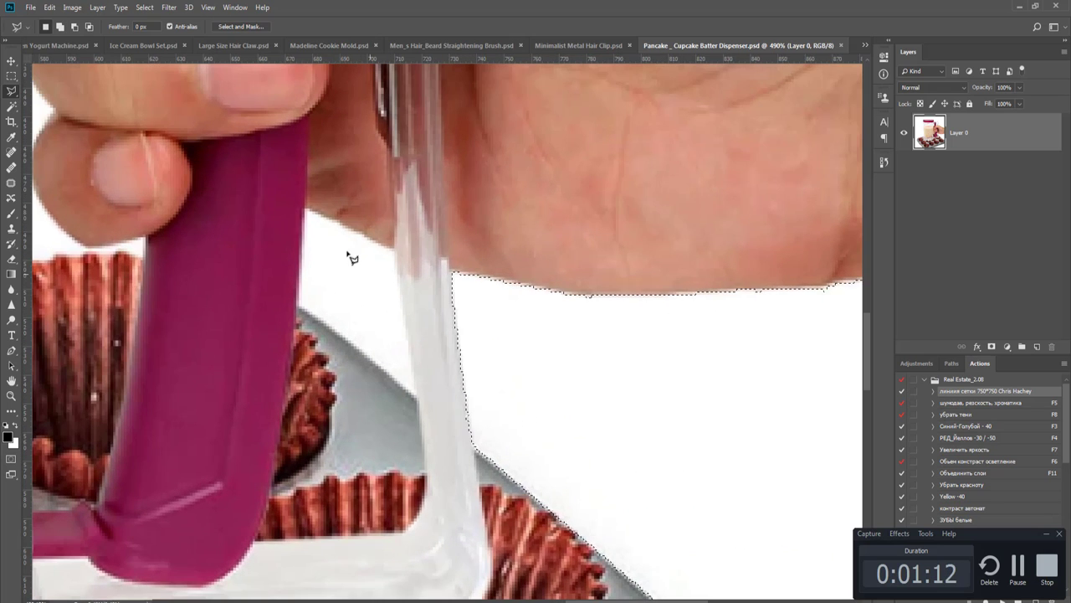
{"action": "left_click", "coordinate": [306, 211], "text": "shift"}
{"action": "left_click", "coordinate": [300, 308]}
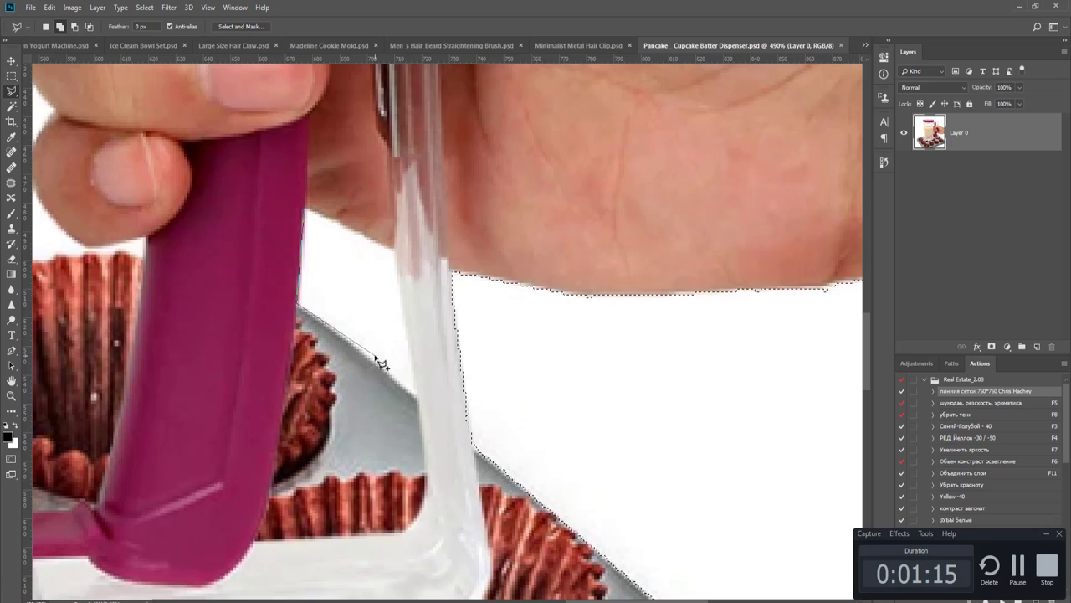
{"action": "left_click", "coordinate": [419, 401]}
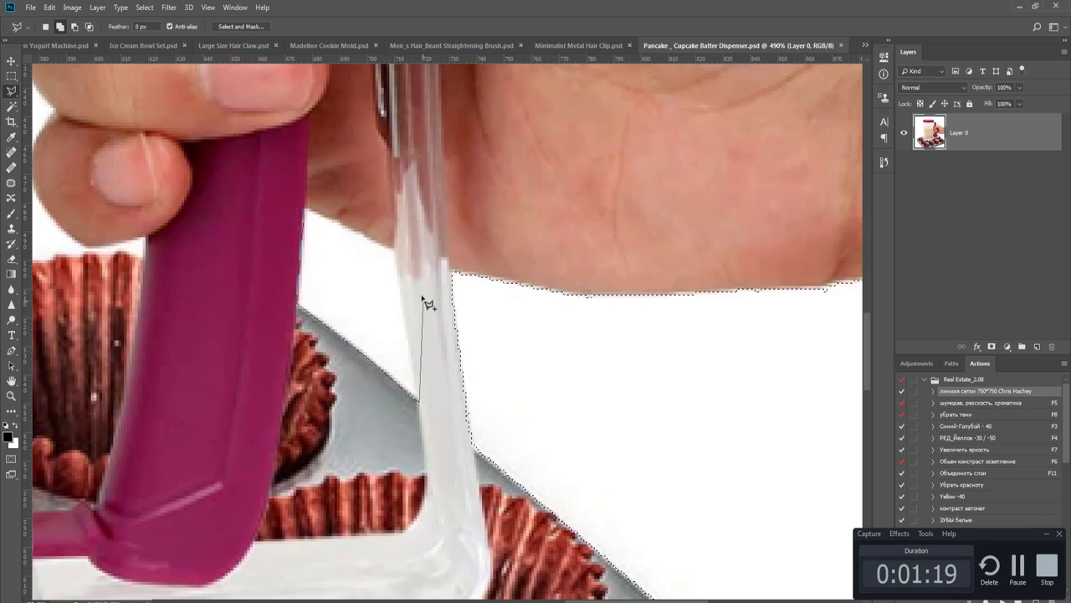
{"action": "left_click", "coordinate": [395, 250]}
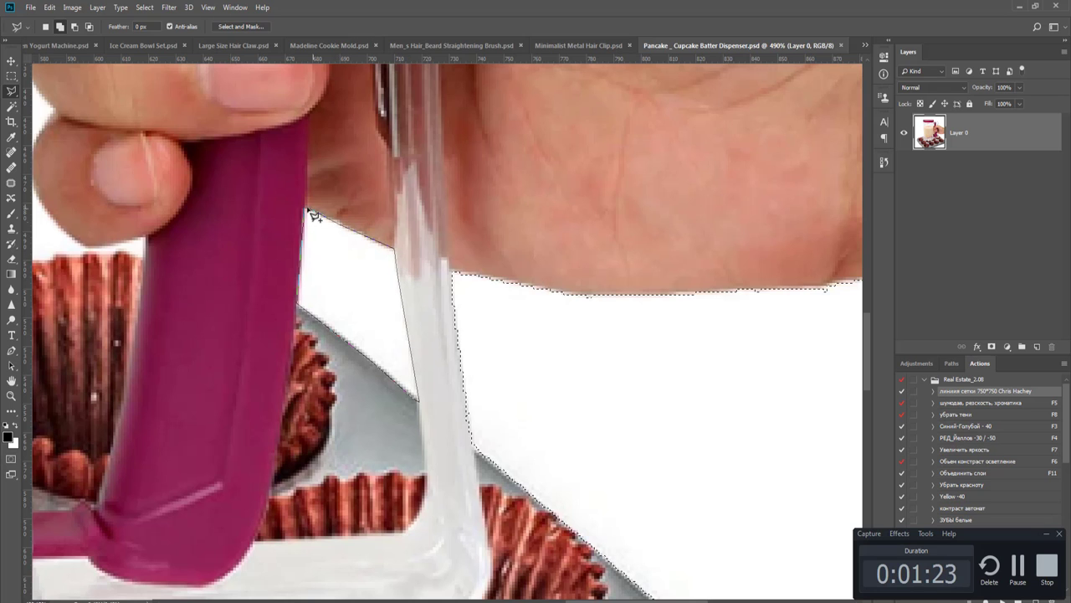
{"action": "left_click", "coordinate": [306, 210]}
- Add the shadow beneath the muffin tray's lower right edge to the background selection, tracing straight along the tray rim
{"action": "scroll", "coordinate": [342, 249], "scroll_direction": "down", "scroll_amount": 2}
{"action": "left_click_drag", "start_coordinate": [246, 304], "coordinate": [322, 315]}
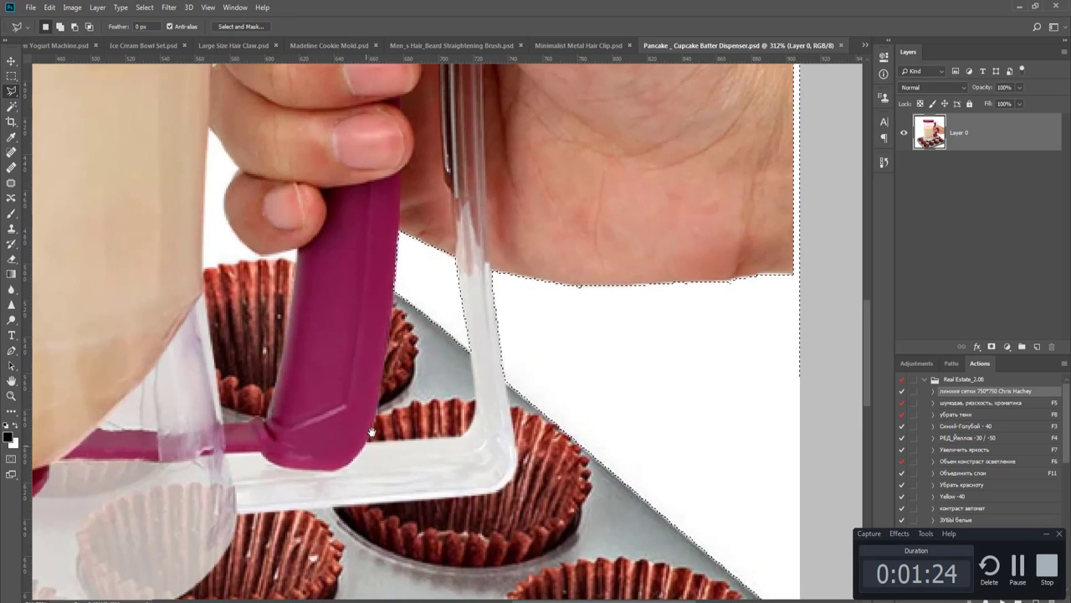
{"action": "left_click_drag", "start_coordinate": [377, 578], "coordinate": [430, 348]}
{"action": "scroll", "coordinate": [430, 348], "scroll_direction": "down", "scroll_amount": 2}
{"action": "left_click_drag", "start_coordinate": [612, 580], "coordinate": [510, 411]}
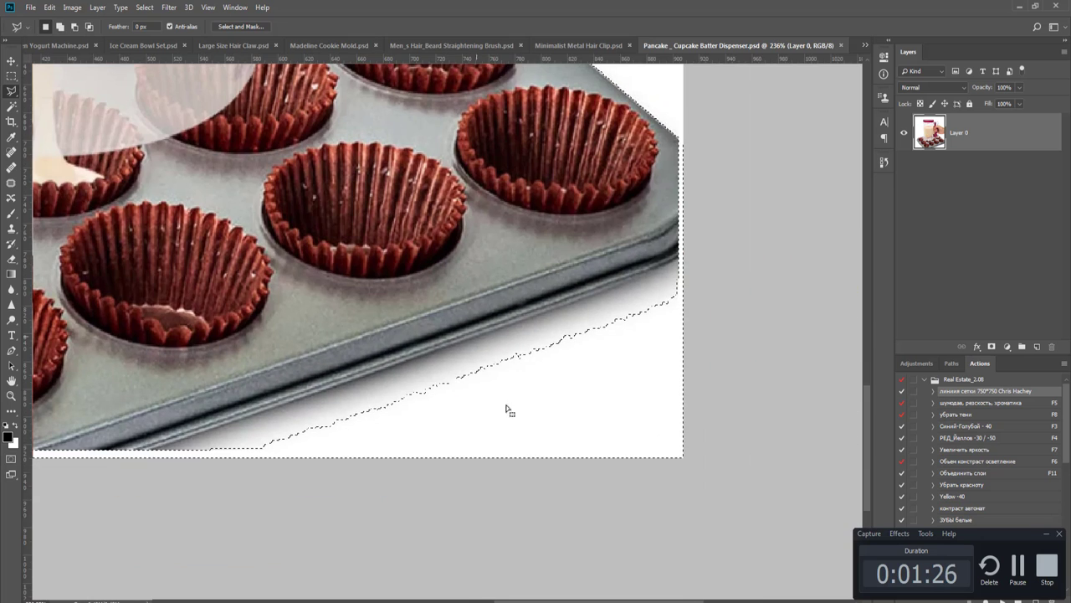
{"action": "left_click", "coordinate": [492, 526], "text": "shift"}
{"action": "left_click", "coordinate": [788, 523], "text": "shift"}
{"action": "left_click", "coordinate": [749, 311]}
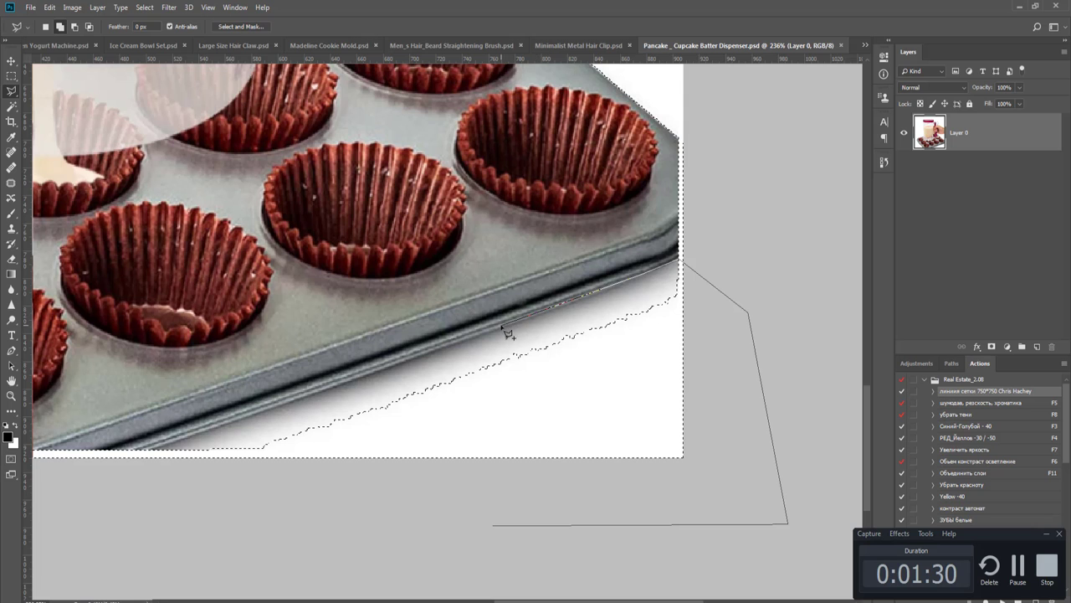
{"action": "left_click", "coordinate": [100, 473]}
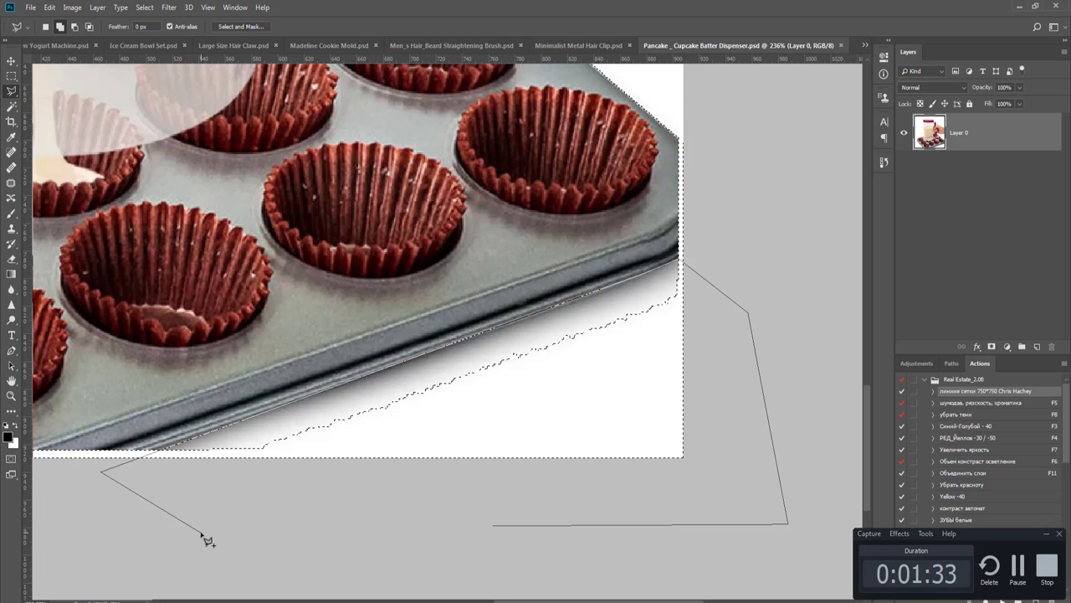
{"action": "double_click", "coordinate": [205, 532]}
- Subtract a Polygonal Lasso area running below the tray's bottom edge and across the image's lower-left corner from the selection
{"action": "left_click_drag", "start_coordinate": [296, 504], "coordinate": [809, 510]}
{"action": "left_click", "coordinate": [190, 462]}
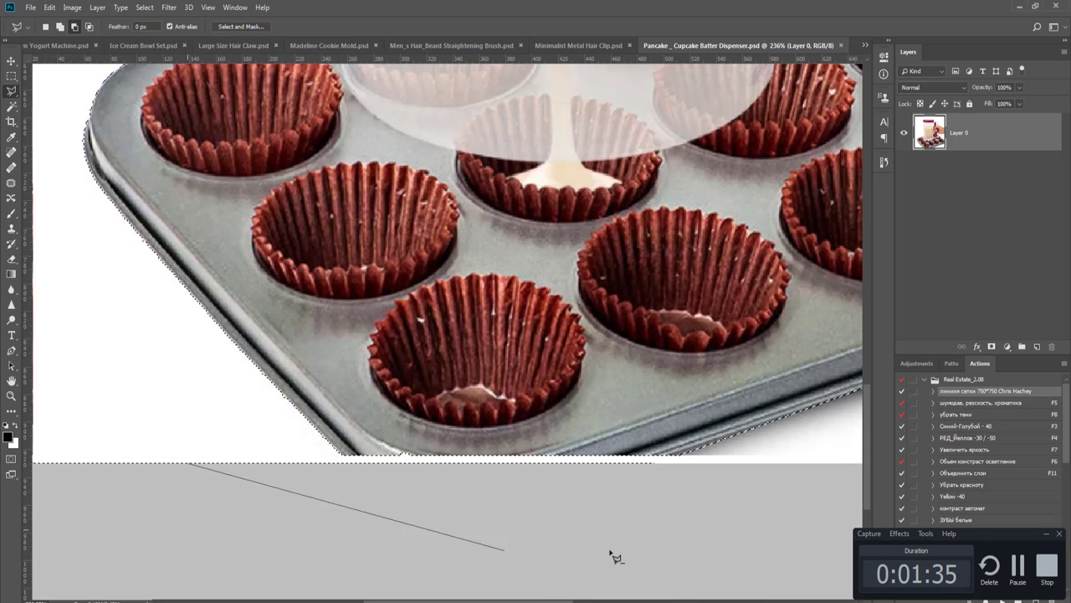
{"action": "left_click", "coordinate": [780, 550]}
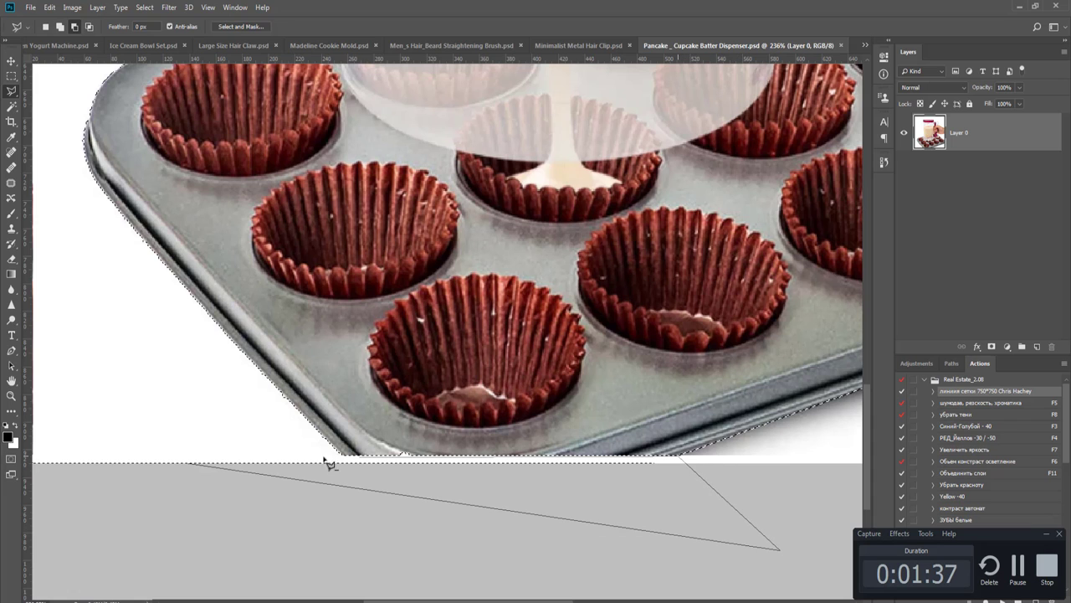
{"action": "scroll", "coordinate": [427, 415], "scroll_direction": "left", "scroll_amount": 5}
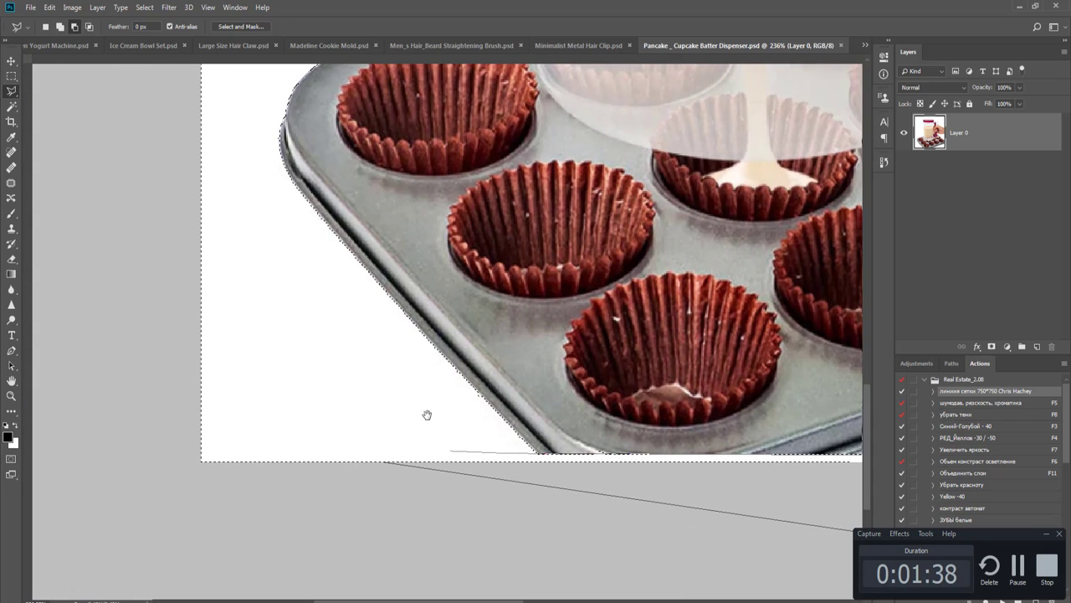
{"action": "left_click", "coordinate": [103, 275]}
{"action": "double_click", "coordinate": [136, 574]}
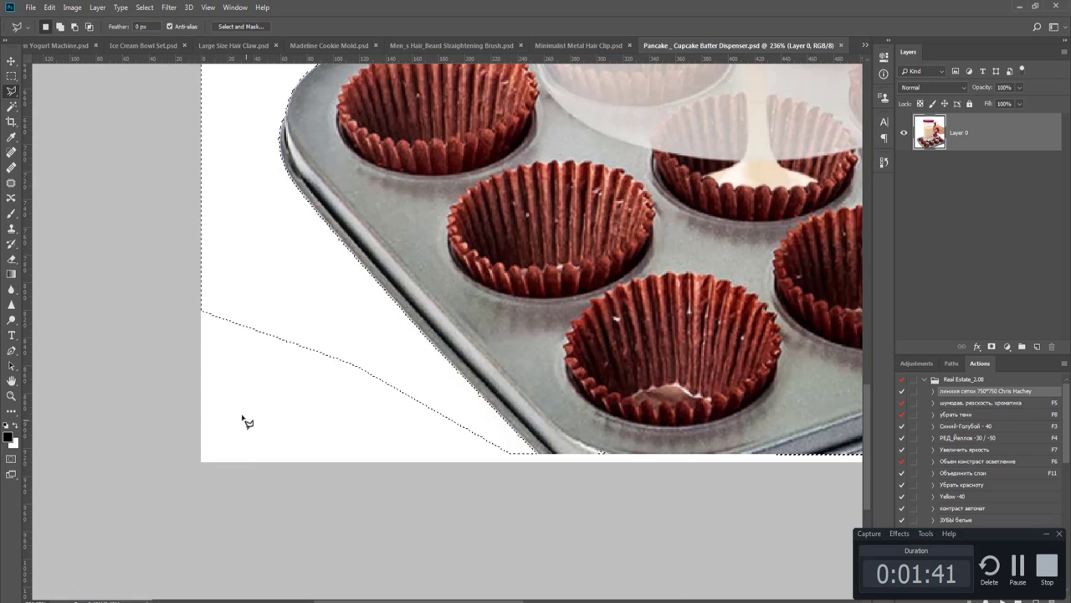
- Add the white background beside the tray's lower-left edge to the selection, following the tray rim down to its bottom corner
{"action": "scroll", "coordinate": [230, 460], "scroll_direction": "up", "scroll_amount": 2}
{"action": "left_click", "coordinate": [113, 209]}
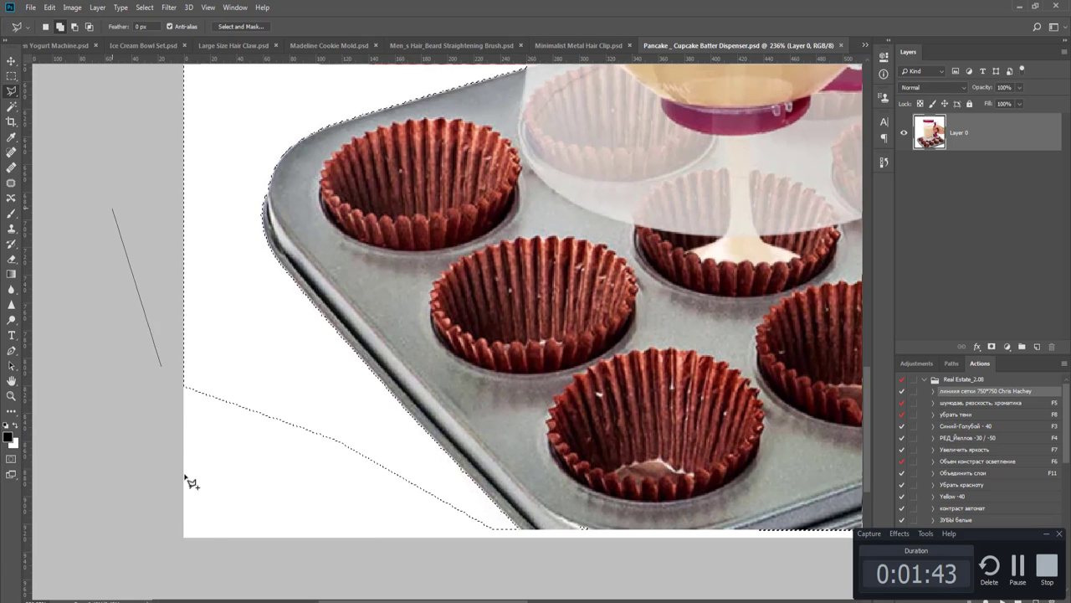
{"action": "left_click", "coordinate": [218, 566]}
{"action": "left_click", "coordinate": [519, 577]}
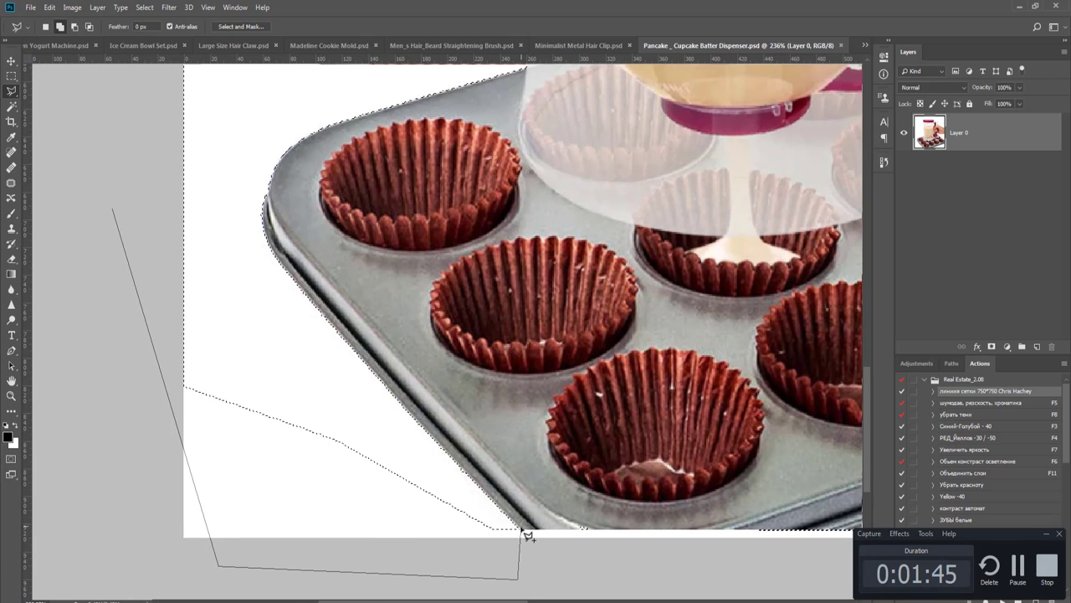
{"action": "left_click", "coordinate": [520, 530]}
{"action": "left_click", "coordinate": [267, 249]}
{"action": "double_click", "coordinate": [168, 138]}
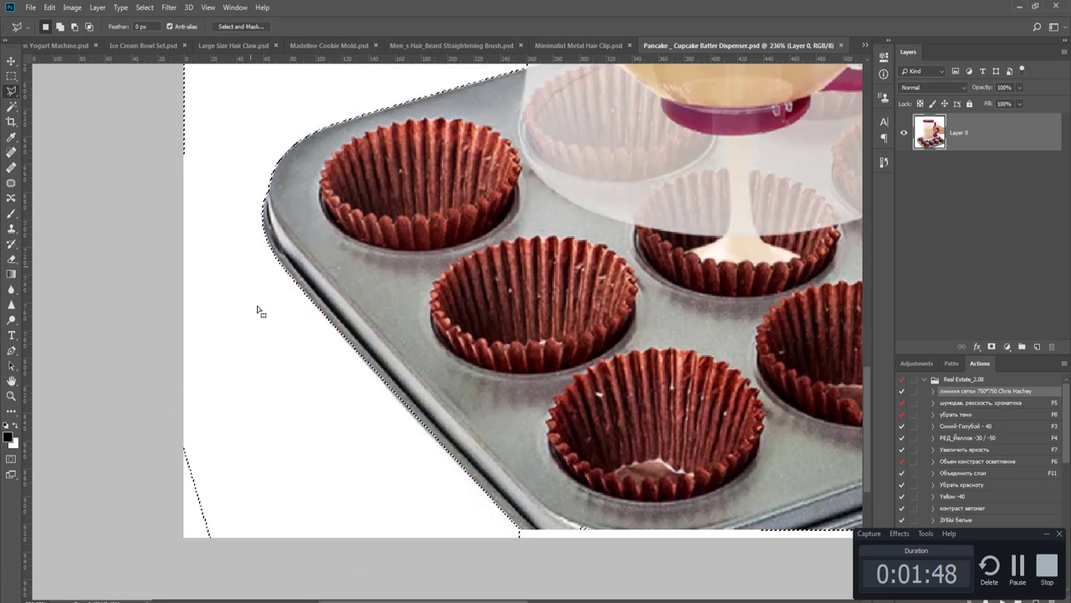
- Add the remaining white sliver at the image's lower-left corner to the background selection
{"action": "left_click", "coordinate": [171, 298]}
{"action": "left_click", "coordinate": [291, 591]}
{"action": "left_click", "coordinate": [136, 581]}
{"action": "double_click", "coordinate": [68, 418]}
- Add the thin white strip directly below the tray's bottom edge to the background selection
{"action": "scroll", "coordinate": [168, 406], "scroll_direction": "down", "scroll_amount": 5}
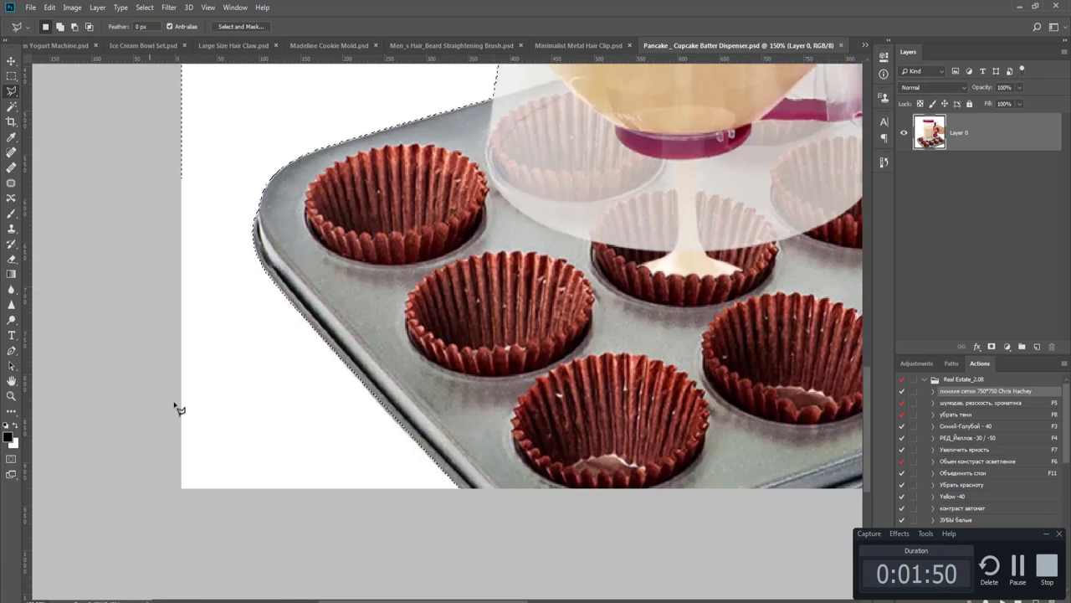
{"action": "scroll", "coordinate": [433, 481], "scroll_direction": "up", "scroll_amount": 3}
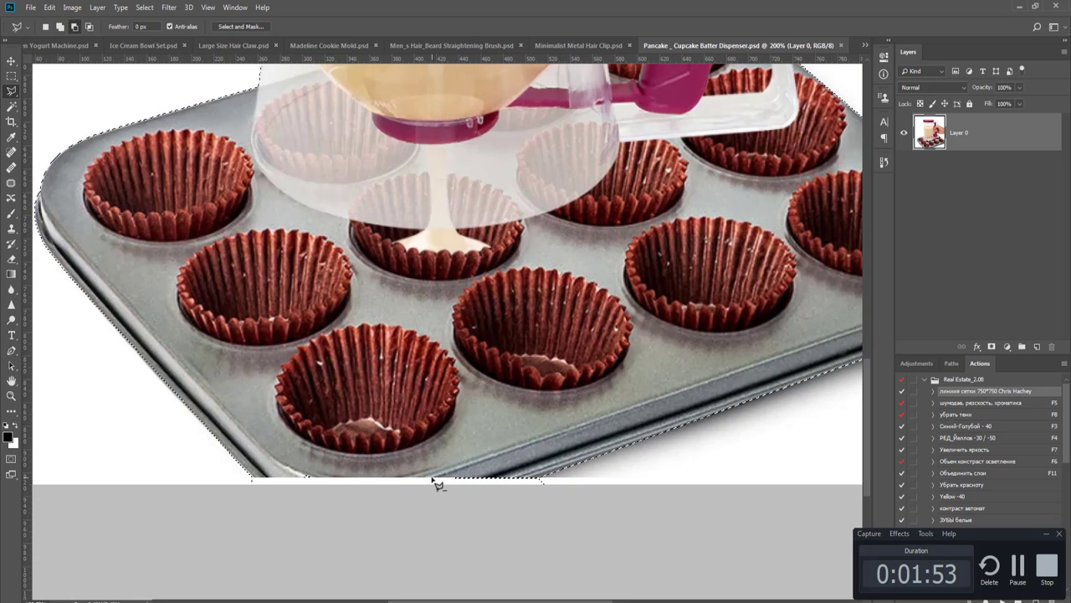
{"action": "left_click", "coordinate": [355, 544]}
{"action": "left_click", "coordinate": [627, 512]}
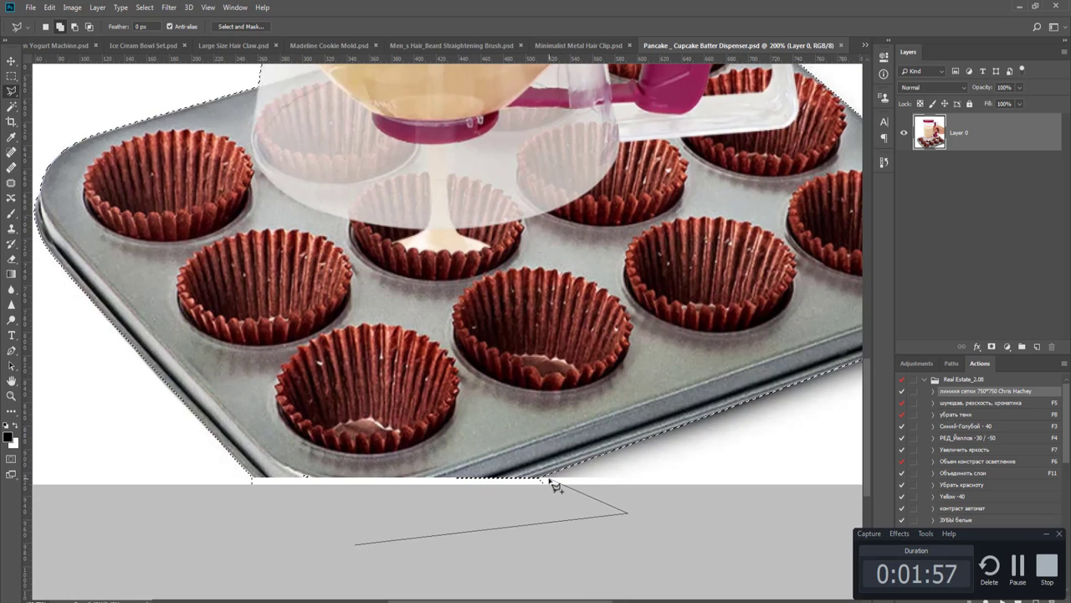
{"action": "left_click", "coordinate": [549, 480]}
{"action": "left_click", "coordinate": [135, 477]}
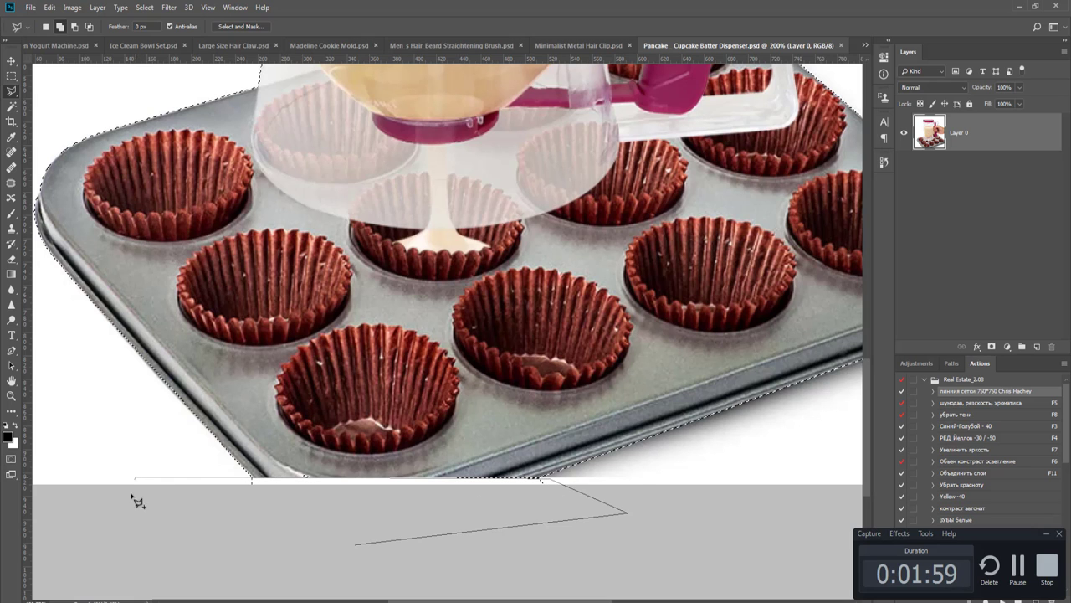
{"action": "double_click", "coordinate": [133, 515]}
{"action": "scroll", "coordinate": [194, 352], "scroll_direction": "down", "scroll_amount": 2}
{"action": "left_click_drag", "start_coordinate": [277, 239], "coordinate": [401, 444]}
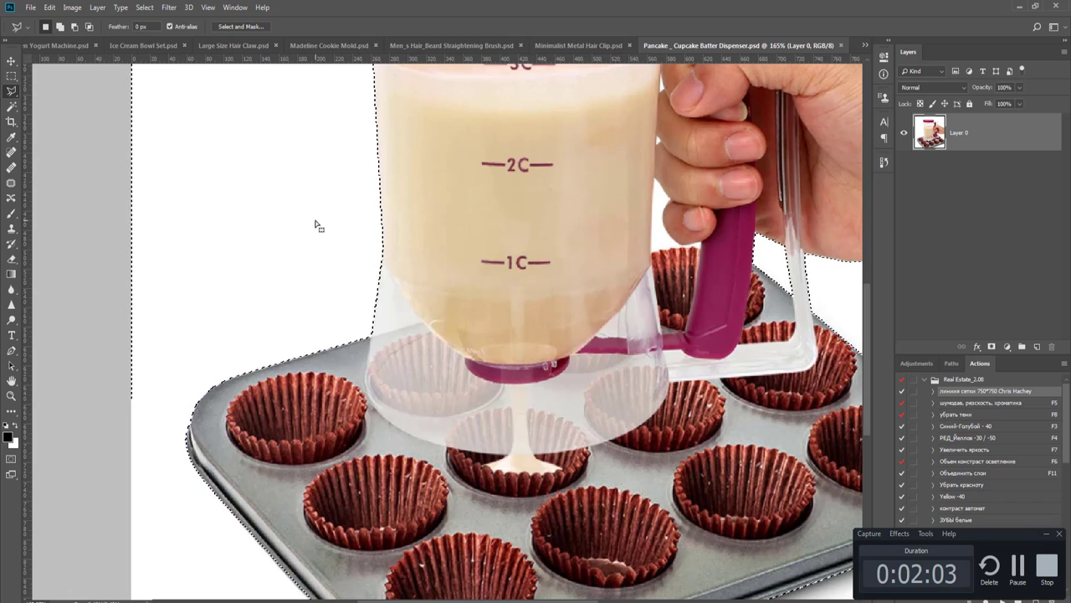
{"action": "left_click_drag", "start_coordinate": [304, 211], "coordinate": [307, 354]}
{"action": "left_click_drag", "start_coordinate": [365, 286], "coordinate": [301, 459]}
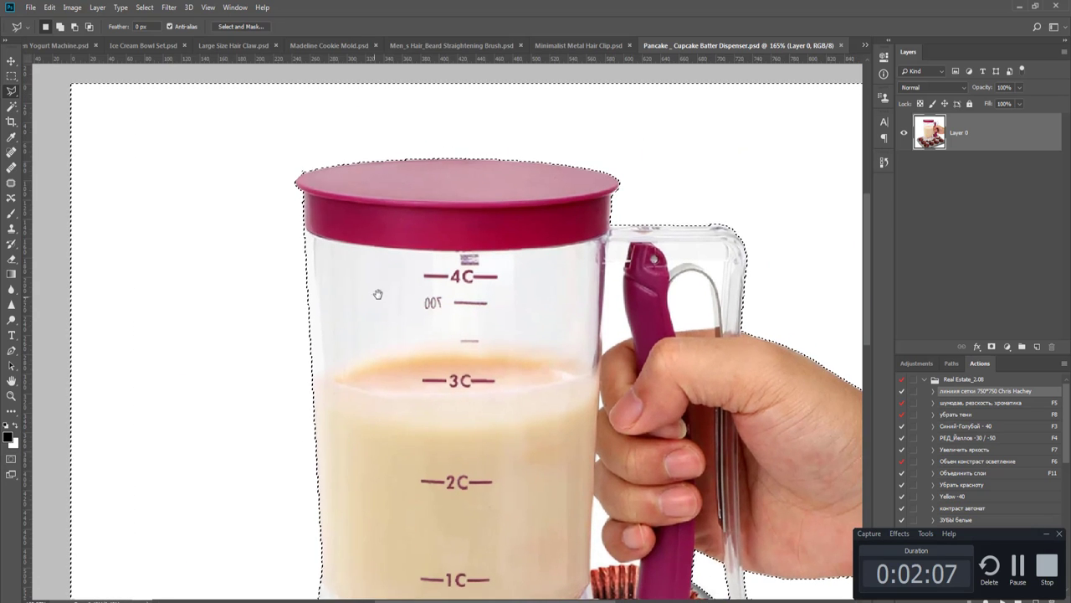
{"action": "scroll", "coordinate": [296, 143], "scroll_direction": "up", "scroll_amount": 3}
{"action": "left_click", "coordinate": [173, 100]}
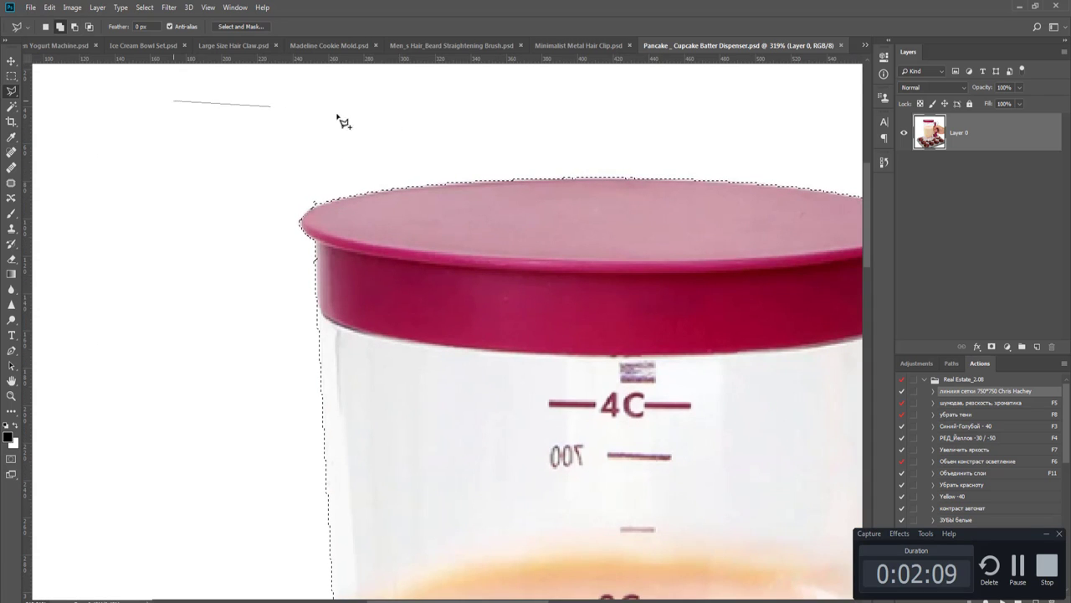
{"action": "left_click", "coordinate": [441, 114]}
{"action": "left_click", "coordinate": [341, 183]}
{"action": "left_click", "coordinate": [318, 206]}
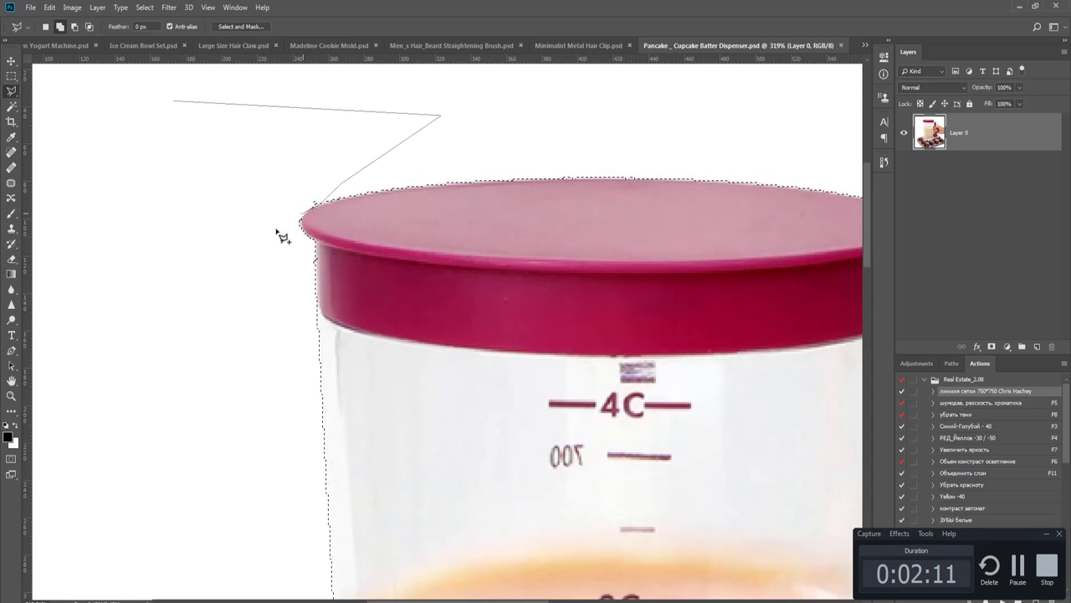
{"action": "key", "text": "Escape"}
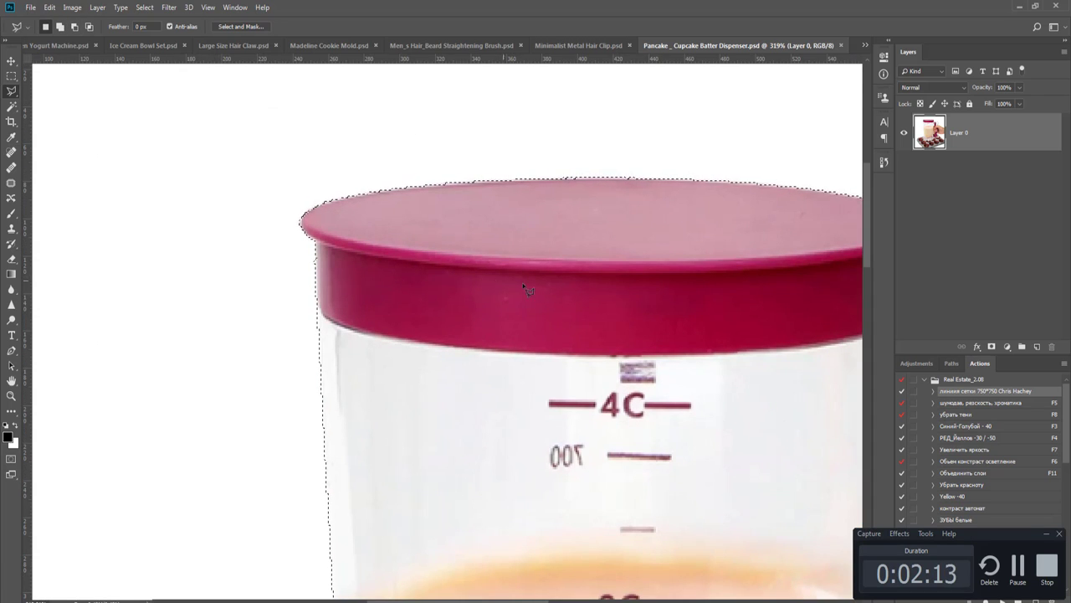
- Add the white area inside the arch between the purple grip and the clear handle, above the hand, to the selection
{"action": "left_click_drag", "start_coordinate": [529, 287], "coordinate": [145, 215]}
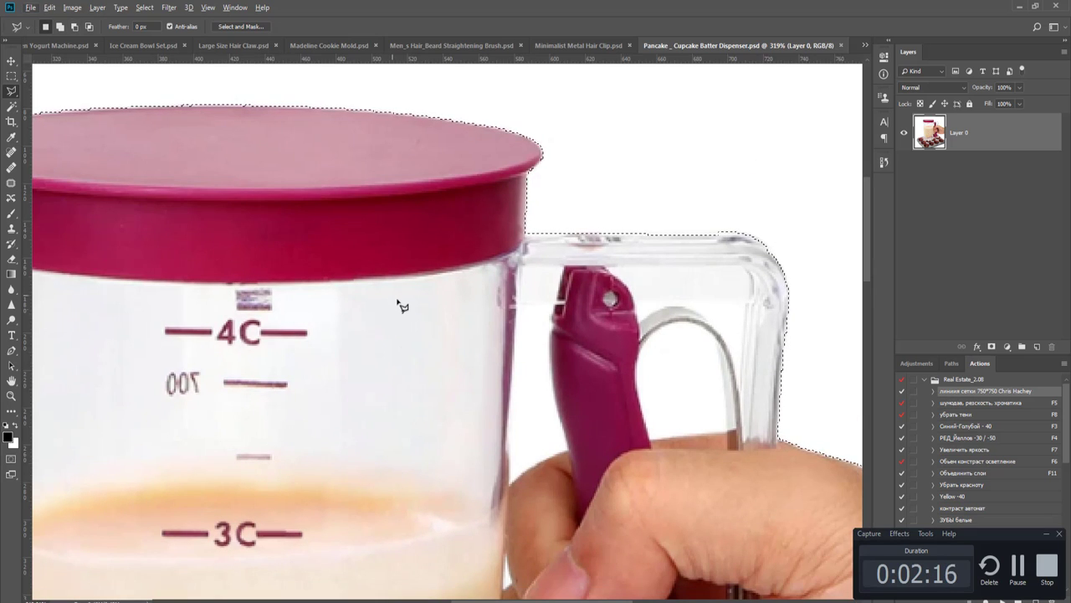
{"action": "left_click_drag", "start_coordinate": [518, 336], "coordinate": [373, 213]}
{"action": "scroll", "coordinate": [524, 301], "scroll_direction": "up", "scroll_amount": 2}
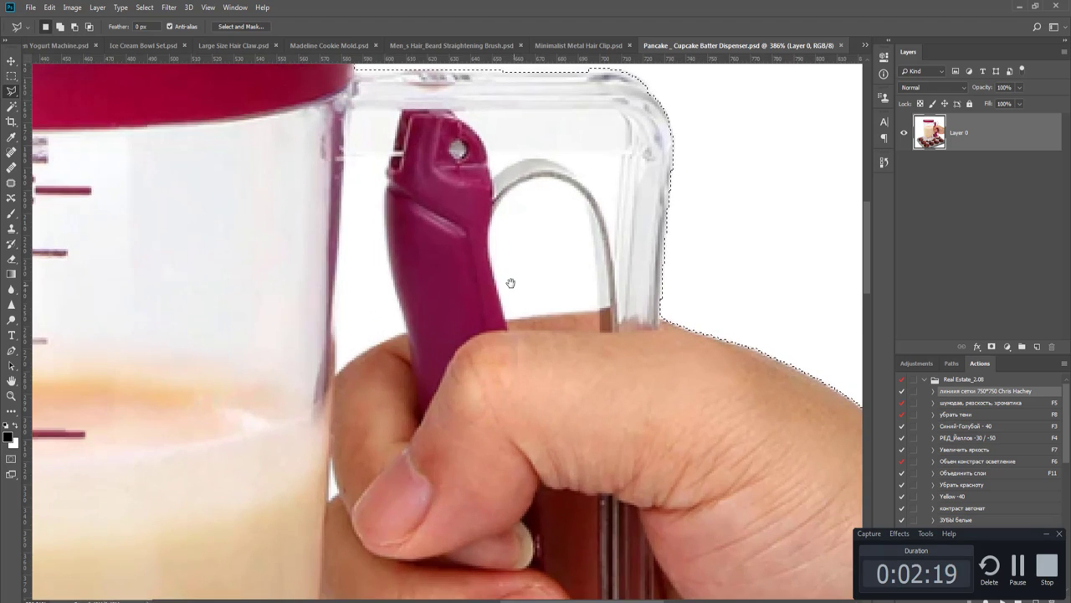
{"action": "left_click_drag", "start_coordinate": [510, 282], "coordinate": [464, 371]}
{"action": "left_click", "coordinate": [515, 334]}
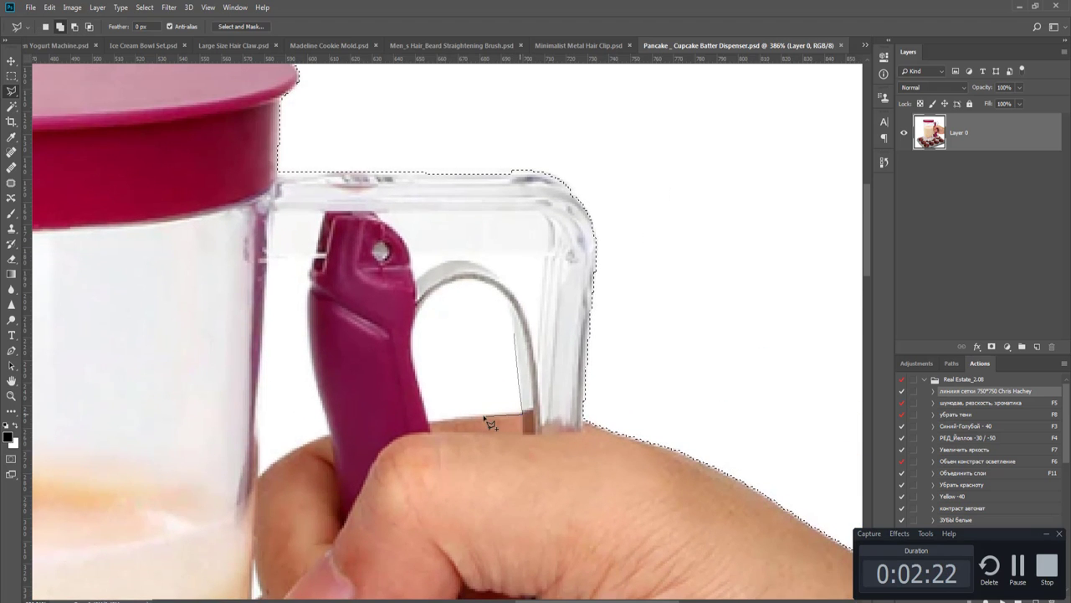
{"action": "left_click", "coordinate": [428, 422]}
{"action": "left_click", "coordinate": [427, 291]}
{"action": "left_click", "coordinate": [448, 279]}
{"action": "left_click", "coordinate": [474, 272]}
{"action": "left_click", "coordinate": [502, 284]}
{"action": "left_click", "coordinate": [511, 298]}
{"action": "double_click", "coordinate": [512, 308]}
- Subtract a Polygonal Lasso area along the arch's inner rim from the selection to smooth its curve
{"action": "left_click", "coordinate": [504, 236]}
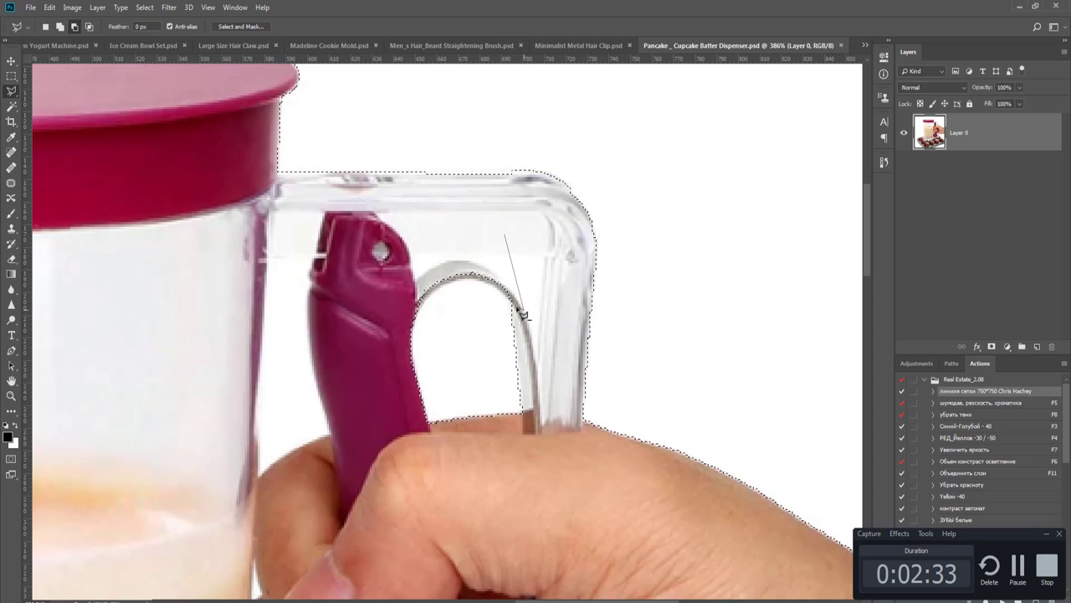
{"action": "left_click", "coordinate": [517, 309]}
{"action": "left_click", "coordinate": [493, 284]}
{"action": "left_click", "coordinate": [475, 275]}
{"action": "left_click", "coordinate": [457, 276]}
{"action": "left_click", "coordinate": [439, 284]}
{"action": "left_click", "coordinate": [416, 307]}
{"action": "double_click", "coordinate": [352, 284]}
- Add the white gap between the container wall and the purple grip, above the fingers, to the selection
{"action": "left_click_drag", "start_coordinate": [311, 305], "coordinate": [366, 278]}
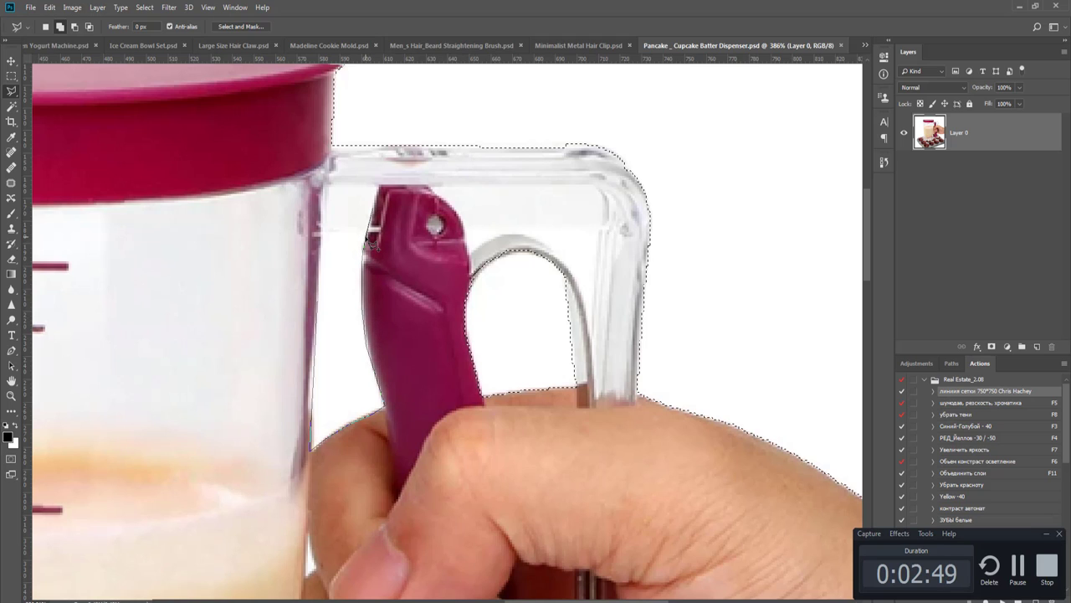
{"action": "left_click", "coordinate": [369, 236]}
{"action": "left_click", "coordinate": [320, 237]}
- Add the two small white gaps between the container wall and the upper fingers to the selection
{"action": "scroll", "coordinate": [382, 333], "scroll_direction": "down", "scroll_amount": 3}
{"action": "left_click_drag", "start_coordinate": [420, 473], "coordinate": [428, 370]}
{"action": "scroll", "coordinate": [333, 391], "scroll_direction": "up", "scroll_amount": 4}
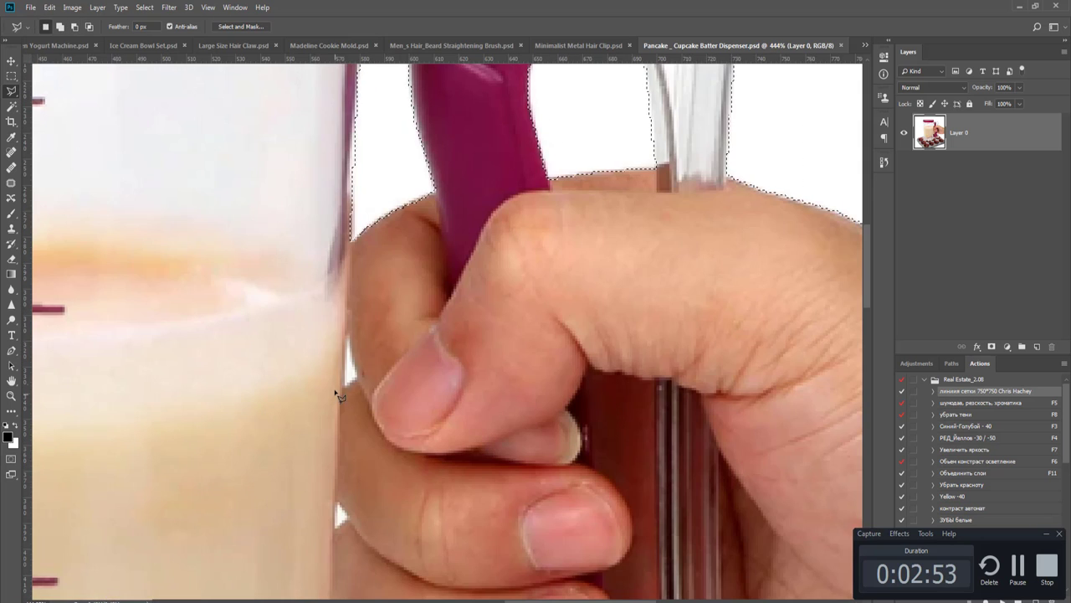
{"action": "left_click", "coordinate": [346, 337], "text": "shift"}
{"action": "left_click", "coordinate": [342, 387]}
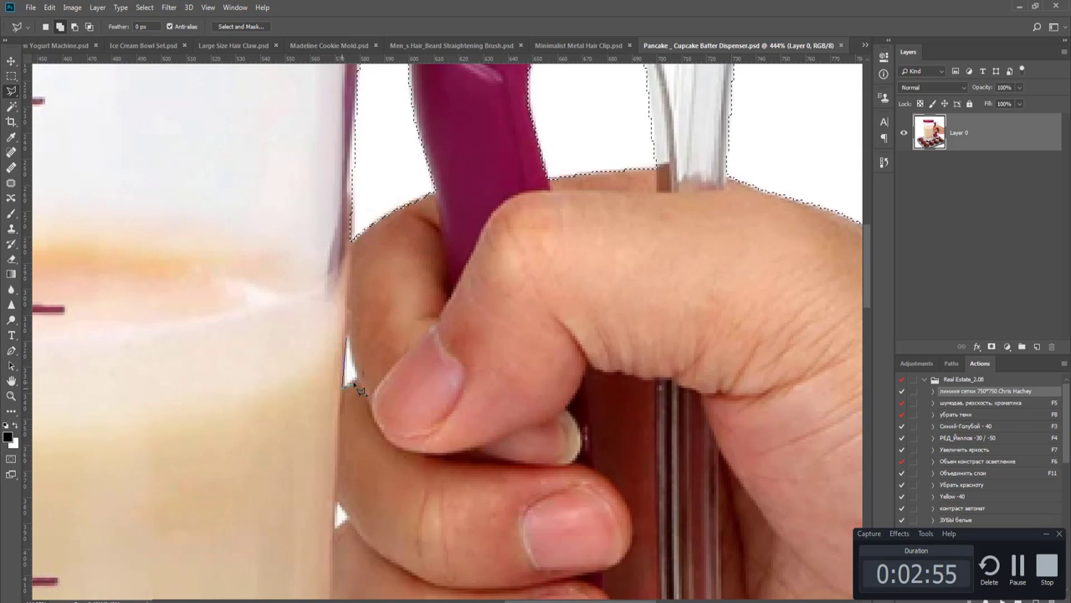
{"action": "scroll", "coordinate": [351, 356], "scroll_direction": "down", "scroll_amount": 3}
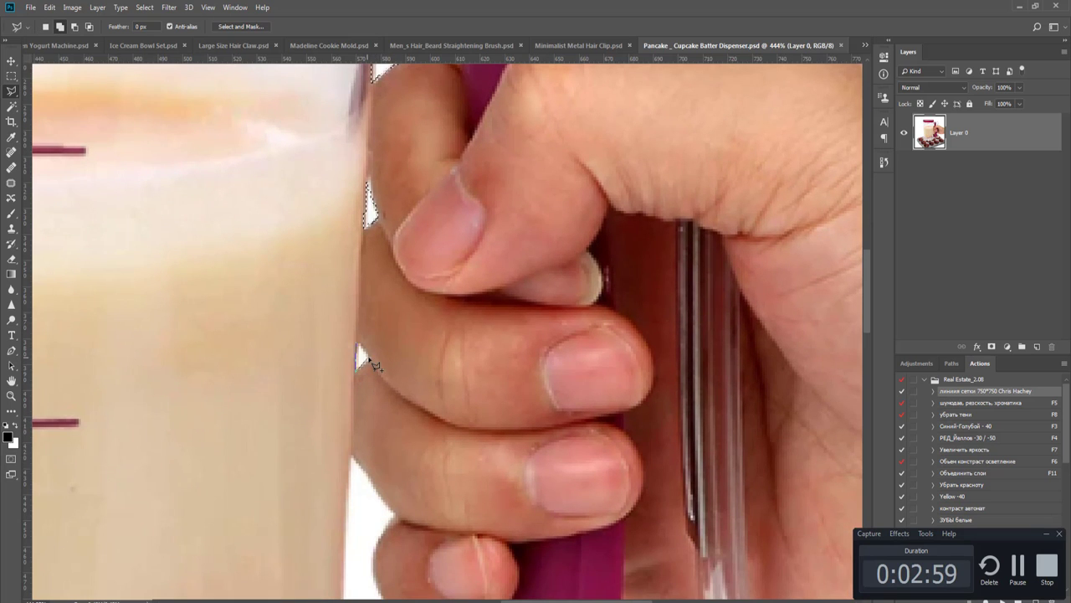
- Add the white gap between the container wall, lower fingers, purple grip and cupcake liner to the selection with the Polygonal Lasso
{"action": "scroll", "coordinate": [371, 442], "scroll_direction": "down", "scroll_amount": 3}
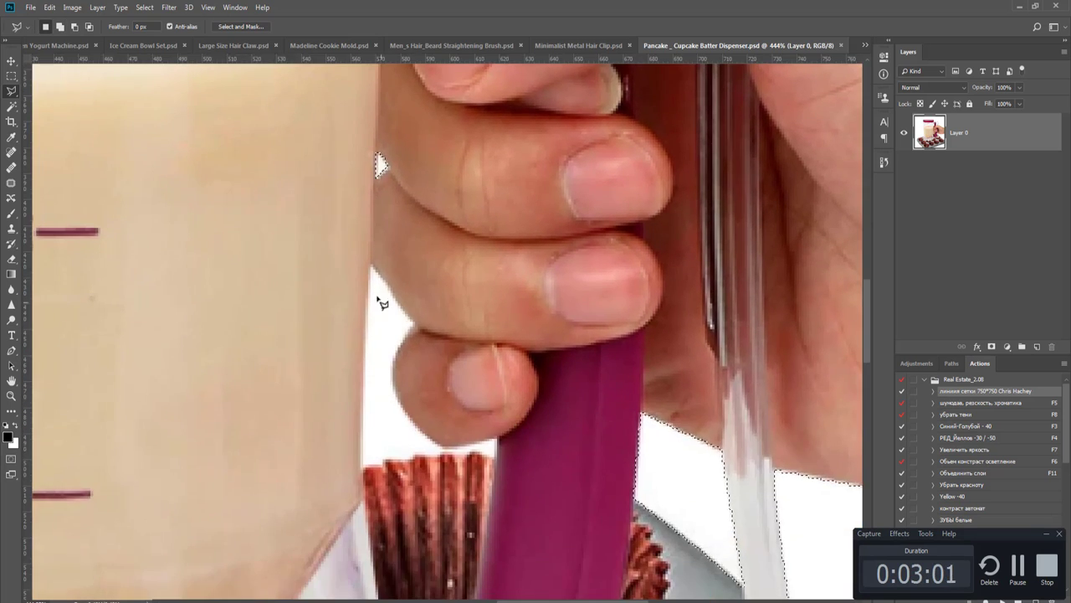
{"action": "left_click", "coordinate": [385, 459]}
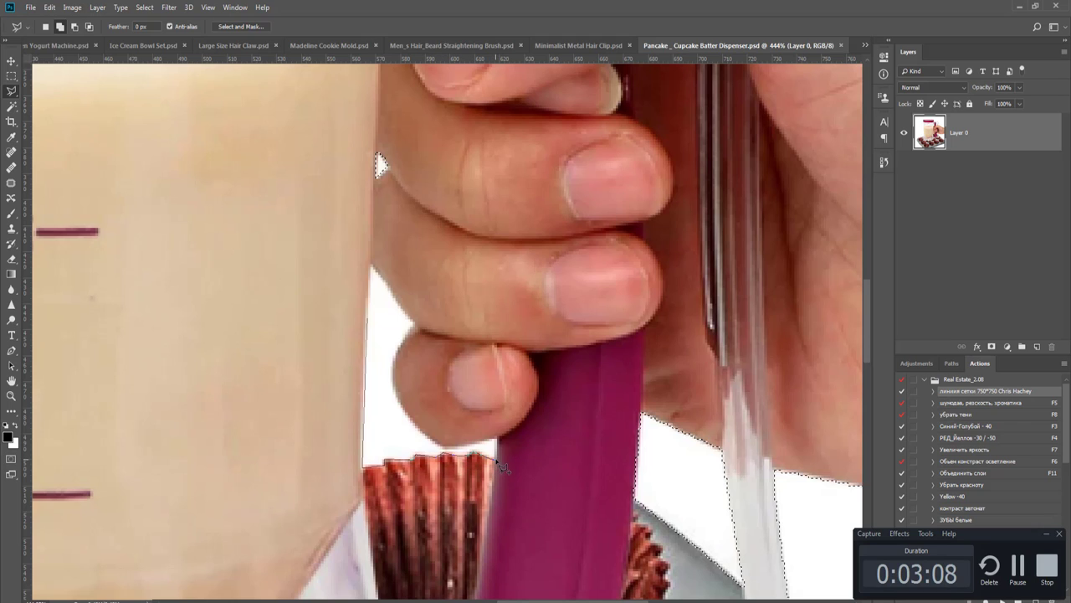
{"action": "left_click", "coordinate": [498, 438]}
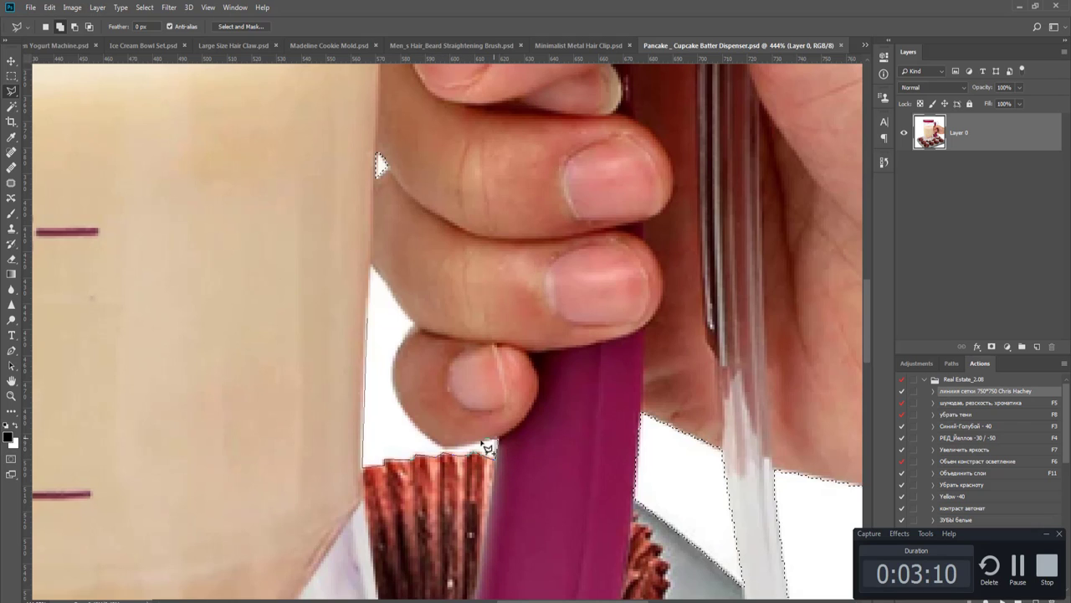
{"action": "left_click", "coordinate": [438, 448]}
{"action": "left_click", "coordinate": [370, 267]}
- Hide the white background by turning the selection into a layer mask on Layer 0
{"action": "scroll", "coordinate": [450, 348], "scroll_direction": "down", "scroll_amount": 4}
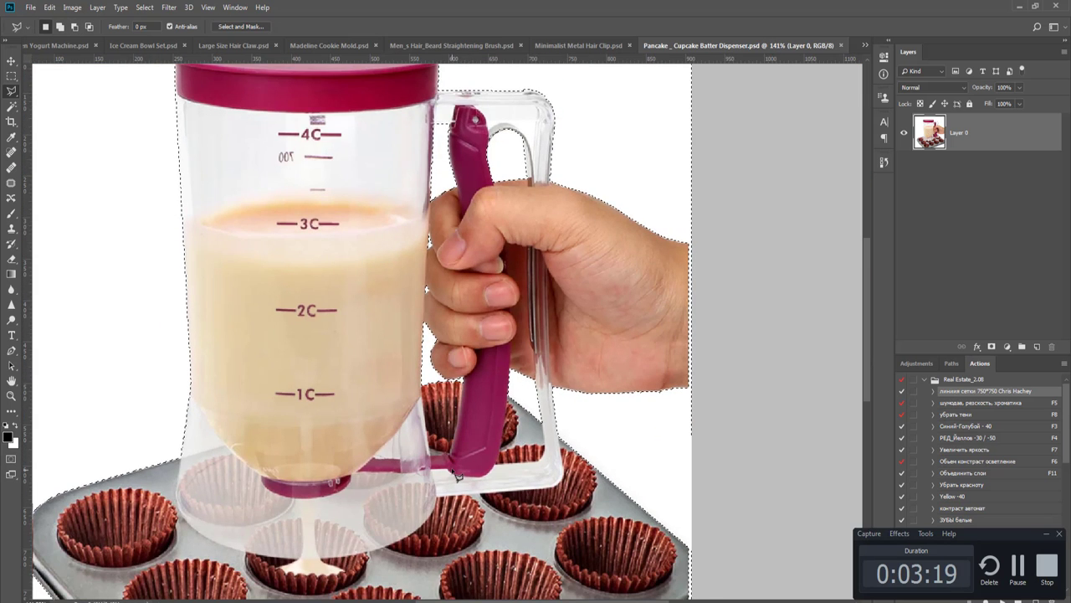
{"action": "scroll", "coordinate": [458, 476], "scroll_direction": "down", "scroll_amount": 3}
{"action": "left_click", "coordinate": [992, 347]}
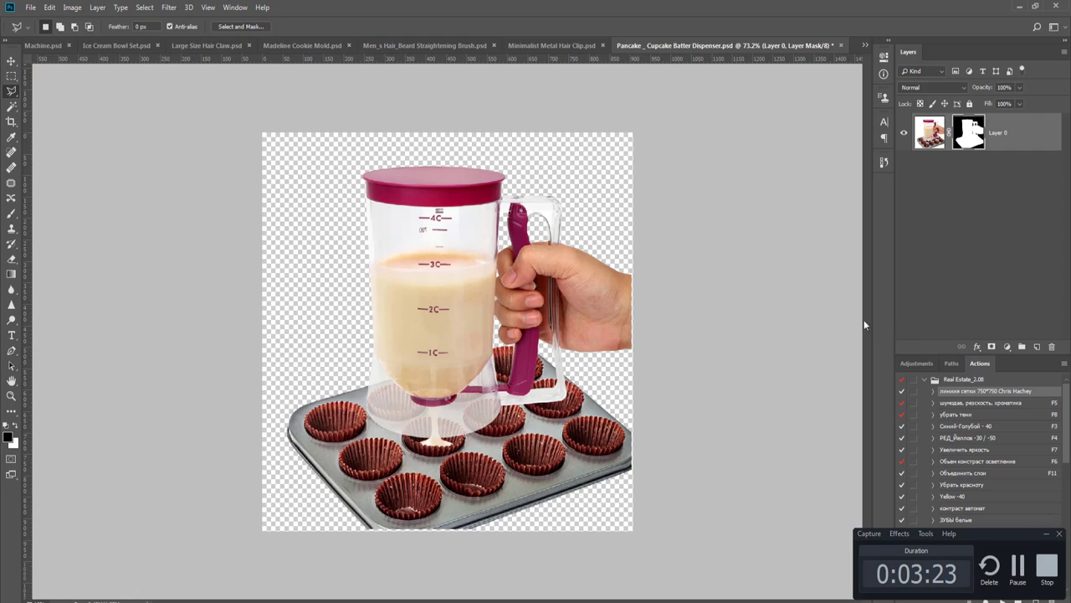
- Crop the image to 750 x 750 px with the frame extended slightly beyond the picture on all sides
{"action": "key", "text": "c"}
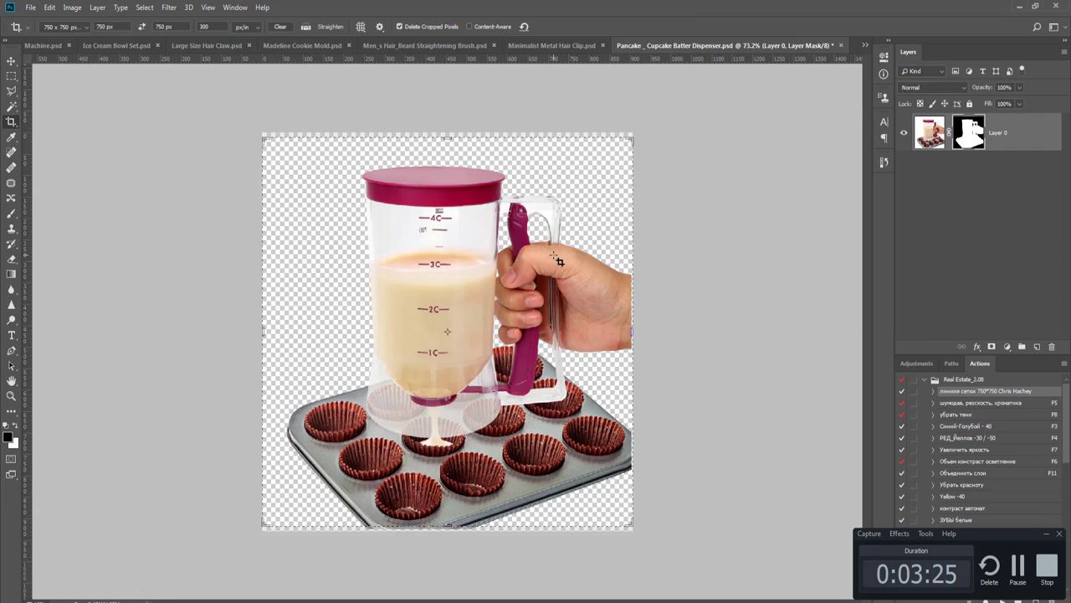
{"action": "left_click_drag", "start_coordinate": [633, 138], "coordinate": [641, 128]}
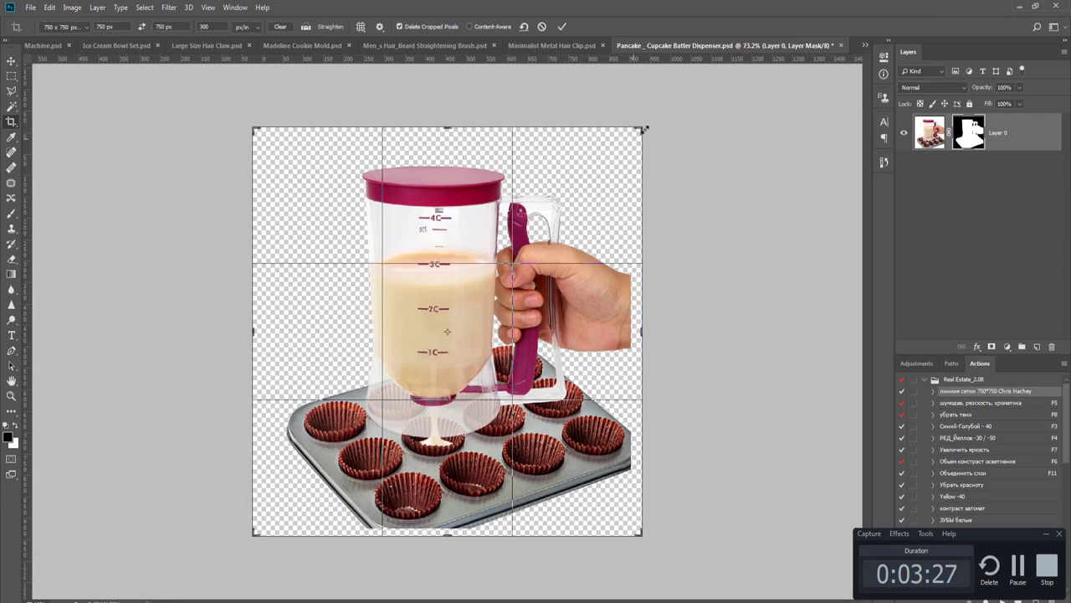
{"action": "key", "text": "Return"}
- Run the recorded 750*750 guide-line action to add the layout guides
{"action": "key", "text": "v"}
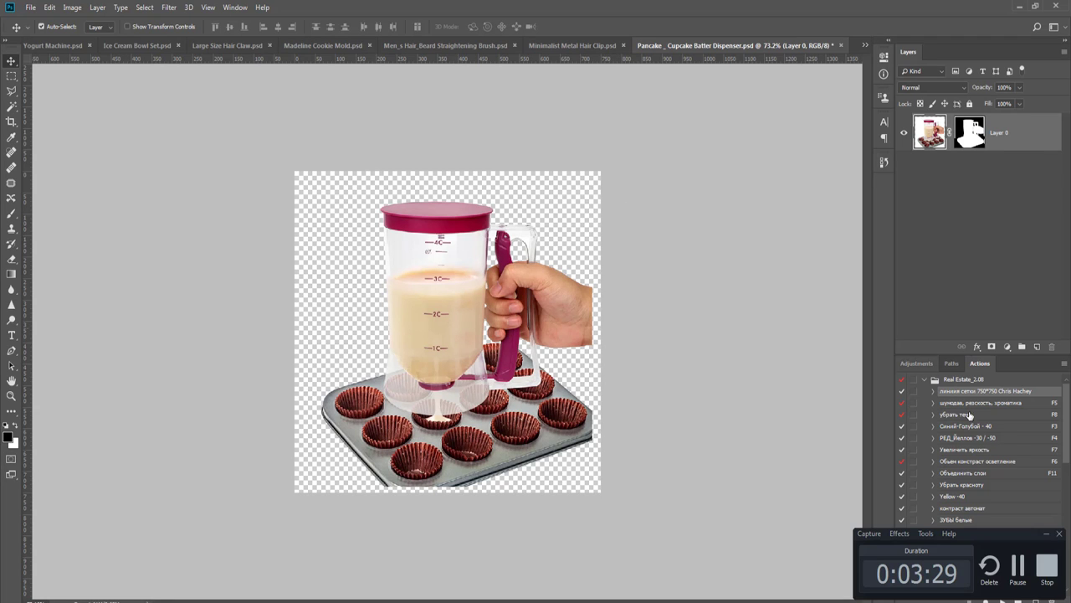
{"action": "left_click", "coordinate": [1011, 572]}
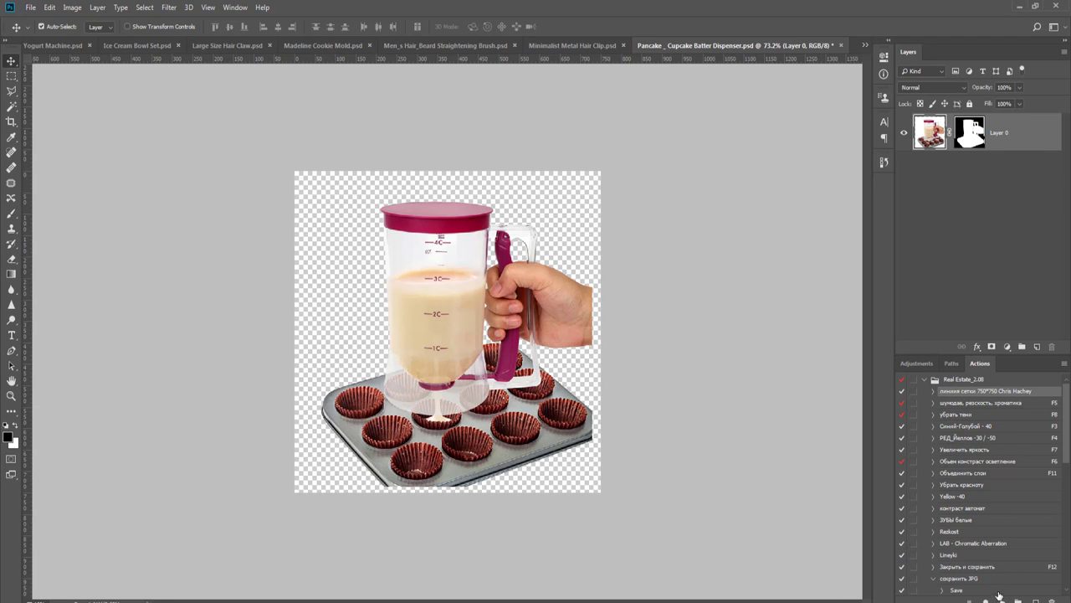
{"action": "left_click", "coordinate": [1002, 600]}
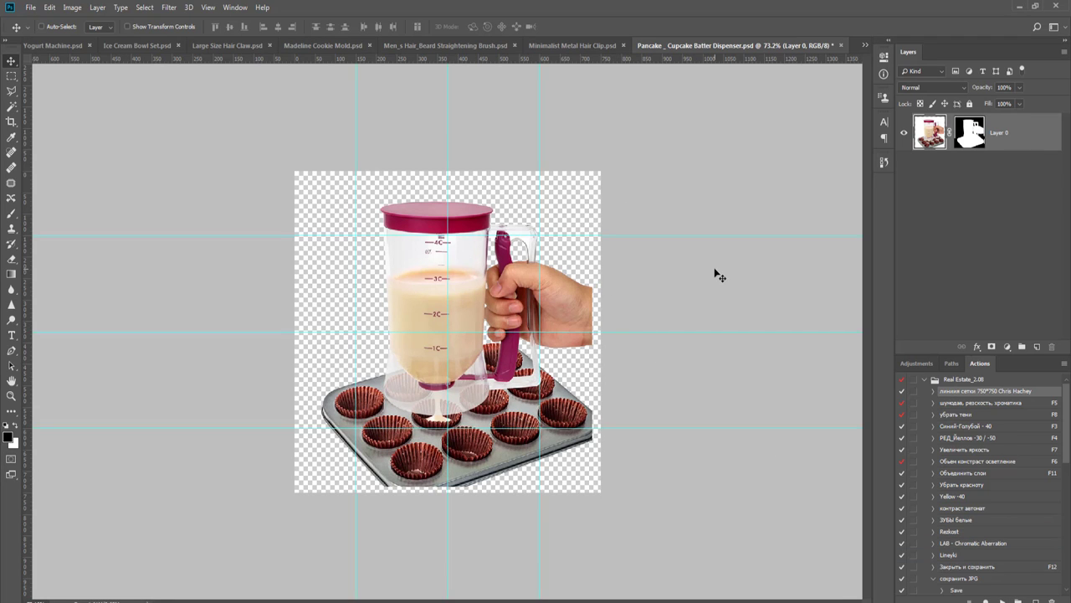
- Create a new layer filled with black, place it beneath Layer 0, and hide the guides
{"action": "key", "text": "ctrl+shift+n"}
{"action": "key", "text": "Return"}
{"action": "key", "text": "g"}
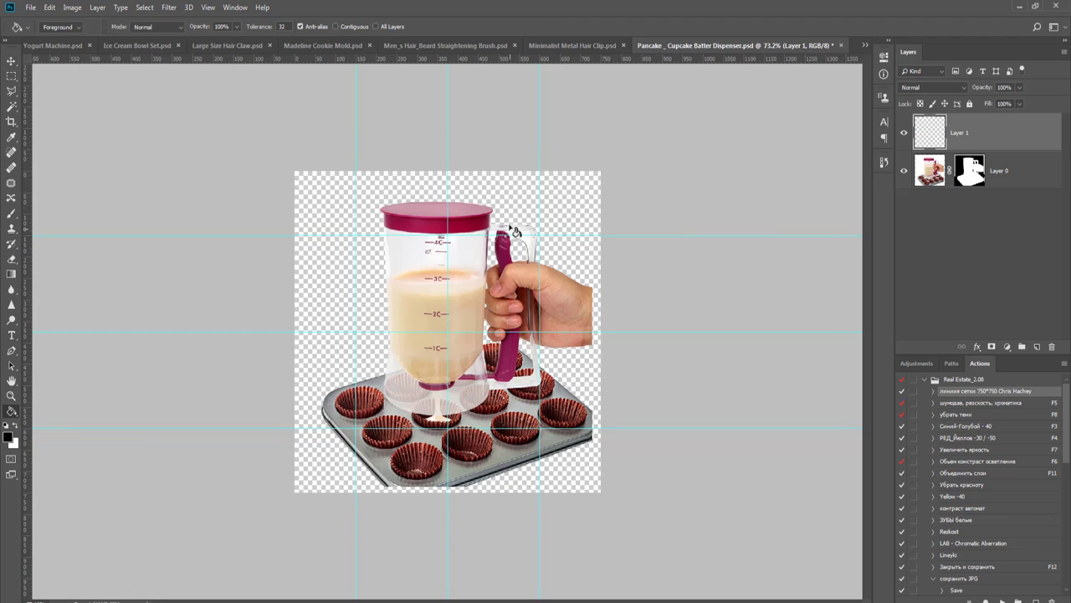
{"action": "left_click", "coordinate": [417, 245]}
{"action": "left_click_drag", "start_coordinate": [972, 139], "coordinate": [970, 177]}
{"action": "key", "text": "v"}
{"action": "key", "text": "ctrl+semicolon"}
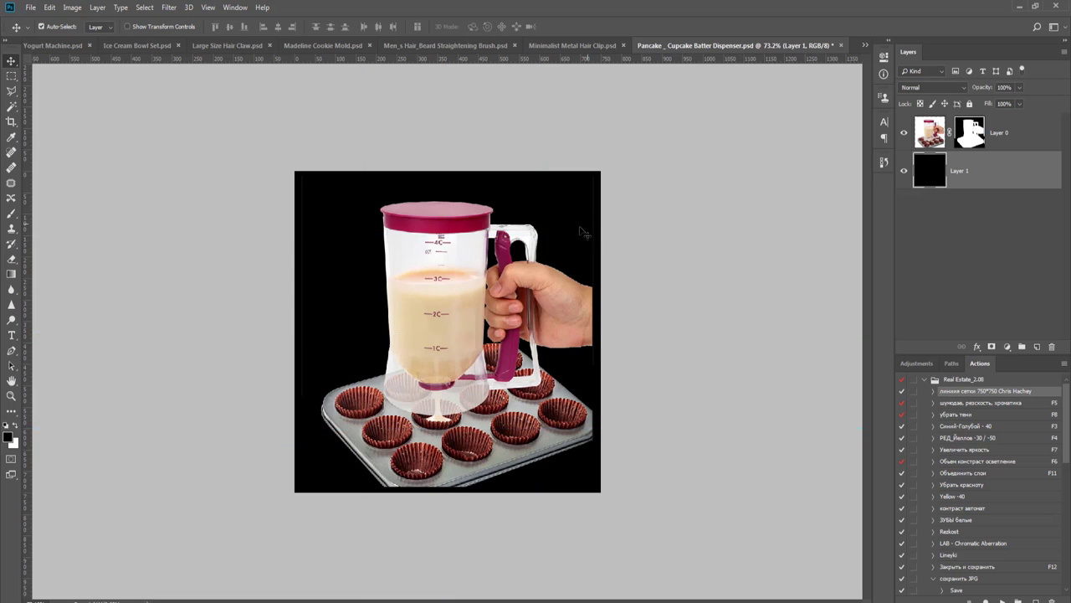
- Refine Layer 0's mask with radius 1 px, smooth 1, feather 0.6 px, contrast 10% and shift edge -10%
{"action": "scroll", "coordinate": [692, 212], "scroll_direction": "up", "scroll_amount": 2}
{"action": "left_click", "coordinate": [962, 139]}
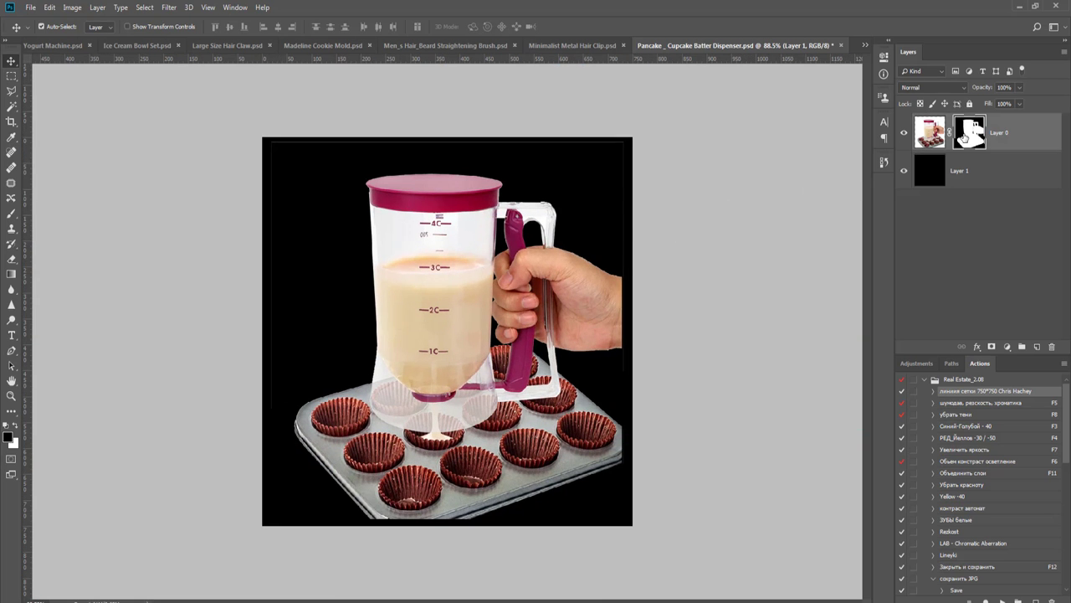
{"action": "right_click", "coordinate": [962, 139]}
{"action": "left_click", "coordinate": [996, 220]}
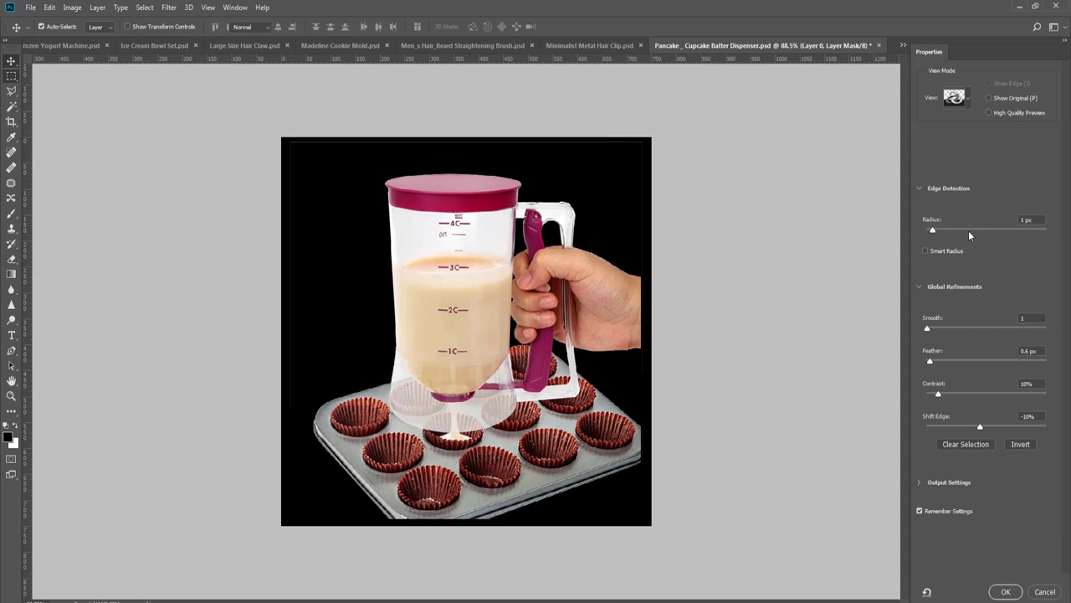
{"action": "left_click", "coordinate": [1007, 593]}
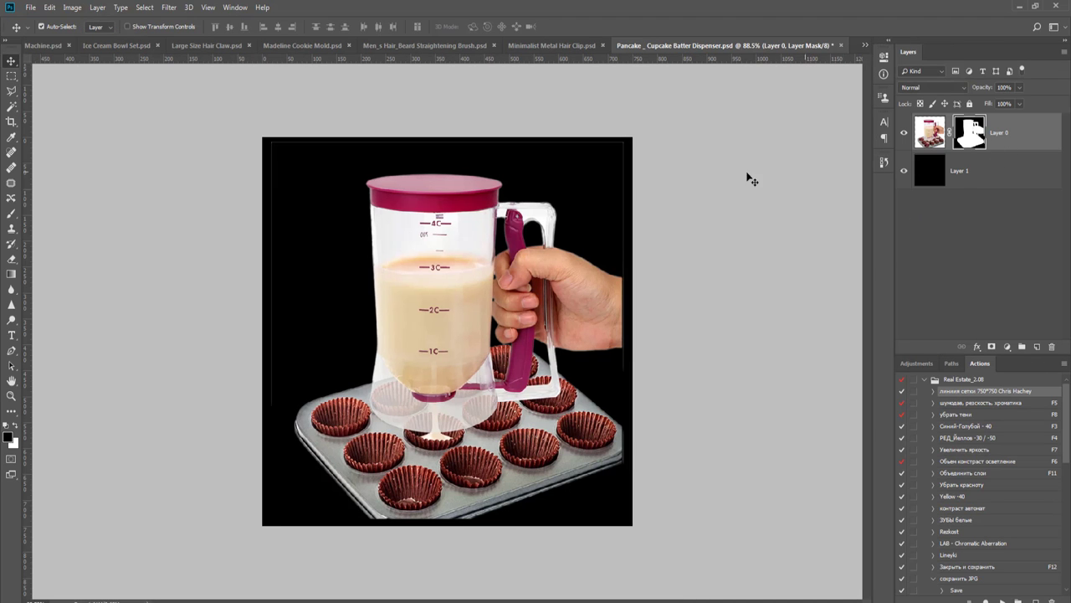
- Paint black on Layer 0's mask with a 25 px brush along the thin line at the image's right edge above the hand
{"action": "key", "text": "ctrl+t"}
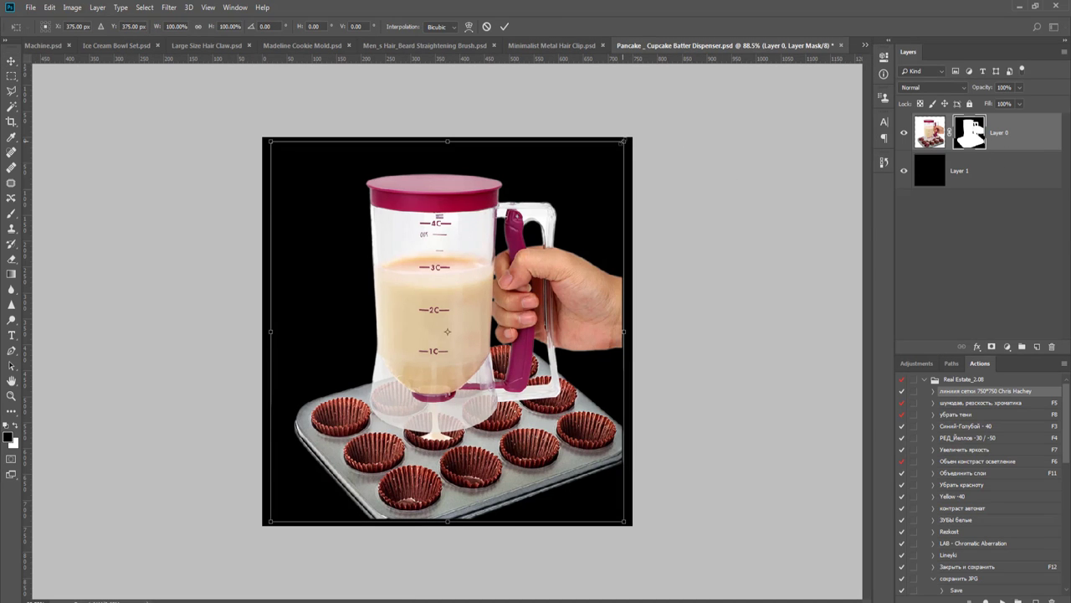
{"action": "key", "text": "Return"}
{"action": "scroll", "coordinate": [703, 153], "scroll_direction": "up", "scroll_amount": 5}
{"action": "left_click_drag", "start_coordinate": [807, 114], "coordinate": [735, 292]}
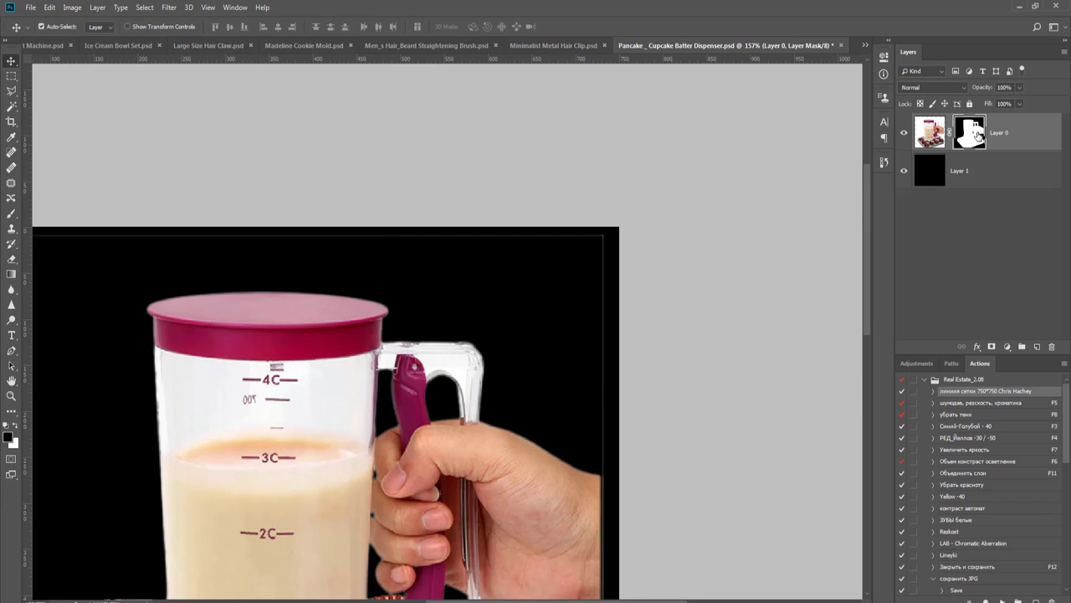
{"action": "key", "text": "b"}
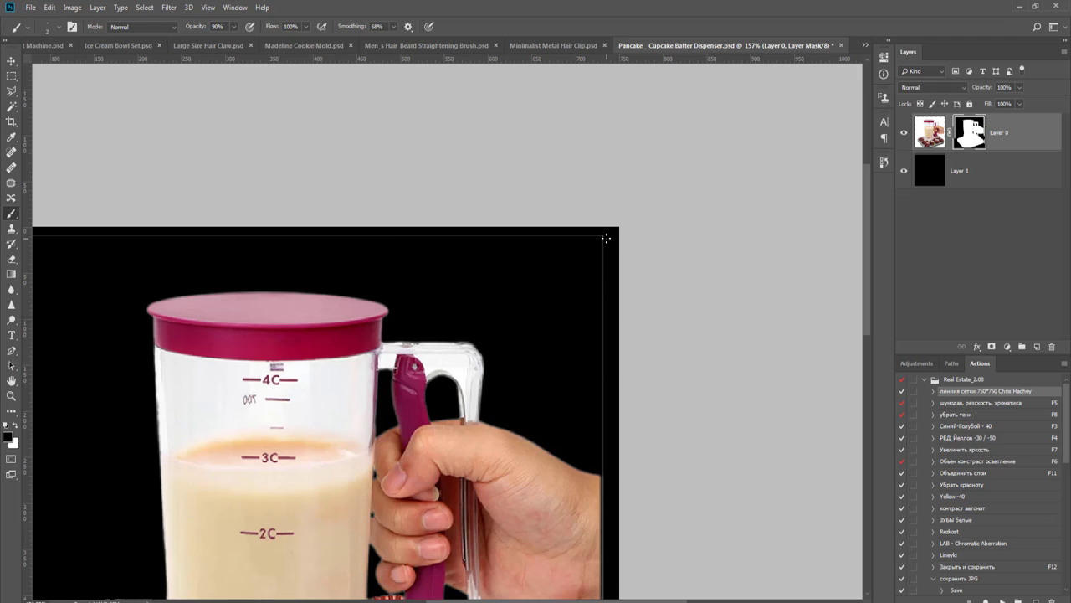
{"action": "key", "text": "bracketright"}
{"action": "key", "text": "bracketright"}
{"action": "key", "text": "bracketright"}
{"action": "key", "text": "bracketright"}
{"action": "key", "text": "bracketright"}
{"action": "left_click", "coordinate": [605, 229]}
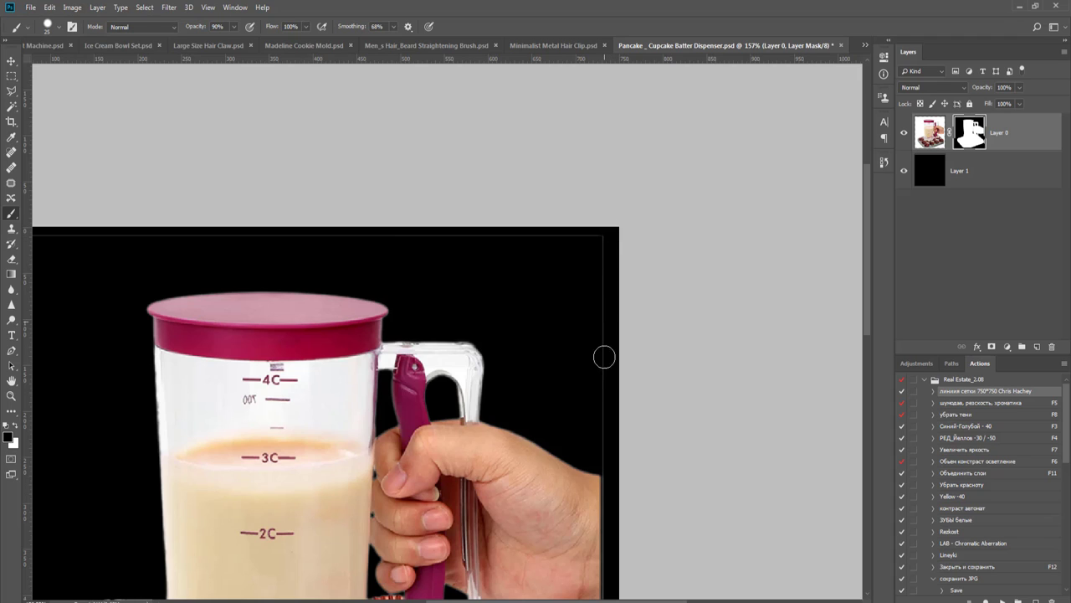
{"action": "left_click", "coordinate": [604, 453], "text": "shift"}
- Paint out the thin leftover lines along the image's top and left edges on Layer 0's mask
{"action": "left_click_drag", "start_coordinate": [631, 290], "coordinate": [760, 293]}
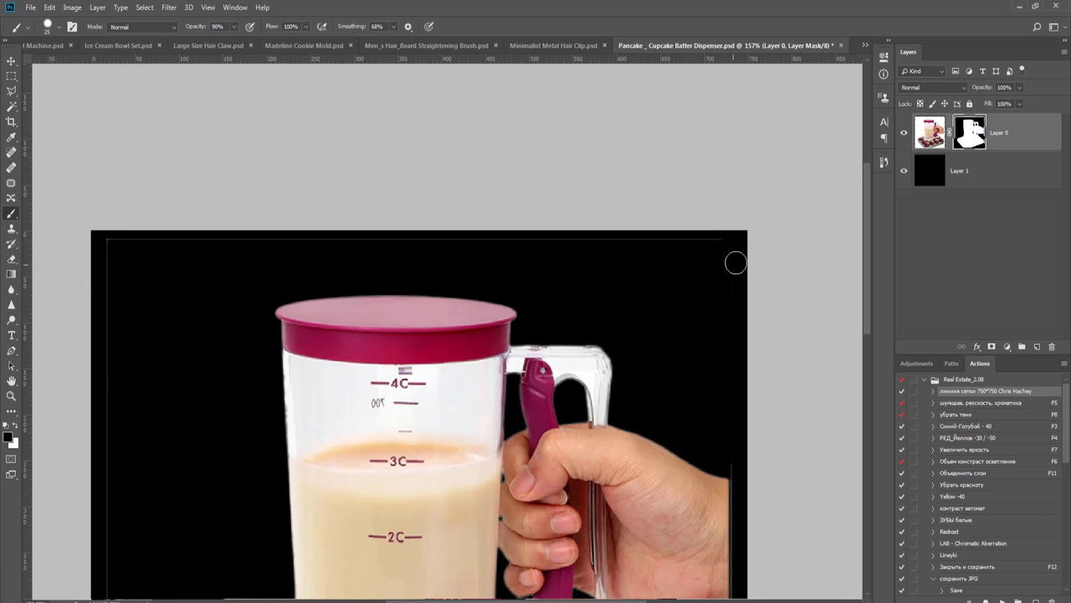
{"action": "left_click", "coordinate": [104, 237], "text": "shift"}
{"action": "left_click_drag", "start_coordinate": [145, 414], "coordinate": [384, 195]}
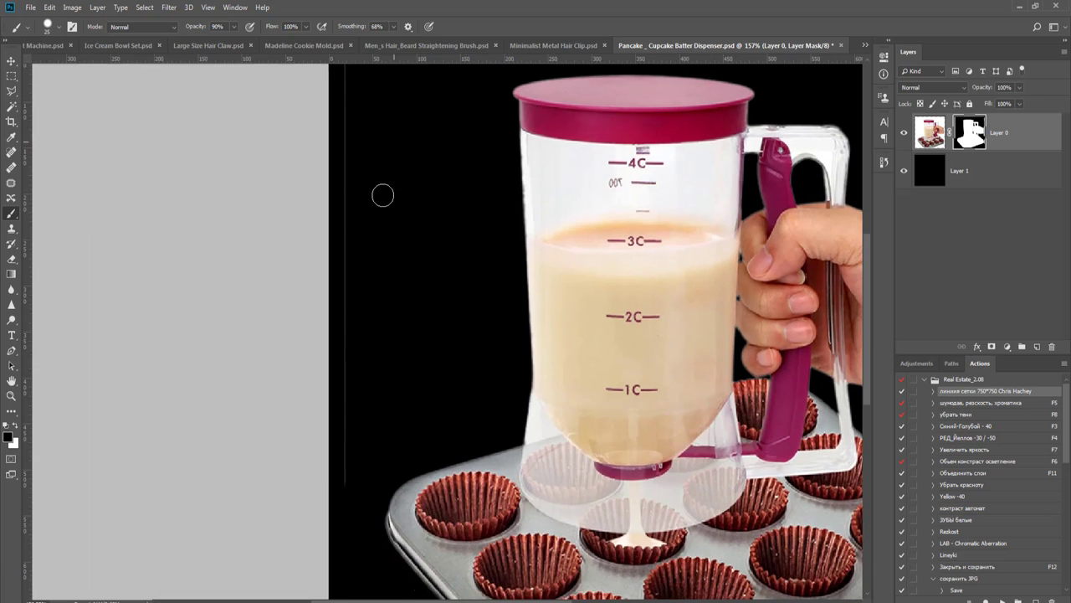
{"action": "left_click_drag", "start_coordinate": [325, 483], "coordinate": [370, 306]}
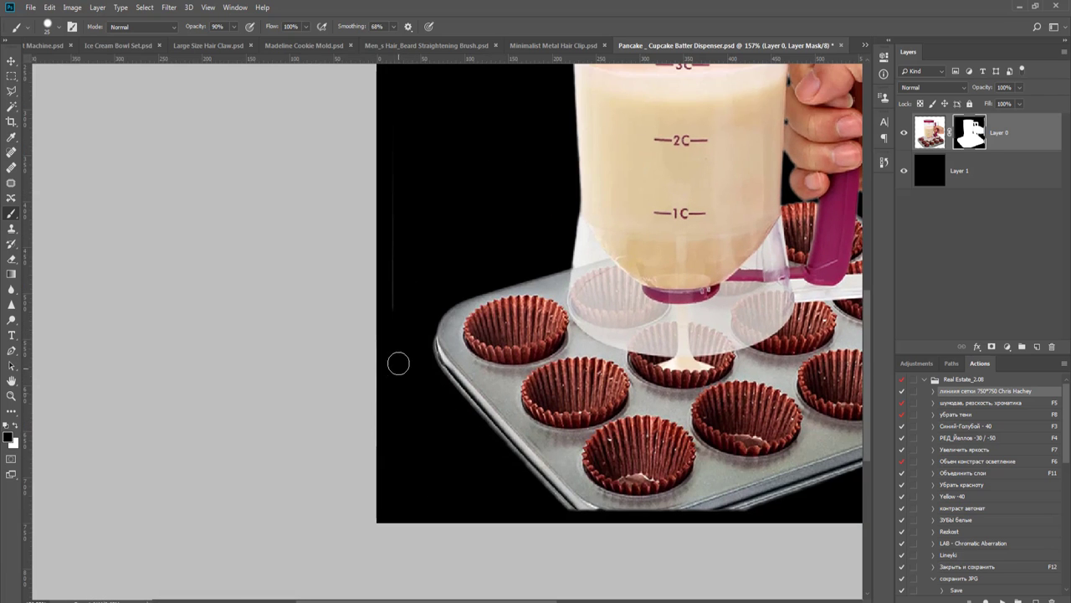
{"action": "left_click_drag", "start_coordinate": [416, 152], "coordinate": [404, 512]}
{"action": "left_click", "coordinate": [378, 201], "text": "shift"}
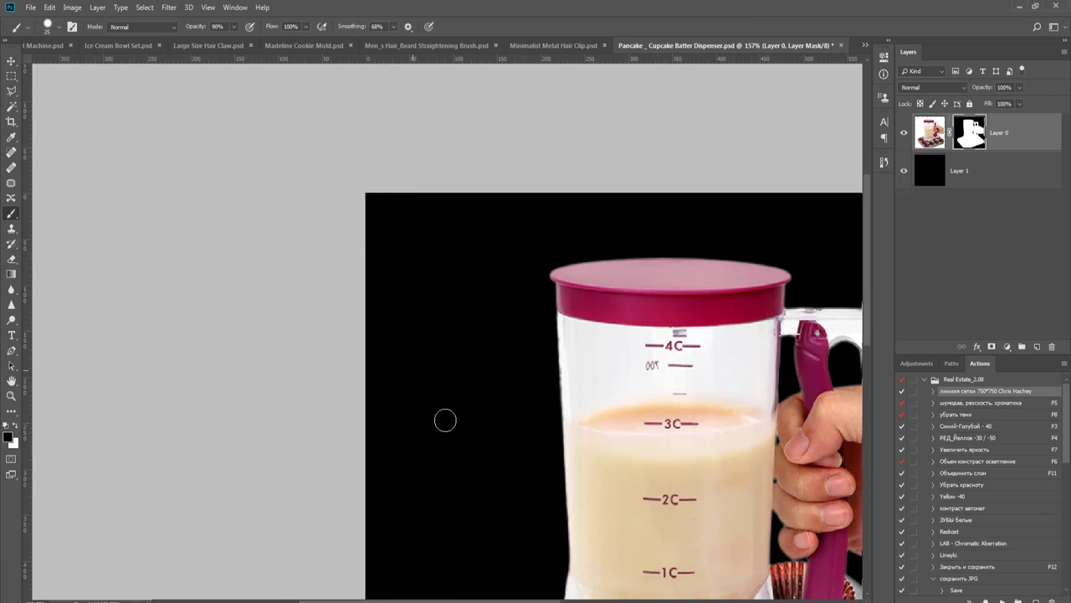
- Paint out the remaining line along the image's right edge, beside the hand and tray, on the mask with a smaller brush
{"action": "mouse_move", "coordinate": [789, 540]}
{"action": "left_mouse_down"}
{"action": "mouse_move", "coordinate": [478, 343]}
{"action": "mouse_move", "coordinate": [435, 298]}
{"action": "left_mouse_up"}
{"action": "left_click_drag", "start_coordinate": [639, 139], "coordinate": [556, 178]}
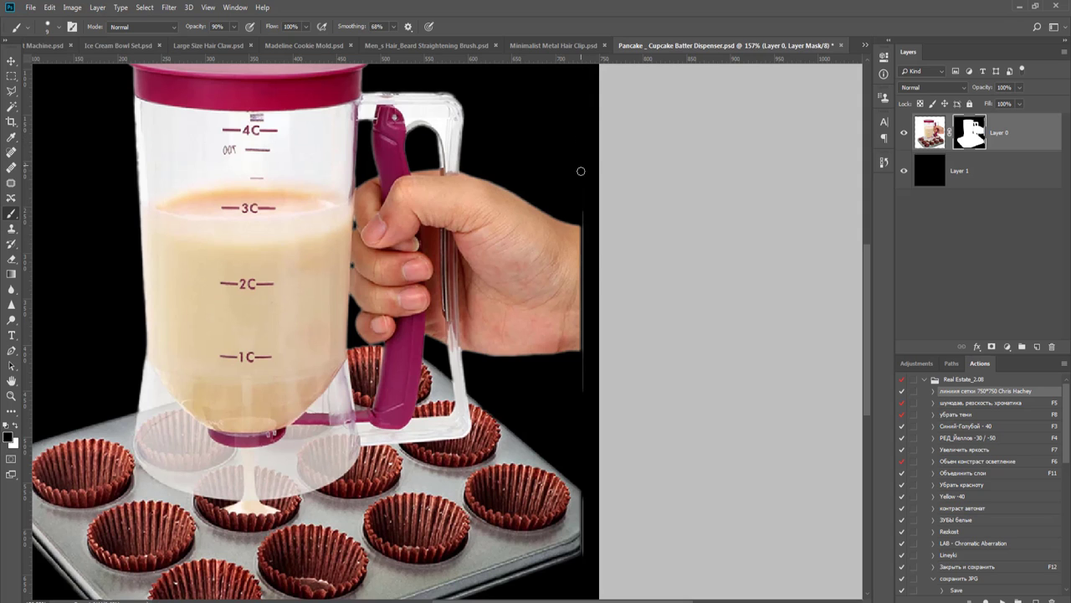
{"action": "scroll", "coordinate": [595, 286], "scroll_direction": "down", "scroll_amount": 3}
{"action": "left_click", "coordinate": [589, 490], "text": "shift"}
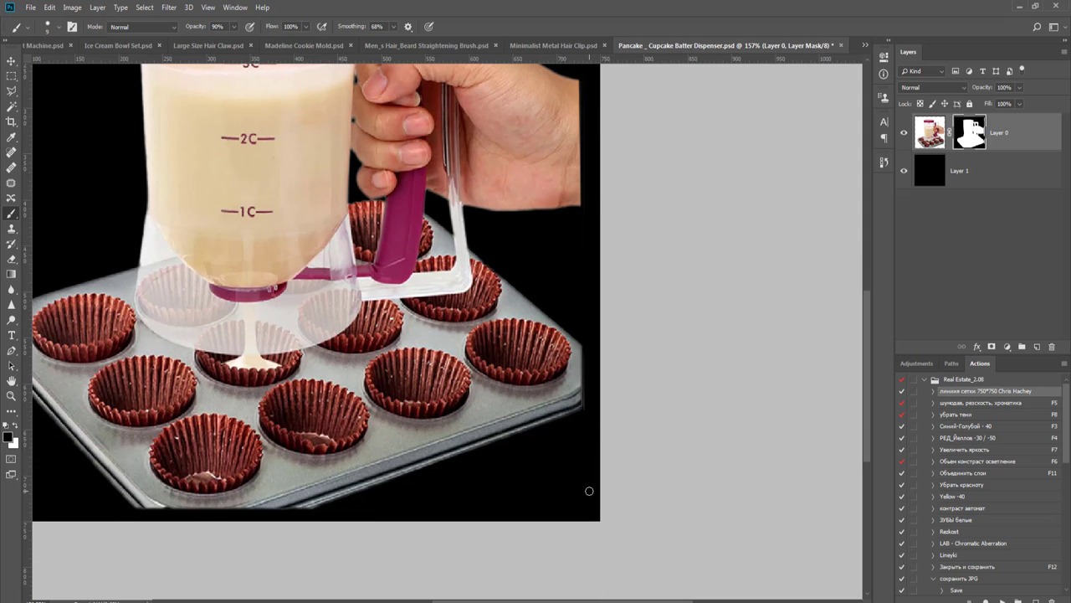
{"action": "left_click_drag", "start_coordinate": [513, 490], "coordinate": [567, 432]}
{"action": "key", "text": "ctrl+0"}
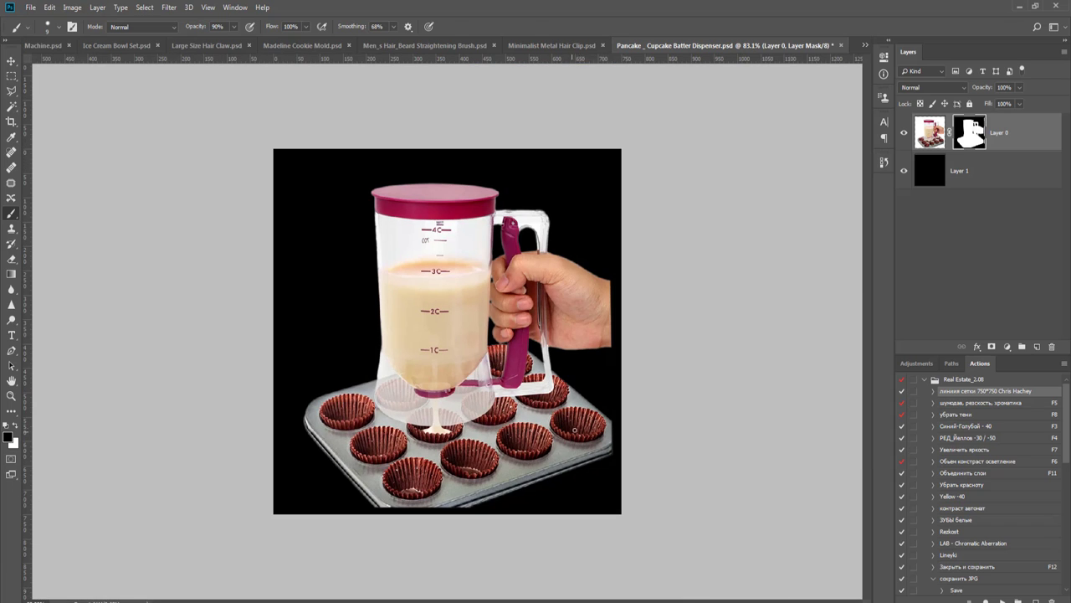
- Show the guides, scale Layer 0 to about 67%, and position the cutout inside the central guide rectangle against its right side
{"action": "key", "text": "v"}
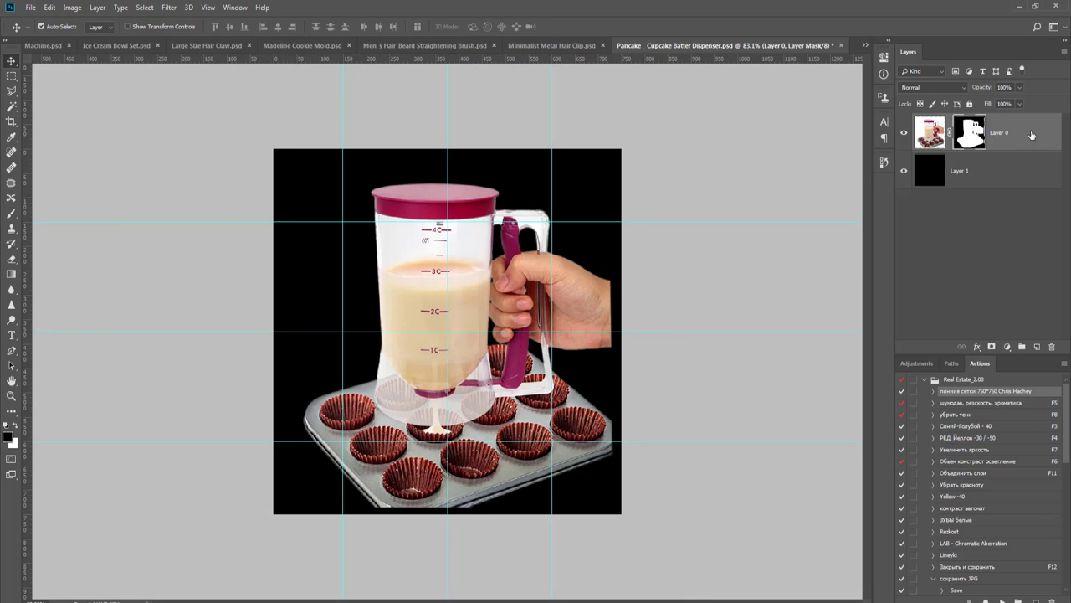
{"action": "key", "text": "ctrl+t"}
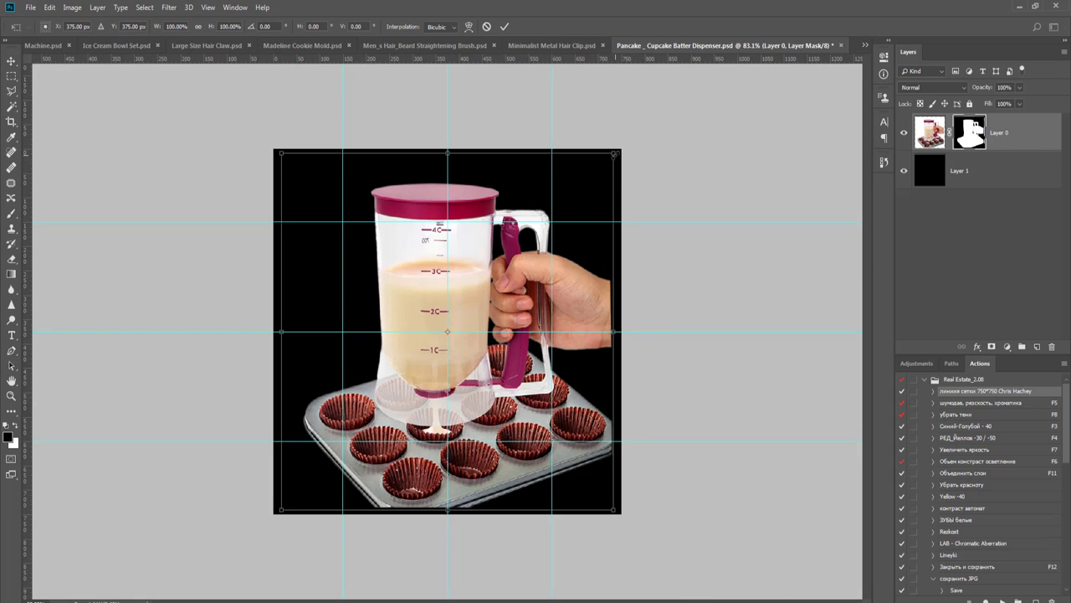
{"action": "left_click_drag", "start_coordinate": [615, 154], "coordinate": [590, 225]}
{"action": "left_click_drag", "start_coordinate": [565, 460], "coordinate": [544, 448]}
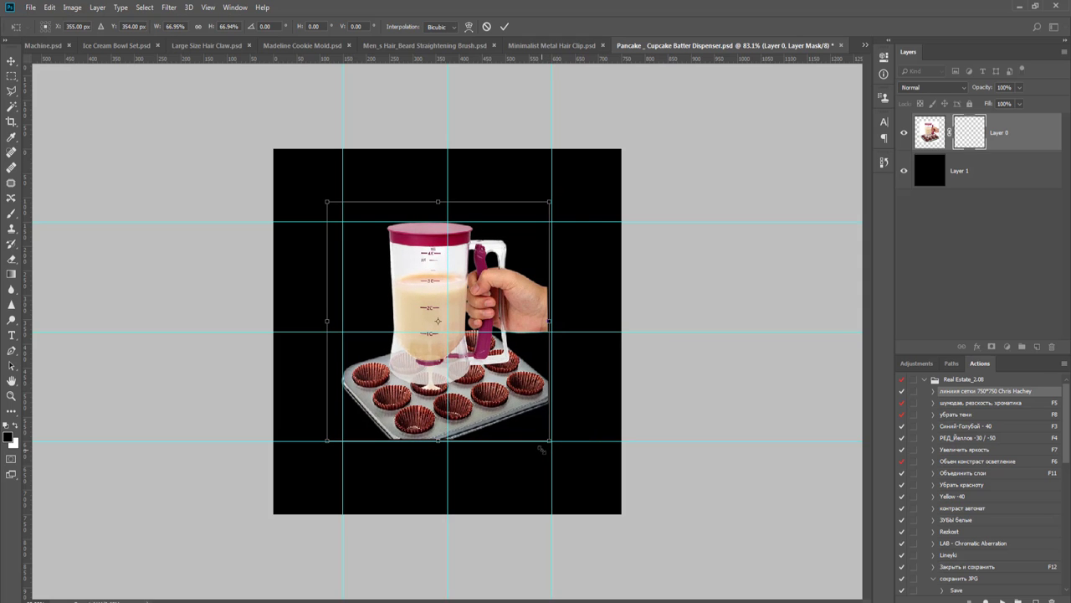
{"action": "key", "text": "Return"}
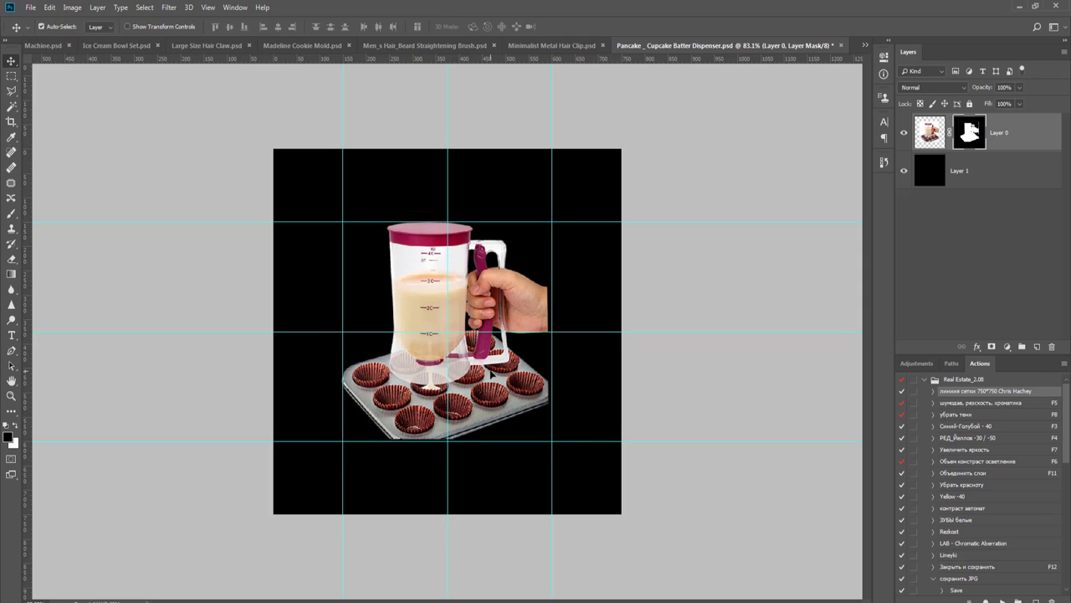
{"action": "key", "text": "ctrl+t"}
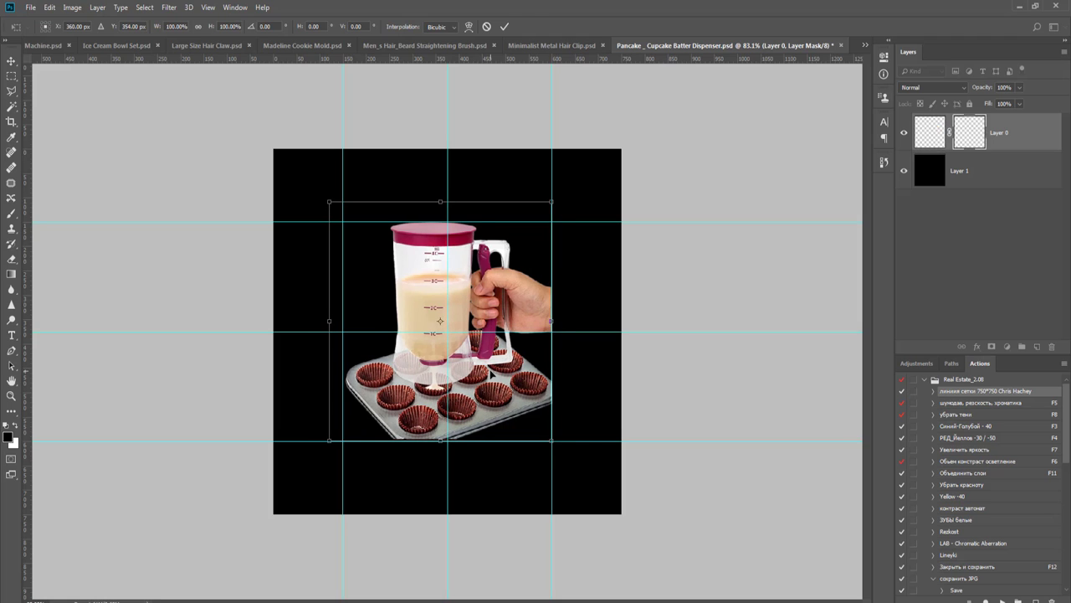
{"action": "key", "text": "Return"}
- Stretch Layer 0's lower edge slightly so the muffin tray reaches the lower guide
{"action": "scroll", "coordinate": [502, 374], "scroll_direction": "up", "scroll_amount": 2}
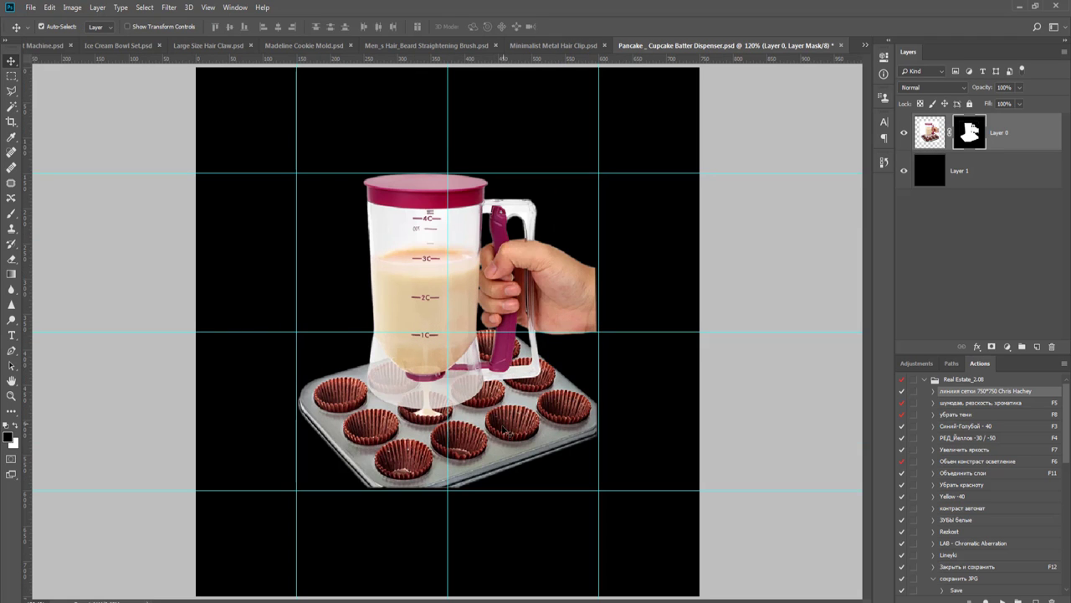
{"action": "key", "text": "ctrl+t"}
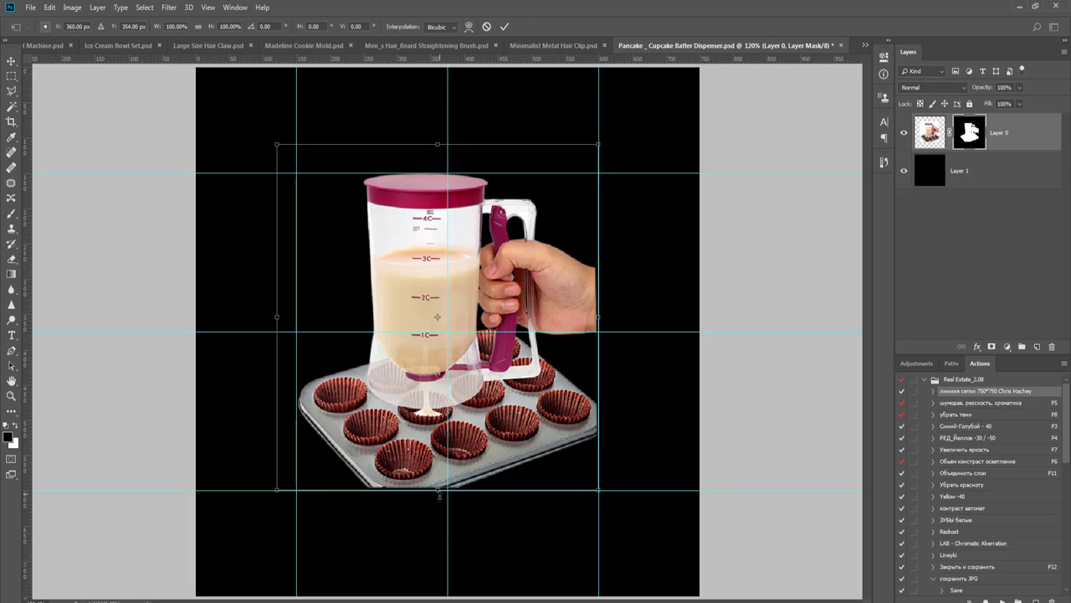
{"action": "left_click_drag", "start_coordinate": [440, 491], "coordinate": [438, 493]}
{"action": "key", "text": "Return"}
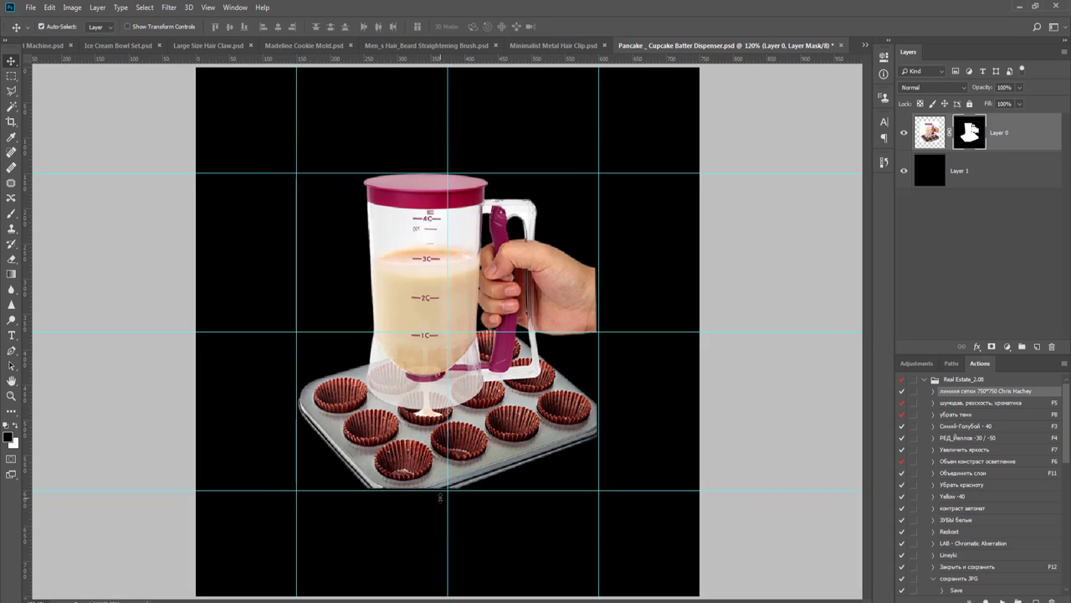
{"action": "key", "text": "ctrl+1"}
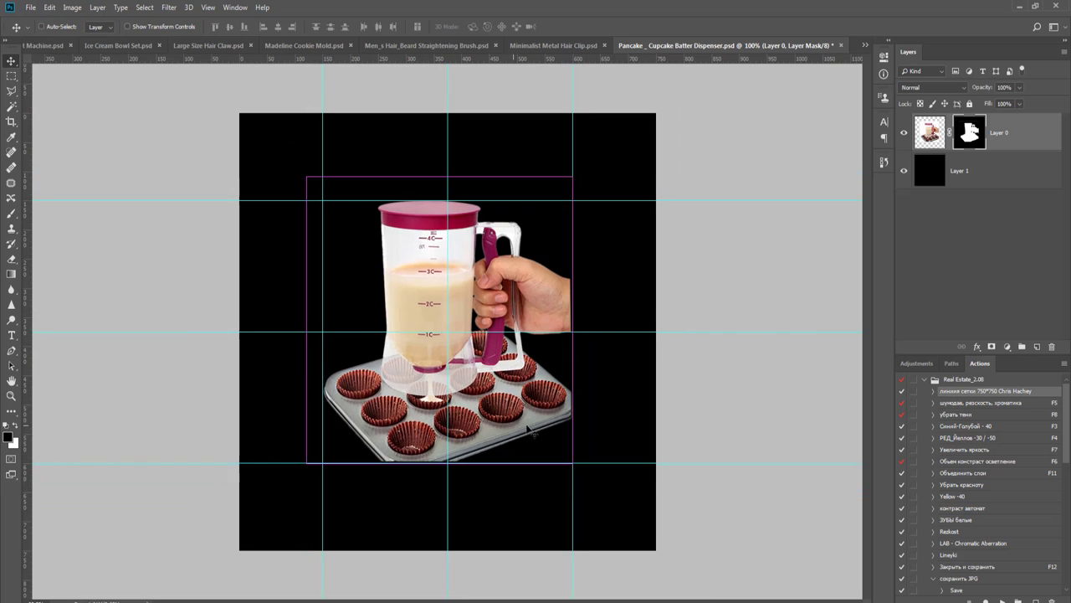
- Hide the guides and delete the black Layer 1 beneath the batter dispenser cutout
{"action": "key", "text": "ctrl+semicolon"}
{"action": "left_click", "coordinate": [1009, 170]}
{"action": "key", "text": "Delete"}
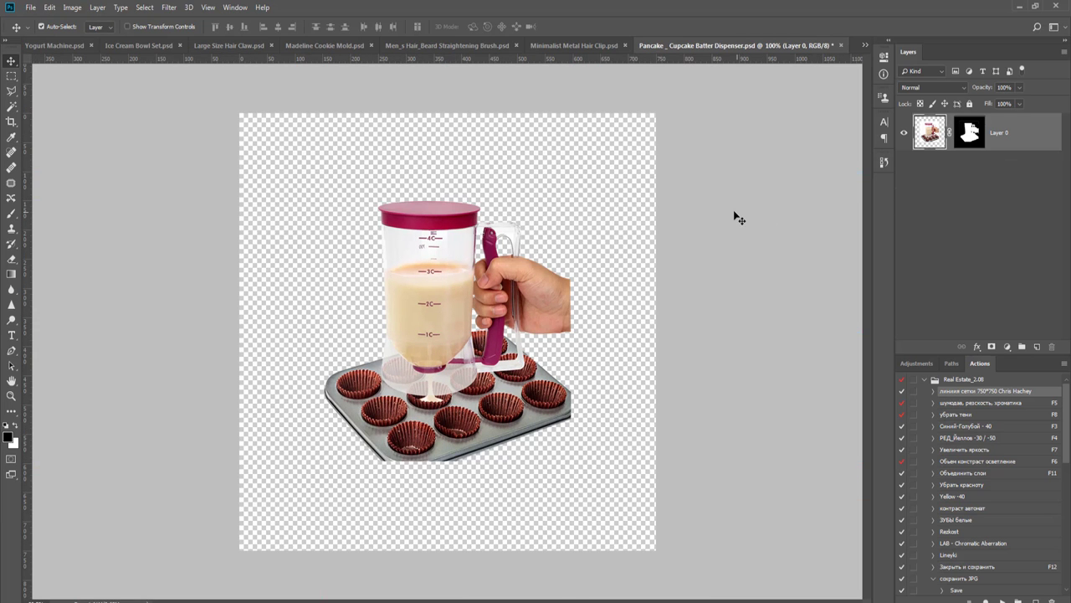
- Save and close the batter dispenser document, leaving Minimalist Metal Hair Clip.psd open for editing
{"action": "key", "text": "ctrl+w"}
{"action": "key", "text": "Return"}
{"action": "key", "text": "Return"}
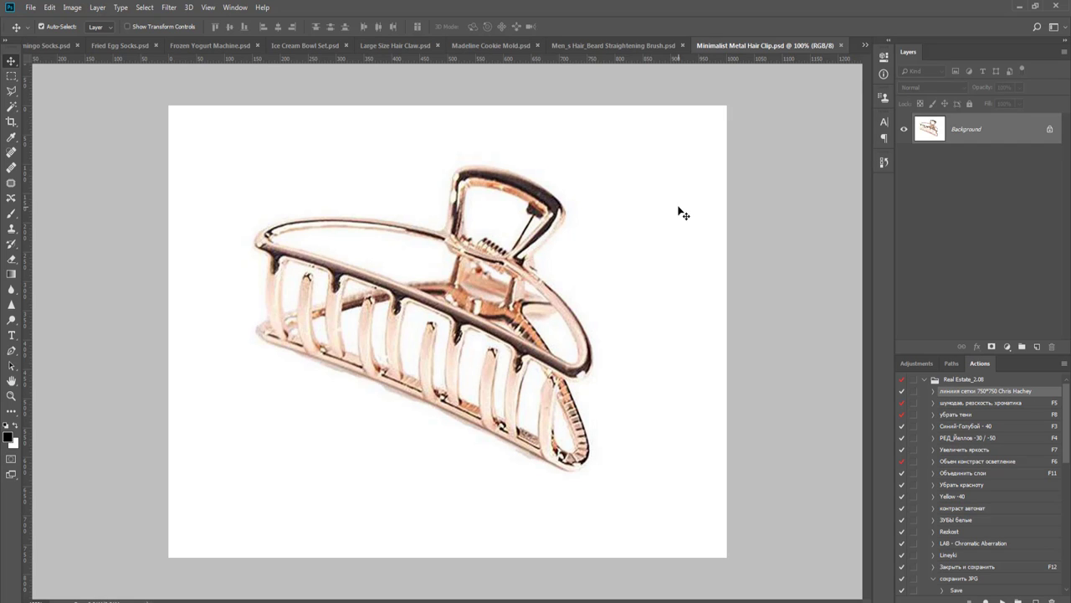
- Start a Pen path on the hair clip's right arc and trace it around to the lower jaw's ribbed end
{"action": "key", "text": "p"}
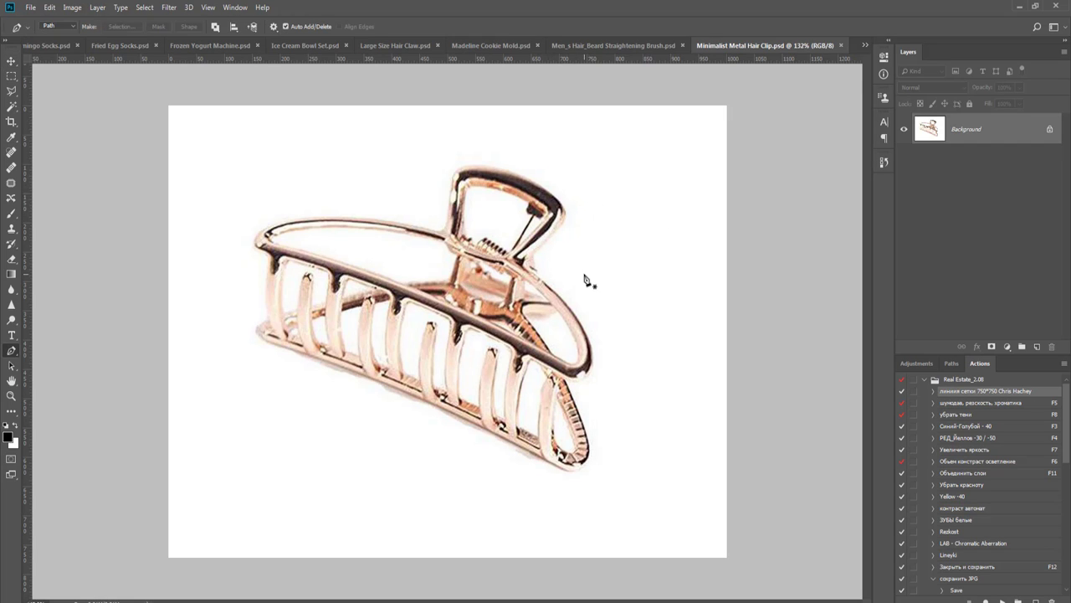
{"action": "scroll", "coordinate": [569, 281], "scroll_direction": "up", "scroll_amount": 3}
{"action": "left_click_drag", "start_coordinate": [463, 228], "coordinate": [420, 146]}
{"action": "scroll", "coordinate": [507, 246], "scroll_direction": "up", "scroll_amount": 1}
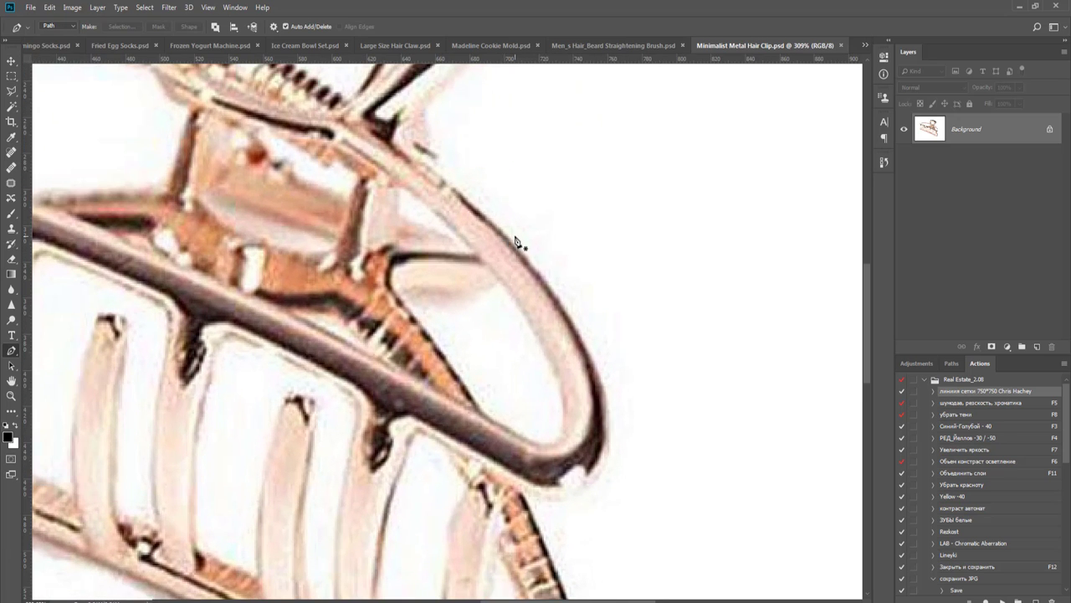
{"action": "left_click_drag", "start_coordinate": [531, 261], "coordinate": [540, 268]}
{"action": "key", "text": "ctrl+z"}
{"action": "scroll", "coordinate": [536, 268], "scroll_direction": "down", "scroll_amount": 2}
{"action": "scroll", "coordinate": [494, 289], "scroll_direction": "up", "scroll_amount": 2}
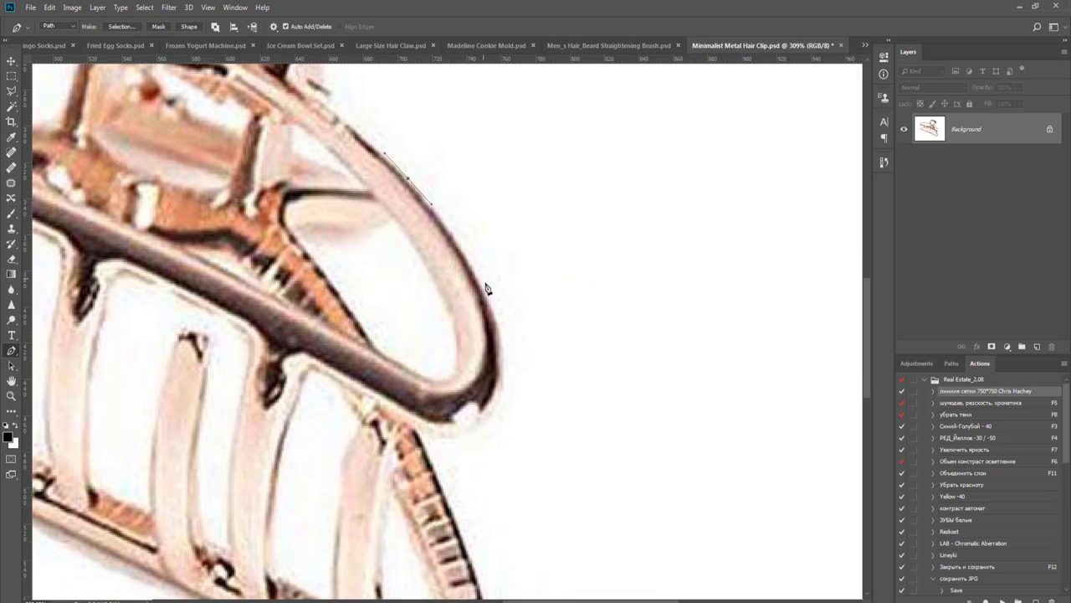
{"action": "left_click_drag", "start_coordinate": [493, 308], "coordinate": [509, 360]}
{"action": "left_click_drag", "start_coordinate": [433, 436], "coordinate": [404, 427]}
{"action": "left_click", "coordinate": [429, 453]}
- Continue the path down the lower jaw's ribbed right side and around its bottom-right corner
{"action": "left_click_drag", "start_coordinate": [452, 483], "coordinate": [614, 445]}
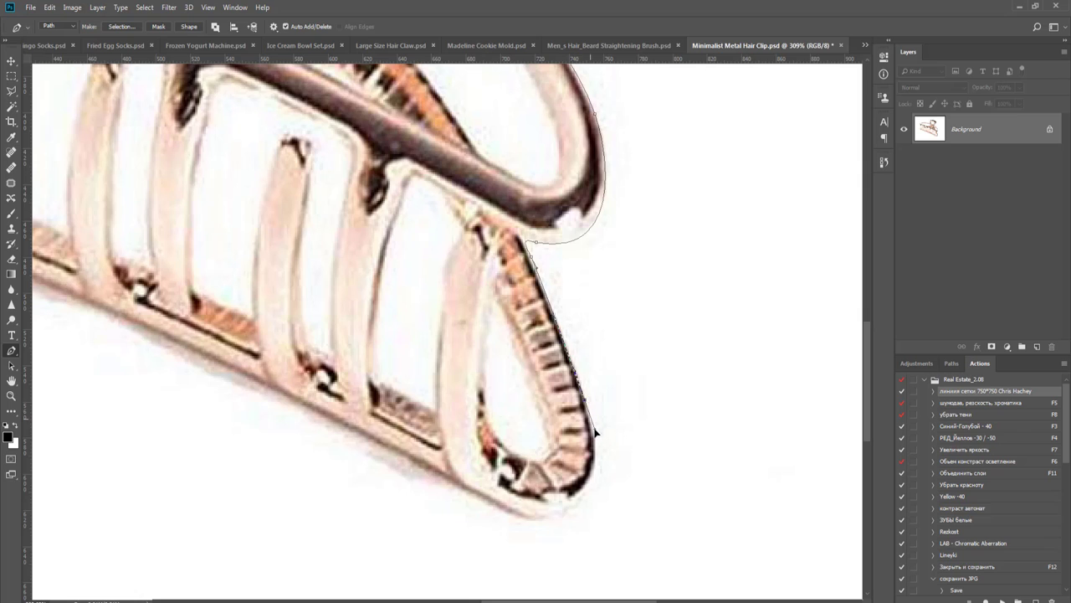
{"action": "left_click", "coordinate": [595, 432]}
{"action": "left_click_drag", "start_coordinate": [510, 512], "coordinate": [755, 600]}
{"action": "scroll", "coordinate": [617, 529], "scroll_direction": "down", "scroll_amount": 3}
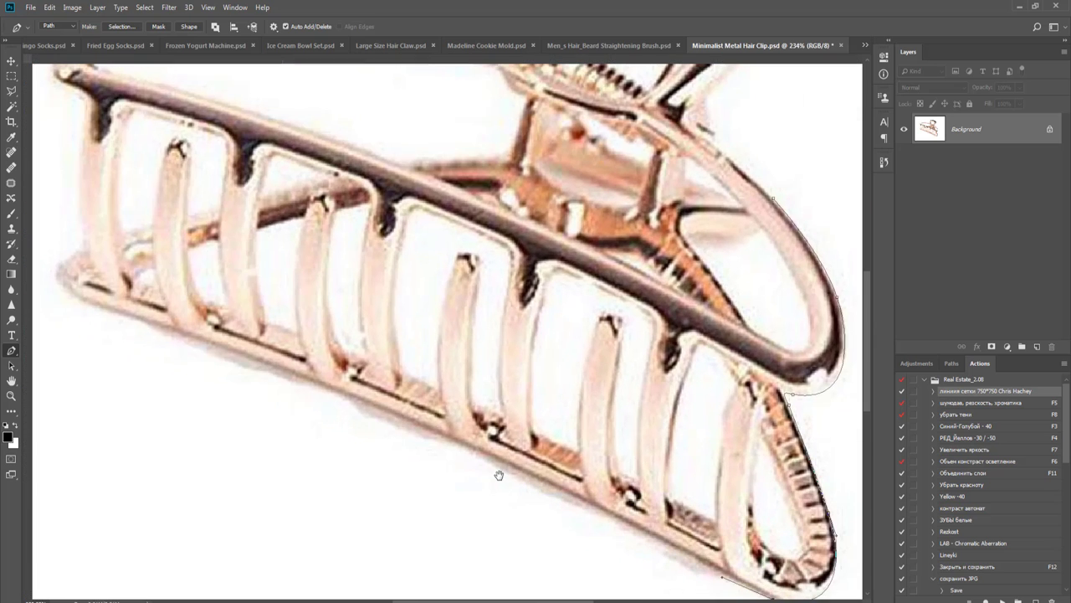
- Trace the clip's long bottom edge toward its left end, adjusting the line to follow the slight bend
{"action": "left_click_drag", "start_coordinate": [470, 473], "coordinate": [501, 474]}
{"action": "left_click_drag", "start_coordinate": [485, 408], "coordinate": [475, 393]}
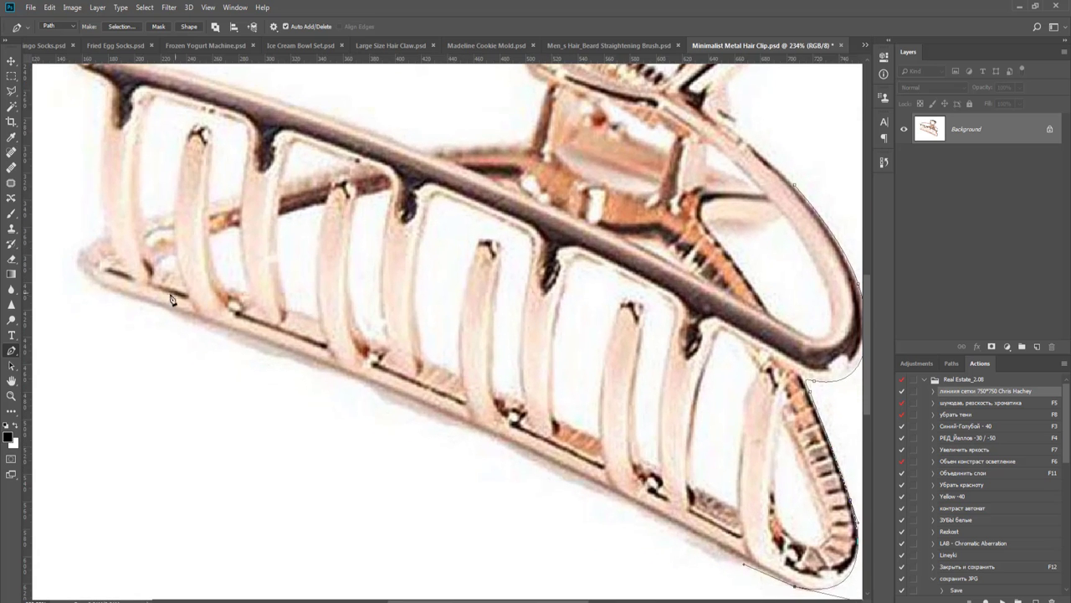
{"action": "left_click_drag", "start_coordinate": [128, 297], "coordinate": [34, 269]}
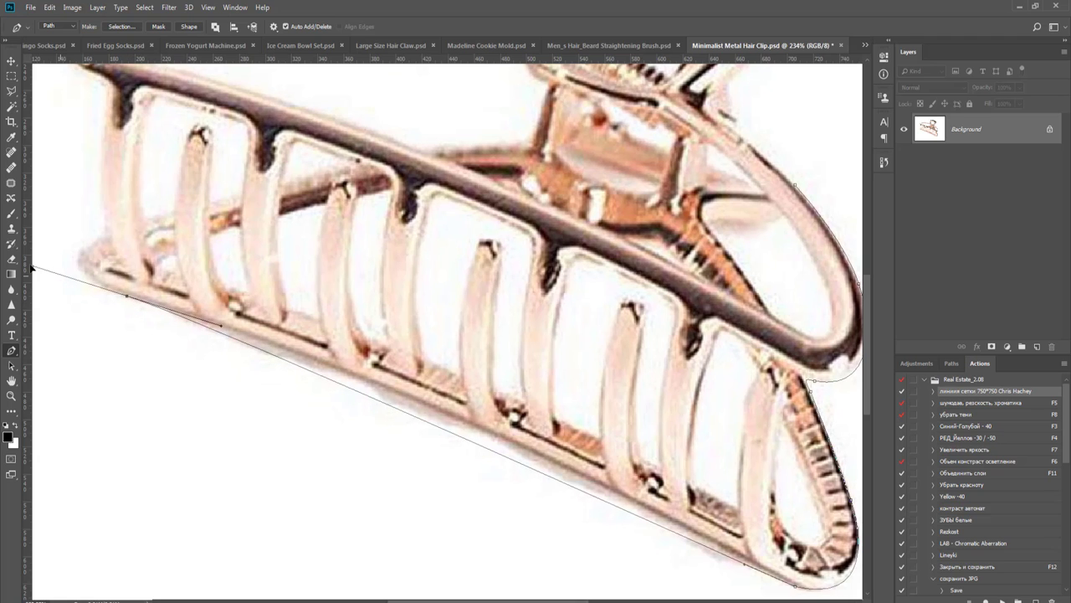
{"action": "left_click", "coordinate": [460, 436]}
{"action": "left_click_drag", "start_coordinate": [460, 437], "coordinate": [473, 430]}
{"action": "left_click_drag", "start_coordinate": [317, 386], "coordinate": [476, 463]}
{"action": "key", "text": "ctrl+z"}
{"action": "left_click_drag", "start_coordinate": [283, 357], "coordinate": [423, 450]}
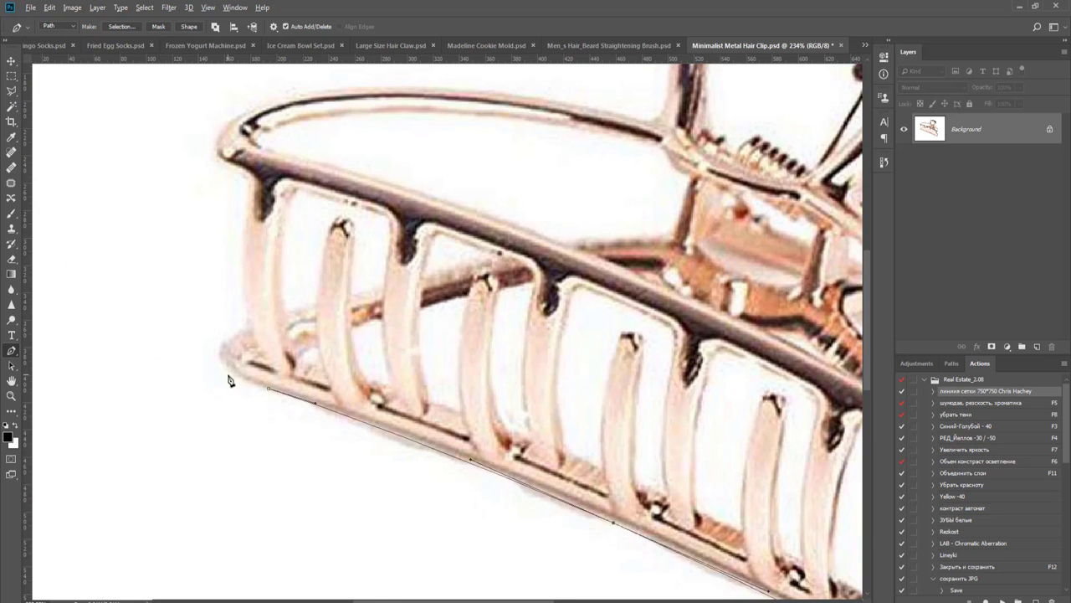
- Trace the path around the clip's bottom-left corner, up the first tooth, and around the upper frame's left tip
{"action": "scroll", "coordinate": [231, 355], "scroll_direction": "up", "scroll_amount": 2}
{"action": "left_click_drag", "start_coordinate": [241, 323], "coordinate": [248, 319]}
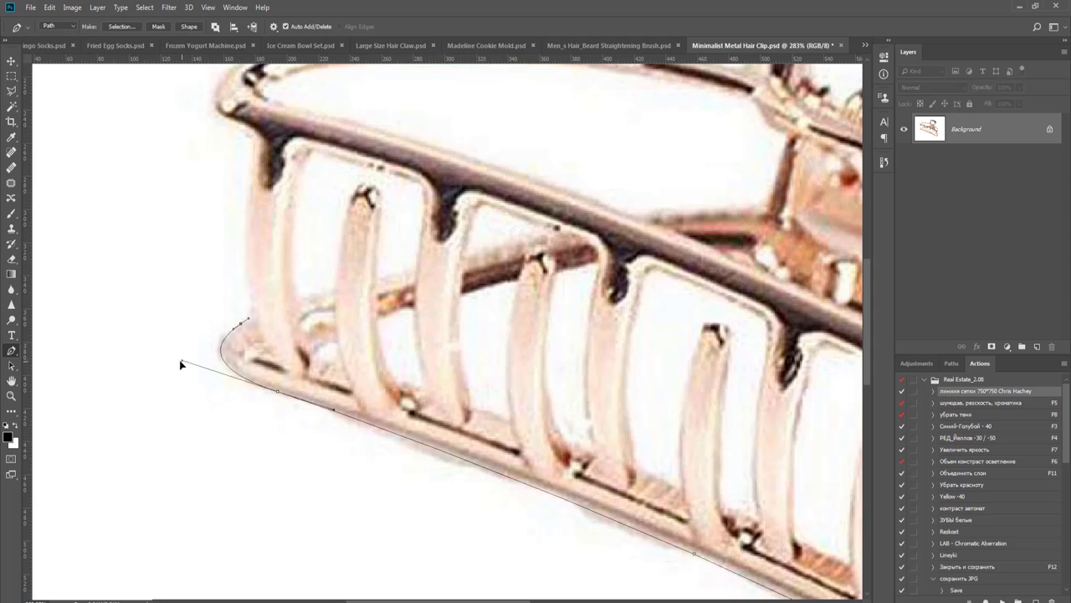
{"action": "left_click_drag", "start_coordinate": [252, 313], "coordinate": [302, 375]}
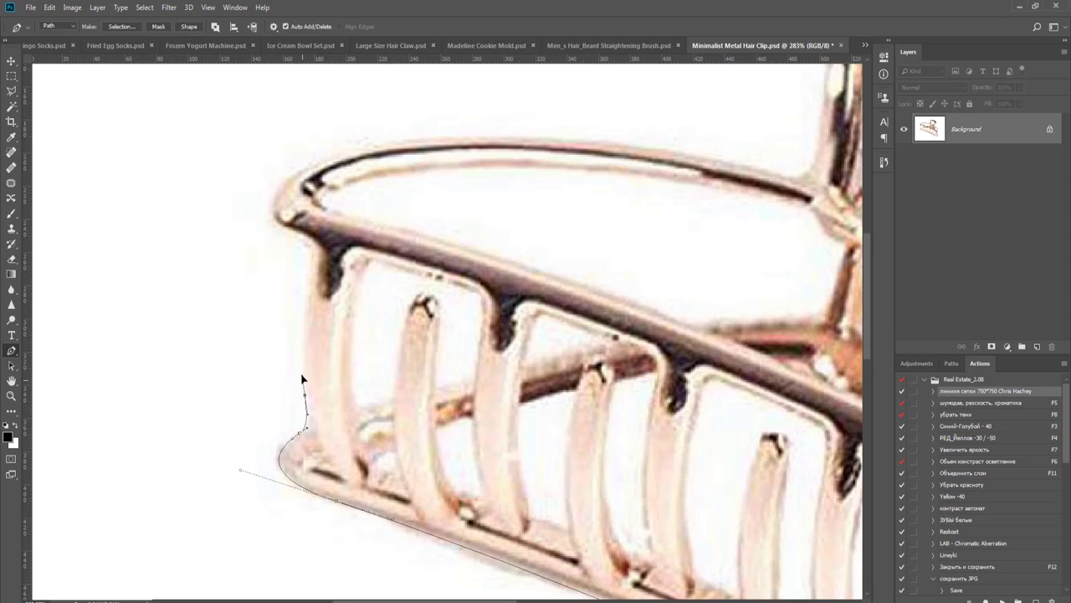
{"action": "left_click_drag", "start_coordinate": [313, 313], "coordinate": [321, 370]}
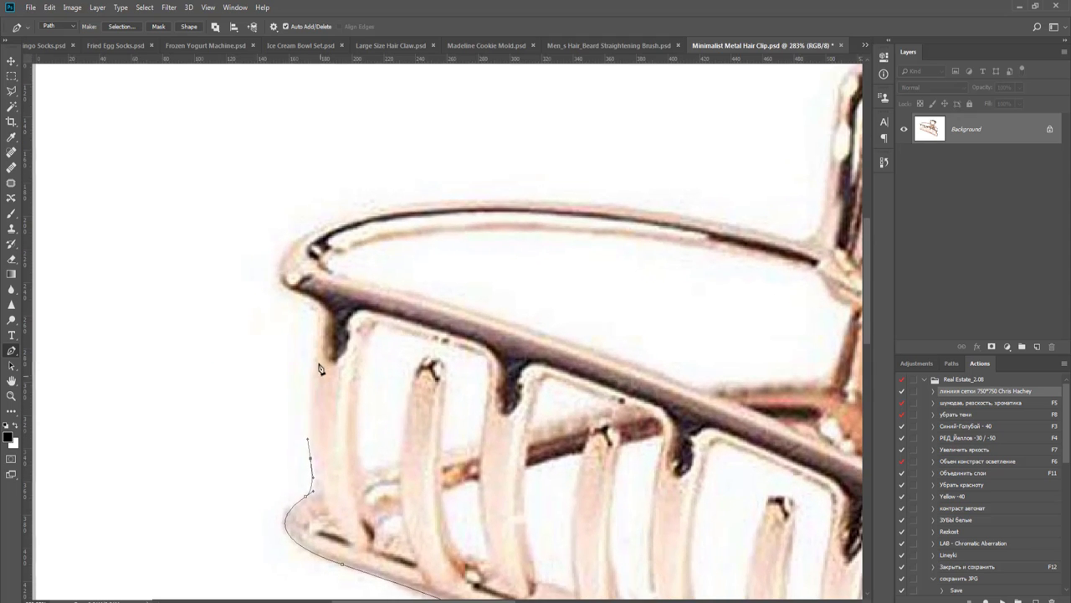
{"action": "left_click", "coordinate": [318, 311]}
{"action": "left_click_drag", "start_coordinate": [299, 237], "coordinate": [346, 202]}
{"action": "left_click_drag", "start_coordinate": [402, 247], "coordinate": [205, 292]}
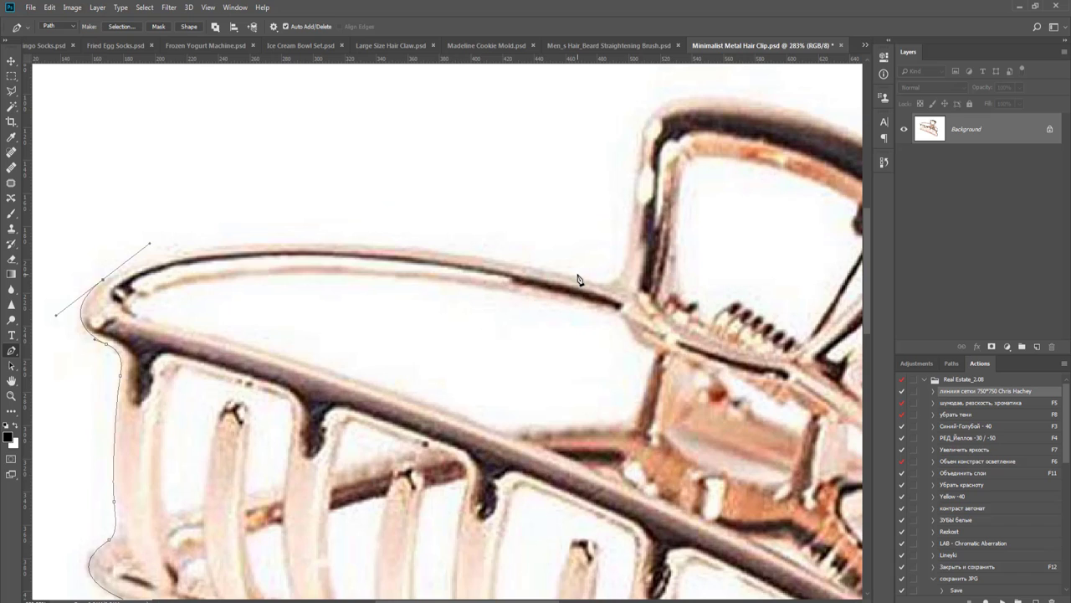
- Trace the upper frame's long top curve, fine-tune its handles, and turn the path up the grip's left side
{"action": "left_click_drag", "start_coordinate": [577, 277], "coordinate": [771, 328]}
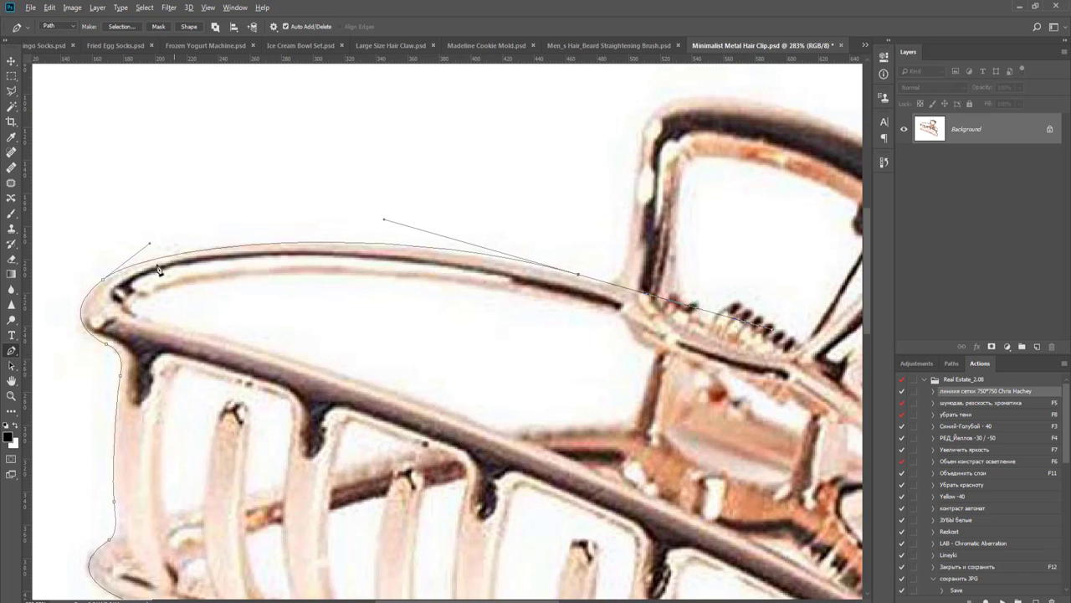
{"action": "left_click_drag", "start_coordinate": [151, 244], "coordinate": [168, 233]}
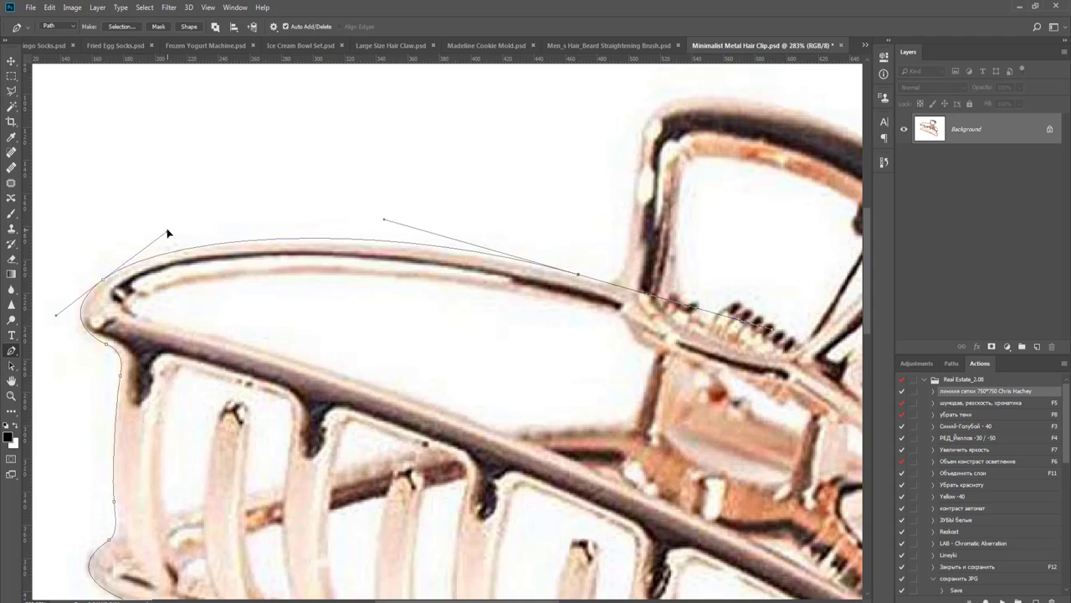
{"action": "left_click_drag", "start_coordinate": [384, 220], "coordinate": [378, 223]}
{"action": "left_click_drag", "start_coordinate": [774, 330], "coordinate": [498, 397]}
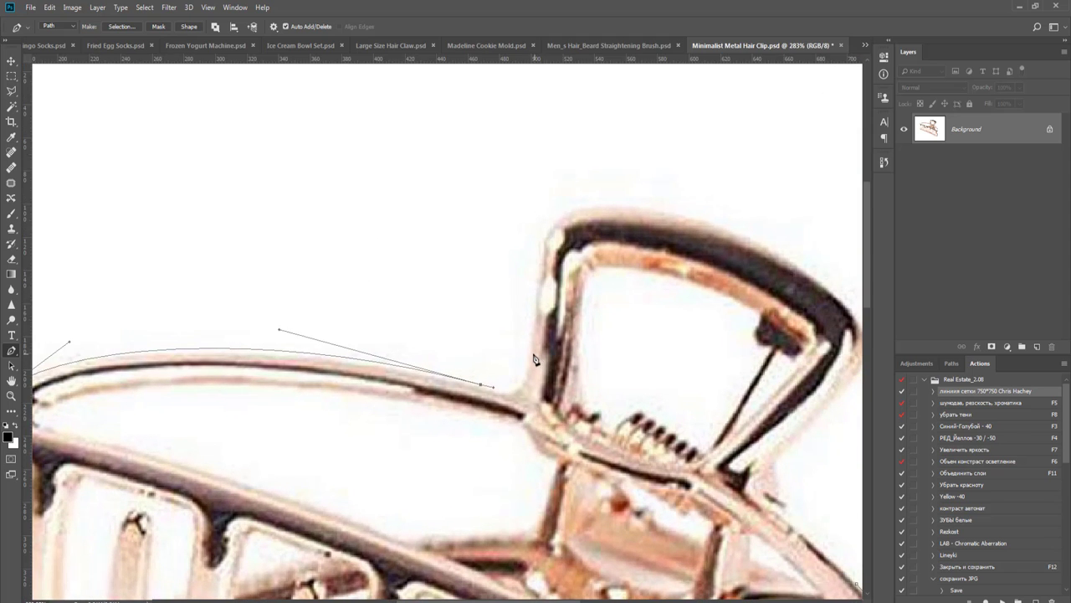
{"action": "left_click_drag", "start_coordinate": [532, 351], "coordinate": [526, 377]}
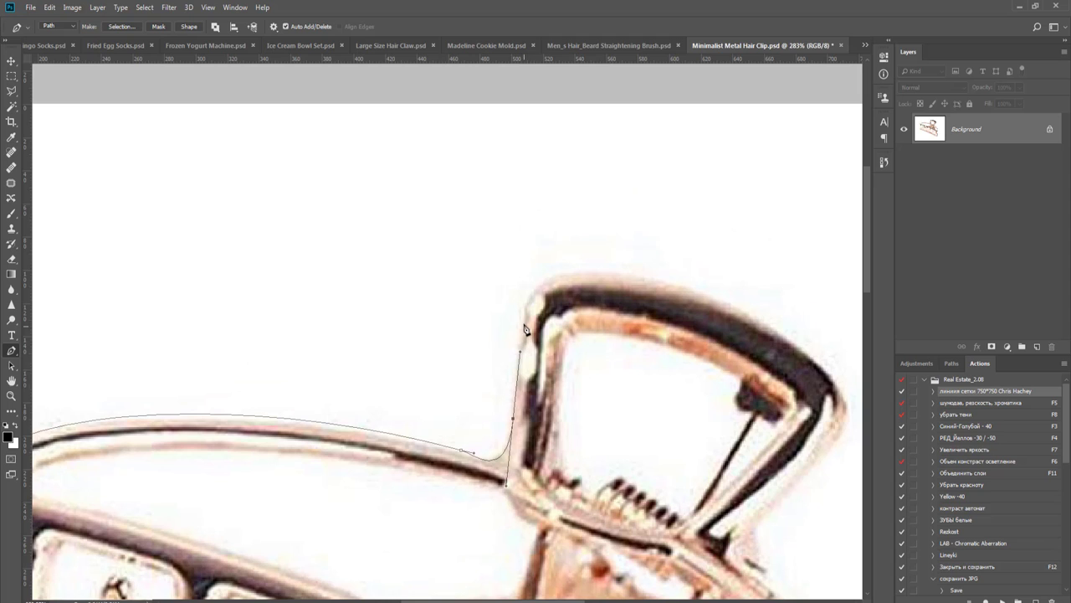
- Trace the path around the grip's upper-left corner and along its curved top edge, refining the curve with an extra anchor point
{"action": "left_click", "coordinate": [524, 316]}
{"action": "left_click_drag", "start_coordinate": [567, 273], "coordinate": [603, 270]}
{"action": "left_click_drag", "start_coordinate": [773, 336], "coordinate": [607, 358]}
{"action": "left_click", "coordinate": [400, 232]}
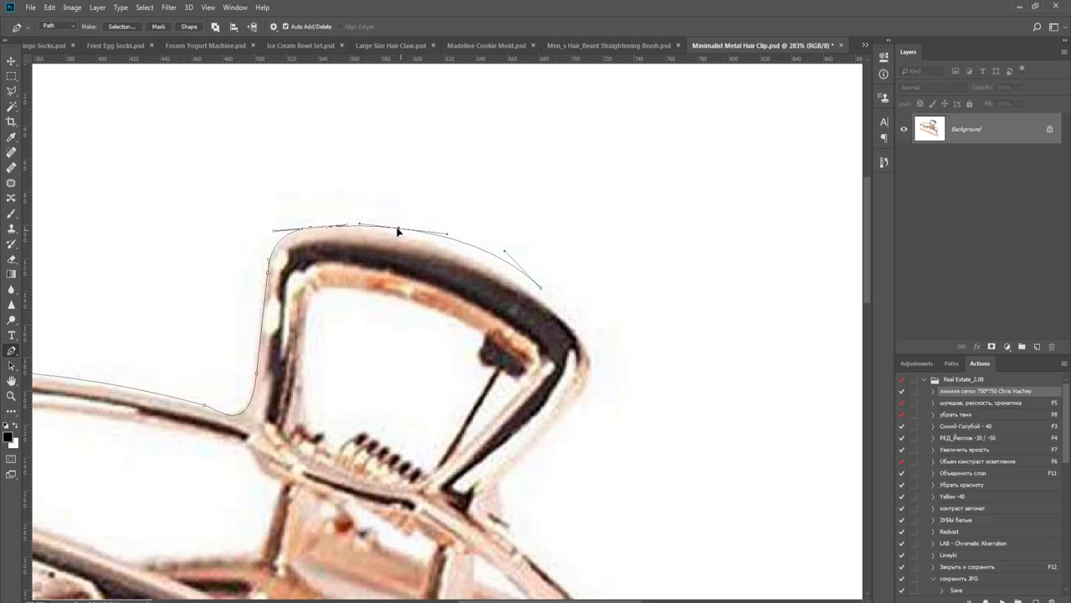
{"action": "left_click_drag", "start_coordinate": [564, 350], "coordinate": [498, 324]}
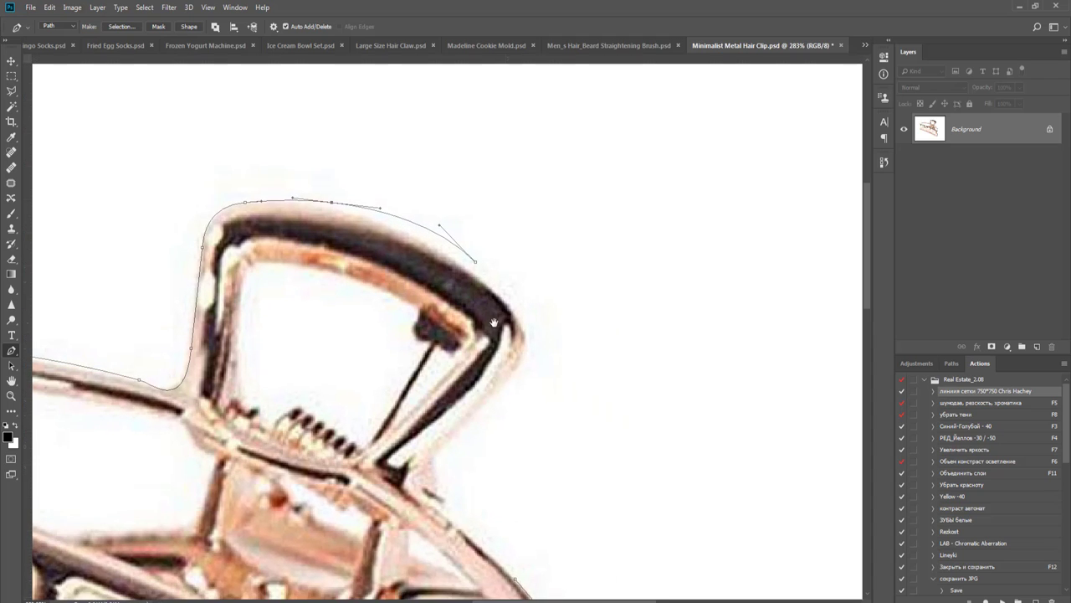
{"action": "left_click", "coordinate": [477, 265]}
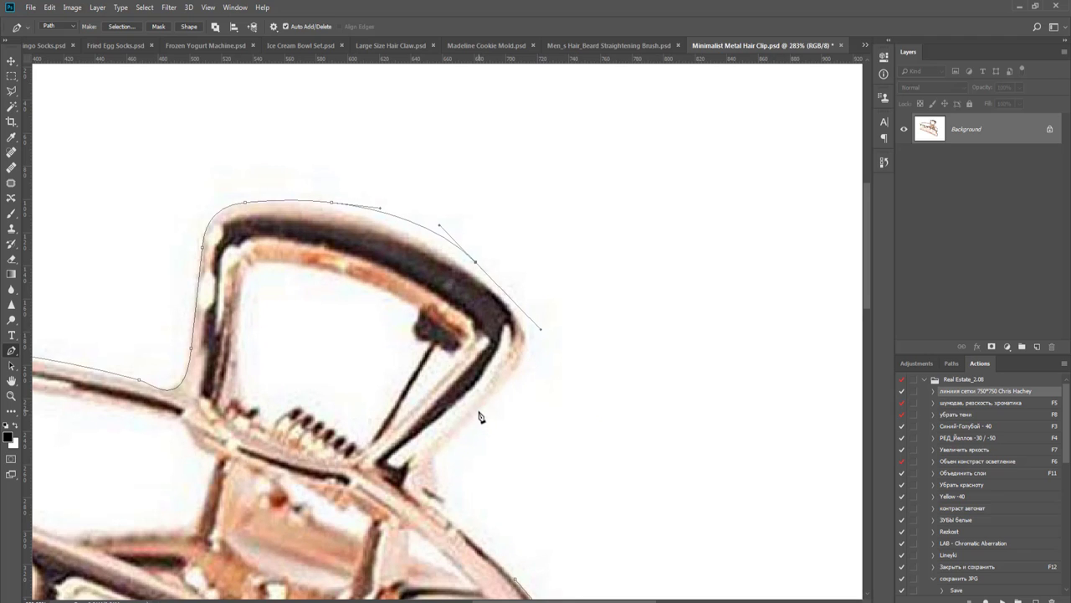
{"action": "left_click_drag", "start_coordinate": [479, 411], "coordinate": [449, 436]}
{"action": "key", "text": "ctrl+z"}
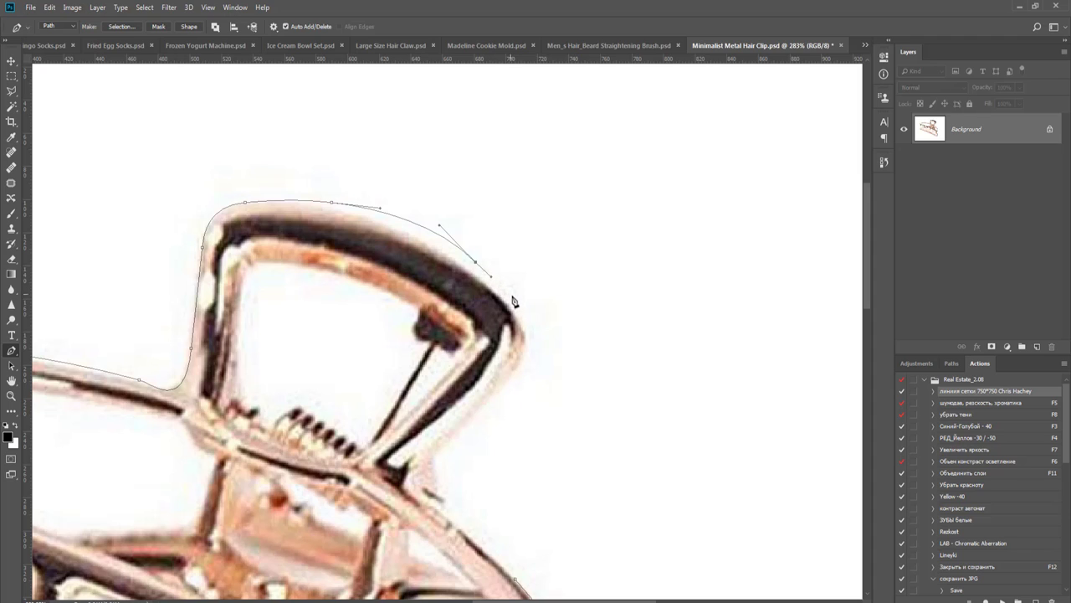
- Trace the grip's right corner and side down to the right arc, and close the outer outline at its starting point
{"action": "left_click_drag", "start_coordinate": [517, 303], "coordinate": [526, 314]}
{"action": "mouse_move", "coordinate": [508, 379]}
{"action": "left_mouse_down"}
{"action": "mouse_move", "coordinate": [472, 416]}
{"action": "mouse_move", "coordinate": [506, 361]}
{"action": "left_mouse_up"}
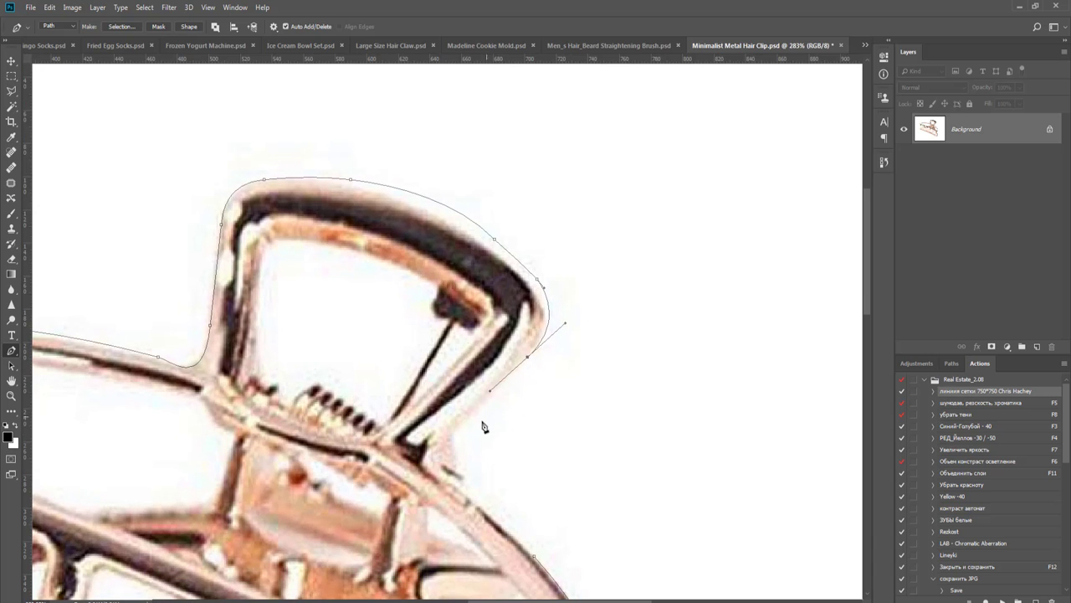
{"action": "left_click_drag", "start_coordinate": [461, 423], "coordinate": [450, 433]}
{"action": "left_click", "coordinate": [455, 461]}
{"action": "left_click_drag", "start_coordinate": [477, 477], "coordinate": [415, 364]}
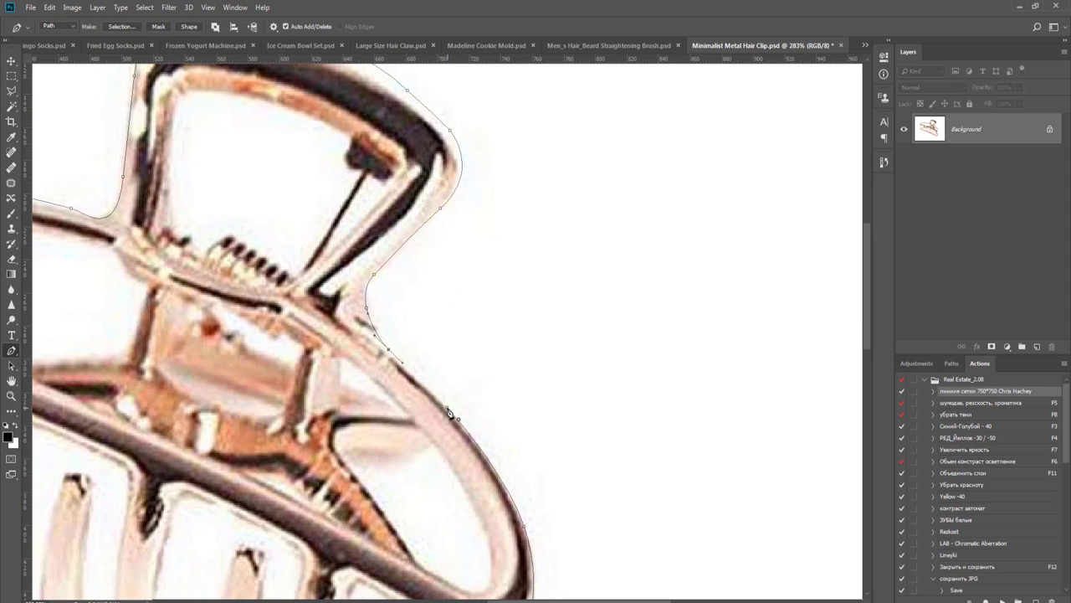
{"action": "left_click", "coordinate": [447, 409]}
{"action": "key", "text": "Return"}
- Try tracing the opening inside the clip's right arc as a closed path after deselecting the outer outline
{"action": "scroll", "coordinate": [439, 483], "scroll_direction": "up", "scroll_amount": 2}
{"action": "left_click_drag", "start_coordinate": [439, 483], "coordinate": [427, 344]}
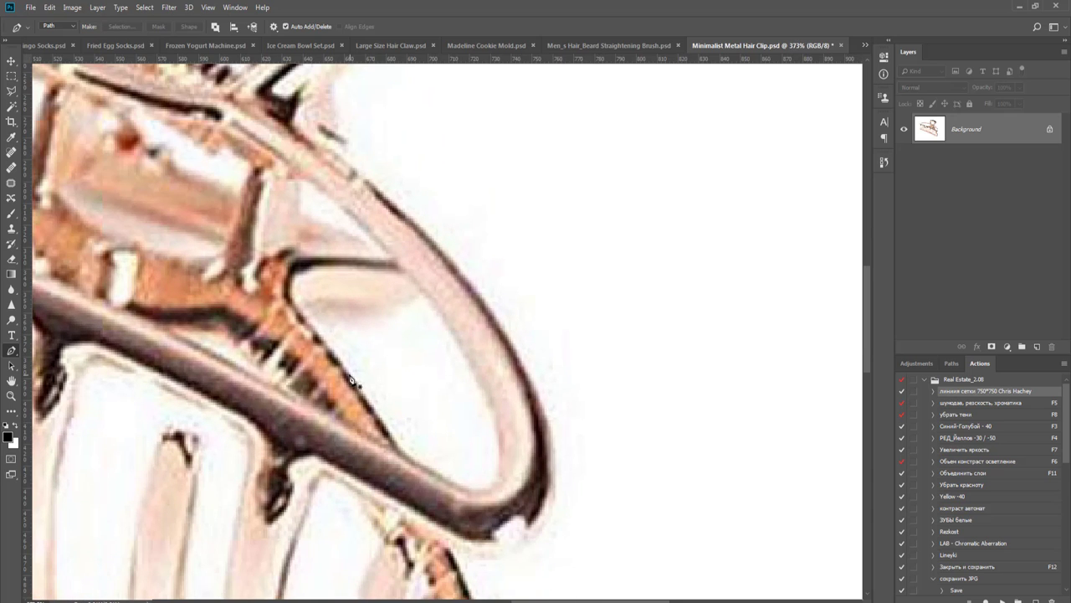
{"action": "left_click", "coordinate": [333, 345]}
{"action": "left_click_drag", "start_coordinate": [398, 449], "coordinate": [404, 456]}
{"action": "left_click_drag", "start_coordinate": [452, 484], "coordinate": [468, 487]}
{"action": "left_click_drag", "start_coordinate": [497, 425], "coordinate": [474, 344]}
{"action": "left_click_drag", "start_coordinate": [431, 302], "coordinate": [333, 353]}
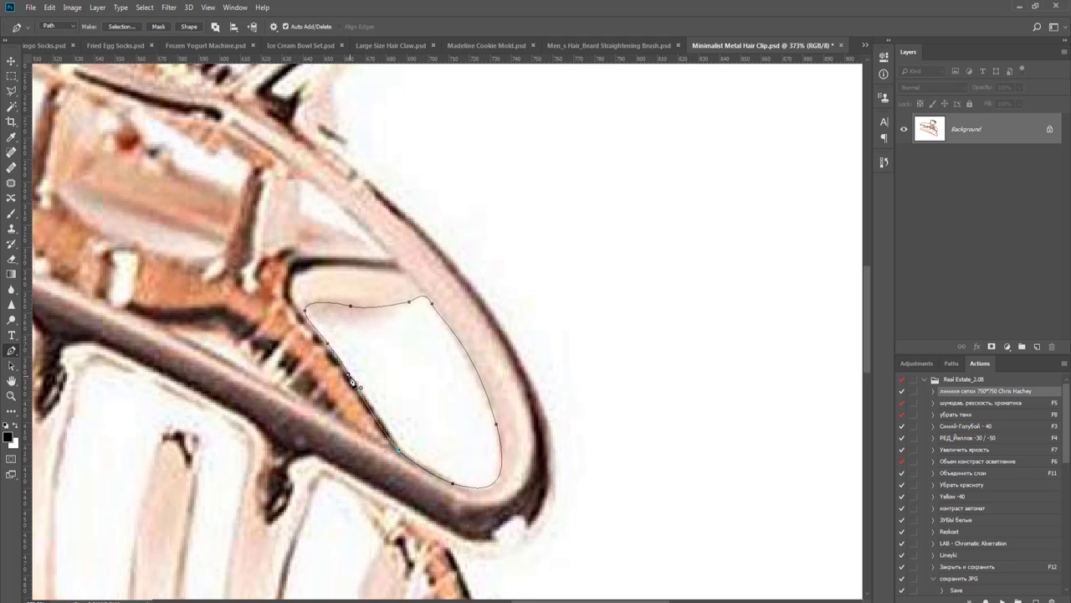
{"action": "left_click", "coordinate": [349, 375]}
{"action": "key", "text": "Return"}
- Check the Work Path and revert the history to the state where the outer outline was closed
{"action": "left_click_drag", "start_coordinate": [398, 392], "coordinate": [595, 588]}
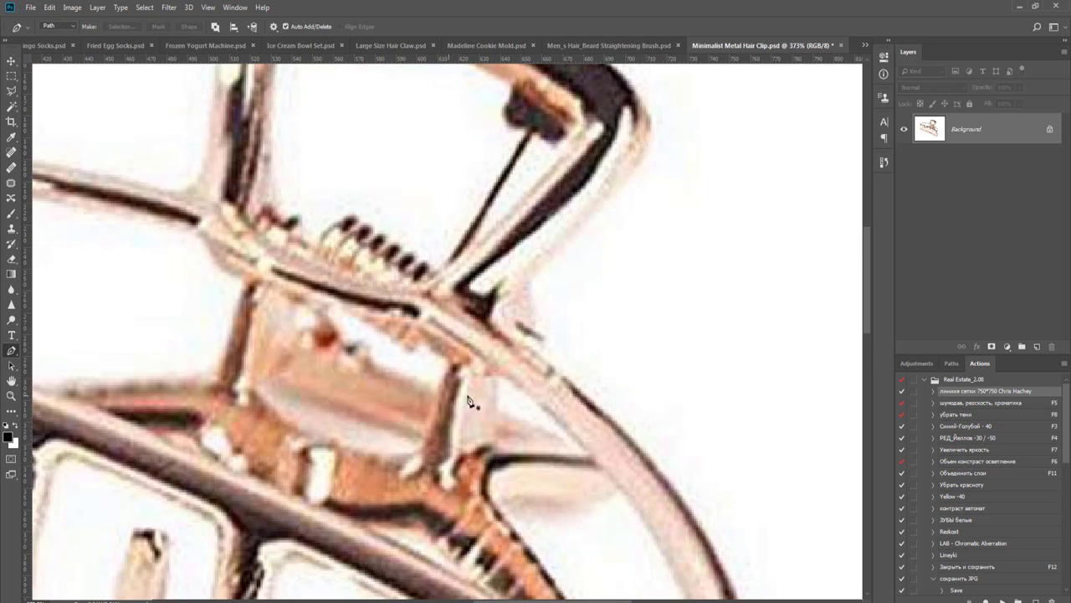
{"action": "left_click", "coordinate": [531, 397]}
{"action": "left_click", "coordinate": [951, 363]}
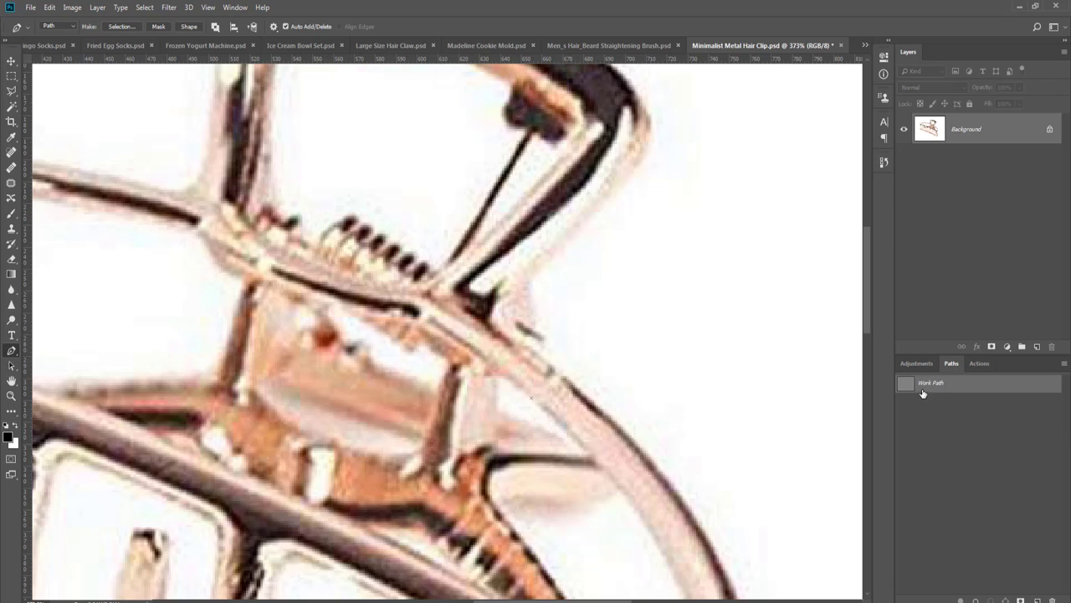
{"action": "key", "text": "Return"}
{"action": "left_click", "coordinate": [884, 162]}
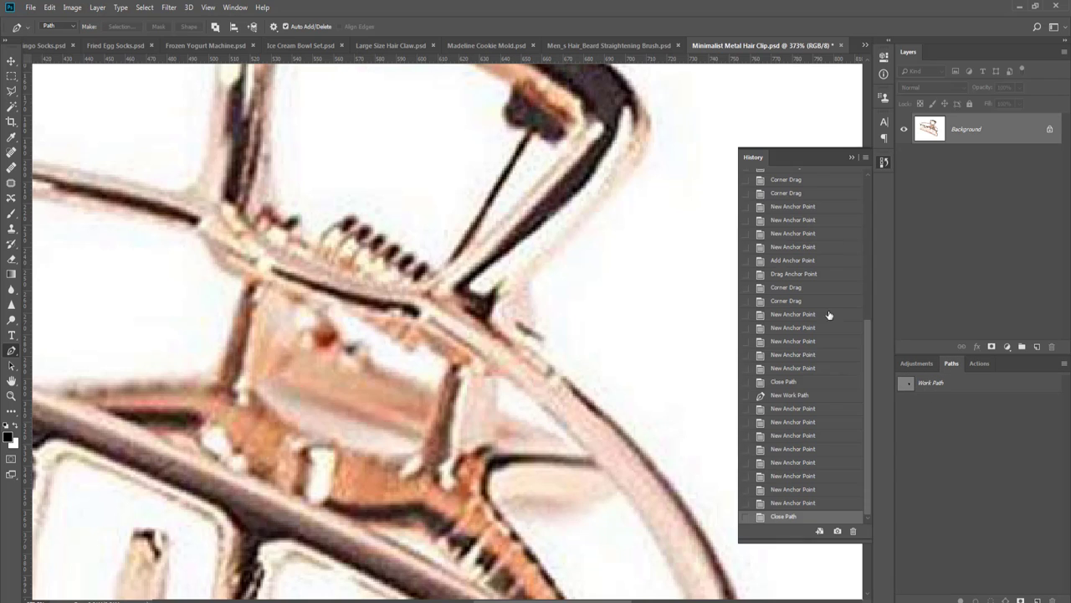
{"action": "left_click", "coordinate": [783, 382]}
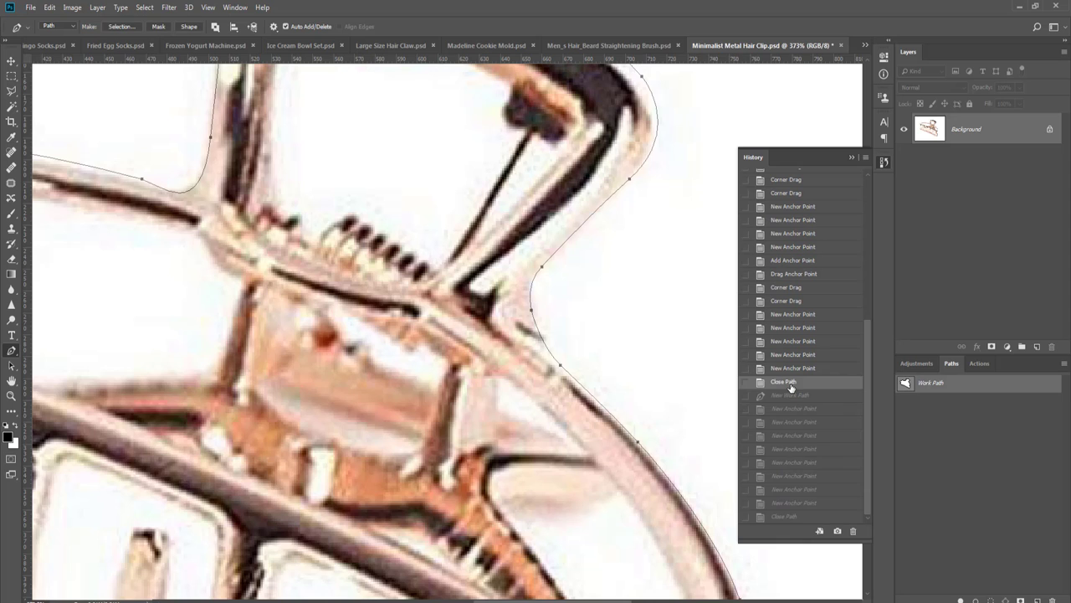
- Trace the opening inside the clip's right arc as a closed component of the Work Path, following the orange bar and the arc's inner edge
{"action": "left_click_drag", "start_coordinate": [641, 444], "coordinate": [591, 328]}
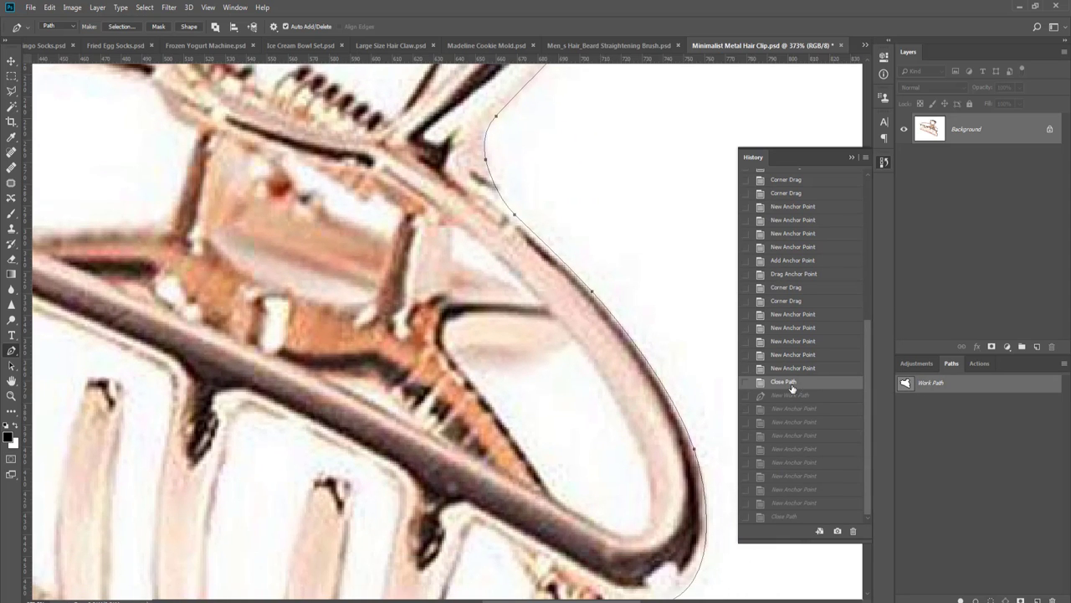
{"action": "left_click", "coordinate": [610, 402]}
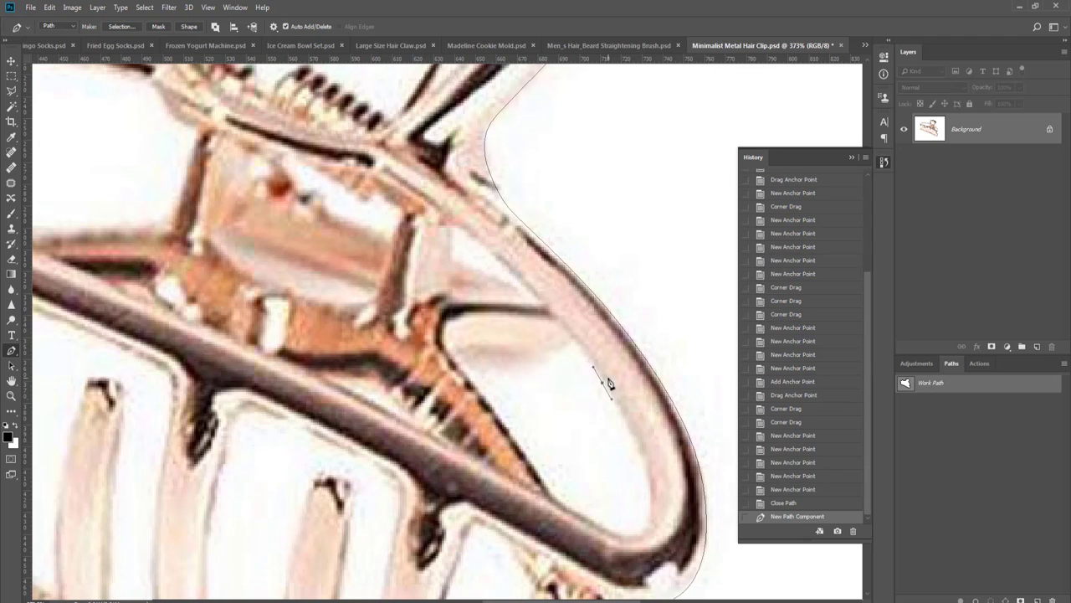
{"action": "left_click_drag", "start_coordinate": [568, 514], "coordinate": [538, 470]}
{"action": "left_click", "coordinate": [511, 430]}
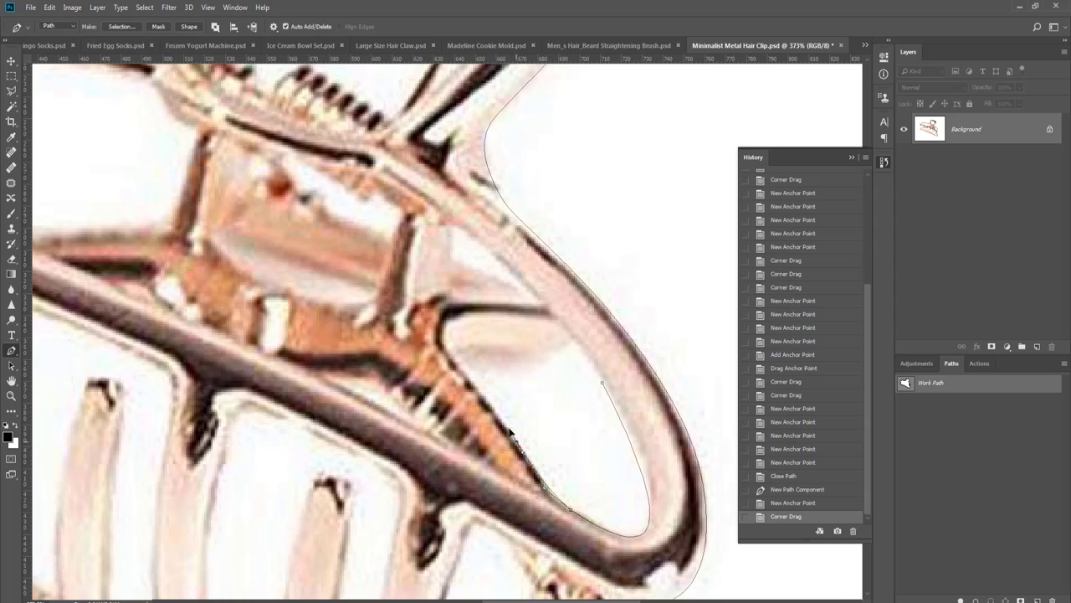
{"action": "left_click", "coordinate": [466, 377]}
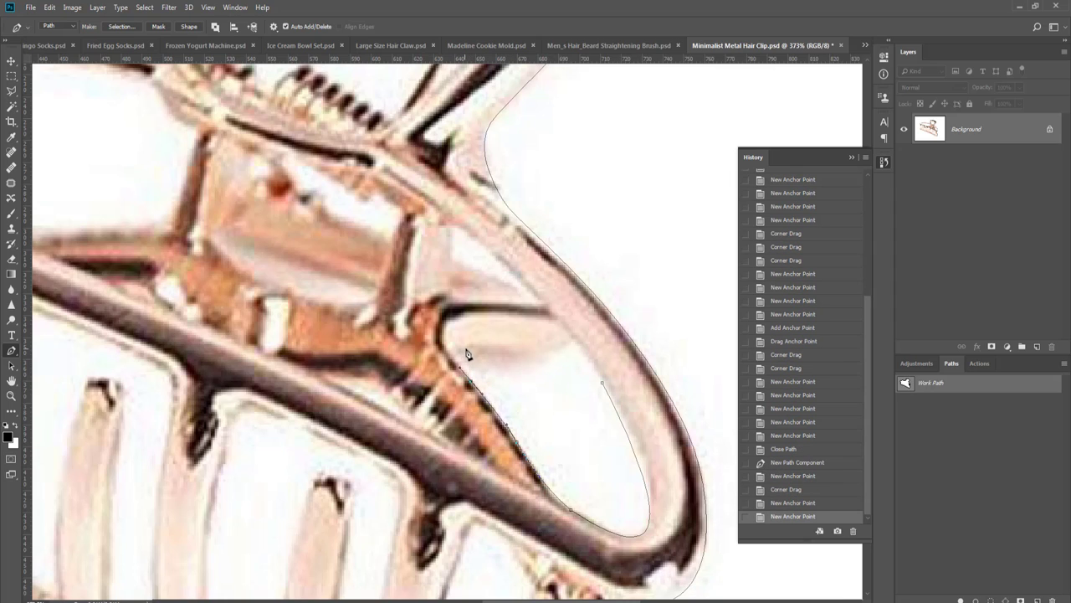
{"action": "left_click", "coordinate": [483, 349]}
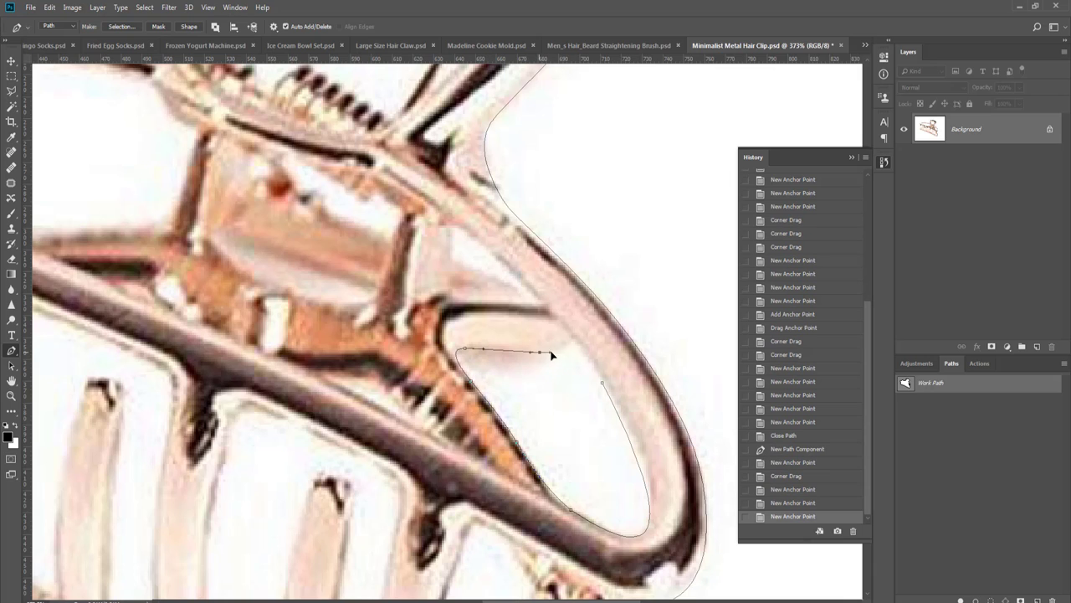
{"action": "left_click", "coordinate": [555, 352]}
{"action": "left_click", "coordinate": [576, 342]}
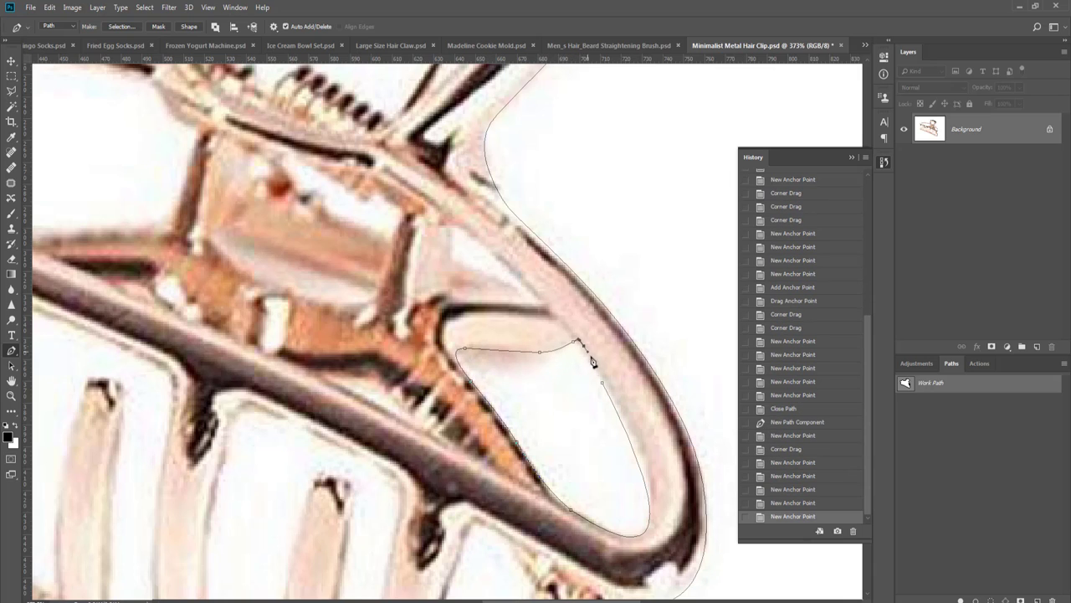
{"action": "left_click_drag", "start_coordinate": [584, 346], "coordinate": [589, 354]}
{"action": "left_click", "coordinate": [606, 387]}
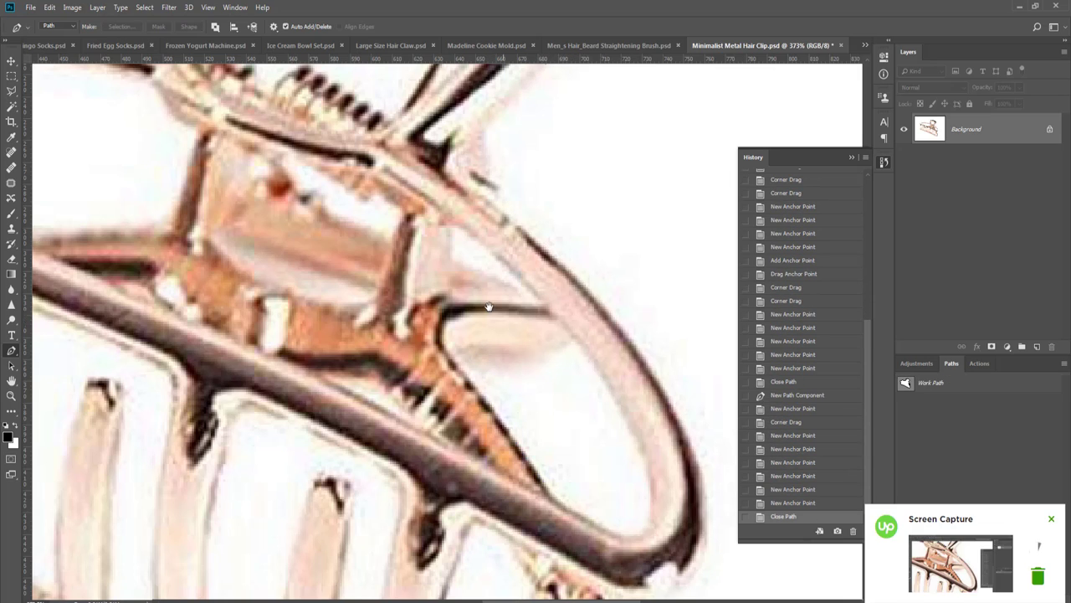
- Reactivate the Work Path and trace the small triangular gap beside the right arc's upper inner edge as a closed component
{"action": "scroll", "coordinate": [492, 313], "scroll_direction": "up", "scroll_amount": 3}
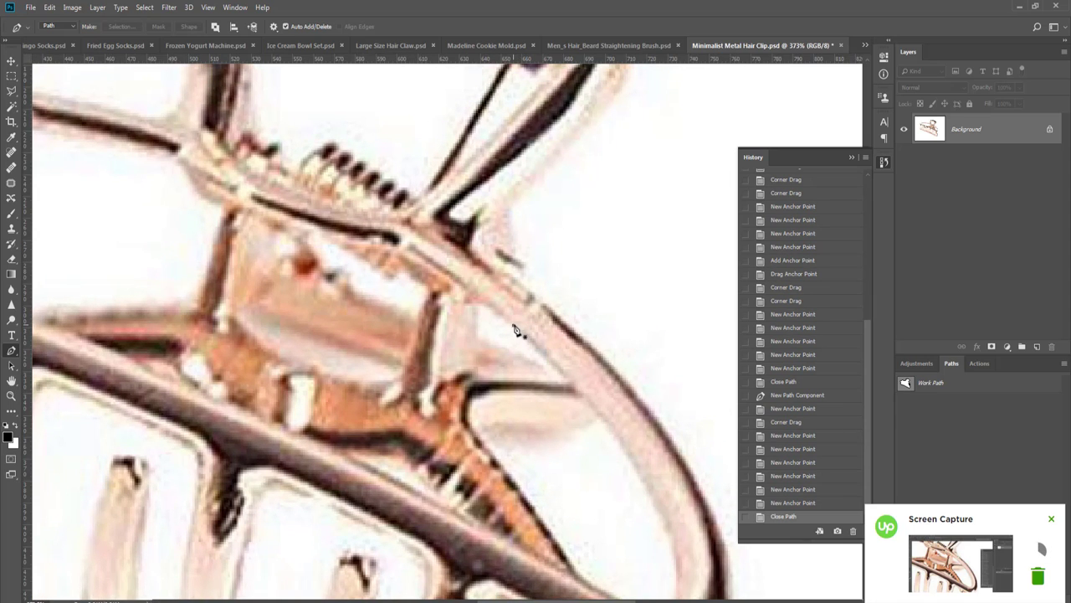
{"action": "left_click", "coordinate": [908, 385]}
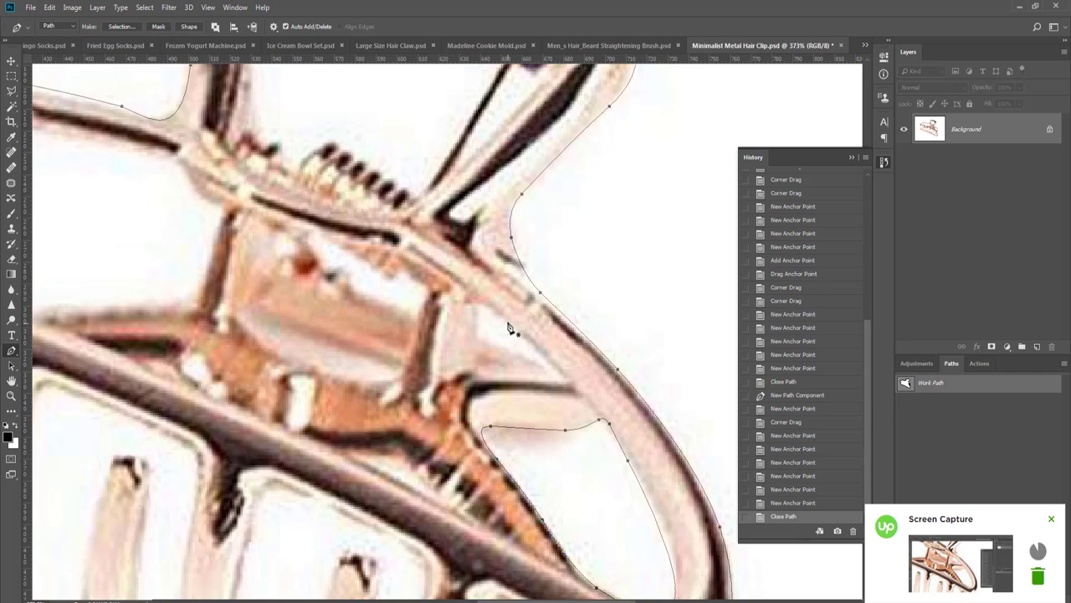
{"action": "left_click_drag", "start_coordinate": [508, 324], "coordinate": [567, 381]}
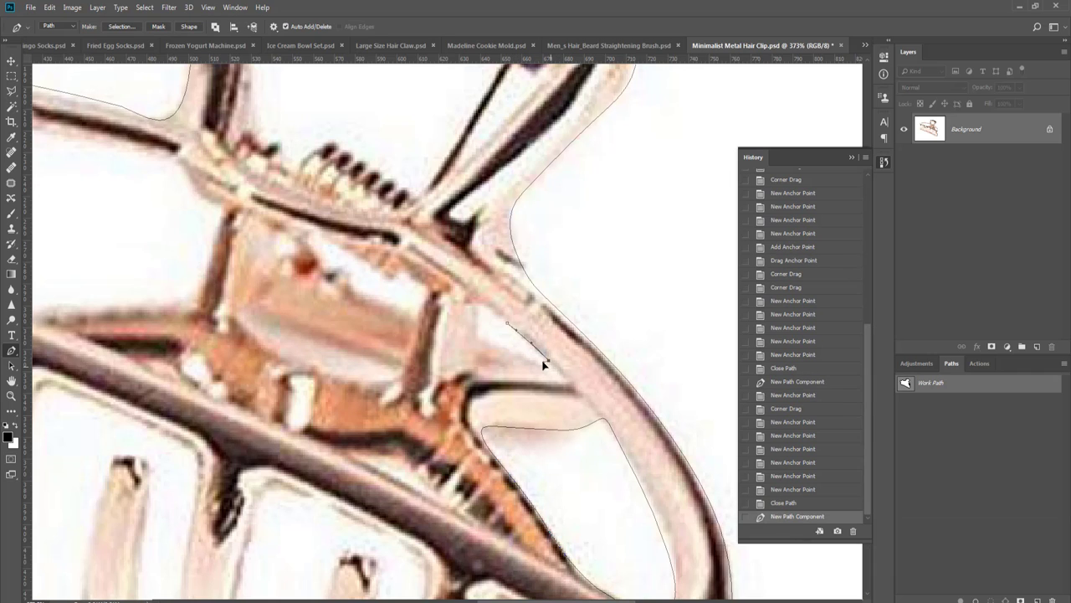
{"action": "left_click", "coordinate": [484, 339]}
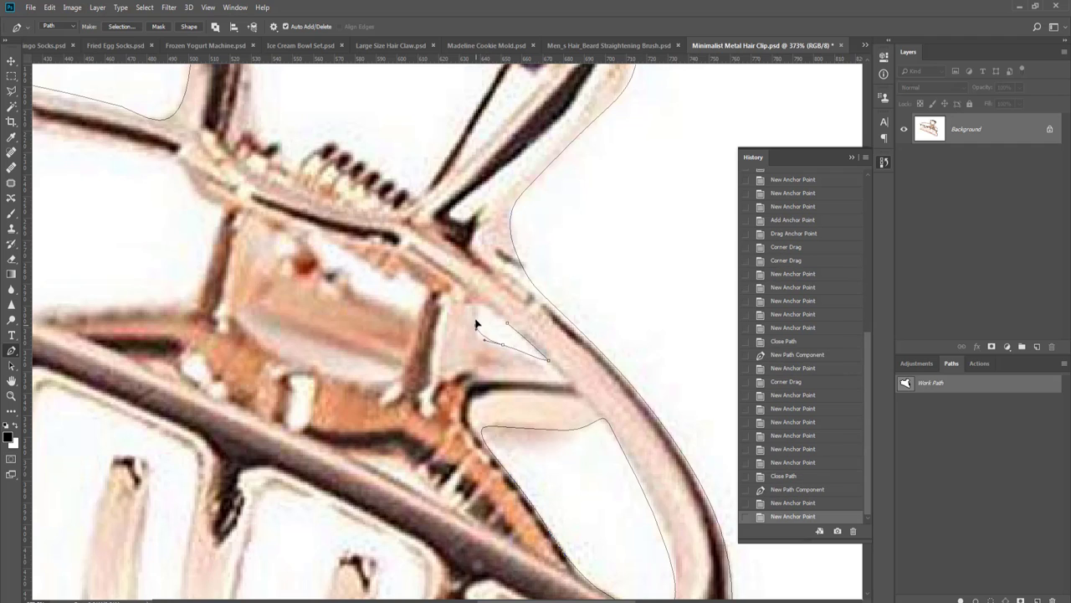
{"action": "left_click", "coordinate": [476, 325]}
{"action": "left_click", "coordinate": [486, 303]}
{"action": "left_click", "coordinate": [499, 312]}
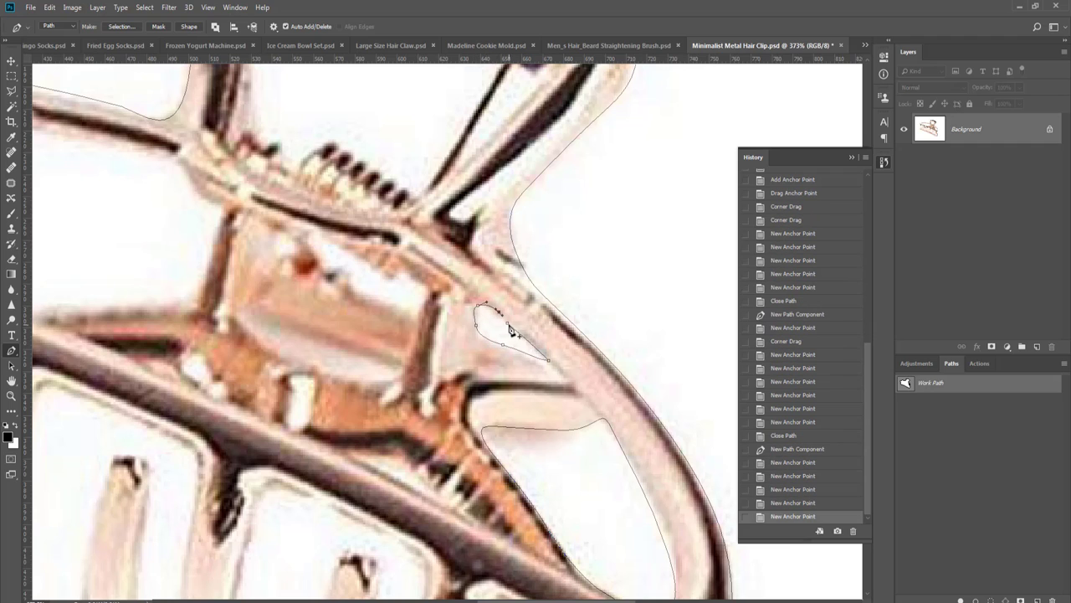
{"action": "left_click", "coordinate": [510, 329]}
{"action": "key", "text": "Escape"}
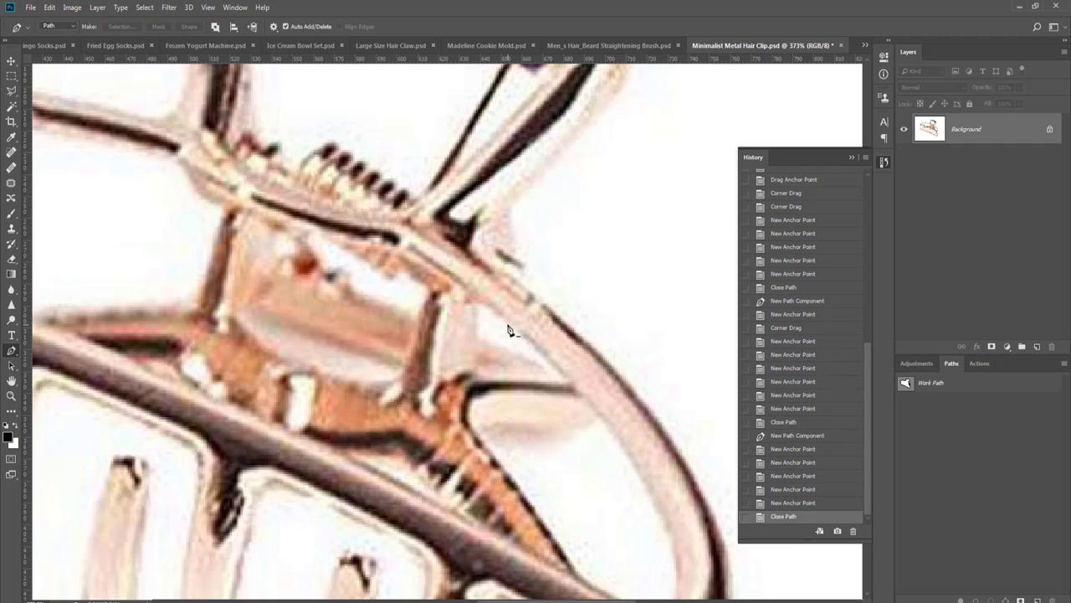
- Reactivate the Work Path and start a component inside the grip opening, tracing down its left side to the start of the spring
{"action": "left_click", "coordinate": [903, 387]}
{"action": "left_click_drag", "start_coordinate": [390, 316], "coordinate": [480, 361]}
{"action": "left_click_drag", "start_coordinate": [451, 286], "coordinate": [416, 354]}
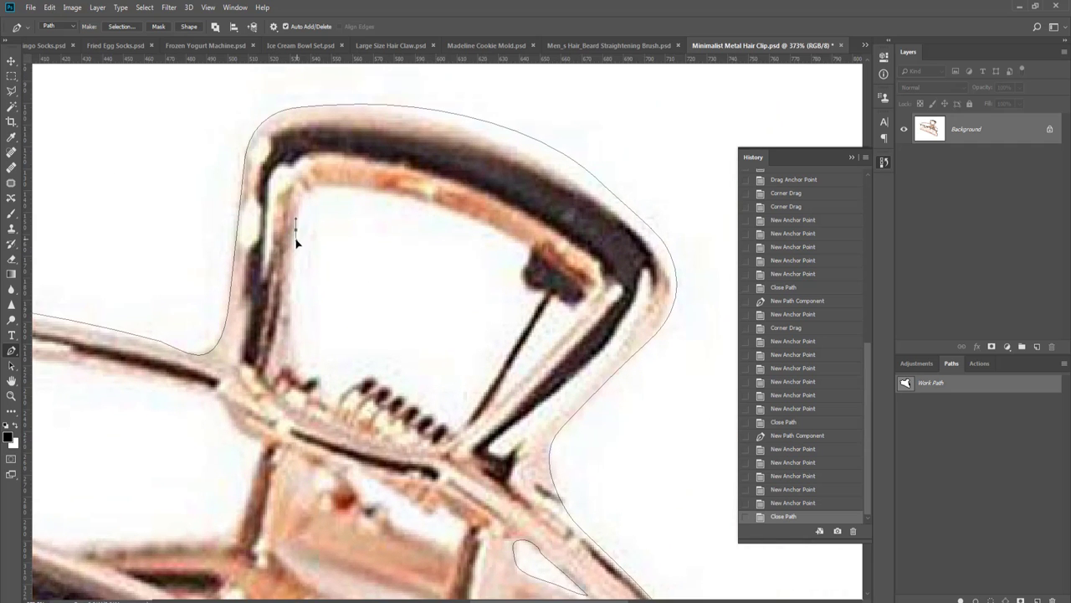
{"action": "left_click", "coordinate": [295, 228]}
{"action": "left_click", "coordinate": [301, 352]}
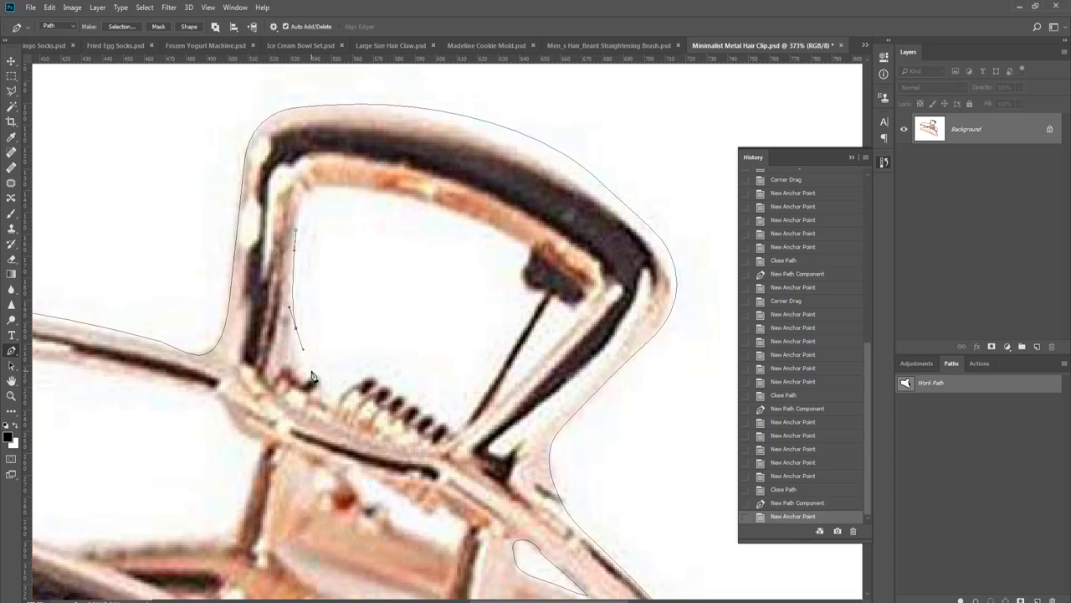
{"action": "left_click", "coordinate": [323, 387]}
{"action": "left_click", "coordinate": [339, 396]}
{"action": "left_click", "coordinate": [358, 387]}
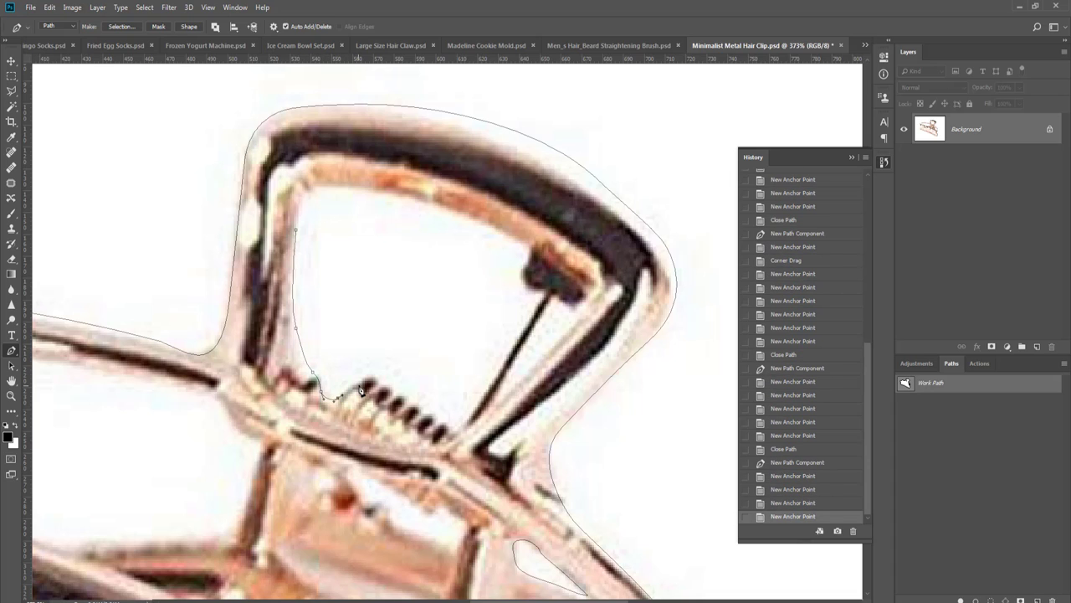
- Continue the grip opening's path over each dark coil of the spring to the base of the thin wire
{"action": "left_click", "coordinate": [369, 381]}
{"action": "left_click", "coordinate": [378, 376]}
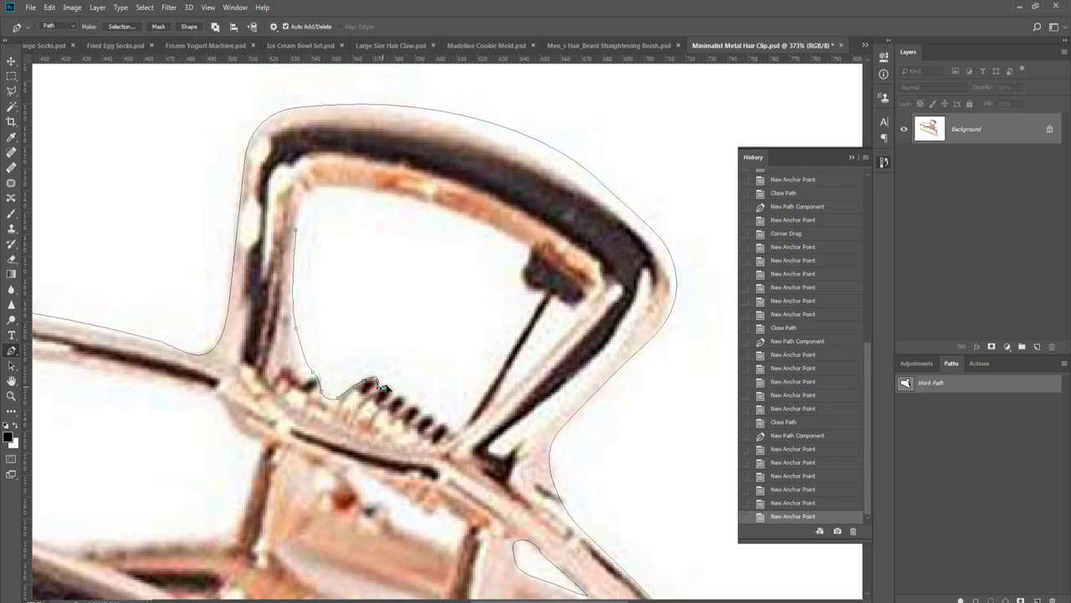
{"action": "left_click", "coordinate": [384, 388]}
{"action": "left_click", "coordinate": [392, 394]}
{"action": "left_click", "coordinate": [401, 401]}
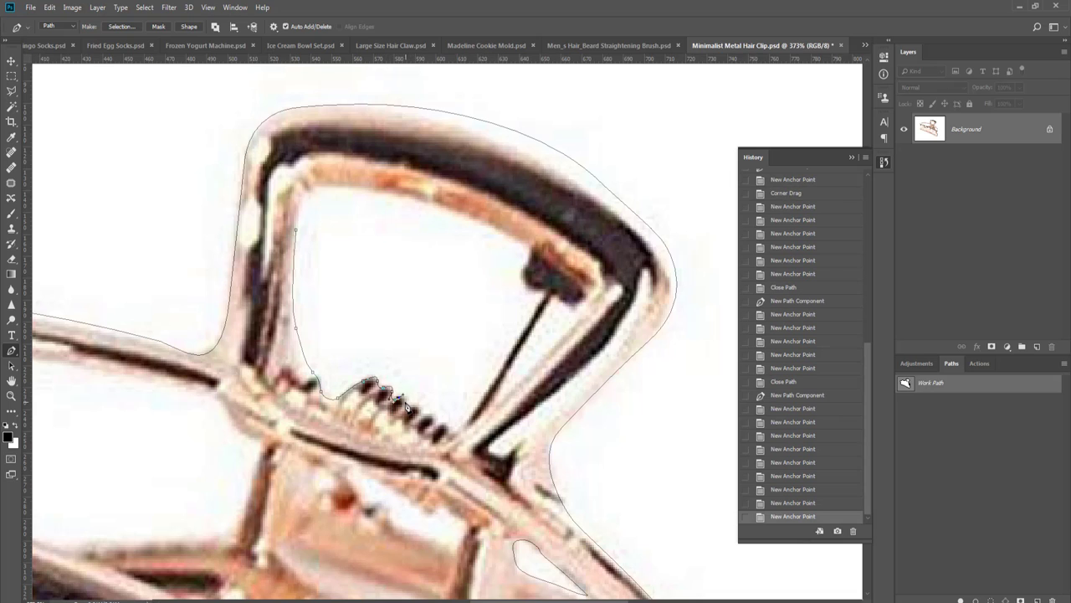
{"action": "left_click", "coordinate": [408, 409]}
{"action": "left_click", "coordinate": [415, 410]}
{"action": "left_click", "coordinate": [421, 419]}
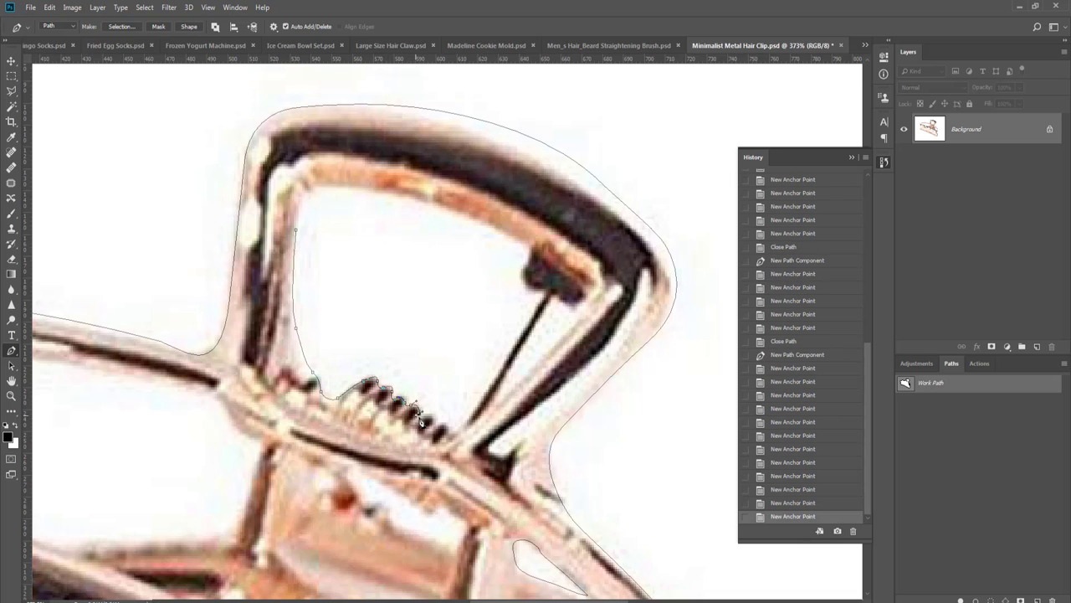
{"action": "left_click", "coordinate": [429, 418]}
{"action": "left_click", "coordinate": [437, 421]}
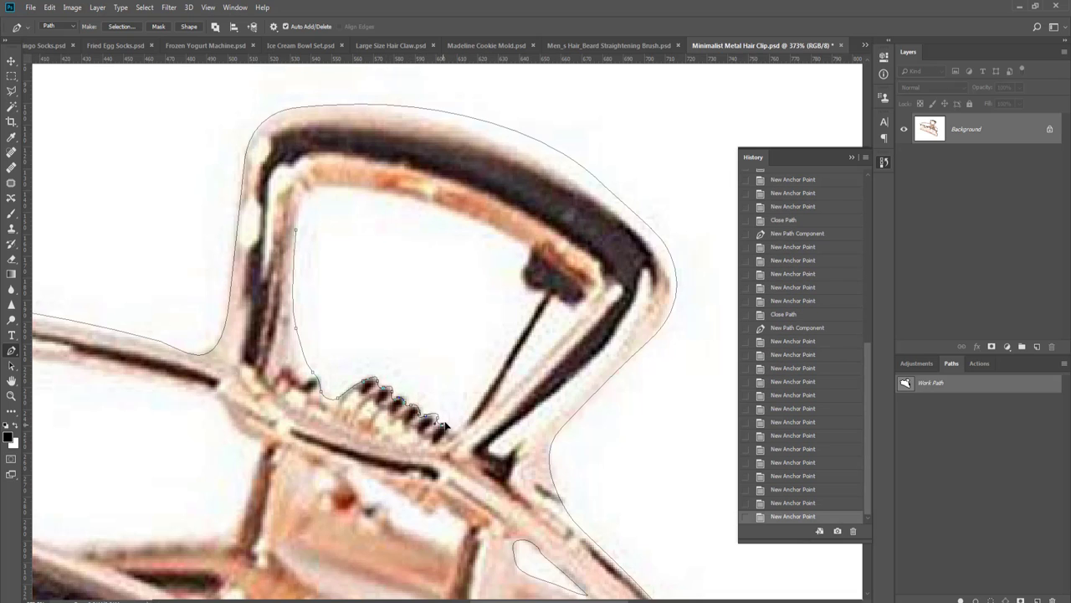
{"action": "left_click", "coordinate": [445, 426]}
{"action": "left_click", "coordinate": [452, 431]}
{"action": "left_click", "coordinate": [462, 427]}
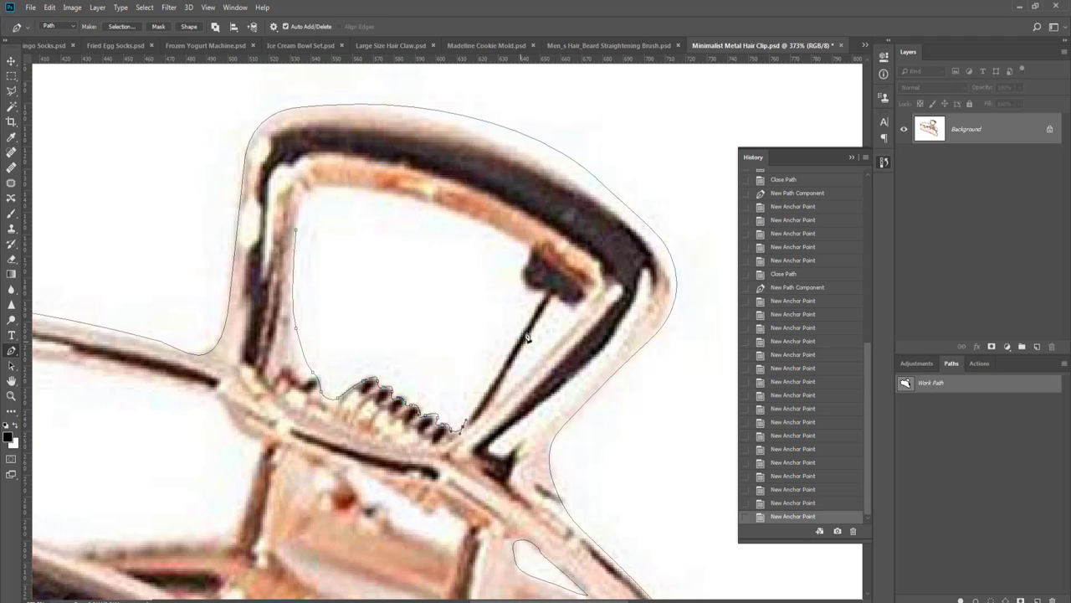
- Trace the path up the thin wire, around the dark block and along the grip's upper inner edge
{"action": "left_click", "coordinate": [544, 301]}
{"action": "left_click", "coordinate": [529, 289]}
{"action": "left_click", "coordinate": [529, 269]}
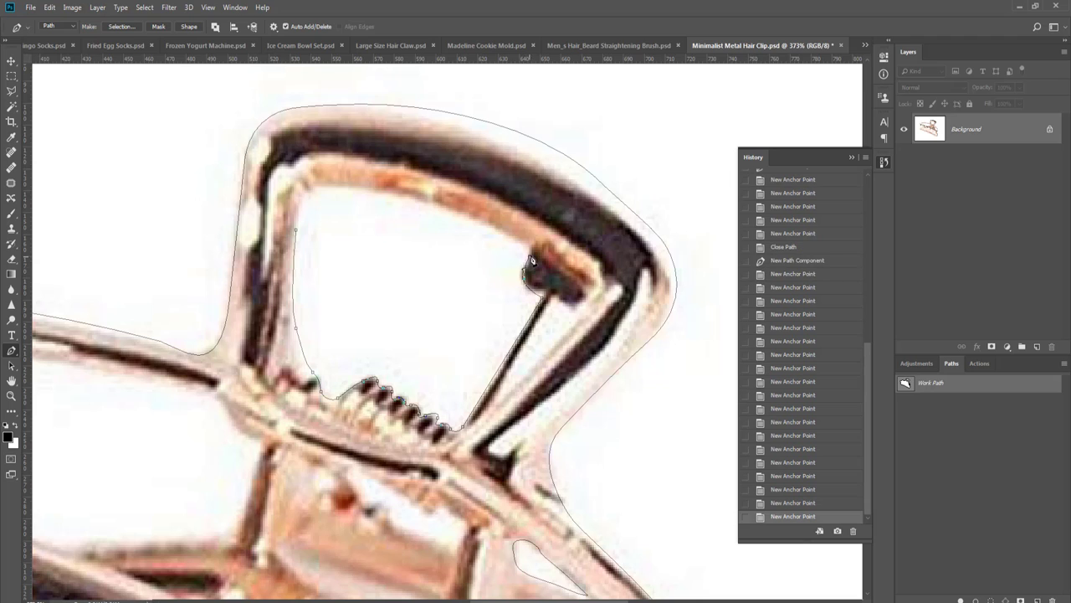
{"action": "left_click", "coordinate": [534, 258]}
{"action": "left_click_drag", "start_coordinate": [540, 247], "coordinate": [503, 239]}
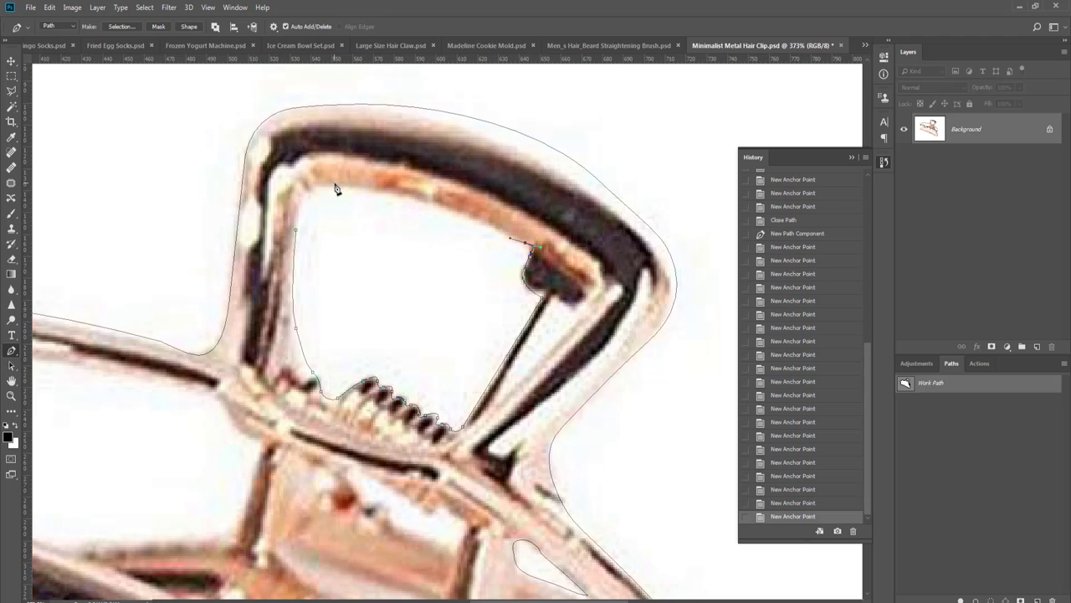
{"action": "left_click_drag", "start_coordinate": [349, 186], "coordinate": [295, 186]}
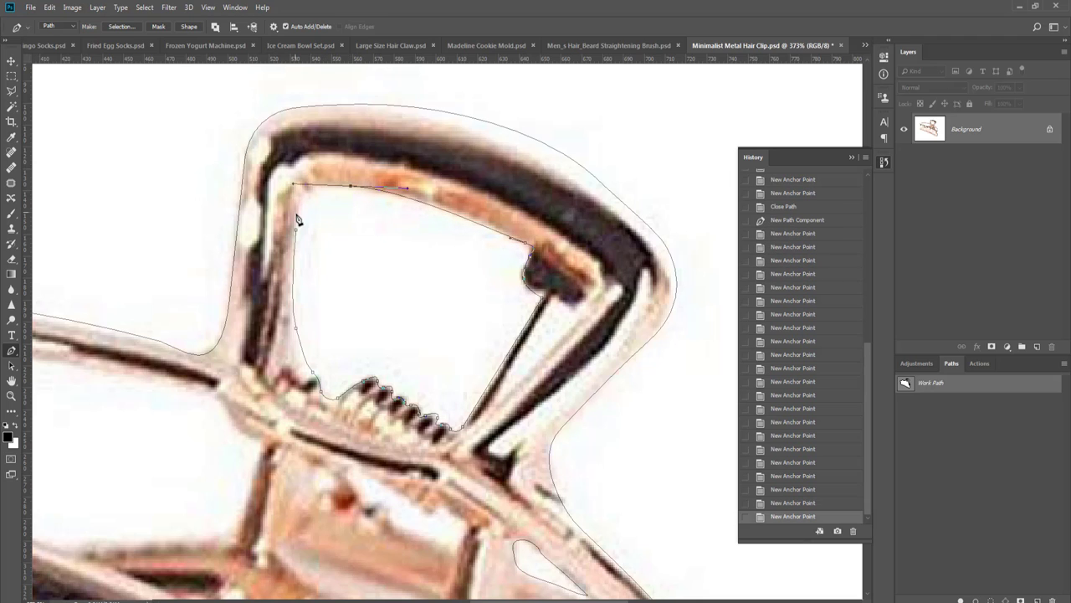
- Try closing the grip opening's path past its upper-left corner, check the Work Path, and revert the history to before that corner anchor
{"action": "left_click", "coordinate": [296, 222]}
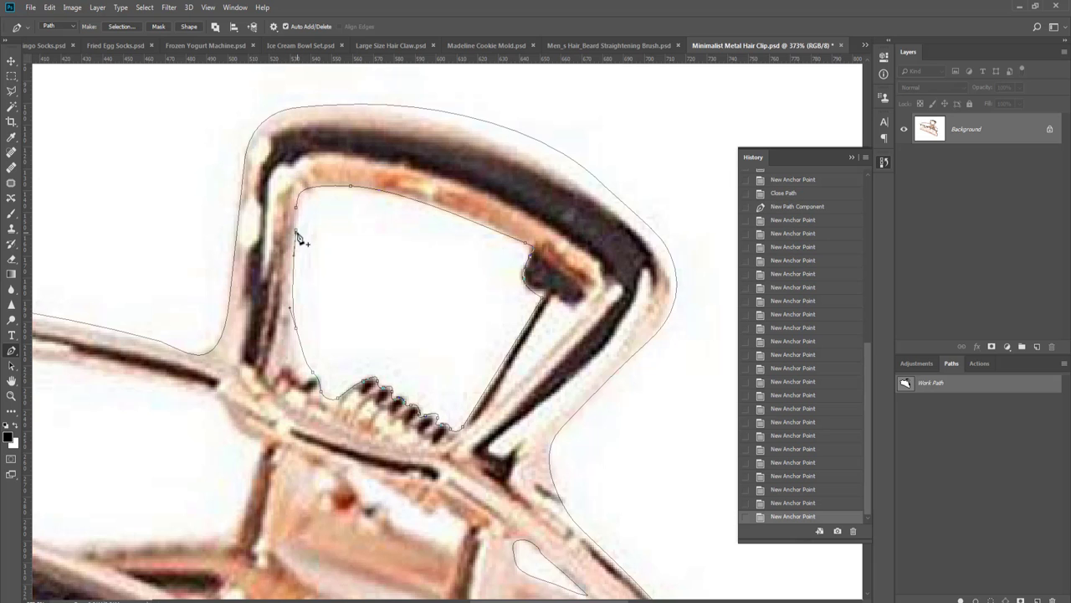
{"action": "left_click", "coordinate": [296, 236]}
{"action": "key", "text": "Return"}
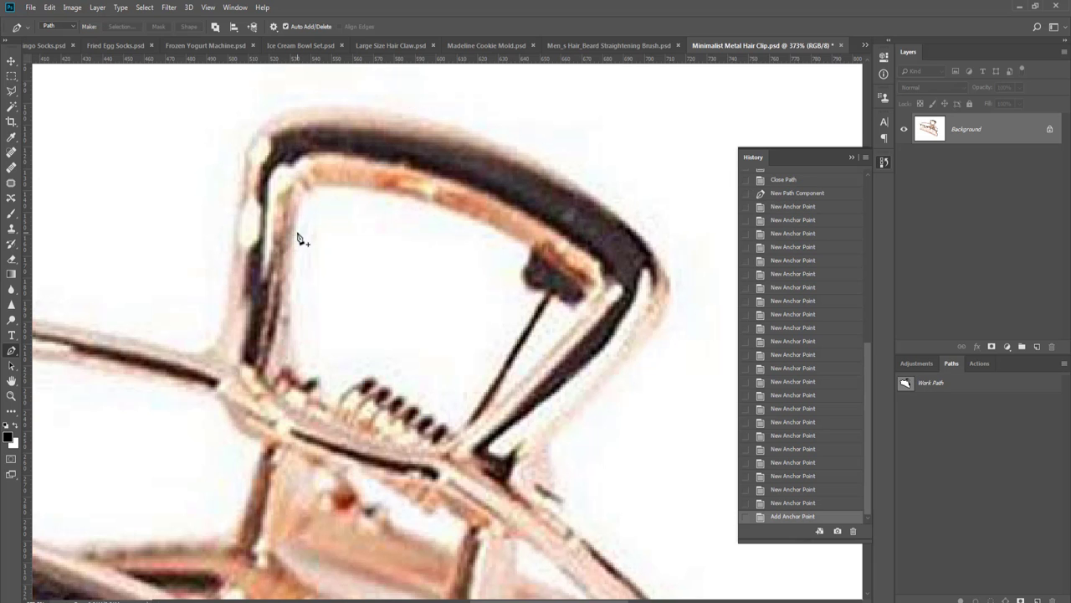
{"action": "left_click", "coordinate": [906, 384]}
{"action": "scroll", "coordinate": [281, 264], "scroll_direction": "up", "scroll_amount": 3}
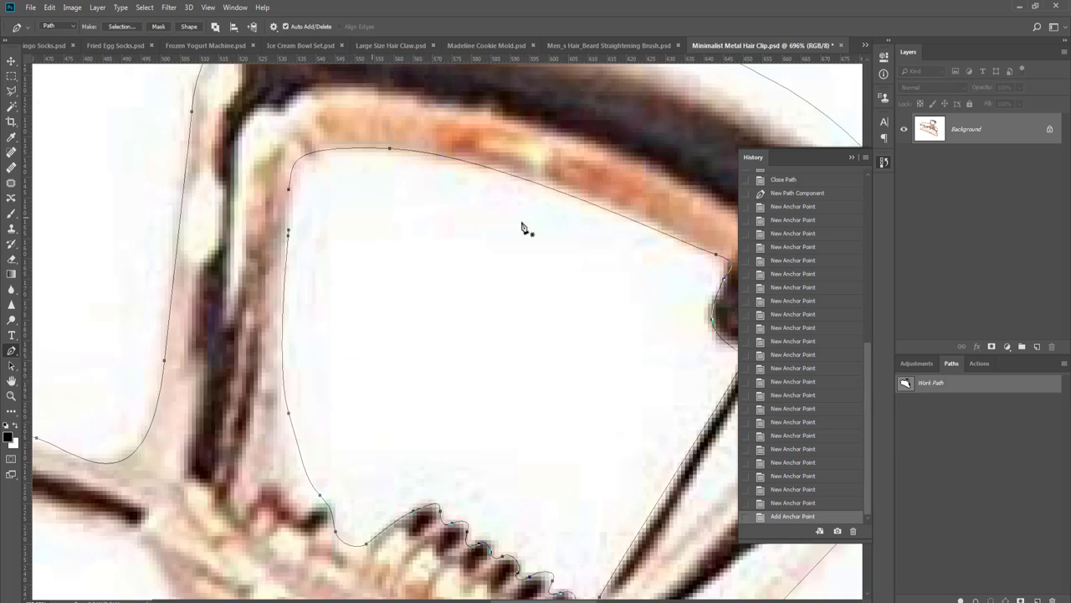
{"action": "left_click", "coordinate": [798, 493]}
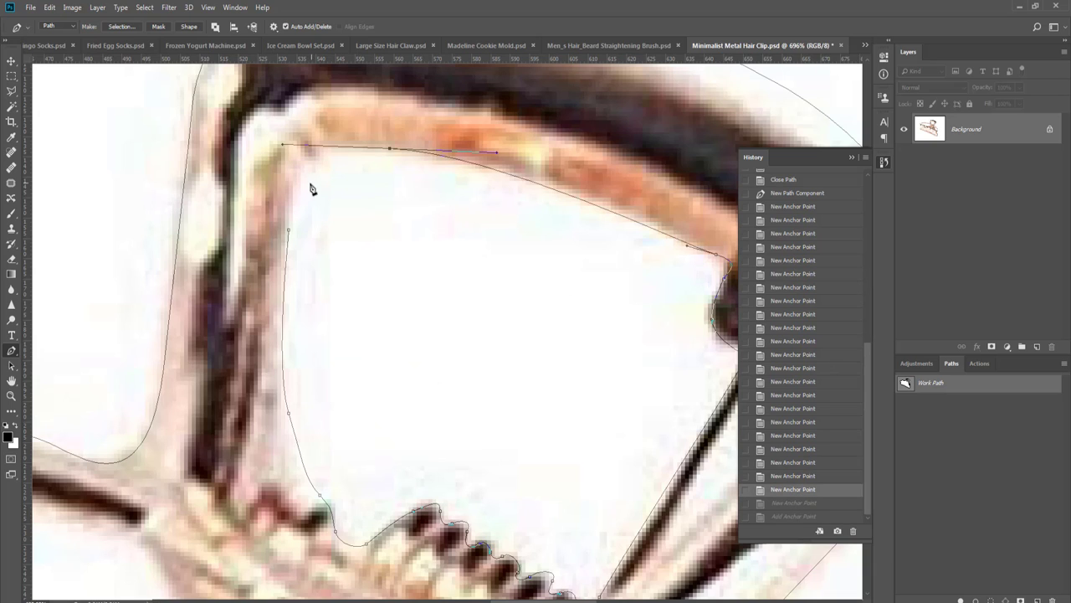
- Curve the path around the grip opening's upper-left corner and close it at its starting point
{"action": "left_click_drag", "start_coordinate": [292, 178], "coordinate": [289, 206]}
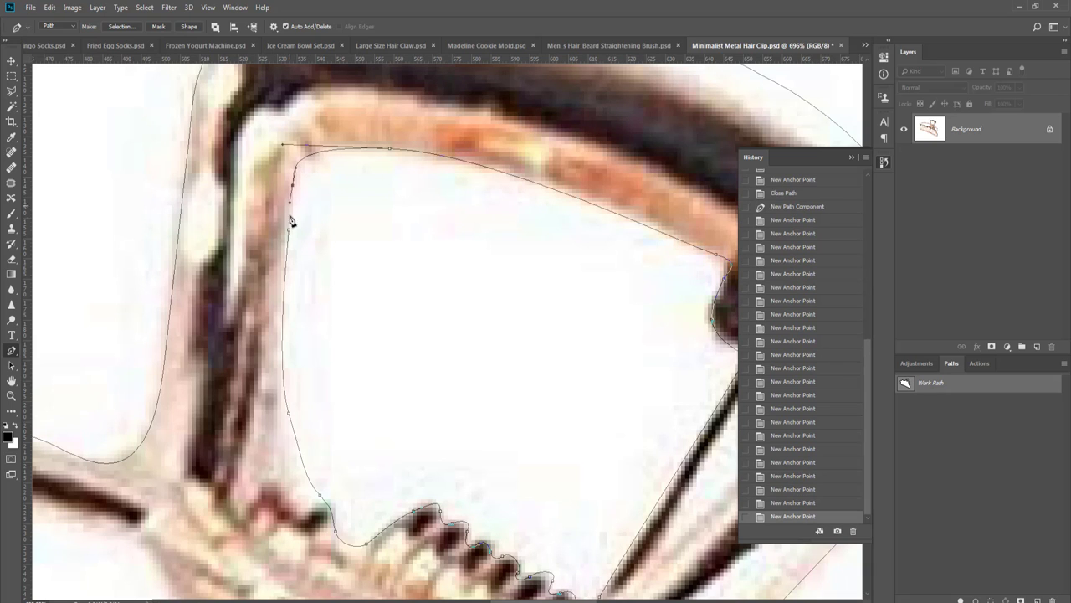
{"action": "left_click", "coordinate": [289, 234]}
{"action": "key", "text": "Return"}
- Start a new path component in the narrow gap beside the thin wire, tracing up the grip arm's inner edge to the dark block
{"action": "scroll", "coordinate": [290, 234], "scroll_direction": "down", "scroll_amount": 4}
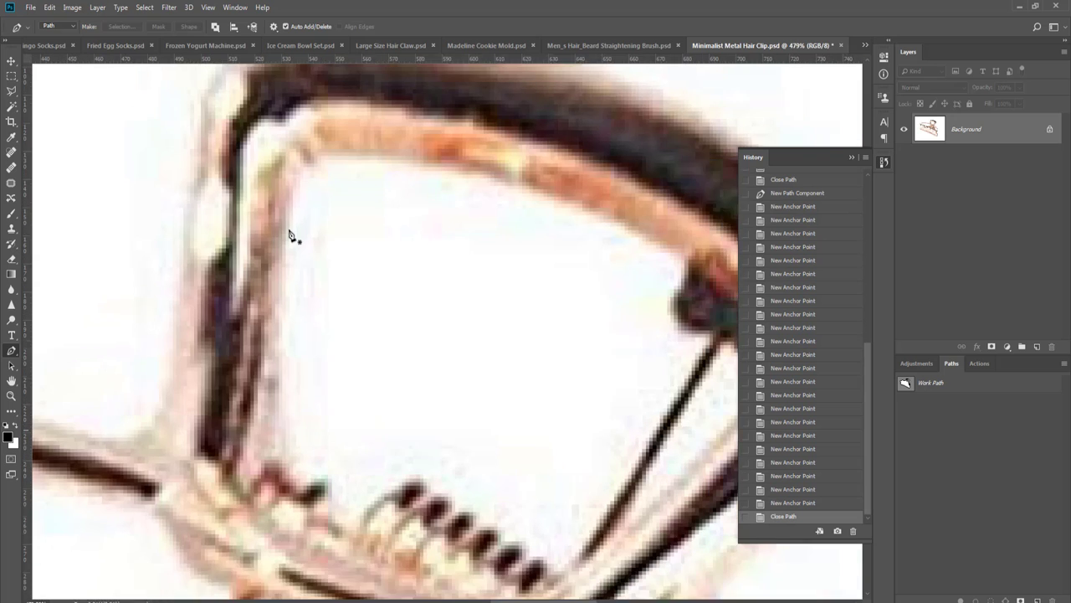
{"action": "left_click_drag", "start_coordinate": [363, 251], "coordinate": [157, 231]}
{"action": "left_click", "coordinate": [904, 388]}
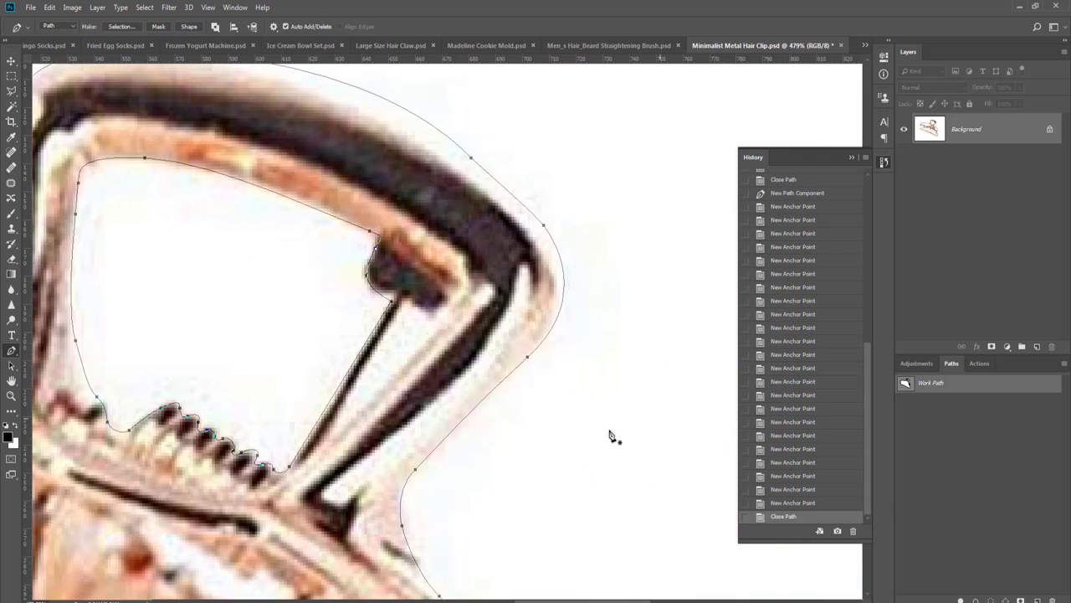
{"action": "left_click_drag", "start_coordinate": [583, 408], "coordinate": [545, 280]}
{"action": "left_click_drag", "start_coordinate": [508, 334], "coordinate": [602, 406]}
{"action": "scroll", "coordinate": [443, 364], "scroll_direction": "up", "scroll_amount": 1}
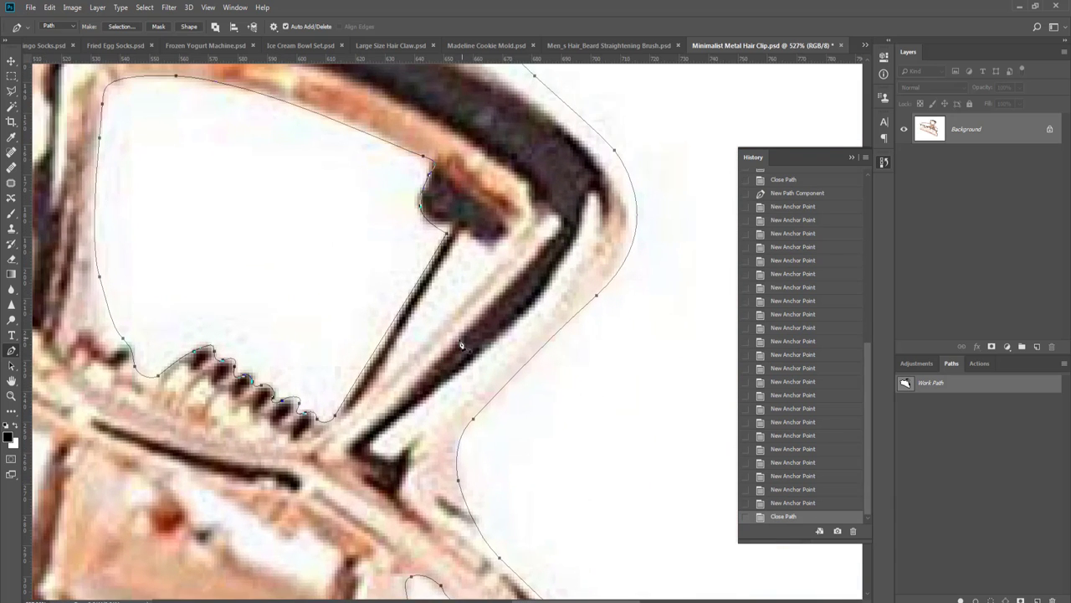
{"action": "left_click_drag", "start_coordinate": [429, 338], "coordinate": [444, 323]}
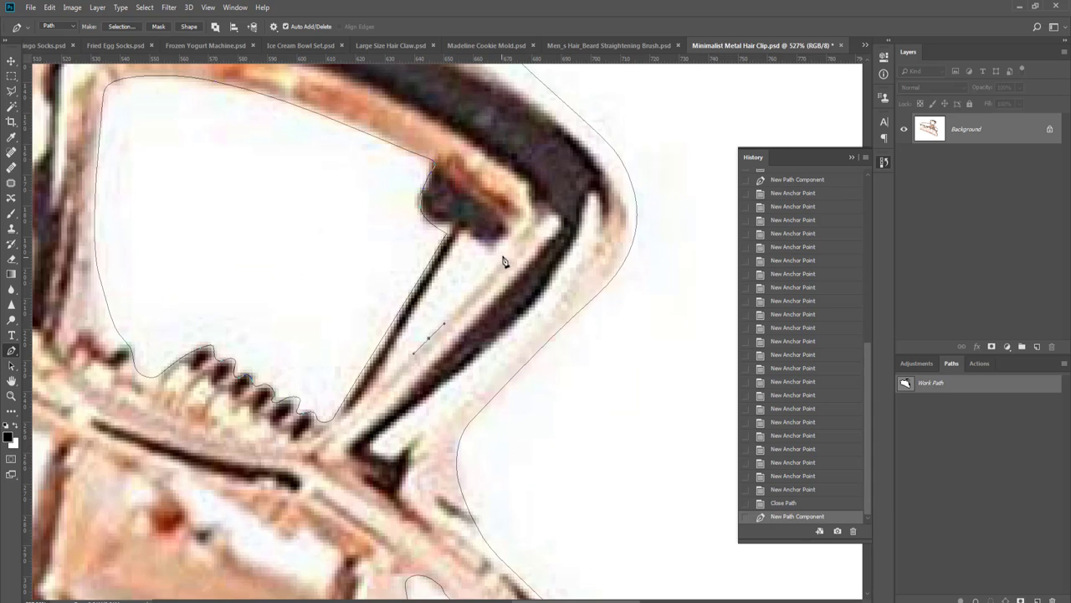
{"action": "left_click", "coordinate": [507, 247]}
{"action": "left_click", "coordinate": [492, 245]}
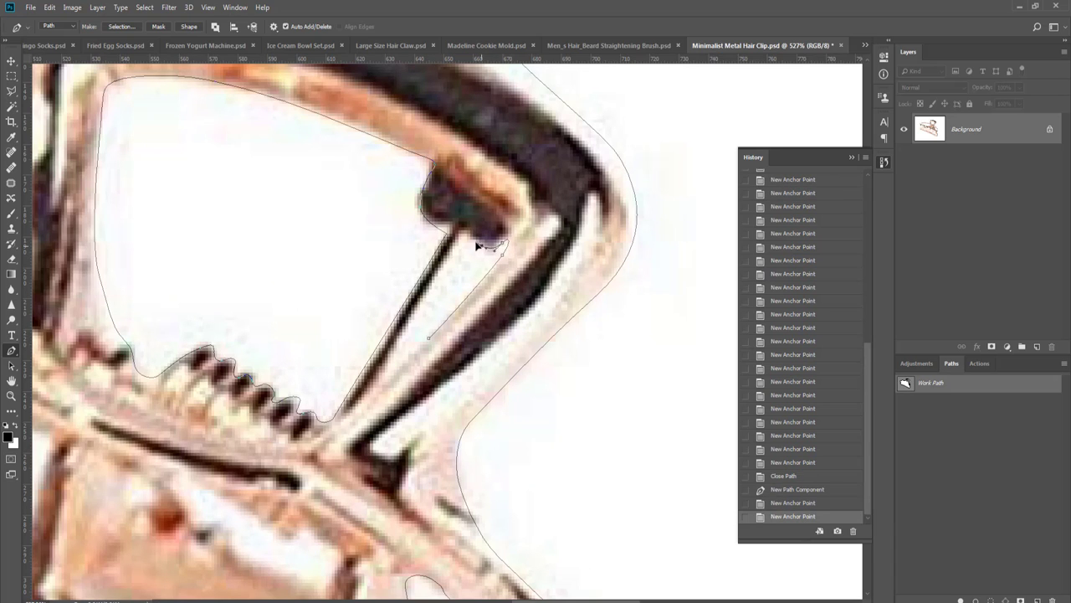
- Continue the narrow gap's path under the dark block and down the thin wire, and close it at its starting point
{"action": "left_click", "coordinate": [477, 241]}
{"action": "left_click", "coordinate": [464, 239]}
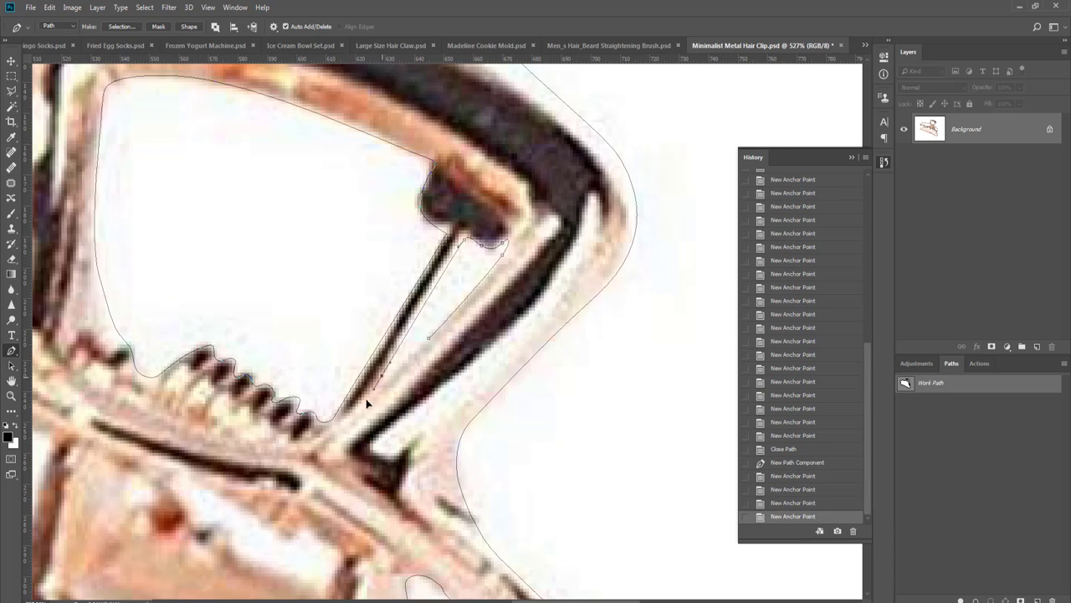
{"action": "left_click", "coordinate": [384, 375]}
{"action": "left_click", "coordinate": [429, 339]}
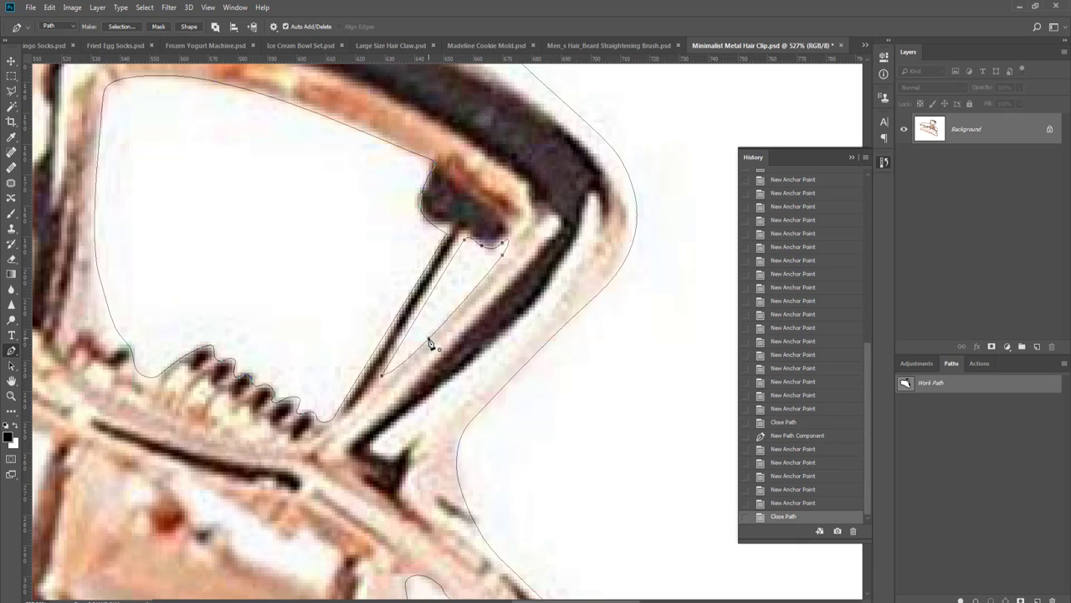
{"action": "key", "text": "Return"}
- Redisplay the Work Path on the clip and collapse the History panel
{"action": "left_click_drag", "start_coordinate": [428, 342], "coordinate": [392, 364]}
{"action": "left_click_drag", "start_coordinate": [452, 378], "coordinate": [582, 359]}
{"action": "key", "text": "ctrl+r"}
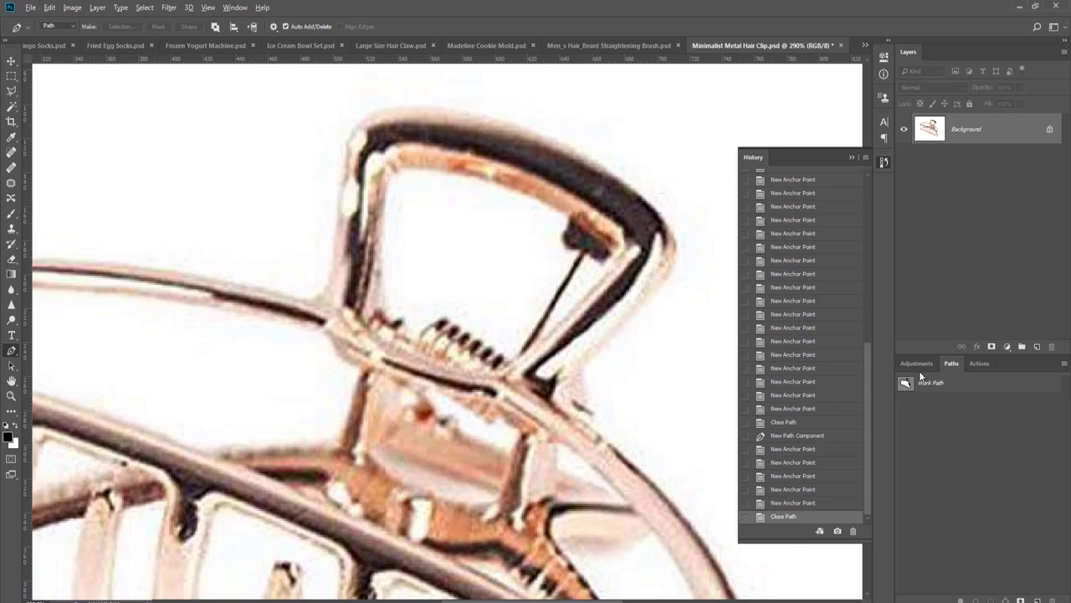
{"action": "left_click", "coordinate": [909, 384]}
{"action": "left_click_drag", "start_coordinate": [538, 407], "coordinate": [589, 306]}
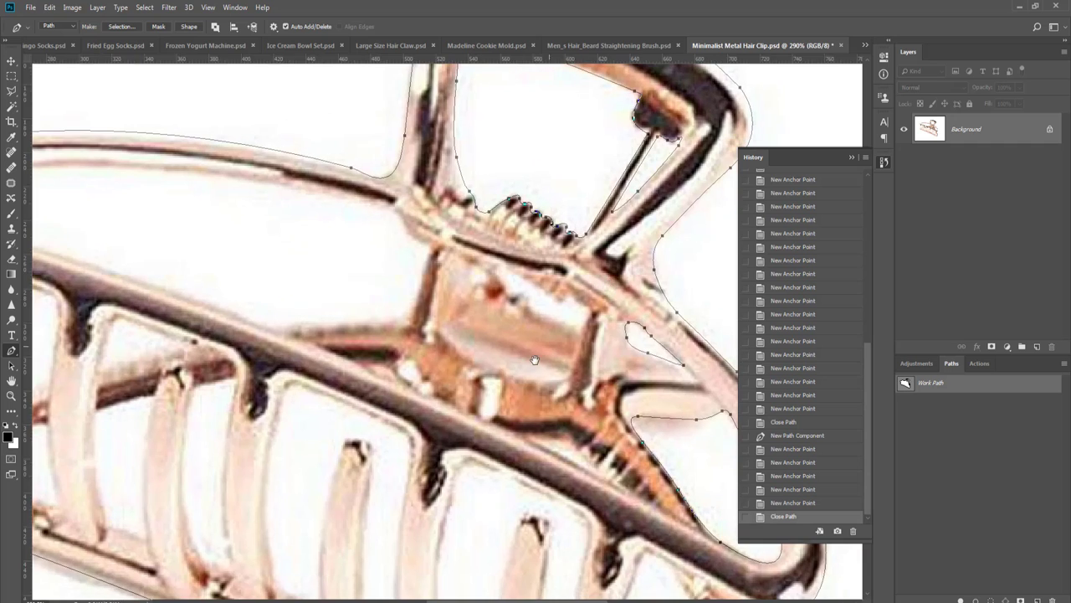
{"action": "left_click_drag", "start_coordinate": [467, 318], "coordinate": [622, 444]}
{"action": "left_click", "coordinate": [880, 162]}
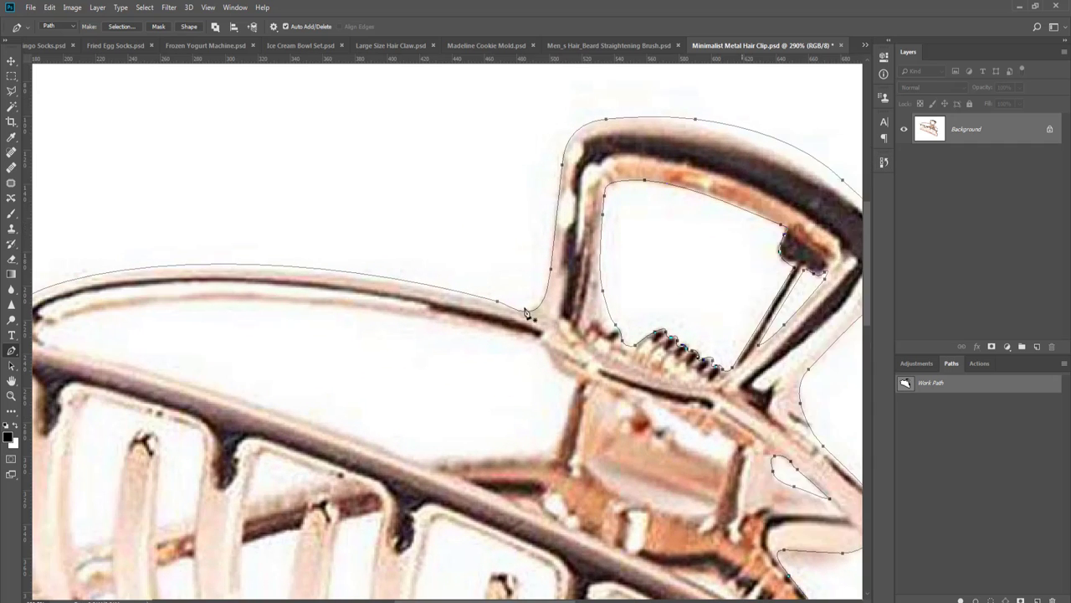
- Start a path in the large upper opening, tracing its lower edge along the front bar and rear bar to the hinge
{"action": "left_click_drag", "start_coordinate": [429, 354], "coordinate": [586, 310]}
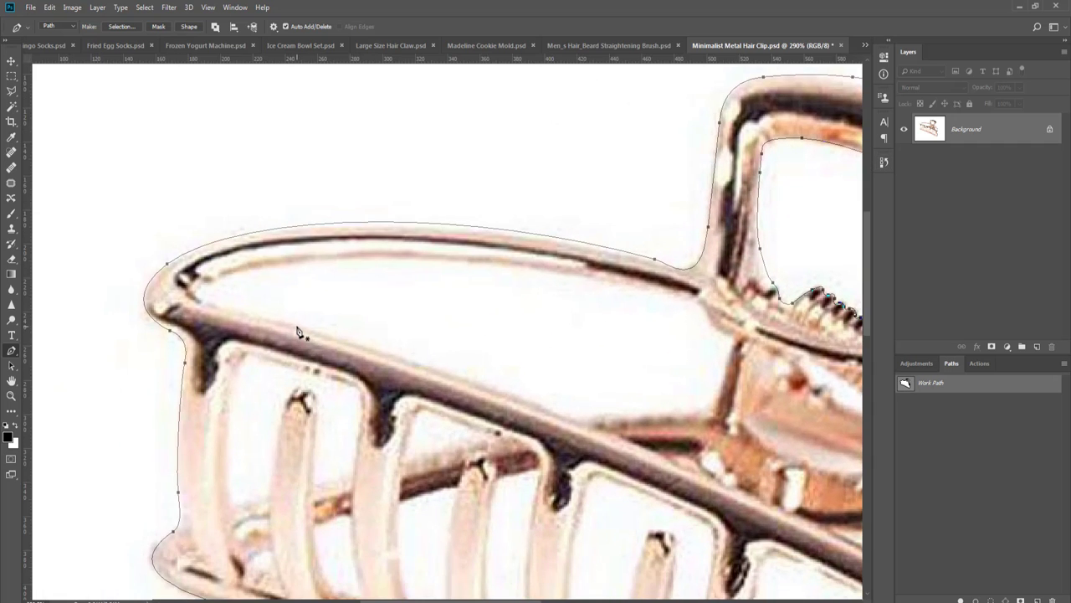
{"action": "left_click_drag", "start_coordinate": [297, 328], "coordinate": [323, 336]}
{"action": "left_click_drag", "start_coordinate": [549, 411], "coordinate": [606, 417]}
{"action": "left_click_drag", "start_coordinate": [686, 414], "coordinate": [719, 389]}
{"action": "key", "text": "ctrl+z"}
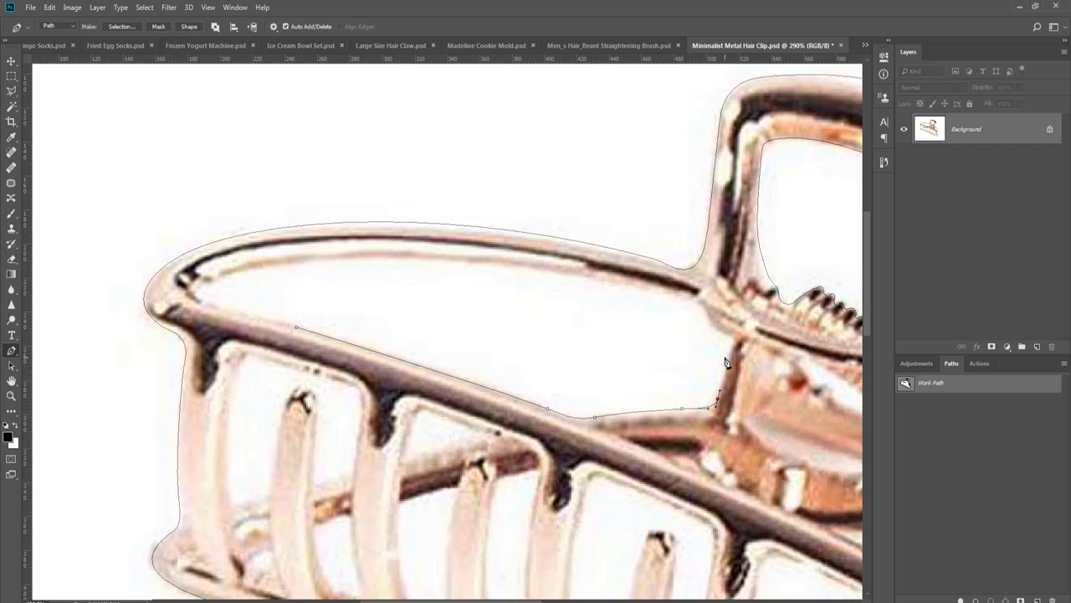
- Continue the large opening's path up the hinge, back along the upper rim and around its left end, and close it
{"action": "left_click", "coordinate": [723, 356]}
{"action": "left_click_drag", "start_coordinate": [699, 306], "coordinate": [623, 289]}
{"action": "left_click_drag", "start_coordinate": [268, 267], "coordinate": [228, 274]}
{"action": "left_click_drag", "start_coordinate": [248, 317], "coordinate": [271, 322]}
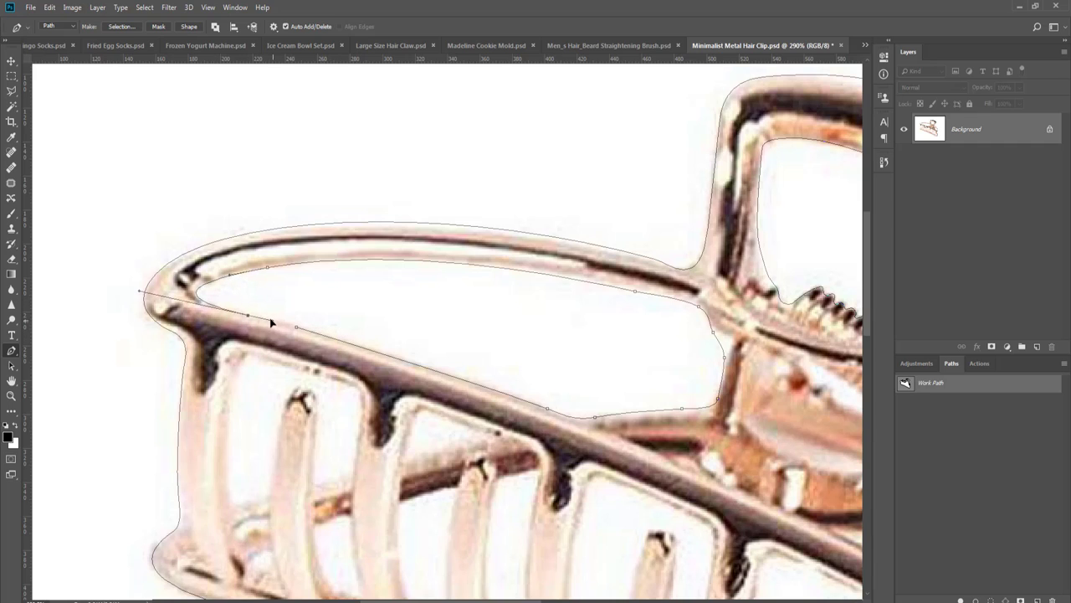
{"action": "left_click", "coordinate": [297, 328]}
{"action": "key", "text": "Return"}
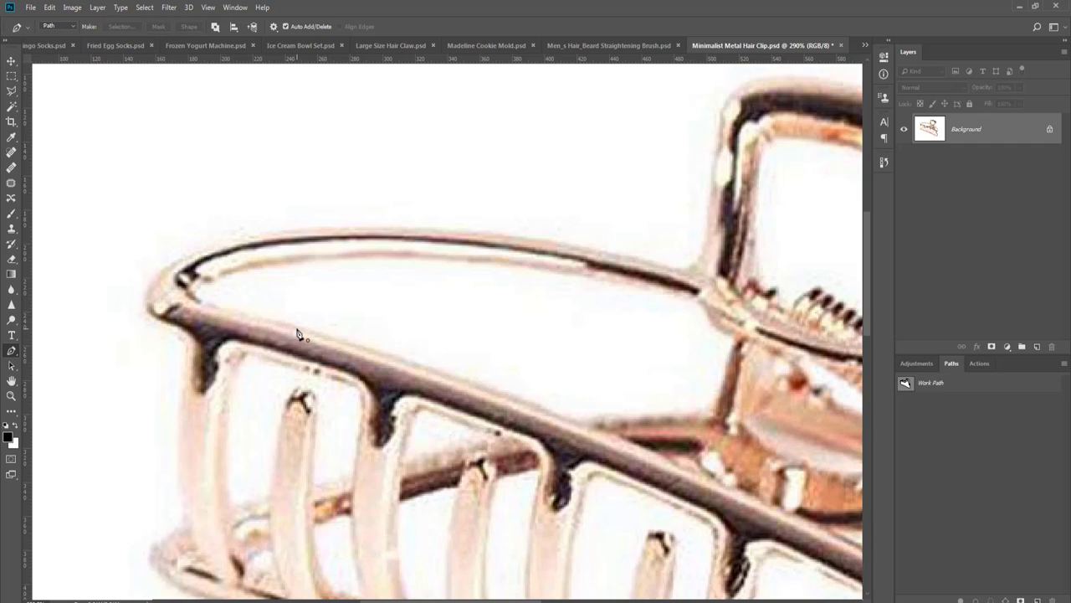
- Trace a closed path inside the first tooth opening, passing around the first short tooth's tip and above the rear bar
{"action": "left_click_drag", "start_coordinate": [314, 396], "coordinate": [327, 270]}
{"action": "scroll", "coordinate": [327, 272], "scroll_direction": "down", "scroll_amount": 1}
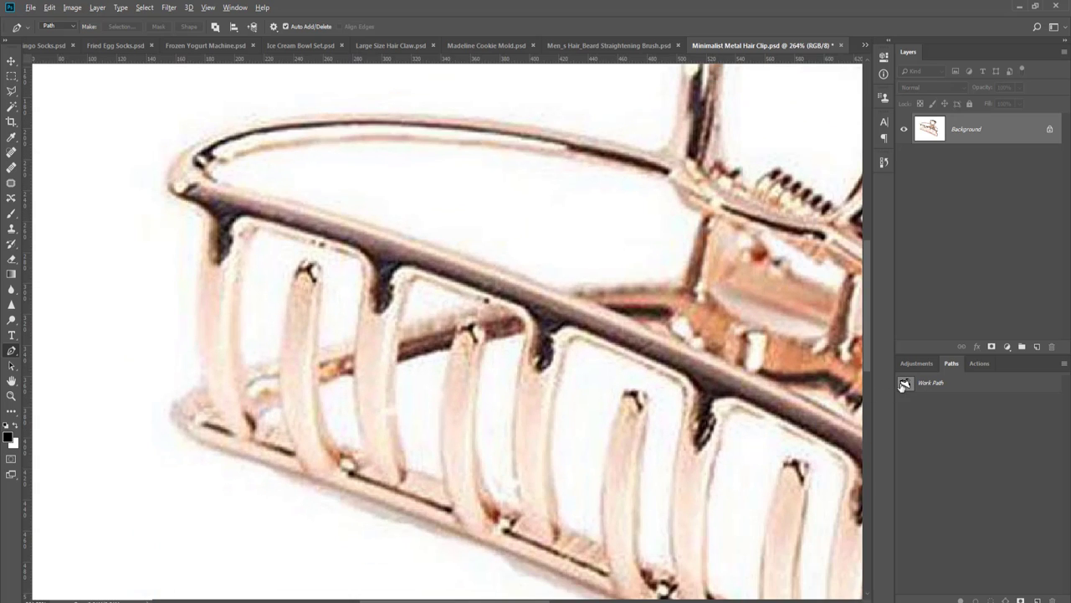
{"action": "left_click", "coordinate": [904, 385]}
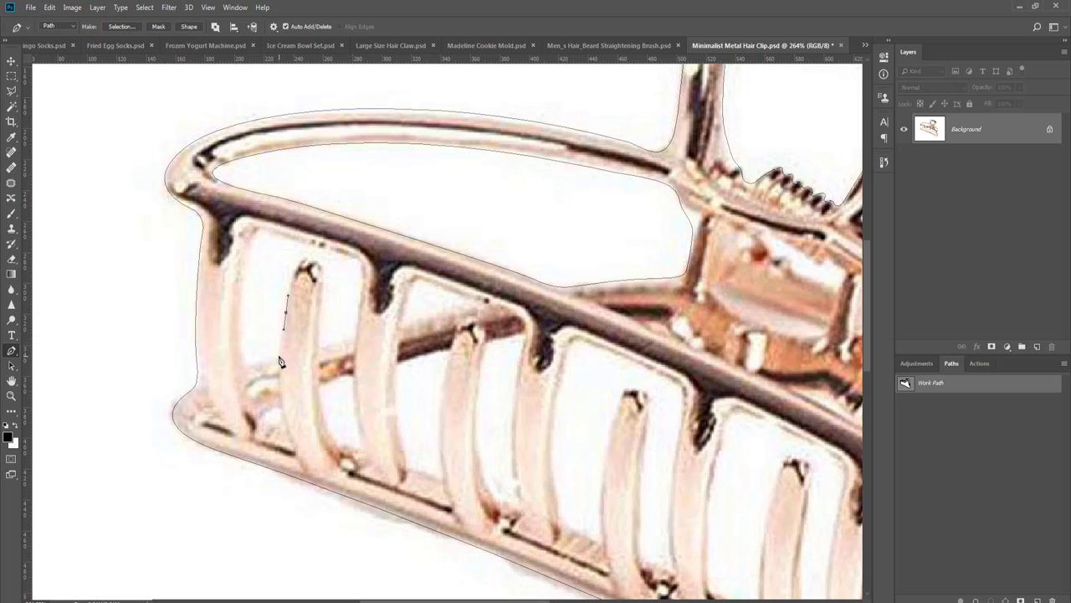
{"action": "left_click_drag", "start_coordinate": [280, 360], "coordinate": [241, 319]}
{"action": "left_click_drag", "start_coordinate": [246, 263], "coordinate": [286, 281]}
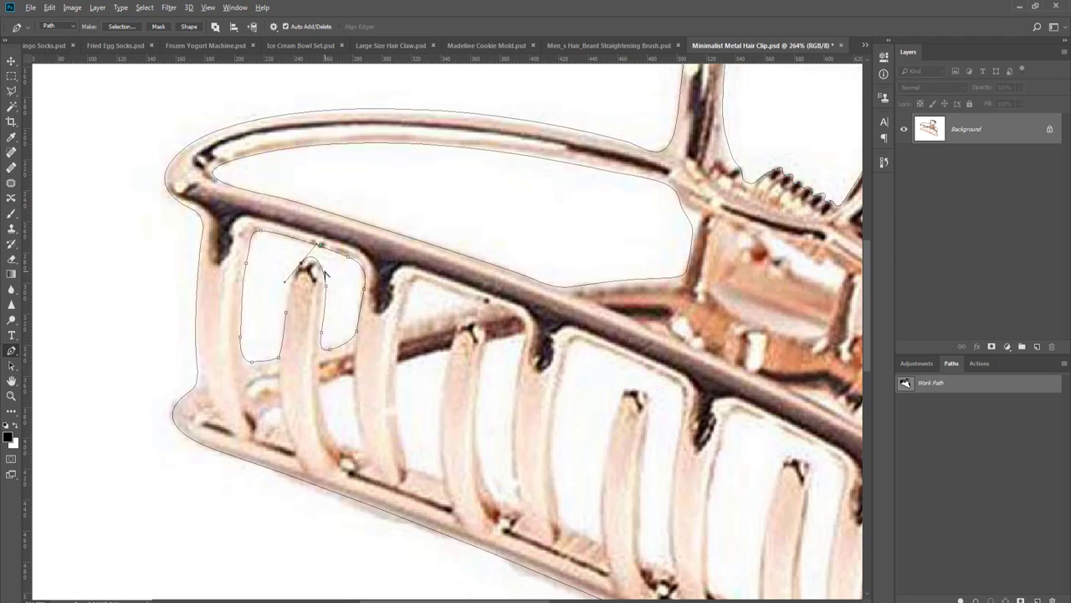
{"action": "left_click", "coordinate": [286, 314]}
{"action": "key", "text": "Return"}
- Outline the tiny gap below the rear bar, just before the first short tooth, with a closed path
{"action": "left_click_drag", "start_coordinate": [303, 359], "coordinate": [283, 356]}
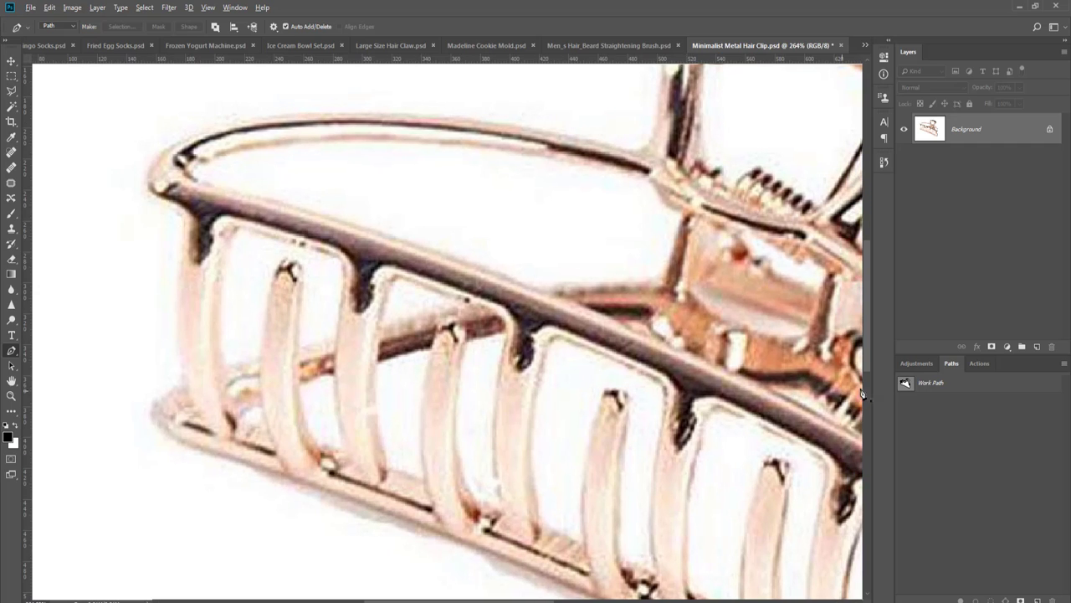
{"action": "left_click", "coordinate": [906, 386]}
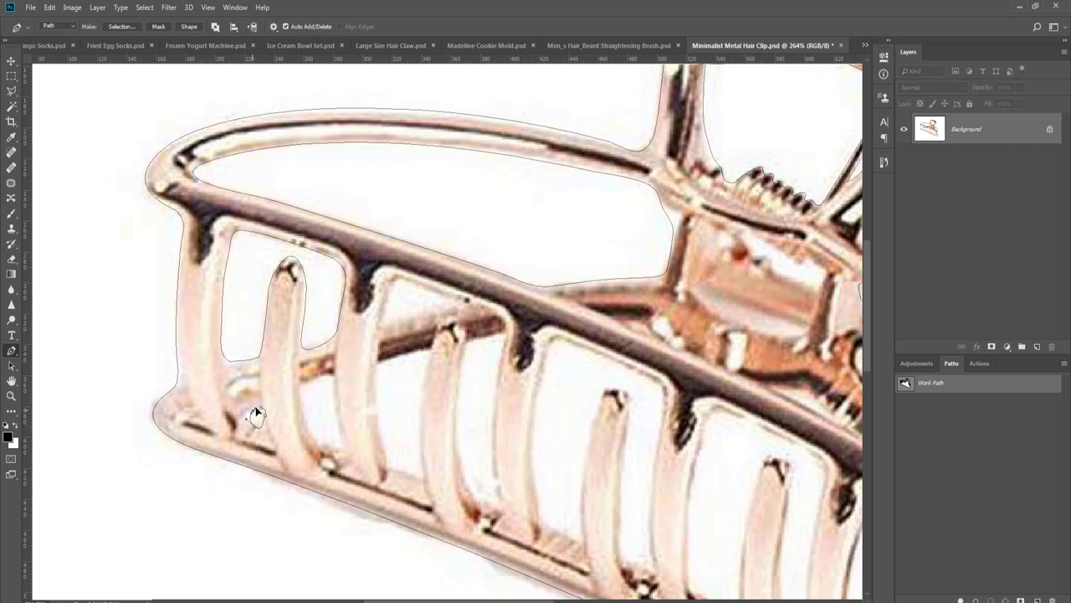
{"action": "key", "text": "Return"}
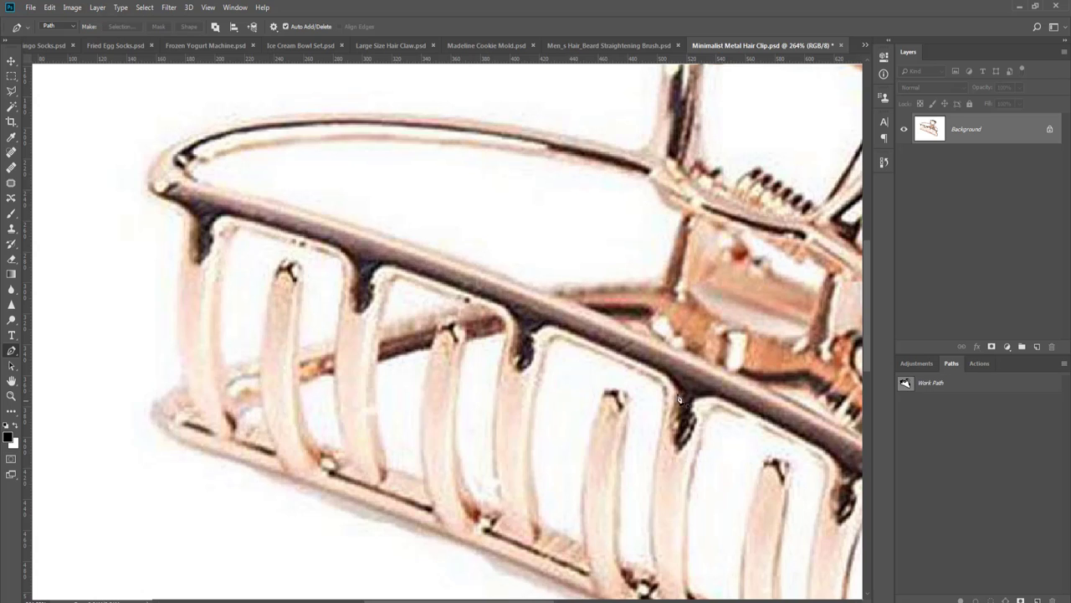
- Outline the gap below the rear bar between the first short tooth and the second long tooth with a closed path
{"action": "left_click", "coordinate": [907, 384]}
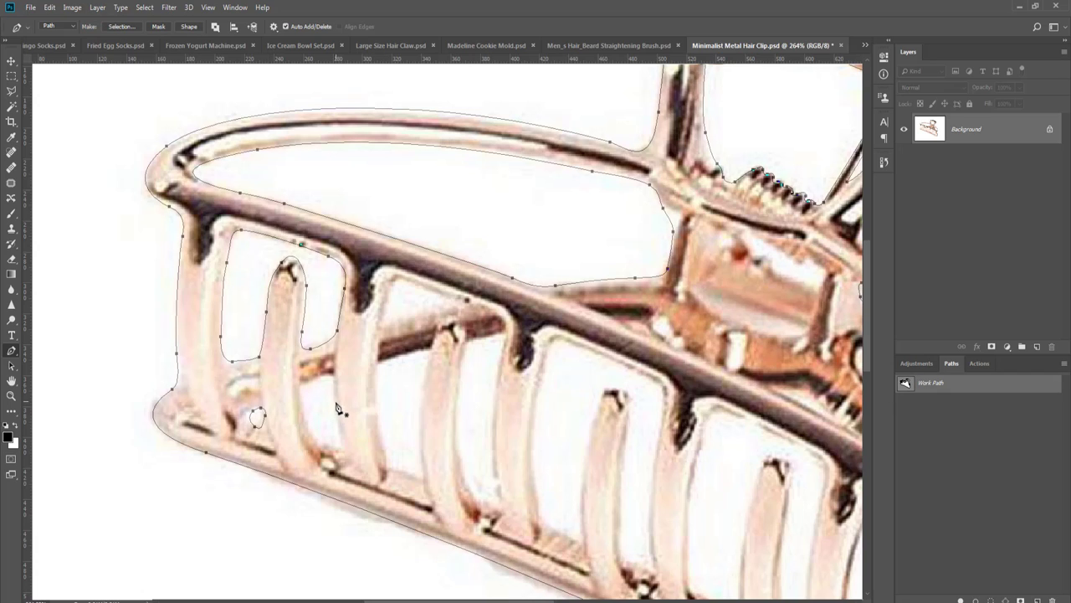
{"action": "left_click_drag", "start_coordinate": [340, 421], "coordinate": [306, 382]}
{"action": "left_click", "coordinate": [344, 448]}
{"action": "left_click", "coordinate": [336, 402]}
{"action": "key", "text": "Escape"}
- Outline the gap below the rear bar between the second long tooth and the second short tooth
{"action": "left_click", "coordinate": [908, 387]}
{"action": "left_click_drag", "start_coordinate": [421, 463], "coordinate": [424, 387]}
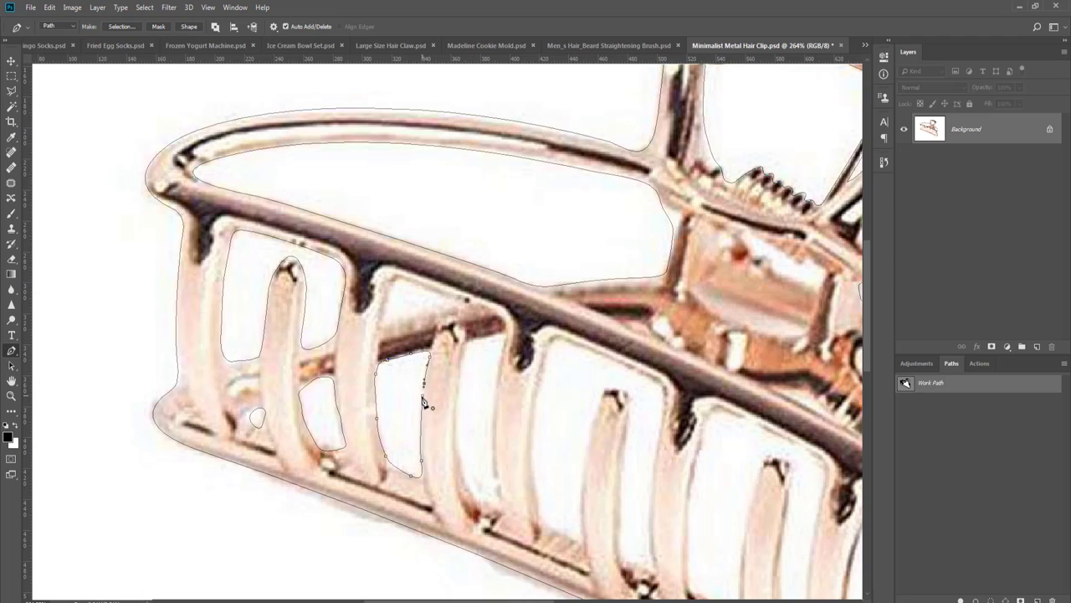
{"action": "key", "text": "Escape"}
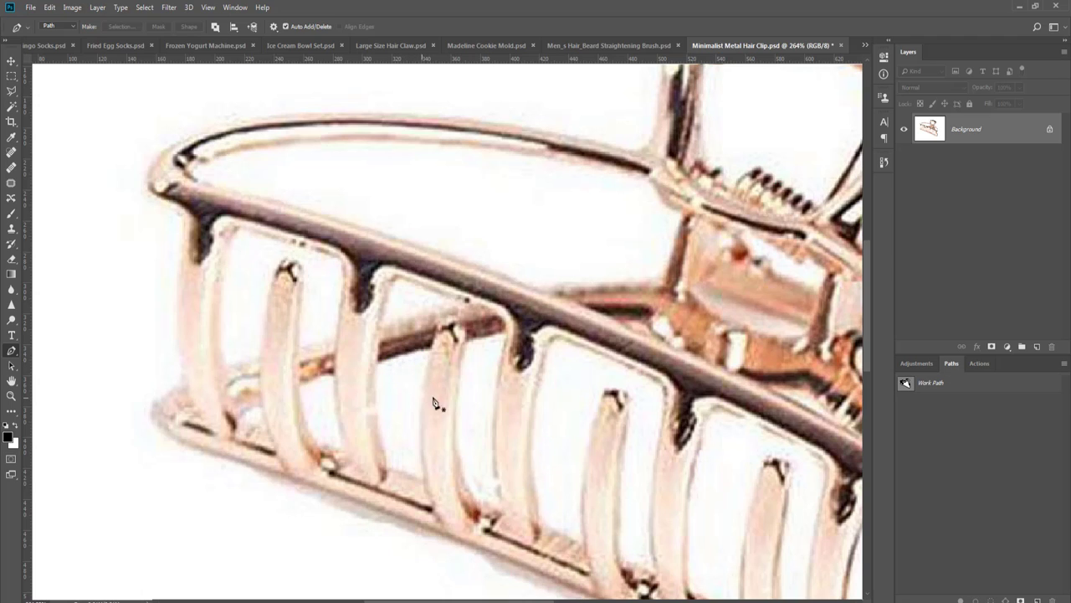
- Start a path in the gap after the second short tooth, tracing down the third long tooth's edge to the gap's base
{"action": "left_click", "coordinate": [907, 387]}
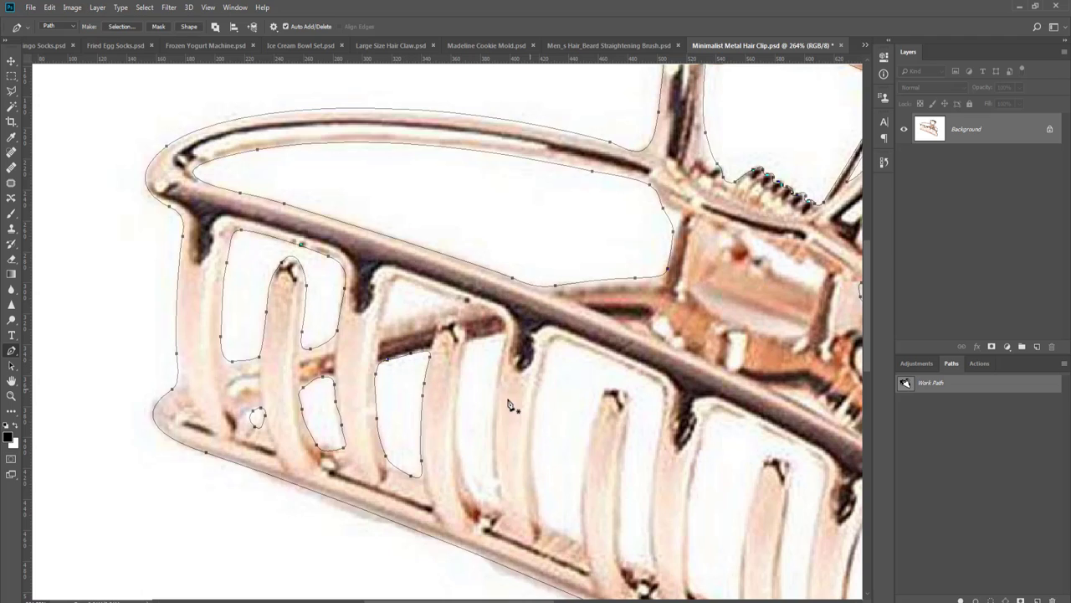
{"action": "left_click", "coordinate": [493, 343]}
{"action": "left_click", "coordinate": [505, 341]}
{"action": "left_click", "coordinate": [496, 387]}
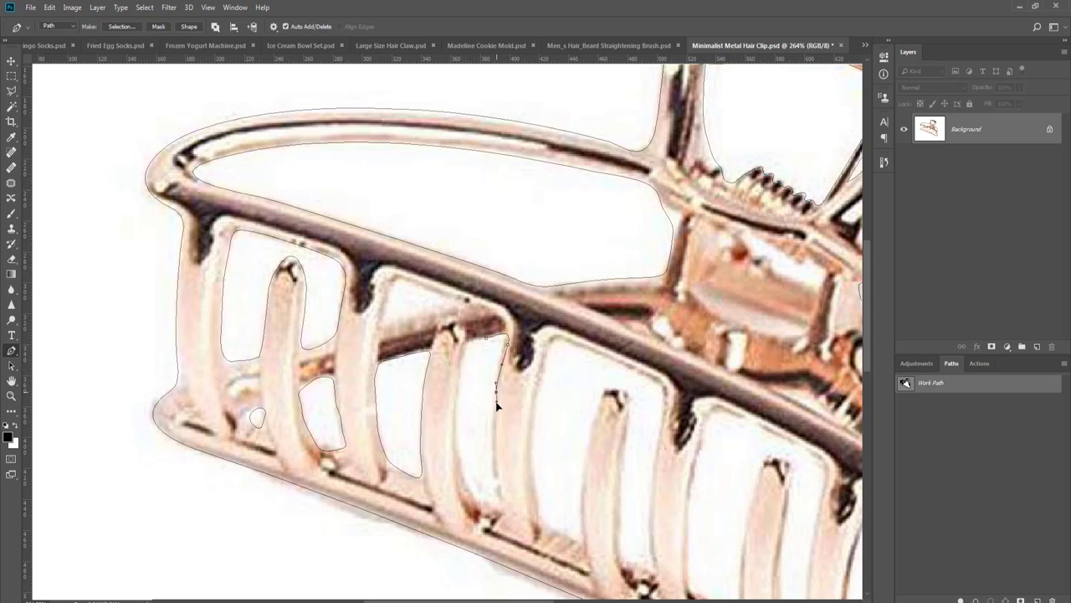
{"action": "left_click", "coordinate": [493, 463]}
{"action": "left_click_drag", "start_coordinate": [493, 501], "coordinate": [485, 495]}
- Continue that gap's path up the second short tooth's edge to the rear bar and close it
{"action": "left_click", "coordinate": [467, 488]}
{"action": "left_click", "coordinate": [456, 446]}
{"action": "left_click", "coordinate": [456, 399]}
{"action": "left_click", "coordinate": [464, 350]}
{"action": "left_click", "coordinate": [487, 345]}
{"action": "key", "text": "Return"}
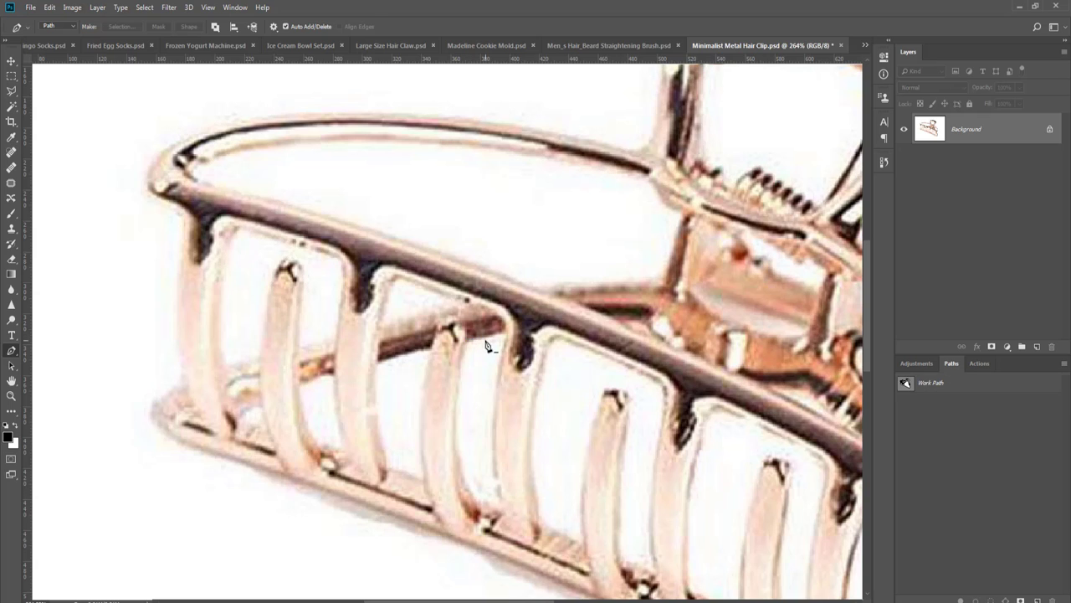
- Outline the small triangular gap above the rear bar in the second tooth opening with a closed path
{"action": "left_click", "coordinate": [908, 390]}
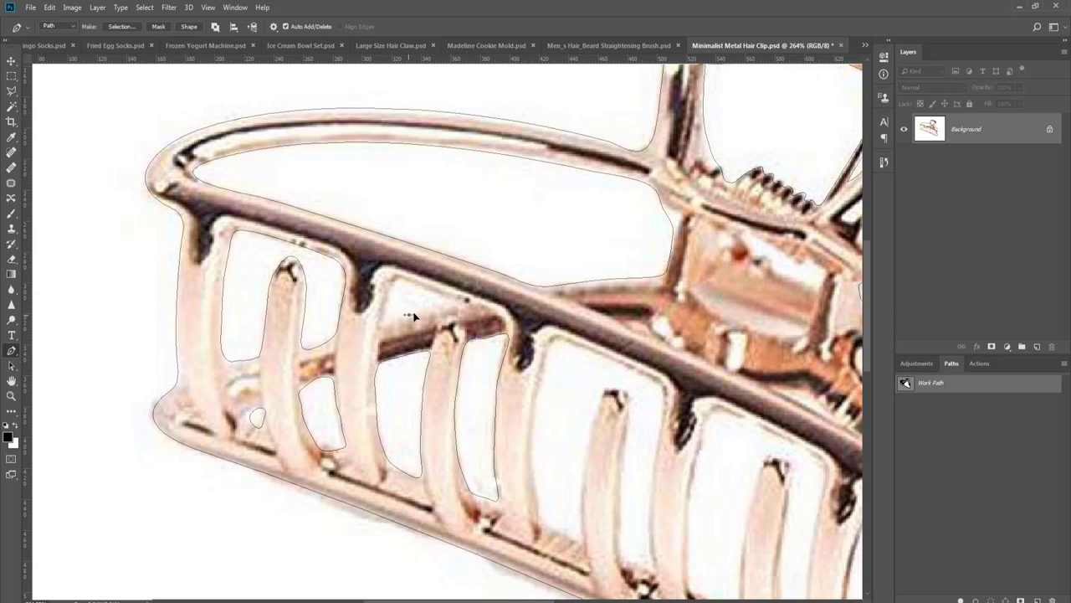
{"action": "left_click_drag", "start_coordinate": [452, 303], "coordinate": [381, 336]}
{"action": "key", "text": "Return"}
- Trace a closed path inside the third tooth opening, following the long teeth's inner edges and passing around the third short tooth
{"action": "left_click_drag", "start_coordinate": [490, 385], "coordinate": [275, 319]}
{"action": "left_click", "coordinate": [911, 384]}
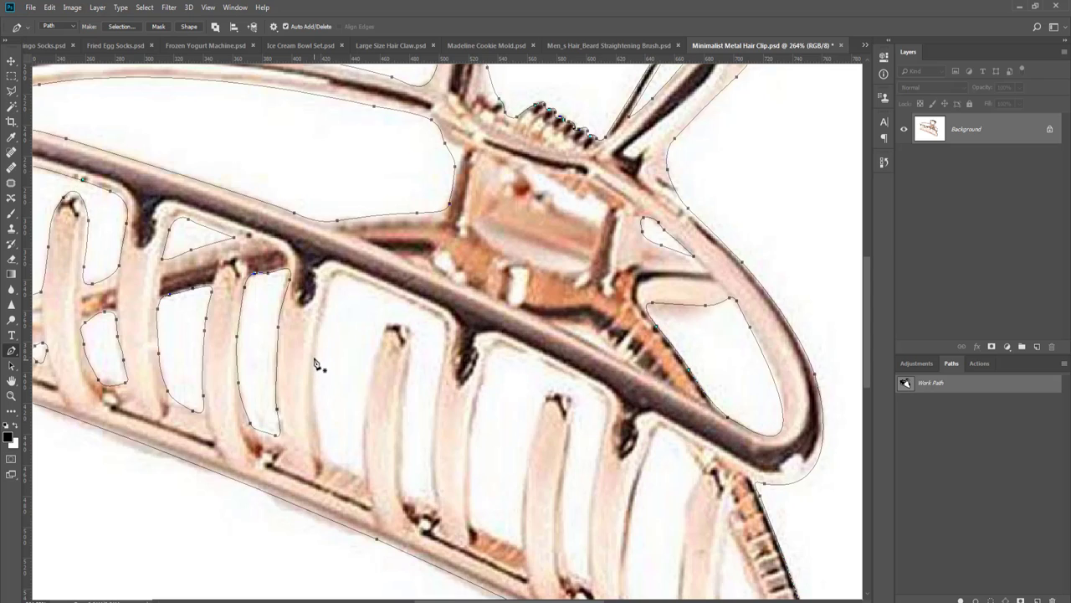
{"action": "left_click_drag", "start_coordinate": [318, 324], "coordinate": [315, 345]}
{"action": "left_click_drag", "start_coordinate": [317, 436], "coordinate": [401, 433]}
{"action": "left_click_drag", "start_coordinate": [402, 471], "coordinate": [433, 455]}
{"action": "key", "text": "ctrl+z"}
{"action": "left_click_drag", "start_coordinate": [435, 418], "coordinate": [416, 305]}
{"action": "left_click_drag", "start_coordinate": [355, 280], "coordinate": [324, 297]}
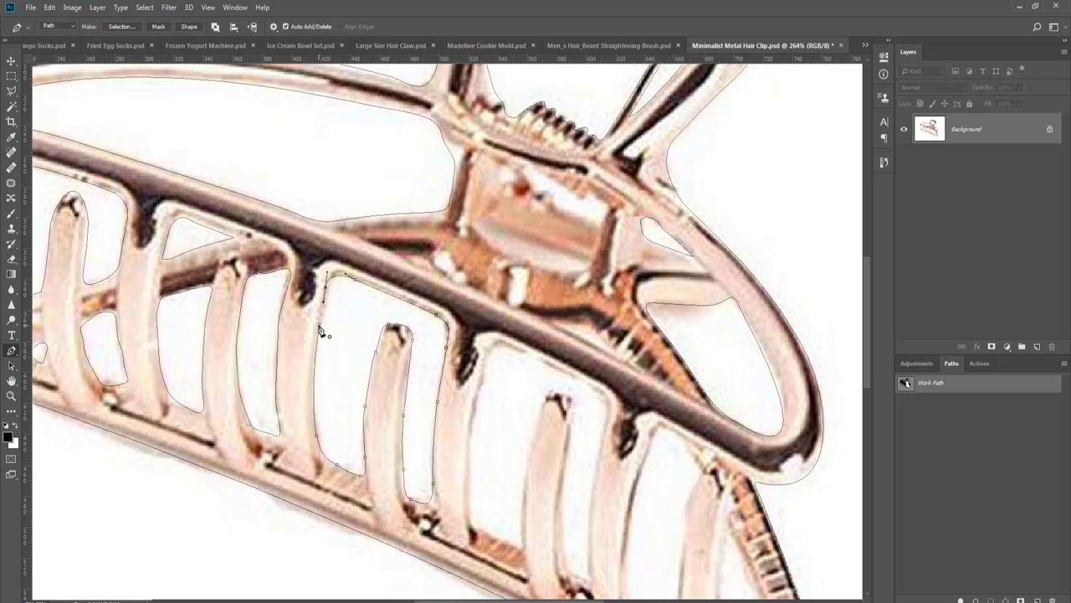
{"action": "left_click", "coordinate": [319, 325]}
{"action": "key", "text": "Return"}
- Start a path in the fourth tooth opening, tracing its upper edge and down the long tooth to the base
{"action": "left_click_drag", "start_coordinate": [502, 398], "coordinate": [378, 359]}
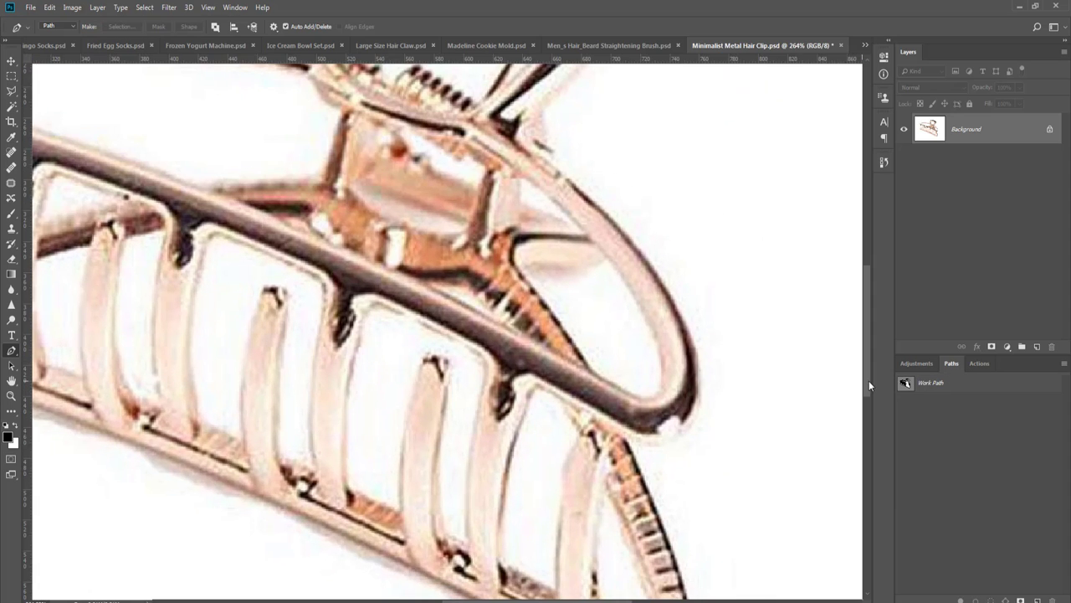
{"action": "left_click", "coordinate": [908, 387]}
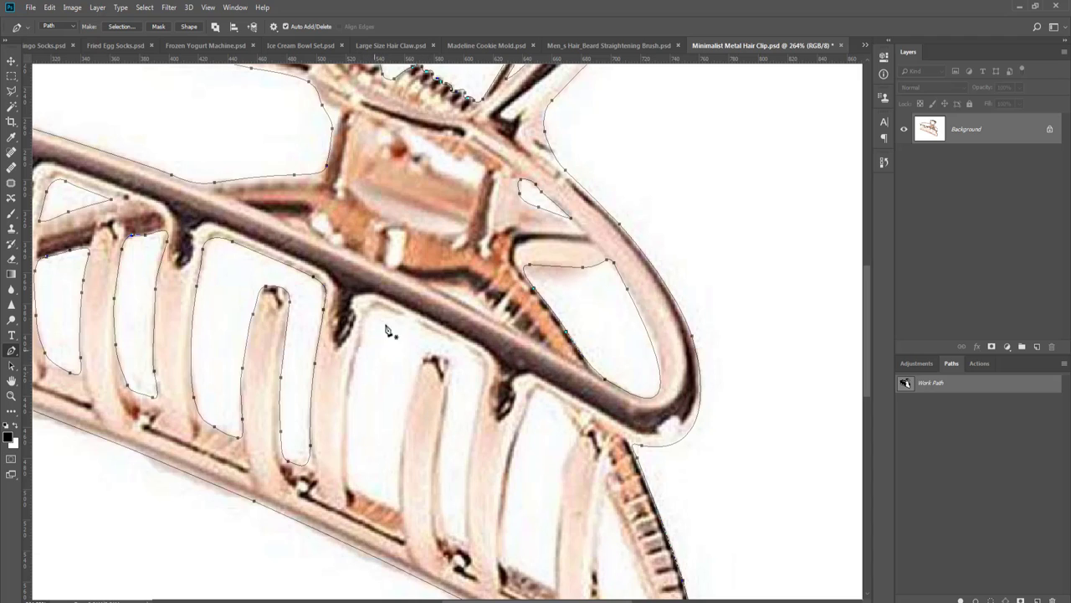
{"action": "left_click_drag", "start_coordinate": [399, 312], "coordinate": [414, 318]}
{"action": "left_click_drag", "start_coordinate": [460, 344], "coordinate": [471, 349]}
{"action": "left_click_drag", "start_coordinate": [483, 391], "coordinate": [475, 417]}
{"action": "left_click", "coordinate": [476, 422]}
{"action": "left_click_drag", "start_coordinate": [469, 495], "coordinate": [468, 514]}
{"action": "left_click", "coordinate": [467, 542]}
- Continue the fourth opening's path around the fourth short tooth and up the opposite long tooth, and close it
{"action": "left_click_drag", "start_coordinate": [443, 513], "coordinate": [414, 391]}
{"action": "left_click_drag", "start_coordinate": [402, 455], "coordinate": [355, 355]}
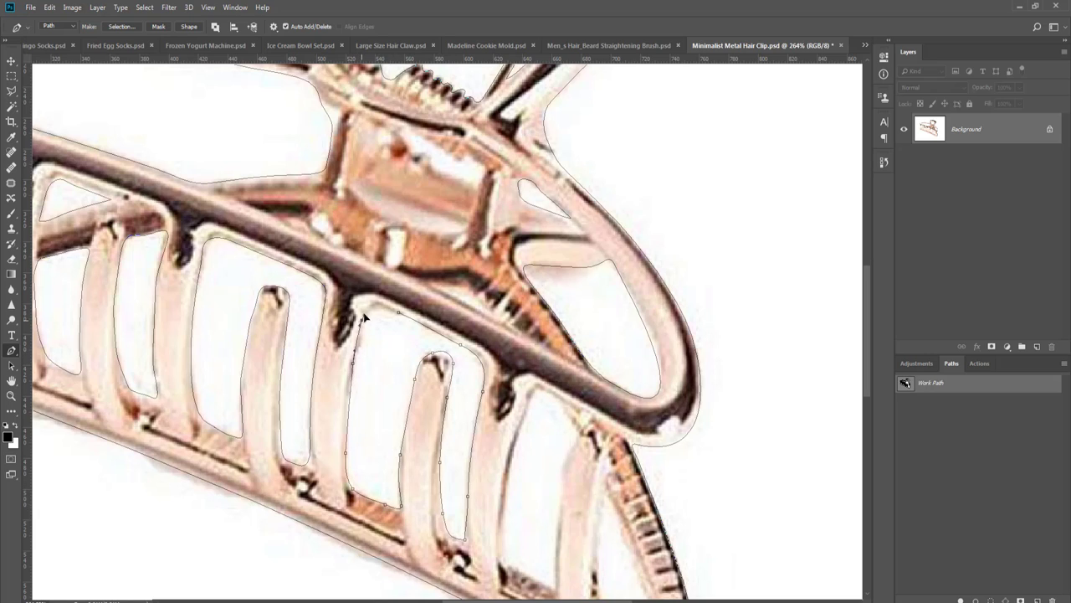
{"action": "left_click_drag", "start_coordinate": [387, 308], "coordinate": [404, 320]}
{"action": "left_click", "coordinate": [399, 314]}
{"action": "key", "text": "Return"}
- Trace a path around the last tooth opening, between the fifth long tooth and the clip's end tooth
{"action": "left_click_drag", "start_coordinate": [510, 403], "coordinate": [411, 337]}
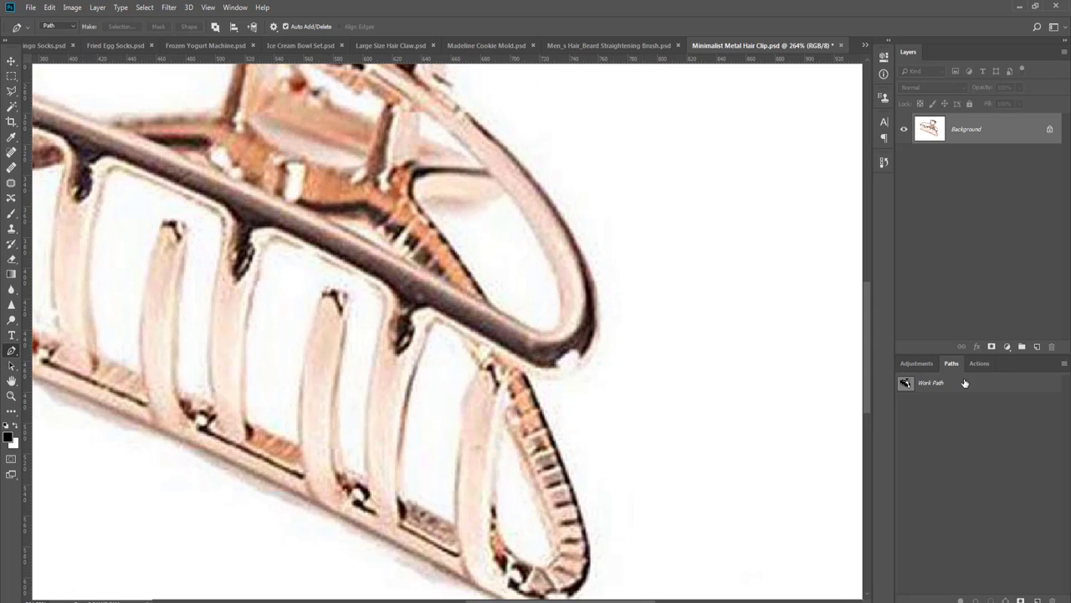
{"action": "left_click", "coordinate": [910, 385]}
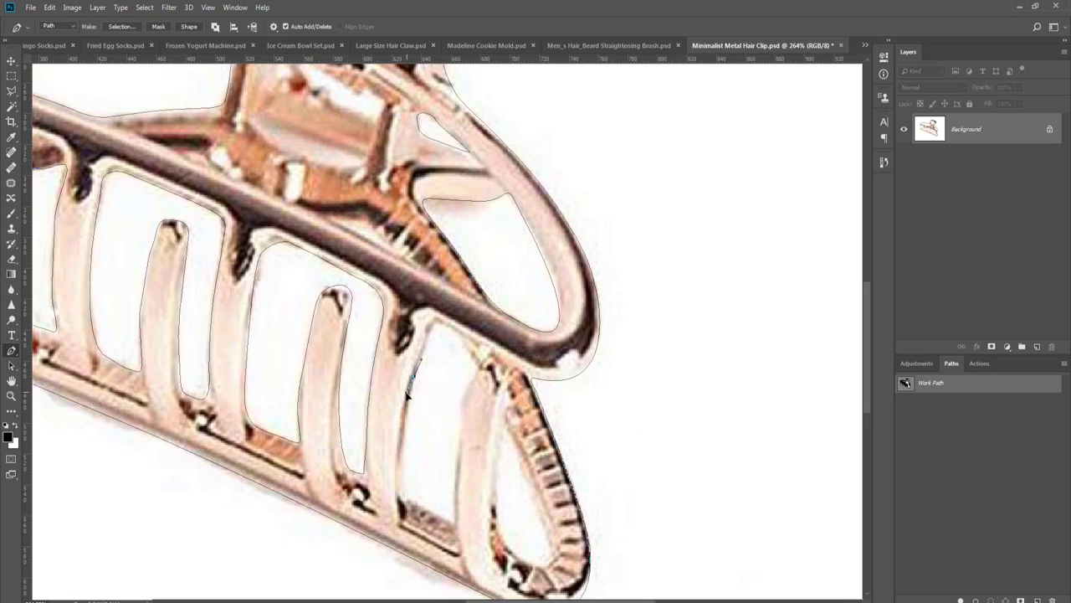
{"action": "left_click_drag", "start_coordinate": [401, 458], "coordinate": [401, 475]}
{"action": "left_click_drag", "start_coordinate": [453, 505], "coordinate": [455, 477]}
{"action": "left_click_drag", "start_coordinate": [458, 434], "coordinate": [474, 369]}
{"action": "left_click_drag", "start_coordinate": [470, 358], "coordinate": [465, 346]}
{"action": "left_click", "coordinate": [446, 329]}
{"action": "left_click", "coordinate": [434, 334]}
{"action": "left_click", "coordinate": [423, 340]}
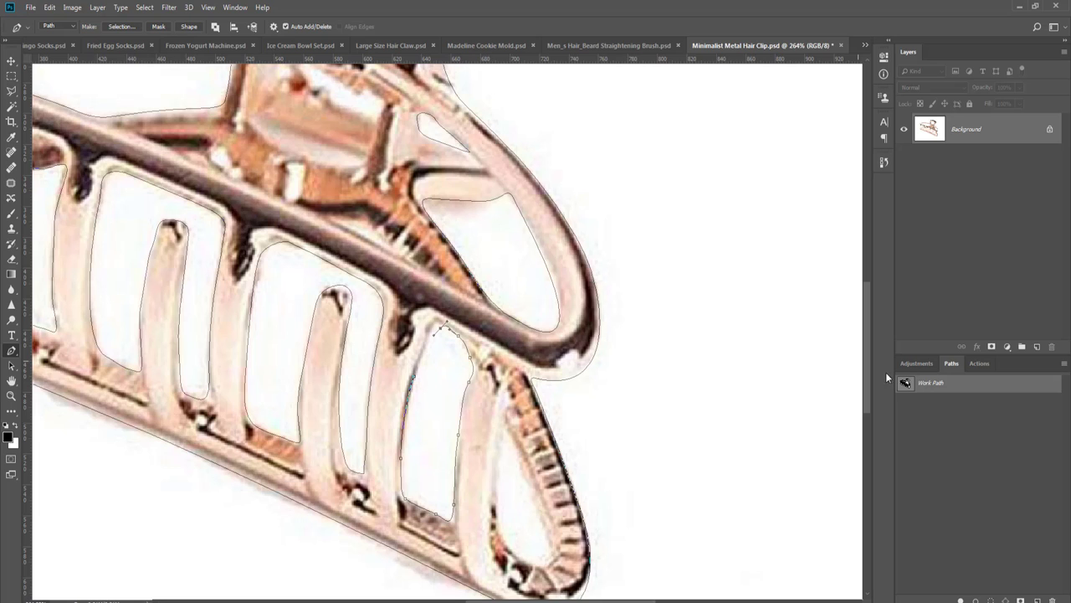
- Revert the latest anchor point through the history and finish the last tooth opening's path down the fifth long tooth's edge
{"action": "left_click", "coordinate": [884, 162]}
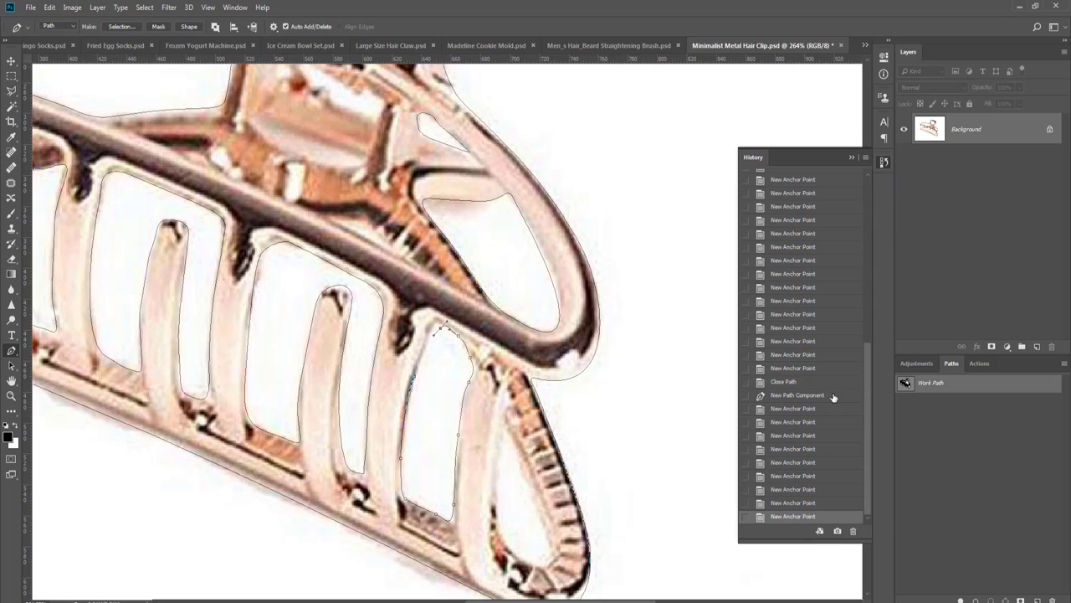
{"action": "left_click", "coordinate": [790, 503]}
{"action": "scroll", "coordinate": [444, 331], "scroll_direction": "up", "scroll_amount": 2}
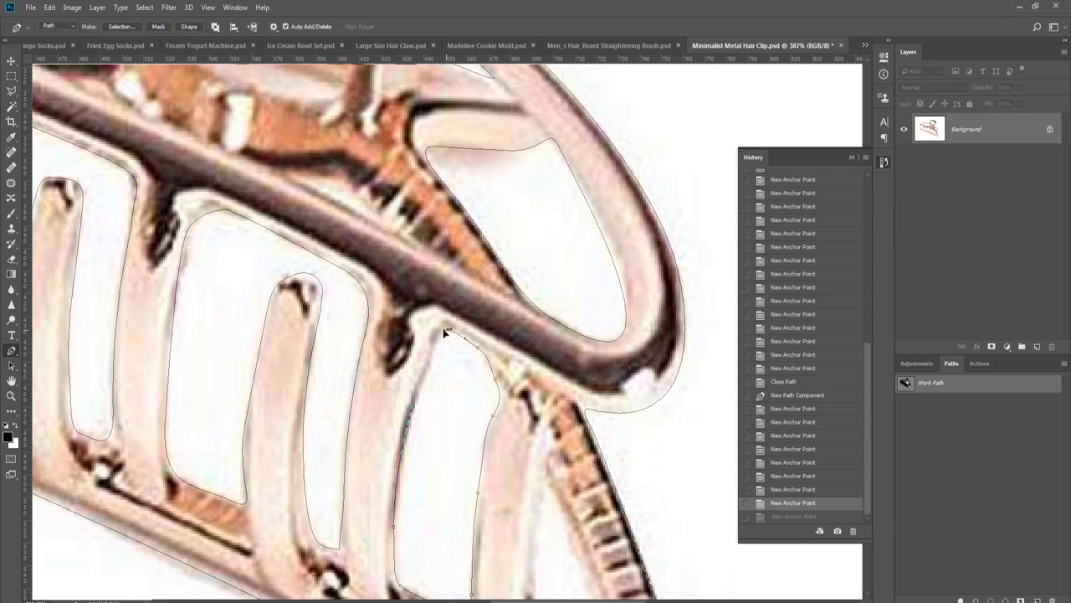
{"action": "left_click", "coordinate": [437, 347]}
{"action": "left_click", "coordinate": [430, 371]}
{"action": "left_click", "coordinate": [418, 405]}
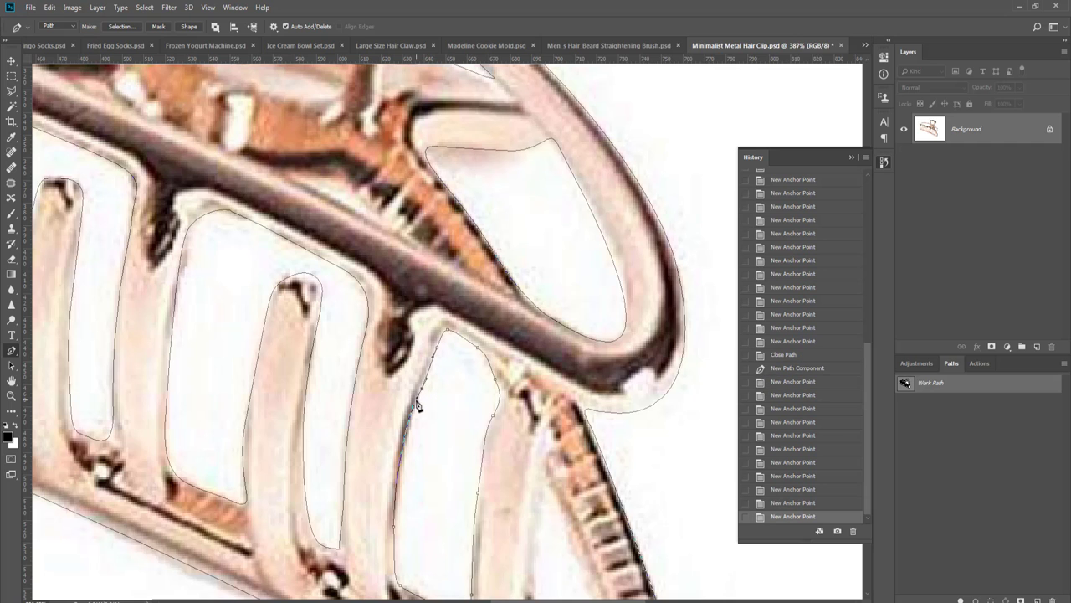
{"action": "left_click", "coordinate": [415, 411]}
{"action": "key", "text": "Return"}
{"action": "scroll", "coordinate": [415, 415], "scroll_direction": "down", "scroll_amount": 2}
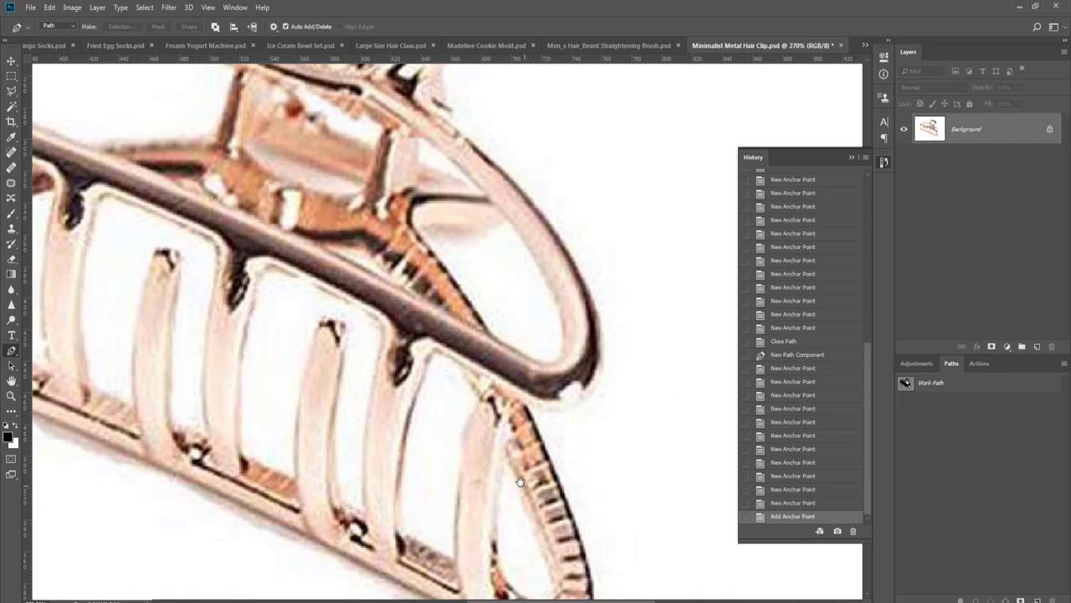
- Reselect the work path and trace a closed path inside the teardrop opening at the clip's end loop
{"action": "left_click_drag", "start_coordinate": [520, 481], "coordinate": [480, 406]}
{"action": "left_click", "coordinate": [906, 385]}
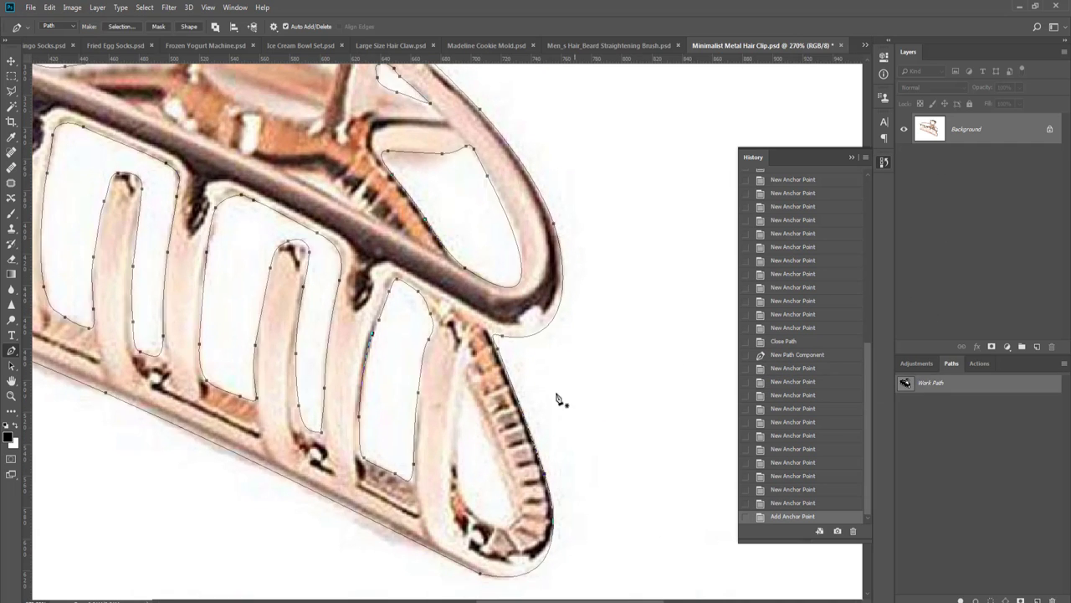
{"action": "scroll", "coordinate": [474, 418], "scroll_direction": "down", "scroll_amount": 1}
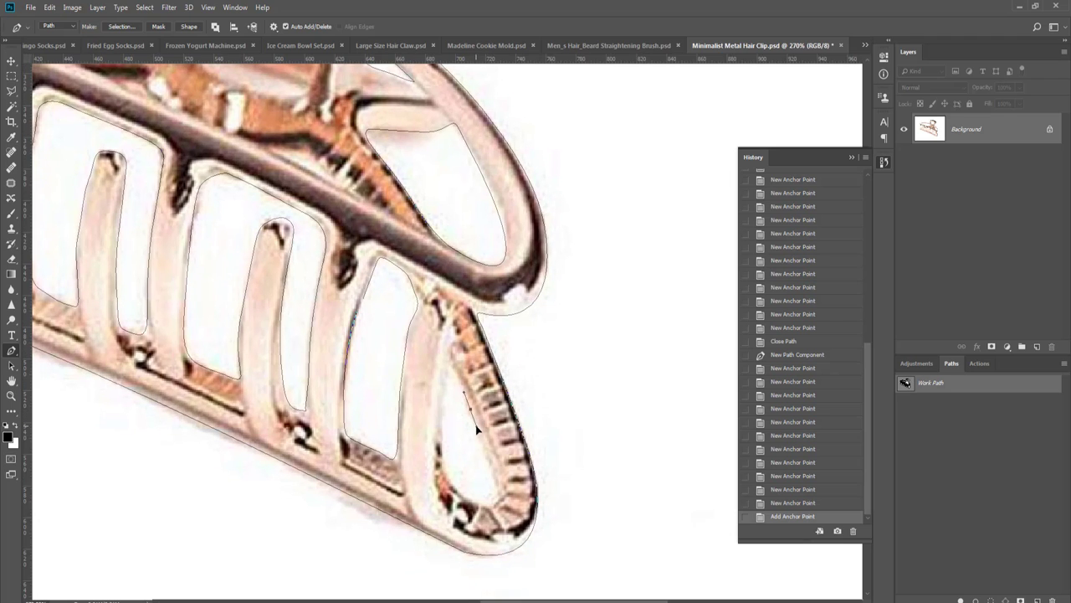
{"action": "left_click", "coordinate": [472, 412]}
{"action": "left_click", "coordinate": [491, 465]}
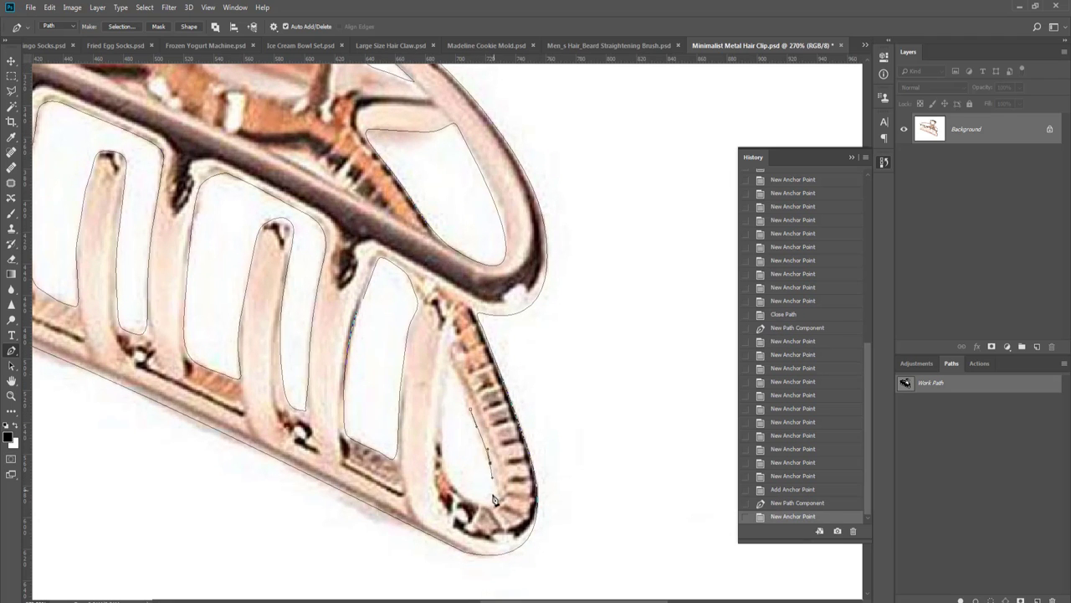
{"action": "left_click", "coordinate": [474, 501]}
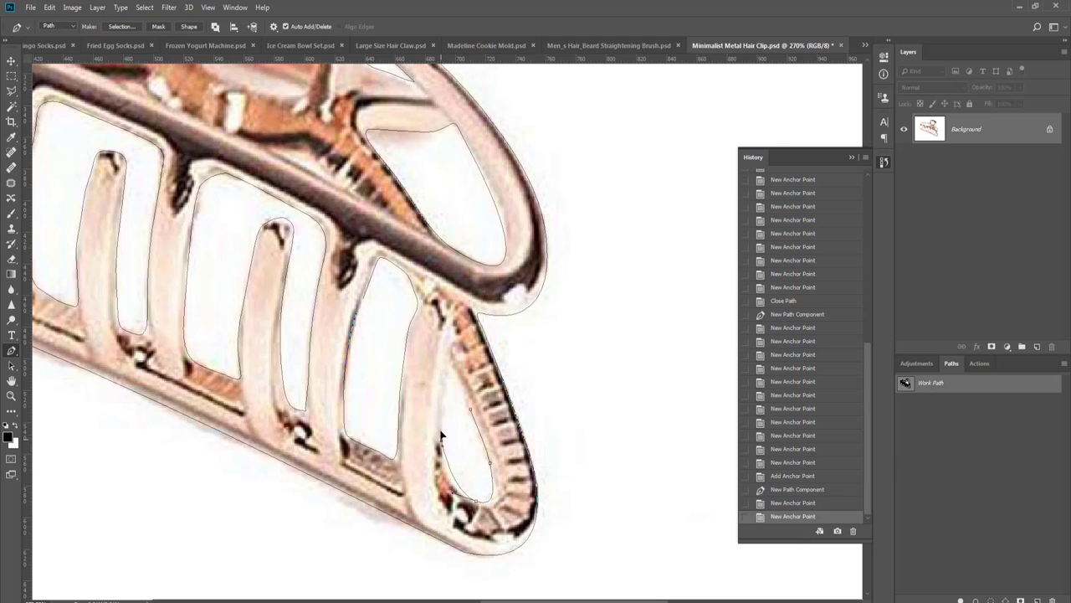
{"action": "left_click", "coordinate": [441, 425]}
{"action": "left_click", "coordinate": [446, 363]}
{"action": "left_click", "coordinate": [460, 388]}
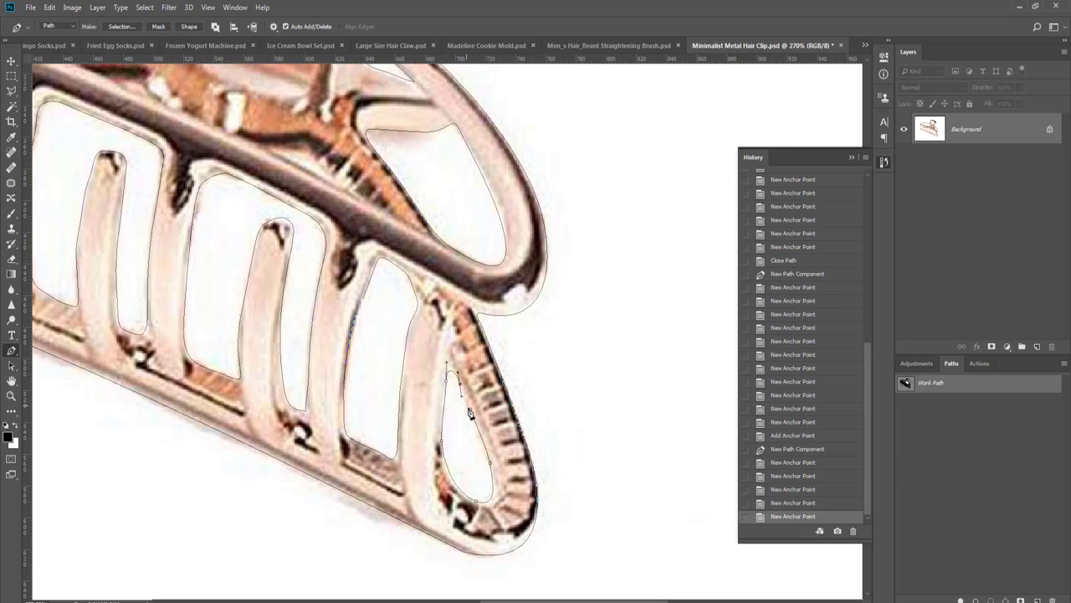
{"action": "left_click", "coordinate": [472, 415]}
{"action": "scroll", "coordinate": [474, 415], "scroll_direction": "down", "scroll_amount": 6}
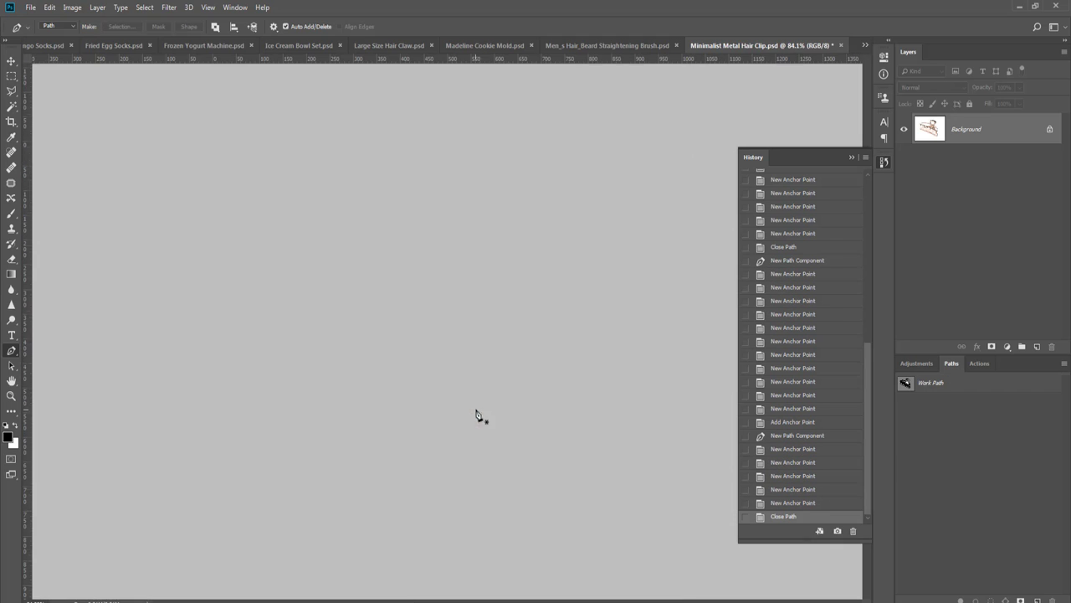
- Load the work path as a selection and mask the hair clip layer with it to hide the background
{"action": "left_click", "coordinate": [905, 382], "text": "ctrl"}
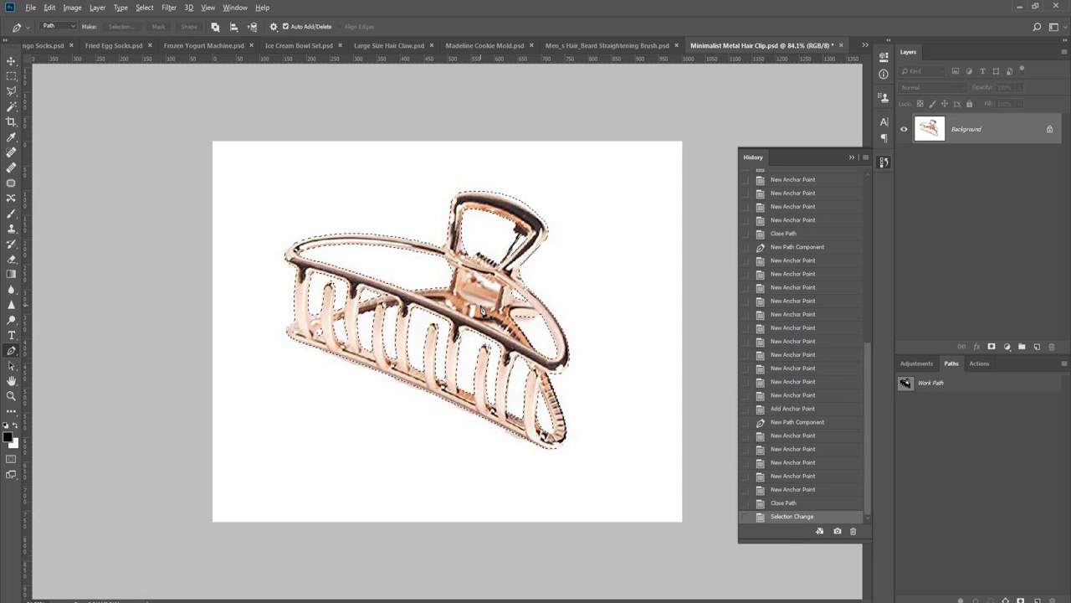
{"action": "scroll", "coordinate": [482, 310], "scroll_direction": "up", "scroll_amount": 2}
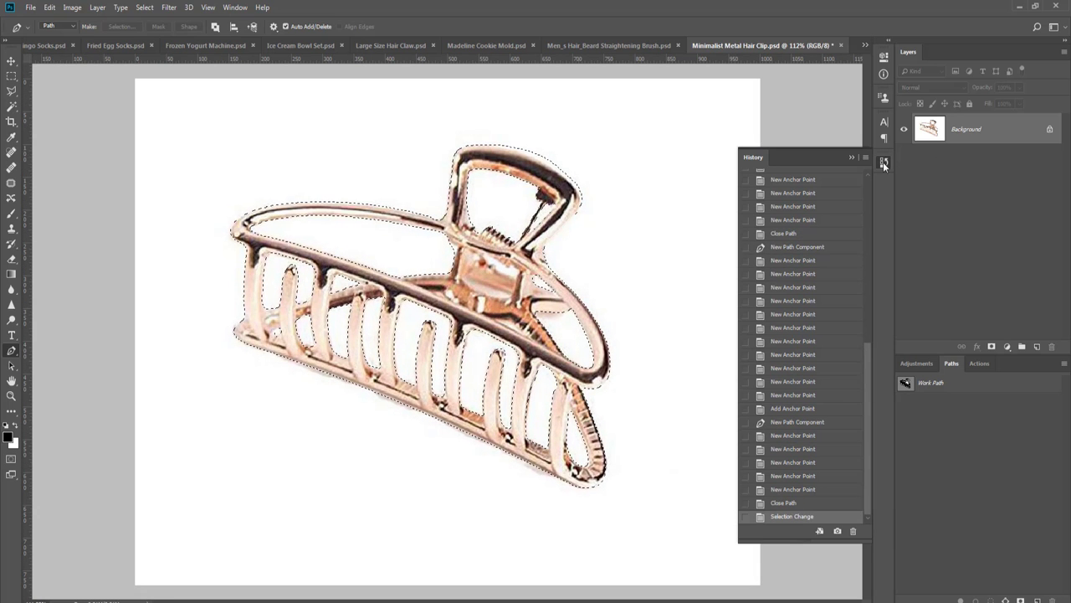
{"action": "left_click", "coordinate": [883, 164]}
{"action": "left_click", "coordinate": [992, 347]}
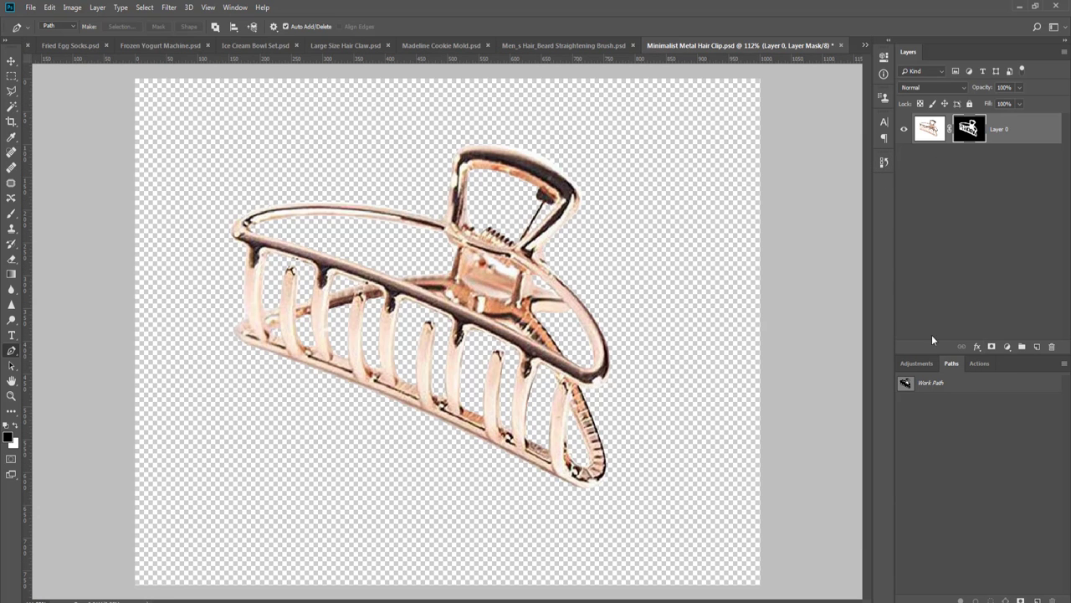
- Add a new layer, fill it with black and place it beneath the masked hair clip layer
{"action": "key", "text": "v"}
{"action": "scroll", "coordinate": [728, 326], "scroll_direction": "down", "scroll_amount": 3}
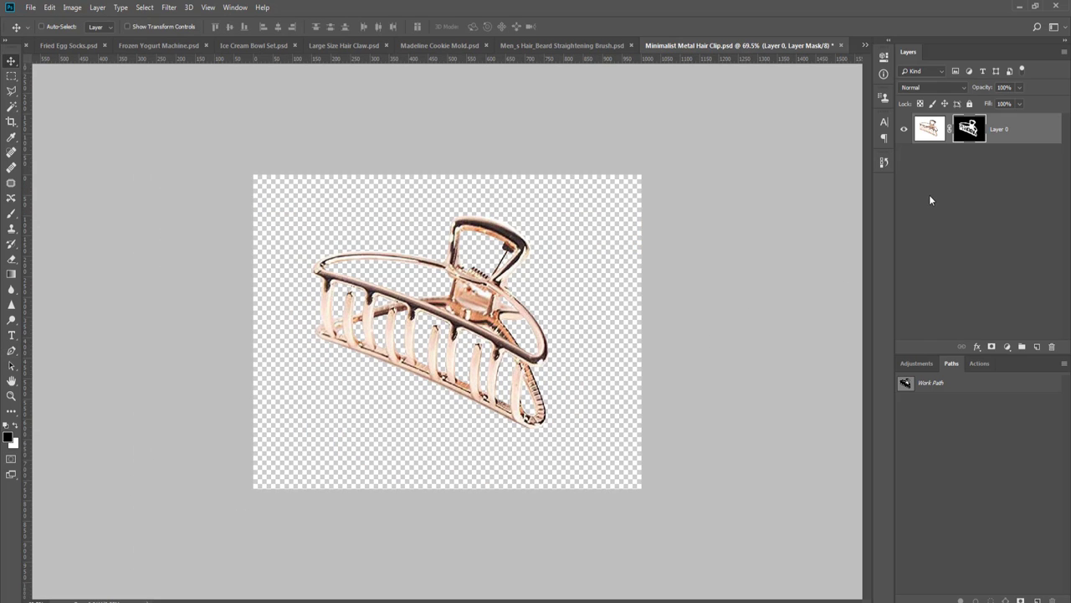
{"action": "key", "text": "ctrl+shift+n"}
{"action": "key", "text": "Return"}
{"action": "key", "text": "g"}
{"action": "key", "text": "f"}
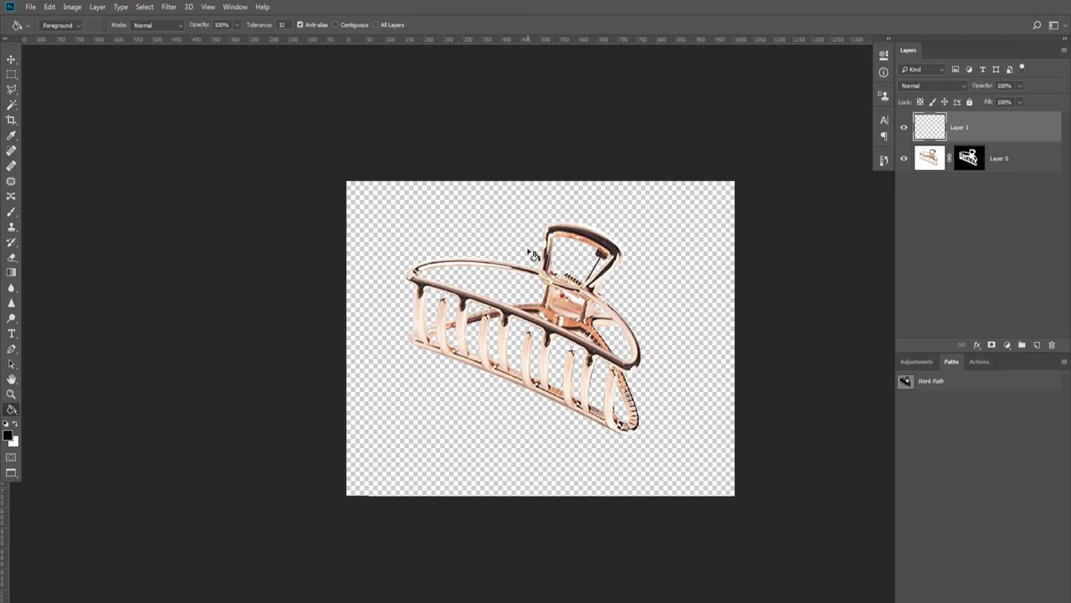
{"action": "key", "text": "f"}
{"action": "key", "text": "f"}
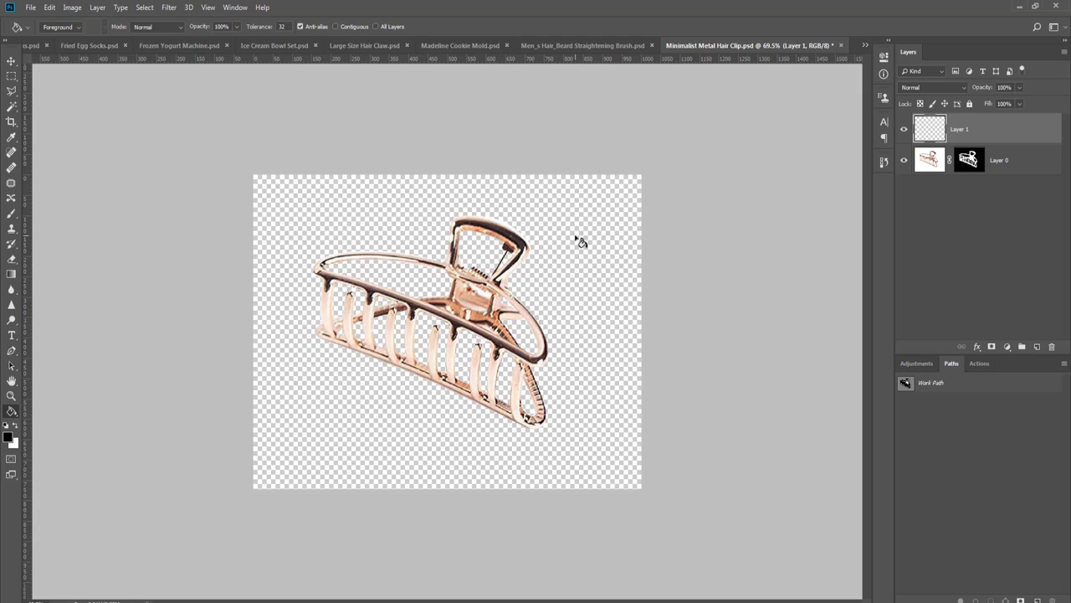
{"action": "left_click", "coordinate": [577, 241]}
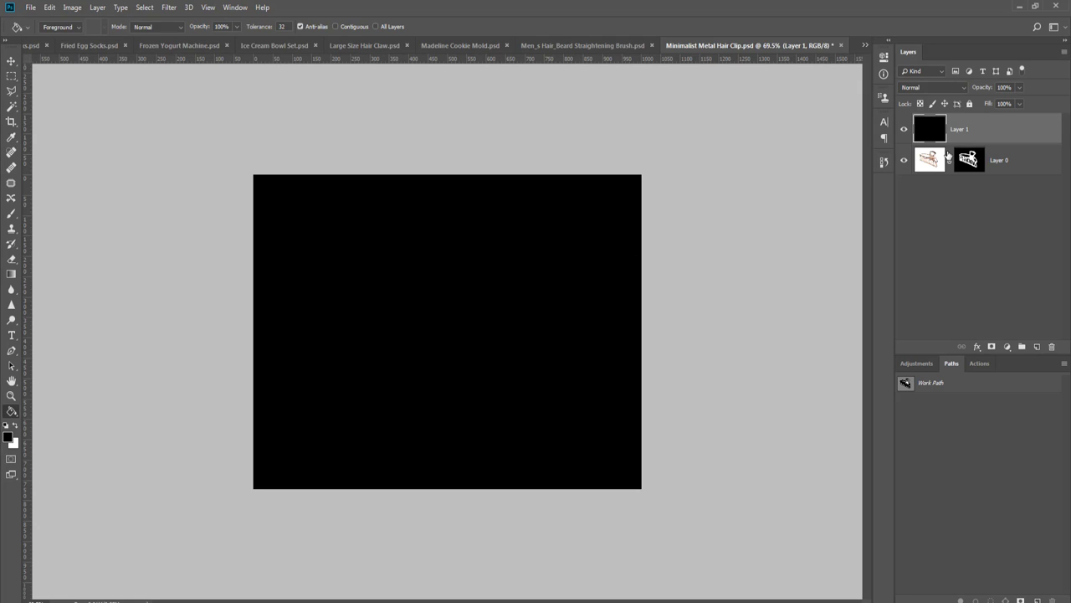
{"action": "left_click_drag", "start_coordinate": [948, 155], "coordinate": [982, 167]}
{"action": "key", "text": "v"}
{"action": "key", "text": "ctrl+plus"}
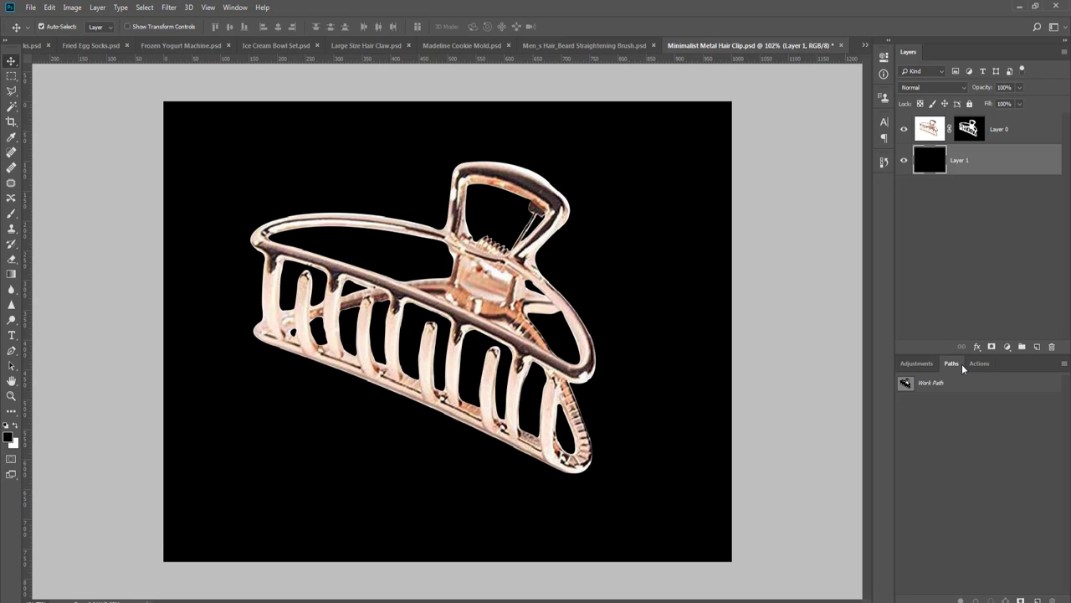
- Crop the canvas to 750 x 750 px and run the 750*750 grid-line action to add the guides
{"action": "key", "text": "c"}
{"action": "scroll", "coordinate": [615, 209], "scroll_direction": "down", "scroll_amount": 2}
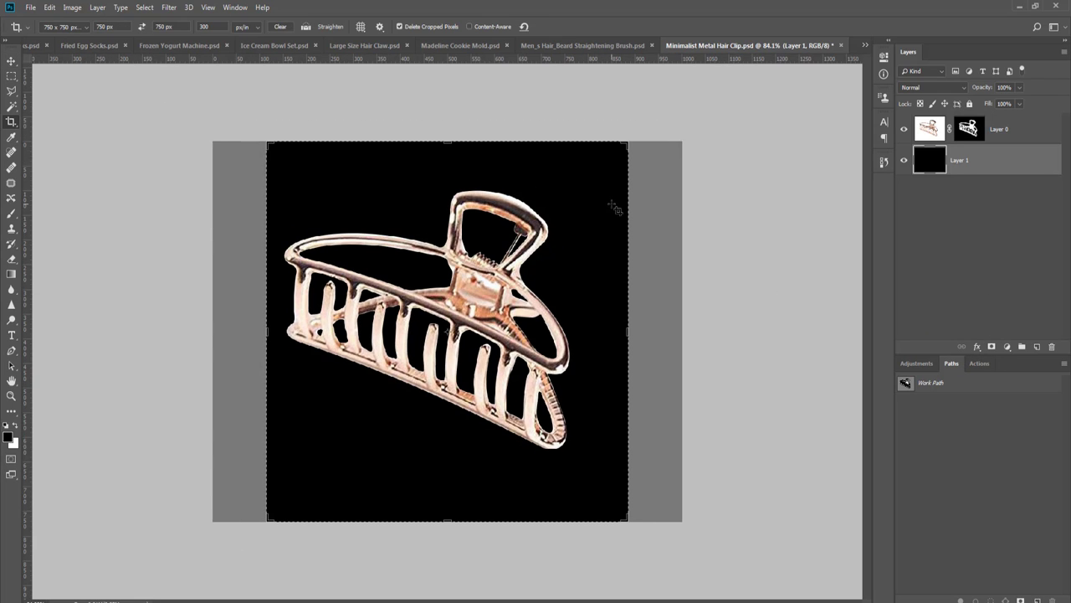
{"action": "key", "text": "Return"}
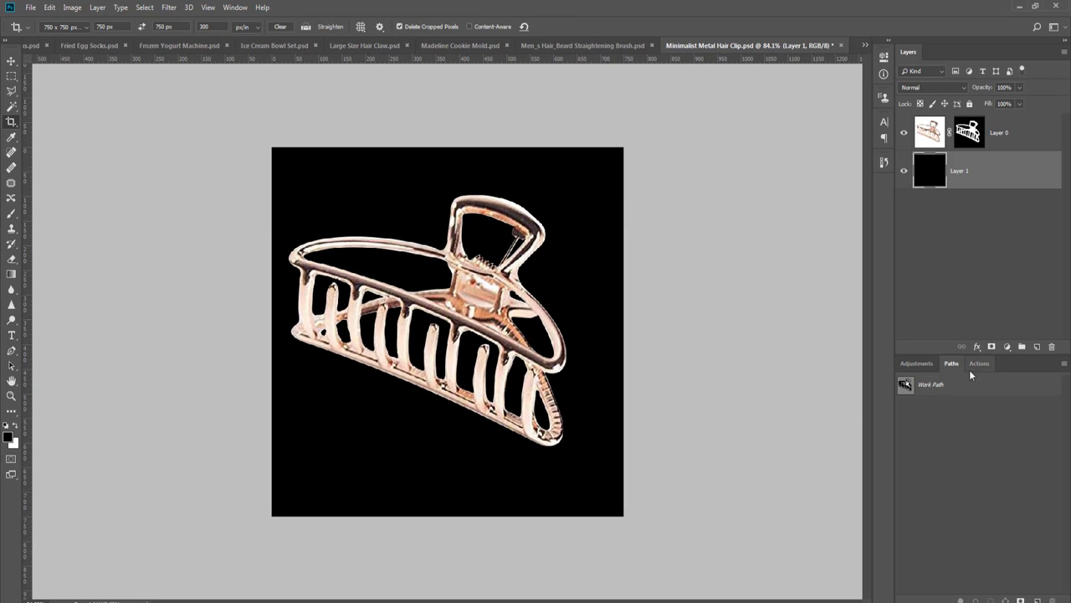
{"action": "left_click", "coordinate": [978, 363]}
{"action": "left_click", "coordinate": [1002, 600]}
{"action": "key", "text": "v"}
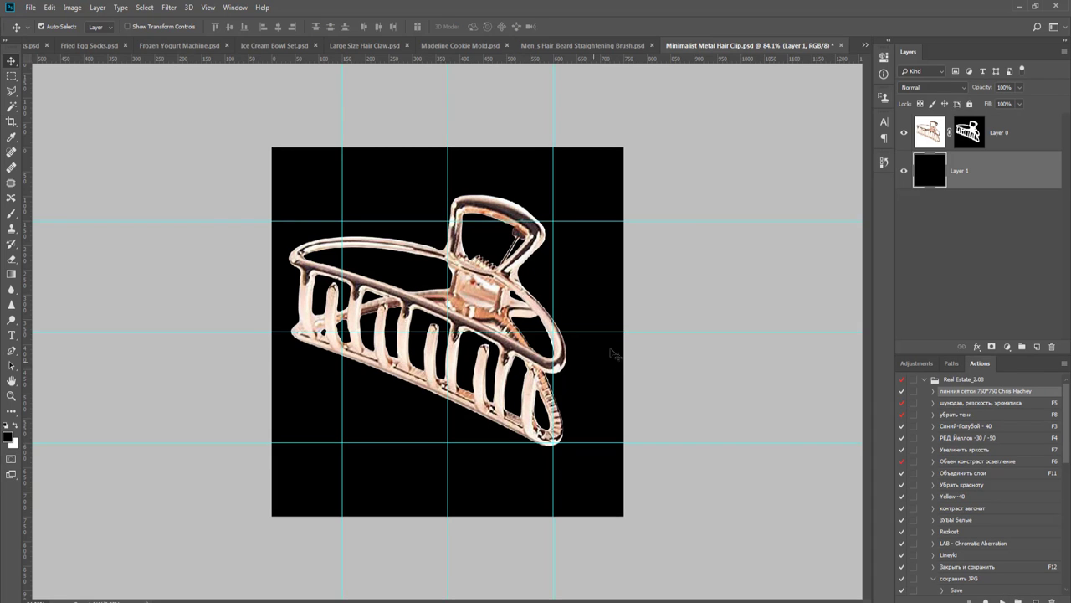
- Scale the hair clip layer to 76% to fit between the outer vertical guides and nudge it up to centre it vertically
{"action": "left_click", "coordinate": [1010, 136]}
{"action": "key", "text": "ctrl+t"}
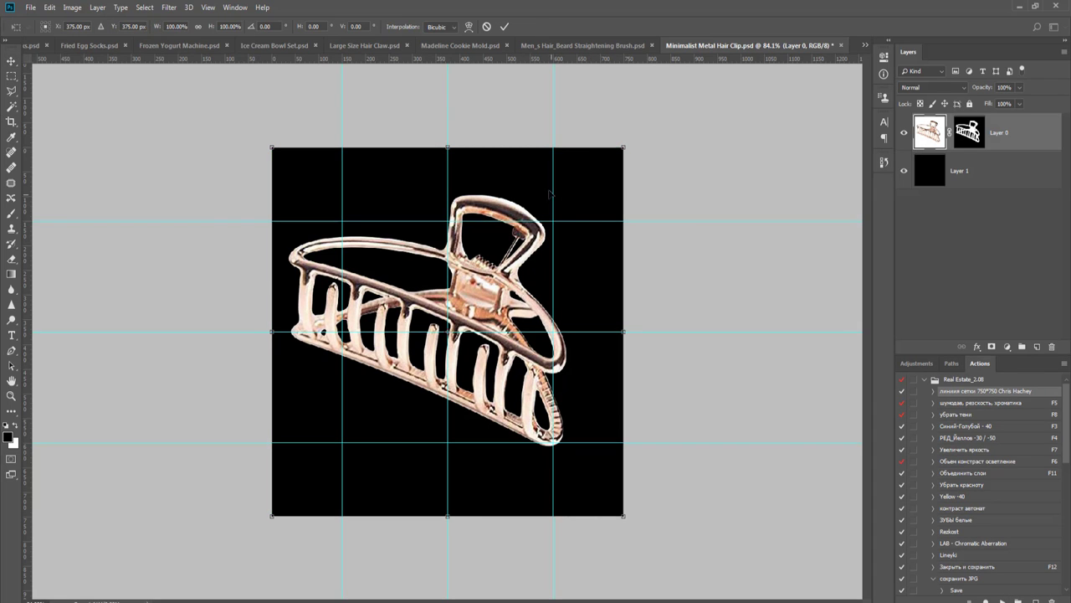
{"action": "left_click_drag", "start_coordinate": [622, 146], "coordinate": [605, 166]}
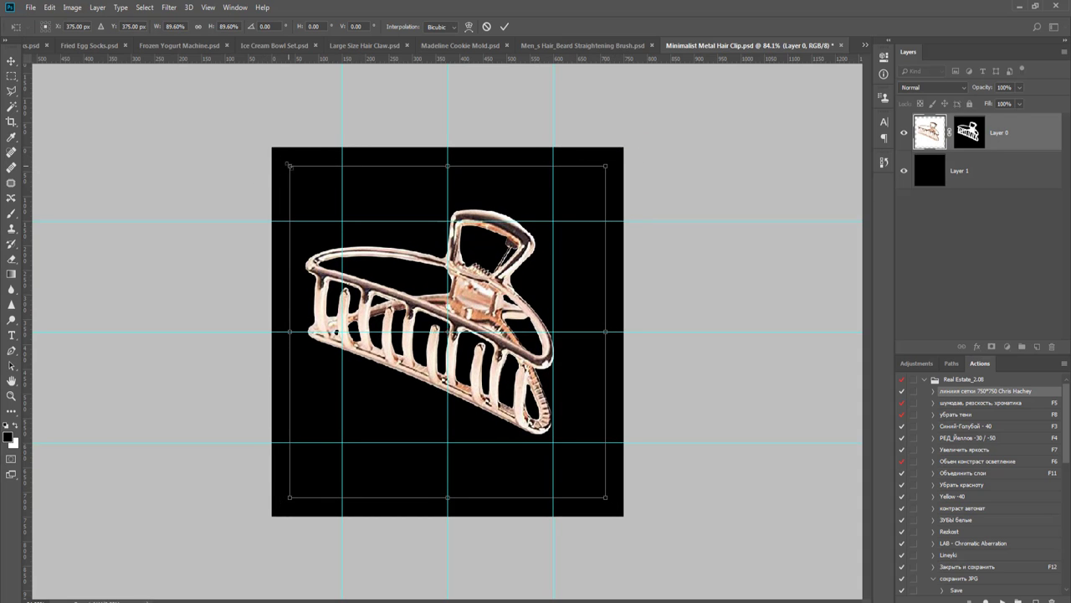
{"action": "left_click_drag", "start_coordinate": [289, 166], "coordinate": [327, 205]}
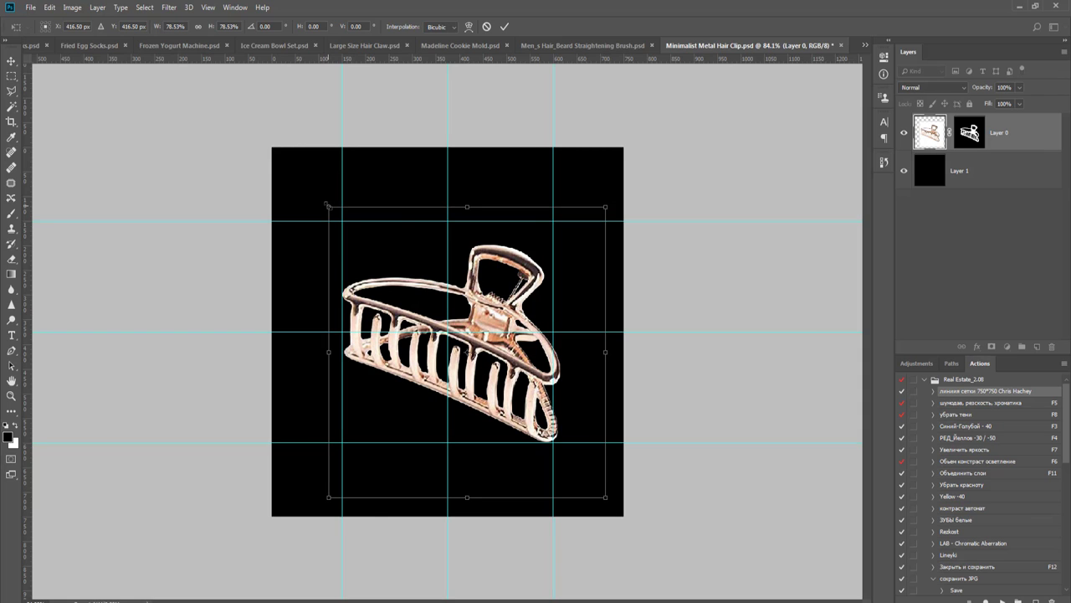
{"action": "left_click_drag", "start_coordinate": [607, 208], "coordinate": [598, 215]}
{"action": "key", "text": "shift+Up"}
{"action": "key", "text": "shift+Up"}
{"action": "key", "text": "Up"}
{"action": "key", "text": "Up"}
{"action": "key", "text": "Up"}
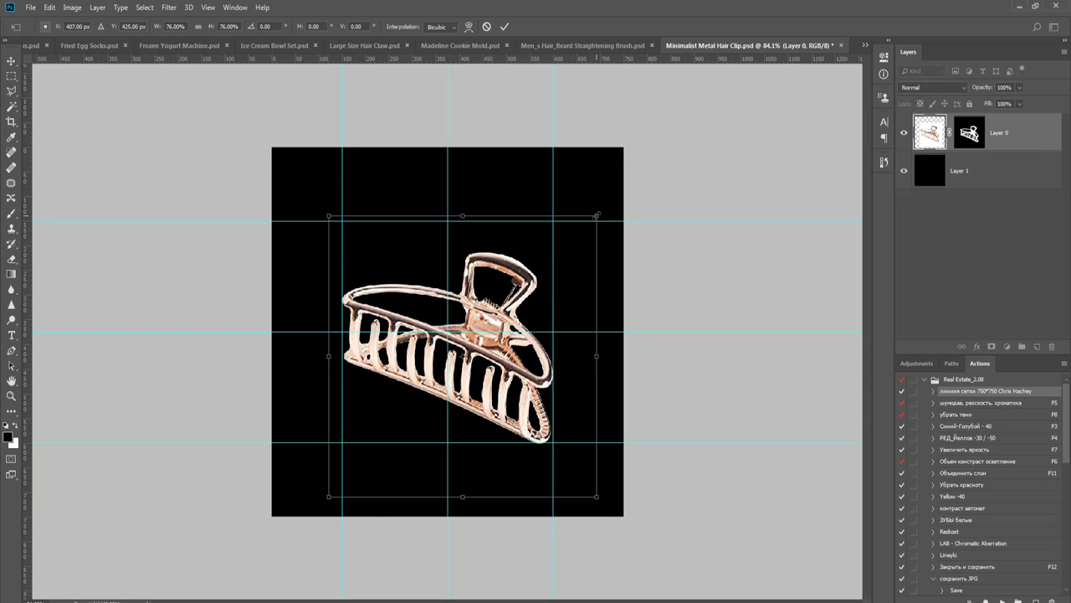
{"action": "key", "text": "Return"}
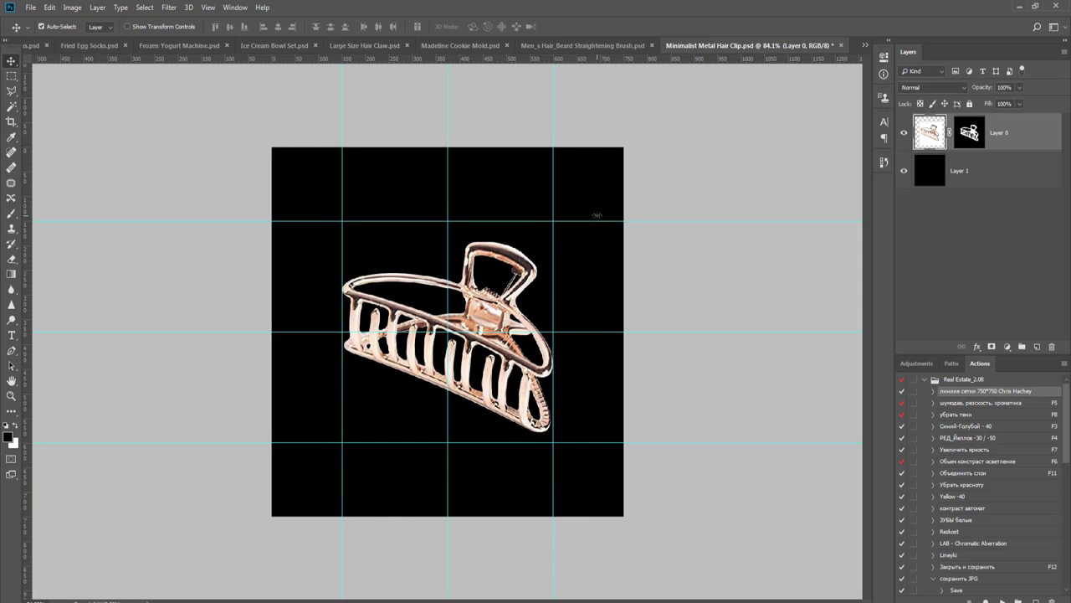
- Delete the black backing layer beneath the hair clip
{"action": "left_click", "coordinate": [995, 167]}
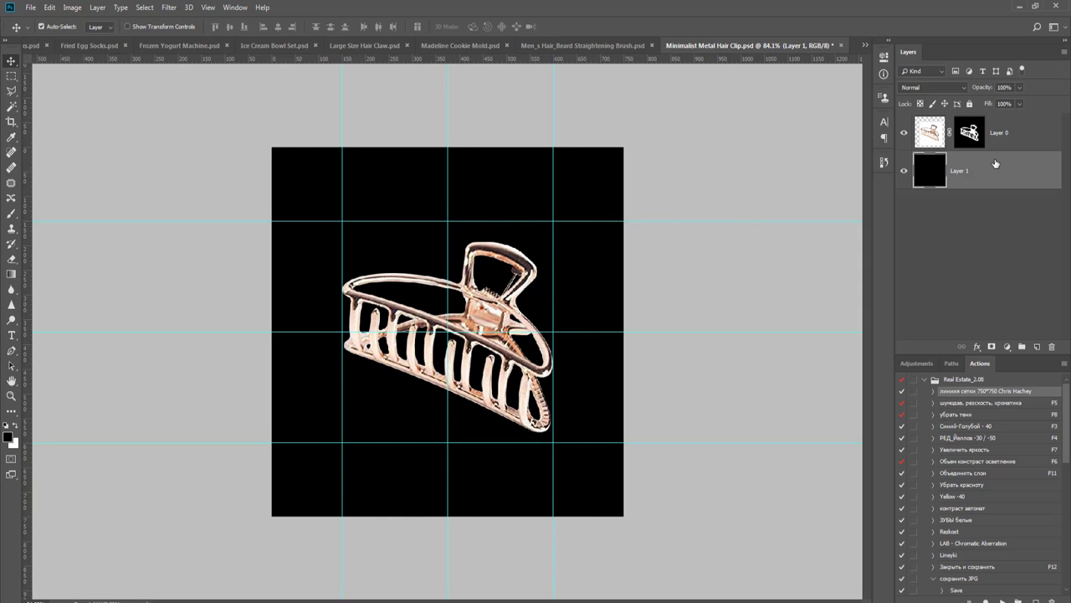
{"action": "key", "text": "Delete"}
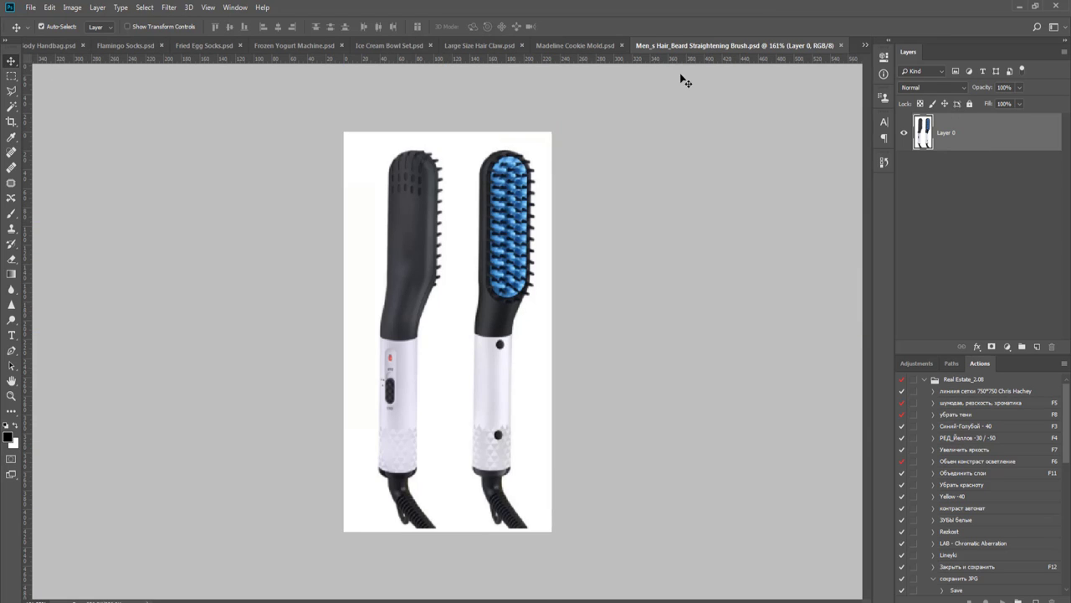
- Select the white background around both brushes in the Men_s Hair_Beard Straightening Brush image with the Magic Wand
{"action": "key", "text": "ctrl+0"}
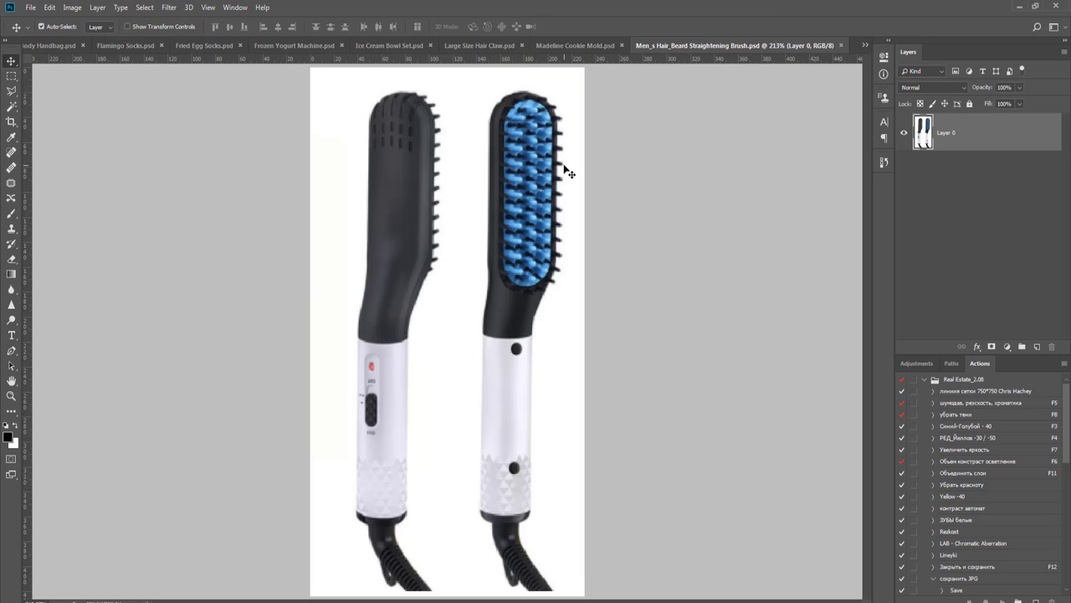
{"action": "key", "text": "w"}
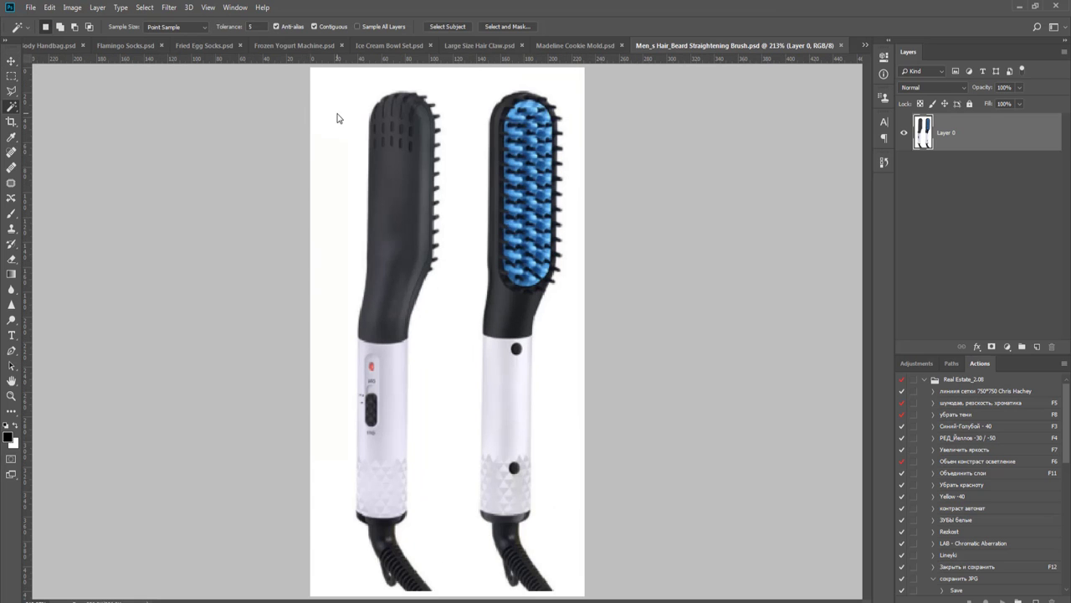
{"action": "left_click", "coordinate": [338, 118]}
- Subtract the left brush's white handle from the background selection with a Polygonal Lasso outline along its straight edges
{"action": "key", "text": "l"}
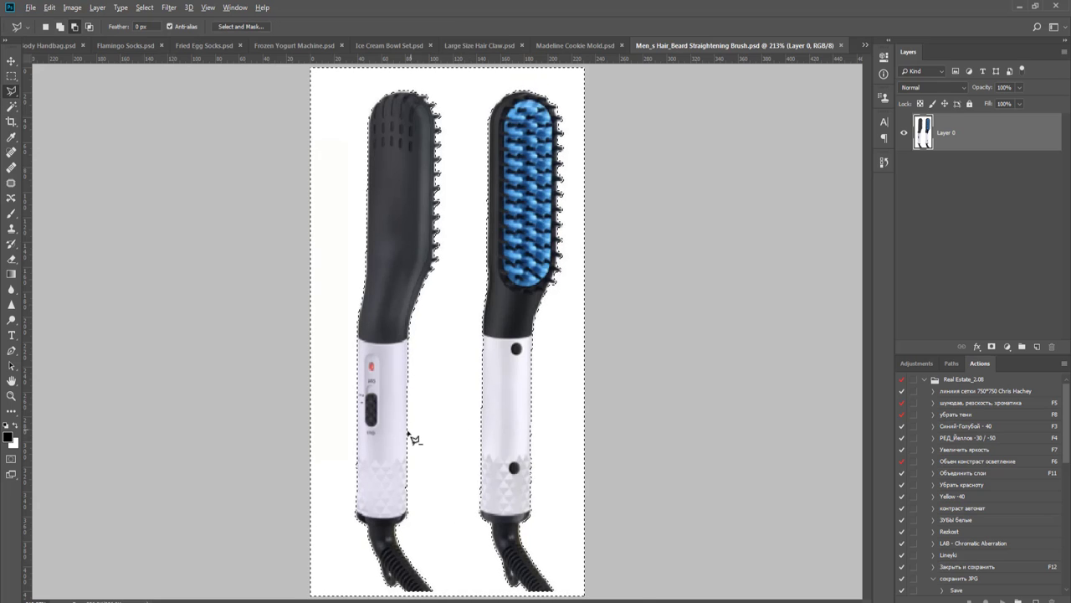
{"action": "scroll", "coordinate": [411, 438], "scroll_direction": "up", "scroll_amount": 4}
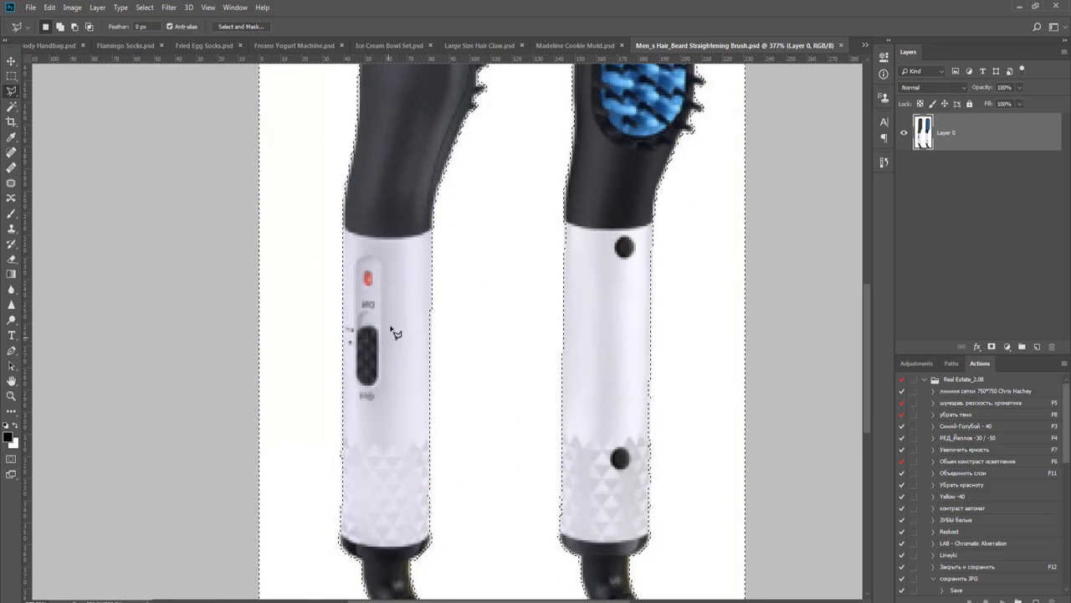
{"action": "left_click_drag", "start_coordinate": [389, 318], "coordinate": [394, 308]}
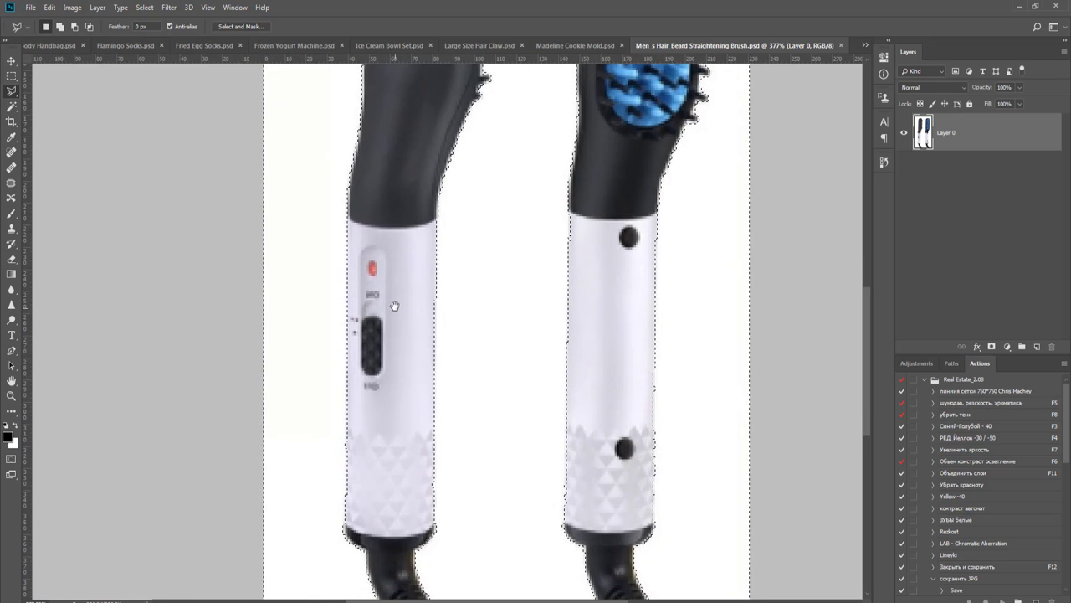
{"action": "left_click", "coordinate": [350, 193]}
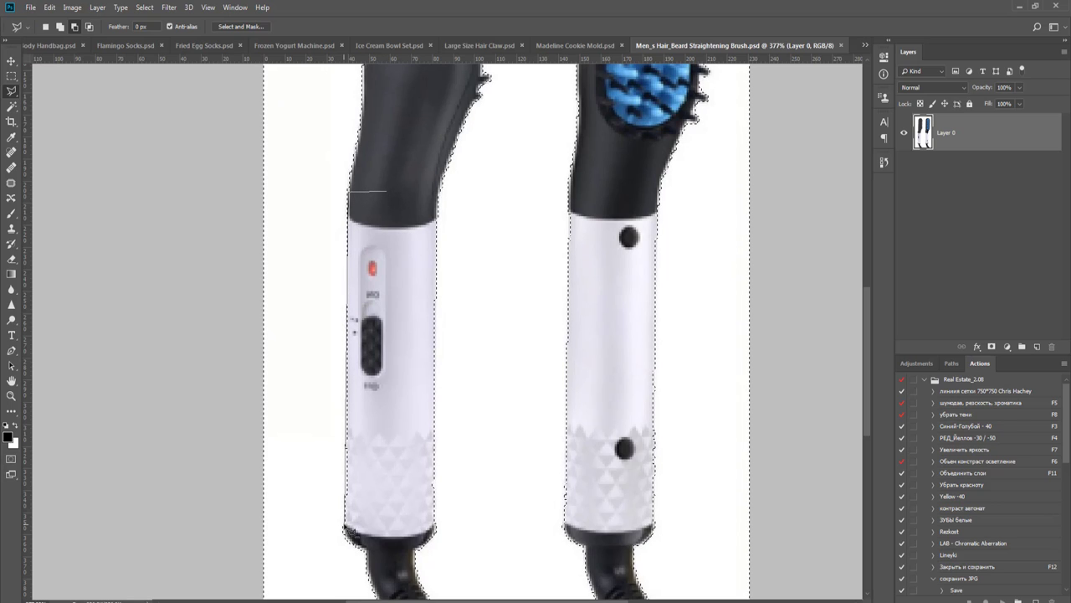
{"action": "left_click", "coordinate": [345, 524]}
{"action": "left_click", "coordinate": [389, 532]}
{"action": "left_click", "coordinate": [435, 526]}
{"action": "left_click", "coordinate": [436, 202]}
{"action": "double_click", "coordinate": [422, 175]}
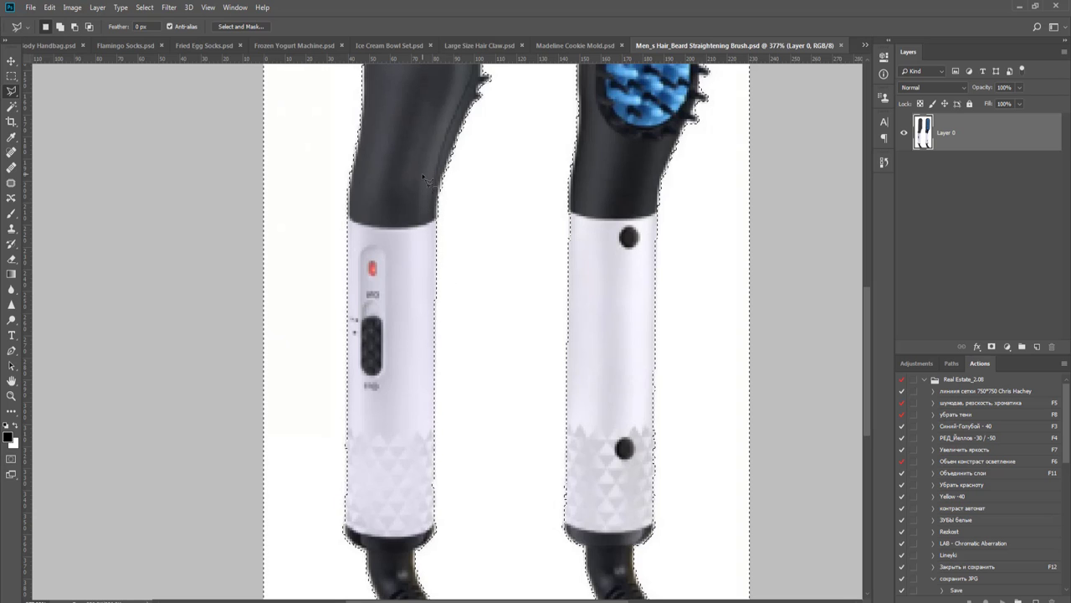
- Subtract the right brush's white handle from the background selection with a Polygonal Lasso outline along its straight edges
{"action": "left_click_drag", "start_coordinate": [501, 237], "coordinate": [450, 214]}
{"action": "left_click", "coordinate": [562, 159], "text": "alt"}
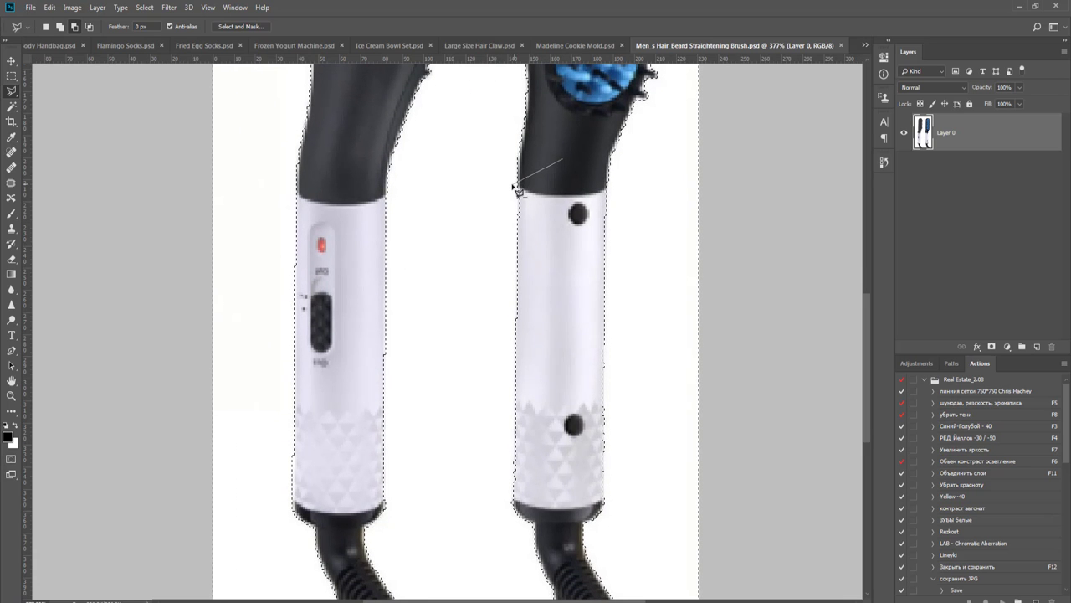
{"action": "left_click", "coordinate": [519, 188]}
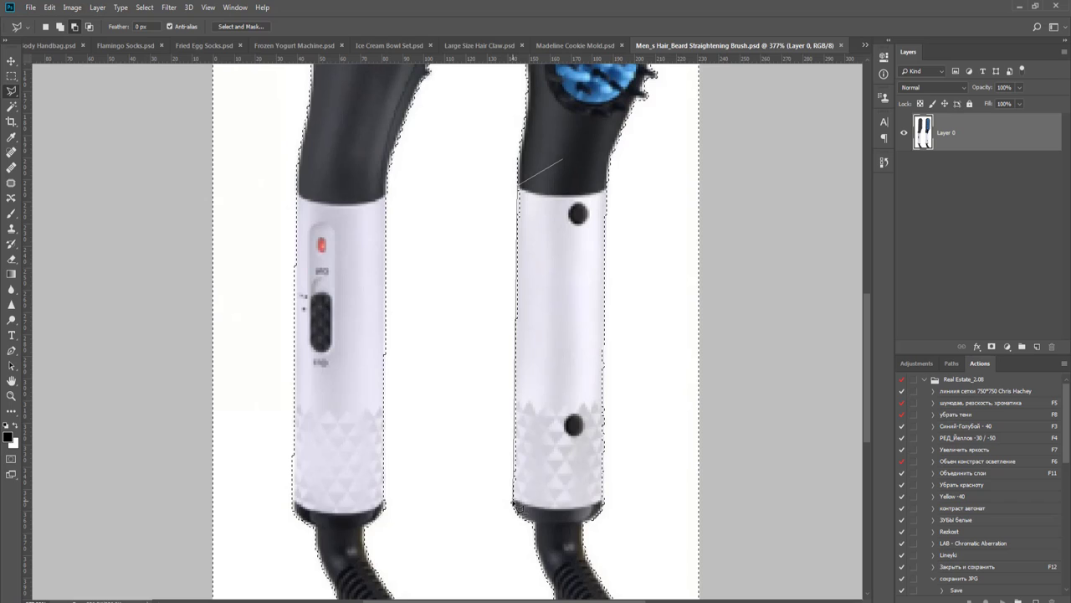
{"action": "left_click", "coordinate": [515, 504]}
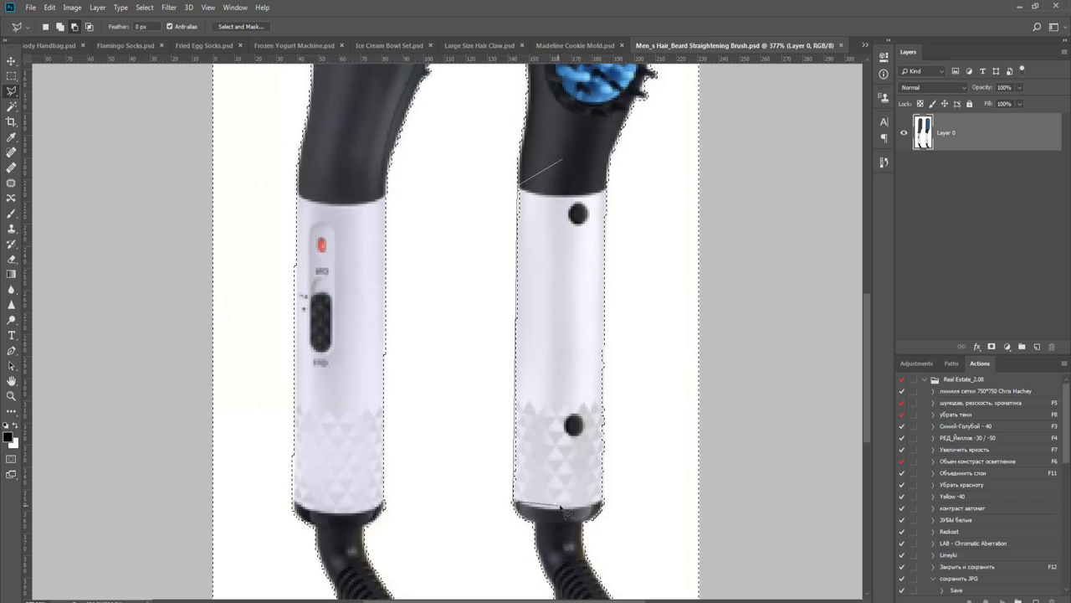
{"action": "left_click", "coordinate": [606, 505]}
{"action": "left_click", "coordinate": [616, 182]}
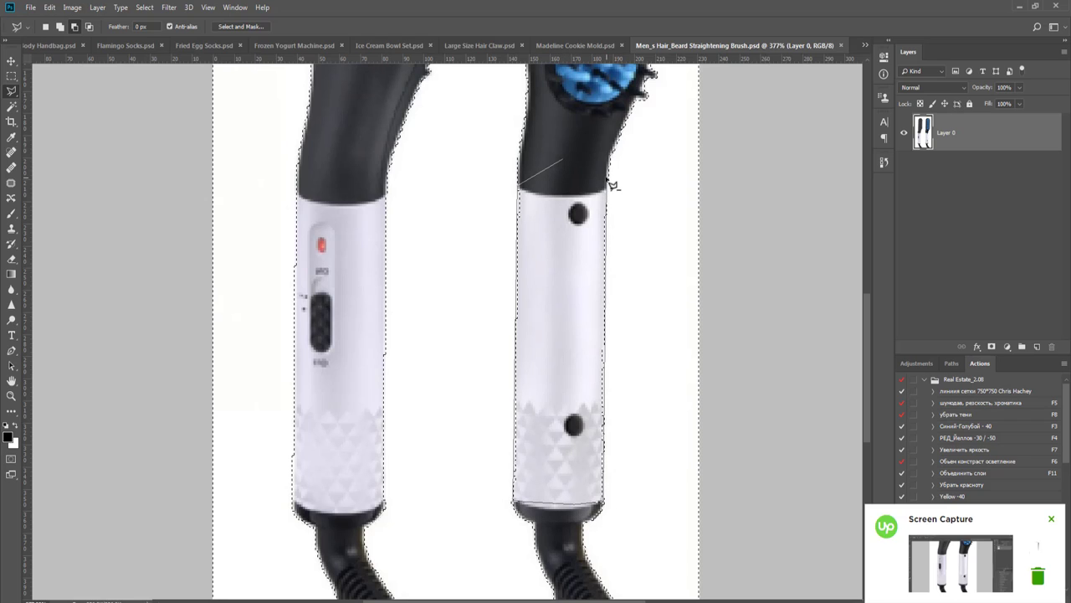
{"action": "left_click", "coordinate": [565, 175]}
- Subtract the straight left edge of the right brush's head from the background selection with a Polygonal Lasso outline
{"action": "left_click_drag", "start_coordinate": [565, 176], "coordinate": [525, 490]}
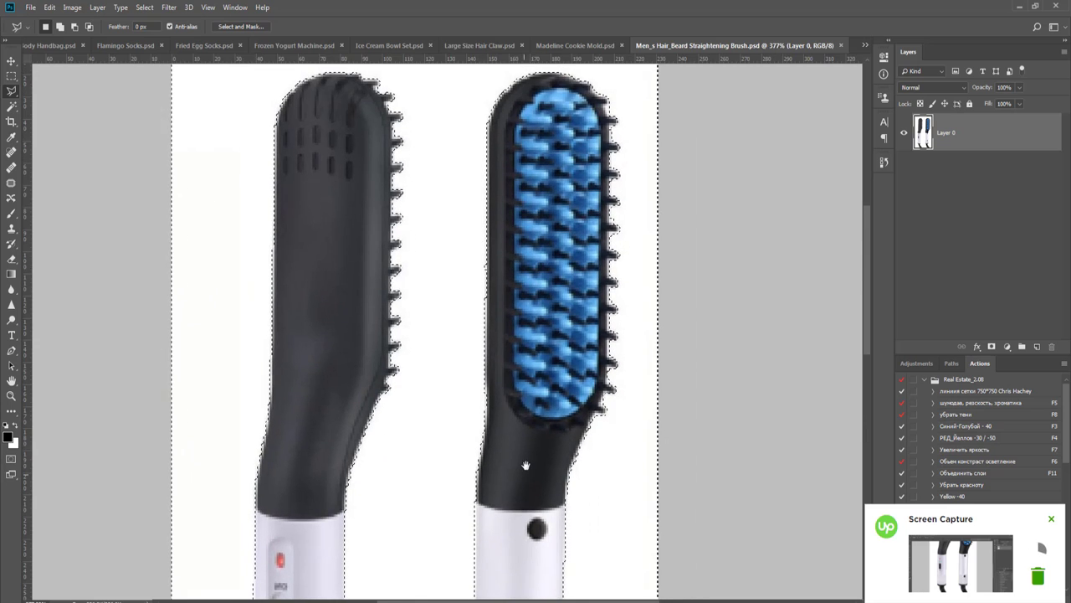
{"action": "left_click", "coordinate": [545, 155], "text": "shift"}
{"action": "left_click", "coordinate": [490, 127]}
{"action": "left_click", "coordinate": [487, 383]}
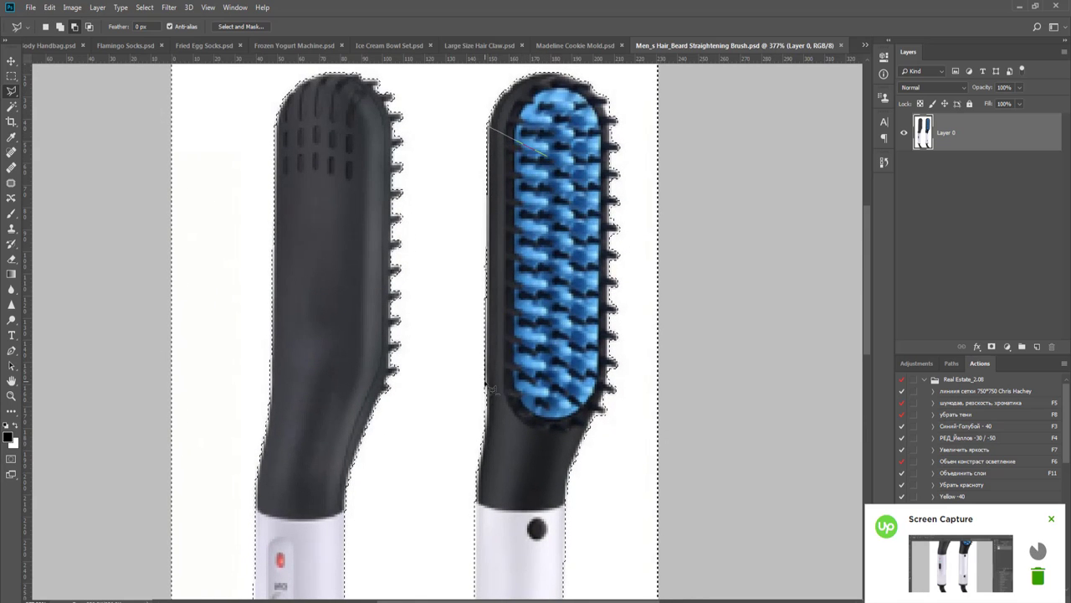
{"action": "left_click", "coordinate": [492, 409]}
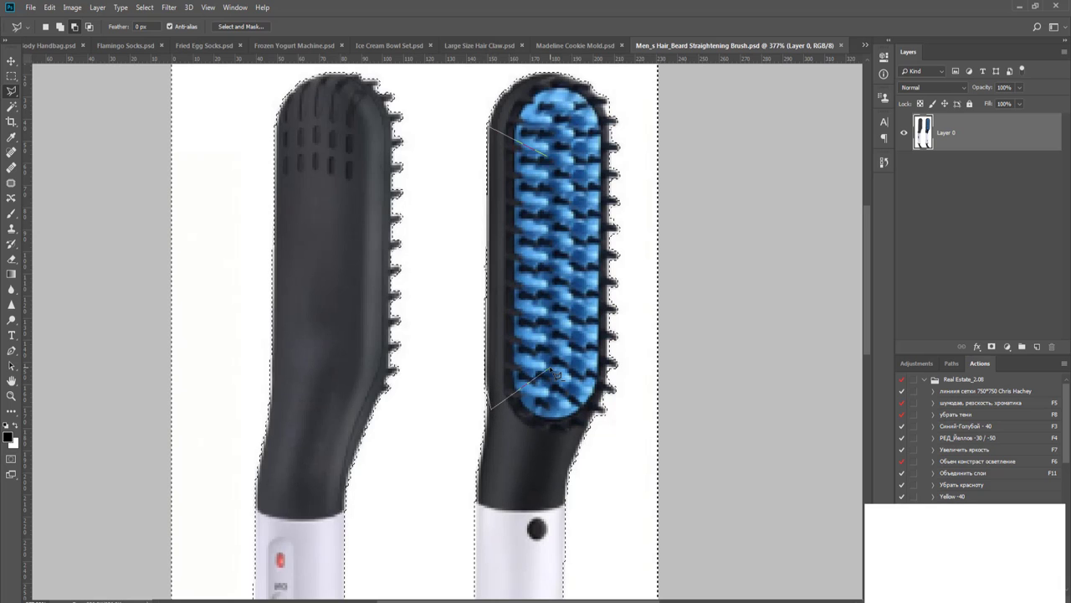
{"action": "double_click", "coordinate": [551, 369]}
{"action": "scroll", "coordinate": [550, 365], "scroll_direction": "down", "scroll_amount": 5}
{"action": "left_click_drag", "start_coordinate": [534, 313], "coordinate": [536, 128]}
{"action": "scroll", "coordinate": [552, 483], "scroll_direction": "up", "scroll_amount": 6}
{"action": "key", "text": "ctrl+0"}
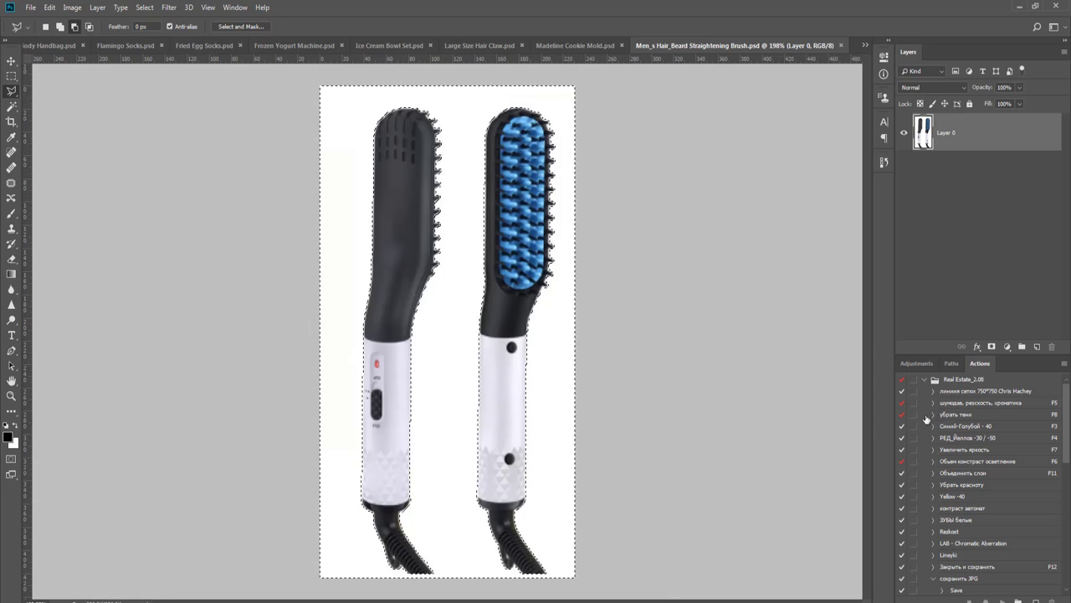
- Mask out the selected background on Layer 0 and refine the mask in Select and Mask with a 0 px edge radius
{"action": "left_click", "coordinate": [991, 346]}
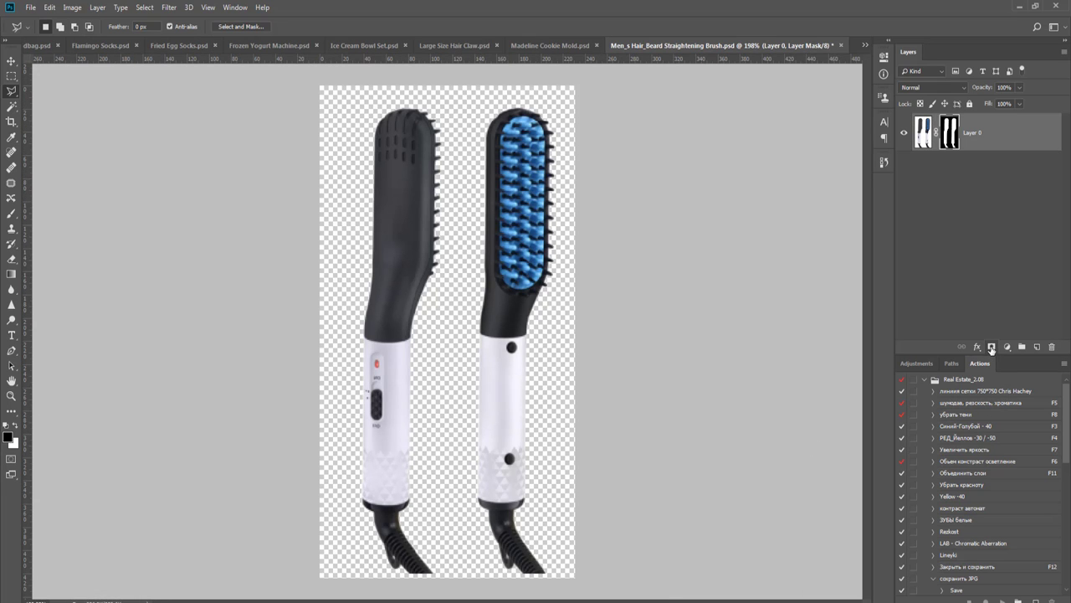
{"action": "right_click", "coordinate": [950, 136]}
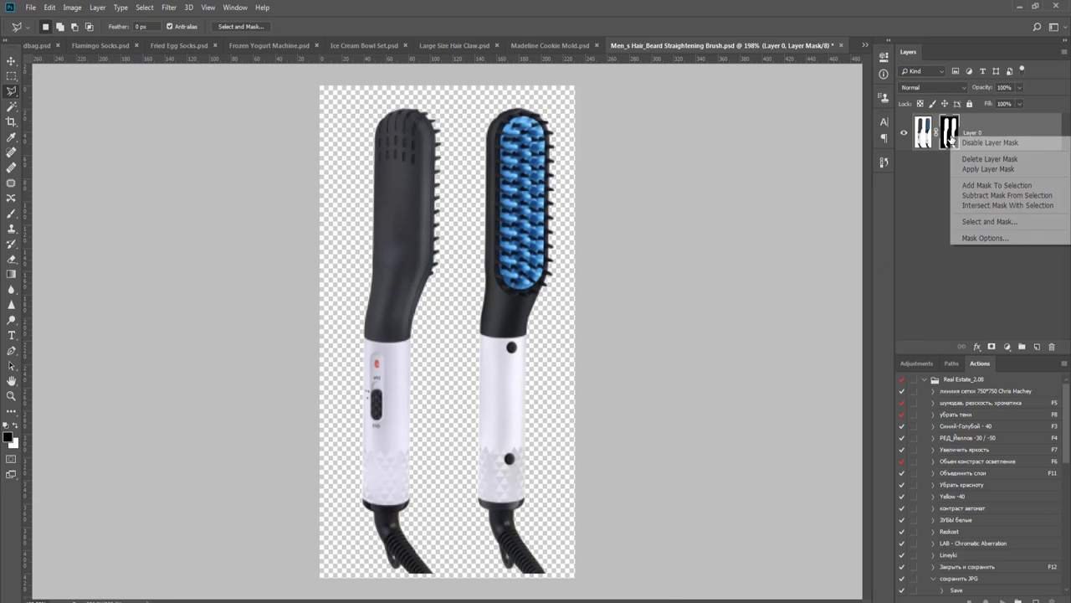
{"action": "left_click", "coordinate": [980, 222]}
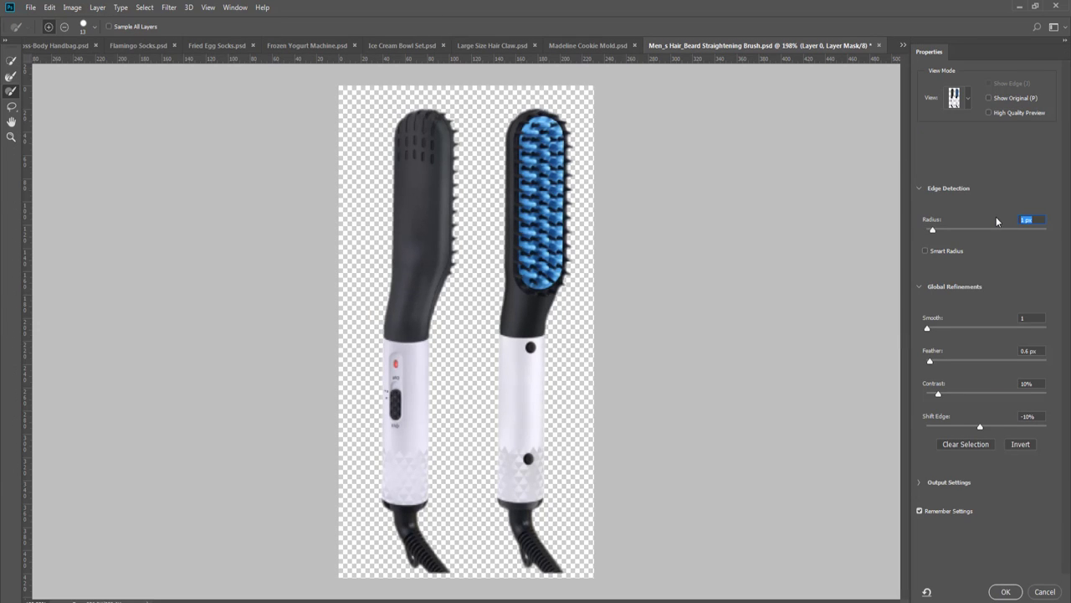
{"action": "type", "text": "0"}
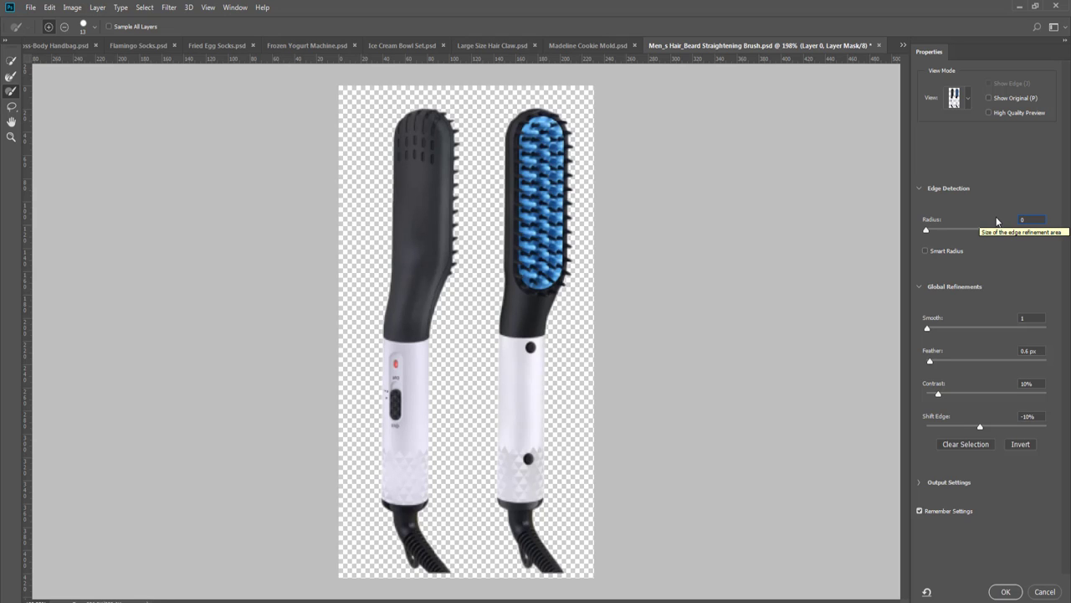
{"action": "left_click", "coordinate": [1006, 591]}
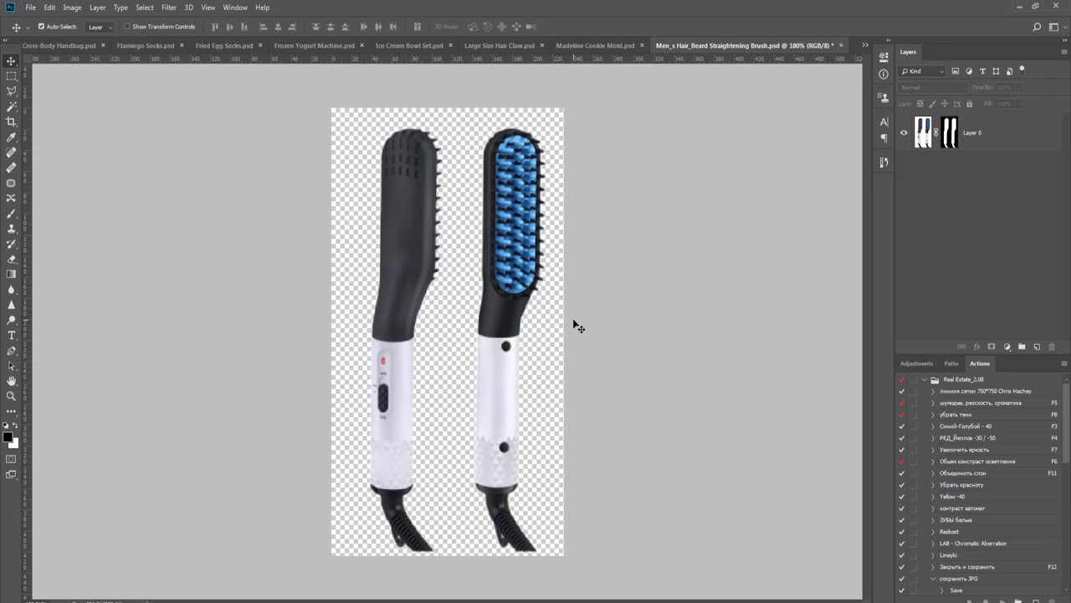
- Crop the canvas to a 750 x 750 px square that takes in the full height of both brushes
{"action": "key", "text": "c"}
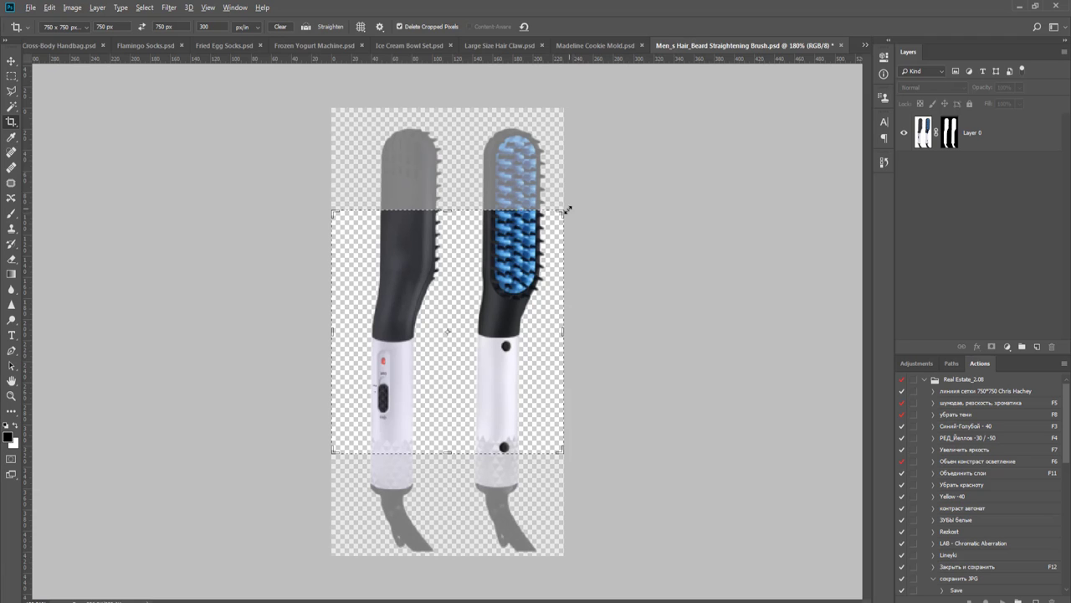
{"action": "left_click_drag", "start_coordinate": [566, 209], "coordinate": [694, 128]}
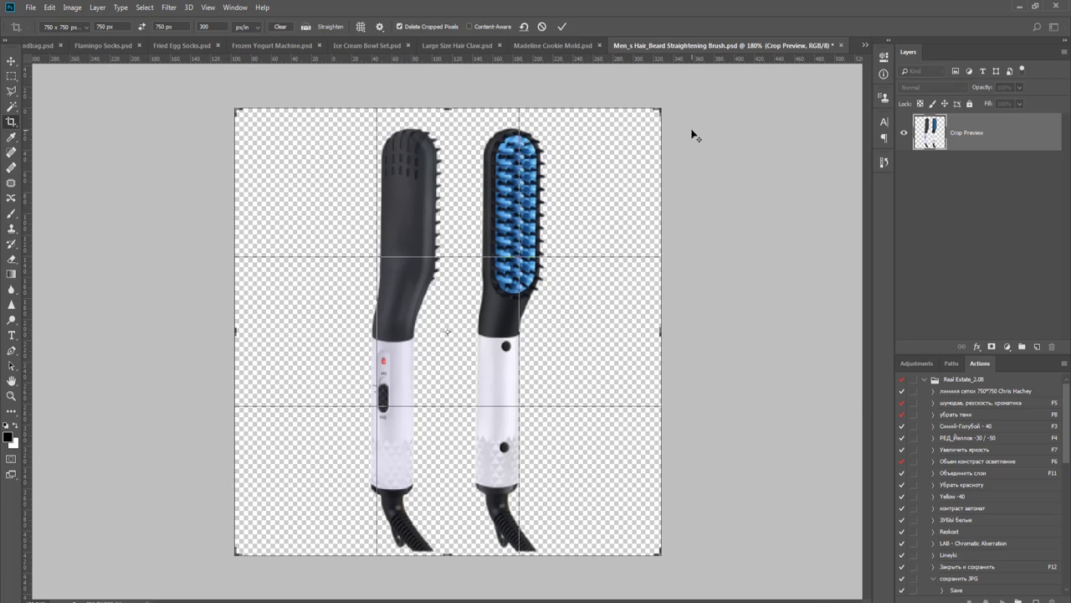
{"action": "key", "text": "Return"}
{"action": "key", "text": "v"}
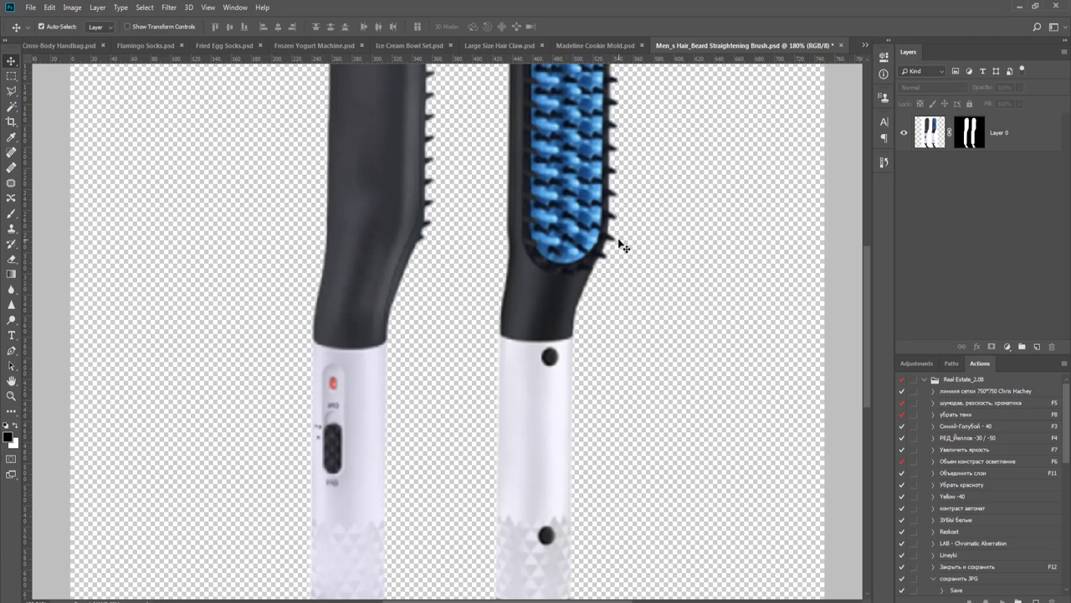
{"action": "key", "text": "ctrl+0"}
- Add a new layer, fill it with black and place it beneath the brush layer
{"action": "key", "text": "ctrl+shift+n"}
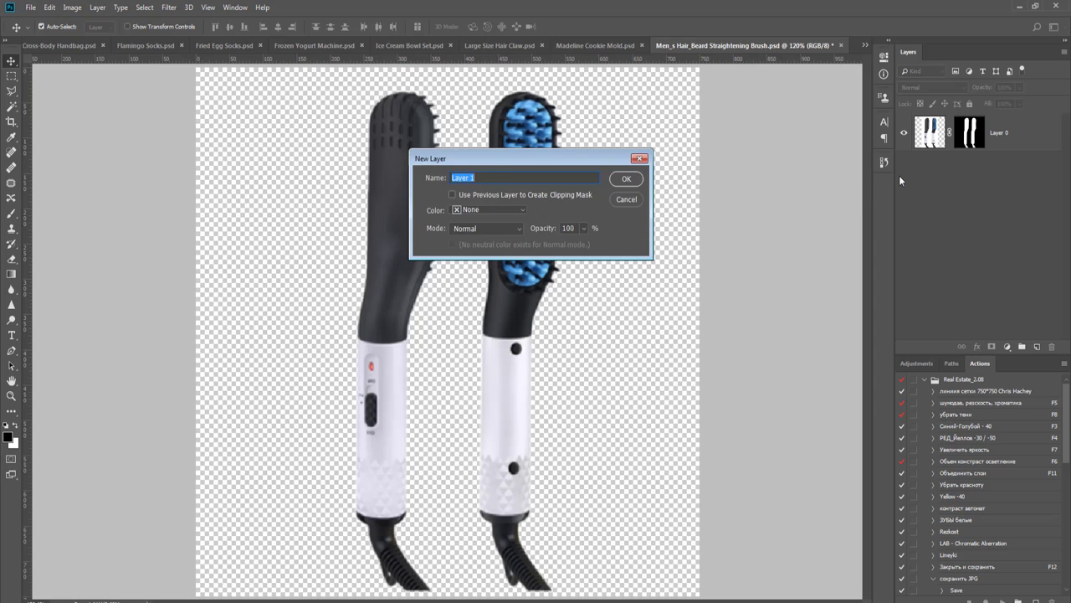
{"action": "key", "text": "Return"}
{"action": "key", "text": "g"}
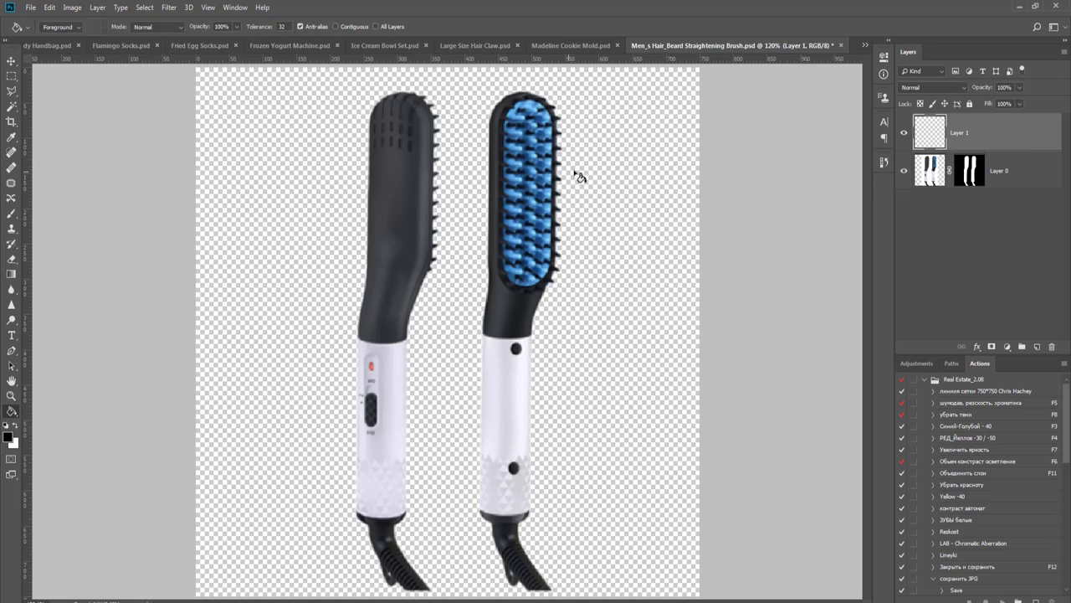
{"action": "left_click", "coordinate": [576, 173]}
{"action": "key", "text": "v"}
{"action": "left_click_drag", "start_coordinate": [1031, 139], "coordinate": [1033, 182]}
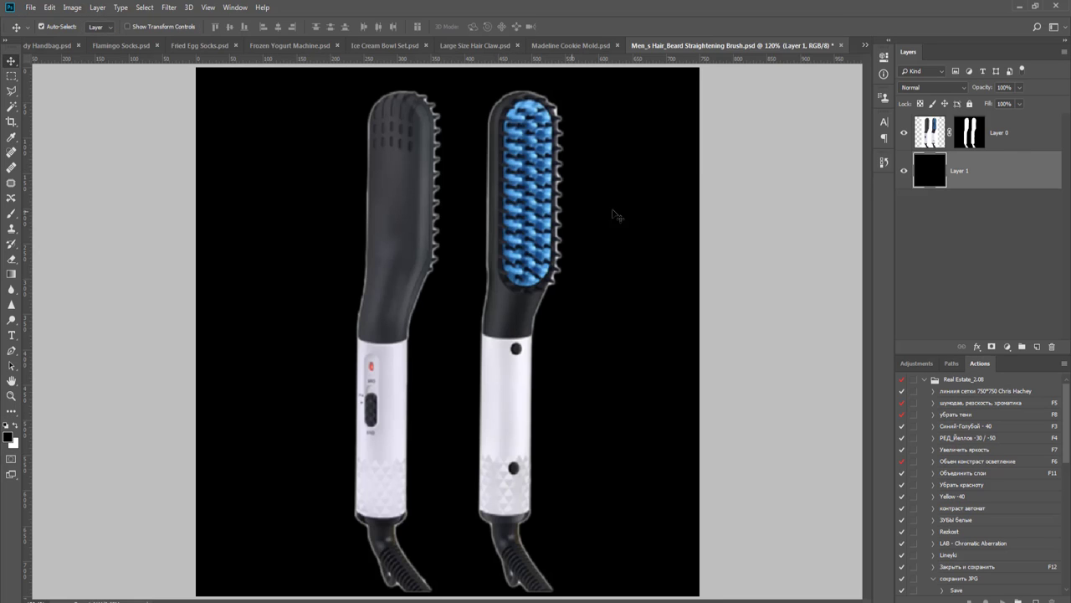
- Refine the brush layer mask again in Select and Mask with radius 0 px, smooth 1, feather 0.6 px, contrast 10% and shift edge -10%
{"action": "left_click", "coordinate": [976, 140]}
{"action": "right_click", "coordinate": [973, 135]}
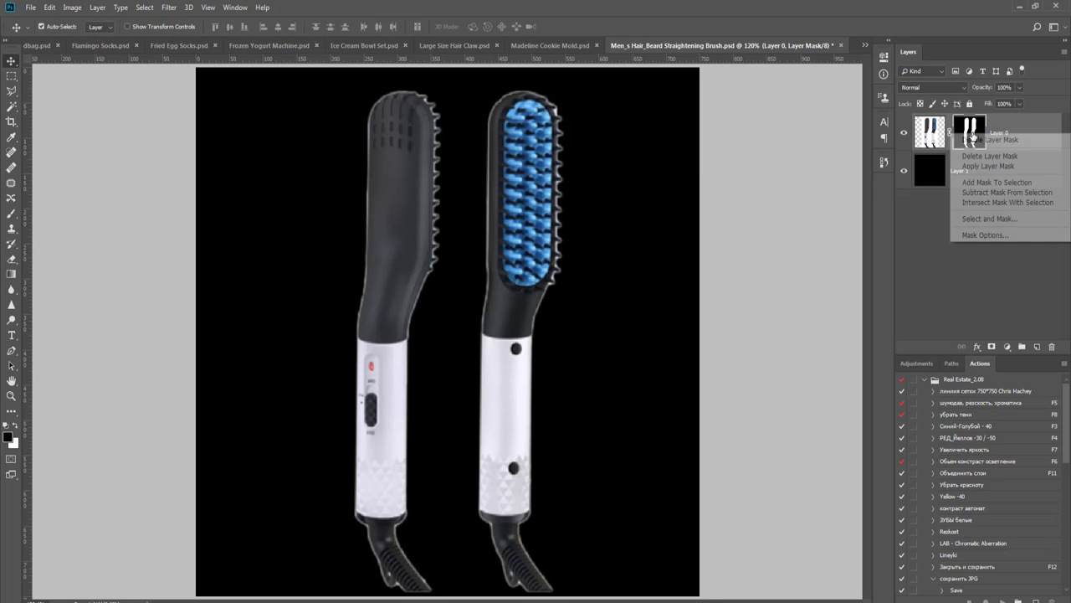
{"action": "left_click", "coordinate": [994, 219]}
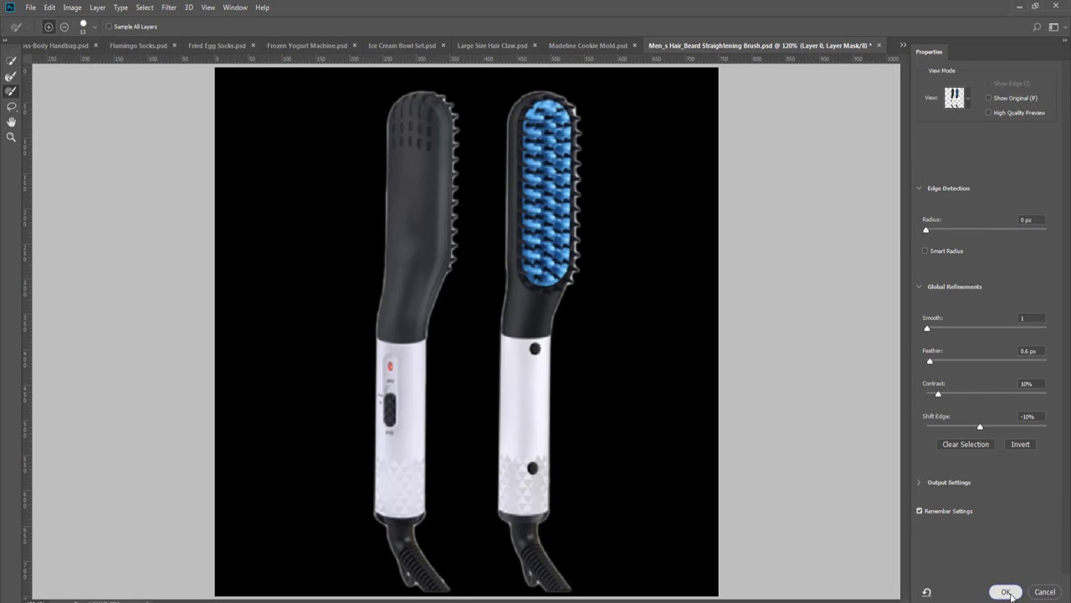
{"action": "left_click", "coordinate": [1009, 592]}
{"action": "scroll", "coordinate": [550, 498], "scroll_direction": "up", "scroll_amount": 3}
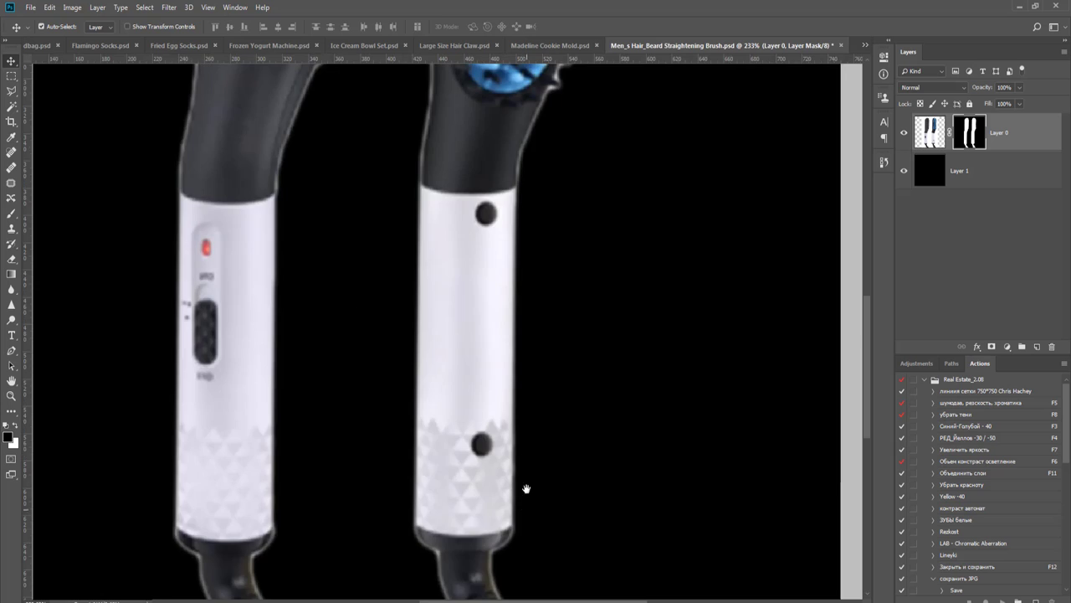
{"action": "left_click_drag", "start_coordinate": [527, 488], "coordinate": [526, 333]}
{"action": "scroll", "coordinate": [526, 337], "scroll_direction": "down", "scroll_amount": 4}
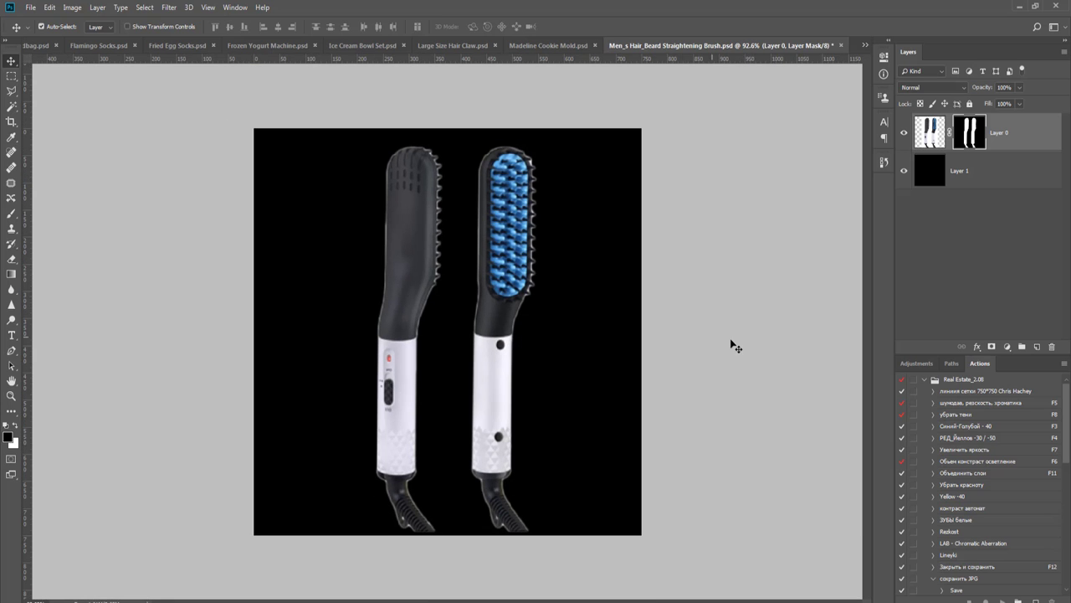
- Delete the black backing layer and run the recorded 750*750 guide-line action on the brush image
{"action": "left_click", "coordinate": [983, 171]}
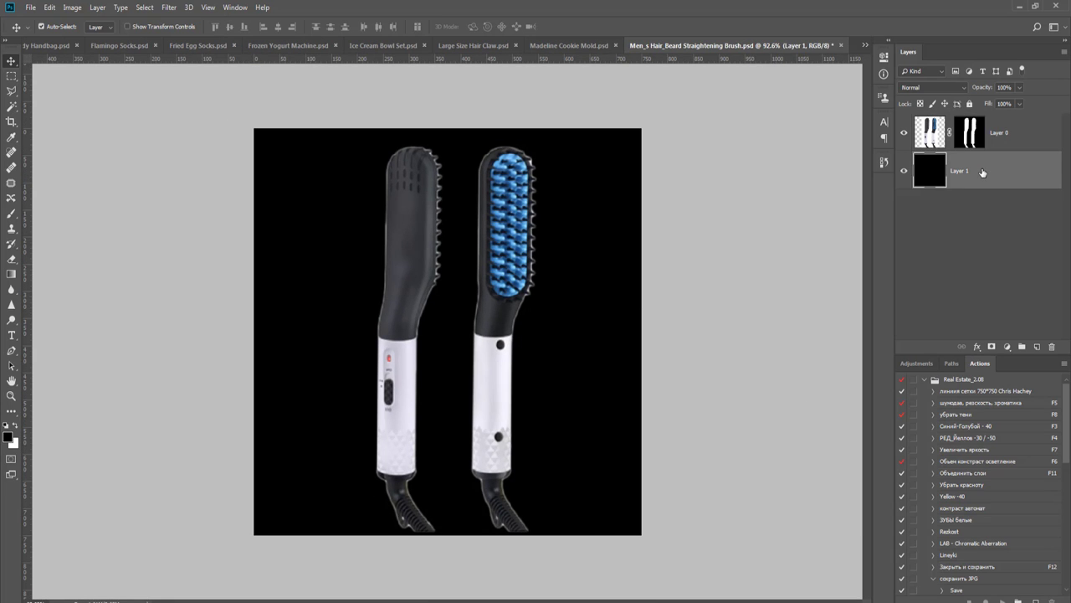
{"action": "key", "text": "Delete"}
{"action": "left_click", "coordinate": [999, 393]}
{"action": "left_click", "coordinate": [1003, 599]}
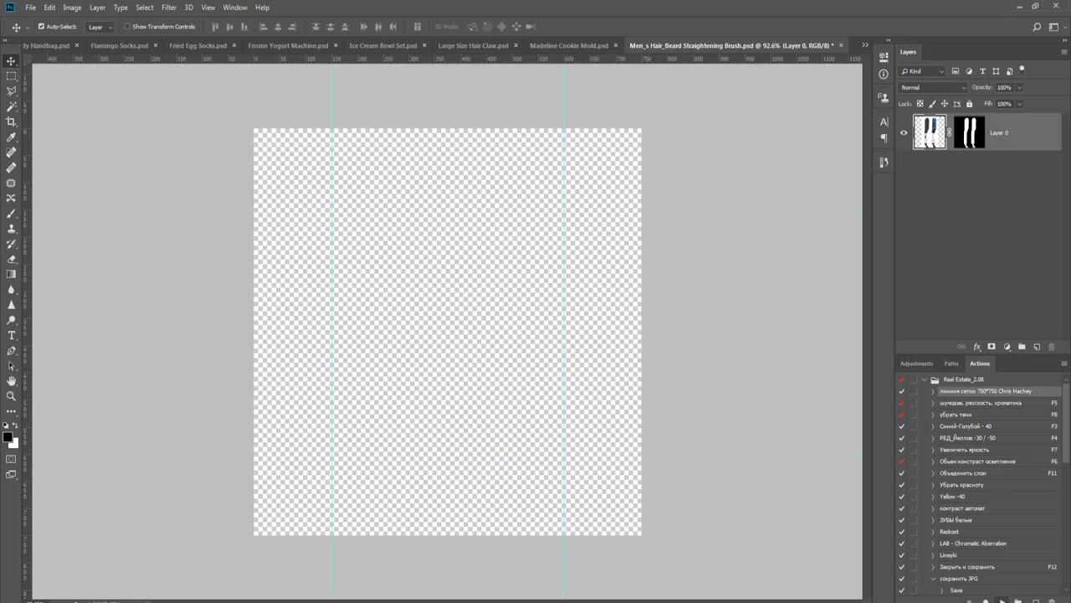
- Create a new layer beneath the masked brushes and fill it with black as a backing for the guides
{"action": "key", "text": "ctrl+shift+alt+n"}
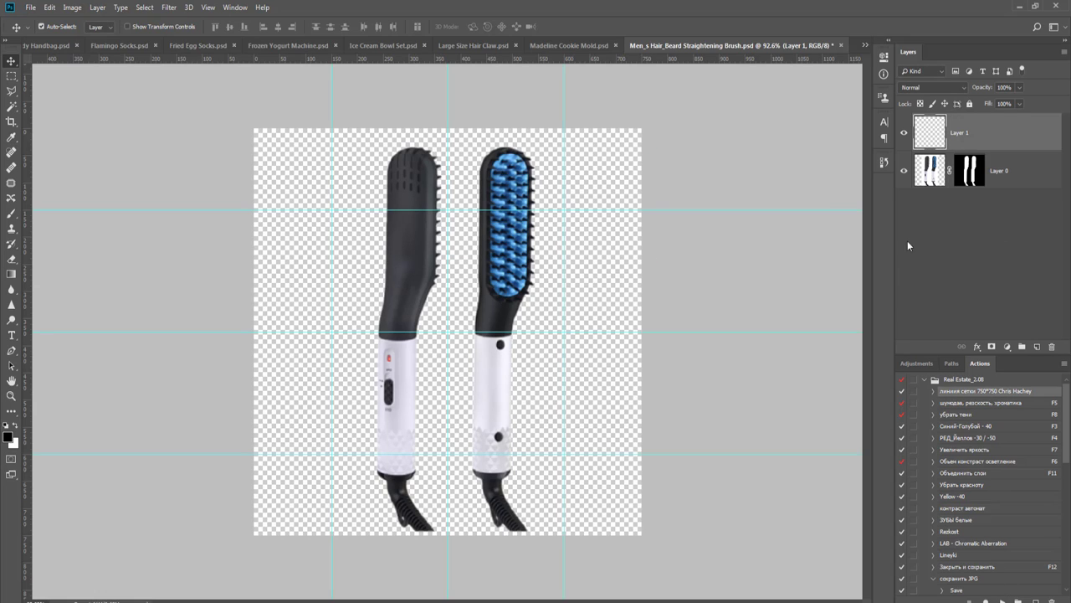
{"action": "left_click_drag", "start_coordinate": [975, 134], "coordinate": [990, 178]}
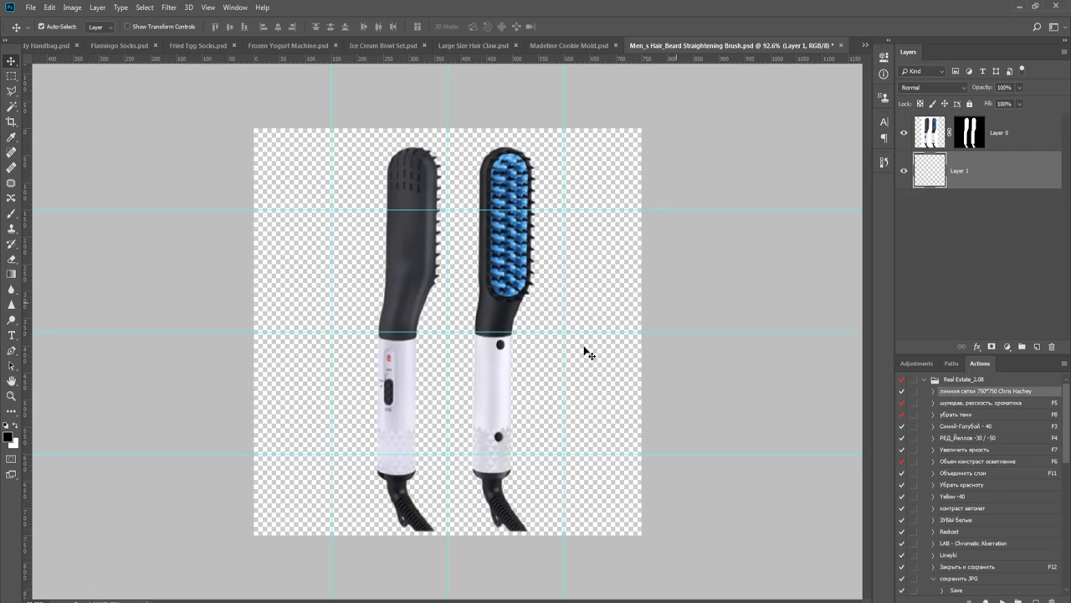
{"action": "key", "text": "alt+BackSpace"}
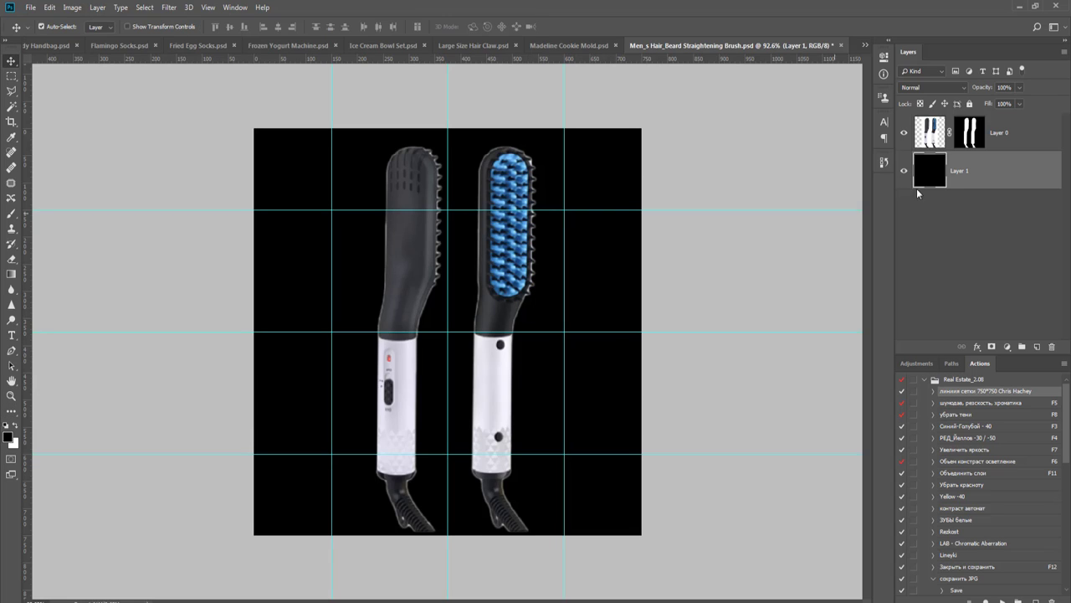
- Scale the brush layer to about 63.5% so both brushes fit between the outer horizontal guides
{"action": "left_click", "coordinate": [1000, 140]}
{"action": "key", "text": "ctrl+t"}
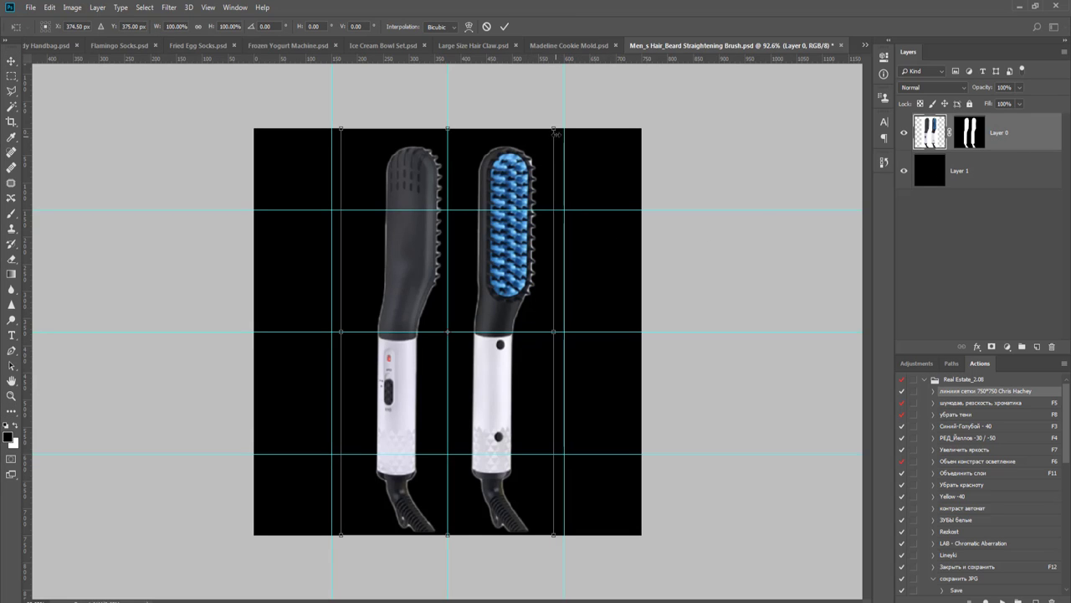
{"action": "left_click_drag", "start_coordinate": [555, 129], "coordinate": [531, 207]}
{"action": "left_click_drag", "start_coordinate": [519, 463], "coordinate": [509, 458]}
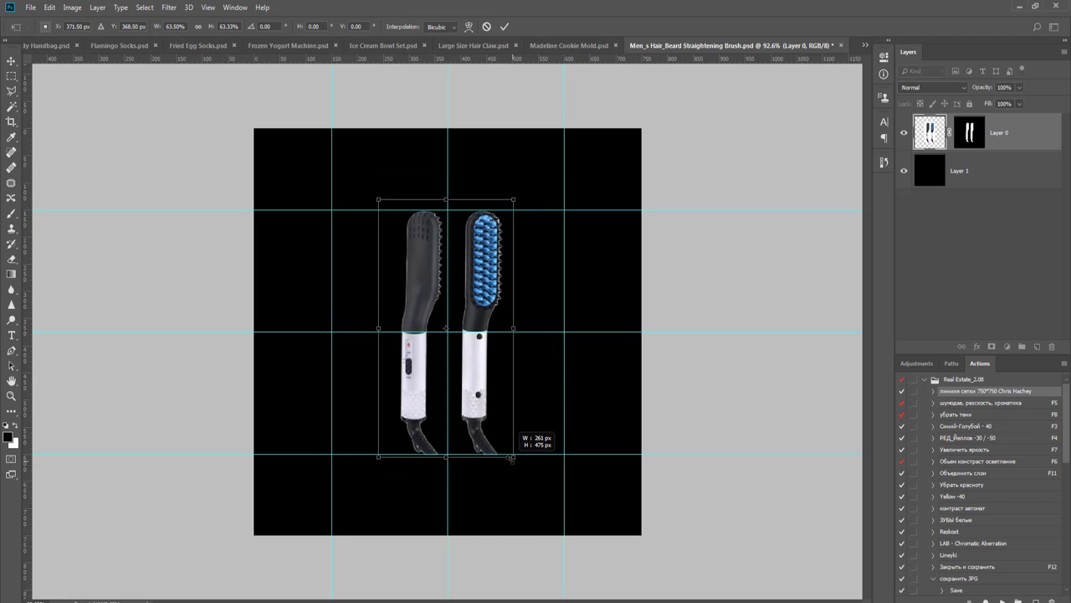
{"action": "key", "text": "Return"}
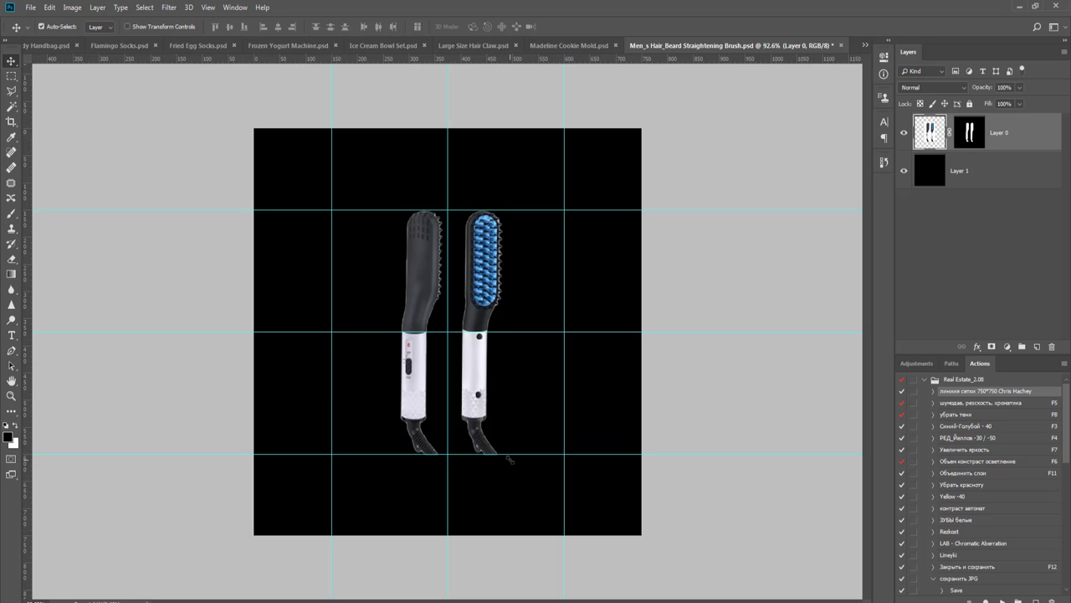
{"action": "key", "text": "ctrl+0"}
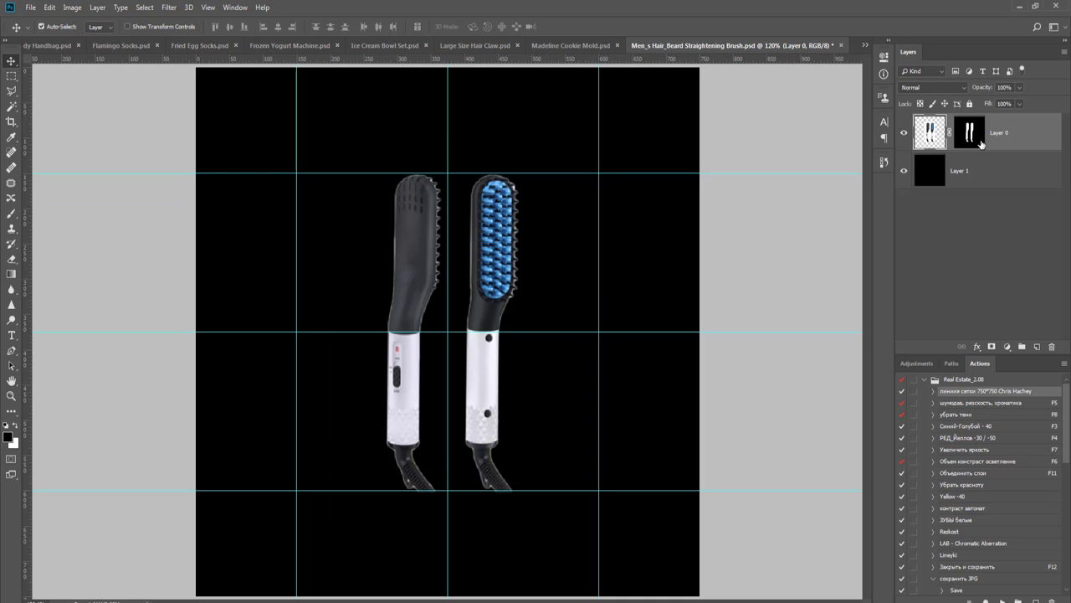
- Delete the black backing layer, then close the straightening brush image and save its changes
{"action": "left_click", "coordinate": [962, 171]}
{"action": "key", "text": "Delete"}
{"action": "key", "text": "ctrl+w"}
{"action": "key", "text": "Return"}
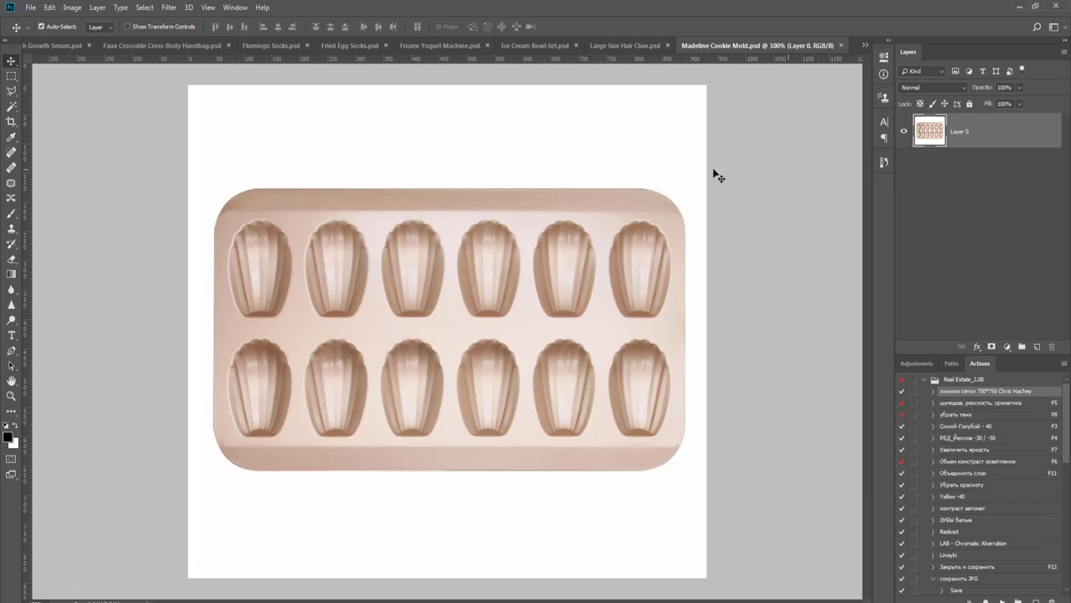
- Select the white background around the baking tray in the Madeline Cookie Mold image with the Magic Wand at tolerance 8
{"action": "key", "text": "w"}
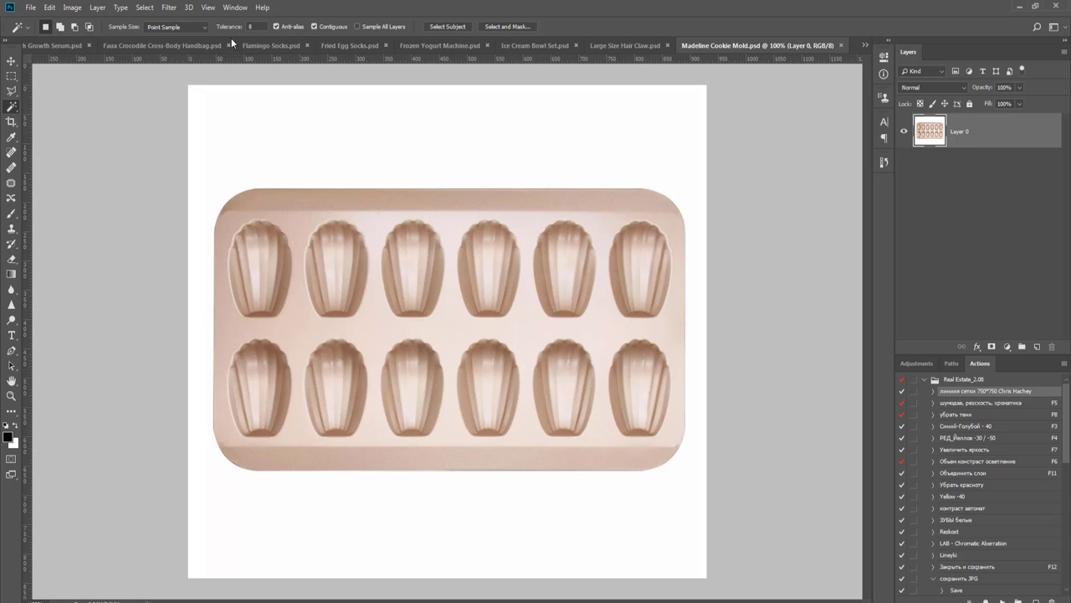
{"action": "left_click", "coordinate": [284, 154]}
{"action": "scroll", "coordinate": [557, 516], "scroll_direction": "up", "scroll_amount": 2}
{"action": "scroll", "coordinate": [674, 471], "scroll_direction": "up", "scroll_amount": 1}
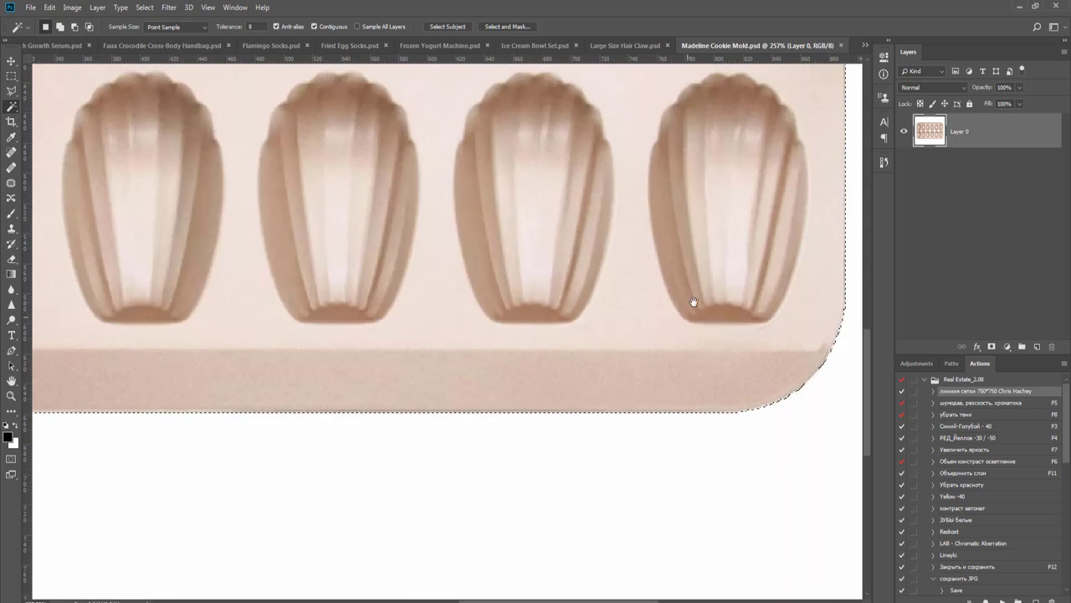
- Check the selection edges around the baking tray, then mask out the selected white background on Layer 0
{"action": "left_click_drag", "start_coordinate": [691, 304], "coordinate": [507, 509]}
{"action": "left_click_drag", "start_coordinate": [524, 297], "coordinate": [525, 475]}
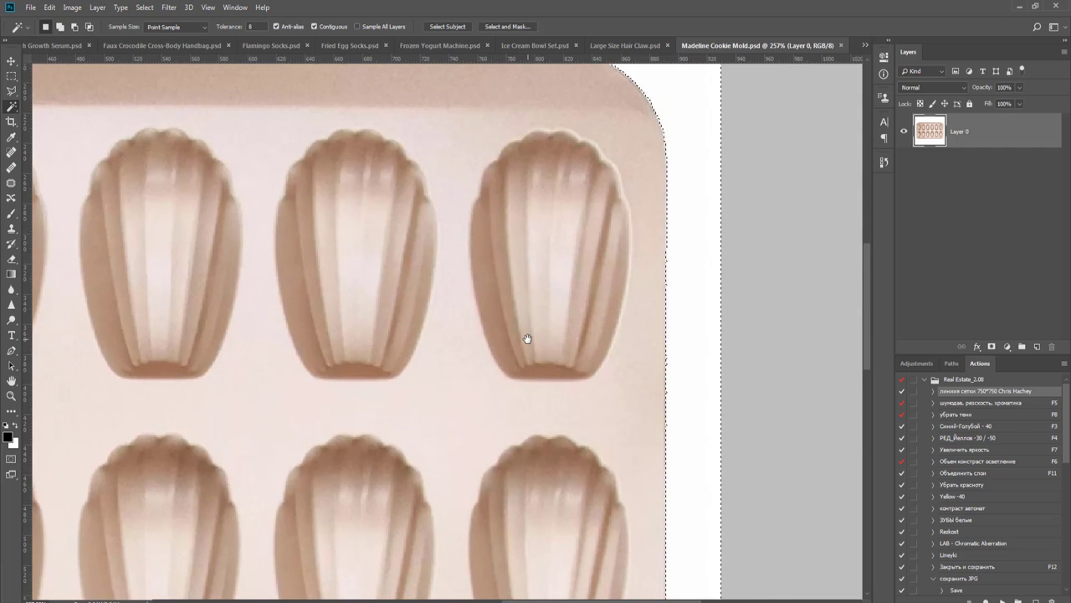
{"action": "scroll", "coordinate": [527, 339], "scroll_direction": "down", "scroll_amount": 2}
{"action": "left_click_drag", "start_coordinate": [311, 340], "coordinate": [595, 351]}
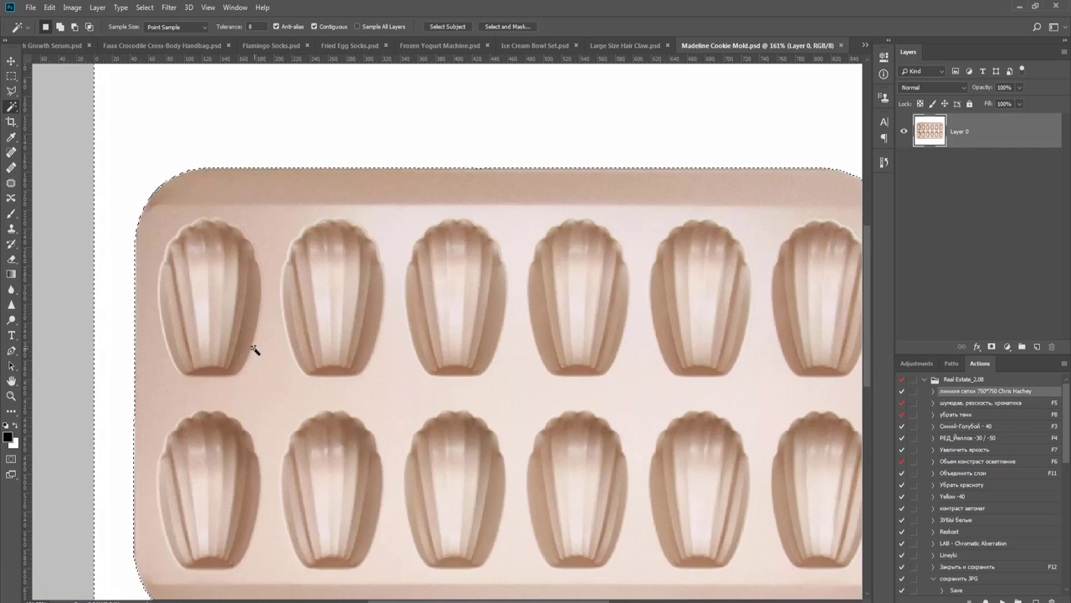
{"action": "key", "text": "ctrl+0"}
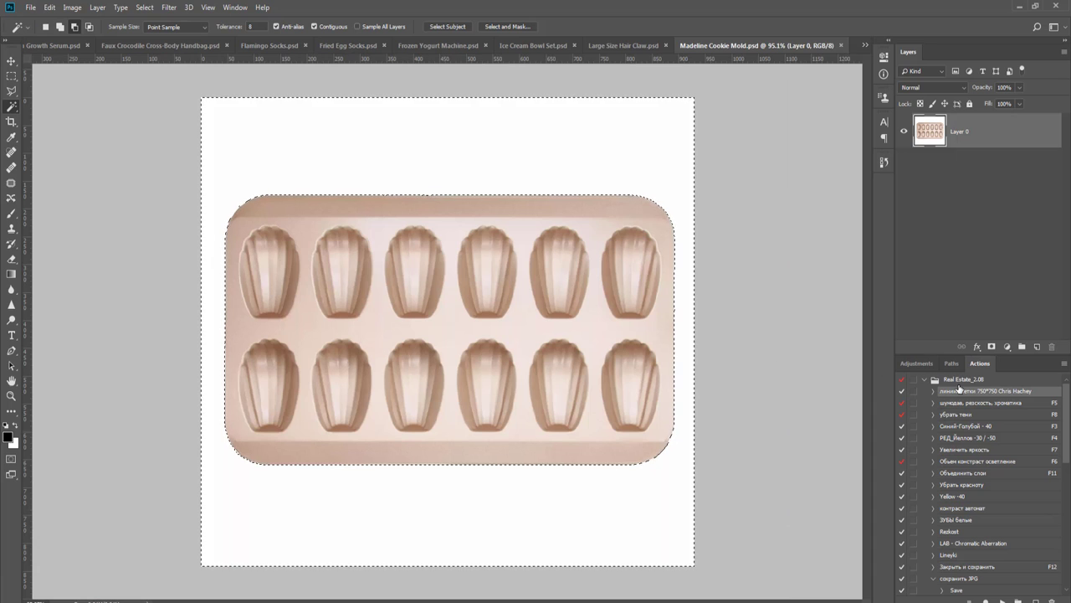
{"action": "left_click", "coordinate": [992, 346]}
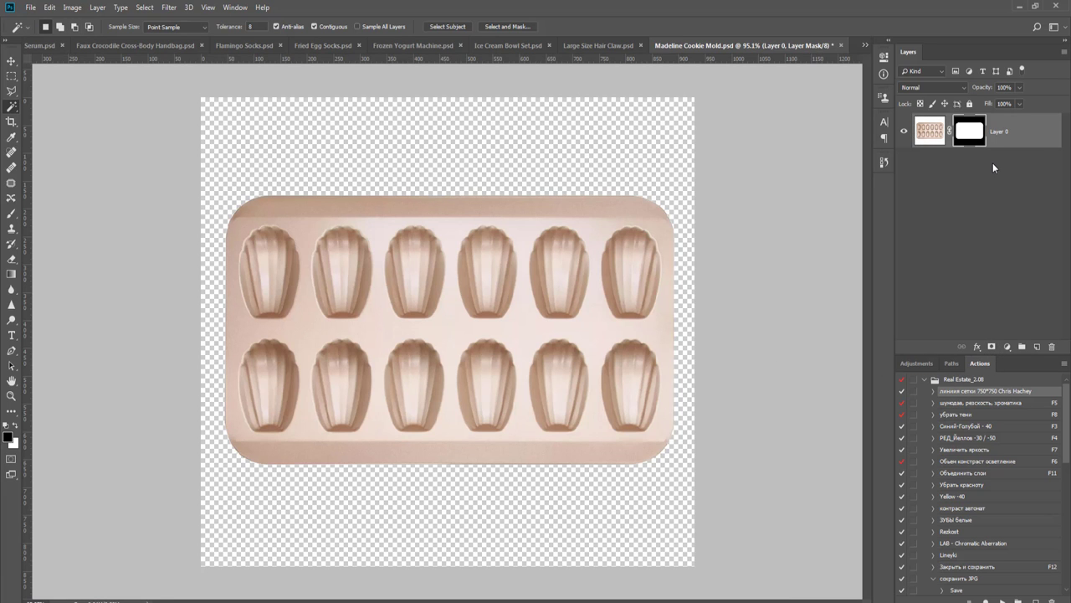
- Create a new layer, fill it with black, and place it beneath the masked baking tray
{"action": "key", "text": "ctrl+shift+alt+n"}
{"action": "key", "text": "g"}
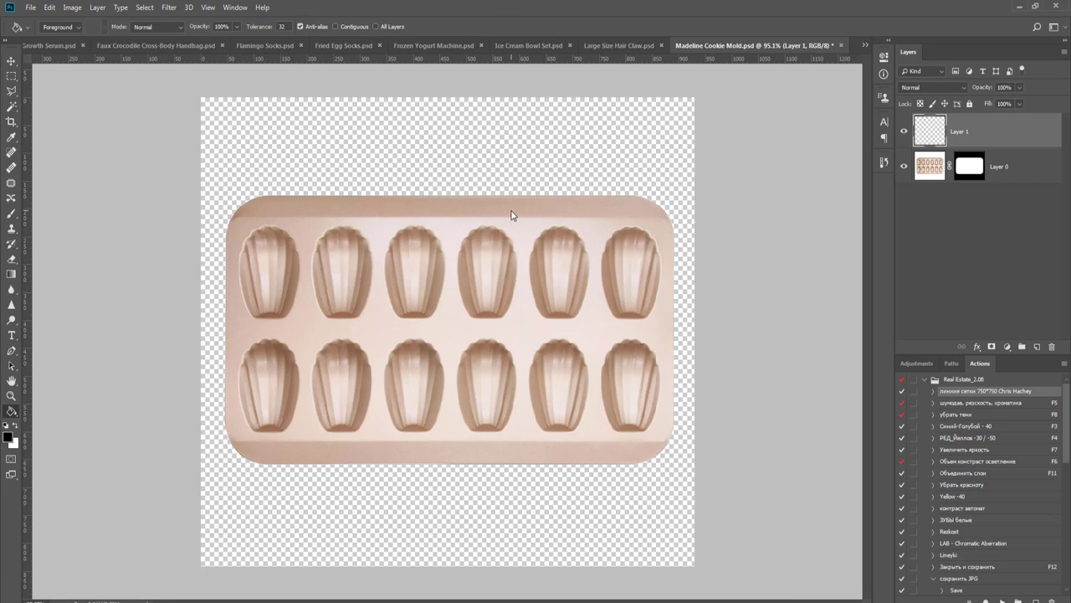
{"action": "left_click", "coordinate": [511, 214]}
{"action": "key", "text": "v"}
{"action": "left_click_drag", "start_coordinate": [1023, 131], "coordinate": [970, 119]}
- Refine the baking tray's layer mask with Select and Mask, setting the edge detection radius to 1 px
{"action": "right_click", "coordinate": [971, 131]}
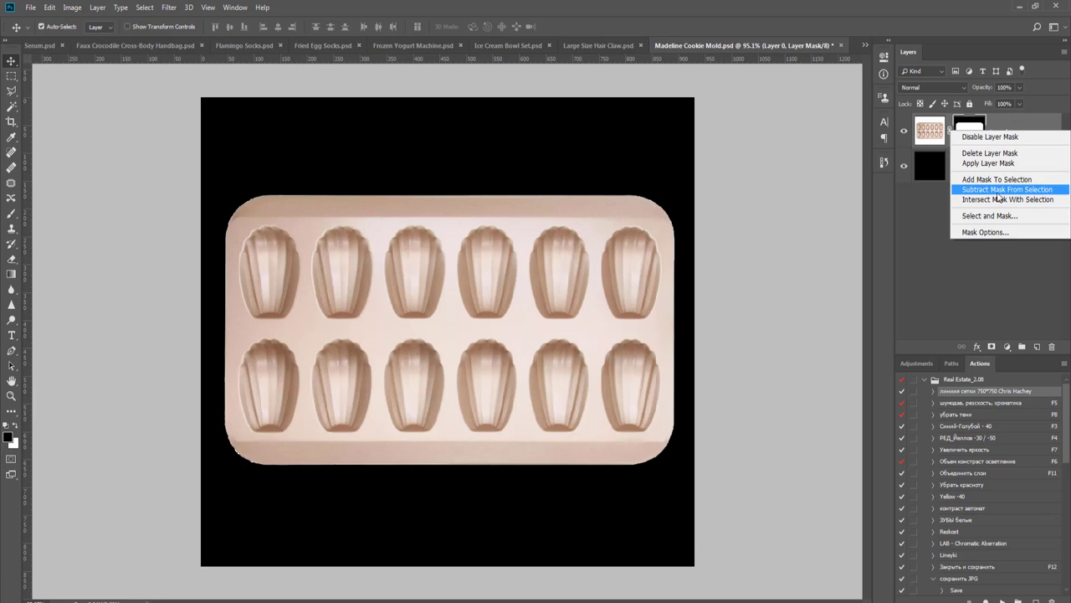
{"action": "left_click", "coordinate": [998, 215]}
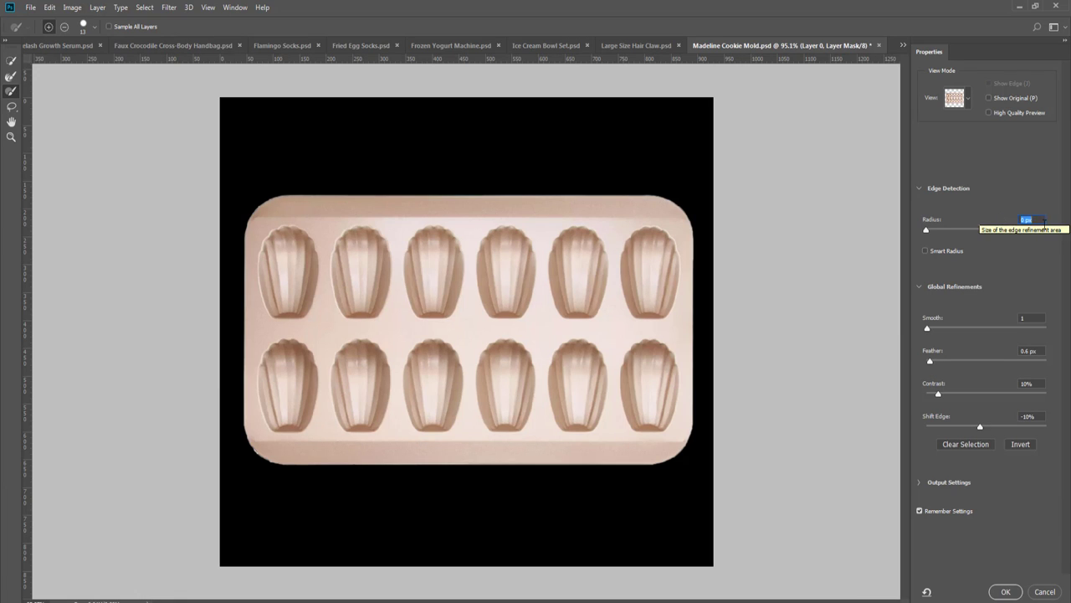
{"action": "type", "text": "1"}
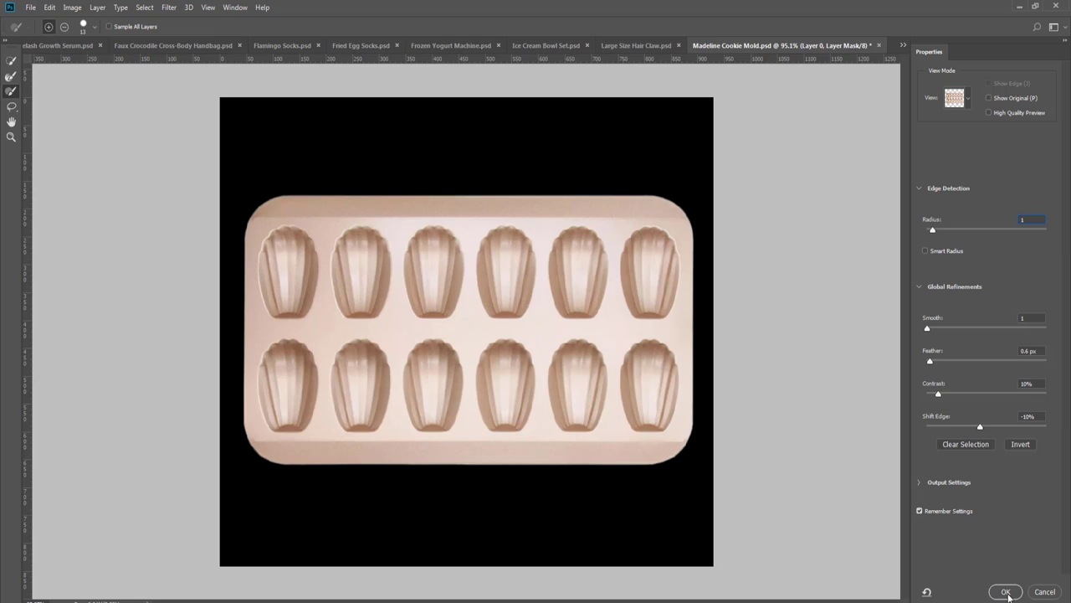
{"action": "left_click", "coordinate": [1005, 592]}
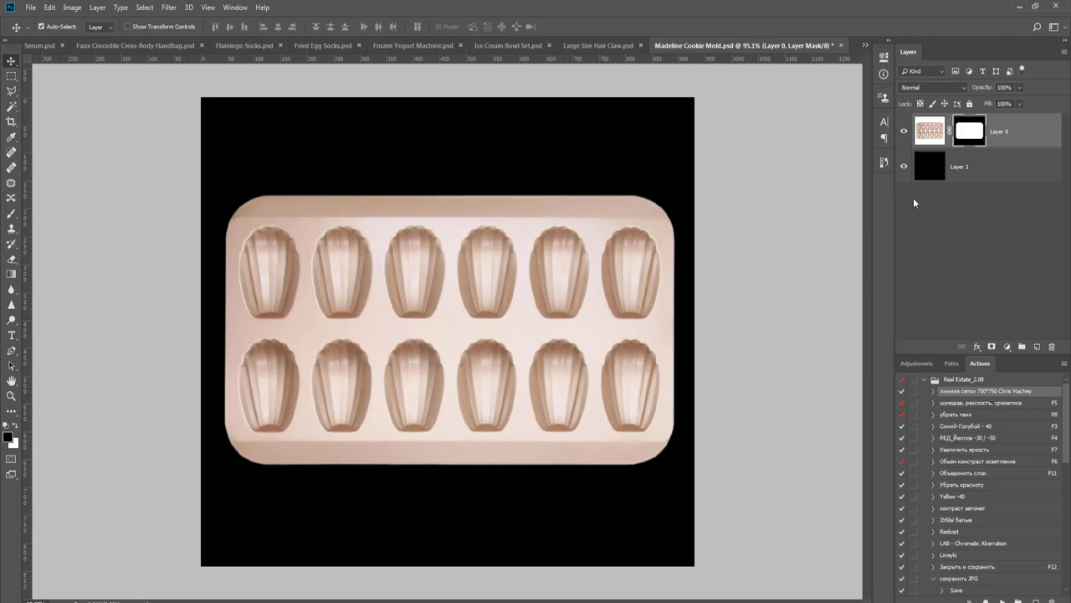
- Crop the image to a 750 x 750 px square, extending the canvas above and below the black backing
{"action": "key", "text": "c"}
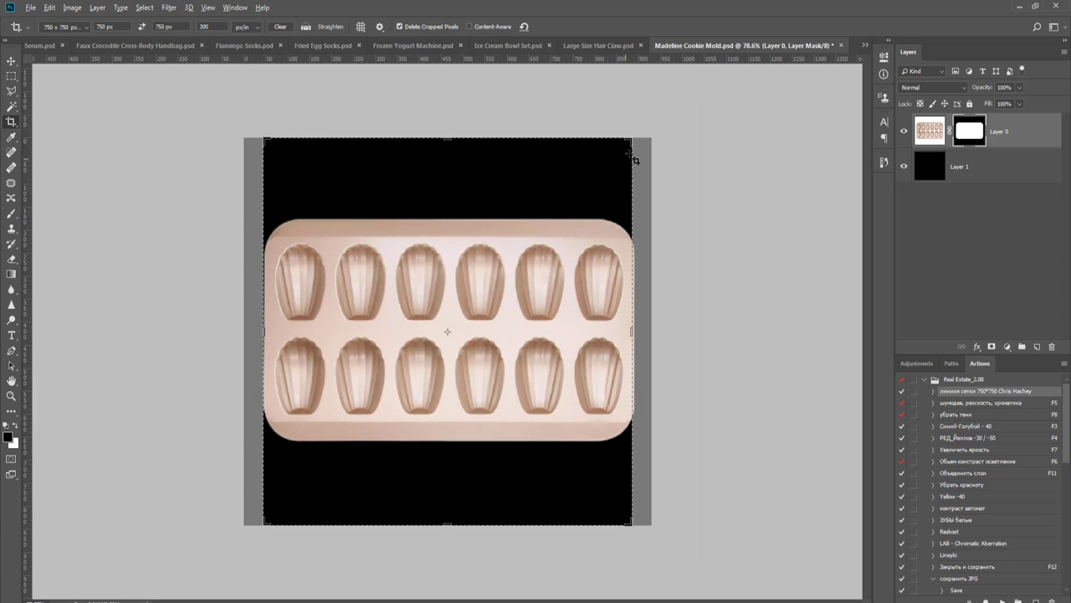
{"action": "left_click_drag", "start_coordinate": [635, 139], "coordinate": [648, 120]}
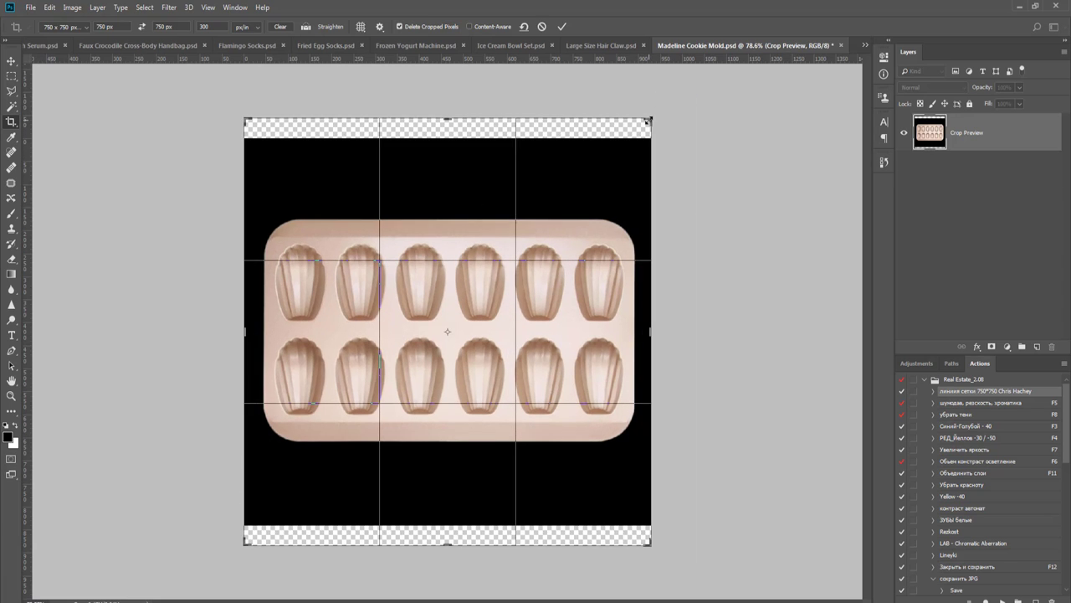
{"action": "key", "text": "Return"}
{"action": "key", "text": "v"}
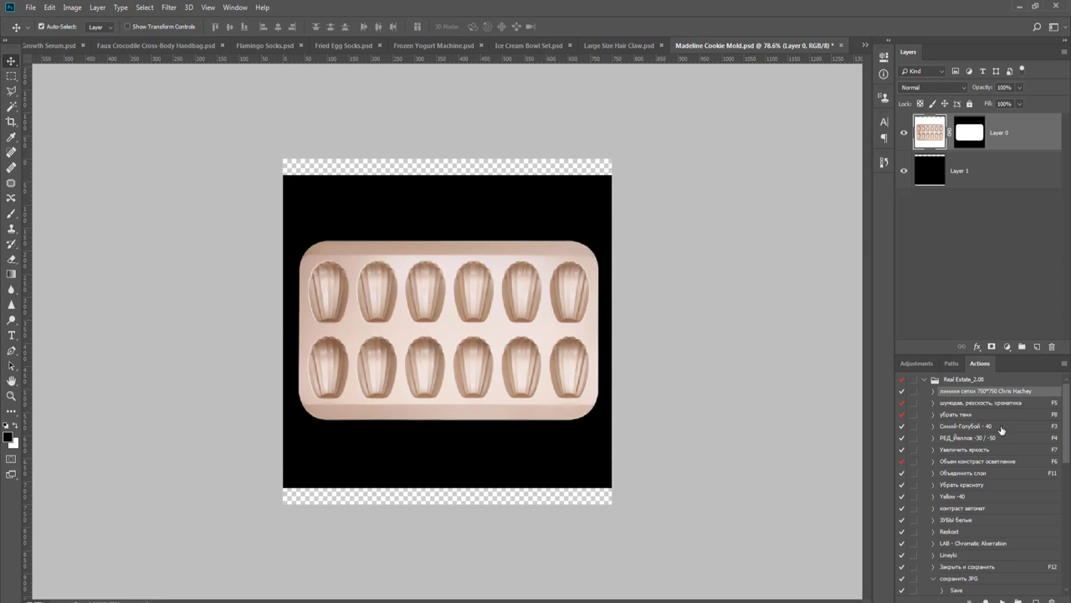
- Run the 750*750 guide action and scale the baking tray down to fit between the outer vertical guides
{"action": "left_click", "coordinate": [1001, 599]}
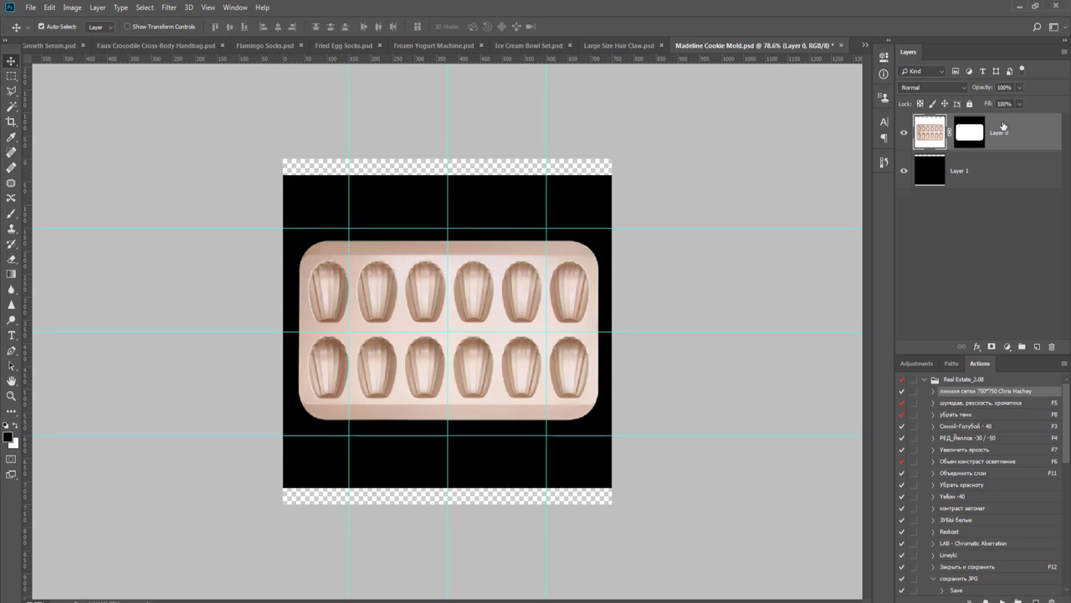
{"action": "key", "text": "ctrl+t"}
{"action": "key", "text": "ctrl+plus"}
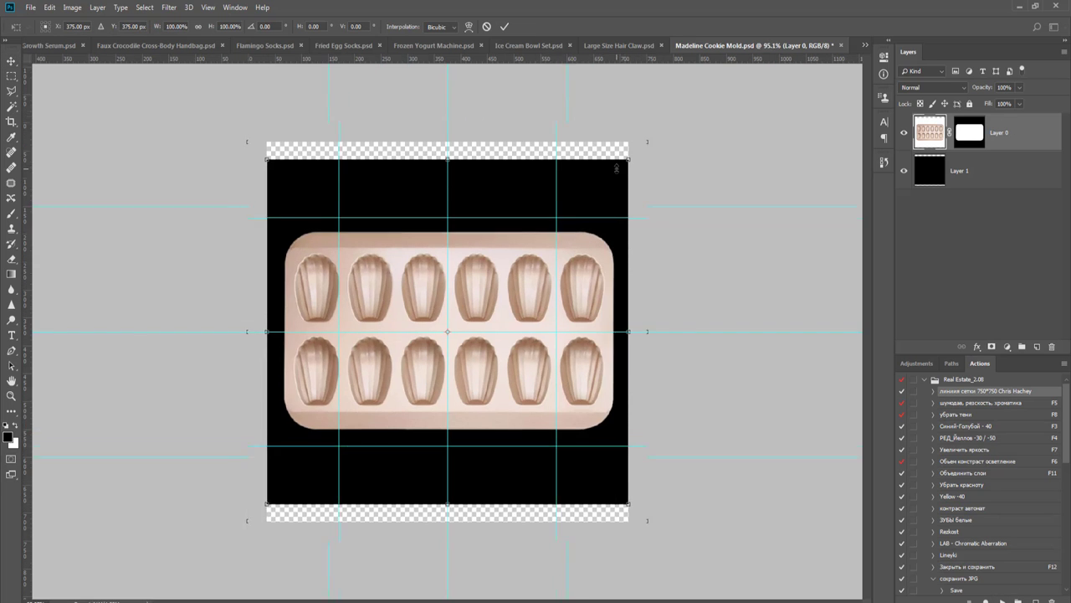
{"action": "left_click_drag", "start_coordinate": [667, 122], "coordinate": [602, 207]}
{"action": "key", "text": "Return"}
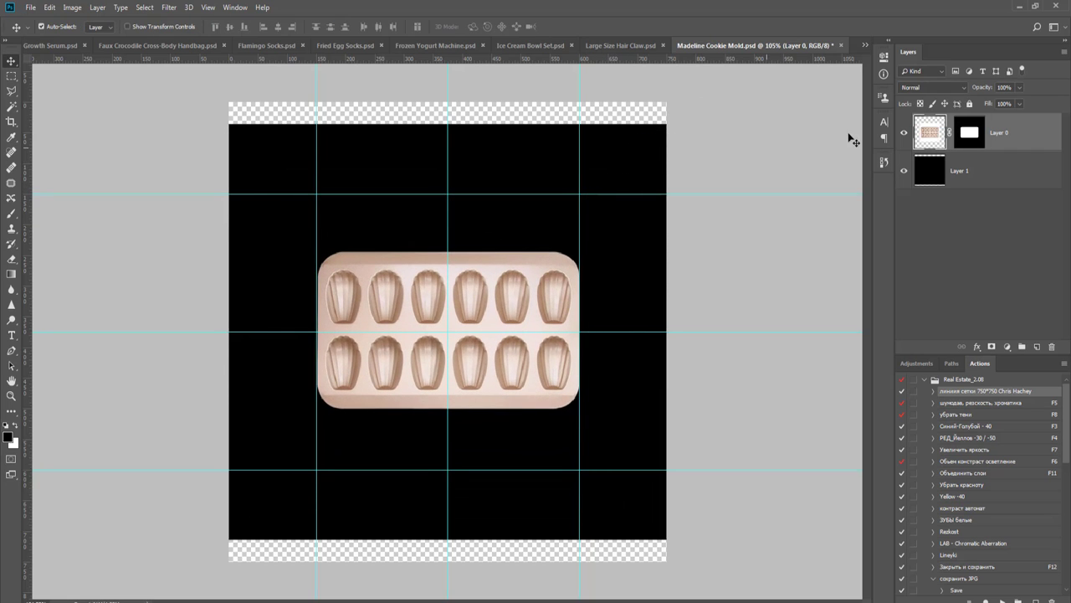
- Delete the black backing layer, then close the Madeline Cookie Mold image and save its changes
{"action": "left_click", "coordinate": [994, 164]}
{"action": "key", "text": "Delete"}
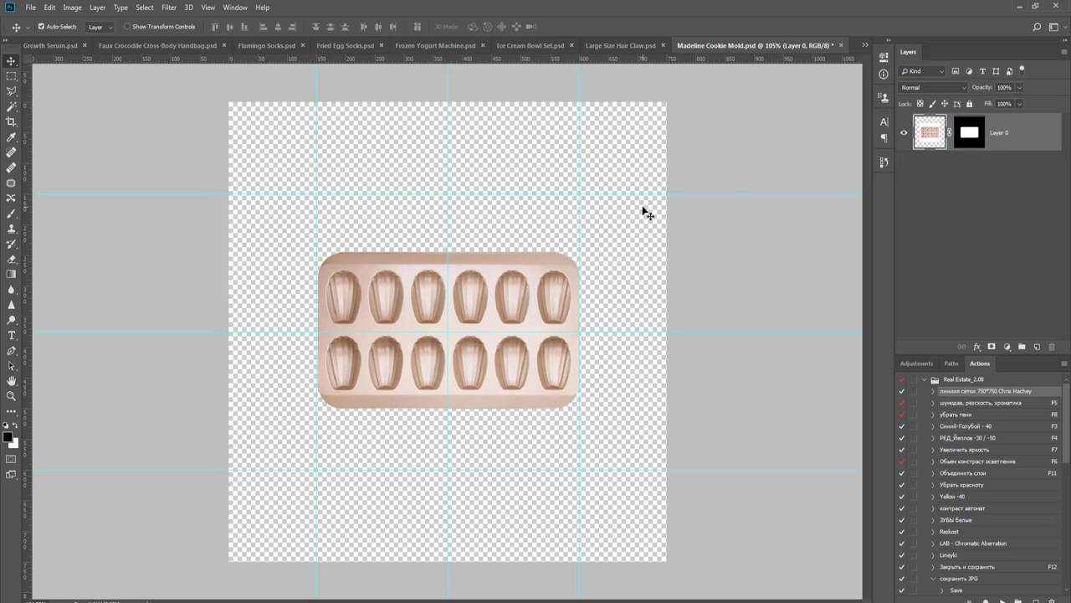
{"action": "key", "text": "ctrl+w"}
{"action": "key", "text": "Return"}
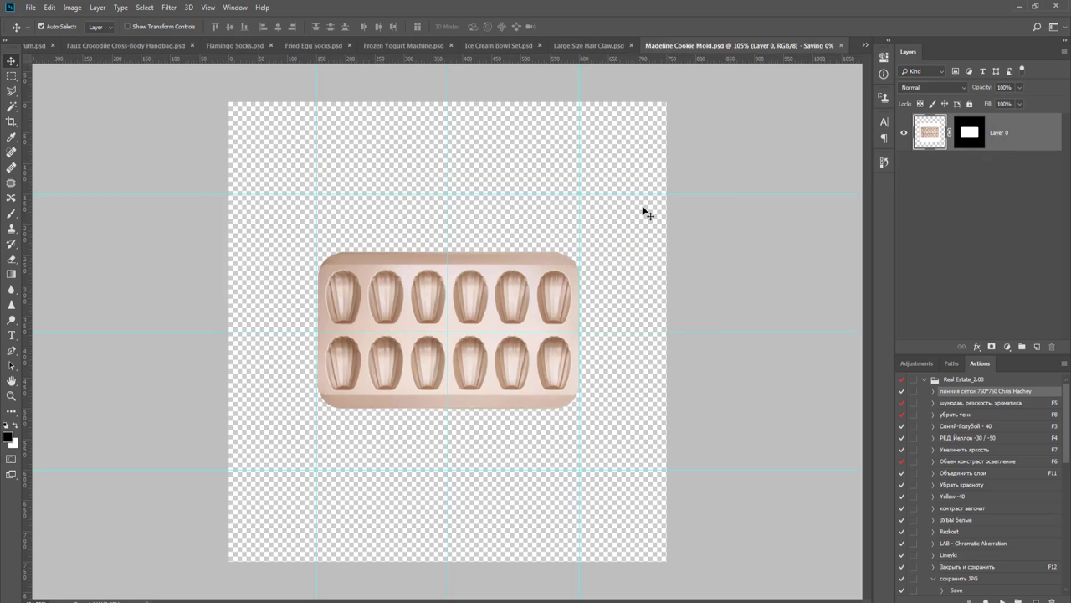
- Select the white background around the hair claw in the Large Size Hair Claw image with the Magic Wand at tolerance 8
{"action": "key", "text": "ctrl+plus"}
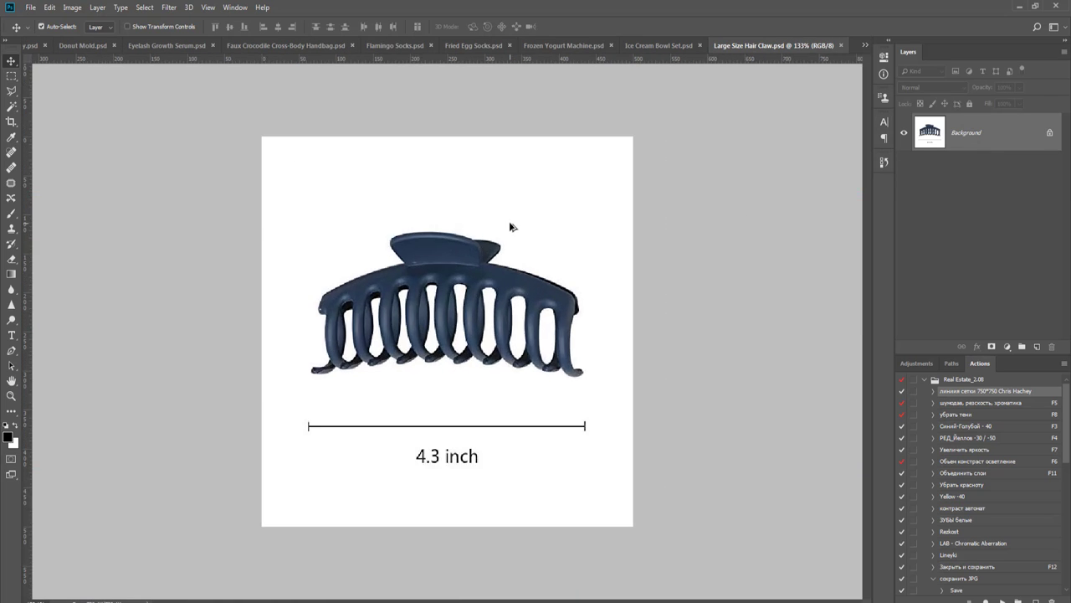
{"action": "key", "text": "w"}
{"action": "left_click", "coordinate": [355, 194]}
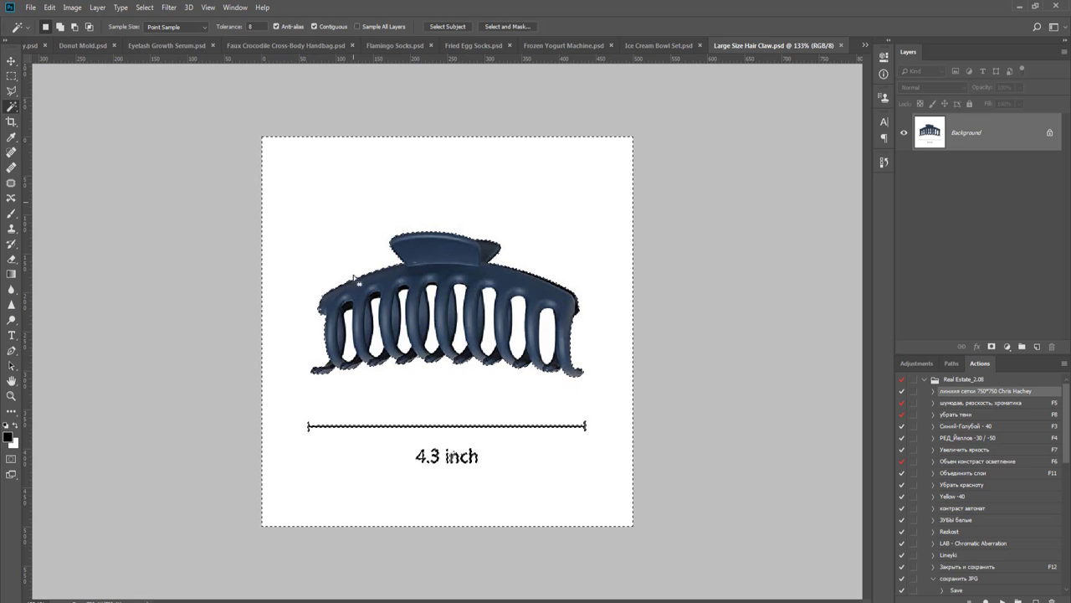
{"action": "scroll", "coordinate": [413, 503], "scroll_direction": "up", "scroll_amount": 1}
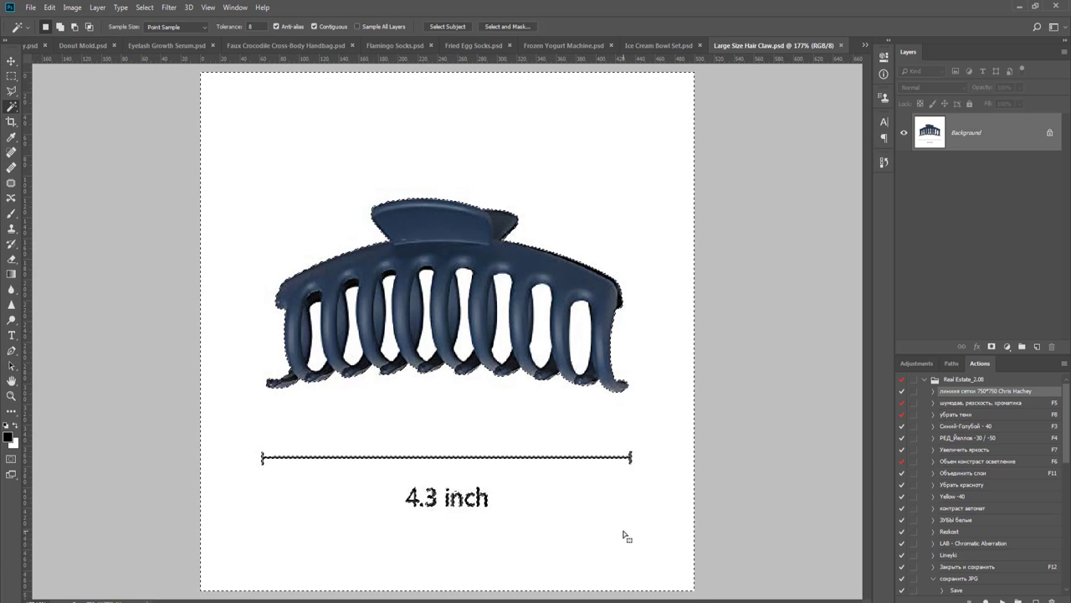
- Add the area below the hair claw, including the dimension line and "4.3 inch" label, to the selection with the Polygonal Lasso
{"action": "key", "text": "l"}
{"action": "scroll", "coordinate": [566, 521], "scroll_direction": "down", "scroll_amount": 1}
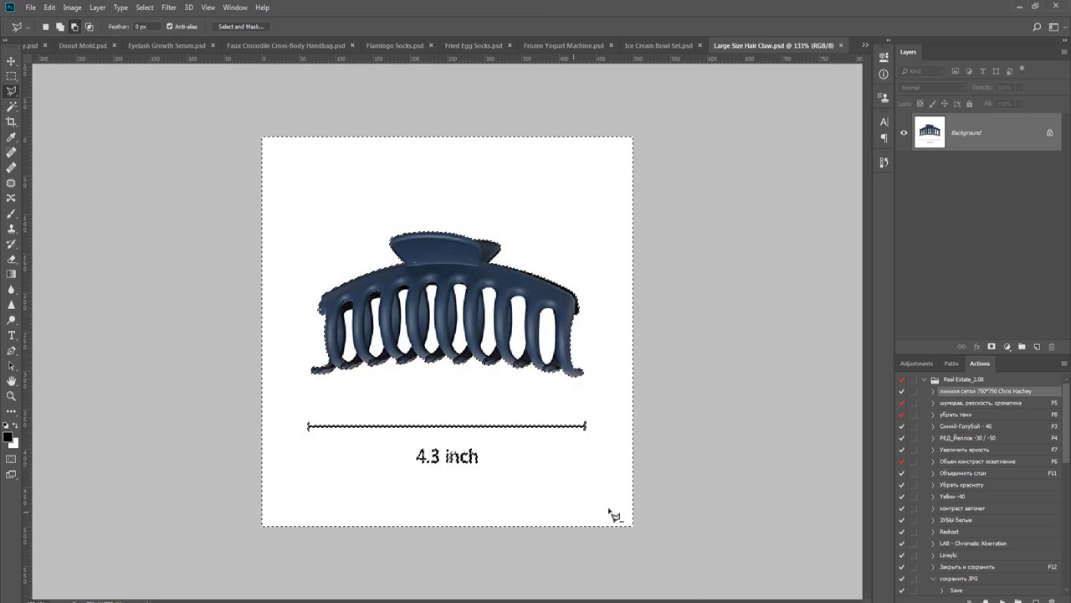
{"action": "left_click", "coordinate": [691, 558]}
{"action": "left_click", "coordinate": [193, 560]}
{"action": "left_click", "coordinate": [142, 329]}
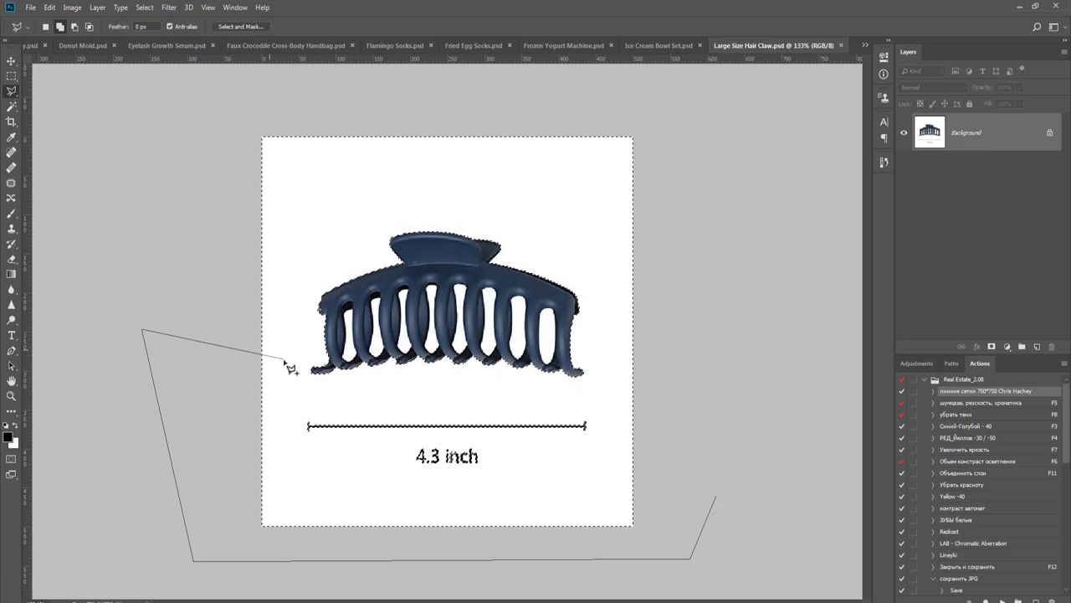
{"action": "left_click", "coordinate": [290, 382]}
{"action": "left_click", "coordinate": [599, 392]}
{"action": "double_click", "coordinate": [708, 351]}
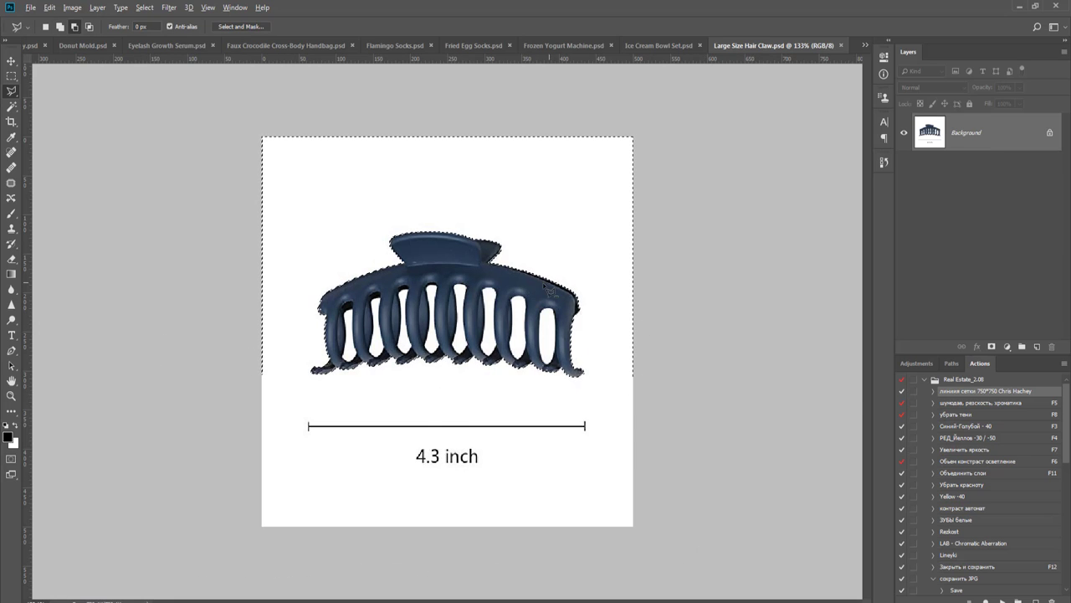
- Add the eight white gaps between the hair claw's teeth to the background selection with the Magic Wand
{"action": "scroll", "coordinate": [544, 286], "scroll_direction": "up", "scroll_amount": 2}
{"action": "key", "text": "w"}
{"action": "left_click", "coordinate": [540, 299], "text": "shift"}
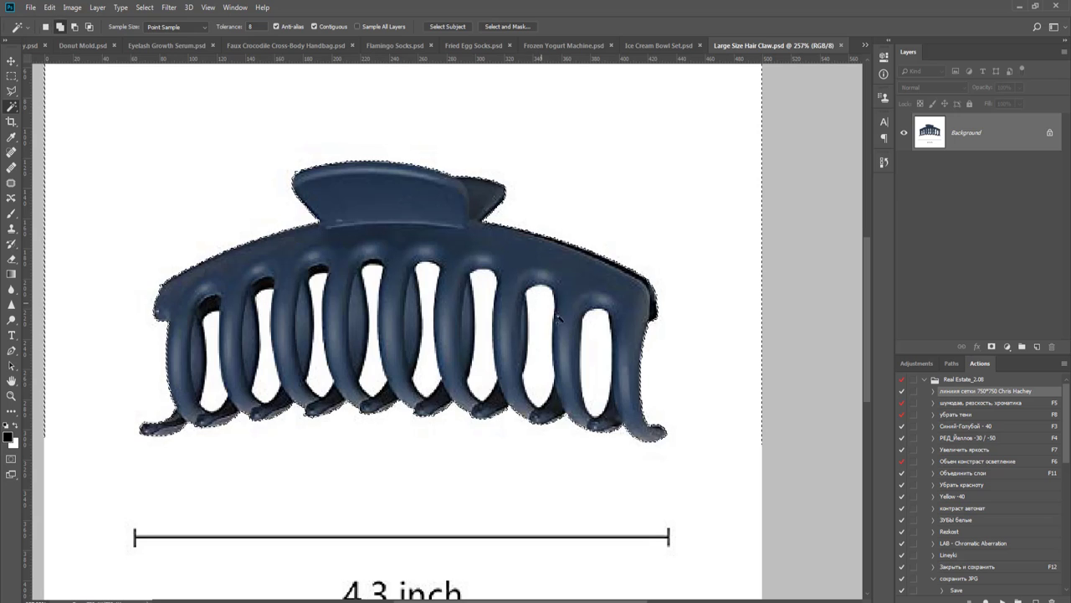
{"action": "left_click", "coordinate": [597, 342], "text": "shift"}
{"action": "left_click", "coordinate": [487, 326], "text": "shift"}
{"action": "left_click", "coordinate": [429, 333], "text": "shift"}
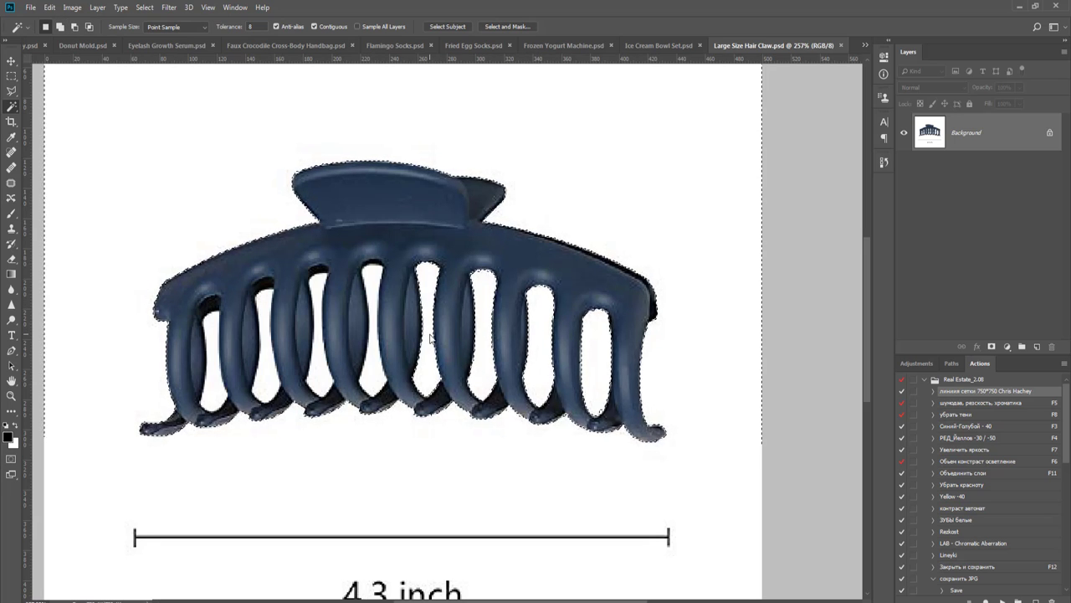
{"action": "left_click", "coordinate": [371, 356], "text": "shift"}
{"action": "left_click", "coordinate": [326, 376], "text": "shift"}
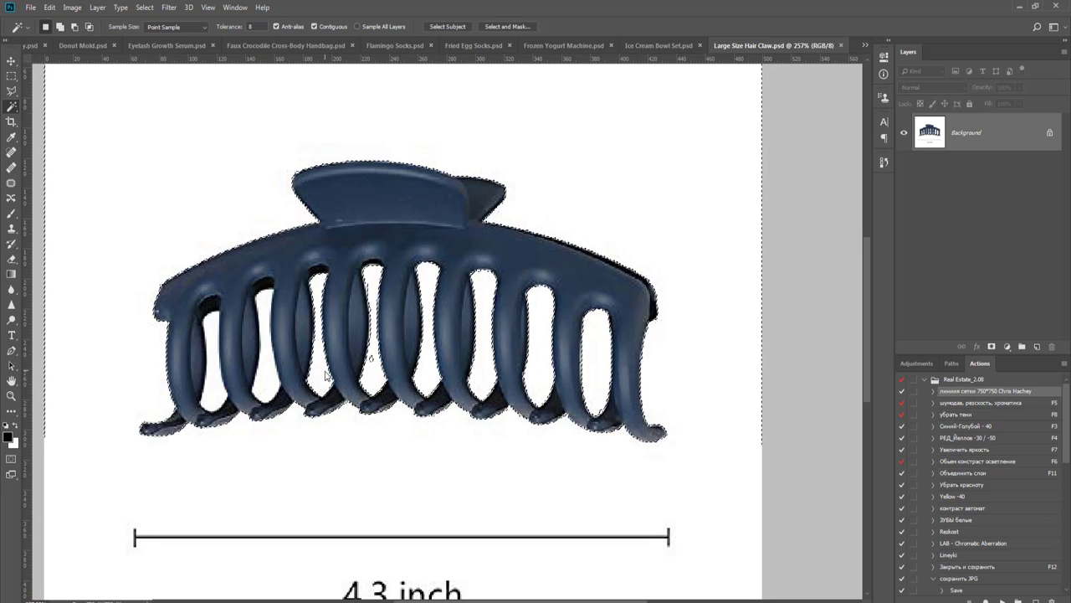
{"action": "left_click", "coordinate": [270, 379], "text": "shift"}
{"action": "left_click", "coordinate": [218, 390], "text": "shift"}
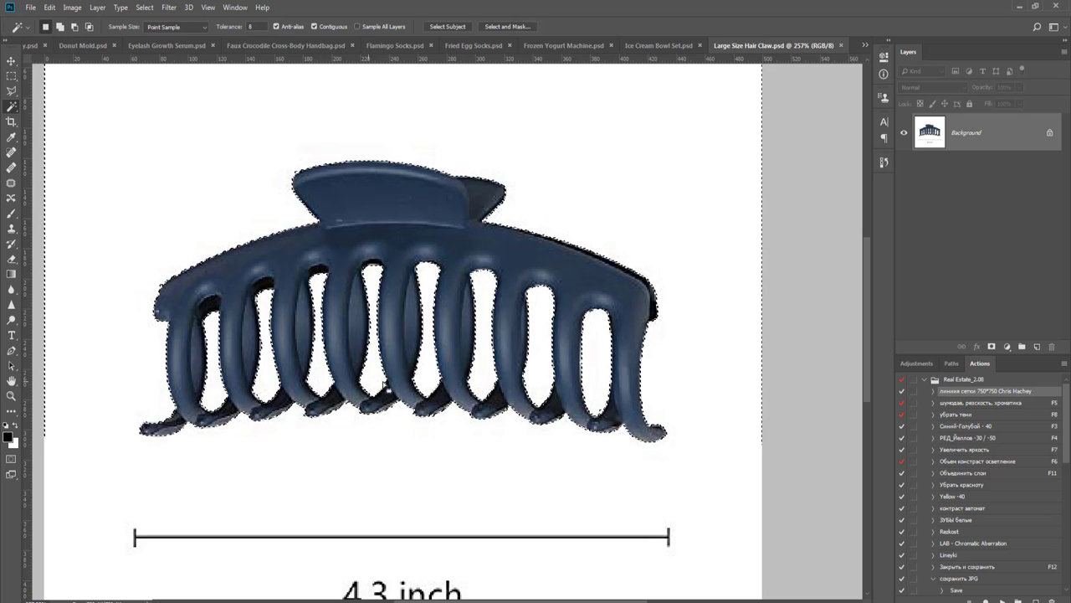
- Outline the outer background above and beside the hair claw with the Polygonal Lasso to add it to the selection
{"action": "scroll", "coordinate": [387, 387], "scroll_direction": "down", "scroll_amount": 3}
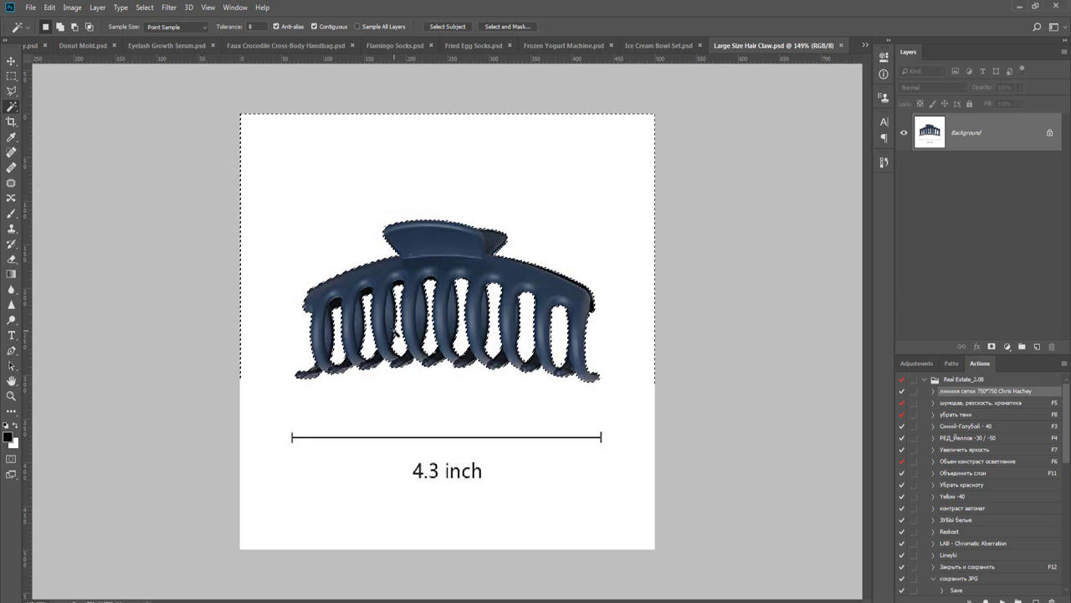
{"action": "key", "text": "l"}
{"action": "left_click", "coordinate": [241, 92], "text": "shift"}
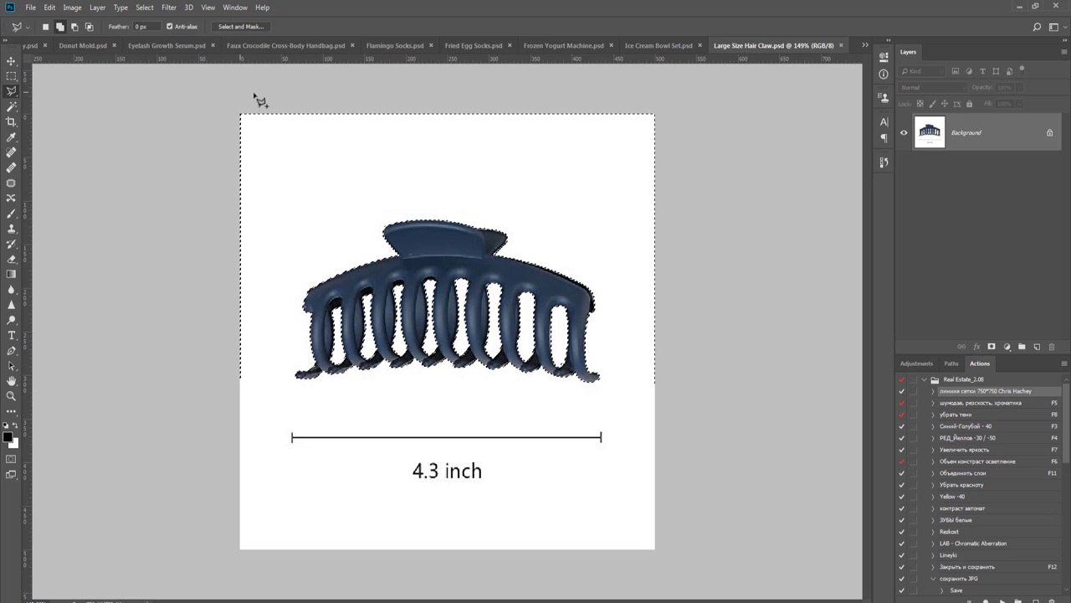
{"action": "left_click", "coordinate": [701, 95]}
{"action": "left_click", "coordinate": [669, 559]}
{"action": "left_click", "coordinate": [634, 433]}
{"action": "left_click", "coordinate": [624, 258]}
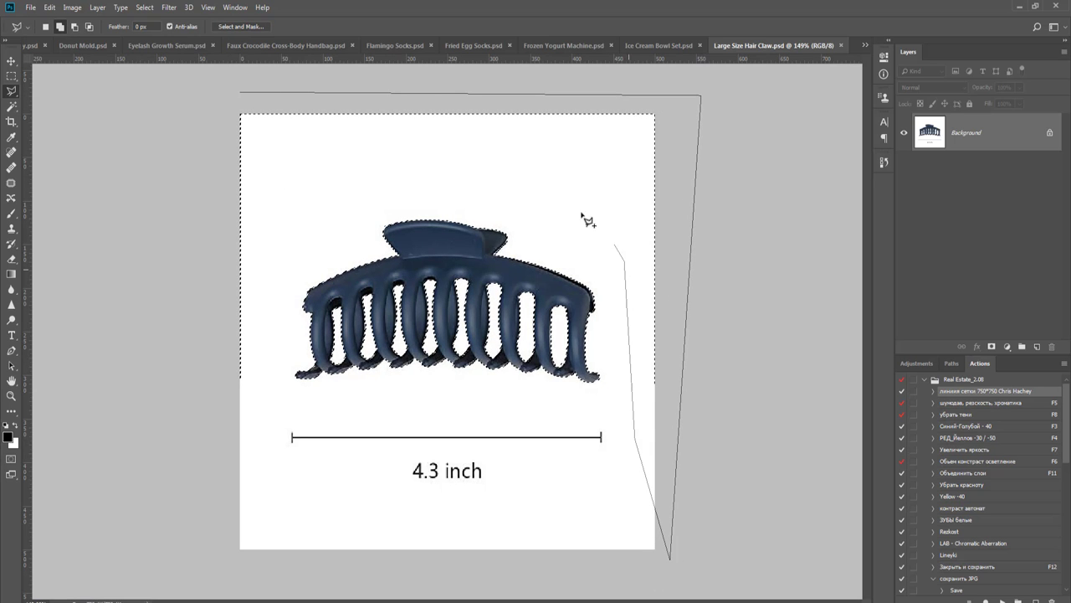
- Finish the polygonal lasso selection of the background around the hair claw and mask out everything except the claw
{"action": "left_click", "coordinate": [485, 185]}
{"action": "left_click", "coordinate": [285, 189]}
{"action": "left_click", "coordinate": [281, 317]}
{"action": "left_click", "coordinate": [289, 406]}
{"action": "left_click", "coordinate": [274, 505]}
{"action": "left_click", "coordinate": [206, 483]}
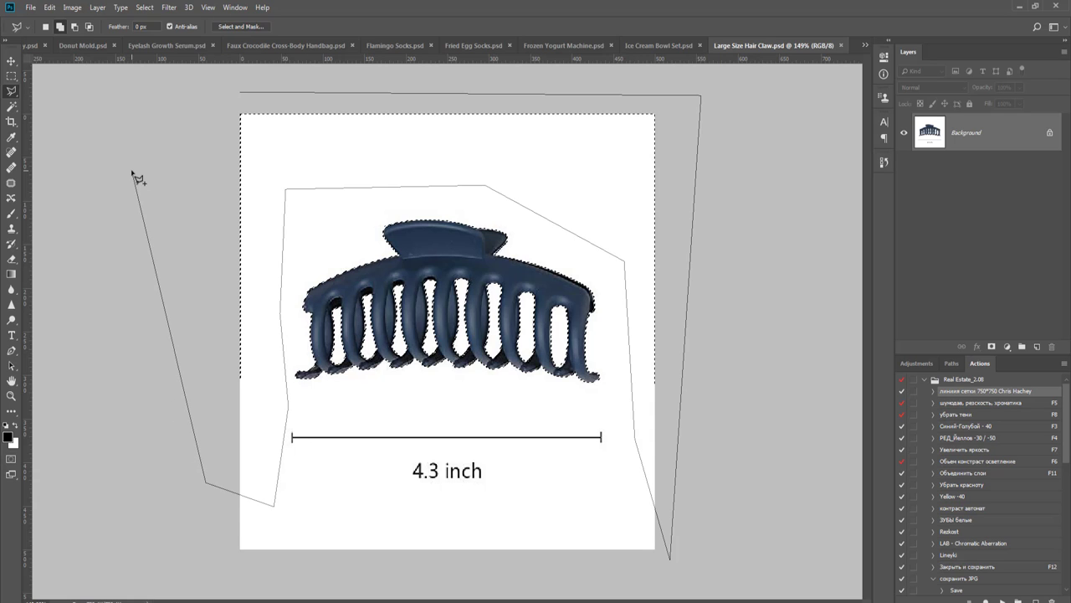
{"action": "double_click", "coordinate": [134, 178]}
{"action": "left_click", "coordinate": [992, 346]}
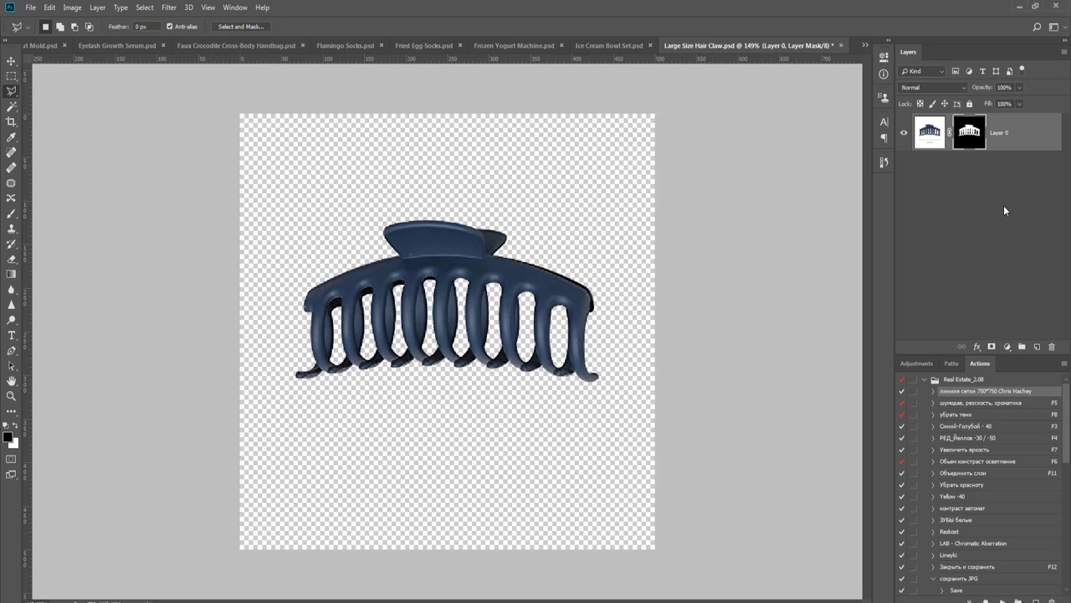
- Crop the hair claw canvas to 750 x 750 px and run the recorded 750*750 guide line action
{"action": "key", "text": "c"}
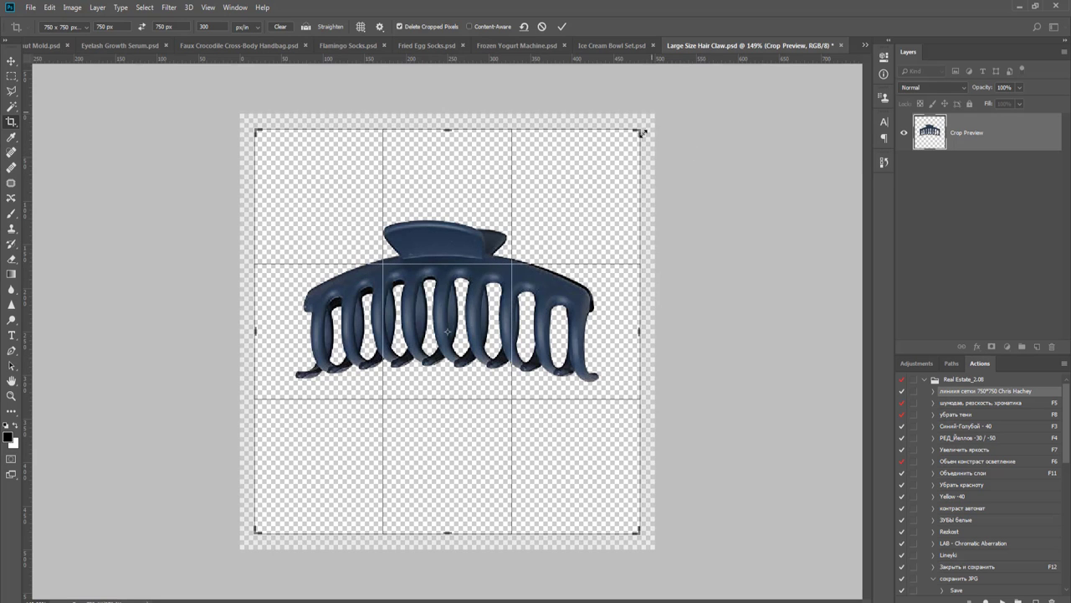
{"action": "key", "text": "Return"}
{"action": "key", "text": "v"}
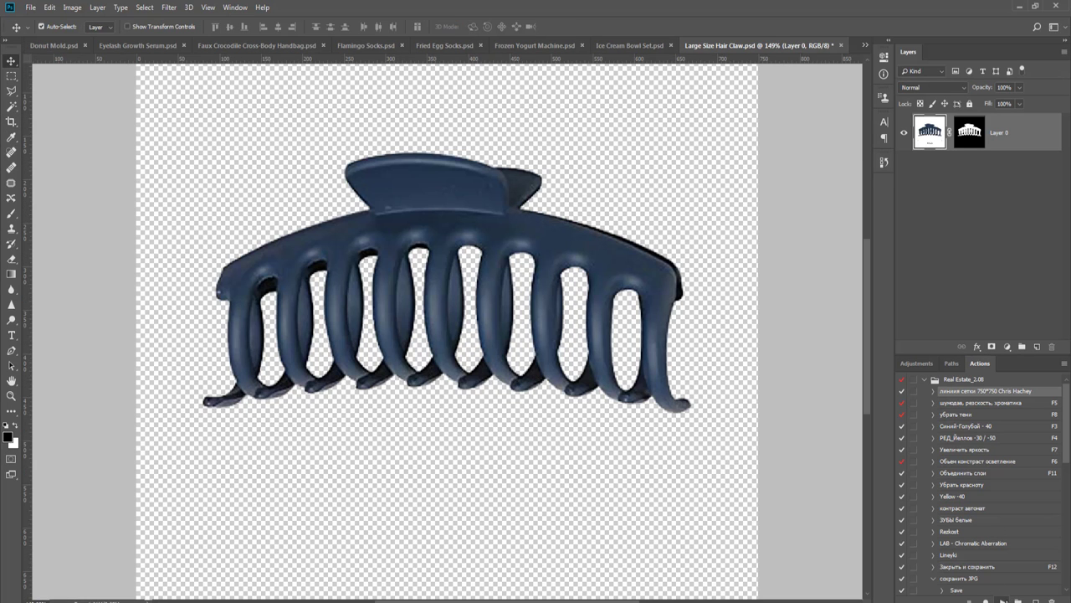
{"action": "left_click", "coordinate": [1002, 600]}
{"action": "key", "text": "ctrl+0"}
- Add a new layer, fill it with black, and place it beneath the masked hair claw
{"action": "key", "text": "ctrl+shift+alt+n"}
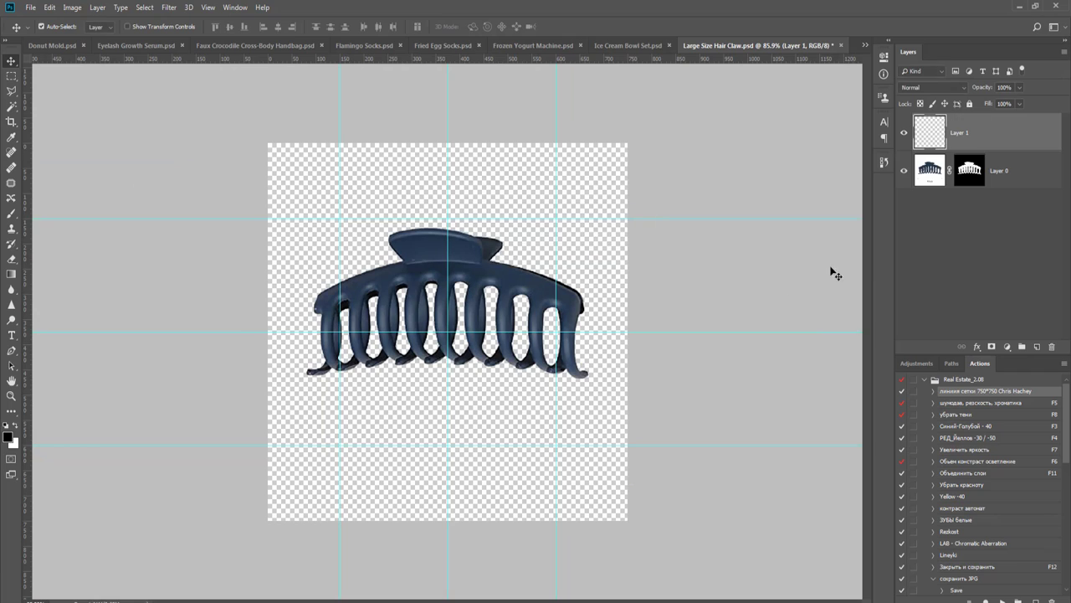
{"action": "key", "text": "g"}
{"action": "left_click", "coordinate": [588, 241]}
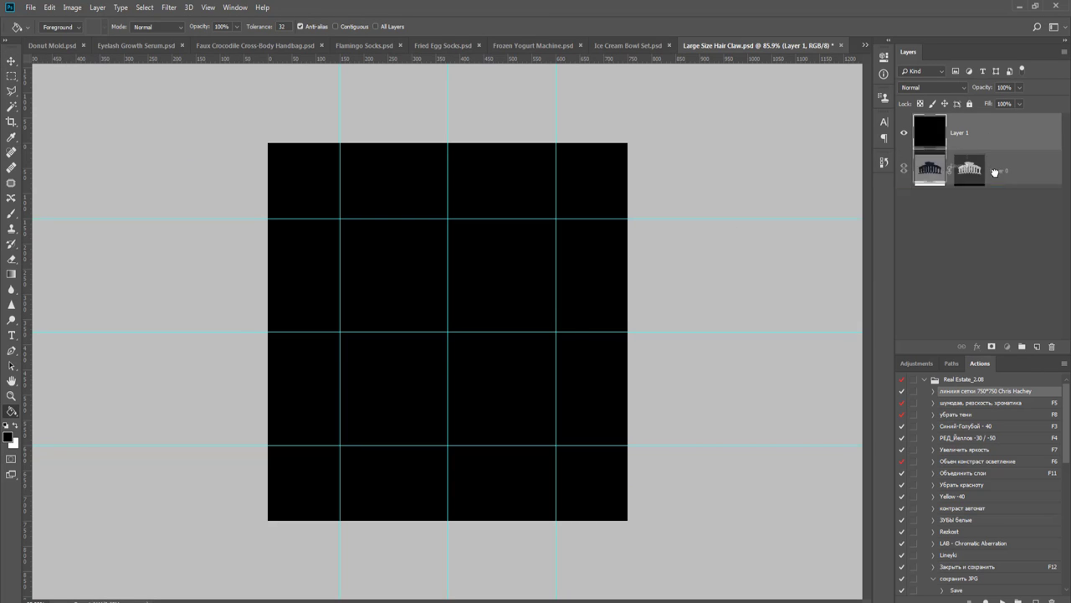
{"action": "key", "text": "ctrl+["}
{"action": "key", "text": "v"}
- Refine the hair claw's mask with 1 px radius, smooth 1, 0.6 px feather, 10% contrast and -10% shift edge
{"action": "left_click", "coordinate": [970, 134]}
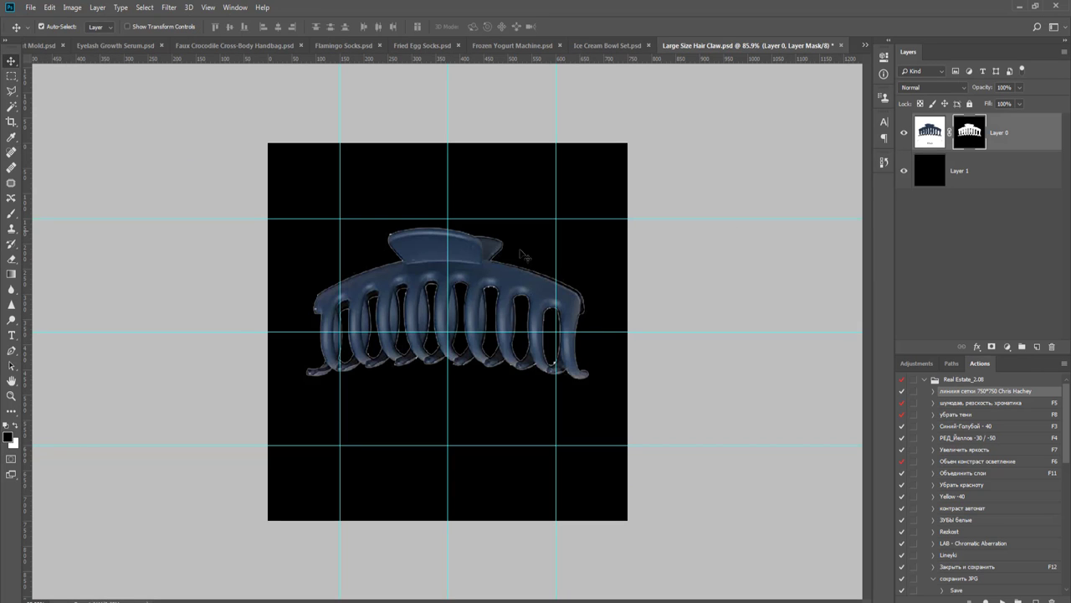
{"action": "key", "text": "ctrl+plus"}
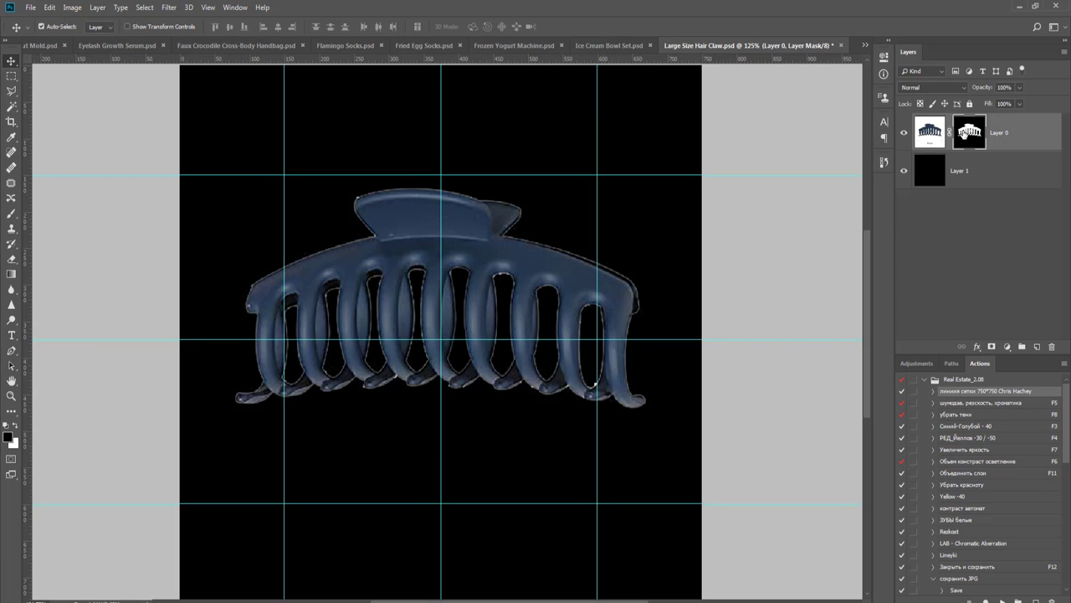
{"action": "right_click", "coordinate": [966, 132]}
{"action": "left_click", "coordinate": [992, 216]}
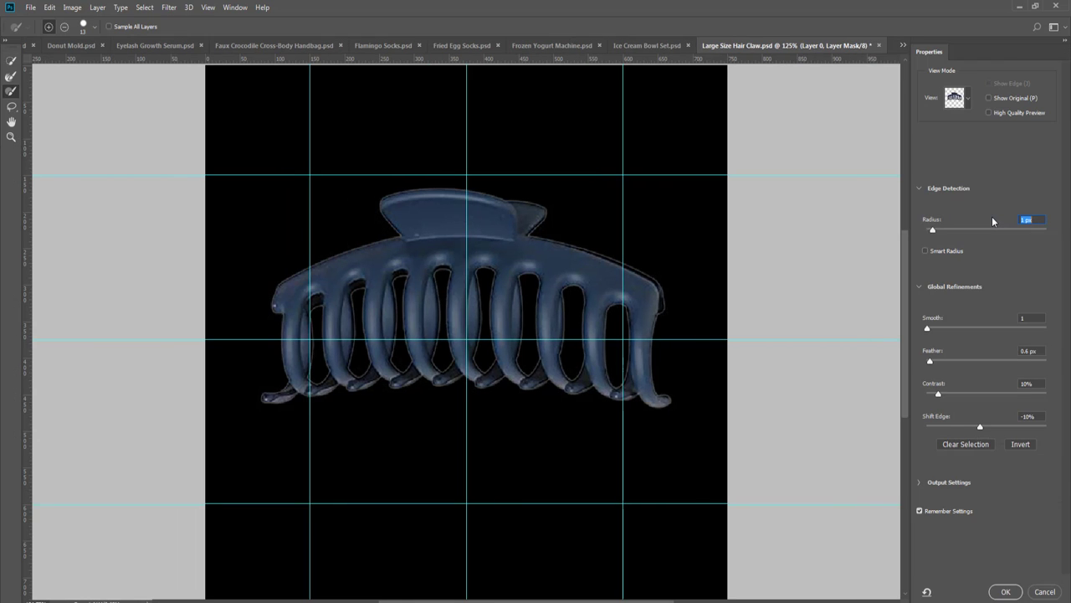
{"action": "left_click", "coordinate": [1018, 592]}
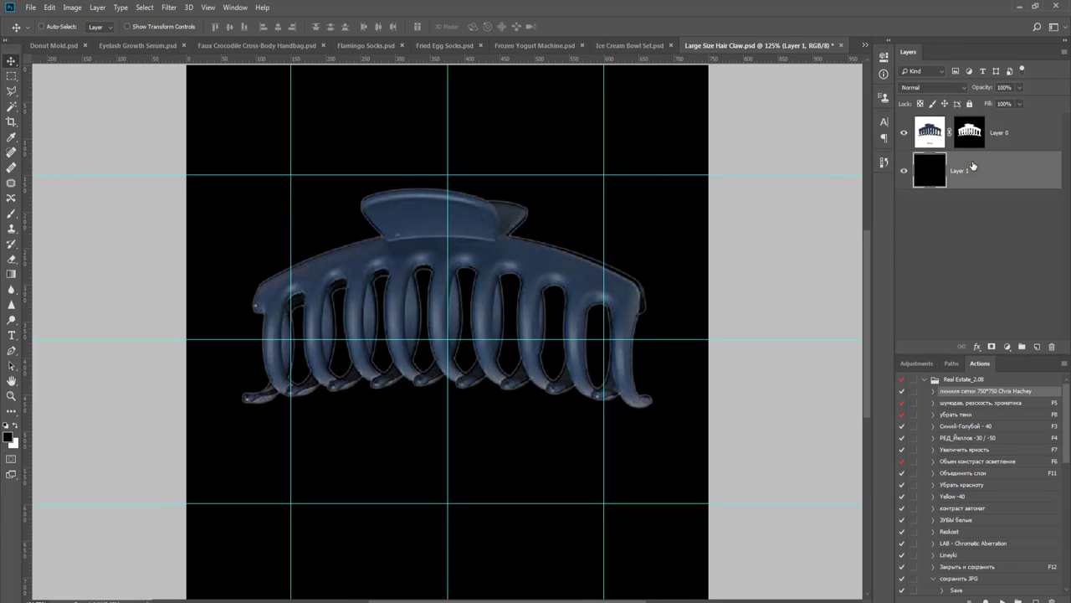
- Add another layer above the black one and fill it with white as a backdrop for the claw
{"action": "key", "text": "ctrl+shift+n"}
{"action": "key", "text": "Return"}
{"action": "key", "text": "g"}
{"action": "left_click", "coordinate": [502, 298]}
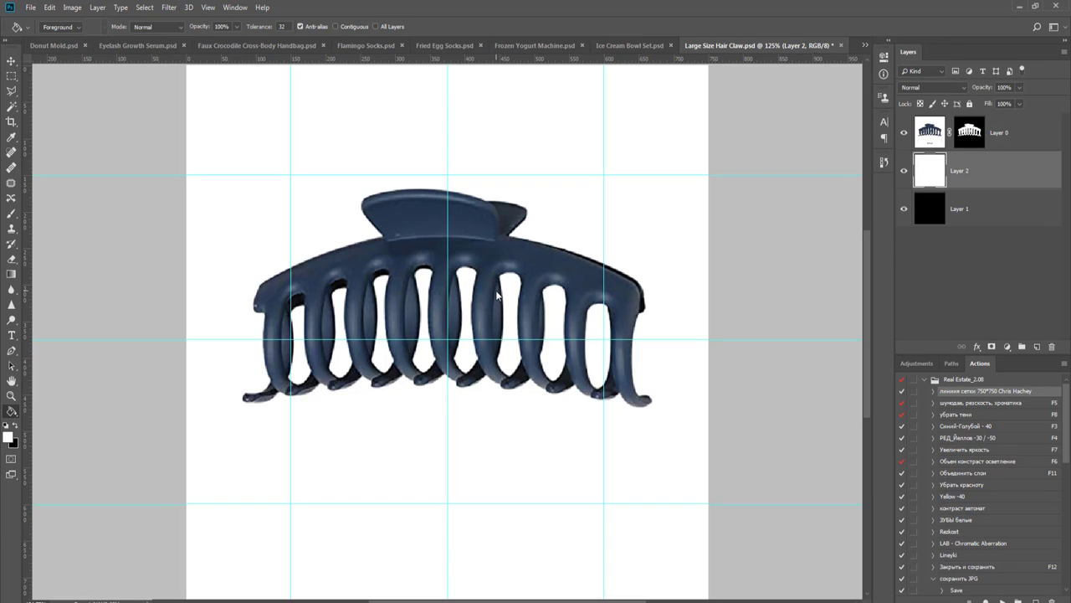
- Delete the white and black backdrop layers, leaving only the masked hair claw layer
{"action": "key", "text": "v"}
{"action": "key", "text": "Delete"}
{"action": "key", "text": "Delete"}
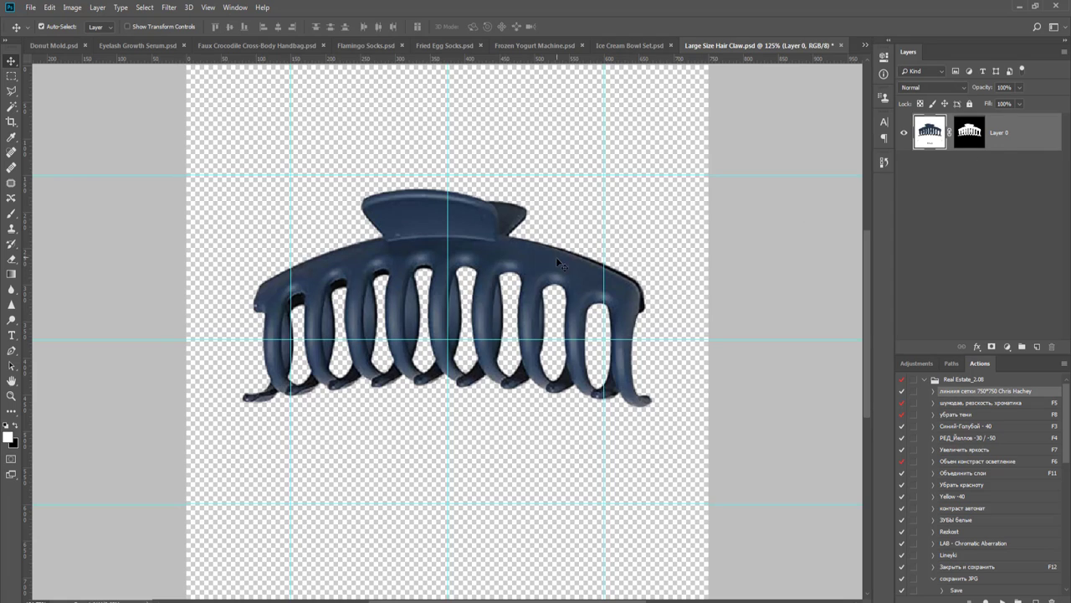
- Scale the hair claw to 76.67% to fit between the vertical guides and nudge it down to Y 387.50 px
{"action": "key", "text": "ctrl+t"}
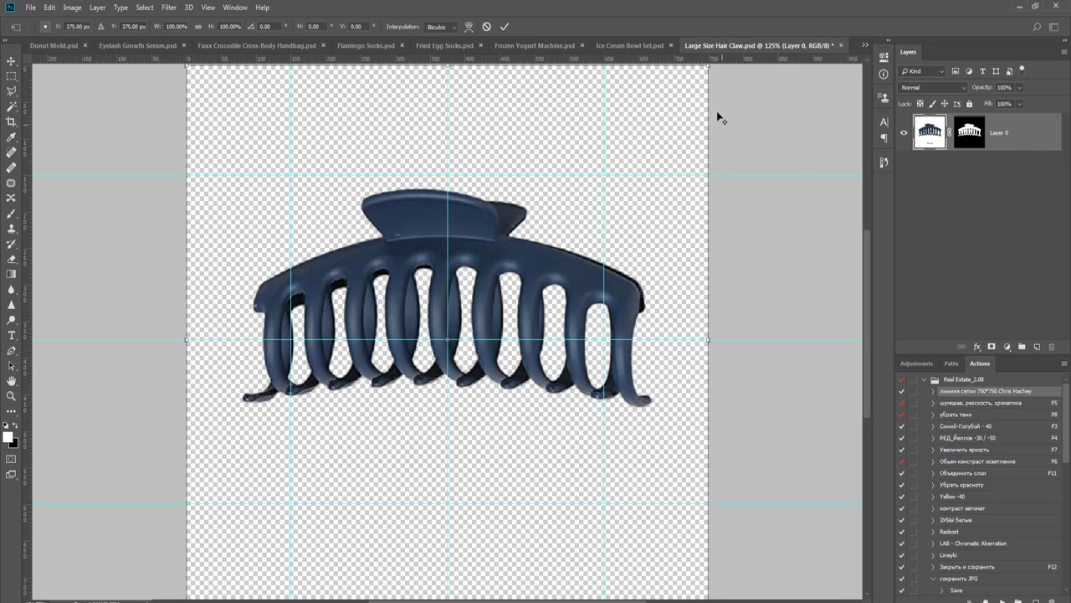
{"action": "key", "text": "ctrl+minus"}
{"action": "left_click_drag", "start_coordinate": [683, 87], "coordinate": [647, 162]}
{"action": "key", "text": "Down"}
{"action": "key", "text": "Down"}
{"action": "key", "text": "Down"}
{"action": "key", "text": "Down"}
{"action": "key", "text": "Down"}
{"action": "key", "text": "Down"}
{"action": "key", "text": "Down"}
{"action": "key", "text": "Down"}
{"action": "key", "text": "Down"}
{"action": "key", "text": "Down"}
{"action": "key", "text": "Down"}
{"action": "key", "text": "Down"}
{"action": "key", "text": "Down"}
{"action": "key", "text": "Down"}
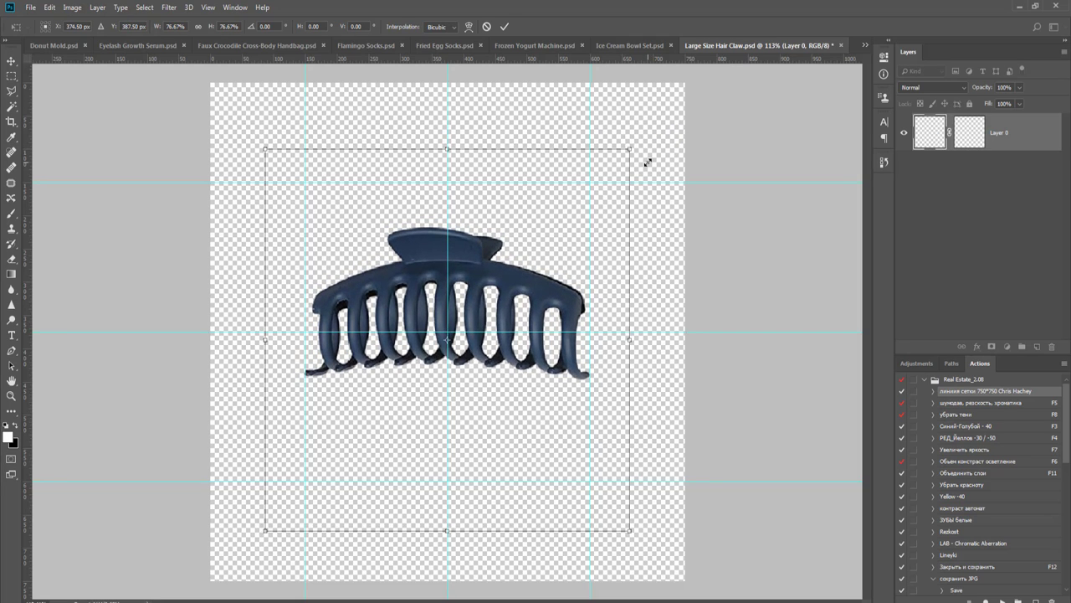
{"action": "key", "text": "Return"}
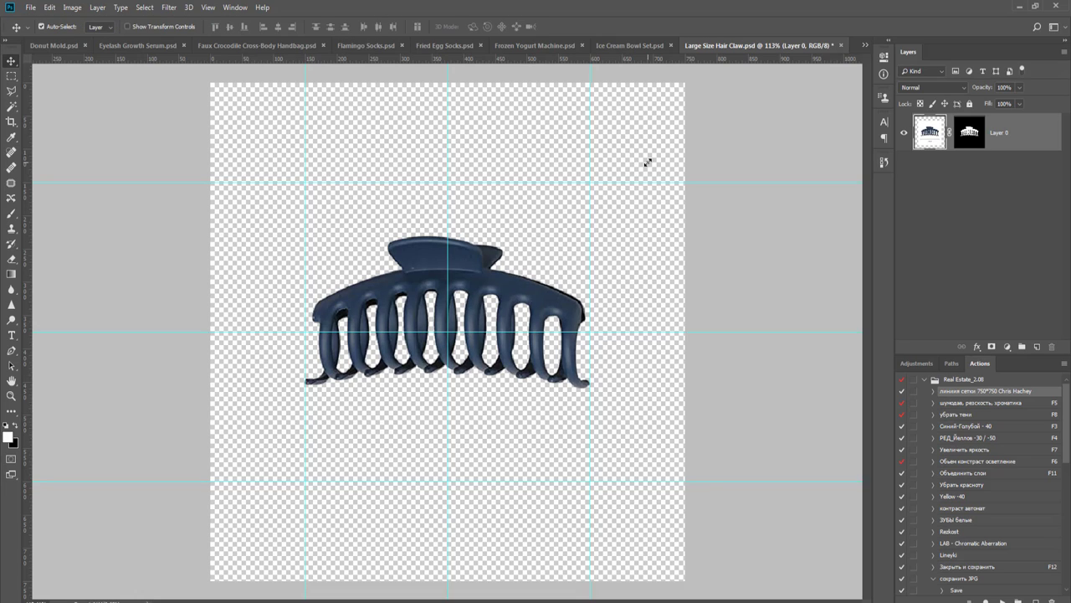
- Close Large Size Hair Claw.psd, saving its changes
{"action": "key", "text": "ctrl+w"}
{"action": "key", "text": "Return"}
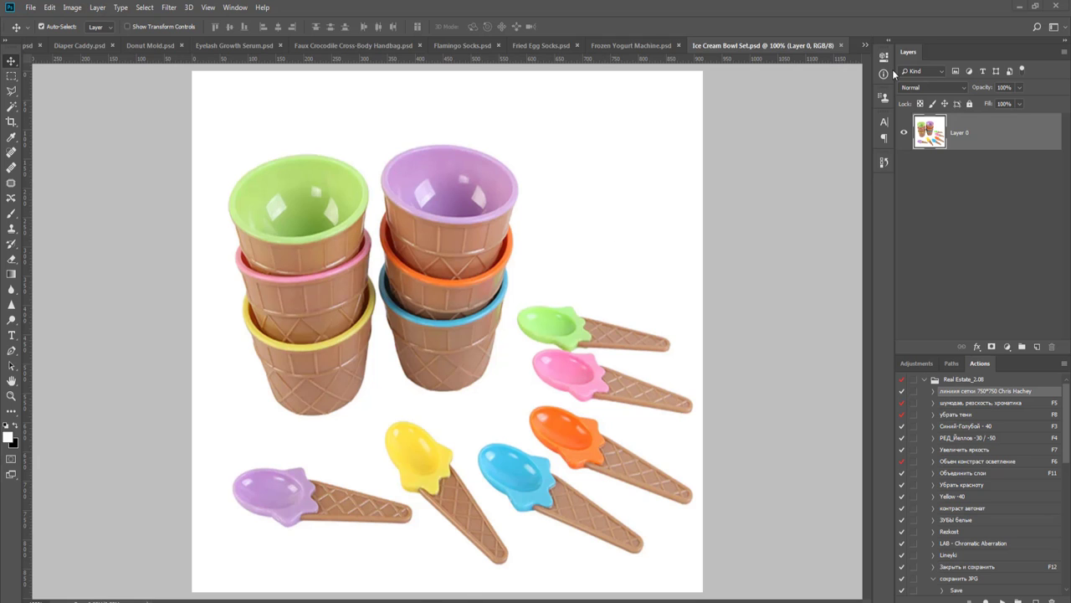
{"action": "left_click", "coordinate": [865, 43]}
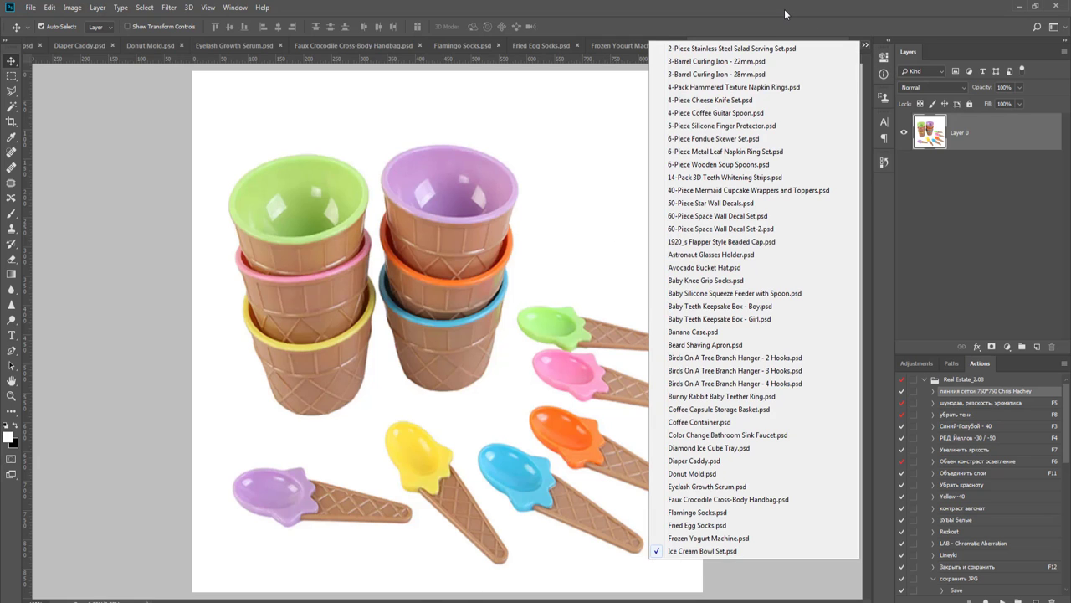
{"action": "left_click", "coordinate": [784, 9]}
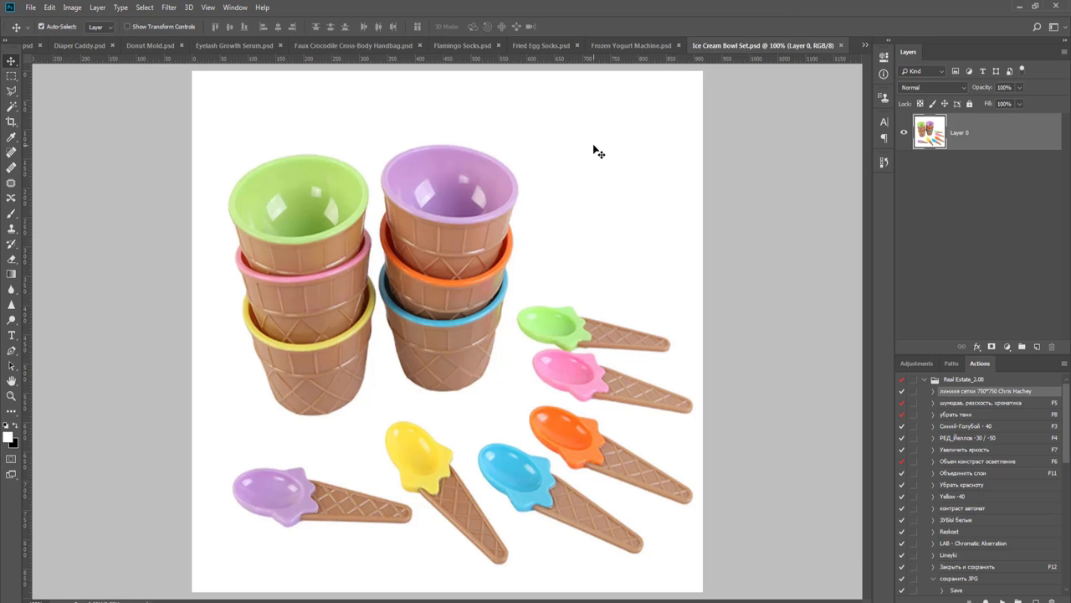
- Select the white background of Ice Cream Bowl Set.psd with the Magic Wand and hide it with a layer mask
{"action": "key", "text": "w"}
{"action": "left_click", "coordinate": [656, 134]}
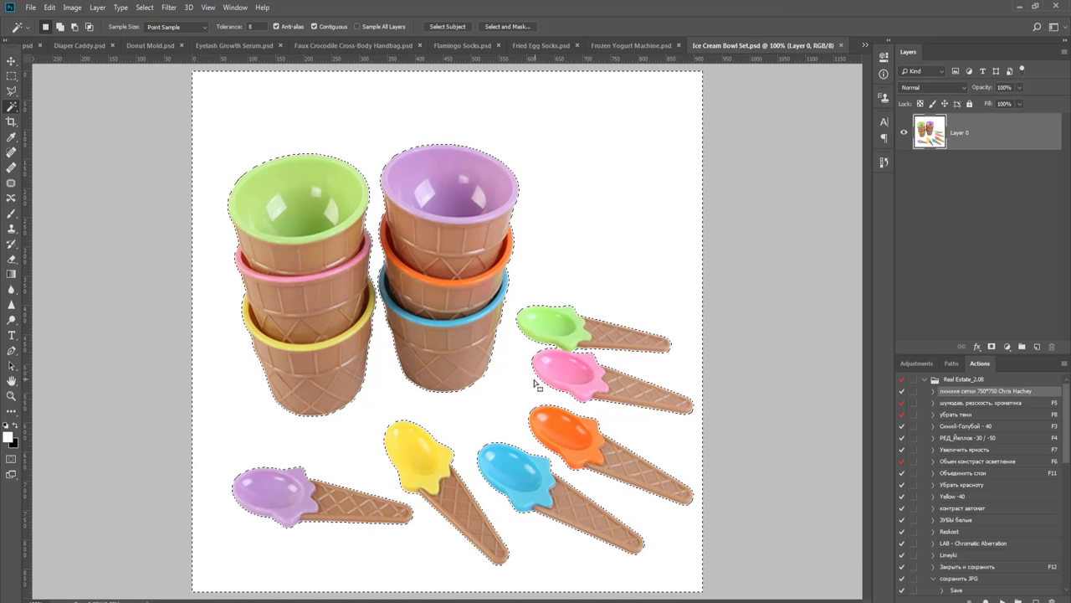
{"action": "left_click", "coordinate": [992, 346], "text": "alt"}
{"action": "key", "text": "v"}
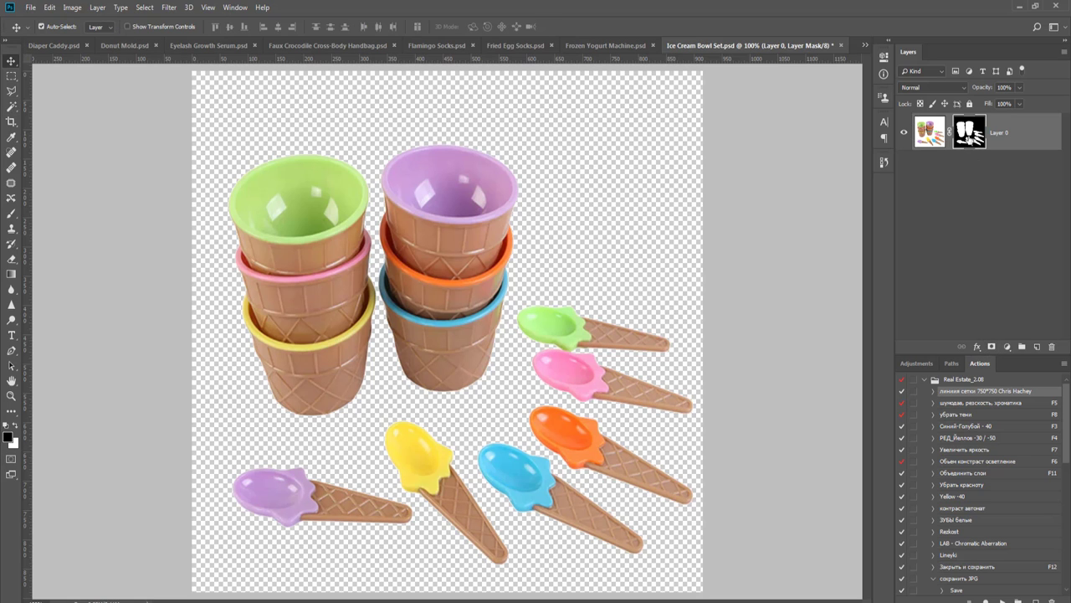
- Refine the bowl set's mask with 1 px radius, smooth 1, 0.6 px feather, 10% contrast and -10% shift edge
{"action": "right_click", "coordinate": [969, 132]}
{"action": "left_click", "coordinate": [994, 219]}
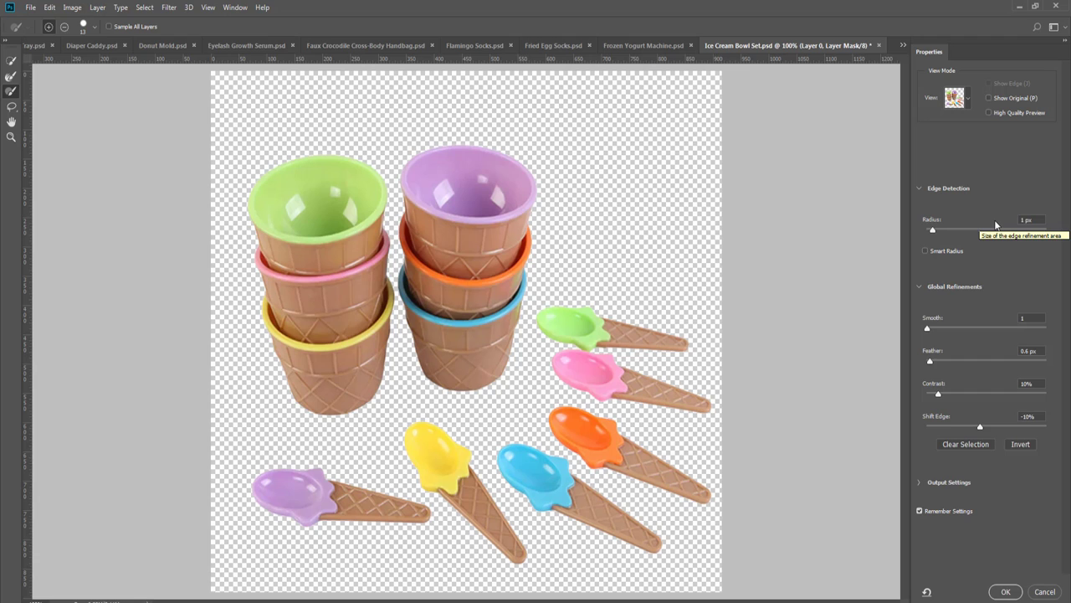
{"action": "left_click", "coordinate": [1003, 591]}
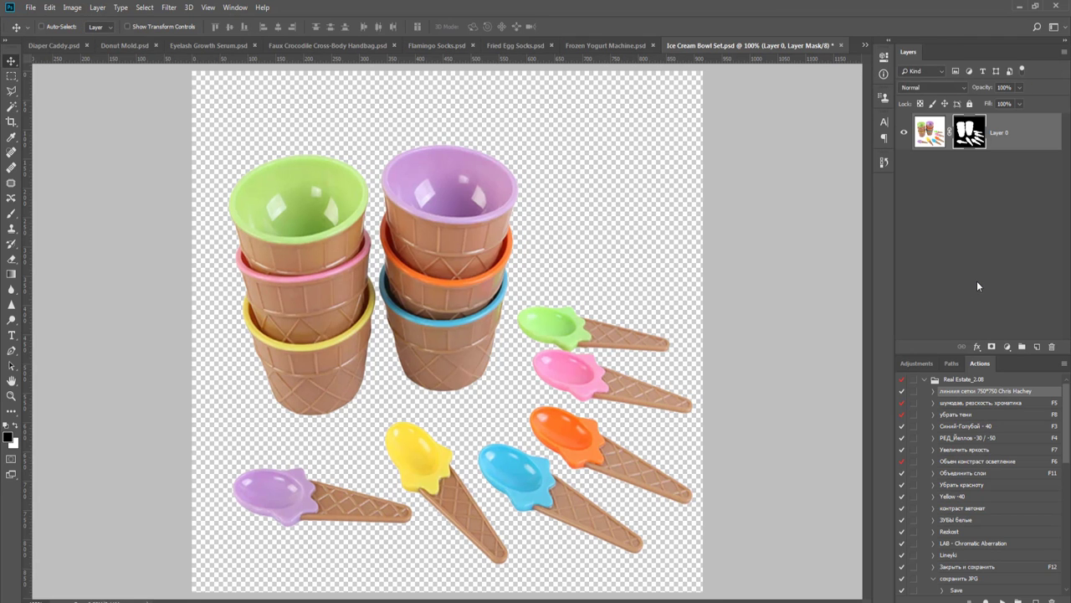
- Add a black-filled layer beneath the masked bowls and spoons and inspect the cutout edges against it
{"action": "key", "text": "ctrl+shift+alt+n"}
{"action": "key", "text": "g"}
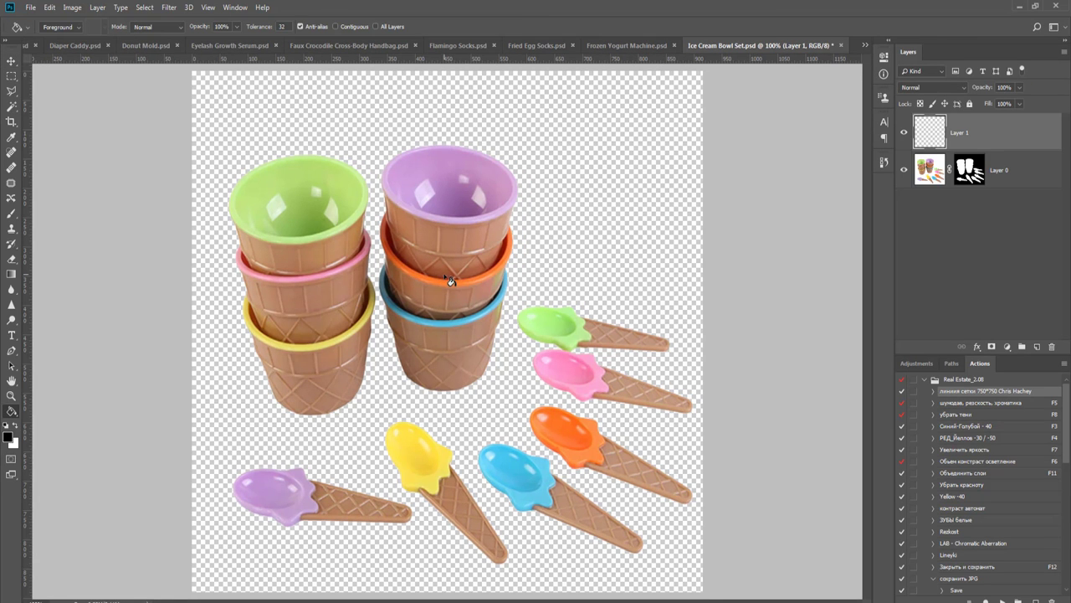
{"action": "left_click", "coordinate": [451, 280]}
{"action": "key", "text": "v"}
{"action": "left_click_drag", "start_coordinate": [1012, 141], "coordinate": [996, 182]}
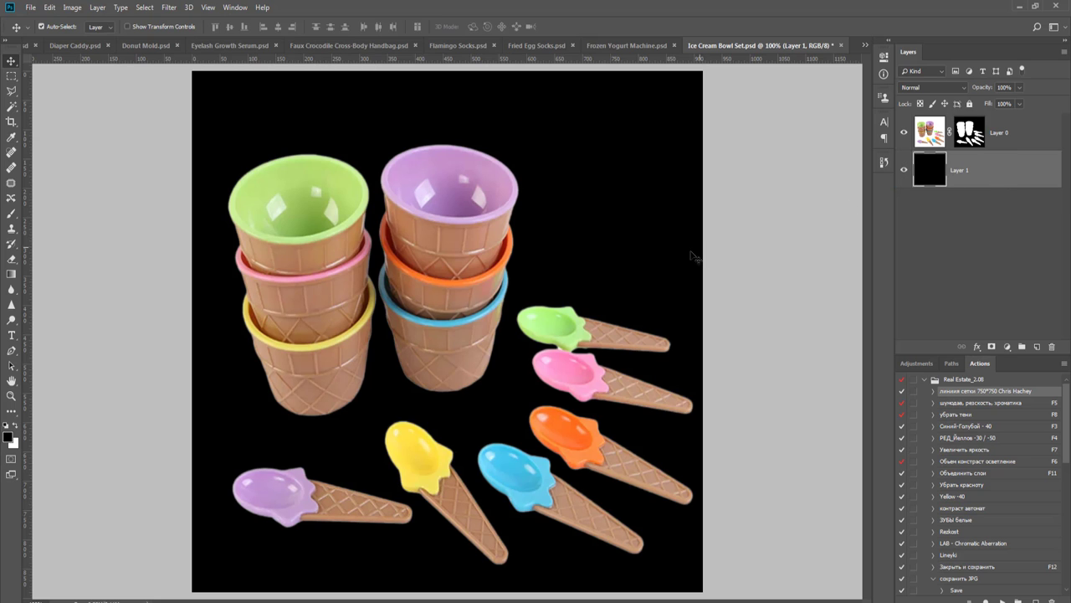
{"action": "scroll", "coordinate": [631, 388], "scroll_direction": "up", "scroll_amount": 5}
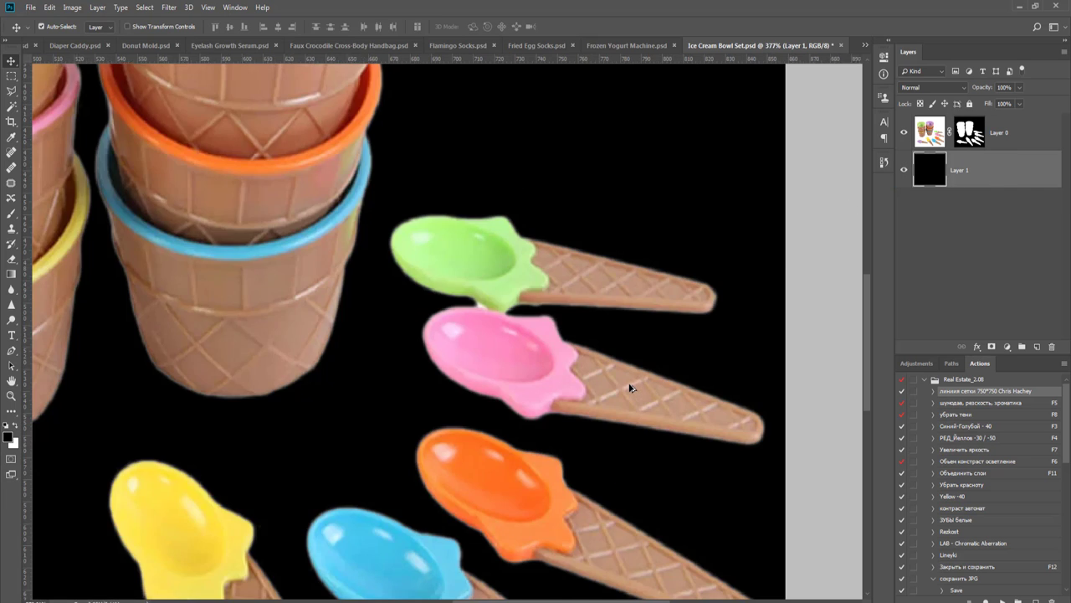
{"action": "scroll", "coordinate": [307, 289], "scroll_direction": "down", "scroll_amount": 6}
{"action": "scroll", "coordinate": [251, 213], "scroll_direction": "down", "scroll_amount": 2}
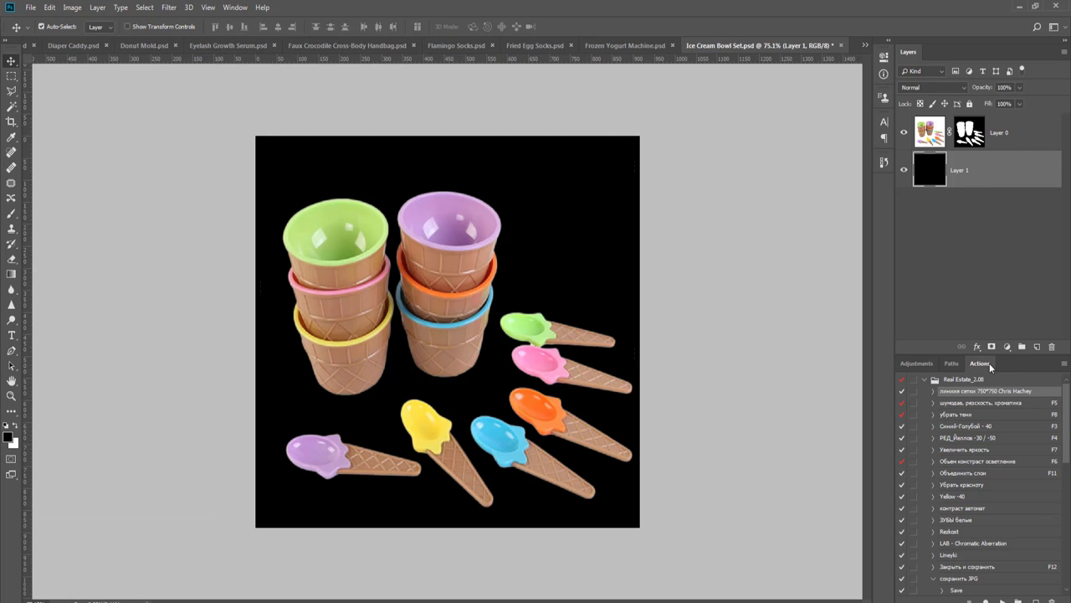
- Crop the bowl set canvas to 750 x 750 px and run the recorded 750*750 guide line action
{"action": "key", "text": "c"}
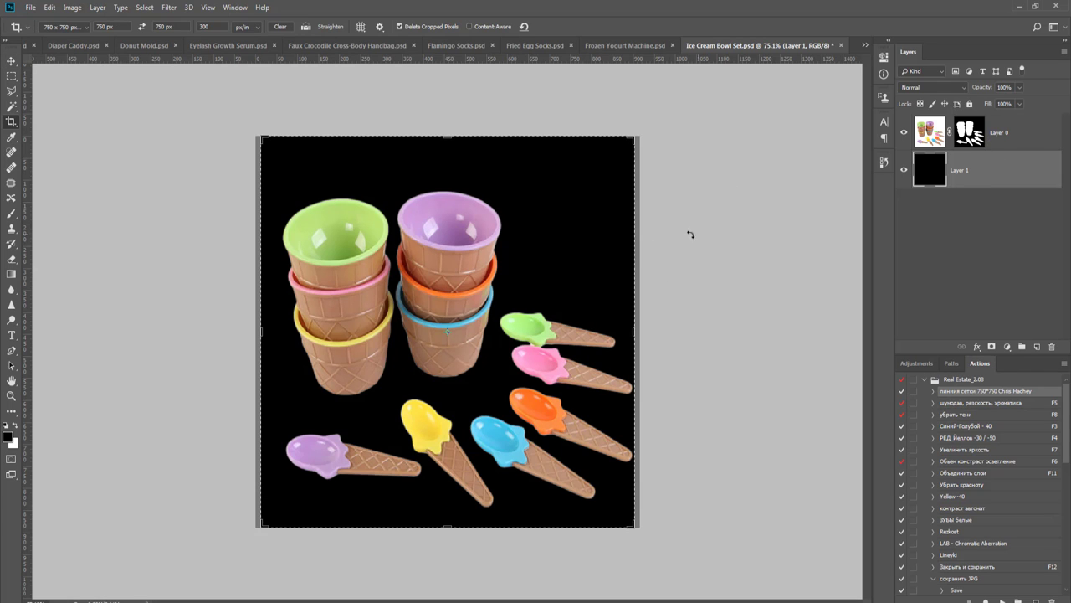
{"action": "left_click", "coordinate": [580, 293]}
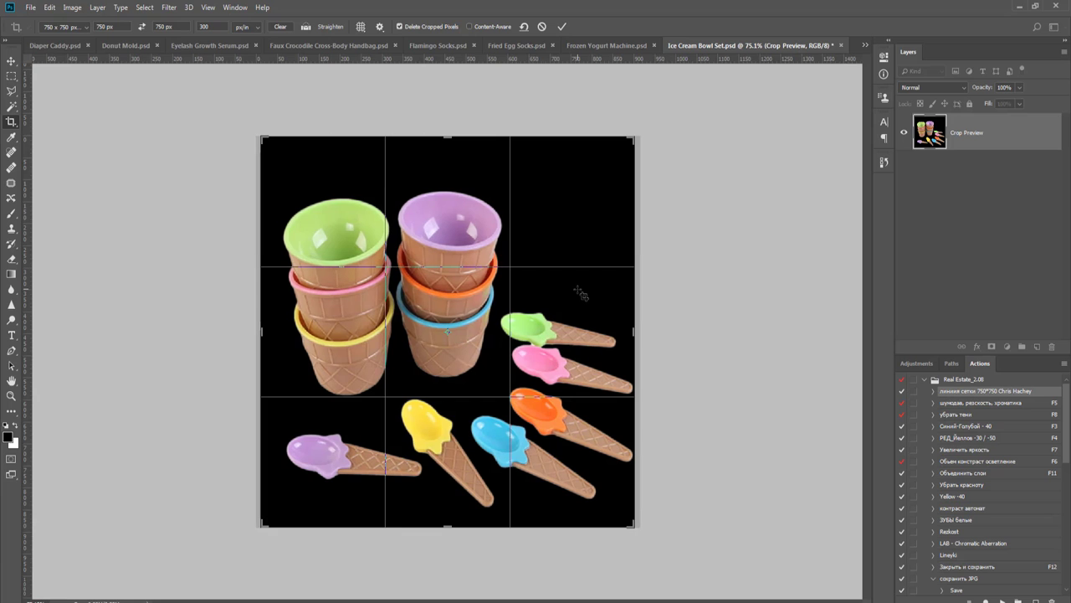
{"action": "key", "text": "Return"}
{"action": "key", "text": "v"}
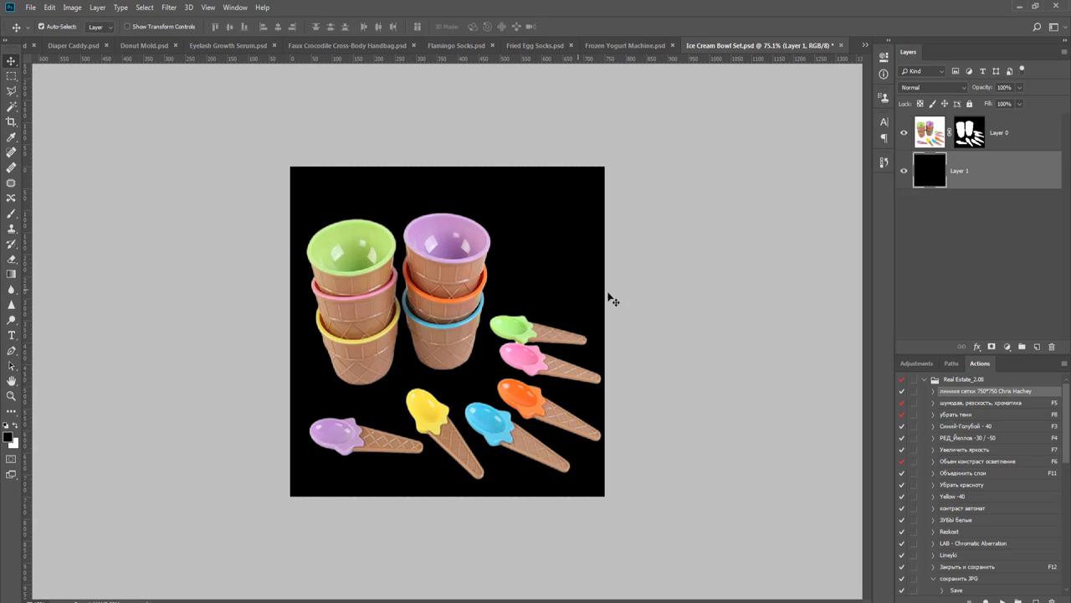
{"action": "left_click", "coordinate": [1002, 600]}
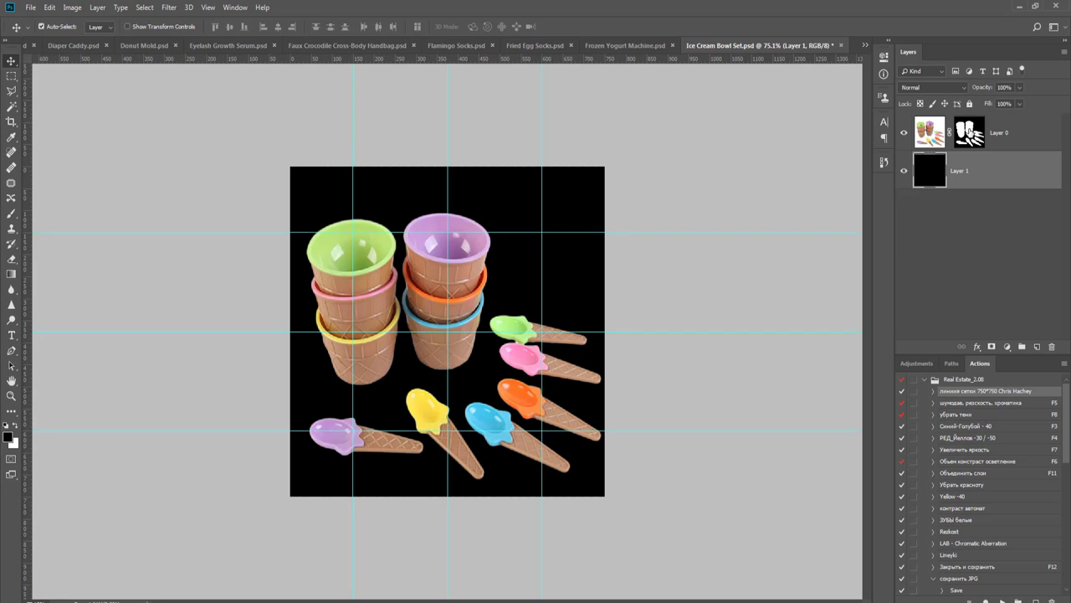
- Scale the bowls and spoons layer to 64% so that it fits between the vertical guides
{"action": "left_click", "coordinate": [1000, 132]}
{"action": "key", "text": "ctrl+t"}
{"action": "key", "text": "ctrl+0"}
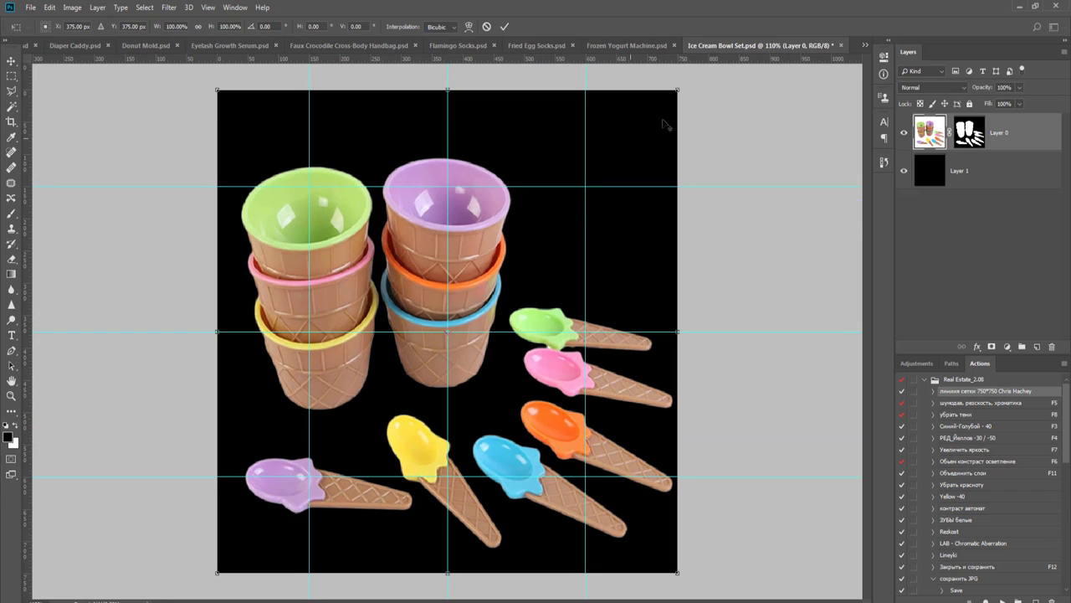
{"action": "left_click_drag", "start_coordinate": [680, 89], "coordinate": [617, 186]}
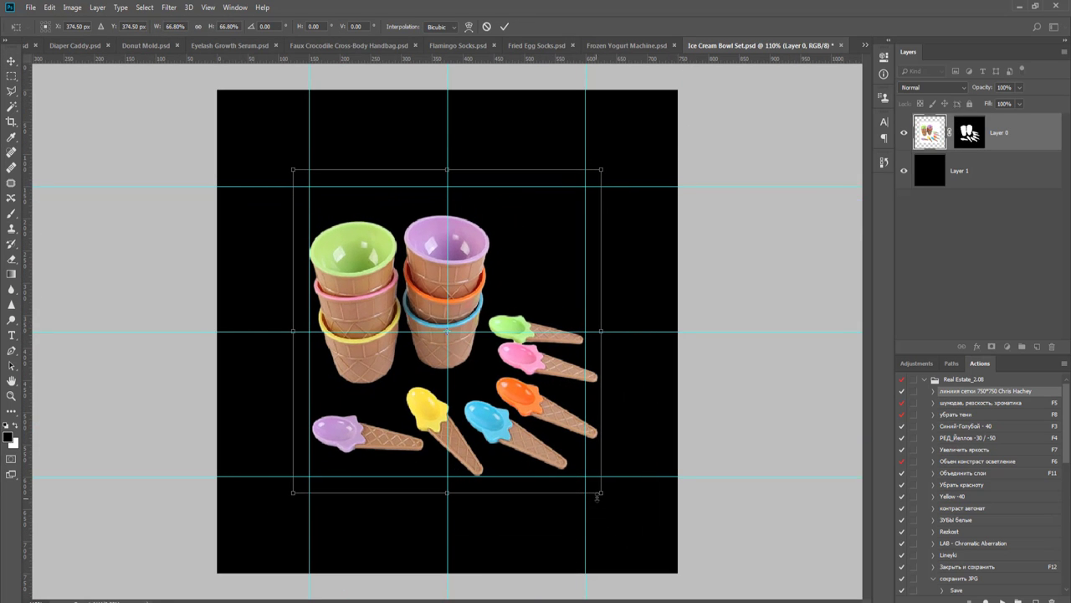
{"action": "mouse_move", "coordinate": [600, 493]}
{"action": "left_mouse_down"}
{"action": "mouse_move", "coordinate": [577, 485]}
{"action": "mouse_move", "coordinate": [579, 494]}
{"action": "left_mouse_up"}
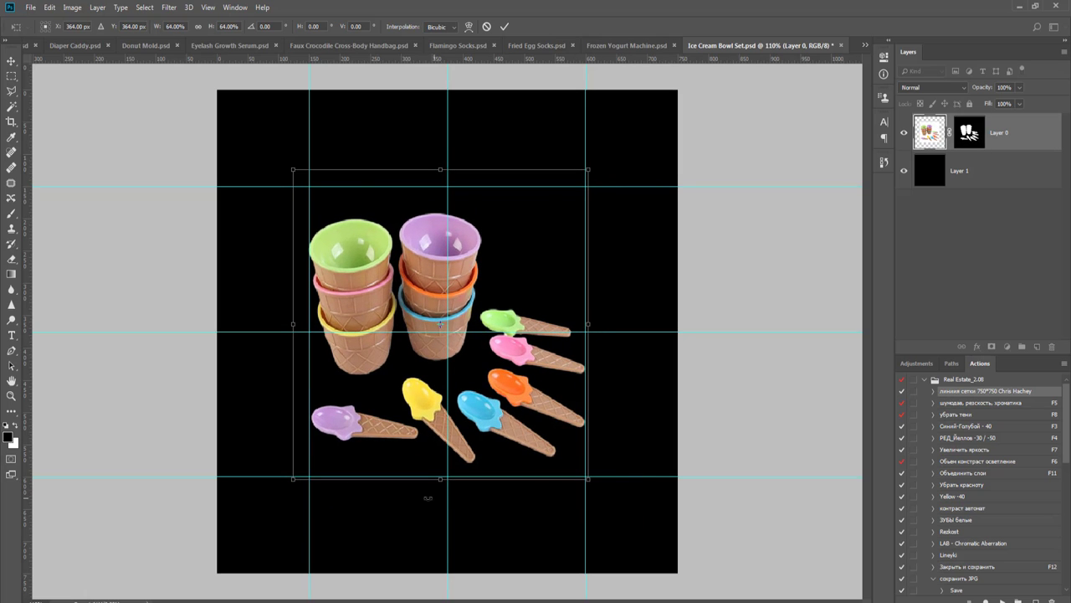
{"action": "key", "text": "Return"}
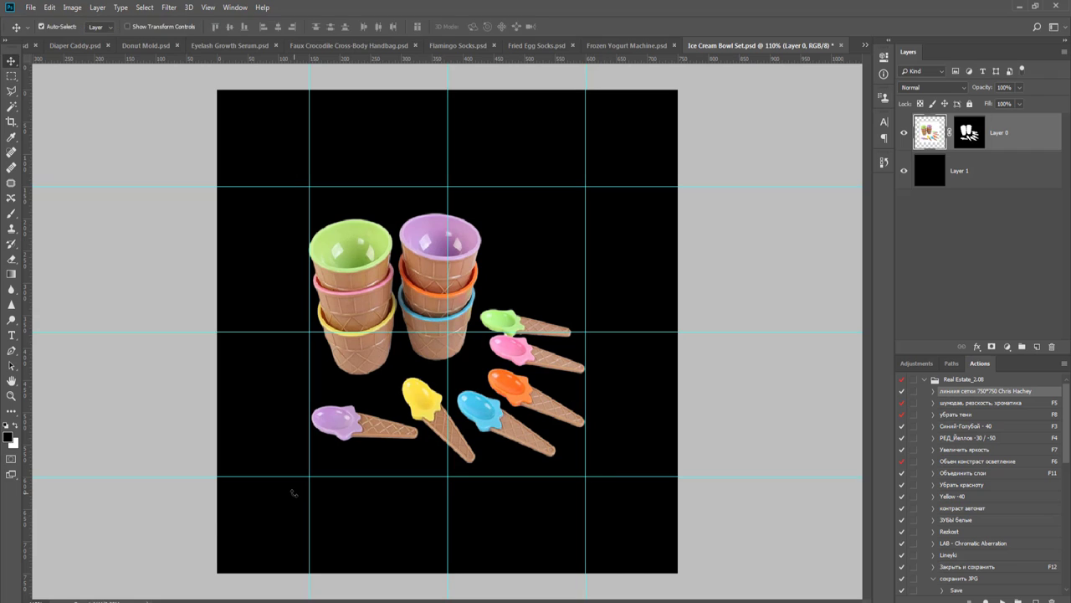
{"action": "scroll", "coordinate": [381, 431], "scroll_direction": "down", "scroll_amount": 2}
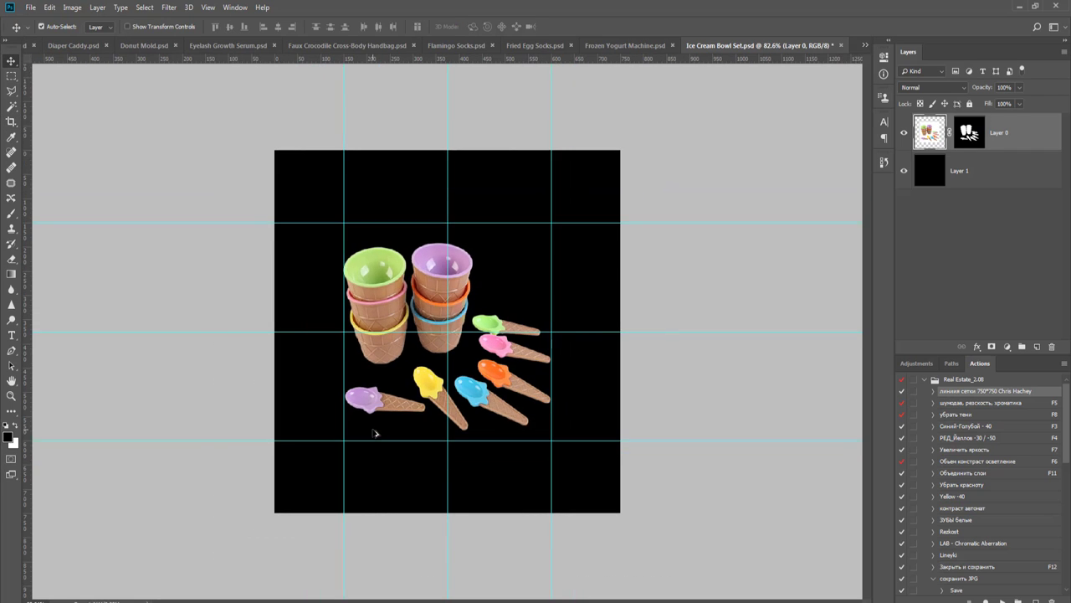
- Save and close the ice cream bowl set document with the recorded close-and-save action
{"action": "key", "text": "F12"}
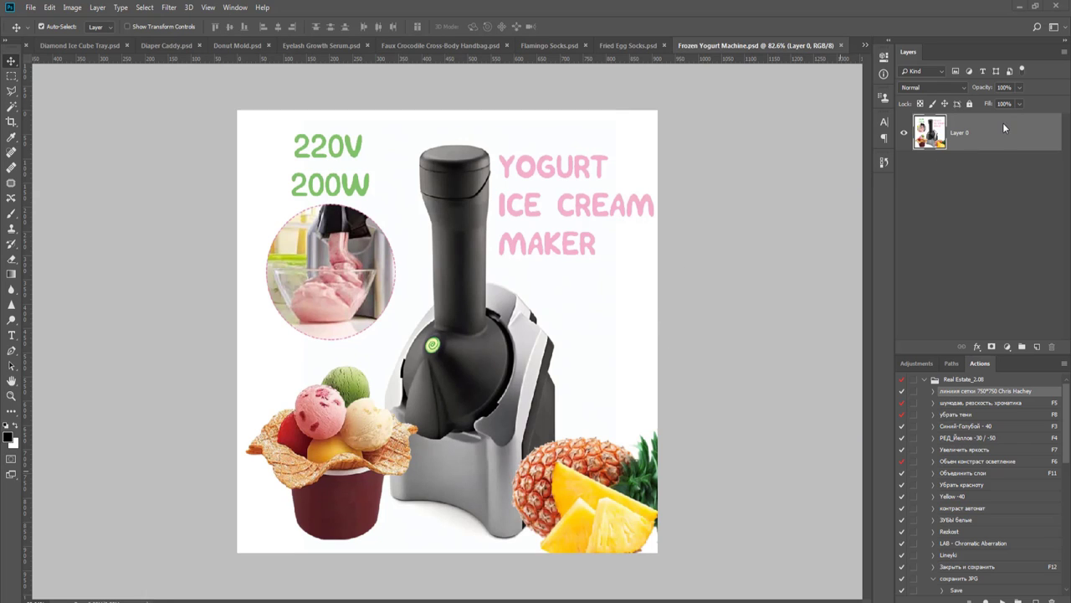
- Paint over the pink "YOGURT ICE CREAM MAKER" and green "220V 200W" texts with a white brush at 100% opacity
{"action": "key", "text": "b"}
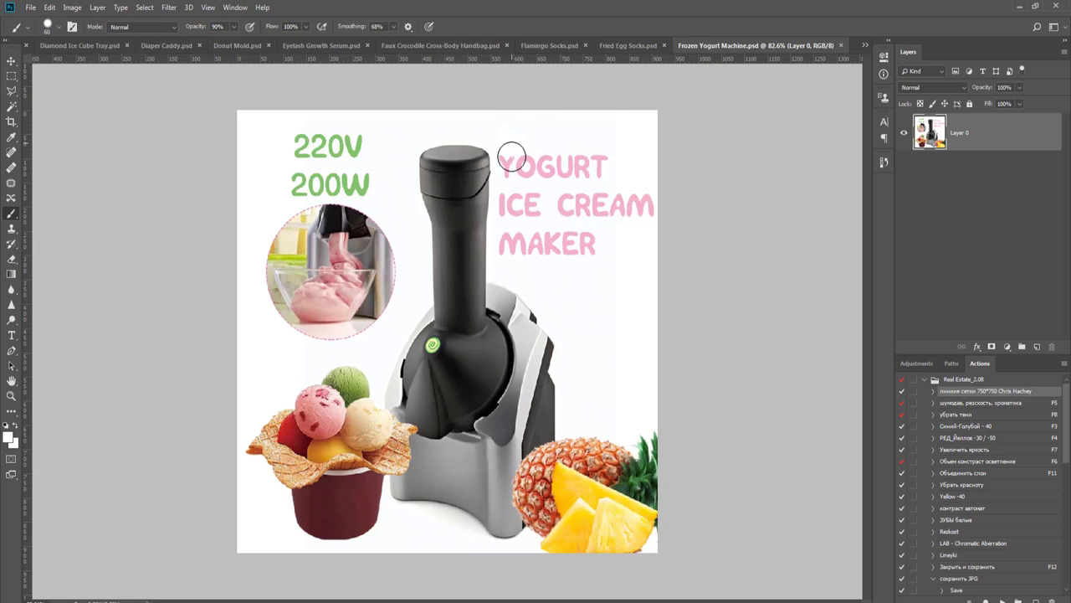
{"action": "left_click_drag", "start_coordinate": [508, 155], "coordinate": [510, 162]}
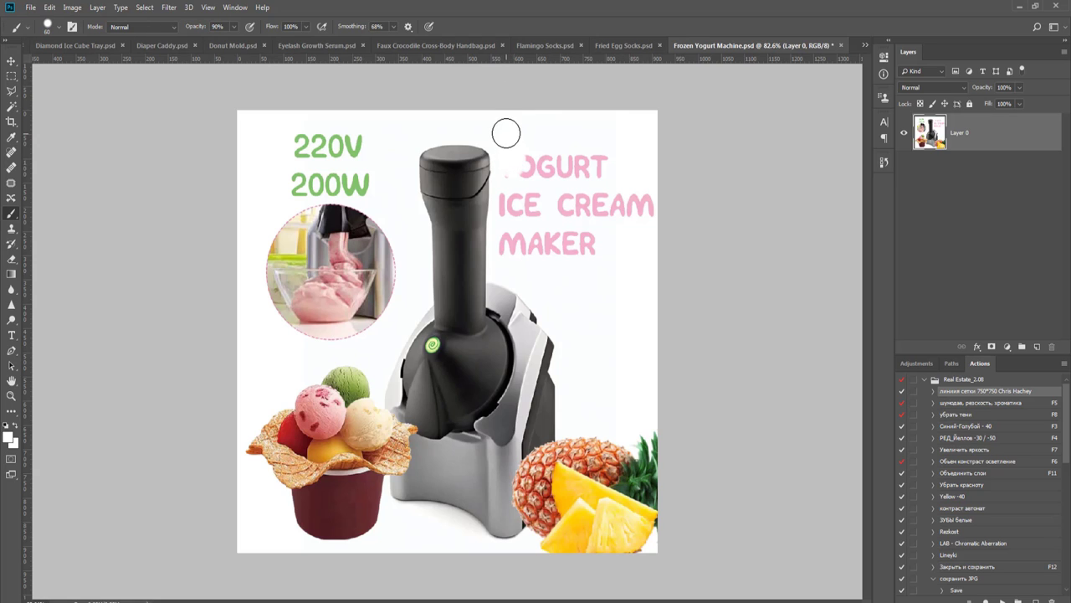
{"action": "left_click", "coordinate": [234, 27]}
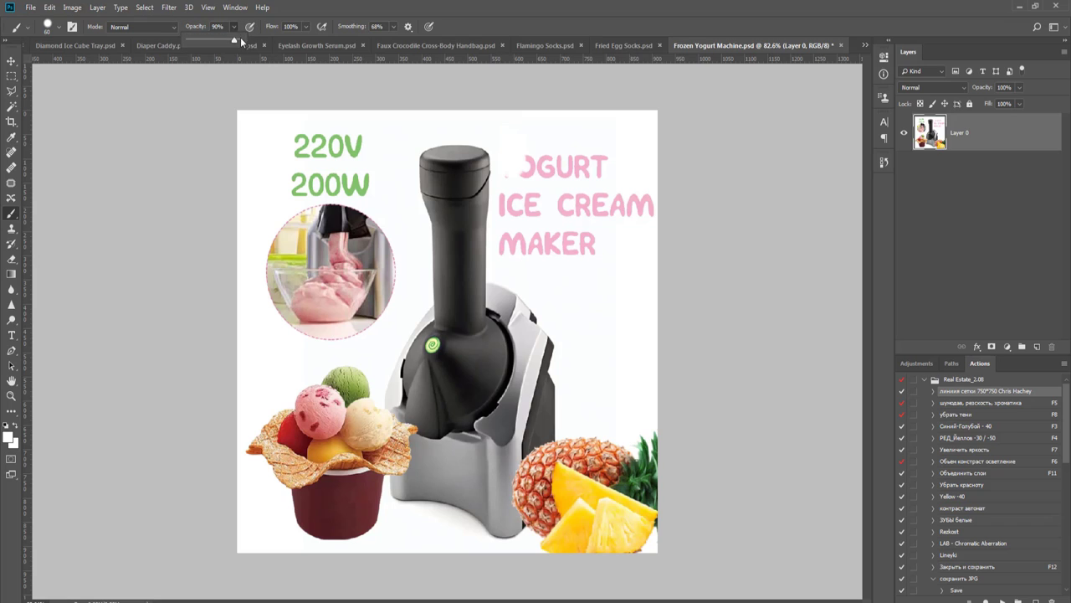
{"action": "left_click", "coordinate": [510, 152]}
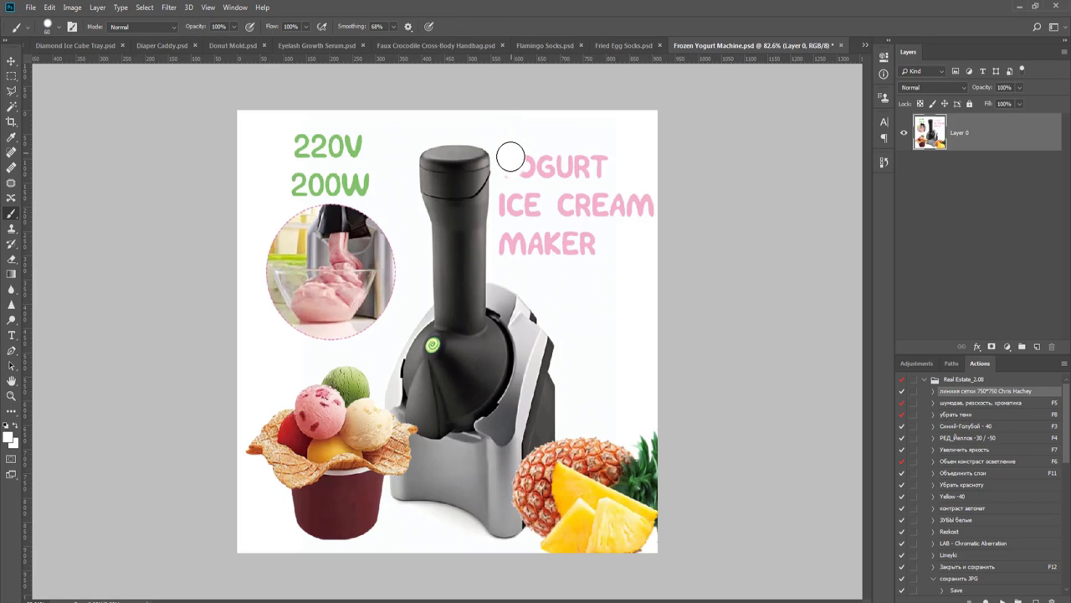
{"action": "left_click_drag", "start_coordinate": [514, 249], "coordinate": [509, 249]}
{"action": "right_click", "coordinate": [559, 247]}
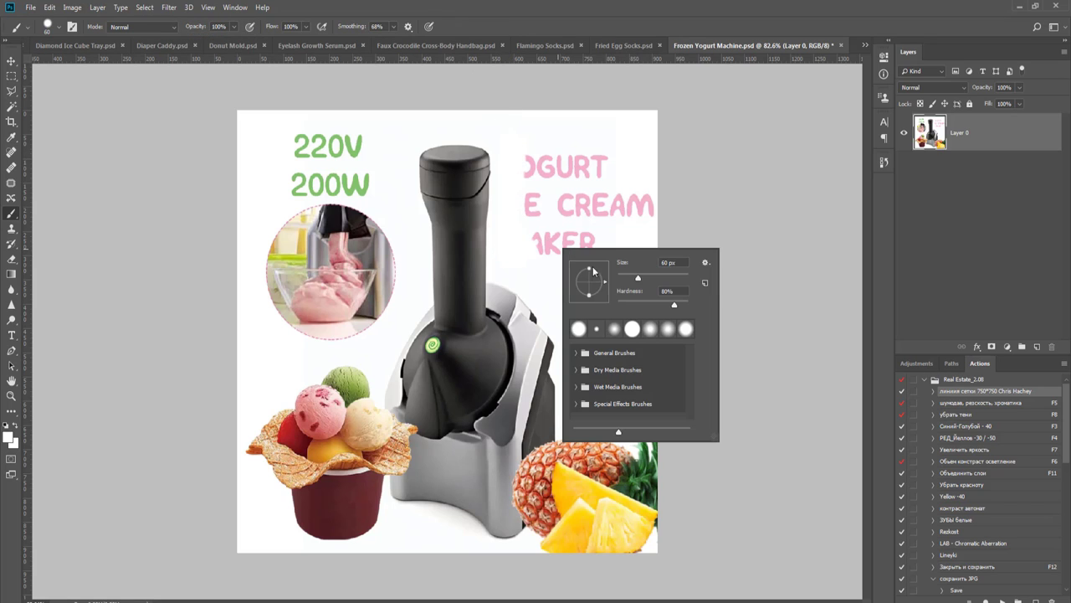
{"action": "key", "text": "Escape"}
{"action": "mouse_move", "coordinate": [544, 251]}
{"action": "left_mouse_down"}
{"action": "mouse_move", "coordinate": [651, 243]}
{"action": "mouse_move", "coordinate": [656, 201]}
{"action": "mouse_move", "coordinate": [542, 212]}
{"action": "mouse_move", "coordinate": [538, 142]}
{"action": "mouse_move", "coordinate": [540, 177]}
{"action": "mouse_move", "coordinate": [577, 222]}
{"action": "mouse_move", "coordinate": [598, 142]}
{"action": "mouse_move", "coordinate": [587, 177]}
{"action": "mouse_move", "coordinate": [568, 185]}
{"action": "mouse_move", "coordinate": [608, 176]}
{"action": "mouse_move", "coordinate": [628, 223]}
{"action": "mouse_move", "coordinate": [652, 210]}
{"action": "mouse_move", "coordinate": [557, 163]}
{"action": "left_mouse_up"}
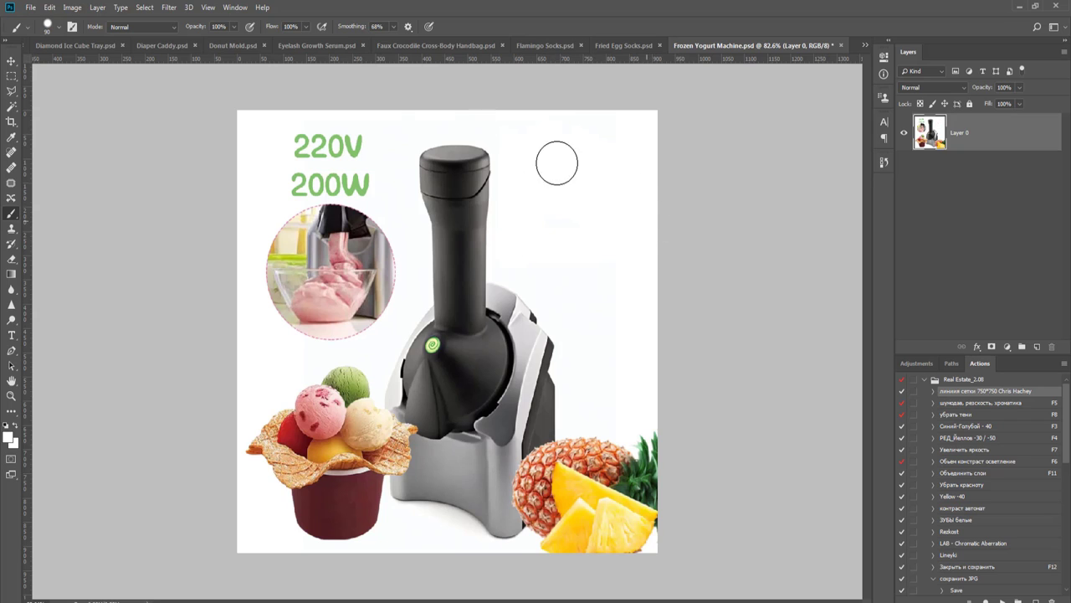
{"action": "mouse_move", "coordinate": [383, 140]}
{"action": "left_mouse_down"}
{"action": "mouse_move", "coordinate": [237, 143]}
{"action": "mouse_move", "coordinate": [352, 162]}
{"action": "mouse_move", "coordinate": [366, 179]}
{"action": "mouse_move", "coordinate": [294, 172]}
{"action": "mouse_move", "coordinate": [313, 172]}
{"action": "left_mouse_up"}
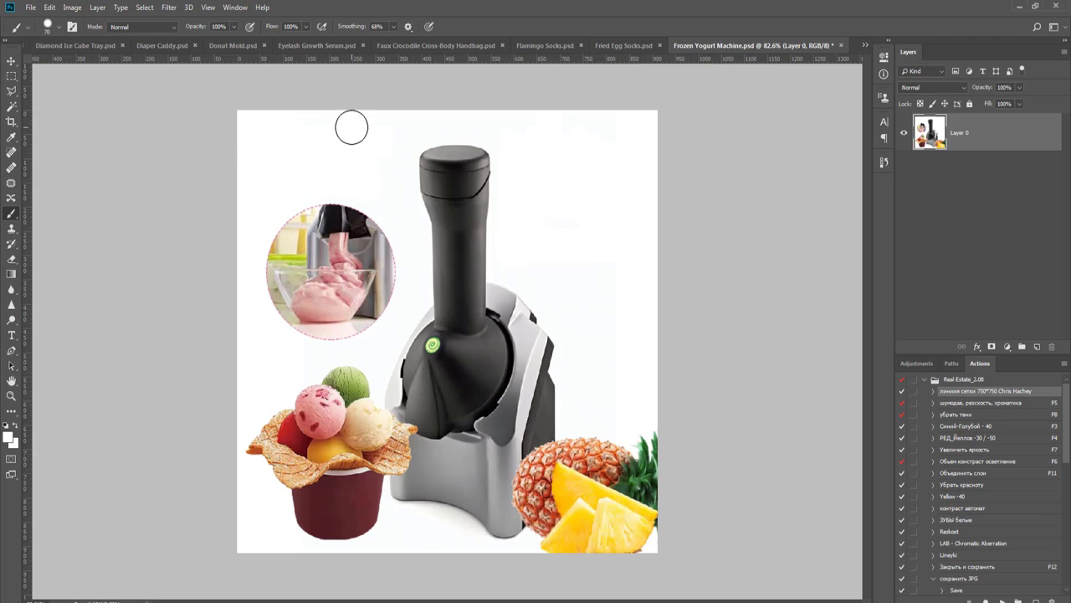
- Select the white background around the yogurt machine, dessert and fruit with the Magic Wand at tolerance 8
{"action": "key", "text": "ctrl+plus"}
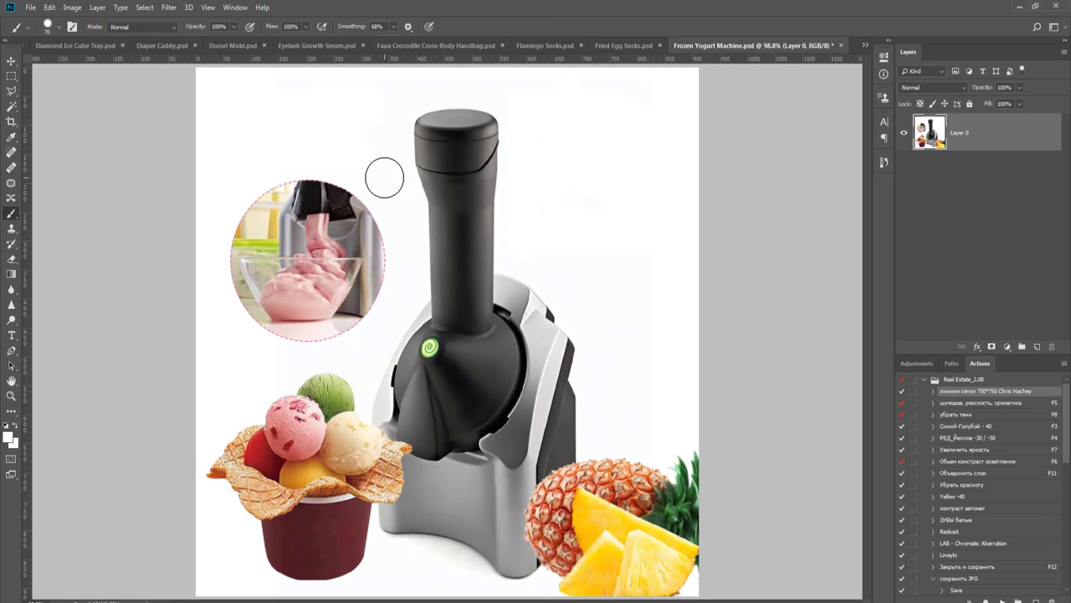
{"action": "key", "text": "w"}
{"action": "left_click", "coordinate": [349, 117]}
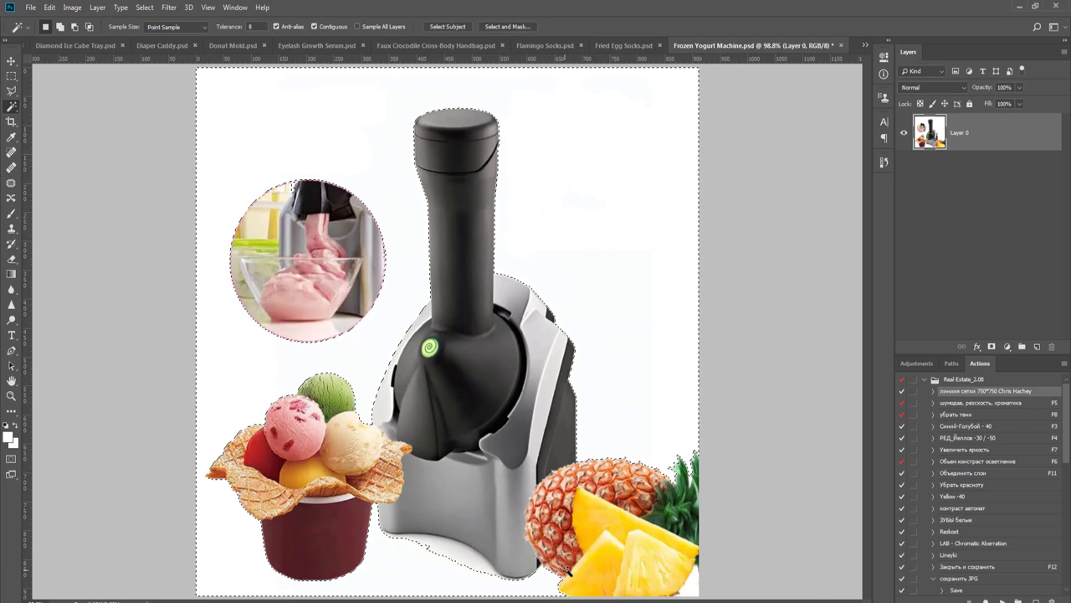
- Add the shadow beneath the machine's base and the white corner beside the pineapple slices to the background selection
{"action": "scroll", "coordinate": [566, 567], "scroll_direction": "up", "scroll_amount": 5}
{"action": "left_click_drag", "start_coordinate": [466, 454], "coordinate": [487, 404]}
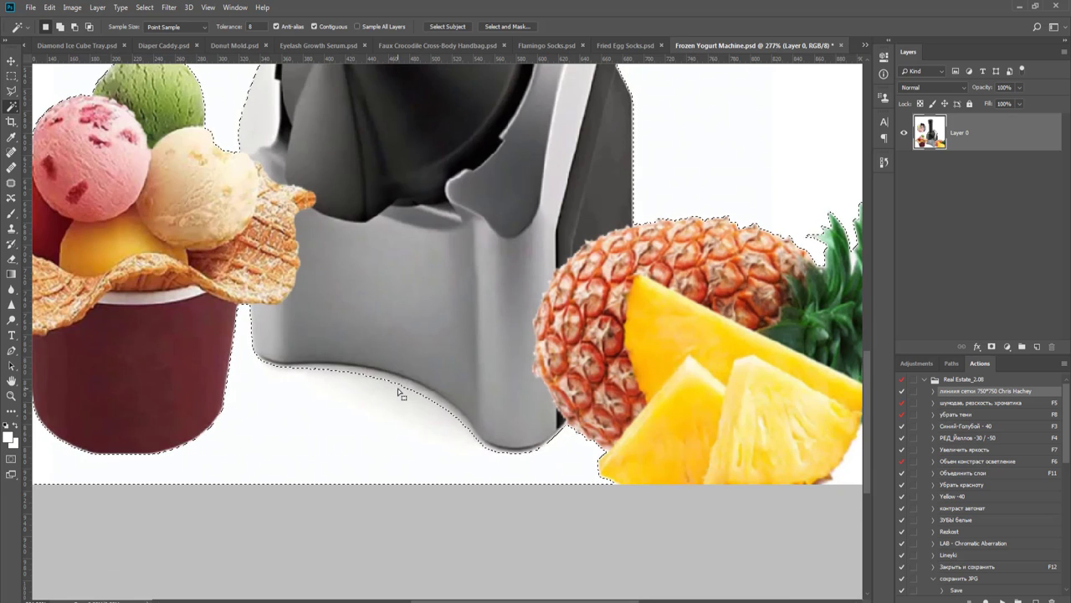
{"action": "scroll", "coordinate": [397, 389], "scroll_direction": "up", "scroll_amount": 3}
{"action": "key", "text": "l"}
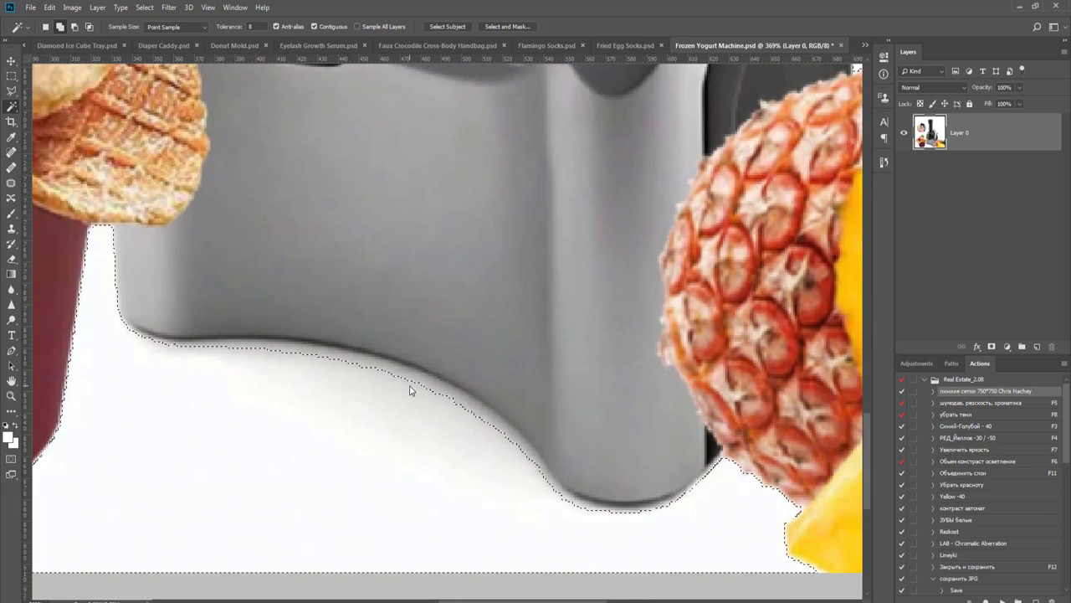
{"action": "left_click", "coordinate": [286, 478], "text": "shift"}
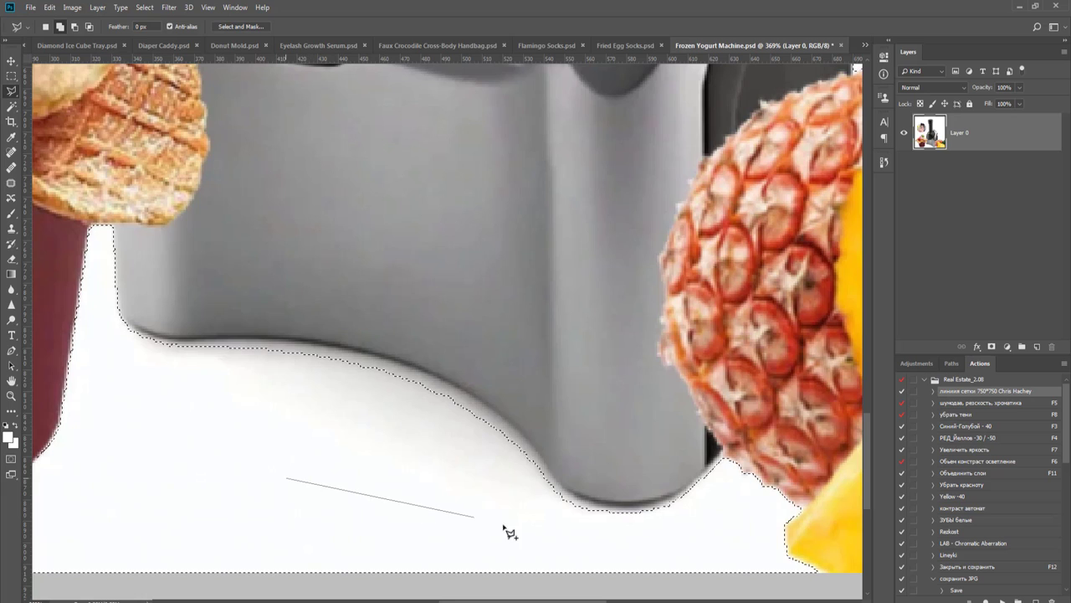
{"action": "left_click", "coordinate": [546, 532]}
{"action": "left_click", "coordinate": [418, 371]}
{"action": "left_click", "coordinate": [140, 338]}
{"action": "double_click", "coordinate": [137, 414]}
{"action": "scroll", "coordinate": [224, 414], "scroll_direction": "down", "scroll_amount": 3}
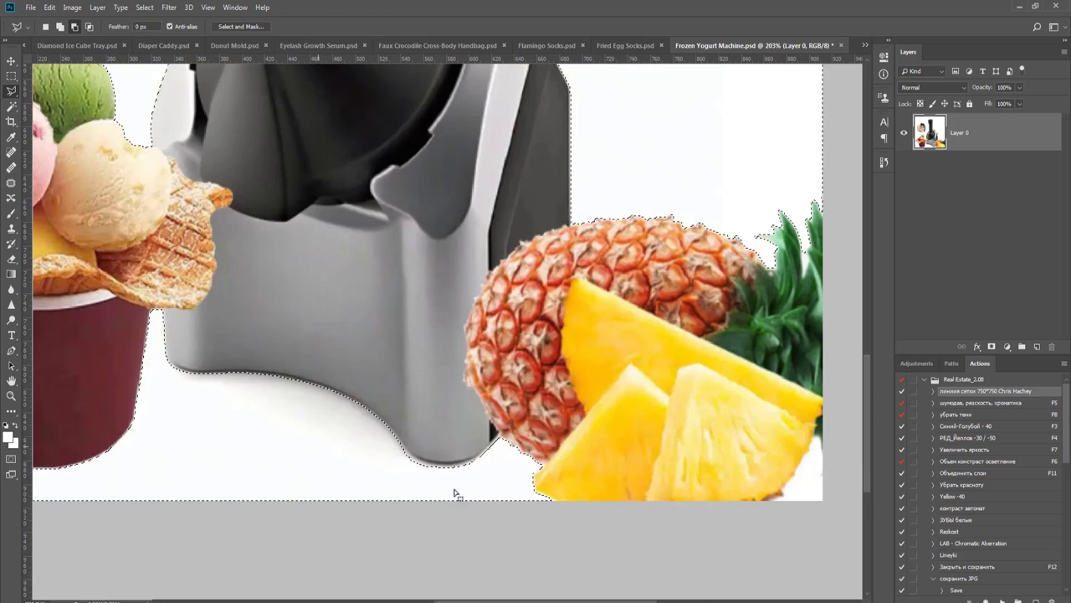
{"action": "key", "text": "w"}
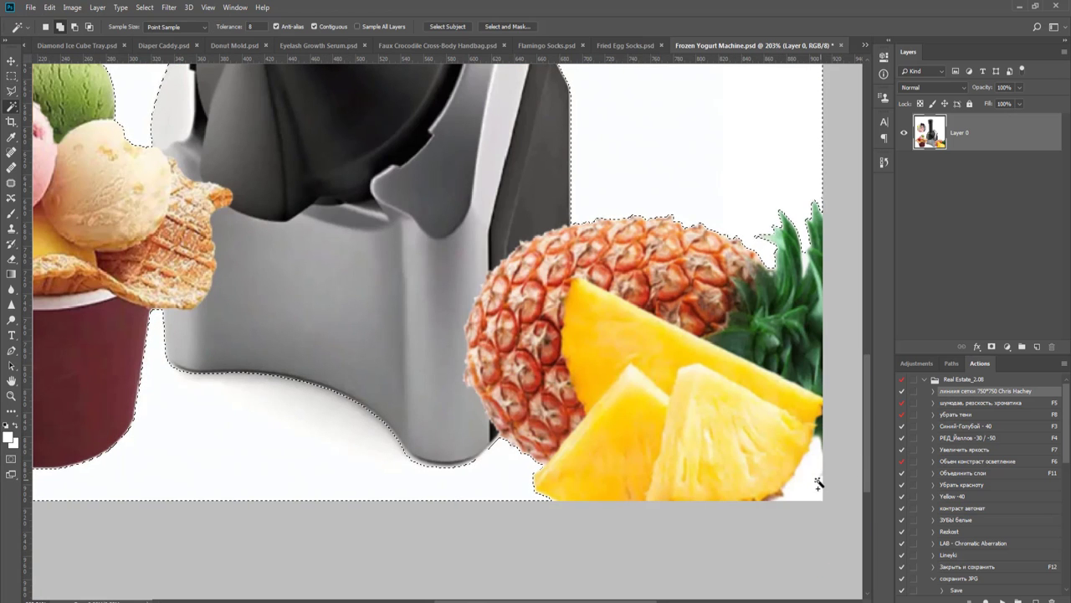
{"action": "left_click", "coordinate": [816, 483], "text": "shift"}
- Subtract the interior of the circular dessert photo from the background selection with the Polygonal Lasso, following its pink outline
{"action": "left_click_drag", "start_coordinate": [698, 409], "coordinate": [676, 596]}
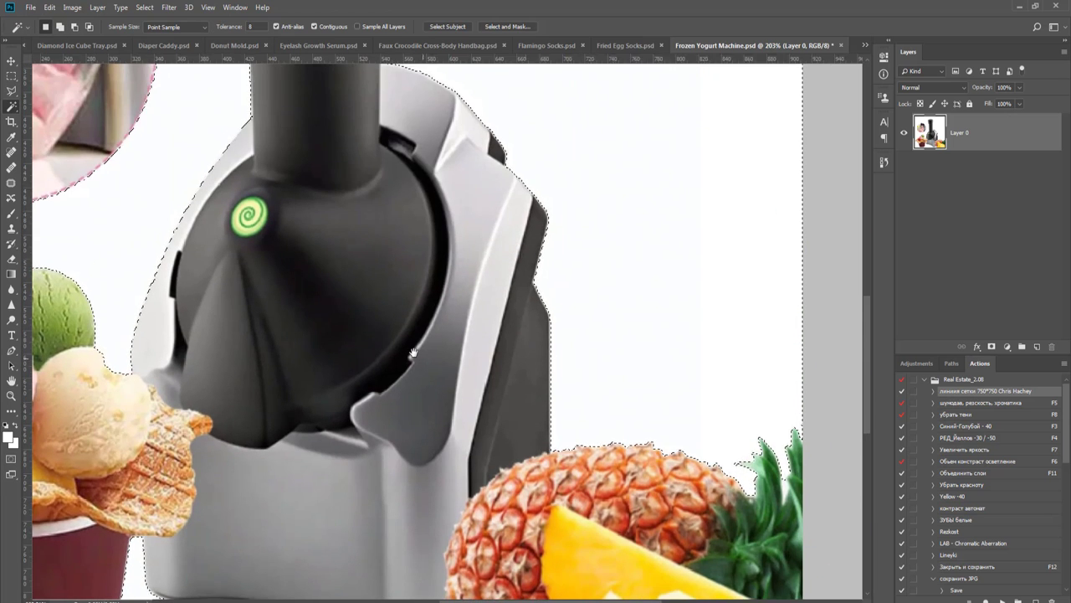
{"action": "scroll", "coordinate": [413, 353], "scroll_direction": "down", "scroll_amount": 4}
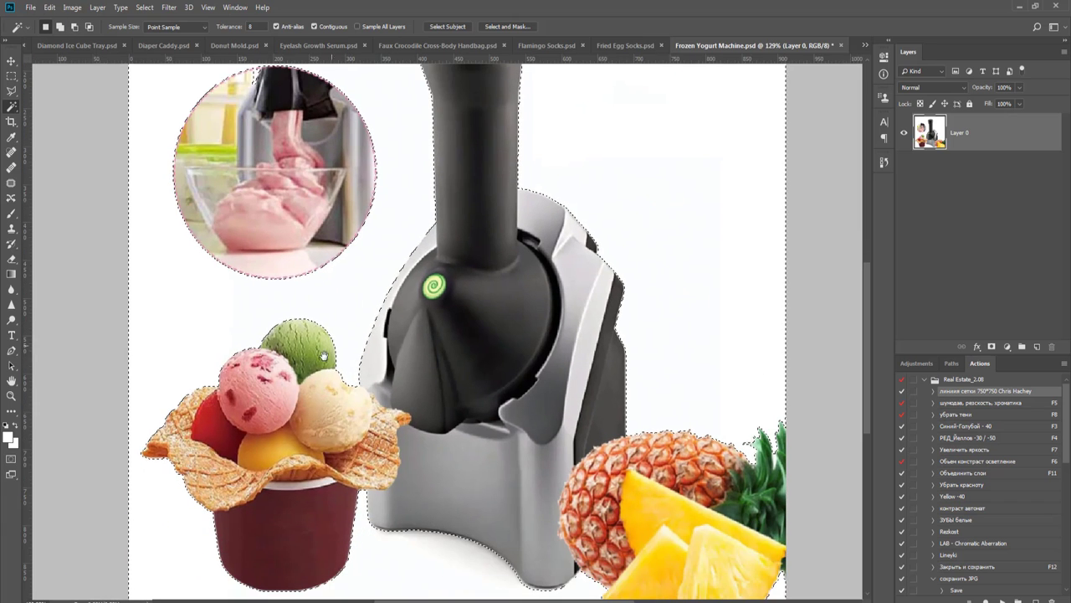
{"action": "scroll", "coordinate": [210, 287], "scroll_direction": "up", "scroll_amount": 4}
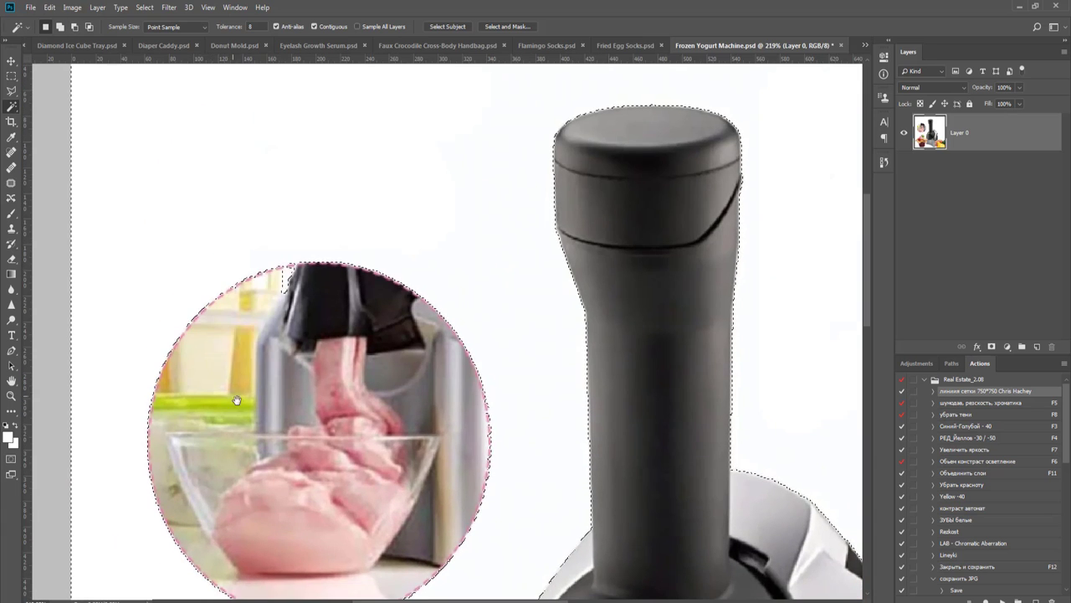
{"action": "key", "text": "l"}
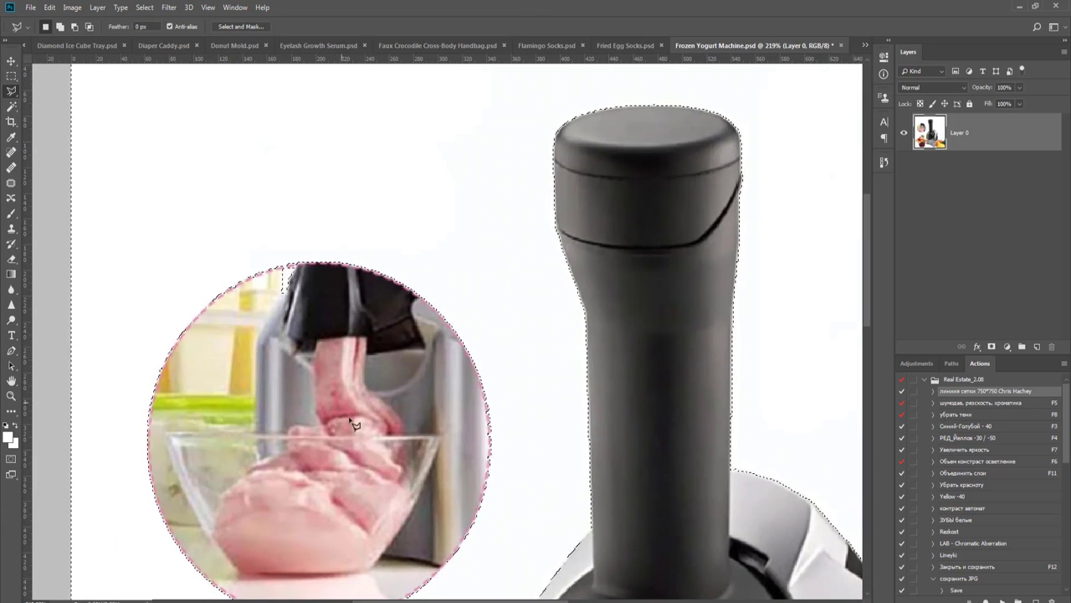
{"action": "scroll", "coordinate": [350, 418], "scroll_direction": "up", "scroll_amount": 3}
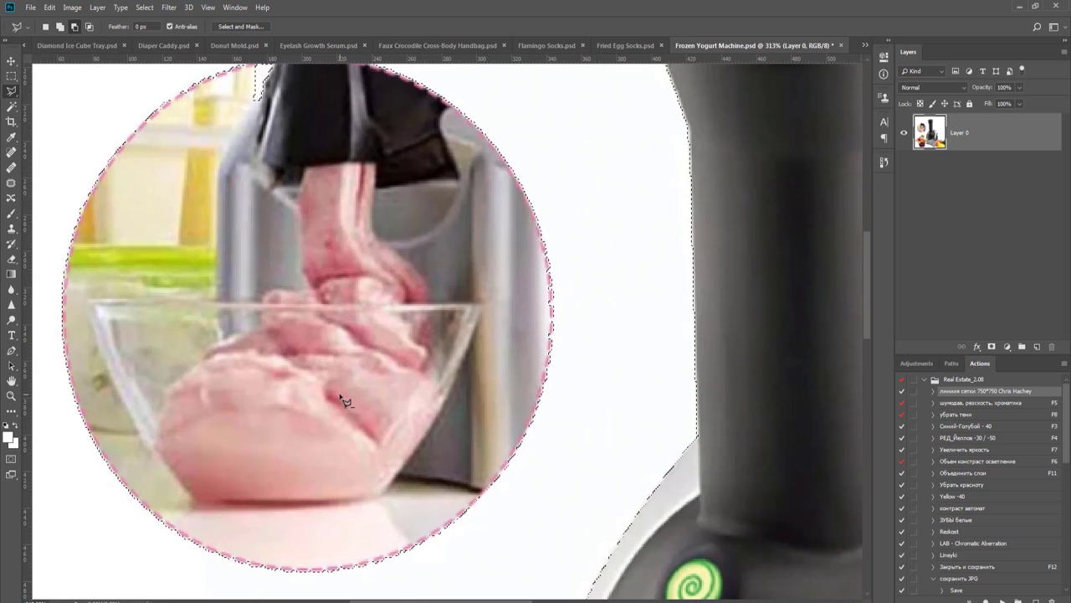
{"action": "left_click", "coordinate": [340, 394]}
{"action": "left_click", "coordinate": [497, 420]}
{"action": "left_click", "coordinate": [548, 306]}
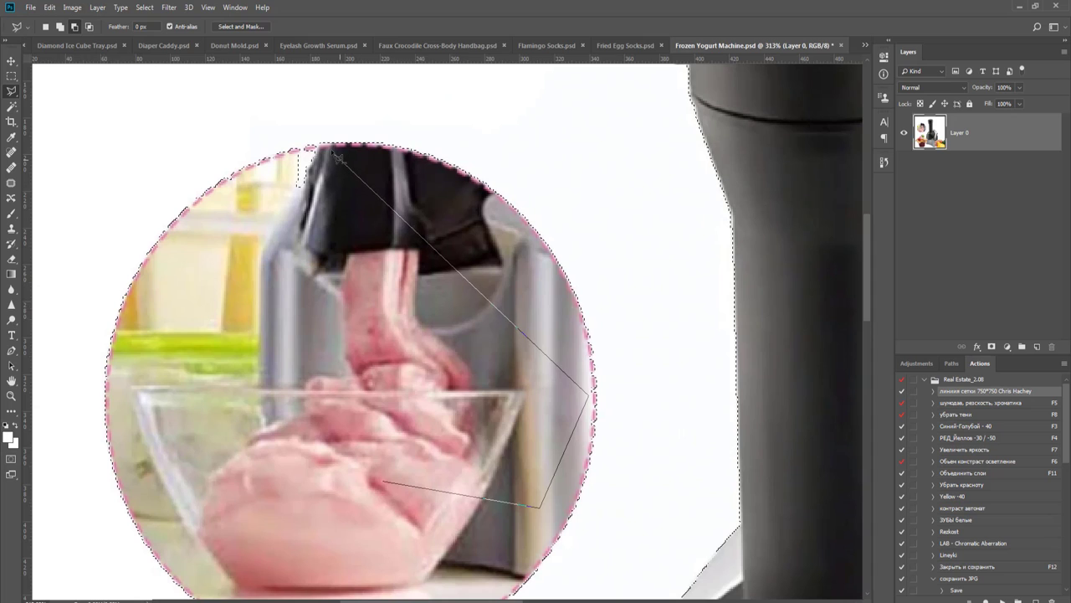
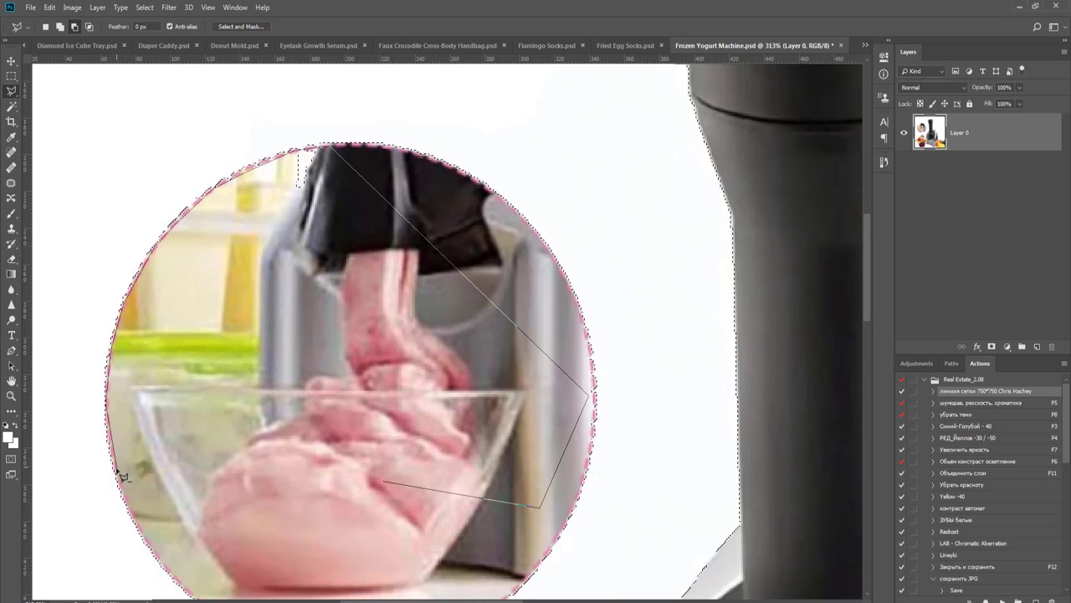
{"action": "double_click", "coordinate": [279, 454]}
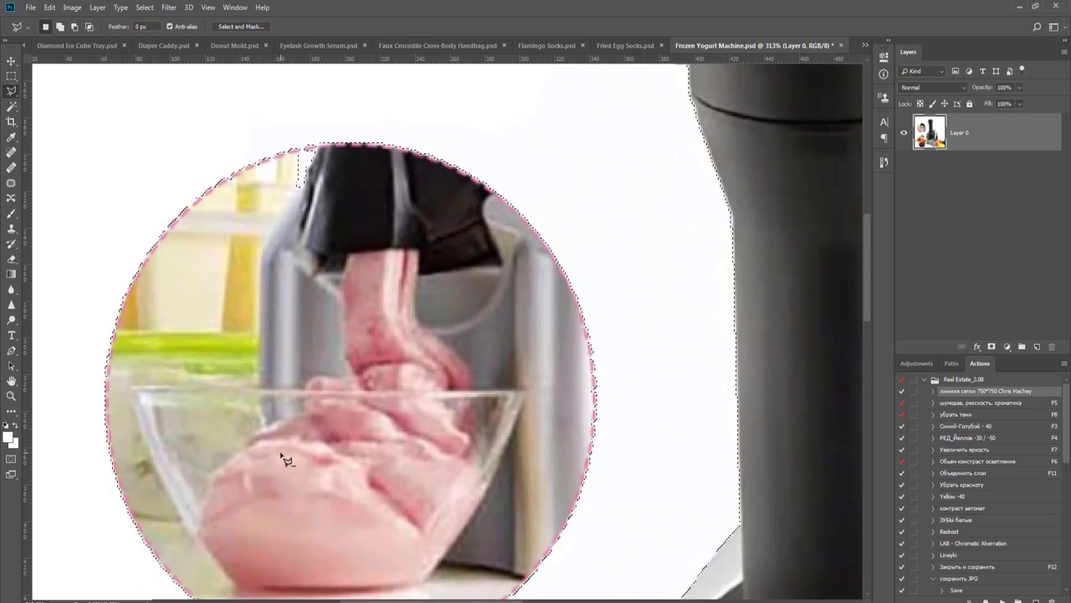
{"action": "scroll", "coordinate": [288, 456], "scroll_direction": "down", "scroll_amount": 3}
{"action": "scroll", "coordinate": [297, 454], "scroll_direction": "down", "scroll_amount": 3}
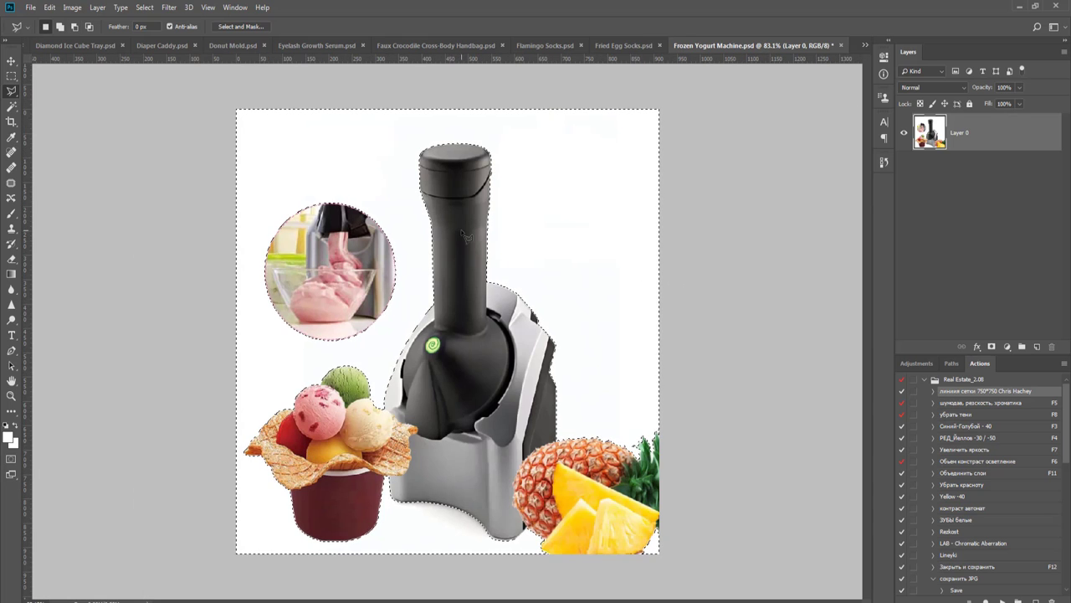
- Subtract the edge strip of the machine's black column nearest the circular photo from the background selection
{"action": "scroll", "coordinate": [467, 240], "scroll_direction": "up", "scroll_amount": 3}
{"action": "left_click_drag", "start_coordinate": [460, 251], "coordinate": [448, 324]}
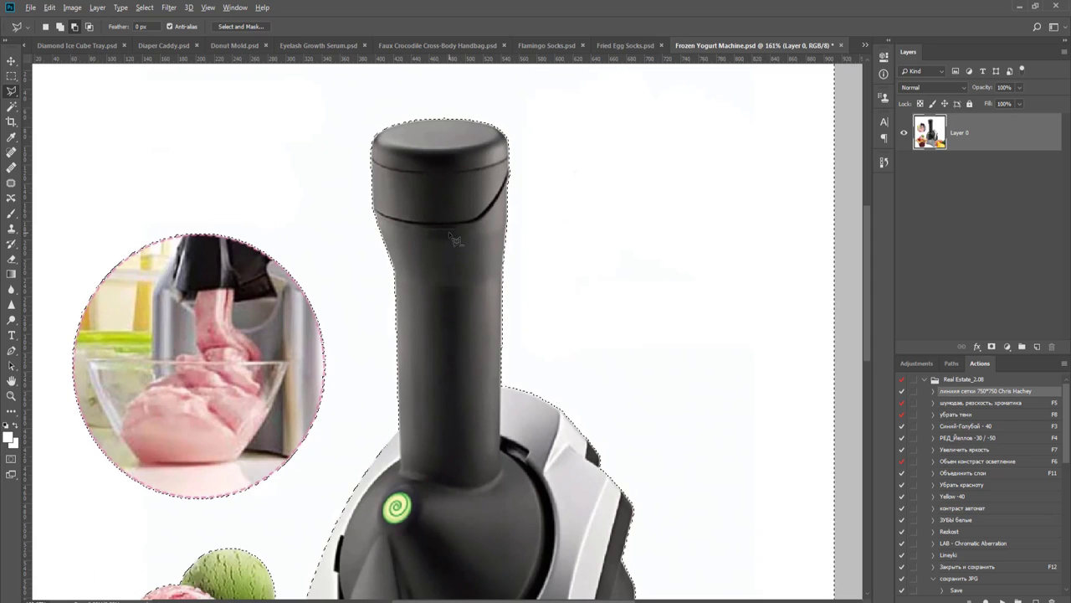
{"action": "left_click", "coordinate": [437, 528]}
{"action": "left_click", "coordinate": [413, 528]}
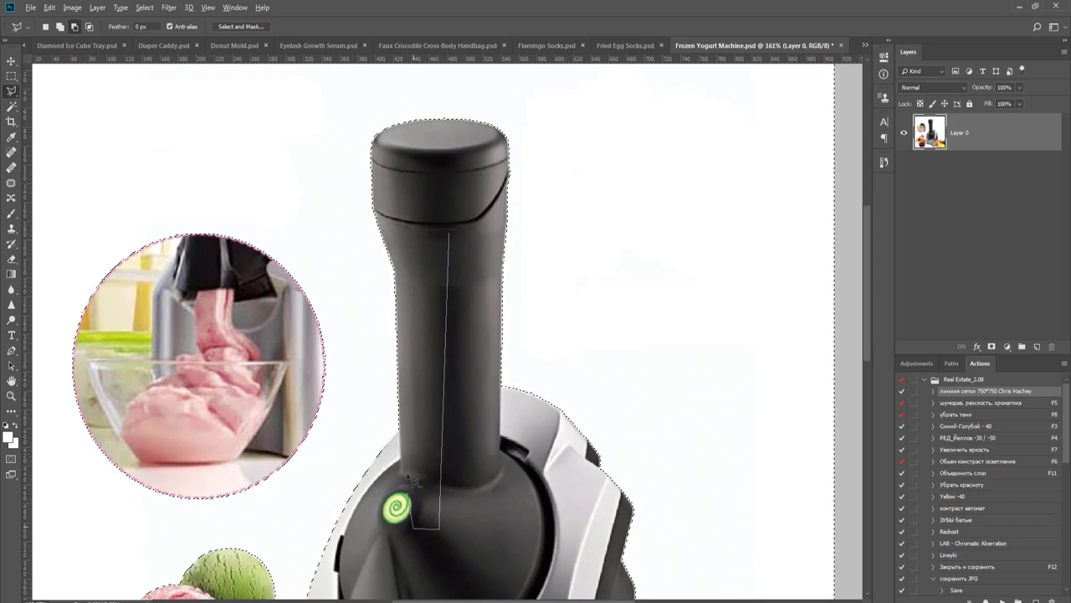
{"action": "left_click", "coordinate": [399, 433]}
{"action": "double_click", "coordinate": [396, 245]}
{"action": "scroll", "coordinate": [422, 281], "scroll_direction": "down", "scroll_amount": 3}
{"action": "scroll", "coordinate": [429, 402], "scroll_direction": "up", "scroll_amount": 4}
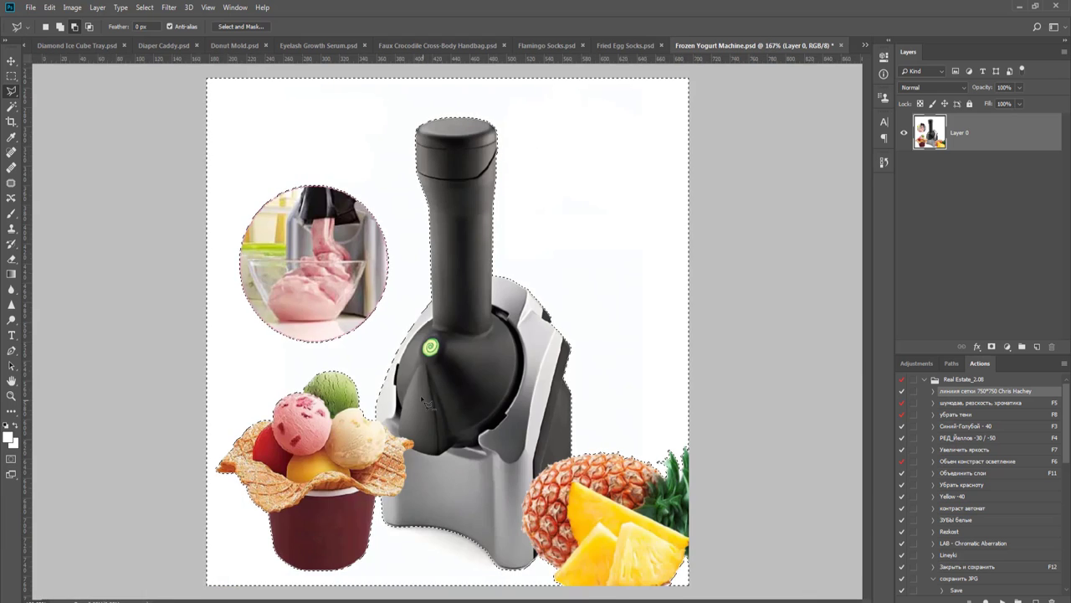
{"action": "scroll", "coordinate": [427, 400], "scroll_direction": "down", "scroll_amount": 5}
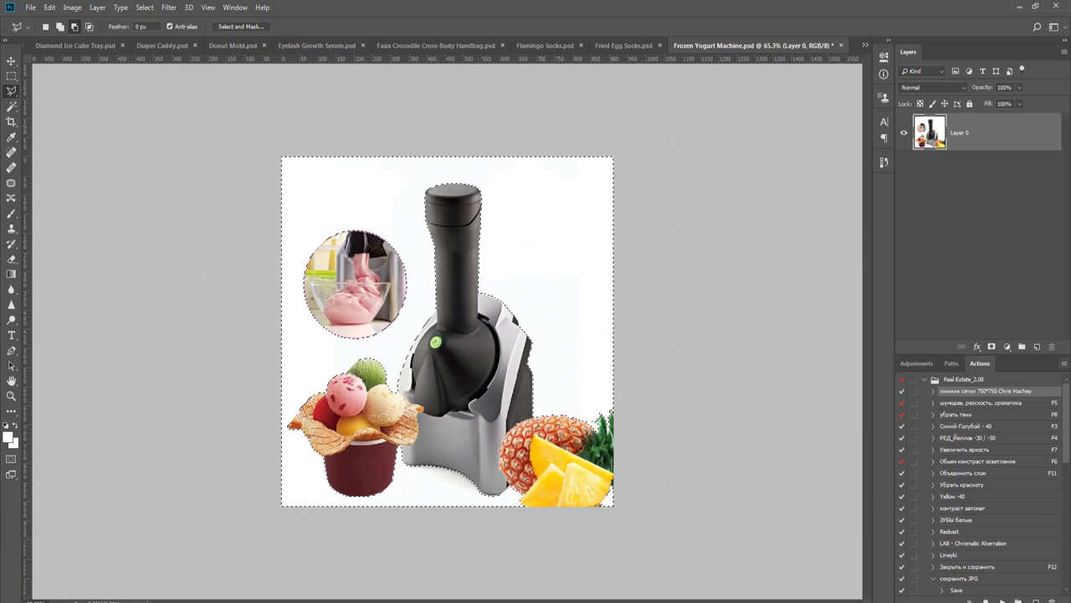
- Mask out the selected background and refine the mask with 1 px radius, smooth 1, 0.6 px feather, 10% contrast and -10% shift edge
{"action": "left_click", "coordinate": [991, 346]}
{"action": "key", "text": "v"}
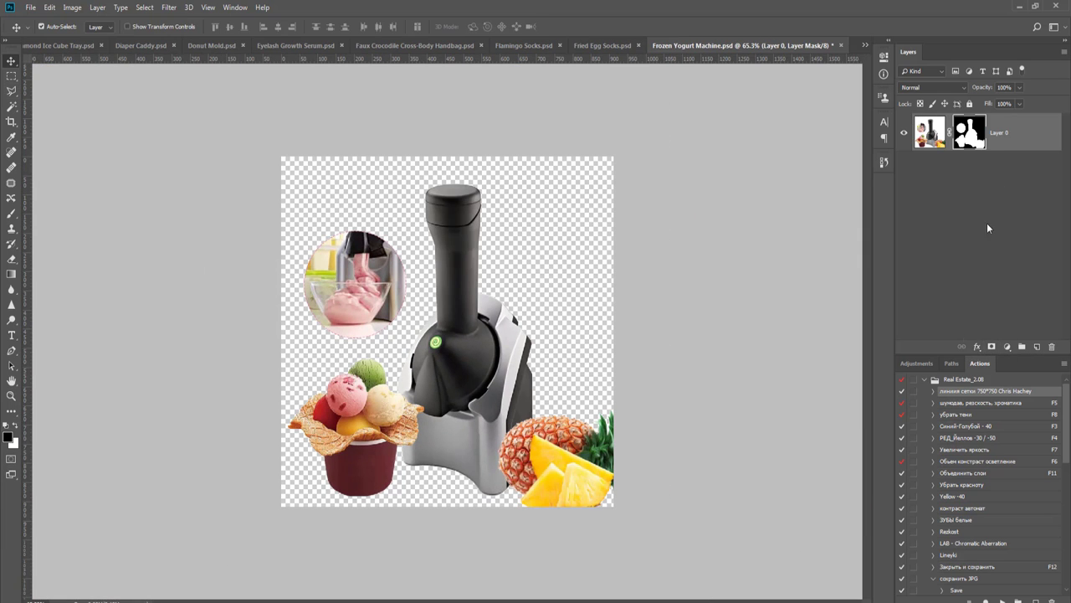
{"action": "right_click", "coordinate": [967, 136]}
{"action": "left_click", "coordinate": [982, 221]}
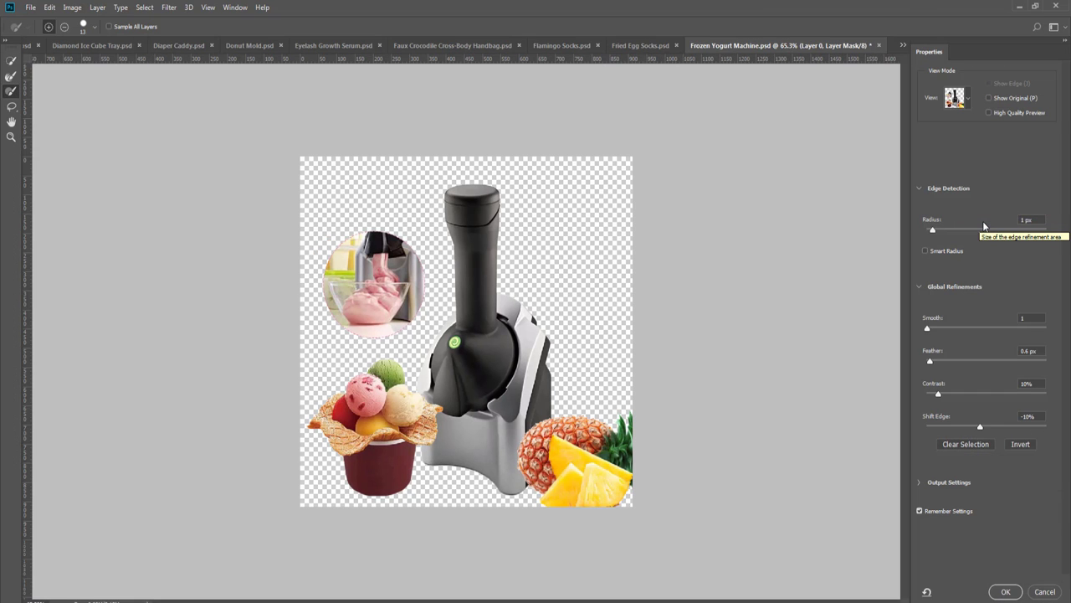
{"action": "key", "text": "Return"}
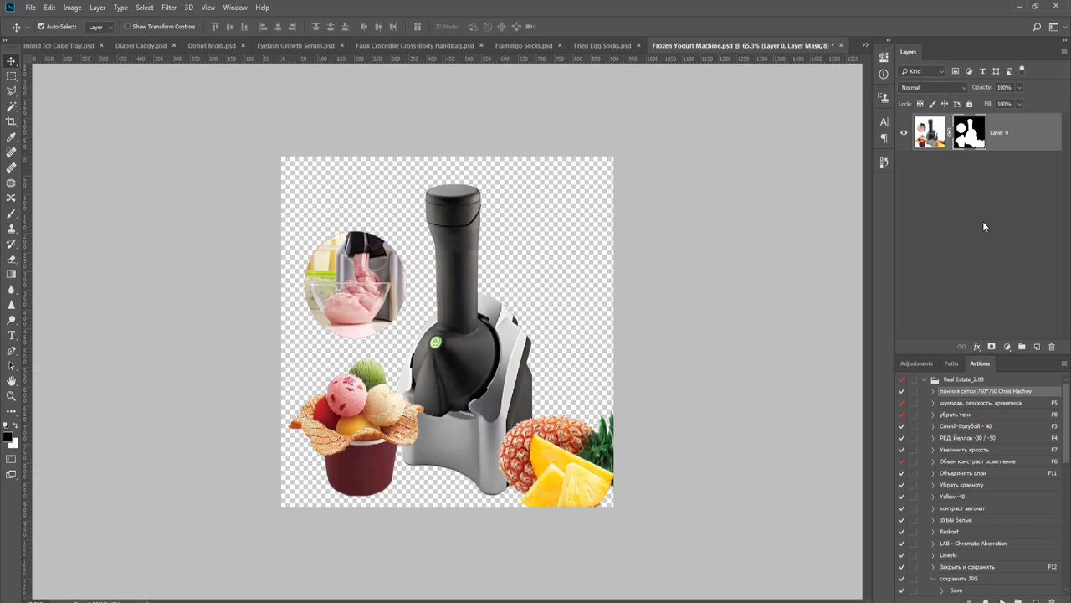
- Add a new layer filled with black and place it beneath the masked yogurt machine layer
{"action": "key", "text": "ctrl+shift+n"}
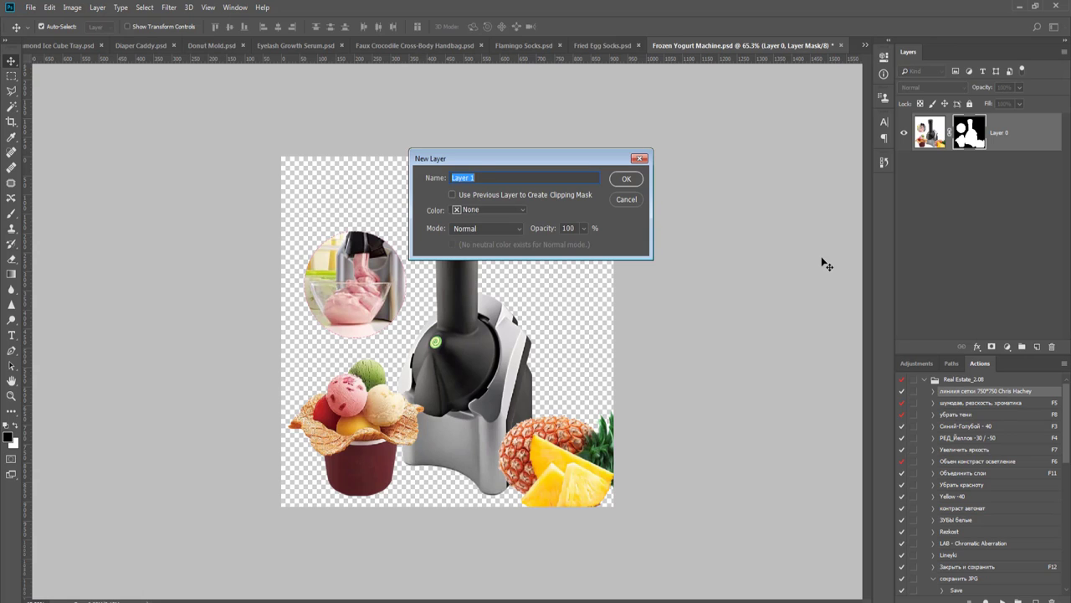
{"action": "key", "text": "Return"}
{"action": "key", "text": "g"}
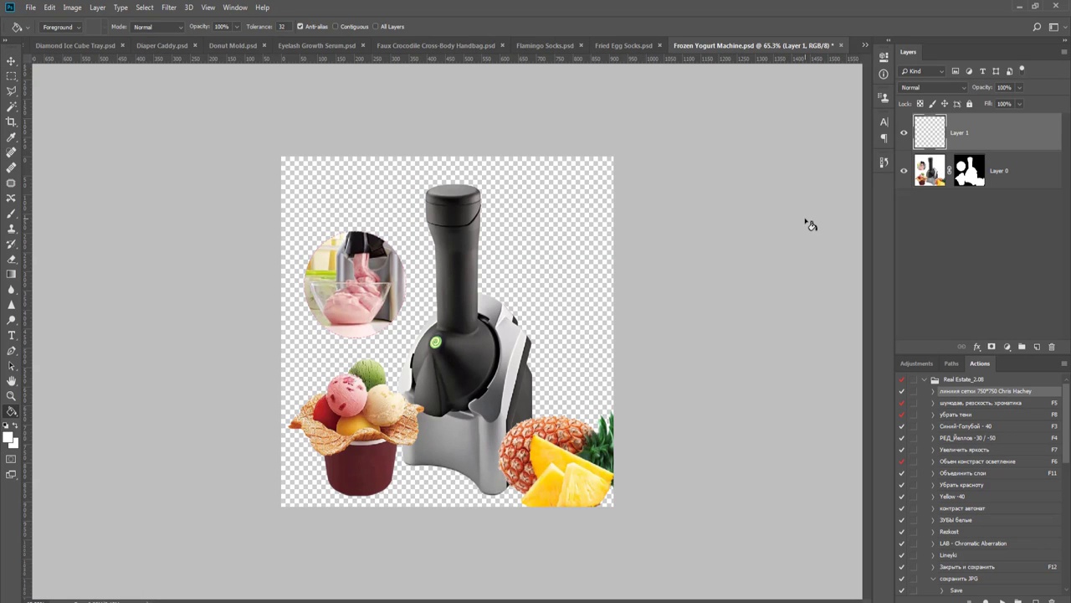
{"action": "key", "text": "d"}
{"action": "left_click", "coordinate": [561, 232]}
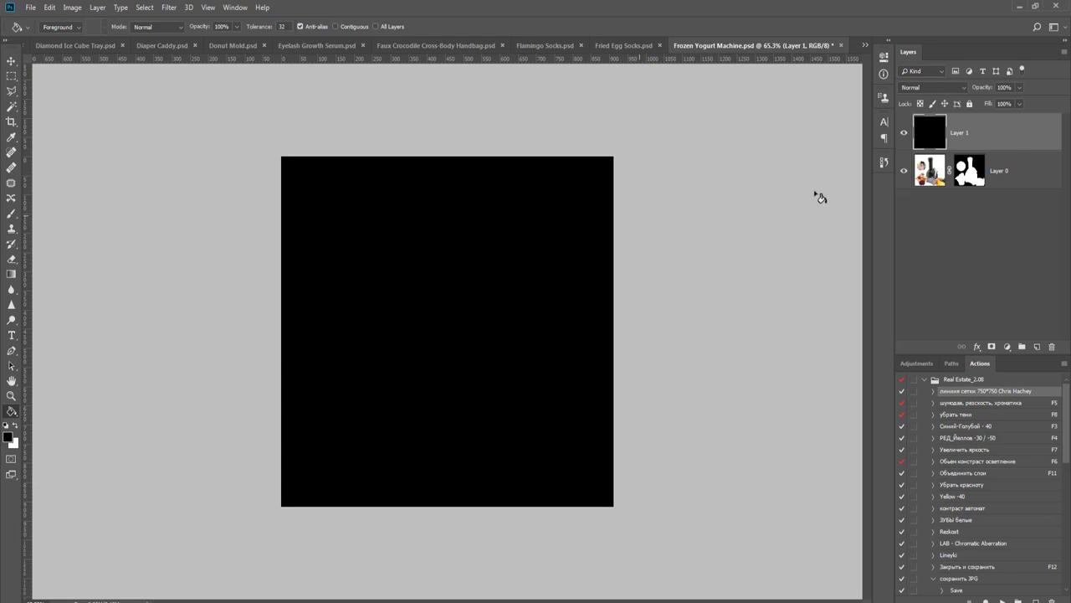
{"action": "left_click_drag", "start_coordinate": [1000, 136], "coordinate": [989, 172]}
{"action": "key", "text": "v"}
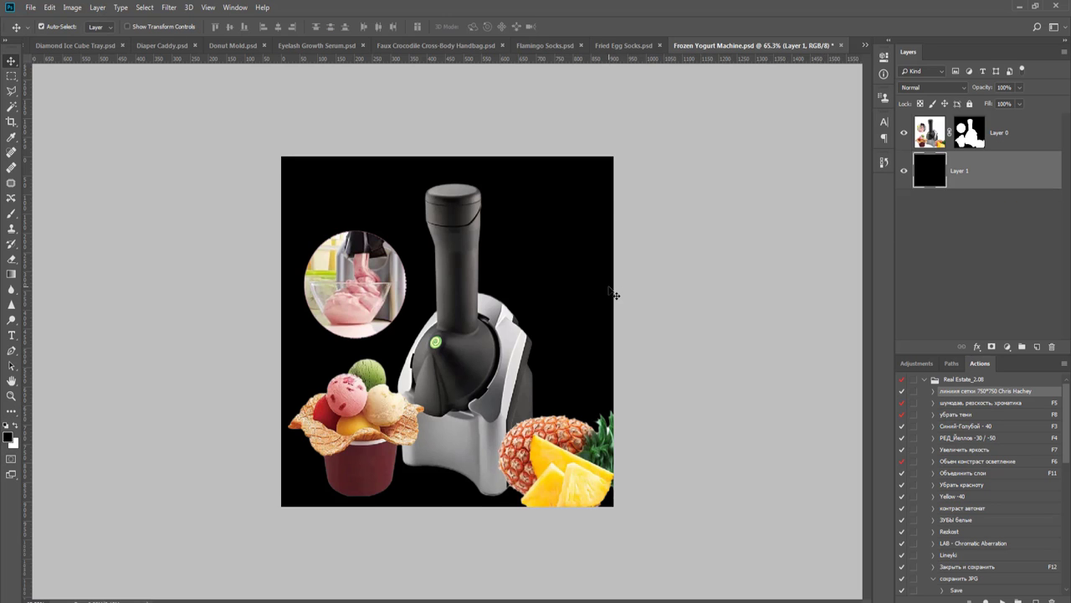
- Paint black on the layer mask with a small brush to hide the white remnants between the pineapple leaves
{"action": "key", "text": "ctrl+0"}
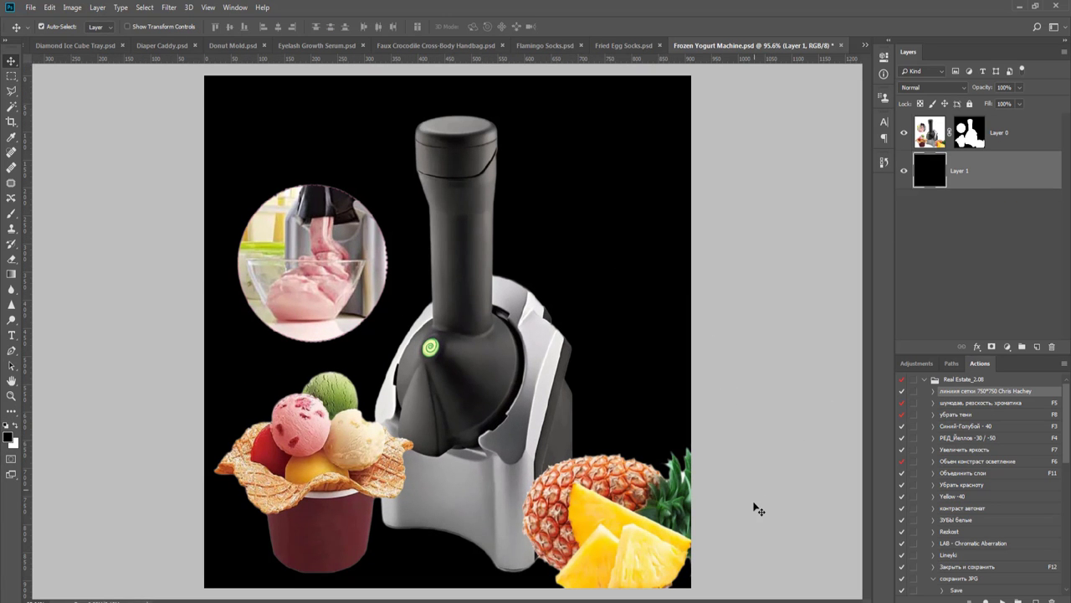
{"action": "key", "text": "b"}
{"action": "left_click", "coordinate": [971, 140]}
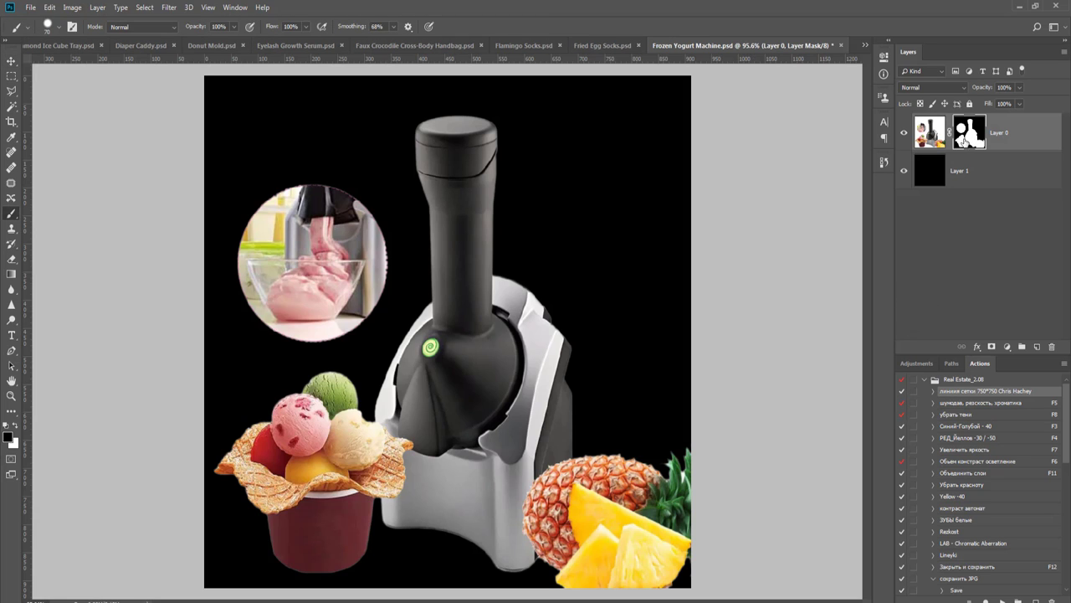
{"action": "key", "text": "bracketleft"}
{"action": "key", "text": "bracketleft"}
{"action": "key", "text": "bracketleft"}
{"action": "key", "text": "bracketleft"}
{"action": "key", "text": "bracketleft"}
{"action": "key", "text": "bracketleft"}
{"action": "key", "text": "bracketleft"}
{"action": "key", "text": "bracketleft"}
{"action": "key", "text": "bracketleft"}
{"action": "key", "text": "bracketleft"}
{"action": "key", "text": "bracketleft"}
{"action": "key", "text": "bracketleft"}
{"action": "scroll", "coordinate": [698, 485], "scroll_direction": "up", "scroll_amount": 3}
{"action": "scroll", "coordinate": [701, 479], "scroll_direction": "up", "scroll_amount": 6}
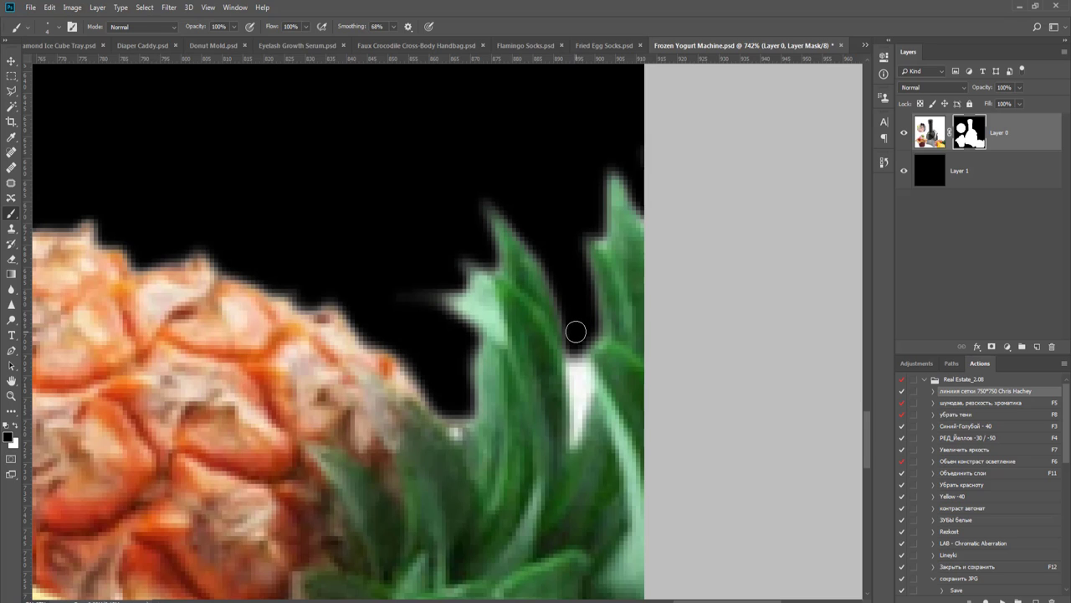
{"action": "mouse_move", "coordinate": [575, 353]}
{"action": "left_mouse_down"}
{"action": "mouse_move", "coordinate": [576, 438]}
{"action": "mouse_move", "coordinate": [580, 363]}
{"action": "mouse_move", "coordinate": [583, 378]}
{"action": "left_mouse_up"}
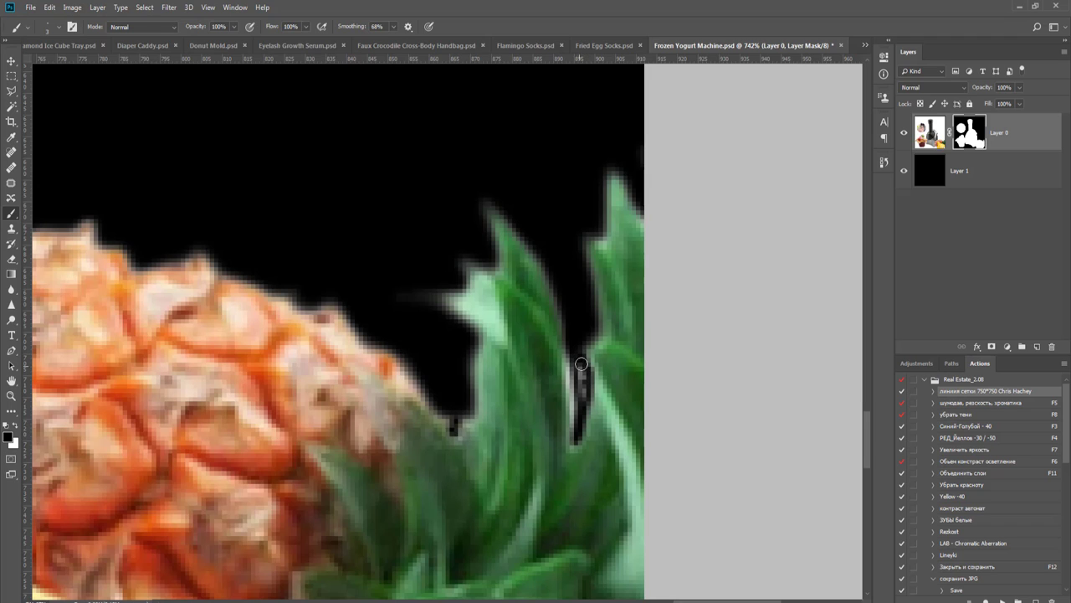
{"action": "left_click_drag", "start_coordinate": [580, 364], "coordinate": [581, 411]}
{"action": "scroll", "coordinate": [390, 343], "scroll_direction": "down", "scroll_amount": 5}
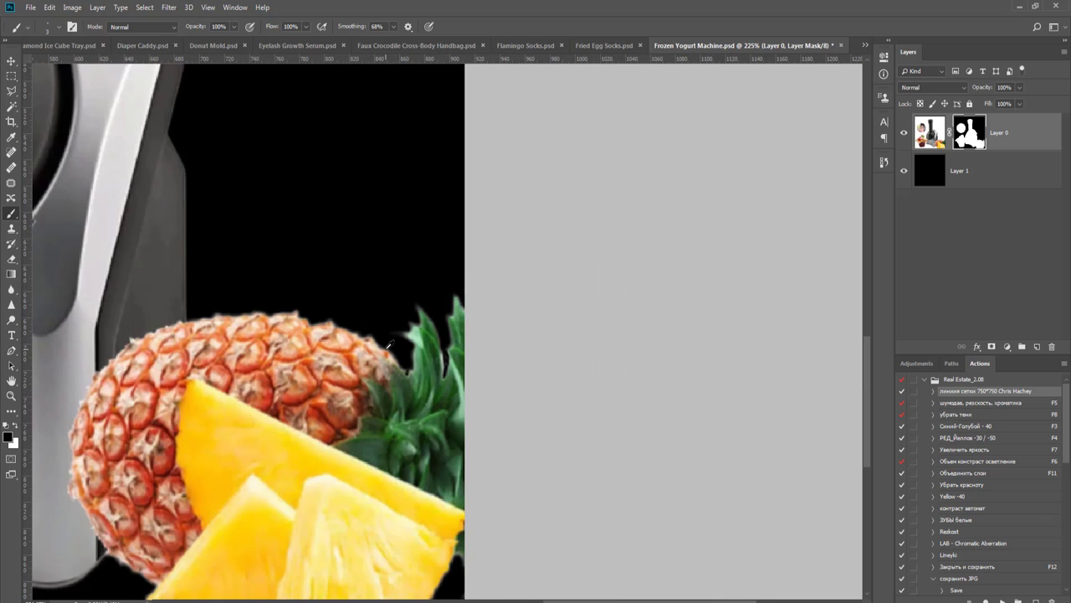
- Examine the cutout edges of the pineapple and the ice cream cup, comparing the image with the layer mask off and on
{"action": "key", "text": "v"}
{"action": "scroll", "coordinate": [380, 350], "scroll_direction": "down", "scroll_amount": 2}
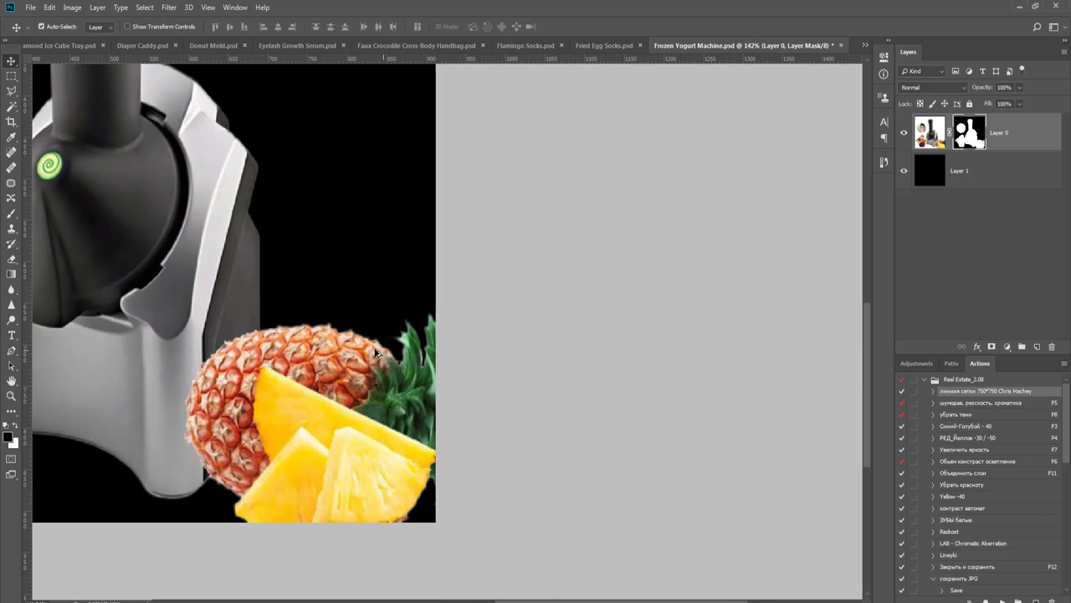
{"action": "left_click_drag", "start_coordinate": [195, 342], "coordinate": [727, 354]}
{"action": "scroll", "coordinate": [443, 363], "scroll_direction": "up", "scroll_amount": 3}
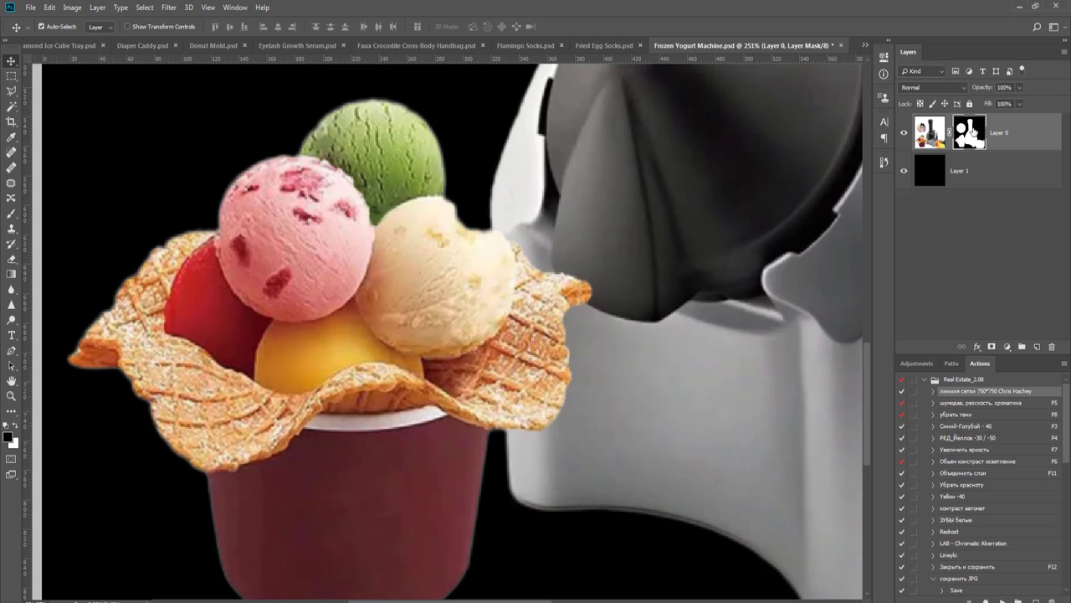
{"action": "left_click", "coordinate": [973, 131], "text": "shift"}
{"action": "left_click", "coordinate": [973, 131], "text": "shift"}
{"action": "left_click_drag", "start_coordinate": [466, 214], "coordinate": [473, 364]}
{"action": "scroll", "coordinate": [533, 281], "scroll_direction": "down", "scroll_amount": 5}
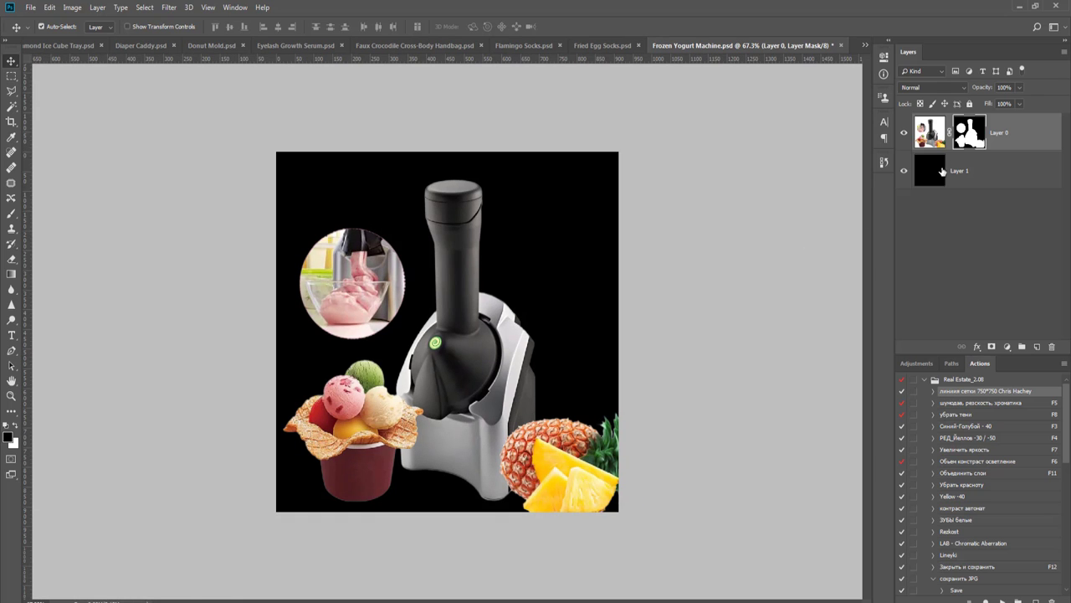
- Crop the yogurt machine image to 750 x 750 px and add the grid guides
{"action": "key", "text": "c"}
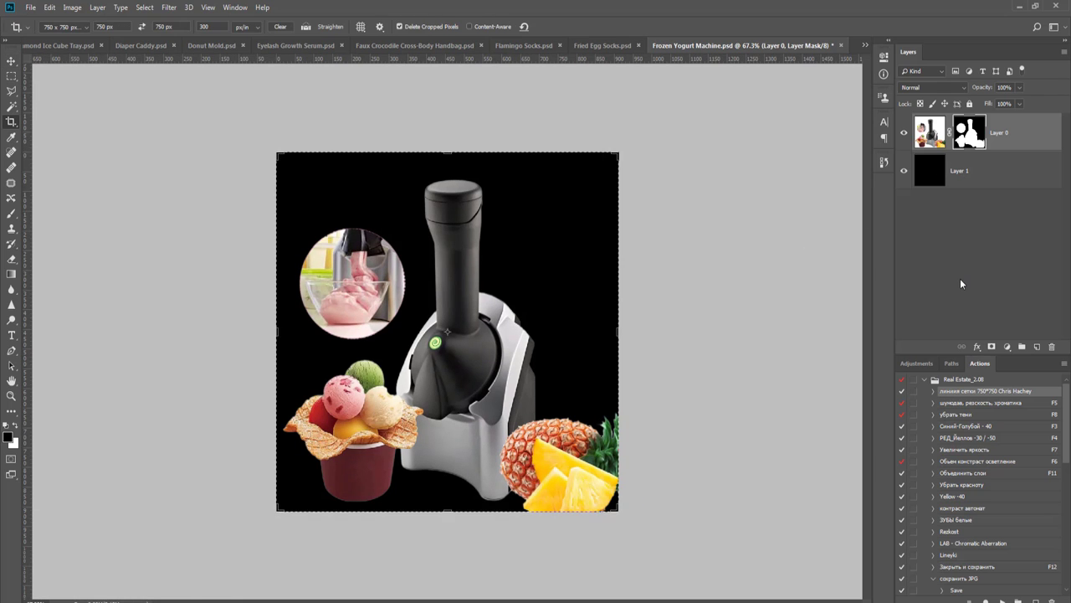
{"action": "key", "text": "Return"}
{"action": "key", "text": "Return"}
{"action": "key", "text": "v"}
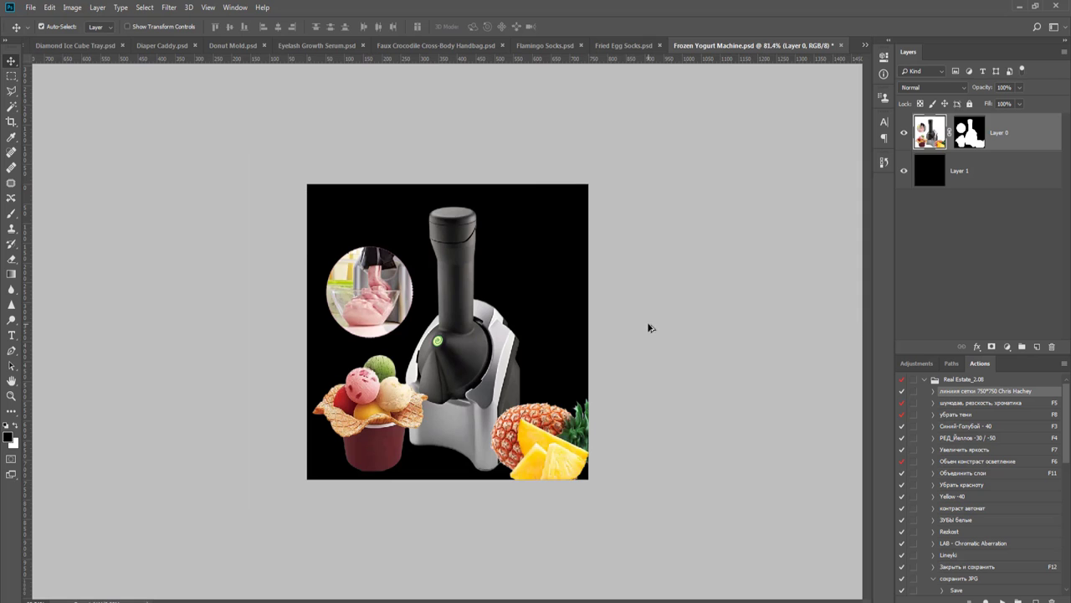
{"action": "scroll", "coordinate": [648, 327], "scroll_direction": "up", "scroll_amount": 3}
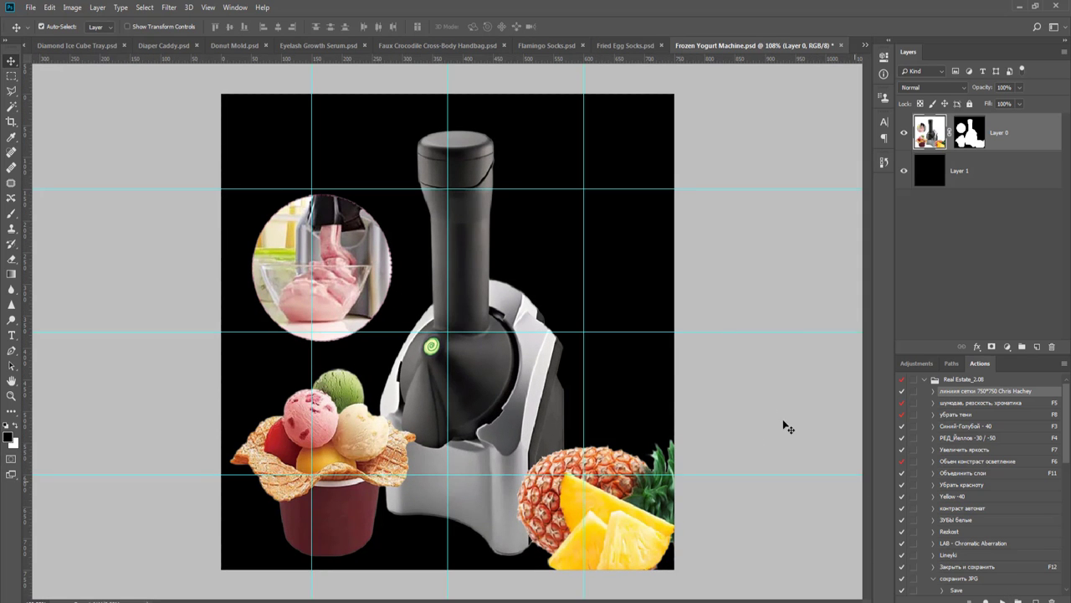
- Scale the masked yogurt machine layer to about 60.9% width and 64.5% height so it fits within the guides
{"action": "key", "text": "ctrl+t"}
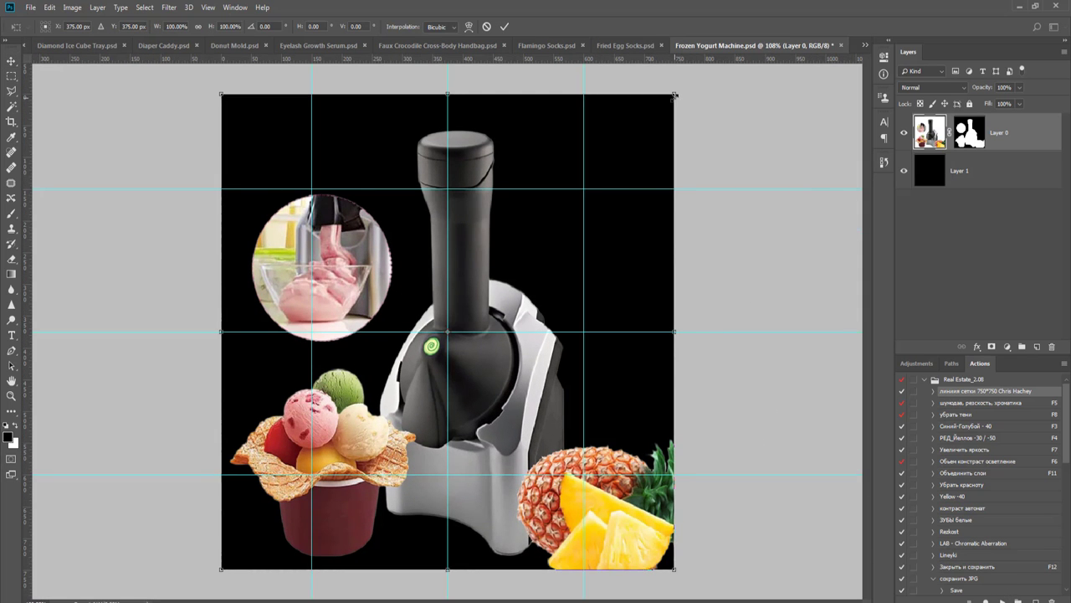
{"action": "left_click_drag", "start_coordinate": [674, 95], "coordinate": [590, 183]}
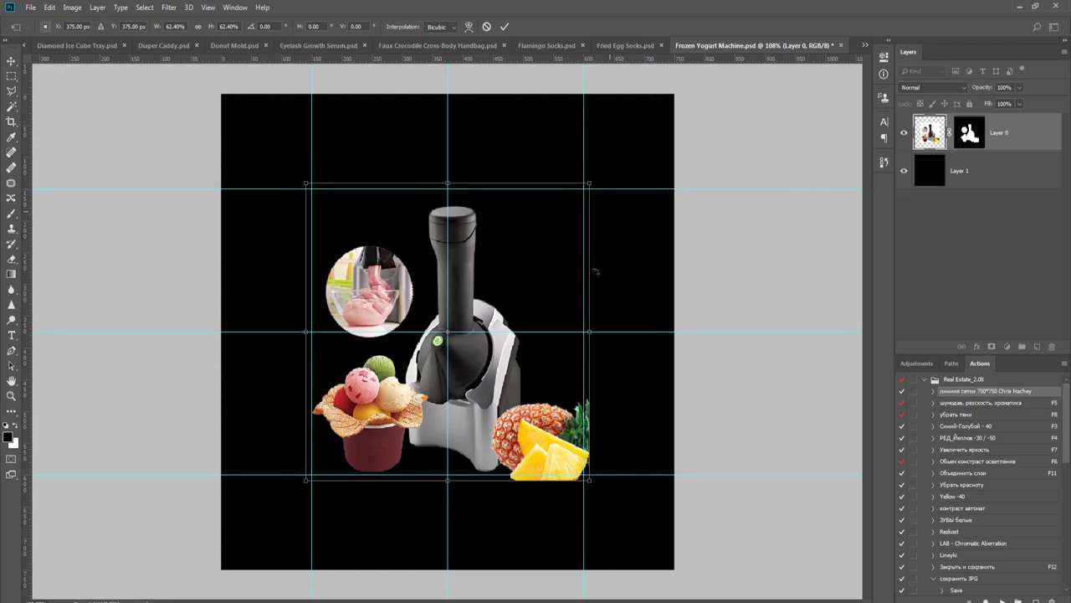
{"action": "left_click_drag", "start_coordinate": [589, 485], "coordinate": [582, 473]}
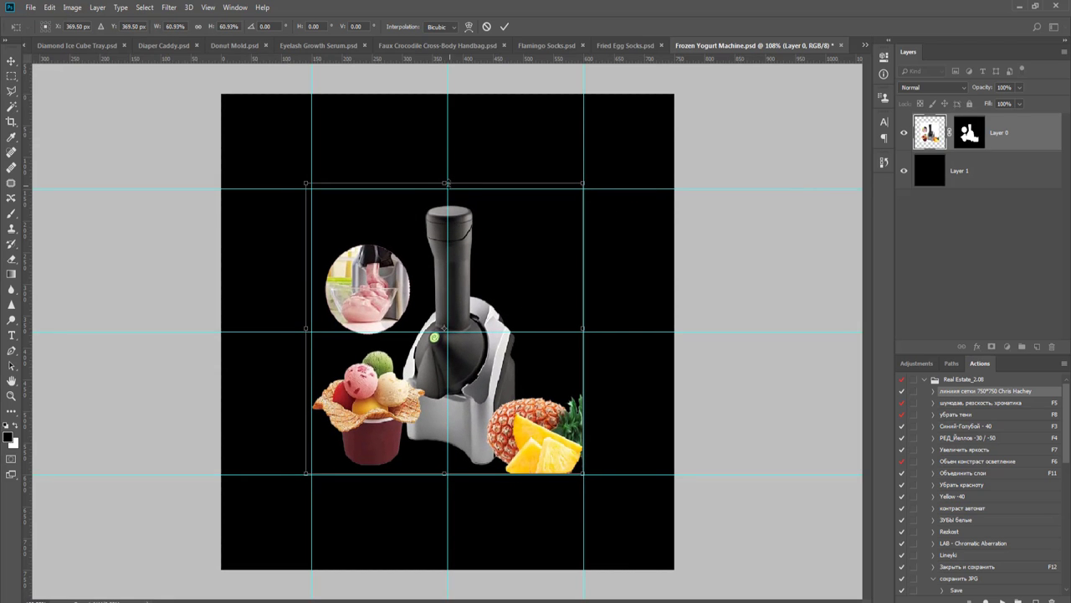
{"action": "left_click_drag", "start_coordinate": [446, 183], "coordinate": [446, 166]}
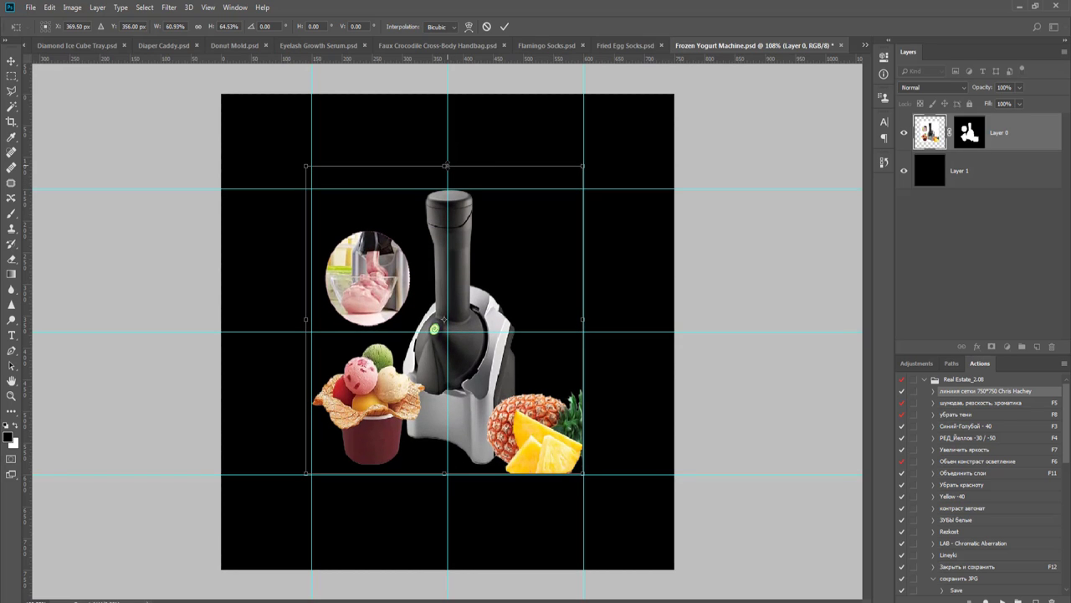
{"action": "key", "text": "Return"}
{"action": "scroll", "coordinate": [447, 164], "scroll_direction": "up", "scroll_amount": 1}
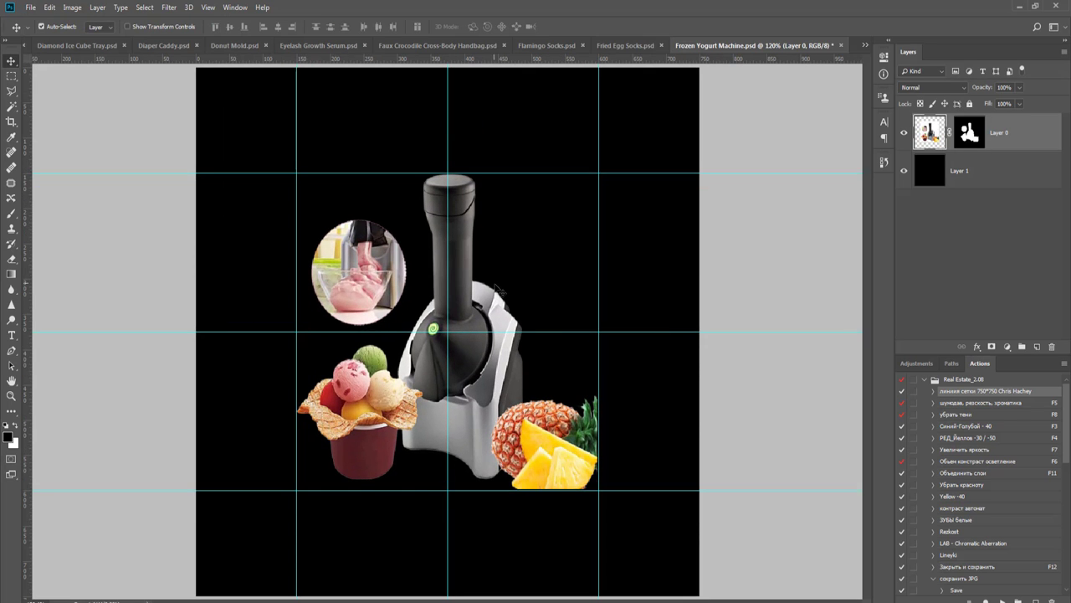
- Delete the black background layer and close the yogurt machine document, saving its changes
{"action": "left_click", "coordinate": [1016, 171]}
{"action": "key", "text": "Delete"}
{"action": "key", "text": "ctrl+w"}
{"action": "key", "text": "Return"}
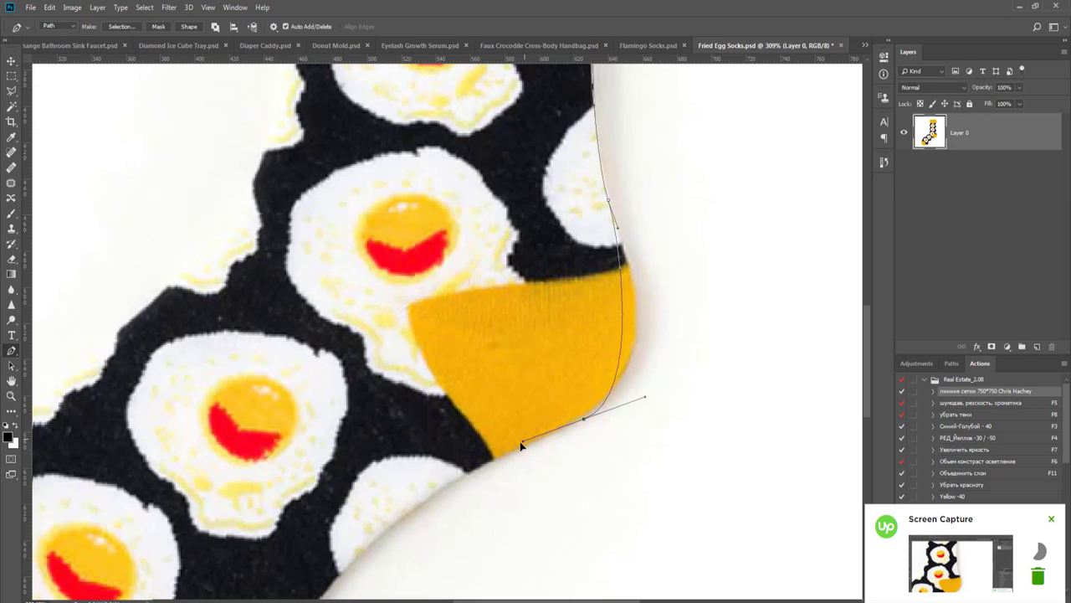
- Shape the Pen path around the sock's yellow heel by adjusting the direction handles of its anchor points
{"action": "left_click_drag", "start_coordinate": [521, 444], "coordinate": [513, 450]}
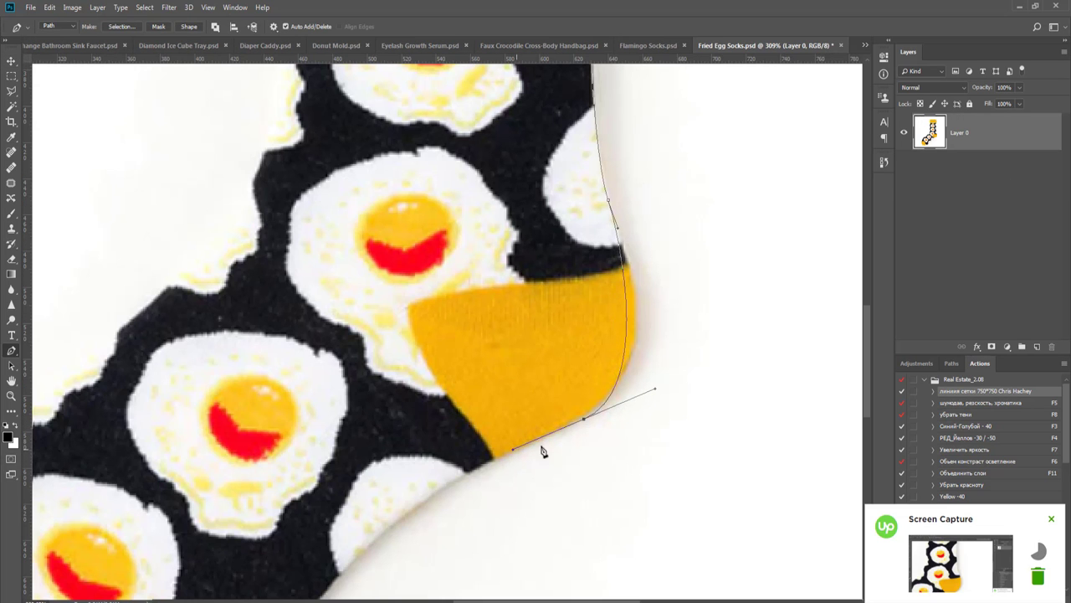
{"action": "scroll", "coordinate": [625, 425], "scroll_direction": "up", "scroll_amount": 3}
{"action": "left_click_drag", "start_coordinate": [560, 416], "coordinate": [556, 410]}
{"action": "scroll", "coordinate": [579, 359], "scroll_direction": "down", "scroll_amount": 4}
{"action": "left_click_drag", "start_coordinate": [550, 285], "coordinate": [525, 344]}
{"action": "key", "text": "ctrl+r"}
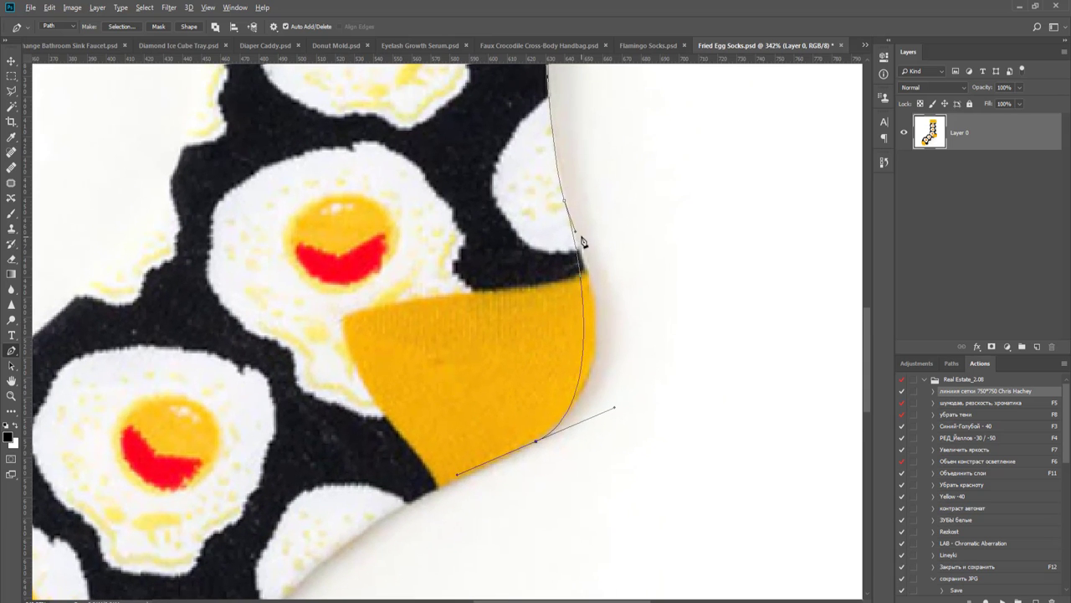
{"action": "left_click_drag", "start_coordinate": [576, 233], "coordinate": [601, 282]}
{"action": "left_click_drag", "start_coordinate": [616, 411], "coordinate": [621, 383]}
{"action": "left_click_drag", "start_coordinate": [540, 439], "coordinate": [617, 326]}
{"action": "scroll", "coordinate": [584, 351], "scroll_direction": "up", "scroll_amount": 3}
{"action": "left_click_drag", "start_coordinate": [571, 359], "coordinate": [629, 288]}
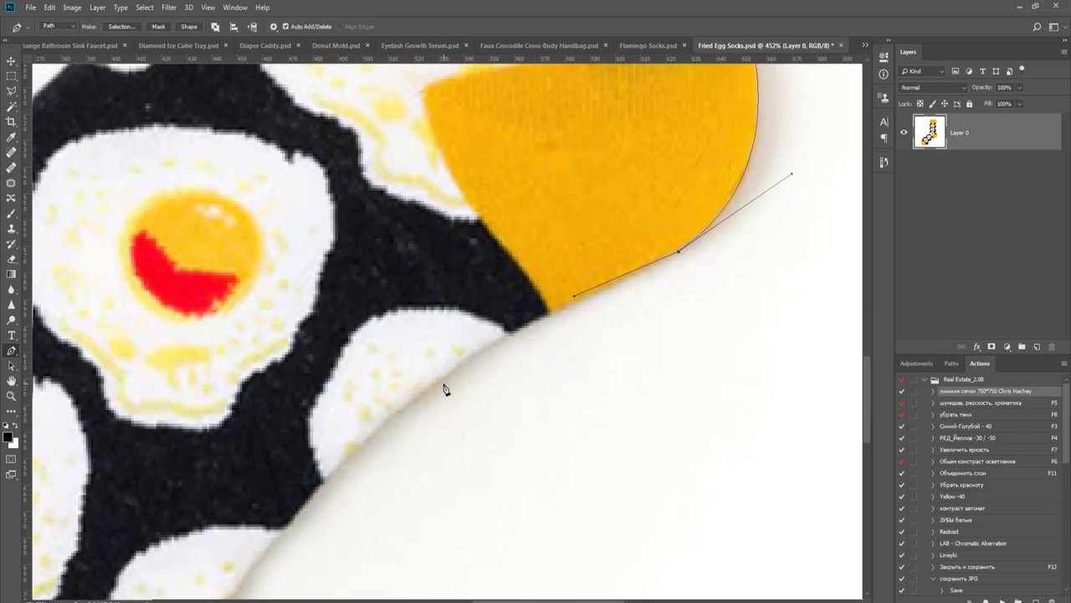
- Continue the Pen path along the sole of the sock from the heel toward the toe, adjusting the curve to its edge
{"action": "left_click_drag", "start_coordinate": [443, 376], "coordinate": [592, 194]}
{"action": "scroll", "coordinate": [561, 200], "scroll_direction": "down", "scroll_amount": 2}
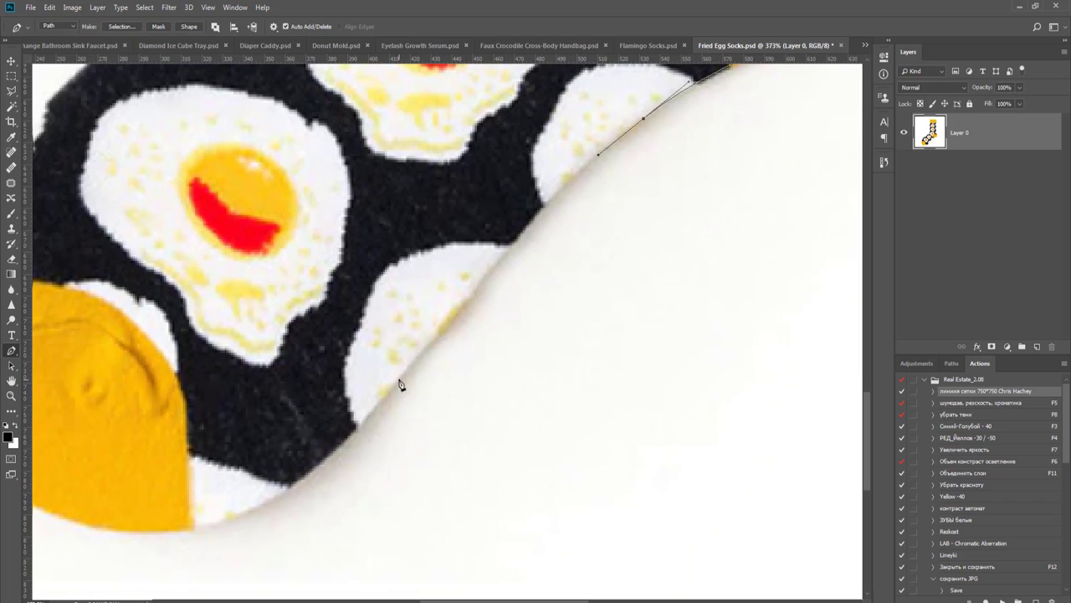
{"action": "left_click_drag", "start_coordinate": [403, 374], "coordinate": [342, 457]}
{"action": "left_click_drag", "start_coordinate": [596, 157], "coordinate": [577, 159]}
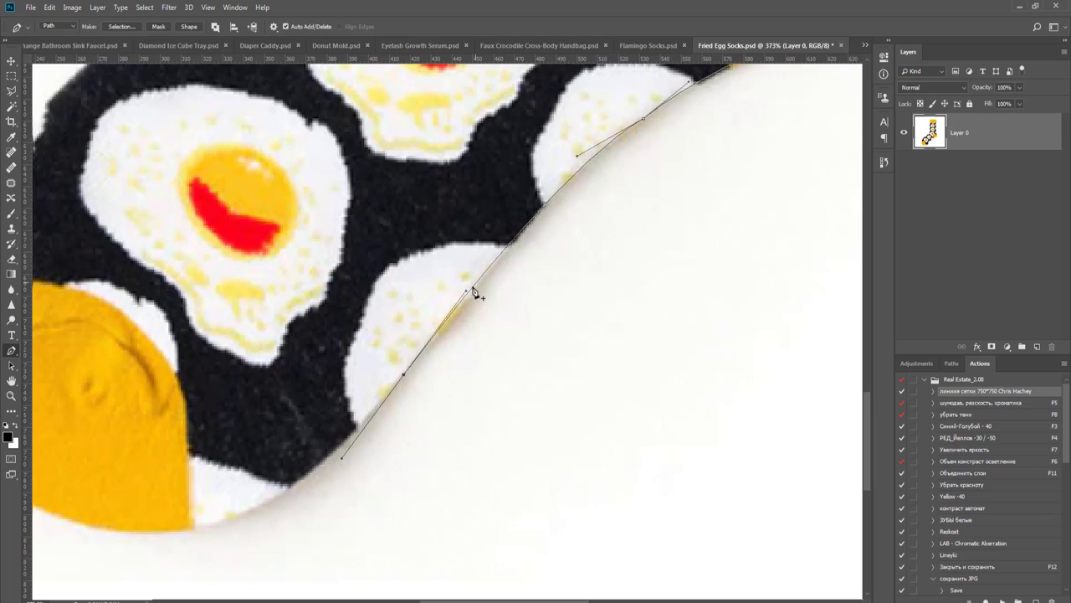
{"action": "left_click_drag", "start_coordinate": [449, 351], "coordinate": [563, 276]}
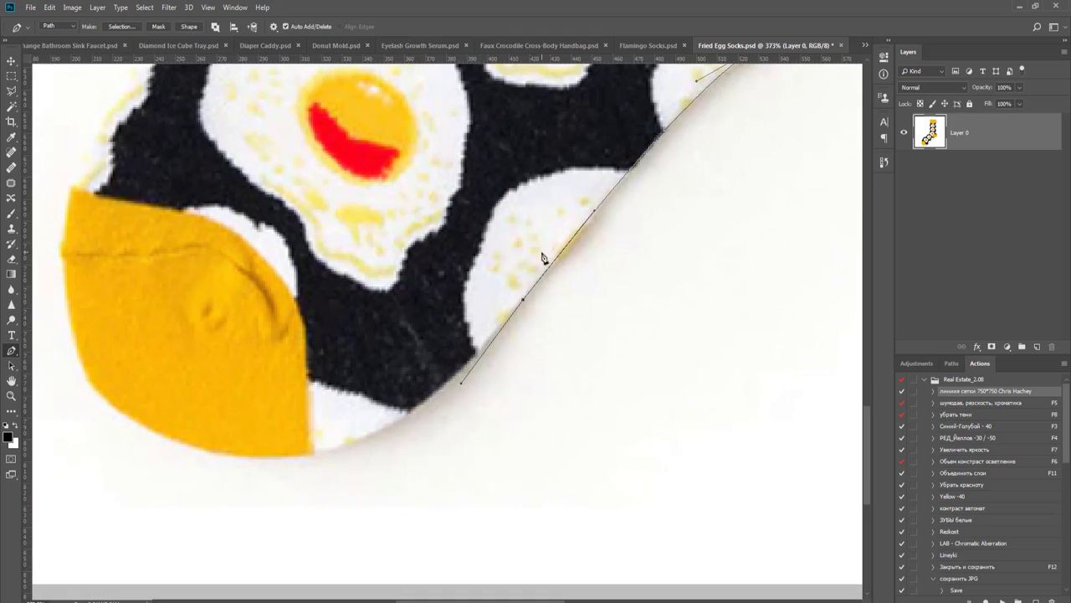
- Trace the Pen path around the yellow toe of the sock up to its upper seam
{"action": "left_click_drag", "start_coordinate": [520, 332], "coordinate": [640, 377]}
{"action": "left_click_drag", "start_coordinate": [268, 480], "coordinate": [132, 419]}
{"action": "left_click_drag", "start_coordinate": [569, 433], "coordinate": [557, 463]}
{"action": "left_click_drag", "start_coordinate": [430, 400], "coordinate": [470, 447]}
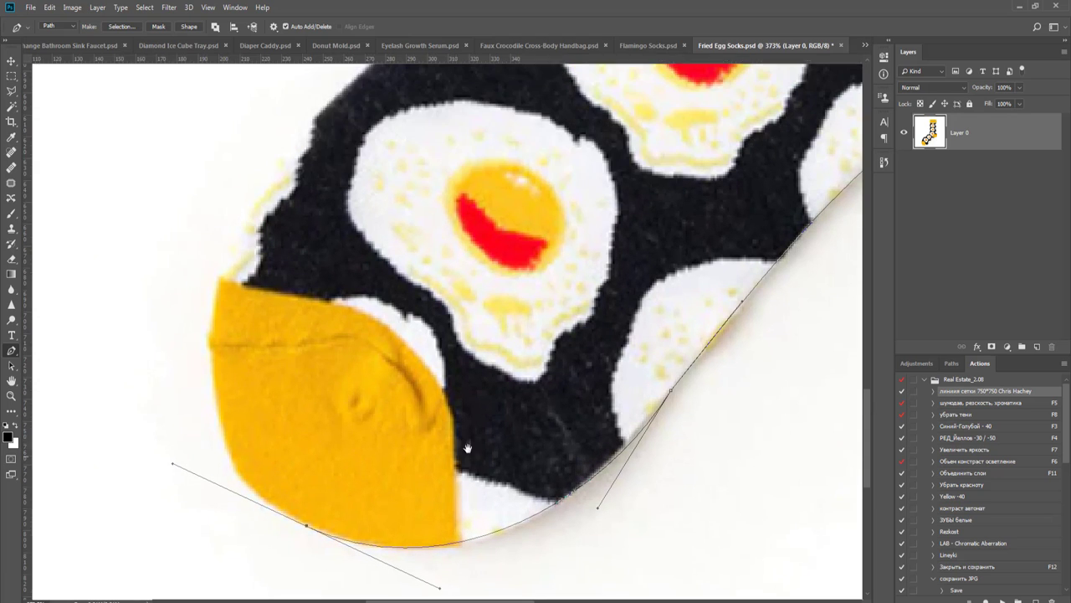
{"action": "left_click_drag", "start_coordinate": [222, 275], "coordinate": [352, 344]}
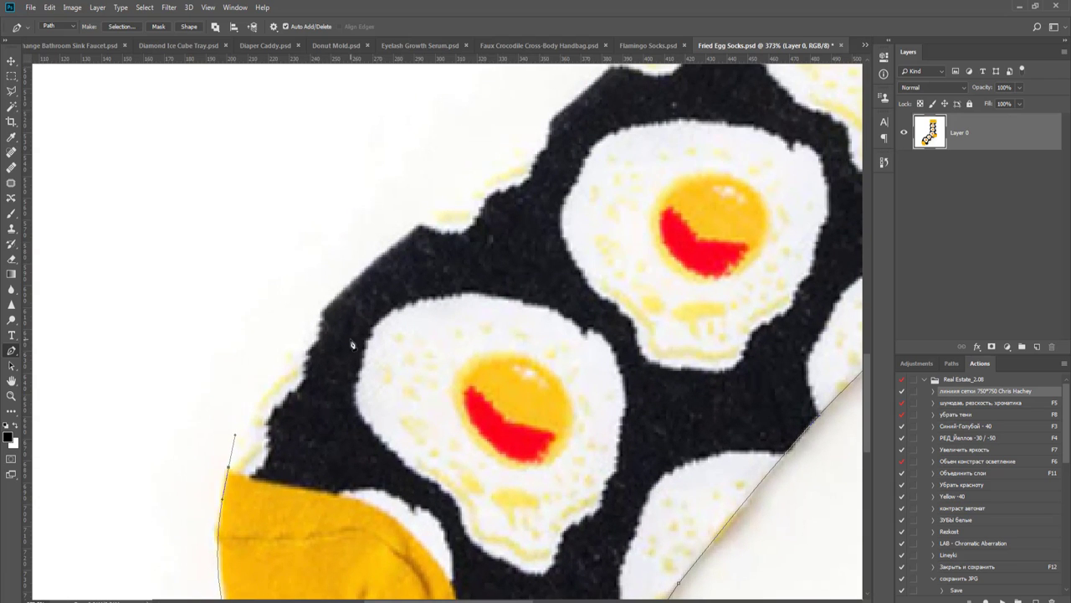
- Continue the Pen path from the toe over the instep and around the ankle bend to the front of the leg
{"action": "left_click_drag", "start_coordinate": [371, 265], "coordinate": [275, 435]}
{"action": "scroll", "coordinate": [276, 435], "scroll_direction": "down", "scroll_amount": 2}
{"action": "left_click_drag", "start_coordinate": [453, 261], "coordinate": [456, 310]}
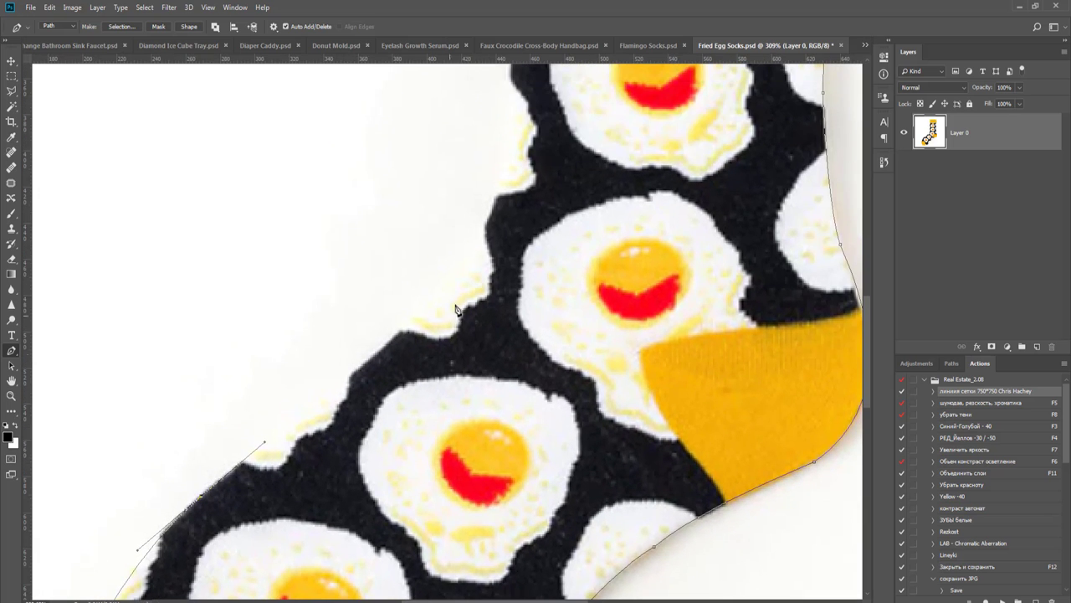
{"action": "left_click_drag", "start_coordinate": [405, 334], "coordinate": [433, 310]}
{"action": "left_click_drag", "start_coordinate": [484, 262], "coordinate": [487, 398]}
{"action": "scroll", "coordinate": [505, 382], "scroll_direction": "down", "scroll_amount": 2}
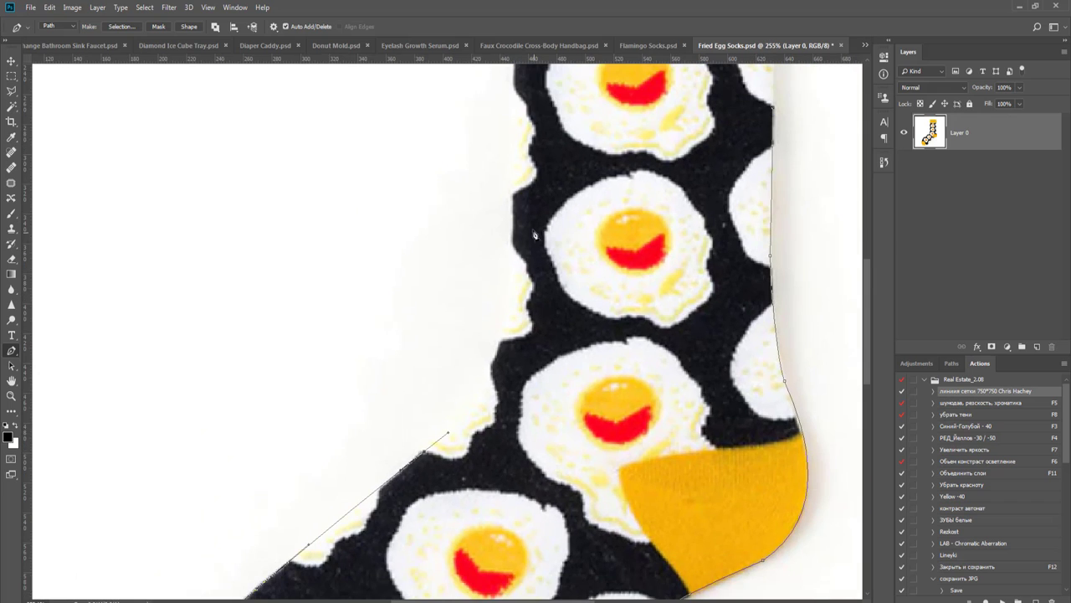
{"action": "left_click_drag", "start_coordinate": [516, 220], "coordinate": [514, 320]}
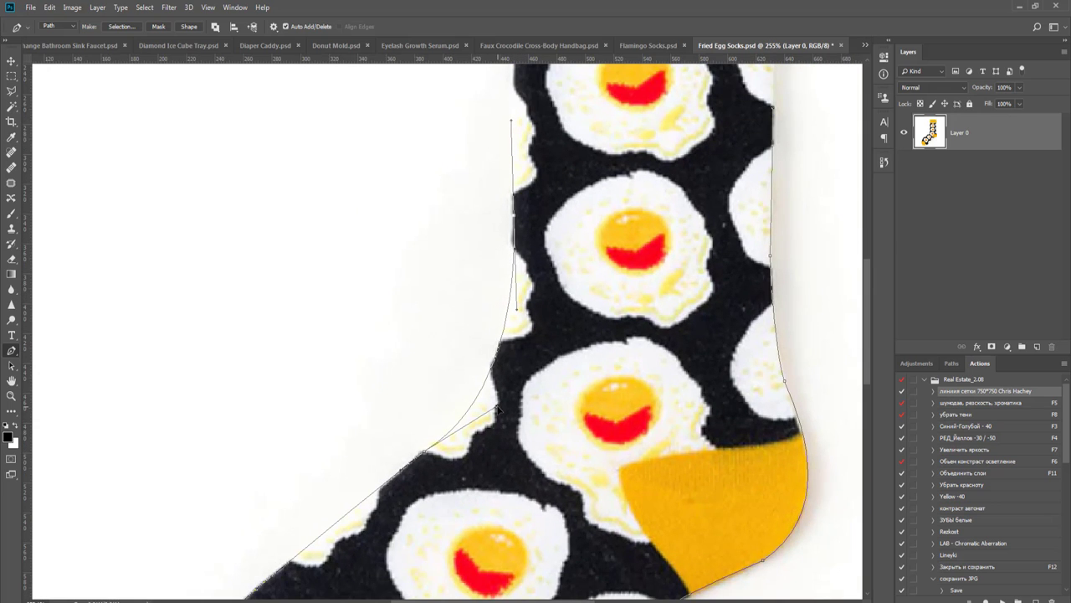
- Trace the Pen path up the front of the leg and around the yellow cuff's corners and upper edge
{"action": "left_click_drag", "start_coordinate": [546, 301], "coordinate": [525, 564]}
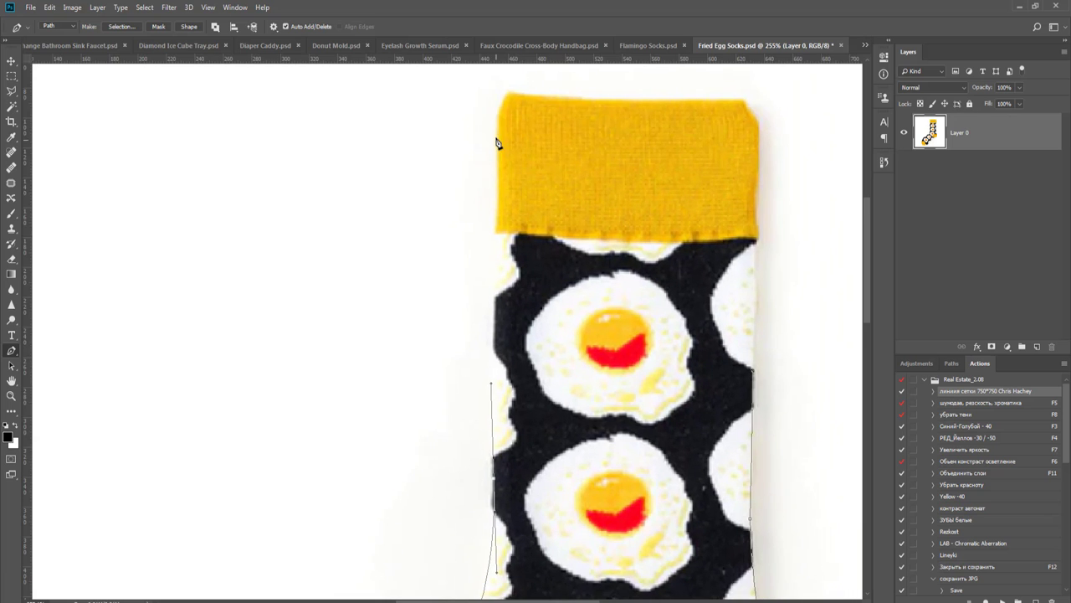
{"action": "left_click_drag", "start_coordinate": [531, 153], "coordinate": [373, 425]}
{"action": "scroll", "coordinate": [371, 390], "scroll_direction": "up", "scroll_amount": 3}
{"action": "left_click_drag", "start_coordinate": [348, 360], "coordinate": [360, 362]}
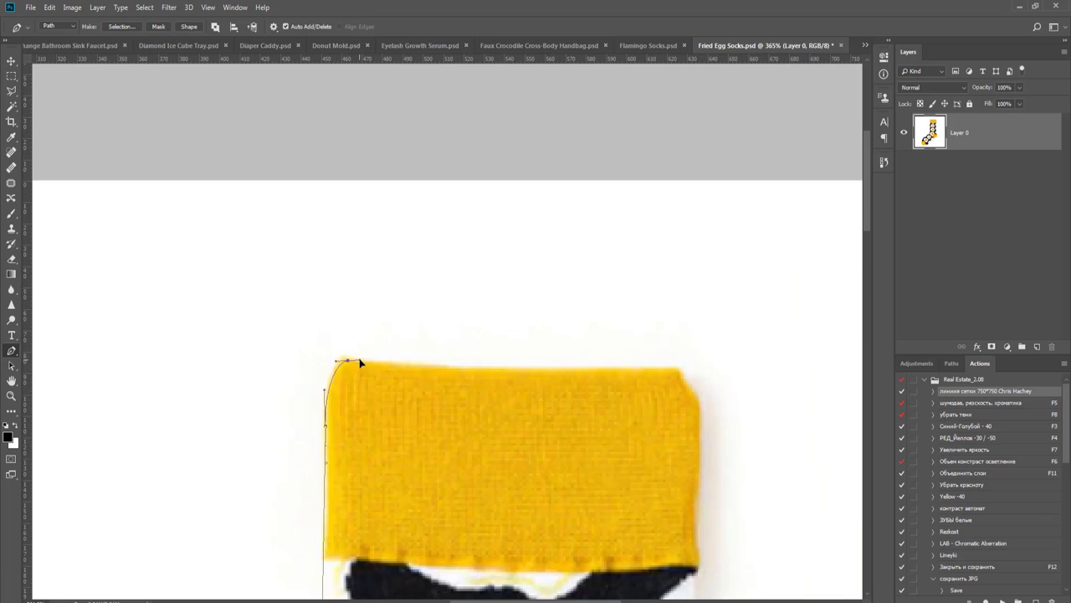
{"action": "left_click_drag", "start_coordinate": [549, 369], "coordinate": [584, 370]}
{"action": "left_click_drag", "start_coordinate": [682, 381], "coordinate": [670, 414]}
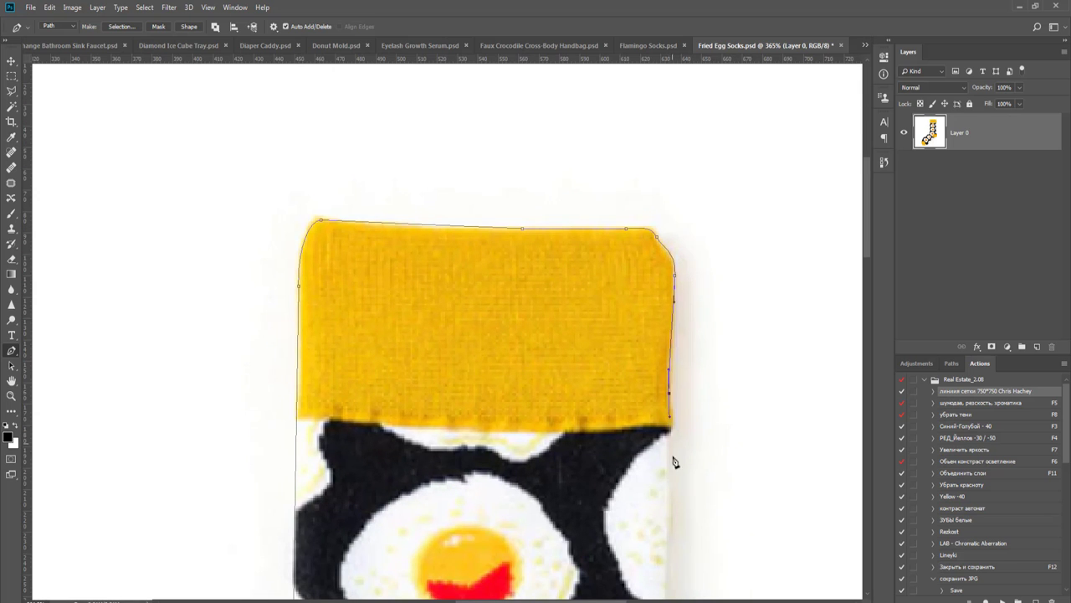
- Trace the back edge of the leg below the cuff and close the Pen path around the sock
{"action": "left_click_drag", "start_coordinate": [674, 460], "coordinate": [655, 295]}
{"action": "scroll", "coordinate": [659, 409], "scroll_direction": "up", "scroll_amount": 5}
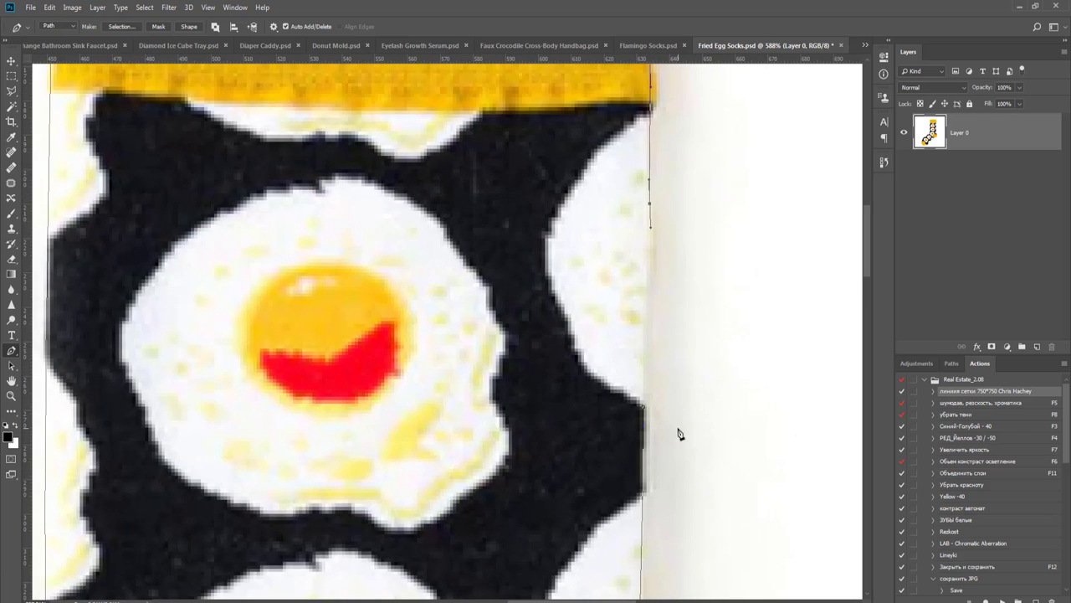
{"action": "scroll", "coordinate": [661, 473], "scroll_direction": "down", "scroll_amount": 2}
{"action": "scroll", "coordinate": [661, 453], "scroll_direction": "down", "scroll_amount": 4}
{"action": "scroll", "coordinate": [675, 430], "scroll_direction": "up", "scroll_amount": 5}
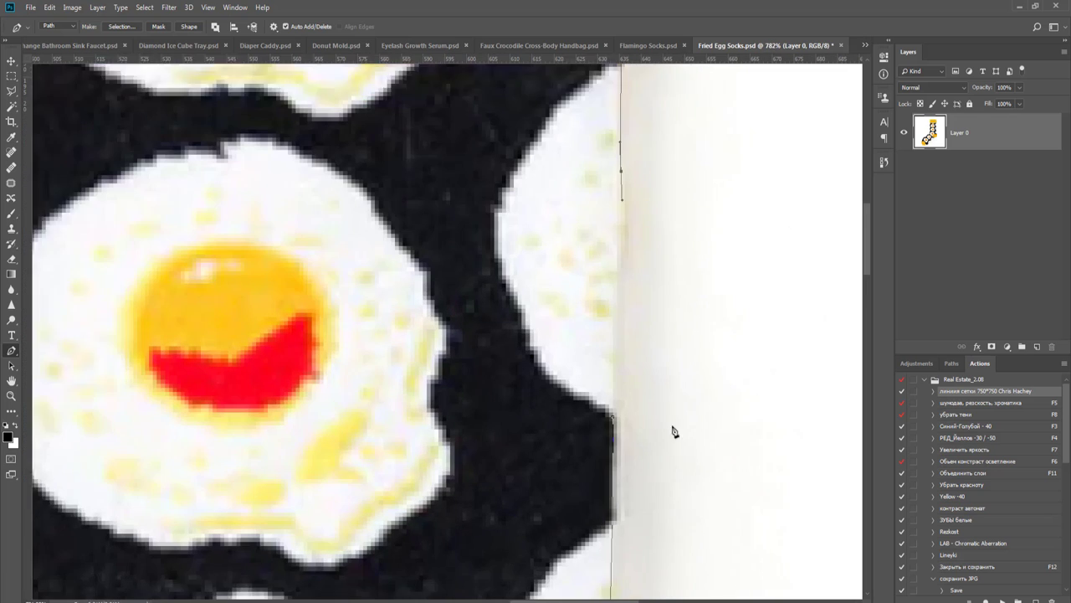
{"action": "left_click", "coordinate": [607, 417]}
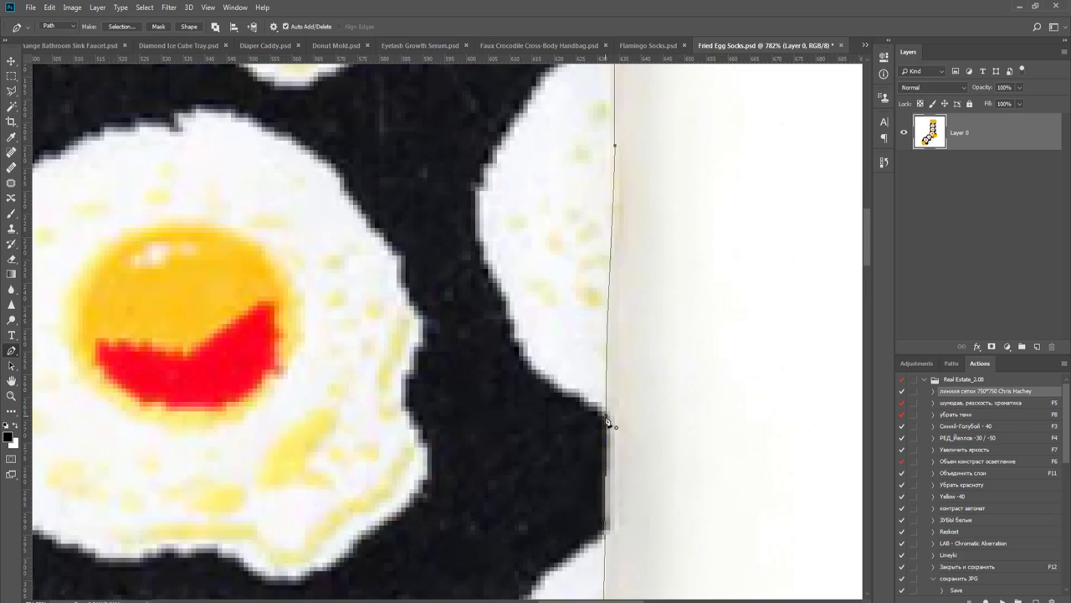
{"action": "scroll", "coordinate": [607, 421], "scroll_direction": "down", "scroll_amount": 6}
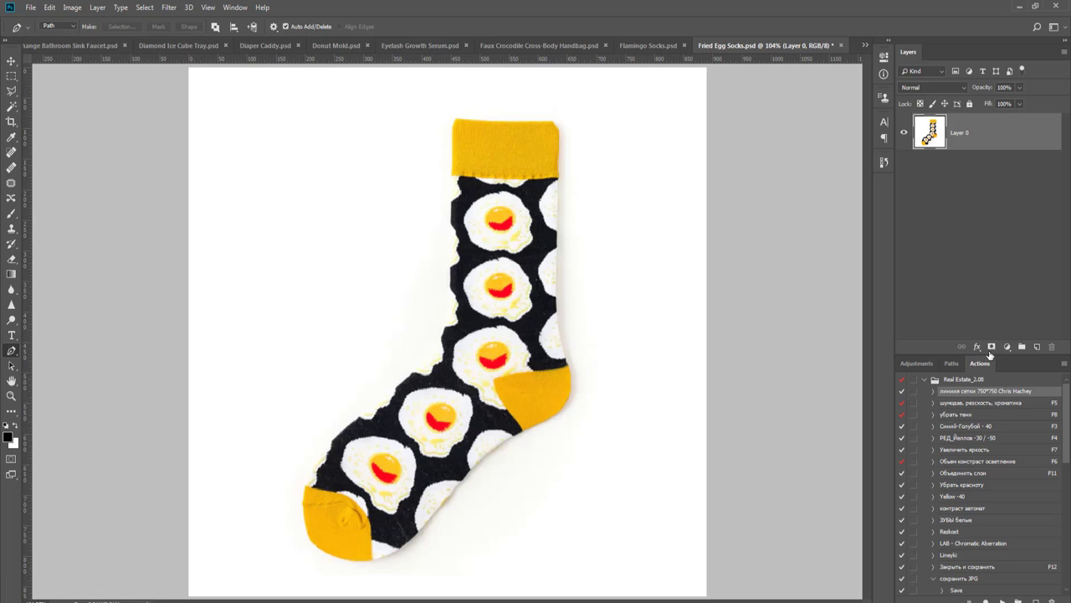
- Load the sock's work path as a selection and turn it into a layer mask that hides the white background
{"action": "left_click", "coordinate": [950, 365]}
{"action": "left_click", "coordinate": [906, 385], "text": "ctrl"}
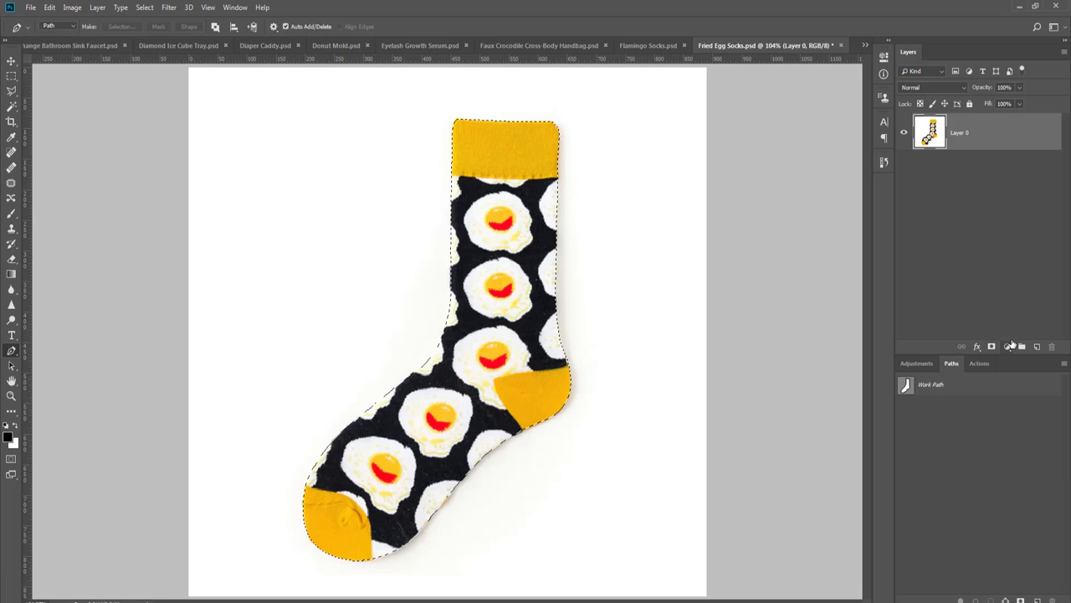
{"action": "left_click", "coordinate": [991, 347]}
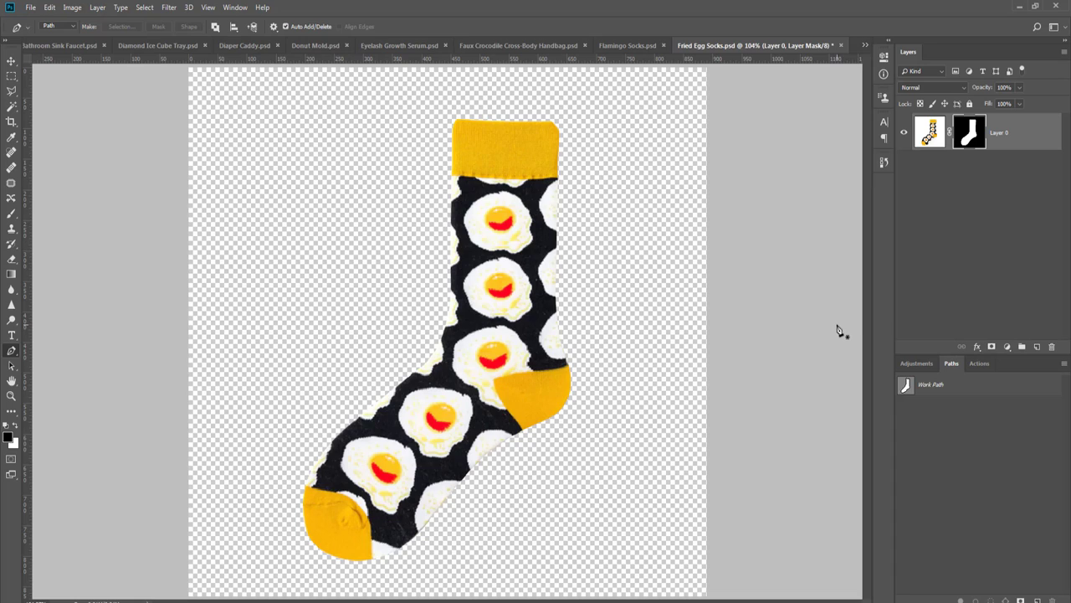
- Add a new layer, fill it with black, and place it below the masked sock layer as a backdrop
{"action": "key", "text": "ctrl+shift+n"}
{"action": "key", "text": "Return"}
{"action": "key", "text": "g"}
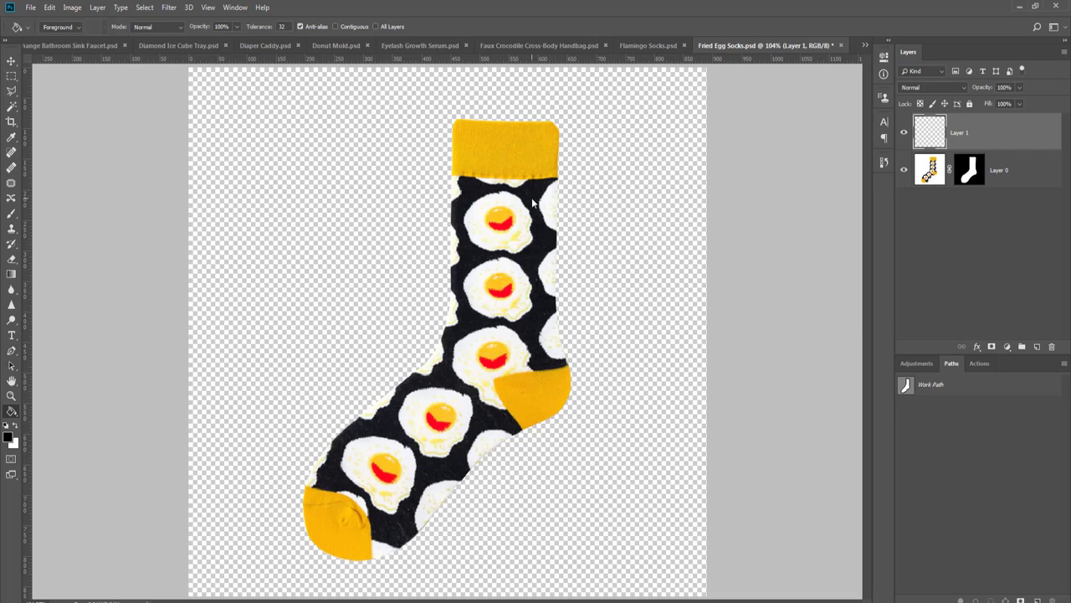
{"action": "left_click", "coordinate": [532, 203]}
{"action": "key", "text": "v"}
{"action": "left_click_drag", "start_coordinate": [990, 138], "coordinate": [993, 185]}
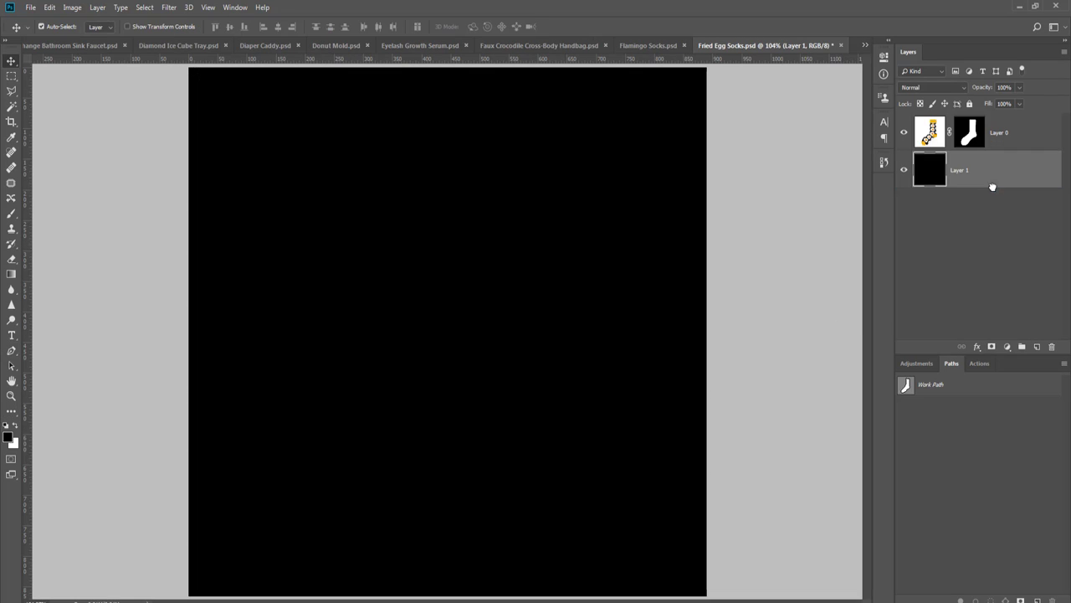
- Crop the fried egg sock image to 750 x 750 px and play the recorded 750*750 grid-line action to add guides
{"action": "left_click", "coordinate": [1011, 135]}
{"action": "key", "text": "c"}
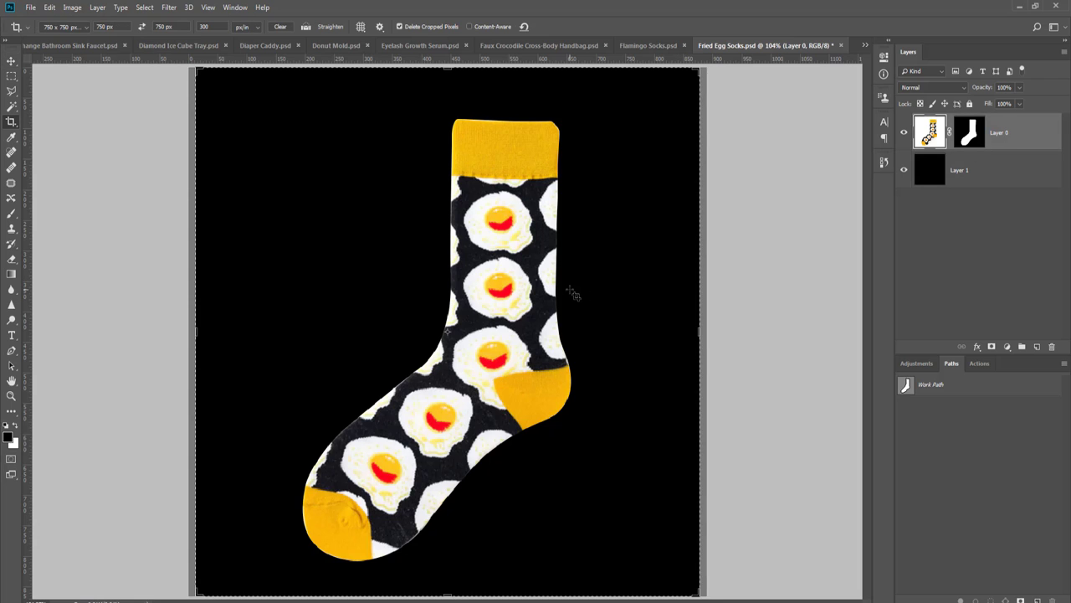
{"action": "key", "text": "Return"}
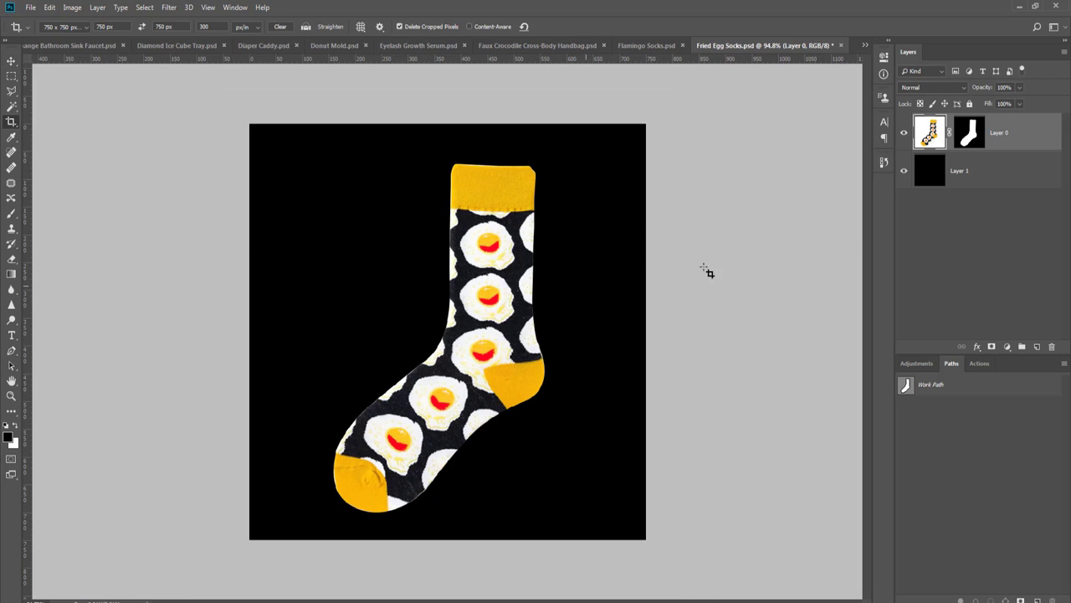
{"action": "left_click", "coordinate": [975, 365]}
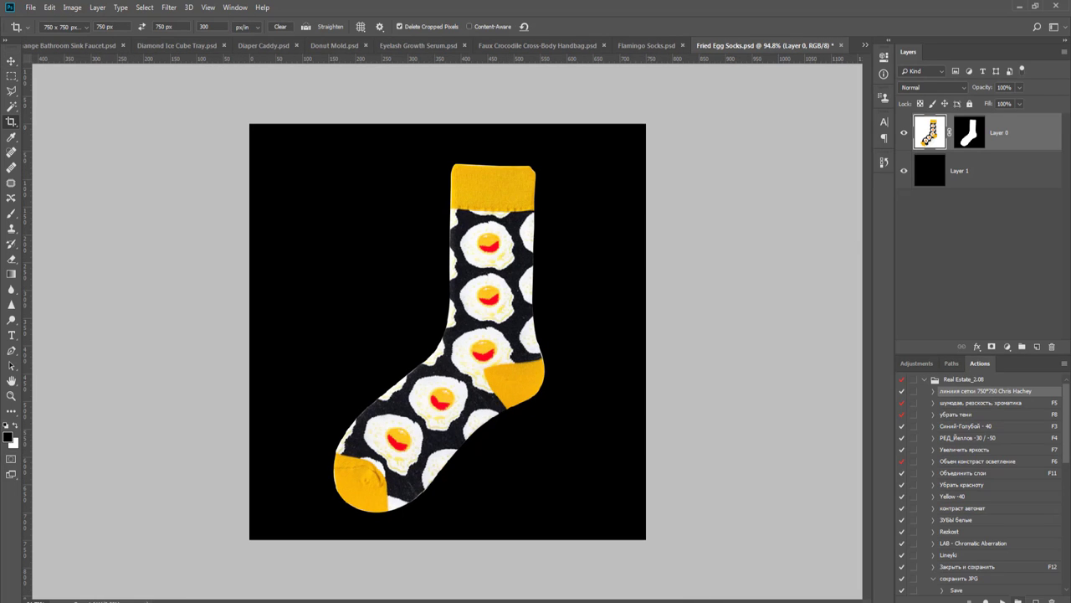
{"action": "left_click", "coordinate": [1002, 599]}
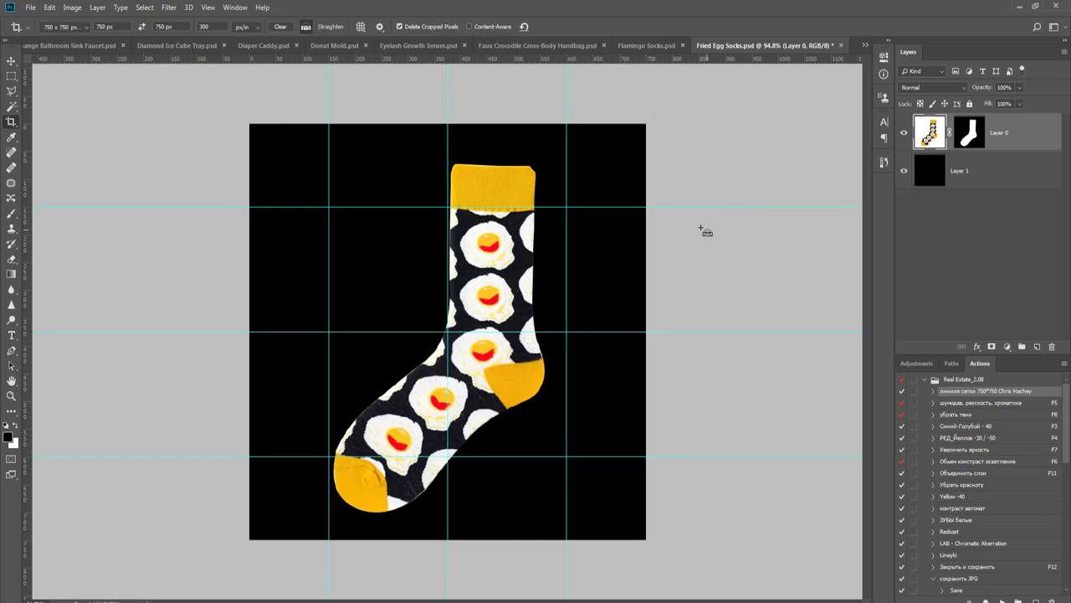
- Scale the sock layer down proportionally with Free Transform so it fits between the upper and lower horizontal guides
{"action": "key", "text": "ctrl+t"}
{"action": "left_click_drag", "start_coordinate": [646, 124], "coordinate": [613, 200]}
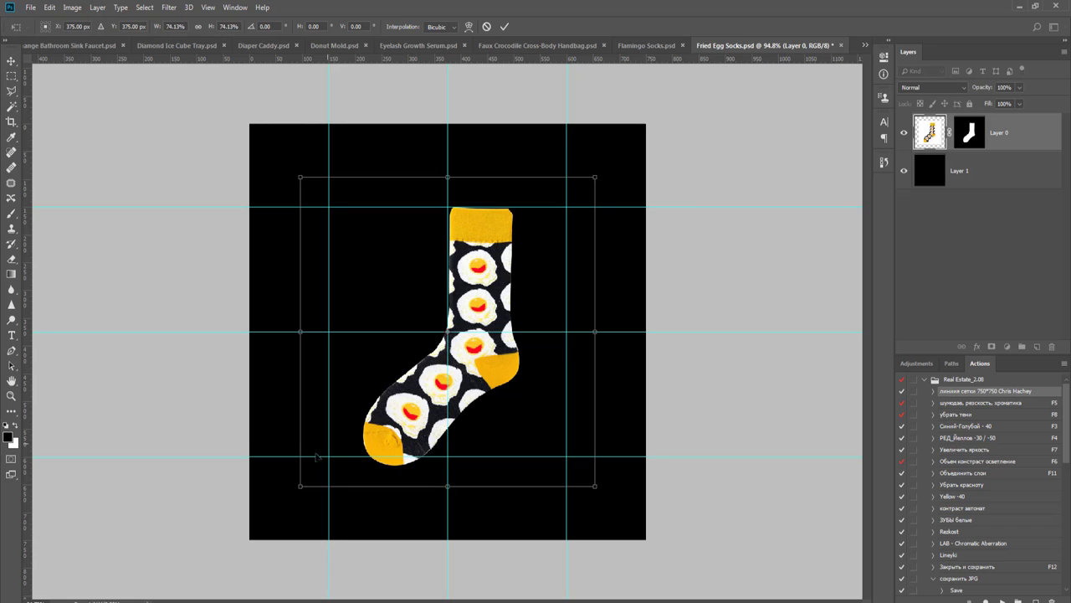
{"action": "left_click_drag", "start_coordinate": [298, 490], "coordinate": [311, 474]}
{"action": "key", "text": "Return"}
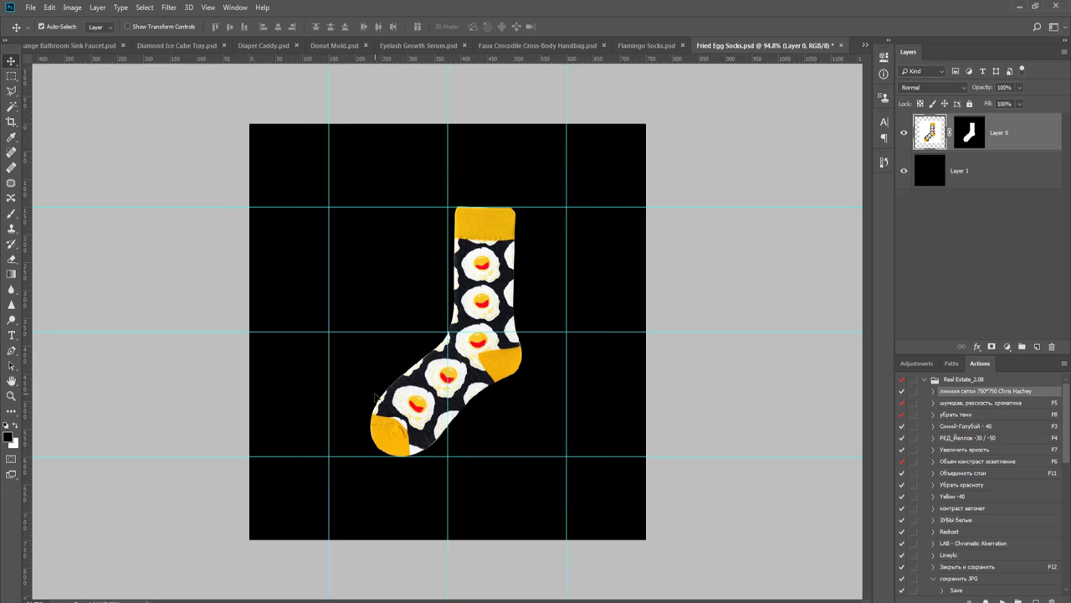
- Delete the black backdrop layer, then close the fried egg sock document and save its changes
{"action": "left_click", "coordinate": [976, 174]}
{"action": "key", "text": "Delete"}
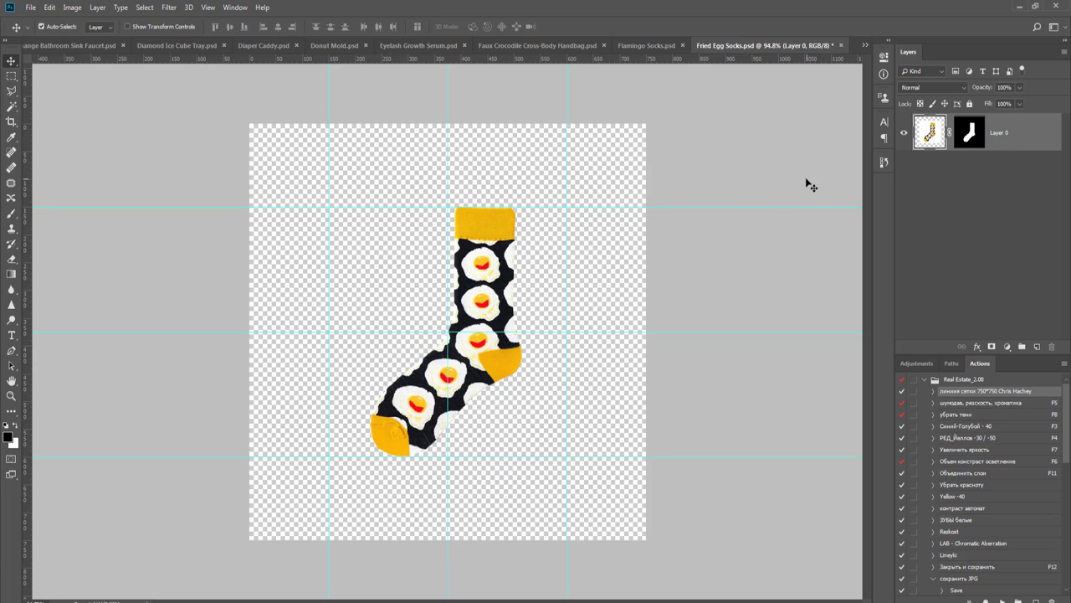
{"action": "key", "text": "ctrl+w"}
{"action": "key", "text": "Return"}
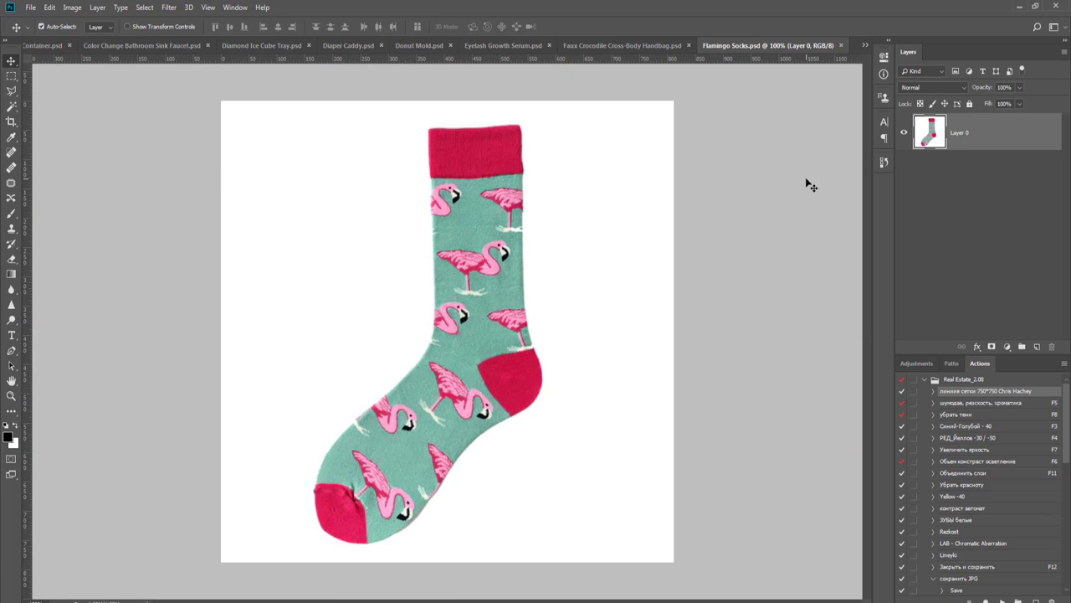
- Start a Pen path on the flamingo sock below the cuff and trace the back edge of the leg down to the heel
{"action": "key", "text": "p"}
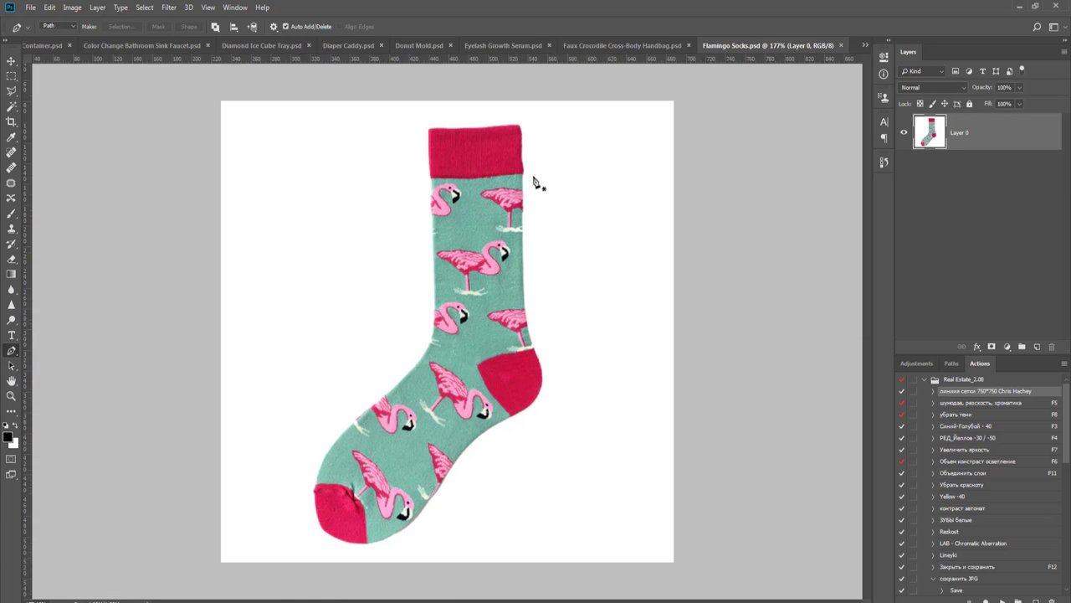
{"action": "scroll", "coordinate": [532, 192], "scroll_direction": "up", "scroll_amount": 5}
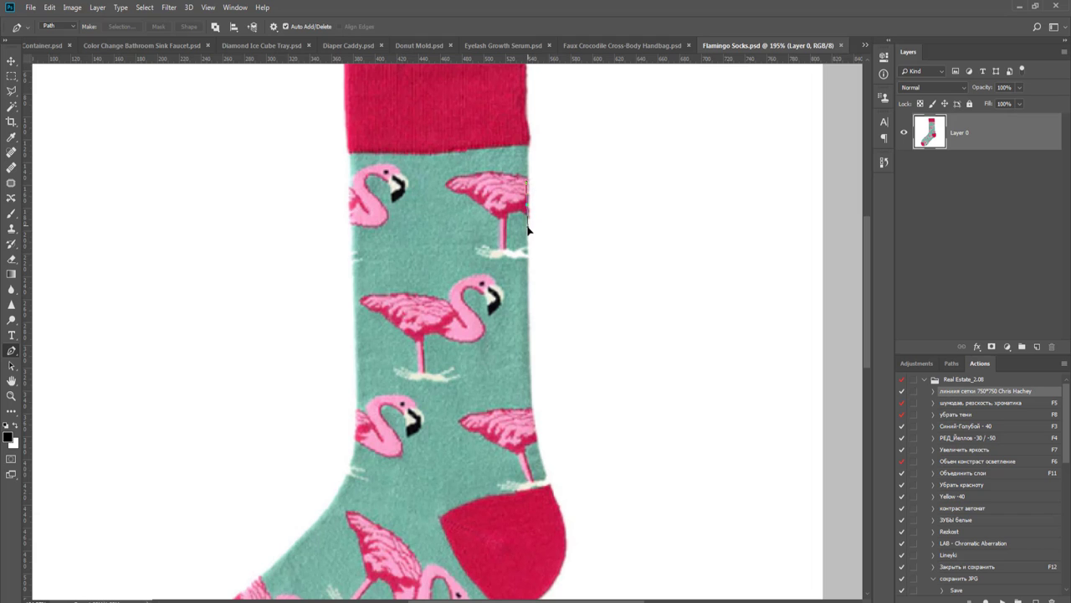
{"action": "left_click", "coordinate": [528, 229]}
{"action": "scroll", "coordinate": [526, 200], "scroll_direction": "down", "scroll_amount": 2}
{"action": "left_click", "coordinate": [520, 304]}
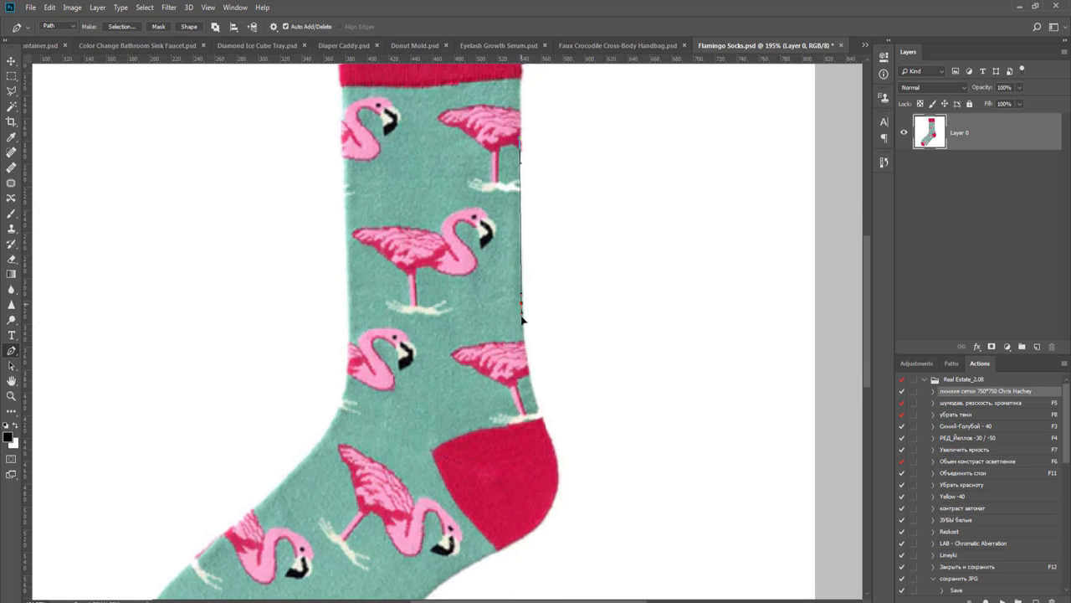
{"action": "scroll", "coordinate": [550, 368], "scroll_direction": "up", "scroll_amount": 2}
{"action": "scroll", "coordinate": [579, 280], "scroll_direction": "down", "scroll_amount": 2}
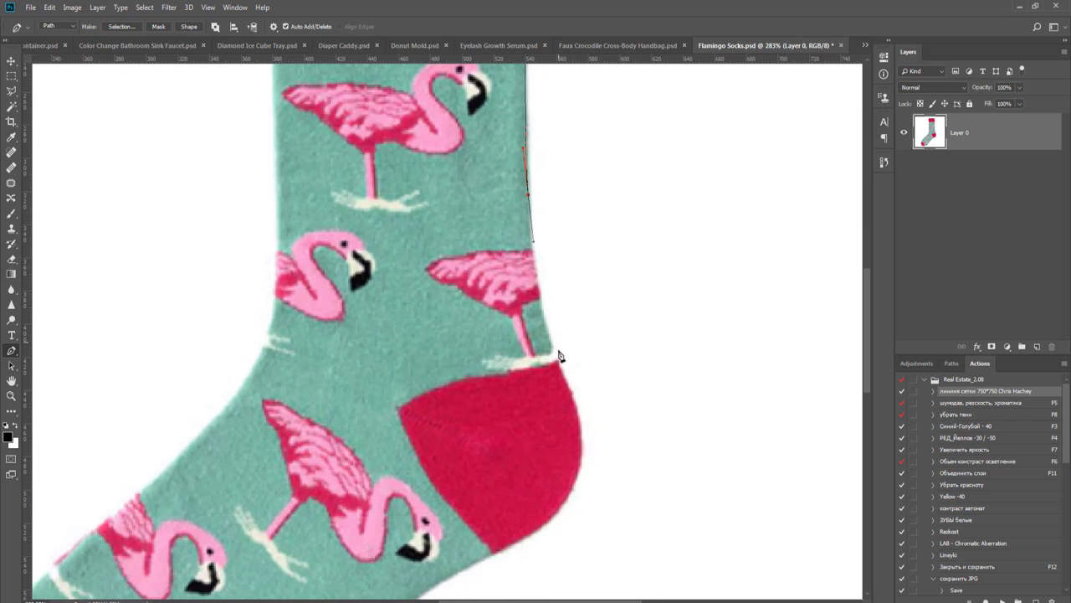
{"action": "left_click_drag", "start_coordinate": [559, 364], "coordinate": [579, 406]}
- Trace the Pen path around the red heel to the sole and adjust the curve handles to follow the arch
{"action": "scroll", "coordinate": [555, 210], "scroll_direction": "down", "scroll_amount": 3}
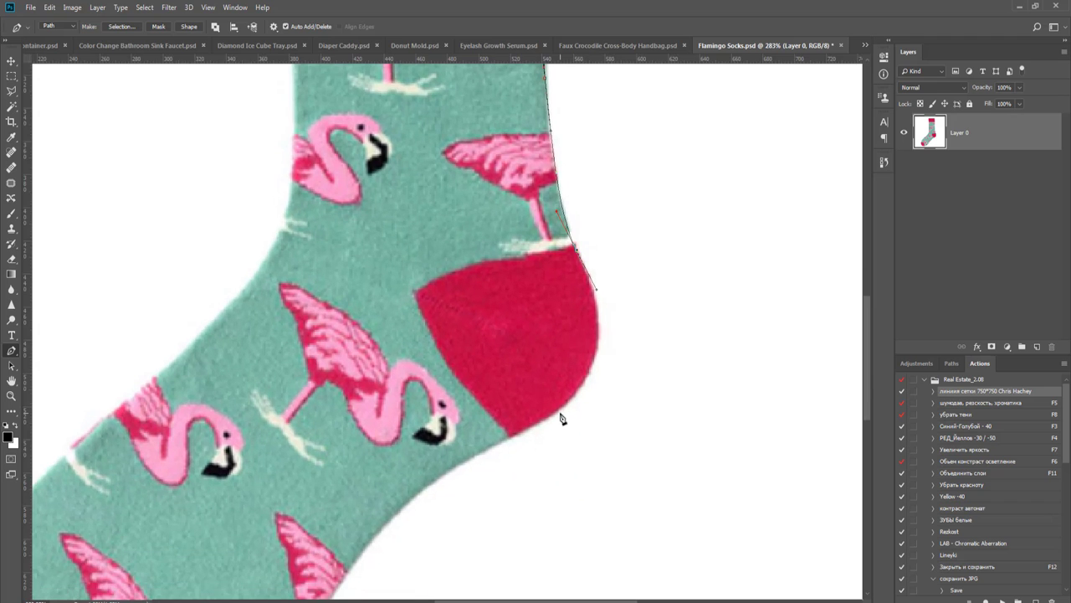
{"action": "left_click_drag", "start_coordinate": [561, 410], "coordinate": [605, 288]}
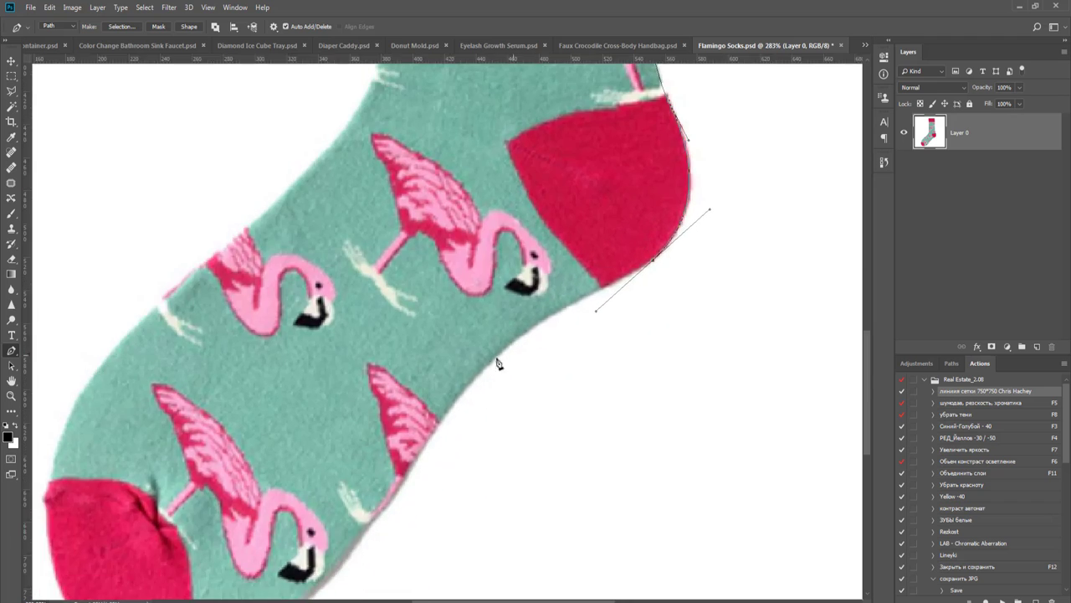
{"action": "left_click_drag", "start_coordinate": [487, 365], "coordinate": [459, 422]}
{"action": "scroll", "coordinate": [565, 351], "scroll_direction": "down", "scroll_amount": 2}
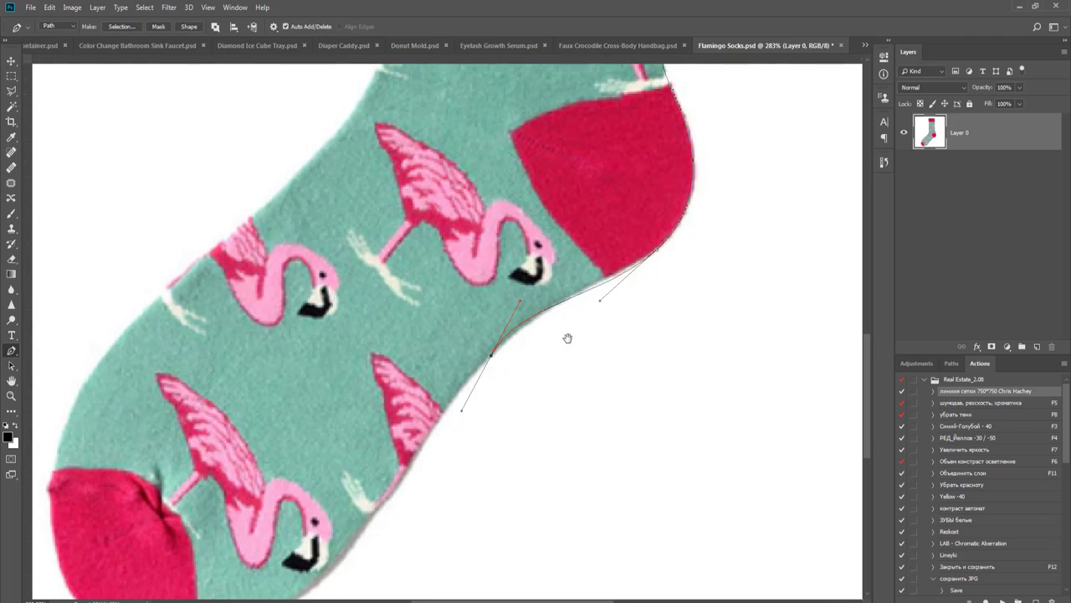
{"action": "left_click_drag", "start_coordinate": [600, 300], "coordinate": [607, 289]}
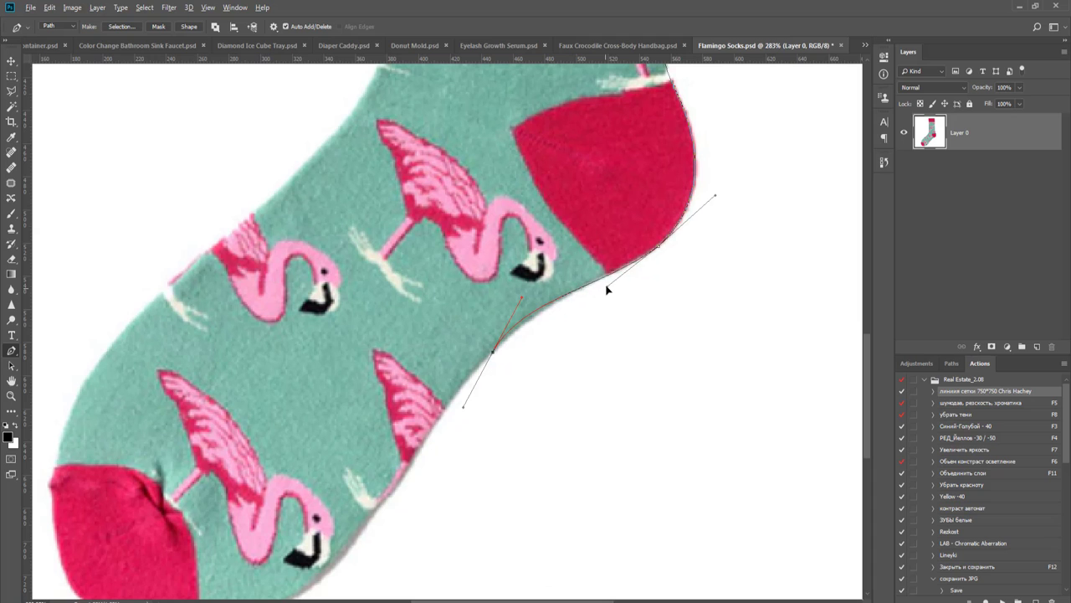
{"action": "scroll", "coordinate": [576, 326], "scroll_direction": "down", "scroll_amount": 5}
{"action": "scroll", "coordinate": [577, 326], "scroll_direction": "left", "scroll_amount": 3}
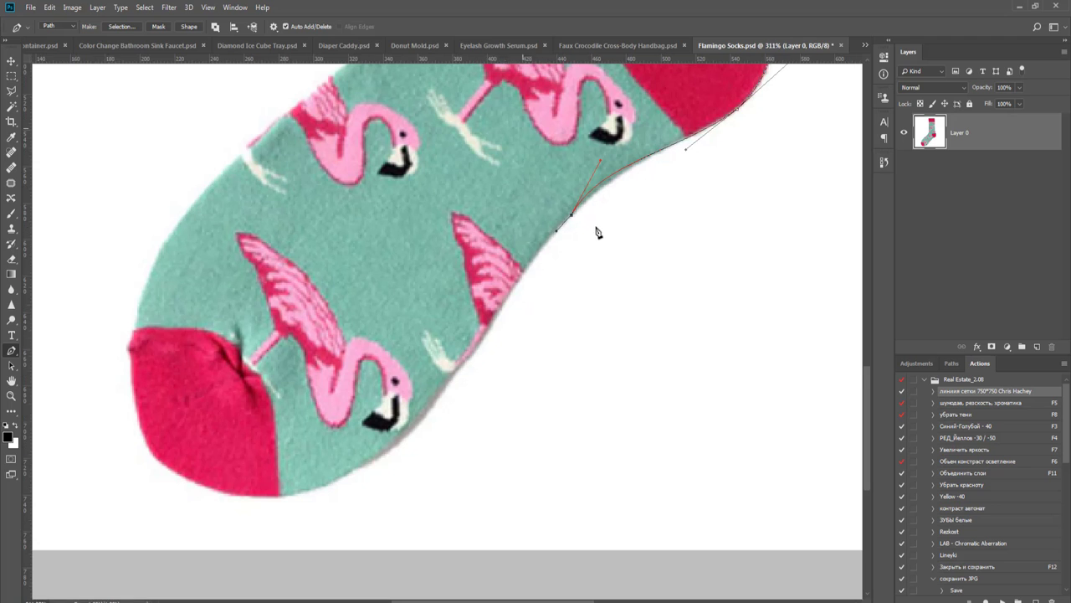
{"action": "scroll", "coordinate": [598, 232], "scroll_direction": "up", "scroll_amount": 1}
{"action": "scroll", "coordinate": [583, 279], "scroll_direction": "up", "scroll_amount": 2}
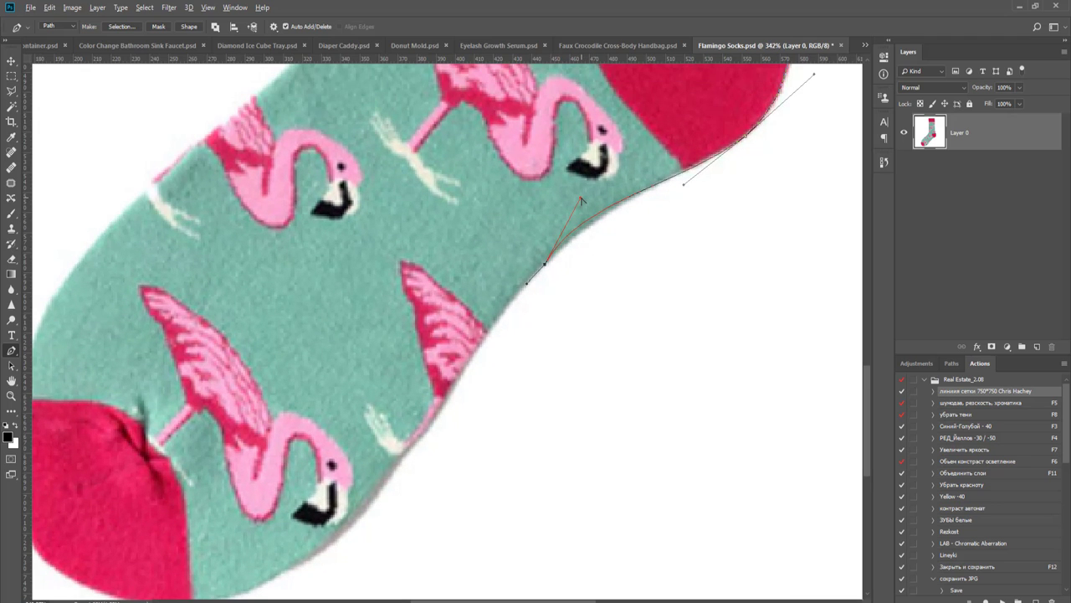
{"action": "left_click_drag", "start_coordinate": [581, 201], "coordinate": [587, 199]}
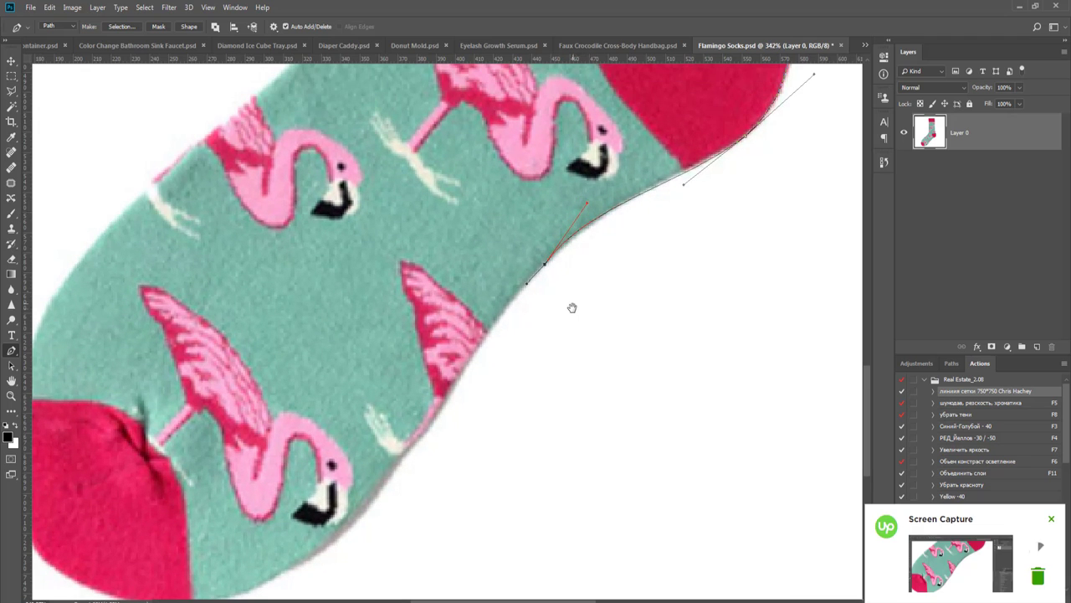
- Continue the Pen path along the flamingo sock's sole and around the red toe up to its upper seam
{"action": "left_click_drag", "start_coordinate": [571, 307], "coordinate": [634, 215]}
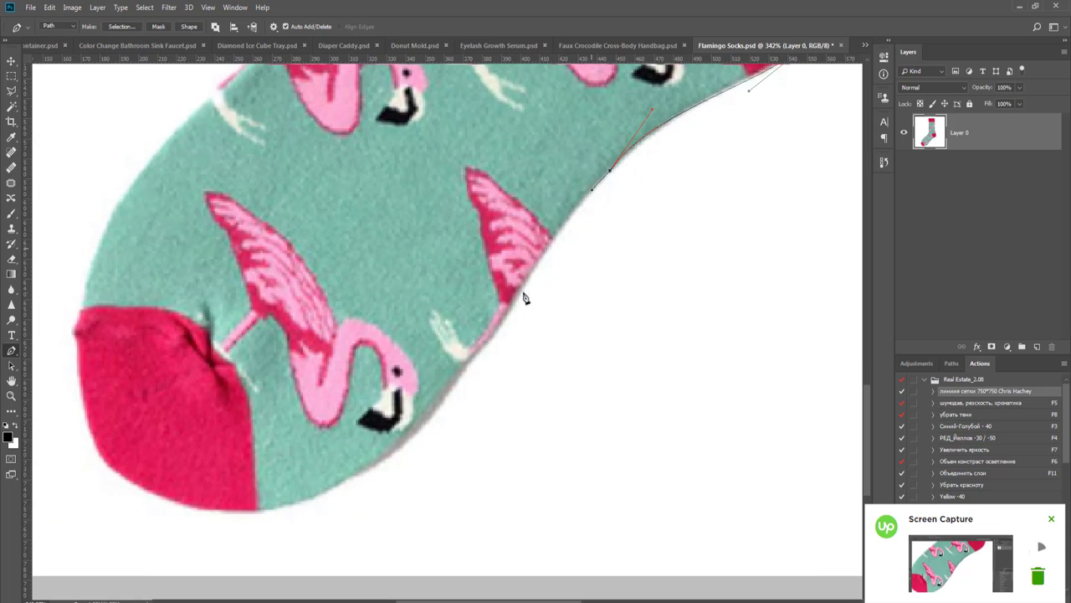
{"action": "left_click", "coordinate": [446, 394]}
{"action": "left_click_drag", "start_coordinate": [286, 508], "coordinate": [237, 518]}
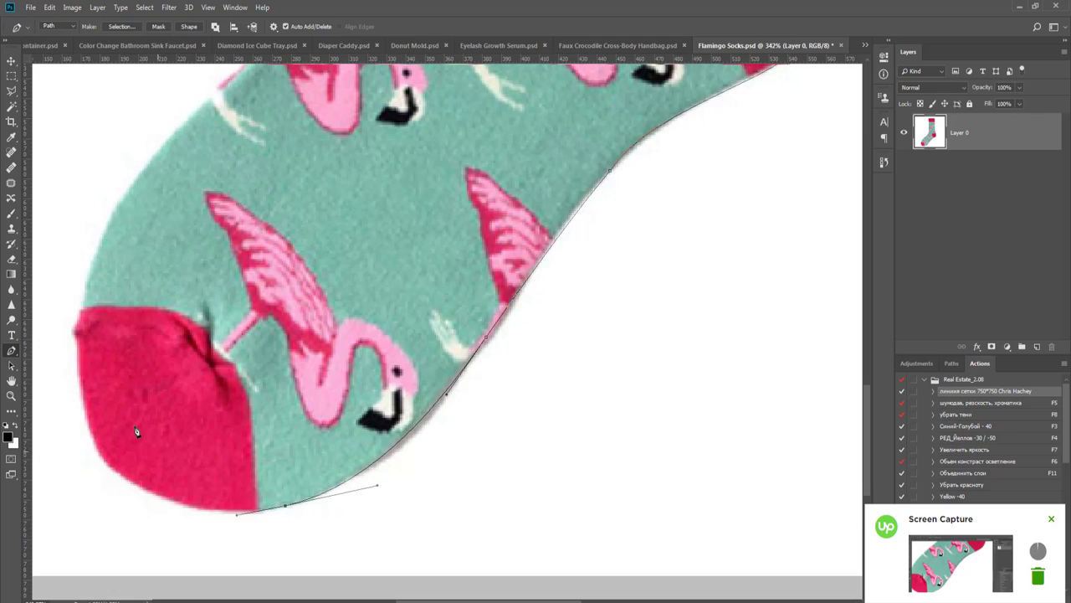
{"action": "left_click_drag", "start_coordinate": [78, 365], "coordinate": [73, 297]}
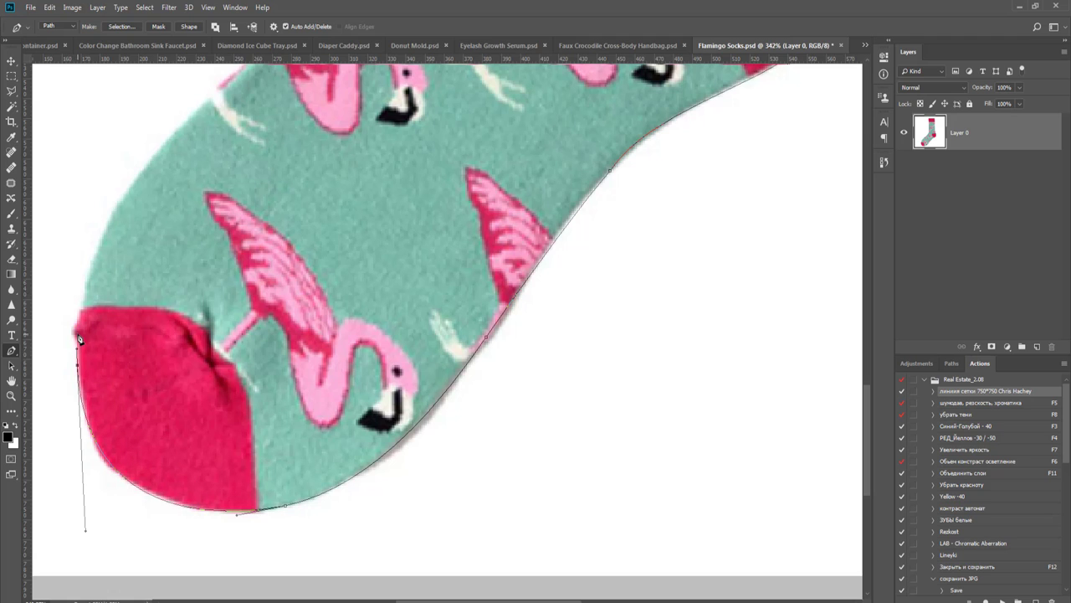
{"action": "left_click_drag", "start_coordinate": [80, 338], "coordinate": [75, 332]}
- Trace the Pen path from the toe seam over the instep towards the ankle, refining the curve along the edge
{"action": "left_click_drag", "start_coordinate": [93, 288], "coordinate": [149, 403]}
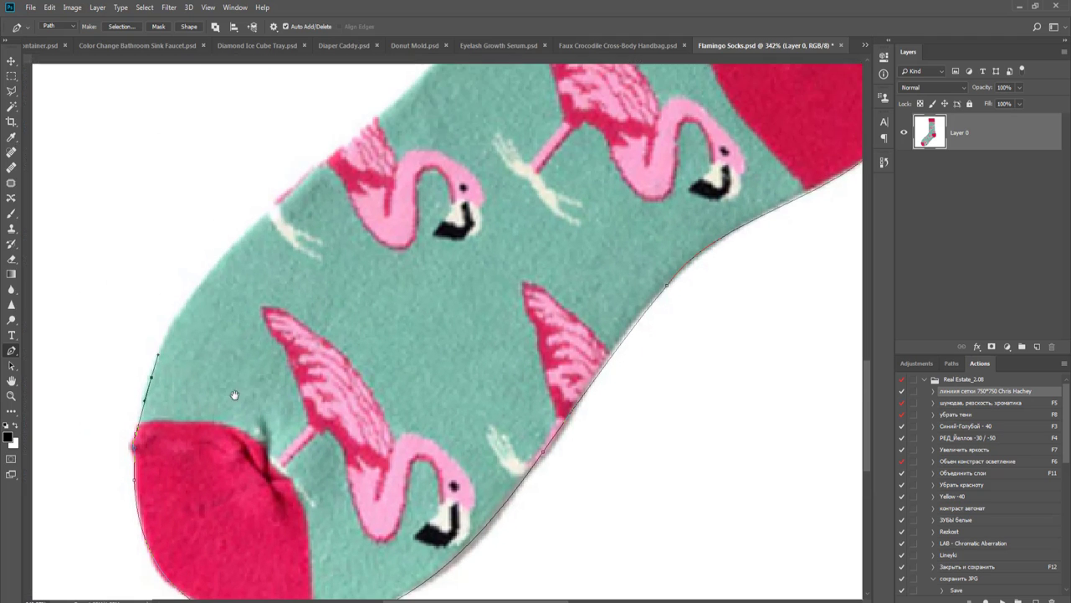
{"action": "left_click_drag", "start_coordinate": [234, 393], "coordinate": [188, 482]}
{"action": "left_click_drag", "start_coordinate": [233, 292], "coordinate": [282, 260]}
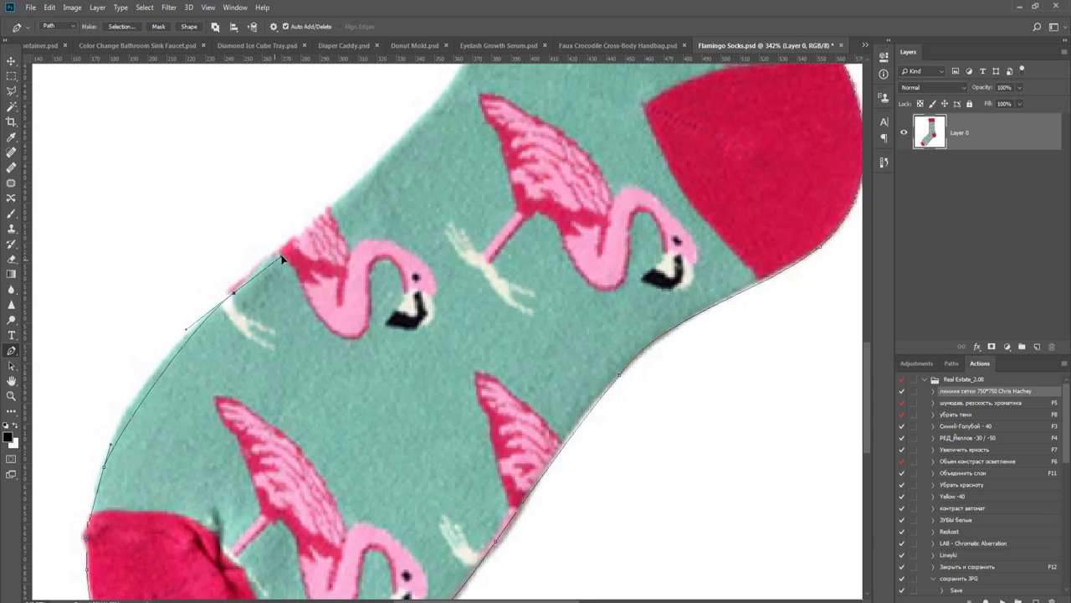
{"action": "left_click_drag", "start_coordinate": [113, 447], "coordinate": [124, 397]}
{"action": "left_click_drag", "start_coordinate": [255, 314], "coordinate": [188, 500]}
{"action": "left_click_drag", "start_coordinate": [328, 352], "coordinate": [400, 374]}
- Curve the Pen path around the ankle bend onto the front of the leg and adjust the handle to match the edge
{"action": "scroll", "coordinate": [366, 416], "scroll_direction": "down", "scroll_amount": 1}
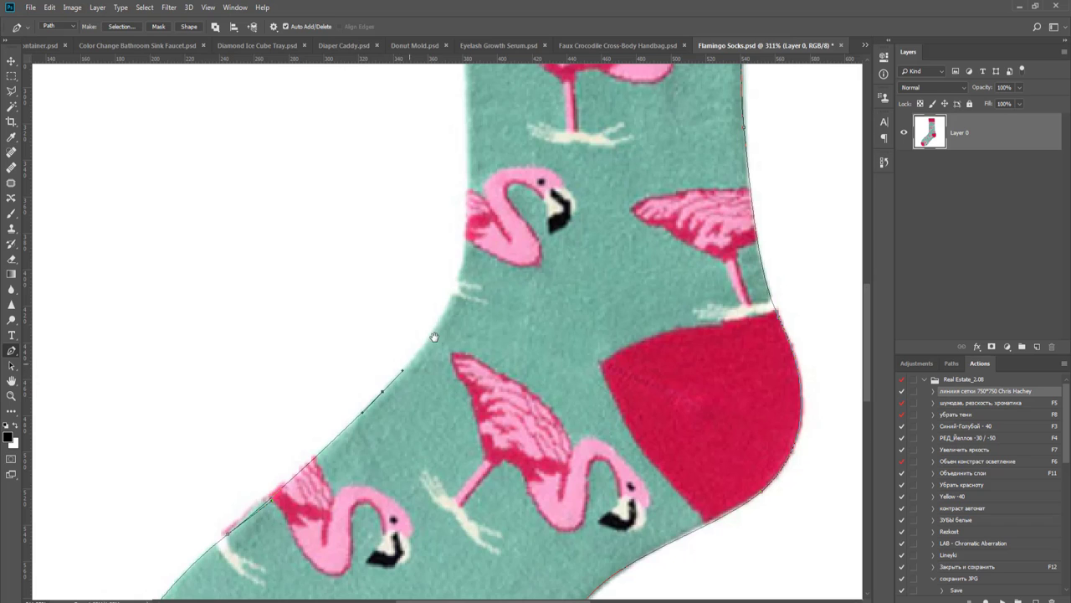
{"action": "left_click_drag", "start_coordinate": [435, 337], "coordinate": [460, 450]}
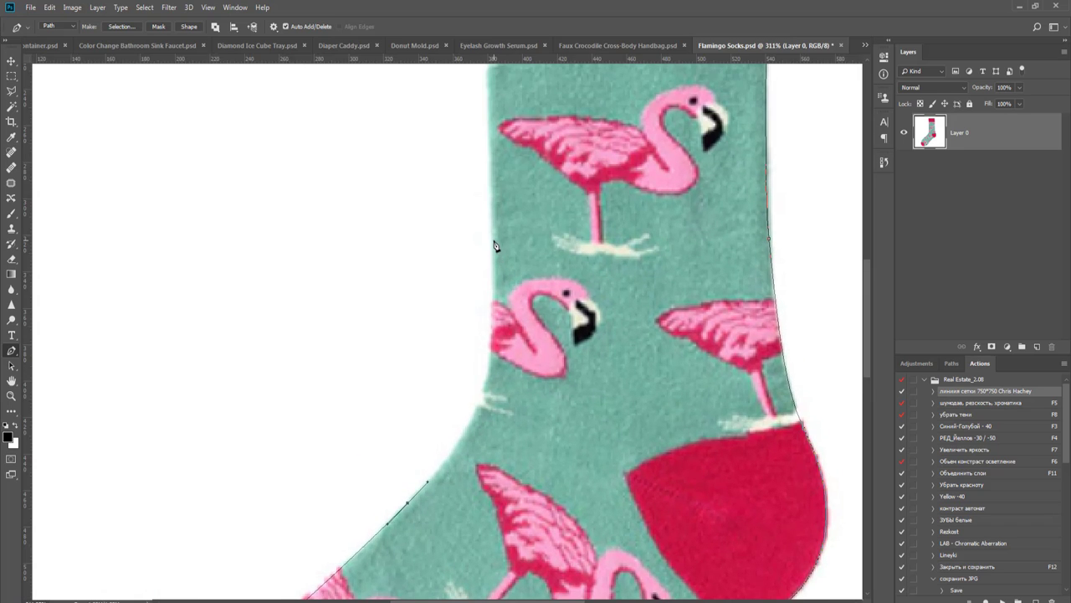
{"action": "left_click_drag", "start_coordinate": [493, 240], "coordinate": [488, 132]}
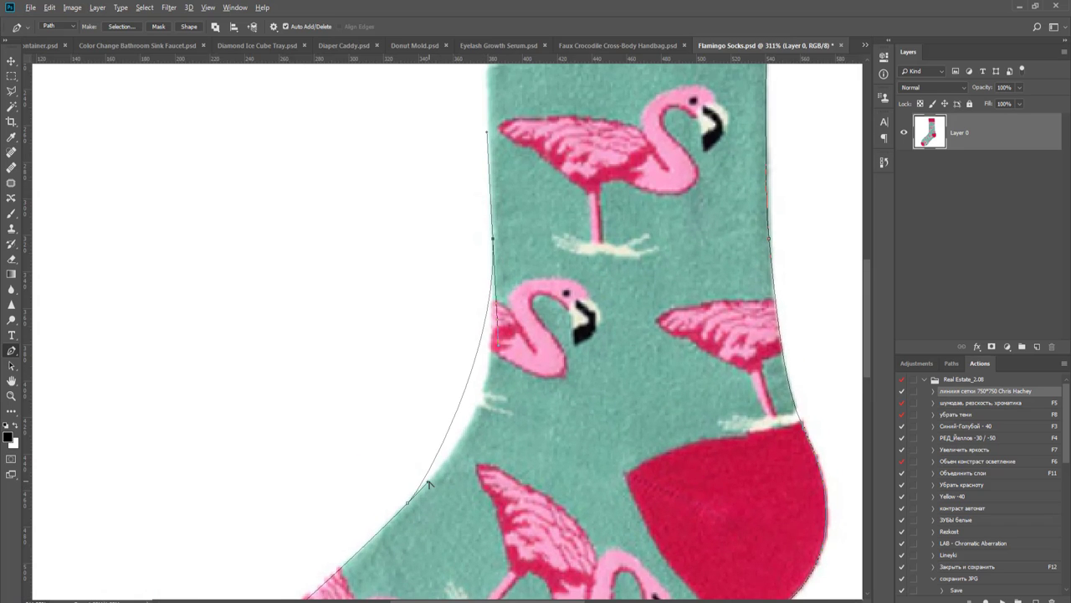
{"action": "left_click_drag", "start_coordinate": [427, 484], "coordinate": [490, 441]}
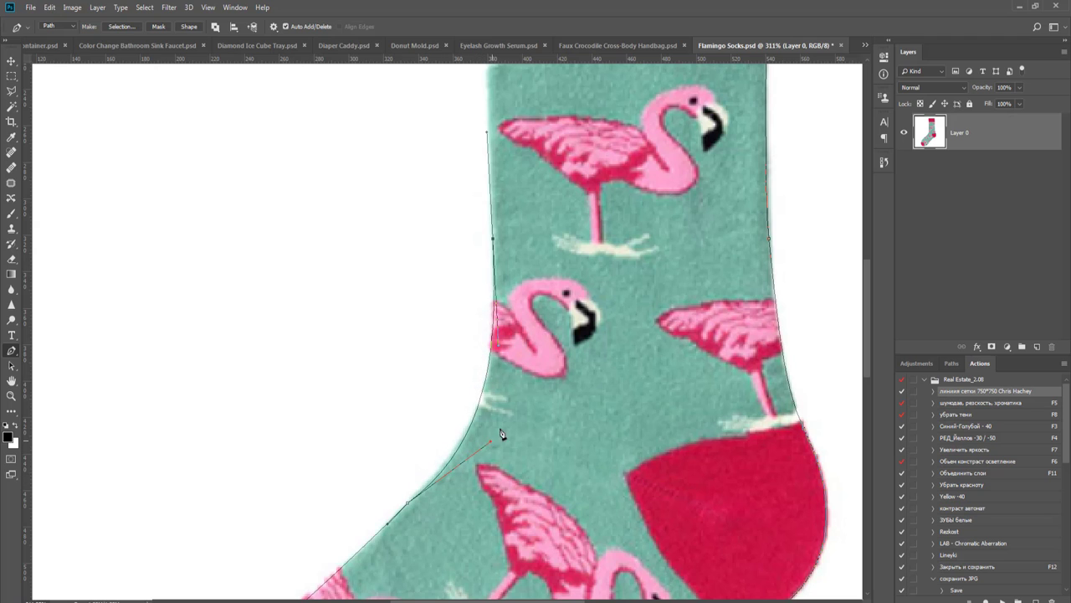
- Trace the Pen path up the front of the leg and along the red cuff's side to its upper front corner
{"action": "scroll", "coordinate": [502, 433], "scroll_direction": "up", "scroll_amount": 10}
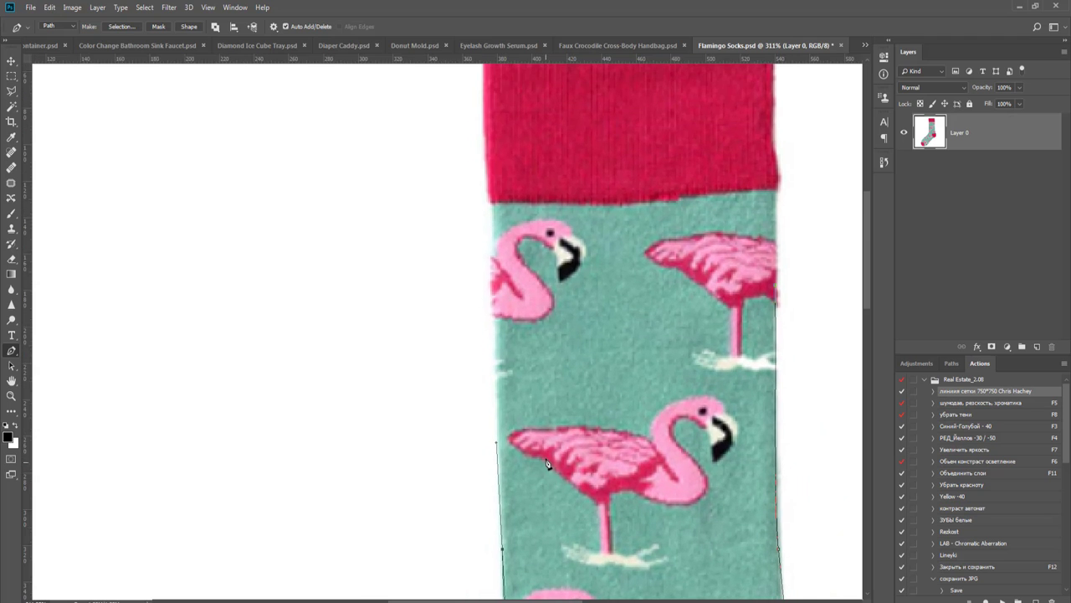
{"action": "scroll", "coordinate": [548, 465], "scroll_direction": "down", "scroll_amount": 1, "text": "alt"}
{"action": "scroll", "coordinate": [535, 466], "scroll_direction": "up", "scroll_amount": 2}
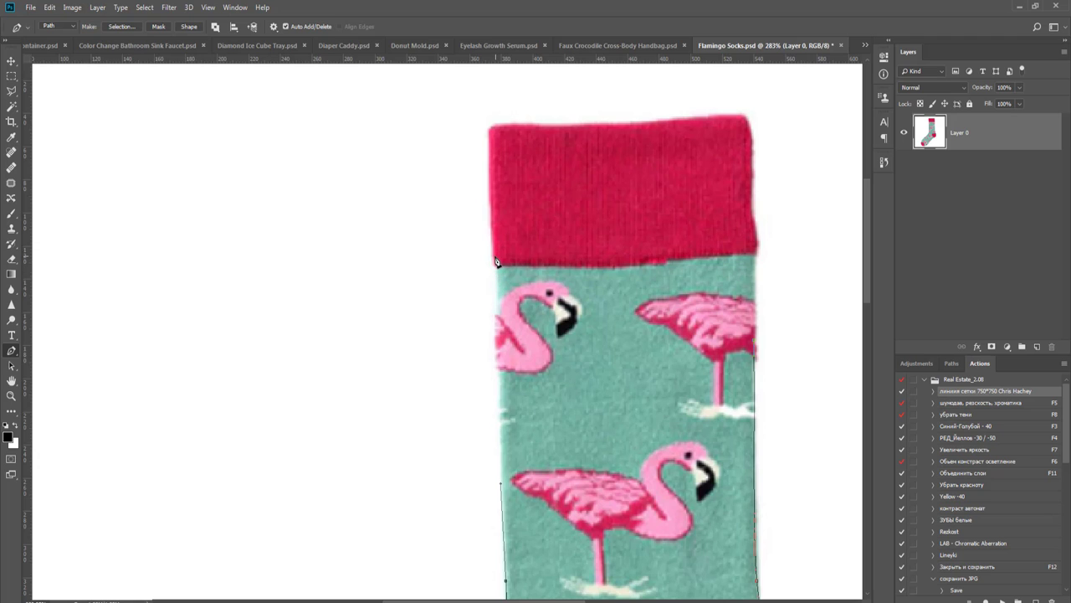
{"action": "mouse_move", "coordinate": [496, 259]}
{"action": "left_mouse_down"}
{"action": "mouse_move", "coordinate": [493, 224]}
{"action": "mouse_move", "coordinate": [482, 399]}
{"action": "left_mouse_up"}
{"action": "scroll", "coordinate": [464, 325], "scroll_direction": "up", "scroll_amount": 3, "text": "alt"}
{"action": "left_click", "coordinate": [449, 272]}
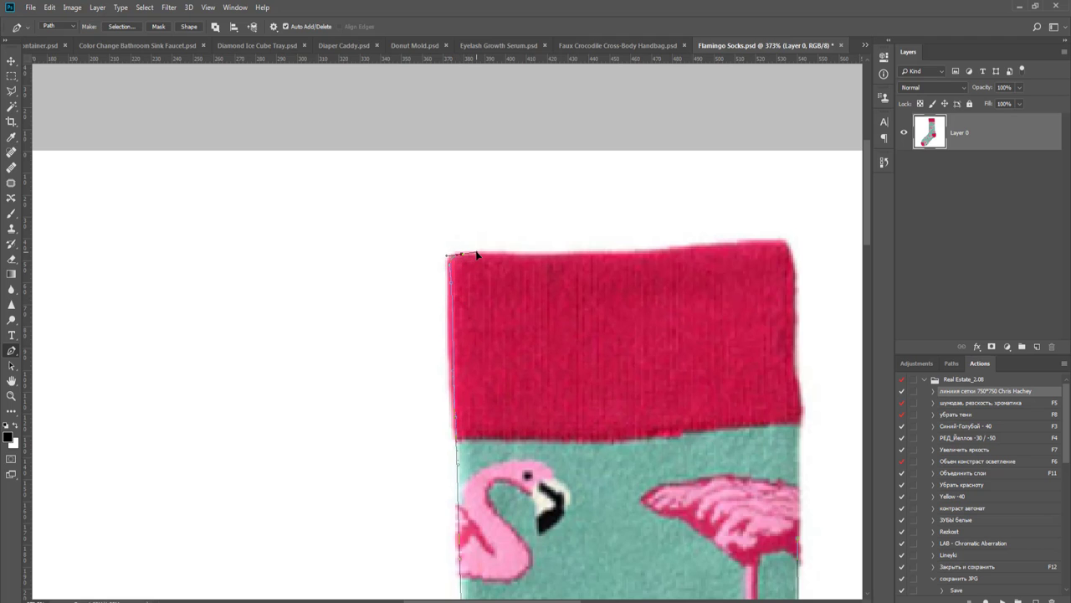
- Continue the Pen path across the red cuff's top edge and down the back of the leg, closing it at its starting point
{"action": "left_click_drag", "start_coordinate": [537, 274], "coordinate": [389, 348]}
{"action": "left_click_drag", "start_coordinate": [622, 315], "coordinate": [636, 379]}
{"action": "scroll", "coordinate": [649, 362], "scroll_direction": "down", "scroll_amount": 3}
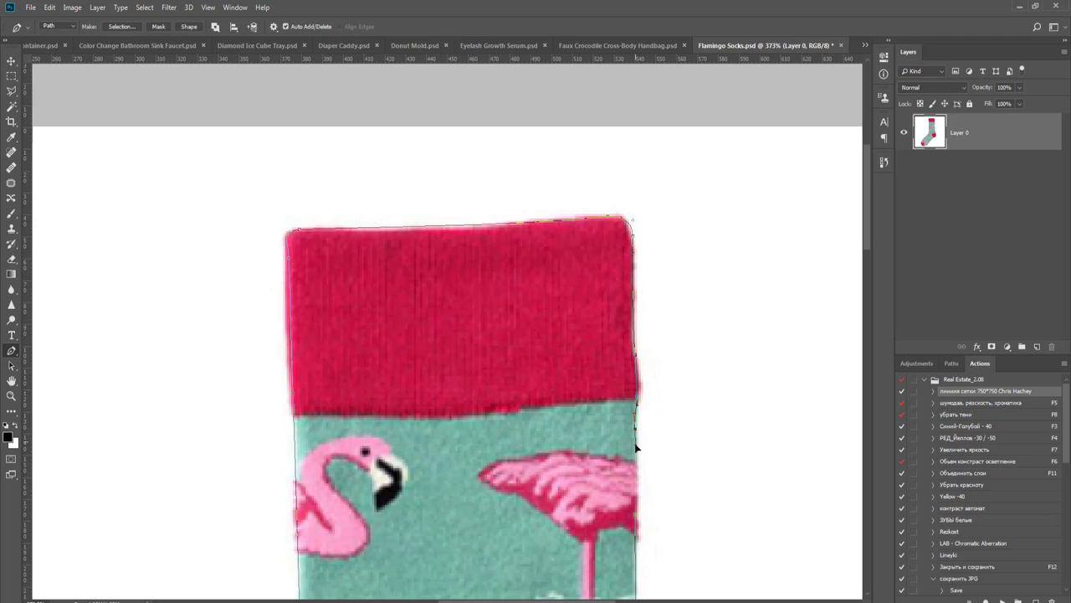
{"action": "scroll", "coordinate": [627, 343], "scroll_direction": "down", "scroll_amount": 5}
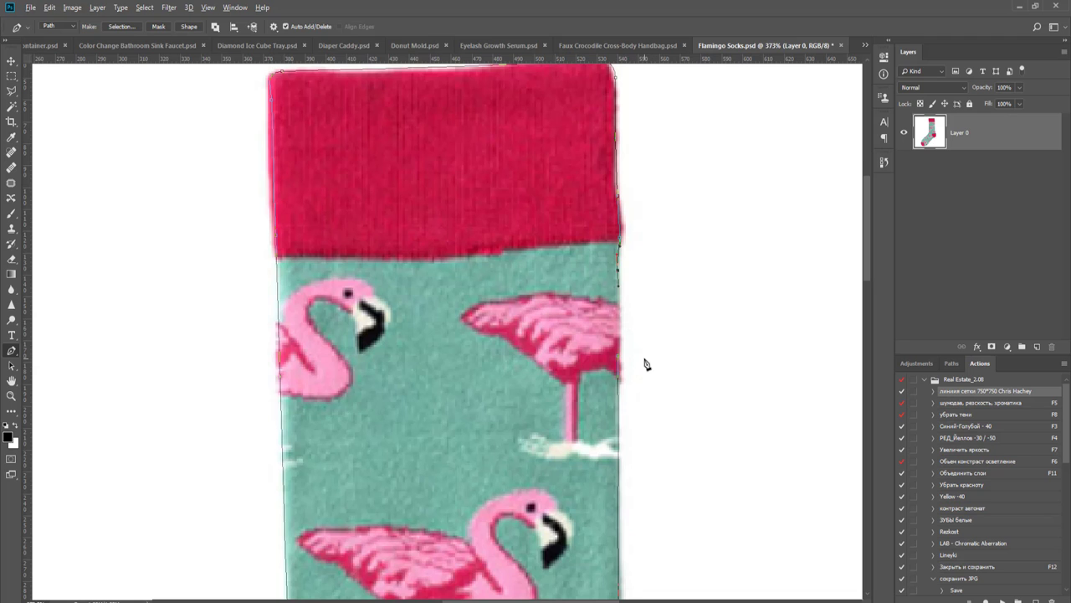
{"action": "scroll", "coordinate": [646, 361], "scroll_direction": "up", "scroll_amount": 3}
{"action": "left_click", "coordinate": [593, 358]}
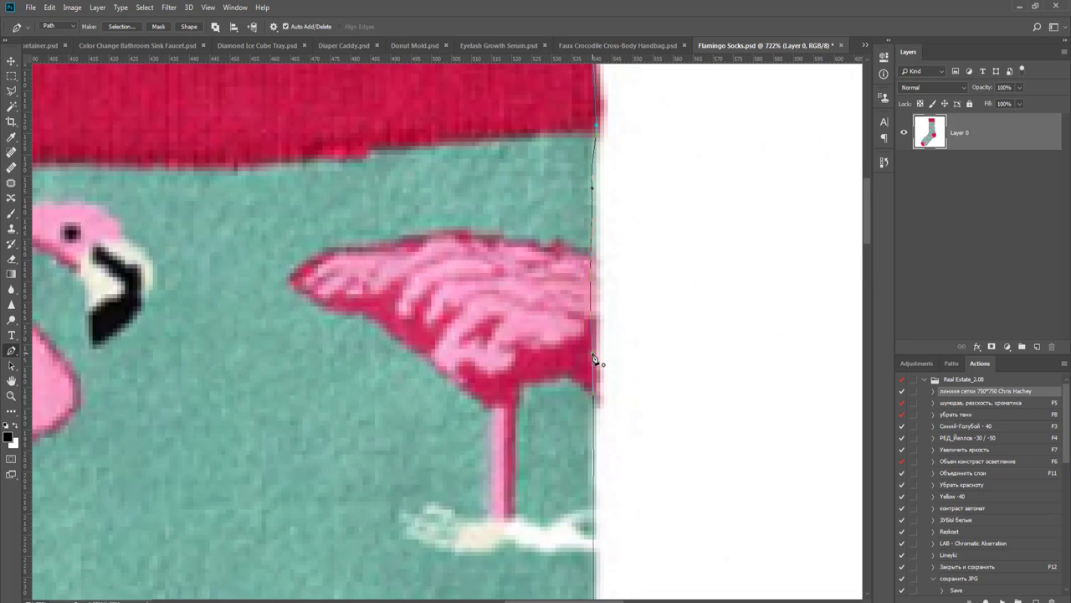
{"action": "scroll", "coordinate": [596, 360], "scroll_direction": "down", "scroll_amount": 10}
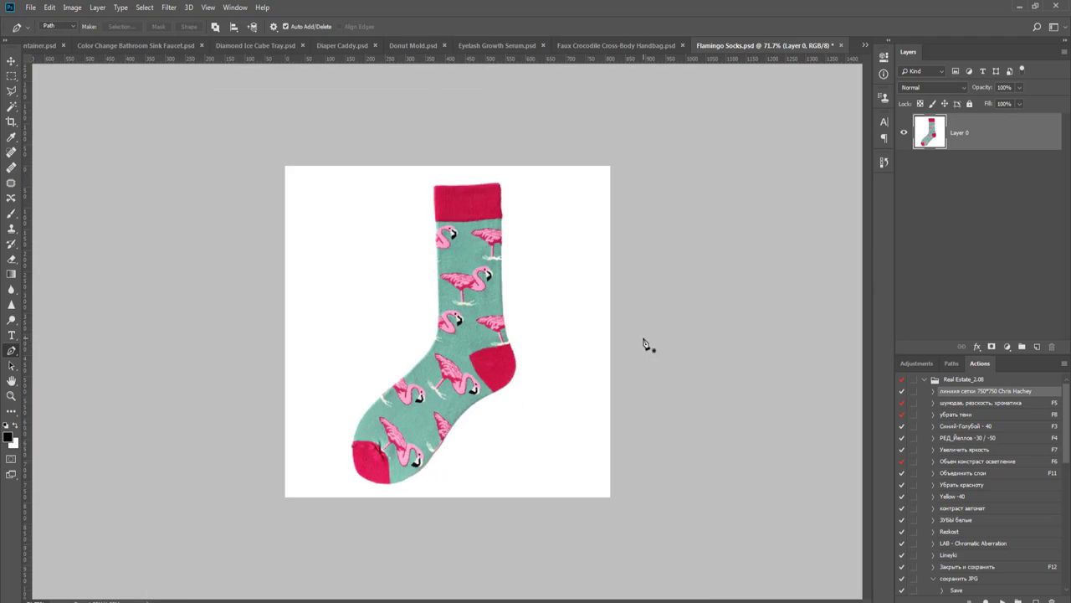
- Load the sock's work path as a selection and use it to add a layer mask to the sock layer
{"action": "left_click", "coordinate": [951, 363]}
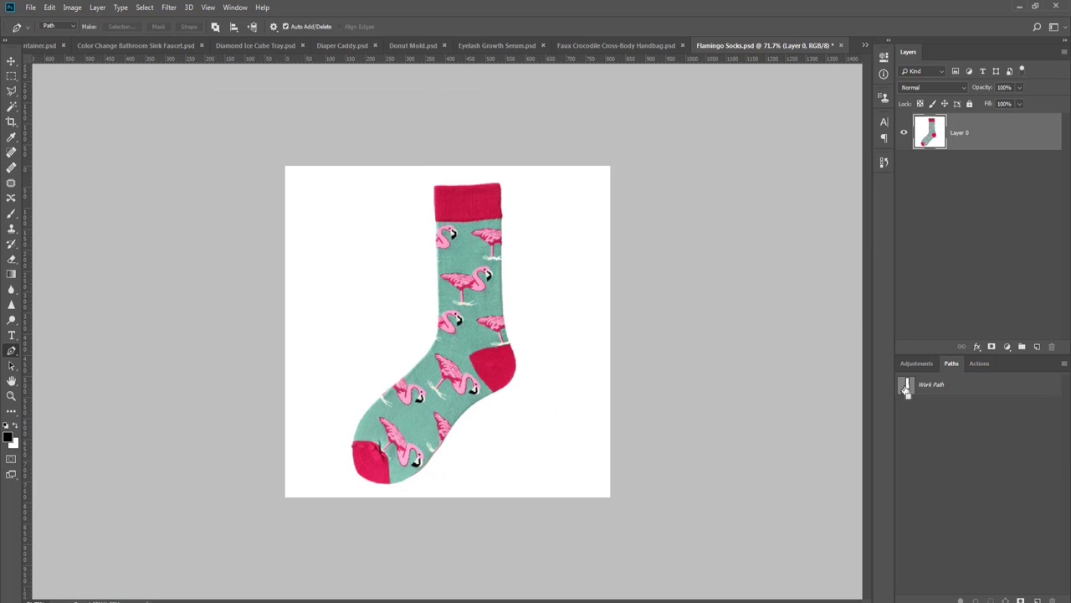
{"action": "left_click", "coordinate": [906, 386], "text": "ctrl"}
{"action": "left_click", "coordinate": [991, 346]}
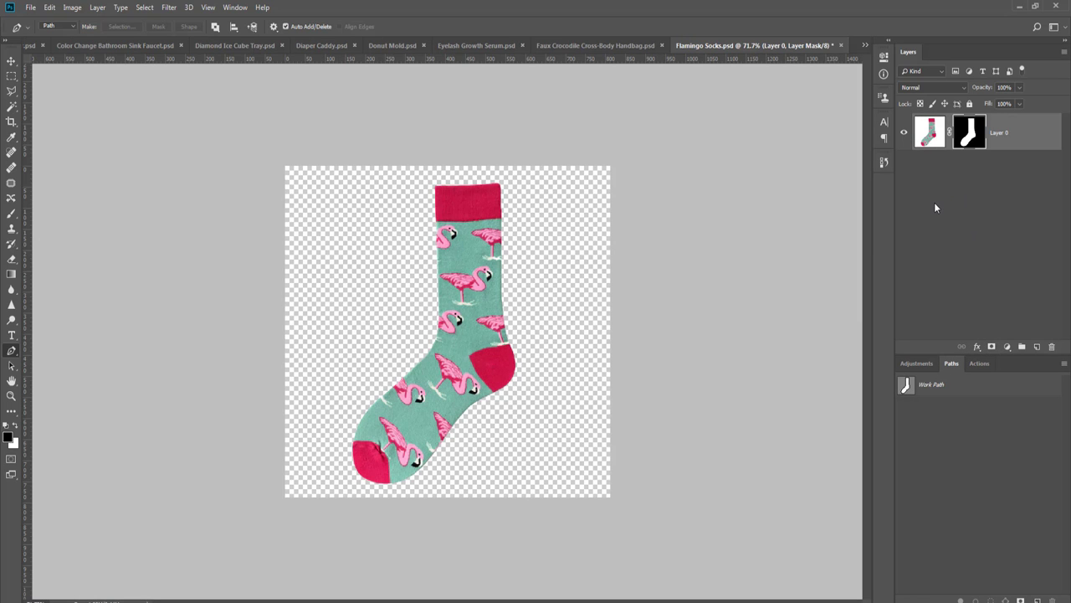
- Add a new layer, fill it with black, and place it beneath the masked sock layer
{"action": "key", "text": "ctrl+shift+n"}
{"action": "key", "text": "Return"}
{"action": "key", "text": "g"}
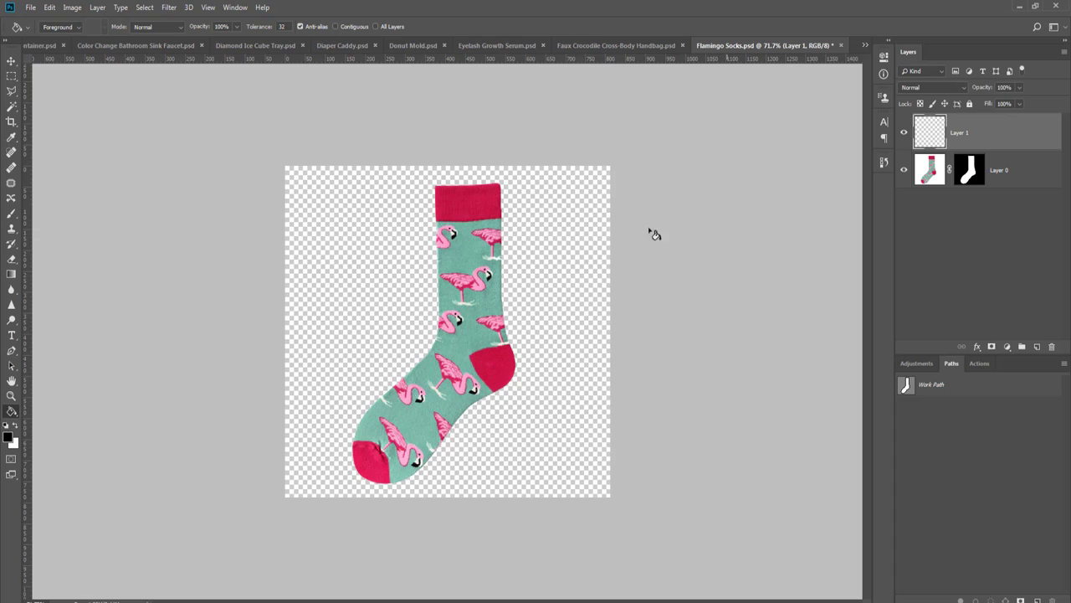
{"action": "left_click", "coordinate": [512, 244]}
{"action": "left_click_drag", "start_coordinate": [965, 148], "coordinate": [971, 182]}
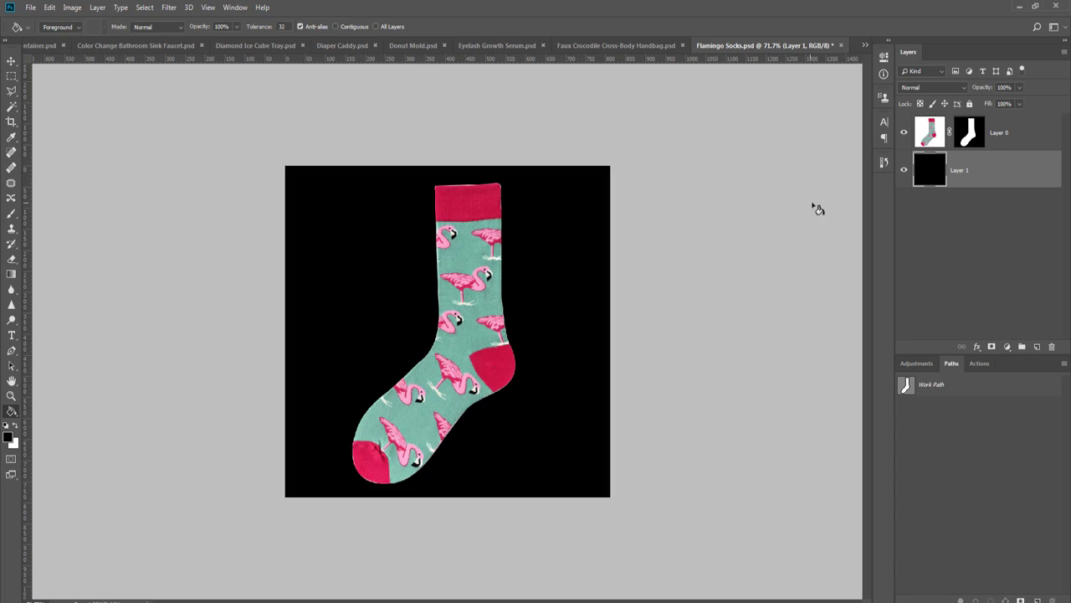
- Crop to 750 x 750 px and refine the sock's mask with radius 1 px, smooth 1, feather 0.6 px, contrast 10% and shift edge -10%
{"action": "key", "text": "v"}
{"action": "key", "text": "c"}
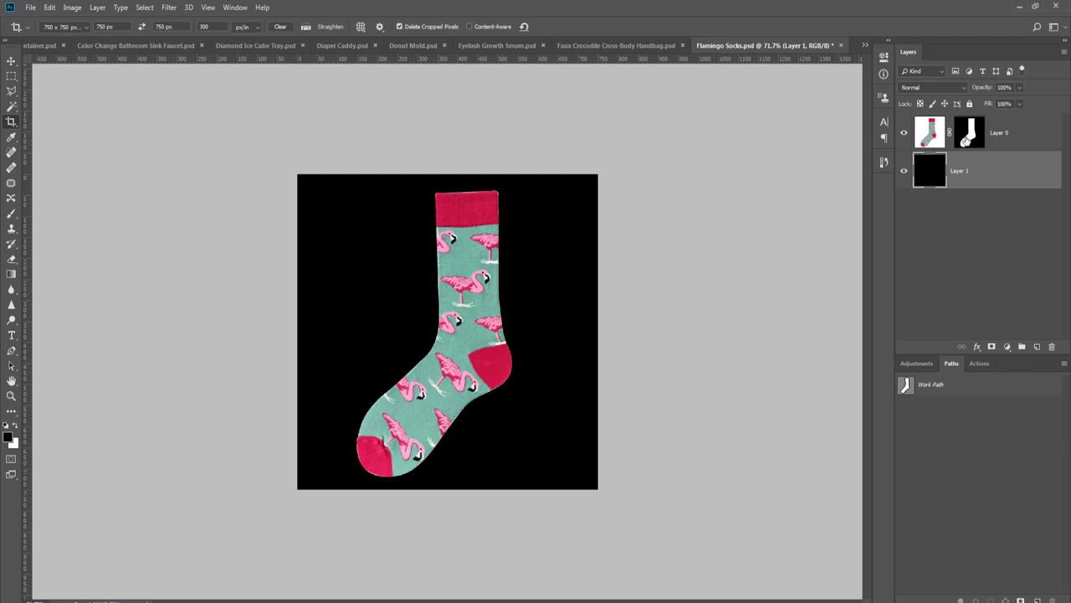
{"action": "right_click", "coordinate": [965, 140]}
{"action": "left_click", "coordinate": [978, 223]}
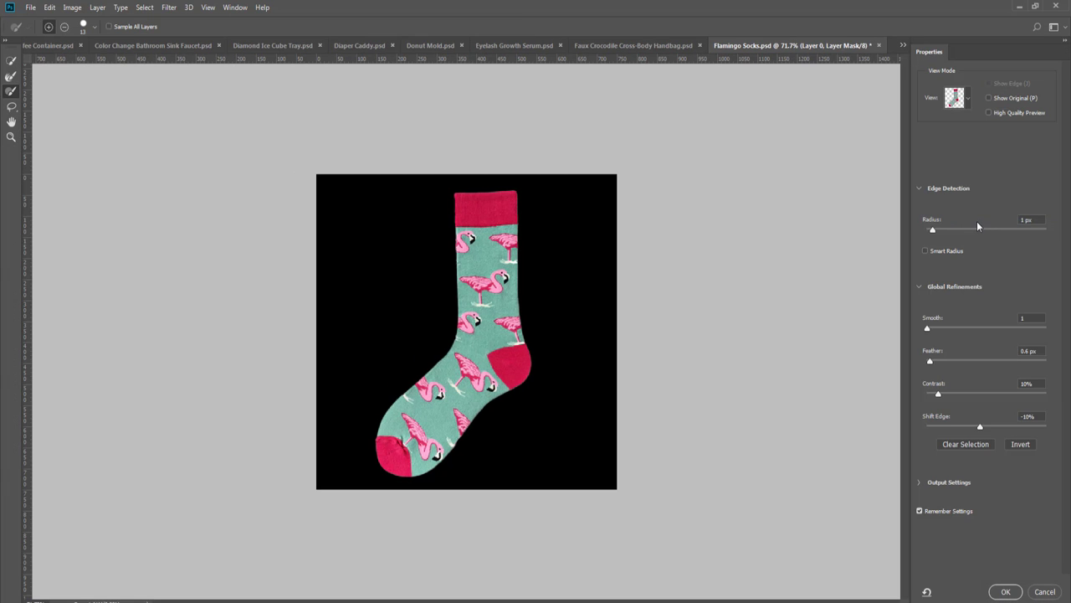
{"action": "left_click", "coordinate": [1006, 592]}
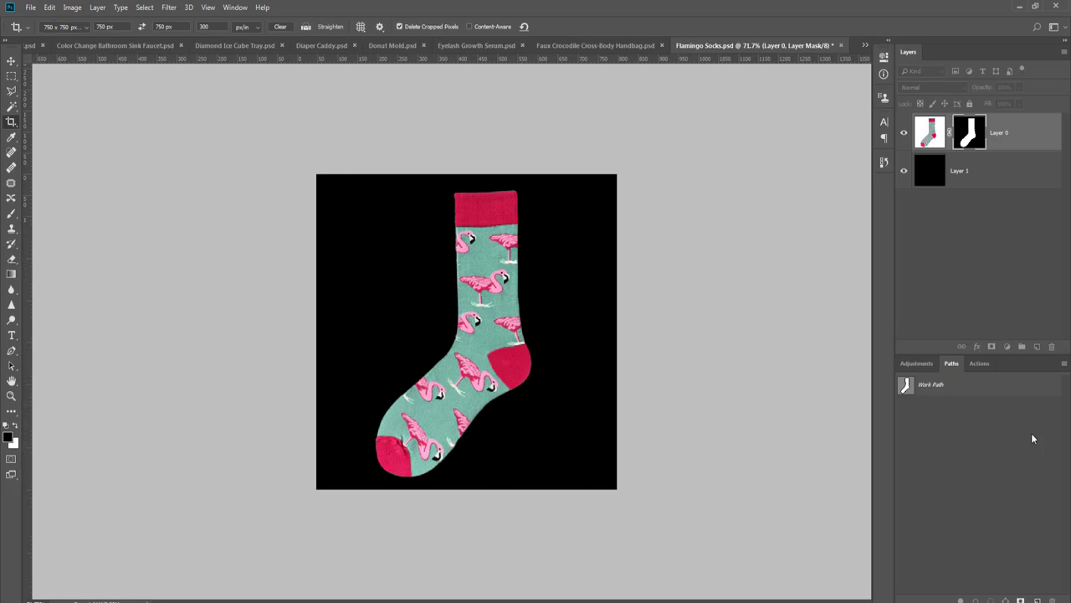
- Run the recorded 750*750 grid-line action to add the layout guides to the sock image
{"action": "key", "text": "v"}
{"action": "left_click", "coordinate": [978, 364]}
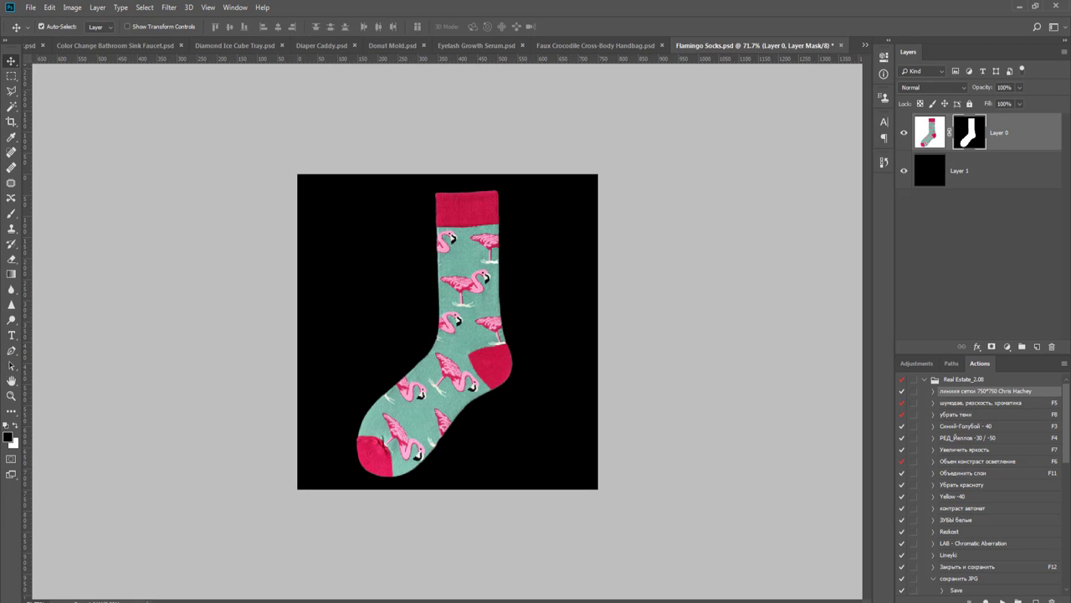
{"action": "left_click", "coordinate": [1003, 600]}
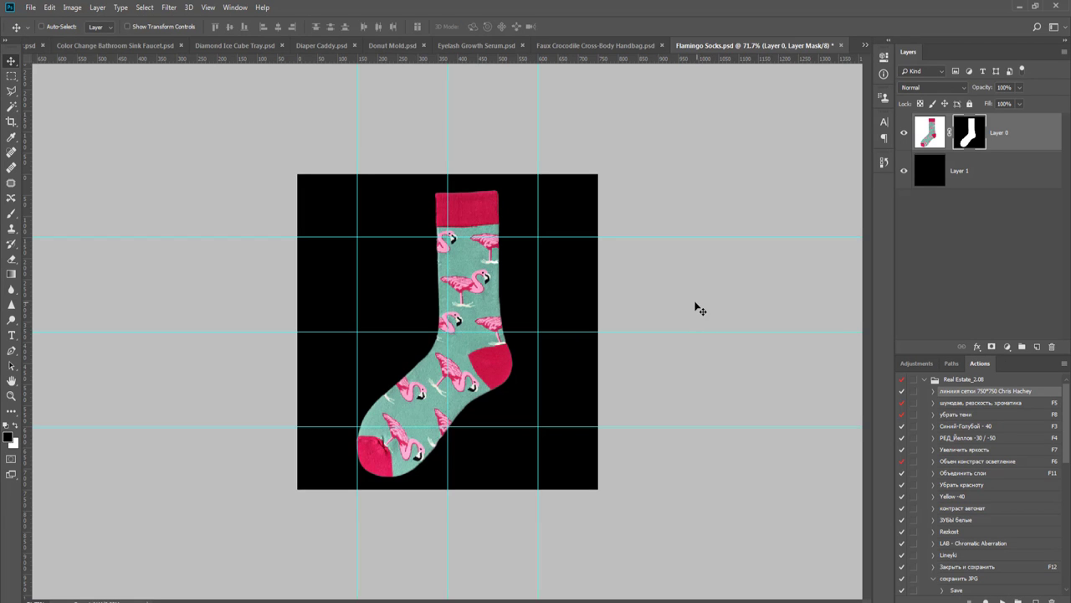
- Scale the sock down to about 67% and fine-tune its size to fit between the upper and lower horizontal guides
{"action": "key", "text": "ctrl+t"}
{"action": "left_click_drag", "start_coordinate": [597, 173], "coordinate": [554, 235]}
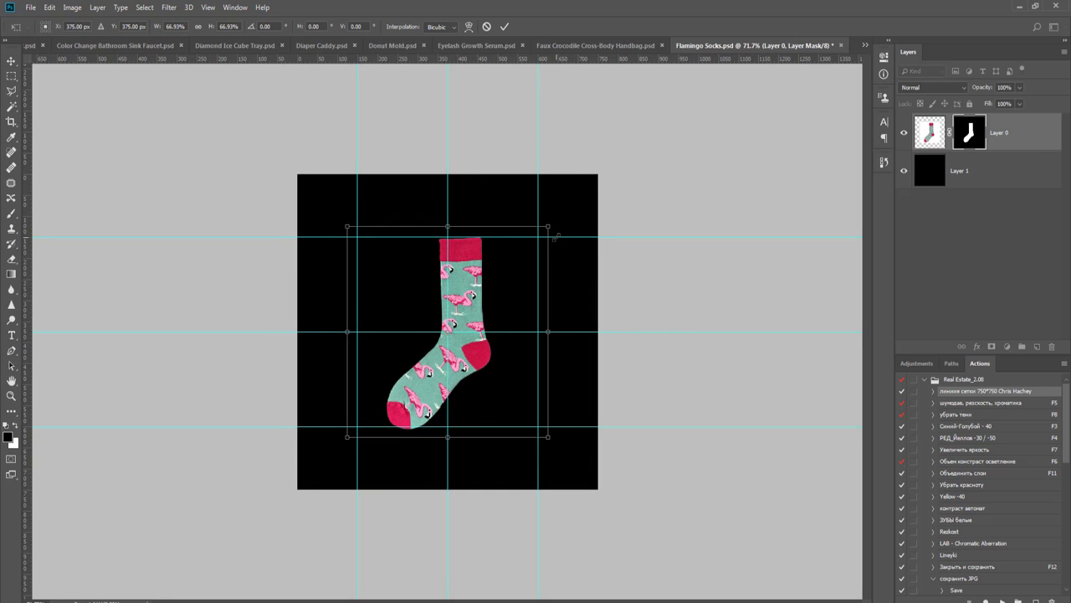
{"action": "key", "text": "Return"}
{"action": "key", "text": "ctrl+0"}
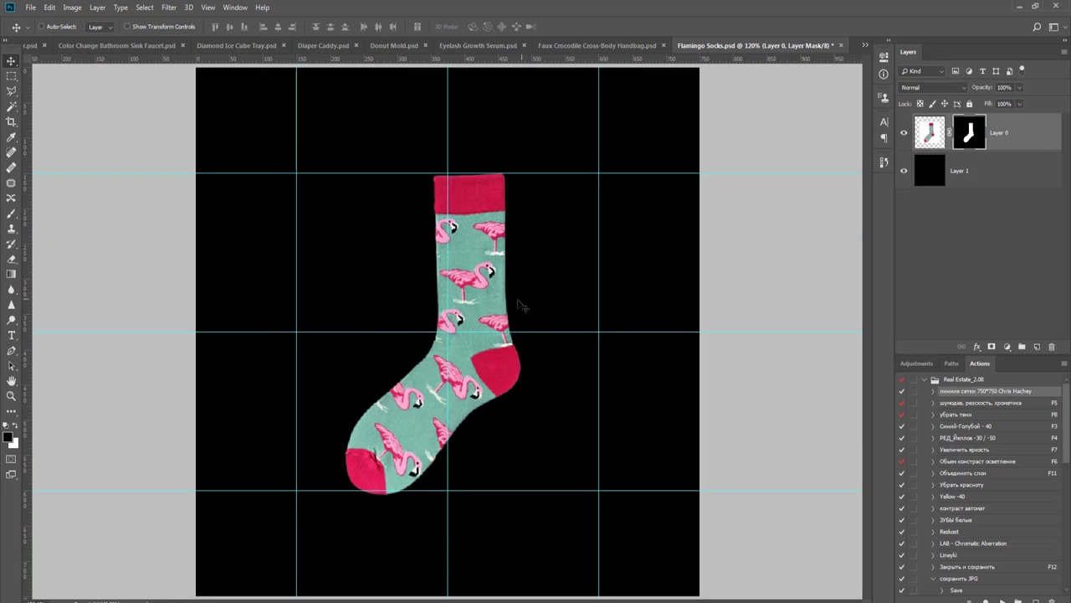
{"action": "key", "text": "ctrl+t"}
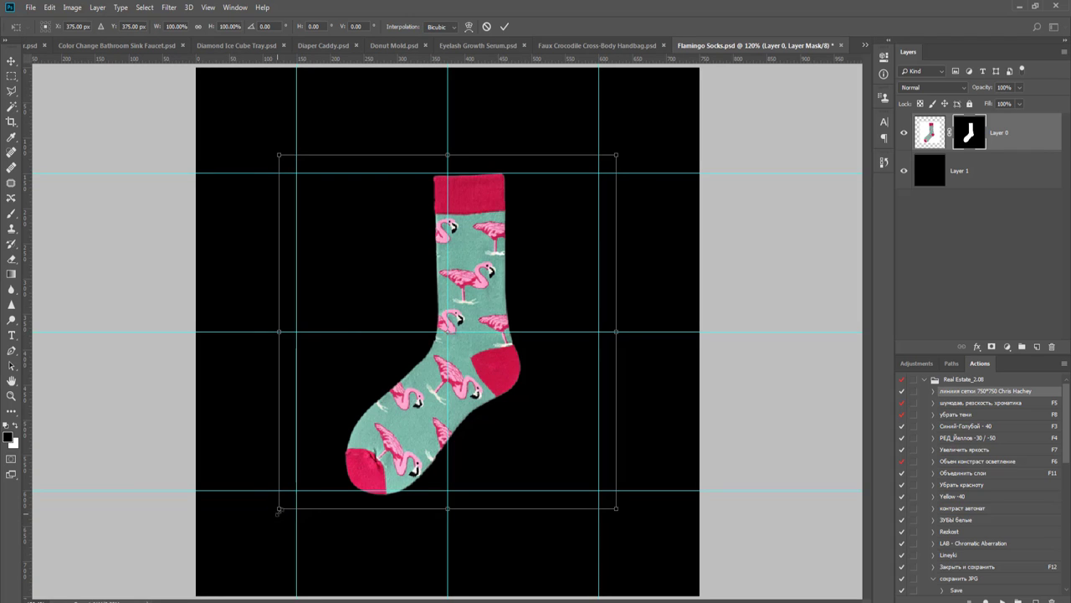
{"action": "left_click_drag", "start_coordinate": [276, 513], "coordinate": [282, 507]}
{"action": "key", "text": "Return"}
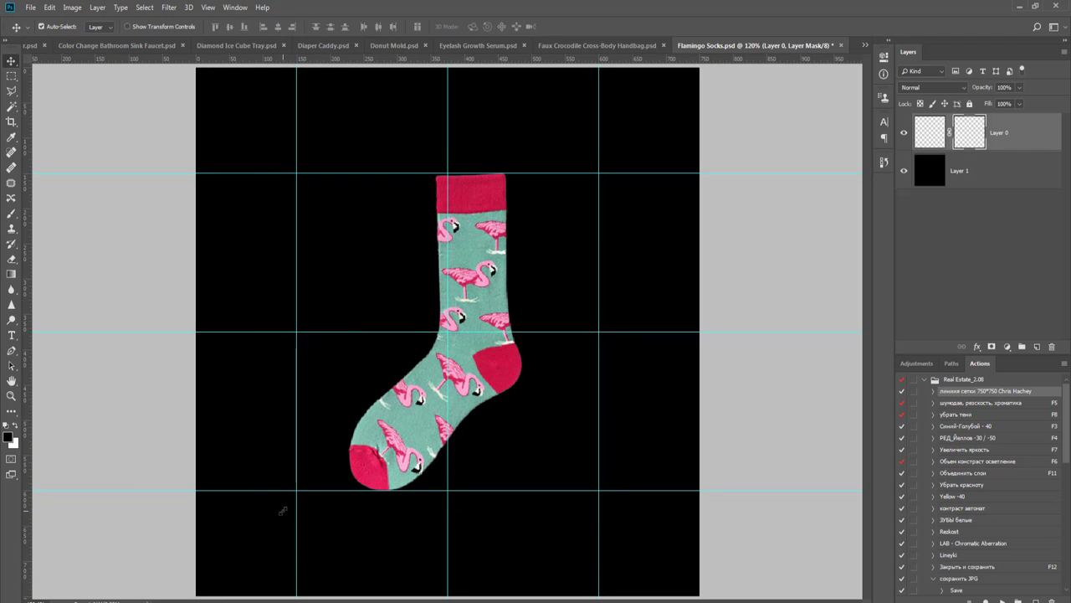
- Delete the black background layer and close the Flamingo Socks document, saving its changes
{"action": "left_click", "coordinate": [988, 168]}
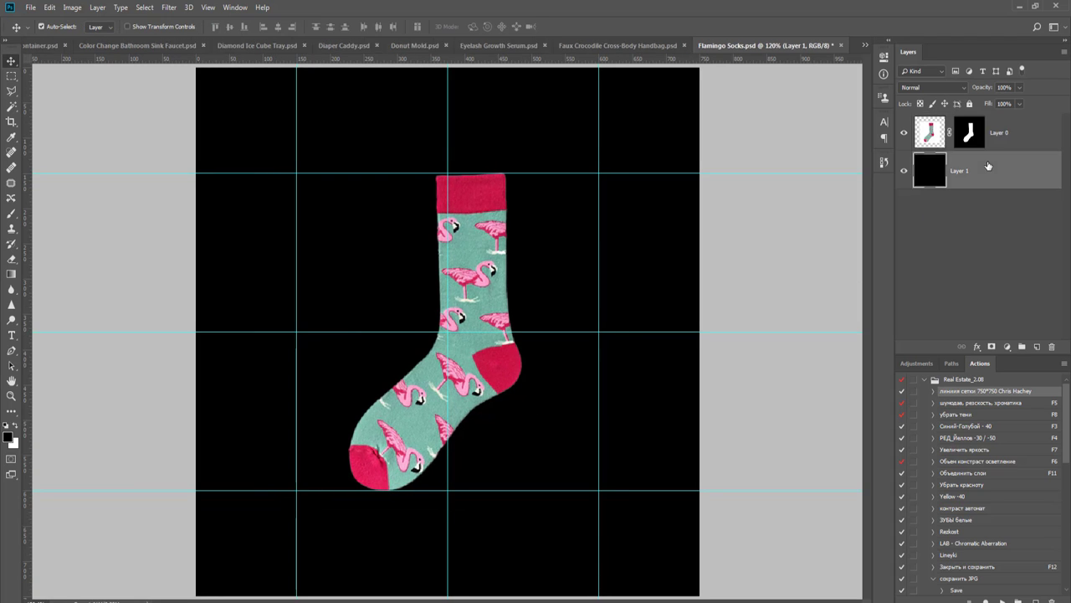
{"action": "key", "text": "Delete"}
{"action": "key", "text": "ctrl+w"}
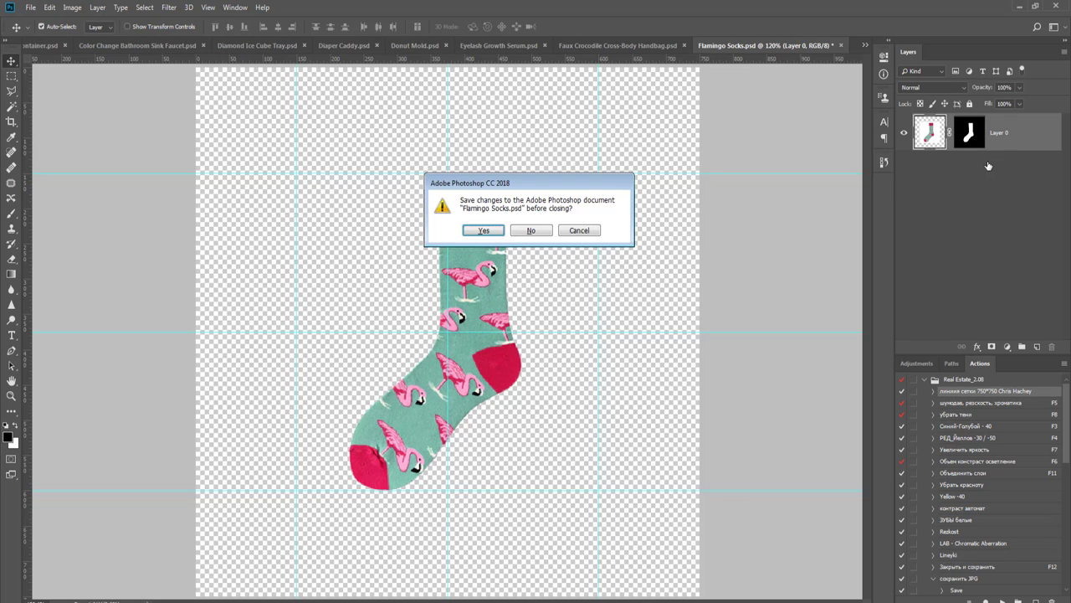
{"action": "key", "text": "Return"}
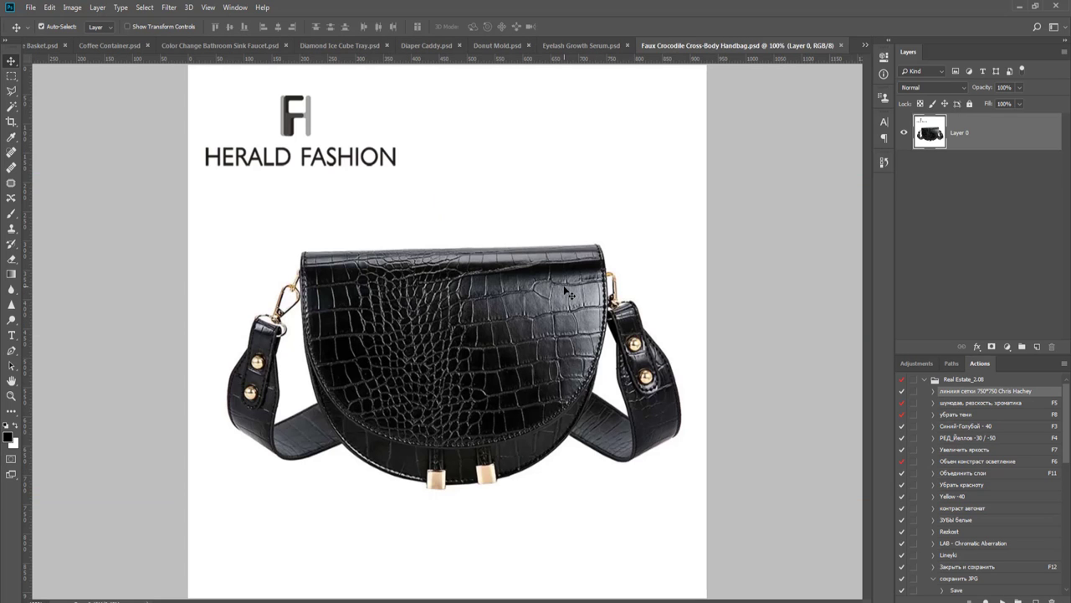
- Select the white background around the handbag with the Magic Wand and subtract the left strap's lower edge using the Polygonal Lasso
{"action": "key", "text": "w"}
{"action": "left_click", "coordinate": [528, 205]}
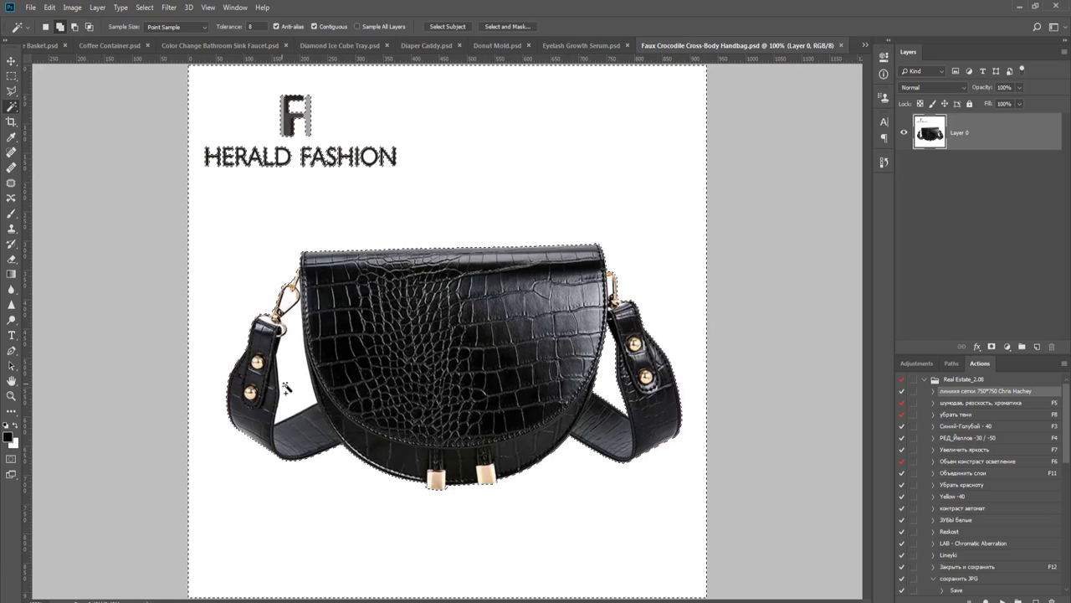
{"action": "scroll", "coordinate": [299, 393], "scroll_direction": "up", "scroll_amount": 3}
{"action": "left_click_drag", "start_coordinate": [387, 397], "coordinate": [417, 240]}
{"action": "scroll", "coordinate": [326, 310], "scroll_direction": "up", "scroll_amount": 3}
{"action": "left_click_drag", "start_coordinate": [405, 308], "coordinate": [540, 562]}
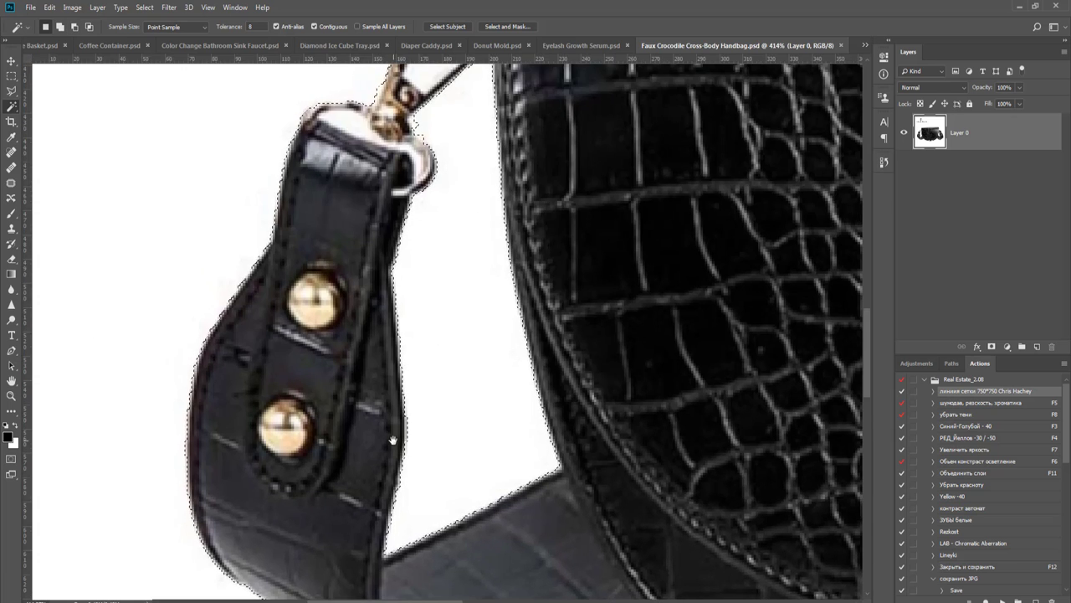
{"action": "left_click_drag", "start_coordinate": [393, 508], "coordinate": [412, 318]}
{"action": "key", "text": "l"}
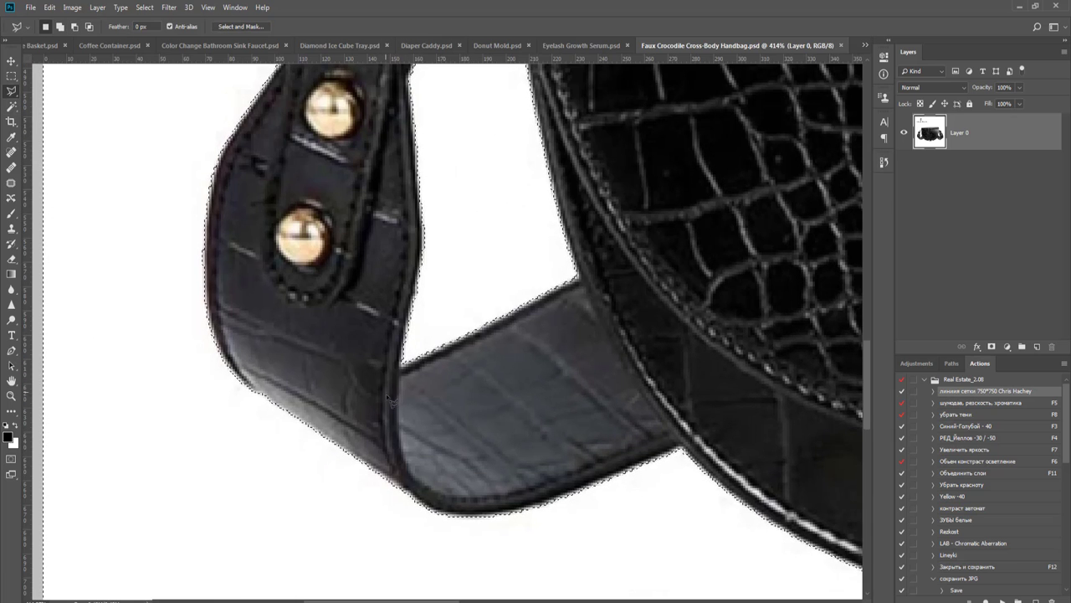
{"action": "left_click", "coordinate": [541, 409]}
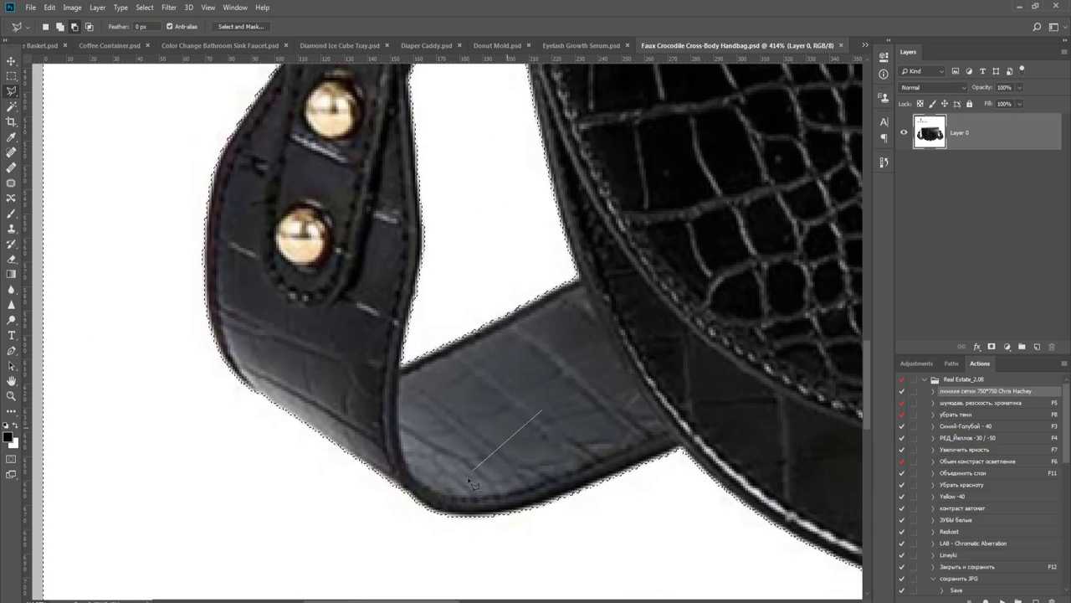
{"action": "left_click", "coordinate": [423, 500]}
{"action": "left_click", "coordinate": [251, 387]}
{"action": "double_click", "coordinate": [247, 335]}
- Subtract the metal ring at the left strap's upper end and the clasp's swivel from the background selection with the Polygonal Lasso
{"action": "left_click_drag", "start_coordinate": [315, 178], "coordinate": [361, 479]}
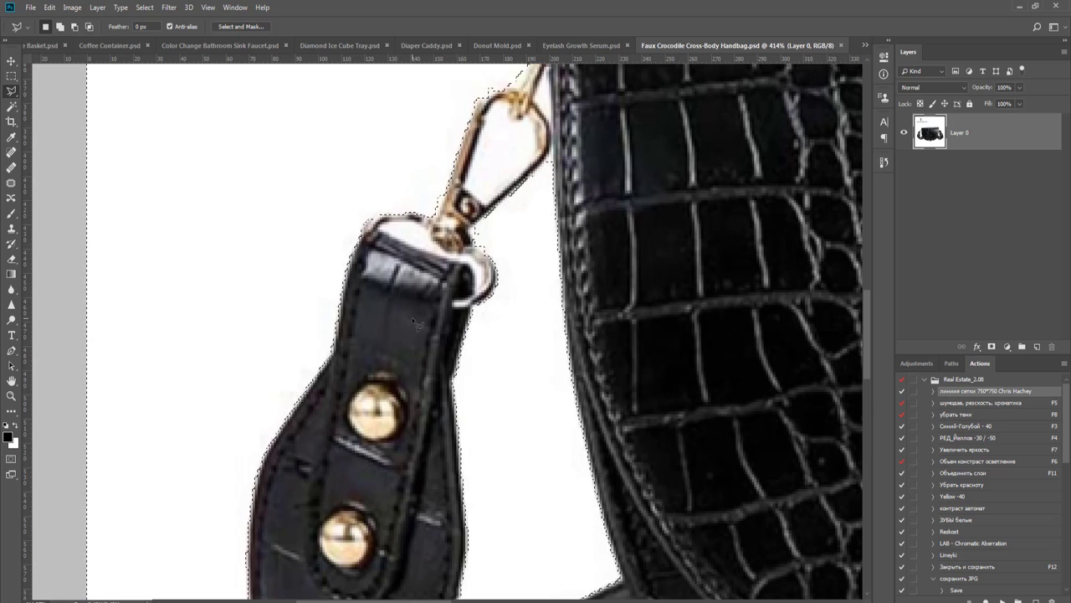
{"action": "scroll", "coordinate": [405, 341], "scroll_direction": "up", "scroll_amount": 4}
{"action": "scroll", "coordinate": [356, 450], "scroll_direction": "up", "scroll_amount": 1}
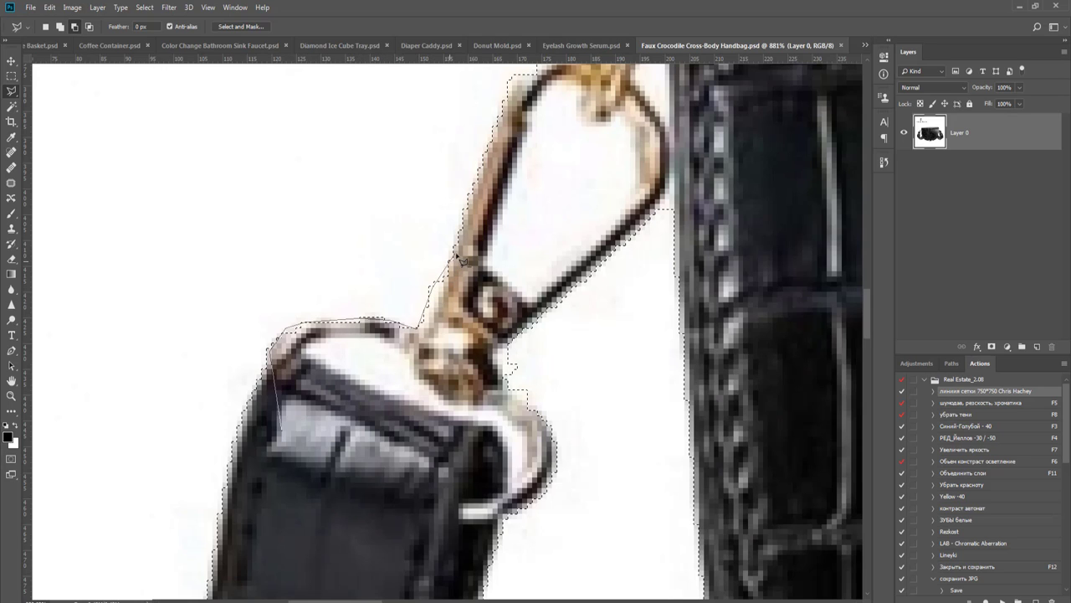
{"action": "left_click", "coordinate": [513, 342]}
{"action": "left_click", "coordinate": [486, 370]}
{"action": "left_click", "coordinate": [544, 475]}
{"action": "left_click", "coordinate": [509, 502]}
{"action": "double_click", "coordinate": [390, 478]}
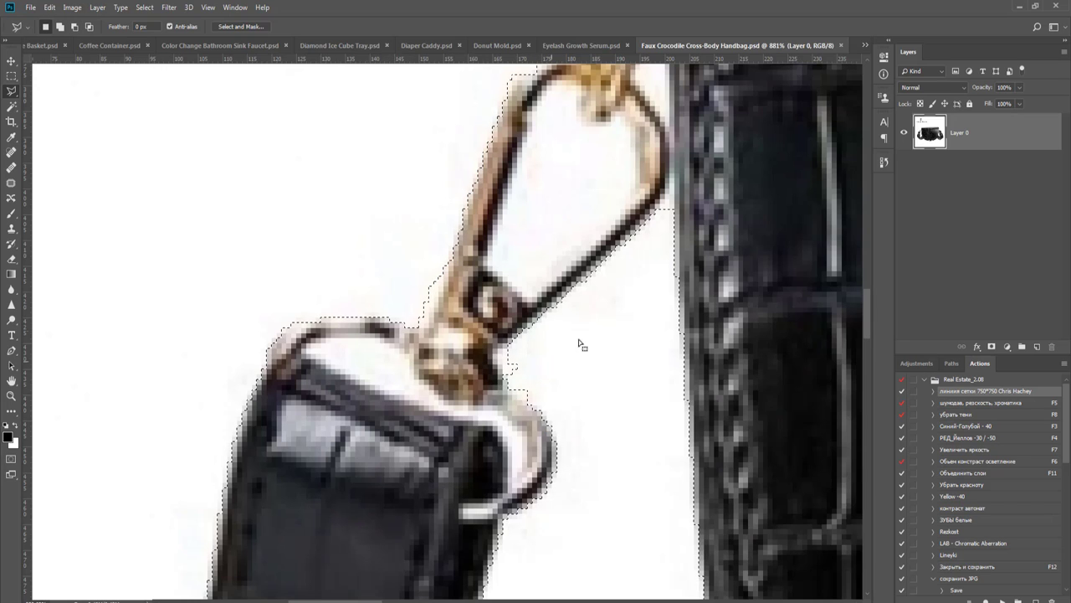
- Add the missed white notch beside the clasp's swivel to the background selection with the Polygonal Lasso
{"action": "left_click", "coordinate": [633, 286], "text": "shift"}
{"action": "left_click", "coordinate": [546, 317]}
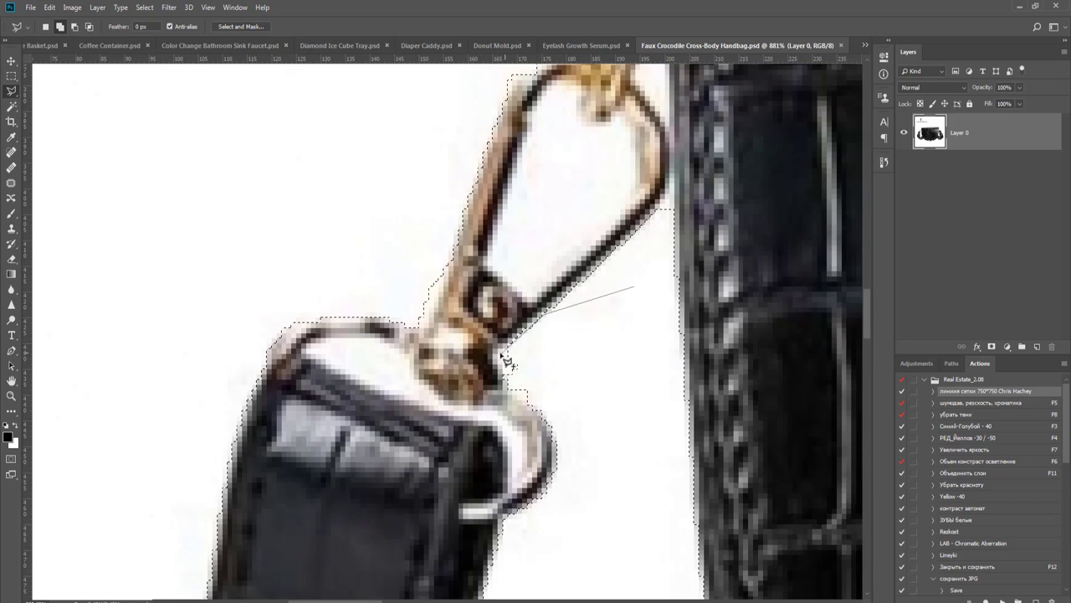
{"action": "left_click", "coordinate": [501, 359]}
{"action": "left_click", "coordinate": [515, 392]}
{"action": "double_click", "coordinate": [576, 409]}
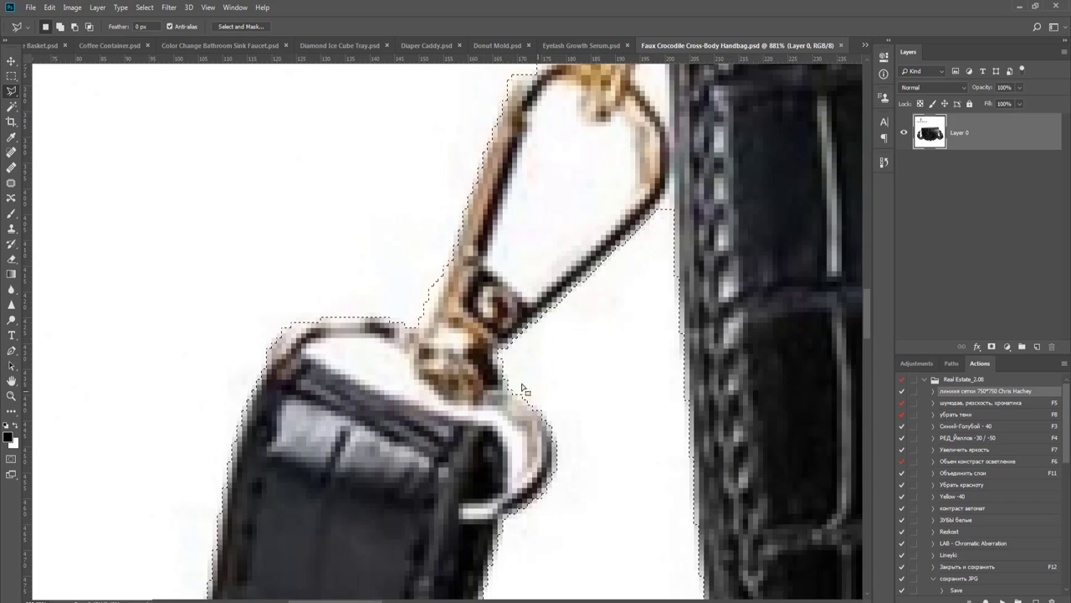
- Add the white gap inside the left strap's metal ring to the background selection with the Polygonal Lasso
{"action": "left_click_drag", "start_coordinate": [338, 407], "coordinate": [296, 421]}
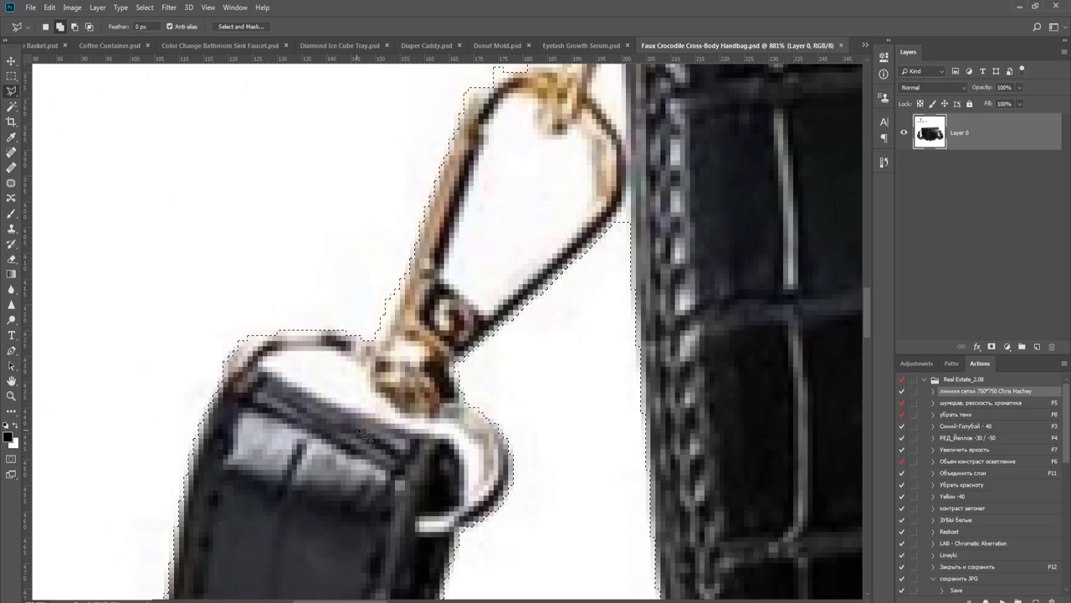
{"action": "left_click", "coordinate": [361, 416], "text": "shift"}
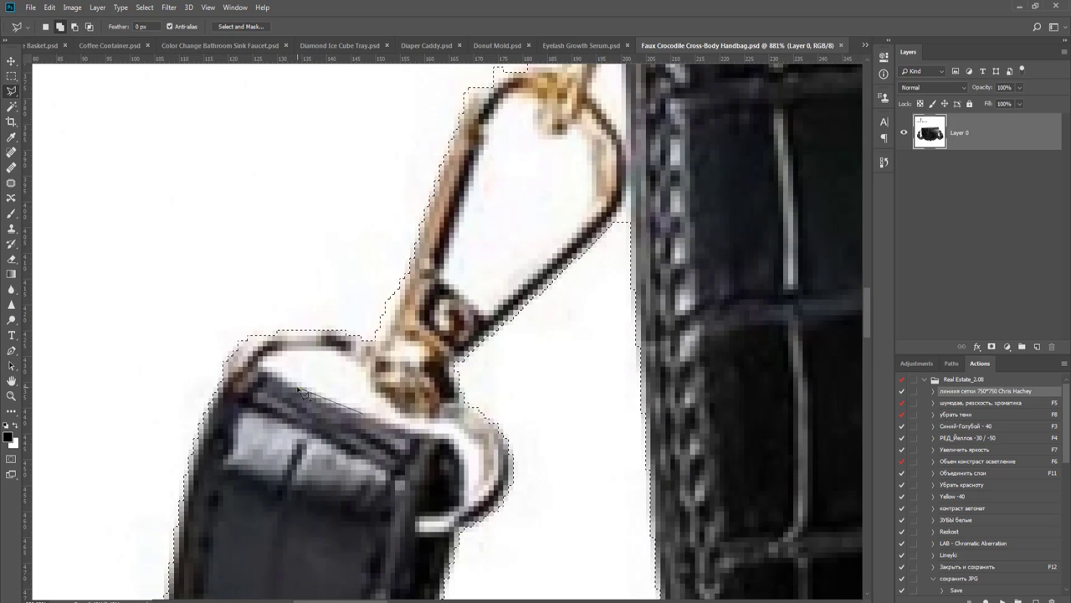
{"action": "left_click", "coordinate": [272, 360]}
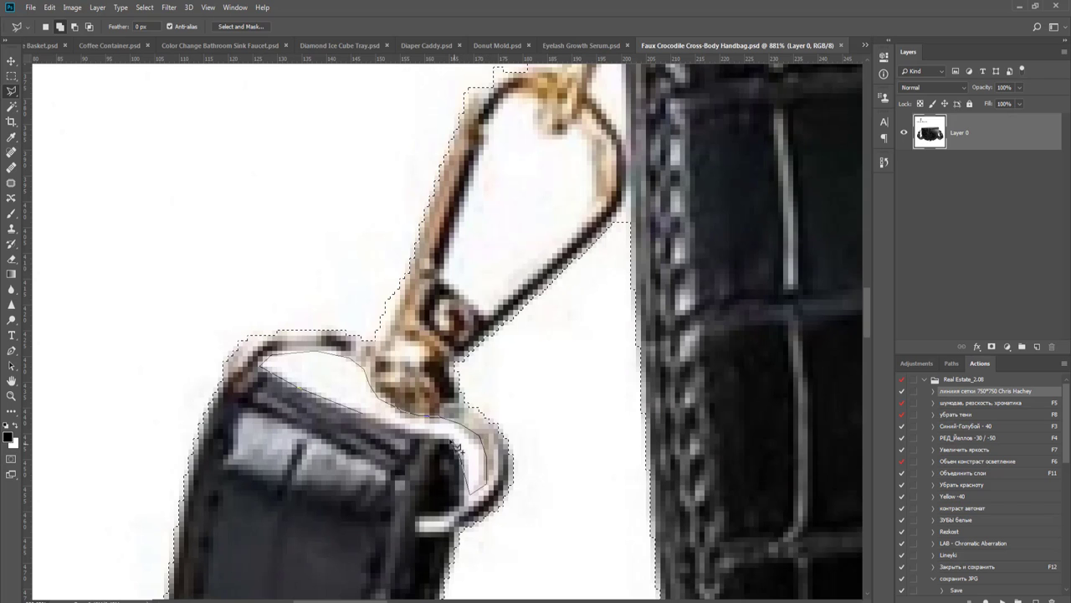
{"action": "left_click", "coordinate": [387, 425]}
- Add the white opening inside the gold carabiner clasp to the background selection with the Polygonal Lasso
{"action": "left_click_drag", "start_coordinate": [359, 423], "coordinate": [221, 556]}
{"action": "left_click", "coordinate": [324, 354]}
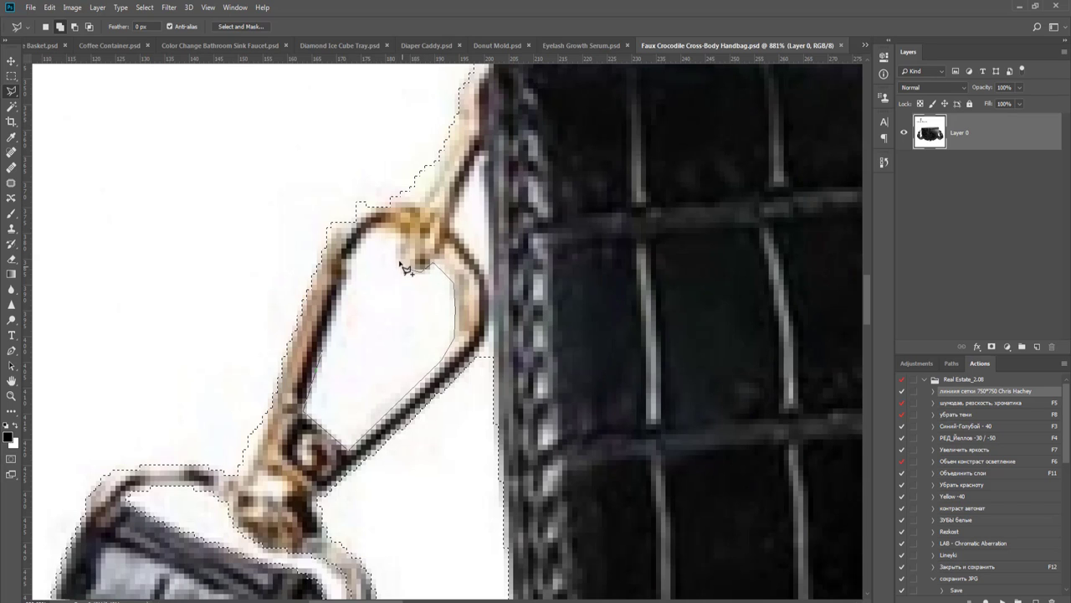
{"action": "left_click", "coordinate": [357, 255]}
- Add the missed white fringe outside the gold clasp and its connecting ring to the background selection with the Polygonal Lasso
{"action": "left_click_drag", "start_coordinate": [376, 282], "coordinate": [378, 423]}
{"action": "left_click", "coordinate": [164, 221]}
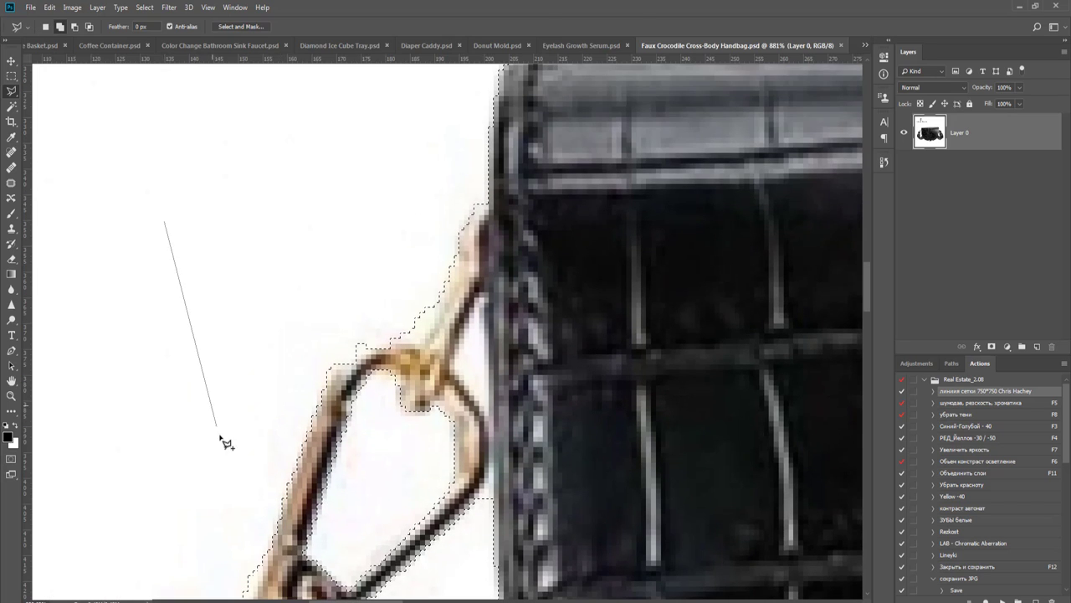
{"action": "left_click", "coordinate": [221, 444]}
{"action": "left_click", "coordinate": [222, 577]}
{"action": "left_click", "coordinate": [276, 526]}
{"action": "left_click", "coordinate": [304, 387]}
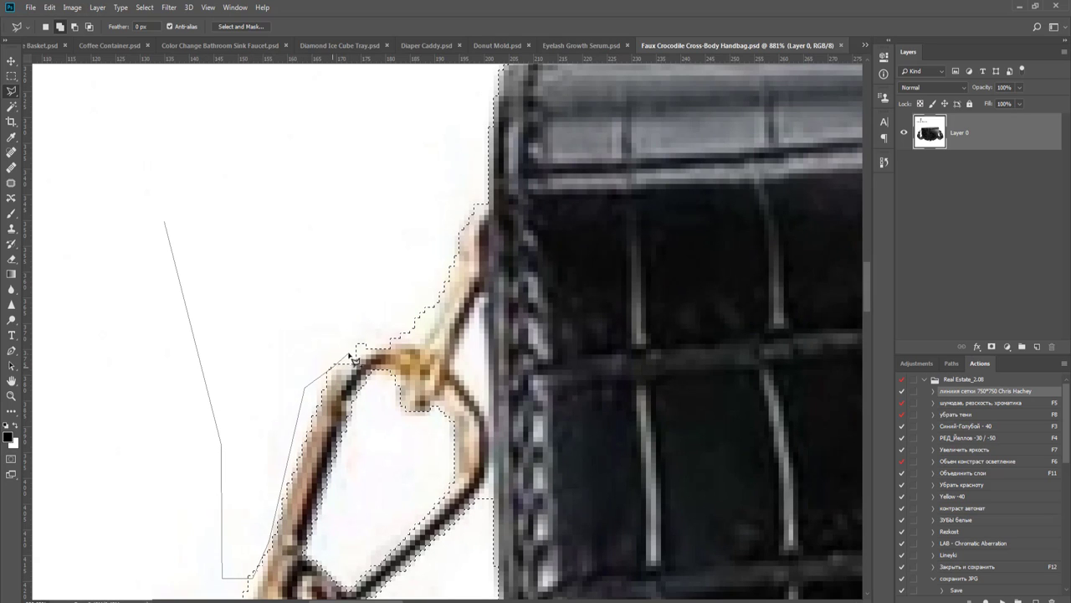
{"action": "left_click", "coordinate": [356, 346]}
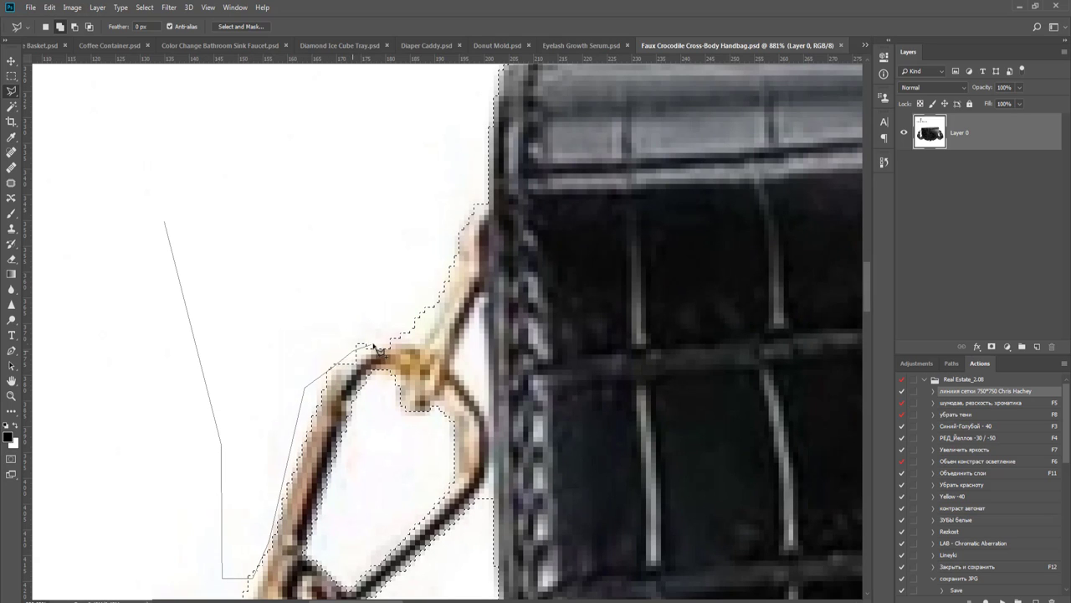
{"action": "left_click", "coordinate": [431, 331]}
{"action": "left_click", "coordinate": [456, 260]}
{"action": "double_click", "coordinate": [333, 206]}
- Subtract the clasp's outer upper corner from the background selection with the Polygonal Lasso
{"action": "left_click", "coordinate": [305, 475], "text": "alt"}
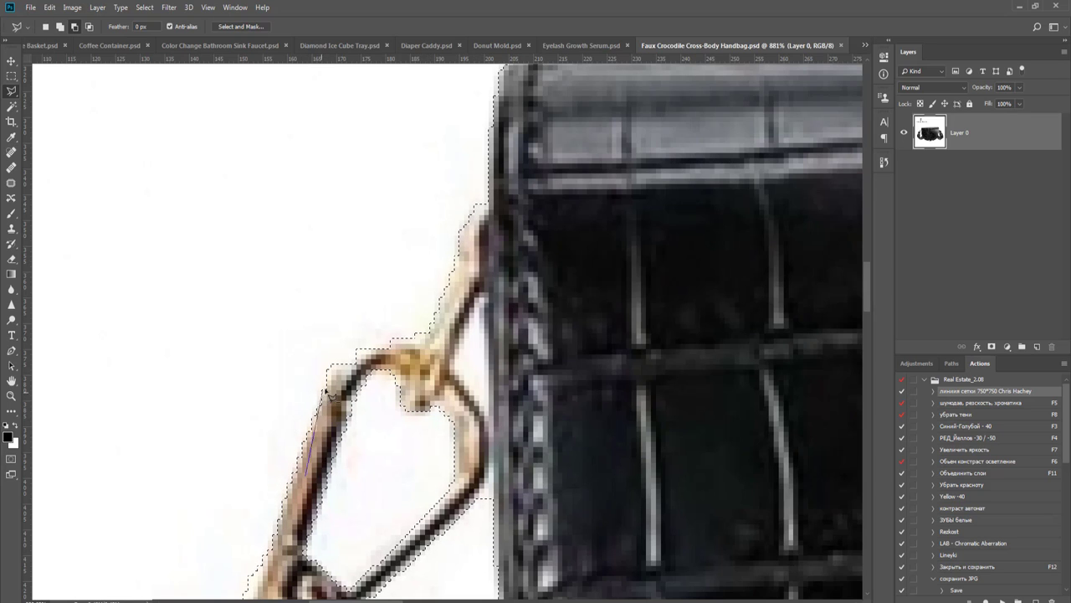
{"action": "left_click", "coordinate": [329, 369]}
{"action": "double_click", "coordinate": [364, 366]}
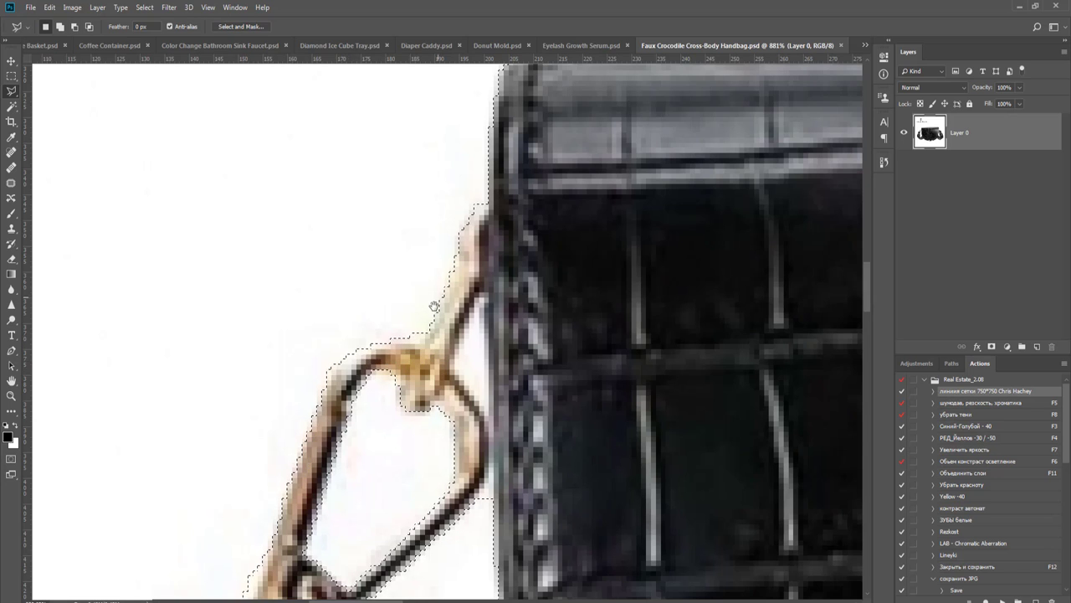
{"action": "left_click_drag", "start_coordinate": [517, 218], "coordinate": [436, 391]}
{"action": "scroll", "coordinate": [452, 396], "scroll_direction": "right", "scroll_amount": 3}
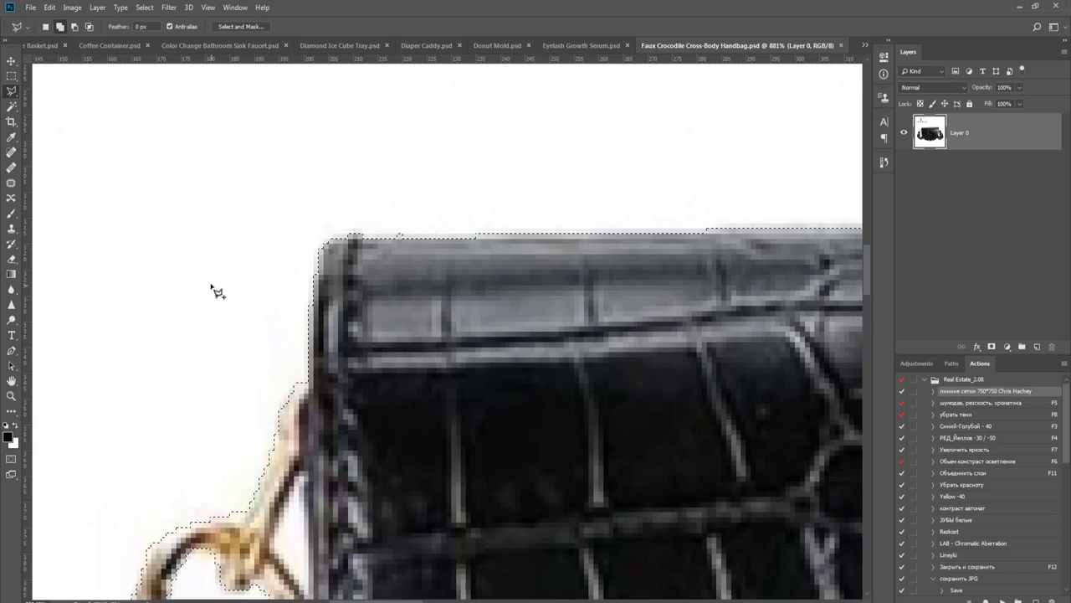
{"action": "left_click", "coordinate": [210, 284]}
{"action": "left_click", "coordinate": [232, 384]}
{"action": "key", "text": "Escape"}
- Subtract the flap's upper edge, from its left corner to its right corner, from the background selection with the Polygonal Lasso
{"action": "scroll", "coordinate": [353, 410], "scroll_direction": "down", "scroll_amount": 2}
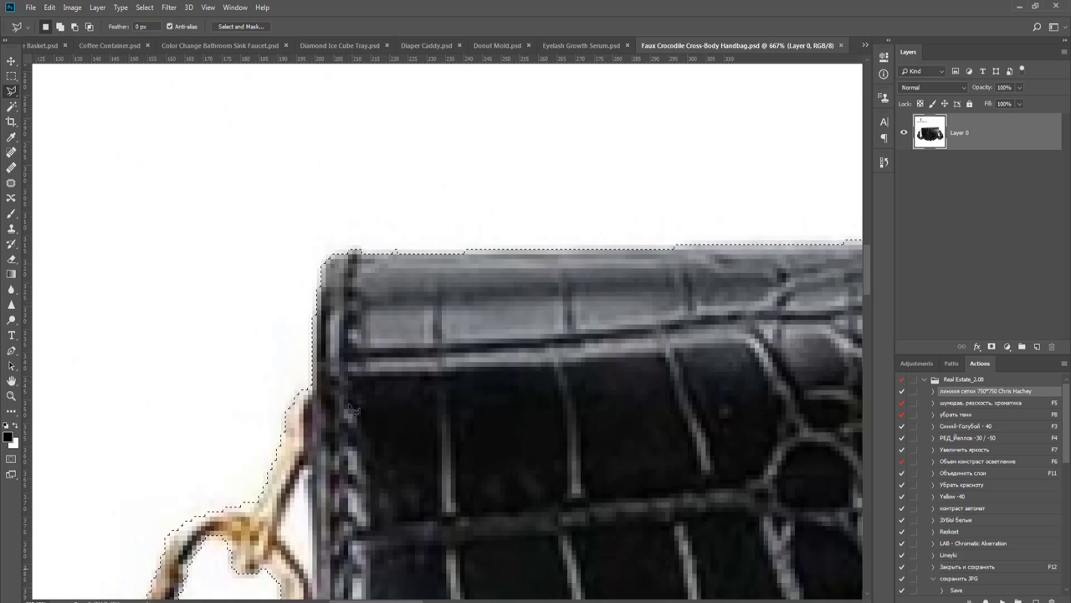
{"action": "scroll", "coordinate": [353, 410], "scroll_direction": "down", "scroll_amount": 2}
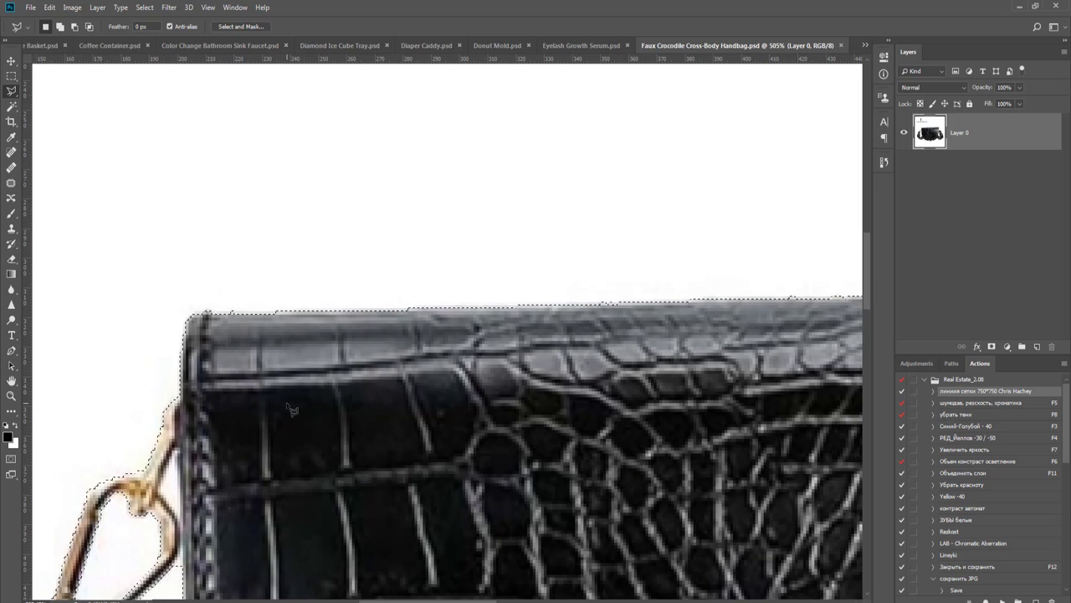
{"action": "left_click_drag", "start_coordinate": [339, 393], "coordinate": [189, 393]}
{"action": "scroll", "coordinate": [188, 393], "scroll_direction": "down", "scroll_amount": 2}
{"action": "left_click", "coordinate": [548, 462], "text": "alt"}
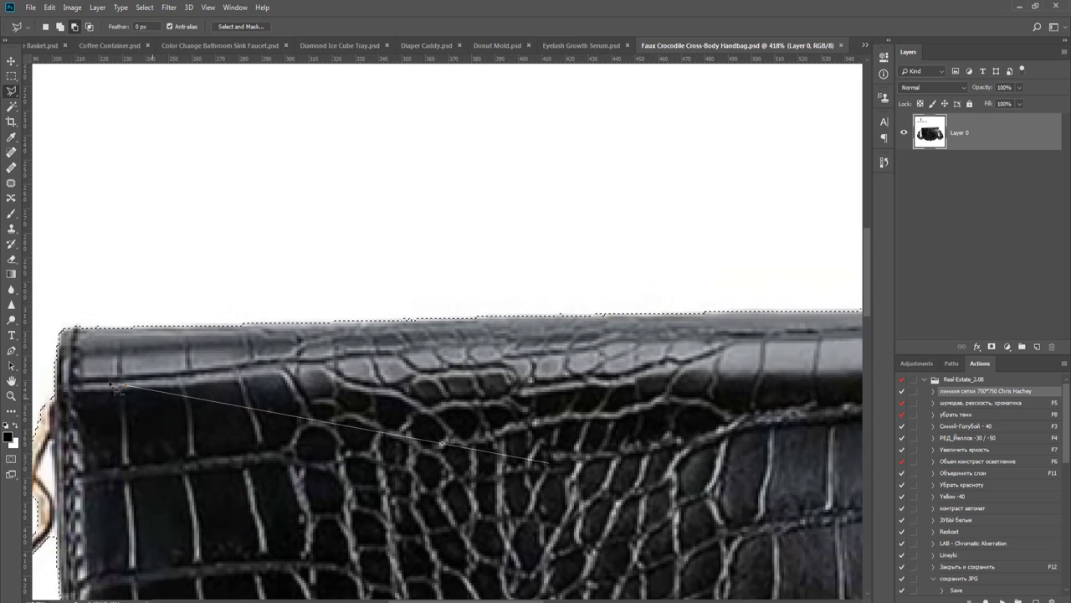
{"action": "left_click", "coordinate": [112, 340]}
{"action": "left_click_drag", "start_coordinate": [171, 352], "coordinate": [147, 354]}
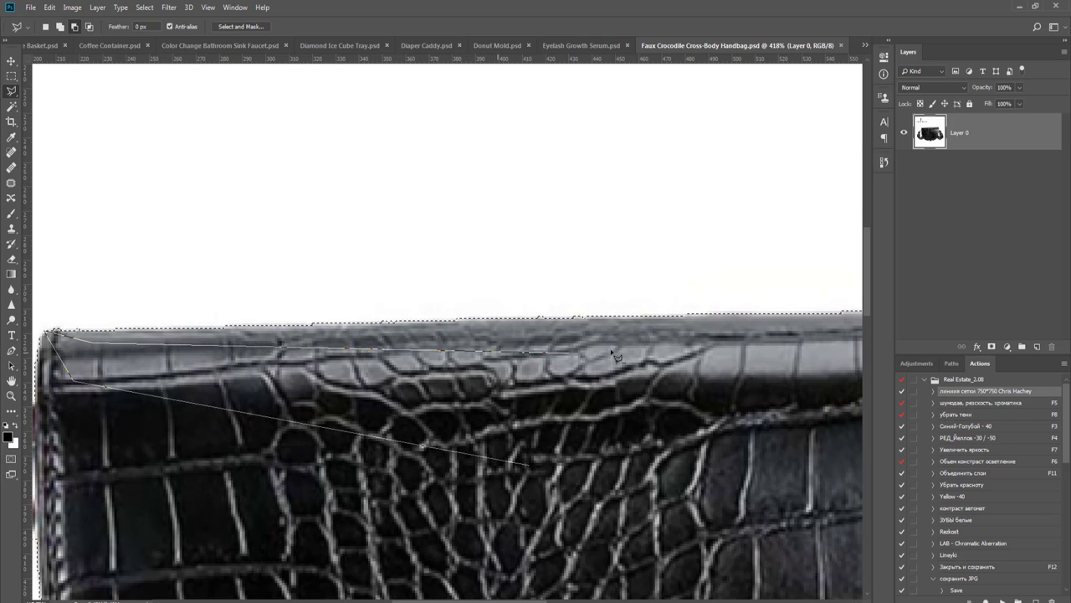
{"action": "left_click", "coordinate": [673, 314]}
{"action": "left_click_drag", "start_coordinate": [686, 337], "coordinate": [405, 374]}
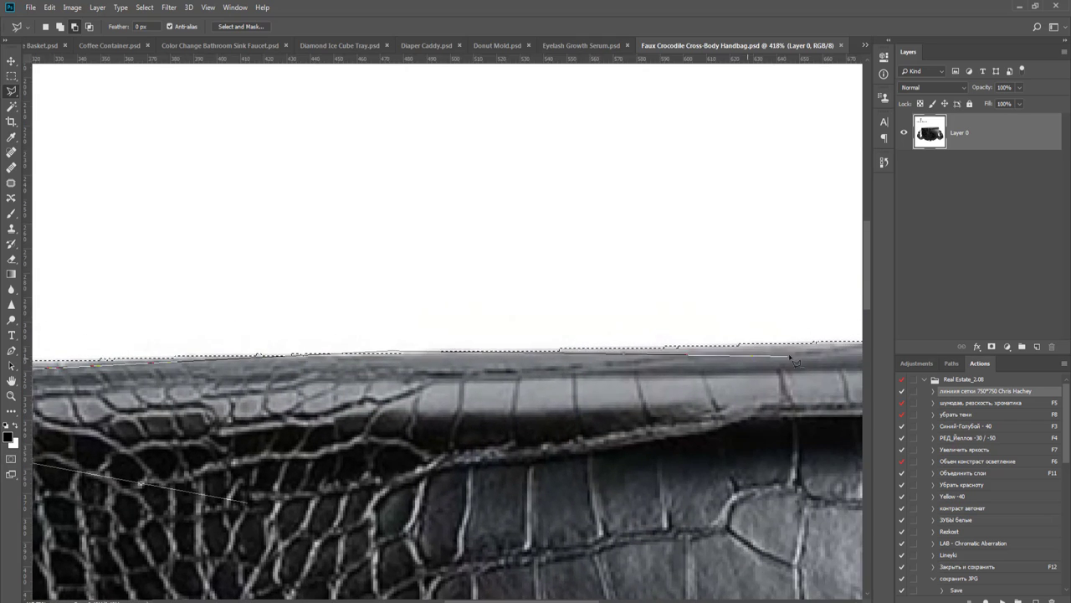
{"action": "left_click", "coordinate": [808, 342]}
{"action": "left_click_drag", "start_coordinate": [808, 347], "coordinate": [448, 384]}
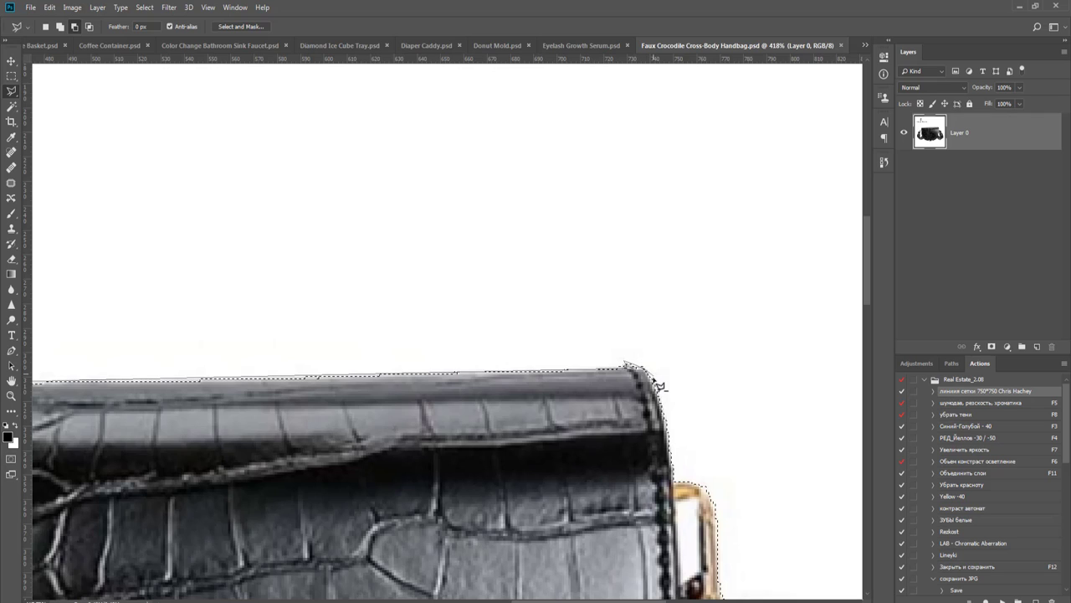
{"action": "left_click", "coordinate": [661, 393]}
{"action": "left_click", "coordinate": [663, 416]}
{"action": "double_click", "coordinate": [648, 501]}
- Add the white opening inside the right strap's metal ring to the background selection with the Polygonal Lasso
{"action": "left_click_drag", "start_coordinate": [529, 402], "coordinate": [385, 97]}
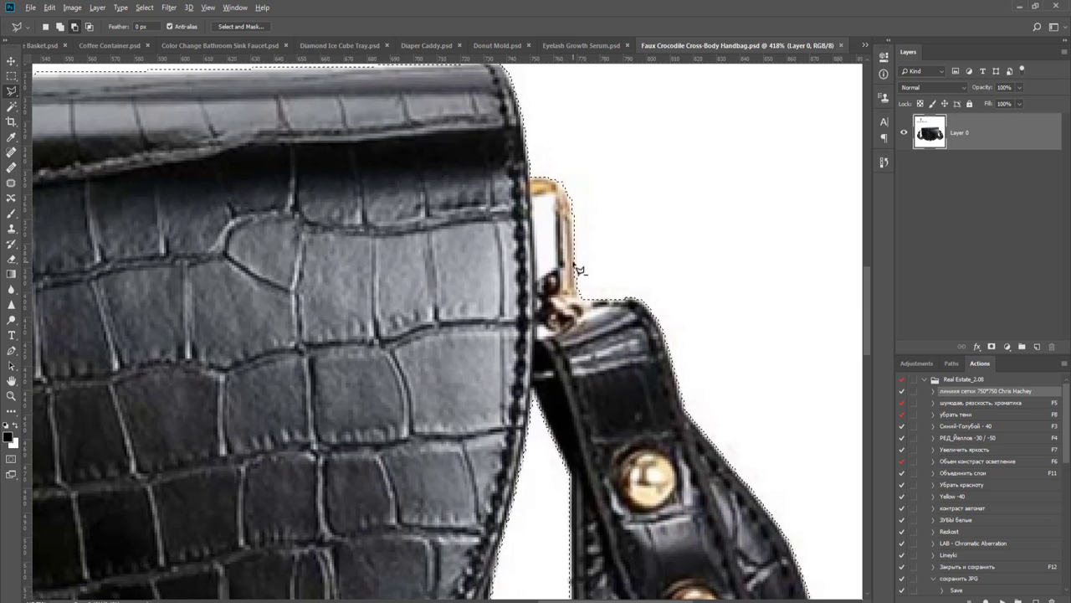
{"action": "scroll", "coordinate": [579, 270], "scroll_direction": "up", "scroll_amount": 3}
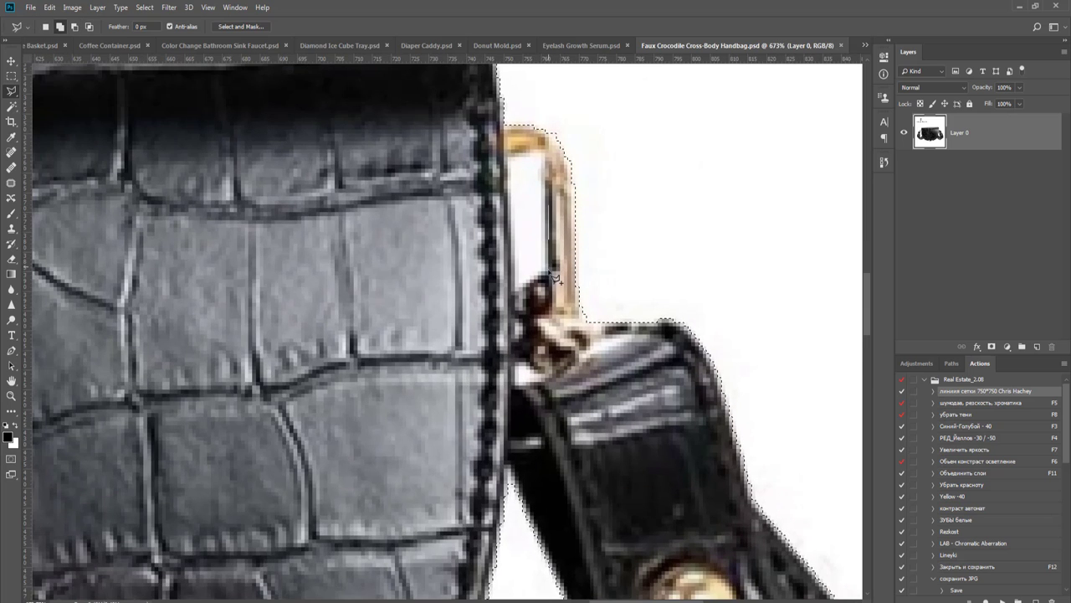
{"action": "left_click", "coordinate": [515, 293]}
{"action": "left_click", "coordinate": [545, 152]}
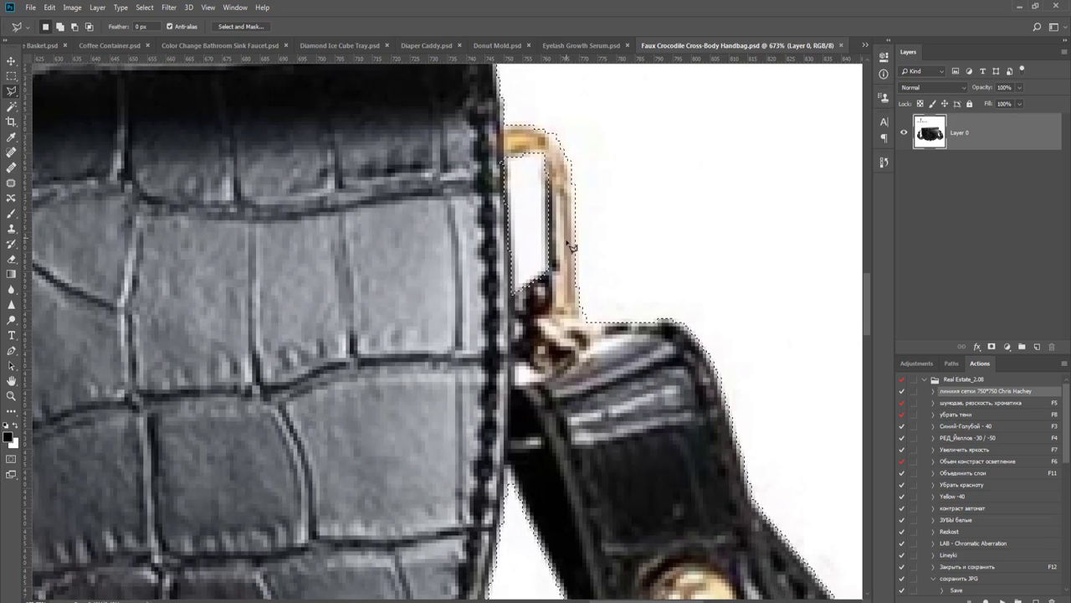
- Subtract the right strap's lower outer edge from the background selection with the Polygonal Lasso
{"action": "left_click", "coordinate": [297, 251], "text": "alt"}
{"action": "scroll", "coordinate": [492, 167], "scroll_direction": "down", "scroll_amount": 3}
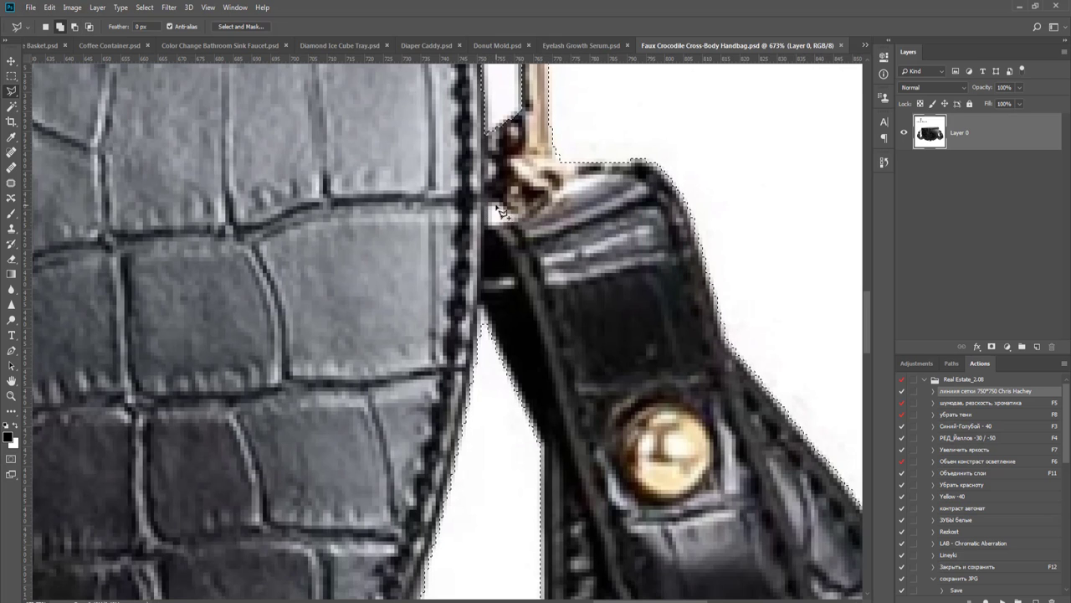
{"action": "left_click_drag", "start_coordinate": [532, 406], "coordinate": [491, 227]}
{"action": "scroll", "coordinate": [490, 227], "scroll_direction": "down", "scroll_amount": 3}
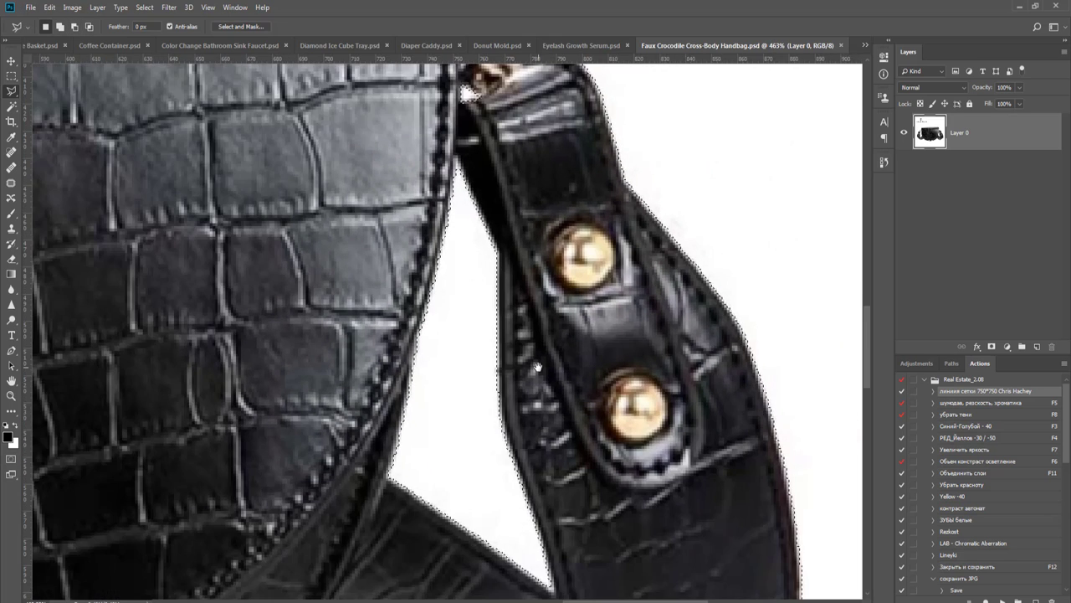
{"action": "scroll", "coordinate": [536, 366], "scroll_direction": "down", "scroll_amount": 4}
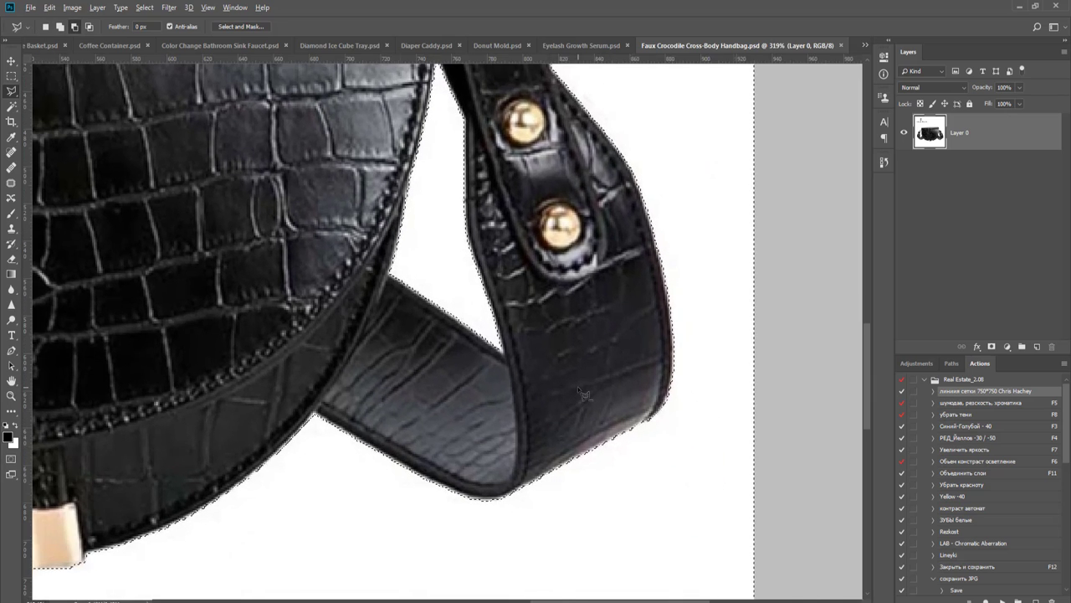
{"action": "scroll", "coordinate": [577, 386], "scroll_direction": "up", "scroll_amount": 2}
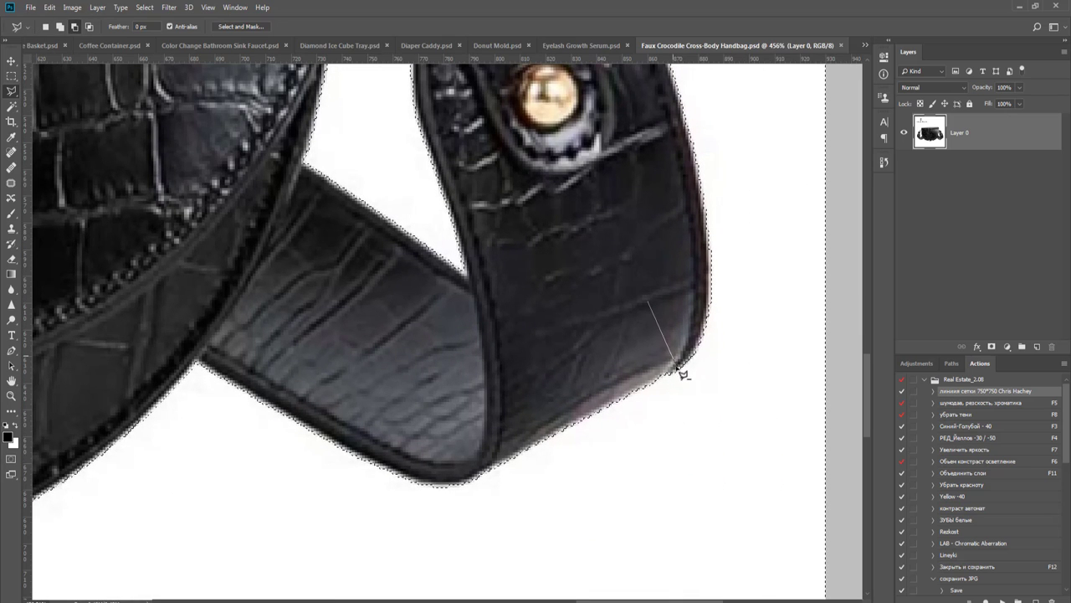
{"action": "left_click", "coordinate": [676, 369]}
{"action": "left_click", "coordinate": [463, 483]}
{"action": "double_click", "coordinate": [411, 396]}
- Add the whole area above the handbag, including the HERALD FASHION logo, to the background selection with the Polygonal Lasso
{"action": "scroll", "coordinate": [375, 354], "scroll_direction": "down", "scroll_amount": 6}
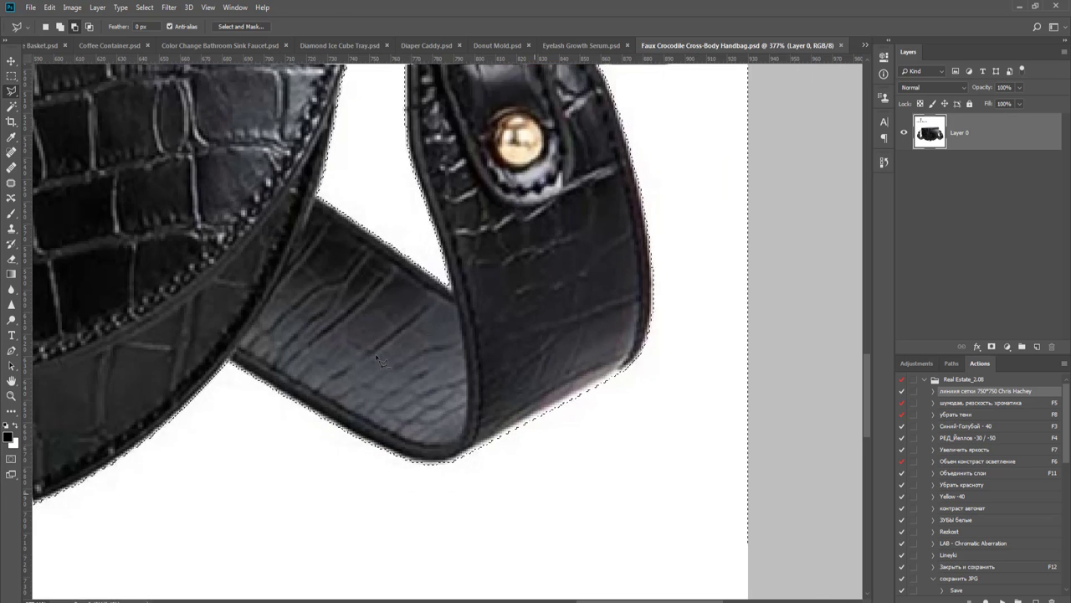
{"action": "left_click_drag", "start_coordinate": [460, 379], "coordinate": [526, 416]}
{"action": "scroll", "coordinate": [526, 416], "scroll_direction": "down", "scroll_amount": 5}
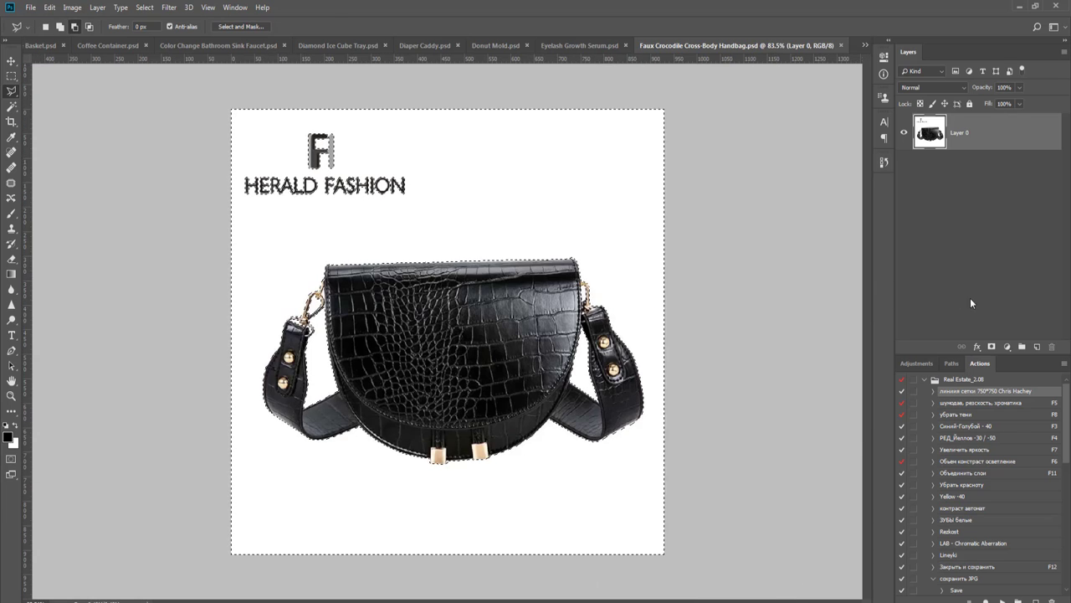
{"action": "left_click", "coordinate": [711, 84], "text": "shift"}
{"action": "left_click", "coordinate": [711, 258]}
{"action": "left_click", "coordinate": [574, 215]}
{"action": "left_click", "coordinate": [258, 245]}
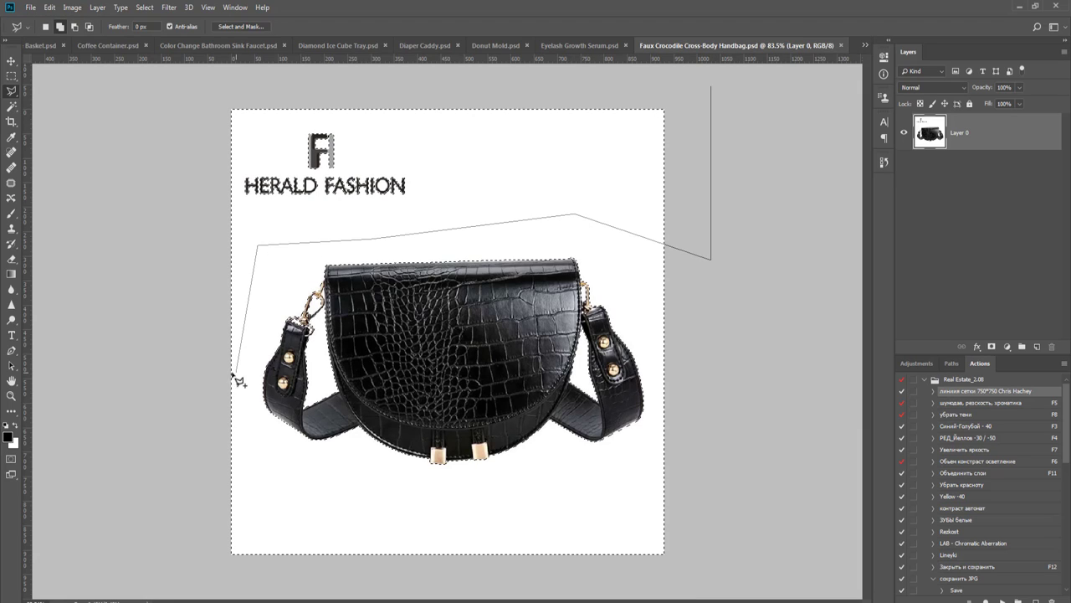
{"action": "left_click", "coordinate": [235, 374]}
{"action": "double_click", "coordinate": [151, 95]}
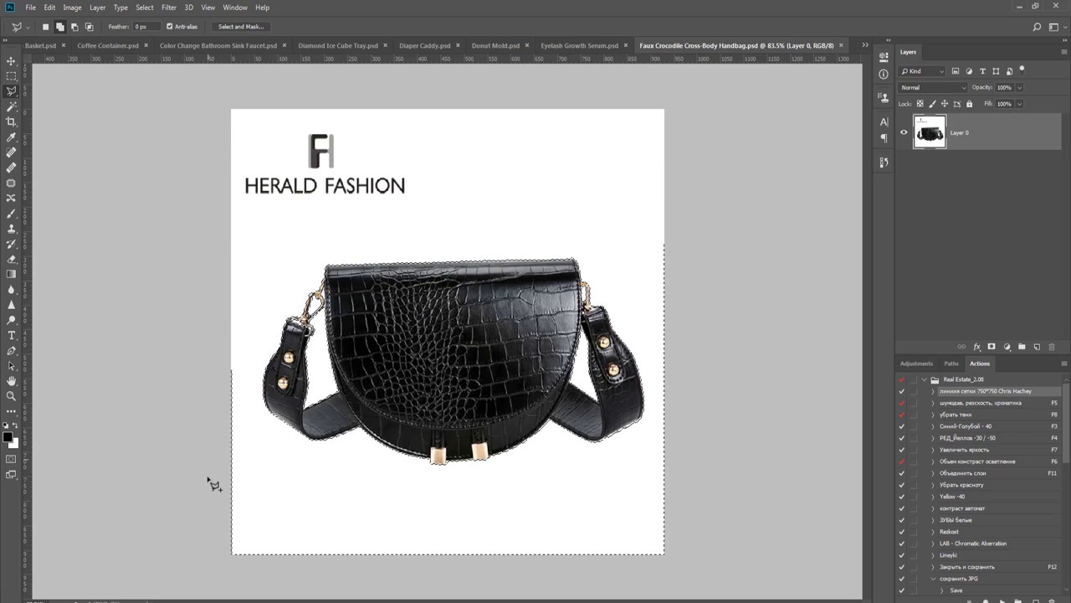
- Add the remaining margins around the handbag to the background selection and hide the background with a layer mask
{"action": "left_click", "coordinate": [174, 588]}
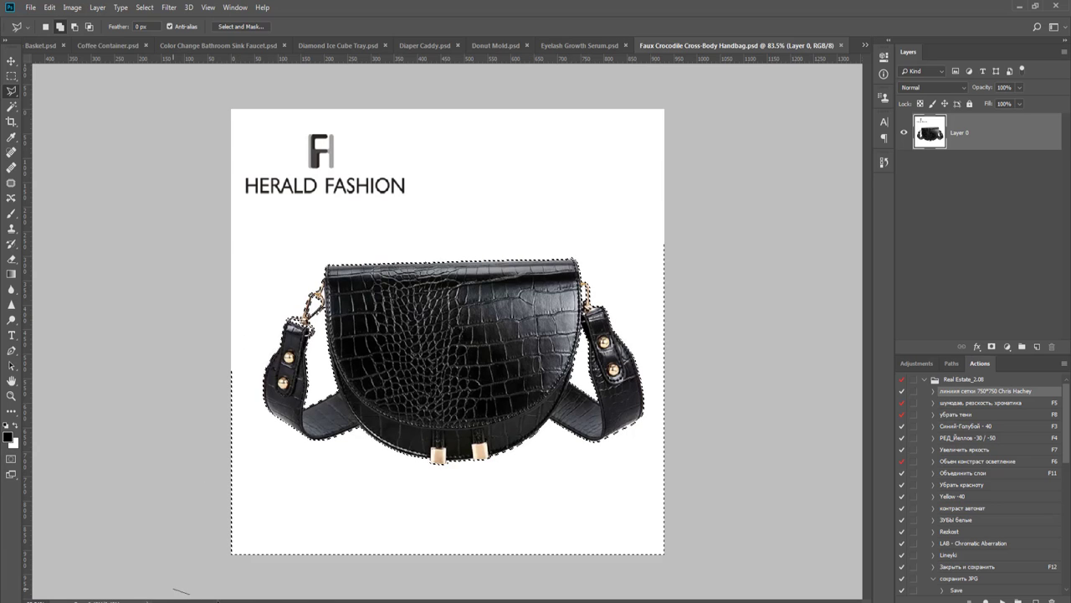
{"action": "left_click", "coordinate": [721, 586]}
{"action": "left_click", "coordinate": [686, 250]}
{"action": "left_click", "coordinate": [689, 155]}
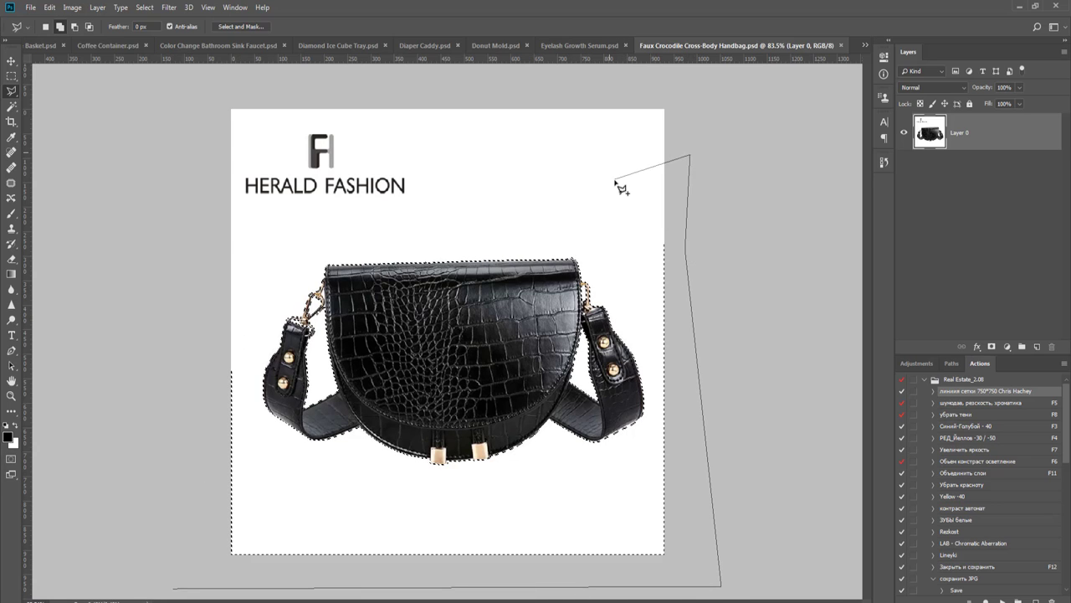
{"action": "left_click", "coordinate": [616, 183]}
{"action": "left_click", "coordinate": [650, 362]}
{"action": "left_click", "coordinate": [647, 443]}
{"action": "left_click", "coordinate": [432, 498]}
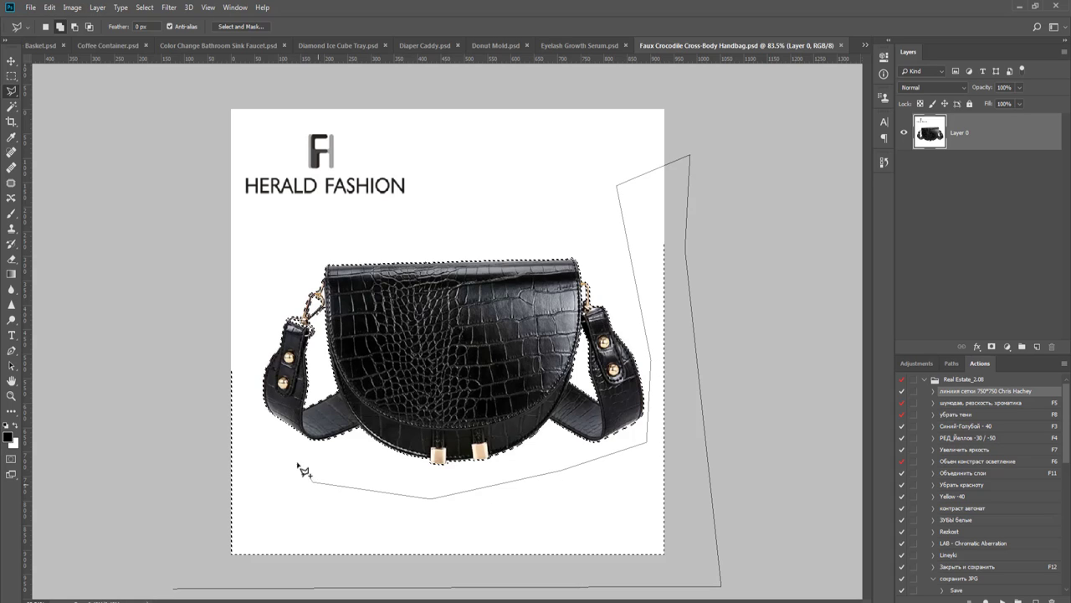
{"action": "left_click", "coordinate": [258, 403]}
{"action": "left_click", "coordinate": [250, 334]}
{"action": "left_click", "coordinate": [276, 249]}
{"action": "left_click", "coordinate": [498, 225]}
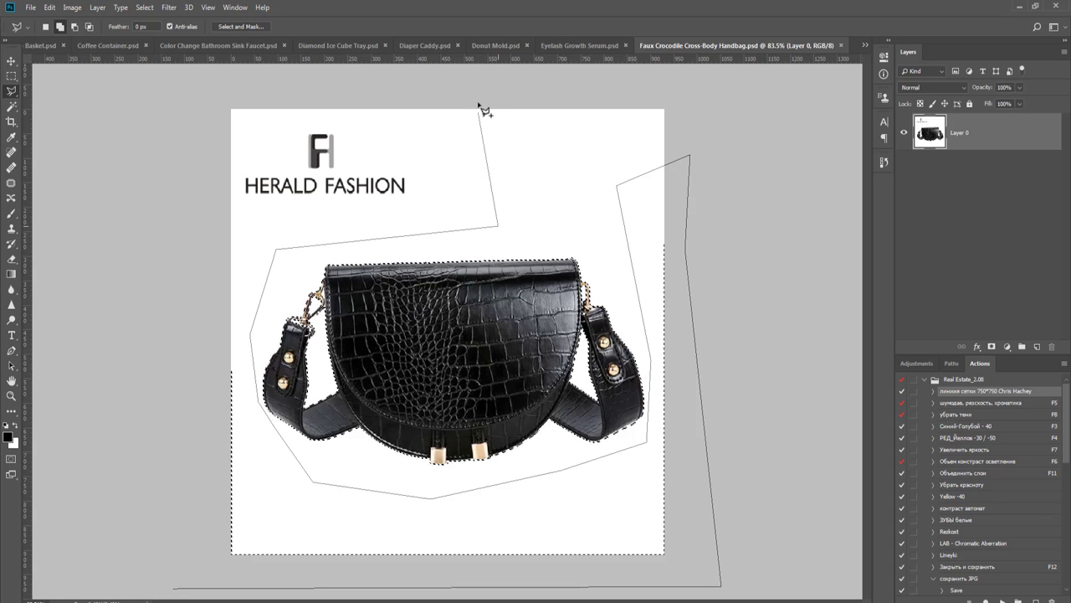
{"action": "left_click", "coordinate": [483, 109]}
{"action": "double_click", "coordinate": [59, 101]}
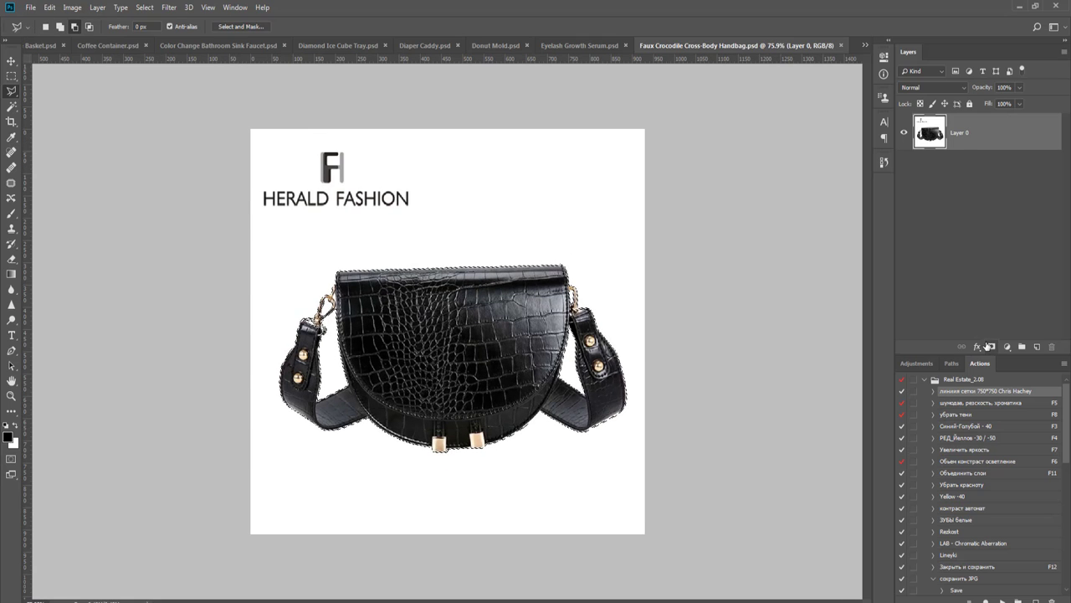
{"action": "left_click", "coordinate": [992, 346]}
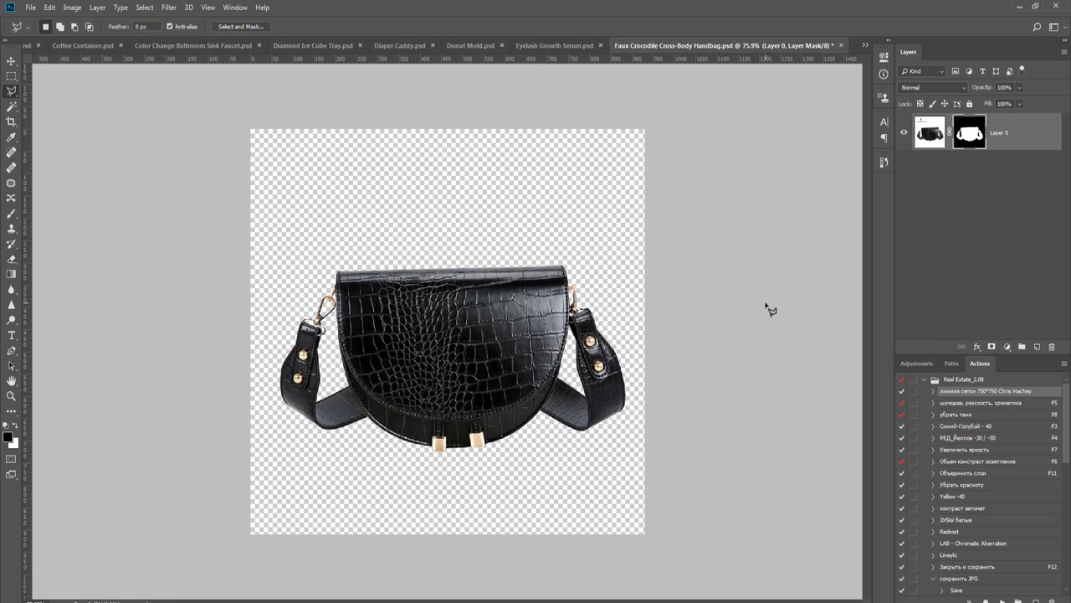
- Crop the canvas to 750 x 750 px and run the recorded 750*750 guide-line action
{"action": "key", "text": "c"}
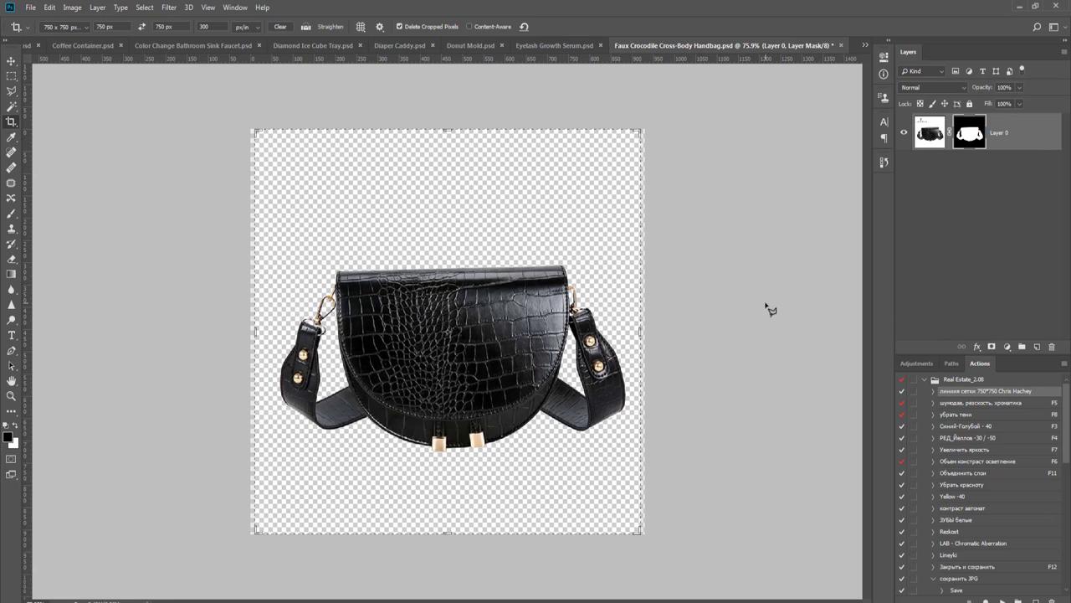
{"action": "key", "text": "Return"}
{"action": "key", "text": "v"}
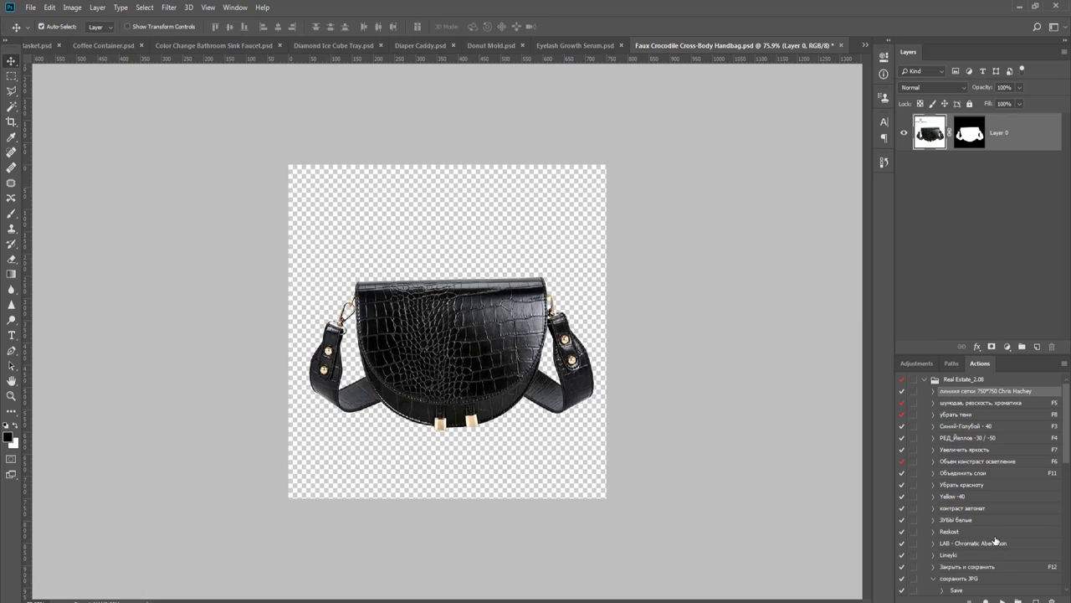
{"action": "left_click", "coordinate": [1002, 599]}
- Add a new layer filled with black and place it below the handbag layer
{"action": "key", "text": "ctrl+shift+n"}
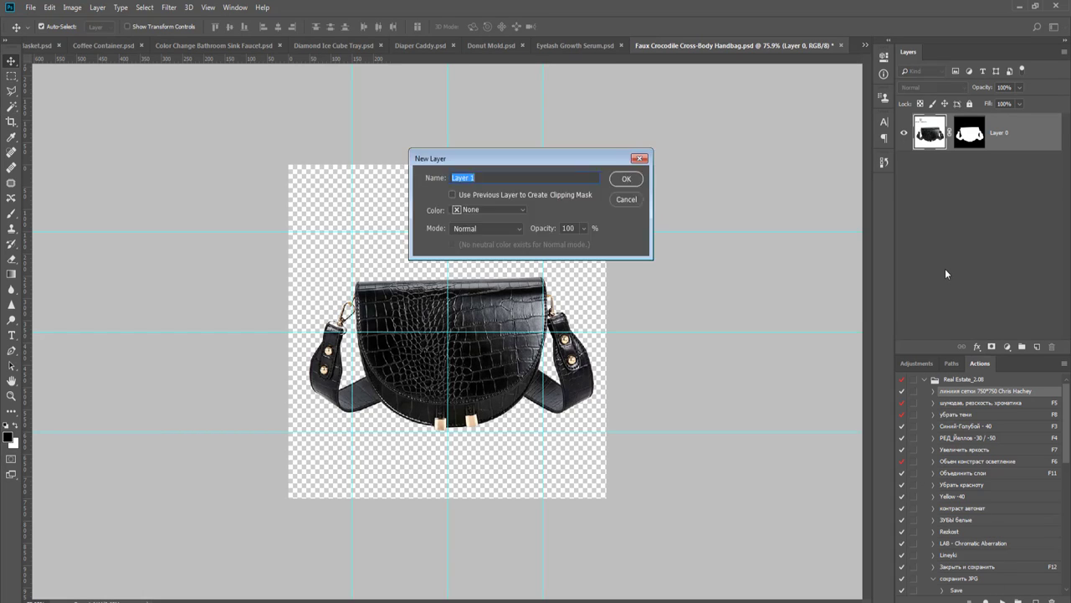
{"action": "key", "text": "Return"}
{"action": "key", "text": "g"}
{"action": "left_click", "coordinate": [505, 248]}
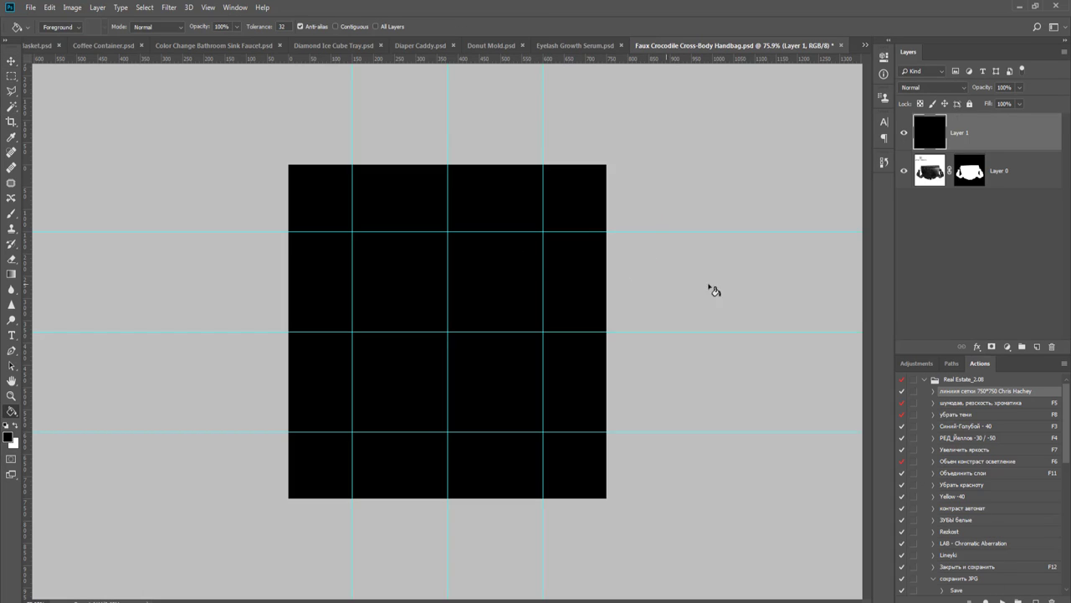
{"action": "key", "text": "v"}
{"action": "left_click_drag", "start_coordinate": [950, 150], "coordinate": [975, 153]}
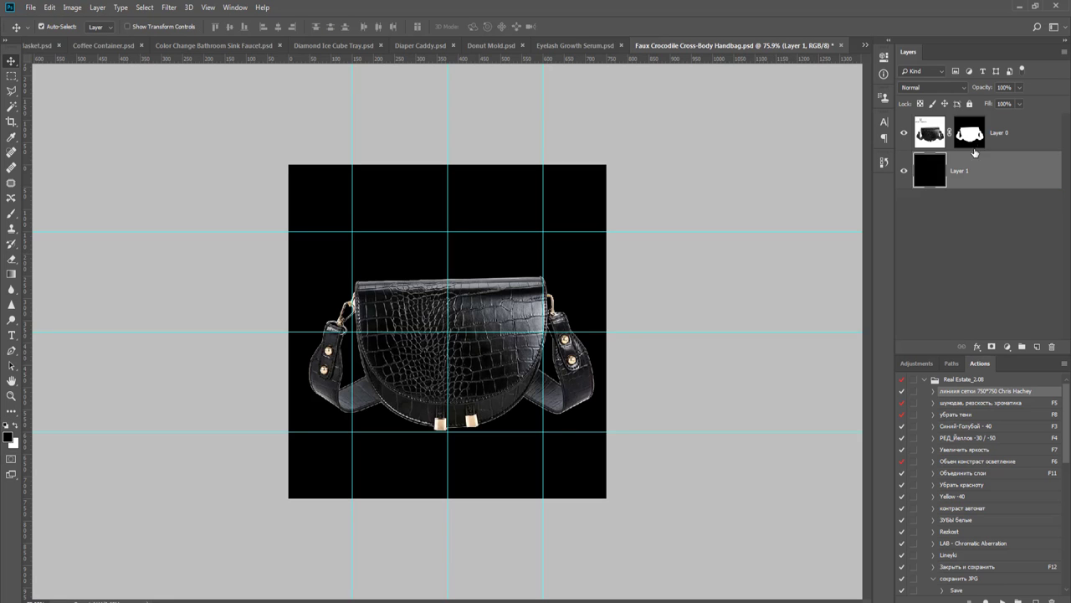
- Refine the handbag's layer mask in Select and Mask with an edge radius of 1 px, checking it in Overlay view
{"action": "right_click", "coordinate": [971, 136]}
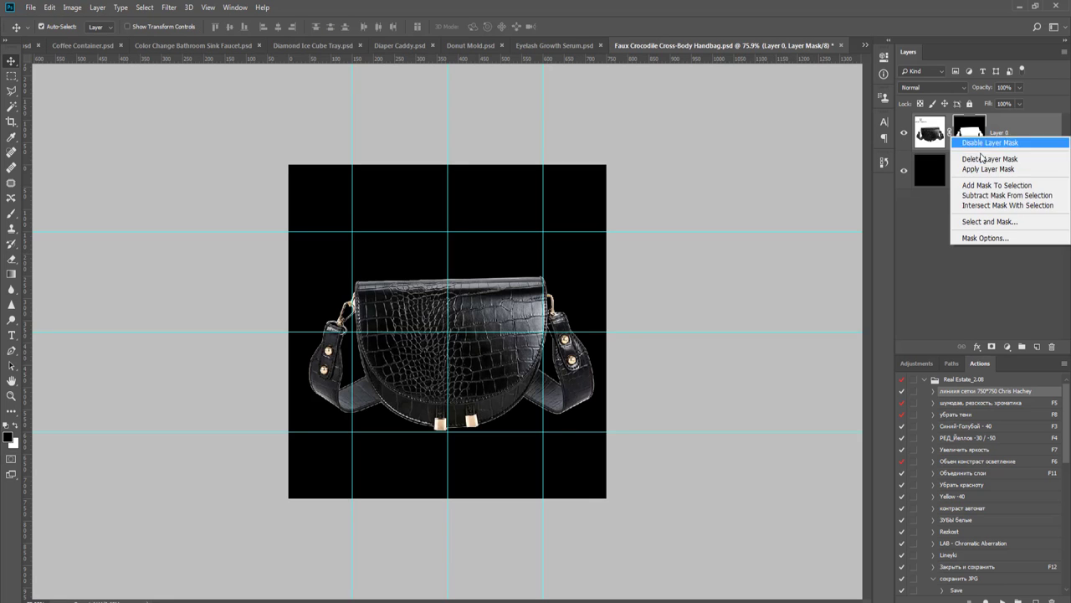
{"action": "left_click", "coordinate": [996, 221]}
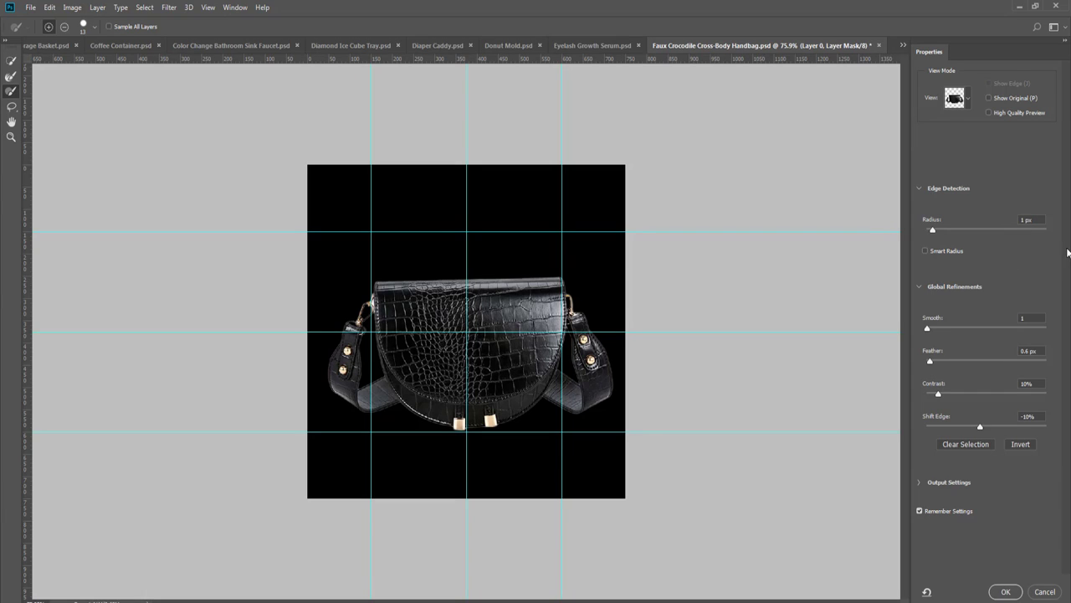
{"action": "type", "text": "0"}
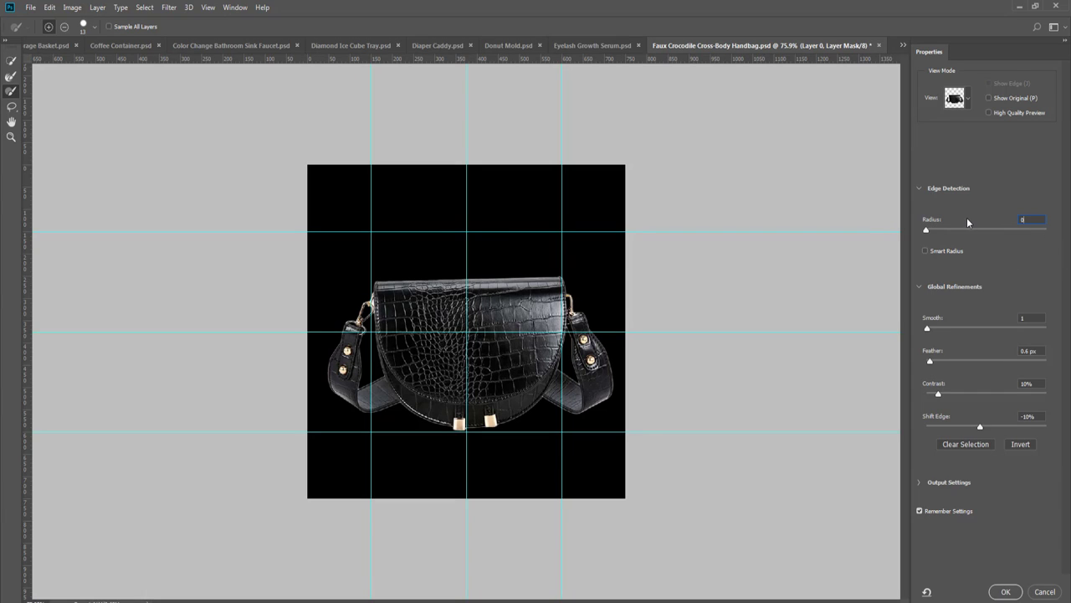
{"action": "key", "text": "BackSpace"}
{"action": "type", "text": "1"}
{"action": "key", "text": "Return"}
{"action": "key", "text": "ctrl+0"}
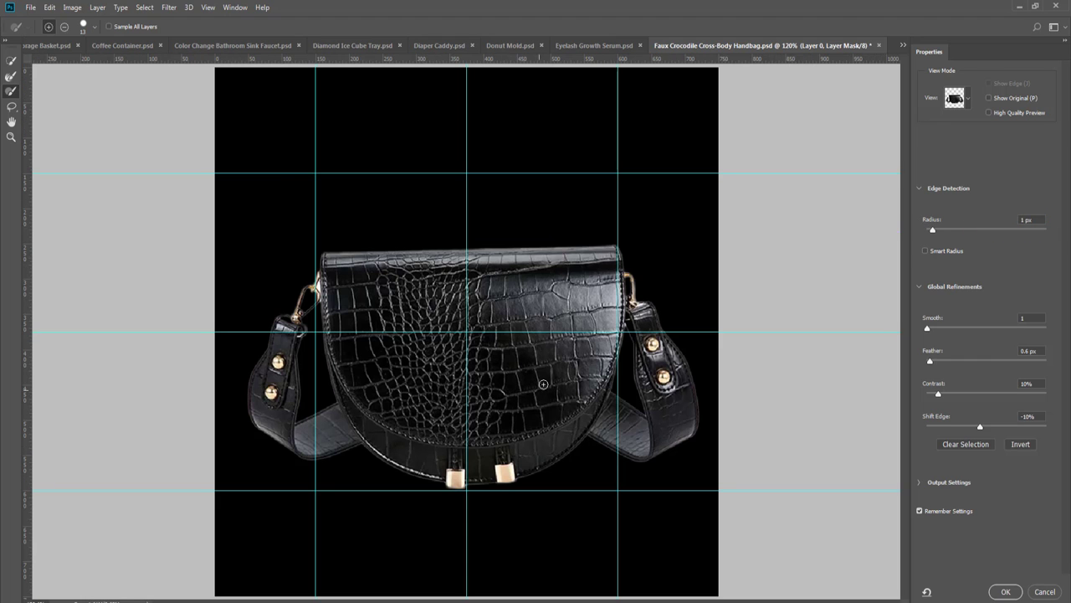
{"action": "key", "text": "o"}
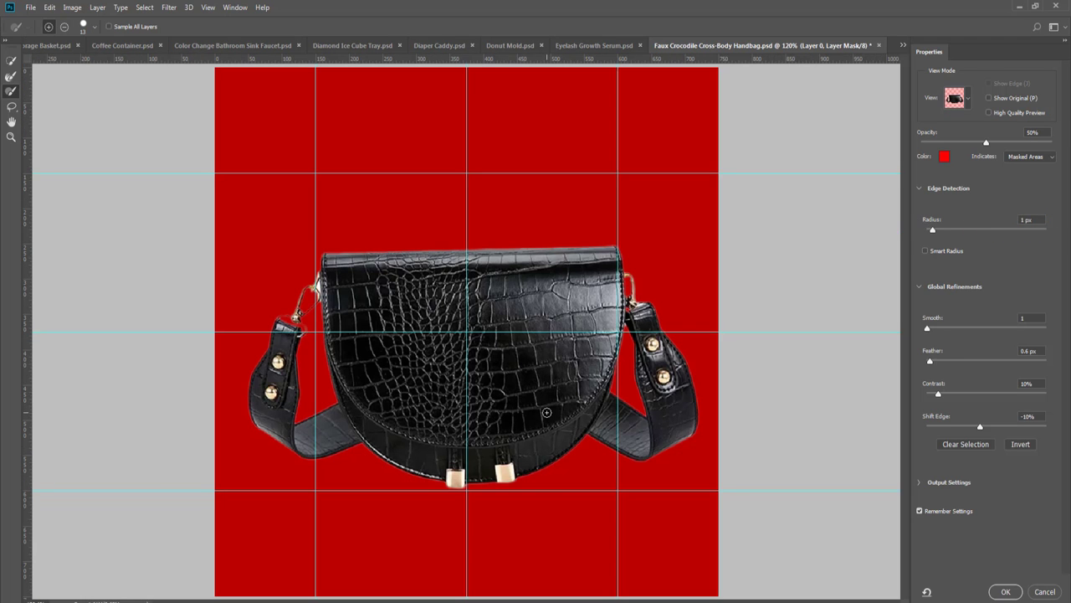
{"action": "left_click", "coordinate": [1009, 592]}
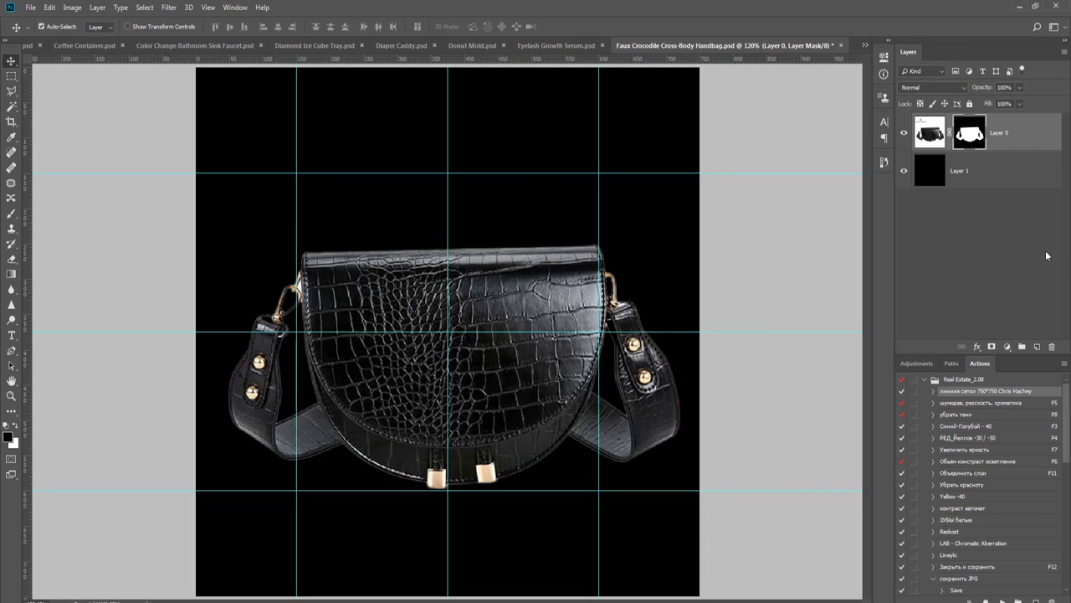
- Scale the handbag layer down proportionally about its centre with Free Transform, close to the width between the outer vertical guides
{"action": "left_click", "coordinate": [990, 176]}
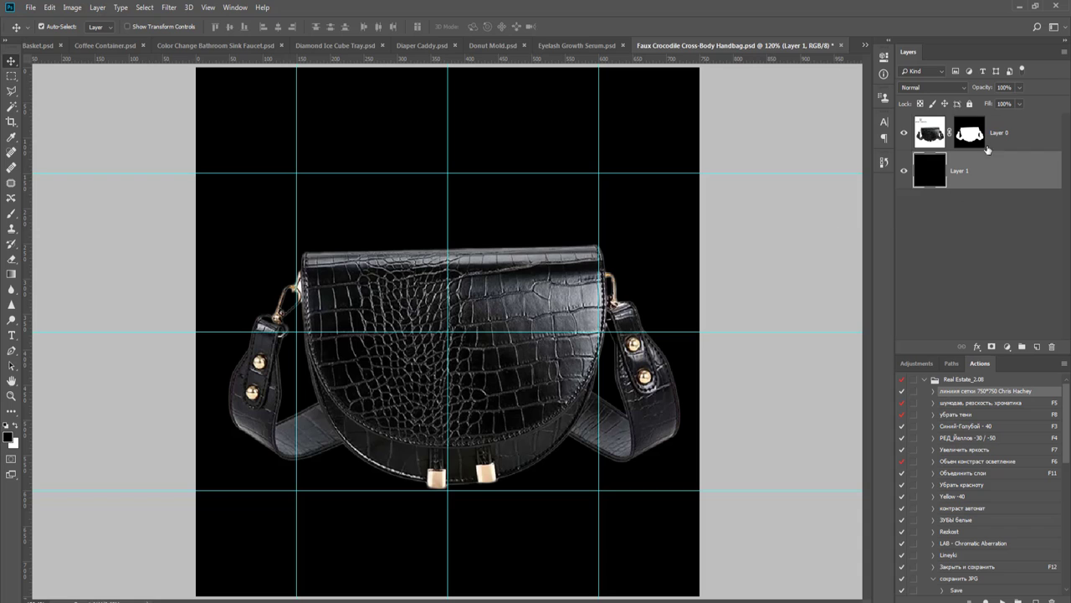
{"action": "left_click", "coordinate": [988, 149]}
{"action": "key", "text": "ctrl+0"}
{"action": "key", "text": "ctrl+t"}
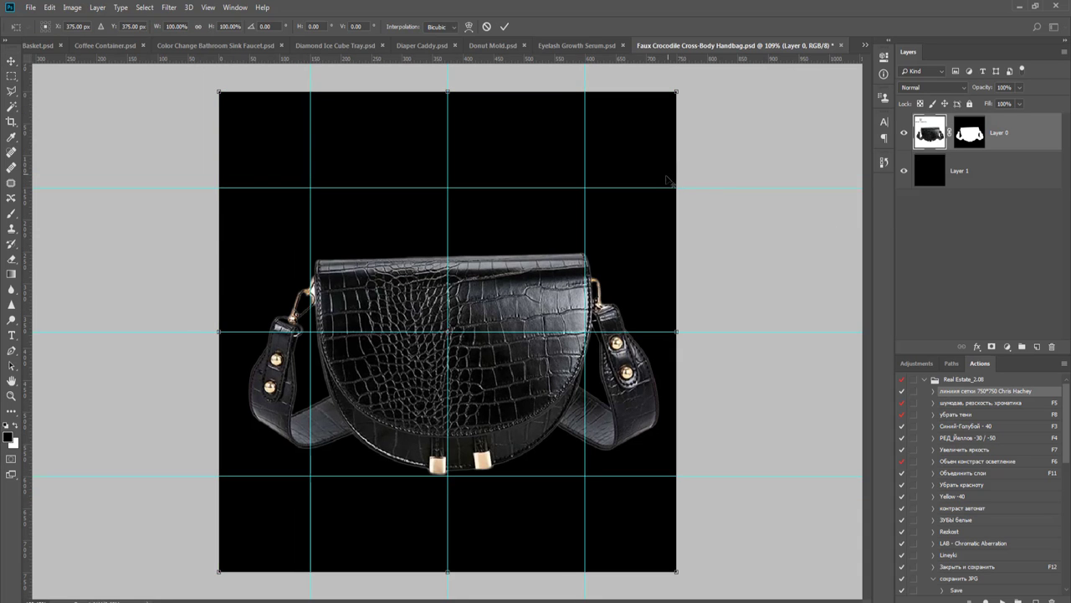
{"action": "key", "text": "Return"}
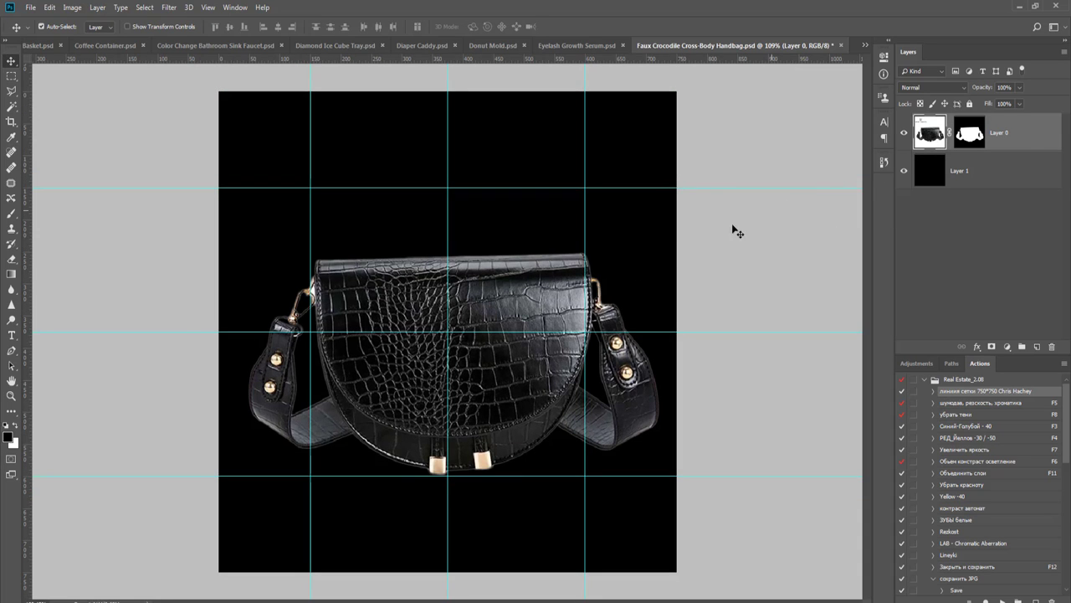
{"action": "key", "text": "ctrl+t"}
{"action": "key", "text": "Return"}
{"action": "key", "text": "ctrl+t"}
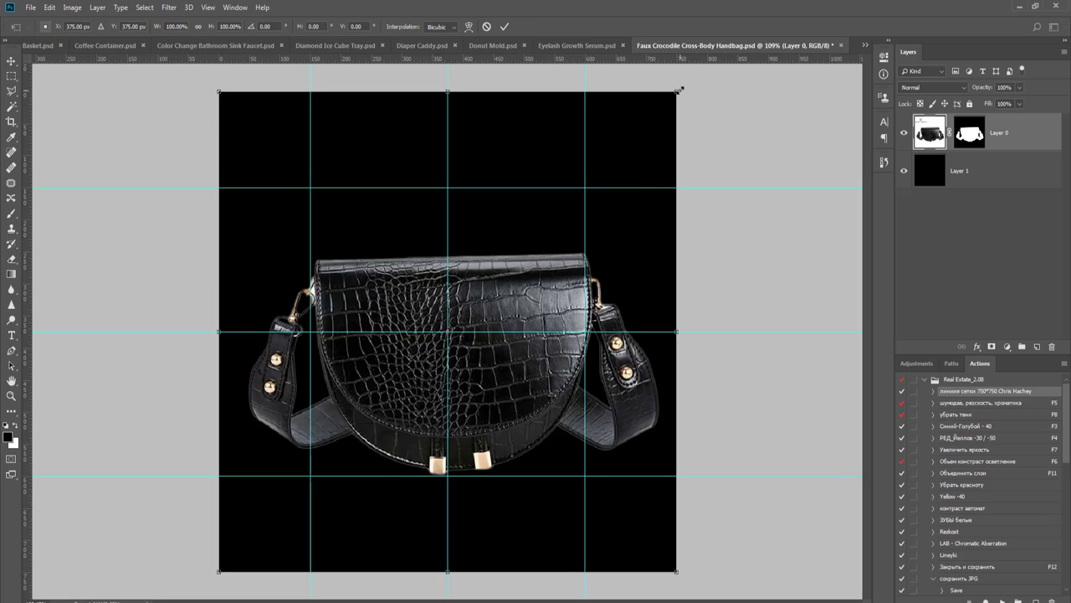
{"action": "left_click_drag", "start_coordinate": [680, 90], "coordinate": [645, 206]}
{"action": "key", "text": "Return"}
{"action": "scroll", "coordinate": [469, 403], "scroll_direction": "up", "scroll_amount": 2}
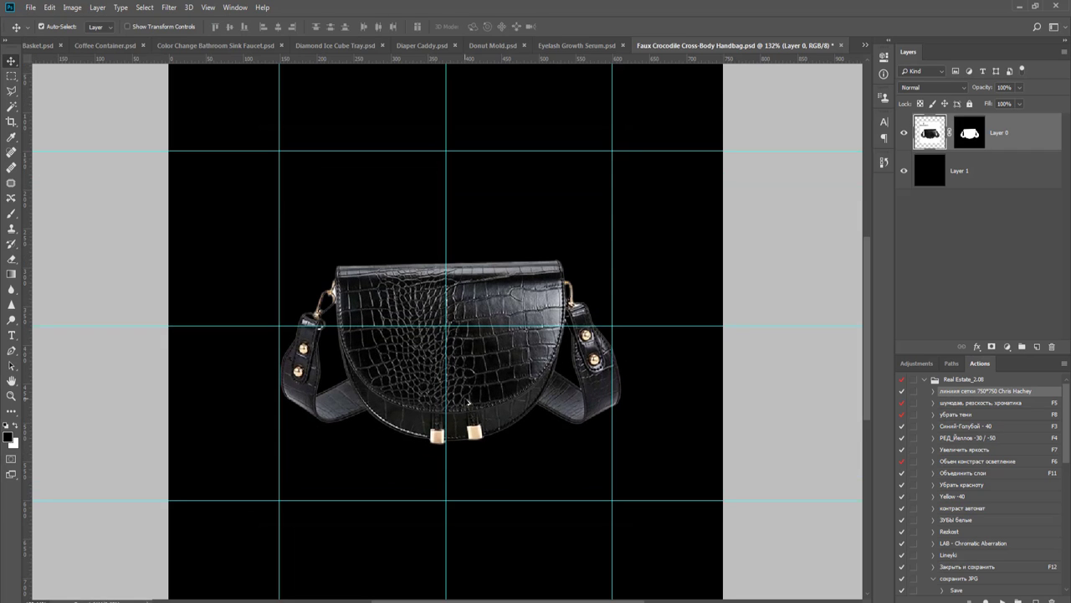
- Shrink the handbag to fit between the outer vertical guides, move it up and stretch it slightly taller
{"action": "key", "text": "ctrl+t"}
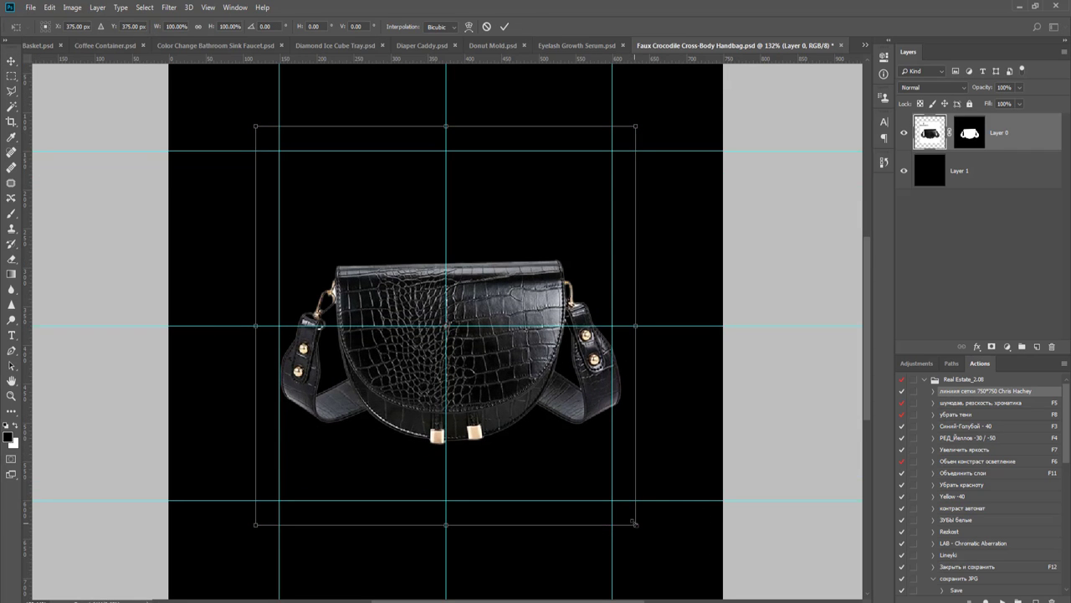
{"action": "left_click_drag", "start_coordinate": [634, 523], "coordinate": [624, 510]}
{"action": "left_click_drag", "start_coordinate": [511, 414], "coordinate": [506, 394]}
{"action": "left_click_drag", "start_coordinate": [439, 105], "coordinate": [440, 92]}
{"action": "key", "text": "Return"}
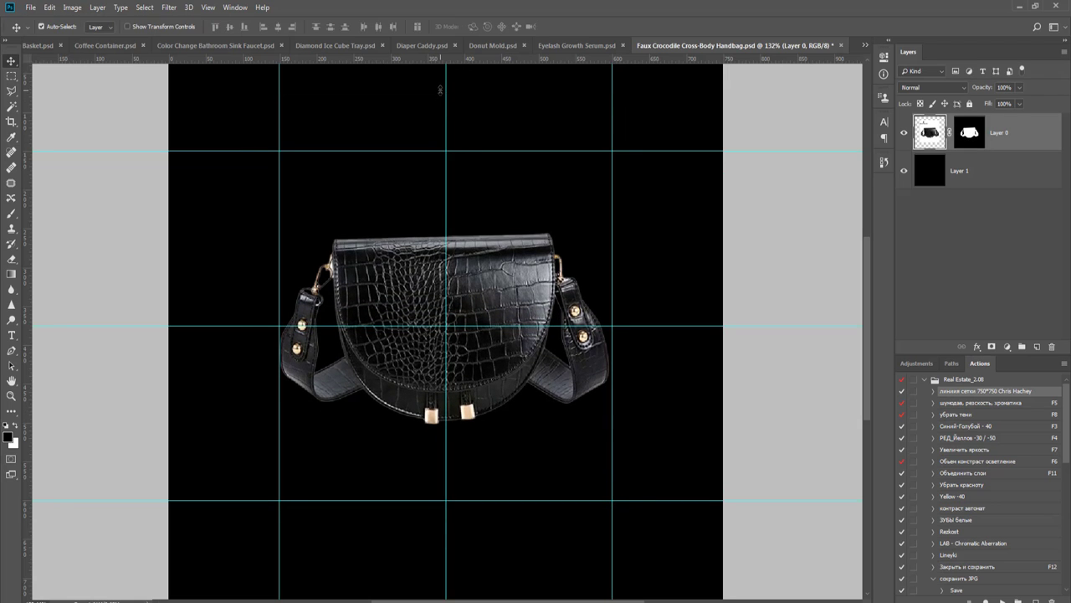
- Delete the black layer below the handbag and close the handbag document, saving the changes
{"action": "left_click", "coordinate": [1006, 181]}
{"action": "key", "text": "Delete"}
{"action": "key", "text": "ctrl+w"}
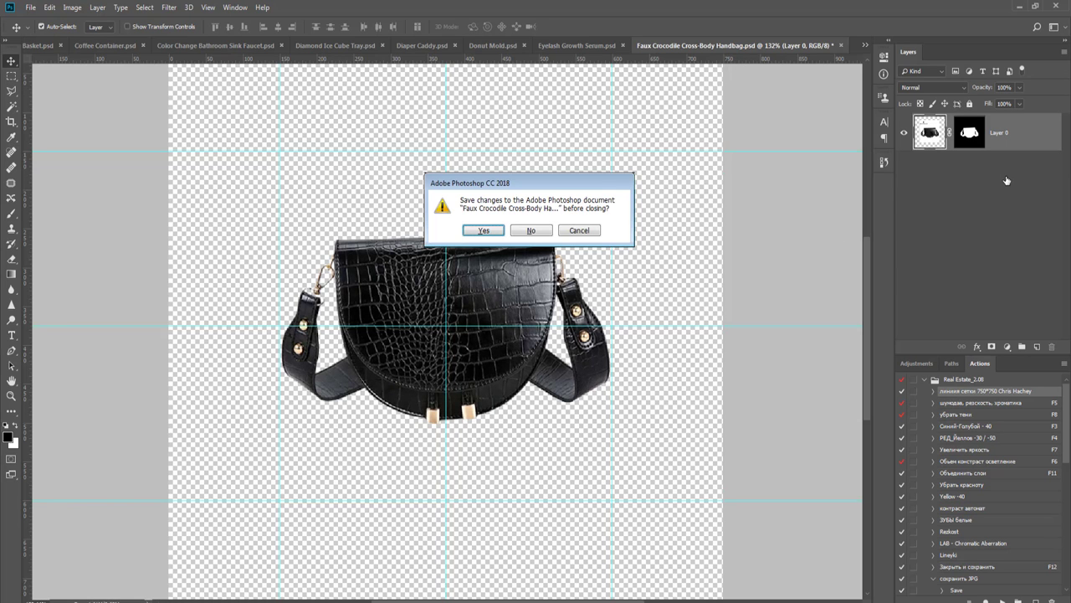
{"action": "key", "text": "Return"}
- Start a Pen path on the middle eyelash serum box's outer side edge and trace down to its lower corner
{"action": "key", "text": "ctrl+plus"}
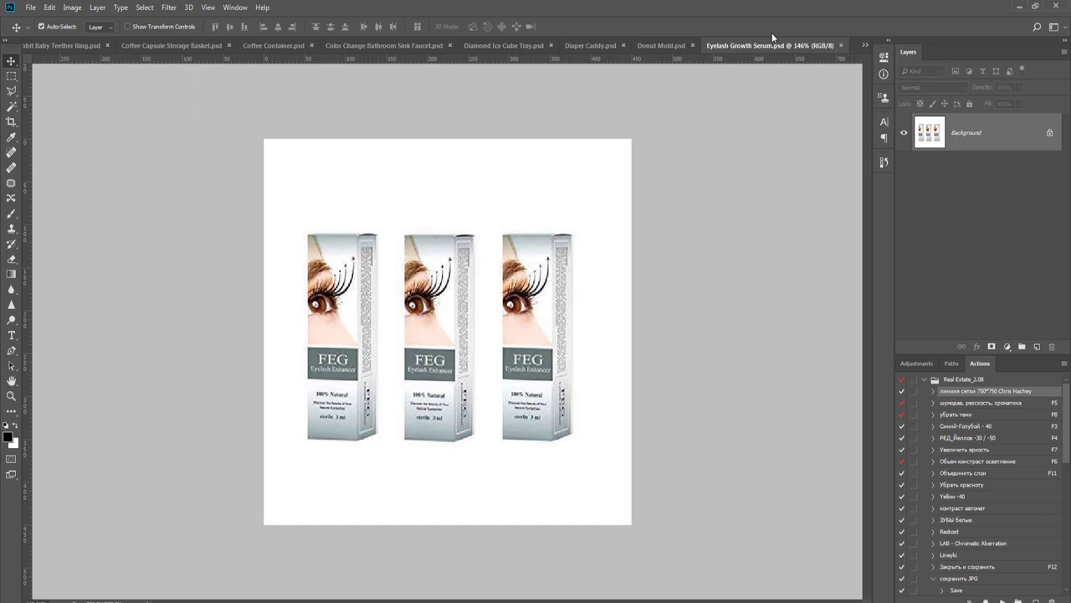
{"action": "key", "text": "p"}
{"action": "scroll", "coordinate": [420, 300], "scroll_direction": "up", "scroll_amount": 6}
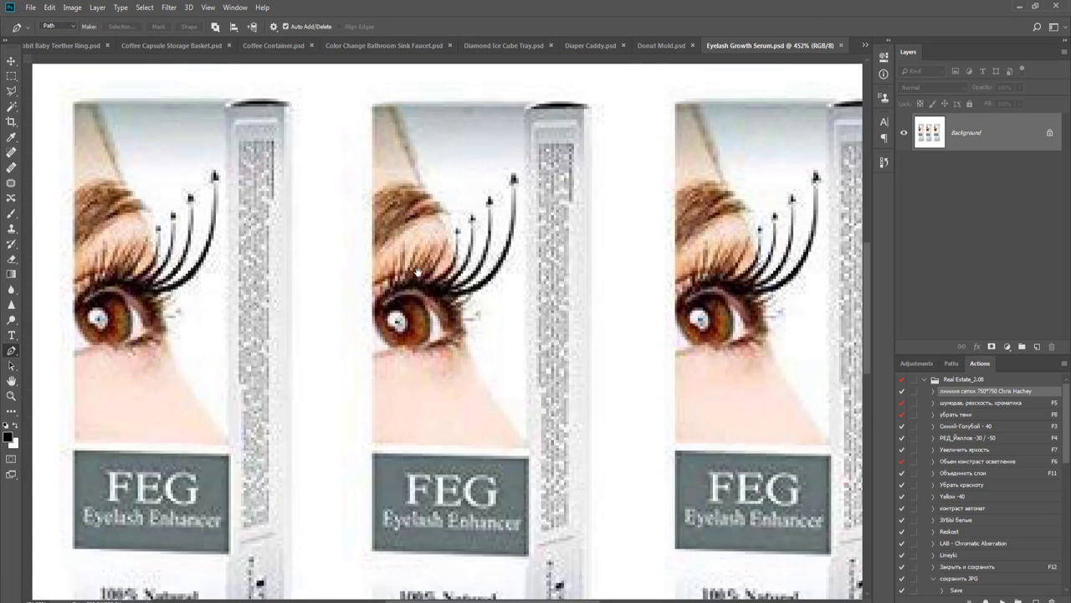
{"action": "left_click_drag", "start_coordinate": [416, 270], "coordinate": [407, 340]}
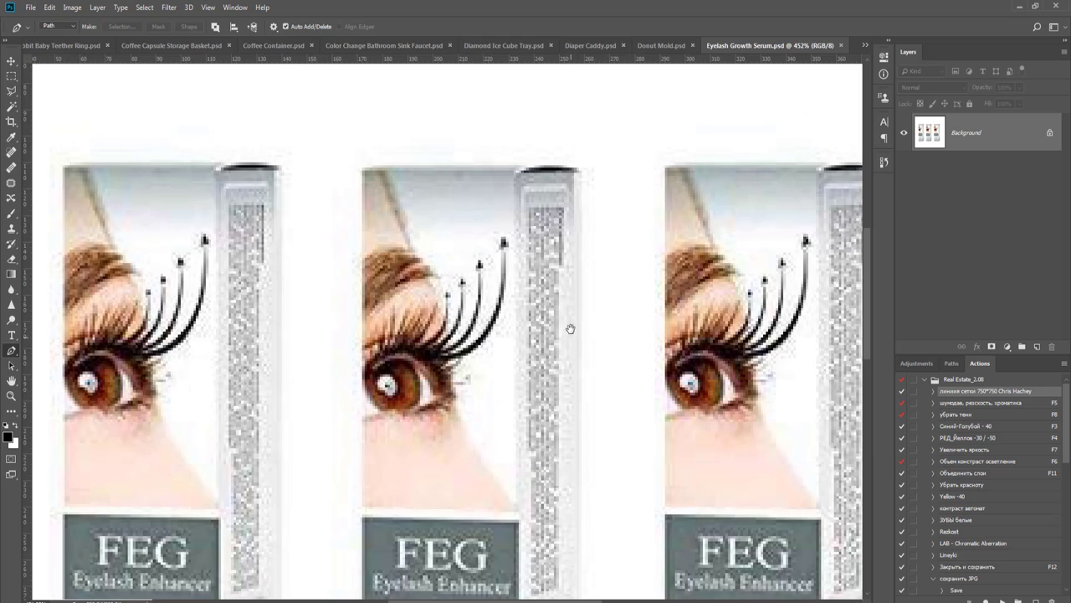
{"action": "left_click_drag", "start_coordinate": [570, 328], "coordinate": [580, 267]}
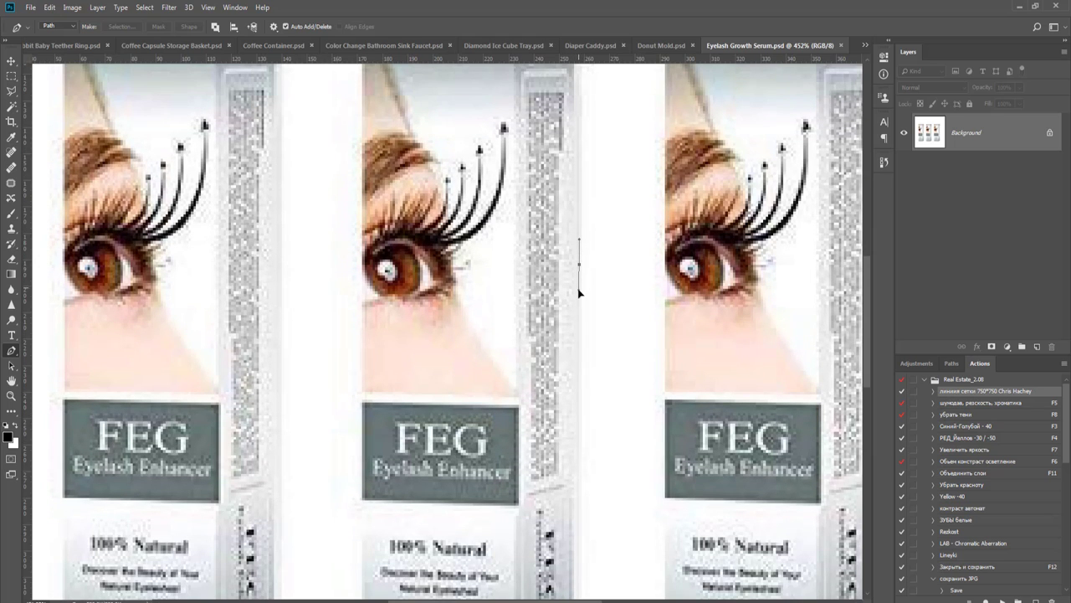
{"action": "scroll", "coordinate": [574, 310], "scroll_direction": "down", "scroll_amount": 5}
{"action": "scroll", "coordinate": [584, 372], "scroll_direction": "up", "scroll_amount": 2}
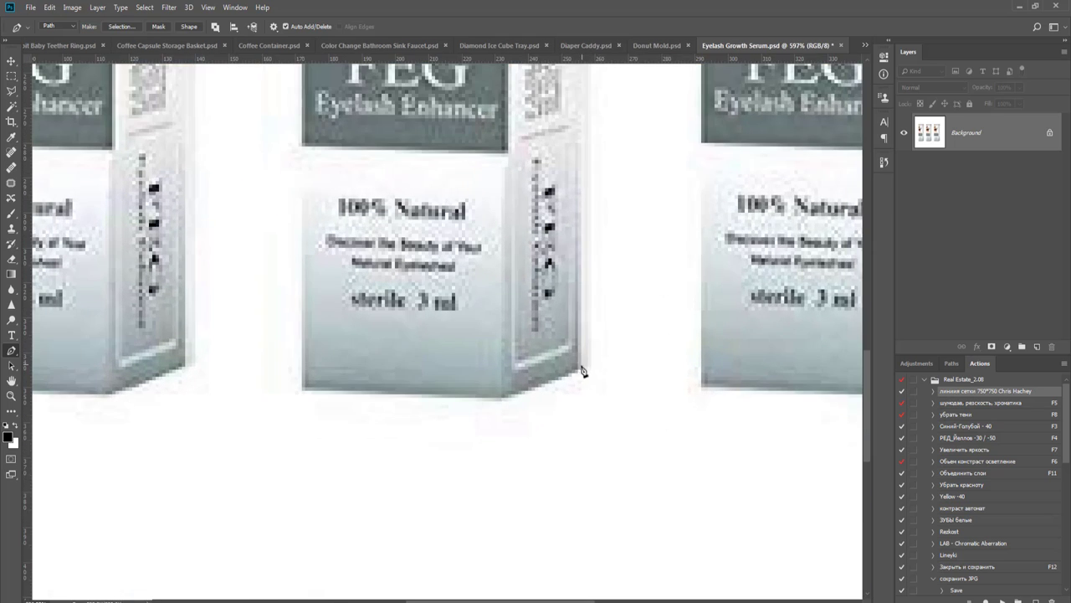
{"action": "left_click", "coordinate": [582, 369]}
{"action": "scroll", "coordinate": [572, 377], "scroll_direction": "up", "scroll_amount": 3}
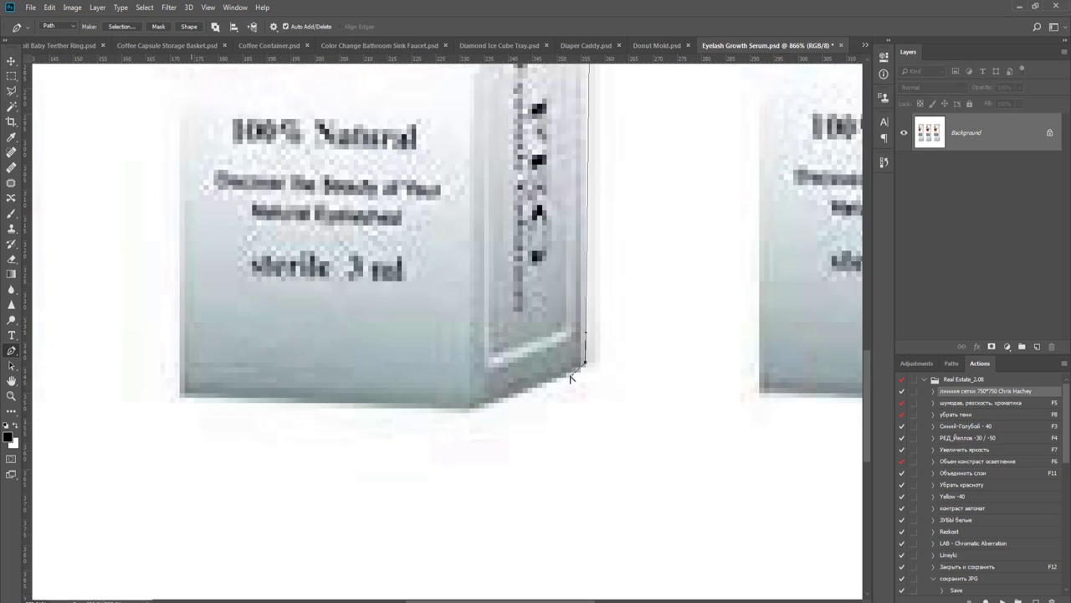
- Continue the Pen path along the box's bottom edges and up the front panel's outer edge to its top corner
{"action": "left_click", "coordinate": [463, 412]}
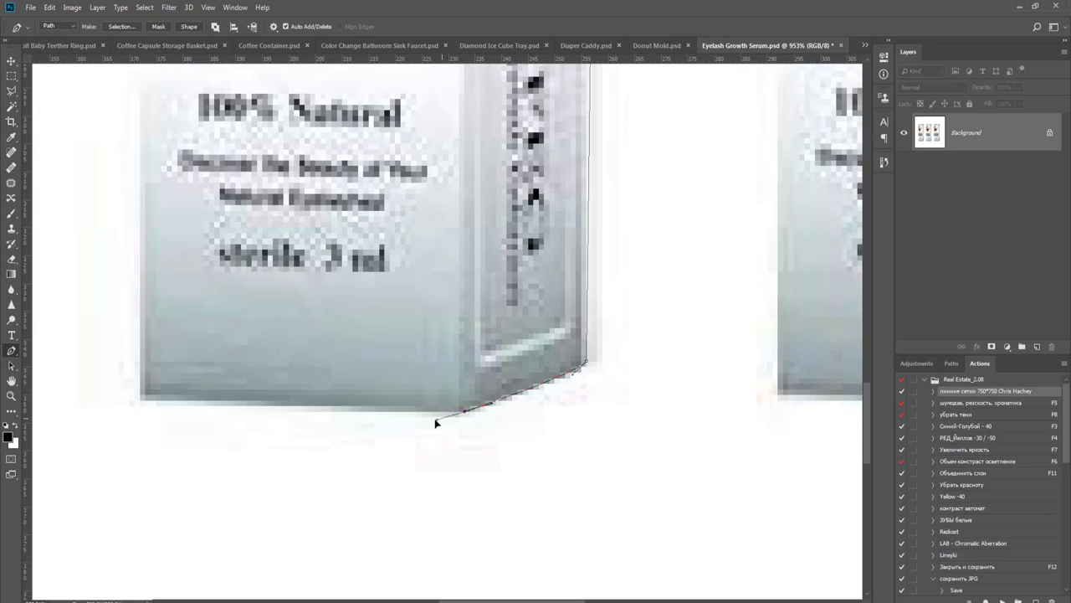
{"action": "left_click", "coordinate": [143, 400]}
{"action": "left_click_drag", "start_coordinate": [195, 265], "coordinate": [253, 485]}
{"action": "left_click_drag", "start_coordinate": [255, 293], "coordinate": [284, 463]}
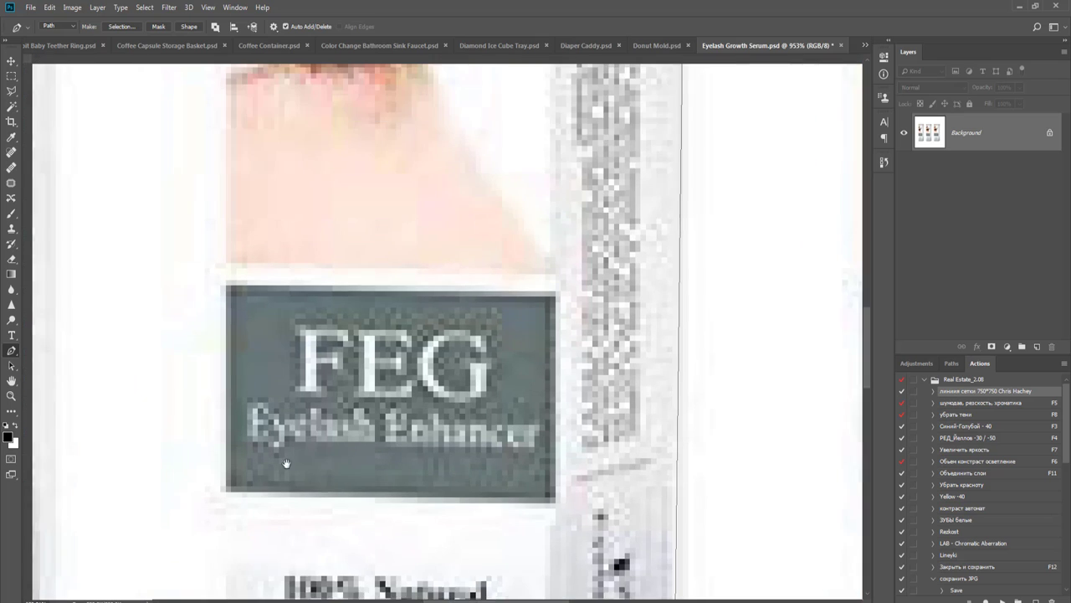
{"action": "left_click_drag", "start_coordinate": [276, 345], "coordinate": [292, 514]}
{"action": "left_click_drag", "start_coordinate": [300, 363], "coordinate": [308, 542]}
{"action": "left_click_drag", "start_coordinate": [305, 194], "coordinate": [322, 474]}
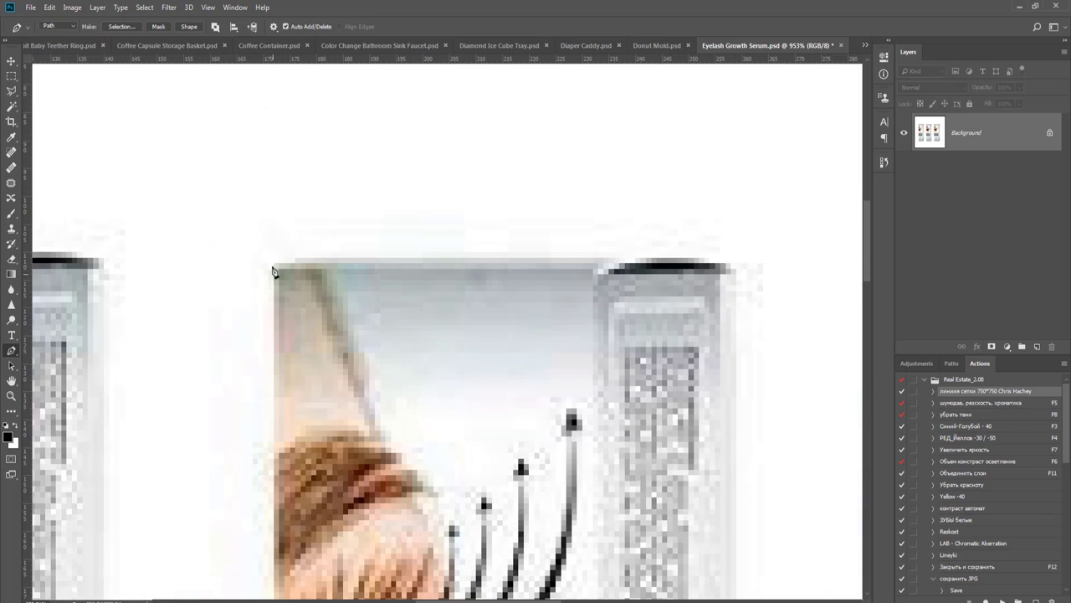
{"action": "left_click", "coordinate": [273, 268]}
- Trace the Pen path just above the middle box's top edge and close it at the starting point
{"action": "scroll", "coordinate": [373, 335], "scroll_direction": "down", "scroll_amount": 3}
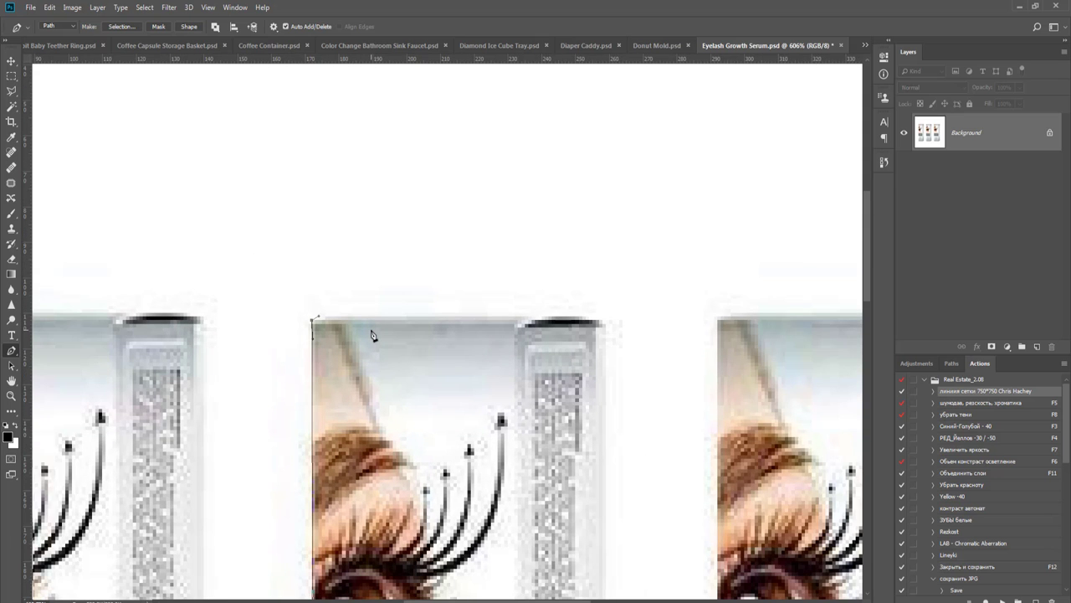
{"action": "scroll", "coordinate": [373, 336], "scroll_direction": "down", "scroll_amount": 2}
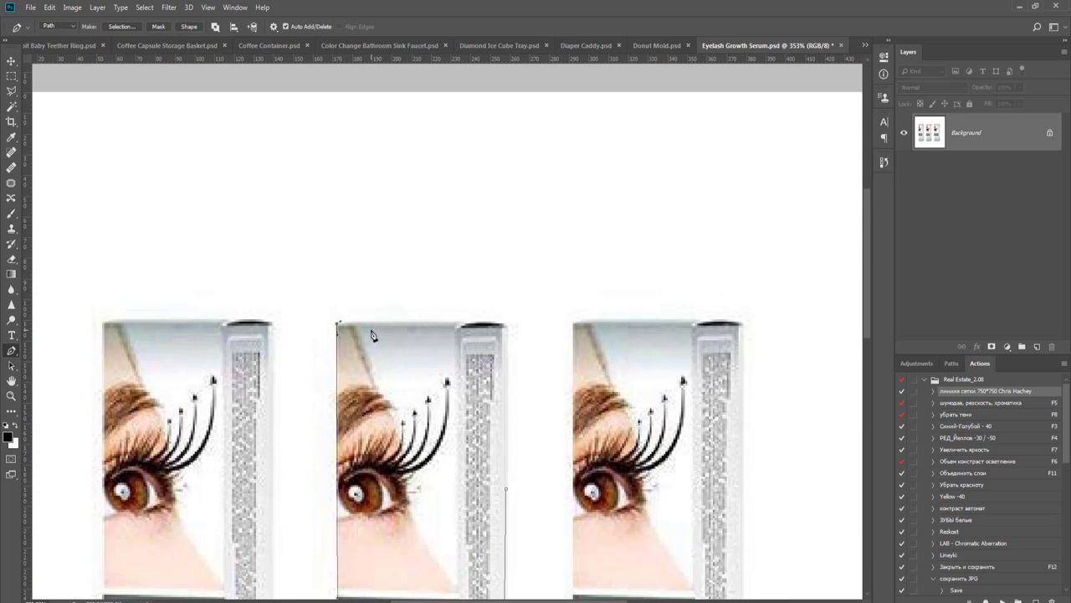
{"action": "scroll", "coordinate": [373, 335], "scroll_direction": "up", "scroll_amount": 3}
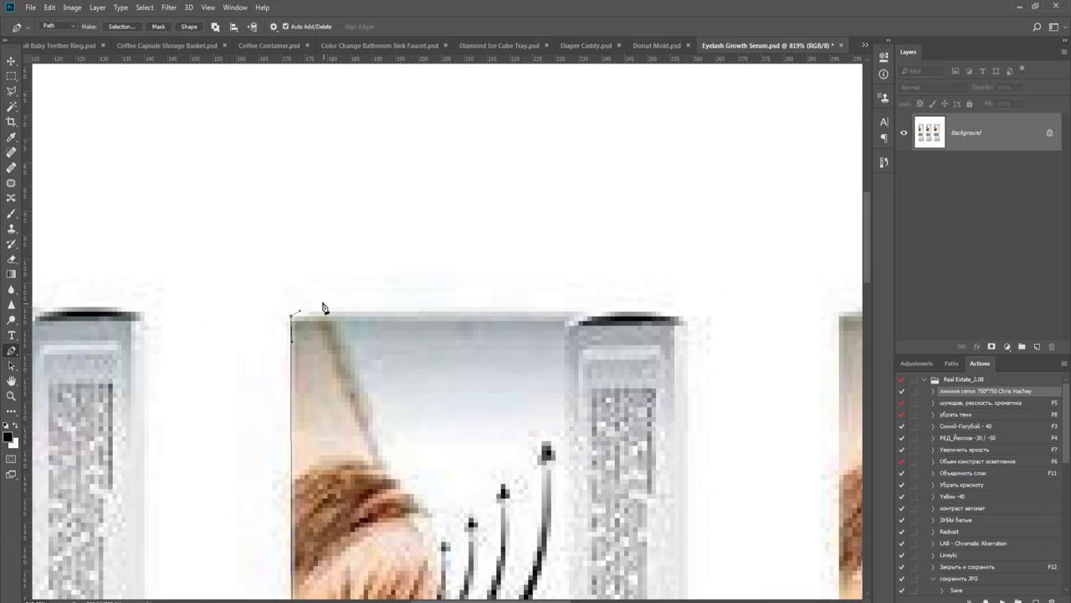
{"action": "left_click_drag", "start_coordinate": [325, 307], "coordinate": [328, 303]}
{"action": "scroll", "coordinate": [712, 305], "scroll_direction": "down", "scroll_amount": 2}
{"action": "left_click_drag", "start_coordinate": [705, 401], "coordinate": [631, 384]}
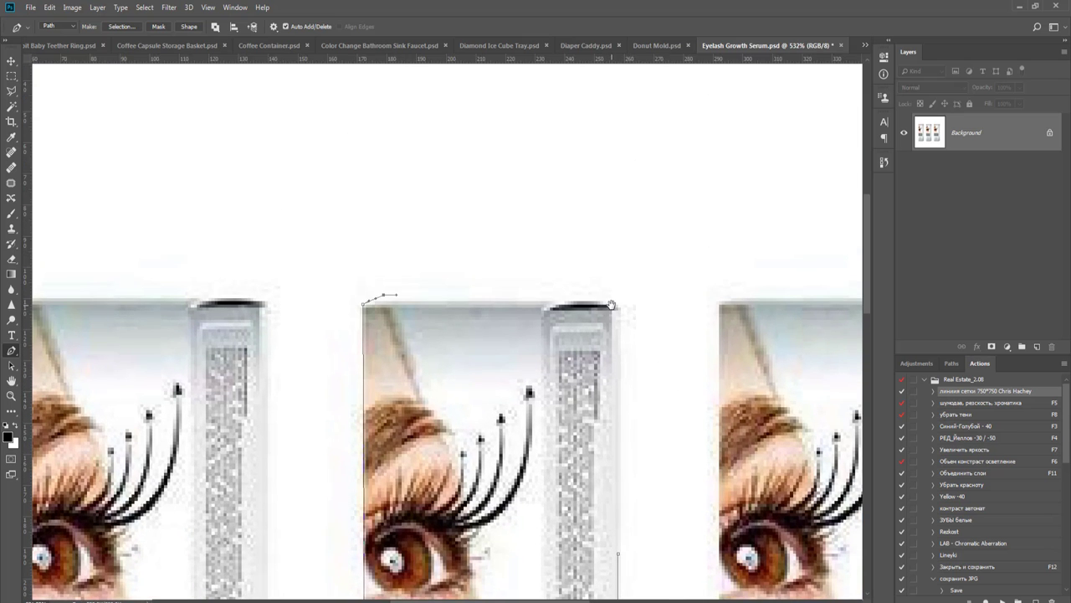
{"action": "scroll", "coordinate": [613, 312], "scroll_direction": "down", "scroll_amount": 3}
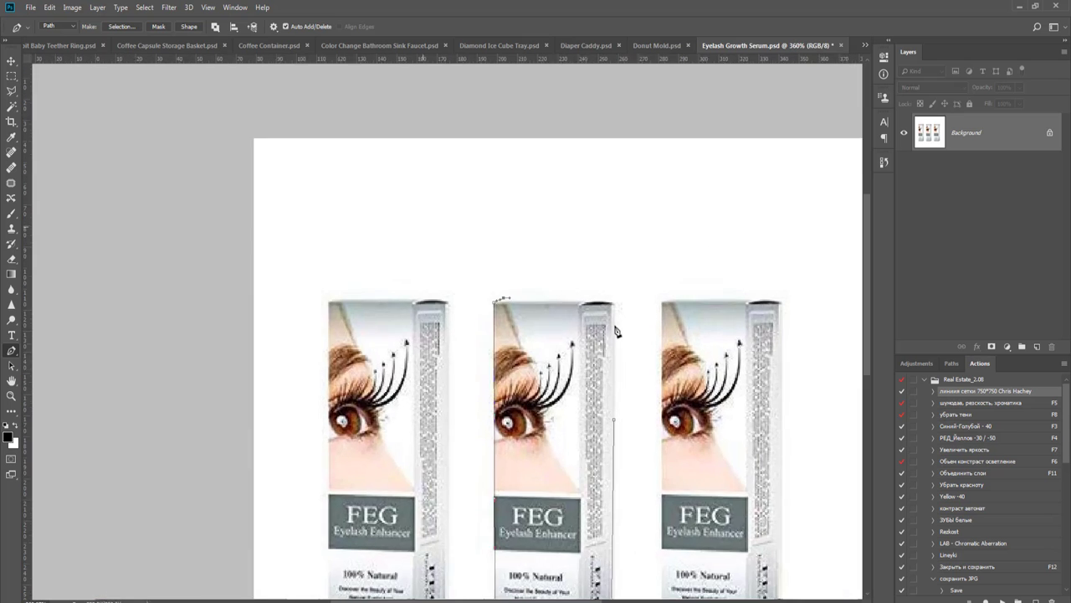
{"action": "scroll", "coordinate": [614, 330], "scroll_direction": "up", "scroll_amount": 4}
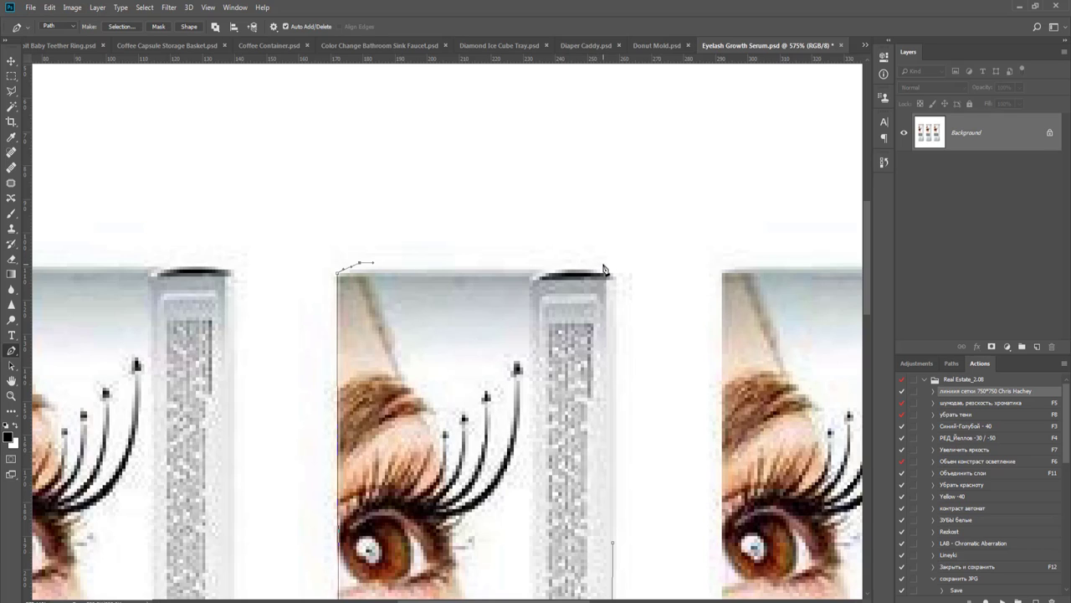
{"action": "left_click_drag", "start_coordinate": [603, 264], "coordinate": [618, 266]}
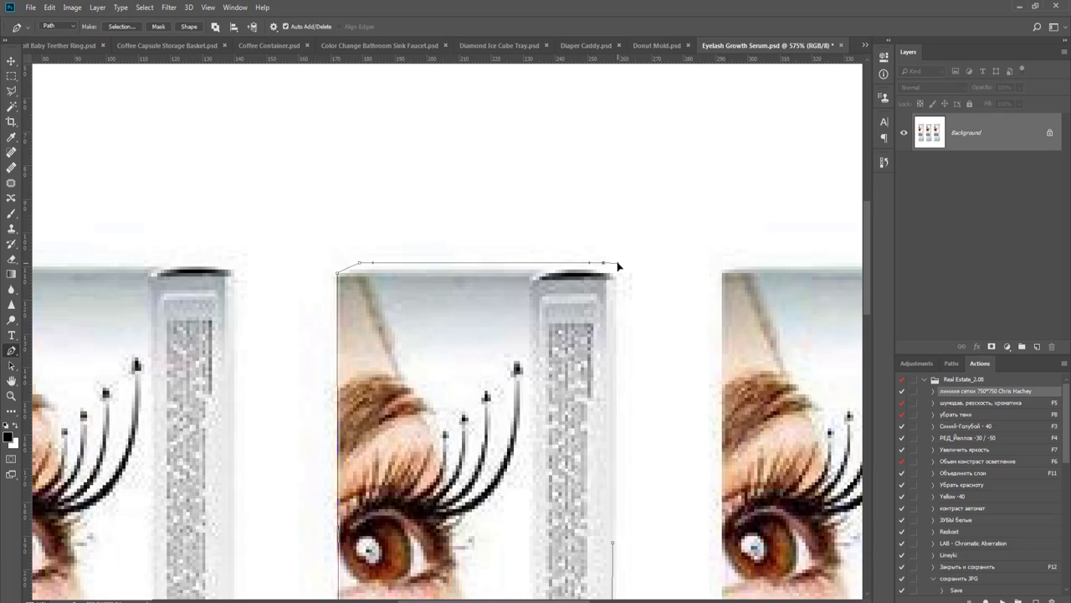
{"action": "scroll", "coordinate": [634, 281], "scroll_direction": "up", "scroll_amount": 2}
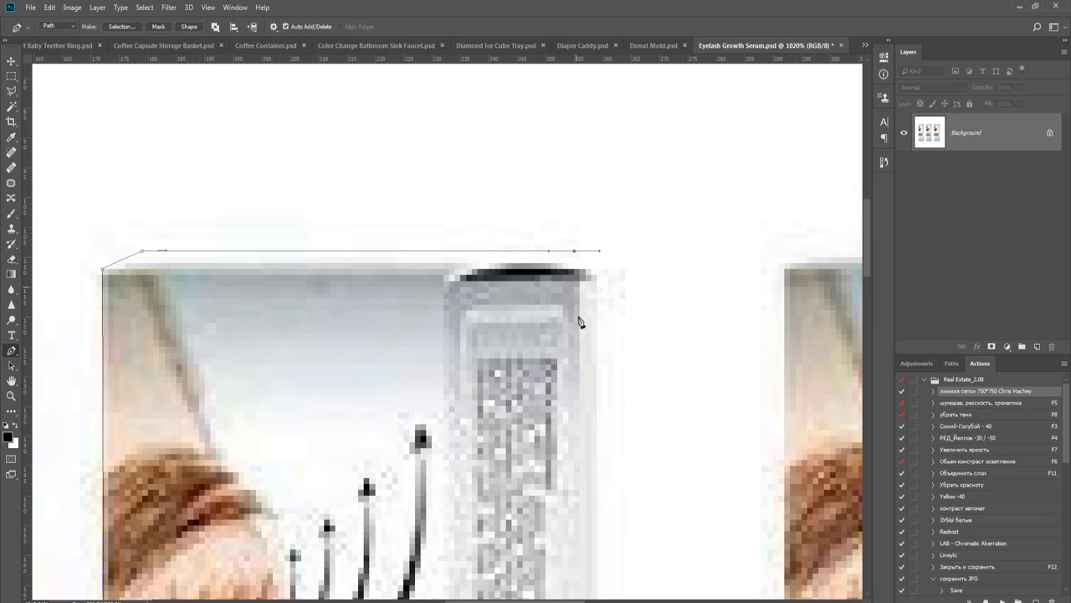
{"action": "scroll", "coordinate": [581, 322], "scroll_direction": "down", "scroll_amount": 3}
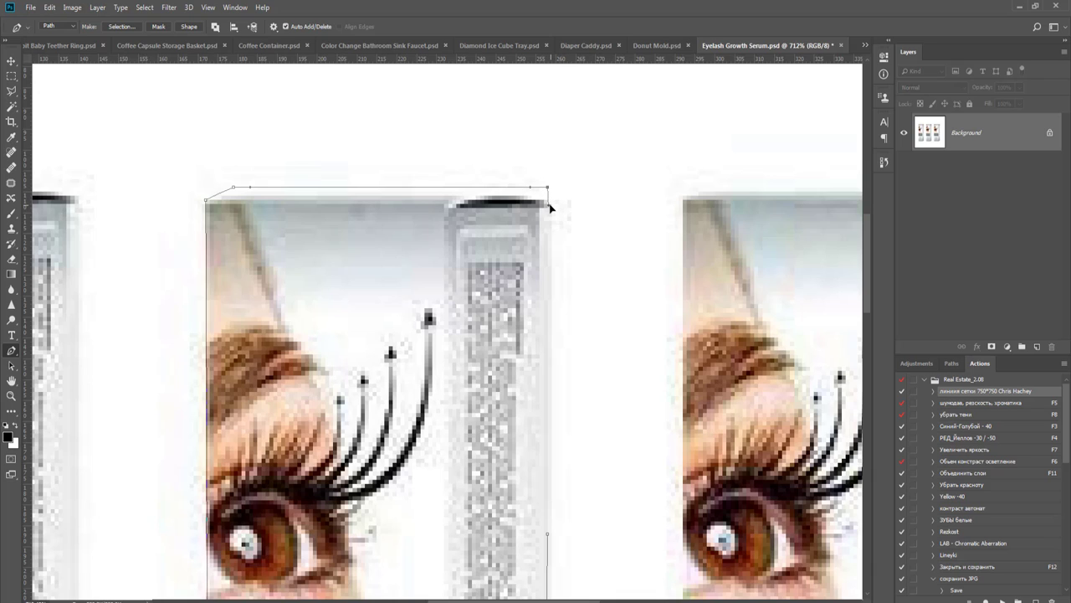
{"action": "left_click", "coordinate": [548, 534]}
- Load the work path as a selection and add a layer mask that isolates the middle serum box
{"action": "key", "text": "Return"}
{"action": "key", "text": "ctrl+0"}
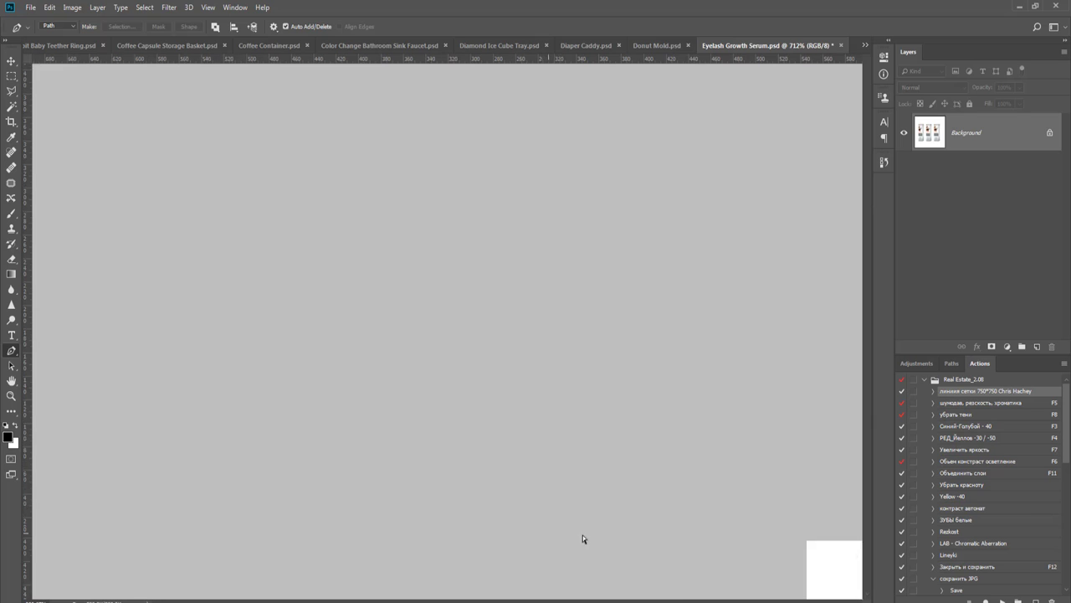
{"action": "left_click", "coordinate": [951, 363]}
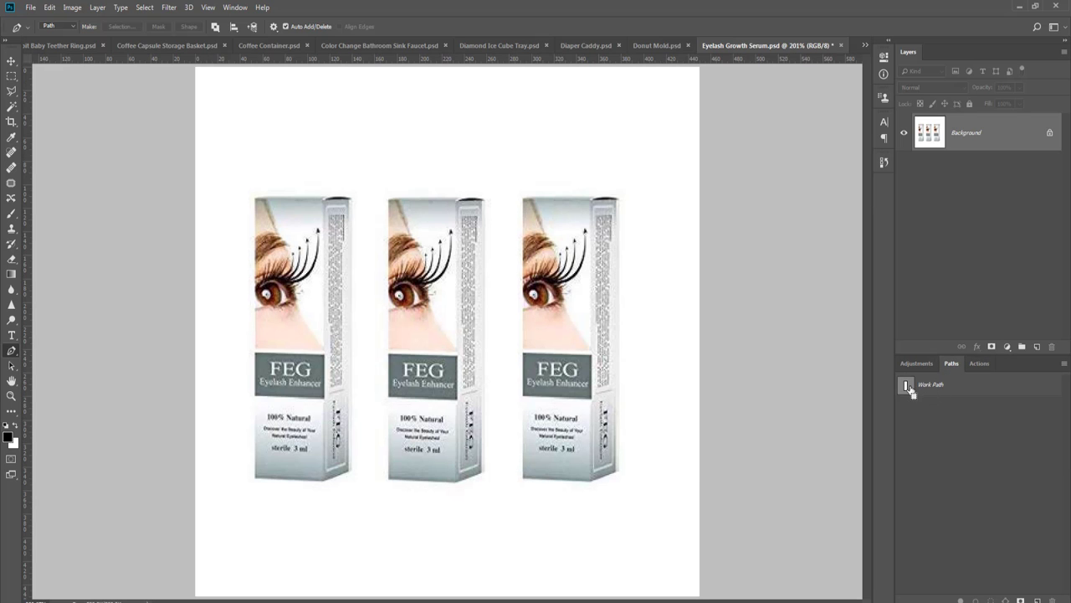
{"action": "left_click", "coordinate": [907, 387], "text": "ctrl"}
{"action": "left_click", "coordinate": [991, 345]}
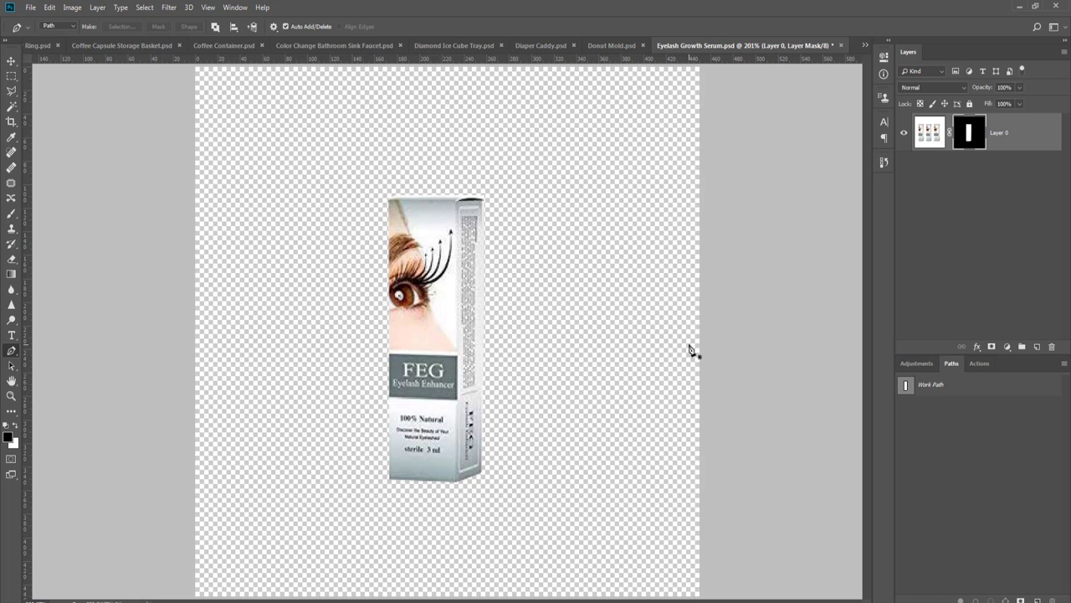
- Crop the serum box image to 750 x 750 px with tighter margins and run the 750*750 guide-line action
{"action": "key", "text": "c"}
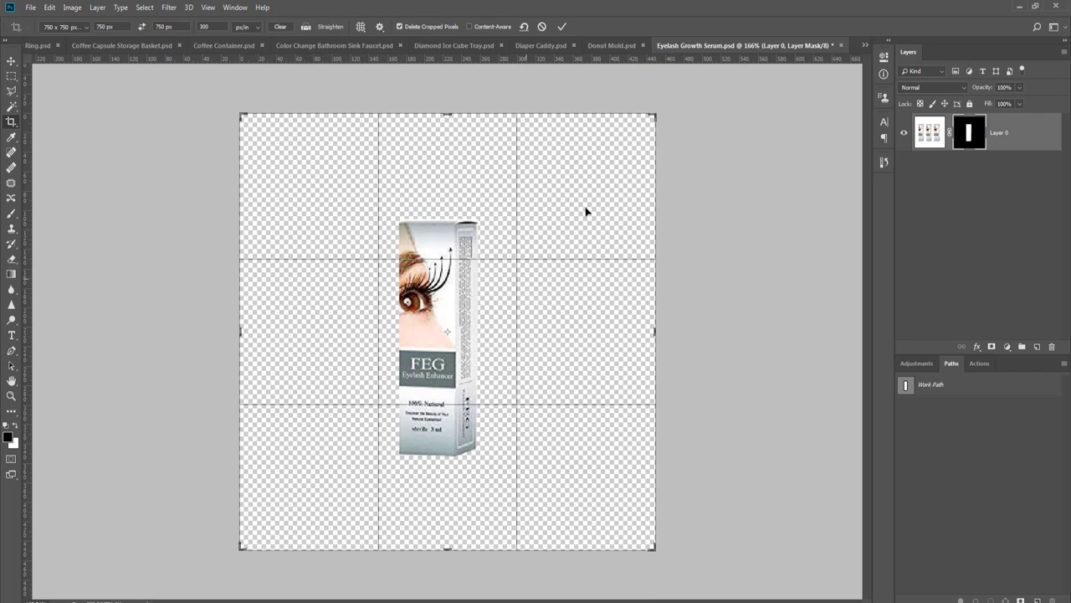
{"action": "left_click_drag", "start_coordinate": [655, 117], "coordinate": [607, 170]}
{"action": "key", "text": "Return"}
{"action": "key", "text": "v"}
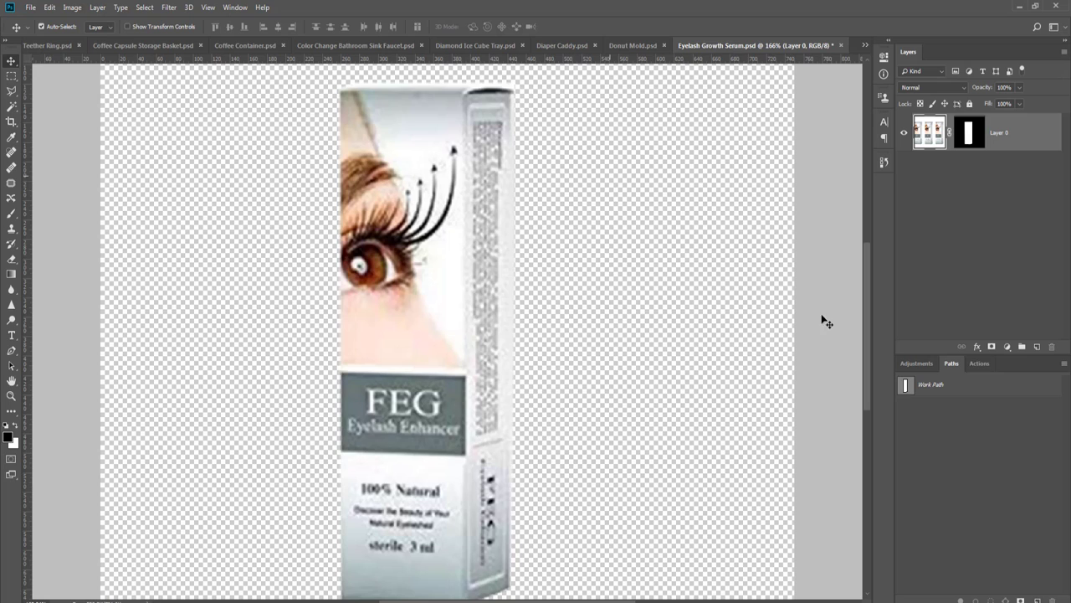
{"action": "left_click", "coordinate": [979, 363]}
{"action": "left_click", "coordinate": [1001, 599]}
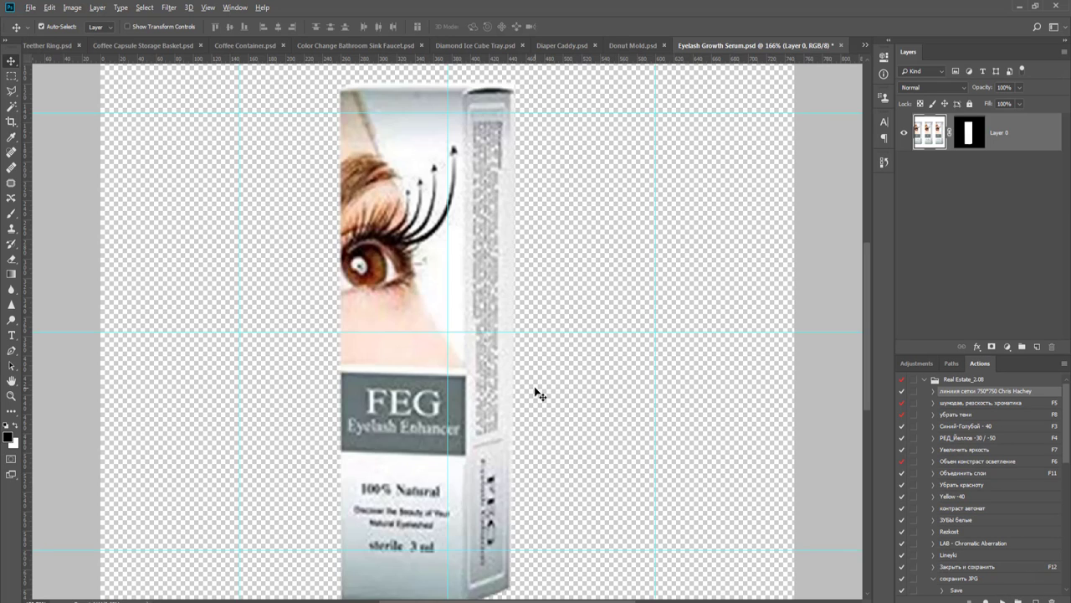
- Add a new layer filled with black and place it beneath the serum box layer
{"action": "scroll", "coordinate": [648, 313], "scroll_direction": "down", "scroll_amount": 3}
{"action": "key", "text": "ctrl+shift+n"}
{"action": "key", "text": "Return"}
{"action": "key", "text": "g"}
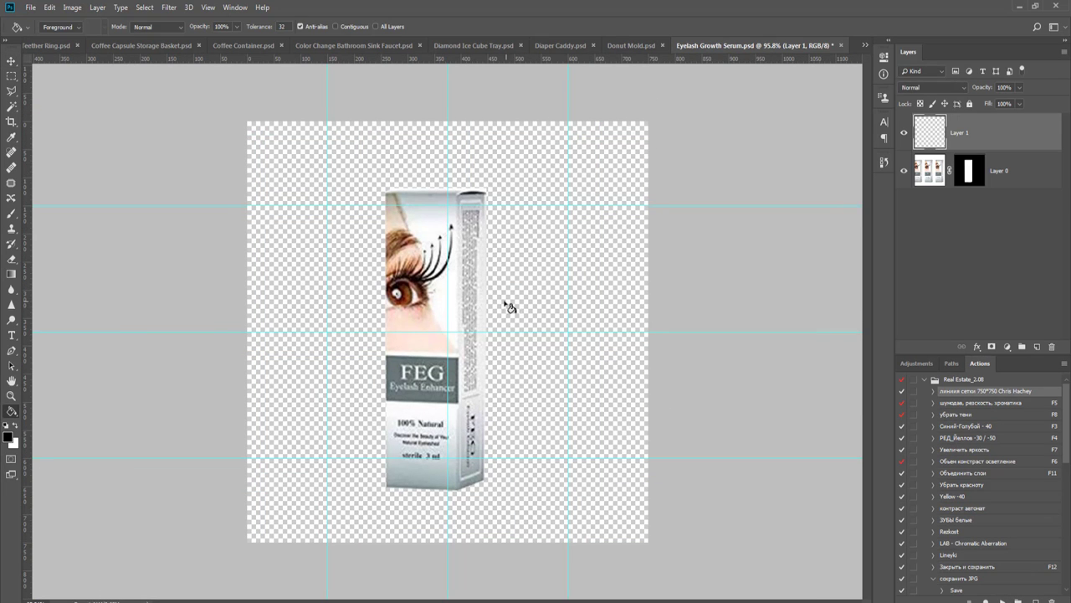
{"action": "left_click", "coordinate": [576, 289]}
{"action": "key", "text": "v"}
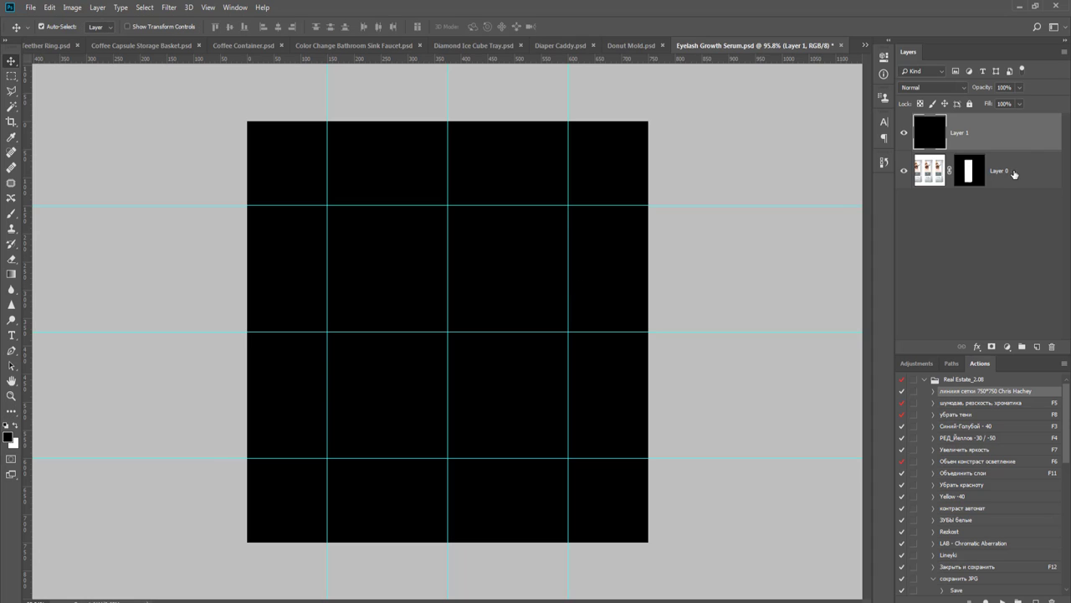
{"action": "left_click_drag", "start_coordinate": [938, 138], "coordinate": [916, 171]}
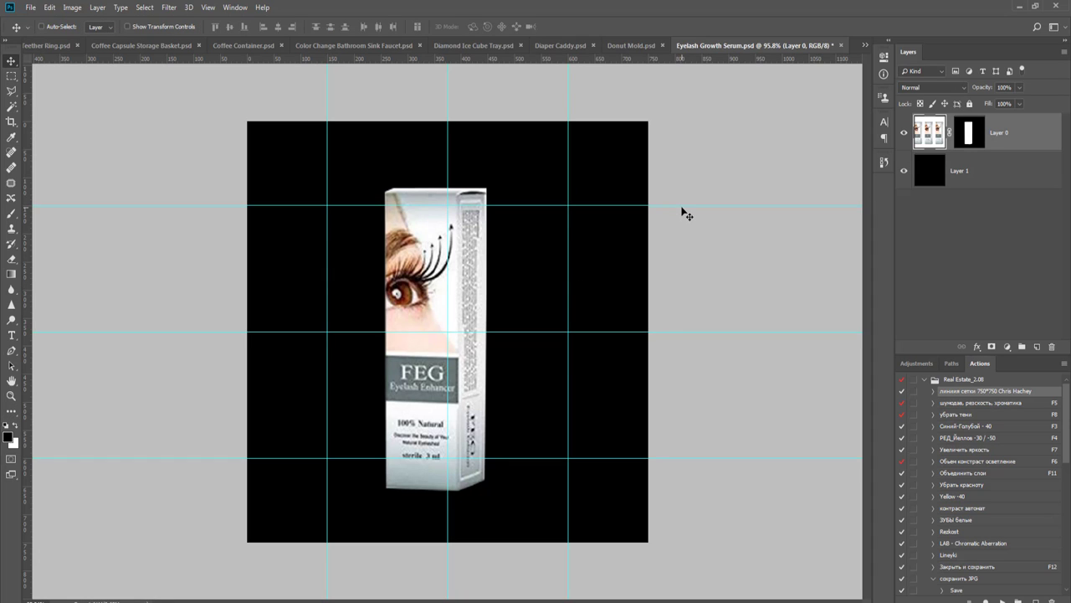
- Scale the serum box down to fit between the outer horizontal guides and centre it on the vertical middle guide
{"action": "key", "text": "ctrl+t"}
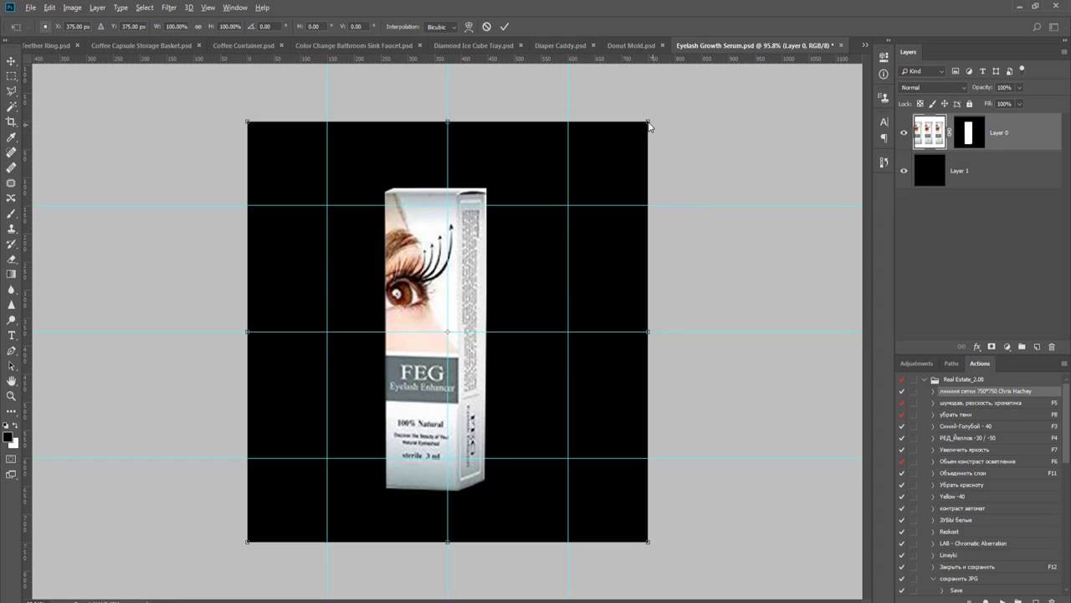
{"action": "left_click_drag", "start_coordinate": [649, 120], "coordinate": [625, 146]}
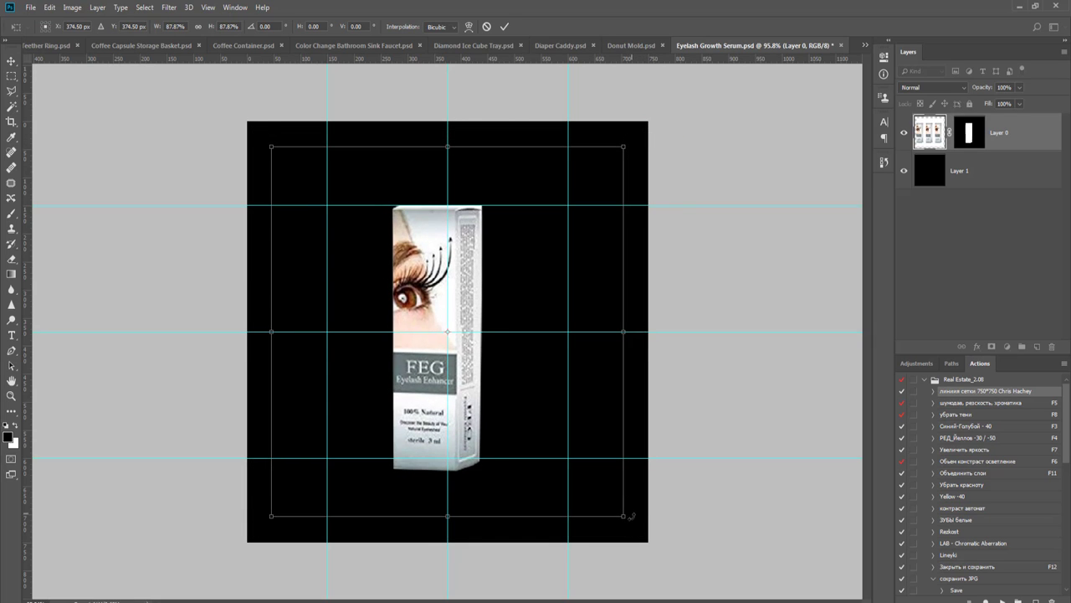
{"action": "left_click_drag", "start_coordinate": [626, 516], "coordinate": [609, 502]}
{"action": "left_click_drag", "start_coordinate": [489, 416], "coordinate": [507, 416]}
{"action": "key", "text": "Return"}
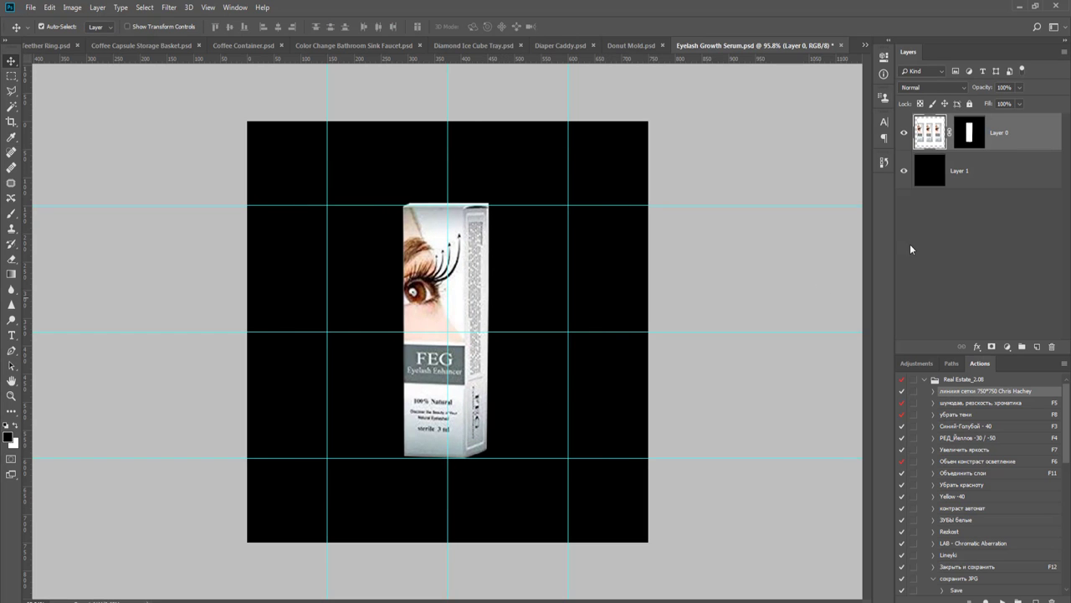
- Delete the black background layer, then save and close Eyelash Growth Serum.psd
{"action": "left_click", "coordinate": [999, 168]}
{"action": "key", "text": "Delete"}
{"action": "key", "text": "ctrl+w"}
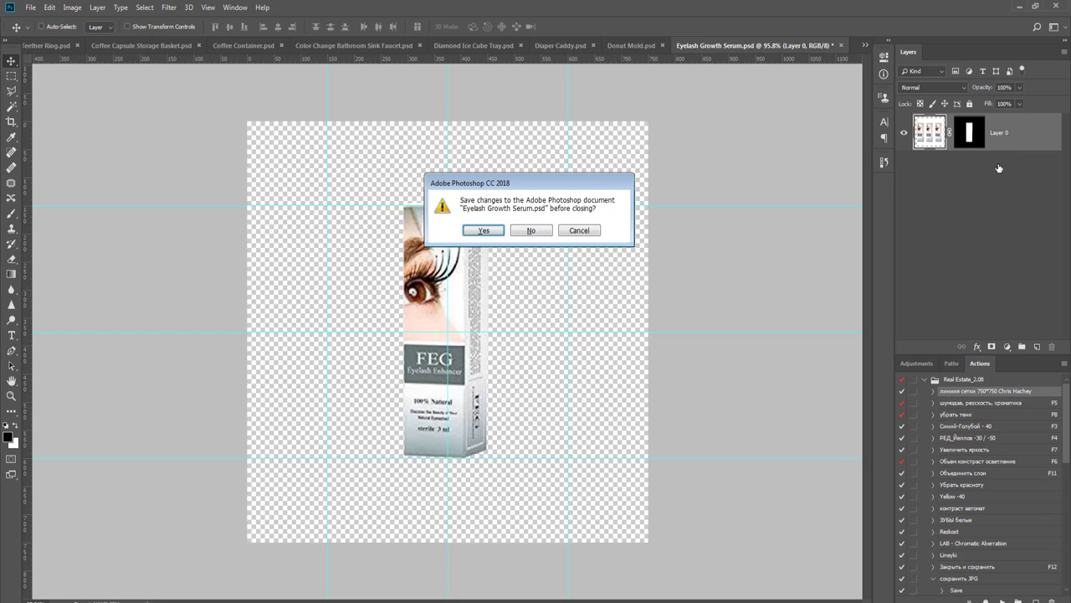
{"action": "key", "text": "Return"}
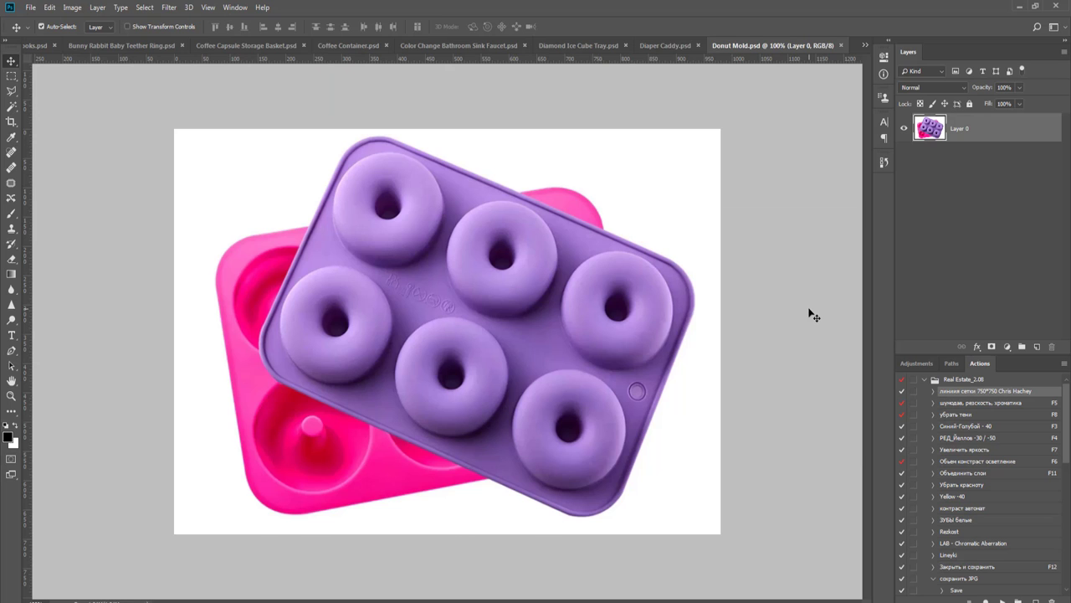
- Select the white background around the donut molds with the Magic Wand and hide it with a layer mask
{"action": "key", "text": "w"}
{"action": "left_click", "coordinate": [261, 193]}
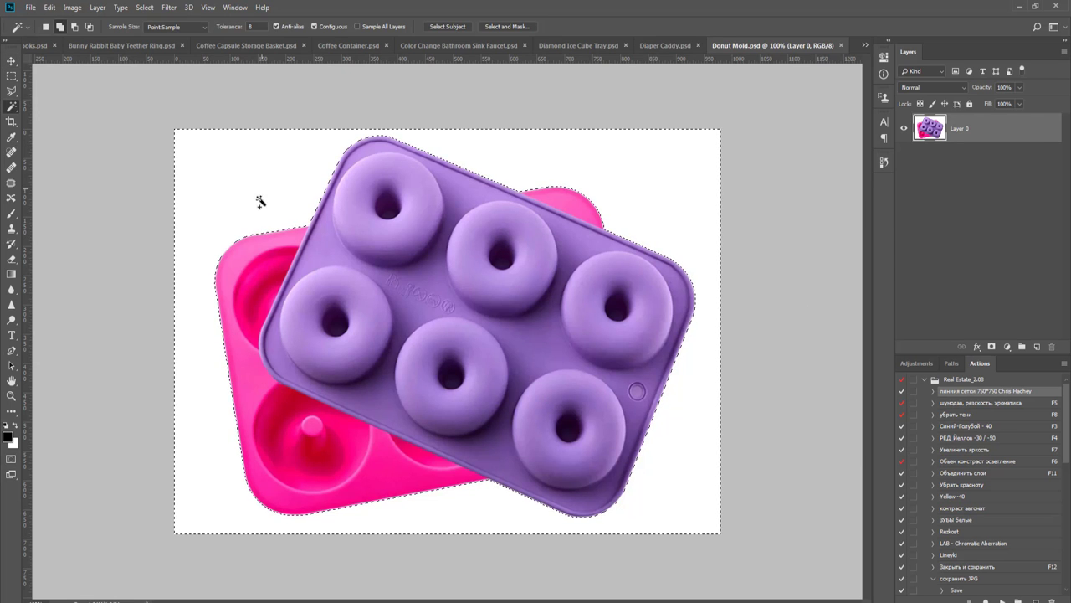
{"action": "scroll", "coordinate": [664, 439], "scroll_direction": "up", "scroll_amount": 6}
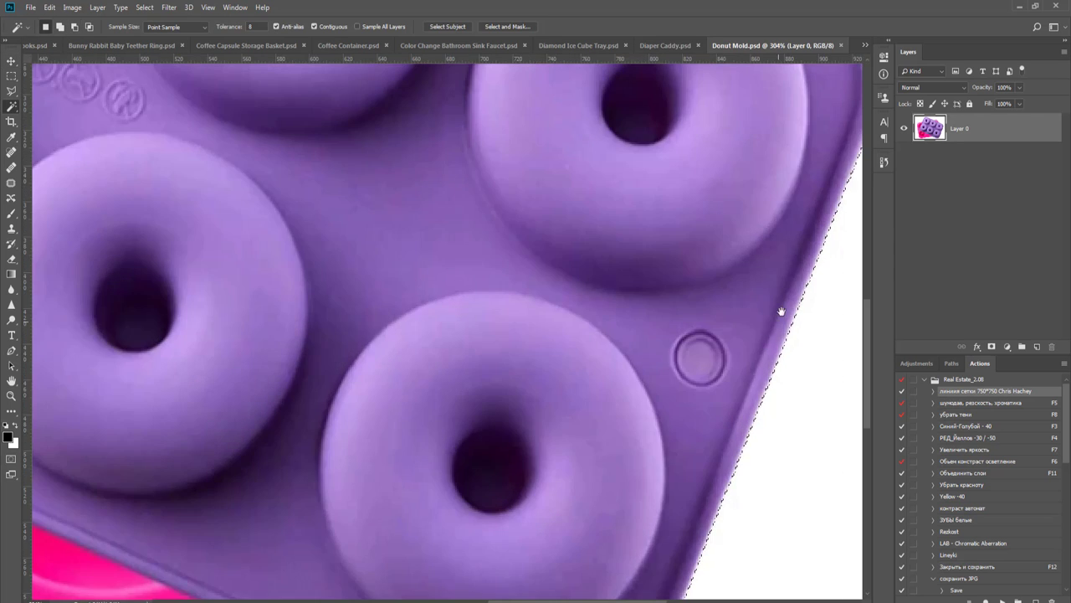
{"action": "left_click_drag", "start_coordinate": [619, 101], "coordinate": [461, 410]}
{"action": "scroll", "coordinate": [452, 385], "scroll_direction": "down", "scroll_amount": 6}
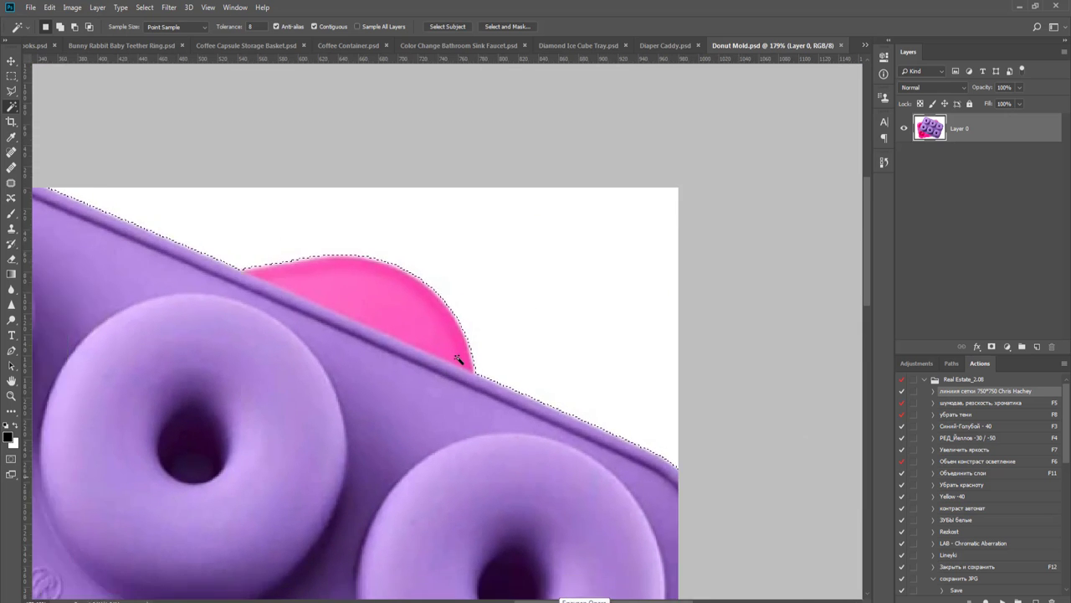
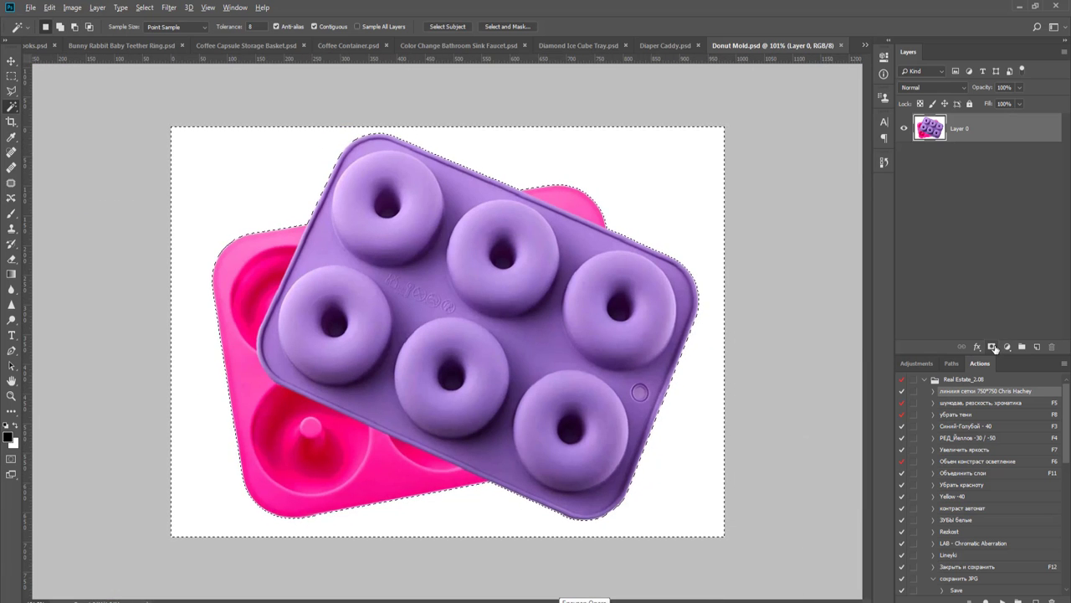
{"action": "left_click", "coordinate": [992, 346]}
- Refine the donut molds' layer mask in Select and Mask with the Marching Ants view and the remembered settings
{"action": "right_click", "coordinate": [980, 130]}
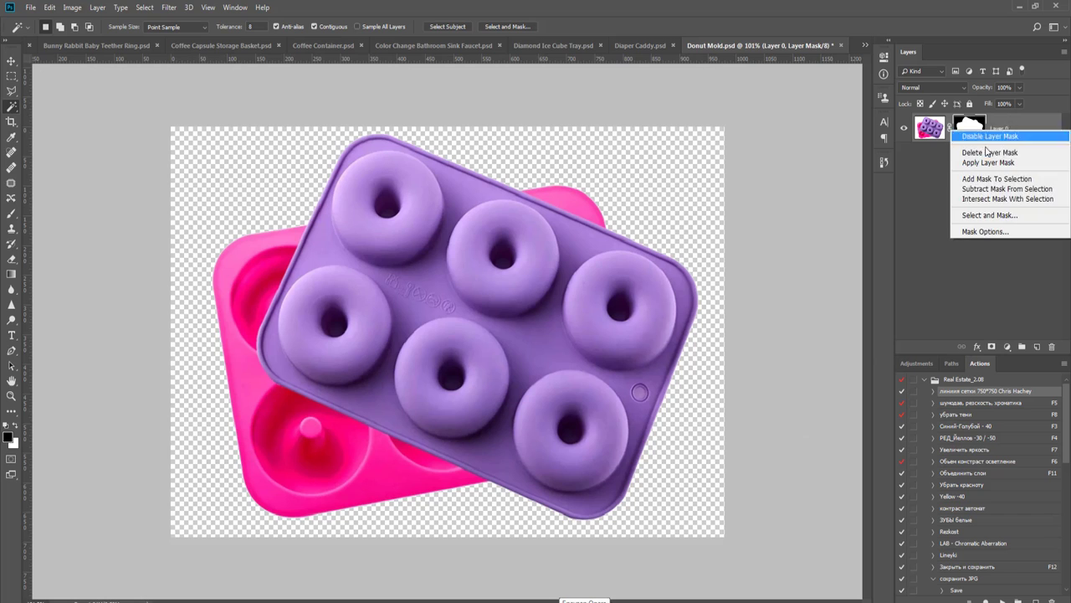
{"action": "left_click", "coordinate": [962, 215]}
{"action": "left_click", "coordinate": [957, 99]}
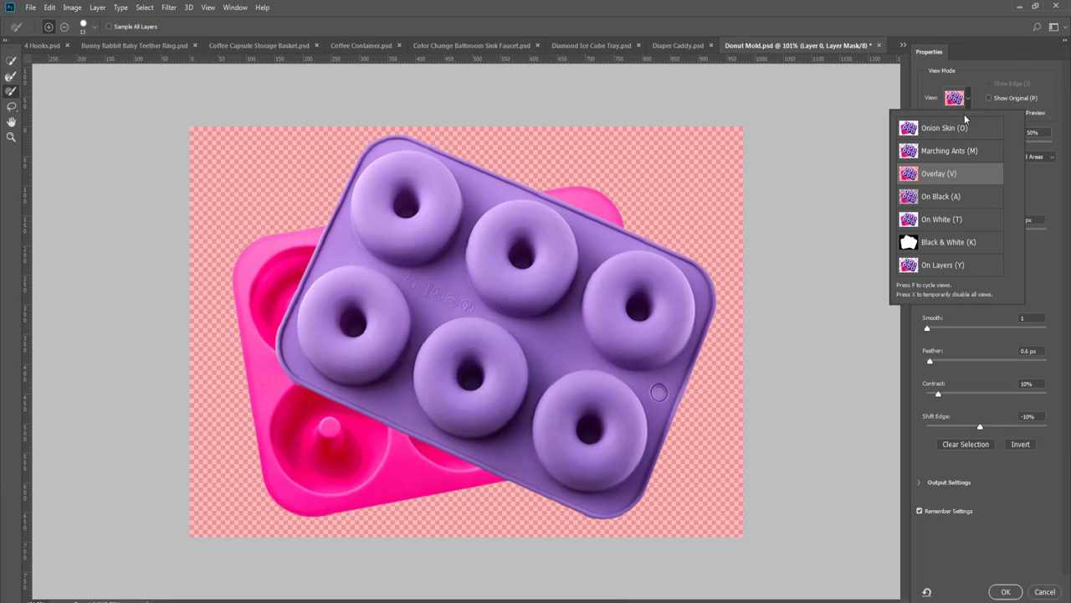
{"action": "left_click", "coordinate": [959, 98]}
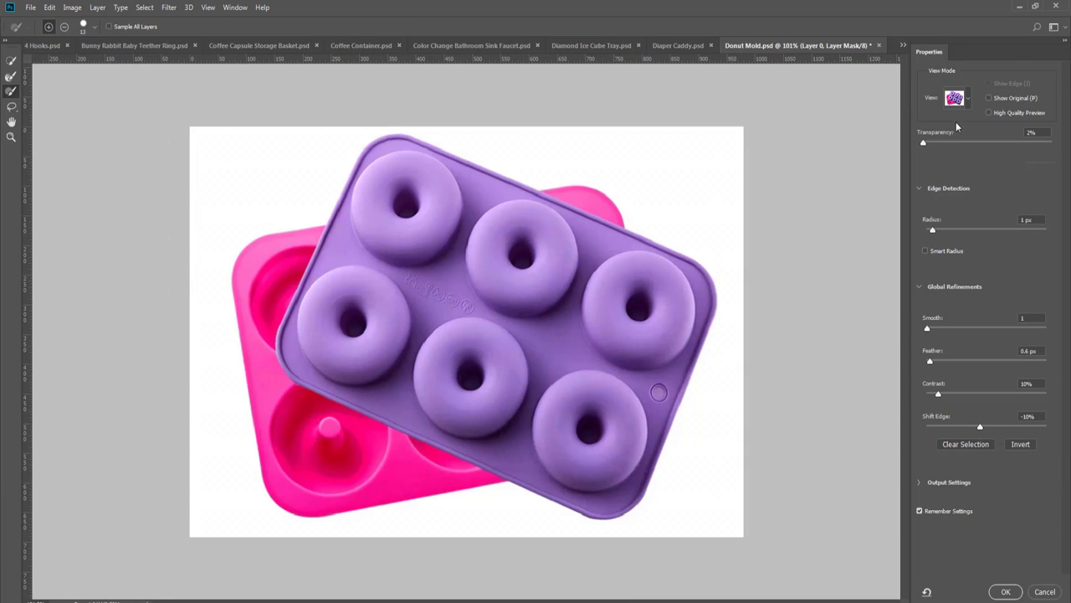
{"action": "left_click", "coordinate": [958, 98]}
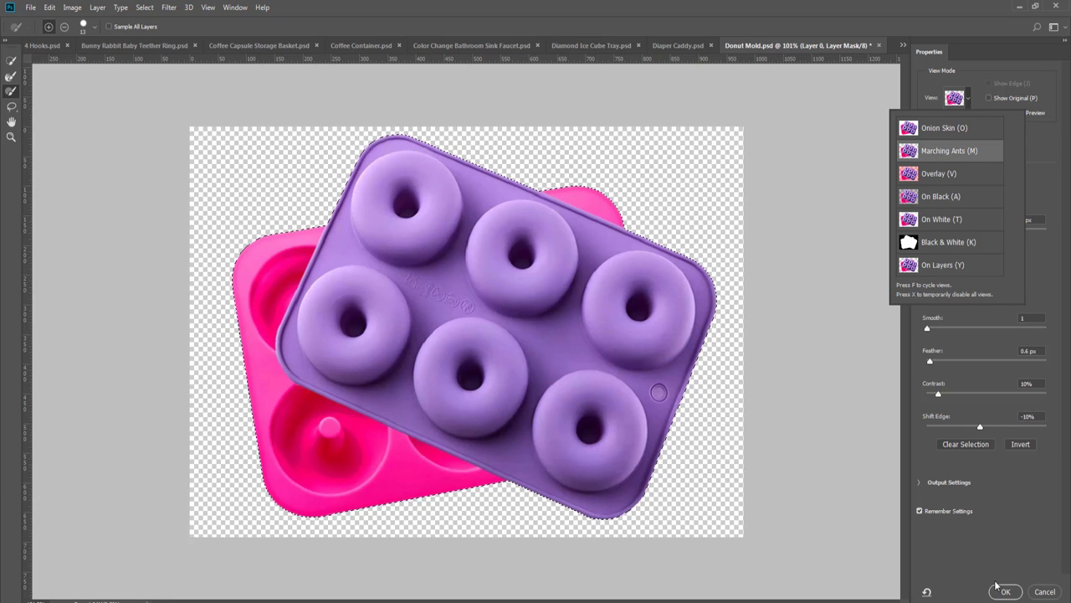
{"action": "left_click", "coordinate": [1006, 592]}
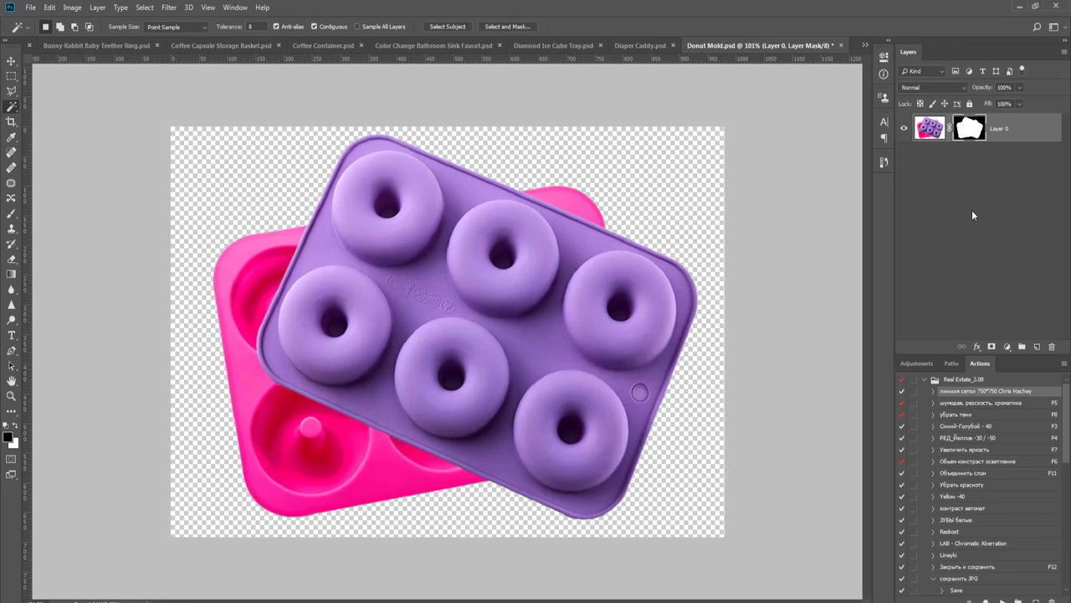
- Crop the donut mold image to 750 x 750 px, enlarging the crop frame to include both molds completely
{"action": "key", "text": "c"}
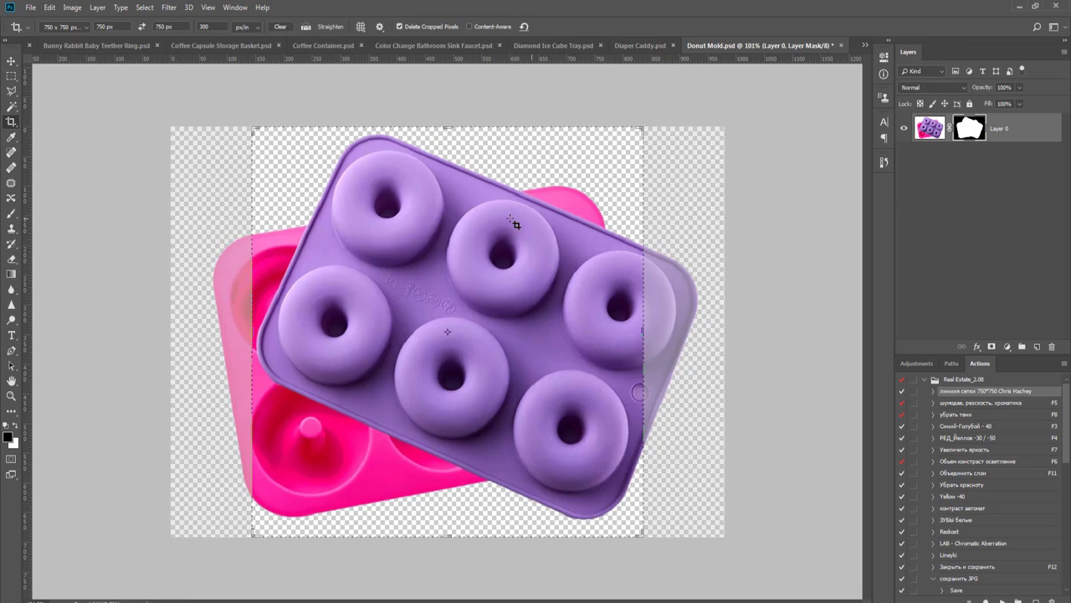
{"action": "left_click_drag", "start_coordinate": [608, 164], "coordinate": [658, 110]}
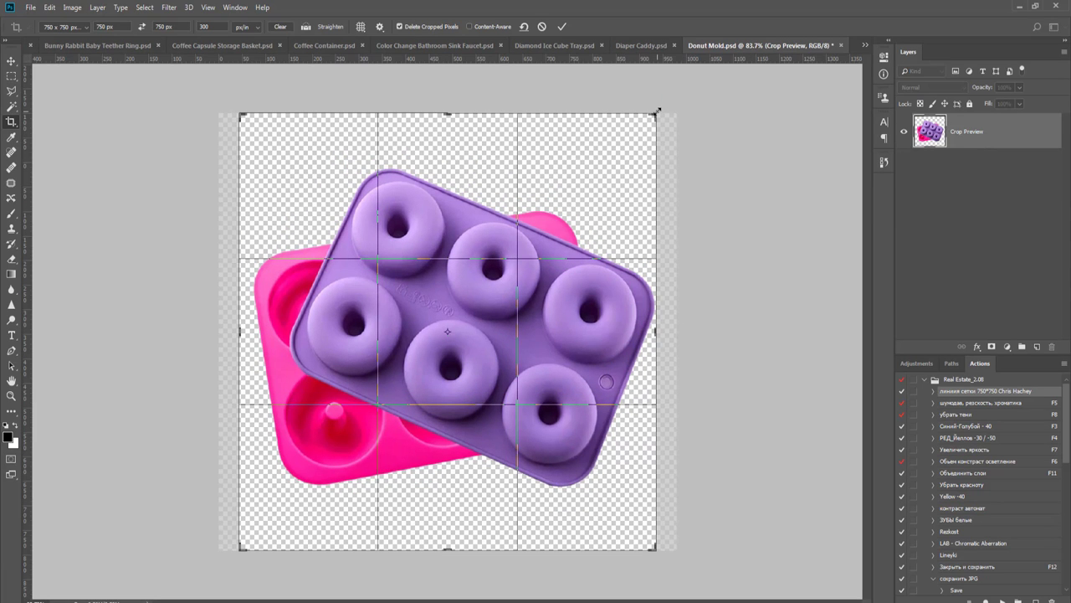
{"action": "left_click_drag", "start_coordinate": [654, 331], "coordinate": [659, 330]}
{"action": "key", "text": "Return"}
- Add a new layer filled with black and place it beneath the donut mold layer
{"action": "key", "text": "ctrl+shift+n"}
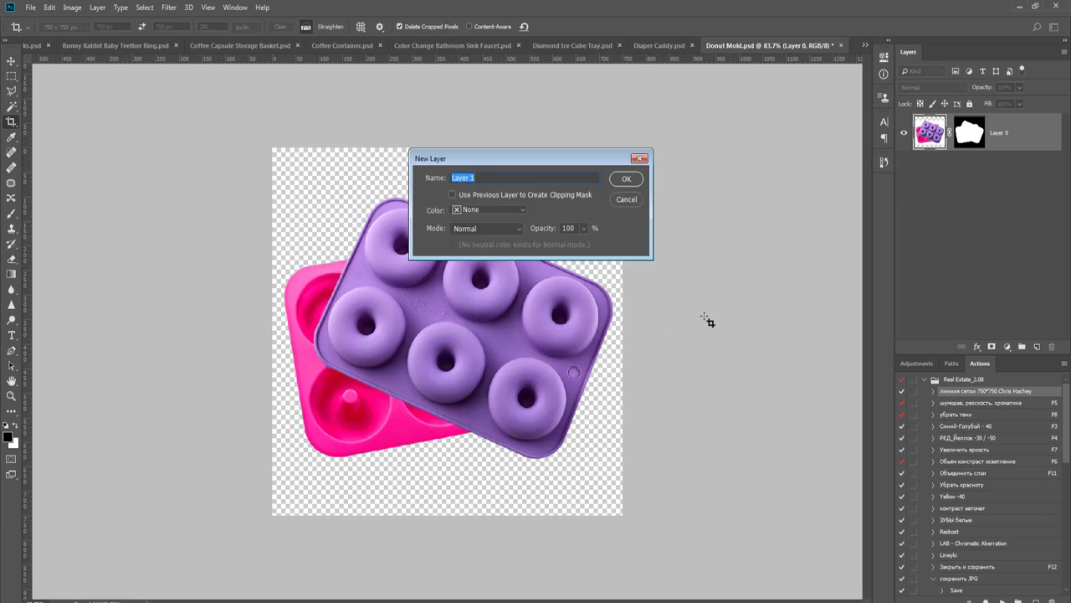
{"action": "key", "text": "Return"}
{"action": "key", "text": "g"}
{"action": "left_click", "coordinate": [439, 291]}
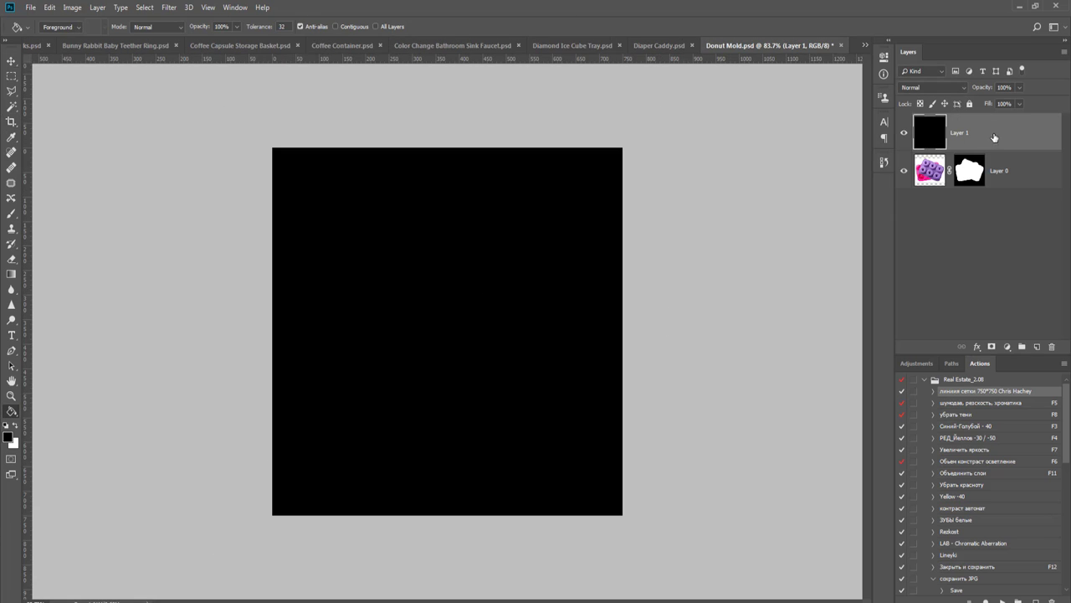
{"action": "key", "text": "v"}
{"action": "left_click_drag", "start_coordinate": [931, 134], "coordinate": [920, 174]}
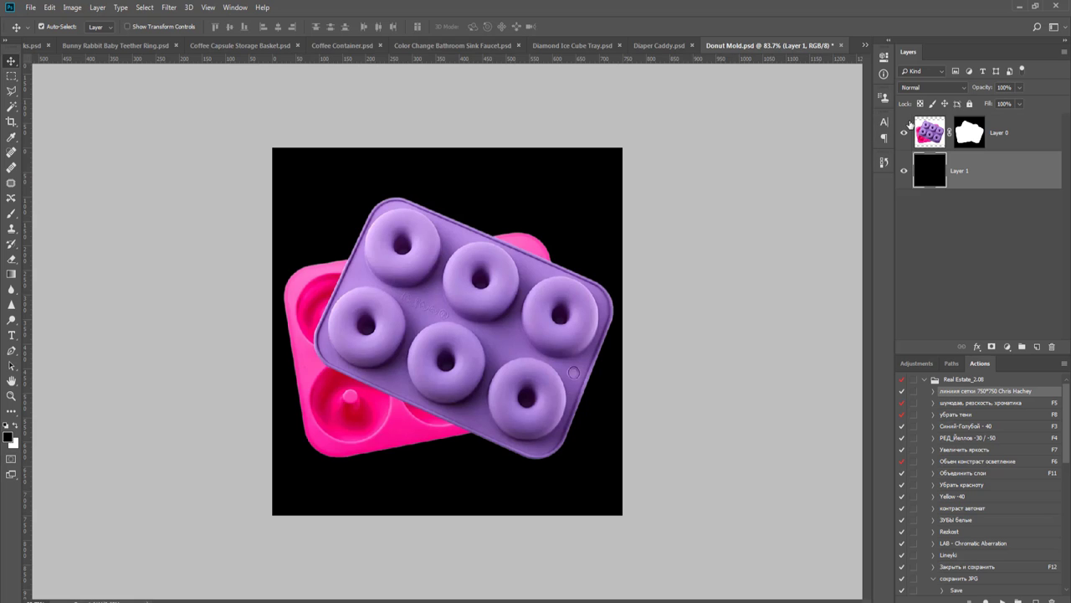
- Apply the Select and Mask refinement to the donut molds' layer mask a second time
{"action": "right_click", "coordinate": [973, 135]}
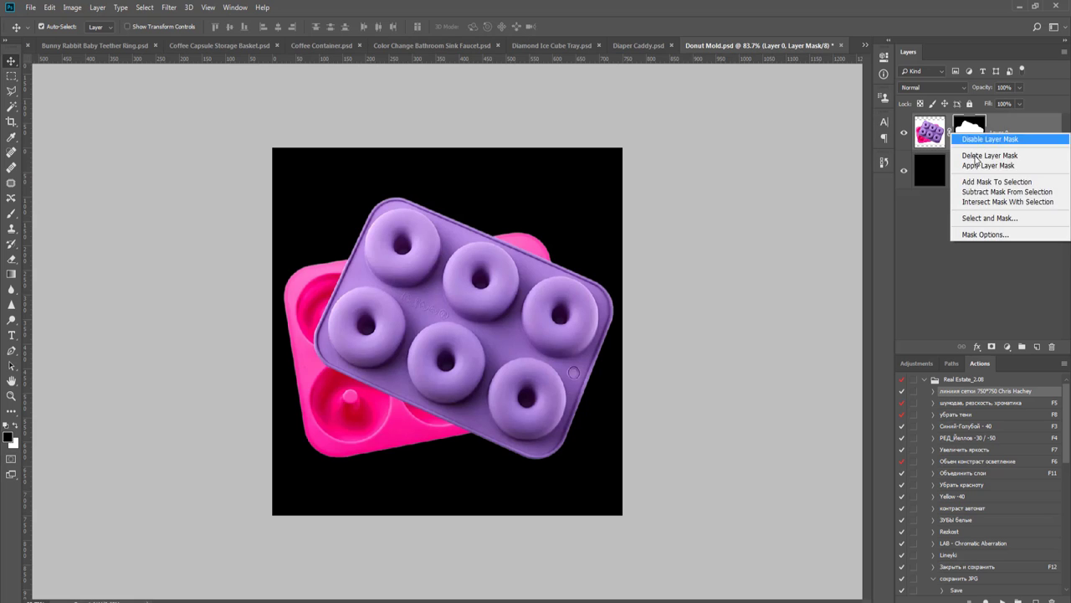
{"action": "left_click", "coordinate": [983, 217]}
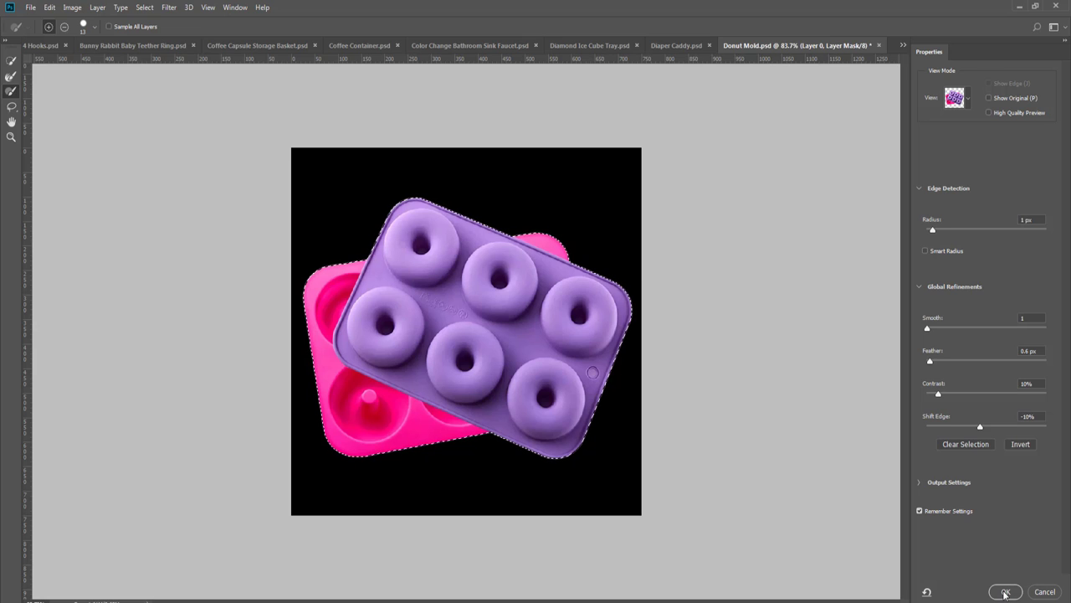
{"action": "left_click", "coordinate": [1006, 592]}
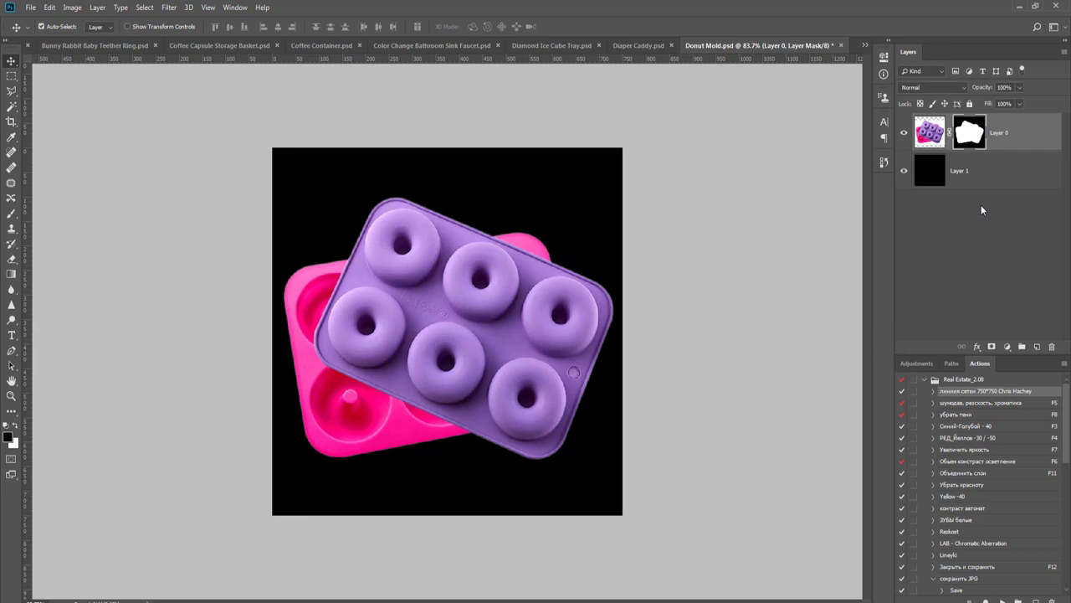
- Run the 750*750 guide-line action and scale the donut molds about their centre to fit between the outer vertical guides
{"action": "left_click", "coordinate": [985, 601]}
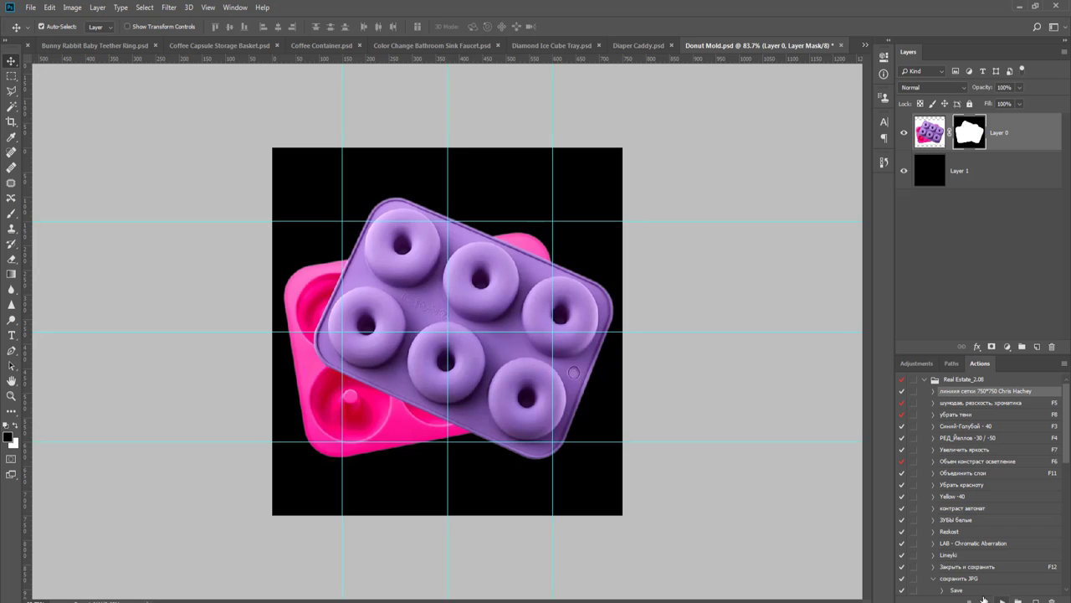
{"action": "key", "text": "ctrl+t"}
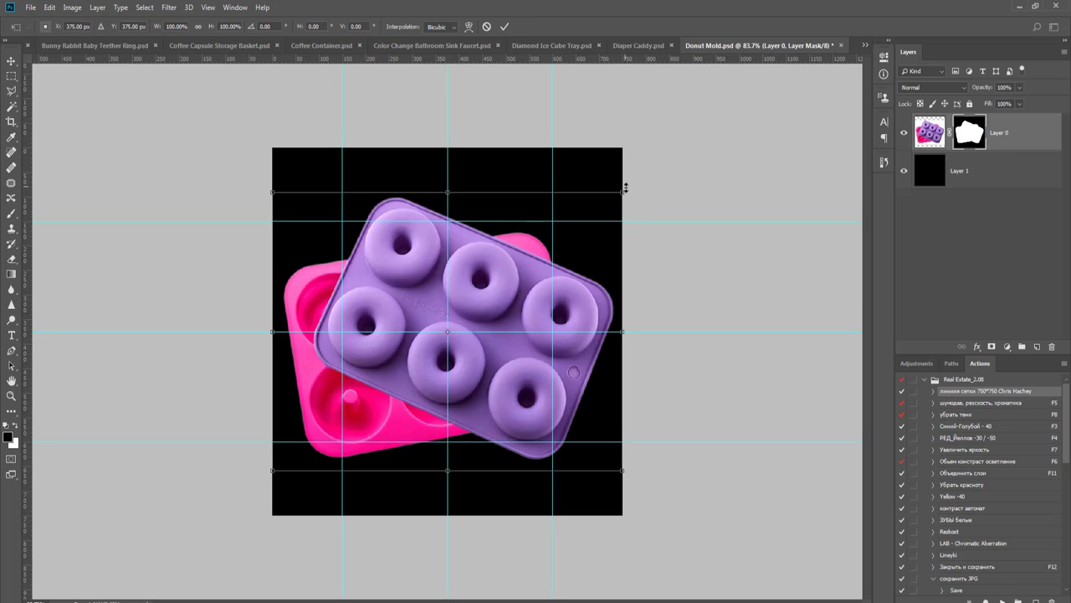
{"action": "left_click_drag", "start_coordinate": [625, 189], "coordinate": [569, 263]}
{"action": "key", "text": "Return"}
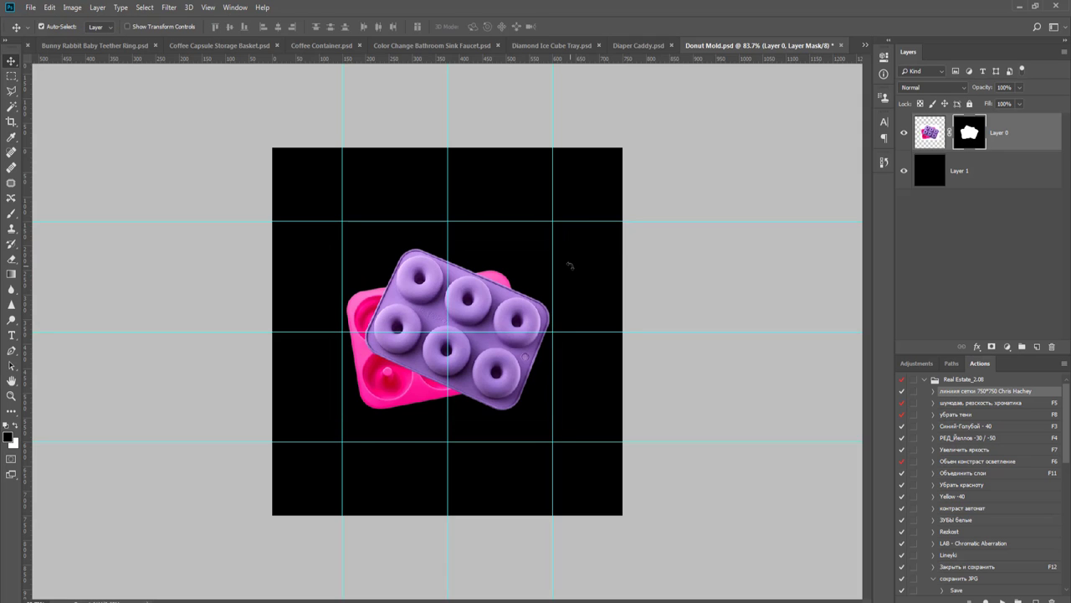
{"action": "key", "text": "ctrl+0"}
{"action": "key", "text": "ctrl+t"}
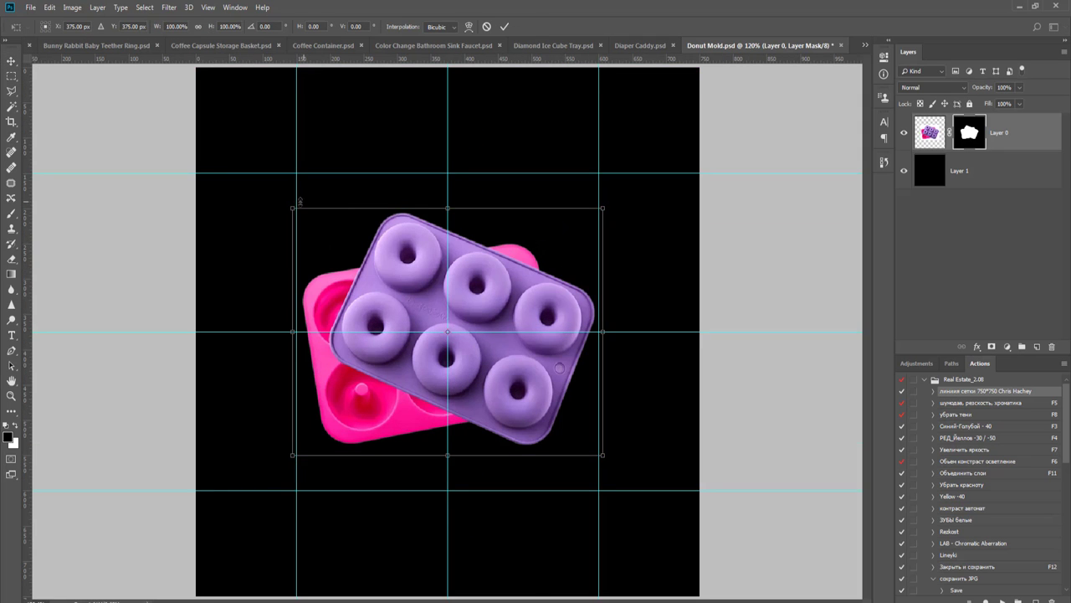
{"action": "left_click_drag", "start_coordinate": [292, 206], "coordinate": [287, 202]}
{"action": "key", "text": "Return"}
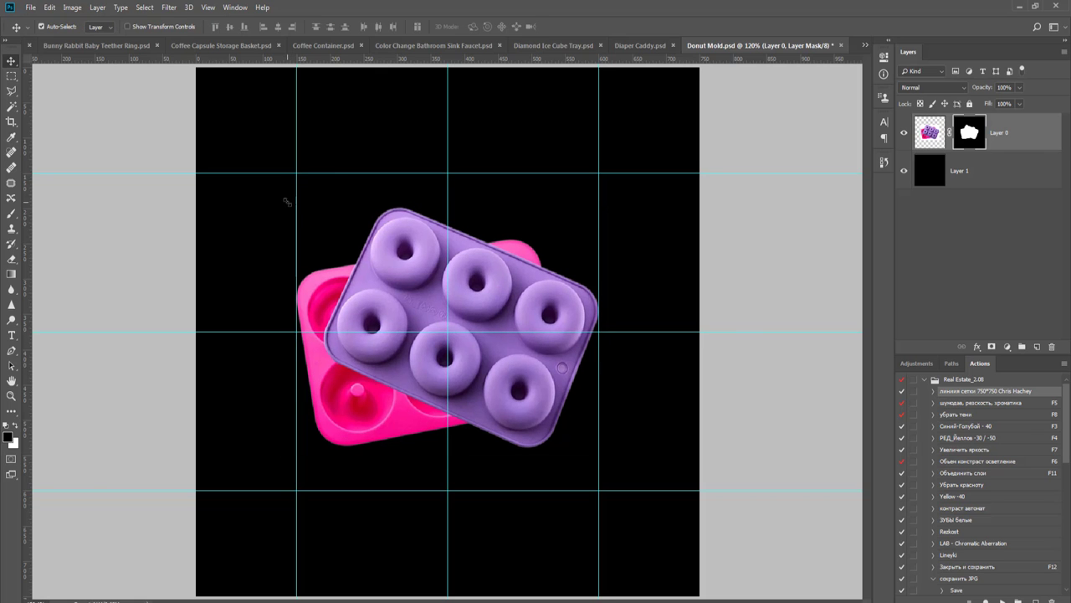
- Delete the black background layer, then save and close Donut Mold.psd
{"action": "left_click", "coordinate": [1014, 167]}
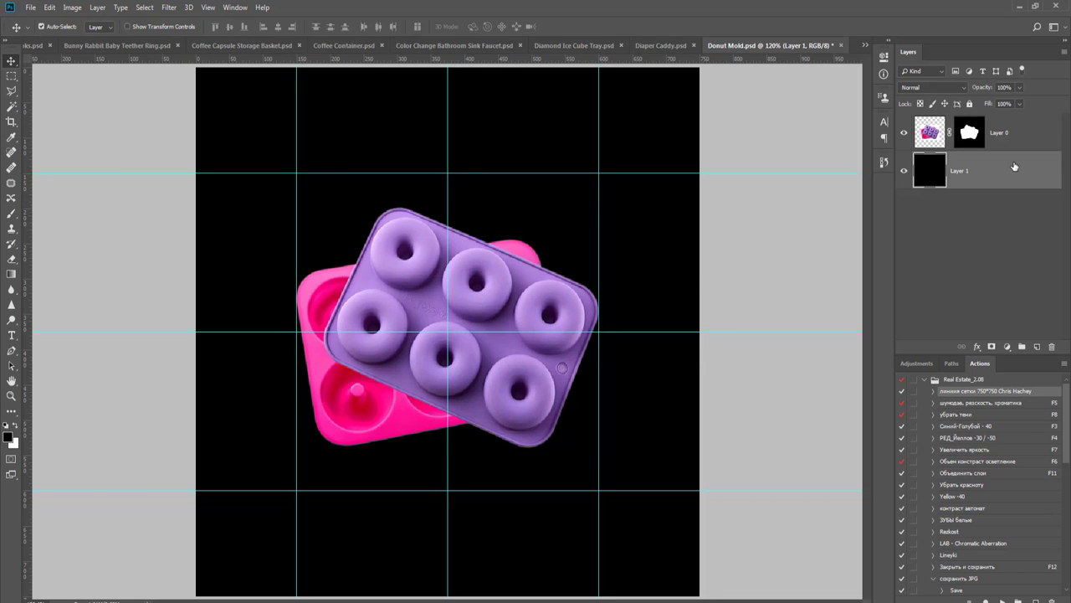
{"action": "key", "text": "Delete"}
{"action": "key", "text": "ctrl+w"}
{"action": "key", "text": "Return"}
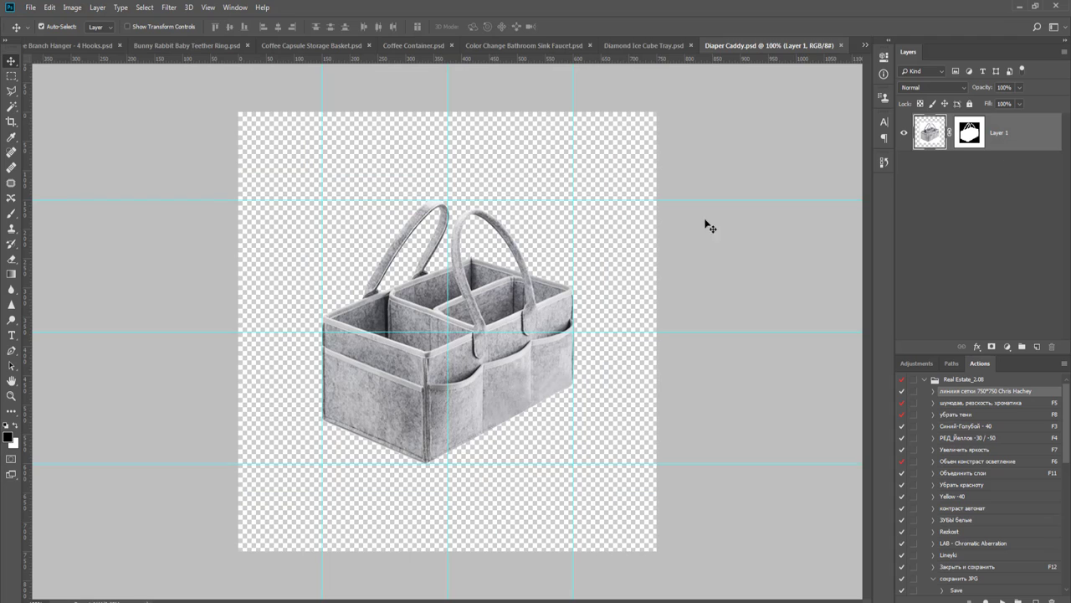
- Close Diaper Caddy.psd and activate the Pen tool for the diamond ice cube tray photo
{"action": "key", "text": "ctrl+w"}
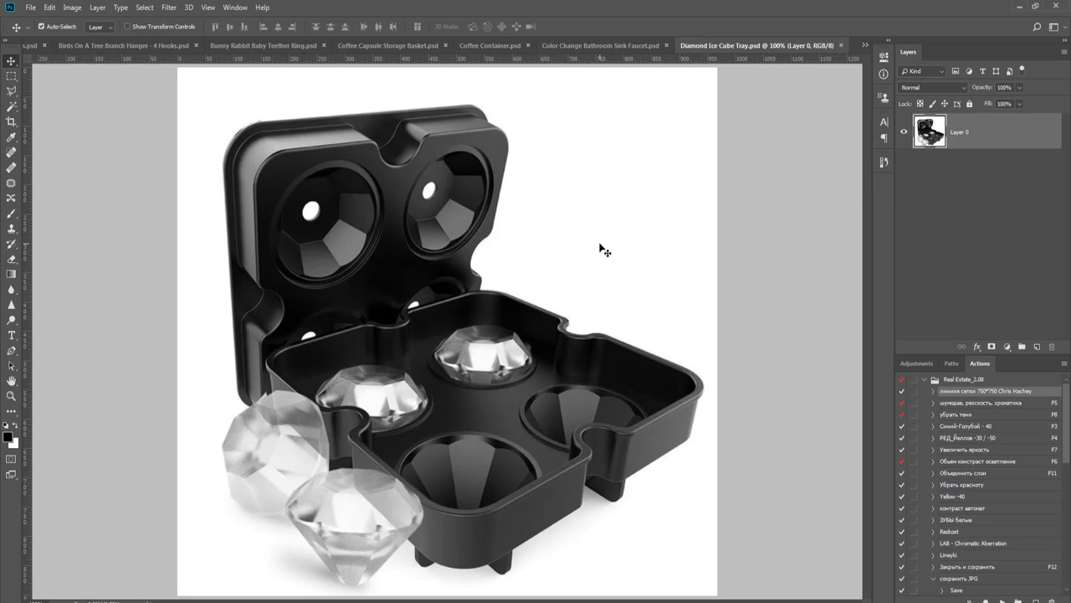
{"action": "key", "text": "p"}
{"action": "left_click", "coordinate": [866, 46]}
{"action": "left_click", "coordinate": [839, 14]}
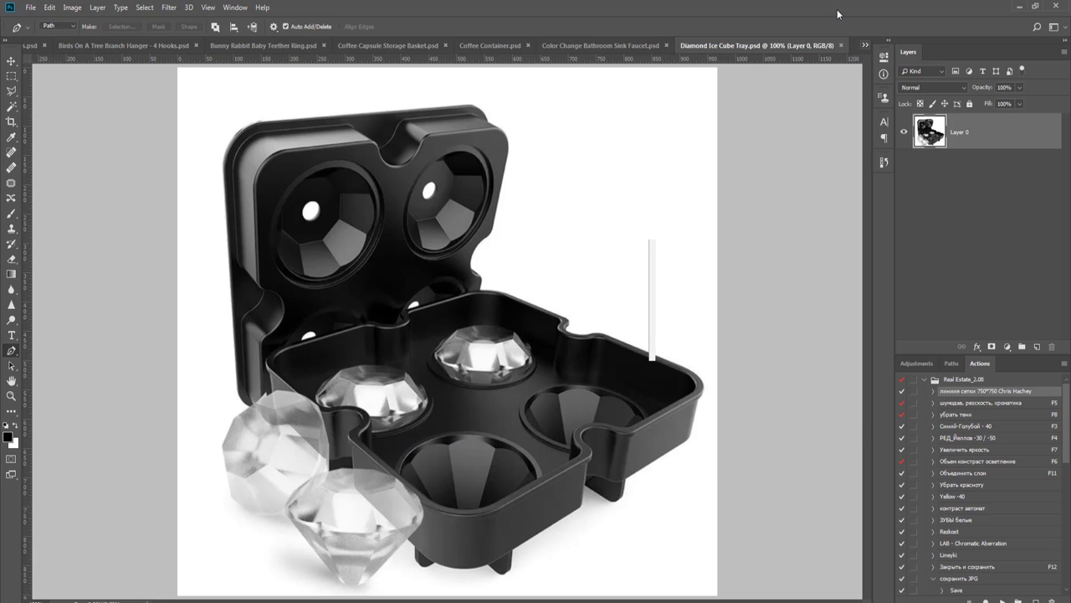
- Start a pen path on the upright mold half's right edge and trace down past its lower corner into the side notch
{"action": "scroll", "coordinate": [496, 210], "scroll_direction": "up", "scroll_amount": 3}
{"action": "scroll", "coordinate": [498, 216], "scroll_direction": "up", "scroll_amount": 5}
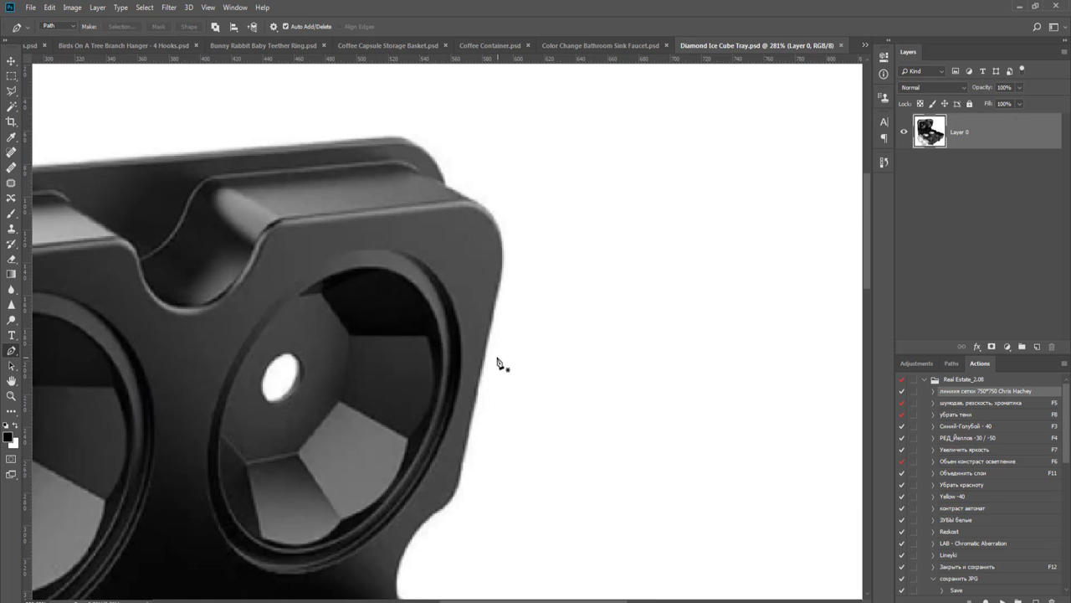
{"action": "left_click_drag", "start_coordinate": [502, 313], "coordinate": [535, 254]}
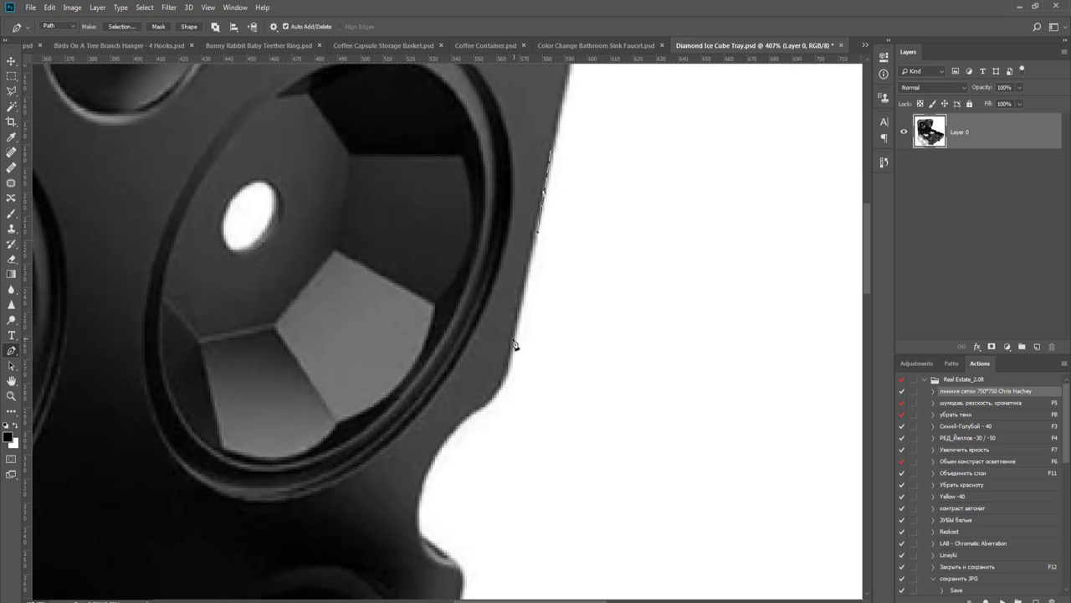
{"action": "left_click", "coordinate": [510, 358]}
{"action": "scroll", "coordinate": [547, 330], "scroll_direction": "up", "scroll_amount": 3}
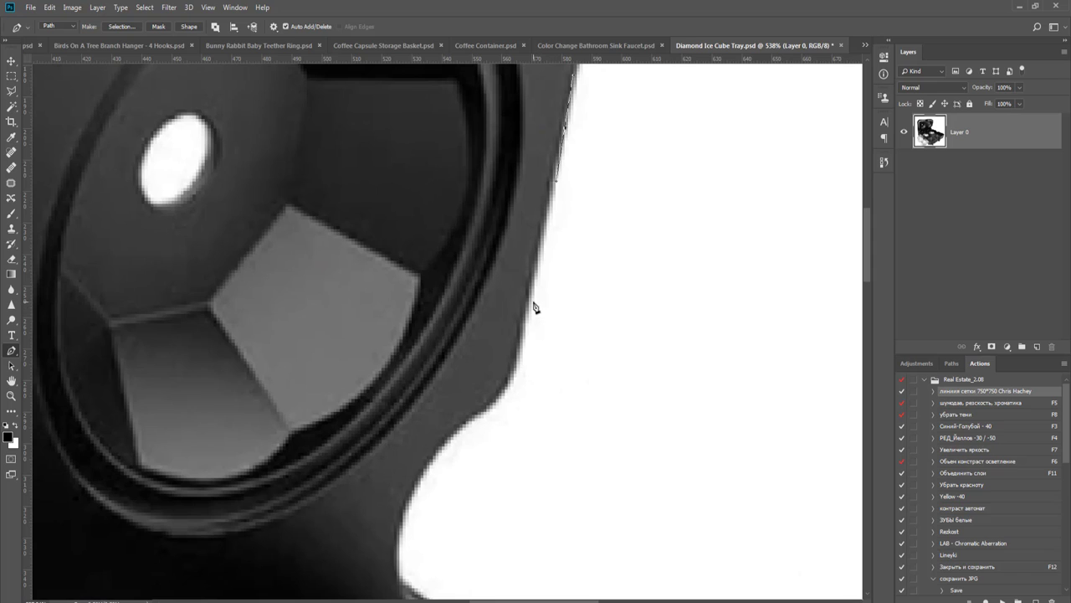
{"action": "left_click", "coordinate": [529, 311]}
{"action": "left_click", "coordinate": [523, 339]}
{"action": "left_click_drag", "start_coordinate": [482, 415], "coordinate": [442, 444]}
{"action": "left_click_drag", "start_coordinate": [530, 347], "coordinate": [585, 222]}
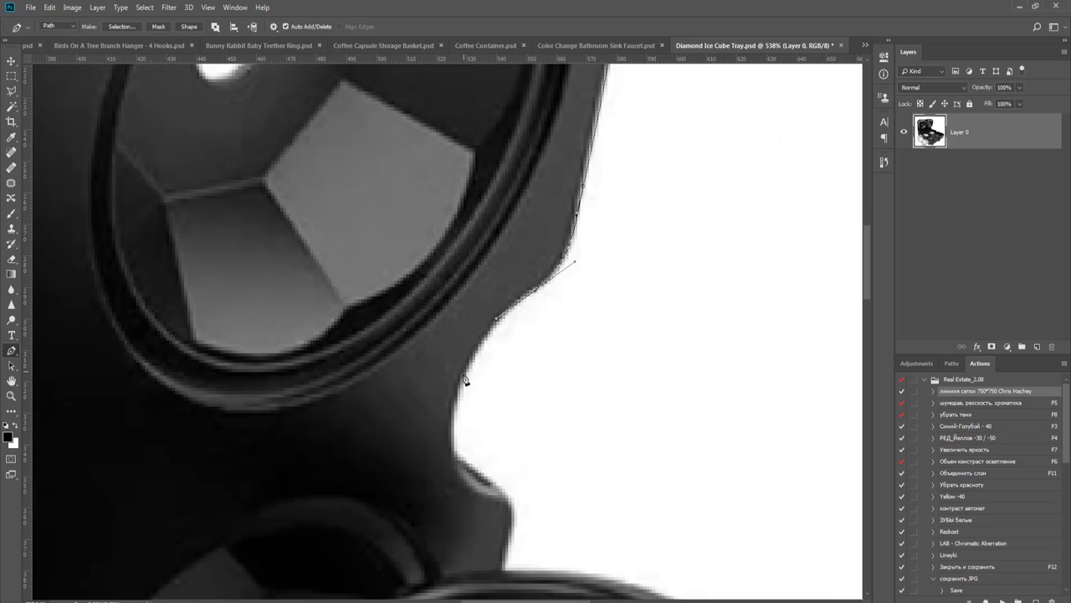
- Continue the path around the side notch and down the short edge to where the upright half meets the tray rim
{"action": "mouse_move", "coordinate": [464, 377]}
{"action": "left_mouse_down"}
{"action": "mouse_move", "coordinate": [452, 414]}
{"action": "mouse_move", "coordinate": [482, 370]}
{"action": "mouse_move", "coordinate": [456, 402]}
{"action": "mouse_move", "coordinate": [503, 429]}
{"action": "left_mouse_up"}
{"action": "key", "text": "ctrl+z"}
{"action": "left_click_drag", "start_coordinate": [569, 391], "coordinate": [590, 356]}
{"action": "key", "text": "ctrl+r"}
{"action": "scroll", "coordinate": [586, 368], "scroll_direction": "up", "scroll_amount": 2}
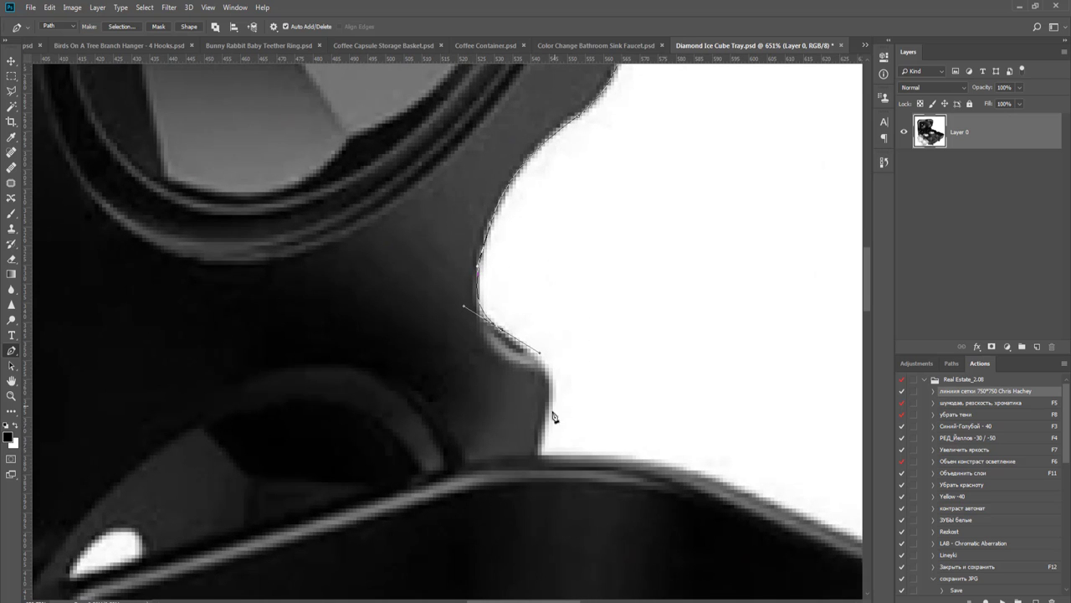
{"action": "left_click_drag", "start_coordinate": [545, 432], "coordinate": [531, 500]}
{"action": "left_click", "coordinate": [541, 454]}
- Trace the path along the tray's back rim as far as the corner of the rim notch
{"action": "left_click_drag", "start_coordinate": [579, 454], "coordinate": [594, 454]}
{"action": "left_click_drag", "start_coordinate": [739, 487], "coordinate": [450, 341]}
{"action": "scroll", "coordinate": [409, 325], "scroll_direction": "up", "scroll_amount": 1}
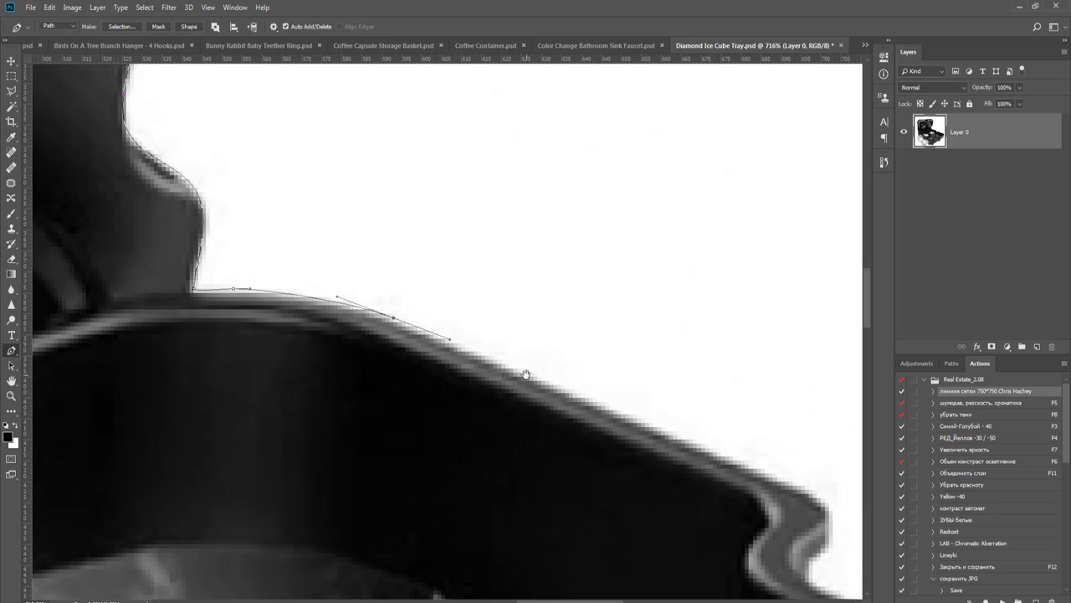
{"action": "left_click_drag", "start_coordinate": [526, 374], "coordinate": [453, 329]}
{"action": "left_click_drag", "start_coordinate": [708, 437], "coordinate": [740, 452]}
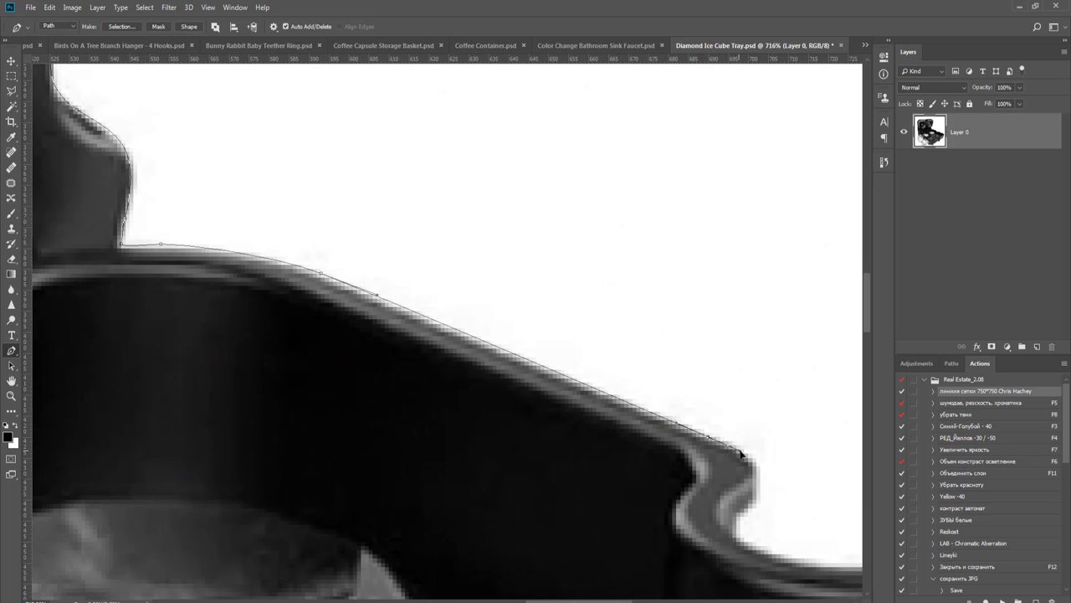
{"action": "left_click_drag", "start_coordinate": [630, 337], "coordinate": [465, 163]}
- Curve the path around the notch in the tray's back rim and over the bump beyond it
{"action": "scroll", "coordinate": [604, 312], "scroll_direction": "up", "scroll_amount": 1}
{"action": "scroll", "coordinate": [599, 313], "scroll_direction": "up", "scroll_amount": 2}
{"action": "left_click_drag", "start_coordinate": [592, 309], "coordinate": [562, 361]}
{"action": "left_click_drag", "start_coordinate": [593, 406], "coordinate": [326, 290]}
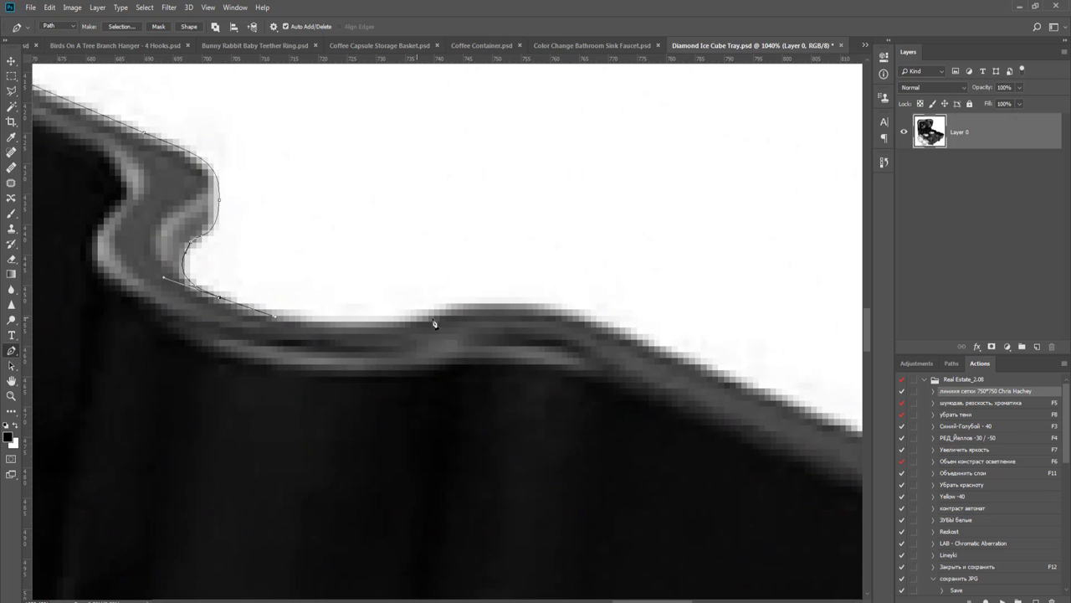
{"action": "left_click_drag", "start_coordinate": [440, 310], "coordinate": [382, 240]}
{"action": "left_click_drag", "start_coordinate": [476, 255], "coordinate": [543, 282]}
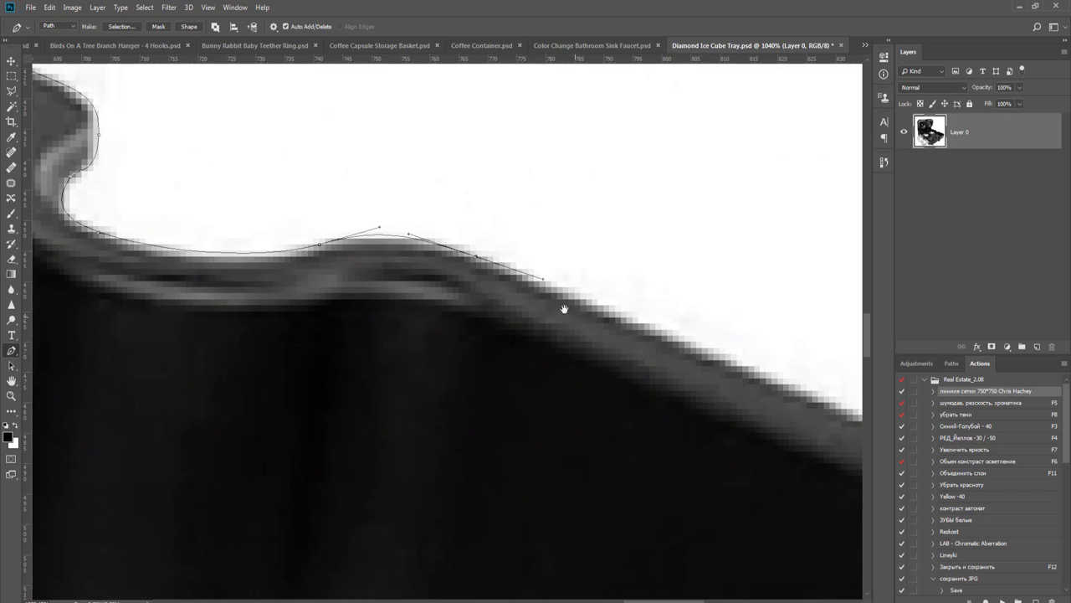
- Extend the path along the straight back rim and around the tray's rounded right corner to the underside of the lip
{"action": "left_click_drag", "start_coordinate": [688, 387], "coordinate": [356, 268]}
{"action": "scroll", "coordinate": [644, 371], "scroll_direction": "down", "scroll_amount": 5}
{"action": "left_click_drag", "start_coordinate": [763, 393], "coordinate": [579, 309]}
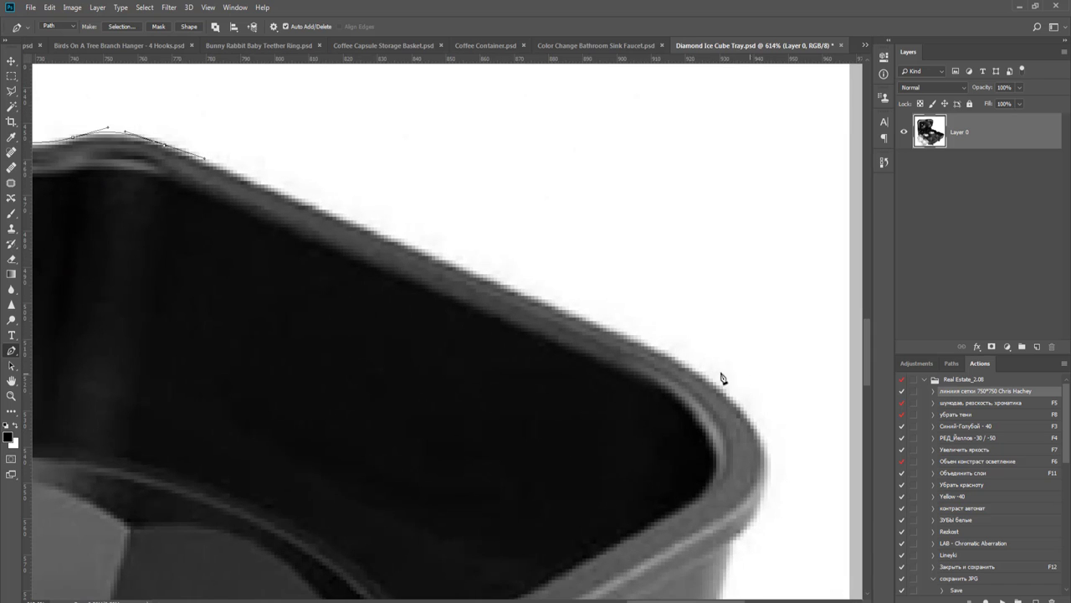
{"action": "left_click_drag", "start_coordinate": [674, 365], "coordinate": [705, 379]}
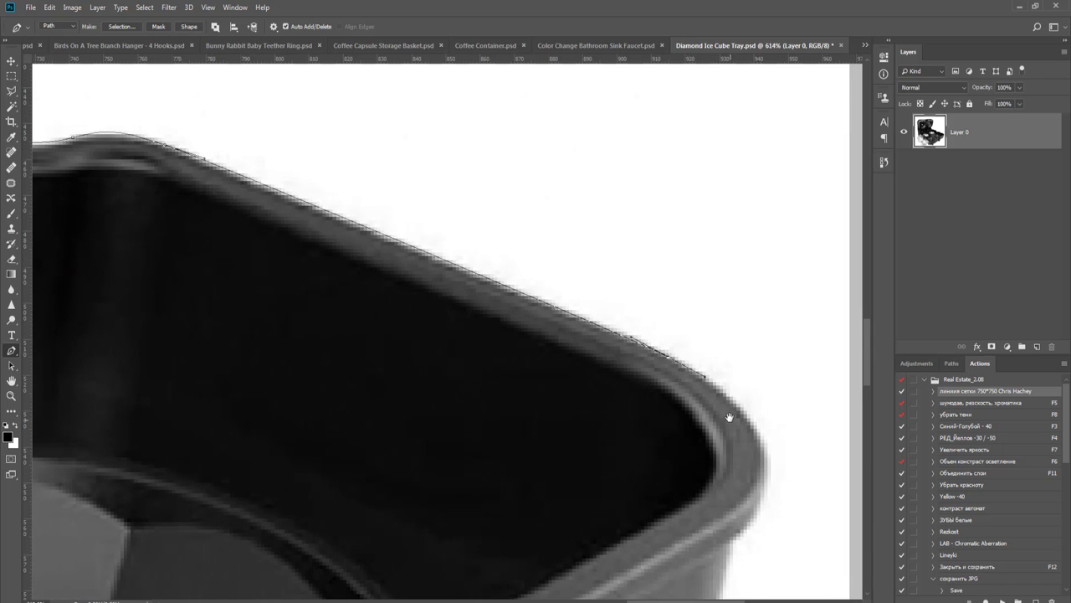
{"action": "left_click_drag", "start_coordinate": [729, 417], "coordinate": [671, 422]}
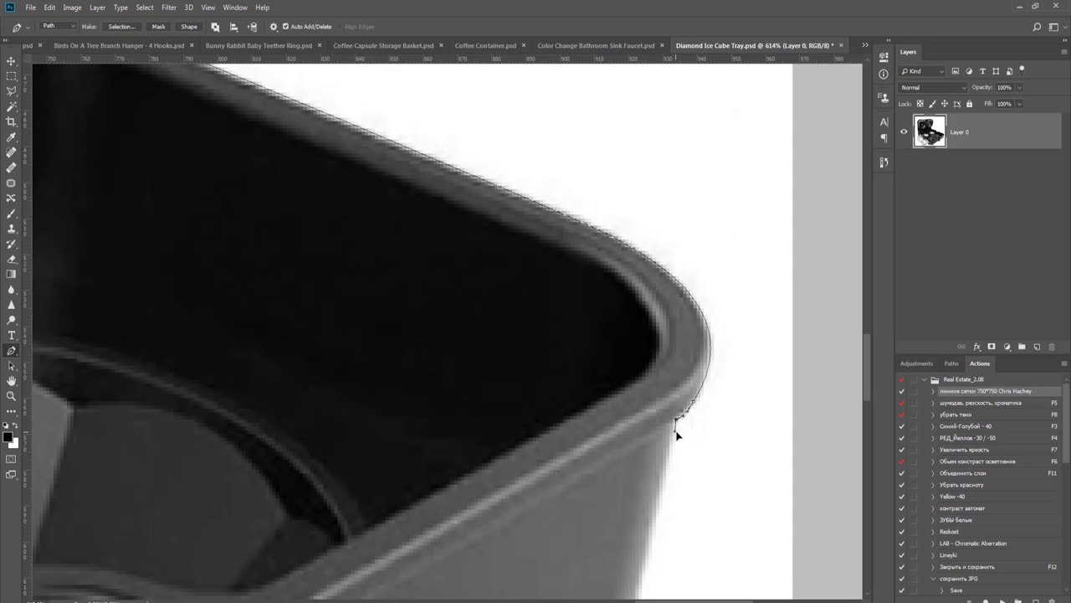
- Trace the path down the tray's right side wall and around its rounded bottom corner
{"action": "left_click_drag", "start_coordinate": [689, 452], "coordinate": [681, 285]}
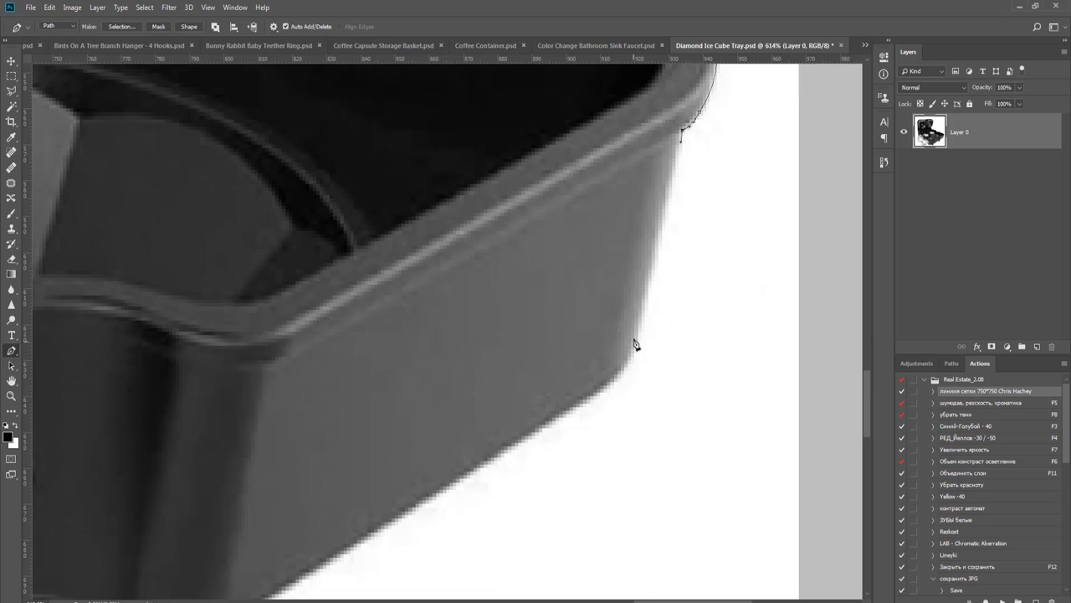
{"action": "left_click_drag", "start_coordinate": [638, 322], "coordinate": [633, 343]}
{"action": "left_click_drag", "start_coordinate": [604, 388], "coordinate": [566, 422]}
{"action": "left_click_drag", "start_coordinate": [604, 389], "coordinate": [603, 385]}
{"action": "left_click_drag", "start_coordinate": [566, 418], "coordinate": [665, 240]}
{"action": "key", "text": "space"}
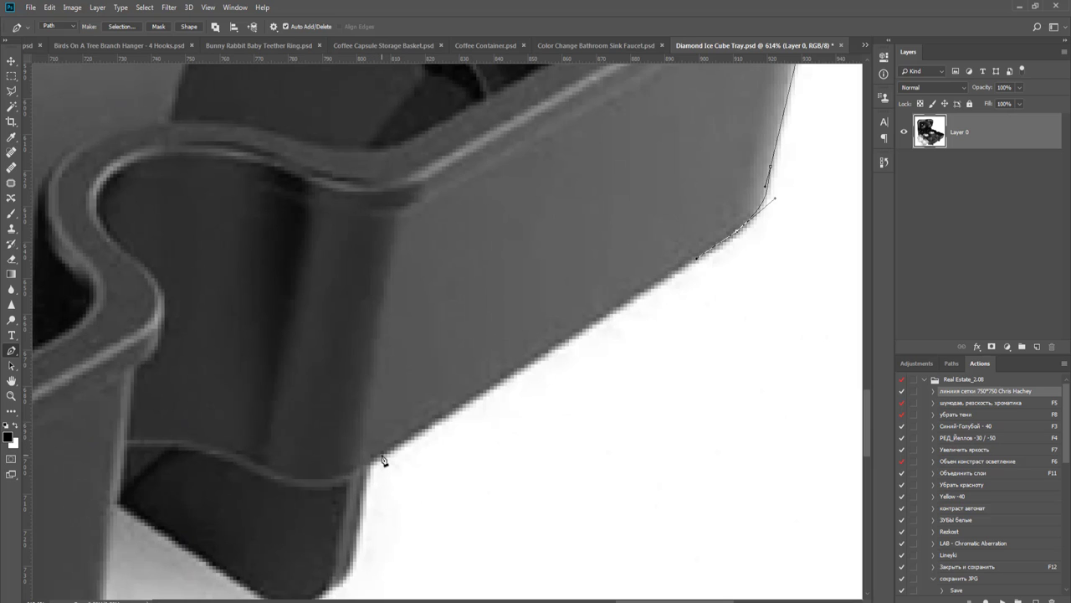
- Continue the path along the tray's lower edge and around the rightmost foot to the adjoining front section
{"action": "left_click", "coordinate": [364, 462]}
{"action": "scroll", "coordinate": [392, 468], "scroll_direction": "up", "scroll_amount": 3}
{"action": "left_click_drag", "start_coordinate": [376, 344], "coordinate": [558, 271]}
{"action": "key", "text": "space"}
{"action": "left_click_drag", "start_coordinate": [544, 321], "coordinate": [540, 342]}
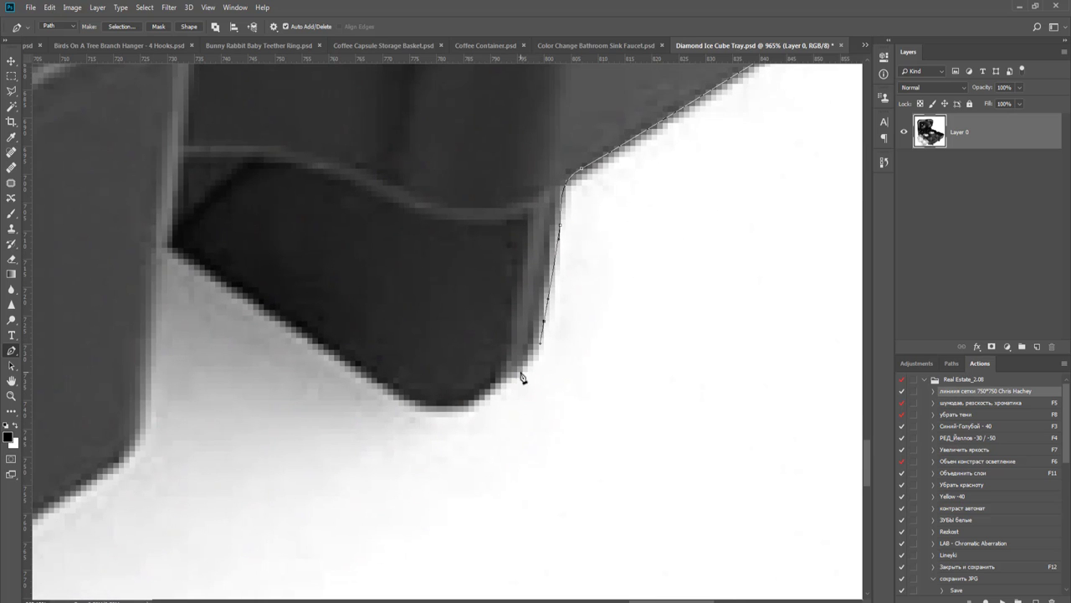
{"action": "left_click", "coordinate": [428, 410]}
{"action": "left_click_drag", "start_coordinate": [423, 411], "coordinate": [403, 407]}
{"action": "left_click", "coordinate": [195, 268]}
{"action": "left_click_drag", "start_coordinate": [159, 261], "coordinate": [158, 289]}
- Trace the path around the front section's lower corner and along its bottom edge to the middle foot
{"action": "left_click_drag", "start_coordinate": [330, 143], "coordinate": [396, 99]}
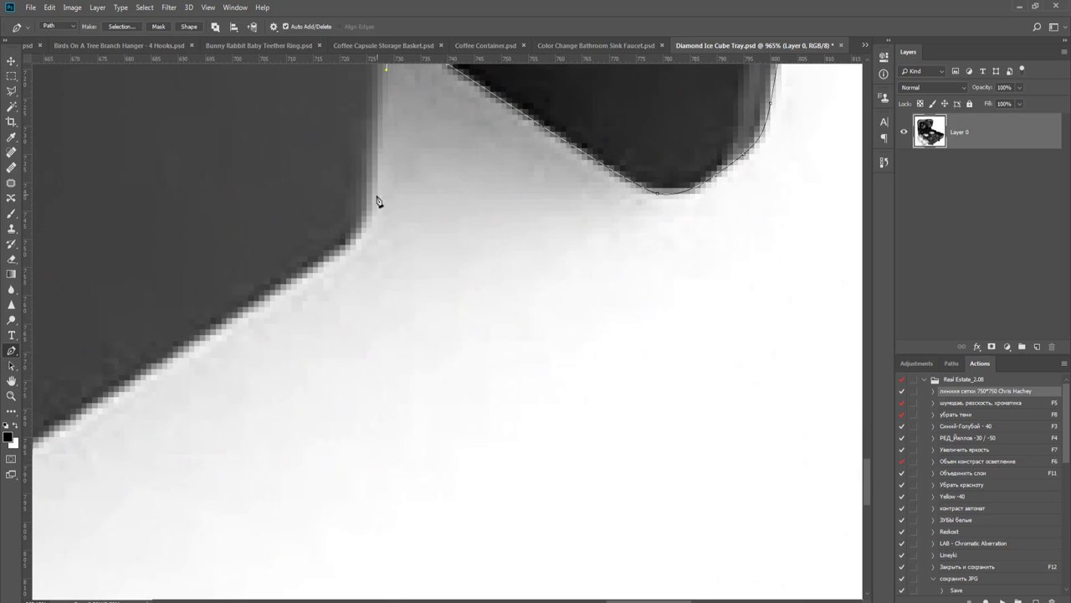
{"action": "left_click_drag", "start_coordinate": [376, 186], "coordinate": [375, 214]}
{"action": "left_click_drag", "start_coordinate": [347, 250], "coordinate": [712, 163]}
{"action": "scroll", "coordinate": [703, 159], "scroll_direction": "down", "scroll_amount": 3}
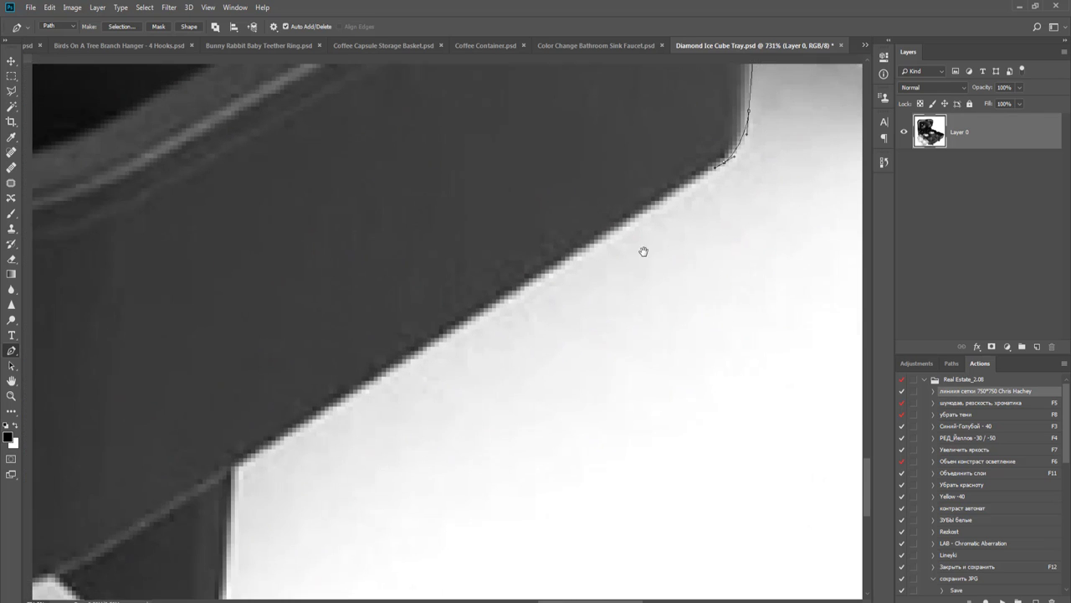
{"action": "left_click_drag", "start_coordinate": [644, 251], "coordinate": [710, 233]}
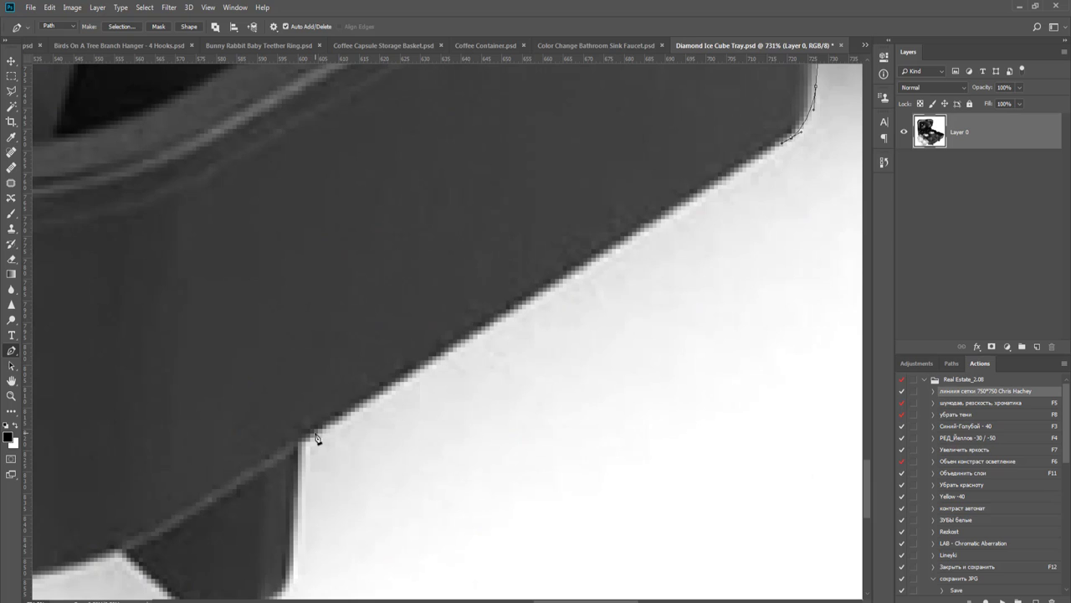
{"action": "mouse_move", "coordinate": [303, 440]}
{"action": "left_mouse_down"}
{"action": "mouse_move", "coordinate": [311, 435]}
{"action": "mouse_move", "coordinate": [299, 445]}
{"action": "left_mouse_up"}
{"action": "left_click", "coordinate": [303, 464]}
{"action": "left_click_drag", "start_coordinate": [303, 448], "coordinate": [368, 234]}
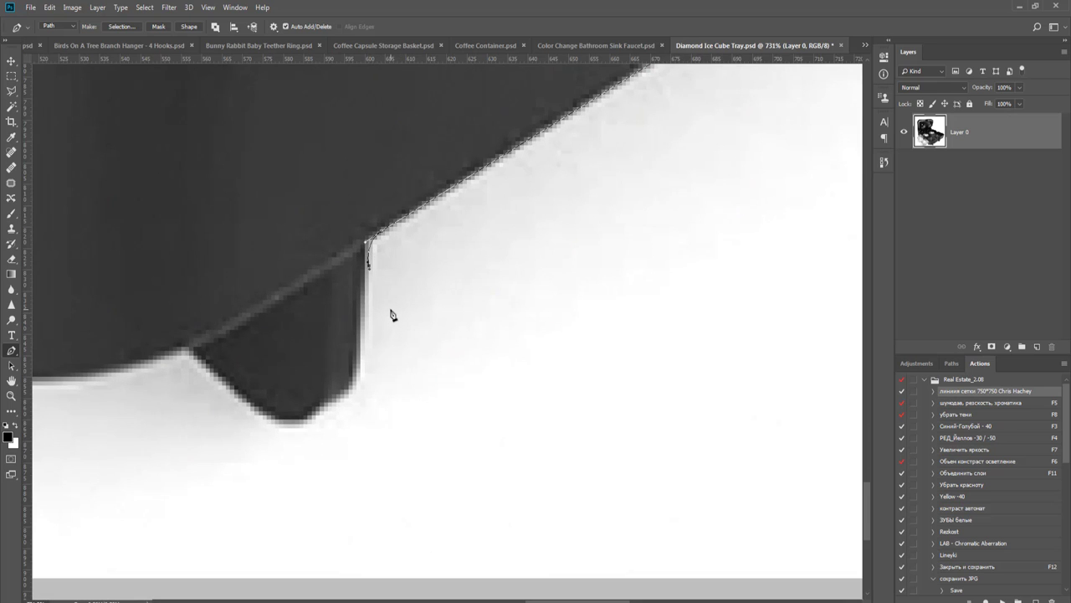
- Trace the path around the middle foot and back onto the tray's bottom edge
{"action": "left_click_drag", "start_coordinate": [389, 348], "coordinate": [445, 352]}
{"action": "left_click", "coordinate": [418, 350]}
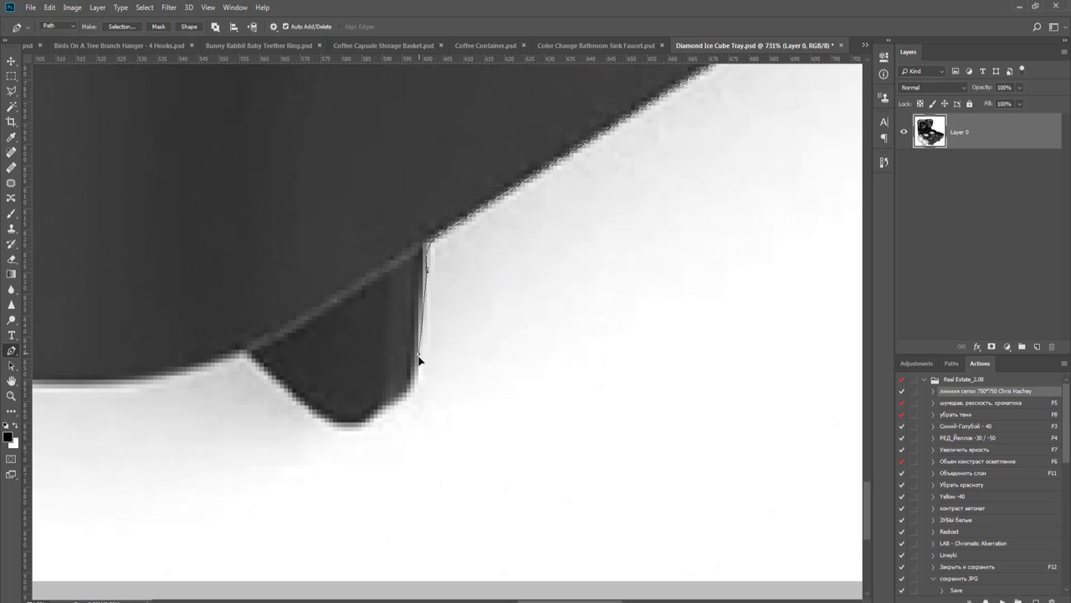
{"action": "left_click_drag", "start_coordinate": [403, 397], "coordinate": [562, 409]}
{"action": "left_click", "coordinate": [516, 422]}
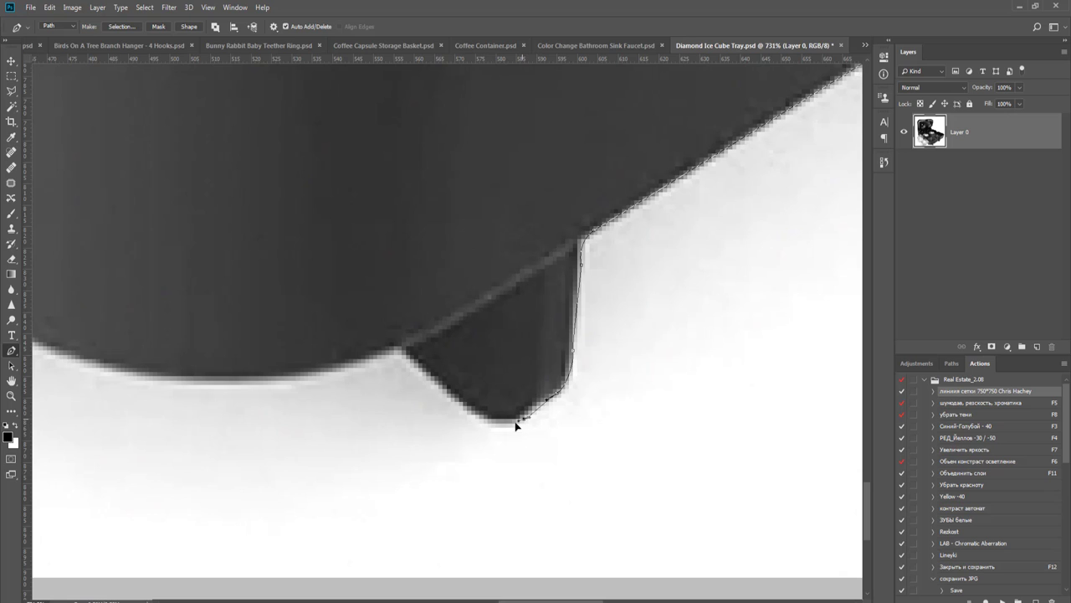
{"action": "left_click", "coordinate": [406, 356]}
{"action": "left_click", "coordinate": [388, 350]}
- Curve the path under the tray's rounded front to the left foot and adjust the curve's handle to fit the edge
{"action": "scroll", "coordinate": [363, 366], "scroll_direction": "down", "scroll_amount": 3}
{"action": "left_click_drag", "start_coordinate": [336, 385], "coordinate": [549, 430]}
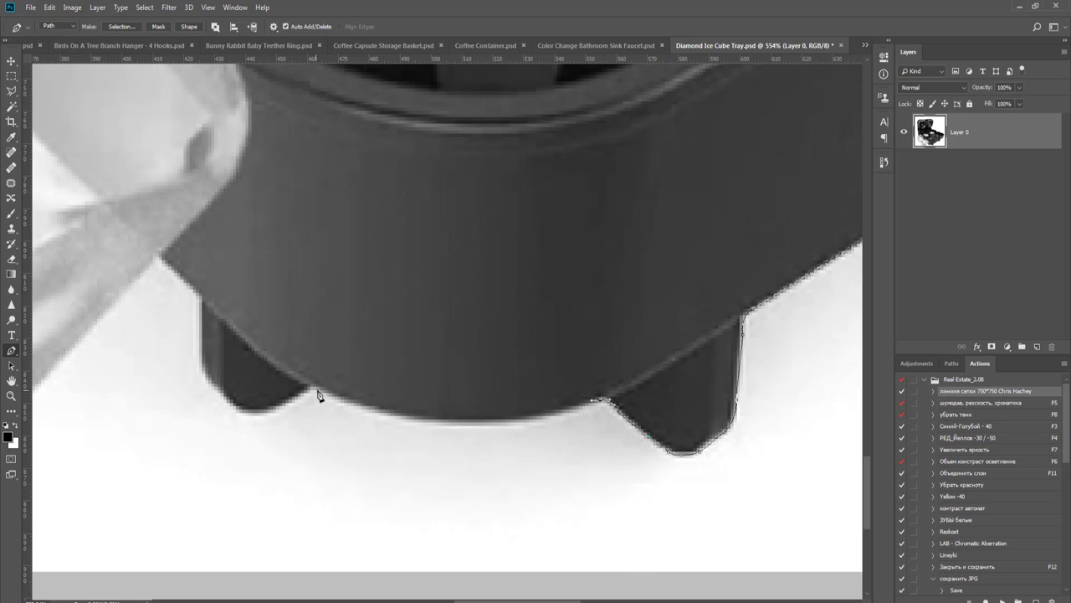
{"action": "left_click_drag", "start_coordinate": [318, 392], "coordinate": [202, 320]}
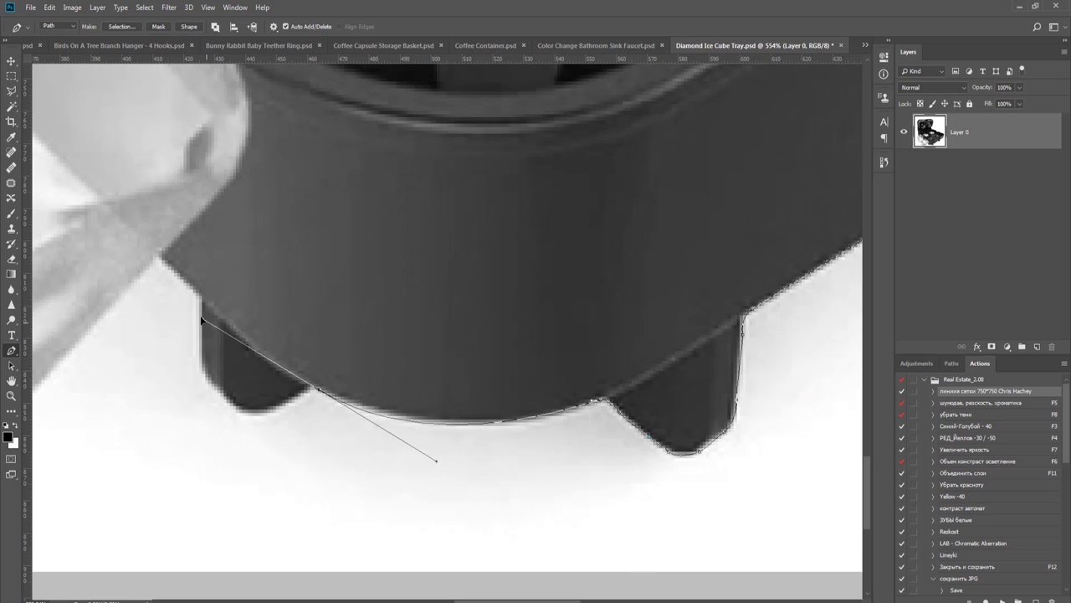
{"action": "left_click", "coordinate": [321, 390], "text": "alt"}
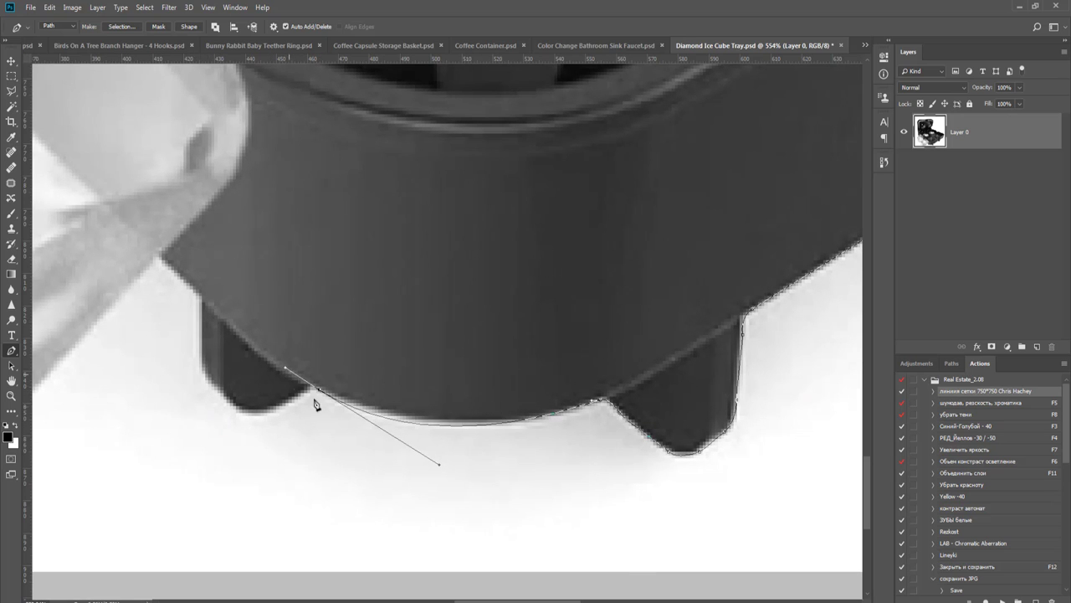
{"action": "left_click_drag", "start_coordinate": [443, 464], "coordinate": [464, 459]}
{"action": "scroll", "coordinate": [326, 424], "scroll_direction": "up", "scroll_amount": 3}
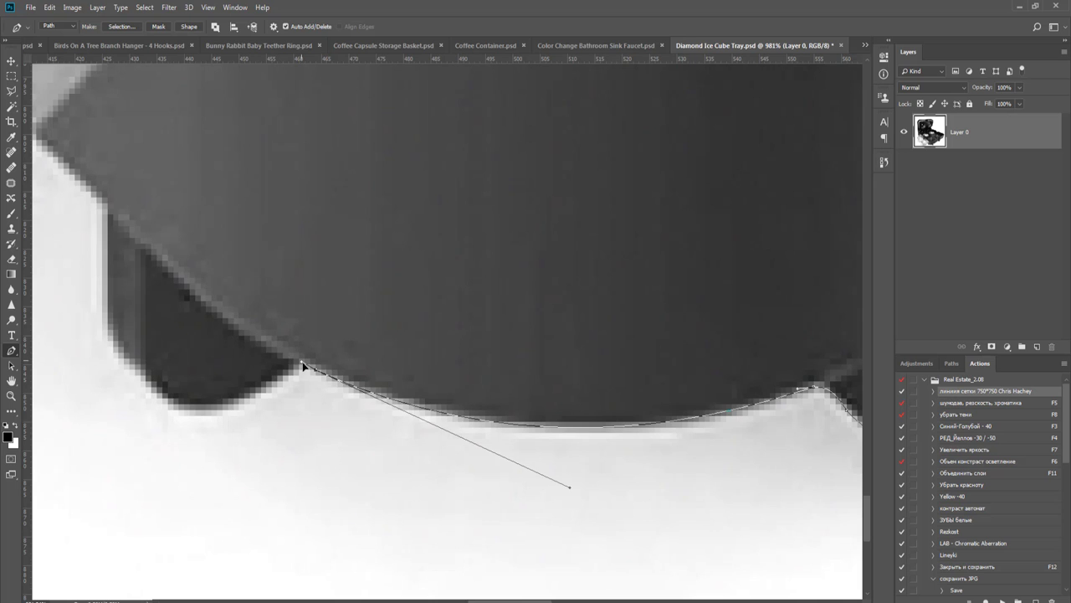
- Trace the path around the left foot and up to the point where the tray meets the front diamond
{"action": "left_click_drag", "start_coordinate": [404, 460], "coordinate": [654, 576]}
{"action": "left_click_drag", "start_coordinate": [409, 505], "coordinate": [357, 427]}
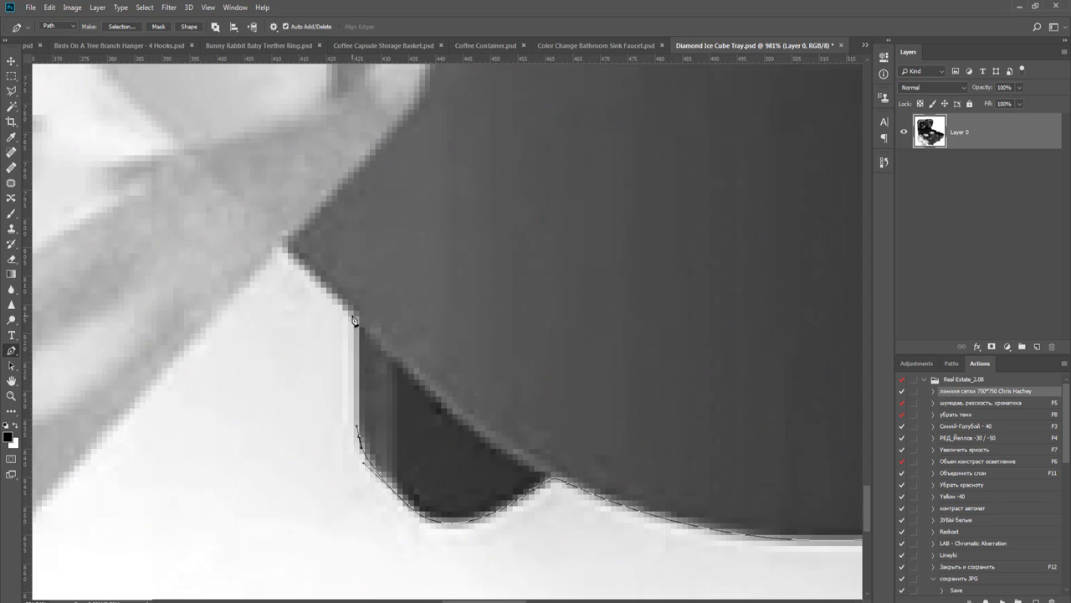
{"action": "left_click_drag", "start_coordinate": [353, 316], "coordinate": [356, 287]}
{"action": "left_click_drag", "start_coordinate": [283, 248], "coordinate": [256, 272]}
- Continue the path down the front diamond's right edge and around its rounded lower tip
{"action": "scroll", "coordinate": [256, 272], "scroll_direction": "down", "scroll_amount": 10}
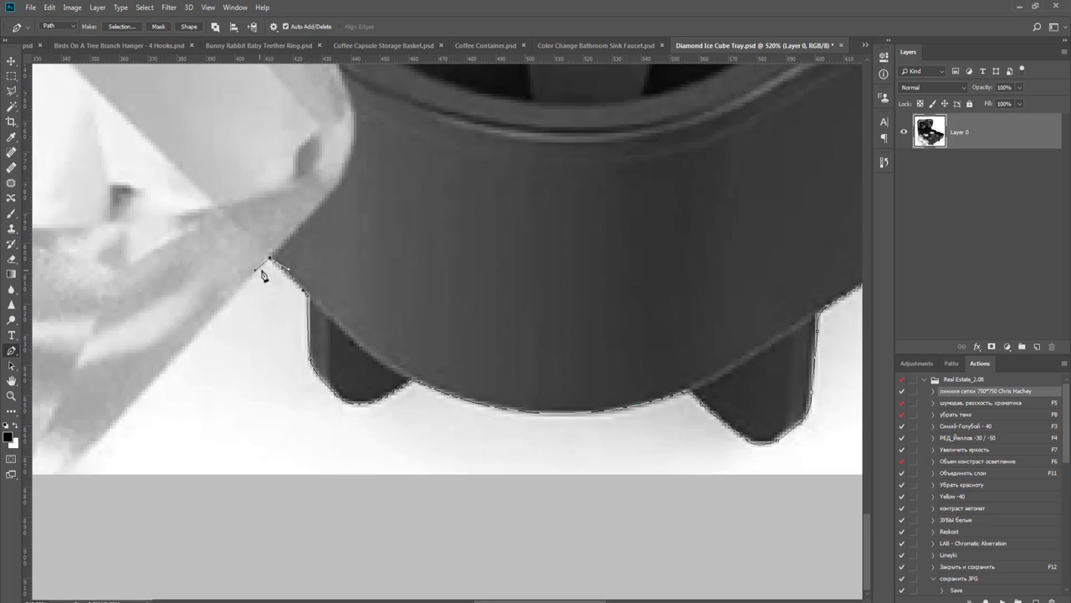
{"action": "scroll", "coordinate": [486, 378], "scroll_direction": "down", "scroll_amount": 5}
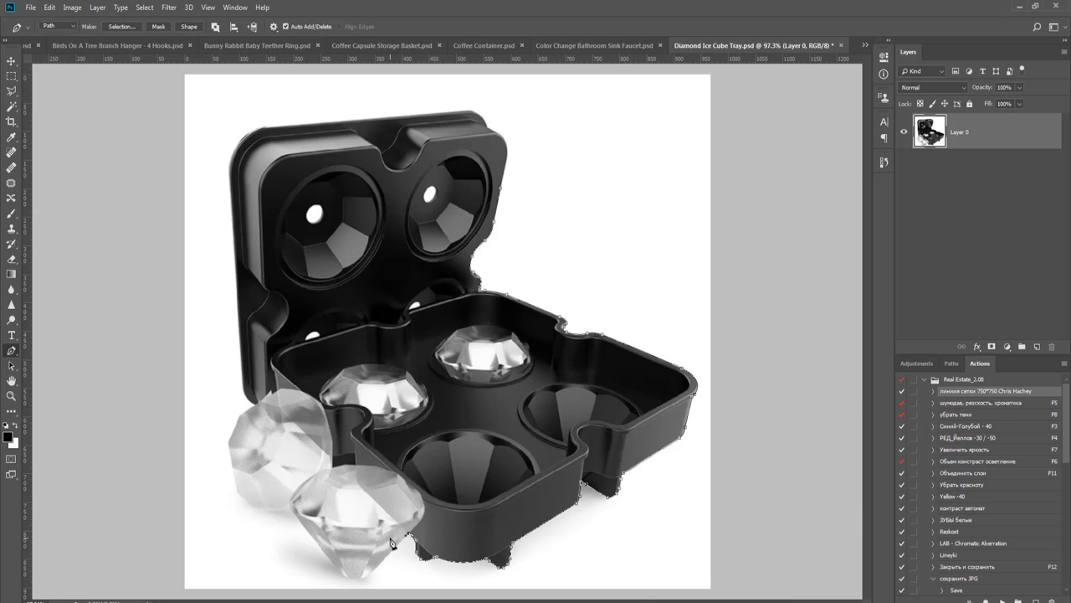
{"action": "scroll", "coordinate": [392, 542], "scroll_direction": "up", "scroll_amount": 5}
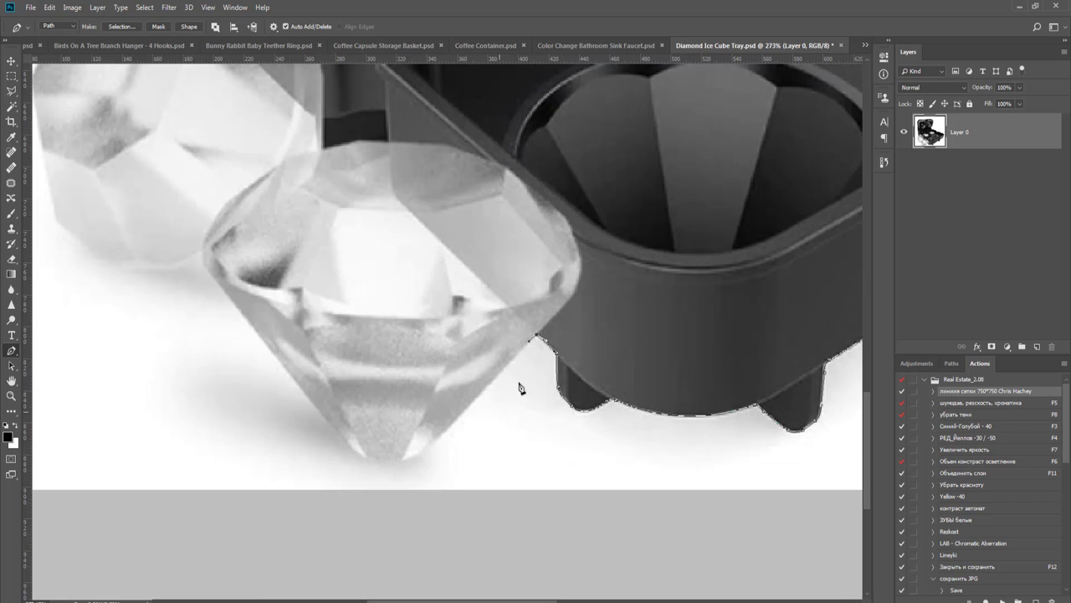
{"action": "scroll", "coordinate": [456, 432], "scroll_direction": "up", "scroll_amount": 2}
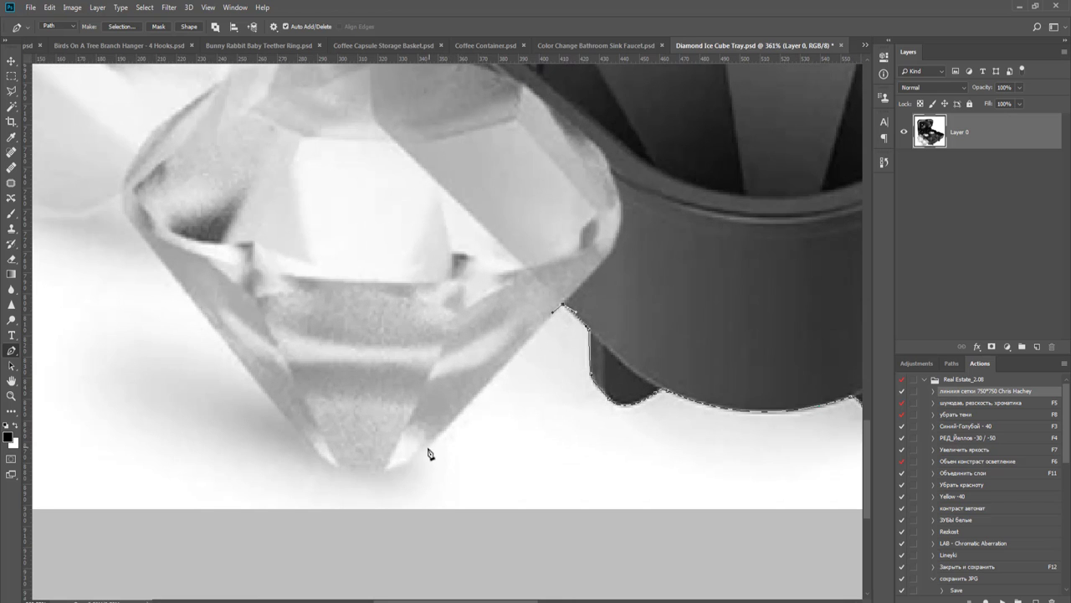
{"action": "left_click_drag", "start_coordinate": [417, 451], "coordinate": [462, 442]}
{"action": "scroll", "coordinate": [366, 471], "scroll_direction": "up", "scroll_amount": 3}
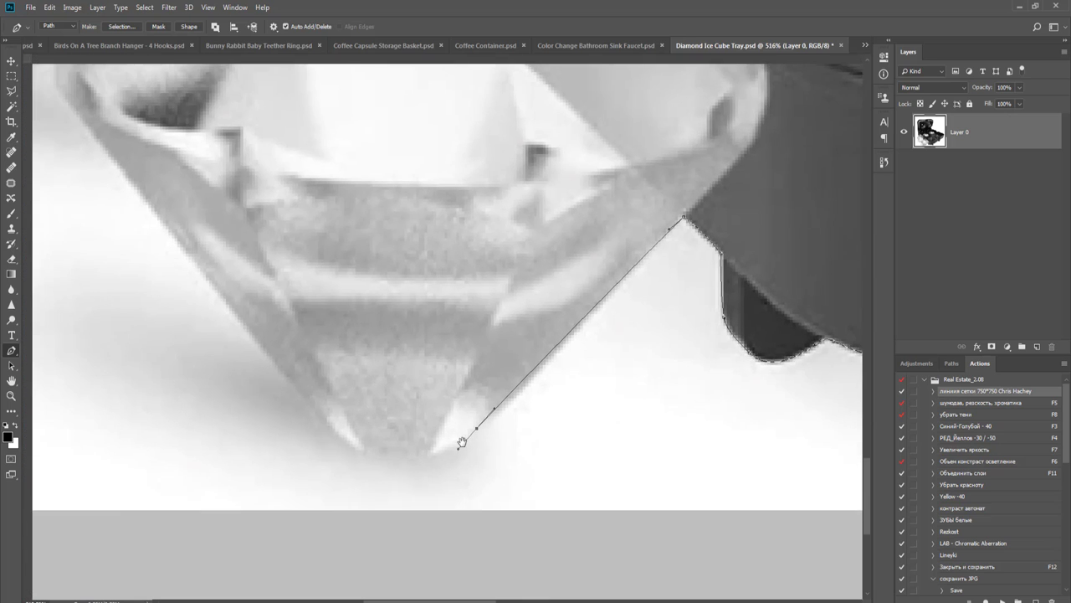
{"action": "left_click_drag", "start_coordinate": [367, 416], "coordinate": [326, 360]}
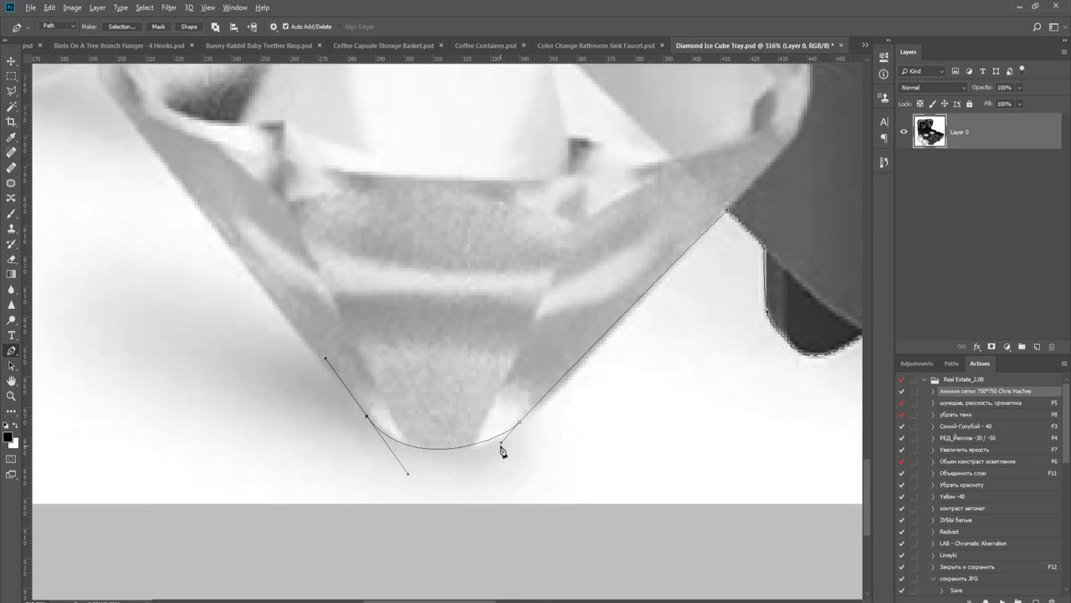
{"action": "left_click_drag", "start_coordinate": [378, 342], "coordinate": [468, 447]}
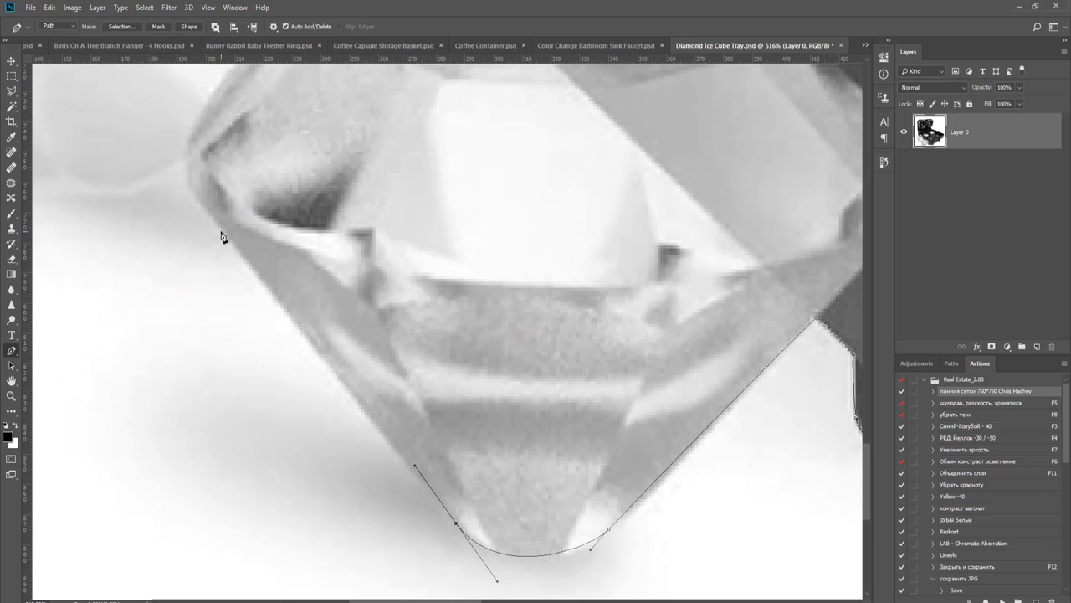
- Continue the path up the front diamond's left edge to where it meets the rear diamond
{"action": "left_click", "coordinate": [221, 233]}
{"action": "scroll", "coordinate": [209, 214], "scroll_direction": "down", "scroll_amount": 5}
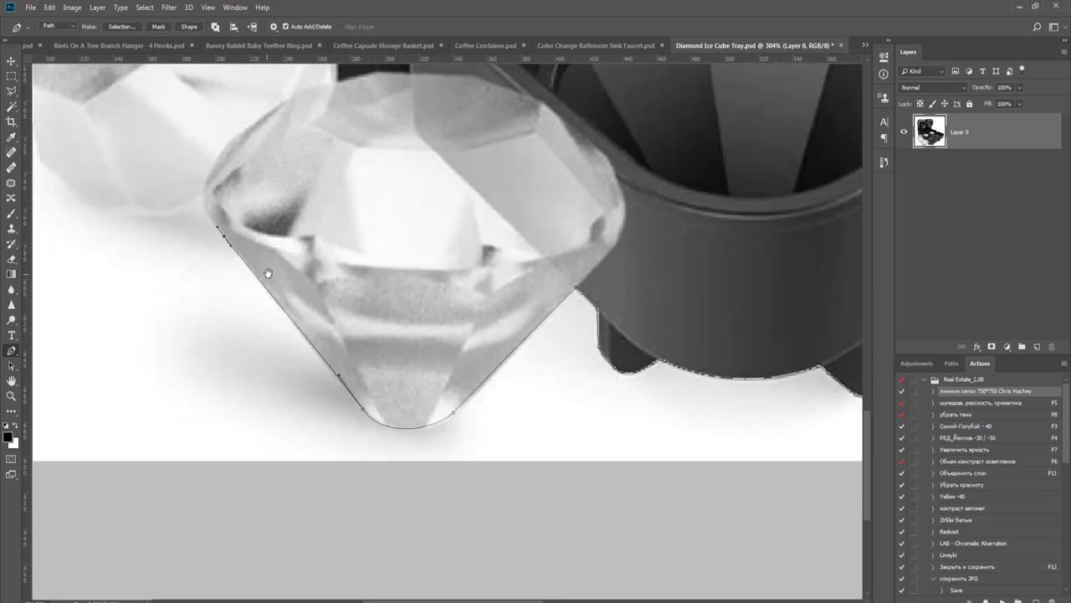
{"action": "scroll", "coordinate": [467, 444], "scroll_direction": "up", "scroll_amount": 4}
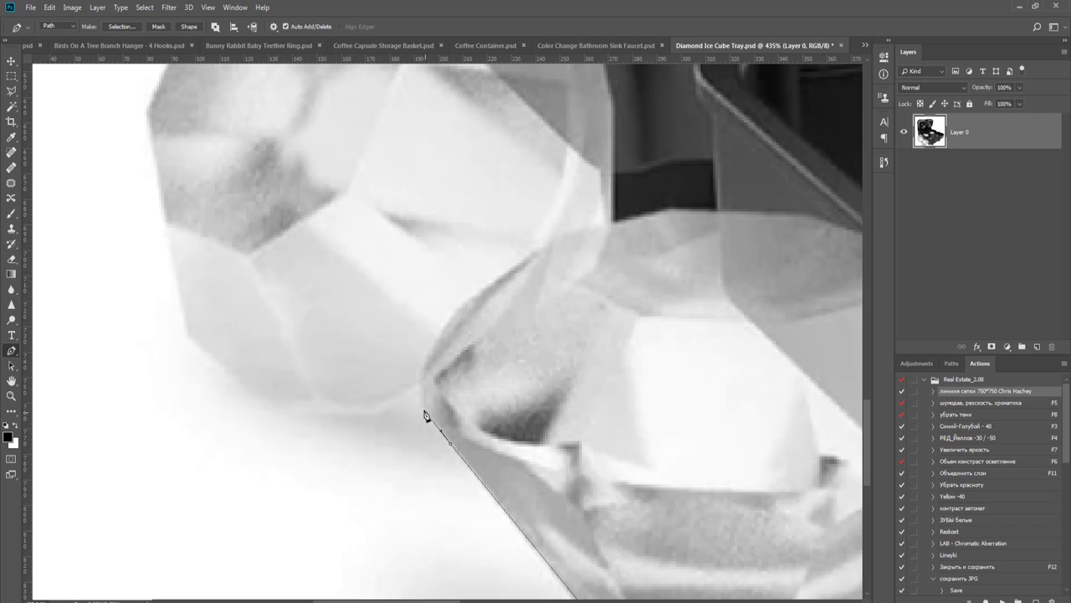
{"action": "left_click_drag", "start_coordinate": [421, 385], "coordinate": [369, 413]}
- Trace the path around the rear diamond's lower and left facets up to its meeting point with the upright mould
{"action": "left_click_drag", "start_coordinate": [297, 413], "coordinate": [283, 411]}
{"action": "left_click_drag", "start_coordinate": [187, 339], "coordinate": [175, 320]}
{"action": "left_click_drag", "start_coordinate": [220, 280], "coordinate": [354, 526]}
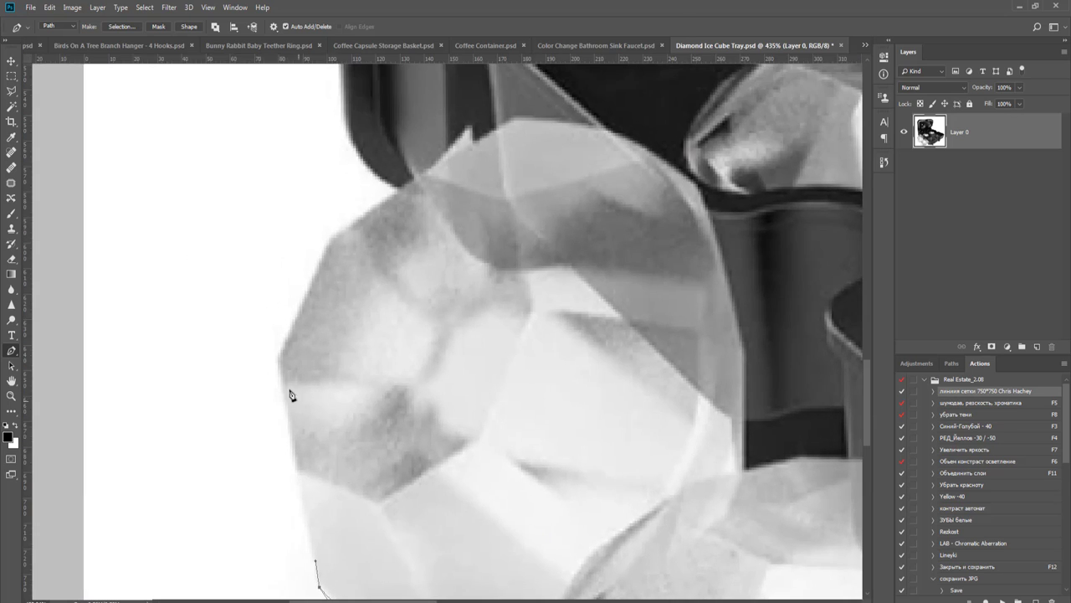
{"action": "left_click_drag", "start_coordinate": [279, 366], "coordinate": [331, 458]}
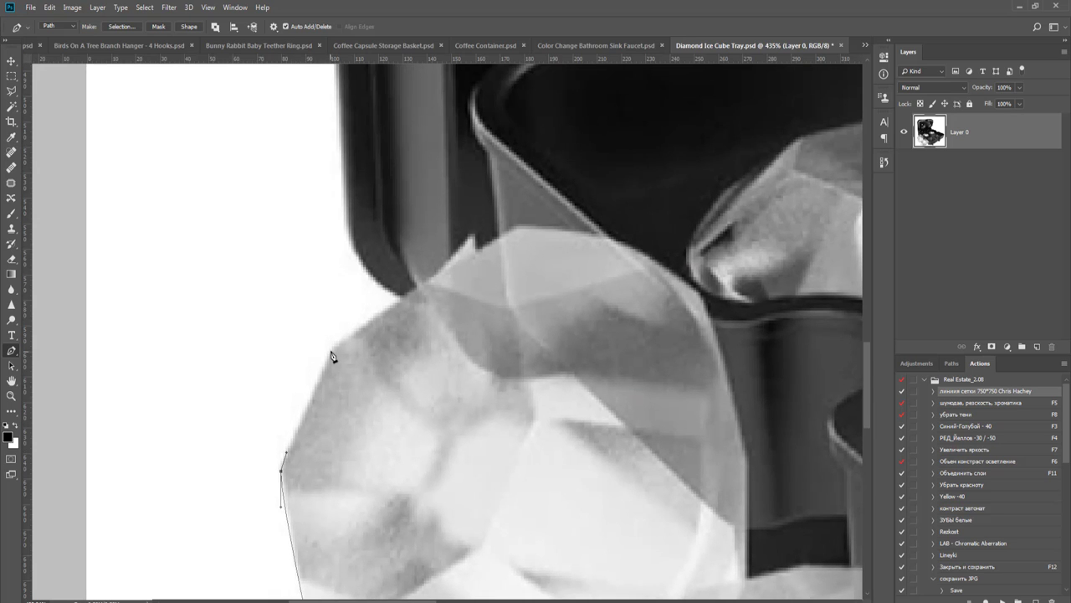
{"action": "mouse_move", "coordinate": [333, 352]}
{"action": "left_mouse_down"}
{"action": "mouse_move", "coordinate": [348, 328]}
{"action": "mouse_move", "coordinate": [338, 344]}
{"action": "left_mouse_up"}
{"action": "left_click_drag", "start_coordinate": [402, 300], "coordinate": [426, 503]}
- Curve the path around the upright mould's lower-left corner and continue up its left edge to the upper corner
{"action": "scroll", "coordinate": [378, 476], "scroll_direction": "up", "scroll_amount": 3}
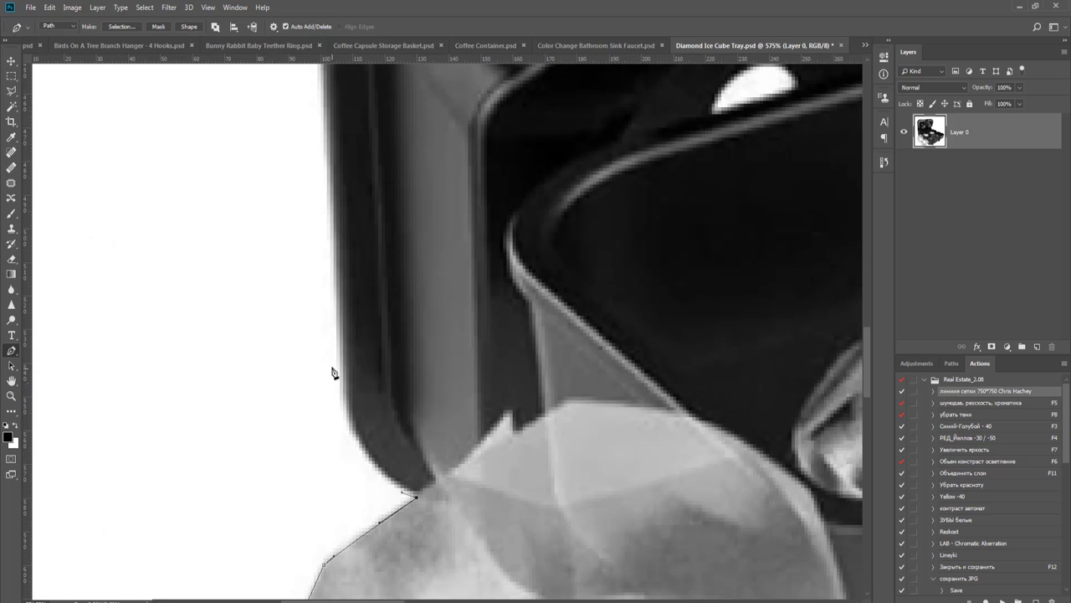
{"action": "left_click_drag", "start_coordinate": [341, 355], "coordinate": [339, 289]}
{"action": "scroll", "coordinate": [363, 292], "scroll_direction": "down", "scroll_amount": 2}
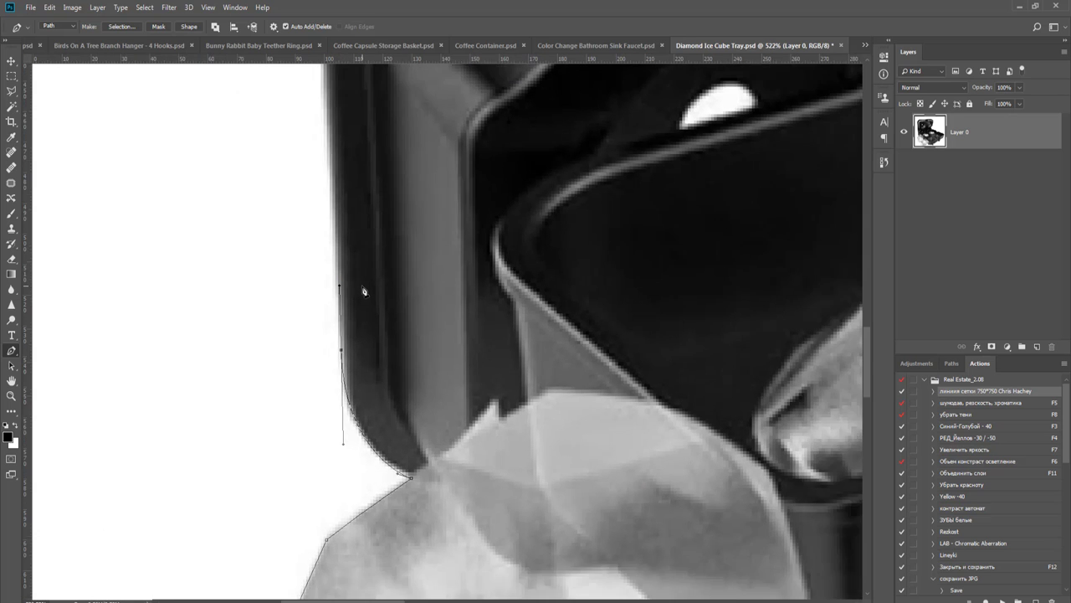
{"action": "left_click_drag", "start_coordinate": [402, 100], "coordinate": [516, 574]}
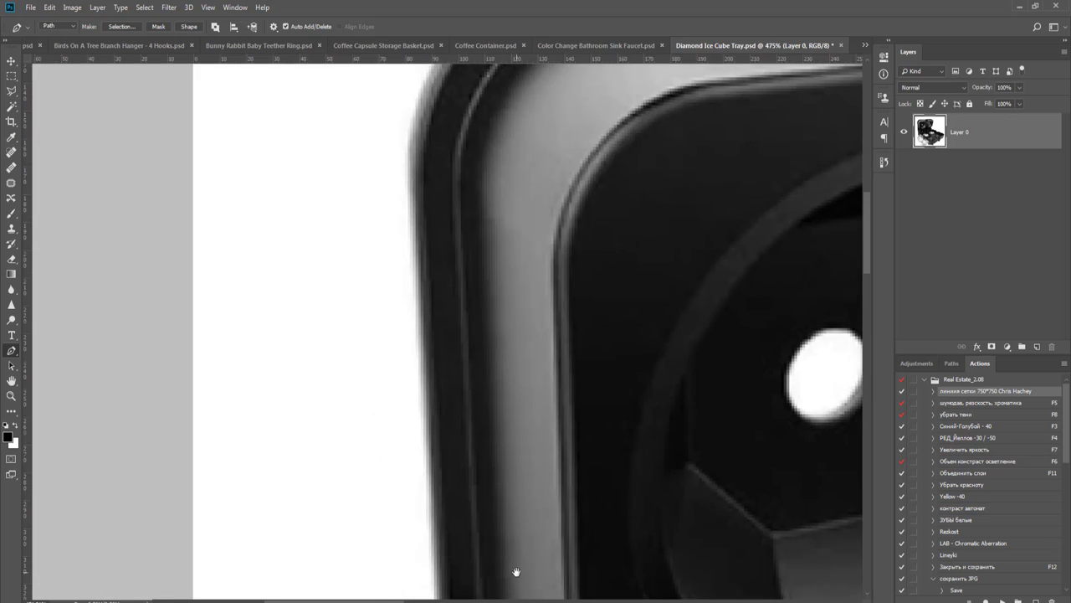
{"action": "left_click_drag", "start_coordinate": [481, 373], "coordinate": [500, 488]}
{"action": "left_click_drag", "start_coordinate": [425, 305], "coordinate": [424, 251]}
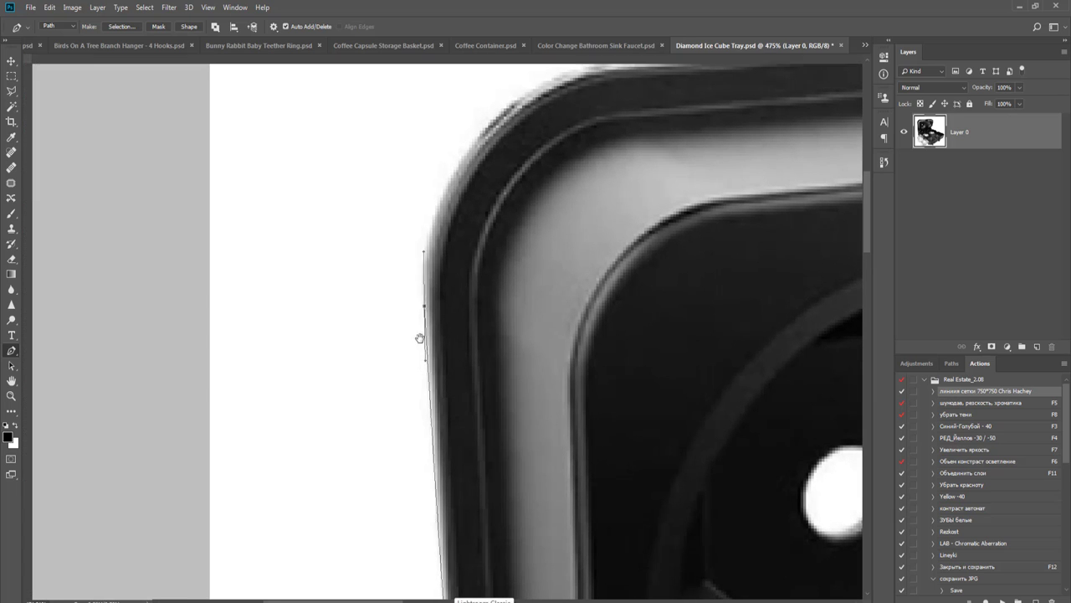
- Curve the path around the upright mould's upper-left corner and adjust both curve handles to fit the edge
{"action": "left_click_drag", "start_coordinate": [419, 339], "coordinate": [265, 504]}
{"action": "left_click_drag", "start_coordinate": [460, 227], "coordinate": [637, 215]}
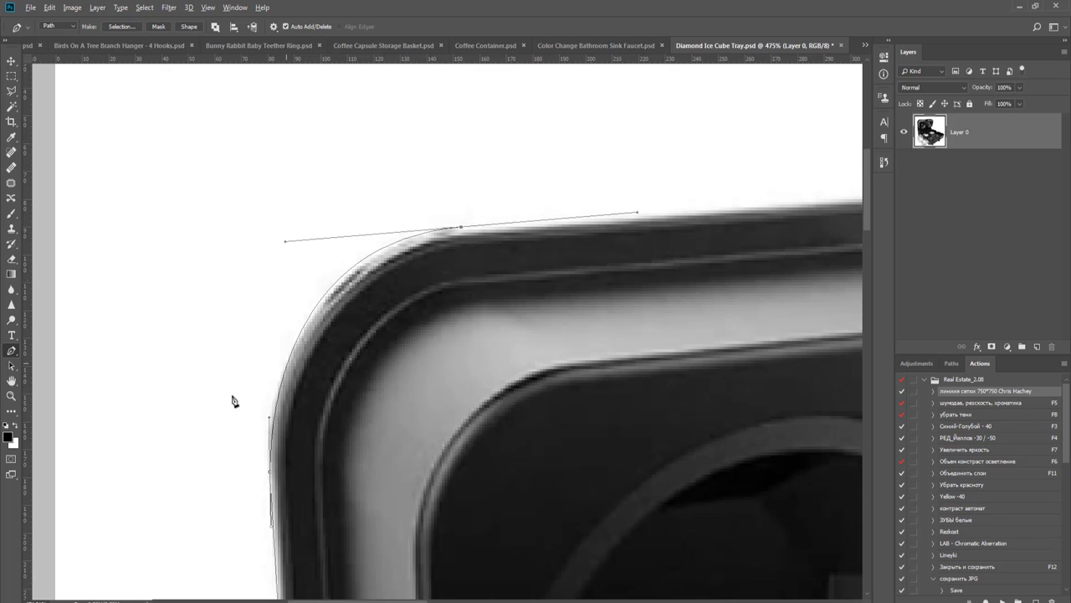
{"action": "left_click_drag", "start_coordinate": [269, 418], "coordinate": [266, 404]}
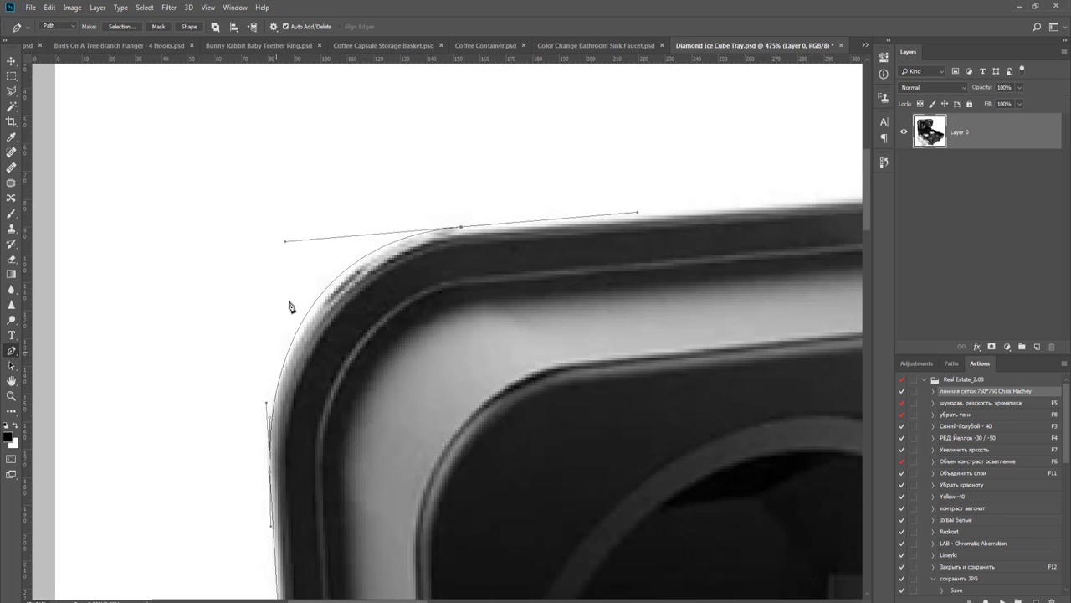
{"action": "left_click_drag", "start_coordinate": [286, 243], "coordinate": [288, 251]}
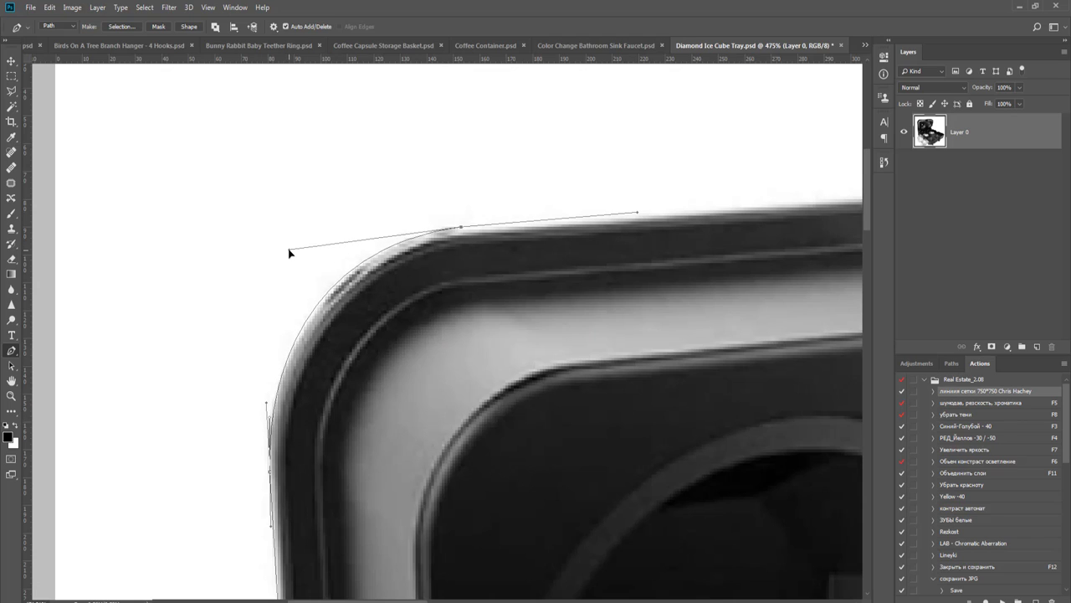
- Adjust the corner's outgoing handle and trace the path along the mould's top edge to its right end
{"action": "left_click_drag", "start_coordinate": [366, 307], "coordinate": [128, 368]}
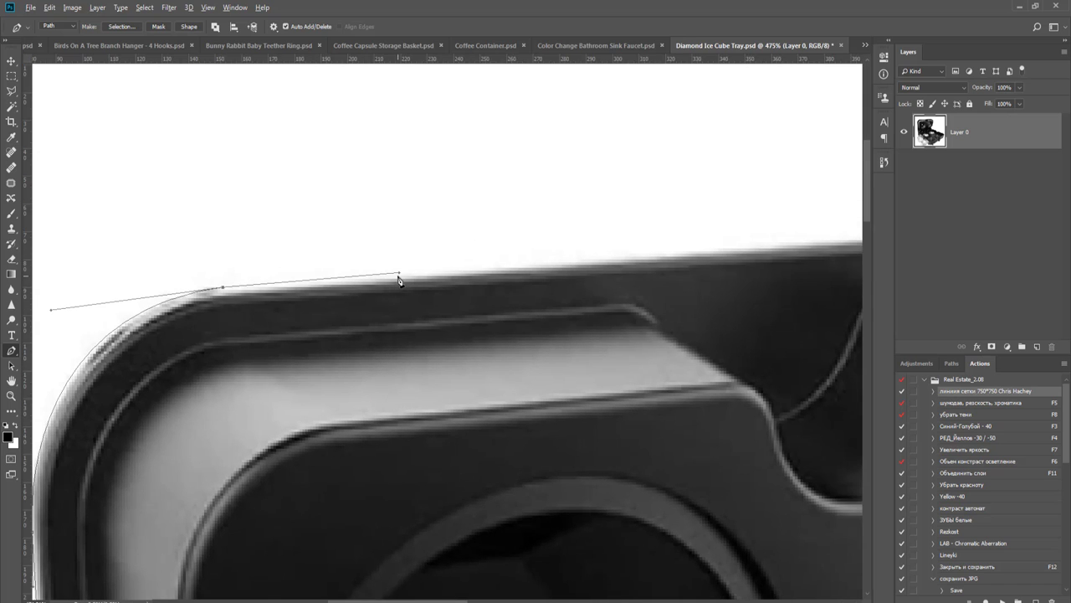
{"action": "left_click_drag", "start_coordinate": [398, 274], "coordinate": [392, 275]}
{"action": "scroll", "coordinate": [460, 291], "scroll_direction": "down", "scroll_amount": 2}
{"action": "left_click_drag", "start_coordinate": [393, 343], "coordinate": [111, 421]}
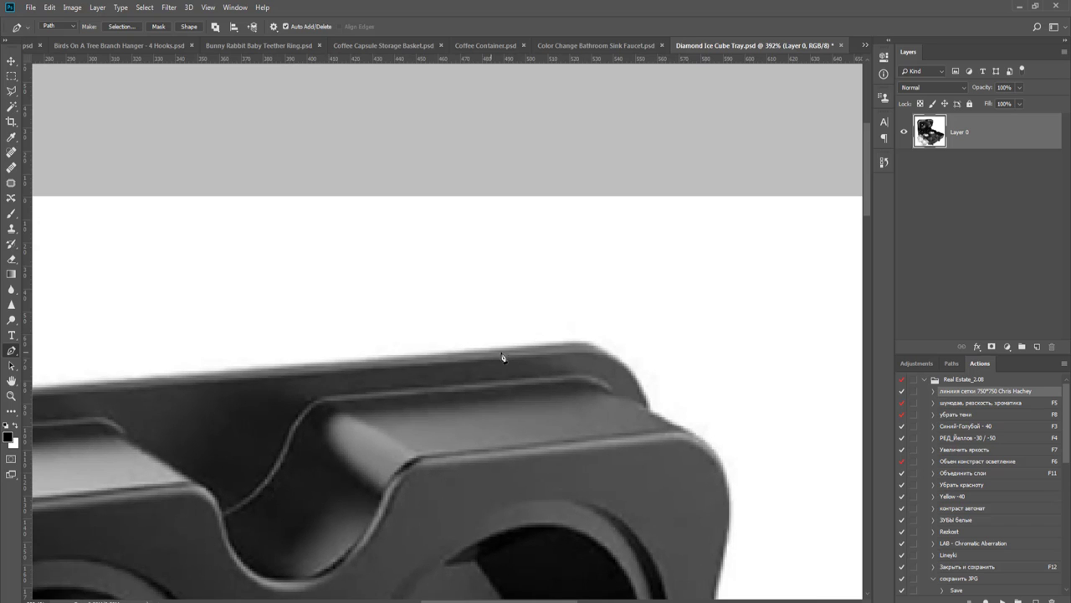
{"action": "left_click_drag", "start_coordinate": [565, 341], "coordinate": [590, 339]}
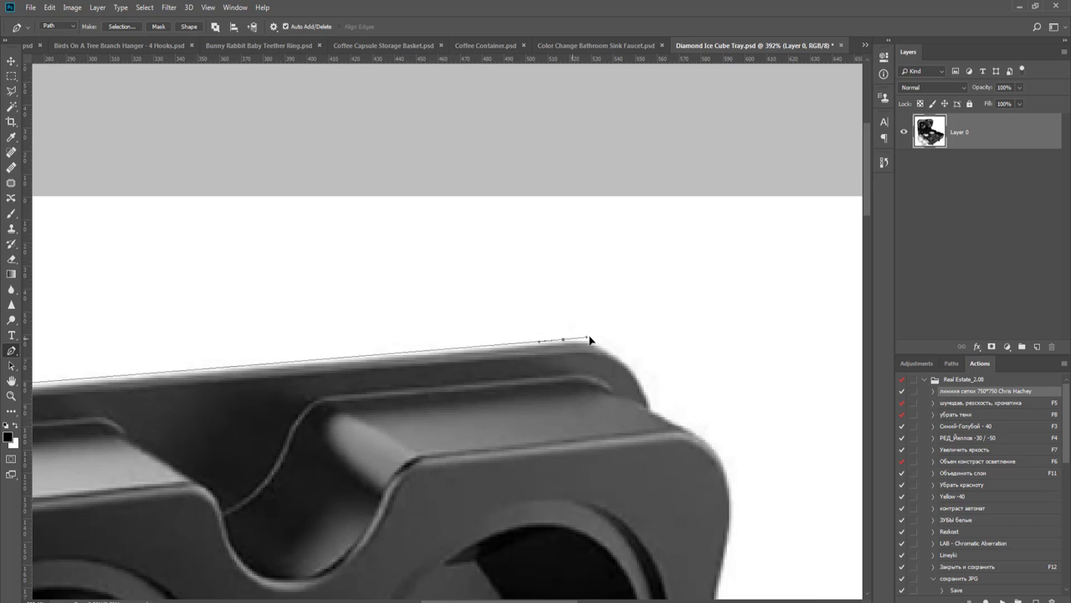
- Curve the path around the back rim's upper-right corner to the notch and remove the anchor's outgoing handle
{"action": "left_click_drag", "start_coordinate": [650, 412], "coordinate": [659, 459]}
{"action": "left_click", "coordinate": [646, 414], "text": "alt"}
{"action": "scroll", "coordinate": [729, 441], "scroll_direction": "up", "scroll_amount": 2}
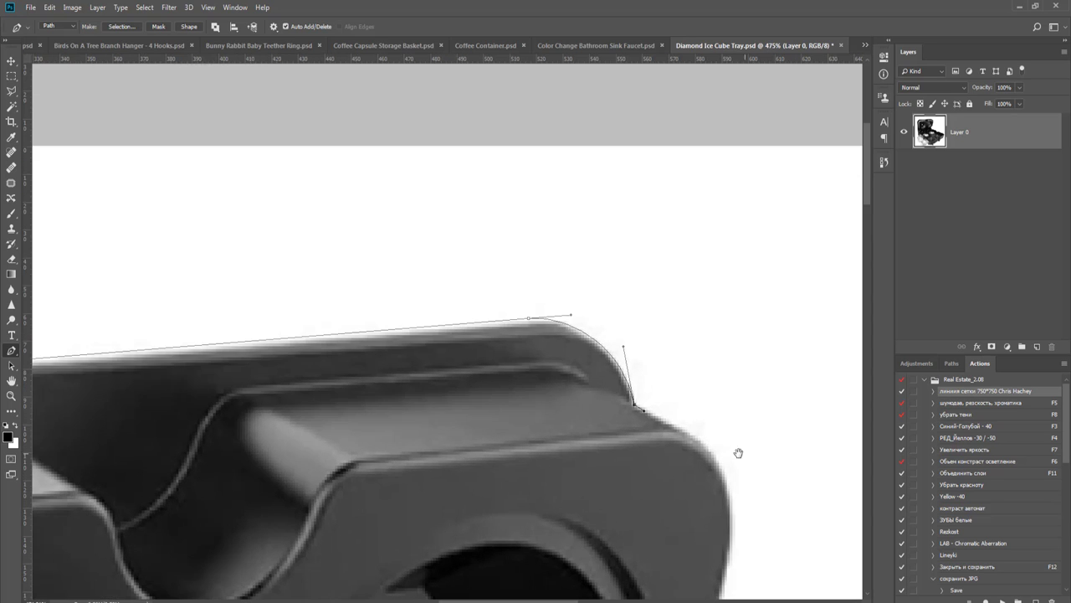
{"action": "left_click_drag", "start_coordinate": [739, 450], "coordinate": [354, 390]}
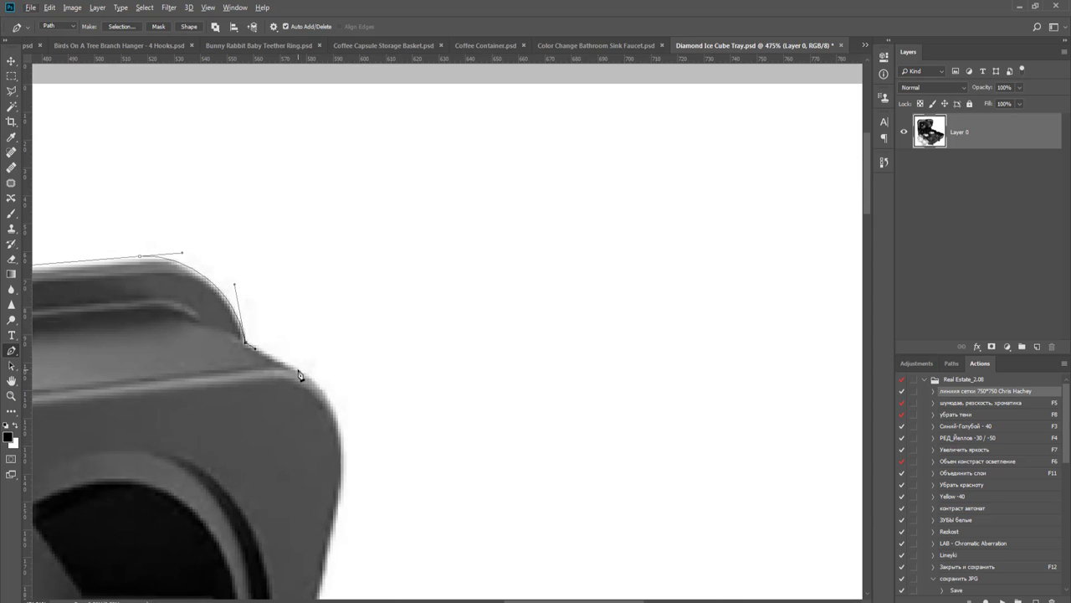
- Trace the path around the mould's front upper-right corner, close it on the right edge, and deselect it
{"action": "left_click_drag", "start_coordinate": [293, 368], "coordinate": [313, 377]}
{"action": "left_click_drag", "start_coordinate": [338, 367], "coordinate": [387, 272]}
{"action": "left_click_drag", "start_coordinate": [392, 390], "coordinate": [380, 455]}
{"action": "left_click_drag", "start_coordinate": [469, 290], "coordinate": [473, 287]}
{"action": "scroll", "coordinate": [473, 287], "scroll_direction": "down", "scroll_amount": 3}
{"action": "scroll", "coordinate": [469, 301], "scroll_direction": "left", "scroll_amount": 1}
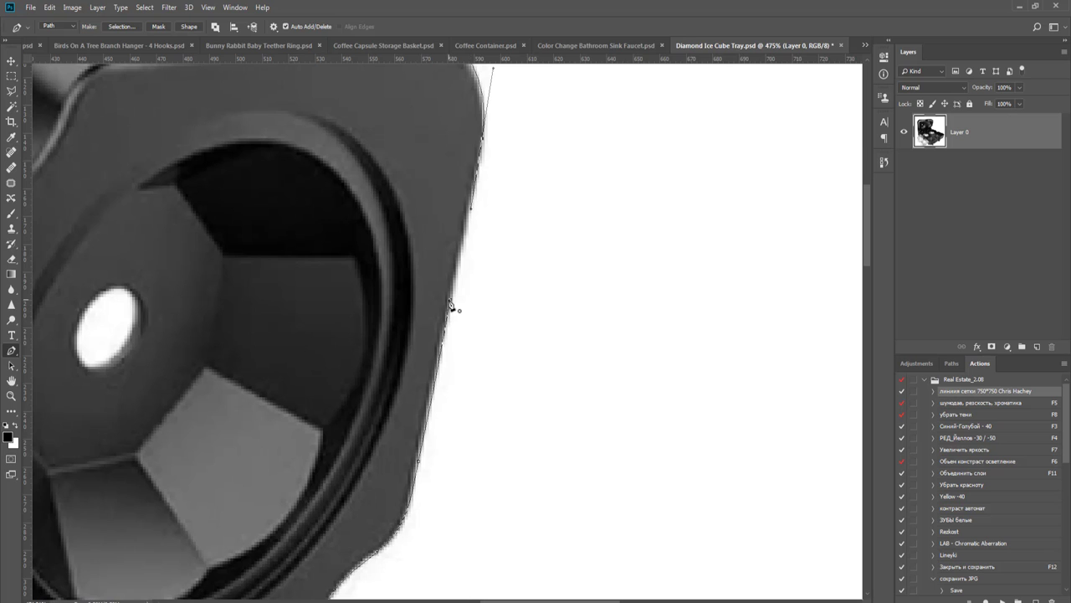
{"action": "key", "text": "Escape"}
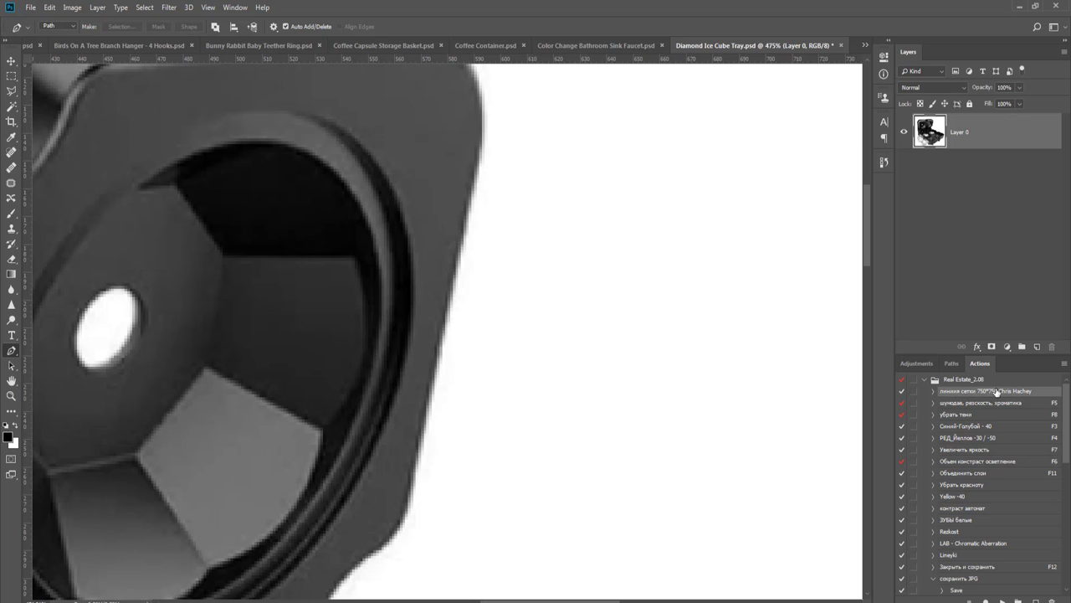
- Reselect the work path and add a closed path around the white hole in the mould's upper-right cavity
{"action": "left_click", "coordinate": [952, 363]}
{"action": "left_click", "coordinate": [909, 385]}
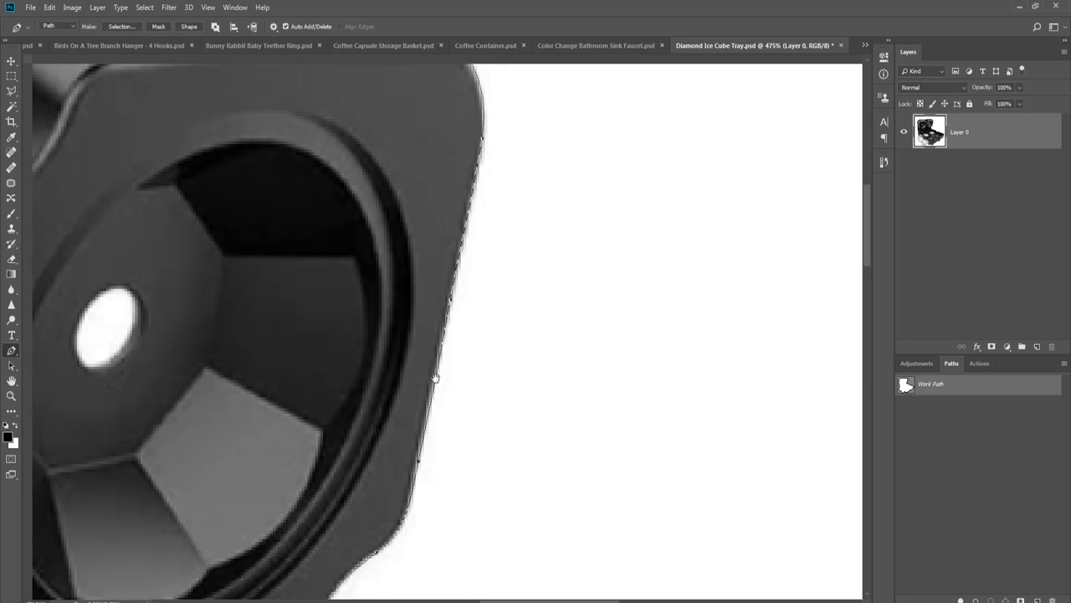
{"action": "scroll", "coordinate": [486, 432], "scroll_direction": "up", "scroll_amount": 3}
{"action": "scroll", "coordinate": [485, 432], "scroll_direction": "left", "scroll_amount": 3}
{"action": "scroll", "coordinate": [487, 430], "scroll_direction": "up", "scroll_amount": 4}
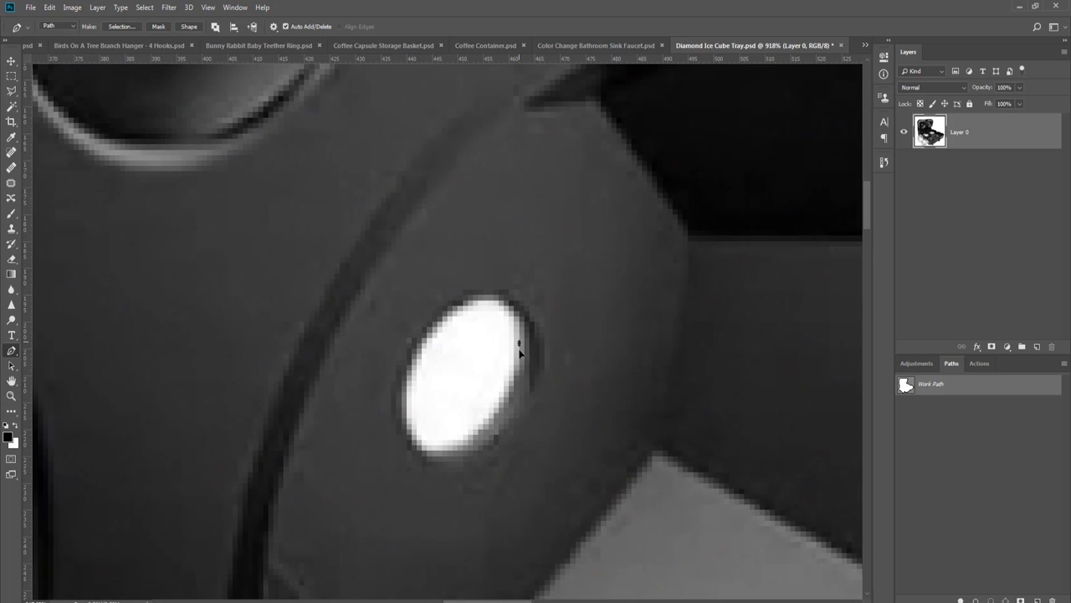
{"action": "left_click_drag", "start_coordinate": [519, 343], "coordinate": [514, 379]}
{"action": "left_click_drag", "start_coordinate": [406, 395], "coordinate": [397, 261]}
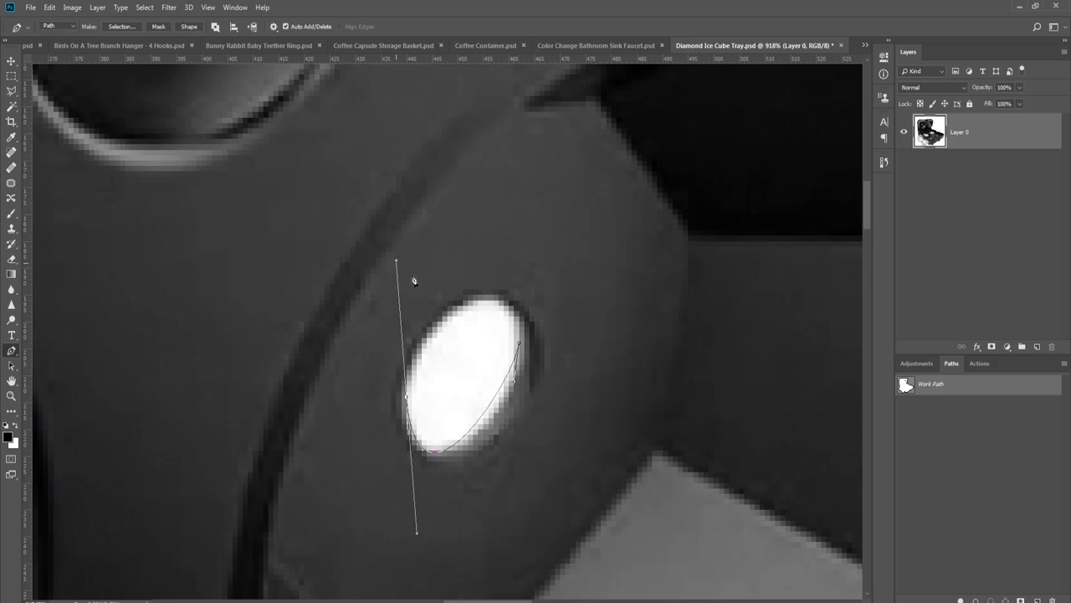
{"action": "left_click_drag", "start_coordinate": [514, 381], "coordinate": [528, 403]}
{"action": "left_click_drag", "start_coordinate": [397, 262], "coordinate": [404, 342]}
{"action": "left_click_drag", "start_coordinate": [463, 306], "coordinate": [521, 326]}
{"action": "left_click", "coordinate": [521, 347]}
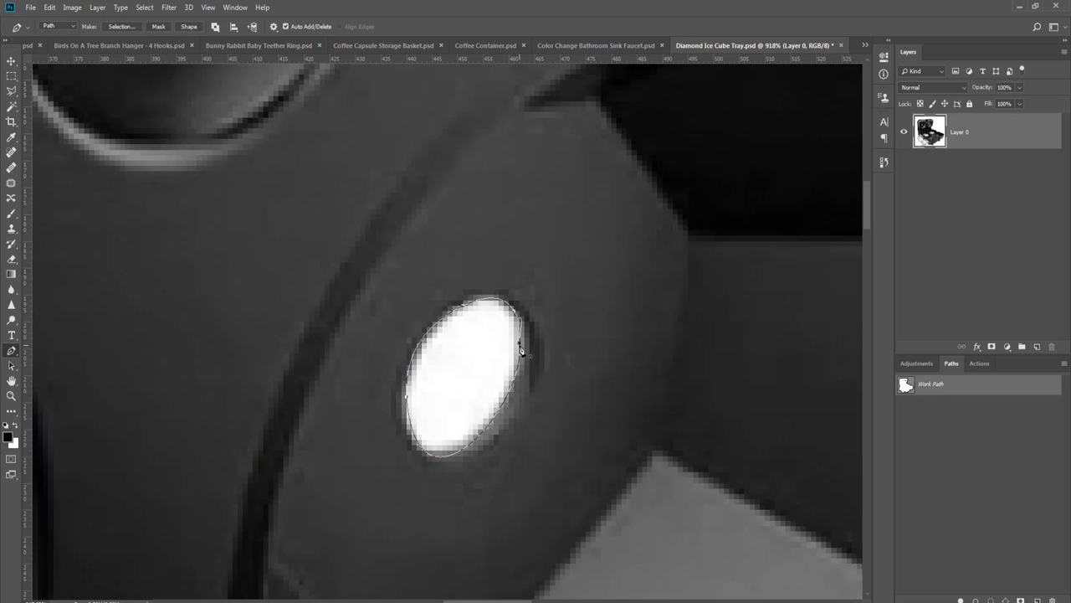
- Reselect the work path, add a closed path around the white hole in the upper-left cavity, and deselect it
{"action": "scroll", "coordinate": [521, 347], "scroll_direction": "down", "scroll_amount": 5}
{"action": "left_click_drag", "start_coordinate": [328, 339], "coordinate": [558, 257]}
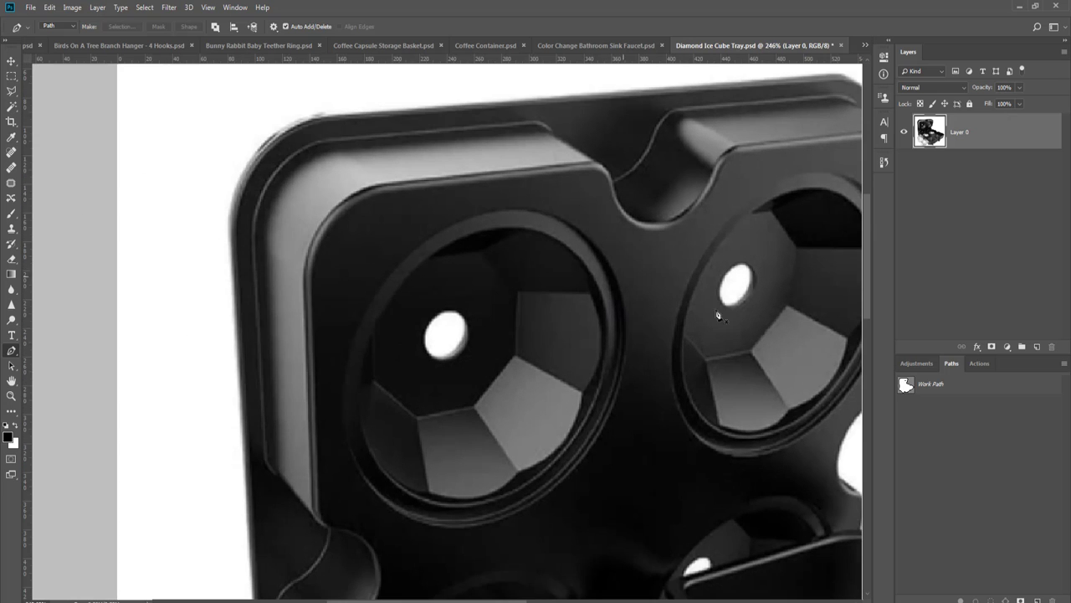
{"action": "left_click", "coordinate": [906, 386]}
{"action": "scroll", "coordinate": [442, 330], "scroll_direction": "up", "scroll_amount": 4}
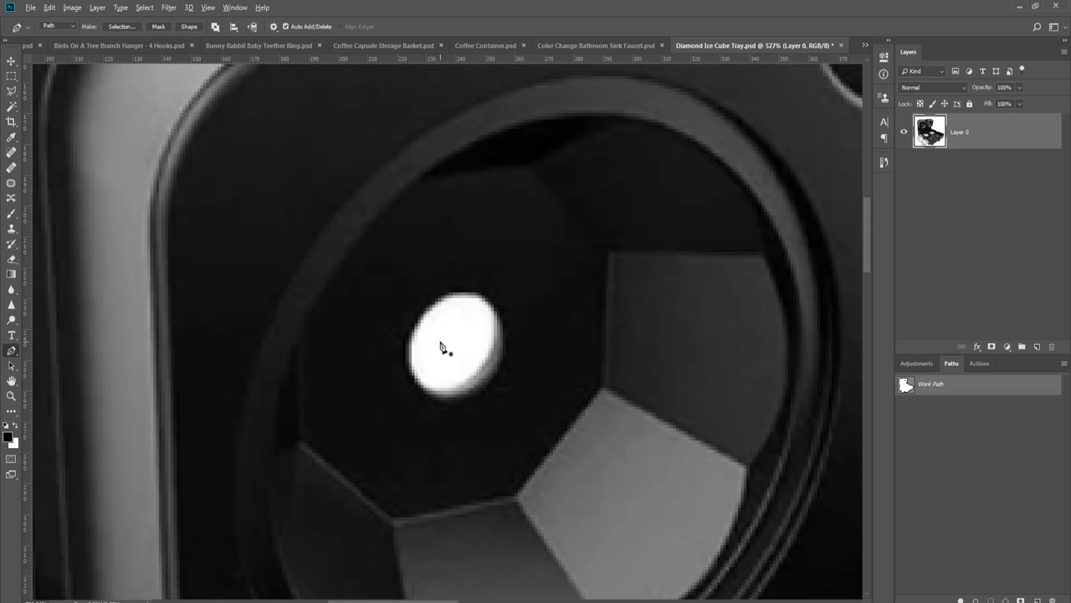
{"action": "scroll", "coordinate": [444, 342], "scroll_direction": "down", "scroll_amount": 3}
{"action": "scroll", "coordinate": [447, 343], "scroll_direction": "up", "scroll_amount": 4}
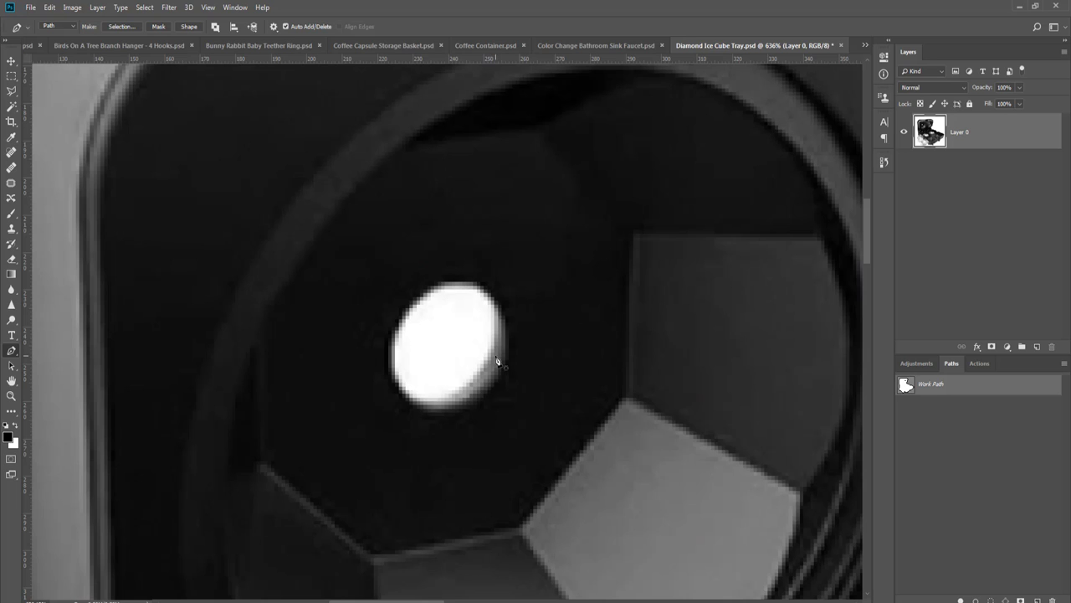
{"action": "scroll", "coordinate": [479, 351], "scroll_direction": "up", "scroll_amount": 3}
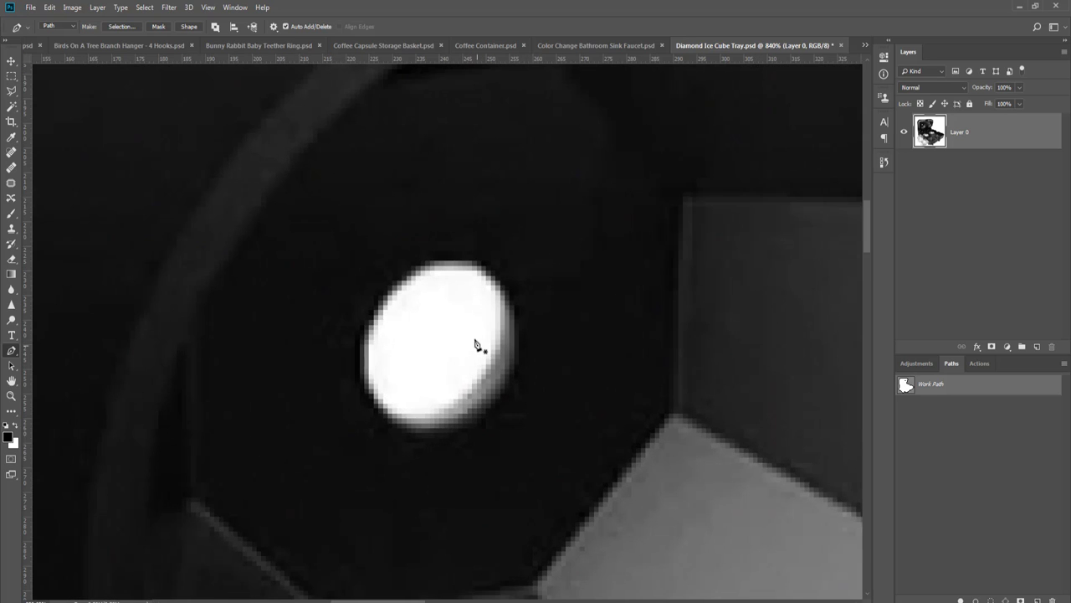
{"action": "left_click_drag", "start_coordinate": [501, 312], "coordinate": [502, 332]}
{"action": "left_click_drag", "start_coordinate": [411, 412], "coordinate": [322, 395]}
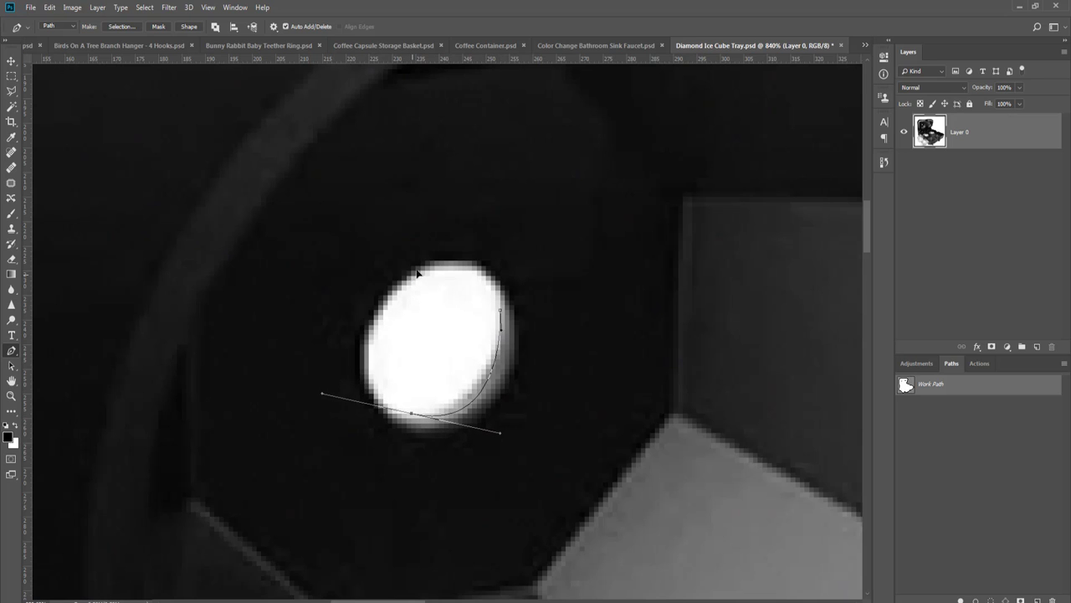
{"action": "left_click_drag", "start_coordinate": [410, 276], "coordinate": [444, 260]}
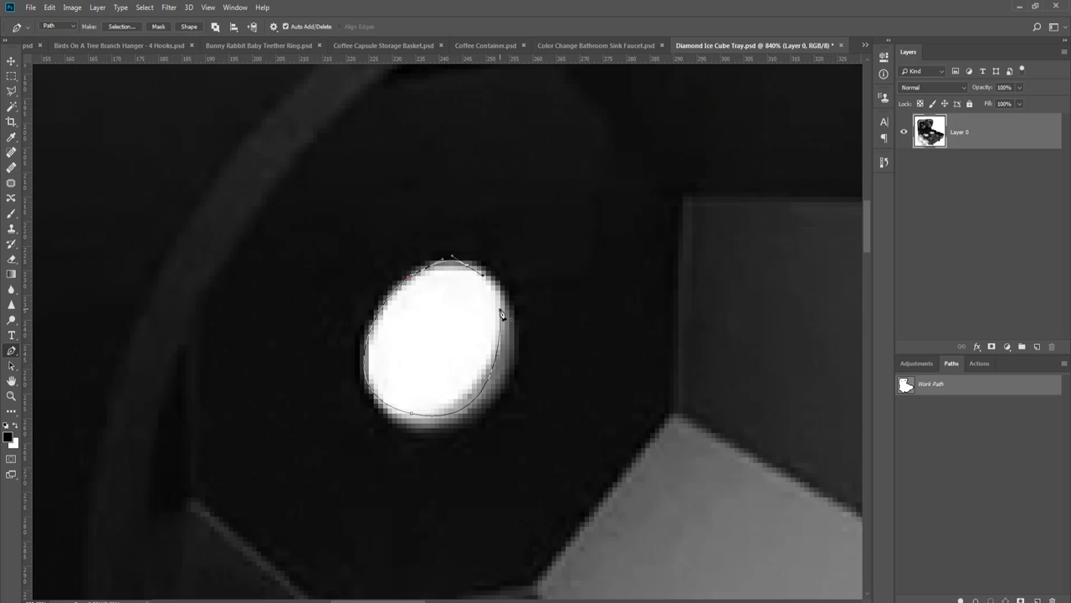
{"action": "left_click", "coordinate": [501, 311]}
{"action": "key", "text": "Return"}
- Reselect the work path and add a closed path around the half-hidden white hole in the lower-left cavity
{"action": "scroll", "coordinate": [507, 330], "scroll_direction": "down", "scroll_amount": 6}
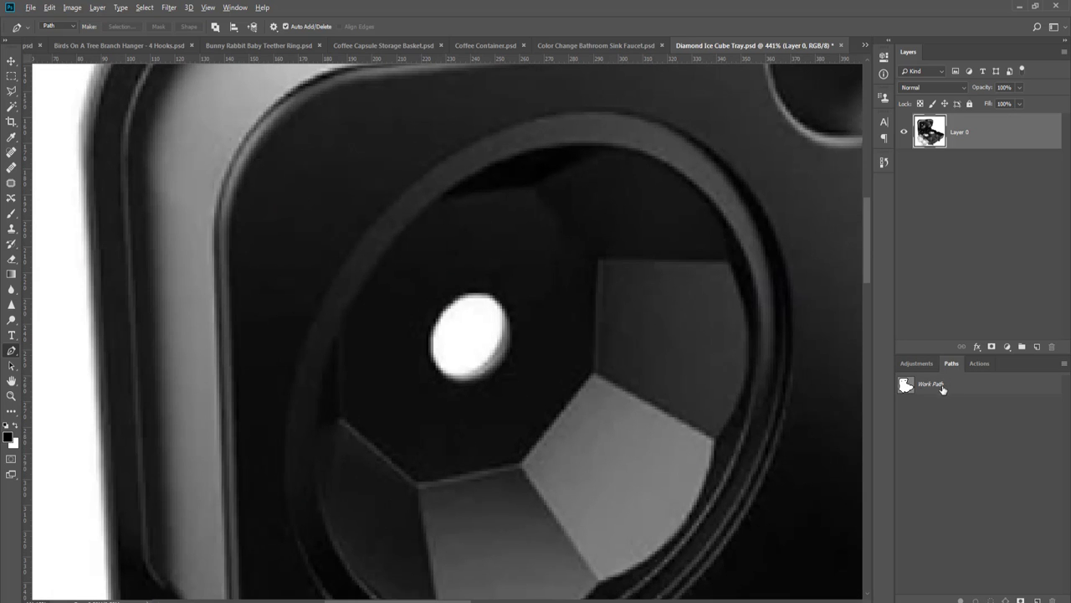
{"action": "left_click", "coordinate": [901, 393]}
{"action": "scroll", "coordinate": [617, 239], "scroll_direction": "down", "scroll_amount": 10}
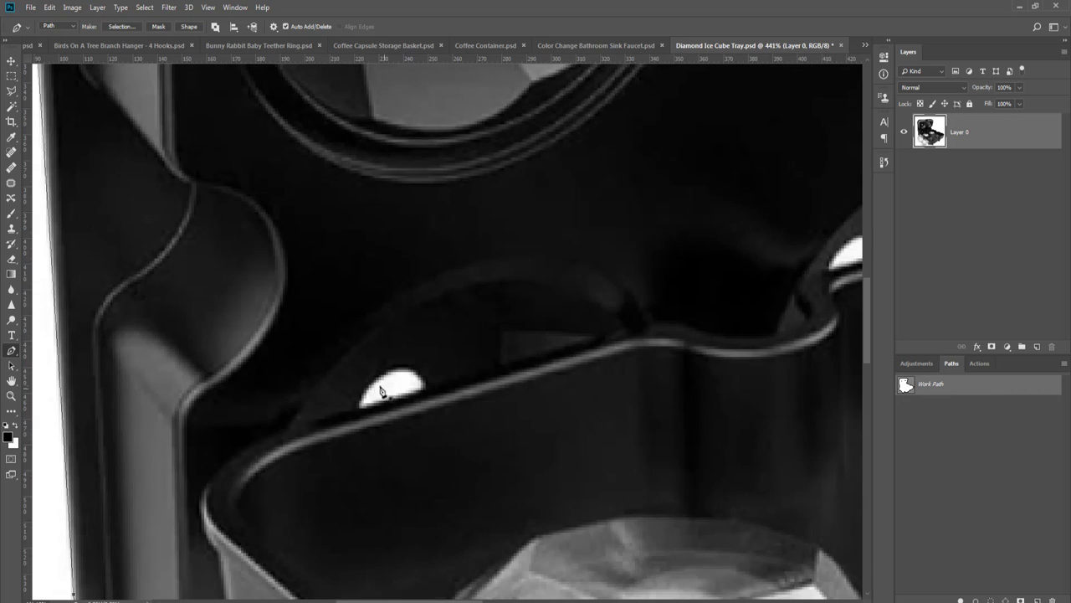
{"action": "scroll", "coordinate": [389, 397], "scroll_direction": "up", "scroll_amount": 3}
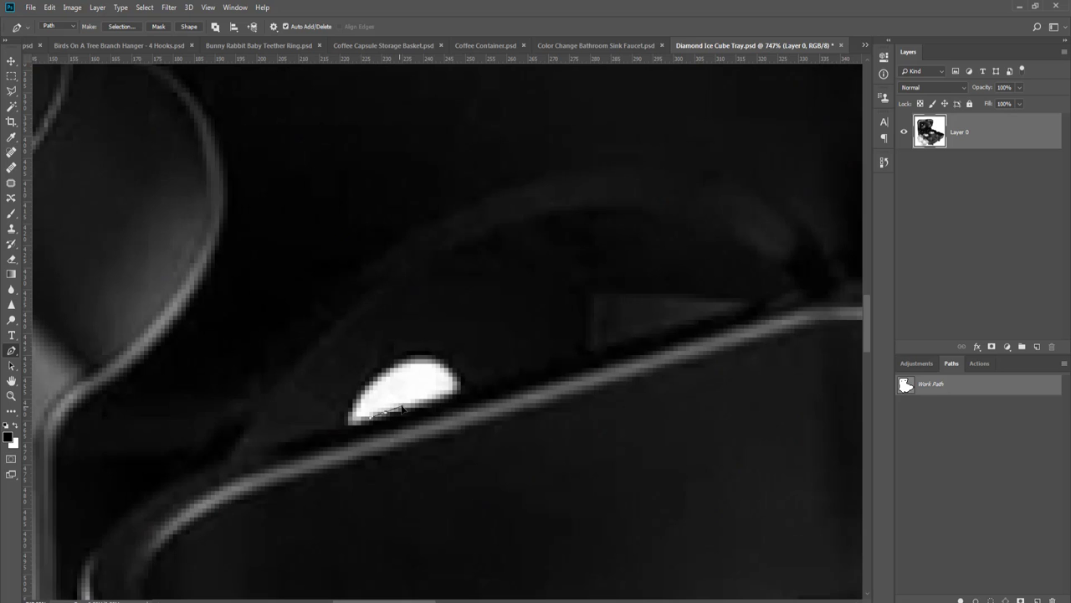
{"action": "left_click_drag", "start_coordinate": [447, 398], "coordinate": [349, 426]}
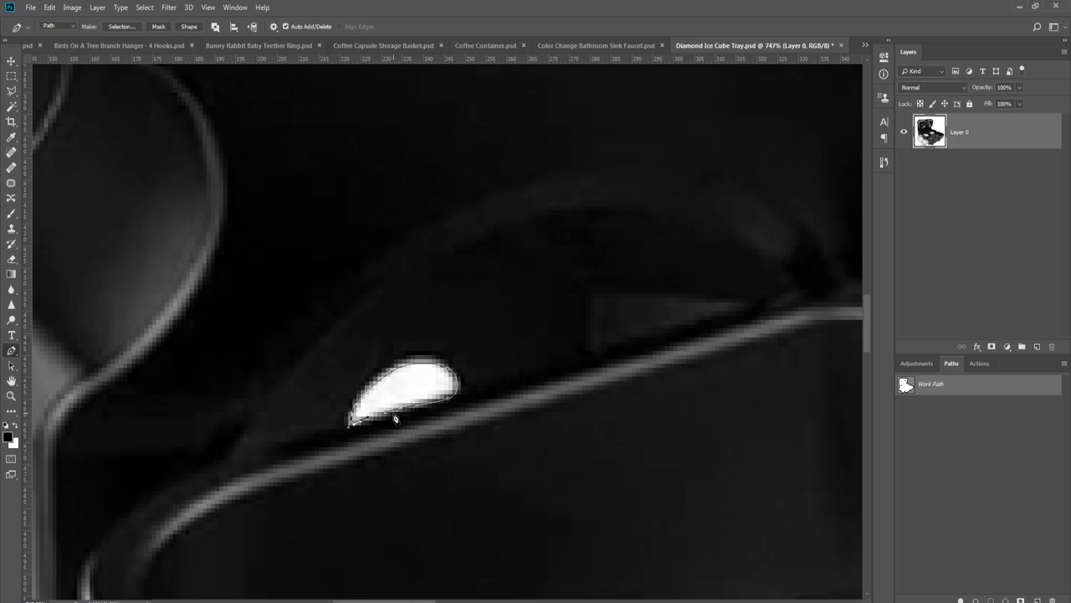
{"action": "left_click", "coordinate": [387, 414]}
{"action": "key", "text": "ctrl+Return"}
- Try to trace a closed path around the half-hidden white hole in the upright mould's lower-right cavity
{"action": "scroll", "coordinate": [457, 397], "scroll_direction": "down", "scroll_amount": 3}
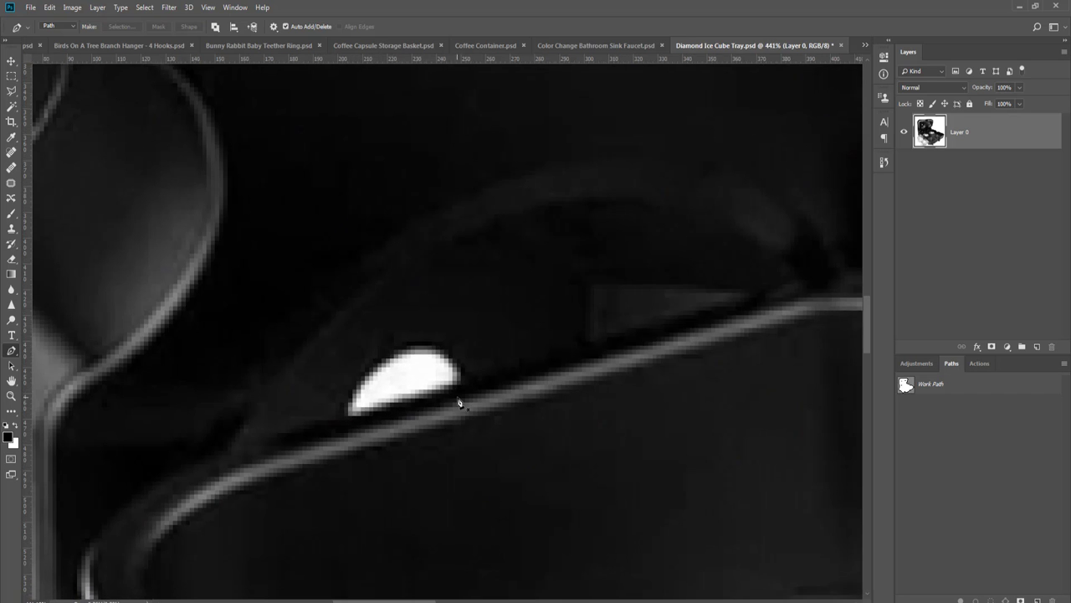
{"action": "scroll", "coordinate": [459, 404], "scroll_direction": "down", "scroll_amount": 4}
{"action": "left_click_drag", "start_coordinate": [775, 325], "coordinate": [543, 325]}
{"action": "scroll", "coordinate": [543, 323], "scroll_direction": "up", "scroll_amount": 6}
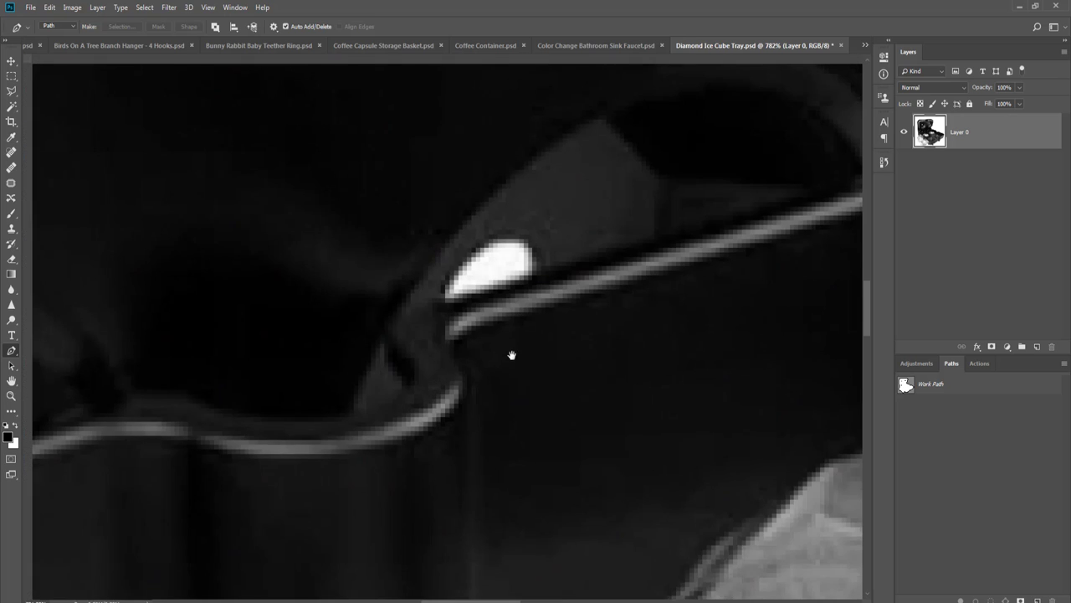
{"action": "scroll", "coordinate": [513, 355], "scroll_direction": "up", "scroll_amount": 2}
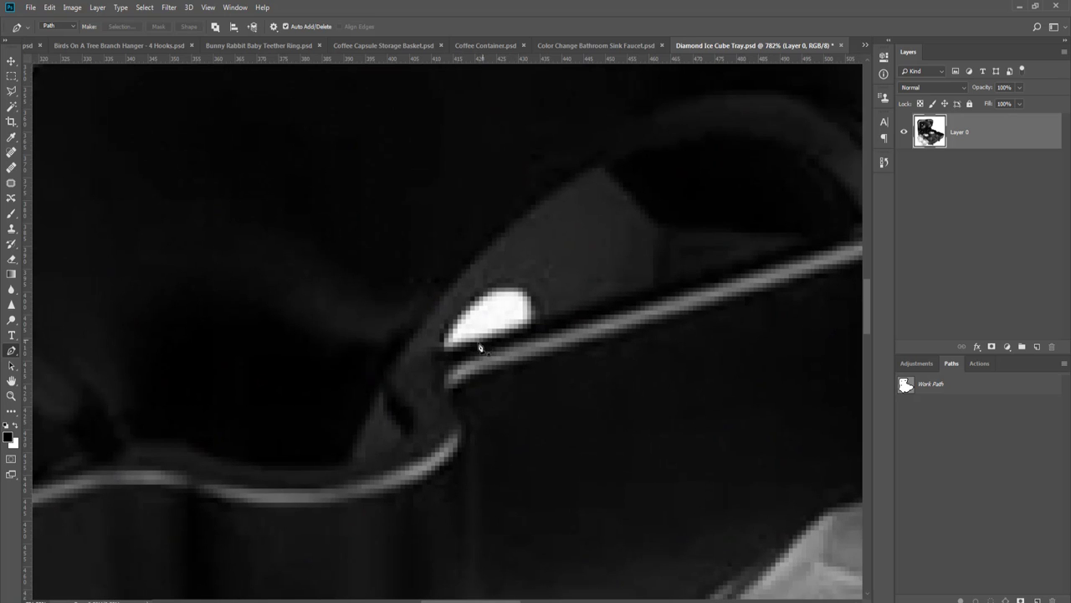
{"action": "left_click_drag", "start_coordinate": [479, 341], "coordinate": [445, 348]}
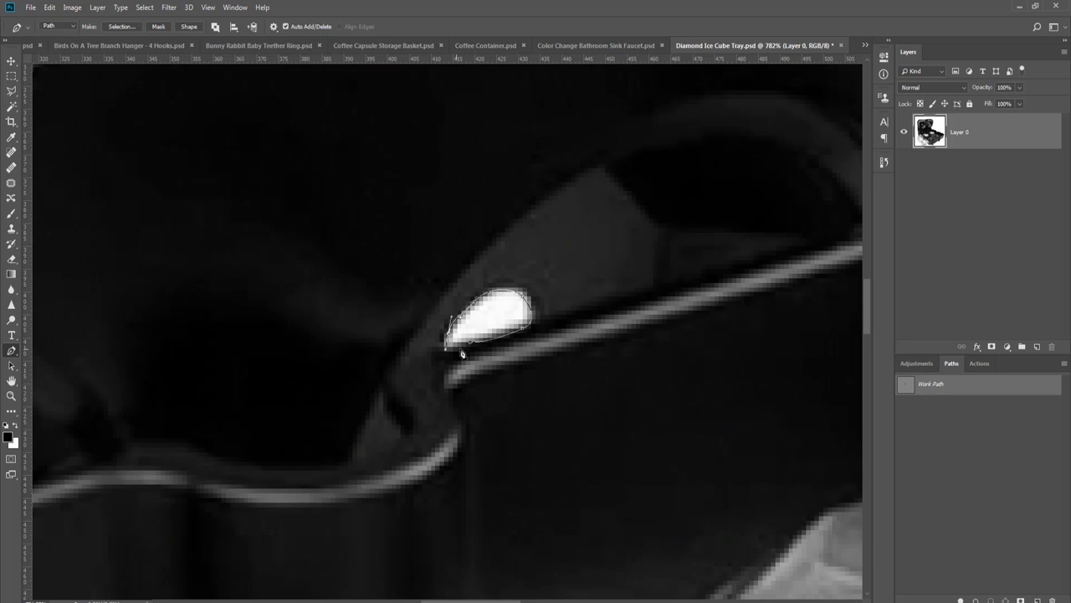
{"action": "left_click", "coordinate": [471, 350]}
{"action": "scroll", "coordinate": [471, 350], "scroll_direction": "down", "scroll_amount": 6}
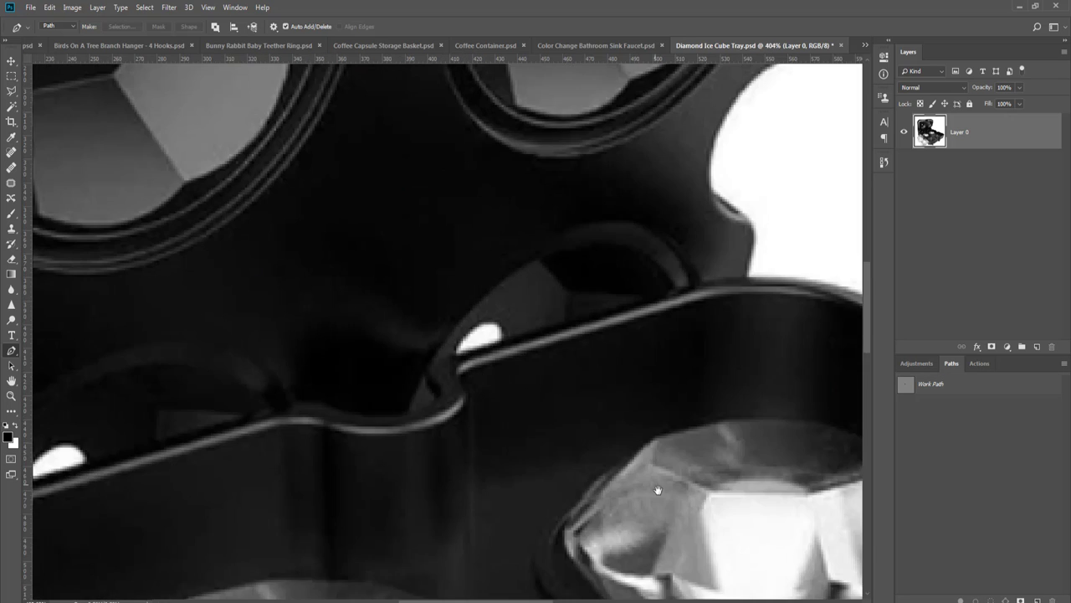
{"action": "scroll", "coordinate": [576, 338], "scroll_direction": "down", "scroll_amount": 5}
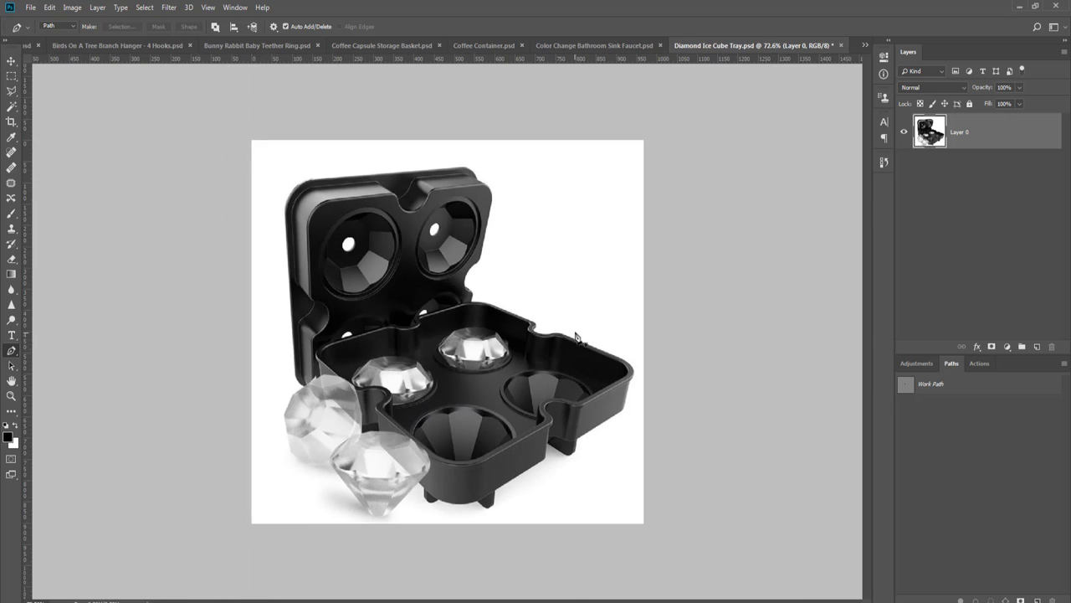
- Revert the history to the closed path that precedes the new work path
{"action": "left_click", "coordinate": [884, 160]}
{"action": "left_click", "coordinate": [793, 503]}
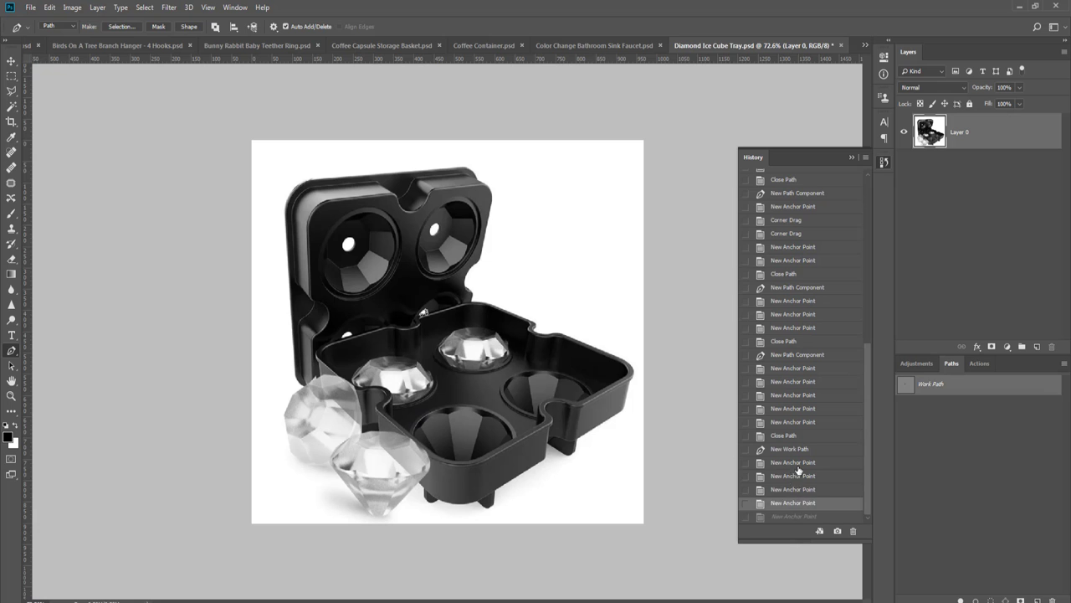
{"action": "left_click", "coordinate": [797, 475]}
{"action": "left_click", "coordinate": [795, 437]}
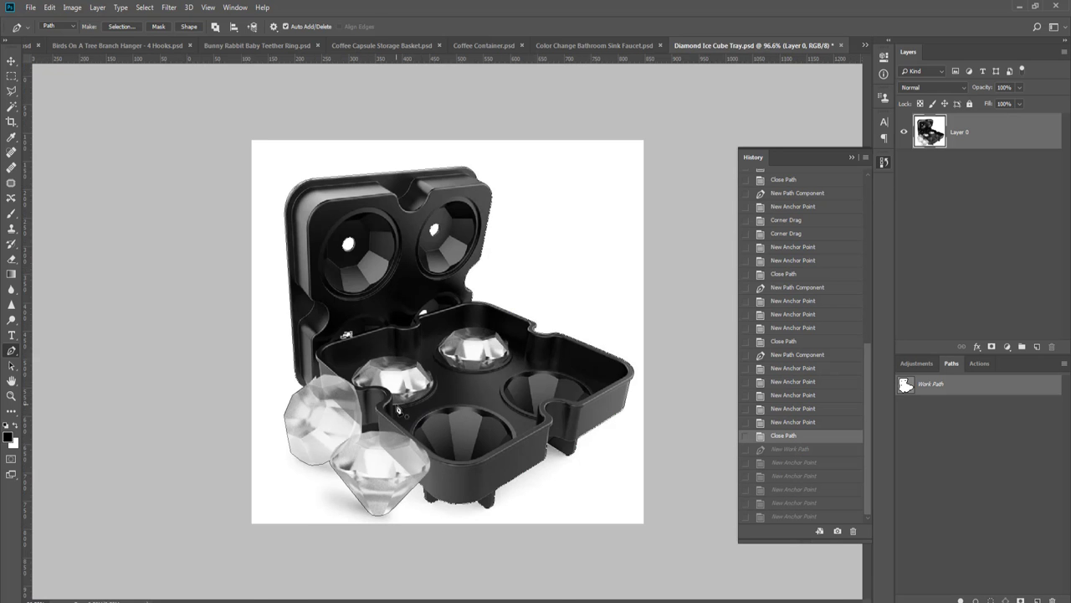
- Add a closed path to the existing work path around the white hole in the lower-right cavity, and deselect it
{"action": "scroll", "coordinate": [401, 417], "scroll_direction": "up", "scroll_amount": 8}
{"action": "scroll", "coordinate": [422, 405], "scroll_direction": "up", "scroll_amount": 3}
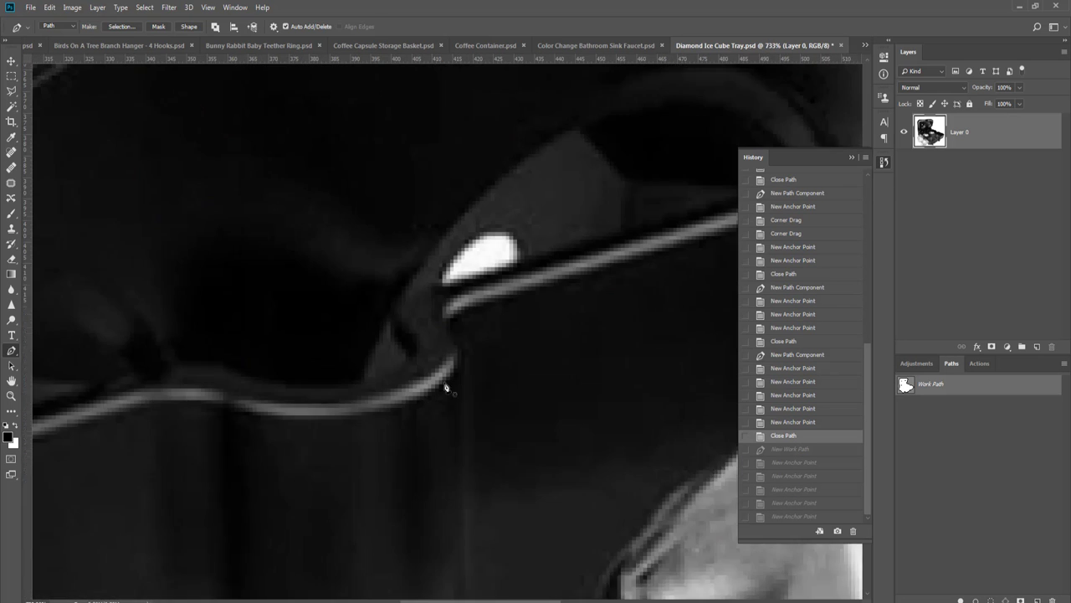
{"action": "left_click_drag", "start_coordinate": [481, 268], "coordinate": [507, 259]}
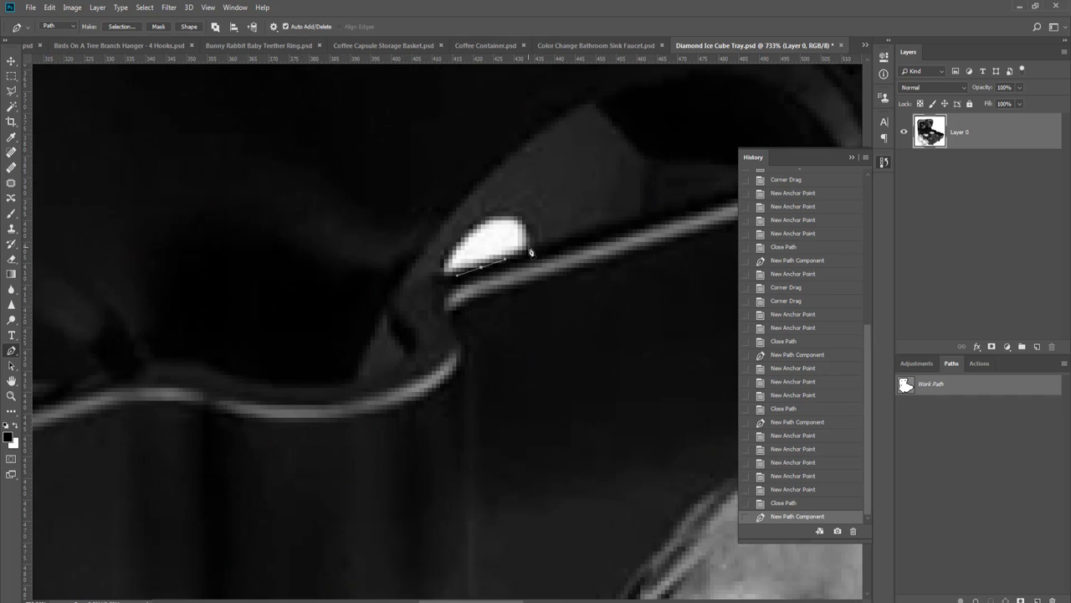
{"action": "left_click", "coordinate": [530, 244]}
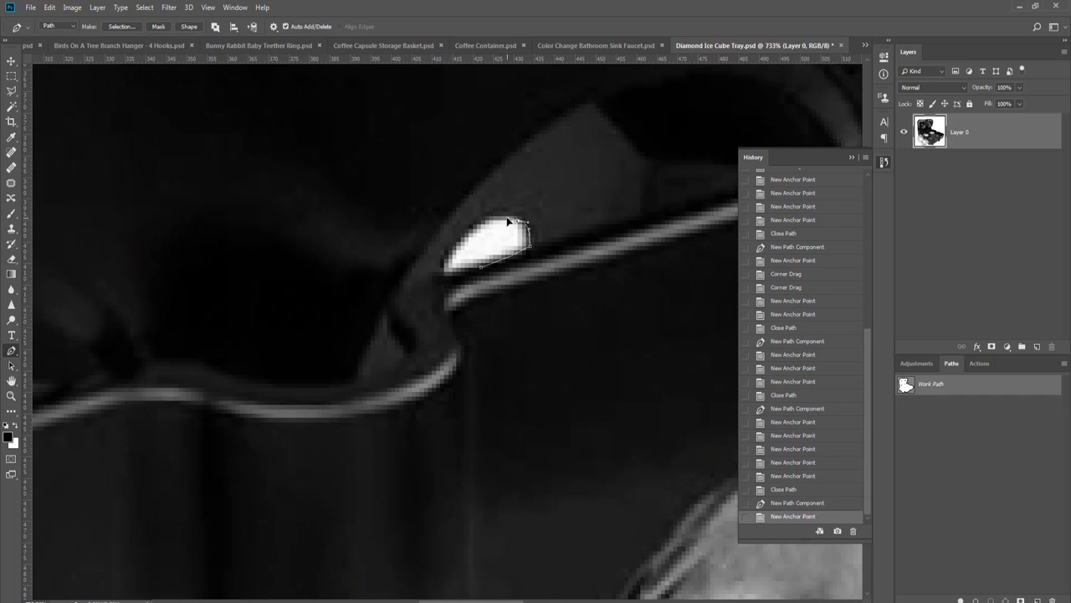
{"action": "left_click", "coordinate": [508, 220]}
{"action": "left_click", "coordinate": [465, 232]}
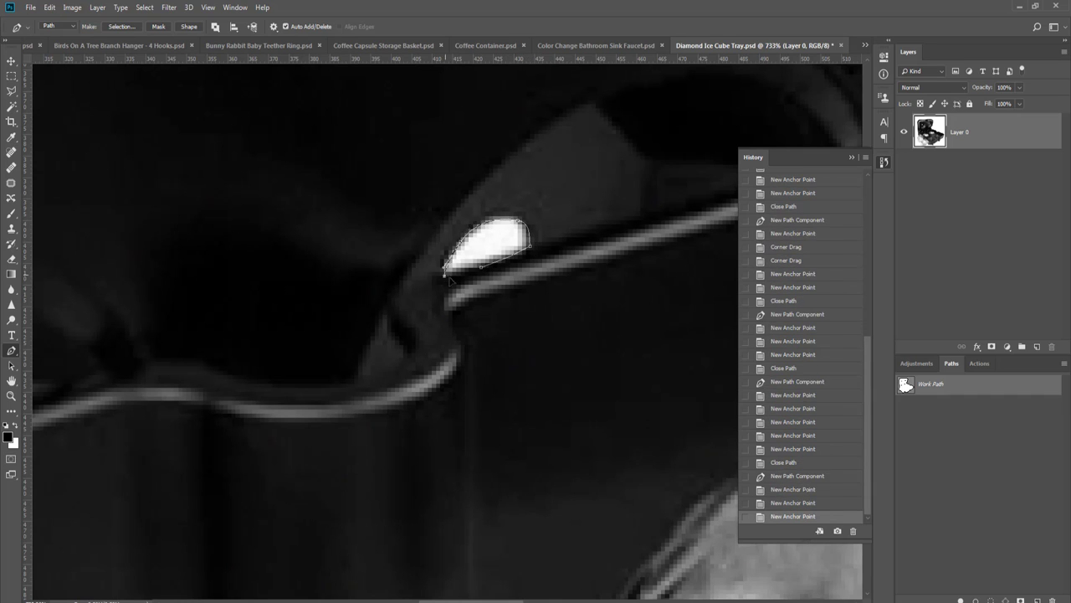
{"action": "left_click", "coordinate": [443, 272]}
{"action": "left_click", "coordinate": [481, 273]}
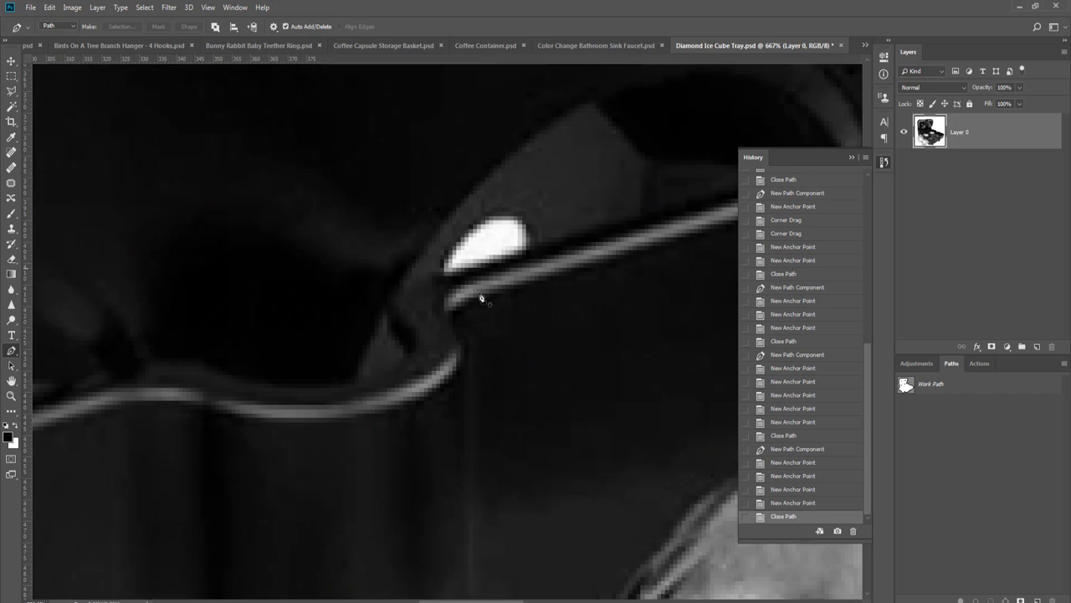
- Load the work path as a selection and add it to Layer 0 as a layer mask
{"action": "key", "text": "ctrl+0"}
{"action": "scroll", "coordinate": [482, 308], "scroll_direction": "down", "scroll_amount": 1}
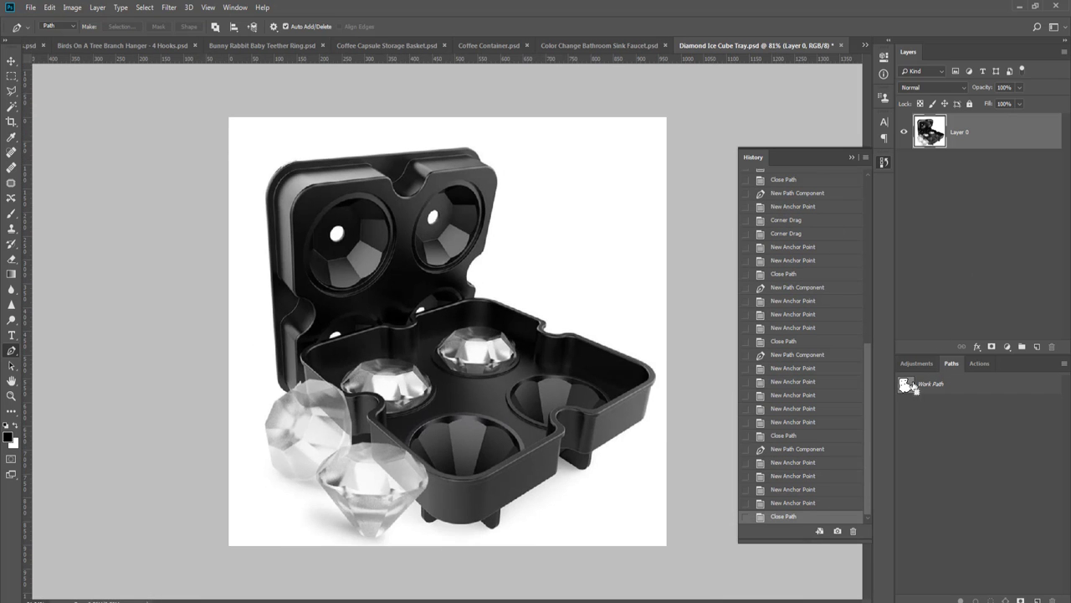
{"action": "left_click", "coordinate": [906, 384], "text": "ctrl"}
{"action": "left_click", "coordinate": [990, 347]}
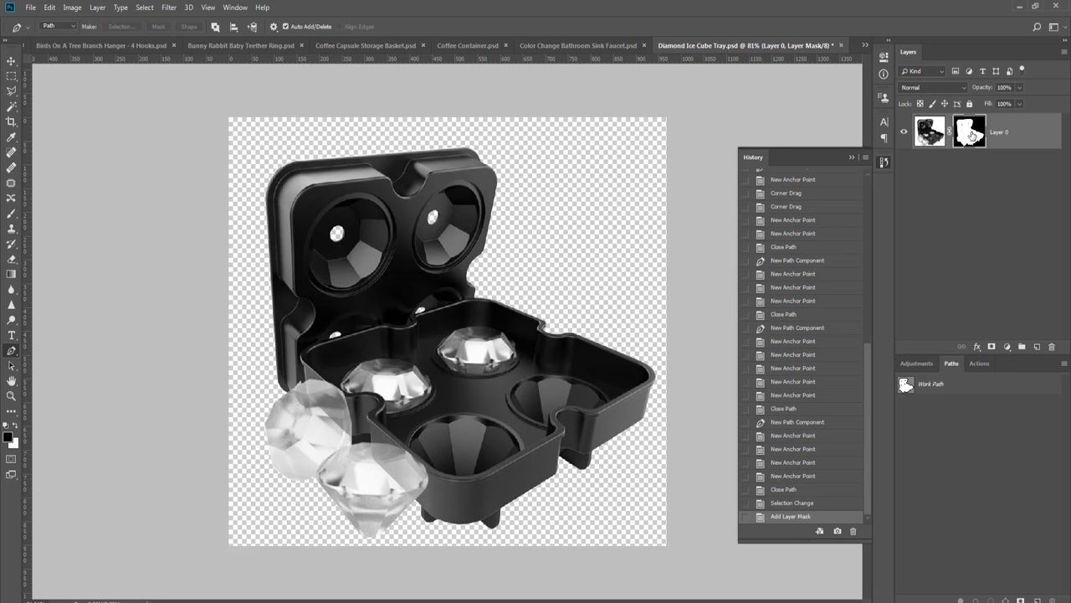
- Refine the layer mask with Select and Mask: radius 1 px, smooth 1, feather 0.6 px, contrast 10%, shift edge -10%
{"action": "right_click", "coordinate": [971, 134]}
{"action": "left_click", "coordinate": [1008, 220]}
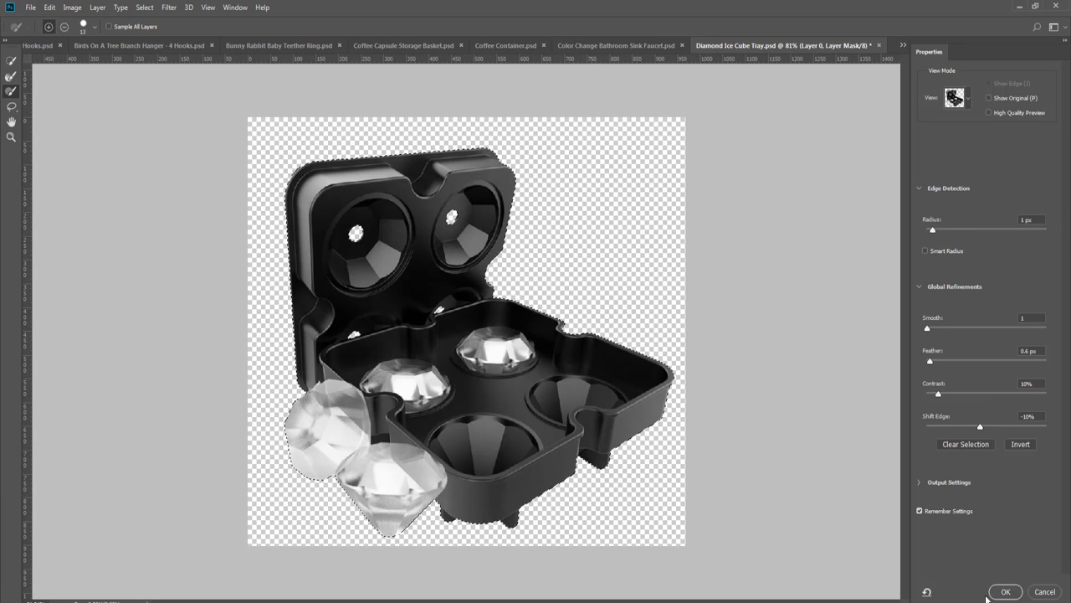
{"action": "left_click", "coordinate": [1006, 591]}
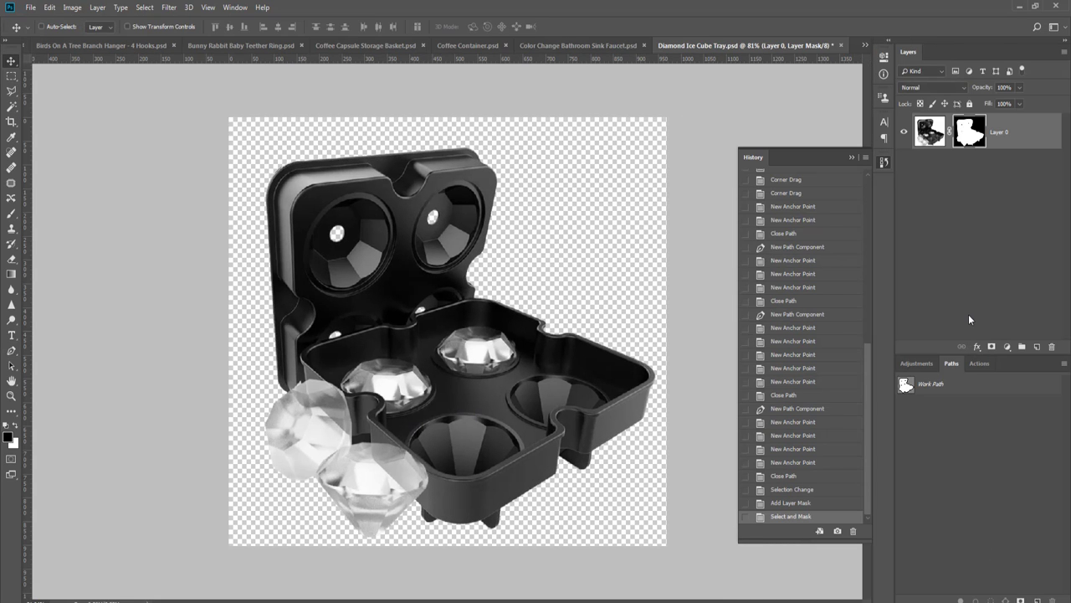
- Add a new layer, fill it with black, and place it beneath Layer 0 to check the ice cube tray cutout's edges
{"action": "key", "text": "ctrl+shift+alt+n"}
{"action": "key", "text": "g"}
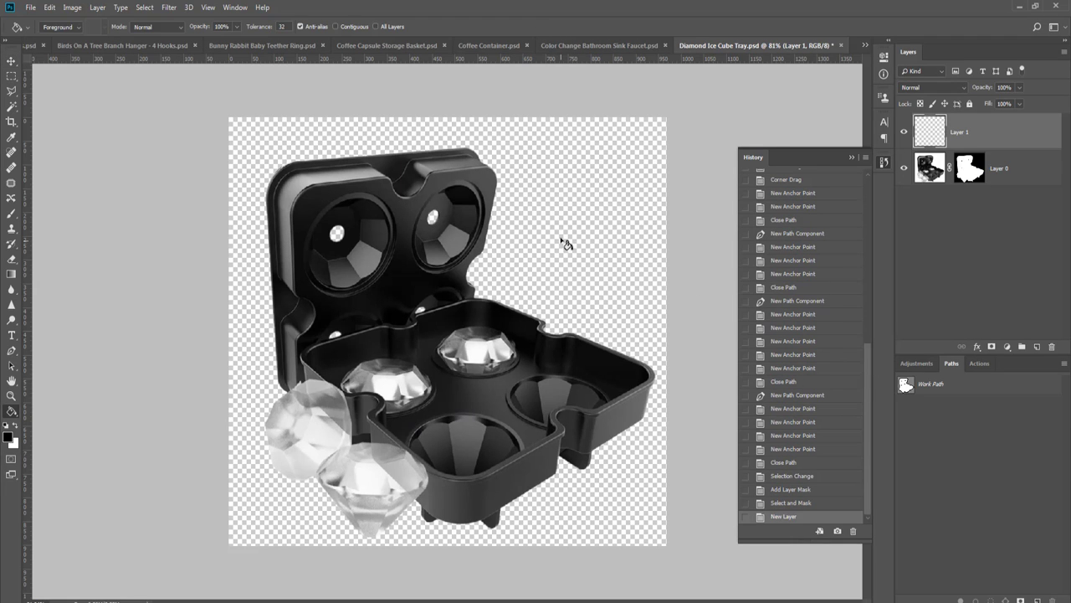
{"action": "left_click", "coordinate": [564, 239]}
{"action": "left_click_drag", "start_coordinate": [968, 140], "coordinate": [986, 178]}
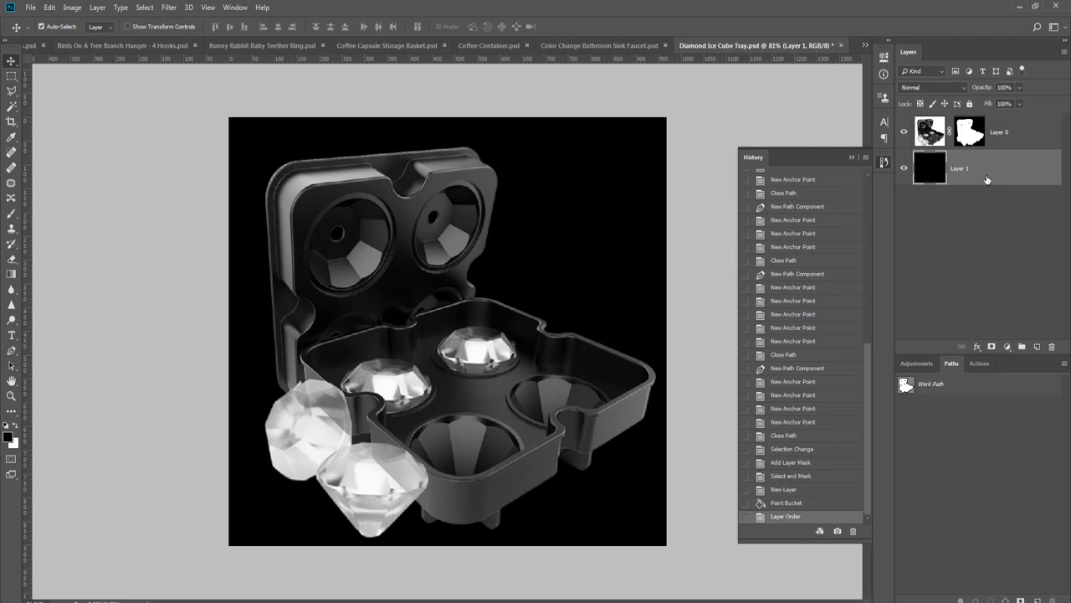
{"action": "left_click", "coordinate": [882, 162]}
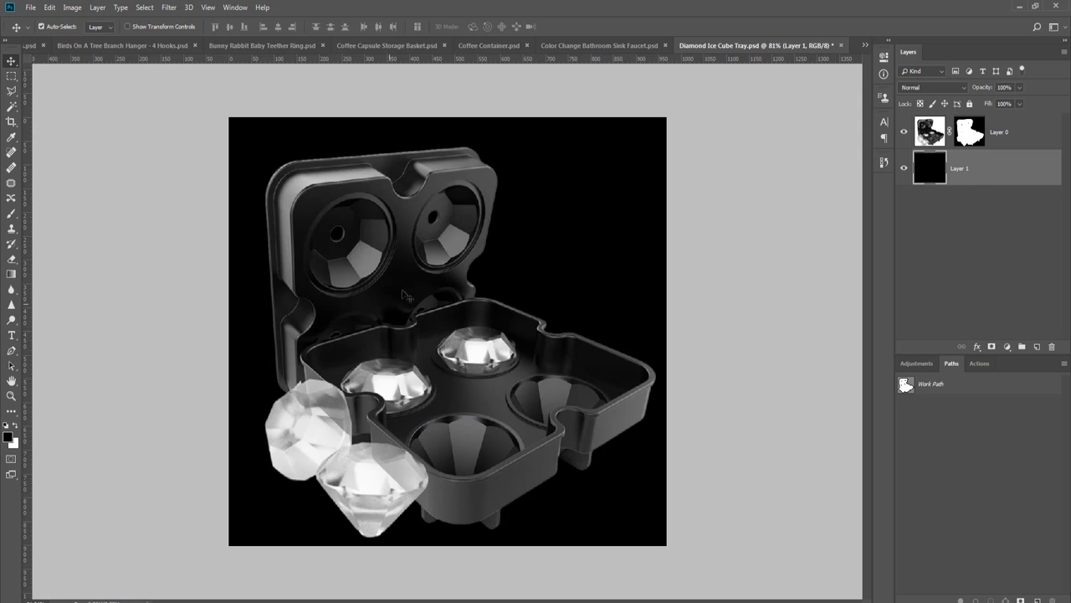
{"action": "scroll", "coordinate": [406, 166], "scroll_direction": "up", "scroll_amount": 3}
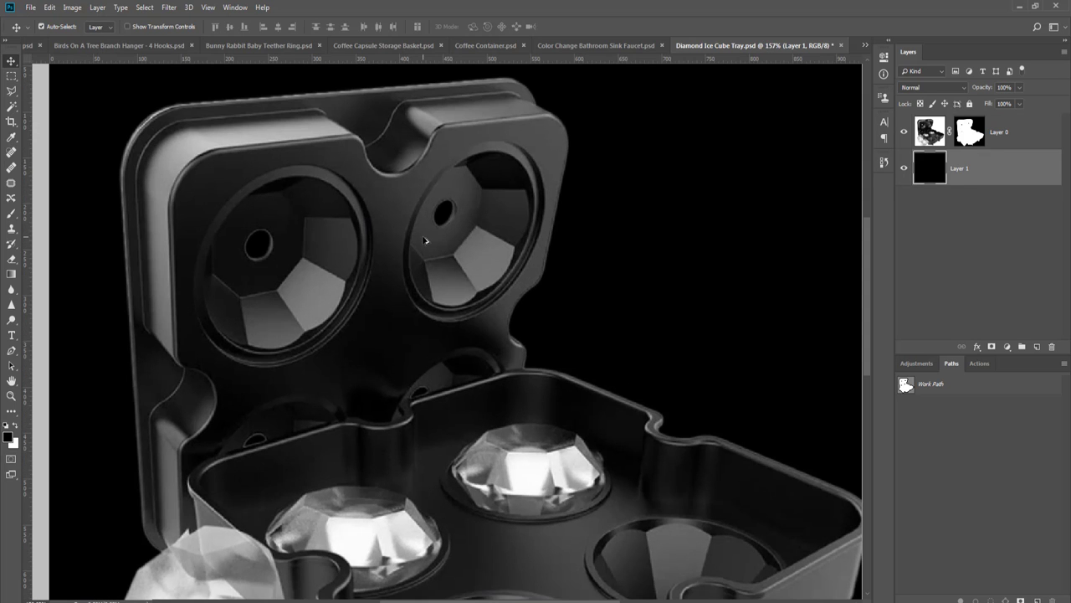
{"action": "scroll", "coordinate": [425, 241], "scroll_direction": "down", "scroll_amount": 3}
- Crop the canvas to 750 × 750 px at 300 px/in and add guides with the recorded 750*750 grid-line action
{"action": "key", "text": "c"}
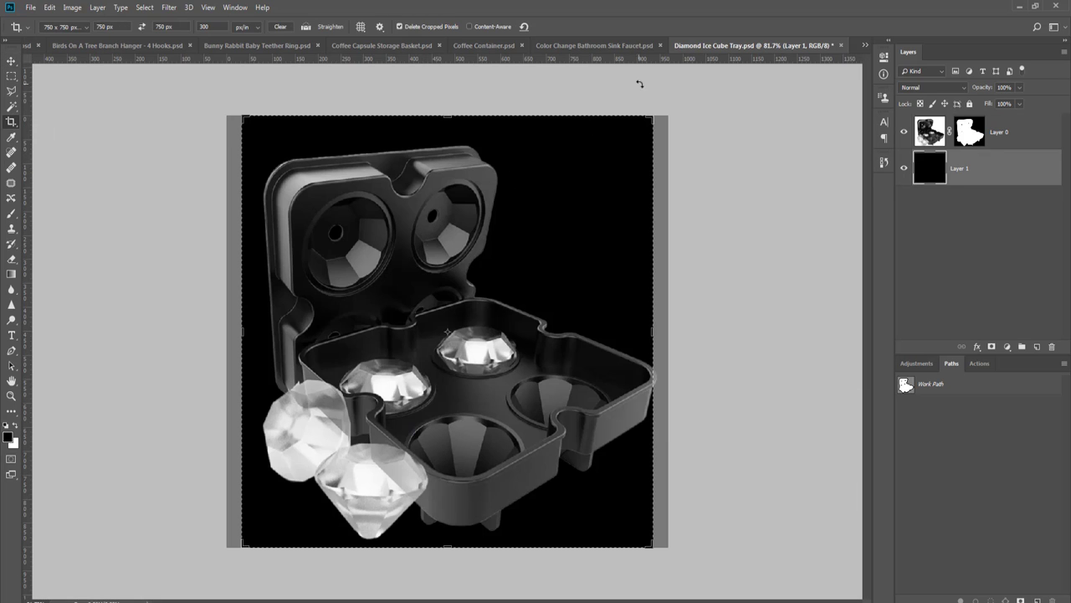
{"action": "left_click_drag", "start_coordinate": [652, 112], "coordinate": [671, 98]}
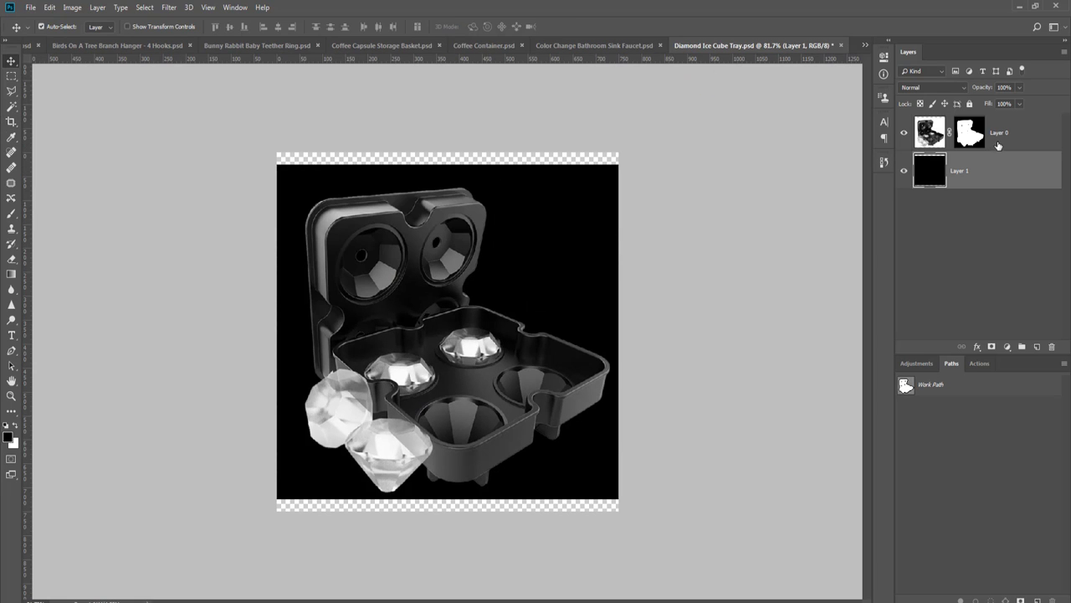
{"action": "left_click", "coordinate": [997, 145]}
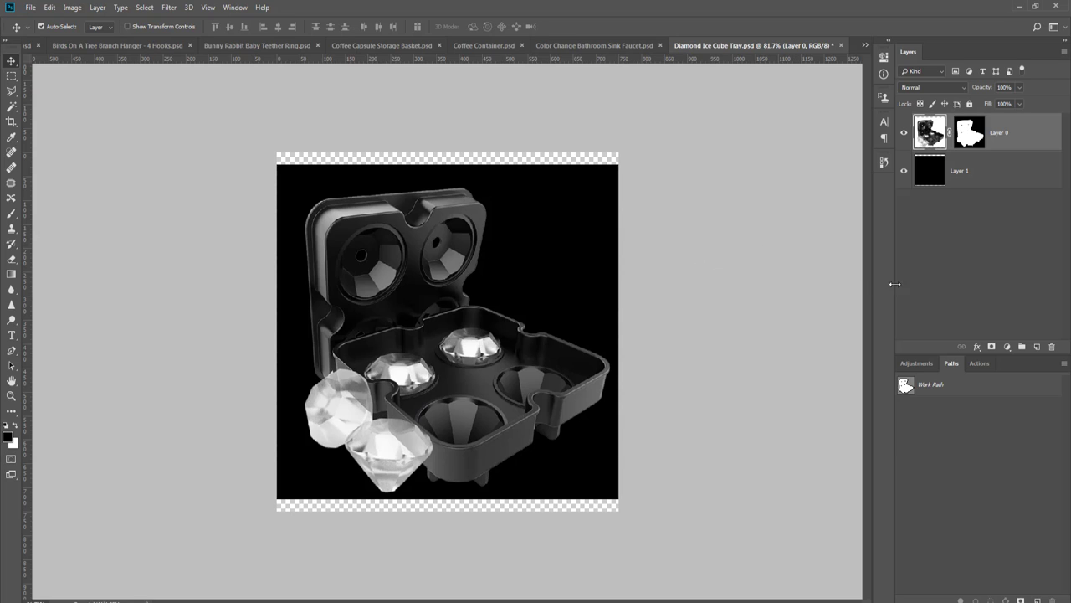
{"action": "left_click", "coordinate": [981, 365]}
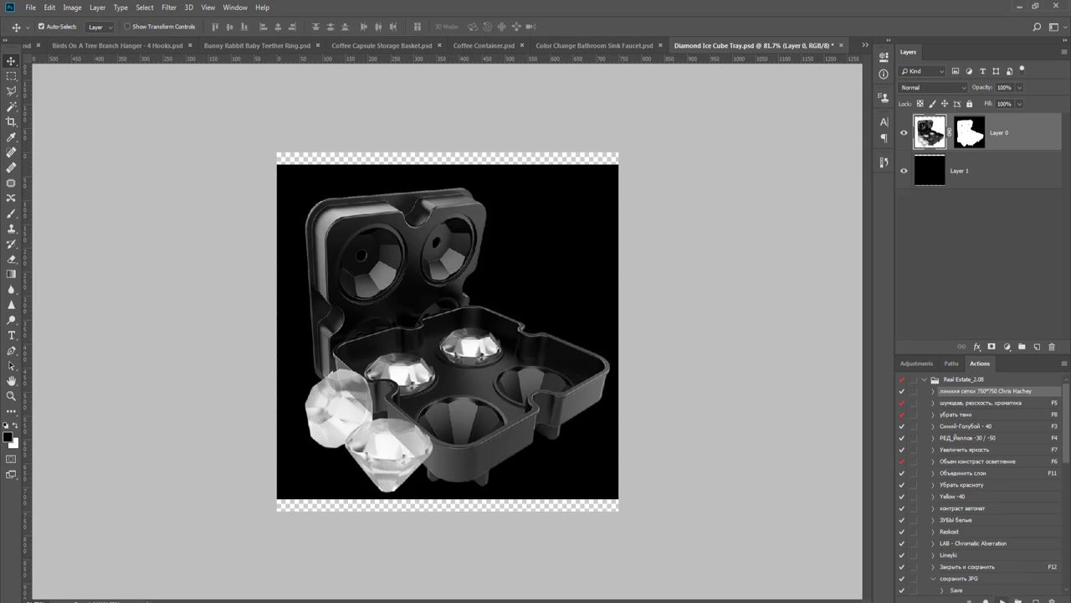
{"action": "left_click", "coordinate": [1001, 599]}
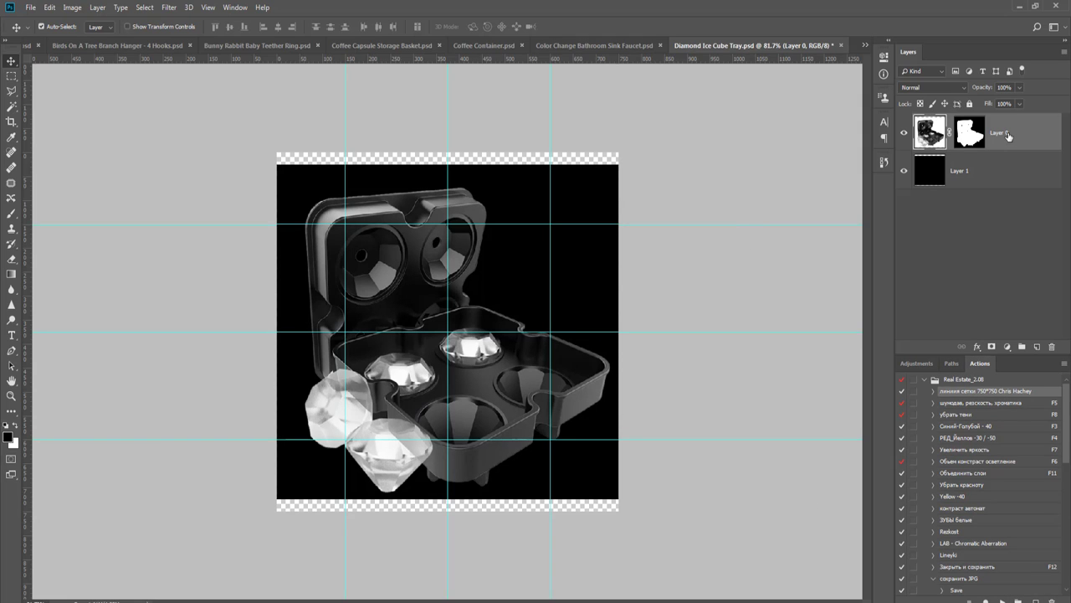
- Scale Layer 0 to about 71.5%, and again to about 94.4%, so the tray fits inside the outer guides
{"action": "key", "text": "ctrl+t"}
{"action": "left_click_drag", "start_coordinate": [619, 164], "coordinate": [596, 243]}
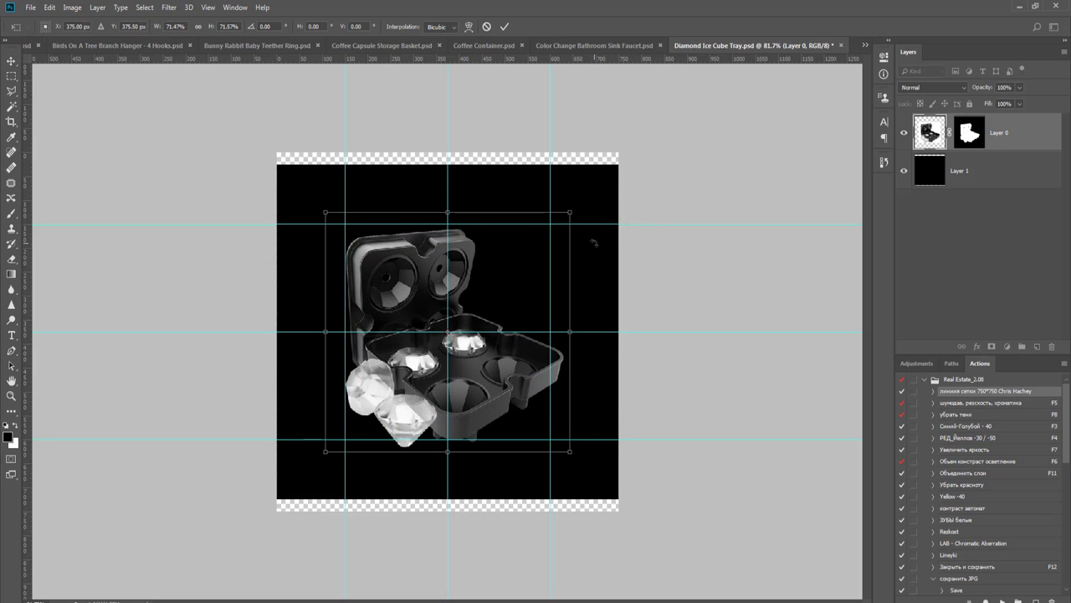
{"action": "key", "text": "Return"}
{"action": "scroll", "coordinate": [603, 251], "scroll_direction": "up", "scroll_amount": 3}
{"action": "key", "text": "ctrl+t"}
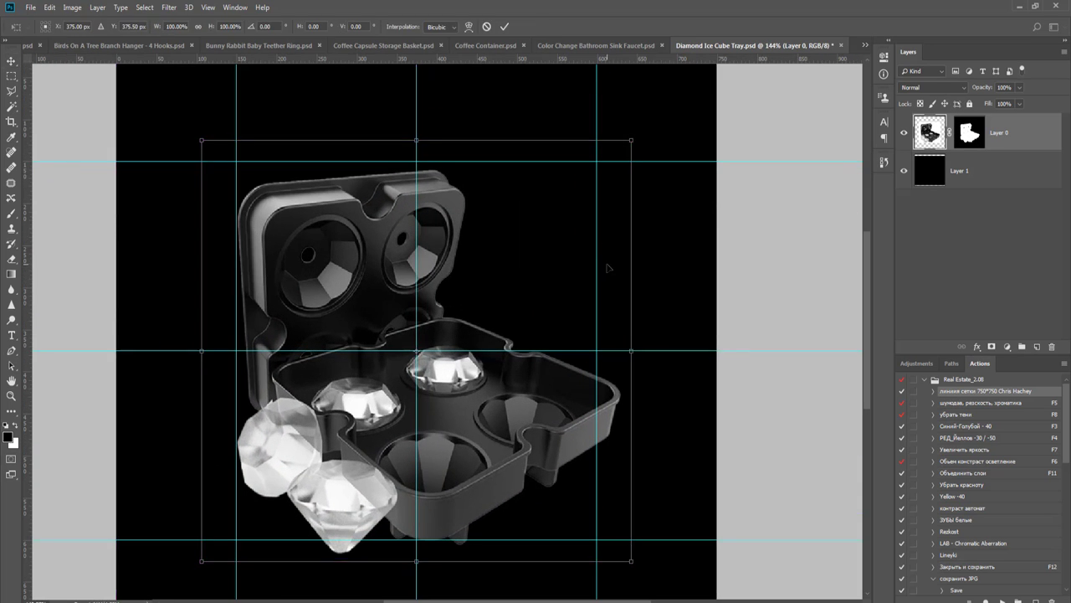
{"action": "left_click_drag", "start_coordinate": [632, 563], "coordinate": [607, 540]}
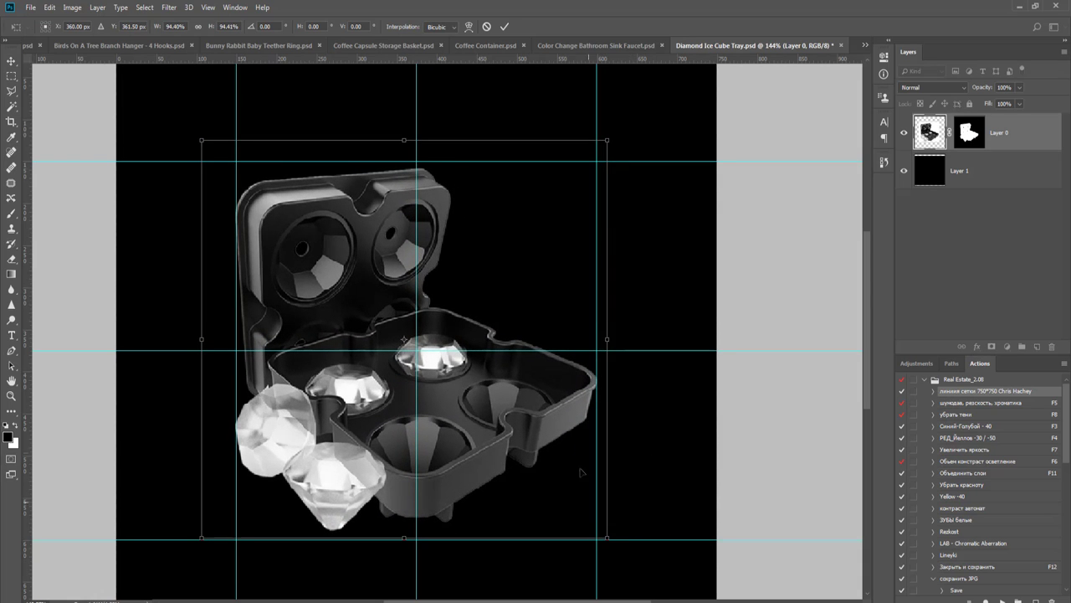
{"action": "key", "text": "Return"}
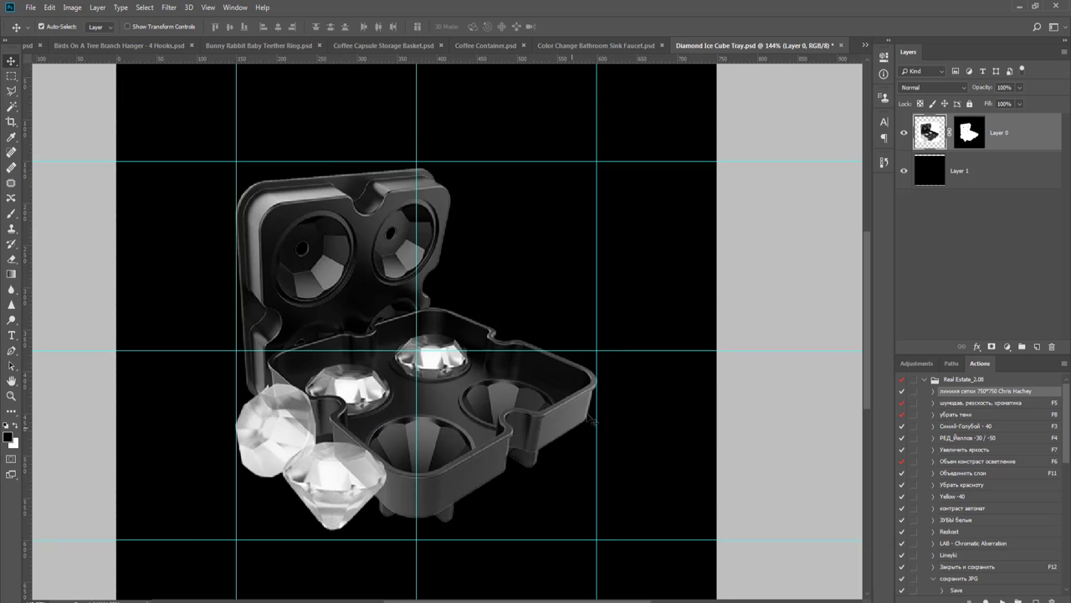
- Delete the black Layer 1, and save and close the ice cube tray document with the recorded action
{"action": "left_click", "coordinate": [990, 167]}
{"action": "key", "text": "Delete"}
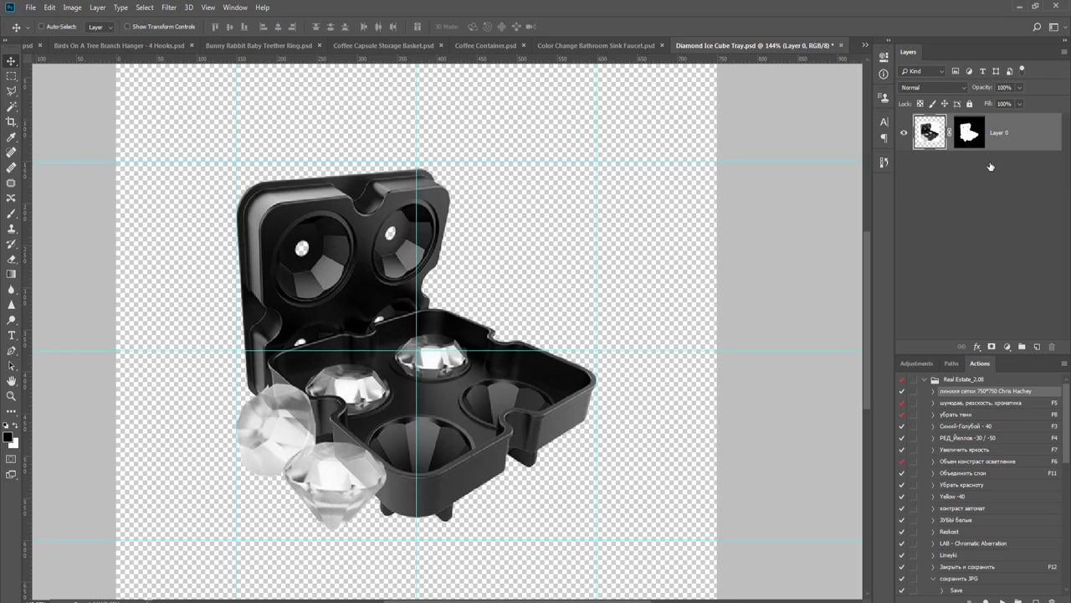
{"action": "scroll", "coordinate": [598, 238], "scroll_direction": "down", "scroll_amount": 1}
{"action": "key", "text": "F12"}
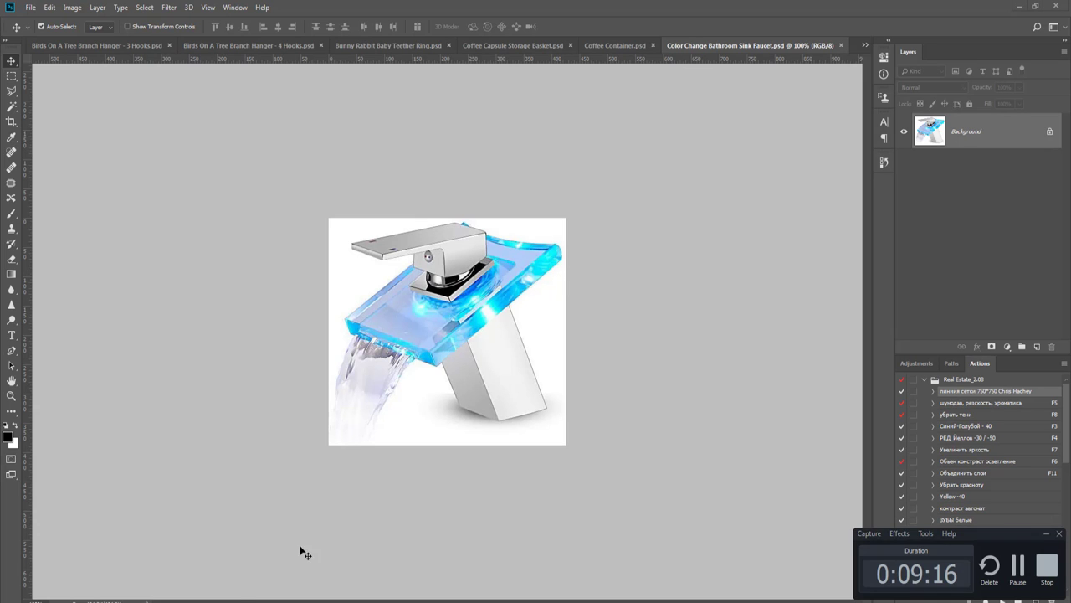
{"action": "key", "text": "ctrl+plus"}
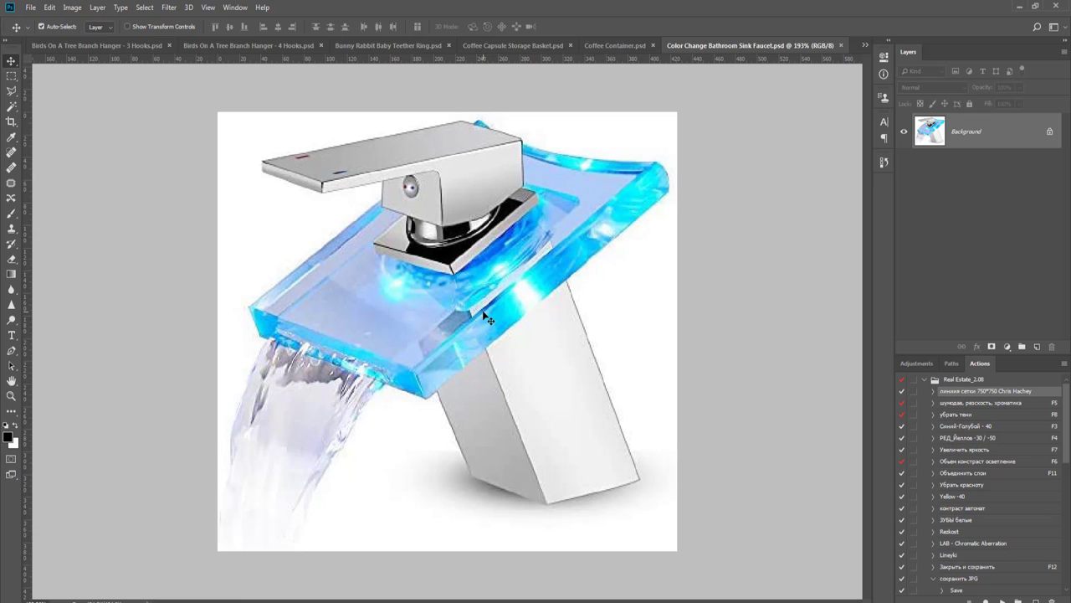
{"action": "key", "text": "w"}
{"action": "left_click", "coordinate": [593, 306]}
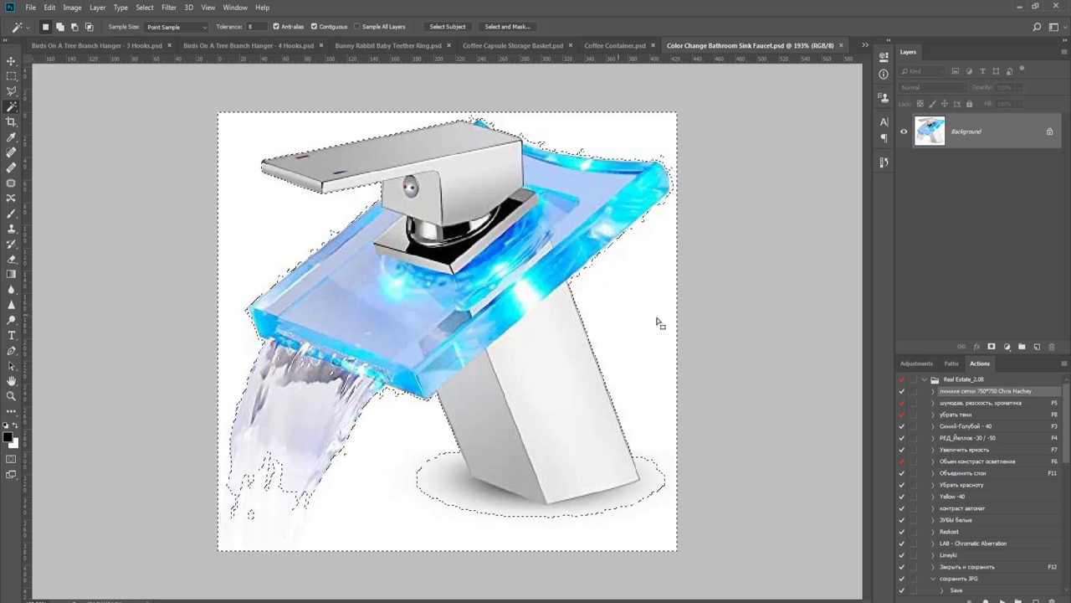
{"action": "key", "text": "m"}
{"action": "key", "text": "ctrl+d"}
- Start a Pen tool path down the right edge of the faucet's pedestal to its lower right corner
{"action": "key", "text": "p"}
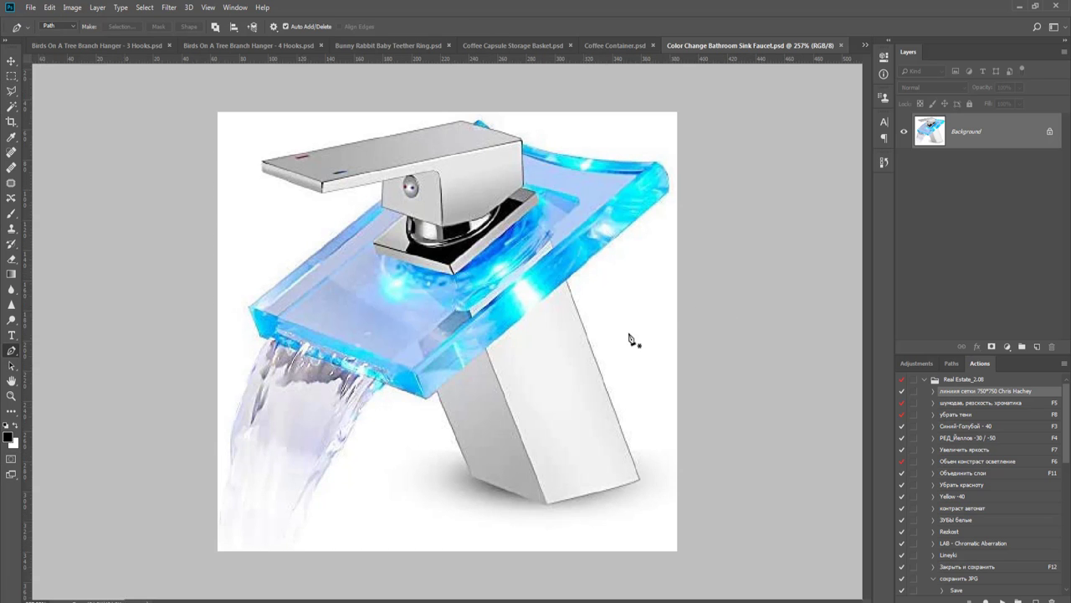
{"action": "scroll", "coordinate": [629, 339], "scroll_direction": "up", "scroll_amount": 3}
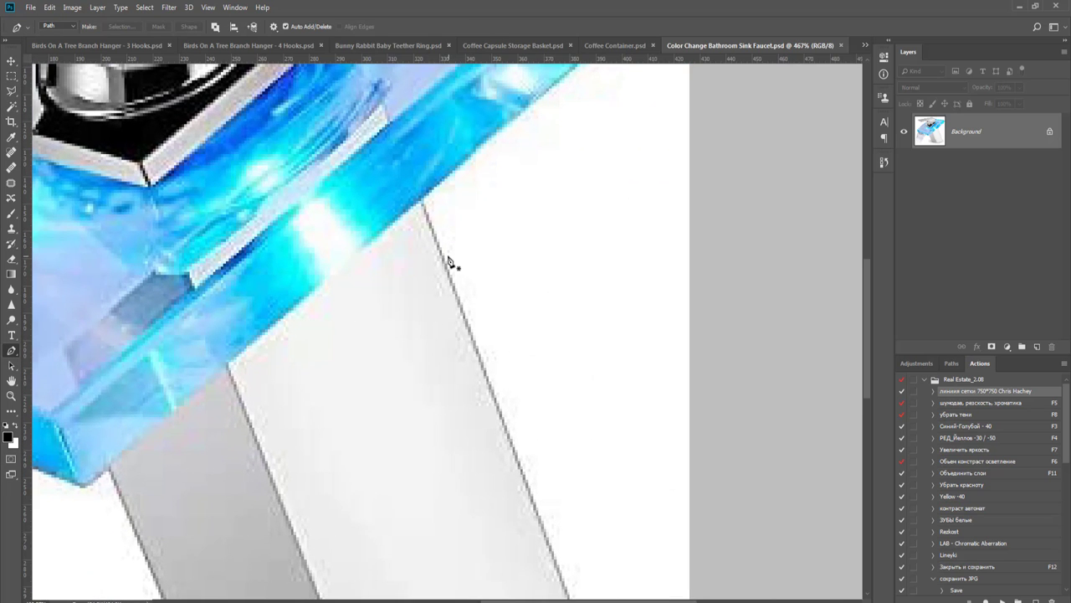
{"action": "left_click_drag", "start_coordinate": [446, 260], "coordinate": [457, 293]}
{"action": "left_click_drag", "start_coordinate": [493, 344], "coordinate": [439, 115]}
{"action": "scroll", "coordinate": [549, 454], "scroll_direction": "up", "scroll_amount": 2}
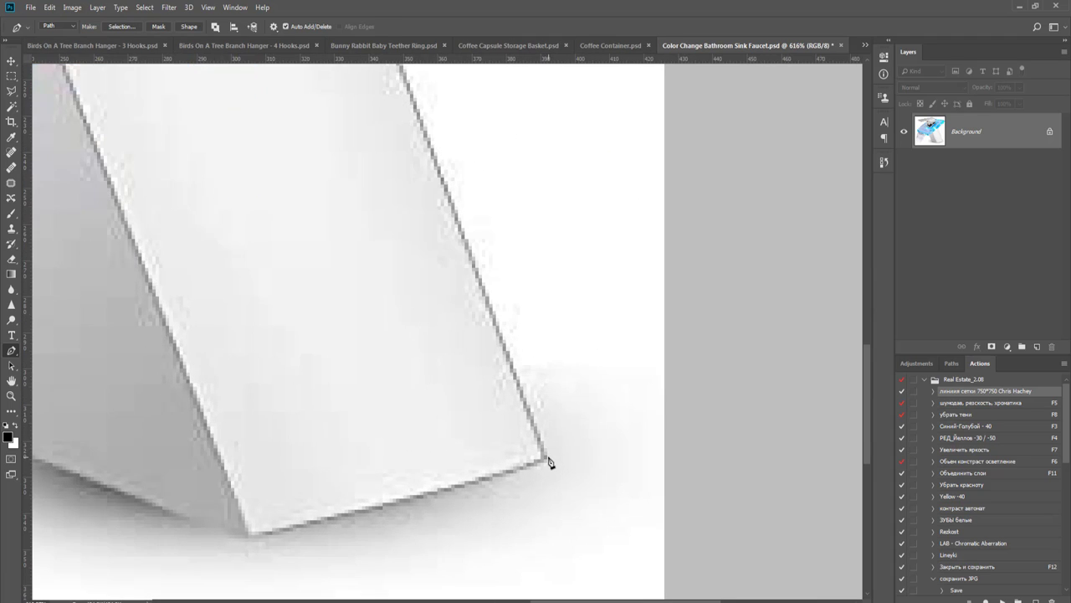
{"action": "mouse_move", "coordinate": [550, 462]}
{"action": "left_mouse_down"}
{"action": "mouse_move", "coordinate": [556, 479]}
{"action": "mouse_move", "coordinate": [543, 467]}
{"action": "left_mouse_up"}
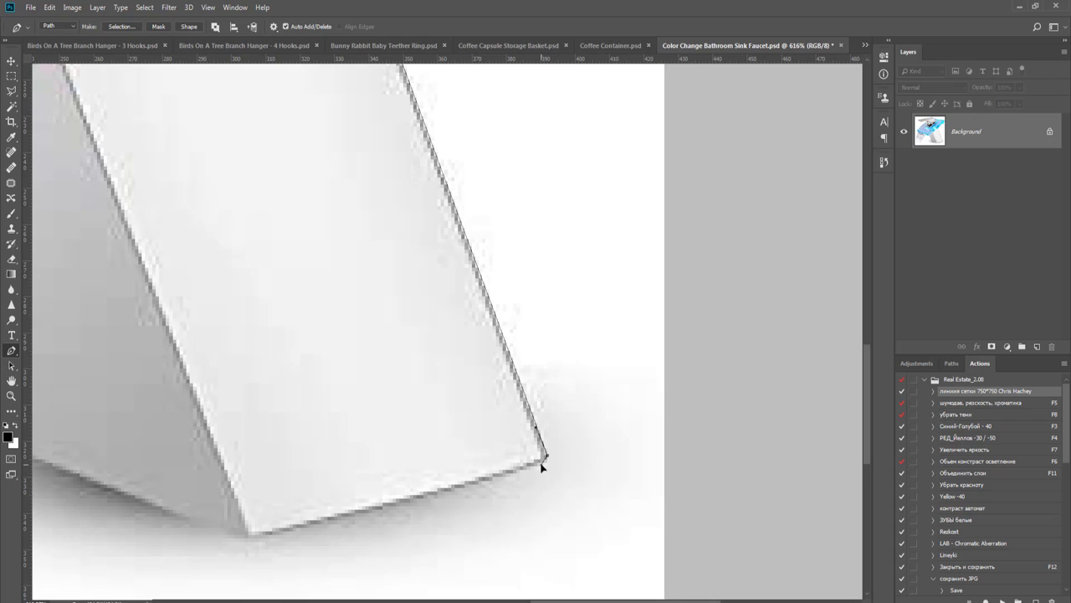
- Continue the path along the pedestal's bottom edges and up its left edge to the glass plate
{"action": "left_click_drag", "start_coordinate": [251, 537], "coordinate": [773, 600]}
{"action": "left_click_drag", "start_coordinate": [592, 543], "coordinate": [511, 493]}
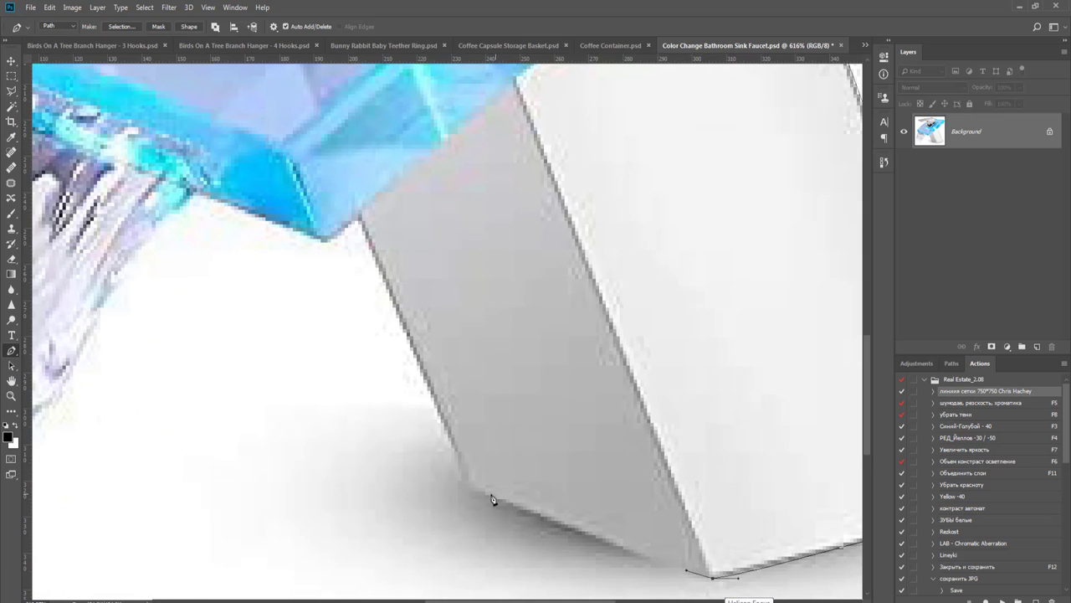
{"action": "left_click_drag", "start_coordinate": [467, 491], "coordinate": [455, 456]}
{"action": "mouse_move", "coordinate": [360, 219]}
{"action": "left_mouse_down"}
{"action": "mouse_move", "coordinate": [340, 177]}
{"action": "mouse_move", "coordinate": [350, 222]}
{"action": "left_mouse_up"}
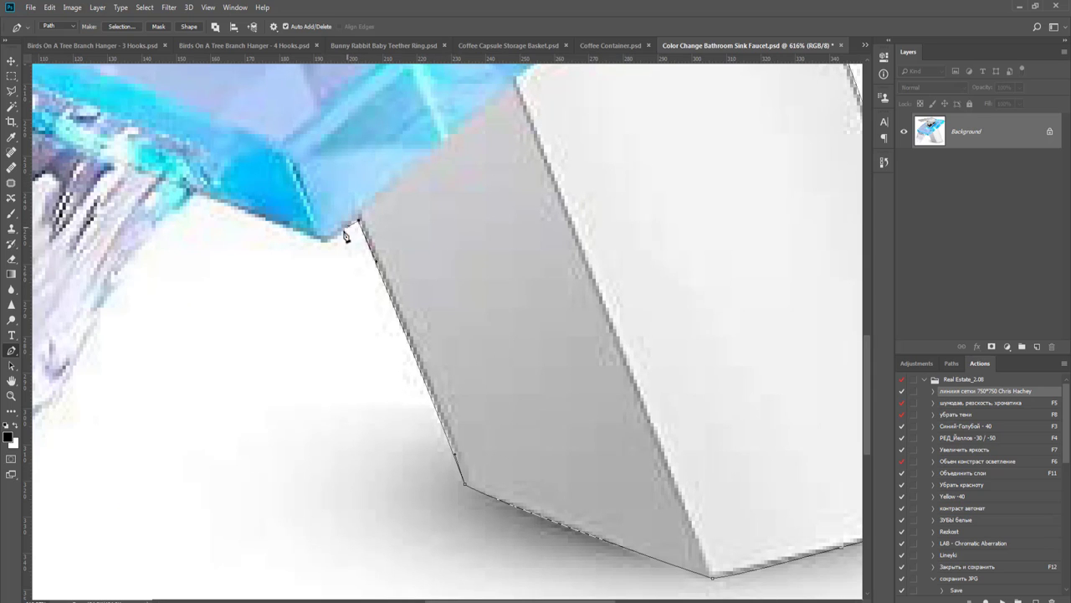
- Trace the glass plate's lower corner and underside up to where the water stream begins
{"action": "left_click", "coordinate": [330, 242]}
{"action": "left_click", "coordinate": [304, 232]}
{"action": "left_click_drag", "start_coordinate": [274, 238], "coordinate": [525, 349]}
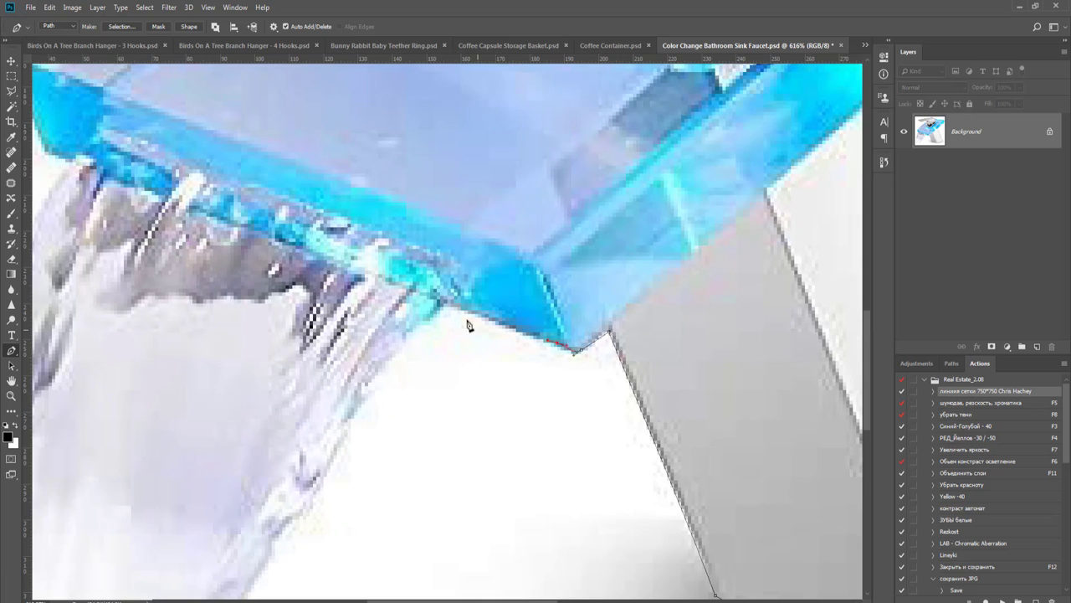
{"action": "left_click", "coordinate": [449, 306]}
{"action": "left_click", "coordinate": [431, 323]}
- Trace the right edge of the water stream down to the bottom of the image
{"action": "left_click_drag", "start_coordinate": [425, 333], "coordinate": [477, 254]}
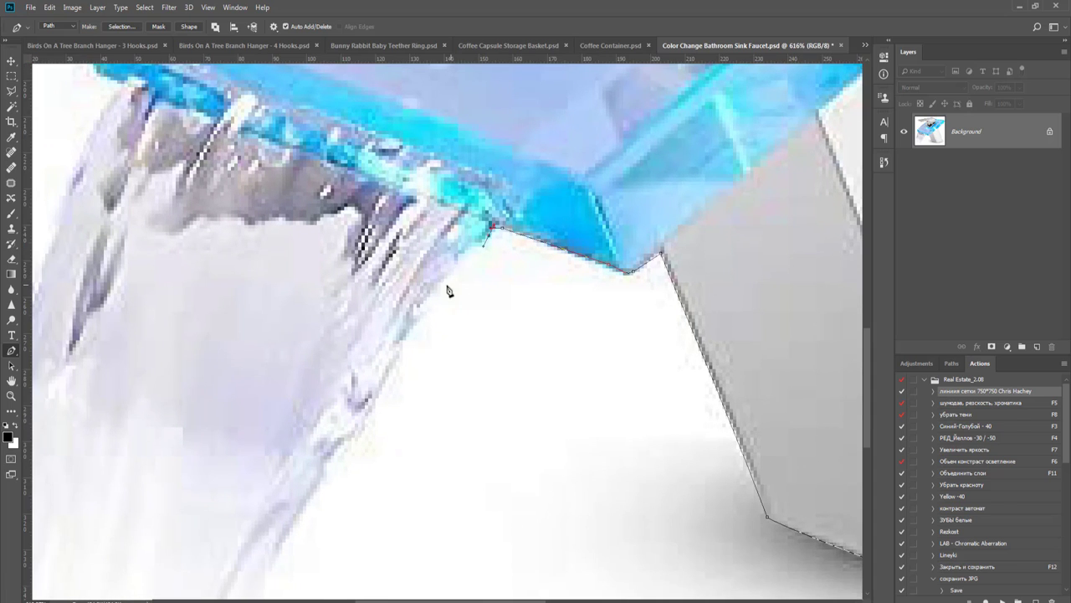
{"action": "left_click_drag", "start_coordinate": [436, 296], "coordinate": [517, 245]}
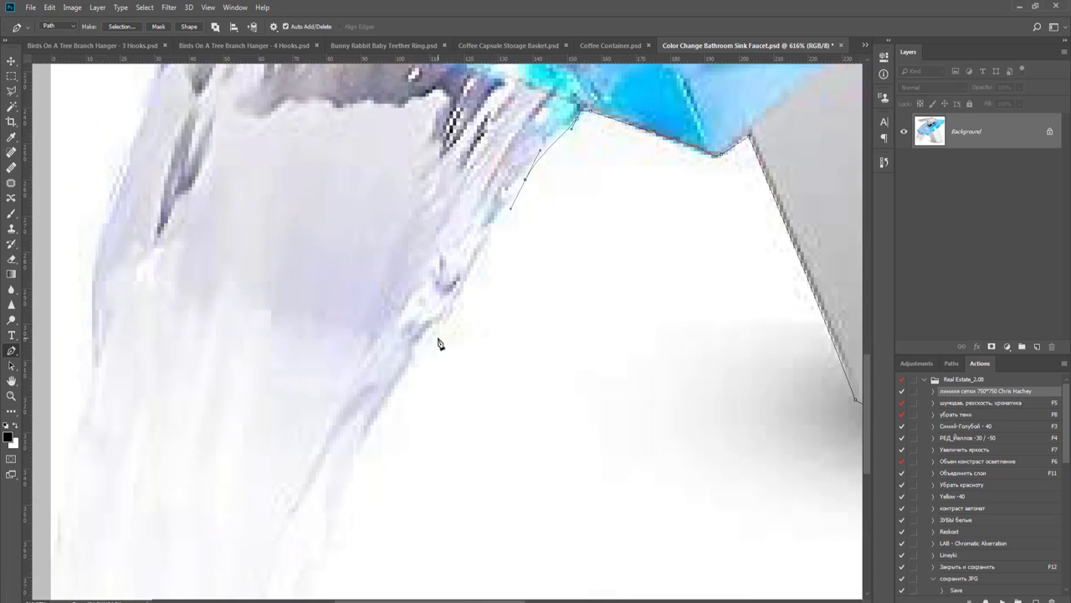
{"action": "left_click_drag", "start_coordinate": [437, 339], "coordinate": [502, 224]}
{"action": "scroll", "coordinate": [486, 277], "scroll_direction": "down", "scroll_amount": 1}
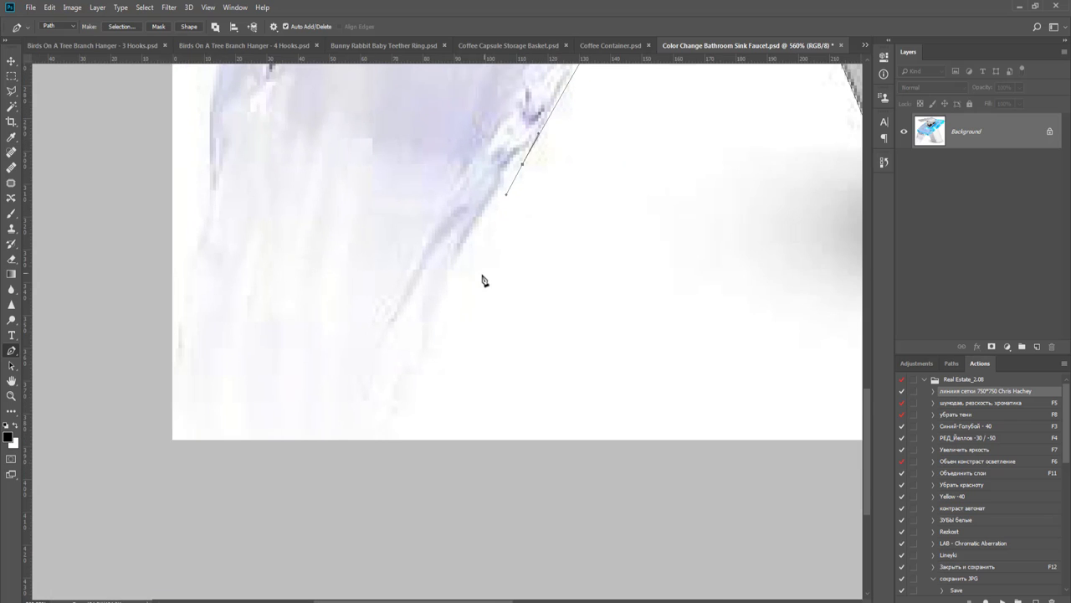
{"action": "left_click_drag", "start_coordinate": [447, 304], "coordinate": [437, 339]}
{"action": "left_click_drag", "start_coordinate": [393, 431], "coordinate": [378, 456]}
- Extend the path along the bottom of the water stream and up its left edge
{"action": "left_click_drag", "start_coordinate": [210, 440], "coordinate": [194, 365]}
{"action": "scroll", "coordinate": [199, 303], "scroll_direction": "up", "scroll_amount": 3}
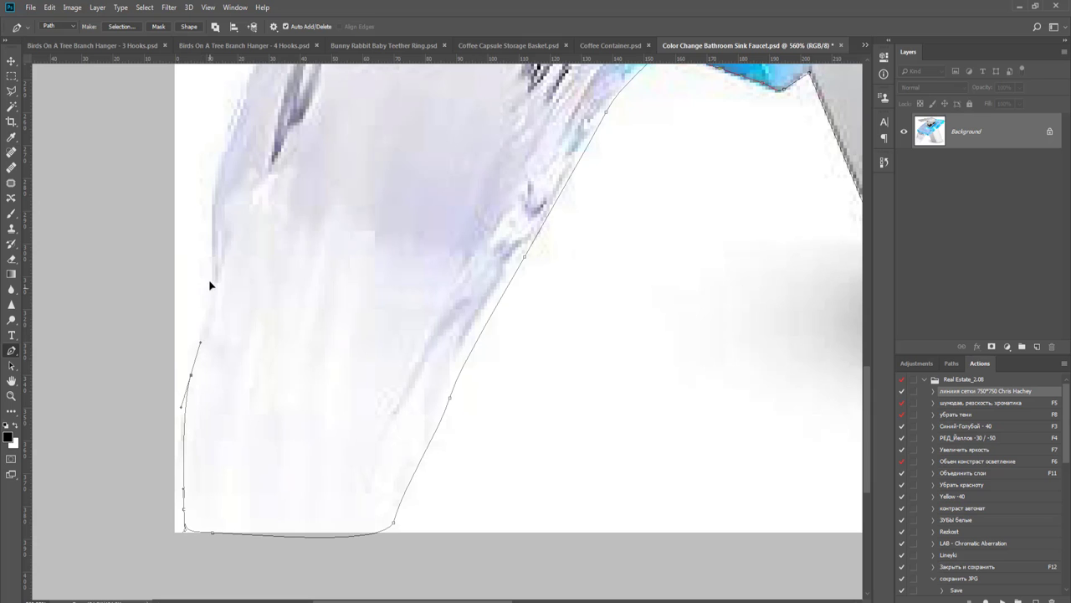
{"action": "left_click_drag", "start_coordinate": [210, 287], "coordinate": [211, 255]}
{"action": "left_click_drag", "start_coordinate": [241, 221], "coordinate": [232, 446]}
{"action": "left_click_drag", "start_coordinate": [219, 370], "coordinate": [236, 320]}
{"action": "left_click_drag", "start_coordinate": [293, 298], "coordinate": [385, 489]}
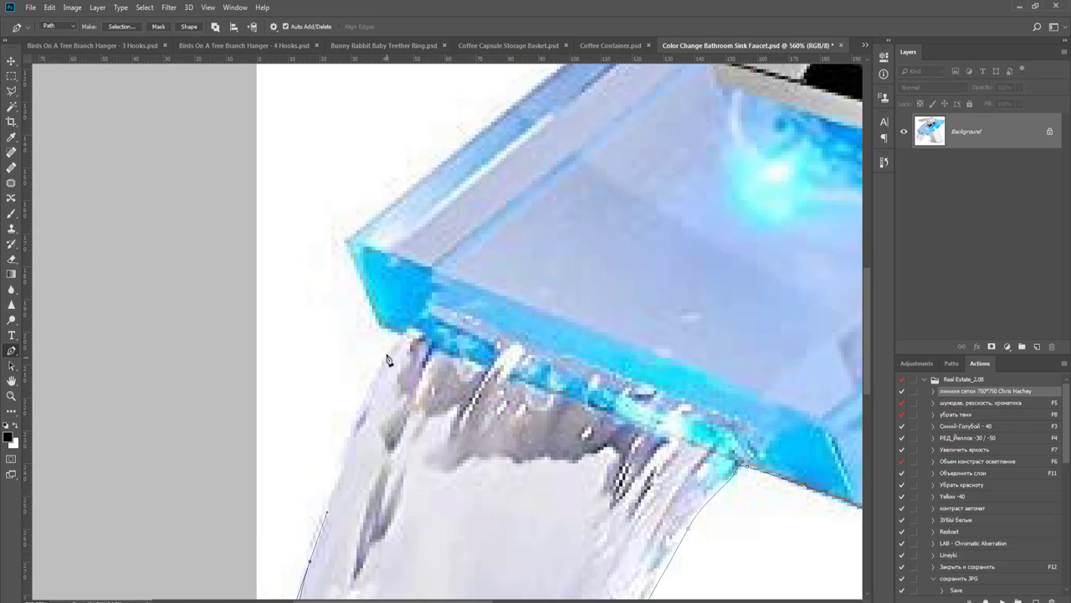
- Trace from the top of the water around the glass plate's left end and along its upper edge to the faucet body
{"action": "mouse_move", "coordinate": [389, 348]}
{"action": "left_mouse_down"}
{"action": "mouse_move", "coordinate": [400, 336]}
{"action": "mouse_move", "coordinate": [382, 329]}
{"action": "left_mouse_up"}
{"action": "left_click_drag", "start_coordinate": [357, 278], "coordinate": [401, 394]}
{"action": "scroll", "coordinate": [401, 394], "scroll_direction": "up", "scroll_amount": 2}
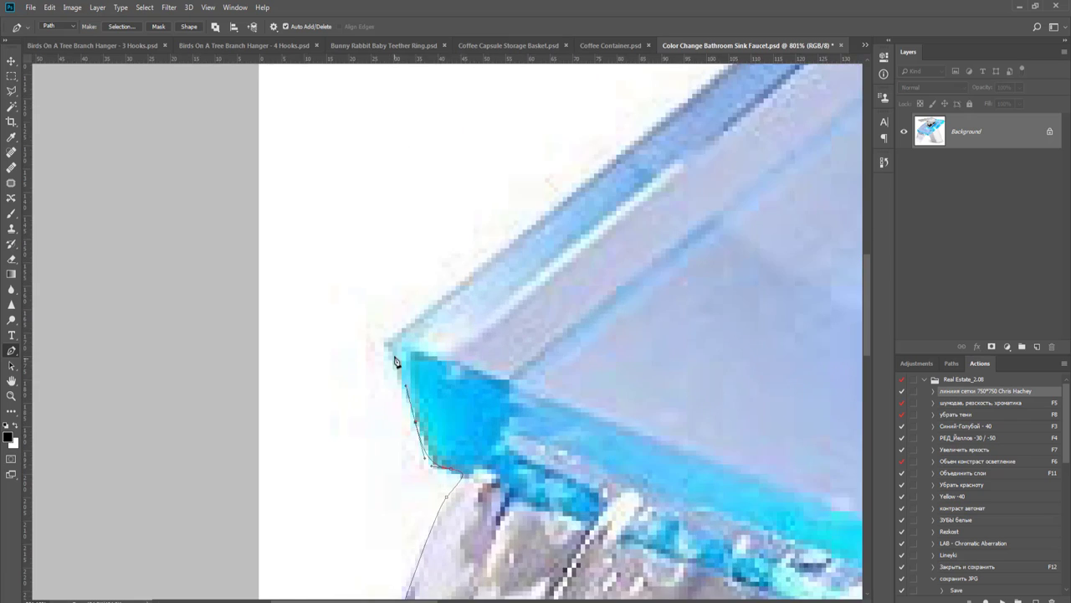
{"action": "mouse_move", "coordinate": [385, 337]}
{"action": "left_mouse_down"}
{"action": "mouse_move", "coordinate": [376, 310]}
{"action": "mouse_move", "coordinate": [392, 331]}
{"action": "left_mouse_up"}
{"action": "scroll", "coordinate": [497, 318], "scroll_direction": "down", "scroll_amount": 1}
{"action": "left_click_drag", "start_coordinate": [628, 214], "coordinate": [370, 459]}
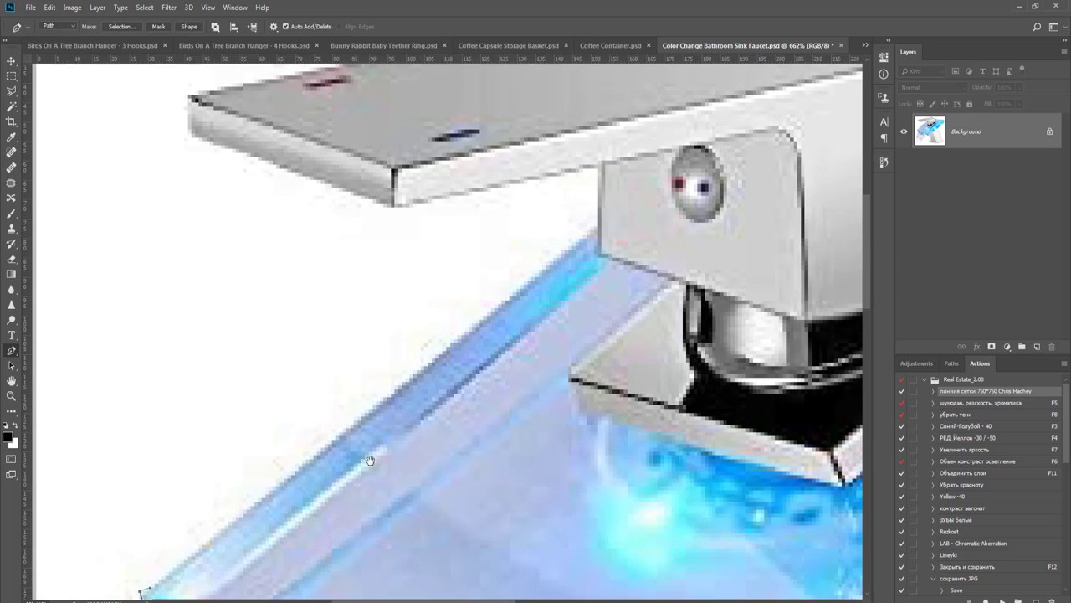
{"action": "left_click_drag", "start_coordinate": [511, 351], "coordinate": [406, 459]}
{"action": "left_click_drag", "start_coordinate": [493, 339], "coordinate": [502, 329]}
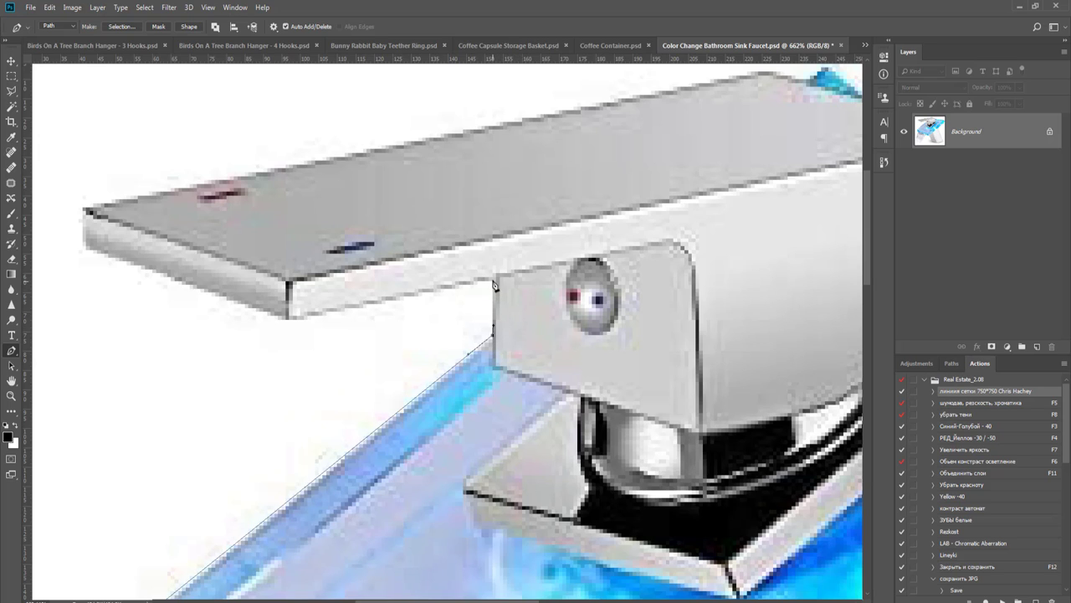
- Trace the underside of the faucet handle and around its left end to the upper corner
{"action": "left_click", "coordinate": [493, 257]}
{"action": "left_click_drag", "start_coordinate": [289, 319], "coordinate": [482, 450]}
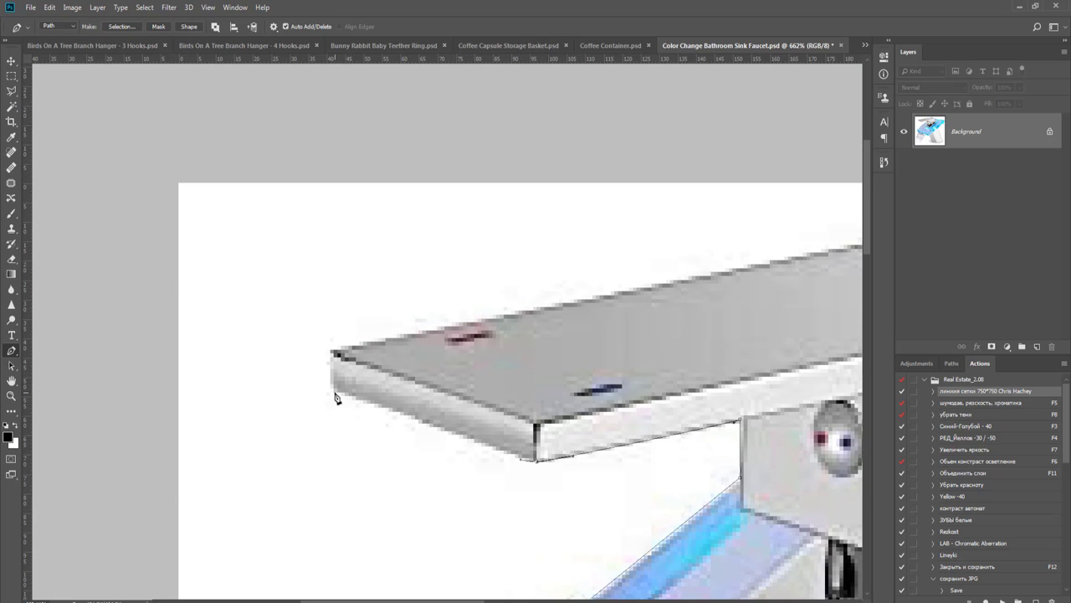
{"action": "left_click_drag", "start_coordinate": [332, 390], "coordinate": [333, 316]}
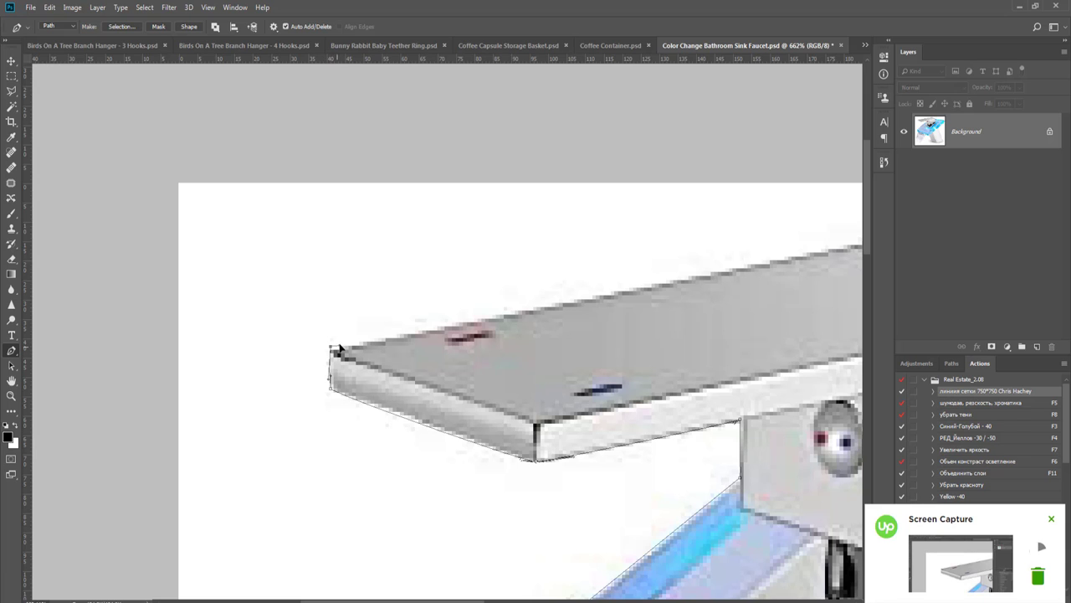
- Trace the handle's top edge and around the small blue glass tip behind it
{"action": "left_click_drag", "start_coordinate": [514, 342], "coordinate": [440, 402]}
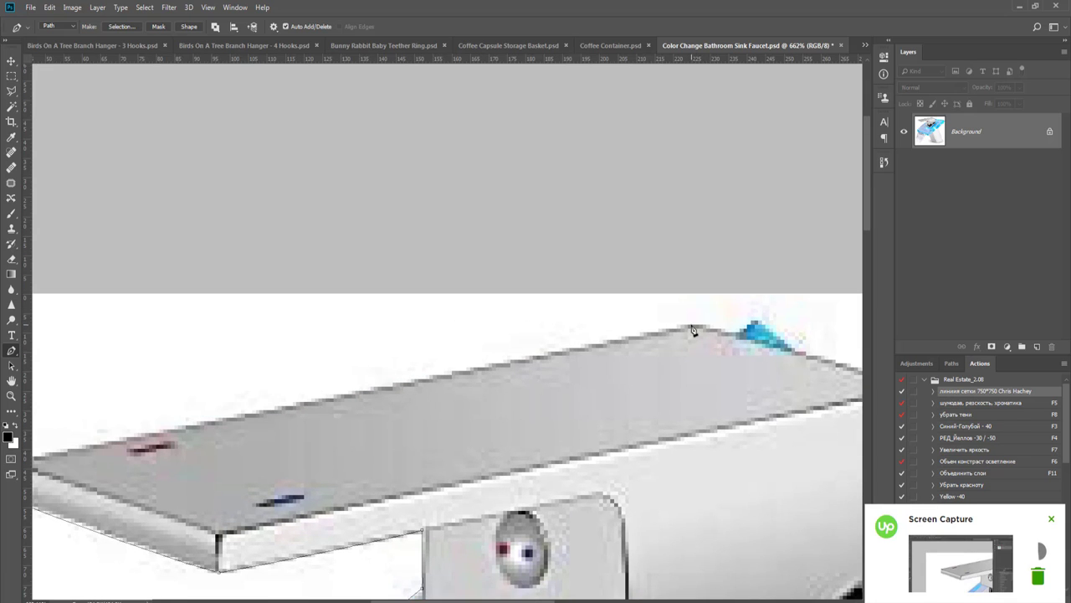
{"action": "left_click_drag", "start_coordinate": [693, 328], "coordinate": [728, 318]}
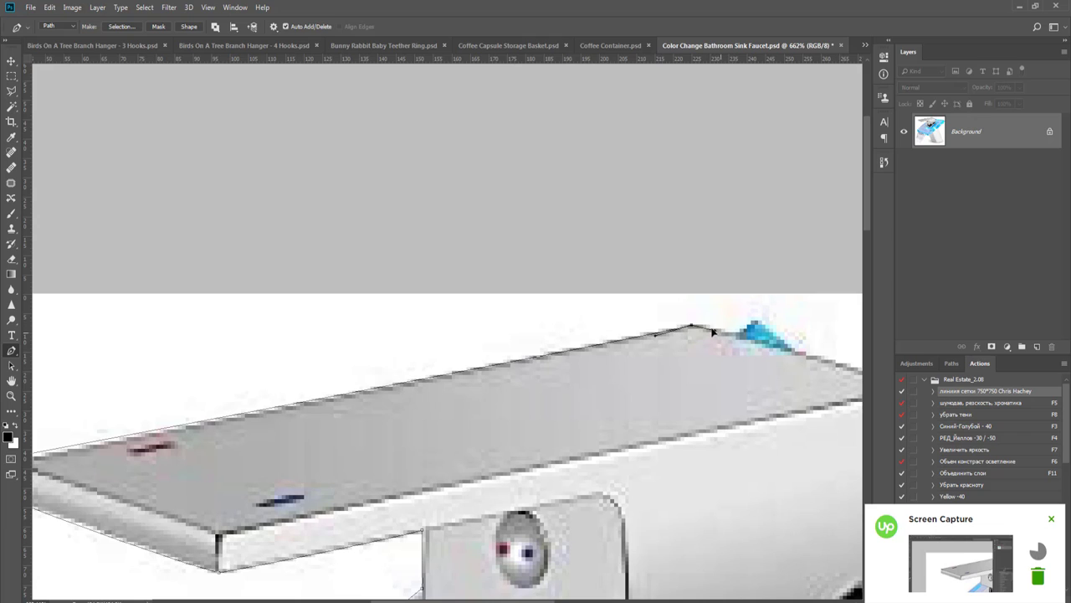
{"action": "left_click", "coordinate": [736, 333]}
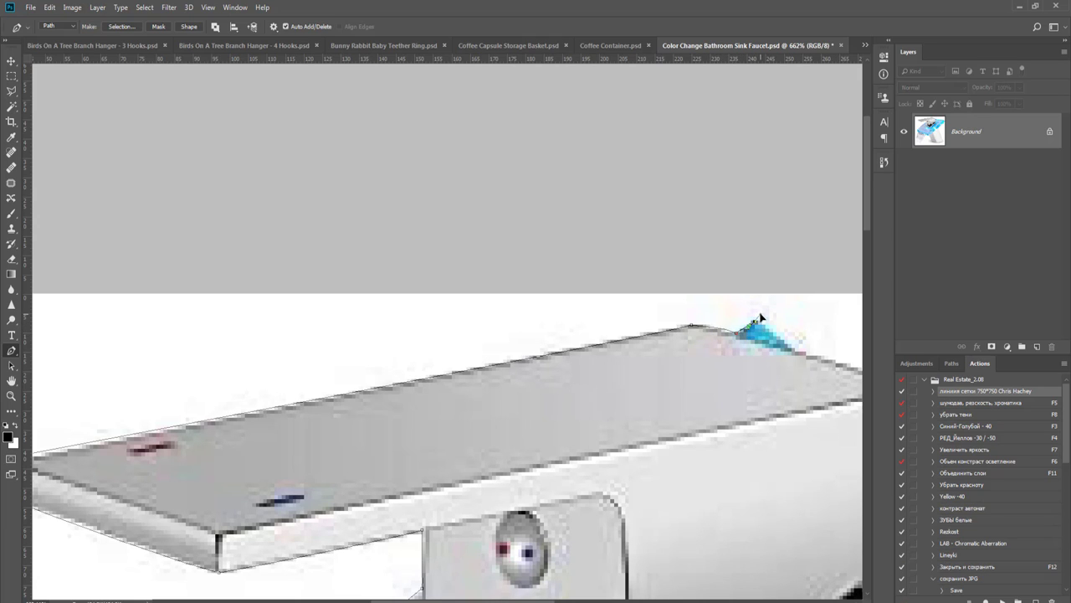
{"action": "left_click_drag", "start_coordinate": [721, 352], "coordinate": [535, 367]}
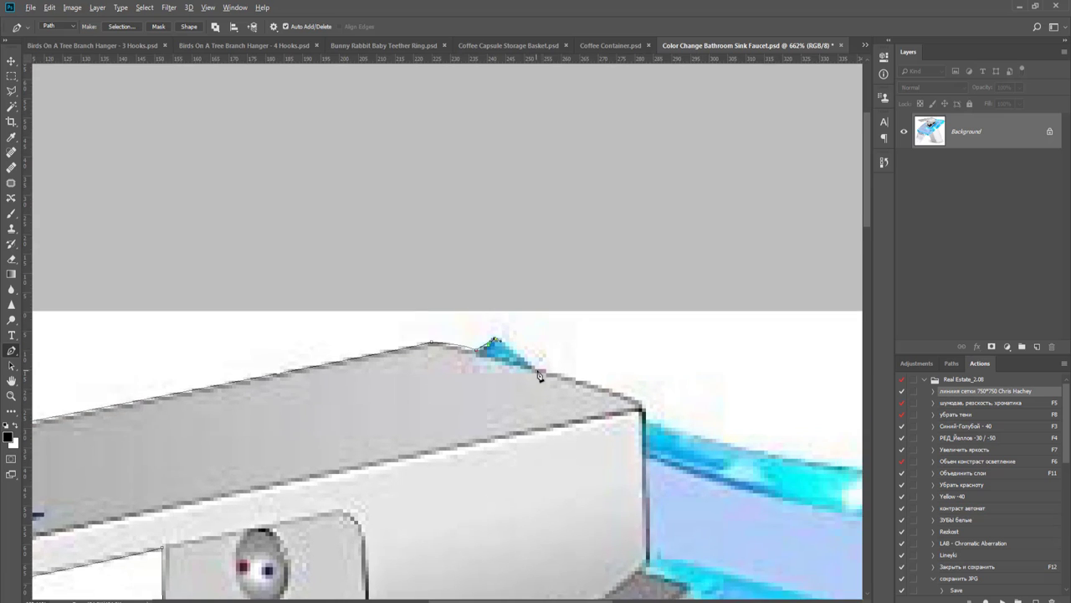
{"action": "scroll", "coordinate": [541, 375], "scroll_direction": "up", "scroll_amount": 3}
{"action": "left_click", "coordinate": [534, 366]}
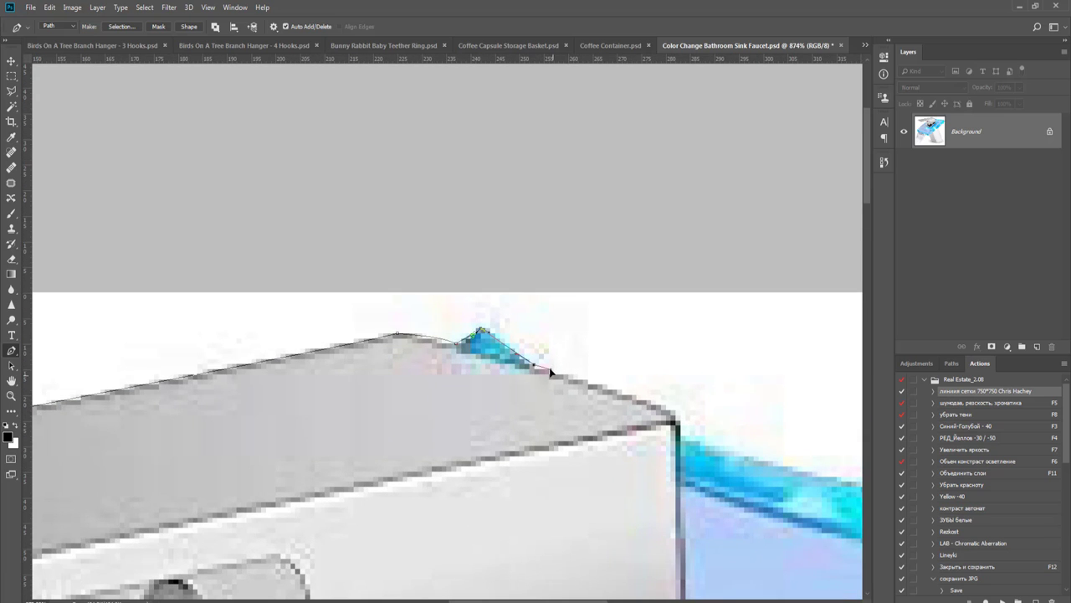
- Trace around the handle's rear corner and along the glass plate's upper edge, bending the curve to match the glass
{"action": "left_click", "coordinate": [661, 407]}
{"action": "left_click_drag", "start_coordinate": [690, 441], "coordinate": [708, 445]}
{"action": "left_click_drag", "start_coordinate": [784, 477], "coordinate": [216, 390]}
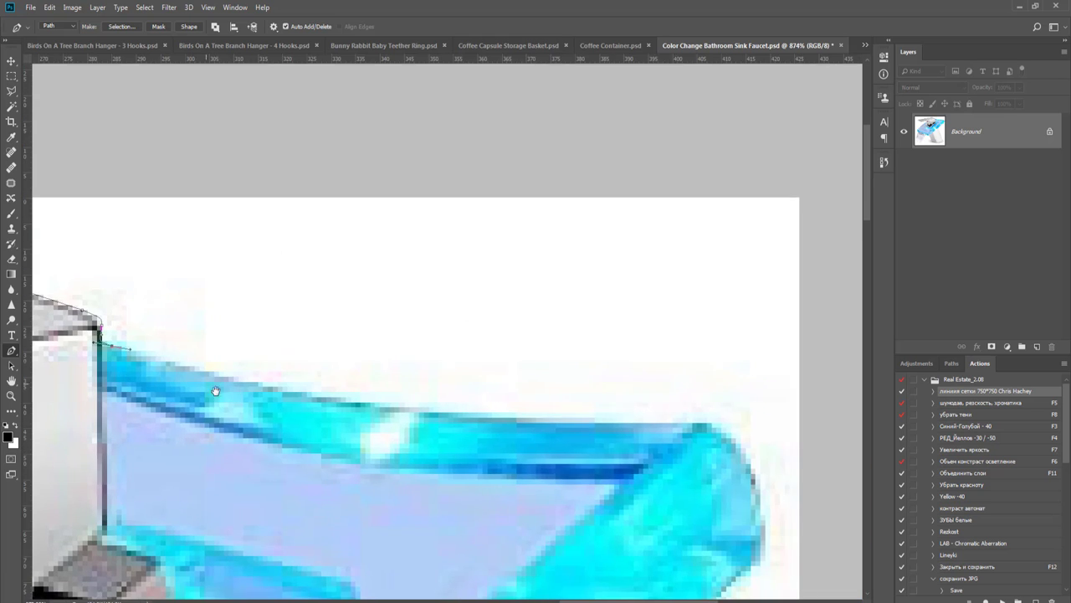
{"action": "scroll", "coordinate": [385, 418], "scroll_direction": "down", "scroll_amount": 1}
{"action": "left_click_drag", "start_coordinate": [654, 422], "coordinate": [759, 405]}
{"action": "left_click", "coordinate": [358, 396]}
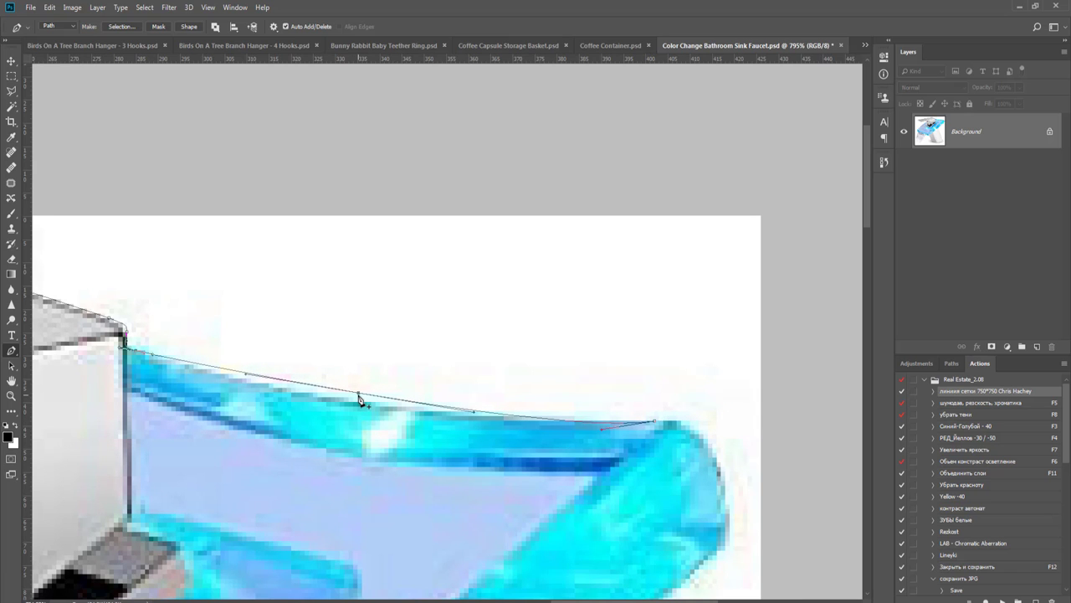
{"action": "left_click_drag", "start_coordinate": [358, 396], "coordinate": [345, 403]}
{"action": "left_click_drag", "start_coordinate": [500, 436], "coordinate": [344, 396]}
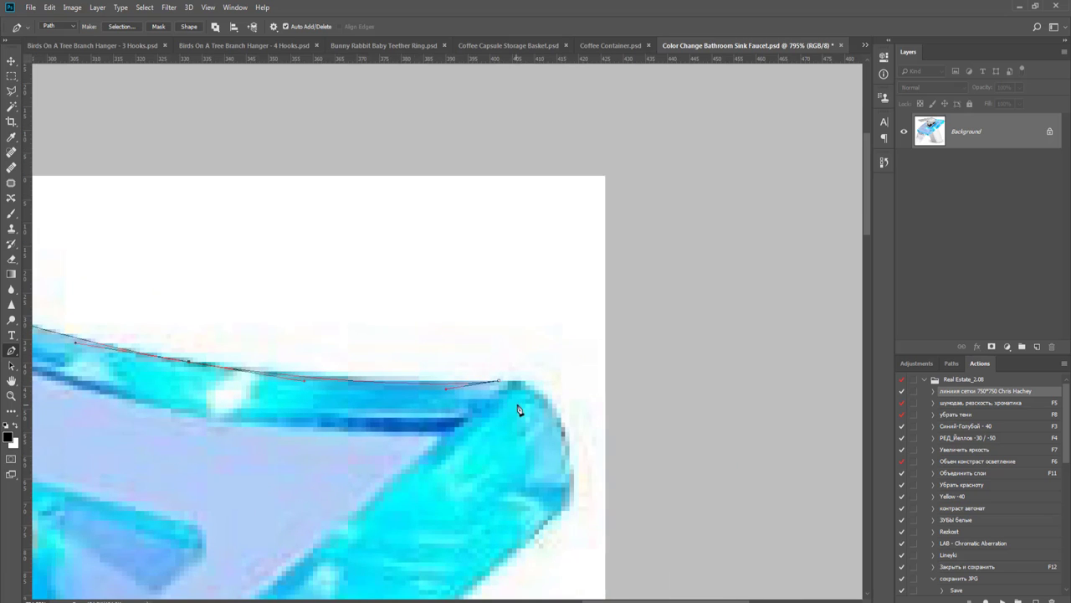
- Trace around the glass plate's right corner and along its lower edge to the top of the faucet column
{"action": "left_click_drag", "start_coordinate": [552, 399], "coordinate": [571, 421]}
{"action": "left_click_drag", "start_coordinate": [605, 366], "coordinate": [528, 377]}
{"action": "left_click_drag", "start_coordinate": [572, 482], "coordinate": [591, 373]}
{"action": "scroll", "coordinate": [591, 373], "scroll_direction": "down", "scroll_amount": 2}
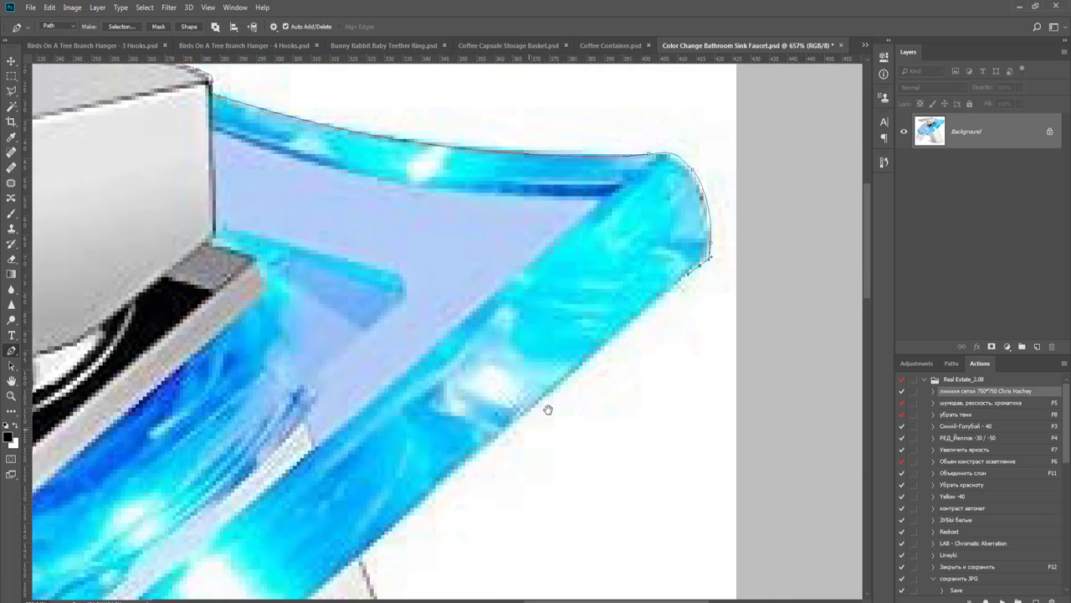
{"action": "left_click_drag", "start_coordinate": [547, 409], "coordinate": [634, 354]}
{"action": "left_click", "coordinate": [567, 378]}
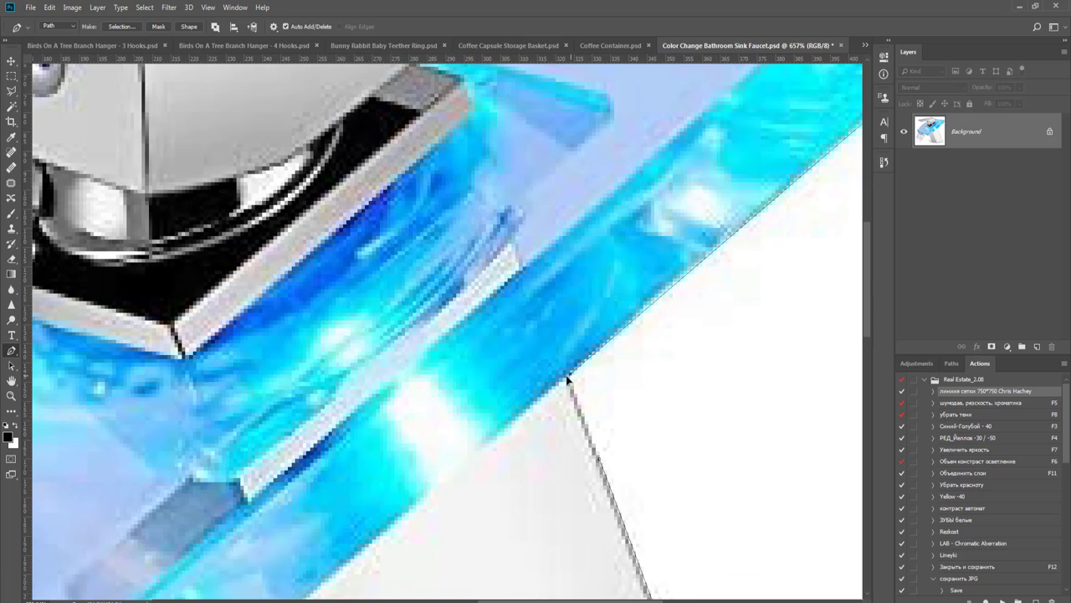
{"action": "mouse_move", "coordinate": [567, 378]}
{"action": "left_mouse_down"}
{"action": "mouse_move", "coordinate": [554, 384]}
{"action": "mouse_move", "coordinate": [569, 386]}
{"action": "left_mouse_up"}
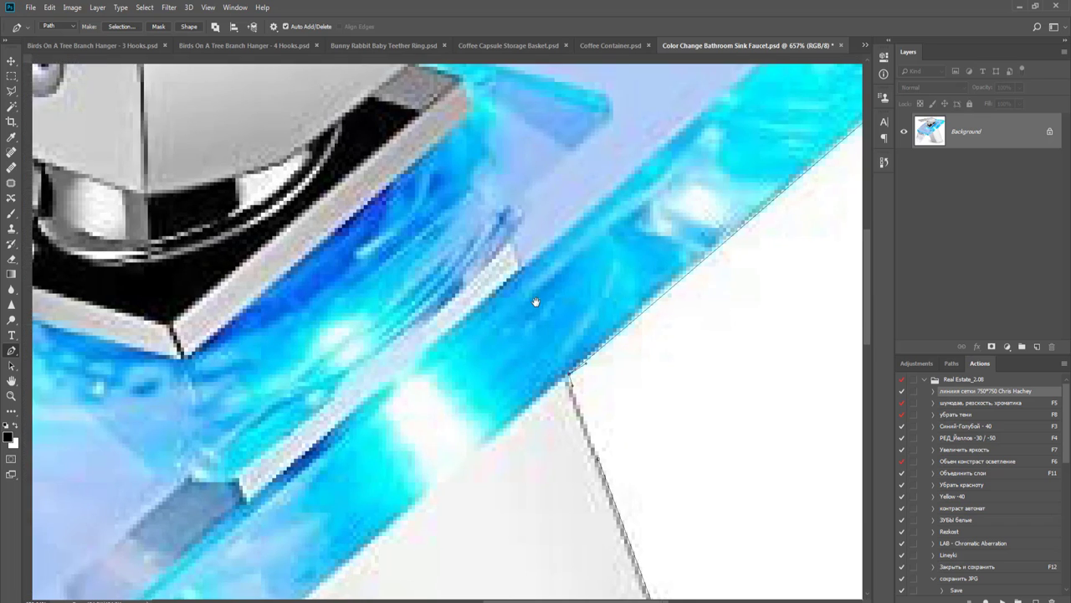
- Close the path at its starting point on the right edge of the faucet column
{"action": "left_click_drag", "start_coordinate": [660, 583], "coordinate": [566, 480]}
{"action": "scroll", "coordinate": [500, 355], "scroll_direction": "up", "scroll_amount": 3}
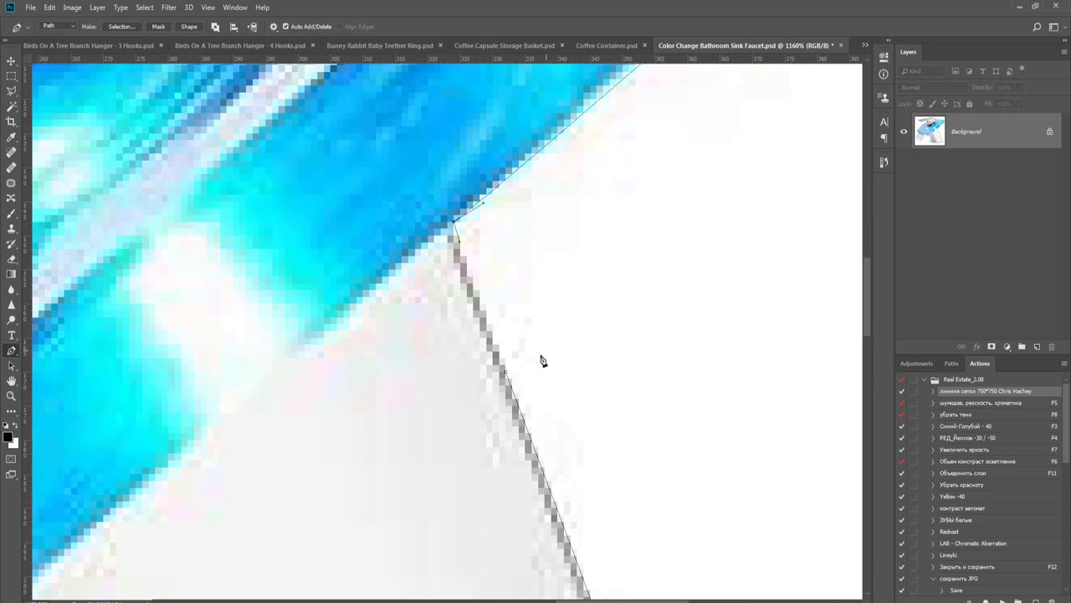
{"action": "left_click", "coordinate": [507, 378]}
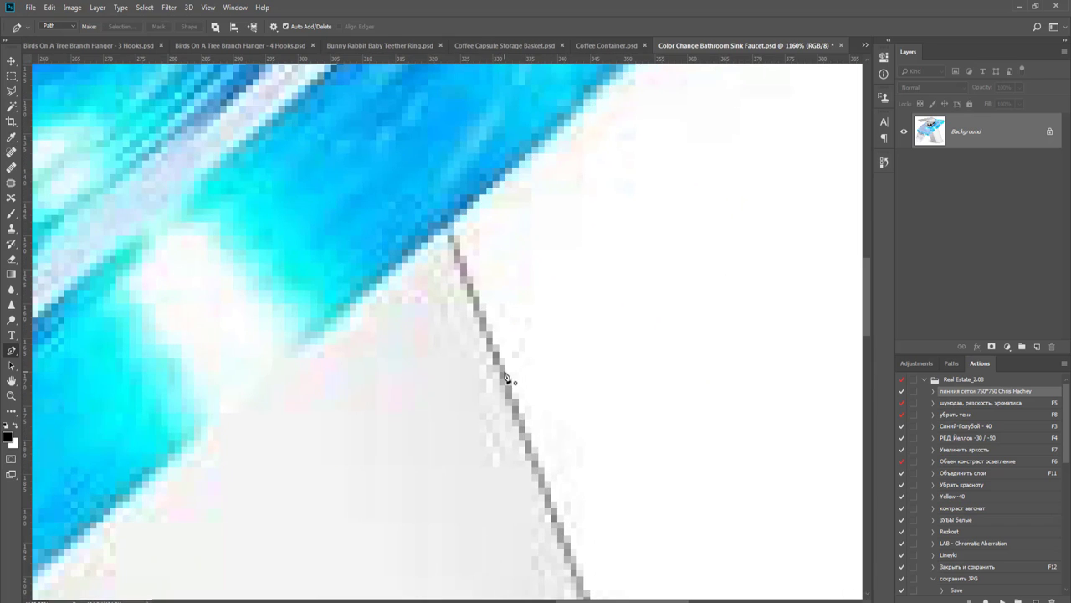
- Convert the faucet path to a selection and use it as a layer mask to hide the background
{"action": "key", "text": "ctrl+0"}
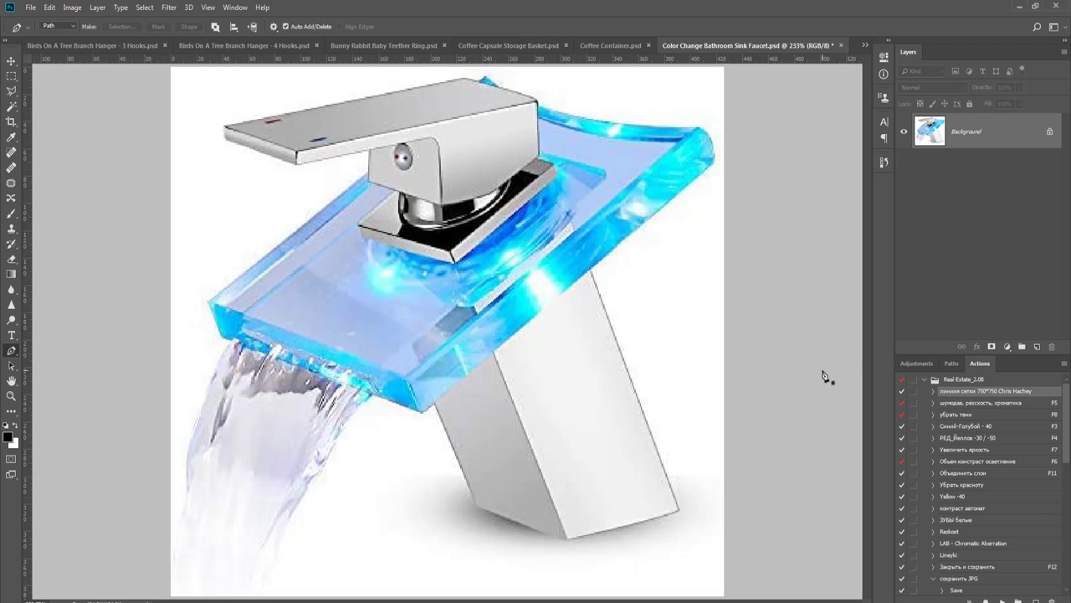
{"action": "left_click", "coordinate": [950, 364]}
{"action": "key", "text": "ctrl+Return"}
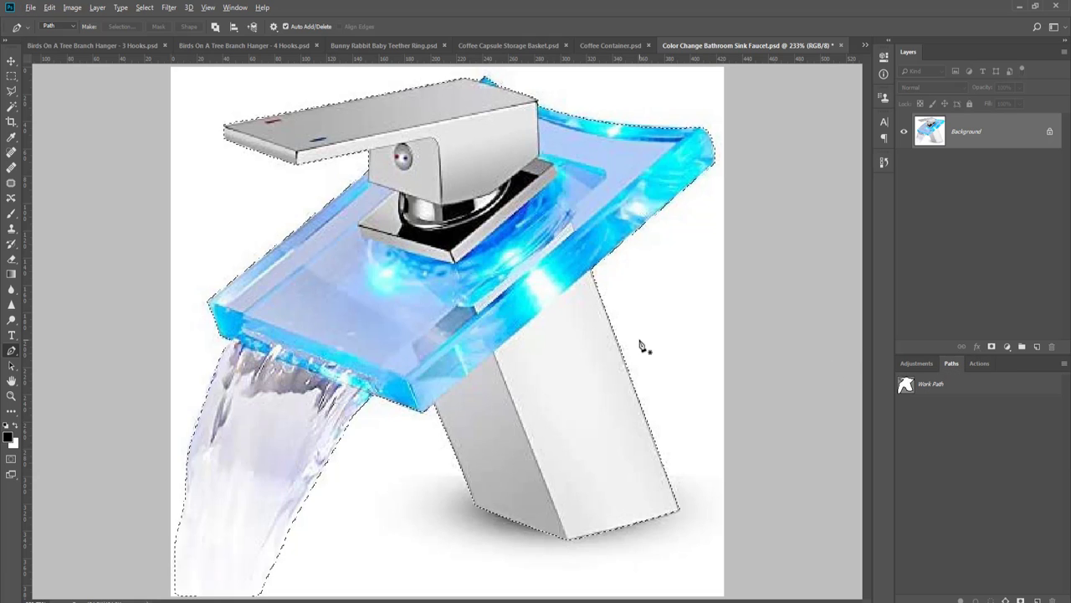
{"action": "scroll", "coordinate": [641, 342], "scroll_direction": "down", "scroll_amount": 2}
{"action": "left_click", "coordinate": [992, 345]}
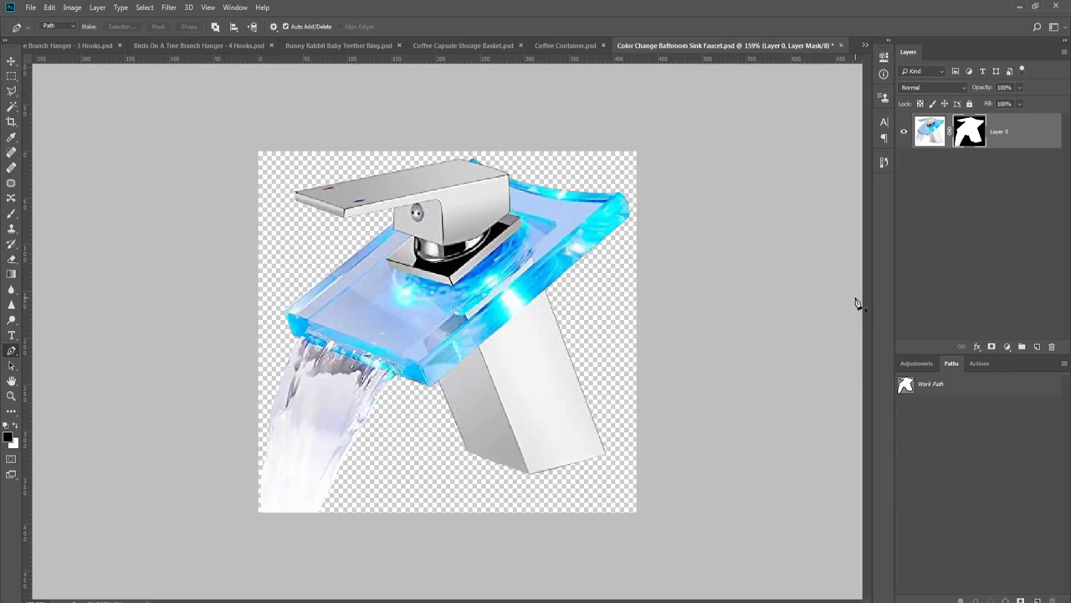
- Create a new layer filled with black and place it beneath the faucet layer
{"action": "key", "text": "ctrl+shift+n"}
{"action": "key", "text": "Return"}
{"action": "key", "text": "g"}
{"action": "left_click", "coordinate": [634, 238]}
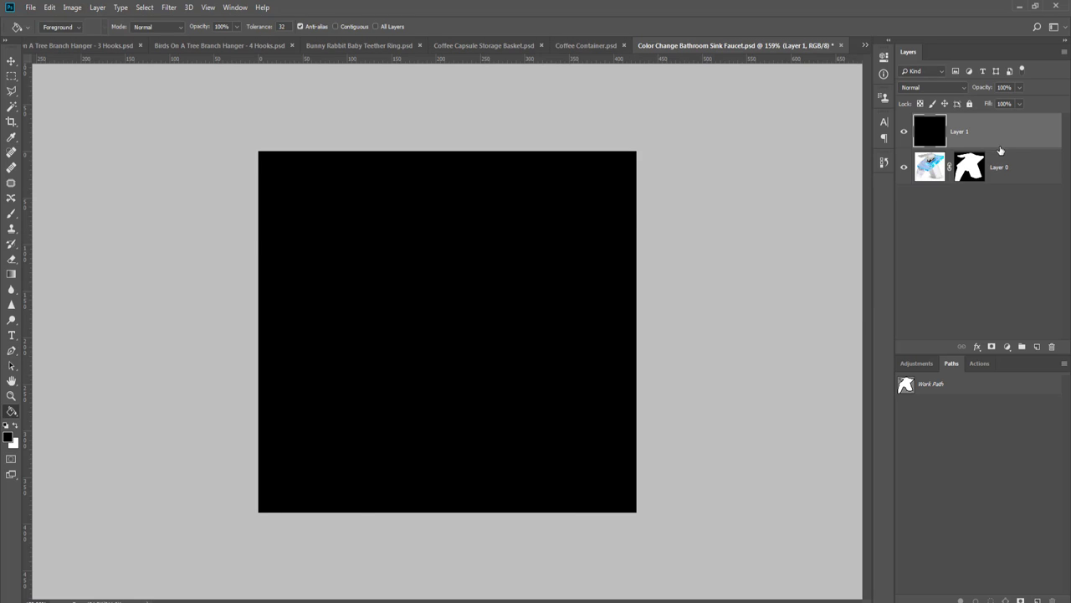
{"action": "left_click_drag", "start_coordinate": [1000, 150], "coordinate": [1000, 186]}
{"action": "key", "text": "v"}
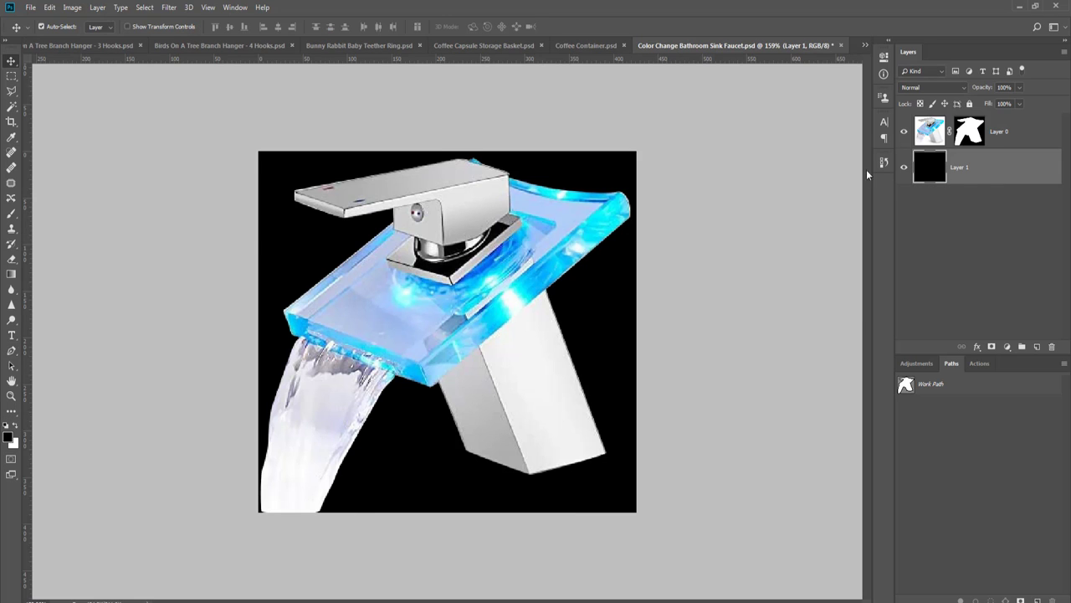
- Refine the faucet's layer mask with Select and Mask, setting the edge detection radius to 0
{"action": "right_click", "coordinate": [971, 130]}
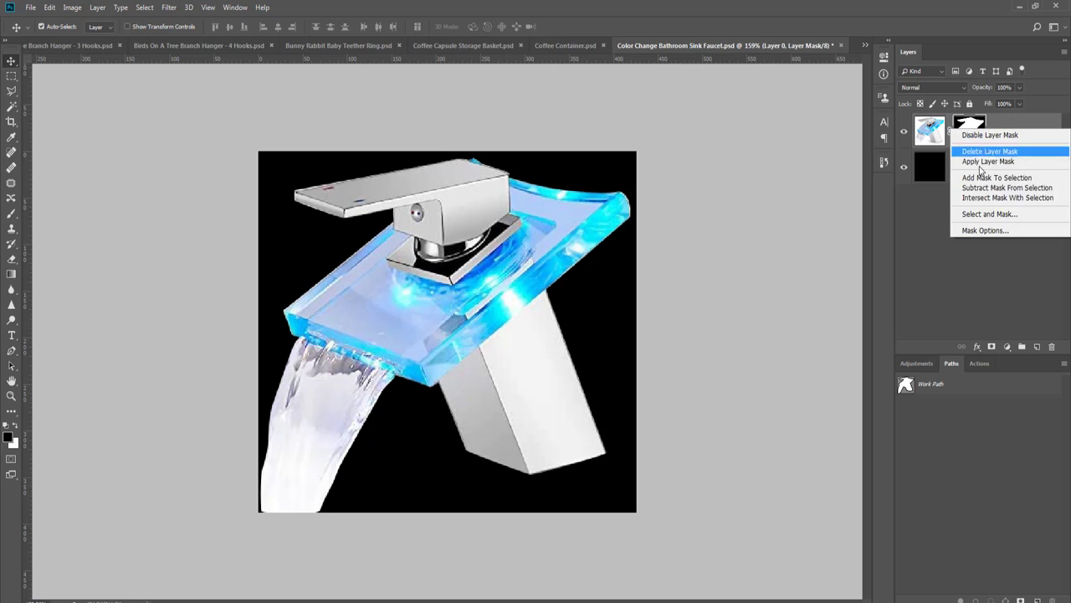
{"action": "left_click", "coordinate": [984, 210]}
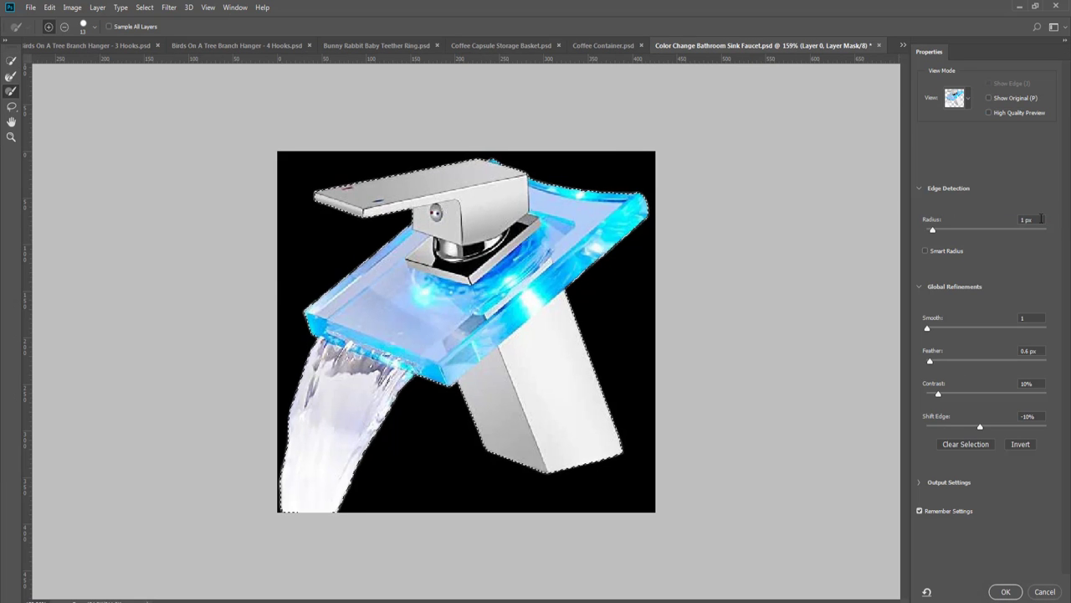
{"action": "left_click", "coordinate": [1026, 219]}
{"action": "type", "text": "0"}
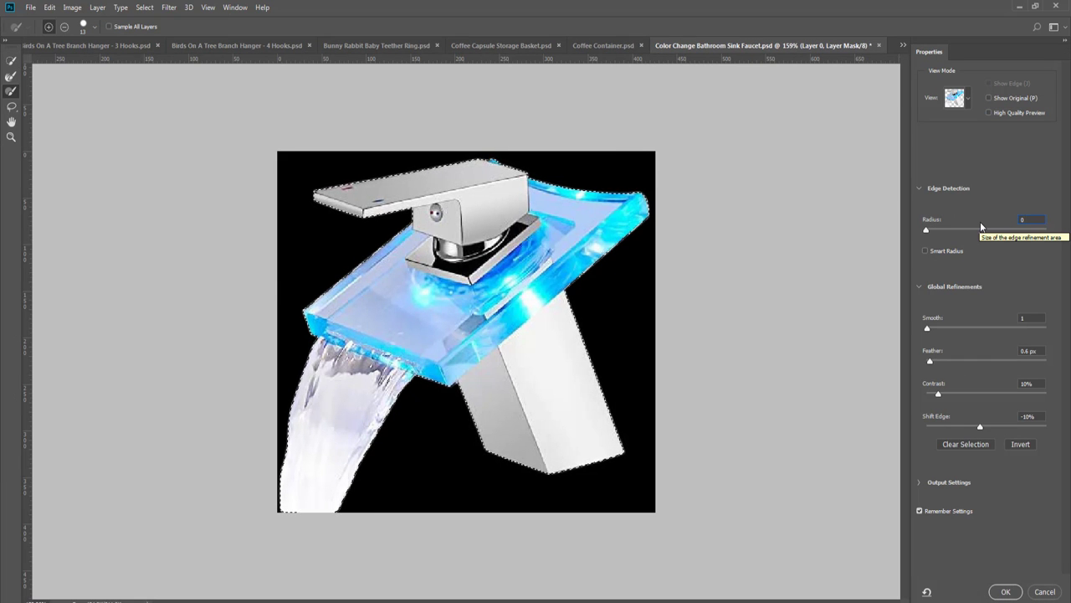
{"action": "key", "text": "Return"}
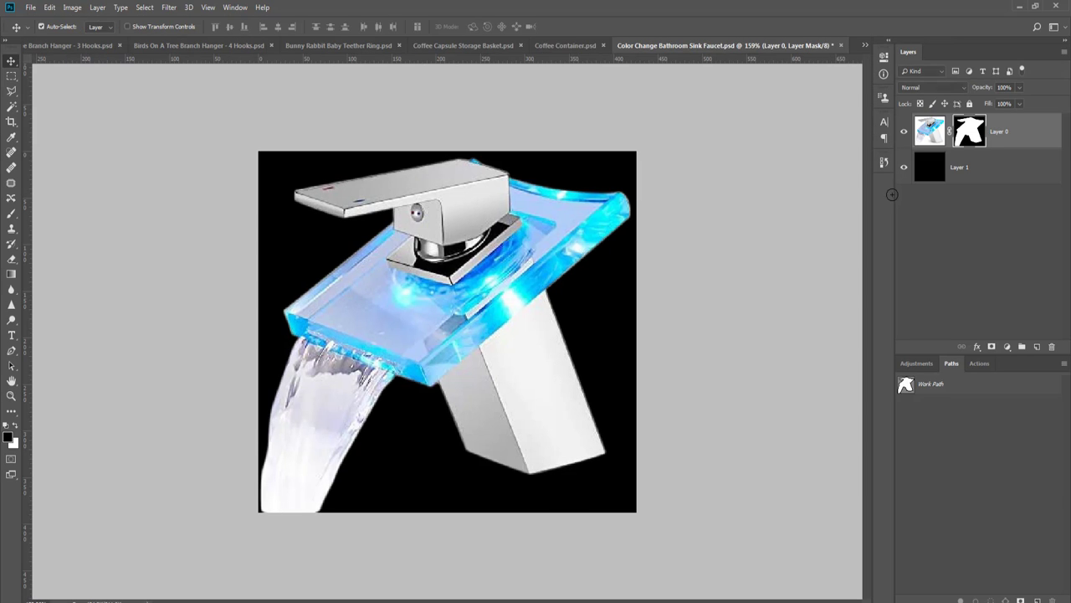
- Crop the canvas to 750 × 750 px, extending the crop frame beyond the image so the whole faucet fits
{"action": "key", "text": "c"}
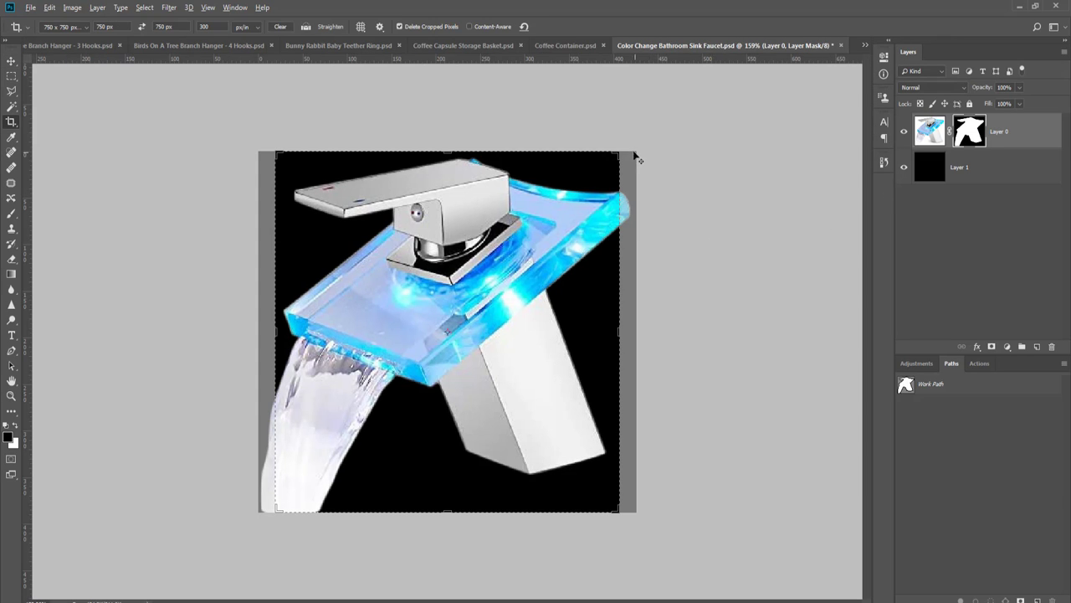
{"action": "left_click_drag", "start_coordinate": [621, 151], "coordinate": [662, 112]}
{"action": "key", "text": "Return"}
{"action": "key", "text": "v"}
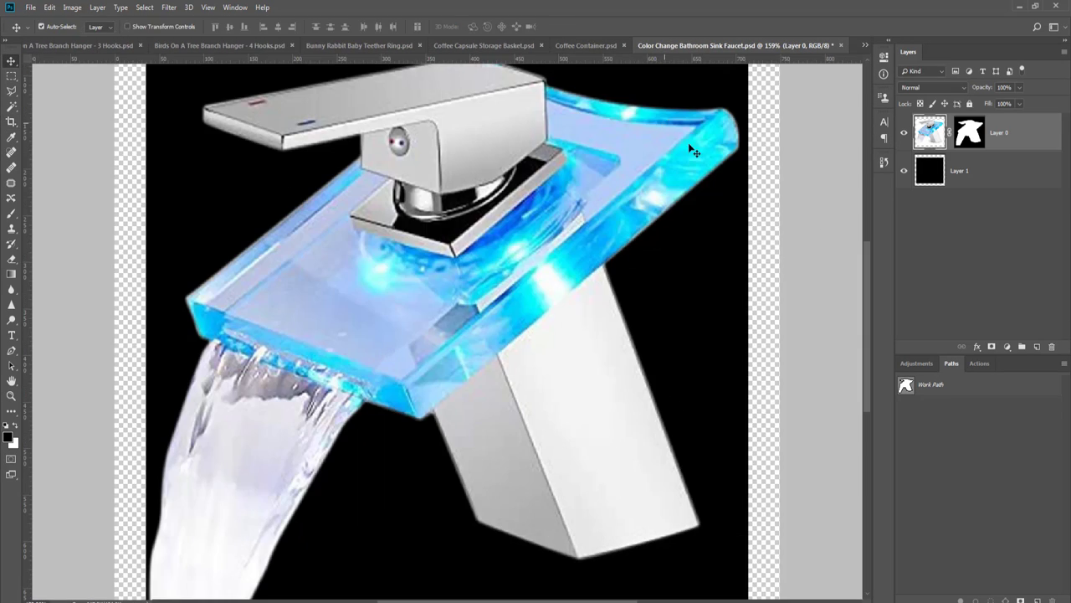
{"action": "key", "text": "ctrl+0"}
- Run the 750*750 guide-line action and scale the faucet to about 67% width and 72% height to fit the guides
{"action": "left_click", "coordinate": [986, 363]}
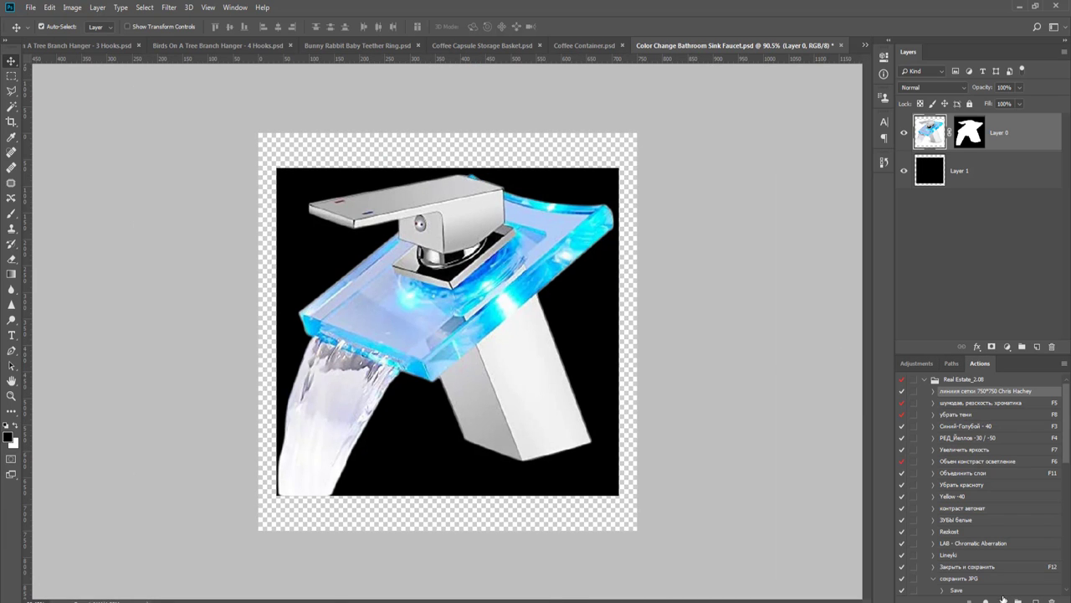
{"action": "left_click", "coordinate": [1001, 600]}
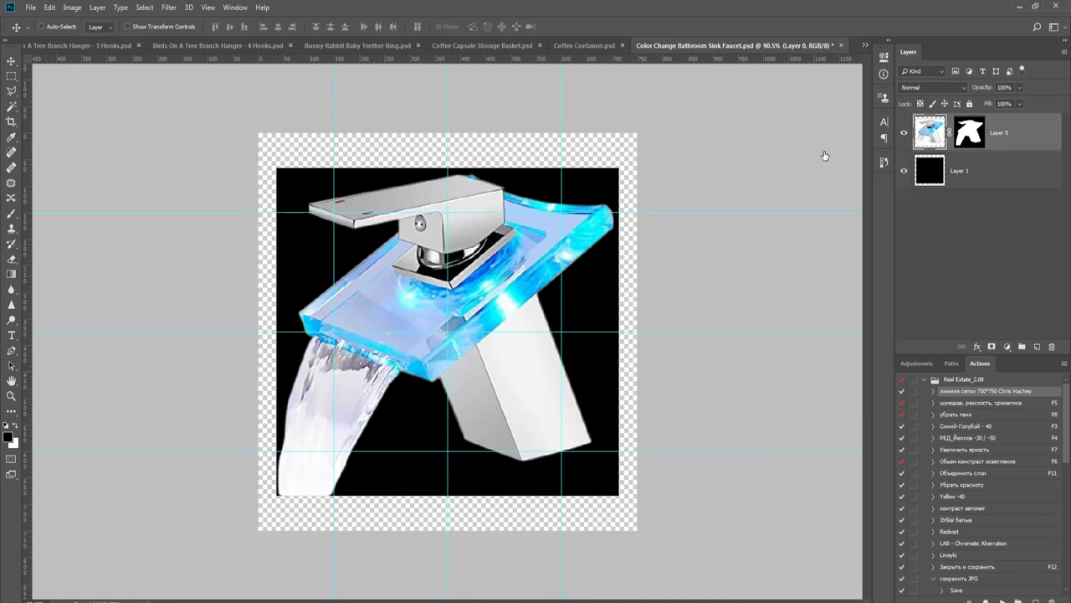
{"action": "key", "text": "ctrl+t"}
{"action": "left_click_drag", "start_coordinate": [619, 161], "coordinate": [569, 221]}
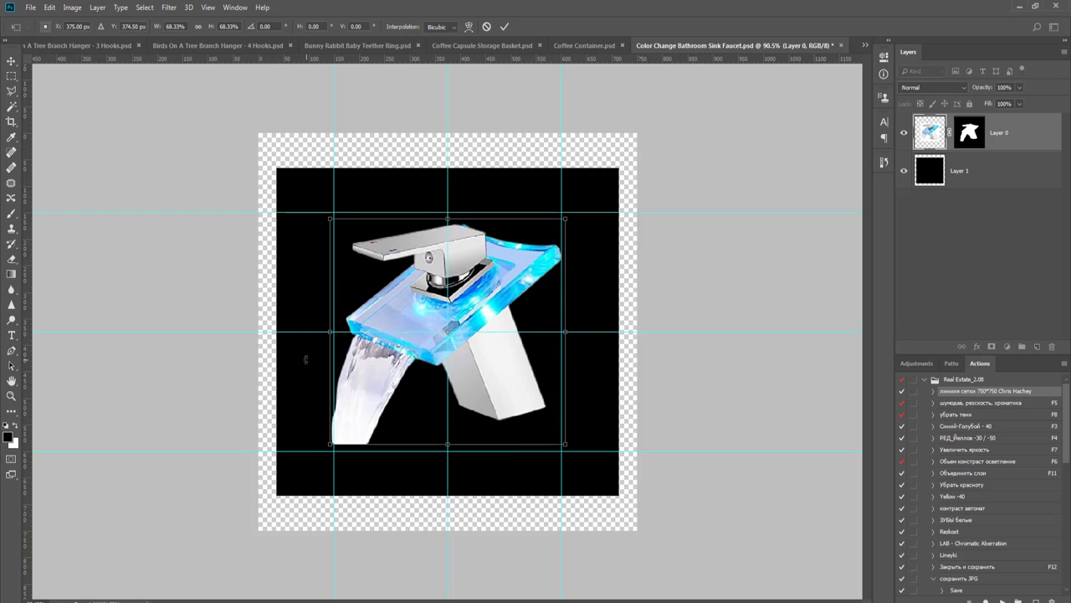
{"action": "left_click_drag", "start_coordinate": [446, 220], "coordinate": [446, 213]}
{"action": "left_click_drag", "start_coordinate": [448, 448], "coordinate": [448, 454]}
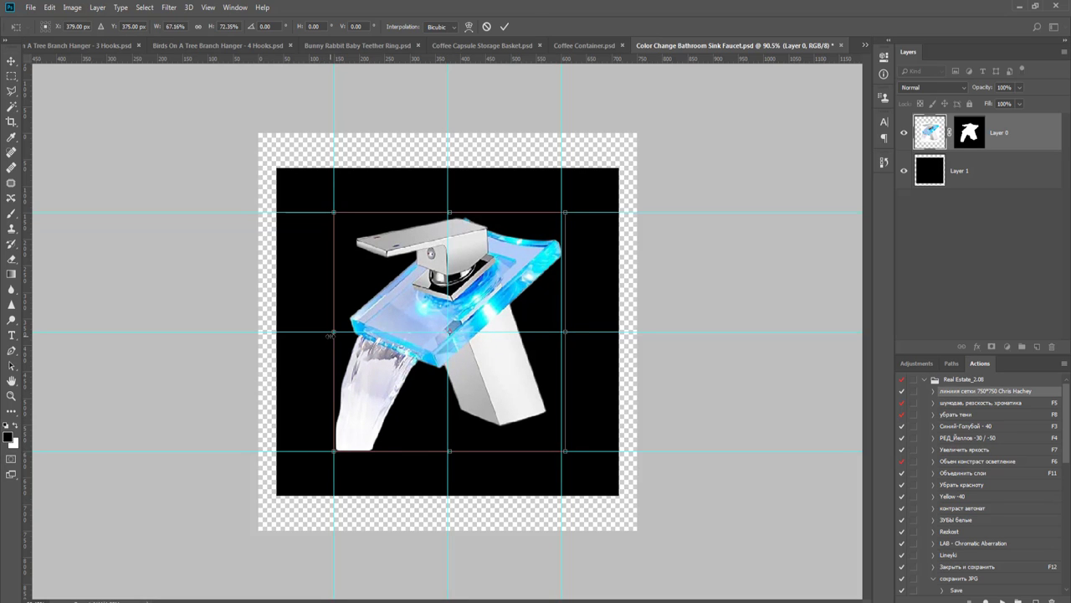
{"action": "key", "text": "Return"}
- Delete the black background layer, and close the faucet document with its changes saved
{"action": "left_click", "coordinate": [989, 171]}
{"action": "key", "text": "Delete"}
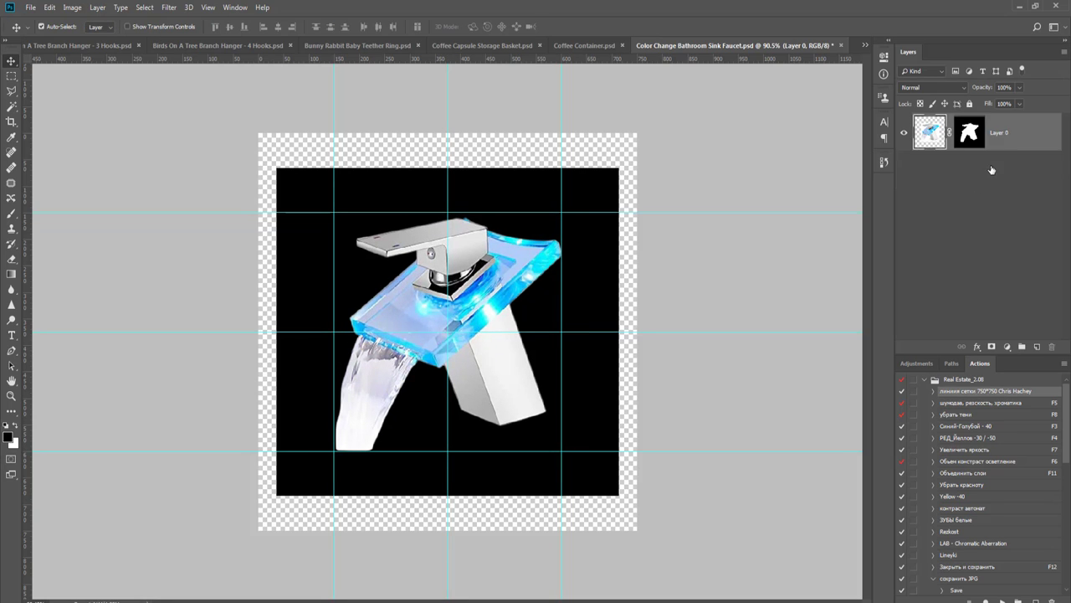
{"action": "key", "text": "ctrl+w"}
{"action": "key", "text": "Return"}
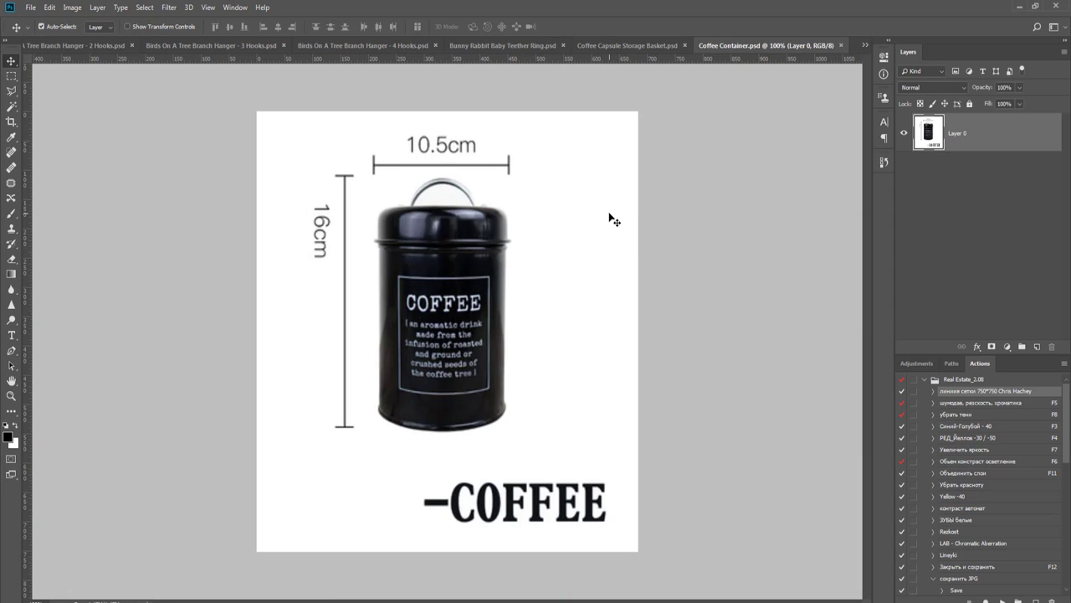
- Start a Pen tool path on the coffee canister's right wall and trace it down to the flared base
{"action": "key", "text": "p"}
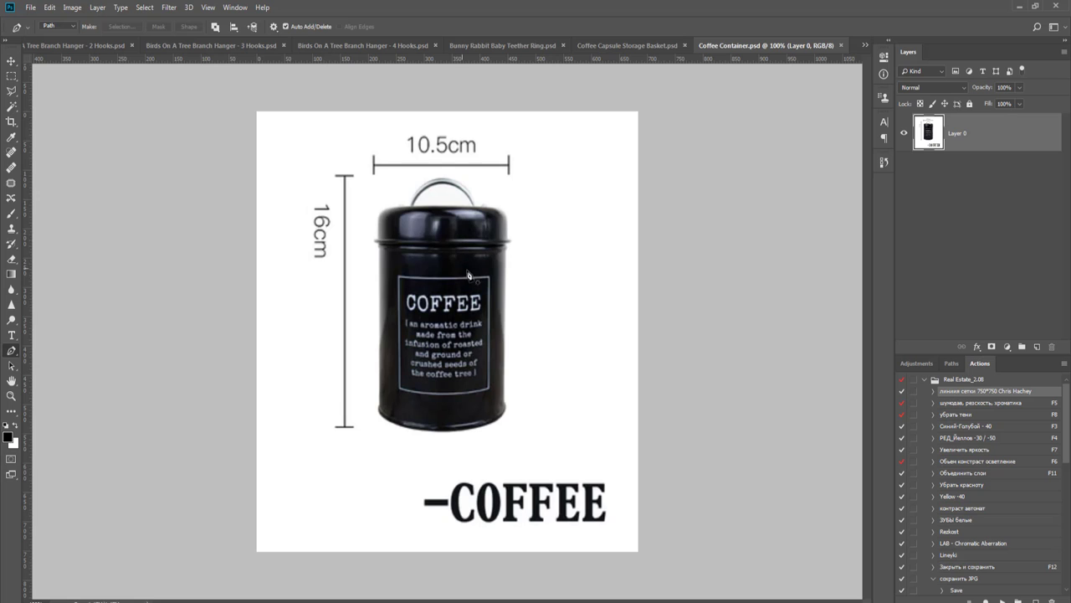
{"action": "scroll", "coordinate": [516, 302], "scroll_direction": "up", "scroll_amount": 3}
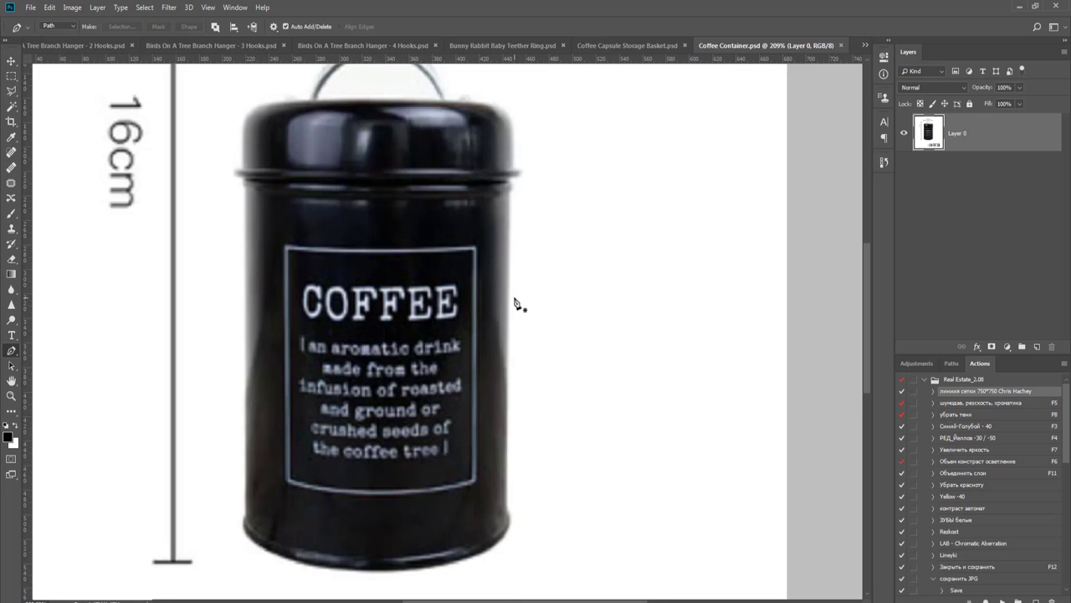
{"action": "scroll", "coordinate": [516, 301], "scroll_direction": "up", "scroll_amount": 3}
{"action": "left_click_drag", "start_coordinate": [503, 278], "coordinate": [503, 326]}
{"action": "left_click_drag", "start_coordinate": [502, 599], "coordinate": [549, 379]}
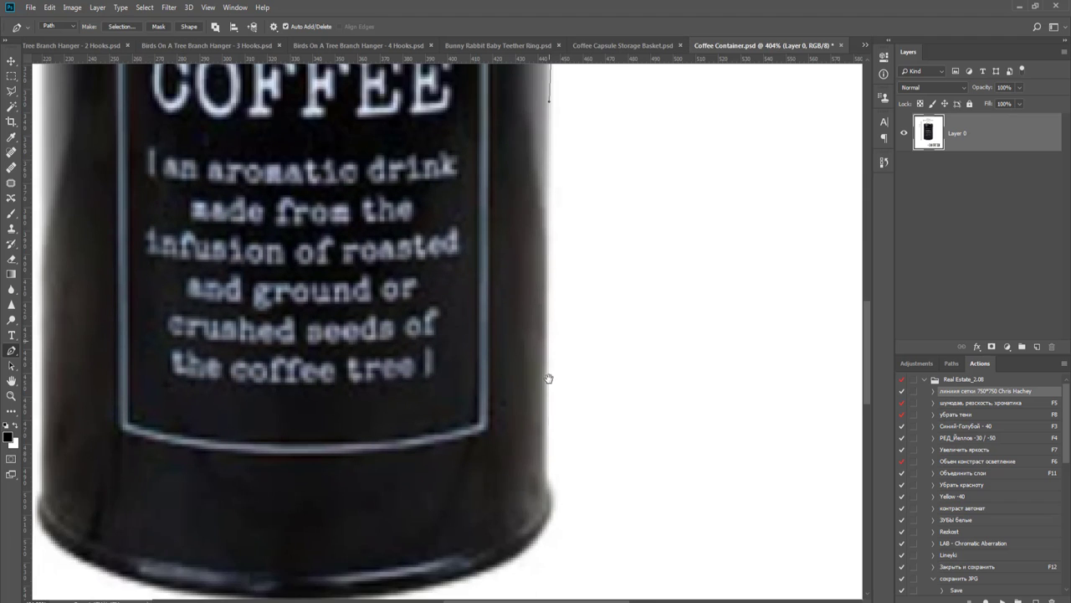
{"action": "scroll", "coordinate": [554, 465], "scroll_direction": "up", "scroll_amount": 1}
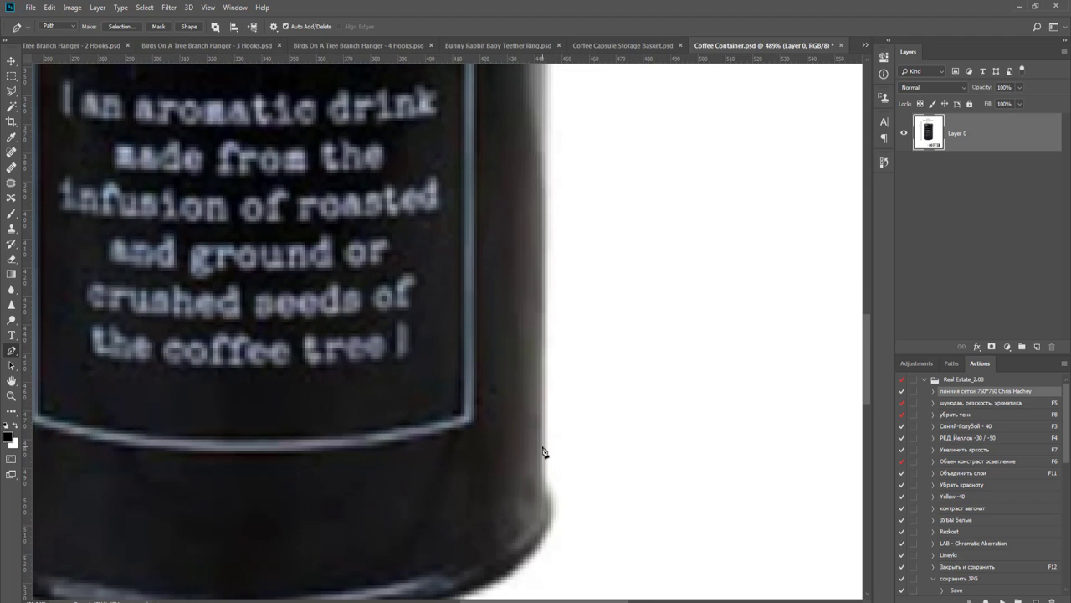
{"action": "left_click_drag", "start_coordinate": [543, 448], "coordinate": [633, 363]}
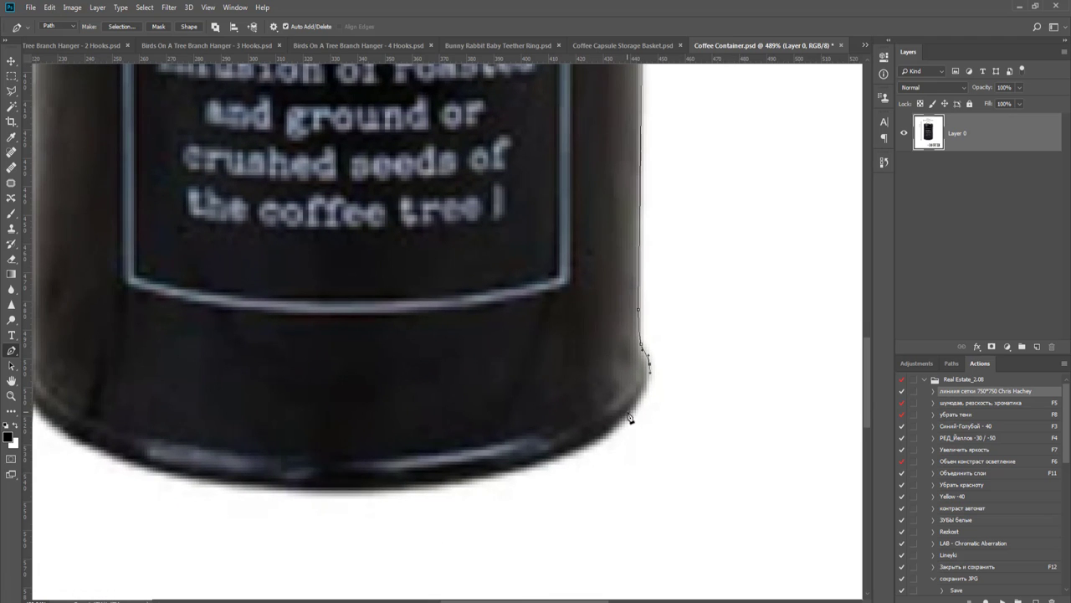
- Continue the path around the base's right corner and across the bottom to its left corner
{"action": "left_click_drag", "start_coordinate": [635, 410], "coordinate": [622, 430]}
{"action": "left_click_drag", "start_coordinate": [495, 464], "coordinate": [591, 461]}
{"action": "left_click_drag", "start_coordinate": [145, 423], "coordinate": [77, 381]}
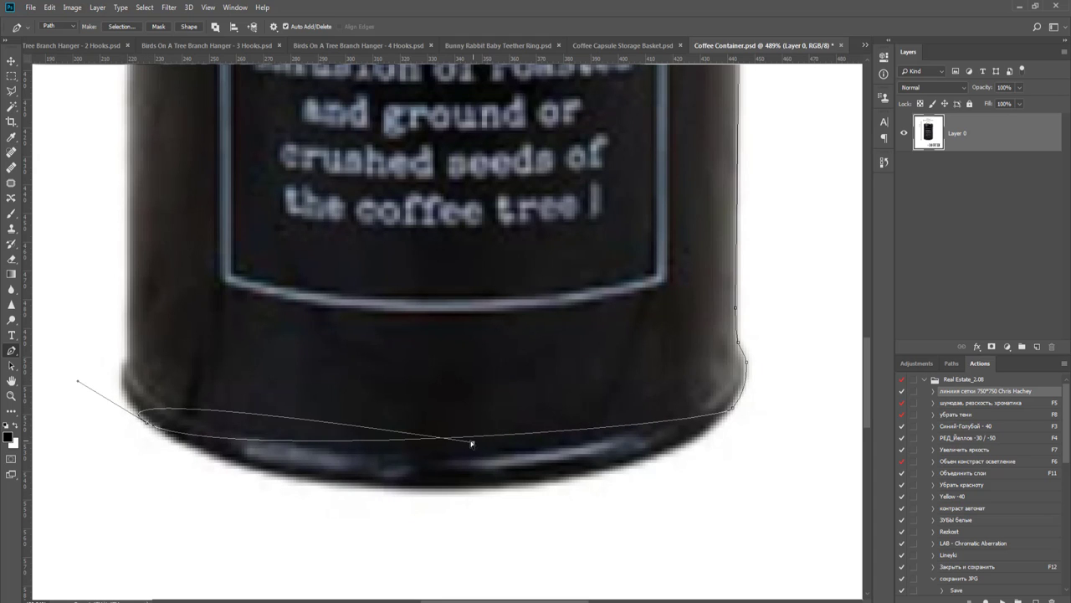
{"action": "left_click_drag", "start_coordinate": [472, 438], "coordinate": [602, 429]}
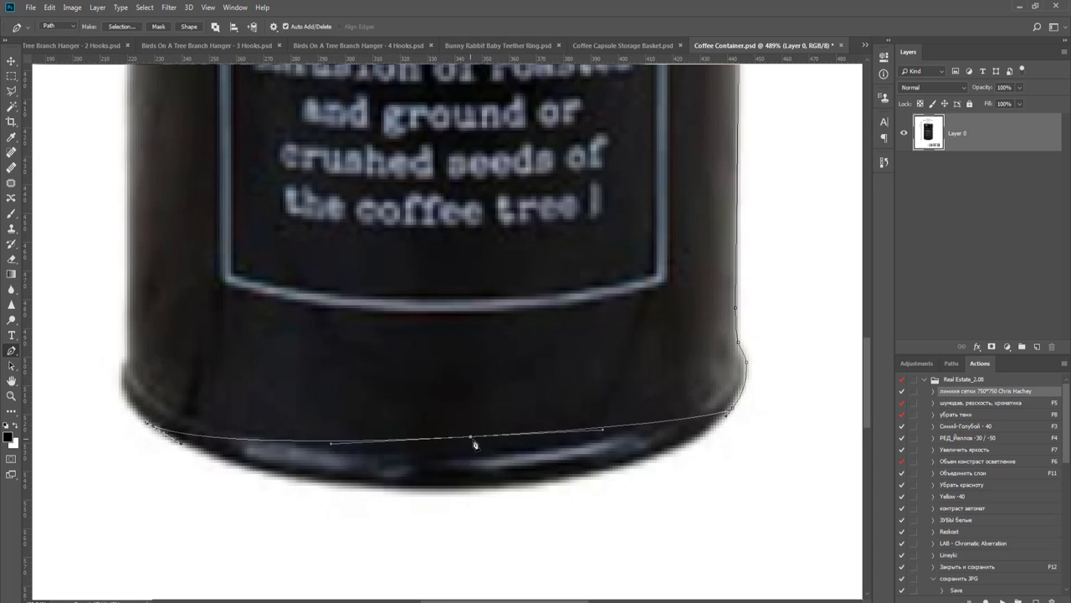
{"action": "mouse_move", "coordinate": [472, 440]}
{"action": "left_mouse_down"}
{"action": "mouse_move", "coordinate": [475, 485]}
{"action": "mouse_move", "coordinate": [476, 446]}
{"action": "left_mouse_up"}
{"action": "scroll", "coordinate": [479, 447], "scroll_direction": "up", "scroll_amount": 1}
{"action": "left_click", "coordinate": [952, 364]}
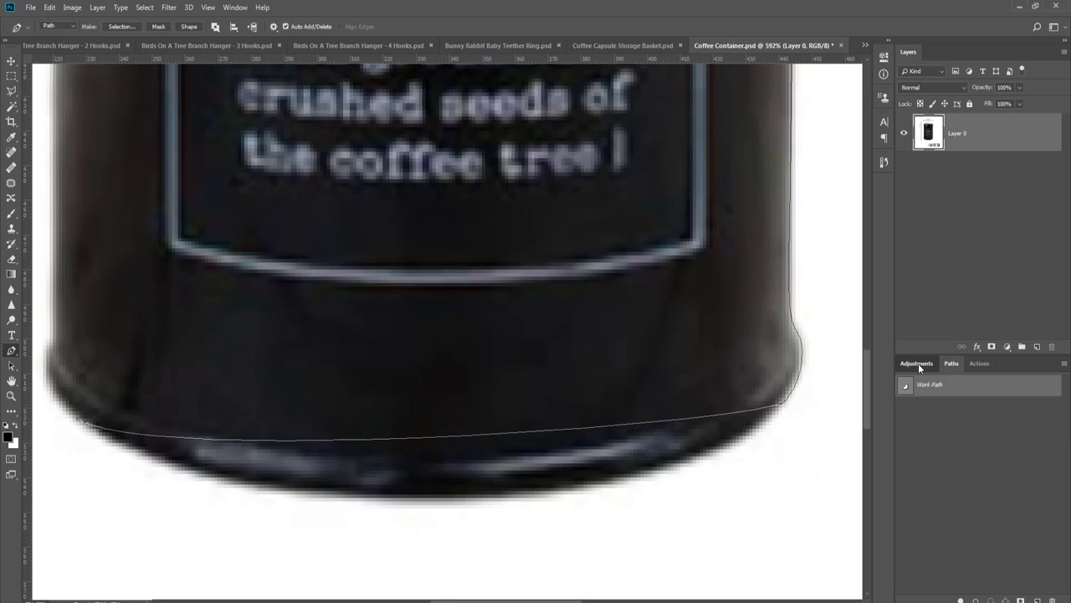
{"action": "left_click", "coordinate": [917, 363]}
{"action": "left_click", "coordinate": [884, 162]}
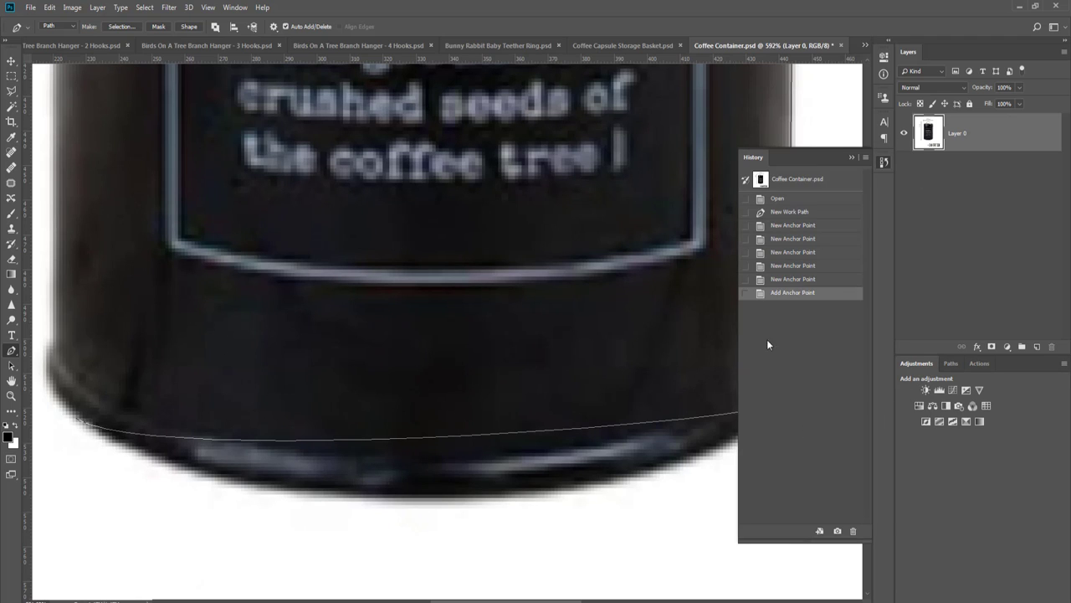
{"action": "left_click", "coordinate": [789, 280]}
{"action": "left_click", "coordinate": [882, 163]}
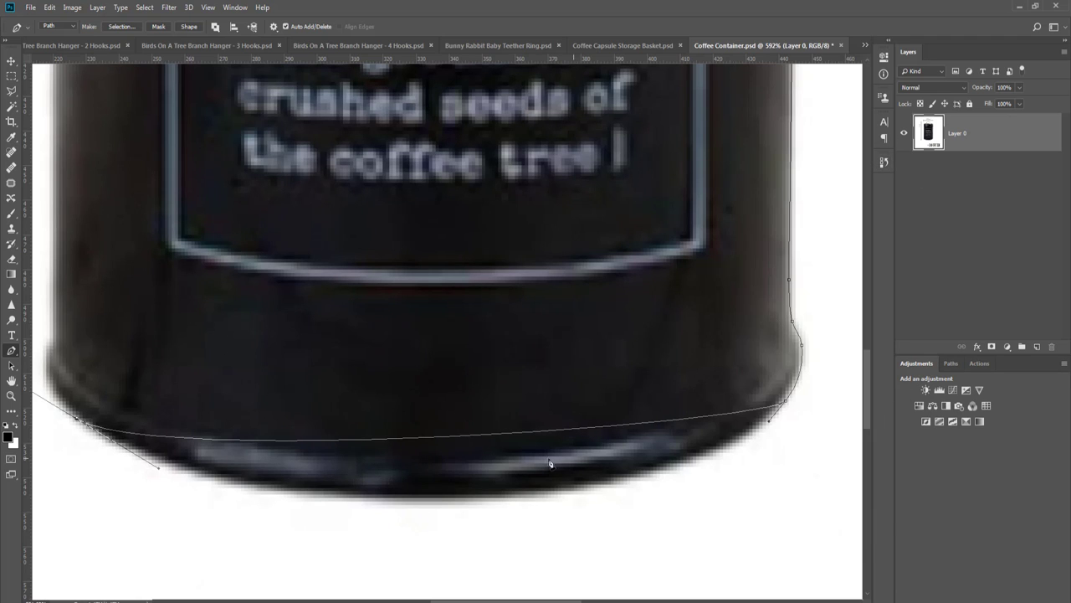
- Add anchor points along the bottom segment of the path and move them onto the canister's curved base edge
{"action": "left_click", "coordinate": [486, 437]}
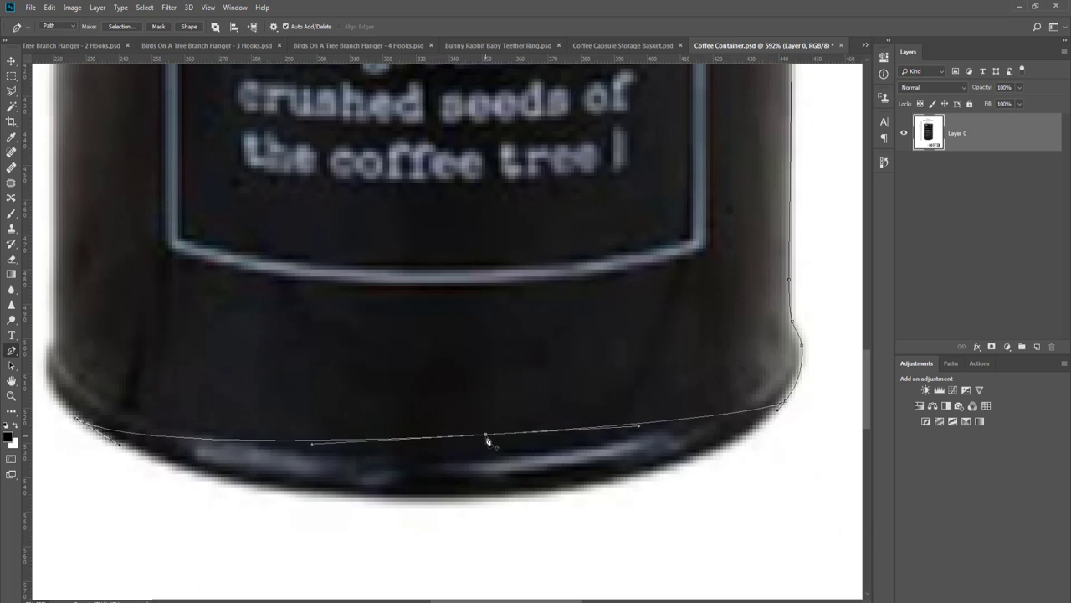
{"action": "left_click_drag", "start_coordinate": [486, 437], "coordinate": [488, 501]}
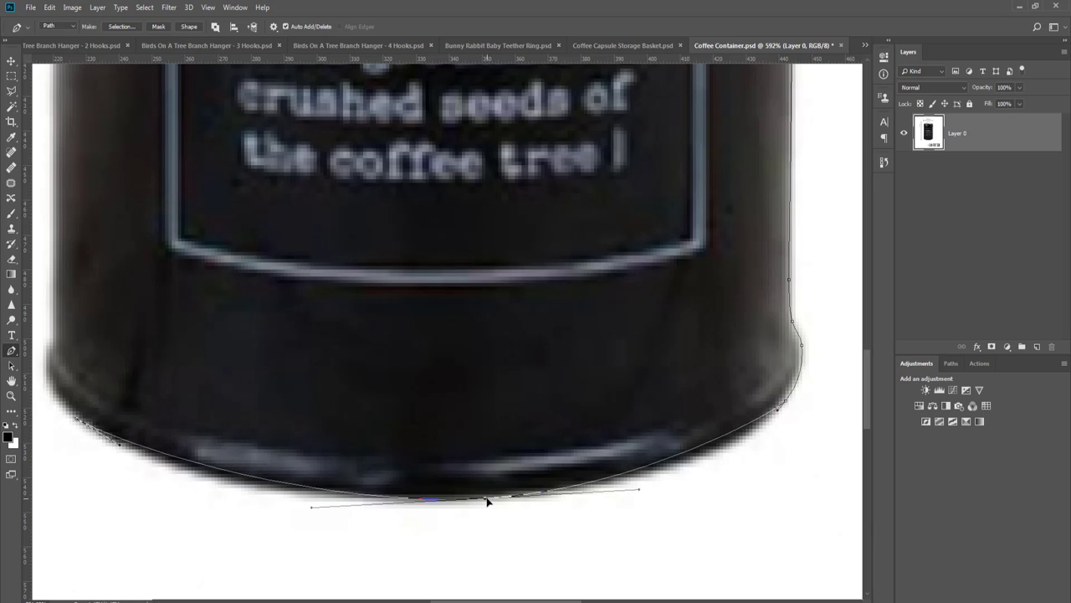
{"action": "left_click", "coordinate": [700, 450]}
{"action": "left_click_drag", "start_coordinate": [700, 449], "coordinate": [702, 457]}
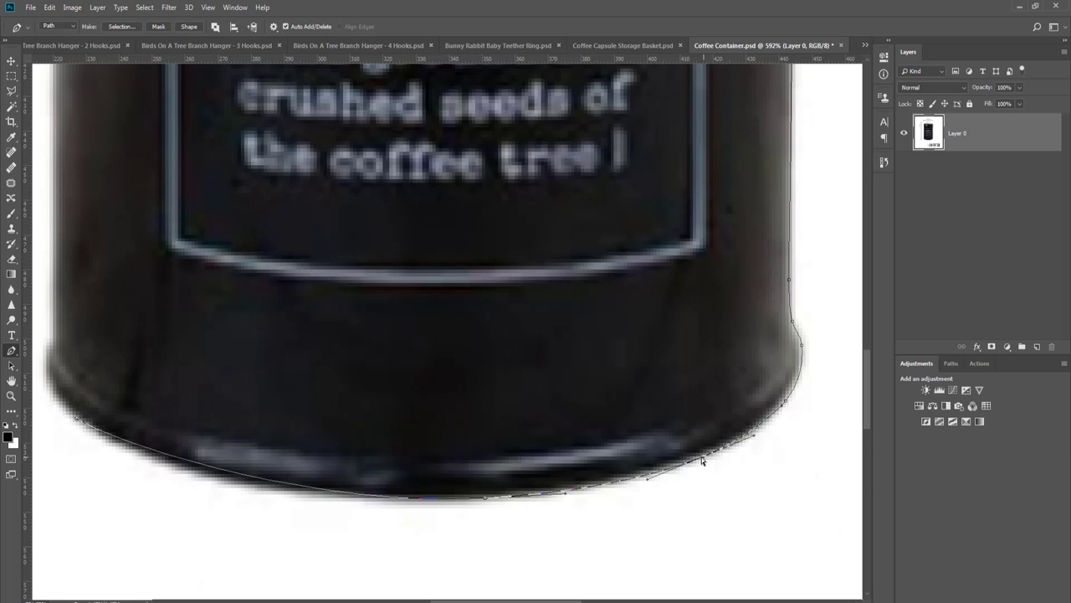
{"action": "left_click_drag", "start_coordinate": [638, 485], "coordinate": [823, 526]}
{"action": "left_click", "coordinate": [394, 507]}
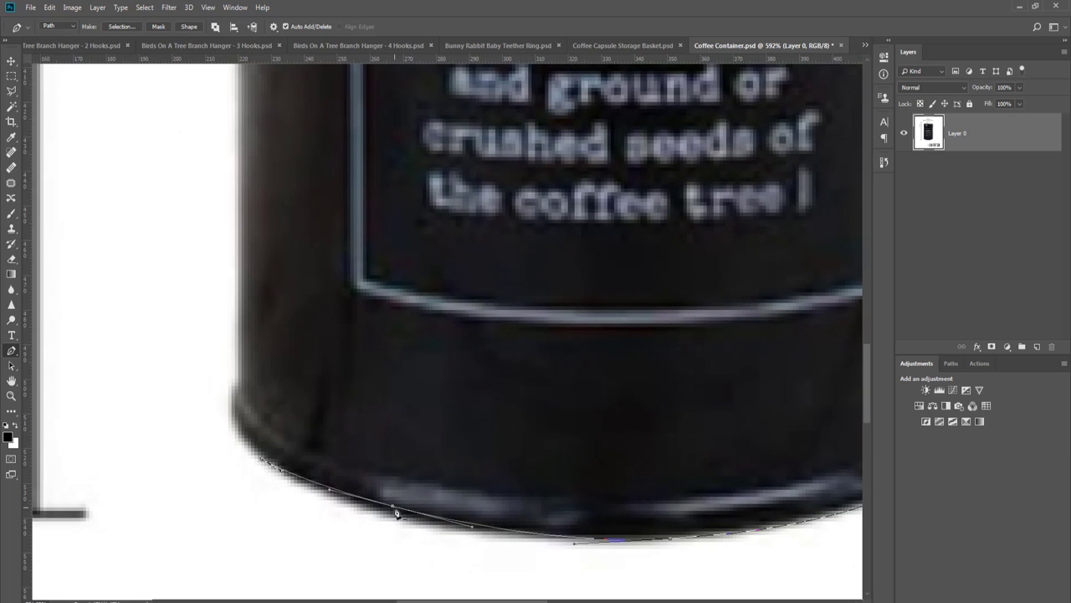
{"action": "left_click_drag", "start_coordinate": [395, 507], "coordinate": [385, 514]}
- Extend the path around the base's left corner and up the canister's left wall
{"action": "left_click_drag", "start_coordinate": [296, 445], "coordinate": [260, 456]}
{"action": "scroll", "coordinate": [248, 413], "scroll_direction": "up", "scroll_amount": 3}
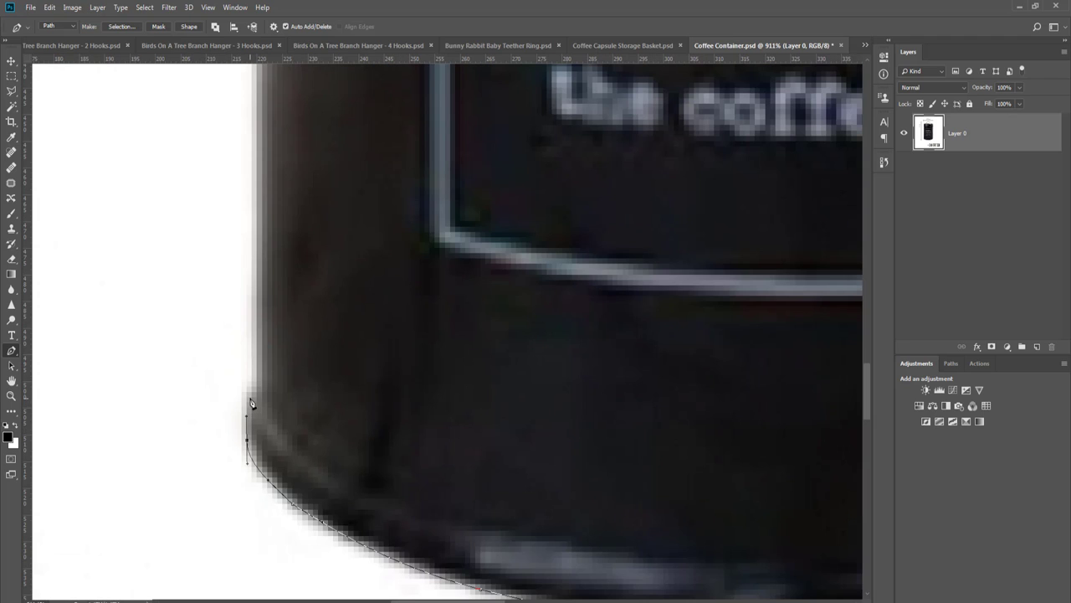
{"action": "left_click_drag", "start_coordinate": [258, 361], "coordinate": [256, 344]}
{"action": "scroll", "coordinate": [283, 338], "scroll_direction": "down", "scroll_amount": 3}
{"action": "left_click_drag", "start_coordinate": [371, 343], "coordinate": [422, 553]}
{"action": "left_click_drag", "start_coordinate": [399, 282], "coordinate": [381, 577]}
{"action": "scroll", "coordinate": [337, 362], "scroll_direction": "up", "scroll_amount": 1}
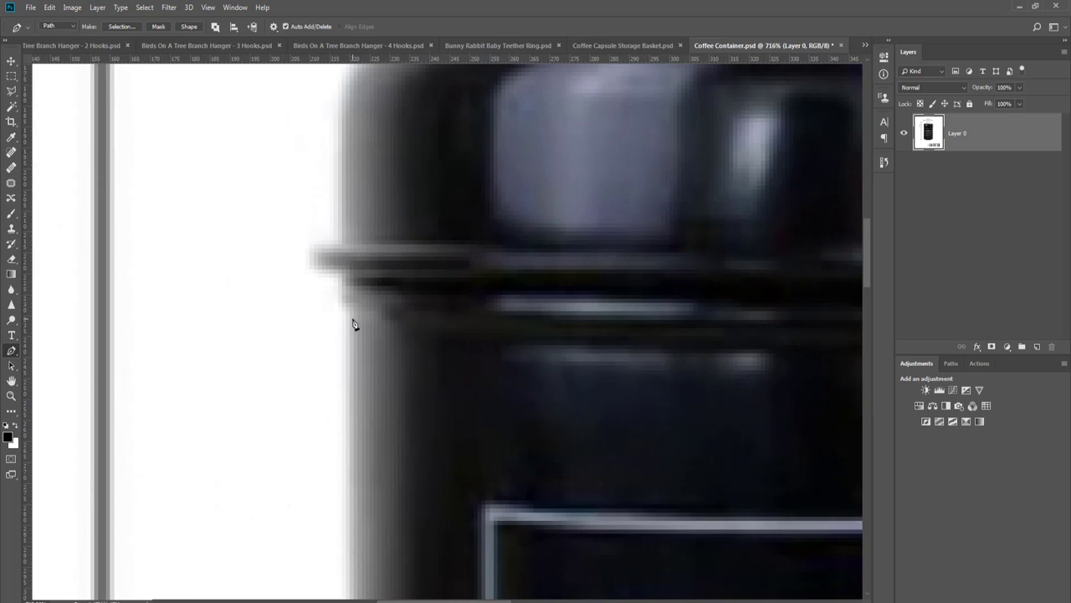
- Trace the lid's left rim, side and rounded shoulder up to the left foot of the handle
{"action": "left_click_drag", "start_coordinate": [349, 322], "coordinate": [345, 241]}
{"action": "scroll", "coordinate": [360, 226], "scroll_direction": "up", "scroll_amount": 5}
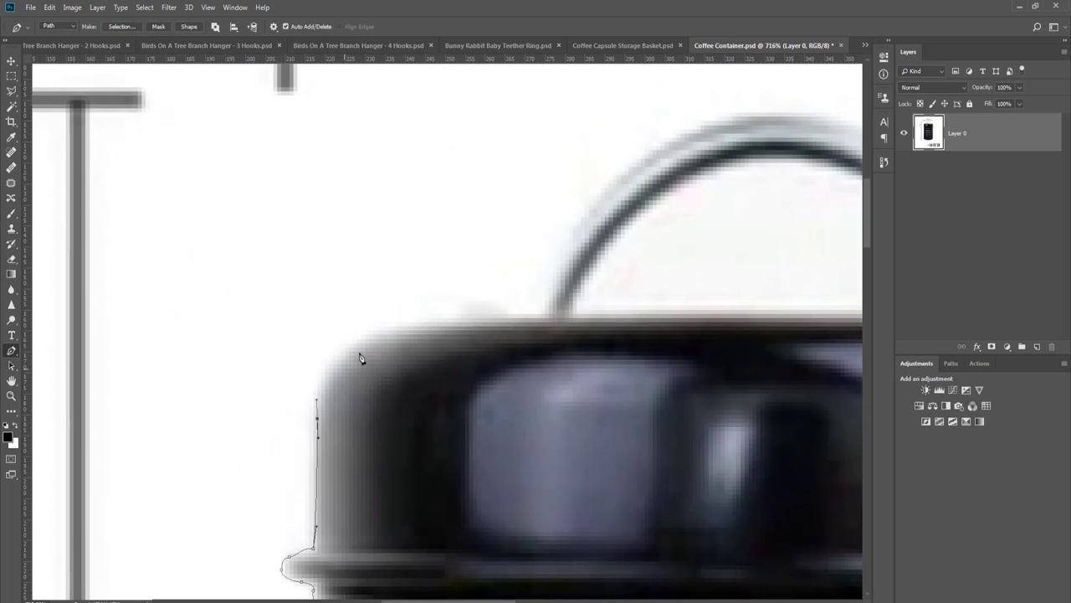
{"action": "left_click_drag", "start_coordinate": [381, 332], "coordinate": [442, 327]}
{"action": "left_click", "coordinate": [538, 319]}
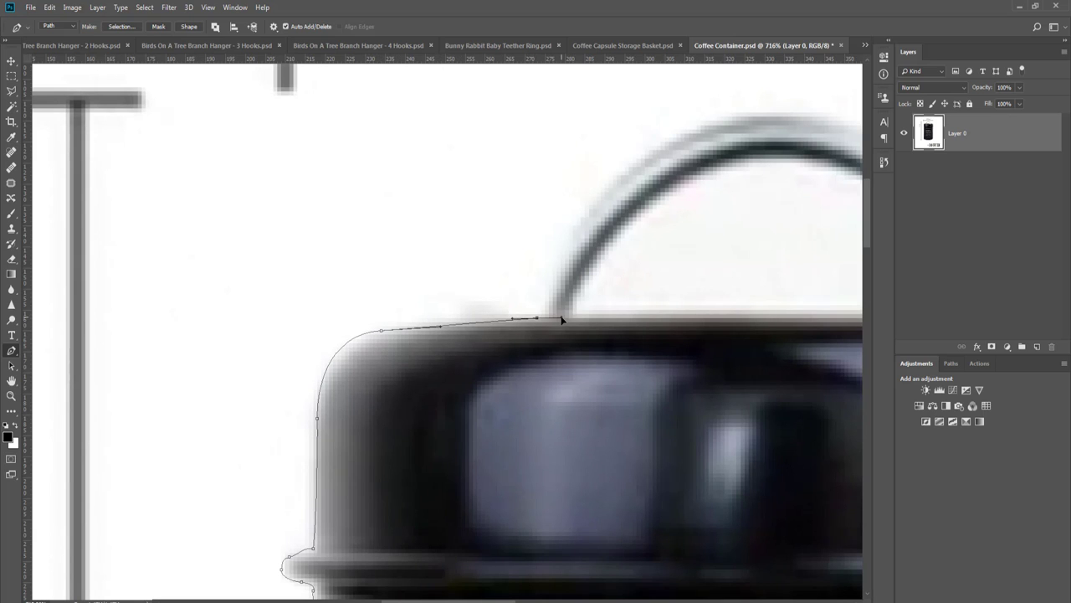
- Trace the handle's outer arc to its right foot, adjusting the direction handles until the curve fits the metal edge
{"action": "left_click_drag", "start_coordinate": [684, 302], "coordinate": [234, 390]}
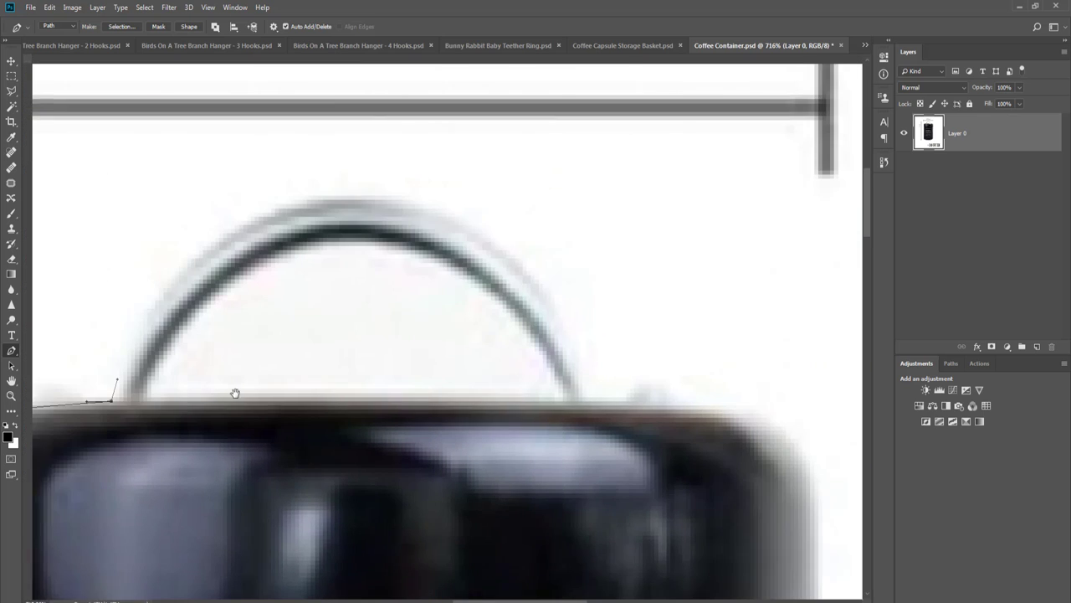
{"action": "left_click_drag", "start_coordinate": [587, 394], "coordinate": [619, 447]}
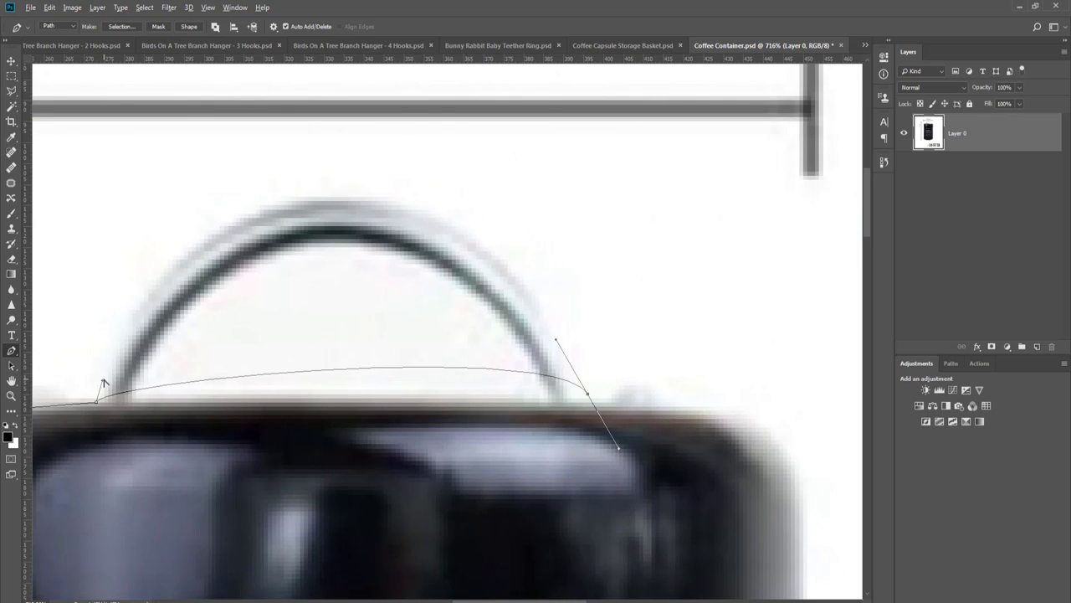
{"action": "left_click_drag", "start_coordinate": [105, 378], "coordinate": [165, 199]}
{"action": "scroll", "coordinate": [276, 273], "scroll_direction": "down", "scroll_amount": 3}
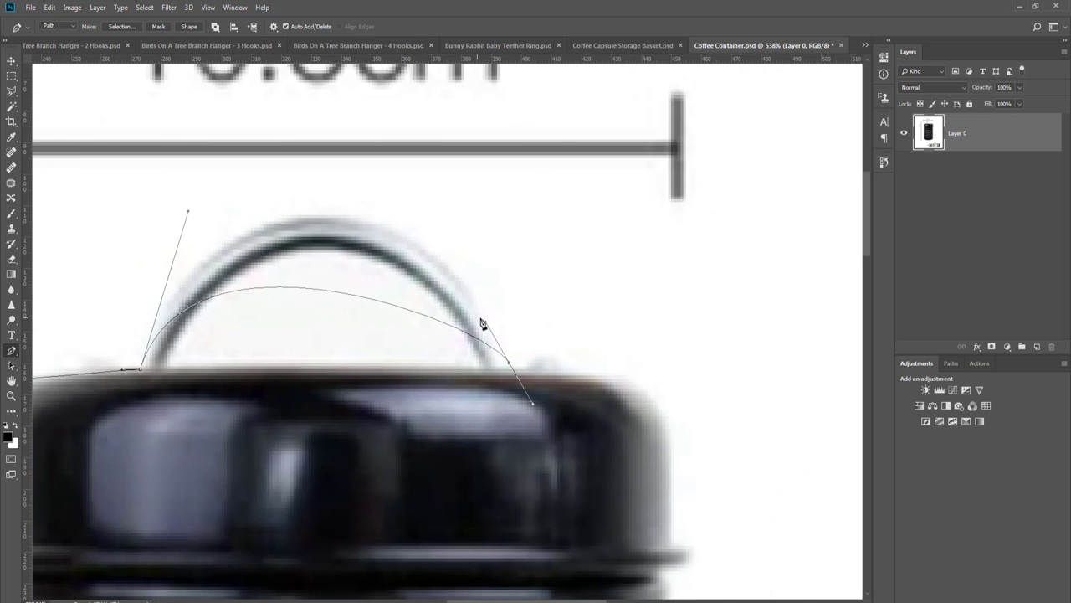
{"action": "left_click_drag", "start_coordinate": [488, 316], "coordinate": [426, 145]}
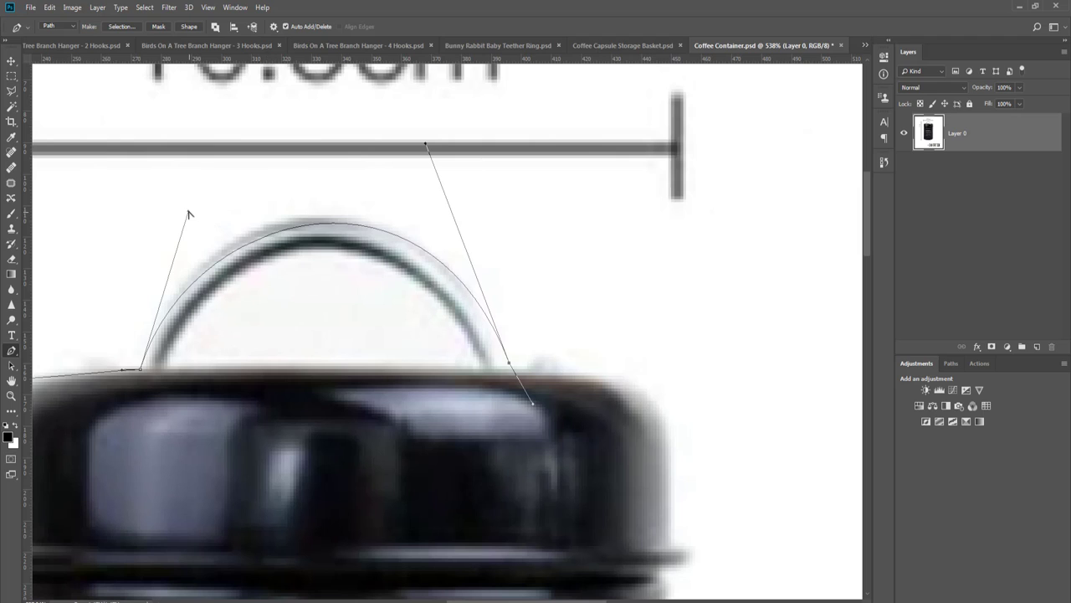
{"action": "left_click_drag", "start_coordinate": [189, 212], "coordinate": [191, 185]}
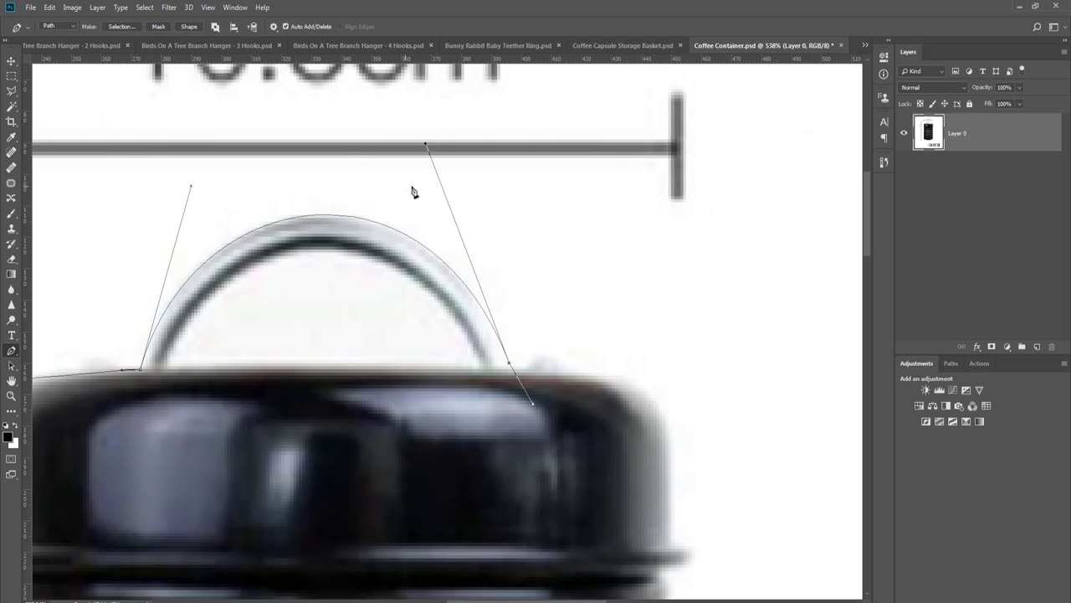
{"action": "left_click_drag", "start_coordinate": [426, 145], "coordinate": [422, 148]}
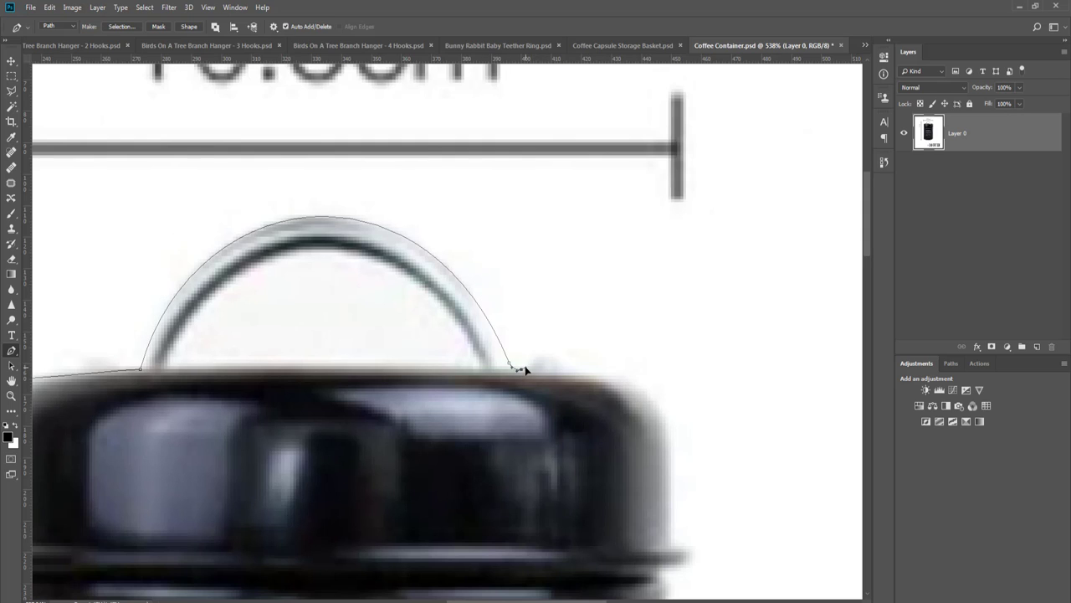
- Trace the lid's top edge from the handle's right foot around the rounded shoulder and down the right side
{"action": "left_click", "coordinate": [598, 380]}
{"action": "left_click_drag", "start_coordinate": [595, 376], "coordinate": [594, 372]}
{"action": "scroll", "coordinate": [624, 397], "scroll_direction": "down", "scroll_amount": 3}
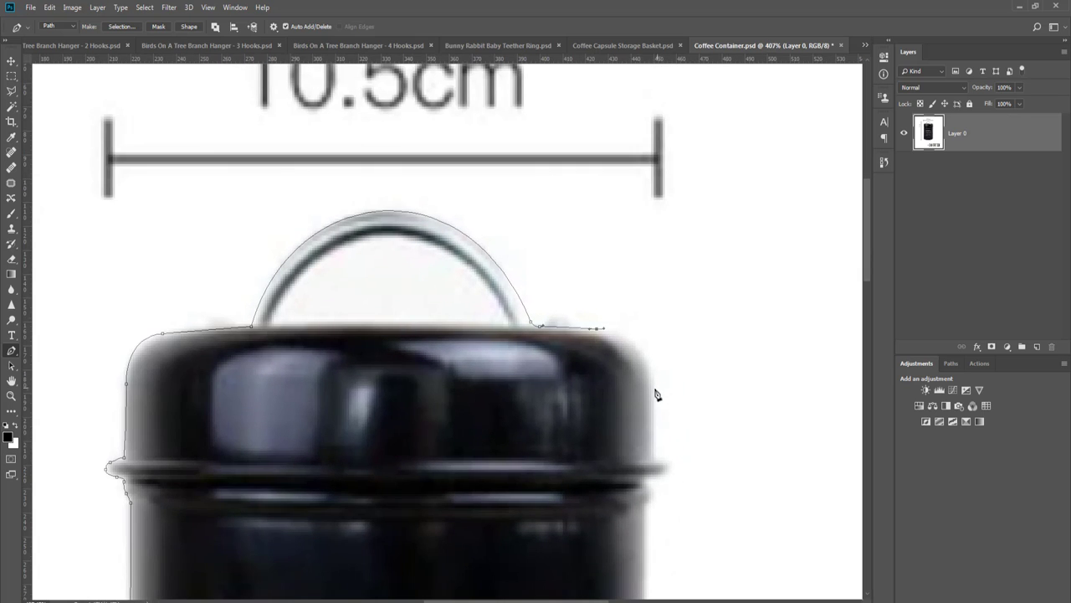
{"action": "left_click_drag", "start_coordinate": [652, 393], "coordinate": [656, 460]}
{"action": "scroll", "coordinate": [640, 373], "scroll_direction": "down", "scroll_amount": 1}
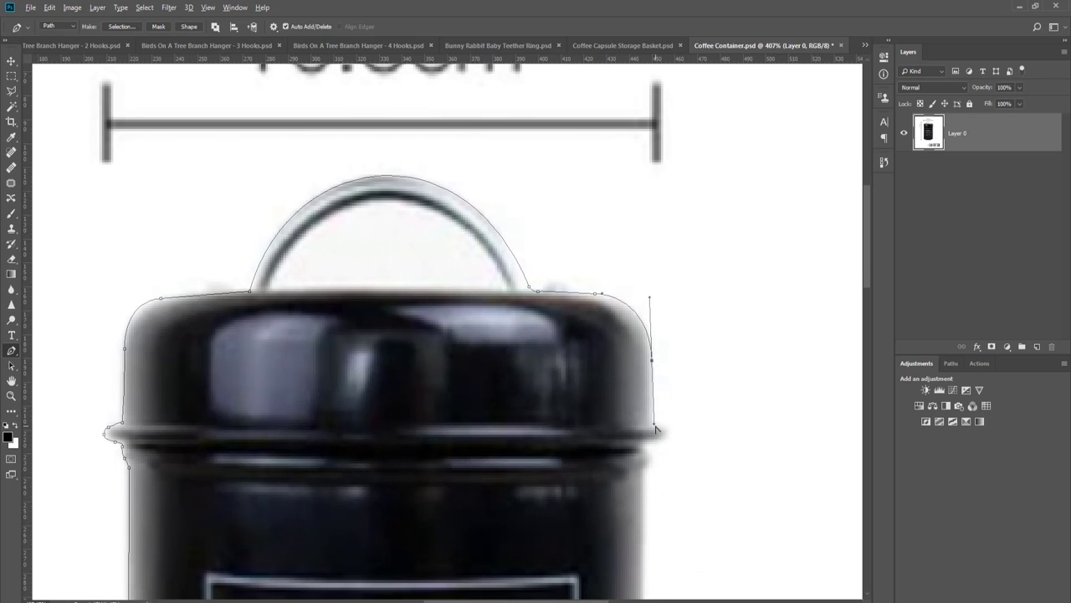
- Trace the lid's right rim and the neck below it, and close the path at its starting anchor
{"action": "scroll", "coordinate": [672, 429], "scroll_direction": "up", "scroll_amount": 2}
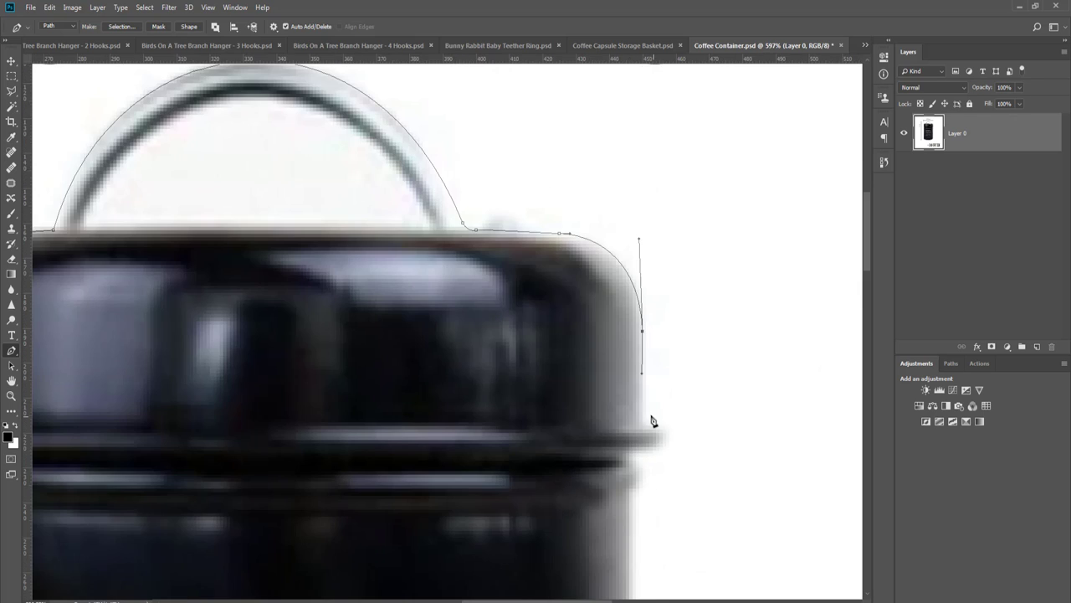
{"action": "left_click_drag", "start_coordinate": [643, 411], "coordinate": [649, 454]}
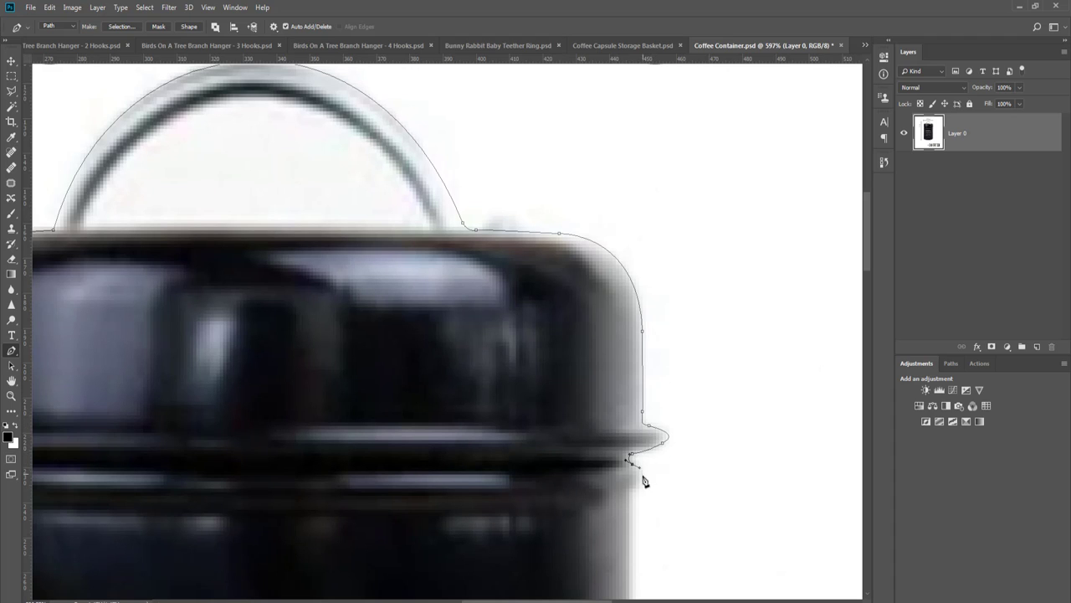
{"action": "left_click_drag", "start_coordinate": [643, 477], "coordinate": [629, 494]}
{"action": "scroll", "coordinate": [631, 512], "scroll_direction": "down", "scroll_amount": 5}
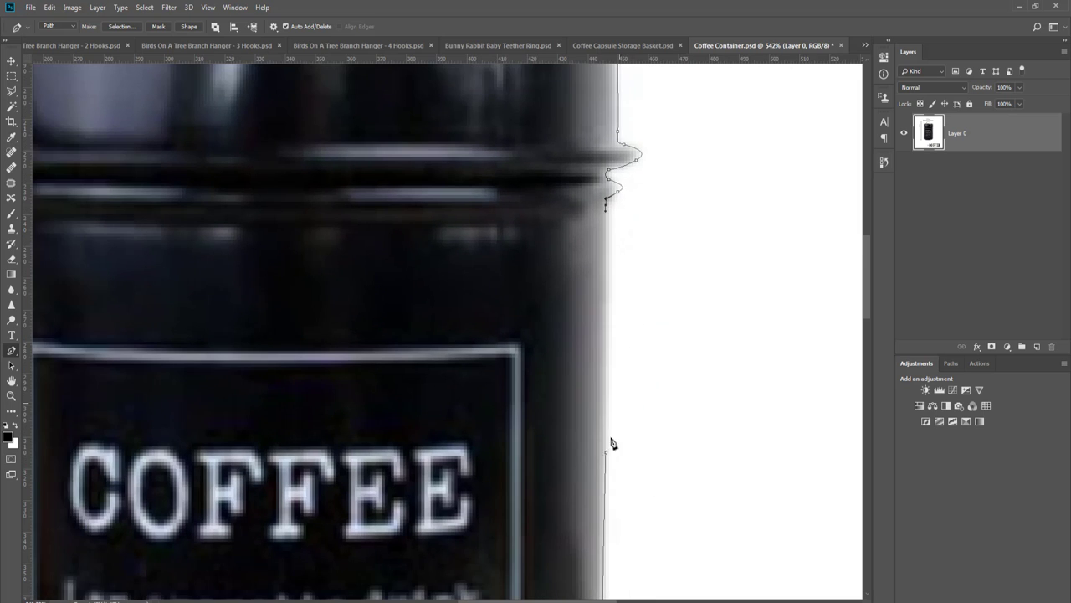
{"action": "left_click", "coordinate": [605, 452]}
{"action": "key", "text": "ctrl+Return"}
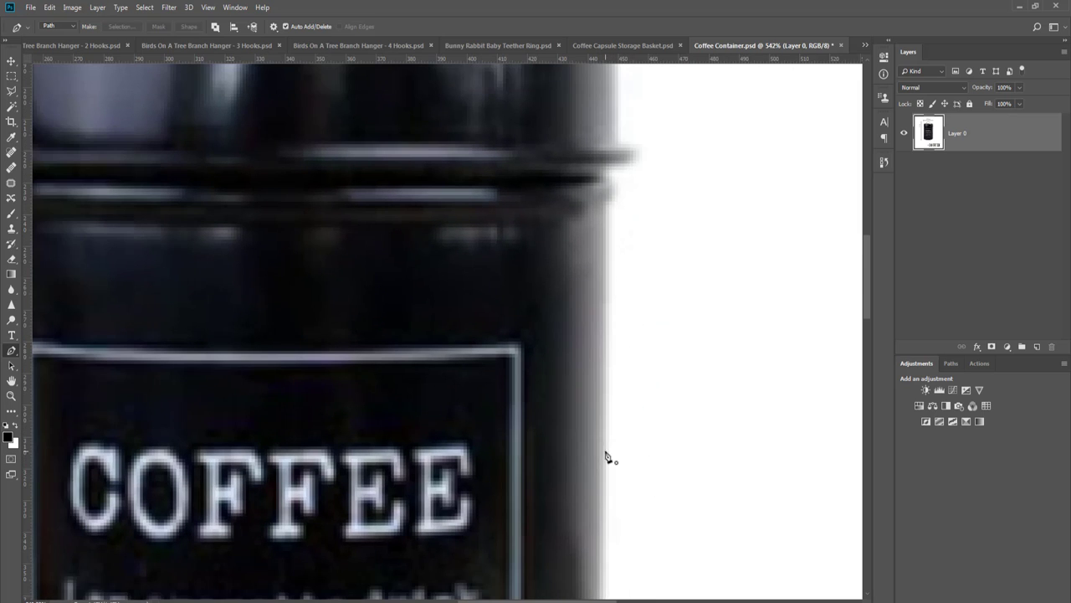
- Trace the opening inside the canister's handle as a closed sub-path of the work path, adjusting the direction handles to the inner arc
{"action": "left_click", "coordinate": [951, 363]}
{"action": "left_click", "coordinate": [907, 385]}
{"action": "scroll", "coordinate": [342, 334], "scroll_direction": "up", "scroll_amount": 8}
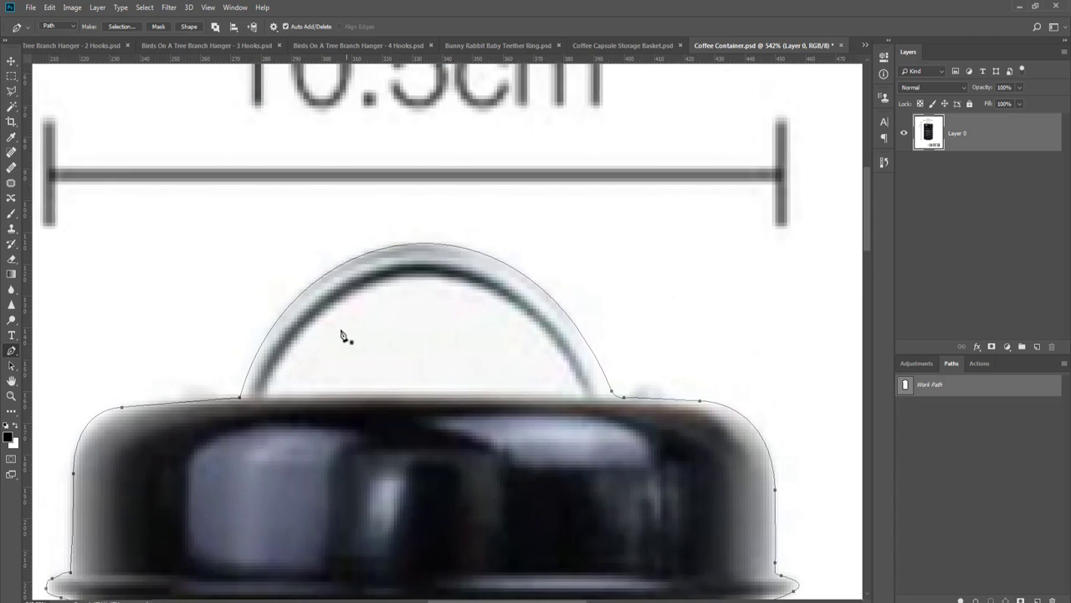
{"action": "scroll", "coordinate": [426, 412], "scroll_direction": "up", "scroll_amount": 1}
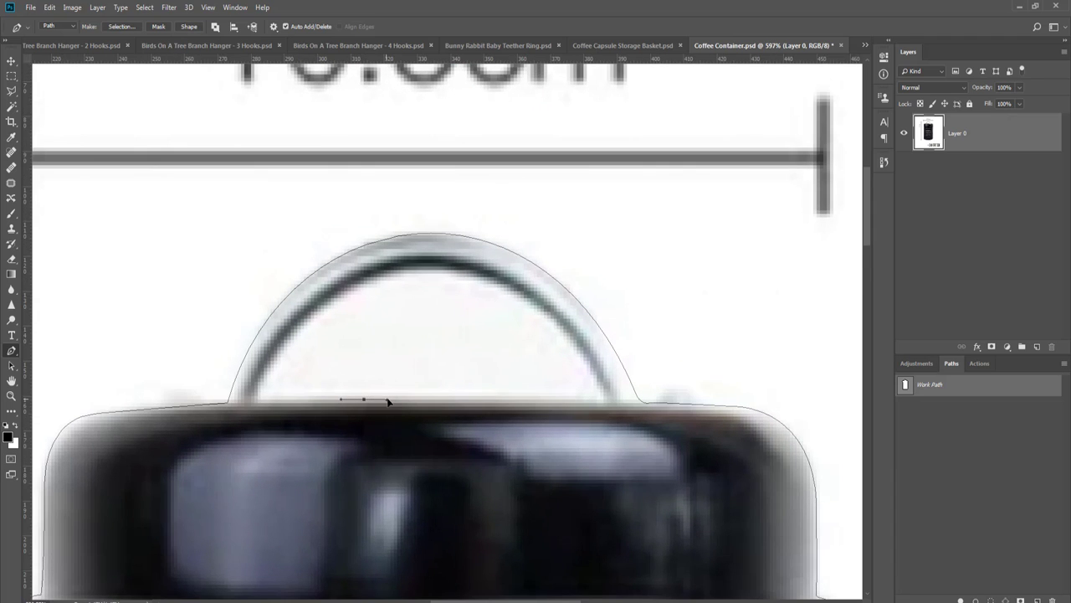
{"action": "left_click", "coordinate": [600, 400]}
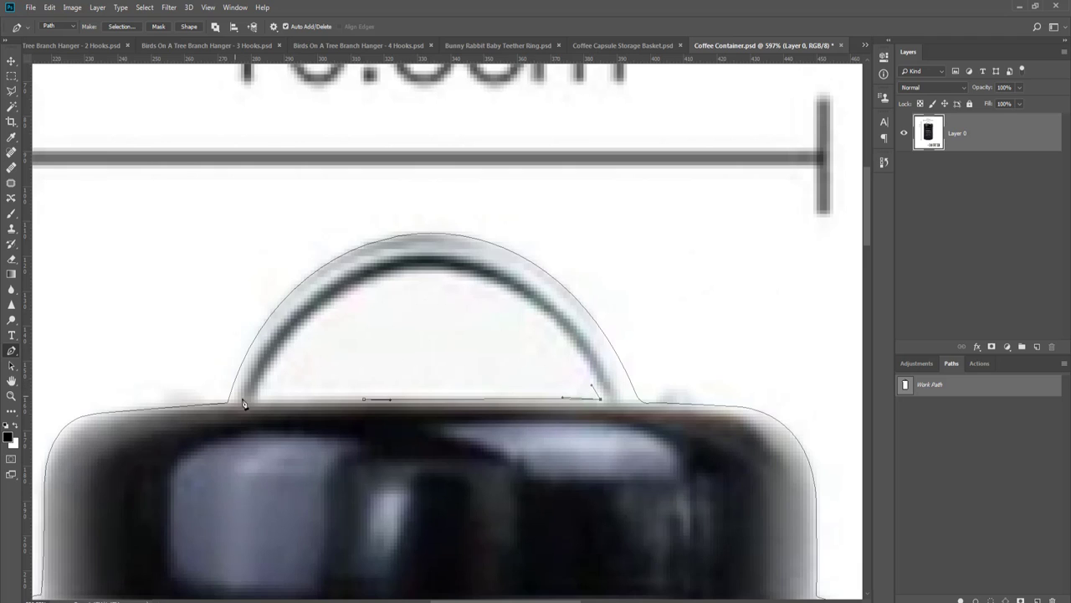
{"action": "left_click_drag", "start_coordinate": [260, 393], "coordinate": [192, 519]}
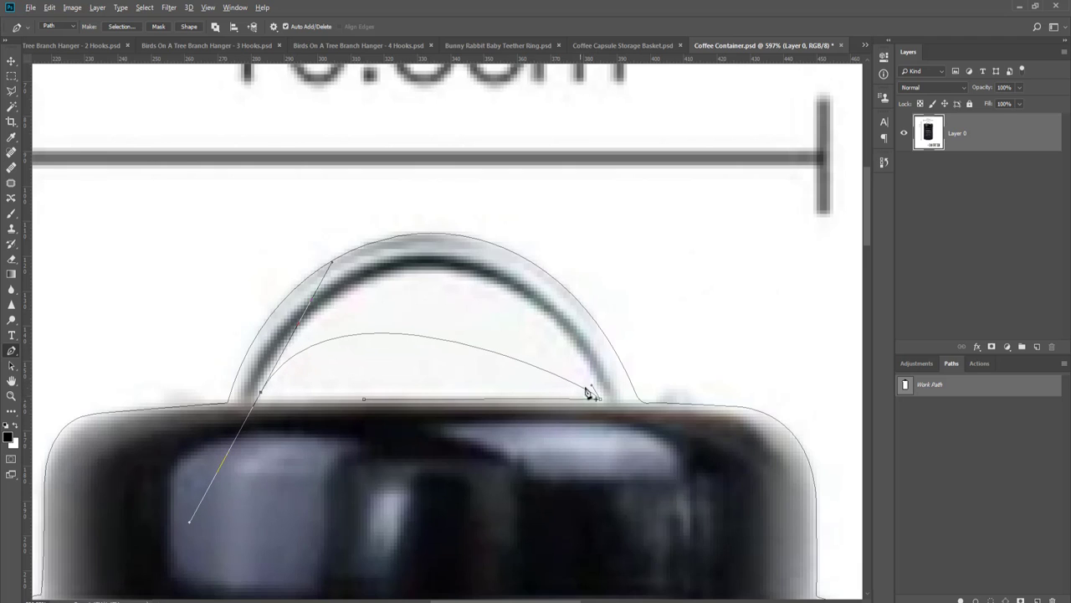
{"action": "left_click_drag", "start_coordinate": [597, 396], "coordinate": [520, 193]}
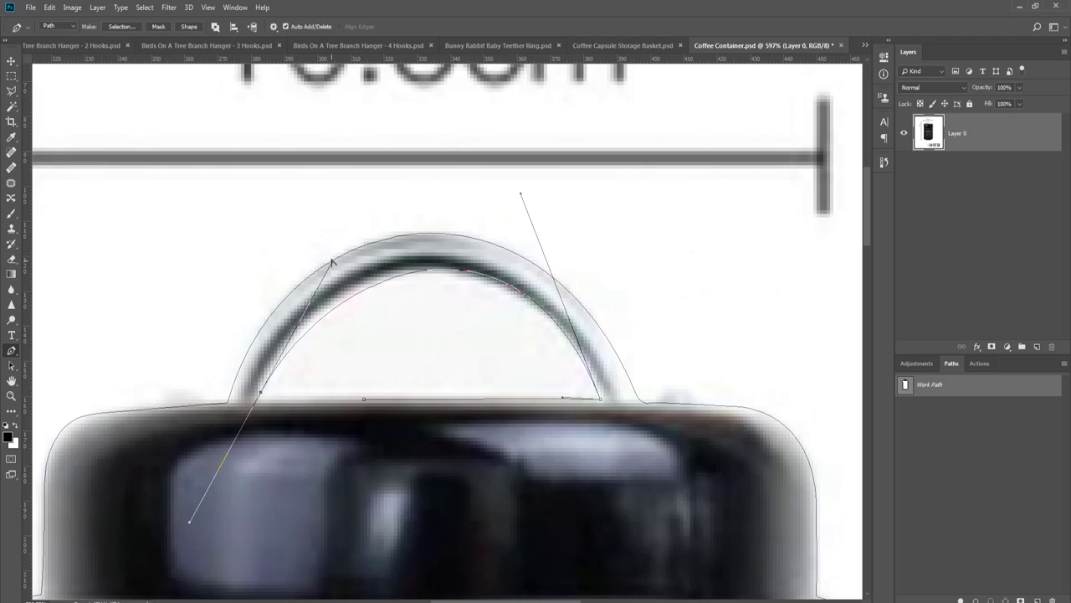
{"action": "left_click_drag", "start_coordinate": [332, 262], "coordinate": [304, 255]}
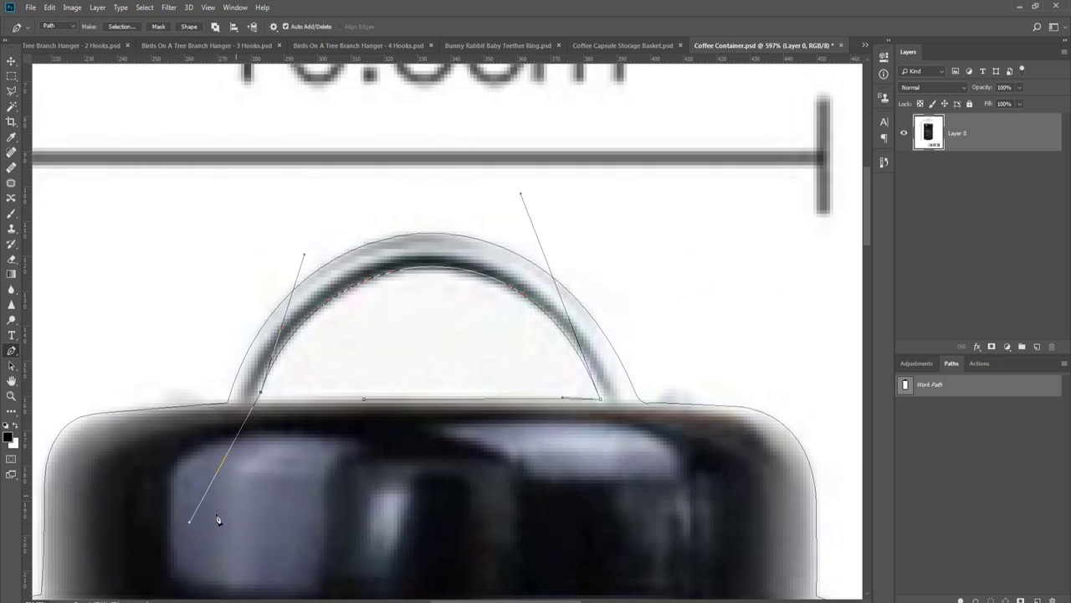
{"action": "left_click_drag", "start_coordinate": [196, 520], "coordinate": [266, 398]}
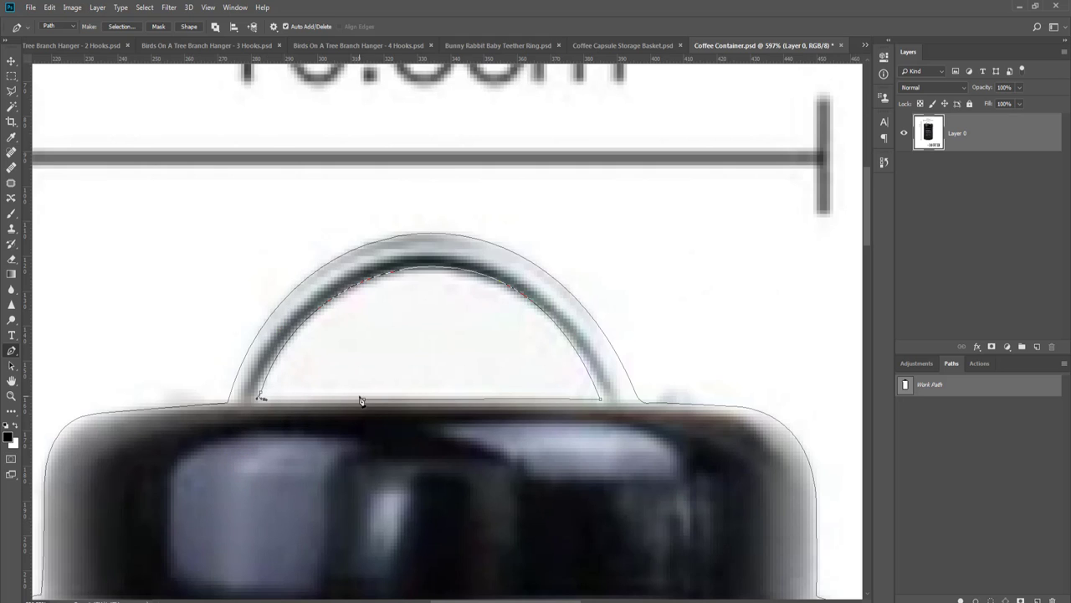
- Load the finished canister path as a selection and add it to the layer as a mask
{"action": "key", "text": "Return"}
{"action": "key", "text": "ctrl+0"}
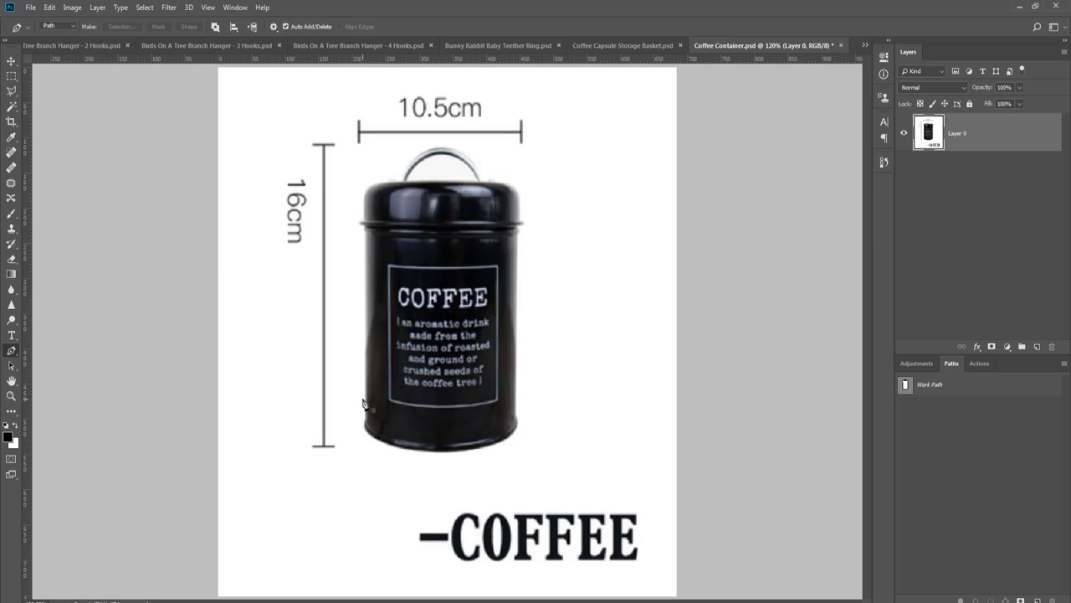
{"action": "left_click", "coordinate": [907, 386], "text": "ctrl"}
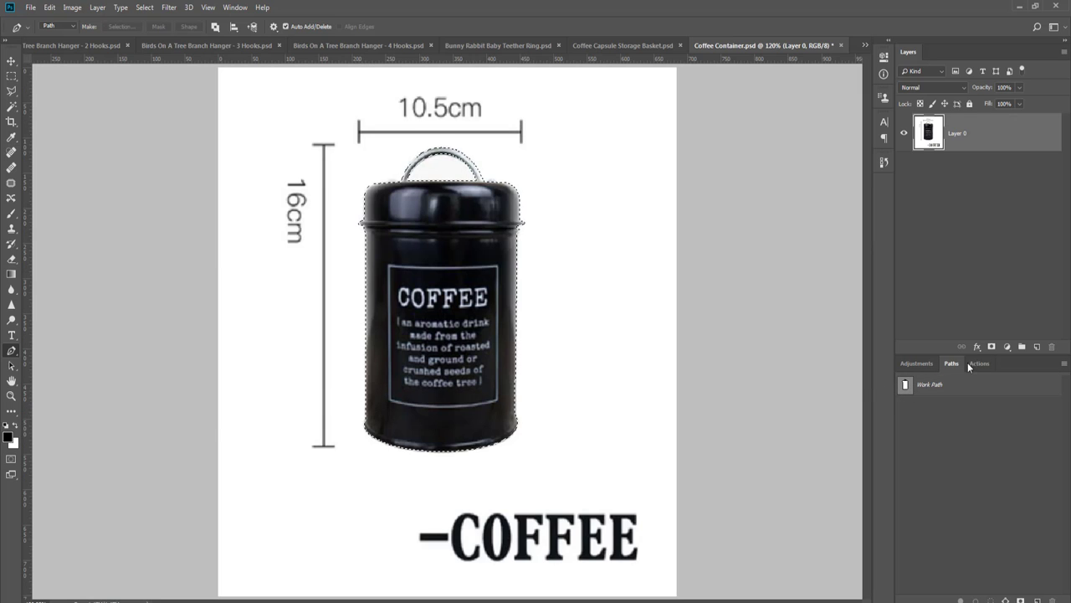
{"action": "left_click", "coordinate": [992, 345]}
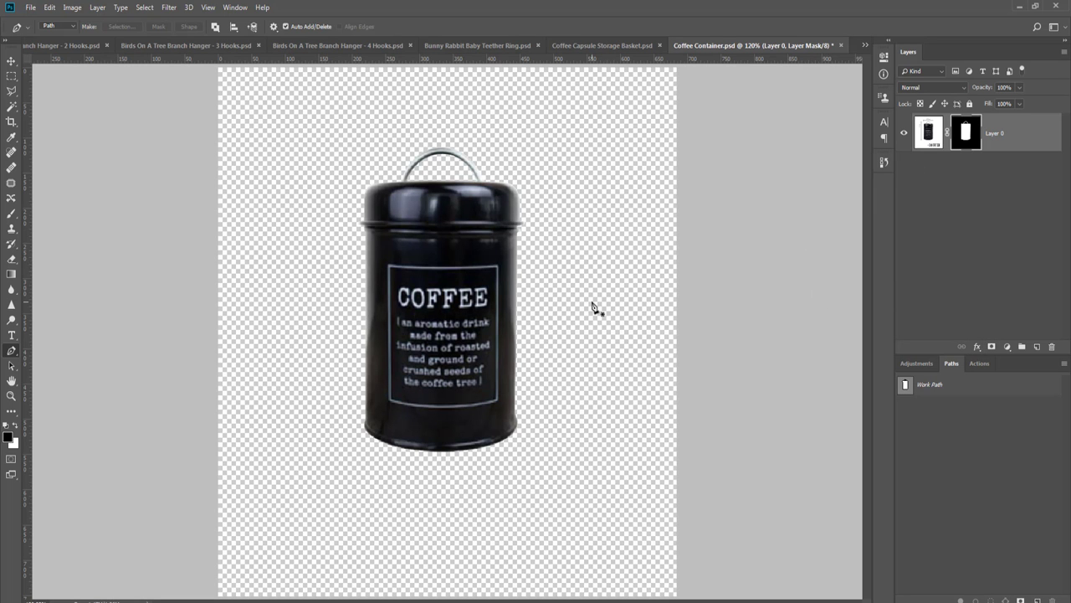
- Crop the image tightly around the canister with the 750 × 750 px preset
{"action": "key", "text": "ctrl+minus"}
{"action": "key", "text": "c"}
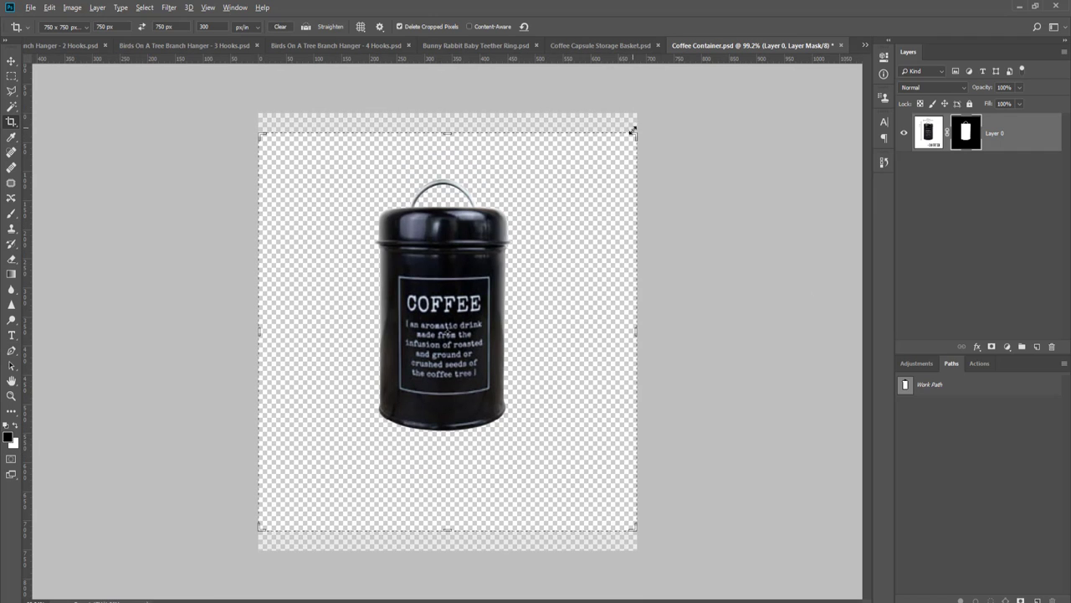
{"action": "left_click_drag", "start_coordinate": [633, 136], "coordinate": [613, 153]}
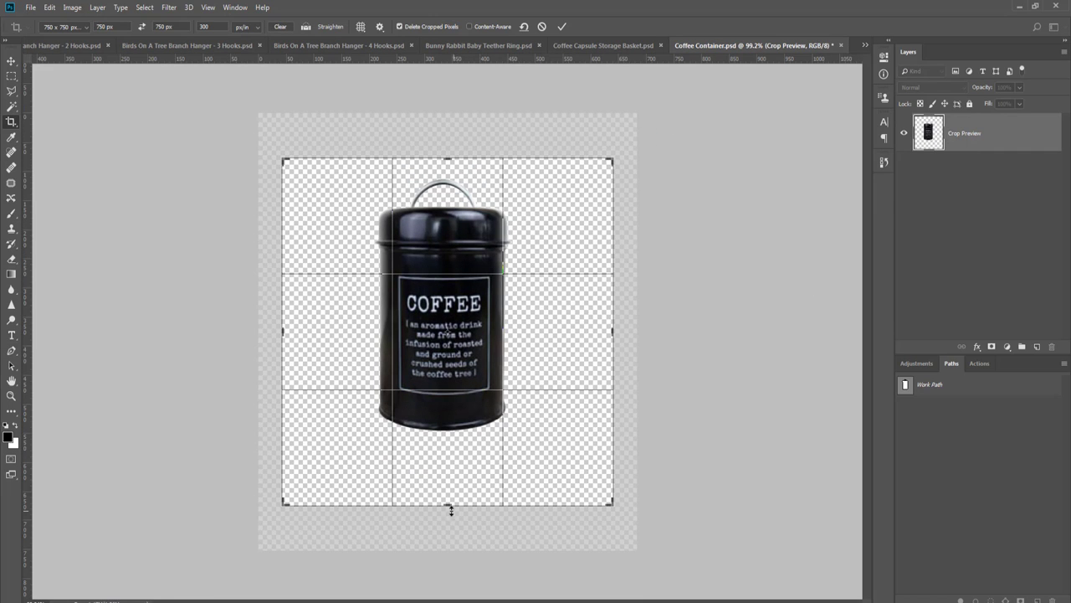
{"action": "left_click_drag", "start_coordinate": [446, 500], "coordinate": [444, 486]}
{"action": "key", "text": "Return"}
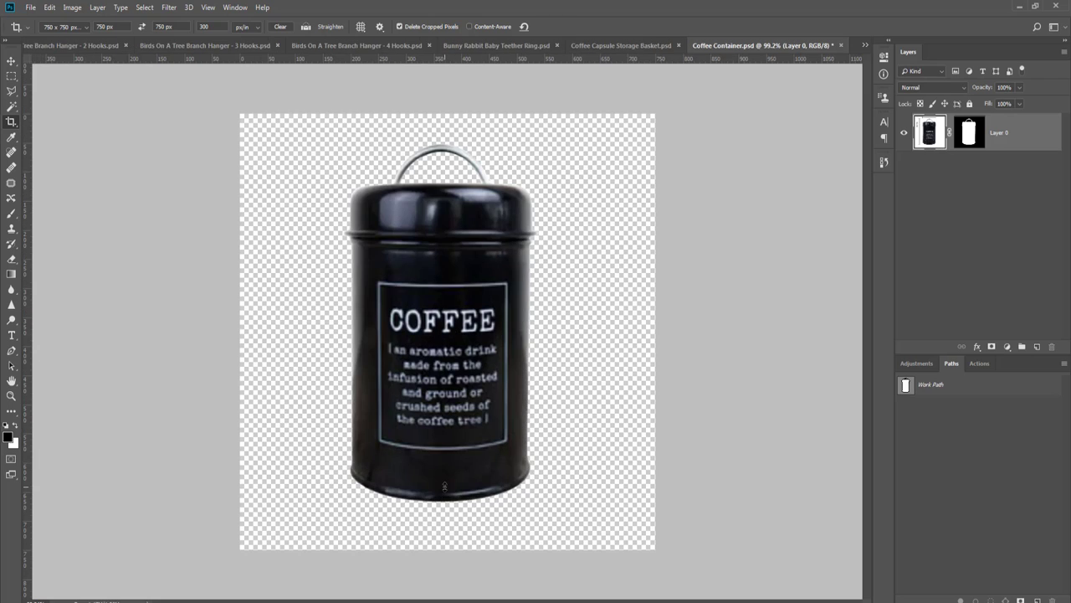
- Run the recorded 750*750 grid-line action to add guides and a black backing layer
{"action": "key", "text": "v"}
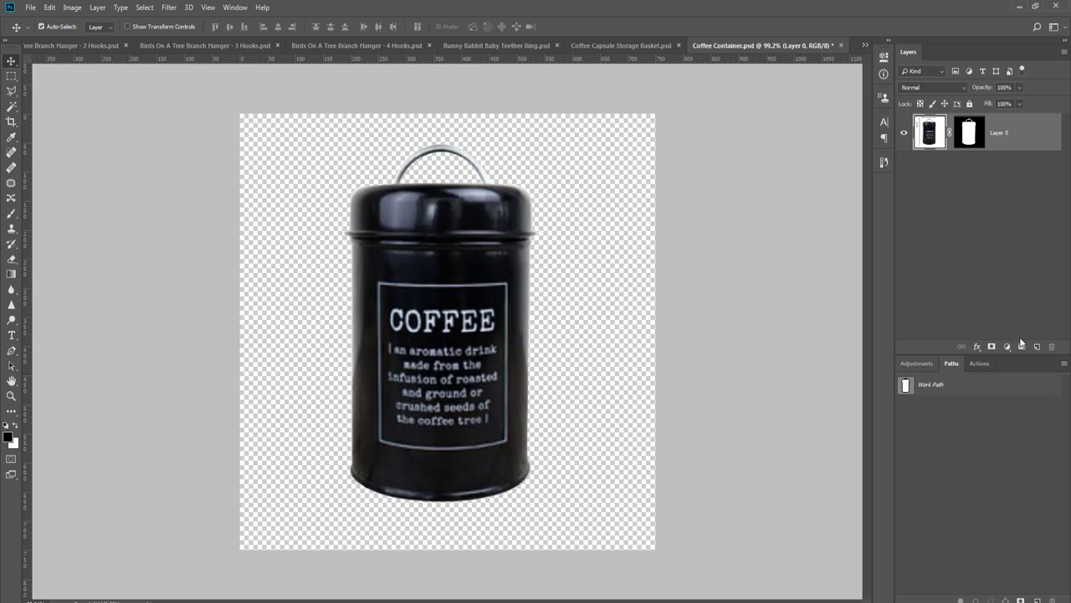
{"action": "left_click", "coordinate": [980, 363]}
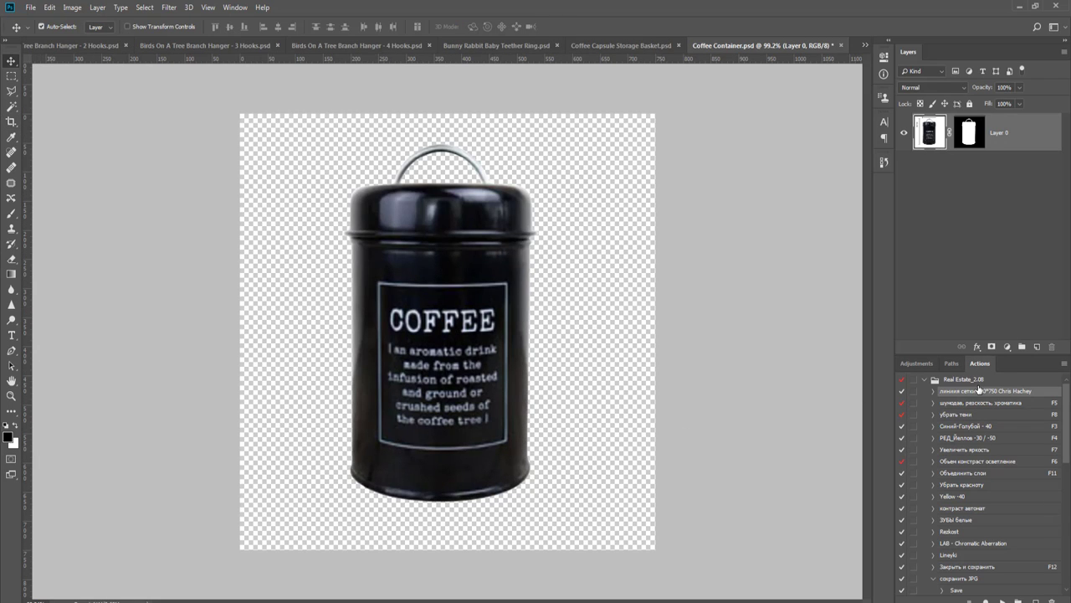
{"action": "left_click", "coordinate": [1001, 599]}
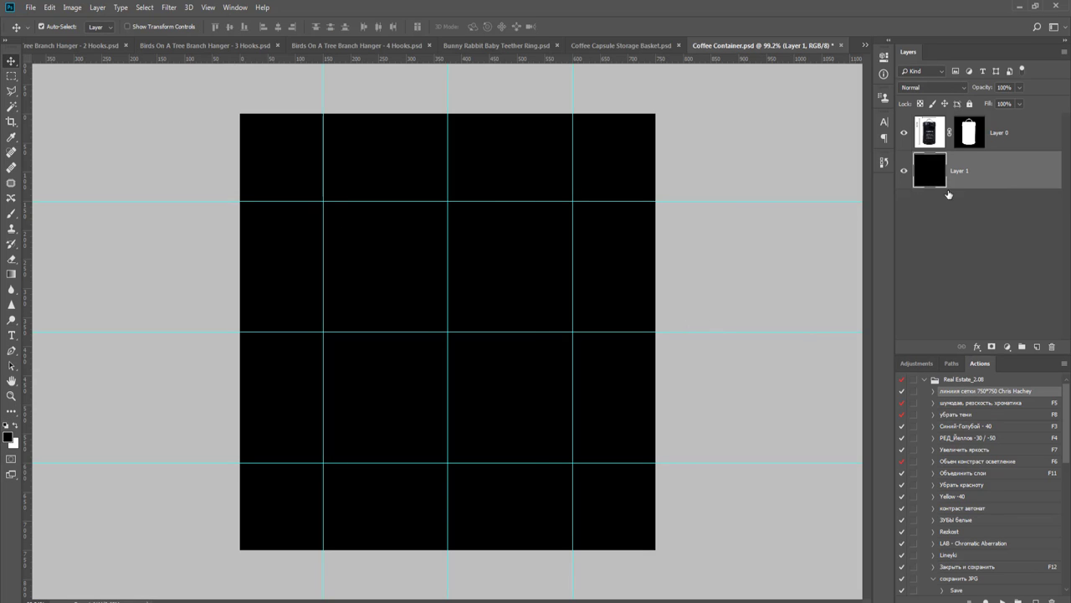
- Scale the canister layer to 72.80% so it fits between the horizontal guides, and centre it on the vertical middle guide
{"action": "left_click", "coordinate": [1013, 135]}
{"action": "key", "text": "ctrl+t"}
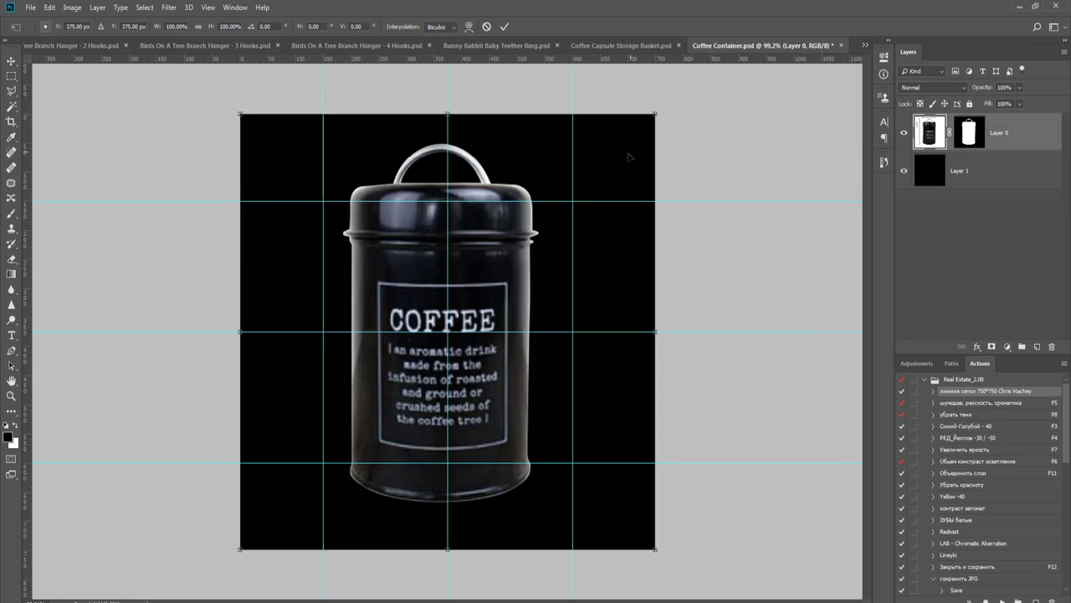
{"action": "left_click_drag", "start_coordinate": [655, 112], "coordinate": [590, 182]}
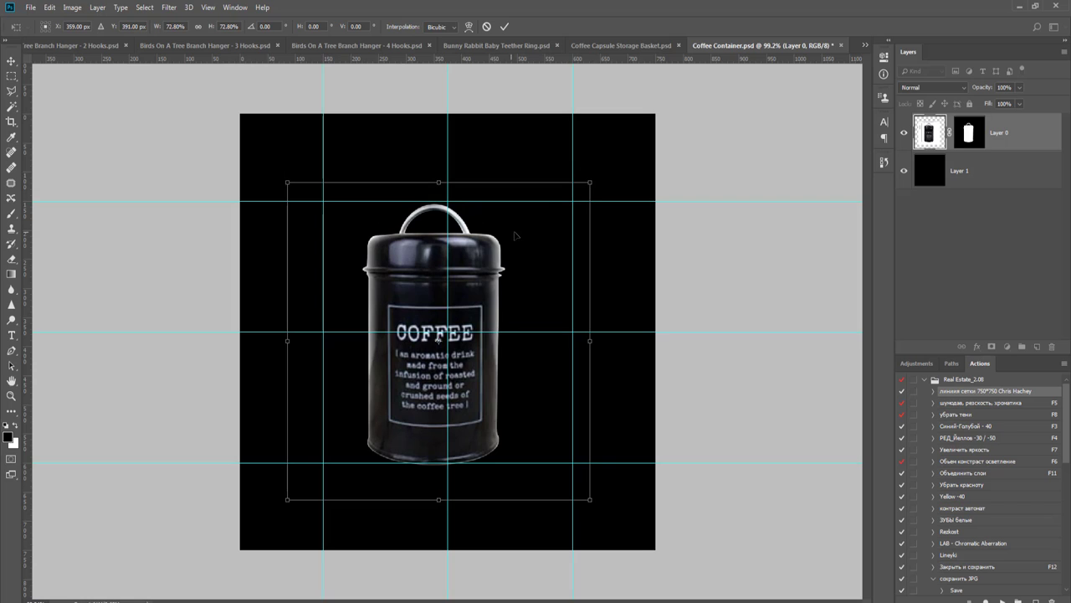
{"action": "left_click_drag", "start_coordinate": [516, 236], "coordinate": [524, 236]}
{"action": "key", "text": "Return"}
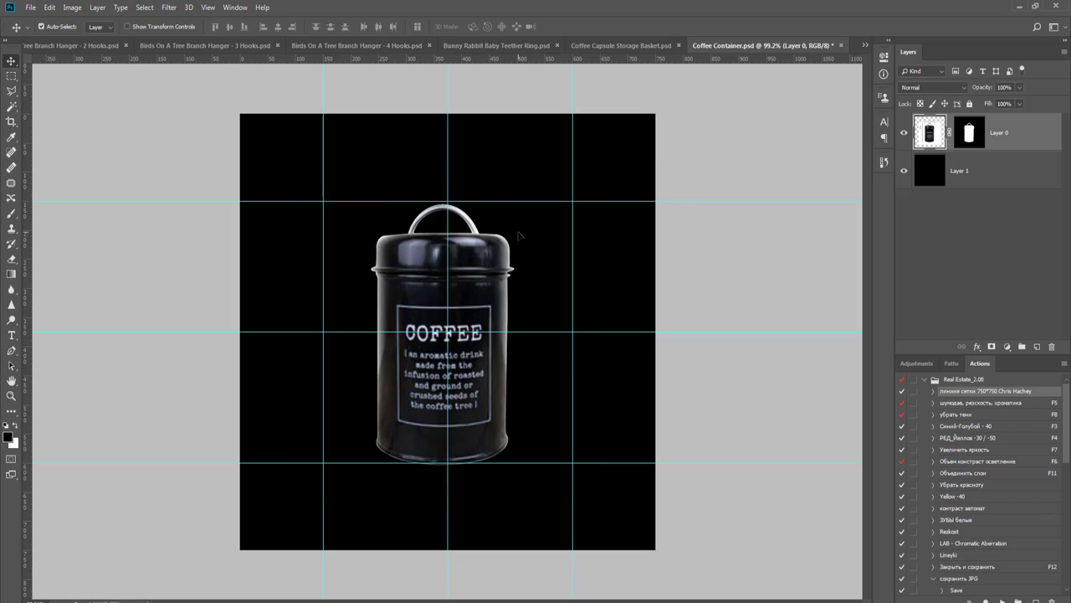
{"action": "key", "text": "Right"}
{"action": "key", "text": "Right"}
{"action": "key", "text": "Right"}
{"action": "key", "text": "Right"}
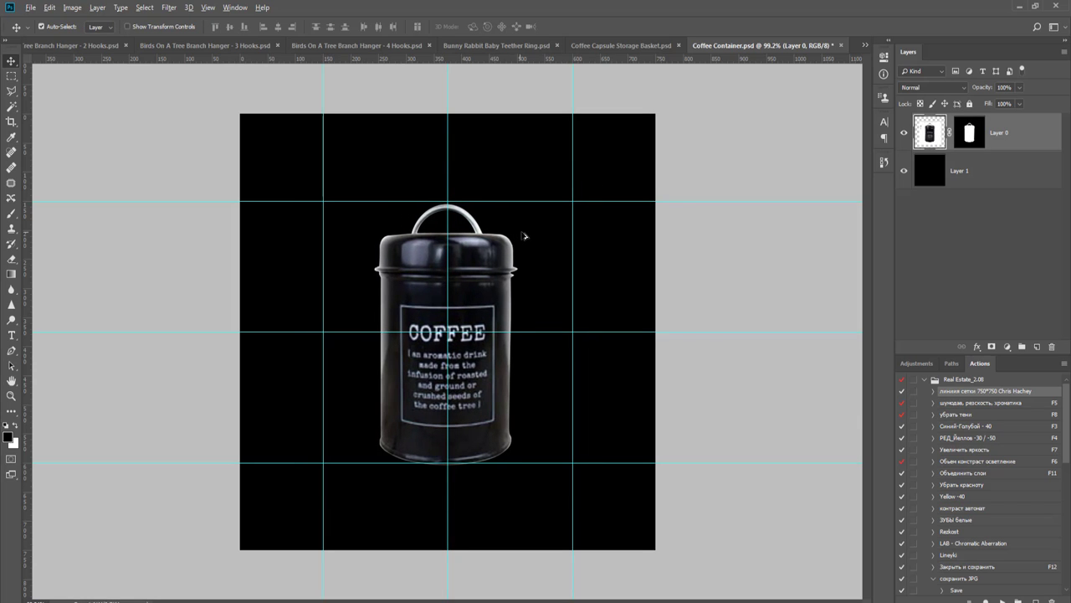
- Refine the canister's layer mask in Select and Mask with Smooth 1, Feather 0.6 px, Contrast 10% and Shift Edge -10%
{"action": "key", "text": "ctrl+plus"}
{"action": "left_click", "coordinate": [973, 133]}
{"action": "right_click", "coordinate": [973, 133]}
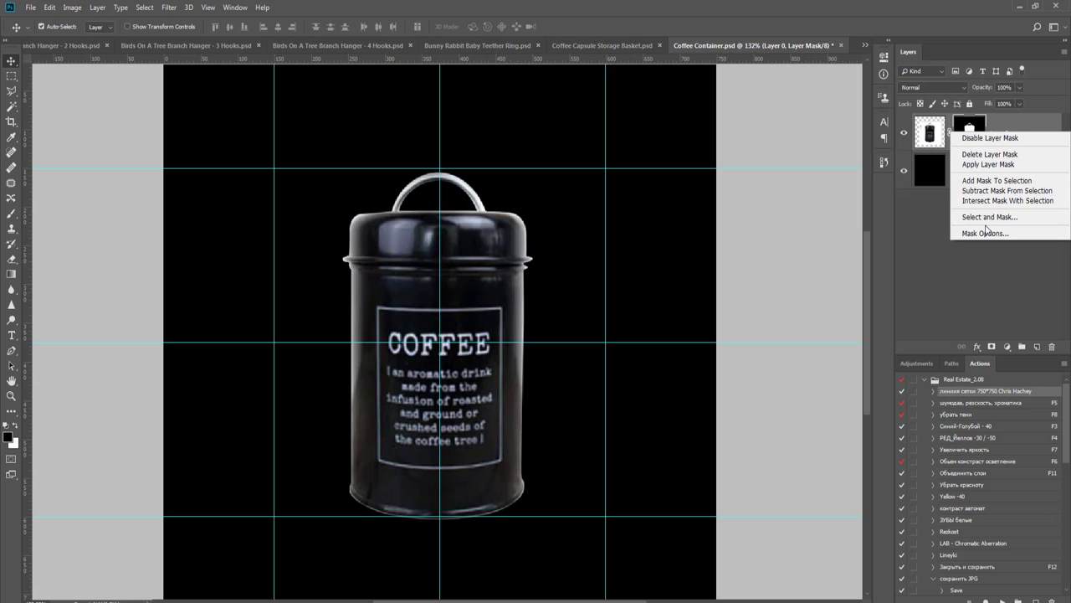
{"action": "left_click", "coordinate": [991, 217]}
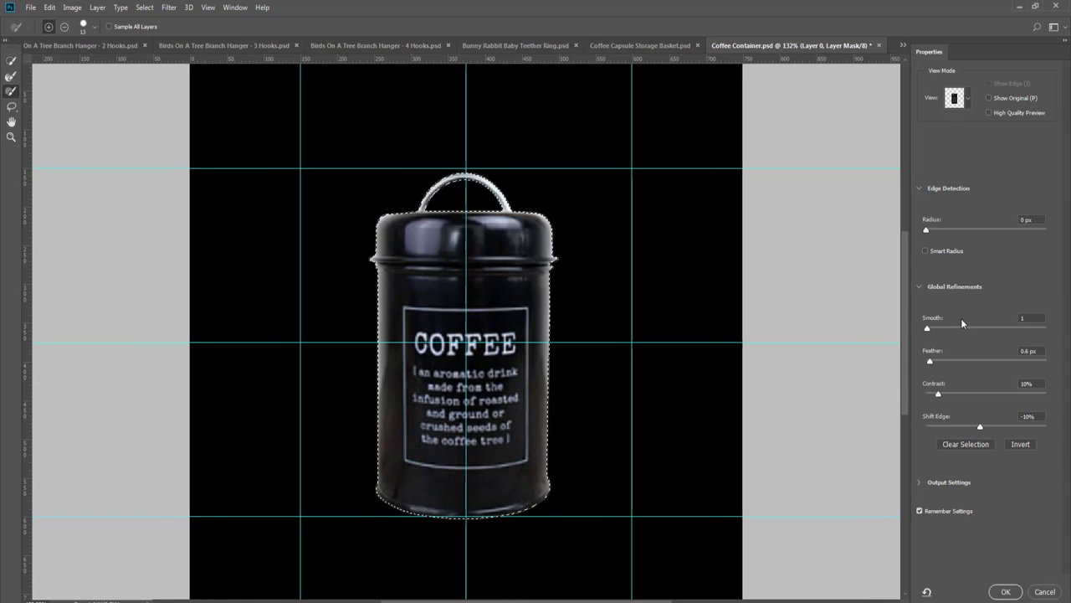
{"action": "left_click", "coordinate": [1005, 591]}
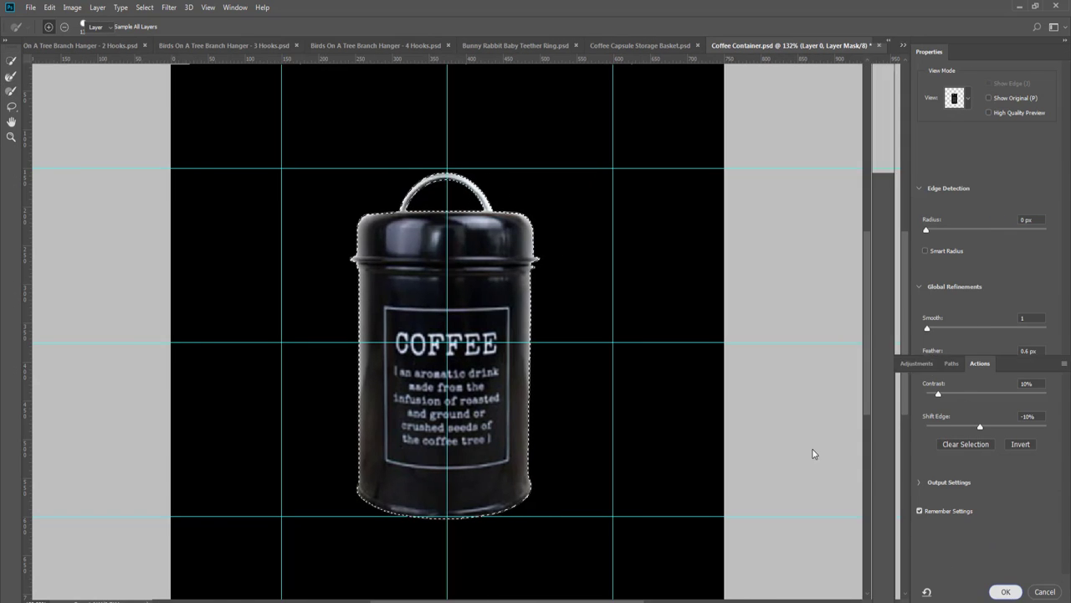
- Hide the guides, delete the black backing layer, and close Coffee Container.psd with its changes saved
{"action": "key", "text": "ctrl+semicolon"}
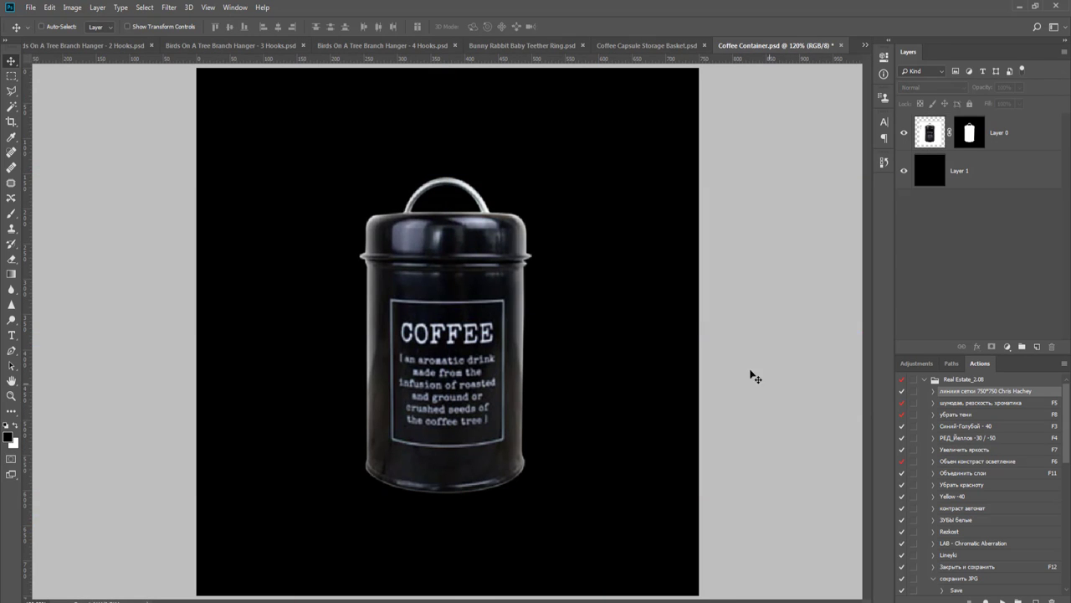
{"action": "left_click", "coordinate": [966, 173]}
{"action": "key", "text": "Delete"}
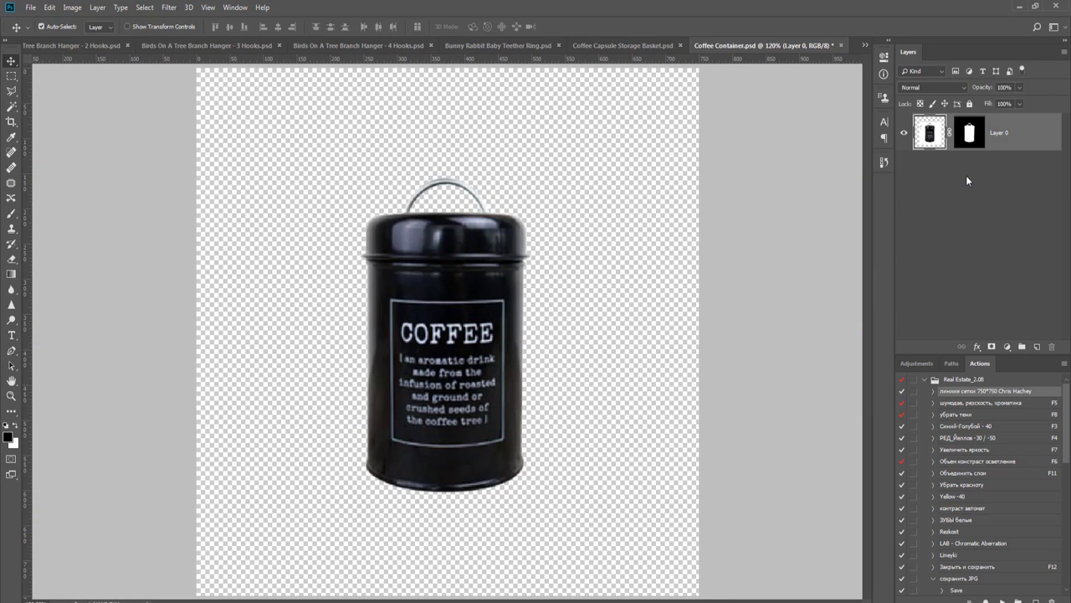
{"action": "key", "text": "ctrl+w"}
{"action": "key", "text": "Return"}
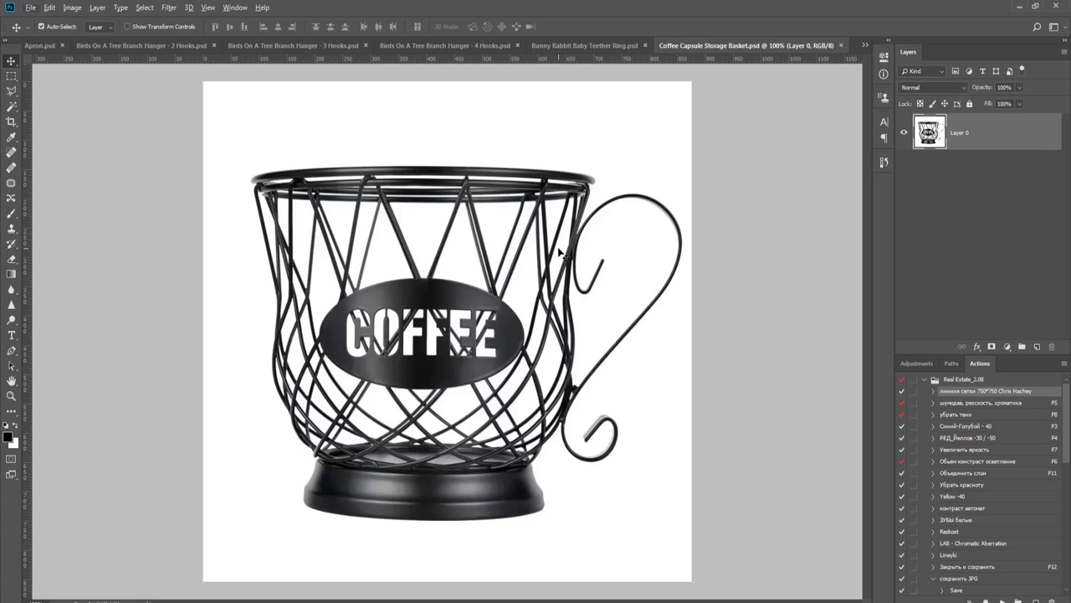
- In Bunny Rabbit Baby Teether Ring.psd, select the white background, both ear openings and the ring's centre with the Magic Wand
{"action": "left_click", "coordinate": [868, 41]}
{"action": "left_click", "coordinate": [856, 5]}
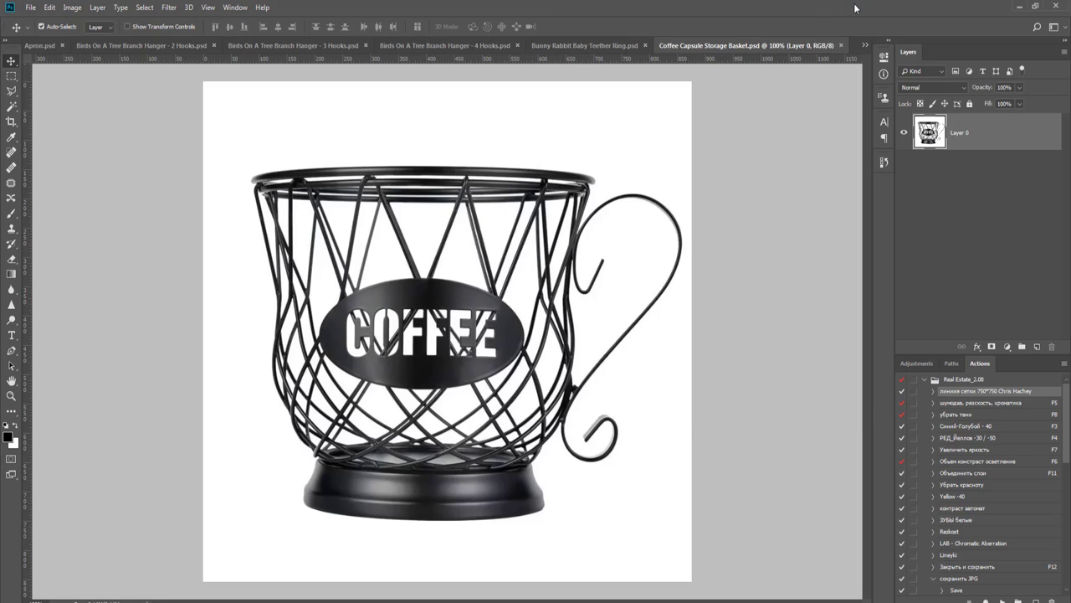
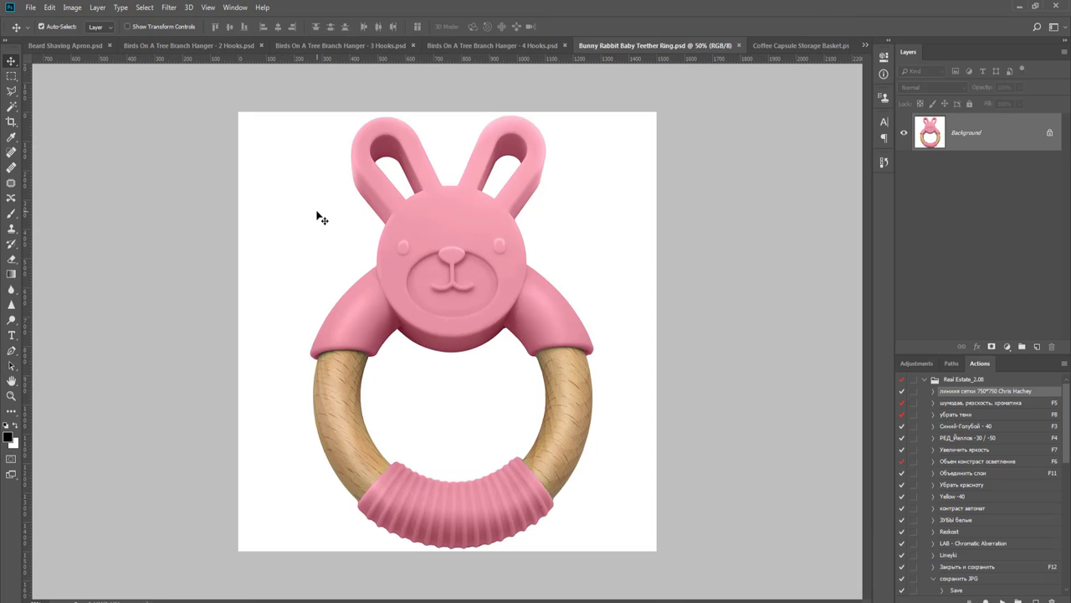
{"action": "key", "text": "w"}
{"action": "left_click", "coordinate": [330, 211]}
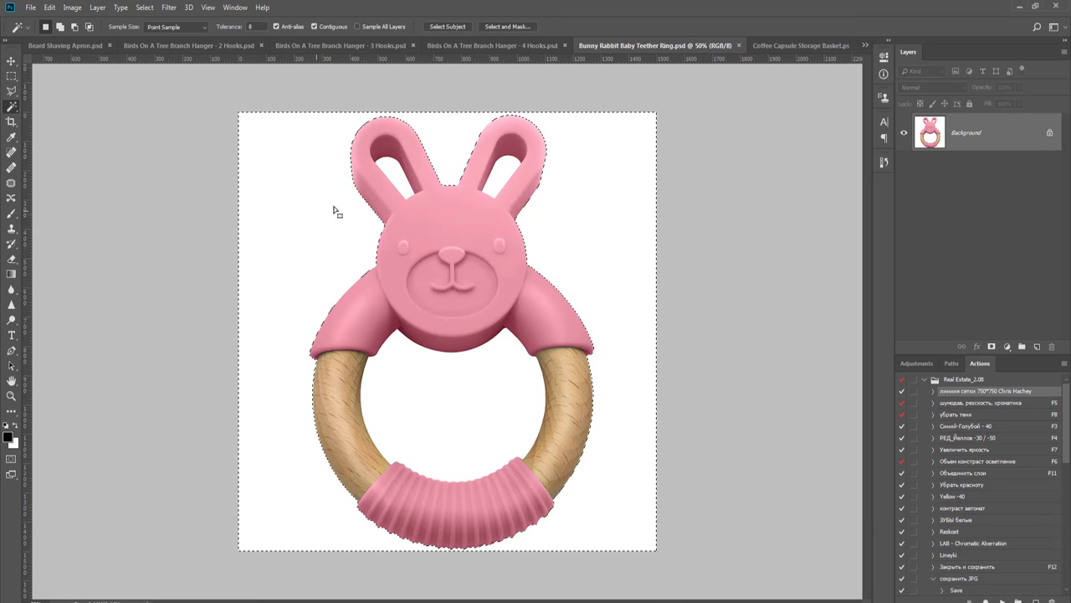
{"action": "left_click", "coordinate": [500, 172], "text": "shift"}
{"action": "left_click", "coordinate": [456, 423], "text": "shift"}
{"action": "key", "text": "ctrl+0"}
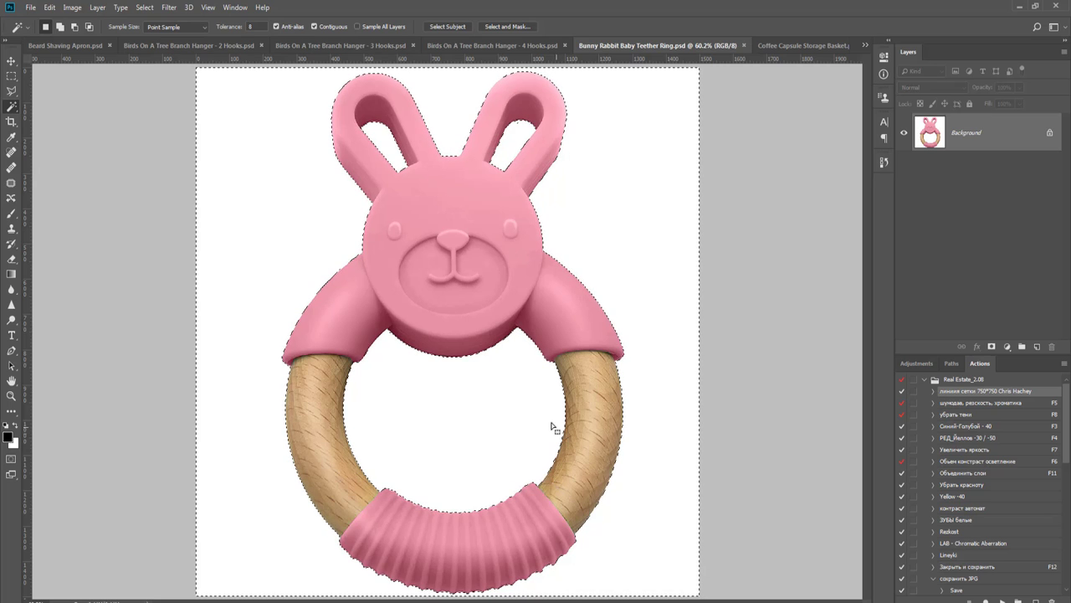
- Add the stray unselected specks inside the right ear's opening to the selection with the Polygonal Lasso
{"action": "scroll", "coordinate": [556, 156], "scroll_direction": "up", "scroll_amount": 5}
{"action": "left_click_drag", "start_coordinate": [488, 181], "coordinate": [560, 427]}
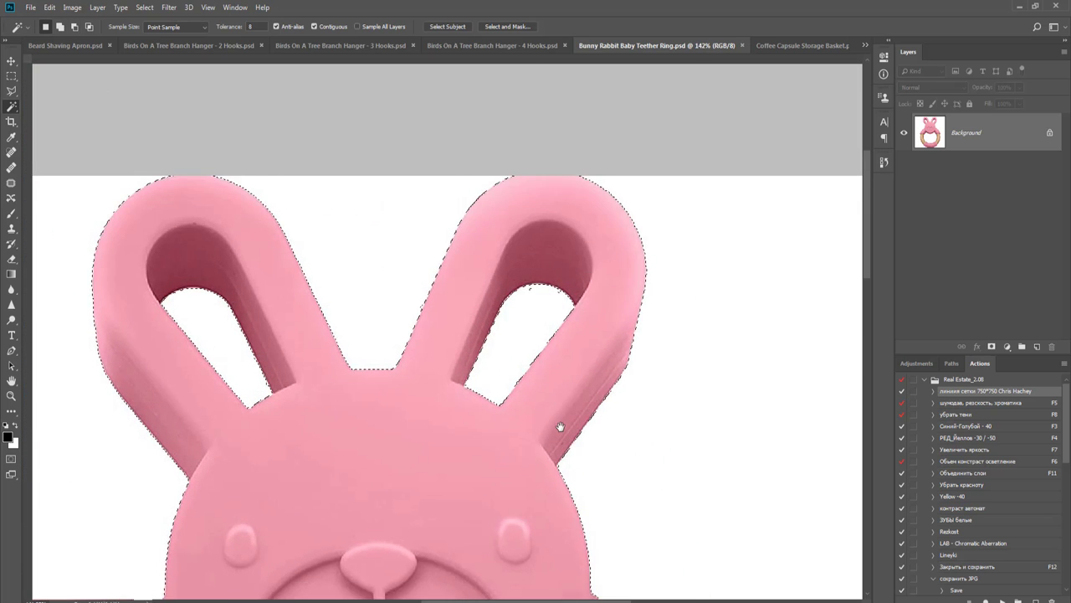
{"action": "key", "text": "l"}
{"action": "scroll", "coordinate": [519, 338], "scroll_direction": "up", "scroll_amount": 4}
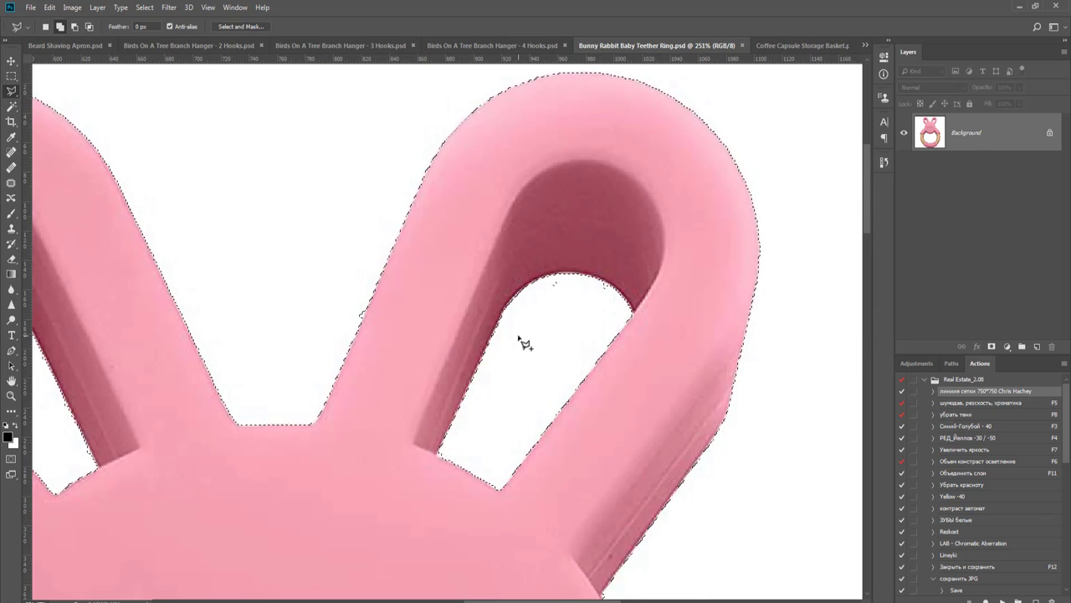
{"action": "left_click", "coordinate": [519, 337]}
{"action": "left_click", "coordinate": [593, 368]}
{"action": "left_click", "coordinate": [536, 316]}
{"action": "left_click", "coordinate": [256, 212]}
{"action": "key", "text": "Escape"}
- Set the Magic Wand tolerance to 12
{"action": "key", "text": "w"}
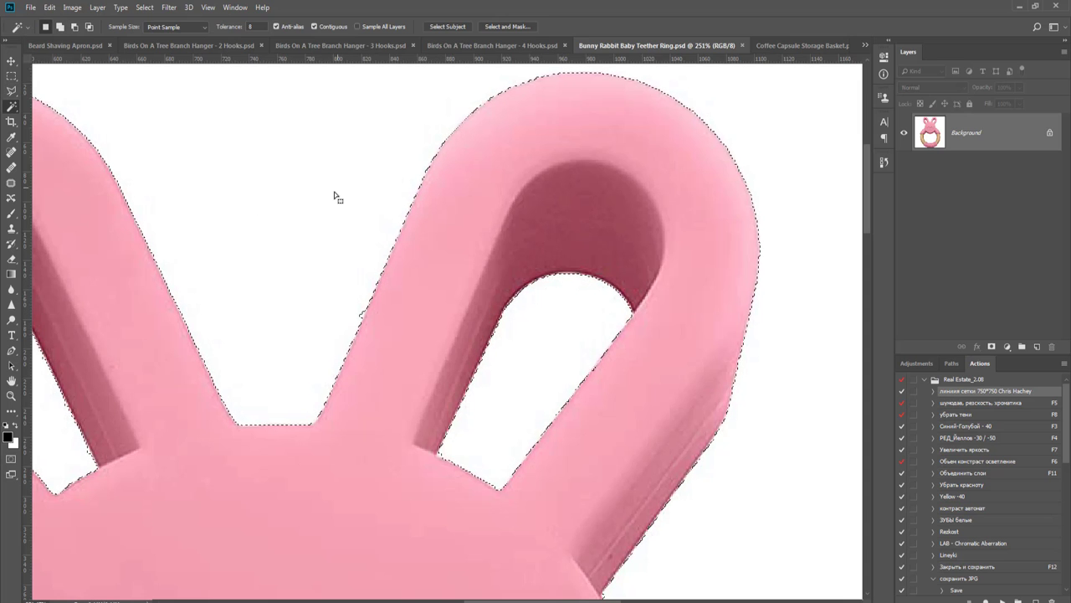
{"action": "left_click_drag", "start_coordinate": [261, 27], "coordinate": [229, 31]}
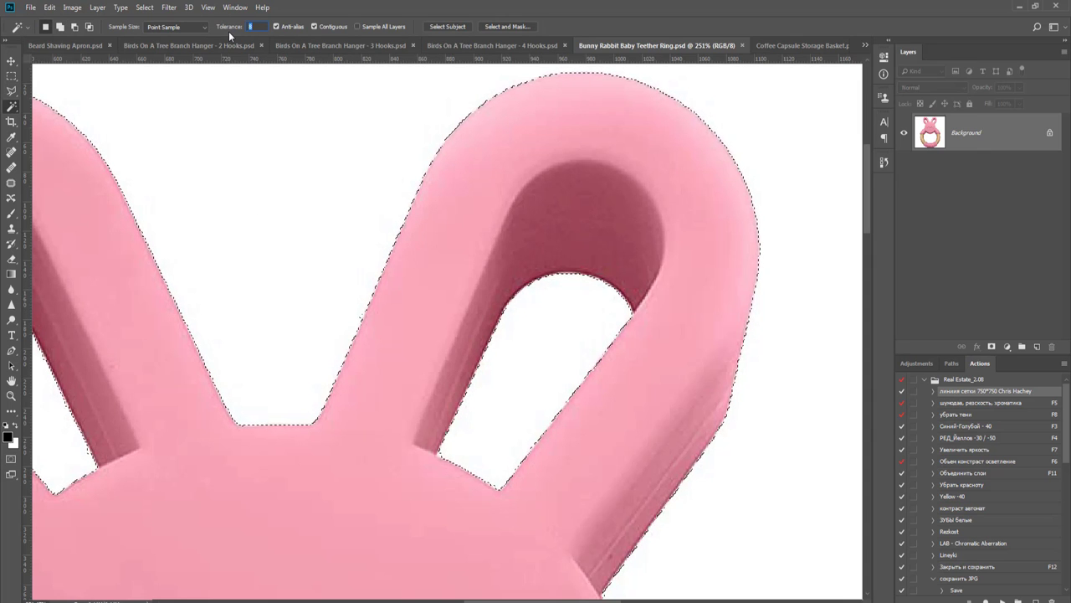
{"action": "type", "text": "12"}
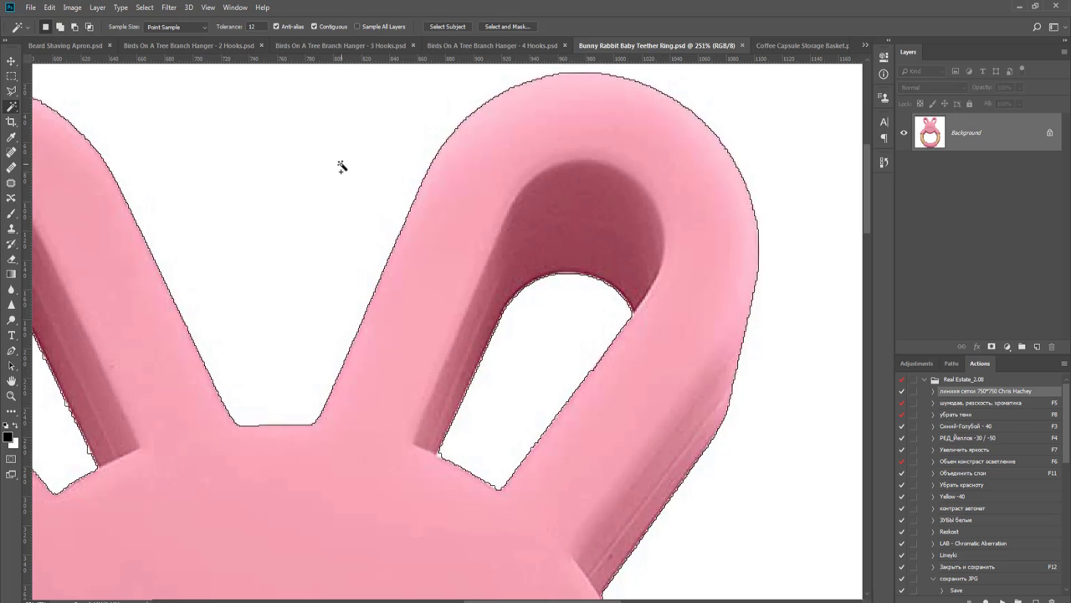
- Examine the selection edge around the teether's ears, head, sleeves and wooden ring at high magnification
{"action": "left_click_drag", "start_coordinate": [311, 326], "coordinate": [561, 235]}
{"action": "key", "text": "shift"}
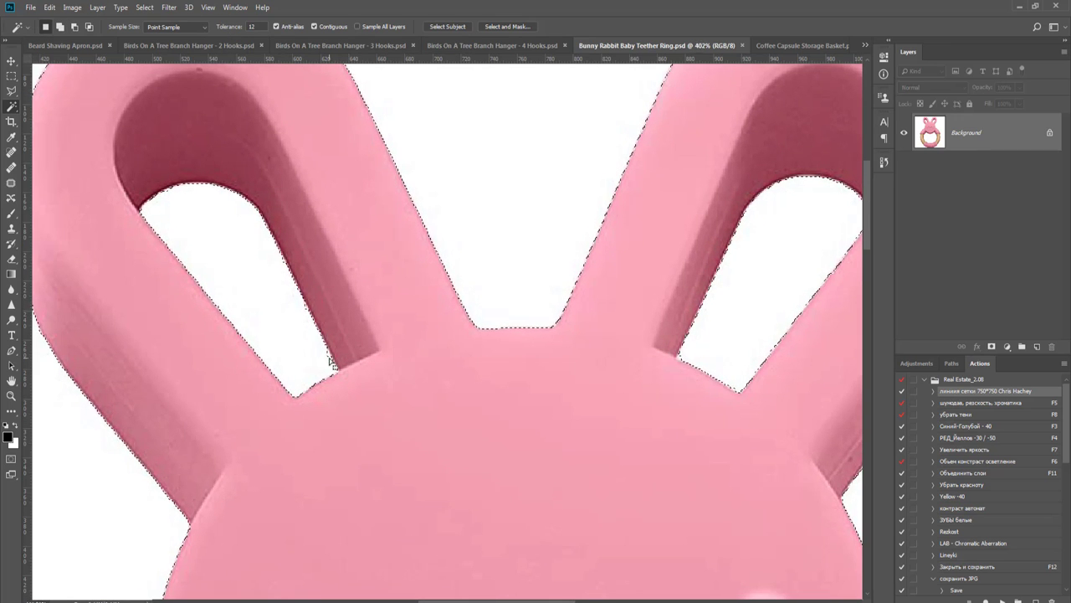
{"action": "scroll", "coordinate": [331, 359], "scroll_direction": "up", "scroll_amount": 4}
{"action": "scroll", "coordinate": [324, 347], "scroll_direction": "down", "scroll_amount": 5}
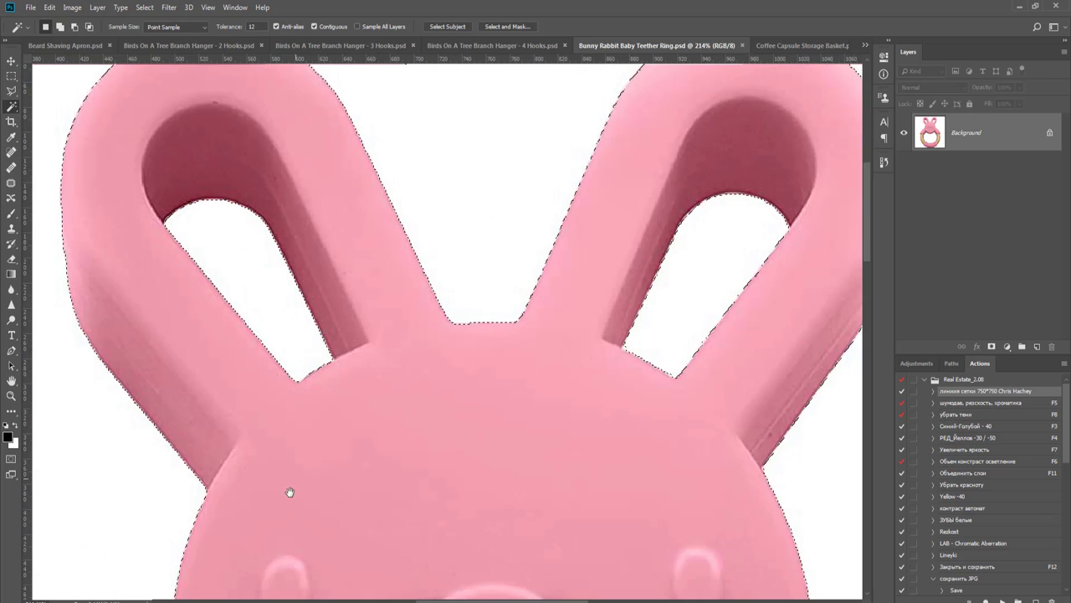
{"action": "left_click_drag", "start_coordinate": [287, 490], "coordinate": [441, 334]}
{"action": "scroll", "coordinate": [410, 359], "scroll_direction": "down", "scroll_amount": 8}
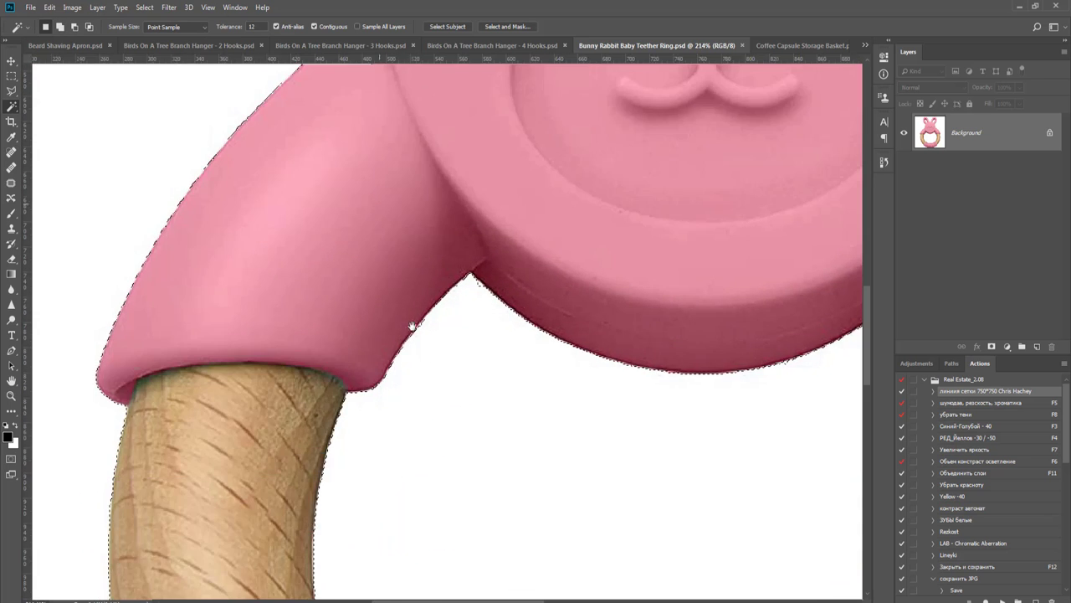
{"action": "scroll", "coordinate": [492, 212], "scroll_direction": "up", "scroll_amount": 3}
{"action": "scroll", "coordinate": [492, 211], "scroll_direction": "down", "scroll_amount": 2}
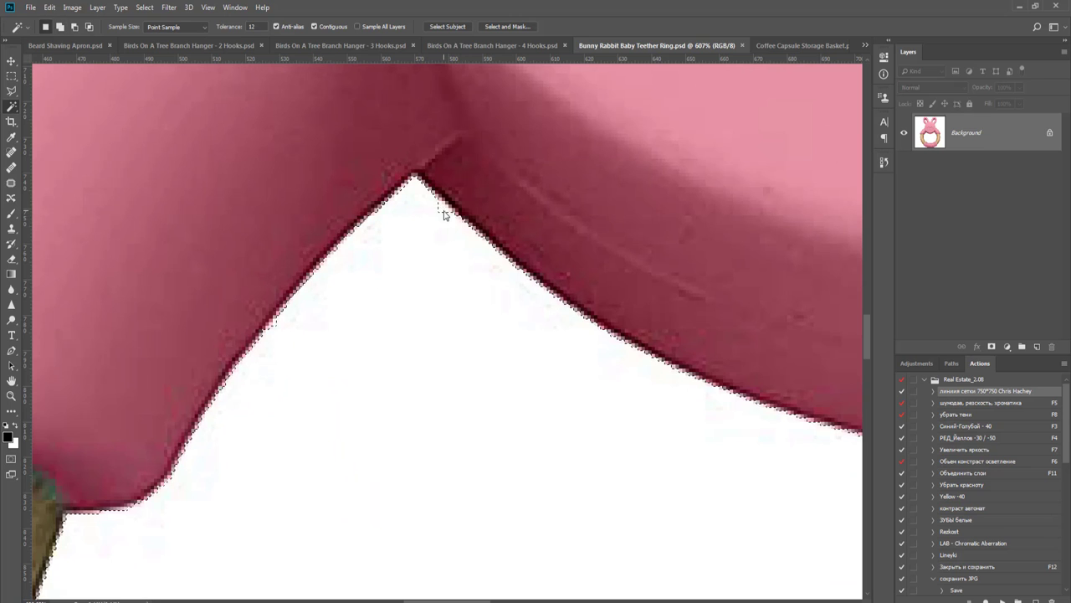
{"action": "scroll", "coordinate": [421, 307], "scroll_direction": "up", "scroll_amount": 1}
{"action": "scroll", "coordinate": [420, 306], "scroll_direction": "down", "scroll_amount": 3}
{"action": "scroll", "coordinate": [482, 390], "scroll_direction": "down", "scroll_amount": 5}
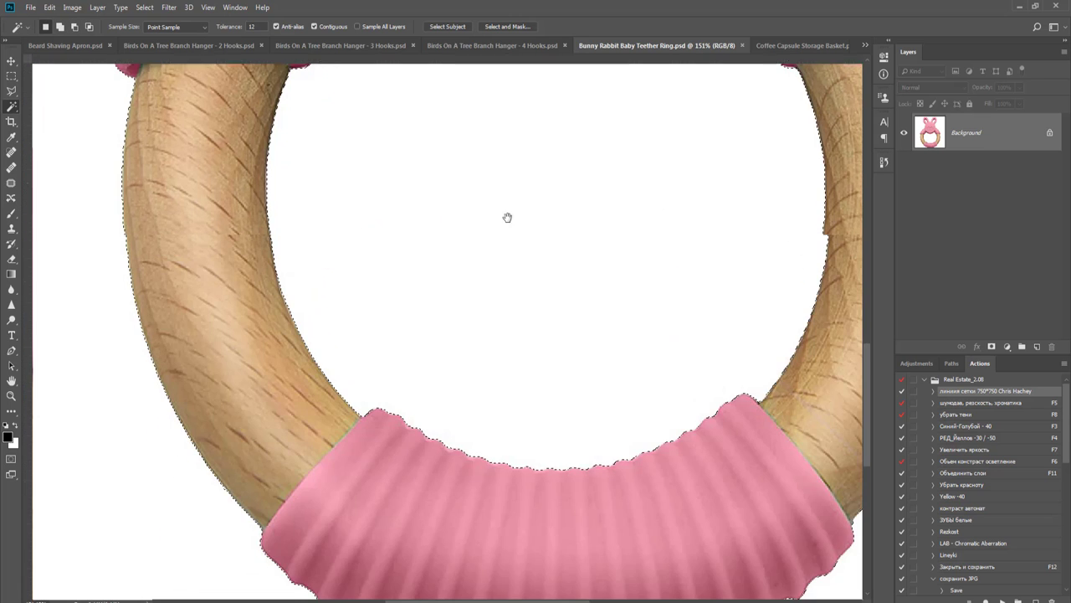
{"action": "key", "text": "ctrl+0"}
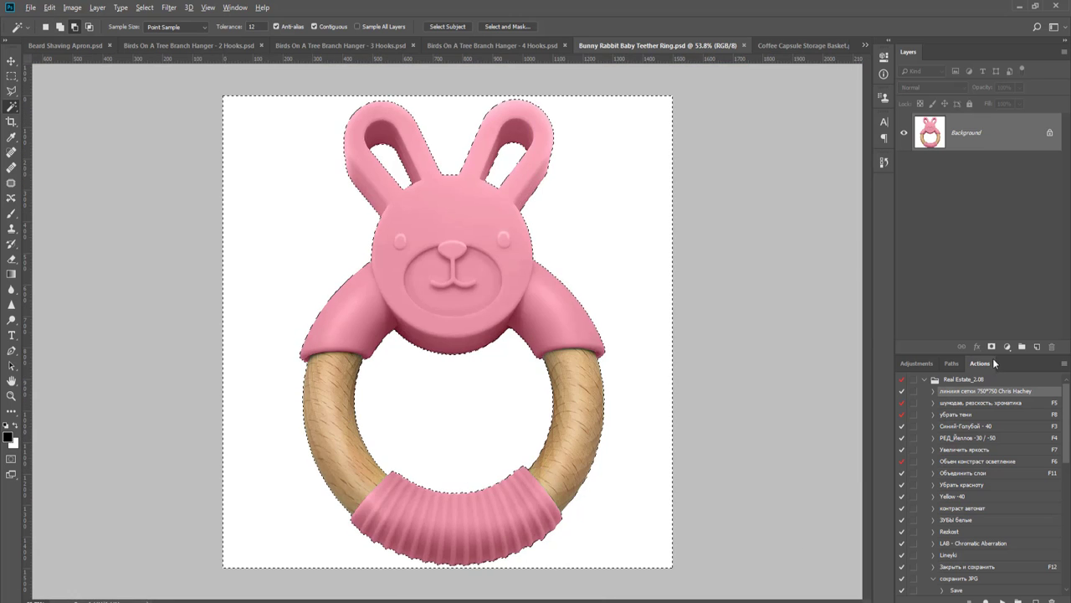
- Mask out the teether's selected background and crop to a 750 × 750 px canvas slightly larger than the original image
{"action": "left_click", "coordinate": [992, 345]}
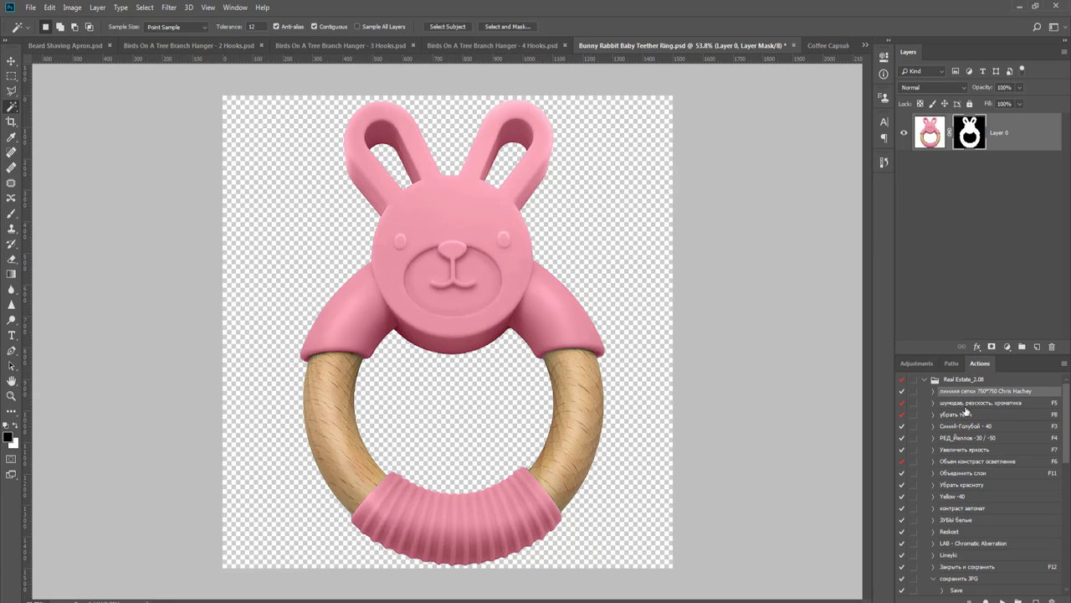
{"action": "key", "text": "c"}
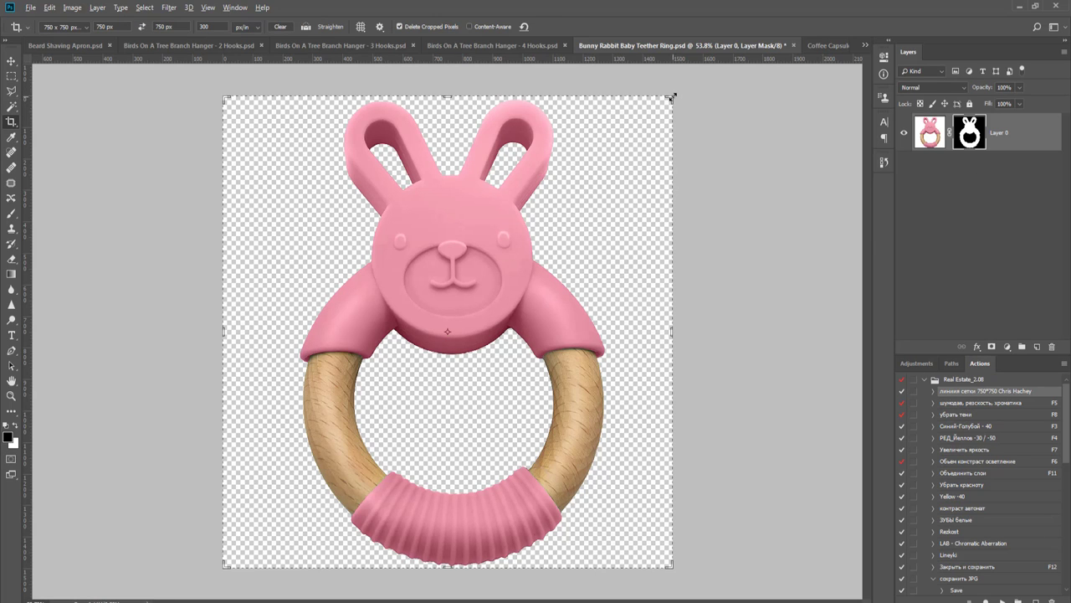
{"action": "left_click_drag", "start_coordinate": [673, 96], "coordinate": [682, 87]}
{"action": "key", "text": "Return"}
{"action": "key", "text": "v"}
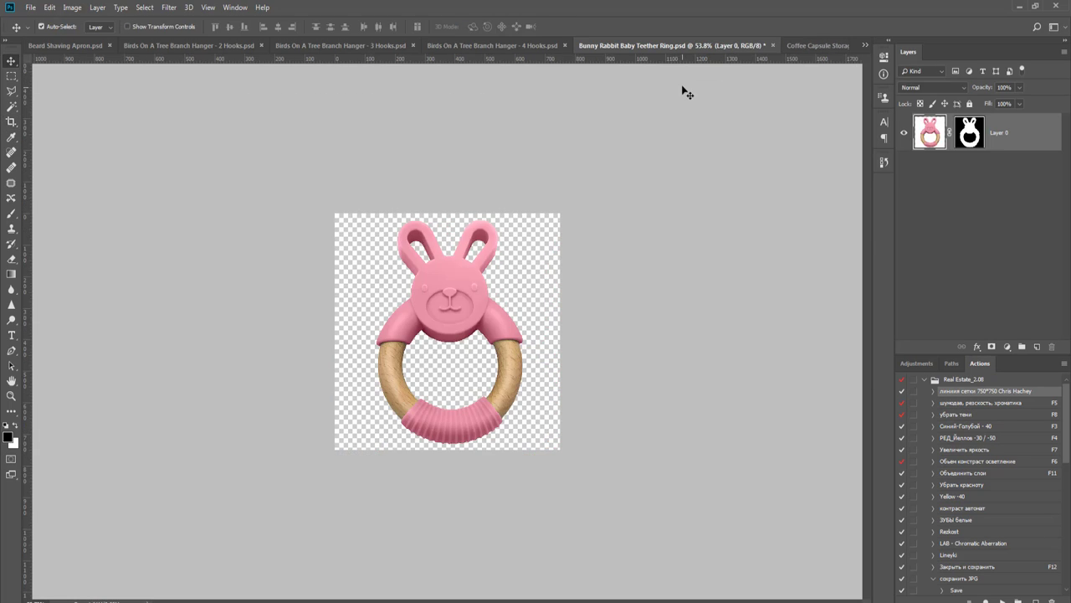
- Add a new layer, fill it with black and place it beneath the masked teether layer
{"action": "key", "text": "ctrl+shift+n"}
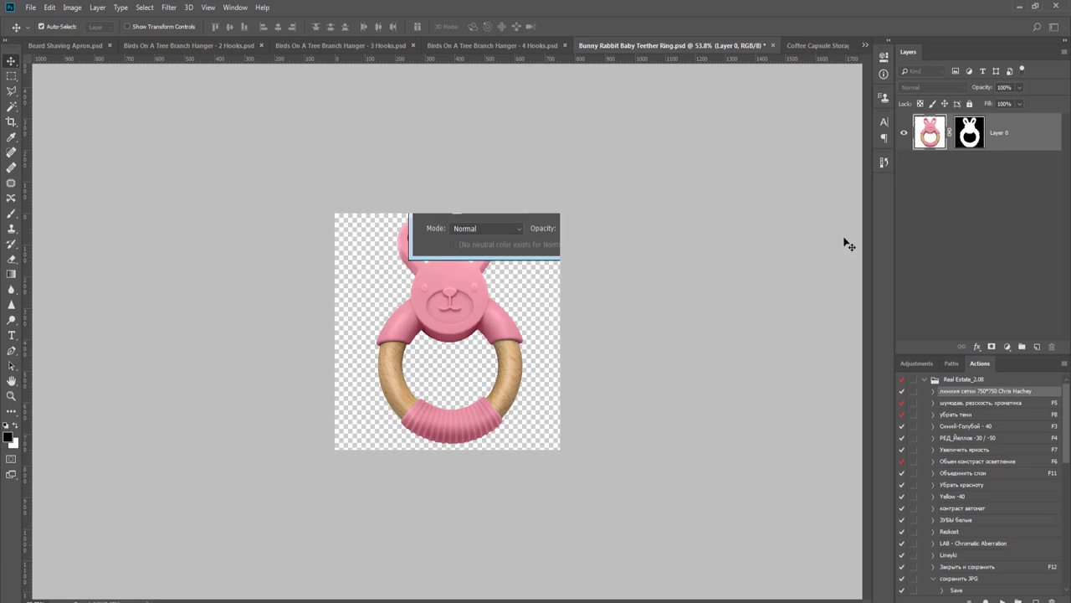
{"action": "key", "text": "Return"}
{"action": "key", "text": "g"}
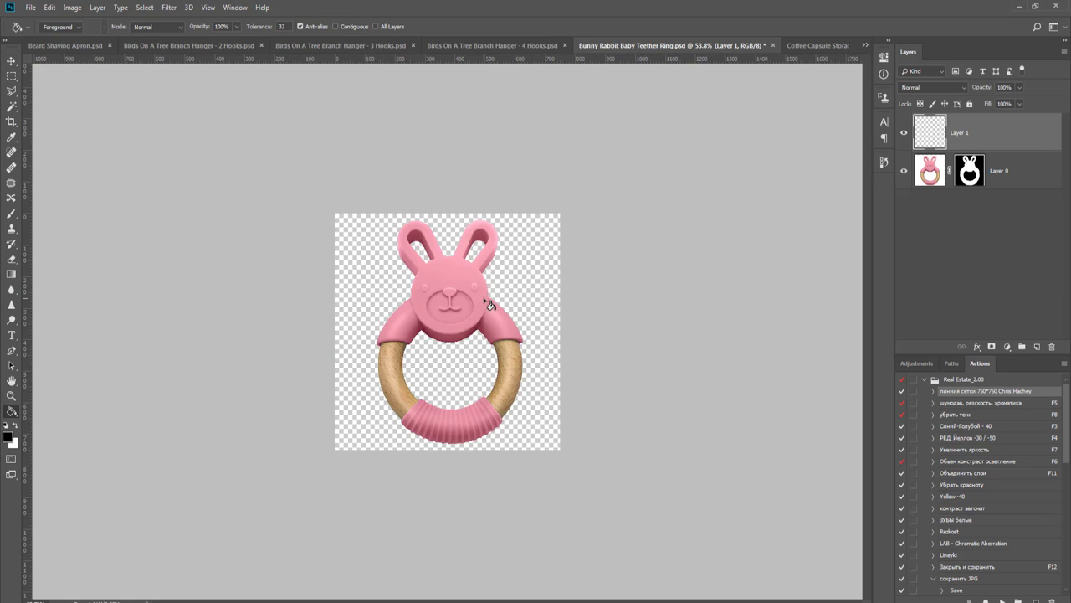
{"action": "left_click", "coordinate": [489, 304]}
{"action": "key", "text": "v"}
{"action": "left_click_drag", "start_coordinate": [990, 147], "coordinate": [964, 184]}
- Refine the teether's layer mask in Select and Mask with Smooth 1, Feather 0.6 px, Contrast 10% and Shift Edge -10%
{"action": "left_click", "coordinate": [970, 139]}
{"action": "right_click", "coordinate": [974, 141]}
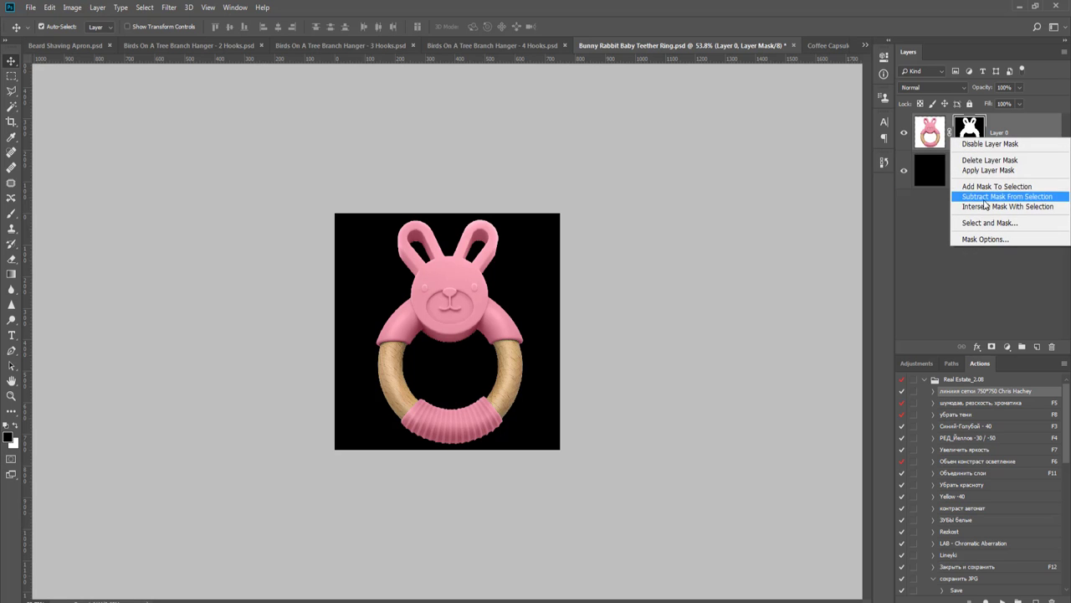
{"action": "left_click", "coordinate": [990, 224]}
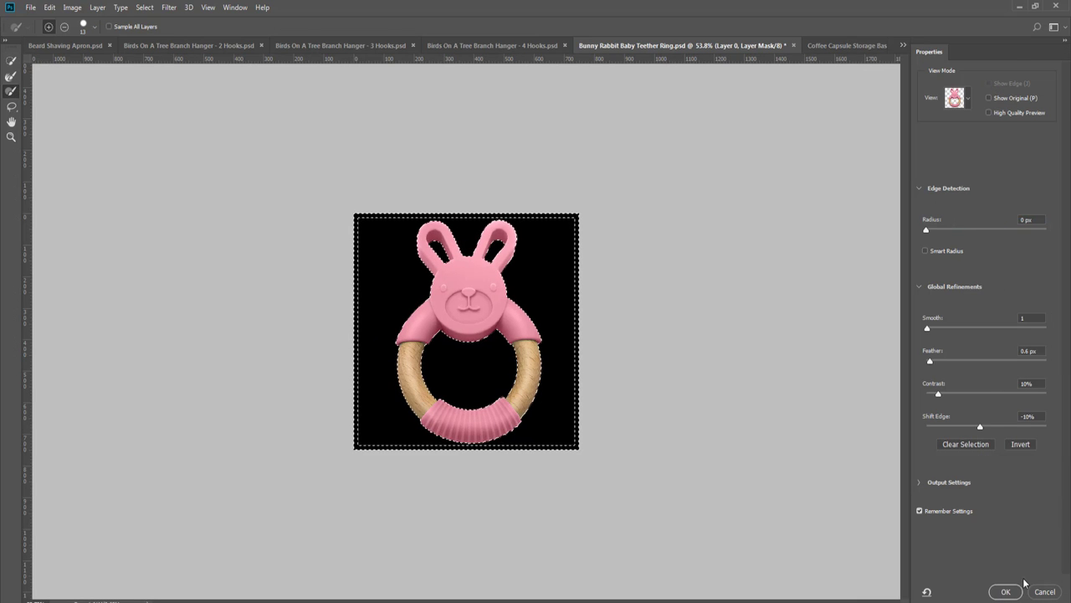
{"action": "left_click", "coordinate": [1006, 591]}
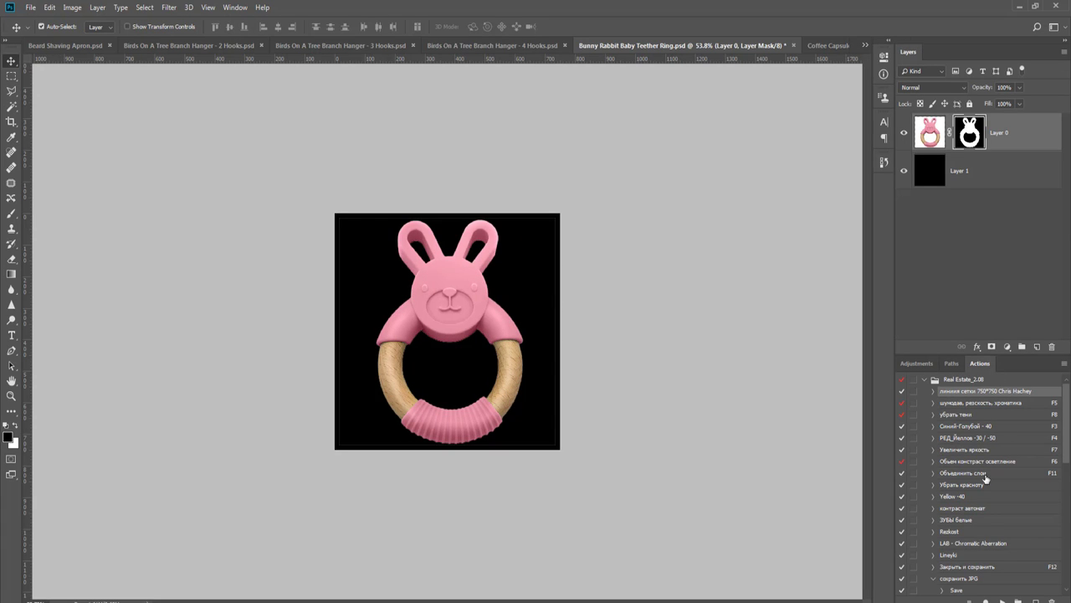
- Run the 750*750 guide-grid action and scale the teether about its centre to 62.88% to fit inside the guides
{"action": "left_click", "coordinate": [1001, 598]}
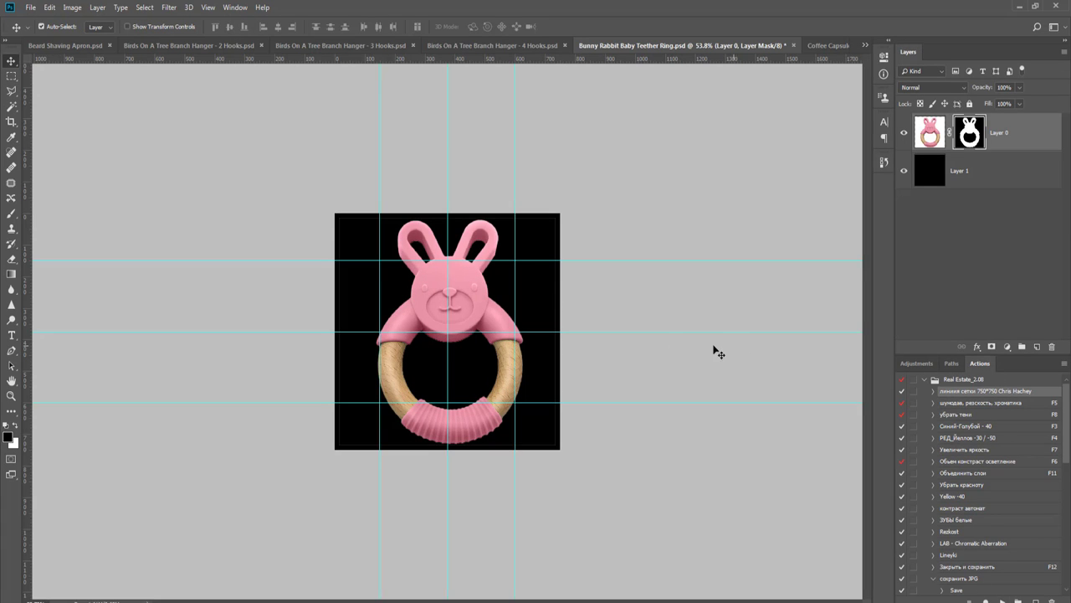
{"action": "scroll", "coordinate": [648, 354], "scroll_direction": "up", "scroll_amount": 3}
{"action": "key", "text": "ctrl+t"}
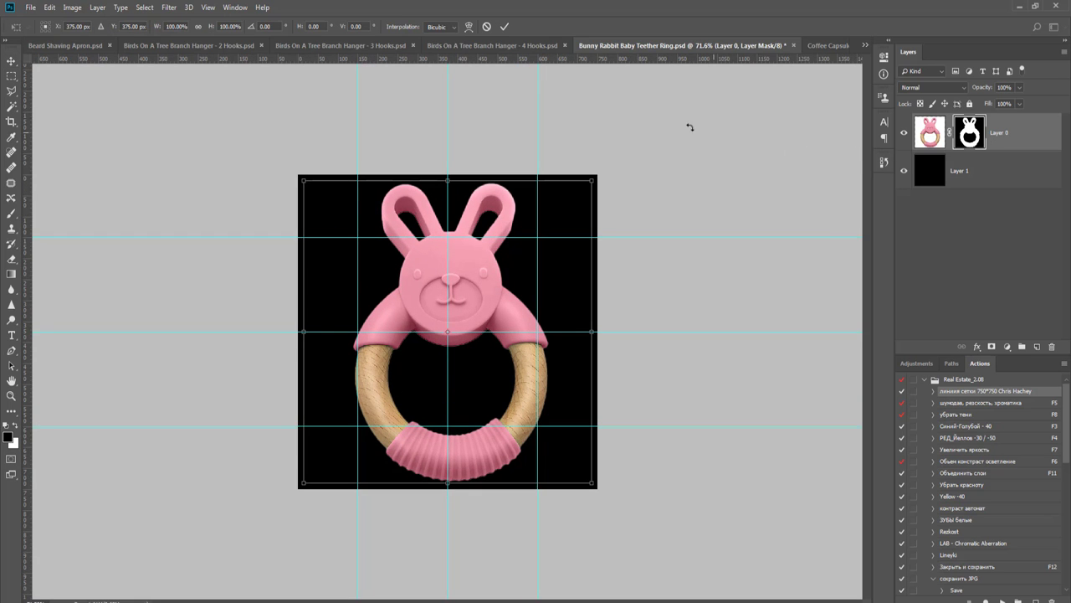
{"action": "left_click_drag", "start_coordinate": [592, 179], "coordinate": [555, 255]}
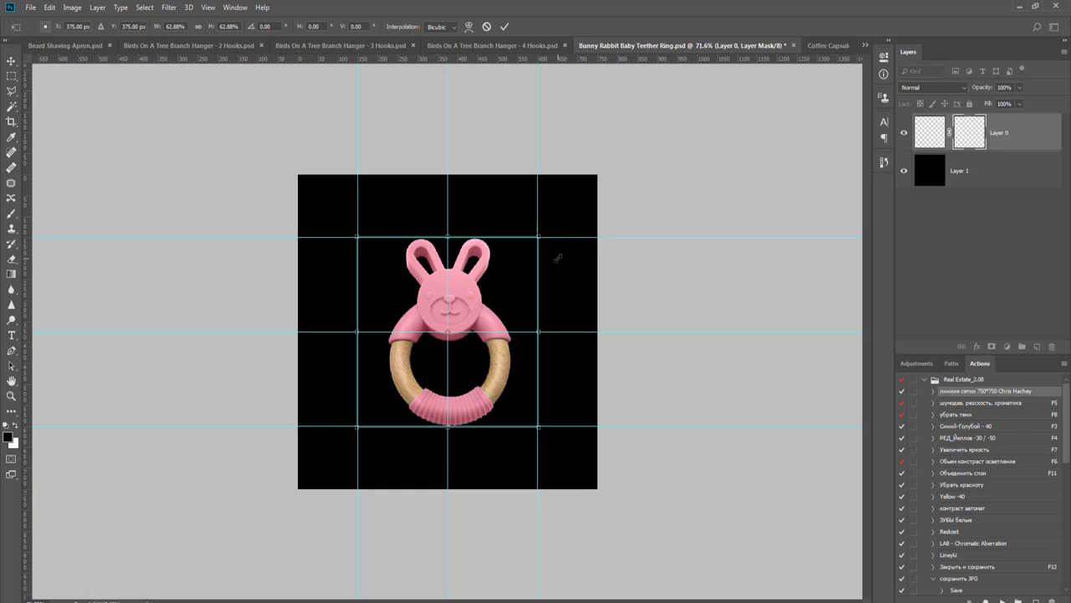
{"action": "key", "text": "Return"}
{"action": "key", "text": "ctrl+0"}
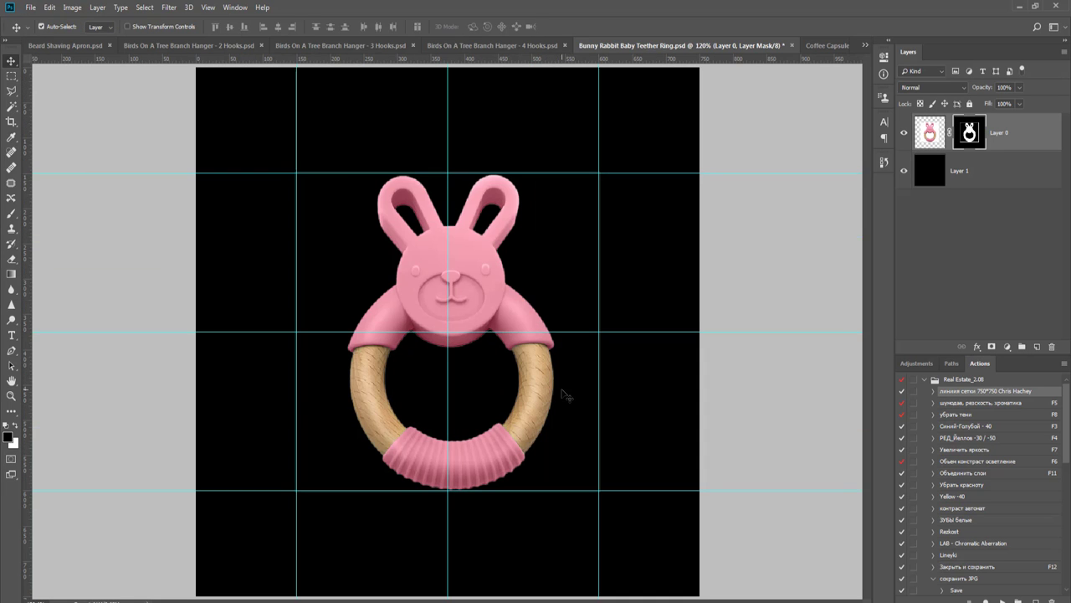
- Delete the black backing layer, and save and close the bunny teether document
{"action": "left_click", "coordinate": [997, 168]}
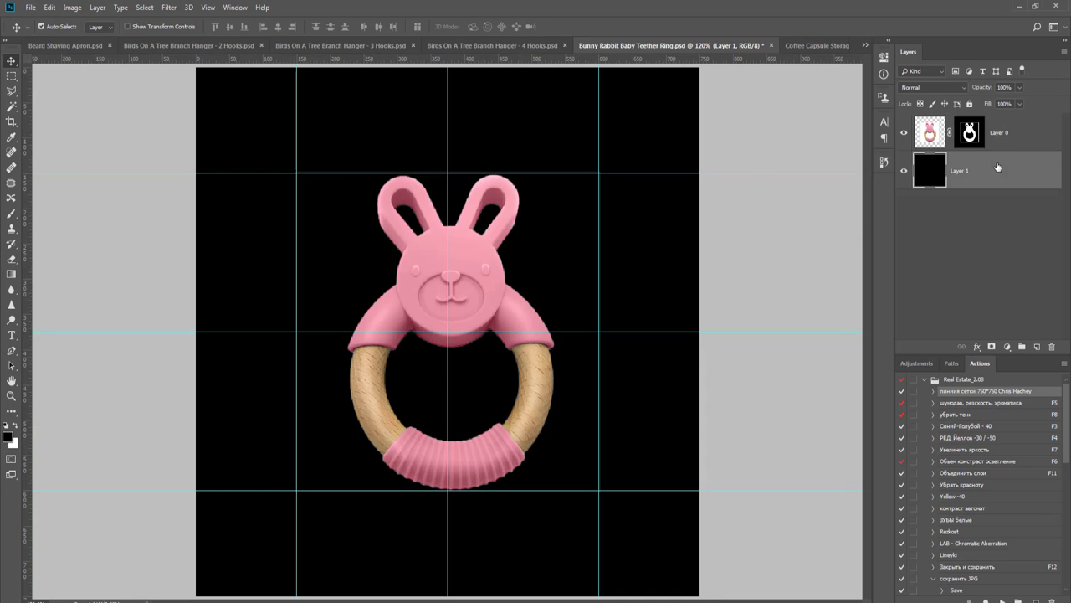
{"action": "key", "text": "Delete"}
{"action": "key", "text": "F12"}
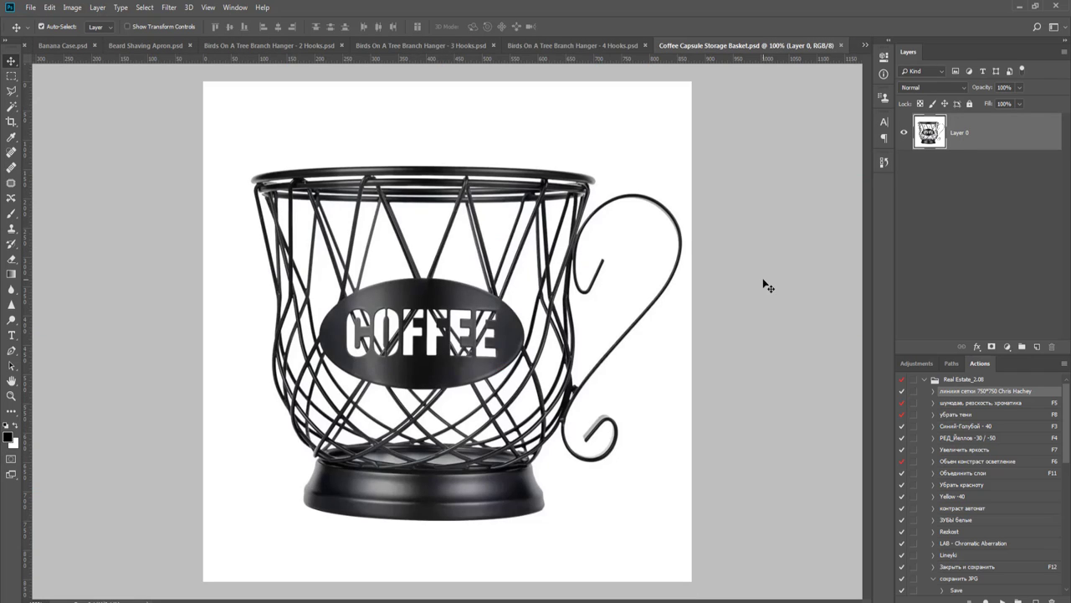
- View the Birds On A Tree Branch Hanger documents with 4, 3 and 2 hooks
{"action": "left_click", "coordinate": [610, 46]}
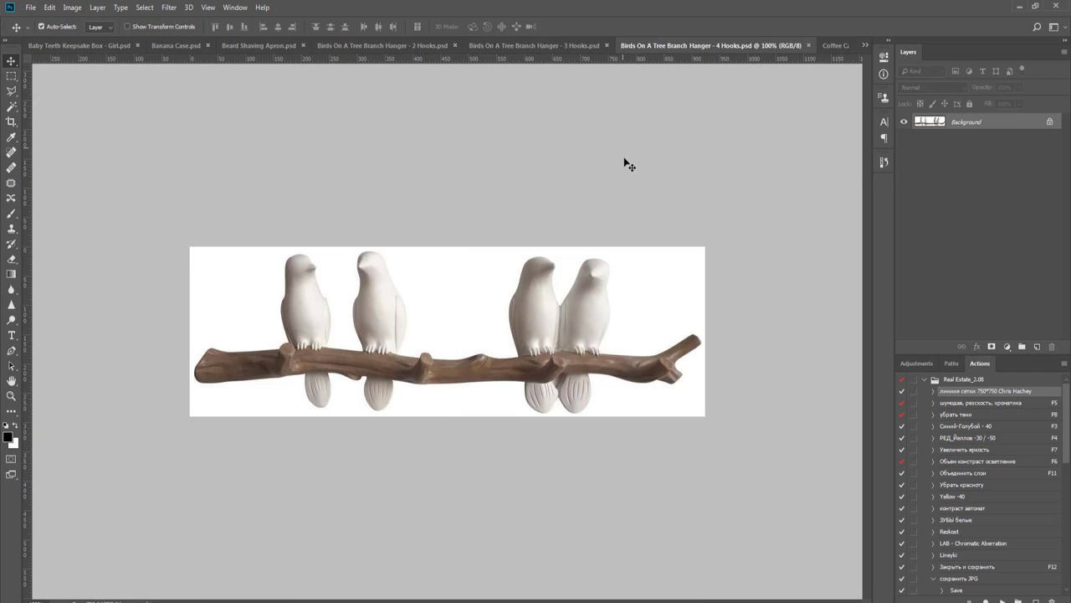
{"action": "left_click", "coordinate": [528, 48]}
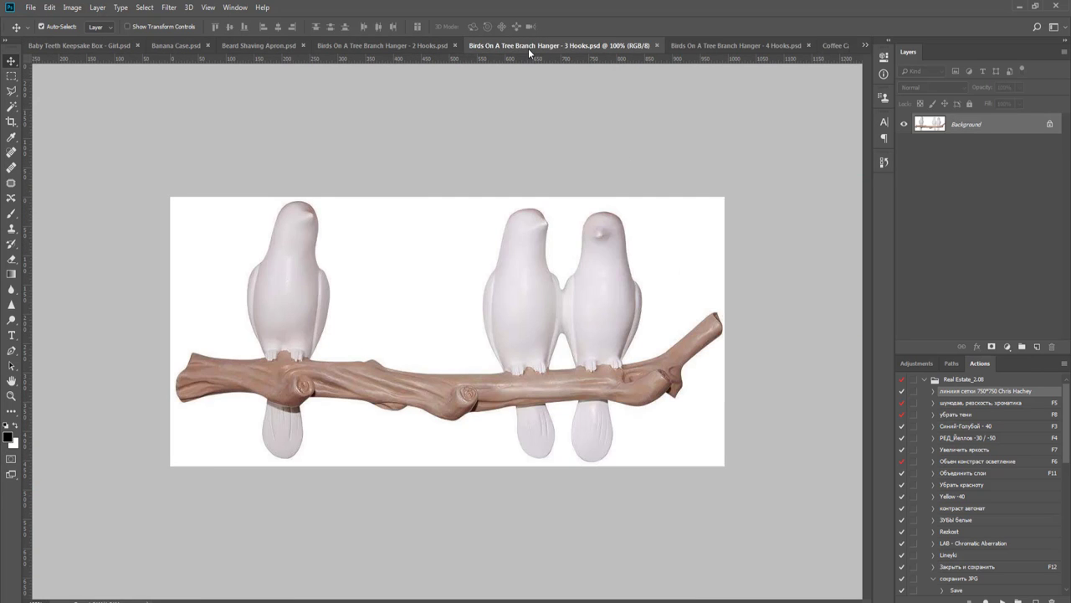
{"action": "left_click", "coordinate": [428, 47]}
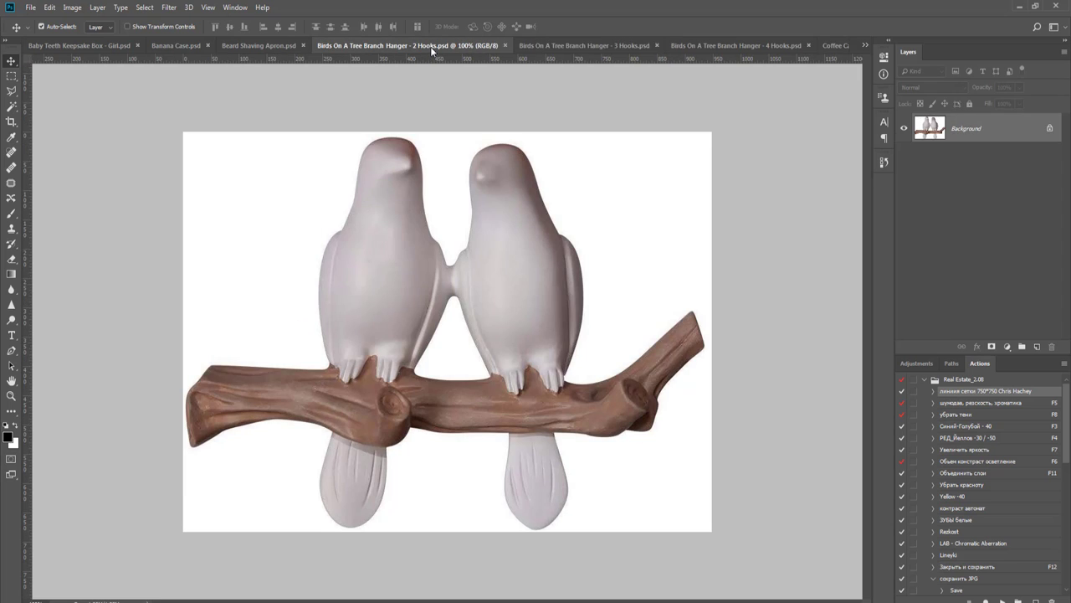
- In Coffee Capsule Storage Basket.psd, select all white background areas with the Magic Wand at tolerance 10 and Contiguous off
{"action": "left_click", "coordinate": [836, 47]}
{"action": "key", "text": "w"}
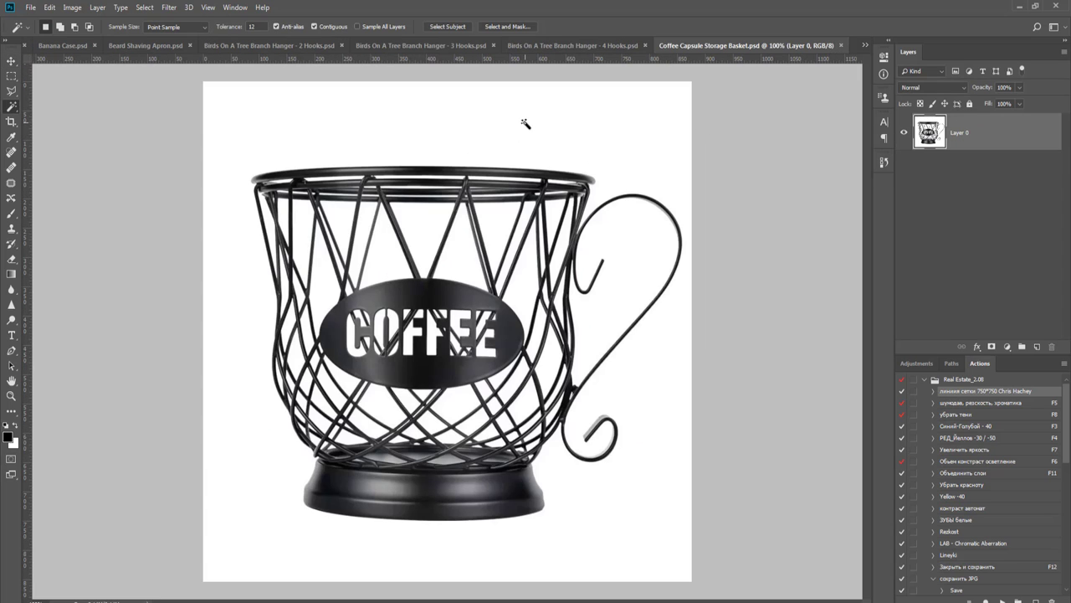
{"action": "left_click", "coordinate": [525, 123]}
{"action": "scroll", "coordinate": [527, 144], "scroll_direction": "up", "scroll_amount": 3}
{"action": "scroll", "coordinate": [506, 131], "scroll_direction": "down", "scroll_amount": 3}
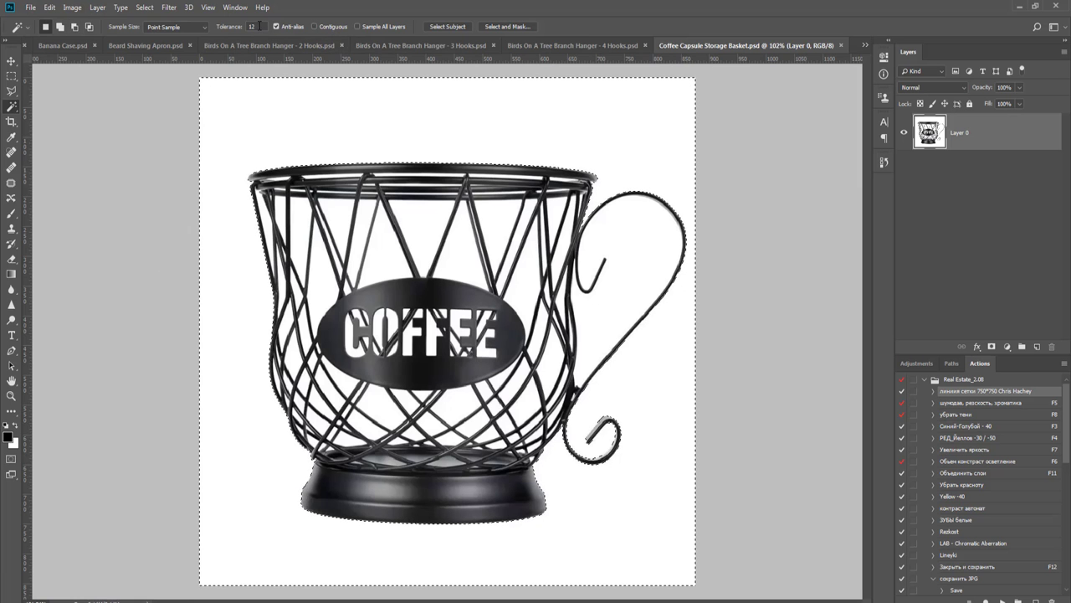
{"action": "type", "text": "1"}
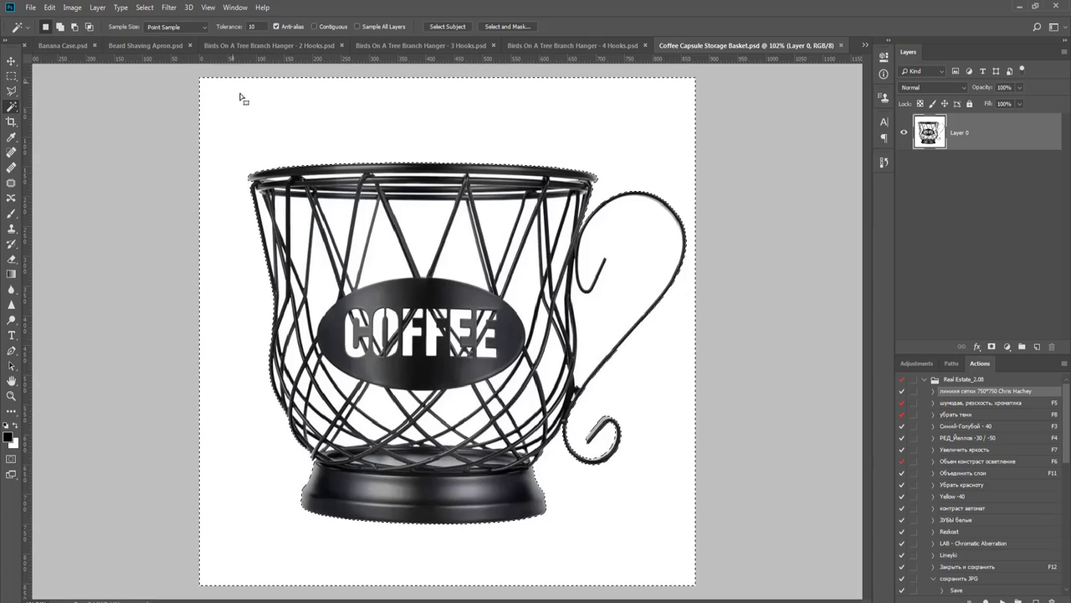
{"action": "key", "text": "ctrl+d"}
{"action": "left_click", "coordinate": [249, 109], "text": "shift"}
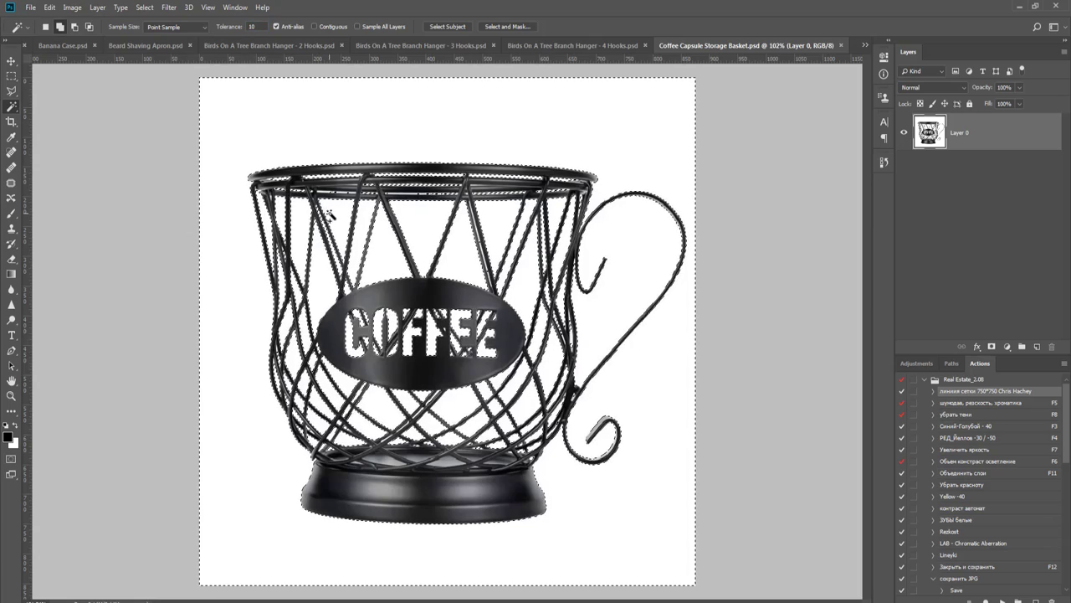
- Check the selection around the lettering and wires, and mask out the basket's white background
{"action": "scroll", "coordinate": [381, 298], "scroll_direction": "up", "scroll_amount": 5}
{"action": "scroll", "coordinate": [381, 299], "scroll_direction": "up", "scroll_amount": 3}
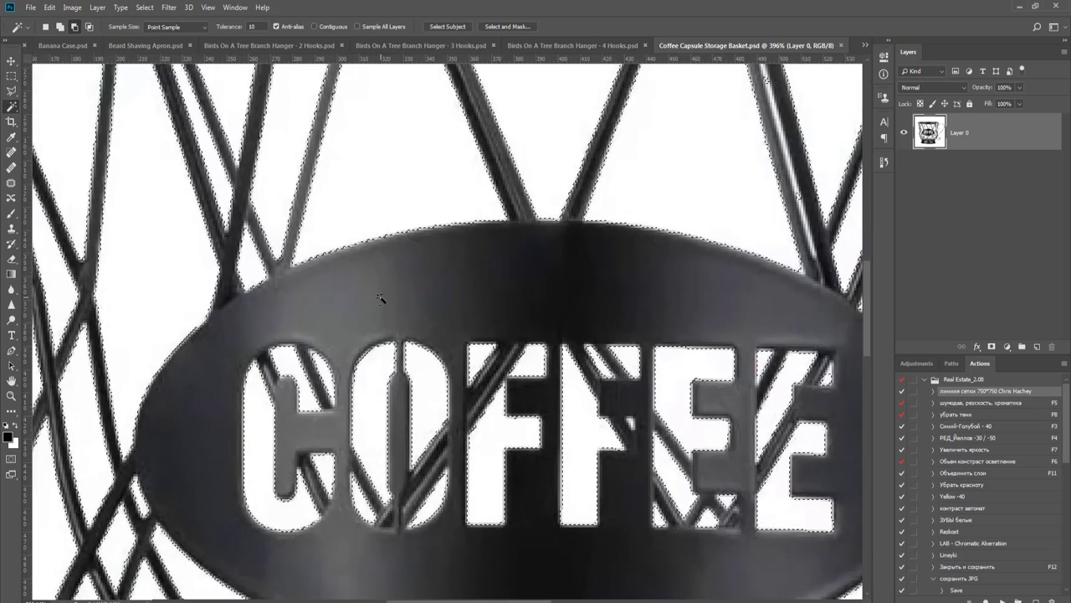
{"action": "scroll", "coordinate": [295, 390], "scroll_direction": "down", "scroll_amount": 4}
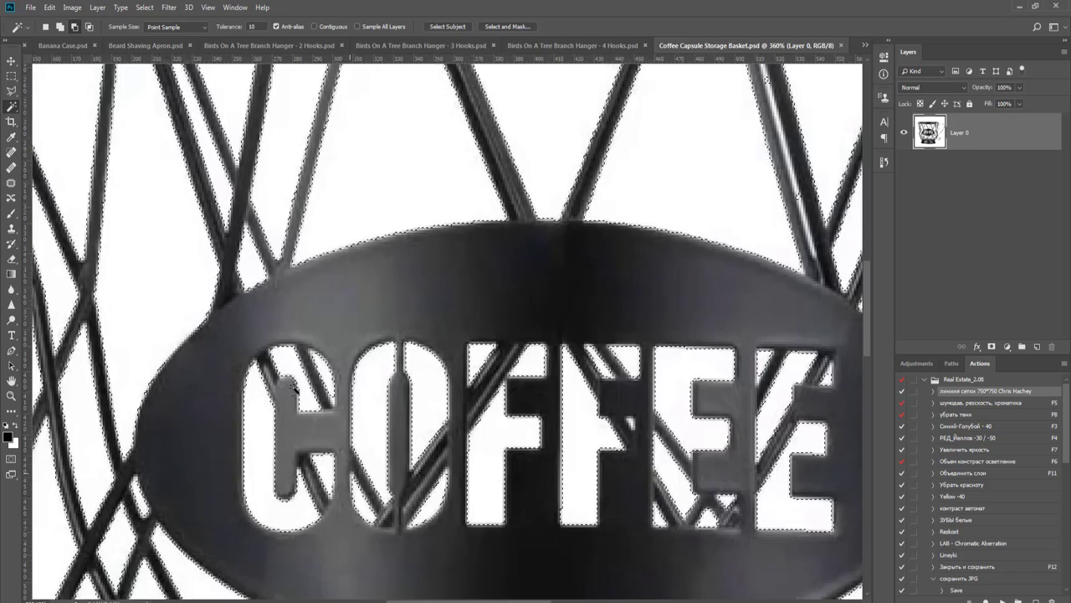
{"action": "scroll", "coordinate": [556, 392], "scroll_direction": "down", "scroll_amount": 2}
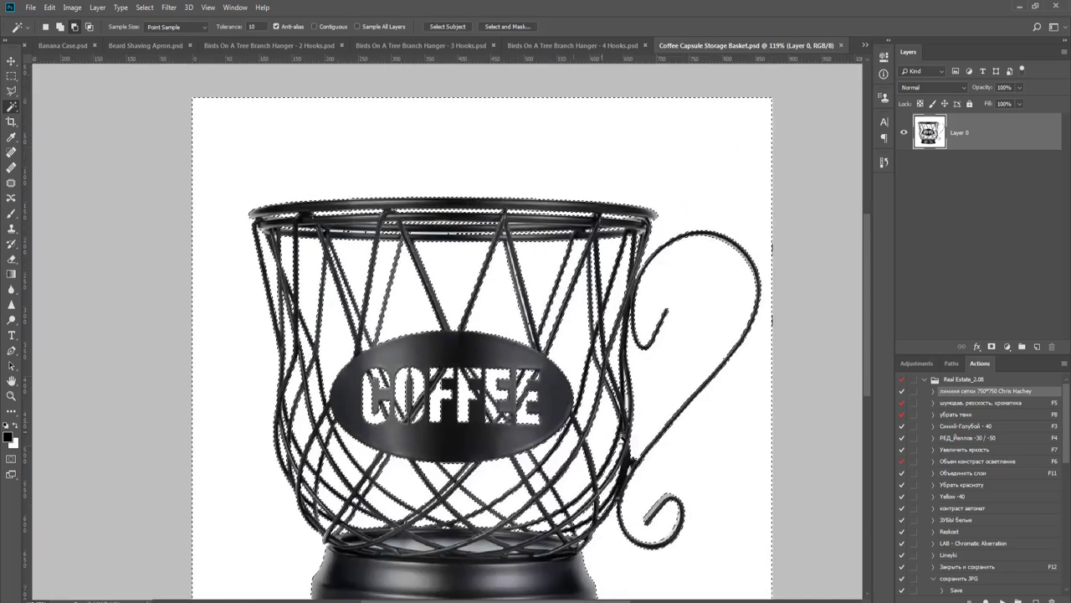
{"action": "scroll", "coordinate": [636, 410], "scroll_direction": "up", "scroll_amount": 5}
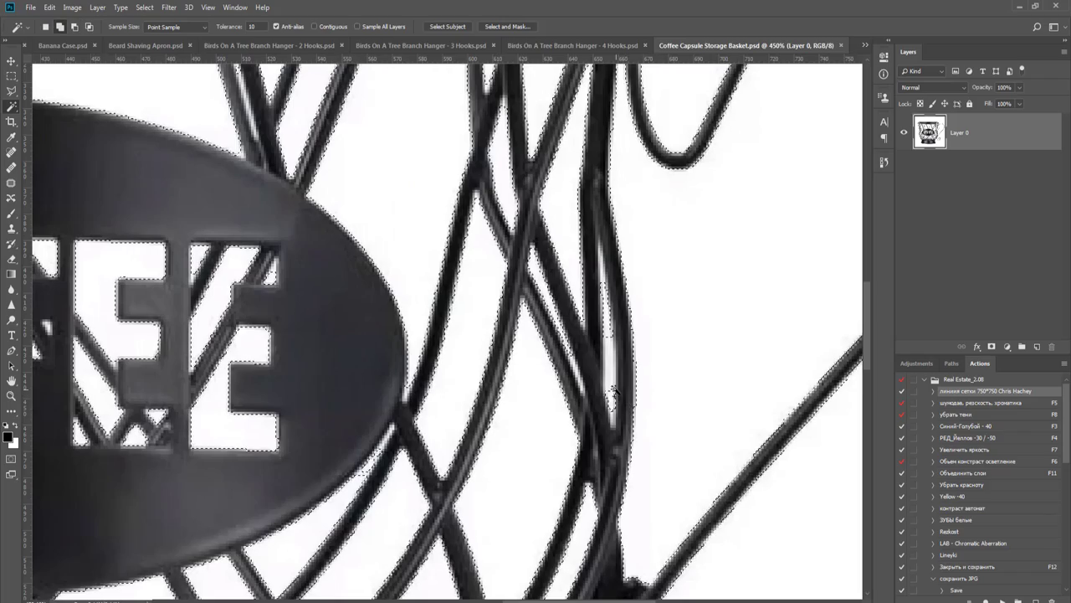
{"action": "scroll", "coordinate": [613, 390], "scroll_direction": "down", "scroll_amount": 6}
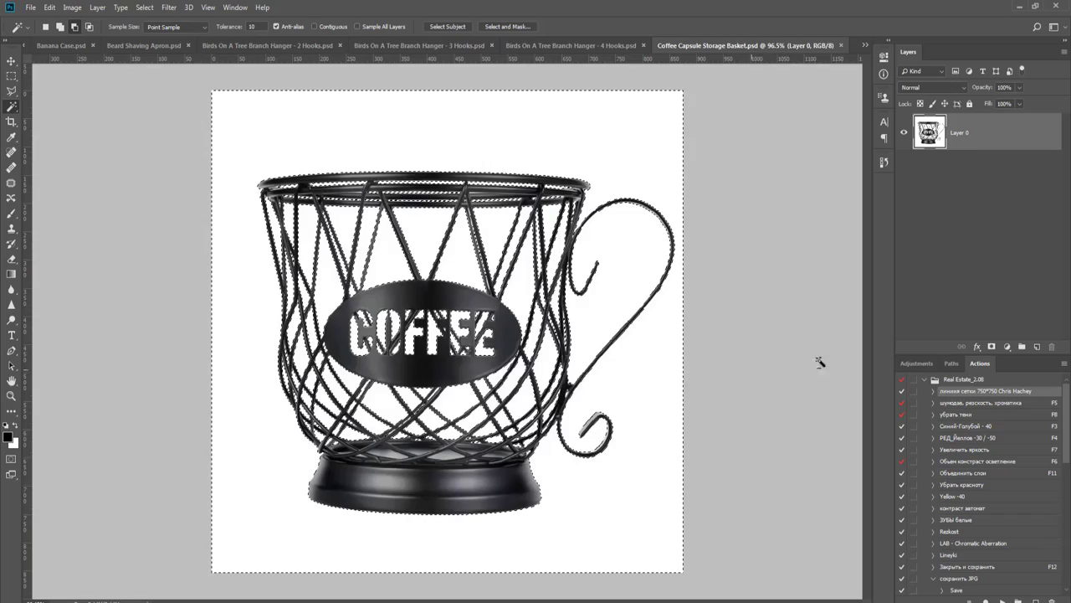
{"action": "left_click", "coordinate": [991, 346]}
{"action": "key", "text": "v"}
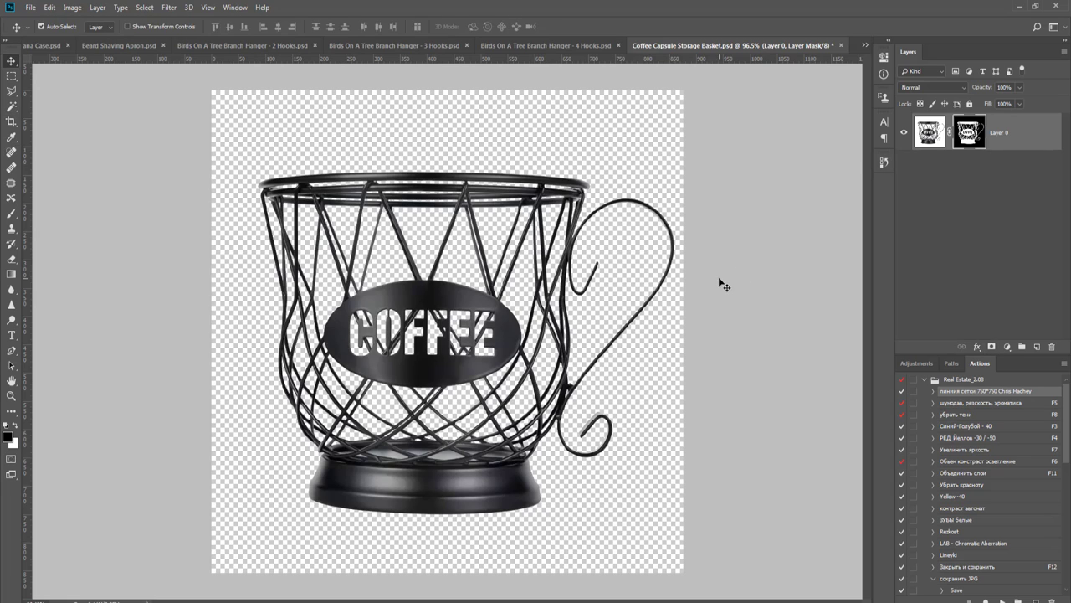
- Crop the basket document to 750 × 750 px with the crop frame slightly larger than the original image
{"action": "key", "text": "c"}
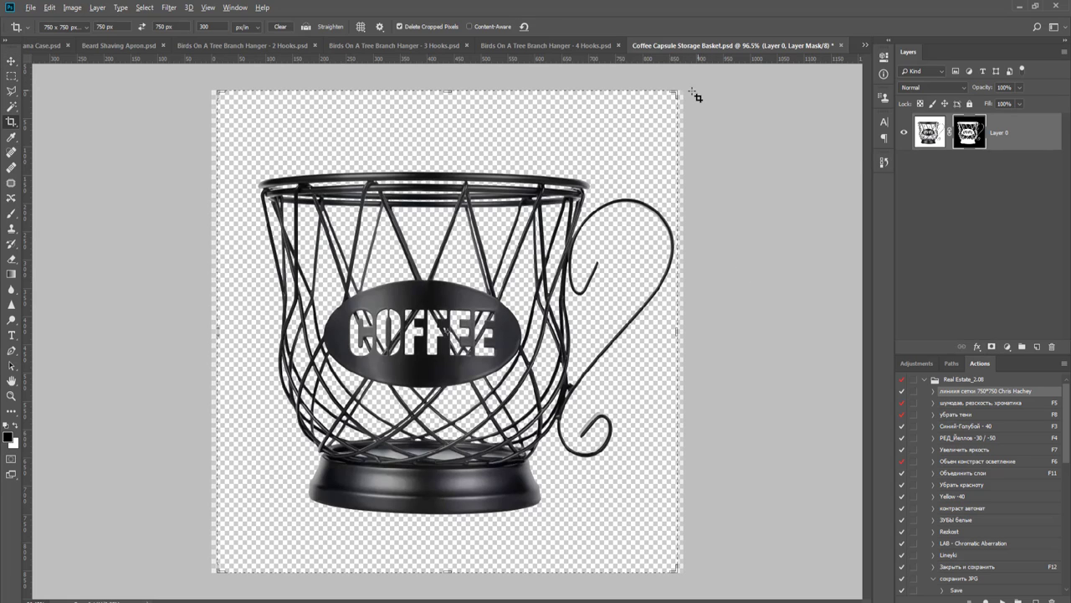
{"action": "left_click_drag", "start_coordinate": [677, 89], "coordinate": [694, 75]}
{"action": "key", "text": "Return"}
{"action": "key", "text": "v"}
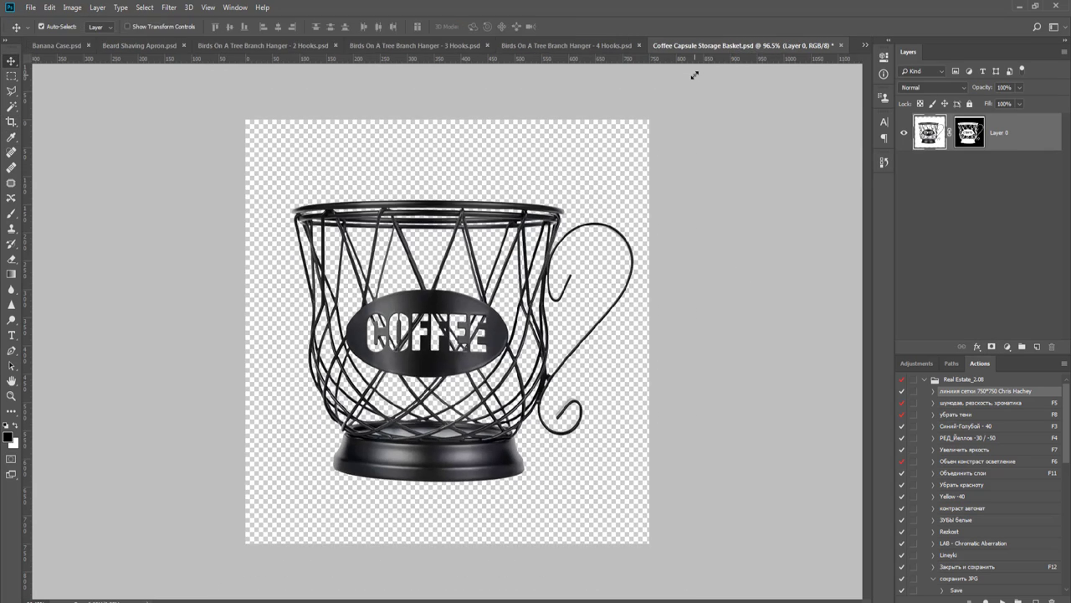
- Add a black-filled layer beneath the basket layer and examine the cutout edges against it
{"action": "key", "text": "ctrl+shift+alt+n"}
{"action": "key", "text": "g"}
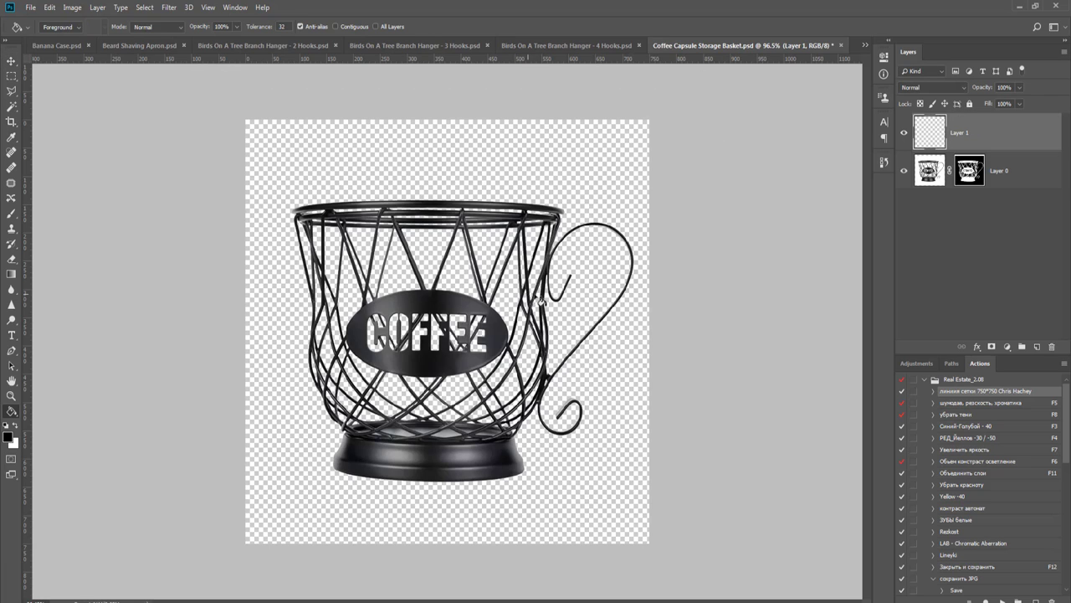
{"action": "left_click", "coordinate": [543, 302]}
{"action": "key", "text": "v"}
{"action": "key", "text": "ctrl+bracketleft"}
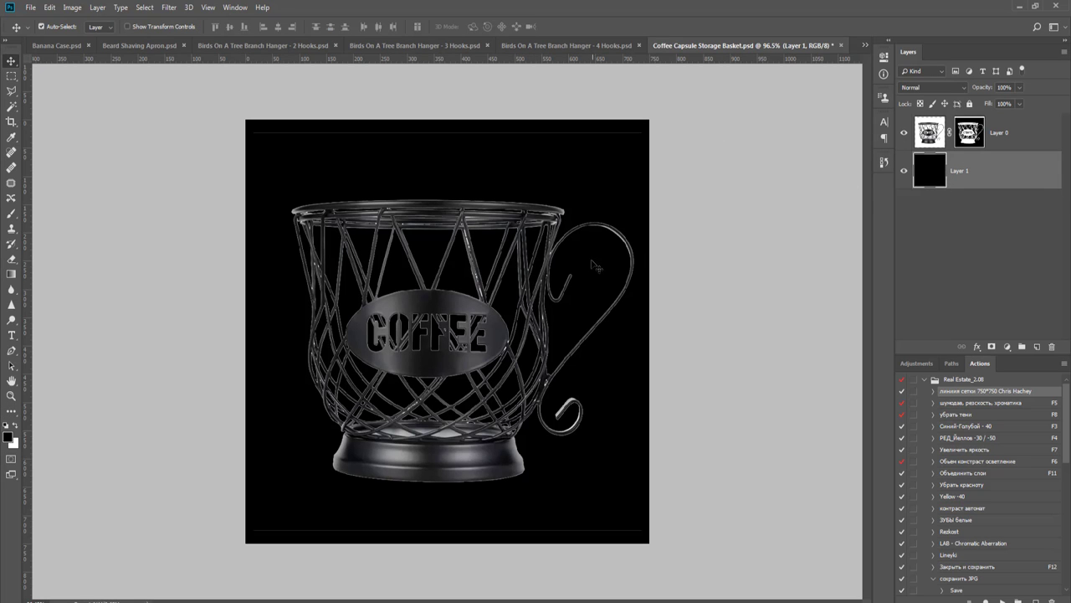
{"action": "key", "text": "b"}
{"action": "scroll", "coordinate": [581, 404], "scroll_direction": "up", "scroll_amount": 6}
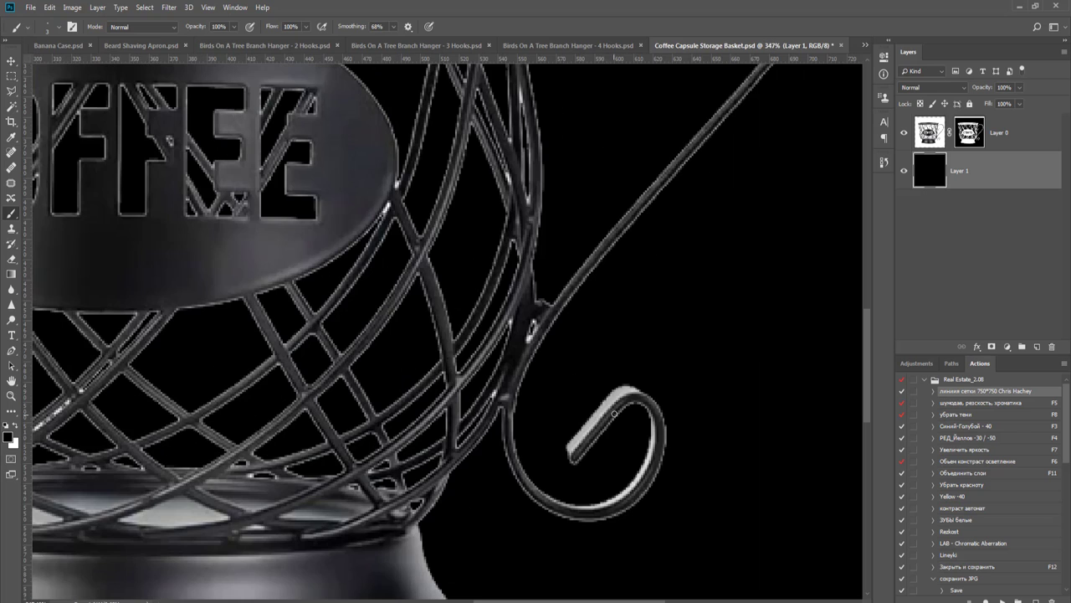
{"action": "key", "text": "c"}
{"action": "scroll", "coordinate": [497, 242], "scroll_direction": "down", "scroll_amount": 2}
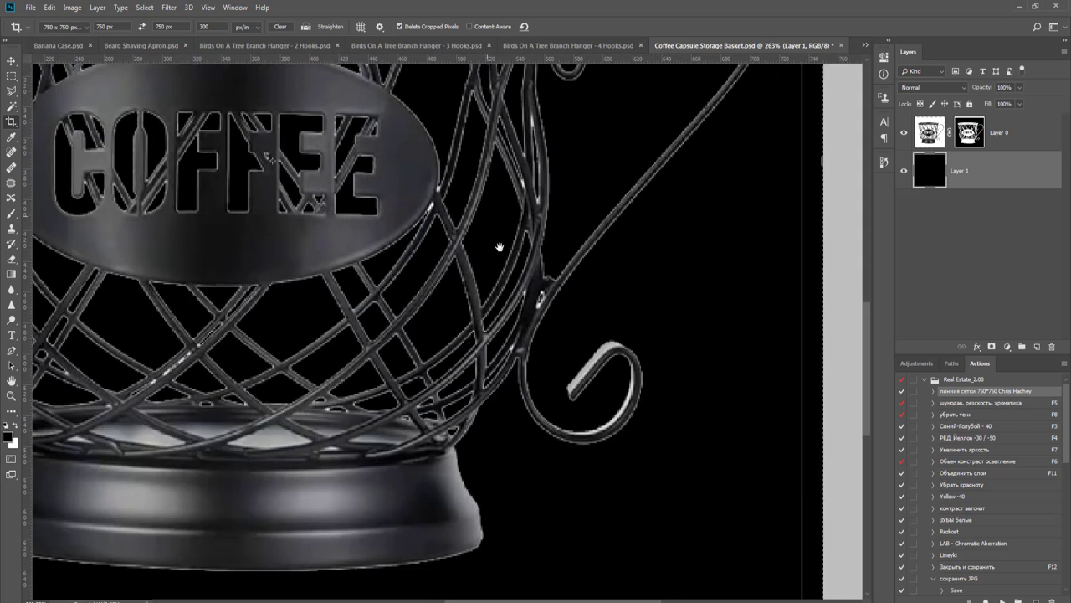
- Load the basket layer's mask as a selection and delete the mask
{"action": "left_click", "coordinate": [969, 134]}
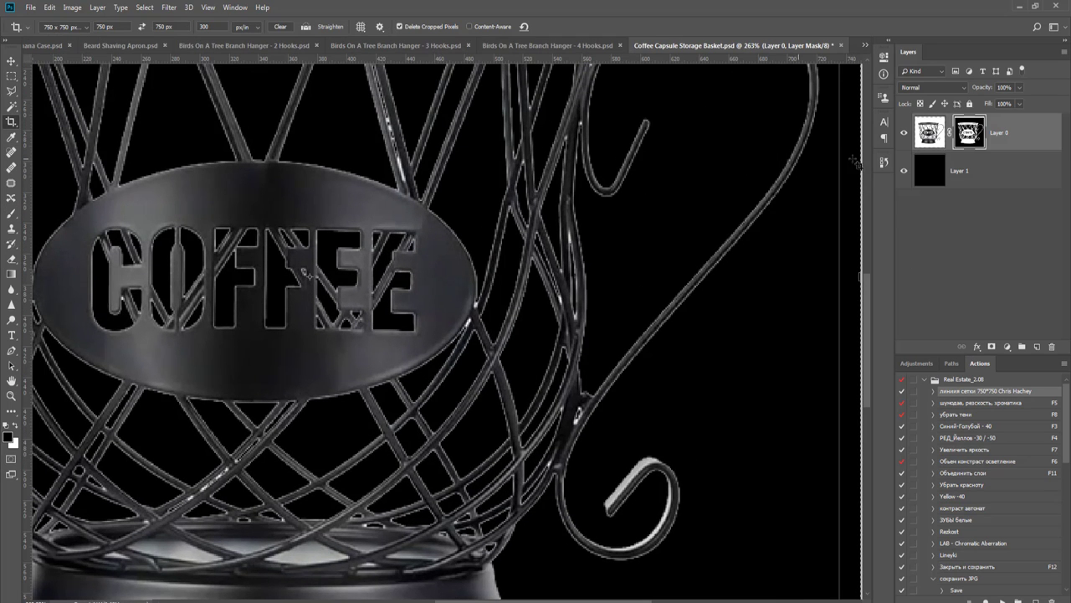
{"action": "left_click", "coordinate": [970, 135], "text": "ctrl"}
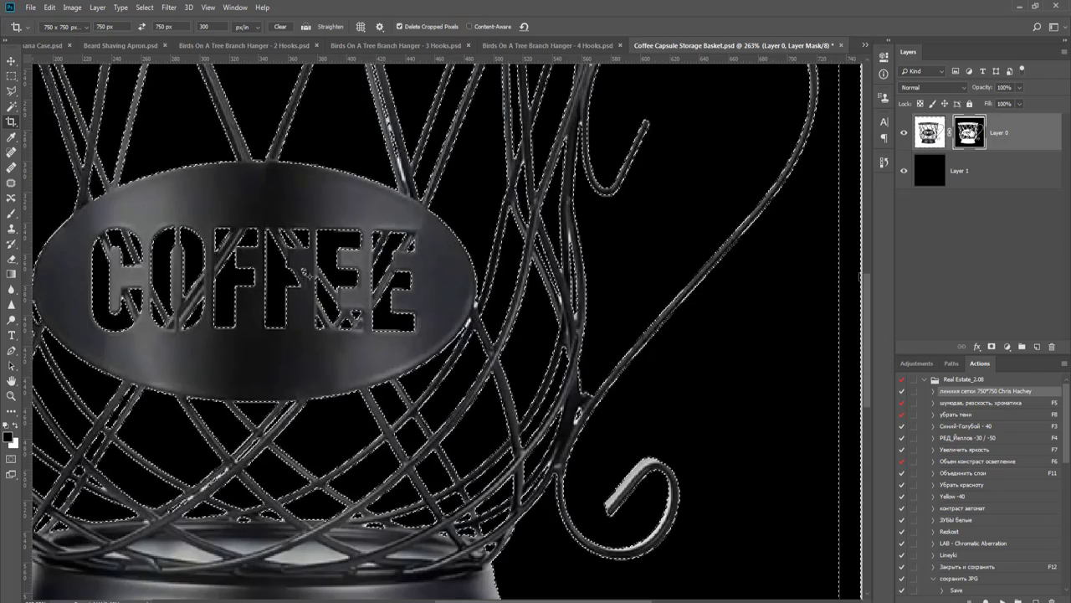
{"action": "right_click", "coordinate": [970, 131]}
{"action": "left_click", "coordinate": [987, 151]}
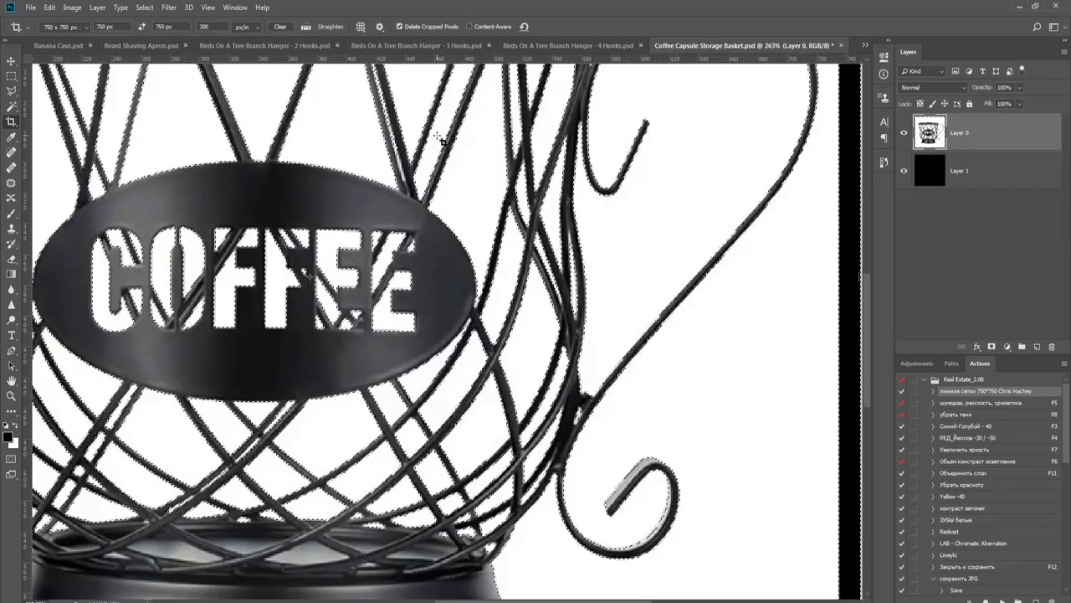
- Try to mask the basket layer with the current selection, and undo the added mask
{"action": "key", "text": "w"}
{"action": "scroll", "coordinate": [402, 142], "scroll_direction": "up", "scroll_amount": 2}
{"action": "scroll", "coordinate": [400, 137], "scroll_direction": "up", "scroll_amount": 2}
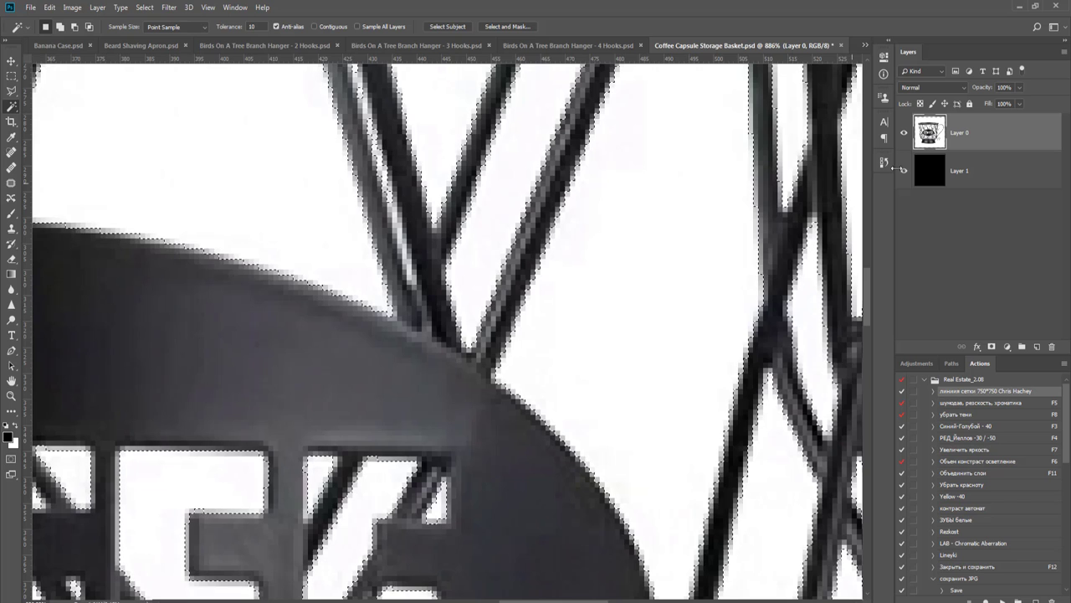
{"action": "left_click", "coordinate": [991, 346]}
{"action": "key", "text": "ctrl+0"}
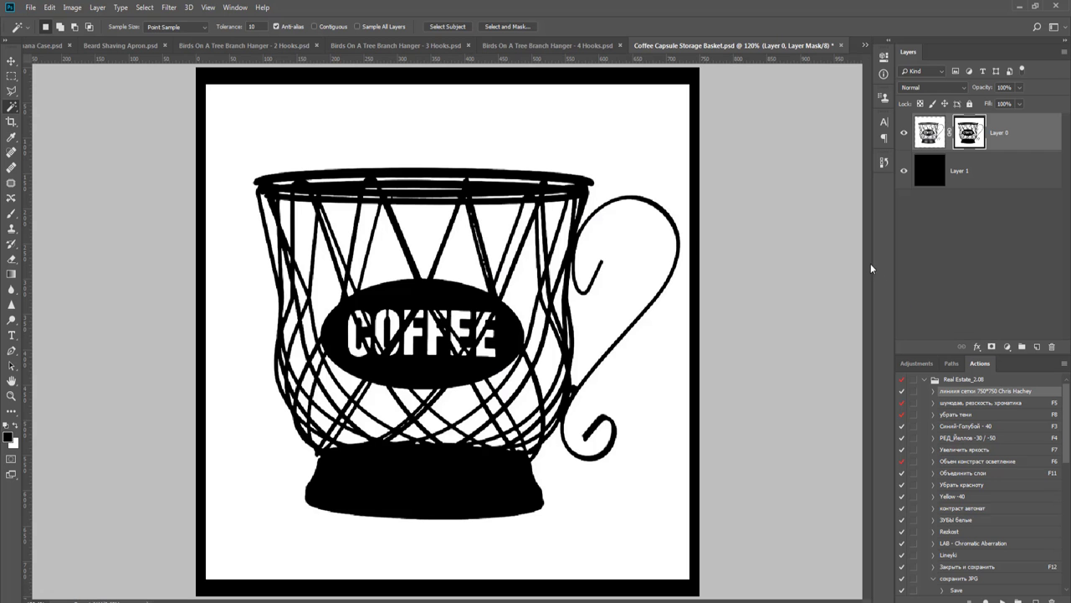
{"action": "key", "text": "ctrl+z"}
- Invert the selection and add it as the basket layer's mask
{"action": "key", "text": "ctrl+shift+i"}
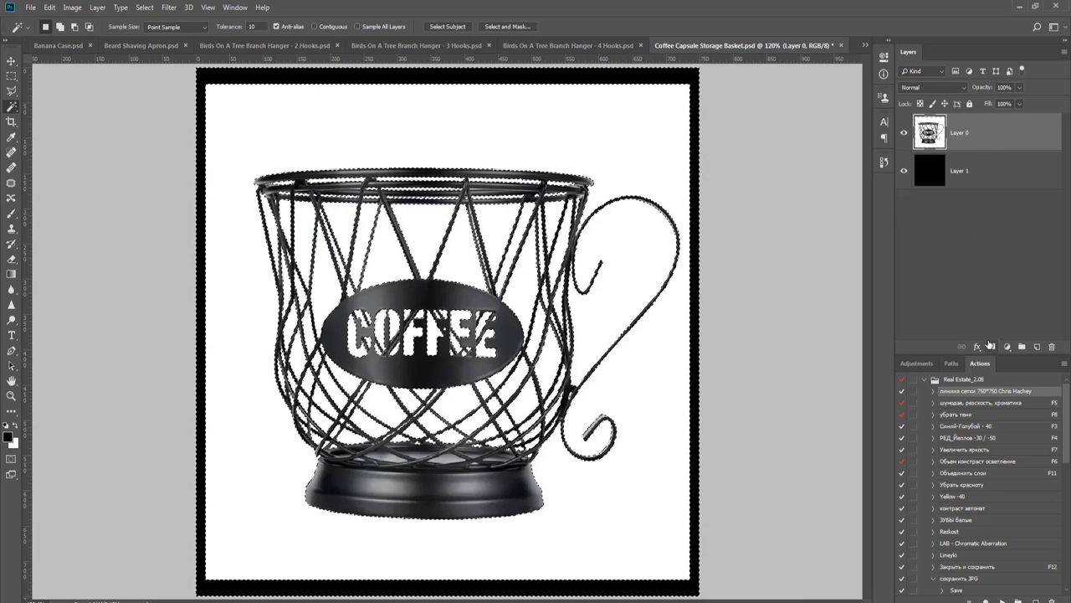
{"action": "left_click", "coordinate": [991, 345]}
{"action": "key", "text": "v"}
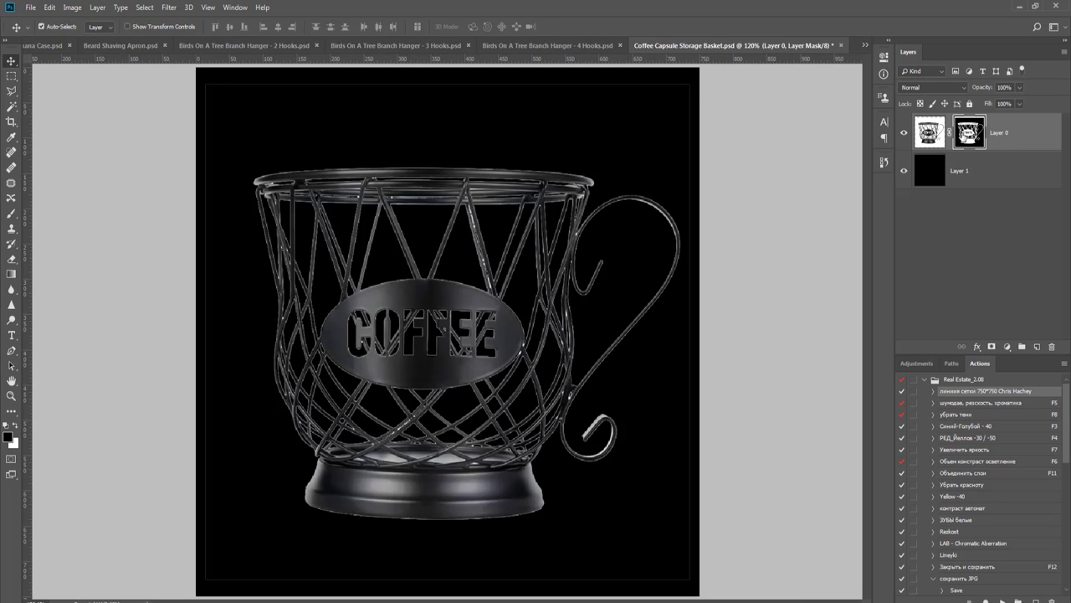
- Compare mask preview modes in Select and Mask, and apply smooth 1, feather 0.6 px, contrast 10% and shift edge -10% in Onion Skin view
{"action": "right_click", "coordinate": [969, 132]}
{"action": "left_click", "coordinate": [974, 216]}
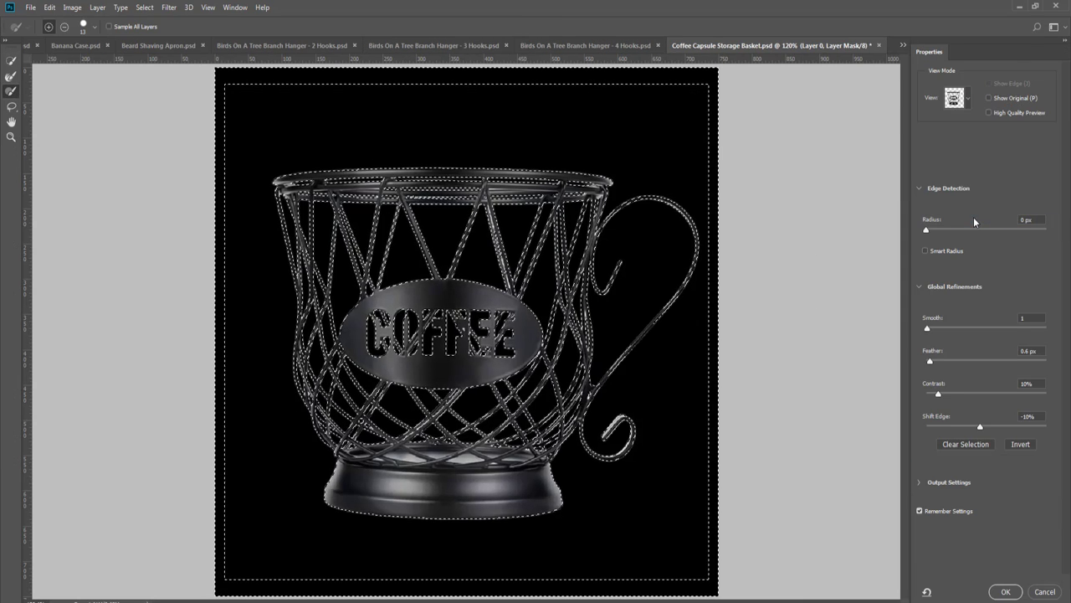
{"action": "left_click", "coordinate": [955, 98]}
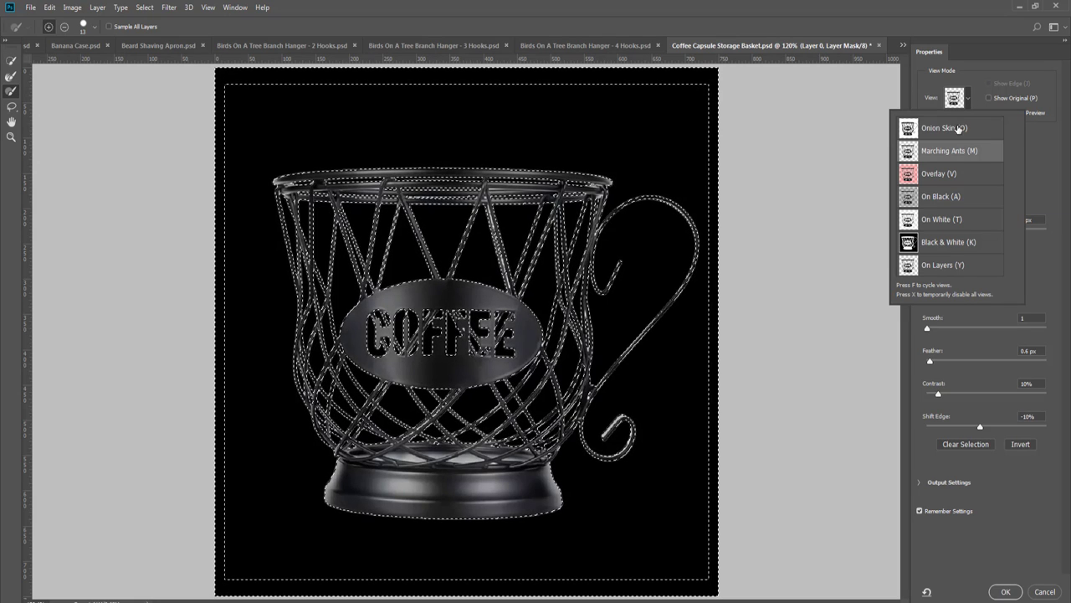
{"action": "left_click", "coordinate": [958, 128]}
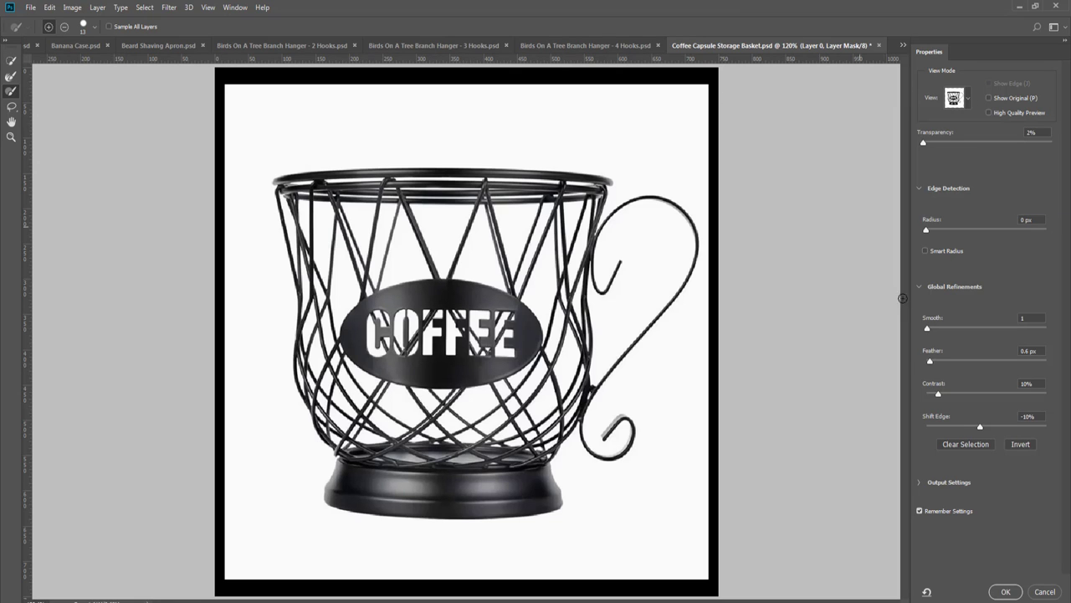
{"action": "left_click", "coordinate": [965, 102]}
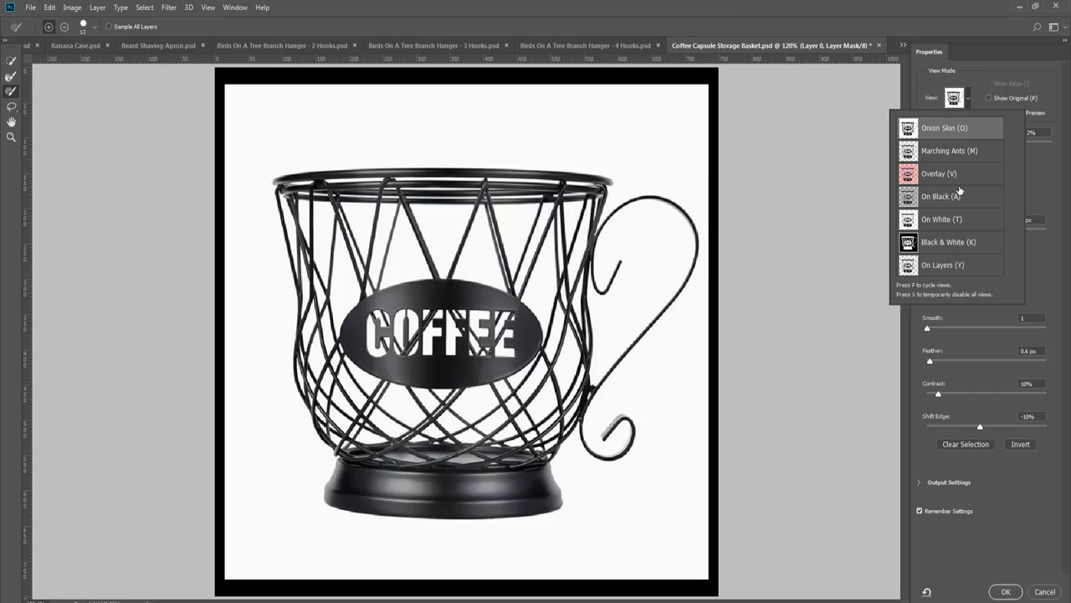
{"action": "left_click", "coordinate": [950, 242]}
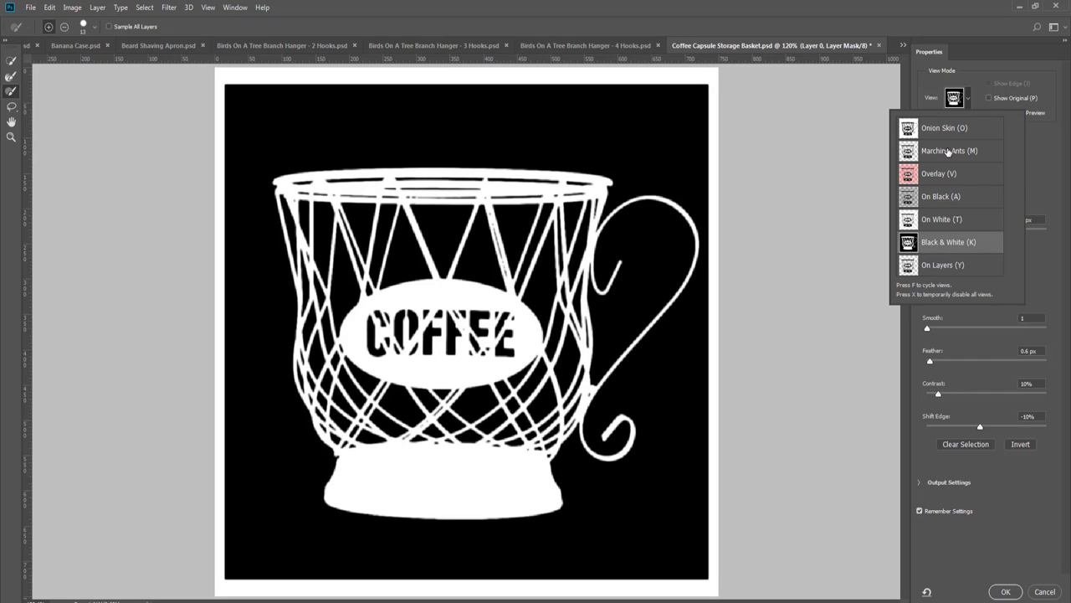
{"action": "left_click", "coordinate": [950, 220]}
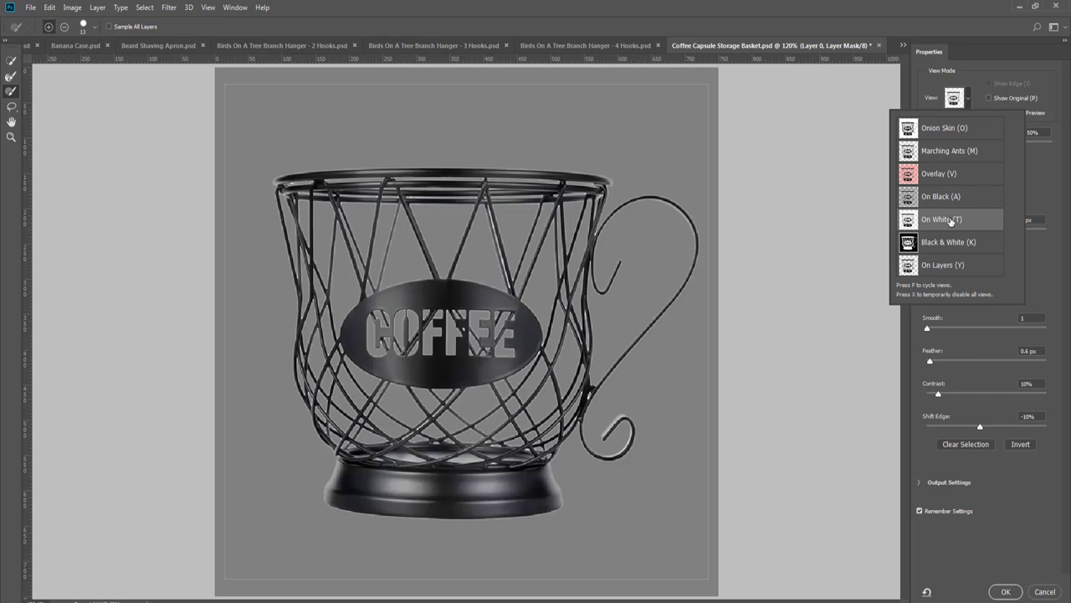
{"action": "left_click", "coordinate": [951, 129]}
{"action": "left_click", "coordinate": [1005, 592]}
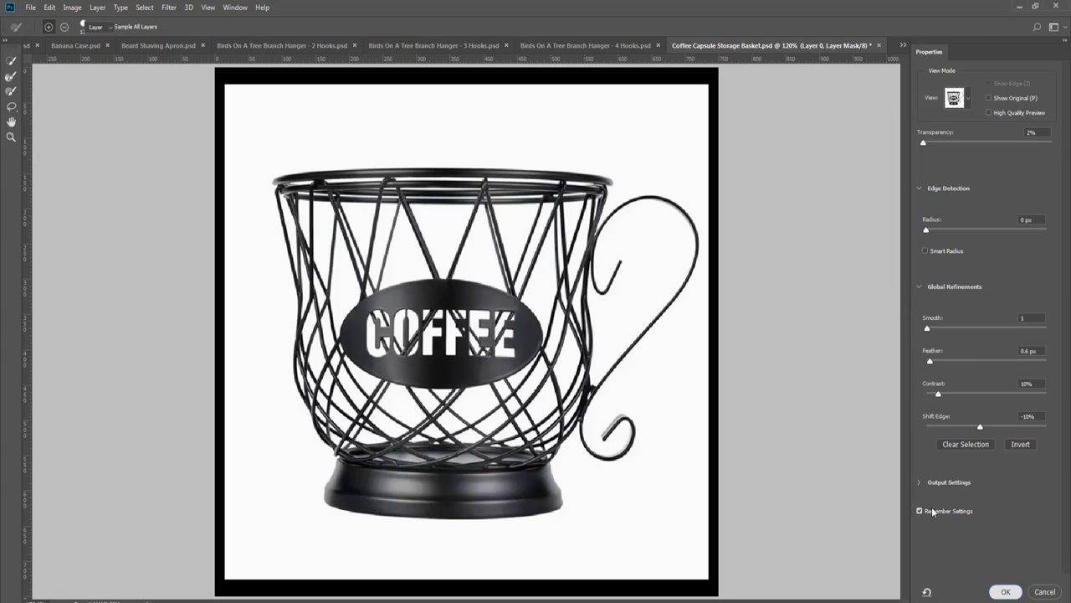
{"action": "left_click", "coordinate": [1005, 592]}
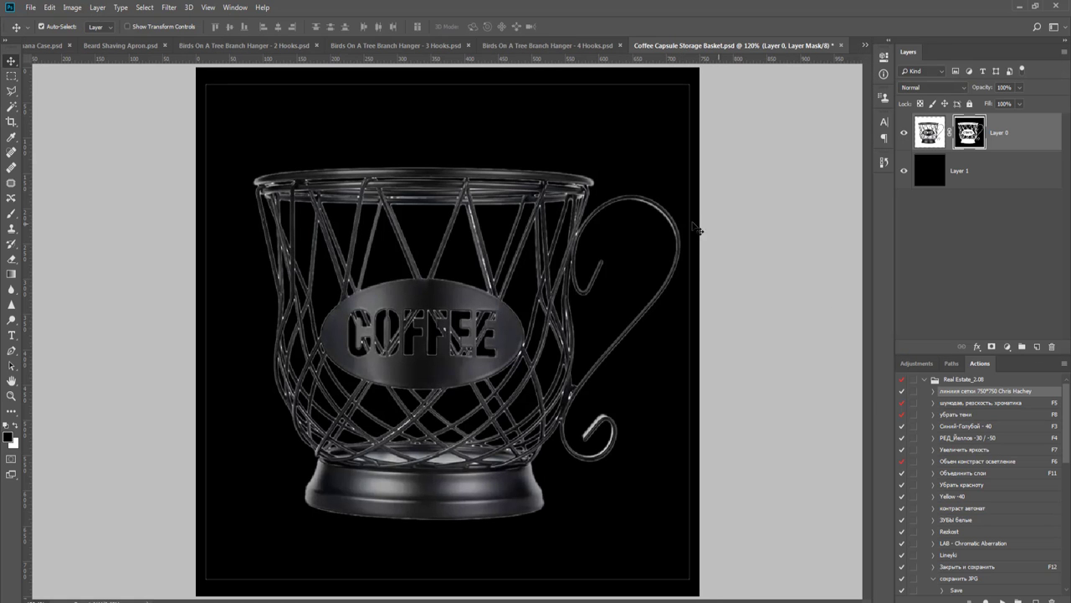
- Examine the masked wires and lettering up close, with the black backing layer and with it temporarily removed
{"action": "scroll", "coordinate": [310, 249], "scroll_direction": "up", "scroll_amount": 8}
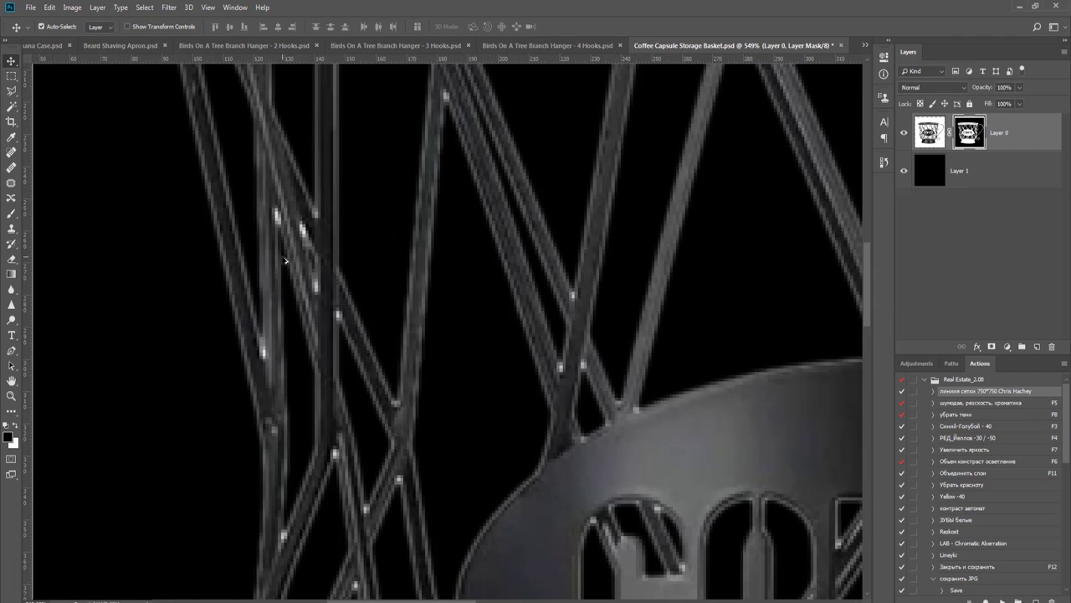
{"action": "scroll", "coordinate": [285, 261], "scroll_direction": "down", "scroll_amount": 8}
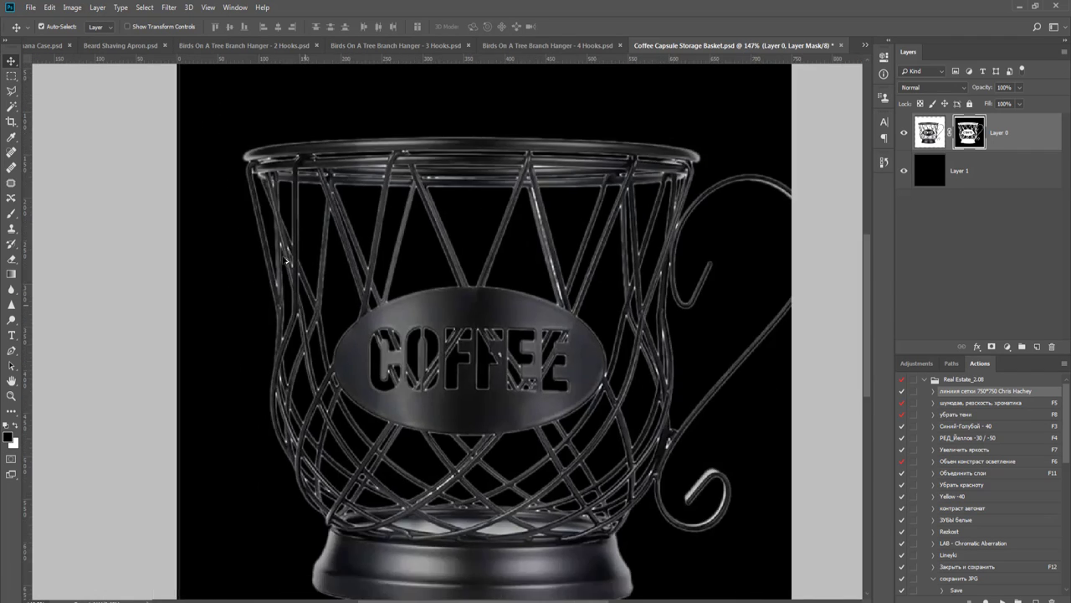
{"action": "scroll", "coordinate": [535, 303], "scroll_direction": "up", "scroll_amount": 5}
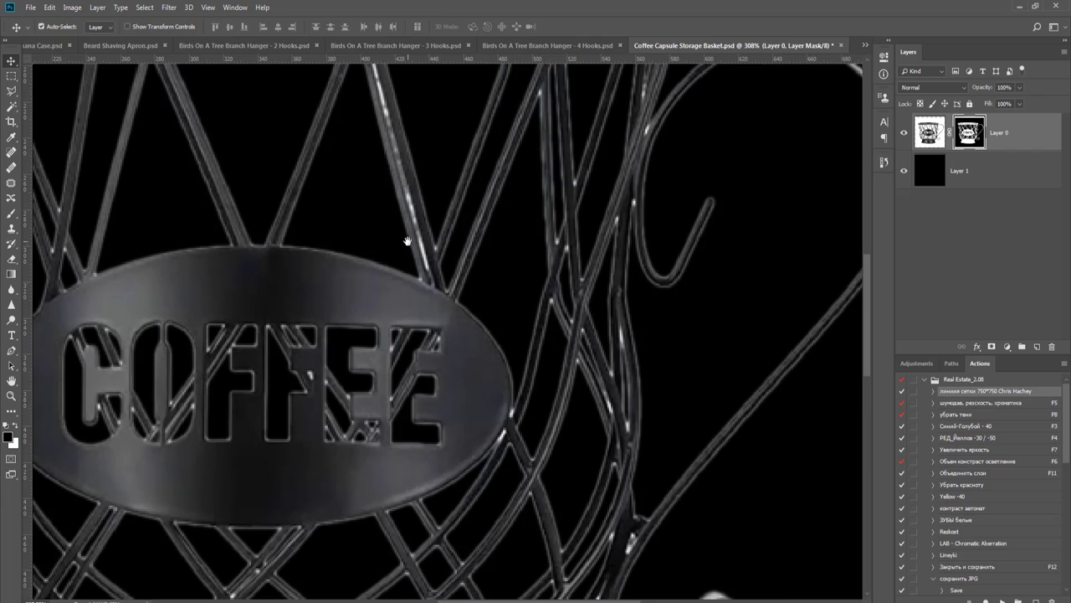
{"action": "scroll", "coordinate": [471, 346], "scroll_direction": "down", "scroll_amount": 3}
{"action": "scroll", "coordinate": [471, 345], "scroll_direction": "down", "scroll_amount": 3}
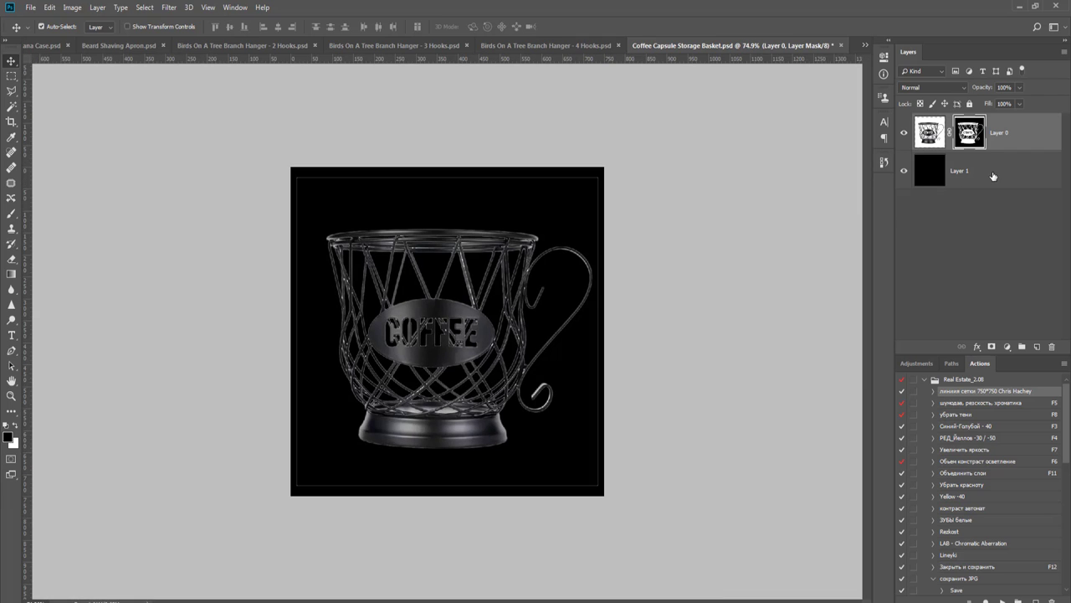
{"action": "left_click", "coordinate": [994, 176]}
{"action": "key", "text": "Delete"}
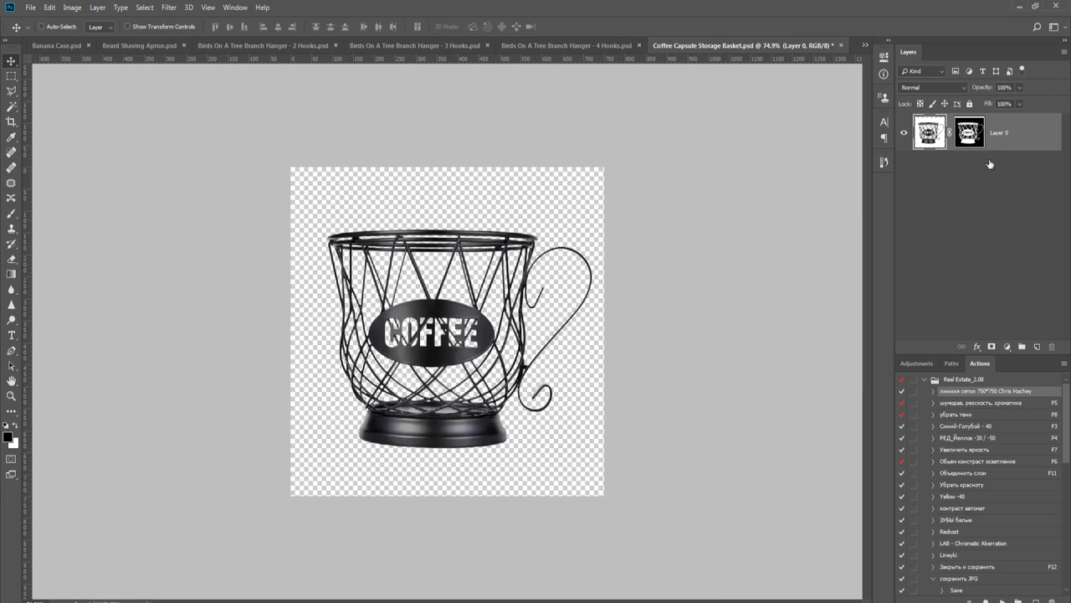
{"action": "key", "text": "ctrl+z"}
- Paint out the thin outline along the canvas edges on the basket's layer mask with a 15 px black brush
{"action": "key", "text": "b"}
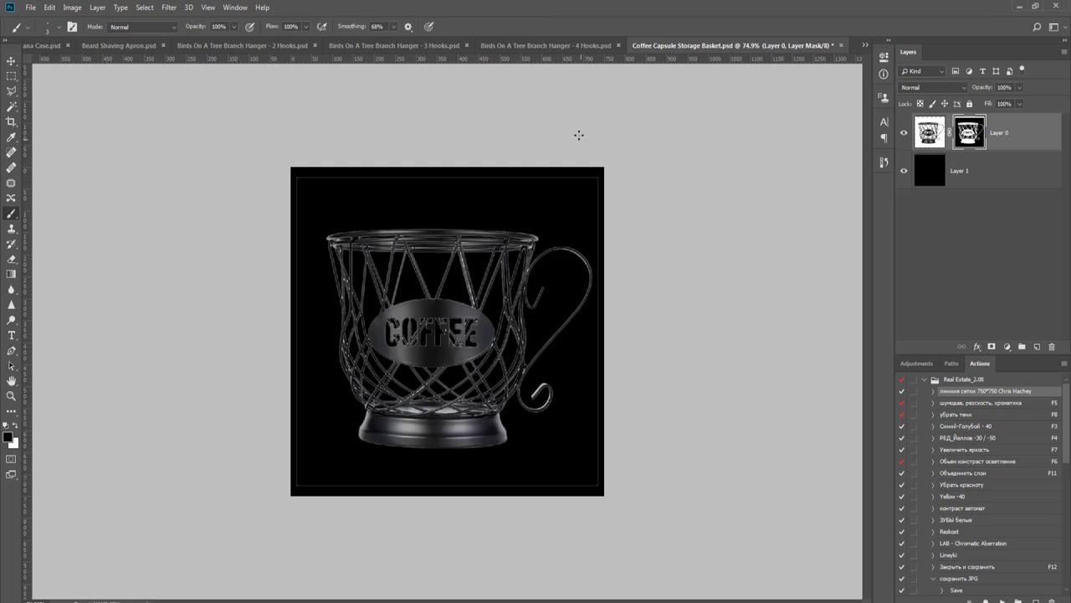
{"action": "scroll", "coordinate": [590, 173], "scroll_direction": "up", "scroll_amount": 4}
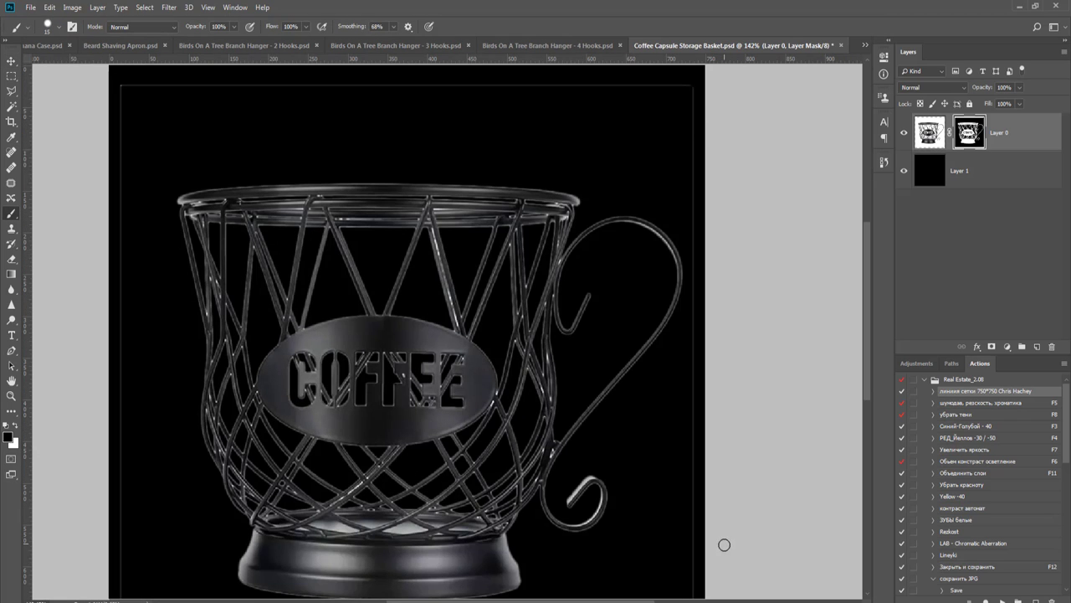
{"action": "scroll", "coordinate": [737, 290], "scroll_direction": "down", "scroll_amount": 5}
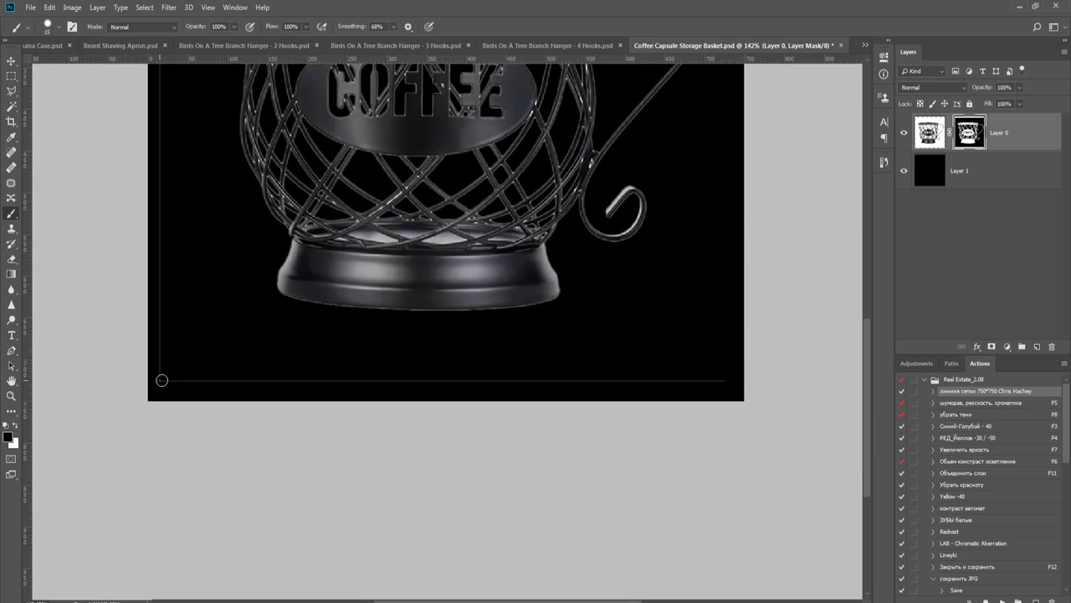
{"action": "left_click", "coordinate": [157, 381], "text": "shift"}
{"action": "left_click_drag", "start_coordinate": [185, 428], "coordinate": [215, 590]}
{"action": "left_click_drag", "start_coordinate": [180, 226], "coordinate": [226, 412]}
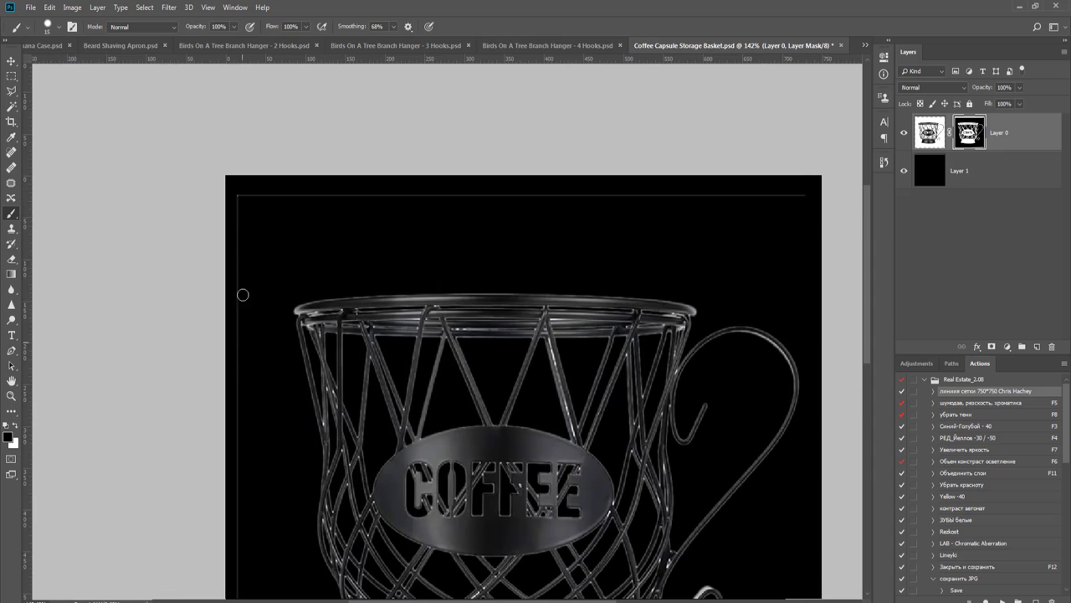
{"action": "left_click", "coordinate": [237, 190], "text": "shift"}
{"action": "left_click", "coordinate": [817, 196], "text": "shift"}
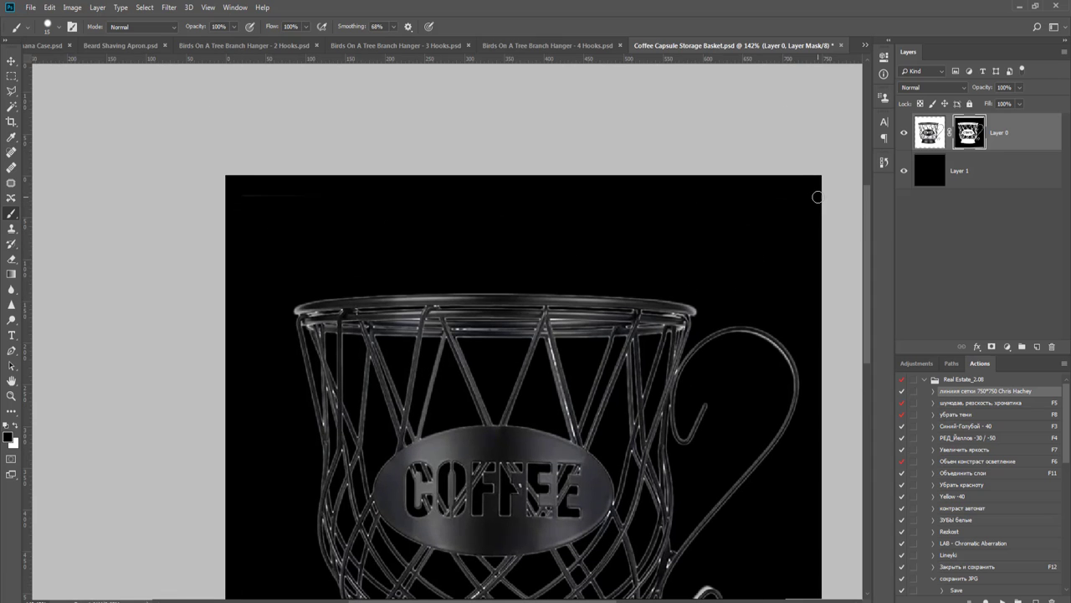
{"action": "scroll", "coordinate": [751, 263], "scroll_direction": "down", "scroll_amount": 3}
{"action": "key", "text": "v"}
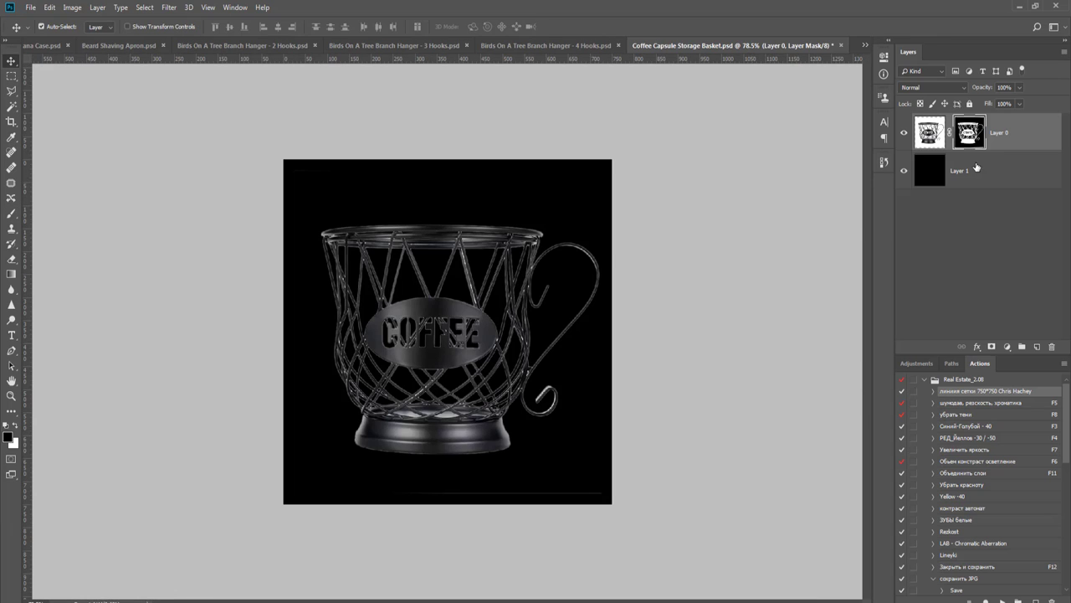
- Try removing the black backing layer beneath the basket, and undo the deletion
{"action": "left_click", "coordinate": [970, 170]}
{"action": "key", "text": "Delete"}
{"action": "key", "text": "ctrl+z"}
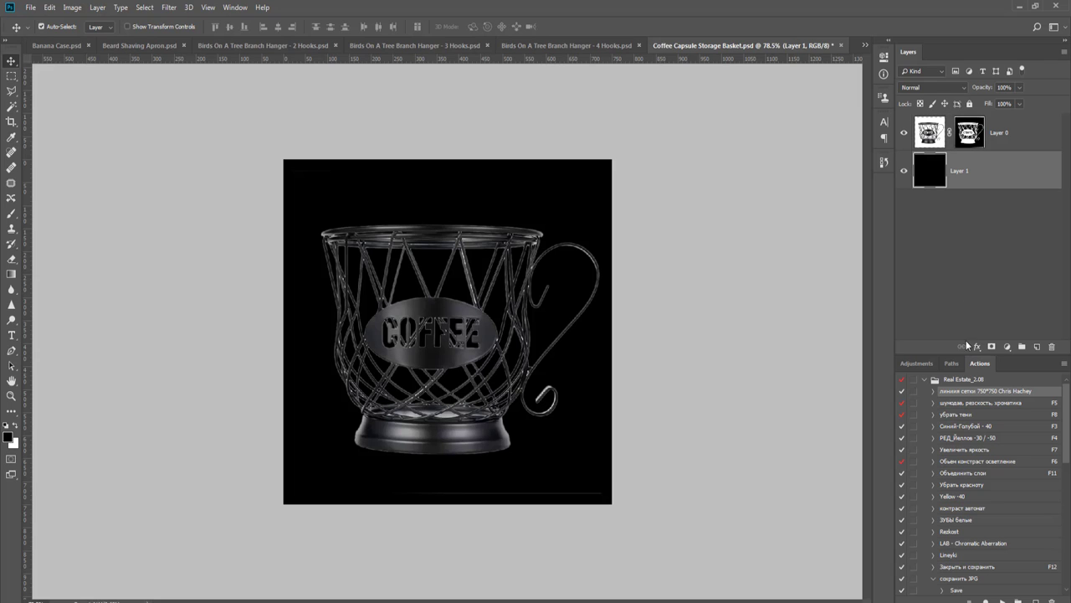
- Run the recorded 750*750 grid-line action and scale the basket layer to 69.39% width and 71.59% height within the guides
{"action": "left_click", "coordinate": [1002, 600]}
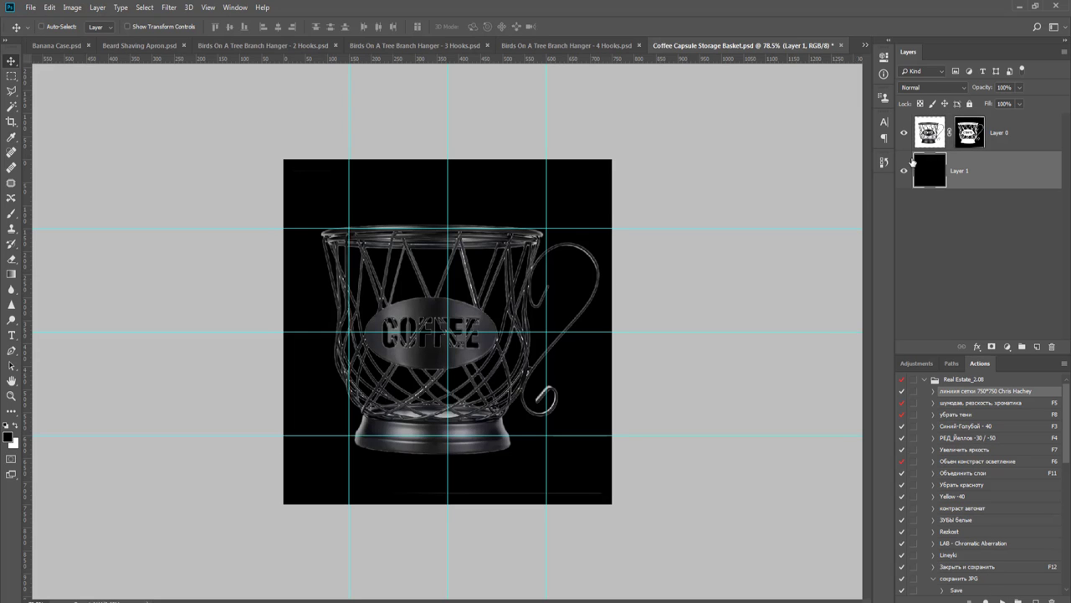
{"action": "left_click", "coordinate": [1000, 139]}
{"action": "key", "text": "ctrl+t"}
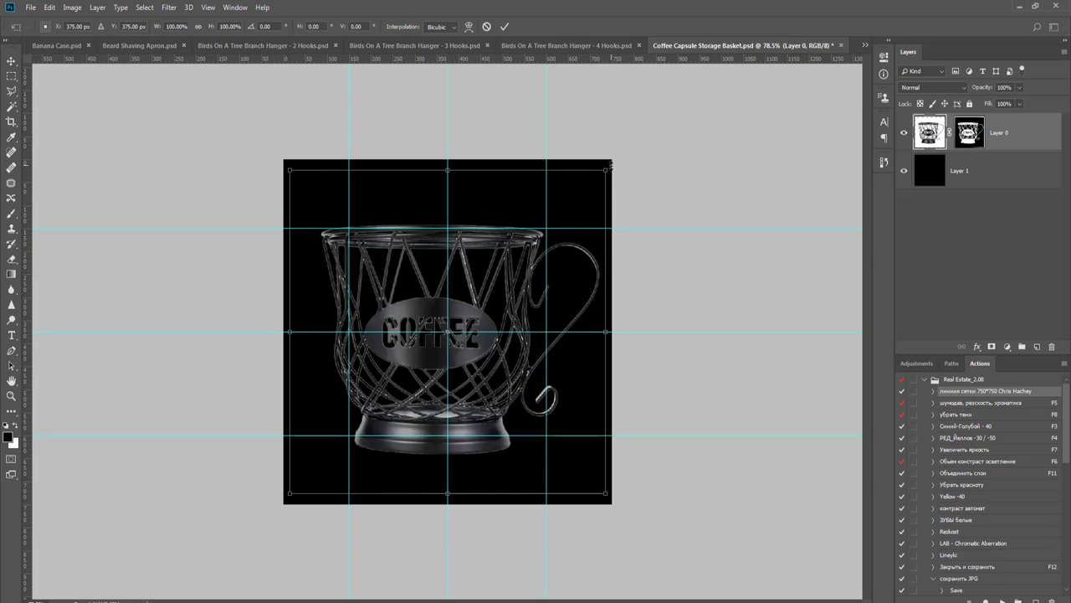
{"action": "key", "text": "Return"}
{"action": "key", "text": "ctrl+t"}
{"action": "left_click_drag", "start_coordinate": [608, 166], "coordinate": [564, 216]}
{"action": "left_click_drag", "start_coordinate": [513, 264], "coordinate": [504, 265]}
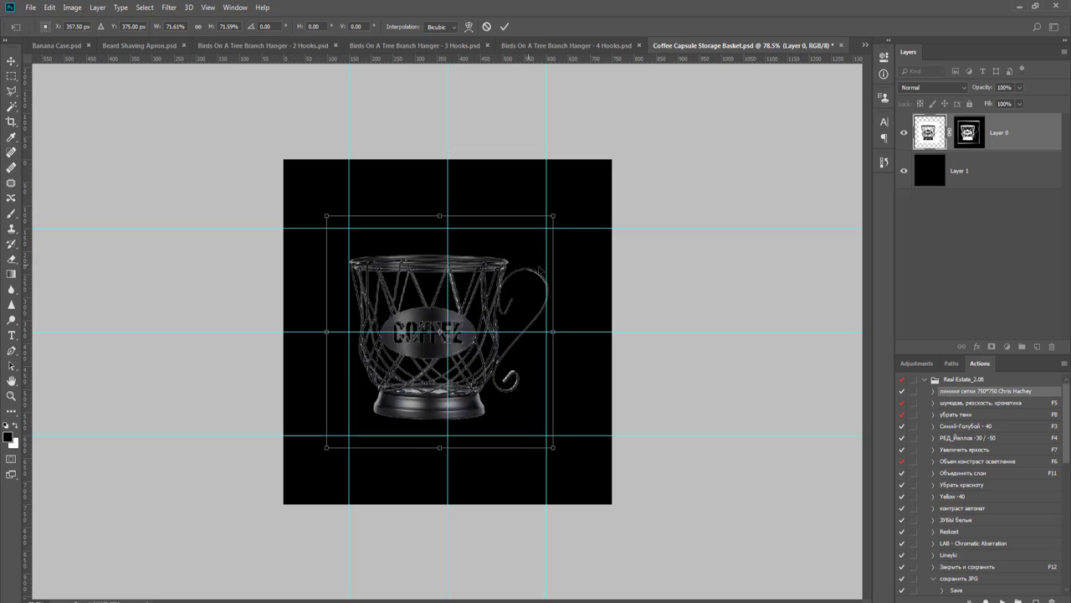
{"action": "left_click_drag", "start_coordinate": [554, 335], "coordinate": [550, 337]}
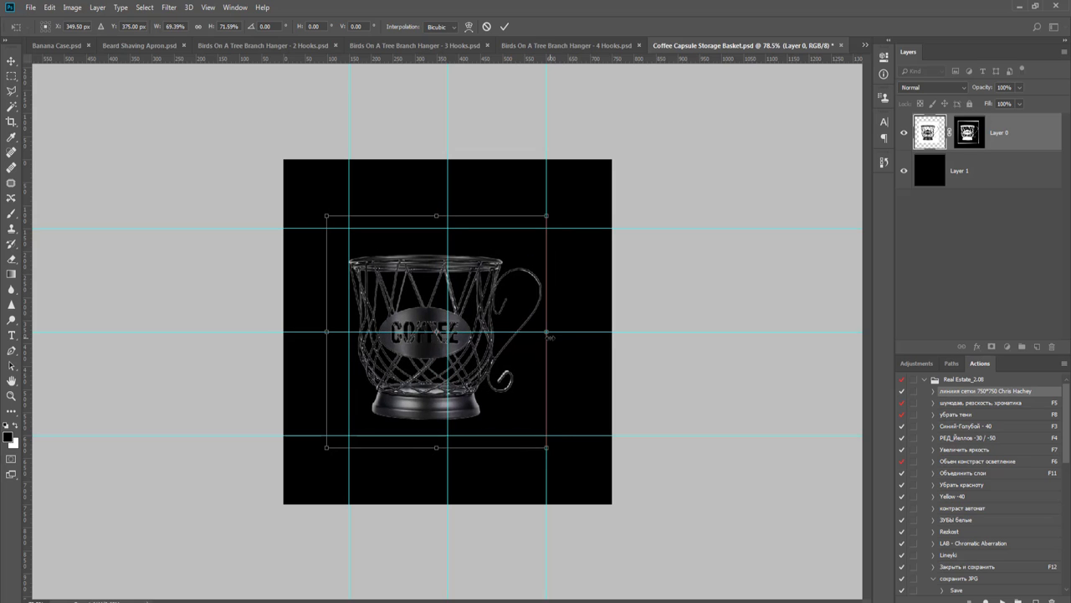
{"action": "key", "text": "Return"}
- Enlarge the basket layer to about 101.8% so its handle reaches the vertical guide
{"action": "key", "text": "ctrl+0"}
{"action": "scroll", "coordinate": [506, 290], "scroll_direction": "up", "scroll_amount": 1}
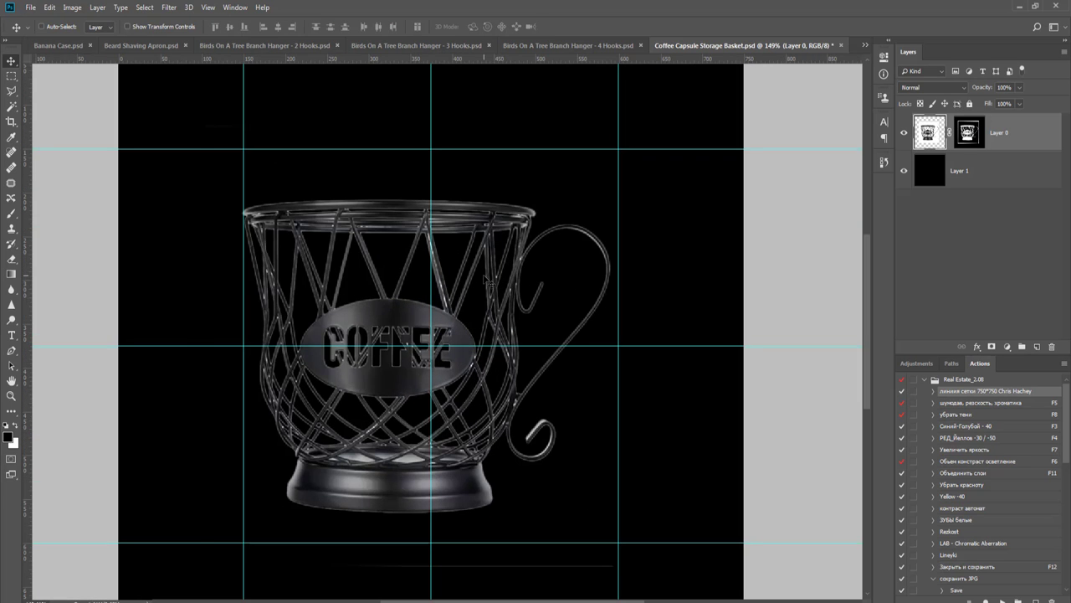
{"action": "key", "text": "ctrl+t"}
{"action": "left_click_drag", "start_coordinate": [620, 124], "coordinate": [627, 118]}
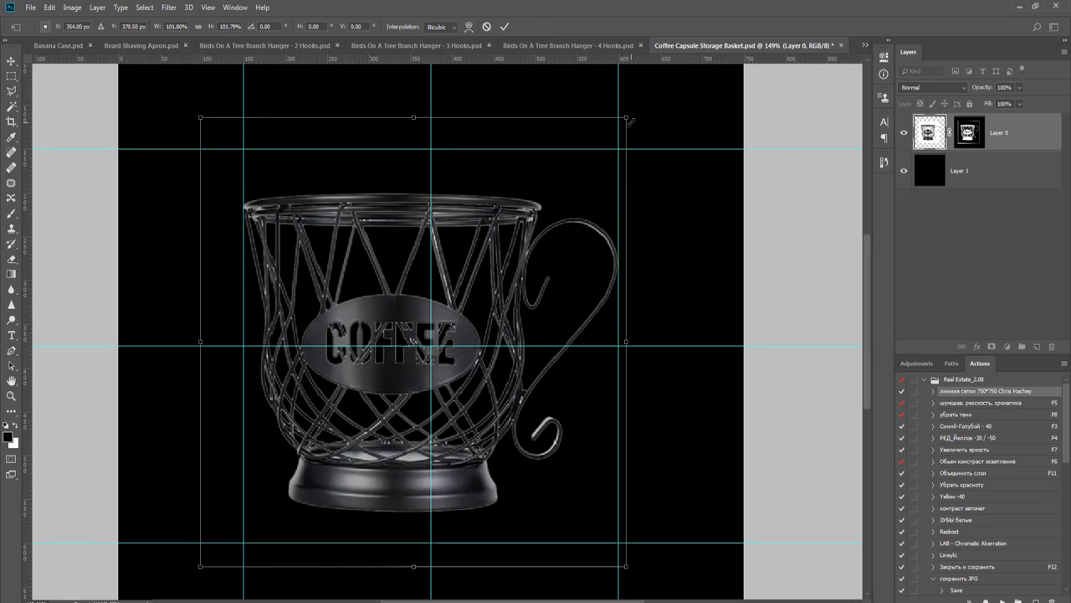
{"action": "key", "text": "Return"}
- Delete the black backing layer beneath the basket and close the basket document
{"action": "left_click", "coordinate": [967, 173]}
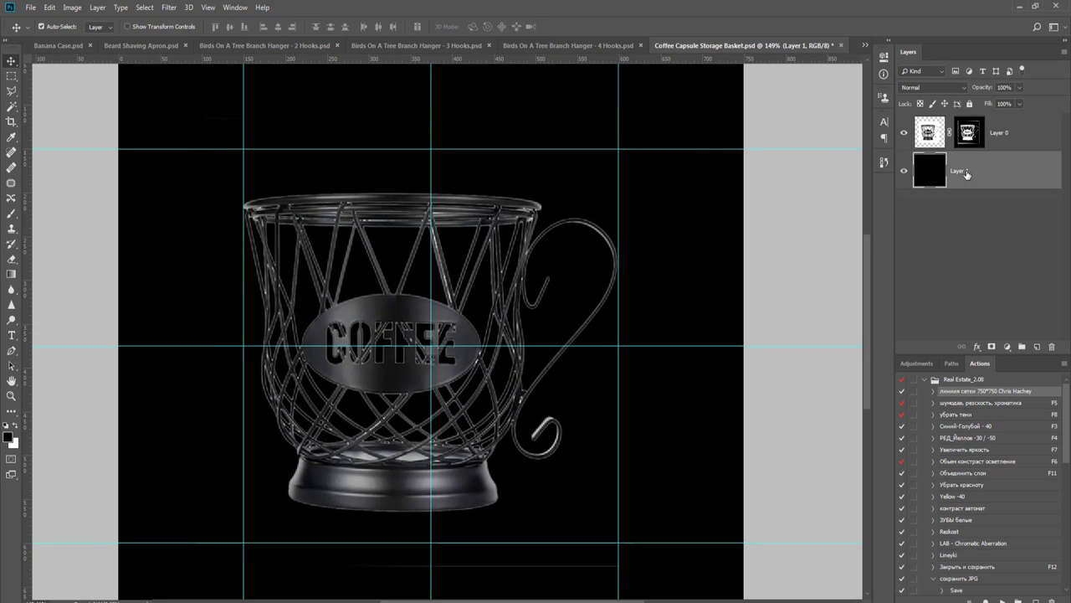
{"action": "key", "text": "Delete"}
{"action": "key", "text": "ctrl+w"}
{"action": "key", "text": "n"}
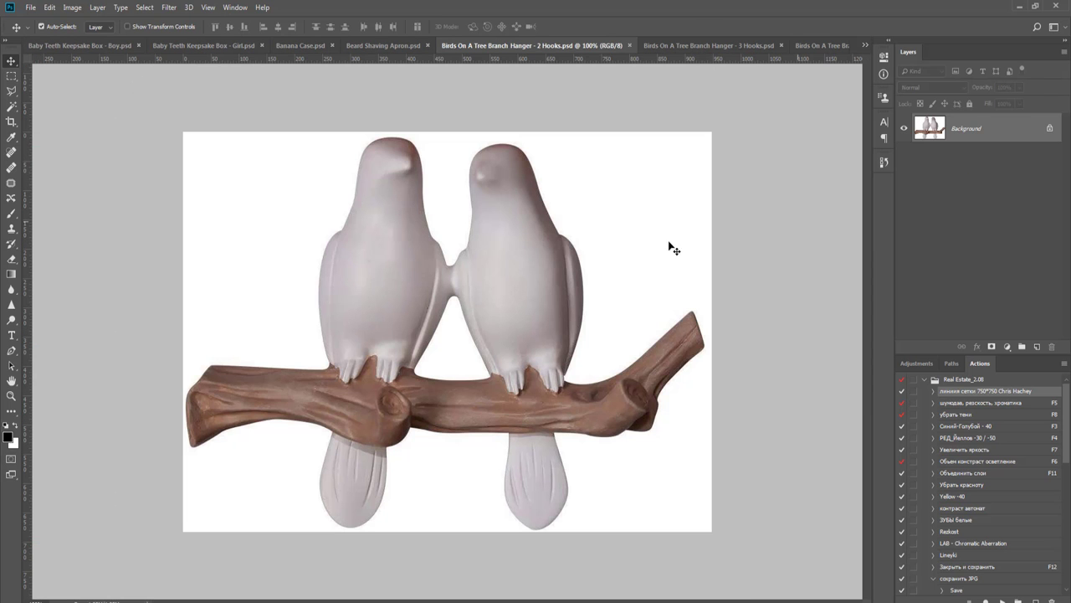
- Select the white background around the two birds with the Magic Wand and hide it with a layer mask
{"action": "key", "text": "w"}
{"action": "left_click", "coordinate": [289, 182]}
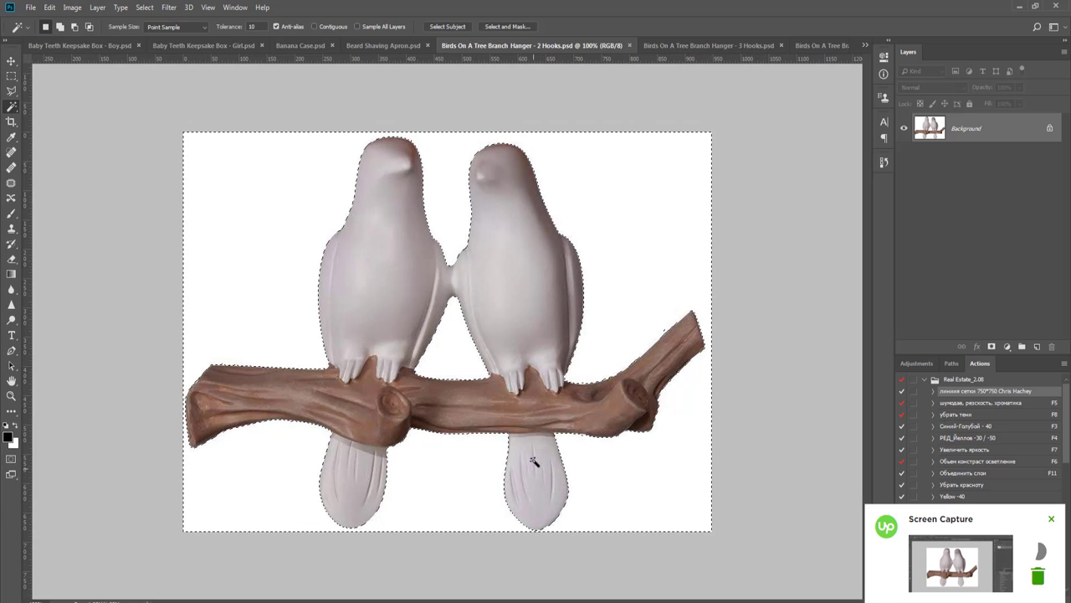
{"action": "left_click", "coordinate": [991, 347], "text": "alt"}
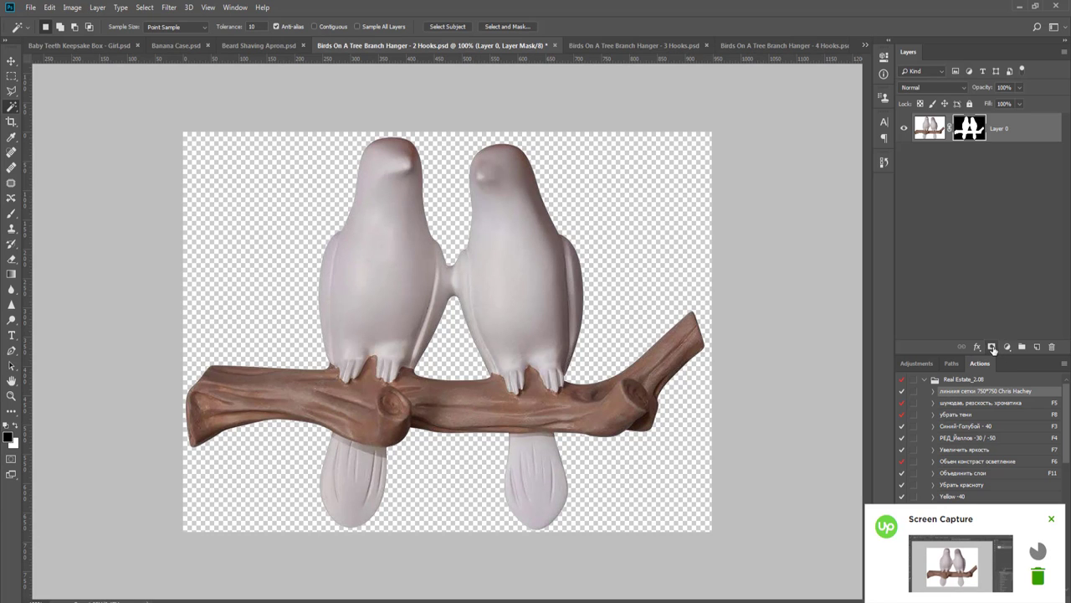
- Refine the two-bird layer mask in Select and Mask with an edge detection radius of 1 px
{"action": "right_click", "coordinate": [971, 131]}
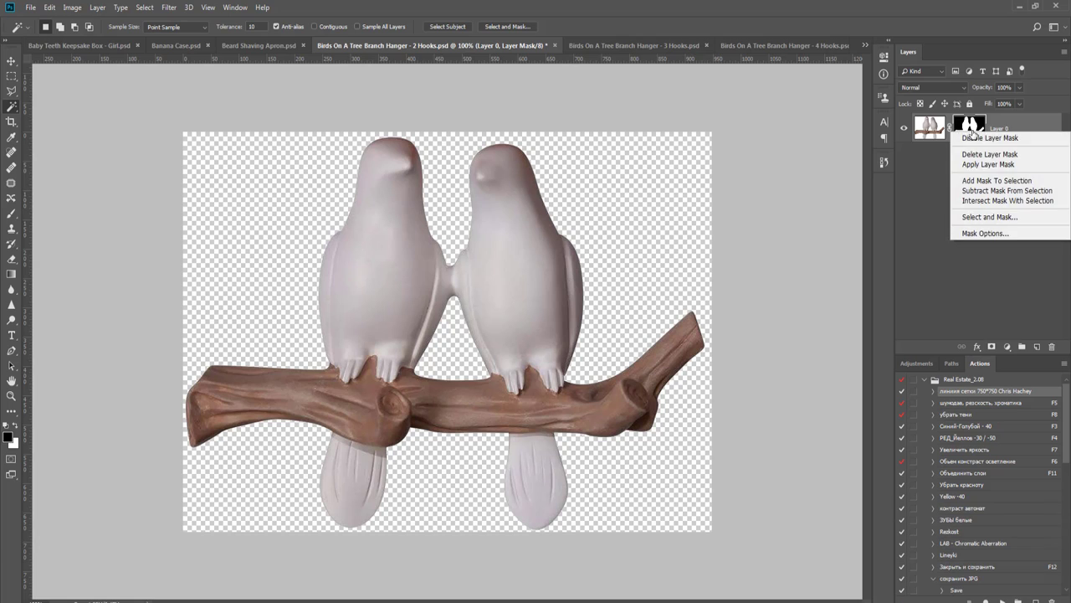
{"action": "left_click", "coordinate": [984, 216]}
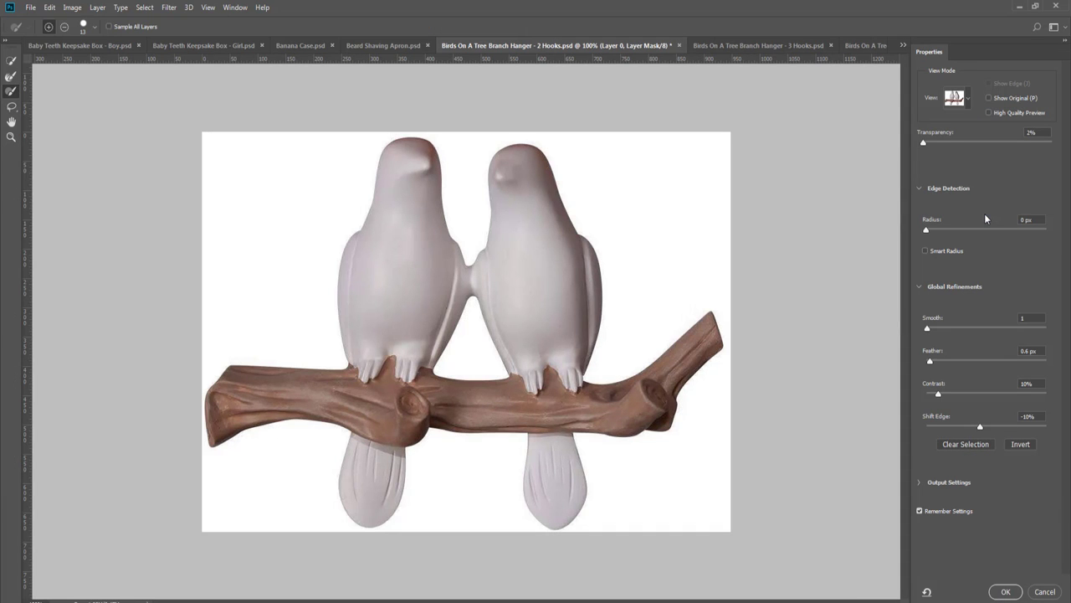
{"action": "type", "text": "1"}
{"action": "key", "text": "Return"}
{"action": "scroll", "coordinate": [621, 304], "scroll_direction": "down", "scroll_amount": 2}
{"action": "left_click", "coordinate": [1006, 590]}
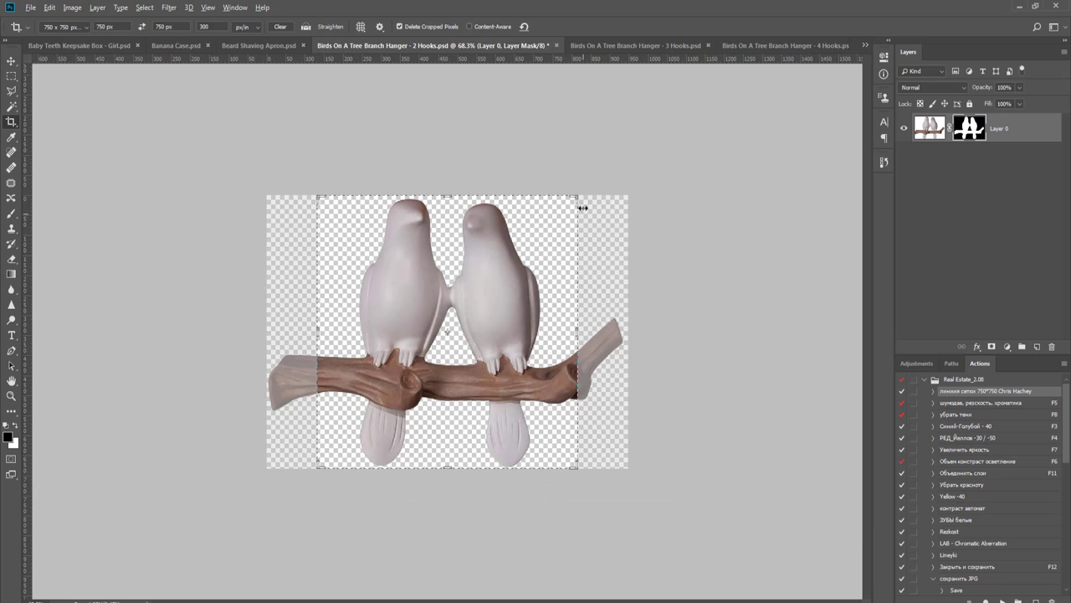
- Crop the two-hook hanger to a 750 × 750 px canvas and place a black-filled layer beneath the birds
{"action": "left_click_drag", "start_coordinate": [577, 194], "coordinate": [651, 138]}
{"action": "key", "text": "Return"}
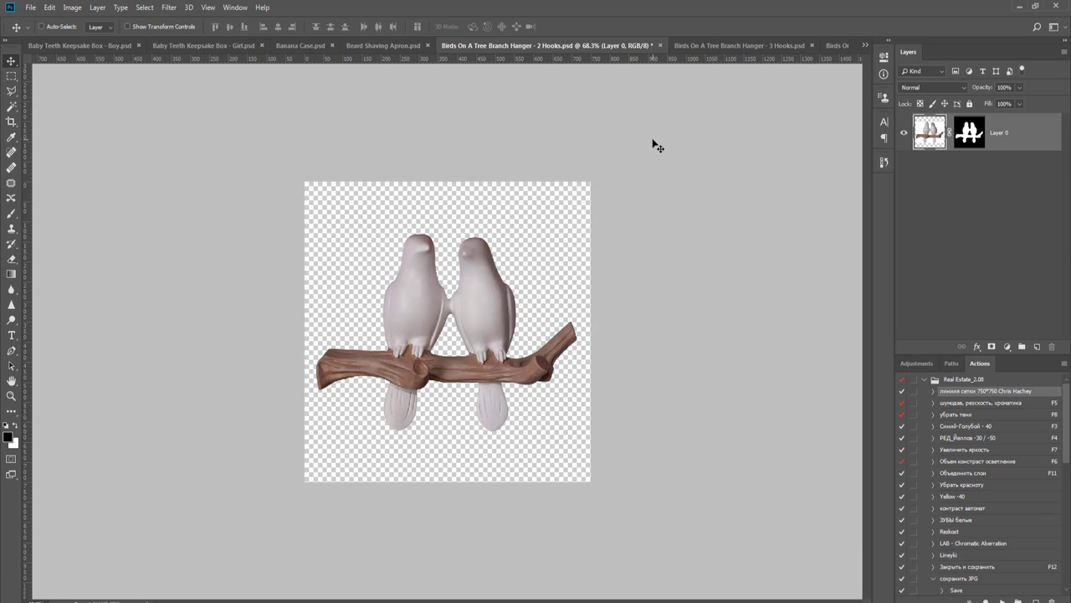
{"action": "key", "text": "ctrl+shift+n"}
{"action": "key", "text": "Return"}
{"action": "key", "text": "g"}
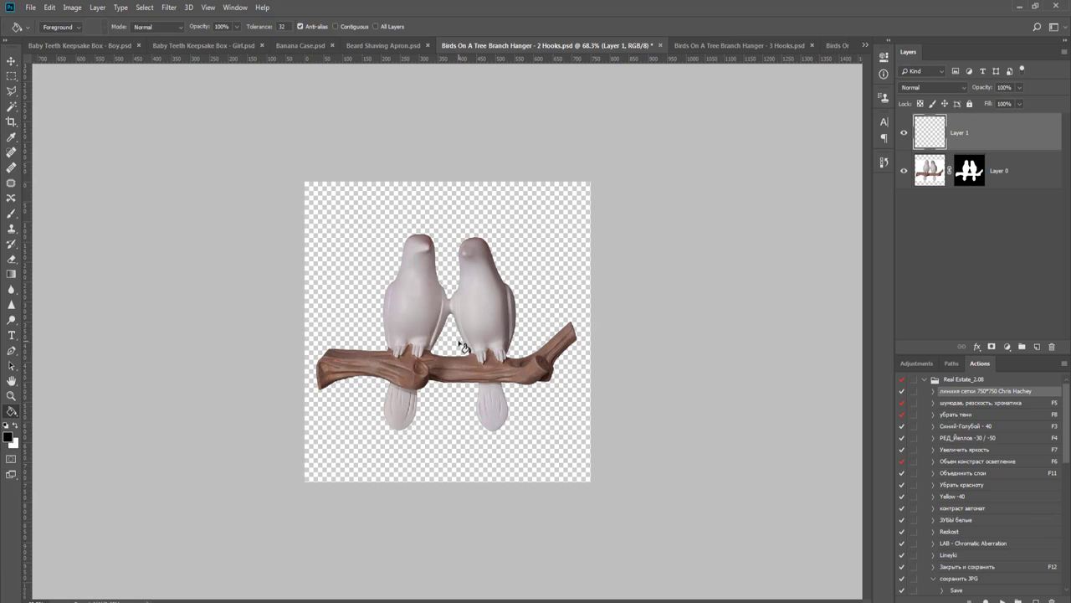
{"action": "left_click", "coordinate": [531, 297]}
{"action": "left_click_drag", "start_coordinate": [1002, 148], "coordinate": [1005, 220]}
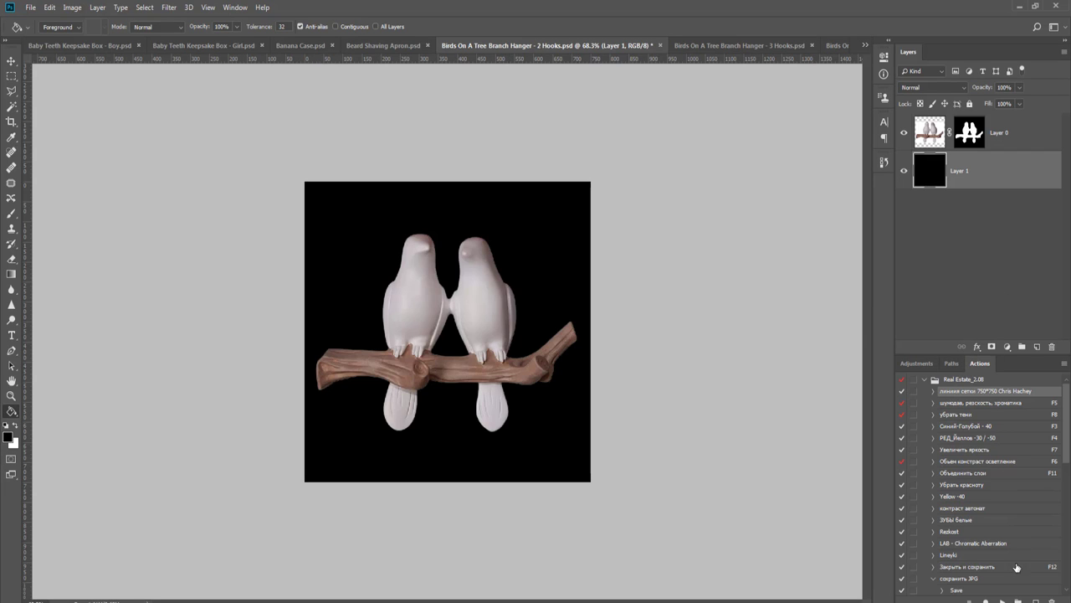
- Run the recorded 750*750 grid-line action and scale the two-bird layer to about 65% to fit between the outer vertical guides
{"action": "left_click", "coordinate": [1004, 599]}
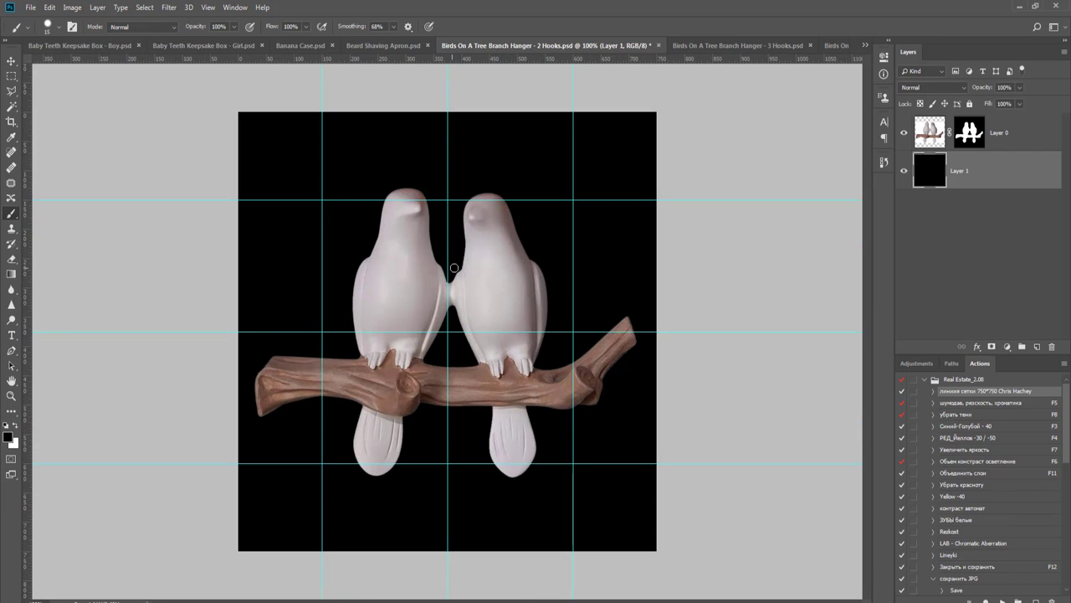
{"action": "key", "text": "ctrl+t"}
{"action": "key", "text": "Return"}
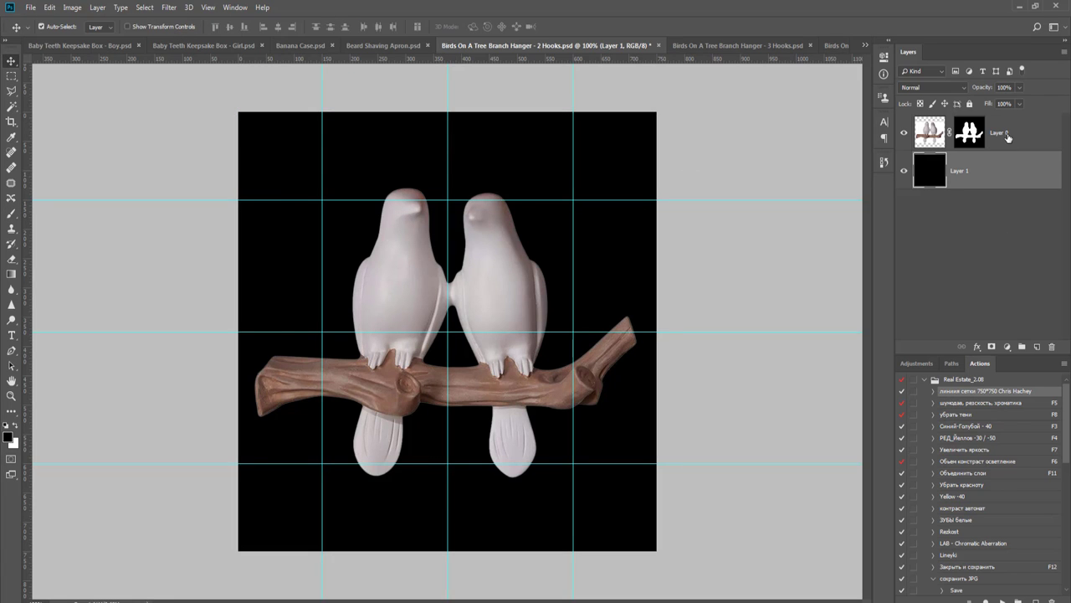
{"action": "left_click", "coordinate": [929, 132]}
{"action": "key", "text": "ctrl+t"}
{"action": "left_click_drag", "start_coordinate": [642, 182], "coordinate": [592, 261]}
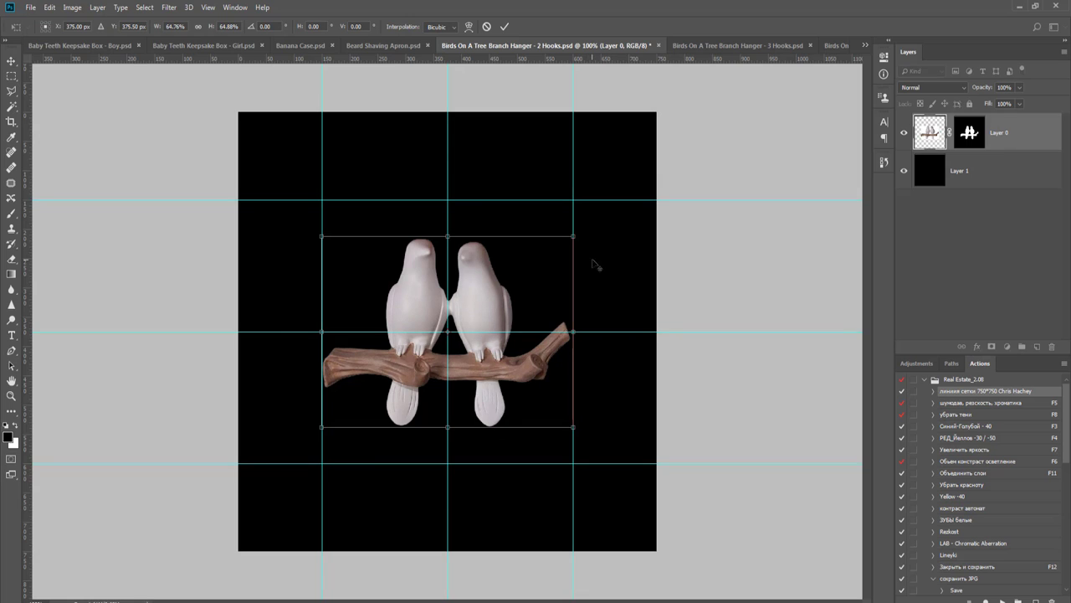
{"action": "key", "text": "Return"}
- Enlarge the two-bird layer slightly so the branch tip meets the outer vertical guide
{"action": "scroll", "coordinate": [592, 256], "scroll_direction": "up", "scroll_amount": 3}
{"action": "key", "text": "ctrl+t"}
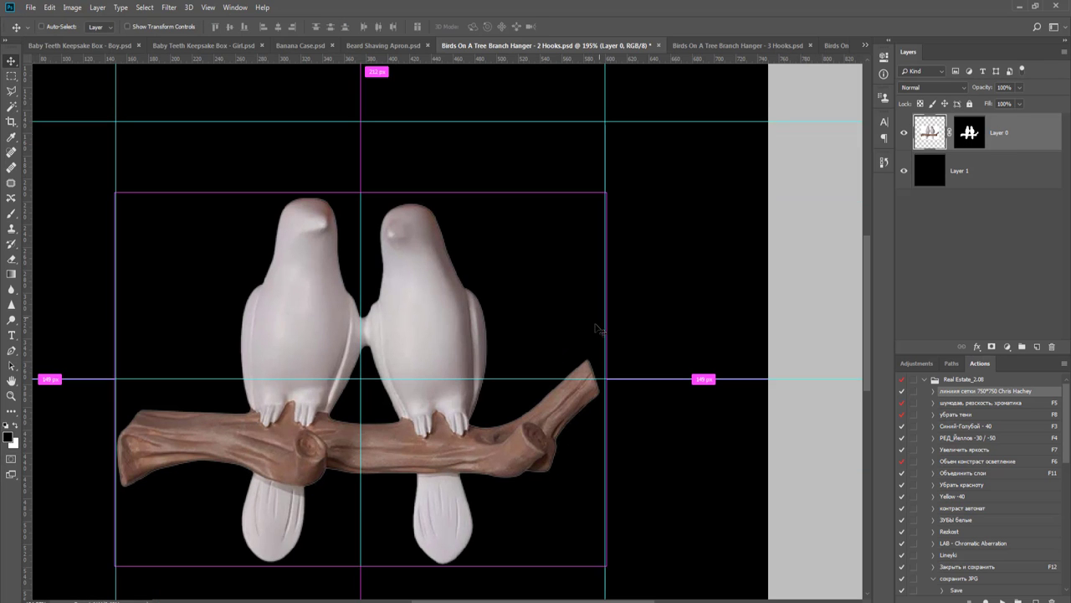
{"action": "left_click_drag", "start_coordinate": [604, 566], "coordinate": [611, 569]}
{"action": "key", "text": "Return"}
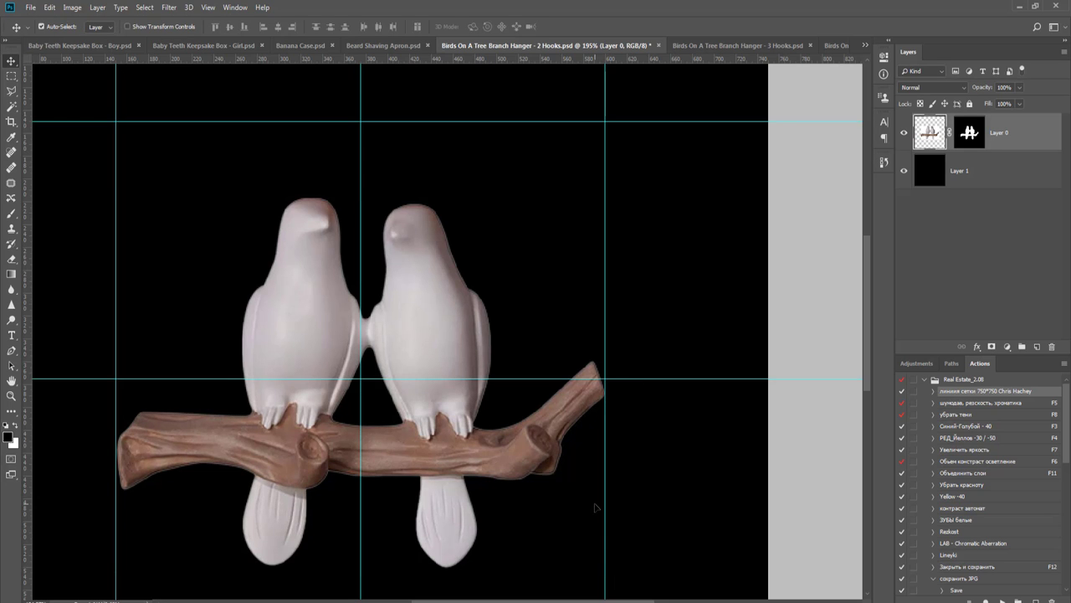
{"action": "key", "text": "ctrl+0"}
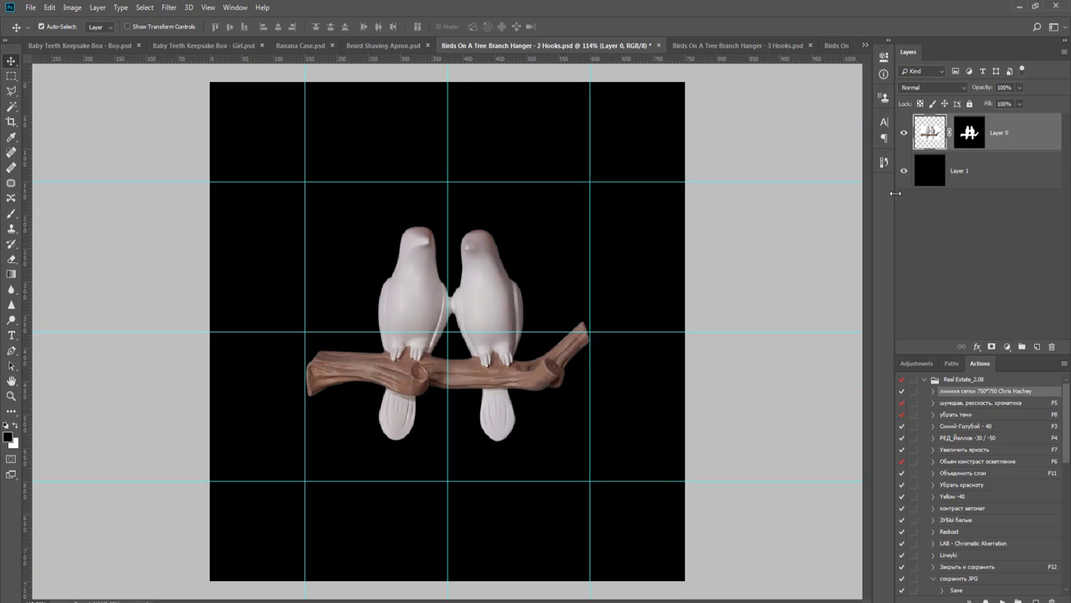
- Delete the black backing layer beneath the two birds, and close the document with its changes saved
{"action": "left_click", "coordinate": [998, 166]}
{"action": "key", "text": "Delete"}
{"action": "key", "text": "ctrl+w"}
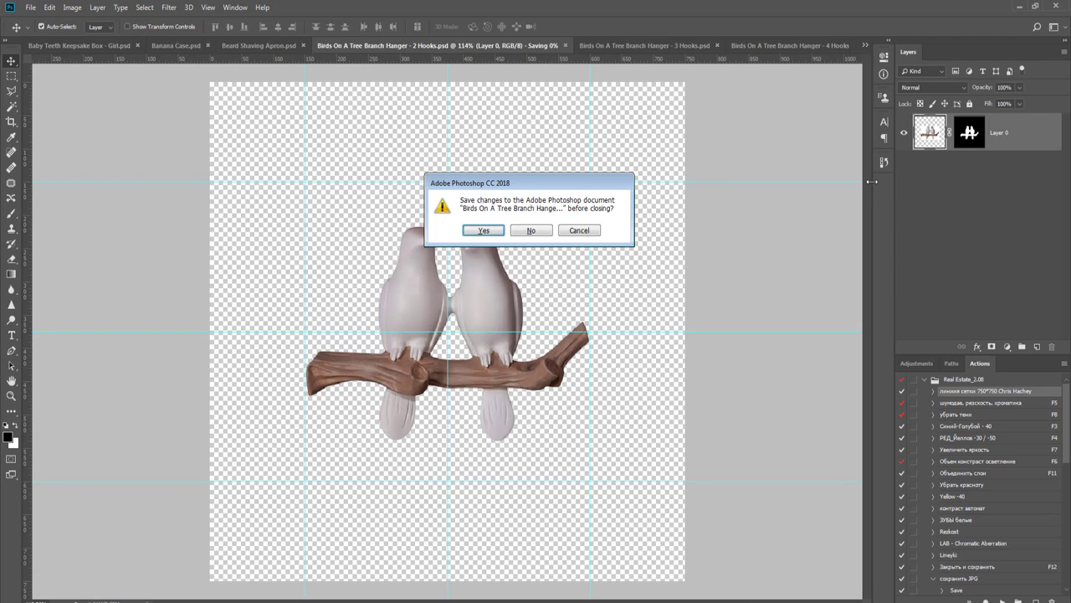
{"action": "key", "text": "Return"}
- Mask out the white background around the three birds and refine the mask in Select and Mask with the remembered settings
{"action": "key", "text": "w"}
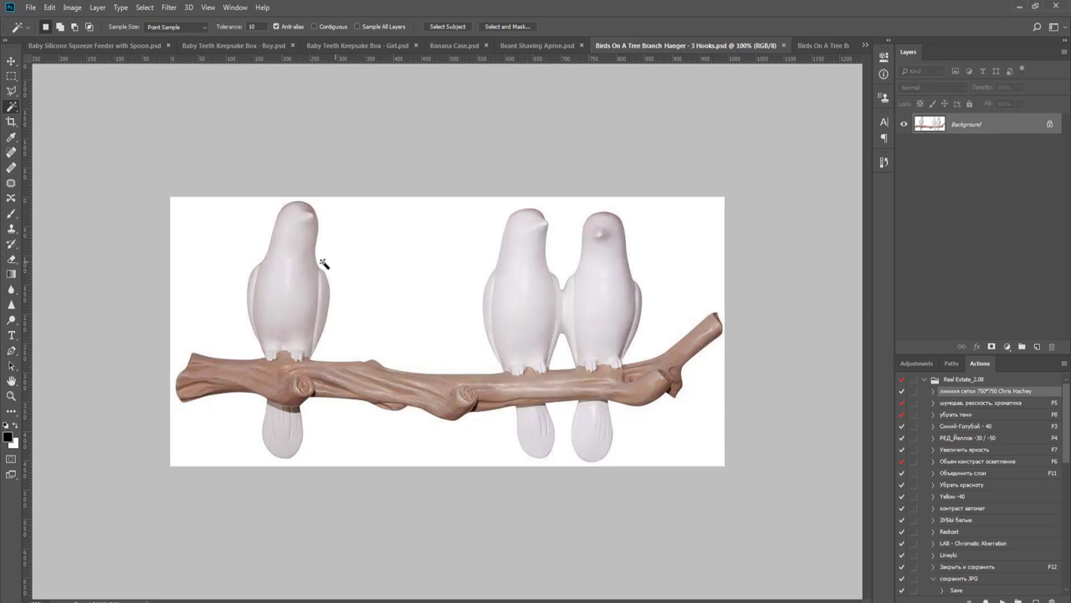
{"action": "left_click", "coordinate": [386, 259]}
{"action": "left_click", "coordinate": [992, 347], "text": "alt"}
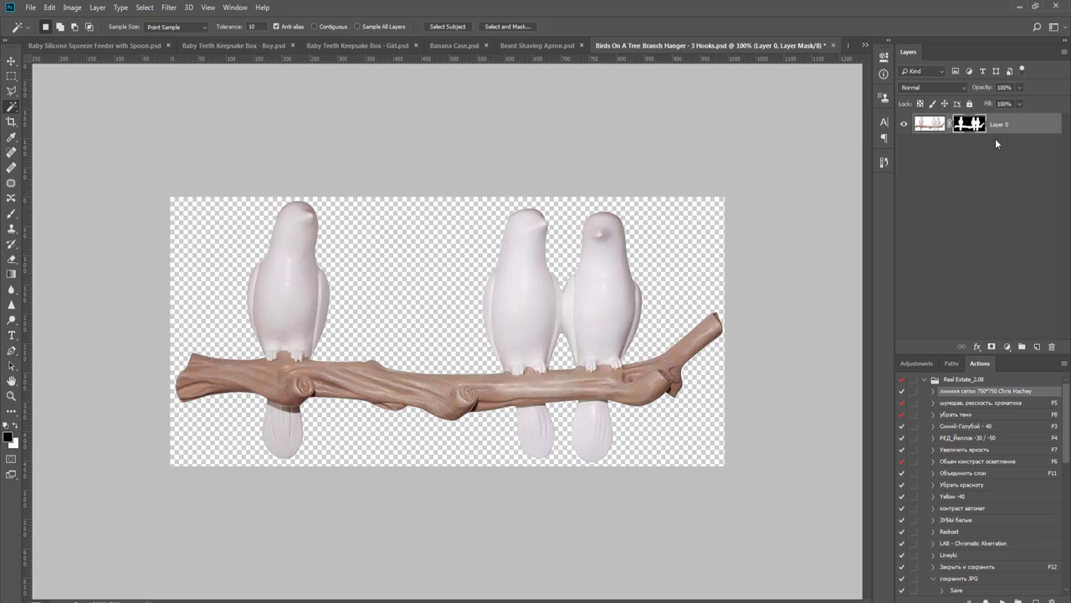
{"action": "right_click", "coordinate": [969, 124]}
{"action": "left_click", "coordinate": [997, 201]}
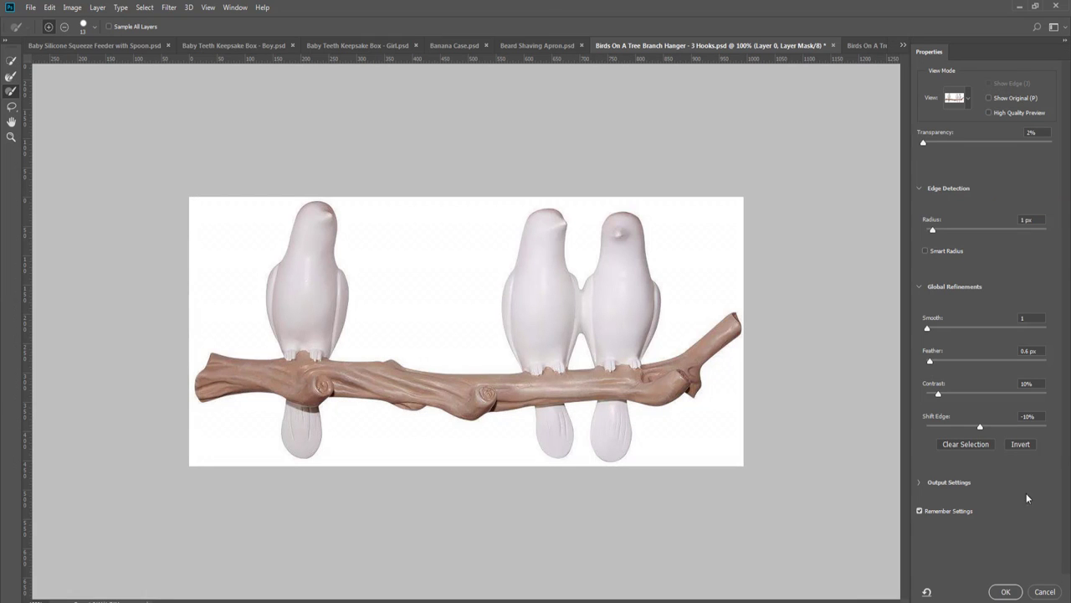
{"action": "left_click", "coordinate": [1005, 592]}
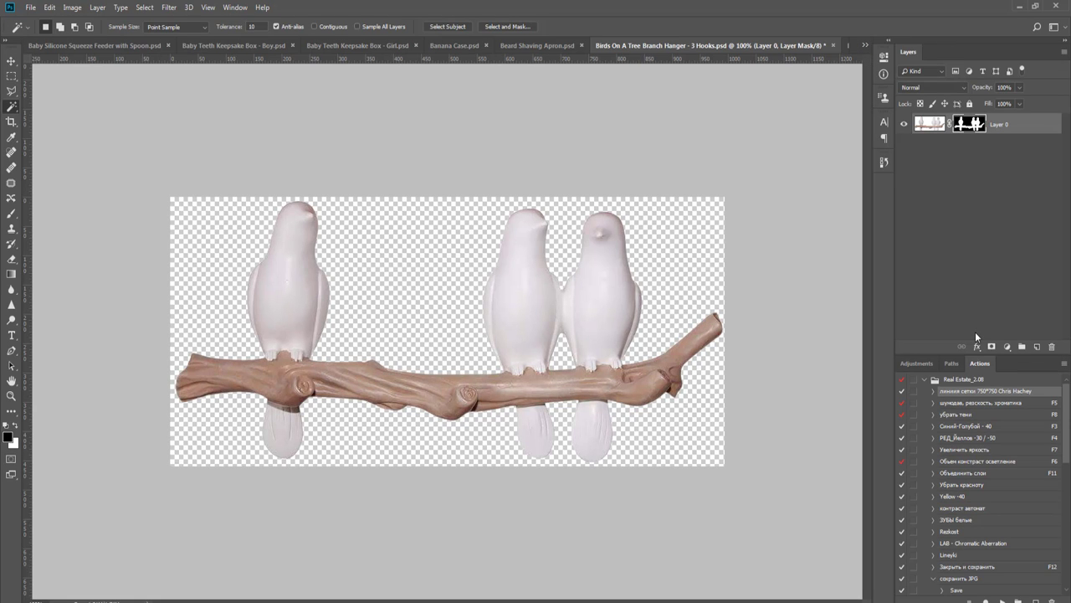
- Crop the three-hook hanger to a 750 × 750 px canvas that extends around the whole branch
{"action": "key", "text": "c"}
{"action": "scroll", "coordinate": [401, 205], "scroll_direction": "down", "scroll_amount": 3}
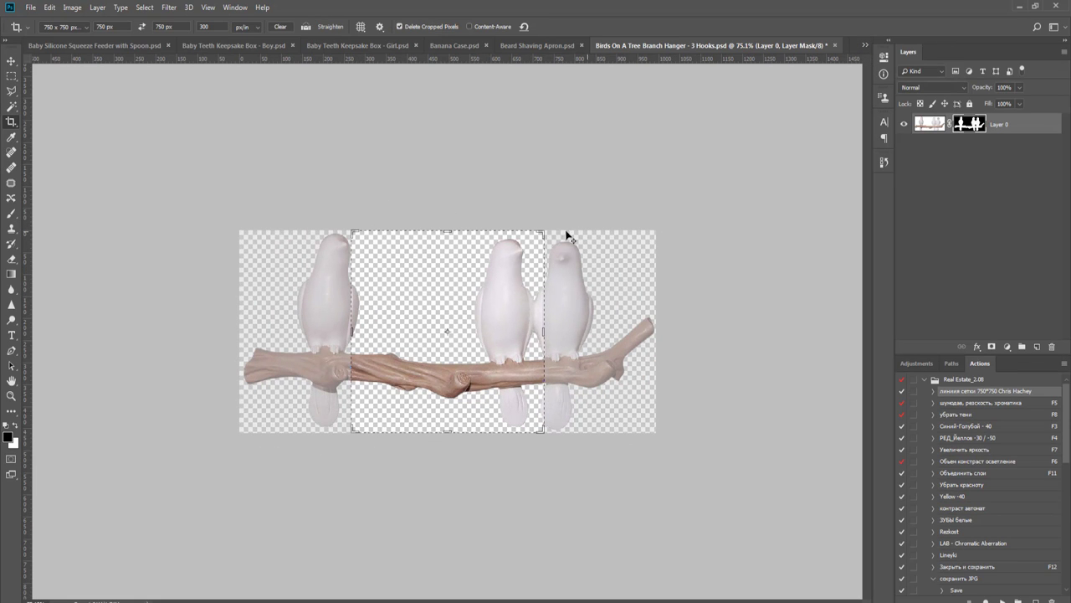
{"action": "left_click_drag", "start_coordinate": [546, 233], "coordinate": [670, 112]}
{"action": "key", "text": "Return"}
- Add a new layer filled with black and move it beneath the three-bird layer
{"action": "key", "text": "g"}
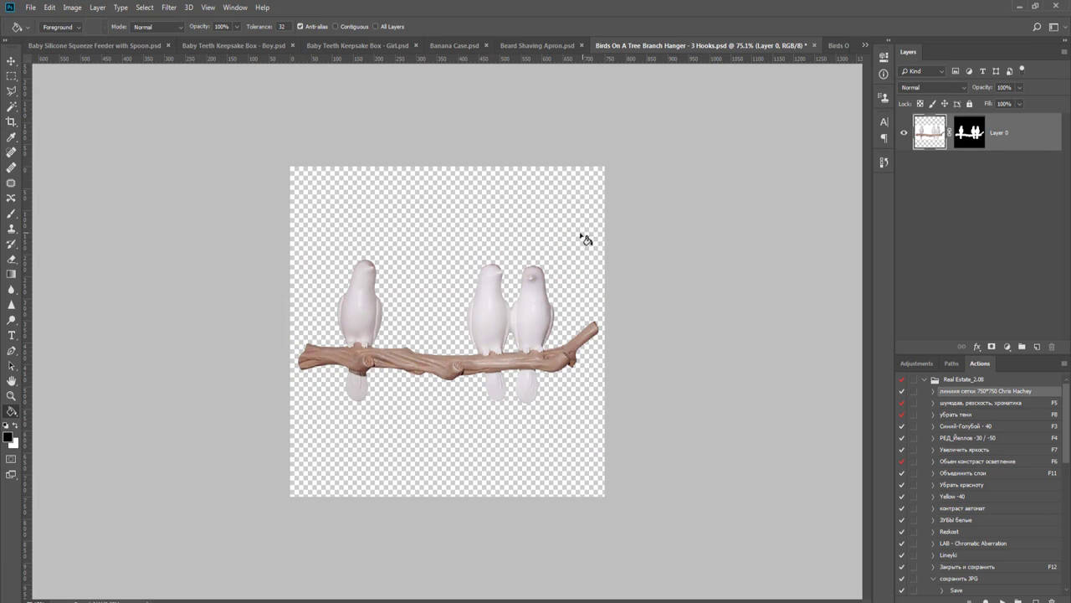
{"action": "key", "text": "ctrl+shift+n"}
{"action": "key", "text": "Return"}
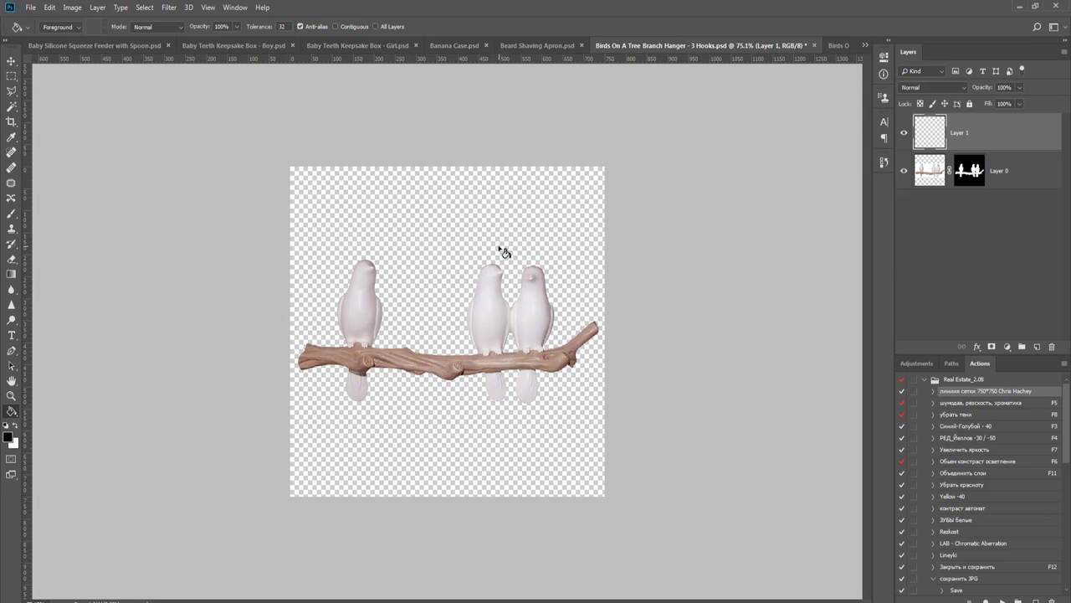
{"action": "left_click", "coordinate": [506, 238]}
{"action": "left_click_drag", "start_coordinate": [988, 144], "coordinate": [986, 189]}
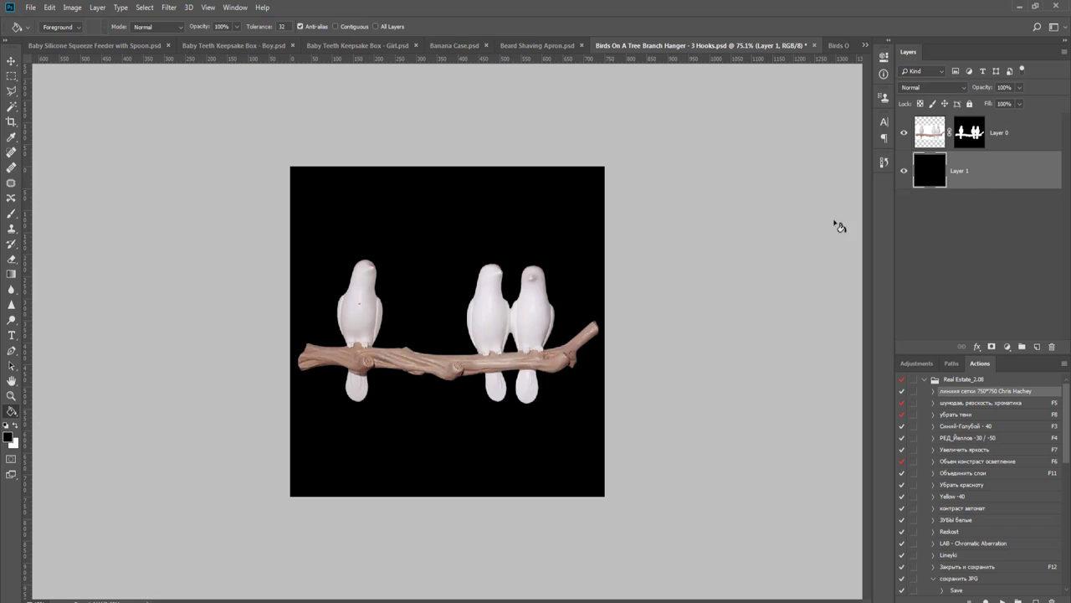
- Run the recorded 750*750 grid-line action and scale the three-bird layer down to fit between the outer vertical guides
{"action": "key", "text": "v"}
{"action": "scroll", "coordinate": [514, 280], "scroll_direction": "up", "scroll_amount": 5}
{"action": "scroll", "coordinate": [514, 285], "scroll_direction": "down", "scroll_amount": 3}
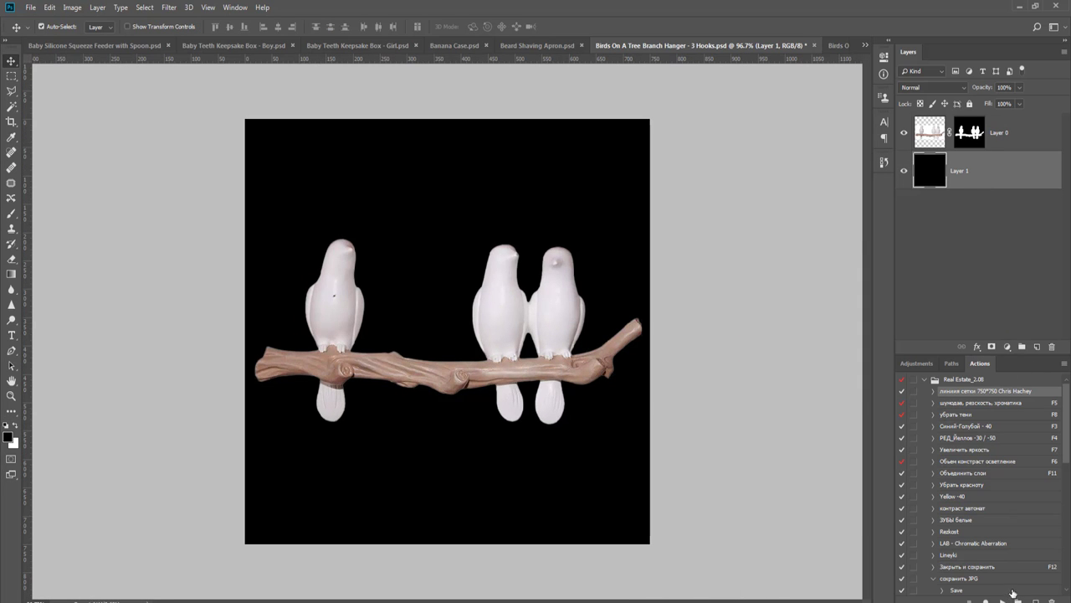
{"action": "left_click", "coordinate": [1003, 598]}
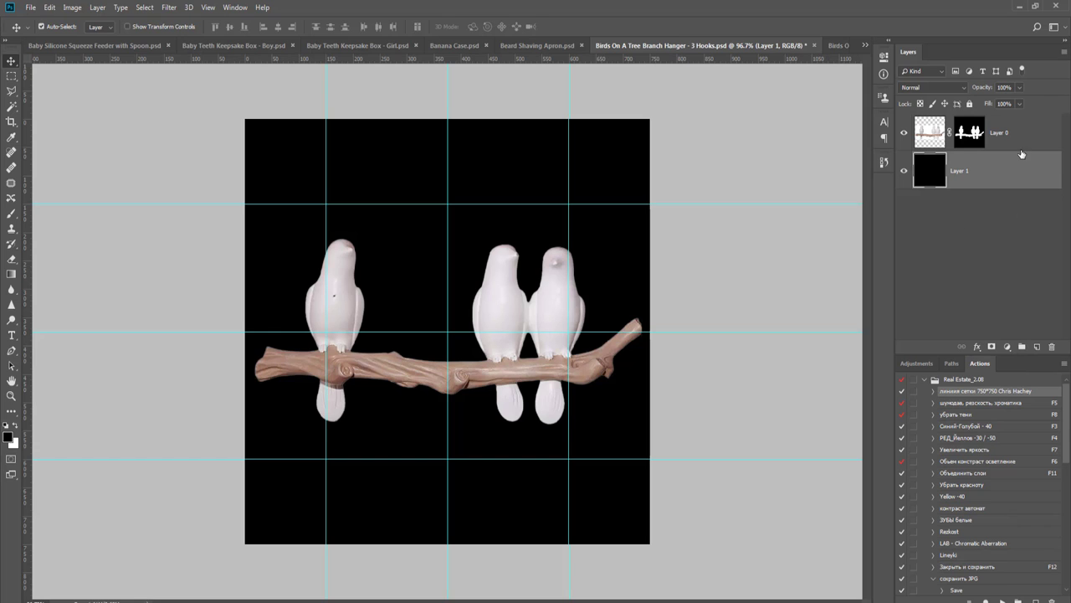
{"action": "left_click", "coordinate": [1021, 140]}
{"action": "key", "text": "ctrl+t"}
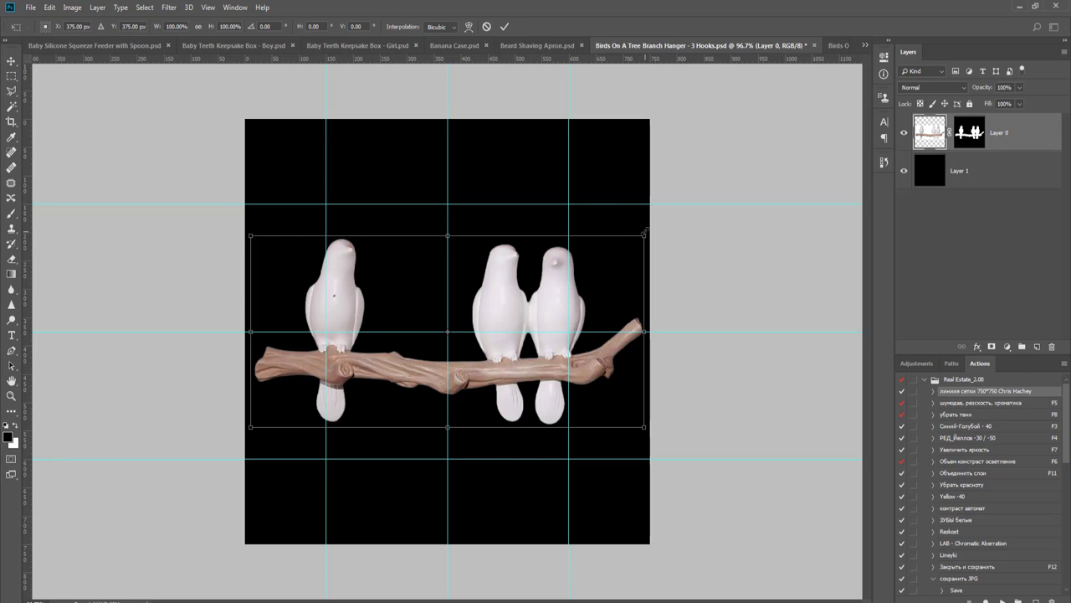
{"action": "left_click_drag", "start_coordinate": [649, 235], "coordinate": [589, 310]}
{"action": "key", "text": "Return"}
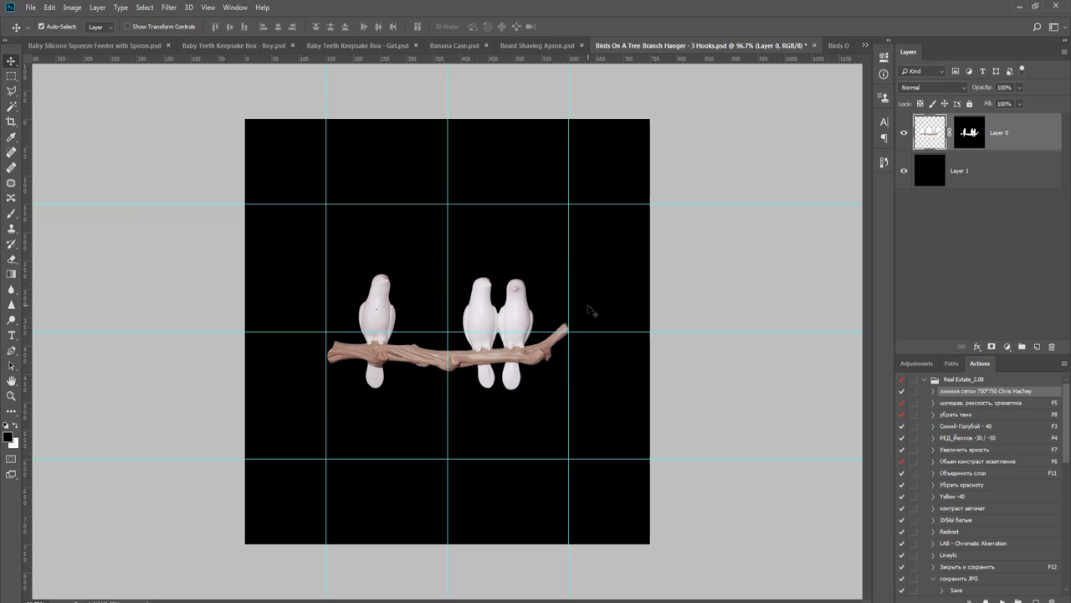
- Delete the black layer beneath the three-bird layer
{"action": "scroll", "coordinate": [561, 287], "scroll_direction": "up", "scroll_amount": 2}
{"action": "scroll", "coordinate": [416, 315], "scroll_direction": "up", "scroll_amount": 1}
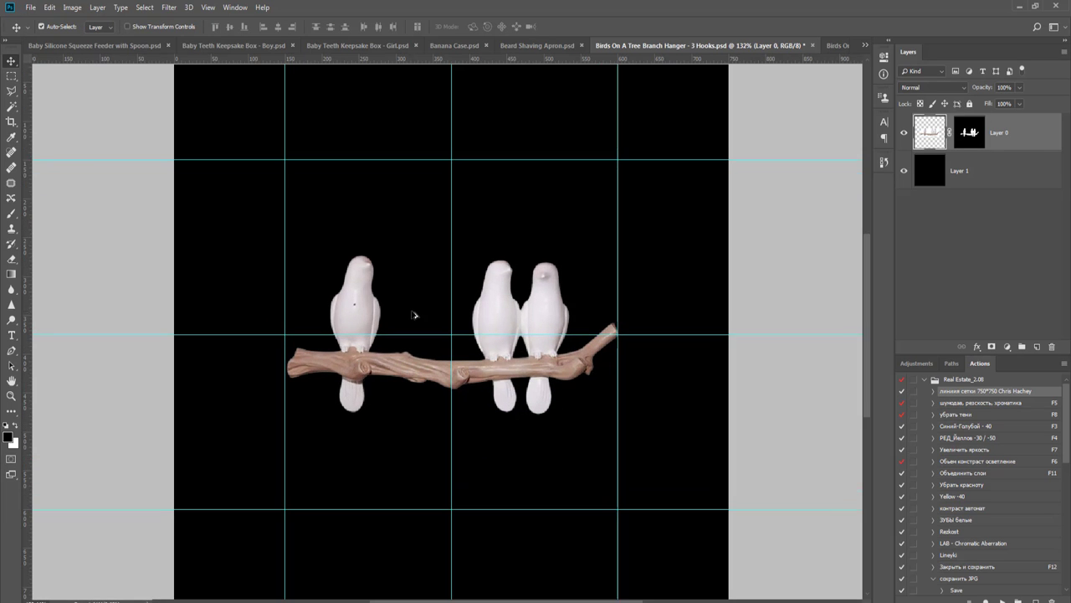
{"action": "left_click", "coordinate": [987, 165]}
{"action": "key", "text": "Delete"}
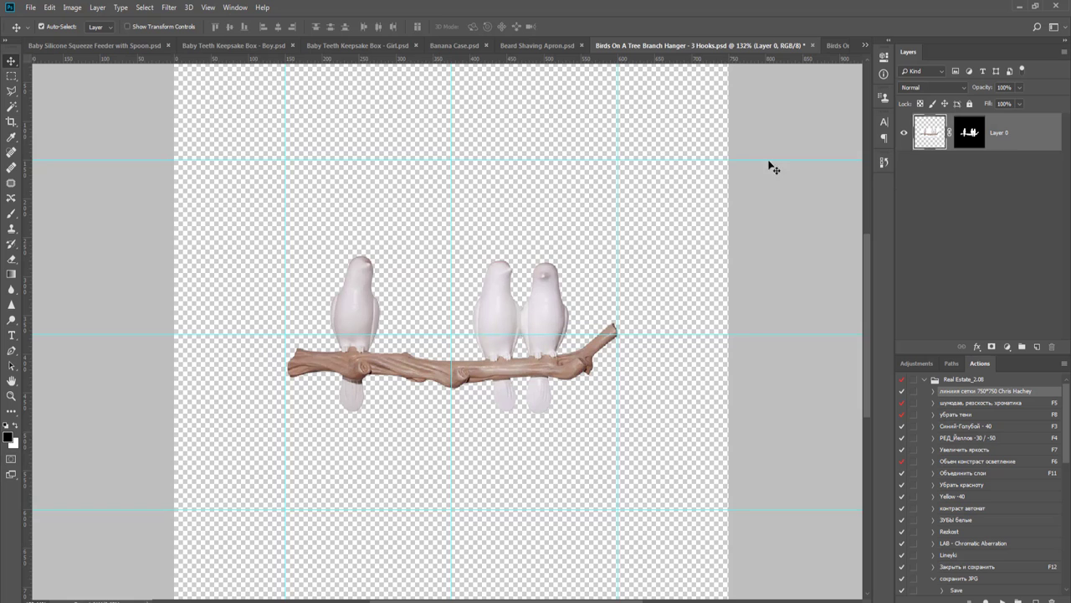
{"action": "key", "text": "ctrl+w"}
{"action": "key", "text": "Return"}
- Nudge the three-bird layer slightly upward, then save and close the three-hook hanger document
{"action": "key", "text": "ctrl+t"}
{"action": "key", "text": "Up"}
{"action": "key", "text": "Up"}
{"action": "key", "text": "Up"}
{"action": "key", "text": "Up"}
{"action": "key", "text": "Up"}
{"action": "key", "text": "Up"}
{"action": "key", "text": "Up"}
{"action": "key", "text": "Up"}
{"action": "key", "text": "Up"}
{"action": "key", "text": "Return"}
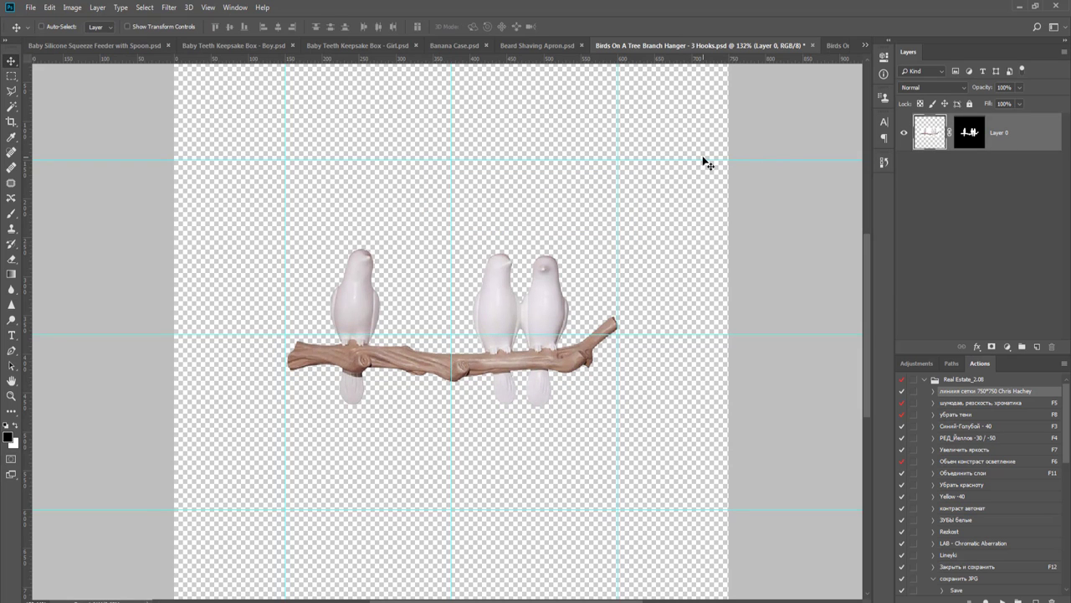
{"action": "key", "text": "ctrl+w"}
{"action": "key", "text": "Return"}
{"action": "key", "text": "w"}
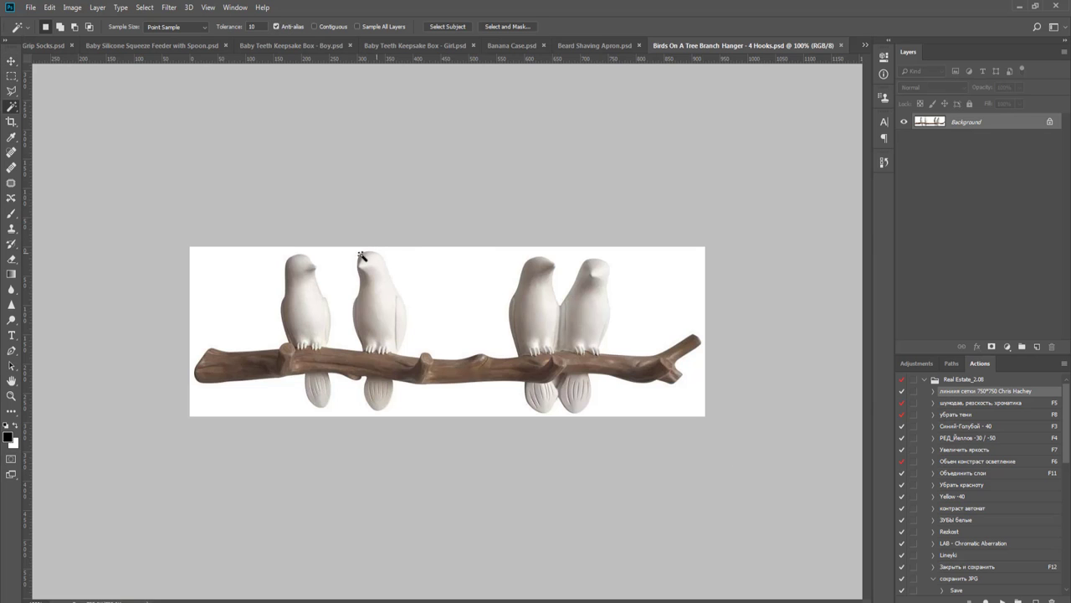
{"action": "left_click", "coordinate": [455, 298]}
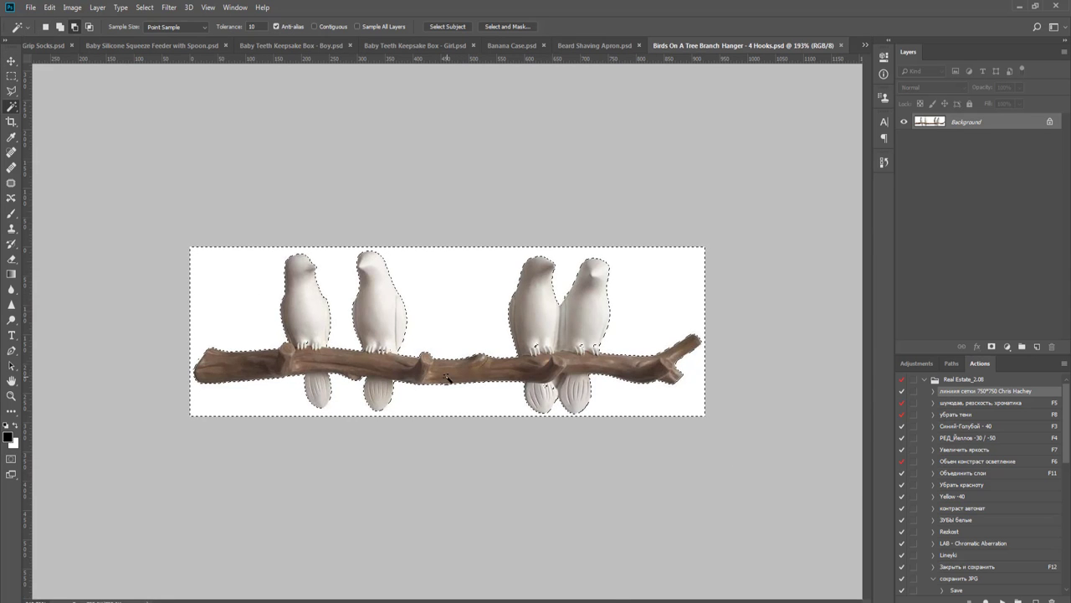
{"action": "scroll", "coordinate": [447, 350], "scroll_direction": "up", "scroll_amount": 3}
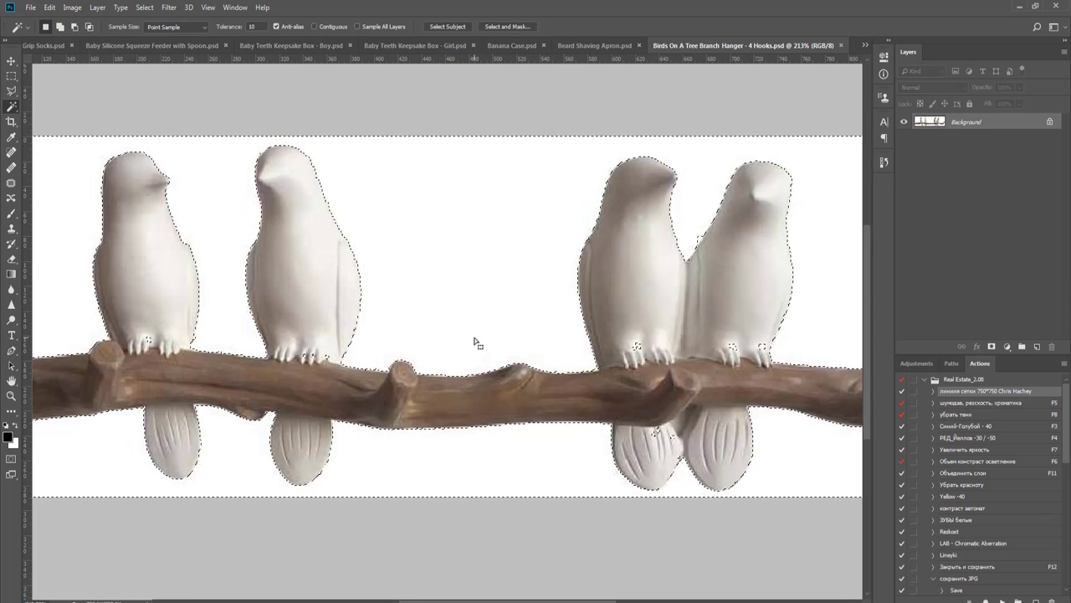
{"action": "key", "text": "l"}
{"action": "left_click_drag", "start_coordinate": [181, 304], "coordinate": [323, 323]}
{"action": "key", "text": "m"}
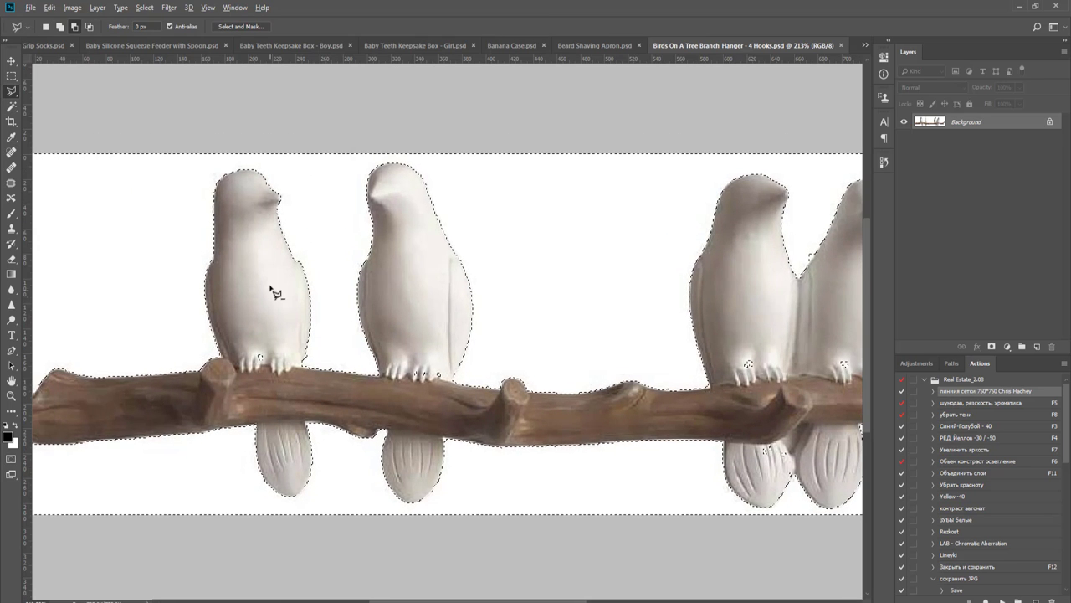
{"action": "key", "text": "ctrl+d"}
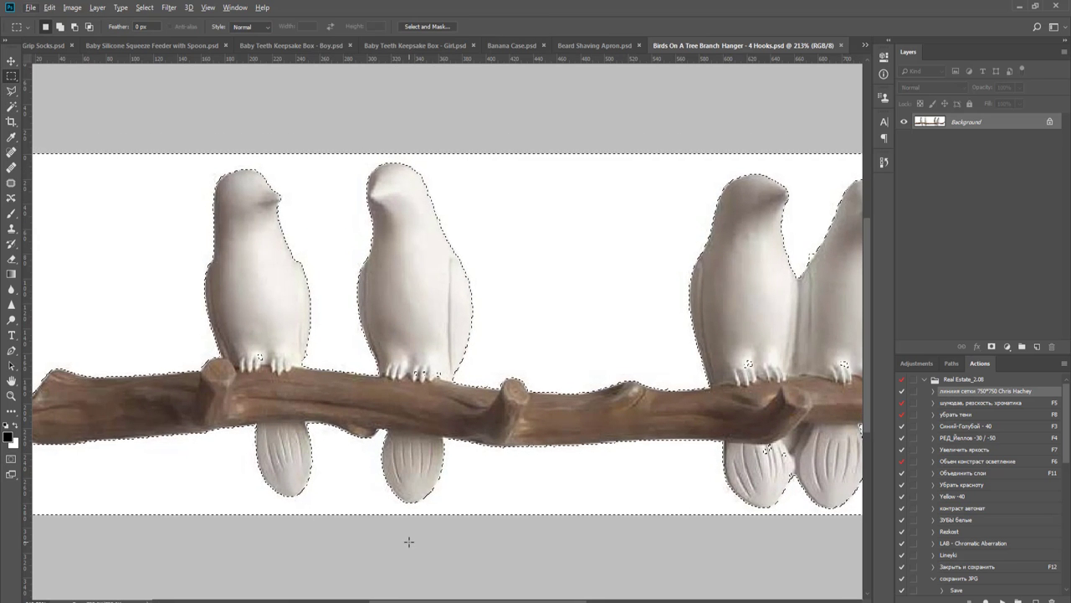
- Select the white background around the four birds with the Magic Wand set to Contiguous and mask it out
{"action": "key", "text": "w"}
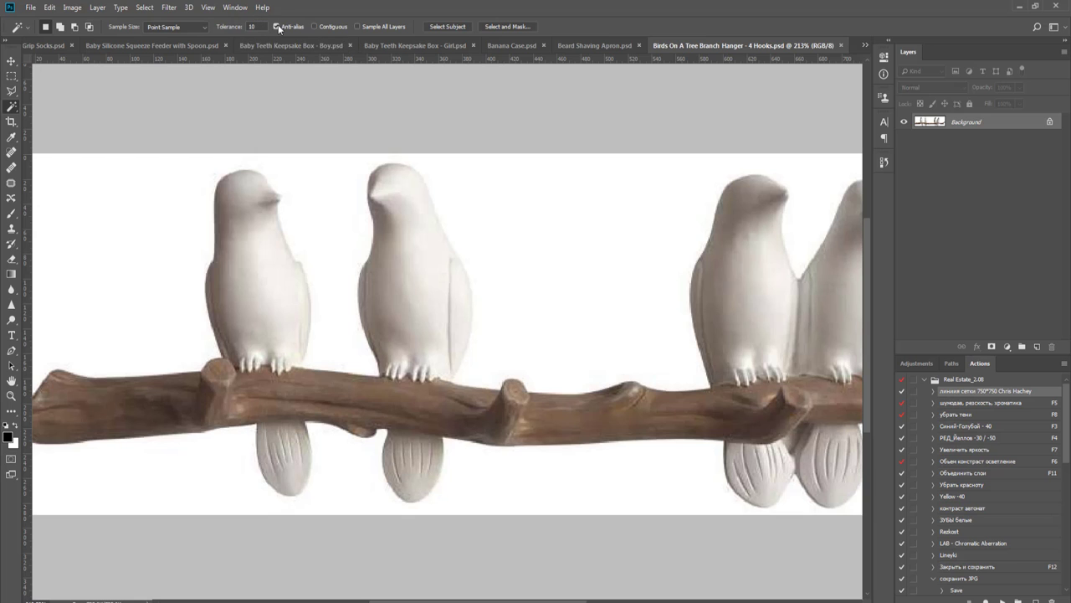
{"action": "left_click", "coordinate": [113, 232]}
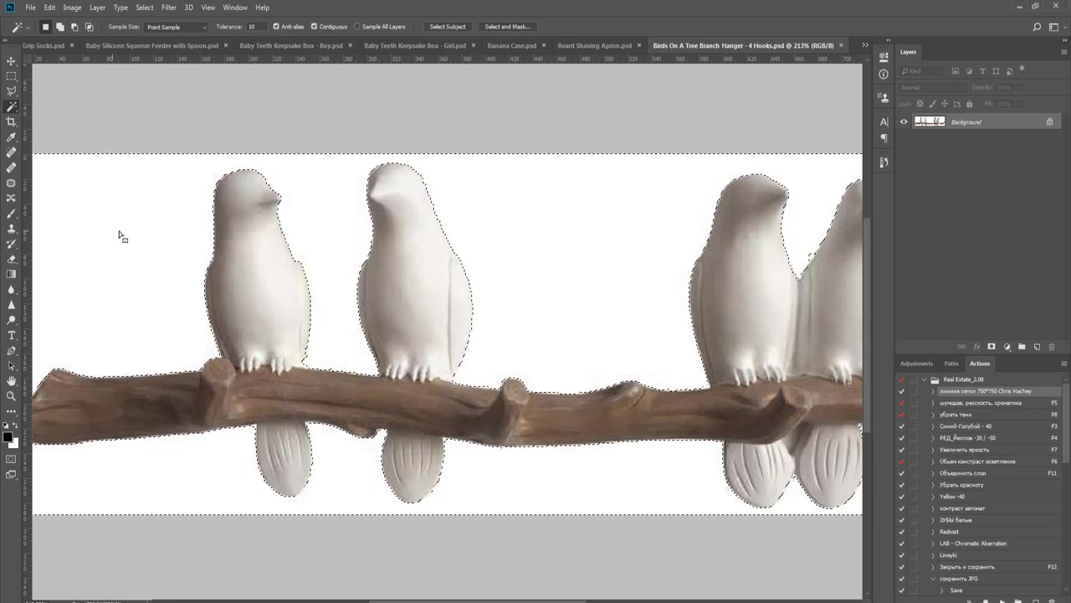
{"action": "scroll", "coordinate": [335, 369], "scroll_direction": "right", "scroll_amount": 4}
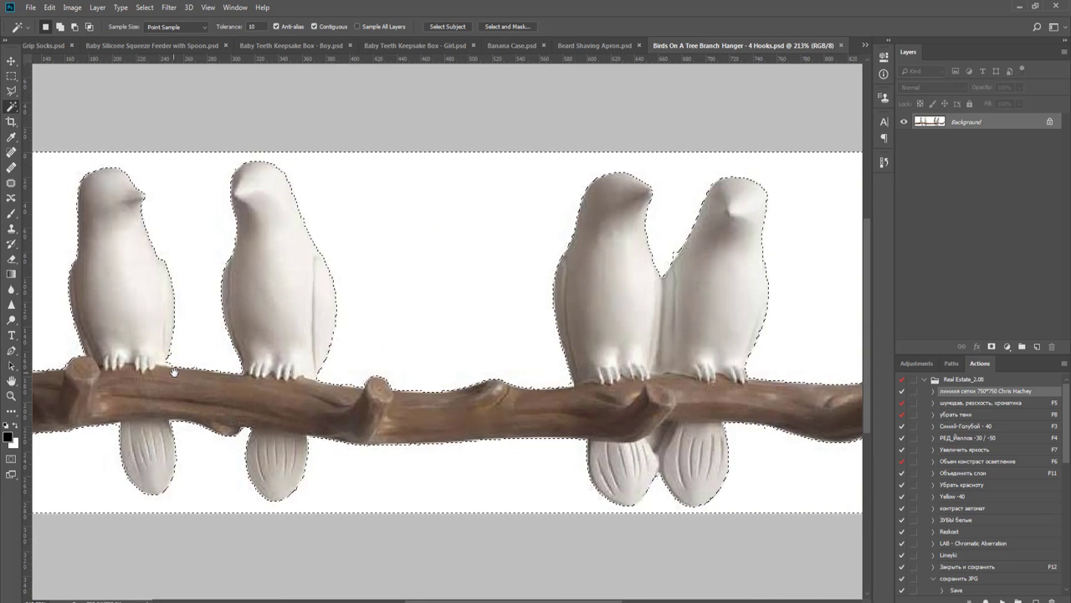
{"action": "scroll", "coordinate": [678, 246], "scroll_direction": "up", "scroll_amount": 3}
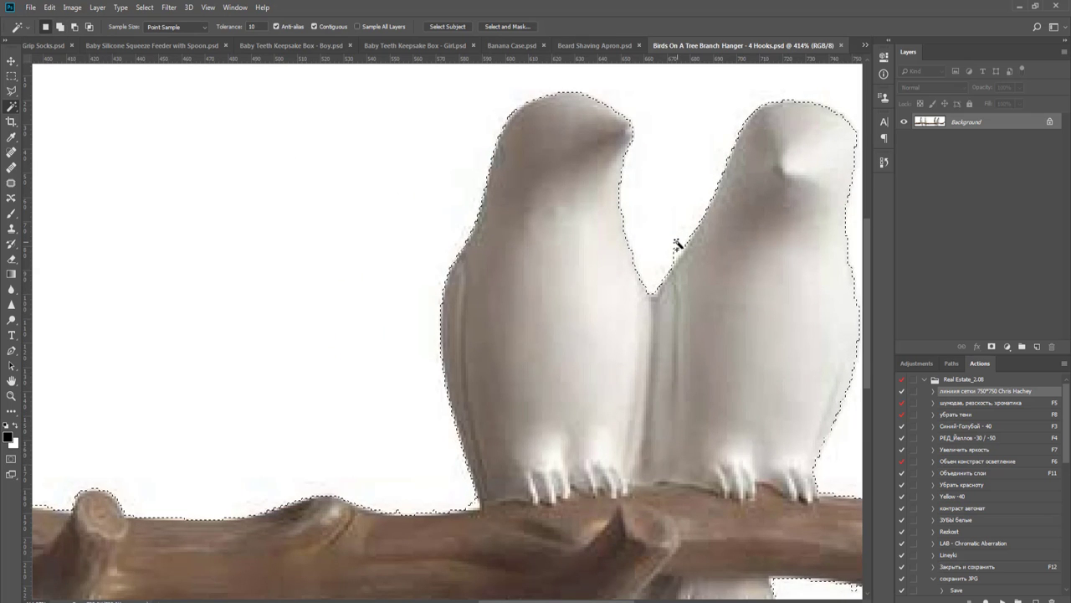
{"action": "scroll", "coordinate": [678, 242], "scroll_direction": "down", "scroll_amount": 3}
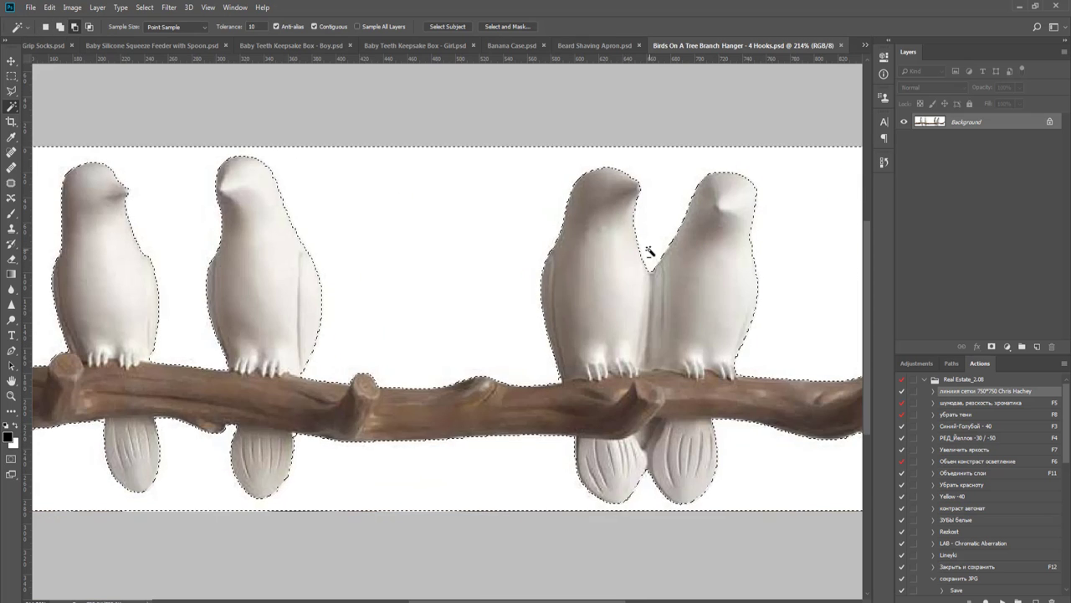
{"action": "scroll", "coordinate": [649, 251], "scroll_direction": "down", "scroll_amount": 2}
{"action": "left_click", "coordinate": [993, 346]}
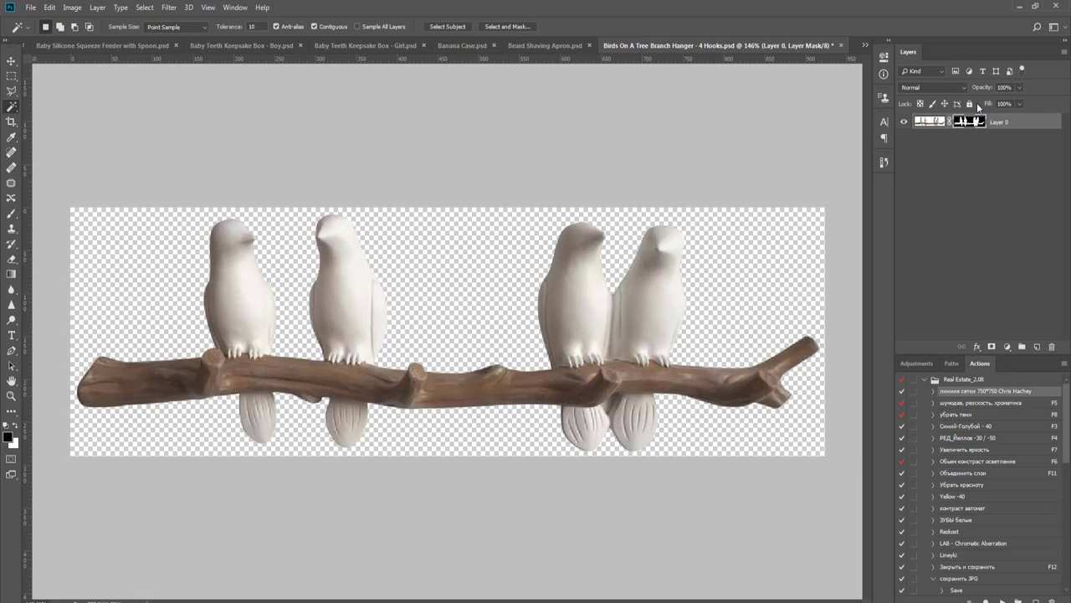
- Refine the four-bird layer's mask in Select and Mask with the remembered settings
{"action": "right_click", "coordinate": [968, 122]}
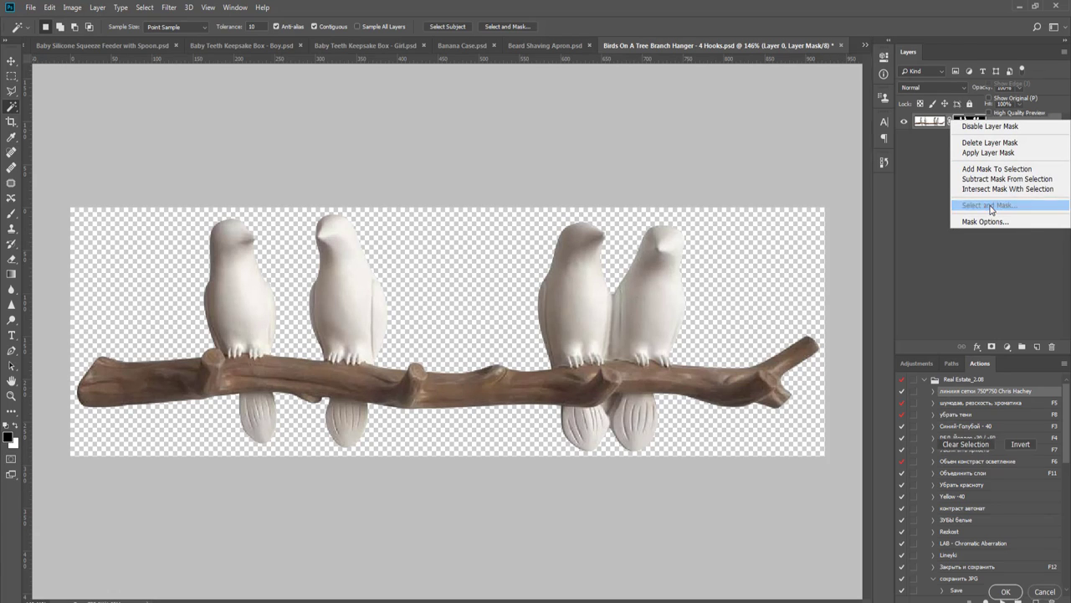
{"action": "left_click", "coordinate": [992, 207]}
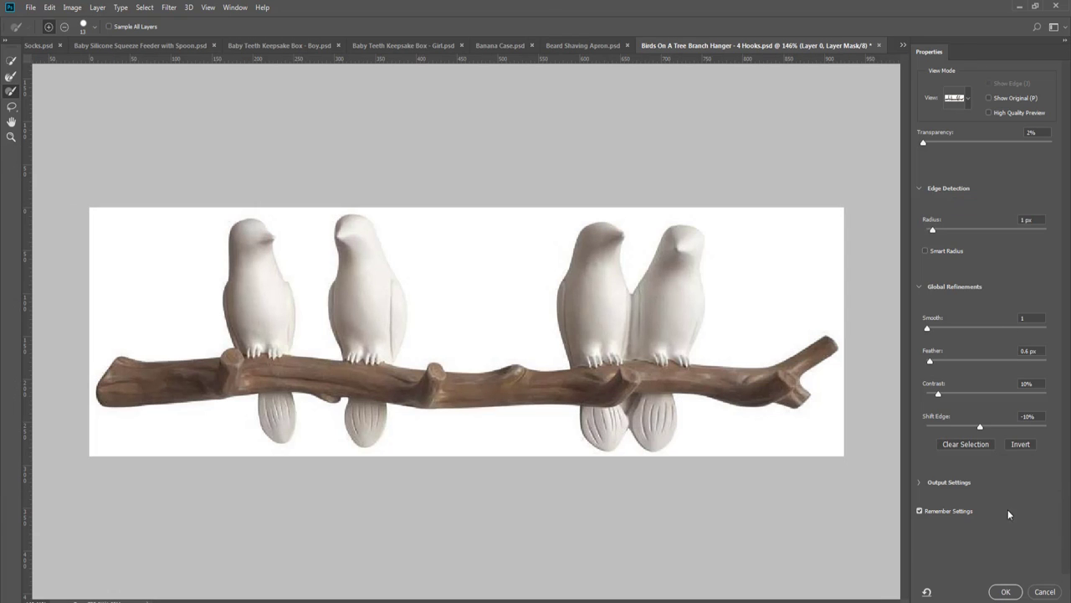
{"action": "left_click", "coordinate": [1009, 592]}
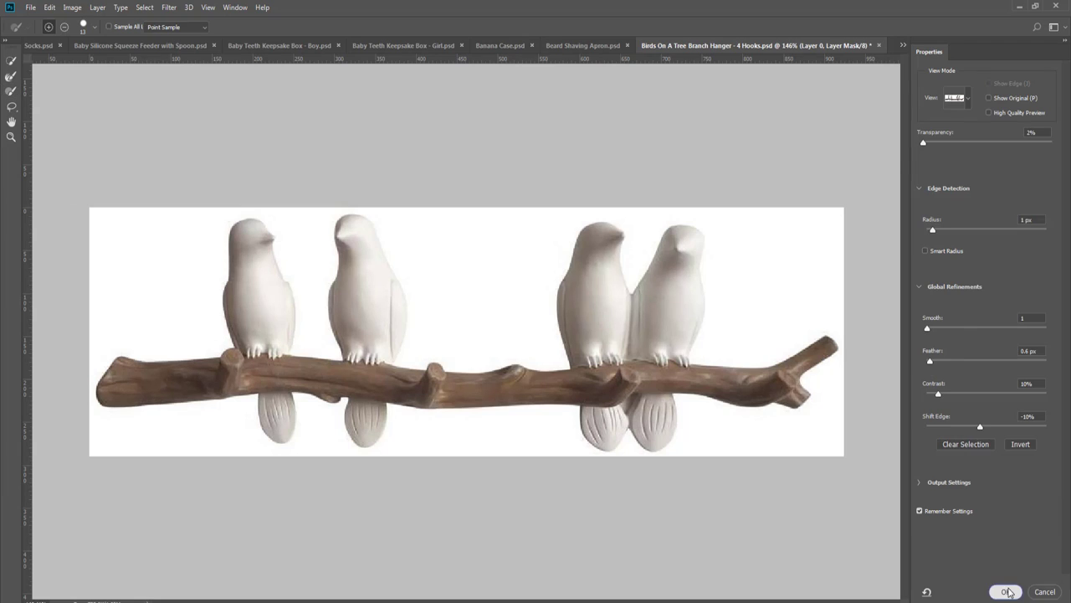
- Add a new layer and crop the four-hook hanger to a 750 × 750 px canvas that extends around the whole branch
{"action": "key", "text": "ctrl+shift+n"}
{"action": "key", "text": "Return"}
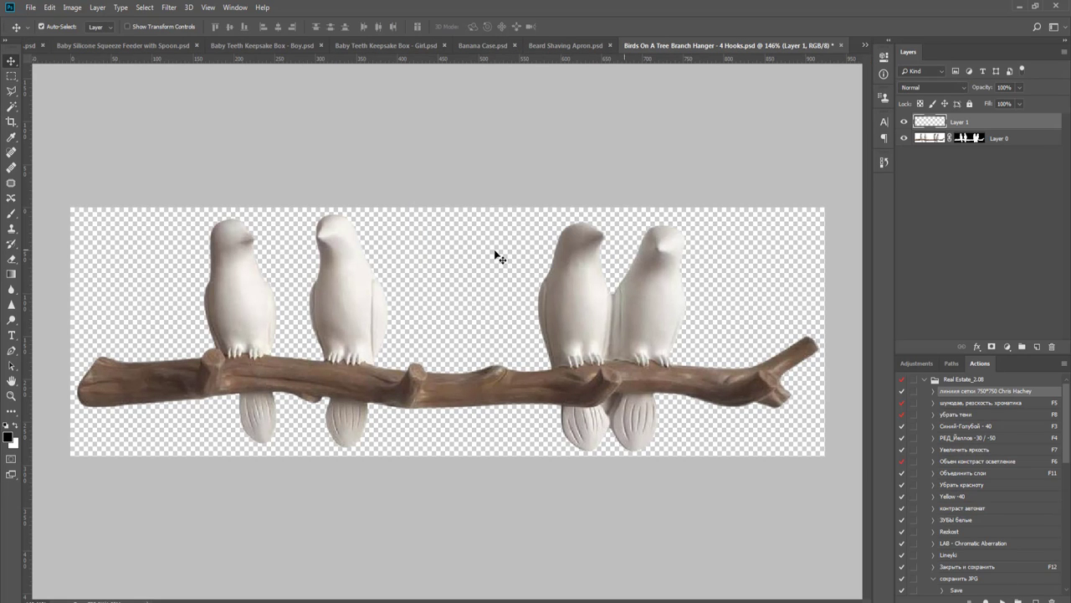
{"action": "scroll", "coordinate": [456, 251], "scroll_direction": "down", "scroll_amount": 3}
{"action": "key", "text": "c"}
{"action": "key", "text": "ctrl+minus"}
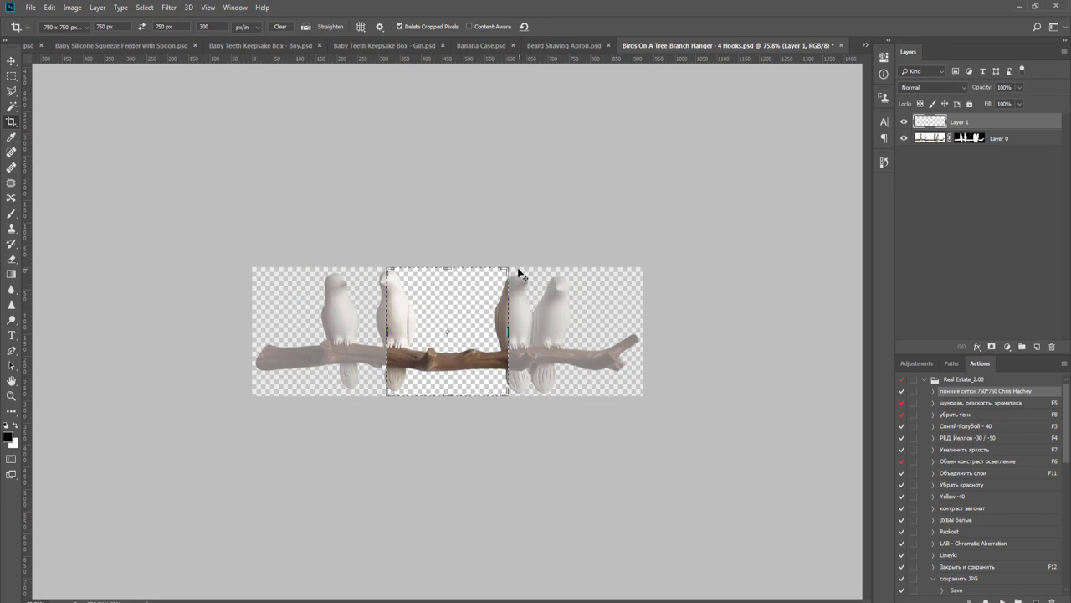
{"action": "left_click_drag", "start_coordinate": [510, 267], "coordinate": [667, 117]}
{"action": "key", "text": "Return"}
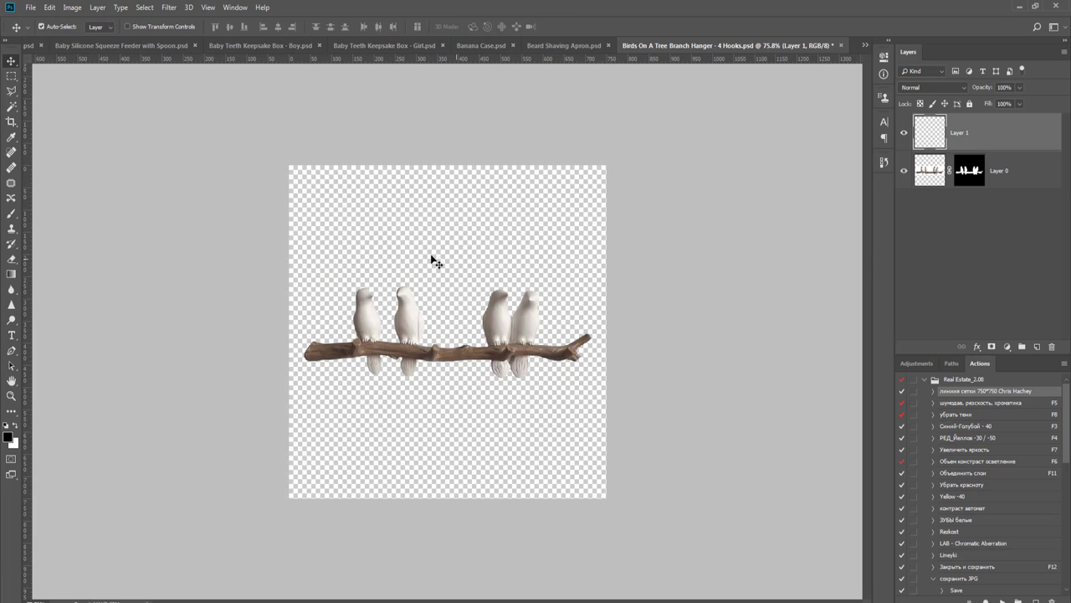
- Fill the new empty layer with black, move it beneath the four-bird layer and check the cutout's edges
{"action": "key", "text": "g"}
{"action": "left_click", "coordinate": [419, 234]}
{"action": "left_click_drag", "start_coordinate": [996, 144], "coordinate": [1001, 183]}
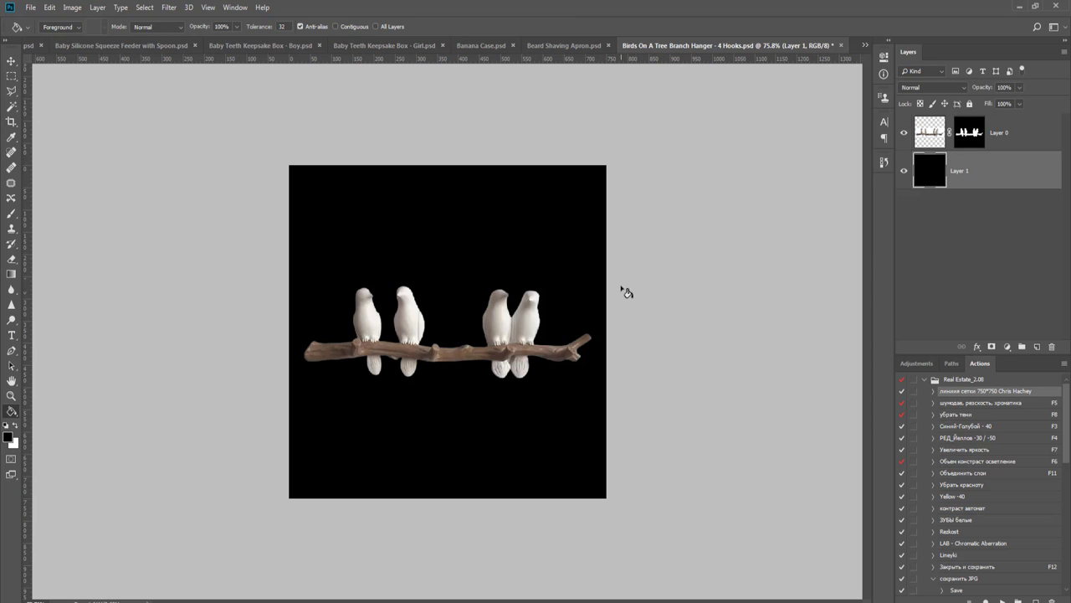
{"action": "key", "text": "v"}
{"action": "scroll", "coordinate": [545, 336], "scroll_direction": "up", "scroll_amount": 12}
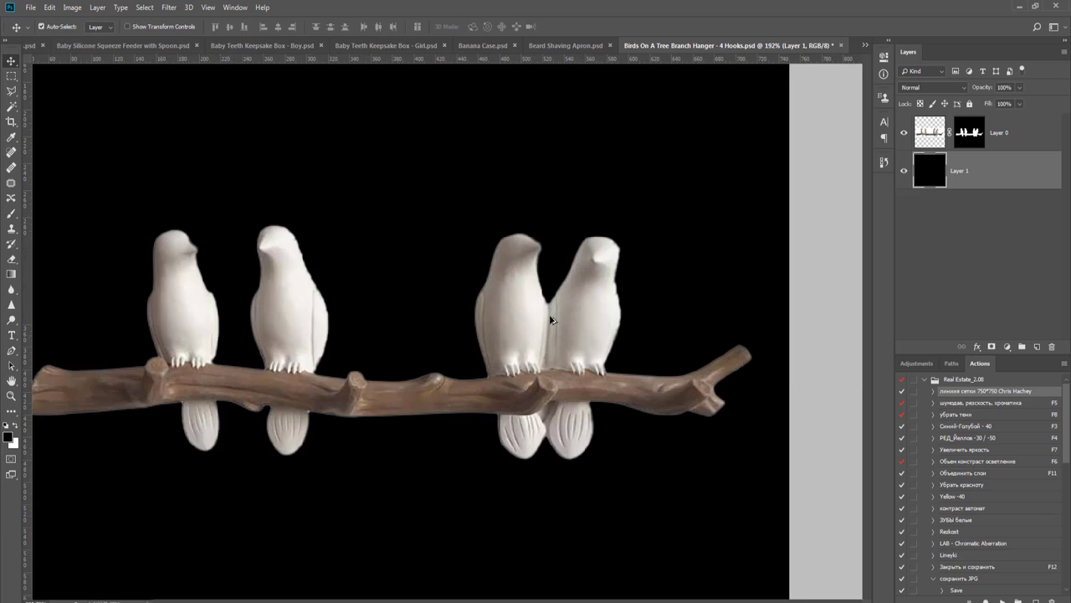
{"action": "scroll", "coordinate": [553, 317], "scroll_direction": "down", "scroll_amount": 8}
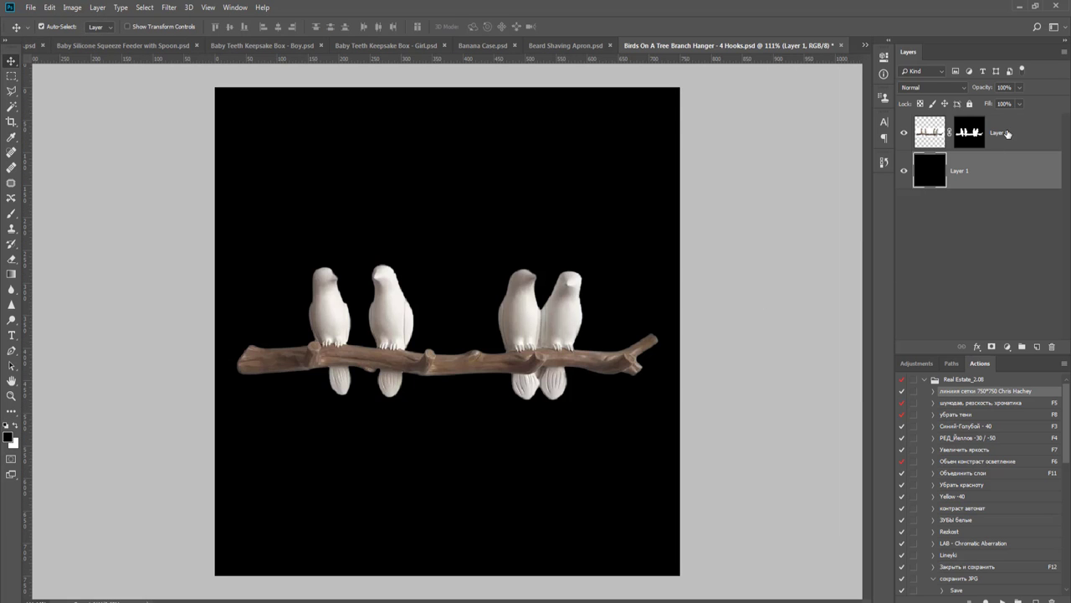
- Run the recorded 750*750 grid-line action and scale the four-bird layer down to fit between the outer vertical guides
{"action": "left_click", "coordinate": [1007, 134]}
{"action": "left_click", "coordinate": [1002, 600]}
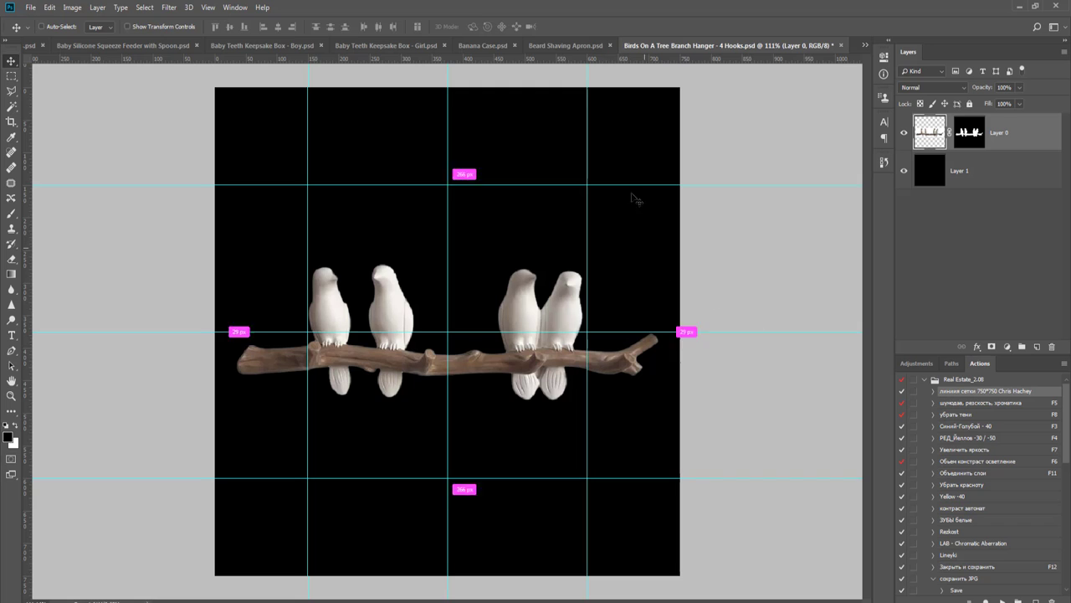
{"action": "key", "text": "ctrl+t"}
{"action": "left_click_drag", "start_coordinate": [664, 257], "coordinate": [604, 316]}
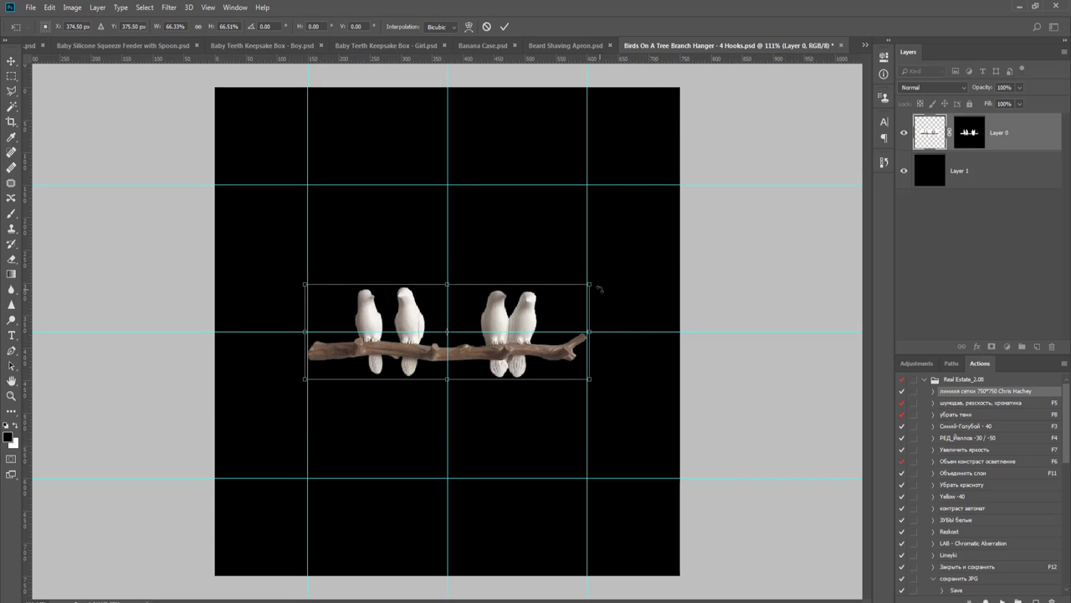
{"action": "key", "text": "Return"}
{"action": "key", "text": "ctrl+0"}
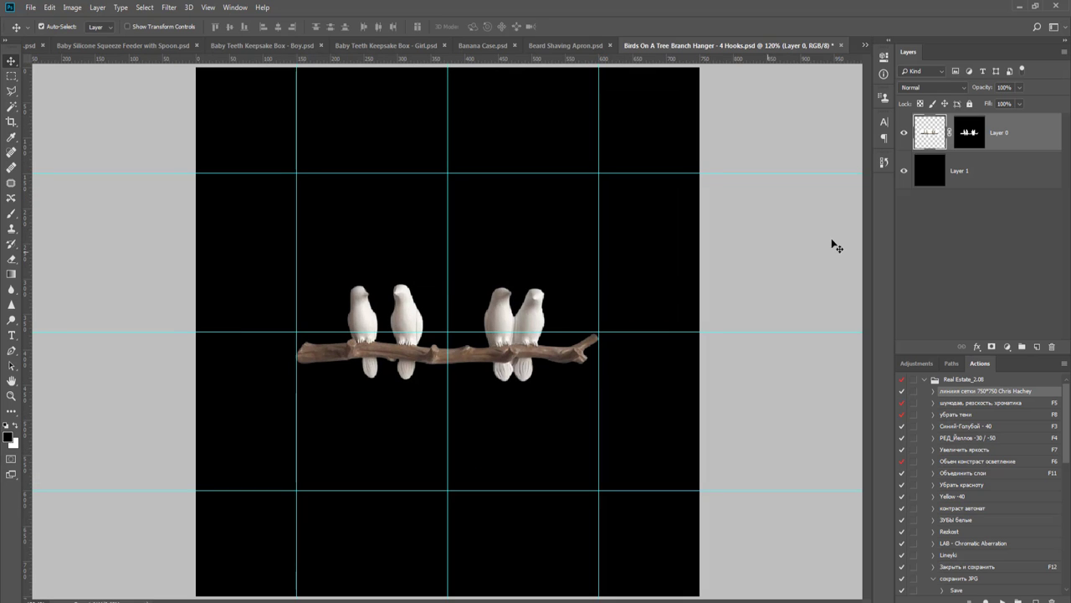
- Delete the black layer and run the recorded close-and-save action on the four-hook hanger
{"action": "left_click", "coordinate": [992, 170]}
{"action": "key", "text": "Delete"}
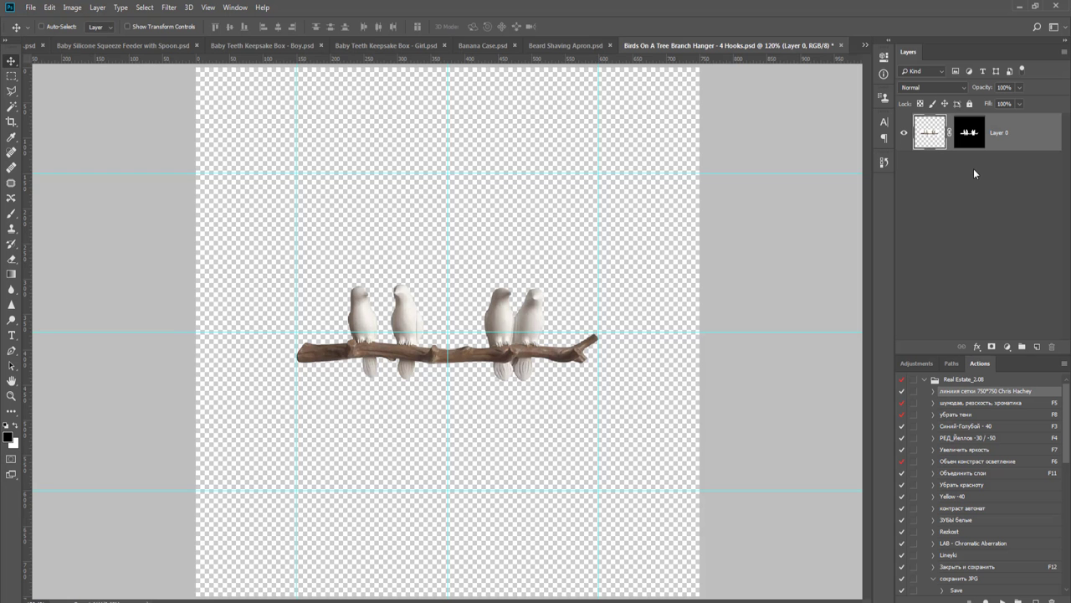
{"action": "key", "text": "F12"}
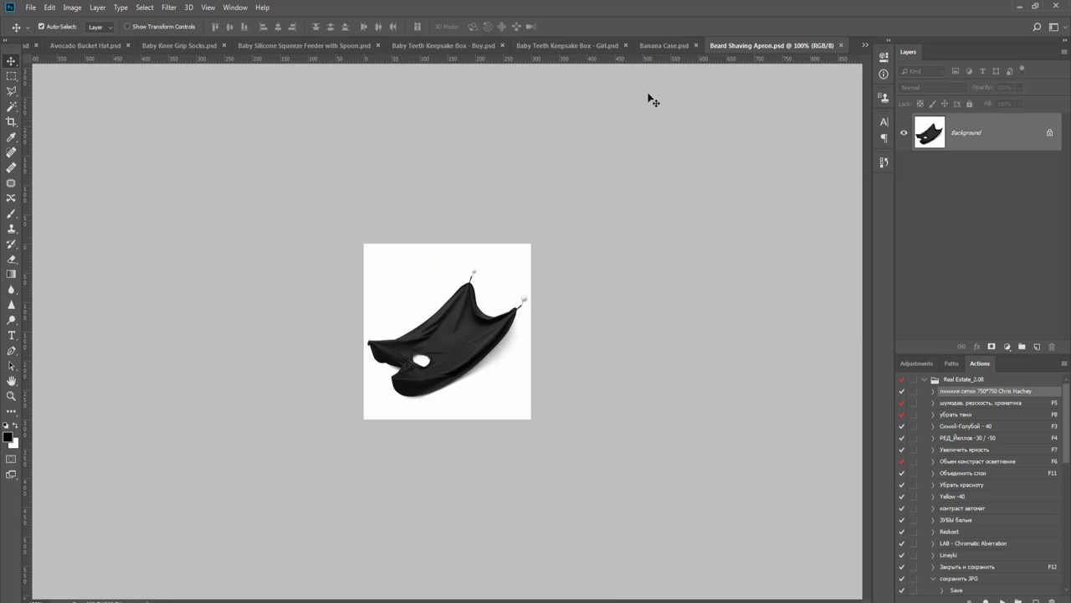
- Select the white background around the shaving apron and inside its hole with the Magic Wand
{"action": "scroll", "coordinate": [492, 293], "scroll_direction": "up", "scroll_amount": 2}
{"action": "key", "text": "w"}
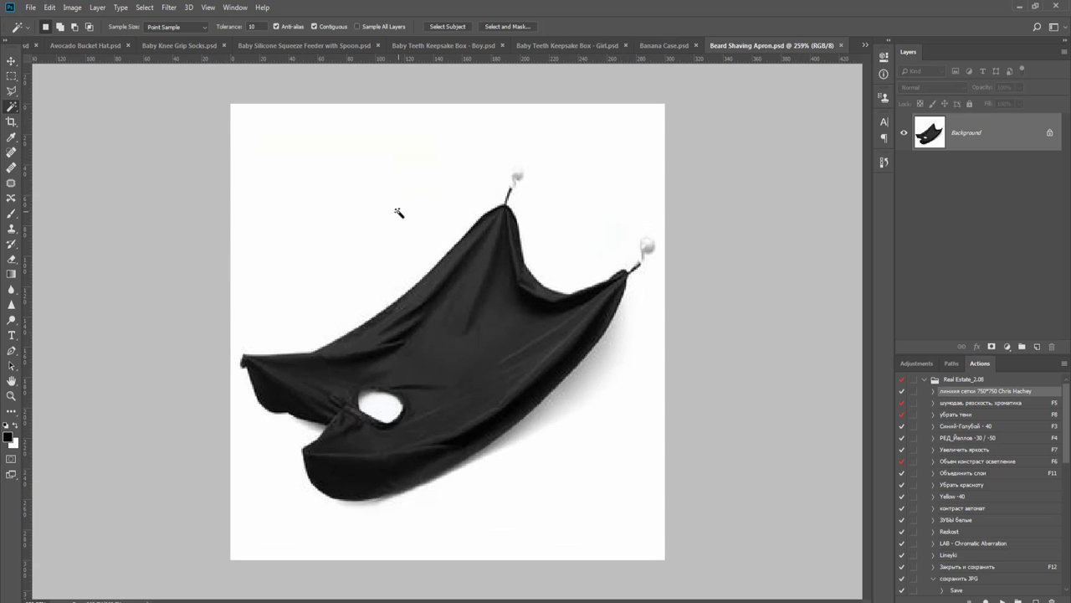
{"action": "left_click", "coordinate": [398, 217]}
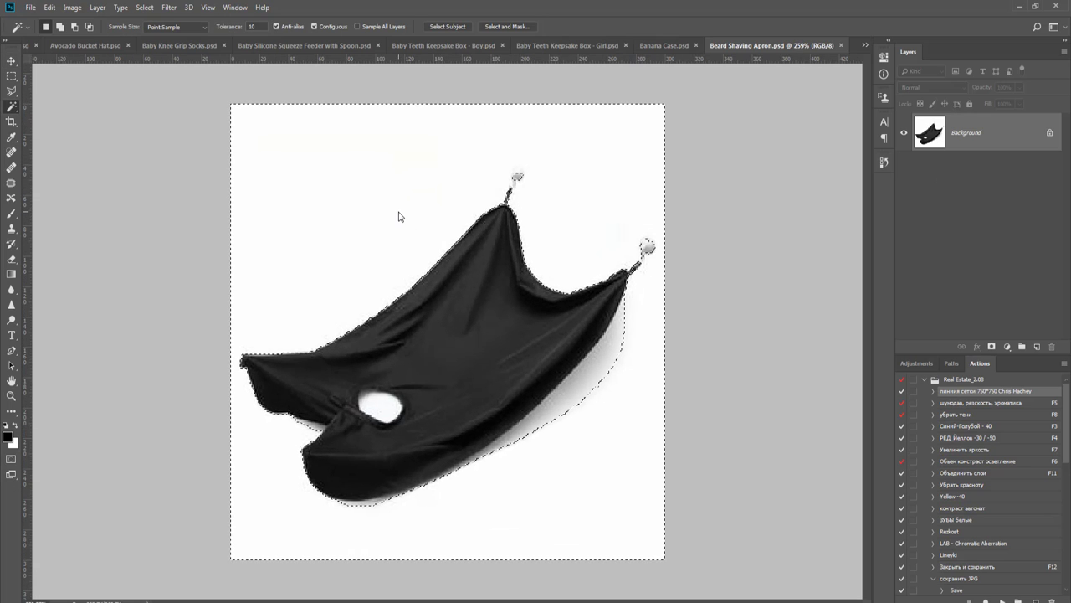
{"action": "left_click", "coordinate": [596, 368], "text": "shift"}
{"action": "scroll", "coordinate": [381, 408], "scroll_direction": "up", "scroll_amount": 3}
{"action": "scroll", "coordinate": [381, 408], "scroll_direction": "up", "scroll_amount": 1}
{"action": "left_click", "coordinate": [323, 390], "text": "shift"}
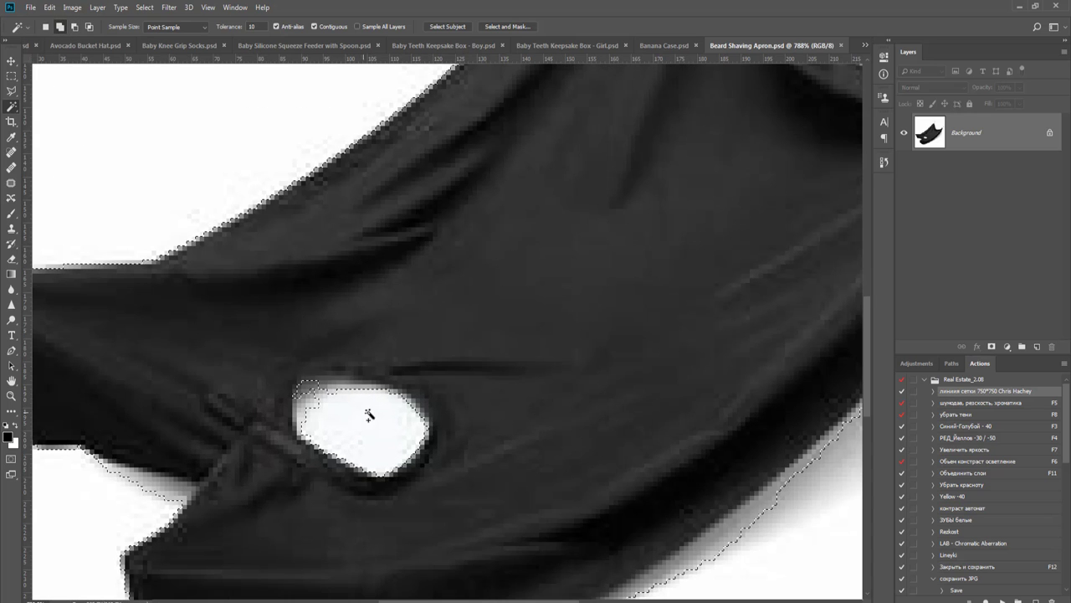
{"action": "key", "text": "ctrl+z"}
- Add the shadow beneath the apron's left flap and the blurred rim of the hole to the background selection with the Polygonal Lasso
{"action": "left_click_drag", "start_coordinate": [313, 427], "coordinate": [440, 404]}
{"action": "key", "text": "l"}
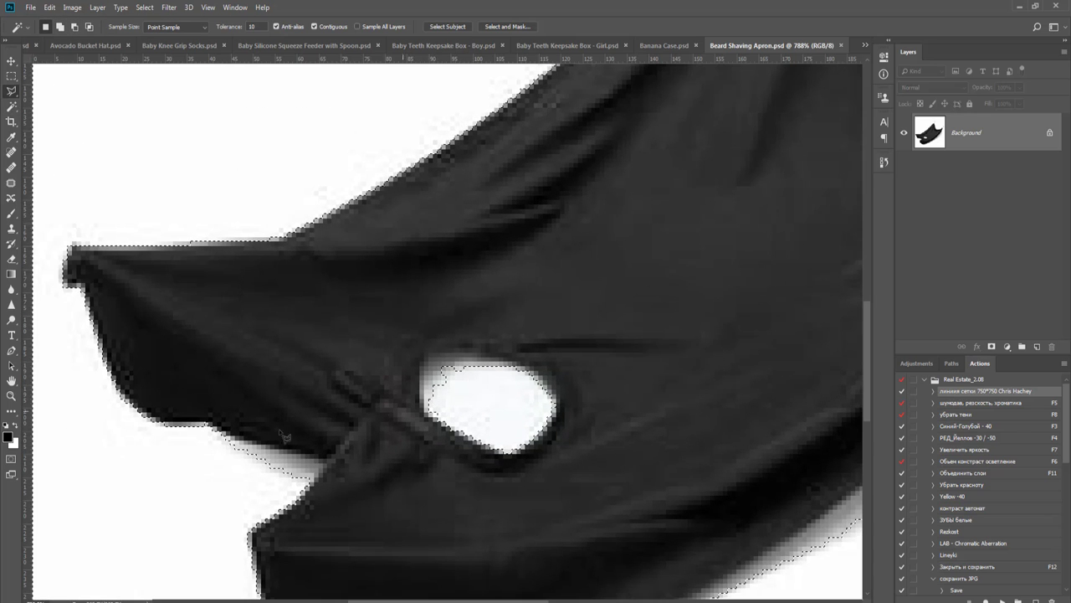
{"action": "left_click", "coordinate": [109, 500]}
{"action": "left_click", "coordinate": [206, 423]}
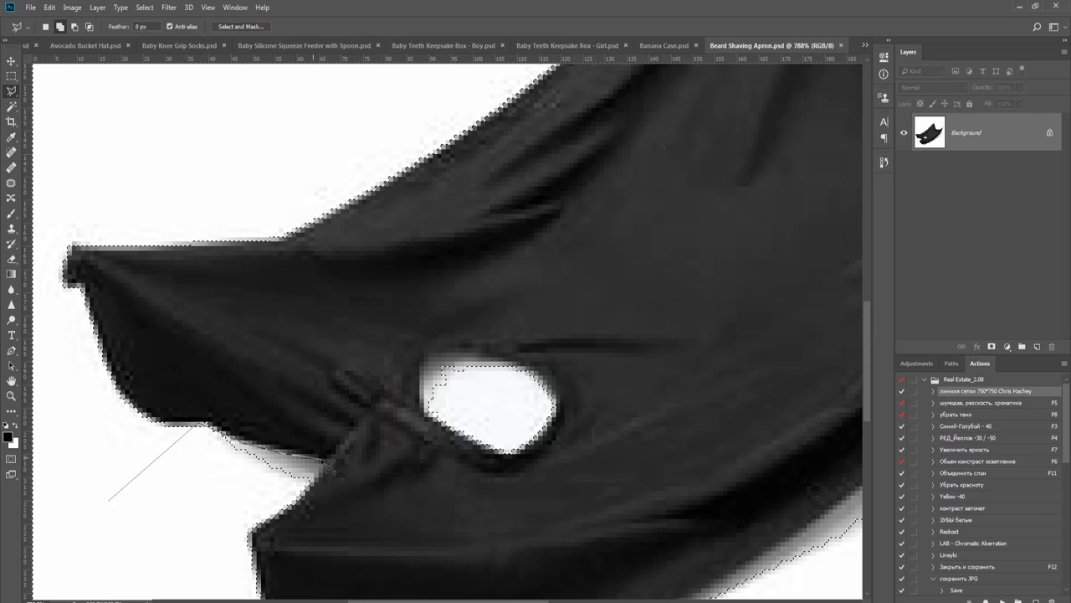
{"action": "left_click", "coordinate": [296, 503]}
{"action": "double_click", "coordinate": [177, 498]}
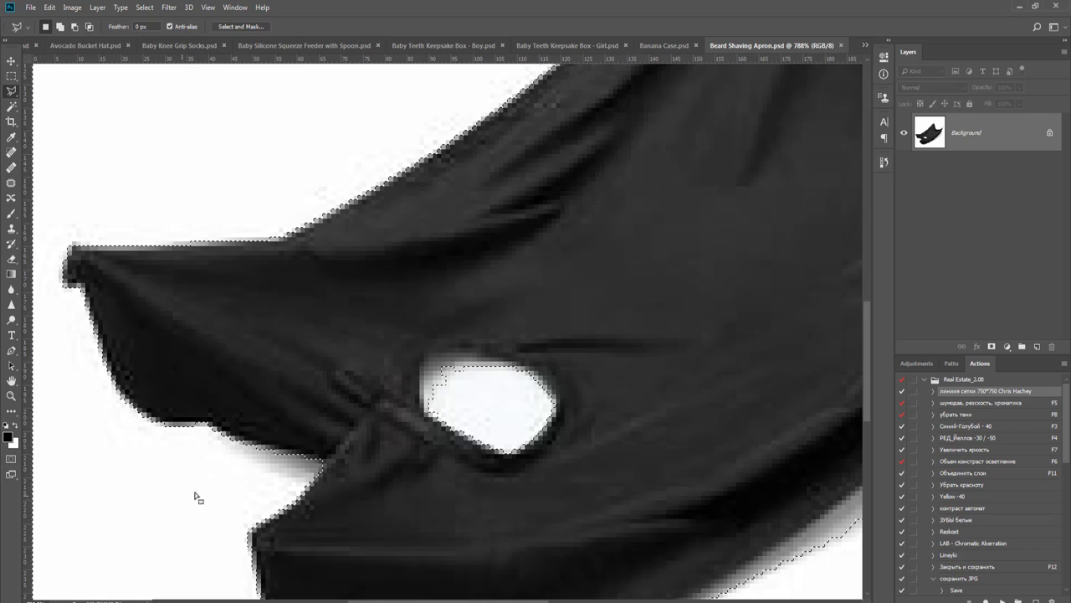
{"action": "left_click", "coordinate": [510, 410], "text": "shift"}
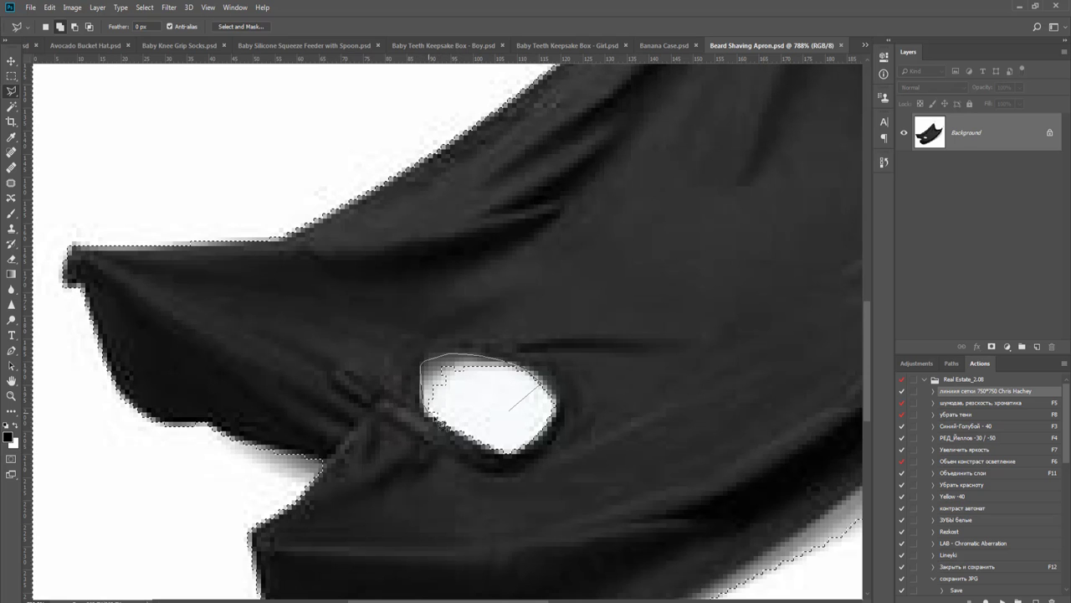
{"action": "double_click", "coordinate": [502, 436]}
- Add the soft grey shadow along the apron's lower-right edge to the background selection, tracing the fabric edge with the Polygonal Lasso
{"action": "left_click_drag", "start_coordinate": [445, 306], "coordinate": [134, 42]}
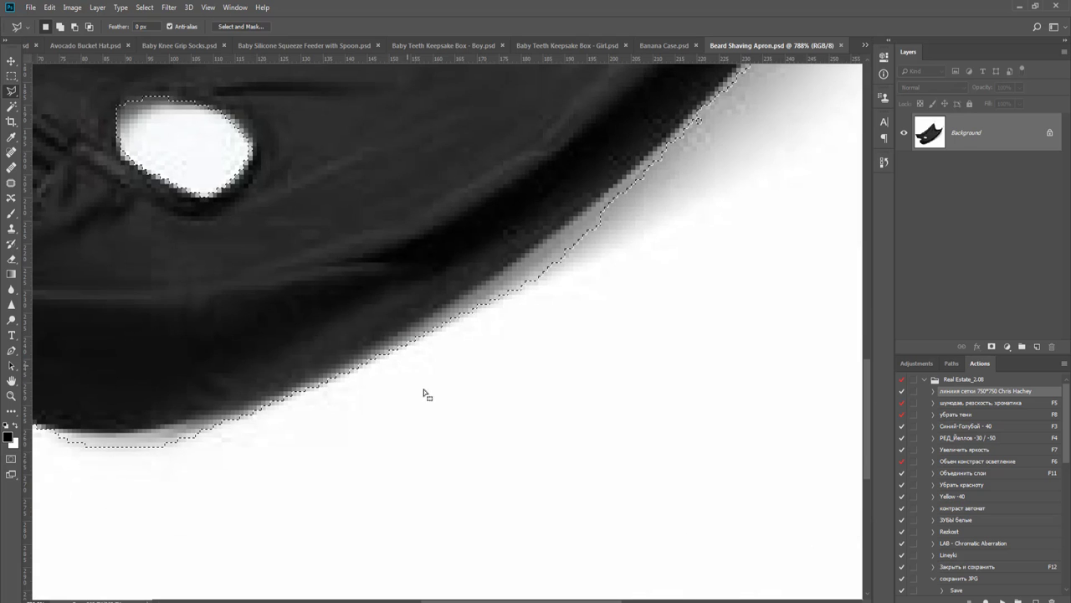
{"action": "scroll", "coordinate": [548, 349], "scroll_direction": "down", "scroll_amount": 3}
{"action": "left_click_drag", "start_coordinate": [698, 237], "coordinate": [438, 467]}
{"action": "scroll", "coordinate": [537, 360], "scroll_direction": "up", "scroll_amount": 2}
{"action": "left_click", "coordinate": [586, 439], "text": "shift"}
{"action": "left_click", "coordinate": [665, 134]}
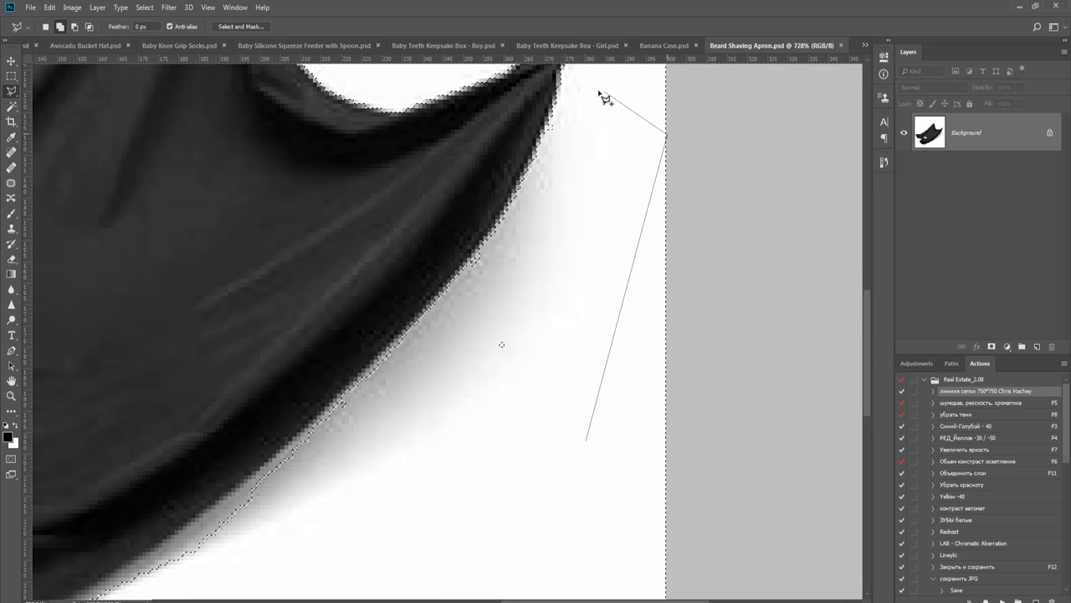
{"action": "left_click", "coordinate": [598, 90]}
{"action": "left_click", "coordinate": [496, 225]}
{"action": "left_click", "coordinate": [440, 292]}
{"action": "mouse_move", "coordinate": [440, 293]}
{"action": "left_mouse_down"}
{"action": "mouse_move", "coordinate": [528, 226]}
{"action": "mouse_move", "coordinate": [527, 214]}
{"action": "left_mouse_up"}
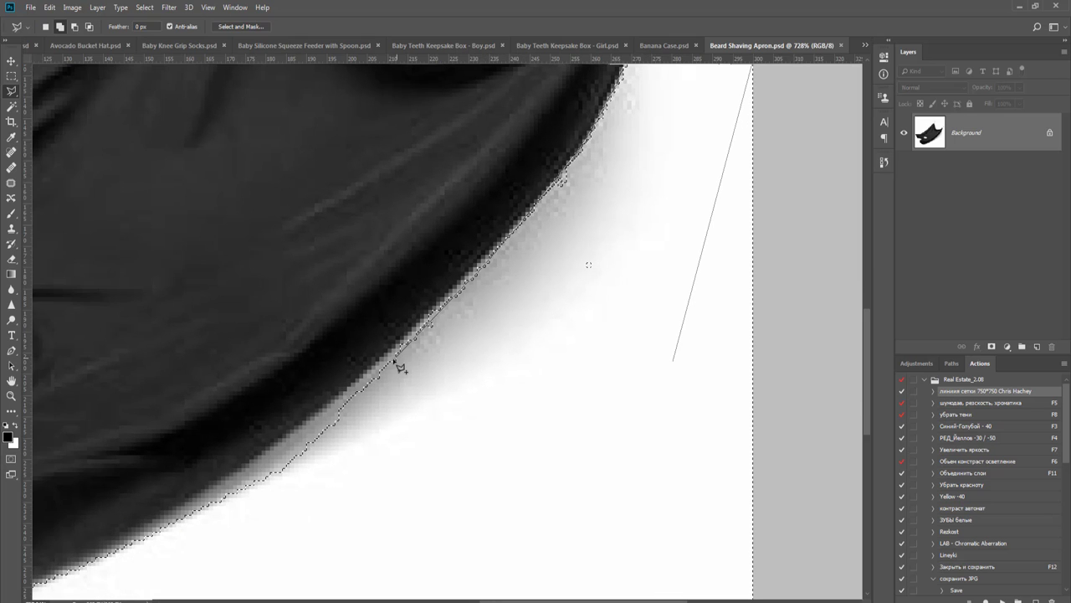
{"action": "left_click_drag", "start_coordinate": [400, 355], "coordinate": [557, 270]}
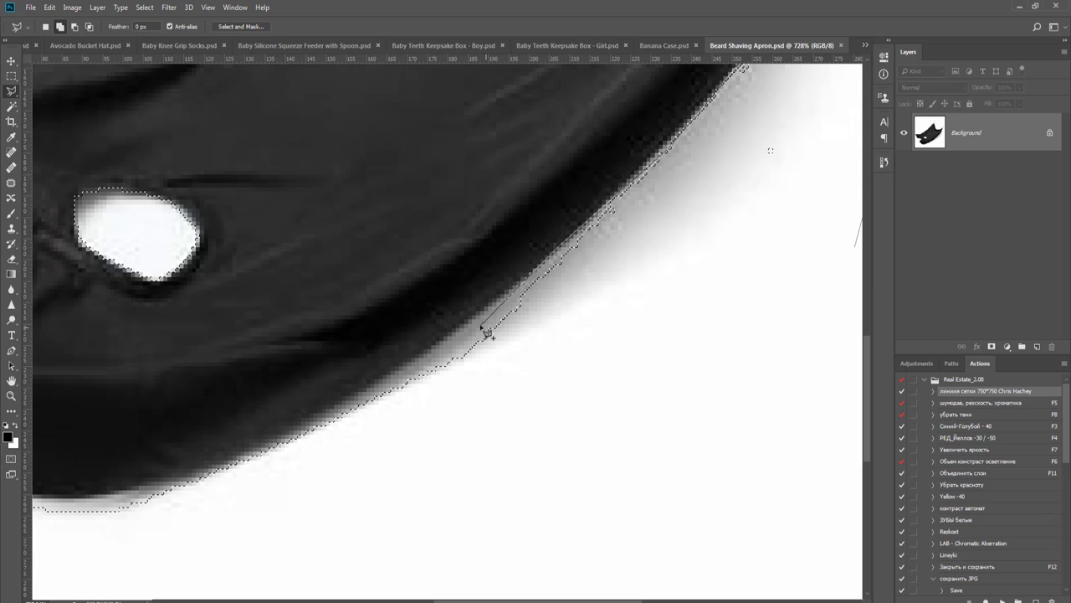
{"action": "left_click", "coordinate": [263, 444]}
{"action": "left_click_drag", "start_coordinate": [345, 416], "coordinate": [558, 382]}
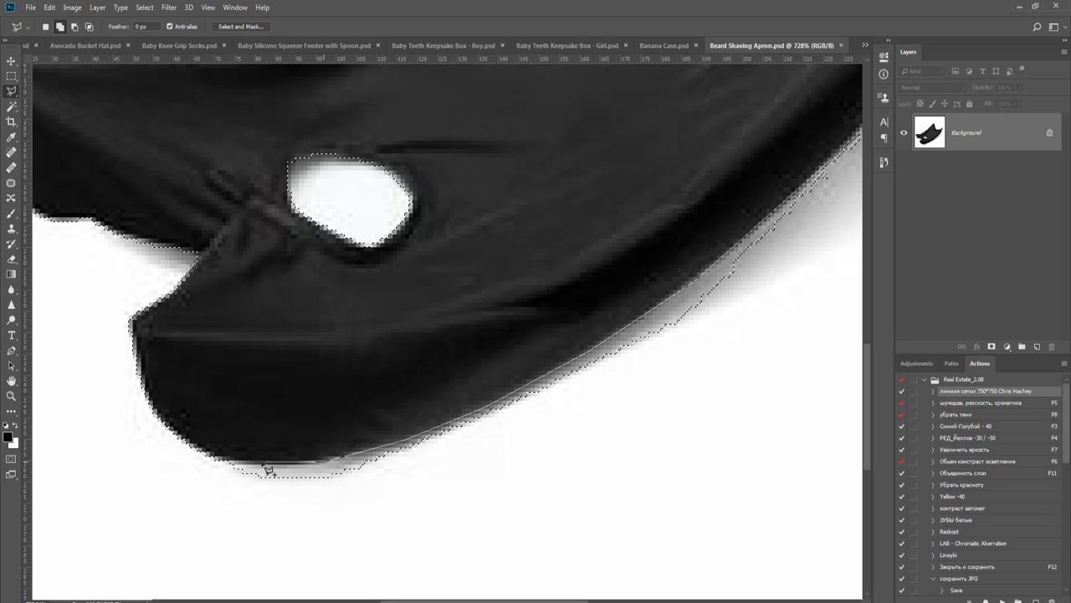
{"action": "left_click", "coordinate": [183, 454]}
{"action": "double_click", "coordinate": [713, 536]}
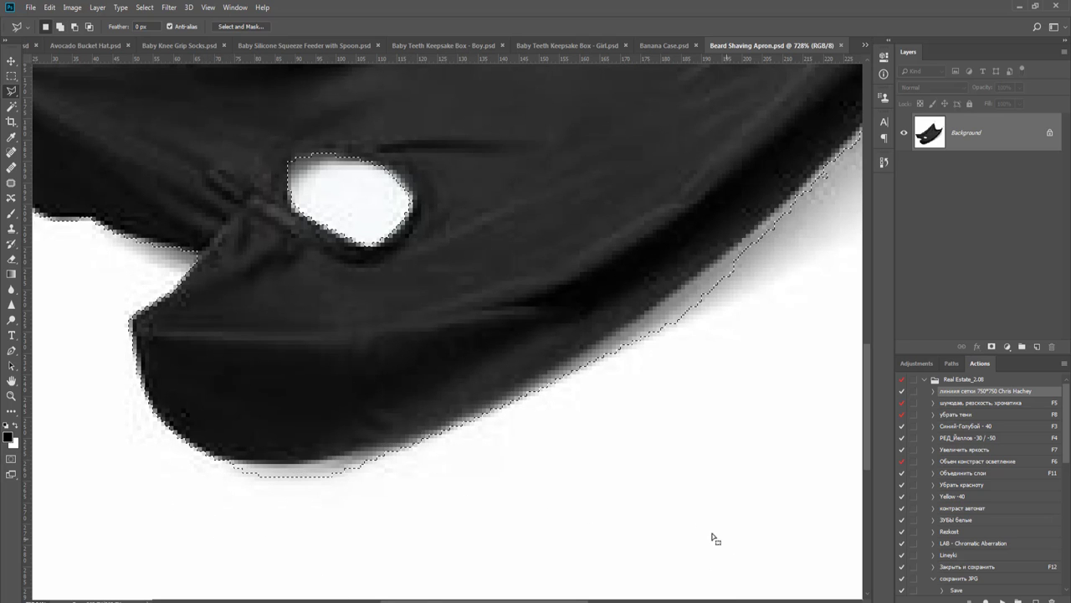
- Add the remaining shadow beneath the apron's rounded bottom corner to the background selection
{"action": "left_click", "coordinate": [456, 533]}
{"action": "left_click", "coordinate": [400, 489]}
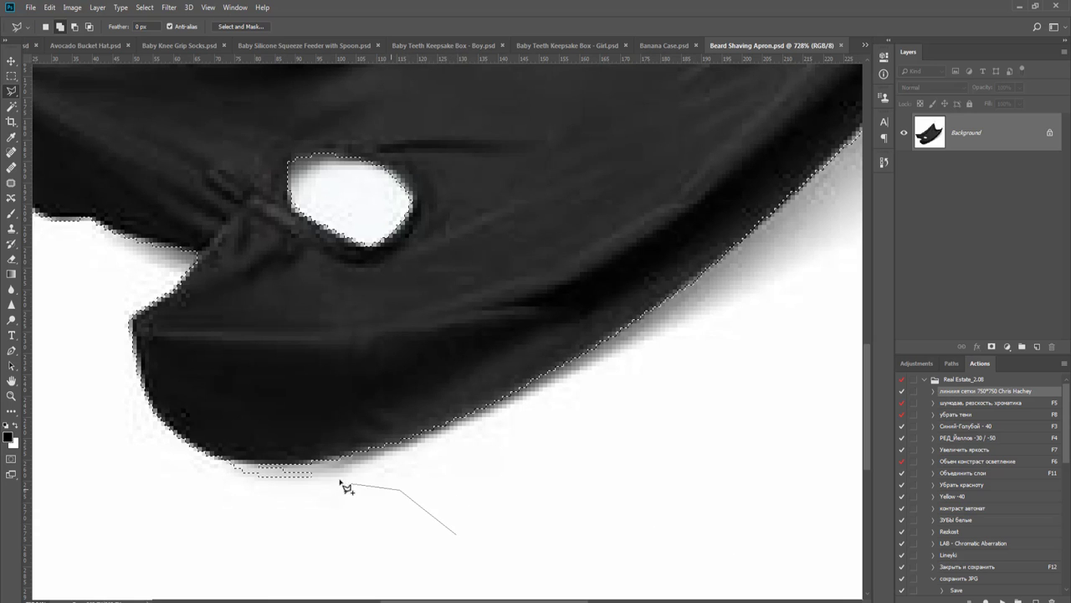
{"action": "left_click", "coordinate": [204, 461]}
{"action": "left_click", "coordinate": [194, 494]}
{"action": "scroll", "coordinate": [201, 402], "scroll_direction": "down", "scroll_amount": 4}
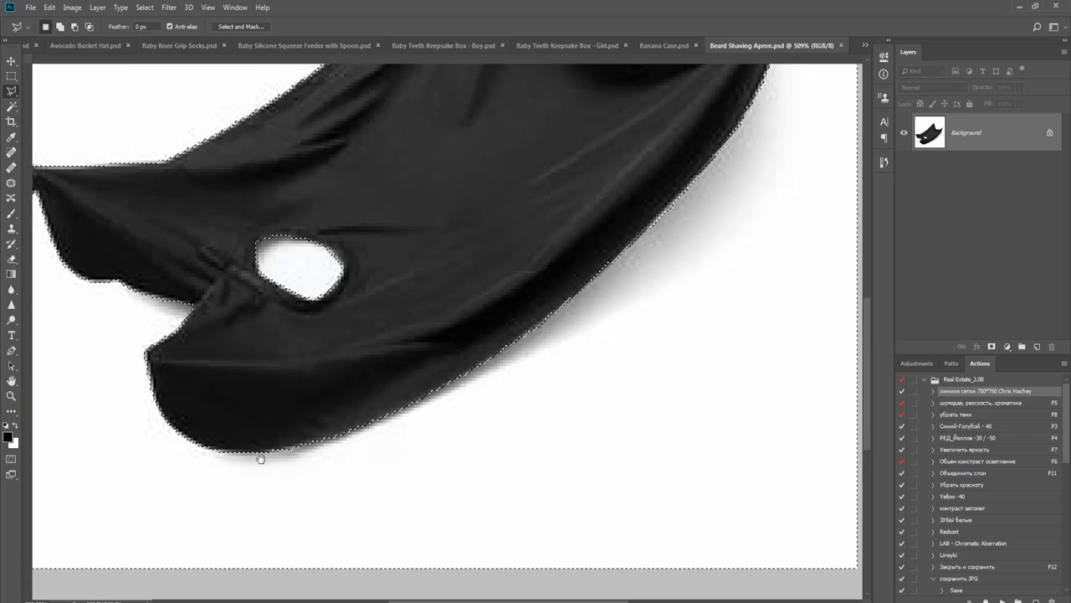
- Subtract the right suction cup and its cord from the background selection with the Polygonal Lasso
{"action": "left_click_drag", "start_coordinate": [243, 194], "coordinate": [296, 383]}
{"action": "left_click_drag", "start_coordinate": [699, 298], "coordinate": [513, 460]}
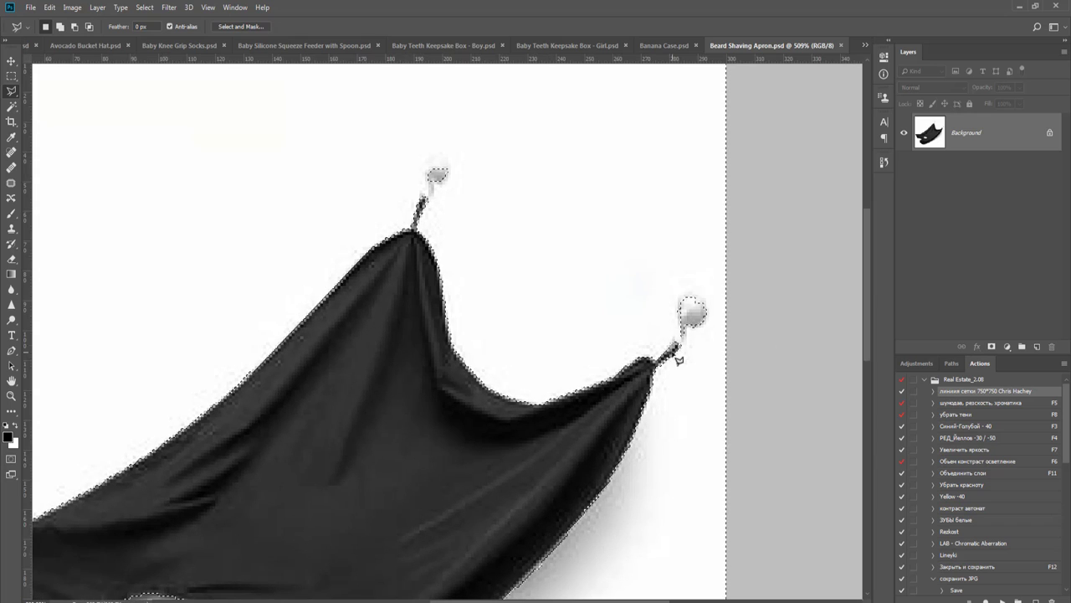
{"action": "scroll", "coordinate": [709, 331], "scroll_direction": "up", "scroll_amount": 4}
{"action": "left_click", "coordinate": [582, 416]}
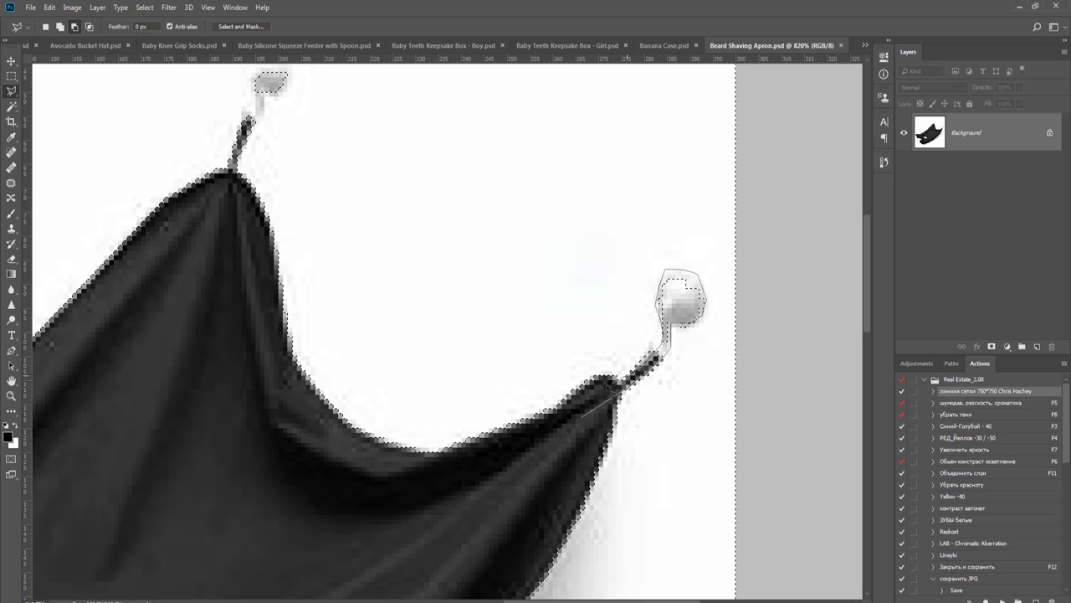
{"action": "left_click", "coordinate": [586, 413]}
{"action": "left_click", "coordinate": [687, 306]}
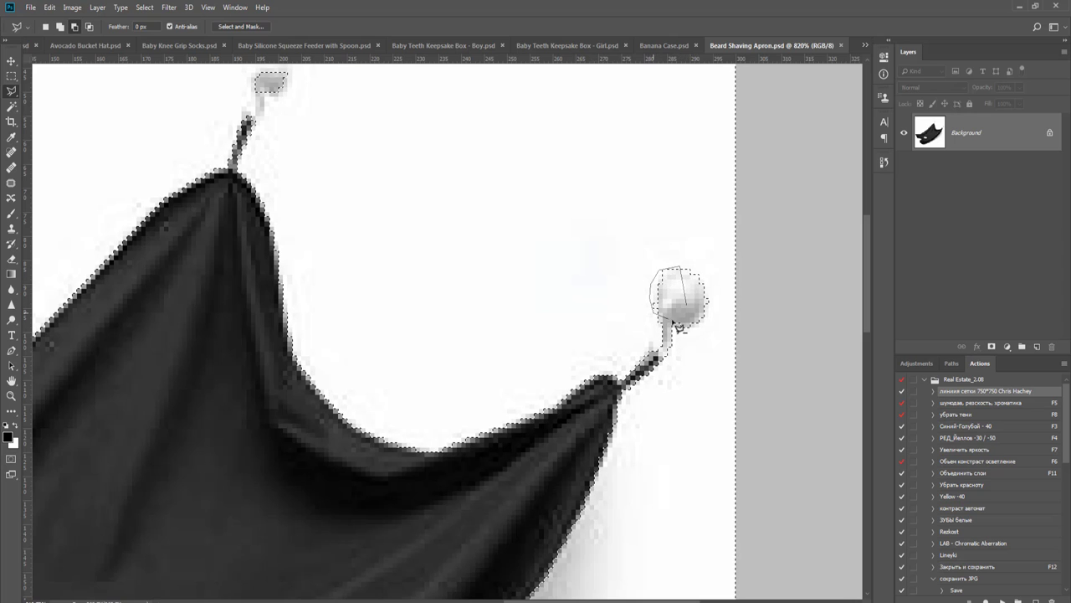
{"action": "left_click", "coordinate": [686, 304]}
- Subtract the upper suction cup and its cord from the background selection with the Polygonal Lasso
{"action": "left_click_drag", "start_coordinate": [401, 222], "coordinate": [557, 416]}
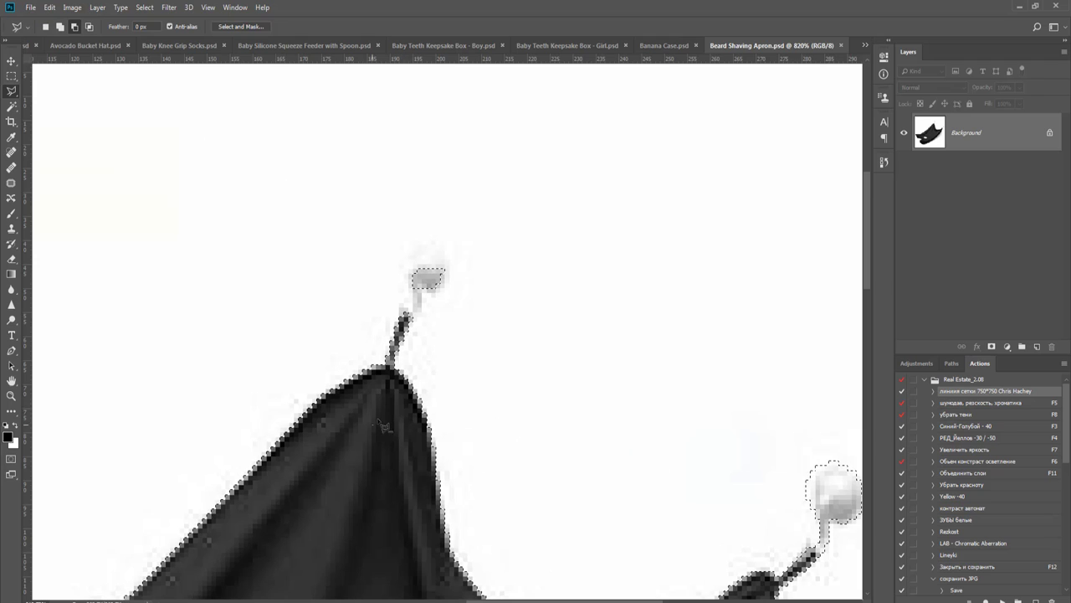
{"action": "left_click", "coordinate": [374, 424]}
{"action": "left_click", "coordinate": [426, 243]}
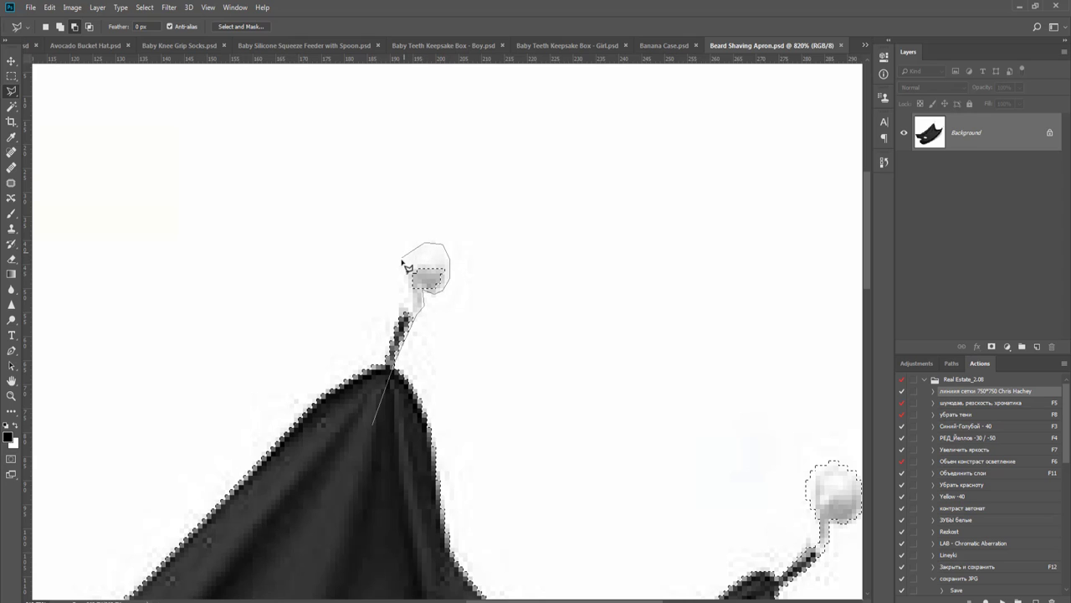
{"action": "left_click", "coordinate": [406, 322]}
{"action": "double_click", "coordinate": [382, 388]}
- Mask out the selected background and place a new black-filled layer beneath the apron layer
{"action": "scroll", "coordinate": [387, 386], "scroll_direction": "down", "scroll_amount": 5}
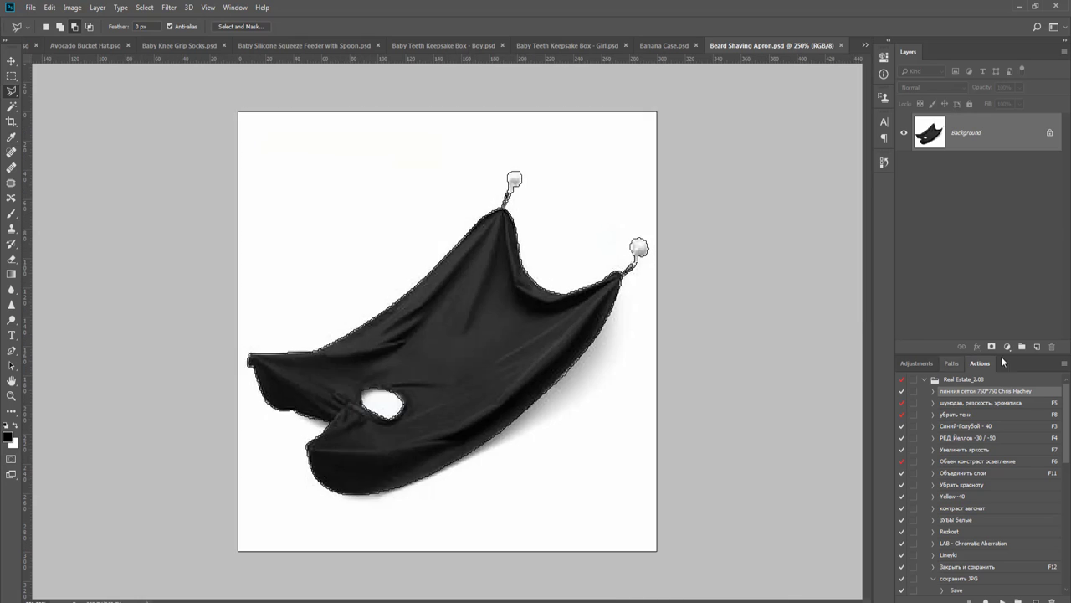
{"action": "left_click", "coordinate": [991, 345]}
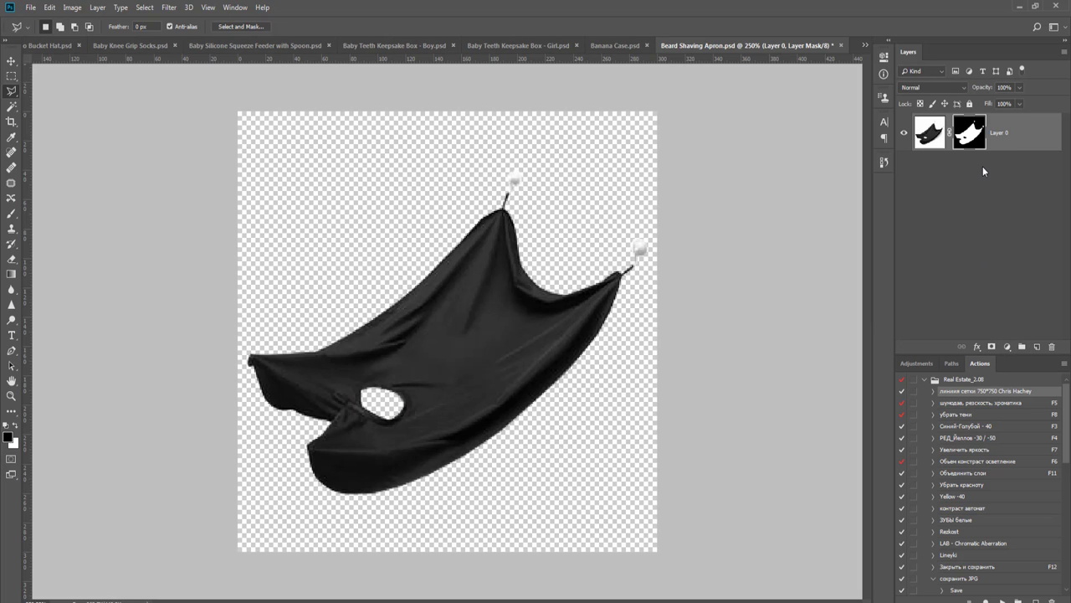
{"action": "key", "text": "ctrl+shift+alt+n"}
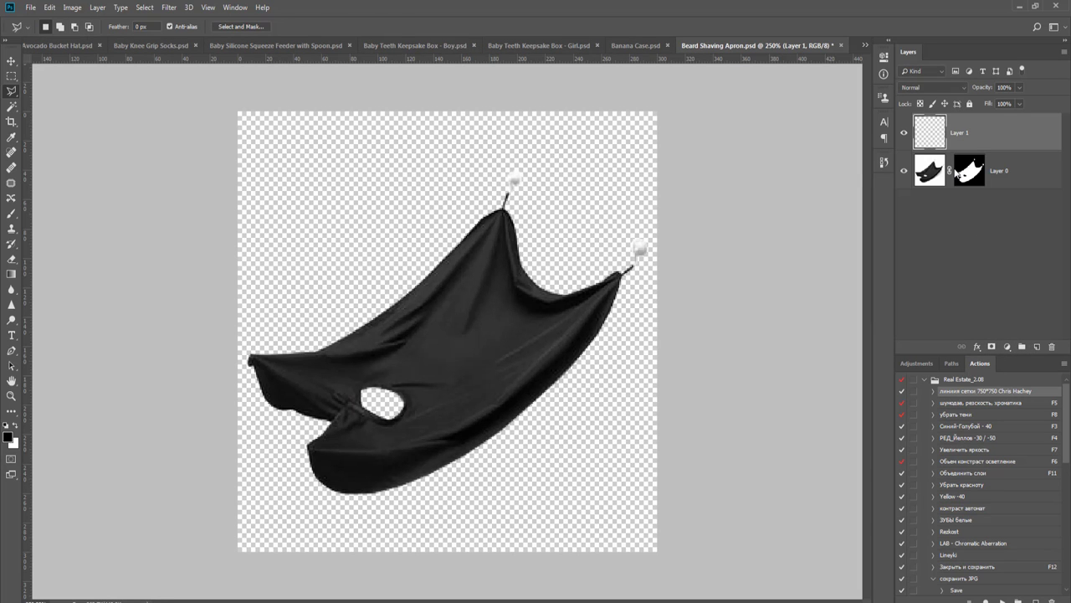
{"action": "key", "text": "g"}
{"action": "left_click", "coordinate": [527, 222]}
{"action": "key", "text": "v"}
{"action": "left_click_drag", "start_coordinate": [1016, 150], "coordinate": [1000, 189]}
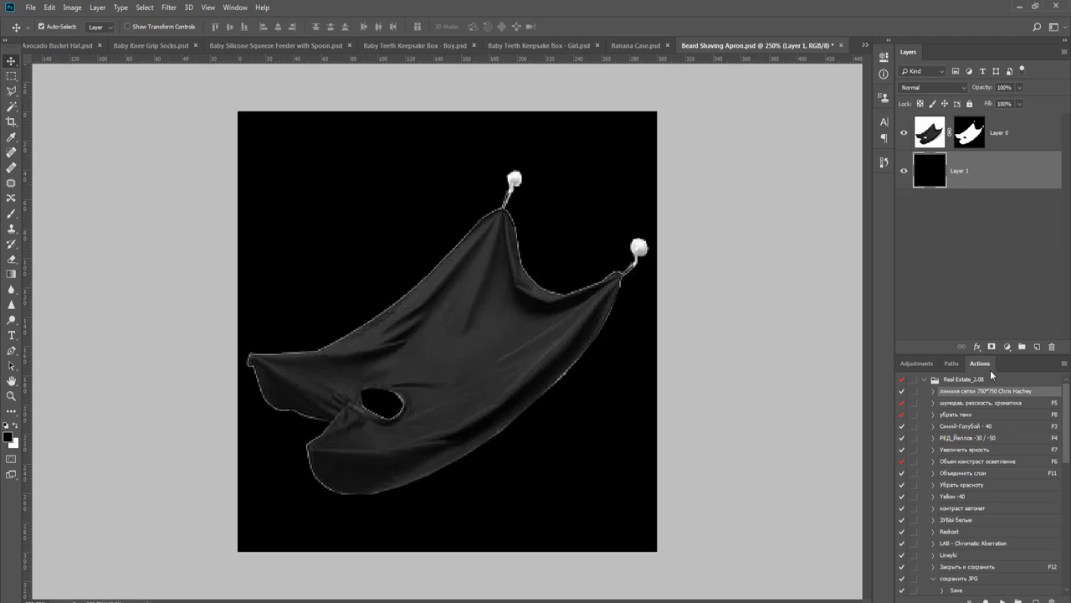
- Crop the document to 750 × 750 px at 300 px/in, extending the crop frame slightly beyond the image on all sides
{"action": "key", "text": "c"}
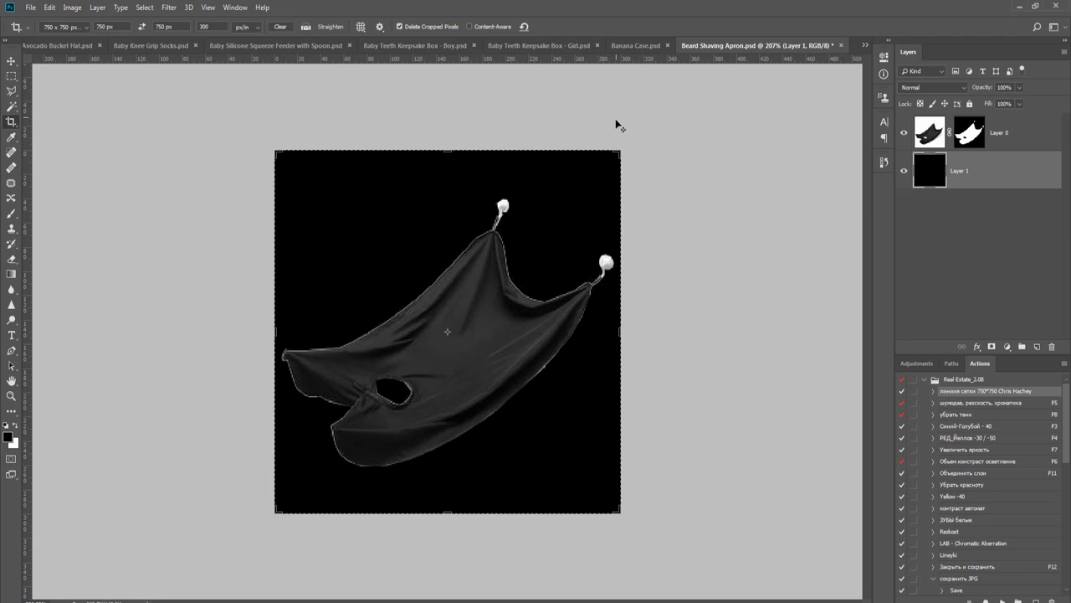
{"action": "left_click_drag", "start_coordinate": [621, 149], "coordinate": [641, 139]}
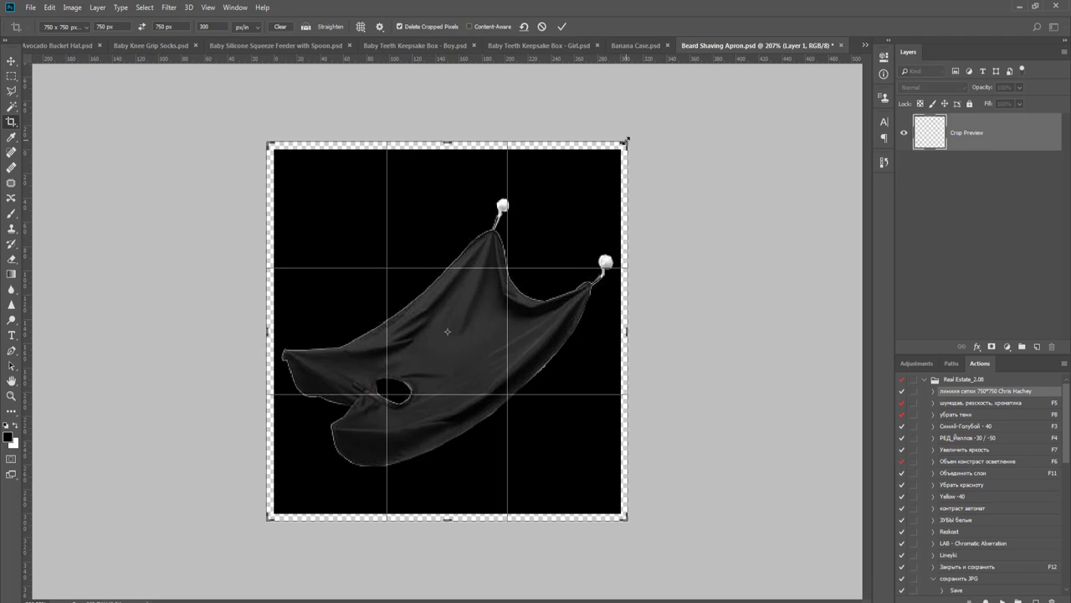
{"action": "key", "text": "Return"}
{"action": "key", "text": "v"}
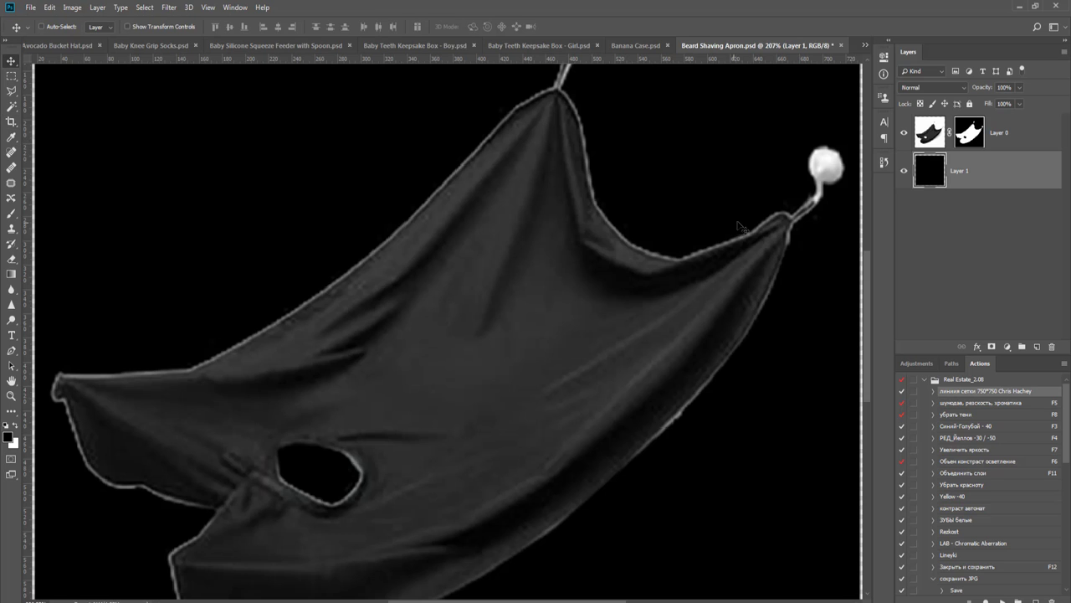
{"action": "key", "text": "ctrl+0"}
- Run the recorded 750*750 grid-line action and scale the apron layer to 65.69% so it fits between the outer vertical guides
{"action": "left_click", "coordinate": [1002, 600]}
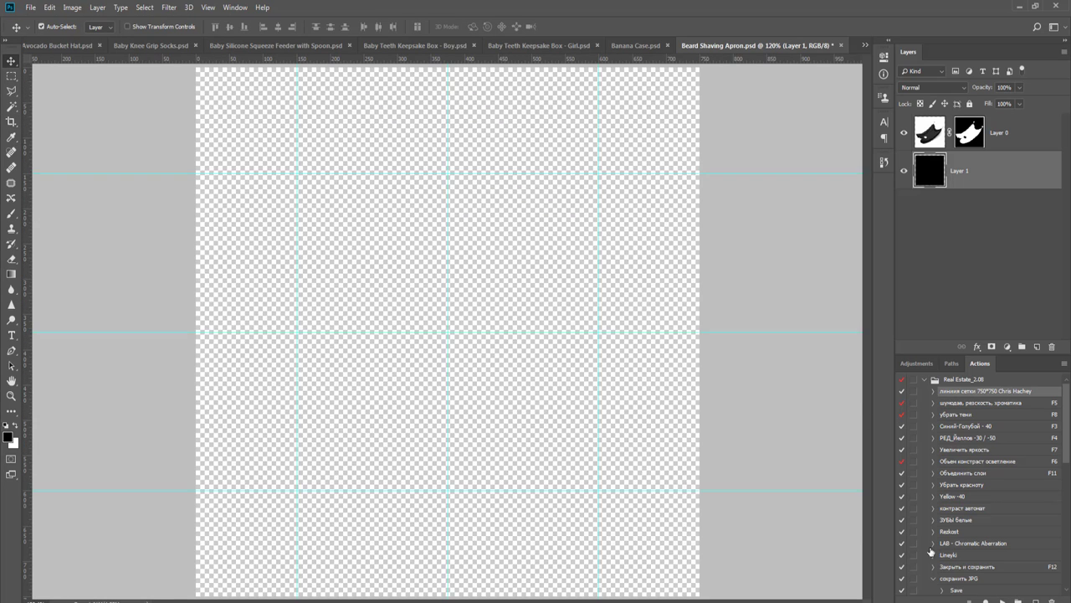
{"action": "left_click", "coordinate": [1003, 132]}
{"action": "key", "text": "ctrl+t"}
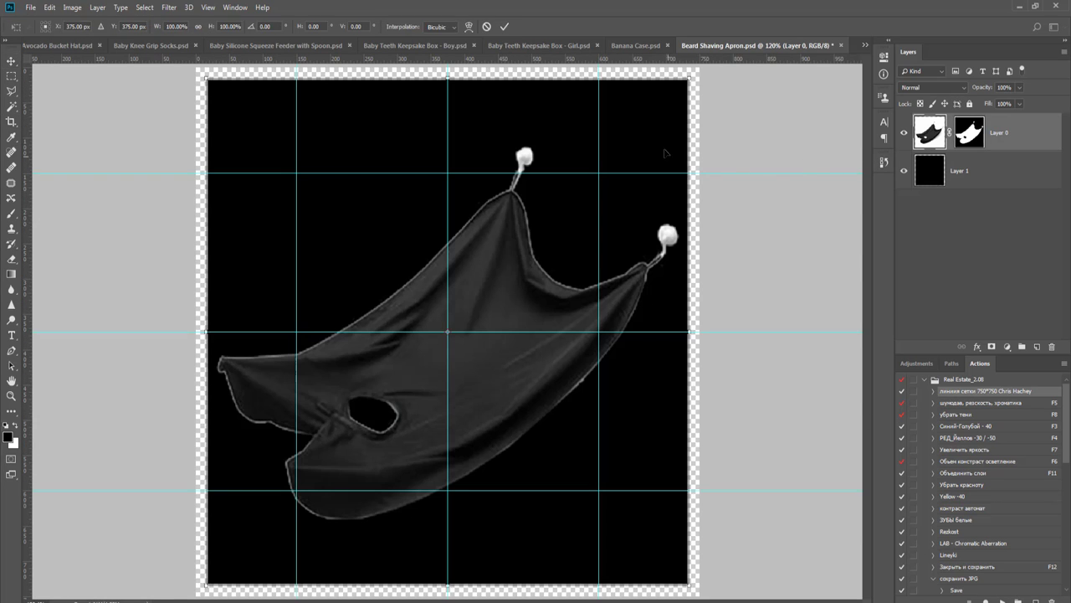
{"action": "left_click_drag", "start_coordinate": [692, 78], "coordinate": [627, 185]}
{"action": "key", "text": "Return"}
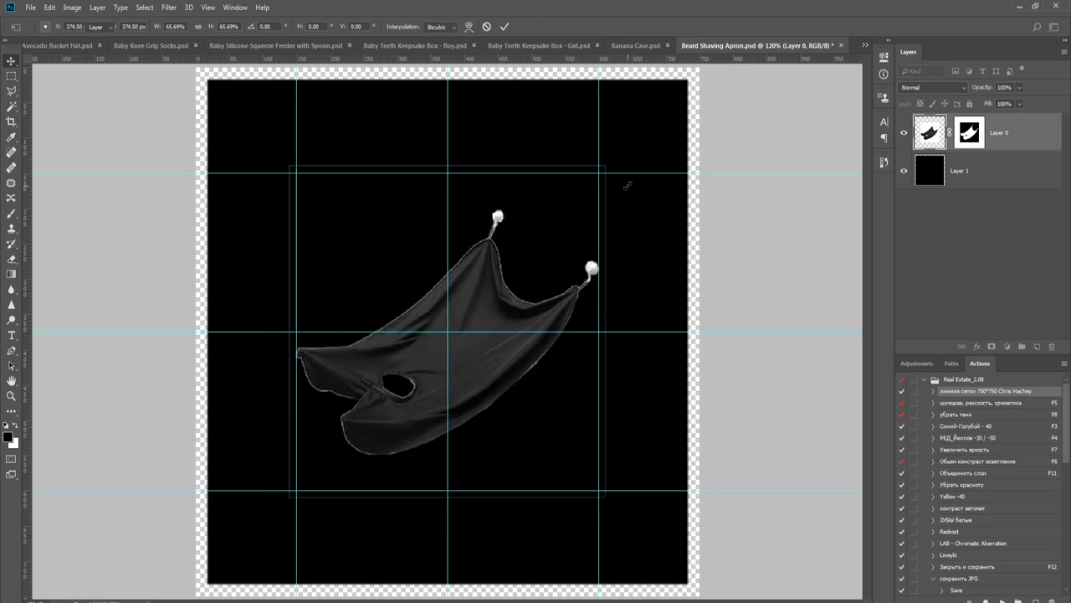
- Hide the guides and refine the apron's layer mask in Select and Mask with radius 1 px, smooth 1, feather 0.6 px, contrast 10% and shift edge -10%
{"action": "key", "text": "ctrl+h"}
{"action": "scroll", "coordinate": [540, 250], "scroll_direction": "up", "scroll_amount": 2}
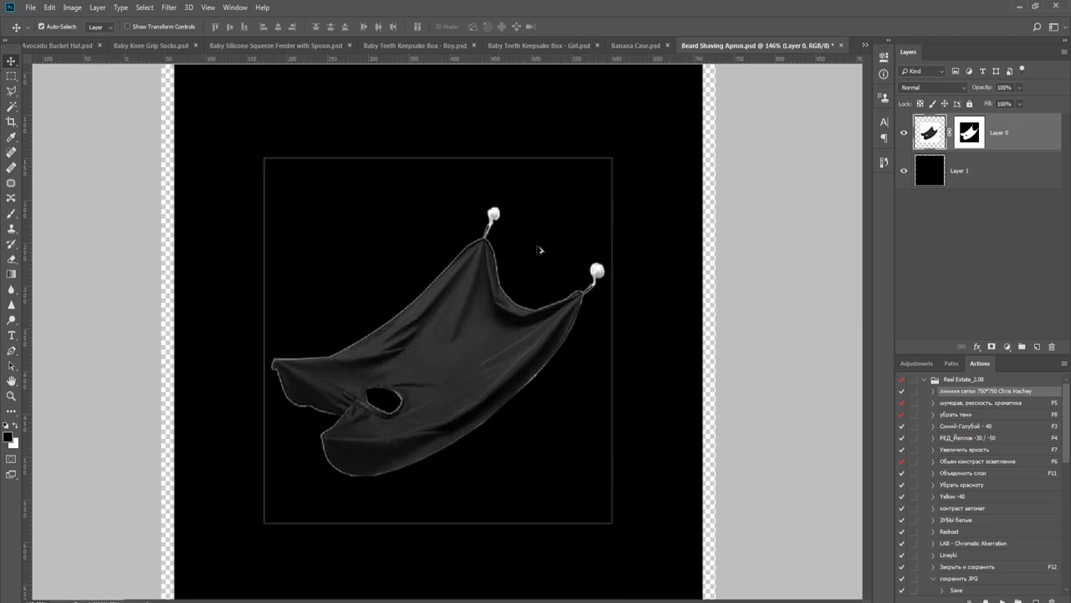
{"action": "right_click", "coordinate": [968, 134]}
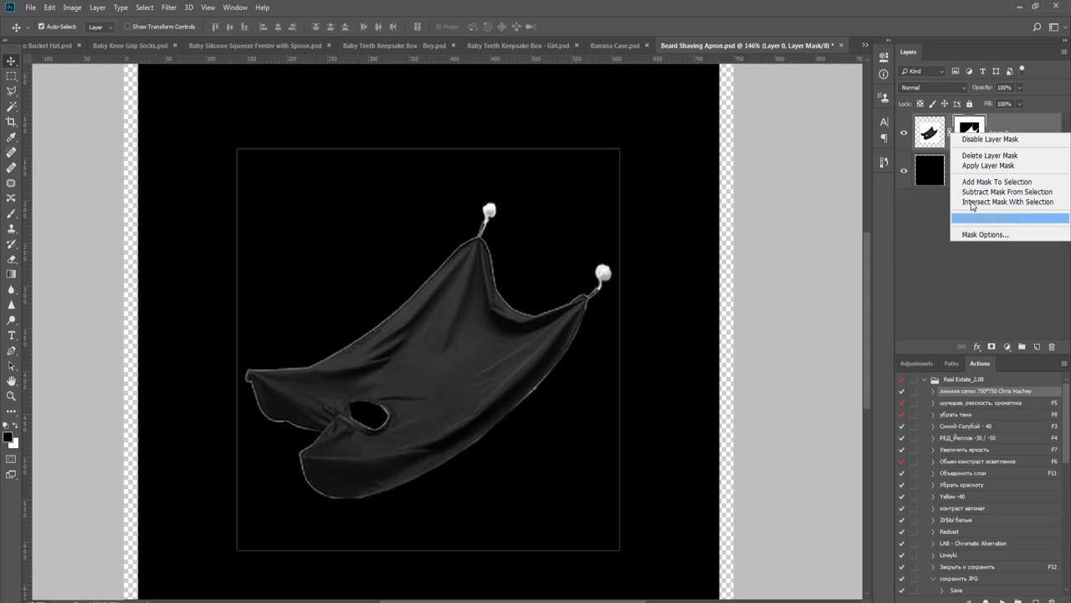
{"action": "left_click", "coordinate": [961, 216]}
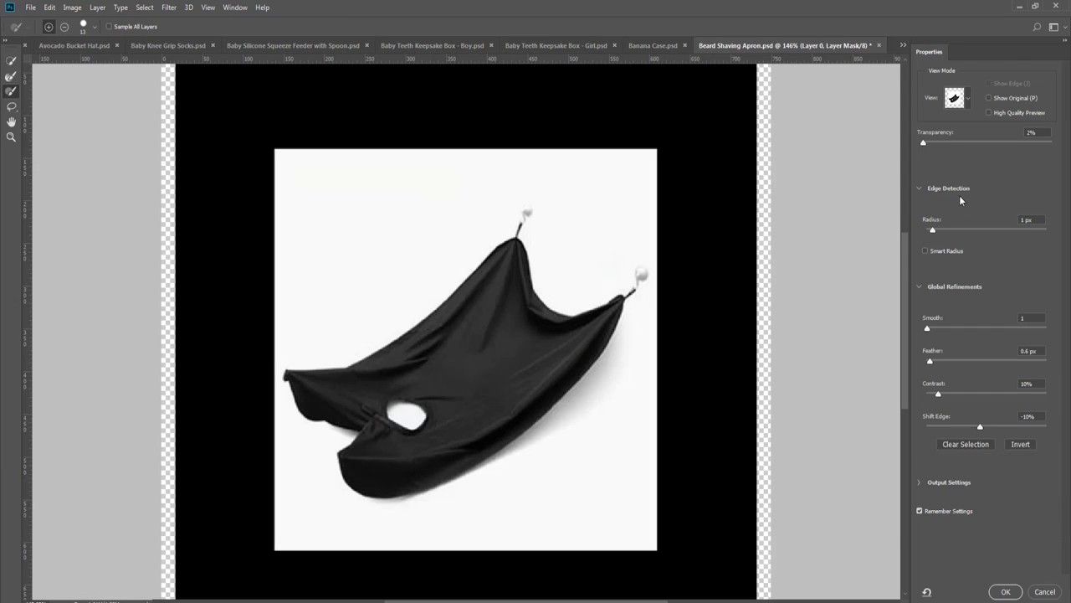
{"action": "left_click", "coordinate": [954, 102]}
{"action": "left_click", "coordinate": [956, 101]}
{"action": "left_click", "coordinate": [956, 102]}
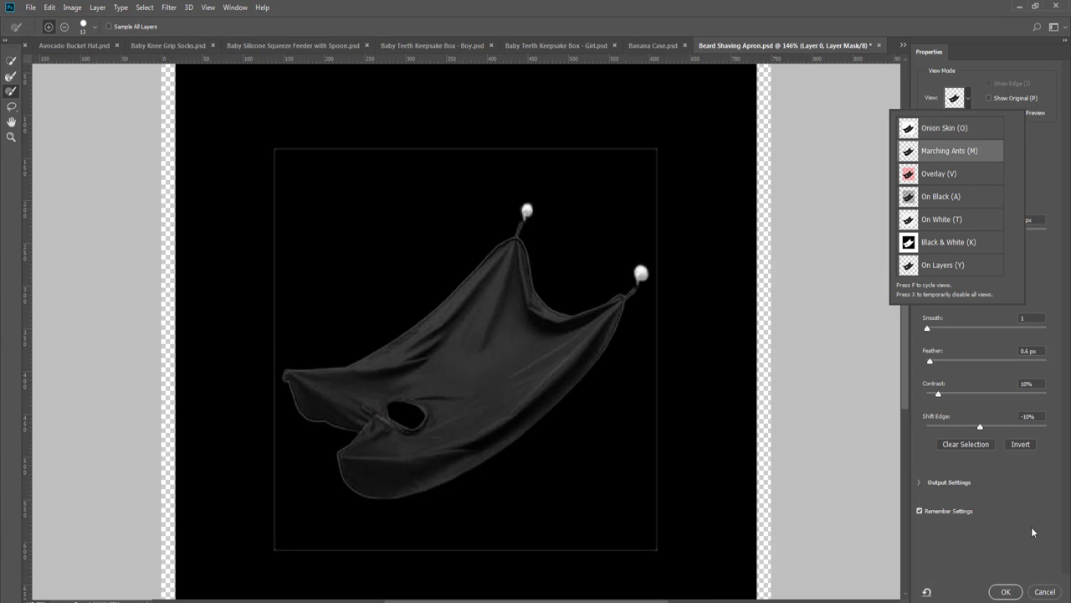
{"action": "left_click", "coordinate": [1055, 167]}
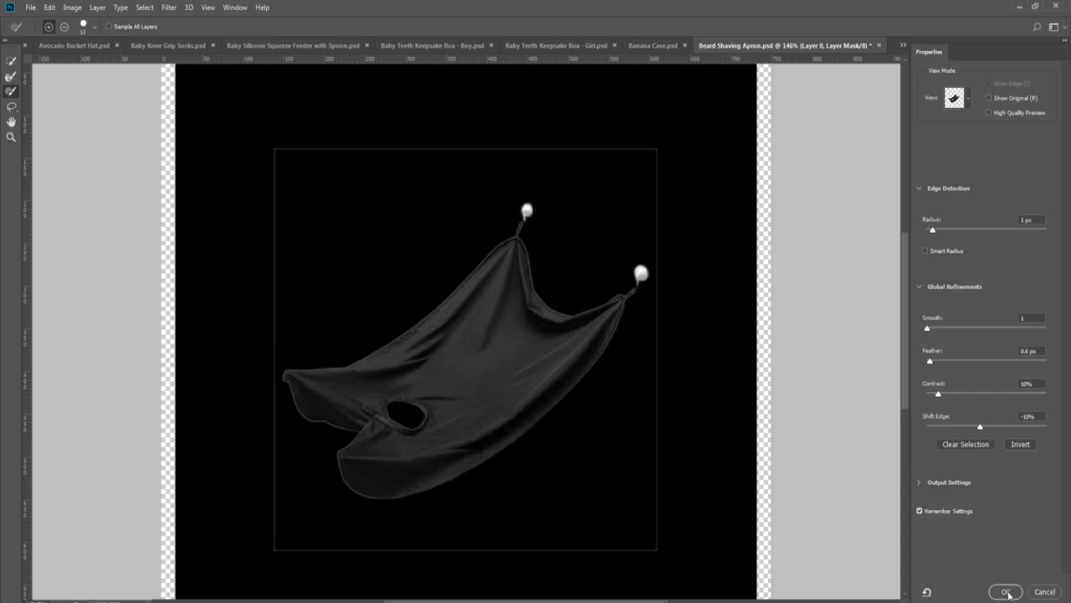
{"action": "left_click", "coordinate": [1007, 592]}
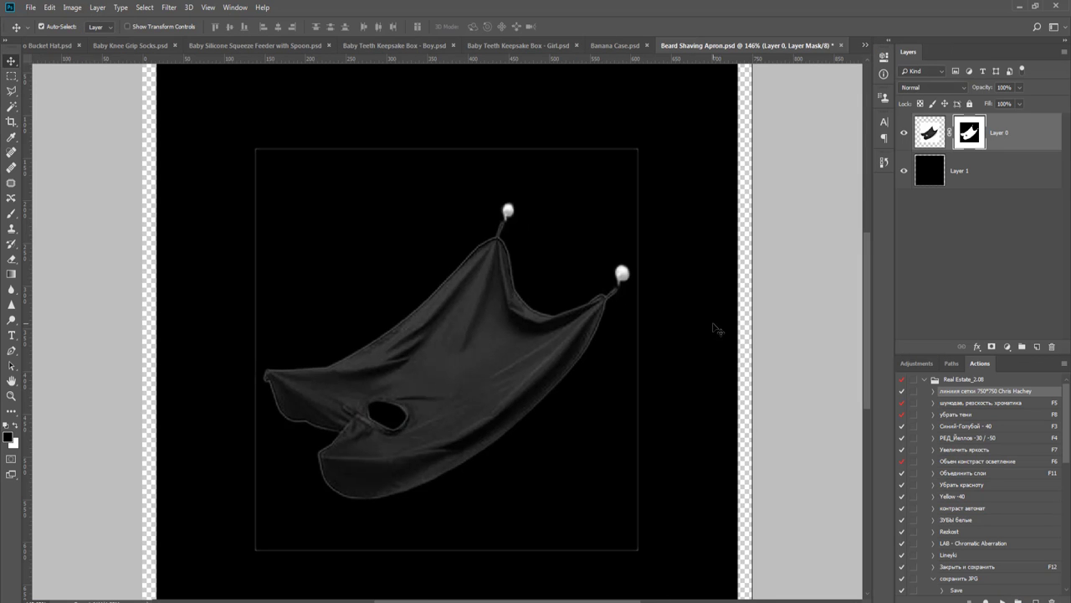
- Paint straight black brush strokes on the apron's layer mask along the thin rectangular outline surrounding the apron
{"action": "key", "text": "b"}
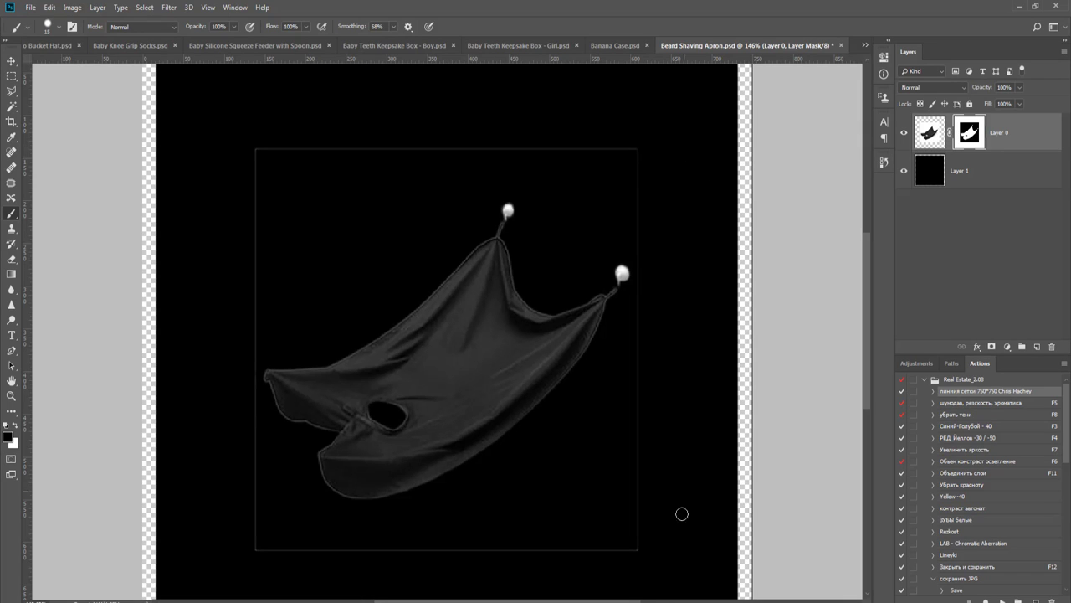
{"action": "left_click", "coordinate": [640, 551], "text": "shift"}
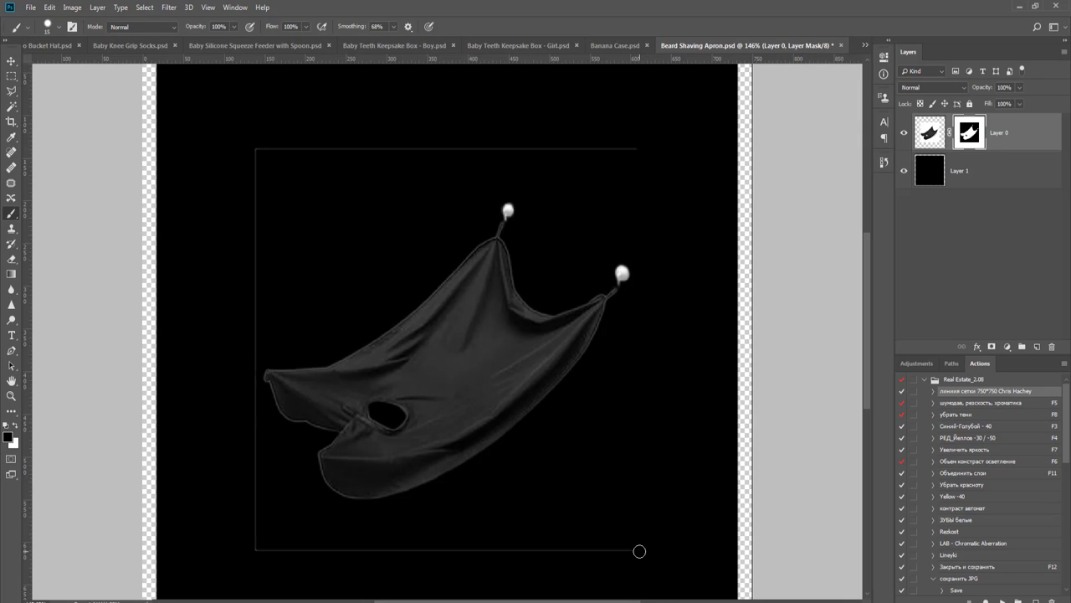
{"action": "left_click", "coordinate": [243, 554], "text": "shift"}
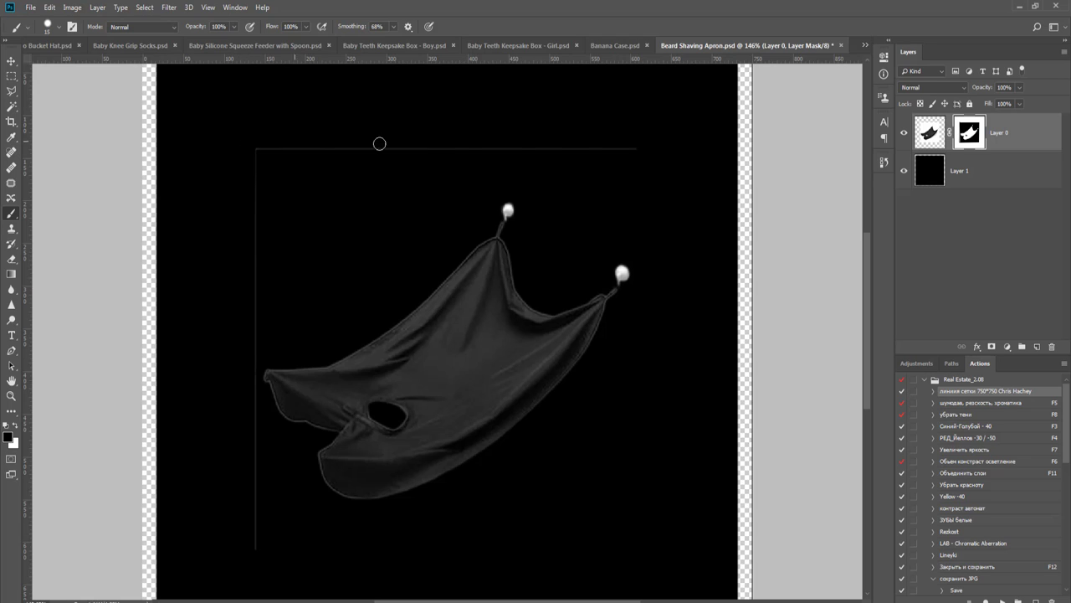
{"action": "left_click", "coordinate": [630, 147], "text": "shift"}
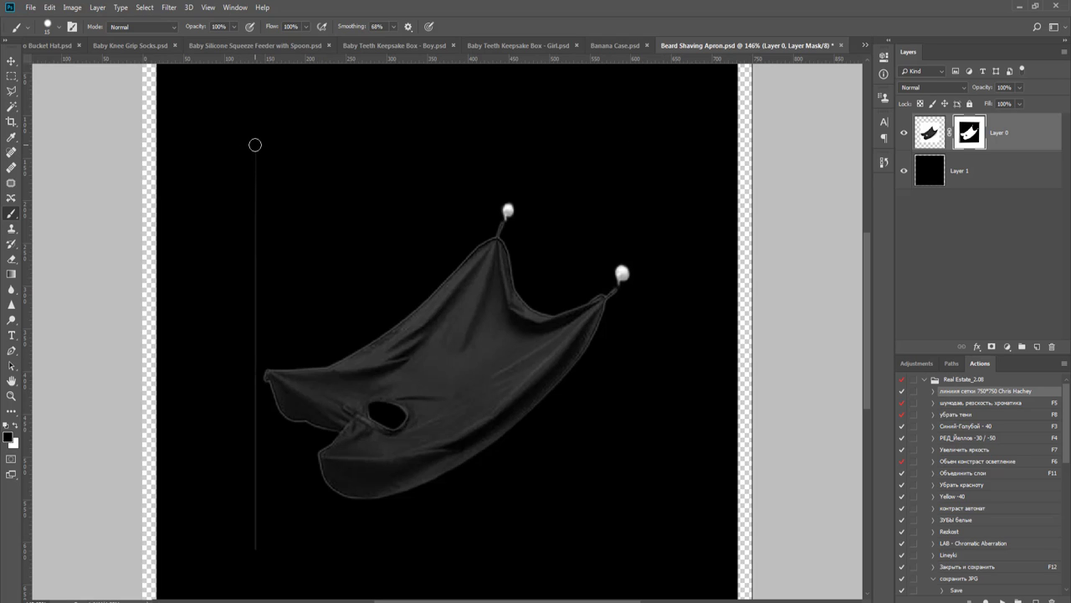
{"action": "left_click", "coordinate": [255, 554], "text": "shift"}
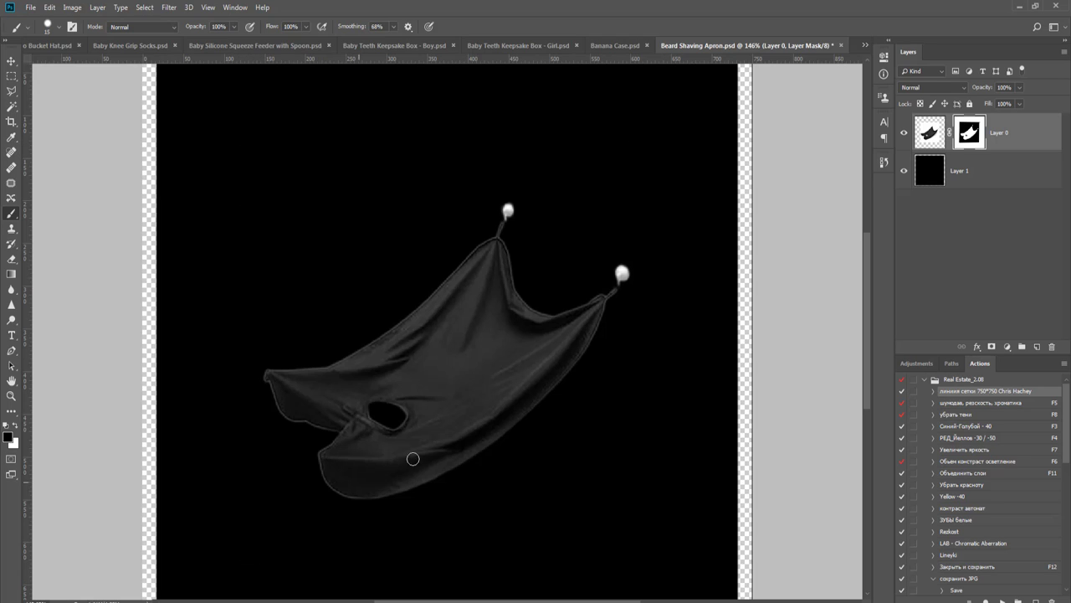
- Delete the black layer beneath the apron, then save and close Beard Shaving Apron.psd with its guides shown
{"action": "key", "text": "v"}
{"action": "left_click", "coordinate": [979, 170]}
{"action": "scroll", "coordinate": [691, 296], "scroll_direction": "down", "scroll_amount": 3}
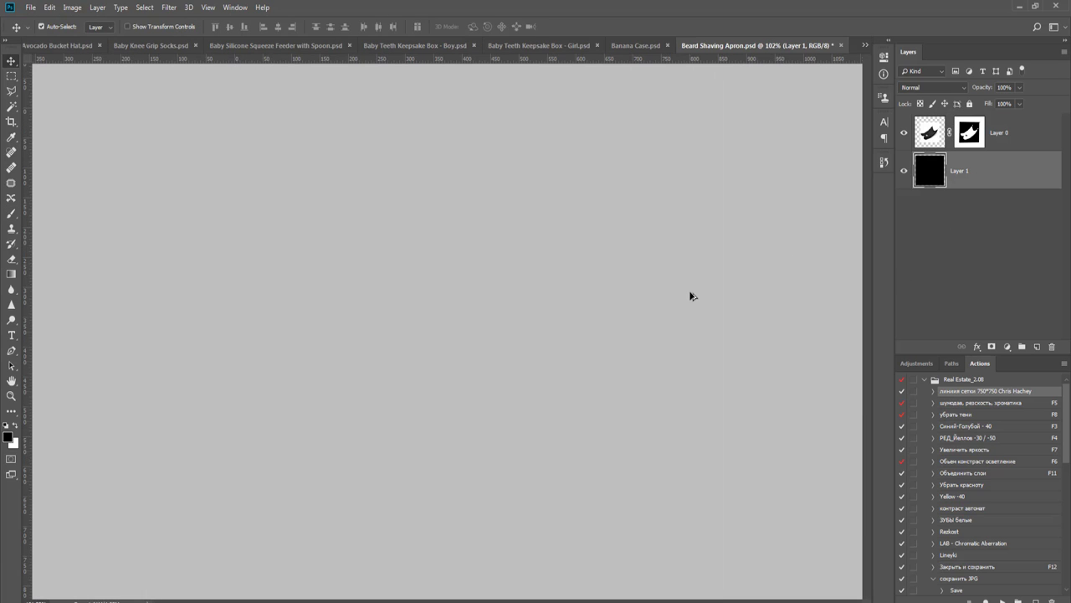
{"action": "key", "text": "Delete"}
{"action": "key", "text": "ctrl+h"}
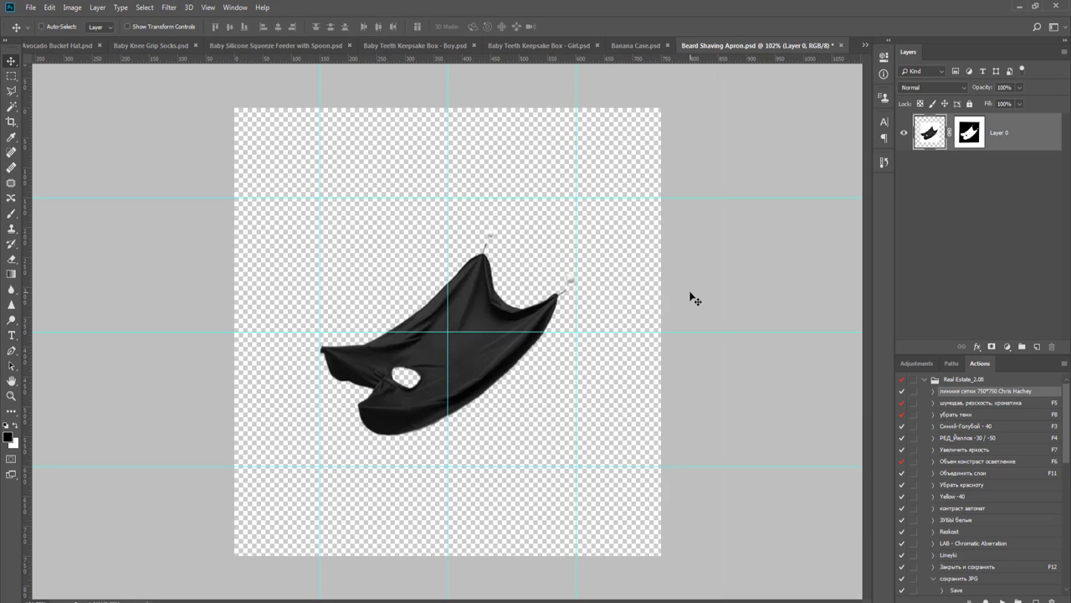
{"action": "key", "text": "ctrl+w"}
{"action": "key", "text": "Return"}
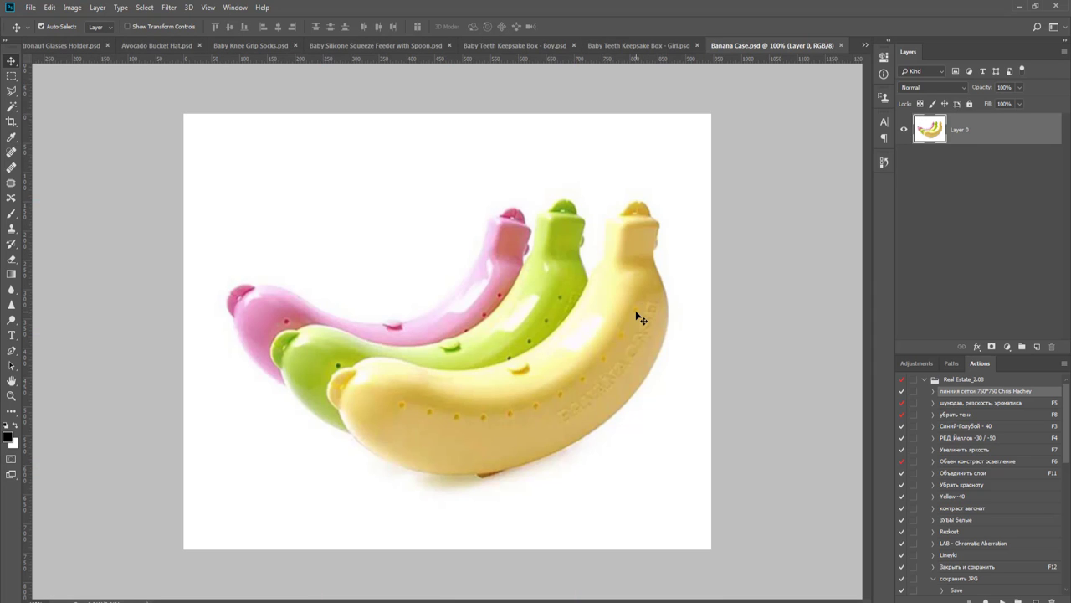
- Start a Pen tool path on the yellow banana case's outer edge and trace its underside towards its rounded end
{"action": "key", "text": "p"}
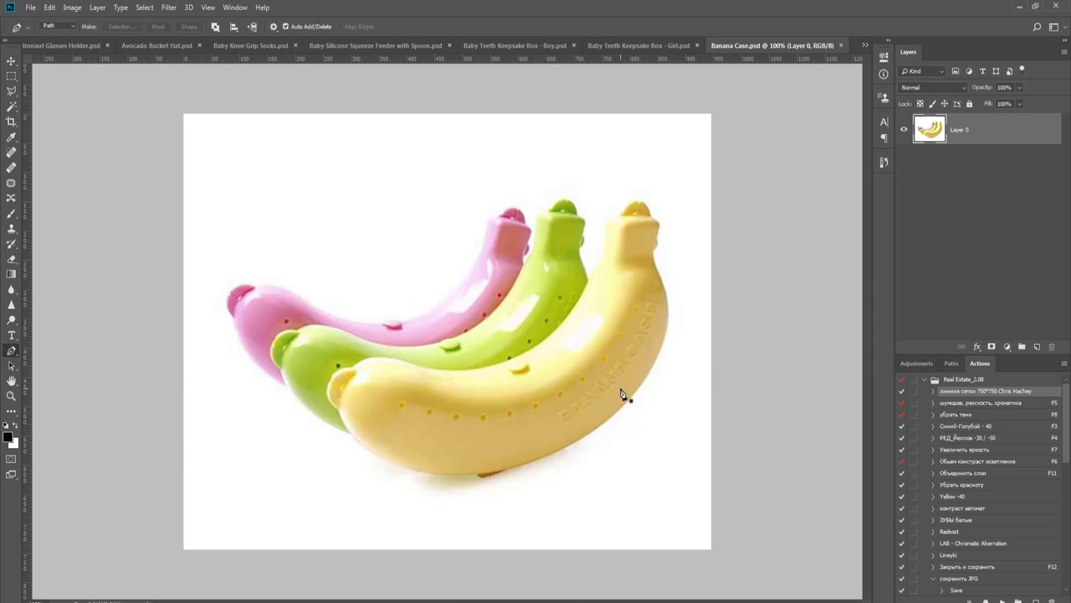
{"action": "left_click_drag", "start_coordinate": [562, 366], "coordinate": [607, 400]}
{"action": "left_click_drag", "start_coordinate": [578, 319], "coordinate": [596, 574]}
{"action": "left_click_drag", "start_coordinate": [694, 492], "coordinate": [502, 209]}
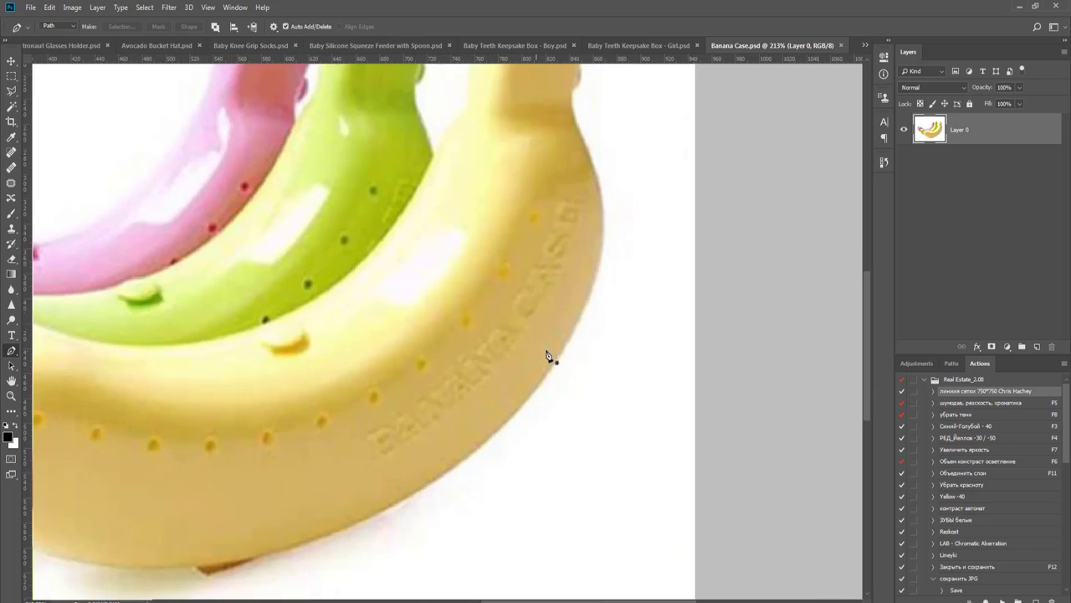
{"action": "scroll", "coordinate": [552, 360], "scroll_direction": "up", "scroll_amount": 1}
{"action": "scroll", "coordinate": [540, 383], "scroll_direction": "up", "scroll_amount": 1}
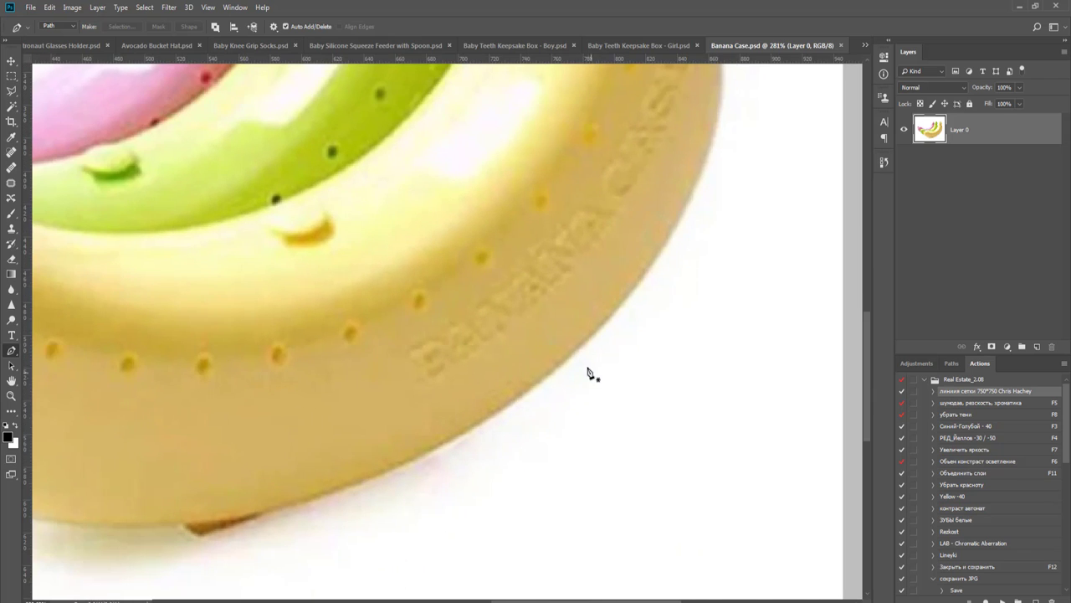
{"action": "left_click_drag", "start_coordinate": [553, 367], "coordinate": [545, 378]}
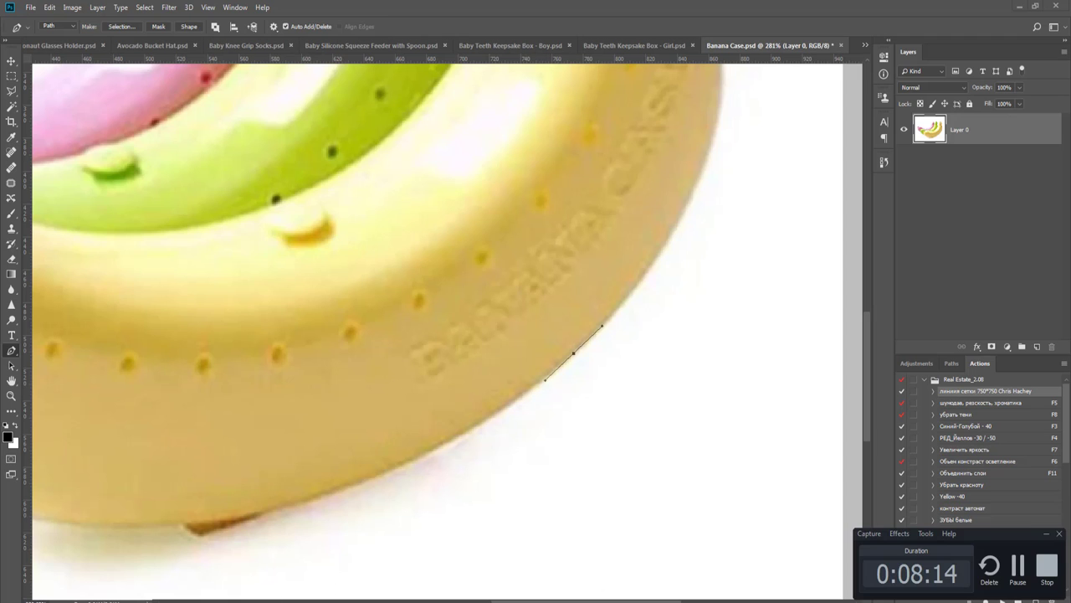
{"action": "left_click_drag", "start_coordinate": [483, 373], "coordinate": [636, 315]}
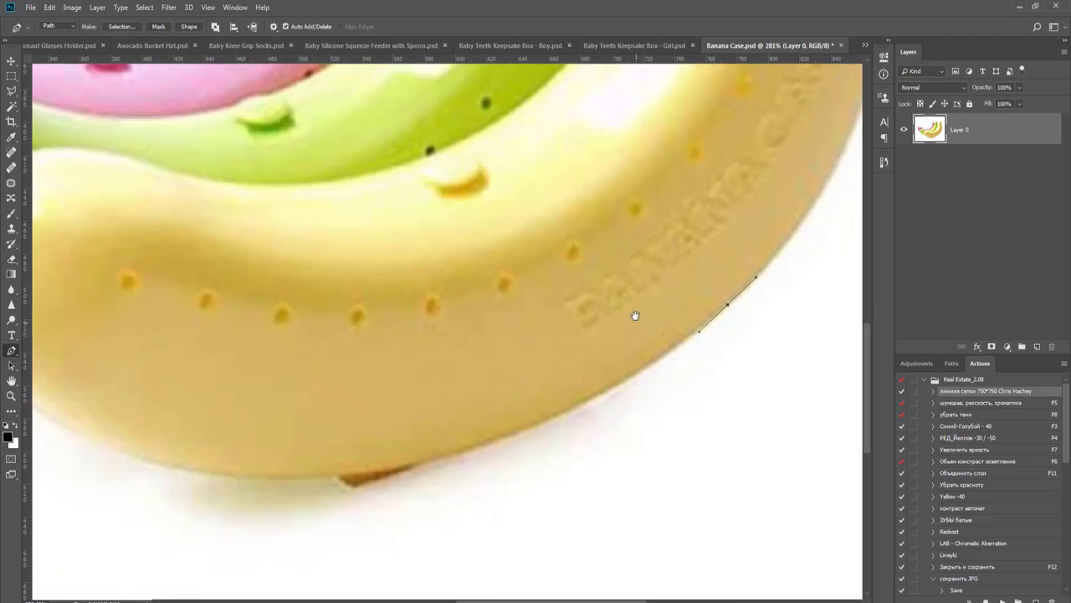
{"action": "left_click_drag", "start_coordinate": [319, 476], "coordinate": [519, 575]}
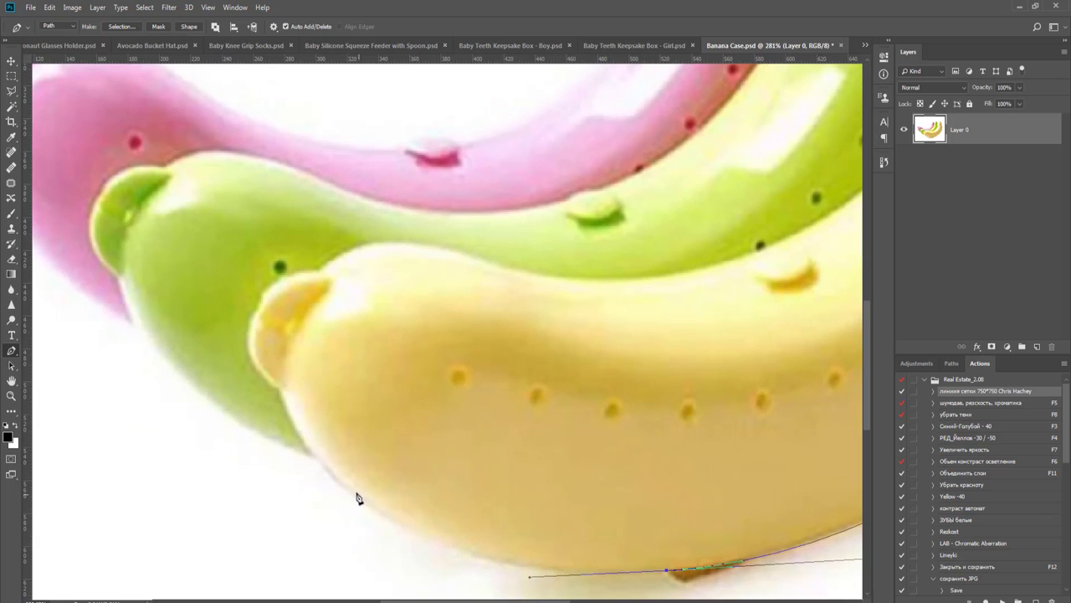
{"action": "left_click_drag", "start_coordinate": [351, 489], "coordinate": [251, 425]}
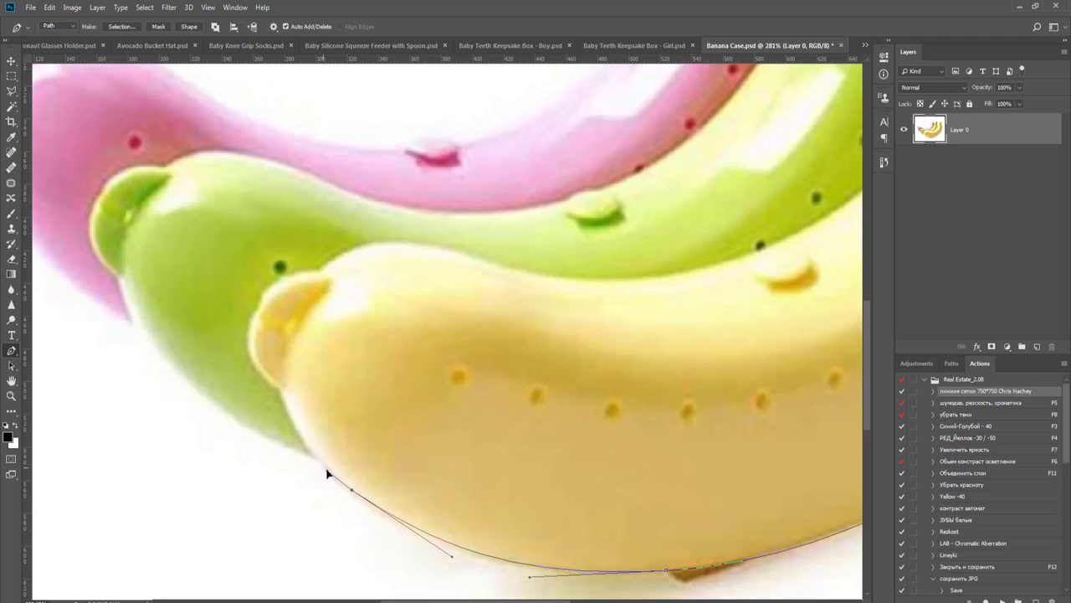
- Continue the path along the lower edges of the green and pink banana cases up to the pink end cap
{"action": "left_click_drag", "start_coordinate": [315, 458], "coordinate": [301, 451]}
{"action": "left_click_drag", "start_coordinate": [227, 423], "coordinate": [337, 465]}
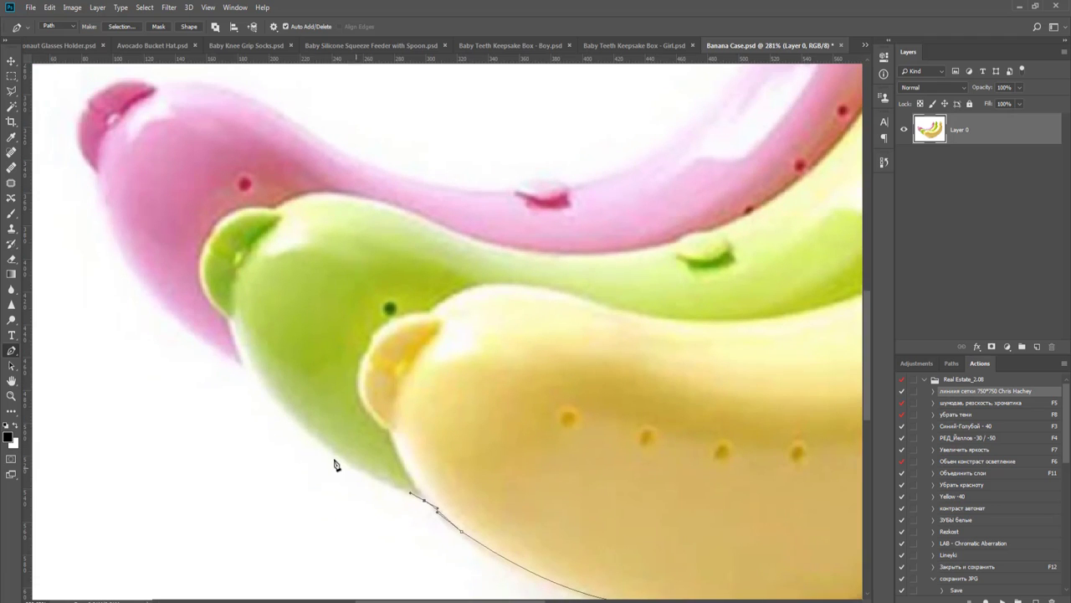
{"action": "left_click_drag", "start_coordinate": [306, 432], "coordinate": [436, 503]}
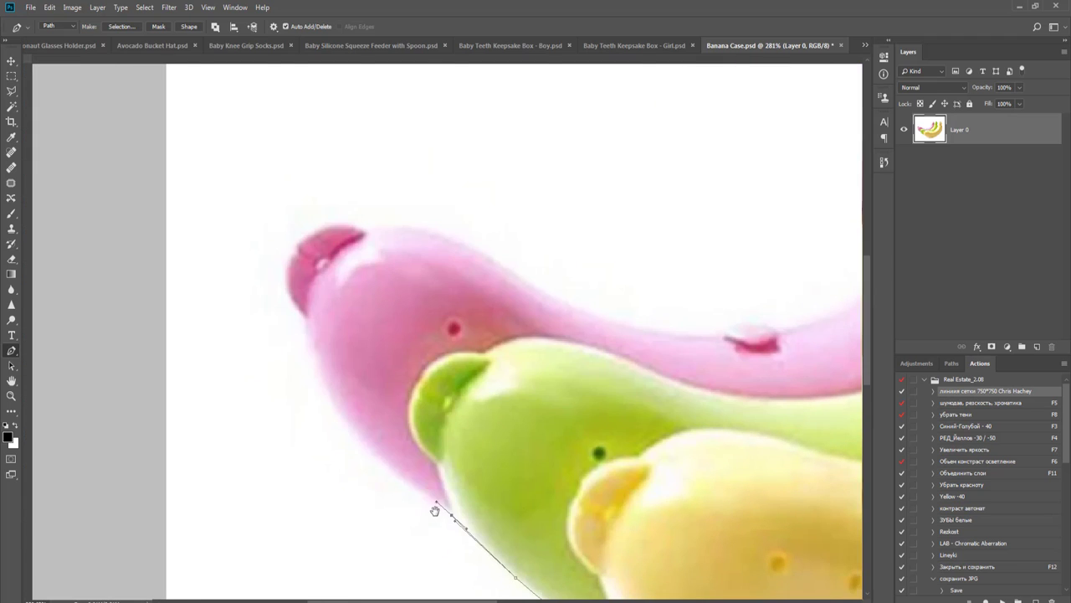
{"action": "mouse_move", "coordinate": [323, 380]}
{"action": "left_mouse_down"}
{"action": "mouse_move", "coordinate": [279, 293]}
{"action": "mouse_move", "coordinate": [301, 338]}
{"action": "mouse_move", "coordinate": [304, 315]}
{"action": "mouse_move", "coordinate": [290, 300]}
{"action": "mouse_move", "coordinate": [335, 393]}
{"action": "left_mouse_up"}
- Trace the path around the pink end cap and along the pink case's upper edge past its small raised latch
{"action": "scroll", "coordinate": [355, 393], "scroll_direction": "up", "scroll_amount": 2}
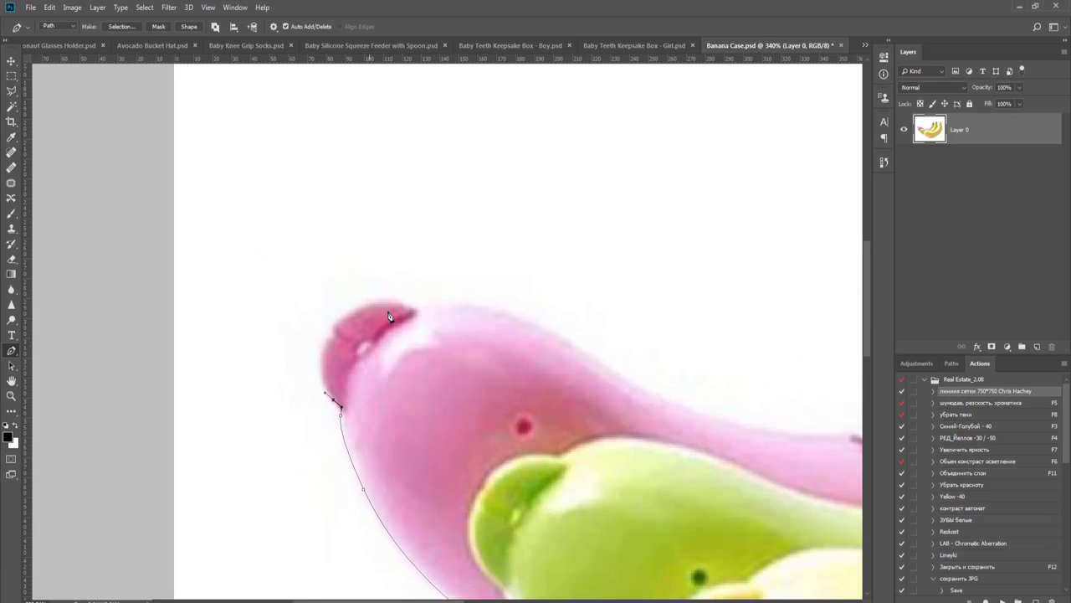
{"action": "left_click_drag", "start_coordinate": [403, 303], "coordinate": [471, 300]}
{"action": "mouse_move", "coordinate": [540, 333]}
{"action": "left_mouse_down"}
{"action": "mouse_move", "coordinate": [481, 305]}
{"action": "mouse_move", "coordinate": [544, 334]}
{"action": "left_mouse_up"}
{"action": "scroll", "coordinate": [547, 342], "scroll_direction": "right", "scroll_amount": 3}
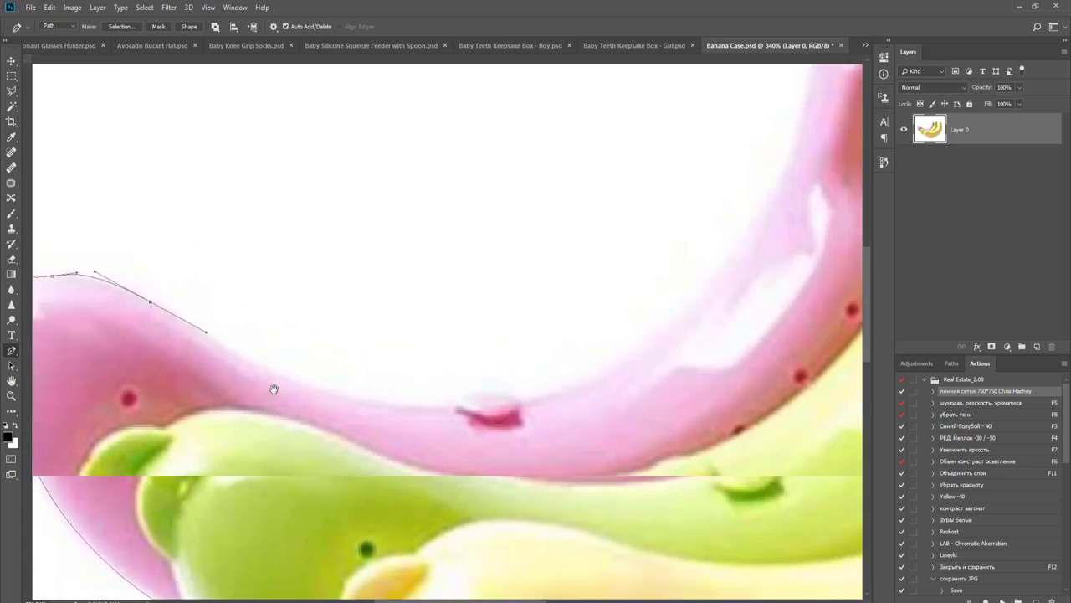
{"action": "left_click_drag", "start_coordinate": [395, 411], "coordinate": [551, 398]}
{"action": "scroll", "coordinate": [543, 409], "scroll_direction": "right", "scroll_amount": 3}
{"action": "scroll", "coordinate": [543, 410], "scroll_direction": "up", "scroll_amount": 2}
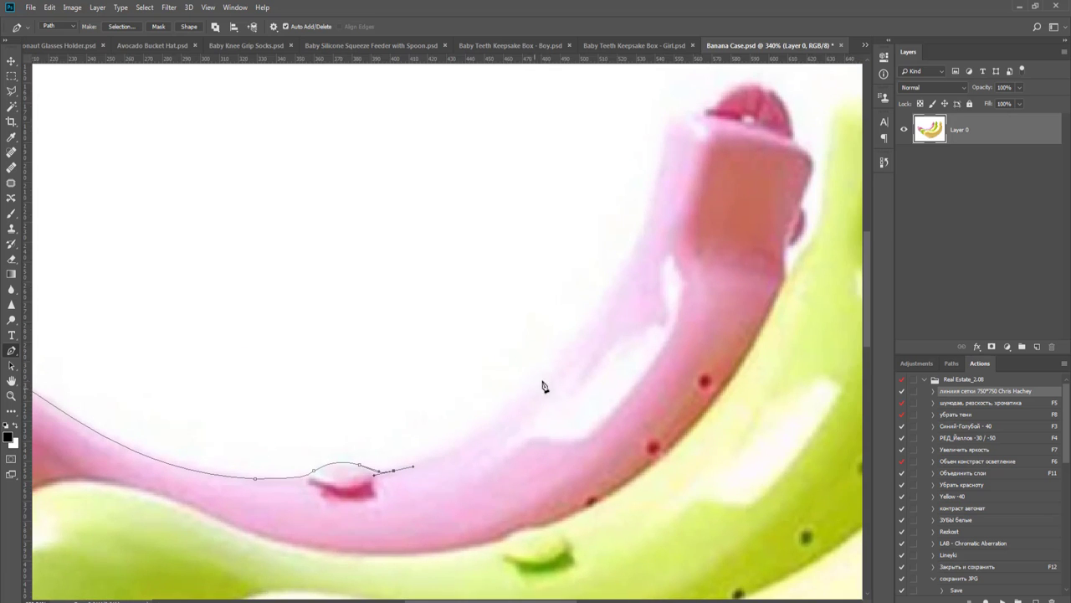
{"action": "scroll", "coordinate": [562, 368], "scroll_direction": "down", "scroll_amount": 3}
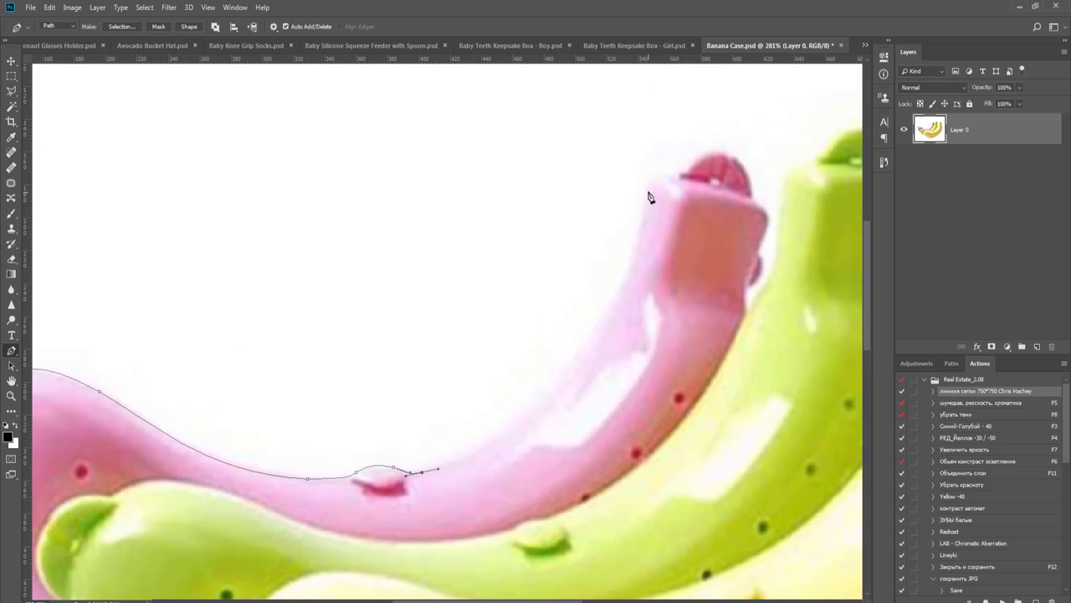
- Extend the path up the pink case's inner curve to its stem, adding an anchor point to fit the bend
{"action": "left_click_drag", "start_coordinate": [649, 185], "coordinate": [653, 114]}
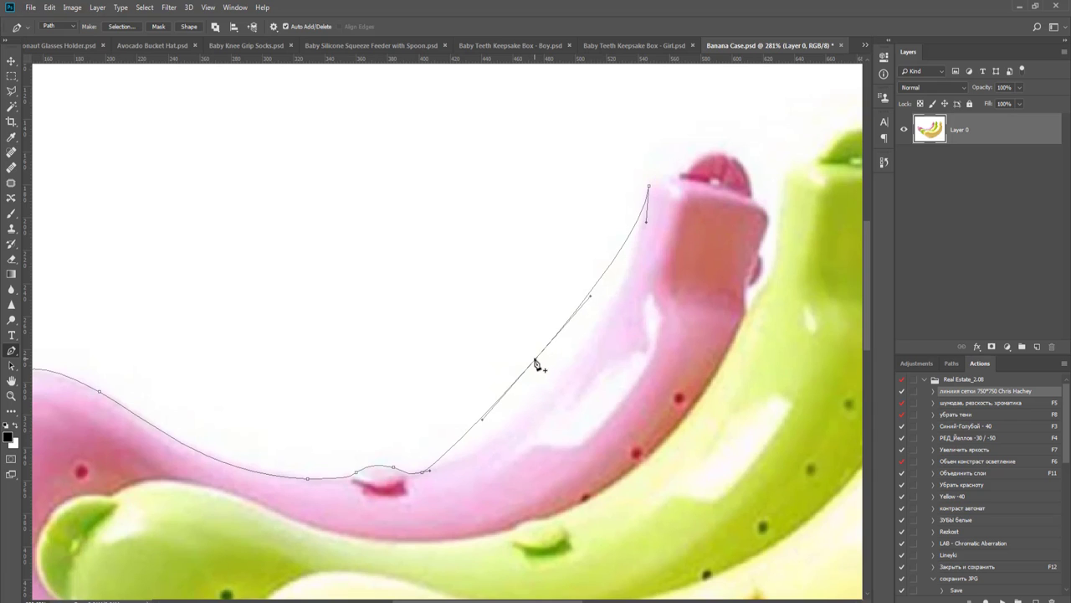
{"action": "left_click_drag", "start_coordinate": [537, 363], "coordinate": [565, 384]}
{"action": "left_click_drag", "start_coordinate": [675, 300], "coordinate": [418, 466]}
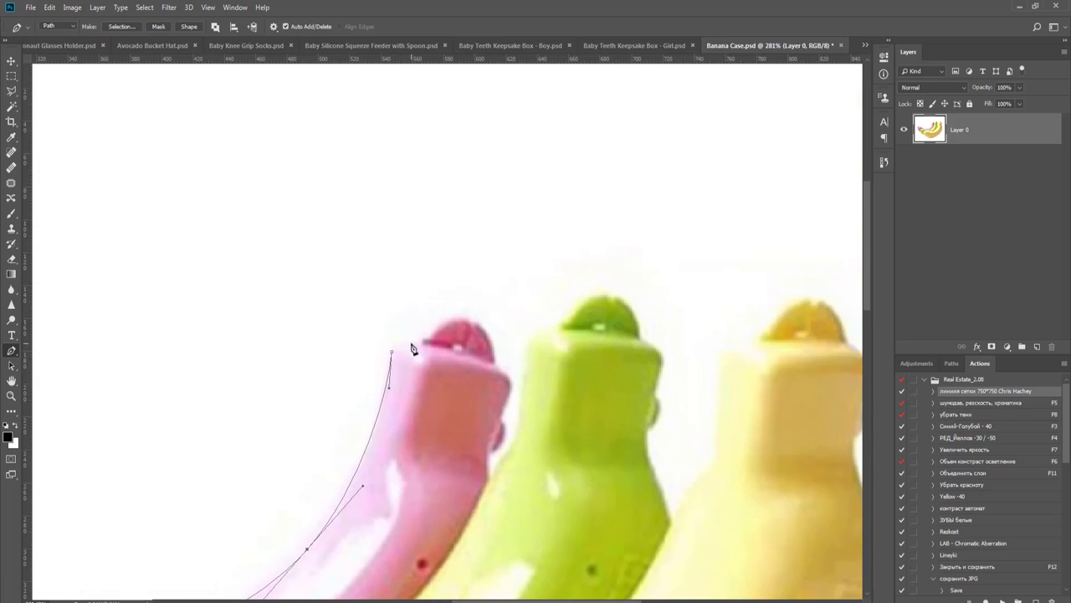
{"action": "scroll", "coordinate": [413, 348], "scroll_direction": "up", "scroll_amount": 3}
{"action": "left_click_drag", "start_coordinate": [408, 340], "coordinate": [419, 337]}
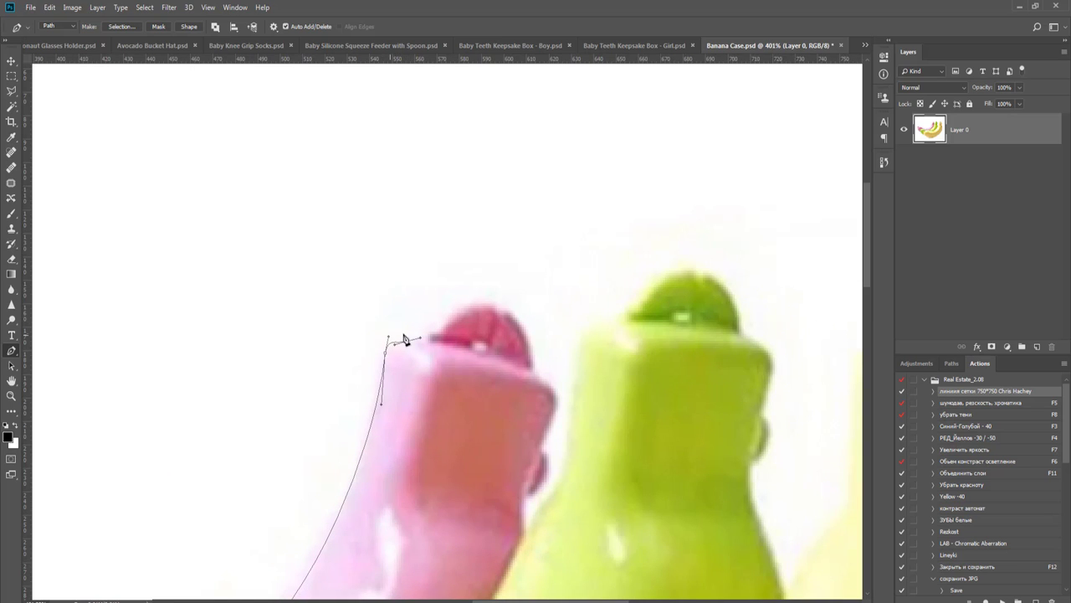
- Trace around the pink stem's cap and side knob, then up the near edge of the green stem
{"action": "left_click_drag", "start_coordinate": [436, 323], "coordinate": [527, 387]}
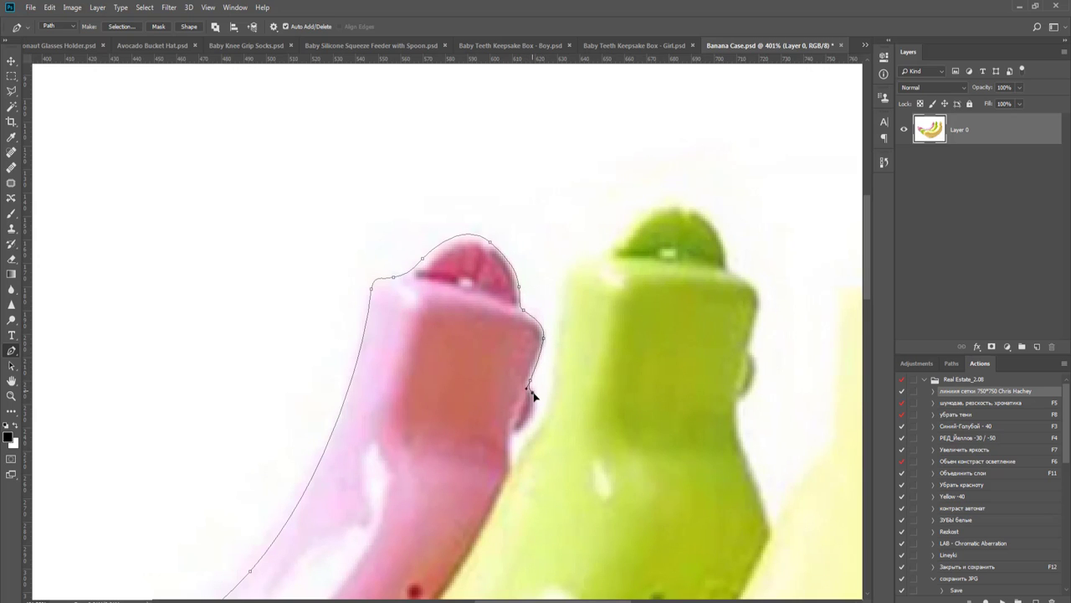
{"action": "mouse_move", "coordinate": [520, 431]}
{"action": "left_mouse_down"}
{"action": "mouse_move", "coordinate": [499, 440]}
{"action": "mouse_move", "coordinate": [512, 468]}
{"action": "mouse_move", "coordinate": [535, 429]}
{"action": "left_mouse_up"}
{"action": "left_click_drag", "start_coordinate": [557, 353], "coordinate": [560, 314]}
{"action": "key", "text": "space"}
{"action": "left_click_drag", "start_coordinate": [511, 350], "coordinate": [468, 406]}
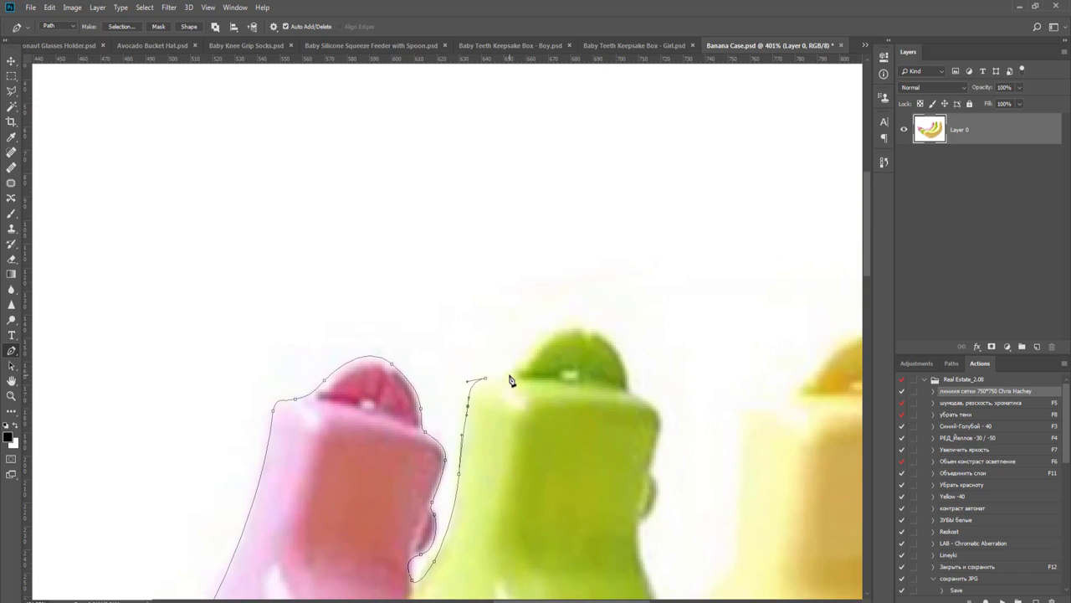
{"action": "left_click_drag", "start_coordinate": [505, 372], "coordinate": [476, 319]}
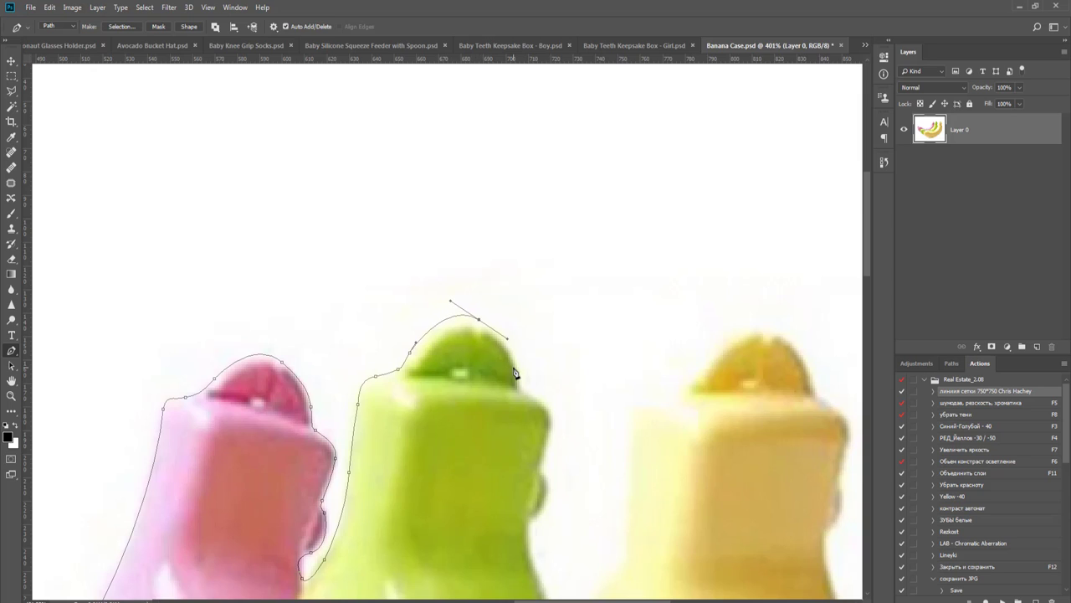
{"action": "left_click_drag", "start_coordinate": [518, 370], "coordinate": [519, 386]}
{"action": "left_click", "coordinate": [886, 163]}
{"action": "left_click", "coordinate": [789, 503]}
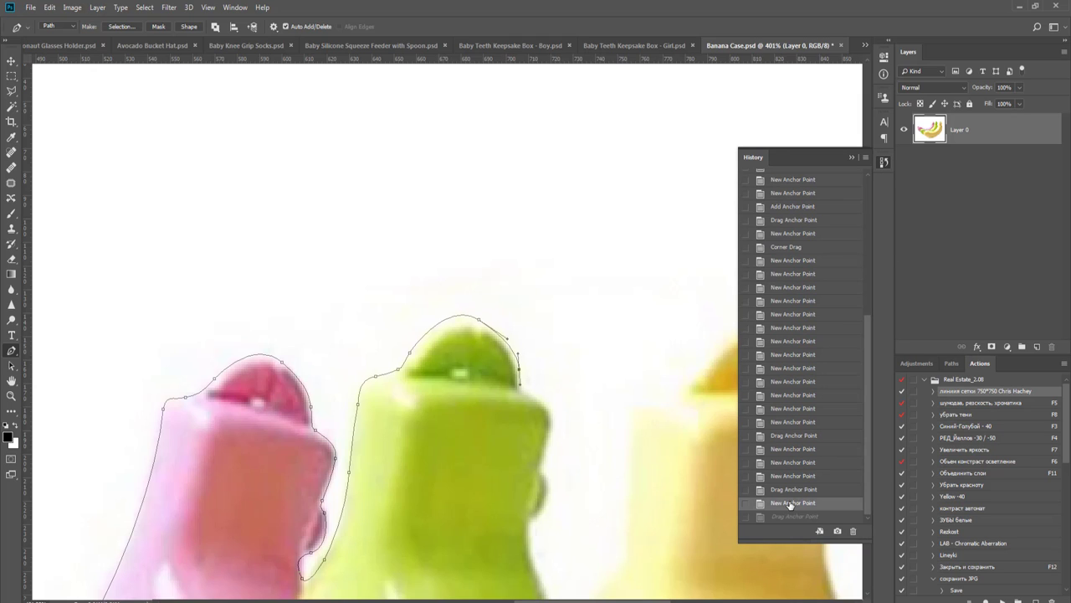
{"action": "left_click", "coordinate": [792, 490]}
{"action": "left_click", "coordinate": [794, 477]}
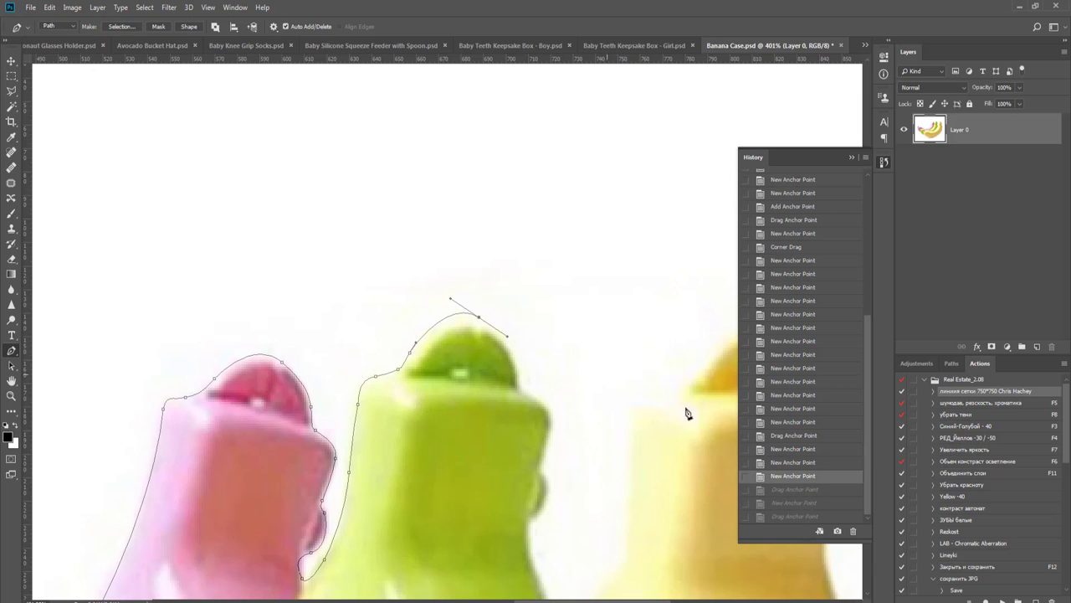
{"action": "left_click", "coordinate": [790, 462]}
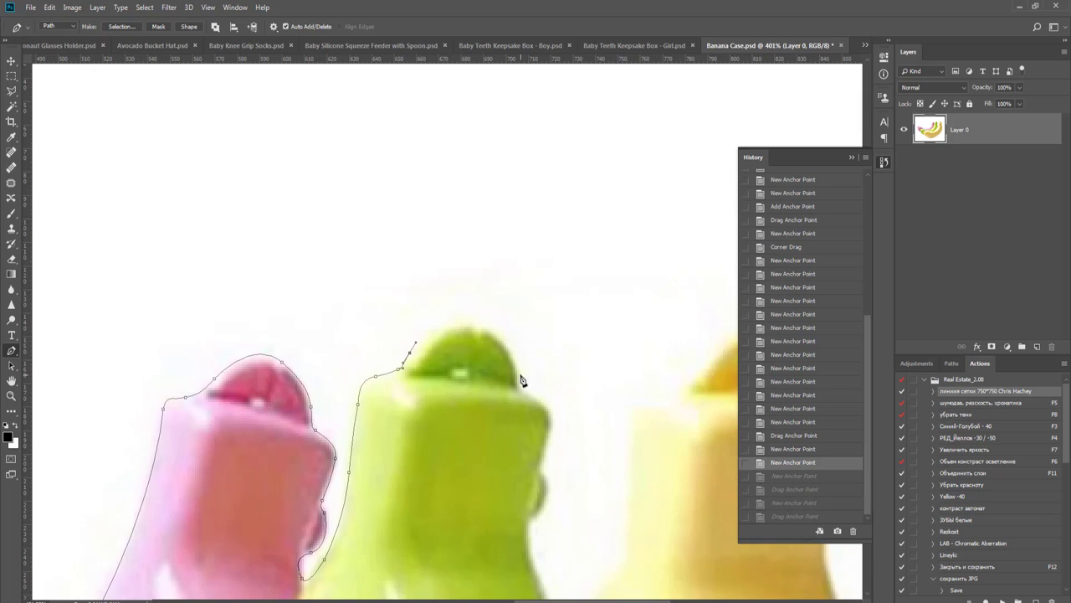
- Trace one curve over the green stem's cap, adjusting its direction handles, and continue the path around the stem's shoulder
{"action": "left_click_drag", "start_coordinate": [516, 374], "coordinate": [527, 435]}
{"action": "left_click_drag", "start_coordinate": [416, 344], "coordinate": [442, 297]}
{"action": "left_click_drag", "start_coordinate": [528, 437], "coordinate": [518, 386]}
{"action": "scroll", "coordinate": [375, 378], "scroll_direction": "up", "scroll_amount": 4}
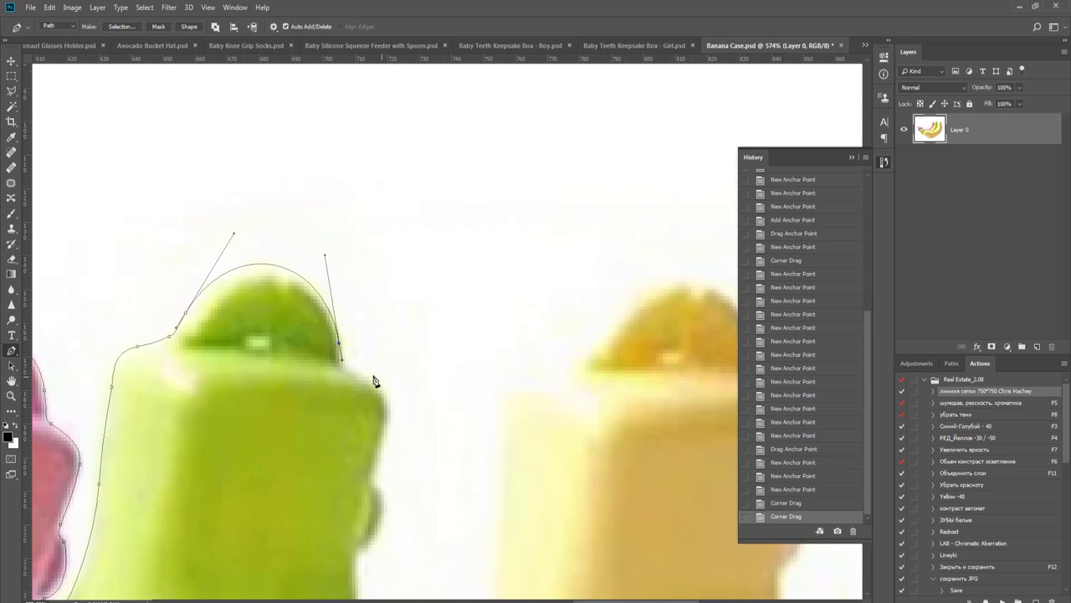
{"action": "left_click_drag", "start_coordinate": [351, 374], "coordinate": [364, 373]}
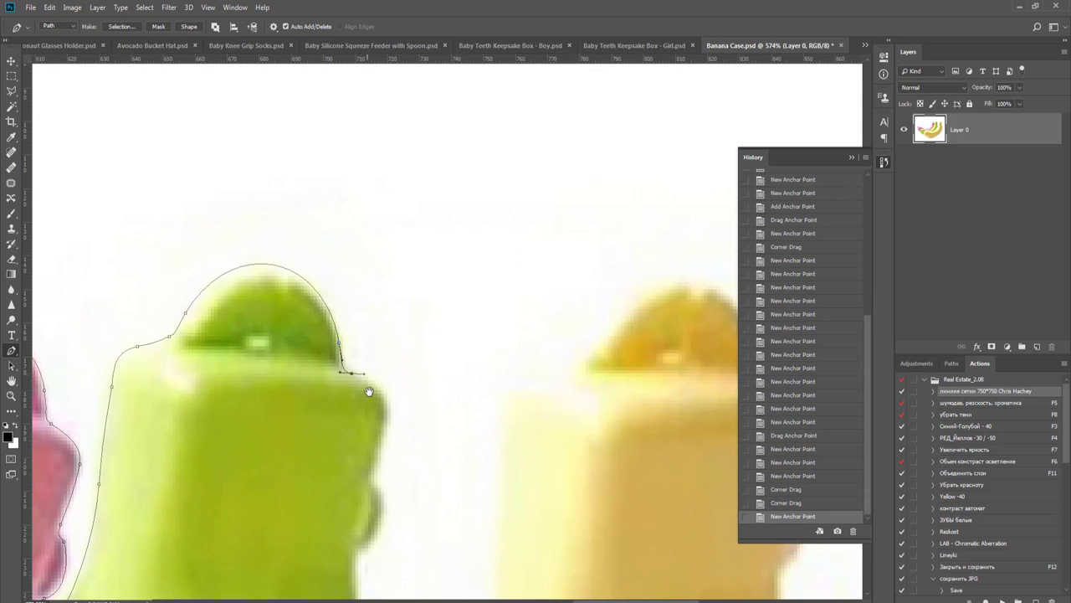
{"action": "left_click_drag", "start_coordinate": [382, 413], "coordinate": [438, 439]}
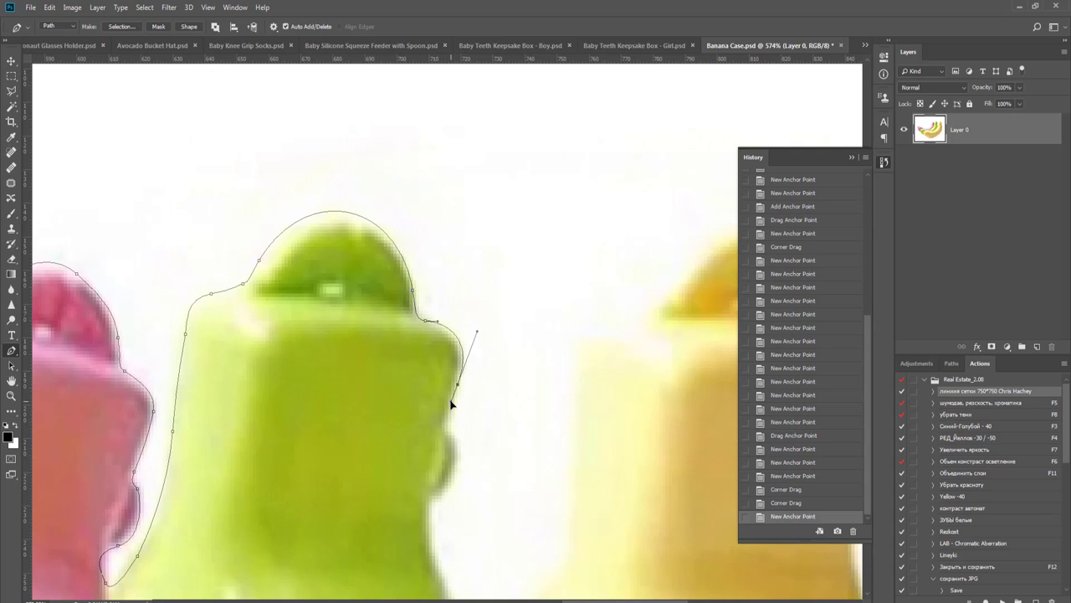
- Trace the path around the small knob on the side of the green stem
{"action": "left_click", "coordinate": [450, 404]}
{"action": "scroll", "coordinate": [469, 381], "scroll_direction": "down", "scroll_amount": 2}
{"action": "left_click_drag", "start_coordinate": [451, 364], "coordinate": [487, 364]}
{"action": "left_click_drag", "start_coordinate": [466, 403], "coordinate": [448, 439]}
{"action": "left_click", "coordinate": [458, 414]}
- Trace the path down the green stem below its knob and around the notch where it meets the yellow case
{"action": "left_click_drag", "start_coordinate": [521, 435], "coordinate": [364, 265]}
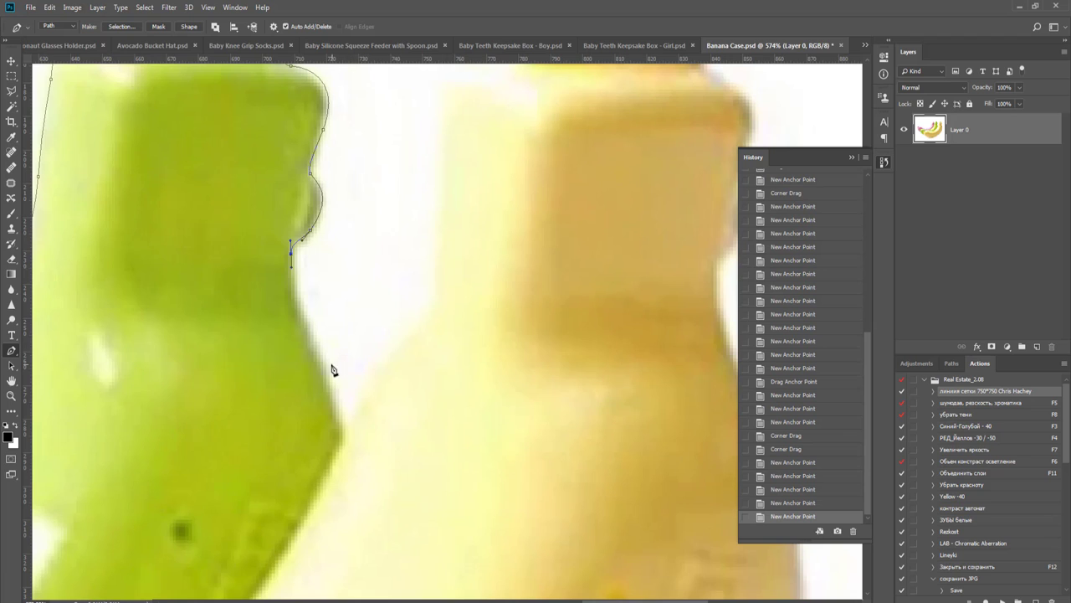
{"action": "left_click_drag", "start_coordinate": [319, 352], "coordinate": [350, 409]}
{"action": "left_click", "coordinate": [348, 405]}
{"action": "left_click_drag", "start_coordinate": [320, 354], "coordinate": [328, 371]}
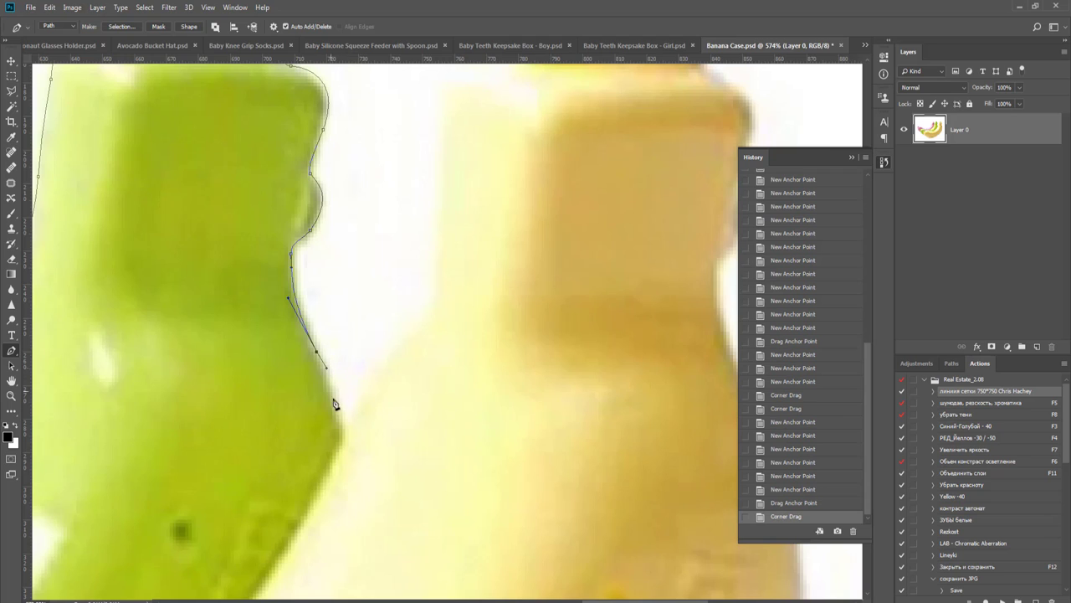
{"action": "left_click_drag", "start_coordinate": [339, 415], "coordinate": [354, 398]}
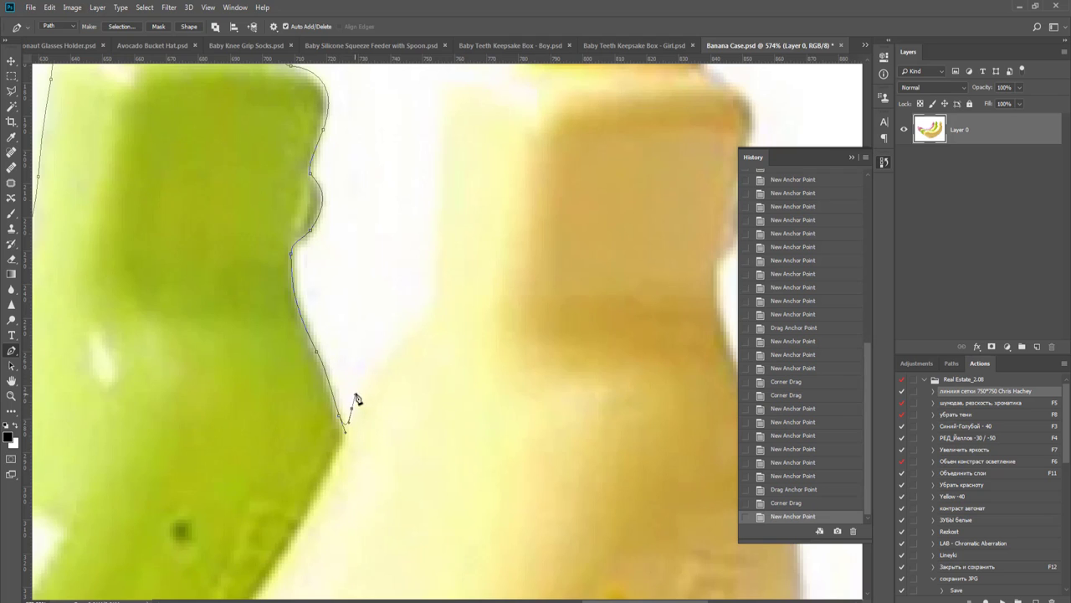
{"action": "left_click", "coordinate": [355, 397]}
- Continue the path up the near edge of the yellow stem and around its top corner
{"action": "left_click_drag", "start_coordinate": [390, 335], "coordinate": [441, 241]}
{"action": "scroll", "coordinate": [452, 401], "scroll_direction": "up", "scroll_amount": 5}
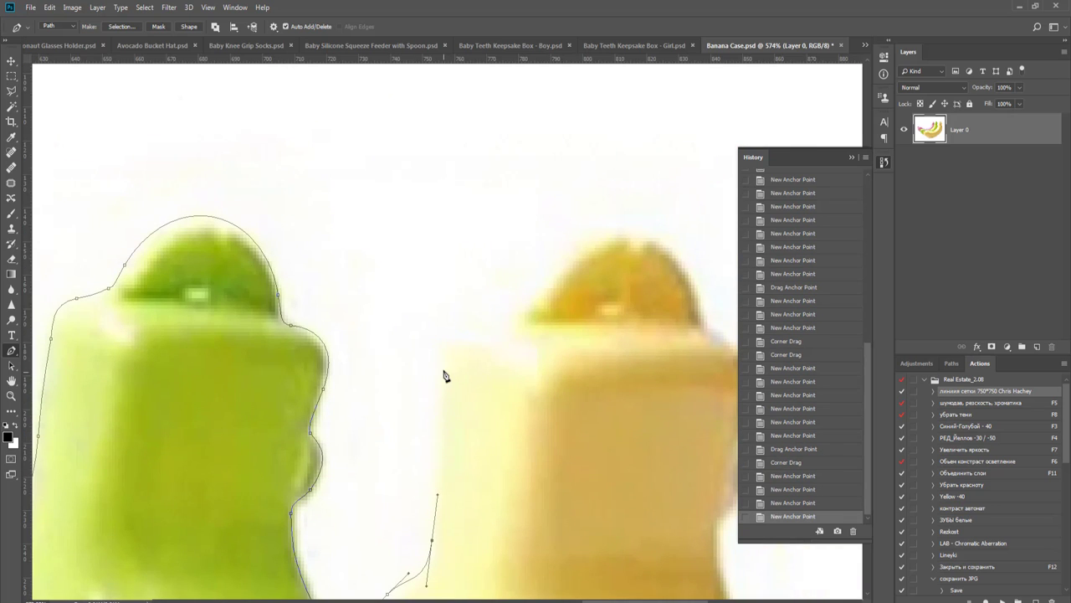
{"action": "left_click_drag", "start_coordinate": [444, 361], "coordinate": [476, 475]}
{"action": "key", "text": "ctrl+z"}
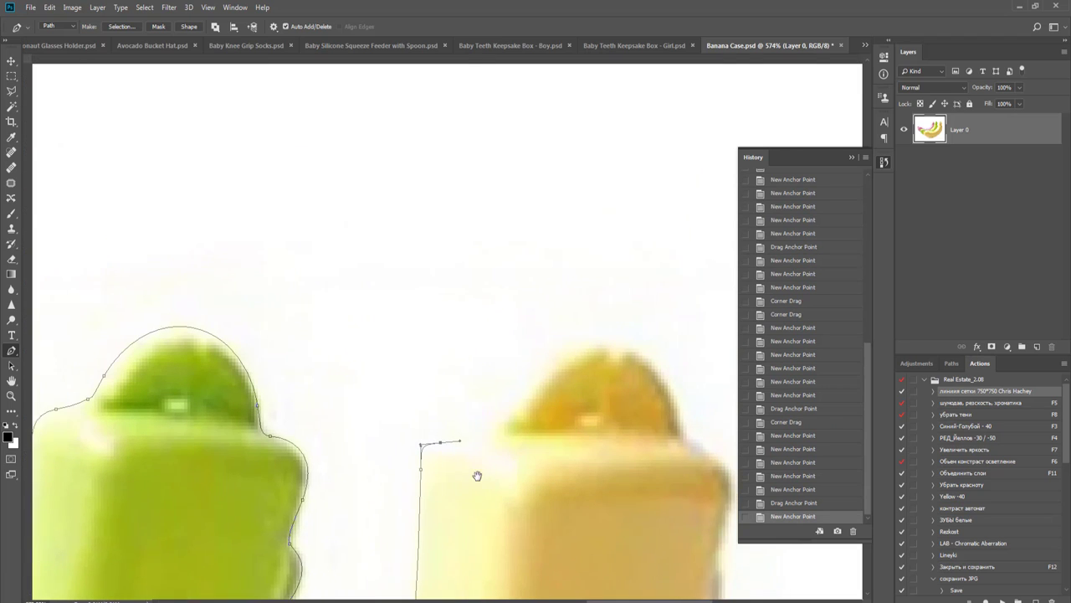
{"action": "left_click_drag", "start_coordinate": [531, 442], "coordinate": [498, 442]}
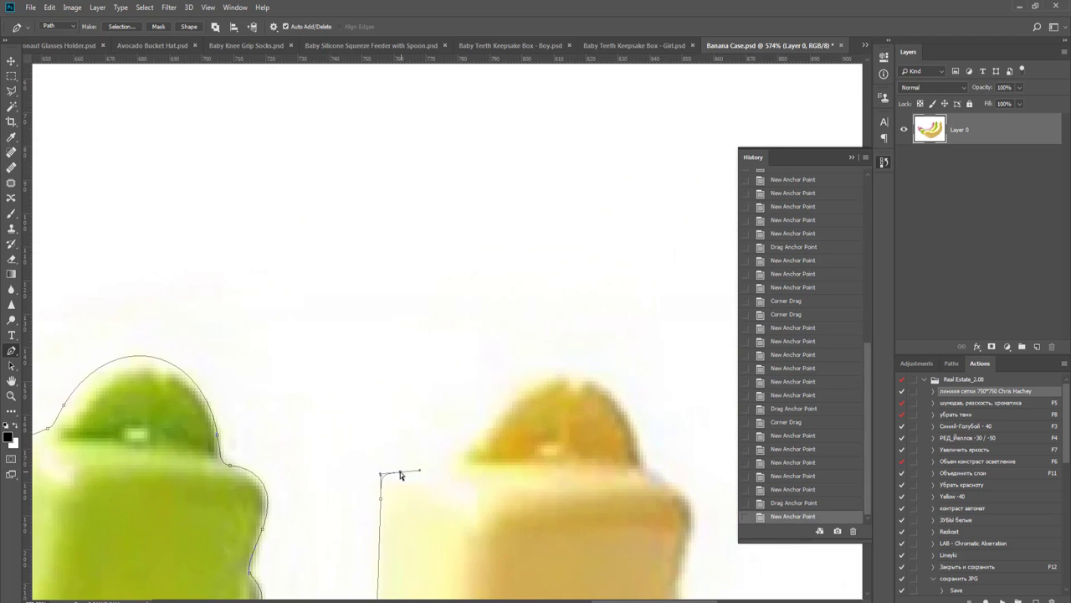
- Trace the path over the yellow stem's cap, adding an anchor point and adjusting direction handles to fit the curve
{"action": "left_click_drag", "start_coordinate": [400, 471], "coordinate": [457, 454]}
{"action": "left_click_drag", "start_coordinate": [567, 446], "coordinate": [589, 490]}
{"action": "left_click_drag", "start_coordinate": [441, 358], "coordinate": [441, 318]}
{"action": "left_click_drag", "start_coordinate": [539, 328], "coordinate": [543, 325]}
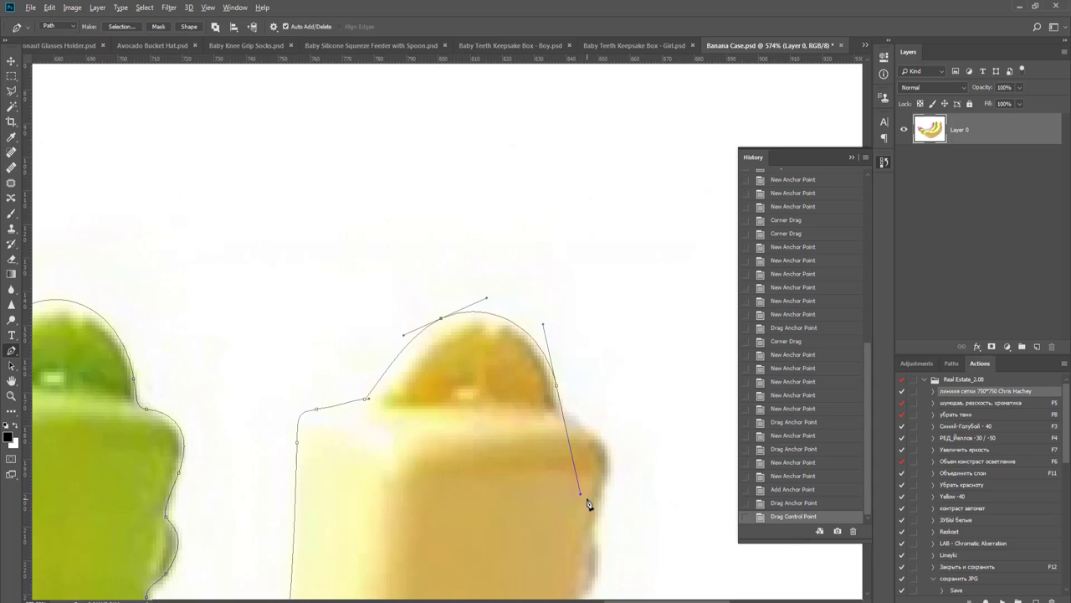
{"action": "left_click_drag", "start_coordinate": [577, 490], "coordinate": [493, 462]}
- Trace the path around the yellow stem's shoulder and the small knob on its side
{"action": "left_click", "coordinate": [465, 400]}
{"action": "scroll", "coordinate": [502, 402], "scroll_direction": "down", "scroll_amount": 2}
{"action": "scroll", "coordinate": [502, 402], "scroll_direction": "left", "scroll_amount": 1}
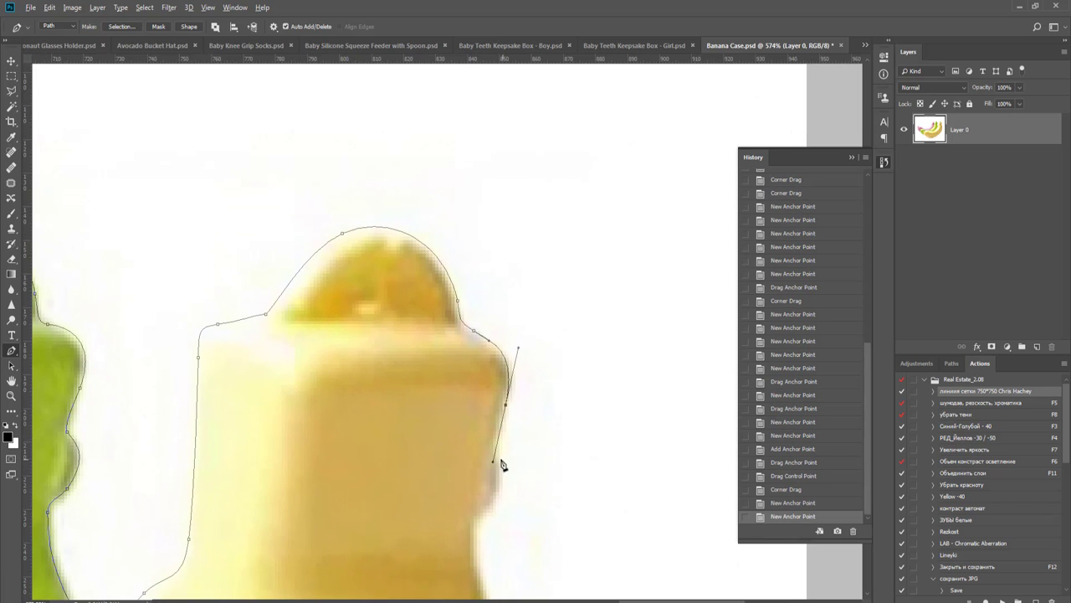
{"action": "left_click_drag", "start_coordinate": [502, 426], "coordinate": [538, 402]}
{"action": "scroll", "coordinate": [540, 435], "scroll_direction": "up", "scroll_amount": 2}
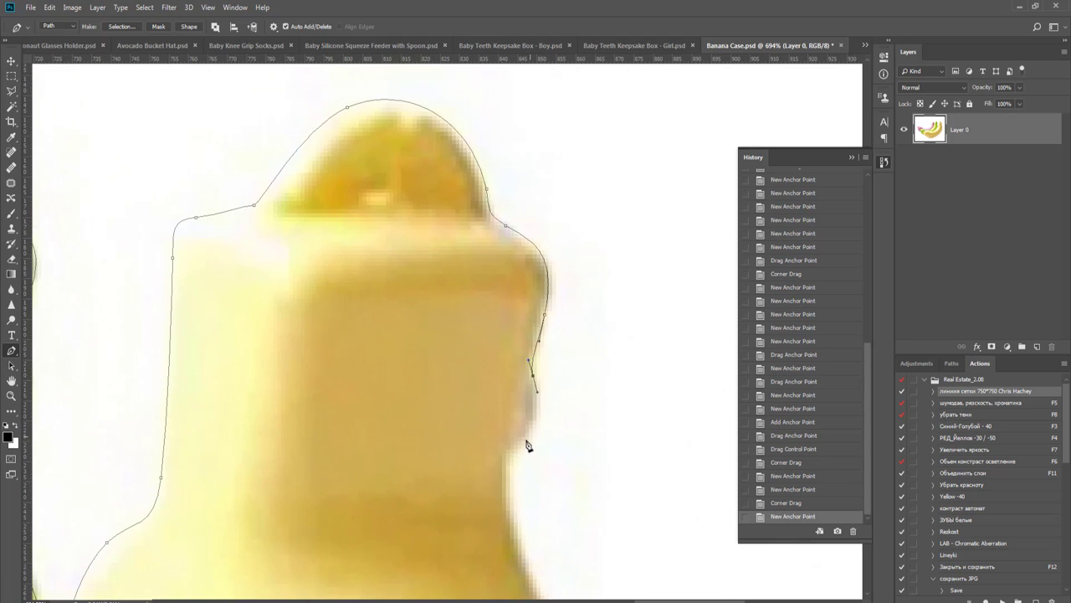
{"action": "left_click_drag", "start_coordinate": [510, 453], "coordinate": [466, 485]}
- Trace the path down the yellow stem's neck onto the case body, adjusting the last anchor point
{"action": "scroll", "coordinate": [534, 478], "scroll_direction": "down", "scroll_amount": 3}
{"action": "scroll", "coordinate": [502, 401], "scroll_direction": "right", "scroll_amount": 2}
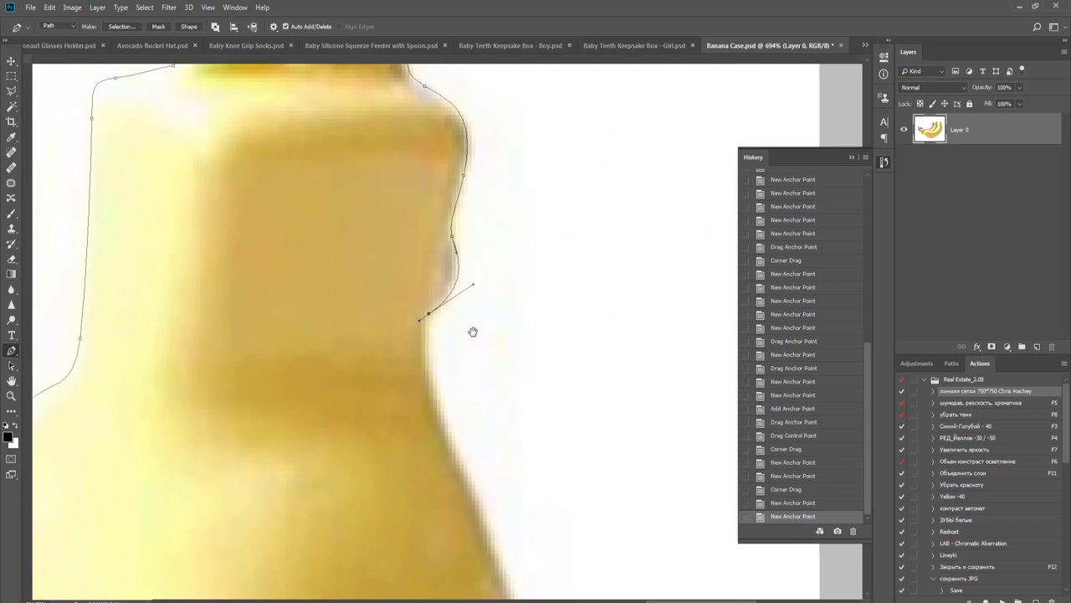
{"action": "left_click", "coordinate": [420, 361]}
{"action": "left_click_drag", "start_coordinate": [422, 369], "coordinate": [388, 256]}
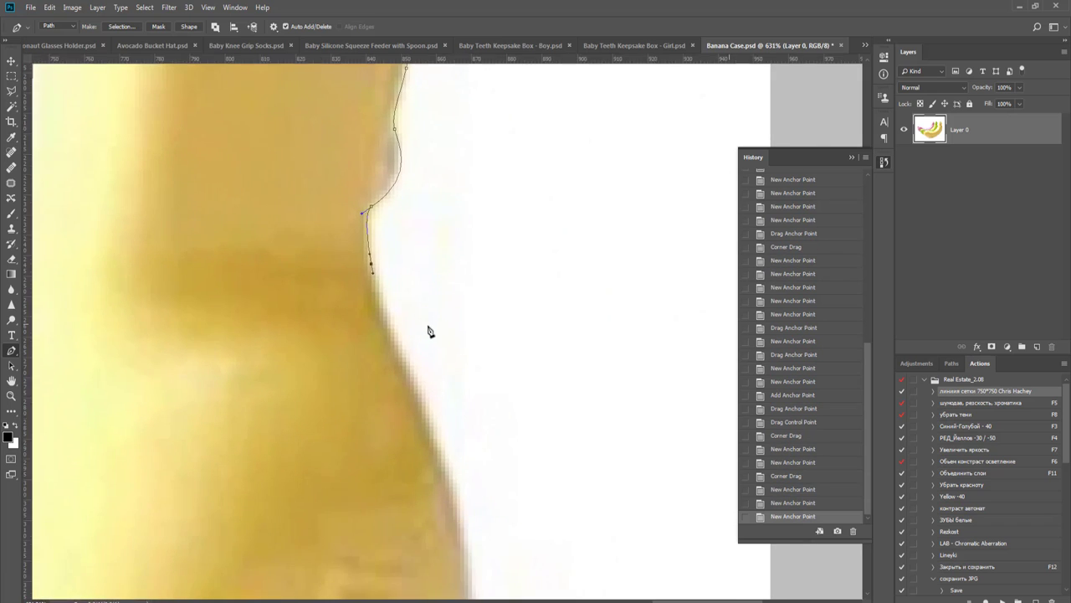
{"action": "scroll", "coordinate": [430, 330], "scroll_direction": "down", "scroll_amount": 2}
{"action": "left_click_drag", "start_coordinate": [488, 344], "coordinate": [438, 262]}
{"action": "left_click", "coordinate": [387, 347]}
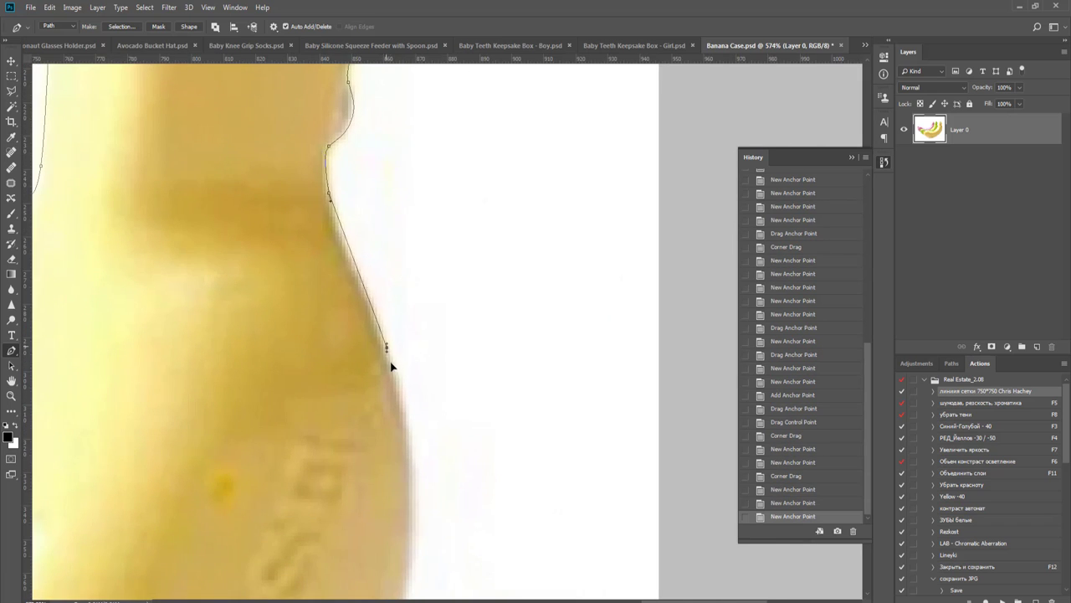
{"action": "left_click", "coordinate": [410, 400]}
{"action": "scroll", "coordinate": [491, 382], "scroll_direction": "down", "scroll_amount": 2}
{"action": "scroll", "coordinate": [490, 382], "scroll_direction": "left", "scroll_amount": 1}
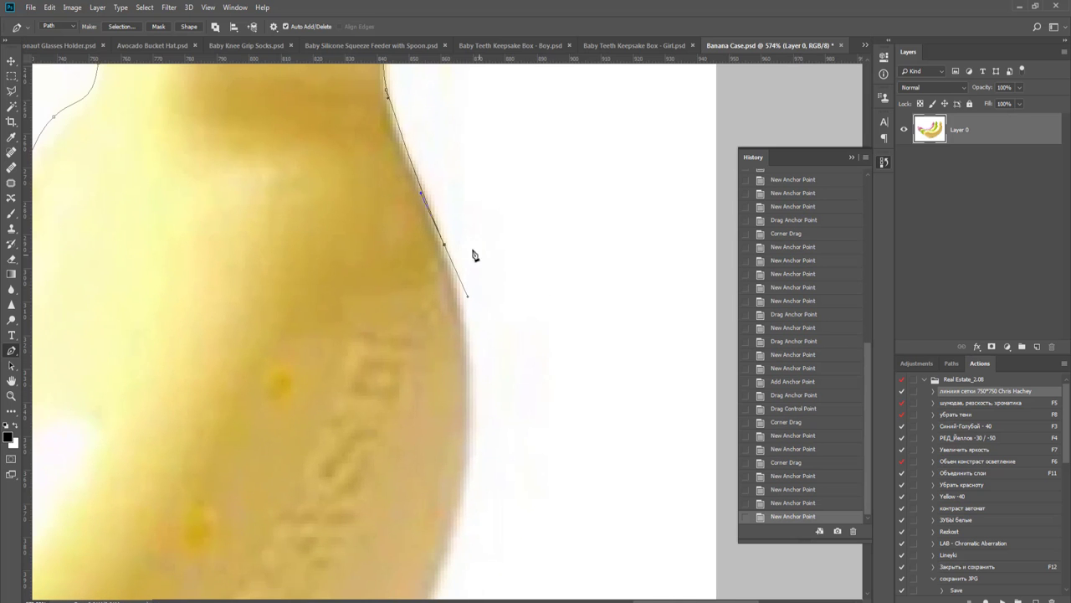
{"action": "left_click_drag", "start_coordinate": [444, 246], "coordinate": [442, 244]}
- Trace the yellow case's outer curve back to the starting anchor point and close the path
{"action": "left_click_drag", "start_coordinate": [502, 332], "coordinate": [543, 193]}
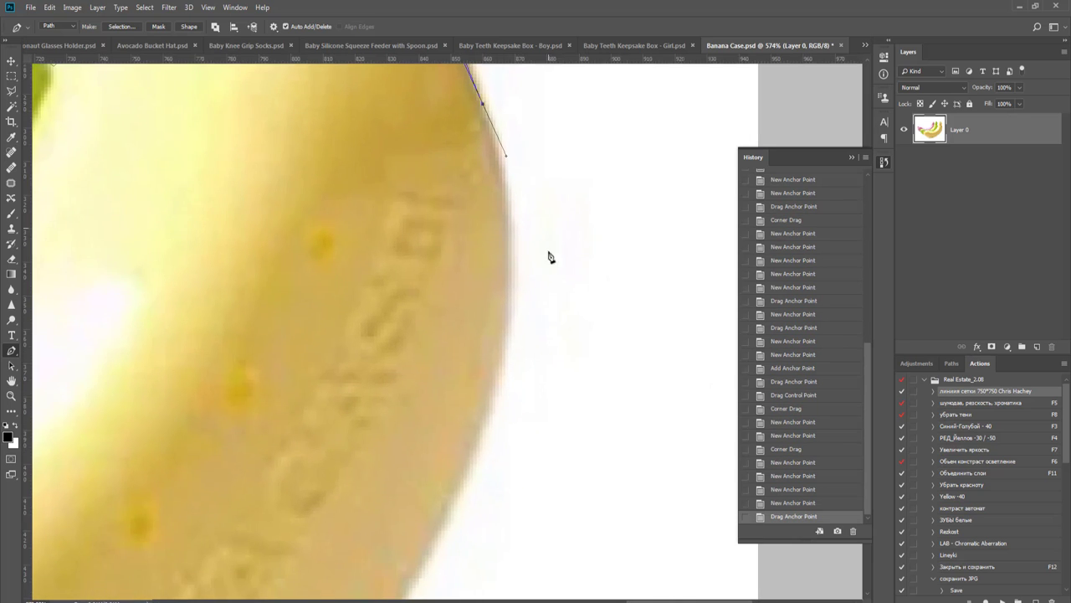
{"action": "scroll", "coordinate": [494, 433], "scroll_direction": "down", "scroll_amount": 2}
{"action": "scroll", "coordinate": [524, 411], "scroll_direction": "down", "scroll_amount": 1}
{"action": "scroll", "coordinate": [524, 411], "scroll_direction": "left", "scroll_amount": 1}
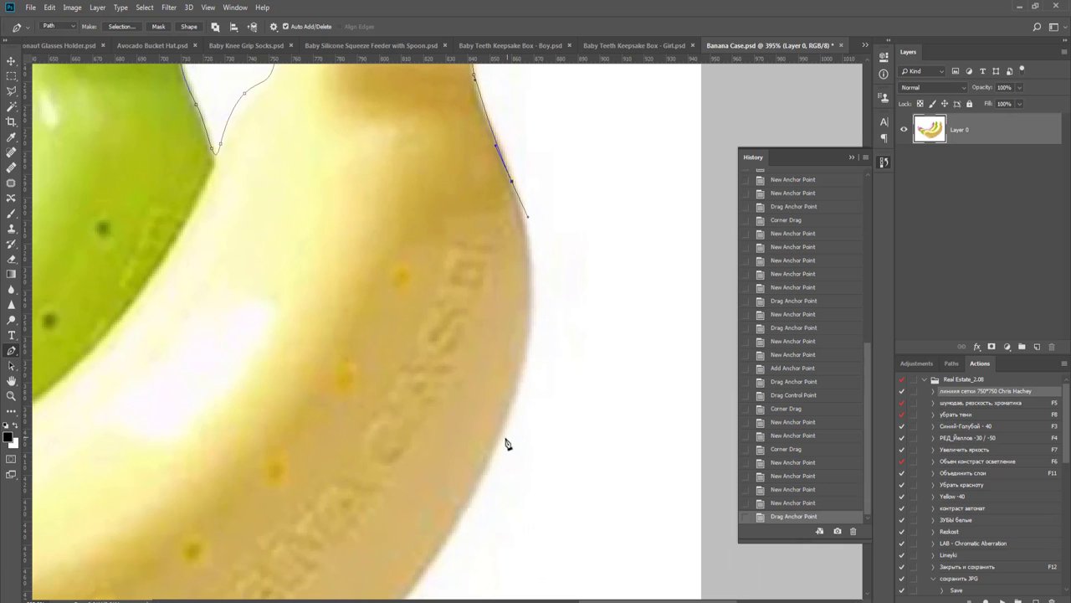
{"action": "left_click_drag", "start_coordinate": [500, 436], "coordinate": [452, 544]}
{"action": "left_click_drag", "start_coordinate": [511, 507], "coordinate": [655, 263]}
{"action": "scroll", "coordinate": [535, 382], "scroll_direction": "down", "scroll_amount": 2}
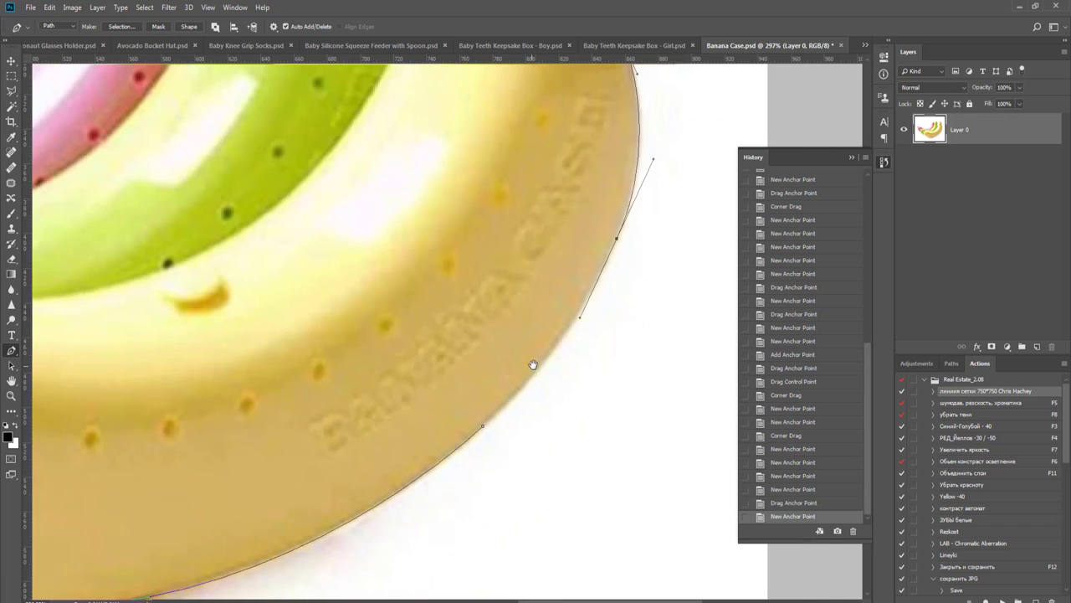
{"action": "left_click_drag", "start_coordinate": [533, 365], "coordinate": [569, 347]}
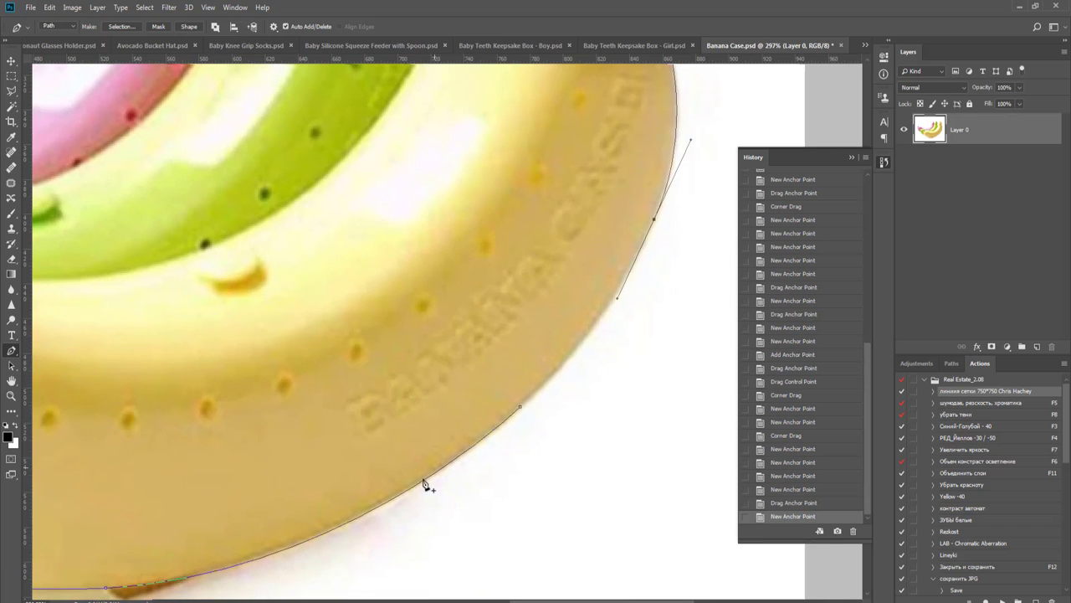
{"action": "left_click", "coordinate": [520, 410]}
{"action": "key", "text": "Return"}
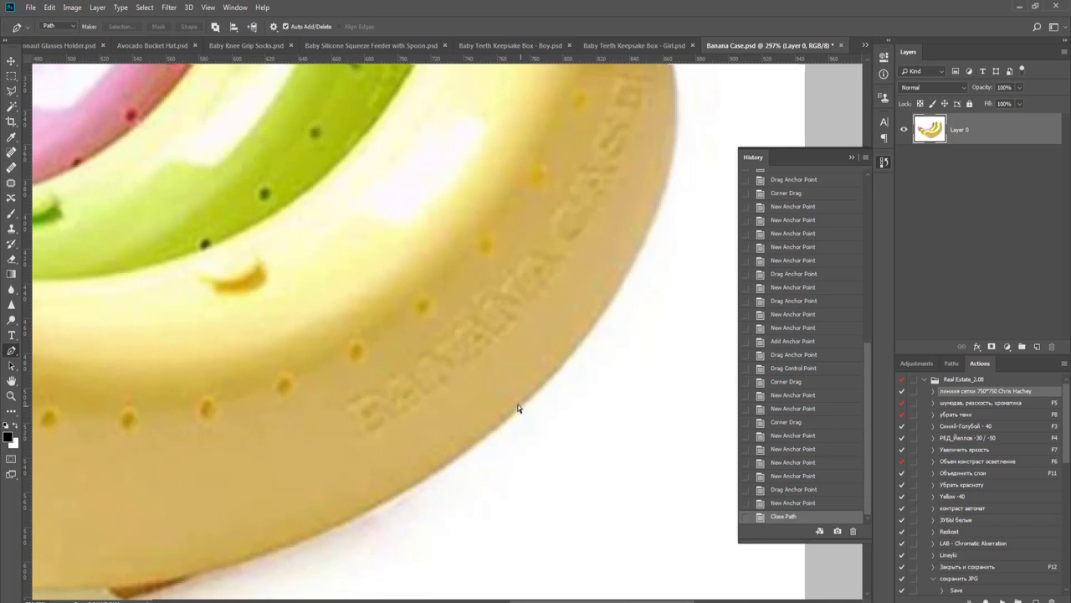
- Load the work path as a selection and add it as a layer mask on the banana case layer
{"action": "key", "text": "ctrl+0"}
{"action": "left_click", "coordinate": [952, 363]}
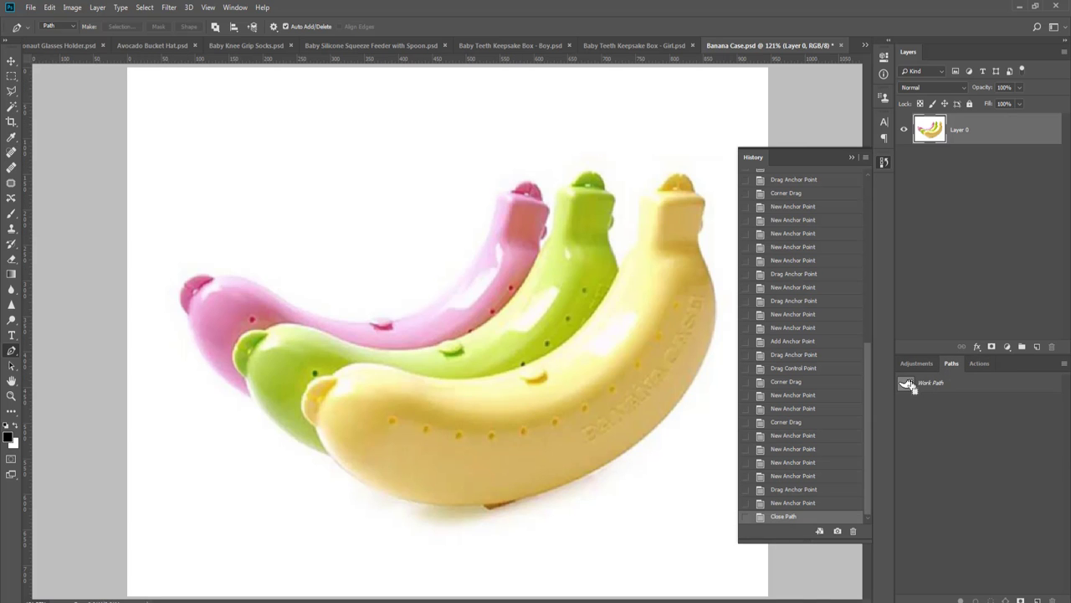
{"action": "left_click", "coordinate": [907, 383], "text": "ctrl"}
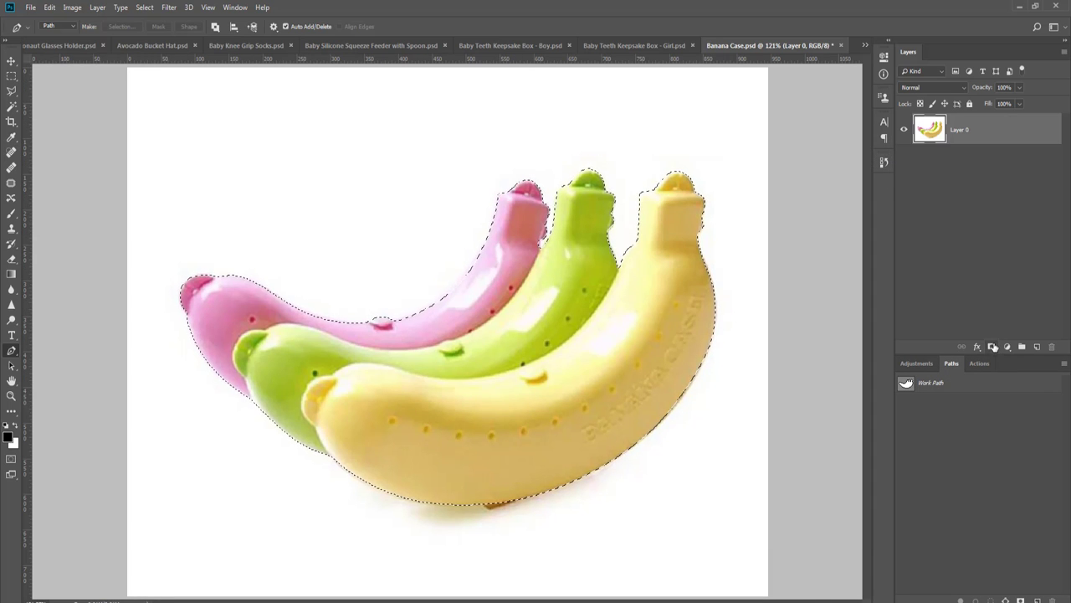
{"action": "left_click", "coordinate": [992, 346]}
- Create a new empty layer and crop the canvas to 750 × 750 px with the banana cases inside
{"action": "key", "text": "v"}
{"action": "key", "text": "ctrl+shift+n"}
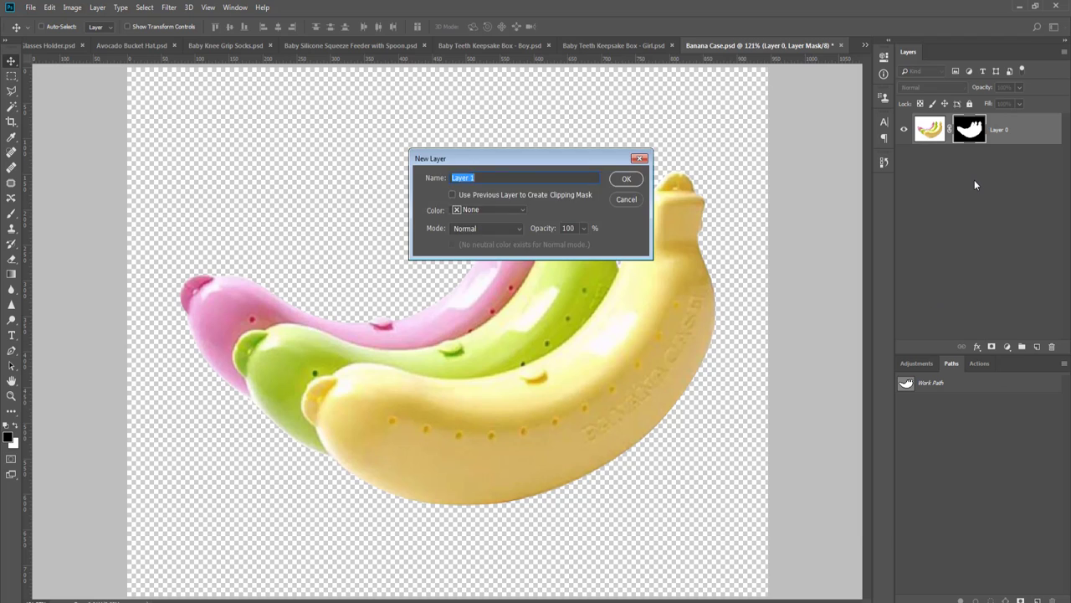
{"action": "key", "text": "Return"}
{"action": "scroll", "coordinate": [687, 302], "scroll_direction": "down", "scroll_amount": 1}
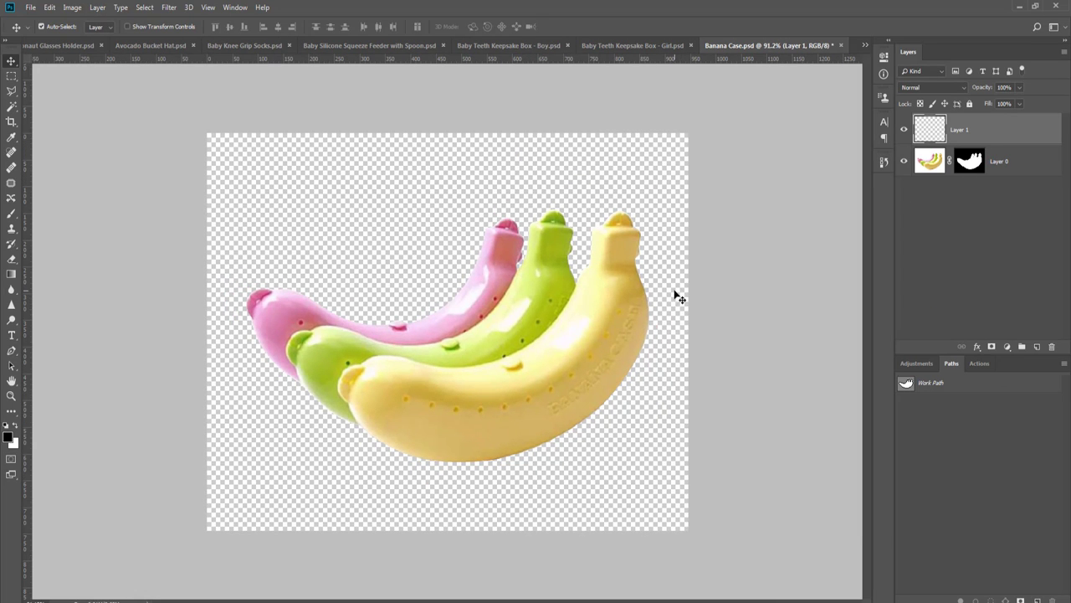
{"action": "key", "text": "c"}
{"action": "left_click_drag", "start_coordinate": [637, 133], "coordinate": [665, 103]}
{"action": "key", "text": "Return"}
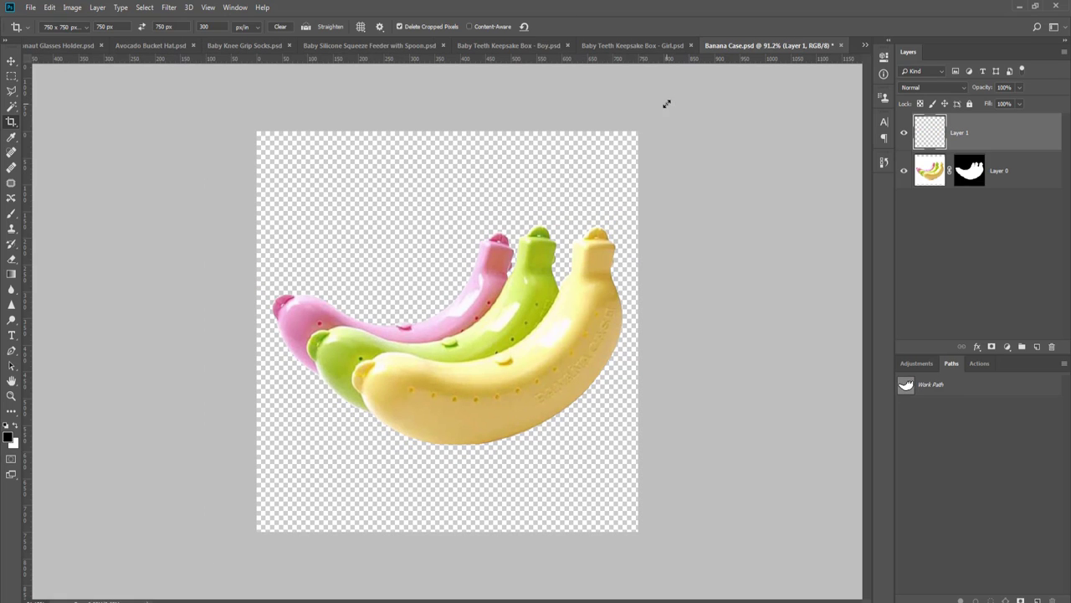
- Fill the new layer with black and place it beneath the masked banana case layer
{"action": "key", "text": "g"}
{"action": "key", "text": "v"}
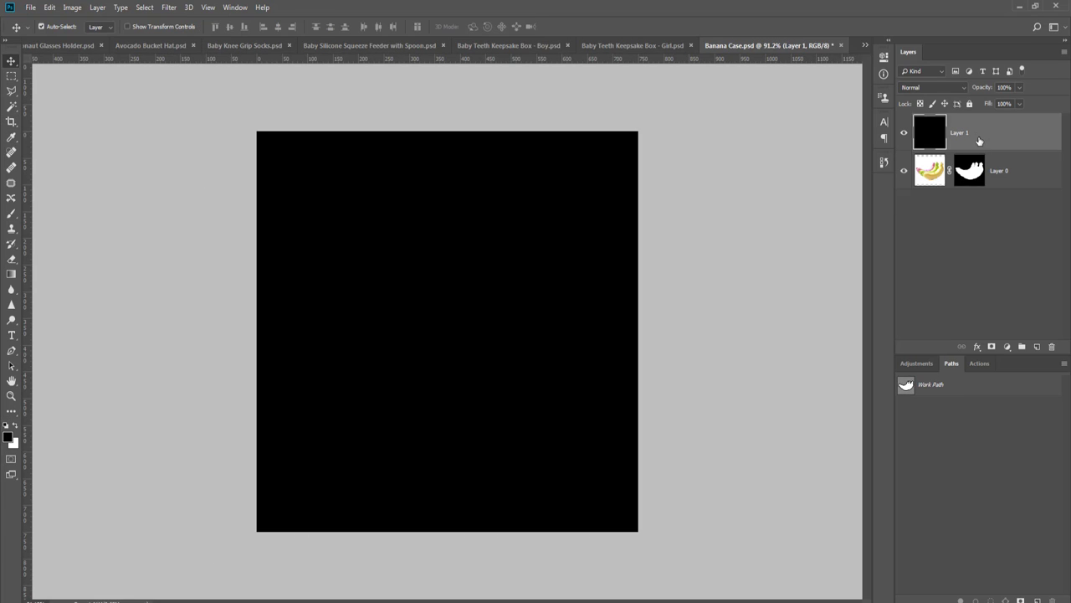
{"action": "left_click_drag", "start_coordinate": [969, 172], "coordinate": [971, 138]}
- Refine the banana mask with radius 1 px, smooth 1, feather 0.6 px, contrast 10% and shift edge -10%, and inspect the edges
{"action": "right_click", "coordinate": [969, 136]}
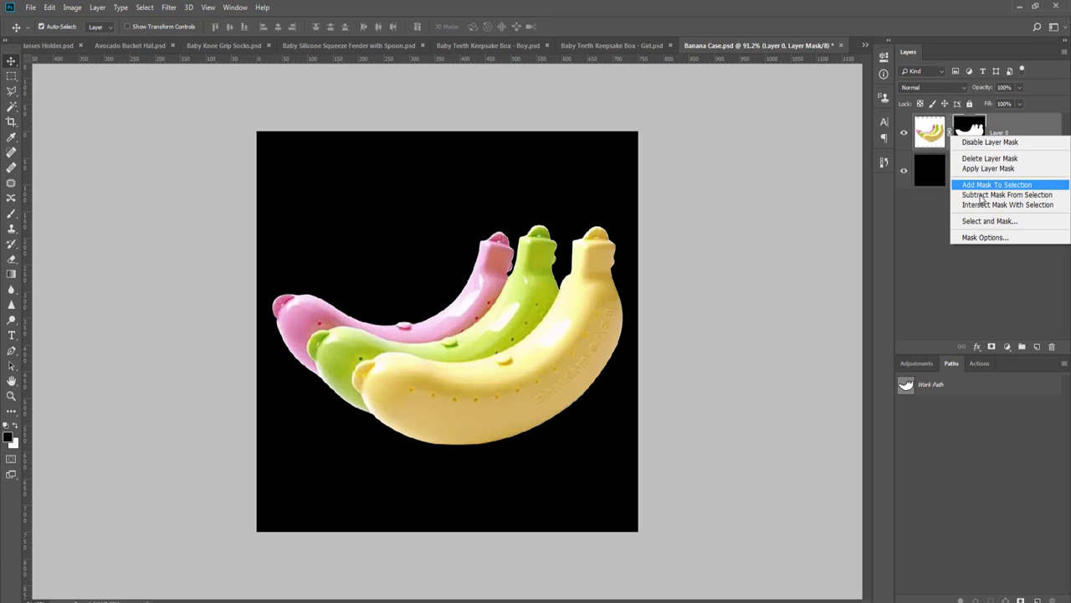
{"action": "left_click", "coordinate": [983, 219]}
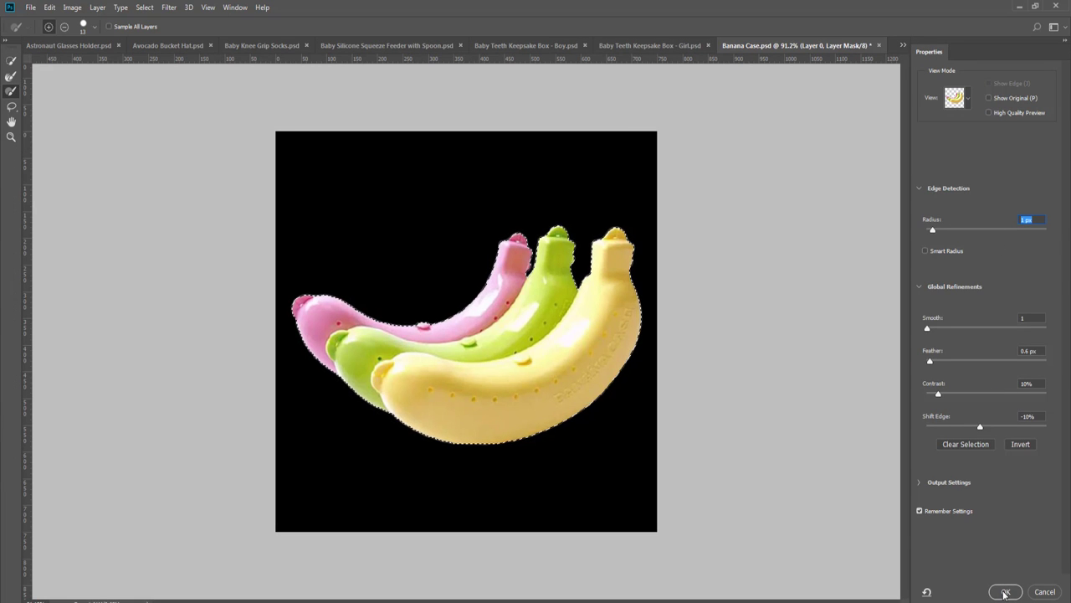
{"action": "left_click", "coordinate": [1005, 591]}
{"action": "scroll", "coordinate": [691, 391], "scroll_direction": "up", "scroll_amount": 5}
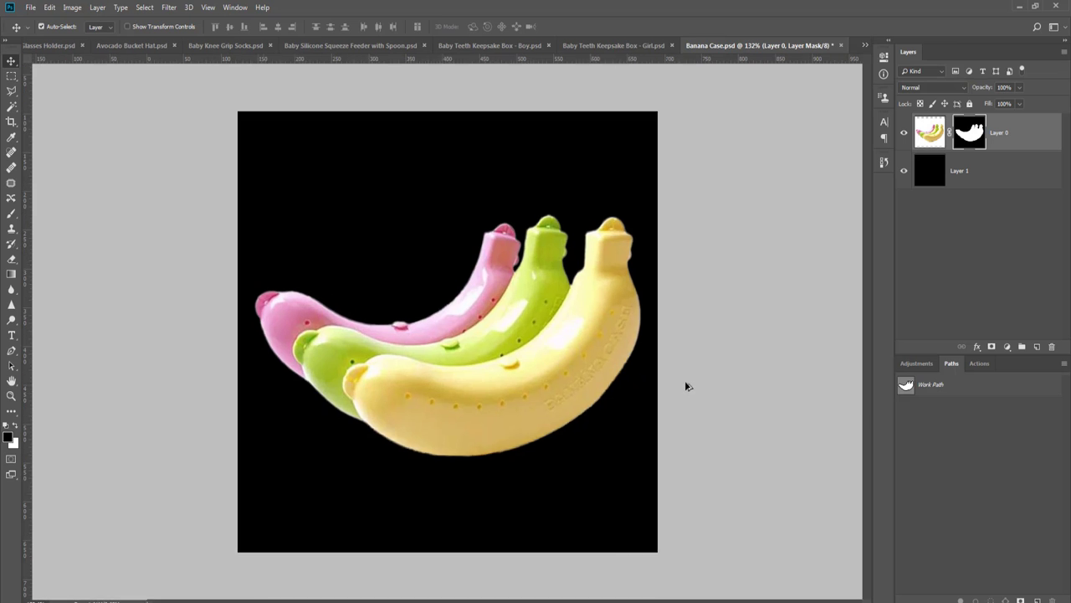
{"action": "scroll", "coordinate": [692, 384], "scroll_direction": "down", "scroll_amount": 4}
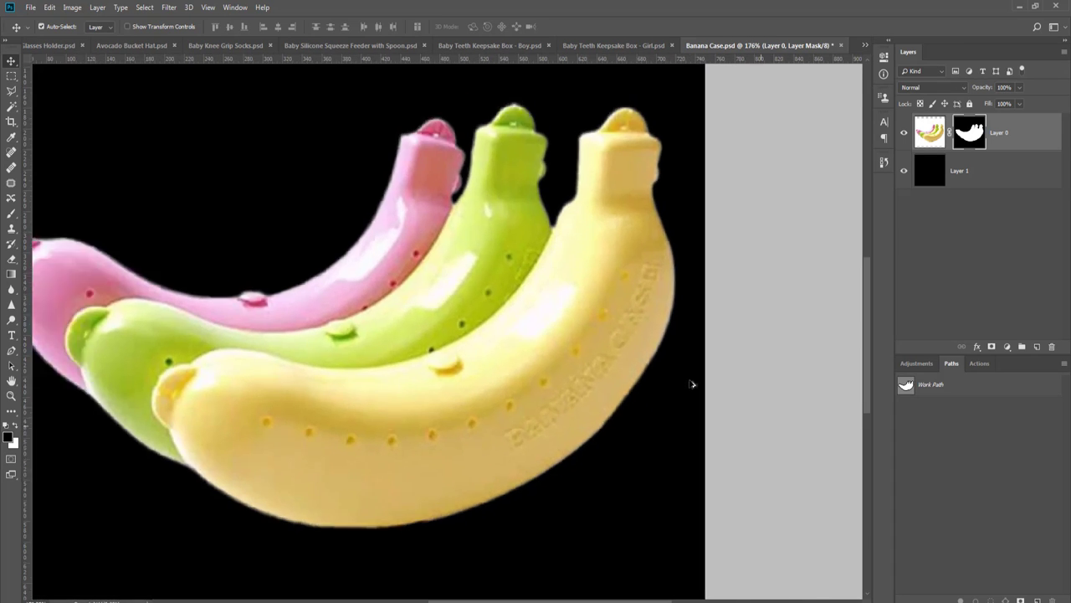
- Run the recorded 750*750 grid action to add the layout guides to the canvas
{"action": "left_click", "coordinate": [986, 163]}
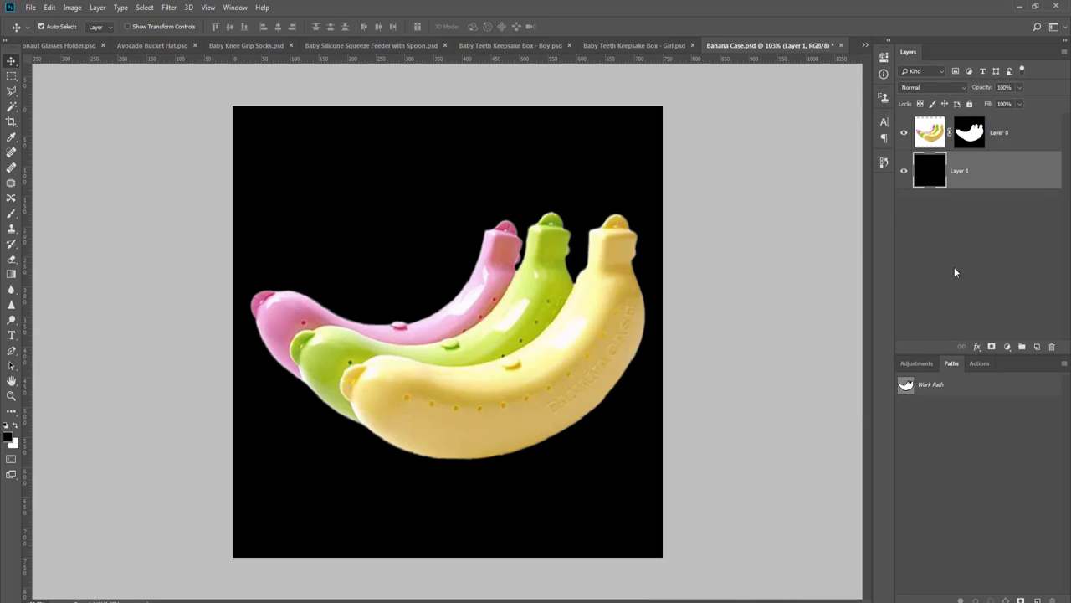
{"action": "left_click", "coordinate": [978, 364]}
{"action": "left_click", "coordinate": [1001, 600]}
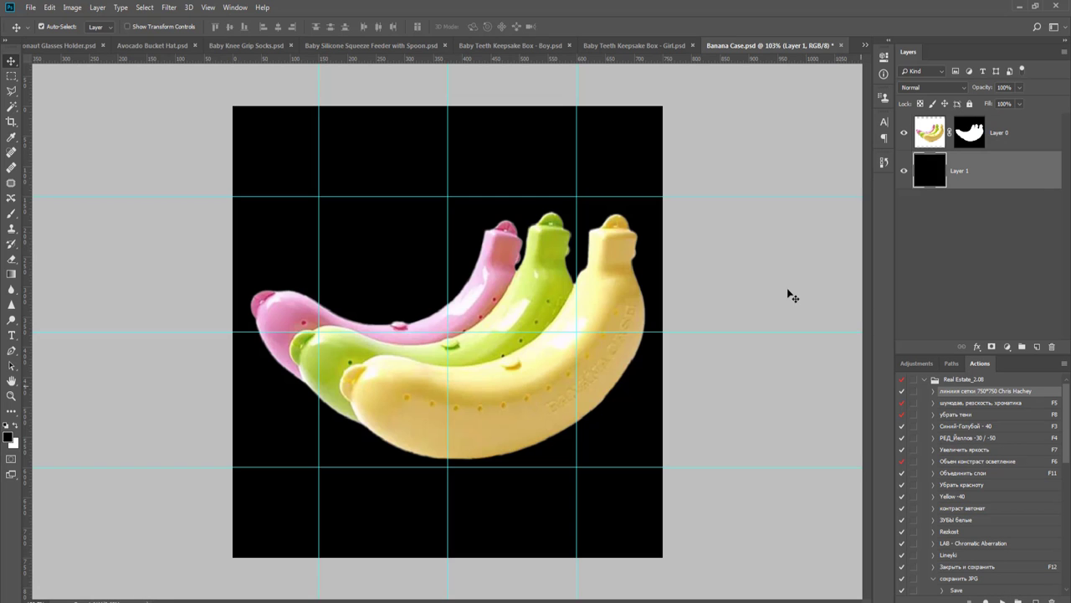
- Scale the banana case layer down about its centre to fit between the outer vertical guides
{"action": "left_click", "coordinate": [1005, 134]}
{"action": "key", "text": "ctrl+t"}
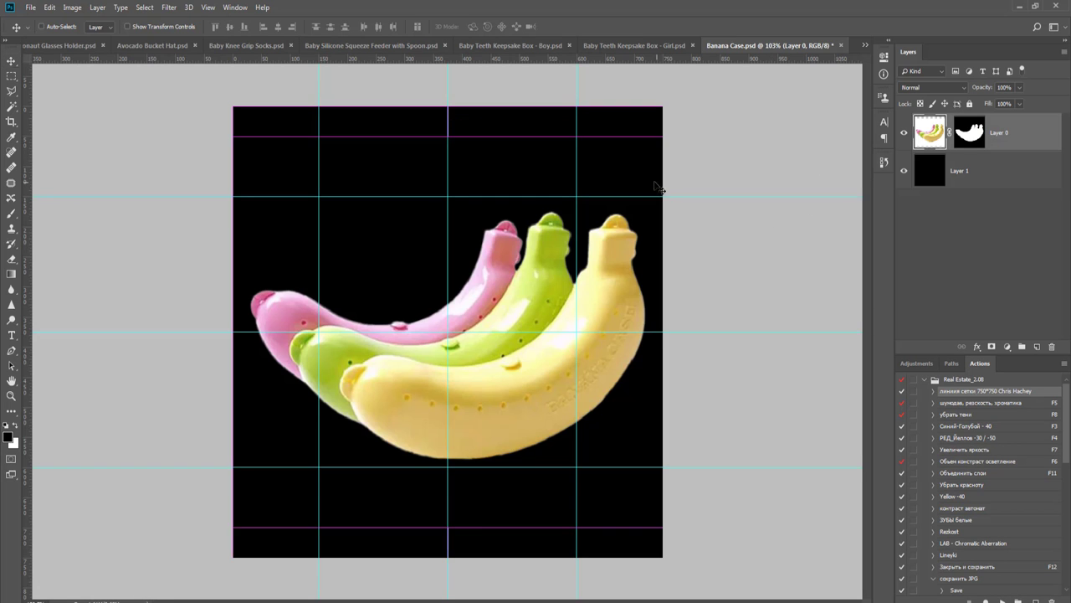
{"action": "left_click_drag", "start_coordinate": [665, 132], "coordinate": [600, 216]}
{"action": "key", "text": "Return"}
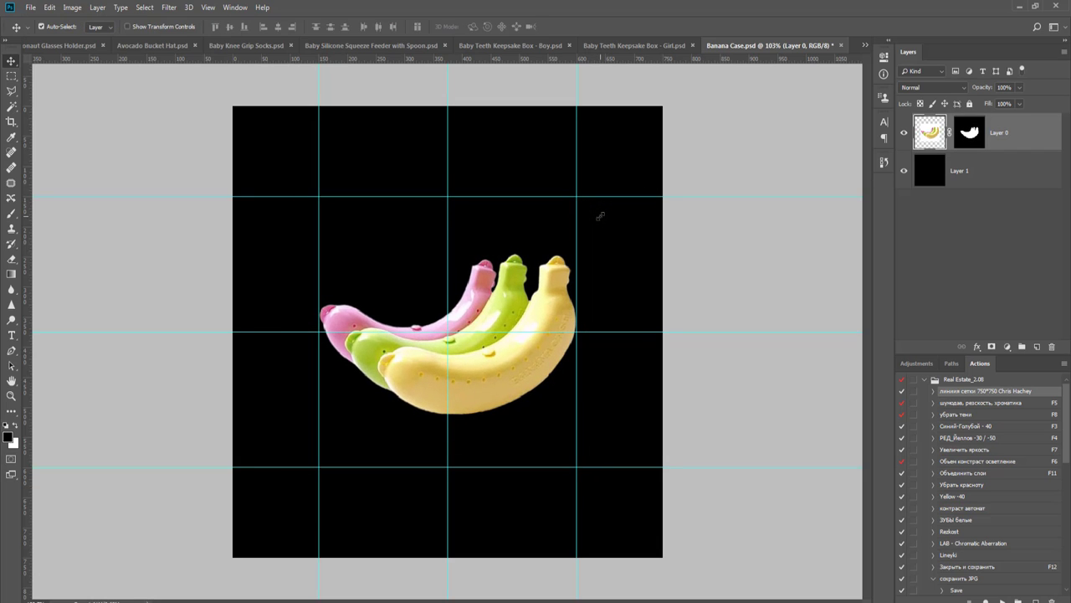
- Delete the black background layer and close the Banana Case document
{"action": "left_click", "coordinate": [975, 169]}
{"action": "key", "text": "Delete"}
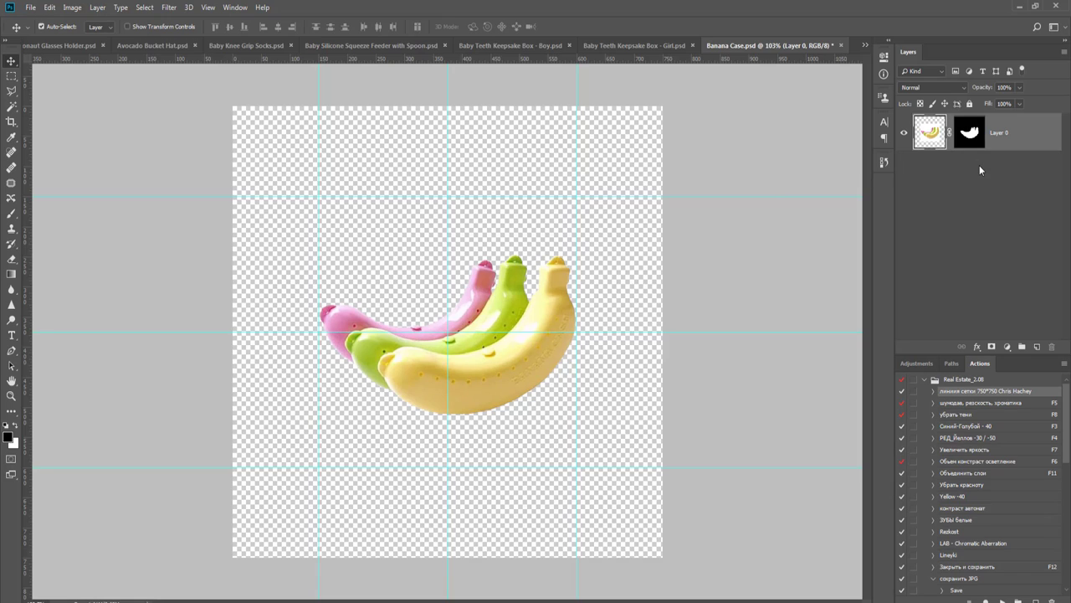
{"action": "key", "text": "ctrl+w"}
{"action": "key", "text": "n"}
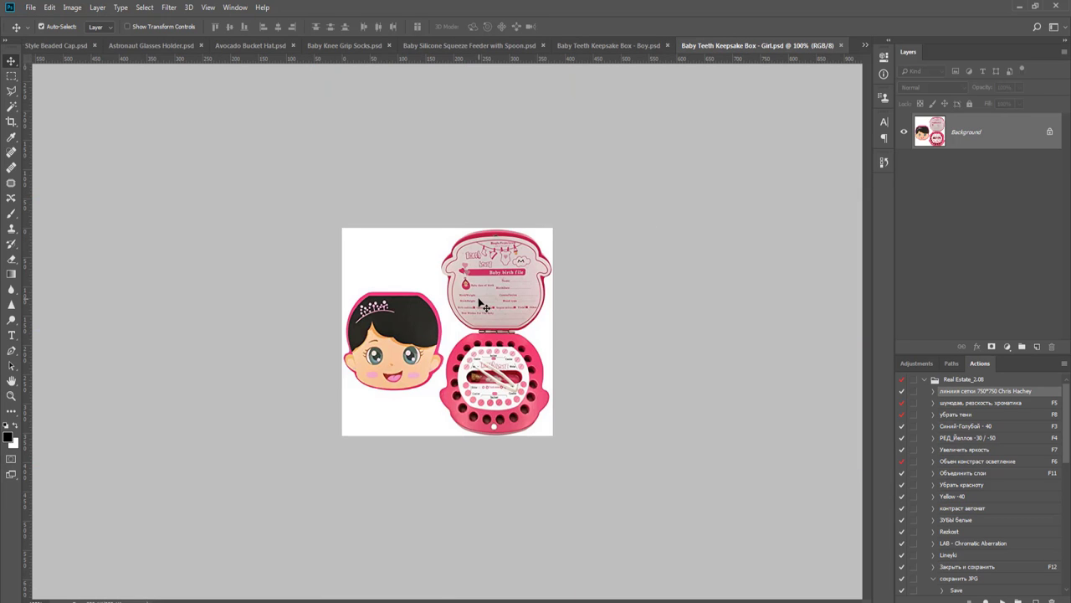